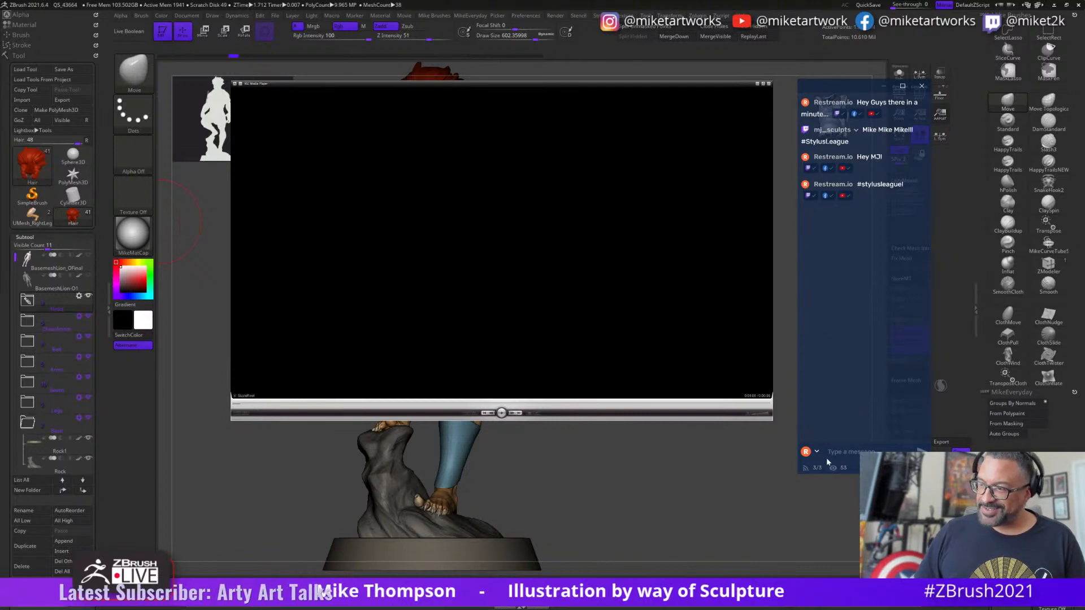
# - Post the greeting "hey everyone." in the stream chat
pyautogui.write('hey')
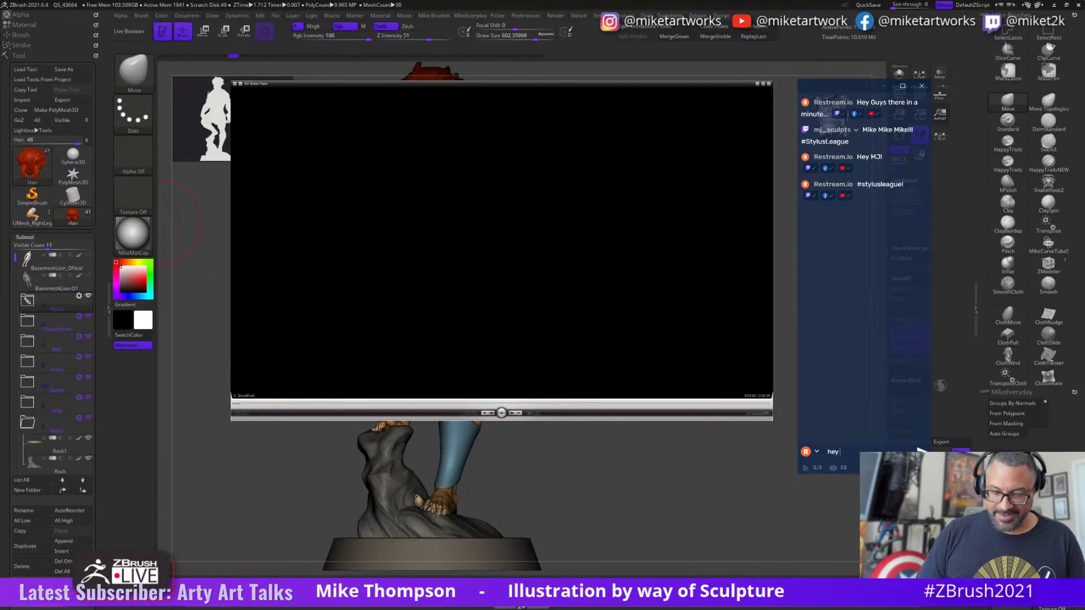
pyautogui.write(' everyone.')
pyautogui.press('Return')
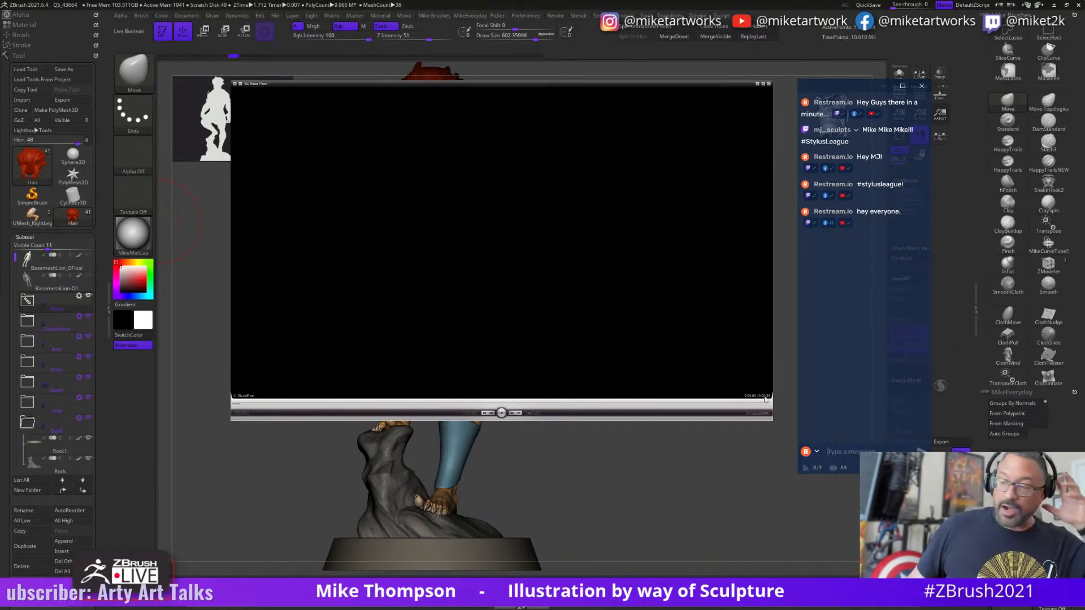
pyautogui.press('super')
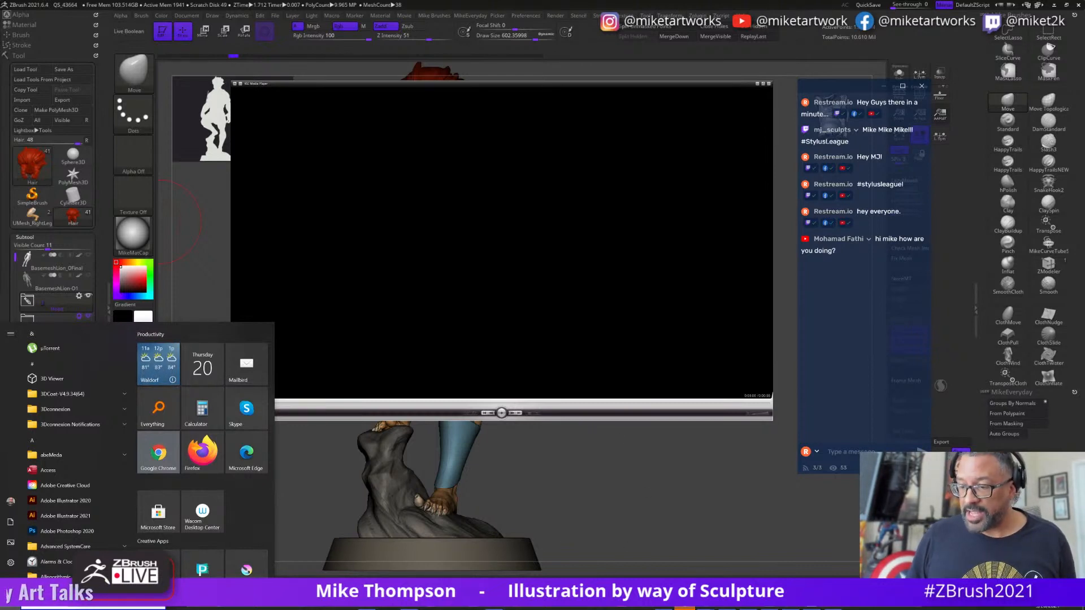
pyautogui.click(833, 608)
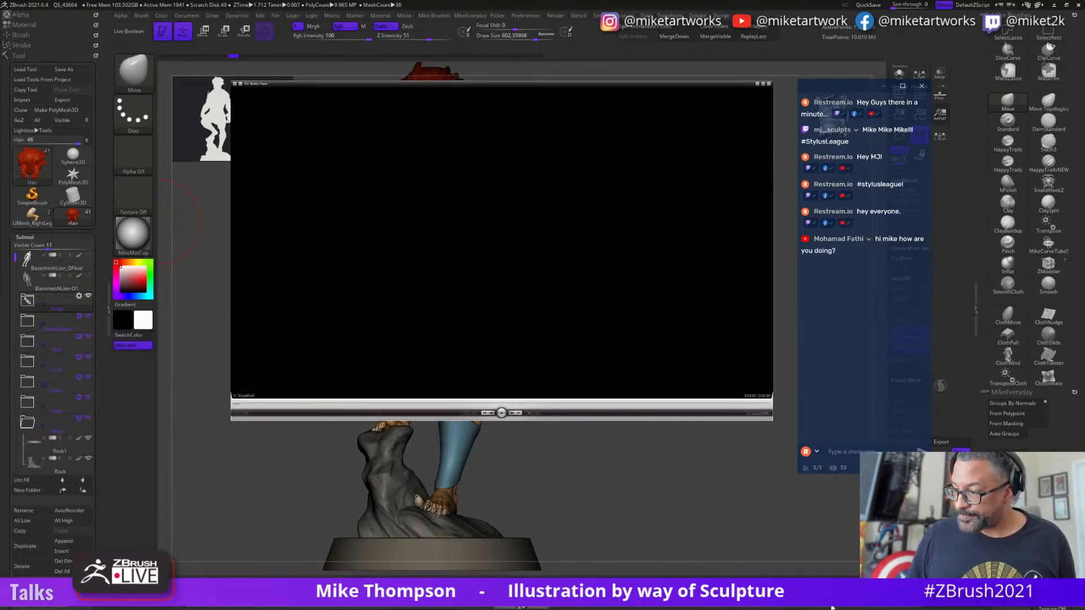
pyautogui.press('super')
pyautogui.moveTo(832, 608)
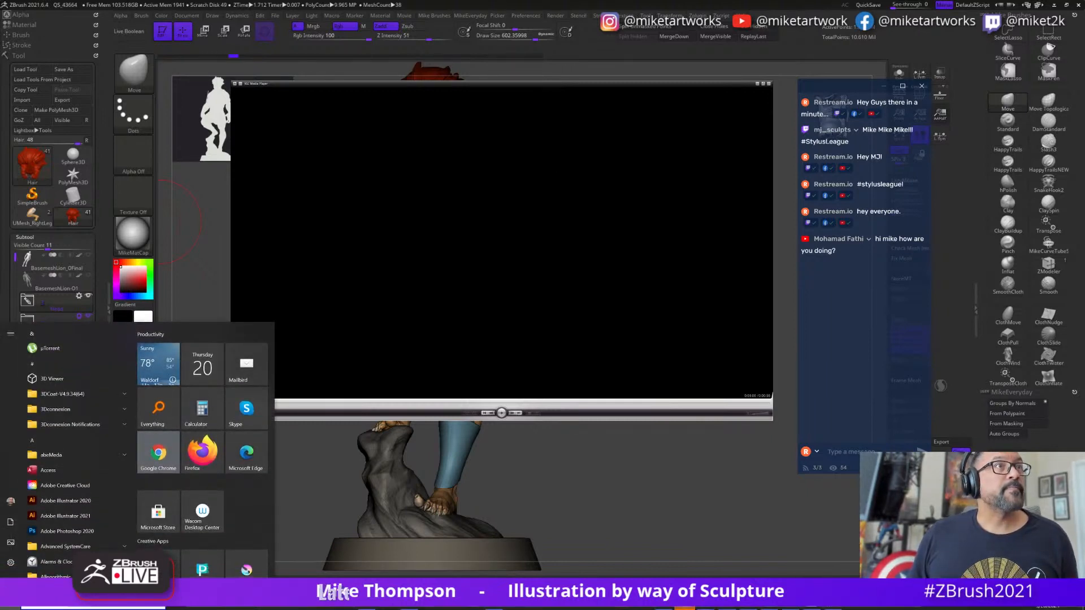
pyautogui.press('super')
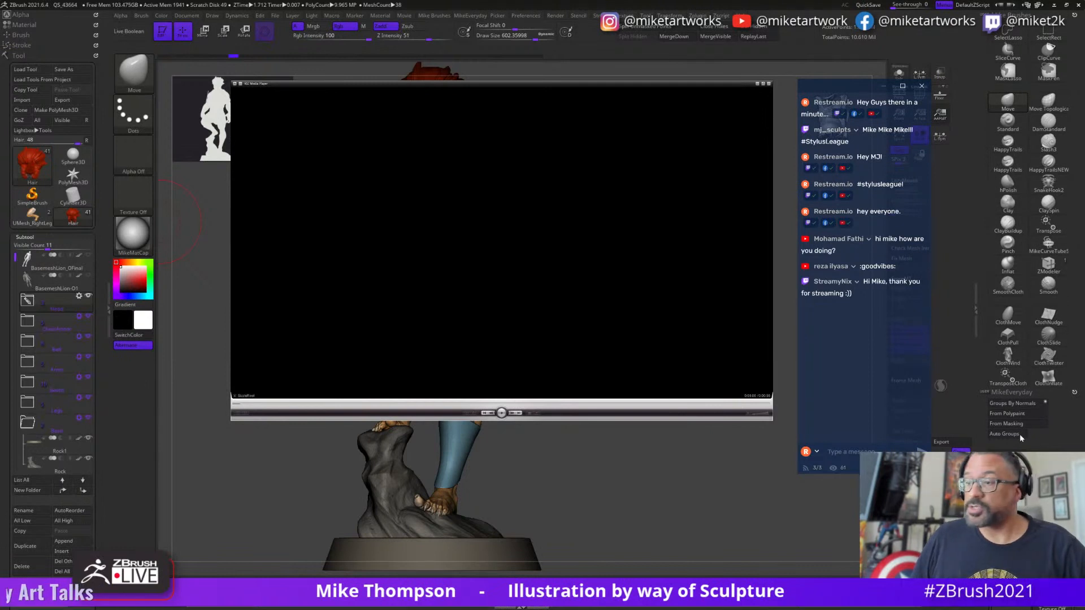
# - Show the tutorial trailer video full screen with the chat window out of the way, and close the video player
pyautogui.click(763, 83)
pyautogui.moveTo(855, 93); pyautogui.dragTo(0, 169)
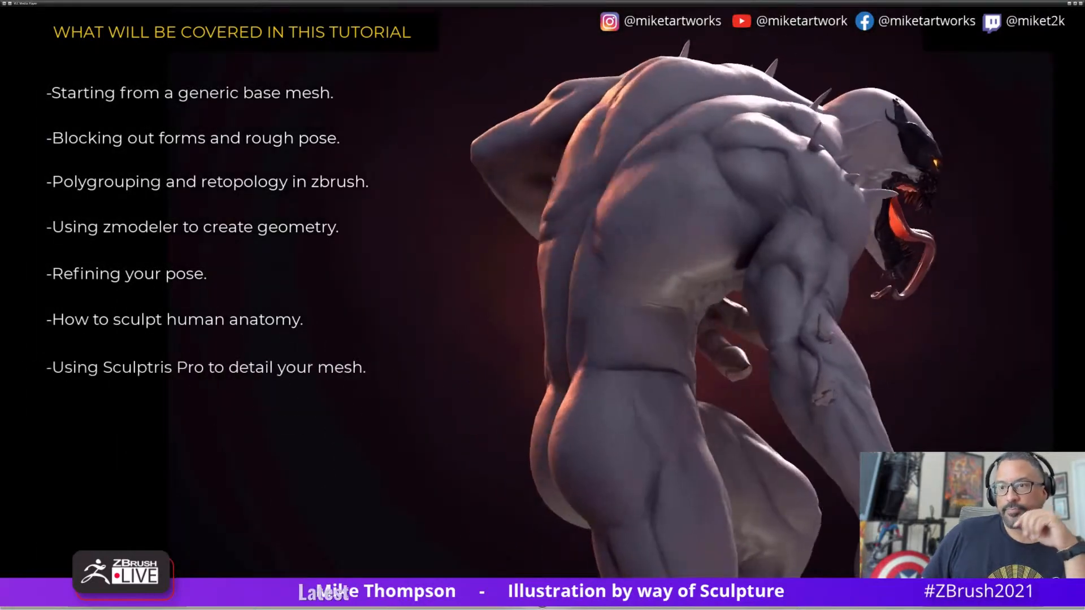
pyautogui.press('super+d')
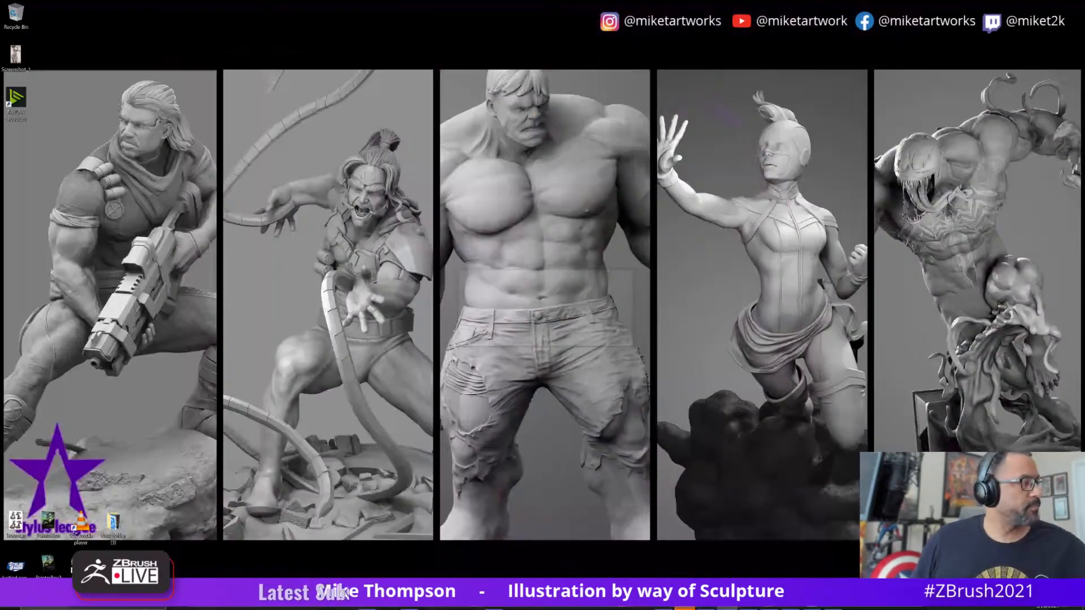
pyautogui.press('super+d')
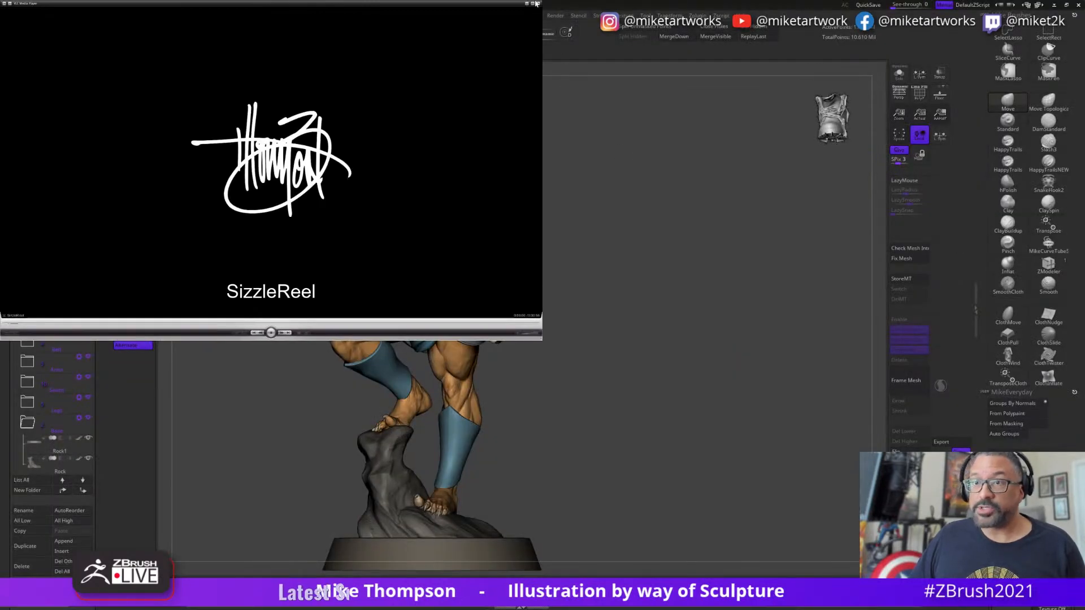
pyautogui.click(537, 3)
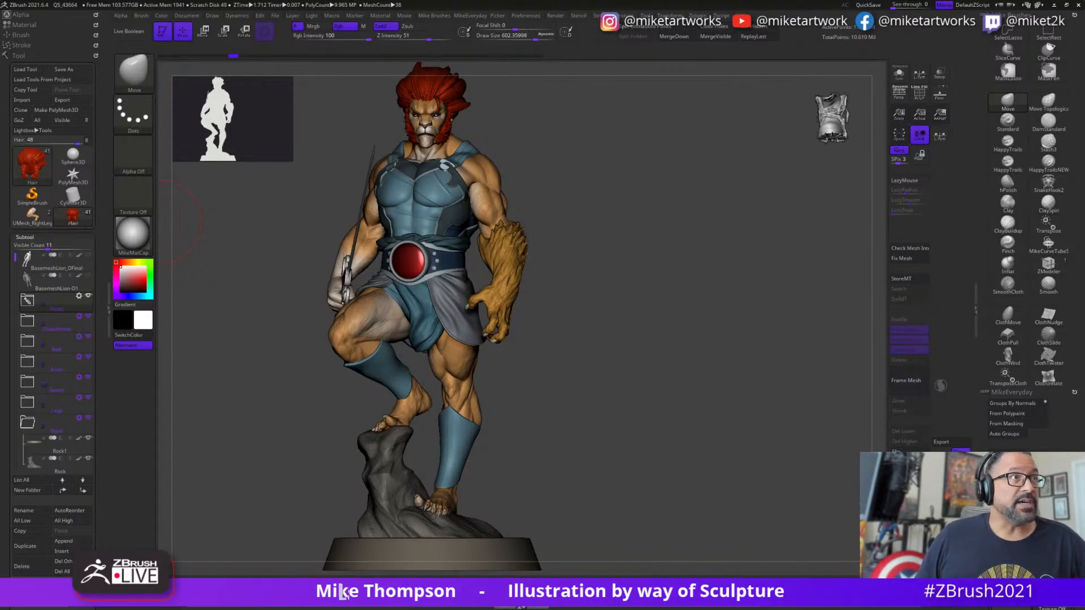
# - Show the "Stylus League Final Week 80's Cartoon!" YouTube video over the canvas and move the browser window away again
pyautogui.moveTo(0, 187); pyautogui.dragTo(578, 108)
pyautogui.click(225, 389)
pyautogui.moveTo(645, 444); pyautogui.dragTo(934, 559)
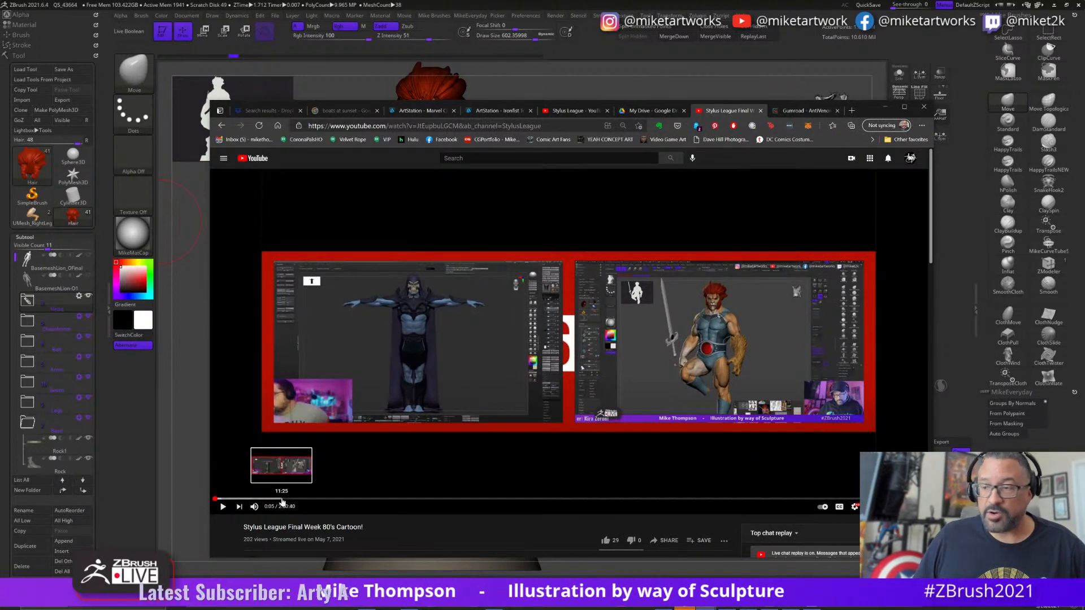
pyautogui.moveTo(869, 112); pyautogui.dragTo(0, 110)
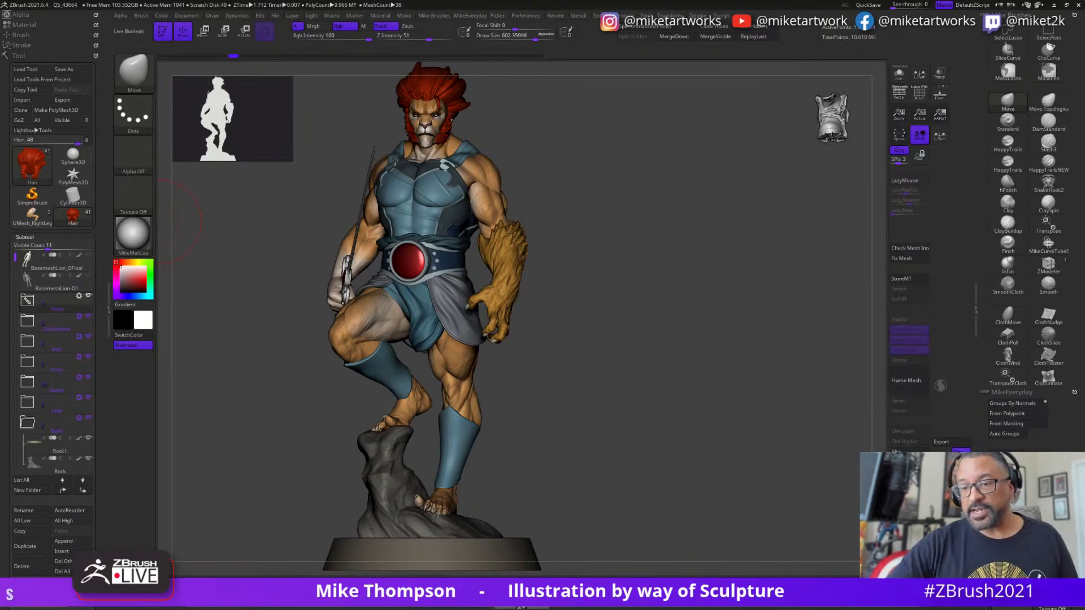
# - Examine the painted lion-headed figure, going from the full body on its rock base to the head and chest
pyautogui.moveTo(710, 470); pyautogui.dragTo(791, 471)
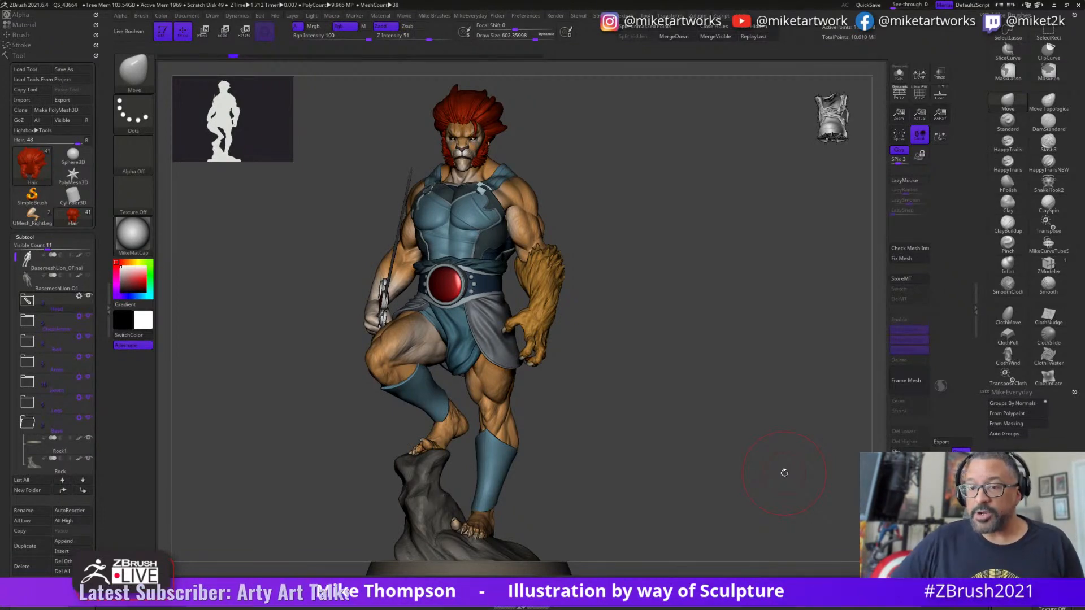
pyautogui.moveTo(703, 438); pyautogui.dragTo(816, 443)
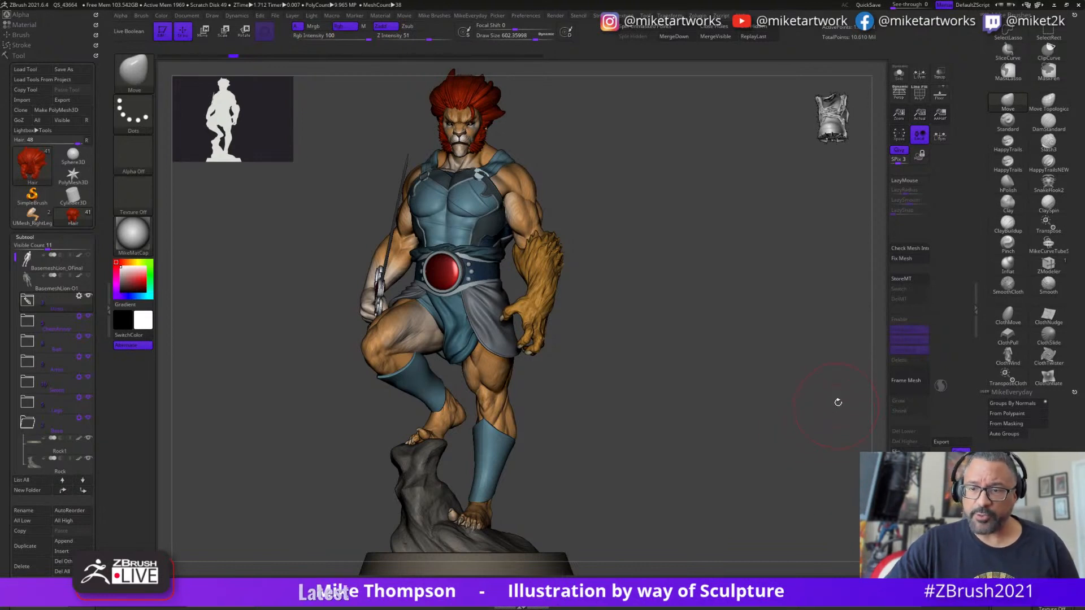
pyautogui.keyDown('alt'); pyautogui.moveTo(791, 428); pyautogui.dragTo(824, 428); pyautogui.keyUp('alt')
pyautogui.keyDown('alt'); pyautogui.moveTo(608, 444); pyautogui.dragTo(641, 439); pyautogui.keyUp('alt')
pyautogui.keyDown('alt'); pyautogui.click(565, 465); pyautogui.keyUp('alt')
pyautogui.keyDown('alt'); pyautogui.moveTo(683, 400); pyautogui.dragTo(722, 395); pyautogui.keyUp('alt')
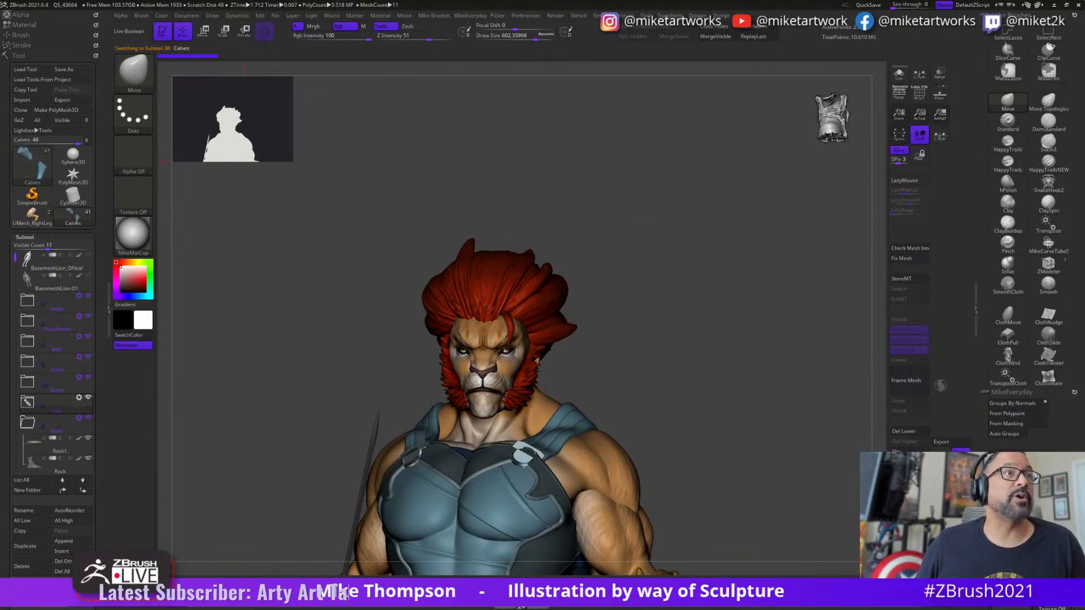
# - Place the stream chat window over the canvas beside the figure and make the hair the active subtool
pyautogui.moveTo(1, 181); pyautogui.dragTo(851, 159)
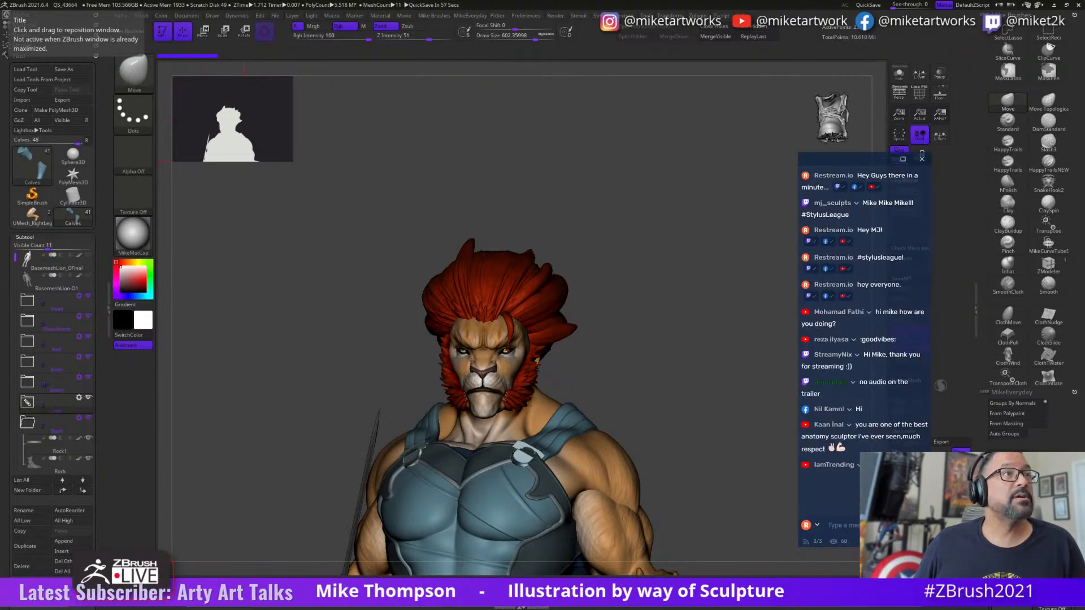
pyautogui.moveTo(852, 169); pyautogui.dragTo(803, 169)
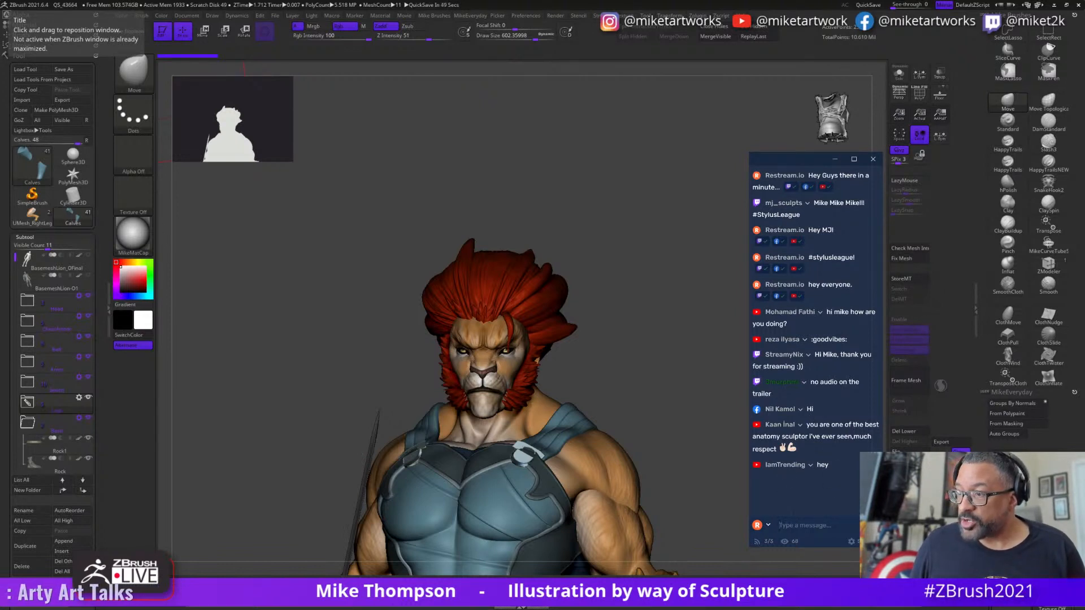
pyautogui.moveTo(707, 516); pyautogui.dragTo(617, 374)
pyautogui.keyDown('alt'); pyautogui.click(511, 345); pyautogui.keyUp('alt')
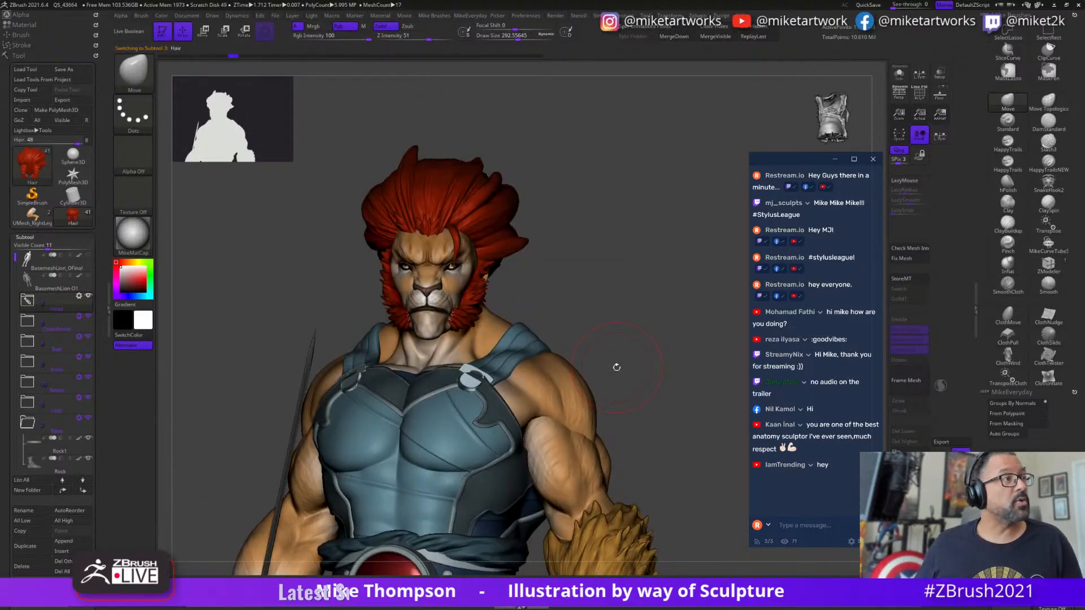
# - Open the recent PureRef board LionOThundercatsRef
pyautogui.press('super')
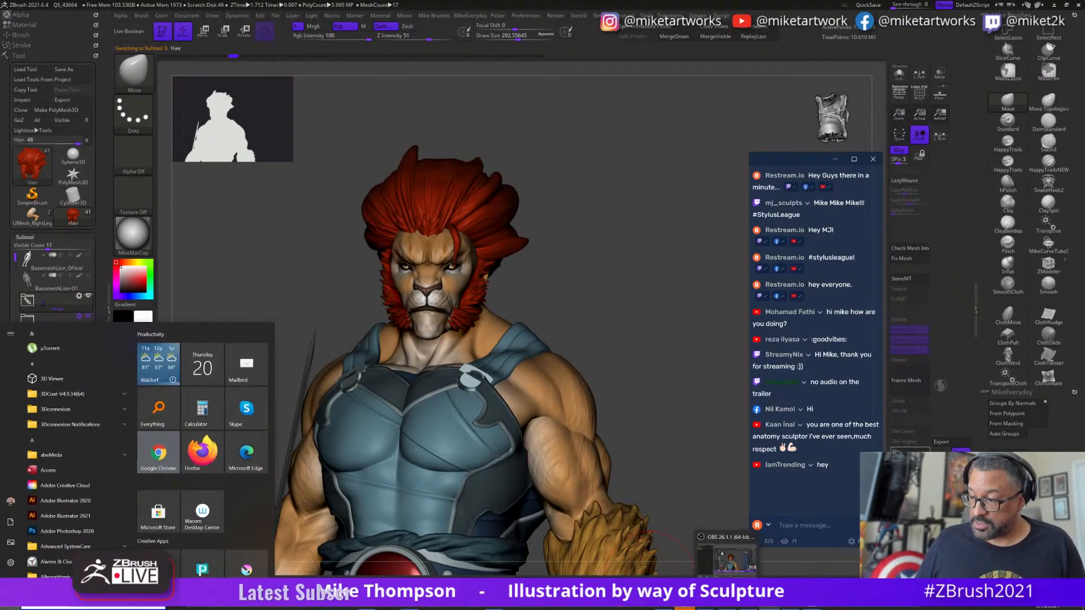
pyautogui.click(788, 608)
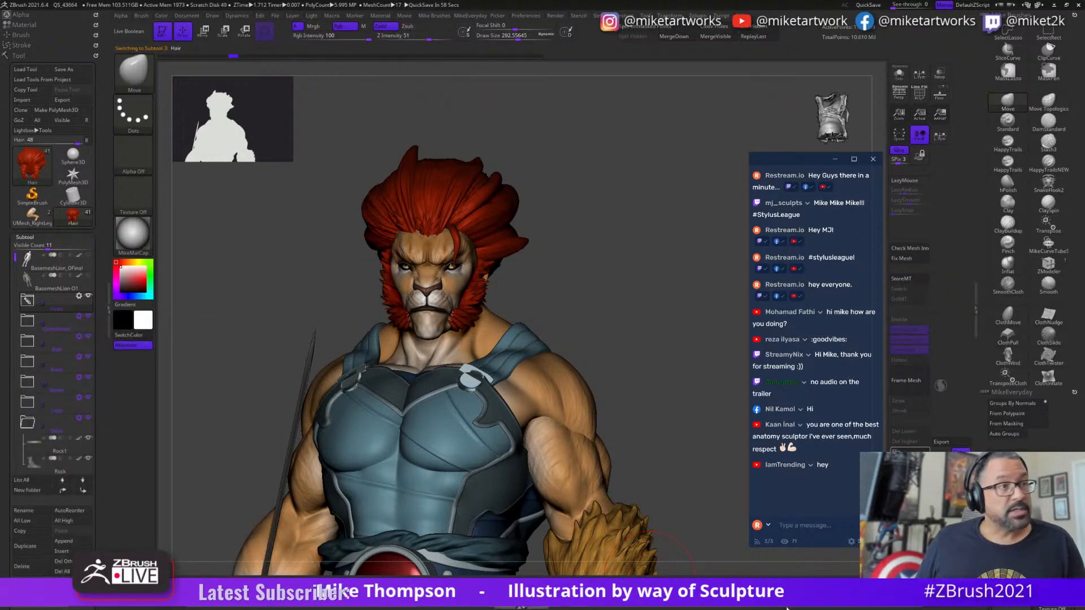
pyautogui.press('super')
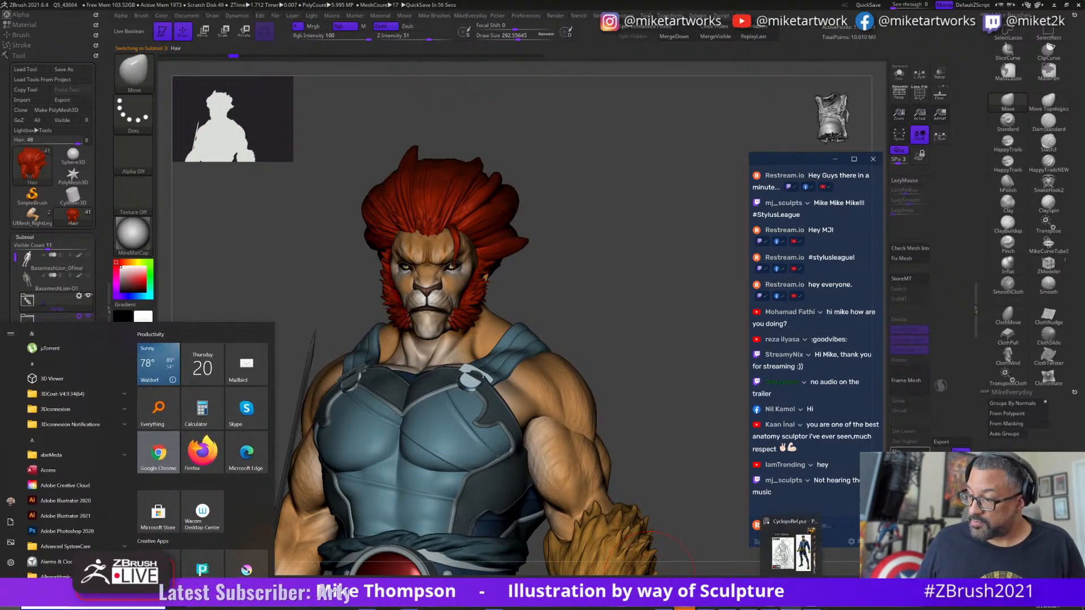
pyautogui.rightClick(792, 607)
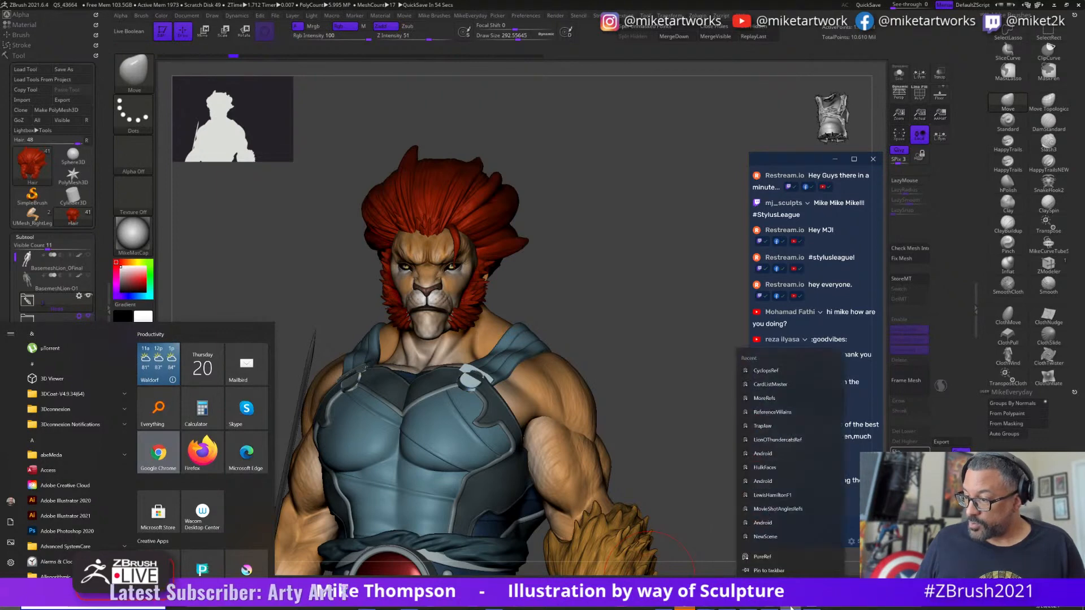
pyautogui.click(789, 439)
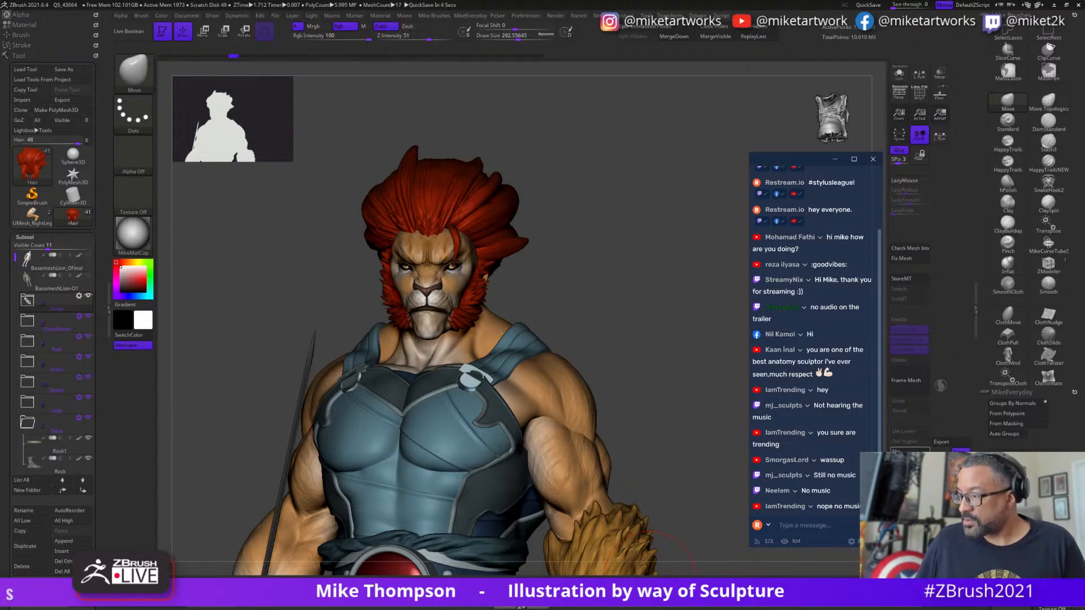
# - Ask the viewers "Music?" in the stream chat
pyautogui.press('super')
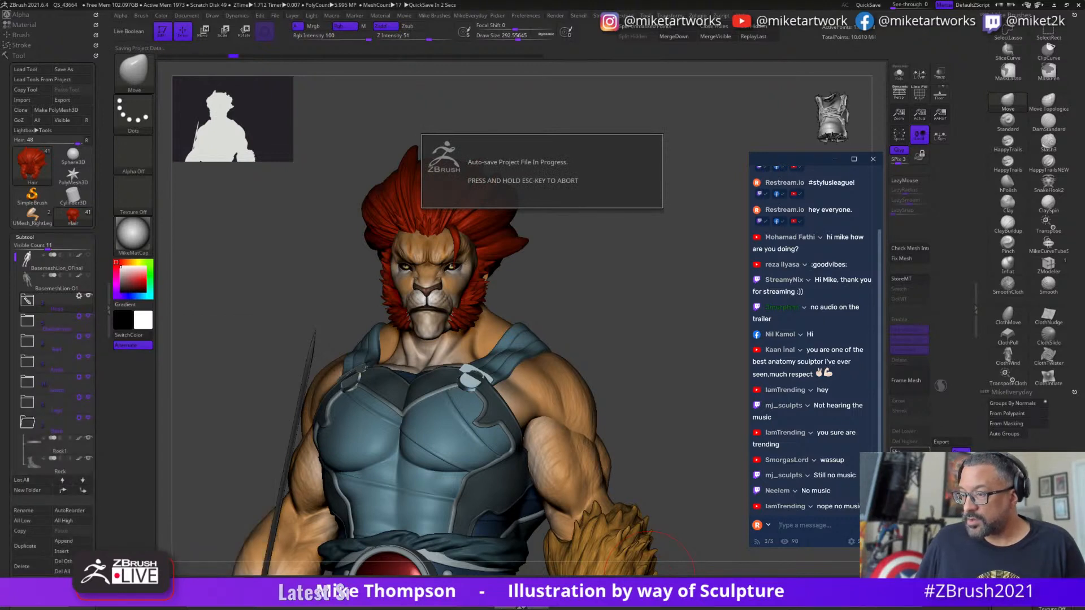
pyautogui.write('Music?')
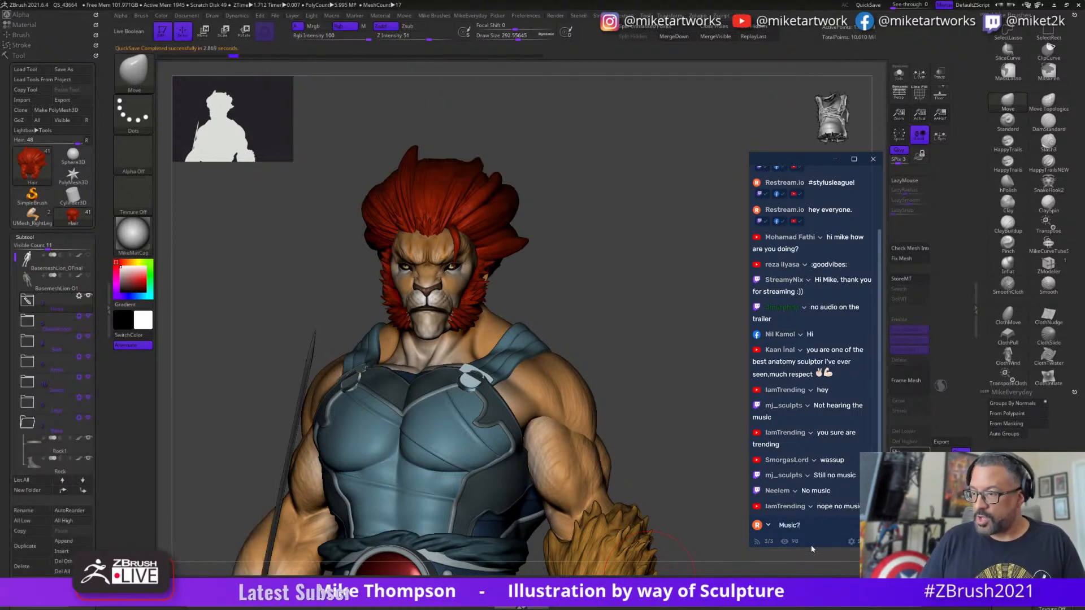
pyautogui.press('Return')
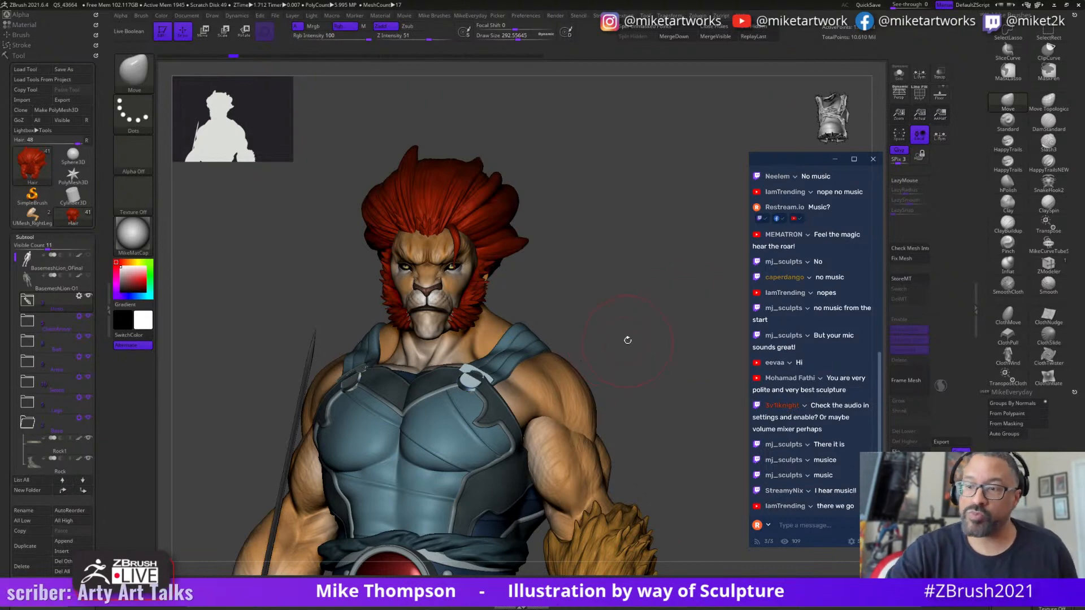
# - Turn off the polypaint colour on all subtools and frame the figure's head from the front
pyautogui.moveTo(674, 410); pyautogui.dragTo(586, 325)
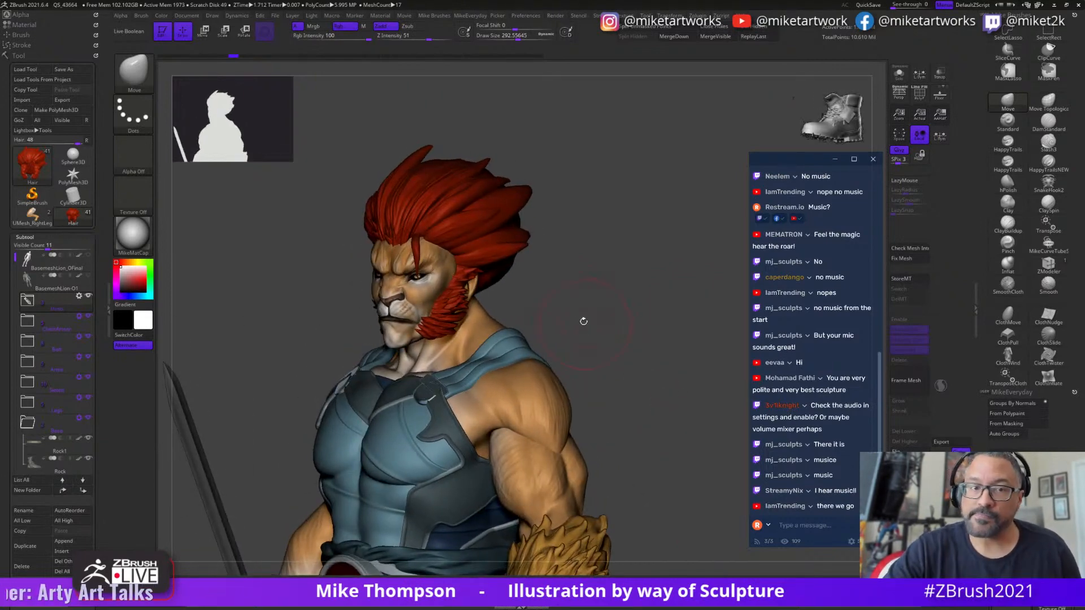
pyautogui.keyDown('shift'); pyautogui.click(80, 276); pyautogui.keyUp('shift')
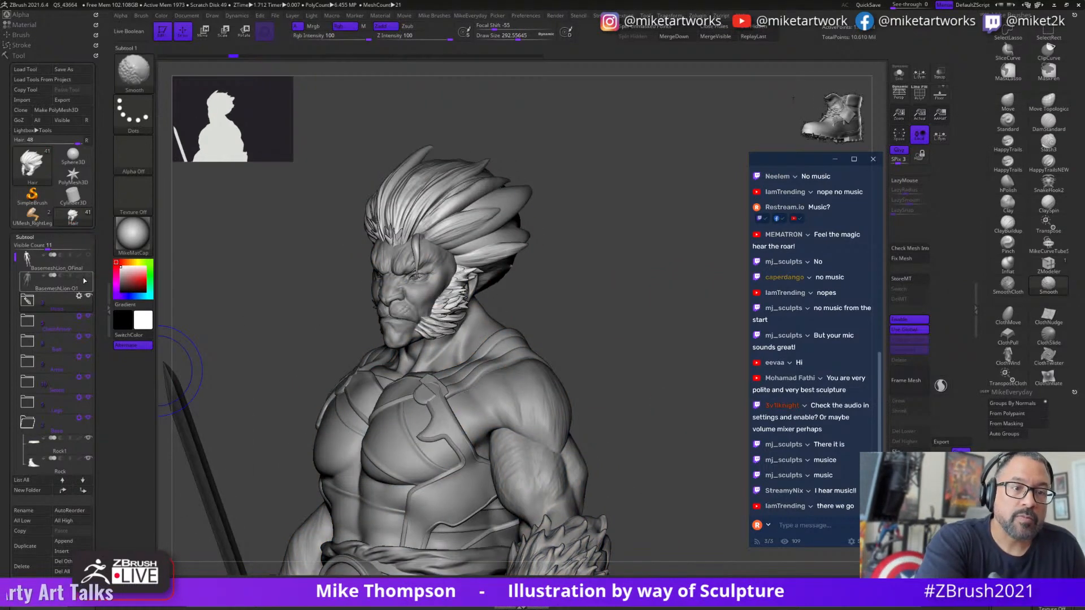
pyautogui.moveTo(644, 342); pyautogui.dragTo(657, 427)
pyautogui.keyDown('alt'); pyautogui.moveTo(554, 335); pyautogui.dragTo(713, 320); pyautogui.keyUp('alt')
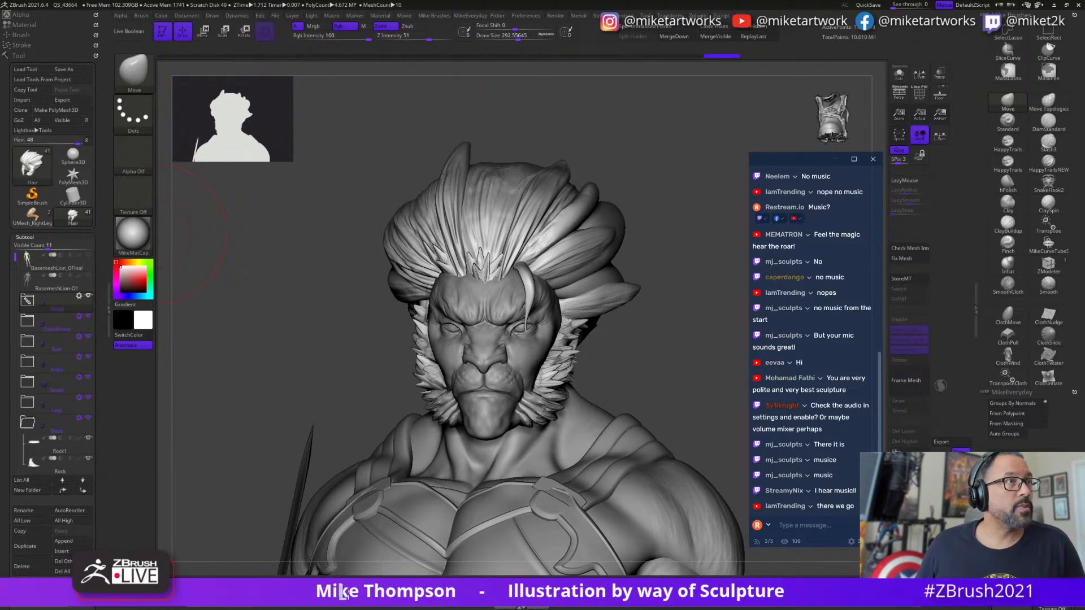
# - Bring the PureRef reference board over the canvas beside the head and enlarge its window to show more images
pyautogui.moveTo(0, 215); pyautogui.dragTo(248, 275, button='right')
pyautogui.moveTo(336, 379); pyautogui.dragTo(279, 181, button='middle')
pyautogui.scroll(6, 286, 323)
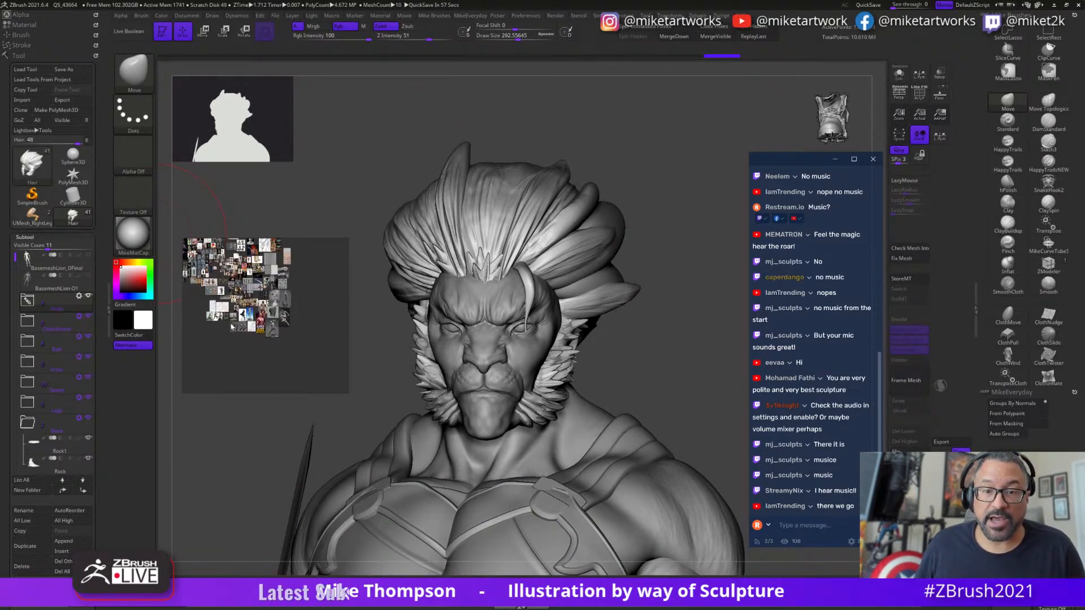
pyautogui.scroll(-3, 287, 324)
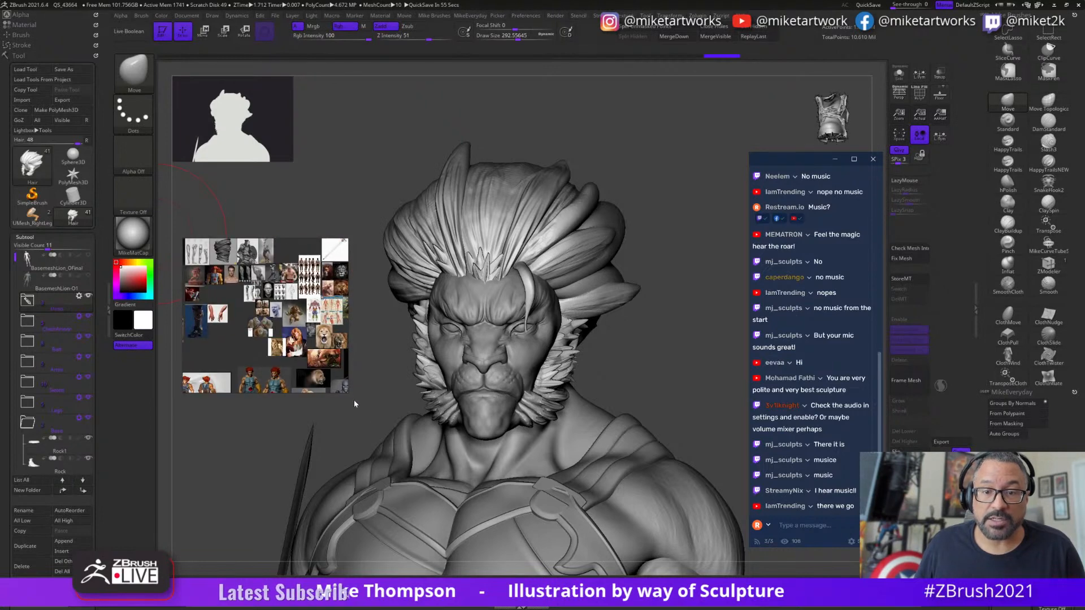
pyautogui.moveTo(346, 394); pyautogui.dragTo(501, 578)
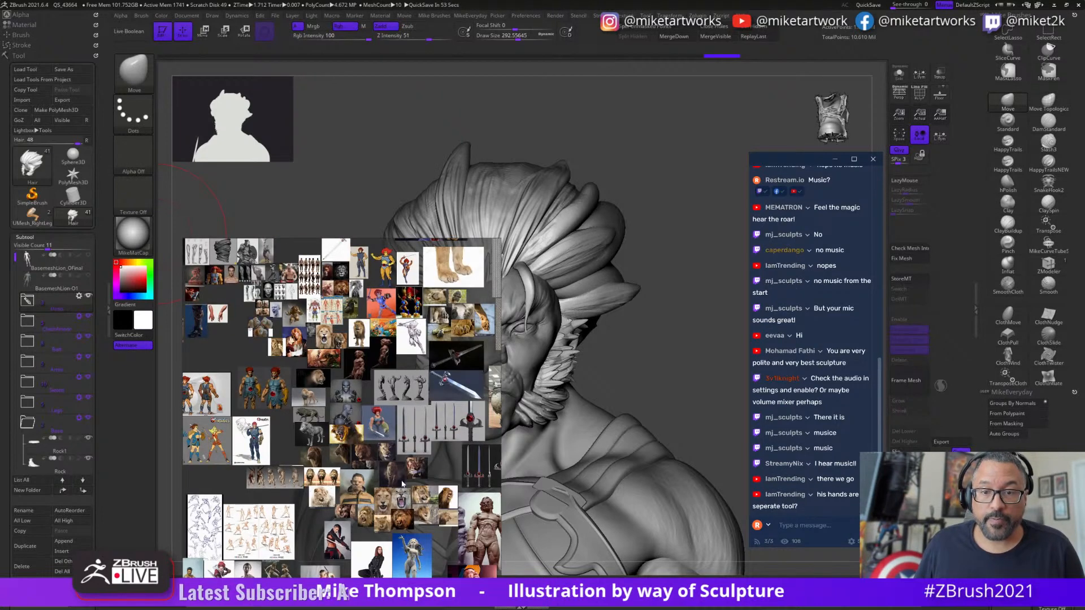
# - Examine the Lion-O cartoon, toy and statue images on the reference board for costume, pose and hair
pyautogui.scroll(4, 338, 496)
pyautogui.moveTo(284, 359)
pyautogui.mouseDown(button='middle')
pyautogui.moveTo(345, 445)
pyautogui.moveTo(407, 485)
pyautogui.mouseUp(button='middle')
pyautogui.scroll(4, 357, 406)
pyautogui.moveTo(358, 406); pyautogui.dragTo(351, 470, button='middle')
pyautogui.moveTo(480, 474); pyautogui.dragTo(320, 474, button='middle')
pyautogui.moveTo(462, 503); pyautogui.dragTo(241, 379, button='middle')
pyautogui.scroll(-4, 369, 477)
pyautogui.moveTo(370, 478); pyautogui.dragTo(230, 429, button='middle')
pyautogui.moveTo(376, 497); pyautogui.dragTo(253, 497, button='middle')
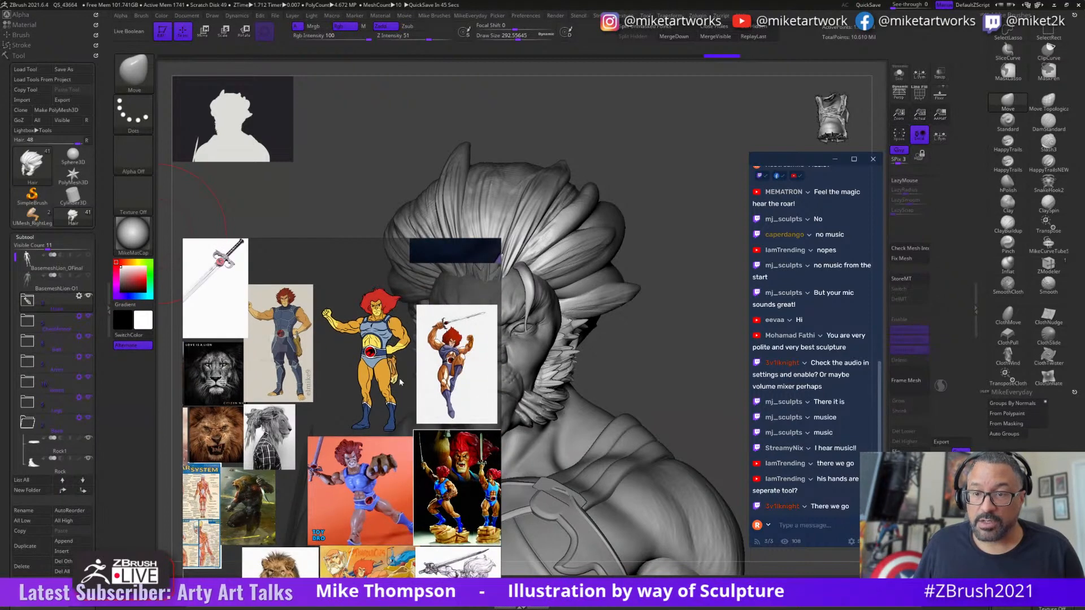
pyautogui.scroll(3, 384, 424)
pyautogui.moveTo(399, 424); pyautogui.dragTo(369, 402, button='middle')
pyautogui.moveTo(390, 550); pyautogui.dragTo(344, 503, button='middle')
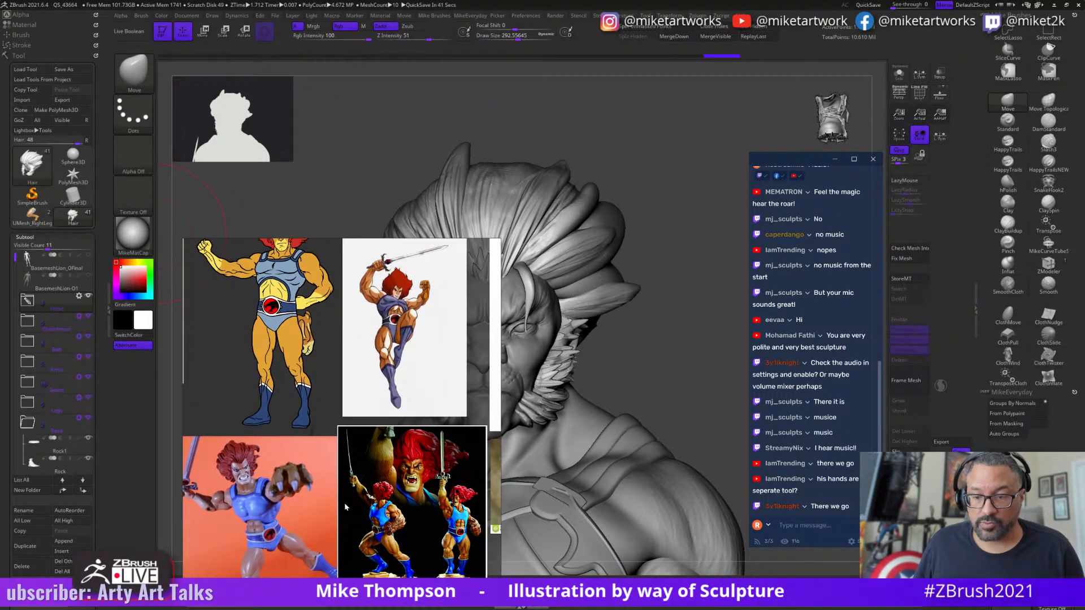
pyautogui.scroll(-2, 320, 416)
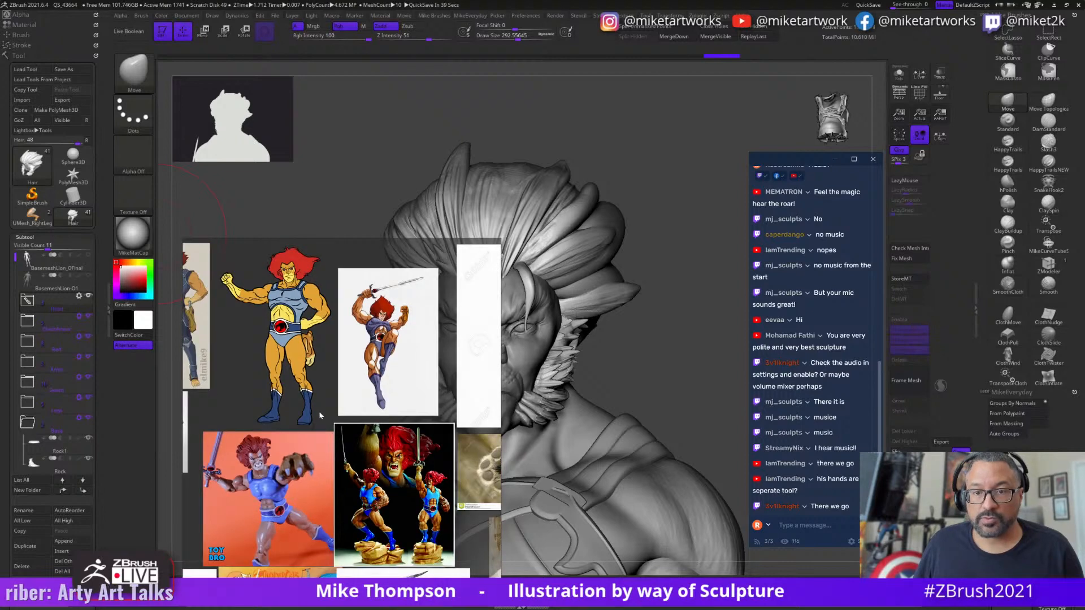
# - Resize the reference board window and move it off the canvas to uncover the figure
pyautogui.moveTo(407, 454); pyautogui.dragTo(305, 435, button='right')
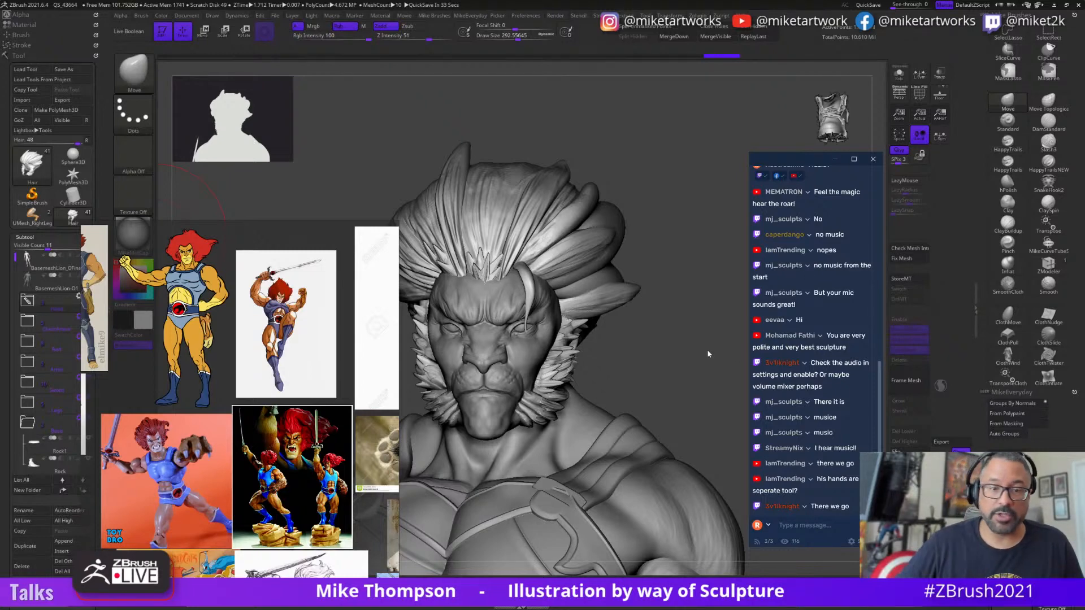
pyautogui.moveTo(345, 431); pyautogui.dragTo(397, 346, button='right')
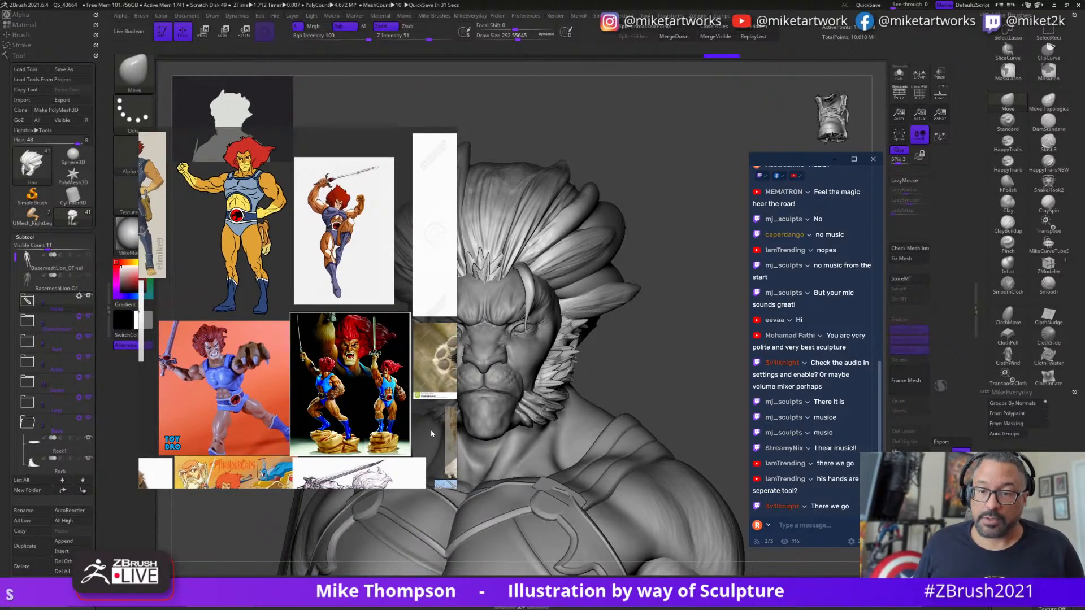
pyautogui.moveTo(455, 488); pyautogui.dragTo(405, 557)
pyautogui.moveTo(355, 494); pyautogui.dragTo(1, 452, button='right')
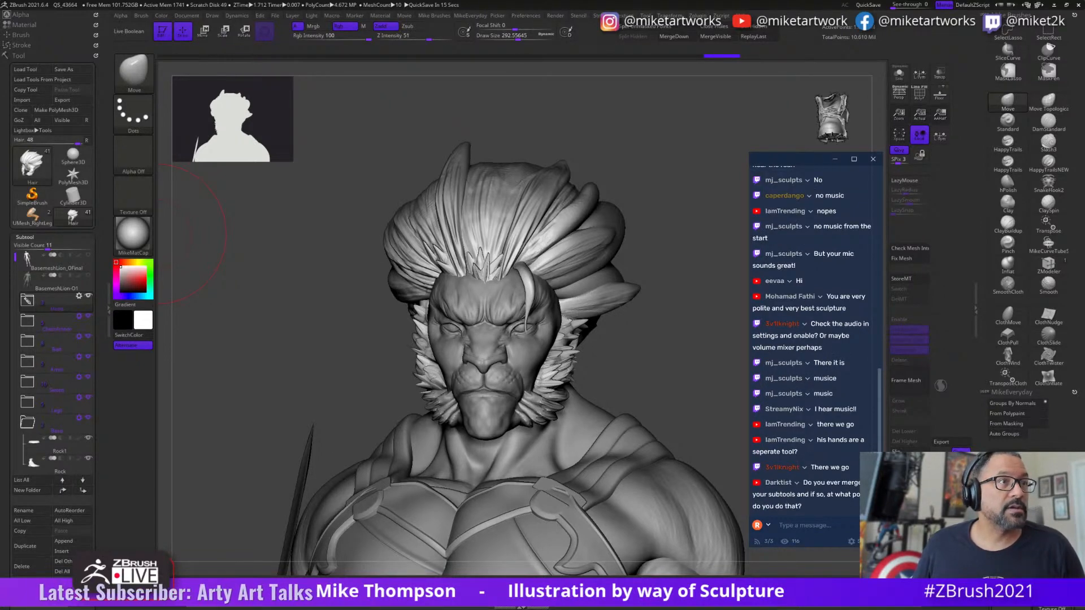
# - Expand the head subtool folder, solo the Hair subtool in side view and display its polyframe
pyautogui.moveTo(659, 322)
pyautogui.mouseDown()
pyautogui.moveTo(690, 364)
pyautogui.moveTo(683, 334)
pyautogui.moveTo(695, 320)
pyautogui.moveTo(680, 375)
pyautogui.moveTo(713, 367)
pyautogui.moveTo(642, 363)
pyautogui.moveTo(637, 339)
pyautogui.mouseUp()
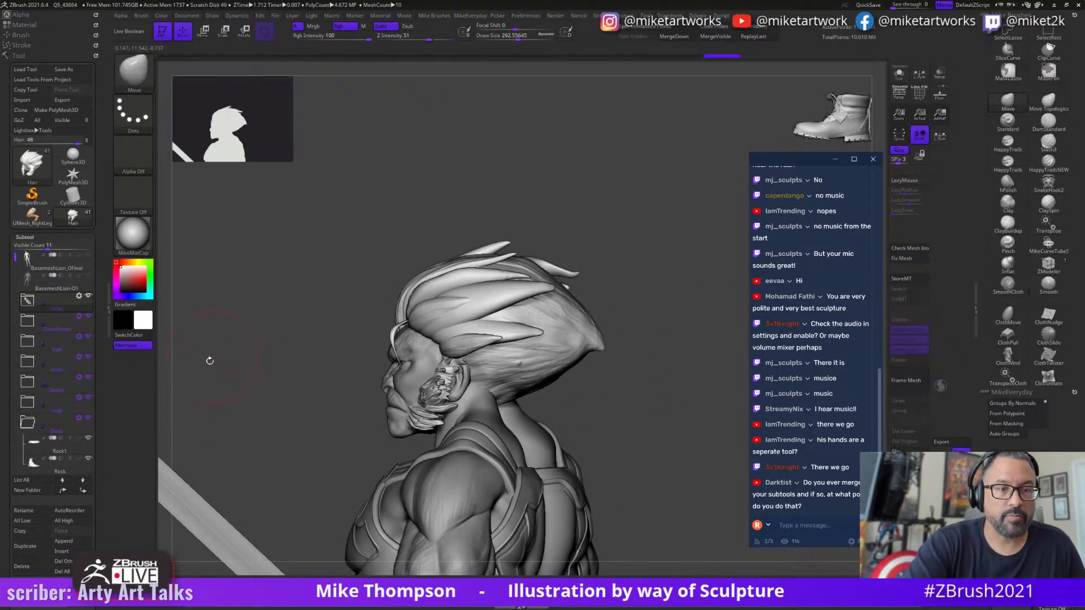
pyautogui.click(28, 300)
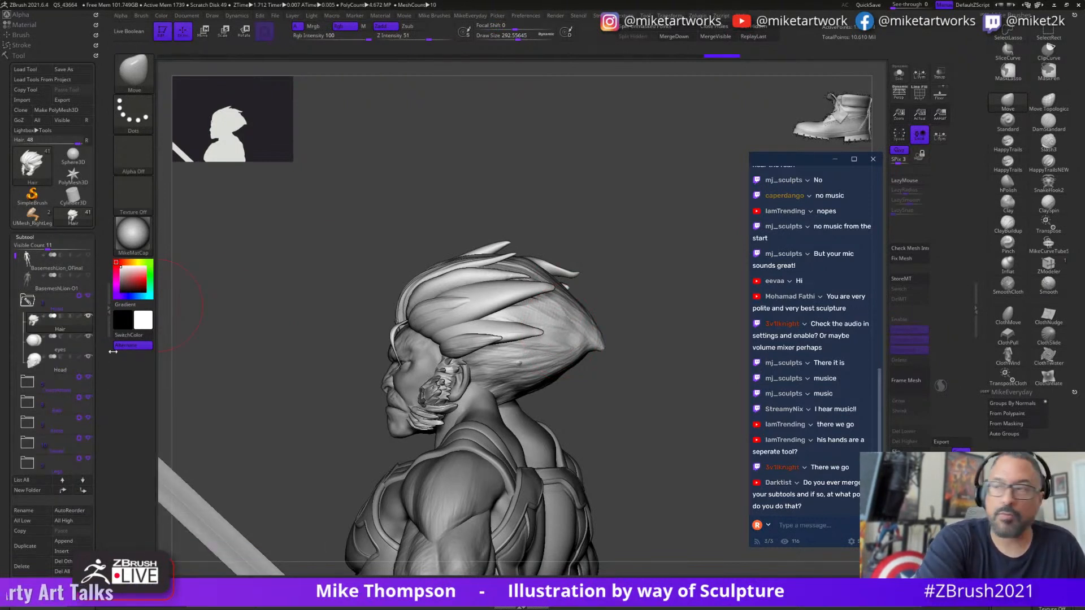
pyautogui.click(899, 74)
pyautogui.moveTo(654, 392); pyautogui.dragTo(567, 329)
pyautogui.press('space')
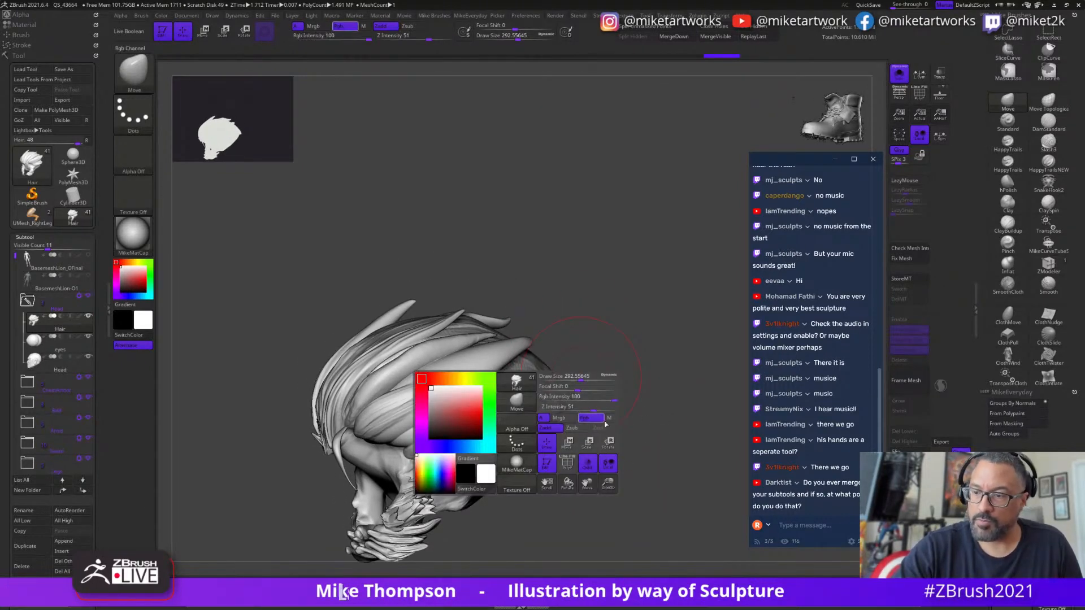
pyautogui.click(567, 462)
# - Isolate the green polygroup of hair strands and split it into separate polygroups with Auto Groups
pyautogui.keyDown('ctrl'); pyautogui.keyDown('shift'); pyautogui.click(498, 366); pyautogui.keyUp('shift'); pyautogui.keyUp('ctrl')
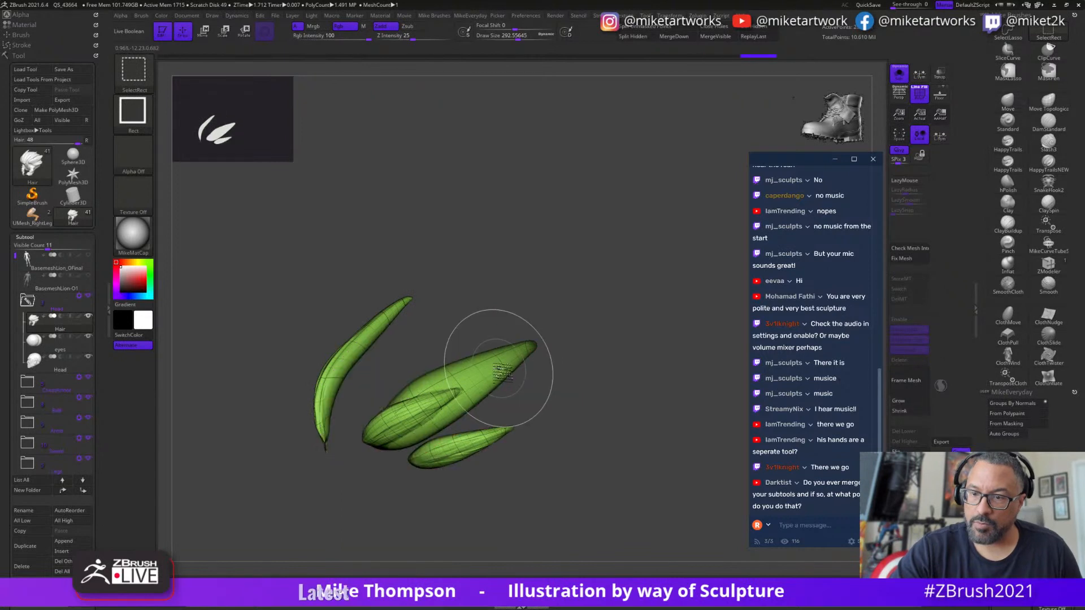
pyautogui.moveTo(630, 419)
pyautogui.mouseDown()
pyautogui.moveTo(632, 407)
pyautogui.moveTo(636, 419)
pyautogui.mouseUp()
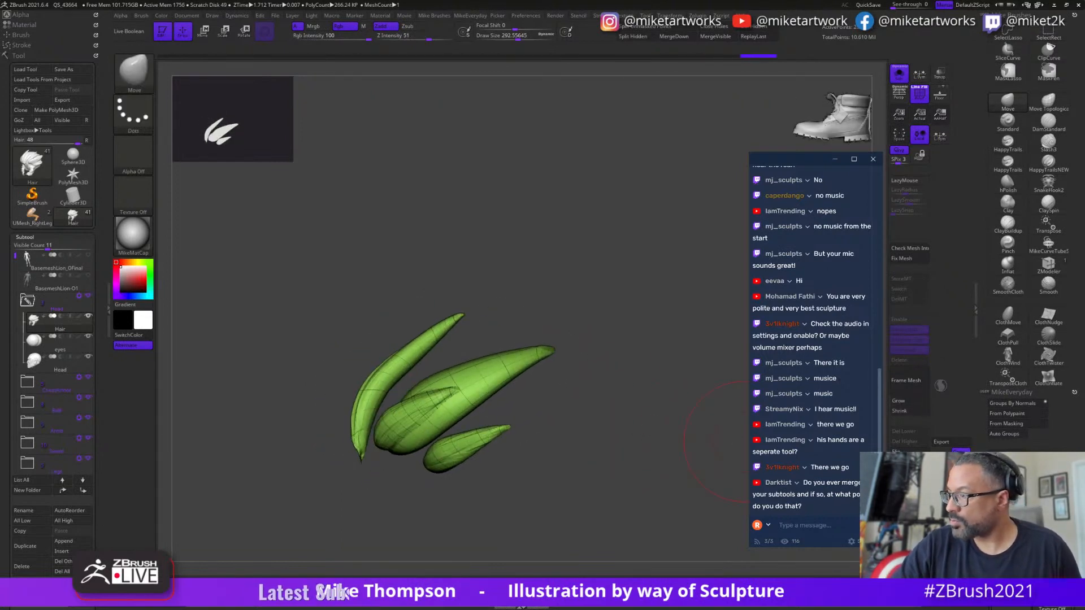
pyautogui.click(1022, 435)
pyautogui.moveTo(850, 429)
pyautogui.mouseDown()
pyautogui.moveTo(605, 441)
pyautogui.moveTo(597, 431)
pyautogui.mouseUp()
pyautogui.moveTo(584, 395)
pyautogui.mouseDown()
pyautogui.moveTo(586, 382)
pyautogui.moveTo(619, 419)
pyautogui.moveTo(634, 416)
pyautogui.mouseUp()
# - Restore the full hair mesh and isolate only the large brown strand on the side of the head
pyautogui.keyDown('ctrl'); pyautogui.keyDown('alt'); pyautogui.keyDown('shift'); pyautogui.click(507, 374); pyautogui.keyUp('shift'); pyautogui.keyUp('alt'); pyautogui.keyUp('ctrl')
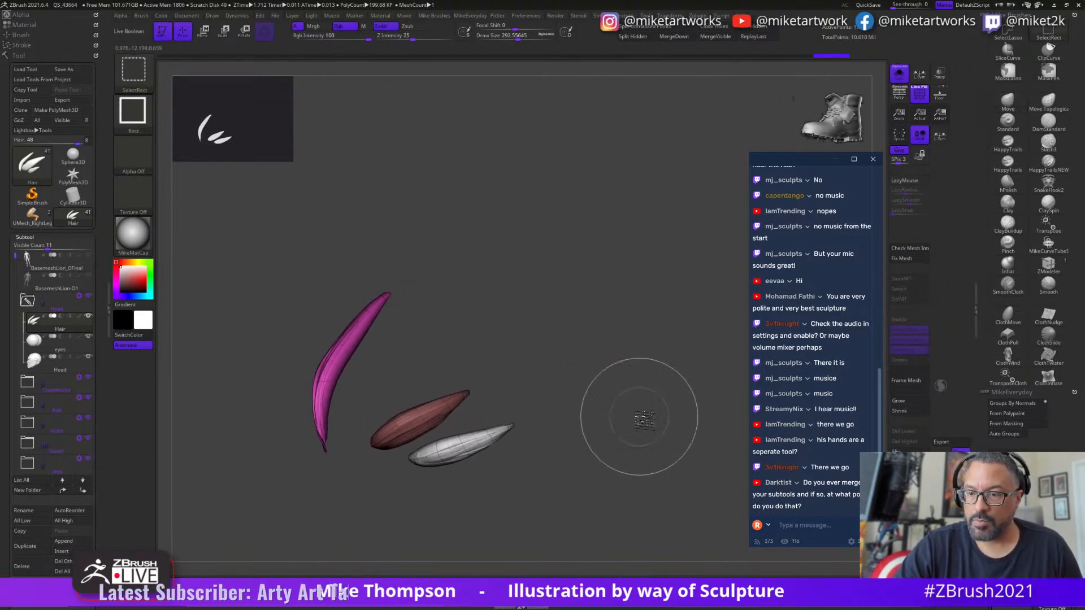
pyautogui.keyDown('ctrl'); pyautogui.keyDown('shift'); pyautogui.click(641, 427); pyautogui.keyUp('shift'); pyautogui.keyUp('ctrl')
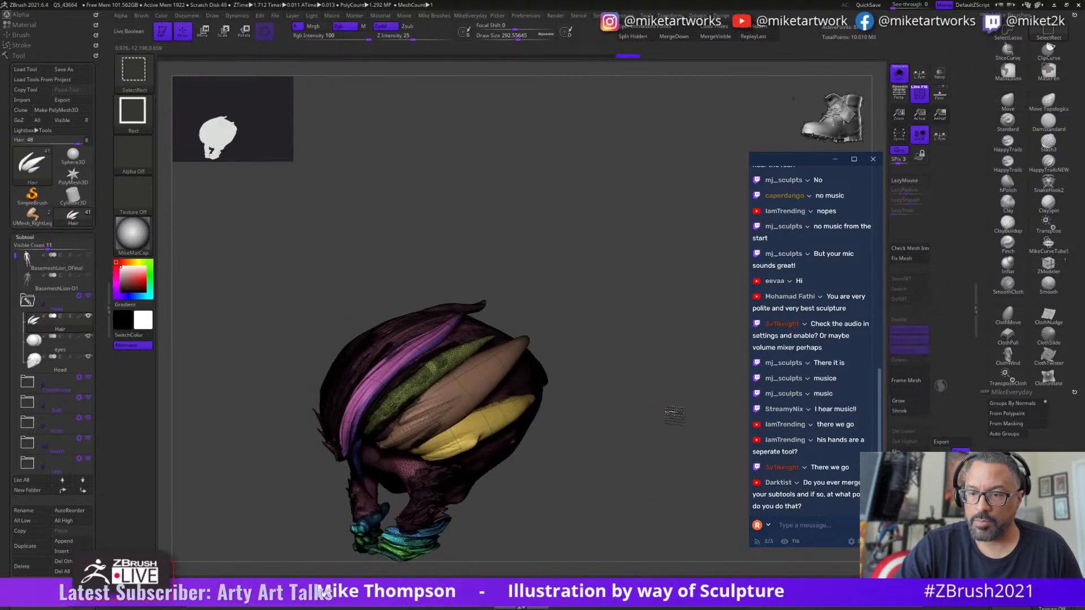
pyautogui.keyDown('ctrl'); pyautogui.keyDown('shift'); pyautogui.click(517, 364); pyautogui.keyUp('shift'); pyautogui.keyUp('ctrl')
pyautogui.moveTo(591, 442); pyautogui.dragTo(600, 446)
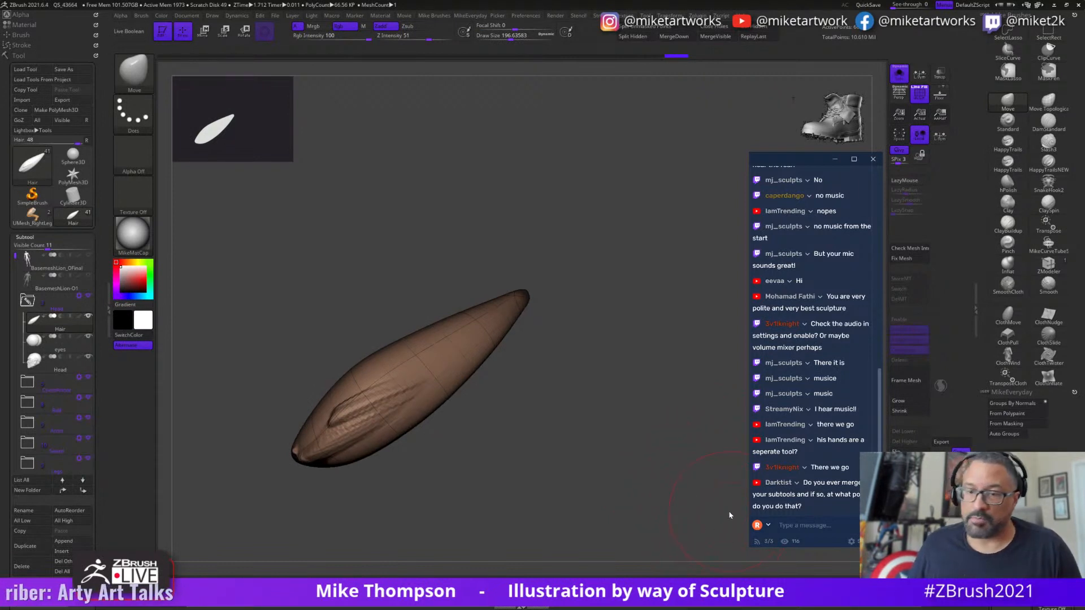
pyautogui.moveTo(585, 437)
pyautogui.mouseDown()
pyautogui.moveTo(565, 431)
pyautogui.moveTo(636, 438)
pyautogui.moveTo(629, 446)
pyautogui.moveTo(642, 424)
pyautogui.moveTo(683, 411)
pyautogui.mouseUp()
# - Hide the polyframe and set up the ClayBuildup brush with draw size about 77 and Z intensity 6
pyautogui.press('s')
pyautogui.press('s')
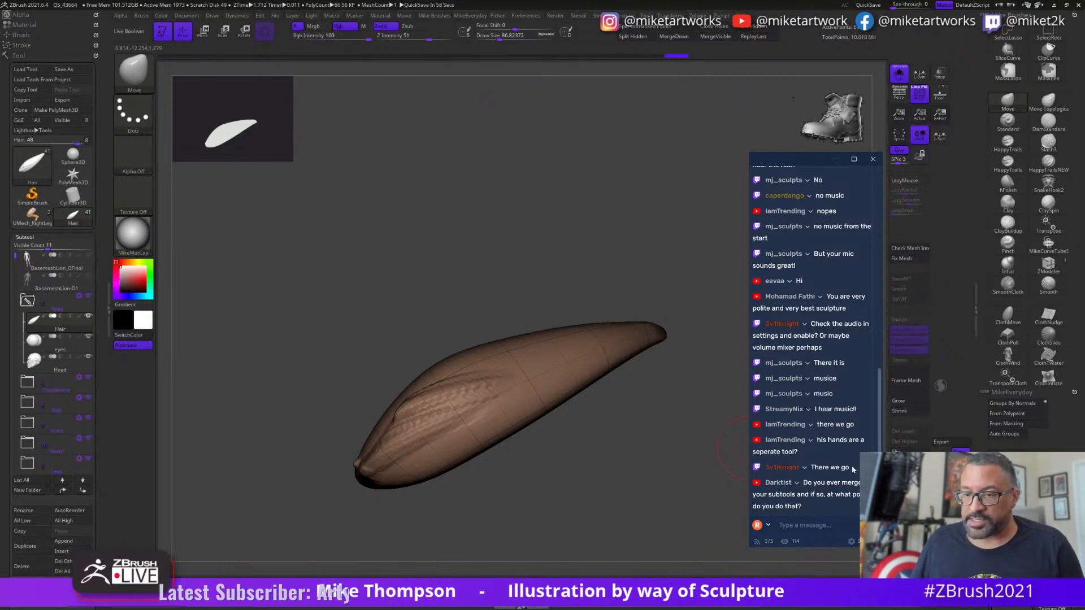
pyautogui.moveTo(853, 469); pyautogui.dragTo(608, 449)
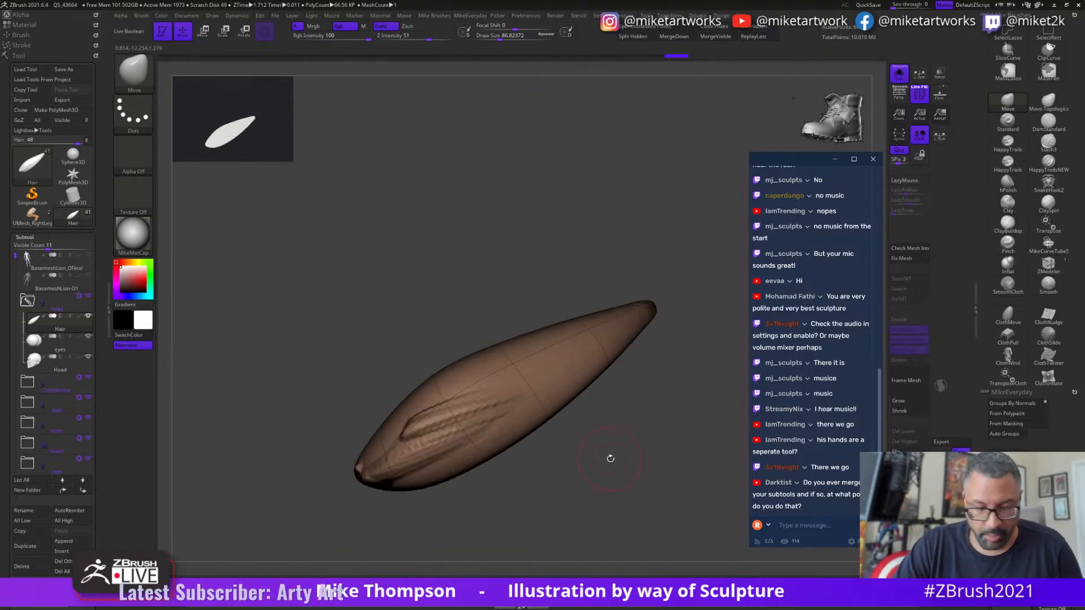
pyautogui.hotkey('shift', 'f')
pyautogui.press('s')
pyautogui.moveTo(626, 453); pyautogui.dragTo(620, 453)
pyautogui.click(1008, 225)
pyautogui.moveTo(593, 388)
pyautogui.mouseDown()
pyautogui.moveTo(566, 390)
pyautogui.moveTo(599, 404)
pyautogui.moveTo(624, 374)
pyautogui.mouseUp()
pyautogui.click(408, 37)
pyautogui.write('6')
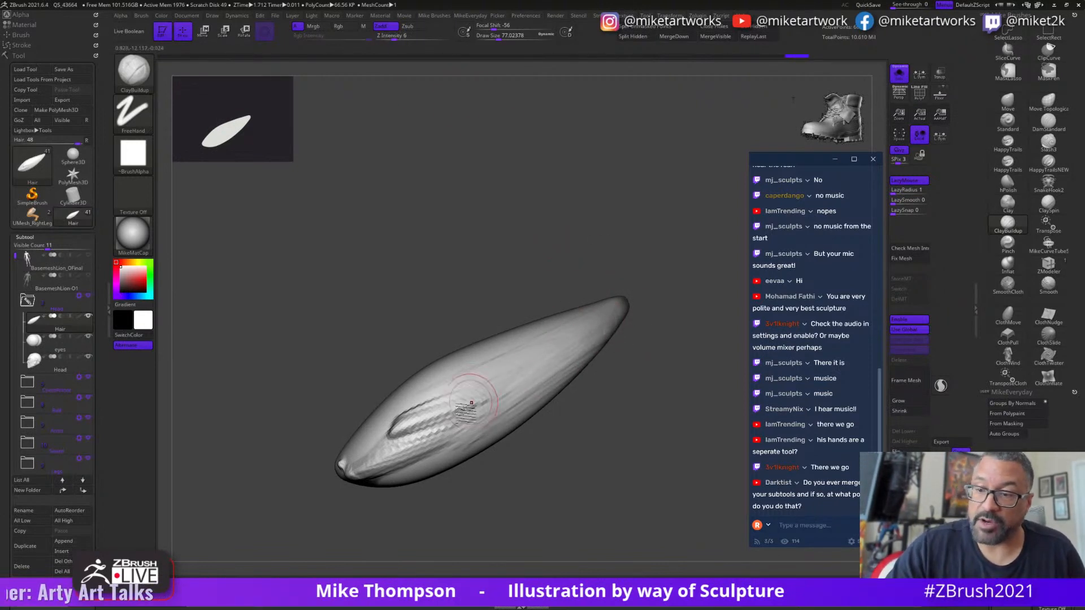
# - Brush clay over the ridged groove near the strand's root and smooth it into the surface
pyautogui.moveTo(455, 458); pyautogui.dragTo(502, 402)
pyautogui.moveTo(421, 434)
pyautogui.keyDown('shift'); pyautogui.mouseDown()
pyautogui.moveTo(477, 397)
pyautogui.moveTo(468, 423)
pyautogui.moveTo(421, 453)
pyautogui.mouseUp(); pyautogui.keyUp('shift')
pyautogui.moveTo(584, 425); pyautogui.dragTo(616, 330)
# - Raise the ClayBuildup Z intensity to 16 and brush long striations from the strand's root to its tip
pyautogui.moveTo(400, 35); pyautogui.dragTo(406, 35)
pyautogui.moveTo(419, 466); pyautogui.dragTo(634, 341)
pyautogui.moveTo(399, 439); pyautogui.dragTo(632, 317)
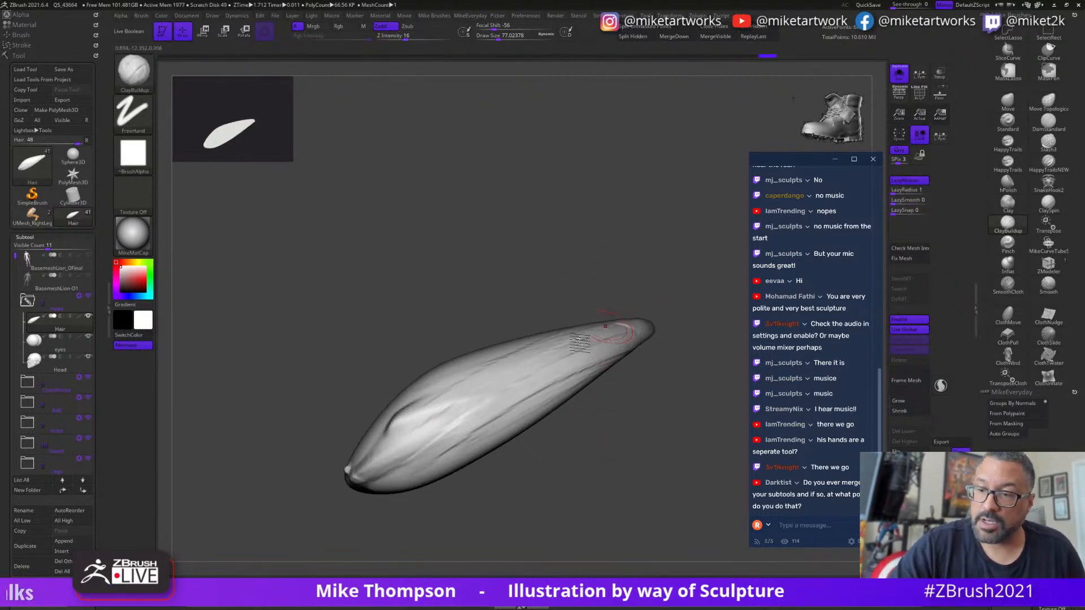
pyautogui.moveTo(680, 368)
pyautogui.mouseDown()
pyautogui.moveTo(689, 433)
pyautogui.moveTo(685, 375)
pyautogui.mouseUp()
pyautogui.moveTo(520, 379); pyautogui.dragTo(626, 312)
pyautogui.moveTo(440, 404); pyautogui.dragTo(581, 376)
pyautogui.moveTo(559, 417)
pyautogui.mouseDown()
pyautogui.moveTo(614, 417)
pyautogui.moveTo(552, 420)
pyautogui.mouseUp()
pyautogui.moveTo(424, 390); pyautogui.dragTo(627, 291)
pyautogui.moveTo(424, 409)
pyautogui.mouseDown()
pyautogui.moveTo(616, 308)
pyautogui.moveTo(605, 317)
pyautogui.mouseUp()
# - Continue the lengthwise clay striations around the strand's curved edge and outer face
pyautogui.moveTo(678, 361)
pyautogui.mouseDown()
pyautogui.moveTo(676, 393)
pyautogui.moveTo(690, 302)
pyautogui.moveTo(479, 548)
pyautogui.mouseUp()
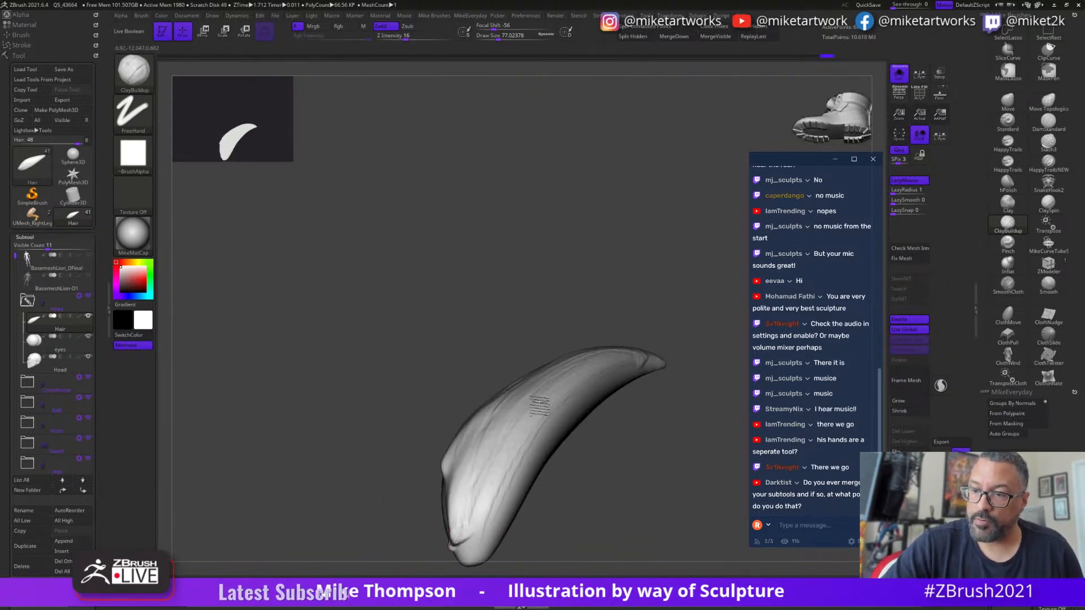
pyautogui.moveTo(642, 363); pyautogui.dragTo(508, 486)
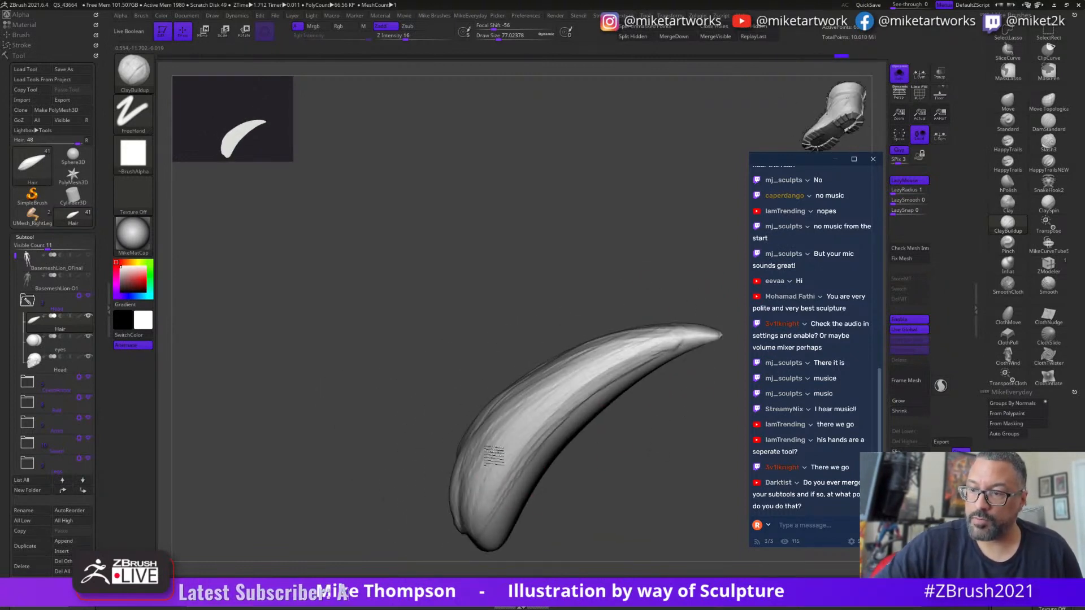
pyautogui.moveTo(651, 438); pyautogui.dragTo(611, 417)
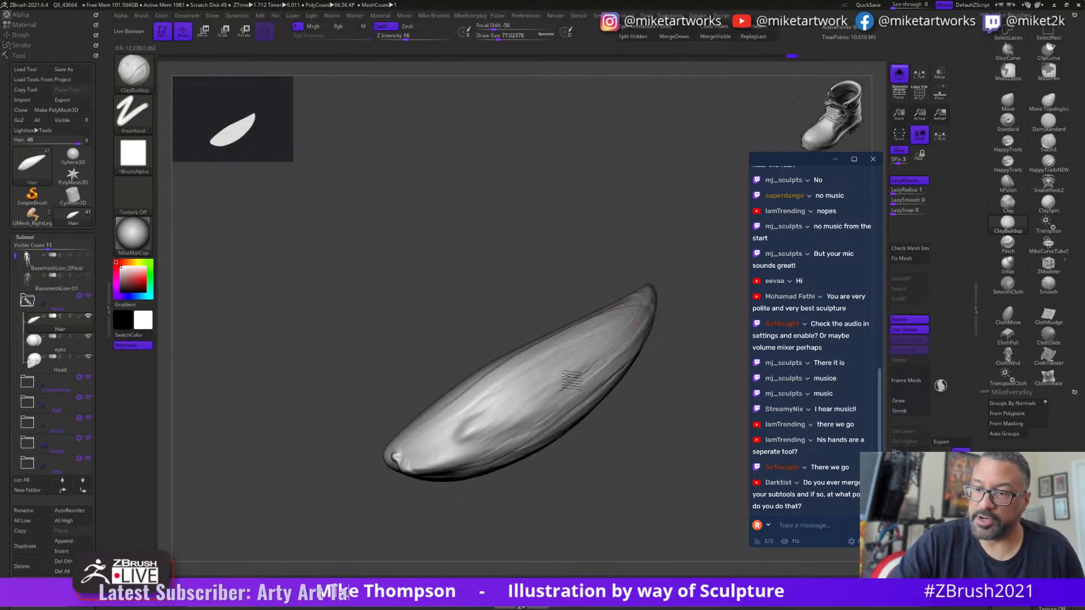
pyautogui.moveTo(672, 389); pyautogui.dragTo(606, 375)
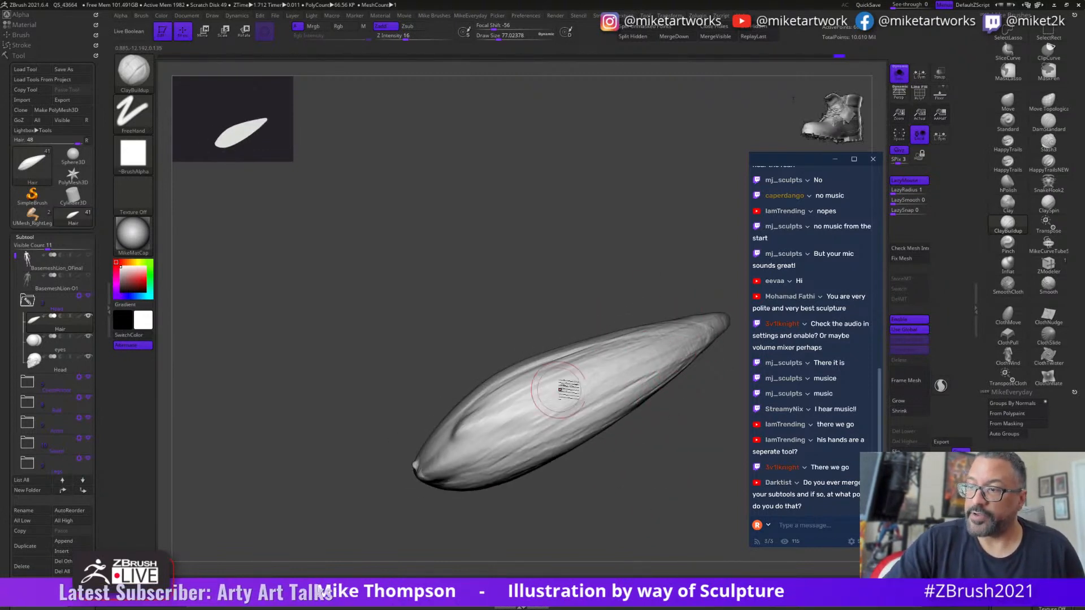
pyautogui.moveTo(669, 415)
pyautogui.mouseDown()
pyautogui.moveTo(670, 464)
pyautogui.moveTo(681, 474)
pyautogui.moveTo(678, 460)
pyautogui.moveTo(634, 462)
pyautogui.moveTo(649, 477)
pyautogui.moveTo(659, 439)
pyautogui.moveTo(486, 518)
pyautogui.moveTo(499, 440)
pyautogui.moveTo(542, 407)
pyautogui.moveTo(616, 390)
pyautogui.moveTo(613, 257)
pyautogui.moveTo(576, 274)
pyautogui.mouseUp()
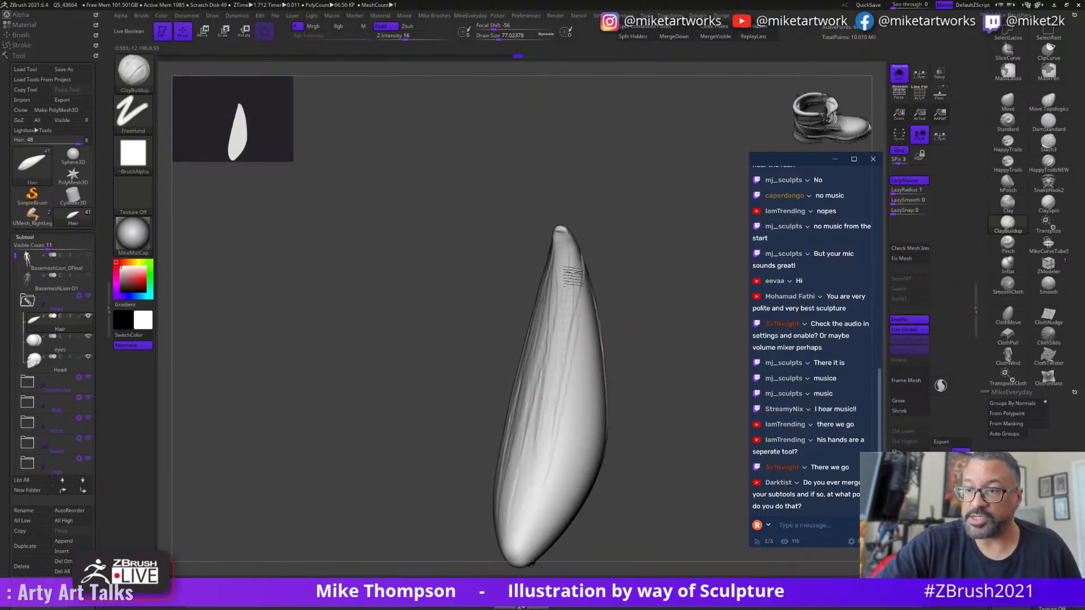
# - Brush long overlapping clay strokes from tip to root on the strand's other side
pyautogui.moveTo(666, 450)
pyautogui.mouseDown()
pyautogui.moveTo(563, 484)
pyautogui.moveTo(581, 272)
pyautogui.mouseUp()
pyautogui.moveTo(584, 274); pyautogui.dragTo(561, 543)
pyautogui.moveTo(592, 317)
pyautogui.mouseDown()
pyautogui.moveTo(601, 486)
pyautogui.moveTo(598, 375)
pyautogui.moveTo(565, 509)
pyautogui.mouseUp()
pyautogui.moveTo(586, 271)
pyautogui.mouseDown()
pyautogui.moveTo(565, 537)
pyautogui.moveTo(593, 509)
pyautogui.moveTo(611, 390)
pyautogui.moveTo(595, 535)
pyautogui.moveTo(571, 534)
pyautogui.moveTo(589, 372)
pyautogui.moveTo(553, 534)
pyautogui.mouseUp()
pyautogui.moveTo(553, 534)
pyautogui.mouseDown()
pyautogui.moveTo(593, 342)
pyautogui.moveTo(572, 521)
pyautogui.moveTo(579, 274)
pyautogui.moveTo(599, 475)
pyautogui.mouseUp()
pyautogui.moveTo(612, 432); pyautogui.dragTo(599, 486)
pyautogui.moveTo(678, 519)
pyautogui.mouseDown()
pyautogui.moveTo(721, 521)
pyautogui.moveTo(710, 516)
pyautogui.mouseUp()
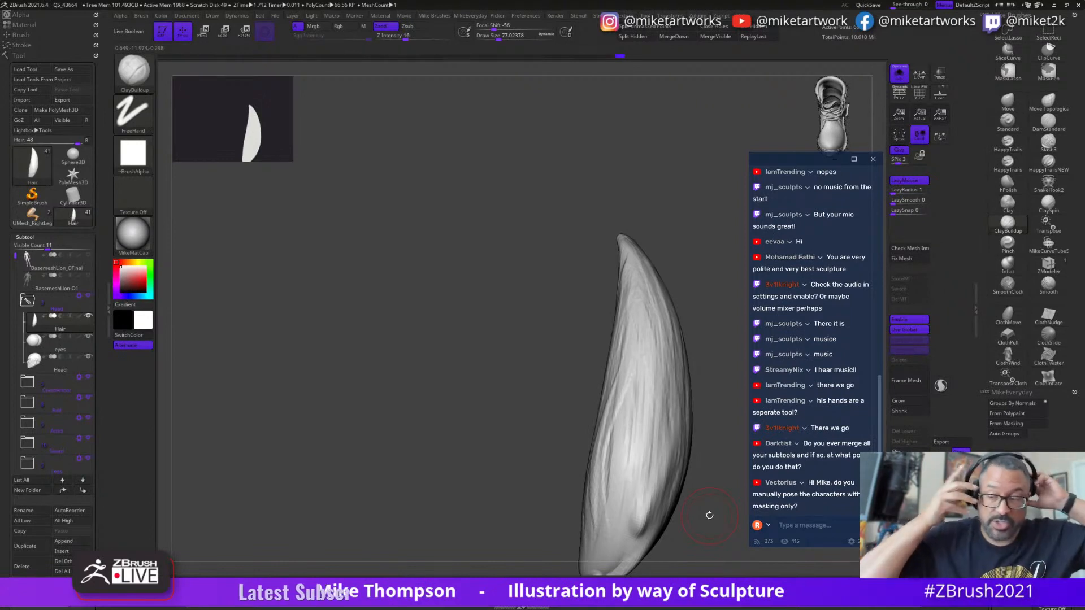
# - Add more root-to-tip clay strokes on the strand's broad outer face to strengthen the hair flow
pyautogui.moveTo(710, 515); pyautogui.dragTo(663, 484)
pyautogui.moveTo(452, 410); pyautogui.dragTo(563, 274)
pyautogui.moveTo(438, 431)
pyautogui.mouseDown()
pyautogui.moveTo(572, 254)
pyautogui.moveTo(585, 209)
pyautogui.mouseUp()
pyautogui.moveTo(460, 410); pyautogui.dragTo(523, 362)
pyautogui.moveTo(701, 509); pyautogui.dragTo(667, 487)
pyautogui.moveTo(697, 476)
pyautogui.mouseDown()
pyautogui.moveTo(653, 501)
pyautogui.moveTo(671, 489)
pyautogui.mouseUp()
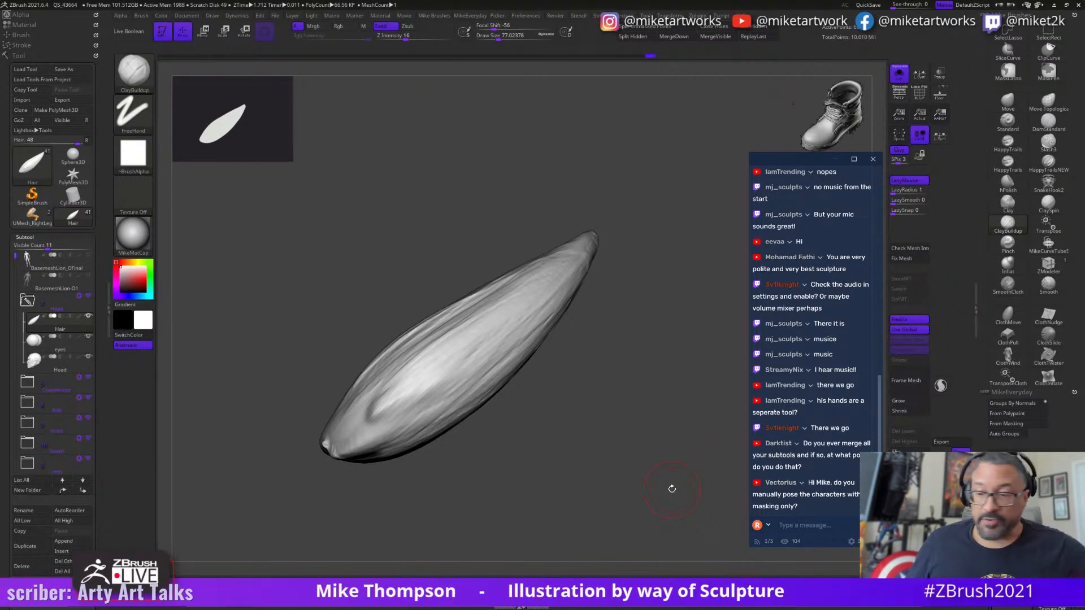
# - Reduce the draw size to about 59 and brush finer striations from the tip down the strand's outer face
pyautogui.moveTo(602, 411)
pyautogui.mouseDown()
pyautogui.moveTo(618, 434)
pyautogui.moveTo(621, 355)
pyautogui.moveTo(618, 365)
pyautogui.mouseUp()
pyautogui.press('s')
pyautogui.moveTo(638, 354); pyautogui.dragTo(635, 350)
pyautogui.moveTo(575, 279); pyautogui.dragTo(490, 399)
pyautogui.moveTo(567, 309); pyautogui.dragTo(478, 422)
pyautogui.moveTo(565, 334); pyautogui.dragTo(469, 434)
pyautogui.moveTo(615, 305); pyautogui.dragTo(617, 284)
pyautogui.moveTo(564, 342); pyautogui.dragTo(427, 490)
pyautogui.moveTo(555, 360); pyautogui.dragTo(456, 467)
pyautogui.moveTo(666, 366)
pyautogui.mouseDown()
pyautogui.moveTo(639, 356)
pyautogui.moveTo(628, 367)
pyautogui.mouseUp()
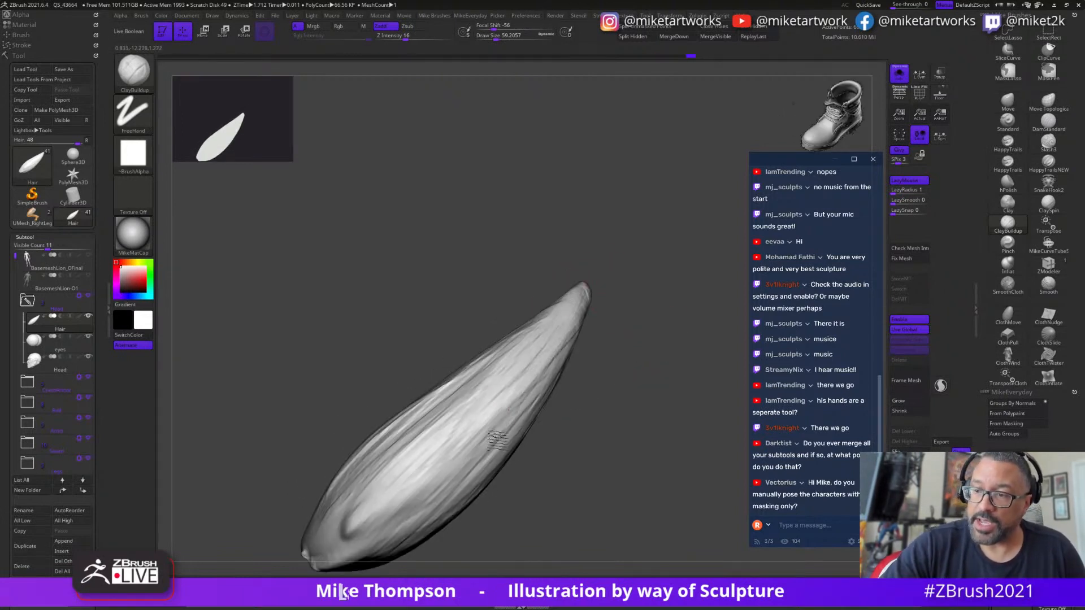
# - Brush fine clay striations from the tip toward the root along the strand's narrow curved side
pyautogui.moveTo(660, 401); pyautogui.dragTo(683, 390)
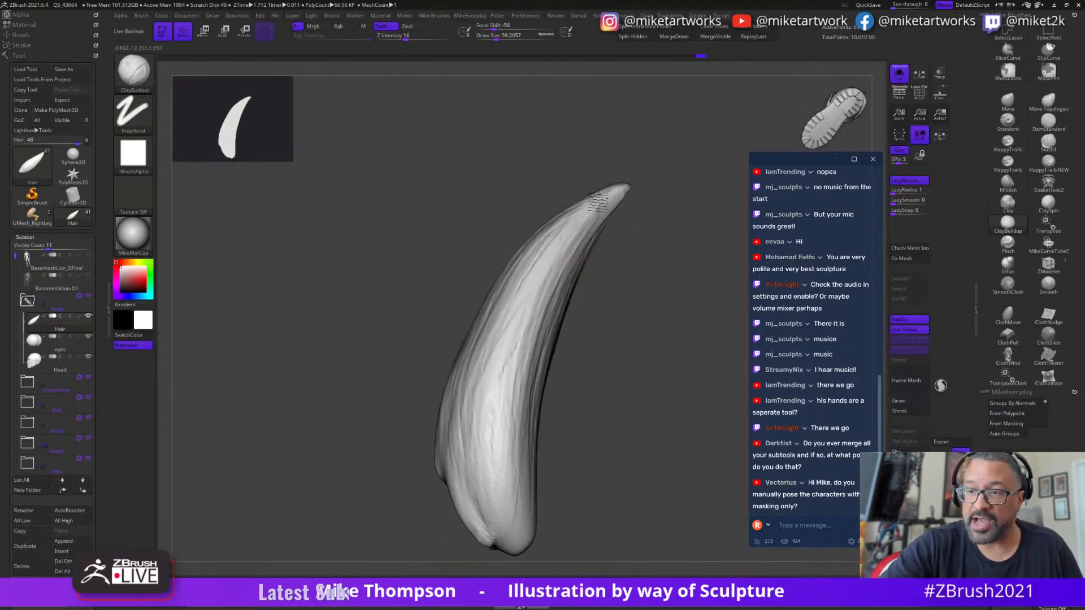
pyautogui.moveTo(641, 341); pyautogui.dragTo(660, 385)
pyautogui.moveTo(632, 221); pyautogui.dragTo(521, 452)
pyautogui.moveTo(605, 260)
pyautogui.mouseDown()
pyautogui.moveTo(537, 438)
pyautogui.moveTo(527, 410)
pyautogui.mouseUp()
pyautogui.moveTo(554, 311); pyautogui.dragTo(523, 435)
pyautogui.moveTo(621, 492)
pyautogui.mouseDown()
pyautogui.moveTo(666, 497)
pyautogui.moveTo(638, 485)
pyautogui.mouseUp()
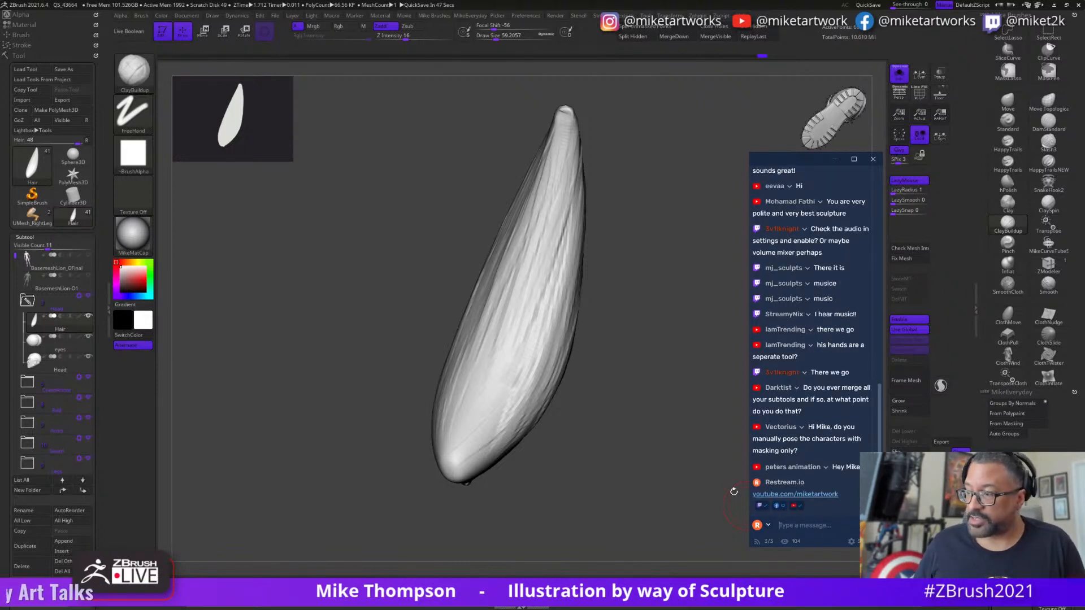
# - Cover the strand's remaining smooth side with fine clay striations running from root to tip
pyautogui.moveTo(734, 492); pyautogui.dragTo(618, 440)
pyautogui.moveTo(485, 444); pyautogui.dragTo(540, 262)
pyautogui.moveTo(471, 443)
pyautogui.mouseDown()
pyautogui.moveTo(570, 175)
pyautogui.moveTo(535, 226)
pyautogui.mouseUp()
pyautogui.moveTo(456, 432); pyautogui.dragTo(516, 226)
pyautogui.moveTo(579, 390)
pyautogui.mouseDown()
pyautogui.moveTo(623, 435)
pyautogui.moveTo(671, 450)
pyautogui.moveTo(685, 439)
pyautogui.moveTo(562, 438)
pyautogui.mouseUp()
pyautogui.moveTo(445, 404); pyautogui.dragTo(560, 231)
pyautogui.moveTo(442, 443)
pyautogui.mouseDown()
pyautogui.moveTo(622, 191)
pyautogui.moveTo(609, 166)
pyautogui.mouseUp()
pyautogui.moveTo(642, 479); pyautogui.dragTo(645, 505)
# - Show the whole hair again and isolate the smooth strand just below the detailed one
pyautogui.keyDown('ctrl'); pyautogui.keyDown('shift'); pyautogui.click(595, 468); pyautogui.keyUp('shift'); pyautogui.keyUp('ctrl')
pyautogui.moveTo(647, 458); pyautogui.dragTo(646, 438)
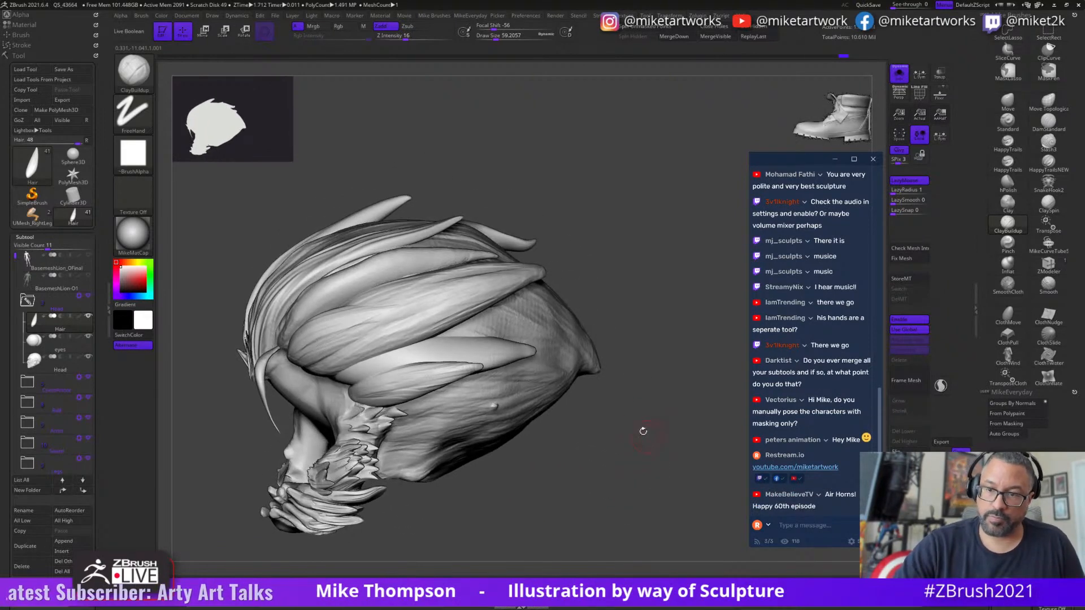
pyautogui.keyDown('ctrl'); pyautogui.keyDown('shift'); pyautogui.click(500, 353); pyautogui.keyUp('shift'); pyautogui.keyUp('ctrl')
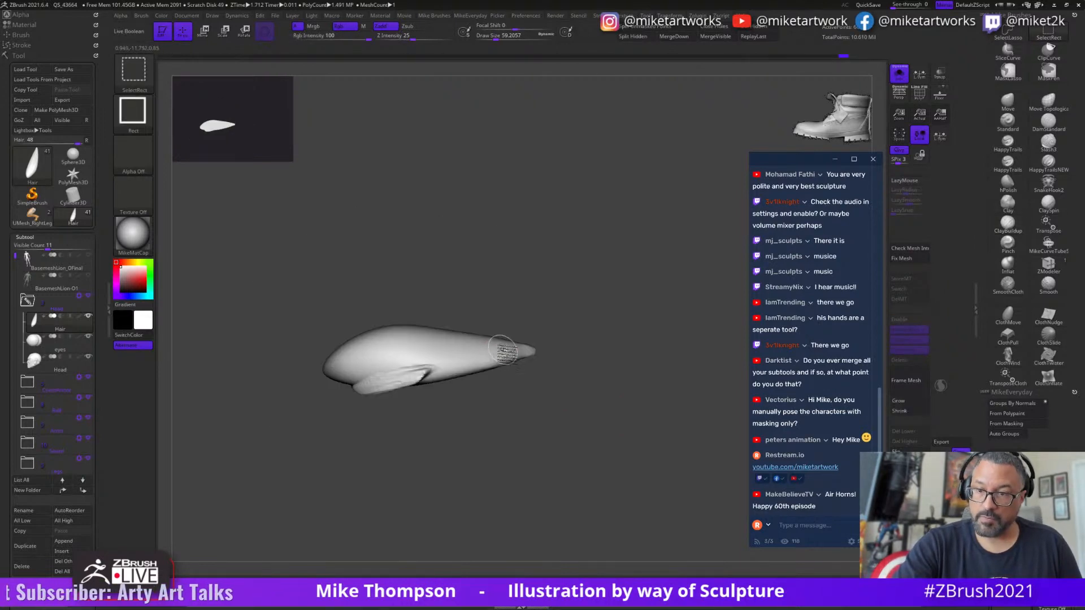
pyautogui.moveTo(591, 435); pyautogui.dragTo(602, 408)
# - Brush lengthwise hair striations over the lower strand using ClayBuildup at draw size about 83
pyautogui.moveTo(594, 277); pyautogui.dragTo(457, 409)
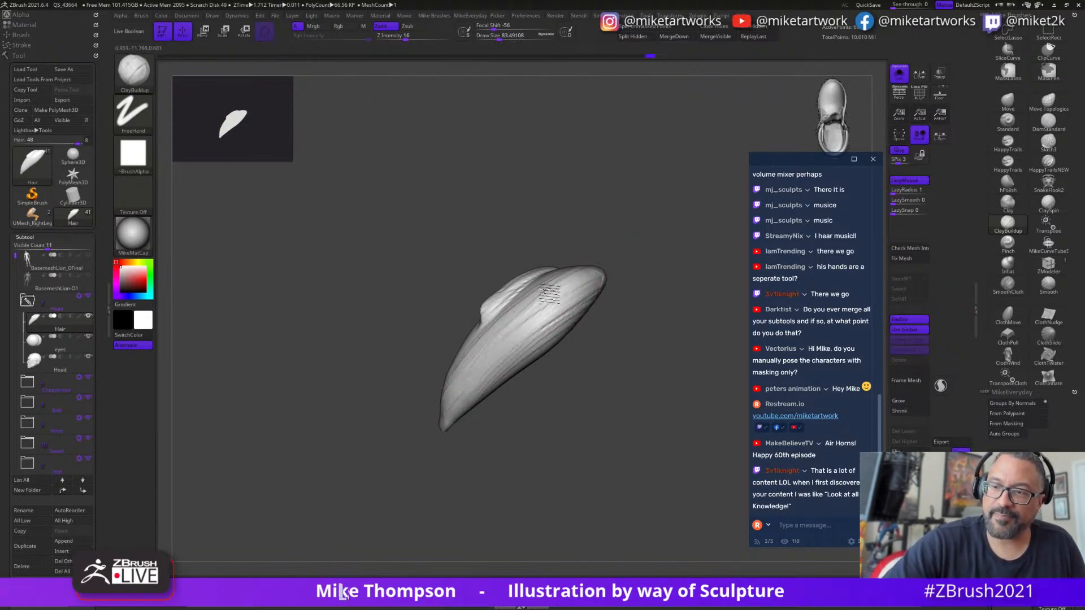
pyautogui.moveTo(599, 375)
pyautogui.mouseDown()
pyautogui.moveTo(595, 388)
pyautogui.moveTo(619, 396)
pyautogui.mouseUp()
pyautogui.moveTo(467, 358); pyautogui.dragTo(440, 386)
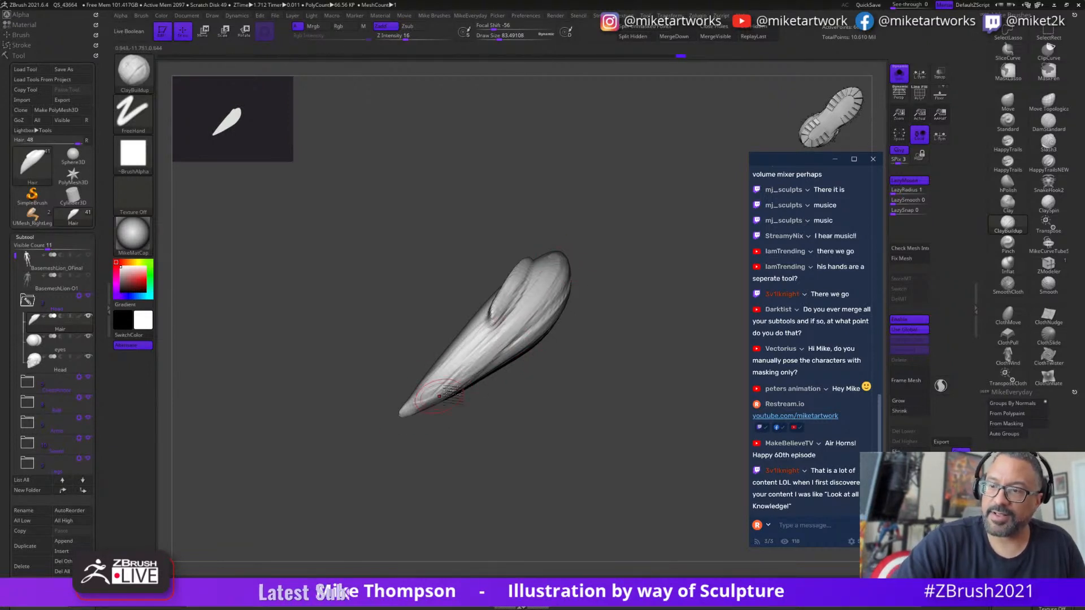
pyautogui.moveTo(594, 501); pyautogui.dragTo(582, 416)
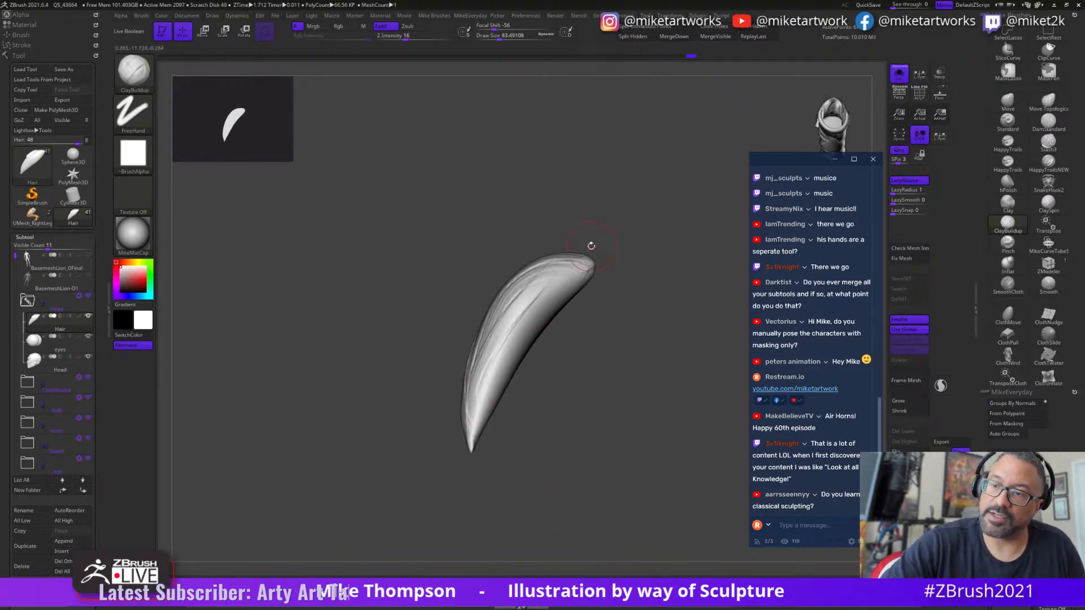
pyautogui.moveTo(591, 246); pyautogui.dragTo(567, 342)
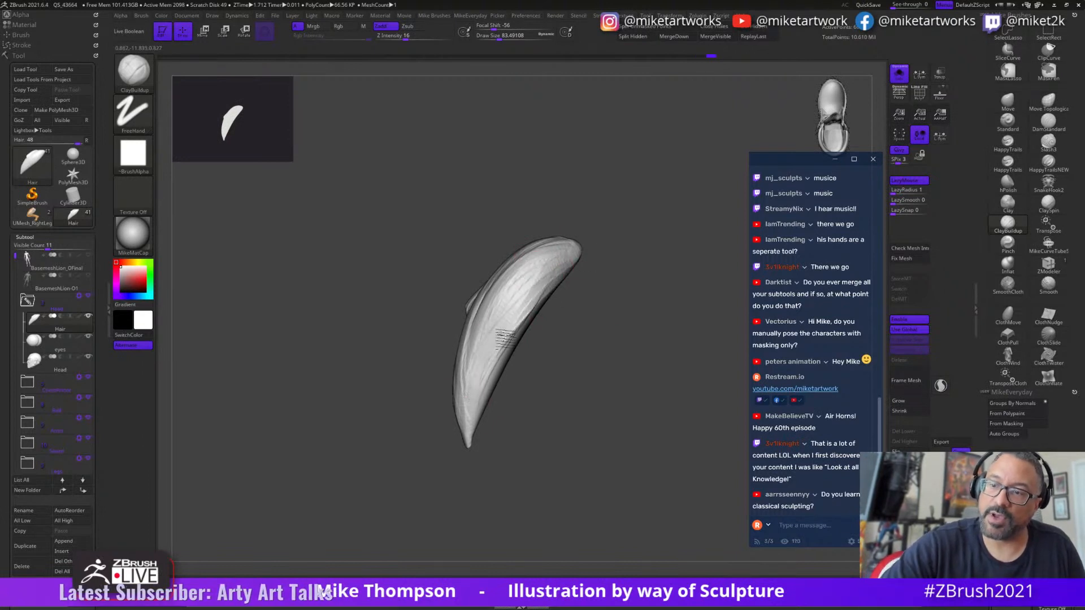
pyautogui.moveTo(489, 339); pyautogui.dragTo(485, 387)
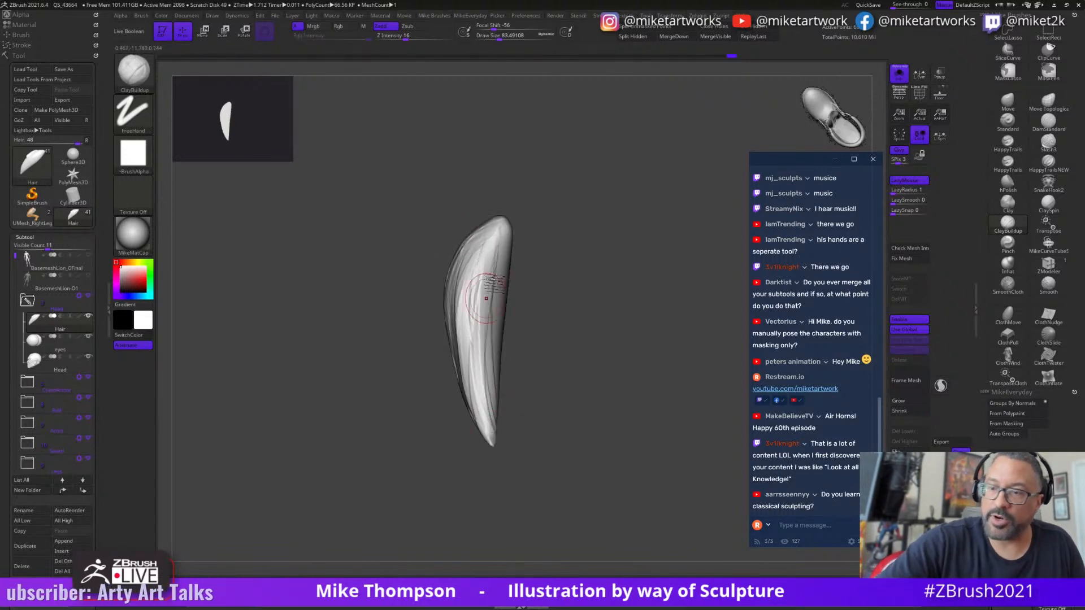
pyautogui.moveTo(571, 375); pyautogui.dragTo(568, 300)
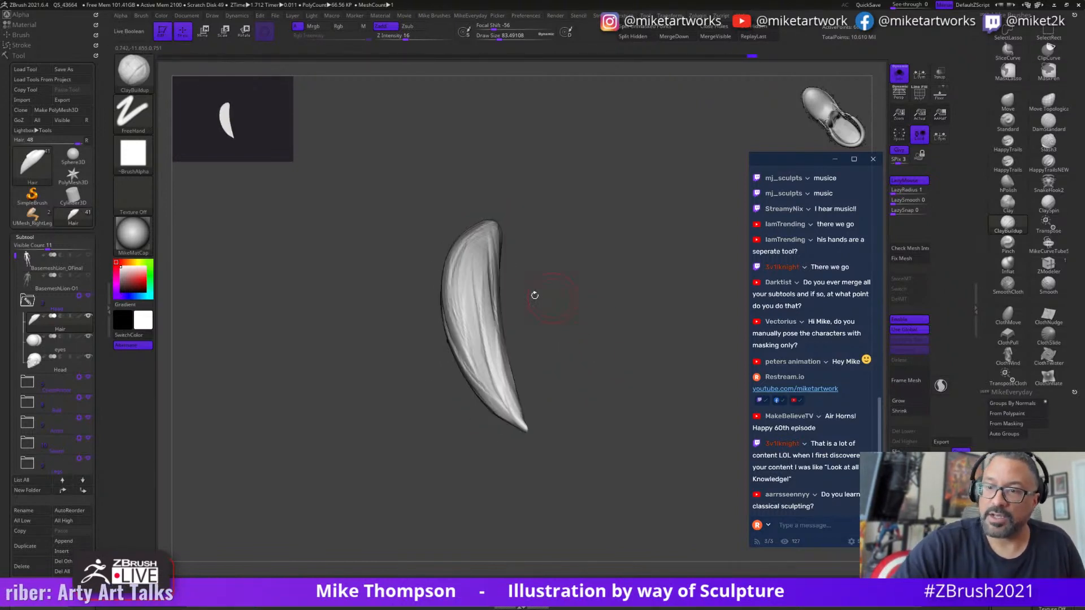
# - Blend the ridged flap on the lower strand's side into its form with clay strokes and smoothing
pyautogui.moveTo(625, 382); pyautogui.dragTo(561, 359)
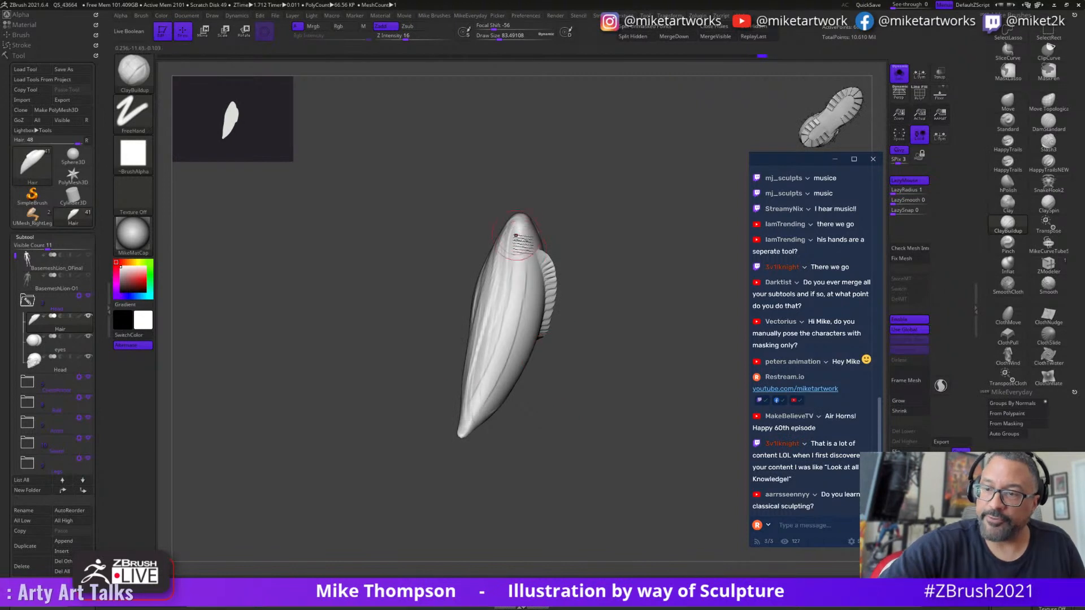
pyautogui.moveTo(566, 396); pyautogui.dragTo(577, 335)
pyautogui.moveTo(597, 378); pyautogui.dragTo(601, 330)
pyautogui.moveTo(552, 247); pyautogui.dragTo(555, 360)
pyautogui.keyDown('shift'); pyautogui.moveTo(554, 271); pyautogui.dragTo(552, 297); pyautogui.keyUp('shift')
pyautogui.keyDown('shift'); pyautogui.moveTo(546, 333); pyautogui.dragTo(547, 339); pyautogui.keyUp('shift')
pyautogui.moveTo(599, 316); pyautogui.dragTo(613, 310)
pyautogui.moveTo(547, 247); pyautogui.dragTo(545, 351)
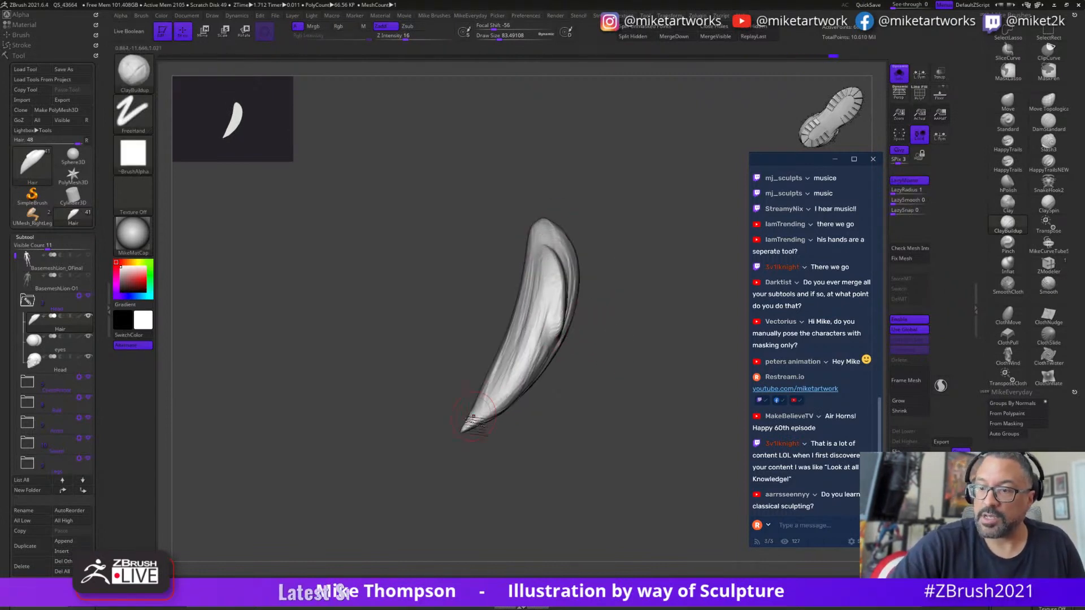
# - Bring back the whole hair and isolate the main scalp piece with its attached sideburns
pyautogui.moveTo(490, 428); pyautogui.dragTo(509, 278)
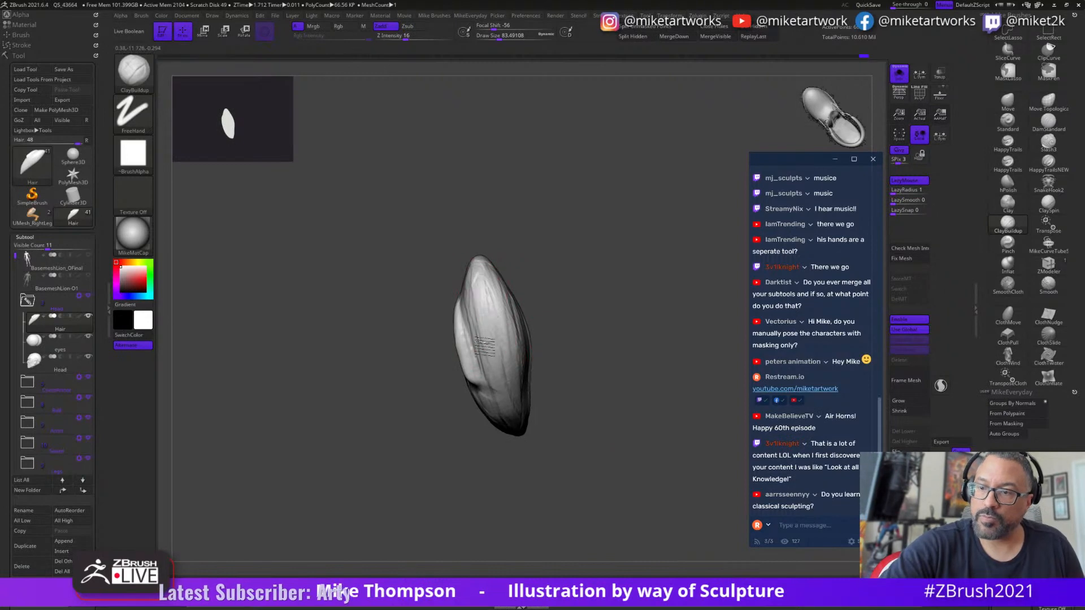
pyautogui.moveTo(567, 425)
pyautogui.mouseDown()
pyautogui.moveTo(653, 509)
pyautogui.moveTo(710, 501)
pyautogui.moveTo(637, 549)
pyautogui.moveTo(666, 479)
pyautogui.moveTo(576, 365)
pyautogui.moveTo(622, 442)
pyautogui.moveTo(613, 450)
pyautogui.moveTo(633, 438)
pyautogui.moveTo(624, 407)
pyautogui.mouseUp()
pyautogui.hotkey('ctrl', 'shift')
pyautogui.keyDown('ctrl'); pyautogui.keyDown('shift'); pyautogui.click(678, 498); pyautogui.keyUp('shift'); pyautogui.keyUp('ctrl')
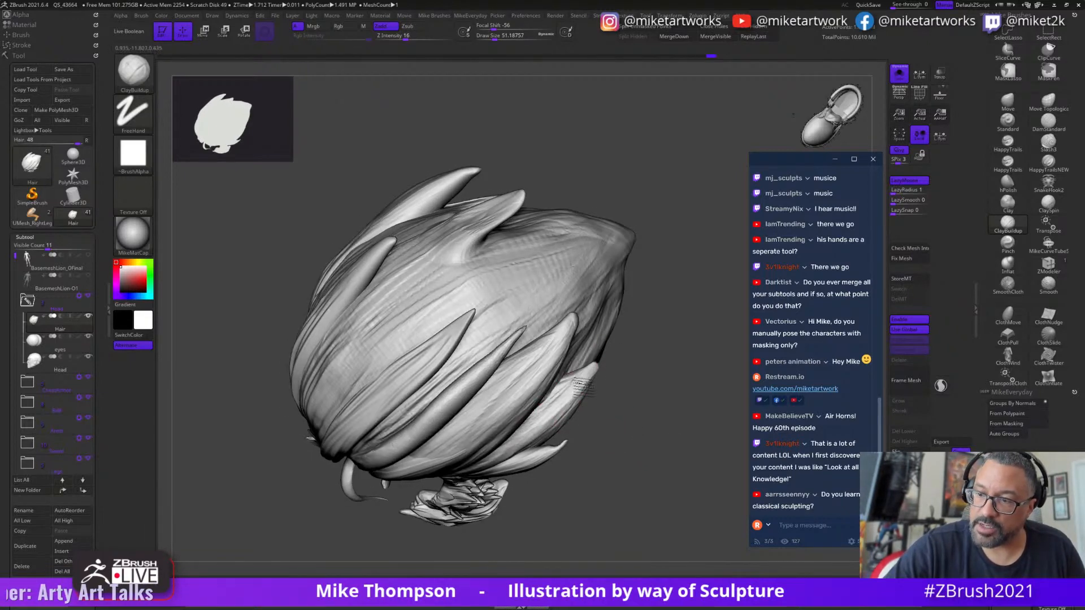
pyautogui.moveTo(692, 390); pyautogui.dragTo(557, 424)
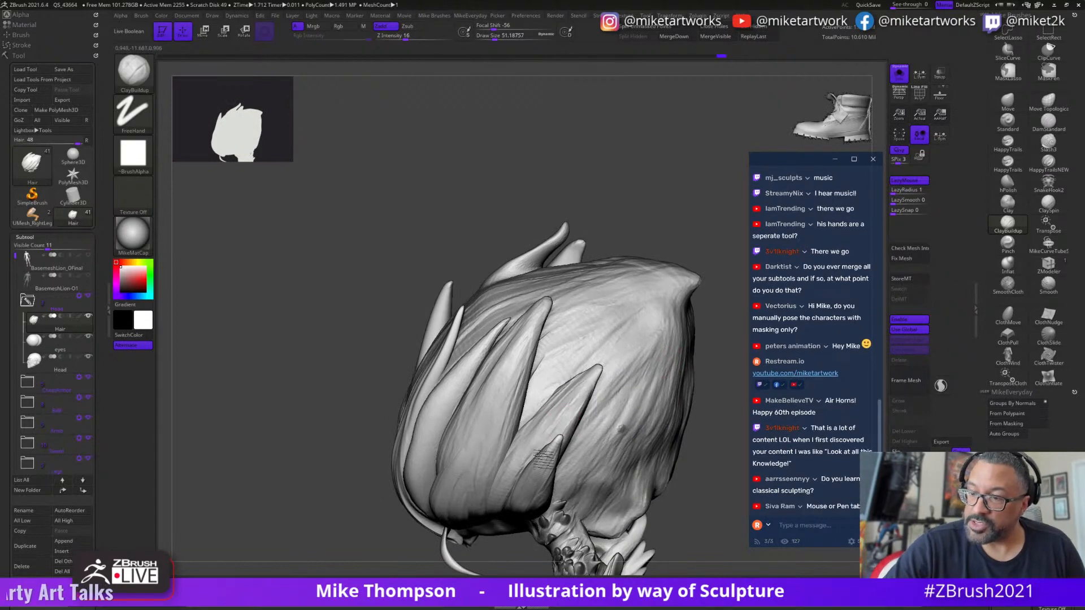
pyautogui.moveTo(625, 339); pyautogui.dragTo(518, 448)
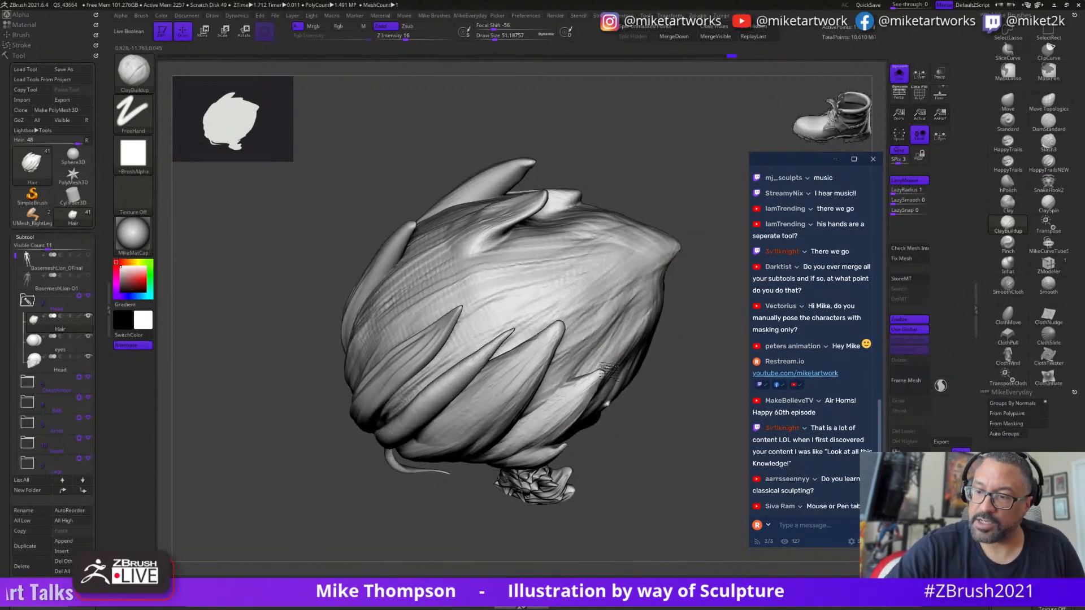
pyautogui.moveTo(655, 412); pyautogui.dragTo(699, 424)
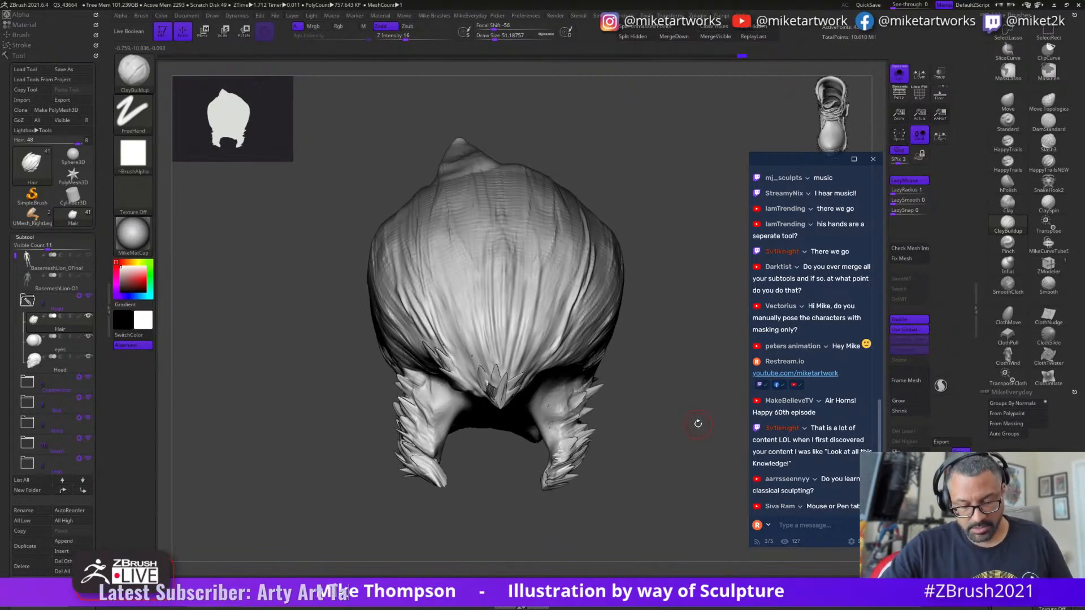
# - Examine the scalp piece's polygroups around the sideburns with the polyframe display
pyautogui.press('space')
pyautogui.hotkey('shift', 'f')
pyautogui.moveTo(680, 450); pyautogui.dragTo(566, 467)
pyautogui.moveTo(633, 441); pyautogui.dragTo(599, 481)
pyautogui.press('space')
pyautogui.hotkey('shift', 'f')
pyautogui.moveTo(693, 448)
pyautogui.mouseDown()
pyautogui.moveTo(709, 431)
pyautogui.moveTo(667, 376)
pyautogui.mouseUp()
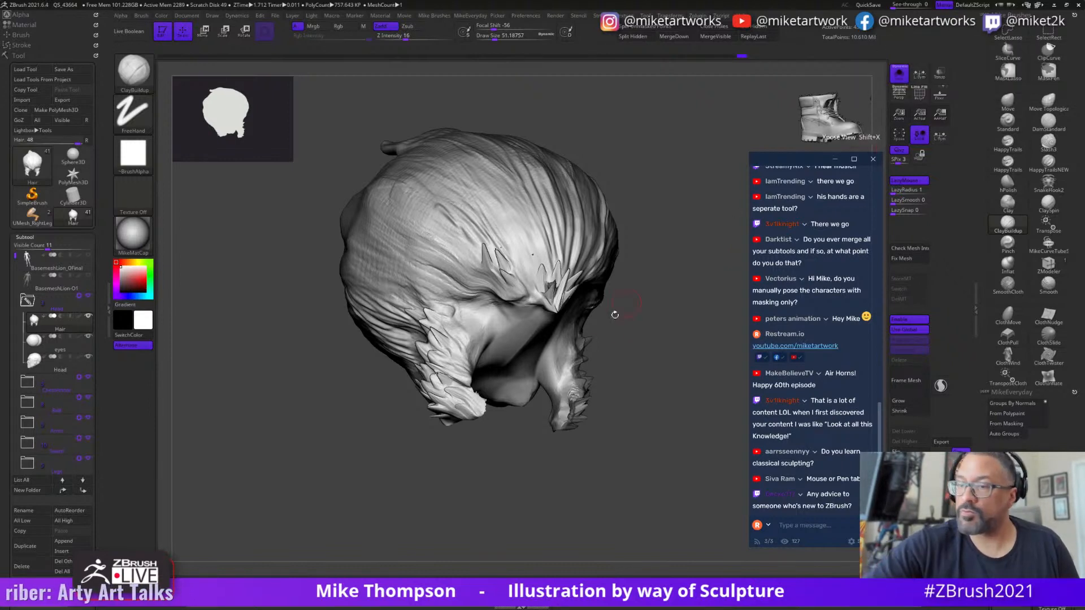
# - Lasso-mask the sideburns on the scalp piece, unmasking excess areas around them
pyautogui.moveTo(616, 294)
pyautogui.keyDown('ctrl'); pyautogui.mouseDown()
pyautogui.moveTo(551, 390)
pyautogui.moveTo(609, 479)
pyautogui.mouseUp(); pyautogui.keyUp('ctrl')
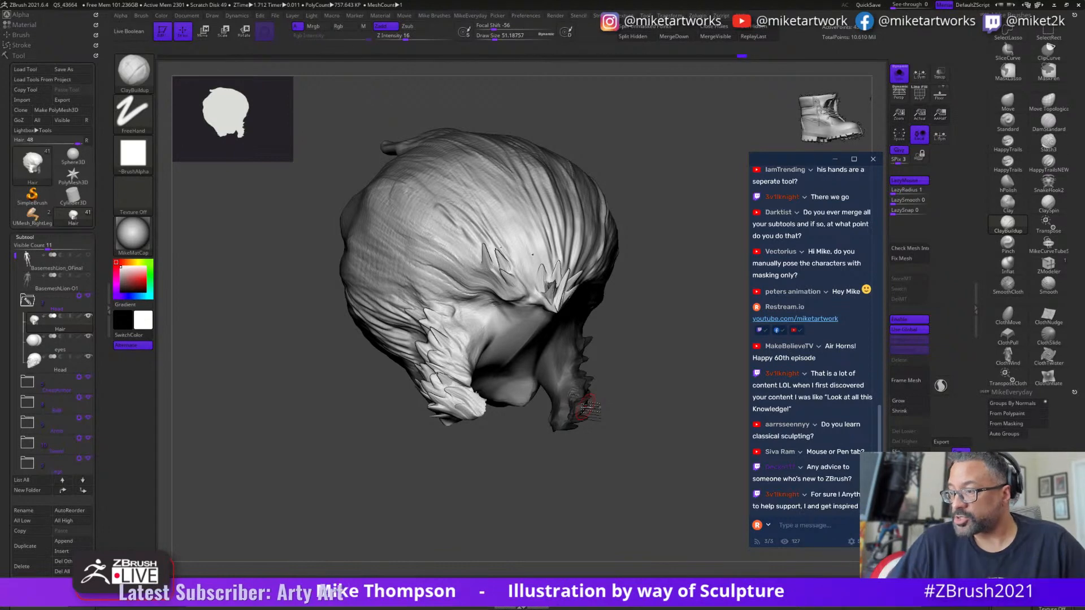
pyautogui.moveTo(588, 407)
pyautogui.mouseDown()
pyautogui.moveTo(571, 441)
pyautogui.moveTo(722, 392)
pyautogui.moveTo(688, 408)
pyautogui.moveTo(713, 427)
pyautogui.mouseUp()
pyautogui.press('ctrl')
pyautogui.moveTo(518, 295)
pyautogui.keyDown('ctrl'); pyautogui.mouseDown()
pyautogui.moveTo(384, 398)
pyautogui.moveTo(371, 342)
pyautogui.moveTo(381, 308)
pyautogui.moveTo(337, 280)
pyautogui.moveTo(258, 335)
pyautogui.moveTo(565, 265)
pyautogui.moveTo(559, 288)
pyautogui.mouseUp(); pyautogui.keyUp('ctrl')
pyautogui.moveTo(604, 427)
pyautogui.mouseDown()
pyautogui.moveTo(608, 439)
pyautogui.moveTo(620, 418)
pyautogui.mouseUp()
pyautogui.press('ctrl')
pyautogui.keyDown('ctrl'); pyautogui.keyDown('alt'); pyautogui.moveTo(357, 362); pyautogui.dragTo(521, 412); pyautogui.keyUp('alt'); pyautogui.keyUp('ctrl')
pyautogui.moveTo(623, 406)
pyautogui.mouseDown()
pyautogui.moveTo(623, 437)
pyautogui.moveTo(644, 463)
pyautogui.moveTo(717, 446)
pyautogui.moveTo(703, 453)
pyautogui.moveTo(704, 407)
pyautogui.moveTo(703, 436)
pyautogui.mouseUp()
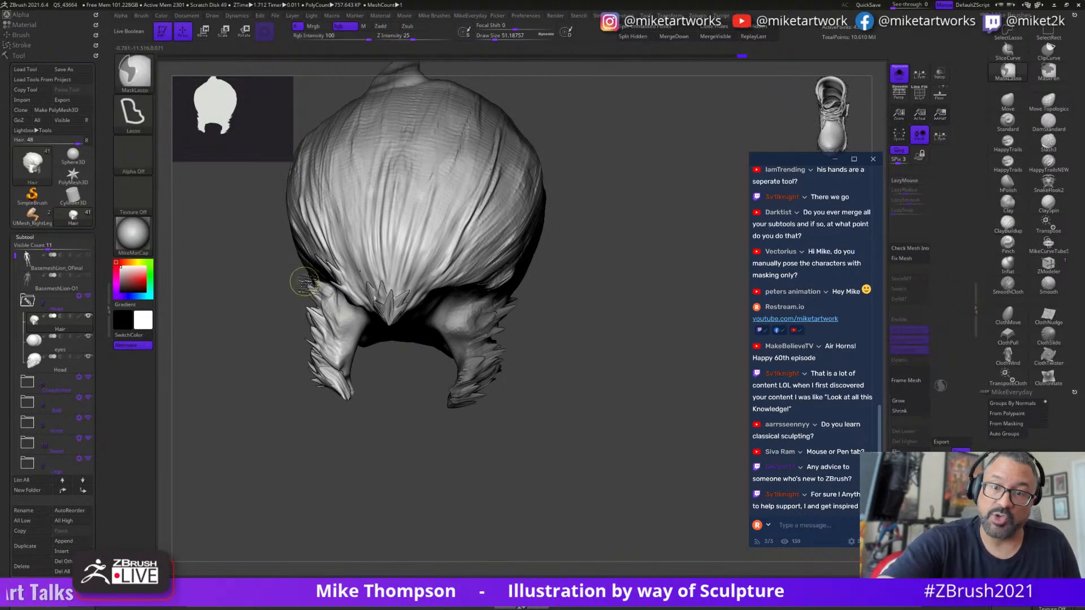
pyautogui.moveTo(297, 277)
pyautogui.keyDown('ctrl'); pyautogui.mouseDown()
pyautogui.moveTo(370, 311)
pyautogui.moveTo(271, 398)
pyautogui.moveTo(283, 410)
pyautogui.mouseUp(); pyautogui.keyUp('ctrl')
pyautogui.moveTo(569, 387)
pyautogui.mouseDown()
pyautogui.moveTo(654, 416)
pyautogui.moveTo(659, 395)
pyautogui.moveTo(632, 458)
pyautogui.moveTo(608, 387)
pyautogui.mouseUp()
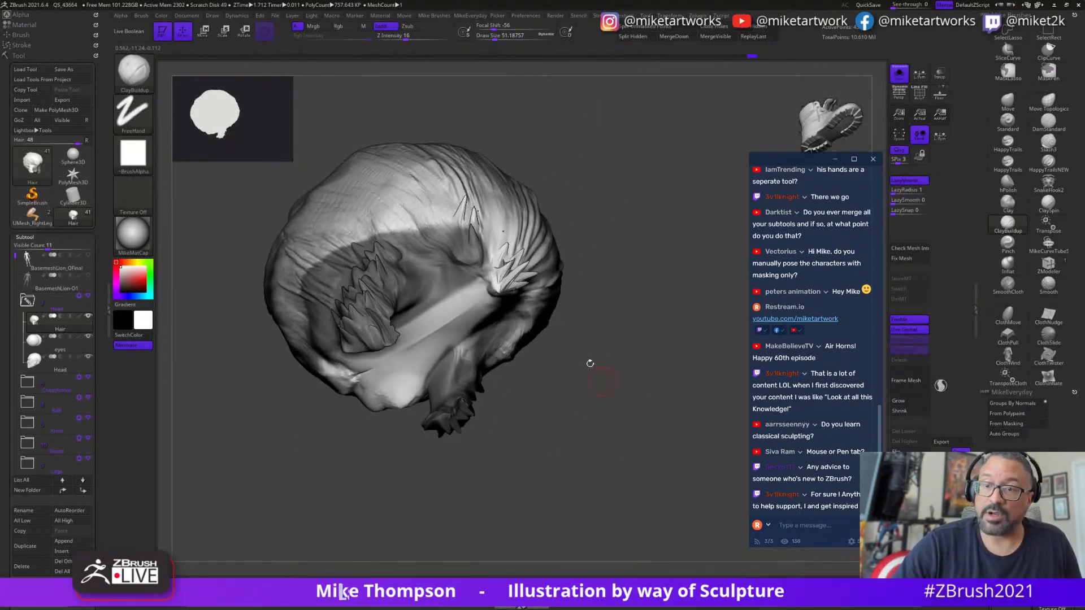
# - Trim the mask off the forehead and side hair, and turn the masked sideburns into their own polygroup
pyautogui.keyDown('ctrl'); pyautogui.moveTo(399, 186); pyautogui.dragTo(416, 265); pyautogui.keyUp('ctrl')
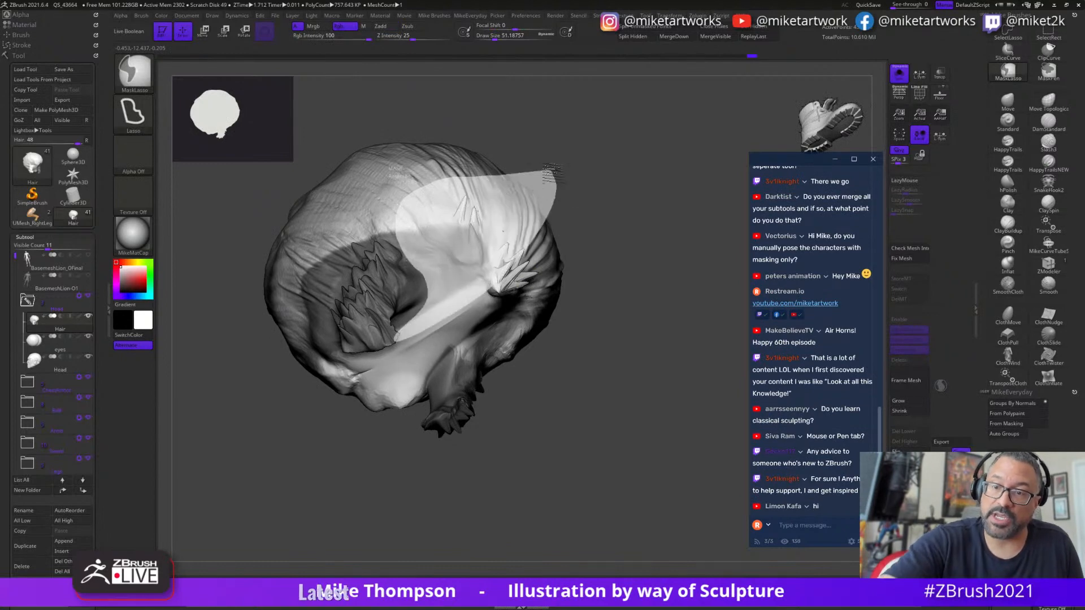
pyautogui.moveTo(610, 313); pyautogui.dragTo(437, 356)
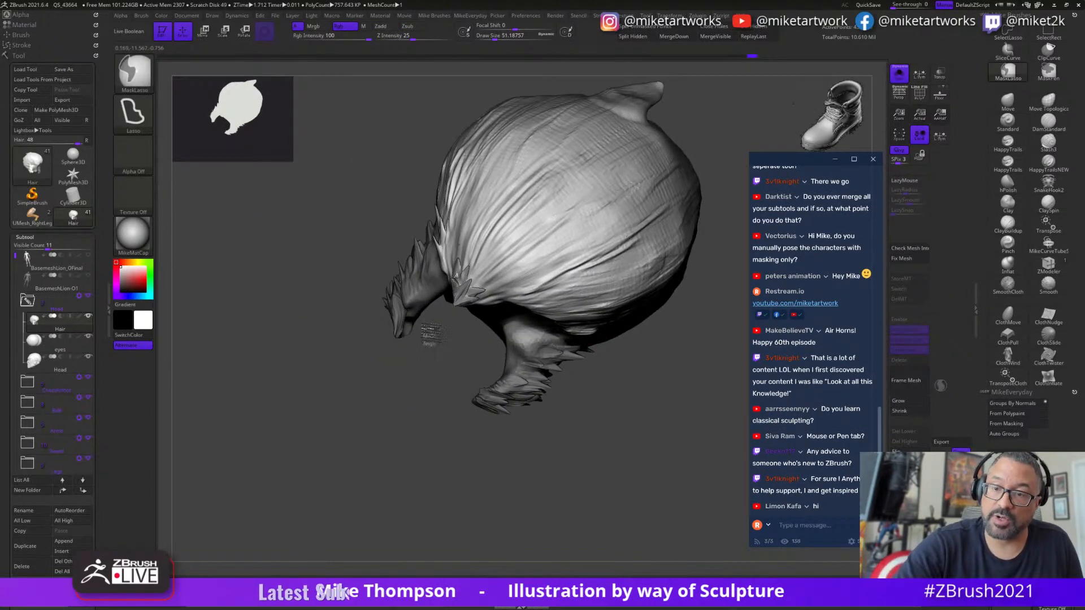
pyautogui.moveTo(487, 472)
pyautogui.mouseDown()
pyautogui.moveTo(625, 448)
pyautogui.moveTo(646, 475)
pyautogui.moveTo(681, 480)
pyautogui.moveTo(705, 450)
pyautogui.mouseUp()
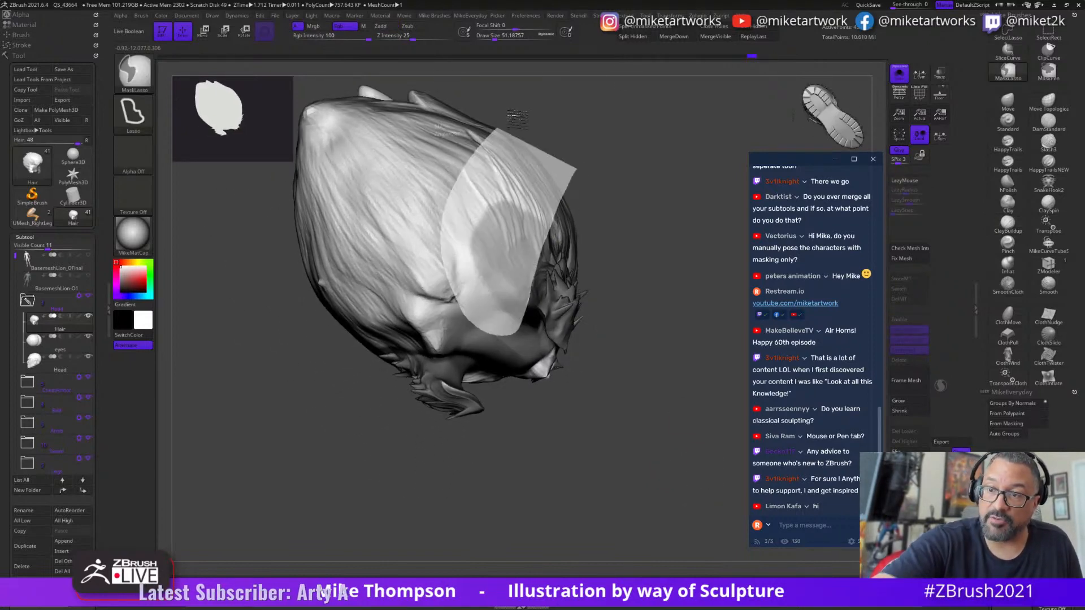
pyautogui.keyDown('ctrl'); pyautogui.moveTo(492, 140); pyautogui.dragTo(565, 127); pyautogui.keyUp('ctrl')
pyautogui.moveTo(664, 428)
pyautogui.mouseDown()
pyautogui.moveTo(654, 459)
pyautogui.moveTo(637, 455)
pyautogui.moveTo(700, 461)
pyautogui.moveTo(681, 485)
pyautogui.moveTo(601, 469)
pyautogui.moveTo(669, 464)
pyautogui.moveTo(645, 447)
pyautogui.moveTo(659, 471)
pyautogui.moveTo(642, 475)
pyautogui.moveTo(676, 465)
pyautogui.moveTo(678, 448)
pyautogui.moveTo(666, 458)
pyautogui.moveTo(690, 450)
pyautogui.moveTo(671, 465)
pyautogui.moveTo(676, 434)
pyautogui.mouseUp()
pyautogui.press('space')
pyautogui.click(646, 546)
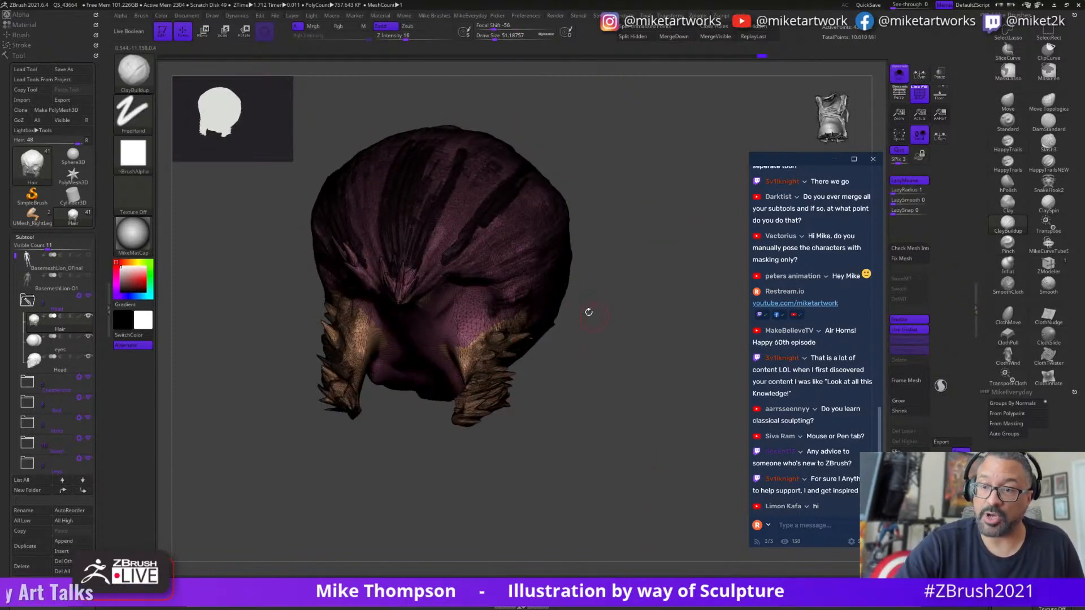
# - Isolate the sideburns without the stray forehead pieces, and invert the visibility to show the rest of the hair
pyautogui.hotkey('ctrl', 'shift')
pyautogui.keyDown('ctrl'); pyautogui.keyDown('alt'); pyautogui.keyDown('shift'); pyautogui.click(532, 263); pyautogui.keyUp('shift'); pyautogui.keyUp('alt'); pyautogui.keyUp('ctrl')
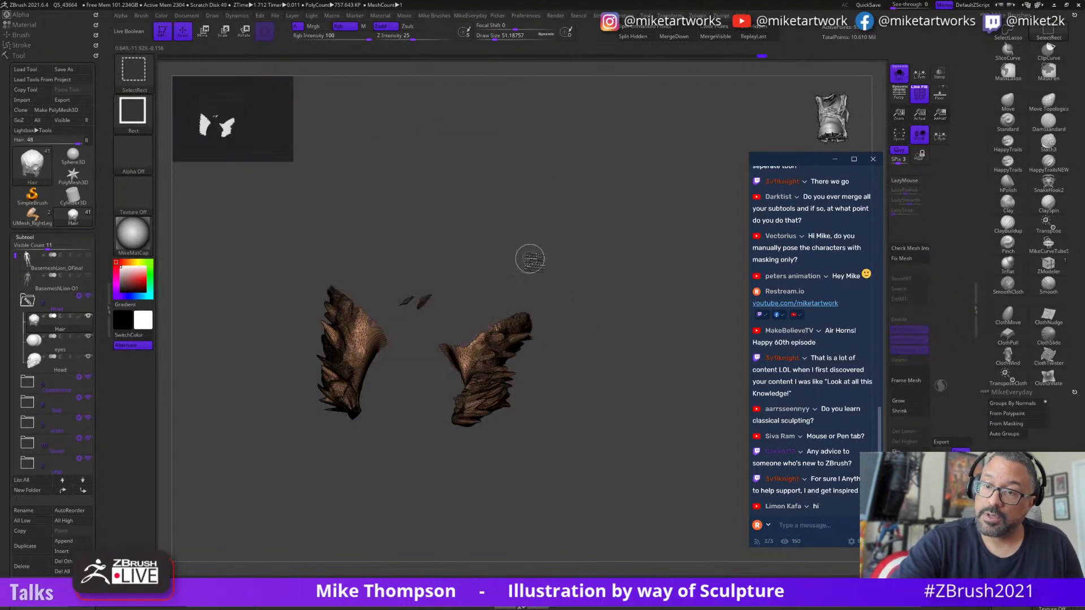
pyautogui.moveTo(611, 432)
pyautogui.mouseDown()
pyautogui.moveTo(642, 435)
pyautogui.moveTo(667, 411)
pyautogui.moveTo(650, 390)
pyautogui.mouseUp()
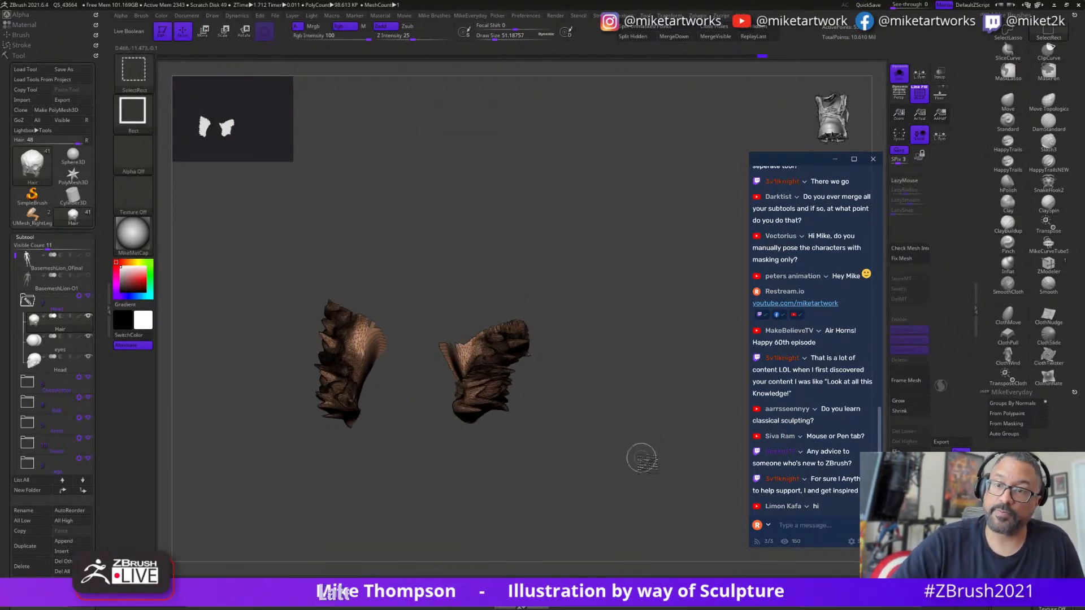
pyautogui.keyDown('ctrl'); pyautogui.keyDown('shift'); pyautogui.click(641, 491); pyautogui.keyUp('shift'); pyautogui.keyUp('ctrl')
pyautogui.moveTo(663, 473)
pyautogui.mouseDown()
pyautogui.moveTo(673, 490)
pyautogui.moveTo(677, 480)
pyautogui.mouseUp()
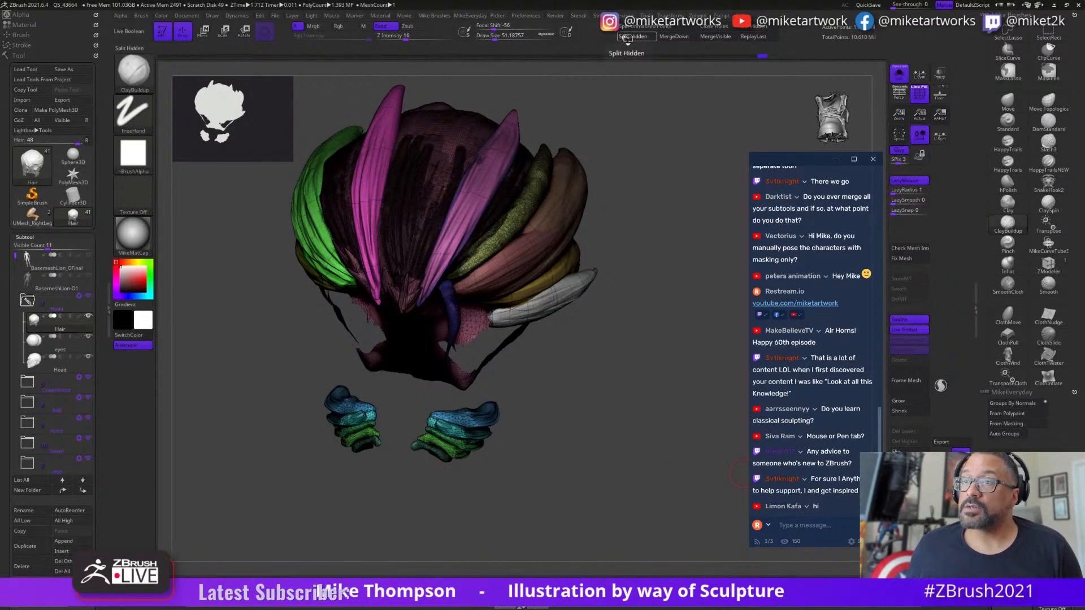
# - Split the hidden sideburns into a separate subtool, select it, and close its open holes
pyautogui.click(628, 37)
pyautogui.click(74, 345)
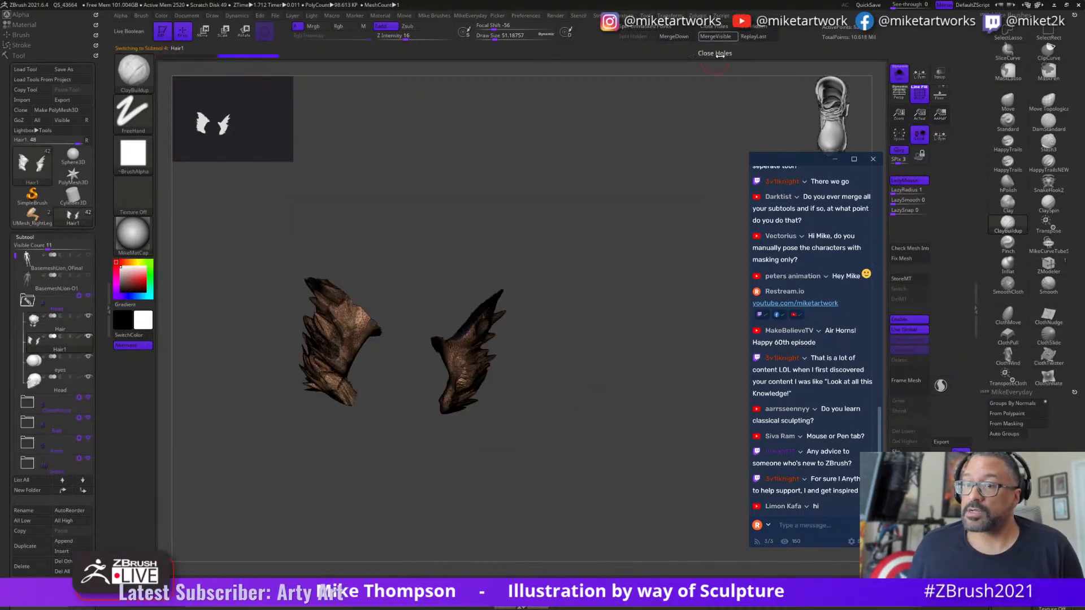
pyautogui.moveTo(557, 408); pyautogui.dragTo(498, 389)
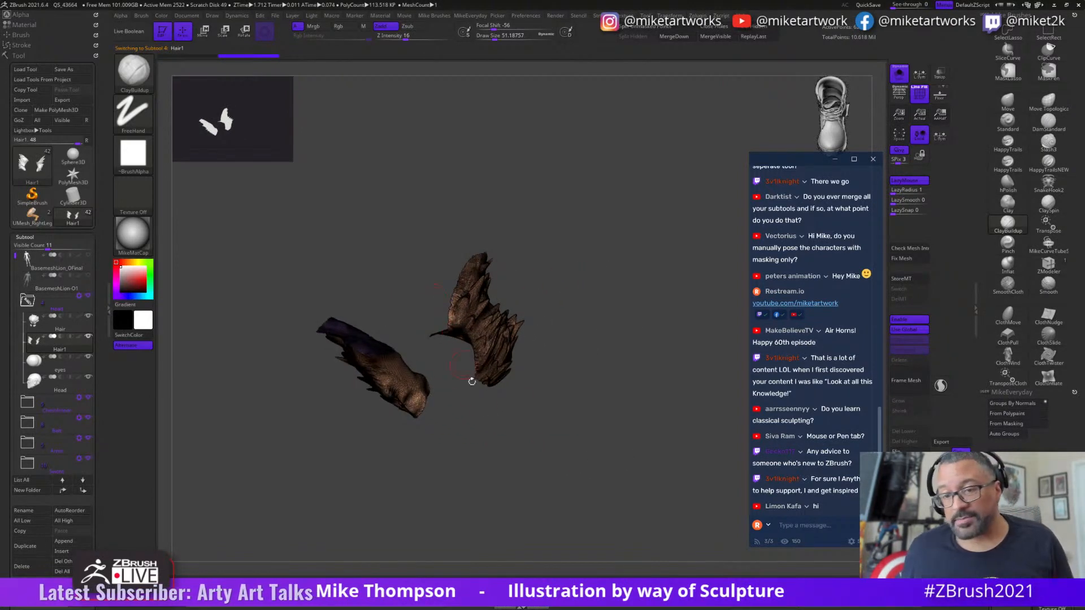
pyautogui.moveTo(605, 421)
pyautogui.mouseDown()
pyautogui.moveTo(600, 458)
pyautogui.moveTo(644, 375)
pyautogui.moveTo(610, 407)
pyautogui.moveTo(582, 467)
pyautogui.moveTo(648, 374)
pyautogui.moveTo(638, 396)
pyautogui.moveTo(619, 390)
pyautogui.moveTo(662, 378)
pyautogui.moveTo(635, 393)
pyautogui.moveTo(642, 380)
pyautogui.moveTo(622, 393)
pyautogui.moveTo(620, 380)
pyautogui.moveTo(561, 386)
pyautogui.moveTo(608, 376)
pyautogui.mouseUp()
pyautogui.press('s')
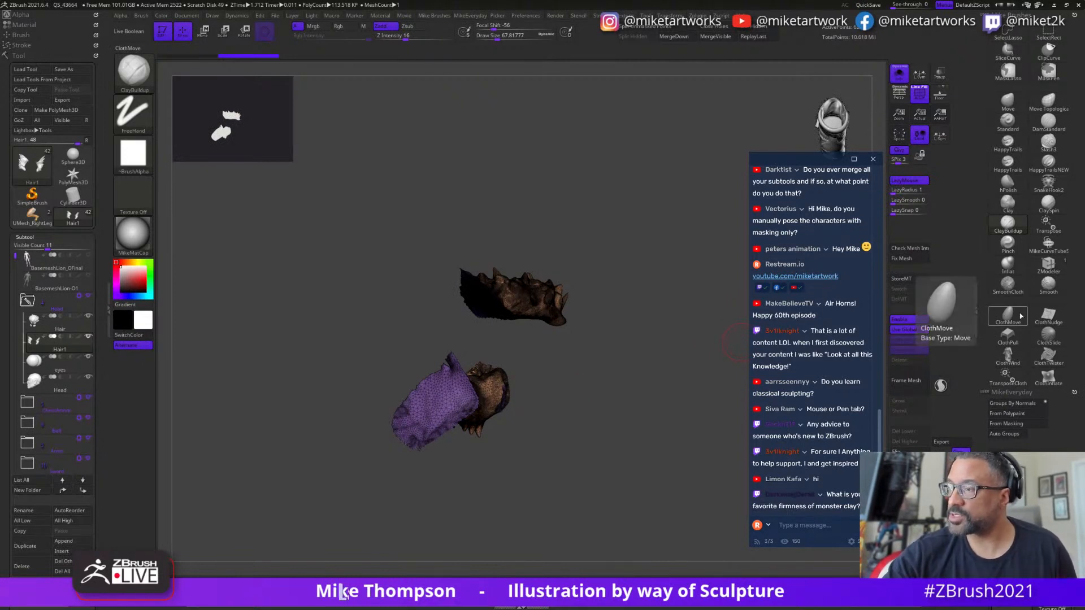
# - Enable Sculptris Pro and smooth the capped inner surfaces and edges of both sideburns at draw size about 68
pyautogui.click(941, 385)
pyautogui.moveTo(513, 420); pyautogui.dragTo(528, 422)
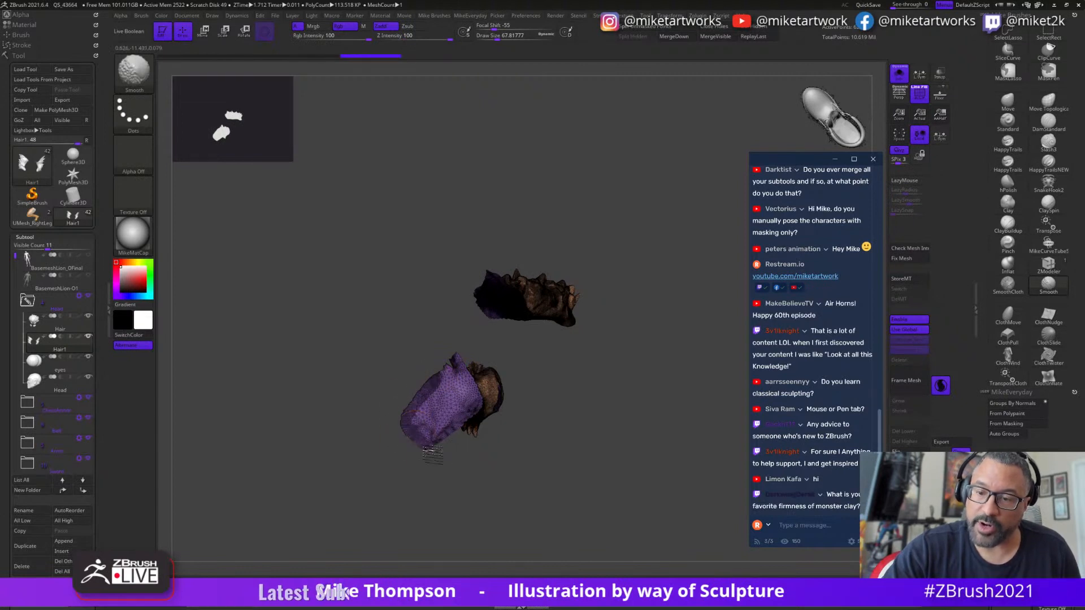
pyautogui.moveTo(421, 448); pyautogui.dragTo(405, 416)
pyautogui.moveTo(595, 357)
pyautogui.mouseDown()
pyautogui.moveTo(525, 347)
pyautogui.moveTo(516, 369)
pyautogui.mouseUp()
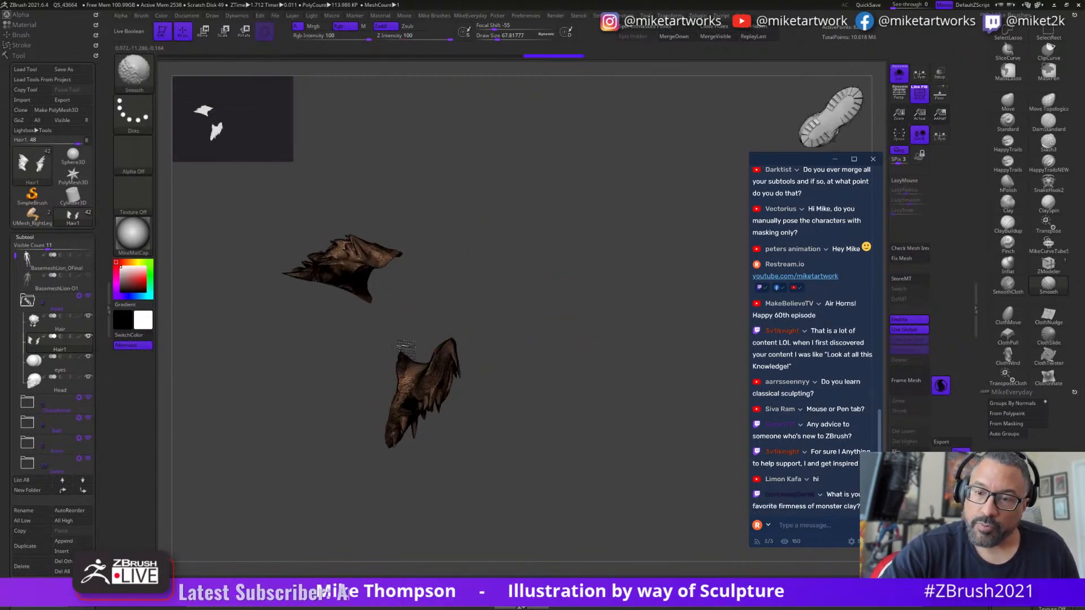
pyautogui.moveTo(393, 435); pyautogui.dragTo(467, 355)
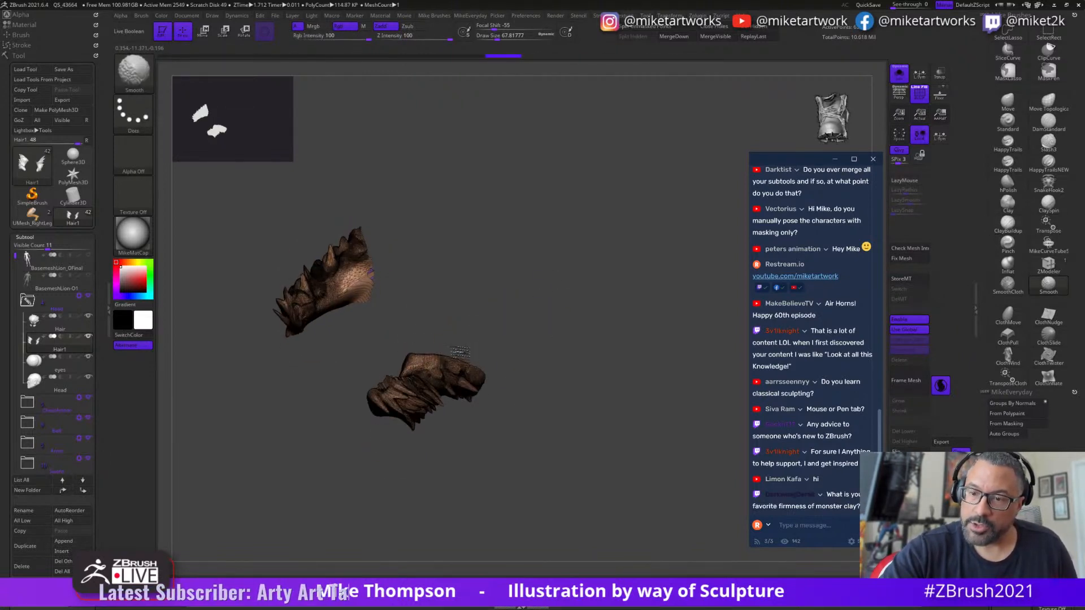
pyautogui.moveTo(519, 379)
pyautogui.mouseDown()
pyautogui.moveTo(527, 361)
pyautogui.moveTo(593, 362)
pyautogui.moveTo(625, 439)
pyautogui.moveTo(514, 395)
pyautogui.mouseUp()
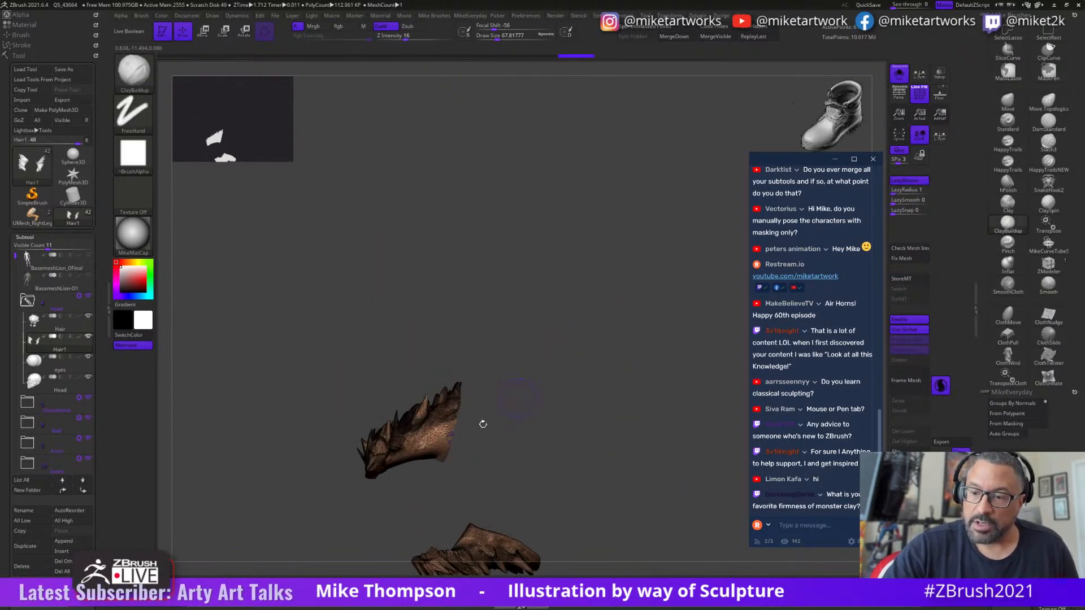
pyautogui.moveTo(602, 366); pyautogui.dragTo(587, 325)
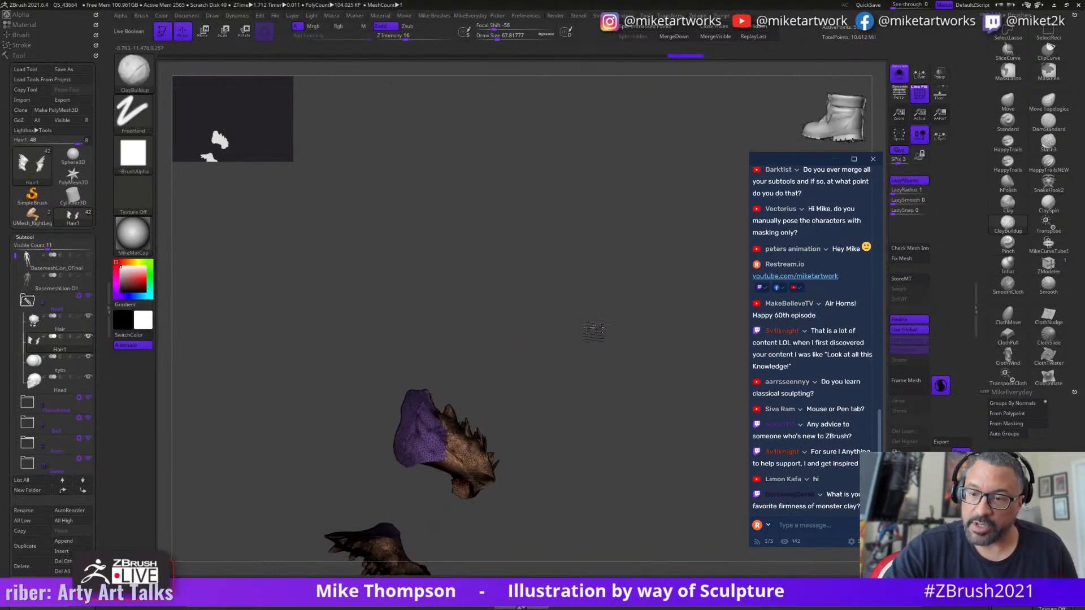
pyautogui.moveTo(525, 373); pyautogui.dragTo(541, 352)
pyautogui.keyDown('shift'); pyautogui.moveTo(414, 452); pyautogui.dragTo(416, 450); pyautogui.keyUp('shift')
pyautogui.moveTo(523, 370)
pyautogui.mouseDown()
pyautogui.moveTo(552, 364)
pyautogui.moveTo(562, 337)
pyautogui.mouseUp()
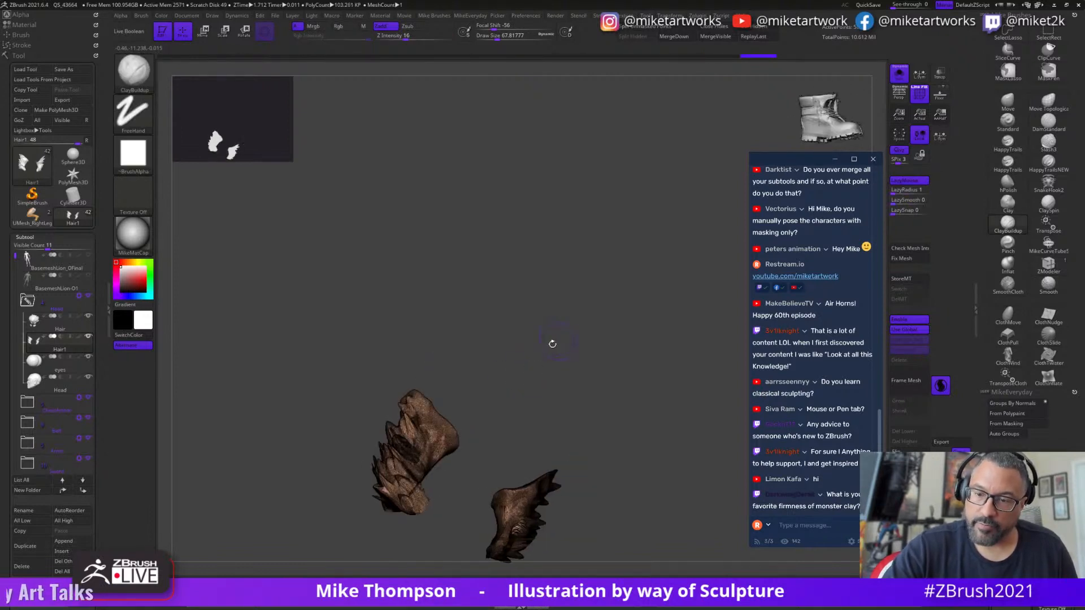
# - Show the full figure and shift the sideburns' upper ends toward the ears with the Move brush at draw size about 217
pyautogui.moveTo(615, 383)
pyautogui.mouseDown()
pyautogui.moveTo(661, 347)
pyautogui.moveTo(663, 387)
pyautogui.moveTo(694, 339)
pyautogui.moveTo(676, 308)
pyautogui.moveTo(686, 318)
pyautogui.moveTo(721, 308)
pyautogui.moveTo(691, 310)
pyautogui.mouseUp()
pyautogui.click(899, 76)
pyautogui.click(1006, 100)
pyautogui.press('s')
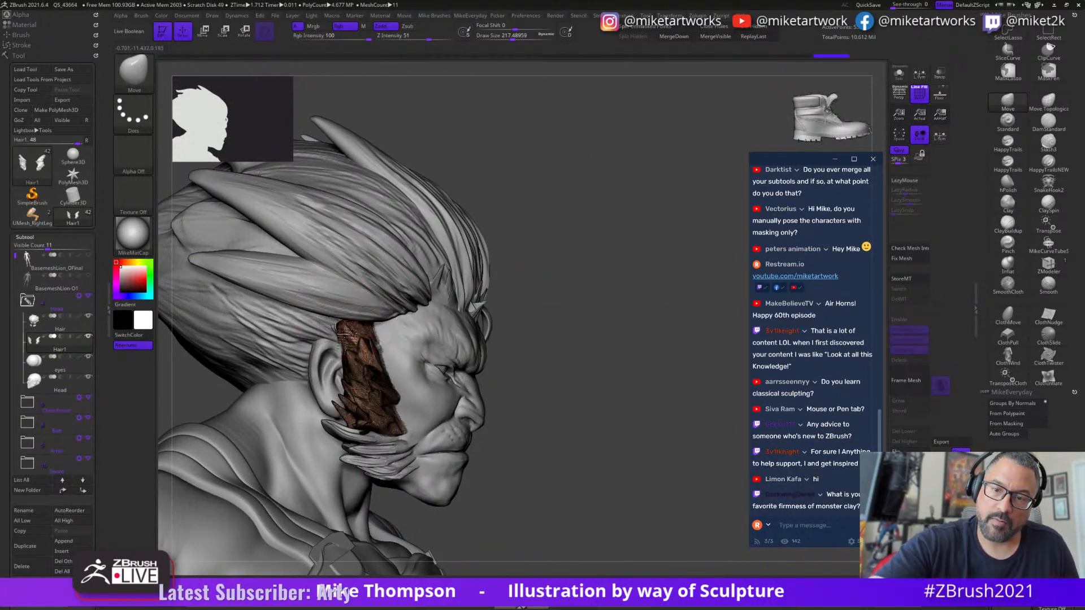
pyautogui.moveTo(368, 325); pyautogui.dragTo(352, 323)
pyautogui.moveTo(565, 243); pyautogui.dragTo(667, 308)
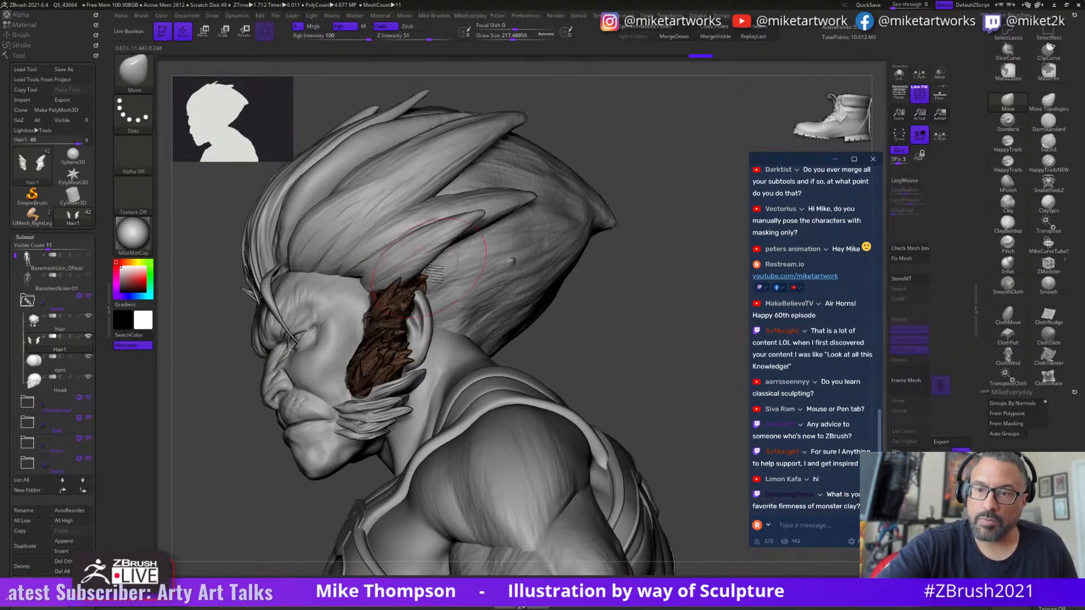
pyautogui.moveTo(510, 256); pyautogui.dragTo(435, 294)
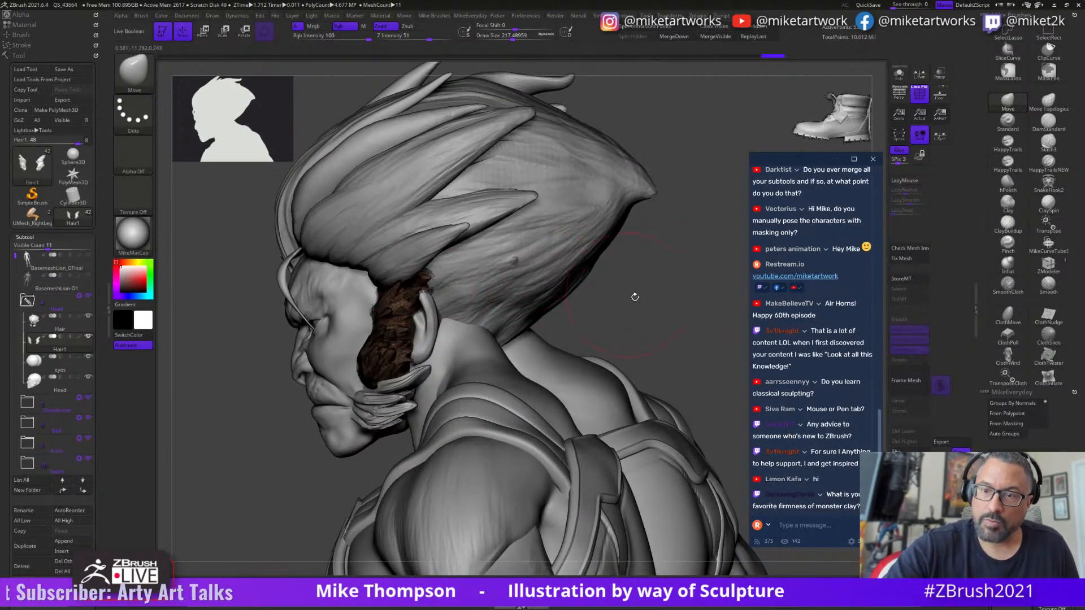
pyautogui.moveTo(625, 291); pyautogui.dragTo(456, 284)
pyautogui.moveTo(608, 321)
pyautogui.mouseDown()
pyautogui.moveTo(662, 353)
pyautogui.moveTo(661, 421)
pyautogui.moveTo(673, 348)
pyautogui.mouseUp()
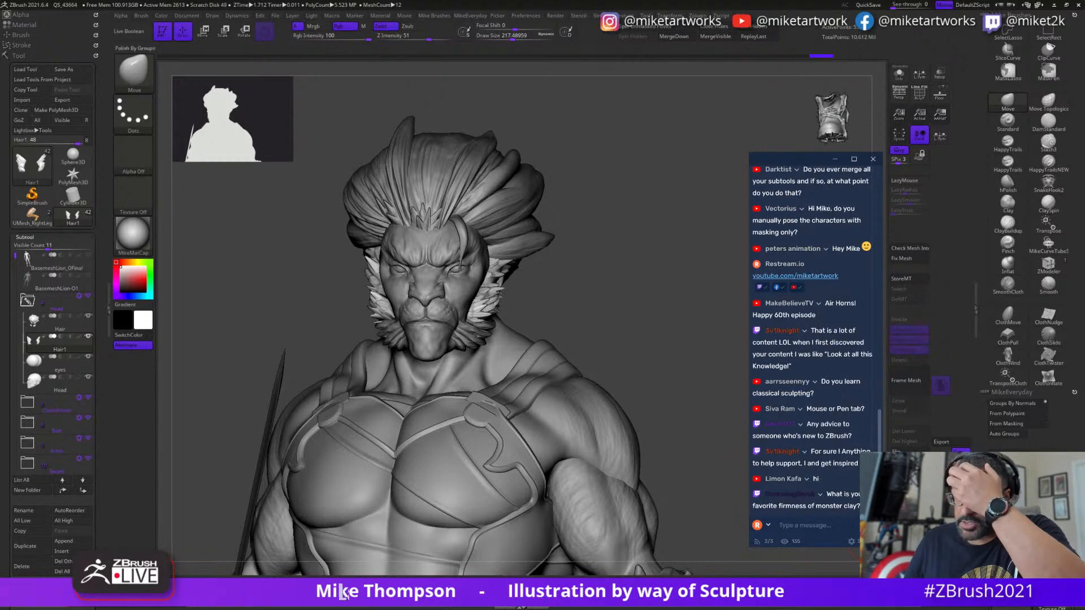
# - Smooth the sideburns' upper ends beside the ears at draw size about 104
pyautogui.keyDown('alt'); pyautogui.moveTo(633, 317); pyautogui.dragTo(634, 373); pyautogui.keyUp('alt')
pyautogui.press('s')
pyautogui.moveTo(719, 365)
pyautogui.mouseDown()
pyautogui.moveTo(658, 367)
pyautogui.moveTo(635, 334)
pyautogui.moveTo(571, 334)
pyautogui.mouseUp()
pyautogui.press('shift')
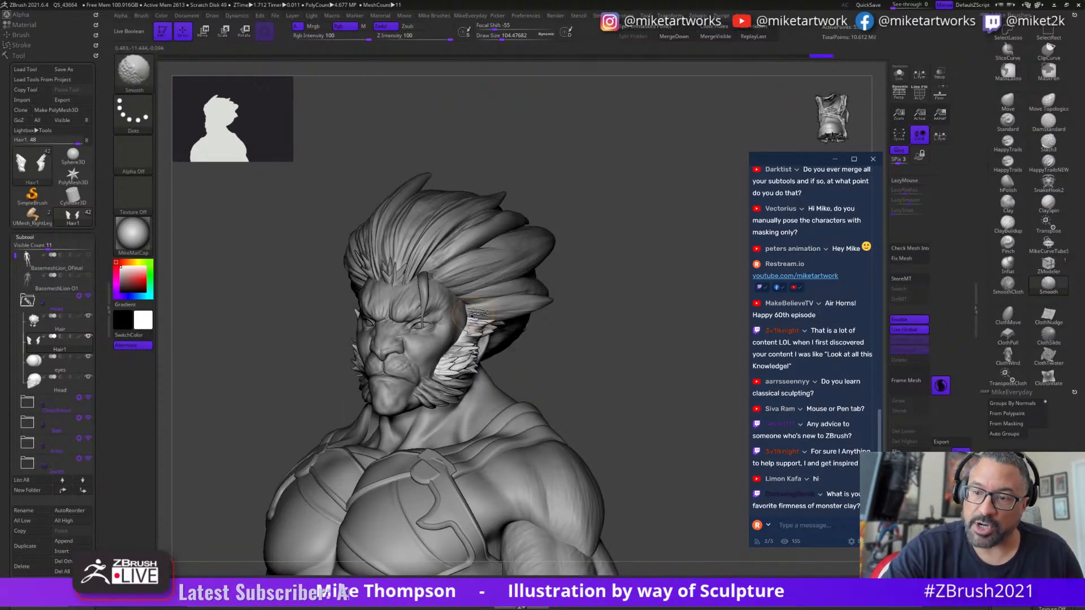
pyautogui.keyDown('shift'); pyautogui.moveTo(489, 301); pyautogui.dragTo(509, 302); pyautogui.keyUp('shift')
pyautogui.moveTo(611, 348)
pyautogui.mouseDown()
pyautogui.moveTo(690, 347)
pyautogui.moveTo(637, 339)
pyautogui.moveTo(650, 344)
pyautogui.moveTo(689, 323)
pyautogui.moveTo(681, 300)
pyautogui.moveTo(653, 306)
pyautogui.moveTo(678, 304)
pyautogui.mouseUp()
# - Reshape the sideburns' upper ends between ear and temple with the Move brush at draw sizes of about 262 and 158
pyautogui.press('s')
pyautogui.press('shift')
pyautogui.press('s')
pyautogui.press('s')
pyautogui.moveTo(608, 319); pyautogui.dragTo(619, 319)
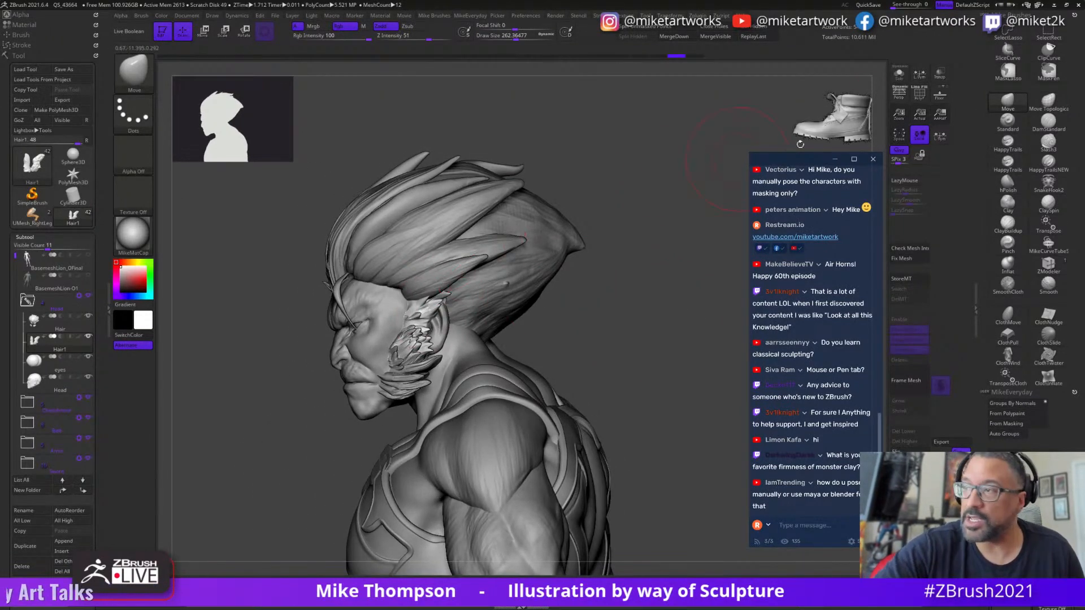
pyautogui.click(1006, 106)
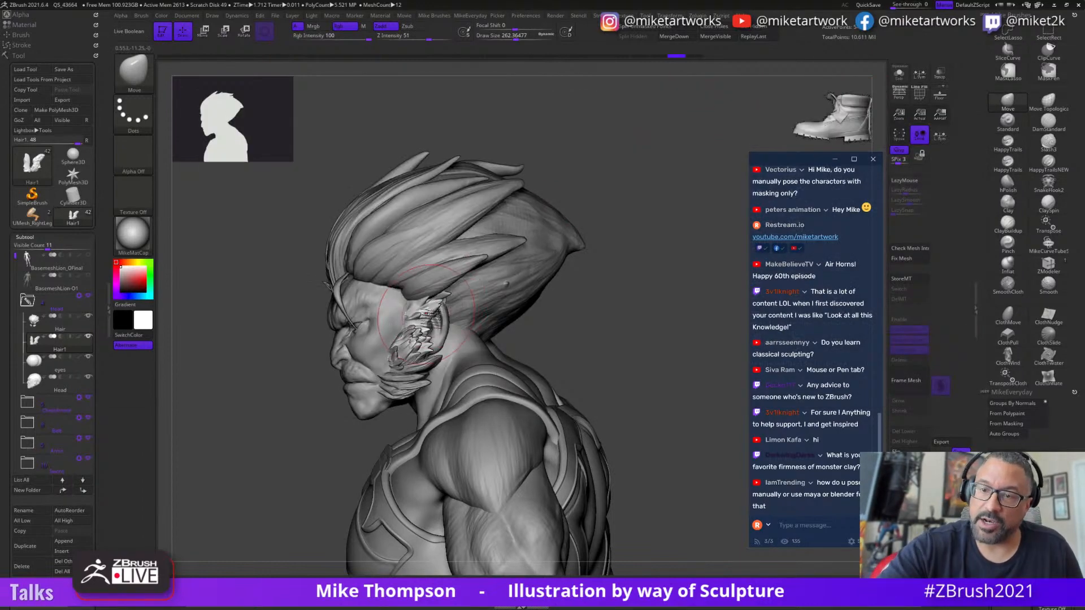
pyautogui.moveTo(461, 293); pyautogui.dragTo(517, 298)
pyautogui.moveTo(629, 270)
pyautogui.mouseDown()
pyautogui.moveTo(654, 292)
pyautogui.moveTo(552, 315)
pyautogui.moveTo(623, 300)
pyautogui.moveTo(605, 306)
pyautogui.mouseUp()
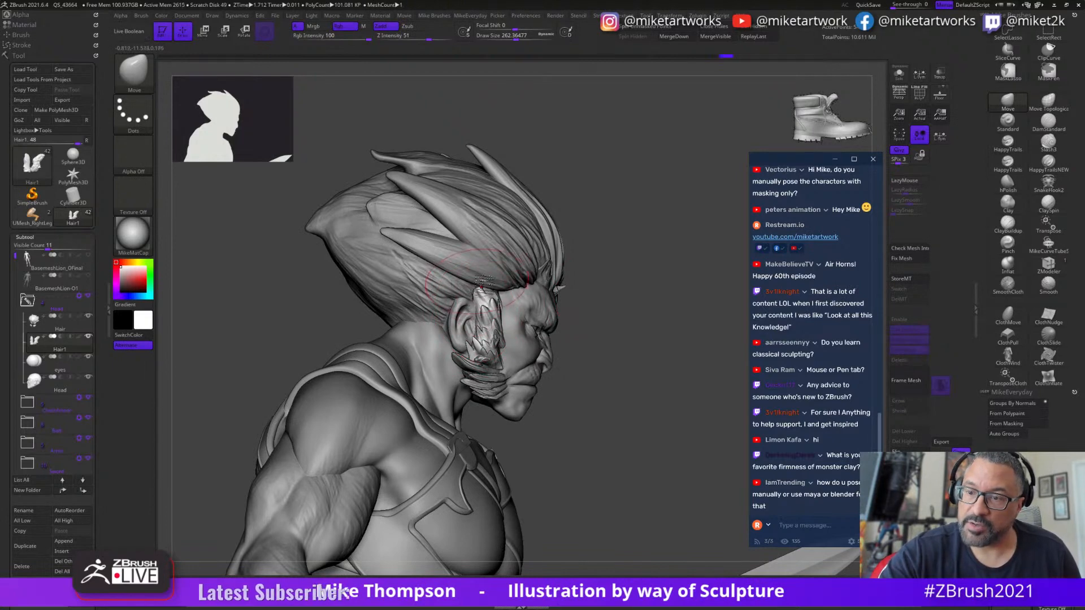
pyautogui.moveTo(614, 254)
pyautogui.mouseDown()
pyautogui.moveTo(656, 243)
pyautogui.moveTo(641, 242)
pyautogui.mouseUp()
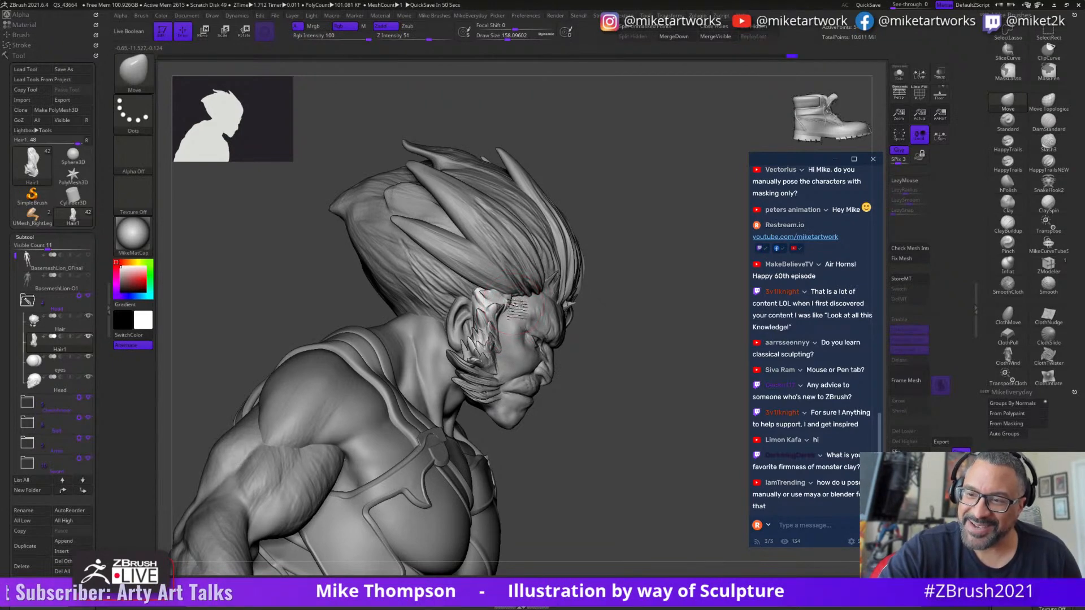
pyautogui.moveTo(688, 246)
pyautogui.mouseDown()
pyautogui.moveTo(700, 260)
pyautogui.moveTo(686, 288)
pyautogui.mouseUp()
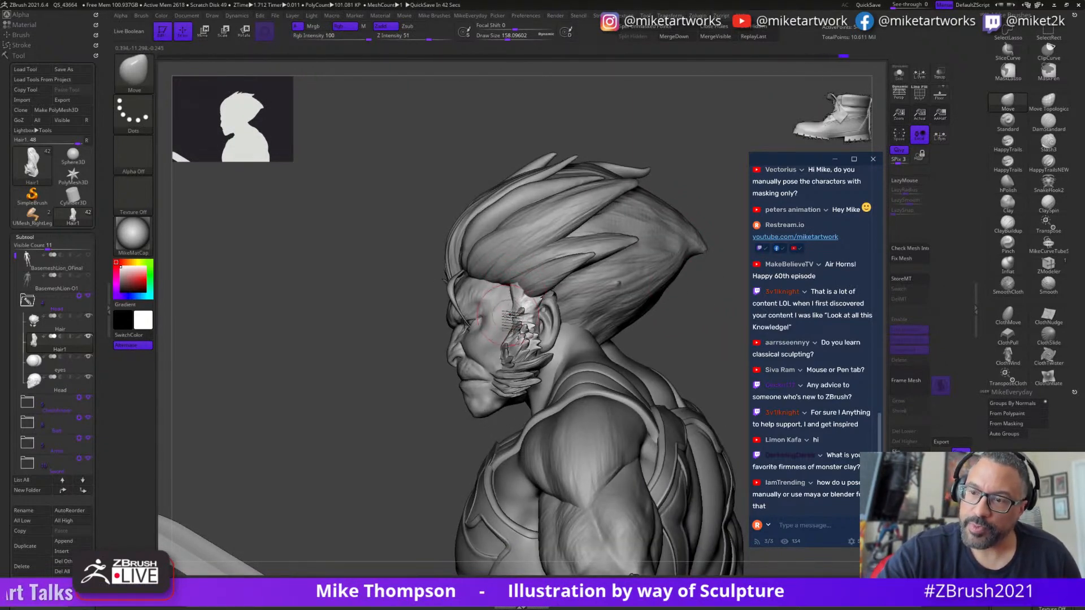
# - Display the painted colours on all subtools and check the sideburns from the front and in profile
pyautogui.moveTo(694, 232)
pyautogui.mouseDown()
pyautogui.moveTo(642, 291)
pyautogui.moveTo(638, 273)
pyautogui.moveTo(673, 270)
pyautogui.mouseUp()
pyautogui.moveTo(558, 249)
pyautogui.mouseDown()
pyautogui.moveTo(666, 276)
pyautogui.moveTo(666, 307)
pyautogui.moveTo(636, 232)
pyautogui.mouseUp()
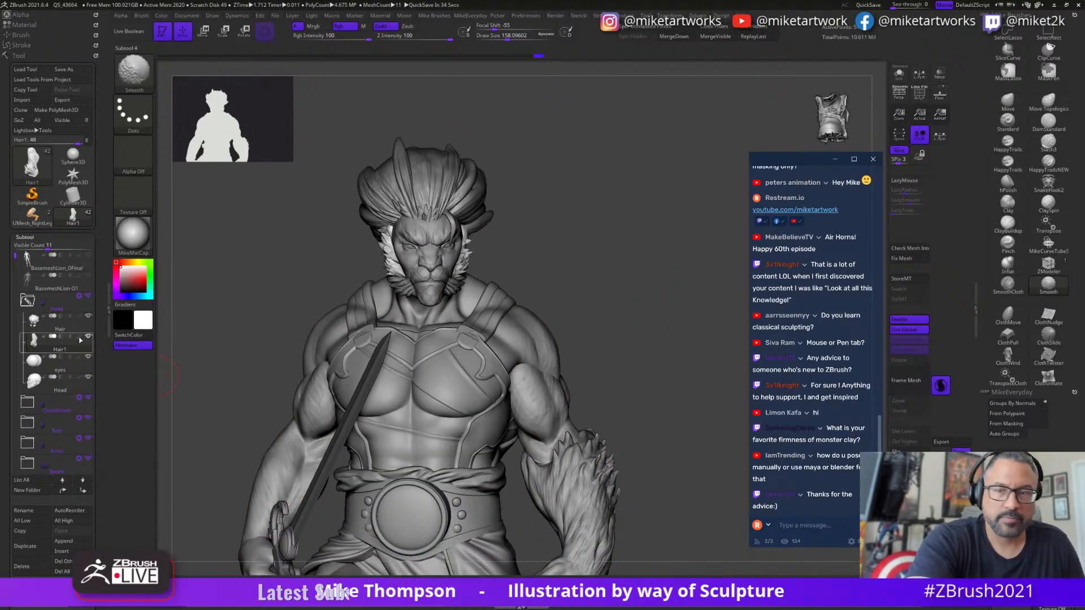
pyautogui.keyDown('shift'); pyautogui.click(79, 337); pyautogui.keyUp('shift')
pyautogui.moveTo(687, 308)
pyautogui.mouseDown()
pyautogui.moveTo(602, 319)
pyautogui.moveTo(641, 313)
pyautogui.moveTo(659, 295)
pyautogui.moveTo(642, 356)
pyautogui.moveTo(643, 292)
pyautogui.mouseUp()
pyautogui.moveTo(539, 362)
pyautogui.mouseDown(button='right')
pyautogui.moveTo(509, 366)
pyautogui.moveTo(546, 371)
pyautogui.mouseUp(button='right')
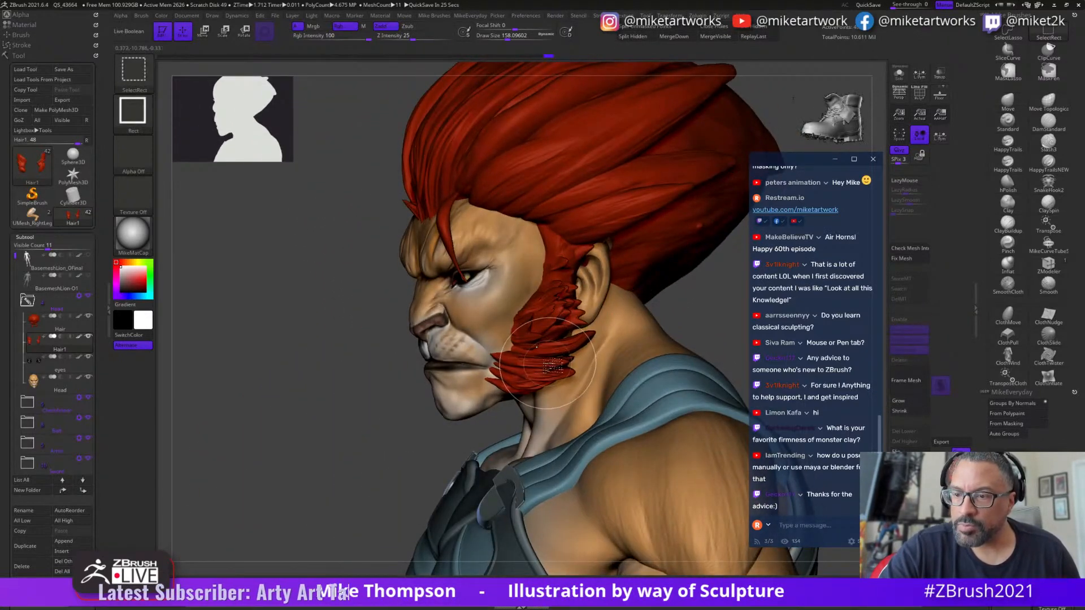
# - Isolate the Hair subtool and split its loose lower sideburn clumps off into a separate subtool
pyautogui.keyDown('alt'); pyautogui.click(699, 226); pyautogui.keyUp('alt')
pyautogui.click(897, 75)
pyautogui.moveTo(585, 415)
pyautogui.mouseDown(button='right')
pyautogui.moveTo(633, 423)
pyautogui.moveTo(625, 402)
pyautogui.moveTo(649, 387)
pyautogui.moveTo(678, 395)
pyautogui.moveTo(593, 334)
pyautogui.moveTo(593, 322)
pyautogui.mouseUp(button='right')
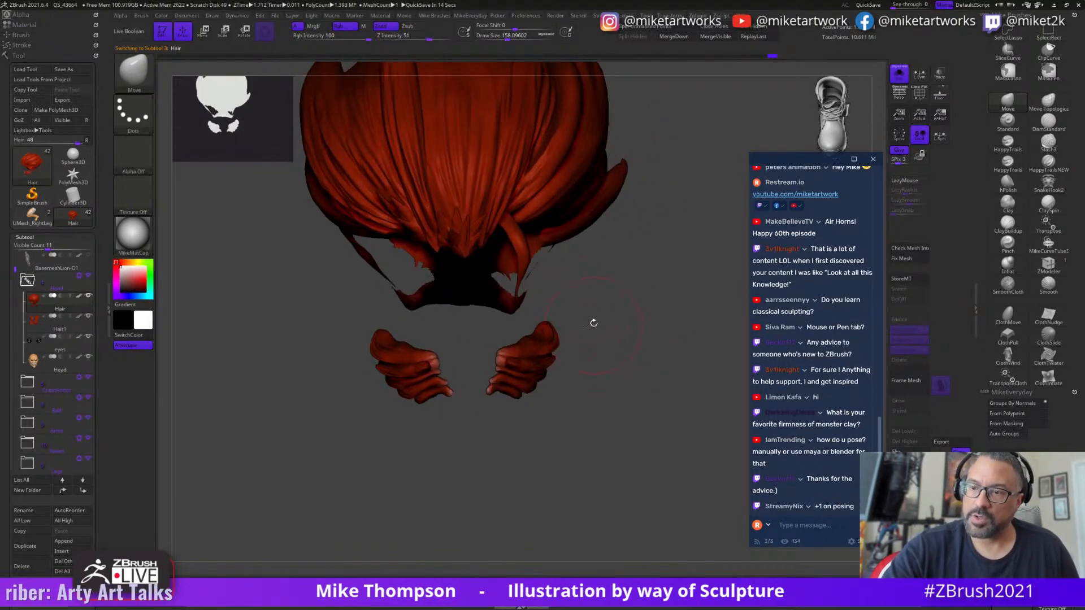
pyautogui.moveTo(575, 315)
pyautogui.keyDown('ctrl'); pyautogui.keyDown('shift'); pyautogui.mouseDown()
pyautogui.moveTo(516, 328)
pyautogui.moveTo(472, 443)
pyautogui.moveTo(334, 473)
pyautogui.mouseUp(); pyautogui.keyUp('shift'); pyautogui.keyUp('ctrl')
pyautogui.moveTo(595, 353)
pyautogui.mouseDown(button='right')
pyautogui.moveTo(664, 356)
pyautogui.moveTo(627, 393)
pyautogui.moveTo(589, 404)
pyautogui.moveTo(676, 351)
pyautogui.moveTo(690, 146)
pyautogui.mouseUp(button='right')
pyautogui.keyDown('ctrl'); pyautogui.keyDown('shift'); pyautogui.click(668, 351); pyautogui.keyUp('shift'); pyautogui.keyUp('ctrl')
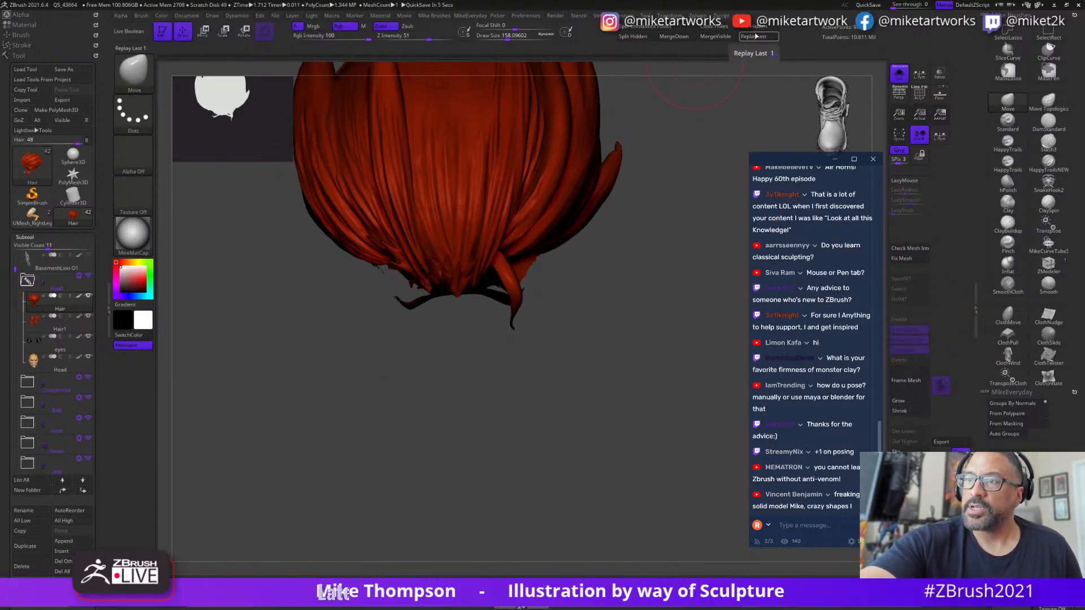
pyautogui.click(643, 37)
# - Smooth the white capped patches on the underside of the Hair subtool on both sides at draw size 112
pyautogui.moveTo(643, 368); pyautogui.dragTo(680, 412, button='right')
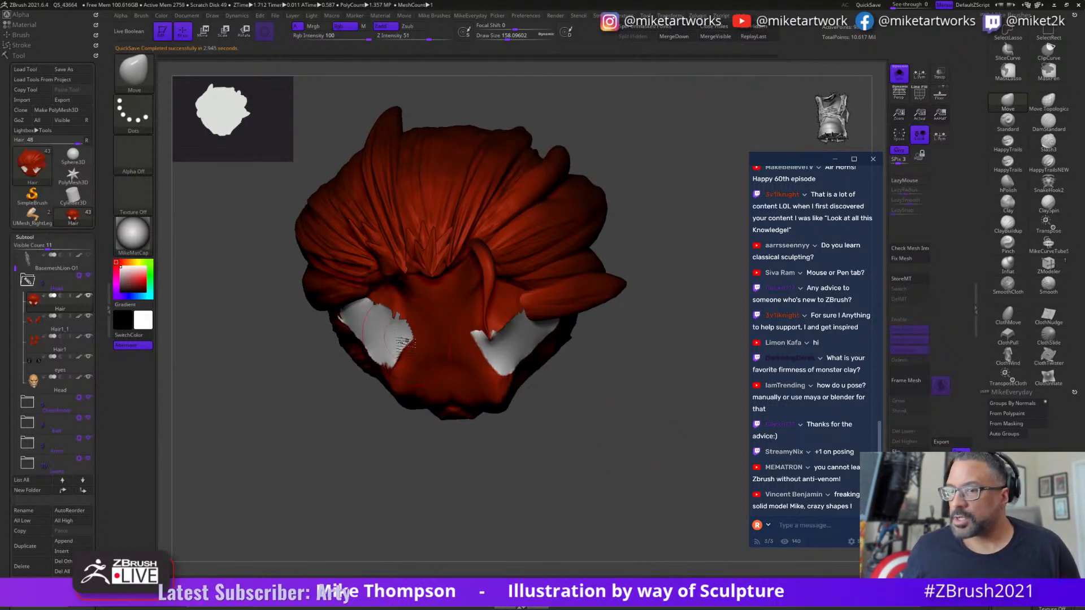
pyautogui.moveTo(618, 372); pyautogui.dragTo(729, 364, button='right')
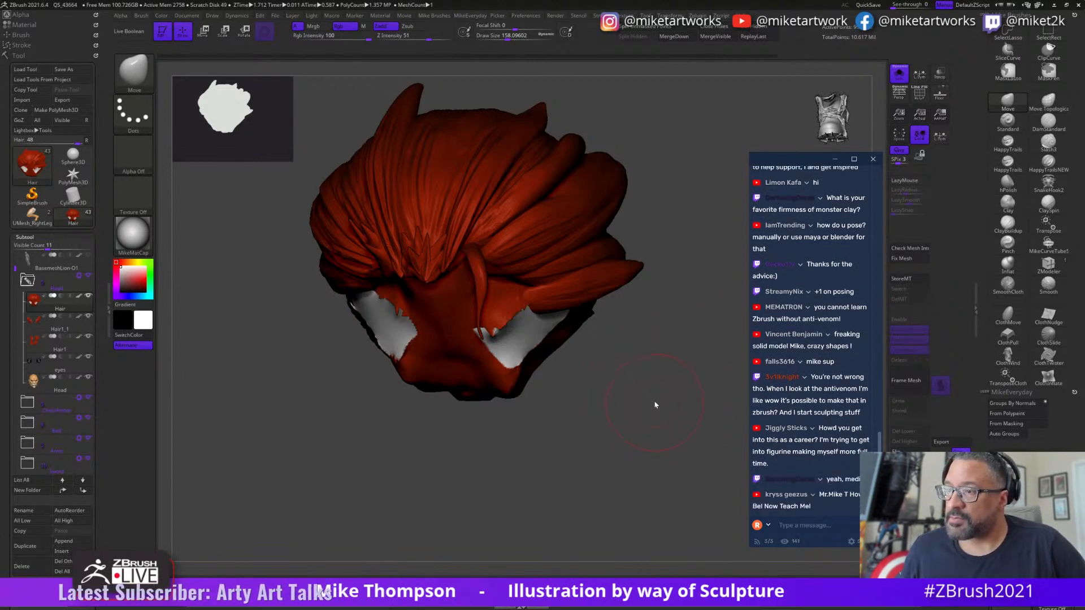
pyautogui.moveTo(635, 397); pyautogui.dragTo(639, 407)
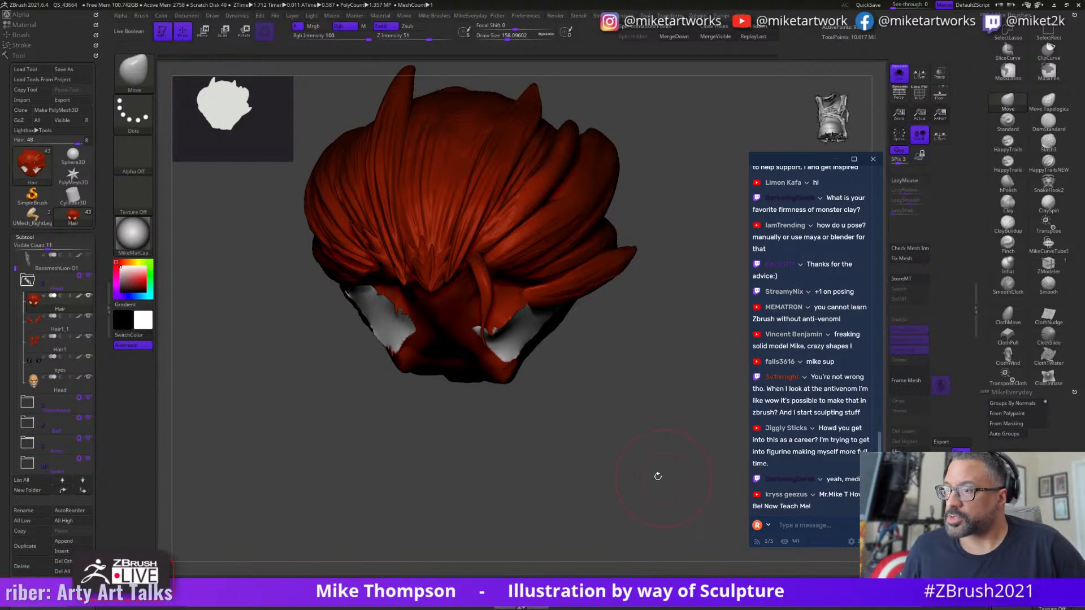
pyautogui.moveTo(658, 450); pyautogui.dragTo(665, 460)
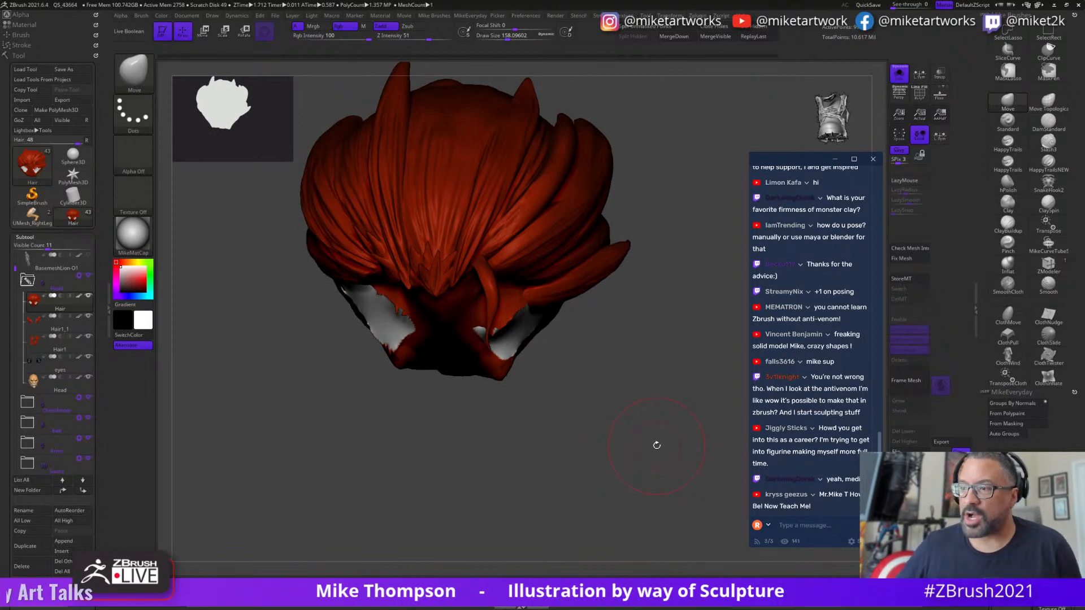
pyautogui.moveTo(585, 439)
pyautogui.mouseDown()
pyautogui.moveTo(588, 475)
pyautogui.moveTo(642, 458)
pyautogui.moveTo(586, 505)
pyautogui.moveTo(643, 457)
pyautogui.mouseUp()
pyautogui.press('s')
pyautogui.moveTo(399, 362)
pyautogui.keyDown('shift'); pyautogui.mouseDown()
pyautogui.moveTo(389, 404)
pyautogui.moveTo(340, 390)
pyautogui.moveTo(399, 390)
pyautogui.moveTo(394, 414)
pyautogui.mouseUp(); pyautogui.keyUp('shift')
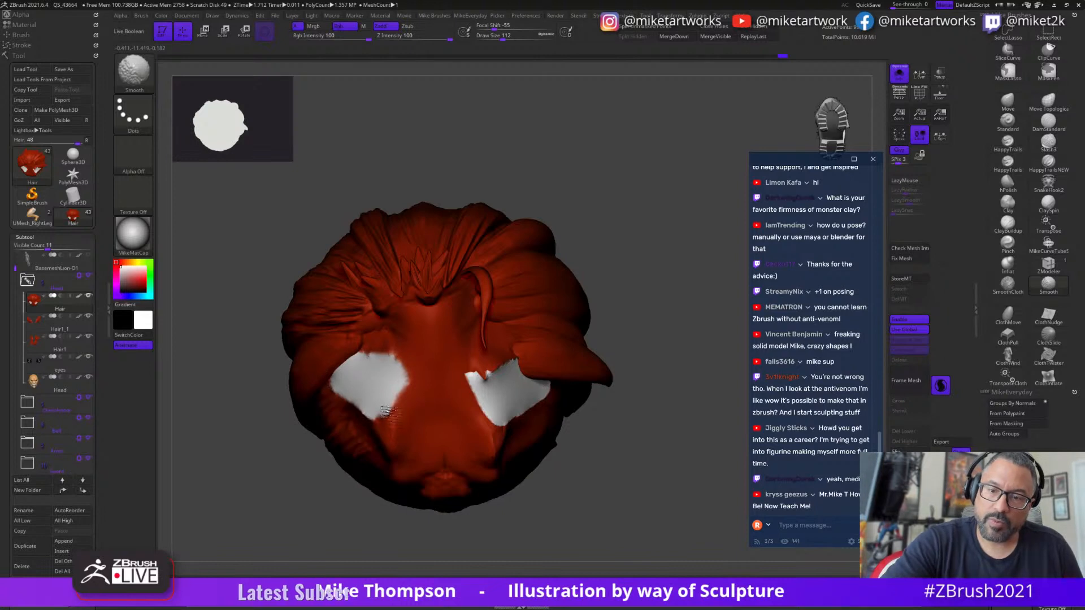
pyautogui.moveTo(505, 376)
pyautogui.keyDown('shift'); pyautogui.mouseDown()
pyautogui.moveTo(483, 377)
pyautogui.moveTo(554, 390)
pyautogui.moveTo(481, 403)
pyautogui.moveTo(540, 407)
pyautogui.moveTo(513, 377)
pyautogui.moveTo(517, 423)
pyautogui.moveTo(496, 410)
pyautogui.moveTo(542, 415)
pyautogui.mouseUp(); pyautogui.keyUp('shift')
pyautogui.moveTo(654, 400); pyautogui.dragTo(610, 350)
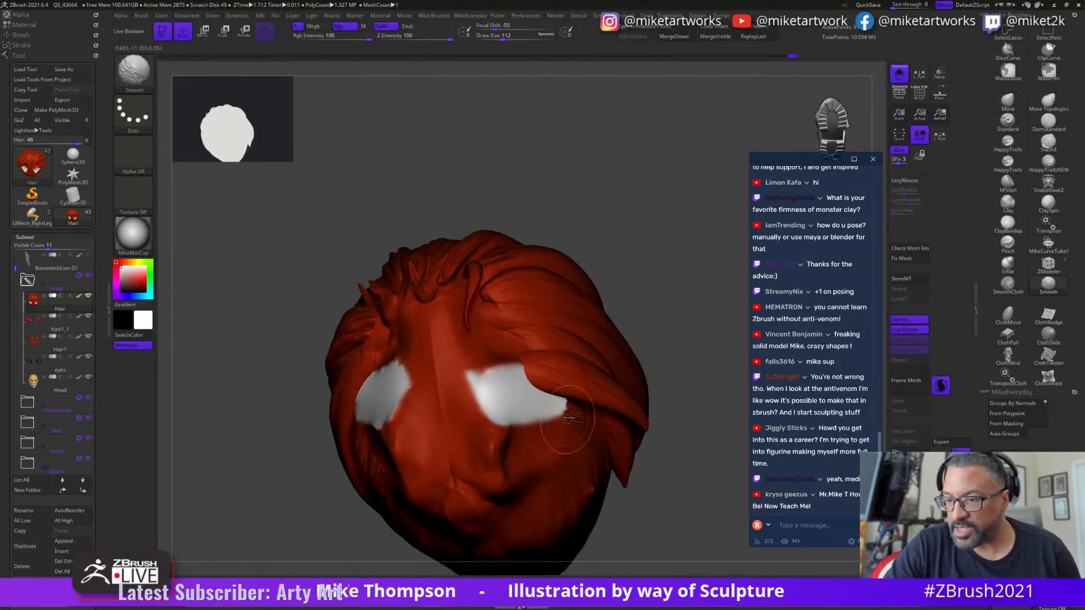
pyautogui.moveTo(656, 316)
pyautogui.mouseDown()
pyautogui.moveTo(684, 303)
pyautogui.moveTo(421, 396)
pyautogui.mouseUp()
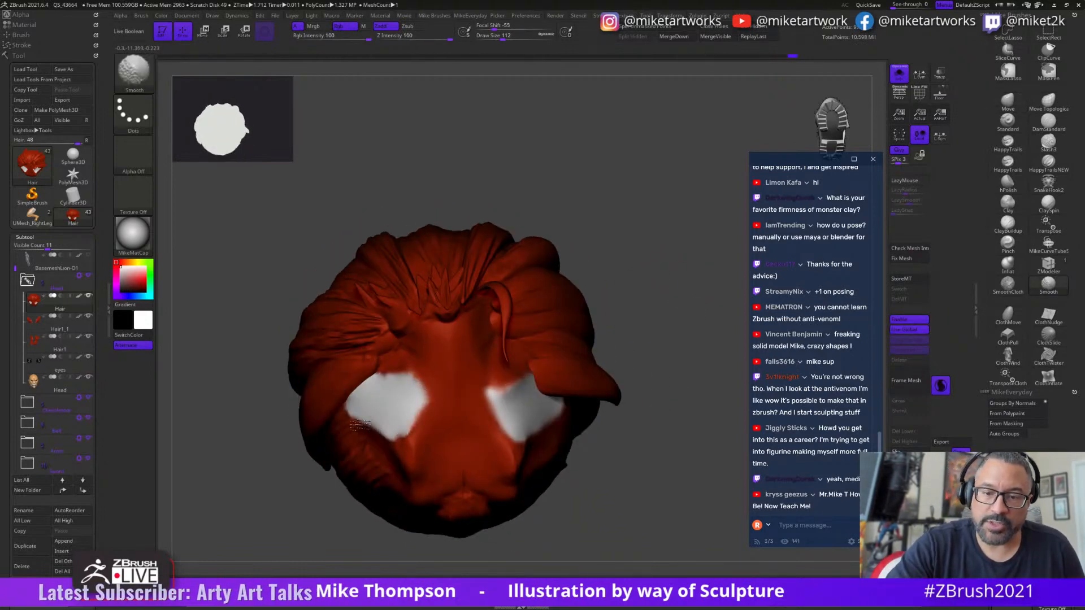
pyautogui.moveTo(644, 458)
pyautogui.mouseDown()
pyautogui.moveTo(654, 451)
pyautogui.moveTo(633, 442)
pyautogui.moveTo(649, 460)
pyautogui.moveTo(630, 492)
pyautogui.moveTo(598, 434)
pyautogui.mouseUp()
pyautogui.press('shift')
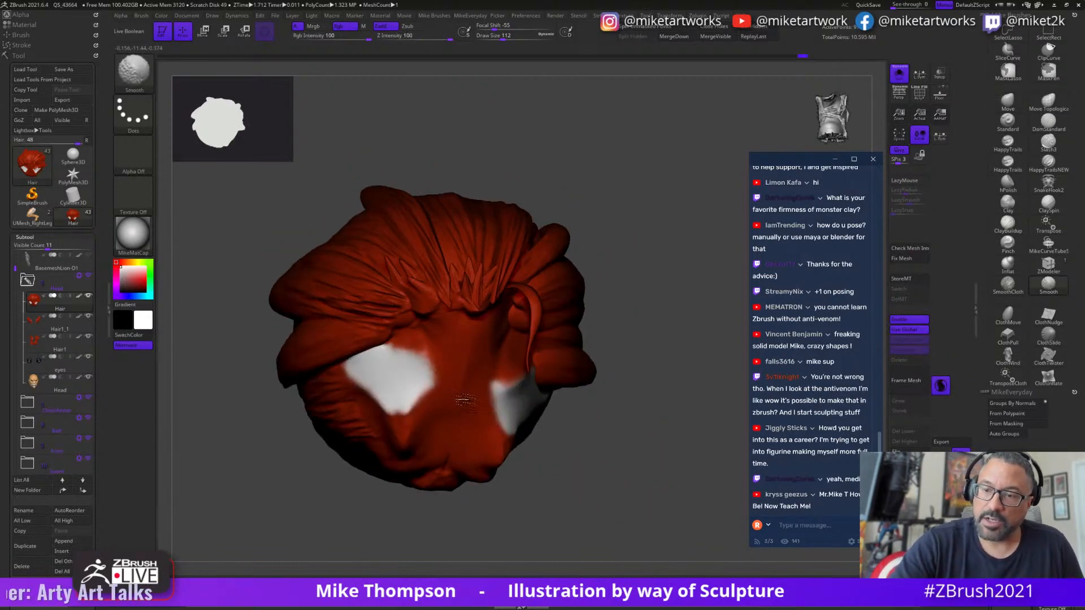
# - Pick the dark red (R 170, G 36, B 6) and fill the whole Hair subtool with it
pyautogui.moveTo(644, 497)
pyautogui.mouseDown()
pyautogui.moveTo(668, 477)
pyautogui.moveTo(650, 491)
pyautogui.mouseUp()
pyautogui.press('space')
pyautogui.moveTo(528, 497); pyautogui.dragTo(462, 367)
pyautogui.moveTo(618, 434); pyautogui.dragTo(660, 470)
pyautogui.press('space')
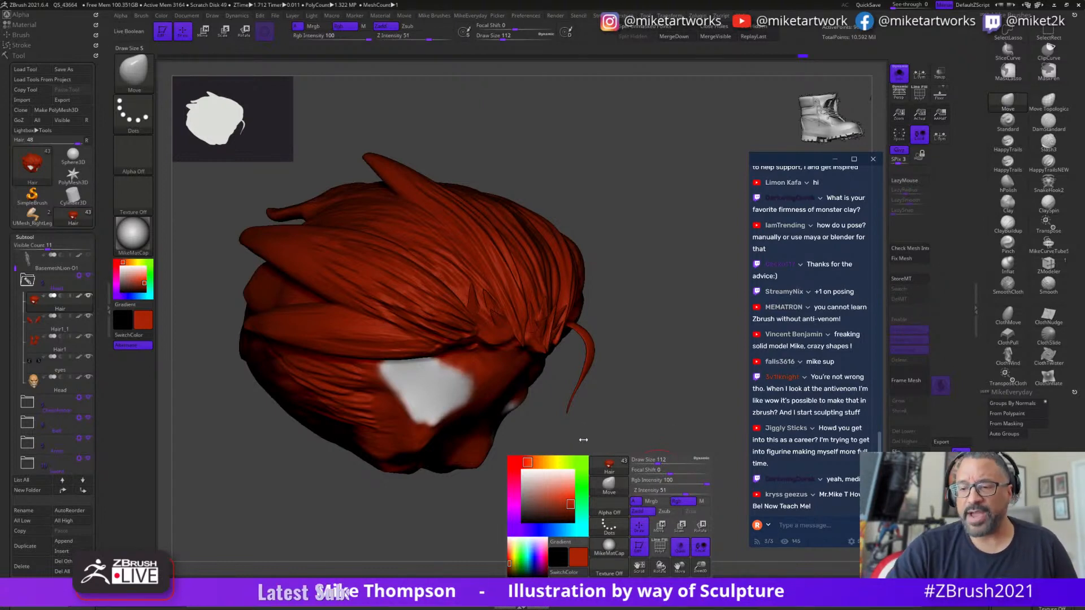
pyautogui.moveTo(664, 367); pyautogui.dragTo(667, 426)
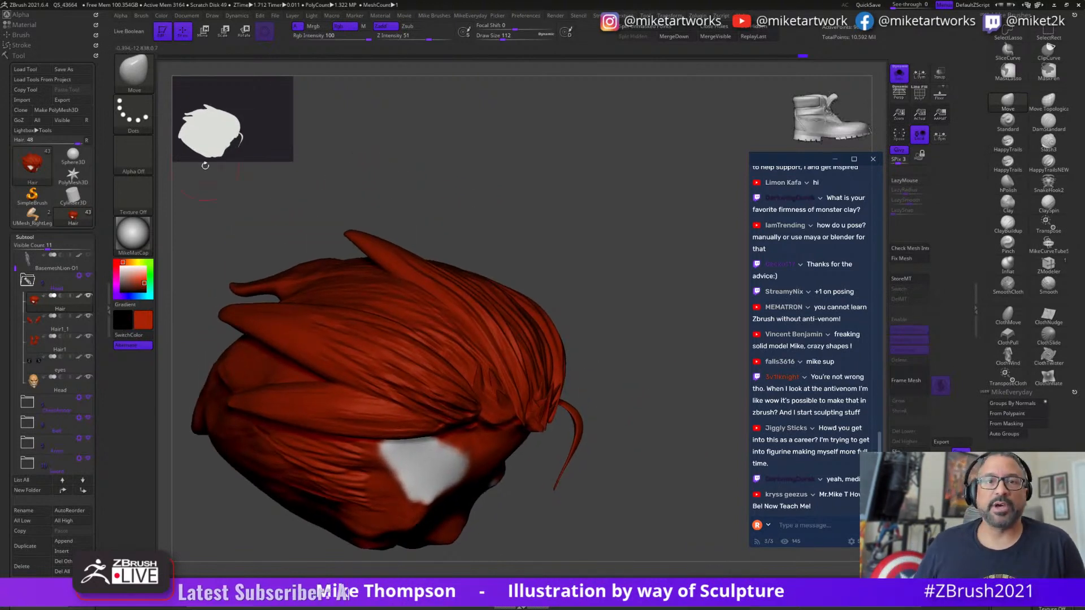
pyautogui.click(164, 18)
pyautogui.press('space')
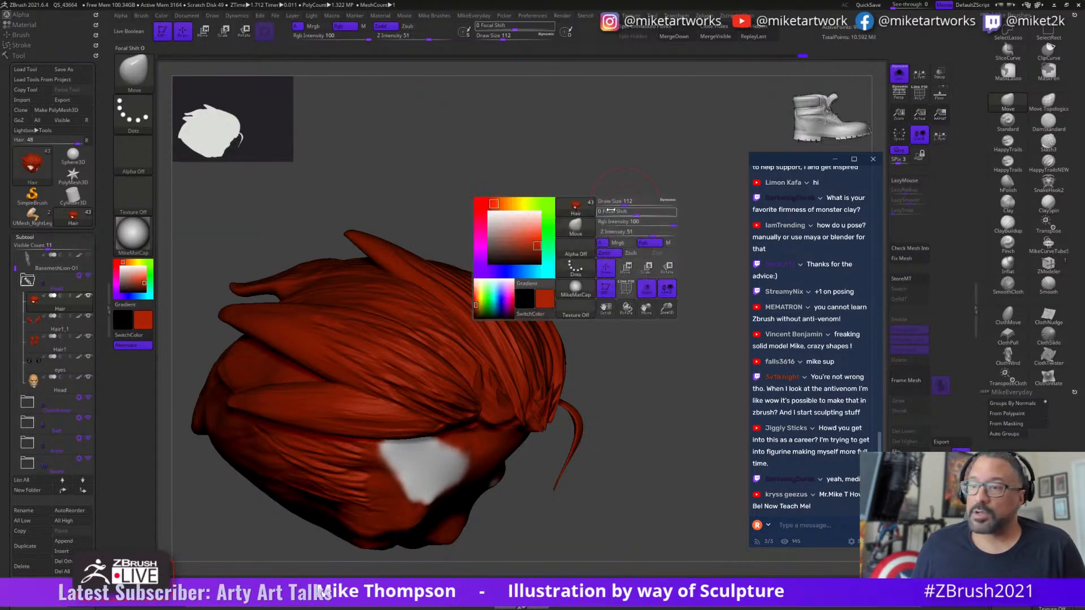
pyautogui.click(163, 18)
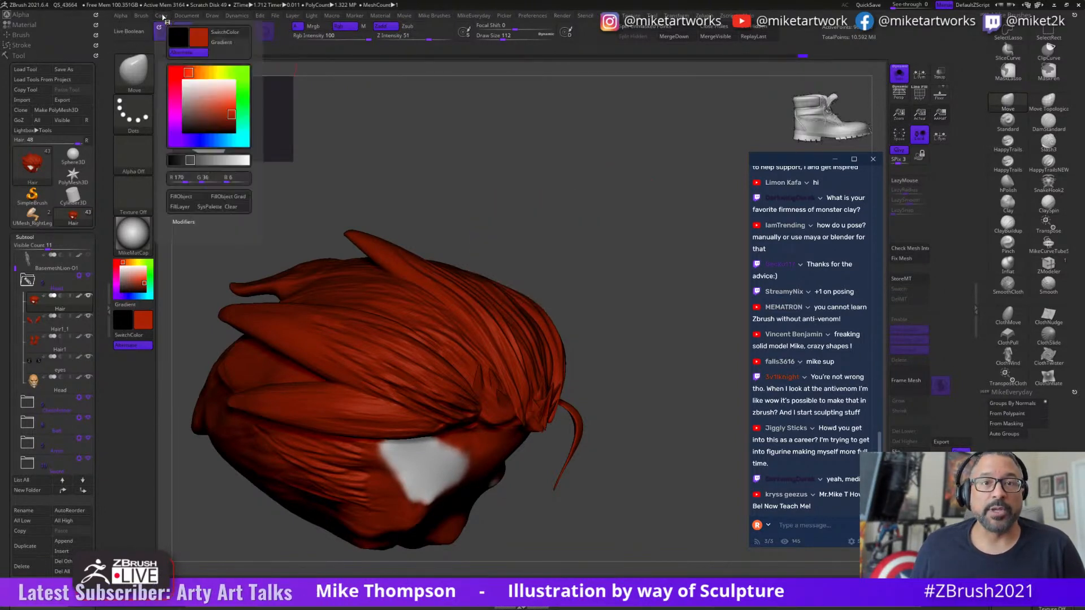
pyautogui.click(163, 18)
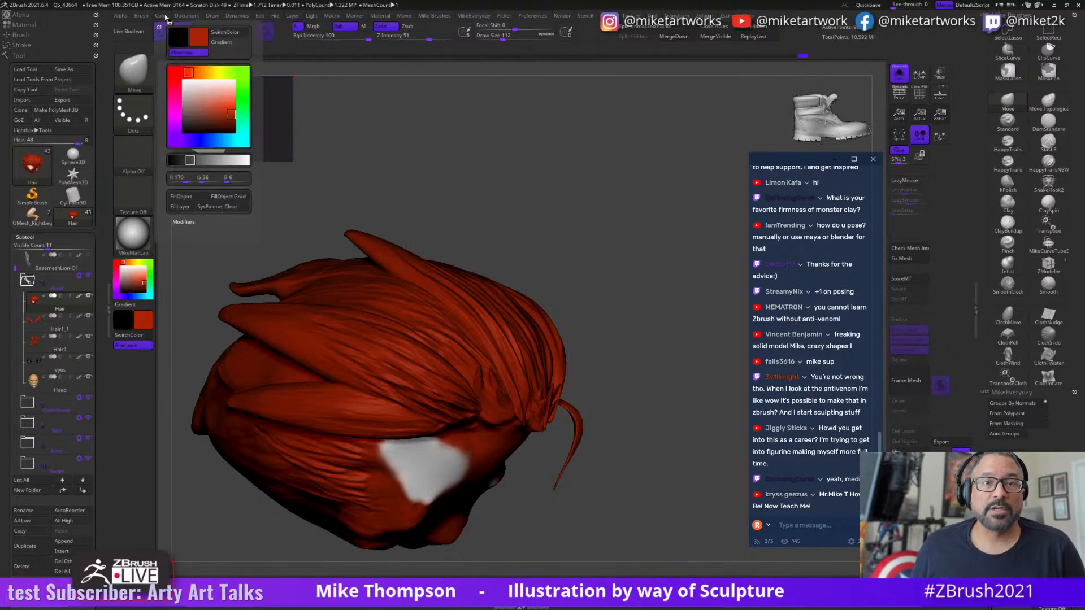
pyautogui.click(189, 204)
pyautogui.moveTo(678, 416); pyautogui.dragTo(696, 442)
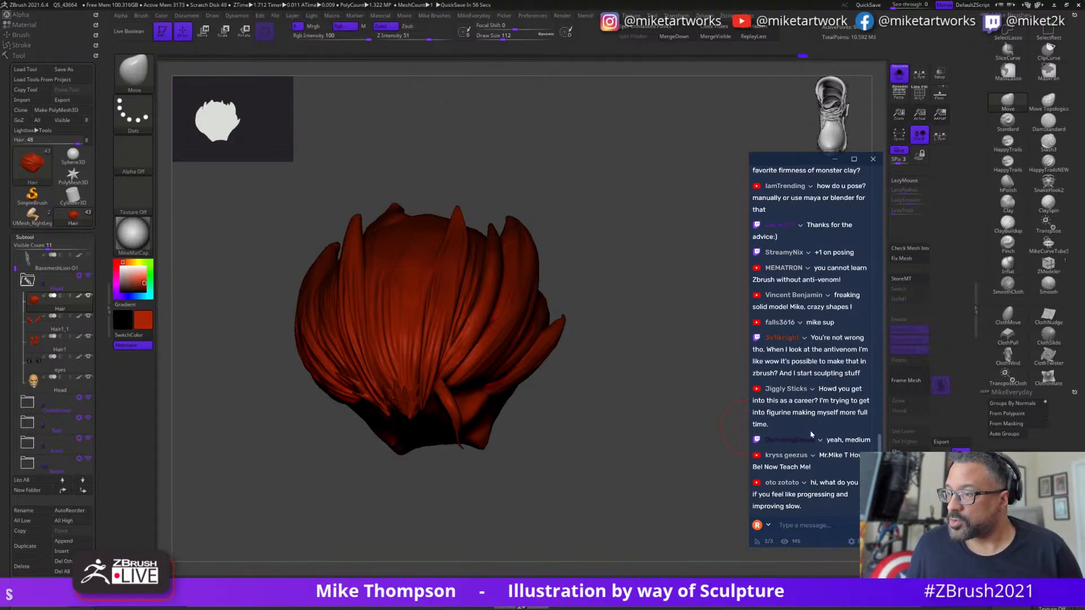
pyautogui.moveTo(691, 425); pyautogui.dragTo(642, 399)
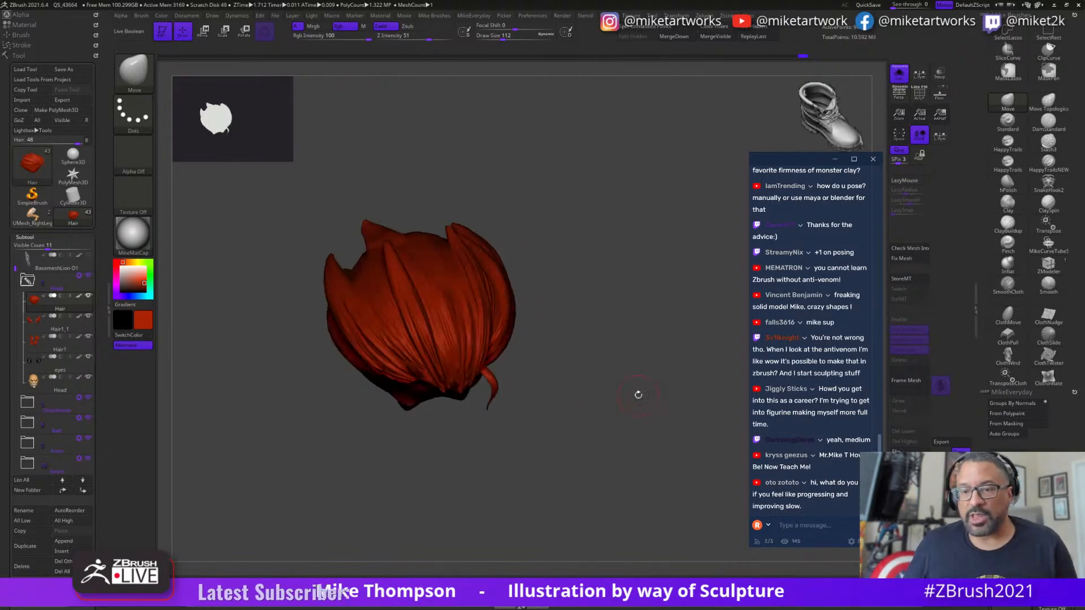
# - Select the split-off lower sideburn clumps and smooth their inner surfaces and ends on both sides at draw size about 49
pyautogui.click(82, 334)
pyautogui.moveTo(591, 434)
pyautogui.keyDown('alt'); pyautogui.mouseDown()
pyautogui.moveTo(659, 516)
pyautogui.moveTo(660, 446)
pyautogui.moveTo(588, 429)
pyautogui.moveTo(655, 397)
pyautogui.moveTo(619, 423)
pyautogui.mouseUp(); pyautogui.keyUp('alt')
pyautogui.rightClick(619, 424)
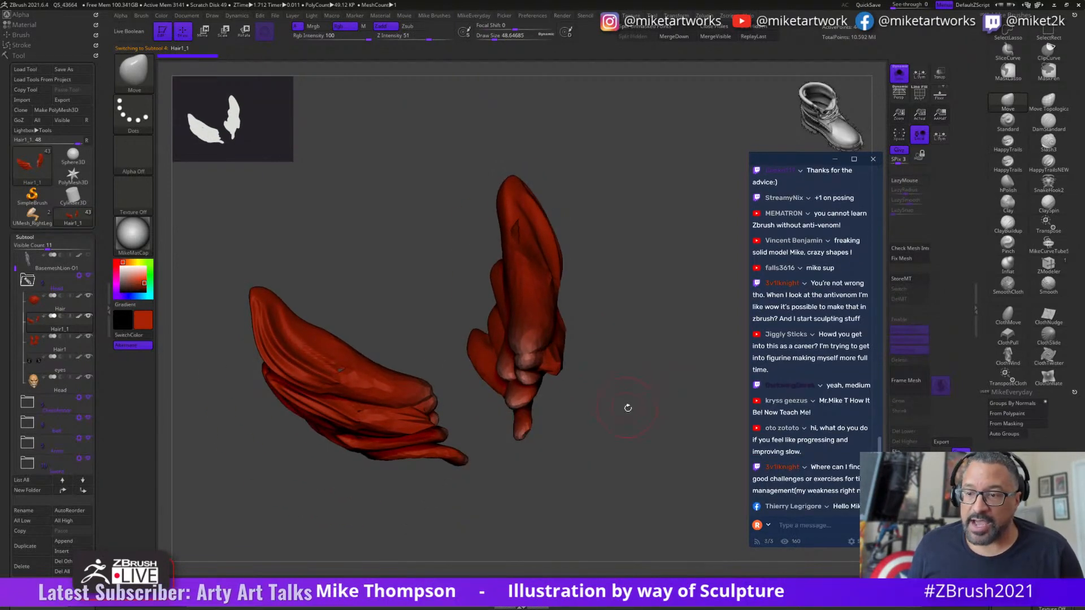
pyautogui.keyDown('shift'); pyautogui.moveTo(342, 365); pyautogui.dragTo(366, 367); pyautogui.keyUp('shift')
pyautogui.moveTo(582, 408)
pyautogui.mouseDown()
pyautogui.moveTo(663, 397)
pyautogui.moveTo(666, 376)
pyautogui.mouseUp()
pyautogui.moveTo(390, 426)
pyautogui.keyDown('shift'); pyautogui.mouseDown()
pyautogui.moveTo(357, 442)
pyautogui.moveTo(368, 453)
pyautogui.mouseUp(); pyautogui.keyUp('shift')
pyautogui.moveTo(704, 452); pyautogui.dragTo(640, 457)
pyautogui.keyDown('shift'); pyautogui.moveTo(556, 342); pyautogui.dragTo(553, 350); pyautogui.keyUp('shift')
pyautogui.moveTo(613, 434)
pyautogui.mouseDown()
pyautogui.moveTo(588, 431)
pyautogui.moveTo(525, 377)
pyautogui.mouseUp()
pyautogui.keyDown('shift'); pyautogui.moveTo(587, 391); pyautogui.dragTo(594, 411); pyautogui.keyUp('shift')
pyautogui.moveTo(649, 446); pyautogui.dragTo(543, 445)
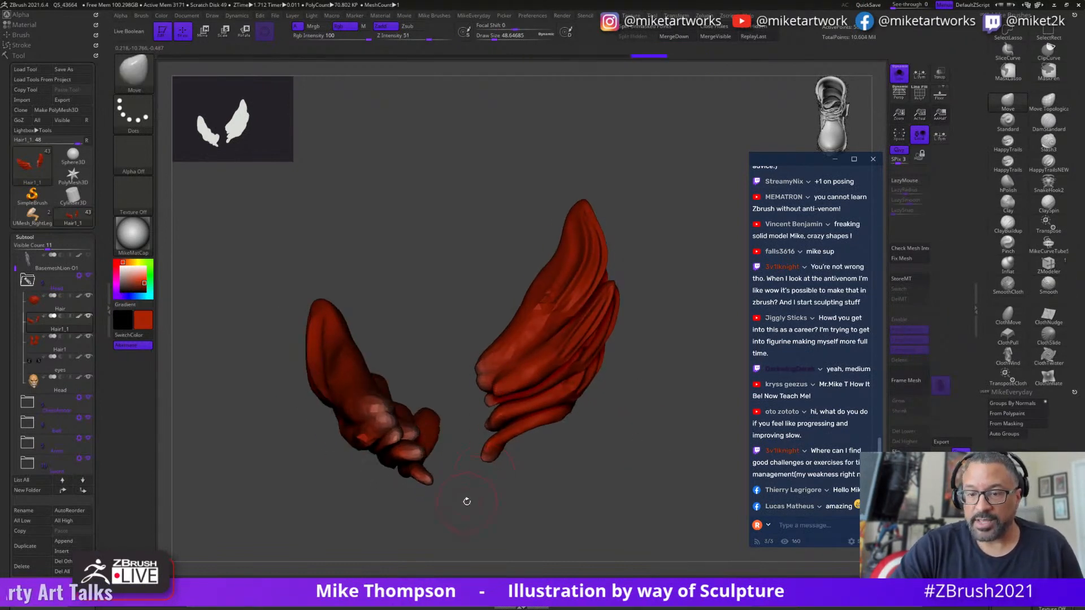
pyautogui.moveTo(468, 502); pyautogui.dragTo(449, 523)
pyautogui.keyDown('shift'); pyautogui.moveTo(443, 367); pyautogui.dragTo(435, 368); pyautogui.keyUp('shift')
pyautogui.moveTo(460, 448)
pyautogui.mouseDown()
pyautogui.moveTo(646, 461)
pyautogui.moveTo(628, 469)
pyautogui.moveTo(650, 457)
pyautogui.moveTo(638, 472)
pyautogui.moveTo(643, 455)
pyautogui.mouseUp()
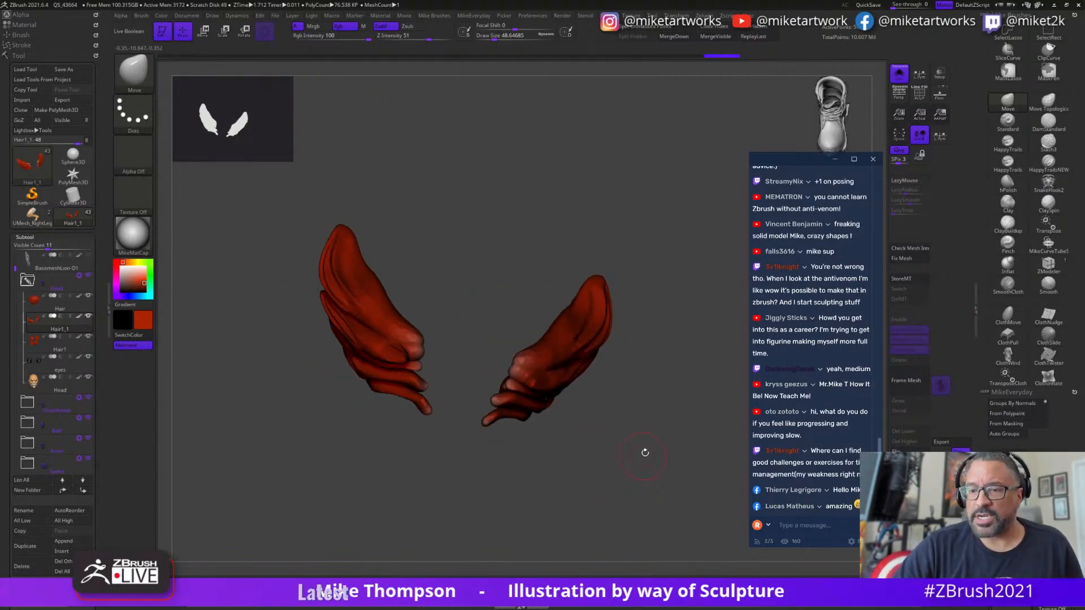
# - Leave solo mode and review the full coloured figure from several angles
pyautogui.press('super')
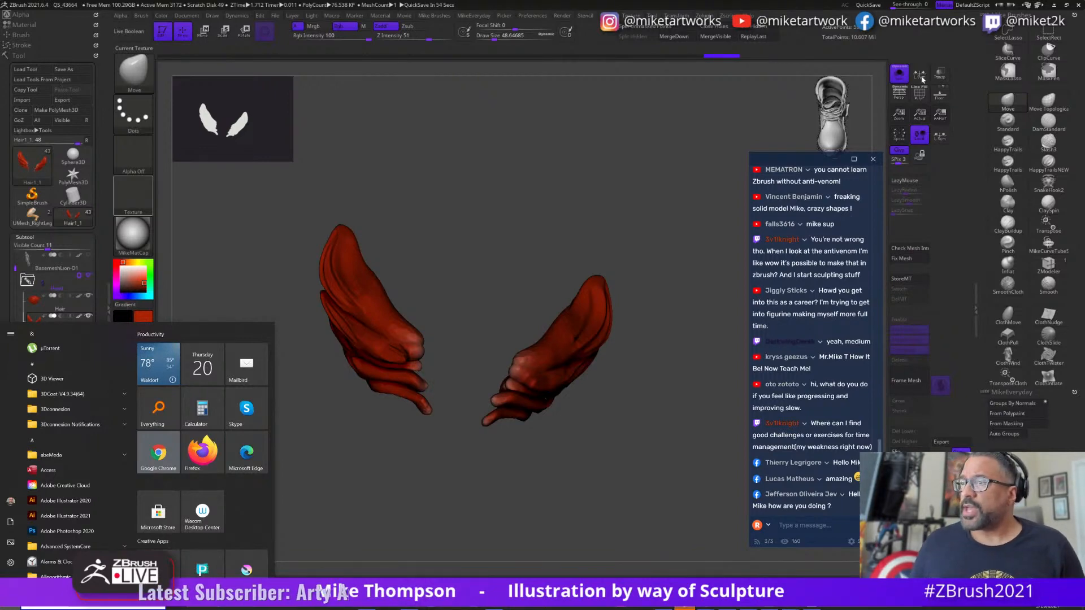
pyautogui.click(899, 73)
pyautogui.keyDown('alt'); pyautogui.moveTo(714, 231); pyautogui.dragTo(655, 288); pyautogui.keyUp('alt')
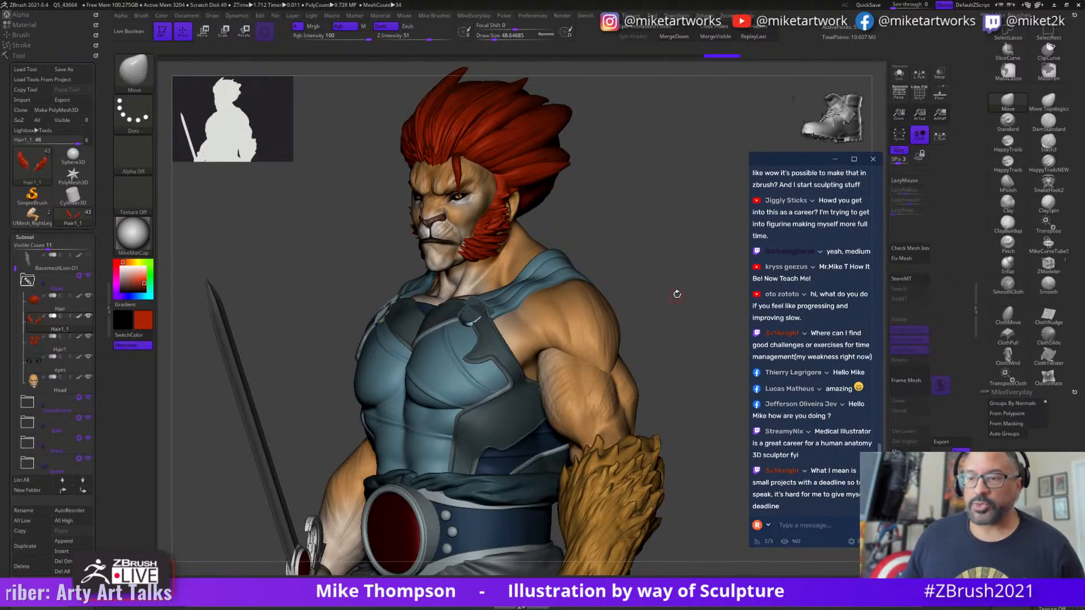
pyautogui.moveTo(709, 304); pyautogui.dragTo(730, 313)
pyautogui.moveTo(716, 320)
pyautogui.mouseDown()
pyautogui.moveTo(678, 317)
pyautogui.moveTo(709, 315)
pyautogui.moveTo(671, 450)
pyautogui.moveTo(649, 458)
pyautogui.moveTo(655, 414)
pyautogui.moveTo(678, 406)
pyautogui.mouseUp()
# - Select the Body_2 subtool, choose the ClayBuildup brush at draw size about 132, and hide the costume over the torso
pyautogui.keyDown('alt'); pyautogui.click(599, 421); pyautogui.keyUp('alt')
pyautogui.press('s')
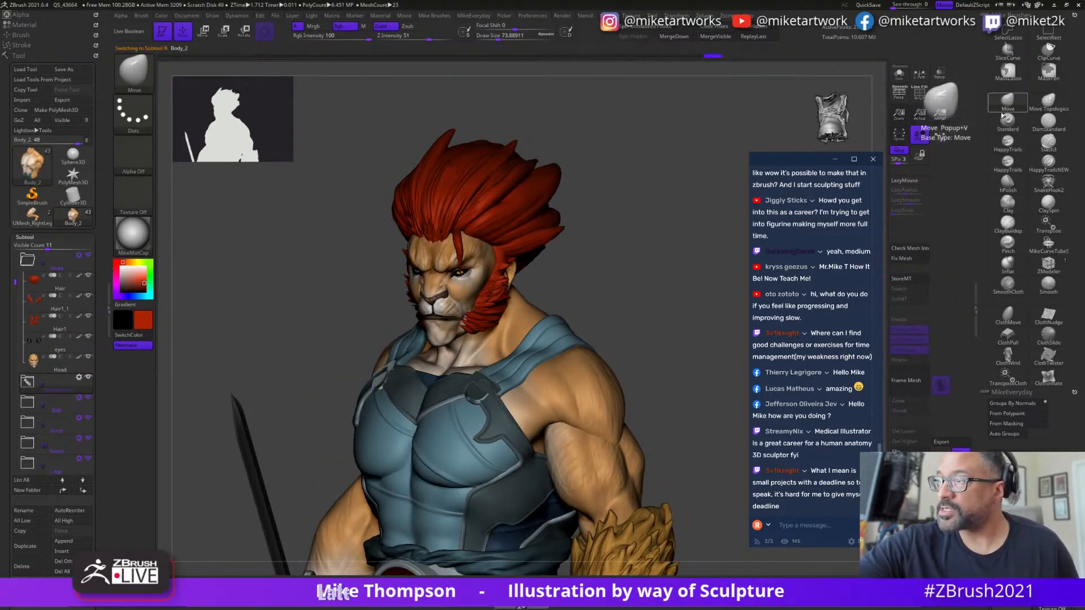
pyautogui.click(1007, 222)
pyautogui.press('s')
pyautogui.moveTo(630, 350); pyautogui.dragTo(642, 330)
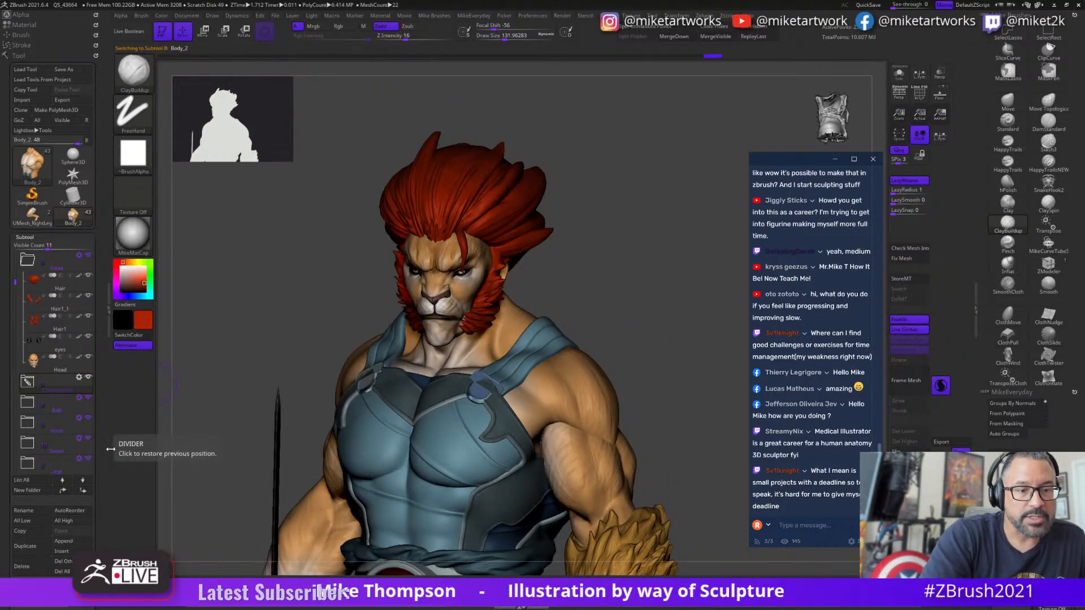
pyautogui.click(88, 377)
# - Add ClayBuildup strokes to the upper chest and shoulder area at draw size about 132
pyautogui.moveTo(618, 326)
pyautogui.mouseDown()
pyautogui.moveTo(537, 373)
pyautogui.moveTo(580, 435)
pyautogui.mouseUp()
pyautogui.moveTo(549, 363)
pyautogui.mouseDown()
pyautogui.moveTo(567, 384)
pyautogui.moveTo(547, 388)
pyautogui.mouseUp()
pyautogui.moveTo(616, 402)
pyautogui.mouseDown()
pyautogui.moveTo(620, 363)
pyautogui.moveTo(582, 381)
pyautogui.mouseUp()
pyautogui.moveTo(642, 351); pyautogui.dragTo(619, 317)
pyautogui.moveTo(521, 403)
pyautogui.mouseDown()
pyautogui.moveTo(543, 423)
pyautogui.moveTo(517, 414)
pyautogui.moveTo(519, 404)
pyautogui.mouseUp()
pyautogui.moveTo(652, 362)
pyautogui.mouseDown()
pyautogui.moveTo(683, 342)
pyautogui.moveTo(676, 328)
pyautogui.mouseUp()
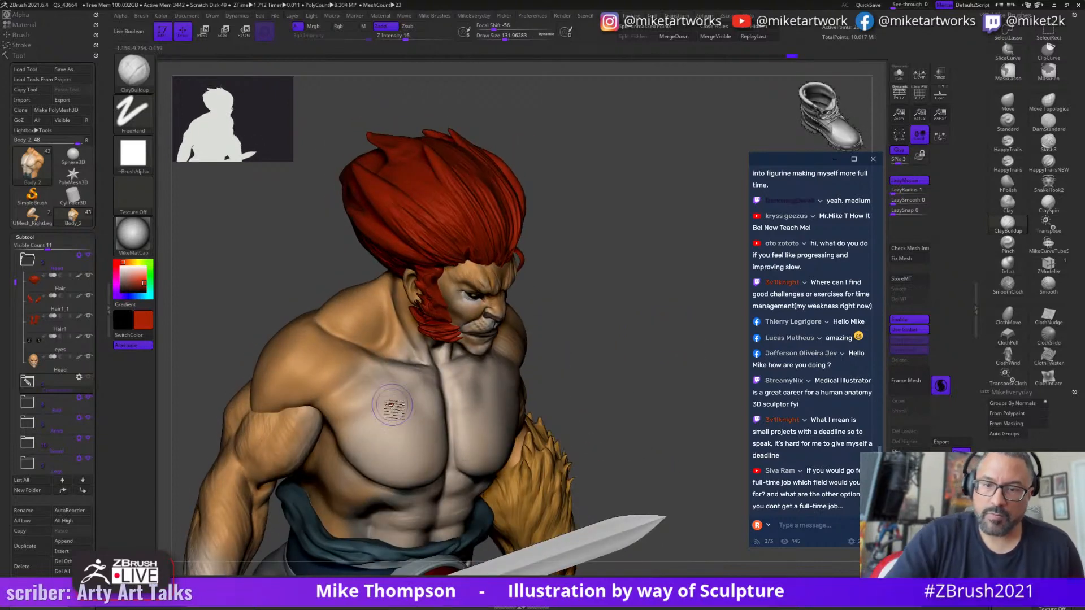
# - Build up the upper pectorals just below both collarbones with ClayBuildup, using draw size about 104 for the finer strokes
pyautogui.moveTo(349, 393)
pyautogui.mouseDown()
pyautogui.moveTo(408, 356)
pyautogui.moveTo(392, 367)
pyautogui.moveTo(420, 364)
pyautogui.moveTo(363, 387)
pyautogui.moveTo(375, 377)
pyautogui.mouseUp()
pyautogui.moveTo(682, 329)
pyautogui.mouseDown()
pyautogui.moveTo(670, 326)
pyautogui.moveTo(696, 292)
pyautogui.mouseUp()
pyautogui.moveTo(532, 365); pyautogui.dragTo(544, 367)
pyautogui.moveTo(642, 272); pyautogui.dragTo(639, 301)
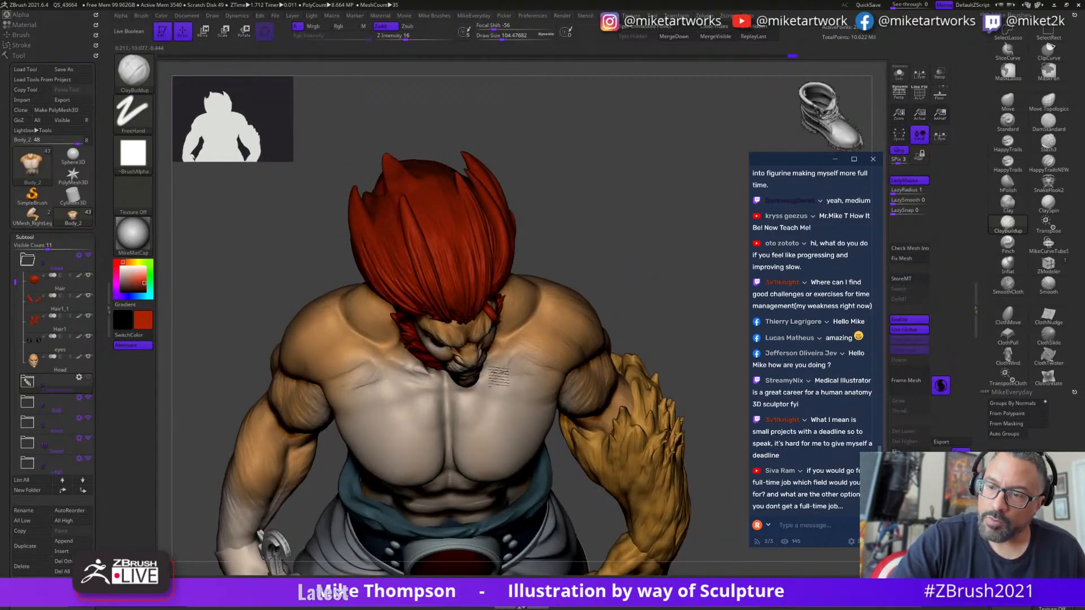
pyautogui.moveTo(515, 358); pyautogui.dragTo(505, 370)
pyautogui.moveTo(660, 320)
pyautogui.mouseDown()
pyautogui.moveTo(672, 288)
pyautogui.moveTo(607, 293)
pyautogui.mouseUp()
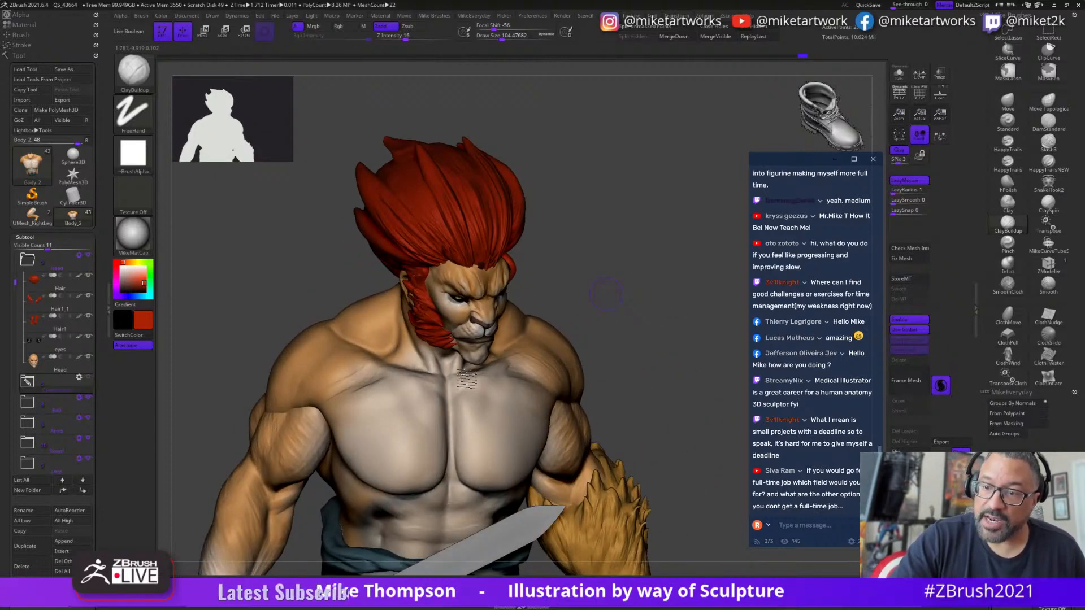
# - Refine the inner collarbones and the top of the sternum with ClayBuildup at draw size about 104
pyautogui.moveTo(493, 380); pyautogui.dragTo(520, 360)
pyautogui.moveTo(719, 305)
pyautogui.mouseDown()
pyautogui.moveTo(622, 320)
pyautogui.moveTo(652, 312)
pyautogui.moveTo(644, 285)
pyautogui.mouseUp()
pyautogui.moveTo(492, 375); pyautogui.dragTo(515, 364)
pyautogui.moveTo(669, 308); pyautogui.dragTo(699, 273)
pyautogui.moveTo(665, 311); pyautogui.dragTo(651, 312)
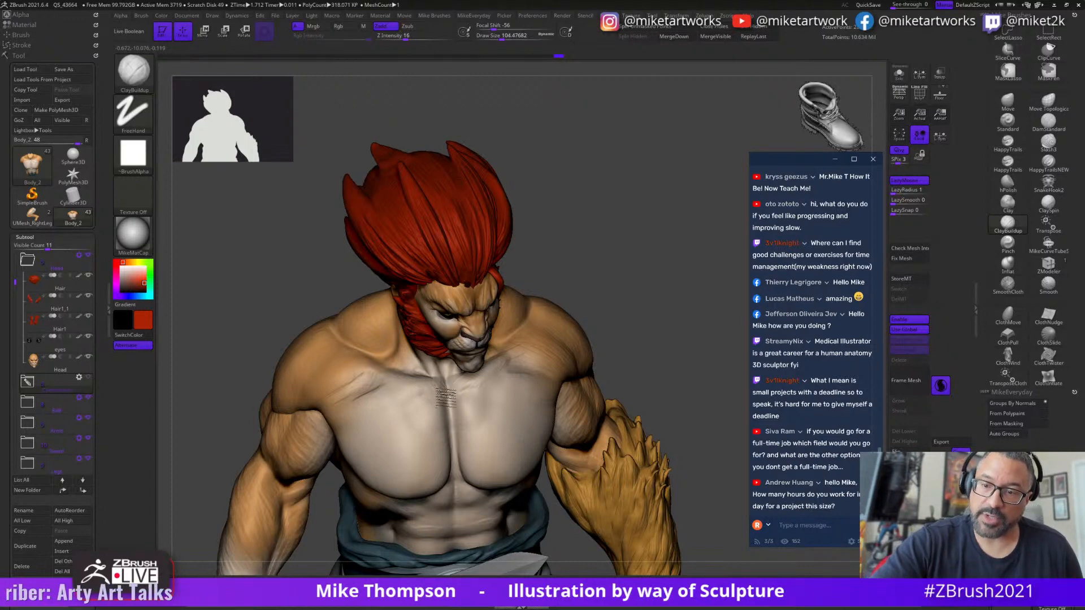
pyautogui.moveTo(595, 247)
pyautogui.mouseDown()
pyautogui.moveTo(591, 258)
pyautogui.moveTo(614, 245)
pyautogui.mouseUp()
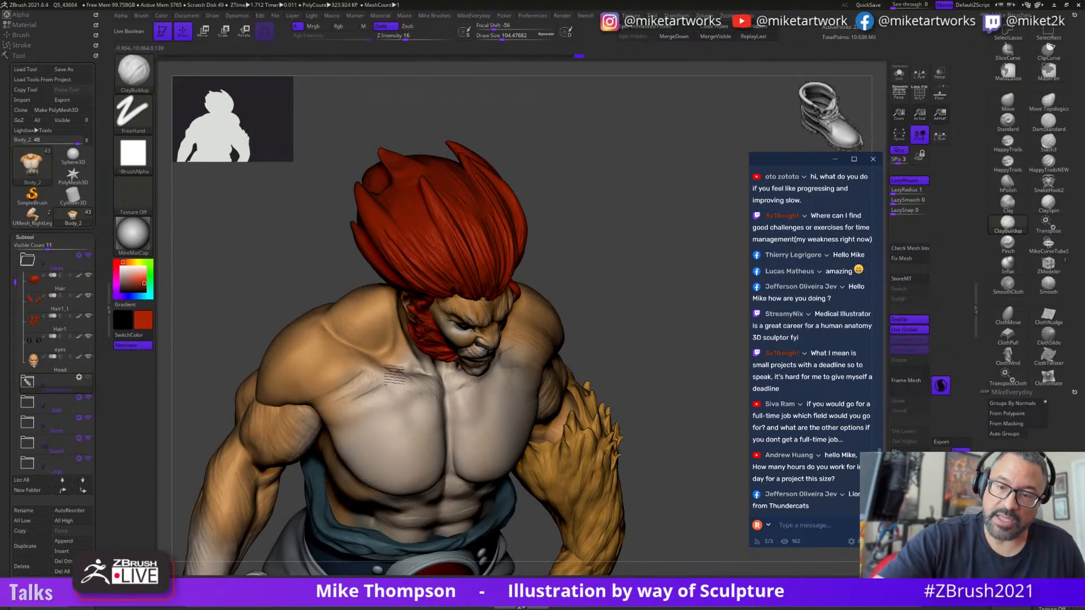
pyautogui.moveTo(675, 288); pyautogui.dragTo(671, 284)
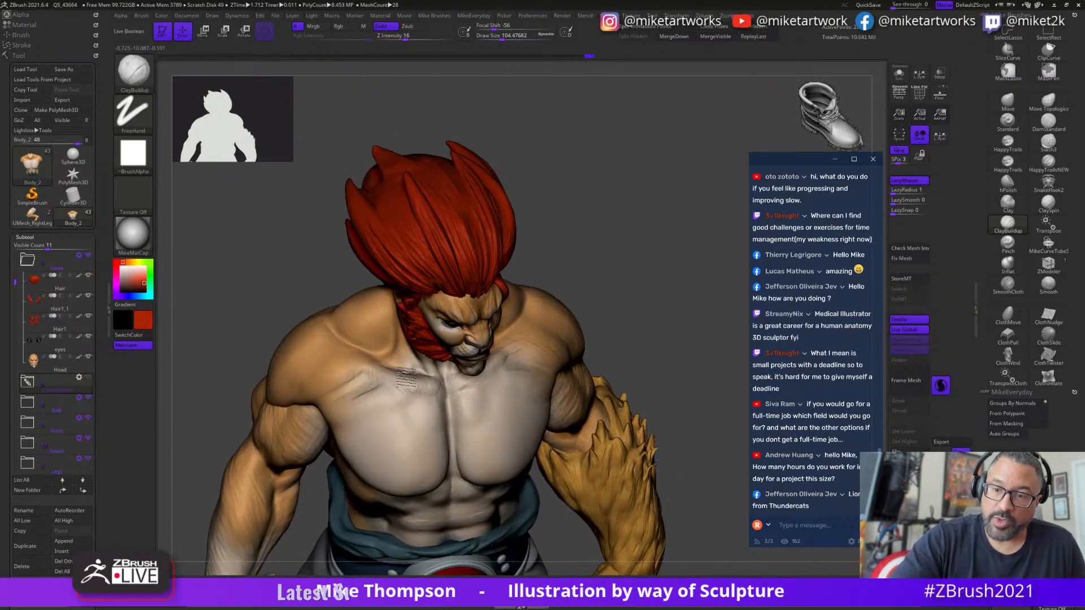
pyautogui.moveTo(599, 282)
pyautogui.mouseDown()
pyautogui.moveTo(584, 271)
pyautogui.moveTo(639, 305)
pyautogui.moveTo(613, 351)
pyautogui.moveTo(680, 367)
pyautogui.moveTo(668, 390)
pyautogui.moveTo(619, 382)
pyautogui.mouseUp()
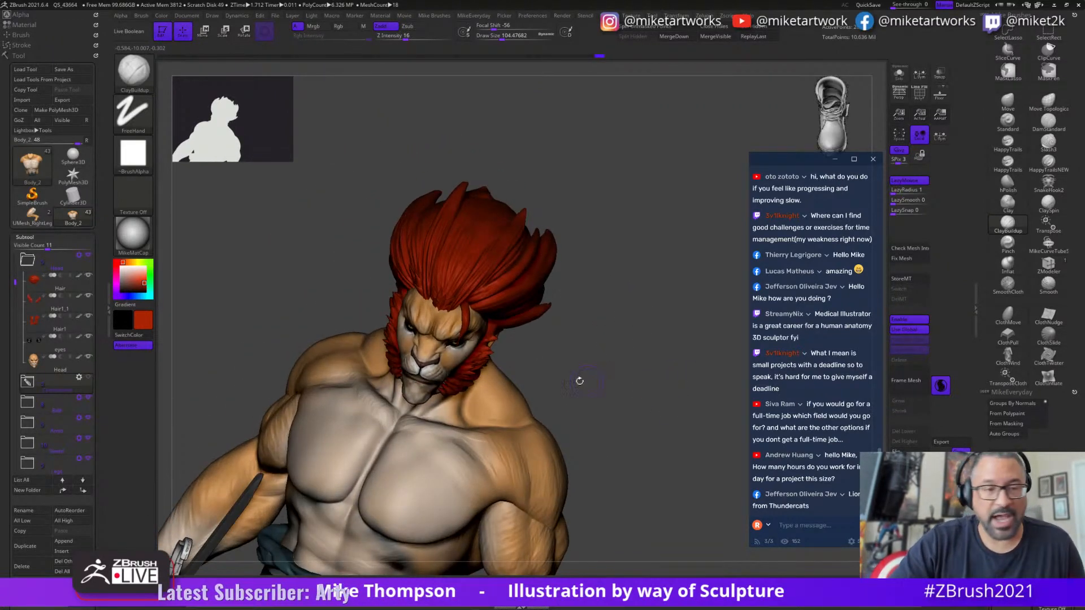
# - Build up the upper and outer area of the figure's left pectoral with ClayBuildup at draw size about 128
pyautogui.moveTo(14, 284); pyautogui.dragTo(11, 328)
pyautogui.moveTo(633, 390)
pyautogui.mouseDown()
pyautogui.moveTo(664, 400)
pyautogui.moveTo(681, 380)
pyautogui.moveTo(477, 412)
pyautogui.mouseUp()
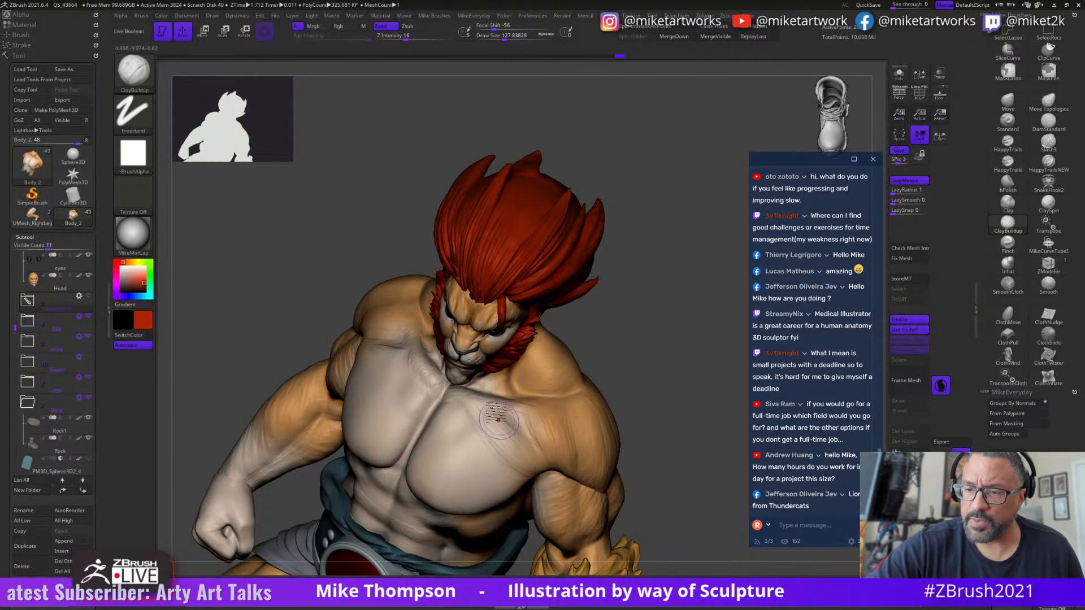
pyautogui.moveTo(648, 344)
pyautogui.mouseDown()
pyautogui.moveTo(667, 327)
pyautogui.moveTo(642, 345)
pyautogui.mouseUp()
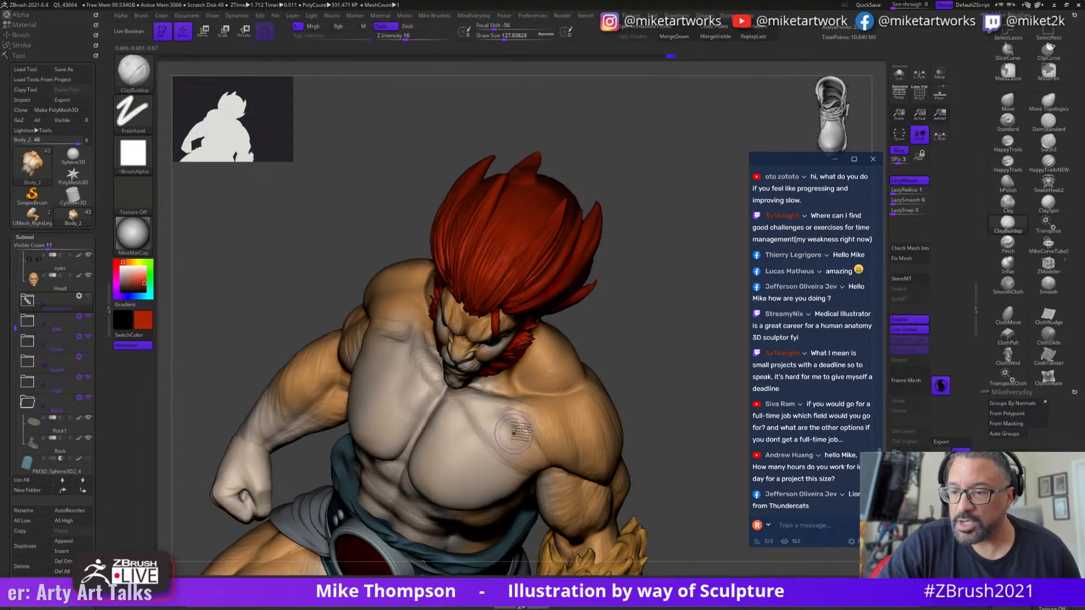
pyautogui.moveTo(522, 446); pyautogui.dragTo(476, 423)
pyautogui.moveTo(518, 462); pyautogui.dragTo(592, 430)
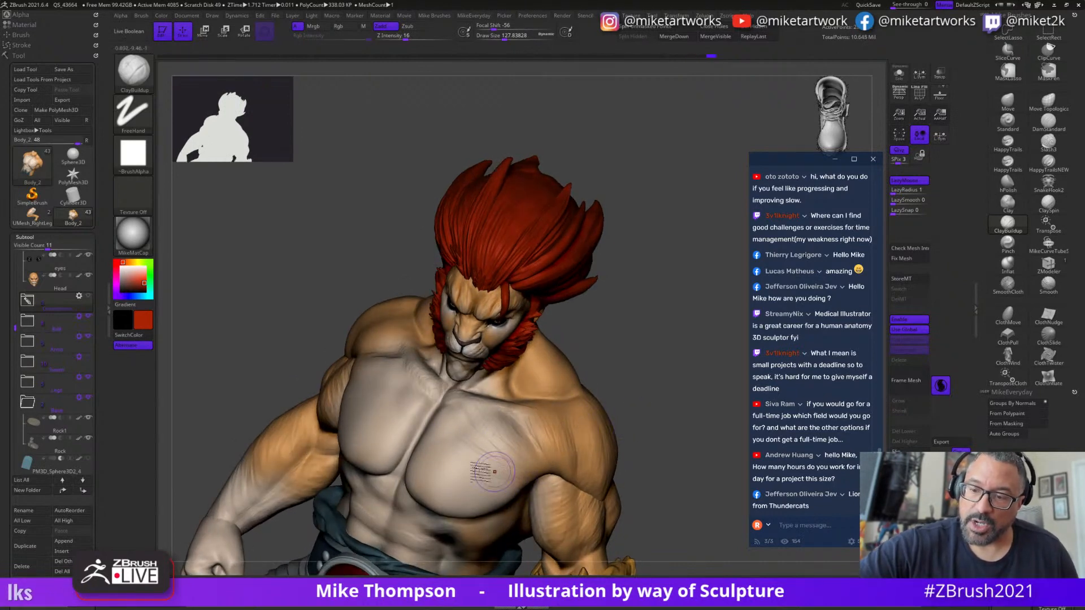
pyautogui.moveTo(673, 342)
pyautogui.mouseDown()
pyautogui.moveTo(686, 341)
pyautogui.moveTo(667, 343)
pyautogui.mouseUp()
pyautogui.moveTo(479, 452)
pyautogui.mouseDown()
pyautogui.moveTo(449, 432)
pyautogui.moveTo(464, 439)
pyautogui.moveTo(471, 476)
pyautogui.mouseUp()
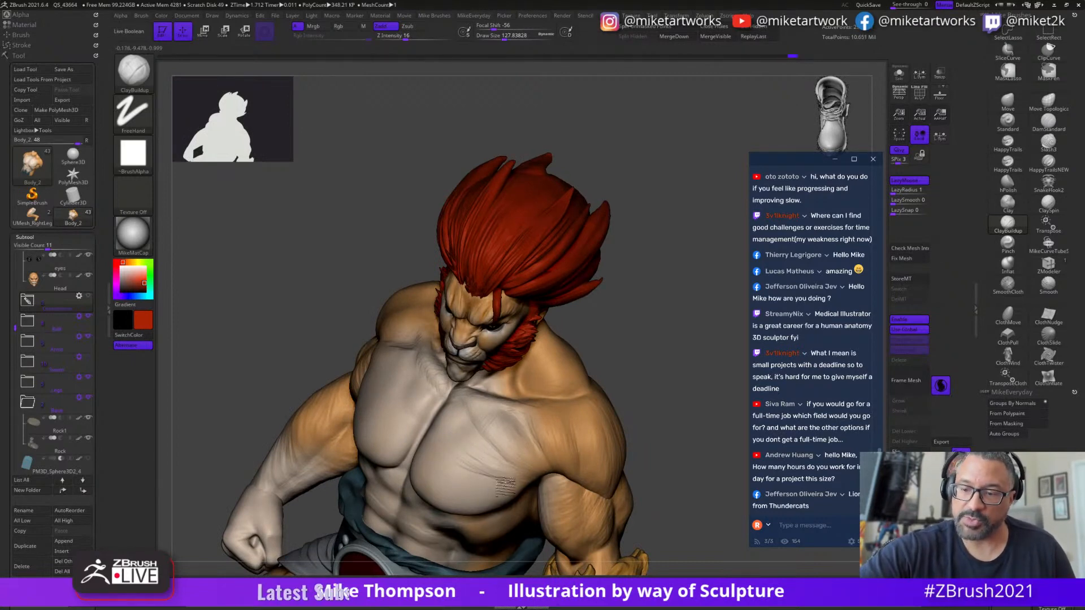
# - Isolate the Body_2 torso and sculpt muscle fibers across the left pectoral toward the armpit with ClayBuildup at draw size about 128
pyautogui.moveTo(662, 381)
pyautogui.mouseDown()
pyautogui.moveTo(648, 351)
pyautogui.moveTo(680, 364)
pyautogui.moveTo(679, 405)
pyautogui.moveTo(870, 197)
pyautogui.mouseUp()
pyautogui.click(903, 78)
pyautogui.moveTo(703, 297); pyautogui.dragTo(712, 475)
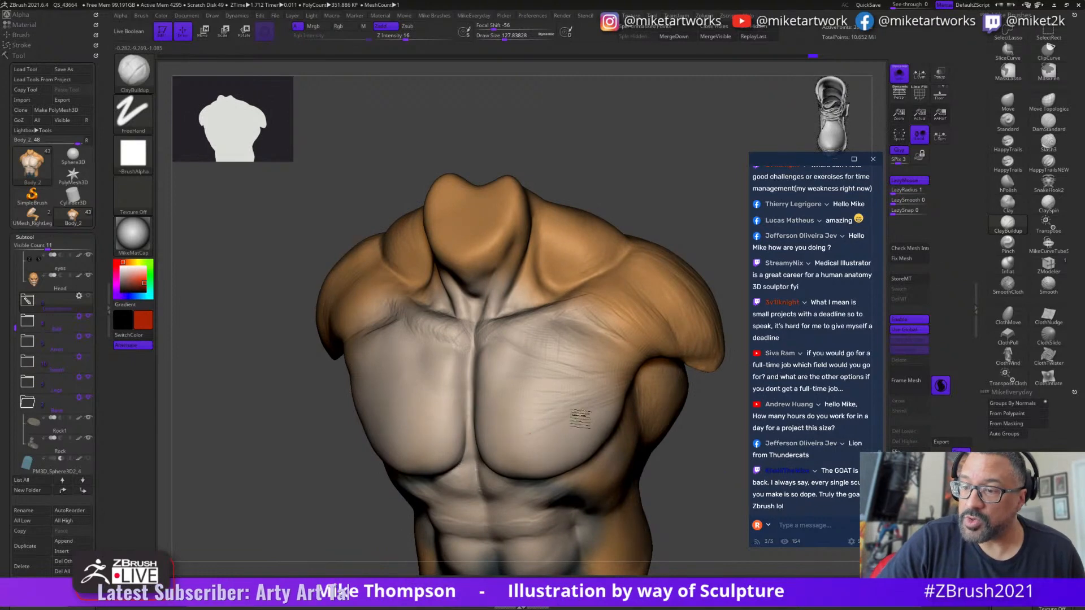
pyautogui.moveTo(713, 452); pyautogui.dragTo(504, 437)
pyautogui.moveTo(513, 418); pyautogui.dragTo(593, 415, button='right')
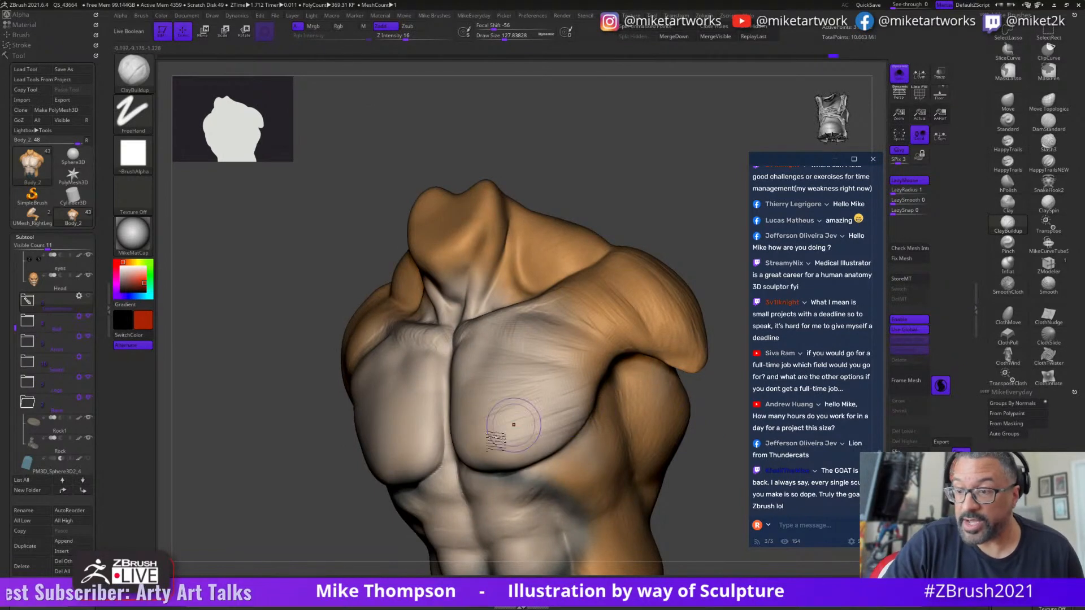
pyautogui.moveTo(714, 457); pyautogui.dragTo(593, 413)
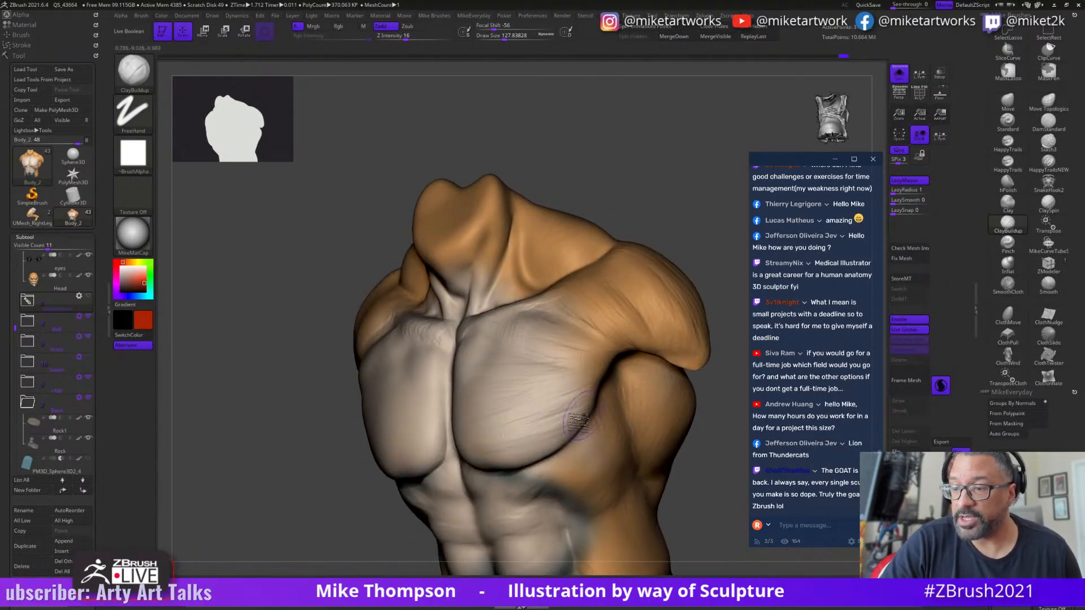
pyautogui.moveTo(725, 393); pyautogui.dragTo(592, 412)
pyautogui.moveTo(452, 452)
pyautogui.mouseDown()
pyautogui.moveTo(568, 441)
pyautogui.moveTo(495, 443)
pyautogui.moveTo(585, 413)
pyautogui.moveTo(537, 438)
pyautogui.mouseUp()
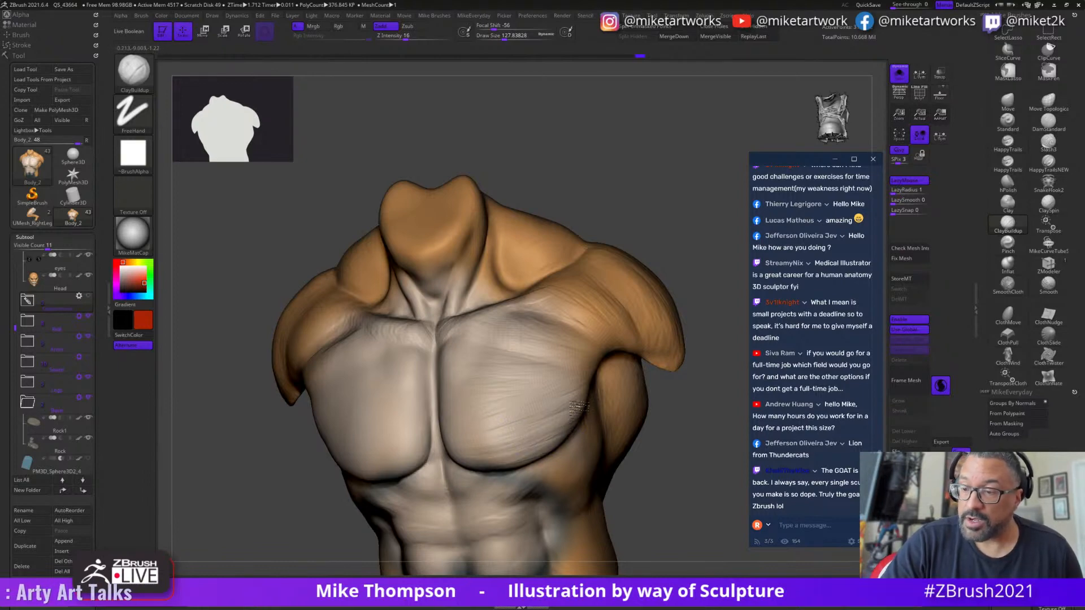
pyautogui.moveTo(588, 396)
pyautogui.mouseDown()
pyautogui.moveTo(507, 452)
pyautogui.moveTo(540, 422)
pyautogui.mouseUp()
# - Bring the whole figure back into view and turn the torso costume's visibility back on
pyautogui.moveTo(682, 412)
pyautogui.mouseDown()
pyautogui.moveTo(701, 430)
pyautogui.moveTo(650, 436)
pyautogui.moveTo(697, 447)
pyautogui.moveTo(702, 436)
pyautogui.mouseUp()
pyautogui.hotkey('alt', 's')
pyautogui.keyDown('alt'); pyautogui.moveTo(726, 339); pyautogui.dragTo(689, 157); pyautogui.keyUp('alt')
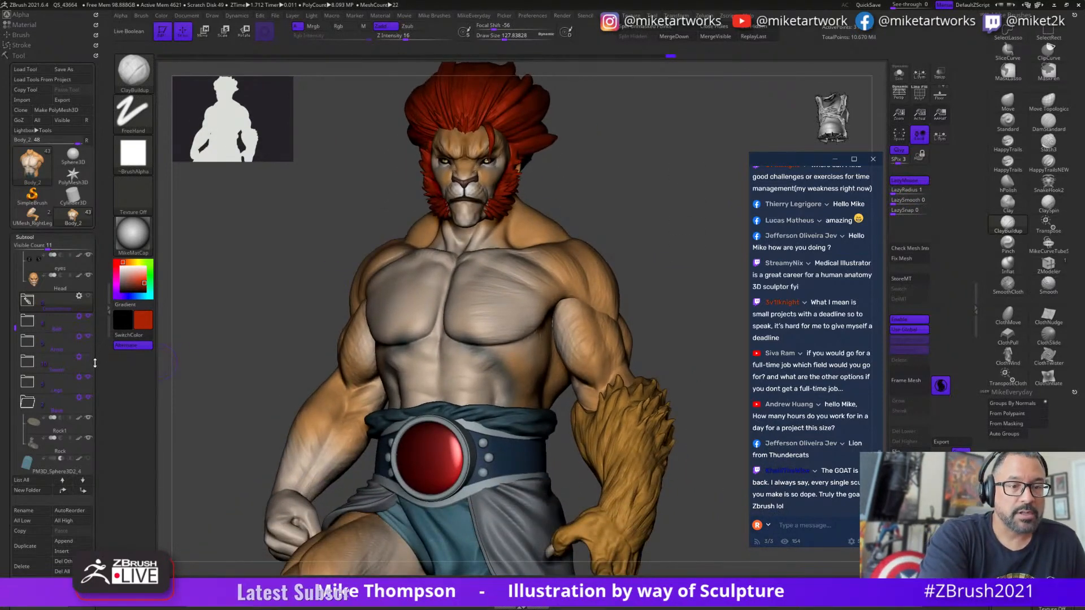
pyautogui.click(88, 296)
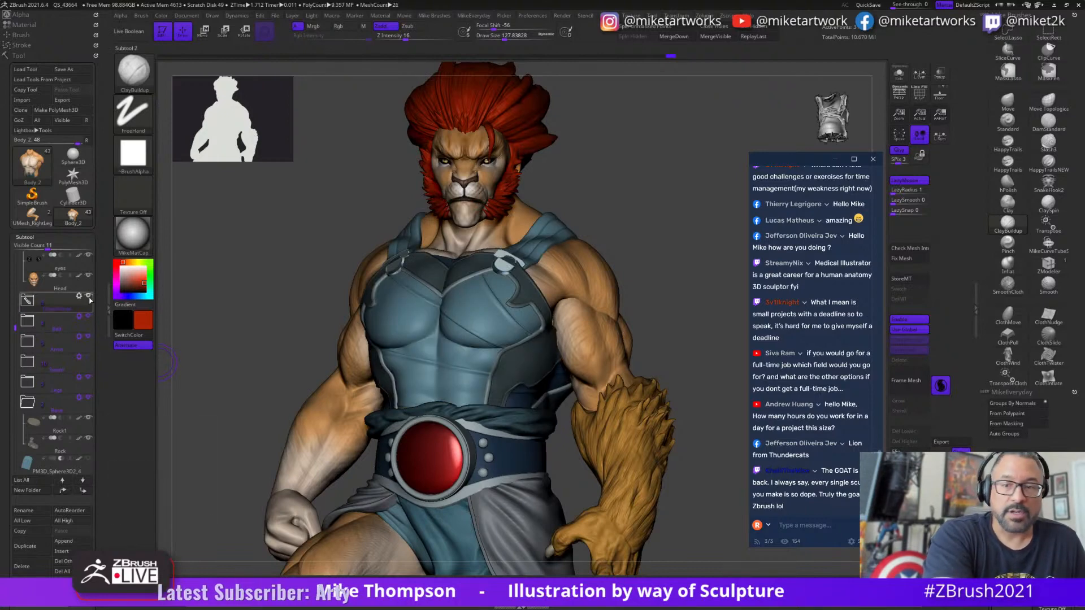
pyautogui.moveTo(634, 448); pyautogui.dragTo(618, 543)
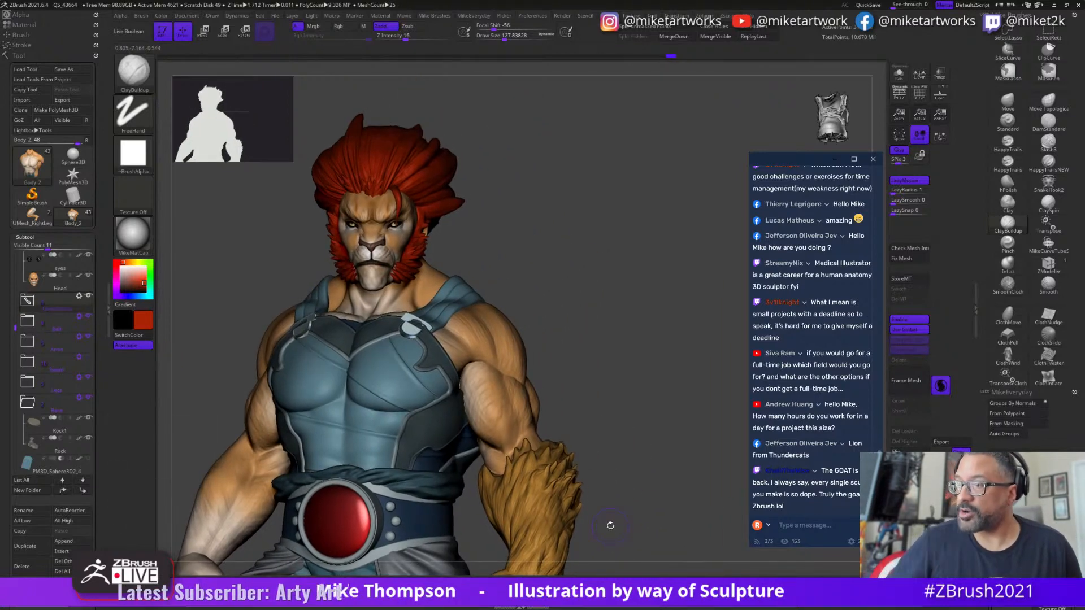
pyautogui.scroll(5, 812, 314)
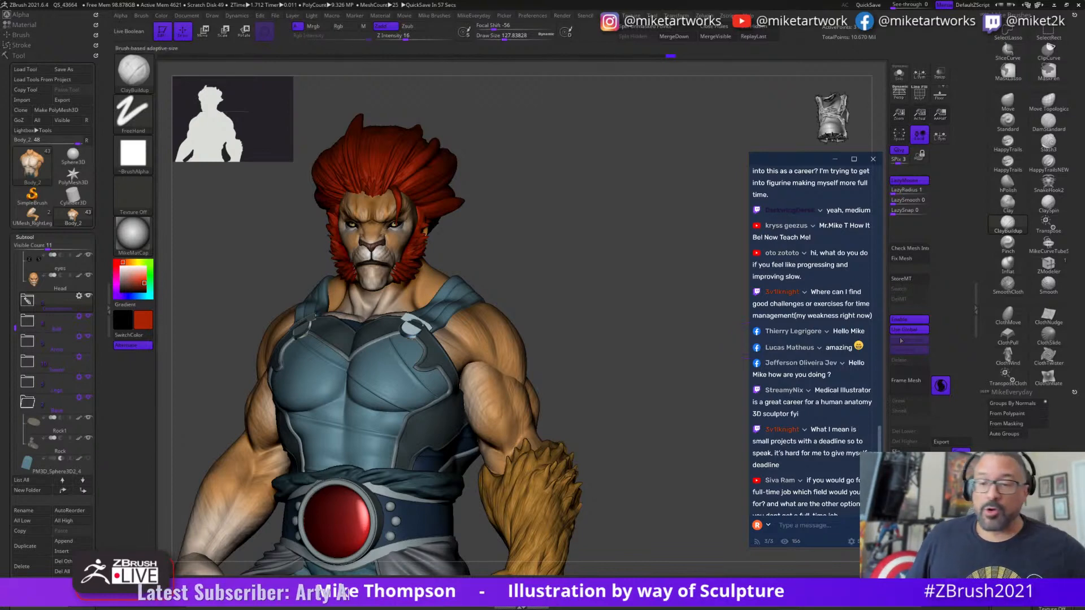
# - Select and isolate the arms subtool, and add ClayBuildup strokes to the figure's left lower biceps at draw size about 128
pyautogui.moveTo(652, 436); pyautogui.dragTo(613, 447)
pyautogui.keyDown('alt'); pyautogui.click(509, 413); pyautogui.keyUp('alt')
pyautogui.moveTo(617, 375); pyautogui.dragTo(597, 343)
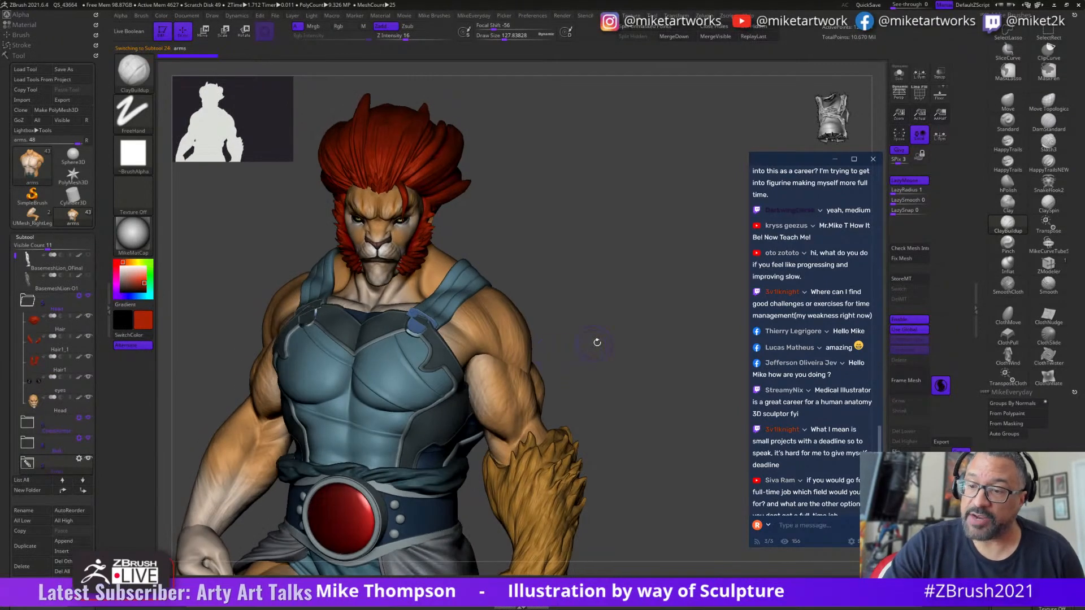
pyautogui.click(899, 74)
pyautogui.moveTo(584, 390)
pyautogui.mouseDown()
pyautogui.moveTo(591, 417)
pyautogui.moveTo(565, 392)
pyautogui.mouseUp()
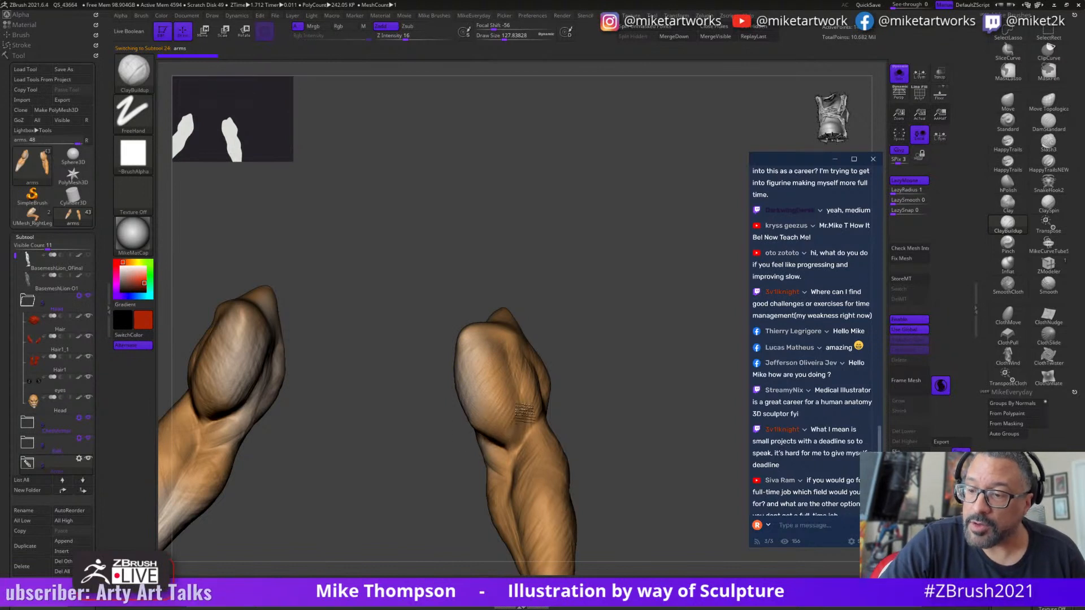
pyautogui.moveTo(624, 373); pyautogui.dragTo(594, 390)
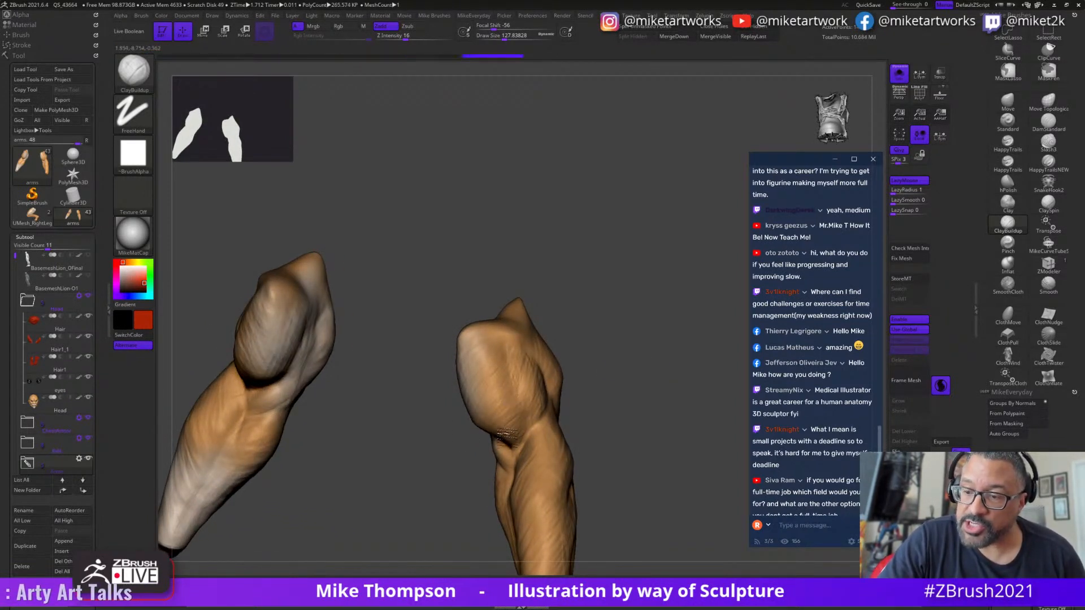
# - Build up the inner side and outer lower edge of the left upper arm with ClayBuildup at draw size about 128
pyautogui.moveTo(619, 375)
pyautogui.mouseDown()
pyautogui.moveTo(612, 354)
pyautogui.moveTo(588, 365)
pyautogui.mouseUp()
pyautogui.moveTo(507, 356); pyautogui.dragTo(467, 427)
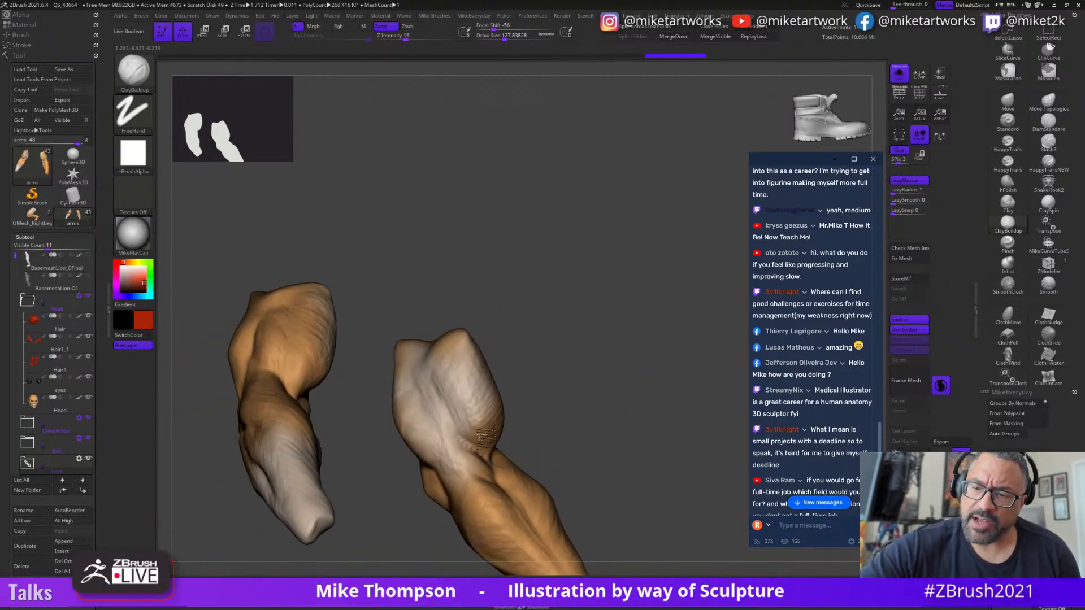
pyautogui.moveTo(509, 395); pyautogui.dragTo(519, 368)
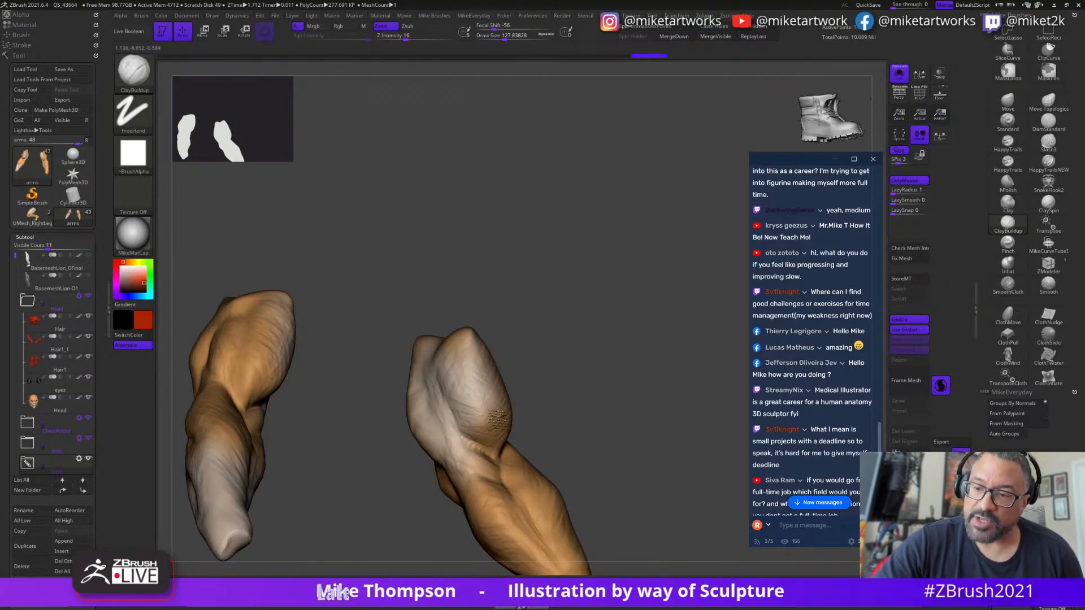
pyautogui.moveTo(640, 345)
pyautogui.mouseDown()
pyautogui.moveTo(620, 337)
pyautogui.moveTo(633, 317)
pyautogui.moveTo(634, 349)
pyautogui.mouseUp()
pyautogui.moveTo(622, 362); pyautogui.dragTo(612, 327)
pyautogui.moveTo(568, 370)
pyautogui.mouseDown()
pyautogui.moveTo(541, 355)
pyautogui.moveTo(551, 377)
pyautogui.mouseUp()
pyautogui.moveTo(563, 384); pyautogui.dragTo(585, 384, button='right')
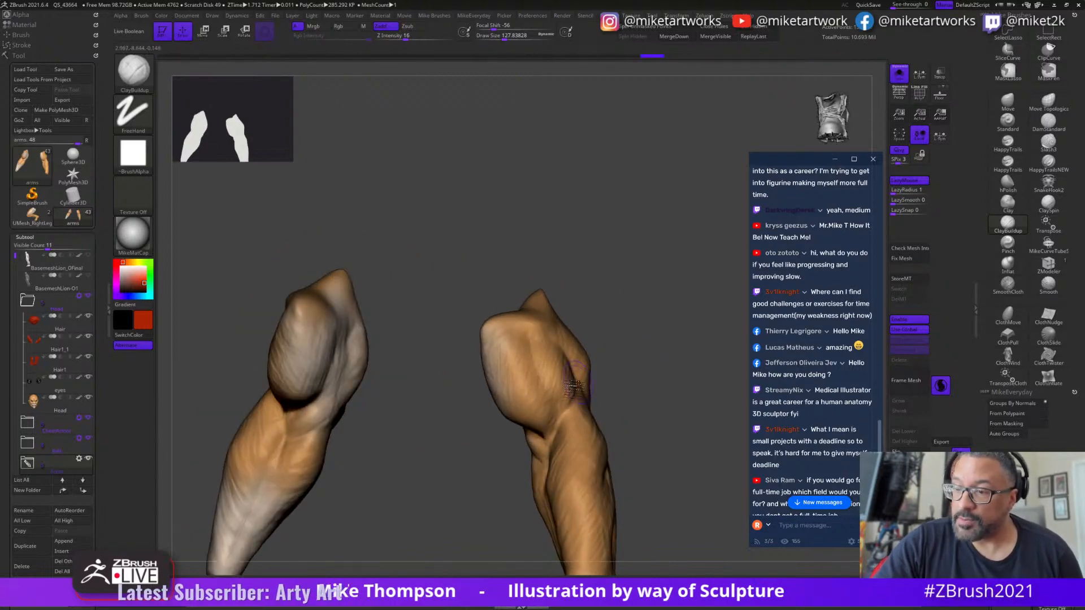
pyautogui.moveTo(564, 414); pyautogui.dragTo(559, 402)
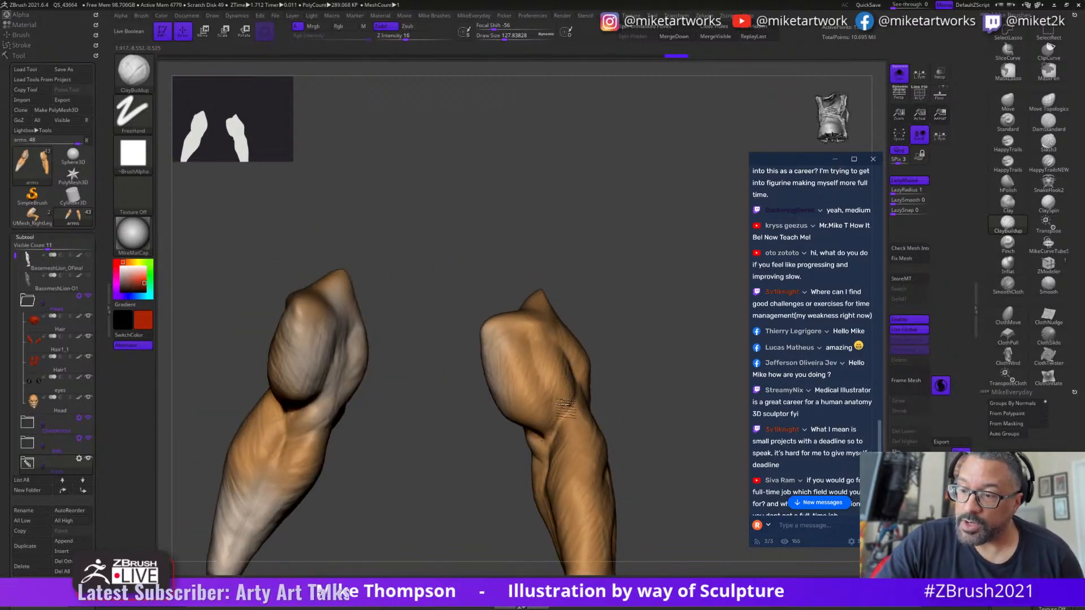
# - Sculpt the outer elbow and upper forearm muscles of the left arm with ClayBuildup at draw size about 128
pyautogui.moveTo(649, 344); pyautogui.dragTo(642, 347, button='right')
pyautogui.moveTo(647, 389)
pyautogui.mouseDown(button='right')
pyautogui.moveTo(627, 402)
pyautogui.moveTo(638, 379)
pyautogui.moveTo(649, 393)
pyautogui.moveTo(516, 464)
pyautogui.mouseUp(button='right')
pyautogui.moveTo(520, 455); pyautogui.dragTo(545, 446)
pyautogui.moveTo(552, 419); pyautogui.dragTo(681, 390, button='right')
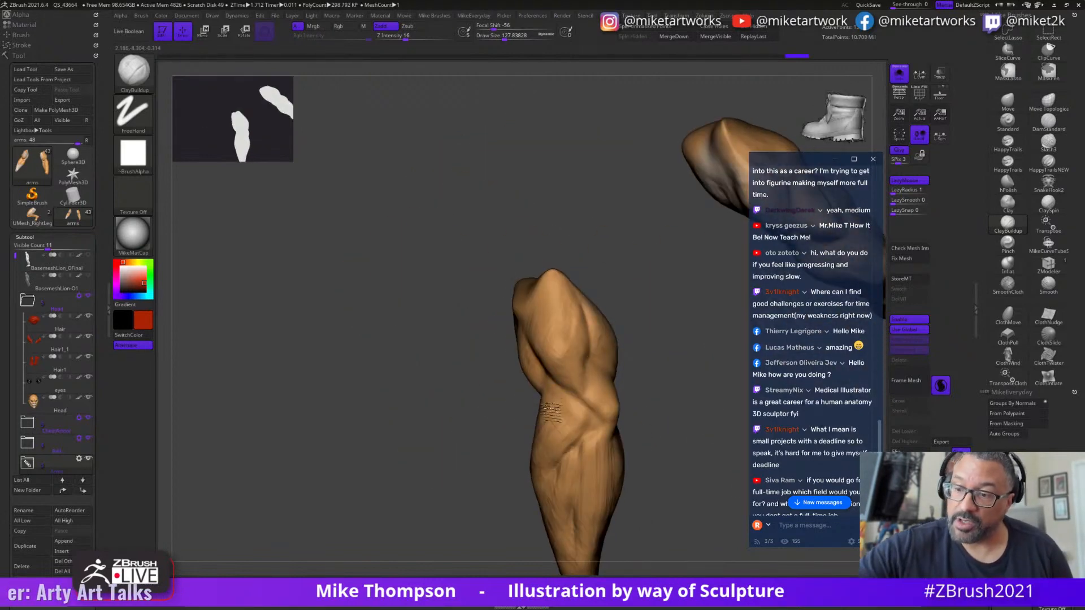
pyautogui.moveTo(571, 410); pyautogui.dragTo(563, 439)
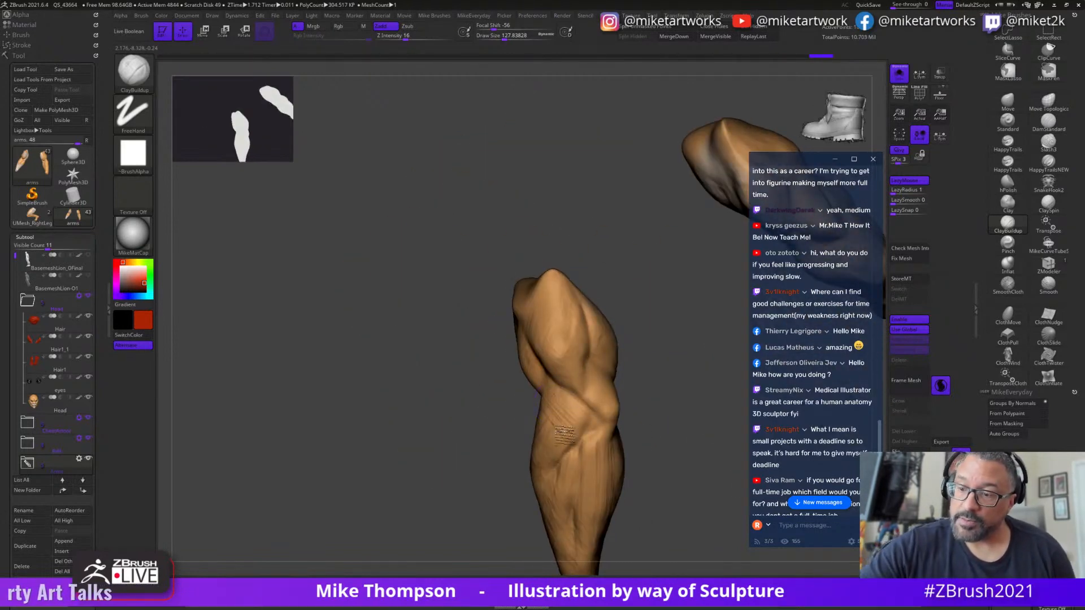
pyautogui.moveTo(678, 431); pyautogui.dragTo(569, 399, button='right')
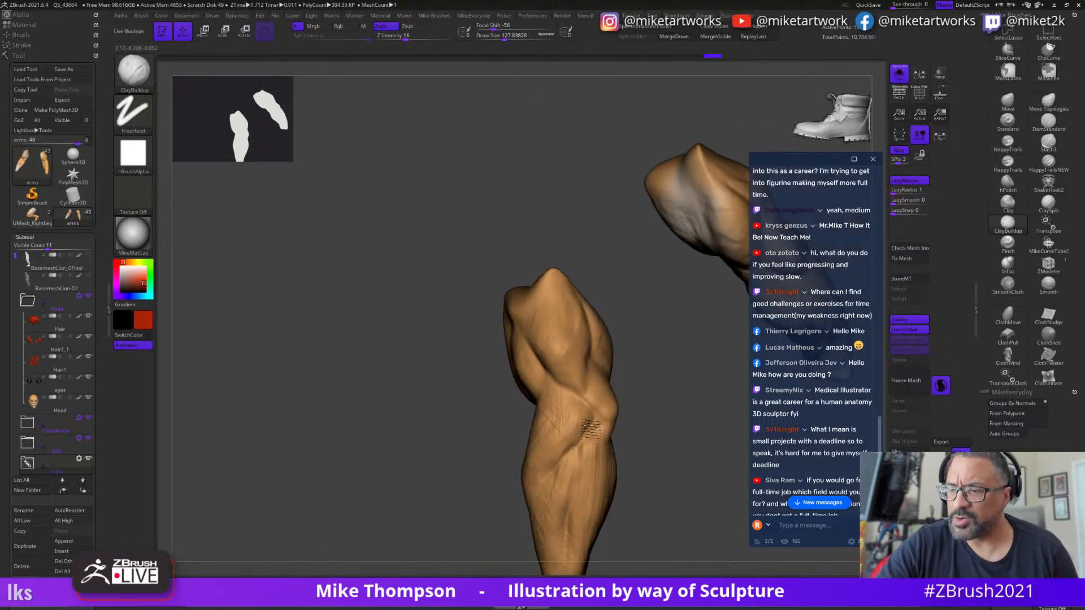
# - Reduce the draw size to about 87 and refine the muscles above the left elbow with ClayBuildup
pyautogui.moveTo(644, 417)
pyautogui.mouseDown(button='right')
pyautogui.moveTo(547, 443)
pyautogui.moveTo(568, 433)
pyautogui.moveTo(580, 443)
pyautogui.mouseUp(button='right')
pyautogui.moveTo(629, 519)
pyautogui.mouseDown(button='right')
pyautogui.moveTo(625, 487)
pyautogui.moveTo(557, 447)
pyautogui.mouseUp(button='right')
pyautogui.moveTo(670, 461)
pyautogui.mouseDown(button='right')
pyautogui.moveTo(646, 450)
pyautogui.moveTo(674, 444)
pyautogui.moveTo(611, 384)
pyautogui.mouseUp(button='right')
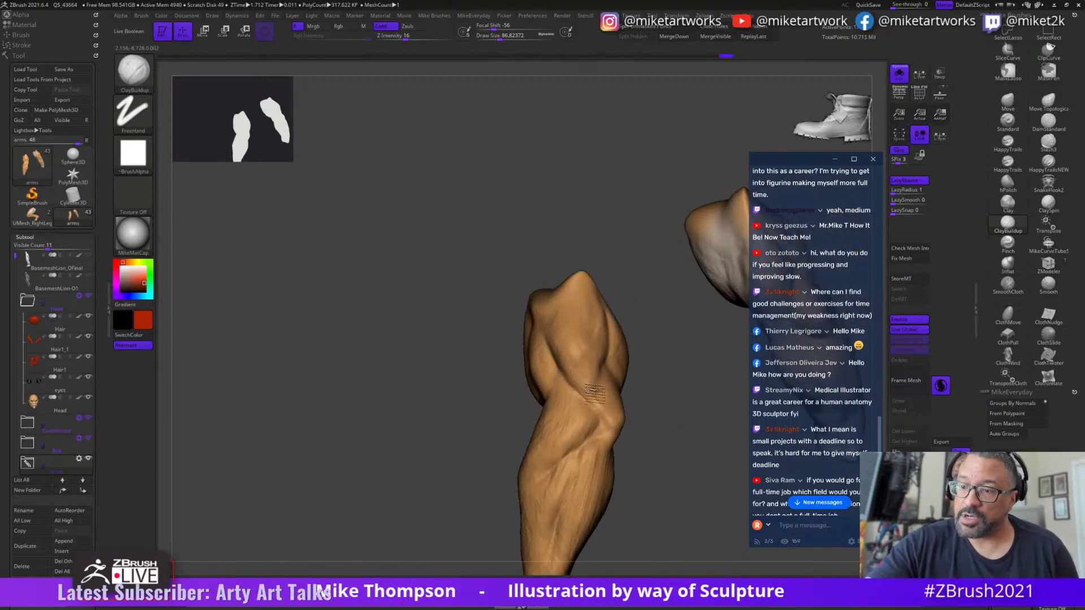
pyautogui.moveTo(650, 418); pyautogui.dragTo(551, 399, button='right')
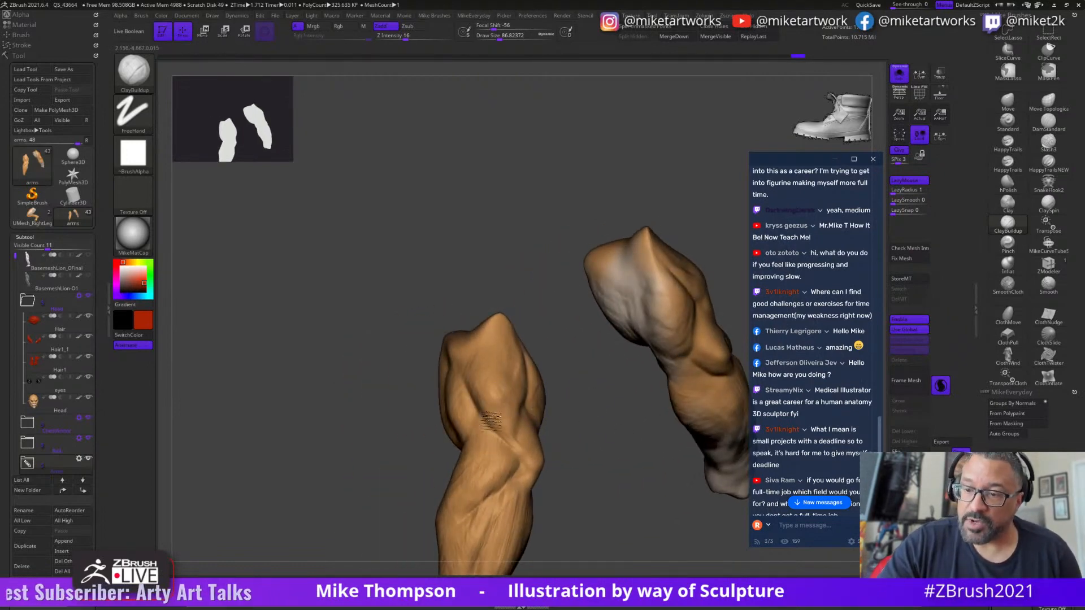
pyautogui.moveTo(572, 440)
pyautogui.mouseDown(button='right')
pyautogui.moveTo(503, 425)
pyautogui.moveTo(539, 415)
pyautogui.moveTo(510, 388)
pyautogui.mouseUp(button='right')
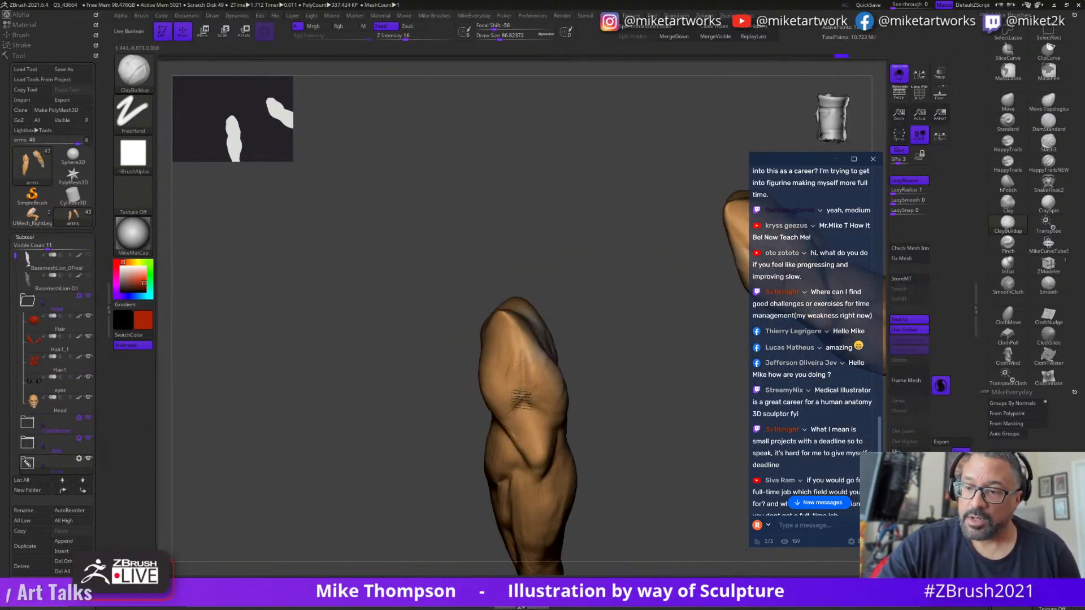
# - Define the triceps forms and their separations on the back and outer side of the left upper arm with ClayBuildup
pyautogui.moveTo(601, 325); pyautogui.dragTo(491, 376, button='right')
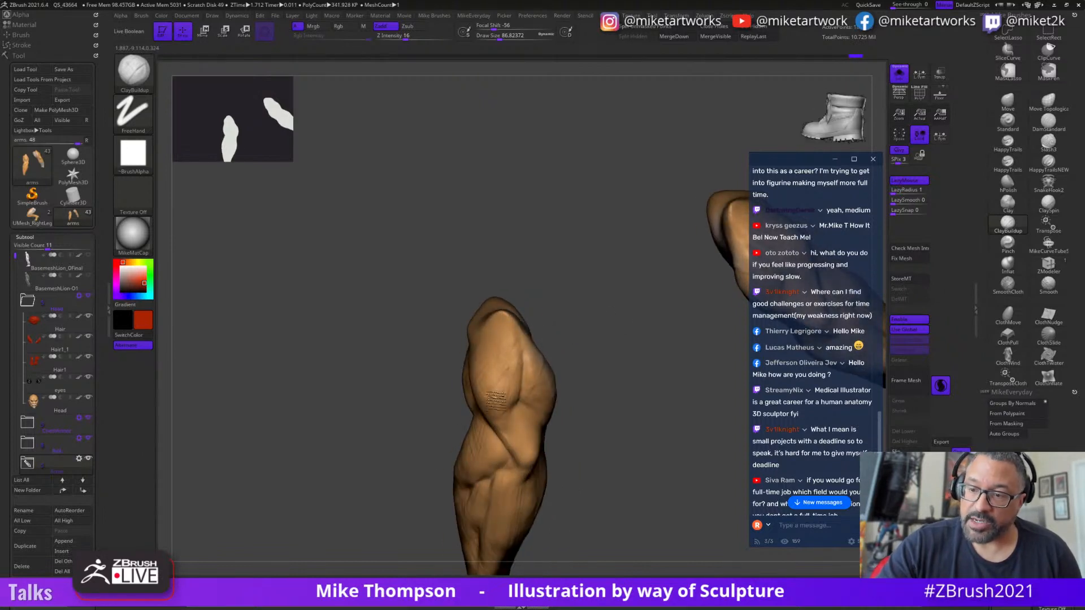
pyautogui.moveTo(589, 339); pyautogui.dragTo(489, 415, button='right')
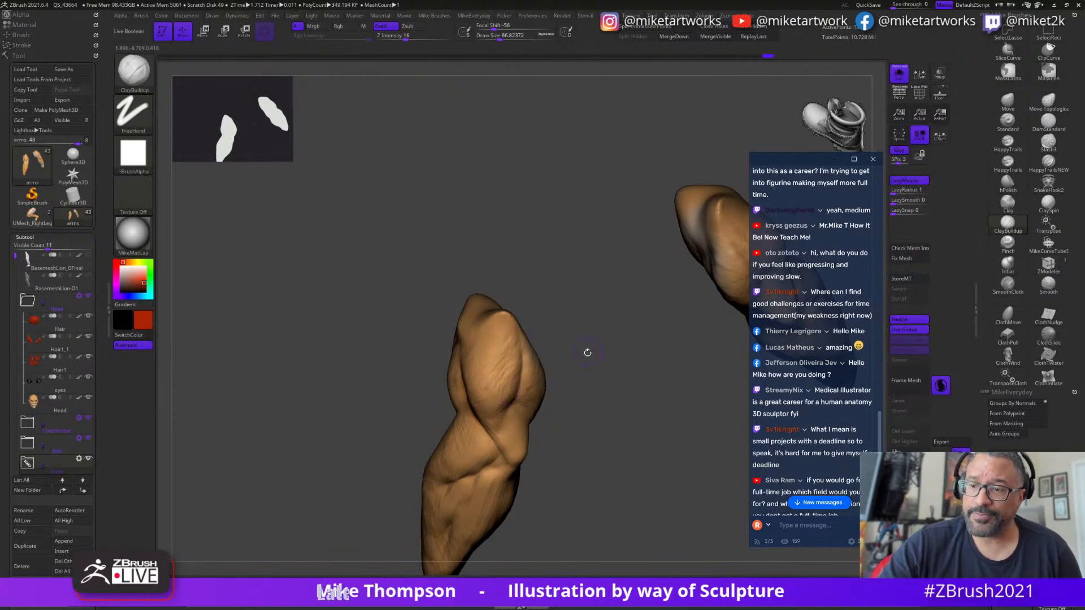
pyautogui.moveTo(588, 351); pyautogui.dragTo(578, 334, button='right')
pyautogui.moveTo(504, 405); pyautogui.dragTo(496, 375, button='right')
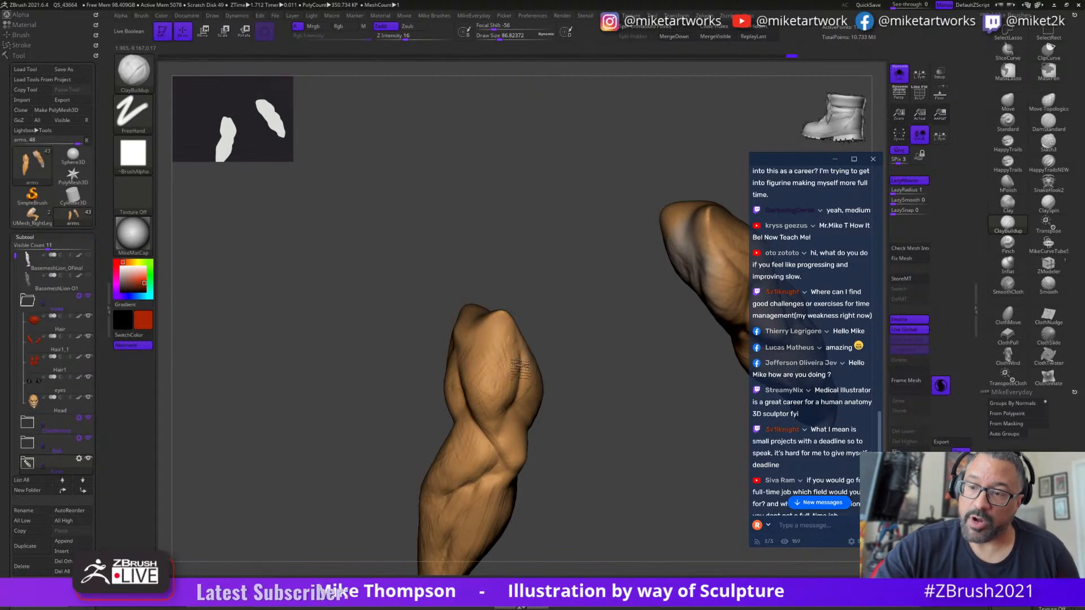
pyautogui.moveTo(543, 314); pyautogui.dragTo(484, 375, button='right')
pyautogui.moveTo(571, 354); pyautogui.dragTo(521, 368, button='right')
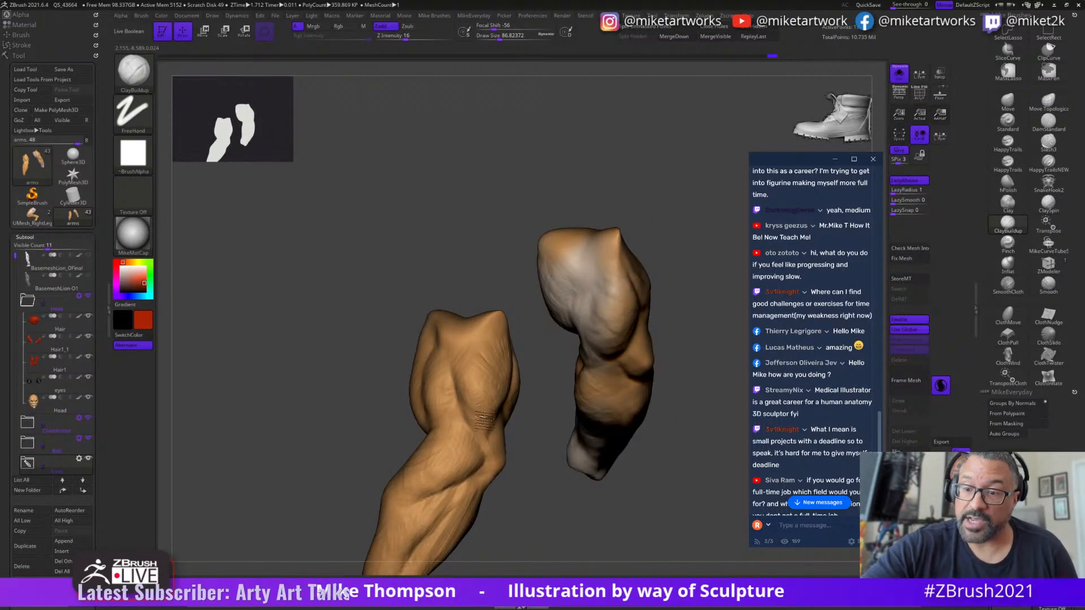
pyautogui.moveTo(498, 396); pyautogui.dragTo(521, 417, button='right')
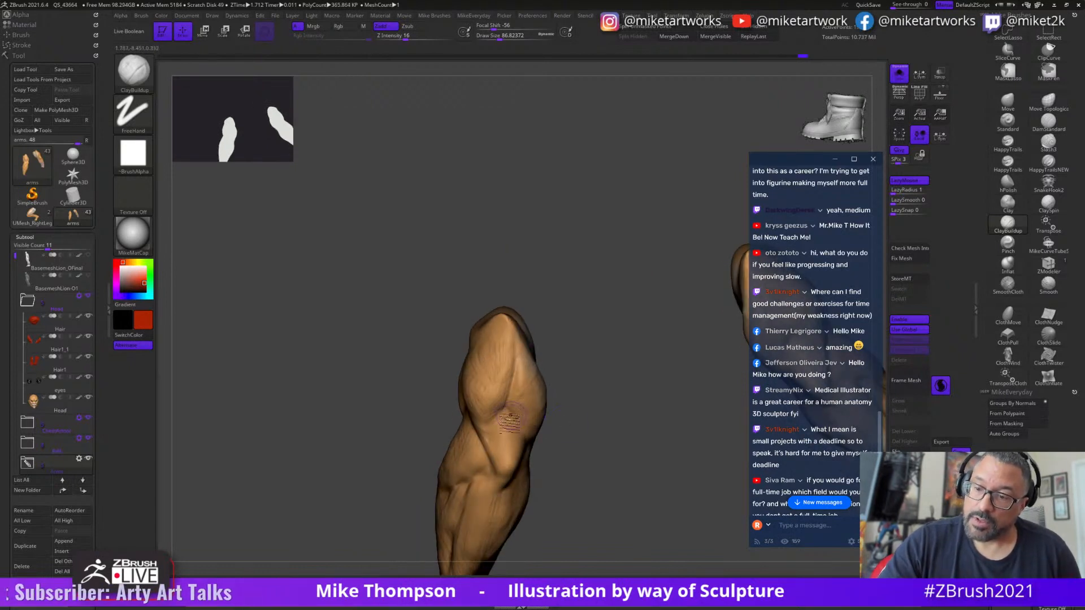
# - Add short ClayBuildup strokes to the triceps tendon area just above the left elbow at draw size about 87
pyautogui.moveTo(514, 434); pyautogui.dragTo(517, 441)
pyautogui.moveTo(517, 438); pyautogui.dragTo(506, 462)
pyautogui.moveTo(502, 429)
pyautogui.mouseDown()
pyautogui.moveTo(496, 439)
pyautogui.moveTo(523, 431)
pyautogui.mouseUp()
pyautogui.moveTo(606, 414)
pyautogui.mouseDown(button='right')
pyautogui.moveTo(594, 424)
pyautogui.moveTo(599, 414)
pyautogui.moveTo(577, 397)
pyautogui.mouseUp(button='right')
pyautogui.moveTo(522, 440)
pyautogui.mouseDown()
pyautogui.moveTo(504, 456)
pyautogui.moveTo(520, 450)
pyautogui.mouseUp()
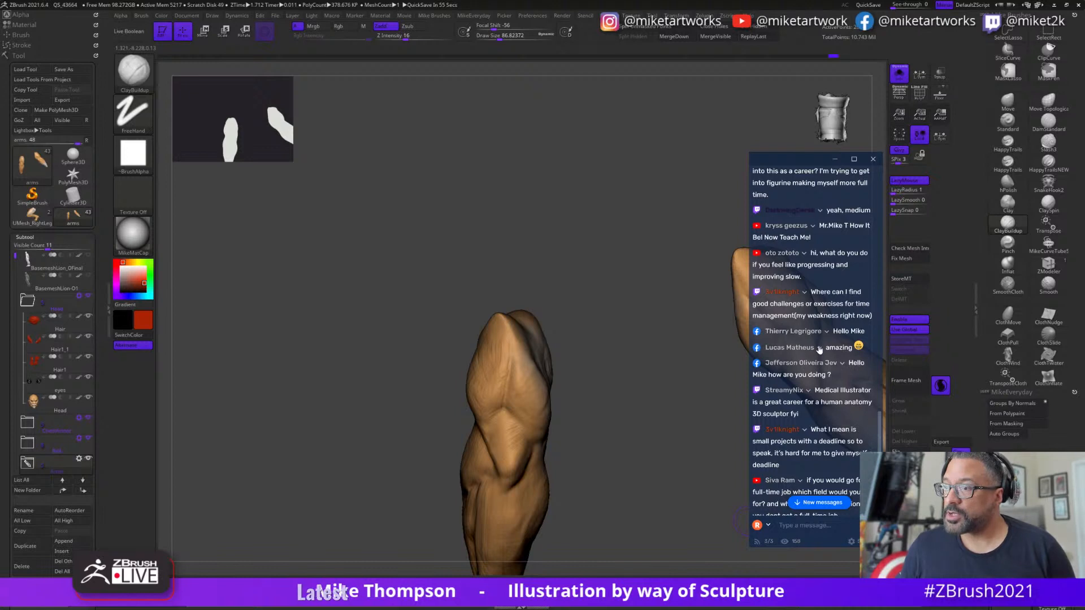
# - Refine the upper and middle triceps of the left arm with ClayBuildup at draw size about 87
pyautogui.scroll(-1, 820, 344)
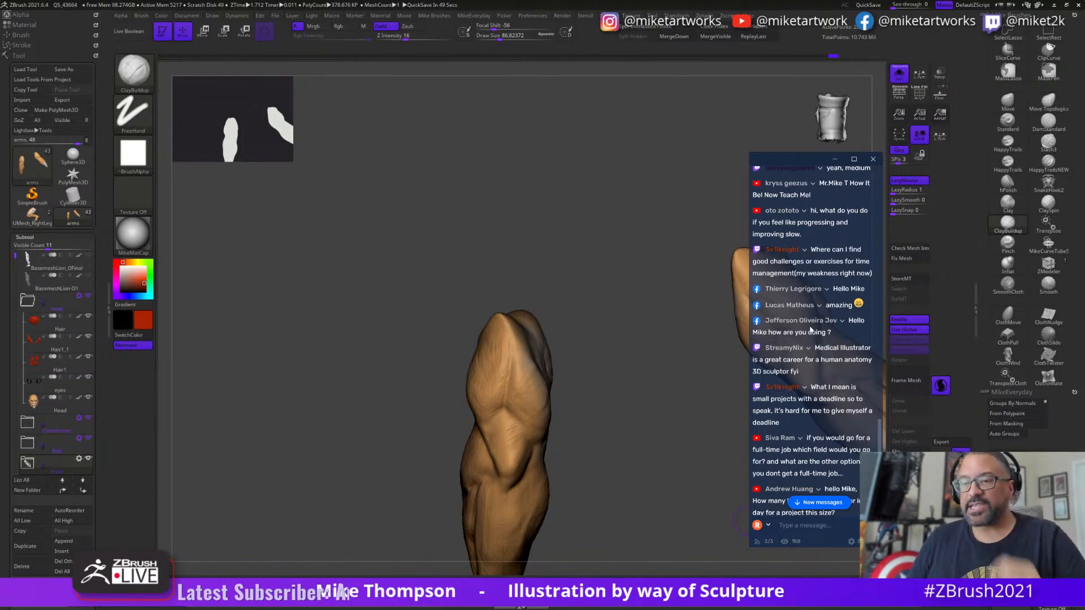
pyautogui.moveTo(626, 390); pyautogui.dragTo(593, 390)
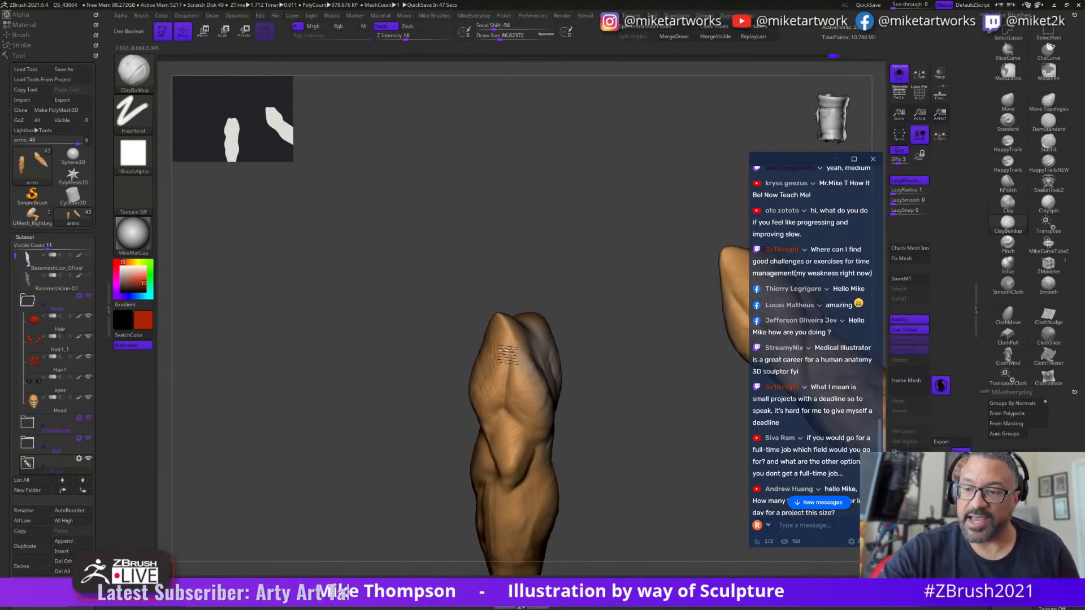
pyautogui.moveTo(572, 294)
pyautogui.mouseDown()
pyautogui.moveTo(478, 362)
pyautogui.moveTo(513, 339)
pyautogui.mouseUp()
pyautogui.moveTo(514, 339); pyautogui.dragTo(486, 384, button='right')
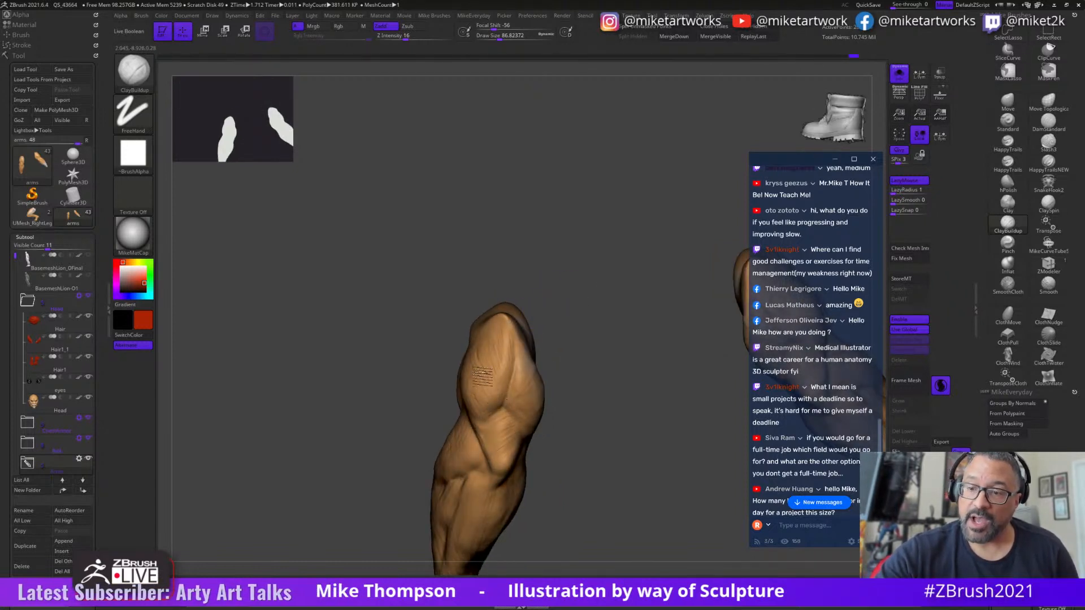
pyautogui.moveTo(559, 298)
pyautogui.mouseDown()
pyautogui.moveTo(481, 379)
pyautogui.moveTo(509, 330)
pyautogui.mouseUp()
pyautogui.moveTo(631, 385)
pyautogui.mouseDown()
pyautogui.moveTo(620, 370)
pyautogui.moveTo(524, 397)
pyautogui.mouseUp()
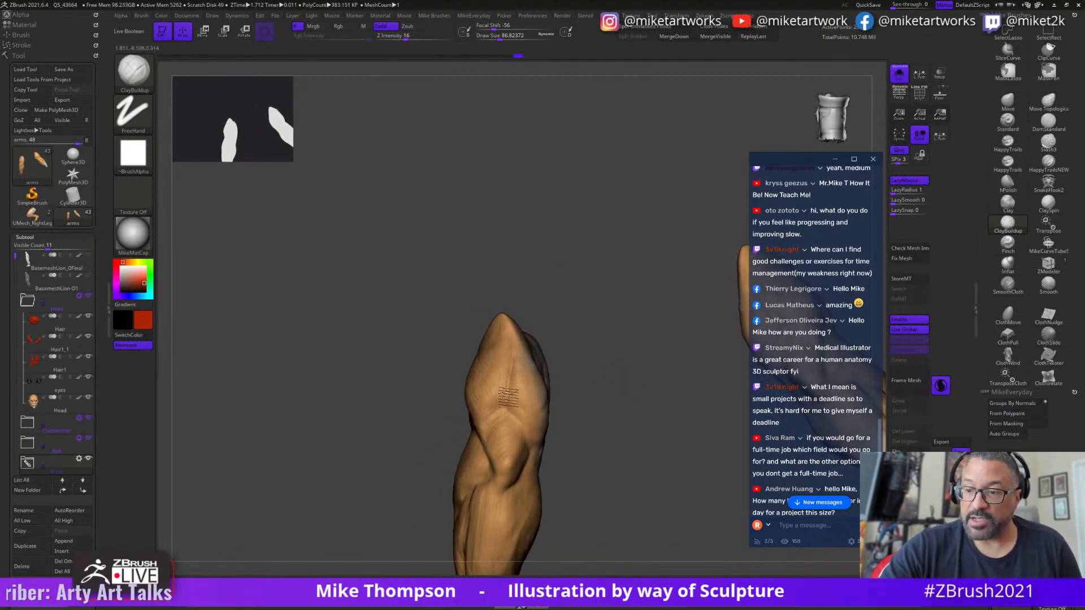
# - Refine the triceps muscle forms across the back and both sides of the left upper arm with ClayBuildup at draw size about 87
pyautogui.moveTo(562, 337); pyautogui.dragTo(496, 392)
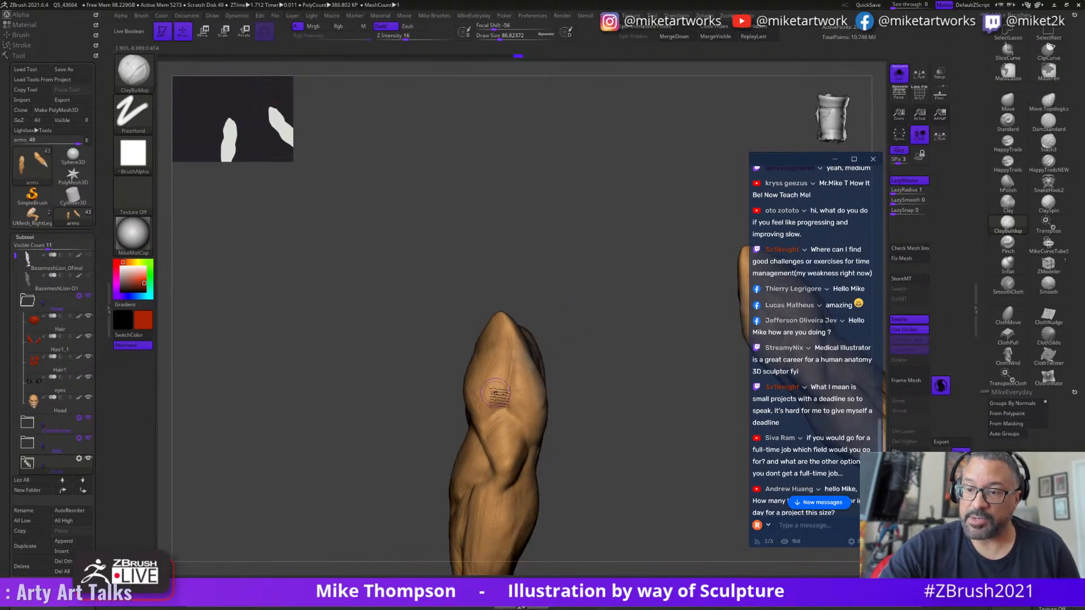
pyautogui.moveTo(576, 309); pyautogui.dragTo(571, 323)
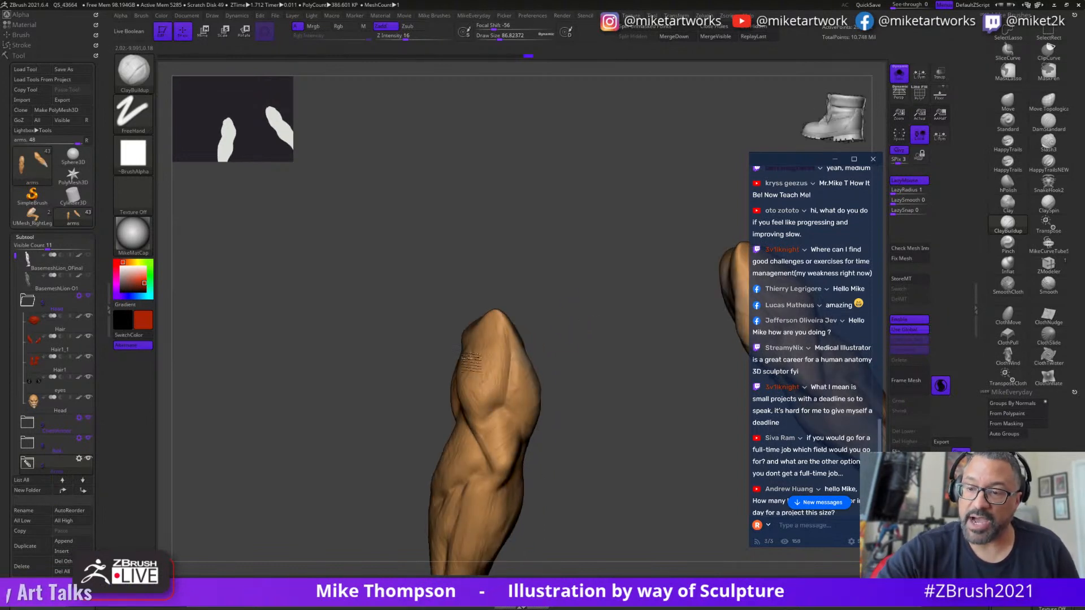
pyautogui.moveTo(613, 370); pyautogui.dragTo(602, 360)
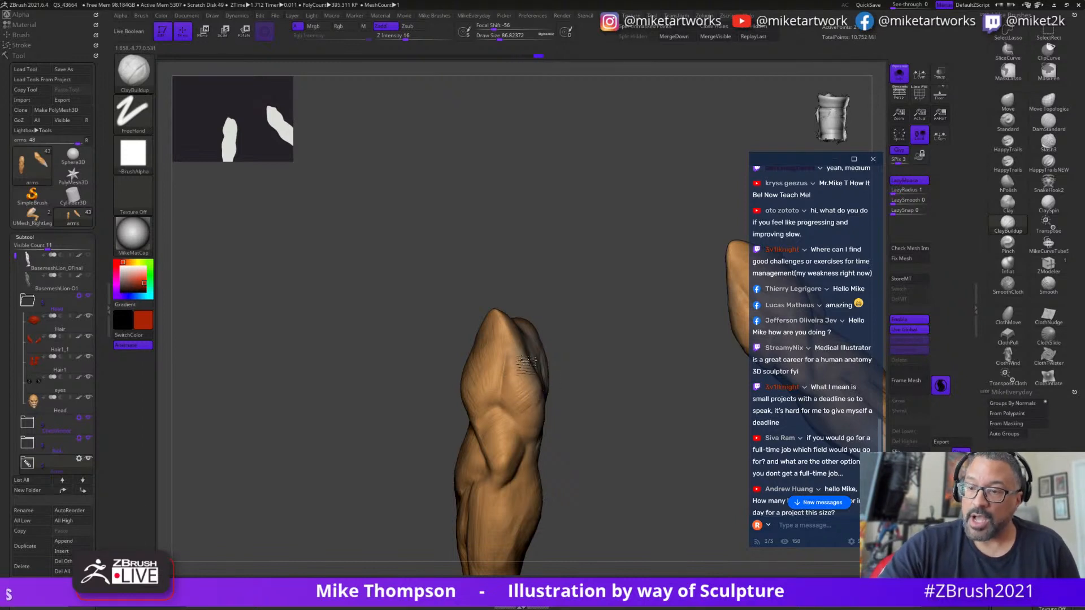
pyautogui.moveTo(614, 390); pyautogui.dragTo(608, 390)
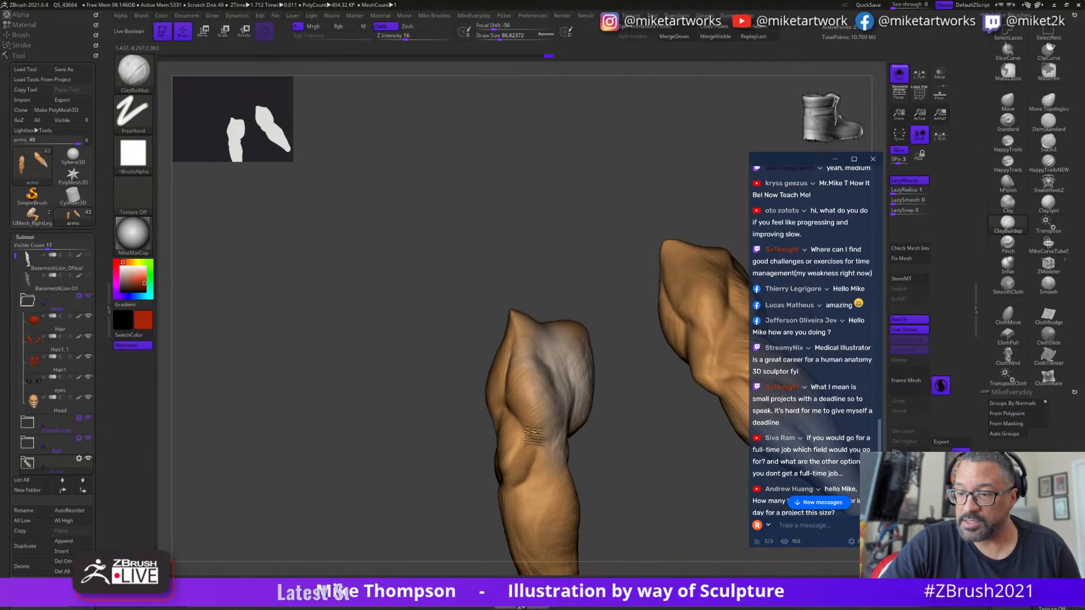
# - Build up the transition from the lower triceps to the side of the left elbow with ClayBuildup
pyautogui.moveTo(534, 440)
pyautogui.mouseDown()
pyautogui.moveTo(568, 424)
pyautogui.moveTo(579, 388)
pyautogui.moveTo(625, 414)
pyautogui.moveTo(545, 449)
pyautogui.mouseUp()
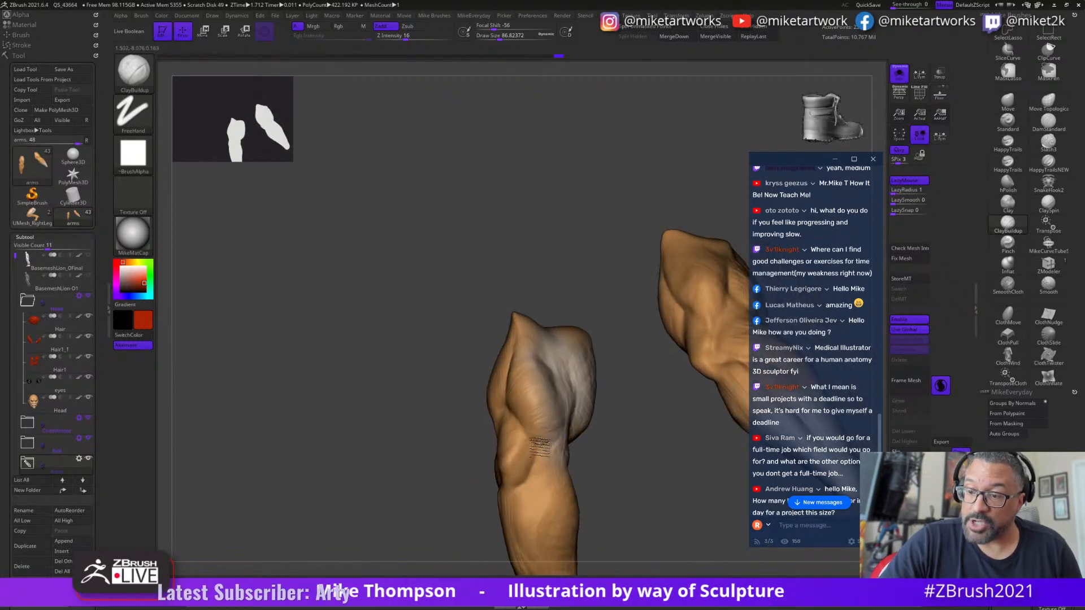
pyautogui.moveTo(613, 435)
pyautogui.mouseDown()
pyautogui.moveTo(603, 427)
pyautogui.moveTo(611, 444)
pyautogui.moveTo(610, 390)
pyautogui.mouseUp()
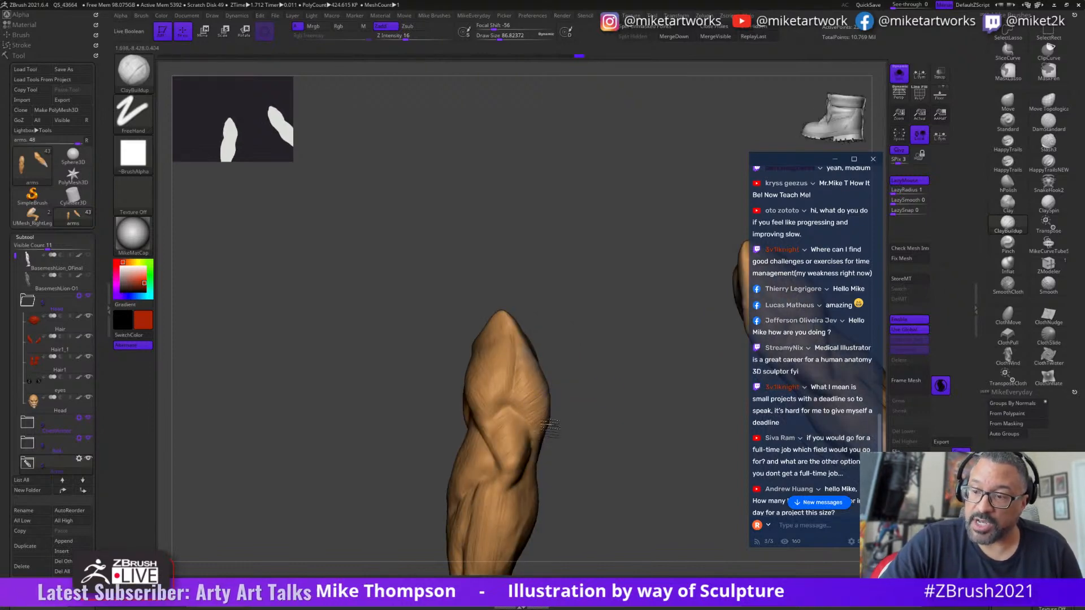
pyautogui.moveTo(621, 427); pyautogui.dragTo(647, 477)
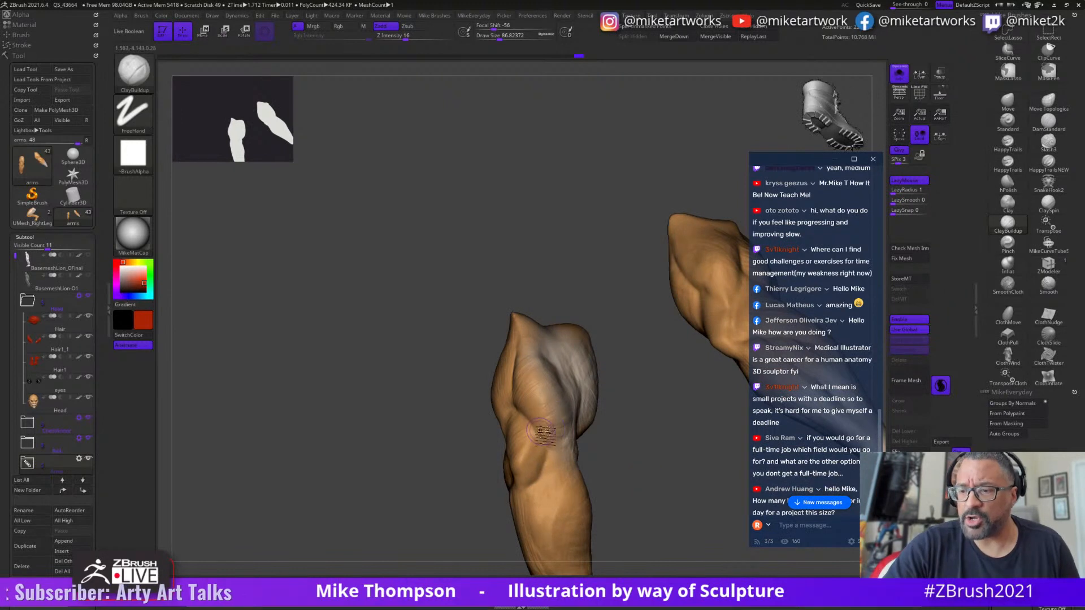
pyautogui.moveTo(622, 406); pyautogui.dragTo(595, 414)
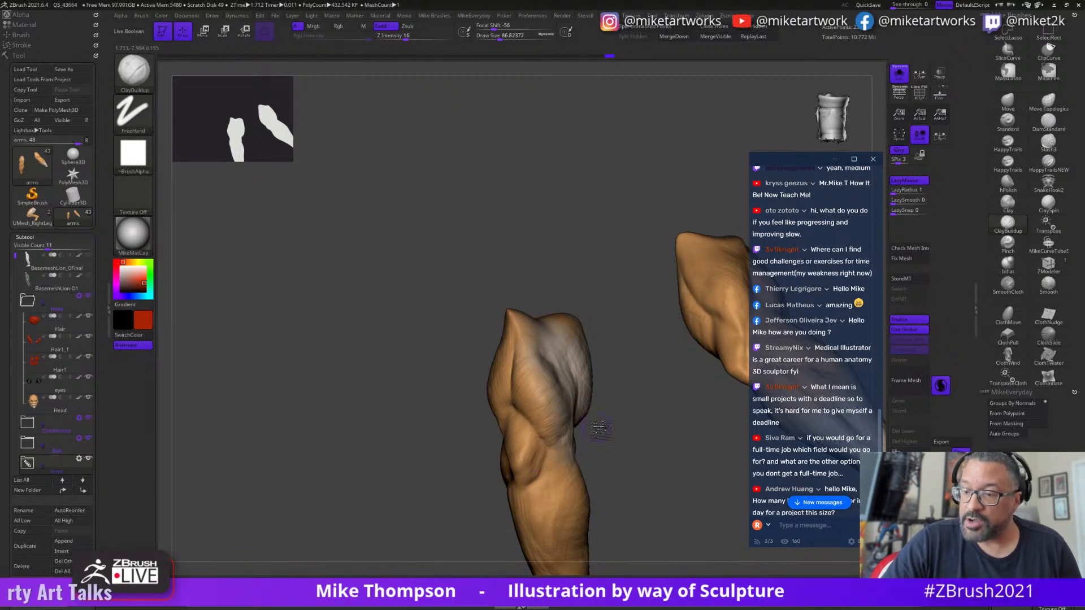
# - Shape the bony point of the left elbow and the area just below it with ClayBuildup
pyautogui.moveTo(596, 425); pyautogui.dragTo(523, 473)
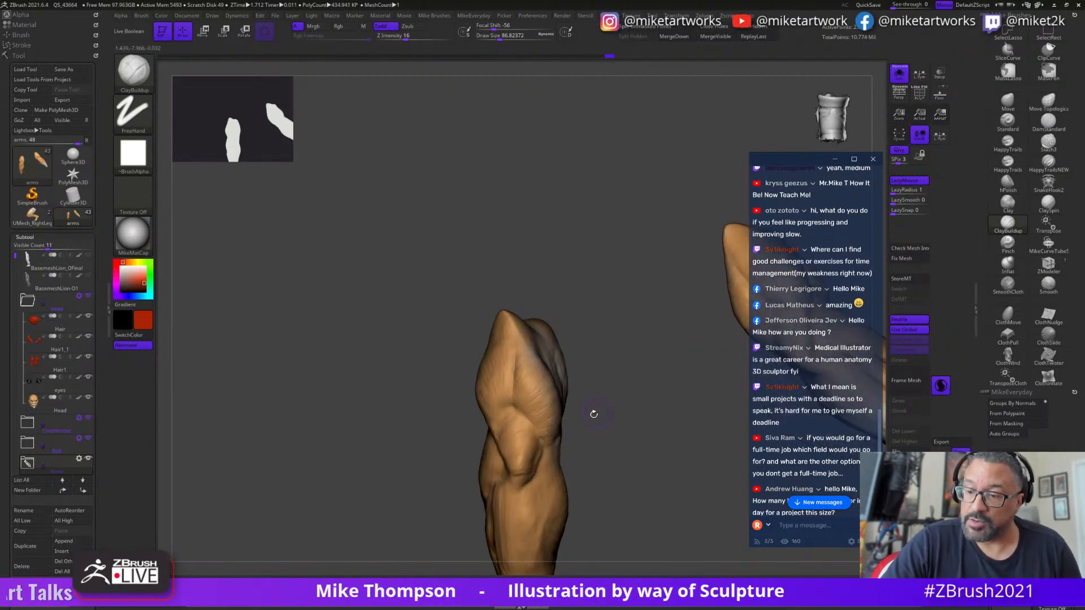
pyautogui.moveTo(599, 411); pyautogui.dragTo(507, 468)
pyautogui.moveTo(612, 423); pyautogui.dragTo(595, 404)
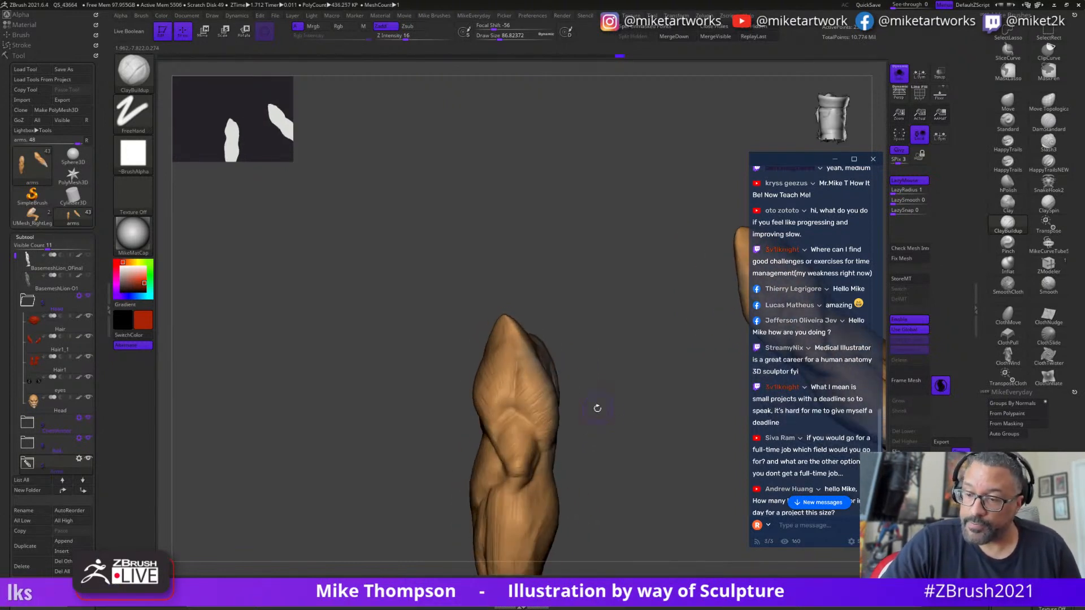
pyautogui.moveTo(524, 479)
pyautogui.mouseDown()
pyautogui.moveTo(513, 492)
pyautogui.moveTo(524, 499)
pyautogui.moveTo(511, 483)
pyautogui.moveTo(519, 511)
pyautogui.moveTo(515, 498)
pyautogui.mouseUp()
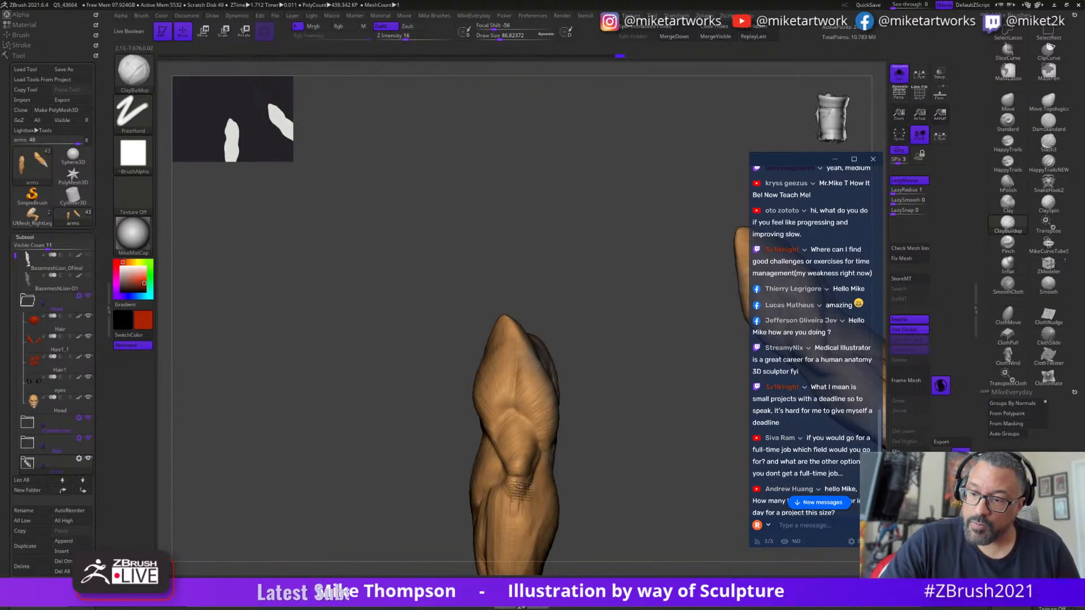
# - Build up the outer elbow and the long extensor muscles running down the left forearm with ClayBuildup strokes
pyautogui.moveTo(602, 483)
pyautogui.mouseDown()
pyautogui.moveTo(611, 412)
pyautogui.moveTo(591, 460)
pyautogui.moveTo(540, 375)
pyautogui.mouseUp()
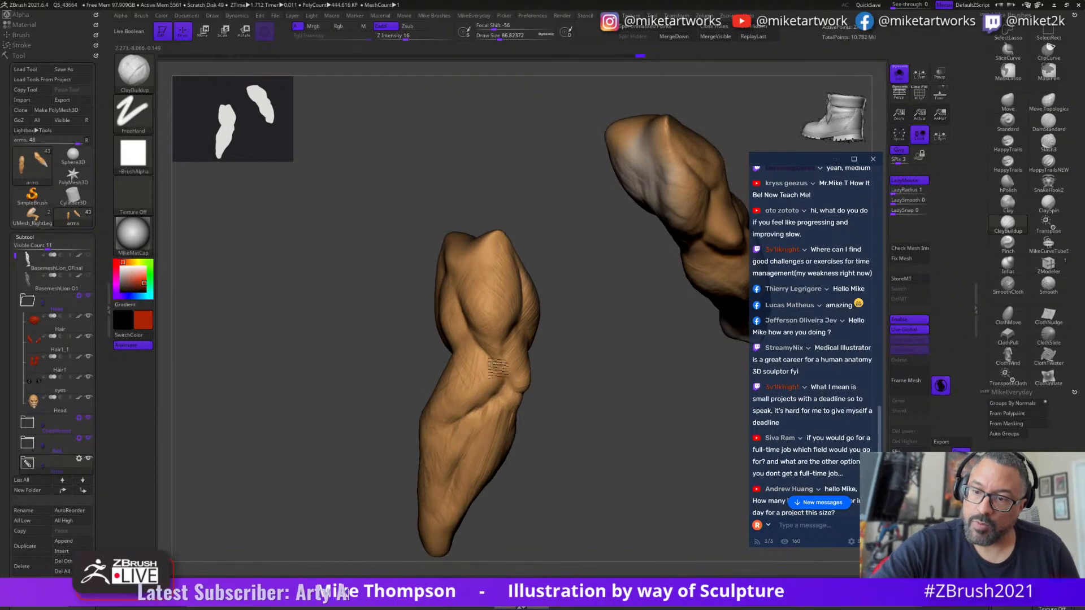
pyautogui.moveTo(579, 427)
pyautogui.mouseDown()
pyautogui.moveTo(586, 435)
pyautogui.moveTo(570, 455)
pyautogui.moveTo(469, 447)
pyautogui.moveTo(466, 430)
pyautogui.moveTo(462, 447)
pyautogui.mouseUp()
pyautogui.moveTo(543, 468)
pyautogui.mouseDown()
pyautogui.moveTo(512, 477)
pyautogui.moveTo(507, 433)
pyautogui.moveTo(493, 455)
pyautogui.mouseUp()
pyautogui.moveTo(525, 476)
pyautogui.mouseDown()
pyautogui.moveTo(583, 490)
pyautogui.moveTo(530, 493)
pyautogui.mouseUp()
pyautogui.moveTo(470, 470); pyautogui.dragTo(432, 545)
pyautogui.moveTo(474, 444); pyautogui.dragTo(431, 527)
pyautogui.moveTo(492, 419); pyautogui.dragTo(431, 502)
pyautogui.moveTo(572, 455); pyautogui.dragTo(558, 470)
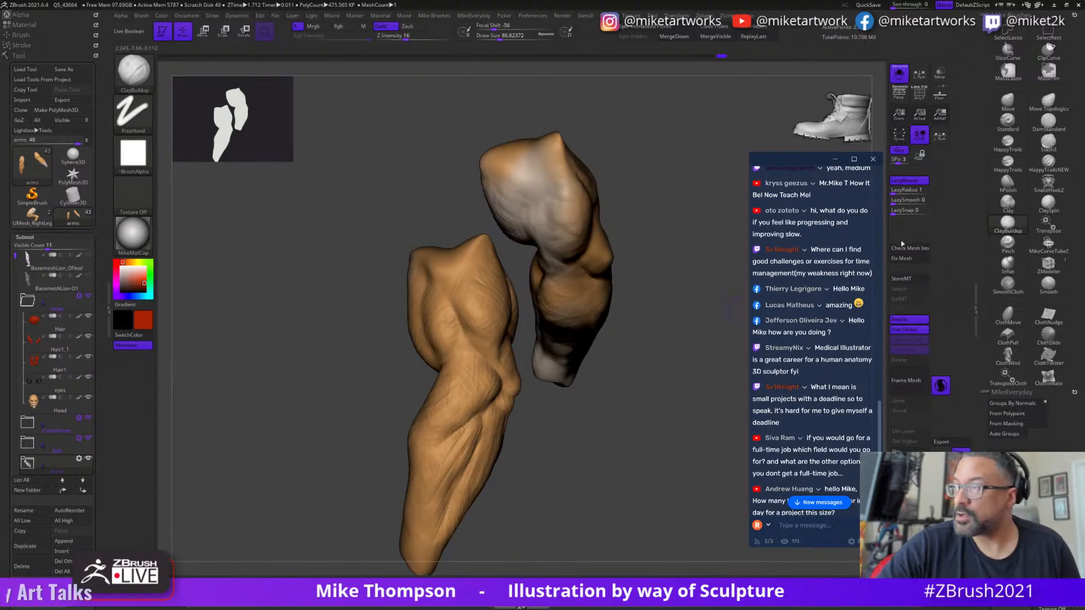
# - Carve the separation lines between the left forearm's muscles with the DamStandard brush
pyautogui.click(1042, 134)
pyautogui.moveTo(484, 413)
pyautogui.mouseDown()
pyautogui.moveTo(460, 474)
pyautogui.moveTo(474, 491)
pyautogui.moveTo(420, 524)
pyautogui.mouseUp()
pyautogui.moveTo(468, 439); pyautogui.dragTo(415, 542)
pyautogui.moveTo(480, 420); pyautogui.dragTo(411, 540)
pyautogui.moveTo(513, 477)
pyautogui.mouseDown()
pyautogui.moveTo(526, 487)
pyautogui.moveTo(507, 451)
pyautogui.moveTo(466, 482)
pyautogui.mouseUp()
pyautogui.moveTo(540, 452)
pyautogui.mouseDown()
pyautogui.moveTo(552, 460)
pyautogui.moveTo(542, 450)
pyautogui.mouseUp()
pyautogui.moveTo(485, 421); pyautogui.dragTo(473, 491)
# - Frame both arms and display their polygroup colours
pyautogui.moveTo(571, 431)
pyautogui.mouseDown()
pyautogui.moveTo(545, 460)
pyautogui.moveTo(505, 462)
pyautogui.moveTo(537, 455)
pyautogui.moveTo(528, 440)
pyautogui.moveTo(640, 495)
pyautogui.moveTo(630, 487)
pyautogui.moveTo(640, 510)
pyautogui.mouseUp()
pyautogui.press('shift')
pyautogui.press('space')
pyautogui.press('space')
pyautogui.click(638, 547)
pyautogui.moveTo(639, 547)
pyautogui.mouseDown()
pyautogui.moveTo(649, 496)
pyautogui.moveTo(656, 491)
pyautogui.moveTo(661, 503)
pyautogui.mouseUp()
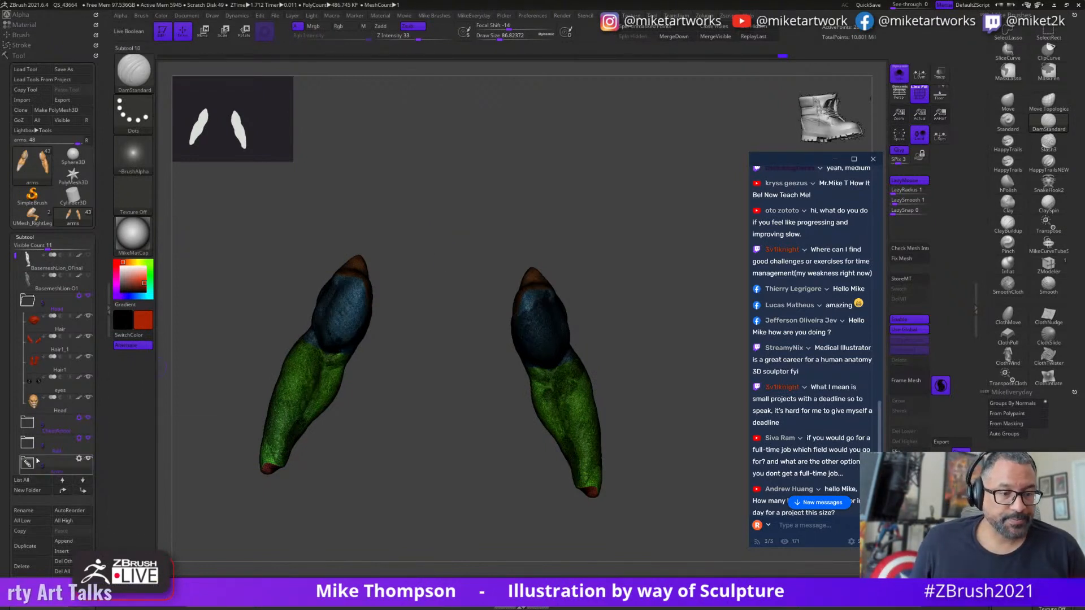
# - Expand the arms folder in the subtool list and turn off Solo mode to bring back the whole figure
pyautogui.moveTo(29, 464)
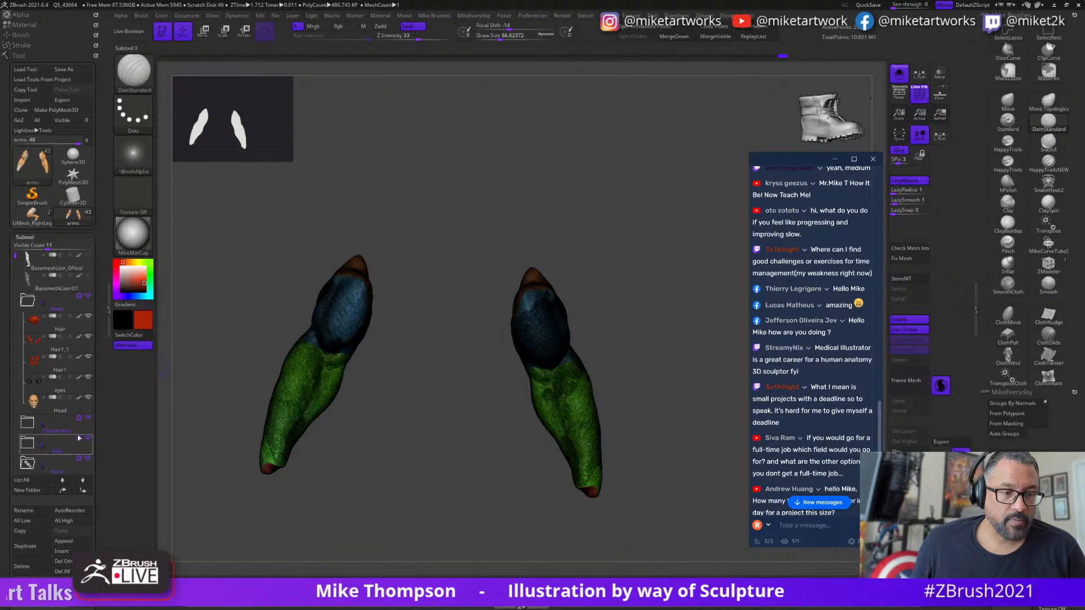
pyautogui.moveTo(100, 430); pyautogui.dragTo(116, 380)
pyautogui.moveTo(15, 161); pyautogui.dragTo(15, 225)
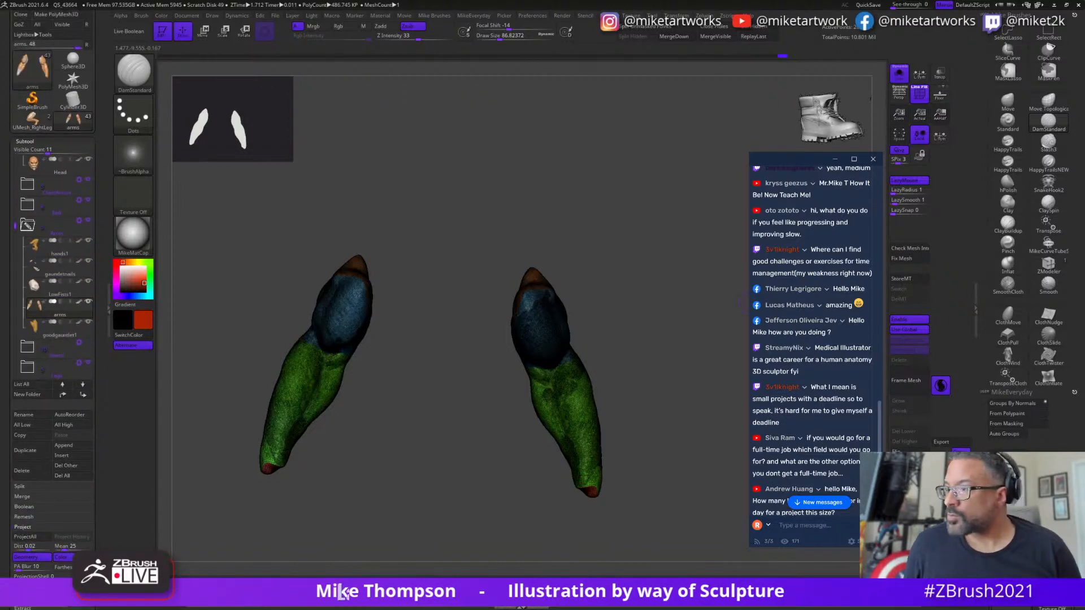
pyautogui.click(899, 74)
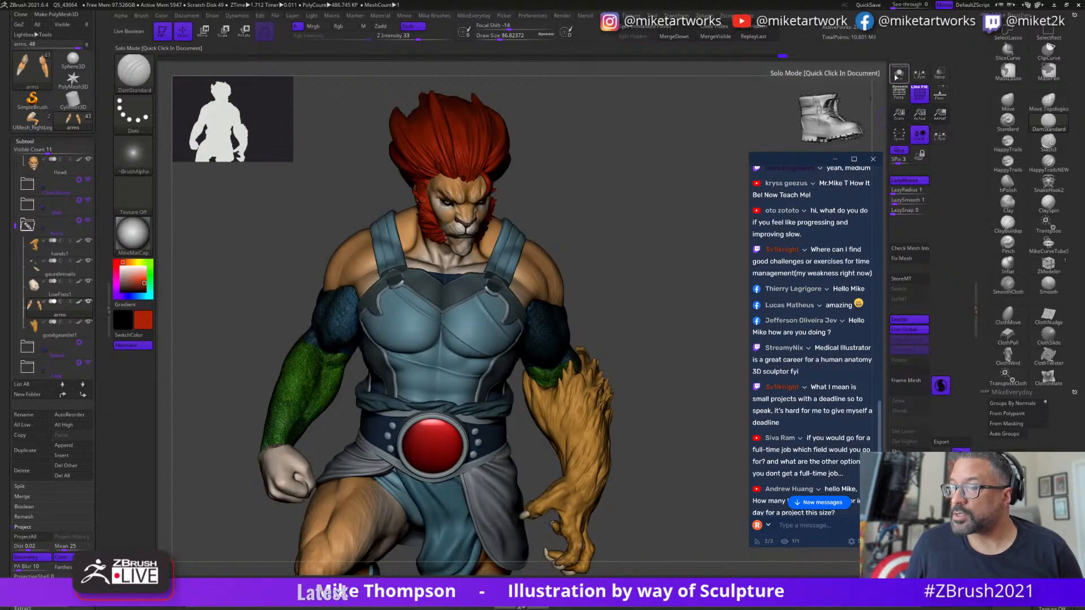
# - Turn off the polygroup colour display while viewing the full figure from a three-quarter angle
pyautogui.moveTo(678, 423); pyautogui.dragTo(670, 414)
pyautogui.keyDown('alt'); pyautogui.moveTo(690, 461); pyautogui.dragTo(680, 426); pyautogui.keyUp('alt')
pyautogui.press('space')
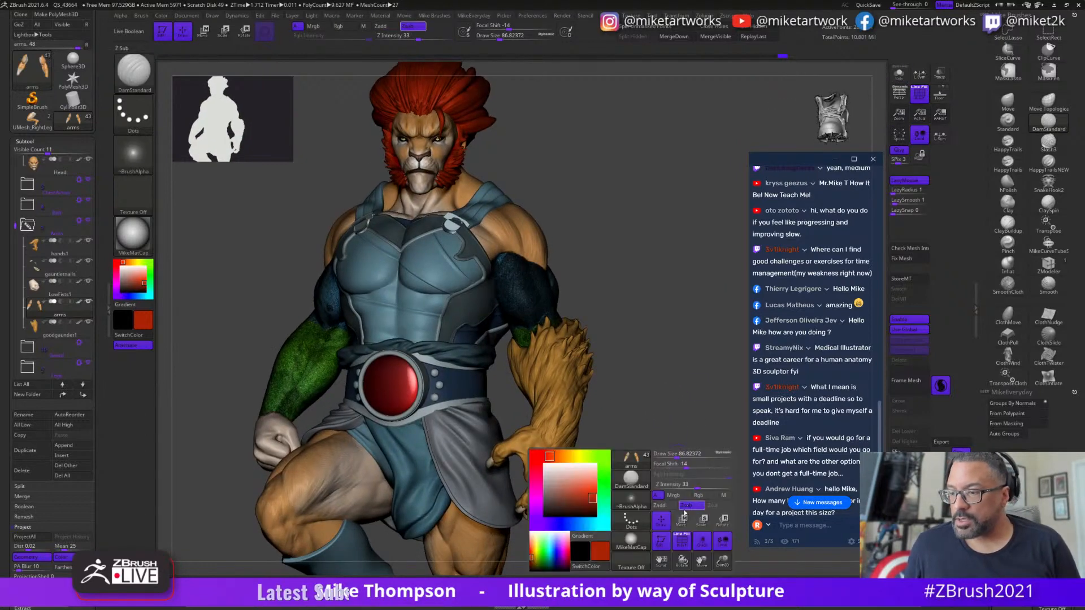
pyautogui.click(682, 546)
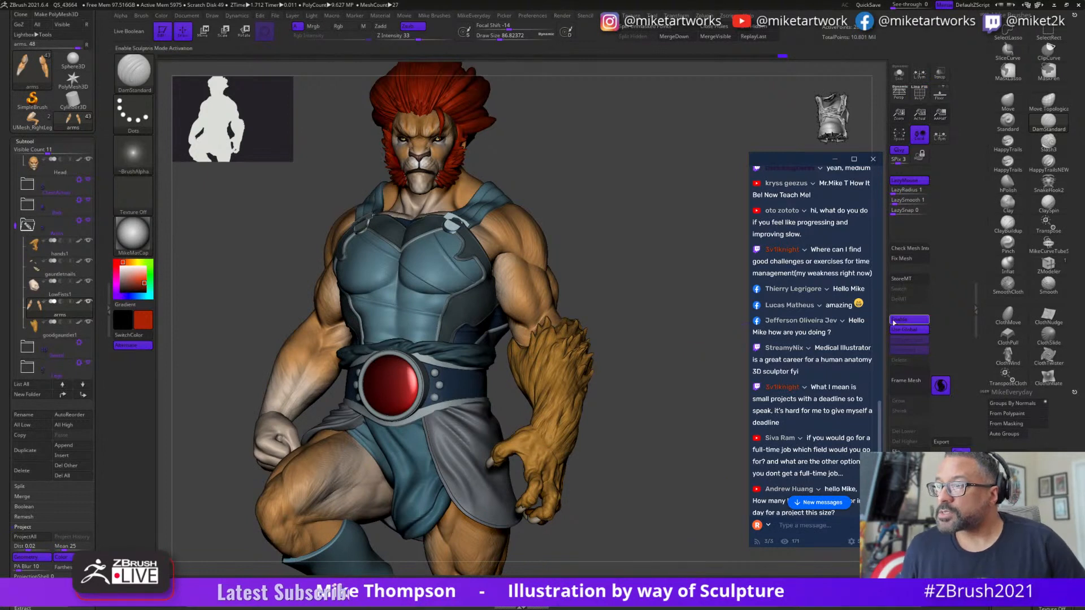
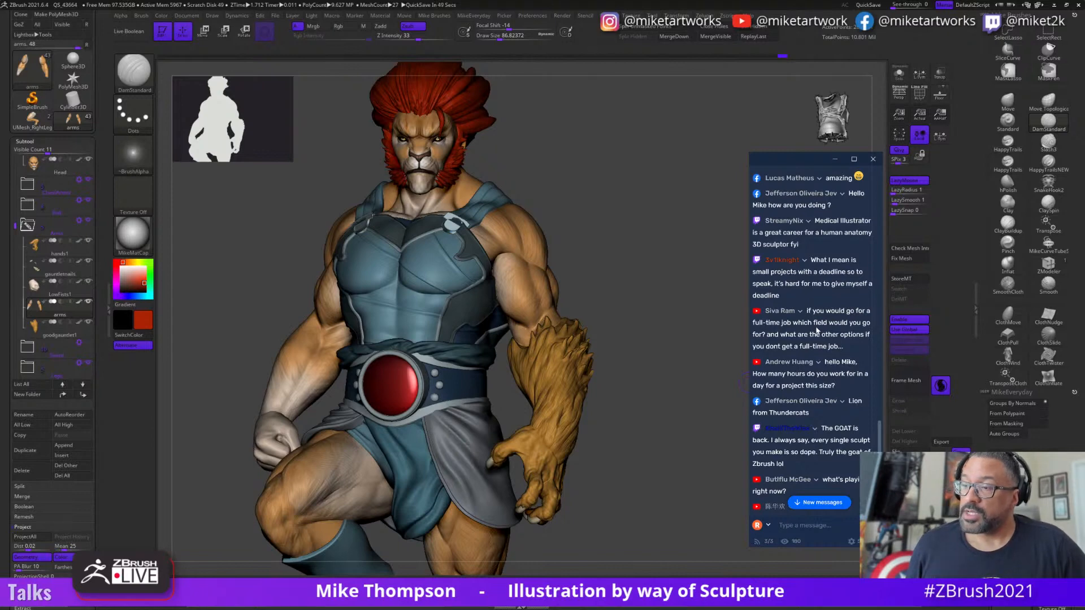
# - Examine the full figure's arms, pose and proportions from front, three-quarter and side angles, and read through the viewer chat
pyautogui.moveTo(633, 445); pyautogui.dragTo(679, 430)
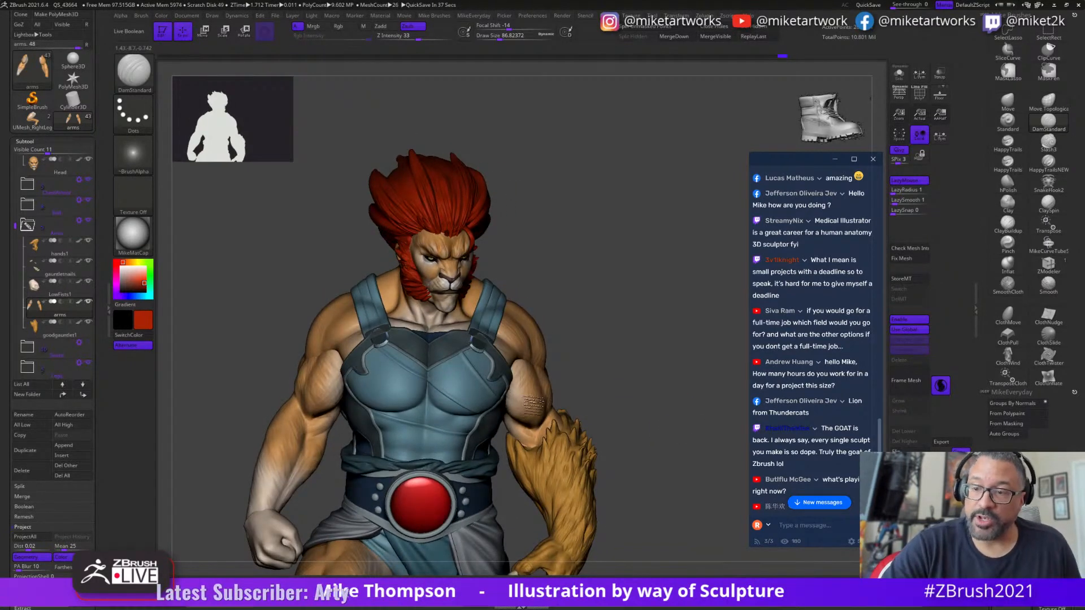
pyautogui.moveTo(610, 358); pyautogui.dragTo(635, 349)
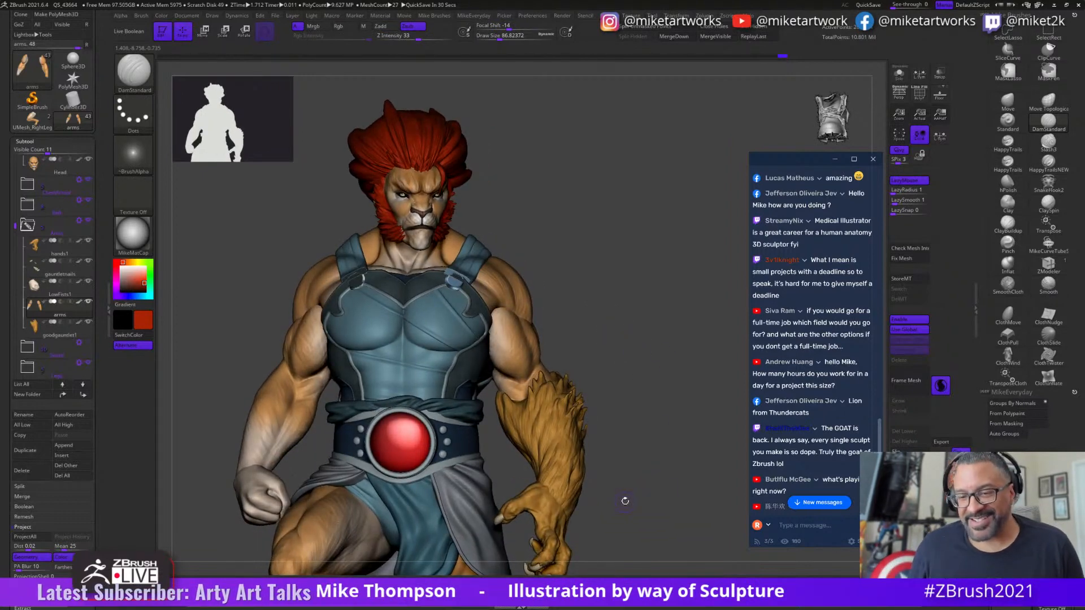
pyautogui.moveTo(648, 367); pyautogui.dragTo(695, 384)
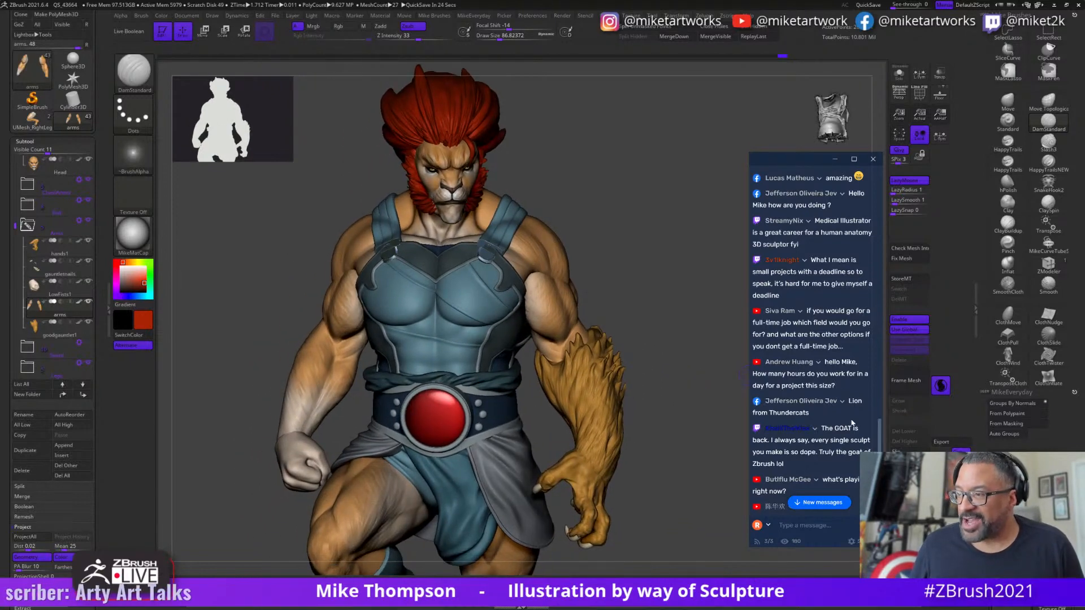
pyautogui.moveTo(699, 449); pyautogui.dragTo(708, 486)
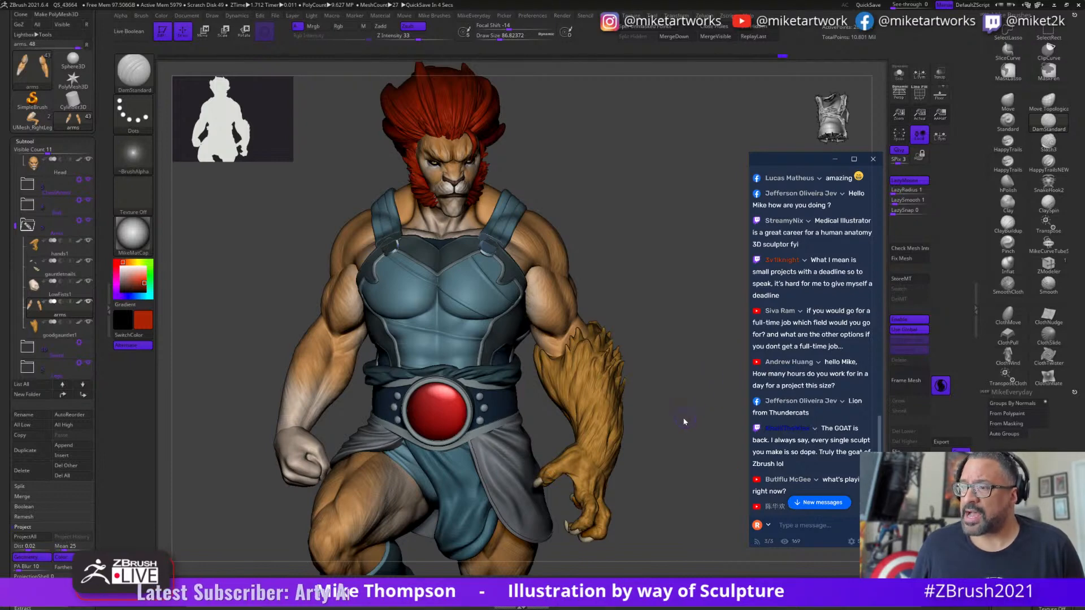
pyautogui.moveTo(675, 429)
pyautogui.mouseDown()
pyautogui.moveTo(676, 452)
pyautogui.moveTo(647, 461)
pyautogui.mouseUp()
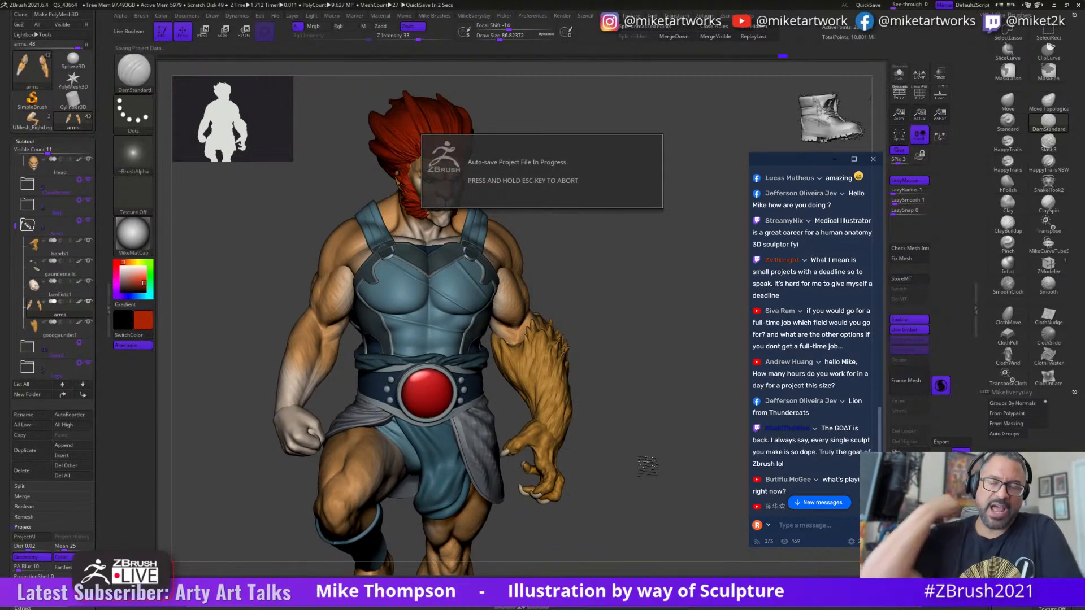
pyautogui.moveTo(652, 489)
pyautogui.mouseDown()
pyautogui.moveTo(671, 483)
pyautogui.moveTo(668, 497)
pyautogui.moveTo(619, 495)
pyautogui.moveTo(661, 509)
pyautogui.moveTo(656, 486)
pyautogui.mouseUp()
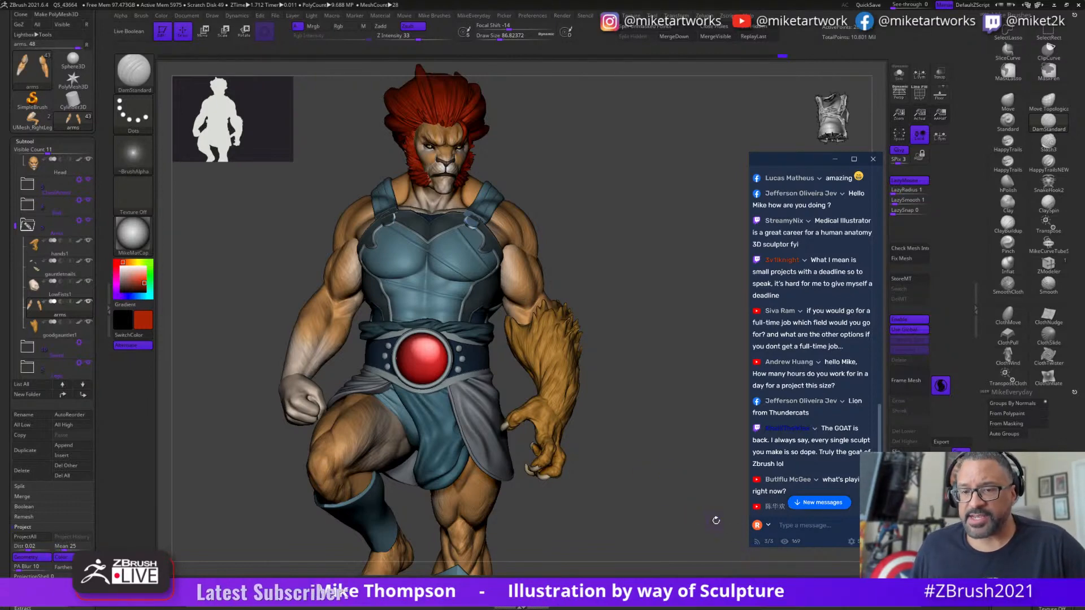
pyautogui.moveTo(690, 515); pyautogui.dragTo(660, 509)
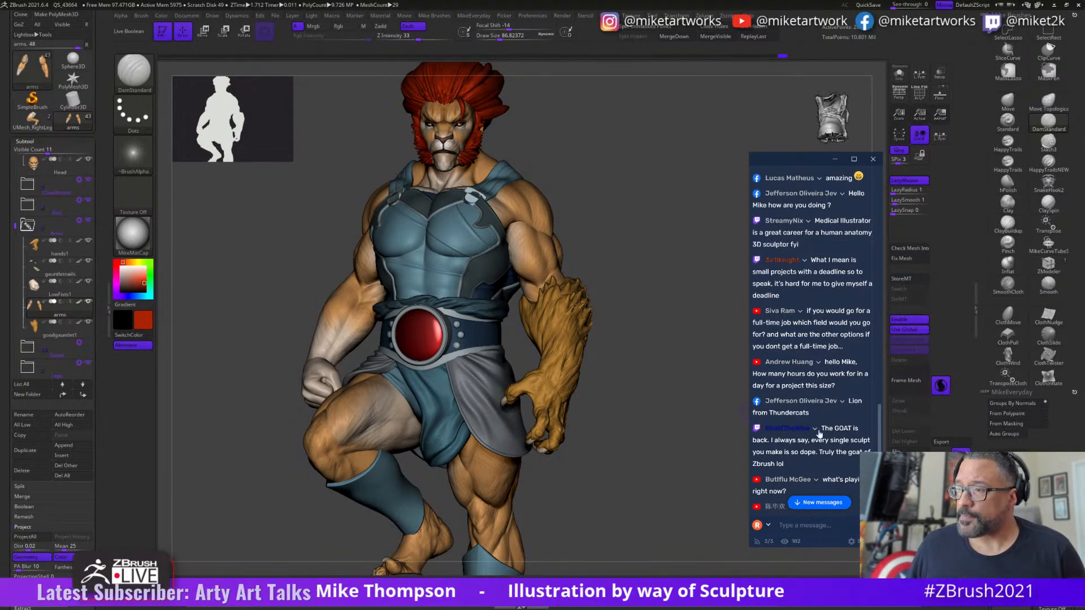
pyautogui.scroll(-3, 827, 465)
pyautogui.scroll(-1, 831, 472)
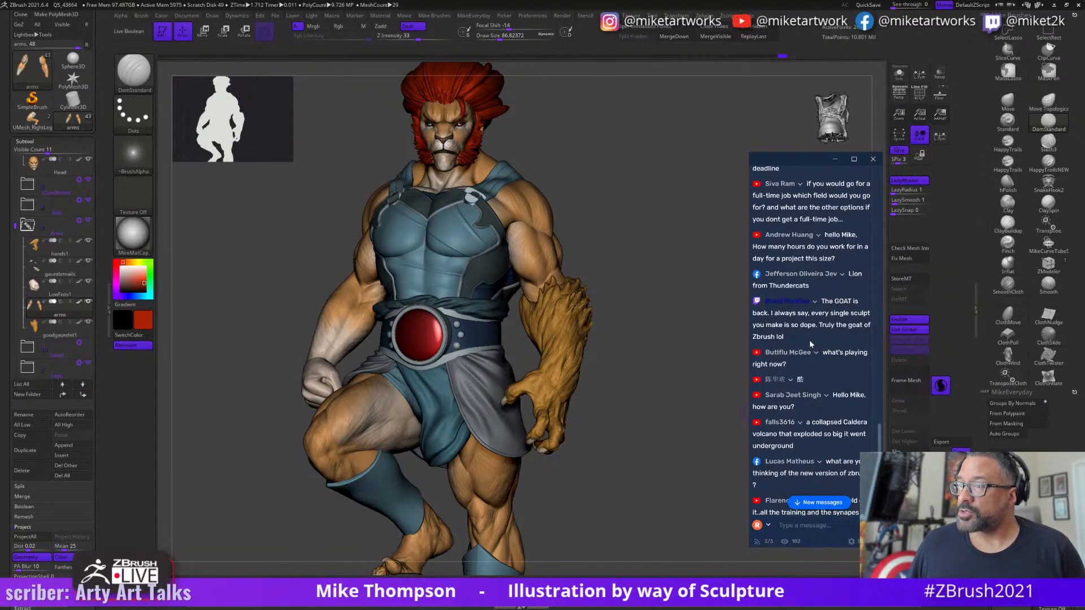
pyautogui.moveTo(674, 470); pyautogui.dragTo(629, 471)
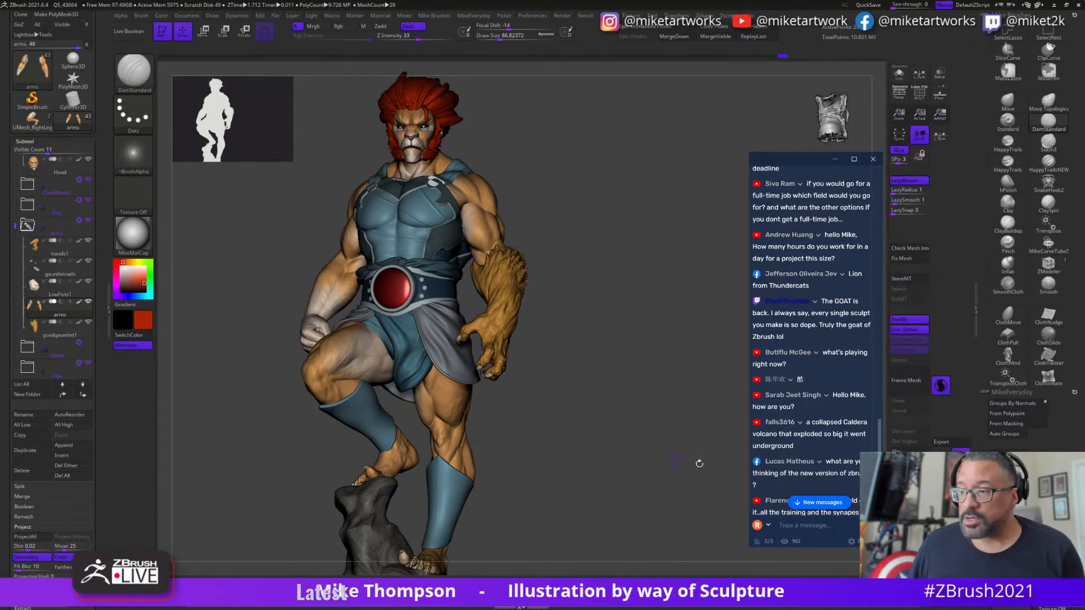
pyautogui.moveTo(633, 494); pyautogui.dragTo(671, 477)
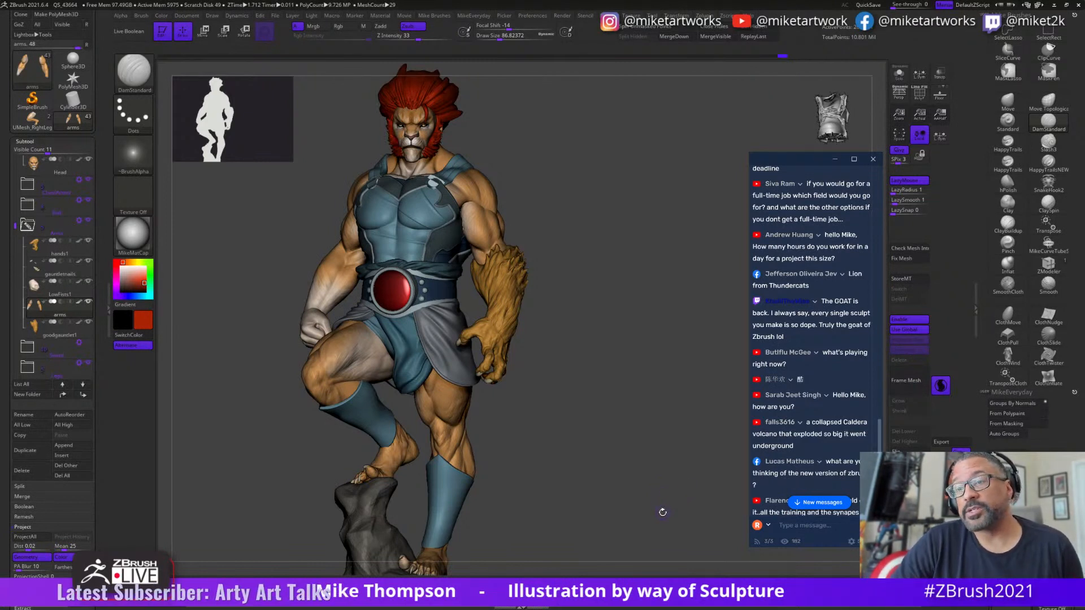
pyautogui.moveTo(670, 506)
pyautogui.mouseDown()
pyautogui.moveTo(683, 512)
pyautogui.moveTo(690, 499)
pyautogui.moveTo(676, 520)
pyautogui.moveTo(664, 508)
pyautogui.mouseUp()
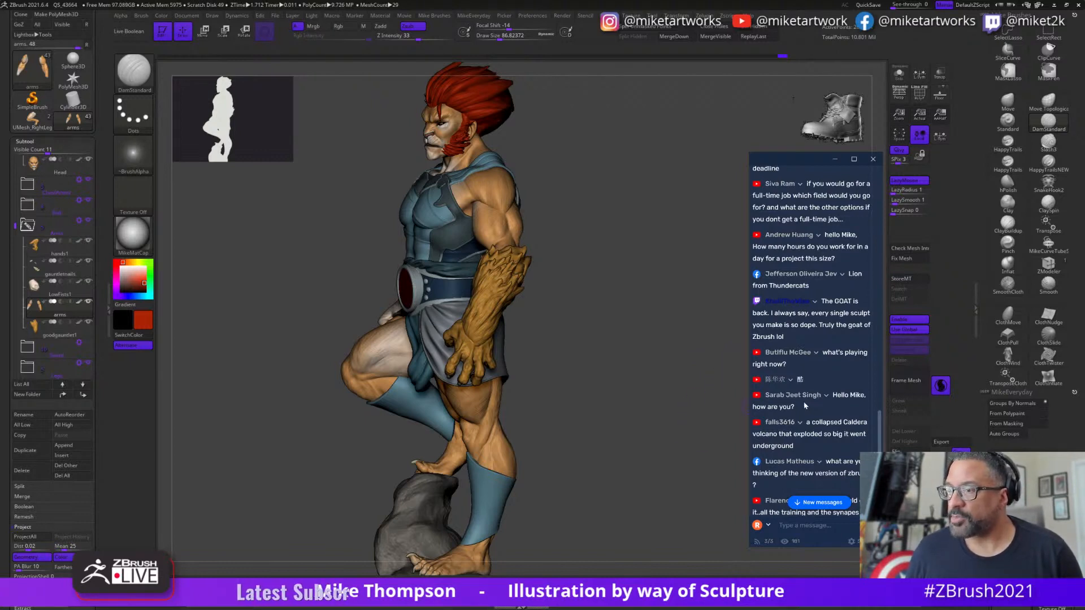
pyautogui.scroll(-3, 805, 406)
pyautogui.scroll(-3, 807, 411)
pyautogui.scroll(-2, 806, 410)
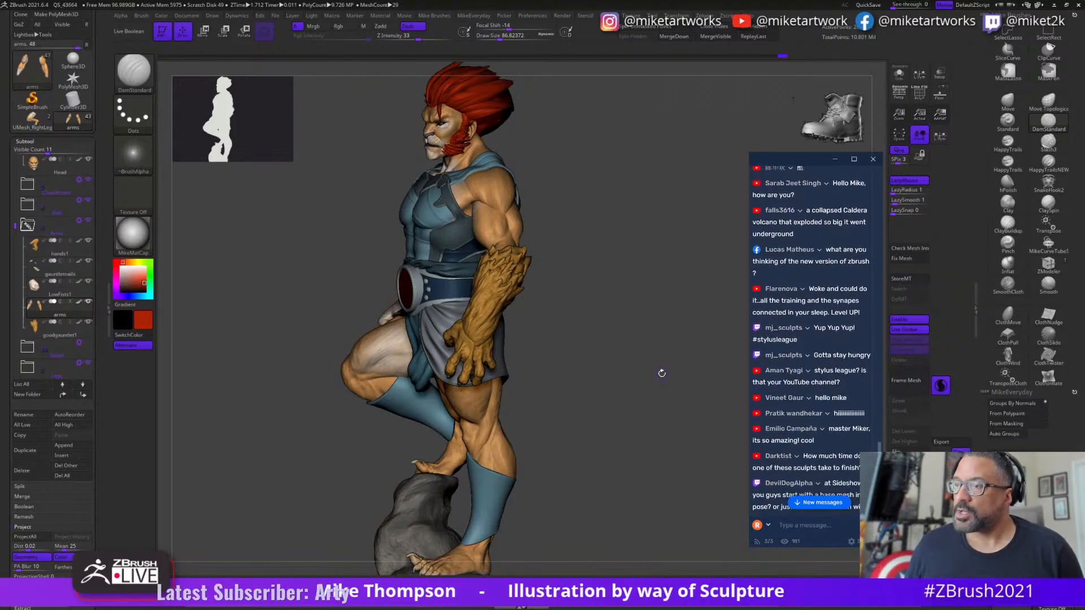
pyautogui.moveTo(625, 507); pyautogui.dragTo(652, 503)
# - Bring the reference board over the canvas, enlarge it, browse its X-Men Cyclops images and move it back out of view
pyautogui.moveTo(0, 205); pyautogui.dragTo(443, 400, button='right')
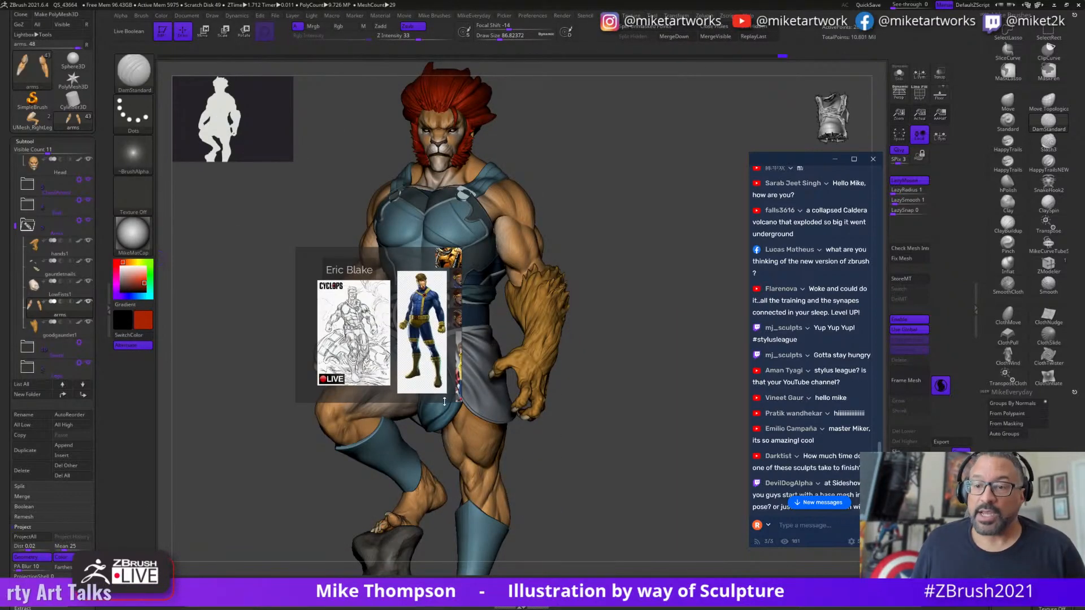
pyautogui.moveTo(460, 401); pyautogui.dragTo(807, 548)
pyautogui.scroll(-4, 565, 418)
pyautogui.moveTo(552, 284); pyautogui.dragTo(526, 427, button='middle')
pyautogui.scroll(4, 509, 422)
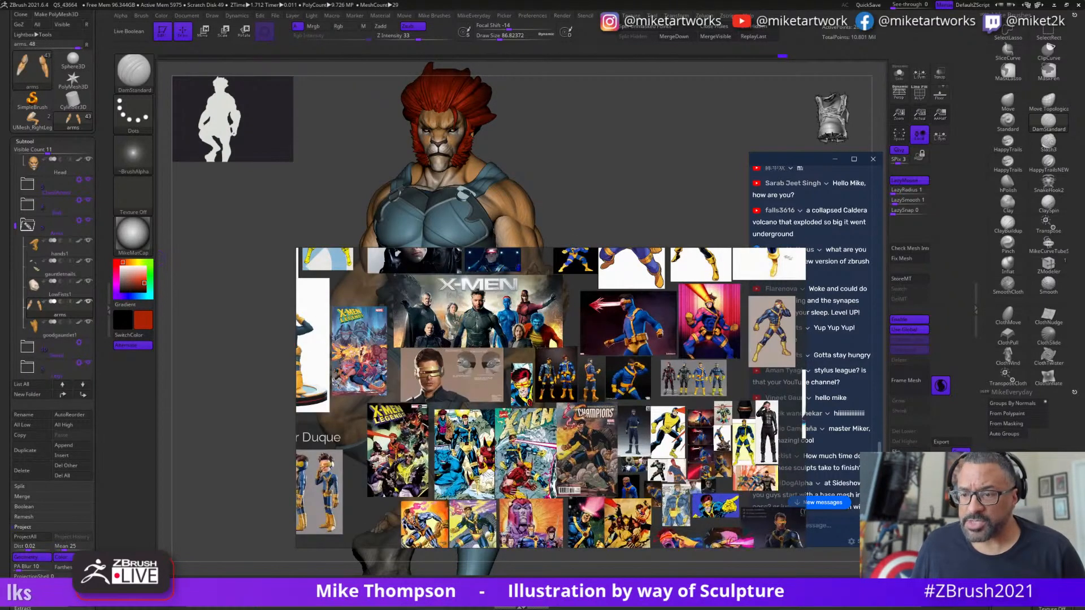
pyautogui.scroll(2, 542, 420)
pyautogui.moveTo(655, 445); pyautogui.dragTo(580, 395, button='right')
pyautogui.scroll(-2, 562, 404)
pyautogui.moveTo(663, 434); pyautogui.dragTo(625, 404, button='right')
pyautogui.moveTo(677, 399); pyautogui.dragTo(0, 395)
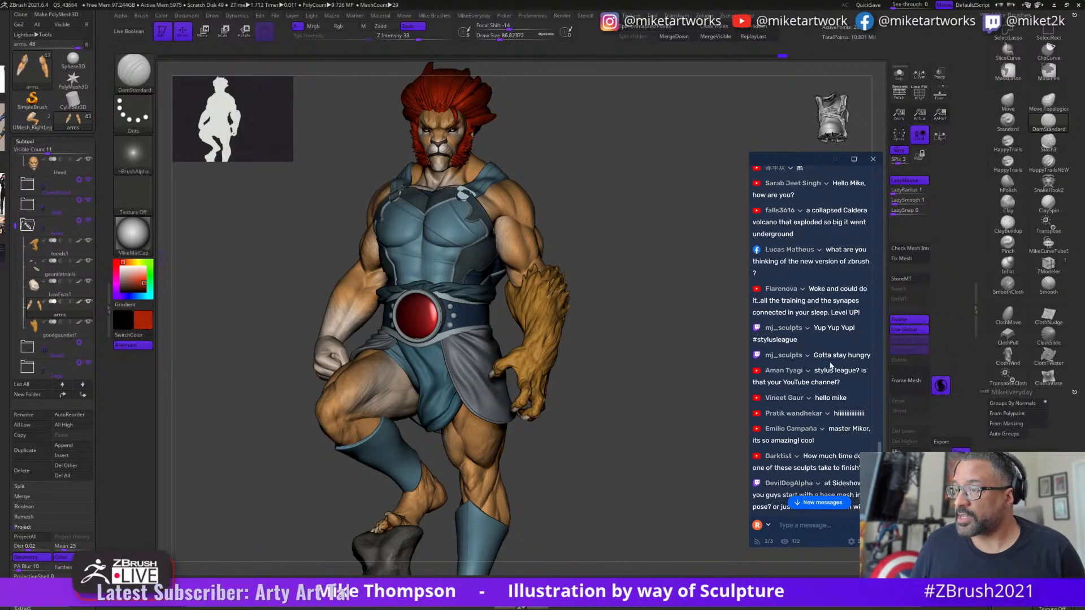
# - Read the newer viewer chat messages, turn the figure to a side view and draft the chat reply "youtube stylus"
pyautogui.scroll(-1, 831, 366)
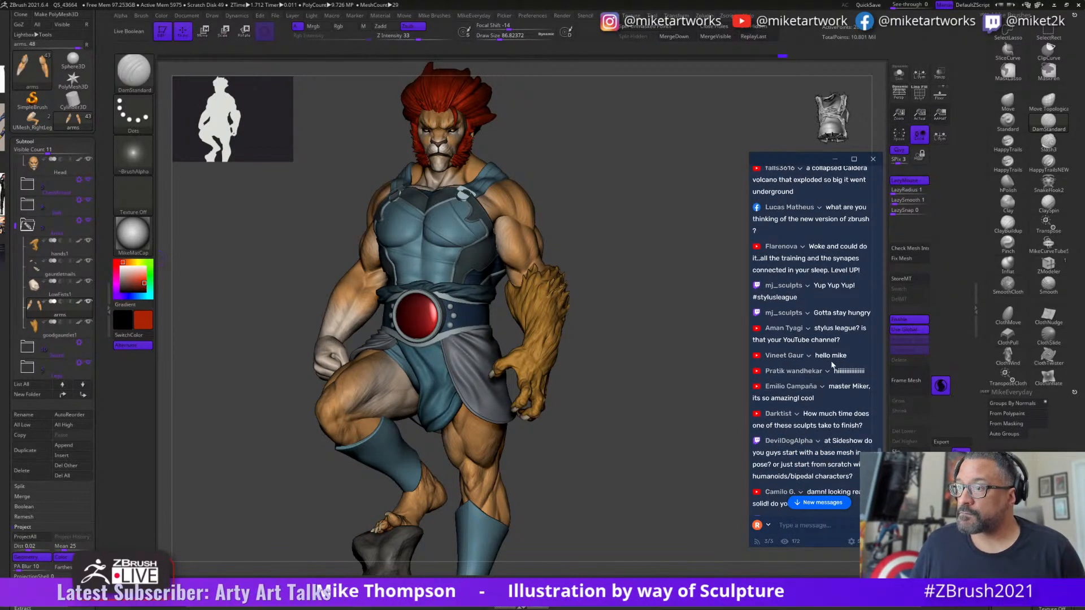
pyautogui.moveTo(615, 429)
pyautogui.mouseDown()
pyautogui.moveTo(606, 428)
pyautogui.moveTo(624, 420)
pyautogui.moveTo(594, 439)
pyautogui.moveTo(610, 438)
pyautogui.mouseUp()
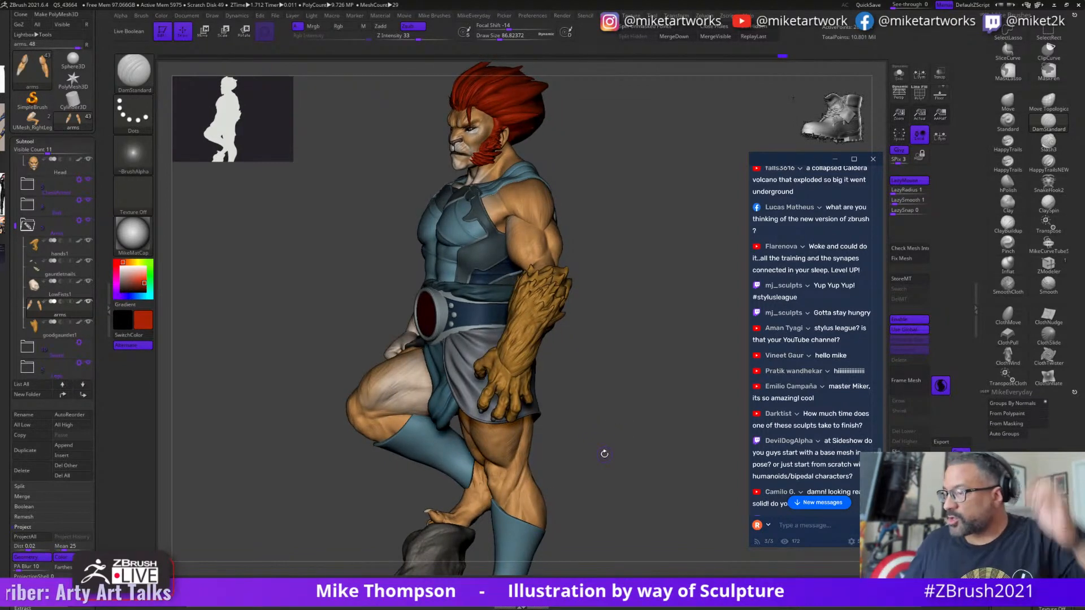
pyautogui.write('youtube')
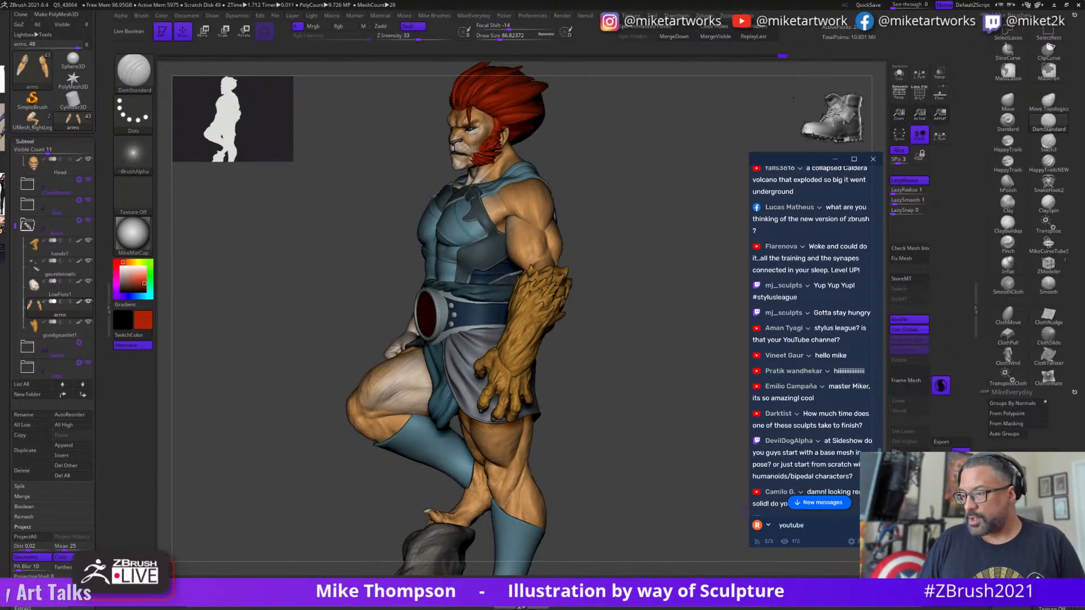
pyautogui.write(' stylus')
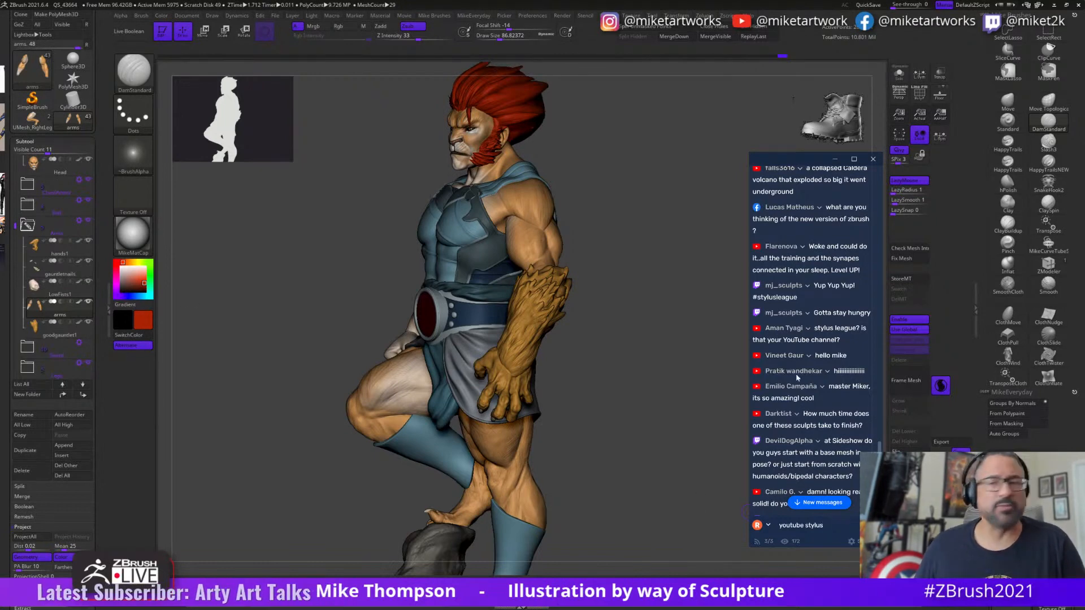
# - Bring the browser windows with the Stylus League stream video and YouTube channel page over the canvas
pyautogui.press('super')
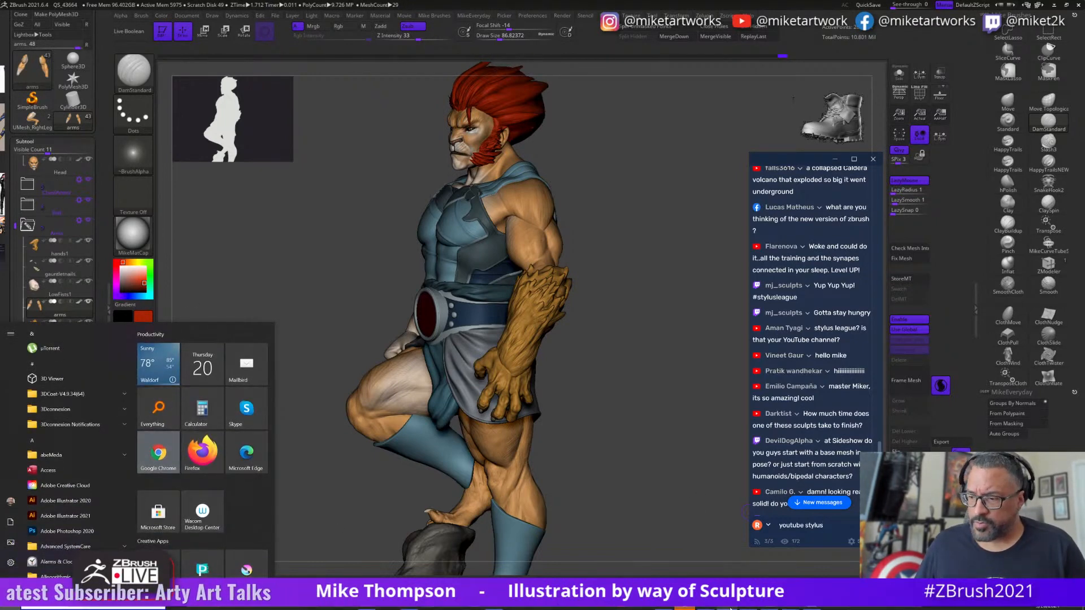
pyautogui.moveTo(716, 607)
pyautogui.click(690, 574)
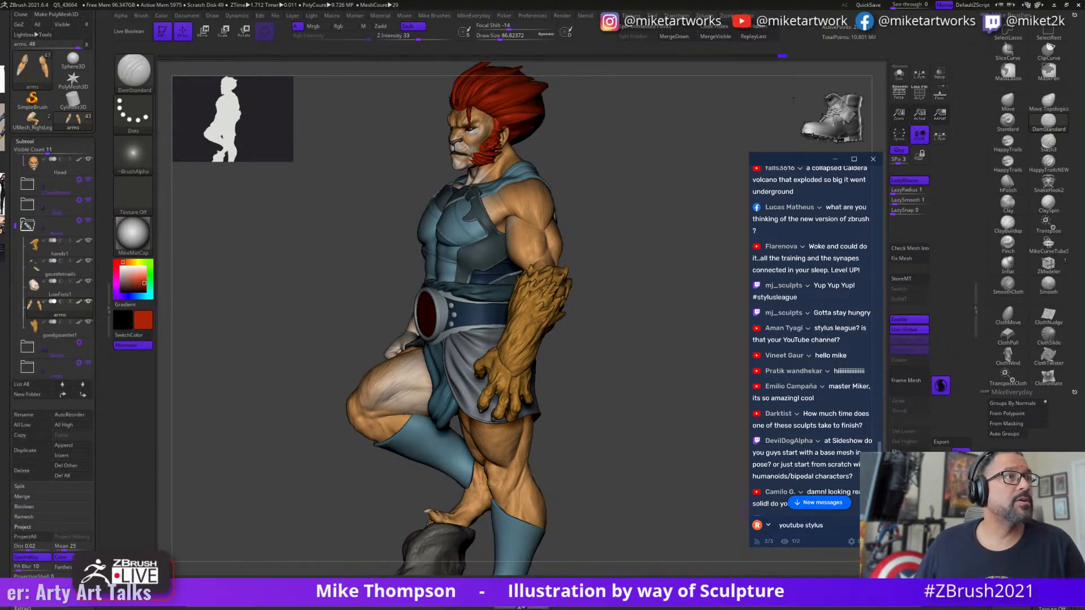
pyautogui.moveTo(0, 148); pyautogui.dragTo(539, 200)
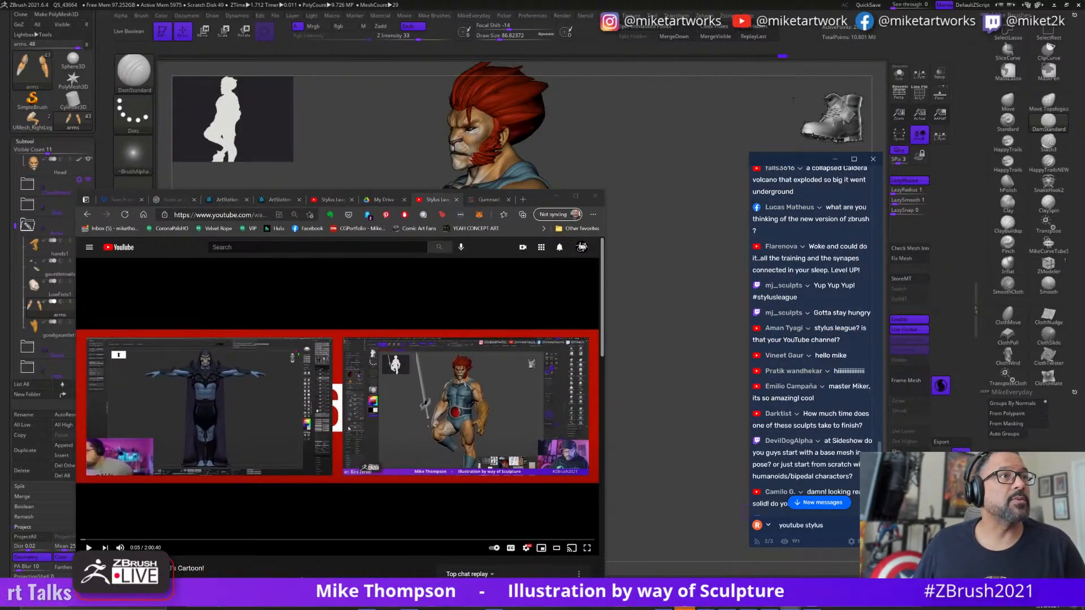
pyautogui.moveTo(0, 68); pyautogui.dragTo(632, 80)
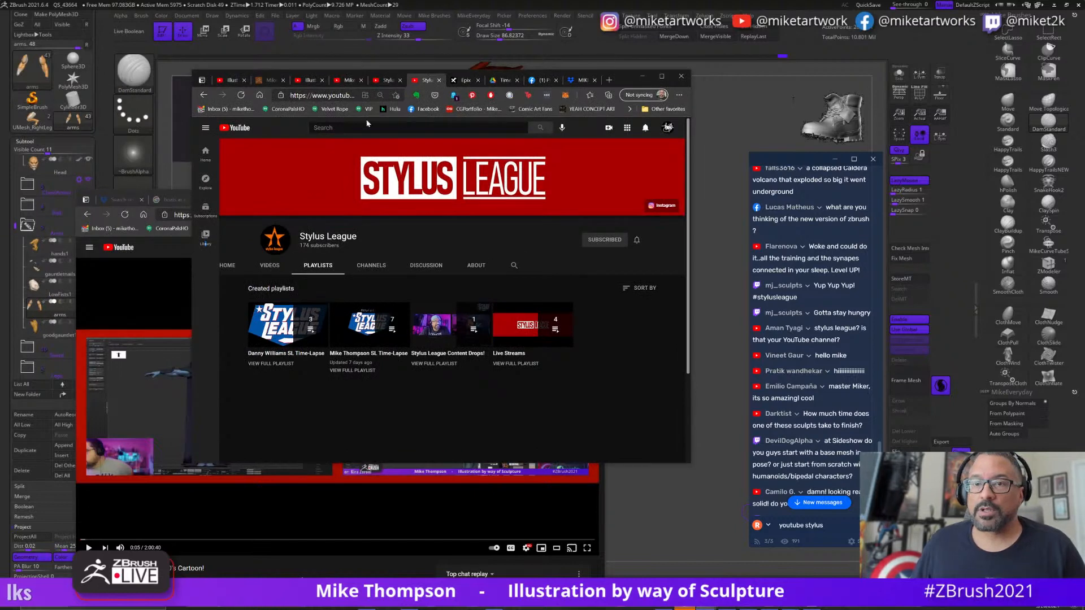
# - Try to open the address youtube.com/stylusleague in the browser
pyautogui.click(335, 95)
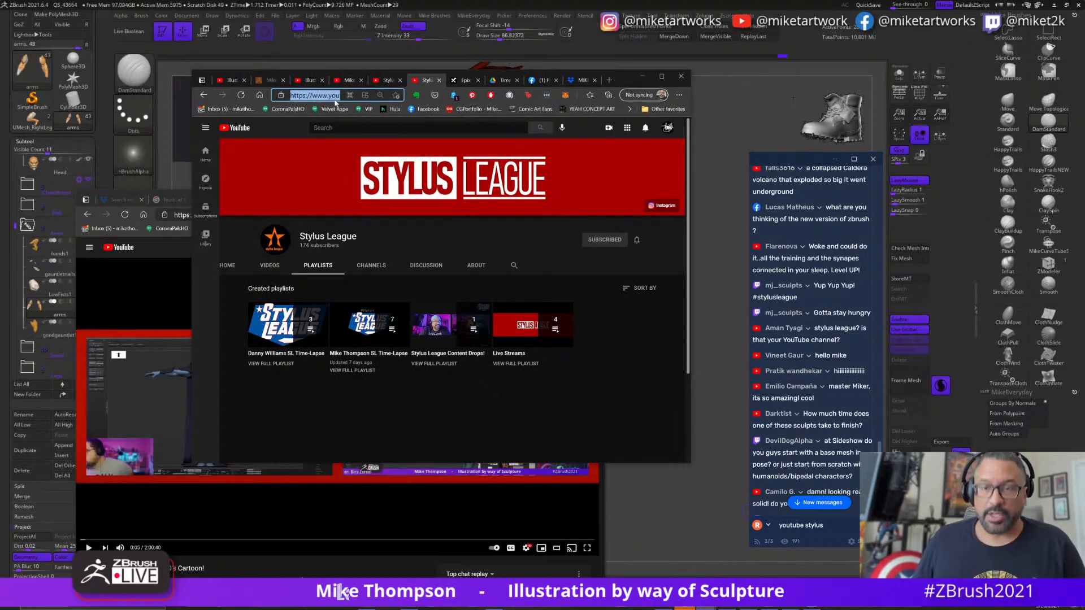
pyautogui.write('youtu')
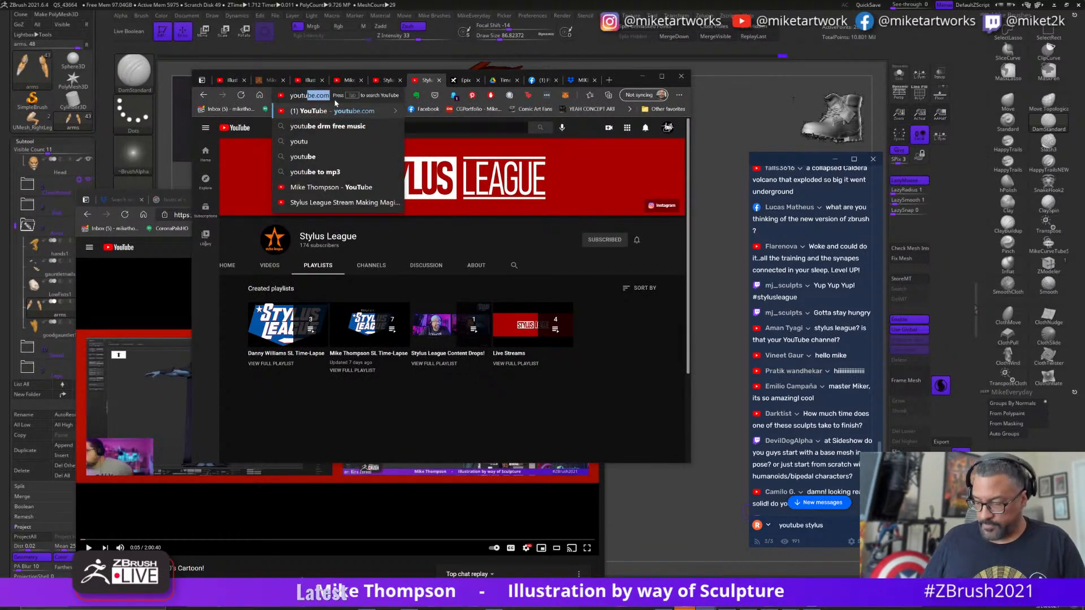
pyautogui.write('be.com/sty')
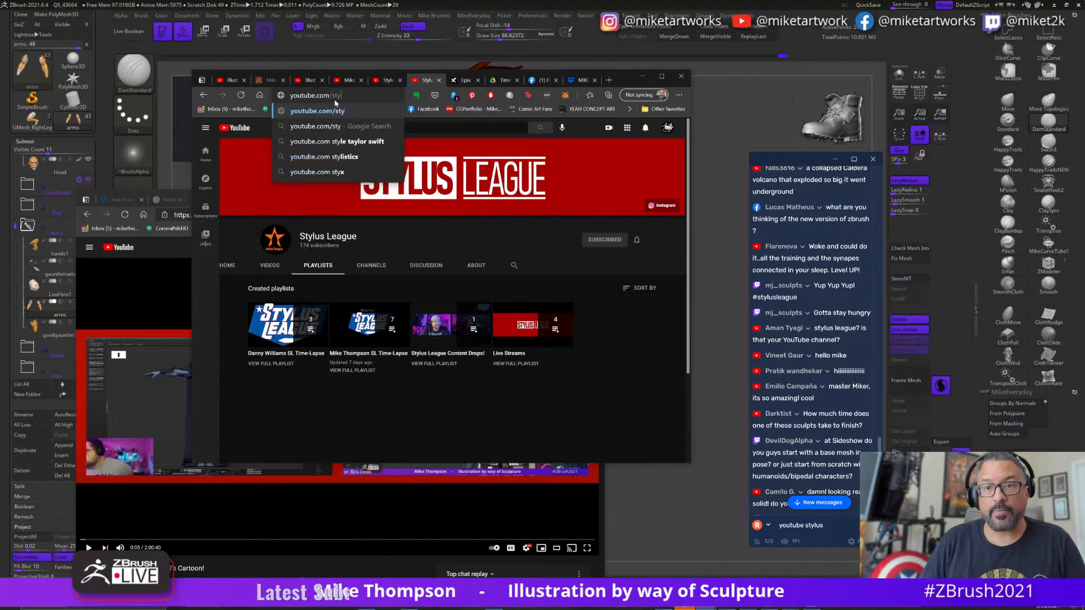
pyautogui.write('lusleag')
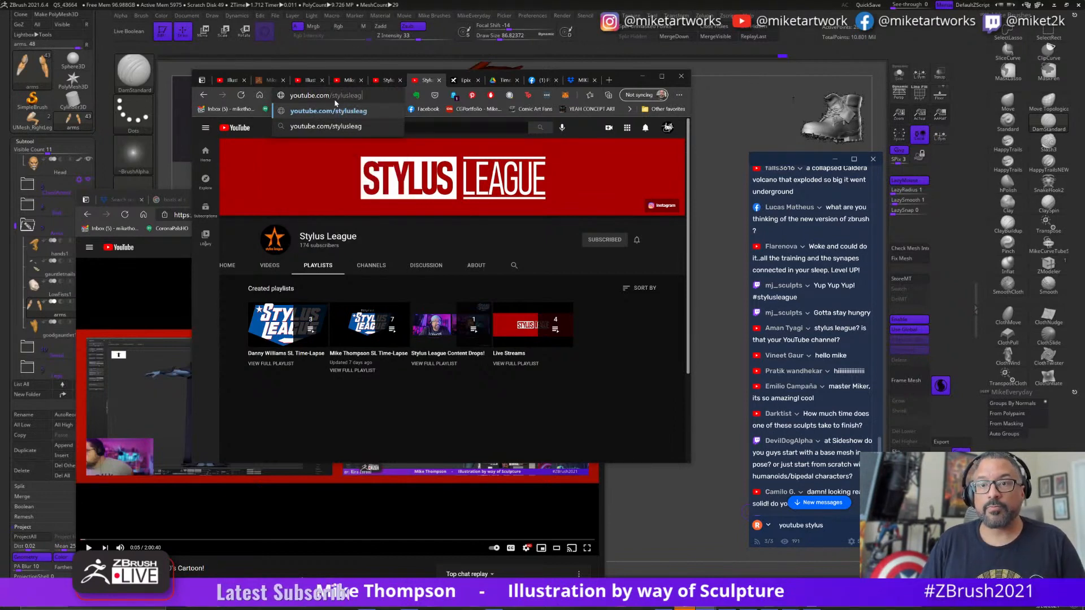
pyautogui.write('ue')
pyautogui.press('Return')
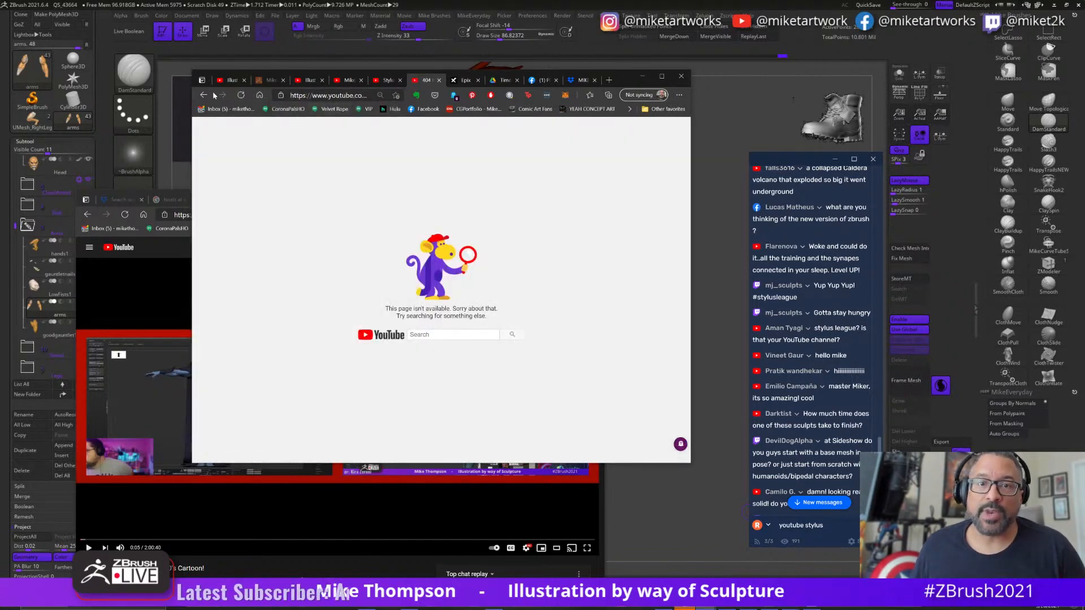
# - Return to the Stylus League channel page and minimise both browser windows to get back to the sculpt
pyautogui.click(204, 95)
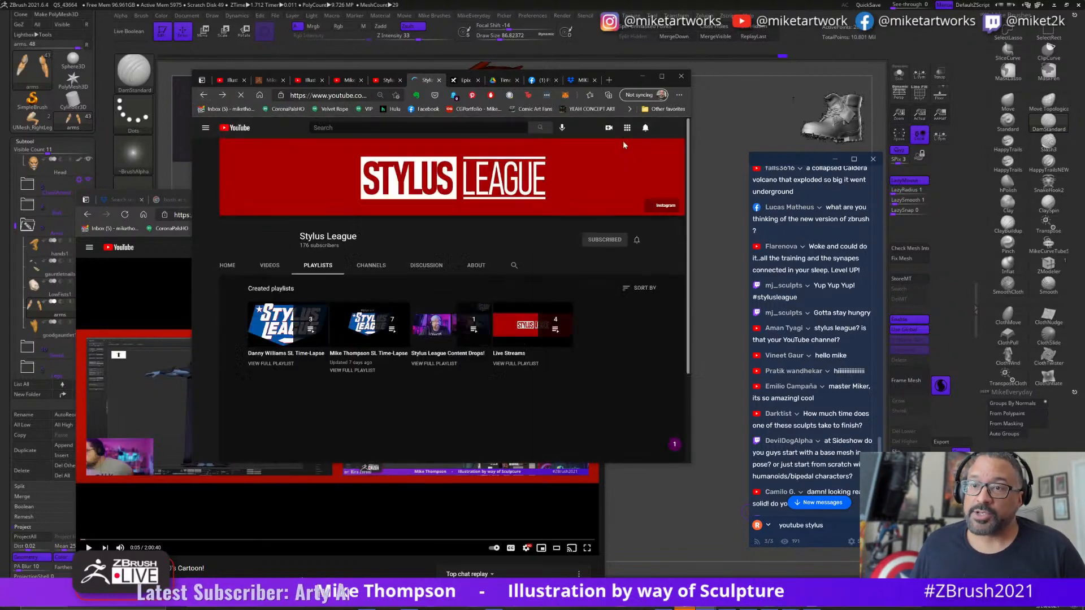
pyautogui.click(641, 77)
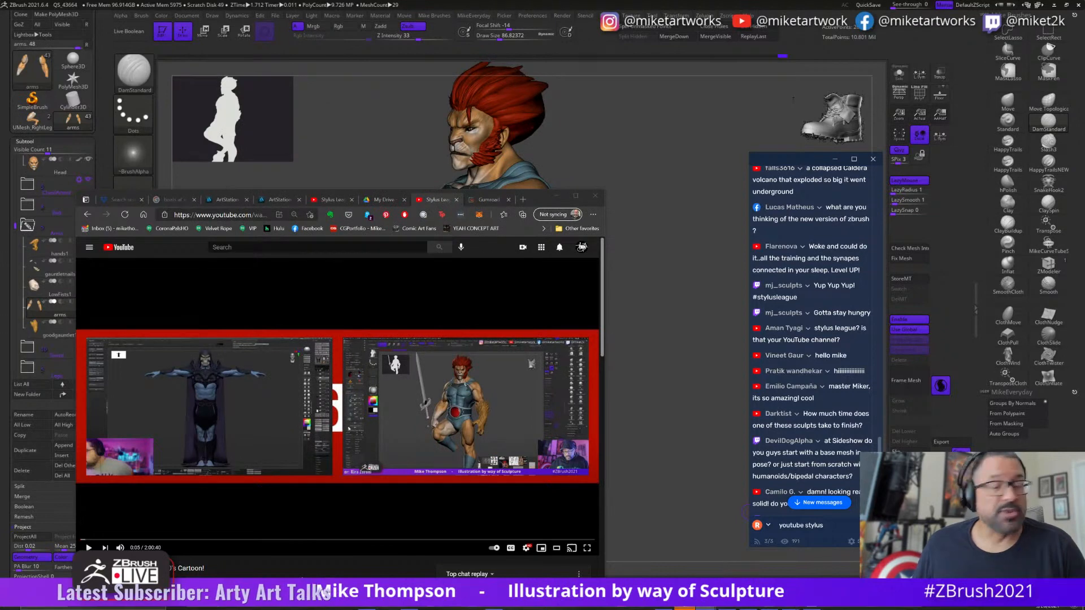
pyautogui.click(556, 196)
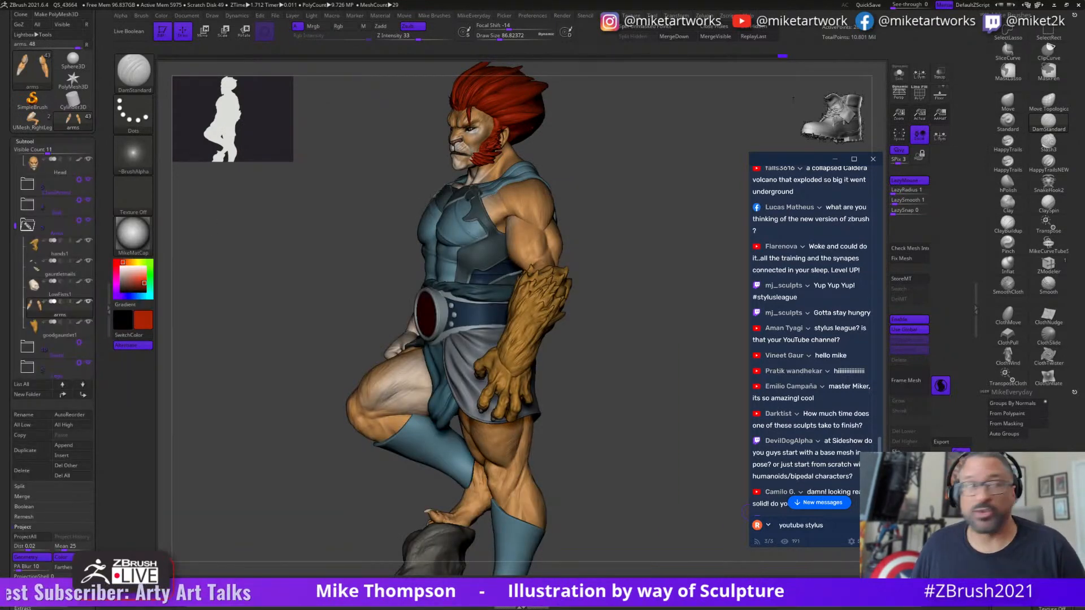
# - Bring the reference board over the canvas, make it narrower and place it beside the figure
pyautogui.moveTo(0, 169); pyautogui.dragTo(338, 261, button='right')
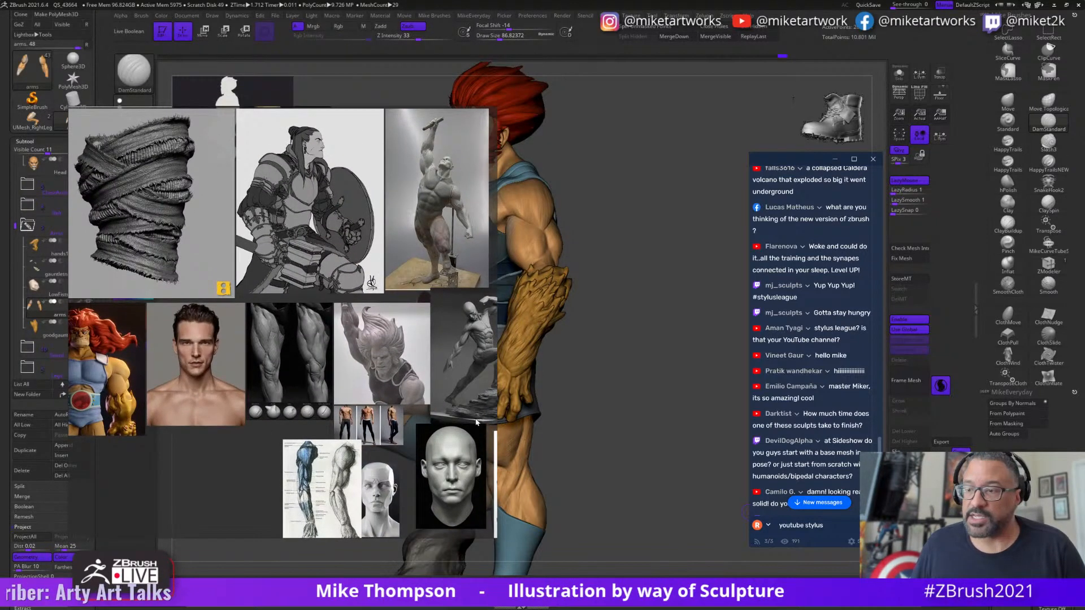
pyautogui.moveTo(495, 534); pyautogui.dragTo(296, 537)
pyautogui.moveTo(176, 389); pyautogui.dragTo(244, 442, button='right')
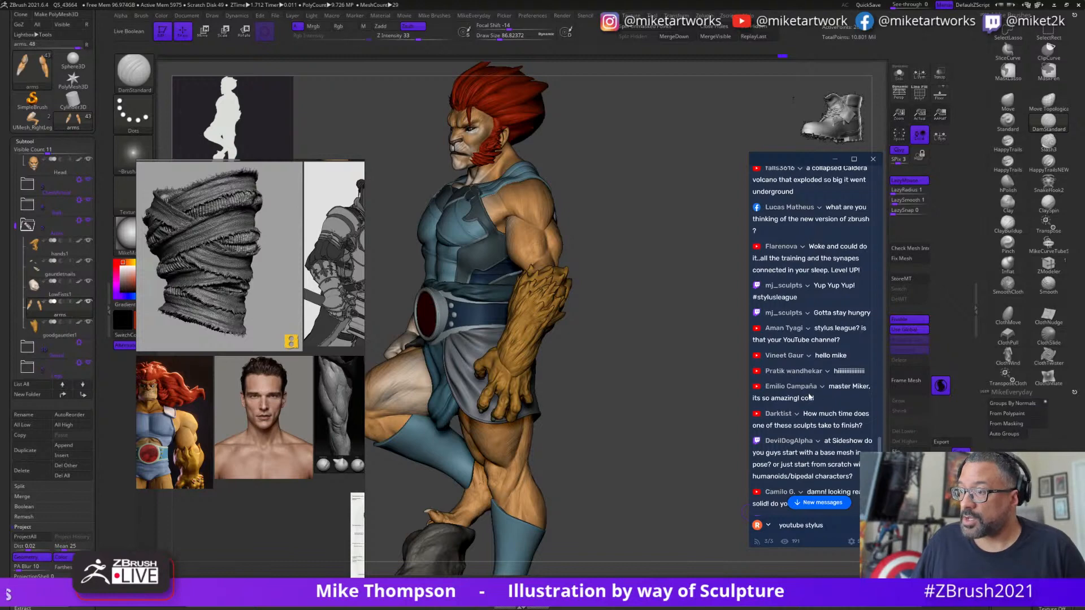
# - Read through the newer viewer chat messages
pyautogui.scroll(-3, 815, 399)
pyautogui.scroll(-2, 817, 404)
pyautogui.scroll(-2, 819, 408)
pyautogui.scroll(-2, 819, 407)
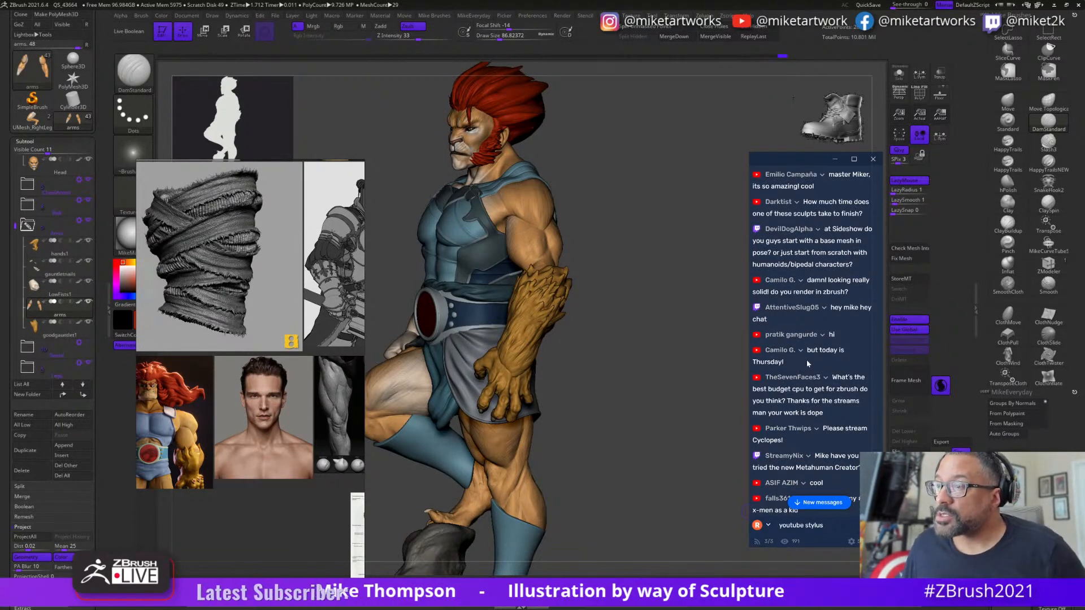
pyautogui.scroll(-1, 820, 361)
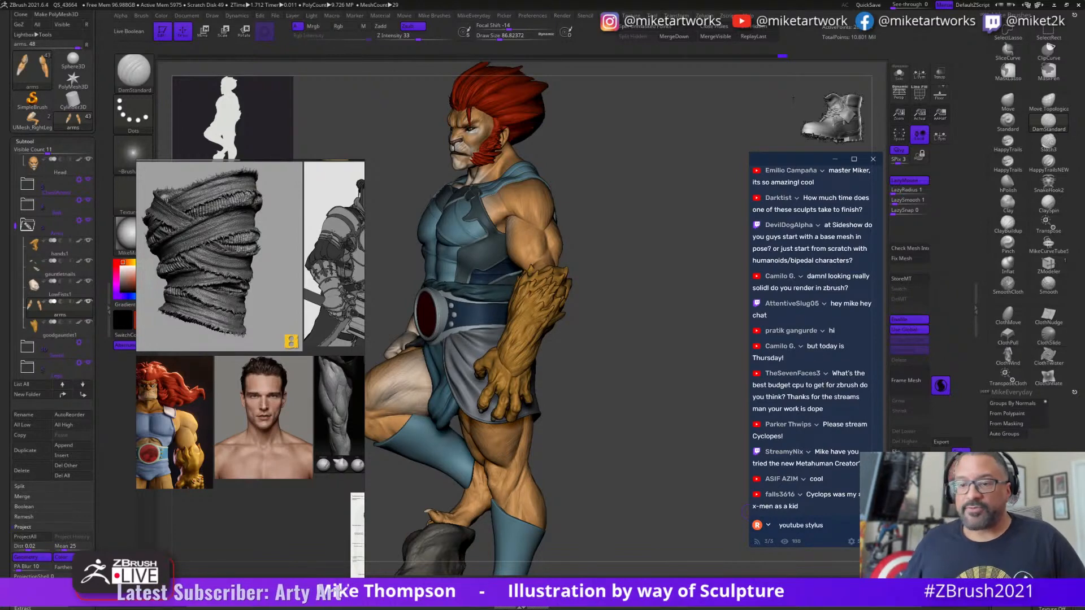
# - Face the figure from the front and switch to the Move brush with a draw size of about 415
pyautogui.moveTo(625, 457)
pyautogui.mouseDown()
pyautogui.moveTo(698, 452)
pyautogui.moveTo(670, 511)
pyautogui.moveTo(726, 449)
pyautogui.moveTo(719, 258)
pyautogui.moveTo(709, 347)
pyautogui.moveTo(716, 290)
pyautogui.mouseUp()
pyautogui.press('s')
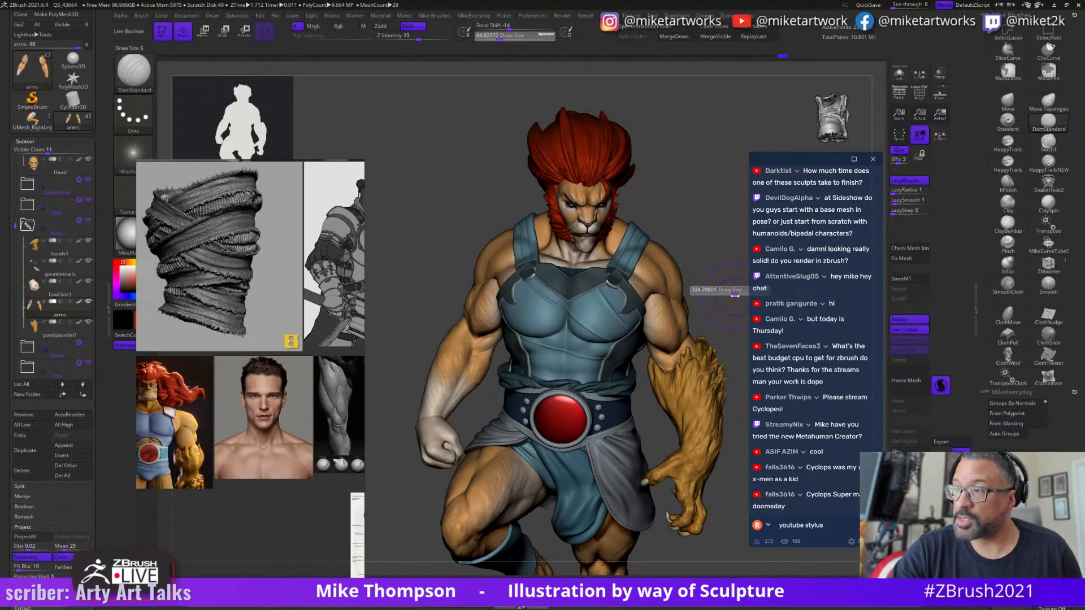
pyautogui.click(1008, 103)
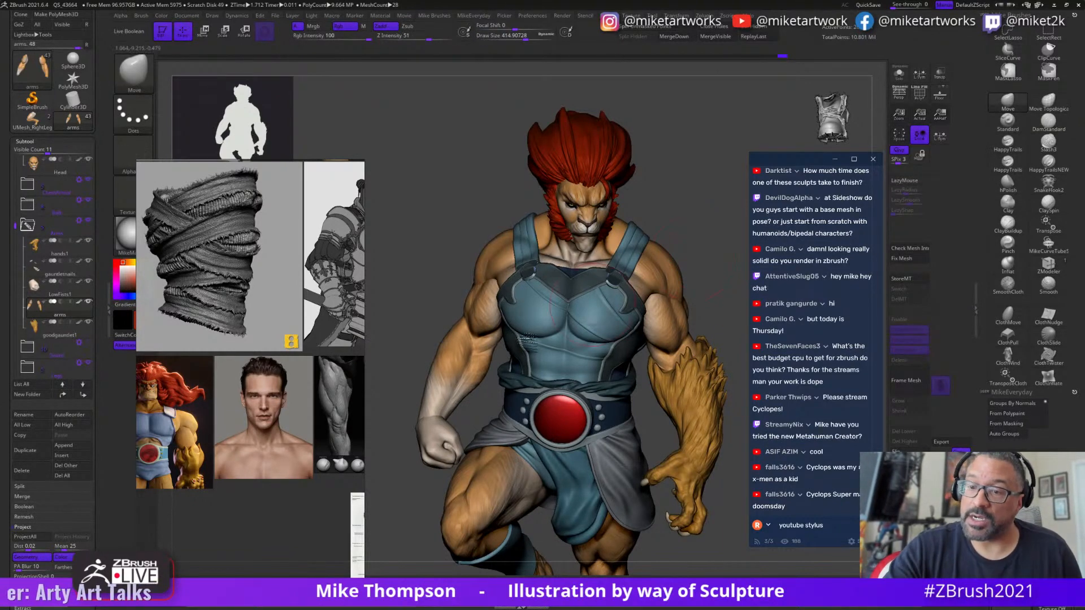
# - Examine the bare forearm and the whole figure from several angles, and lower the reference board to clear the canvas
pyautogui.moveTo(469, 402); pyautogui.dragTo(459, 407, button='right')
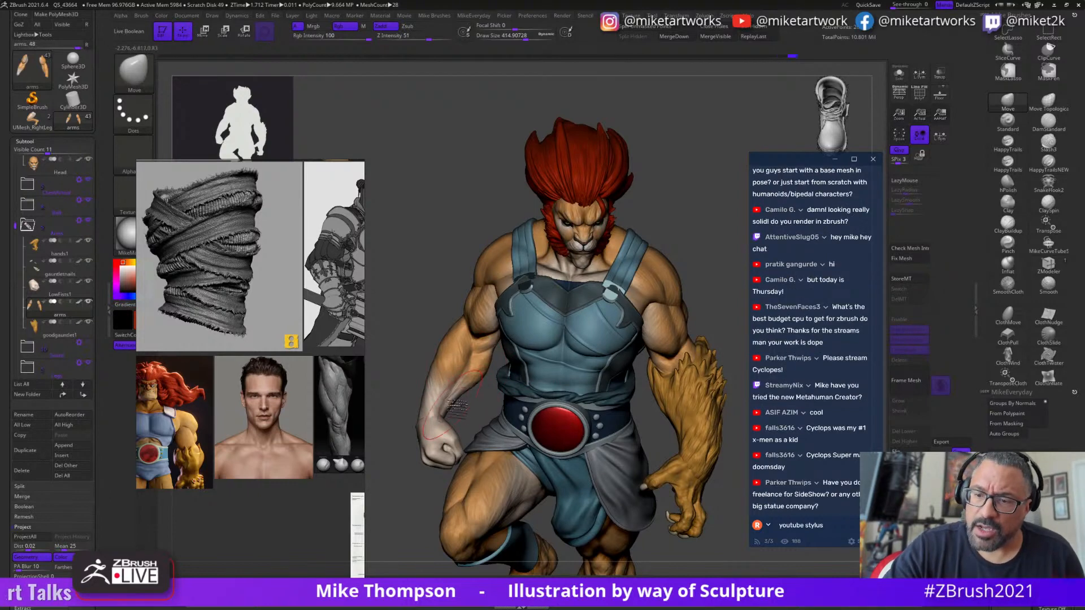
pyautogui.moveTo(463, 395); pyautogui.dragTo(440, 451, button='right')
pyautogui.moveTo(474, 410); pyautogui.dragTo(711, 333, button='right')
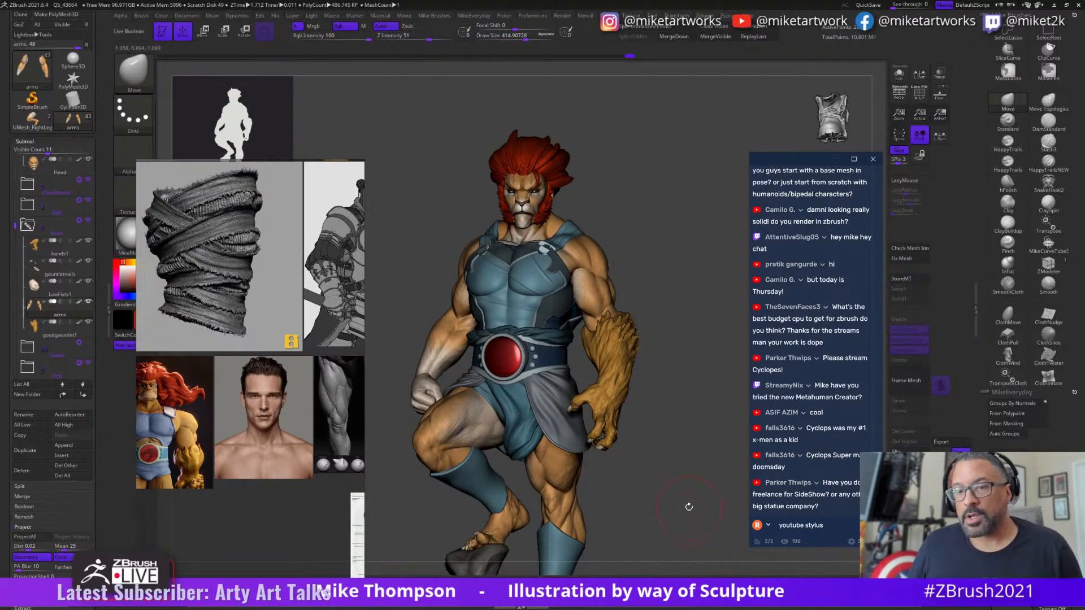
pyautogui.moveTo(685, 509); pyautogui.dragTo(722, 505, button='right')
pyautogui.moveTo(257, 382); pyautogui.dragTo(300, 601)
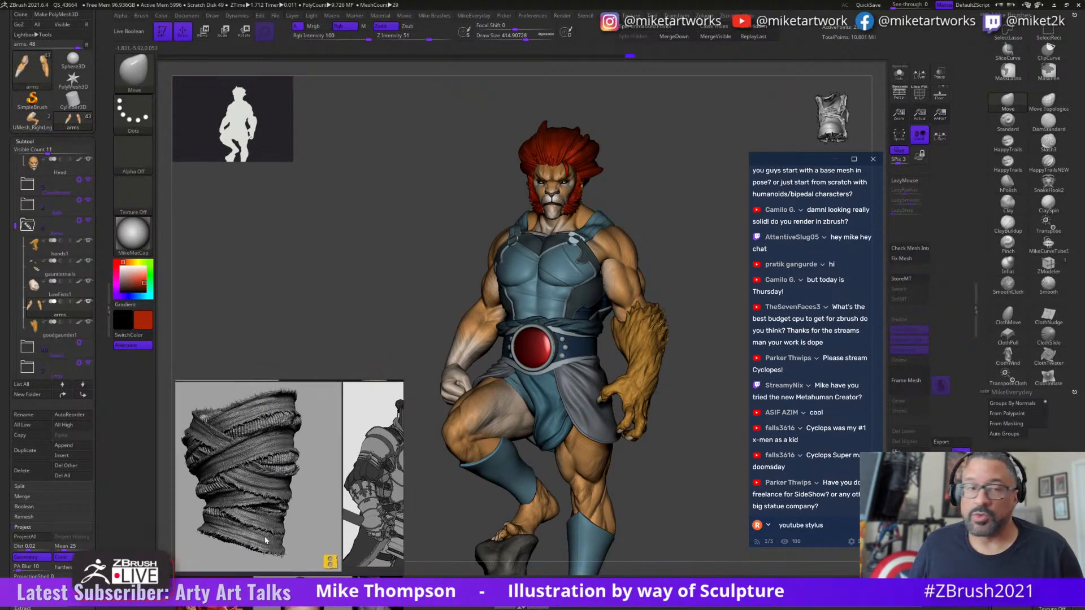
# - Refresh the quick tool list and clone the arms subtool into a separate tool
pyautogui.click(85, 46)
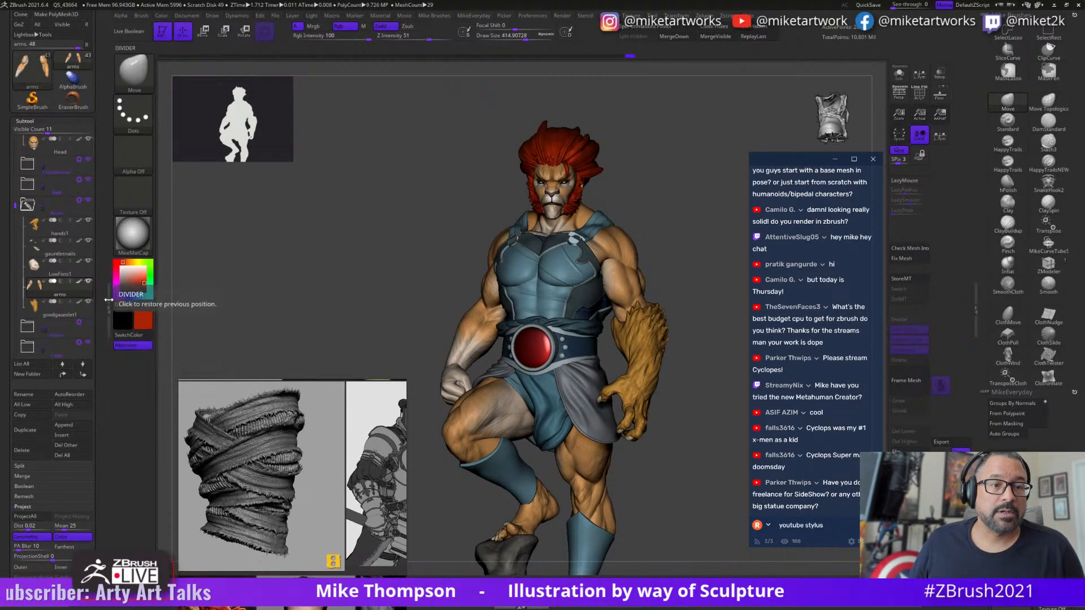
pyautogui.scroll(5, 18, 113)
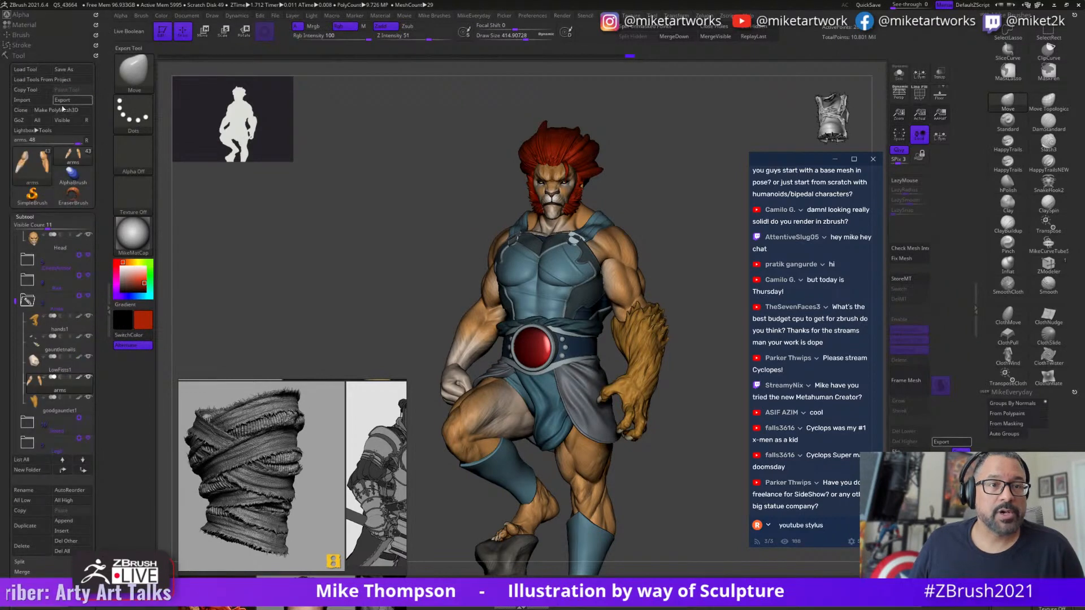
pyautogui.click(20, 110)
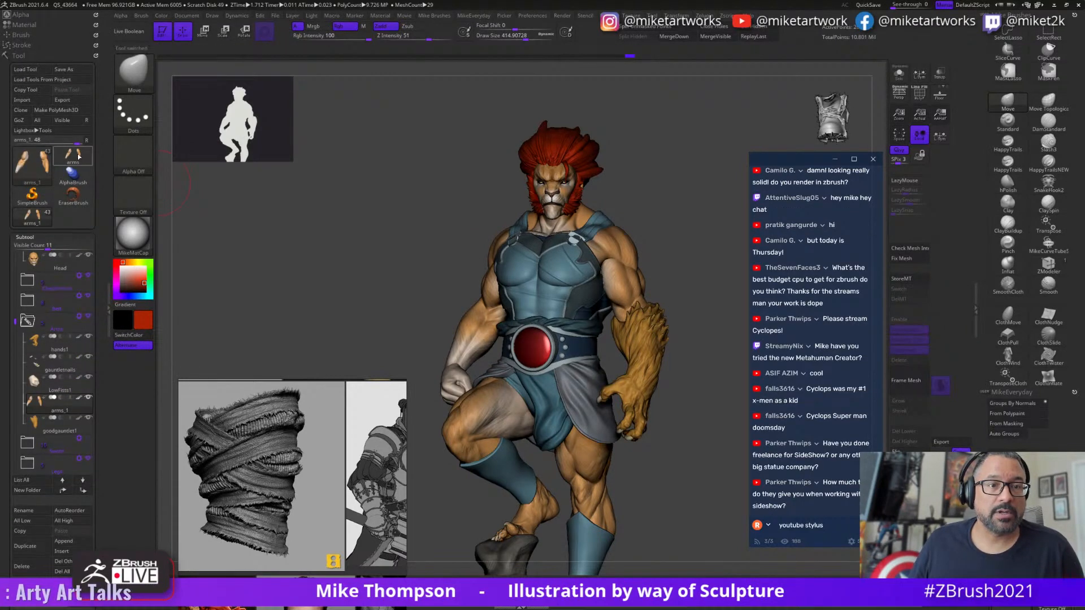
# - Open the cloned arms tool and duplicate its arms subtool
pyautogui.scroll(-5, 94, 261)
pyautogui.click(25, 386)
pyautogui.rightClick(559, 434)
pyautogui.moveTo(639, 412); pyautogui.dragTo(644, 448)
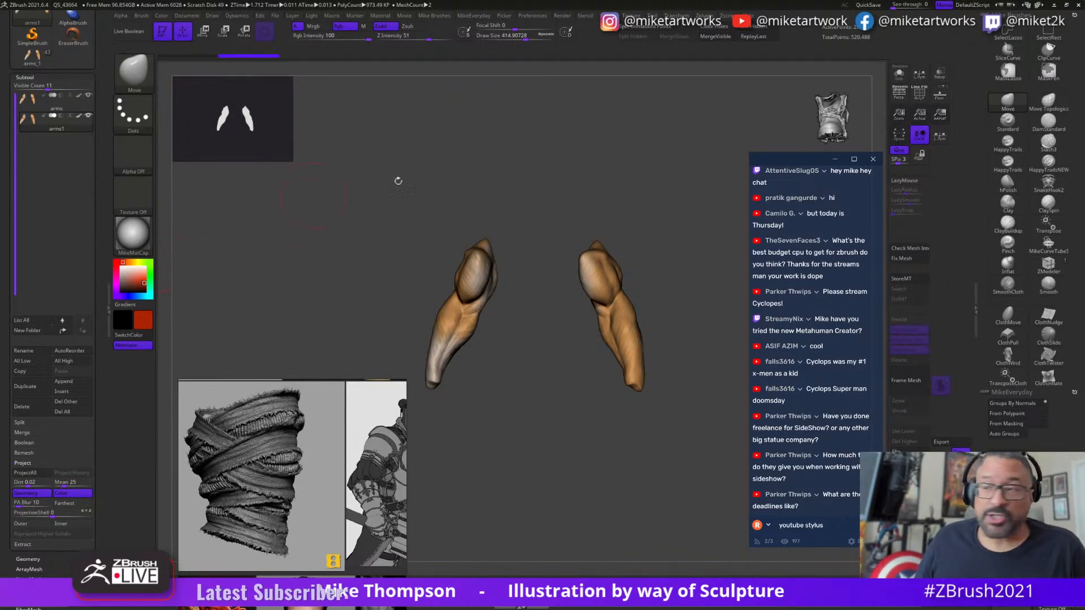
# - Isolate the duplicated arms with Solo mode and turn on the polygroup colour display
pyautogui.moveTo(699, 368); pyautogui.dragTo(552, 480)
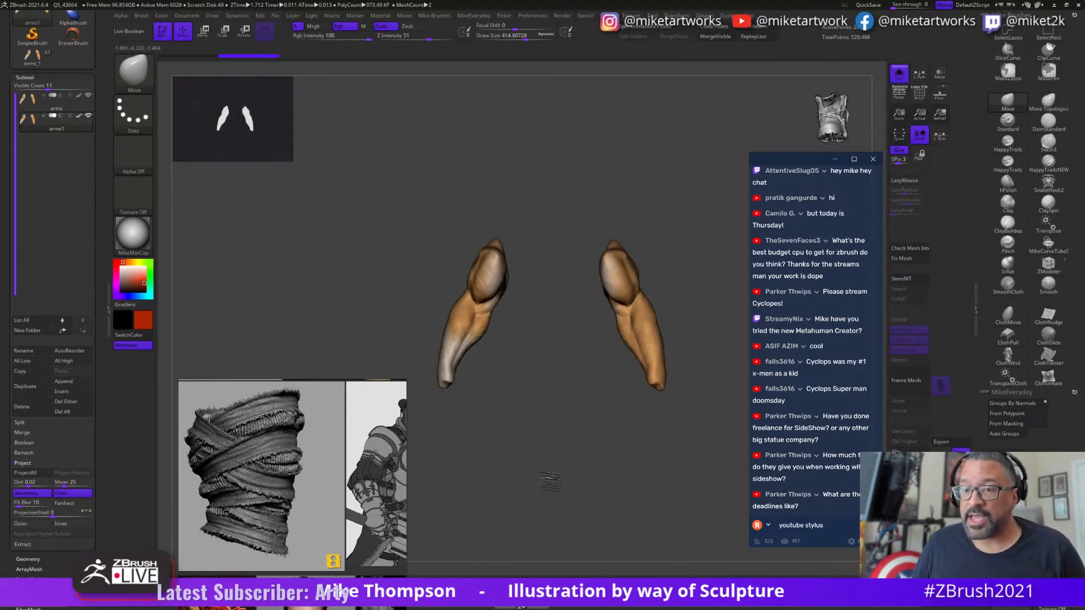
pyautogui.press('space')
pyautogui.click(561, 520)
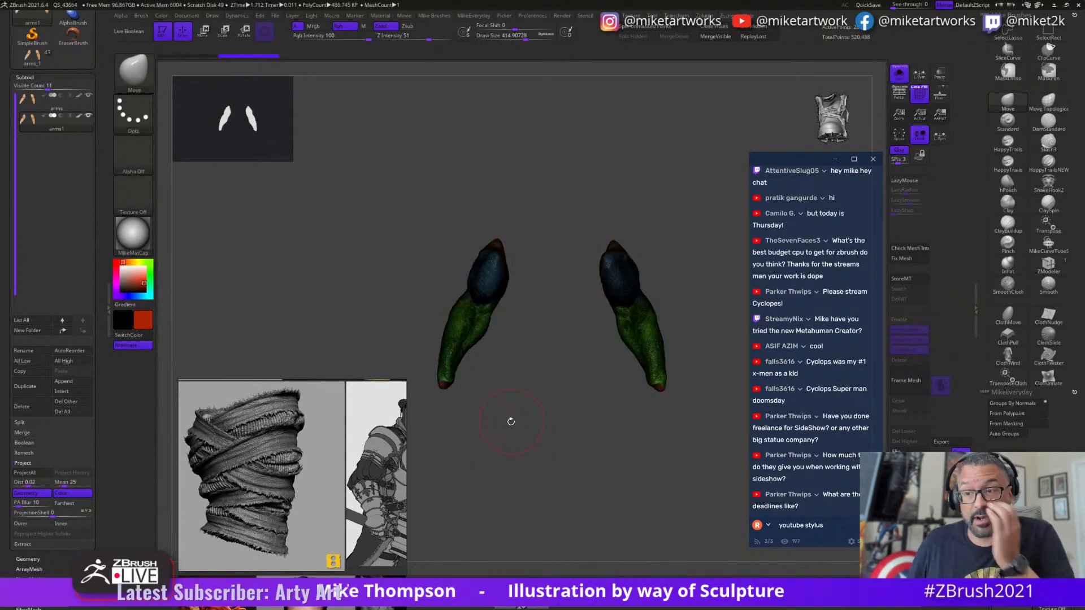
# - Try to remesh the duplicated arms with ZRemesher at Adaptive Size 2 and Curves Strength 91
pyautogui.keyDown('alt'); pyautogui.moveTo(620, 412); pyautogui.dragTo(614, 452); pyautogui.keyUp('alt')
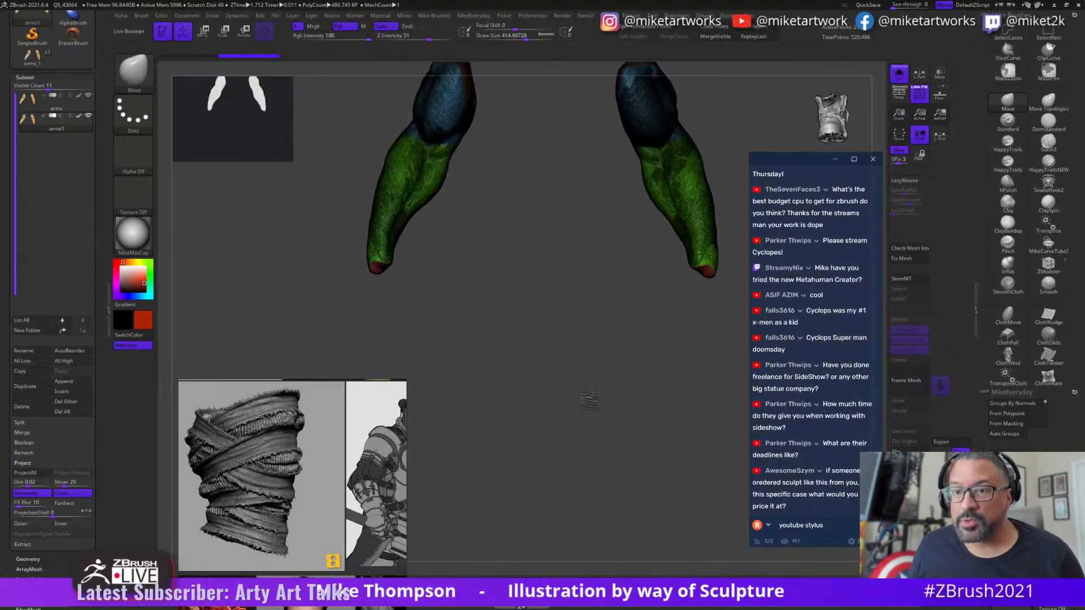
pyautogui.keyDown('alt'); pyautogui.moveTo(596, 376); pyautogui.dragTo(597, 513); pyautogui.keyUp('alt')
pyautogui.moveTo(564, 464); pyautogui.dragTo(611, 478)
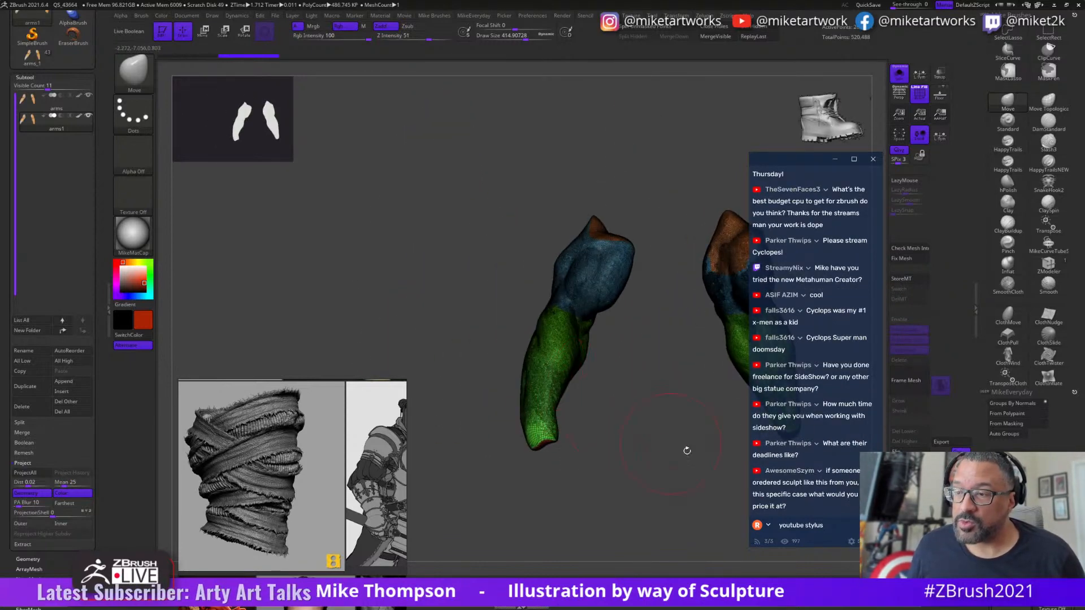
pyautogui.moveTo(759, 493); pyautogui.dragTo(753, 457)
pyautogui.moveTo(668, 490); pyautogui.dragTo(599, 485)
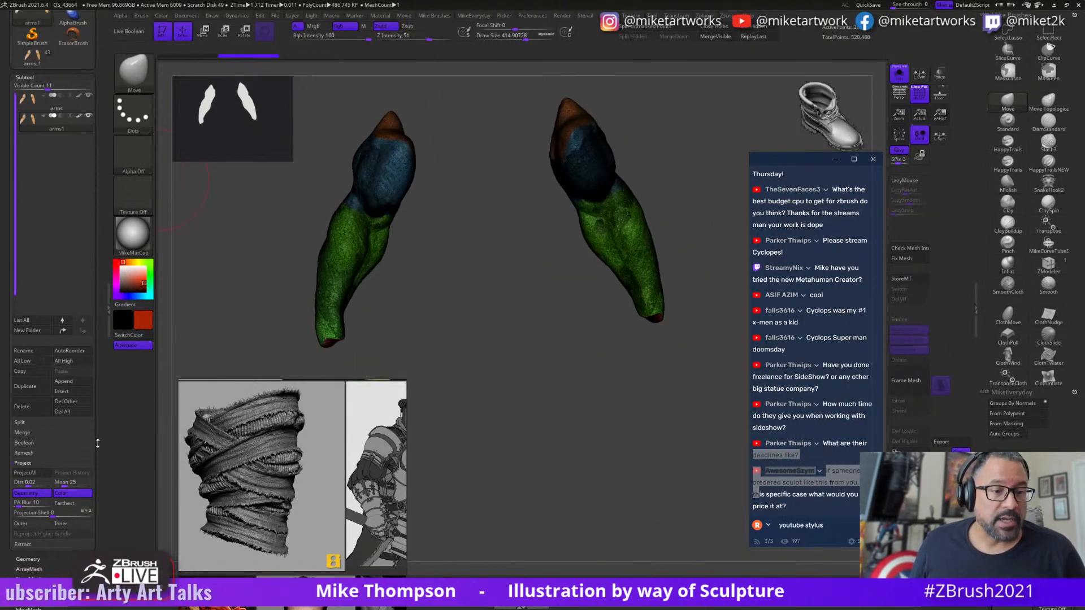
pyautogui.click(32, 77)
pyautogui.click(31, 87)
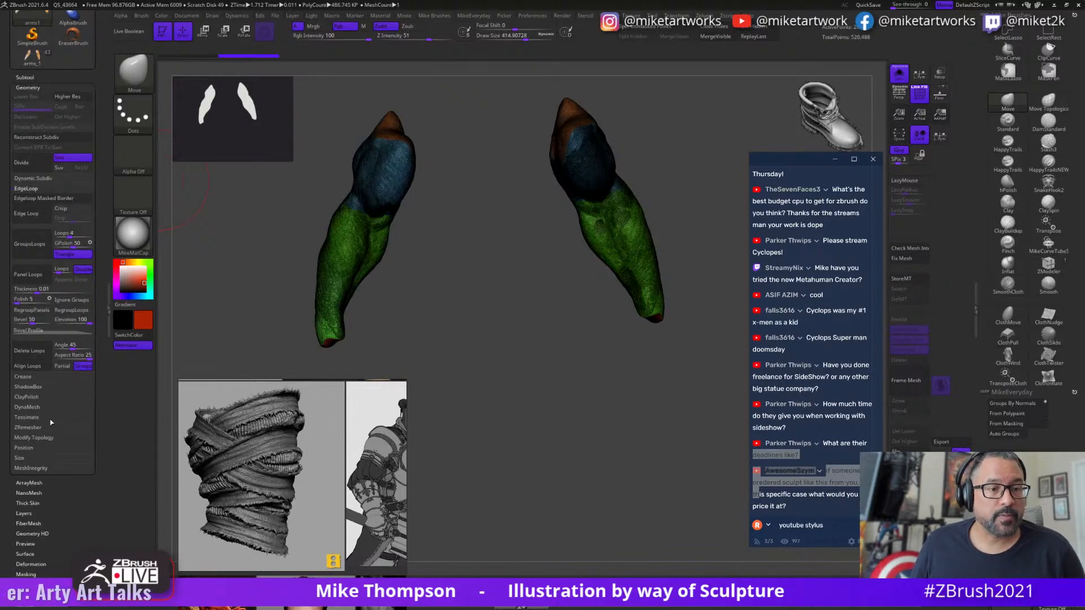
pyautogui.click(33, 428)
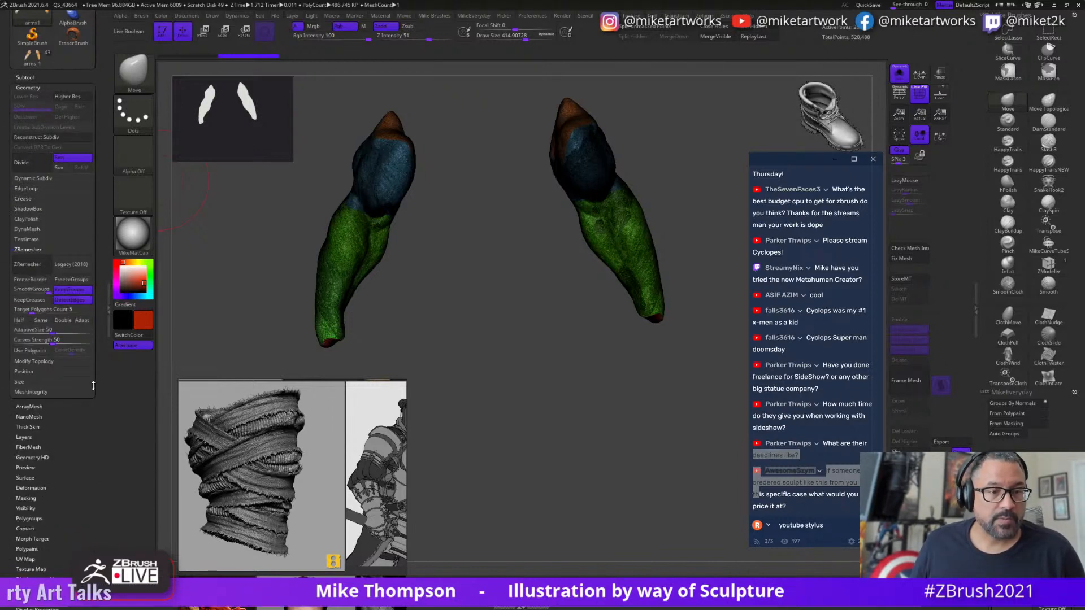
pyautogui.click(34, 334)
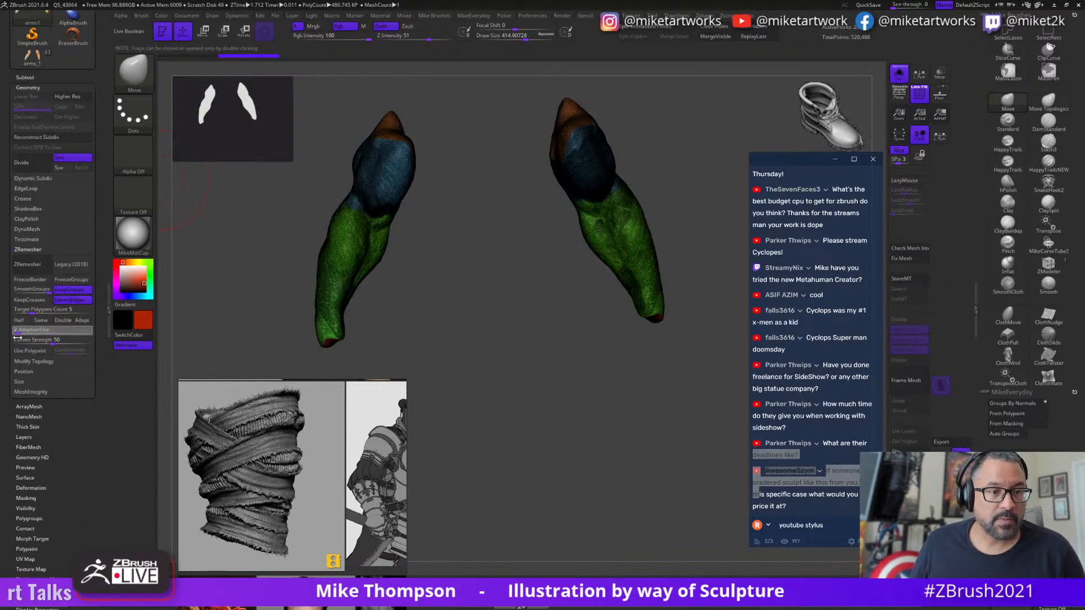
pyautogui.moveTo(17, 337); pyautogui.dragTo(89, 354)
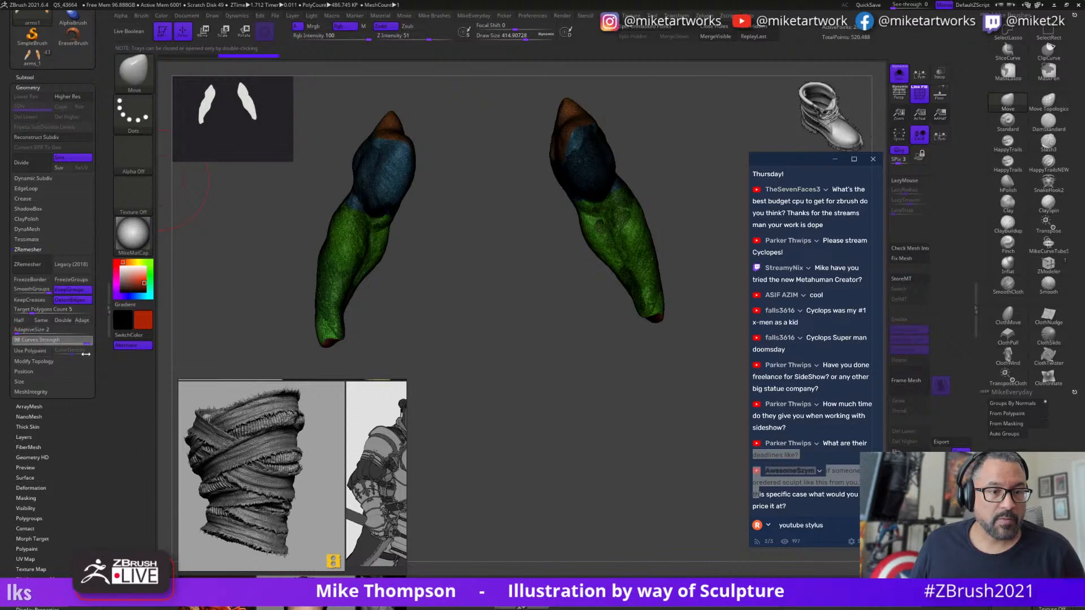
pyautogui.click(29, 264)
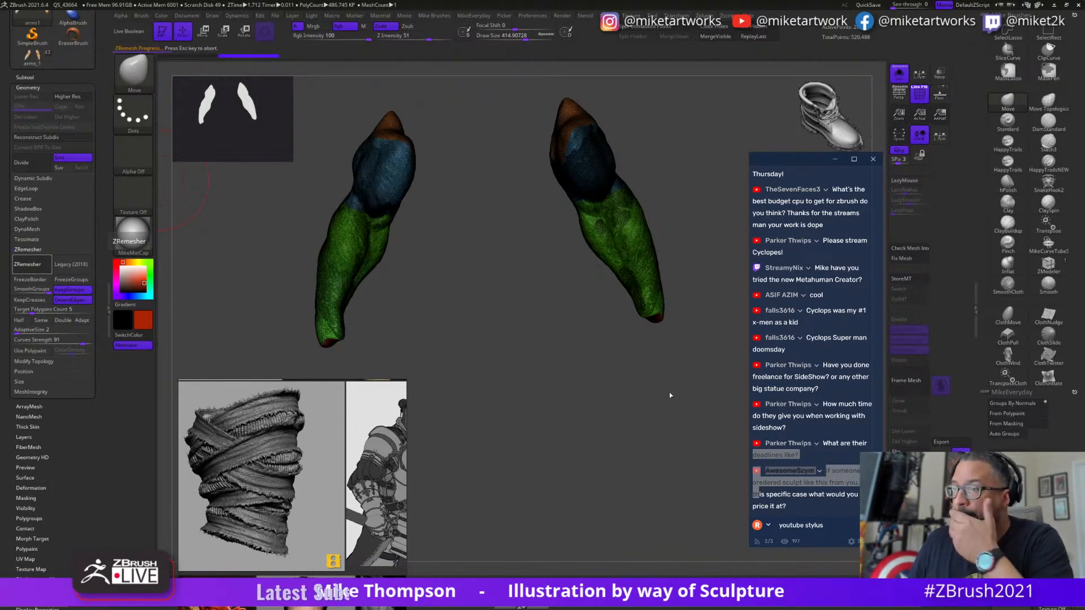
pyautogui.scroll(3, 828, 304)
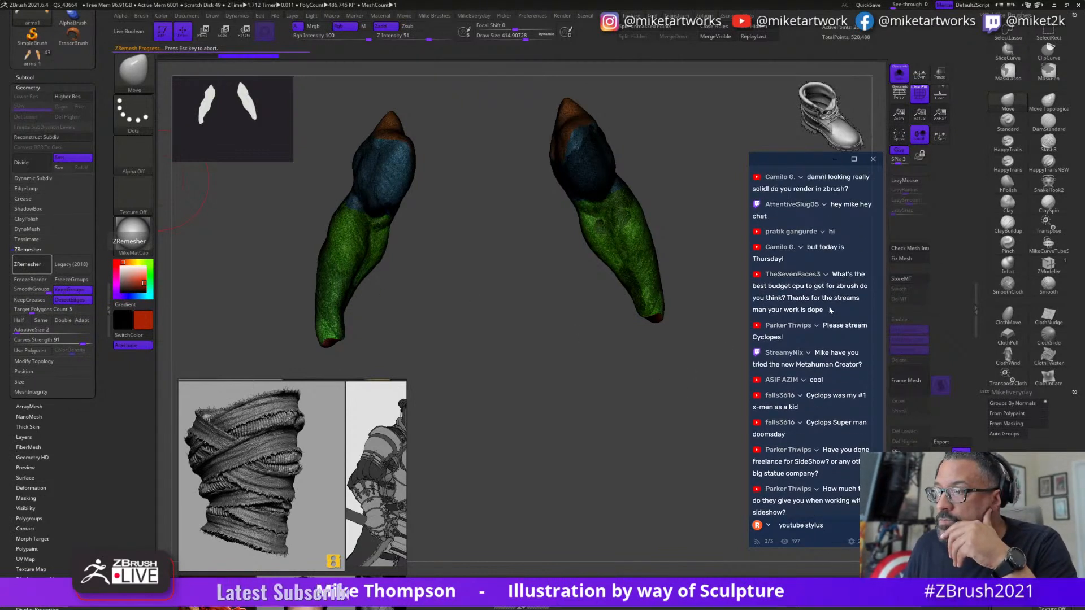
pyautogui.scroll(2, 829, 309)
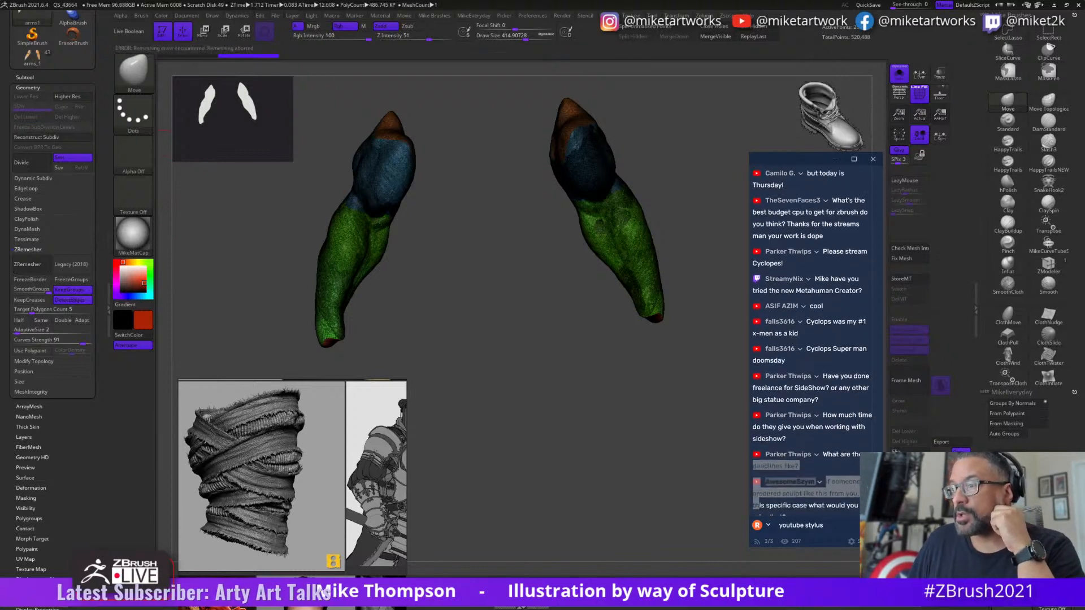
pyautogui.scroll(2, 825, 312)
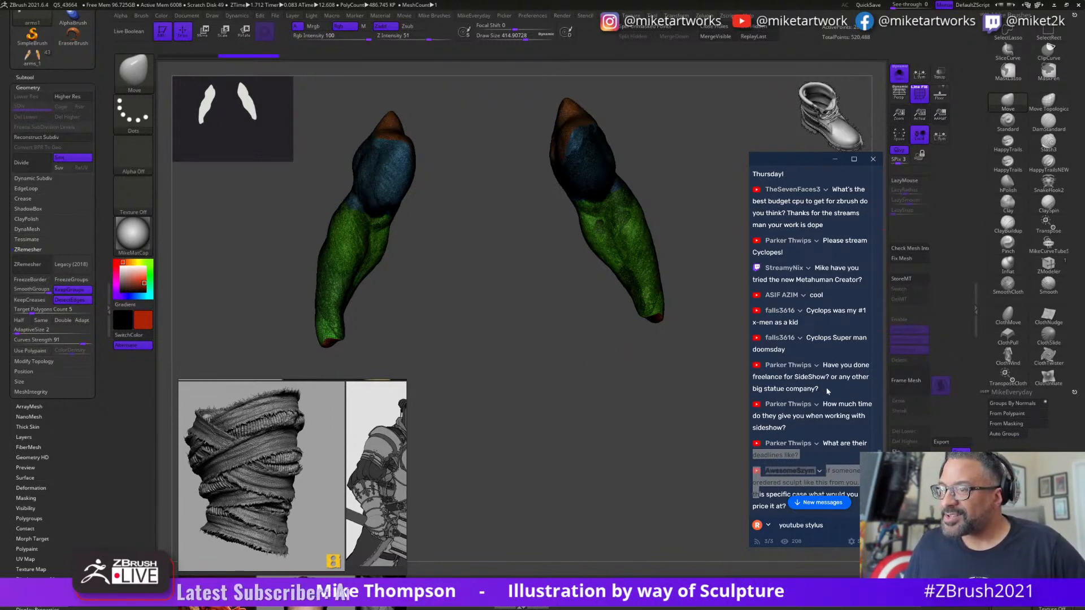
pyautogui.scroll(-1, 826, 391)
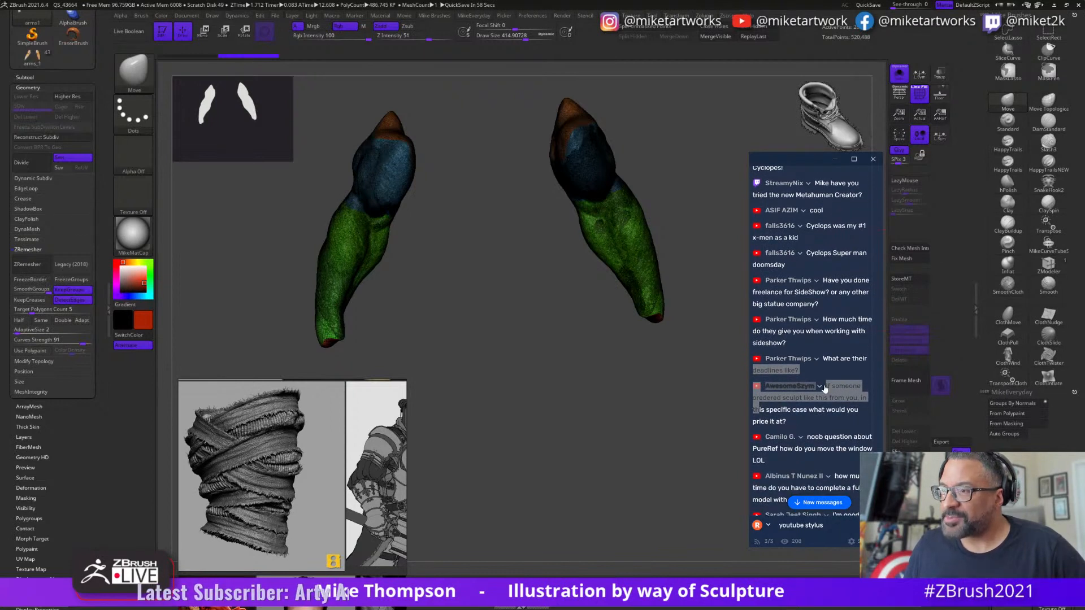
pyautogui.scroll(-1, 825, 387)
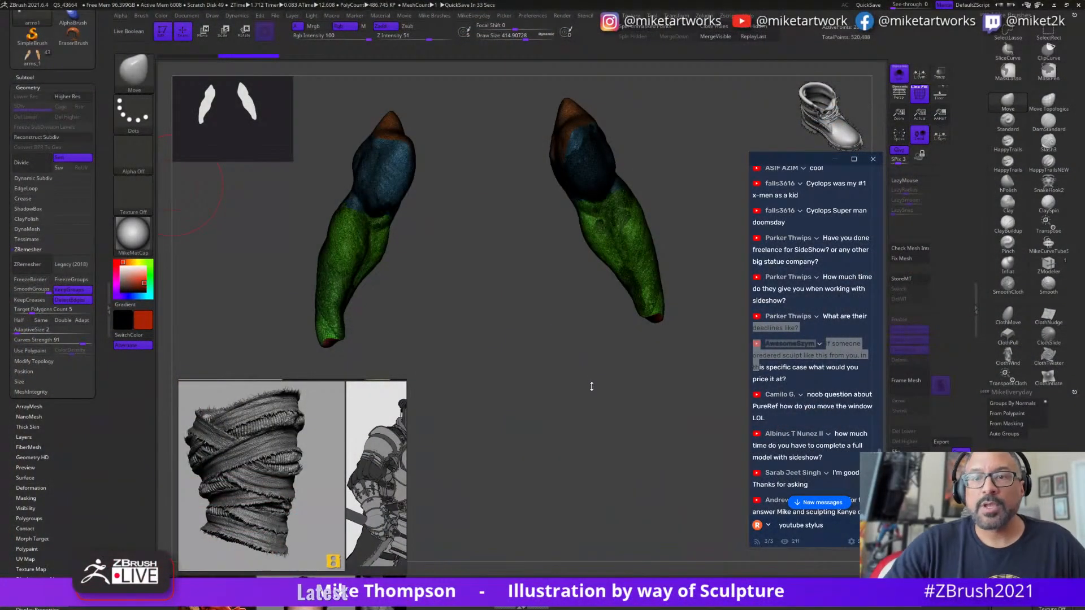
# - Run a mesh integrity check on the duplicated arms
pyautogui.moveTo(608, 382); pyautogui.dragTo(617, 351)
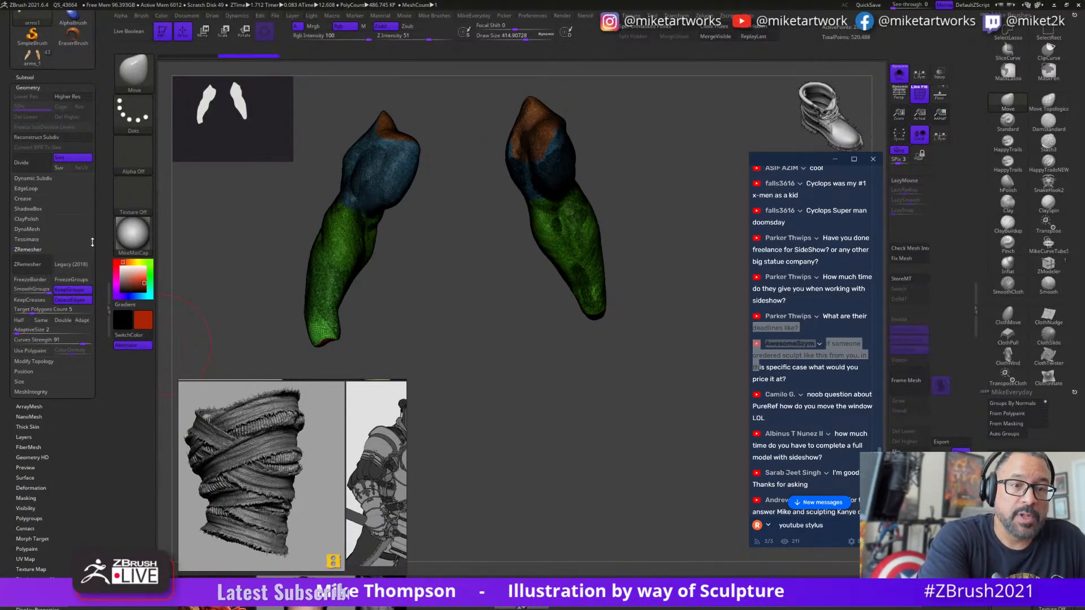
pyautogui.moveTo(638, 384)
pyautogui.mouseDown()
pyautogui.moveTo(648, 390)
pyautogui.moveTo(640, 443)
pyautogui.moveTo(660, 419)
pyautogui.moveTo(656, 436)
pyautogui.mouseUp()
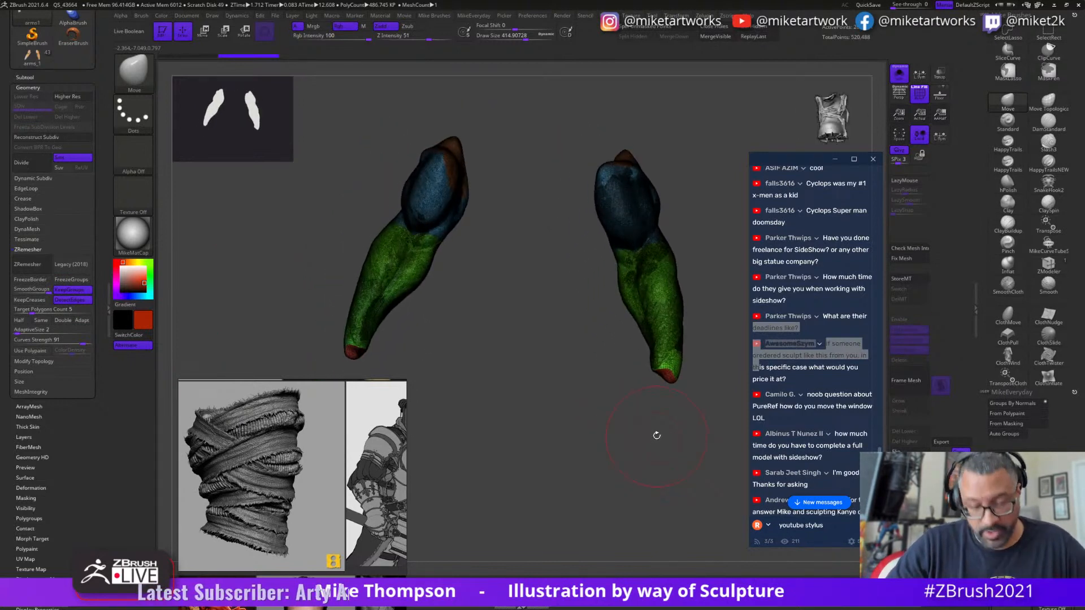
pyautogui.press('ctrl')
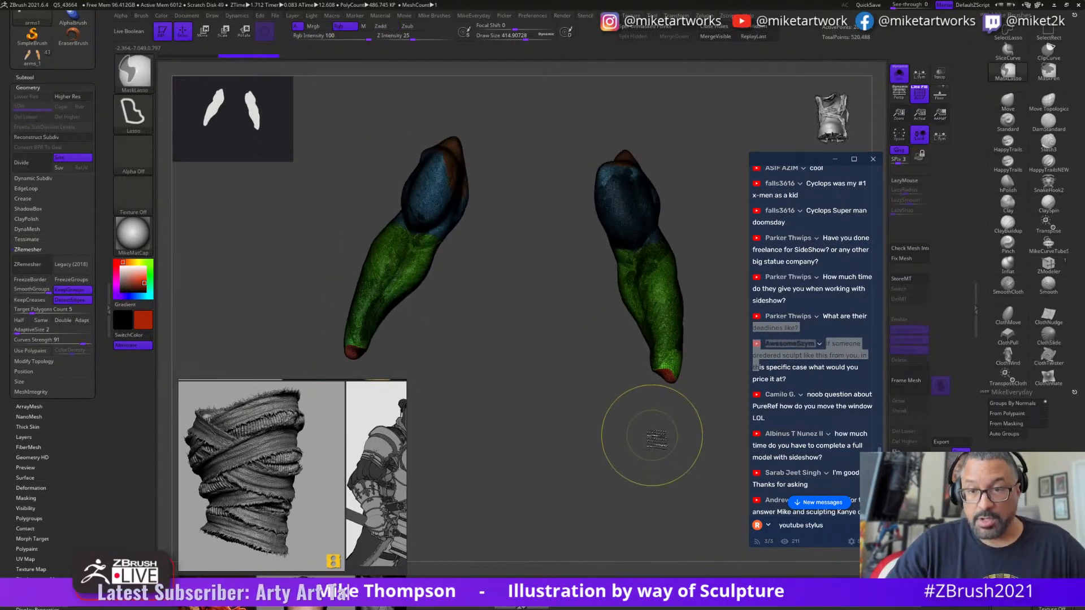
pyautogui.click(55, 362)
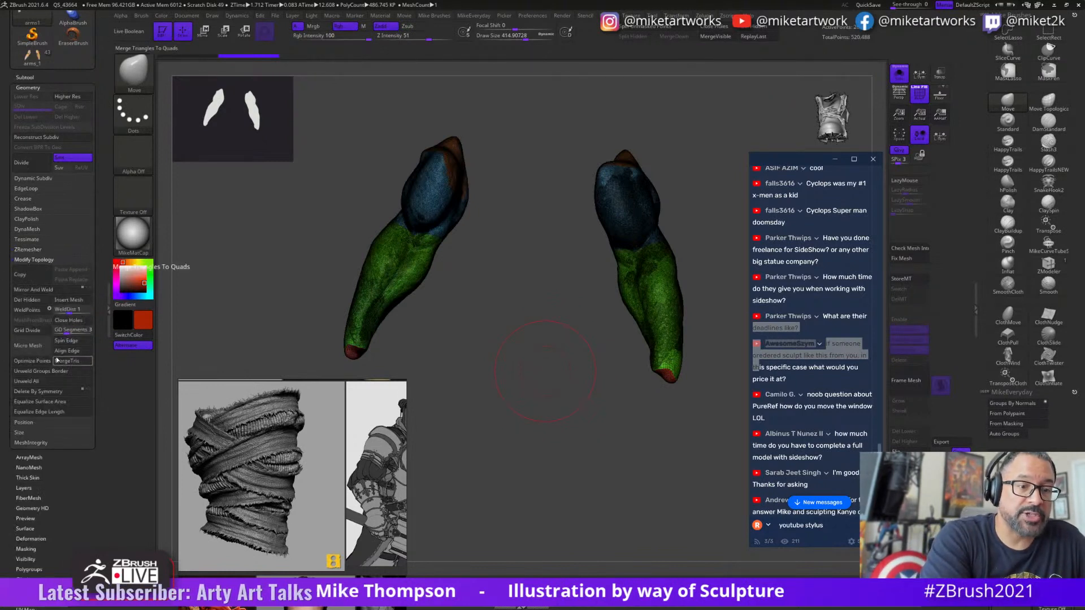
pyautogui.click(40, 443)
pyautogui.click(28, 300)
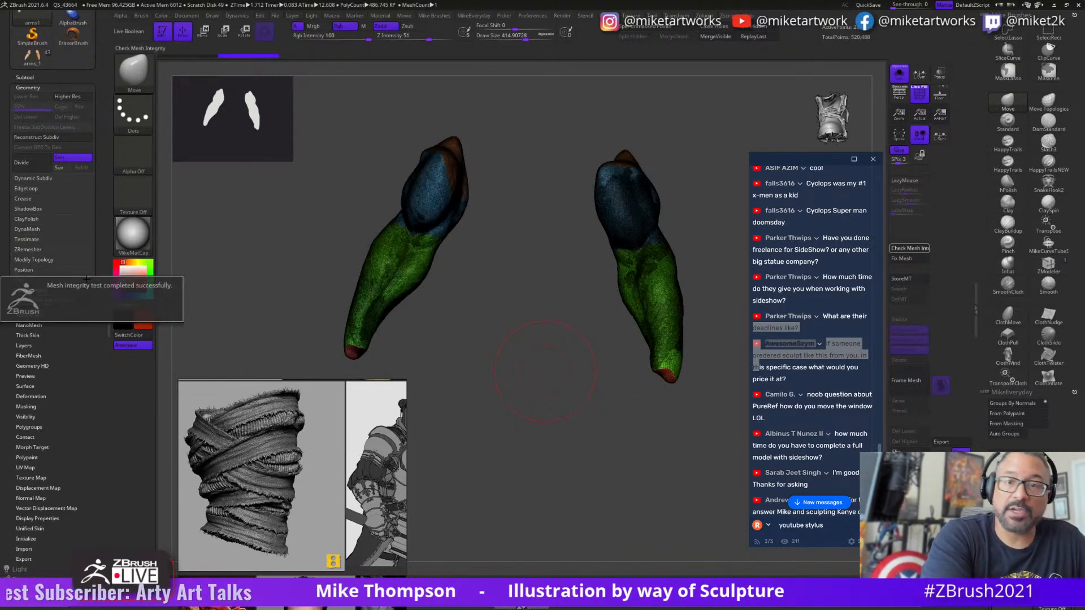
# - Combine the arms into a single polygroup and remesh them with ZRemesher set to keep the same polygon count
pyautogui.moveTo(654, 473); pyautogui.dragTo(630, 485)
pyautogui.hotkey('ctrl', 'w')
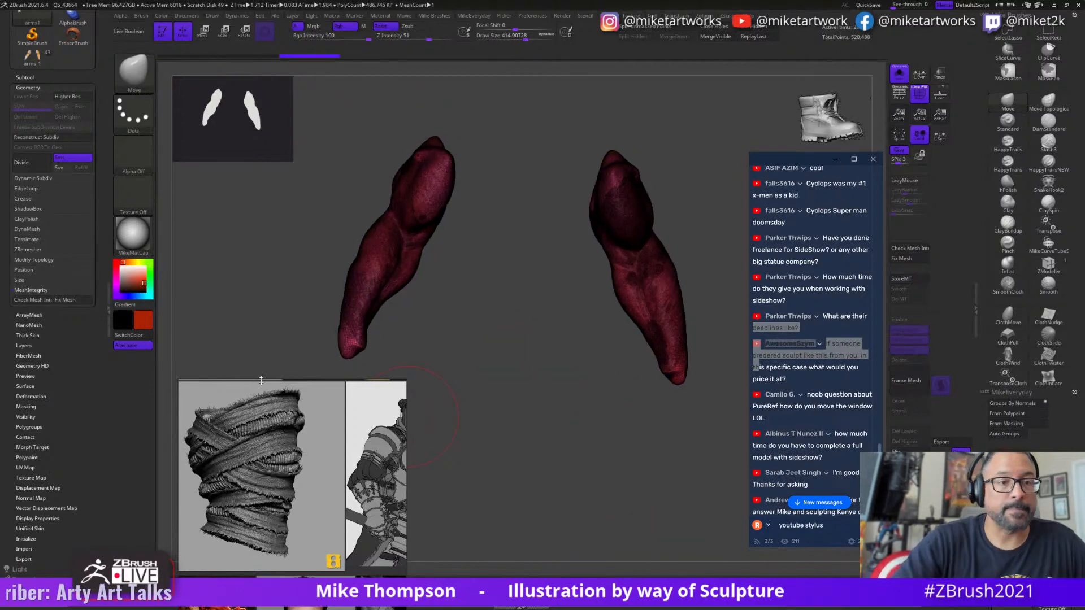
pyautogui.click(39, 250)
pyautogui.click(41, 319)
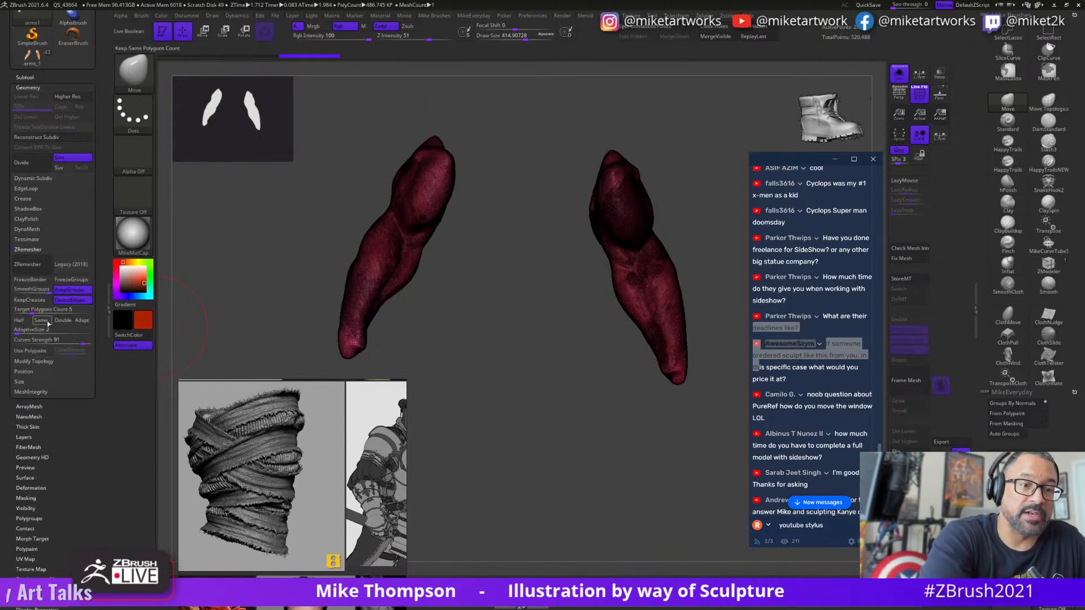
pyautogui.click(28, 265)
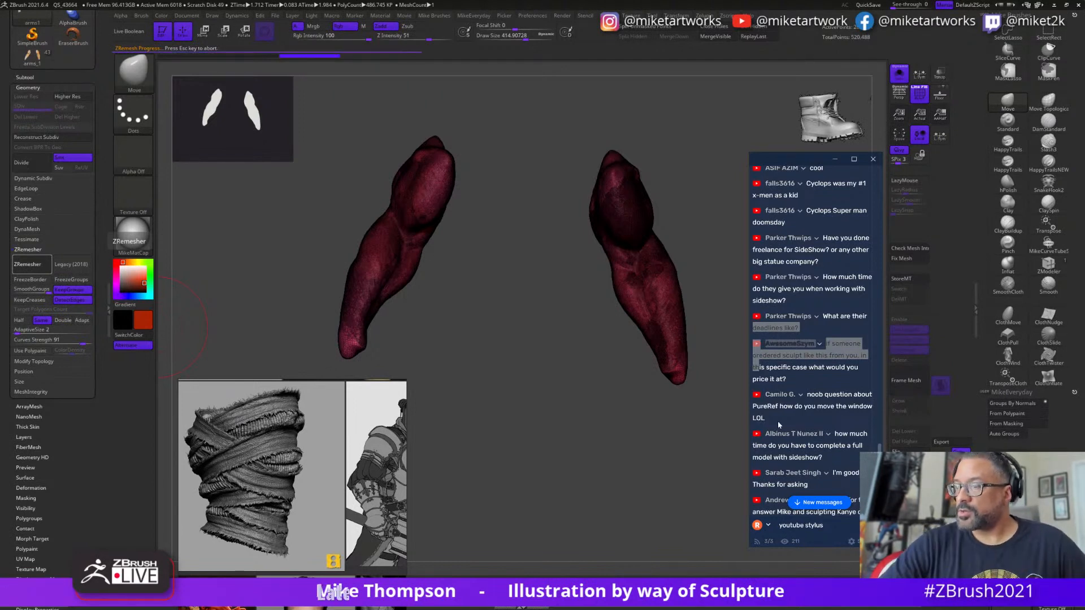
pyautogui.click(844, 538)
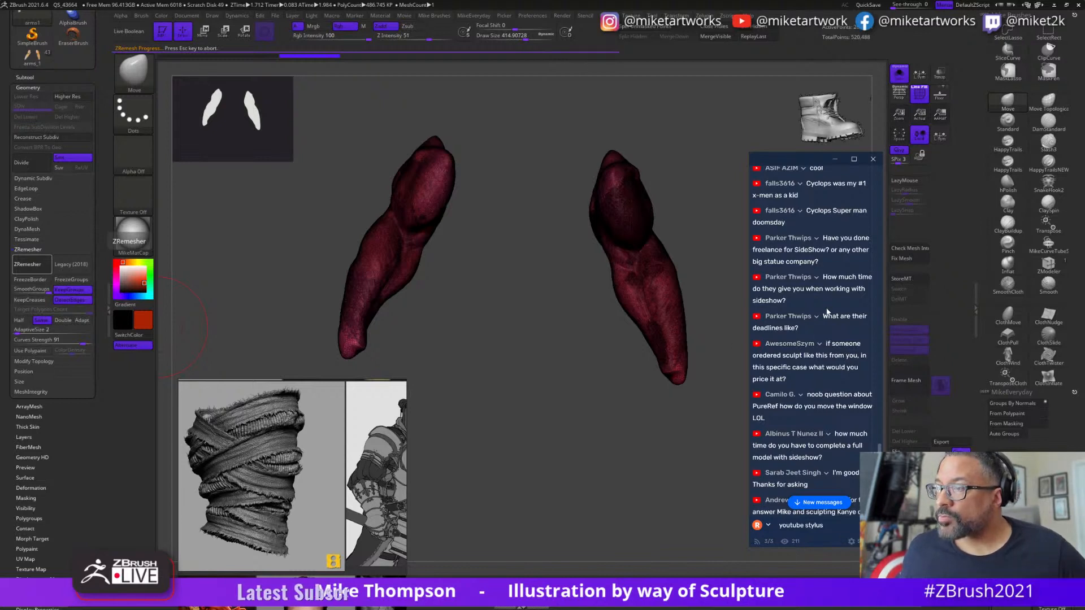
pyautogui.scroll(-1, 827, 312)
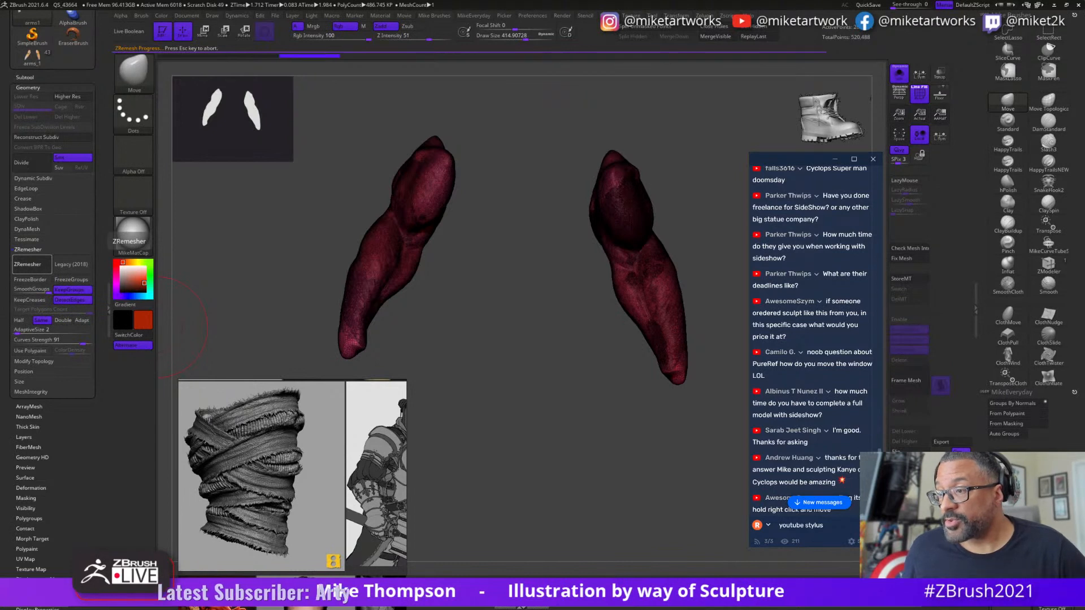
pyautogui.moveTo(545, 395); pyautogui.dragTo(531, 390)
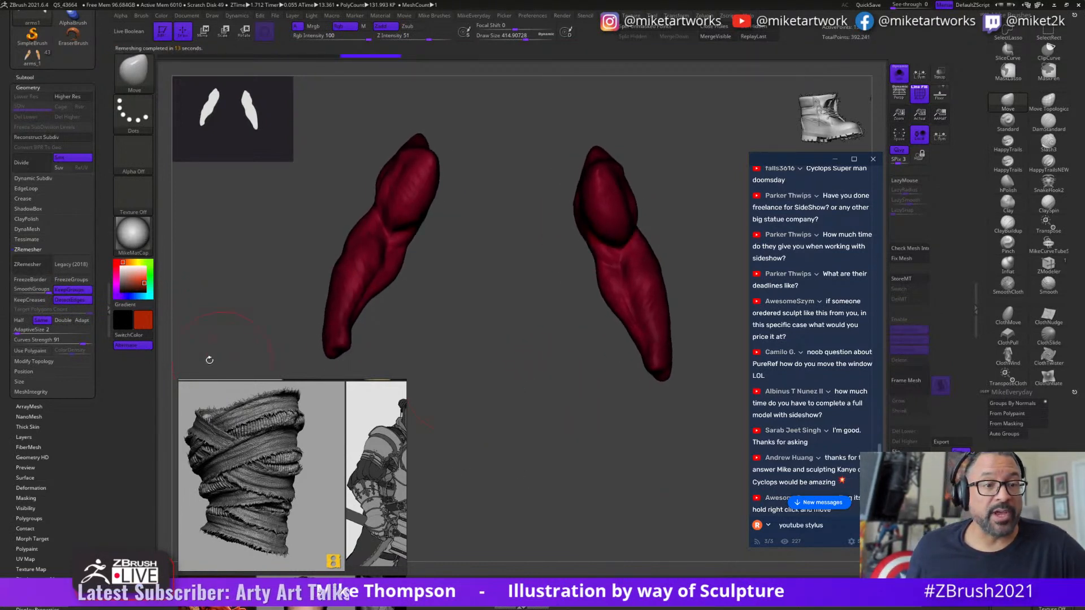
pyautogui.scroll(-1, 797, 360)
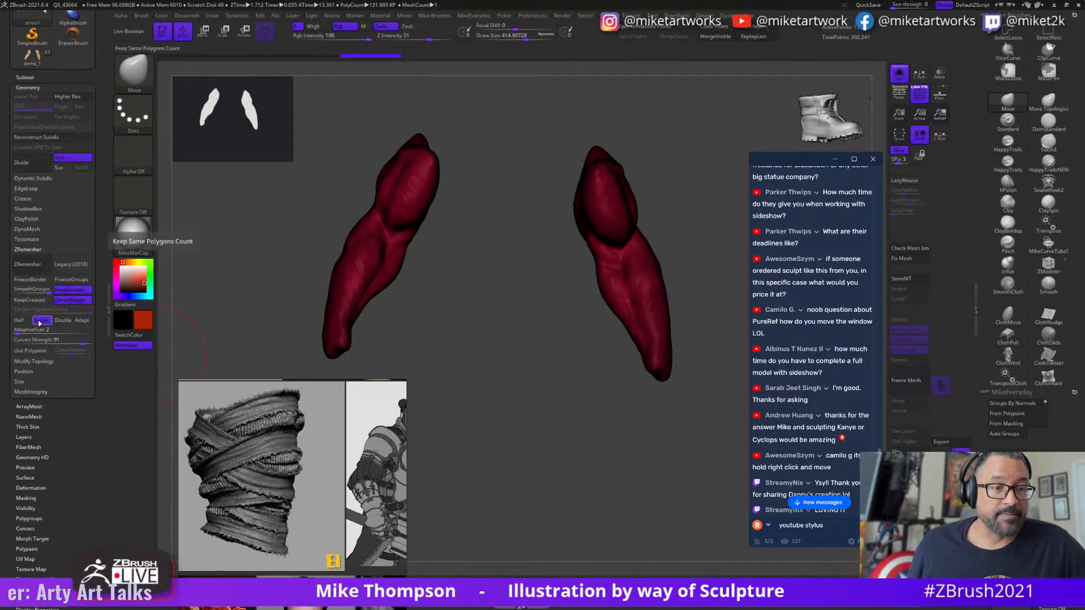
# - Set Adaptive Size to 0, turn off the same-count option and remesh the arms at a target polygon count of 5
pyautogui.moveTo(17, 334); pyautogui.dragTo(12, 334)
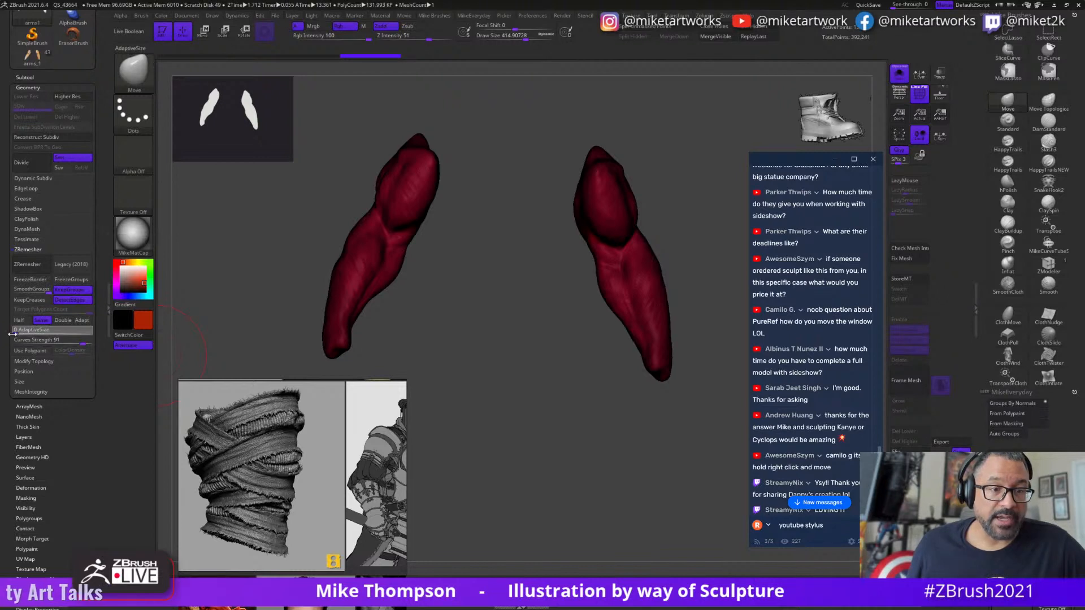
pyautogui.click(44, 321)
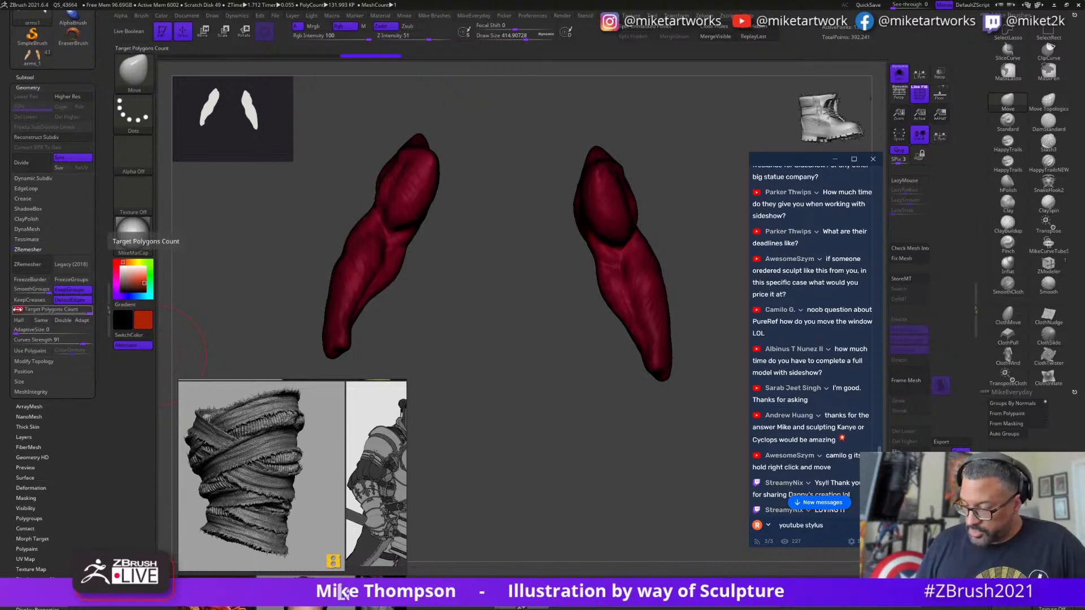
pyautogui.click(27, 264)
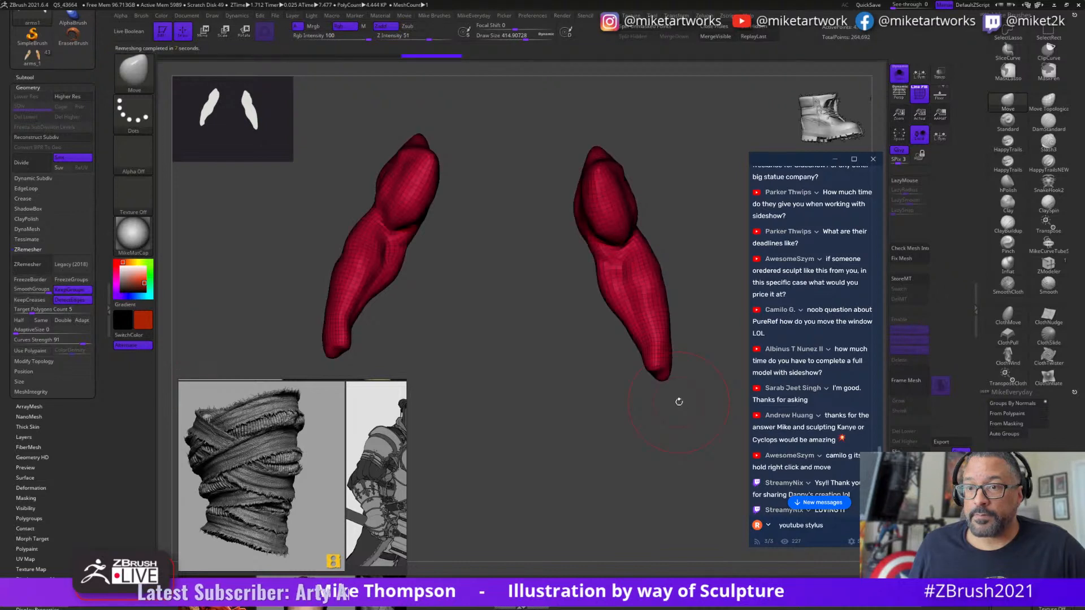
# - Make SelectLasso the active selection brush, then mask one arm's forearm and turn it into its own polygroup
pyautogui.moveTo(667, 414)
pyautogui.mouseDown()
pyautogui.moveTo(634, 435)
pyautogui.moveTo(667, 436)
pyautogui.moveTo(639, 491)
pyautogui.moveTo(697, 439)
pyautogui.moveTo(633, 447)
pyautogui.mouseUp()
pyautogui.press('w')
pyautogui.press('q')
pyautogui.click(1007, 33)
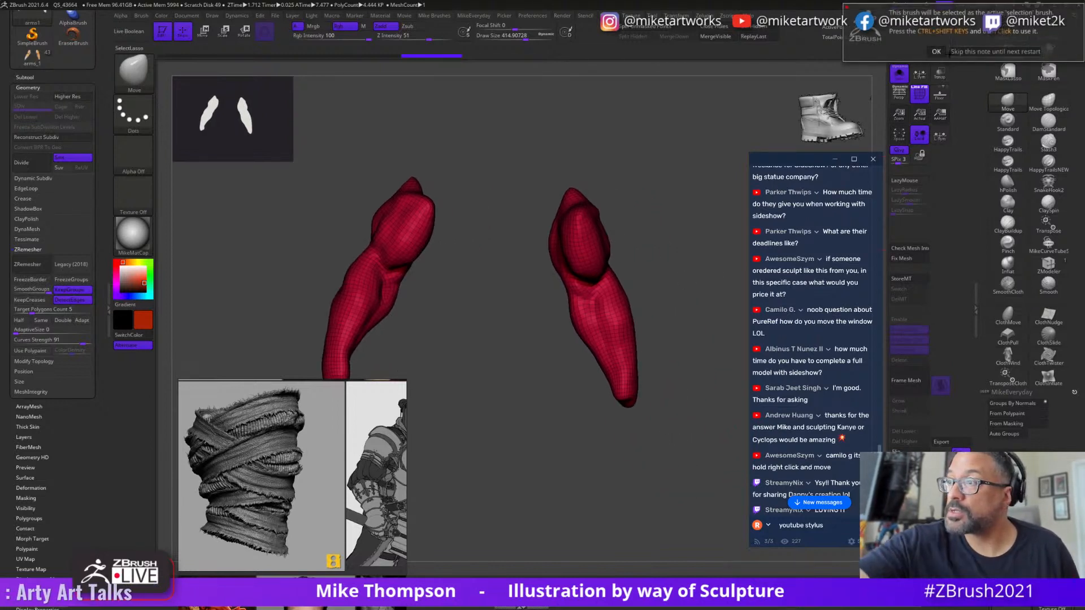
pyautogui.click(937, 51)
pyautogui.moveTo(665, 321); pyautogui.dragTo(680, 307)
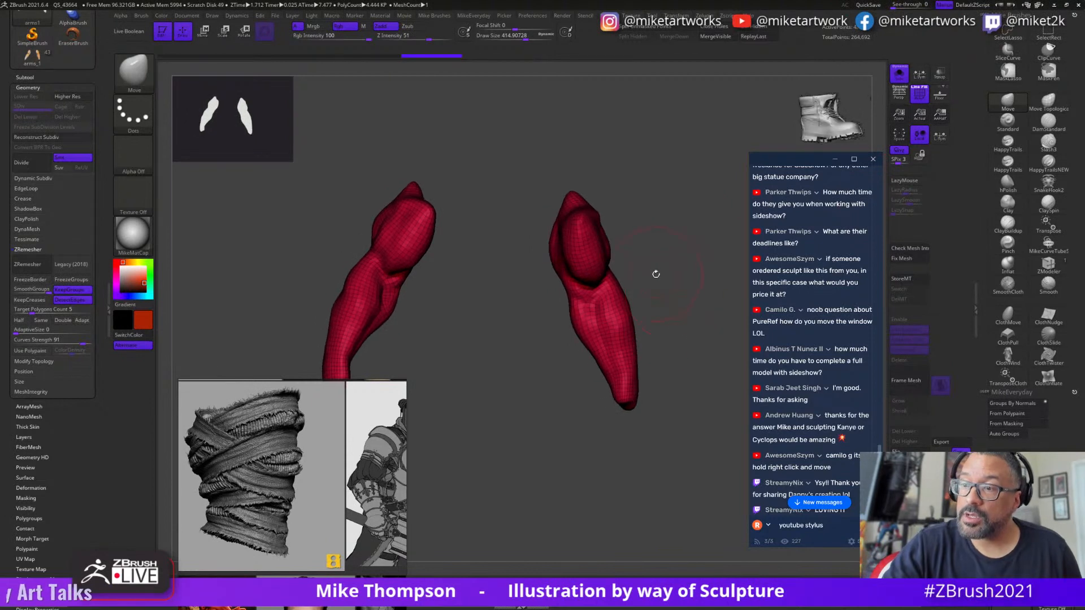
pyautogui.moveTo(635, 275)
pyautogui.keyDown('ctrl'); pyautogui.mouseDown()
pyautogui.moveTo(549, 314)
pyautogui.moveTo(724, 348)
pyautogui.moveTo(717, 323)
pyautogui.moveTo(697, 346)
pyautogui.moveTo(690, 337)
pyautogui.moveTo(650, 351)
pyautogui.moveTo(687, 358)
pyautogui.moveTo(661, 367)
pyautogui.moveTo(668, 390)
pyautogui.moveTo(634, 385)
pyautogui.moveTo(667, 407)
pyautogui.moveTo(625, 368)
pyautogui.moveTo(488, 356)
pyautogui.moveTo(631, 381)
pyautogui.moveTo(537, 469)
pyautogui.moveTo(636, 422)
pyautogui.moveTo(587, 385)
pyautogui.moveTo(632, 405)
pyautogui.moveTo(596, 398)
pyautogui.moveTo(661, 388)
pyautogui.moveTo(639, 403)
pyautogui.mouseUp(); pyautogui.keyUp('ctrl')
pyautogui.hotkey('ctrl', 'w')
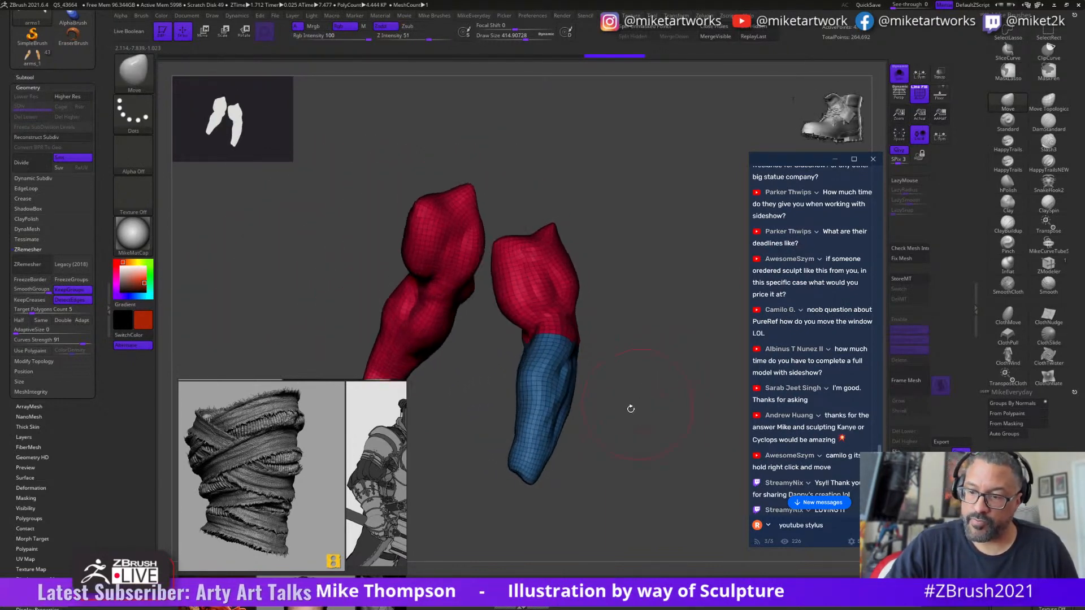
# - Isolate the wrist tip of the forearm along a polygon loop and turn it into its own polygroup
pyautogui.moveTo(480, 443); pyautogui.dragTo(670, 463)
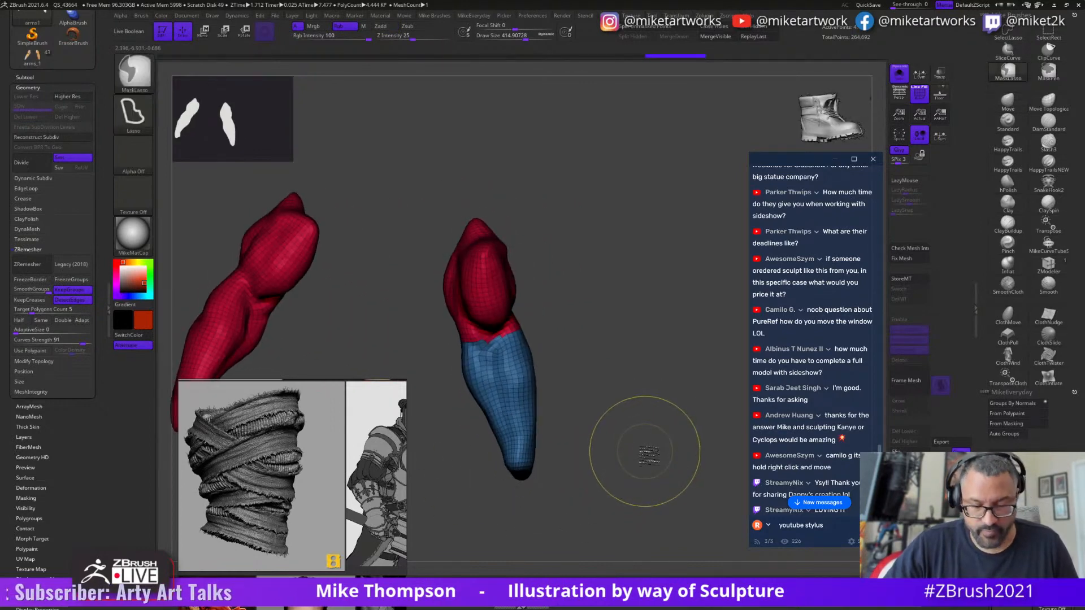
pyautogui.moveTo(685, 435); pyautogui.dragTo(587, 446)
pyautogui.keyDown('ctrl'); pyautogui.keyDown('shift'); pyautogui.click(588, 444); pyautogui.keyUp('shift'); pyautogui.keyUp('ctrl')
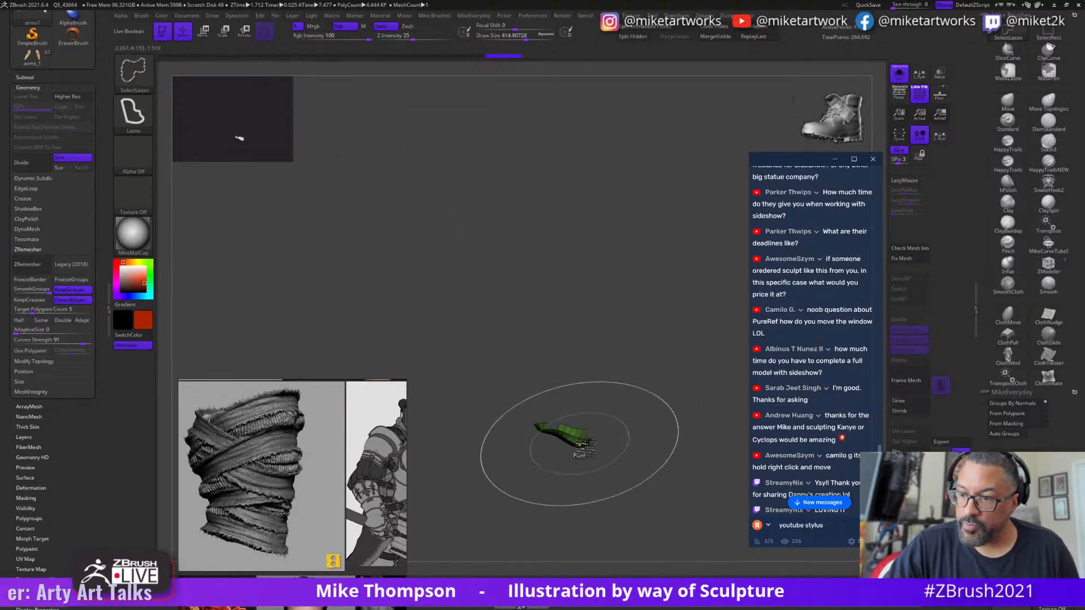
pyautogui.keyDown('ctrl'); pyautogui.keyDown('shift'); pyautogui.click(599, 449); pyautogui.keyUp('shift'); pyautogui.keyUp('ctrl')
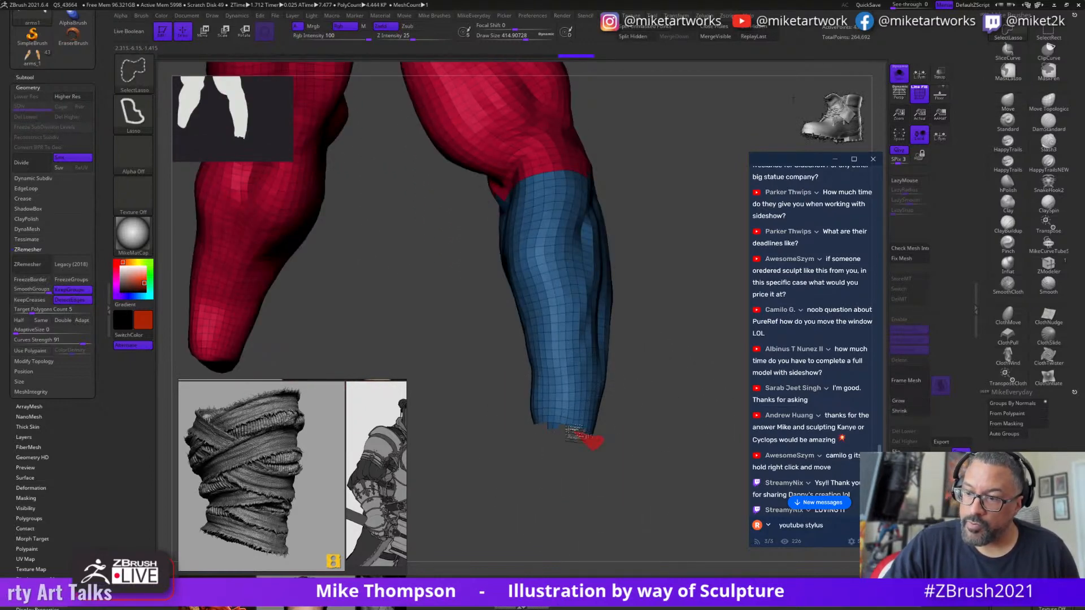
pyautogui.moveTo(599, 449)
pyautogui.mouseDown()
pyautogui.moveTo(625, 435)
pyautogui.moveTo(688, 434)
pyautogui.moveTo(659, 399)
pyautogui.mouseUp()
pyautogui.keyDown('ctrl'); pyautogui.keyDown('shift'); pyautogui.click(714, 414); pyautogui.keyUp('shift'); pyautogui.keyUp('ctrl')
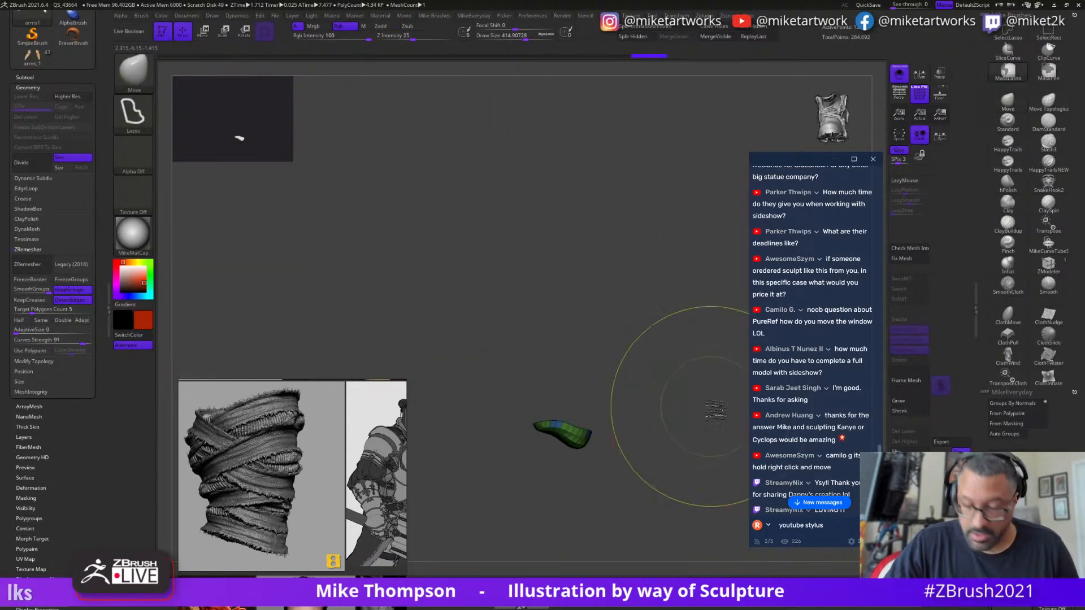
pyautogui.keyDown('ctrl'); pyautogui.keyDown('shift'); pyautogui.click(706, 415); pyautogui.keyUp('shift'); pyautogui.keyUp('ctrl')
pyautogui.moveTo(704, 414)
pyautogui.mouseDown()
pyautogui.moveTo(670, 446)
pyautogui.moveTo(662, 395)
pyautogui.moveTo(679, 395)
pyautogui.moveTo(670, 386)
pyautogui.mouseUp()
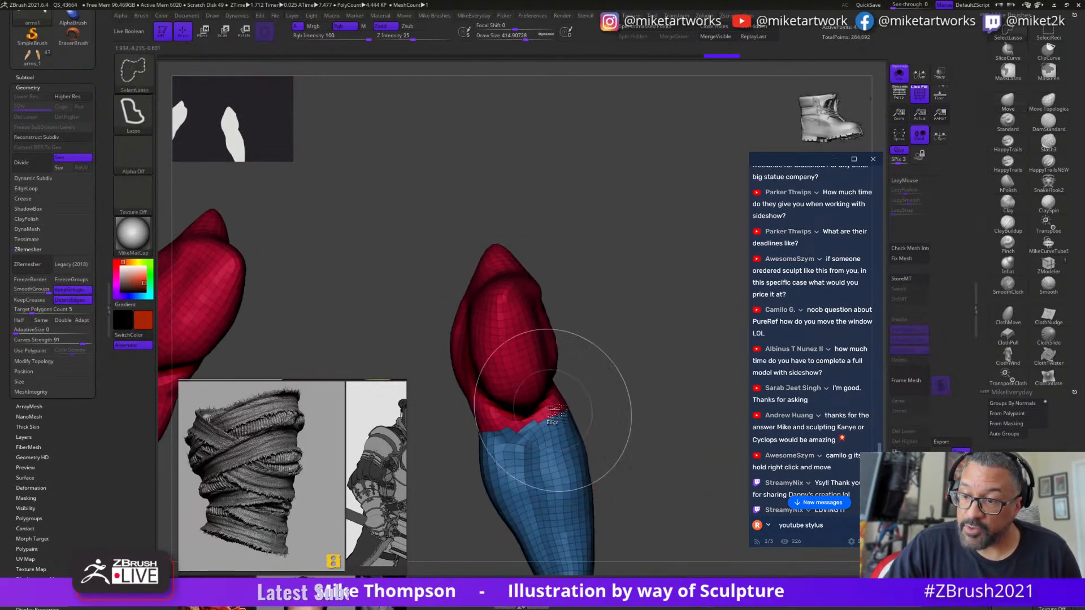
# - Try to isolate the forearm along a clean polygon loop at its ragged elbow boundary
pyautogui.keyDown('ctrl'); pyautogui.keyDown('shift'); pyautogui.click(579, 400); pyautogui.keyUp('shift'); pyautogui.keyUp('ctrl')
pyautogui.keyDown('ctrl'); pyautogui.keyDown('shift'); pyautogui.click(544, 416); pyautogui.keyUp('shift'); pyautogui.keyUp('ctrl')
pyautogui.moveTo(625, 402)
pyautogui.mouseDown()
pyautogui.moveTo(601, 416)
pyautogui.moveTo(625, 429)
pyautogui.moveTo(588, 443)
pyautogui.moveTo(623, 427)
pyautogui.moveTo(588, 425)
pyautogui.mouseUp()
pyautogui.hotkey('ctrl', 'shift')
pyautogui.moveTo(647, 403)
pyautogui.mouseDown()
pyautogui.moveTo(624, 408)
pyautogui.moveTo(626, 425)
pyautogui.moveTo(637, 421)
pyautogui.moveTo(605, 411)
pyautogui.mouseUp()
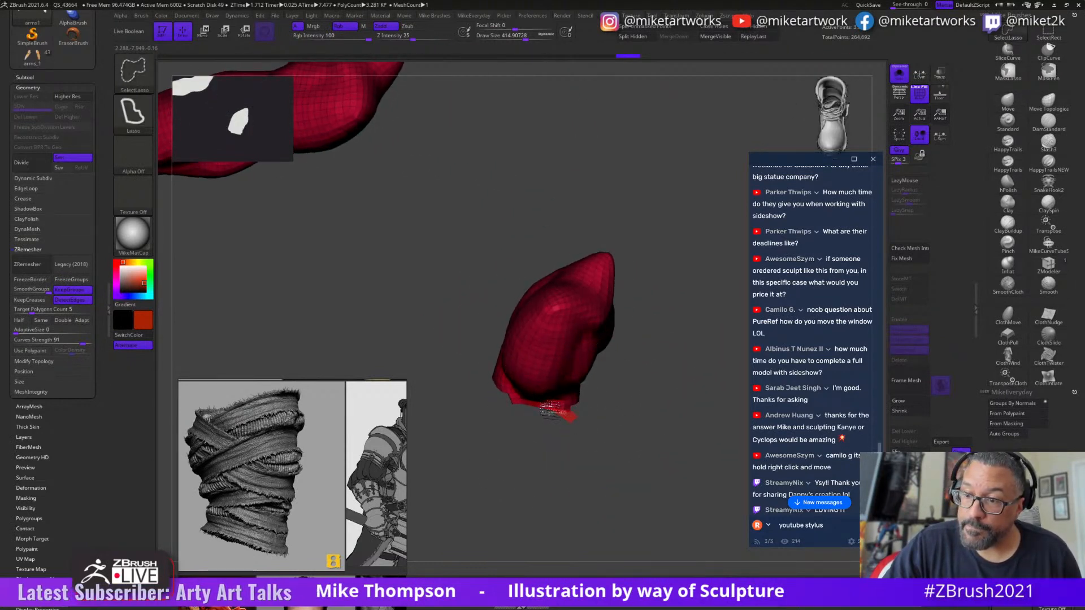
pyautogui.moveTo(497, 460)
pyautogui.mouseDown()
pyautogui.moveTo(687, 408)
pyautogui.moveTo(644, 414)
pyautogui.moveTo(698, 386)
pyautogui.moveTo(685, 380)
pyautogui.mouseUp()
pyautogui.hotkey('ctrl', 'shift')
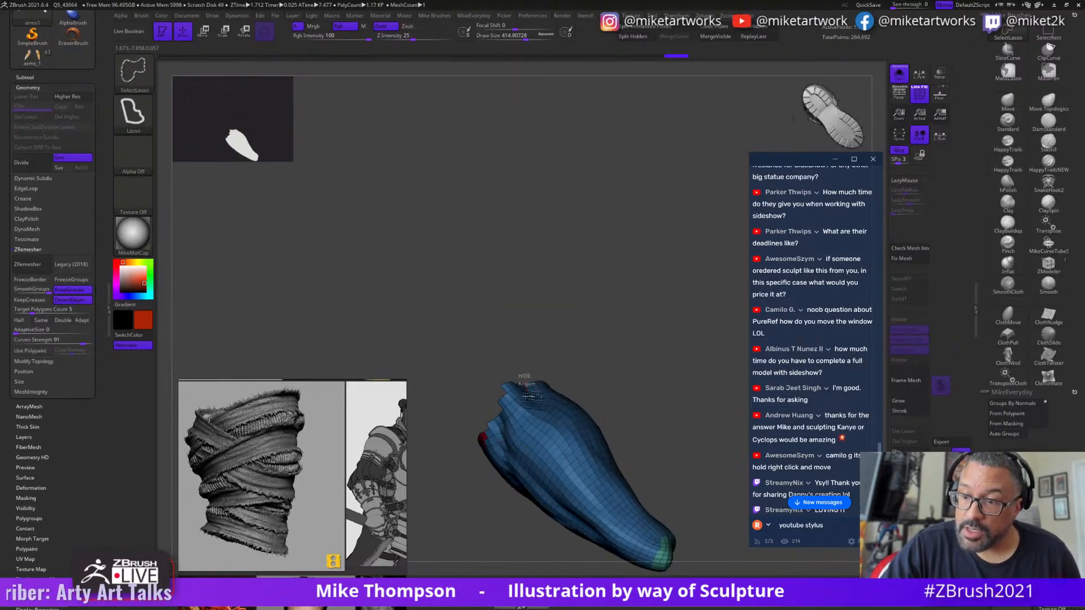
# - Reduce the brush draw size to about 207 and pick the polygon loops at the elbow boundary again
pyautogui.moveTo(627, 337)
pyautogui.mouseDown()
pyautogui.moveTo(678, 344)
pyautogui.moveTo(678, 396)
pyautogui.moveTo(650, 426)
pyautogui.mouseUp()
pyautogui.press('s')
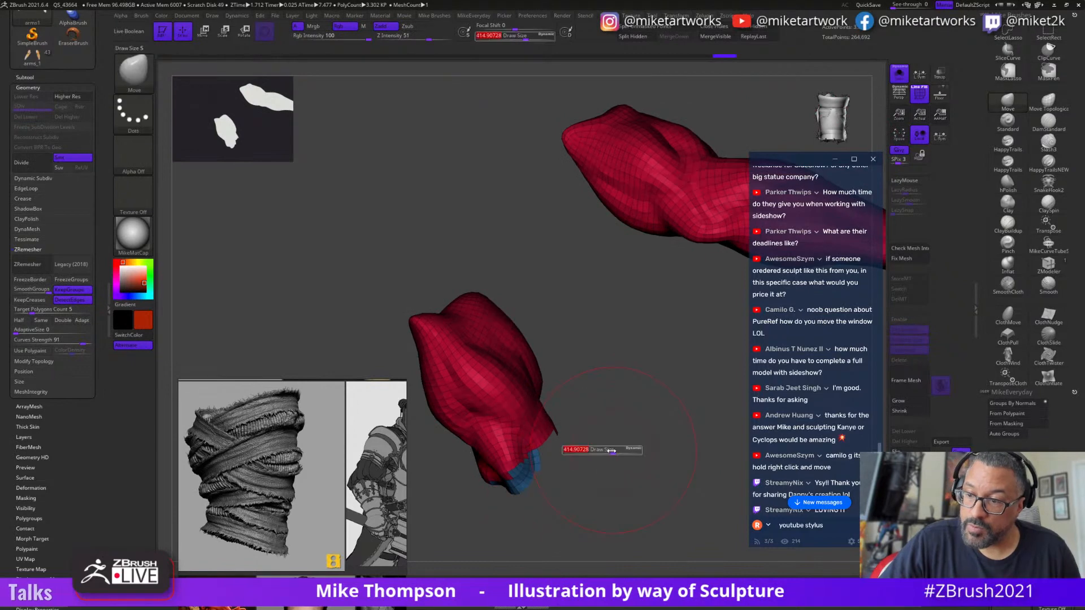
pyautogui.moveTo(599, 455); pyautogui.dragTo(597, 456)
pyautogui.moveTo(607, 464)
pyautogui.mouseDown()
pyautogui.moveTo(622, 491)
pyautogui.moveTo(537, 449)
pyautogui.moveTo(629, 497)
pyautogui.moveTo(665, 446)
pyautogui.moveTo(666, 472)
pyautogui.moveTo(694, 469)
pyautogui.mouseUp()
pyautogui.moveTo(694, 467); pyautogui.dragTo(547, 411)
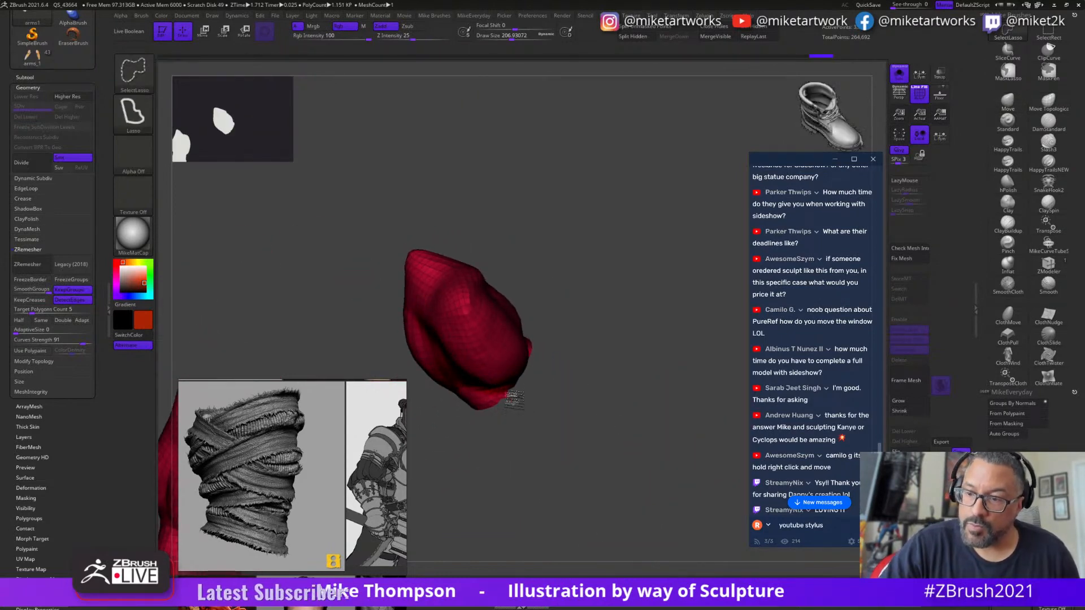
# - Isolate the forearm with the adjoining elbow faces and assign the visible part a new polygroup
pyautogui.keyDown('ctrl'); pyautogui.keyDown('shift'); pyautogui.click(690, 482); pyautogui.keyUp('shift'); pyautogui.keyUp('ctrl')
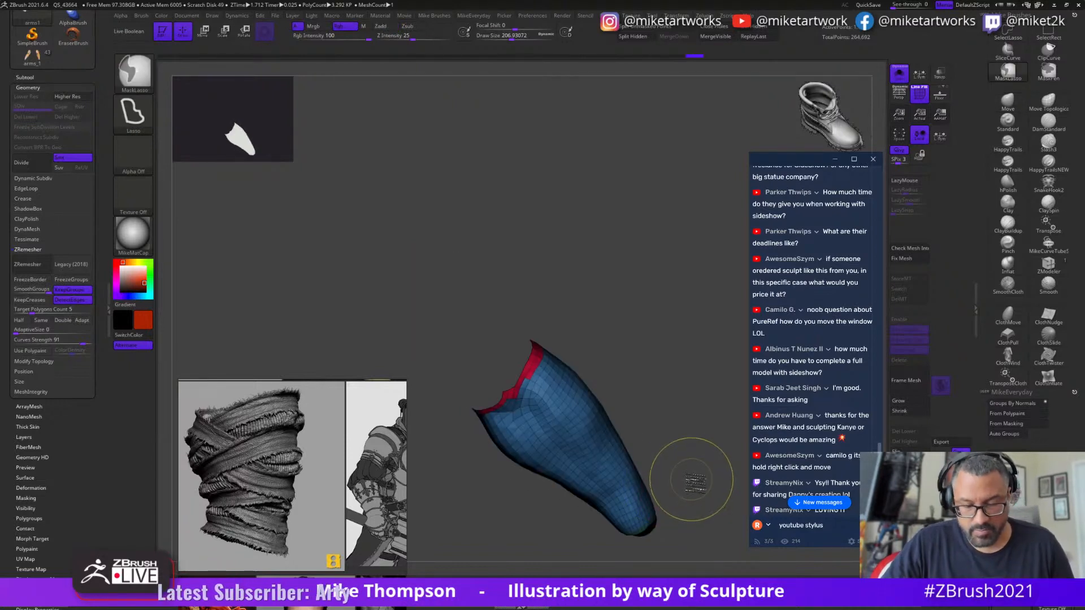
pyautogui.moveTo(688, 473); pyautogui.dragTo(647, 427)
pyautogui.keyDown('ctrl'); pyautogui.keyDown('shift'); pyautogui.click(592, 453); pyautogui.keyUp('shift'); pyautogui.keyUp('ctrl')
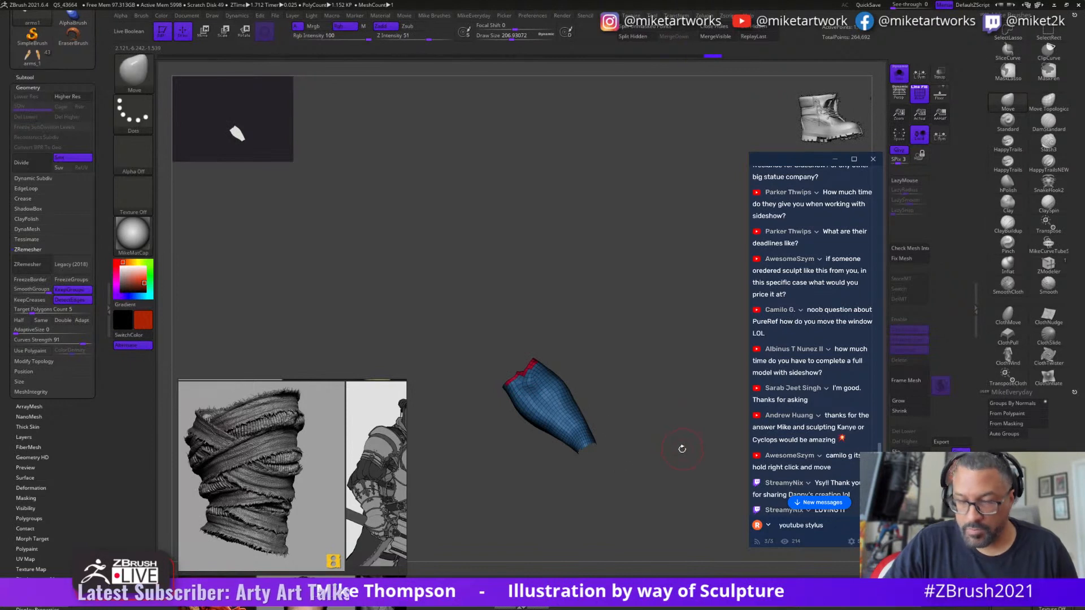
pyautogui.hotkey('ctrl', 'w')
pyautogui.keyDown('ctrl'); pyautogui.keyDown('shift'); pyautogui.click(682, 452); pyautogui.keyUp('shift'); pyautogui.keyUp('ctrl')
pyautogui.moveTo(692, 419)
pyautogui.mouseDown()
pyautogui.moveTo(660, 490)
pyautogui.moveTo(673, 448)
pyautogui.moveTo(686, 484)
pyautogui.moveTo(642, 520)
pyautogui.moveTo(599, 469)
pyautogui.mouseUp()
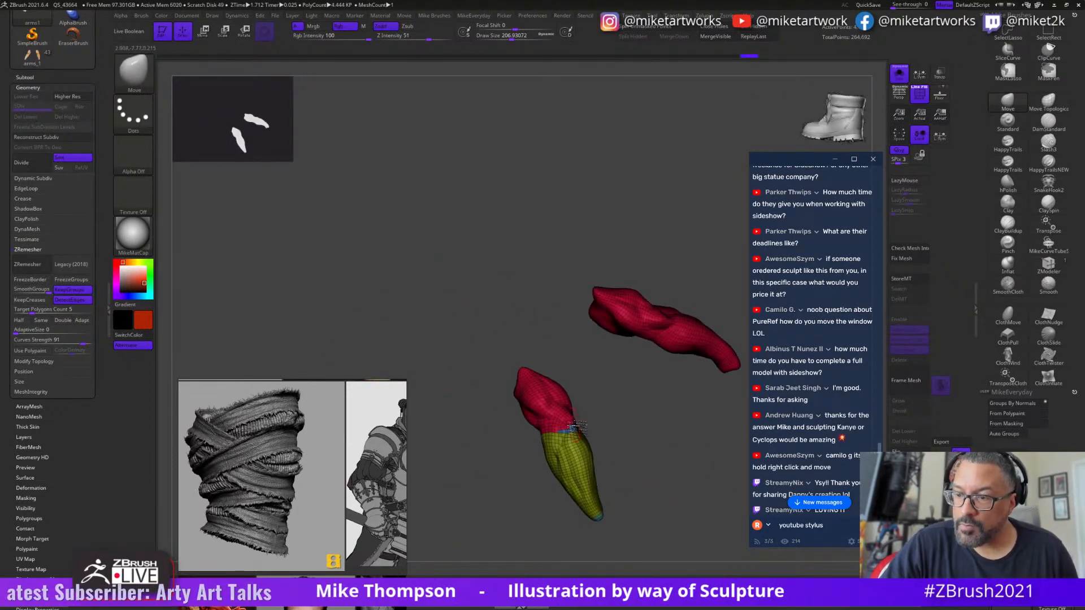
# - Hide the forearm, regroup the upper arm and the other arm as one polygroup, and unhide the whole mesh
pyautogui.keyDown('ctrl'); pyautogui.keyDown('shift'); pyautogui.click(571, 424); pyautogui.keyUp('shift'); pyautogui.keyUp('ctrl')
pyautogui.keyDown('ctrl'); pyautogui.keyDown('shift'); pyautogui.click(631, 459); pyautogui.keyUp('shift'); pyautogui.keyUp('ctrl')
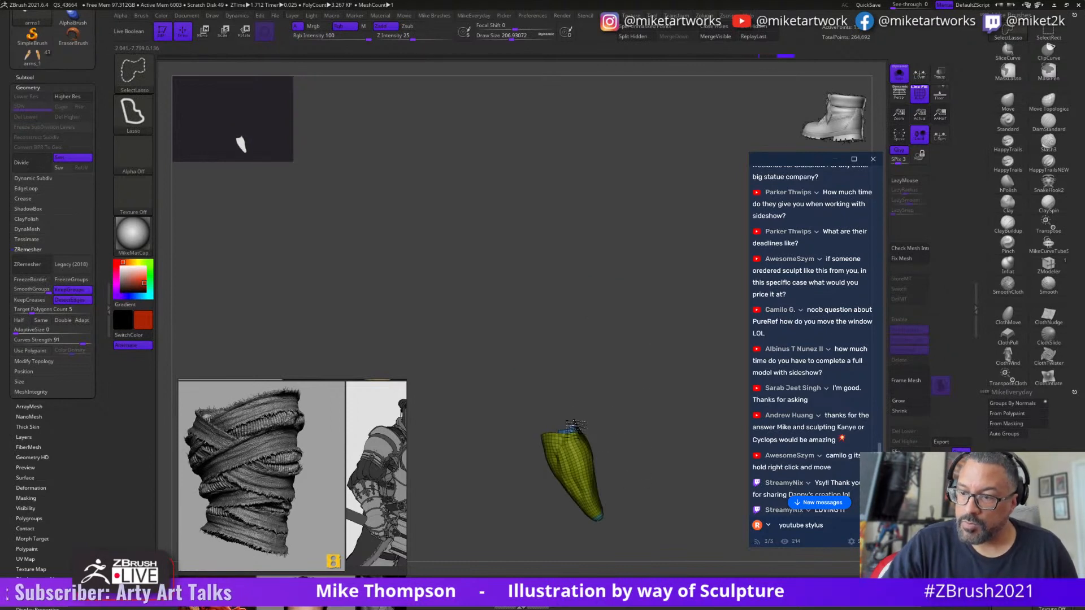
pyautogui.moveTo(635, 448)
pyautogui.keyDown('ctrl'); pyautogui.keyDown('shift'); pyautogui.mouseDown()
pyautogui.moveTo(680, 508)
pyautogui.moveTo(697, 496)
pyautogui.moveTo(645, 511)
pyautogui.moveTo(670, 504)
pyautogui.moveTo(688, 472)
pyautogui.moveTo(701, 486)
pyautogui.moveTo(699, 466)
pyautogui.mouseUp(); pyautogui.keyUp('shift'); pyautogui.keyUp('ctrl')
pyautogui.hotkey('ctrl', 'w')
pyautogui.keyDown('ctrl'); pyautogui.keyDown('shift'); pyautogui.click(692, 499); pyautogui.keyUp('shift'); pyautogui.keyUp('ctrl')
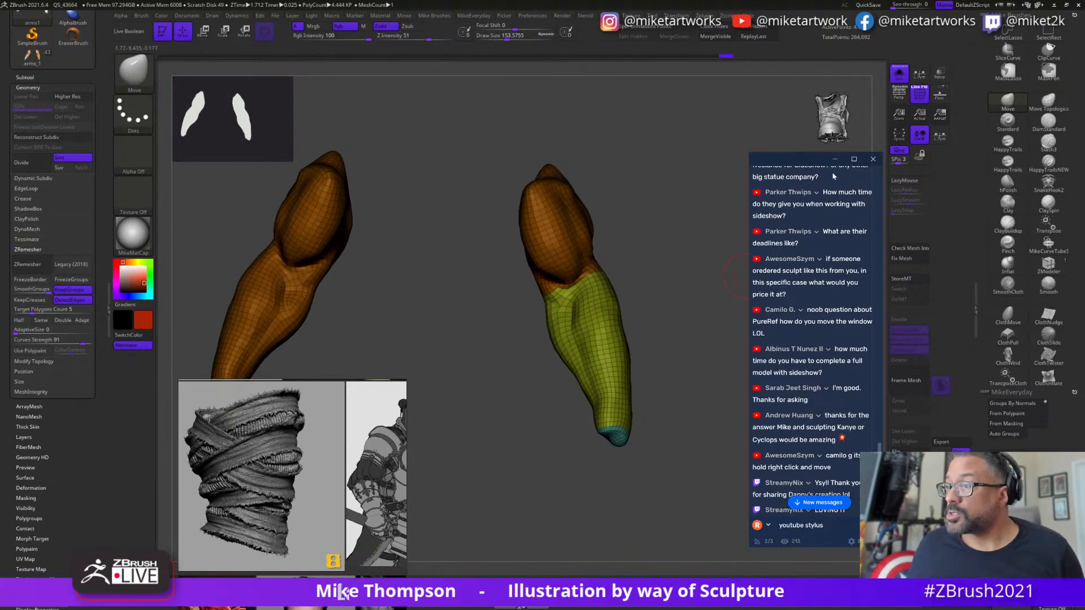
# - Move the chat window farther up over the canvas and read through the viewers' messages
pyautogui.moveTo(817, 164); pyautogui.dragTo(762, 101)
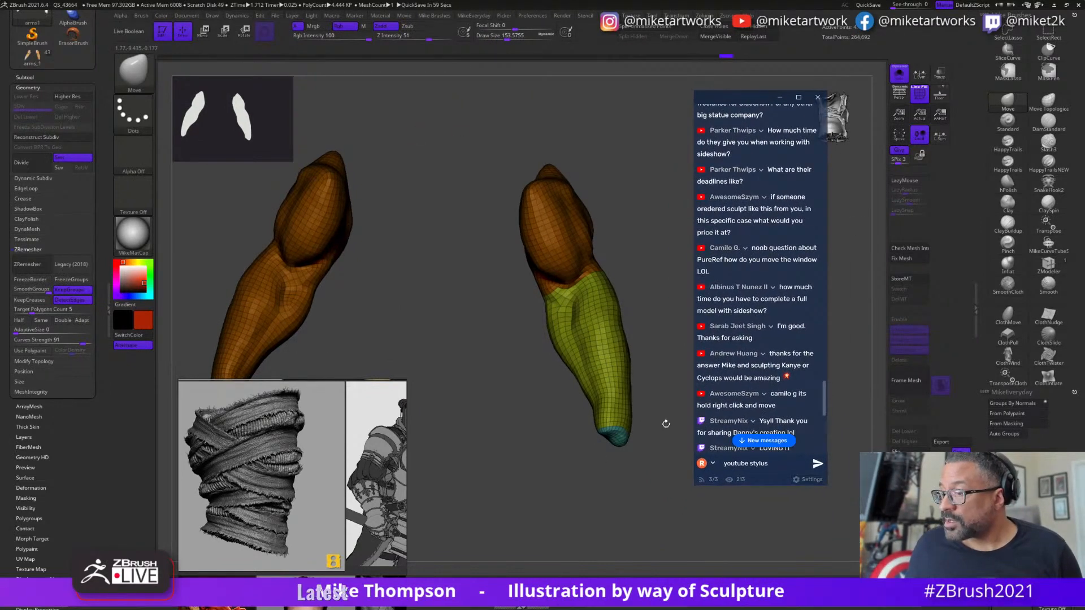
pyautogui.scroll(-5, 745, 363)
pyautogui.scroll(4, 744, 363)
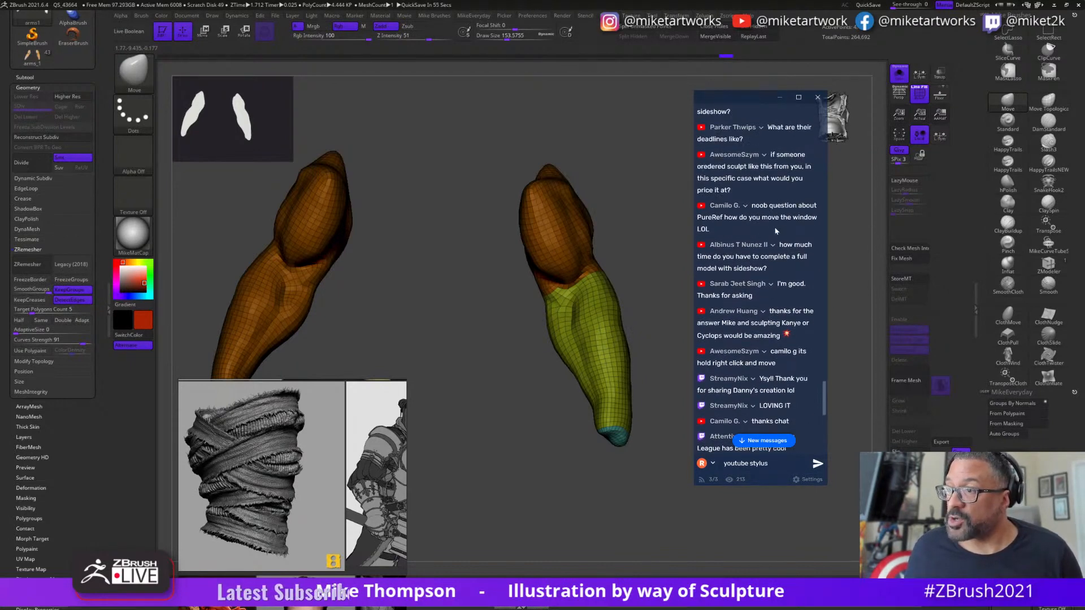
pyautogui.scroll(-3, 777, 229)
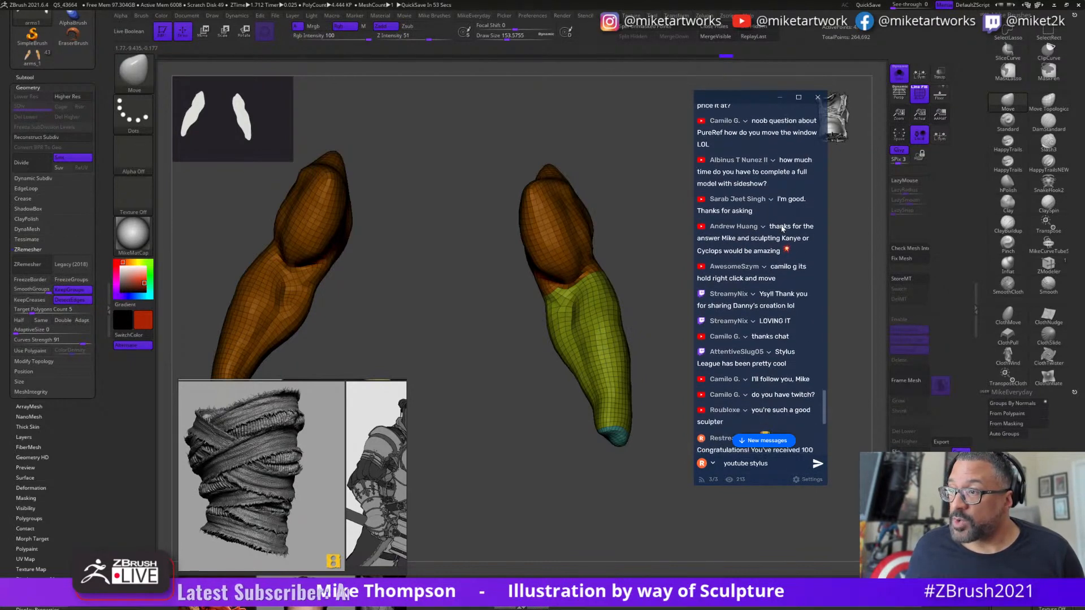
pyautogui.scroll(-1, 790, 248)
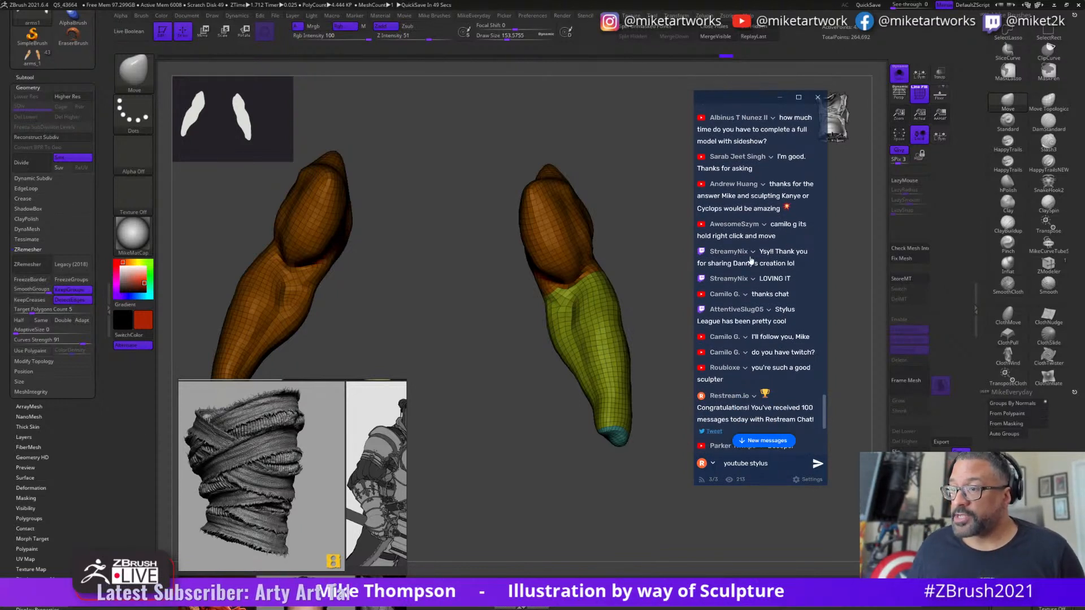
pyautogui.scroll(-1, 751, 260)
pyautogui.scroll(-1, 755, 260)
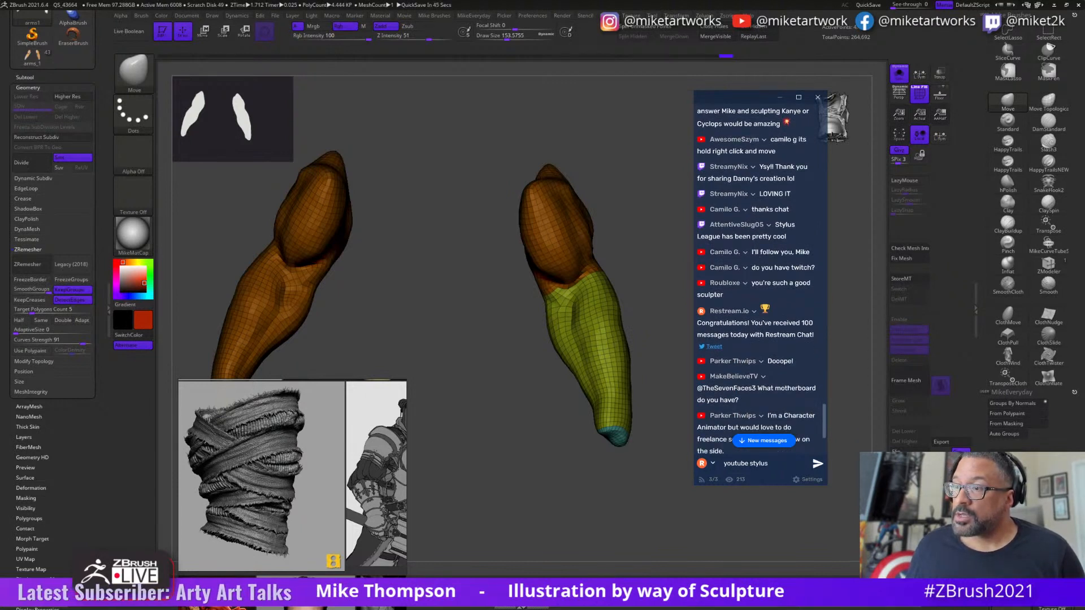
pyautogui.scroll(-1, 763, 293)
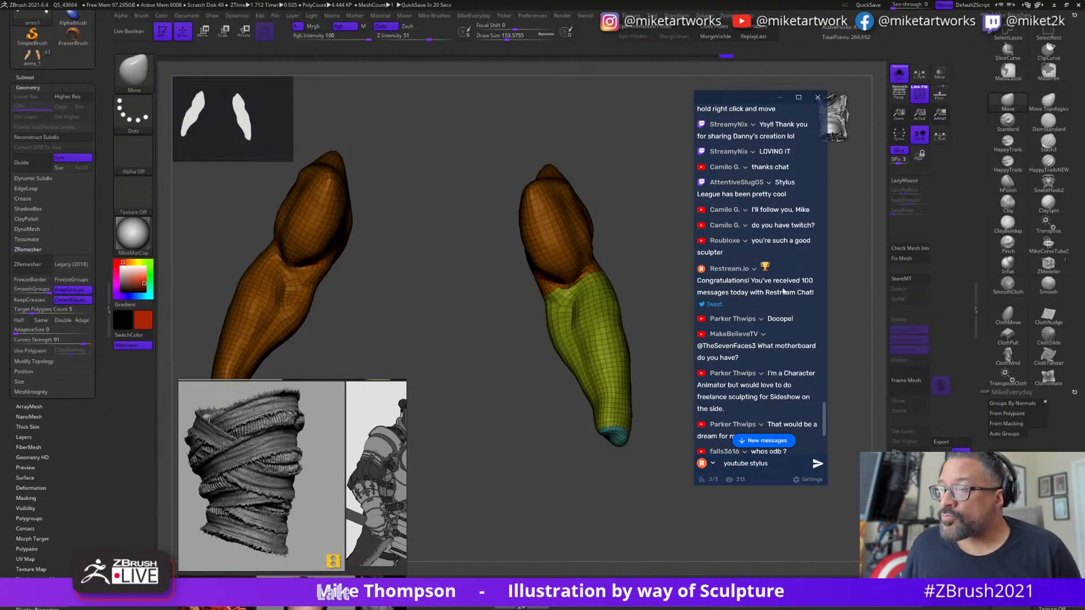
pyautogui.scroll(-1, 783, 291)
pyautogui.scroll(-1, 783, 291)
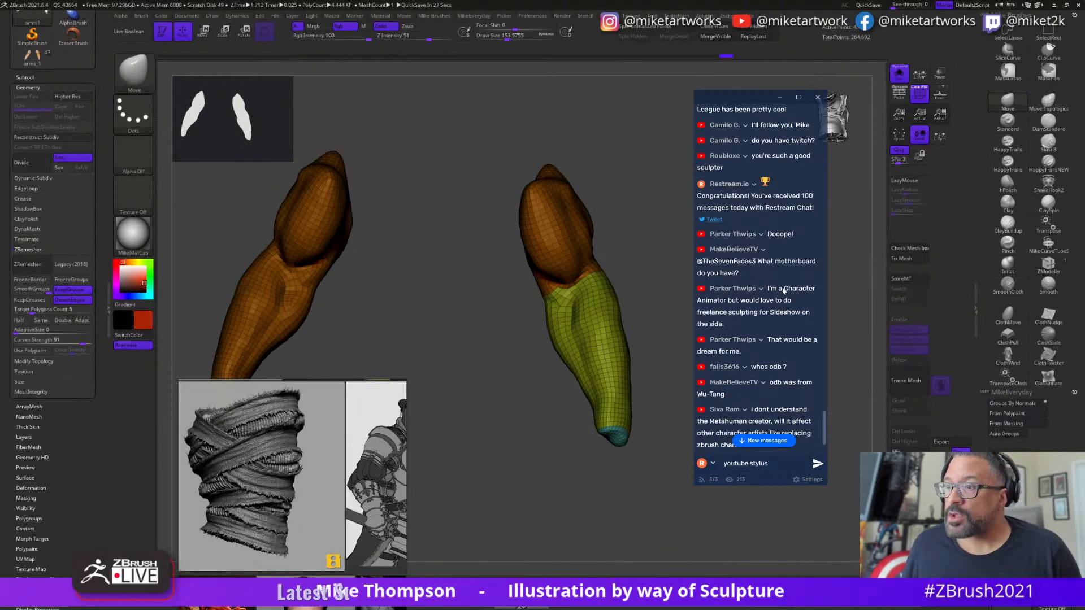
pyautogui.scroll(-1, 783, 293)
pyautogui.scroll(-1, 783, 293)
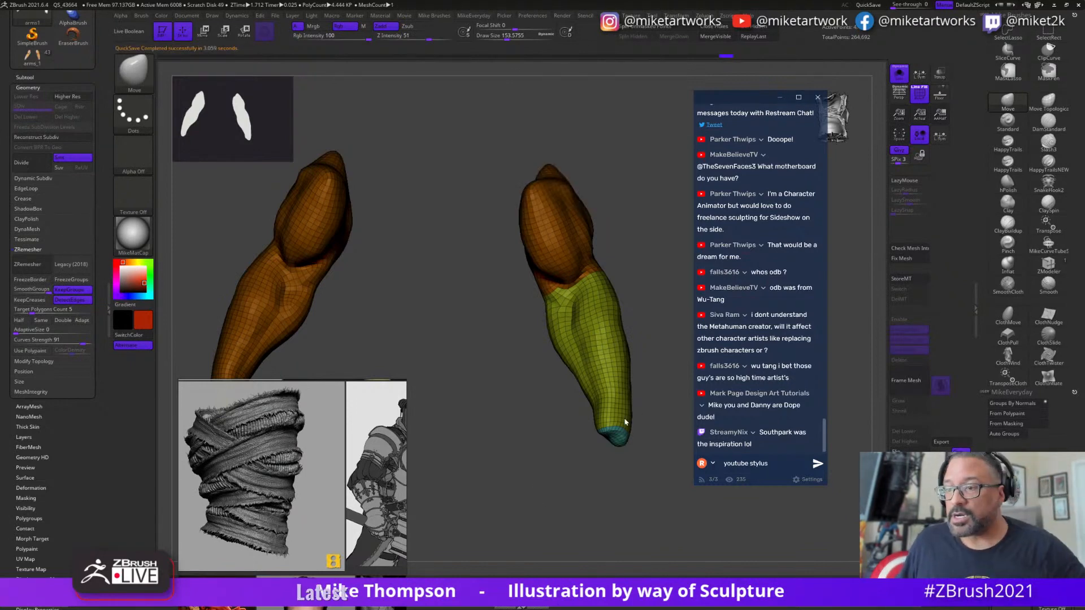
# - Compare the original arms subtool with the remeshed arms1 copy, return to arms1 and review the projection options
pyautogui.moveTo(657, 550); pyautogui.dragTo(626, 525)
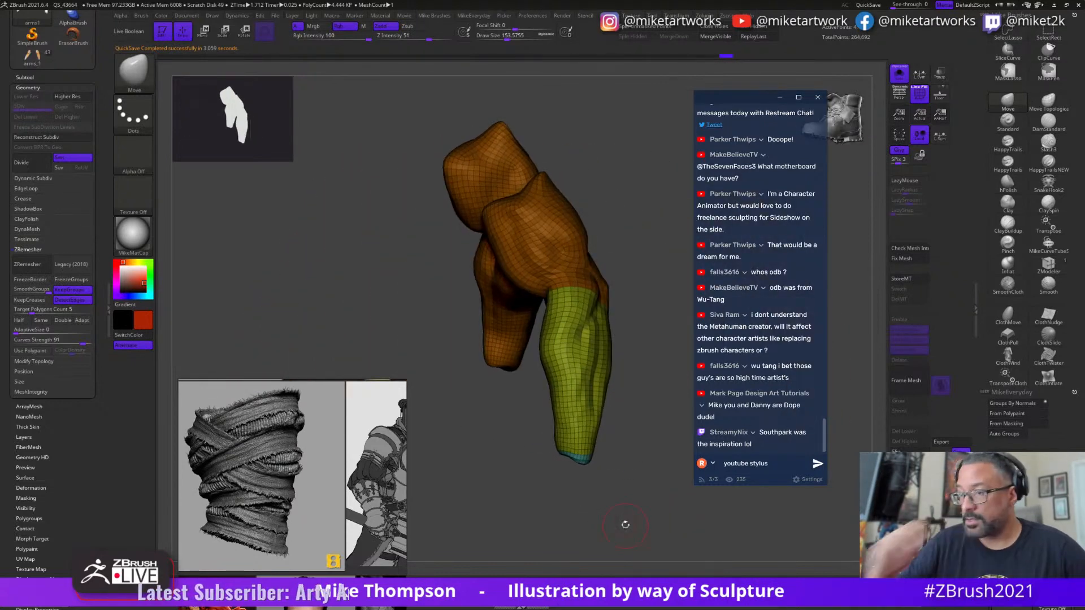
pyautogui.moveTo(630, 484); pyautogui.dragTo(189, 276)
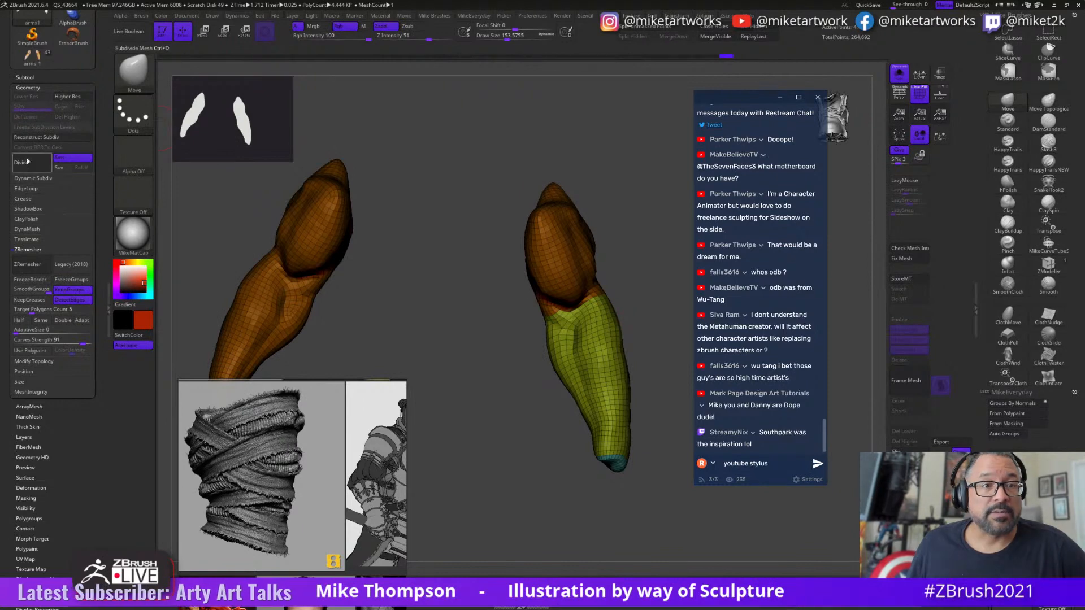
pyautogui.click(24, 77)
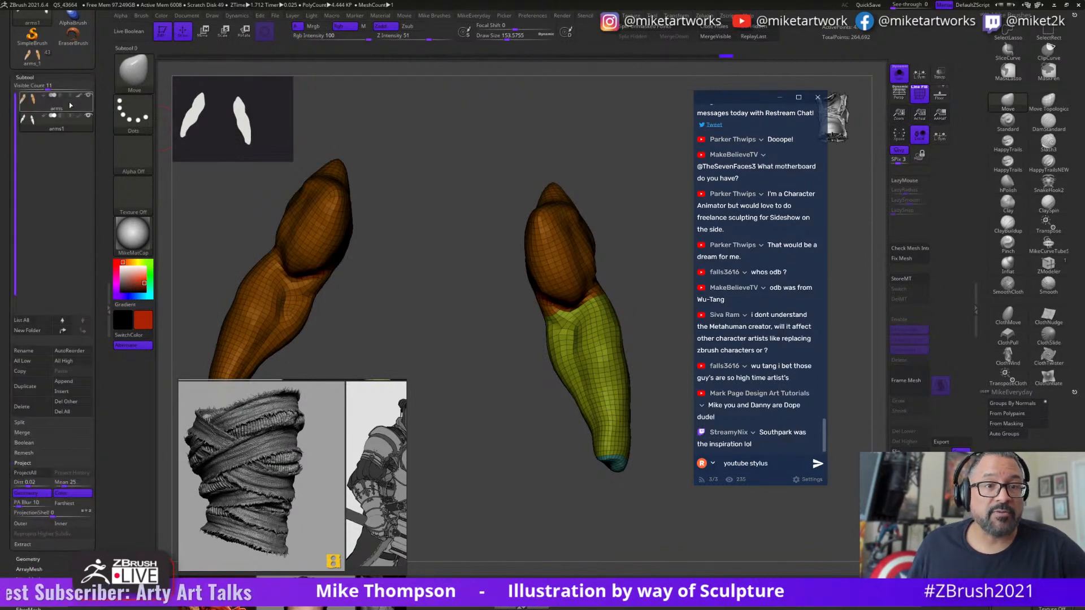
pyautogui.click(70, 105)
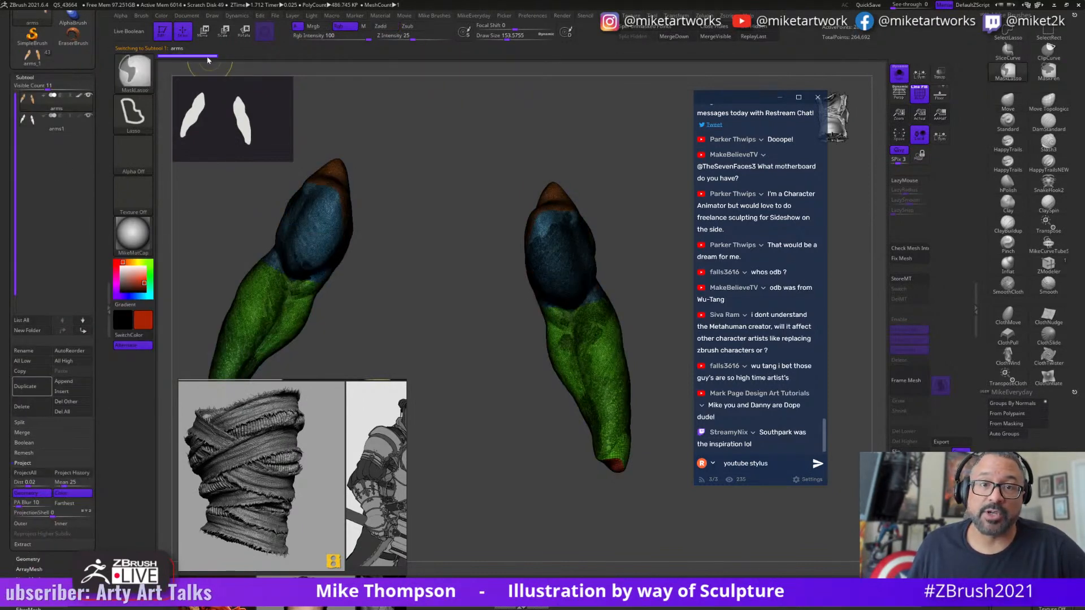
pyautogui.click(67, 126)
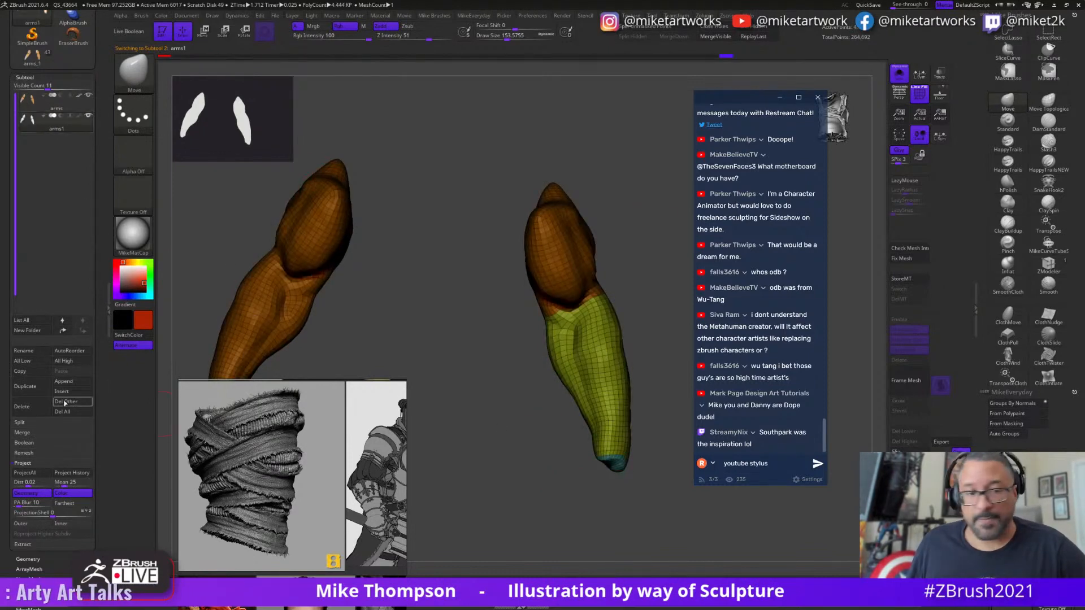
pyautogui.click(26, 78)
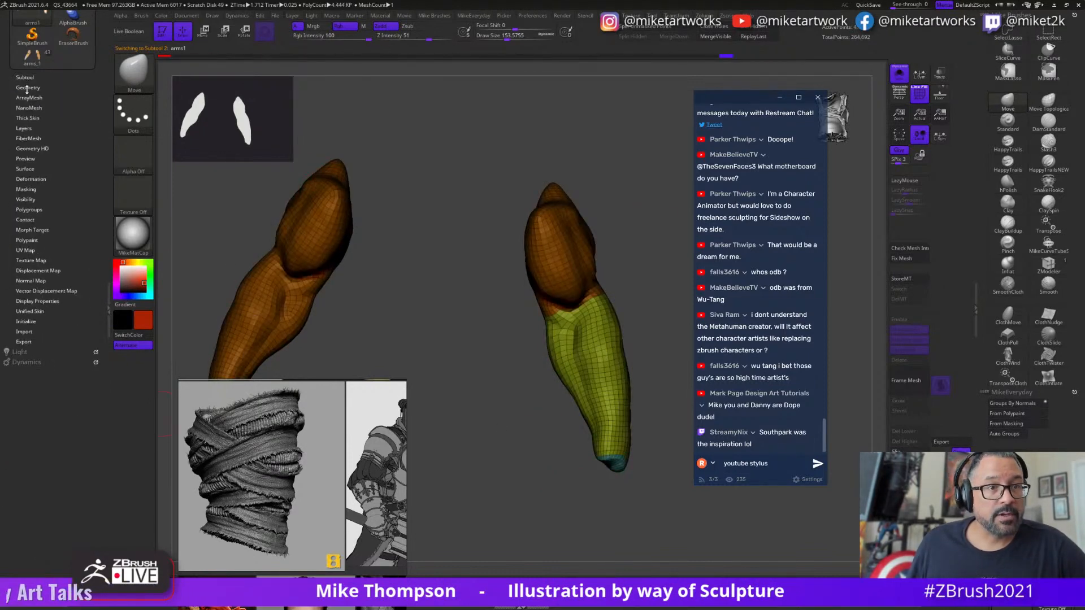
pyautogui.click(25, 77)
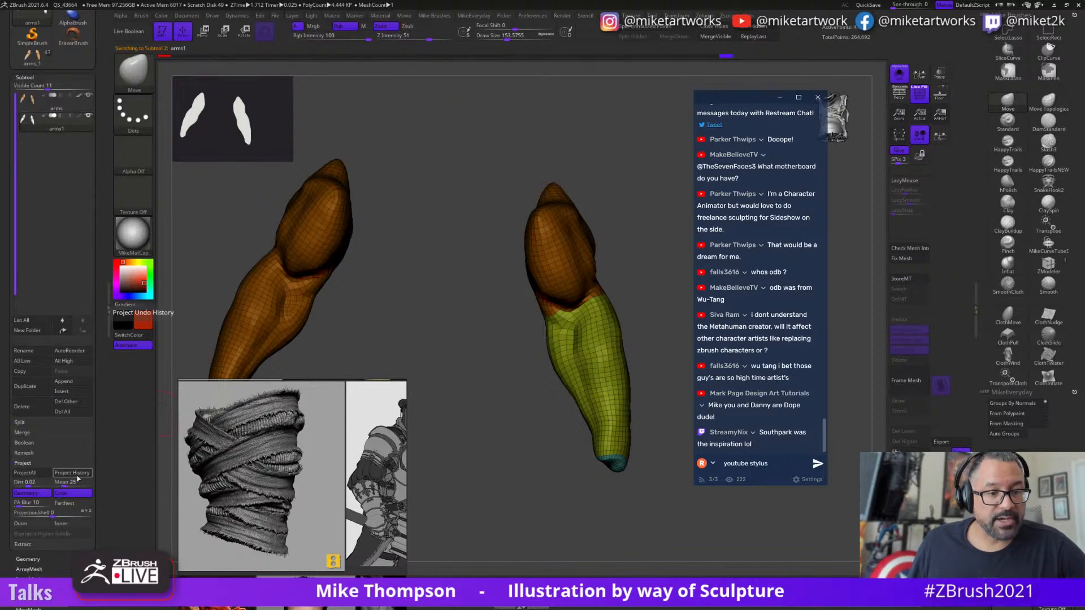
pyautogui.click(77, 476)
pyautogui.click(152, 495)
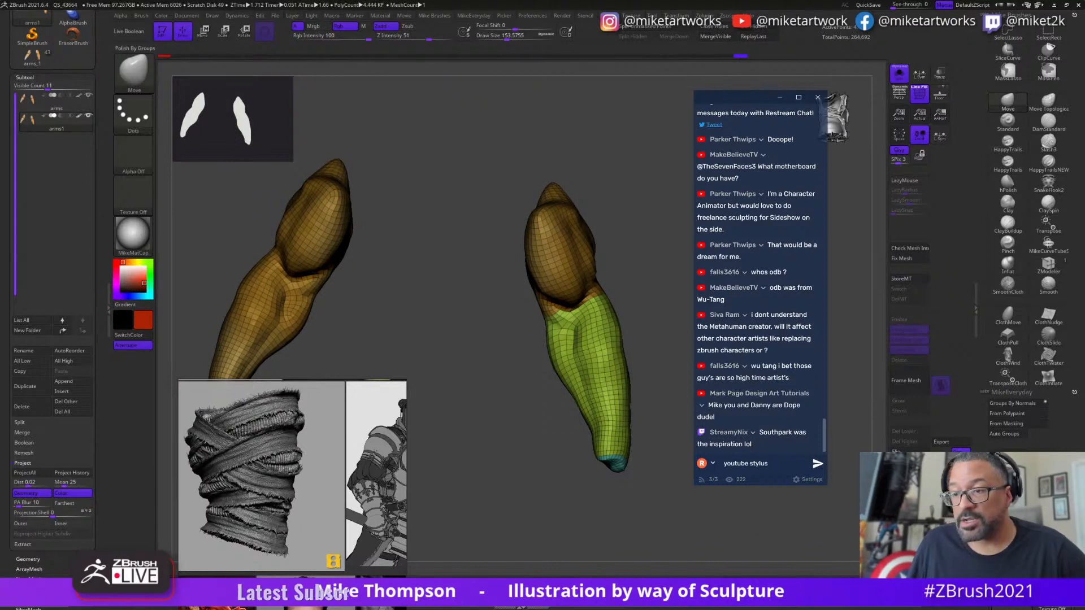
# - Apply Polish By Groups to arms1 to smooth the forearm's polygroup border, undoing and reapplying the polish once
pyautogui.click(911, 524)
pyautogui.hotkey('ctrl', 'z')
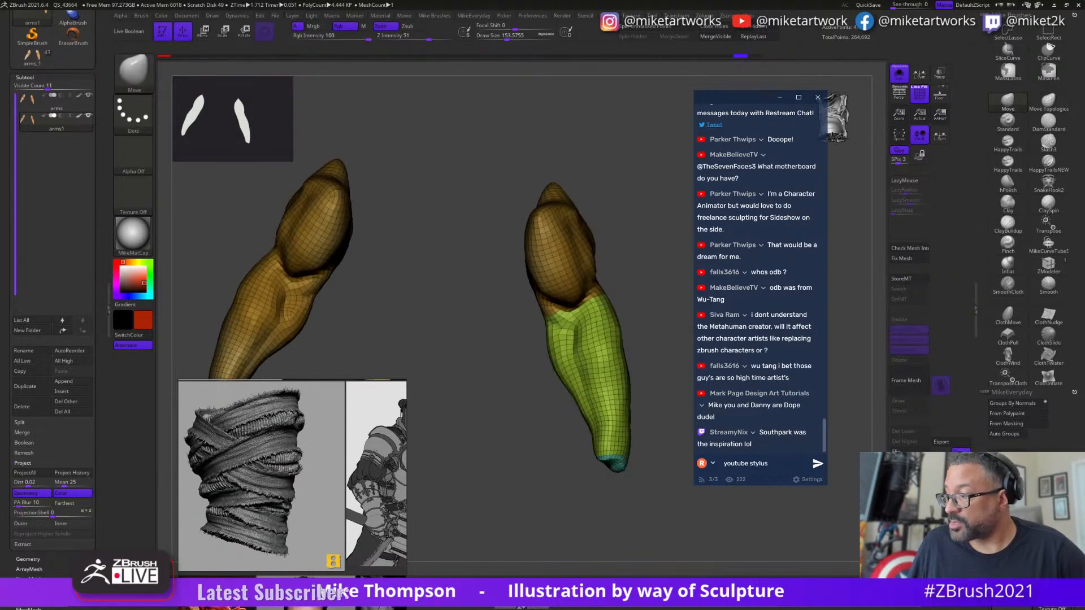
pyautogui.click(911, 525)
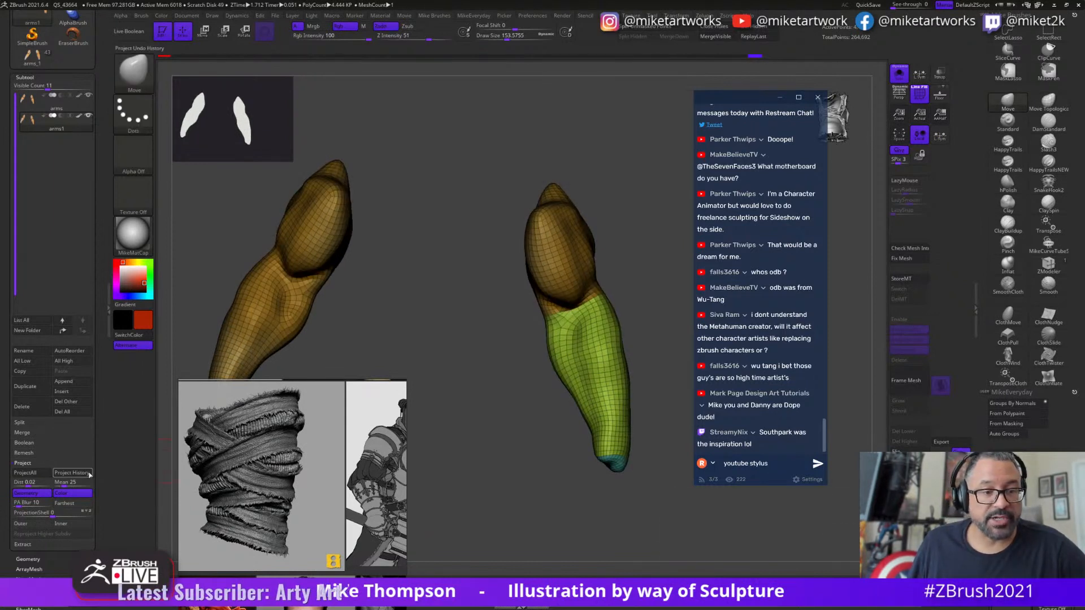
pyautogui.moveTo(698, 517); pyautogui.dragTo(666, 516)
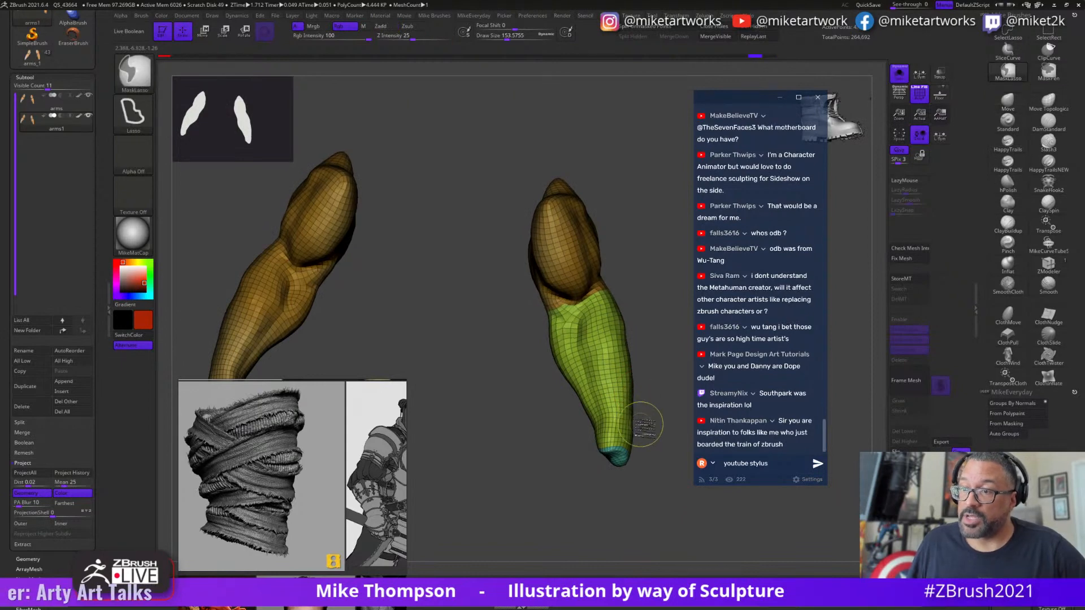
# - Hide the wrist tip and merge the remaining visible parts of both arms into a single polygroup
pyautogui.hotkey('ctrl', 'shift')
pyautogui.keyDown('ctrl'); pyautogui.keyDown('shift'); pyautogui.click(599, 299); pyautogui.keyUp('shift'); pyautogui.keyUp('ctrl')
pyautogui.hotkey('ctrl', 'w')
pyautogui.moveTo(644, 553)
pyautogui.mouseDown()
pyautogui.moveTo(622, 503)
pyautogui.moveTo(590, 511)
pyautogui.moveTo(623, 485)
pyautogui.moveTo(622, 508)
pyautogui.moveTo(627, 497)
pyautogui.mouseUp()
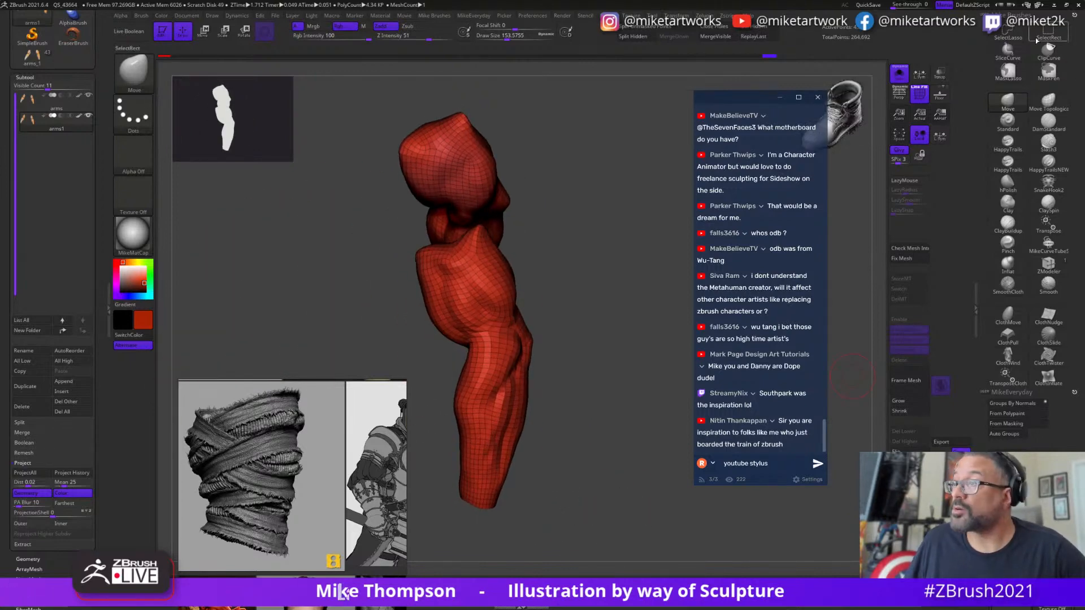
# - Slice across the arm just below the elbow with SliceCurve to give the forearm its own polygroup
pyautogui.click(1009, 35)
pyautogui.click(1009, 54)
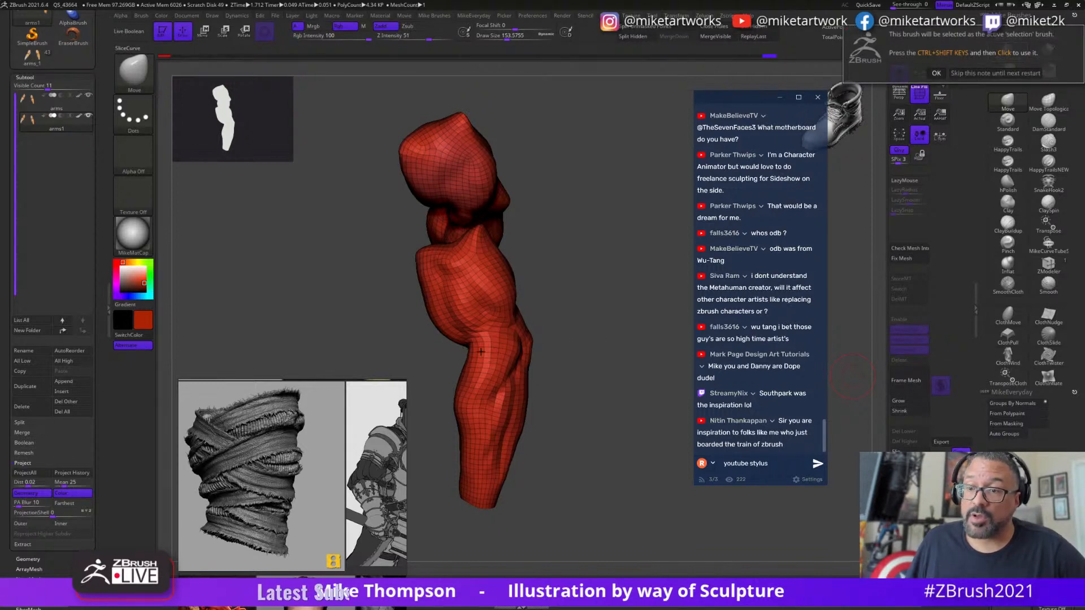
pyautogui.keyDown('ctrl'); pyautogui.keyDown('shift'); pyautogui.moveTo(438, 351); pyautogui.dragTo(646, 332); pyautogui.keyUp('shift'); pyautogui.keyUp('ctrl')
pyautogui.moveTo(621, 407); pyautogui.dragTo(167, 224)
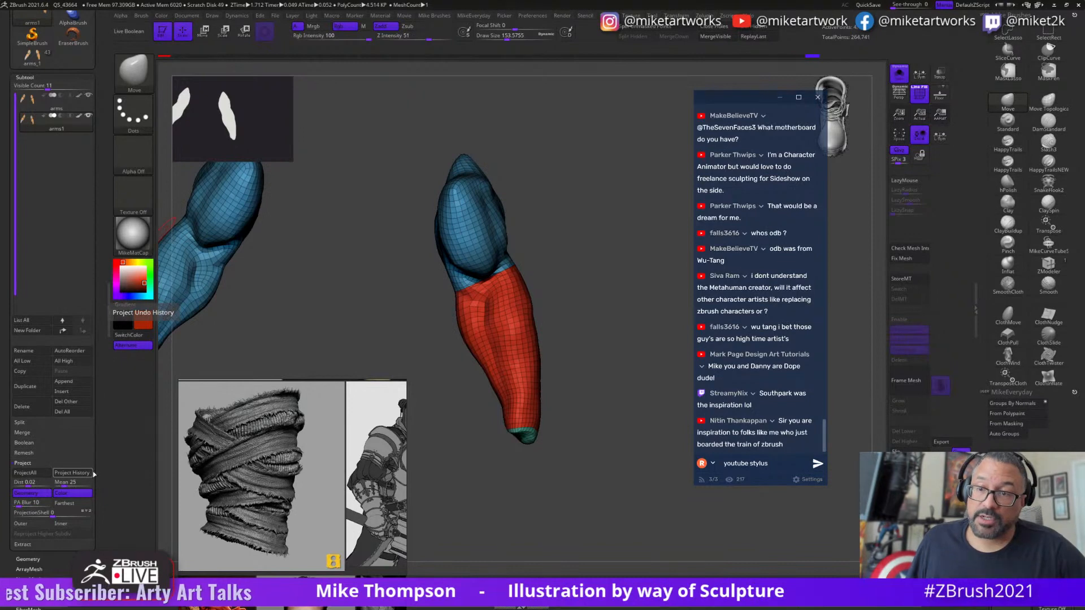
# - ZRemesh arms1 with Keep Groups on so the topology follows the new forearm and wrist polygroup borders
pyautogui.click(25, 78)
pyautogui.click(27, 87)
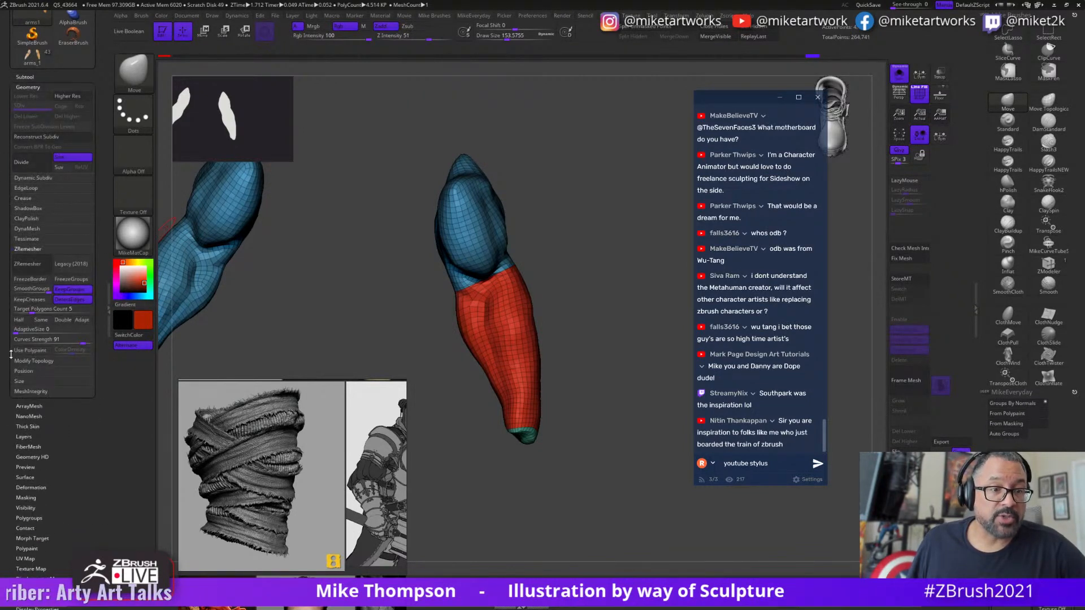
pyautogui.click(28, 269)
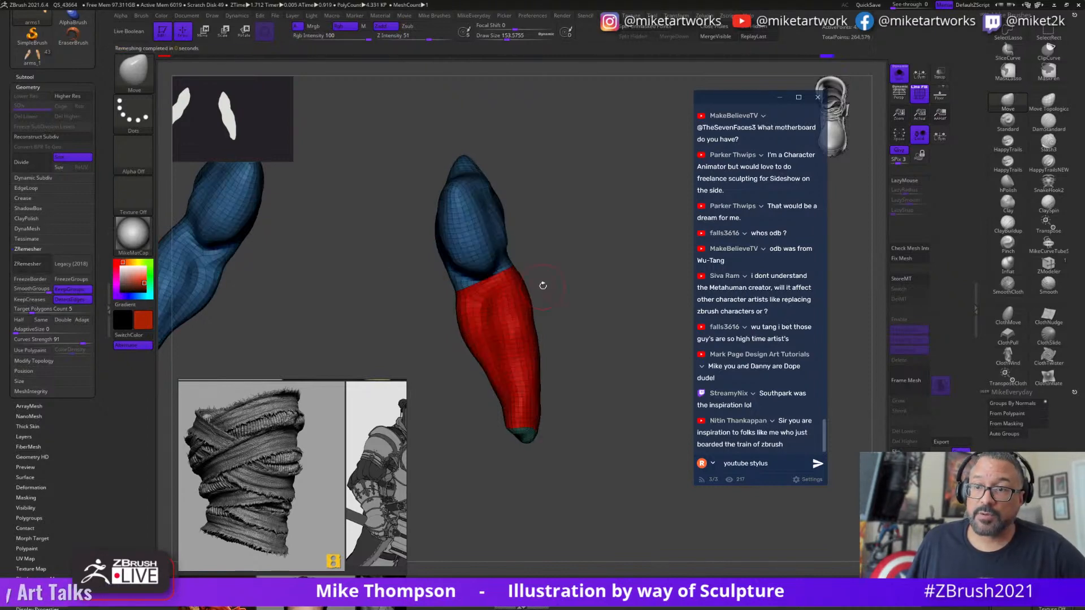
pyautogui.moveTo(542, 286); pyautogui.dragTo(616, 435)
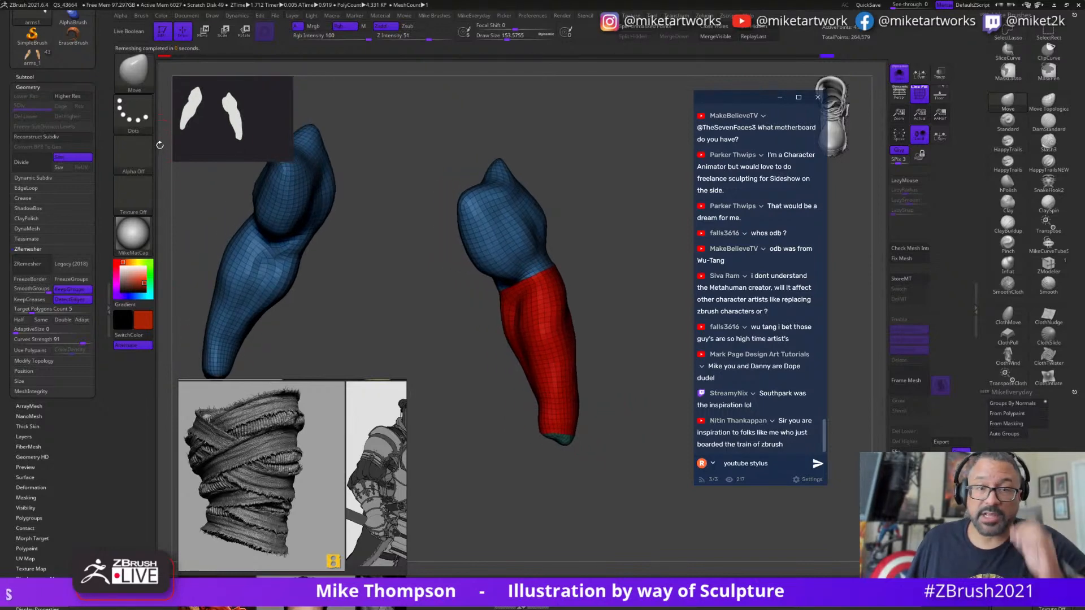
# - Flip arms1 and apply Mirror And Weld to copy the forearm and wrist polygroups to the other arm, undoing one mirror attempt first
pyautogui.click(26, 77)
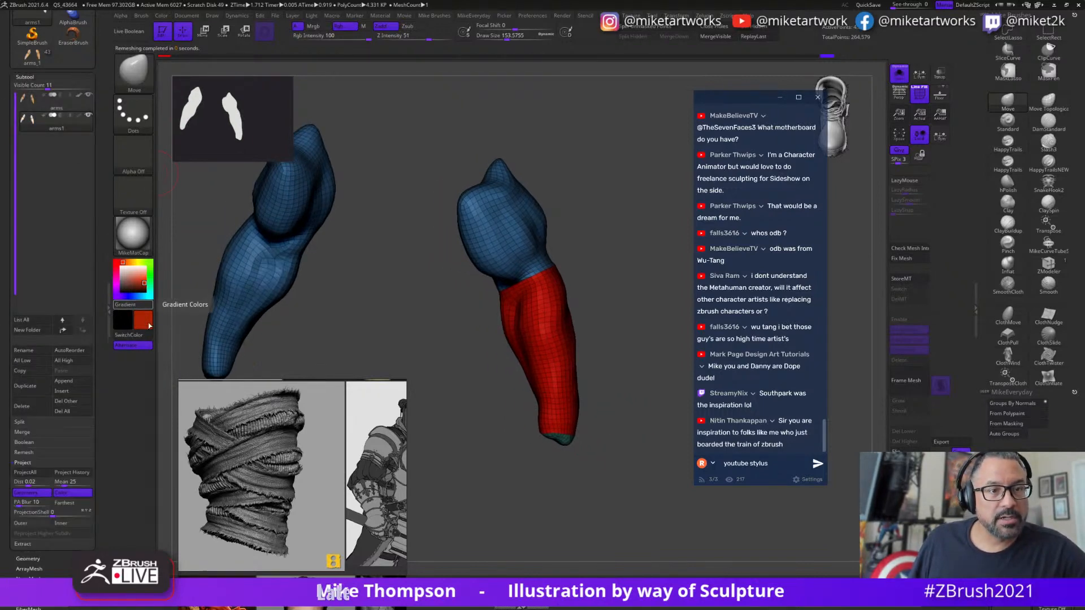
pyautogui.moveTo(571, 492); pyautogui.dragTo(355, 513)
pyautogui.hotkey('alt', 'Tab')
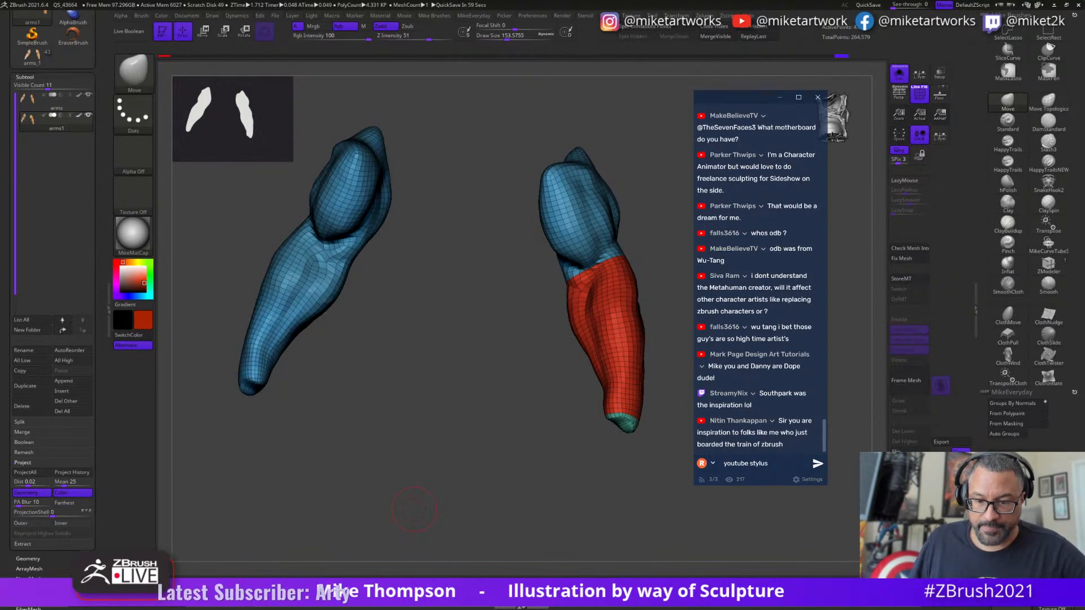
pyautogui.hotkey('ctrl', 'z')
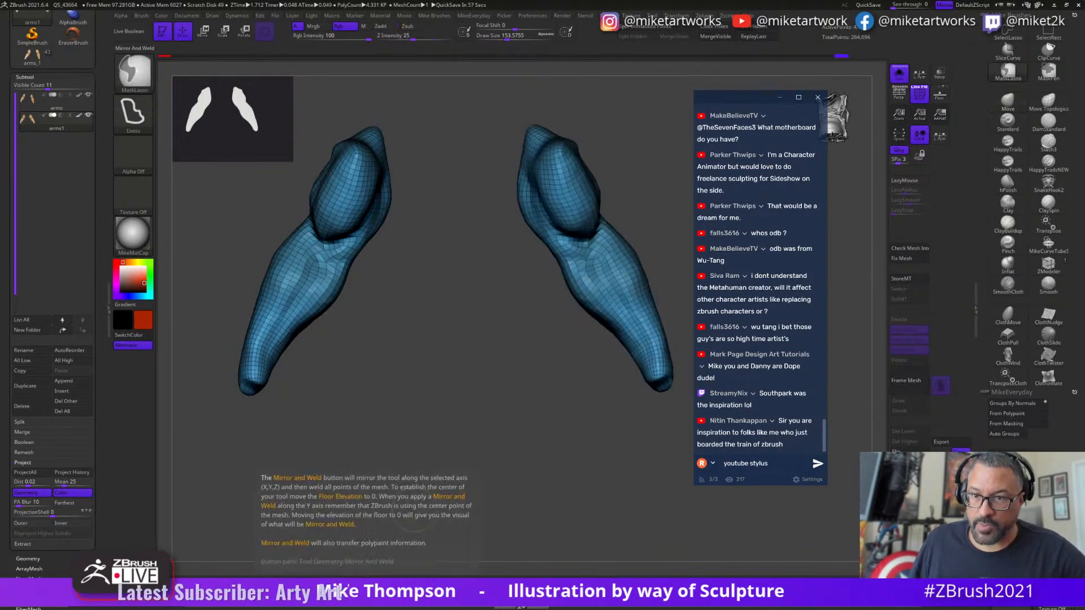
pyautogui.hotkey('ctrl', 'shift', 'z')
pyautogui.hotkey('ctrl', 'shift', 'z')
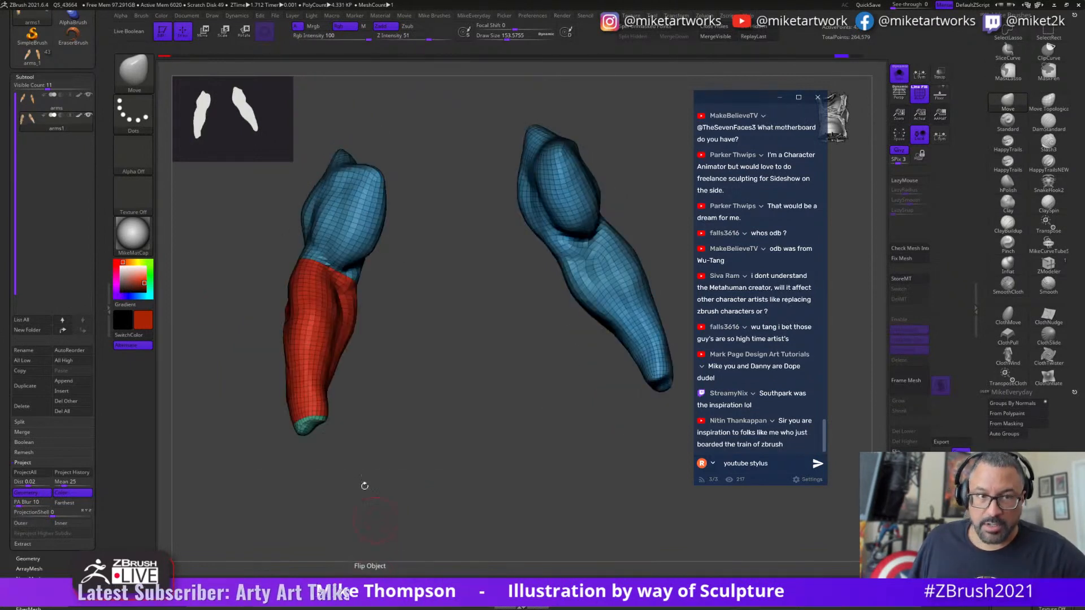
pyautogui.moveTo(588, 470); pyautogui.dragTo(541, 502)
pyautogui.click(380, 577)
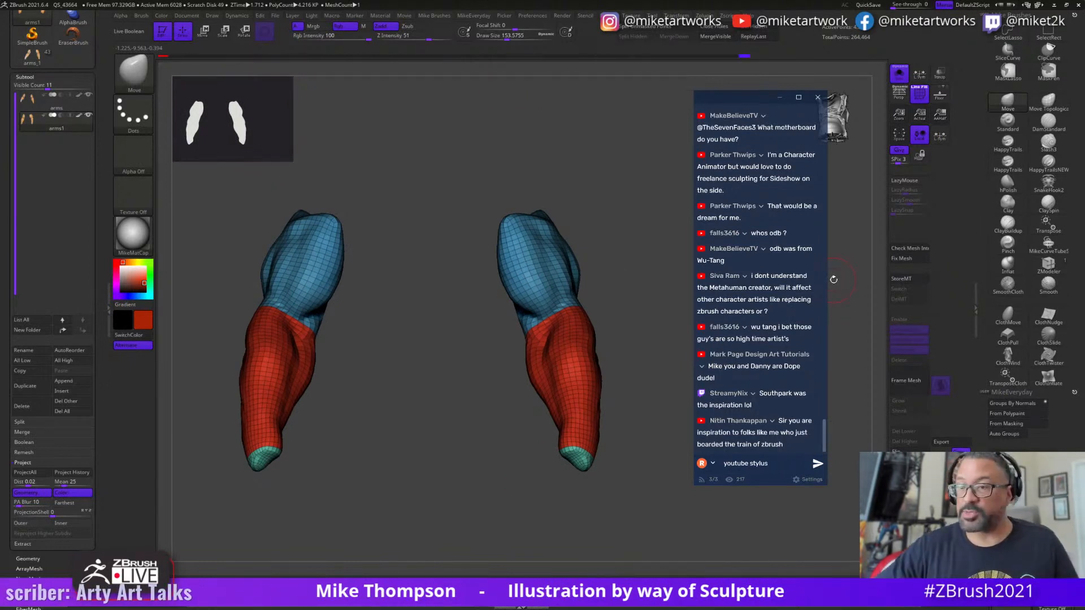
# - Show the original arms alongside arms1 to compare their shapes, and isolate arms1 again
pyautogui.click(898, 74)
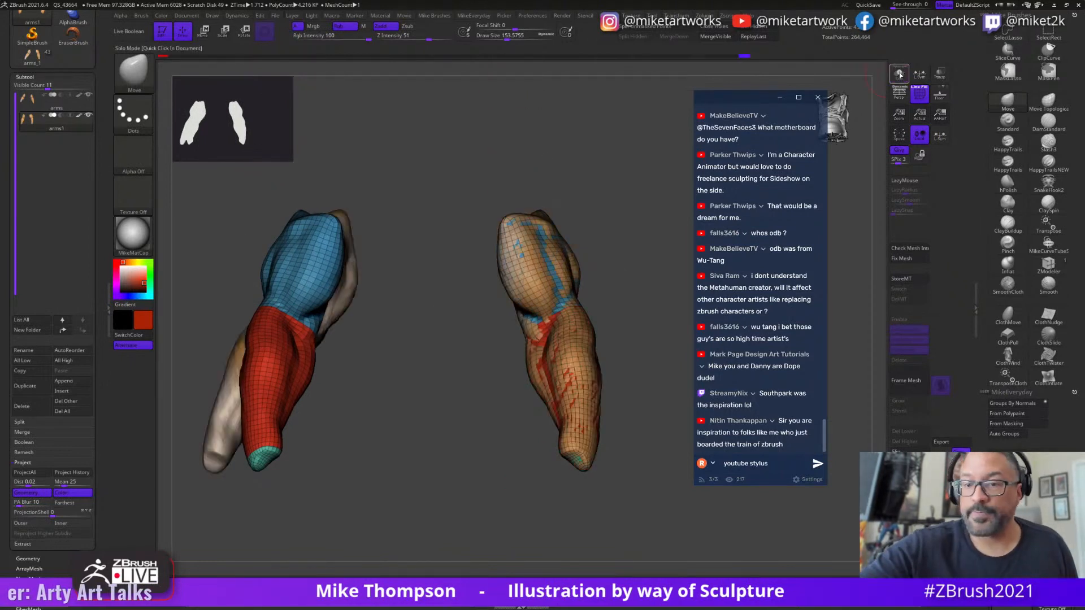
pyautogui.moveTo(633, 478); pyautogui.dragTo(638, 525)
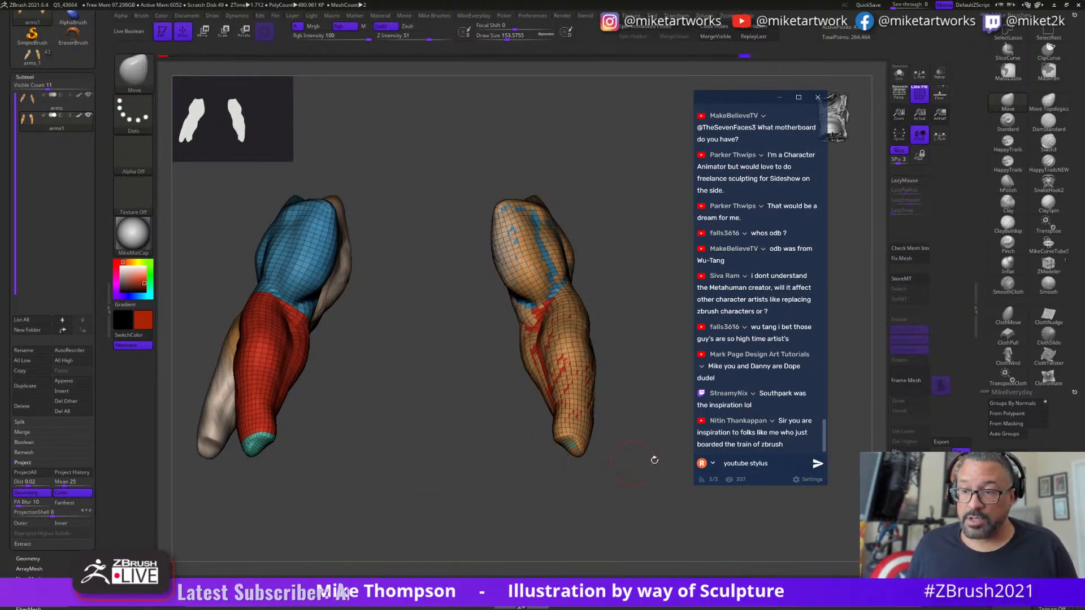
pyautogui.click(899, 73)
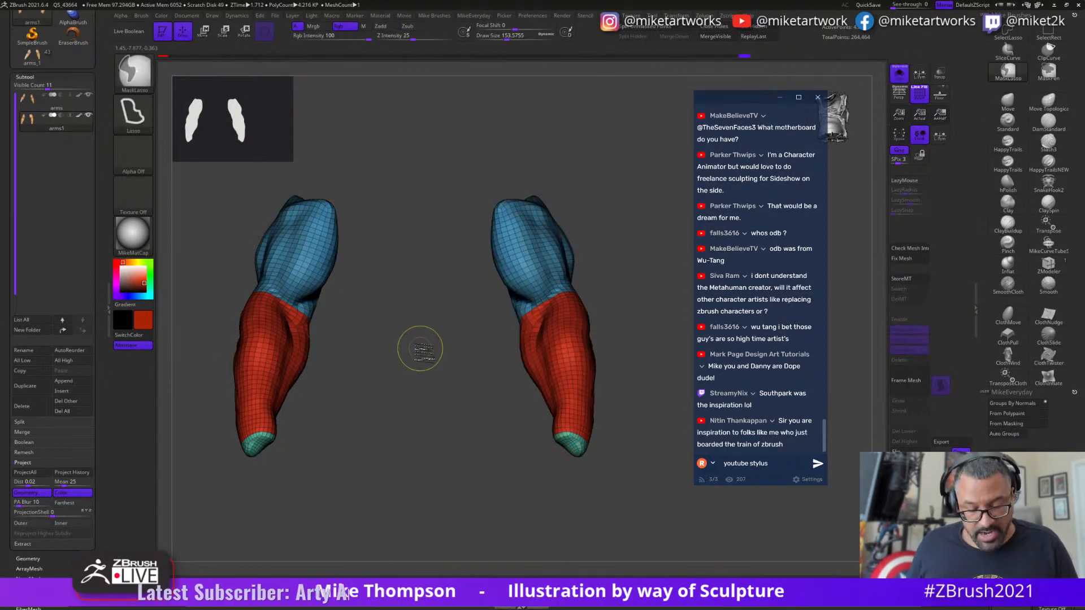
# - Turn off the polygroup wireframe on arms1 and alternate subdividing with Project History to restore the original muscle detail
pyautogui.press('space')
pyautogui.hotkey('shift', 'f')
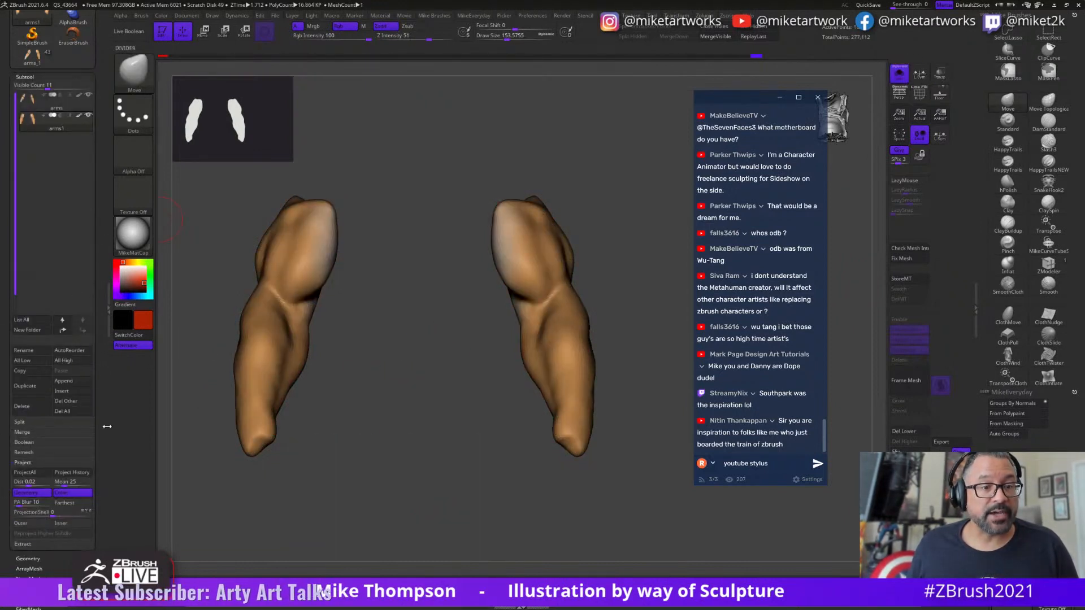
pyautogui.click(84, 476)
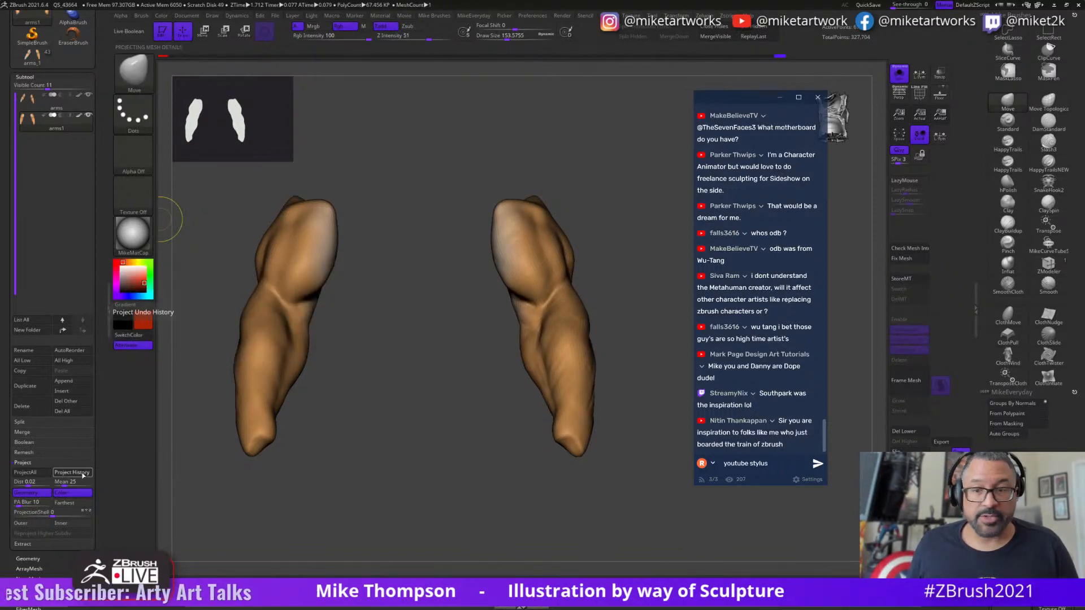
pyautogui.click(84, 474)
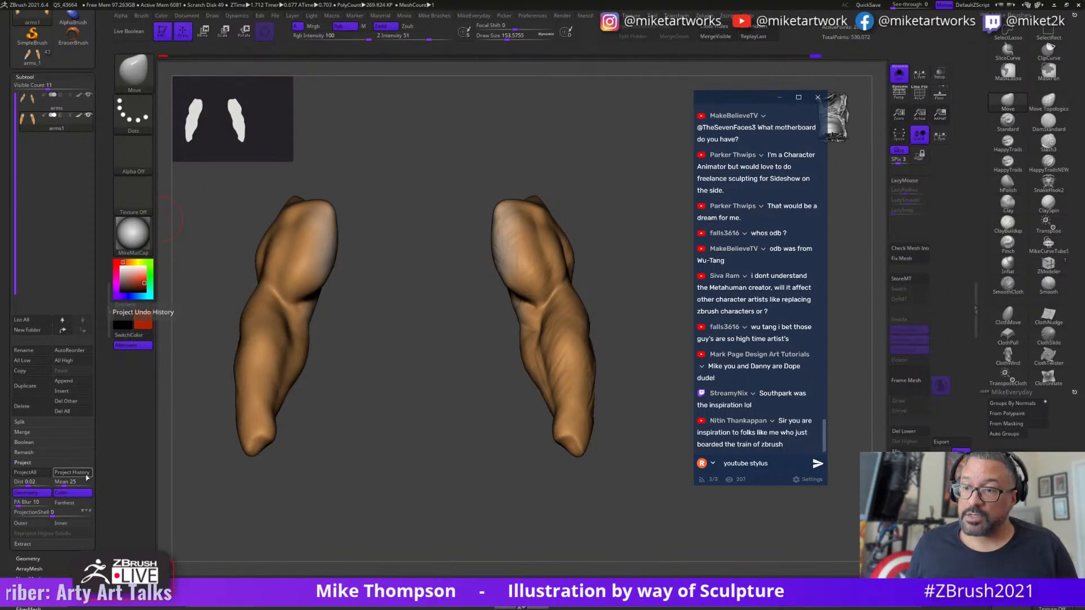
# - Check the original arms subtool's polygon count, return to arms1, subdivide it once more and apply Project History
pyautogui.click(52, 106)
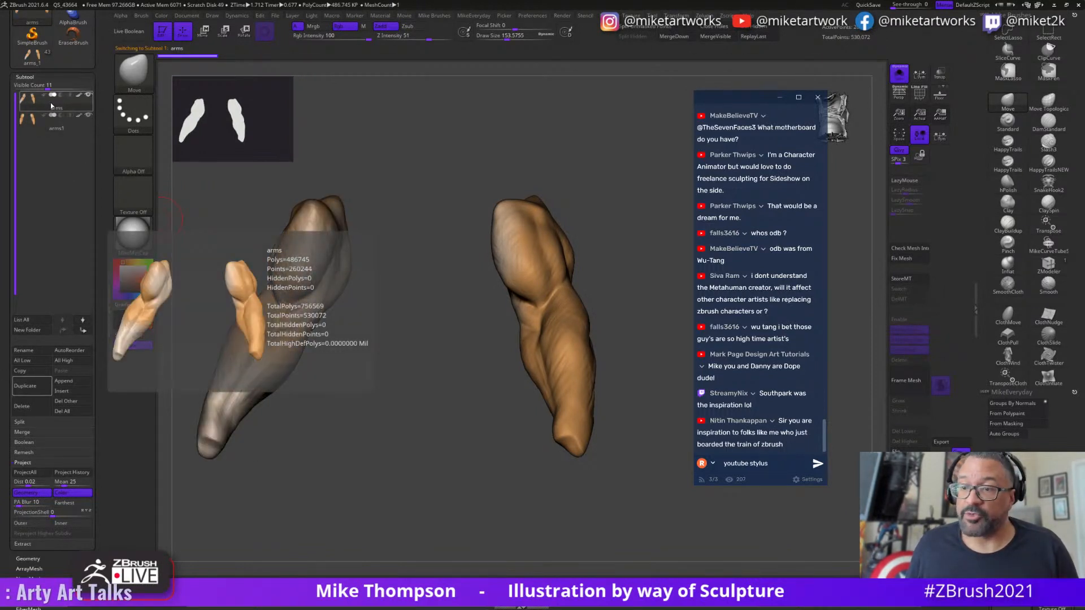
pyautogui.click(60, 128)
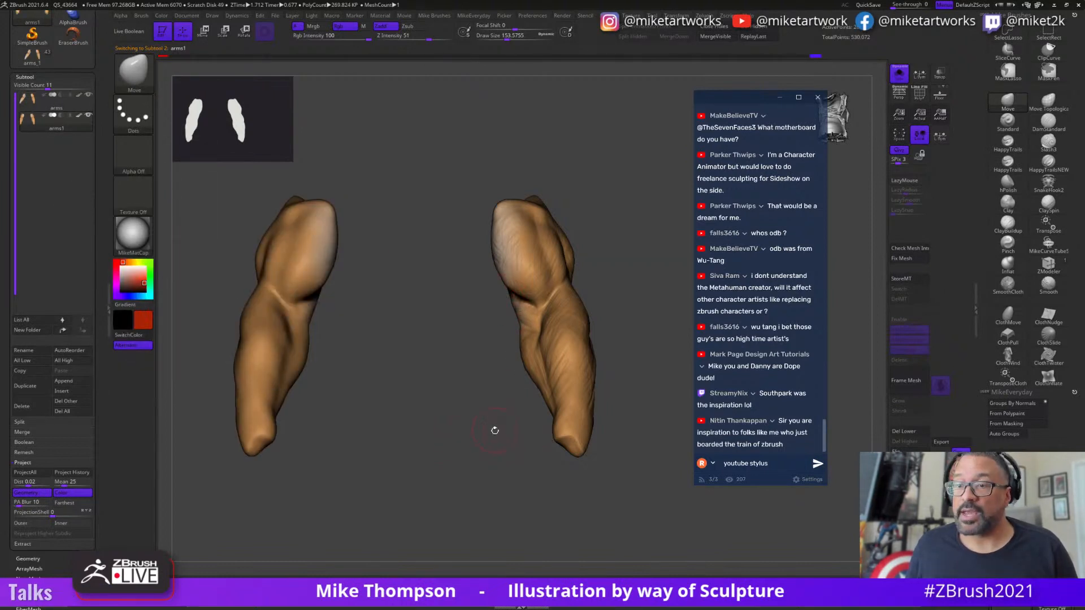
pyautogui.hotkey('ctrl', 'd')
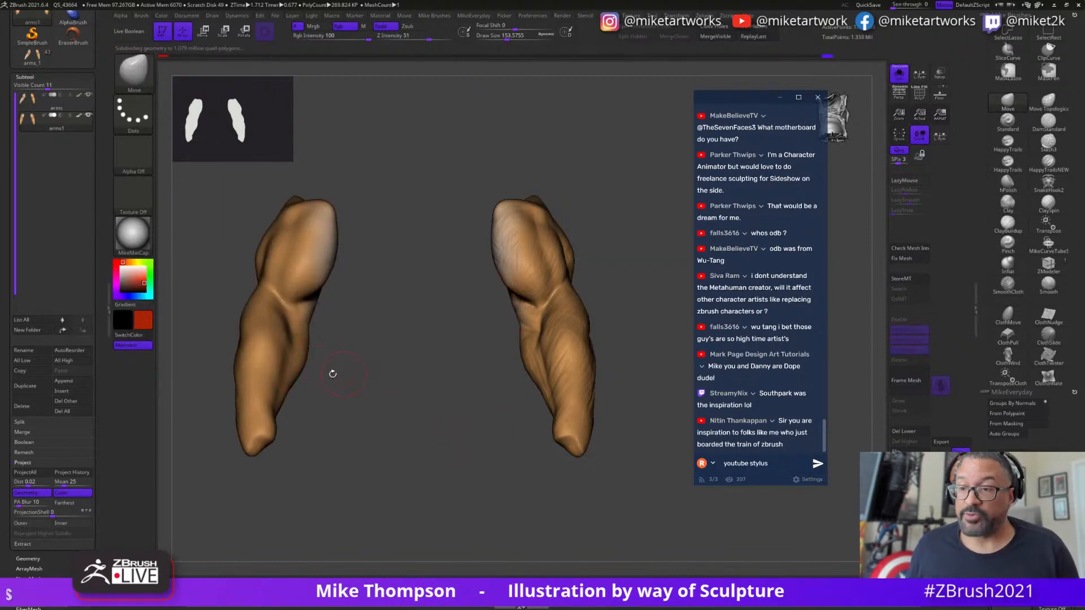
pyautogui.click(78, 471)
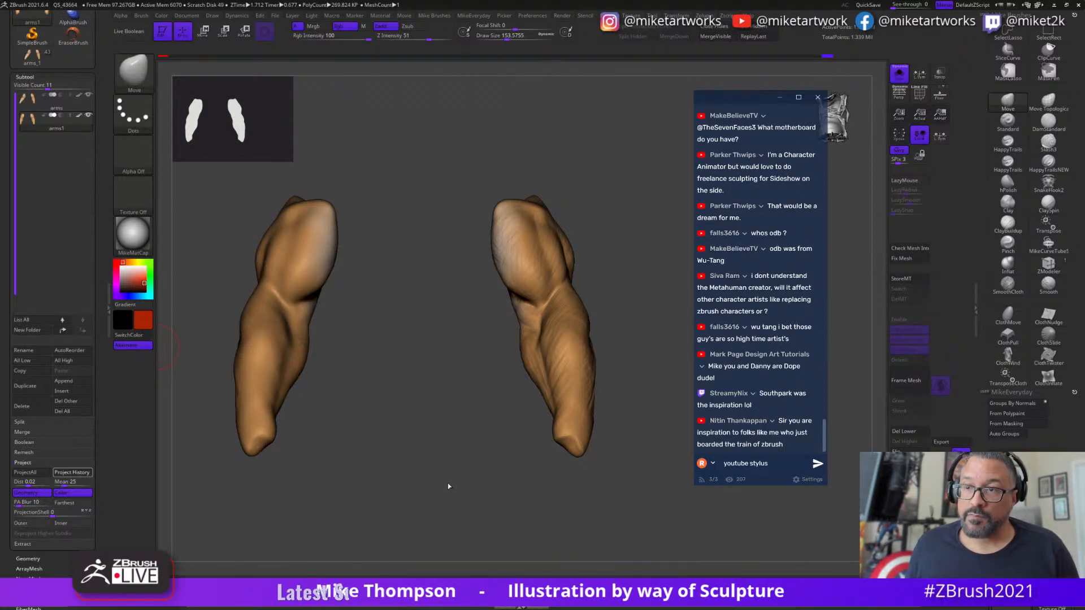
pyautogui.click(373, 584)
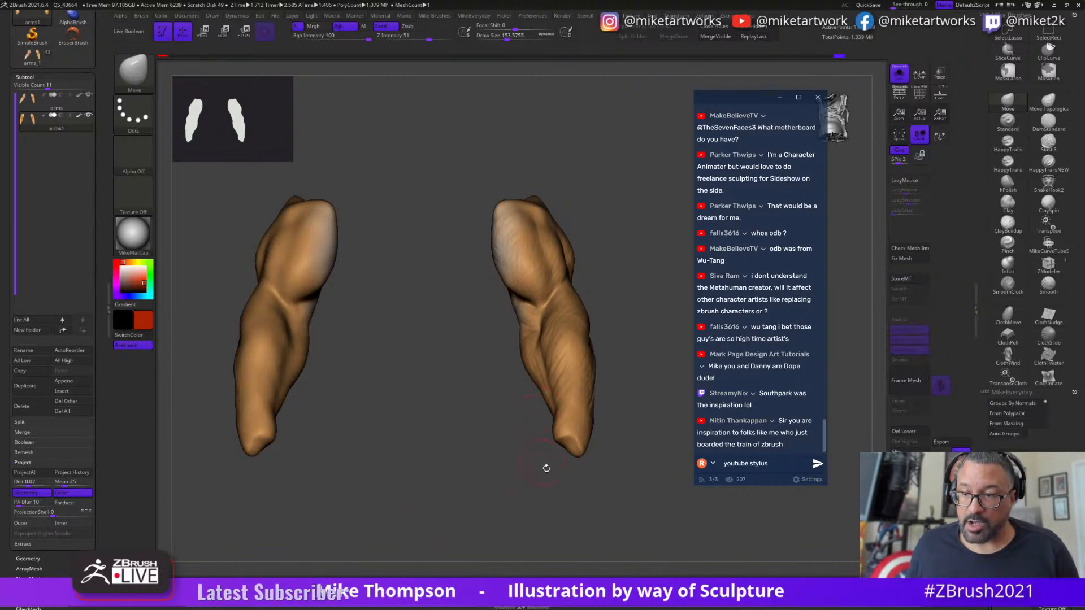
# - Isolate the arm holding the projected detail, drop to its lowest subdivision level and delete the hidden opposite arm
pyautogui.press('shift')
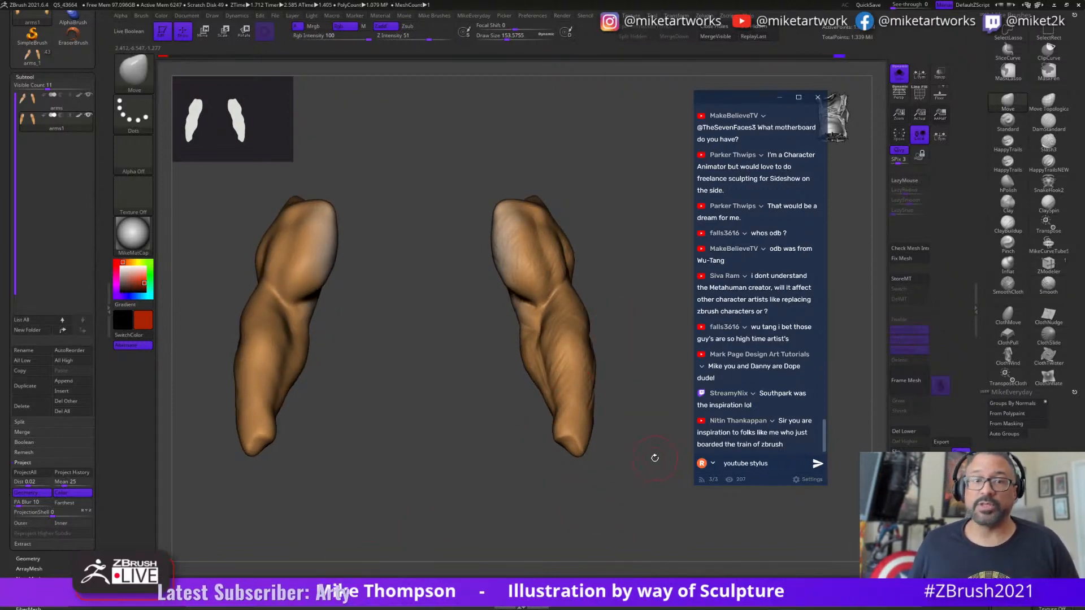
pyautogui.press('shift')
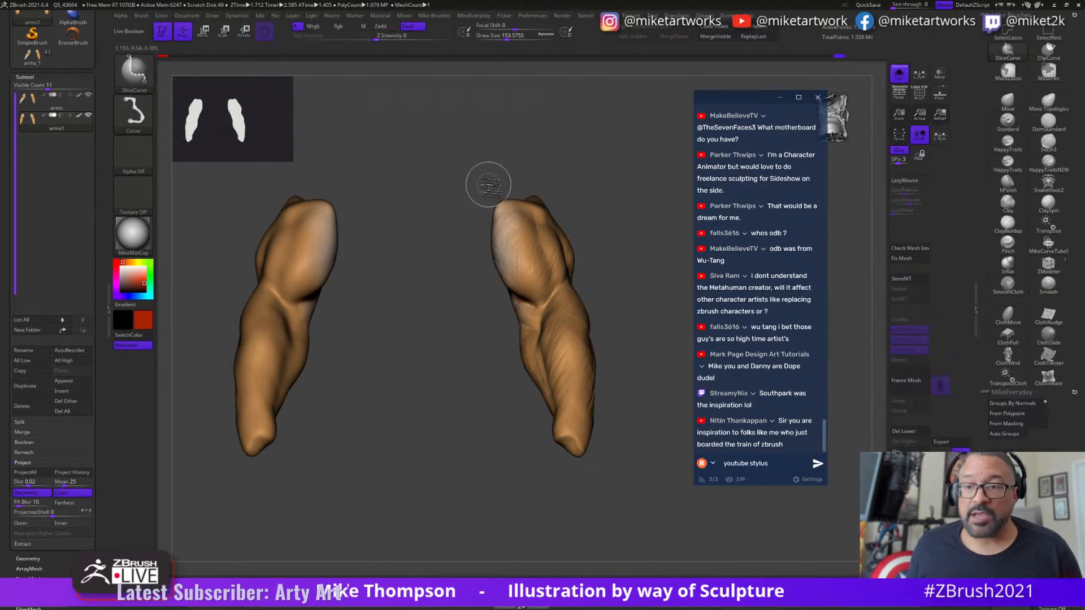
pyautogui.moveTo(435, 150)
pyautogui.keyDown('ctrl'); pyautogui.keyDown('shift'); pyautogui.mouseDown()
pyautogui.moveTo(190, 572)
pyautogui.moveTo(361, 251)
pyautogui.moveTo(440, 146)
pyautogui.moveTo(160, 574)
pyautogui.mouseUp(); pyautogui.keyUp('shift'); pyautogui.keyUp('ctrl')
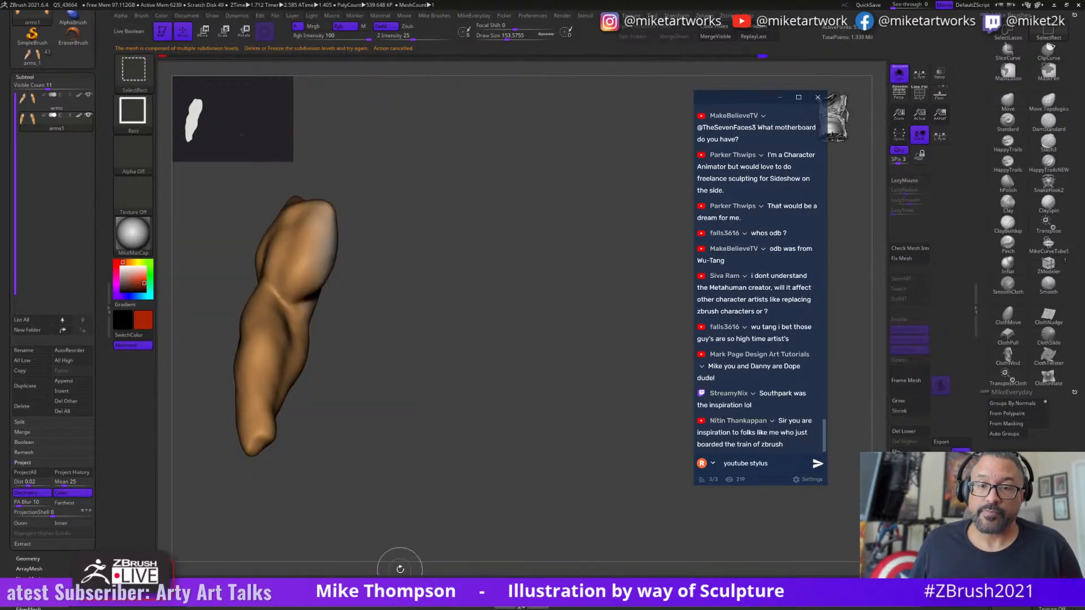
pyautogui.keyDown('ctrl'); pyautogui.keyDown('shift'); pyautogui.click(459, 535); pyautogui.keyUp('shift'); pyautogui.keyUp('ctrl')
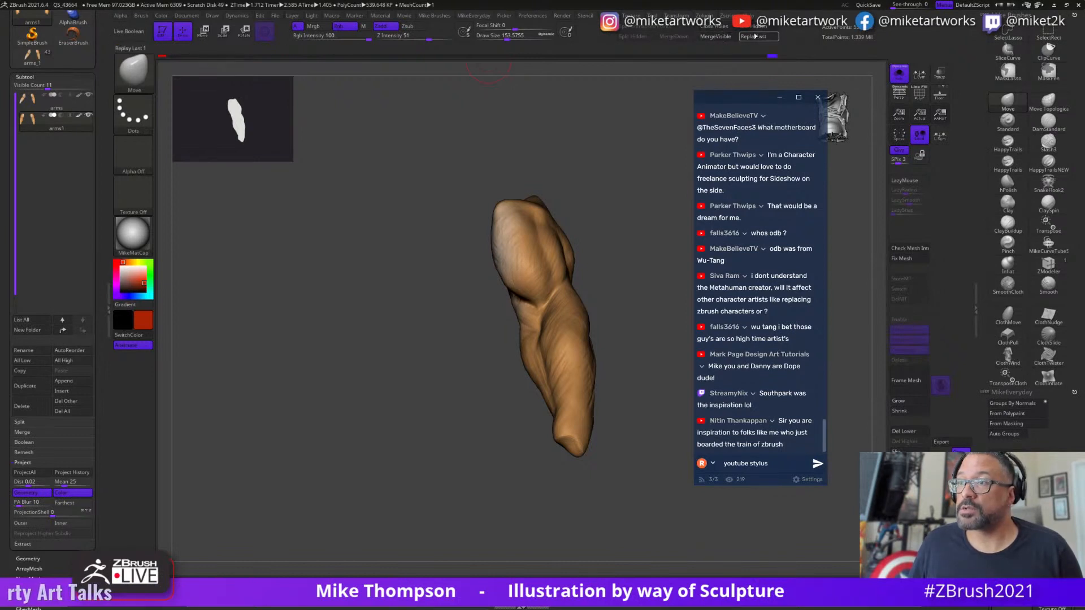
pyautogui.hotkey('shift', 'd')
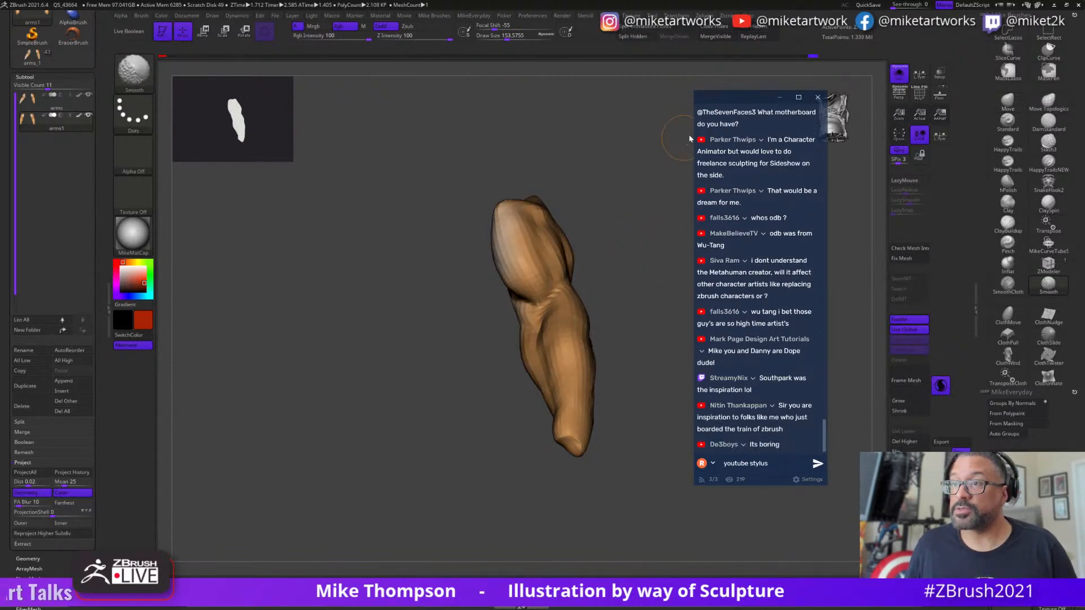
pyautogui.click(755, 29)
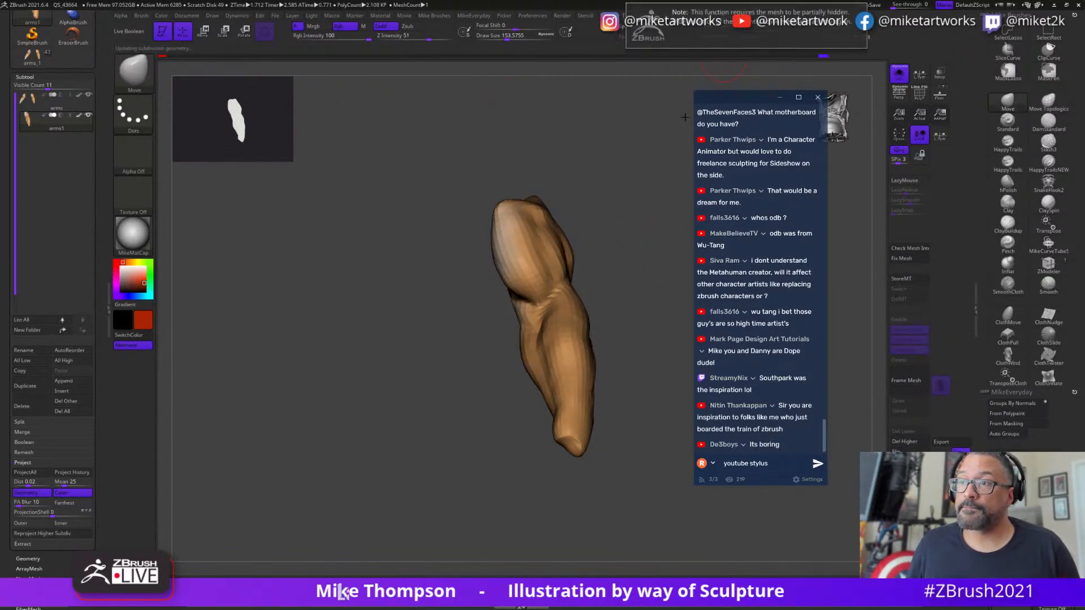
# - Reapply Project History to the single arm at its highest subdivision level and duplicate the subtool
pyautogui.press('d')
pyautogui.press('d')
pyautogui.press('d')
pyautogui.press('d')
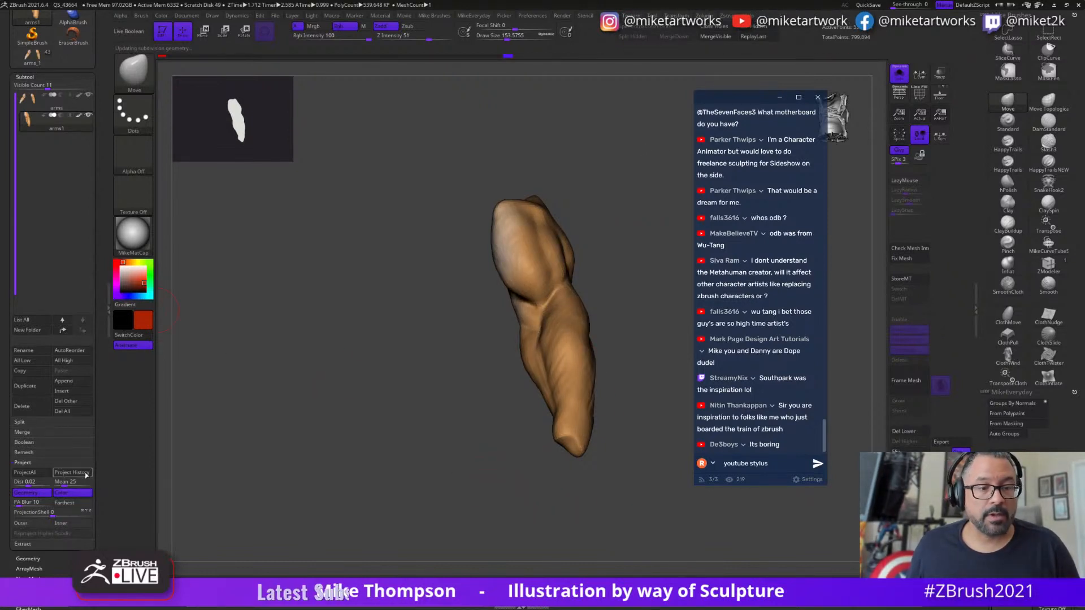
pyautogui.click(72, 472)
pyautogui.click(413, 101)
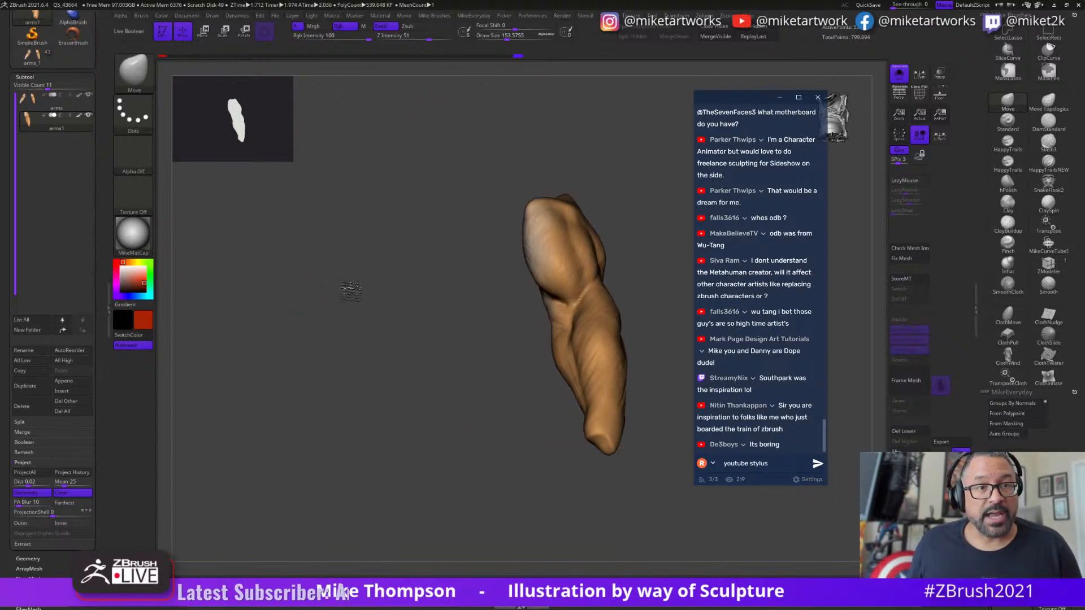
pyautogui.click(25, 386)
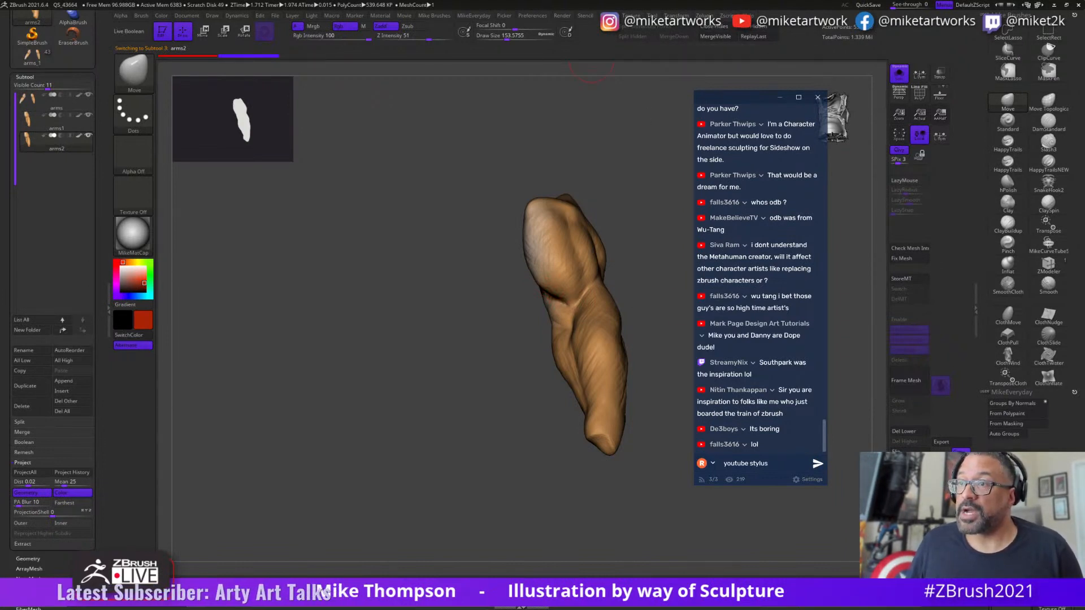
# - Mirror the arms2 subtool across the X axis with SubTool Master, appending the result as a new subtool
pyautogui.click(708, 17)
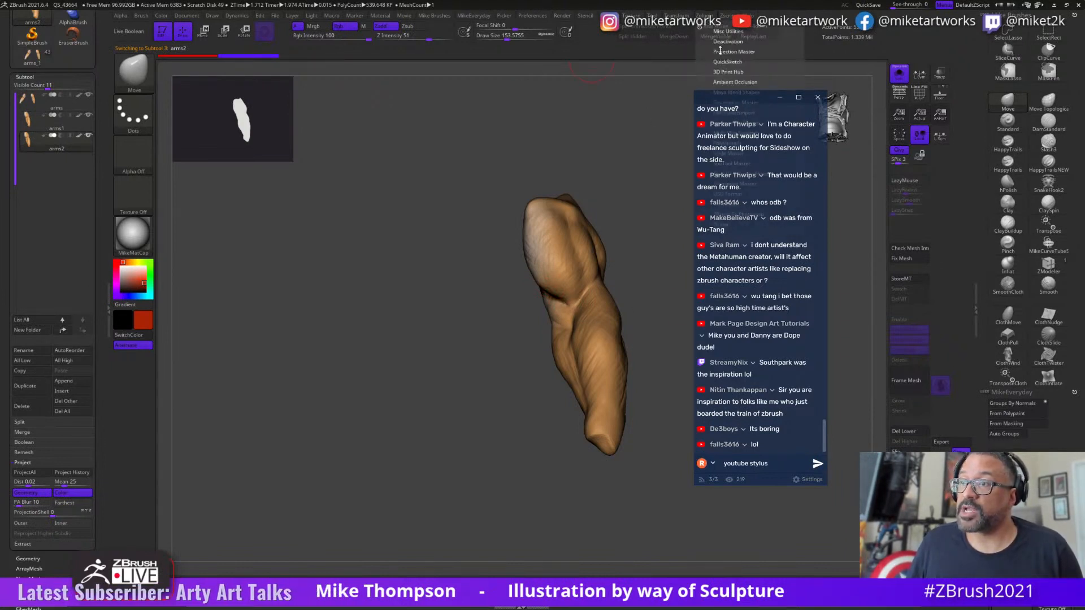
pyautogui.moveTo(767, 102); pyautogui.dragTo(863, 283)
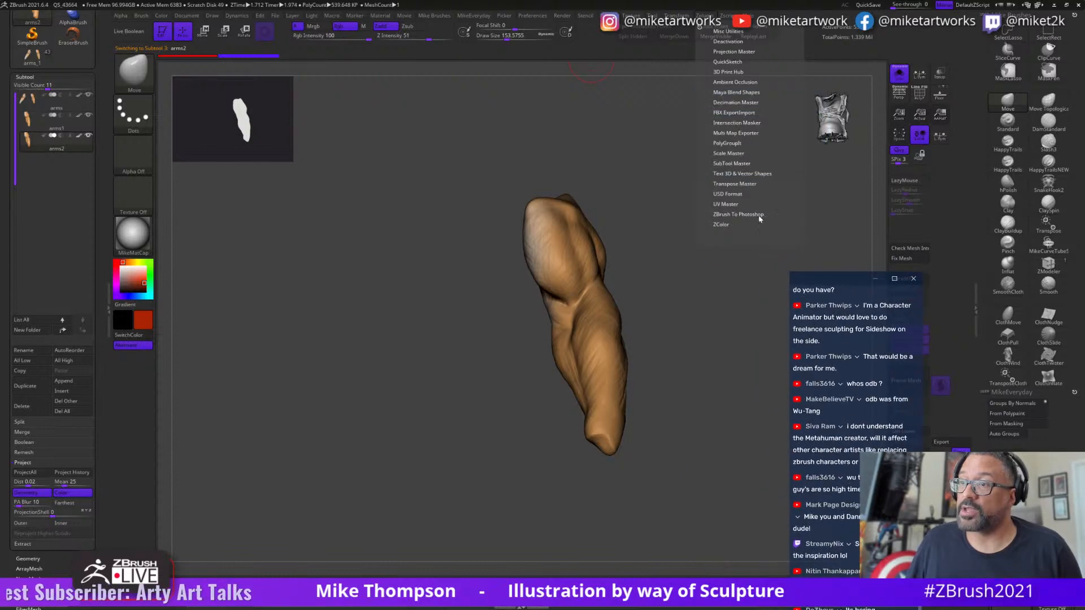
pyautogui.click(735, 164)
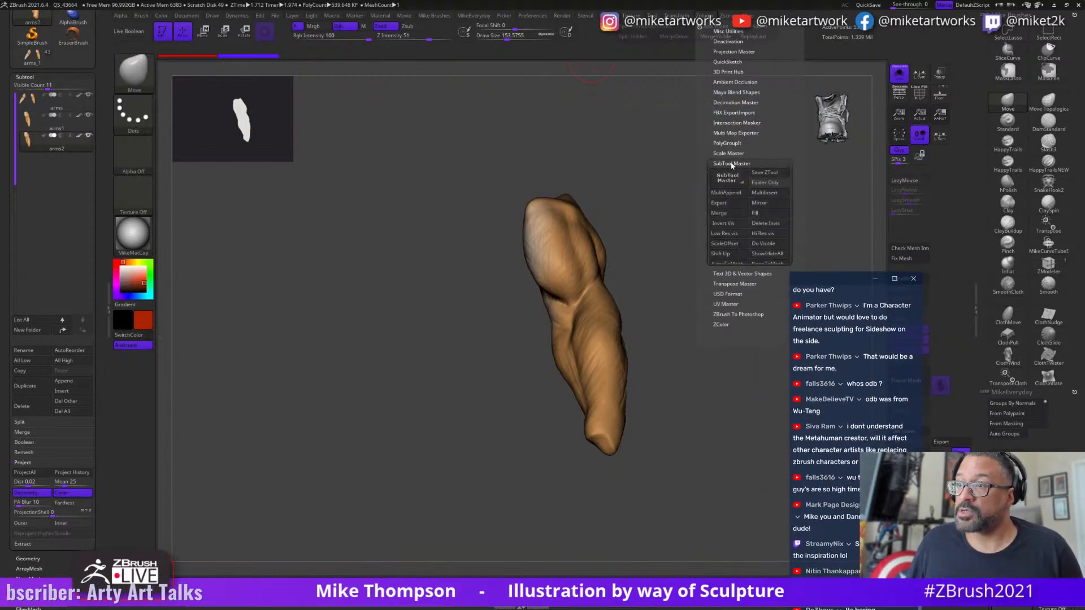
pyautogui.click(760, 203)
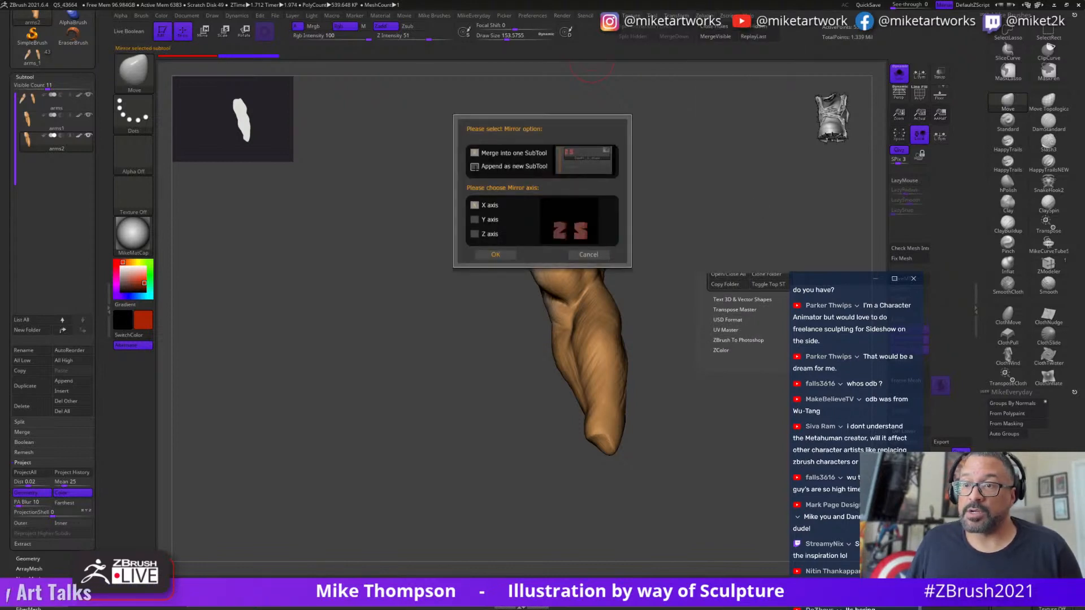
pyautogui.click(475, 167)
pyautogui.click(504, 256)
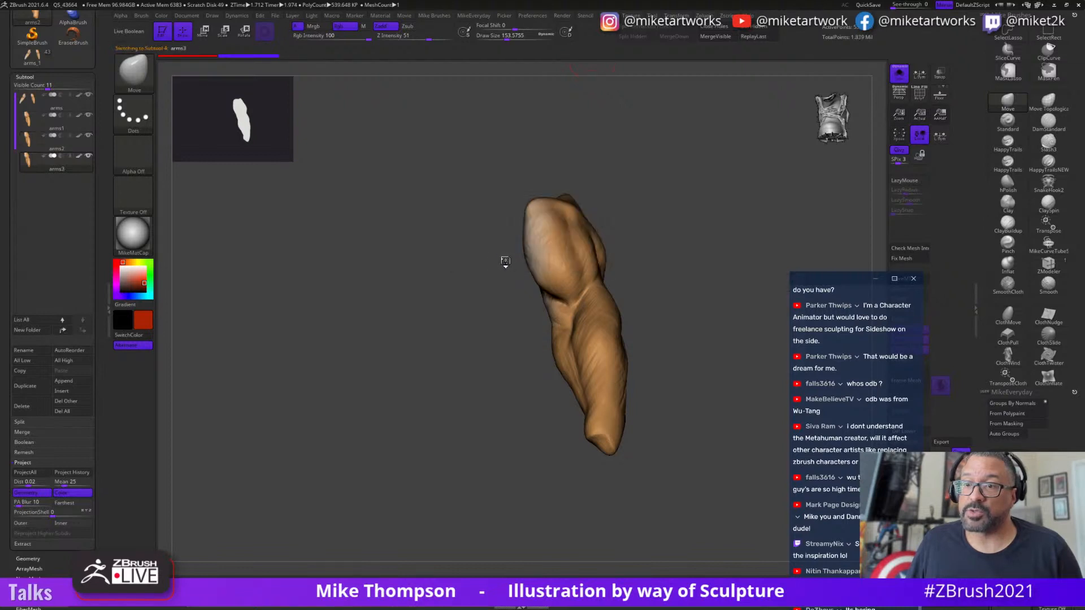
# - Delete the redundant arms1 subtool
pyautogui.click(57, 160)
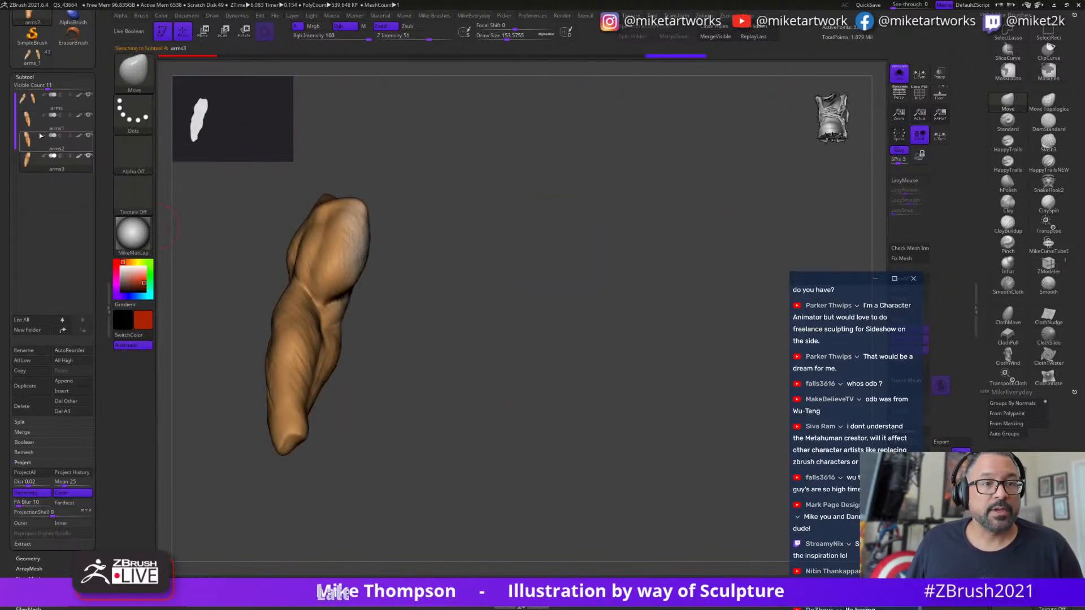
pyautogui.click(79, 138)
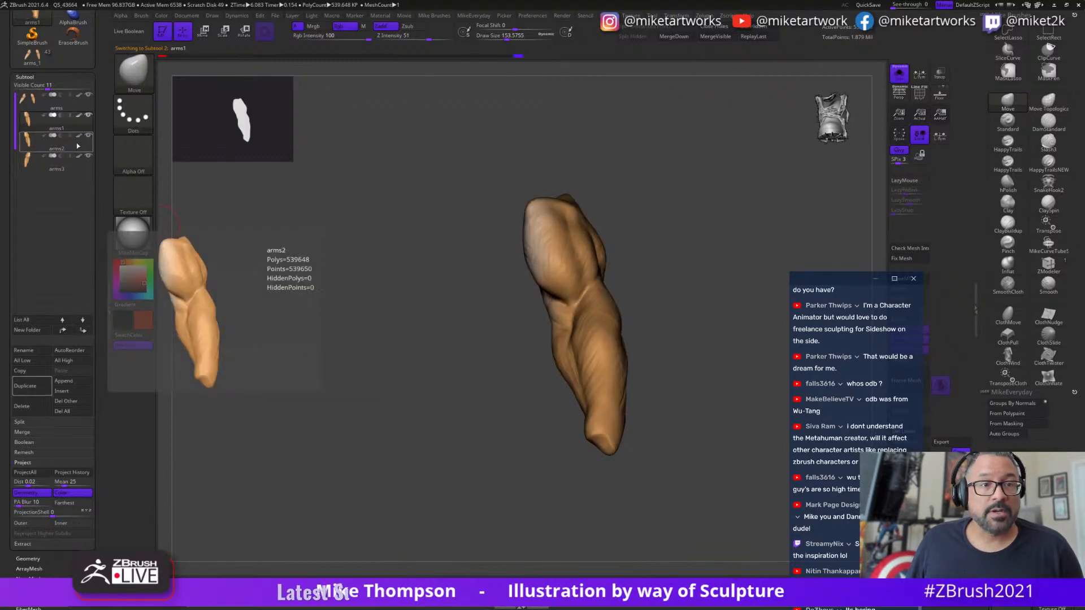
pyautogui.click(50, 120)
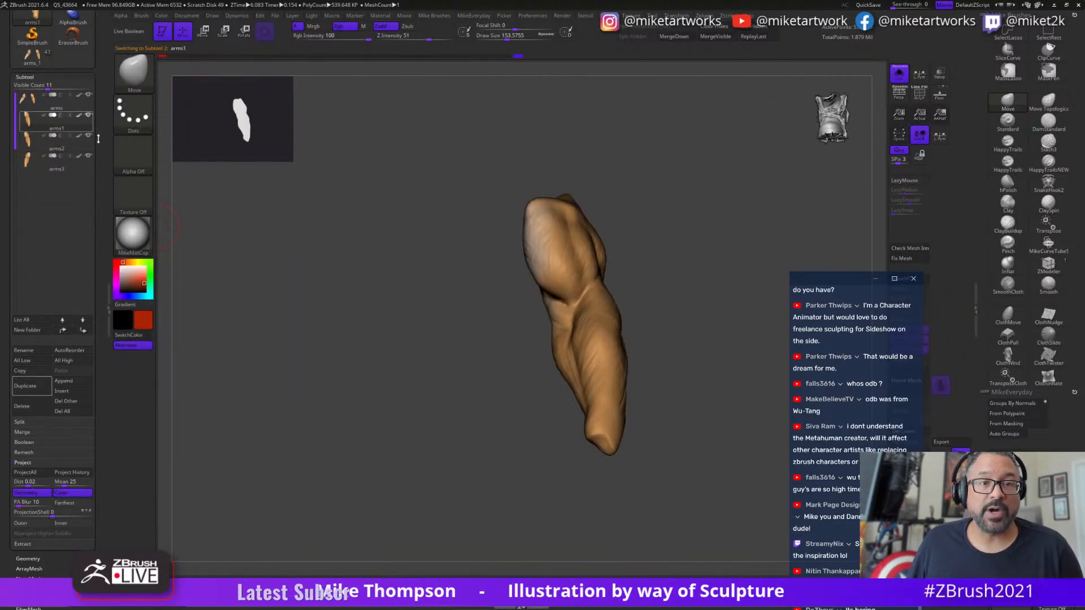
pyautogui.click(22, 407)
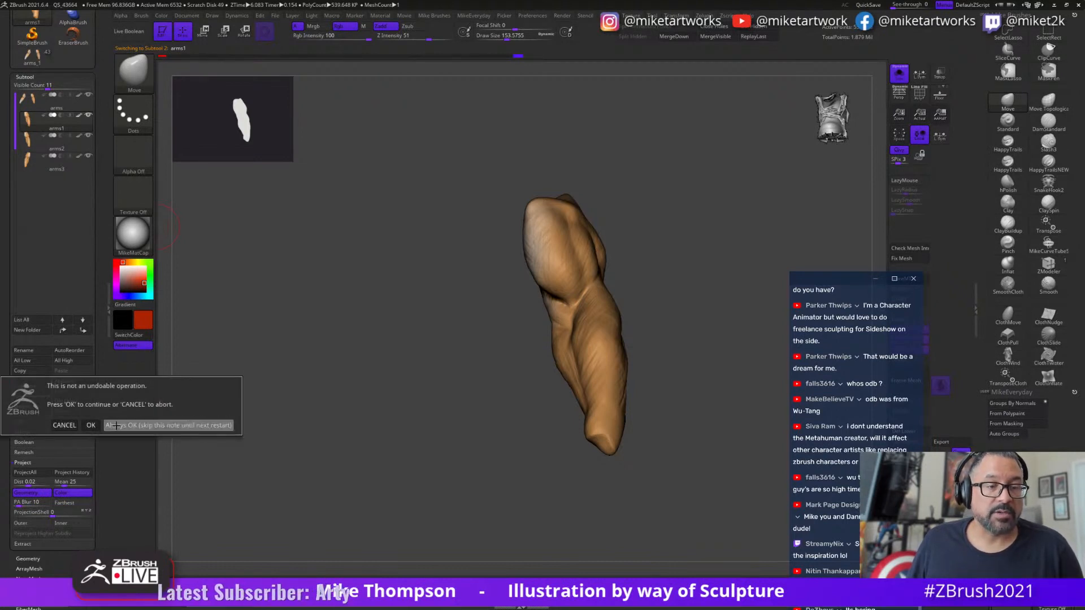
pyautogui.click(90, 425)
# - Examine the mirrored arms3 subtool against the original arms from several angles
pyautogui.click(76, 106)
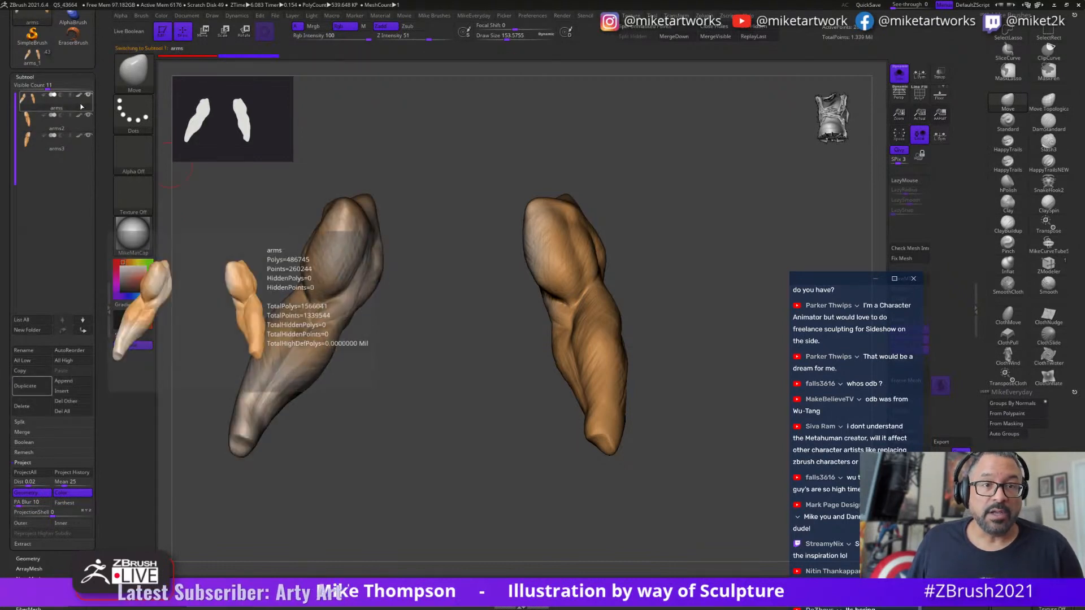
pyautogui.click(37, 141)
pyautogui.keyDown('alt'); pyautogui.moveTo(437, 453); pyautogui.dragTo(487, 457); pyautogui.keyUp('alt')
pyautogui.press('w')
pyautogui.moveTo(496, 342); pyautogui.dragTo(411, 345)
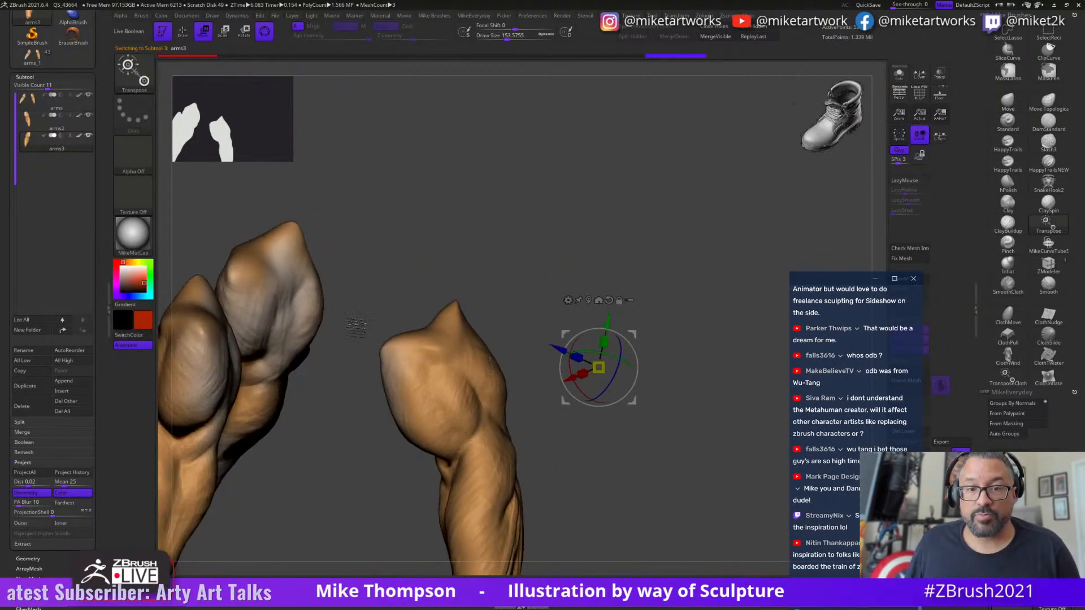
pyautogui.keyDown('alt'); pyautogui.click(219, 326); pyautogui.keyUp('alt')
pyautogui.moveTo(370, 480); pyautogui.dragTo(348, 495)
pyautogui.moveTo(355, 367); pyautogui.dragTo(743, 384)
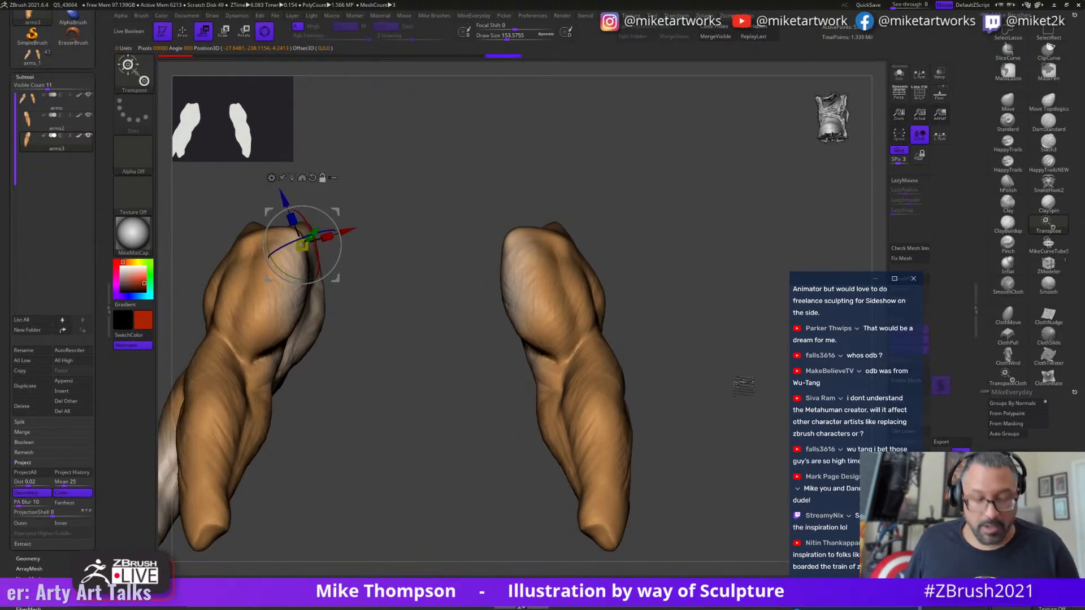
pyautogui.press('q')
pyautogui.moveTo(414, 488); pyautogui.dragTo(476, 458)
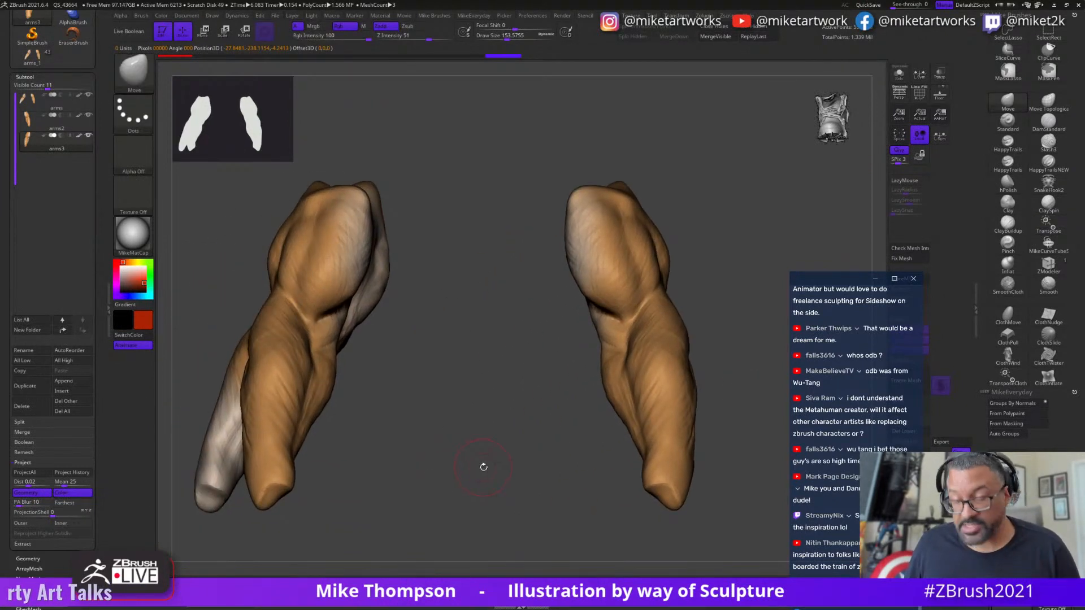
pyautogui.press('w')
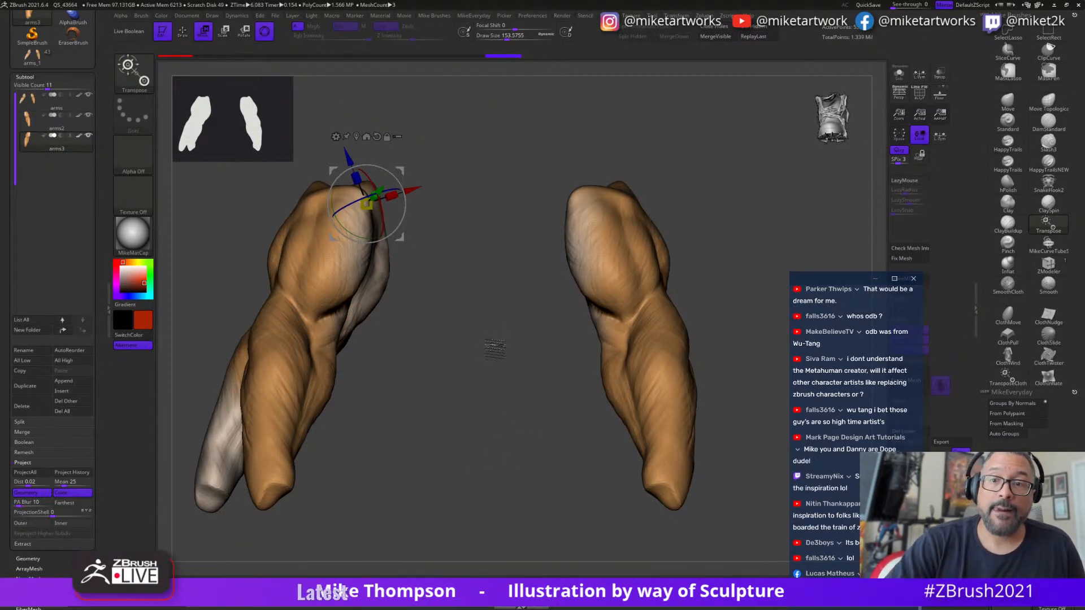
pyautogui.moveTo(503, 335)
pyautogui.mouseDown()
pyautogui.moveTo(484, 371)
pyautogui.moveTo(498, 347)
pyautogui.mouseUp()
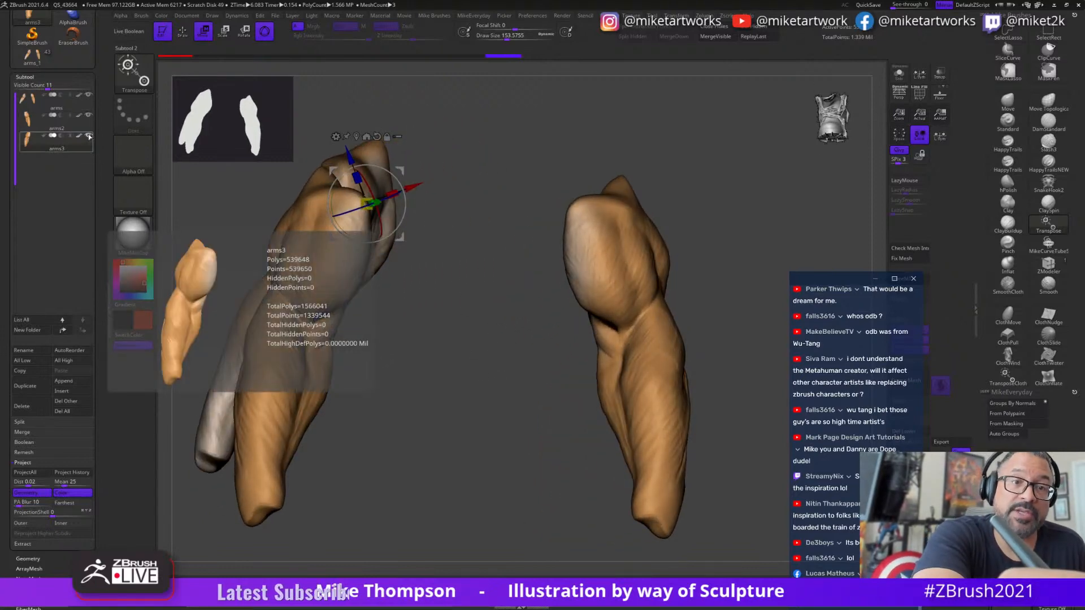
# - Subdivide the mirrored arms3 subtool once and delete it from the subtool list
pyautogui.press('q')
pyautogui.hotkey('ctrl', 'd')
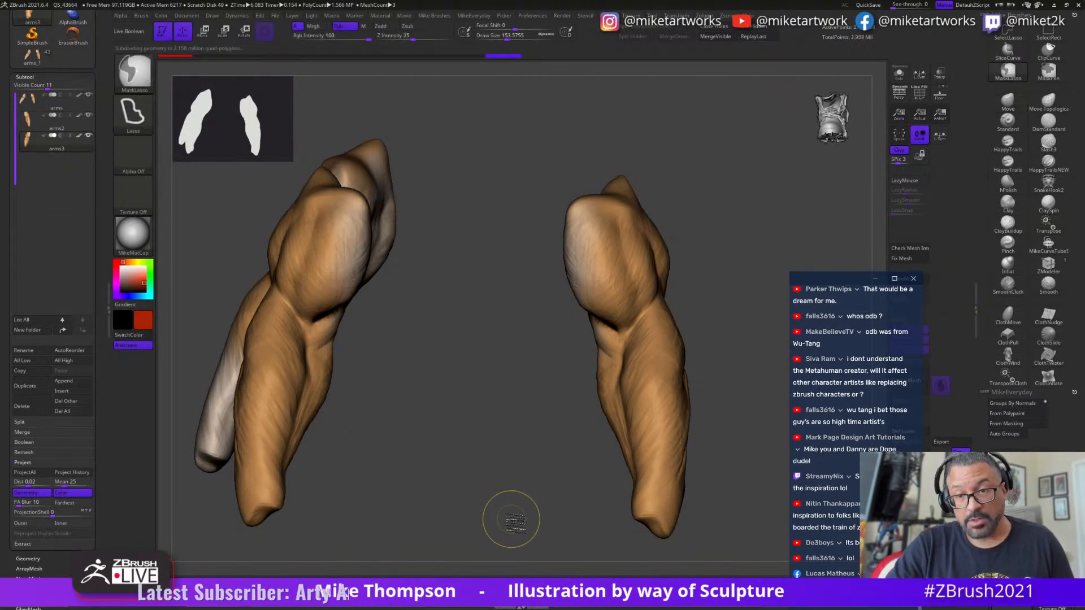
pyautogui.click(69, 125)
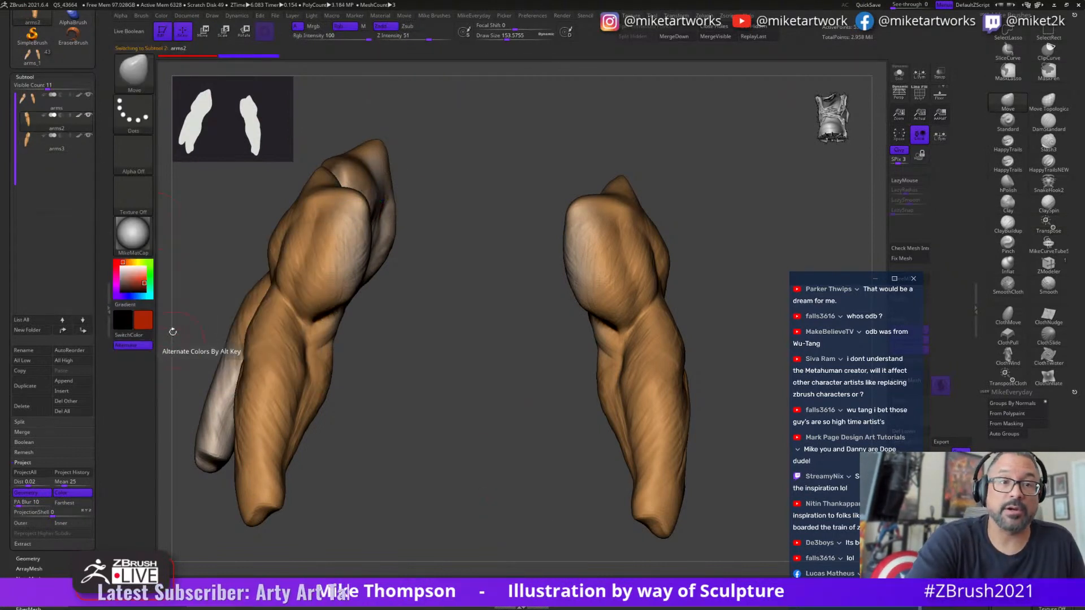
pyautogui.click(21, 405)
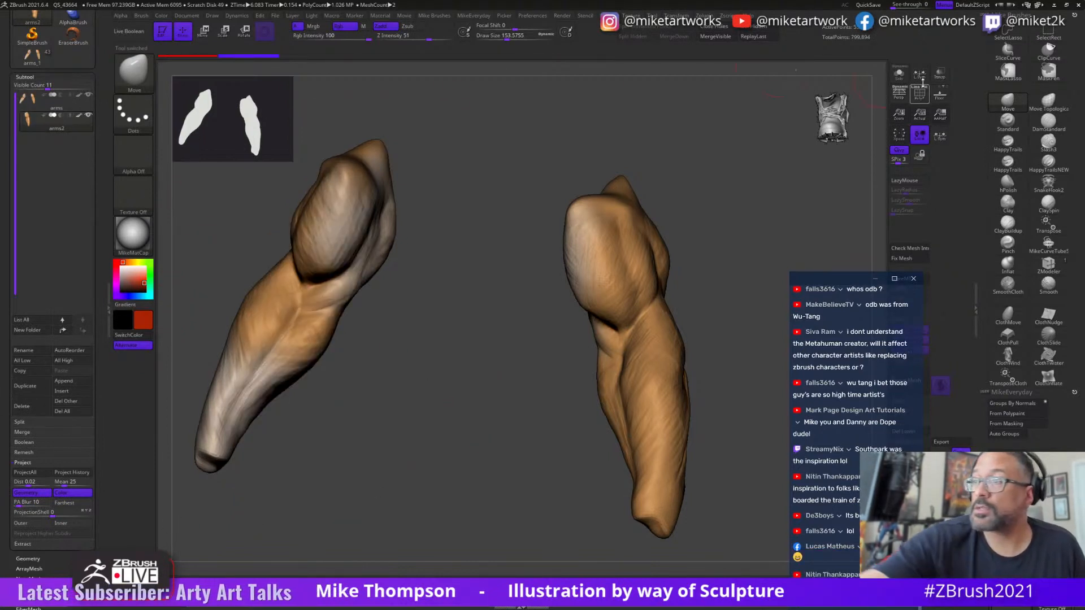
# - Isolate the arms2 subtool with Solo and mirror it across the X axis, merging both arms into one subtool
pyautogui.click(898, 74)
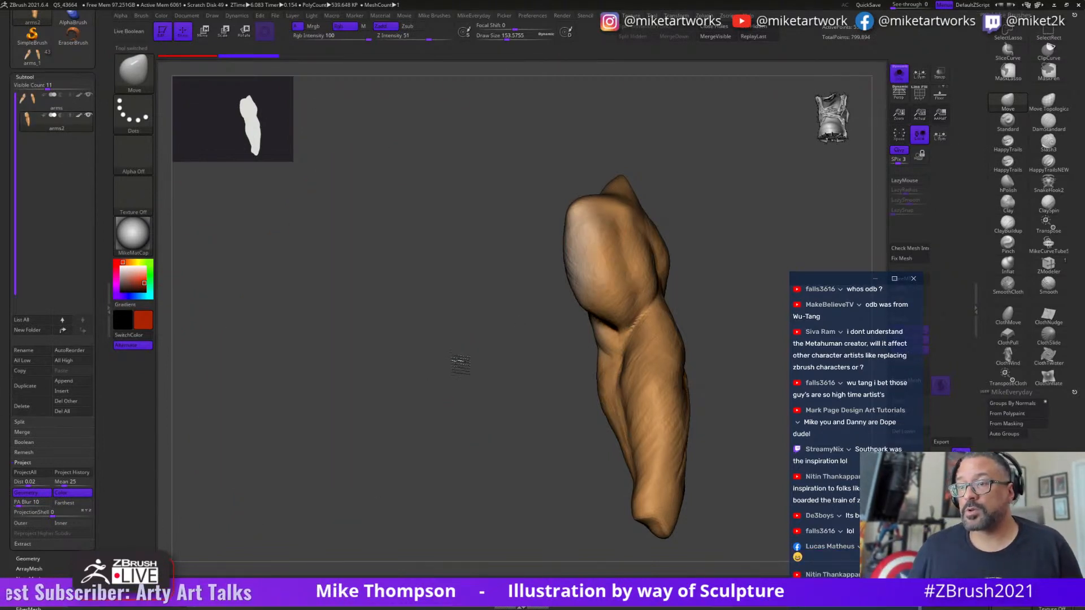
pyautogui.moveTo(460, 364); pyautogui.dragTo(443, 356)
pyautogui.moveTo(668, 147); pyautogui.dragTo(746, 166)
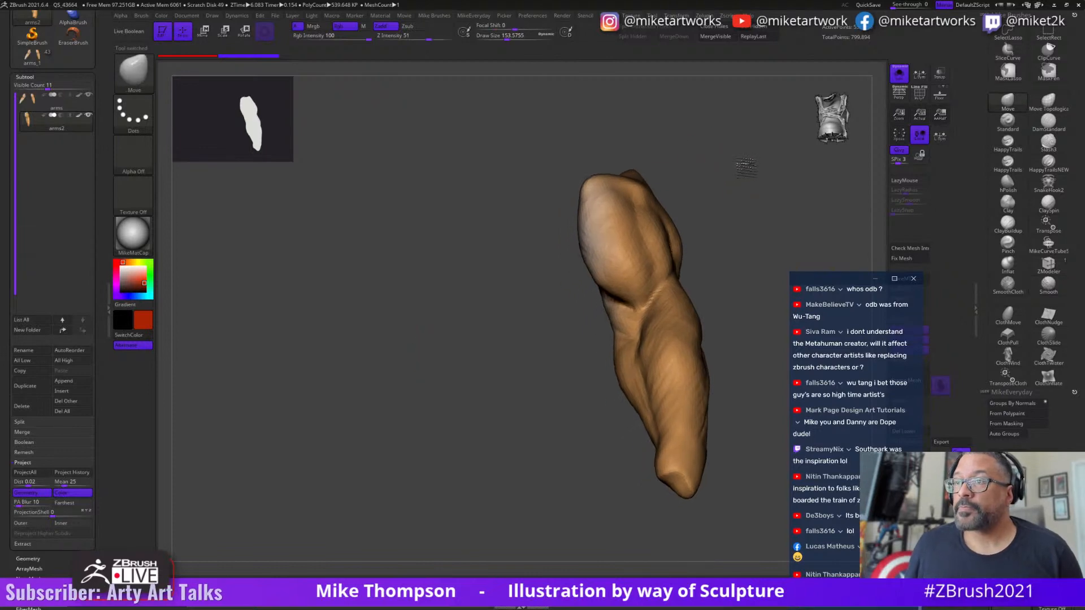
pyautogui.click(705, 16)
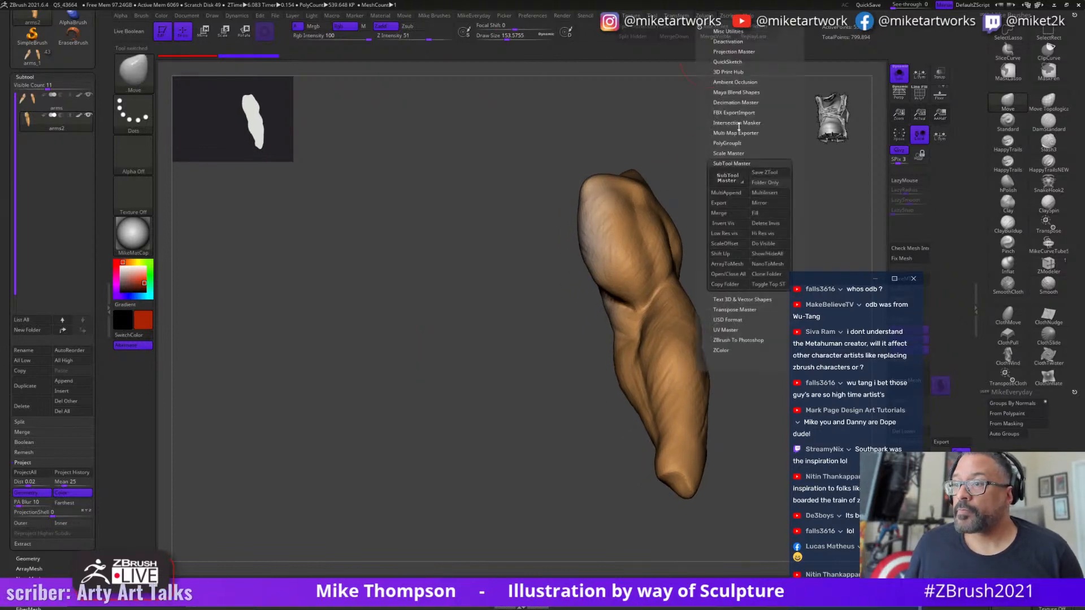
pyautogui.click(761, 204)
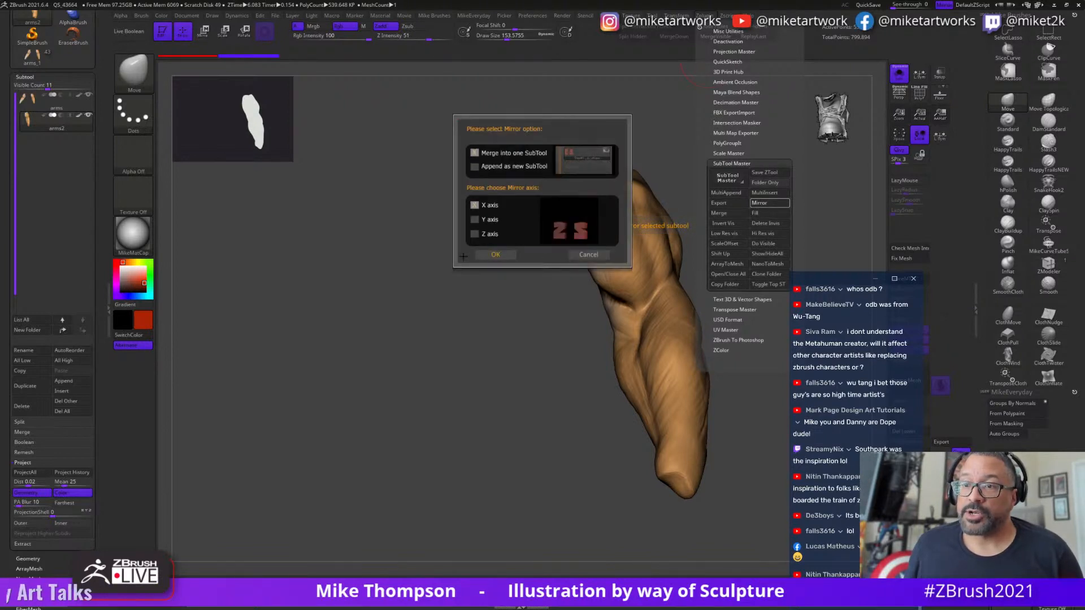
pyautogui.click(488, 256)
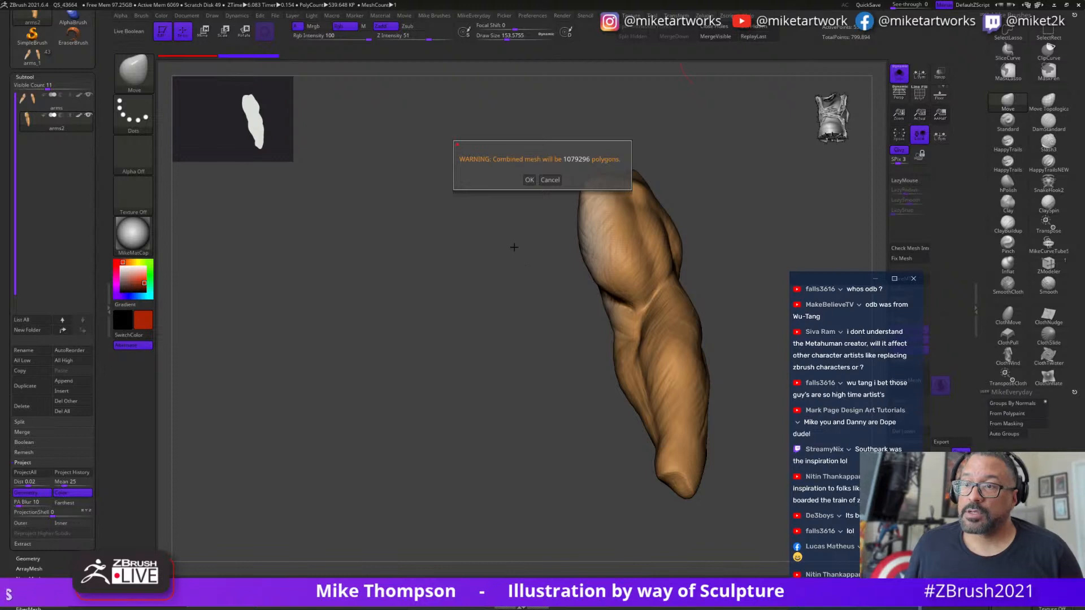
pyautogui.click(531, 181)
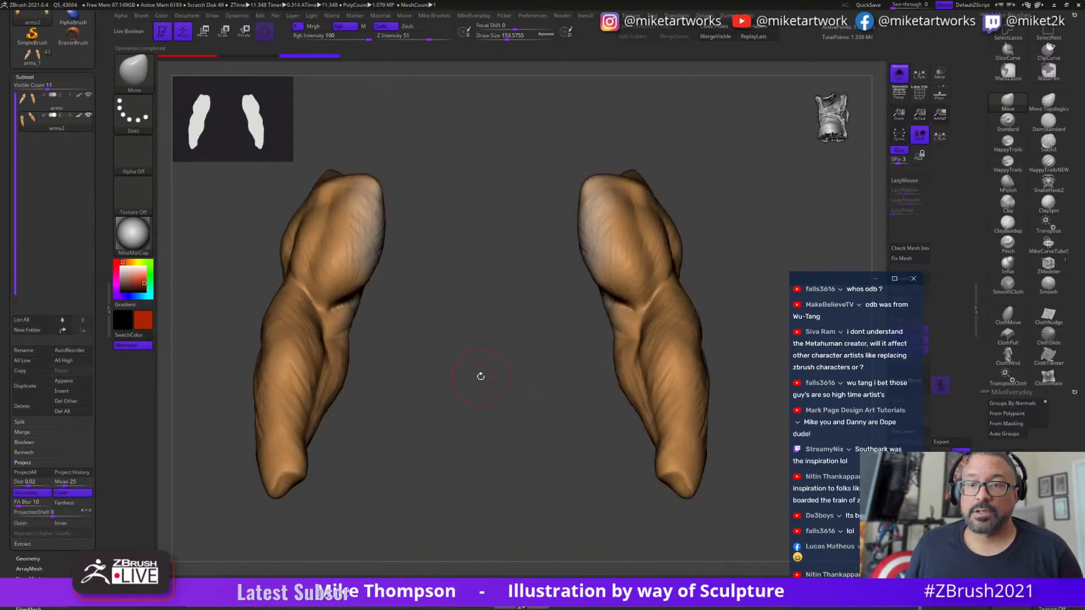
# - Browse the reference board's sculpture and anatomy images for muscular arm references
pyautogui.moveTo(503, 476); pyautogui.dragTo(694, 427)
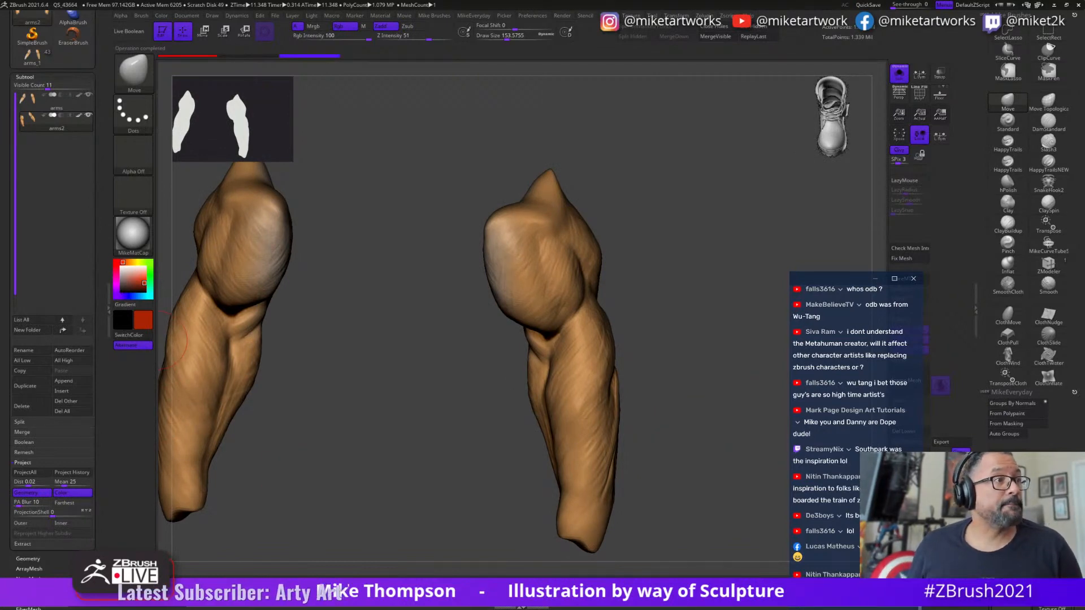
pyautogui.moveTo(2, 305); pyautogui.dragTo(353, 286, button='right')
pyautogui.scroll(-5, 353, 286)
pyautogui.moveTo(485, 477); pyautogui.dragTo(357, 382, button='middle')
pyautogui.moveTo(425, 407); pyautogui.dragTo(281, 426, button='middle')
pyautogui.scroll(5, 354, 337)
pyautogui.scroll(4, 357, 418)
pyautogui.moveTo(309, 385); pyautogui.dragTo(342, 201, button='middle')
pyautogui.scroll(-5, 403, 447)
pyautogui.scroll(-4, 294, 469)
pyautogui.moveTo(285, 486); pyautogui.dragTo(447, 435, button='middle')
pyautogui.moveTo(294, 421); pyautogui.dragTo(443, 434, button='middle')
pyautogui.moveTo(271, 249); pyautogui.dragTo(439, 431, button='middle')
pyautogui.scroll(-4, 439, 431)
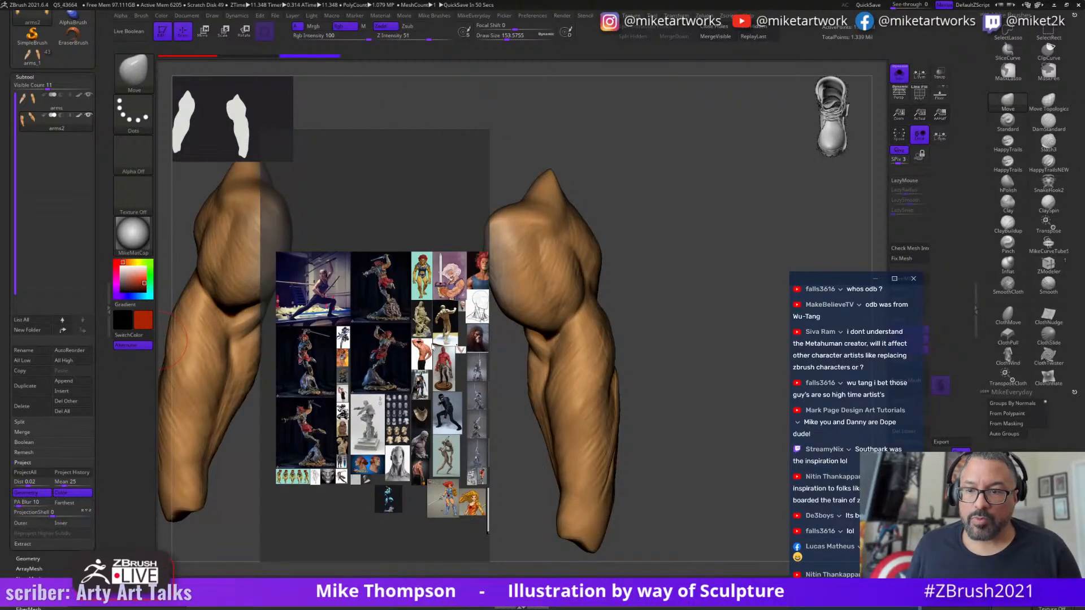
pyautogui.scroll(9, 433, 347)
pyautogui.moveTo(434, 347); pyautogui.dragTo(461, 382, button='middle')
pyautogui.moveTo(430, 447); pyautogui.dragTo(411, 433, button='middle')
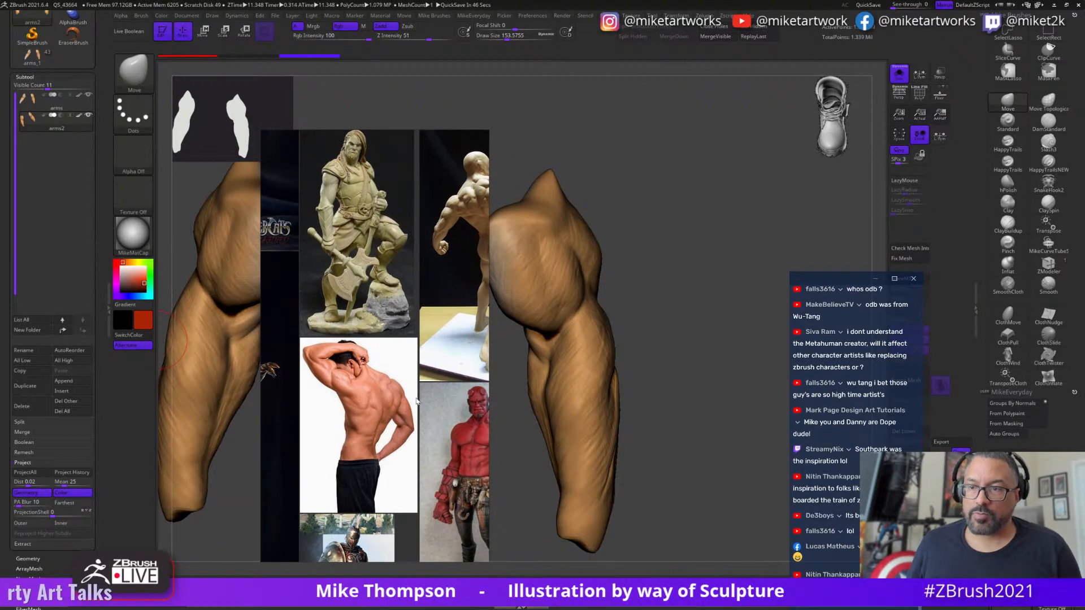
# - Find the front-view photo of the flexing bodybuilder in a cap on the reference board
pyautogui.moveTo(388, 435); pyautogui.dragTo(435, 382, button='right')
pyautogui.moveTo(374, 374)
pyautogui.mouseDown(button='middle')
pyautogui.moveTo(434, 374)
pyautogui.moveTo(526, 333)
pyautogui.mouseUp(button='middle')
pyautogui.scroll(-7, 436, 377)
pyautogui.scroll(-2, 509, 341)
pyautogui.moveTo(458, 434); pyautogui.dragTo(297, 332, button='middle')
pyautogui.moveTo(461, 415); pyautogui.dragTo(346, 364, button='middle')
pyautogui.moveTo(452, 464); pyautogui.dragTo(394, 353, button='middle')
pyautogui.moveTo(417, 402)
pyautogui.mouseDown(button='middle')
pyautogui.moveTo(407, 370)
pyautogui.moveTo(454, 406)
pyautogui.moveTo(383, 413)
pyautogui.mouseUp(button='middle')
pyautogui.scroll(6, 403, 386)
pyautogui.scroll(-5, 450, 408)
pyautogui.moveTo(512, 422); pyautogui.dragTo(340, 409, button='middle')
pyautogui.moveTo(477, 397)
pyautogui.mouseDown(button='middle')
pyautogui.moveTo(342, 369)
pyautogui.moveTo(478, 382)
pyautogui.moveTo(445, 404)
pyautogui.moveTo(375, 502)
pyautogui.mouseUp(button='middle')
pyautogui.scroll(5, 419, 390)
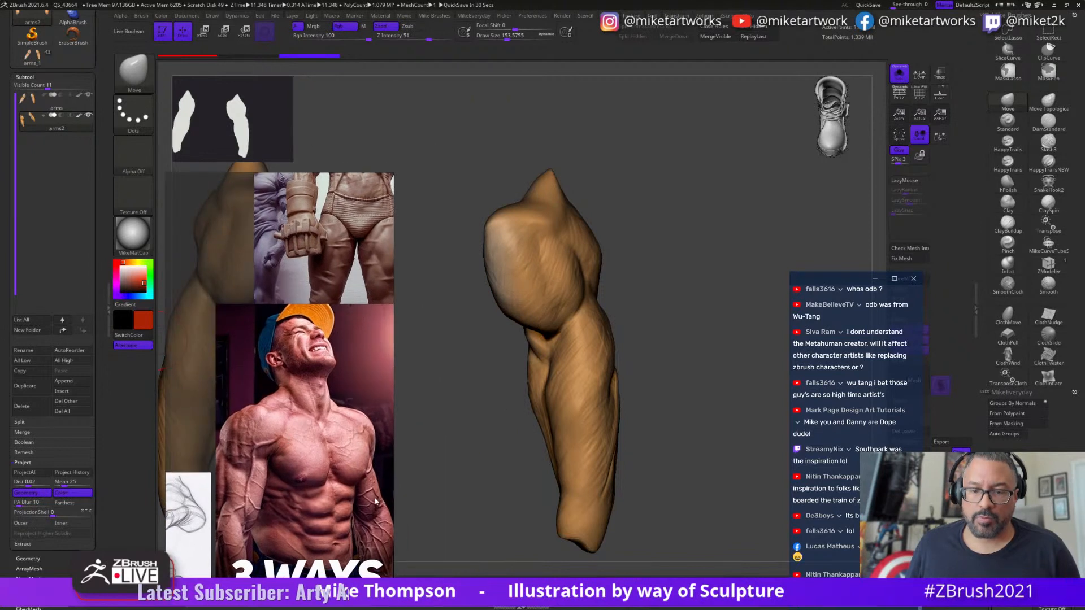
# - Shrink the reference window to the bodybuilder's torso and arm, and place it between the two sculpted arms
pyautogui.moveTo(367, 176); pyautogui.dragTo(370, 402)
pyautogui.moveTo(386, 537); pyautogui.dragTo(381, 417, button='right')
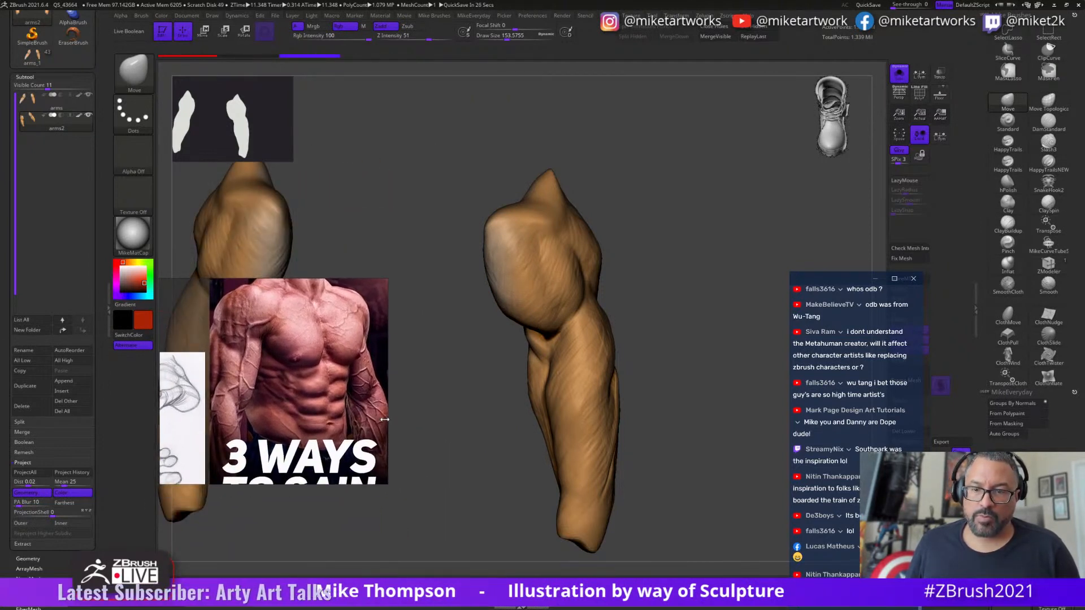
pyautogui.moveTo(384, 420); pyautogui.dragTo(303, 419)
pyautogui.moveTo(291, 429); pyautogui.dragTo(230, 427, button='middle')
pyautogui.moveTo(214, 402); pyautogui.dragTo(352, 472, button='right')
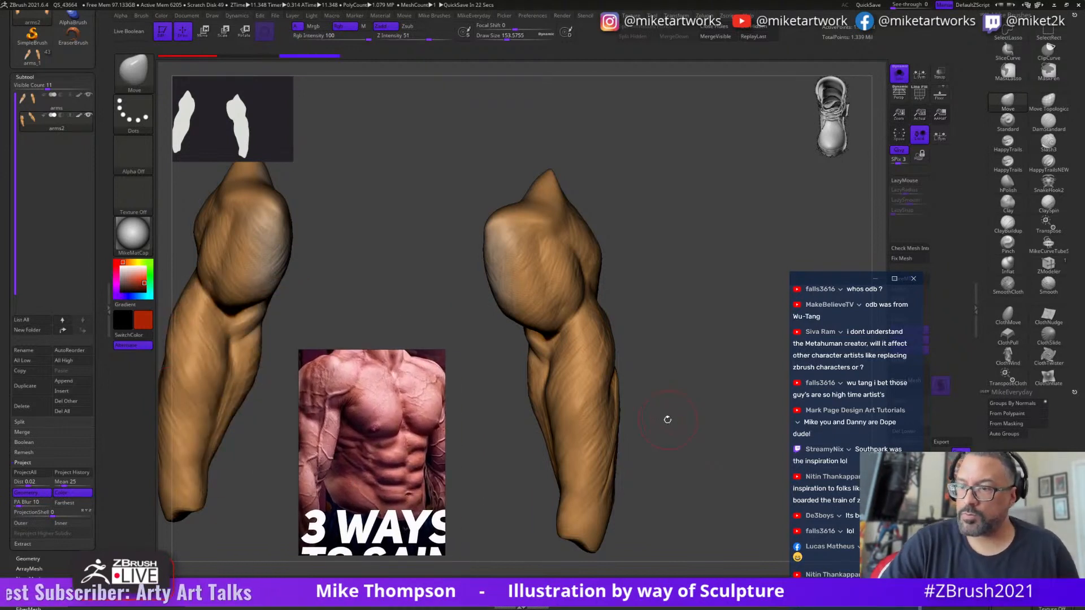
# - Read through the live chat and move its window up so the newest messages show
pyautogui.keyDown('alt'); pyautogui.moveTo(666, 420); pyautogui.dragTo(742, 425); pyautogui.keyUp('alt')
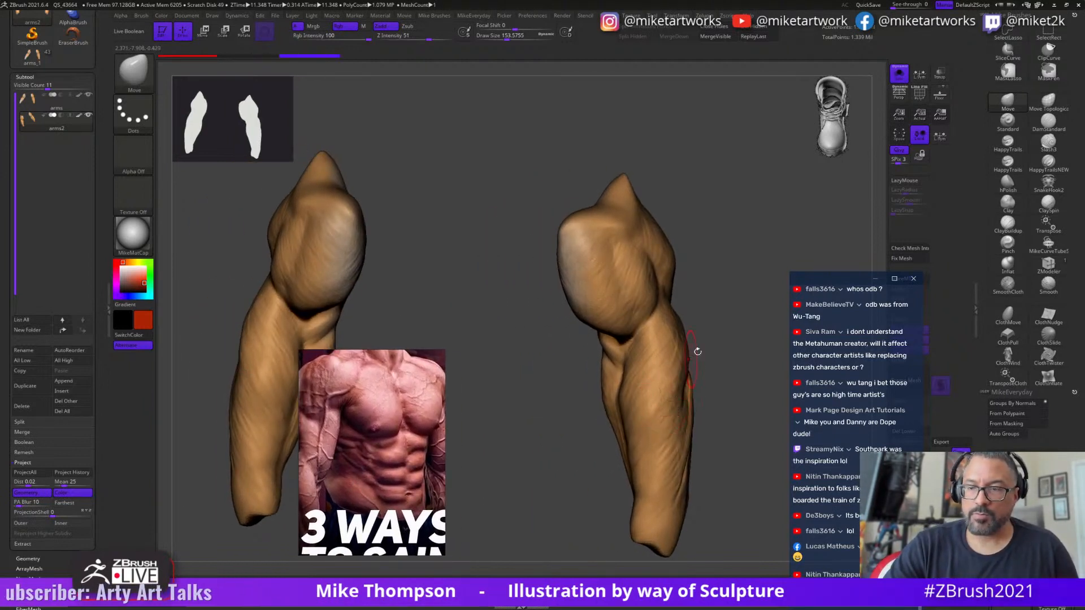
pyautogui.moveTo(736, 346); pyautogui.dragTo(715, 339)
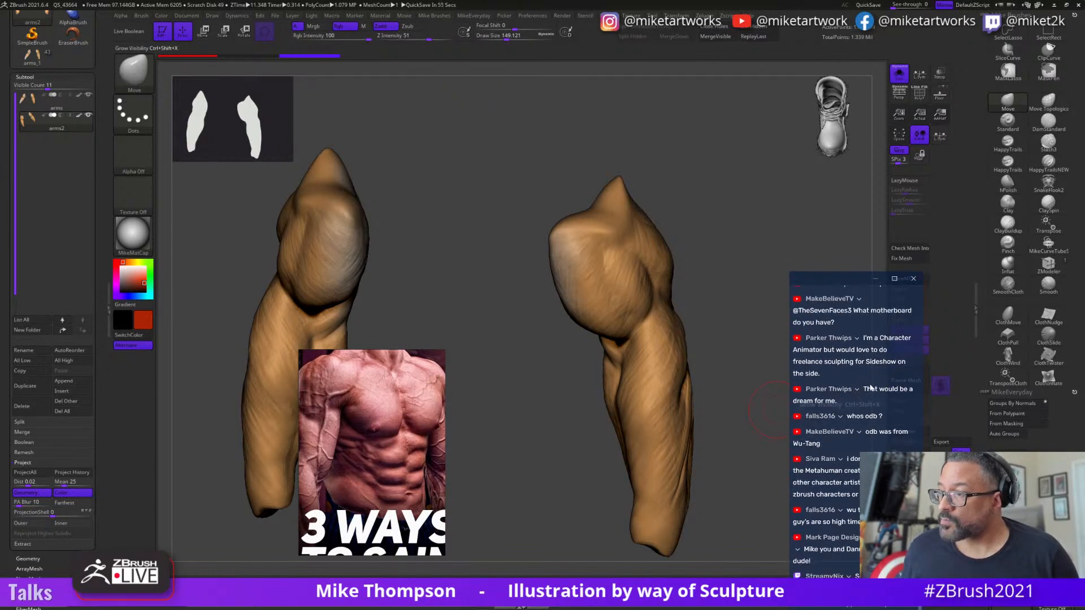
pyautogui.scroll(-3, 887, 390)
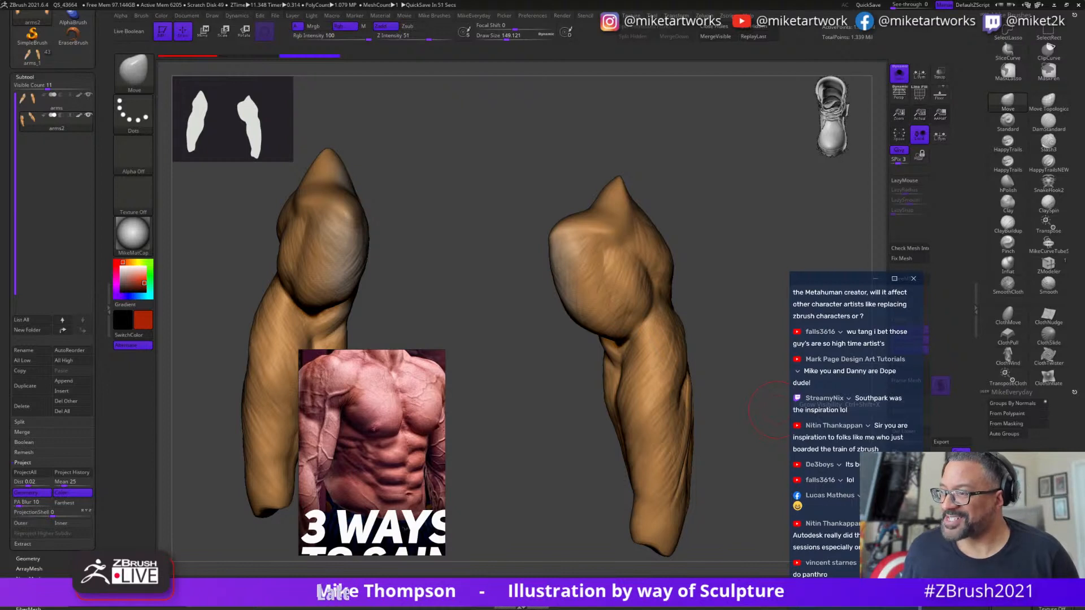
pyautogui.moveTo(863, 283); pyautogui.dragTo(838, 149)
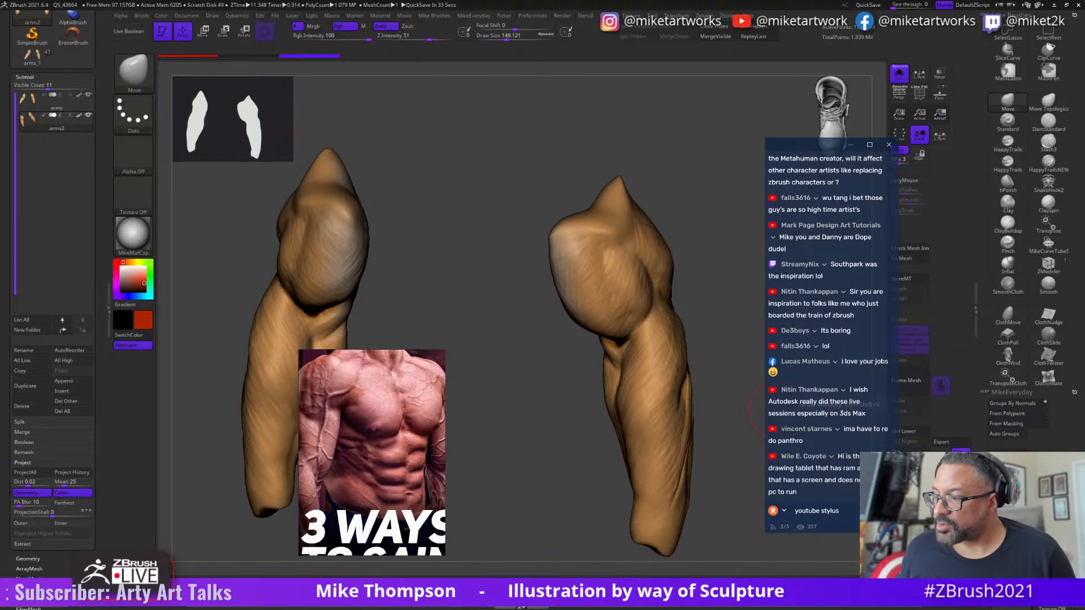
# - Set the Move brush's draw size to about 132 for working on the arms
pyautogui.moveTo(714, 359)
pyautogui.mouseDown()
pyautogui.moveTo(645, 385)
pyautogui.moveTo(664, 502)
pyautogui.moveTo(698, 418)
pyautogui.moveTo(743, 438)
pyautogui.moveTo(696, 418)
pyautogui.mouseUp()
pyautogui.press('s')
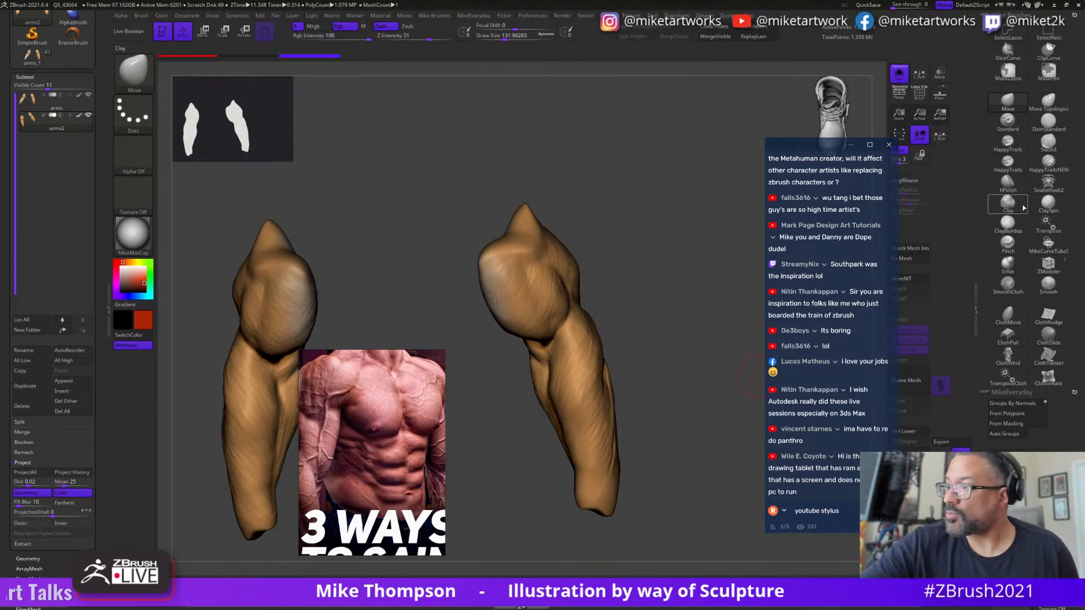
# - Start building up the arms' muscle forms with the ClayBuildup brush and undo the stray last stroke
pyautogui.click(1011, 227)
pyautogui.moveTo(678, 359); pyautogui.dragTo(585, 381)
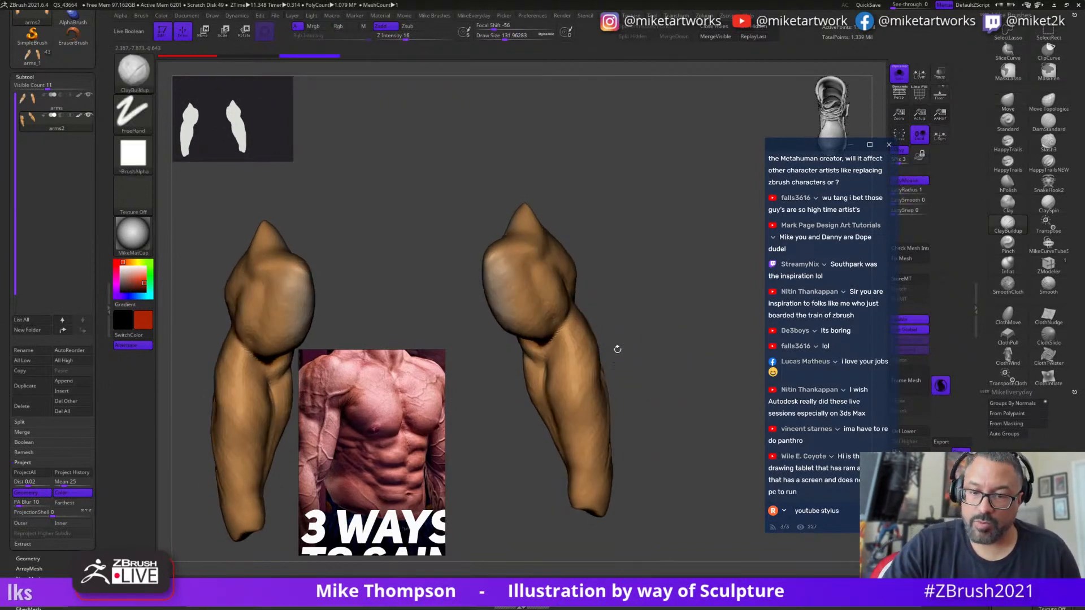
pyautogui.moveTo(571, 435); pyautogui.dragTo(588, 338)
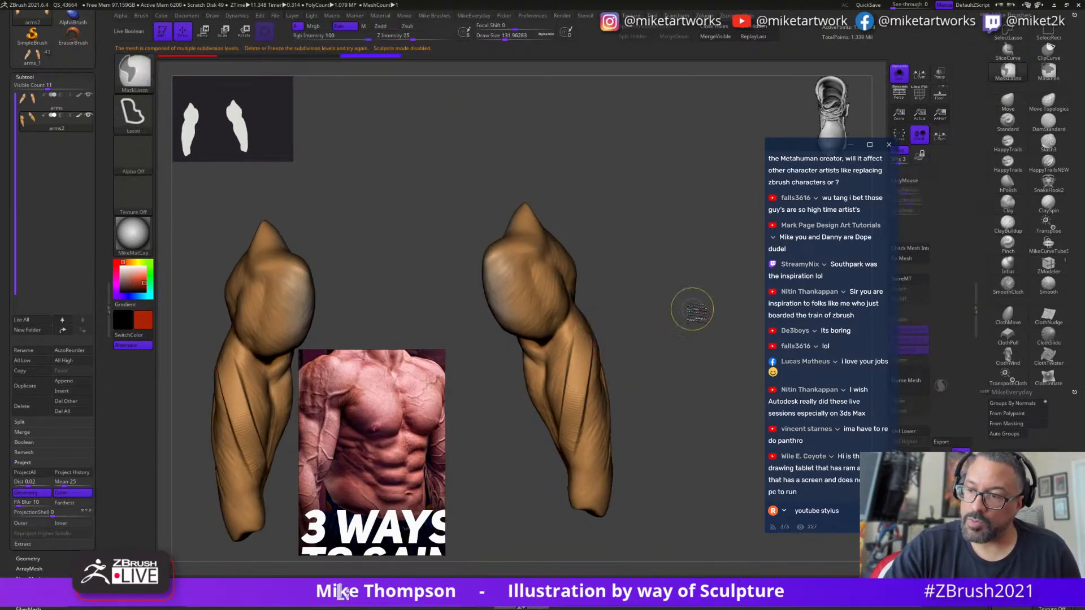
pyautogui.hotkey('ctrl', 'z')
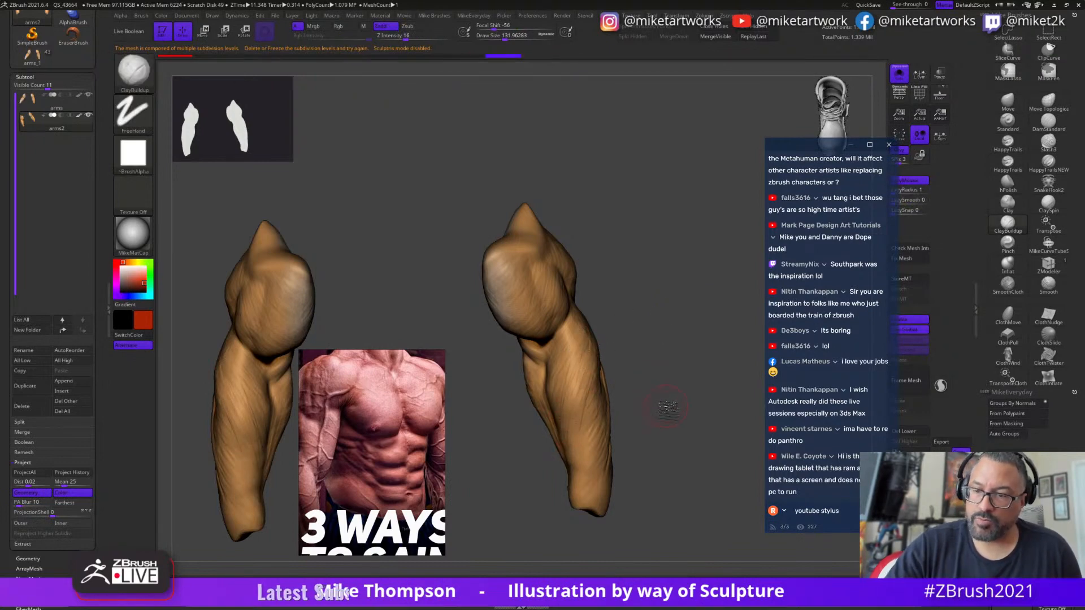
pyautogui.moveTo(667, 406); pyautogui.dragTo(615, 343)
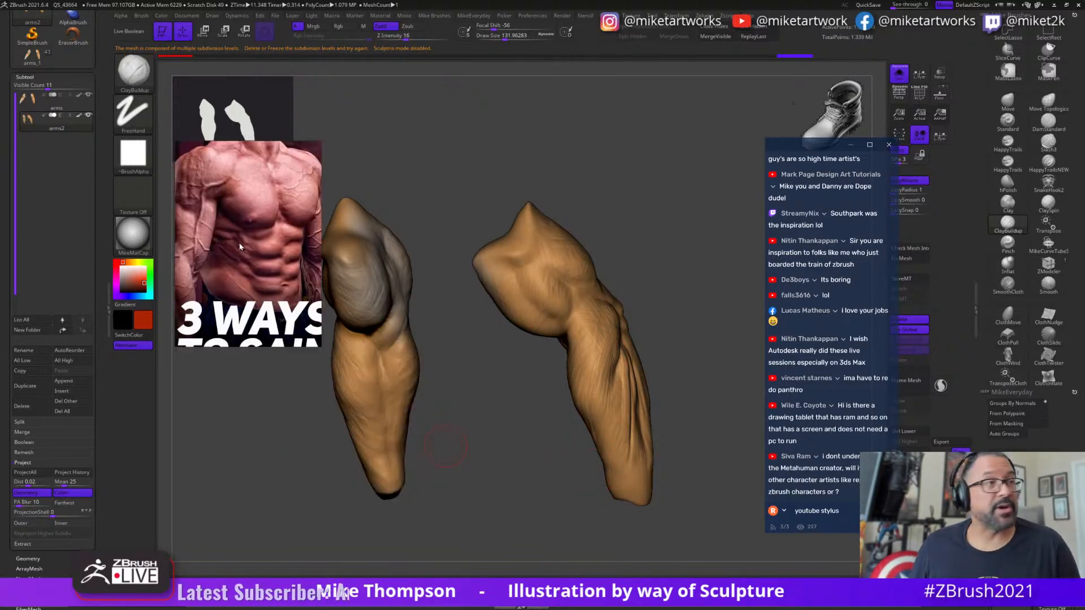
# - Open the Trapjaw board from the reference viewer's recent files
pyautogui.press('super')
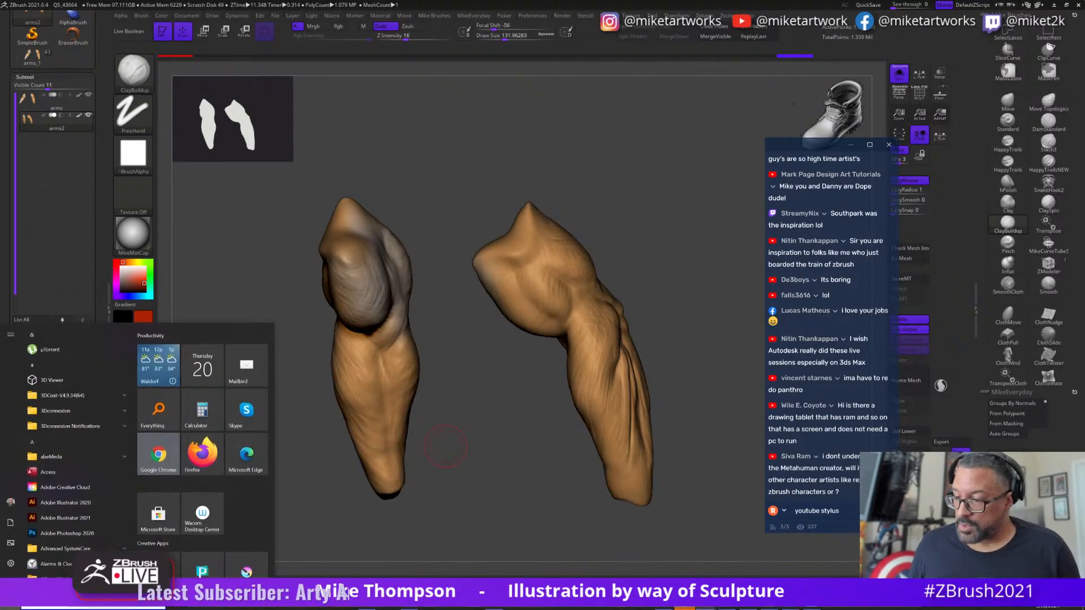
pyautogui.rightClick(793, 608)
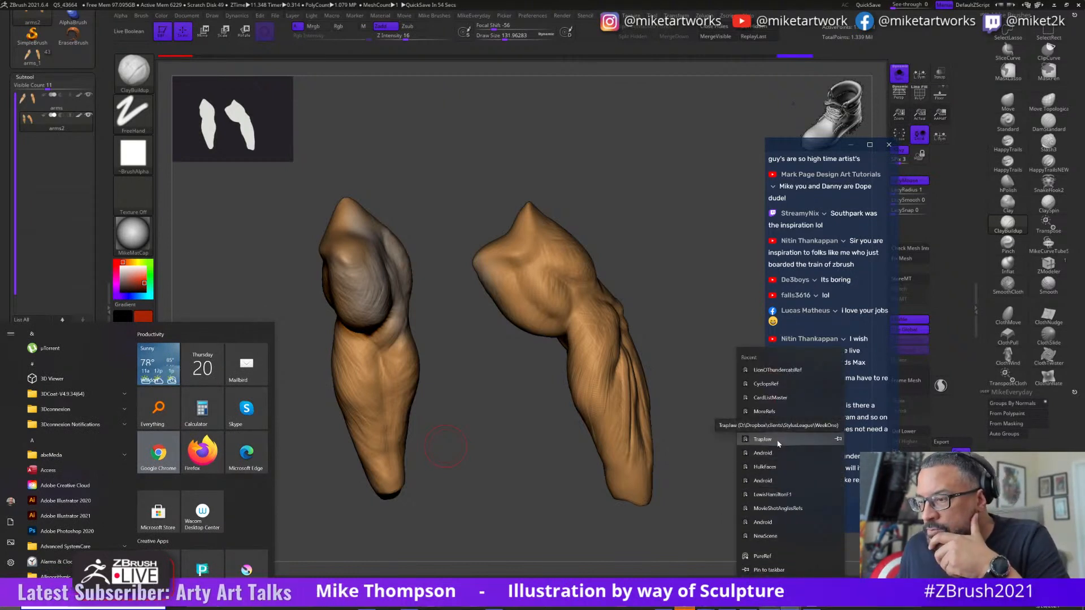
pyautogui.click(763, 439)
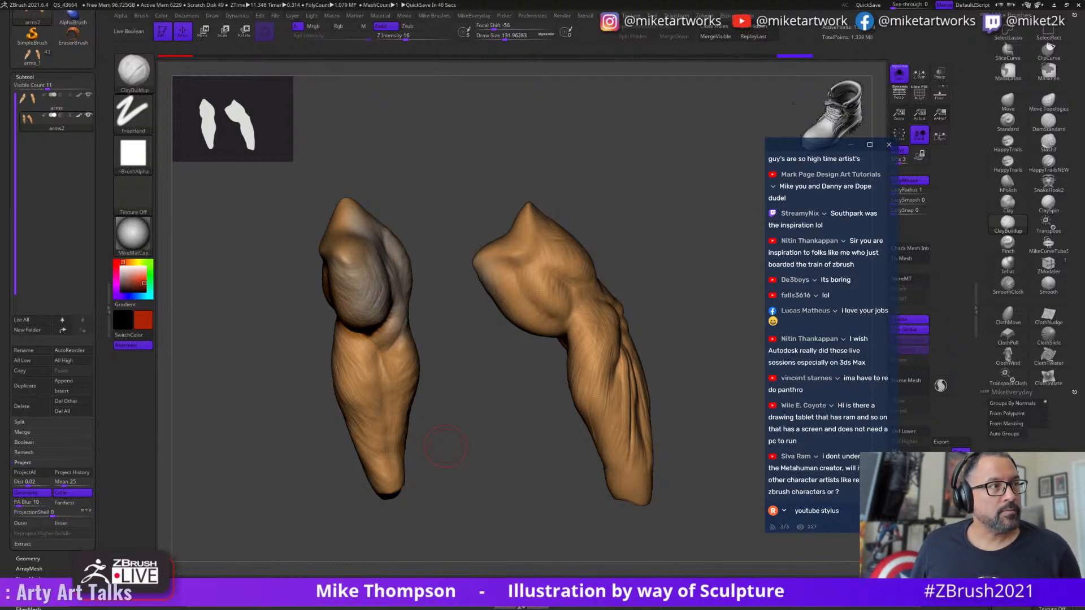
# - Switch to the full lion-headed character model and turn off solo mode so the whole figure is displayed
pyautogui.moveTo(482, 477); pyautogui.dragTo(572, 508)
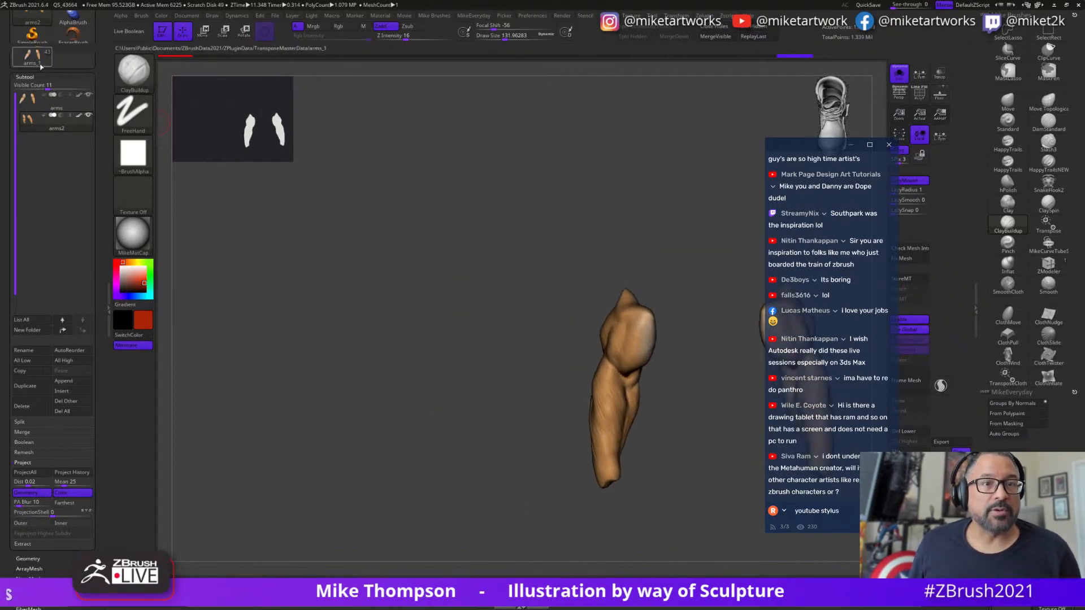
pyautogui.click(33, 56)
pyautogui.keyDown('alt'); pyautogui.moveTo(702, 468); pyautogui.dragTo(451, 454); pyautogui.keyUp('alt')
pyautogui.click(899, 93)
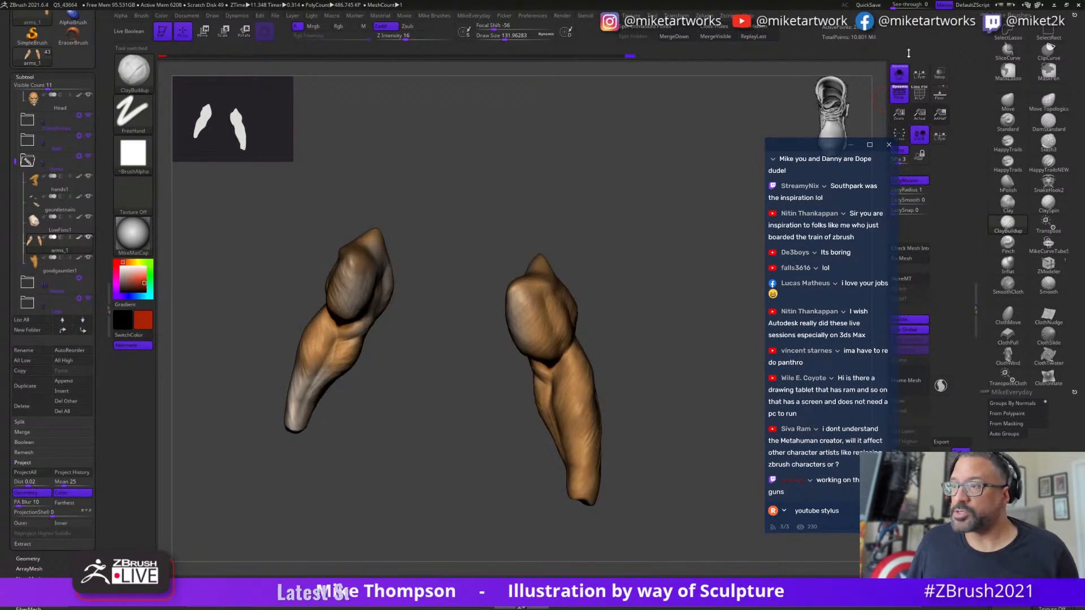
pyautogui.click(899, 102)
pyautogui.click(904, 76)
pyautogui.moveTo(660, 318)
pyautogui.mouseDown()
pyautogui.moveTo(683, 283)
pyautogui.moveTo(684, 343)
pyautogui.moveTo(552, 310)
pyautogui.moveTo(602, 274)
pyautogui.moveTo(409, 218)
pyautogui.mouseUp()
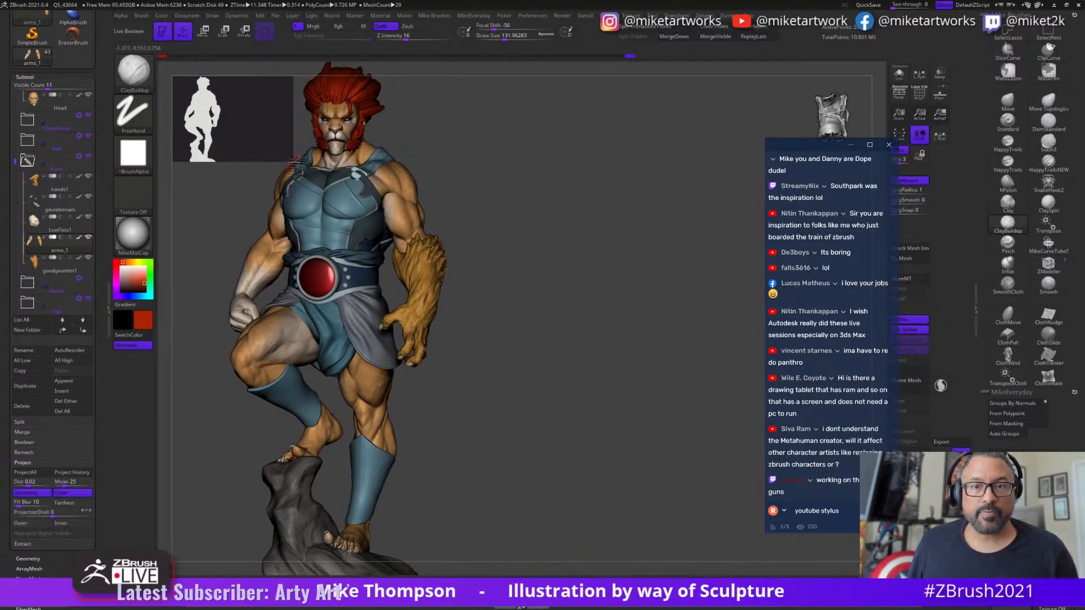
# - Shrink the silhouette thumbnail to size 107 and show the character's hidden sword
pyautogui.moveTo(293, 161); pyautogui.dragTo(219, 113)
pyautogui.moveTo(526, 236)
pyautogui.keyDown('alt'); pyautogui.mouseDown()
pyautogui.moveTo(457, 233)
pyautogui.moveTo(472, 228)
pyautogui.mouseUp(); pyautogui.keyUp('alt')
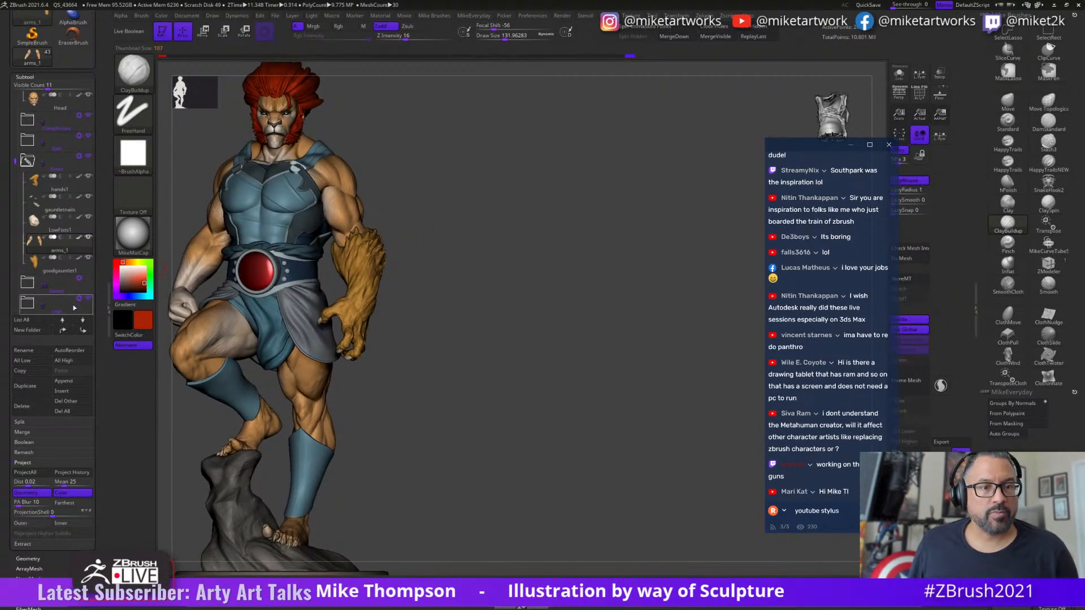
pyautogui.click(89, 279)
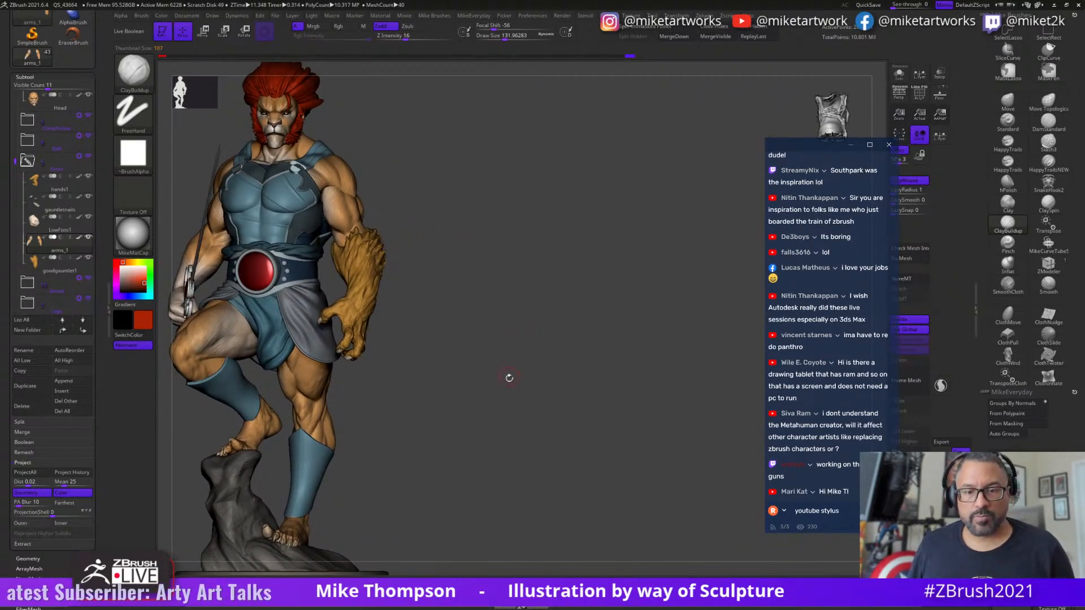
# - Snapshot the full character onto the canvas, and bring the arms2 model beside it with the overlapping arms subtool hidden
pyautogui.moveTo(461, 390)
pyautogui.mouseDown()
pyautogui.moveTo(466, 407)
pyautogui.moveTo(736, 405)
pyautogui.mouseUp()
pyautogui.hotkey('shift', 's')
pyautogui.moveTo(97, 67); pyautogui.dragTo(98, 227)
pyautogui.click(71, 157)
pyautogui.keyDown('alt'); pyautogui.moveTo(623, 341); pyautogui.dragTo(651, 446); pyautogui.keyUp('alt')
pyautogui.keyDown('alt'); pyautogui.moveTo(548, 384); pyautogui.dragTo(673, 502); pyautogui.keyUp('alt')
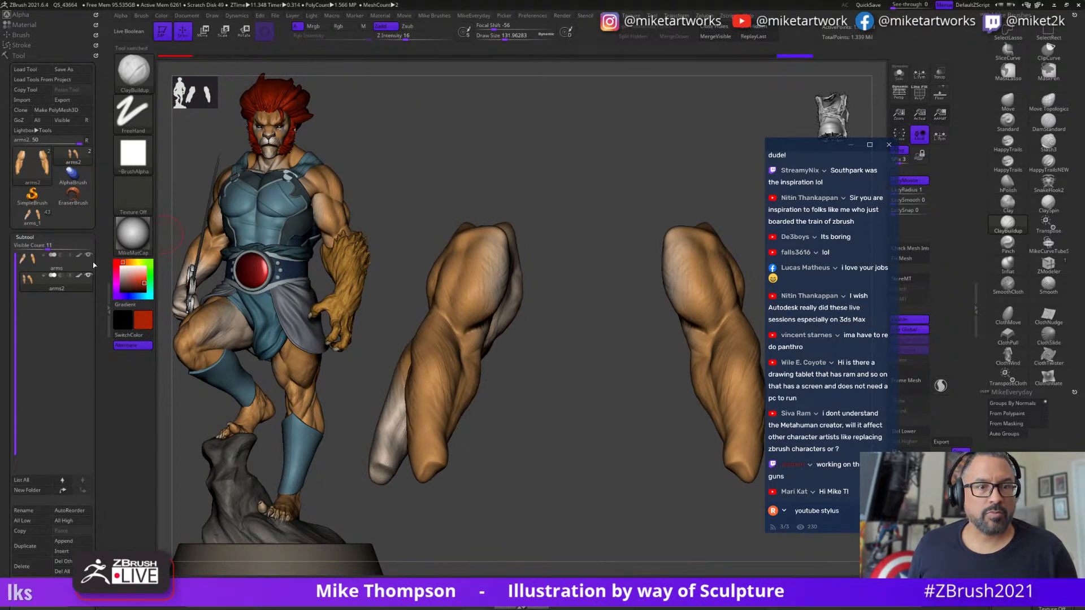
pyautogui.click(88, 255)
pyautogui.moveTo(563, 490); pyautogui.dragTo(709, 558)
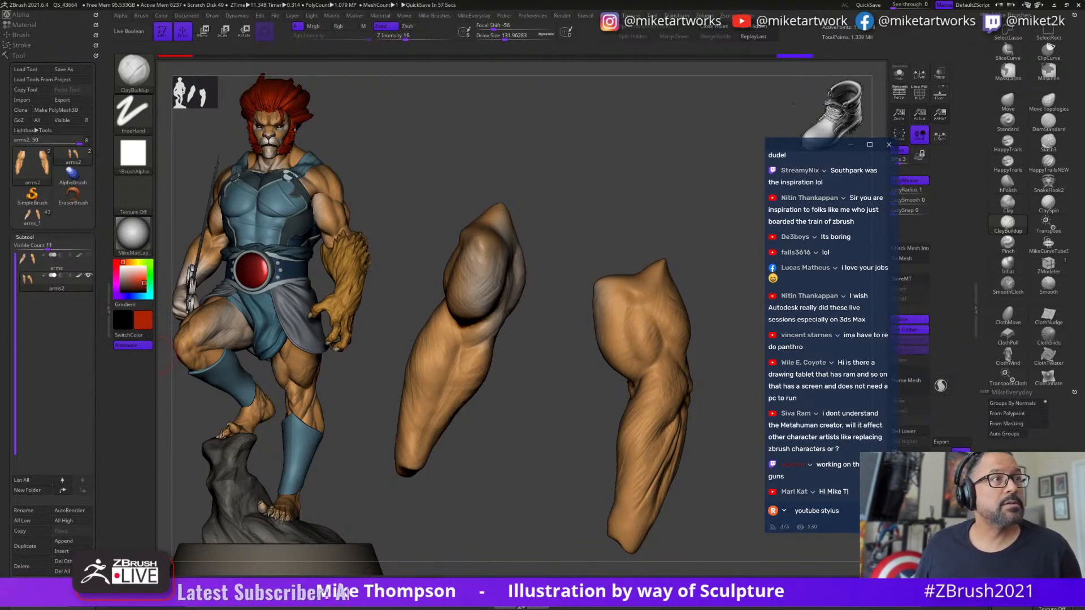
# - Set the ClayBuildup draw size to about 128 and build up the lower part of the upper arm
pyautogui.moveTo(721, 449)
pyautogui.mouseDown()
pyautogui.moveTo(716, 477)
pyautogui.moveTo(684, 481)
pyautogui.moveTo(713, 415)
pyautogui.moveTo(701, 455)
pyautogui.moveTo(701, 391)
pyautogui.moveTo(713, 397)
pyautogui.moveTo(690, 391)
pyautogui.mouseUp()
pyautogui.press('s')
pyautogui.press('s')
pyautogui.moveTo(613, 369)
pyautogui.mouseDown()
pyautogui.moveTo(616, 388)
pyautogui.moveTo(622, 356)
pyautogui.moveTo(622, 398)
pyautogui.mouseUp()
pyautogui.moveTo(689, 361)
pyautogui.mouseDown()
pyautogui.moveTo(719, 344)
pyautogui.moveTo(699, 351)
pyautogui.mouseUp()
pyautogui.moveTo(635, 394); pyautogui.dragTo(631, 395)
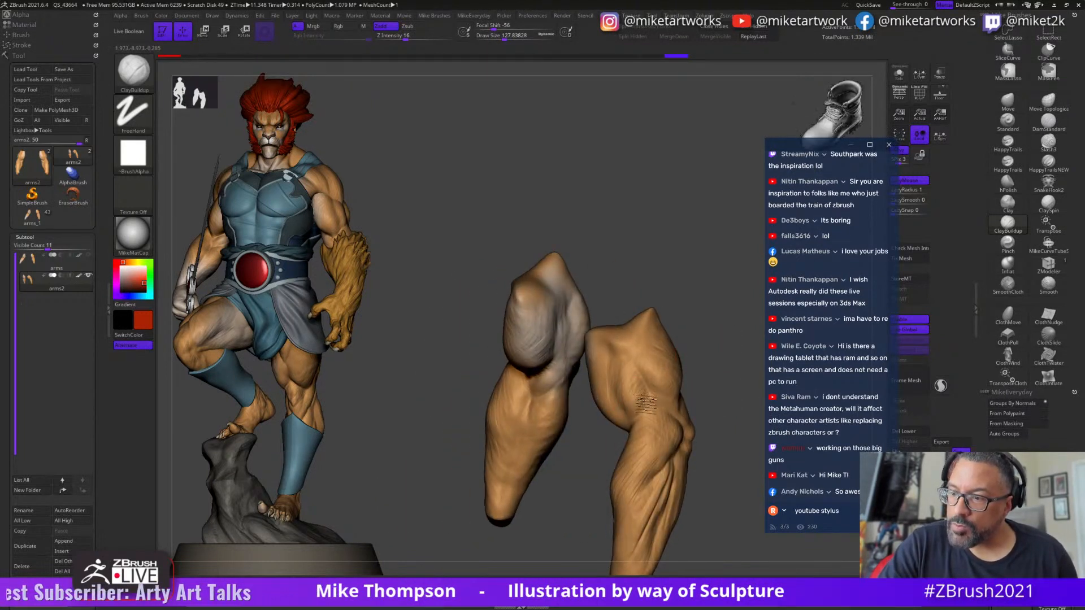
pyautogui.moveTo(721, 340); pyautogui.dragTo(701, 360)
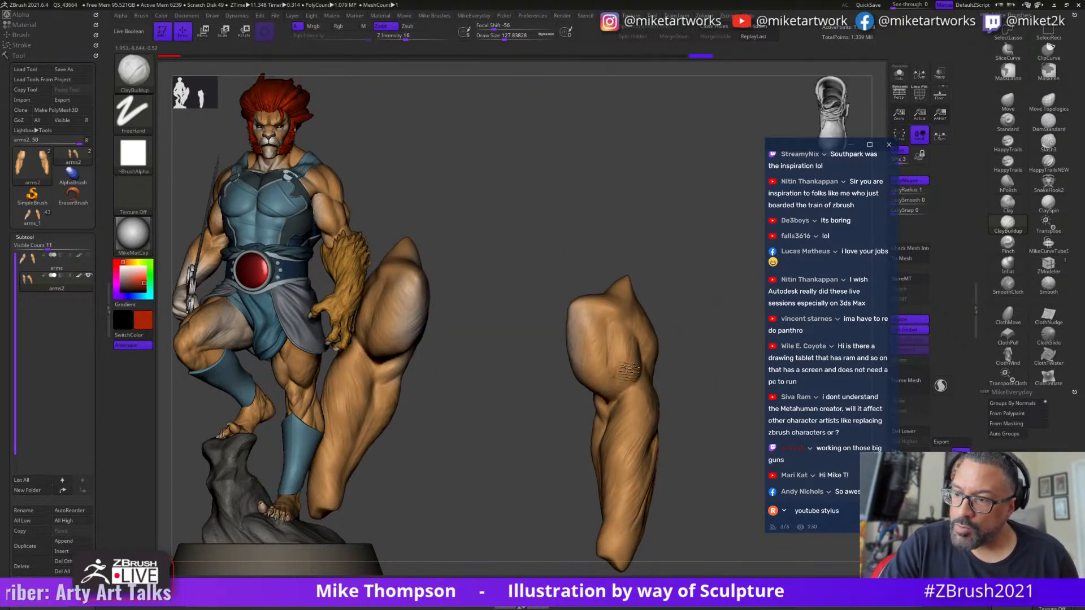
pyautogui.keyDown('alt'); pyautogui.moveTo(671, 417); pyautogui.dragTo(722, 398); pyautogui.keyUp('alt')
pyautogui.moveTo(579, 479); pyautogui.dragTo(581, 465)
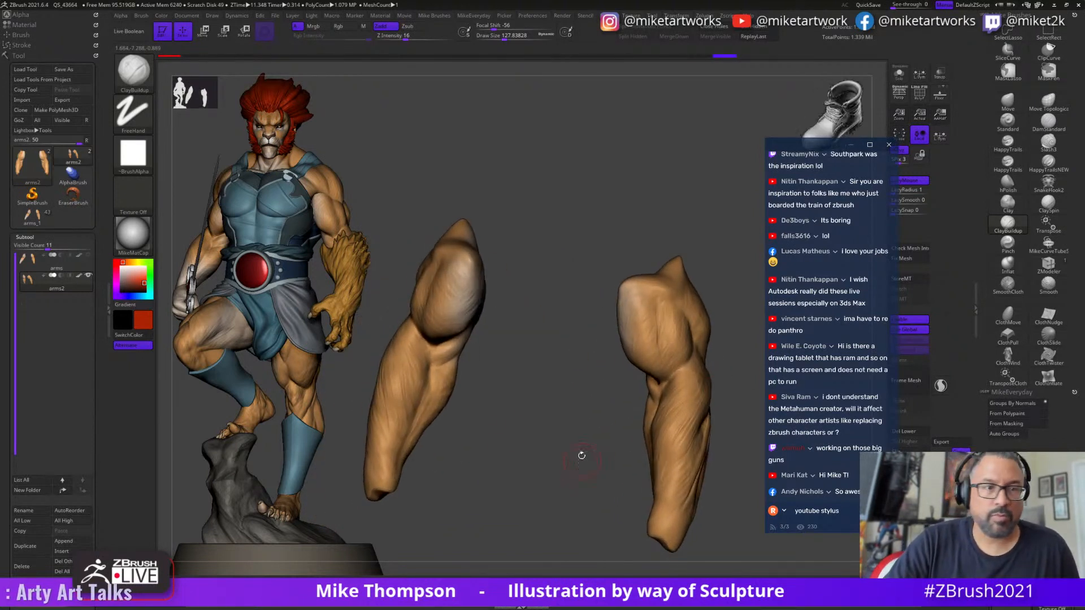
# - Turn off the painted colour on the arms2 subtool and change the active colour to light grey
pyautogui.click(79, 277)
pyautogui.press('space')
pyautogui.moveTo(486, 467); pyautogui.dragTo(472, 462)
# - Build up the biceps and its lower end above the elbow with ClayBuildup, working from several angles
pyautogui.moveTo(727, 460); pyautogui.dragTo(710, 345)
pyautogui.moveTo(684, 291)
pyautogui.mouseDown()
pyautogui.moveTo(702, 287)
pyautogui.moveTo(655, 317)
pyautogui.mouseUp()
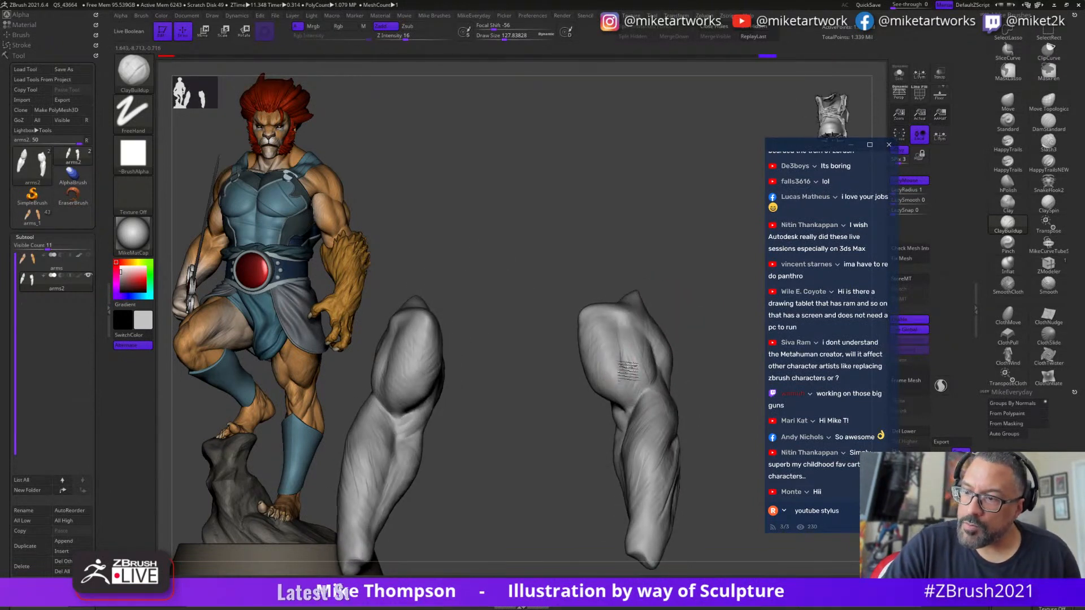
pyautogui.moveTo(649, 364)
pyautogui.mouseDown(button='right')
pyautogui.moveTo(666, 368)
pyautogui.moveTo(604, 384)
pyautogui.mouseUp(button='right')
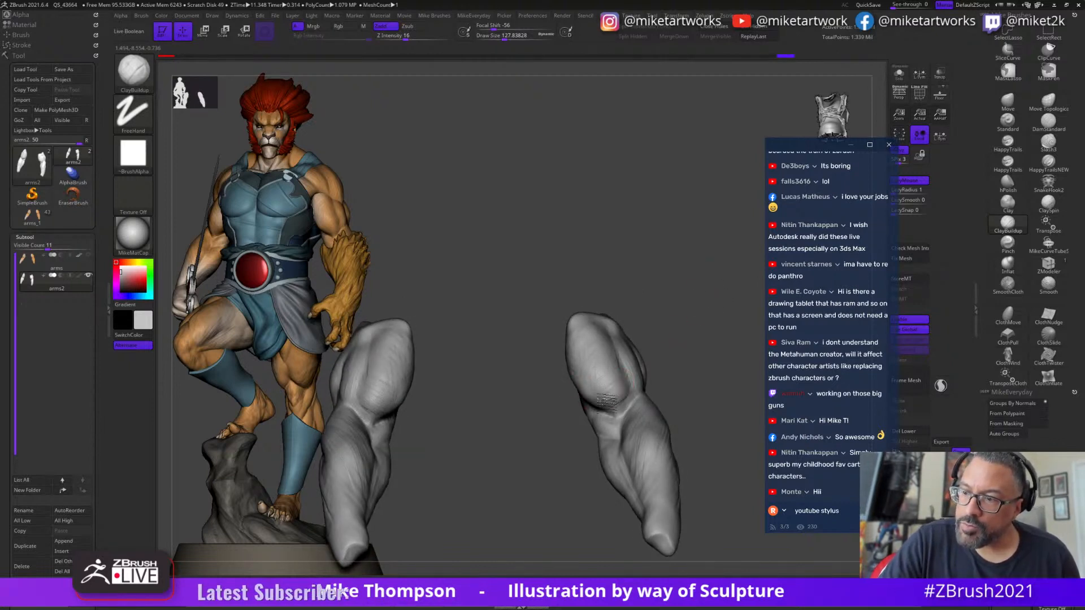
pyautogui.moveTo(676, 330); pyautogui.dragTo(591, 415)
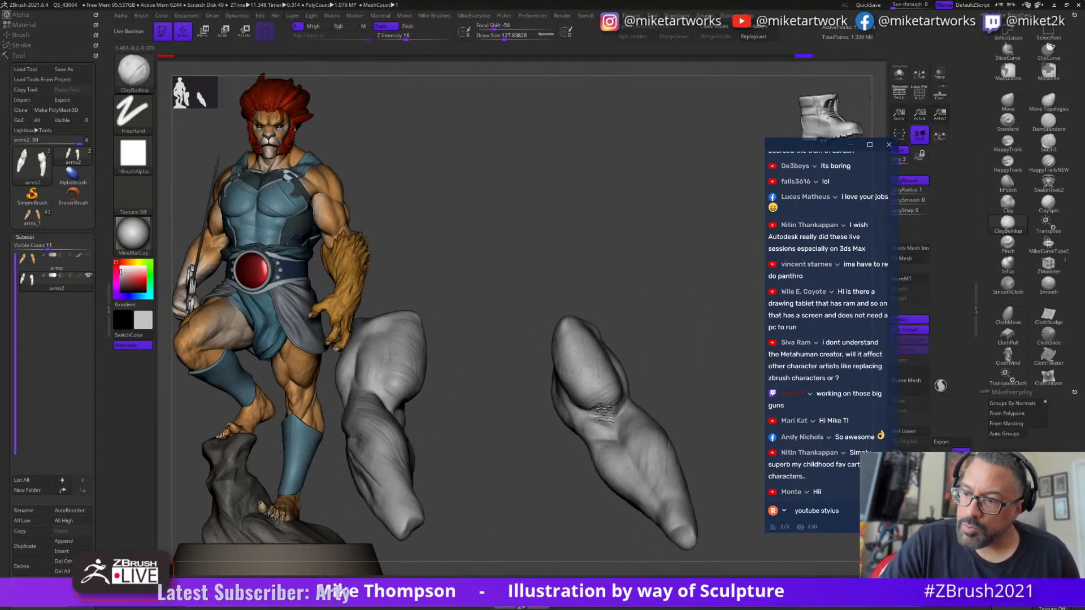
pyautogui.moveTo(597, 414); pyautogui.dragTo(670, 357, button='right')
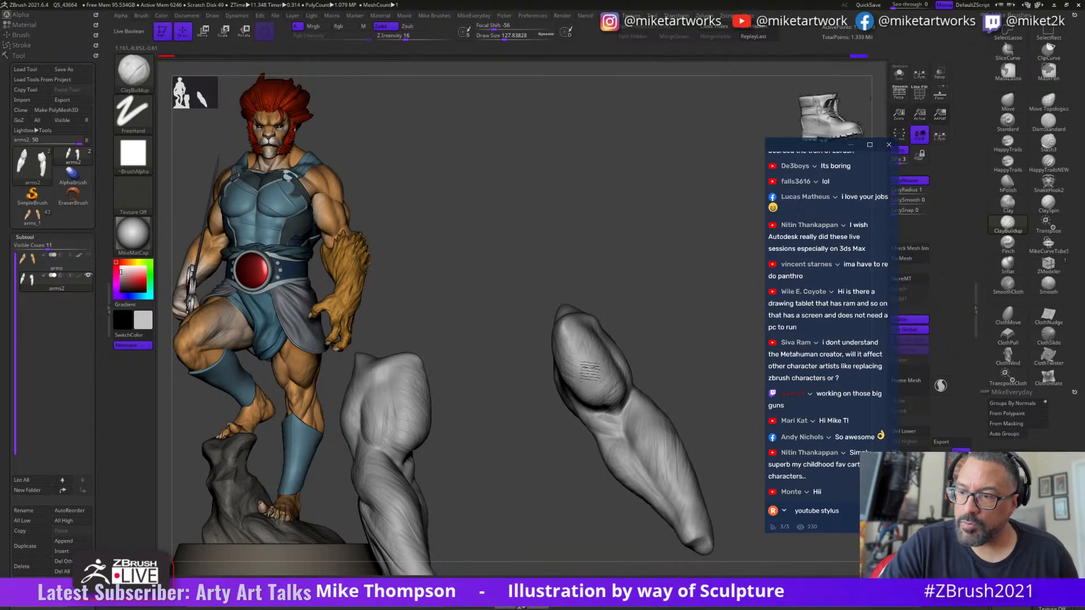
pyautogui.moveTo(597, 396)
pyautogui.mouseDown(button='right')
pyautogui.moveTo(680, 368)
pyautogui.moveTo(725, 321)
pyautogui.moveTo(612, 393)
pyautogui.moveTo(636, 393)
pyautogui.moveTo(721, 343)
pyautogui.moveTo(707, 336)
pyautogui.mouseUp(button='right')
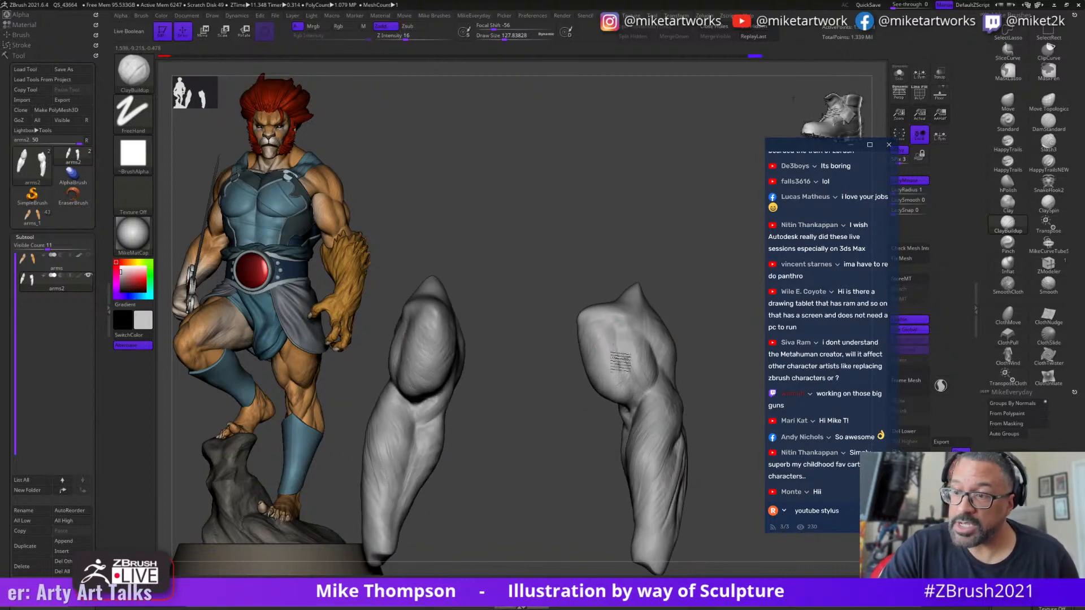
pyautogui.moveTo(622, 356); pyautogui.dragTo(622, 381, button='right')
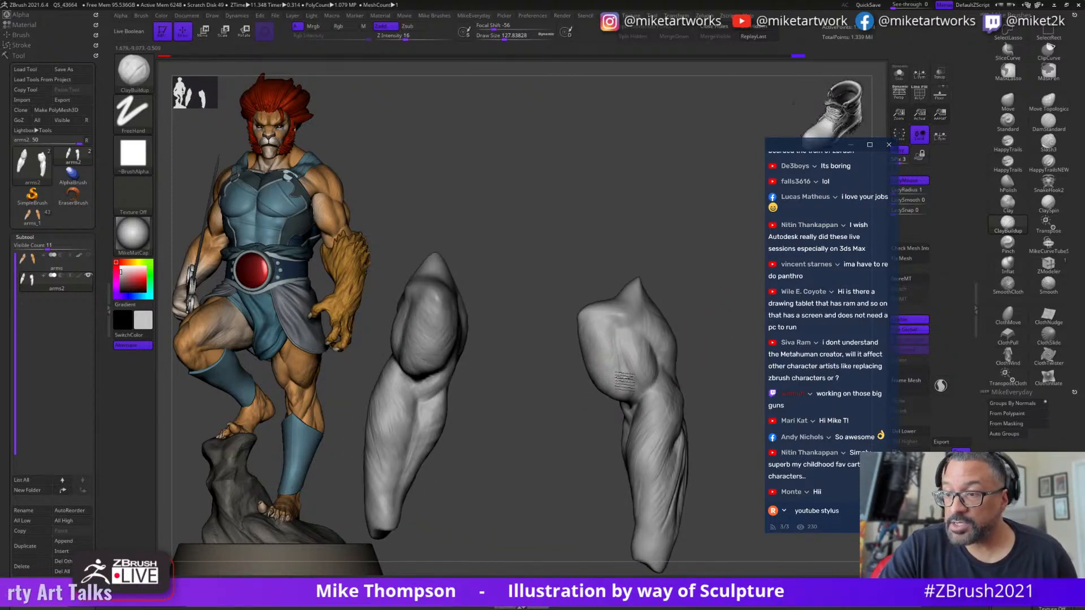
pyautogui.moveTo(694, 308)
pyautogui.mouseDown(button='right')
pyautogui.moveTo(705, 297)
pyautogui.moveTo(650, 334)
pyautogui.mouseUp(button='right')
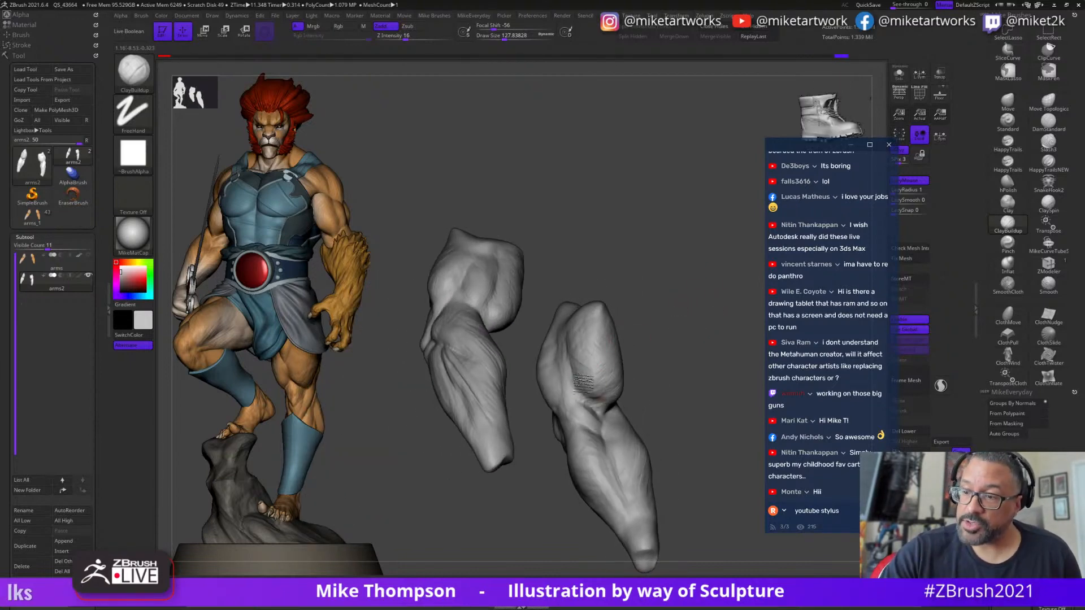
# - Round out the biceps' volume with further ClayBuildup strokes along its middle and lower edge
pyautogui.moveTo(685, 317)
pyautogui.mouseDown(button='right')
pyautogui.moveTo(677, 323)
pyautogui.moveTo(676, 284)
pyautogui.moveTo(680, 295)
pyautogui.moveTo(662, 275)
pyautogui.moveTo(644, 310)
pyautogui.moveTo(655, 294)
pyautogui.mouseUp(button='right')
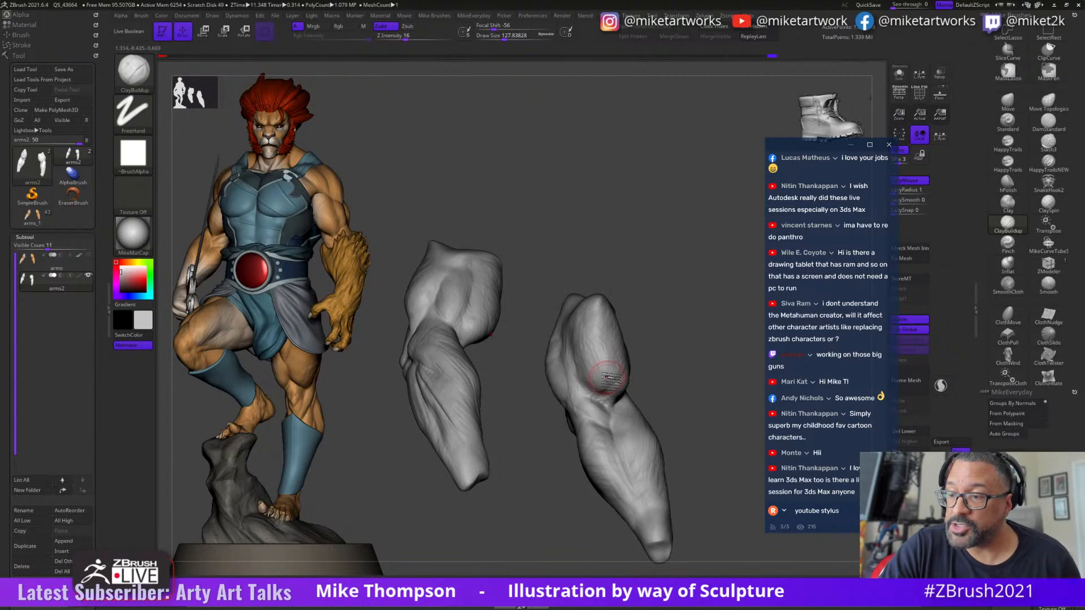
pyautogui.moveTo(608, 378); pyautogui.dragTo(594, 349, button='right')
pyautogui.moveTo(680, 327); pyautogui.dragTo(638, 323, button='right')
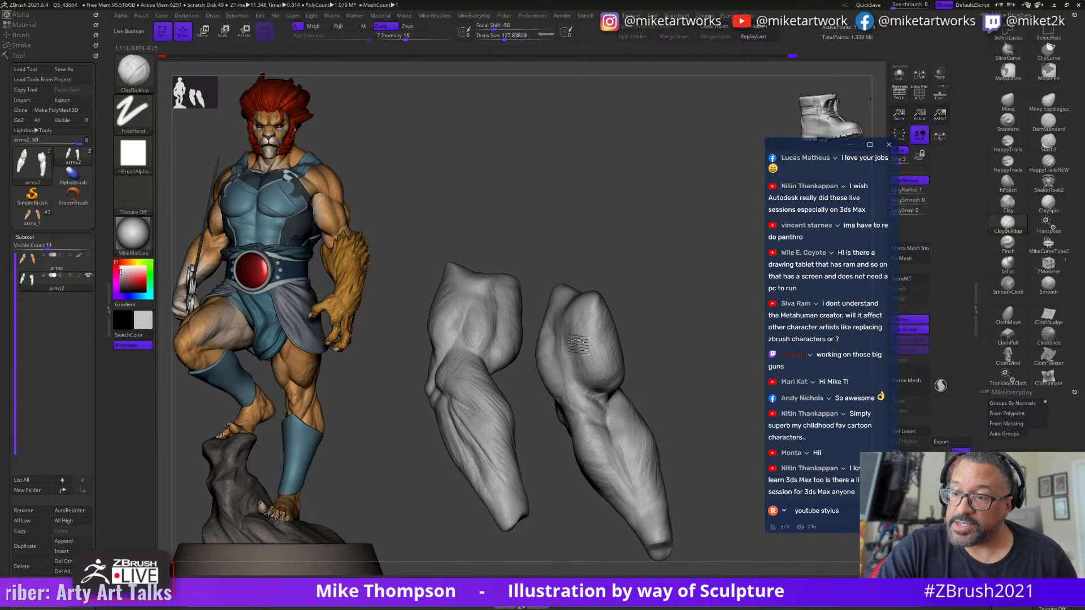
pyautogui.moveTo(590, 357)
pyautogui.mouseDown(button='right')
pyautogui.moveTo(680, 315)
pyautogui.moveTo(673, 290)
pyautogui.moveTo(586, 355)
pyautogui.moveTo(613, 340)
pyautogui.mouseUp(button='right')
pyautogui.moveTo(684, 320)
pyautogui.mouseDown(button='right')
pyautogui.moveTo(600, 325)
pyautogui.moveTo(703, 305)
pyautogui.moveTo(617, 371)
pyautogui.moveTo(706, 314)
pyautogui.moveTo(721, 316)
pyautogui.moveTo(694, 311)
pyautogui.mouseUp(button='right')
pyautogui.moveTo(615, 378)
pyautogui.mouseDown(button='right')
pyautogui.moveTo(601, 390)
pyautogui.moveTo(664, 335)
pyautogui.mouseUp(button='right')
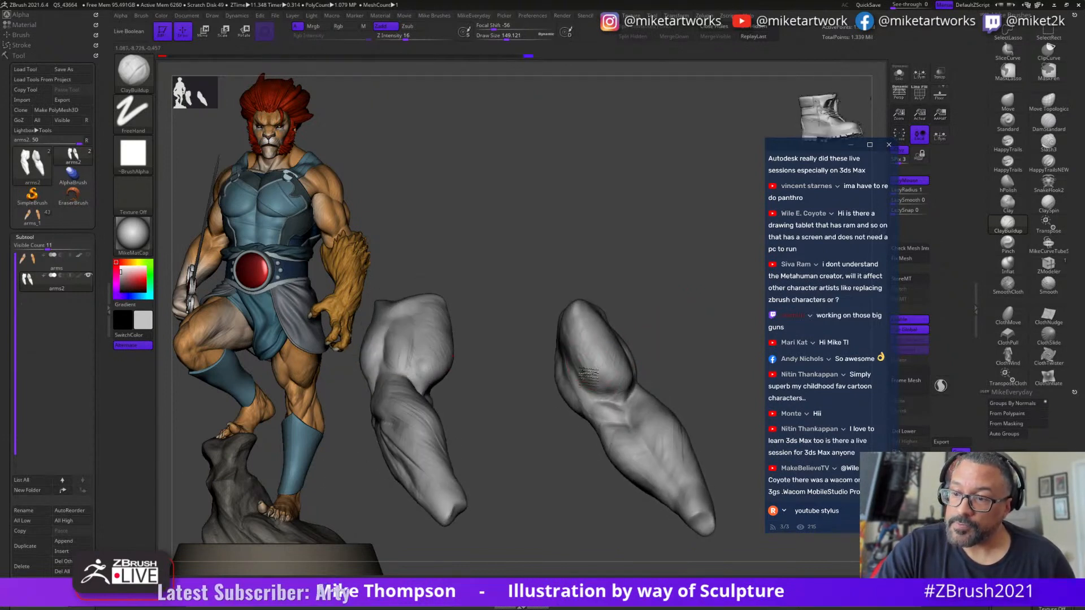
# - Set the ClayBuildup draw size to 112 and build up the forearm muscles just below the elbow
pyautogui.moveTo(599, 384)
pyautogui.mouseDown(button='right')
pyautogui.moveTo(696, 325)
pyautogui.moveTo(702, 332)
pyautogui.moveTo(720, 299)
pyautogui.moveTo(720, 310)
pyautogui.mouseUp(button='right')
pyautogui.press('s')
pyautogui.moveTo(720, 311); pyautogui.dragTo(716, 310)
pyautogui.moveTo(716, 311); pyautogui.dragTo(683, 315, button='right')
pyautogui.moveTo(655, 323)
pyautogui.mouseDown()
pyautogui.moveTo(655, 339)
pyautogui.moveTo(659, 316)
pyautogui.mouseUp()
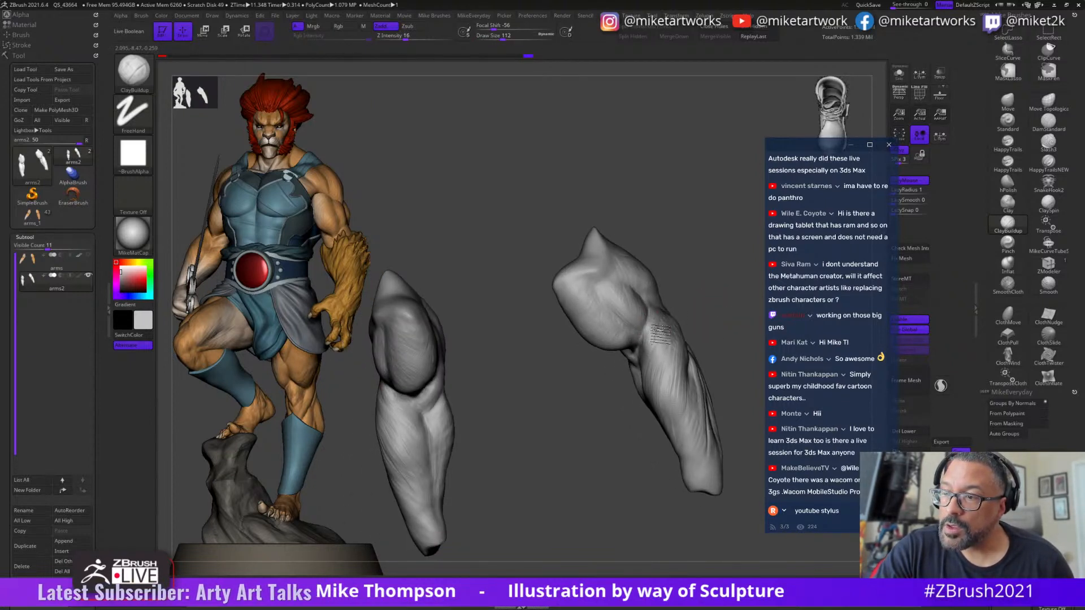
pyautogui.moveTo(656, 348); pyautogui.dragTo(665, 333, button='right')
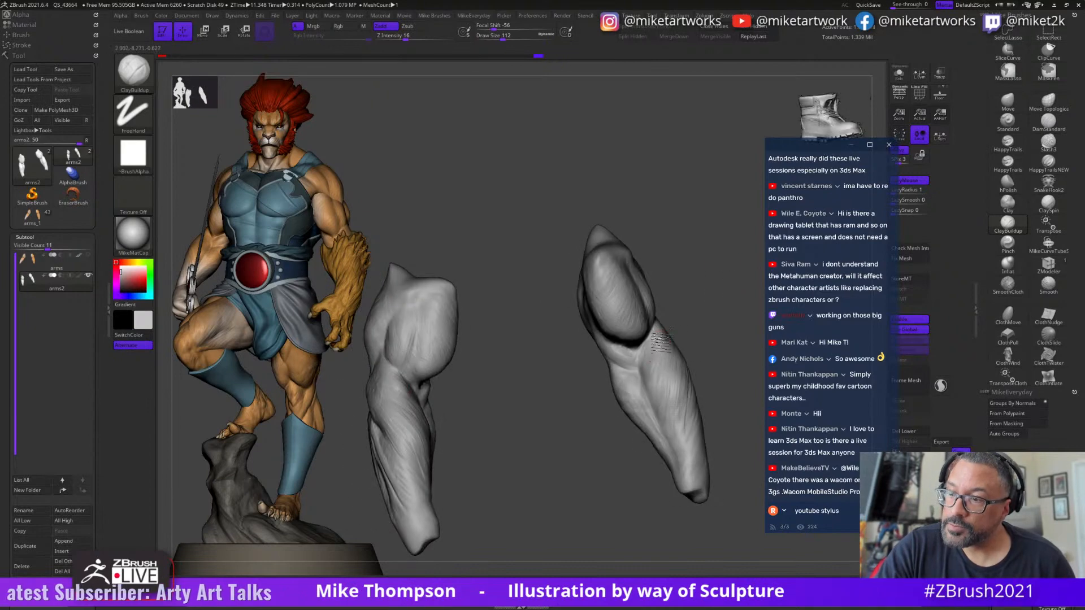
pyautogui.moveTo(649, 372)
pyautogui.mouseDown()
pyautogui.moveTo(653, 352)
pyautogui.moveTo(649, 362)
pyautogui.mouseUp()
pyautogui.moveTo(658, 383)
pyautogui.mouseDown(button='right')
pyautogui.moveTo(699, 307)
pyautogui.moveTo(707, 317)
pyautogui.moveTo(621, 352)
pyautogui.mouseUp(button='right')
pyautogui.moveTo(622, 352)
pyautogui.mouseDown()
pyautogui.moveTo(633, 407)
pyautogui.moveTo(631, 376)
pyautogui.mouseUp()
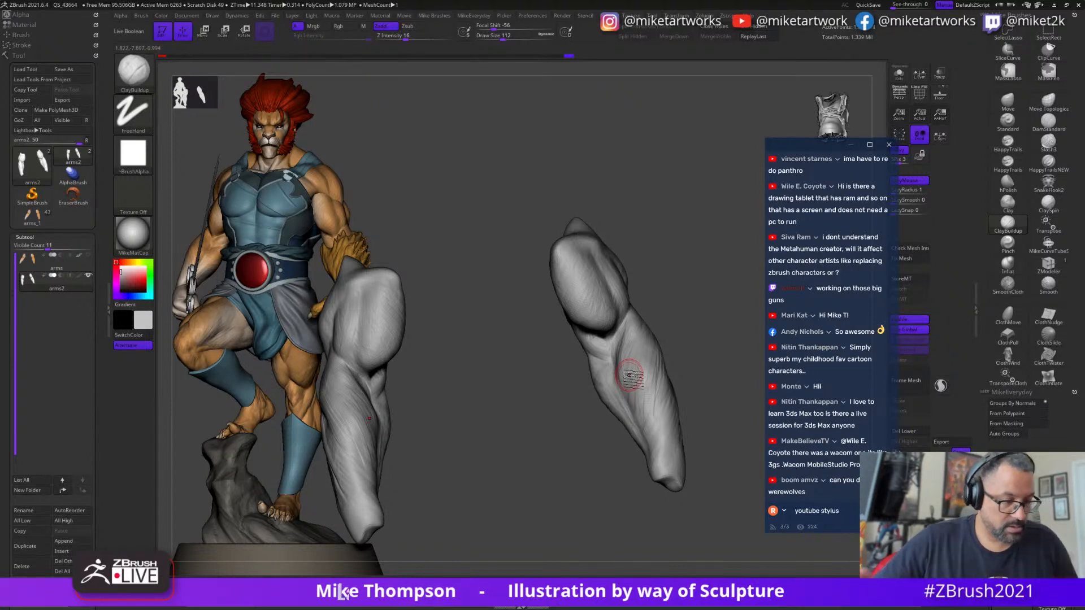
# - Switch to the DamStandard brush with a LazyRadius of 37 and a draw size of about 77
pyautogui.moveTo(718, 354); pyautogui.dragTo(711, 352)
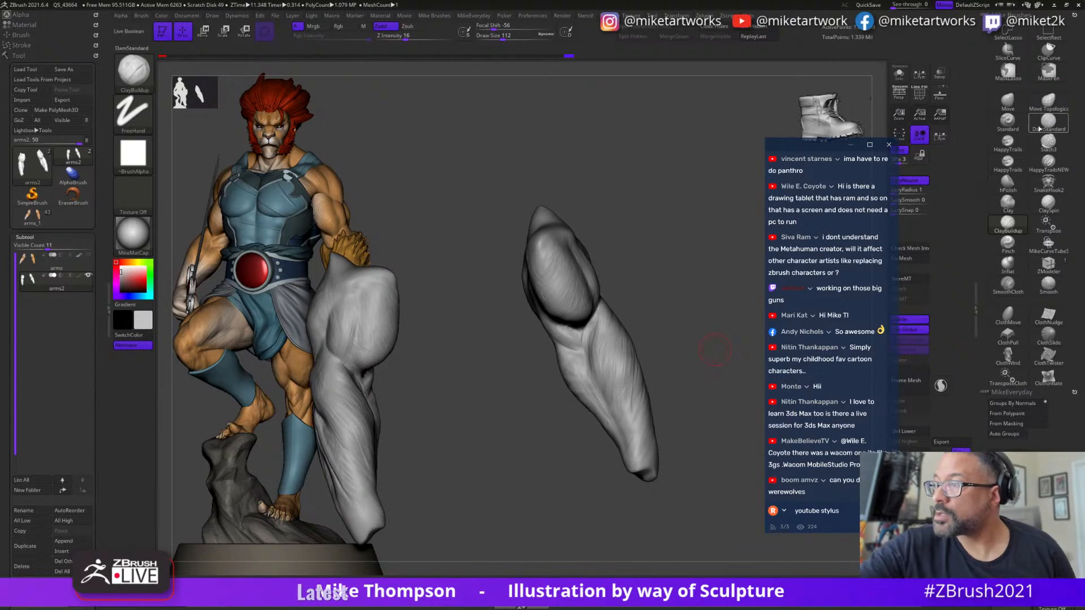
pyautogui.press('b')
pyautogui.press('d')
pyautogui.press('s')
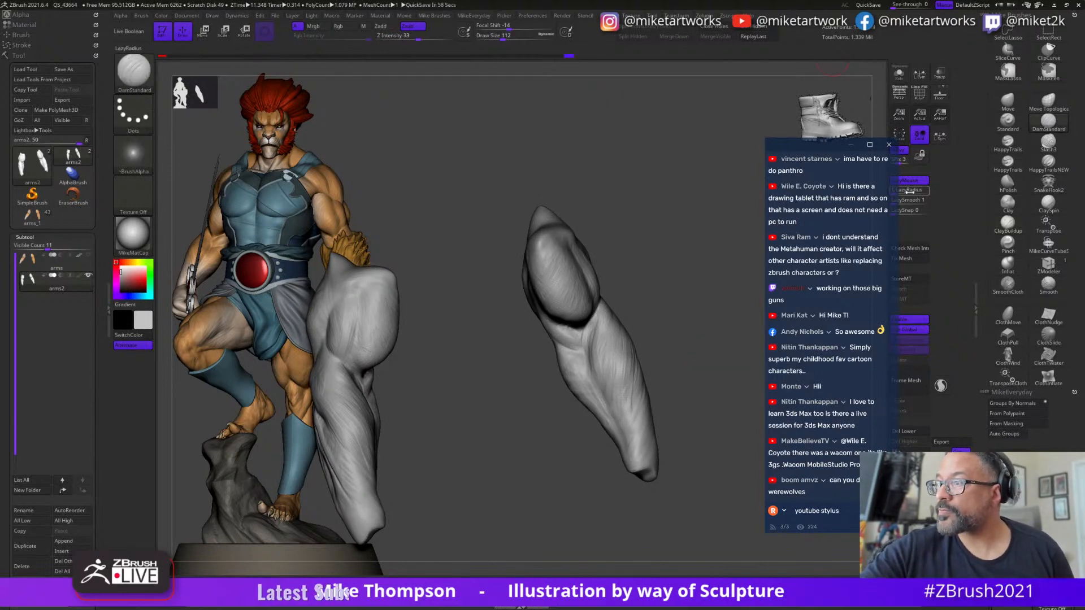
pyautogui.moveTo(656, 320); pyautogui.dragTo(684, 310)
pyautogui.press('[')
pyautogui.press('[')
# - Carve the crease beneath the biceps and into the inner forearm with DamStandard, smoothing the rough spots near the elbow
pyautogui.moveTo(597, 315)
pyautogui.mouseDown()
pyautogui.moveTo(588, 367)
pyautogui.moveTo(591, 341)
pyautogui.mouseUp()
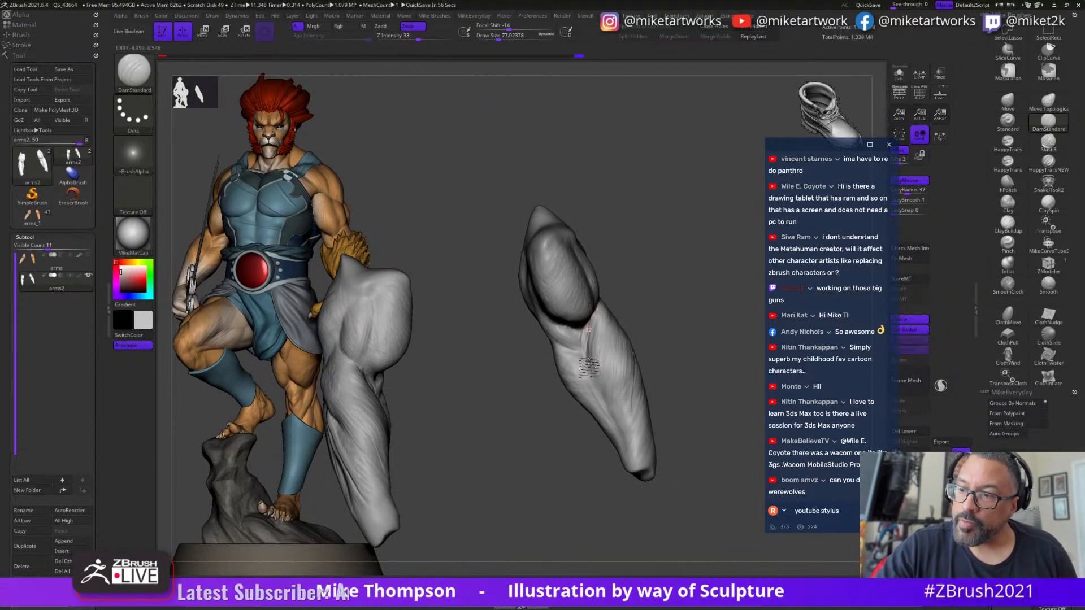
pyautogui.moveTo(651, 321)
pyautogui.mouseDown()
pyautogui.moveTo(714, 282)
pyautogui.moveTo(704, 276)
pyautogui.mouseUp()
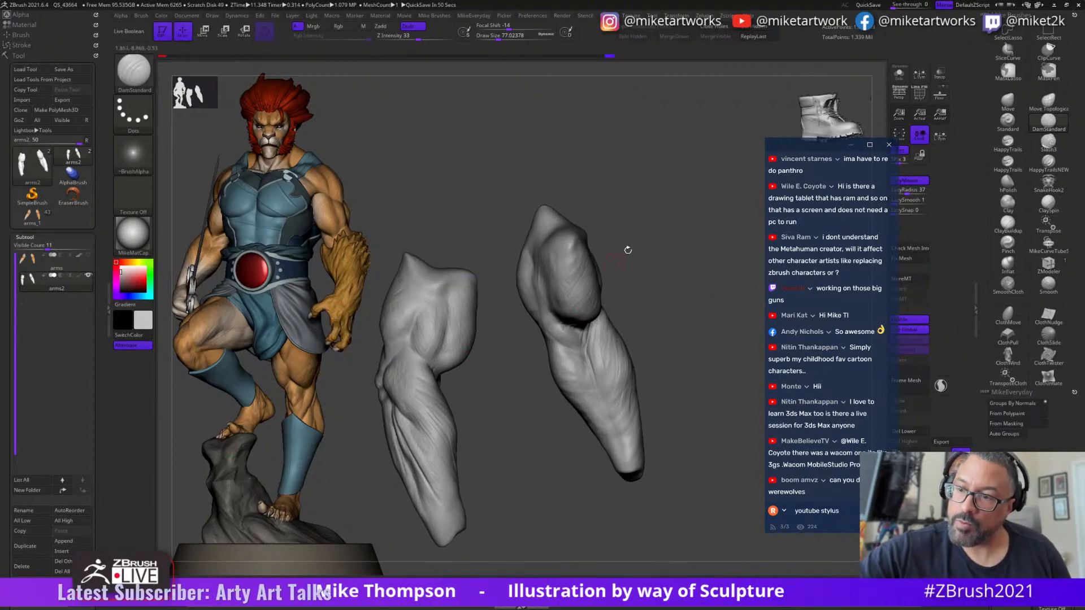
pyautogui.moveTo(611, 266); pyautogui.dragTo(561, 325)
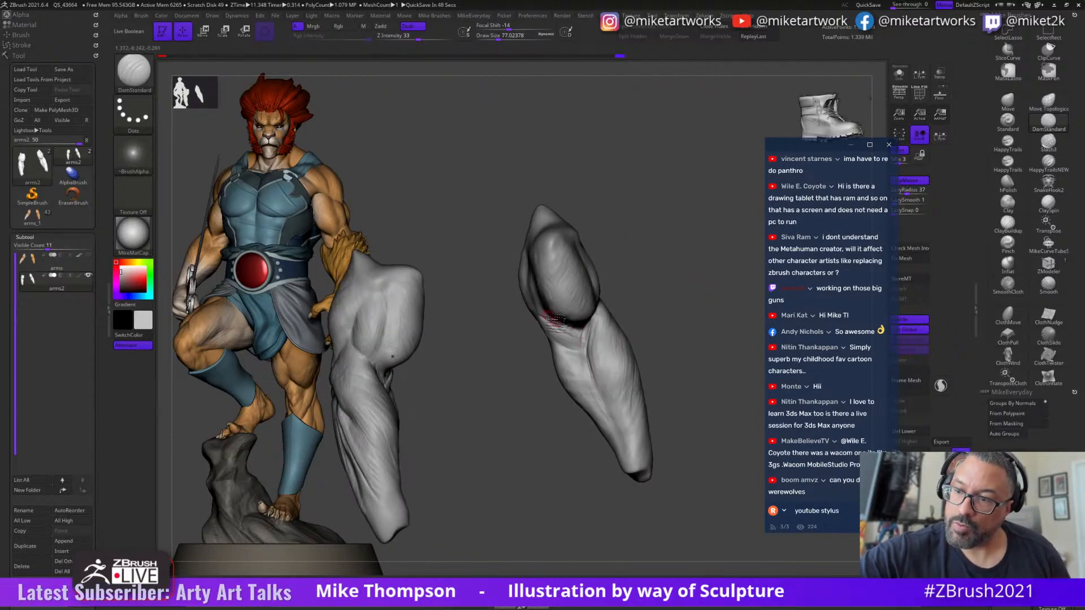
pyautogui.moveTo(673, 284); pyautogui.dragTo(558, 328)
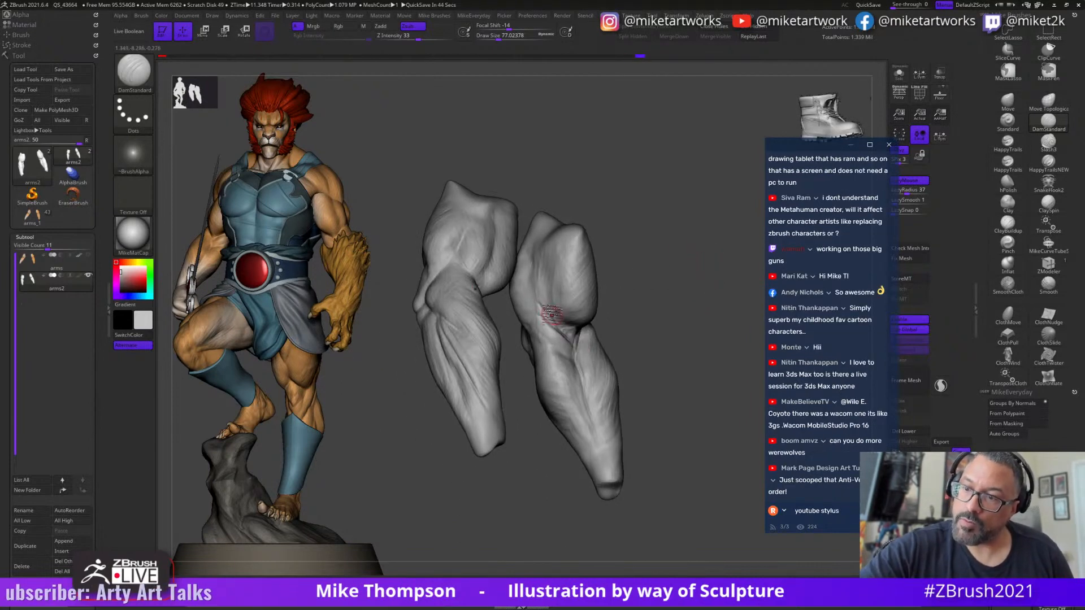
pyautogui.moveTo(677, 315); pyautogui.dragTo(674, 311)
pyautogui.press('shift')
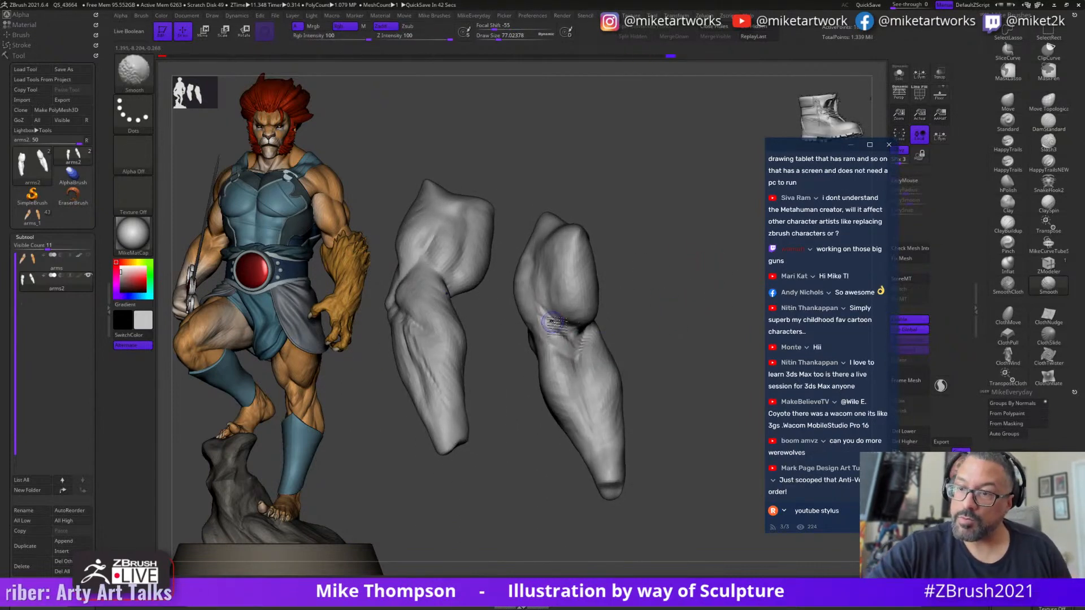
pyautogui.moveTo(640, 278)
pyautogui.mouseDown()
pyautogui.moveTo(663, 305)
pyautogui.moveTo(650, 303)
pyautogui.moveTo(635, 336)
pyautogui.mouseUp()
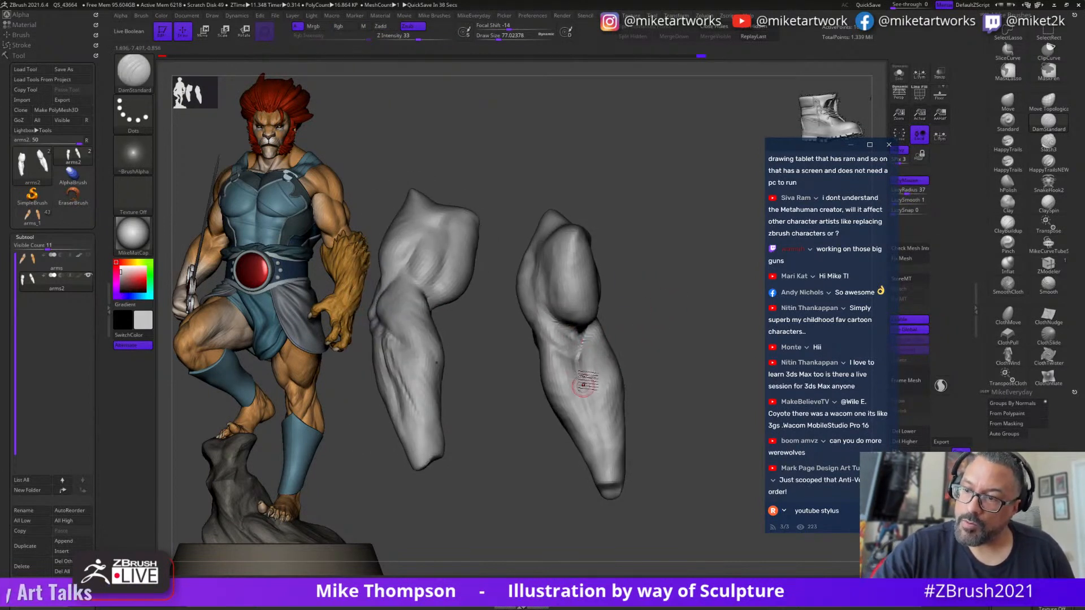
# - Divide the arm mesh once and smooth the surface around the lower biceps
pyautogui.hotkey('ctrl', 'd')
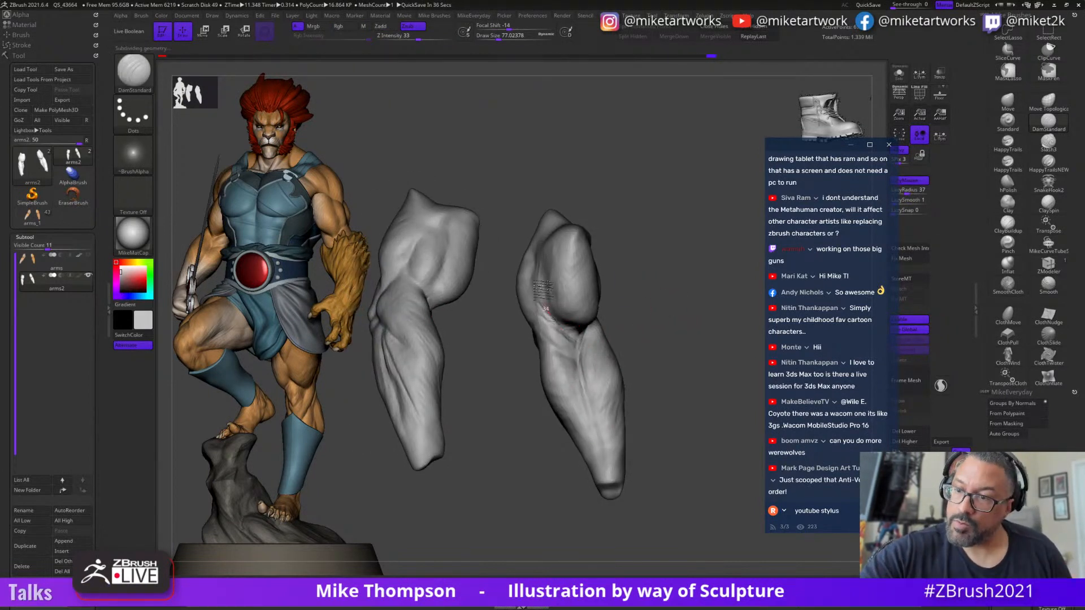
pyautogui.press('shift')
pyautogui.moveTo(639, 335)
pyautogui.mouseDown()
pyautogui.moveTo(673, 342)
pyautogui.moveTo(661, 346)
pyautogui.mouseUp()
pyautogui.moveTo(600, 485)
pyautogui.mouseDown()
pyautogui.moveTo(685, 370)
pyautogui.moveTo(695, 337)
pyautogui.moveTo(685, 363)
pyautogui.moveTo(707, 339)
pyautogui.mouseUp()
# - Switch to the Move brush with a draw size of about 163 to 182 and adjust the contours around the elbow and forearm
pyautogui.click(999, 105)
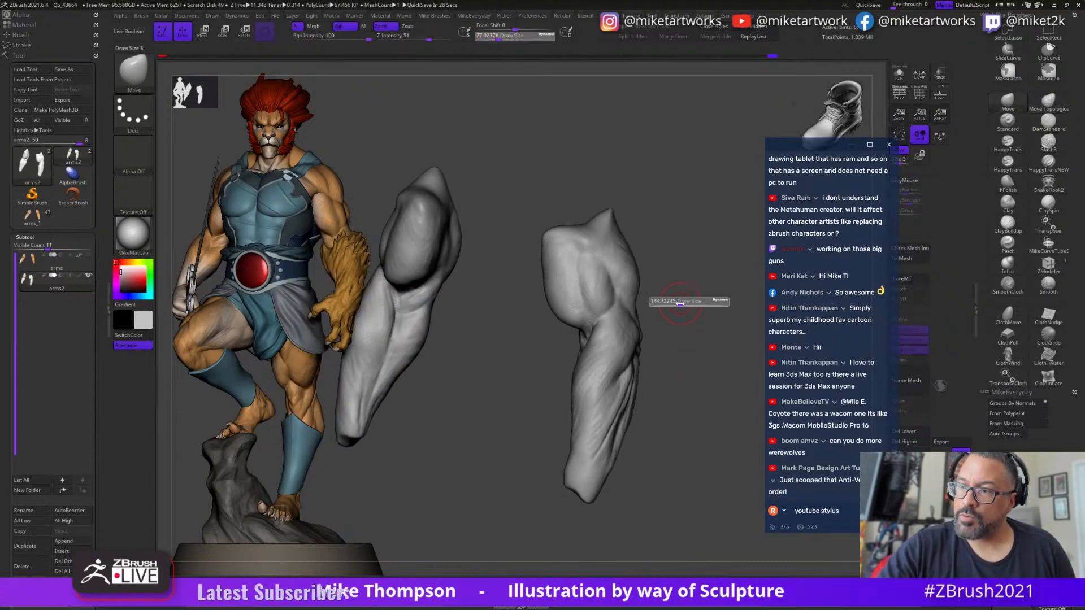
pyautogui.press('s')
pyautogui.moveTo(669, 249)
pyautogui.mouseDown()
pyautogui.moveTo(720, 235)
pyautogui.moveTo(695, 230)
pyautogui.moveTo(687, 246)
pyautogui.mouseUp()
pyautogui.press('s')
pyautogui.moveTo(616, 280)
pyautogui.mouseDown()
pyautogui.moveTo(591, 279)
pyautogui.moveTo(575, 303)
pyautogui.moveTo(581, 332)
pyautogui.mouseUp()
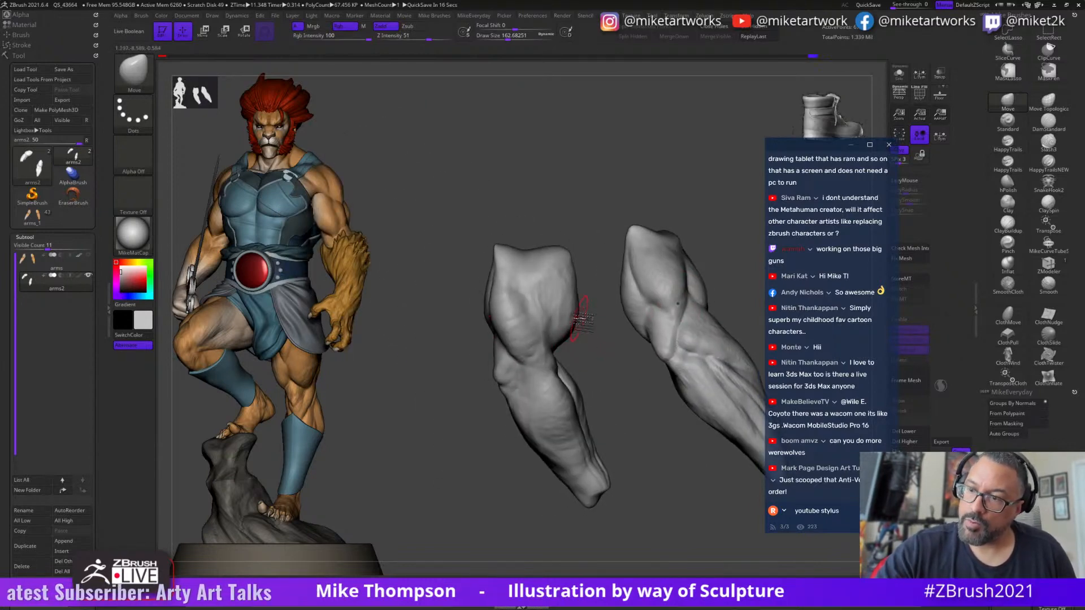
pyautogui.moveTo(610, 364)
pyautogui.mouseDown()
pyautogui.moveTo(700, 363)
pyautogui.moveTo(713, 396)
pyautogui.moveTo(678, 395)
pyautogui.moveTo(663, 368)
pyautogui.moveTo(665, 435)
pyautogui.mouseUp()
pyautogui.press('s')
pyautogui.moveTo(593, 432); pyautogui.dragTo(630, 409)
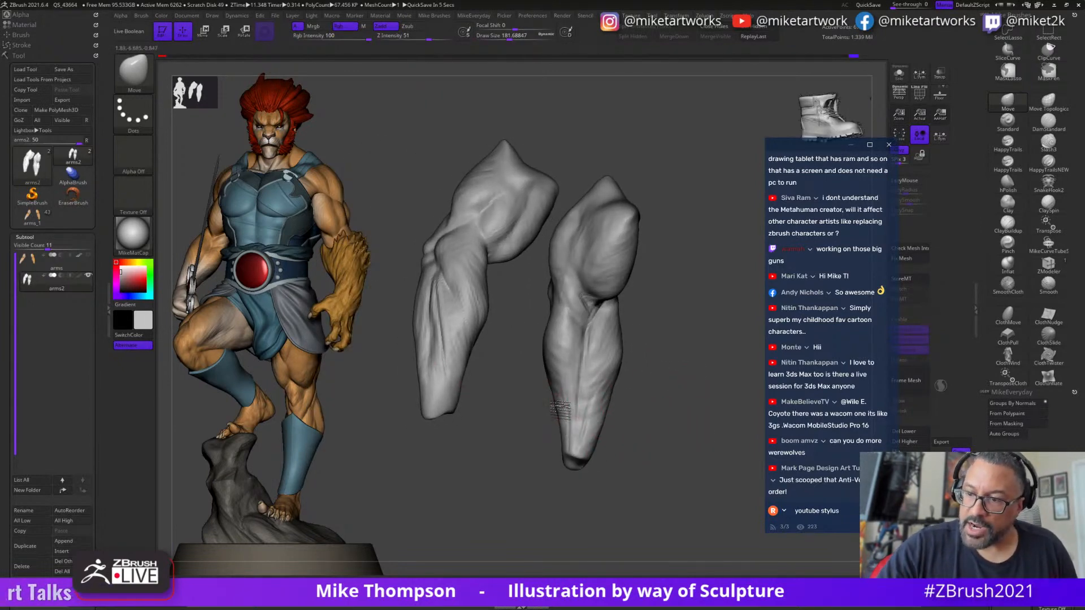
# - Set the Move draw size to about 280 and reshape the forearm's contour just below the elbow
pyautogui.moveTo(673, 350); pyautogui.dragTo(676, 356)
pyautogui.press('s')
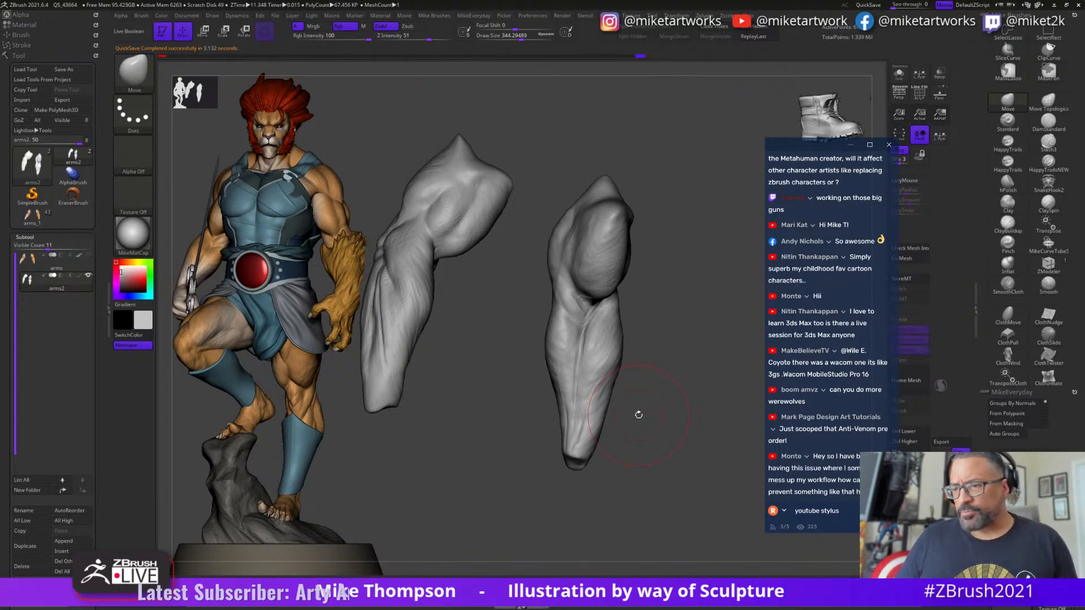
pyautogui.moveTo(671, 432); pyautogui.dragTo(683, 429)
pyautogui.press('s')
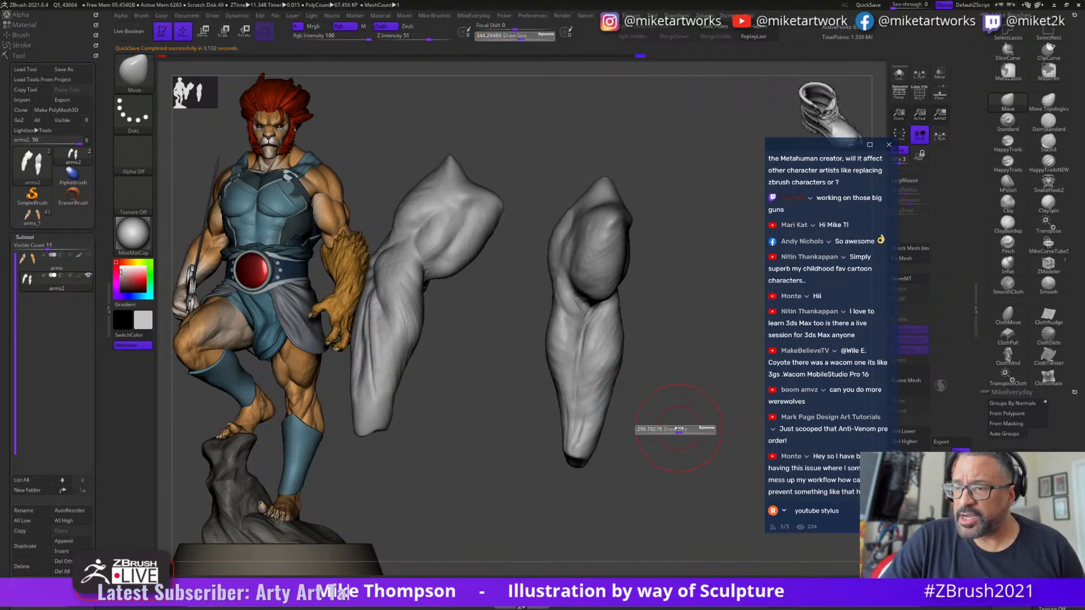
pyautogui.click(677, 431)
pyautogui.moveTo(550, 318); pyautogui.dragTo(556, 308)
pyautogui.moveTo(676, 320); pyautogui.dragTo(658, 312)
pyautogui.moveTo(551, 338); pyautogui.dragTo(558, 314)
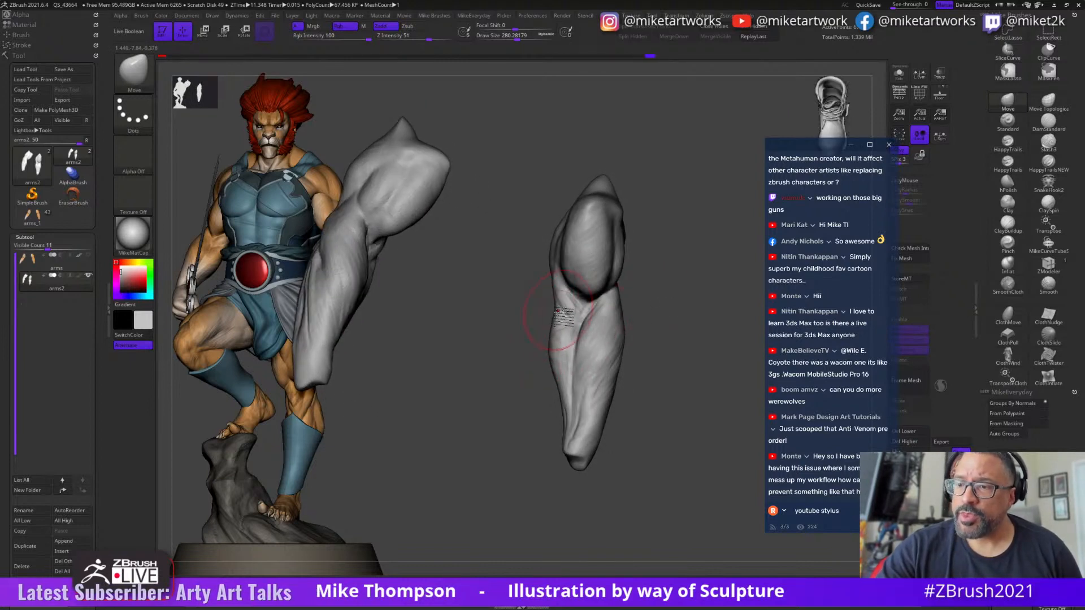
pyautogui.moveTo(653, 285); pyautogui.dragTo(647, 273)
pyautogui.moveTo(556, 297); pyautogui.dragTo(562, 289)
pyautogui.moveTo(693, 280); pyautogui.dragTo(675, 294)
# - Reduce the Move draw size to about 202 and refine the forearm's silhouette between the elbow and wrist
pyautogui.press('s')
pyautogui.moveTo(555, 325); pyautogui.dragTo(556, 299)
pyautogui.moveTo(679, 277); pyautogui.dragTo(742, 278)
pyautogui.moveTo(611, 314); pyautogui.dragTo(588, 320)
pyautogui.press('s')
pyautogui.moveTo(599, 363); pyautogui.dragTo(603, 364)
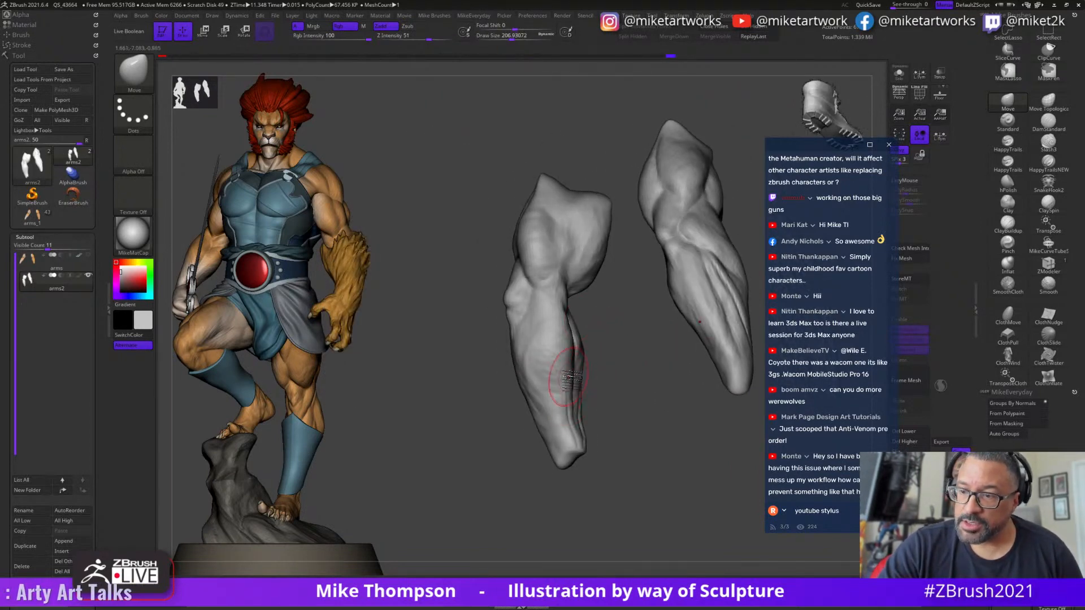
pyautogui.moveTo(618, 375); pyautogui.dragTo(650, 495)
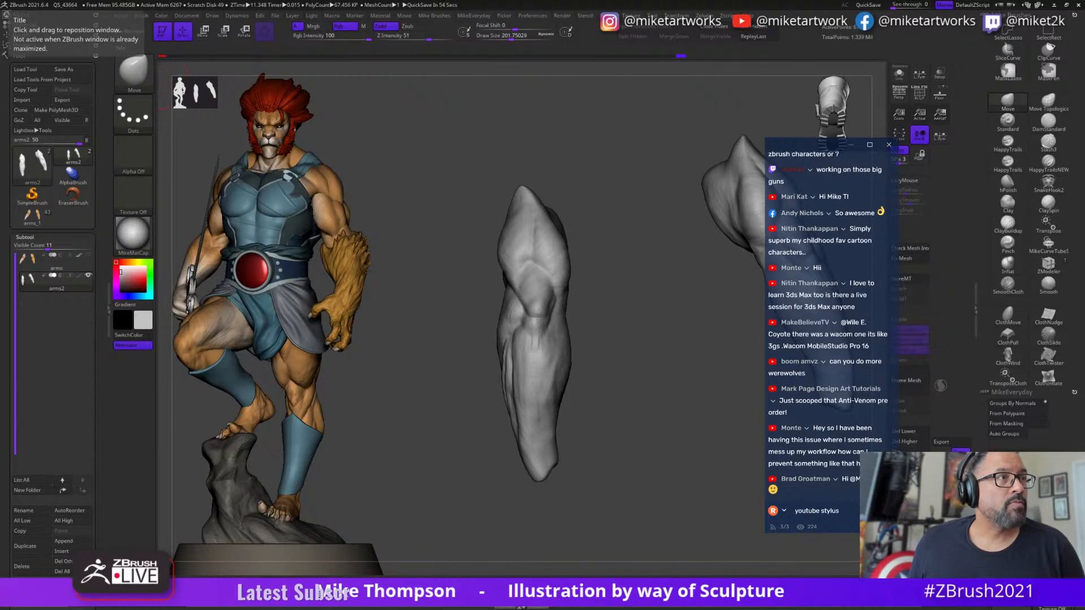
# - Bring up the anatomy reference board and examine the écorché figures' back, upper arm and forearm muscles
pyautogui.moveTo(0, 175); pyautogui.dragTo(352, 315, button='right')
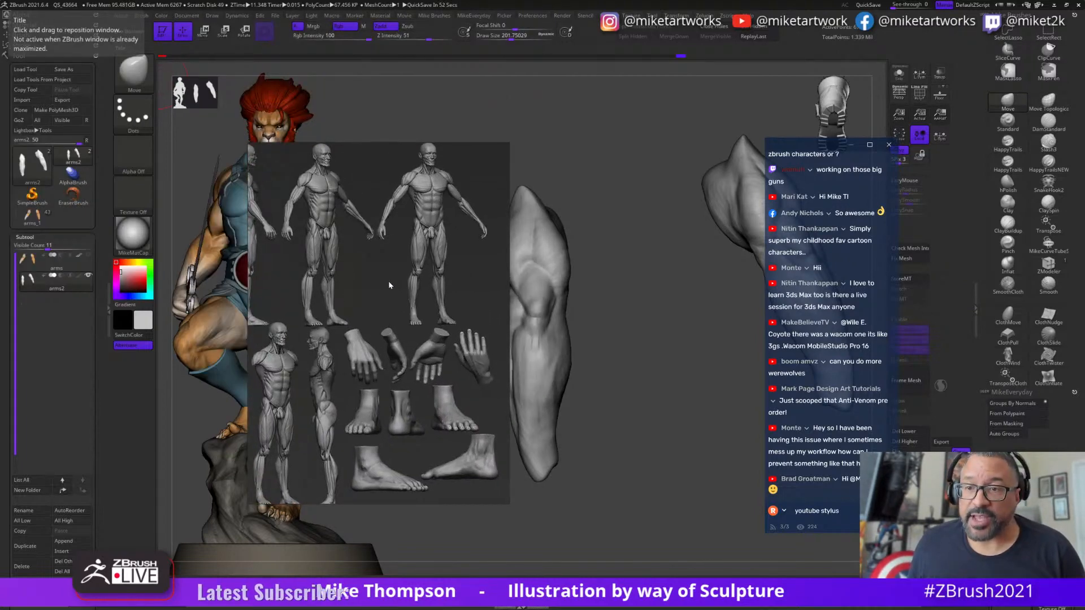
pyautogui.moveTo(391, 280); pyautogui.dragTo(497, 305, button='middle')
pyautogui.moveTo(359, 322); pyautogui.dragTo(420, 301, button='middle')
pyautogui.moveTo(406, 370); pyautogui.dragTo(349, 329, button='middle')
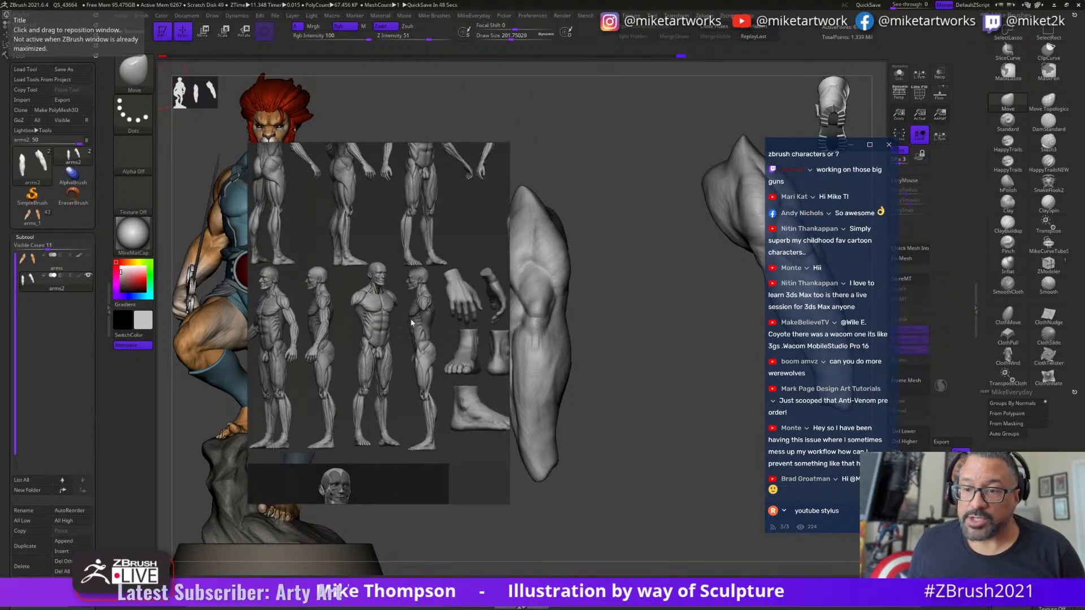
pyautogui.moveTo(333, 228); pyautogui.dragTo(420, 356, button='middle')
pyautogui.moveTo(358, 321); pyautogui.dragTo(437, 347, button='middle')
pyautogui.scroll(1, 359, 320)
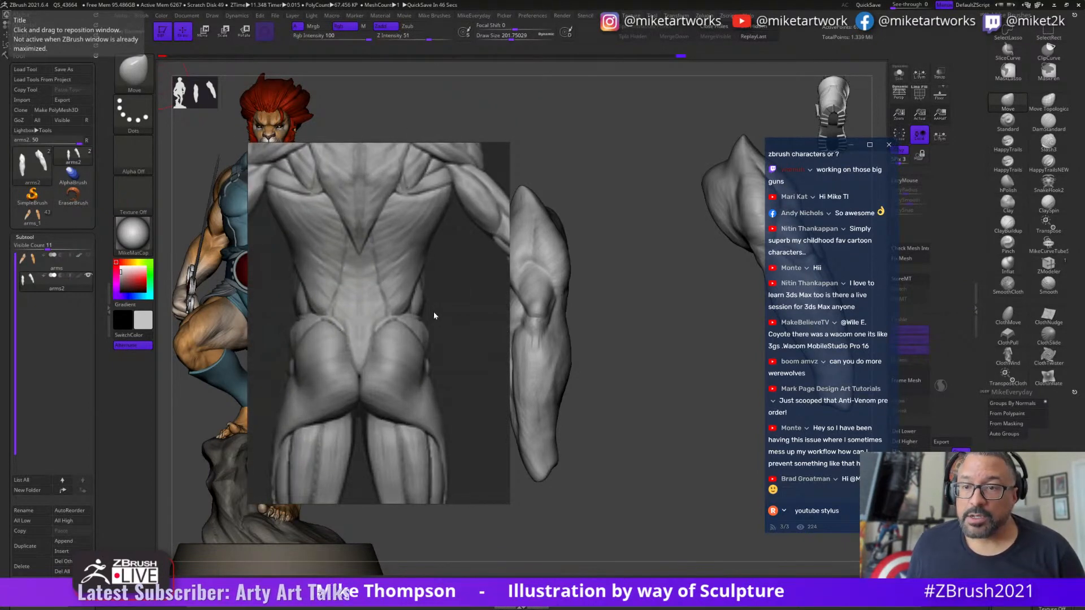
pyautogui.scroll(-5, 434, 312)
pyautogui.moveTo(468, 346); pyautogui.dragTo(373, 325, button='middle')
pyautogui.scroll(4, 370, 324)
pyautogui.moveTo(457, 316); pyautogui.dragTo(425, 351, button='middle')
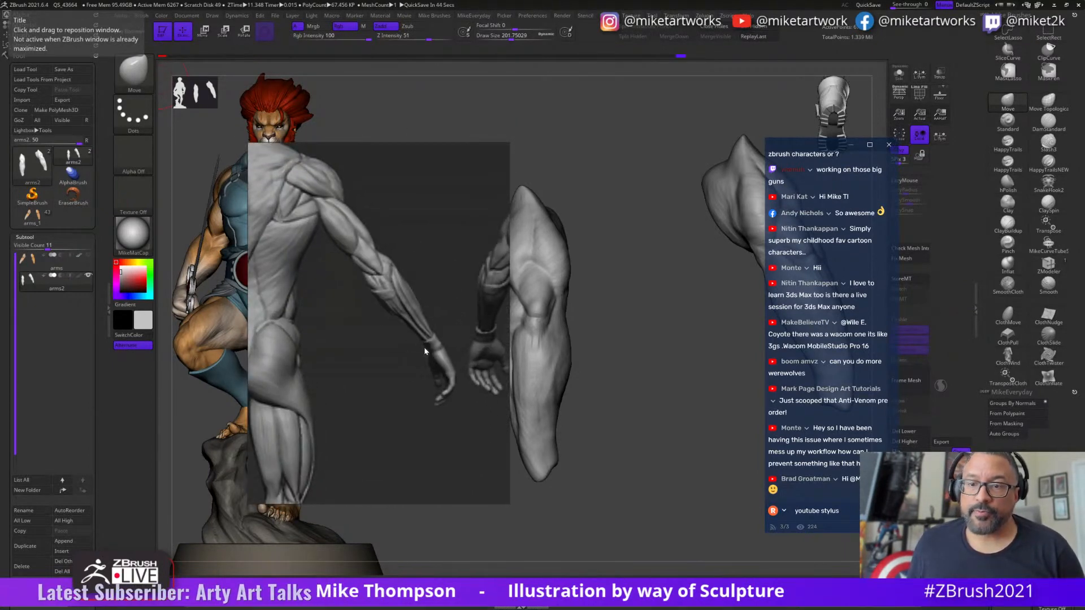
pyautogui.moveTo(436, 341); pyautogui.dragTo(404, 324, button='right')
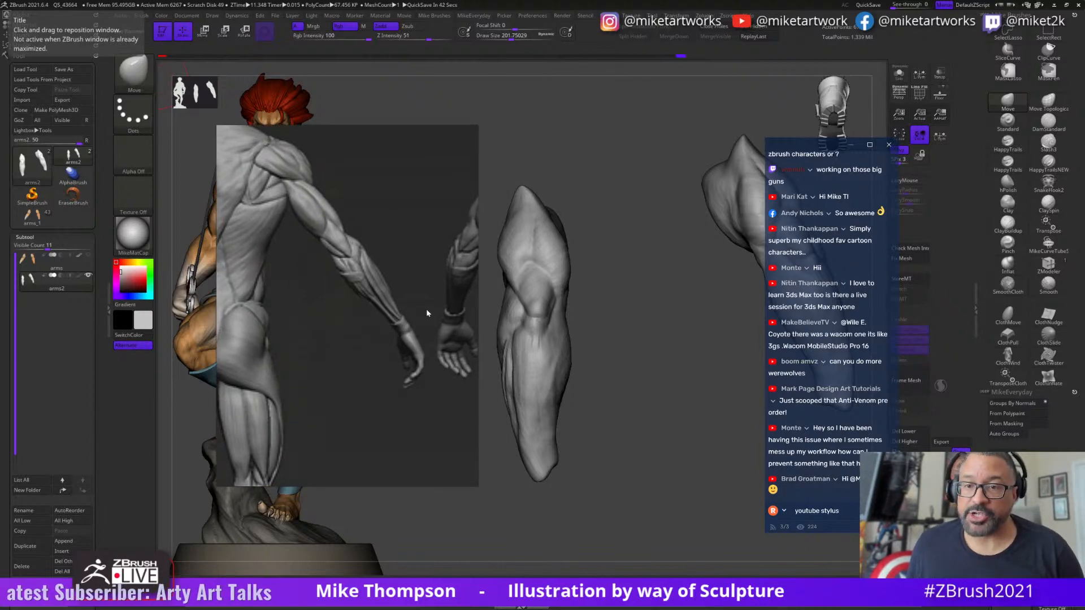
pyautogui.moveTo(426, 309); pyautogui.dragTo(420, 328, button='middle')
pyautogui.moveTo(421, 328); pyautogui.dragTo(403, 321, button='right')
pyautogui.hotkey('ctrl', 'm')
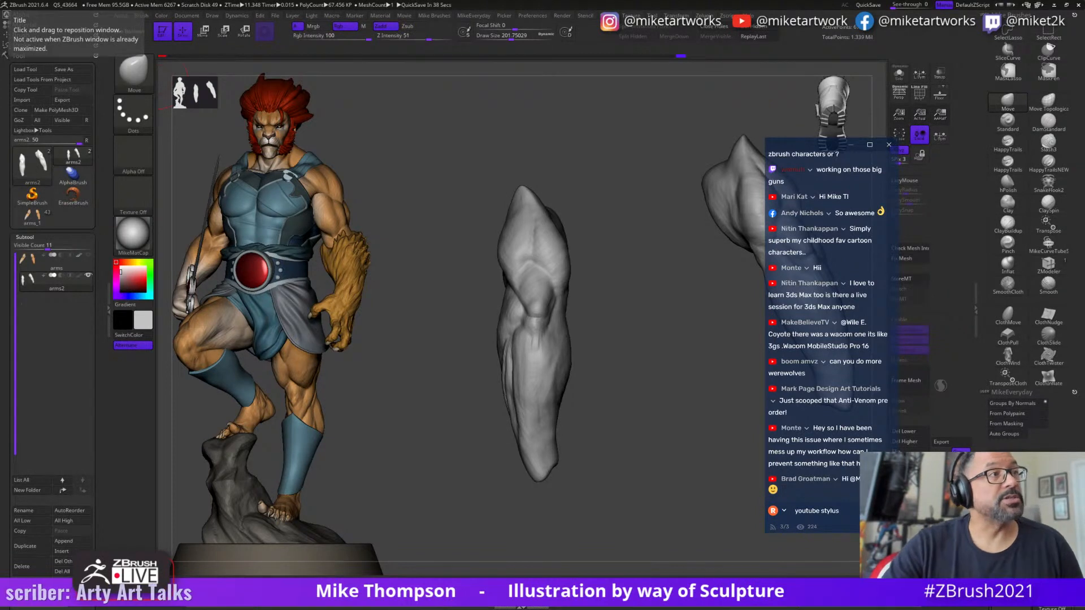
# - Switch to DamStandard with a draw size of about 90 and carve muscle grooves on the back of the forearm below the elbow
pyautogui.press('s')
pyautogui.moveTo(644, 371); pyautogui.dragTo(632, 371)
pyautogui.press('b')
pyautogui.press('d')
pyautogui.press('s')
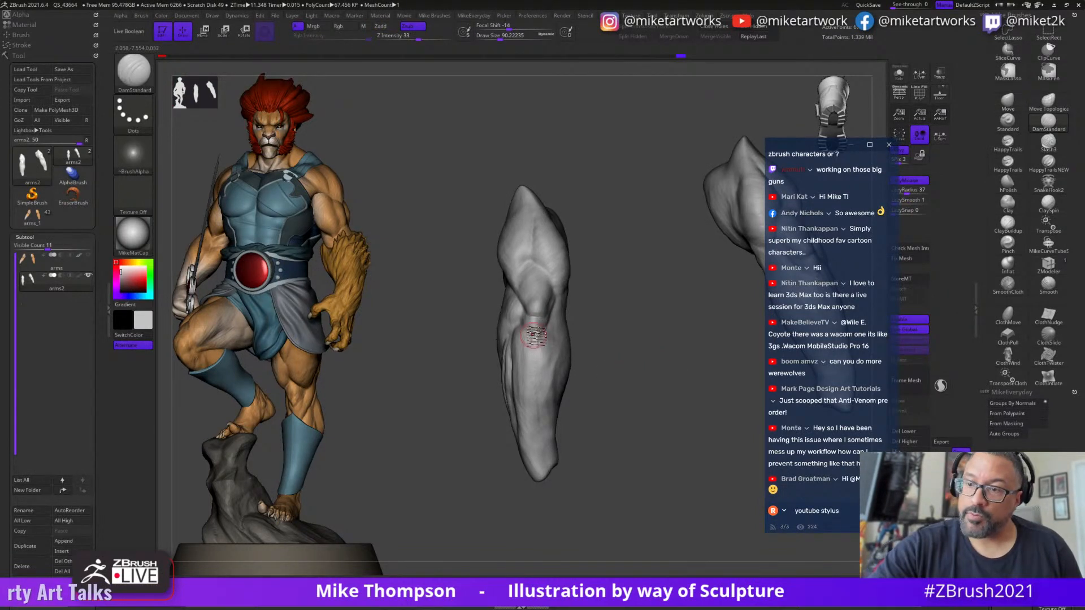
pyautogui.moveTo(641, 305)
pyautogui.mouseDown()
pyautogui.moveTo(630, 313)
pyautogui.moveTo(627, 301)
pyautogui.mouseUp()
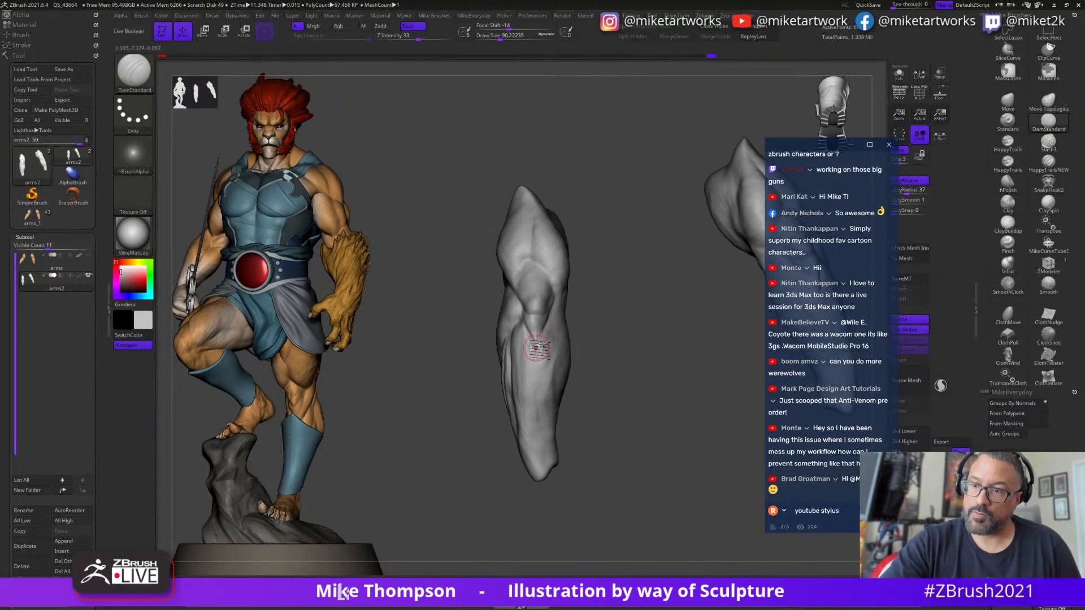
pyautogui.moveTo(621, 401)
pyautogui.mouseDown()
pyautogui.moveTo(648, 382)
pyautogui.moveTo(633, 393)
pyautogui.moveTo(633, 384)
pyautogui.moveTo(656, 386)
pyautogui.moveTo(624, 391)
pyautogui.mouseUp()
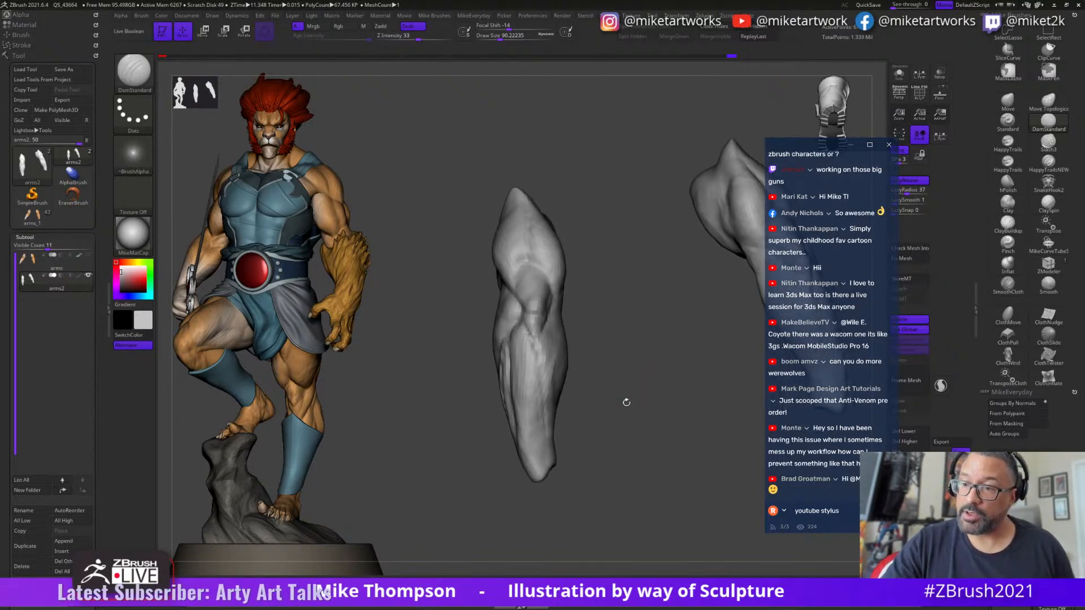
# - Undo the last two forearm strokes and recarve the muscle separations on the back of the forearm with DamStandard
pyautogui.press('ctrl')
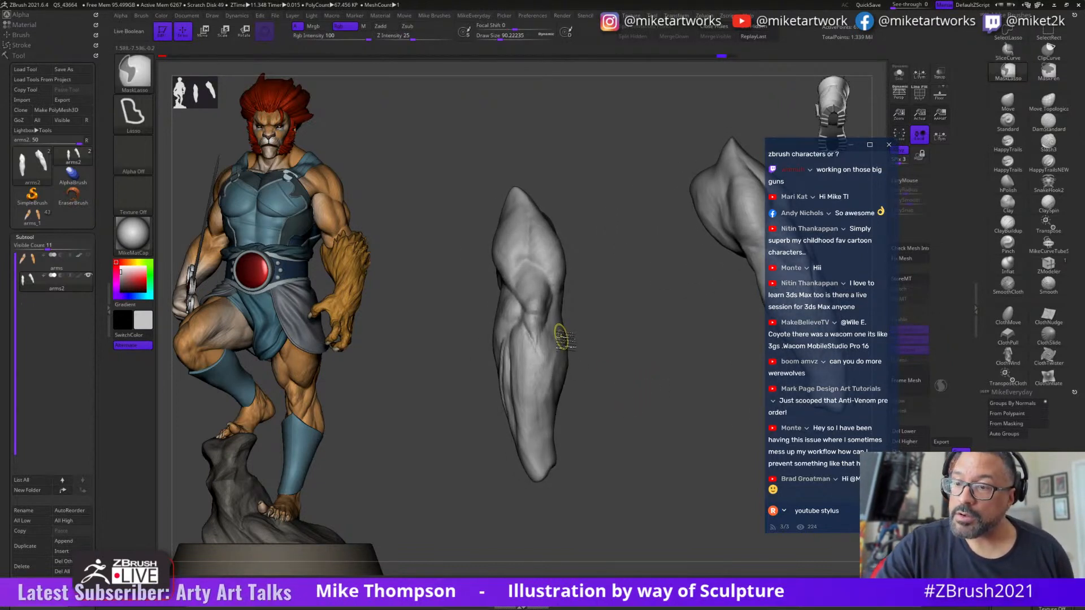
pyautogui.hotkey('ctrl', 'z')
pyautogui.hotkey('ctrl', 'z')
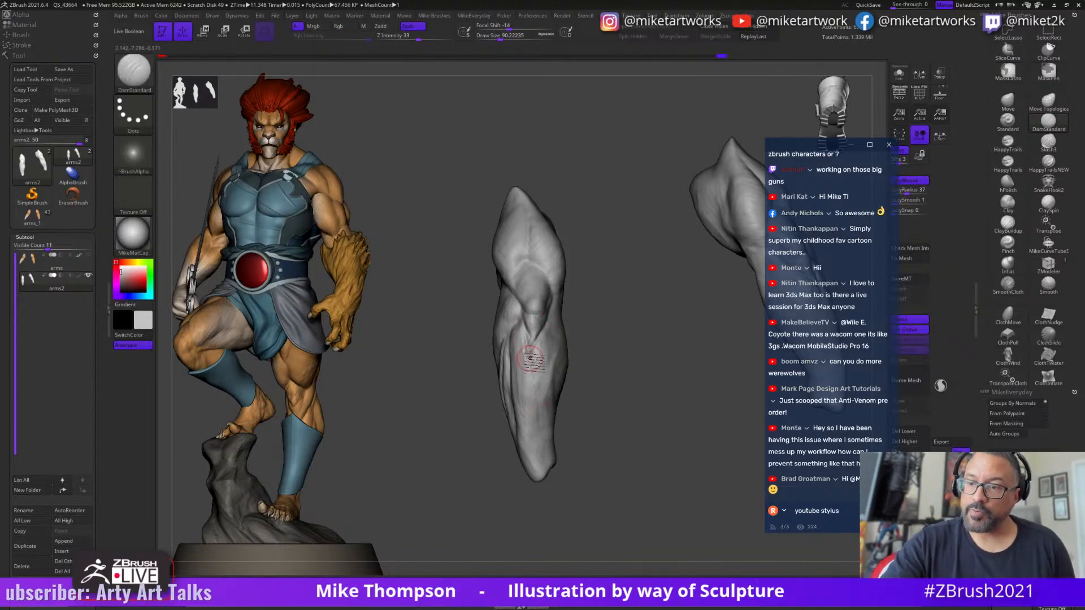
pyautogui.moveTo(605, 412); pyautogui.dragTo(574, 382)
pyautogui.moveTo(646, 427)
pyautogui.mouseDown()
pyautogui.moveTo(659, 426)
pyautogui.moveTo(627, 440)
pyautogui.moveTo(645, 430)
pyautogui.moveTo(635, 433)
pyautogui.moveTo(608, 339)
pyautogui.moveTo(647, 334)
pyautogui.moveTo(654, 382)
pyautogui.moveTo(633, 362)
pyautogui.mouseUp()
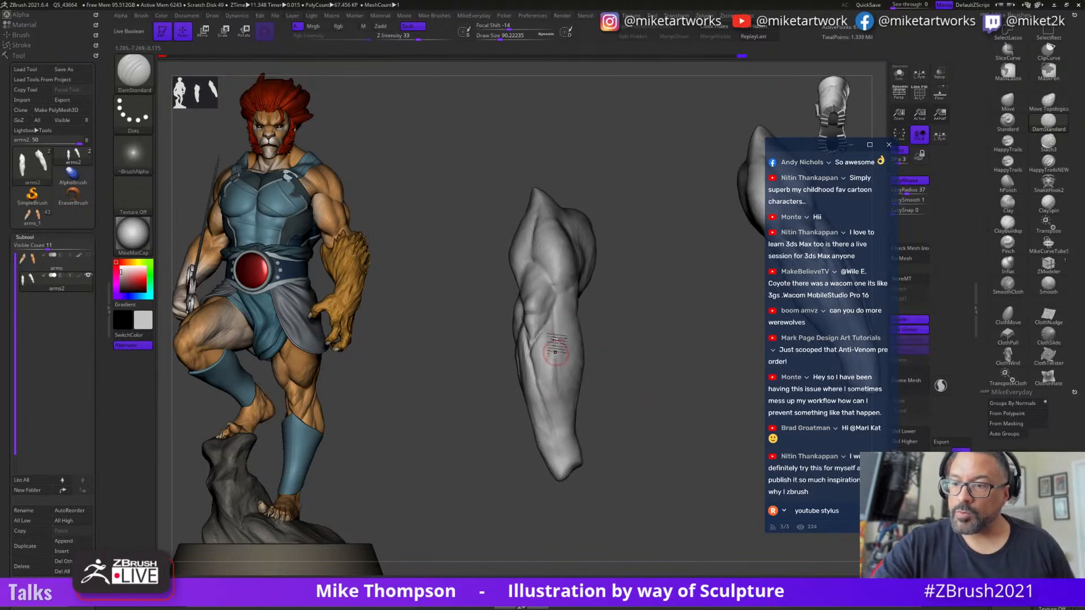
pyautogui.moveTo(621, 424)
pyautogui.mouseDown()
pyautogui.moveTo(626, 518)
pyautogui.moveTo(632, 461)
pyautogui.mouseUp()
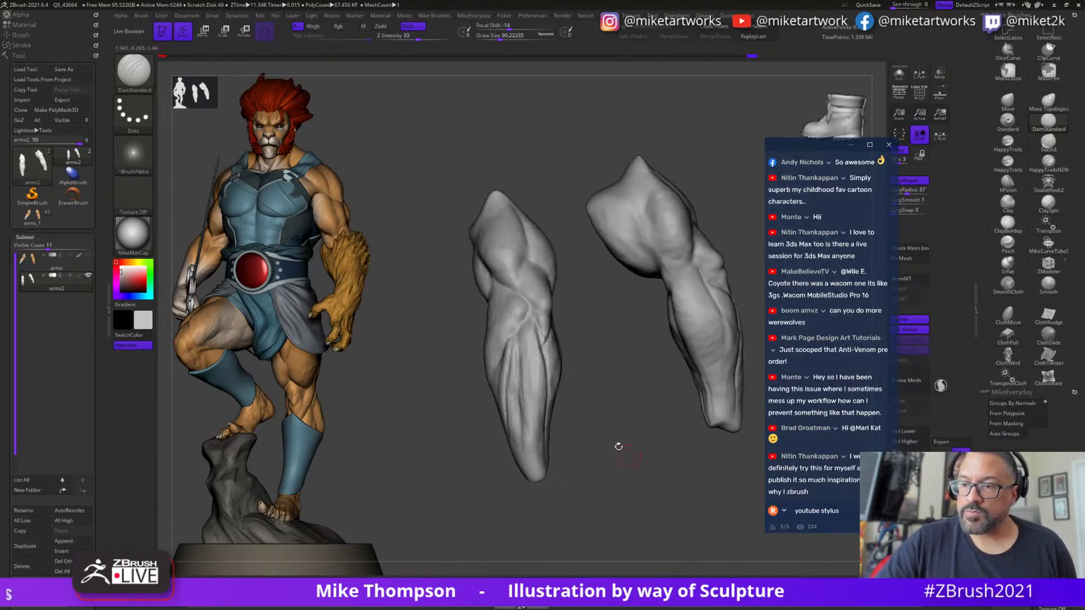
# - Deepen the long DamStandard grooves between the forearm muscles from the elbow towards the wrist
pyautogui.moveTo(531, 324); pyautogui.dragTo(546, 364)
pyautogui.moveTo(570, 400); pyautogui.dragTo(629, 398)
pyautogui.moveTo(524, 386); pyautogui.dragTo(522, 337)
pyautogui.moveTo(574, 483); pyautogui.dragTo(550, 387)
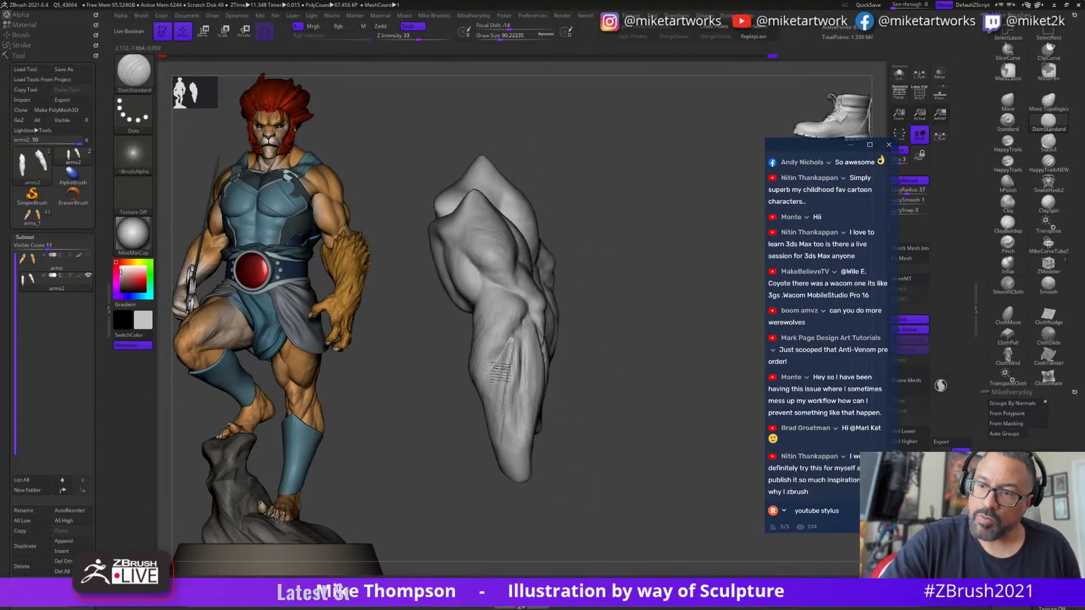
pyautogui.moveTo(626, 402); pyautogui.dragTo(523, 382)
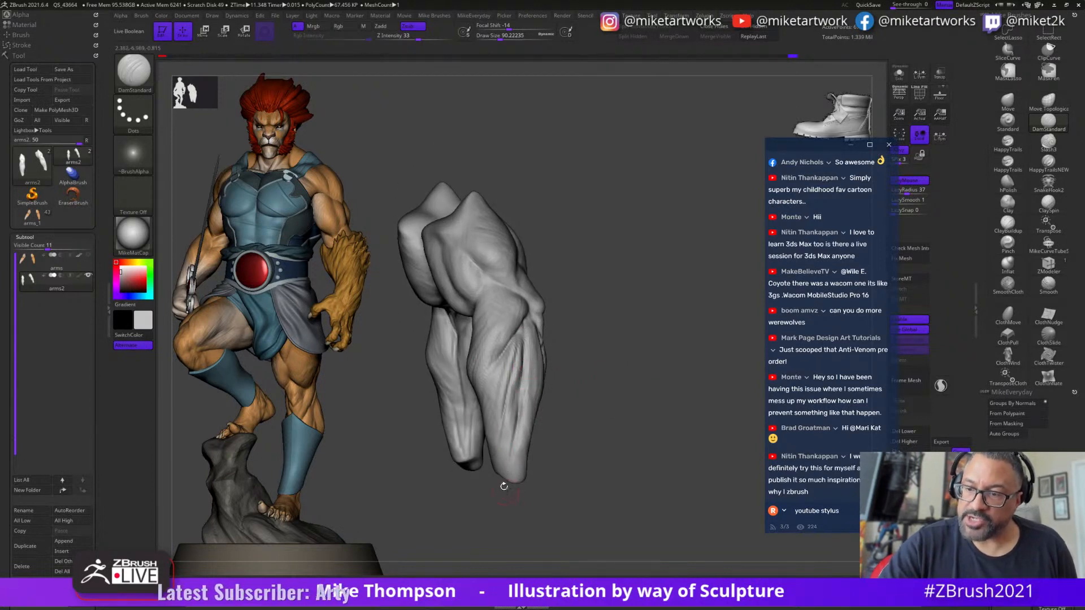
pyautogui.moveTo(506, 492); pyautogui.dragTo(610, 494)
# - Build up the muscle bands on the back of the forearm using ClayBuildup with a draw size of about 71
pyautogui.click(1002, 229)
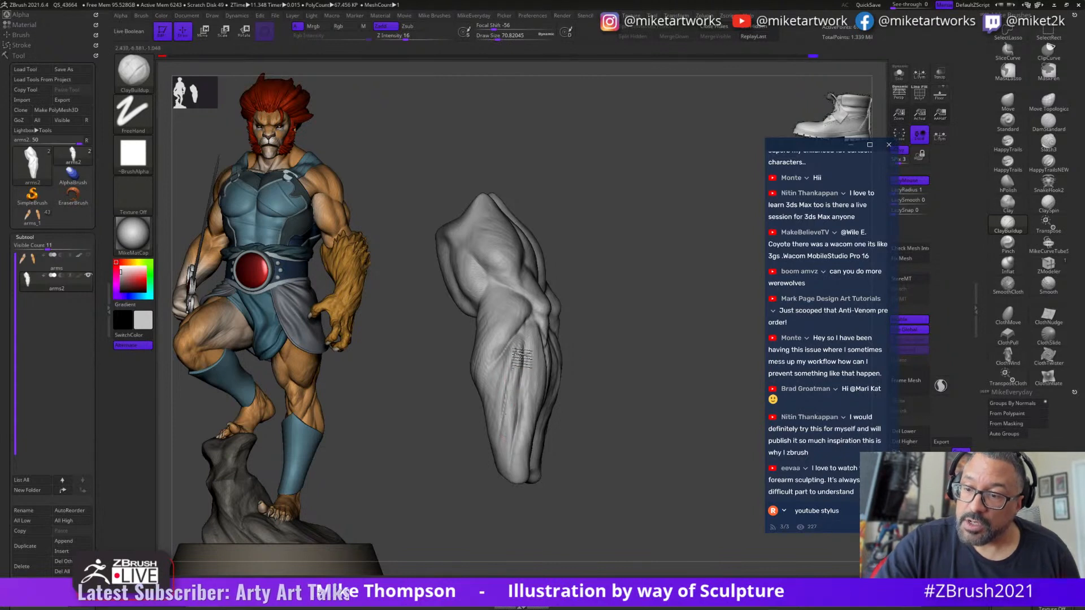
pyautogui.moveTo(512, 452)
pyautogui.mouseDown()
pyautogui.moveTo(520, 353)
pyautogui.moveTo(663, 342)
pyautogui.moveTo(631, 328)
pyautogui.mouseUp()
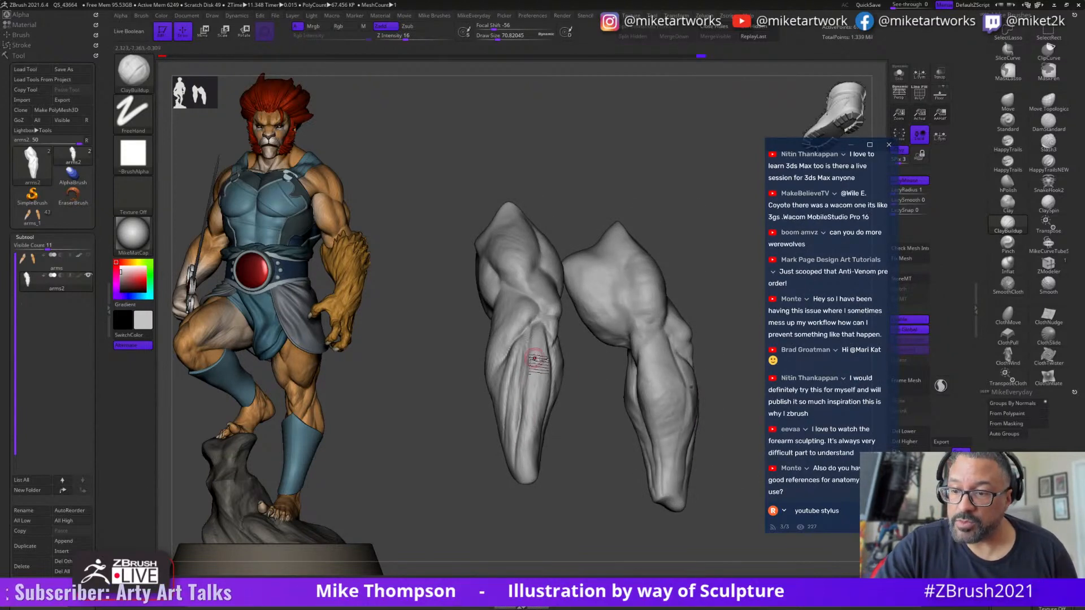
pyautogui.moveTo(584, 529); pyautogui.dragTo(604, 537)
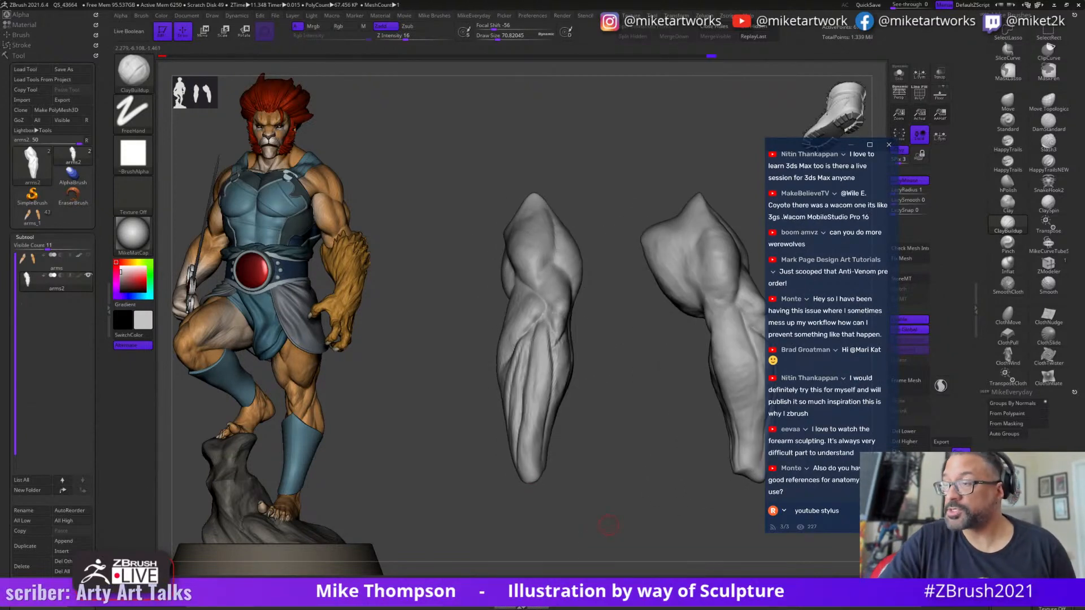
# - Reshape the contours around the elbow and forearm with the Move brush, using draw sizes from about 158 to 286
pyautogui.click(1001, 106)
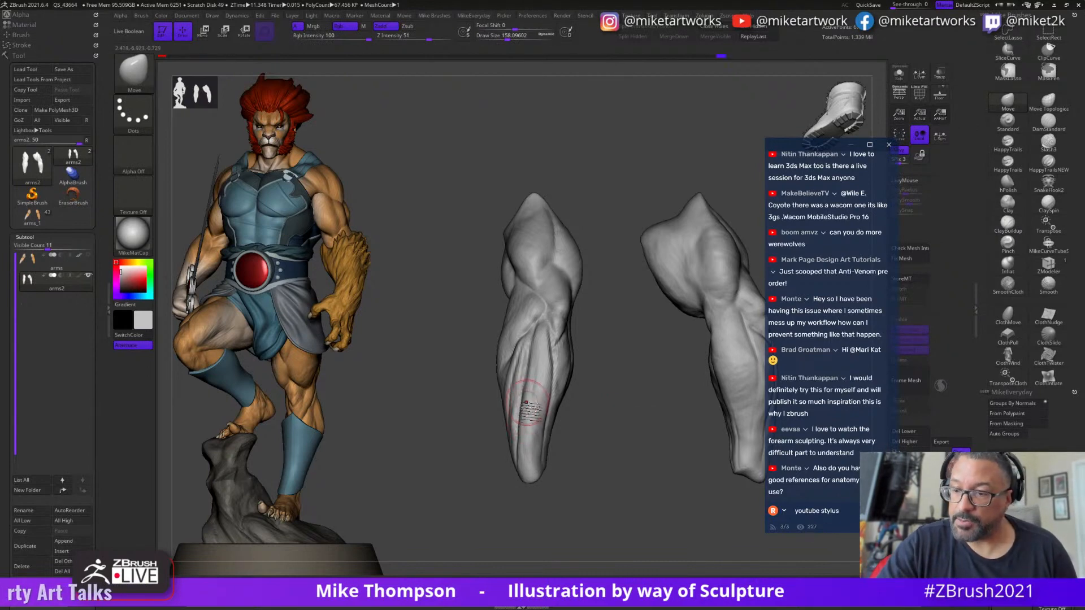
pyautogui.moveTo(573, 417)
pyautogui.mouseDown()
pyautogui.moveTo(528, 415)
pyautogui.moveTo(599, 452)
pyautogui.moveTo(591, 473)
pyautogui.moveTo(679, 465)
pyautogui.mouseUp()
pyautogui.press('s')
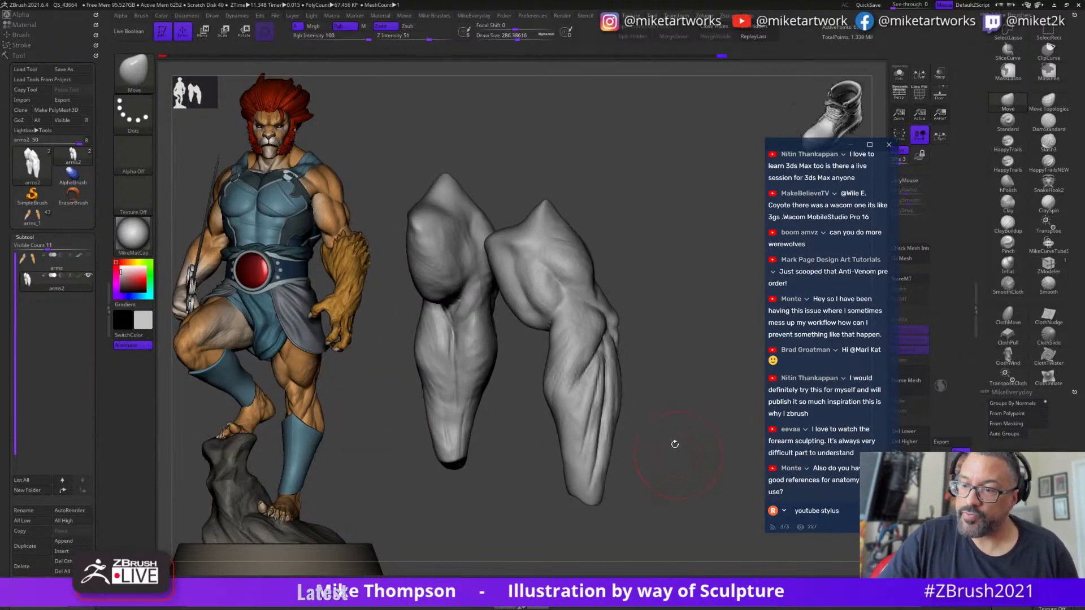
pyautogui.moveTo(543, 388); pyautogui.dragTo(549, 389)
pyautogui.press('s')
pyautogui.moveTo(659, 332); pyautogui.dragTo(653, 333)
pyautogui.moveTo(556, 353); pyautogui.dragTo(552, 352)
pyautogui.moveTo(649, 286); pyautogui.dragTo(673, 287)
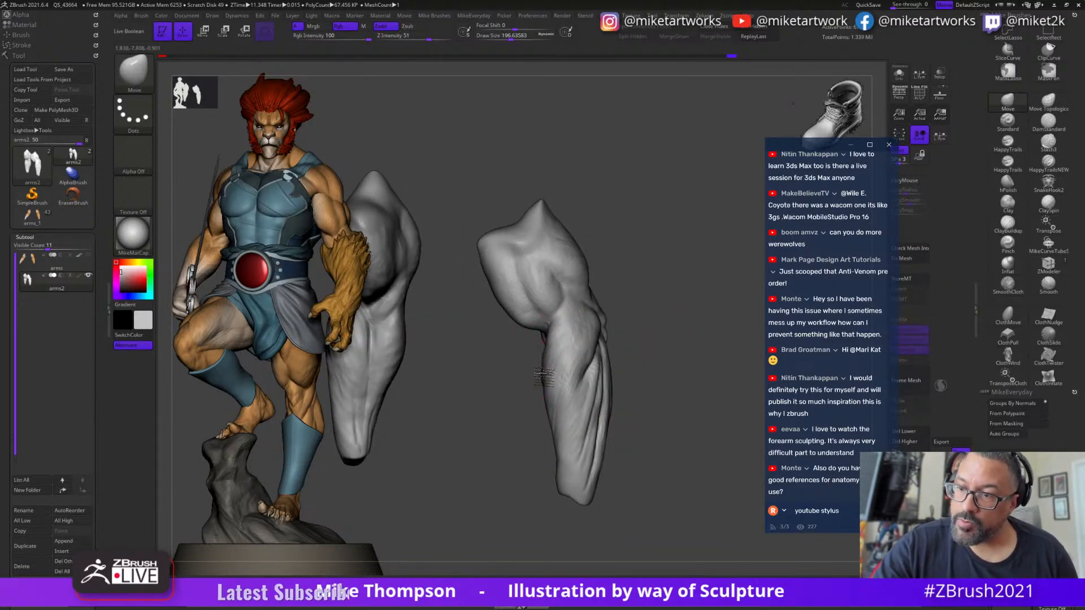
pyautogui.moveTo(546, 403)
pyautogui.mouseDown()
pyautogui.moveTo(567, 430)
pyautogui.moveTo(556, 451)
pyautogui.mouseUp()
pyautogui.moveTo(643, 468); pyautogui.dragTo(706, 476)
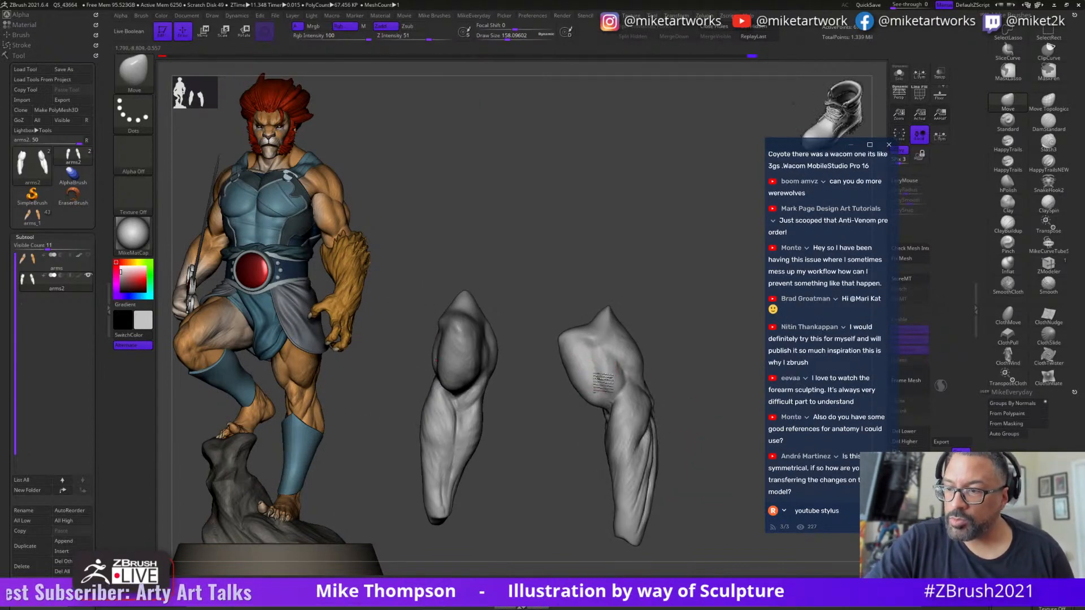
# - Carve grooves along the side of the biceps and at the inner elbow using DamStandard with a draw size of about 62
pyautogui.click(1048, 121)
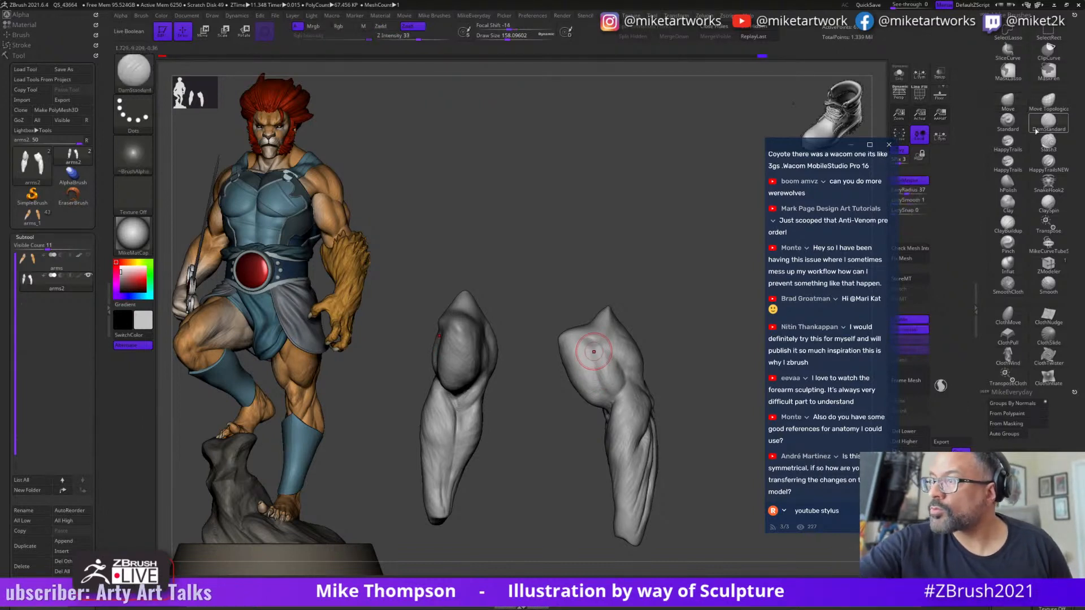
pyautogui.press('s')
pyautogui.moveTo(669, 314); pyautogui.dragTo(664, 314)
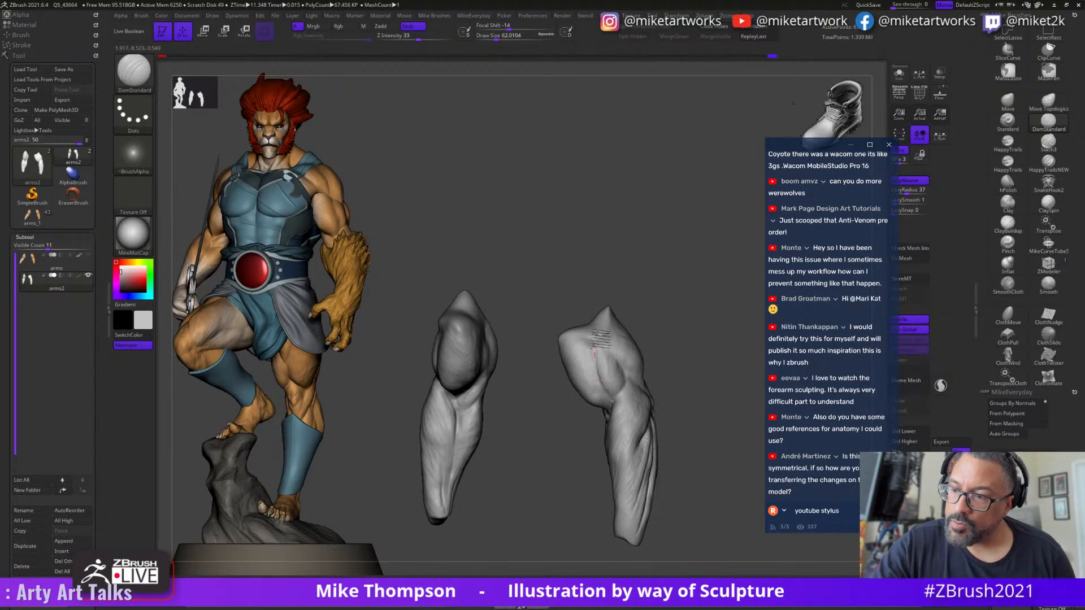
pyautogui.moveTo(651, 335); pyautogui.dragTo(607, 389)
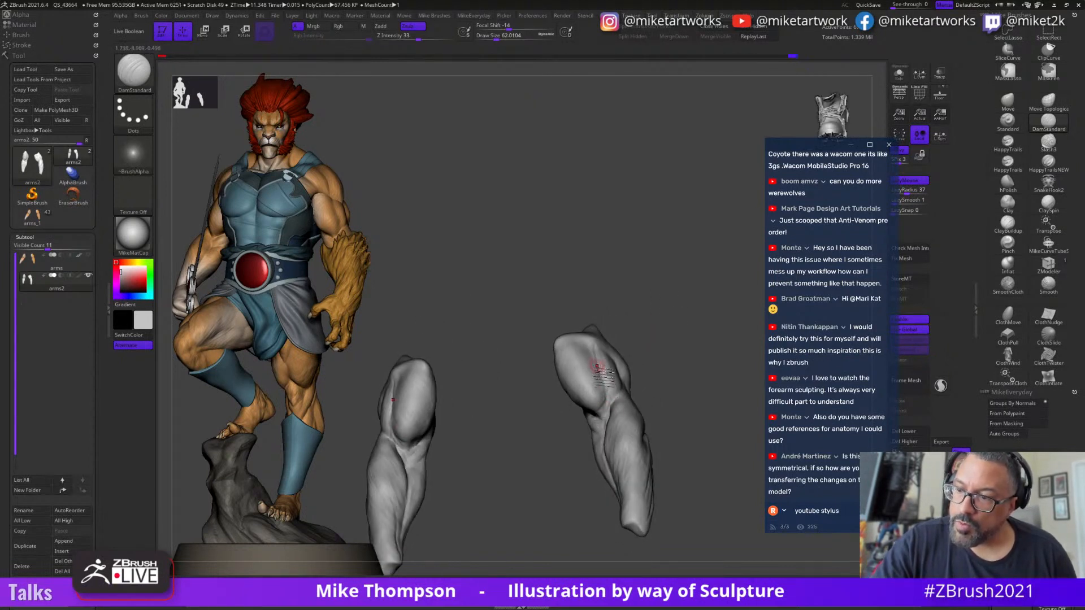
pyautogui.moveTo(695, 337)
pyautogui.mouseDown()
pyautogui.moveTo(670, 358)
pyautogui.moveTo(717, 339)
pyautogui.moveTo(716, 517)
pyautogui.moveTo(696, 447)
pyautogui.moveTo(650, 362)
pyautogui.moveTo(623, 377)
pyautogui.mouseUp()
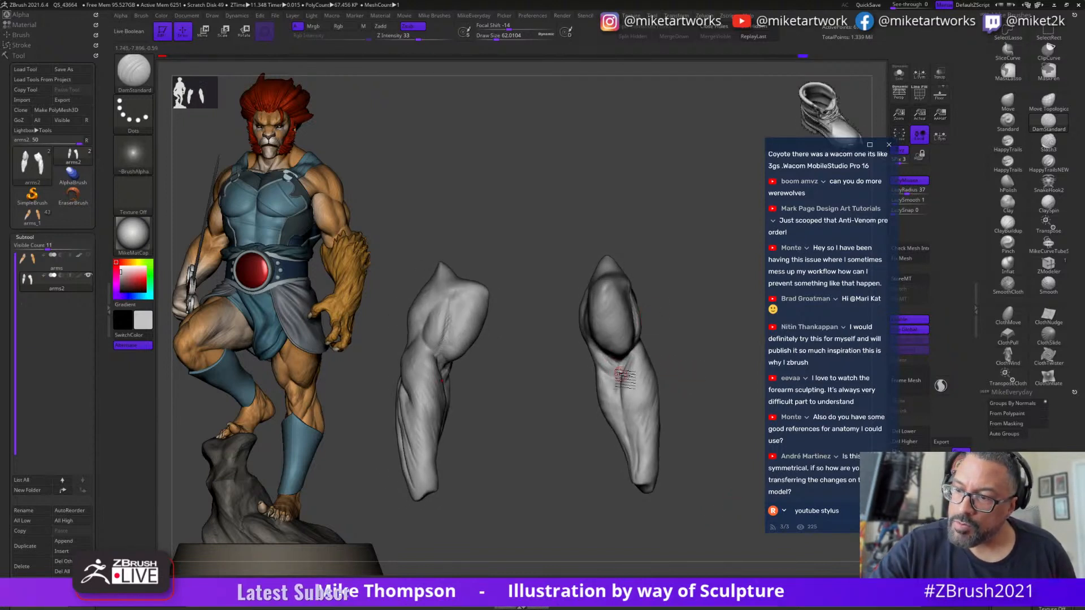
pyautogui.moveTo(647, 319); pyautogui.dragTo(681, 289)
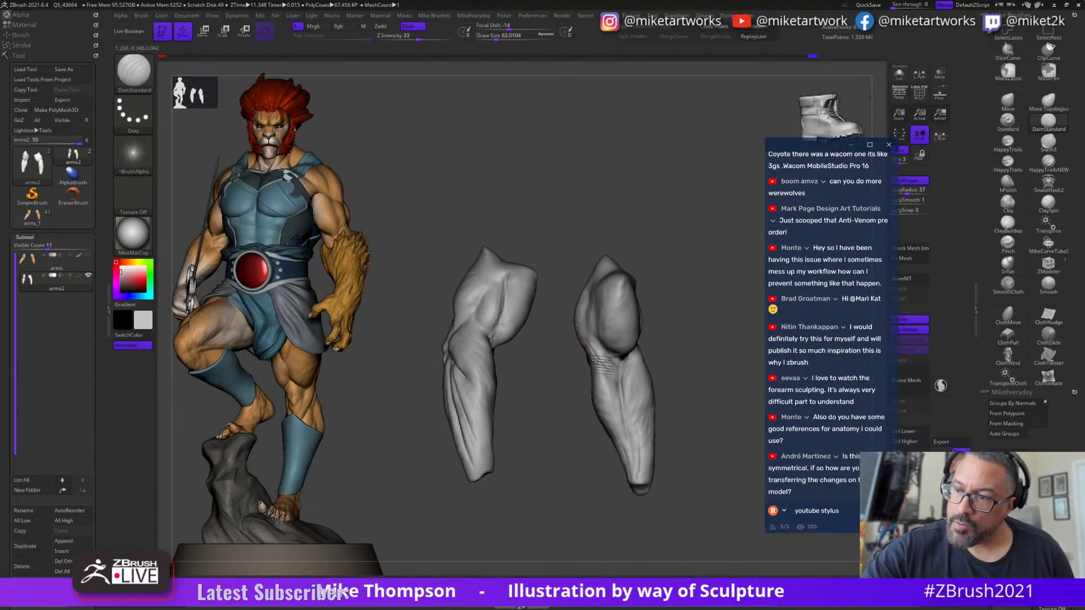
pyautogui.moveTo(686, 328); pyautogui.dragTo(693, 332)
pyautogui.press('s')
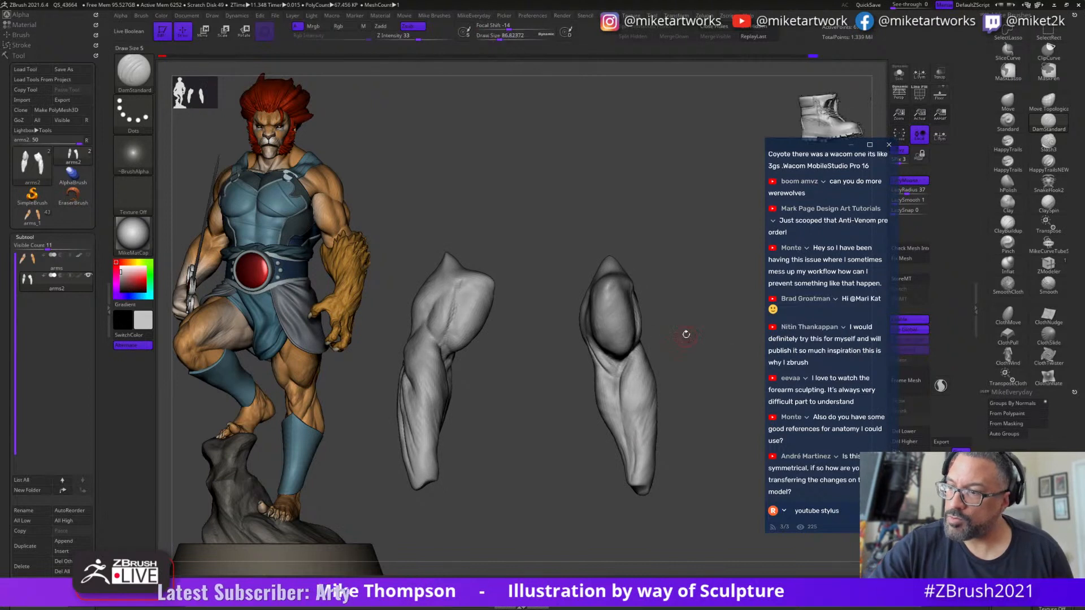
# - Lower the subdivision level and adjust the area around the biceps and inner elbow using the Move brush with a draw size of about 158
pyautogui.press('b')
pyautogui.press('m')
pyautogui.press('v')
pyautogui.press('s')
pyautogui.press('shift')
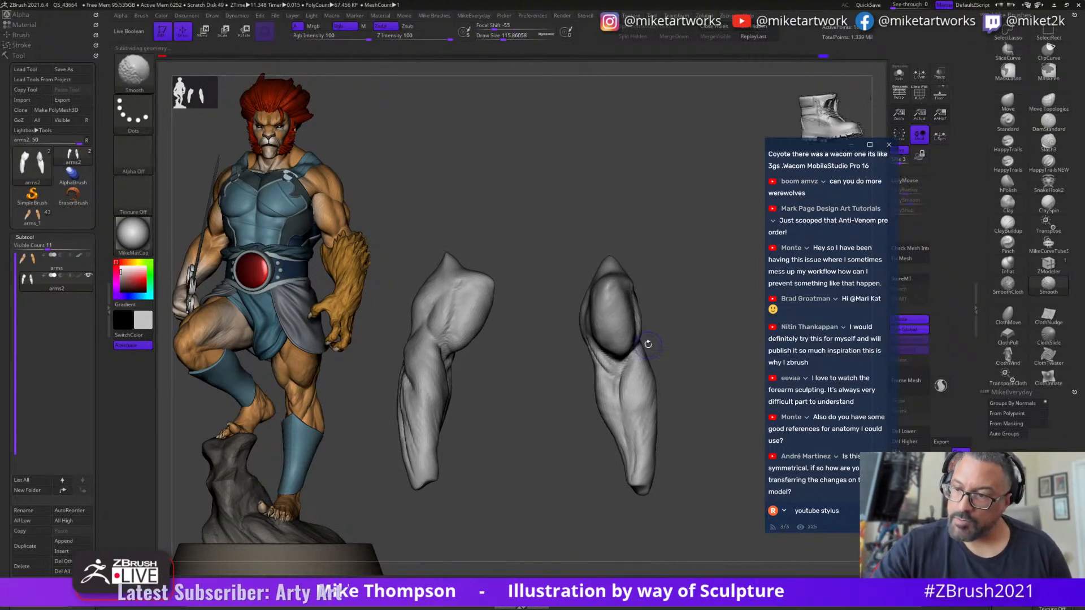
pyautogui.moveTo(678, 317); pyautogui.dragTo(687, 305)
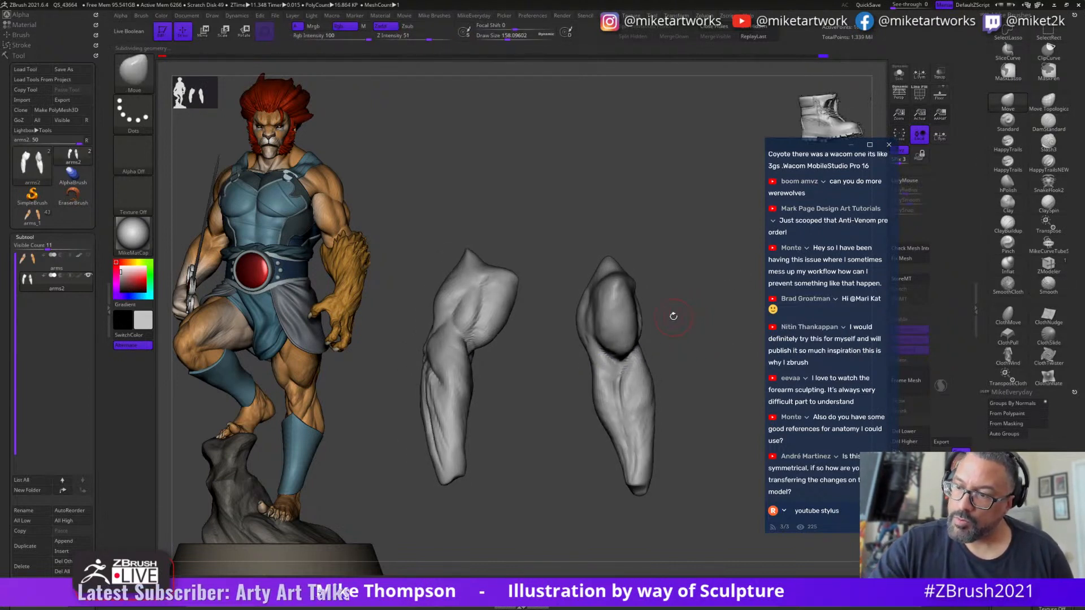
pyautogui.moveTo(588, 339)
pyautogui.mouseDown()
pyautogui.moveTo(690, 303)
pyautogui.moveTo(674, 381)
pyautogui.moveTo(709, 327)
pyautogui.mouseUp()
# - Refine the forearm and elbow silhouette with the Move brush, reducing the draw size to about 90
pyautogui.moveTo(711, 435)
pyautogui.mouseDown()
pyautogui.moveTo(718, 491)
pyautogui.moveTo(669, 502)
pyautogui.moveTo(634, 469)
pyautogui.moveTo(613, 505)
pyautogui.mouseUp()
pyautogui.press('s')
pyautogui.moveTo(616, 410)
pyautogui.mouseDown()
pyautogui.moveTo(626, 394)
pyautogui.moveTo(644, 404)
pyautogui.moveTo(606, 504)
pyautogui.moveTo(673, 485)
pyautogui.mouseUp()
pyautogui.press('s')
pyautogui.moveTo(582, 348)
pyautogui.mouseDown()
pyautogui.moveTo(573, 384)
pyautogui.moveTo(568, 362)
pyautogui.moveTo(571, 390)
pyautogui.moveTo(559, 390)
pyautogui.mouseUp()
pyautogui.press('[')
pyautogui.press('[')
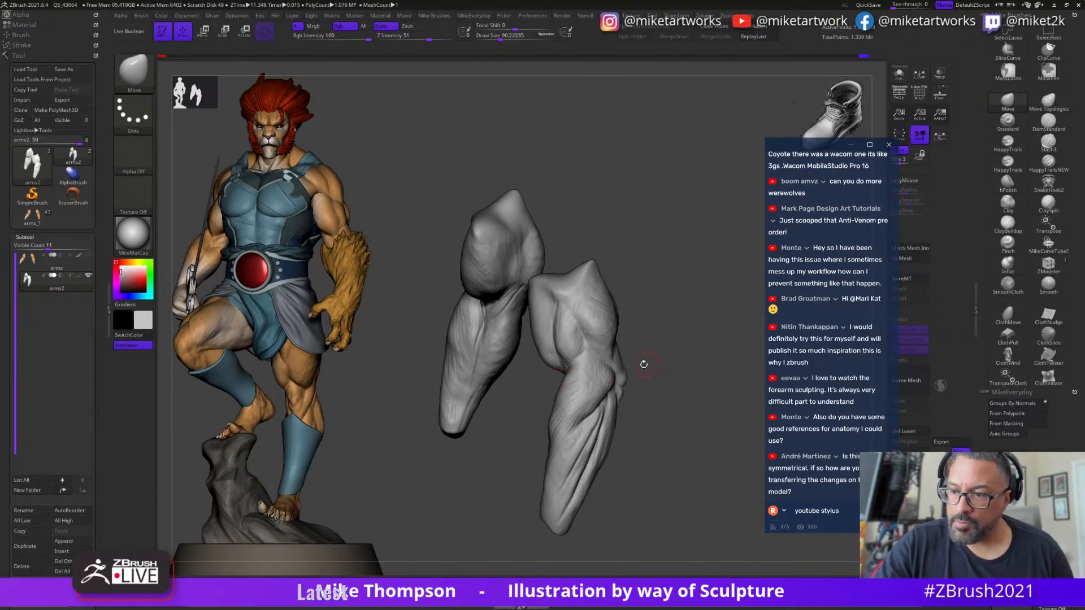
# - Smooth the bump at the elbow on lower subdivision levels, then reshape it using the Move brush with a draw size of about 120
pyautogui.press('s')
pyautogui.moveTo(644, 364); pyautogui.dragTo(652, 364)
pyautogui.hotkey('shift', 'd')
pyautogui.hotkey('shift', 'd')
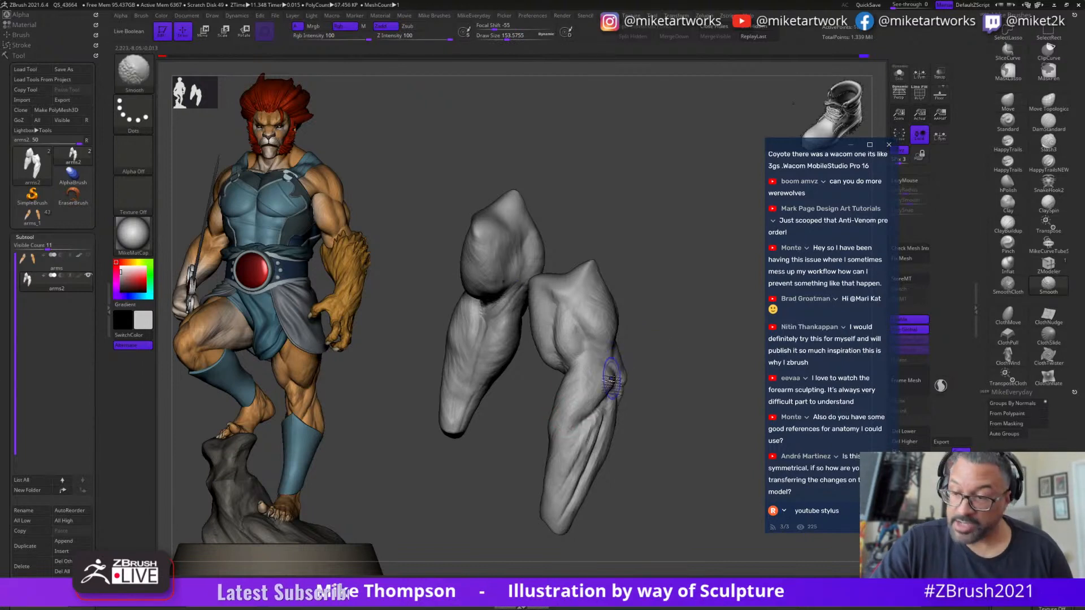
pyautogui.hotkey('shift', 'd')
pyautogui.press('s')
pyautogui.moveTo(644, 358); pyautogui.dragTo(639, 358)
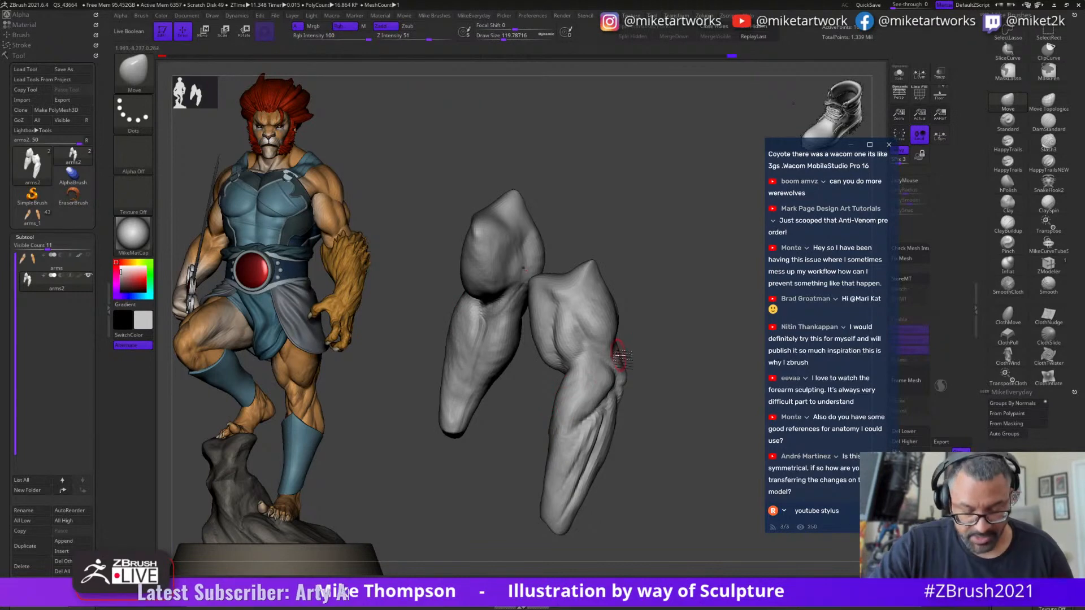
# - Adjust the forearm volume with the Move brush one subdivision level lower, then return the arms to the highest level
pyautogui.hotkey('shift', 'd')
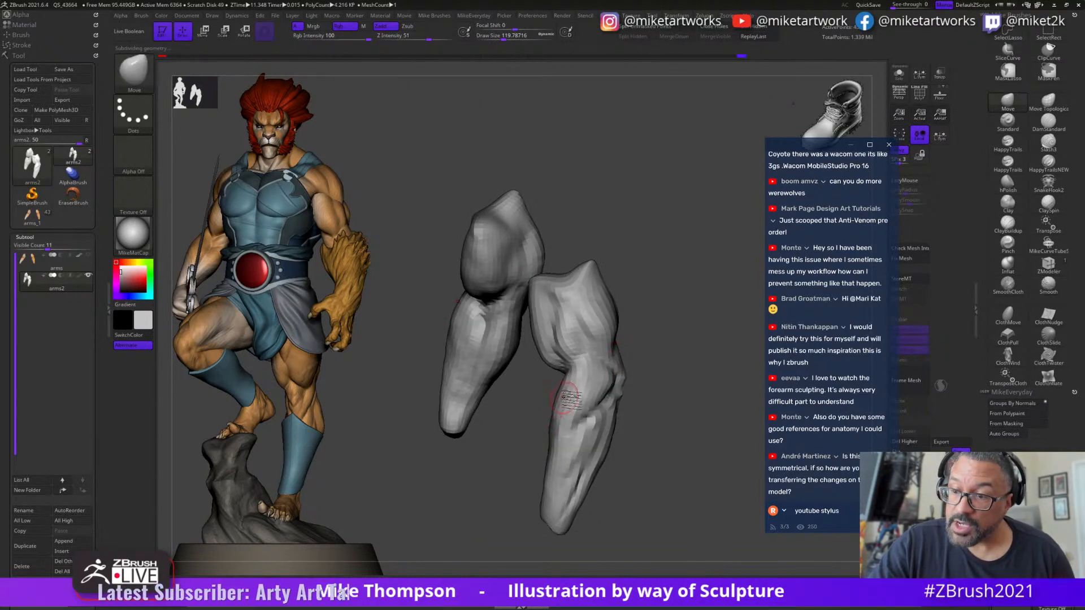
pyautogui.moveTo(685, 346)
pyautogui.mouseDown()
pyautogui.moveTo(675, 367)
pyautogui.moveTo(709, 340)
pyautogui.moveTo(672, 432)
pyautogui.moveTo(675, 416)
pyautogui.mouseUp()
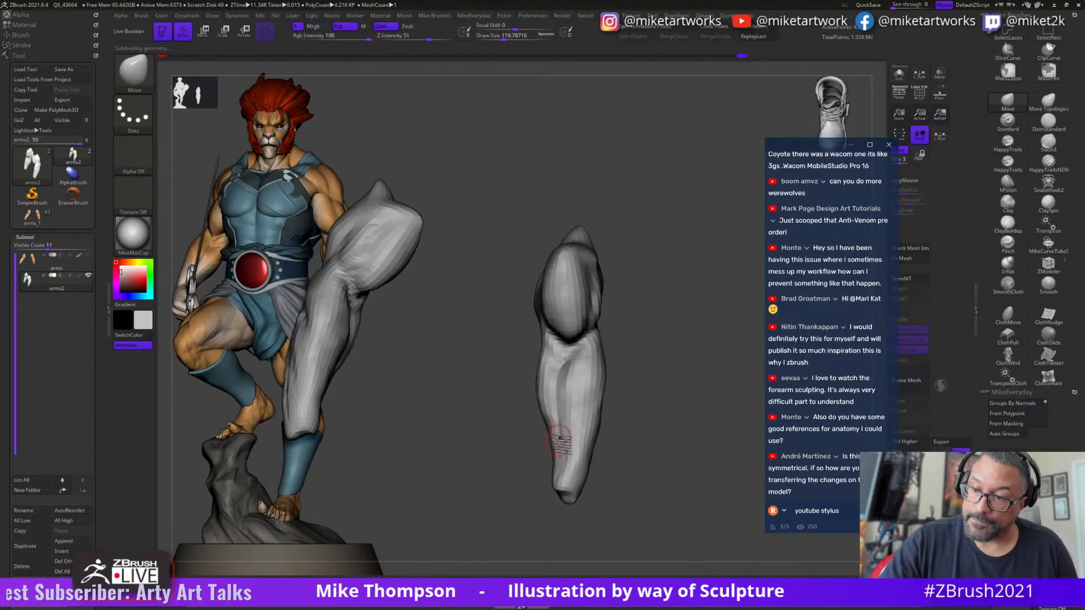
pyautogui.moveTo(661, 467); pyautogui.dragTo(683, 439)
pyautogui.hotkey('ctrl', 'd')
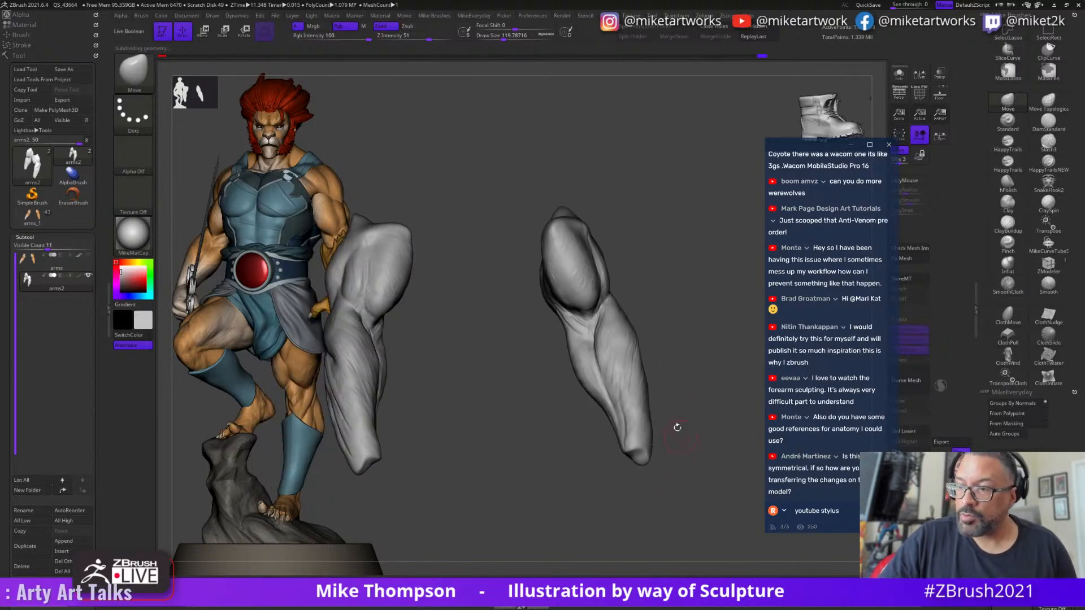
pyautogui.moveTo(673, 398); pyautogui.dragTo(670, 397)
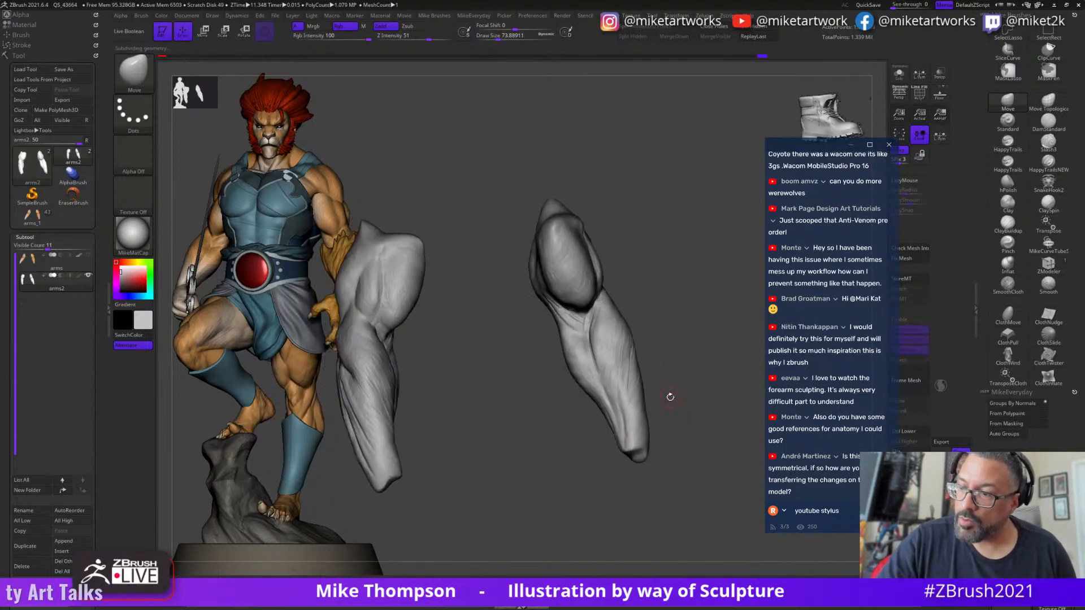
# - Build up the muscles along the lower forearm towards the wrist using ClayBuildup with a draw size of about 104
pyautogui.click(1009, 222)
pyautogui.moveTo(633, 437); pyautogui.dragTo(638, 436)
pyautogui.moveTo(713, 393)
pyautogui.mouseDown()
pyautogui.moveTo(683, 424)
pyautogui.moveTo(701, 400)
pyautogui.moveTo(685, 392)
pyautogui.mouseUp()
pyautogui.press('s')
pyautogui.click(699, 399)
pyautogui.moveTo(612, 394); pyautogui.dragTo(620, 429)
pyautogui.moveTo(695, 418); pyautogui.dragTo(670, 415)
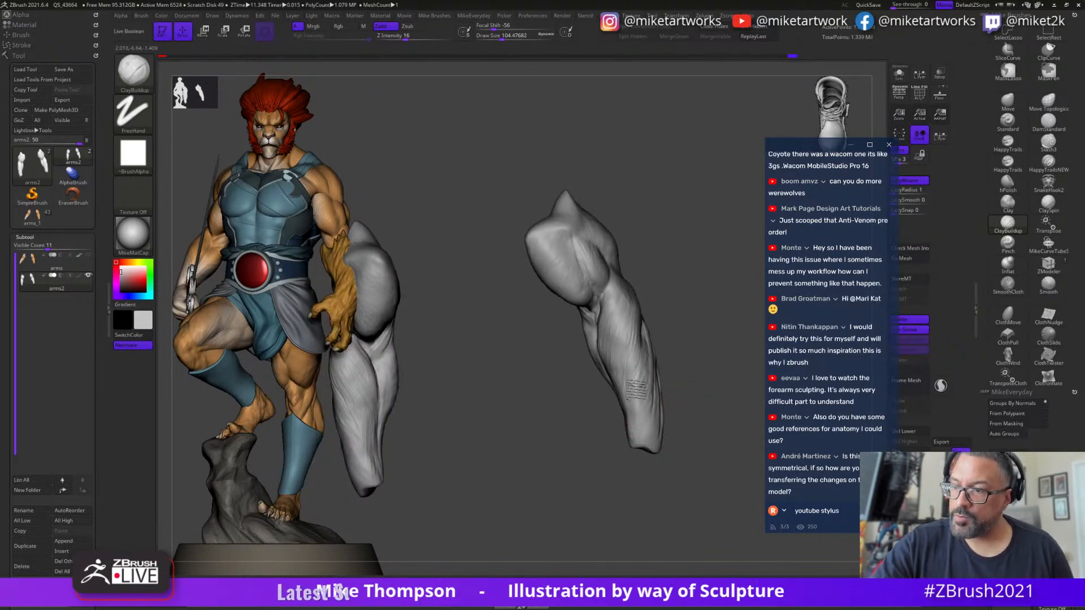
pyautogui.moveTo(714, 368)
pyautogui.mouseDown()
pyautogui.moveTo(693, 371)
pyautogui.moveTo(695, 346)
pyautogui.mouseUp()
pyautogui.moveTo(635, 362); pyautogui.dragTo(639, 449)
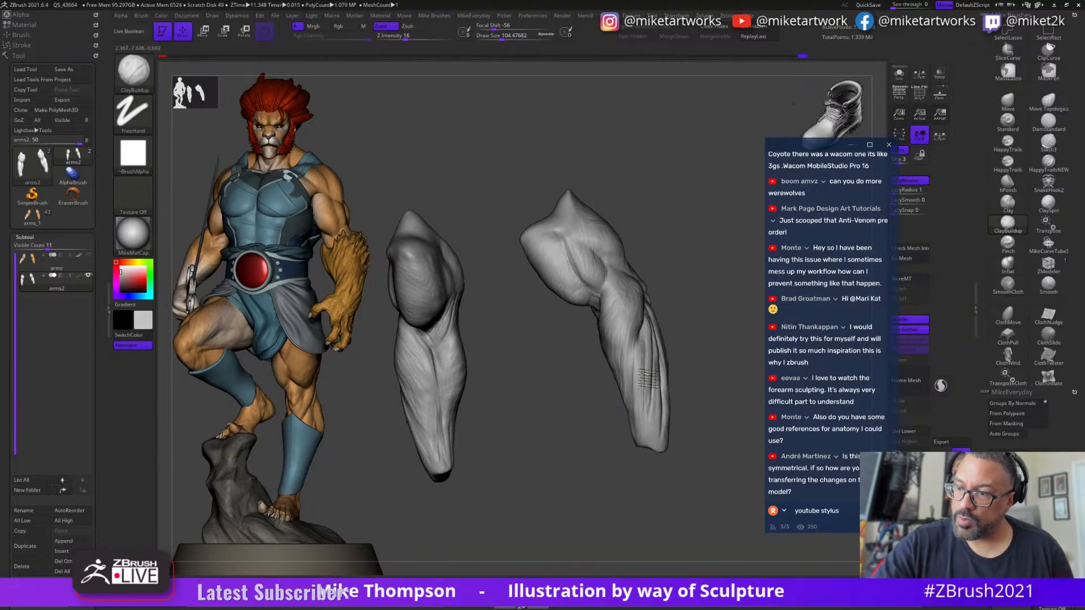
pyautogui.moveTo(711, 374); pyautogui.dragTo(667, 349)
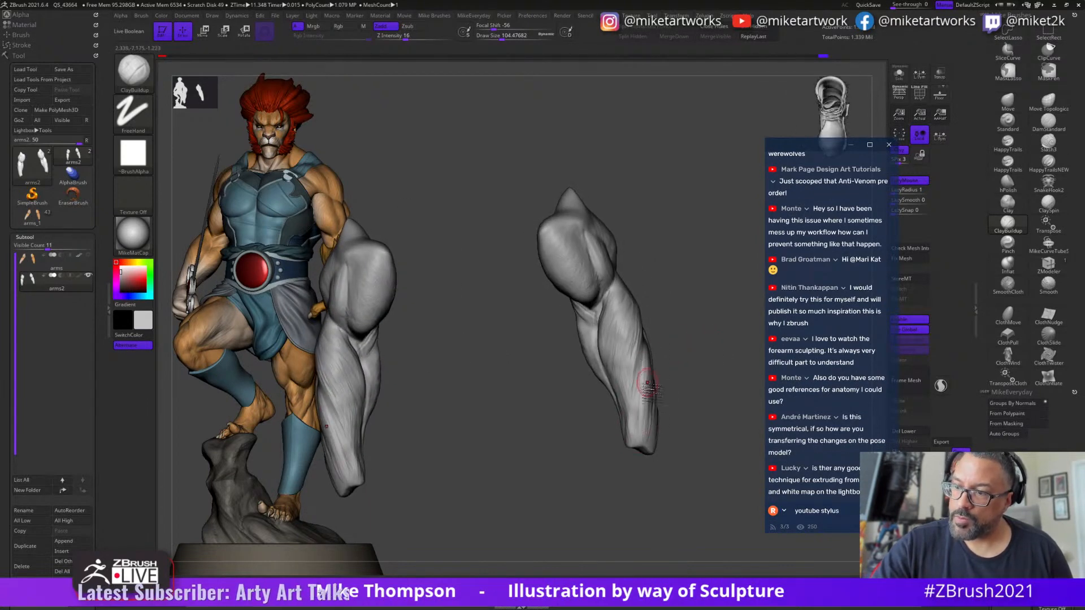
pyautogui.moveTo(702, 383); pyautogui.dragTo(707, 527)
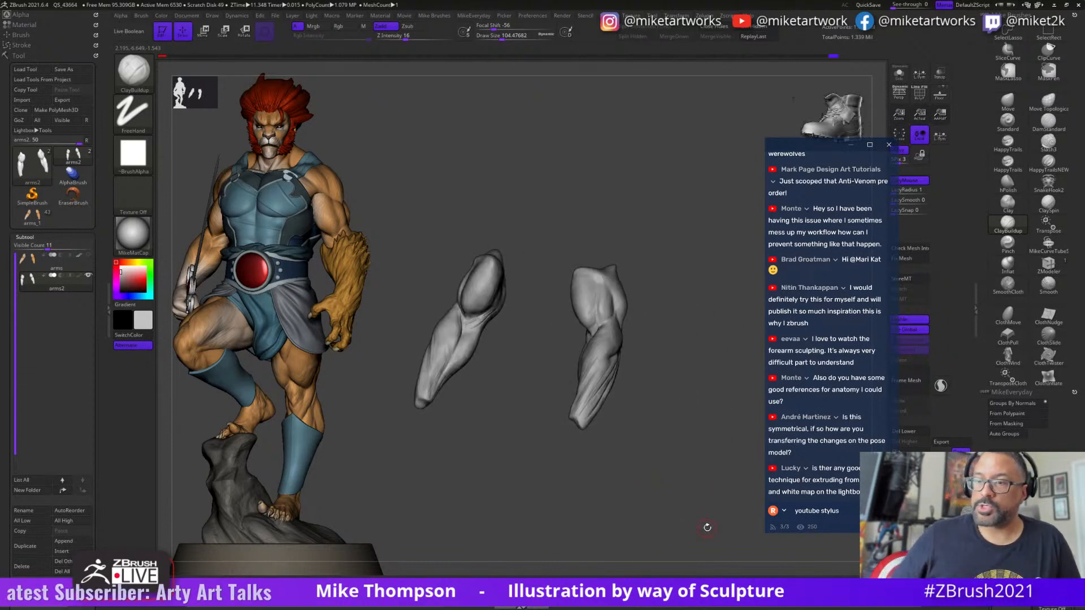
# - Show the painted arms subtool for comparison and mask one arm of arms2, leaving the mirrored arm unmasked
pyautogui.moveTo(664, 382); pyautogui.dragTo(524, 448)
pyautogui.moveTo(560, 408); pyautogui.dragTo(542, 415)
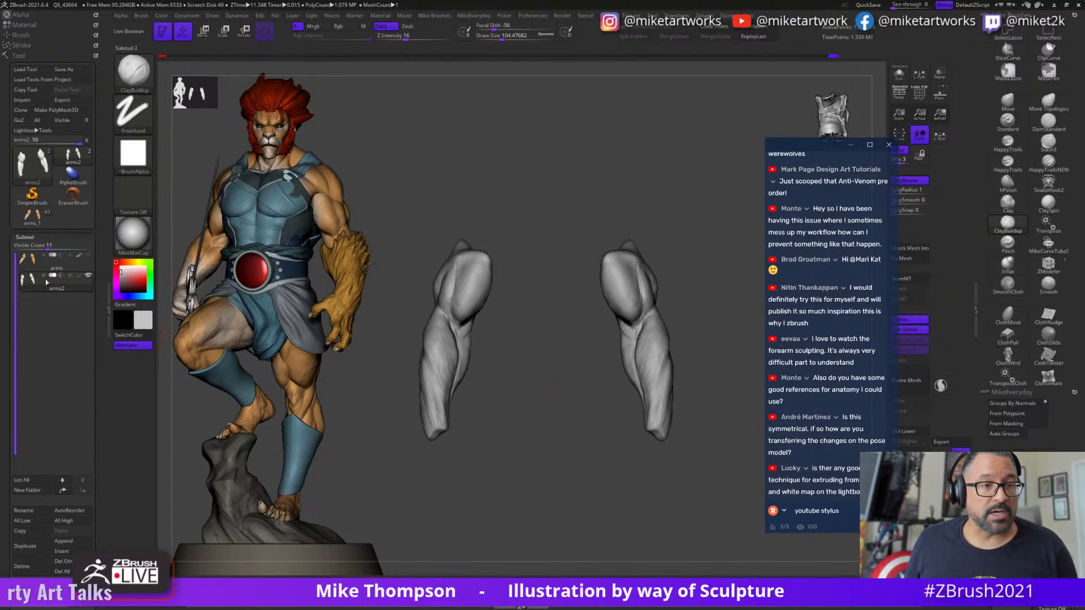
pyautogui.click(88, 256)
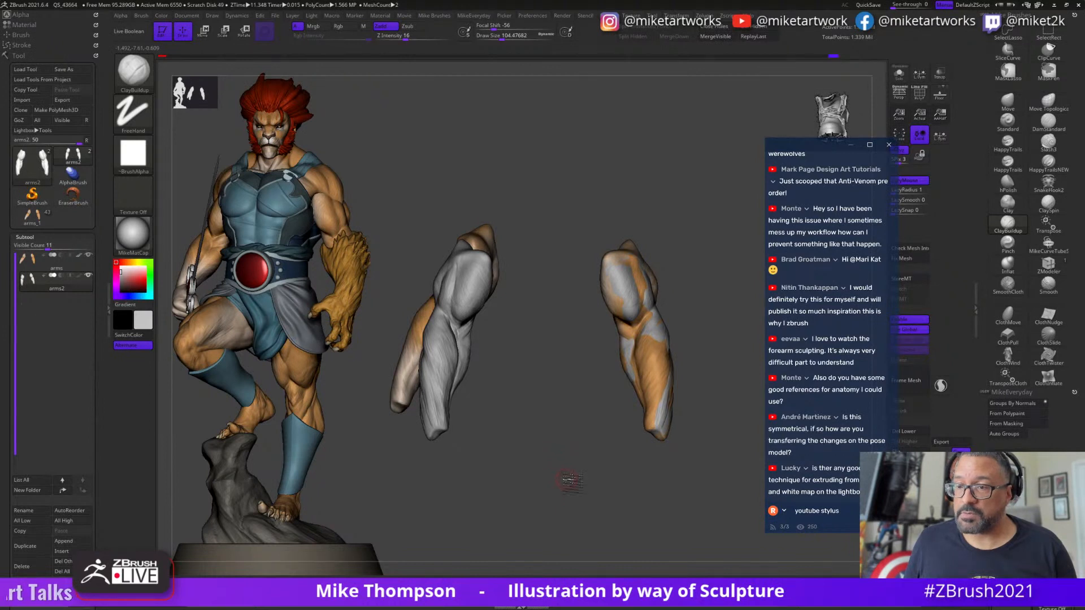
pyautogui.keyDown('alt'); pyautogui.moveTo(567, 478); pyautogui.dragTo(605, 509); pyautogui.keyUp('alt')
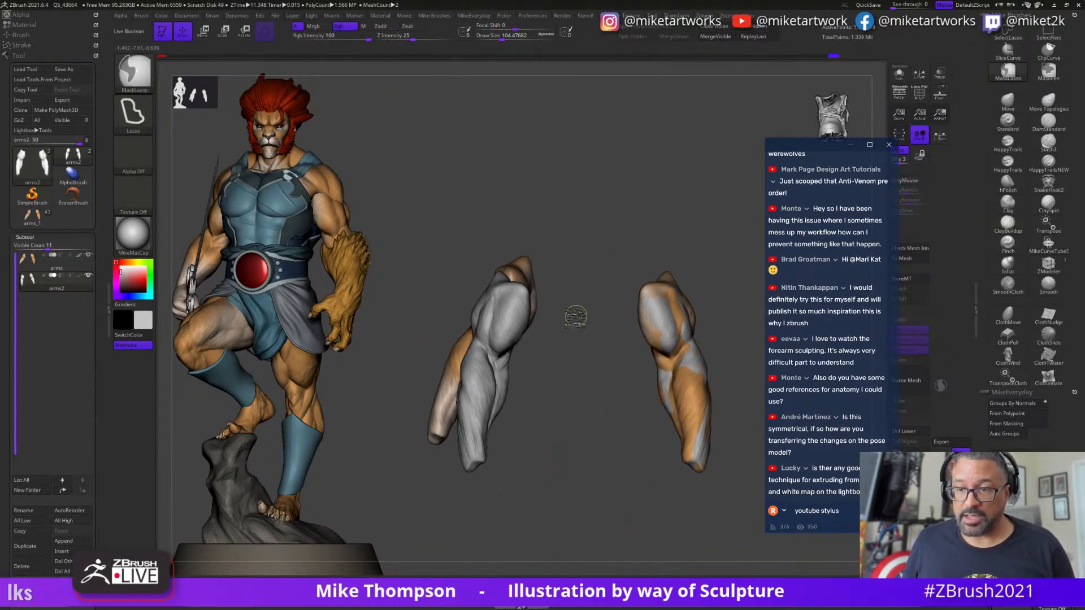
pyautogui.moveTo(570, 252)
pyautogui.keyDown('ctrl'); pyautogui.mouseDown()
pyautogui.moveTo(453, 523)
pyautogui.moveTo(495, 229)
pyautogui.mouseUp(); pyautogui.keyUp('ctrl')
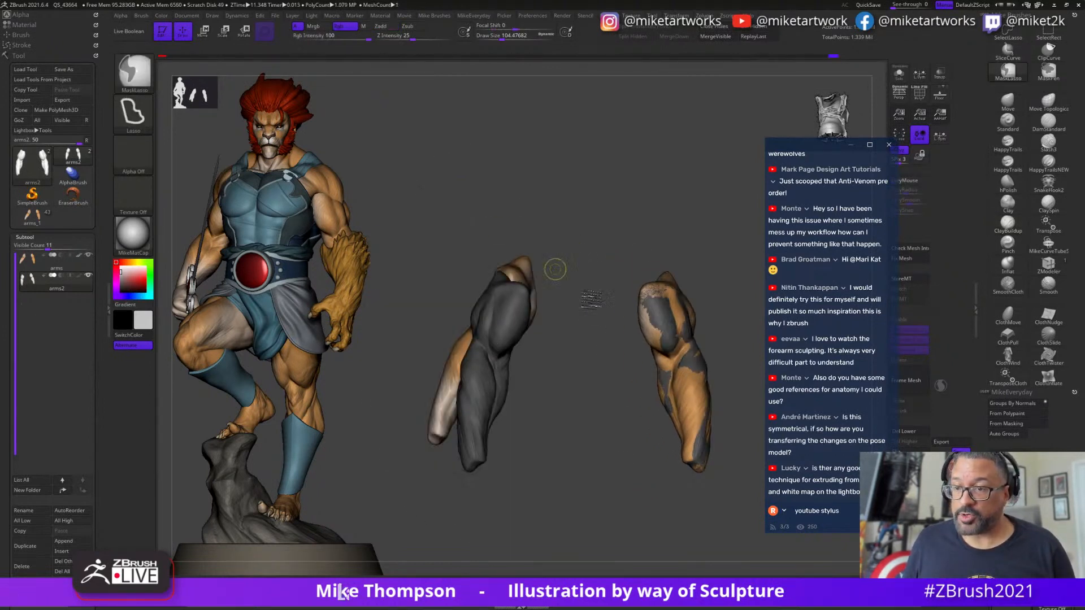
pyautogui.keyDown('ctrl'); pyautogui.moveTo(565, 454); pyautogui.dragTo(580, 484); pyautogui.keyUp('ctrl')
pyautogui.moveTo(581, 222)
pyautogui.keyDown('ctrl'); pyautogui.mouseDown()
pyautogui.moveTo(403, 473)
pyautogui.moveTo(491, 205)
pyautogui.mouseUp(); pyautogui.keyUp('ctrl')
pyautogui.keyDown('ctrl'); pyautogui.click(569, 484); pyautogui.keyUp('ctrl')
# - Lower the subdivision level of arms2, place the transform gizmo on the unmasked arm and shift that arm towards the painted posed arm
pyautogui.press('w')
pyautogui.hotkey('shift', 'd')
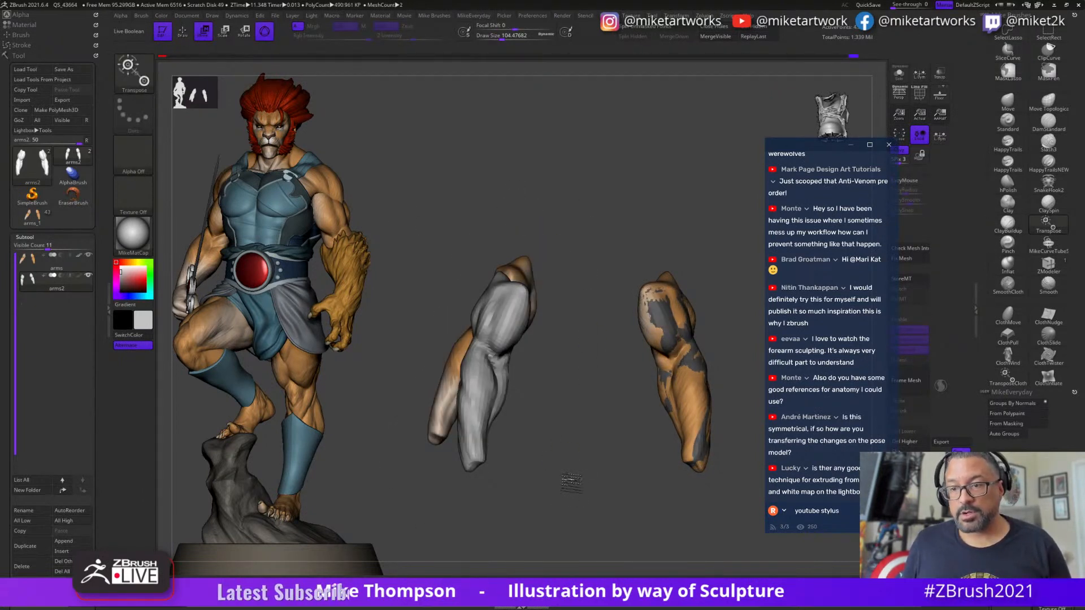
pyautogui.click(511, 312)
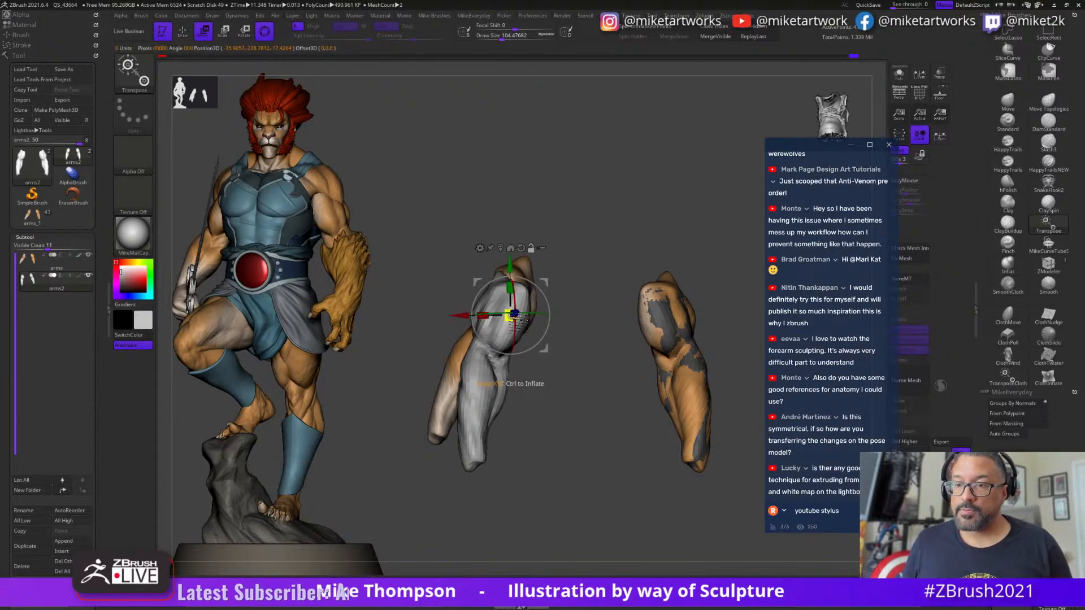
pyautogui.click(502, 247)
pyautogui.keyDown('alt'); pyautogui.click(503, 306); pyautogui.keyUp('alt')
pyautogui.moveTo(590, 427); pyautogui.dragTo(554, 500)
pyautogui.moveTo(556, 442); pyautogui.dragTo(546, 458)
pyautogui.moveTo(493, 427); pyautogui.dragTo(493, 365)
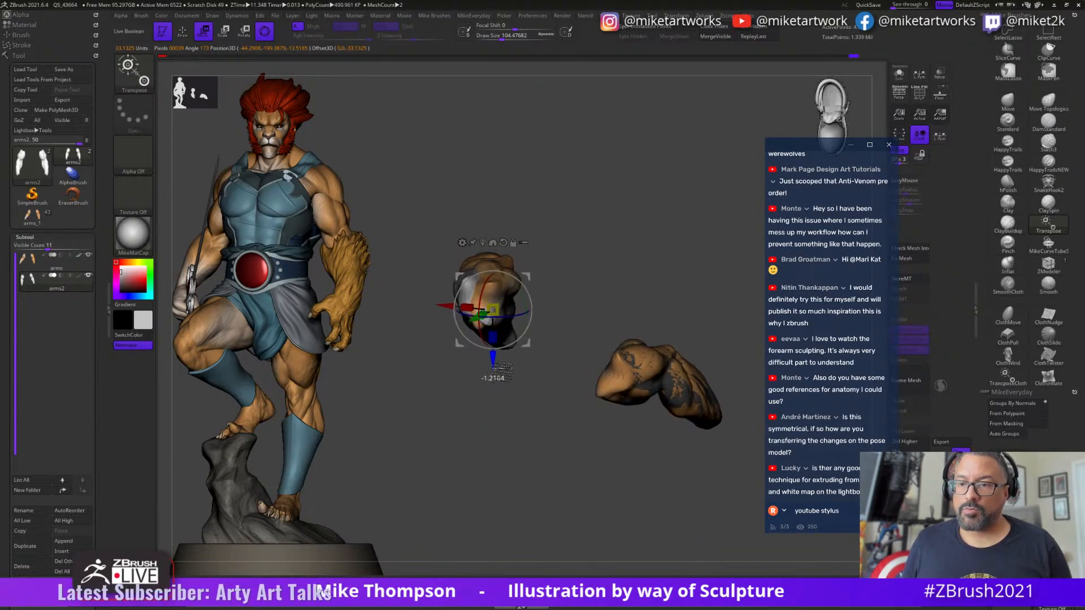
# - Compare the arm's placement before and after the shift by undoing and redoing it
pyautogui.moveTo(502, 473); pyautogui.dragTo(560, 367)
pyautogui.moveTo(579, 440)
pyautogui.mouseDown()
pyautogui.moveTo(529, 433)
pyautogui.moveTo(560, 445)
pyautogui.mouseUp()
pyautogui.hotkey('ctrl', 'z')
pyautogui.hotkey('ctrl', 'shift', 'z')
pyautogui.hotkey('ctrl', 'z')
pyautogui.hotkey('ctrl', 'shift', 'z')
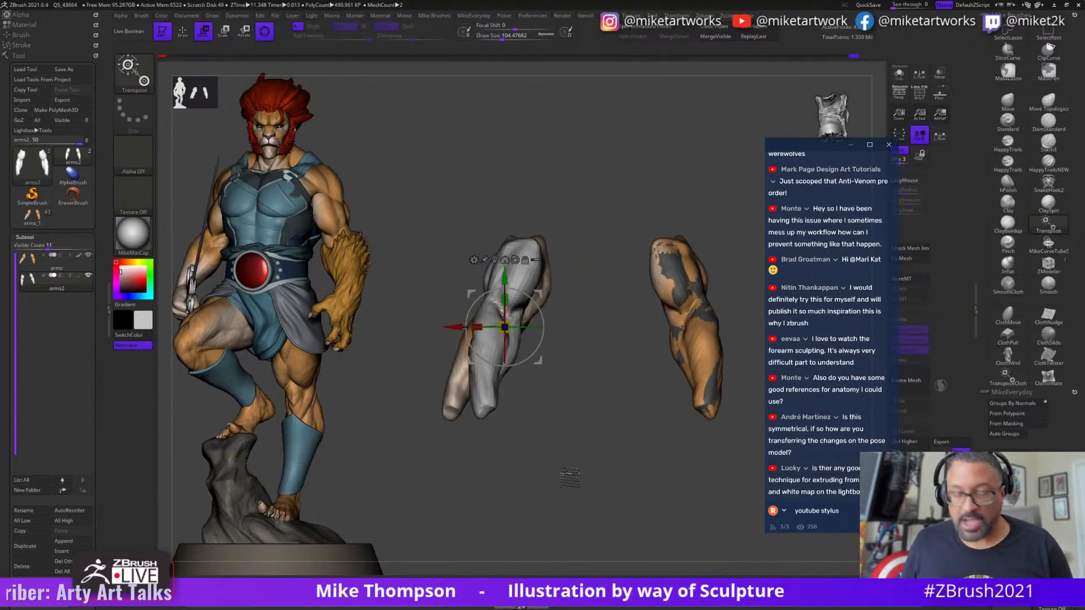
# - Isolate the arms2 subtool at its highest subdivision level and open its Geometry settings
pyautogui.press('q')
pyautogui.moveTo(540, 432); pyautogui.dragTo(540, 473)
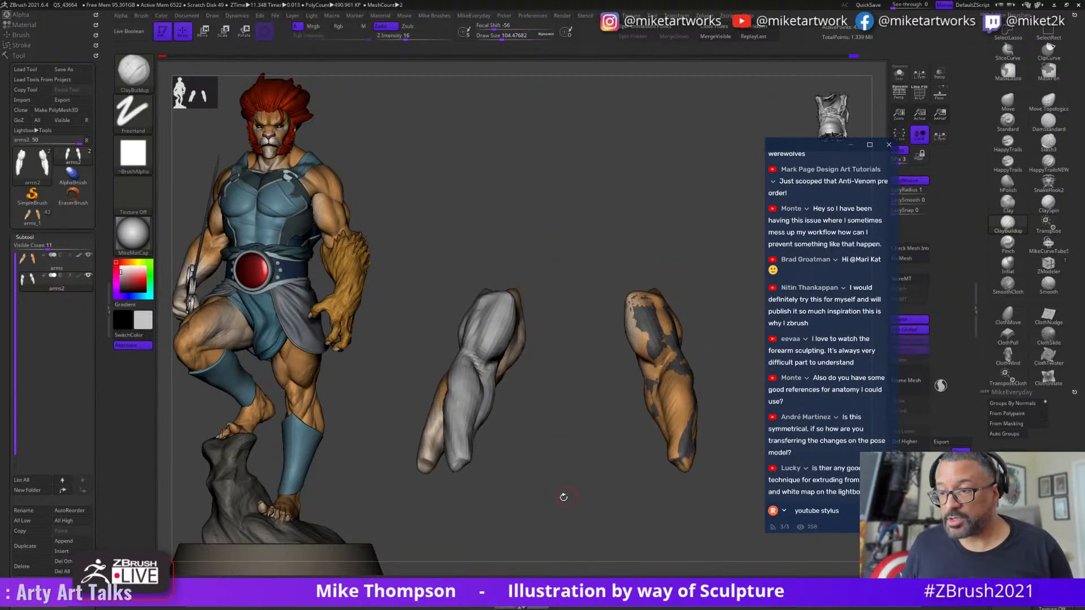
pyautogui.click(899, 73)
pyautogui.hotkey('ctrl', 'd')
pyautogui.press('space')
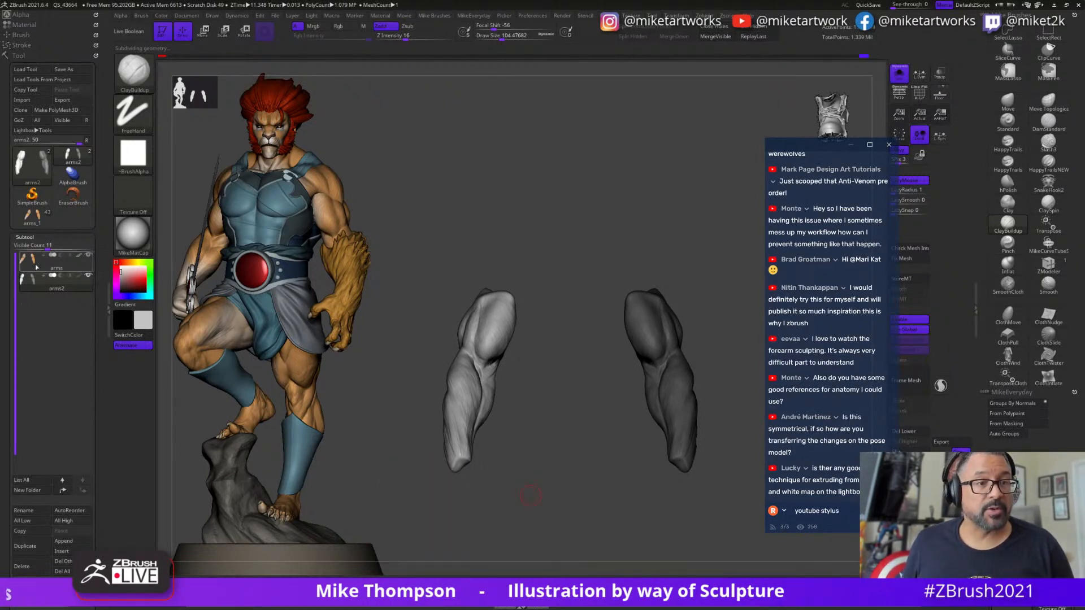
pyautogui.click(25, 237)
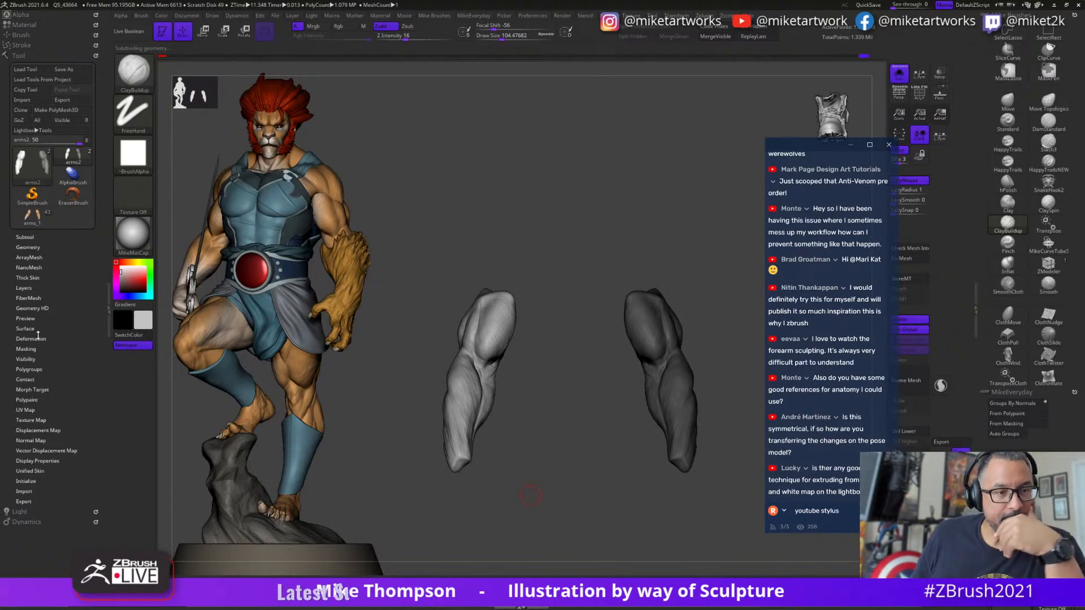
pyautogui.click(28, 248)
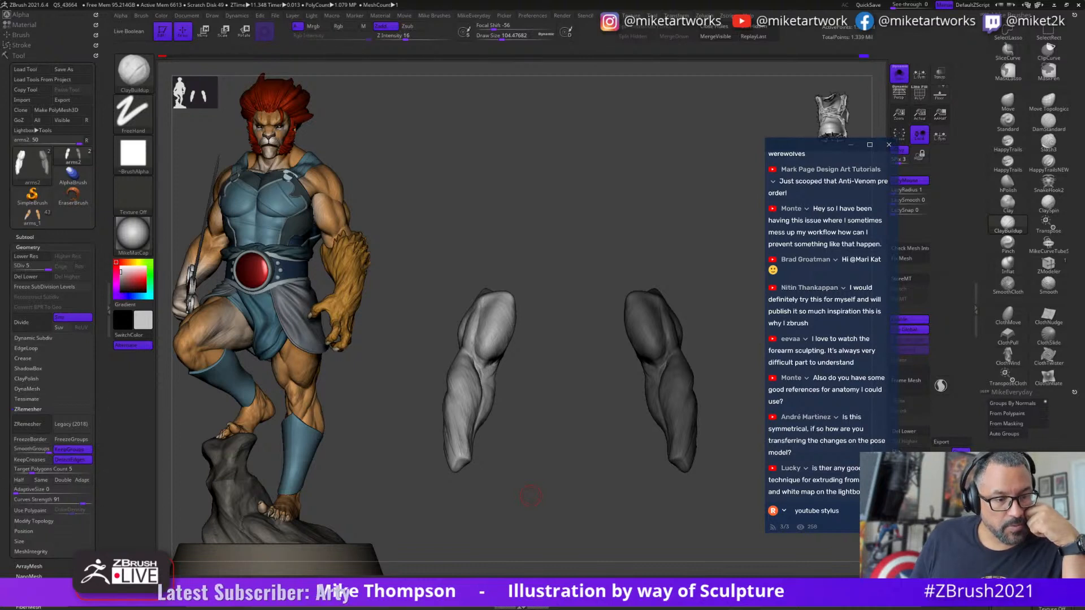
# - Clear the mask on arms2, activate symmetry and try Use Posable Symmetry on the pair of arms
pyautogui.click(682, 17)
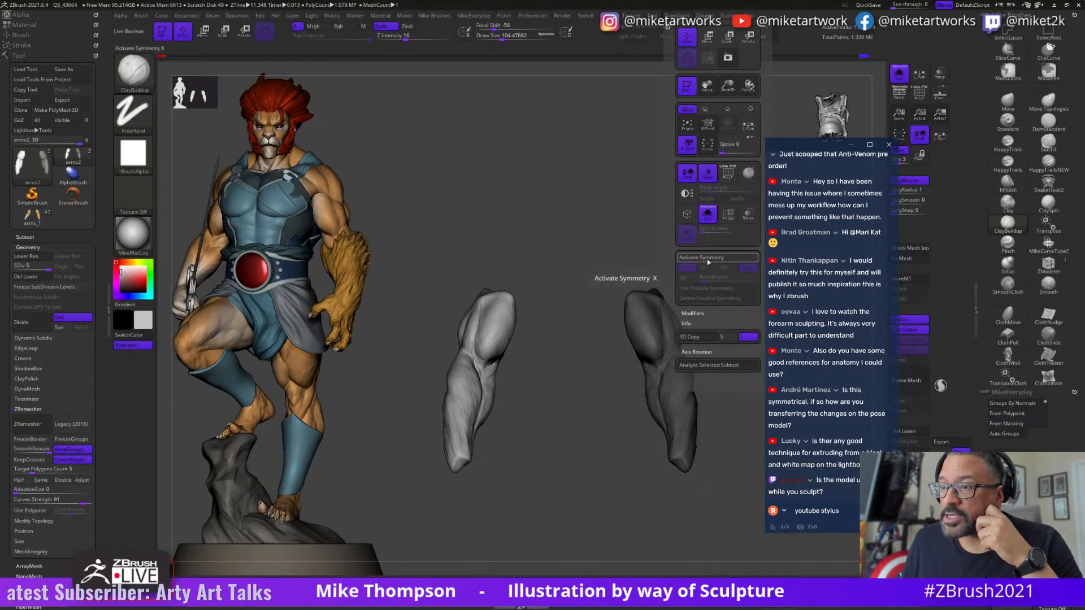
pyautogui.keyDown('ctrl'); pyautogui.moveTo(516, 453); pyautogui.dragTo(545, 456); pyautogui.keyUp('ctrl')
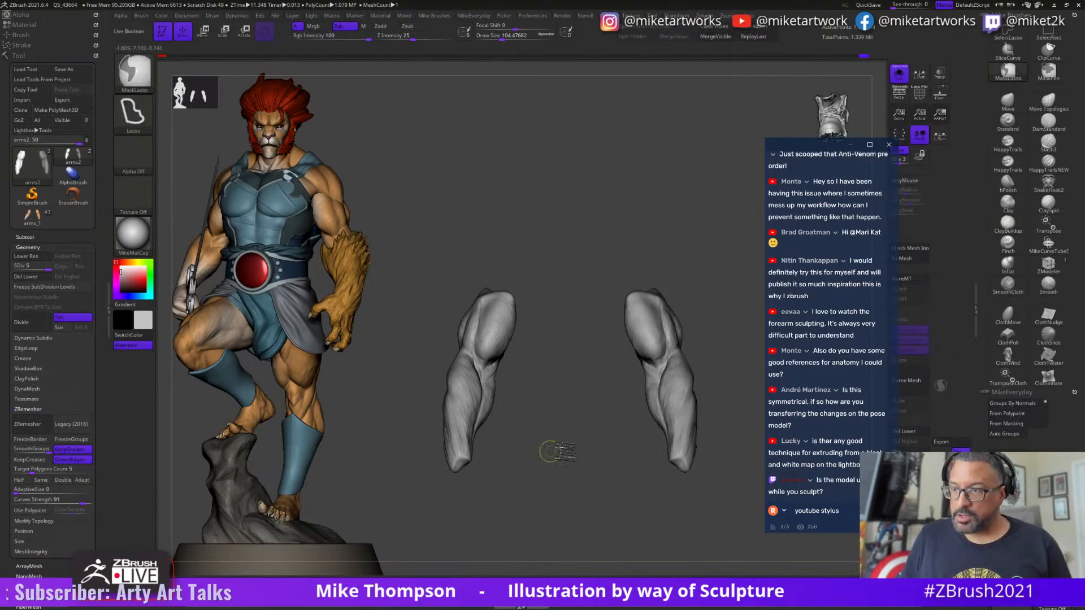
pyautogui.click(676, 15)
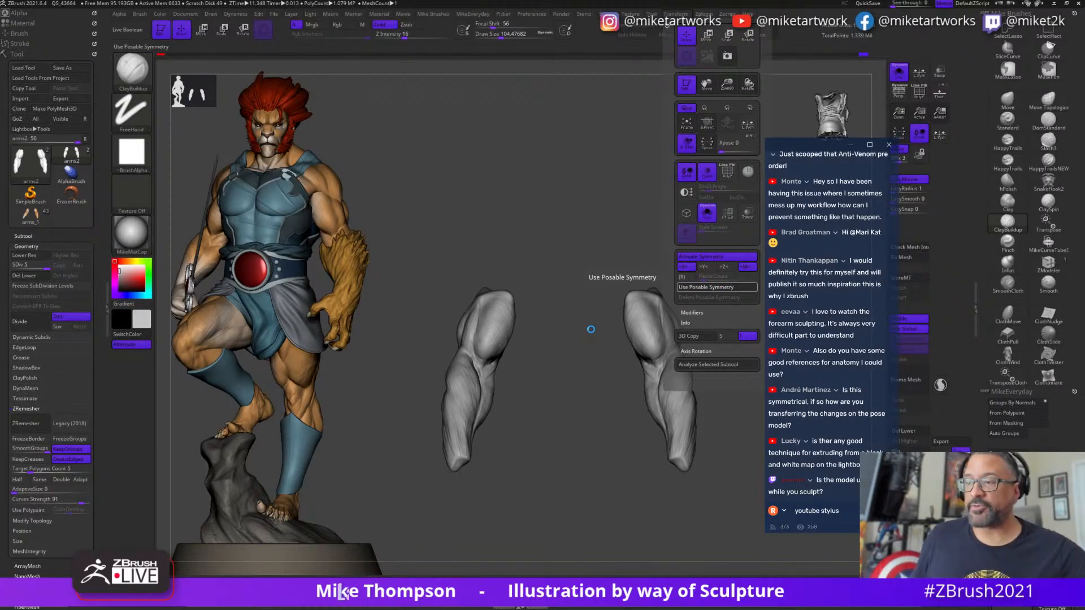
# - Read back through the stream chat for viewers' comments and questions to answer
pyautogui.scroll(2, 839, 306)
pyautogui.scroll(7, 839, 306)
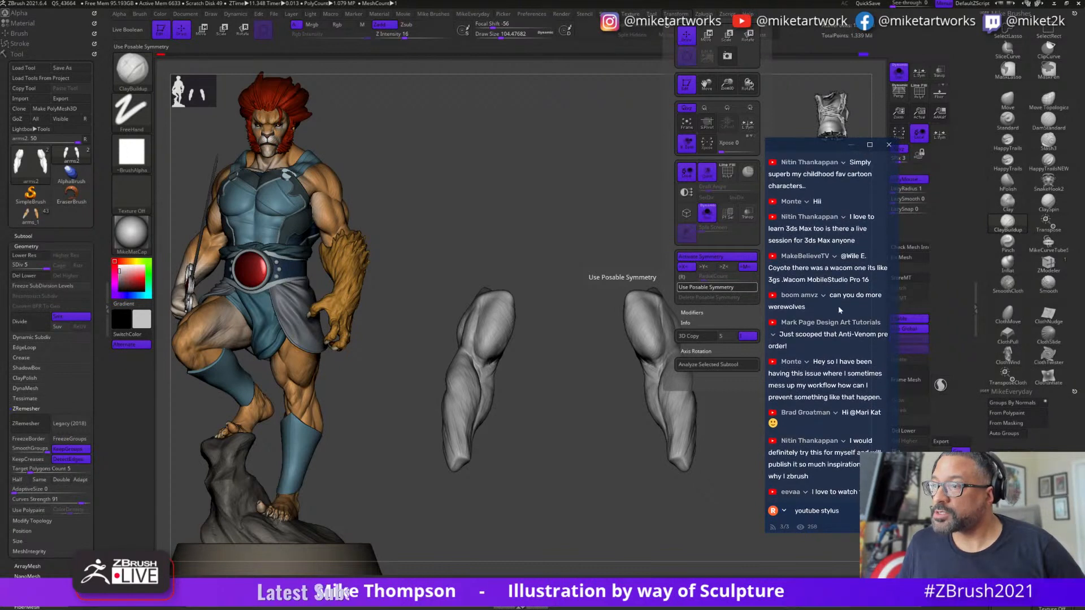
pyautogui.scroll(4, 839, 311)
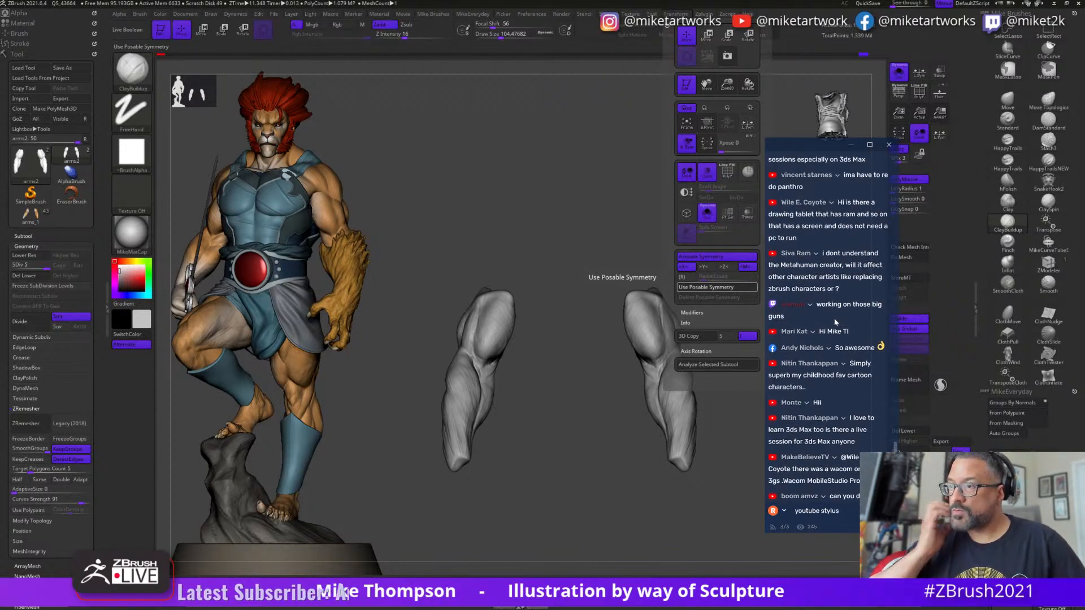
pyautogui.scroll(2, 836, 322)
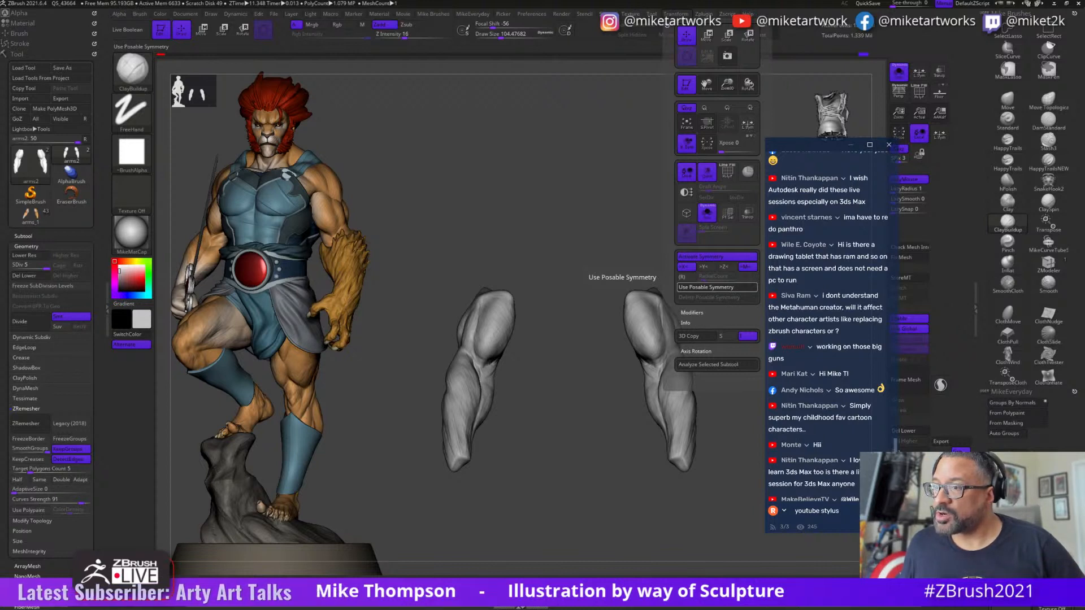
pyautogui.scroll(2, 835, 293)
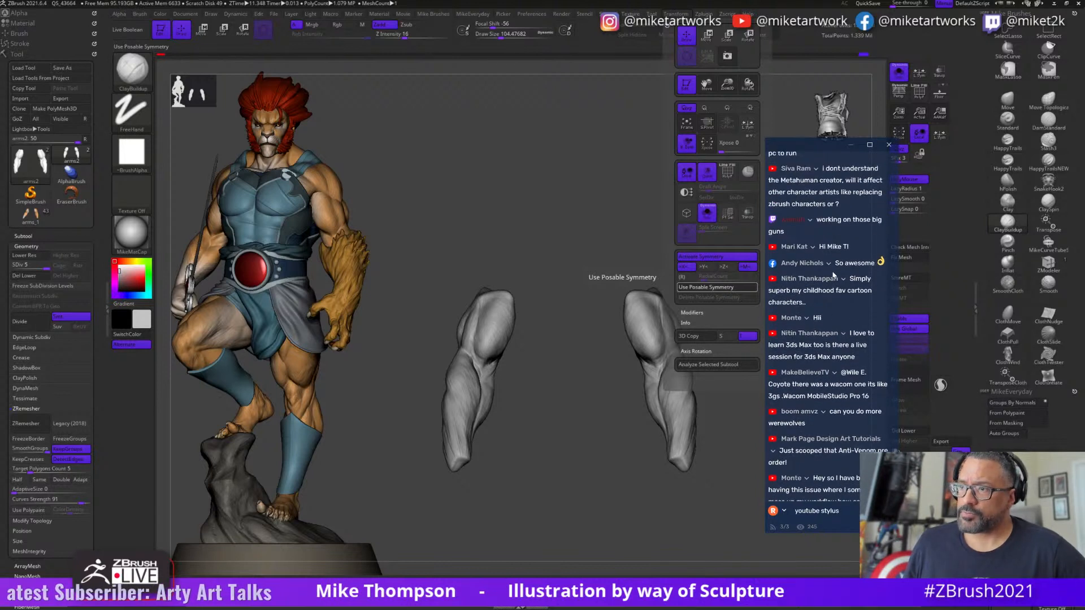
pyautogui.scroll(3, 828, 339)
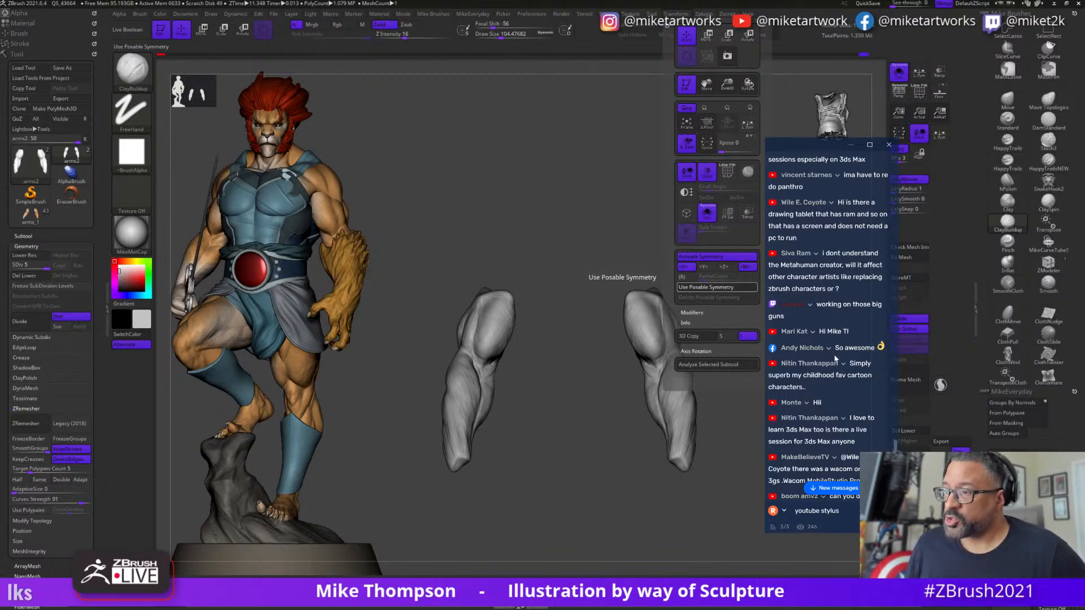
pyautogui.scroll(-5, 837, 398)
pyautogui.scroll(-1, 837, 394)
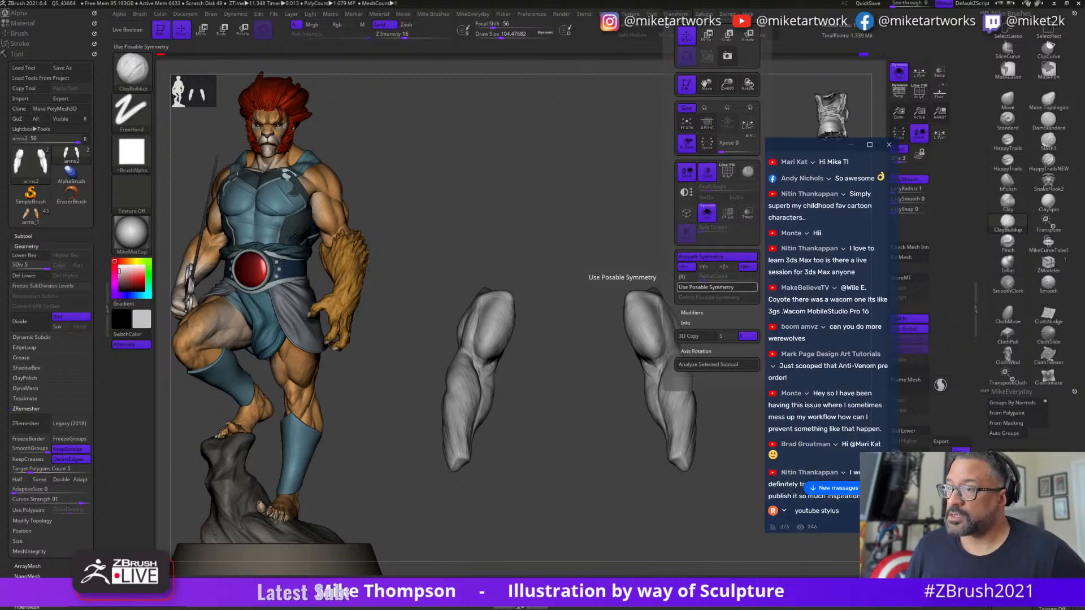
pyautogui.scroll(-2, 841, 332)
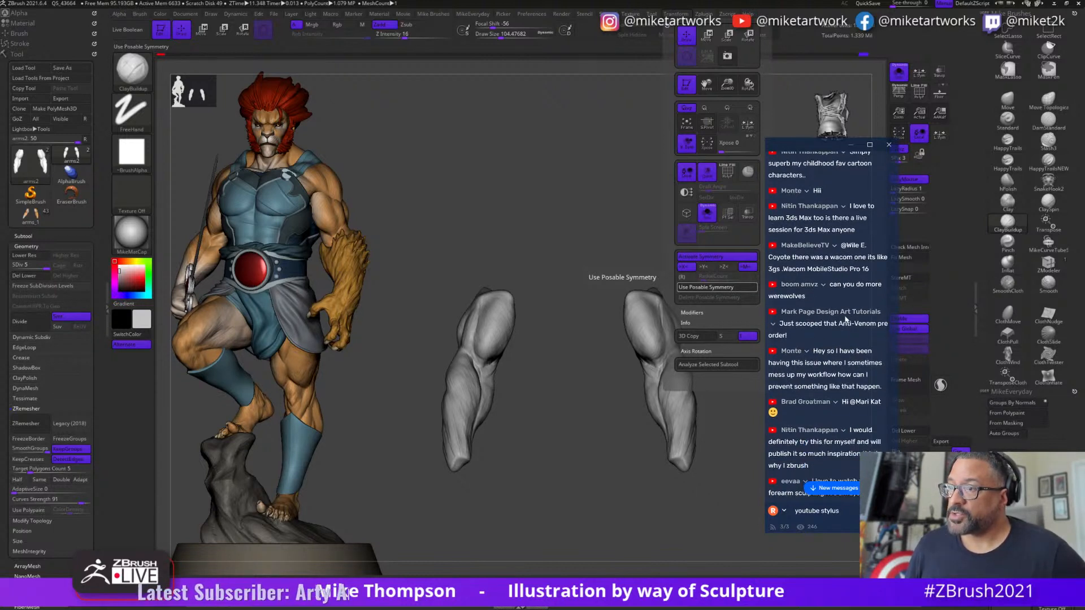
pyautogui.scroll(-2, 844, 326)
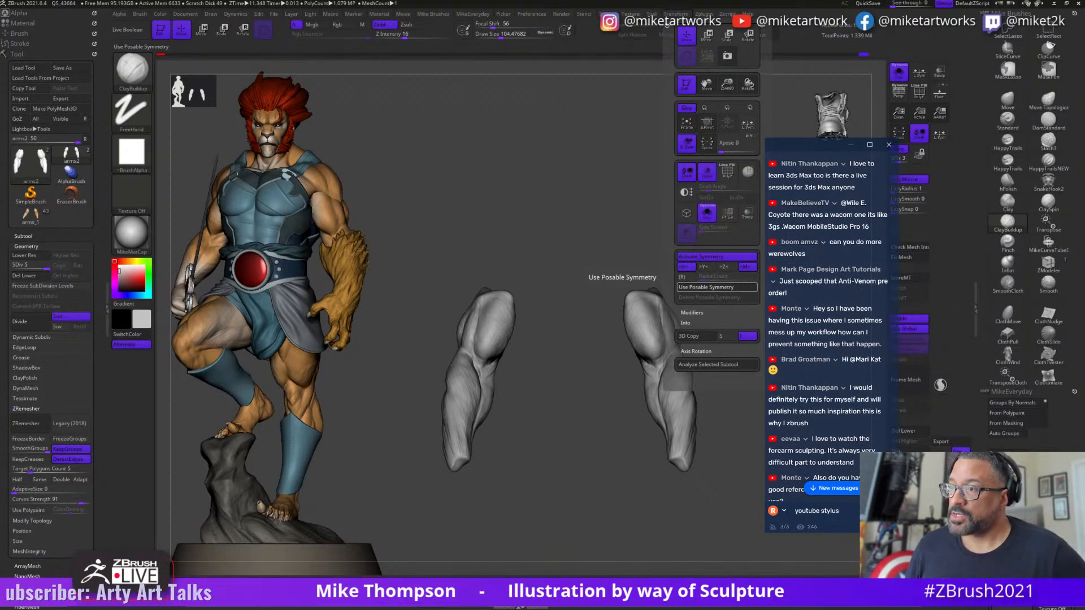
pyautogui.scroll(-2, 824, 239)
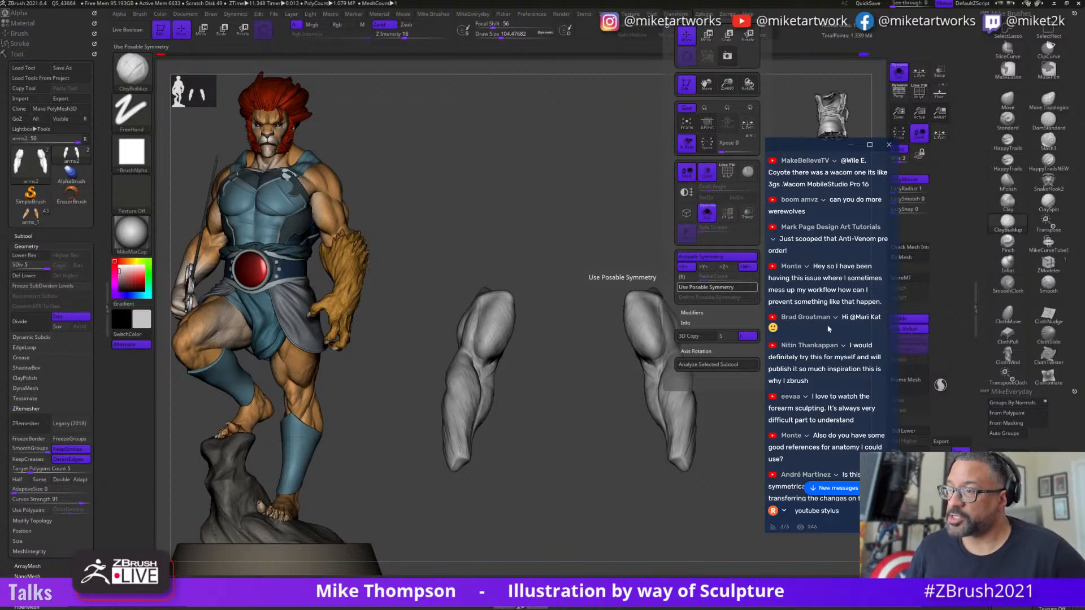
pyautogui.scroll(-3, 824, 379)
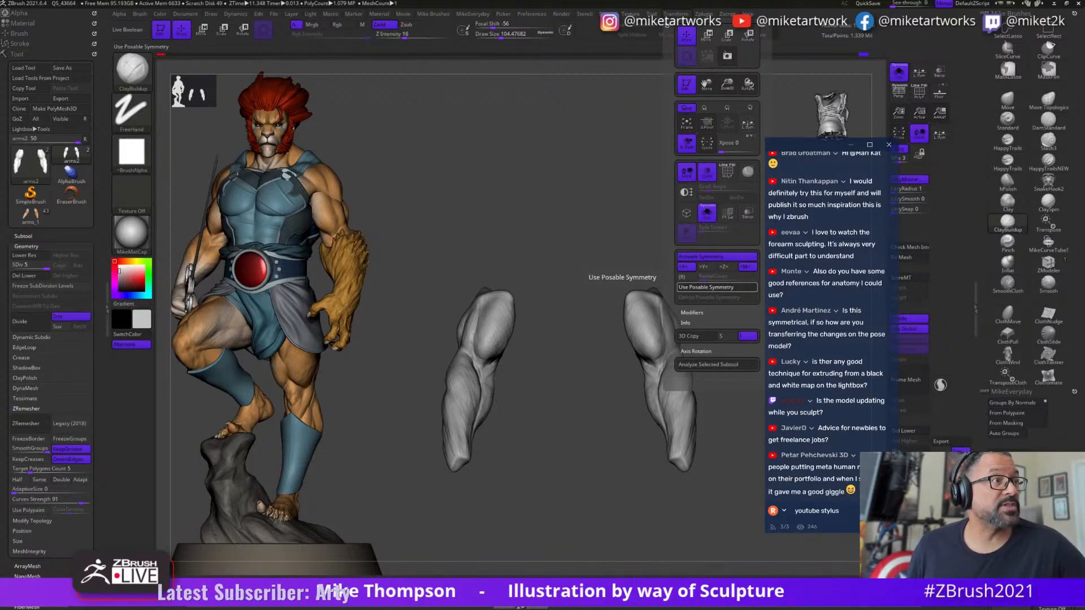
pyautogui.press('super')
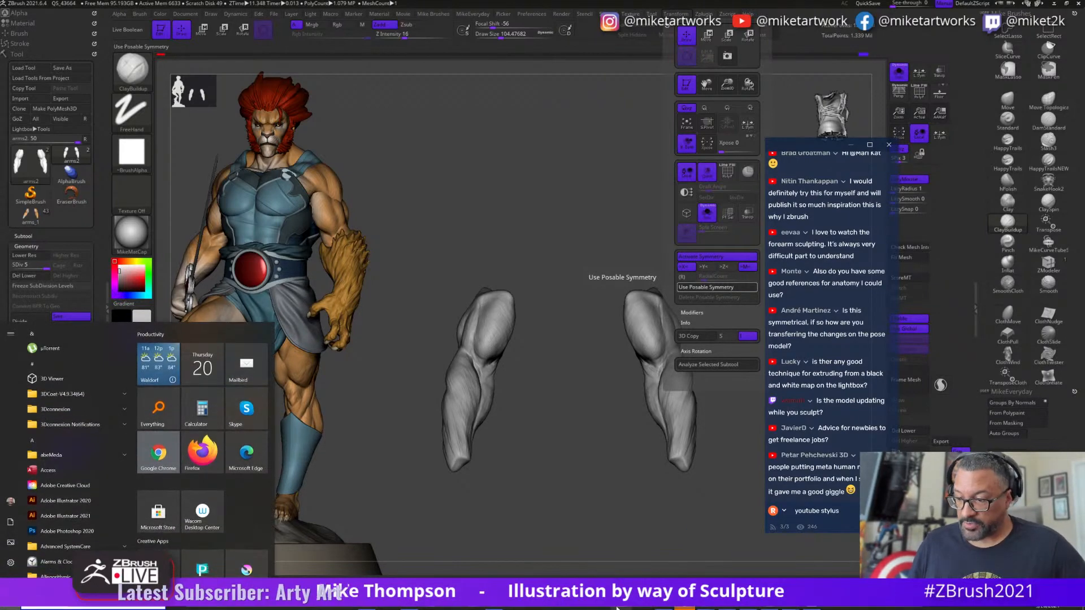
pyautogui.moveTo(368, 607)
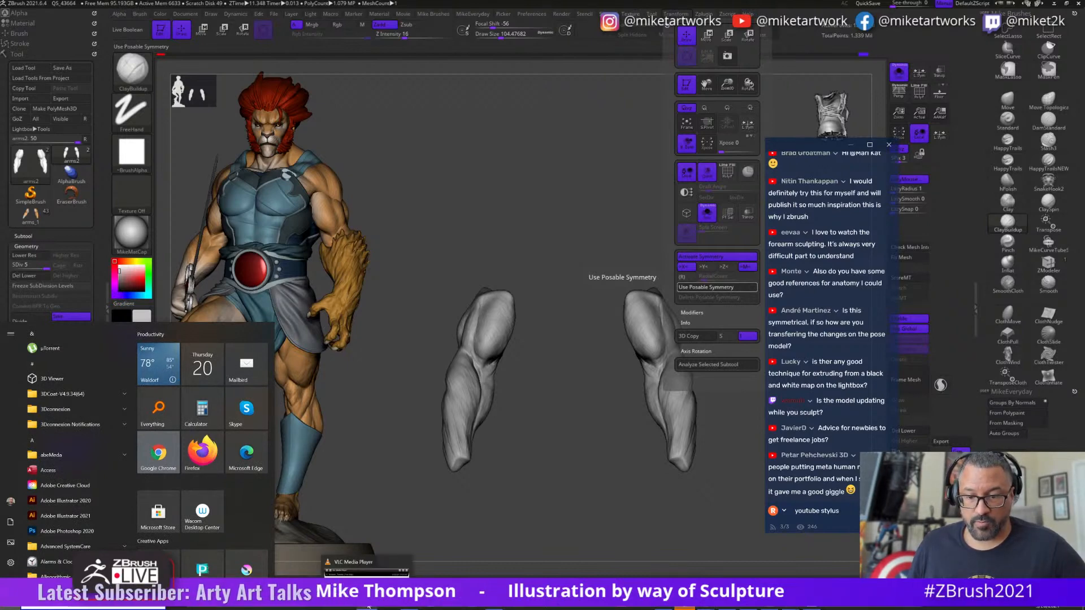
pyautogui.click(369, 606)
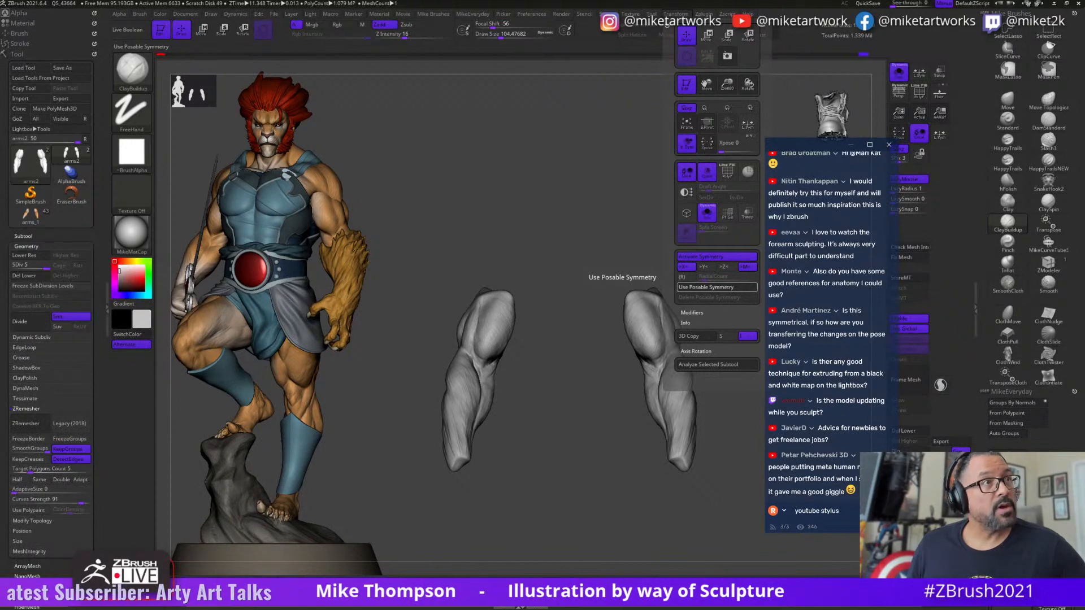
pyautogui.press('super')
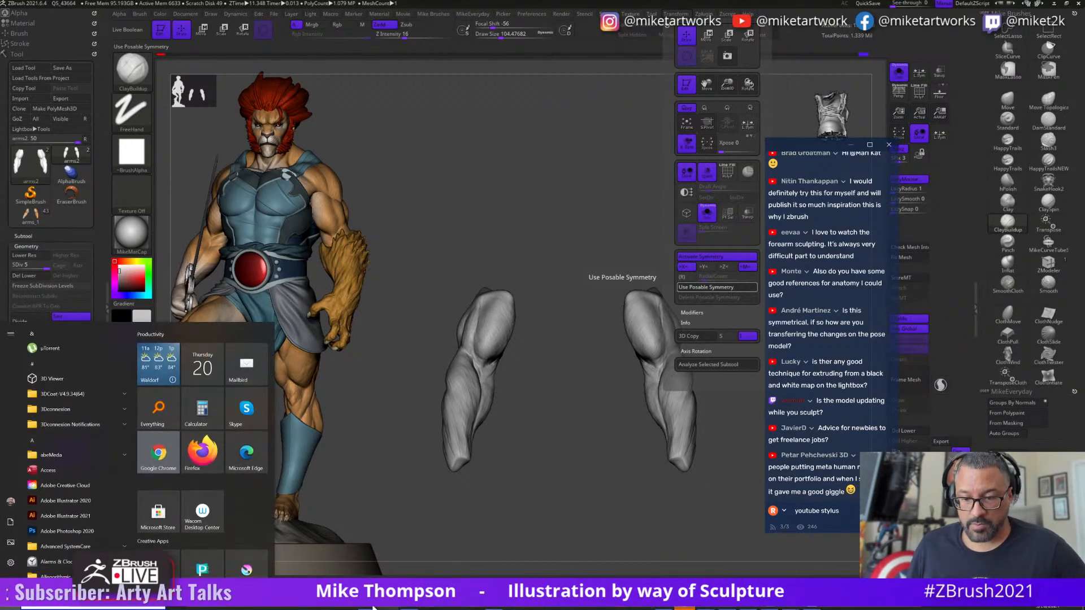
pyautogui.rightClick(364, 608)
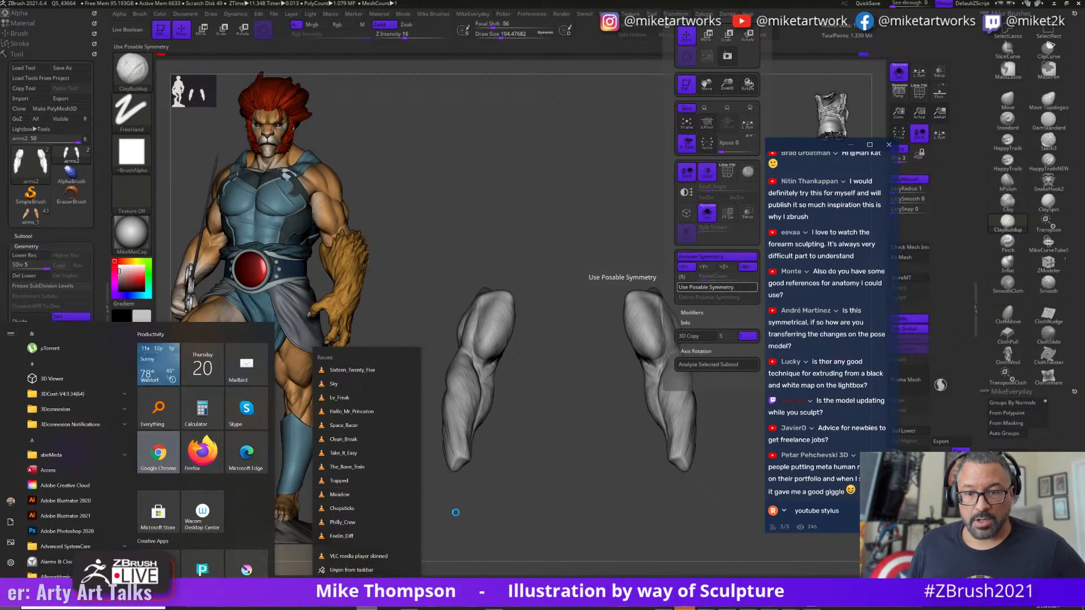
pyautogui.click(480, 557)
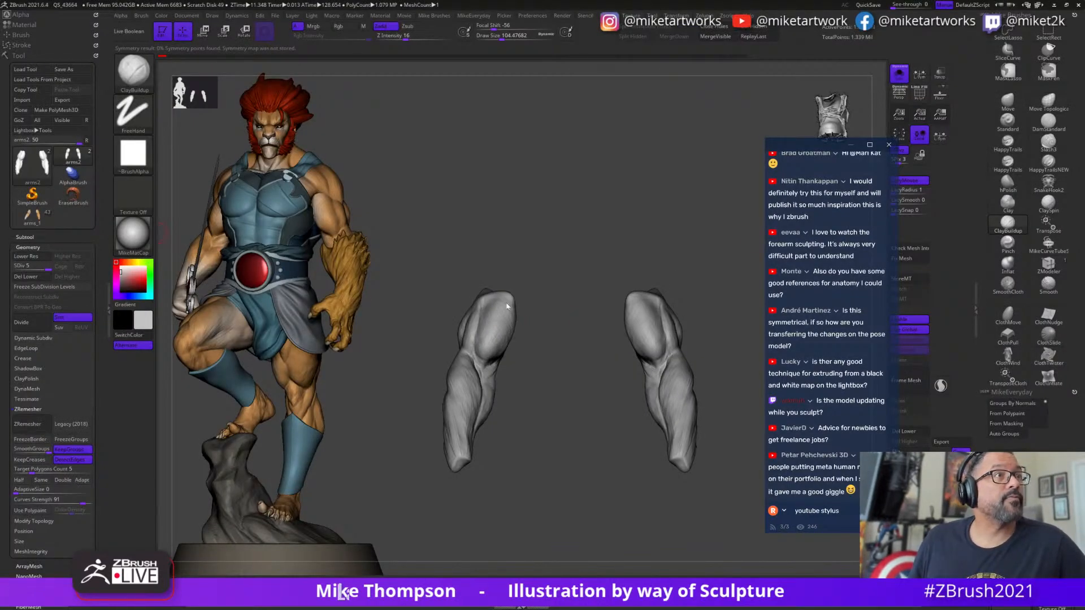
# - Switch to File Explorer, play the SizzleReel video maximized in VLC media player, and close the player once it has been shown
pyautogui.press('super')
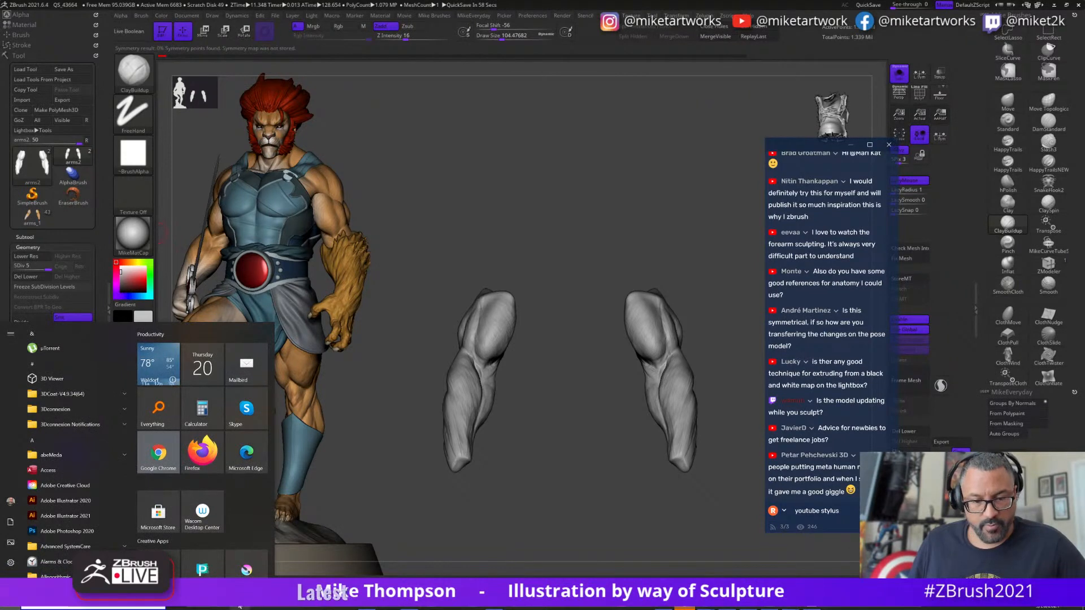
pyautogui.click(158, 452)
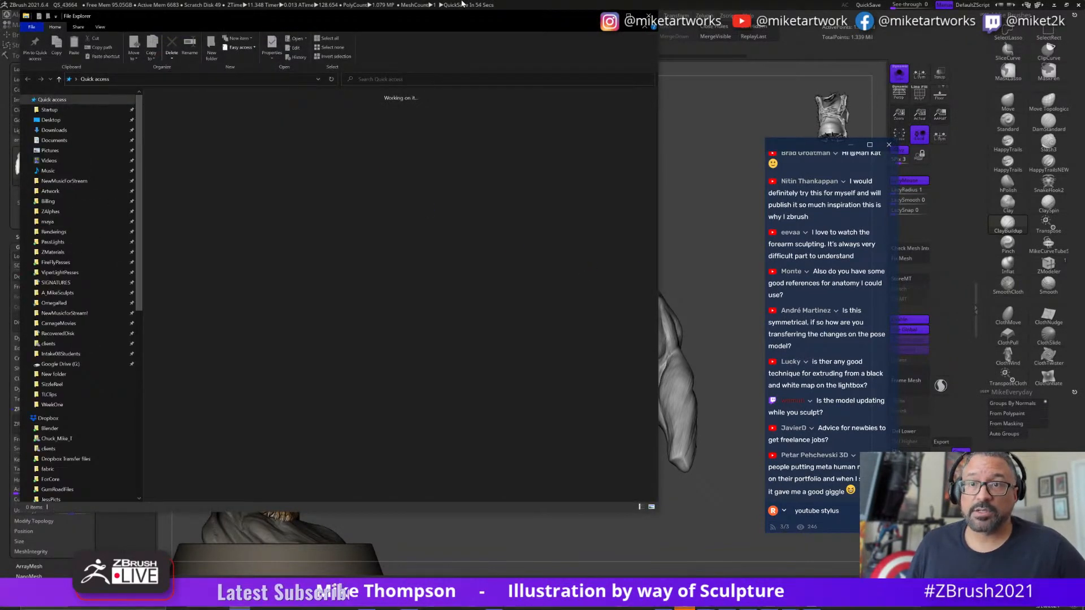
pyautogui.moveTo(461, 19); pyautogui.dragTo(0, 116)
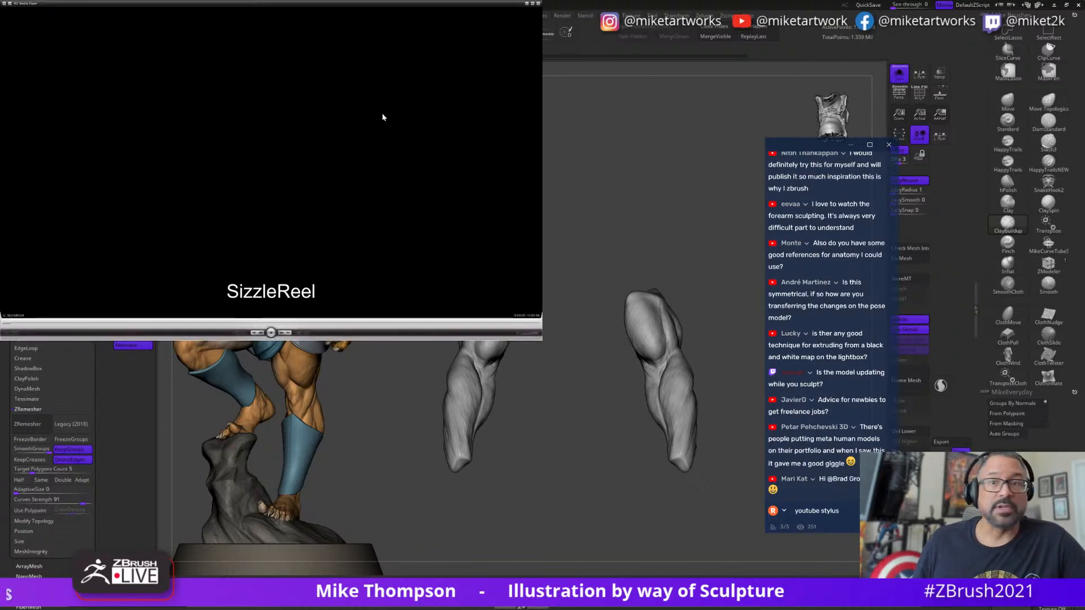
pyautogui.click(533, 6)
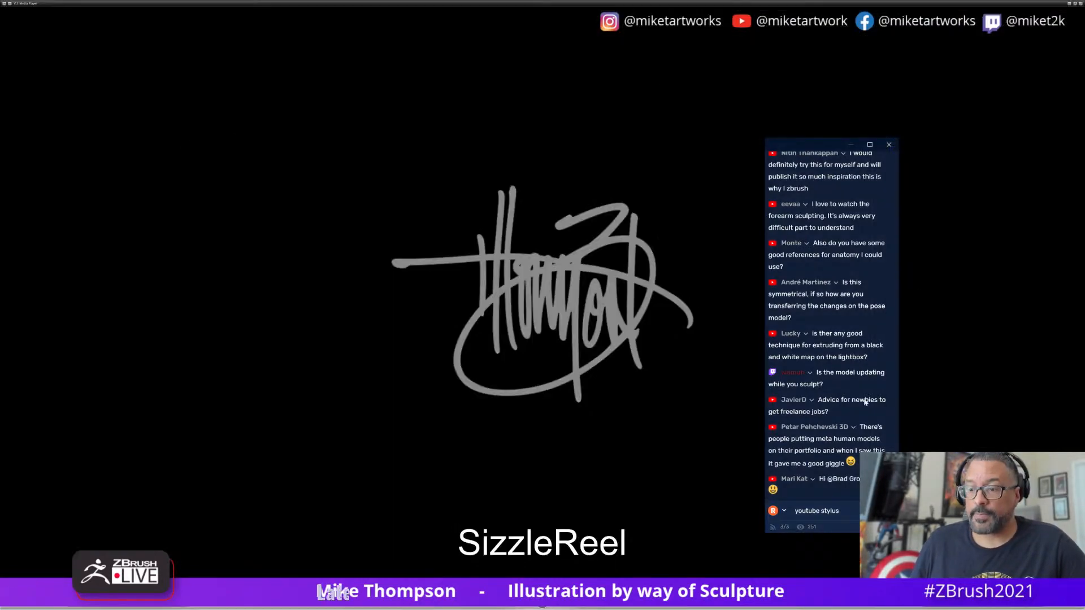
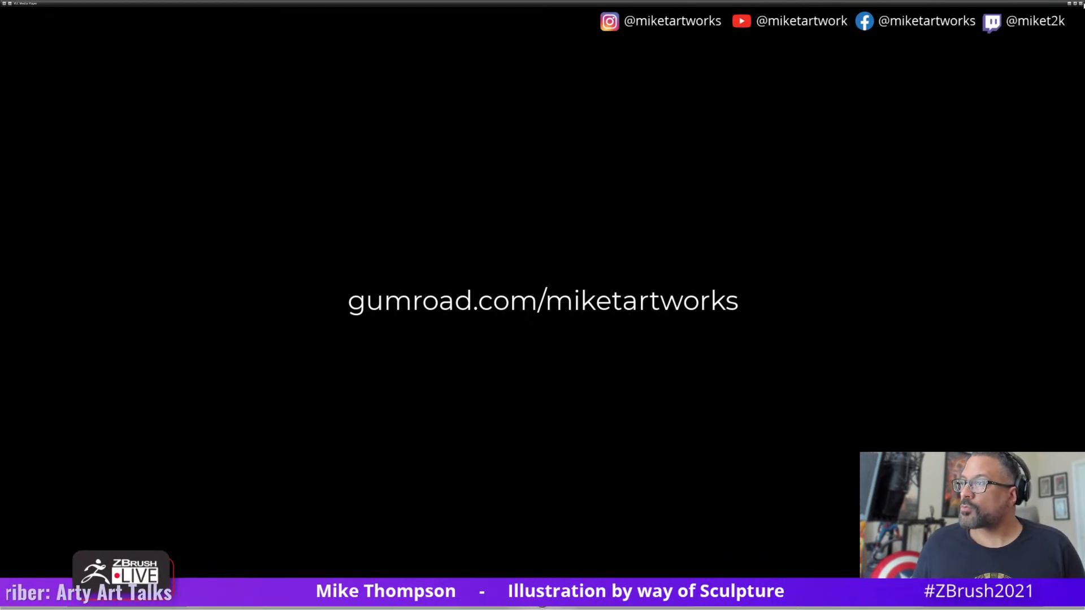
pyautogui.click(1081, 4)
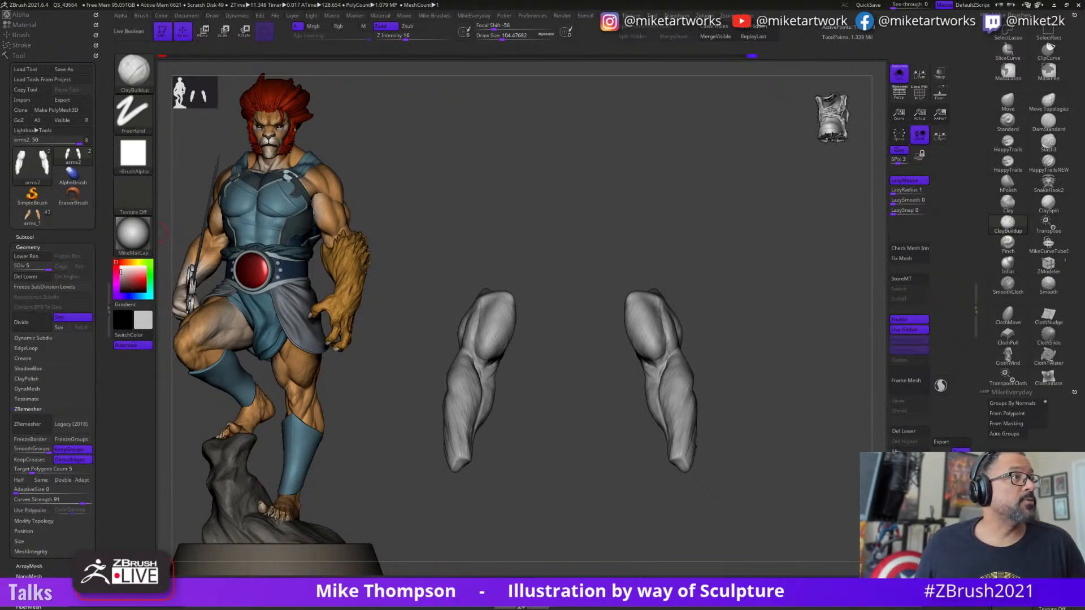
# - Bring the chat window back over the canvas and review the viewers' questions down to the most recent ones
pyautogui.moveTo(0, 85); pyautogui.dragTo(845, 170)
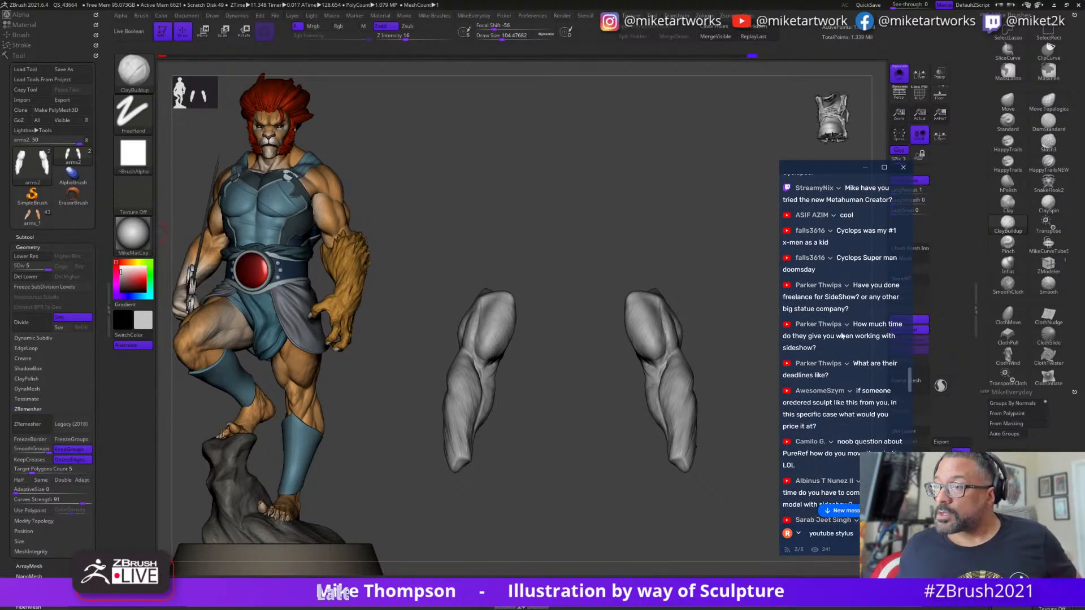
pyautogui.scroll(3, 873, 271)
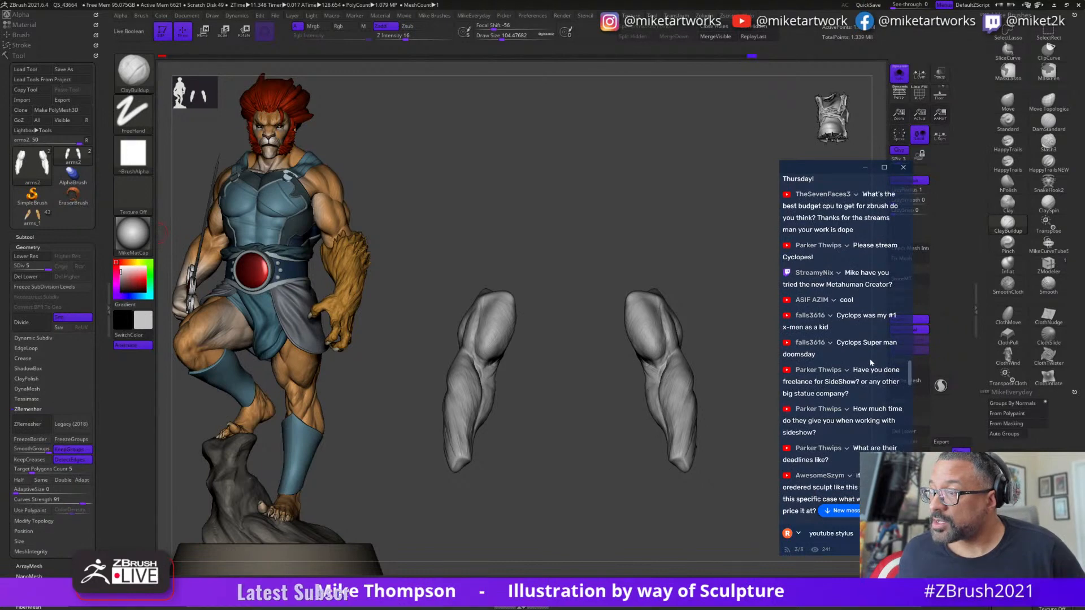
pyautogui.scroll(-10, 870, 362)
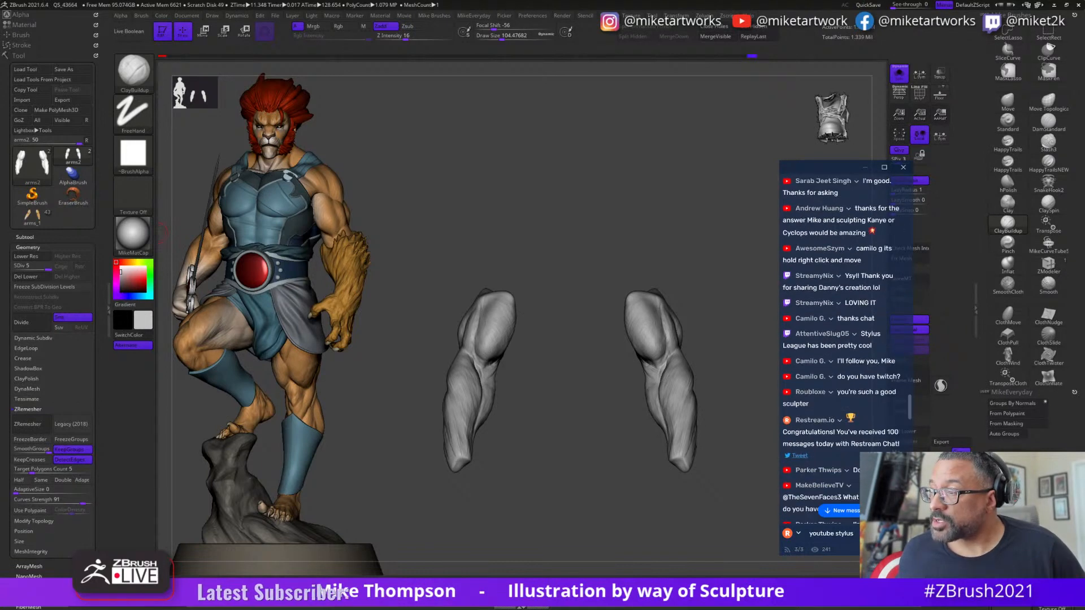
pyautogui.scroll(-6, 874, 364)
pyautogui.scroll(-5, 874, 364)
pyautogui.scroll(-5, 874, 364)
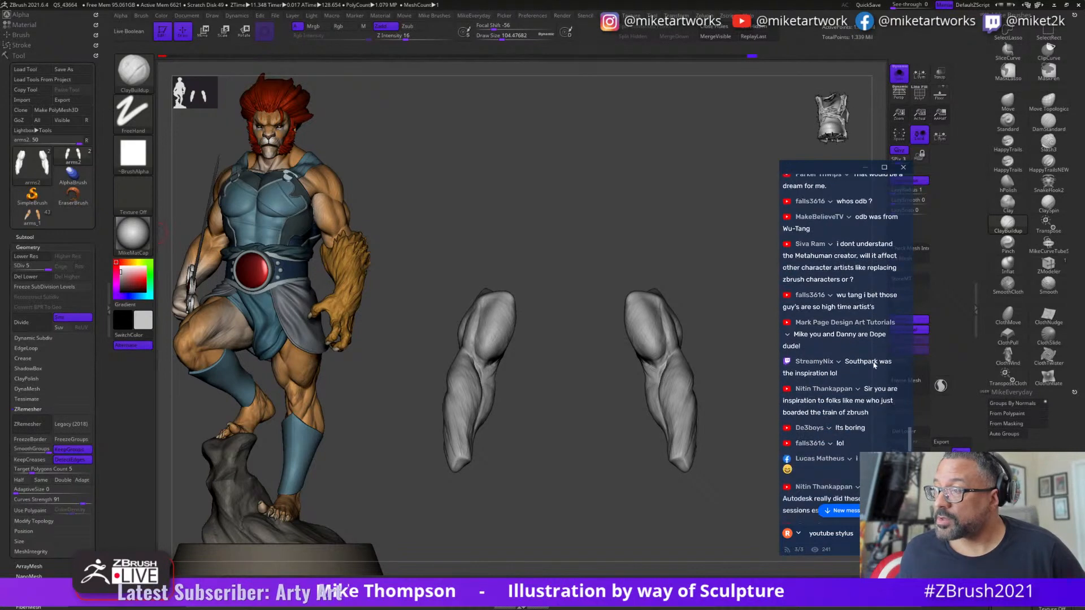
pyautogui.scroll(-7, 874, 366)
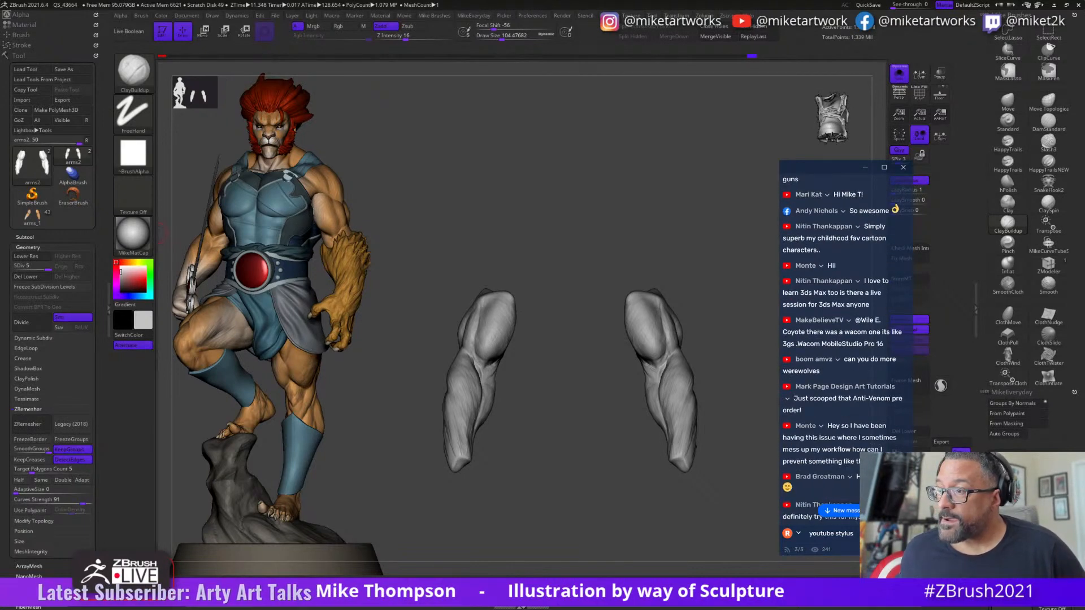
pyautogui.scroll(-6, 871, 369)
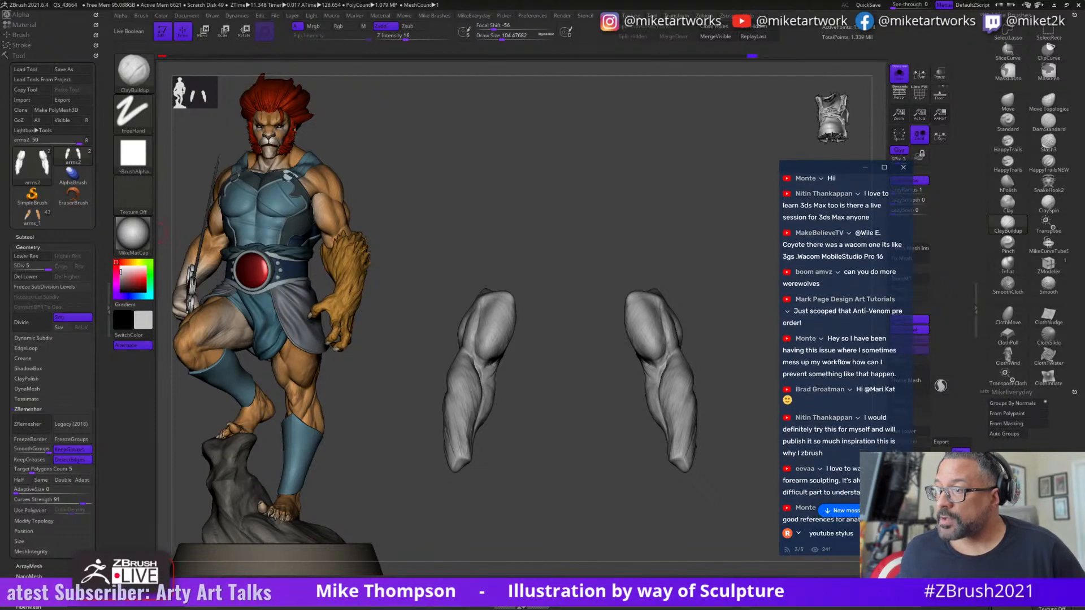
pyautogui.scroll(-2, 871, 369)
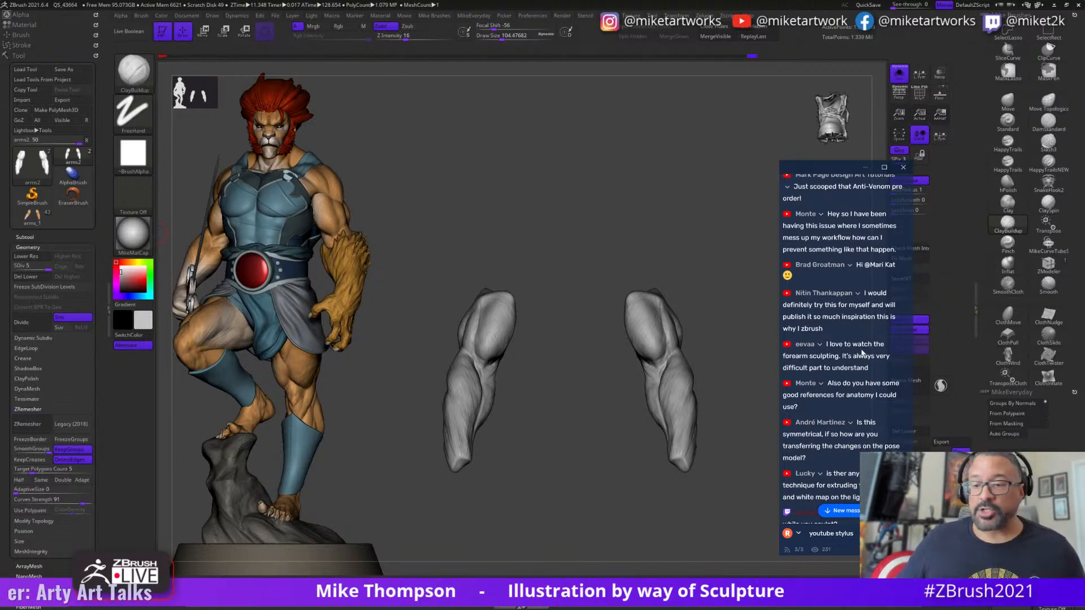
# - Build up the forearm muscle just below the elbow on the mirrored arms using ClayBuildup with a draw size of about 132
pyautogui.moveTo(603, 520)
pyautogui.mouseDown()
pyautogui.moveTo(612, 531)
pyautogui.moveTo(606, 510)
pyautogui.moveTo(620, 519)
pyautogui.moveTo(707, 486)
pyautogui.mouseUp()
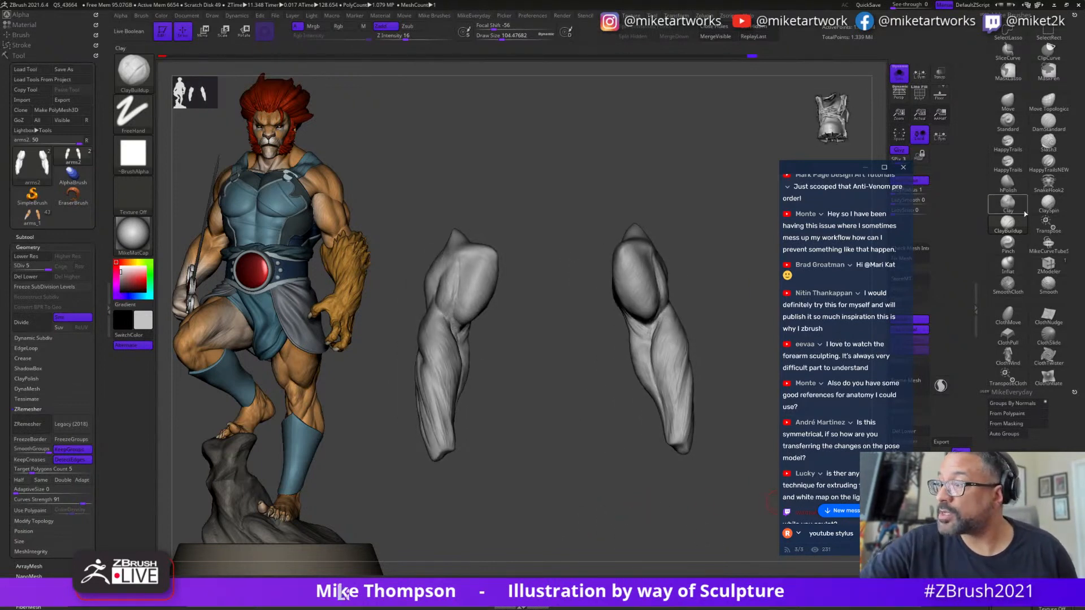
pyautogui.press('b')
pyautogui.press('c')
pyautogui.press('b')
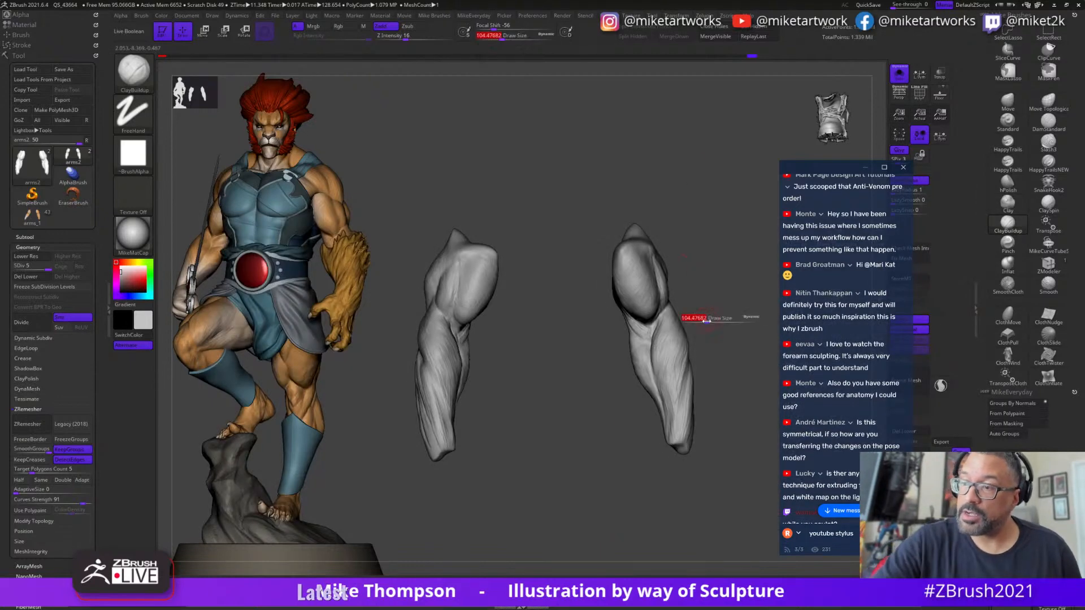
pyautogui.moveTo(729, 327); pyautogui.dragTo(684, 325)
pyautogui.moveTo(633, 356); pyautogui.dragTo(625, 381)
pyautogui.moveTo(608, 339); pyautogui.dragTo(626, 394)
pyautogui.moveTo(611, 342); pyautogui.dragTo(634, 402)
pyautogui.moveTo(616, 347); pyautogui.dragTo(636, 394)
pyautogui.moveTo(622, 339); pyautogui.dragTo(631, 393)
pyautogui.moveTo(626, 379); pyautogui.dragTo(591, 376, button='right')
pyautogui.moveTo(627, 367)
pyautogui.mouseDown()
pyautogui.moveTo(634, 435)
pyautogui.moveTo(640, 409)
pyautogui.mouseUp()
pyautogui.moveTo(640, 409); pyautogui.dragTo(706, 507, button='right')
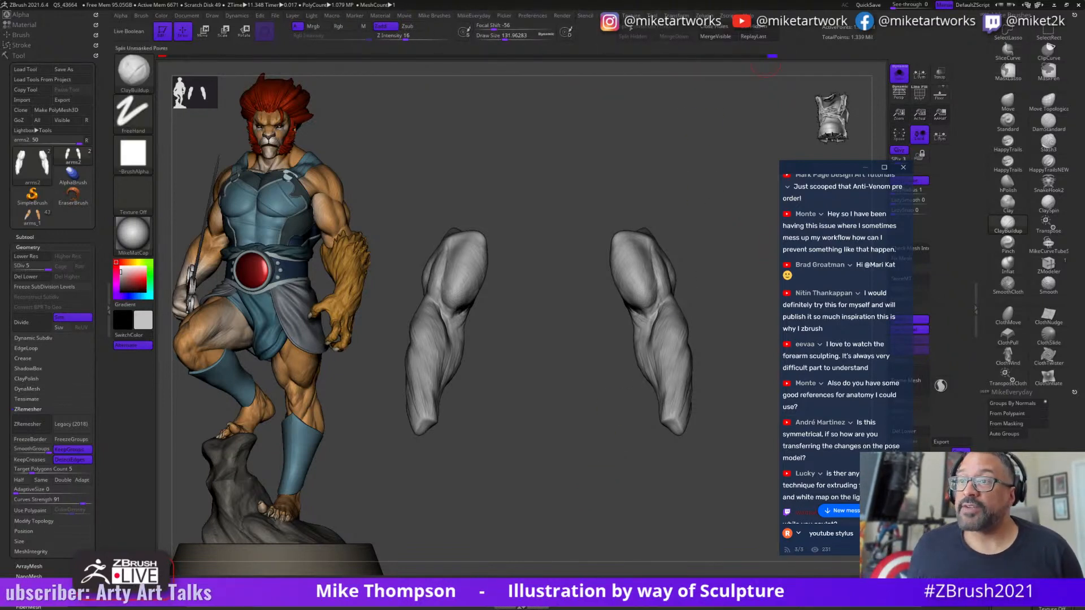
# - Try to turn on Use Posable Symmetry for the arms at subdivision level 5
pyautogui.click(685, 16)
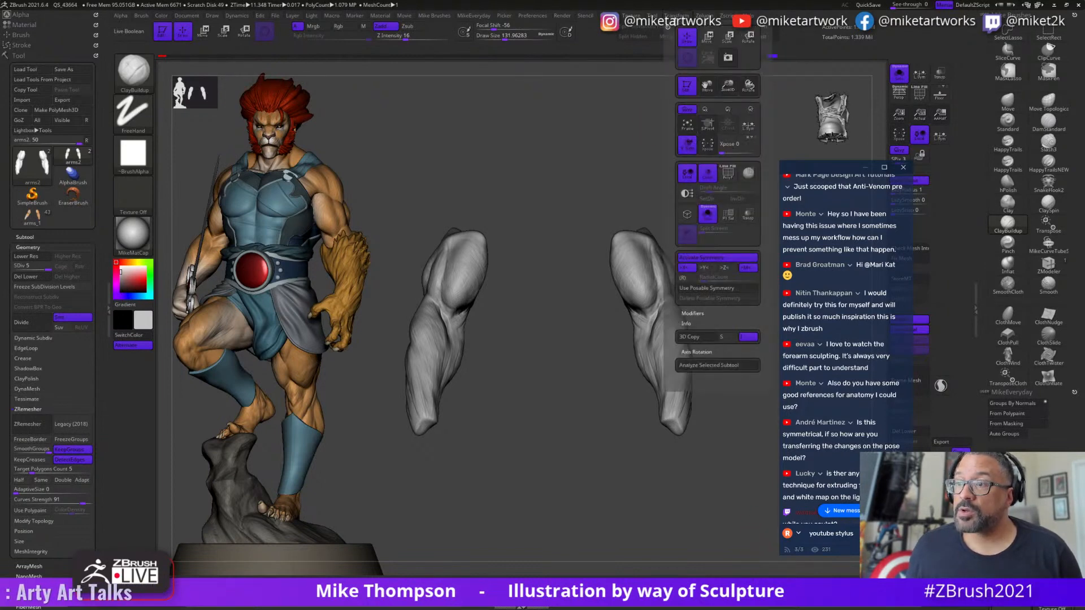
pyautogui.click(707, 18)
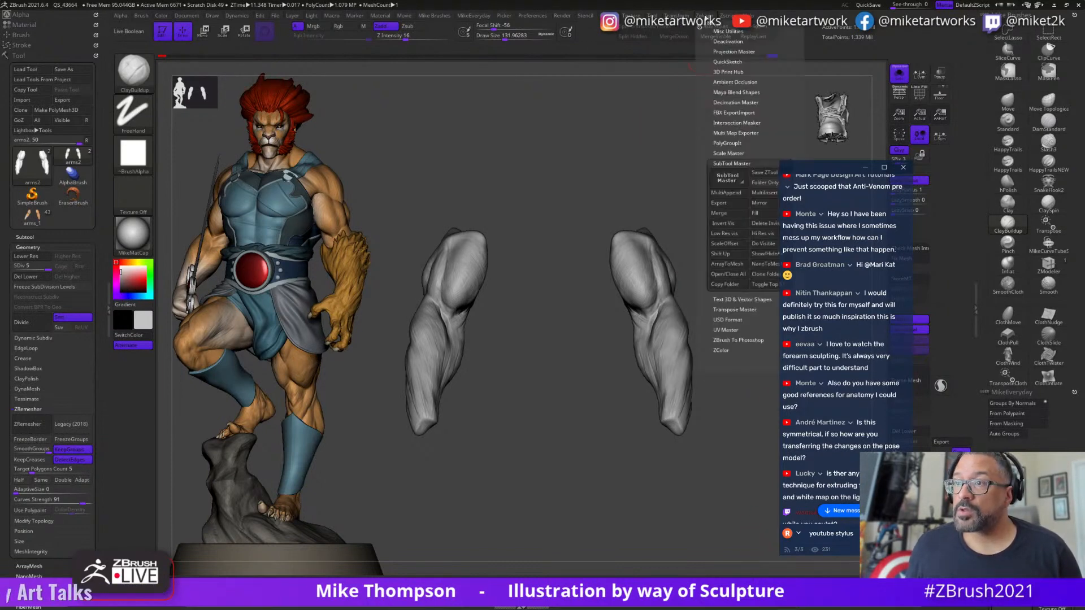
pyautogui.click(680, 17)
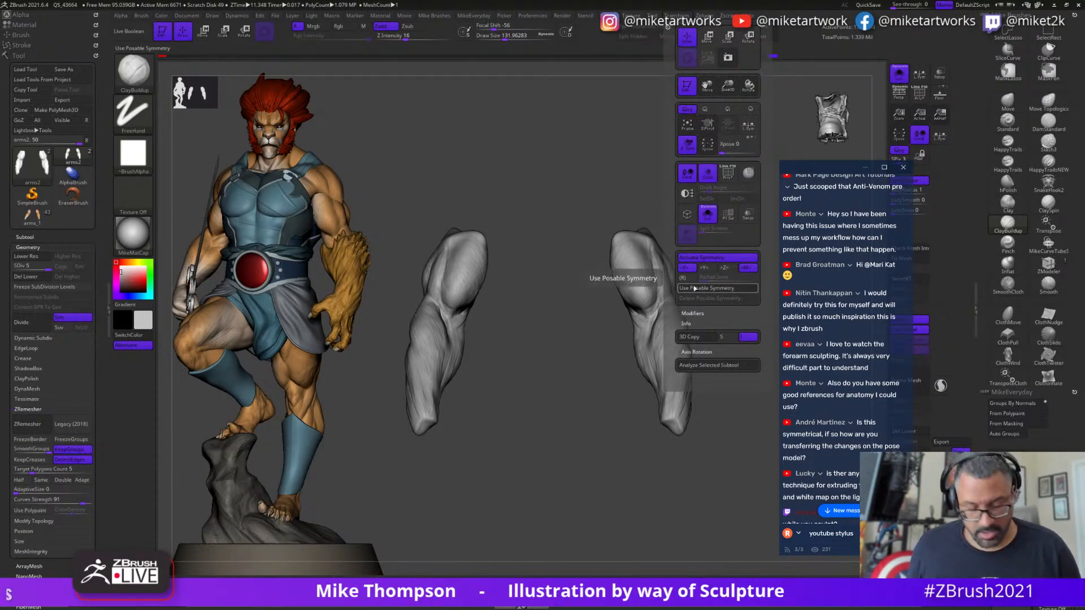
pyautogui.press('super')
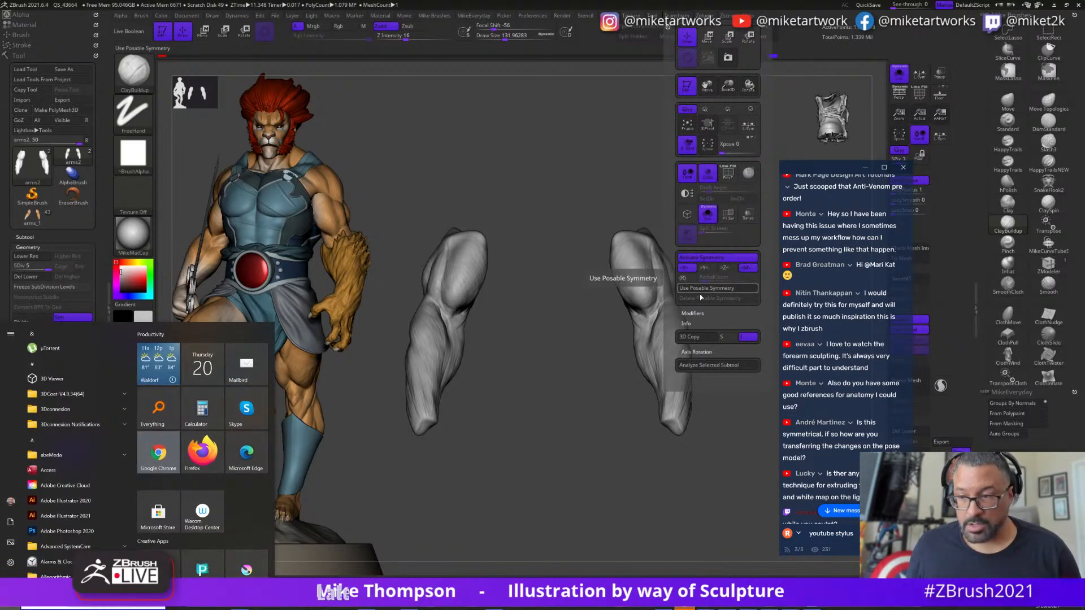
pyautogui.press('super')
pyautogui.press('ctrl')
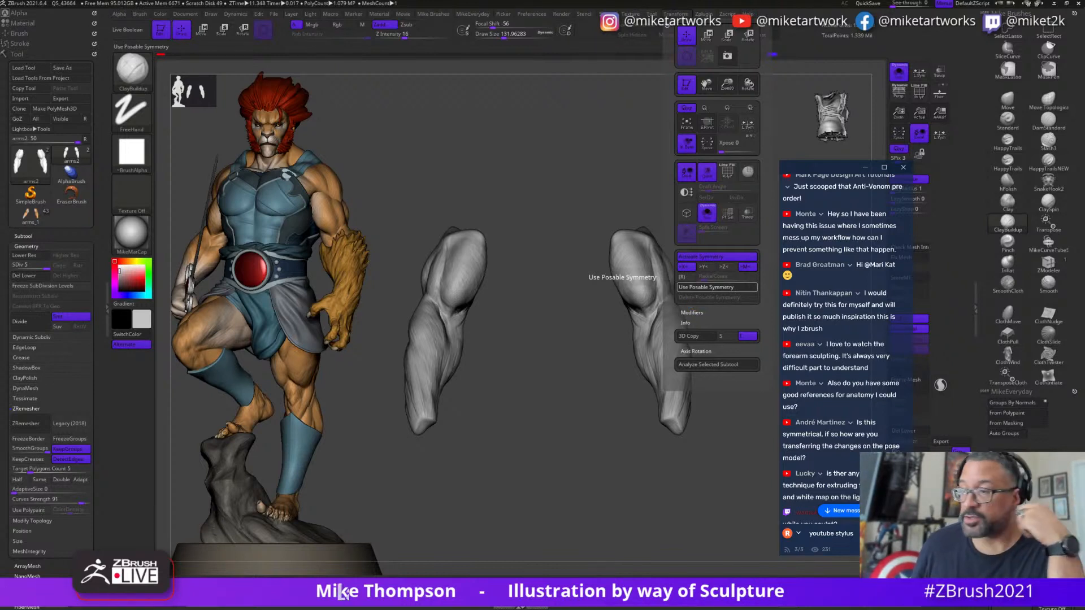
# - Read down through the stream chat for newer viewers' questions while the symmetry is being calculated
pyautogui.scroll(-3, 856, 438)
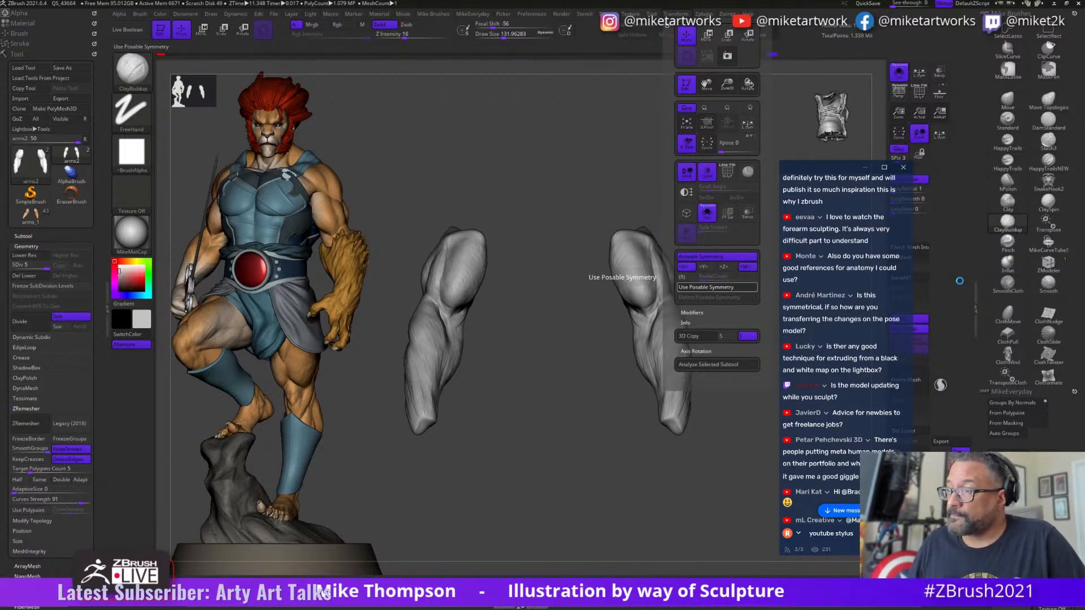
pyautogui.scroll(-3, 838, 370)
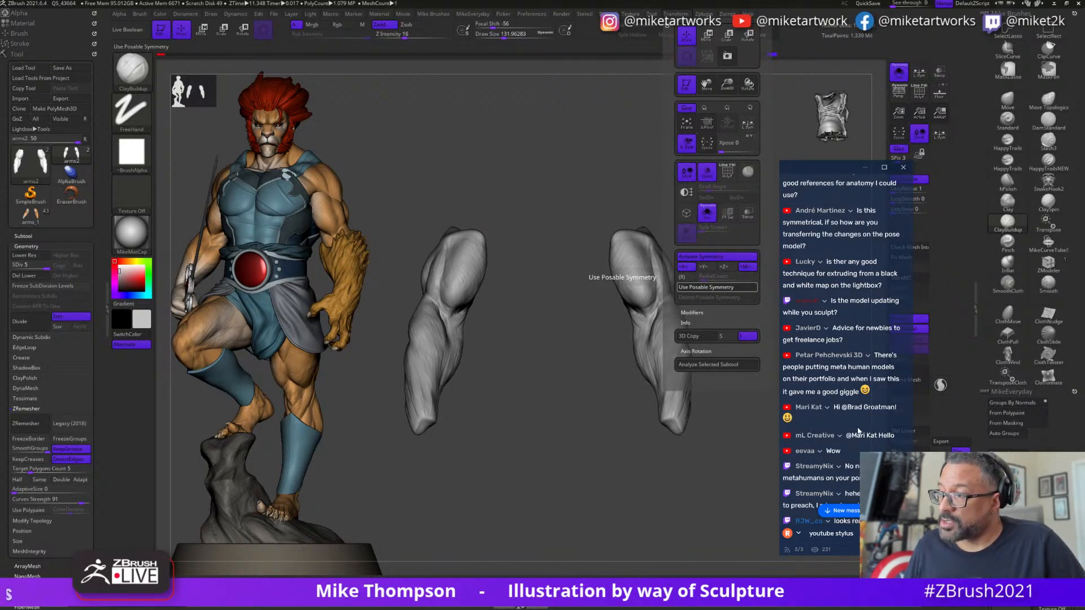
pyautogui.scroll(-2, 858, 432)
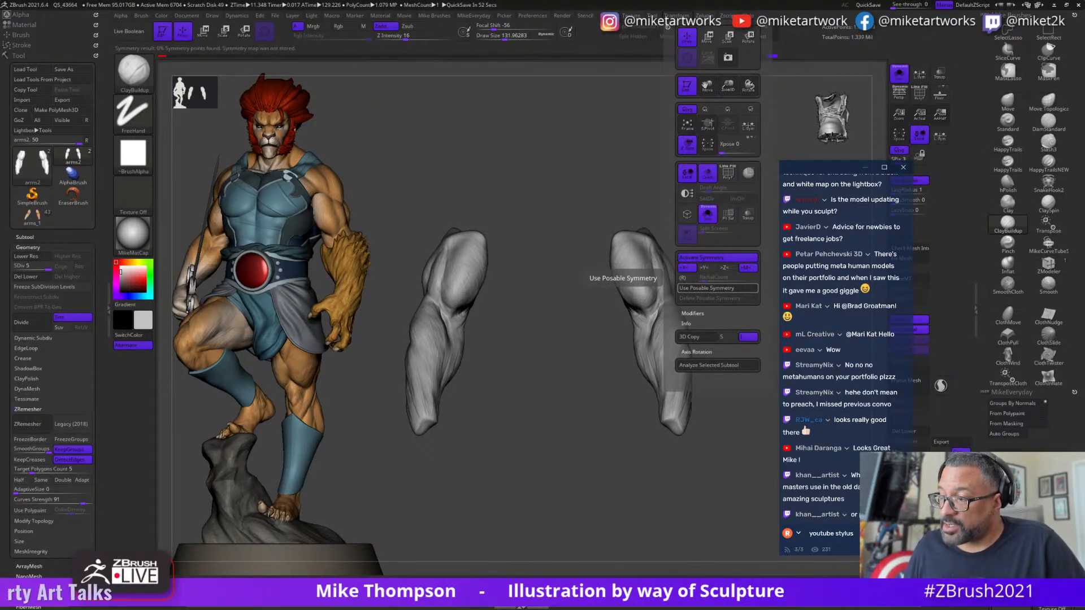
# - Mask one of the two arms and place the Move gizmo on the upper part of the unmasked arm
pyautogui.moveTo(571, 226); pyautogui.dragTo(587, 235)
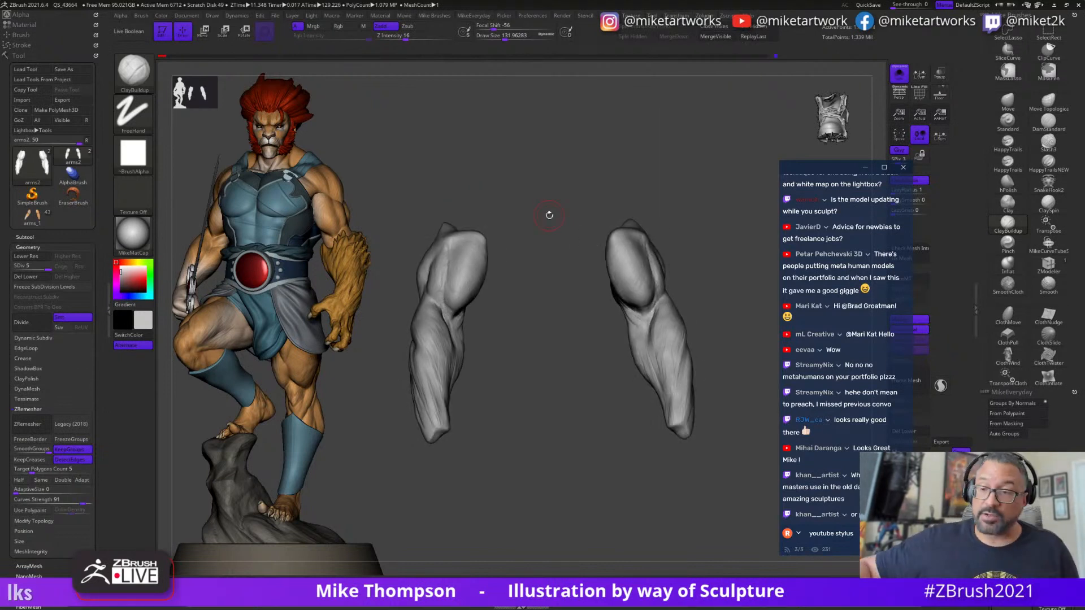
pyautogui.moveTo(589, 464); pyautogui.dragTo(597, 443)
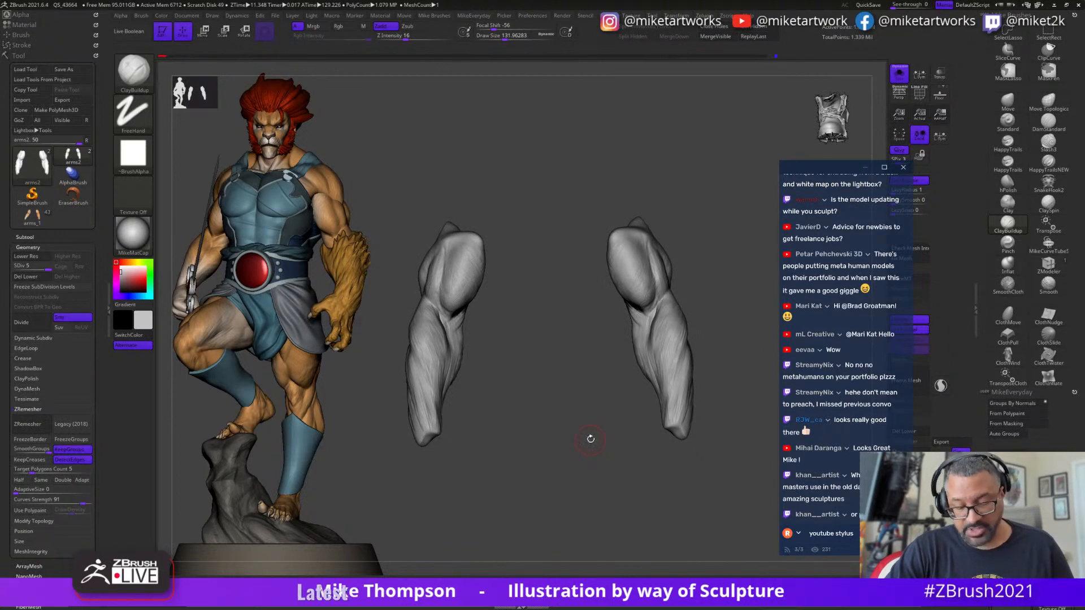
pyautogui.press('ctrl')
pyautogui.moveTo(524, 208)
pyautogui.keyDown('ctrl'); pyautogui.mouseDown()
pyautogui.moveTo(559, 419)
pyautogui.moveTo(368, 209)
pyautogui.moveTo(525, 215)
pyautogui.mouseUp(); pyautogui.keyUp('ctrl')
pyautogui.keyDown('ctrl'); pyautogui.click(573, 483); pyautogui.keyUp('ctrl')
pyautogui.press('w')
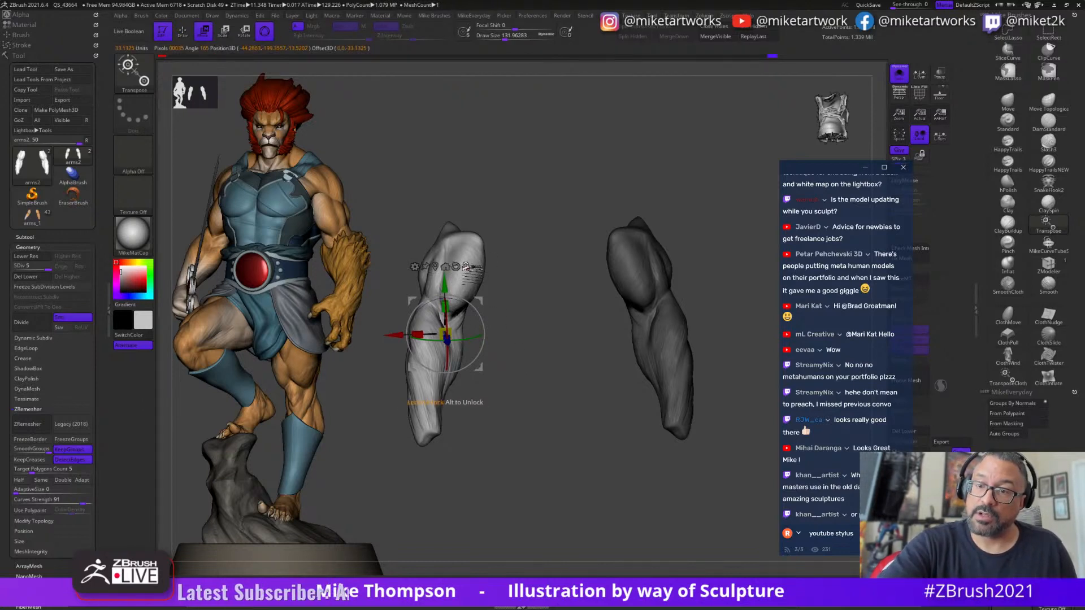
pyautogui.click(445, 266)
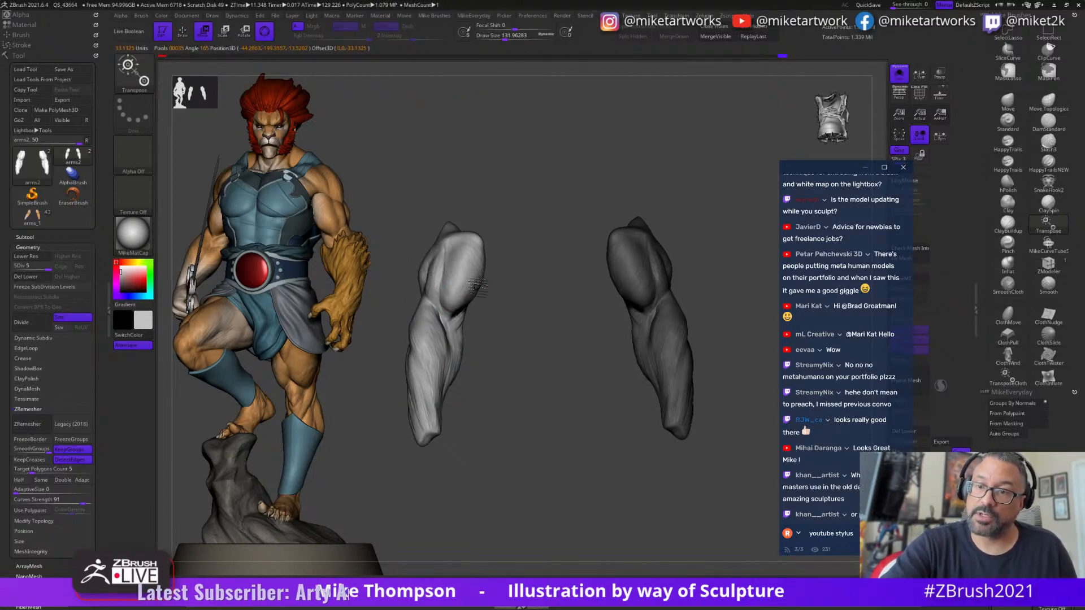
pyautogui.click(461, 280)
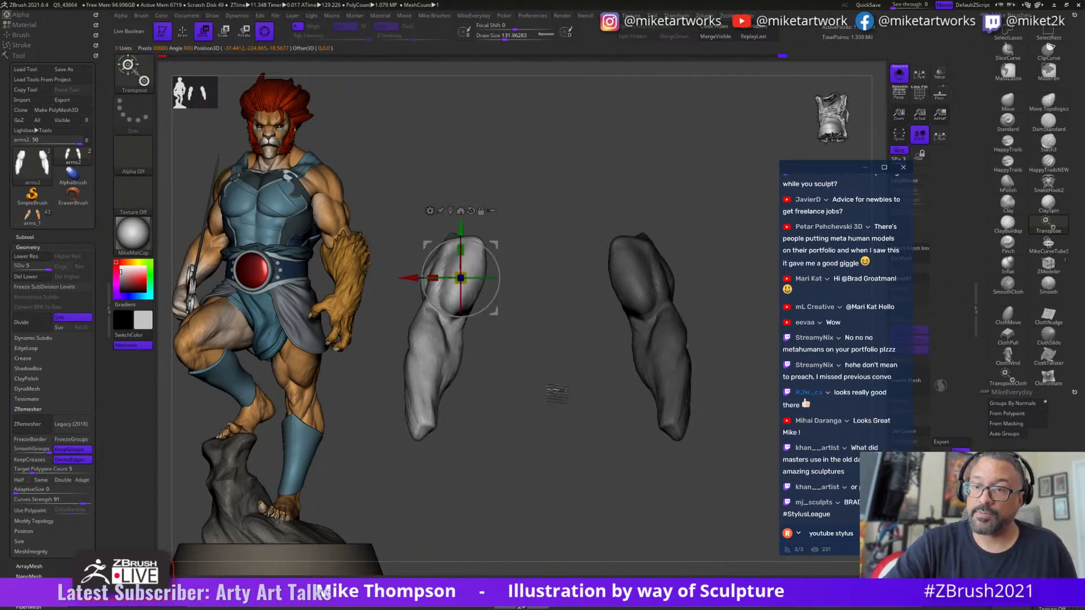
# - Move the unmasked arm down out of its mirrored position and test a symmetrical ClayBuildup stroke on the other arm
pyautogui.keyDown('alt'); pyautogui.moveTo(559, 381); pyautogui.dragTo(625, 390); pyautogui.keyUp('alt')
pyautogui.moveTo(565, 310); pyautogui.dragTo(484, 492)
pyautogui.press('q')
pyautogui.moveTo(564, 509); pyautogui.dragTo(463, 447)
pyautogui.moveTo(392, 416); pyautogui.dragTo(390, 432)
pyautogui.moveTo(713, 233)
pyautogui.mouseDown()
pyautogui.moveTo(719, 270)
pyautogui.moveTo(726, 253)
pyautogui.moveTo(732, 263)
pyautogui.moveTo(718, 328)
pyautogui.moveTo(670, 314)
pyautogui.moveTo(684, 318)
pyautogui.mouseUp()
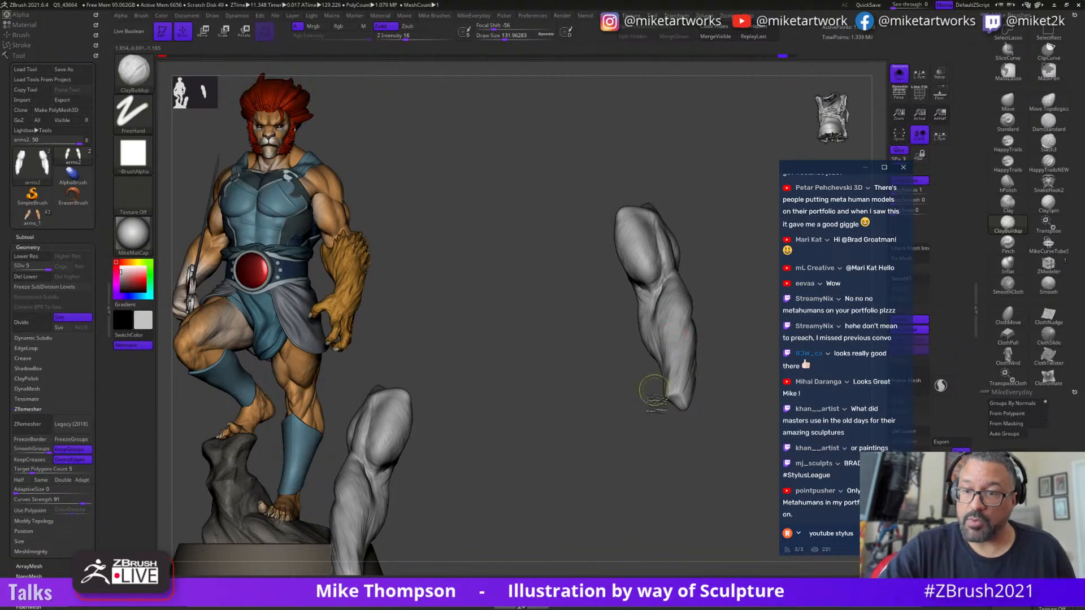
# - Undo the arm's displacement and clear the mask from the other arm
pyautogui.keyDown('ctrl'); pyautogui.click(655, 456); pyautogui.keyUp('ctrl')
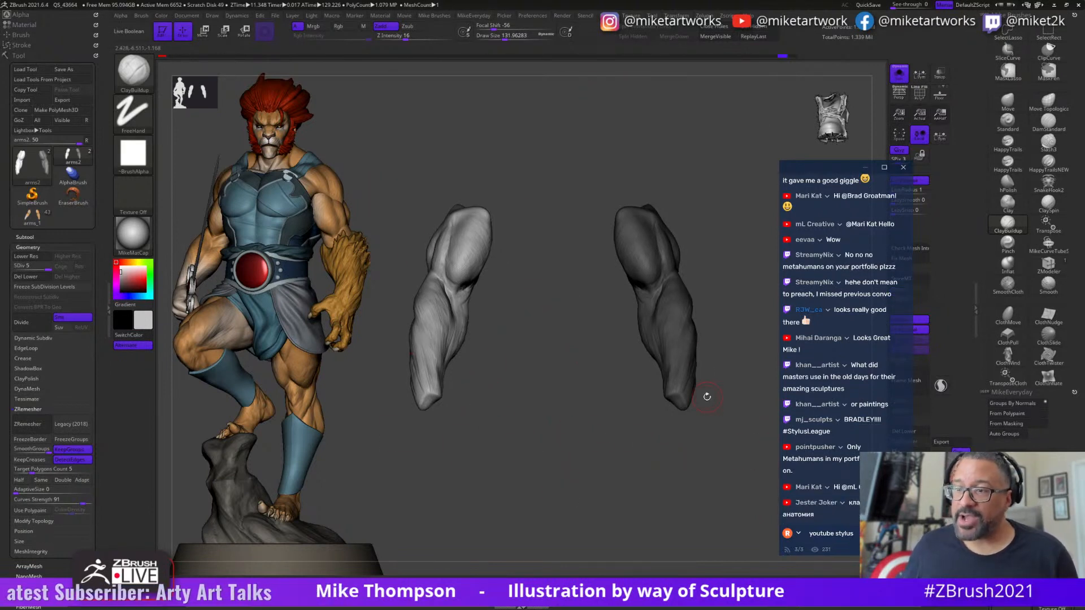
pyautogui.moveTo(717, 310)
pyautogui.mouseDown()
pyautogui.moveTo(732, 315)
pyautogui.moveTo(729, 346)
pyautogui.moveTo(716, 349)
pyautogui.moveTo(735, 327)
pyautogui.mouseUp()
pyautogui.press('ctrl')
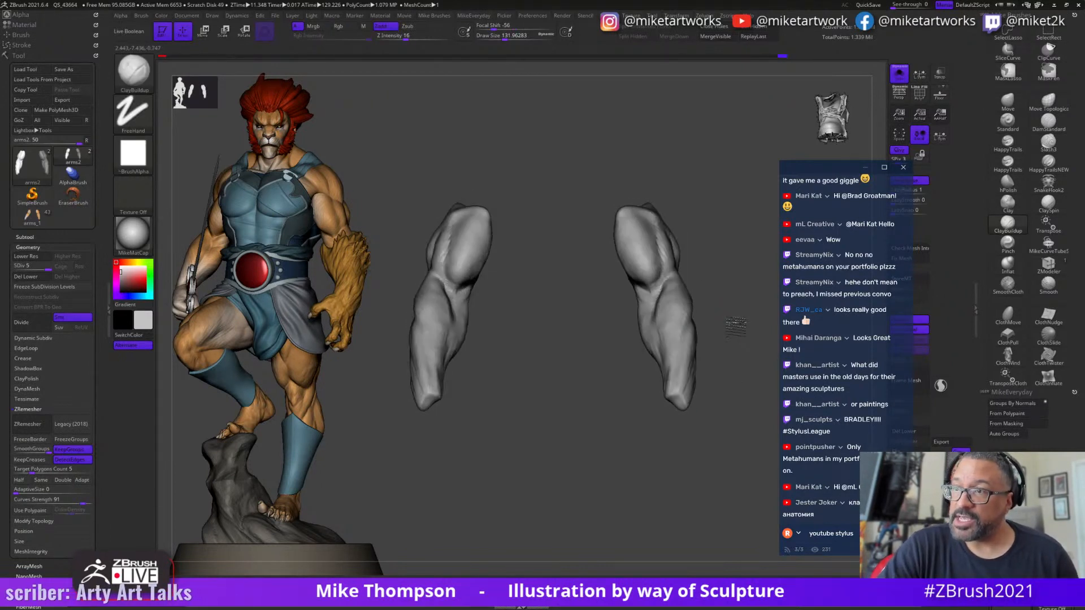
# - Retry Use Posable Symmetry on the restored arms and choose to wait for the program to respond
pyautogui.press('space')
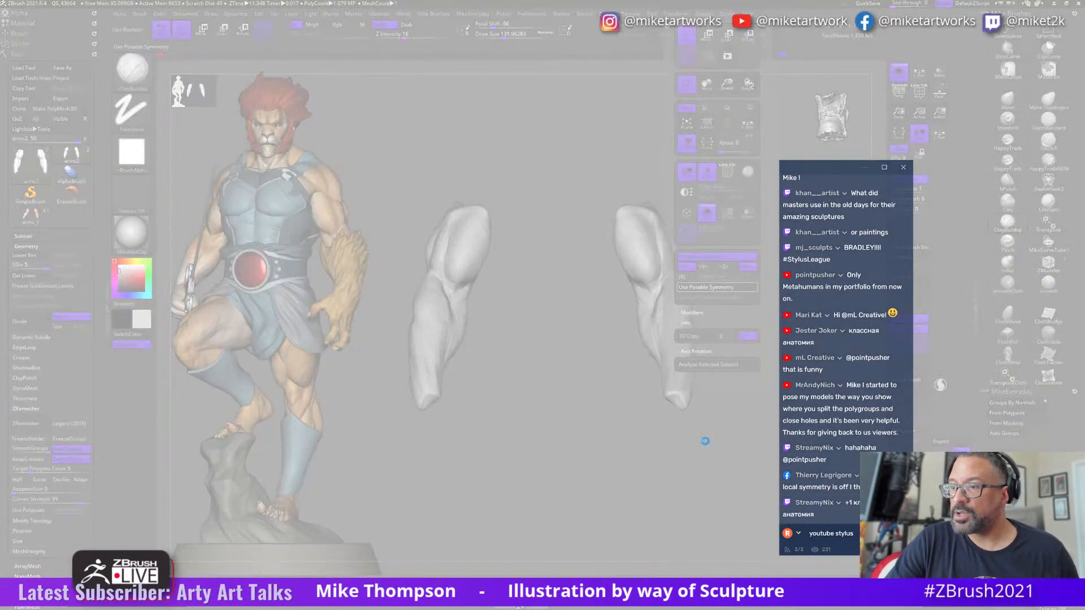
pyautogui.click(707, 438)
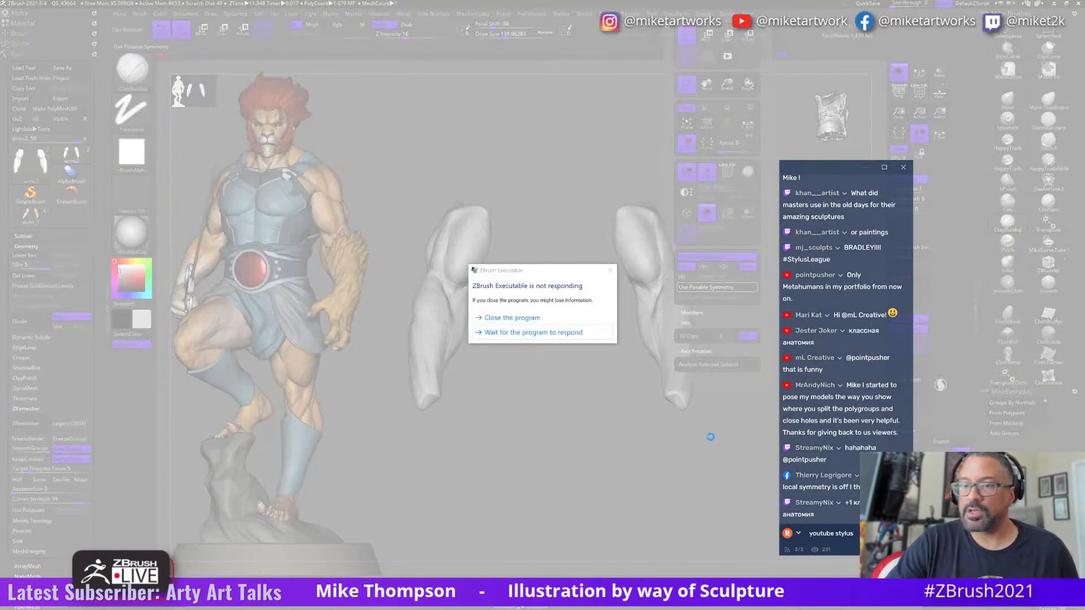
pyautogui.click(540, 333)
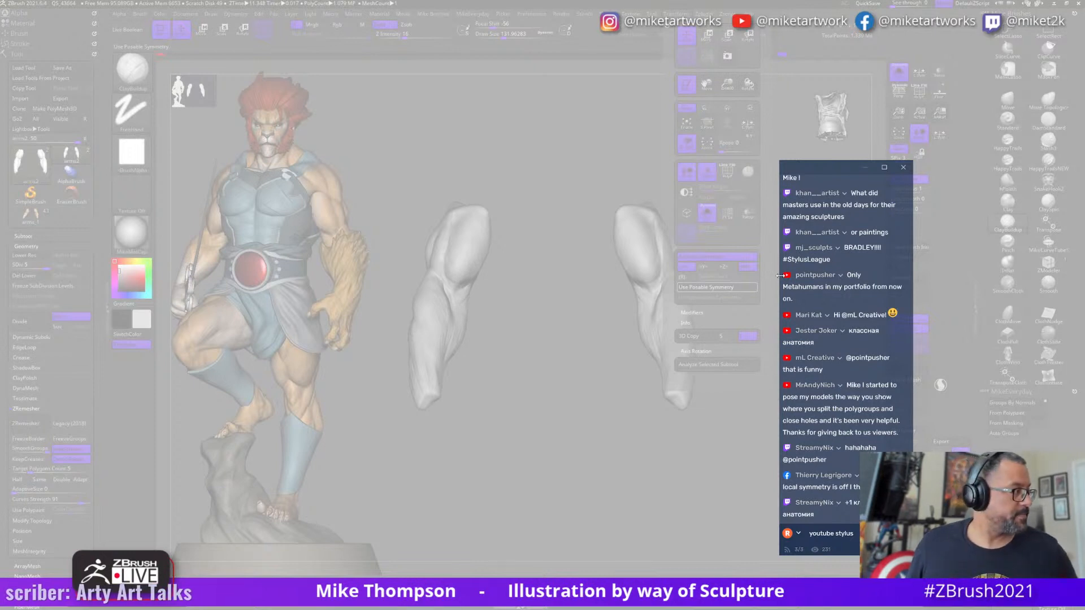
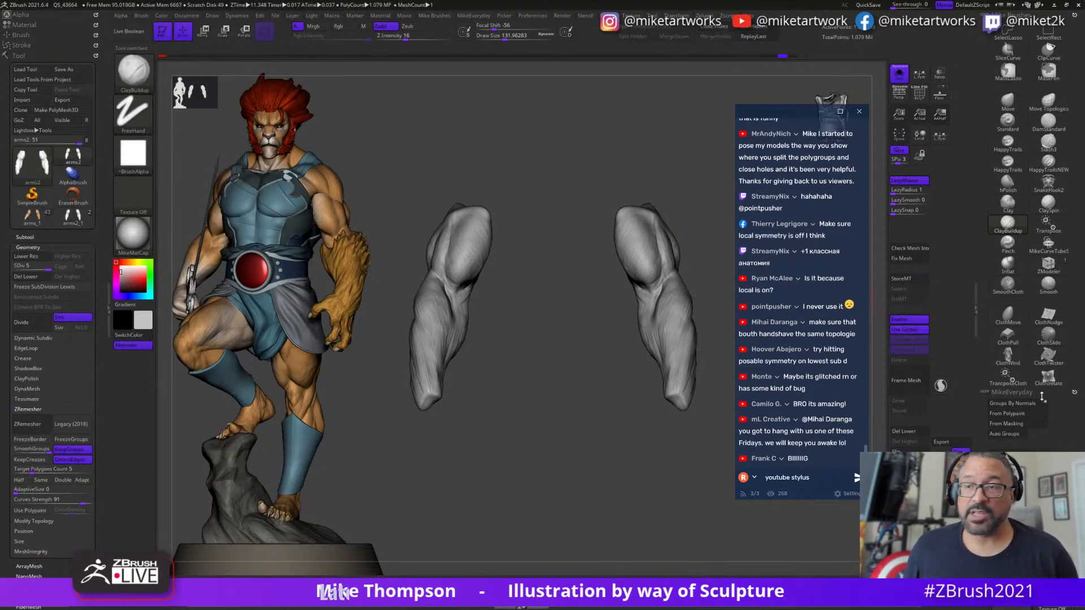
# - Delete the arms' subdivision levels above level 4 and try Use Posable Symmetry on the reduced mesh
pyautogui.press('shift')
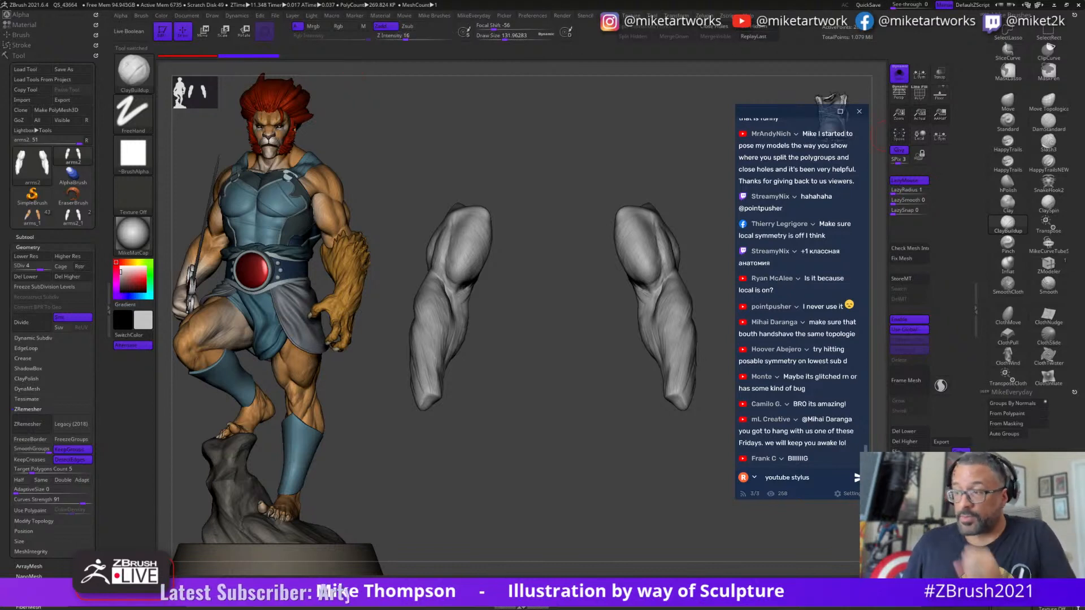
pyautogui.click(914, 444)
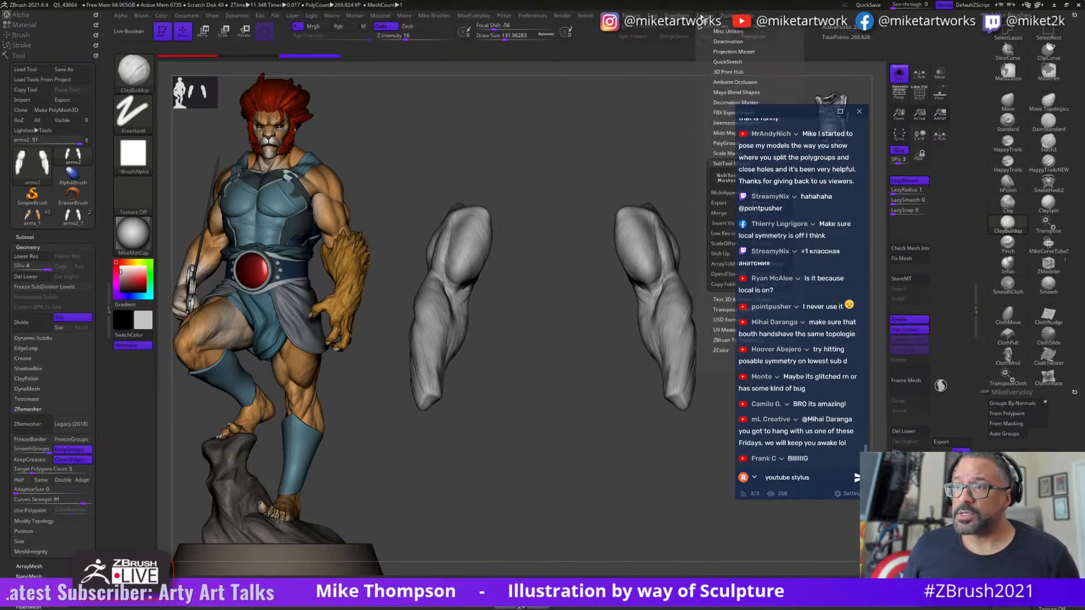
pyautogui.click(702, 17)
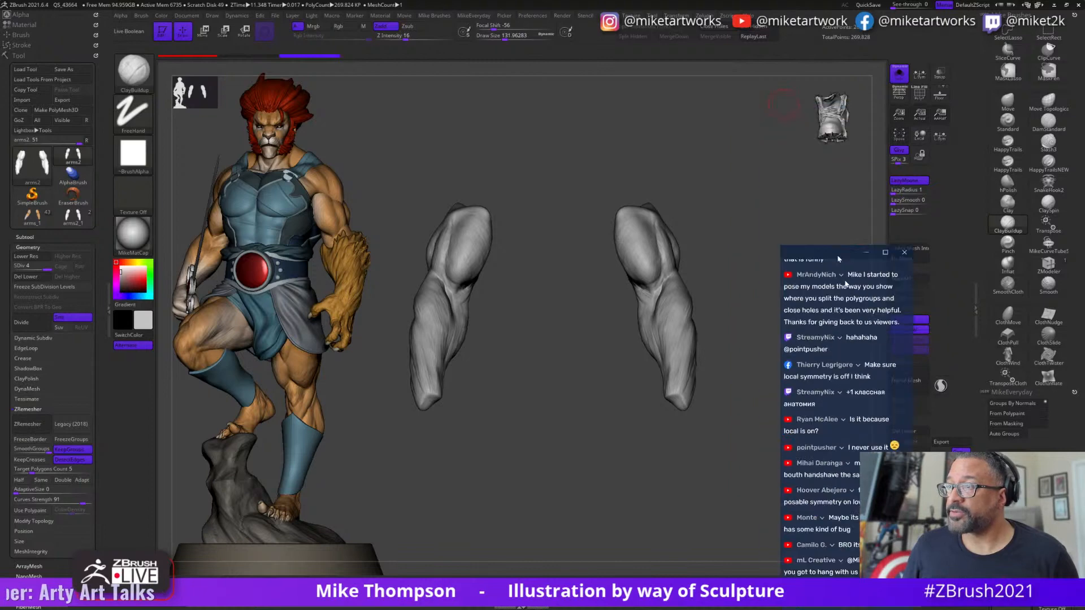
pyautogui.click(676, 15)
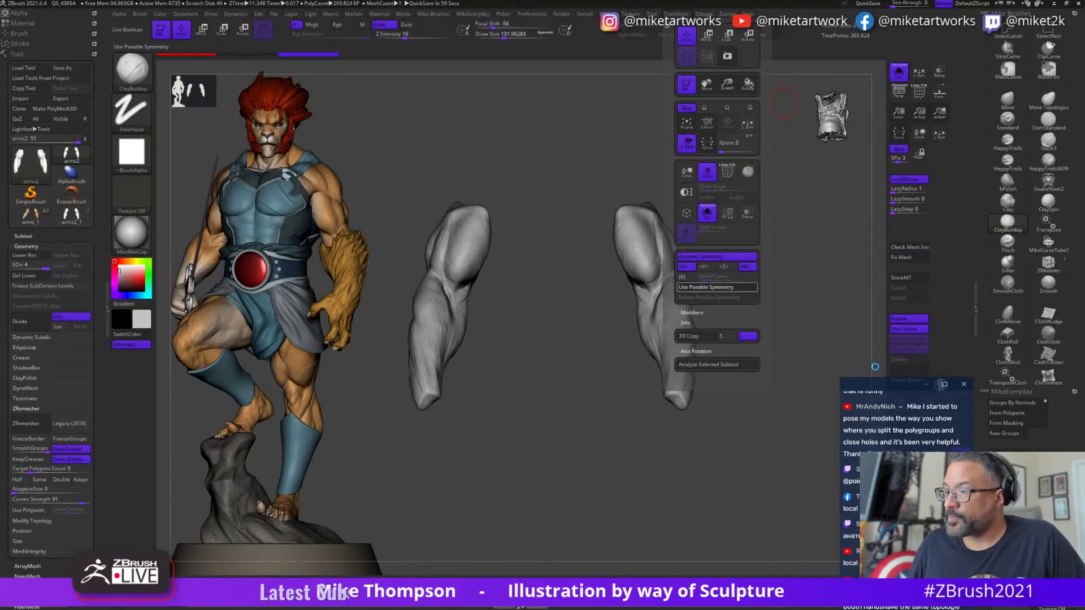
pyautogui.moveTo(886, 385); pyautogui.dragTo(857, 136)
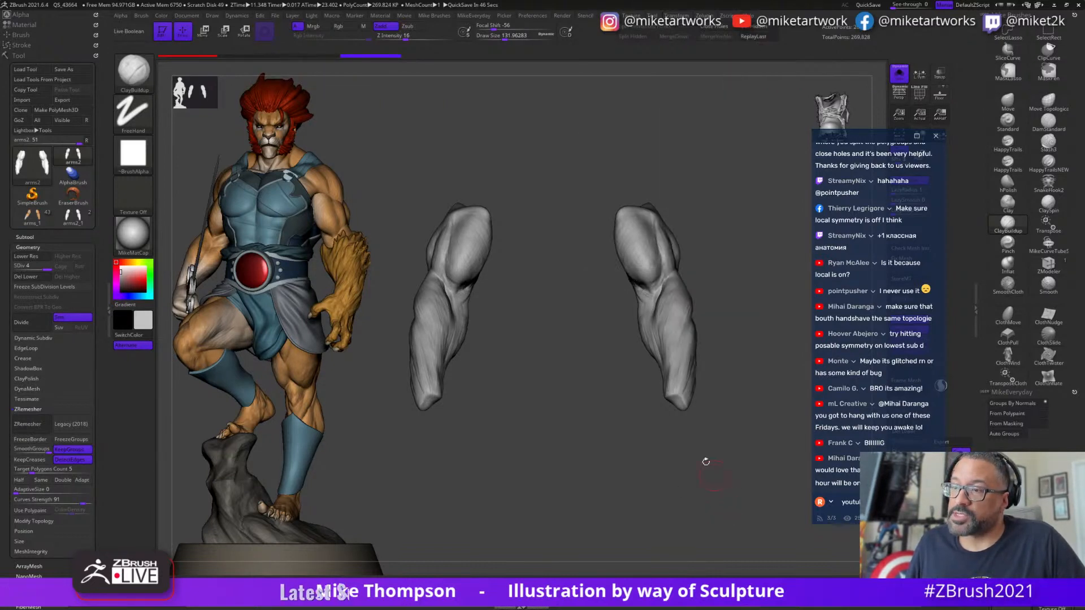
# - Lower the arms to subdivision level 1 and try Use Posable Symmetry at that level
pyautogui.hotkey('shift', 'd')
pyautogui.hotkey('shift', 'd')
pyautogui.hotkey('shift', 'd')
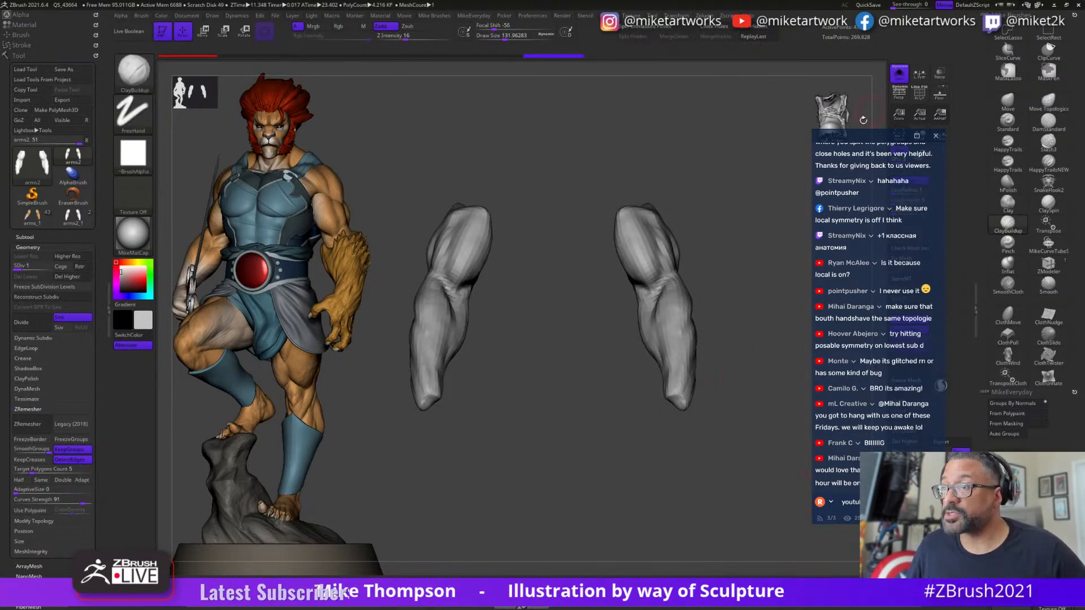
pyautogui.moveTo(865, 144); pyautogui.dragTo(775, 170)
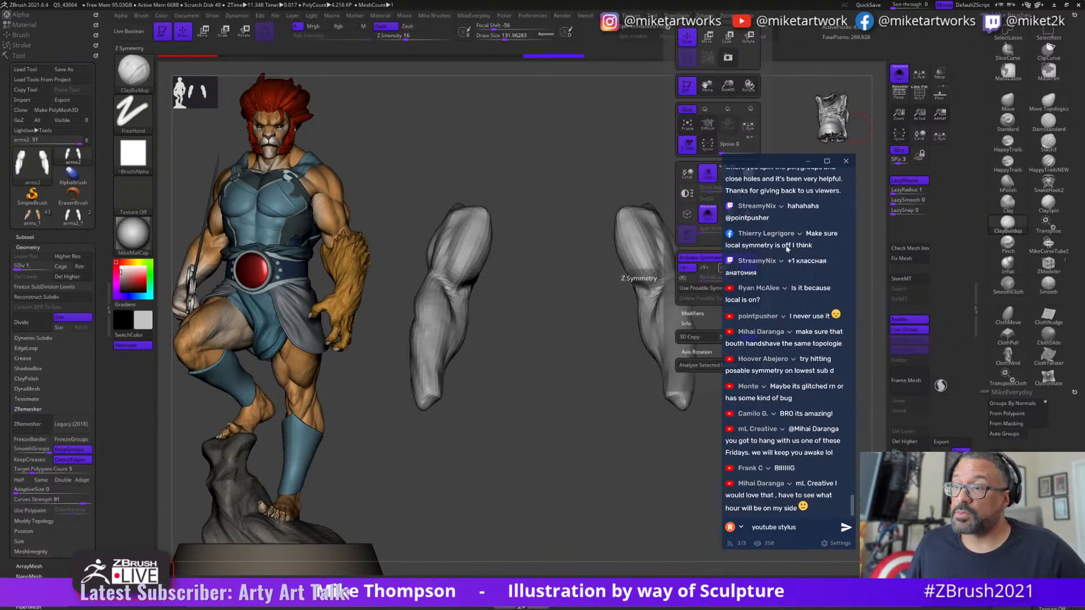
pyautogui.moveTo(783, 169); pyautogui.dragTo(814, 363)
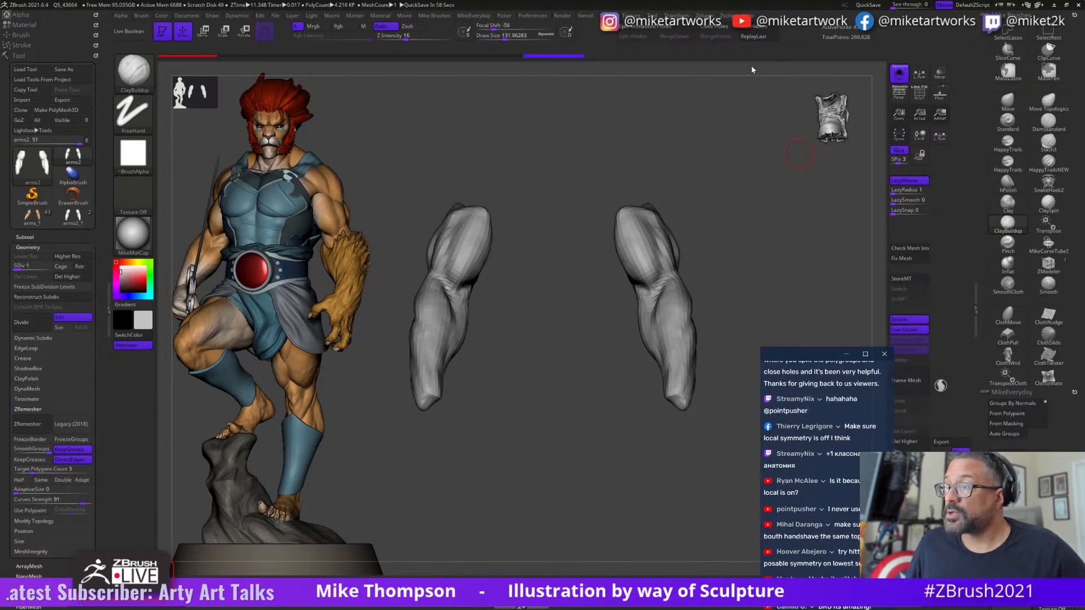
pyautogui.click(676, 15)
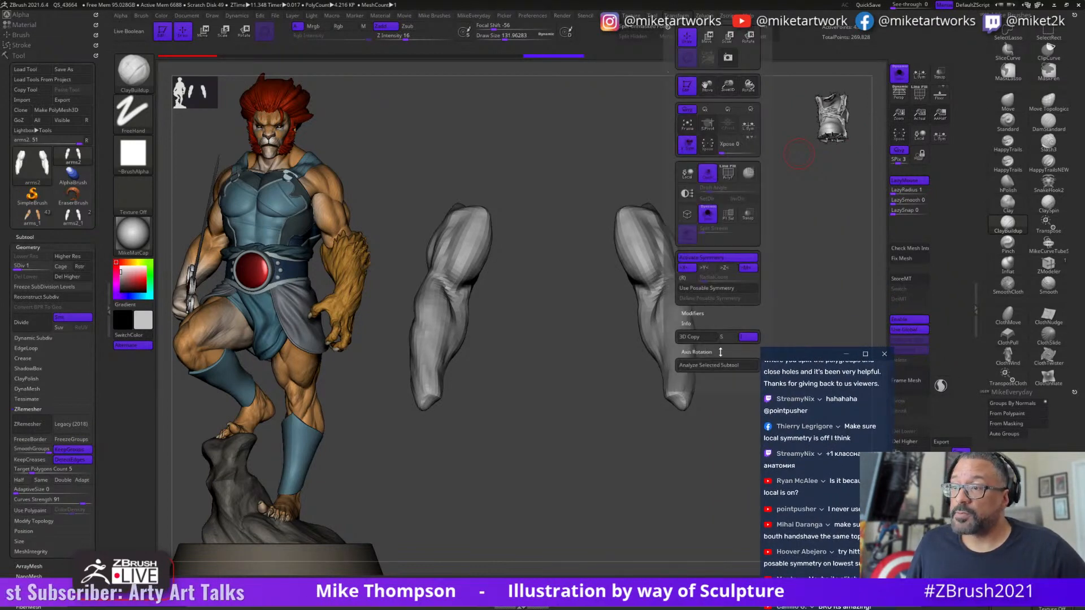
pyautogui.click(696, 292)
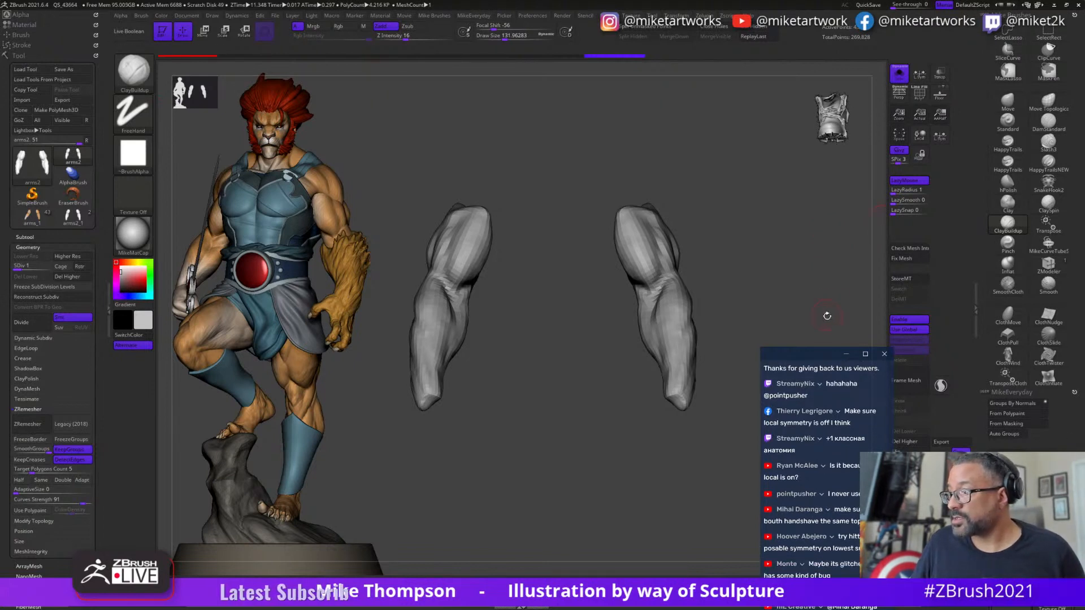
# - Delete the arms' subdivision levels above level 1 and try Use Posable Symmetry on the base mesh
pyautogui.moveTo(826, 361); pyautogui.dragTo(778, 301)
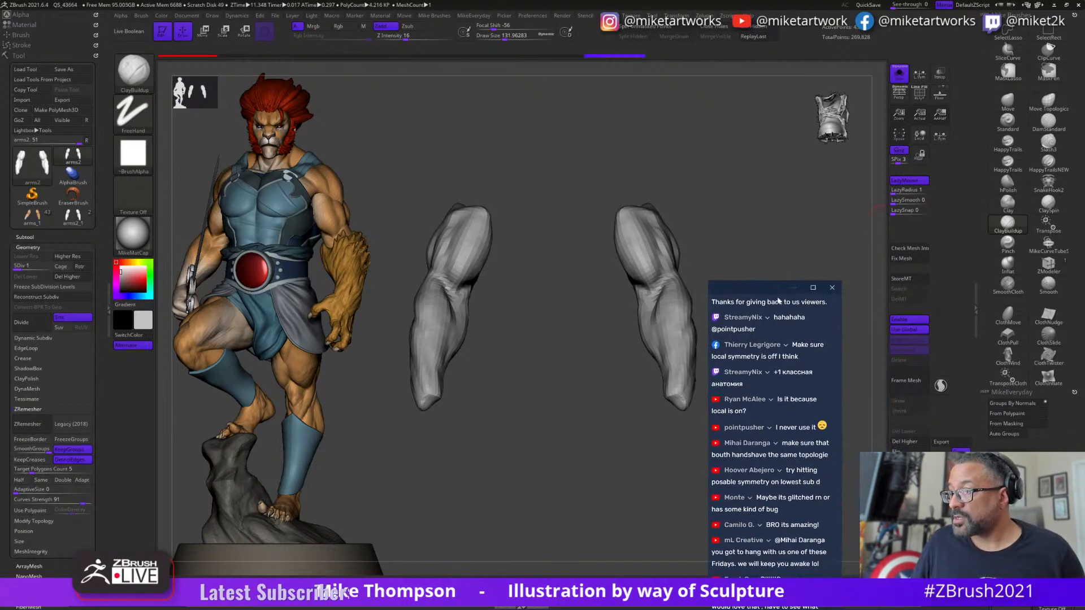
pyautogui.click(903, 442)
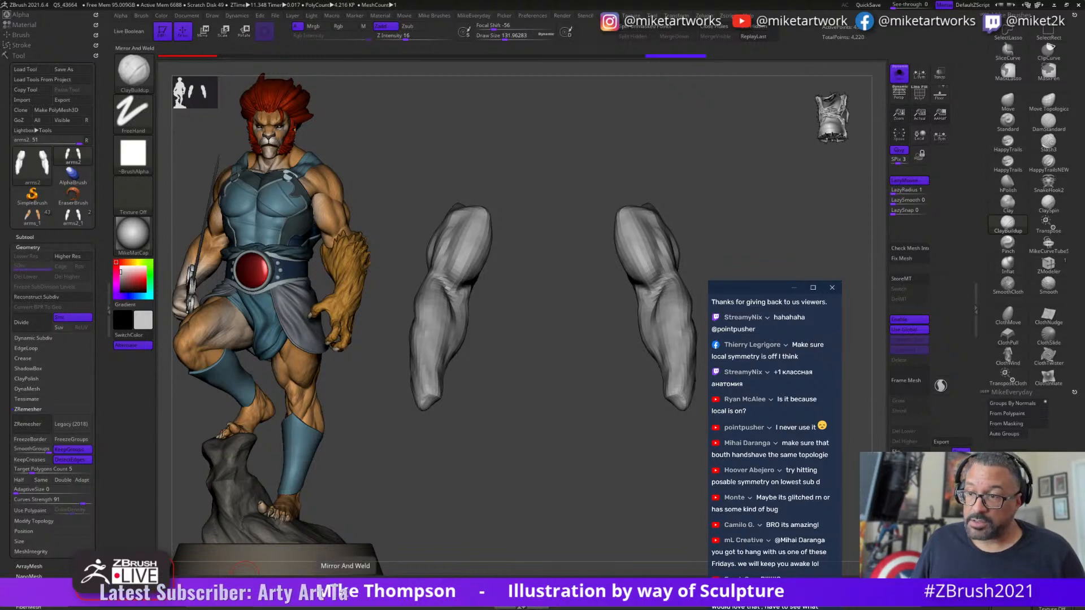
pyautogui.press('space')
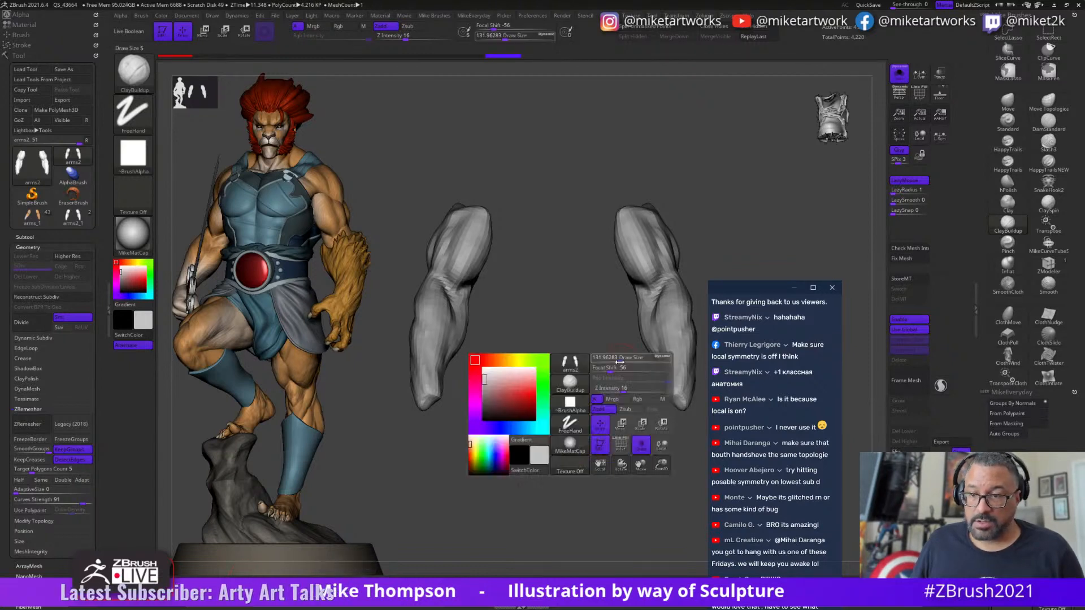
pyautogui.press('space')
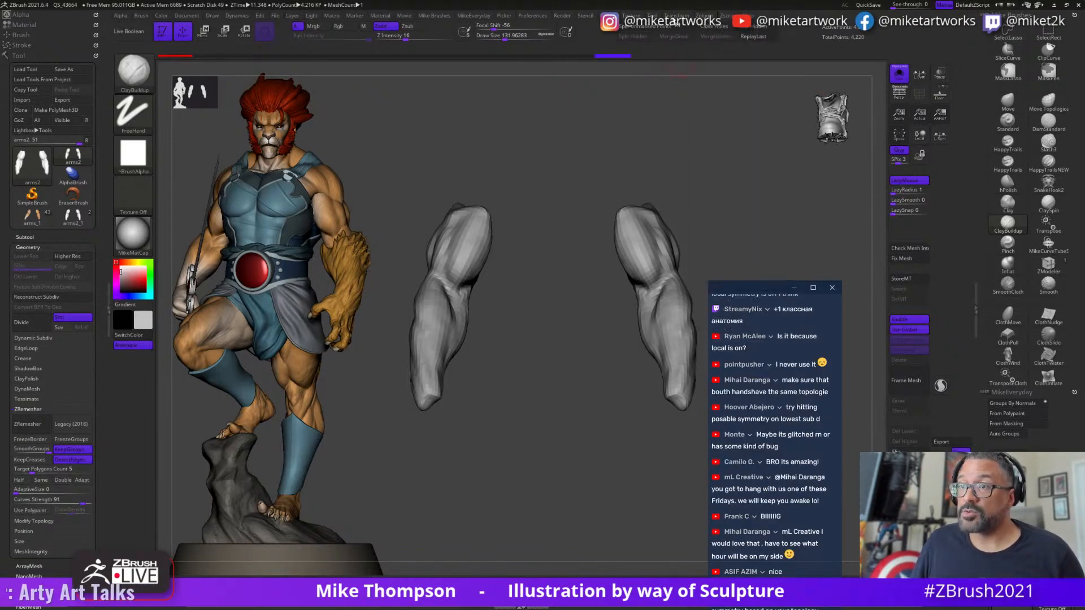
pyautogui.moveTo(677, 16)
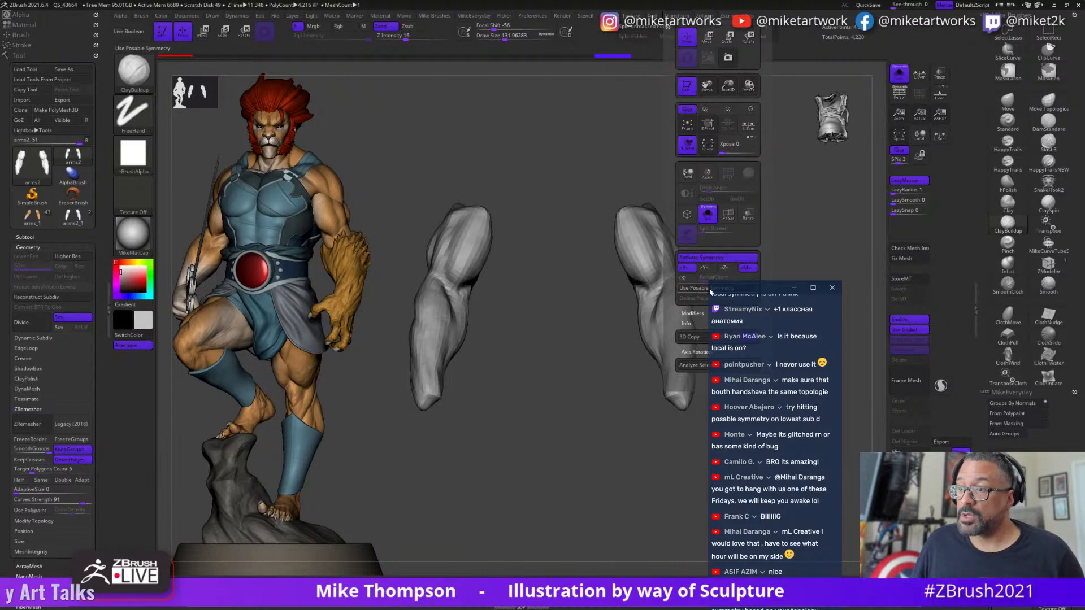
pyautogui.click(690, 292)
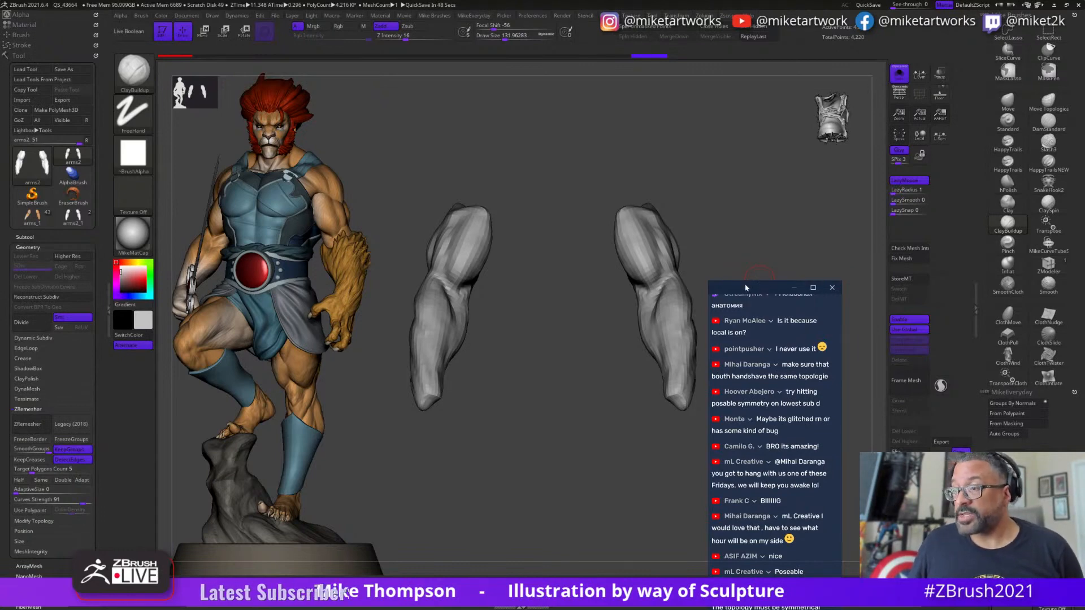
pyautogui.moveTo(746, 288); pyautogui.dragTo(764, 165)
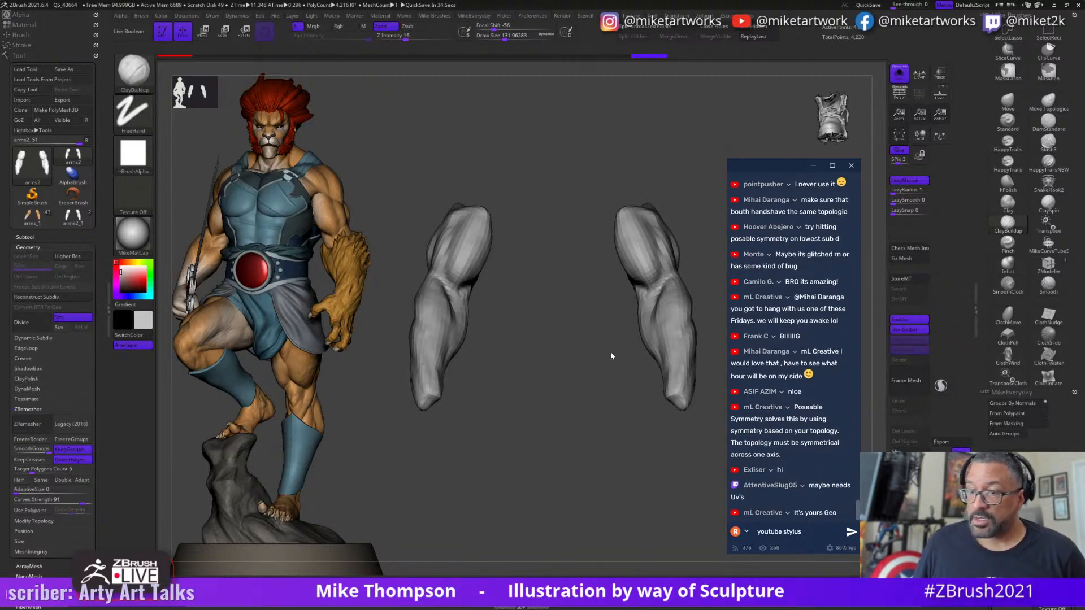
# - Isolate one arm, delete the other, and rebuild the pair with Mirror And Weld
pyautogui.keyDown('shift'); pyautogui.moveTo(598, 445); pyautogui.dragTo(628, 459); pyautogui.keyUp('shift')
pyautogui.hotkey('ctrl', 'shift')
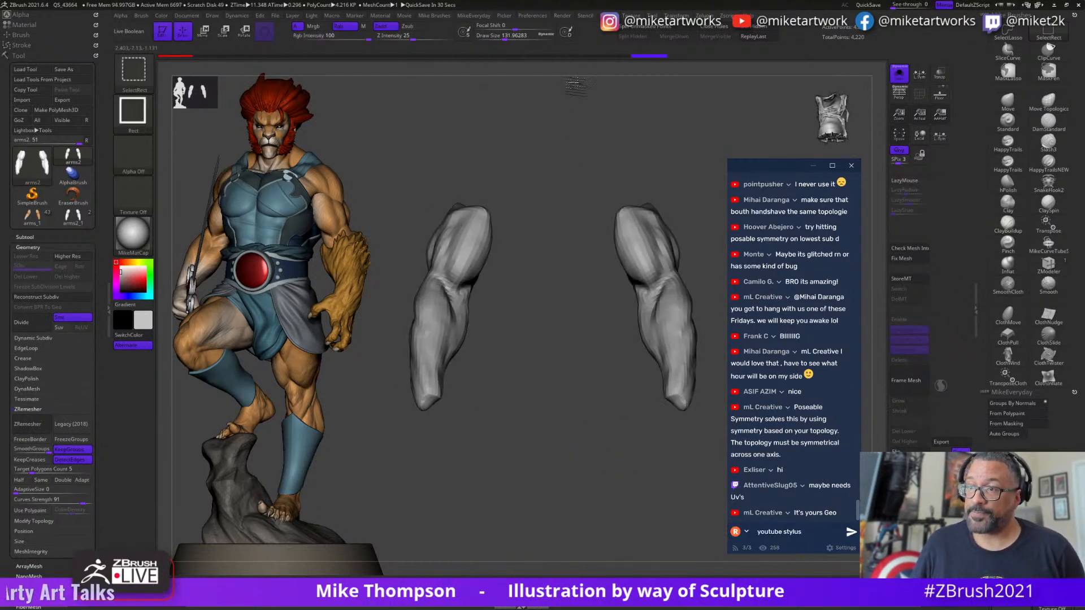
pyautogui.keyDown('ctrl'); pyautogui.keyDown('alt'); pyautogui.keyDown('shift'); pyautogui.moveTo(575, 85); pyautogui.dragTo(773, 575); pyautogui.keyUp('shift'); pyautogui.keyUp('alt'); pyautogui.keyUp('ctrl')
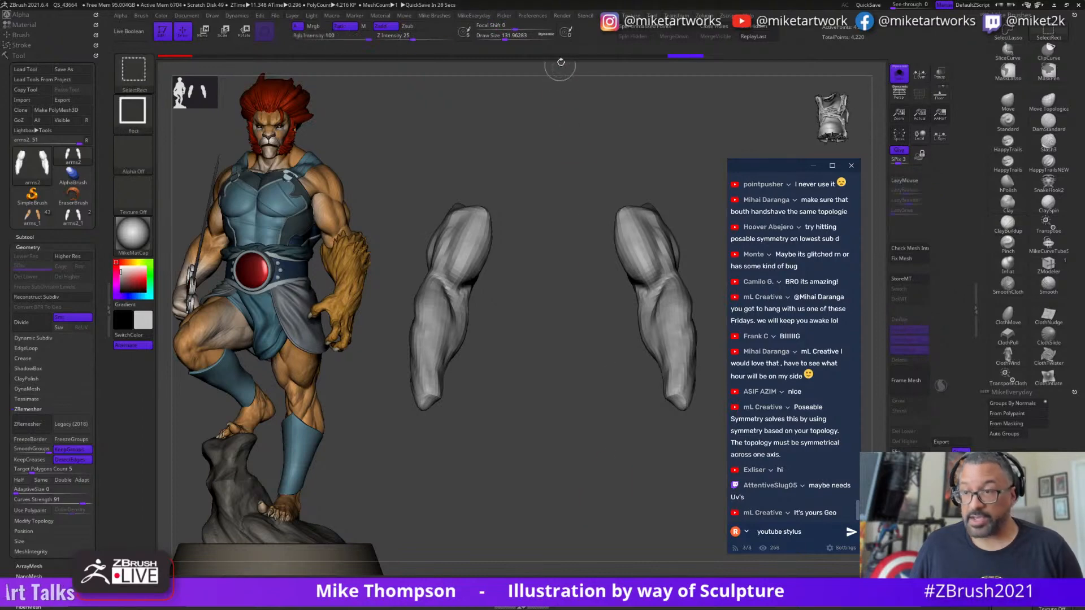
pyautogui.moveTo(584, 107)
pyautogui.keyDown('ctrl'); pyautogui.keyDown('shift'); pyautogui.mouseDown()
pyautogui.moveTo(671, 310)
pyautogui.moveTo(727, 581)
pyautogui.mouseUp(); pyautogui.keyUp('shift'); pyautogui.keyUp('ctrl')
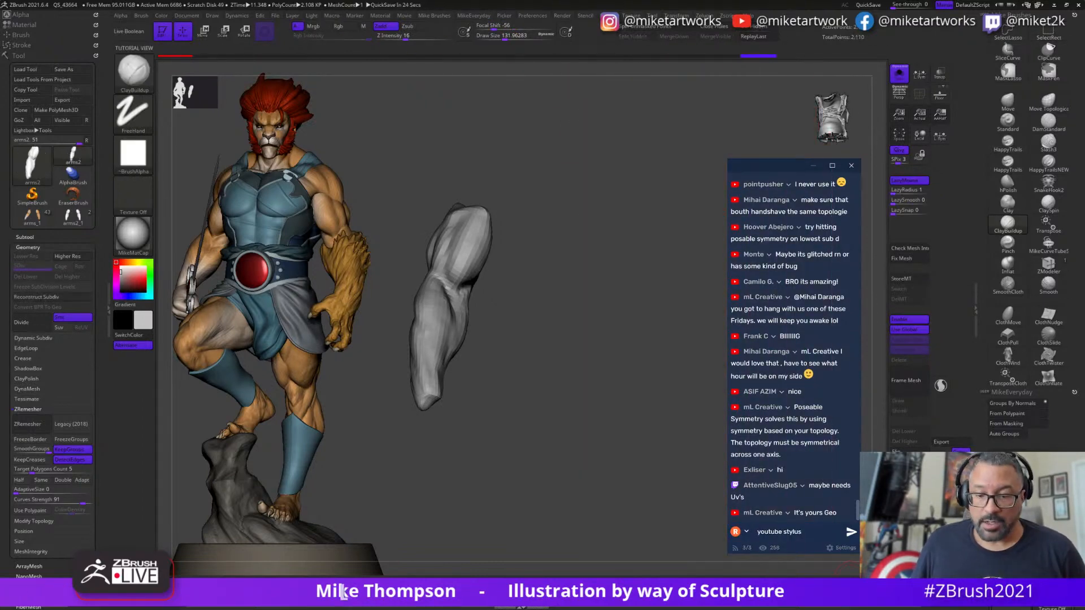
pyautogui.click(134, 48)
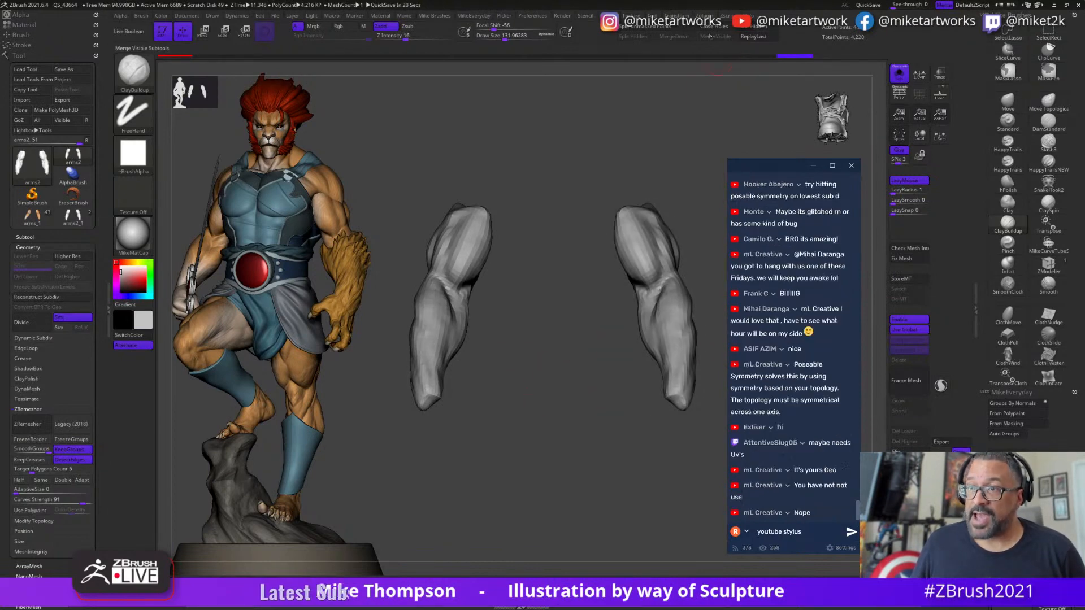
# - Activate symmetry and try Use Posable Symmetry on the newly mirrored arms, then toggle symmetry off and on again
pyautogui.click(675, 16)
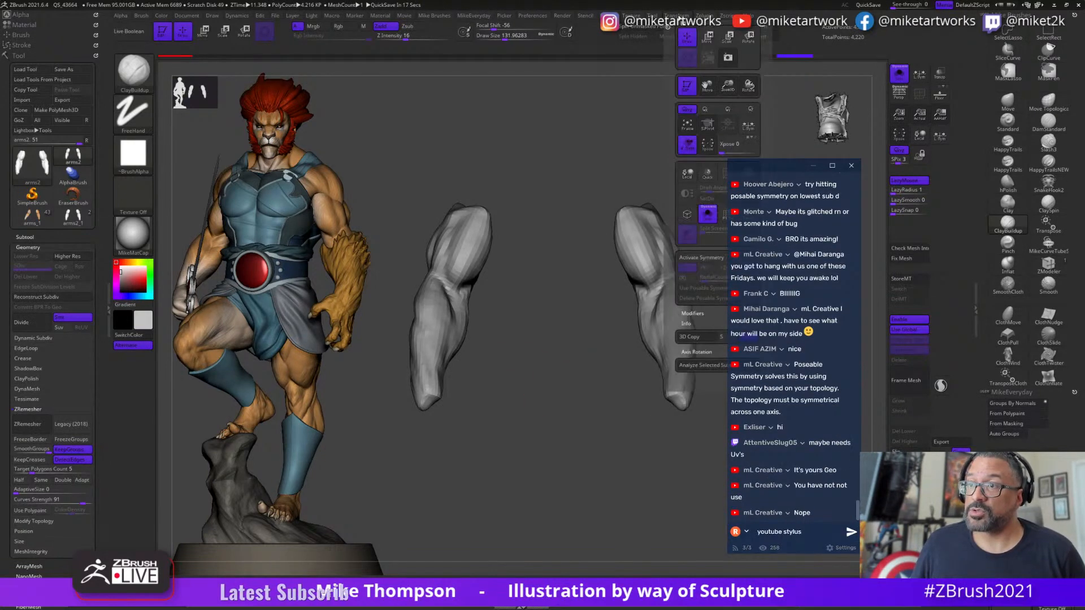
pyautogui.click(704, 261)
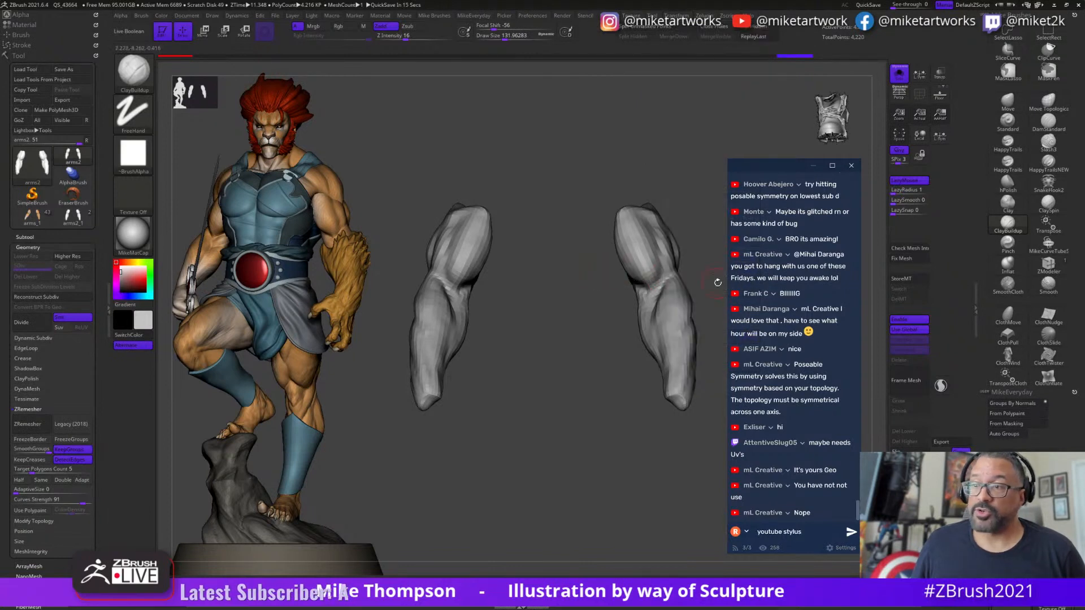
pyautogui.click(673, 13)
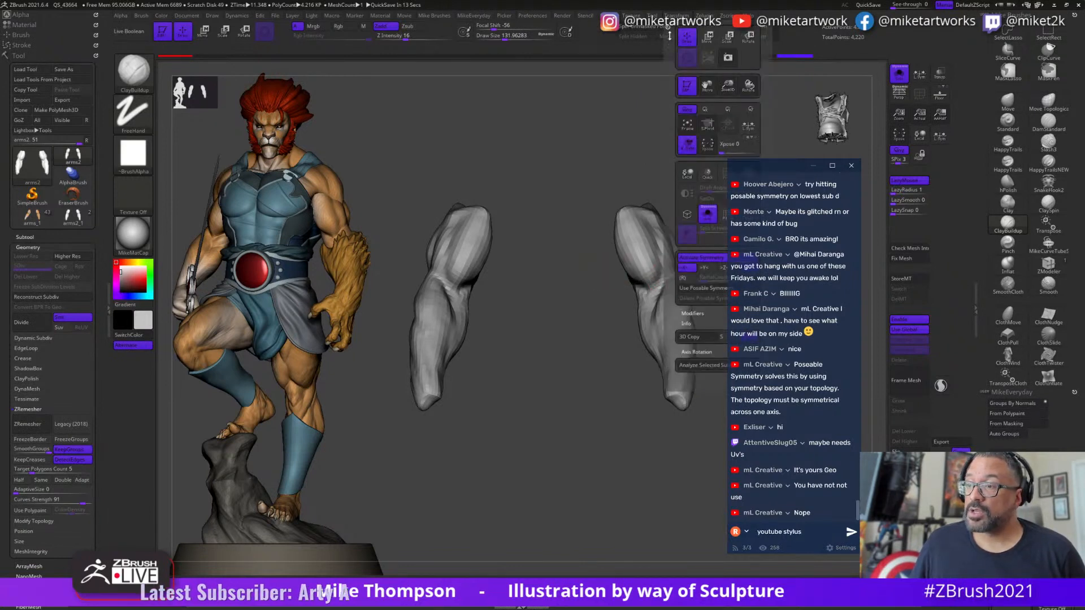
pyautogui.click(698, 289)
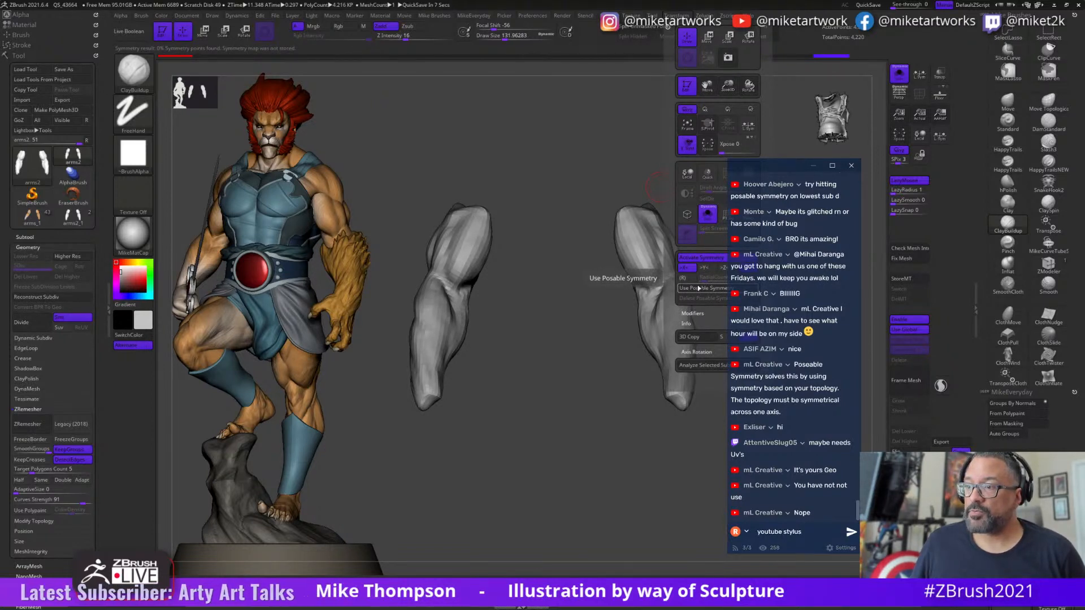
pyautogui.click(702, 259)
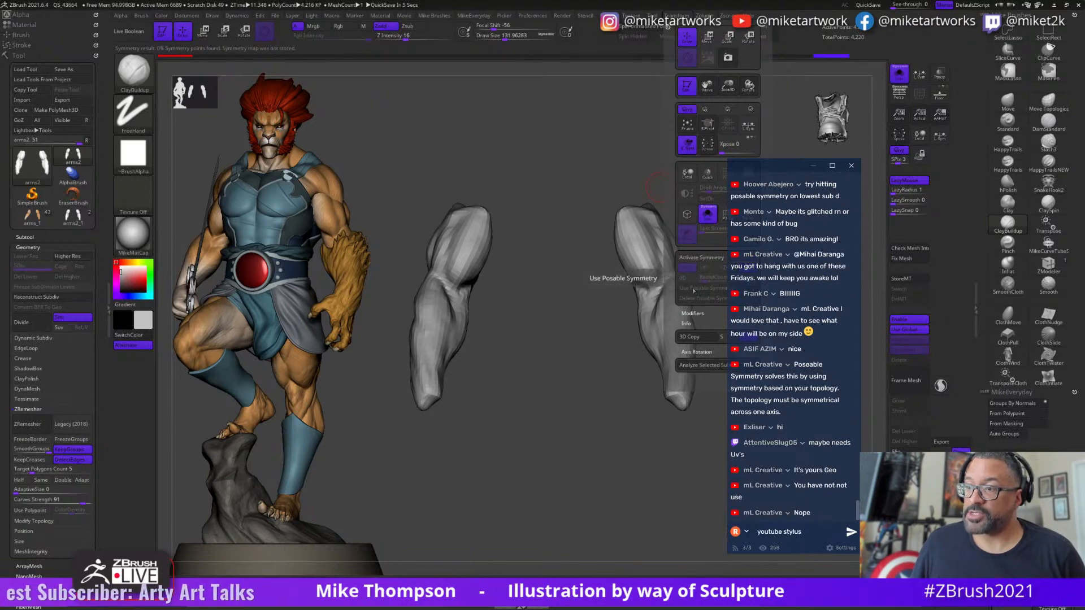
pyautogui.click(706, 258)
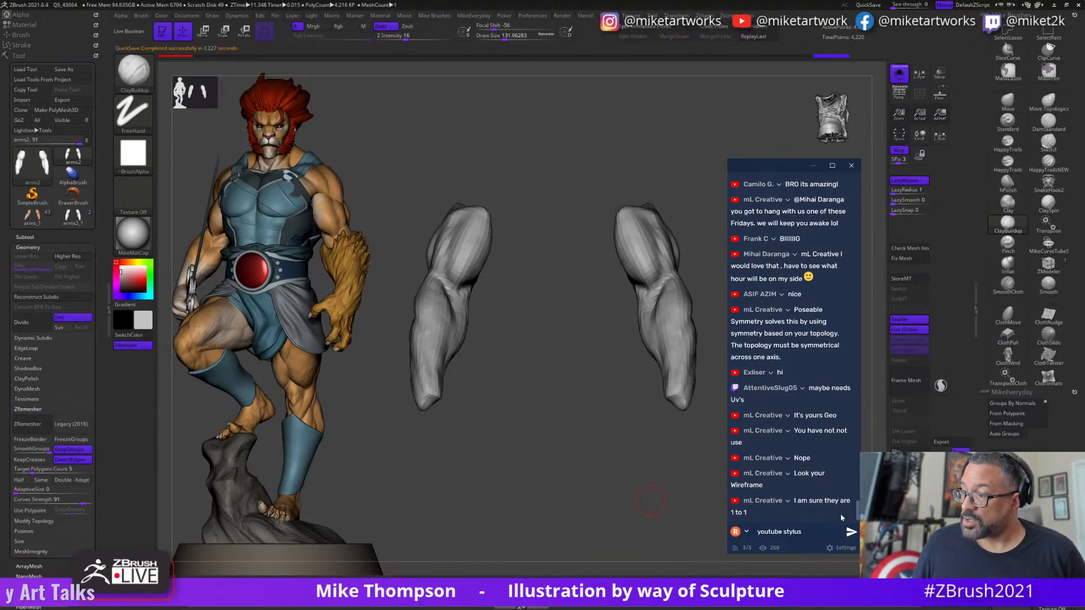
pyautogui.press('space')
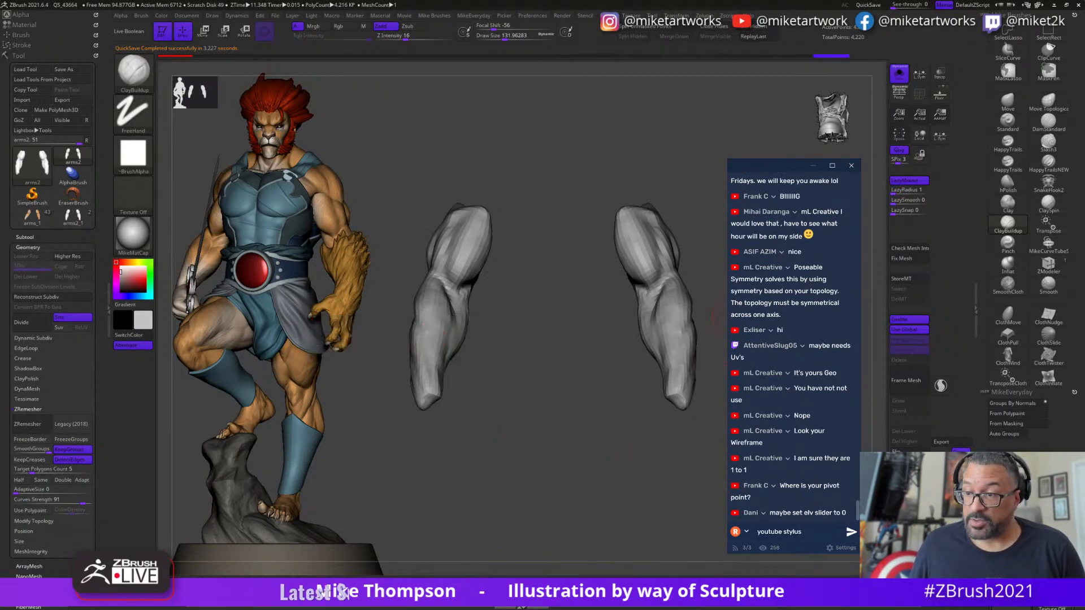
pyautogui.press('space')
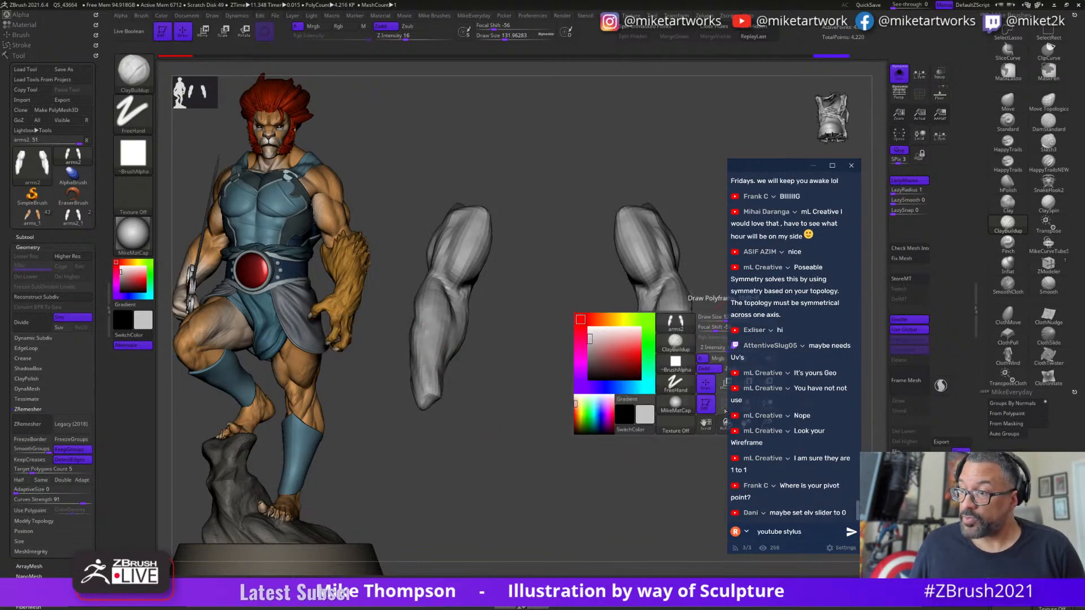
pyautogui.press('space')
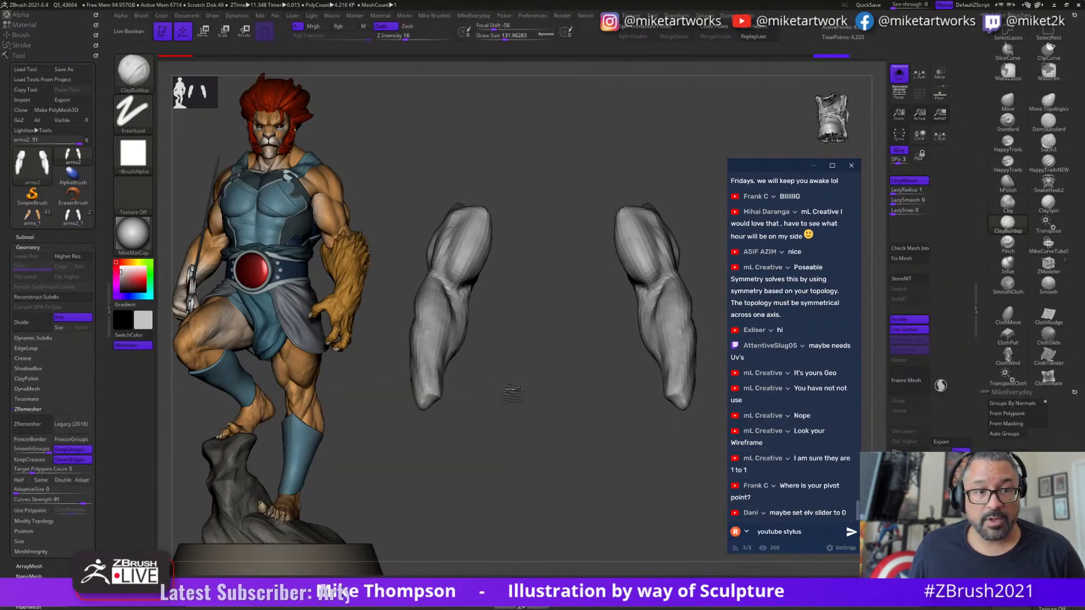
pyautogui.moveTo(513, 390); pyautogui.dragTo(503, 405)
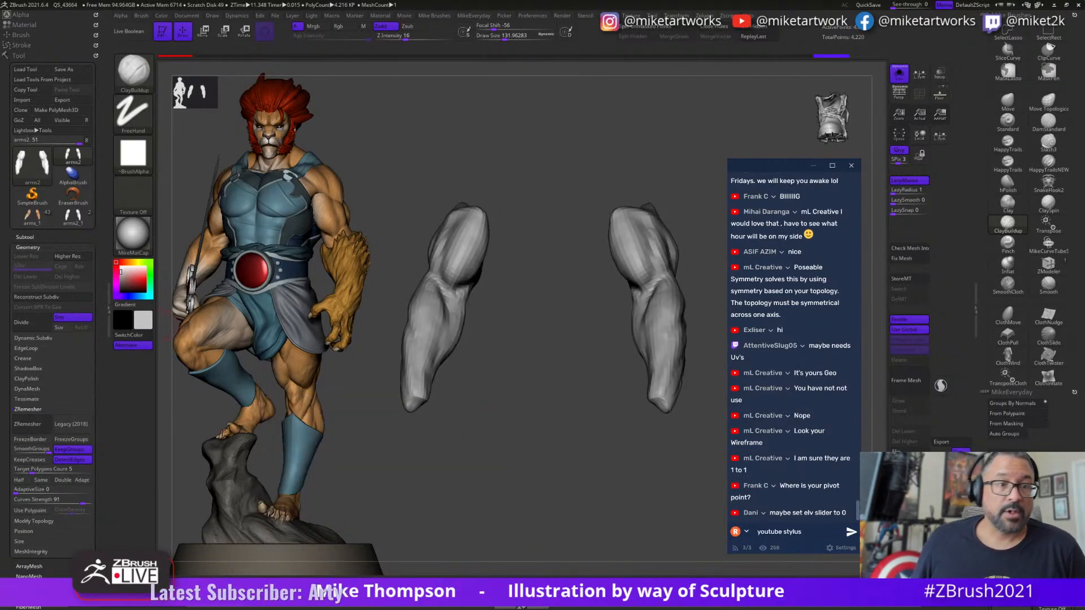
# - Switch to the arms2_1 tool, open its subtool list and turn off Solo to show both pairs of arms
pyautogui.click(35, 224)
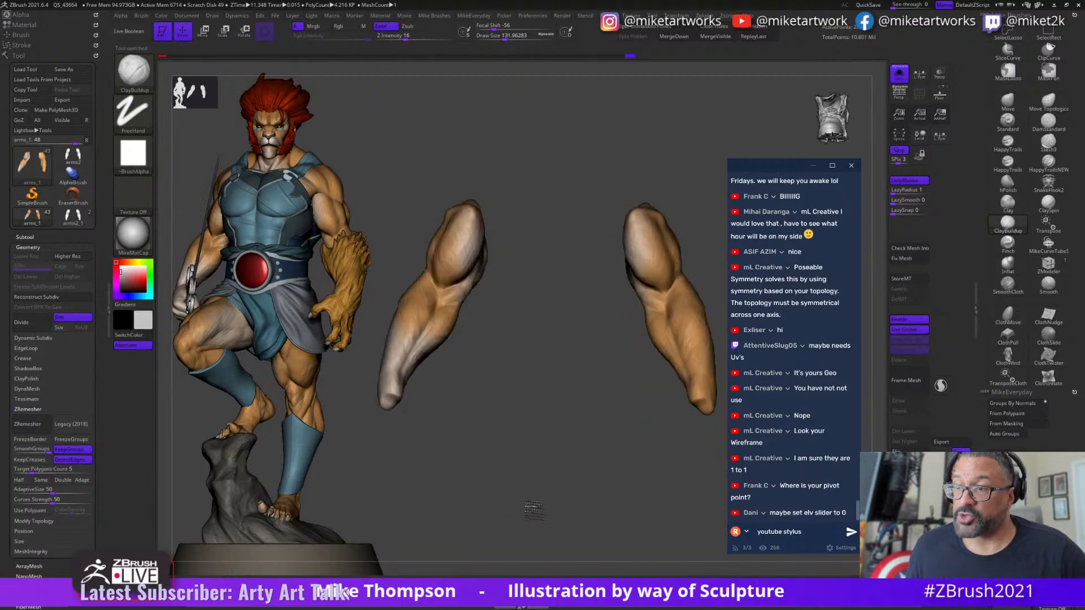
pyautogui.moveTo(588, 460); pyautogui.dragTo(595, 407)
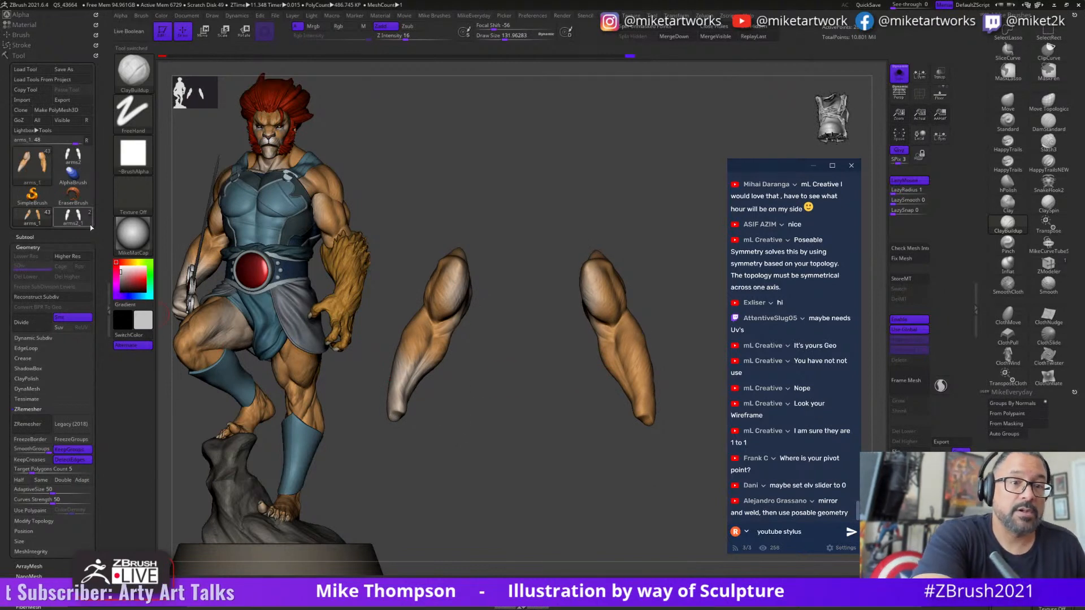
pyautogui.click(73, 217)
pyautogui.click(42, 232)
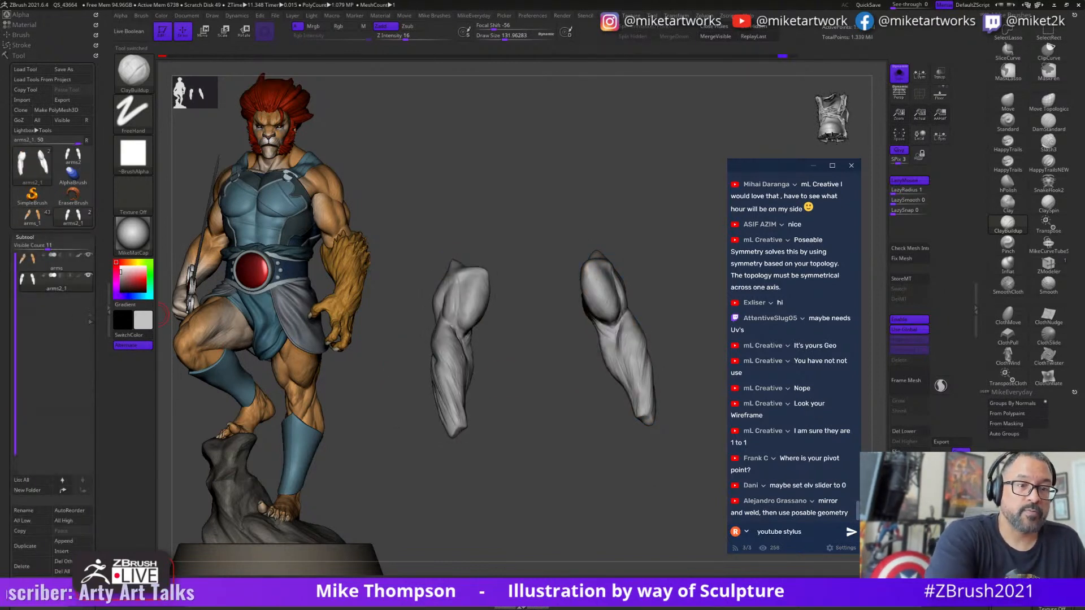
pyautogui.click(907, 73)
pyautogui.moveTo(644, 443); pyautogui.dragTo(641, 463)
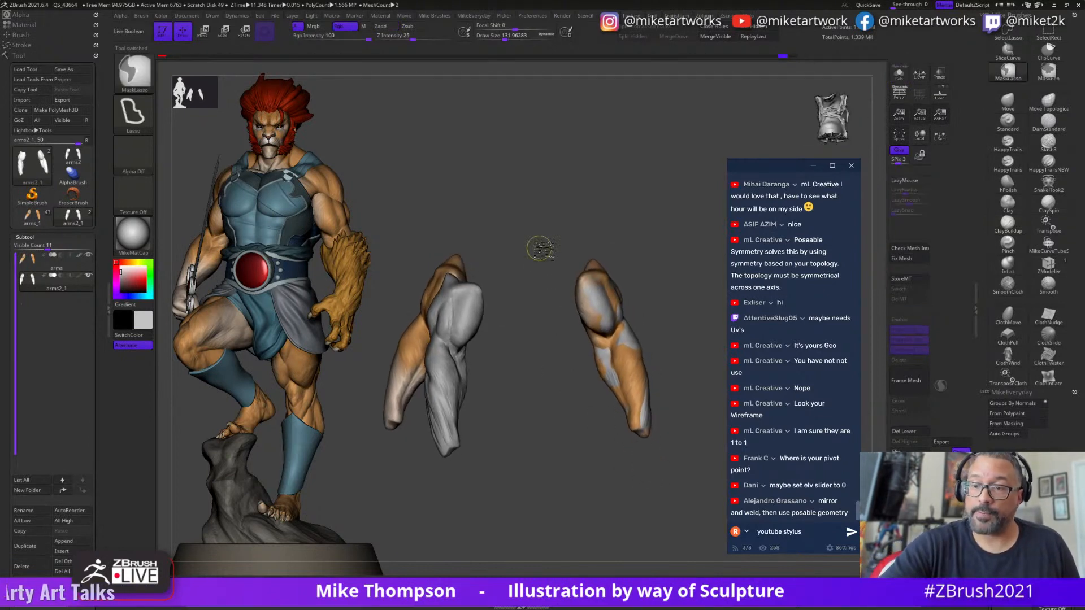
# - Mask the grey arm that already overlaps its coloured counterpart, leaving the misaligned grey arm unmasked
pyautogui.moveTo(541, 248)
pyautogui.mouseDown()
pyautogui.moveTo(429, 557)
pyautogui.moveTo(484, 213)
pyautogui.moveTo(534, 245)
pyautogui.mouseUp()
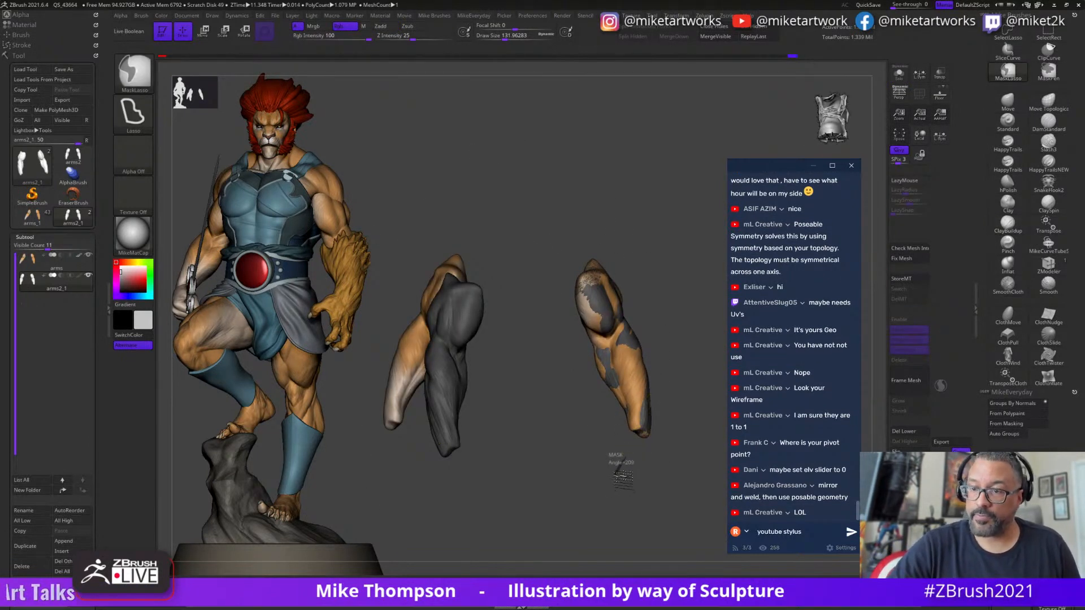
pyautogui.keyDown('ctrl'); pyautogui.moveTo(622, 474); pyautogui.dragTo(618, 470); pyautogui.keyUp('ctrl')
pyautogui.moveTo(527, 262)
pyautogui.keyDown('ctrl'); pyautogui.mouseDown()
pyautogui.moveTo(429, 509)
pyautogui.moveTo(534, 249)
pyautogui.mouseUp(); pyautogui.keyUp('ctrl')
pyautogui.keyDown('ctrl'); pyautogui.click(586, 494); pyautogui.keyUp('ctrl')
pyautogui.moveTo(584, 490); pyautogui.dragTo(587, 482)
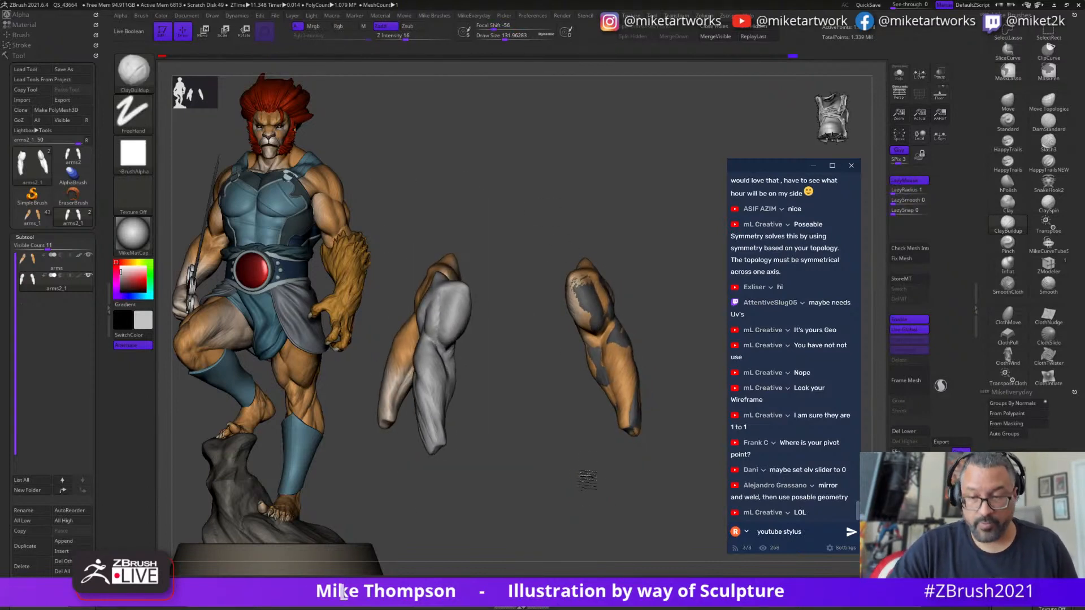
# - Move and rotate the unmasked grey arm with the transform gizmo to overlap the matching coloured arm
pyautogui.press('w')
pyautogui.moveTo(541, 421); pyautogui.dragTo(670, 241)
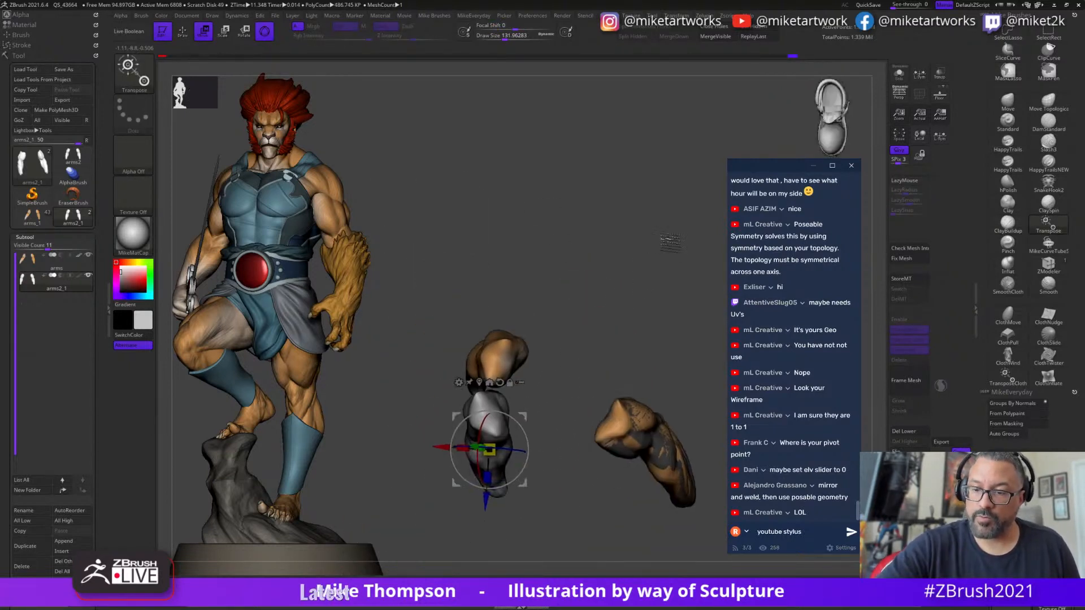
pyautogui.press('q')
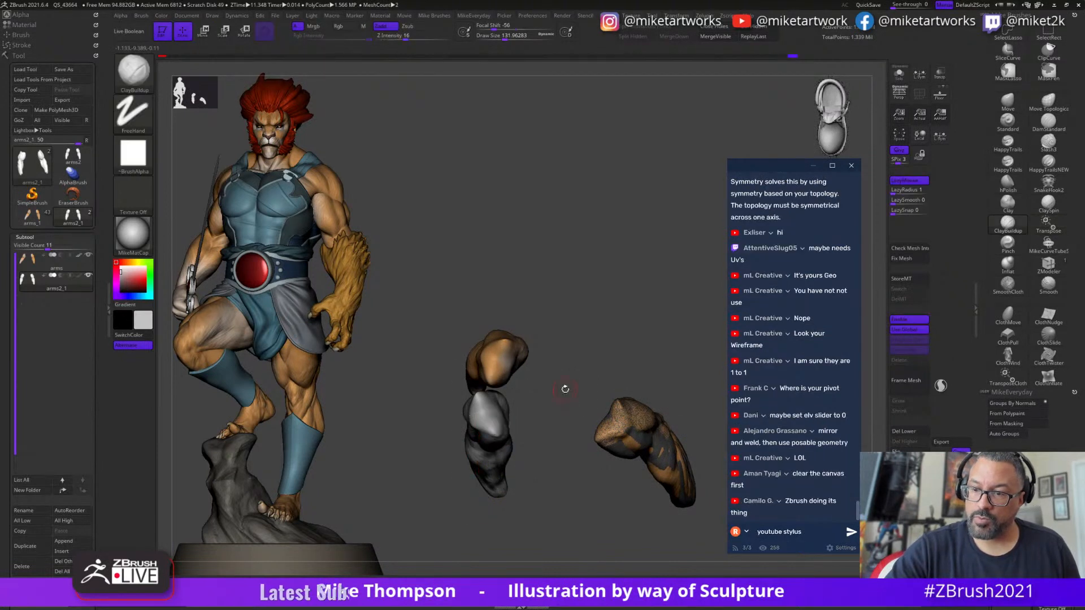
pyautogui.moveTo(566, 388)
pyautogui.mouseDown()
pyautogui.moveTo(569, 423)
pyautogui.moveTo(574, 336)
pyautogui.moveTo(554, 424)
pyautogui.mouseUp()
pyautogui.press('w')
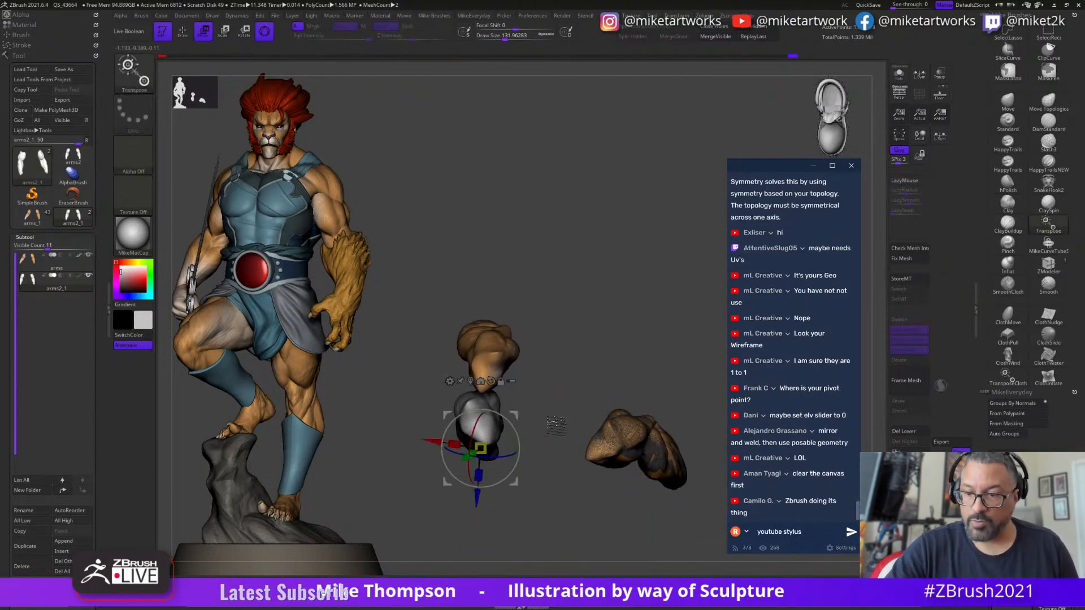
pyautogui.keyDown('alt'); pyautogui.moveTo(477, 498); pyautogui.dragTo(479, 475); pyautogui.keyUp('alt')
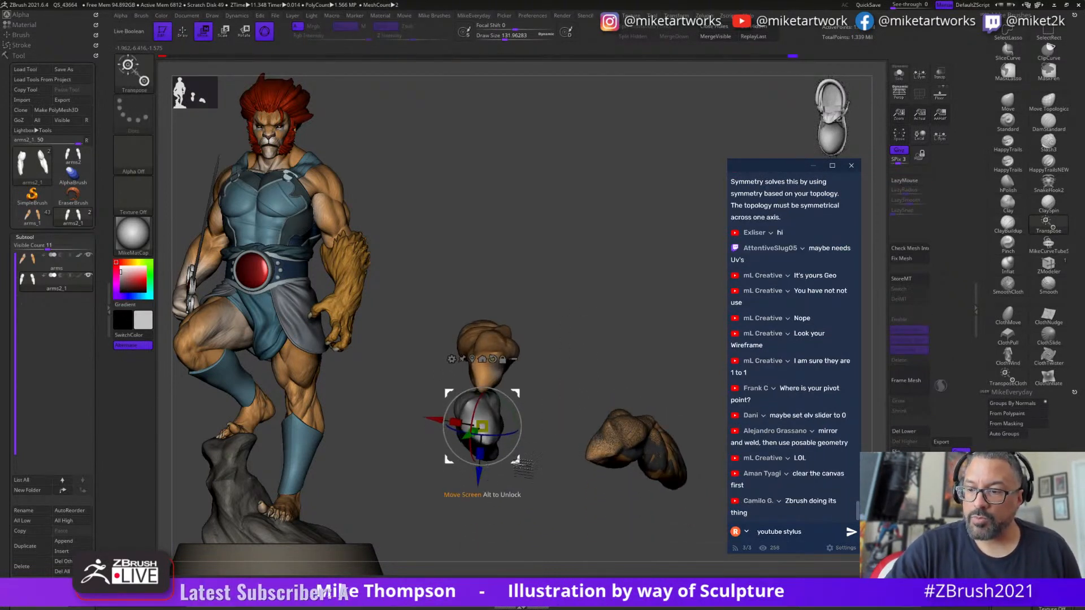
pyautogui.moveTo(532, 454); pyautogui.dragTo(509, 399)
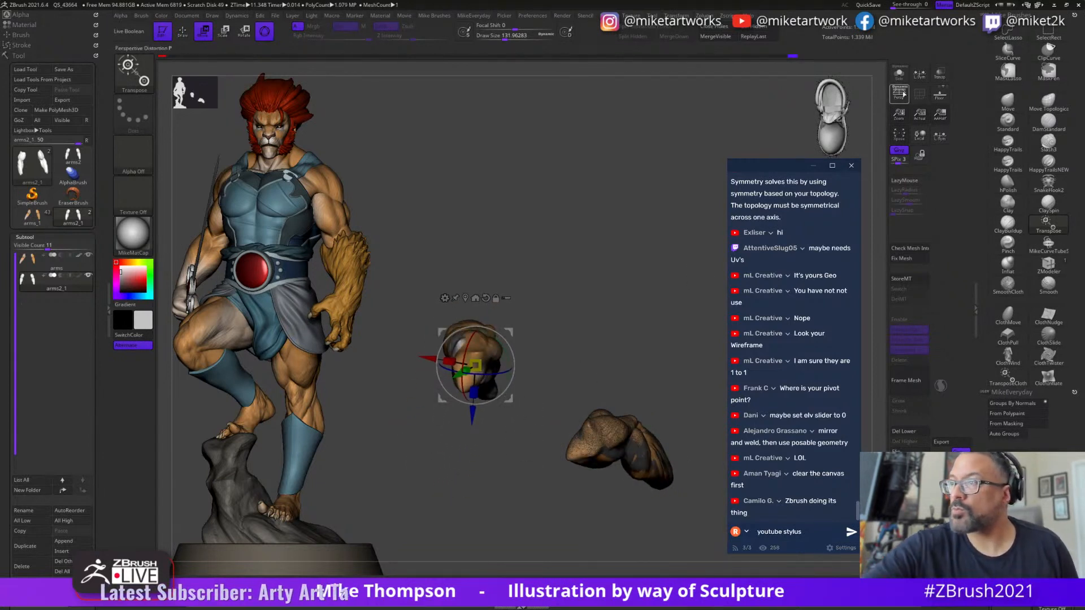
pyautogui.click(904, 69)
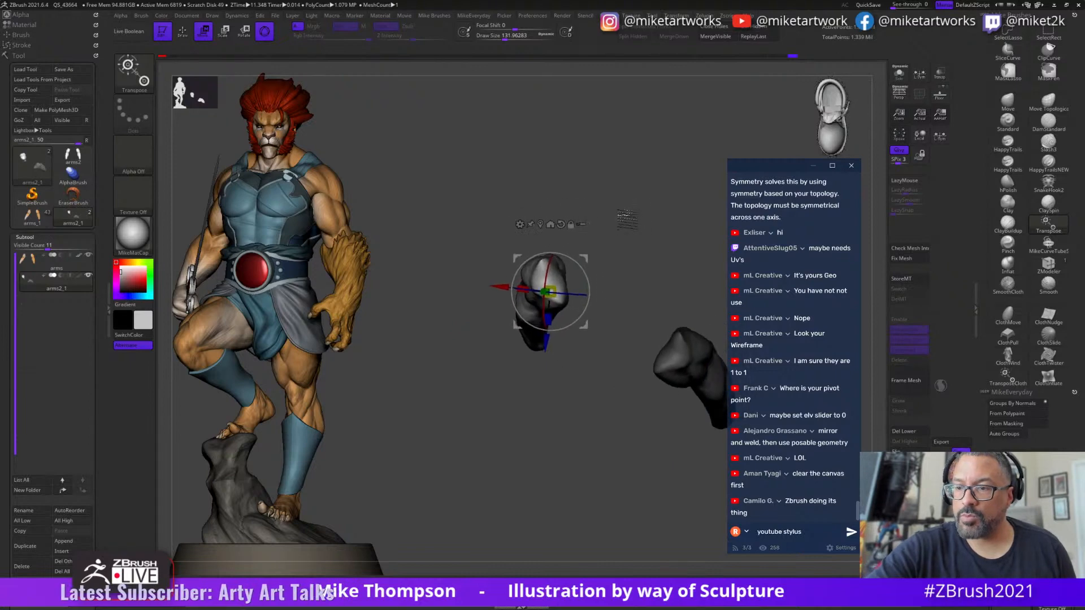
pyautogui.moveTo(564, 447)
pyautogui.mouseDown()
pyautogui.moveTo(580, 440)
pyautogui.moveTo(574, 421)
pyautogui.moveTo(568, 459)
pyautogui.mouseUp()
pyautogui.moveTo(560, 323)
pyautogui.mouseDown()
pyautogui.moveTo(541, 312)
pyautogui.moveTo(571, 321)
pyautogui.moveTo(565, 337)
pyautogui.mouseUp()
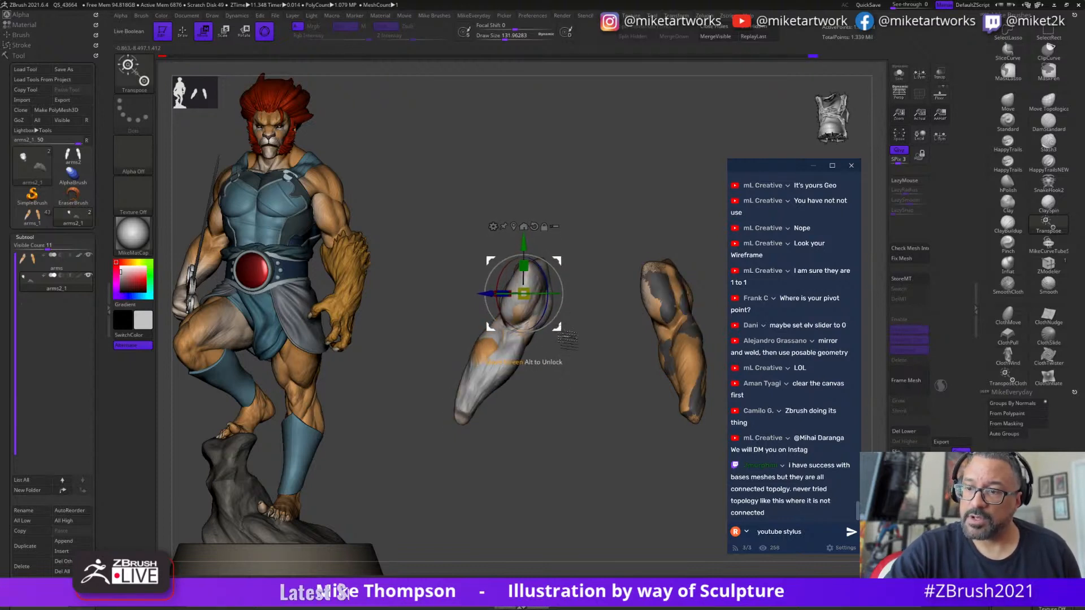
# - Compare the transform's before and after states, then inspect the overlap of the grey and coloured arms from several angles
pyautogui.hotkey('ctrl', 'z')
pyautogui.hotkey('ctrl', 'shift', 'z')
pyautogui.moveTo(551, 396); pyautogui.dragTo(371, 393)
pyautogui.keyDown('alt'); pyautogui.click(498, 413); pyautogui.keyUp('alt')
pyautogui.moveTo(575, 460); pyautogui.dragTo(609, 499)
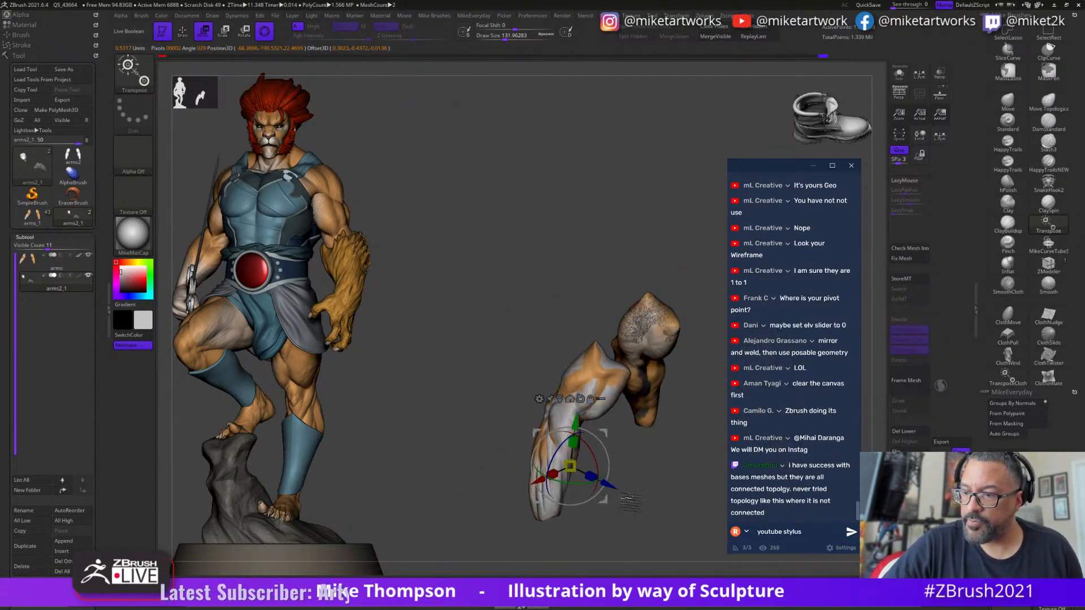
pyautogui.keyDown('alt'); pyautogui.moveTo(668, 547); pyautogui.dragTo(559, 410); pyautogui.keyUp('alt')
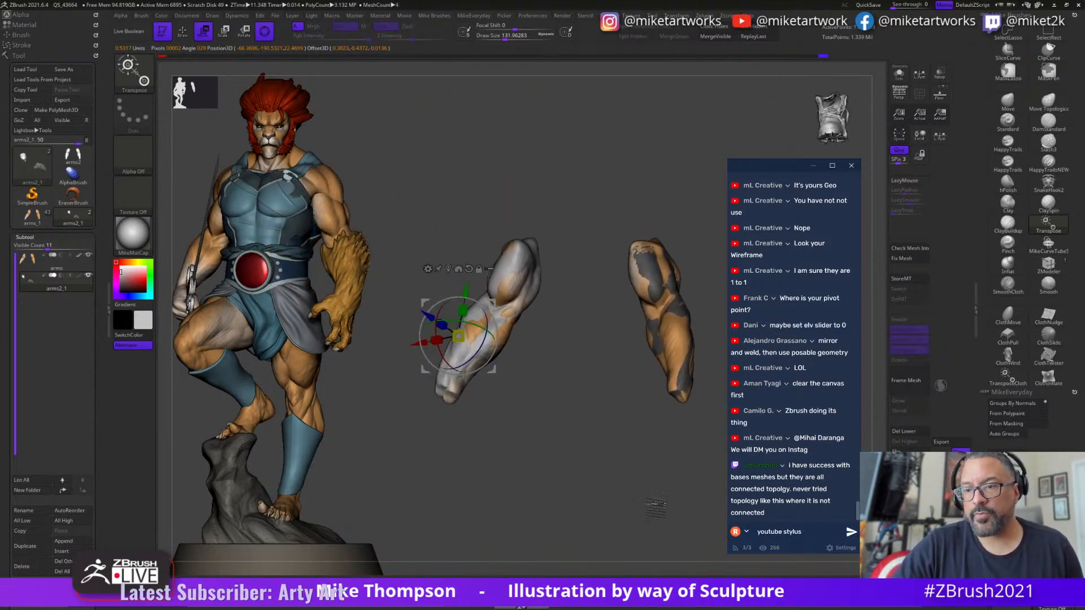
pyautogui.keyDown('alt'); pyautogui.moveTo(516, 248); pyautogui.dragTo(581, 274); pyautogui.keyUp('alt')
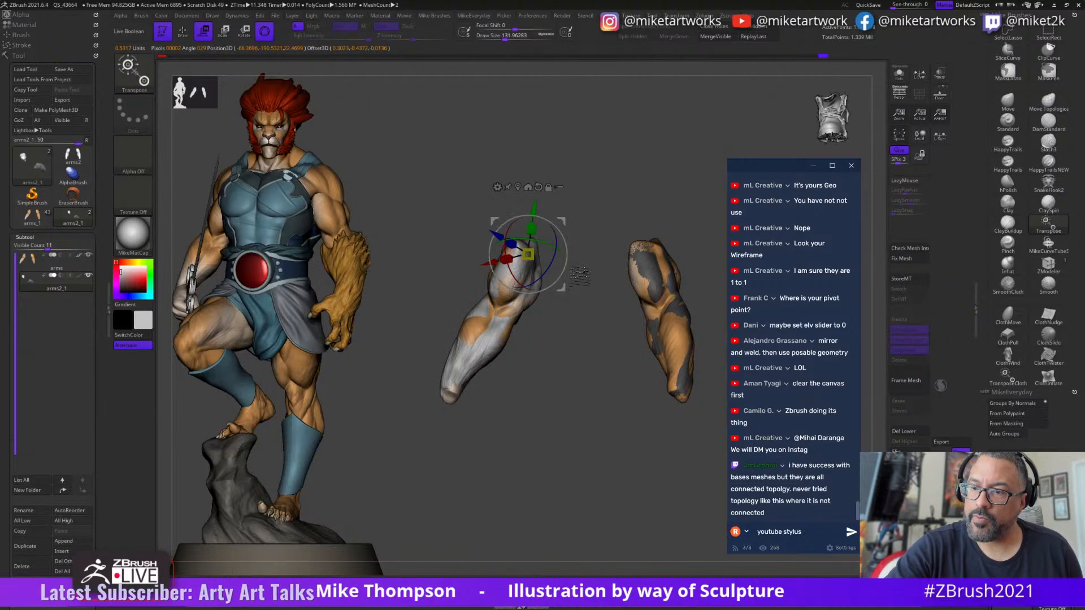
# - Return to Draw mode, clear the mask from the realigned arms and turn on the arms2_1 subtool's painted colour
pyautogui.press('q')
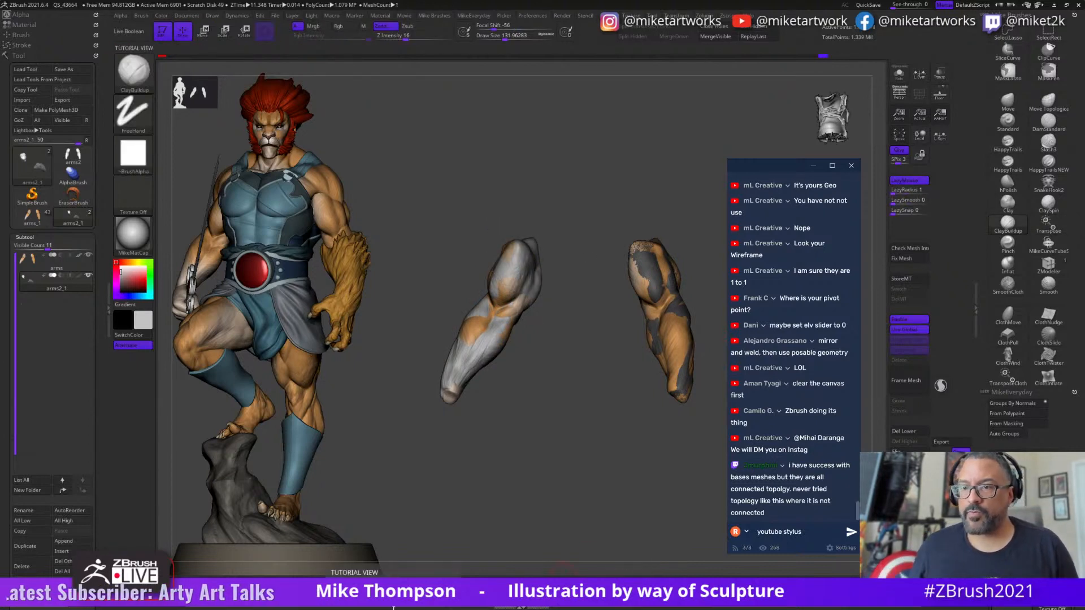
pyautogui.press('ctrl')
pyautogui.moveTo(551, 438)
pyautogui.keyDown('ctrl'); pyautogui.mouseDown()
pyautogui.moveTo(520, 474)
pyautogui.moveTo(516, 450)
pyautogui.mouseUp(); pyautogui.keyUp('ctrl')
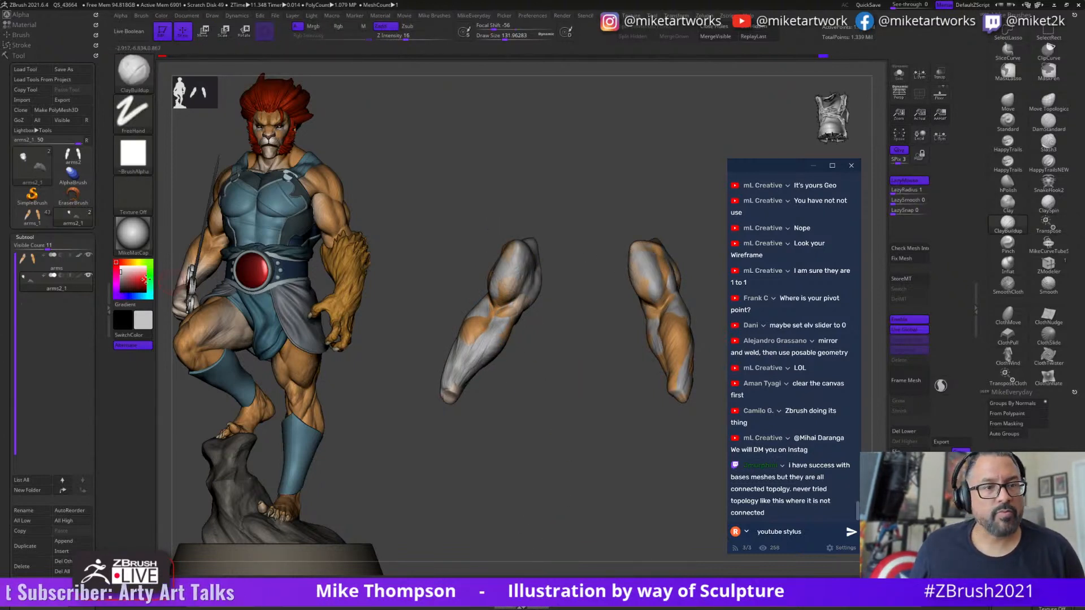
pyautogui.click(72, 275)
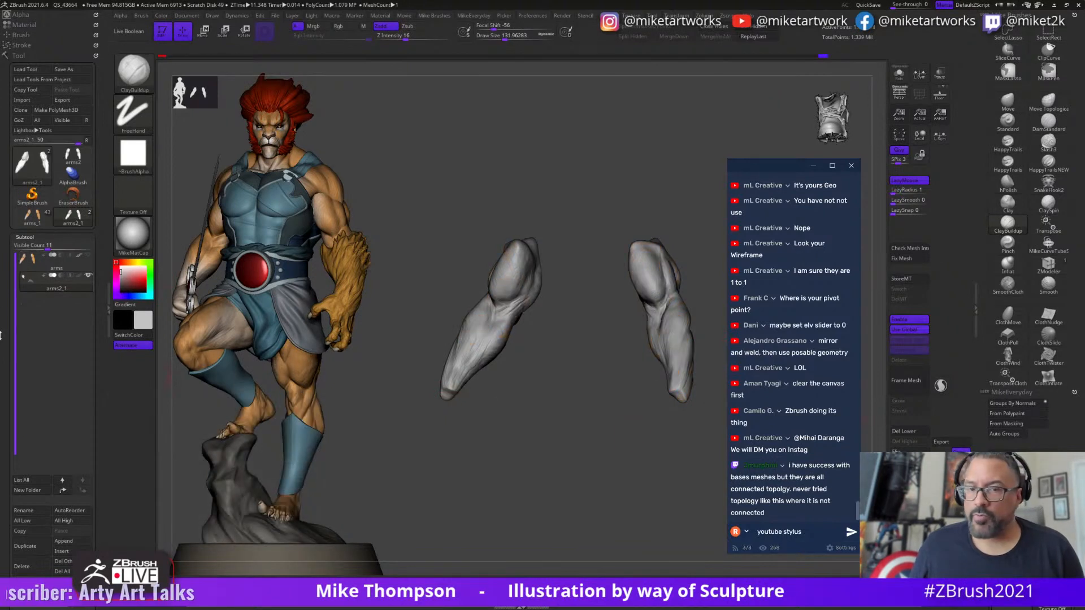
pyautogui.click(72, 276)
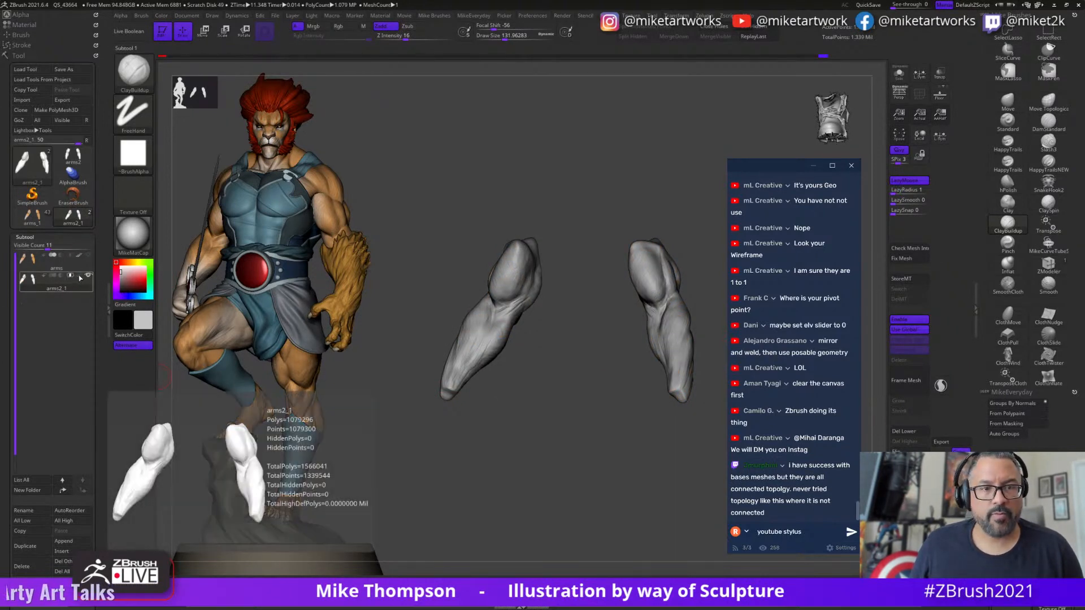
pyautogui.click(79, 276)
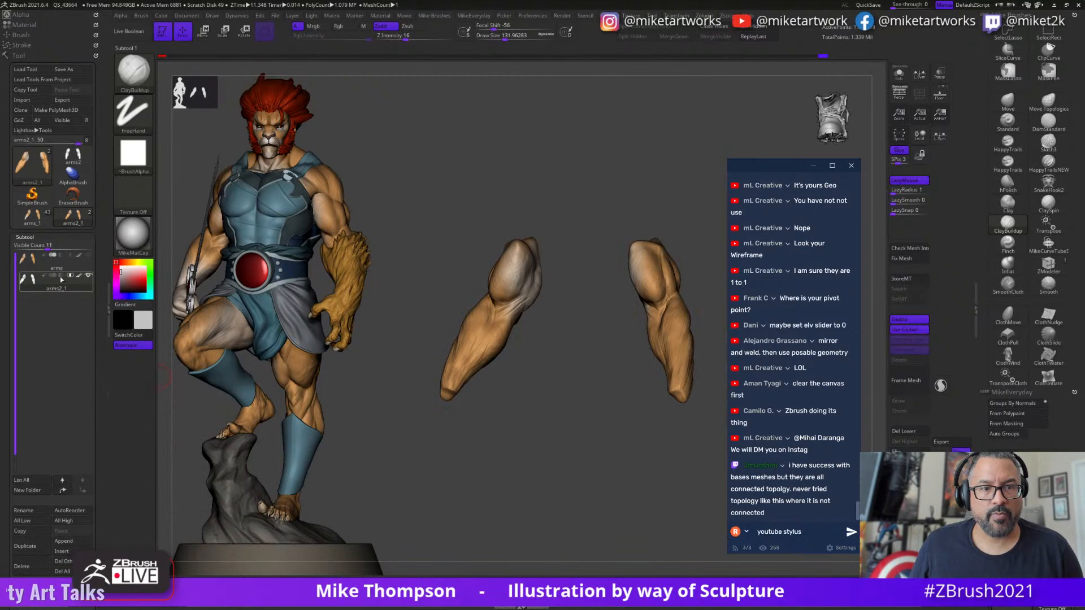
# - Copy the arms2_1 subtool into the full character tool arms_1 and hide the original arms_1 subtool there
pyautogui.click(37, 532)
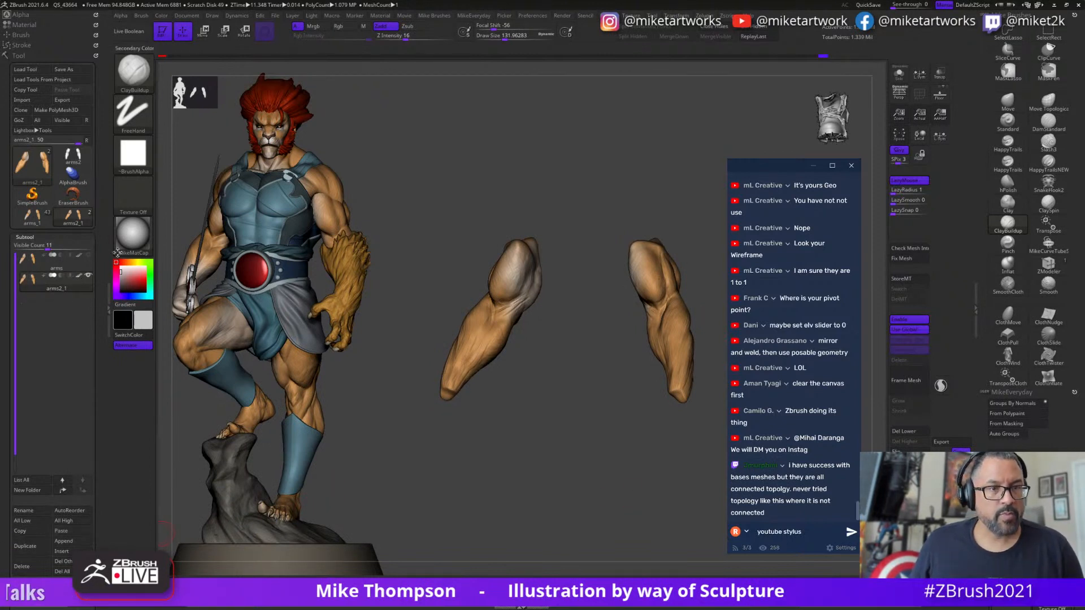
pyautogui.click(25, 218)
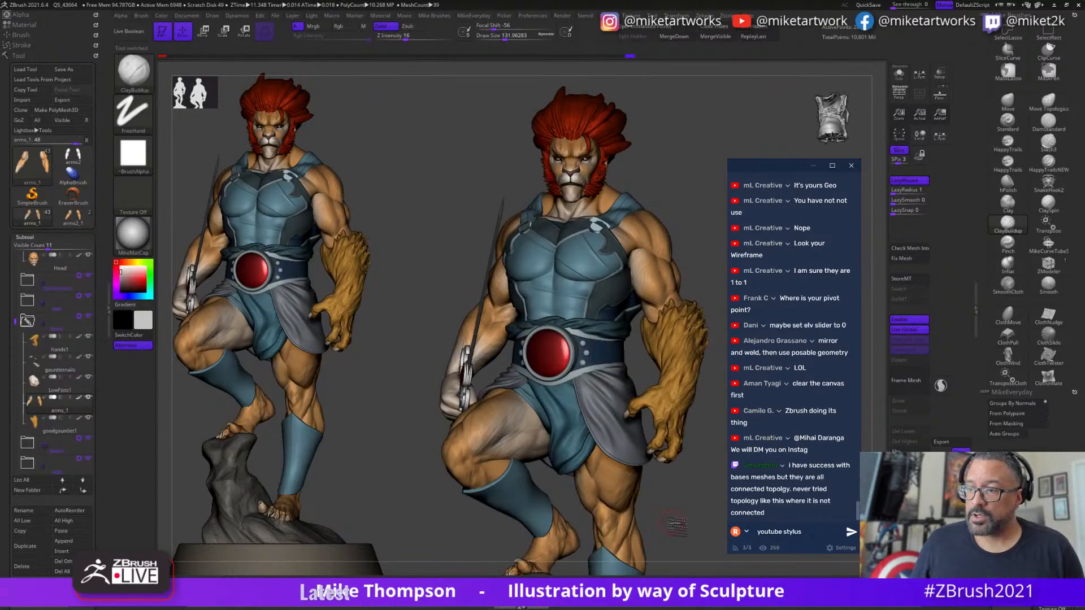
pyautogui.moveTo(675, 524); pyautogui.dragTo(170, 525)
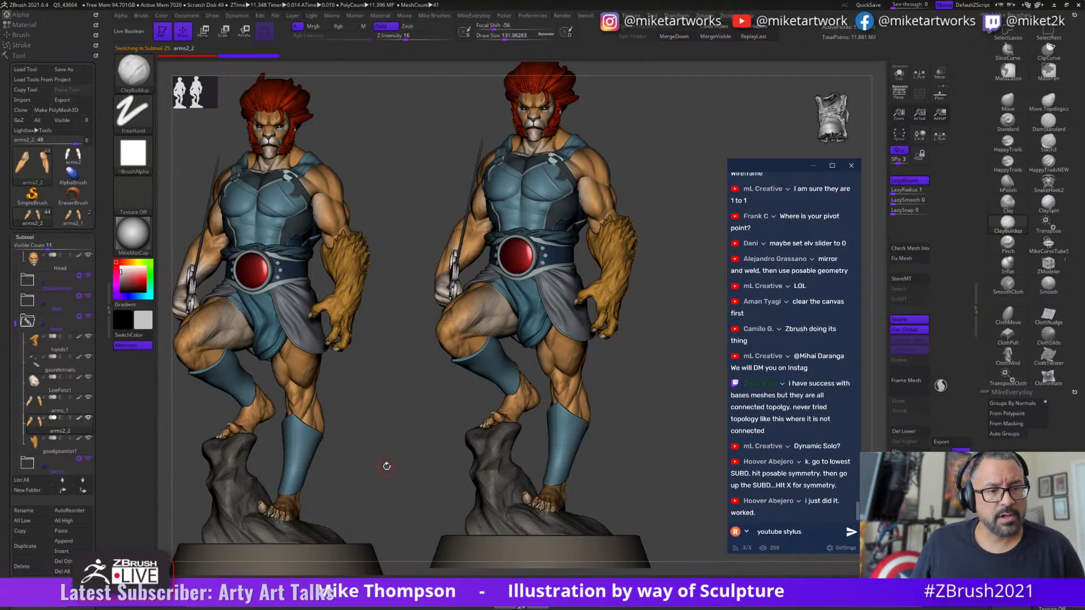
pyautogui.click(88, 398)
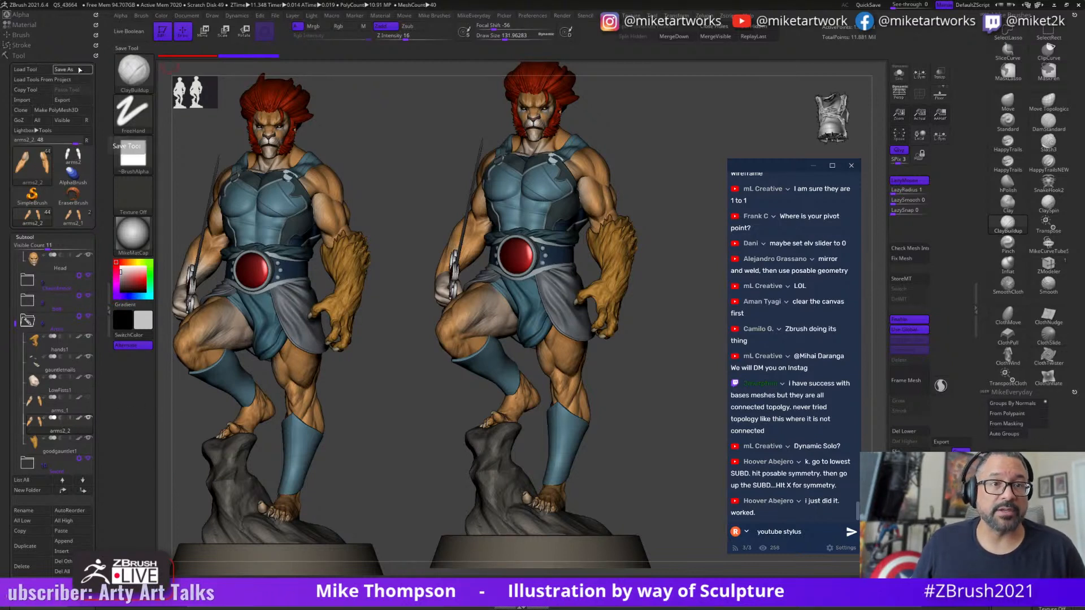
# - Save the character tool as BasemeshLion_OFinal1 in the WeekOne folder and make a QuickSave of the session
pyautogui.click(80, 69)
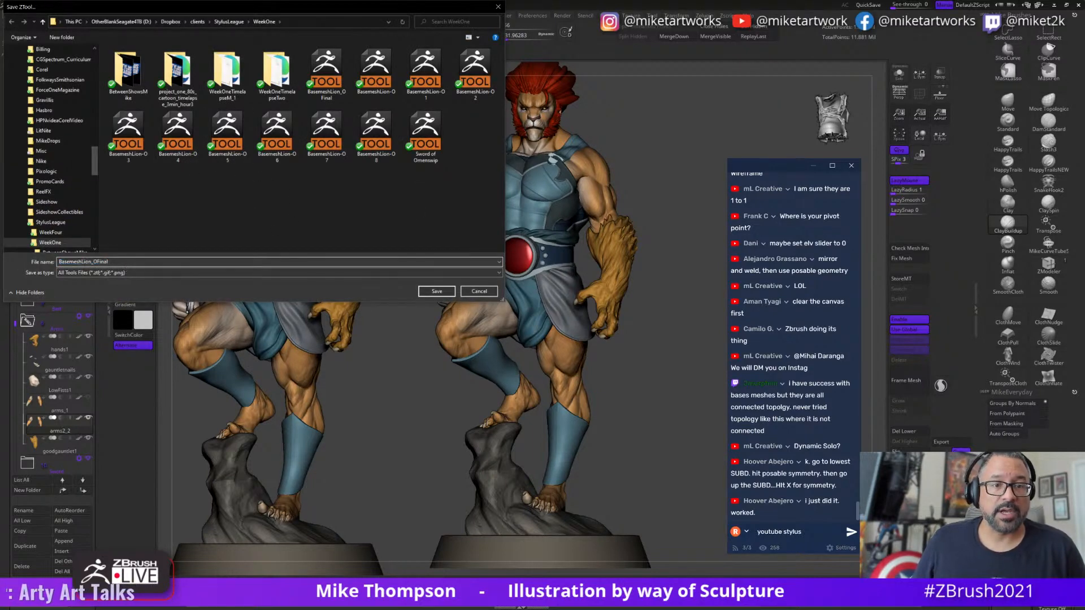
pyautogui.click(439, 293)
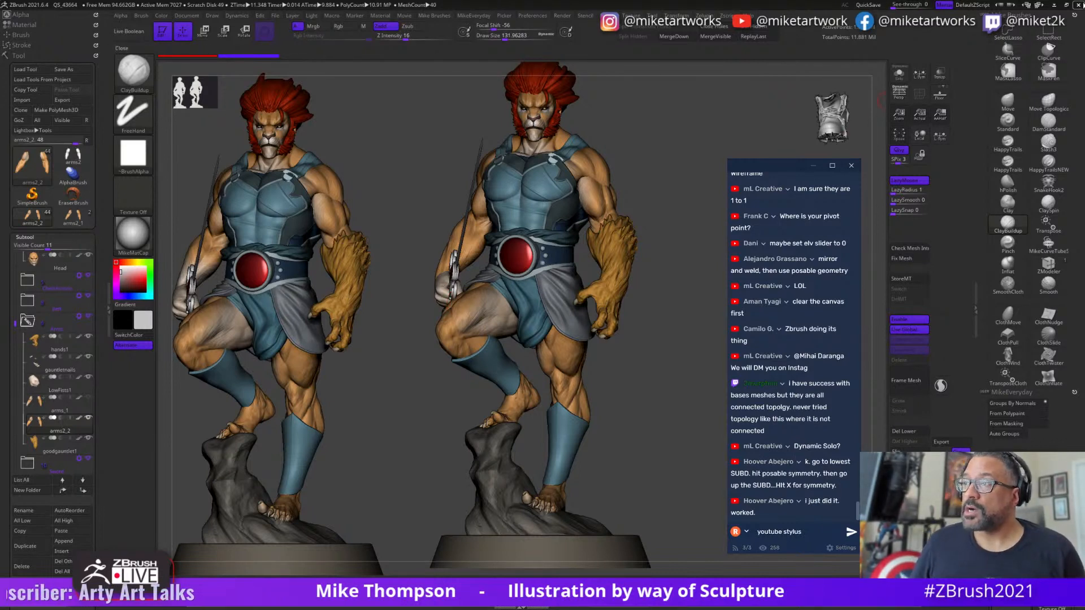
pyautogui.click(1076, 5)
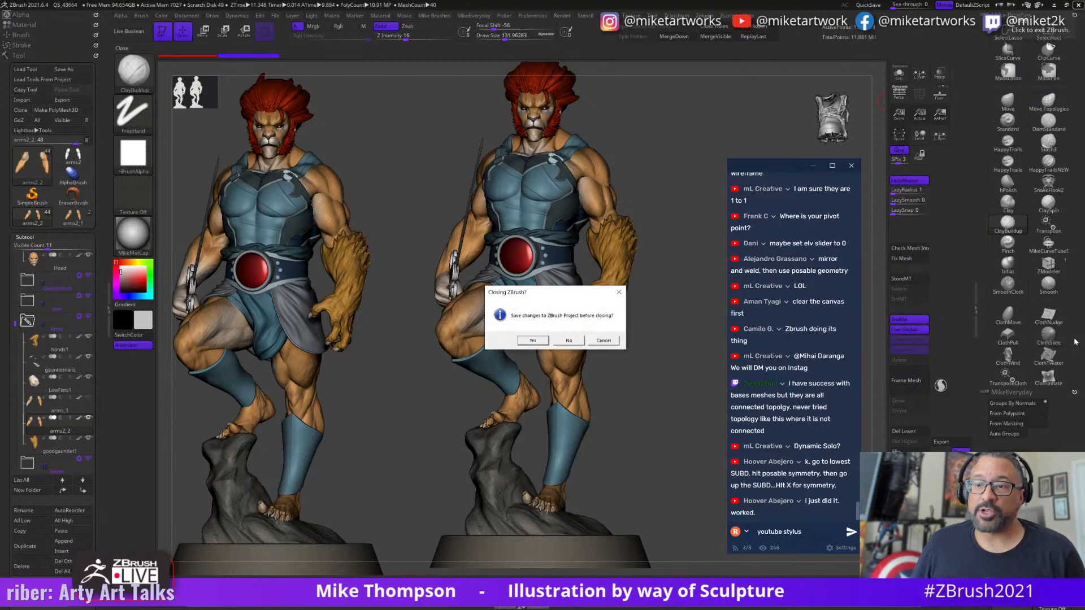
pyautogui.click(608, 343)
pyautogui.click(868, 5)
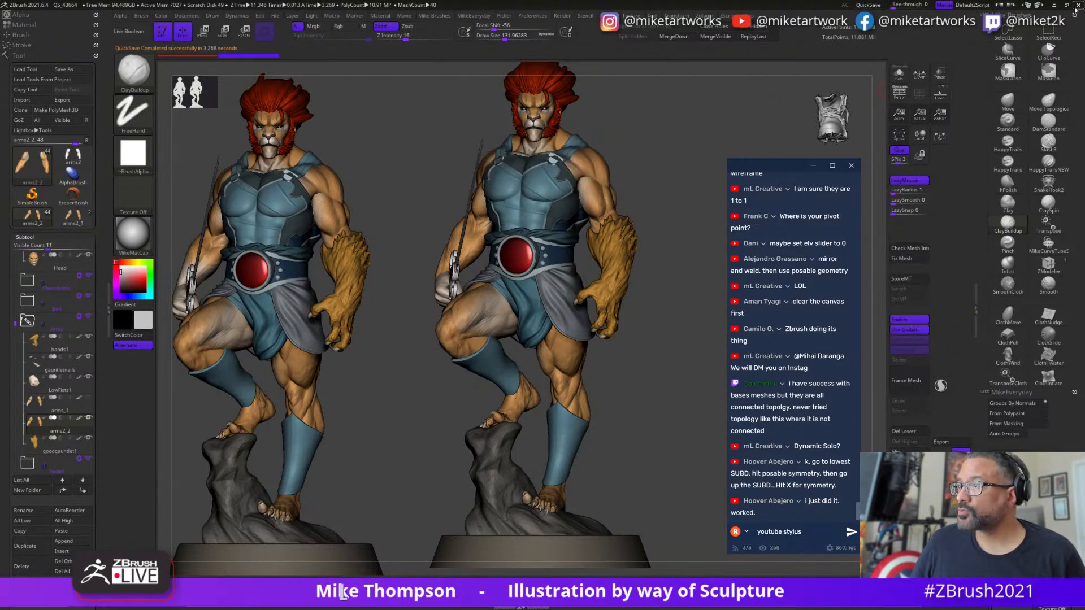
# - Exit ZBrush without saving the project changes and also discard the changes to the Camtasia project
pyautogui.click(1077, 6)
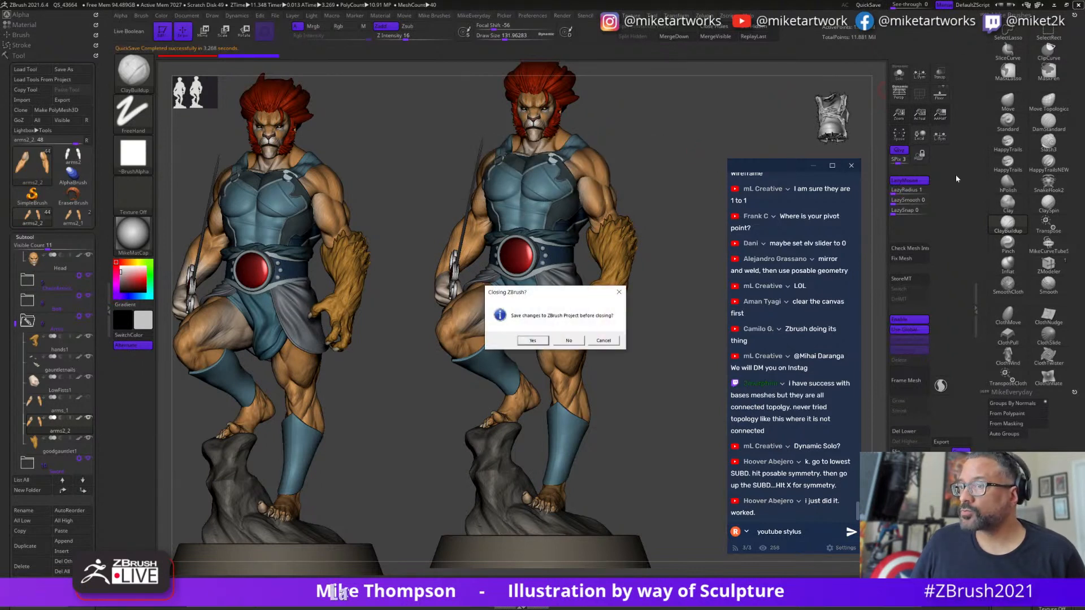
pyautogui.click(580, 345)
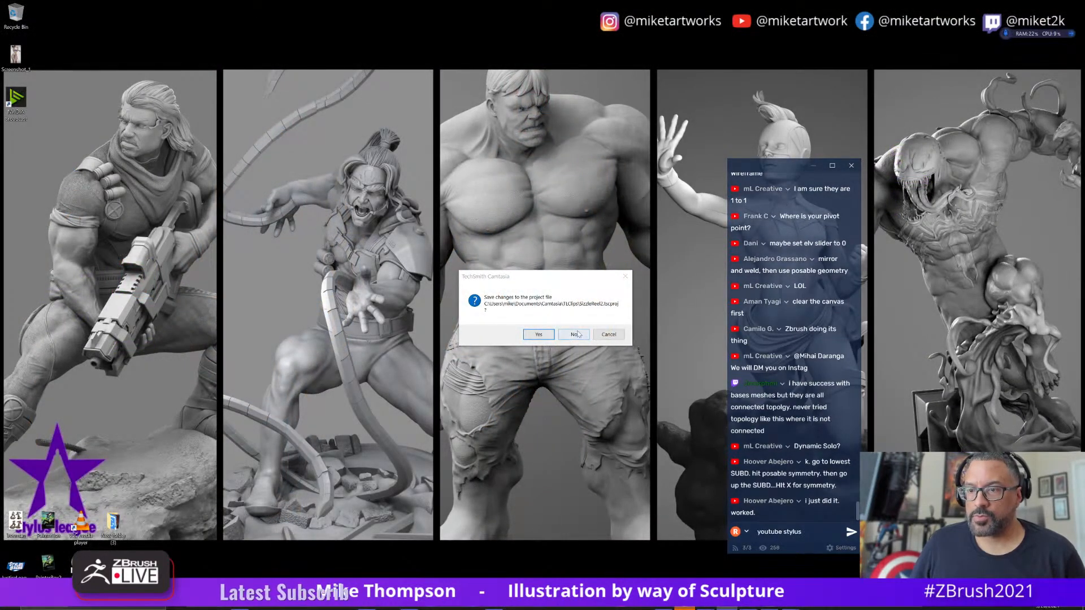
pyautogui.click(573, 335)
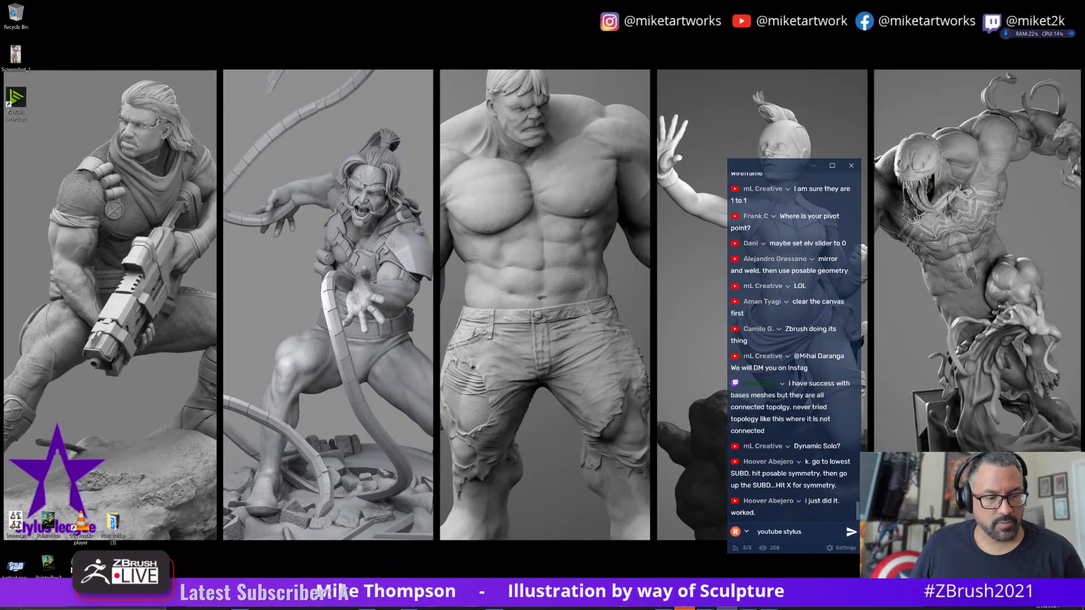
# - Relaunch ZBrush, move the chat window aside and dismiss the Home Page
pyautogui.click(14, 608)
pyautogui.scroll(-3, 222, 508)
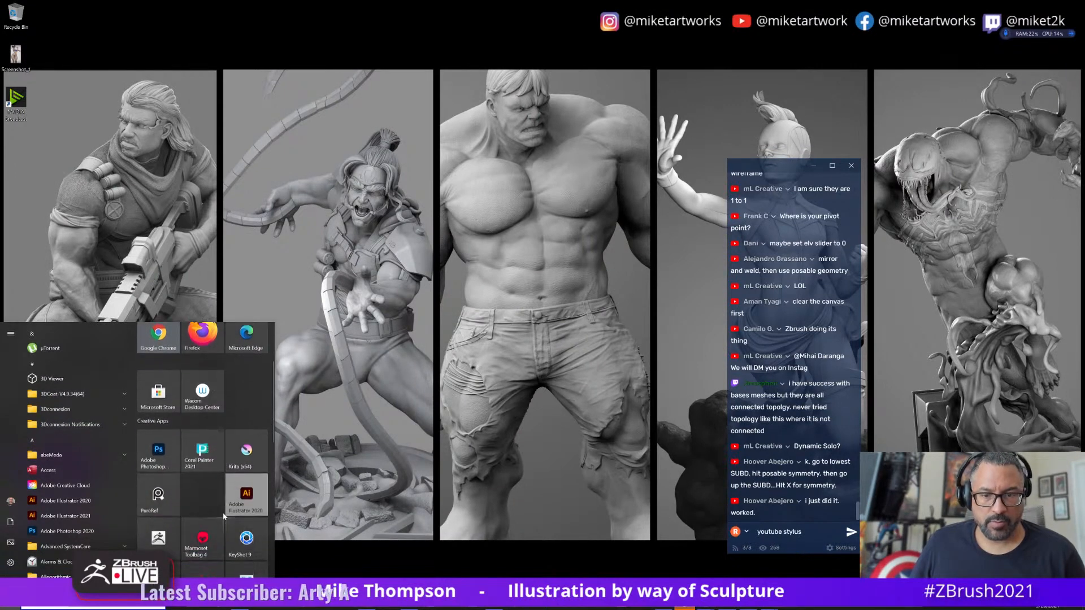
pyautogui.click(163, 414)
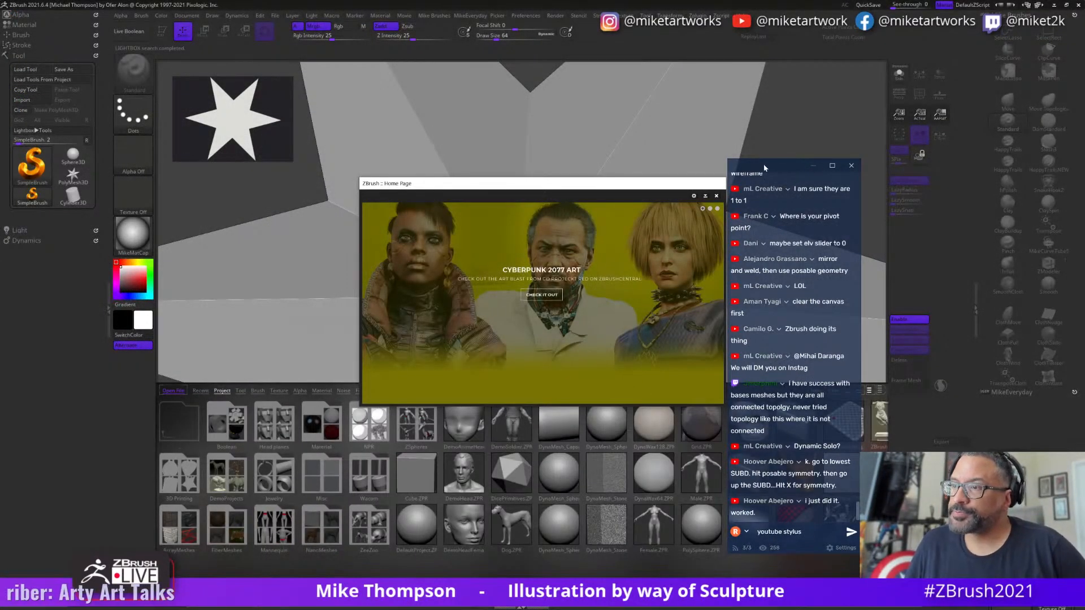
pyautogui.moveTo(764, 167); pyautogui.dragTo(818, 175)
pyautogui.click(717, 195)
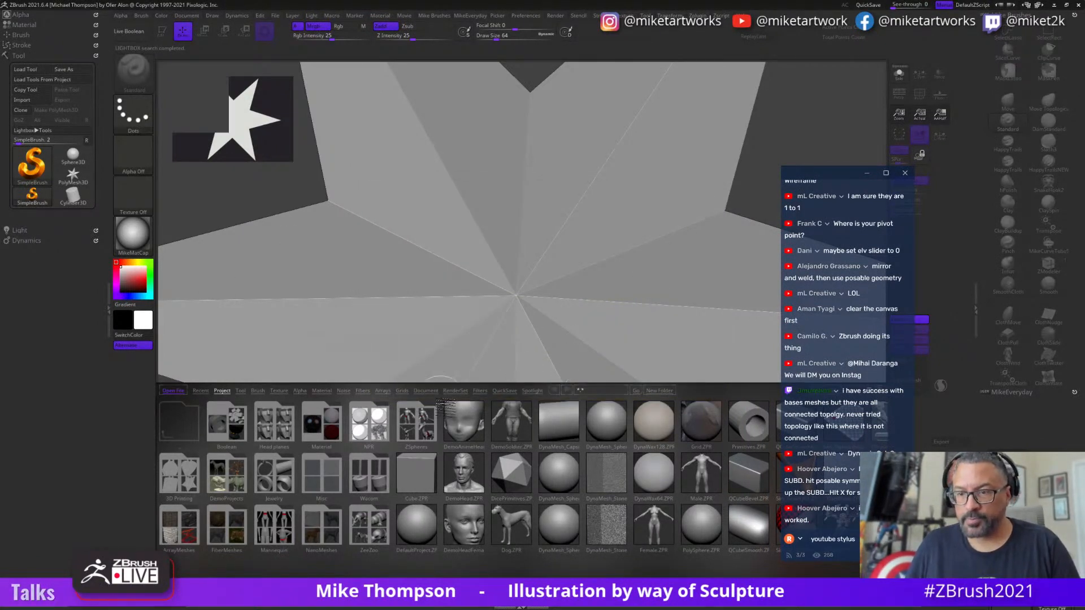
# - Hide LightBox and clear the star from the canvas
pyautogui.press(',')
pyautogui.hotkey('ctrl', 'n')
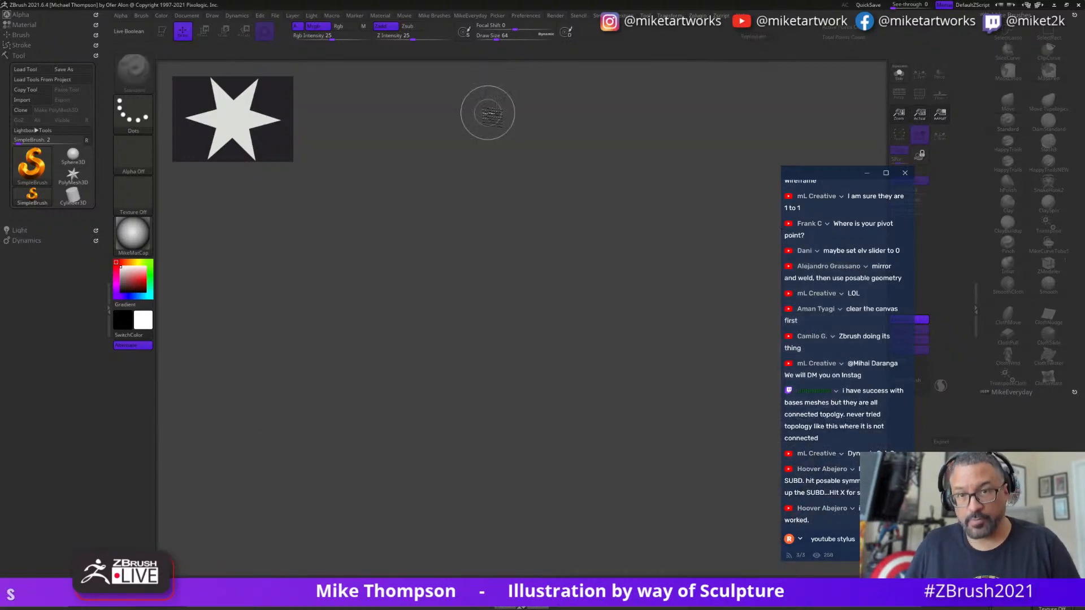
pyautogui.click(190, 19)
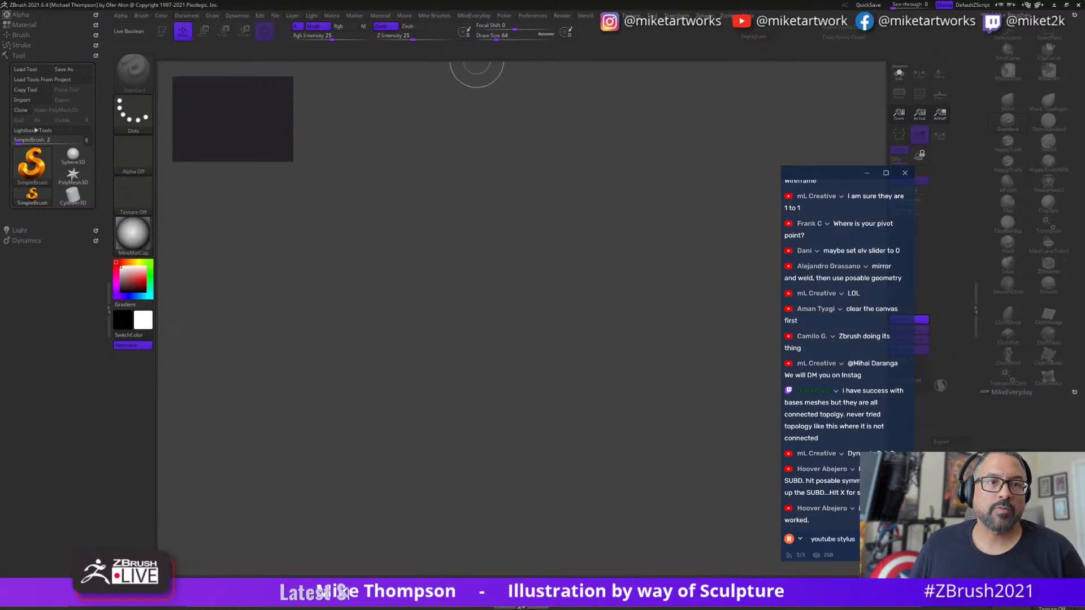
# - Load the tool BasemeshLion_OFinal1 from the Dropbox folder clients, StylusLeague, WeekOne
pyautogui.click(34, 70)
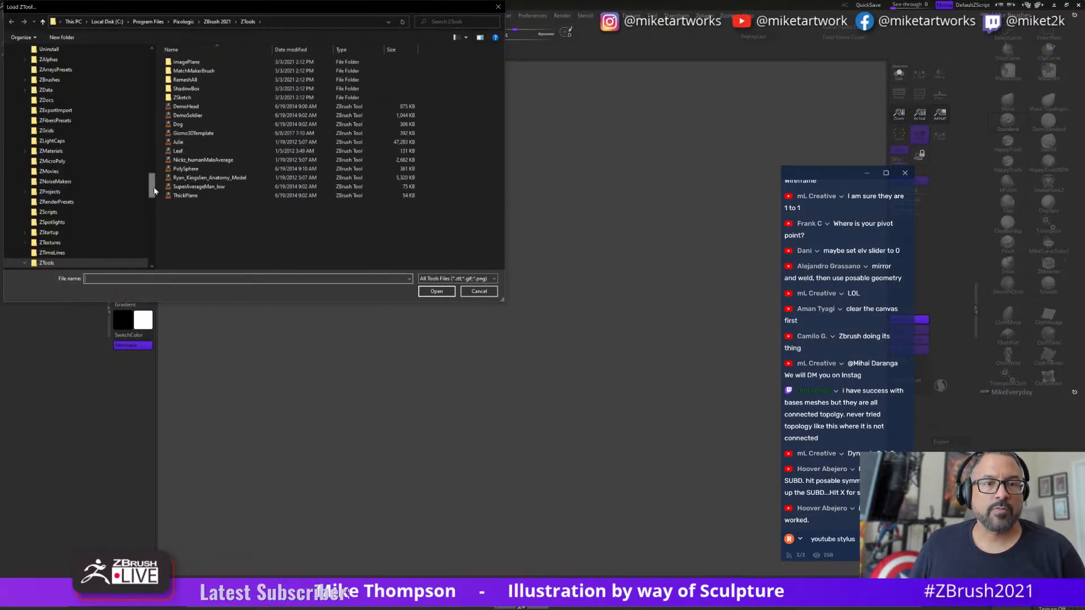
pyautogui.moveTo(155, 191); pyautogui.dragTo(174, 56)
pyautogui.scroll(-2, 85, 248)
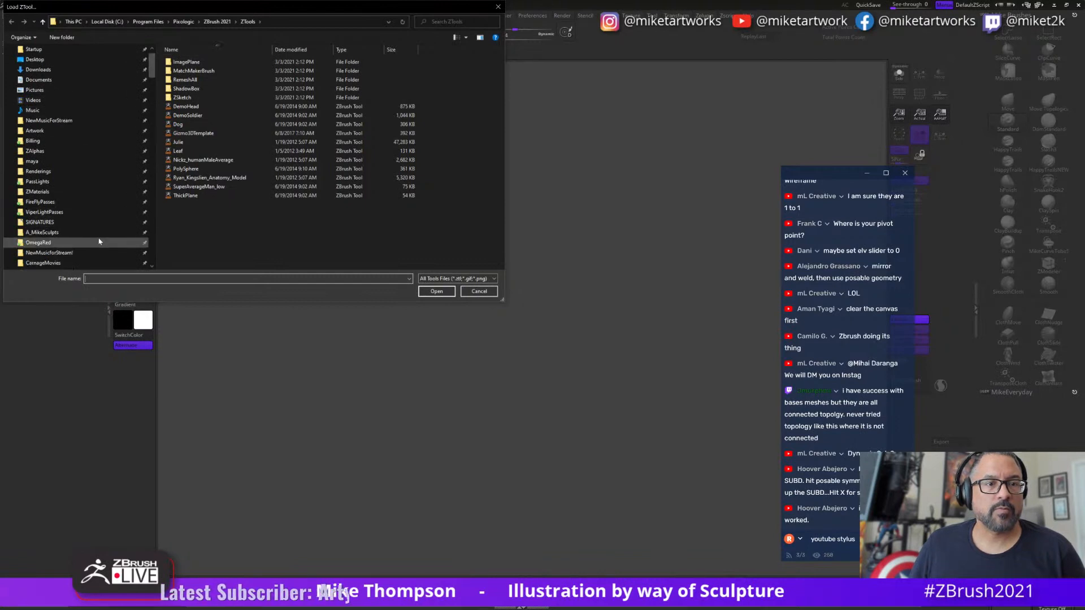
pyautogui.scroll(-4, 110, 261)
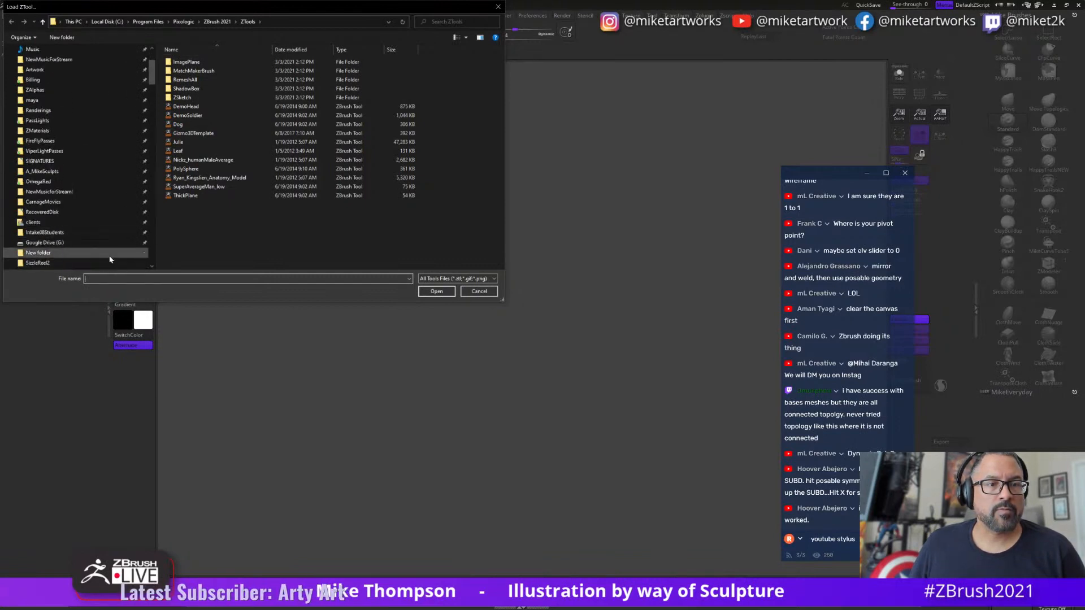
pyautogui.scroll(-1, 111, 260)
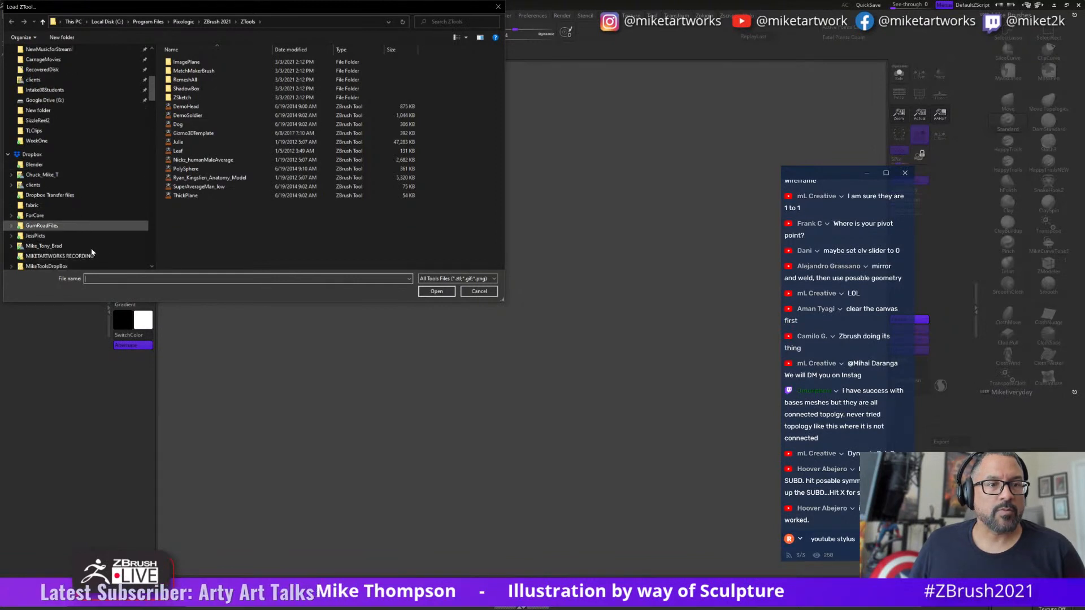
pyautogui.scroll(-1, 91, 249)
pyautogui.click(41, 165)
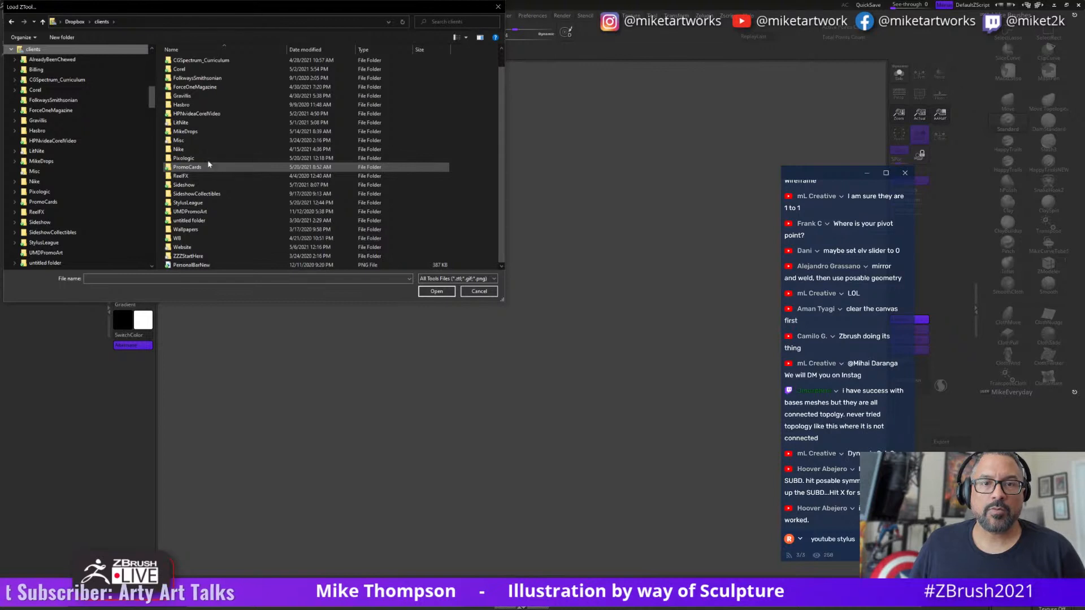
pyautogui.doubleClick(210, 202)
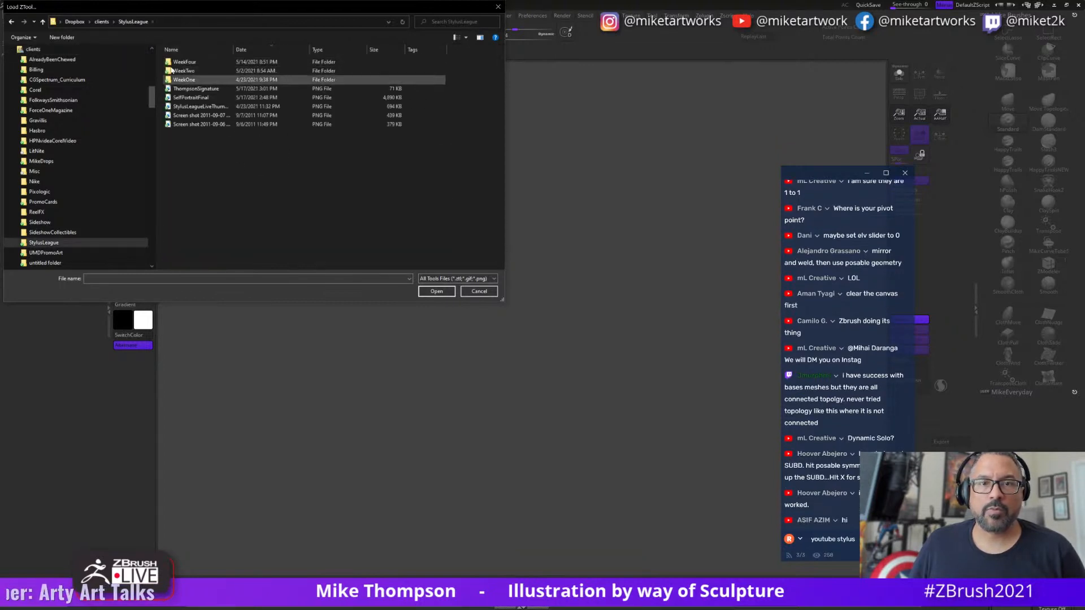
pyautogui.doubleClick(188, 80)
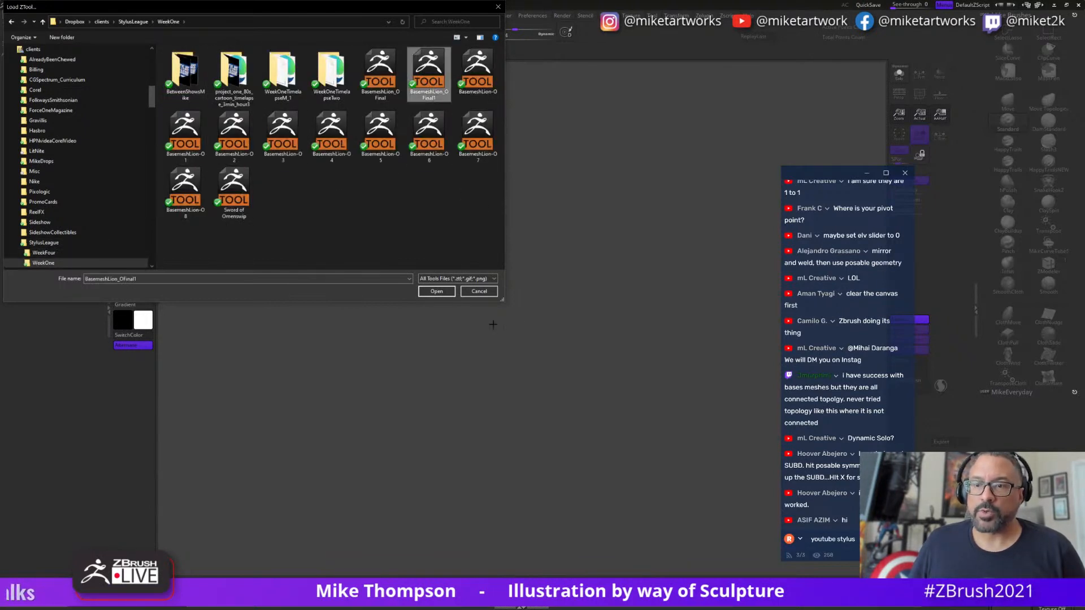
pyautogui.click(441, 294)
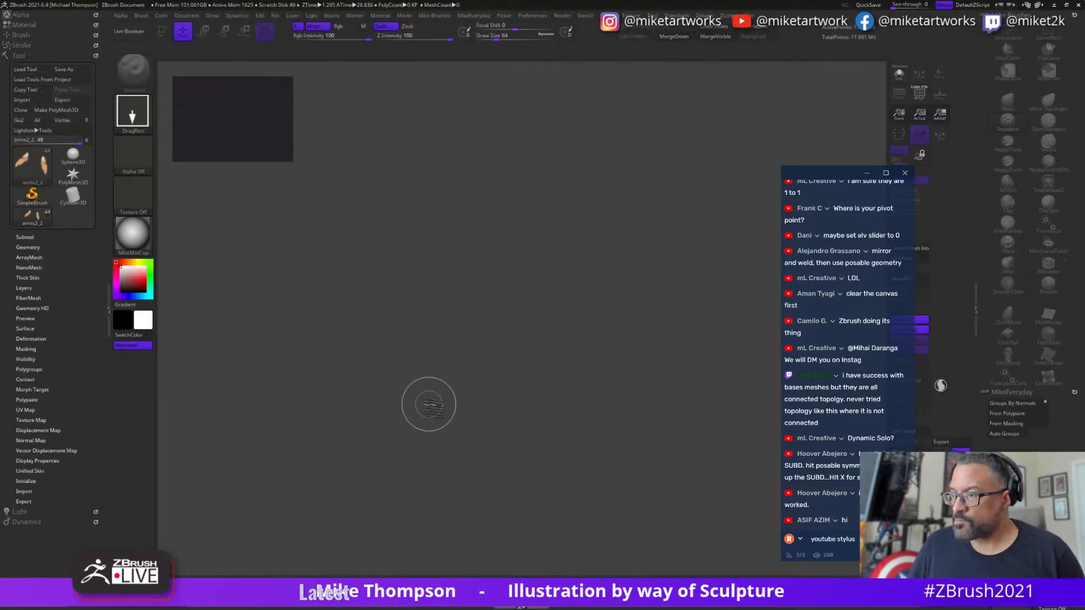
# - Place the loaded character on the canvas, enter Edit mode and frame the whole figure
pyautogui.moveTo(507, 286); pyautogui.dragTo(512, 383)
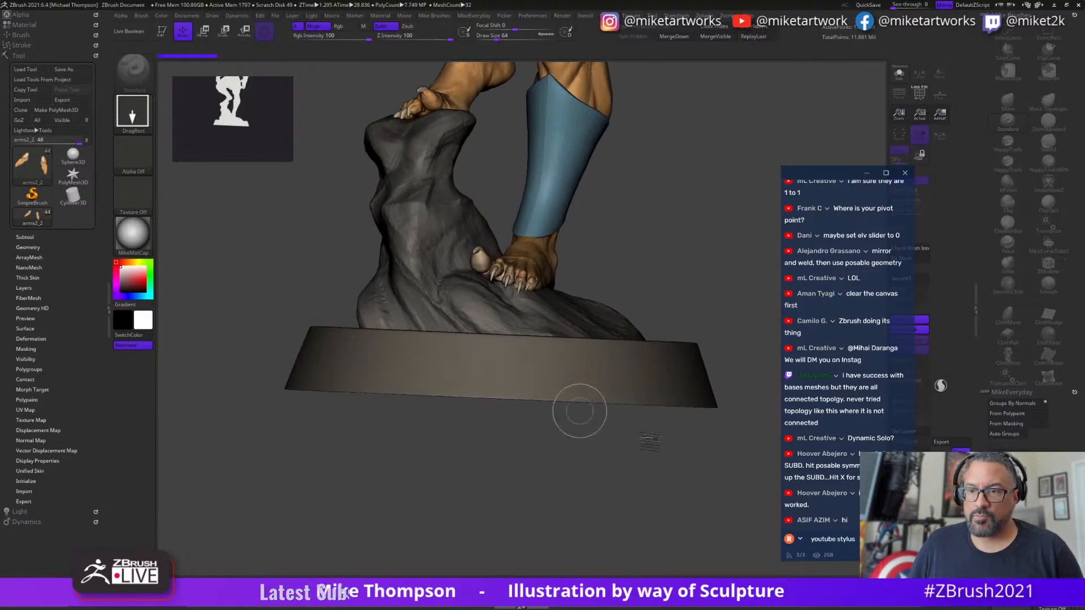
pyautogui.press('t')
pyautogui.press('f')
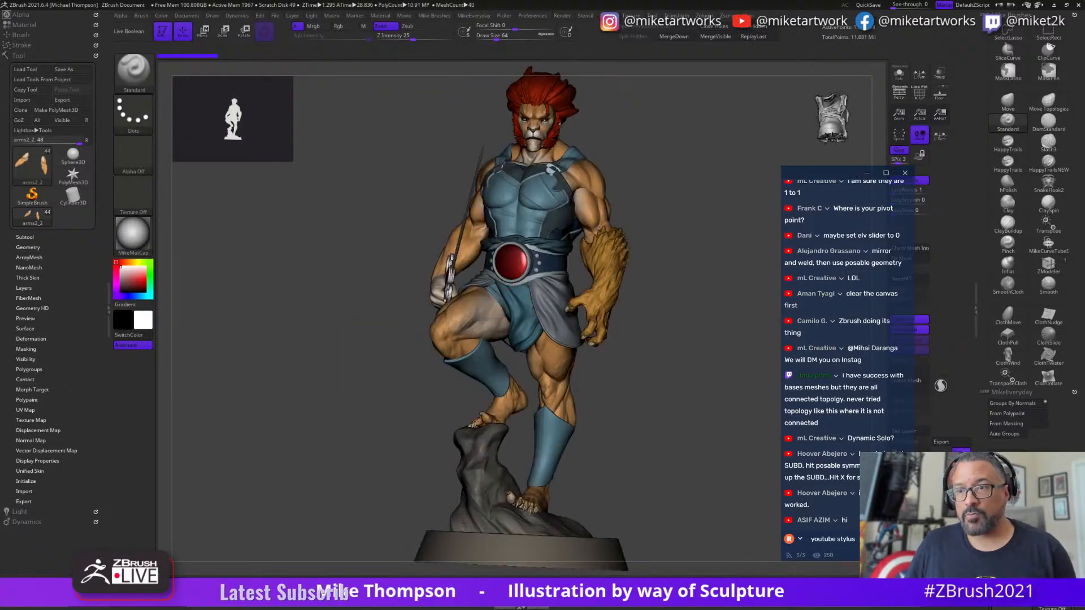
# - Highlight the chat message that explains using posable symmetry from the lowest subdivision level
pyautogui.moveTo(641, 423); pyautogui.dragTo(615, 421)
pyautogui.keyDown('alt'); pyautogui.moveTo(770, 405); pyautogui.dragTo(637, 571); pyautogui.keyUp('alt')
pyautogui.moveTo(786, 400); pyautogui.dragTo(797, 427)
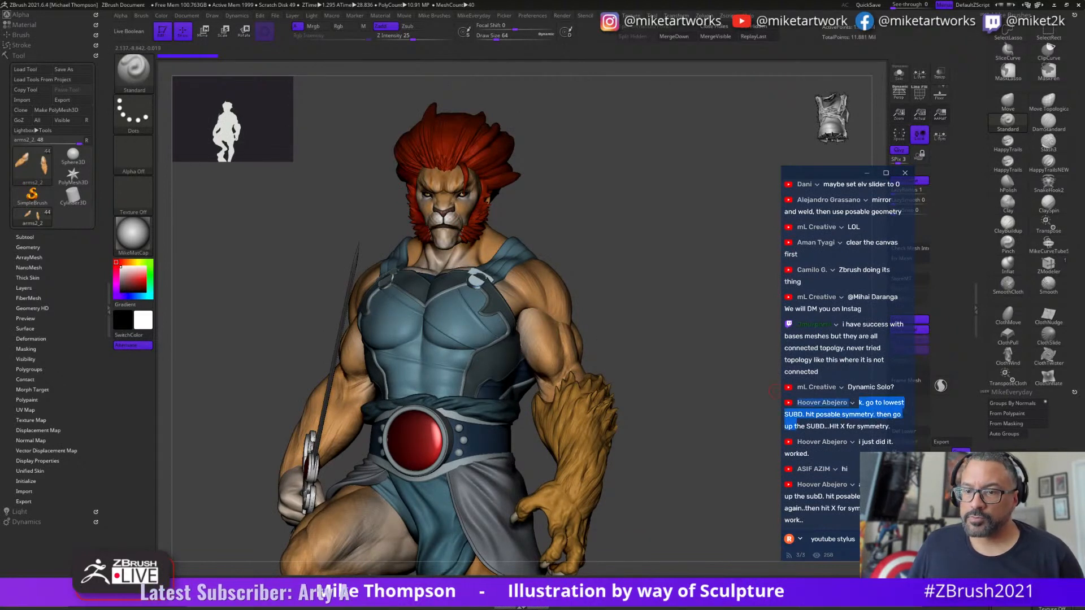
# - Clone the arms subtool as a separate tool, make it the active tool and step down to its lowest subdivision level
pyautogui.click(842, 539)
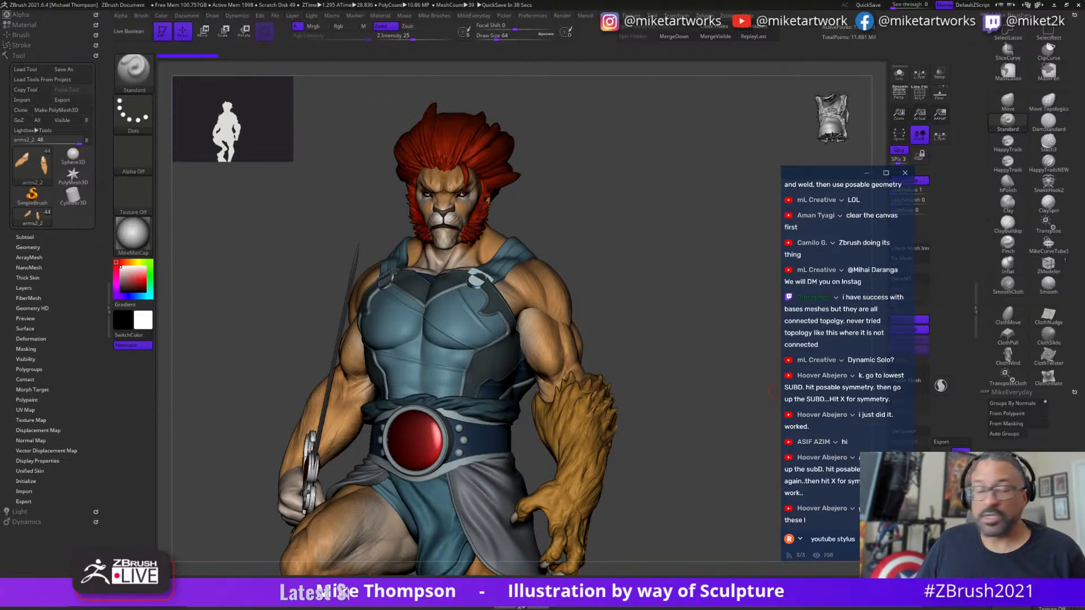
pyautogui.click(21, 111)
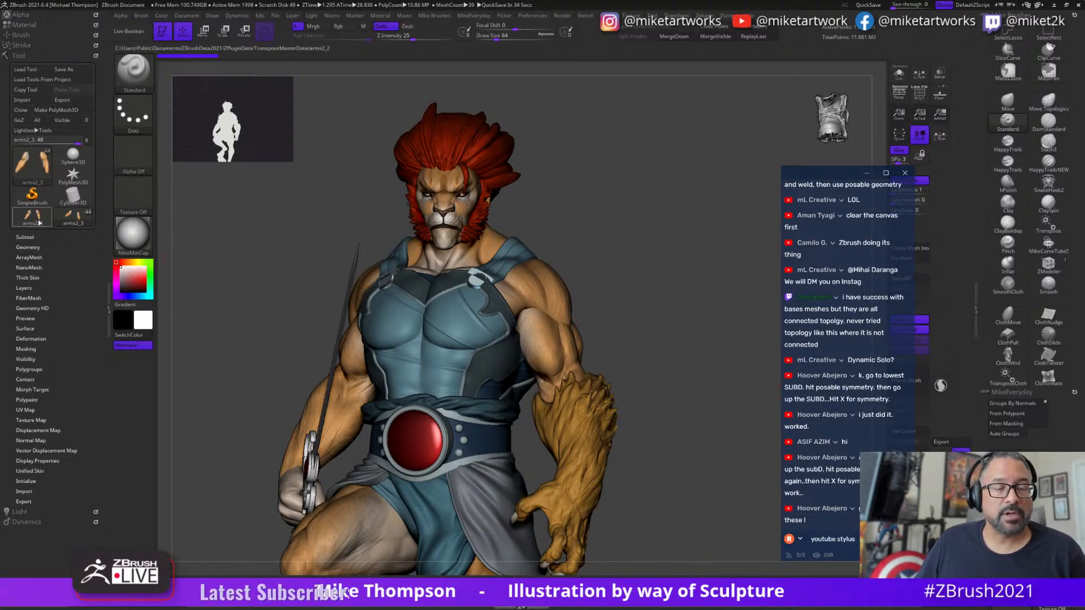
pyautogui.moveTo(424, 502)
pyautogui.keyDown('alt'); pyautogui.mouseDown()
pyautogui.moveTo(523, 429)
pyautogui.moveTo(497, 438)
pyautogui.mouseUp(); pyautogui.keyUp('alt')
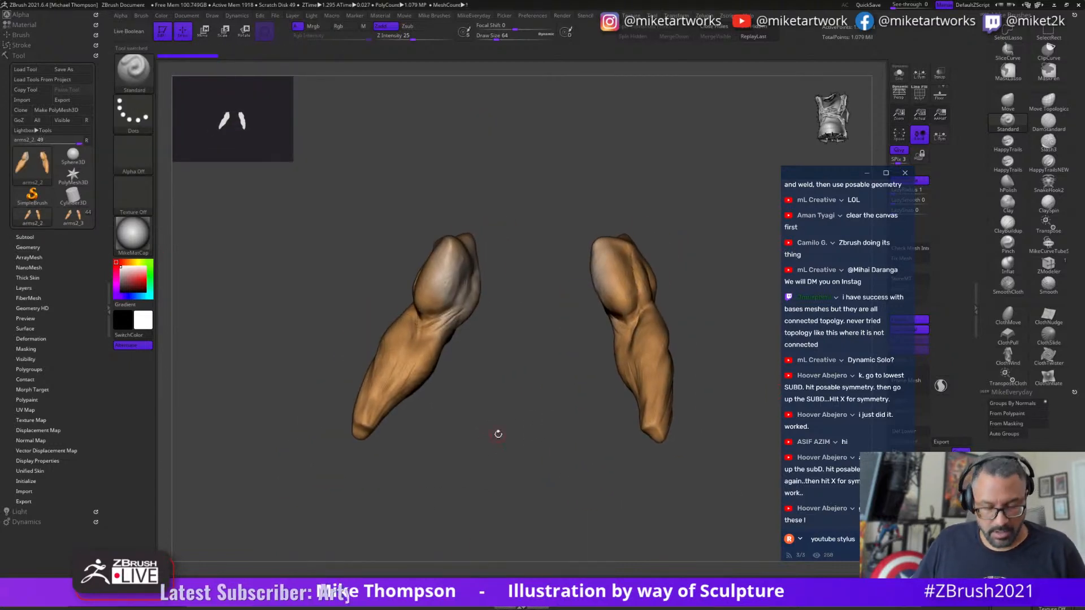
pyautogui.hotkey('shift', 'd')
pyautogui.hotkey('shift', 'd')
pyautogui.hotkey('shift', 'd')
pyautogui.hotkey('shift', 'd')
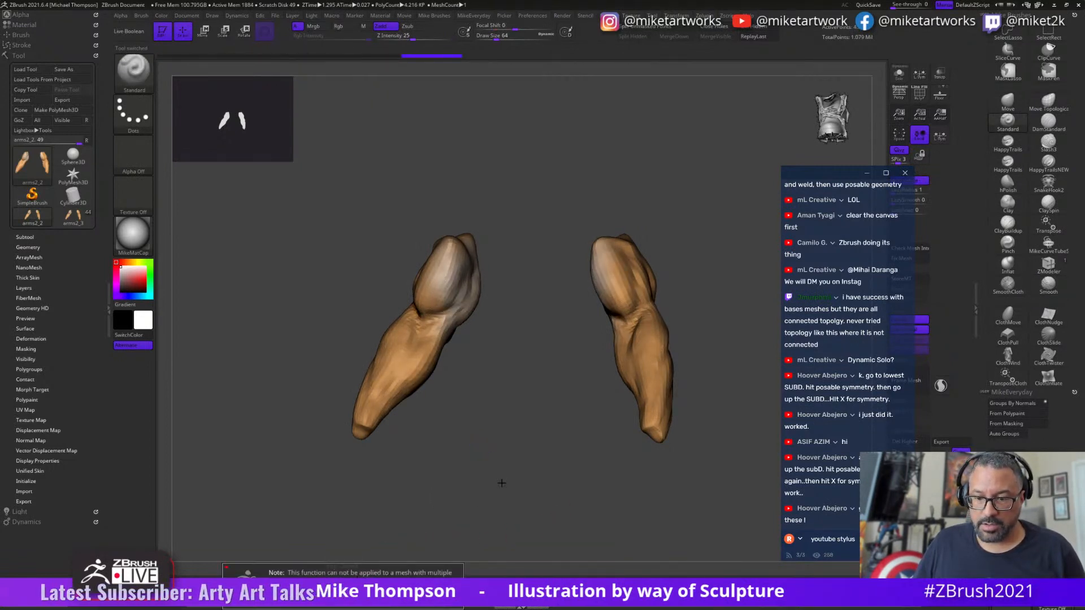
pyautogui.keyDown('alt'); pyautogui.moveTo(597, 491); pyautogui.dragTo(519, 459); pyautogui.keyUp('alt')
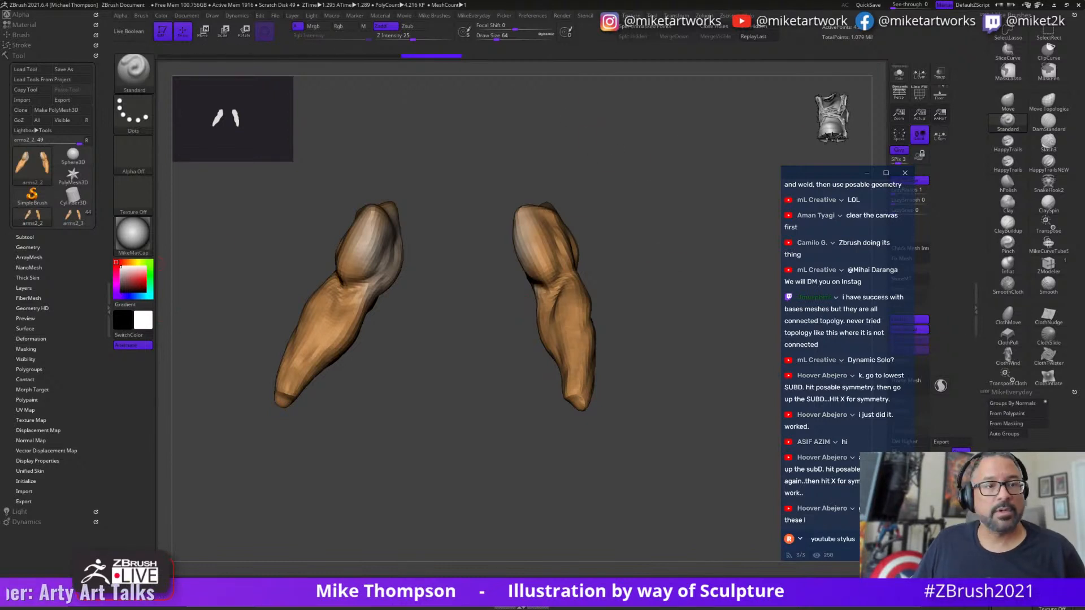
# - Duplicate the arms subtool and reduce the duplicate to a single full-resolution left arm, deleting its lower levels and the hidden right arm
pyautogui.click(25, 236)
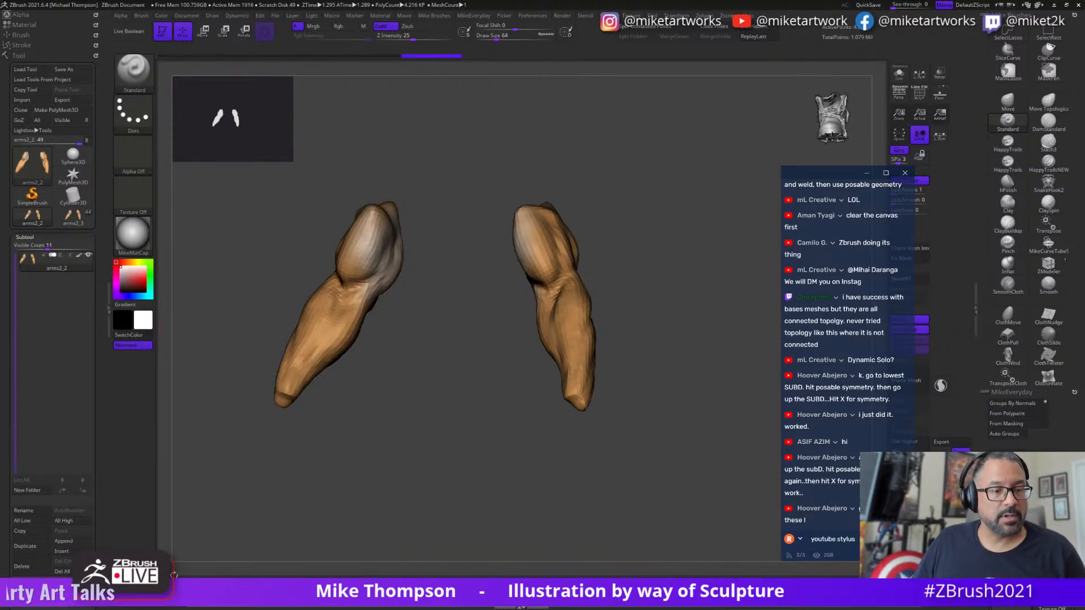
pyautogui.click(34, 547)
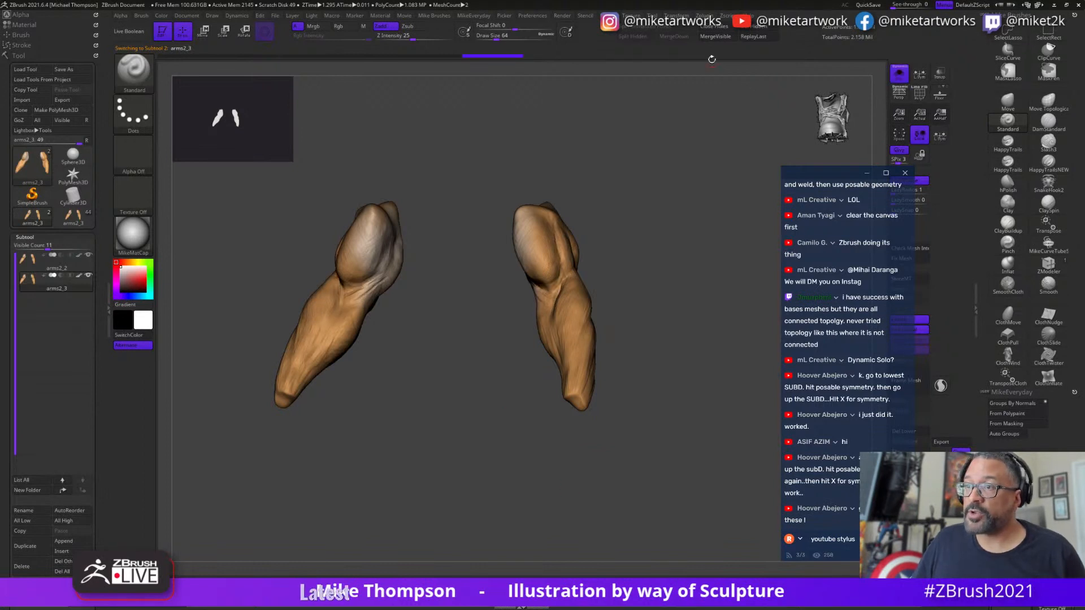
pyautogui.press('ctrl')
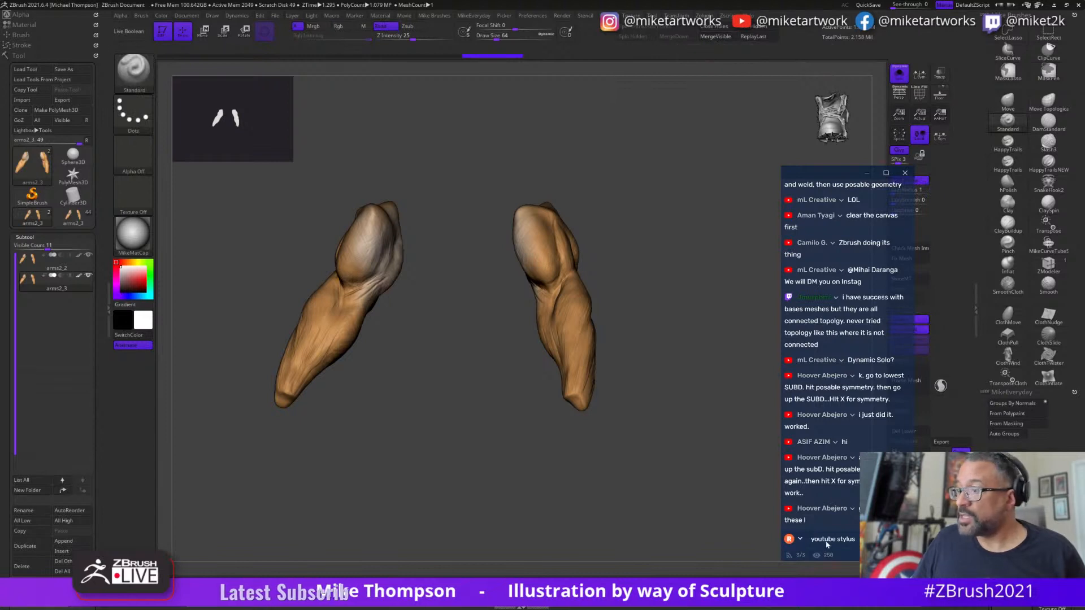
pyautogui.moveTo(857, 177); pyautogui.dragTo(692, 98)
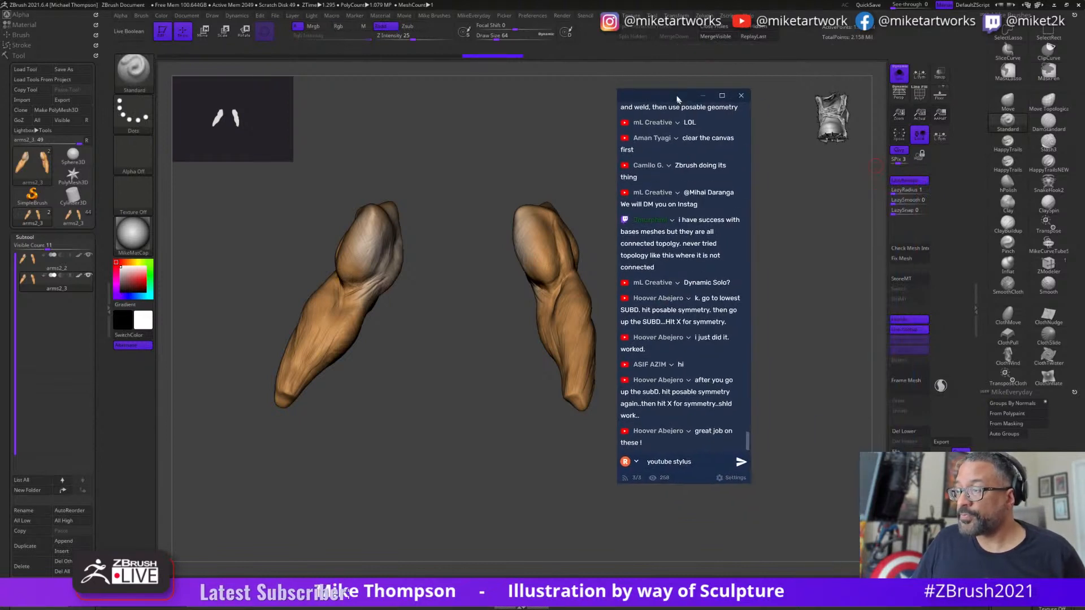
pyautogui.click(906, 433)
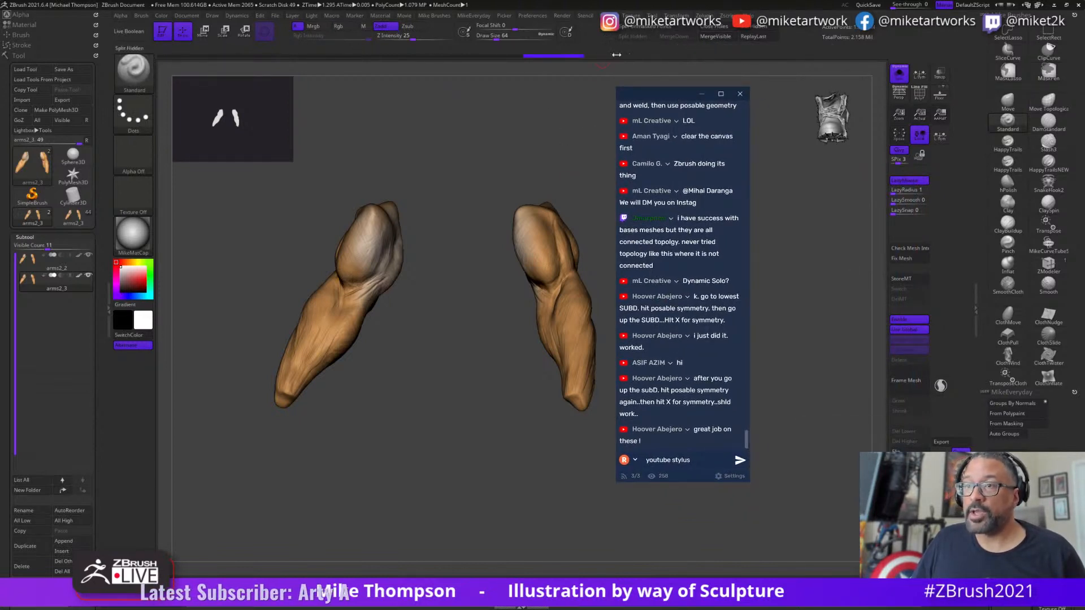
pyautogui.moveTo(496, 130)
pyautogui.keyDown('ctrl'); pyautogui.keyDown('shift'); pyautogui.mouseDown()
pyautogui.moveTo(485, 179)
pyautogui.moveTo(183, 563)
pyautogui.mouseUp(); pyautogui.keyUp('shift'); pyautogui.keyUp('ctrl')
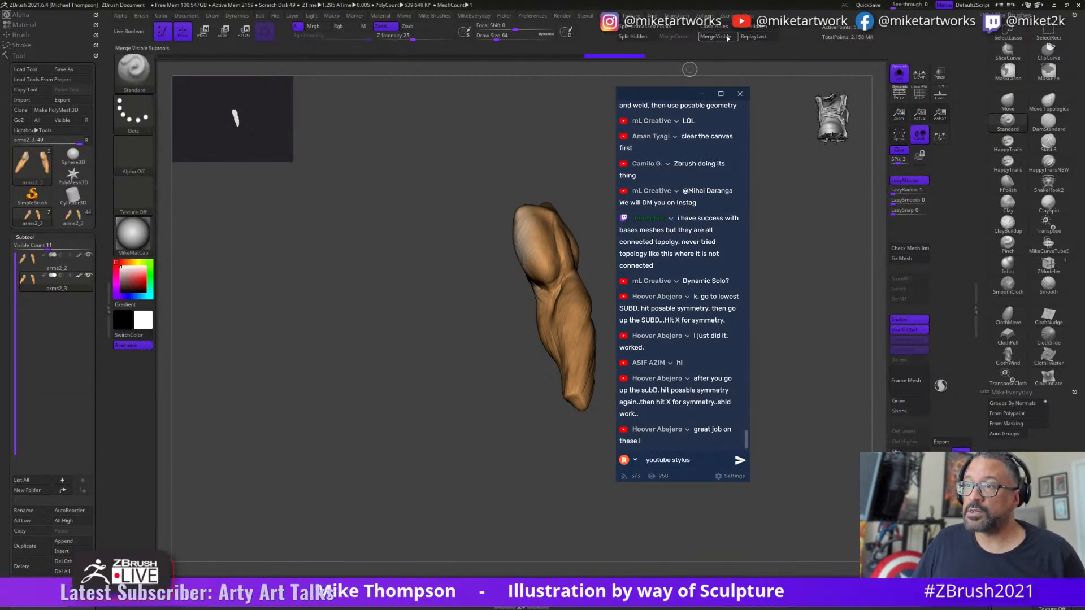
pyautogui.click(727, 38)
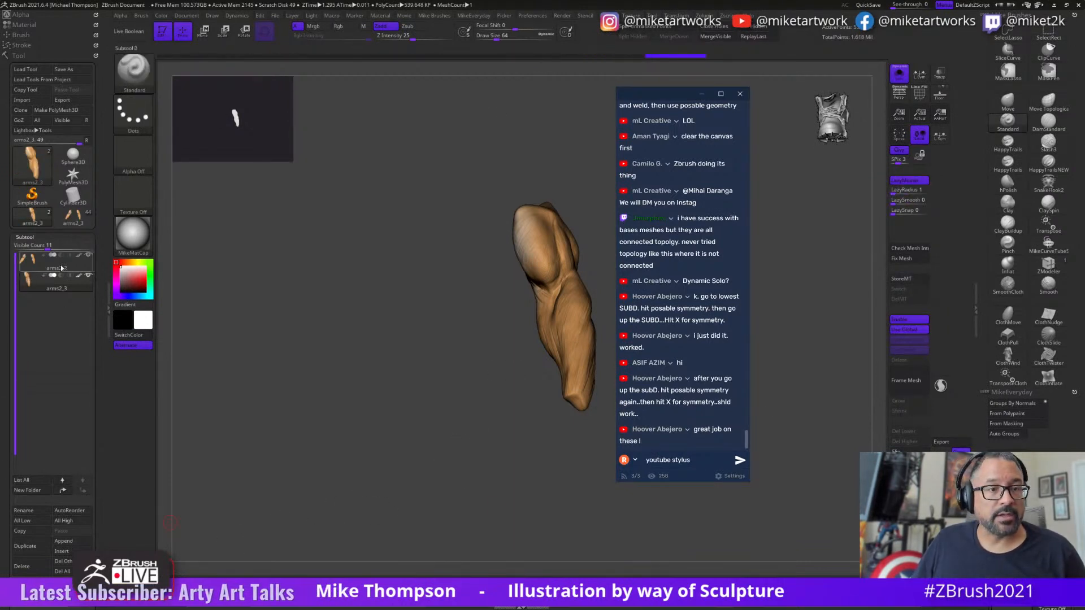
# - Reduce the original arms2_2 subtool to a single low-resolution left arm by deleting its higher levels and the hidden right arm
pyautogui.click(61, 268)
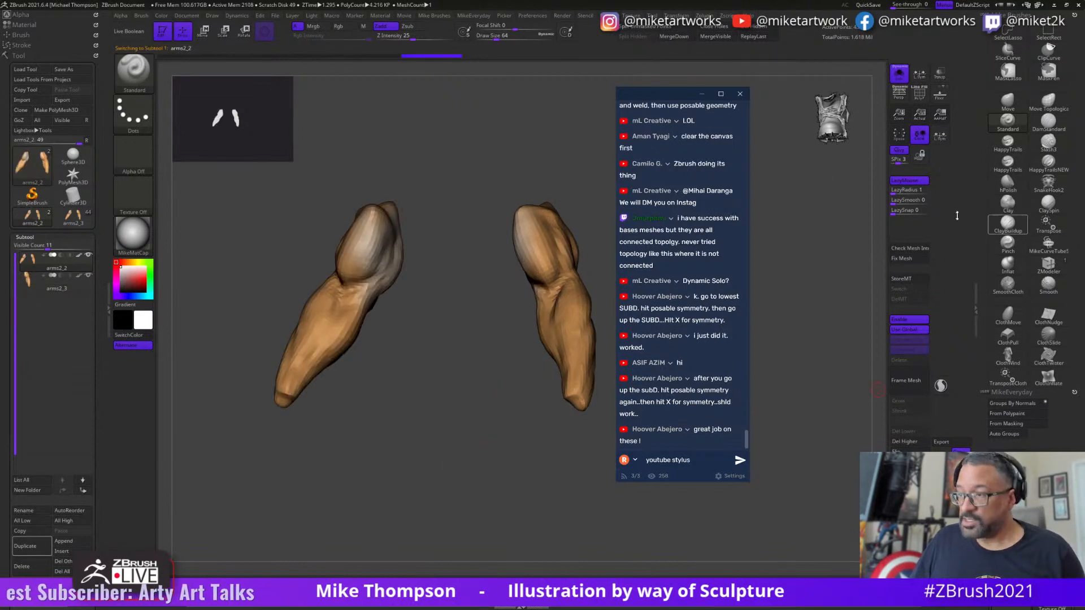
pyautogui.click(888, 441)
pyautogui.hotkey('ctrl', 'shift')
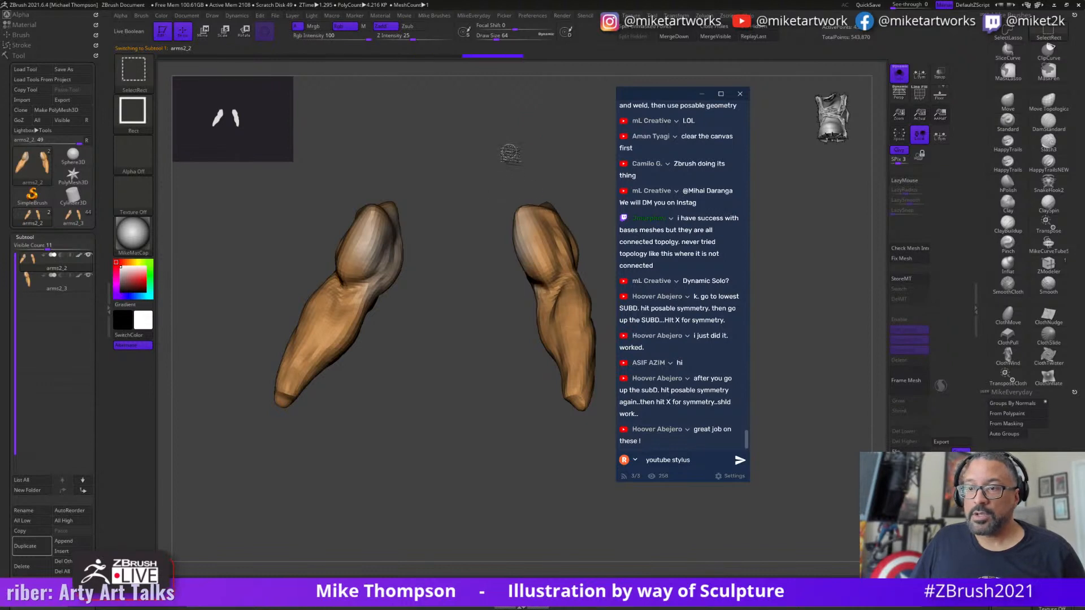
pyautogui.keyDown('ctrl'); pyautogui.keyDown('shift'); pyautogui.moveTo(486, 135); pyautogui.dragTo(552, 423); pyautogui.keyUp('shift'); pyautogui.keyUp('ctrl')
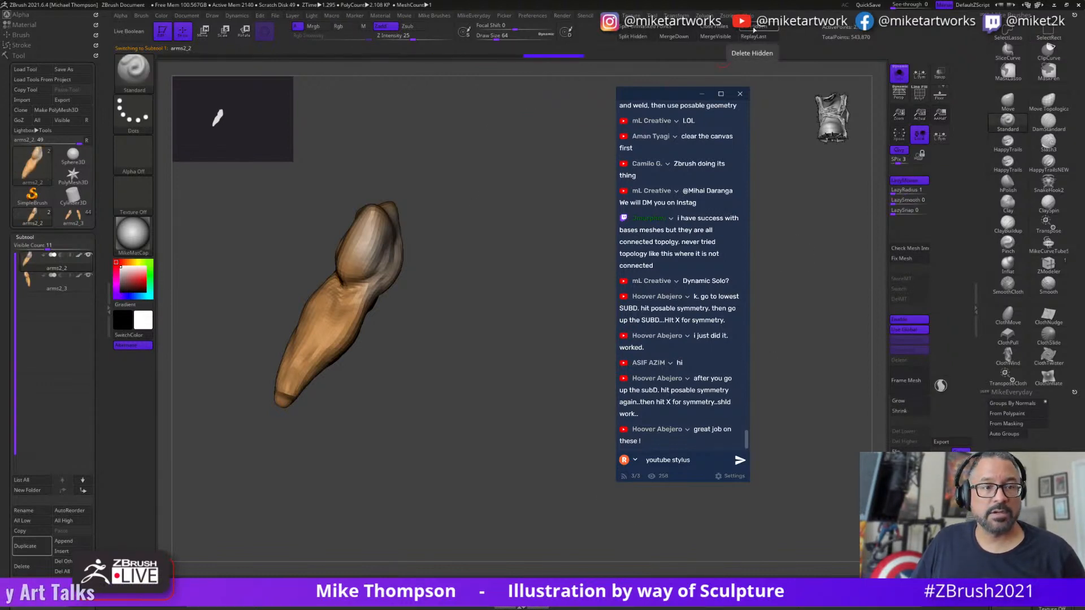
pyautogui.hotkey('ctrl', 'shift')
pyautogui.keyDown('ctrl'); pyautogui.keyDown('shift'); pyautogui.click(450, 524); pyautogui.keyUp('shift'); pyautogui.keyUp('ctrl')
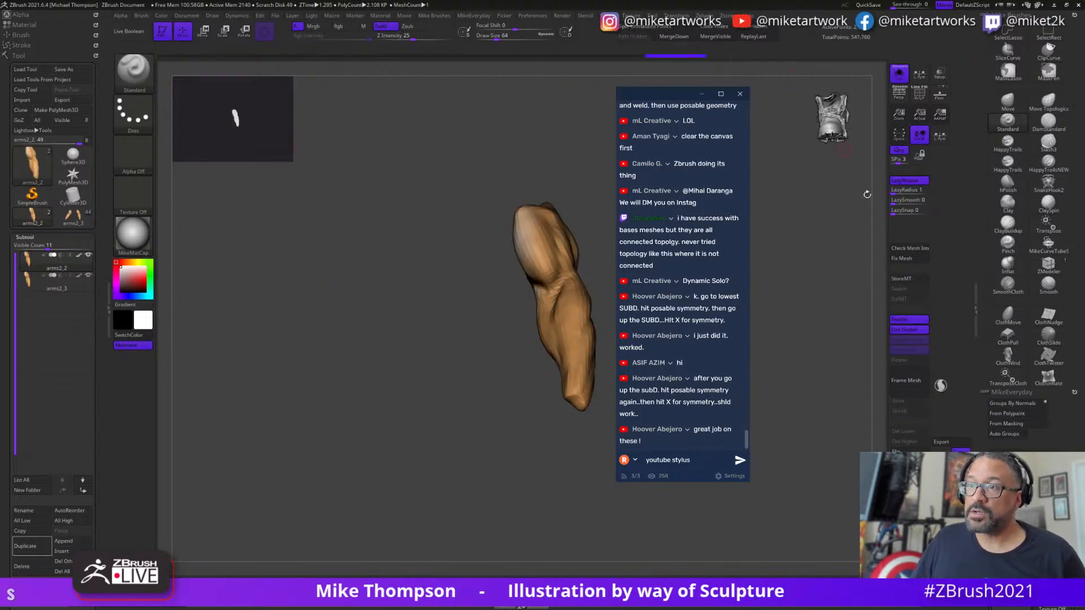
# - Mirror and weld the remaining arm on both the arms2_2 and arms2_3 subtools
pyautogui.click(72, 262)
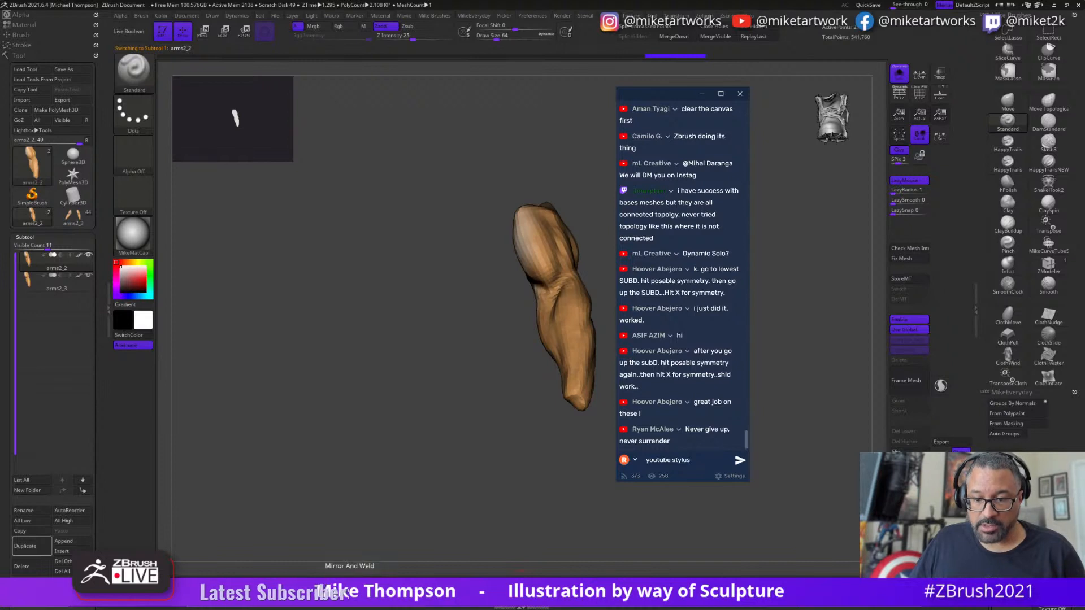
pyautogui.click(349, 586)
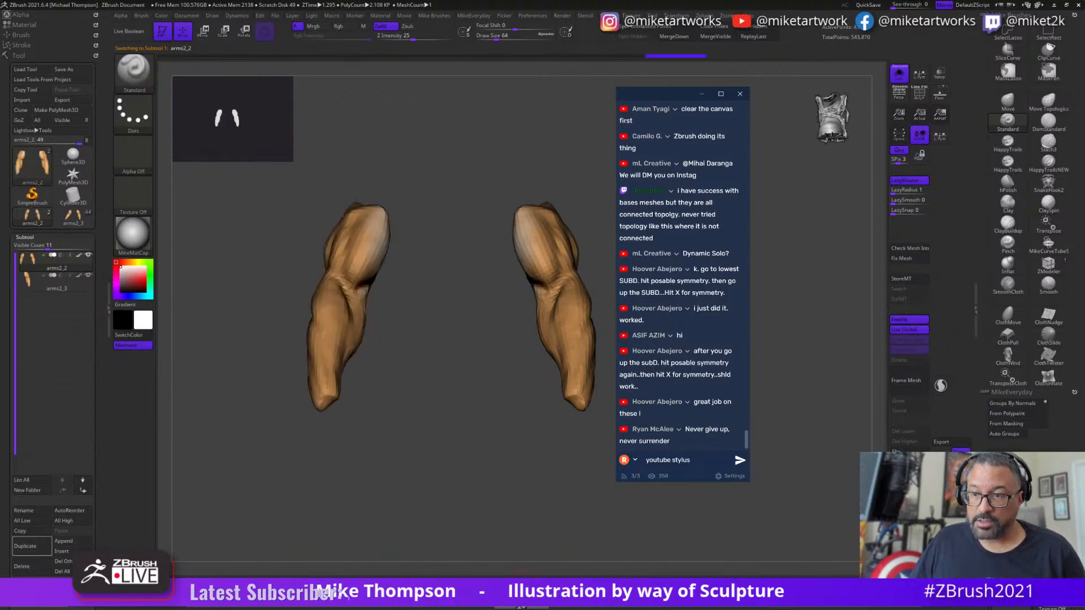
pyautogui.click(57, 281)
pyautogui.click(350, 586)
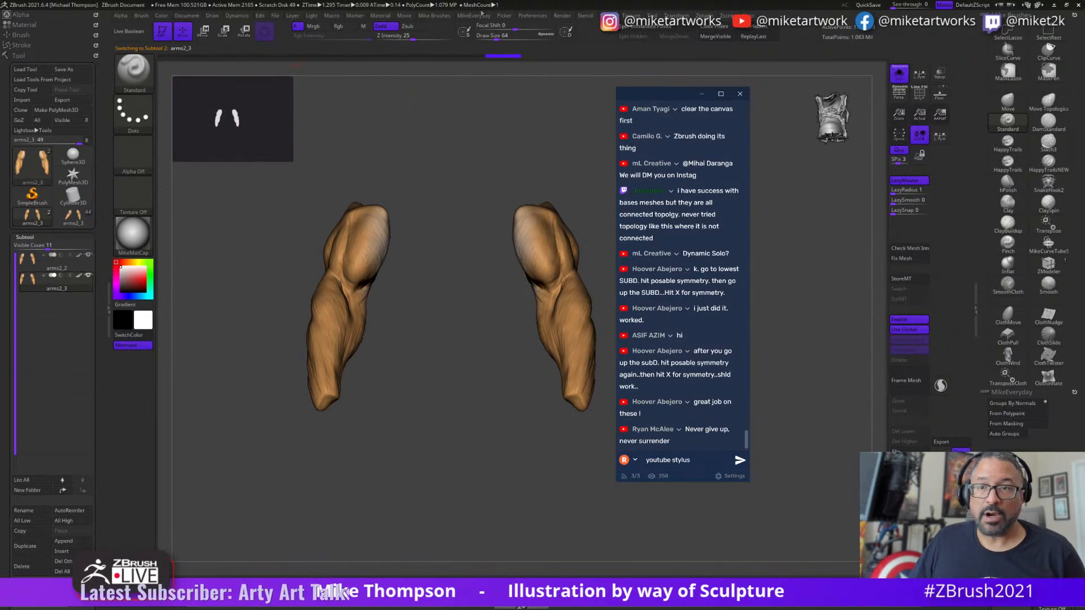
# - Subdivide the low-resolution mirrored arms three times, reprojecting the sculpted detail with Project History as the levels are added
pyautogui.press('ctrl')
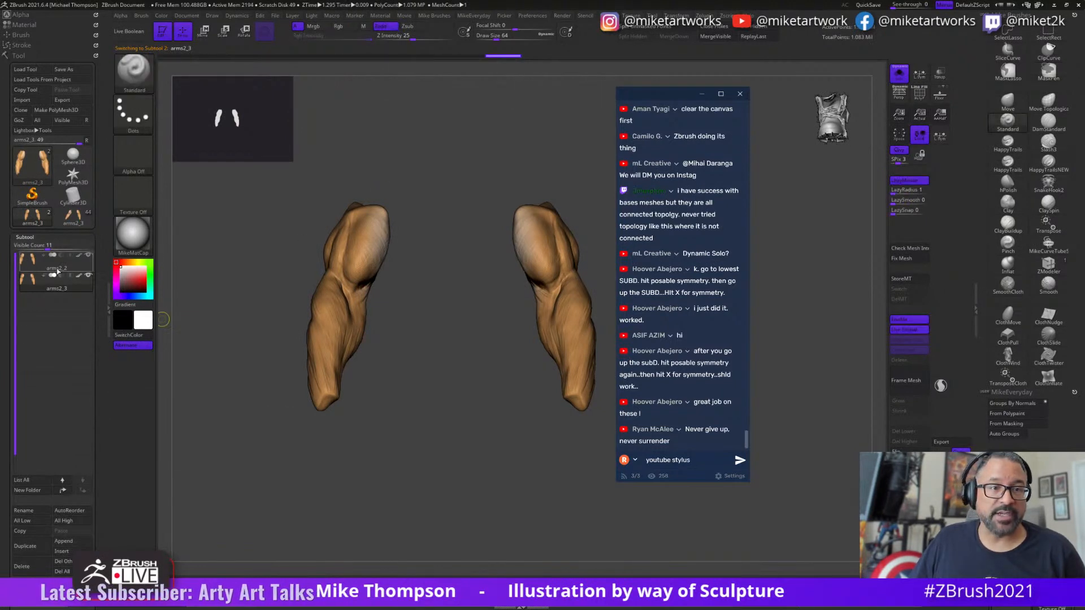
pyautogui.click(62, 480)
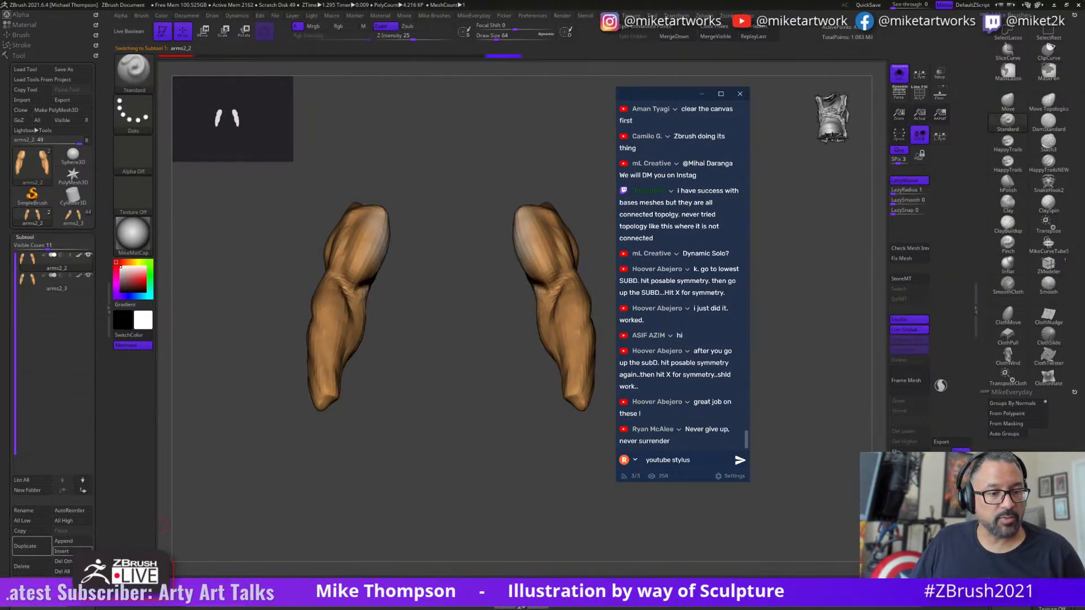
pyautogui.scroll(-5, 115, 470)
pyautogui.scroll(-1, 107, 458)
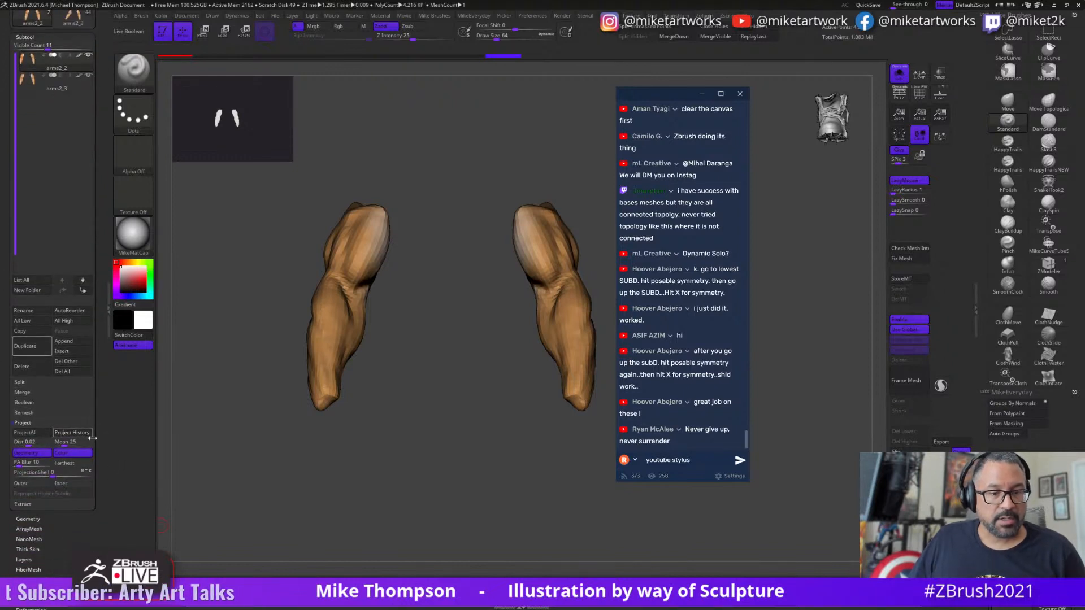
pyautogui.press('ctrl')
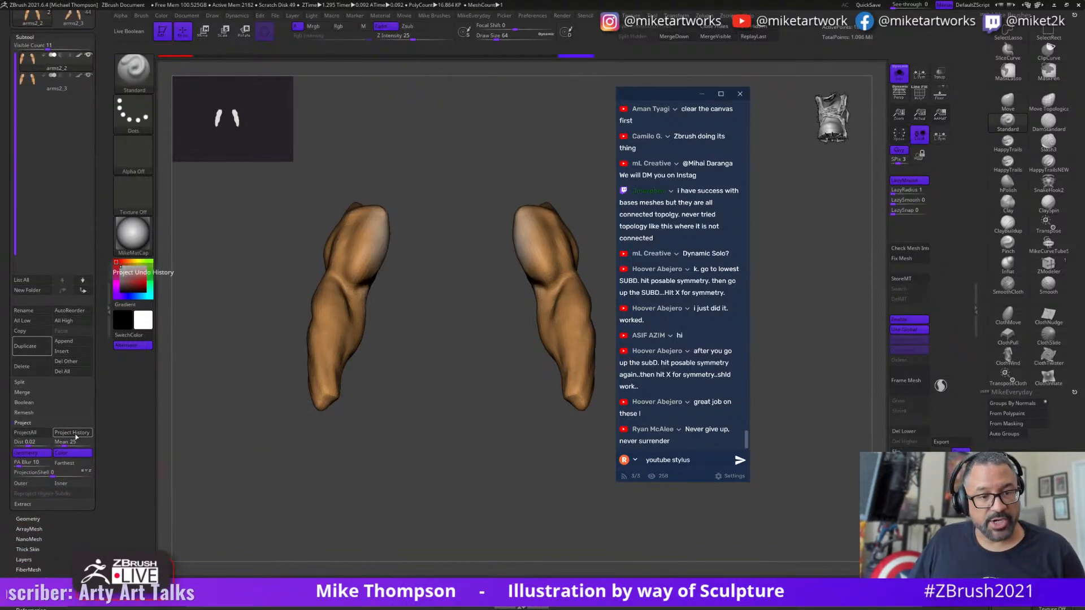
pyautogui.click(85, 441)
pyautogui.hotkey('ctrl', 'd')
pyautogui.click(90, 433)
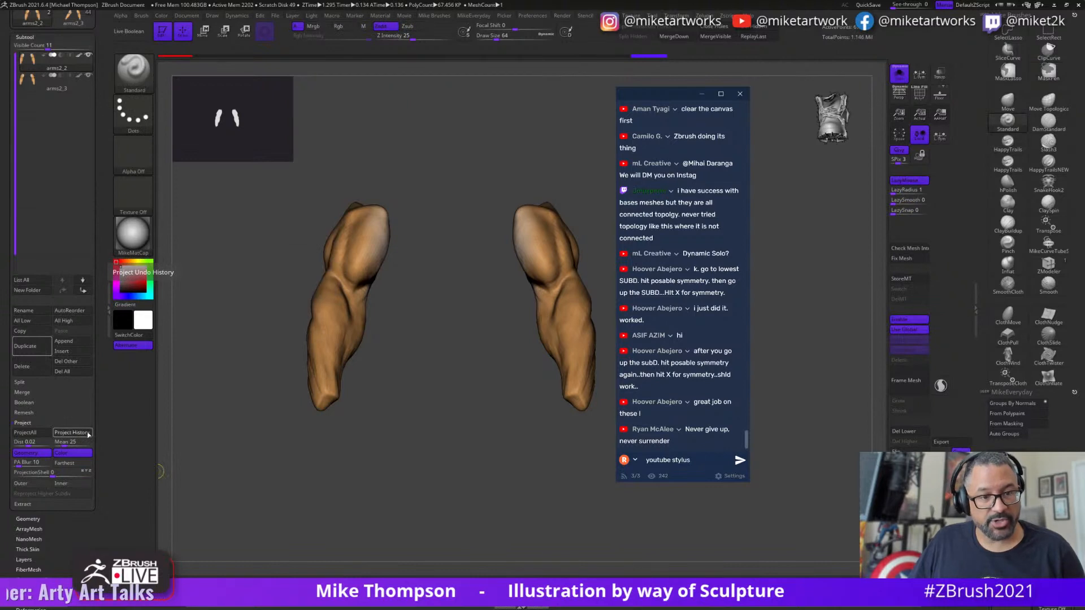
pyautogui.click(88, 433)
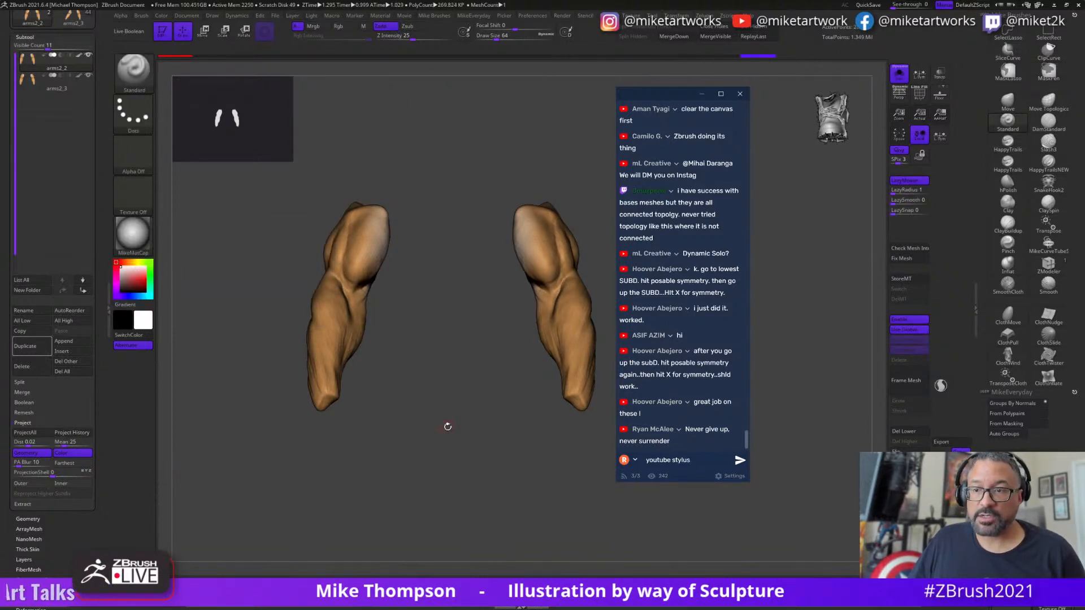
# - Return the mirrored arms to the lowest subdivision level and try to enable posable symmetry on them
pyautogui.moveTo(461, 506); pyautogui.dragTo(474, 512)
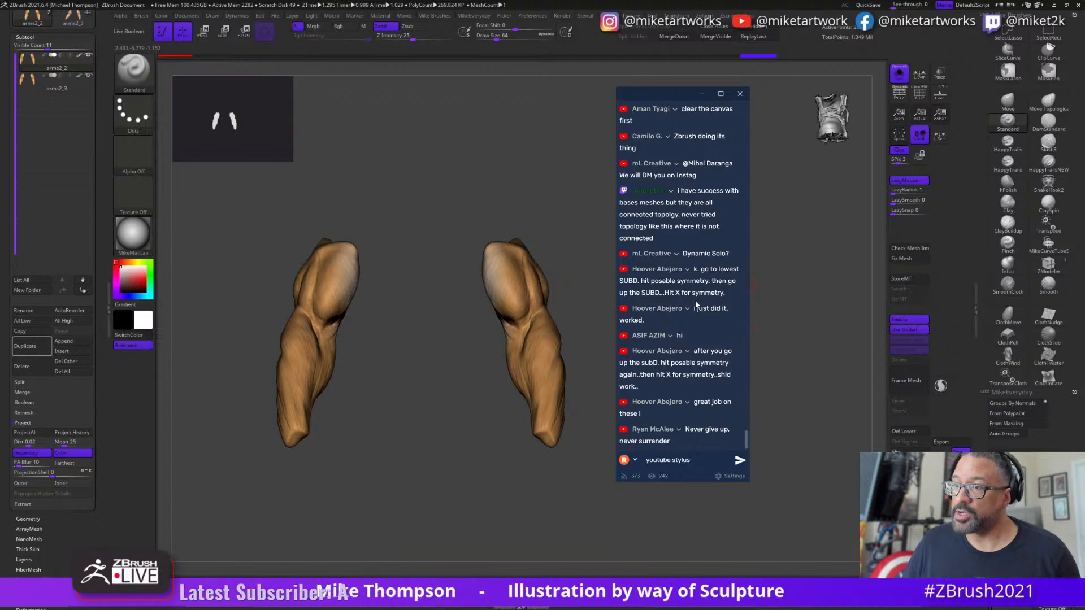
pyautogui.hotkey('shift', 'd')
pyautogui.hotkey('shift', 'd')
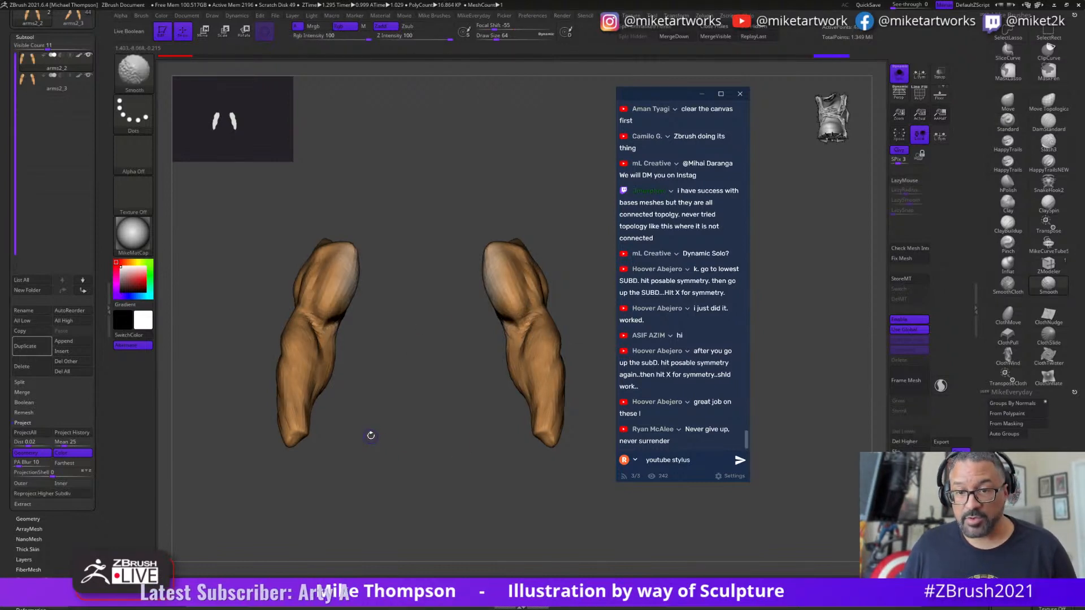
pyautogui.hotkey('shift', 'd')
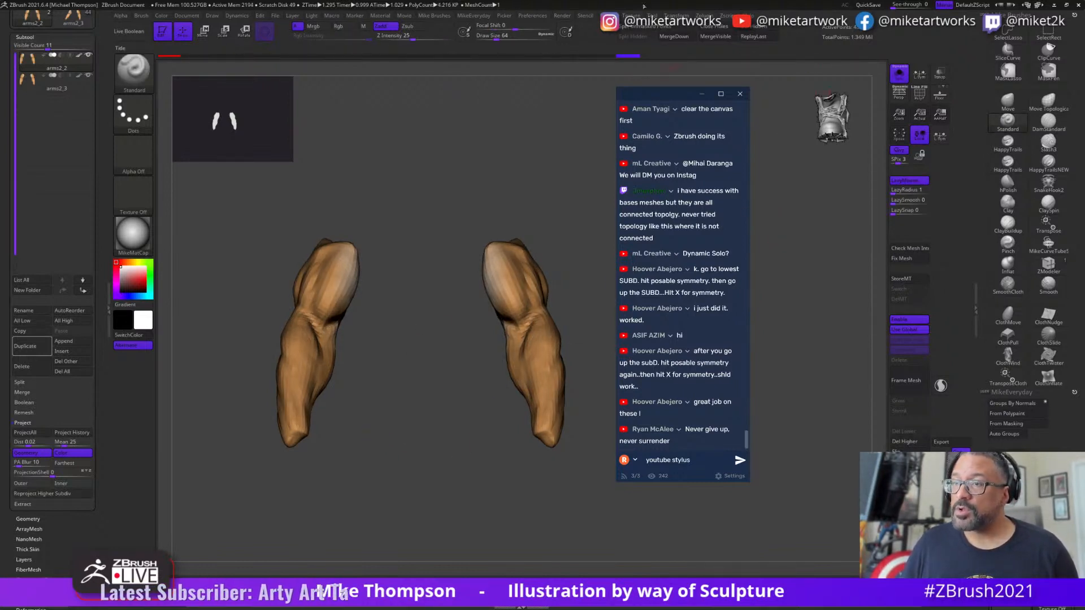
pyautogui.moveTo(682, 98); pyautogui.dragTo(804, 284)
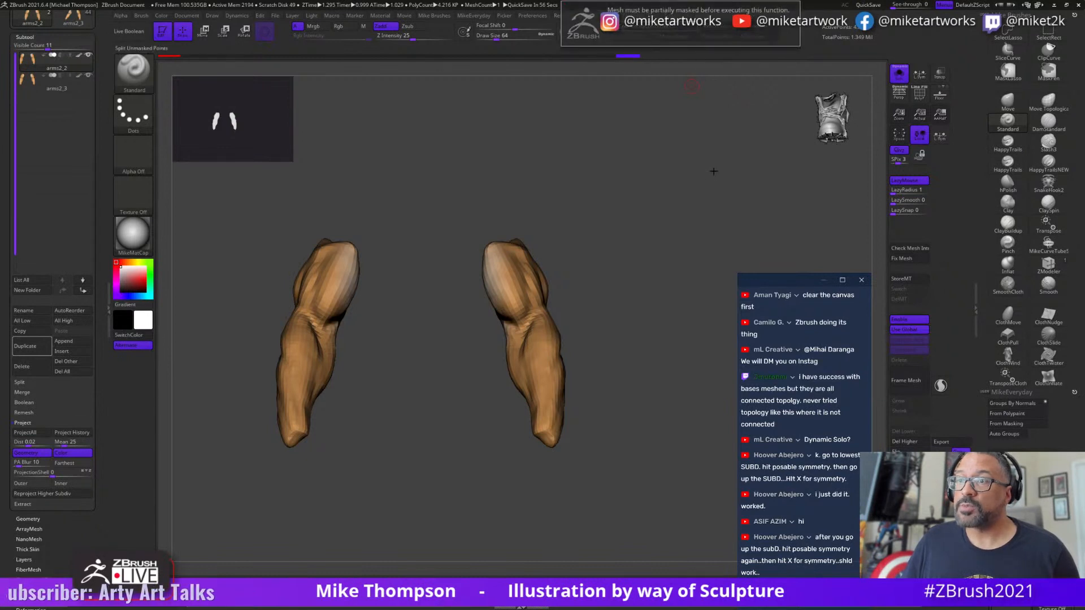
pyautogui.click(695, 15)
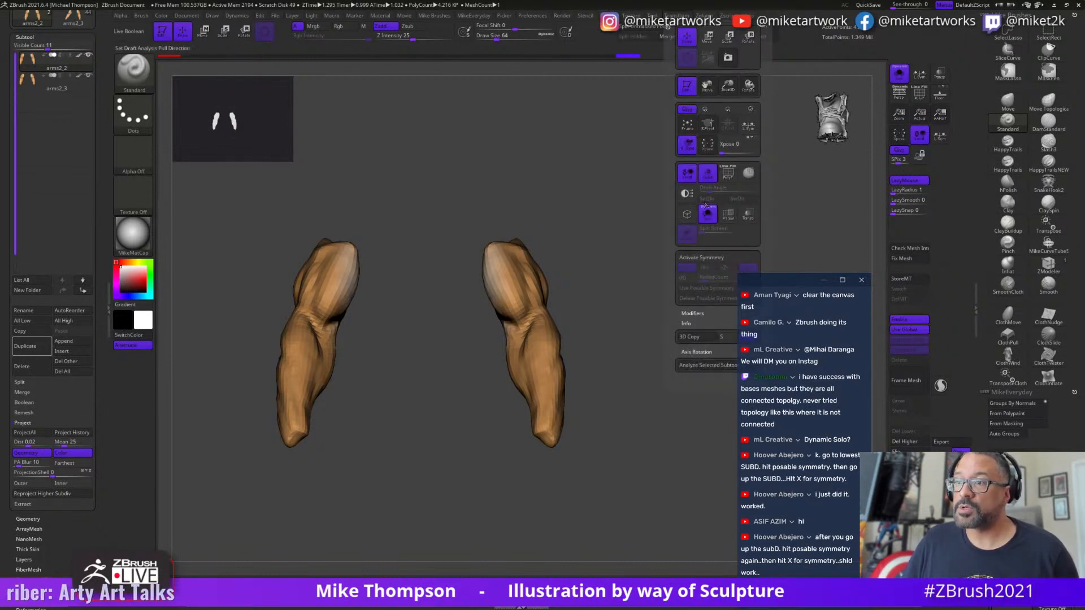
pyautogui.click(710, 259)
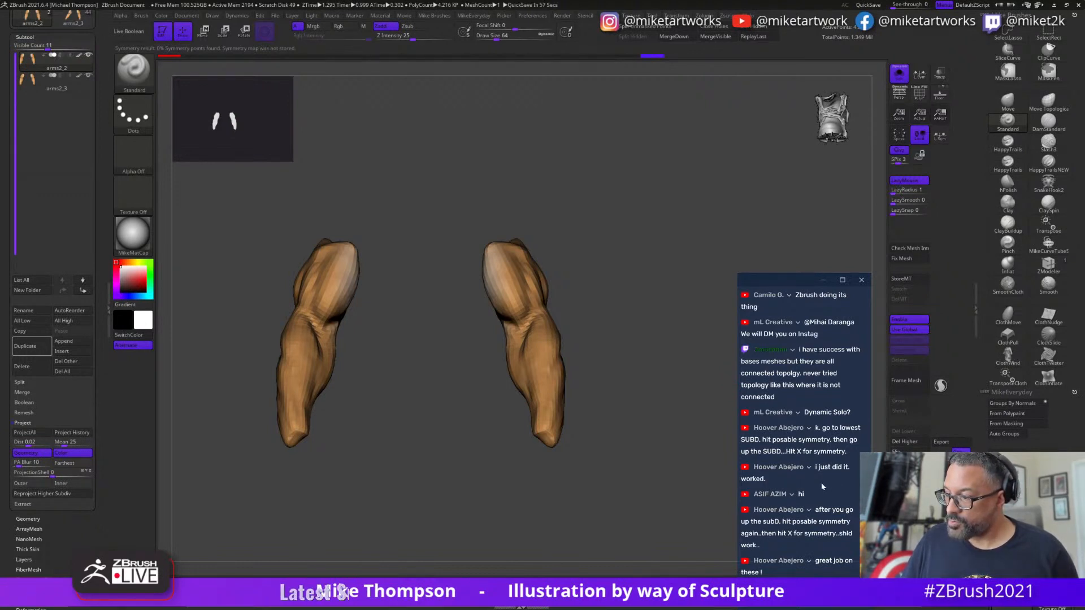
pyautogui.moveTo(783, 283); pyautogui.dragTo(775, 140)
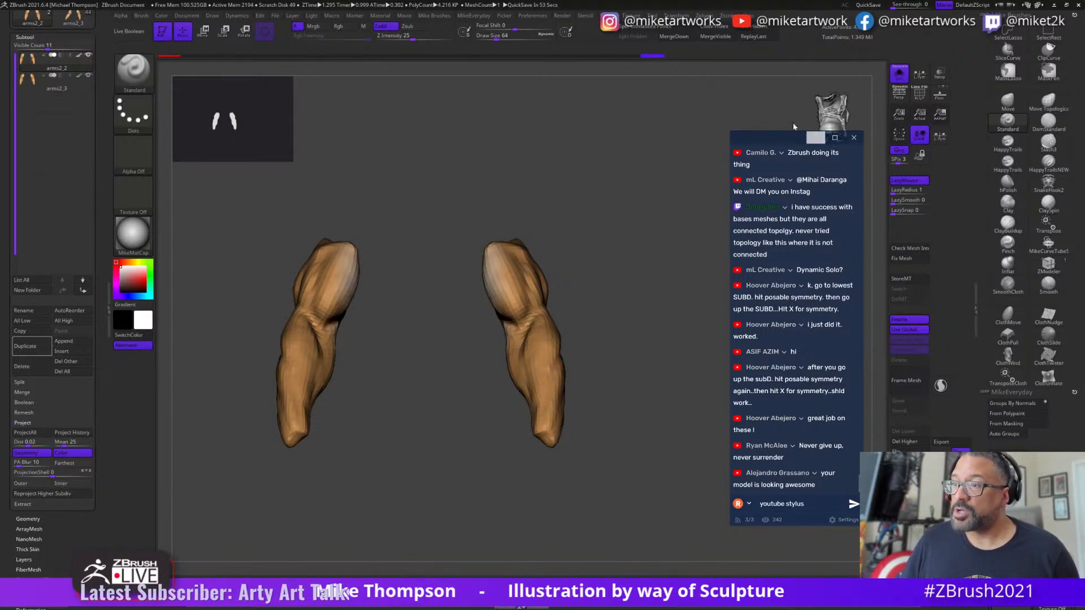
pyautogui.moveTo(793, 137); pyautogui.dragTo(816, 200)
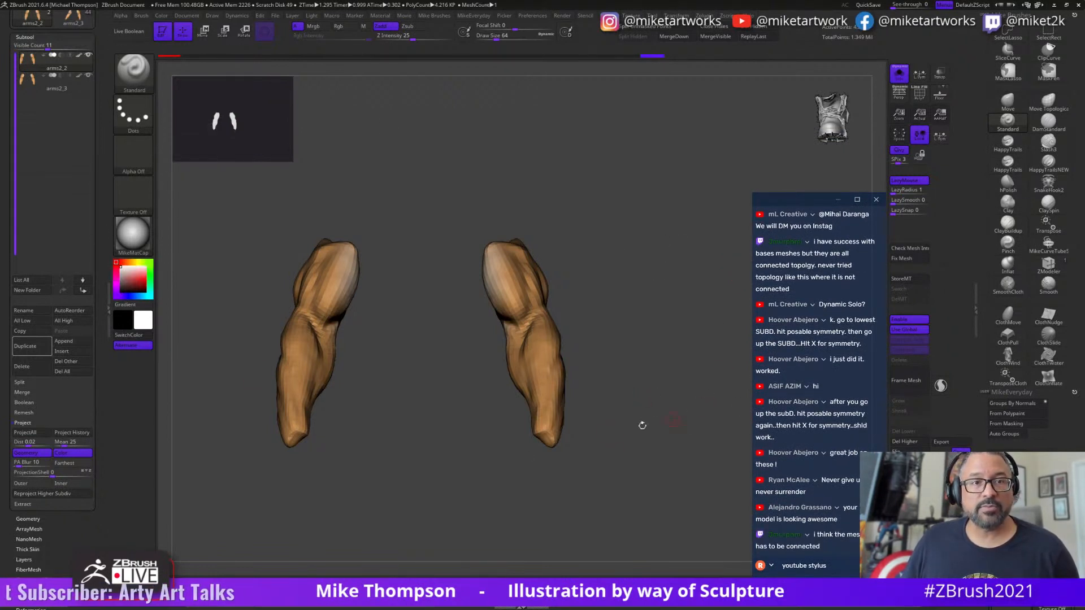
# - Open the DemoSoldier sample project, discarding the changes to the current project
pyautogui.press(',')
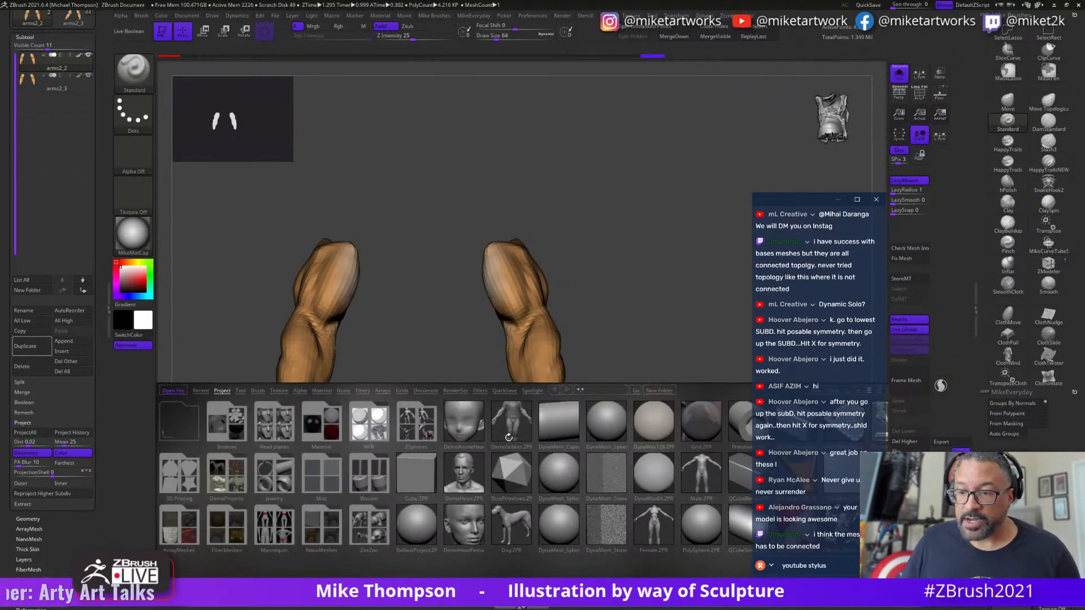
pyautogui.doubleClick(508, 438)
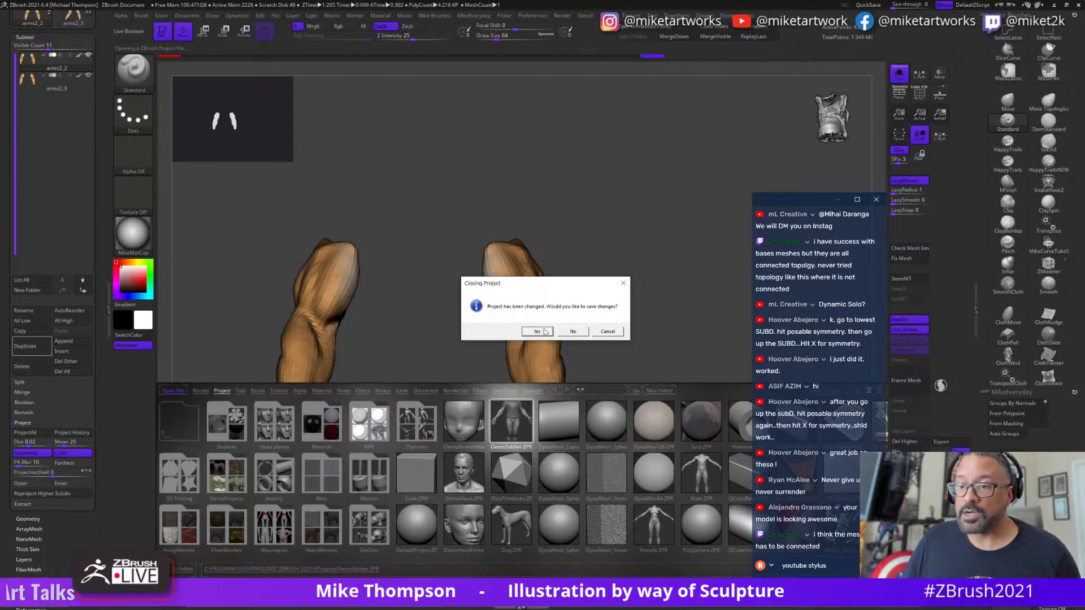
pyautogui.click(595, 334)
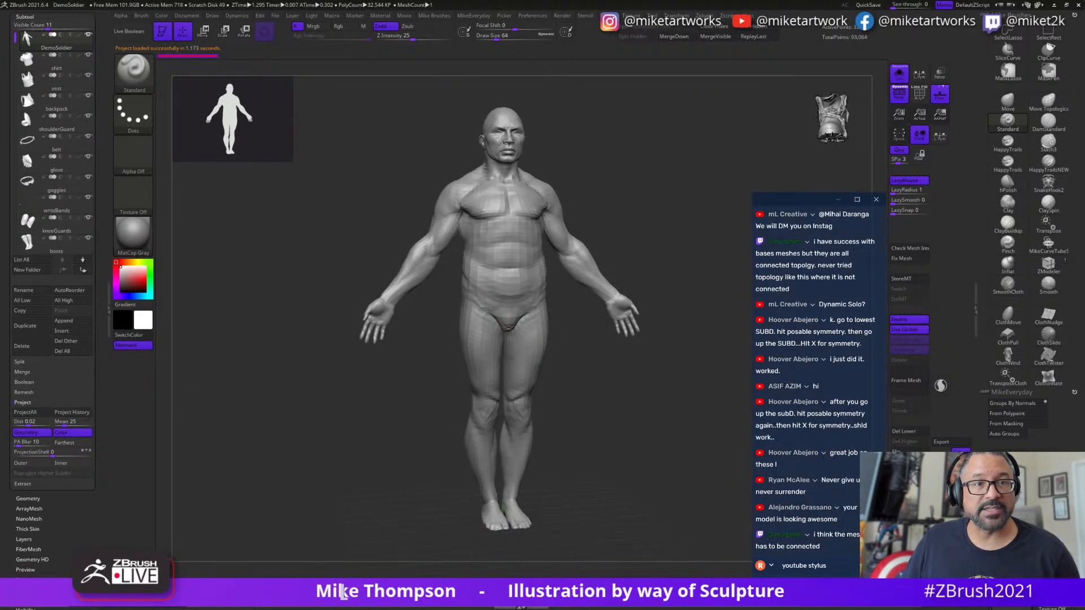
# - Enable posable symmetry on the DemoSoldier body mesh
pyautogui.moveTo(103, 56); pyautogui.dragTo(88, 320)
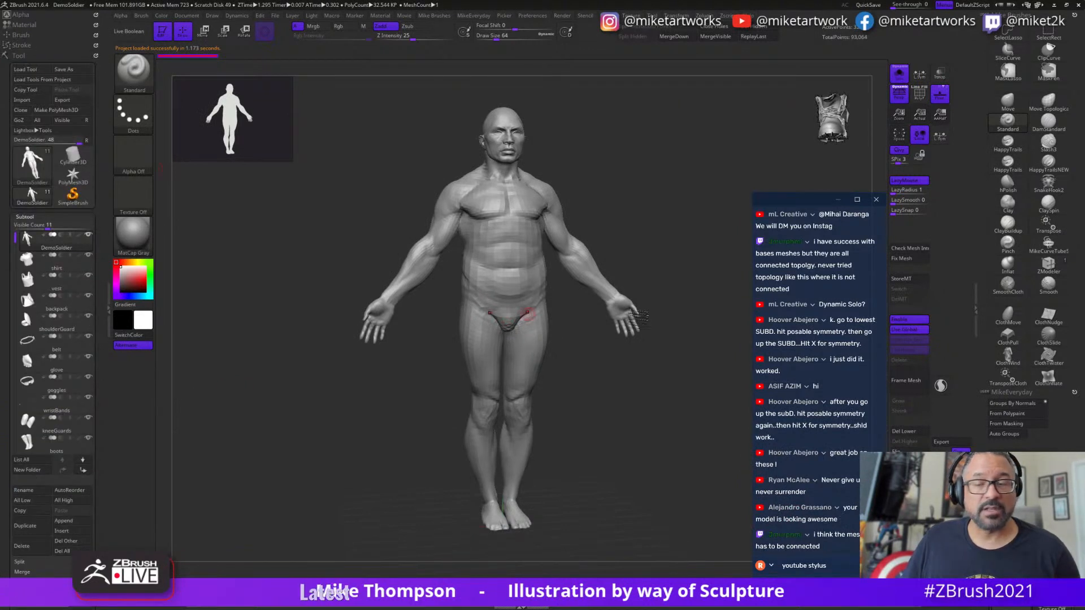
pyautogui.keyDown('shift'); pyautogui.moveTo(639, 473); pyautogui.dragTo(588, 449); pyautogui.keyUp('shift')
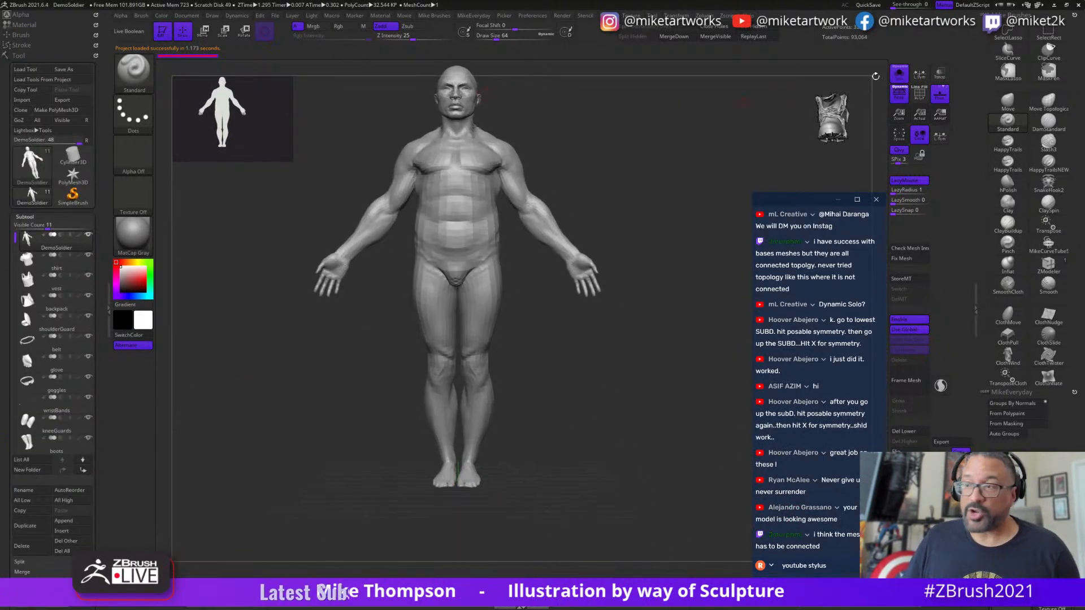
pyautogui.moveTo(628, 180); pyautogui.dragTo(655, 353)
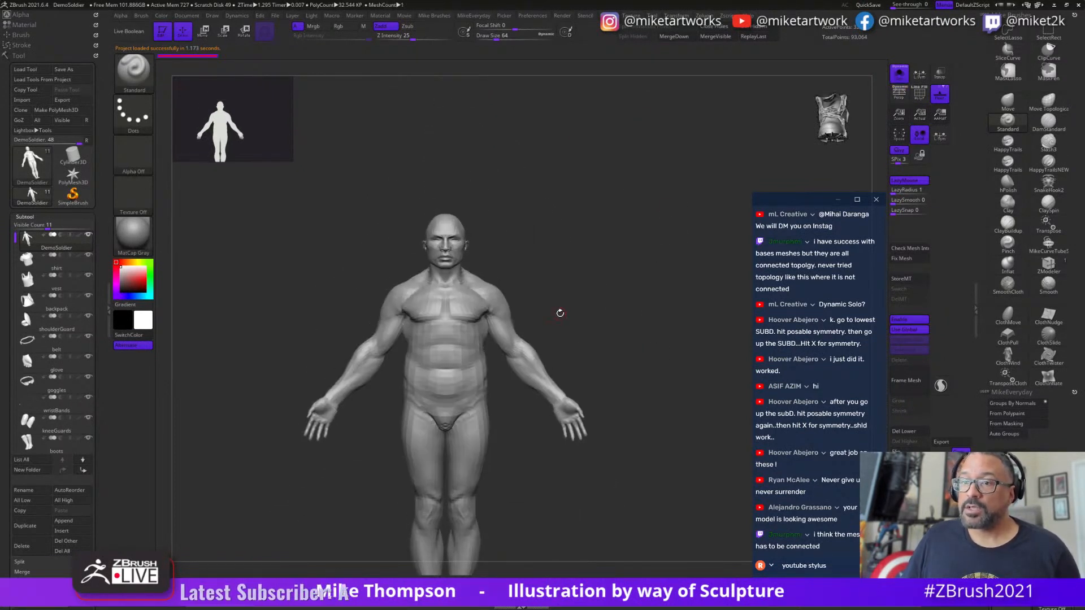
pyautogui.keyDown('alt'); pyautogui.moveTo(560, 313); pyautogui.dragTo(625, 233); pyautogui.keyUp('alt')
pyautogui.click(672, 16)
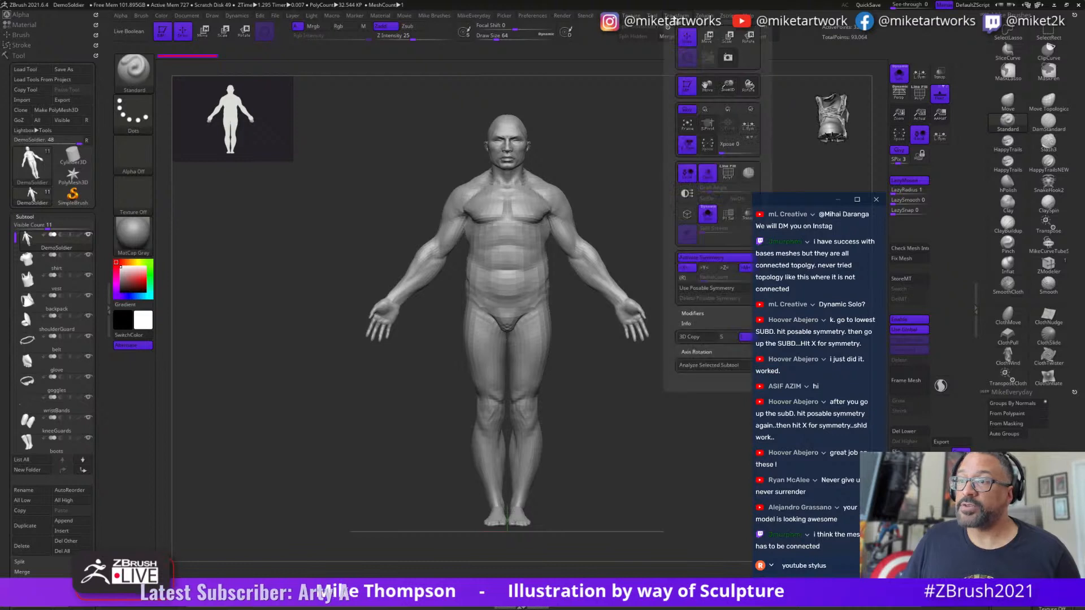
pyautogui.click(697, 290)
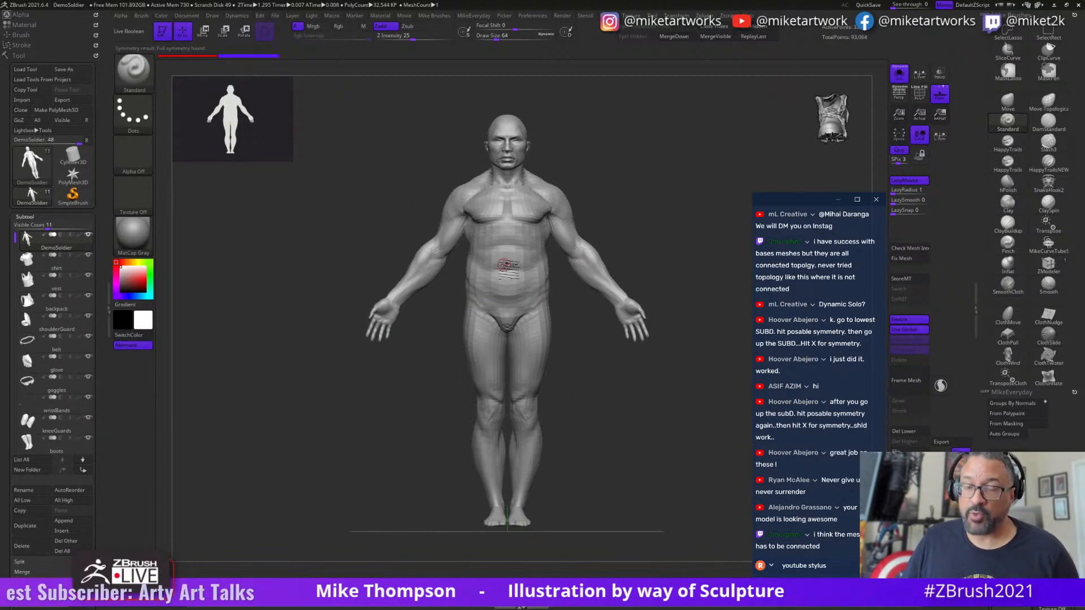
# - Isolate the soldier's right arm by its polygroup and mask the rest of the body
pyautogui.moveTo(444, 158)
pyautogui.keyDown('ctrl'); pyautogui.mouseDown()
pyautogui.moveTo(474, 241)
pyautogui.moveTo(438, 388)
pyautogui.moveTo(327, 388)
pyautogui.moveTo(324, 374)
pyautogui.mouseUp(); pyautogui.keyUp('ctrl')
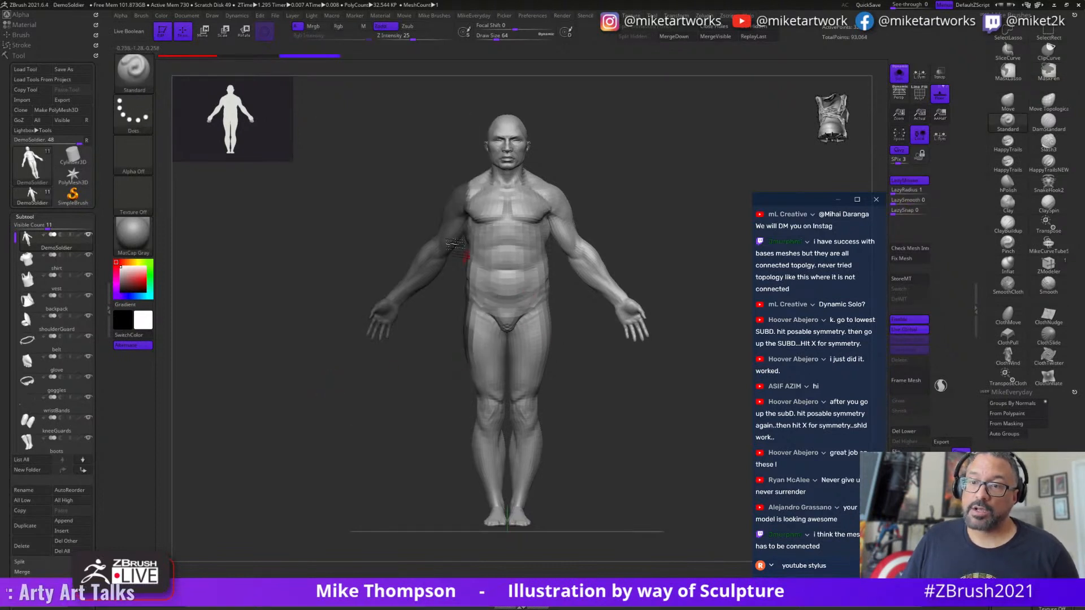
pyautogui.keyDown('ctrl'); pyautogui.click(625, 463); pyautogui.keyUp('ctrl')
pyautogui.keyDown('ctrl'); pyautogui.moveTo(432, 399); pyautogui.dragTo(402, 457); pyautogui.keyUp('ctrl')
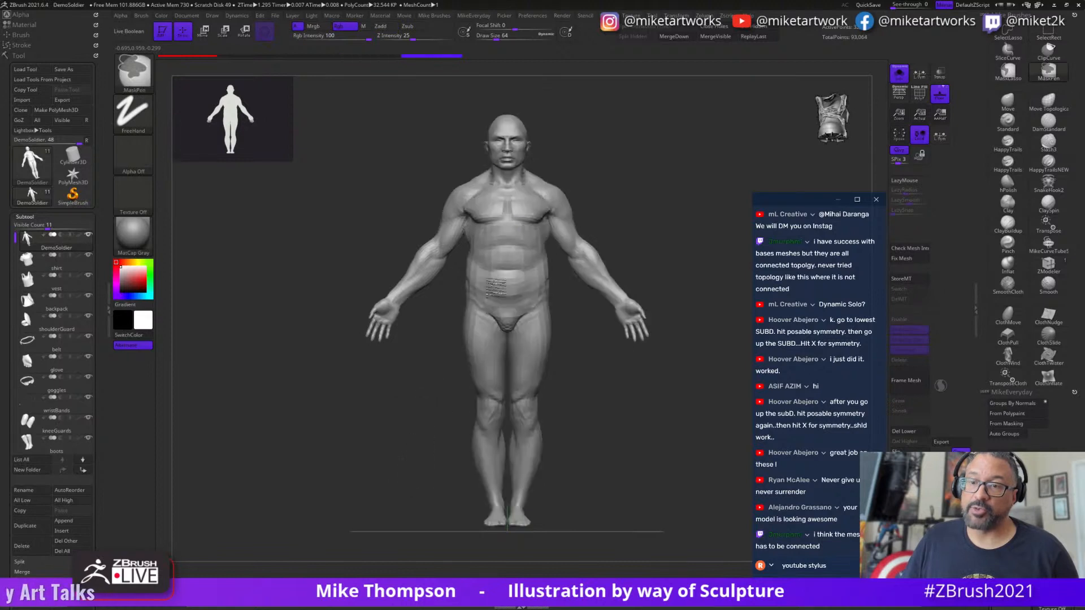
pyautogui.hotkey('ctrl', 'shift')
pyautogui.keyDown('ctrl'); pyautogui.keyDown('shift'); pyautogui.click(452, 217); pyautogui.keyUp('shift'); pyautogui.keyUp('ctrl')
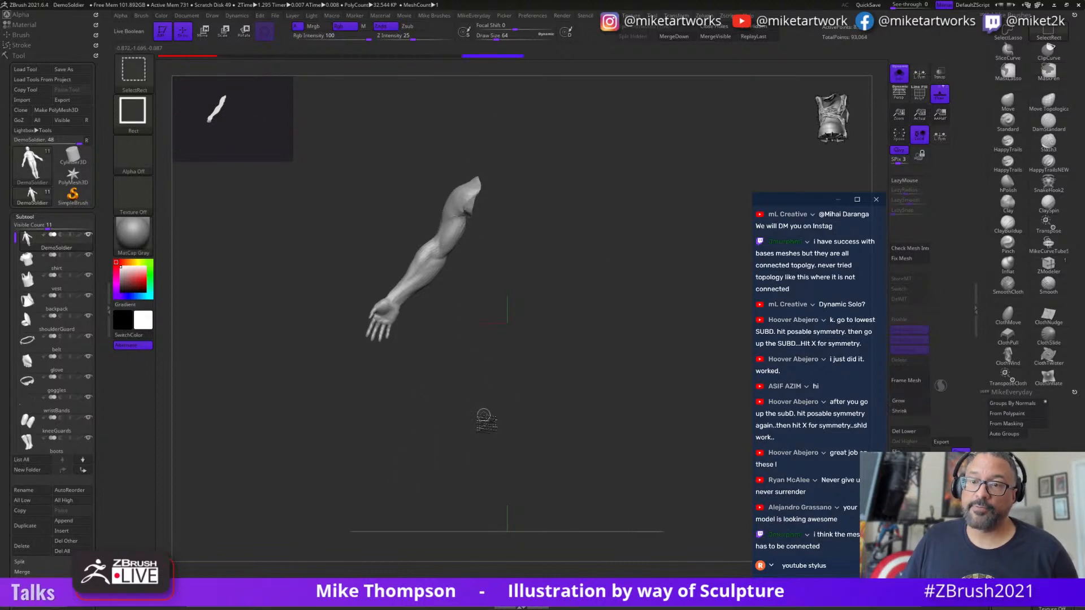
pyautogui.keyDown('ctrl'); pyautogui.keyDown('shift'); pyautogui.click(615, 443); pyautogui.keyUp('shift'); pyautogui.keyUp('ctrl')
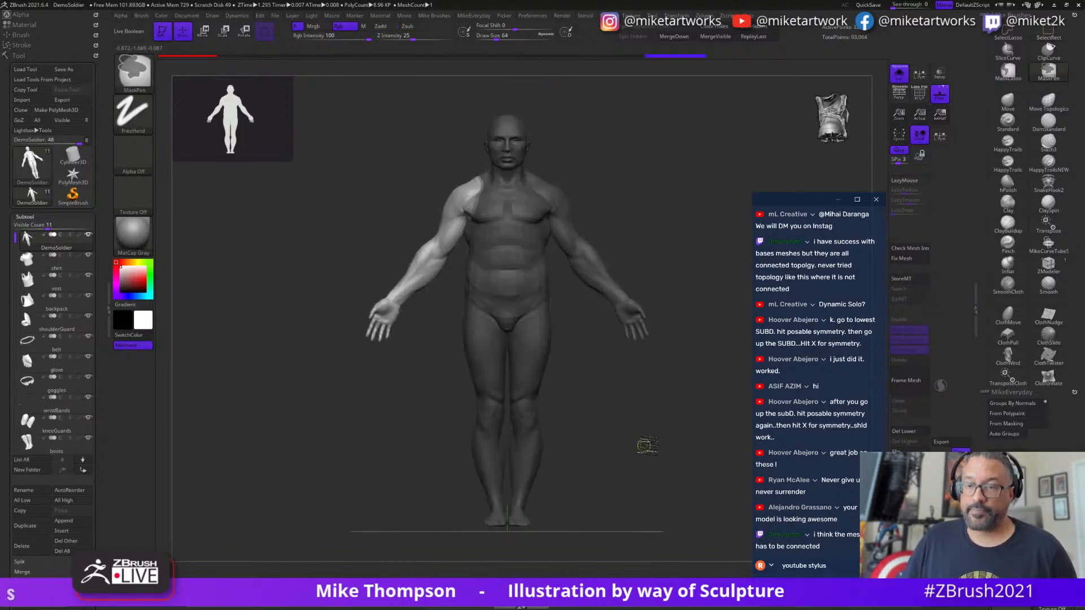
# - Rotate the unmasked arm upward at the shoulder to make the pose asymmetrical, and clear the mask
pyautogui.press('w')
pyautogui.click(461, 198)
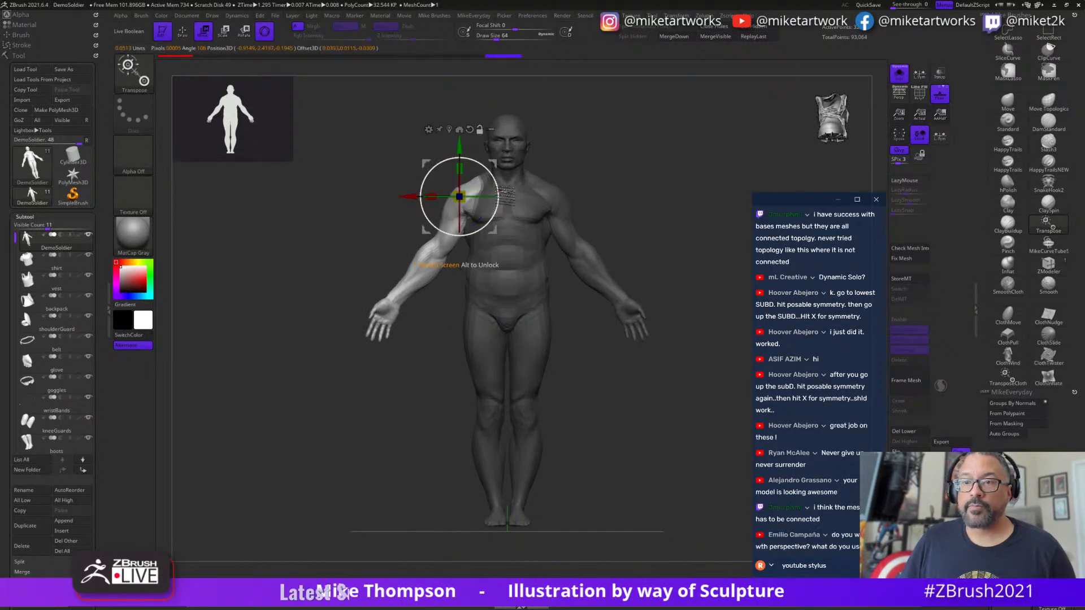
pyautogui.moveTo(497, 188); pyautogui.dragTo(524, 248)
pyautogui.hotkey('ctrl', 'z')
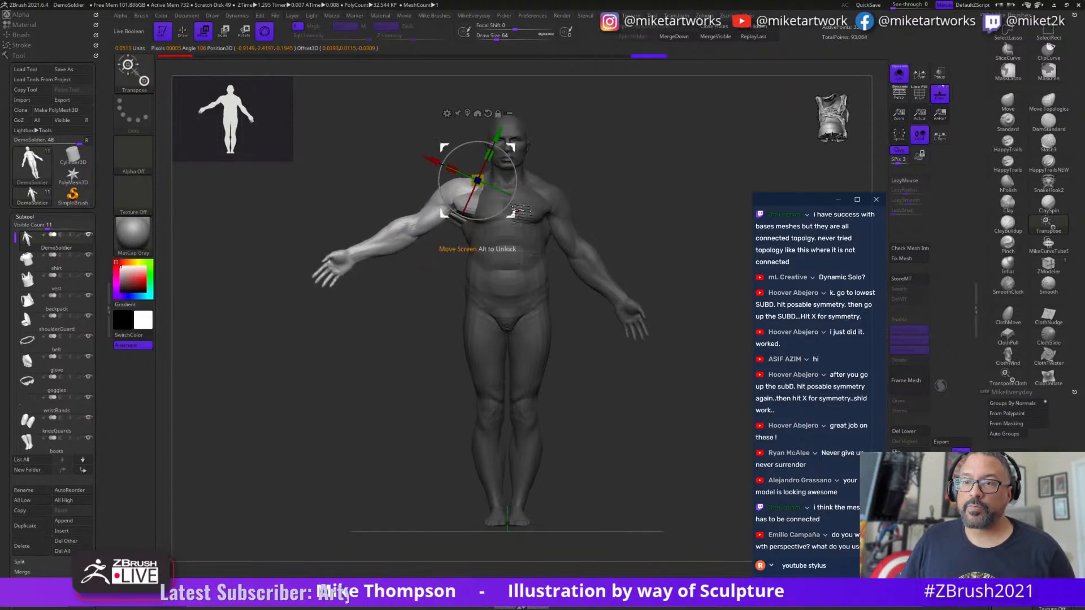
pyautogui.press('q')
pyautogui.keyDown('ctrl'); pyautogui.click(657, 474); pyautogui.keyUp('ctrl')
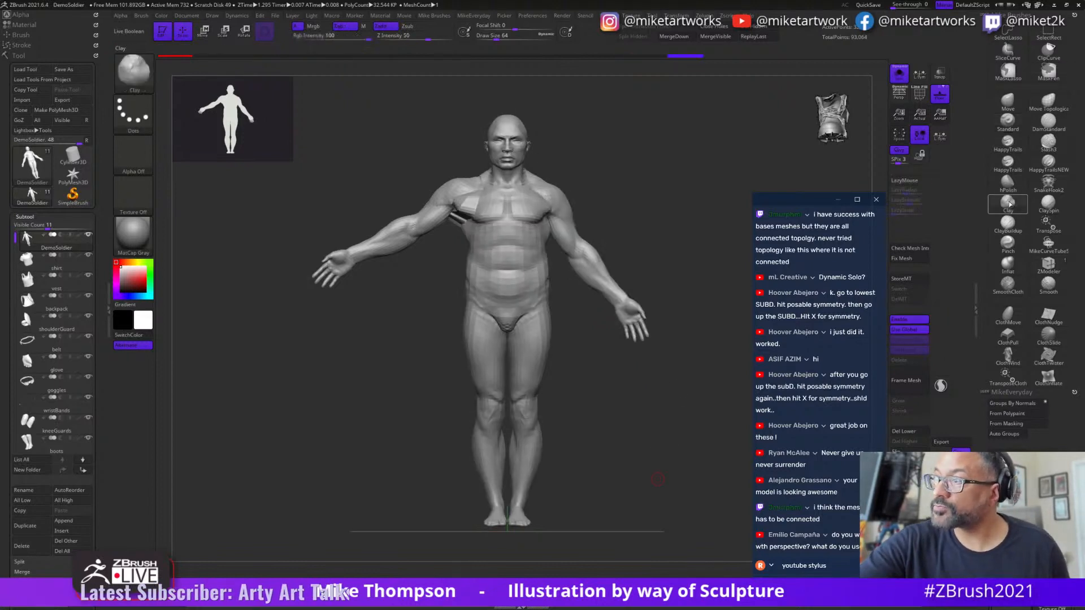
# - Set up the ClayBuildup brush with a draw size of about 140 for checking symmetry on the soldier's arms
pyautogui.click(1008, 222)
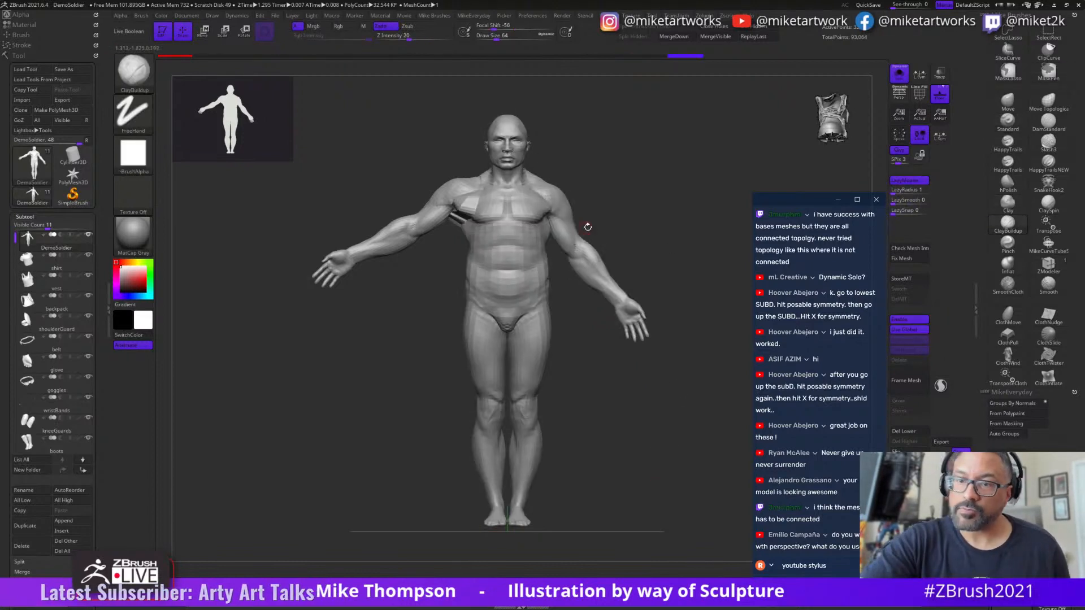
pyautogui.press('s')
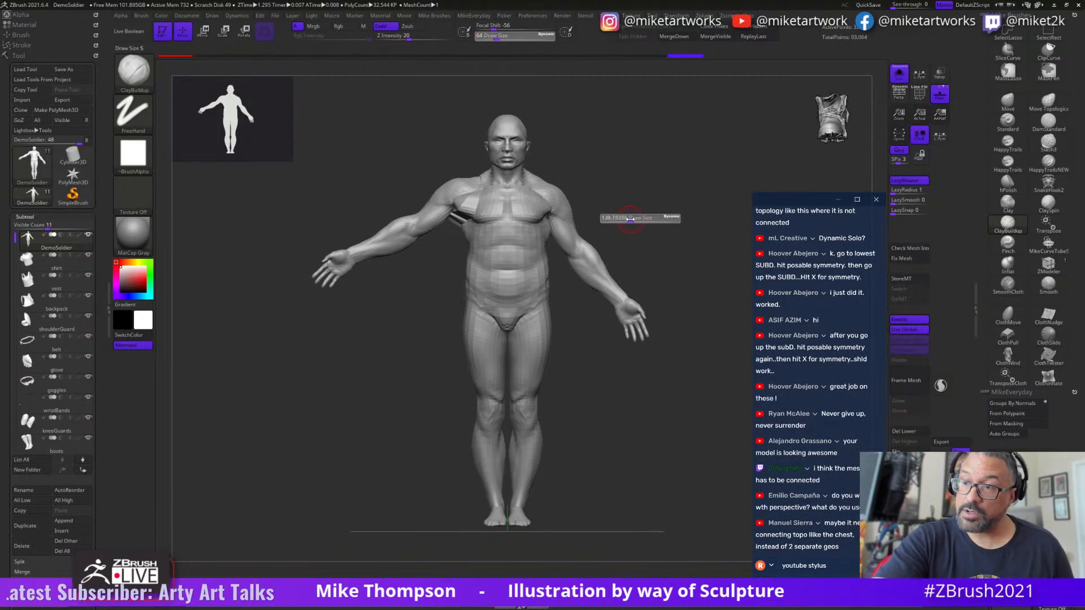
pyautogui.click(632, 220)
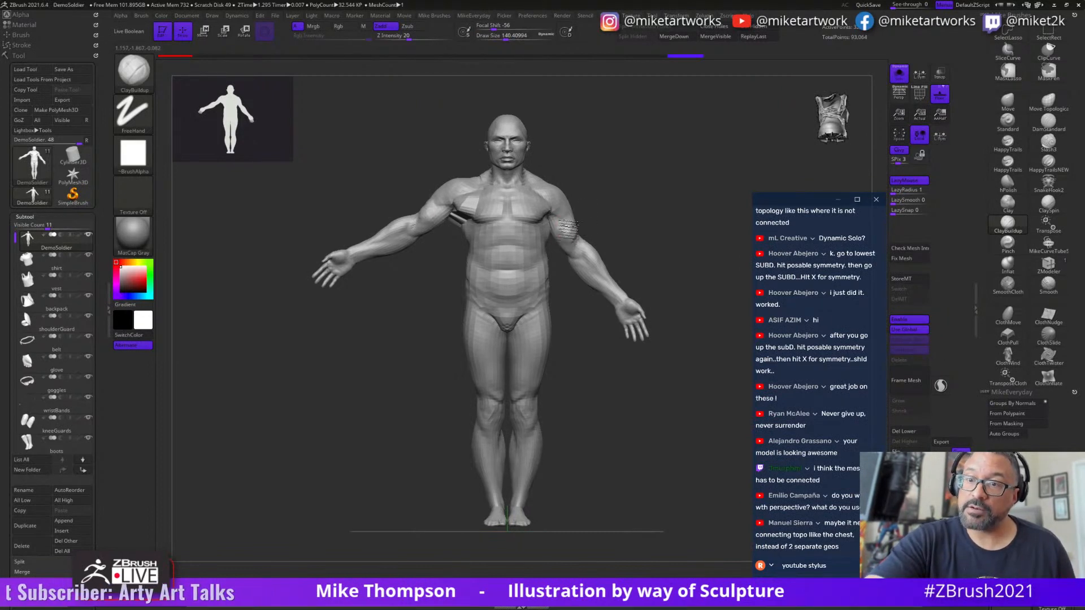
pyautogui.moveTo(687, 452)
pyautogui.mouseDown()
pyautogui.moveTo(574, 459)
pyautogui.moveTo(683, 467)
pyautogui.mouseUp()
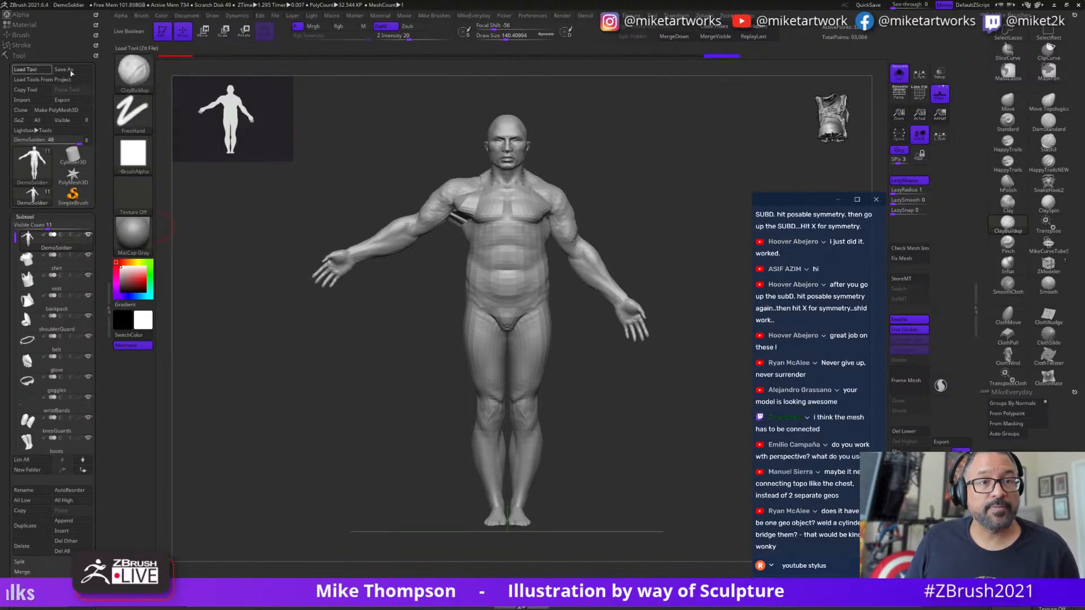
# - Load the BasemeshLion_O_Final1 tool, turn off the floor grid, and frame the arms2_2 subtool
pyautogui.click(26, 69)
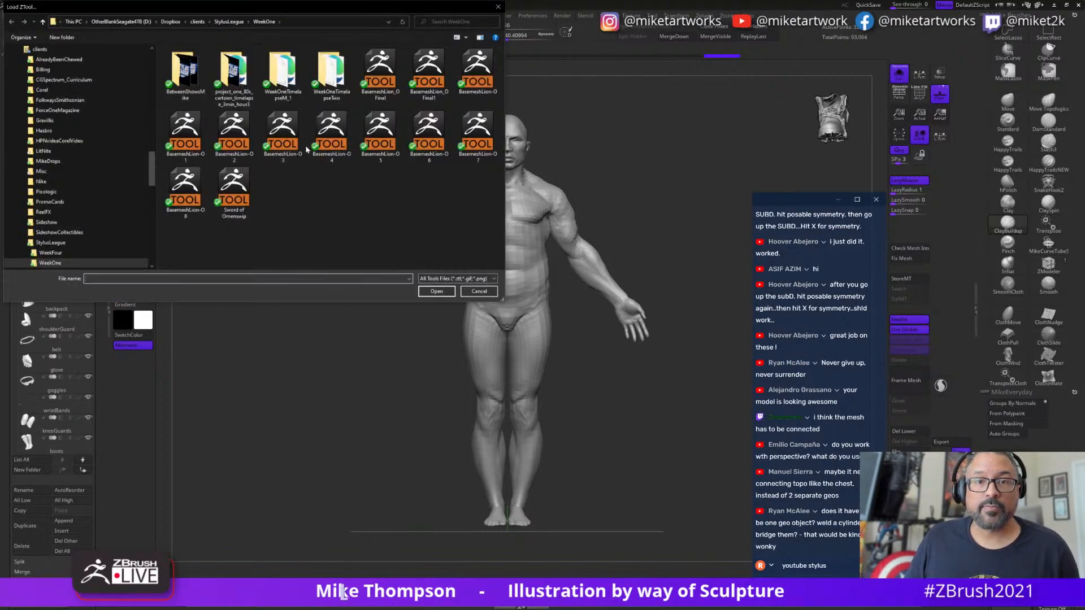
pyautogui.doubleClick(429, 74)
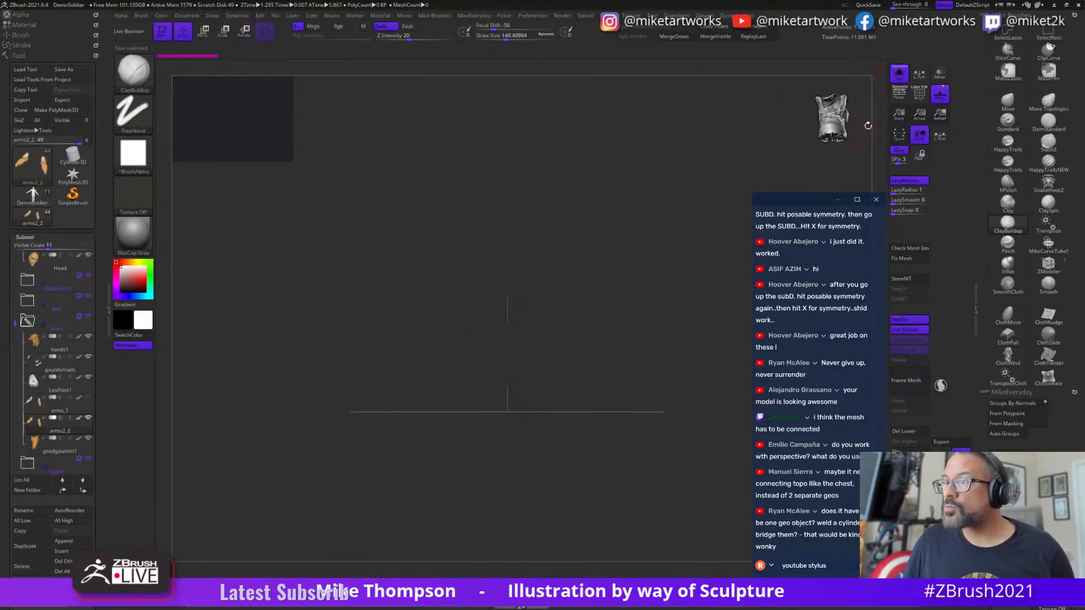
pyautogui.click(940, 95)
pyautogui.moveTo(525, 327); pyautogui.dragTo(507, 455)
pyautogui.press('f')
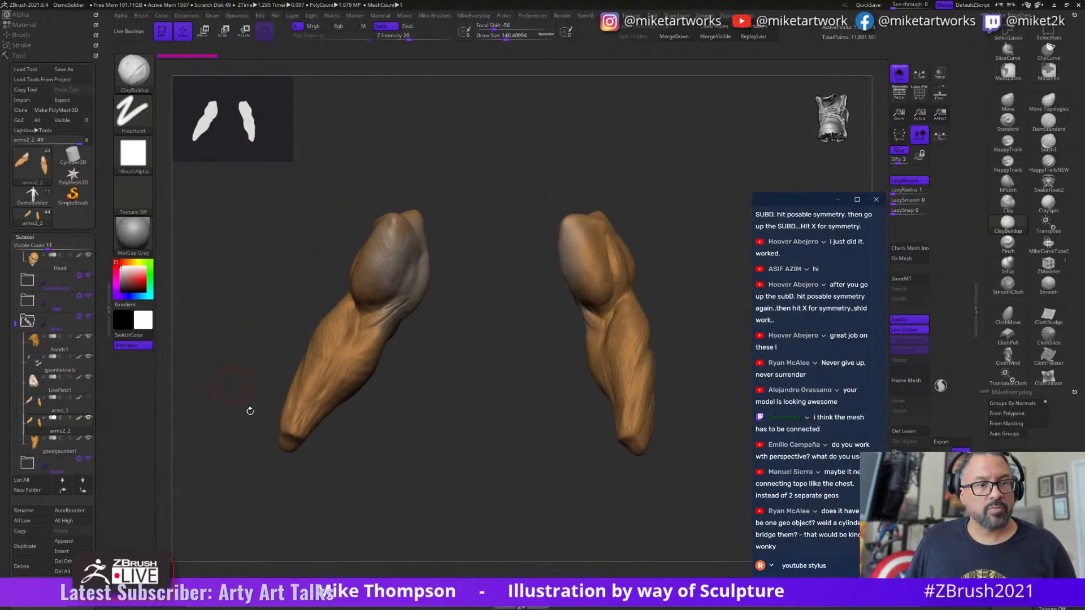
# - Inspect the arms' polygroups and wireframe with PolyFrame, and turn off Solo to show the whole character
pyautogui.press('space')
pyautogui.click(572, 537)
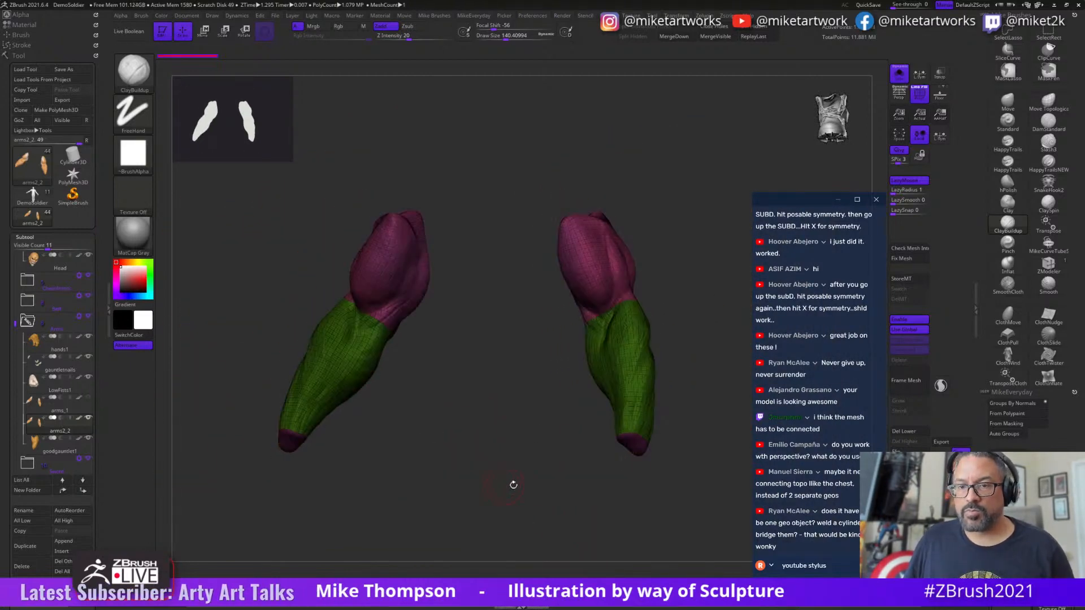
pyautogui.press('space')
pyautogui.click(526, 520)
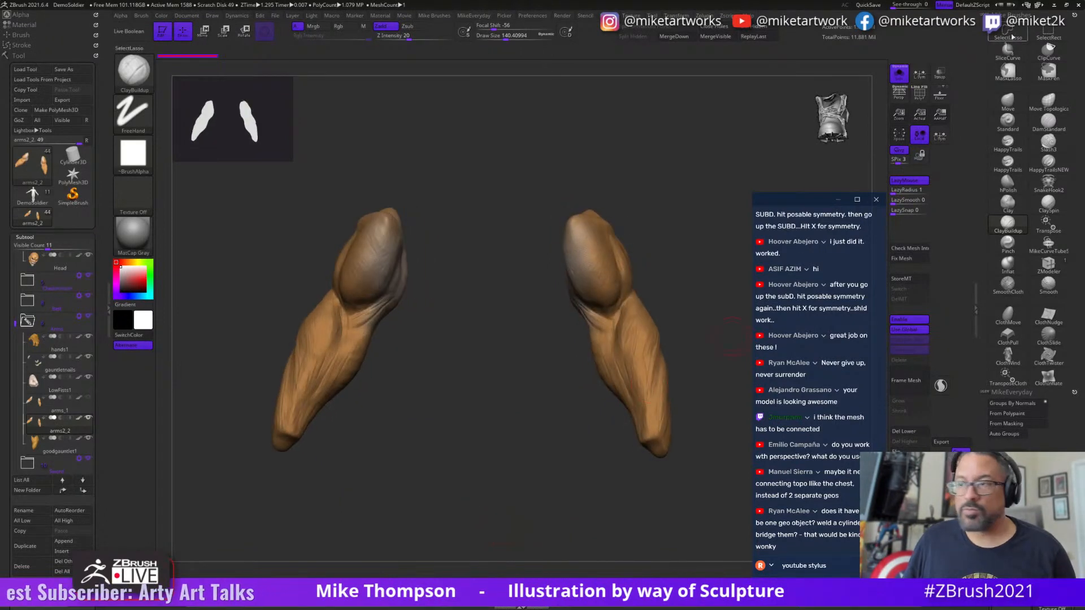
pyautogui.click(903, 74)
pyautogui.moveTo(710, 470); pyautogui.dragTo(704, 497)
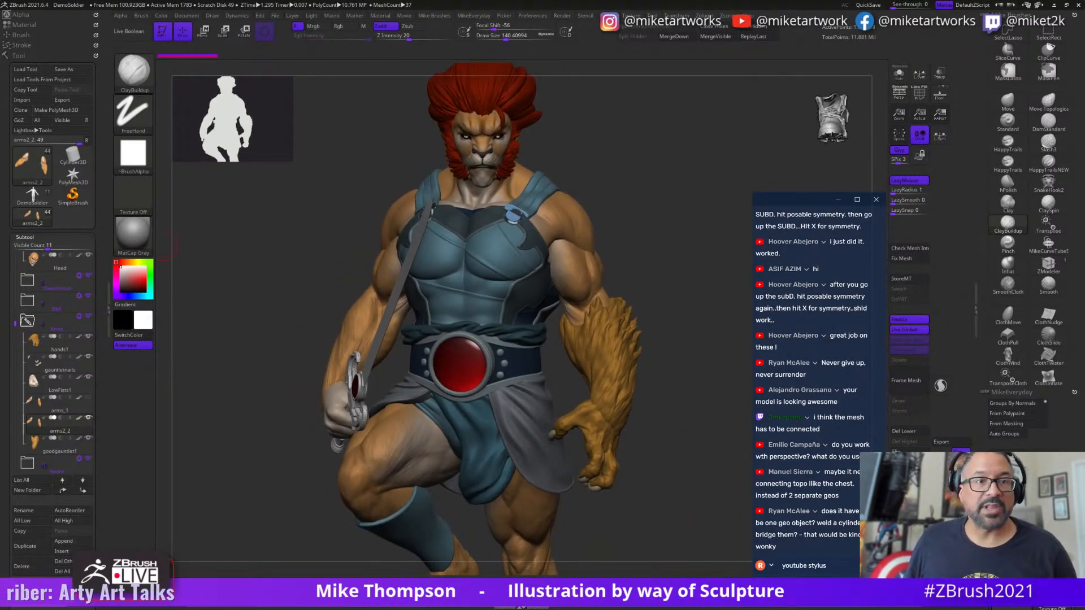
# - Adjust the main light's direction in the light settings and switch the character's material to MikeMatCap
pyautogui.click(23, 236)
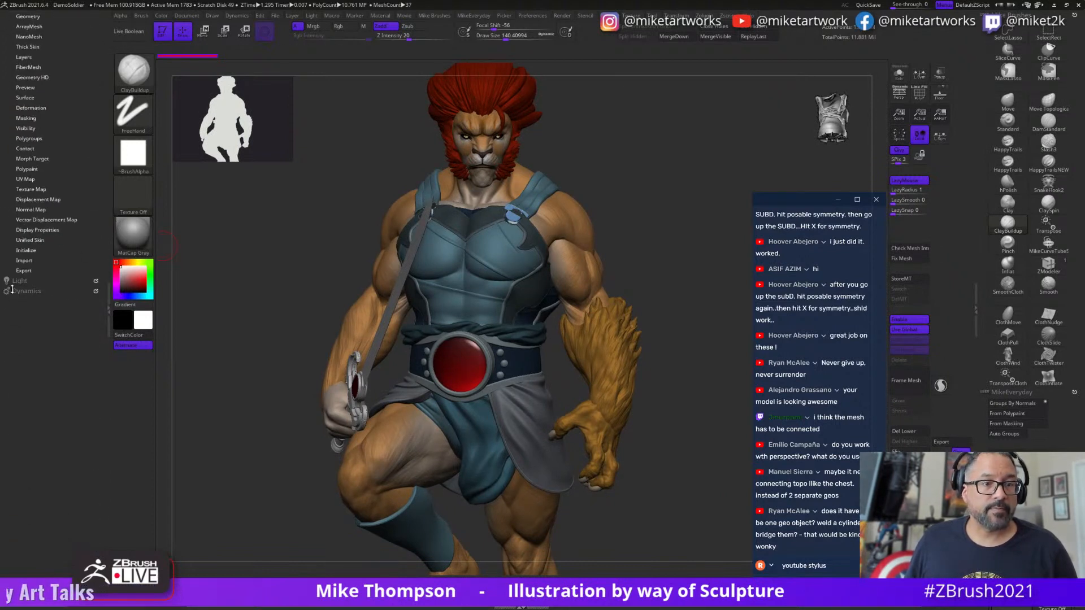
pyautogui.click(20, 282)
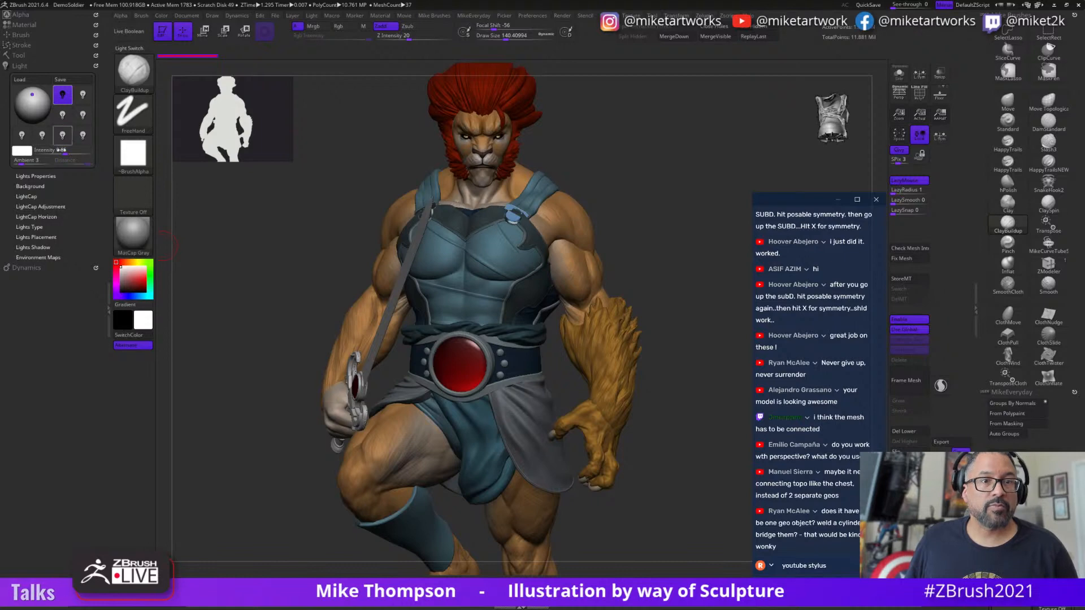
pyautogui.moveTo(36, 97); pyautogui.dragTo(37, 101)
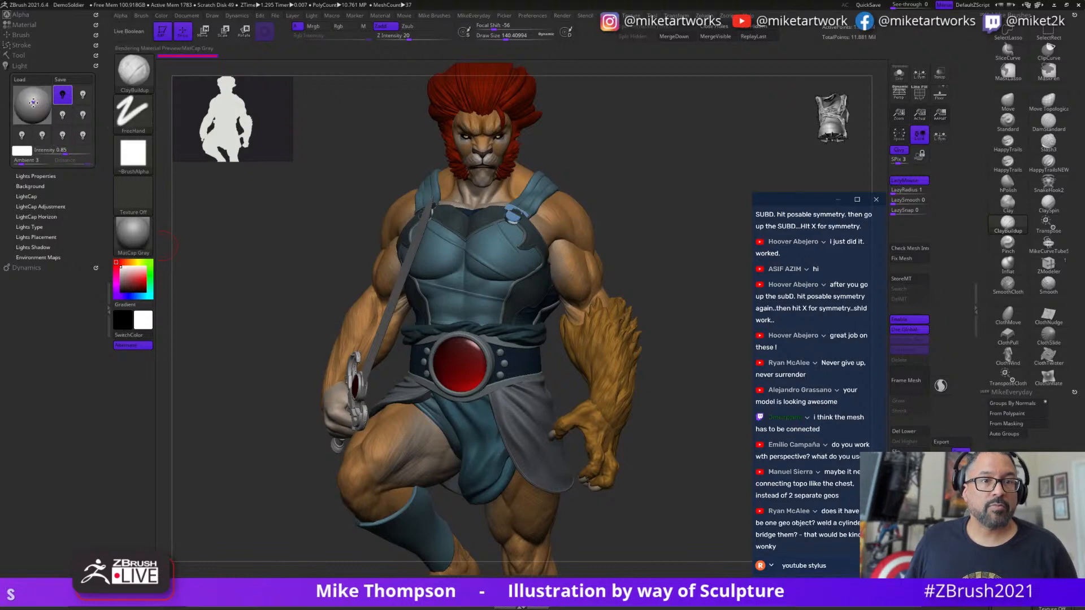
pyautogui.press('space')
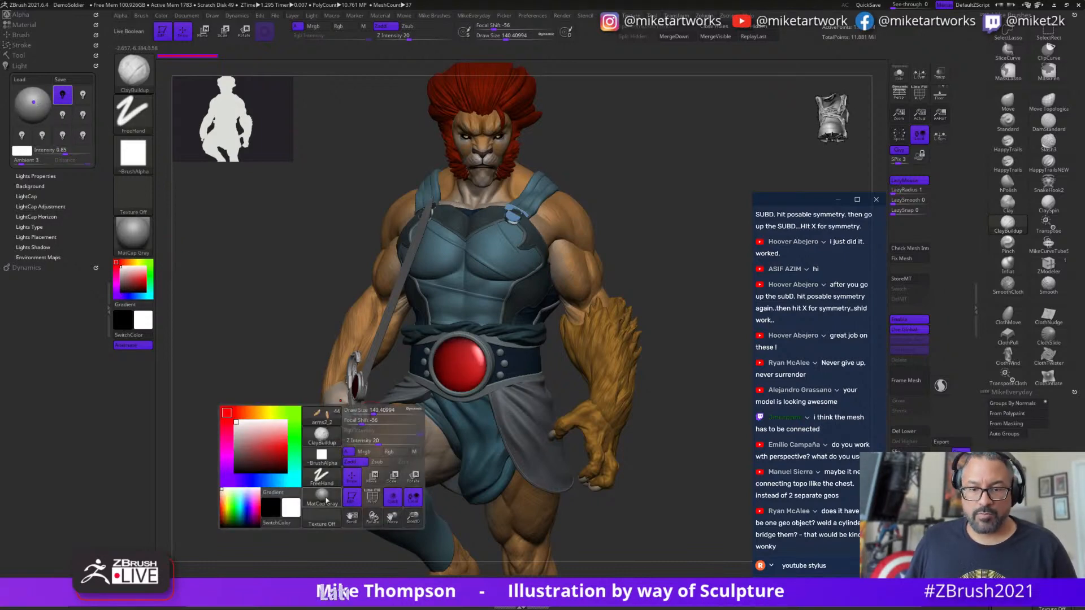
pyautogui.click(327, 500)
pyautogui.click(372, 506)
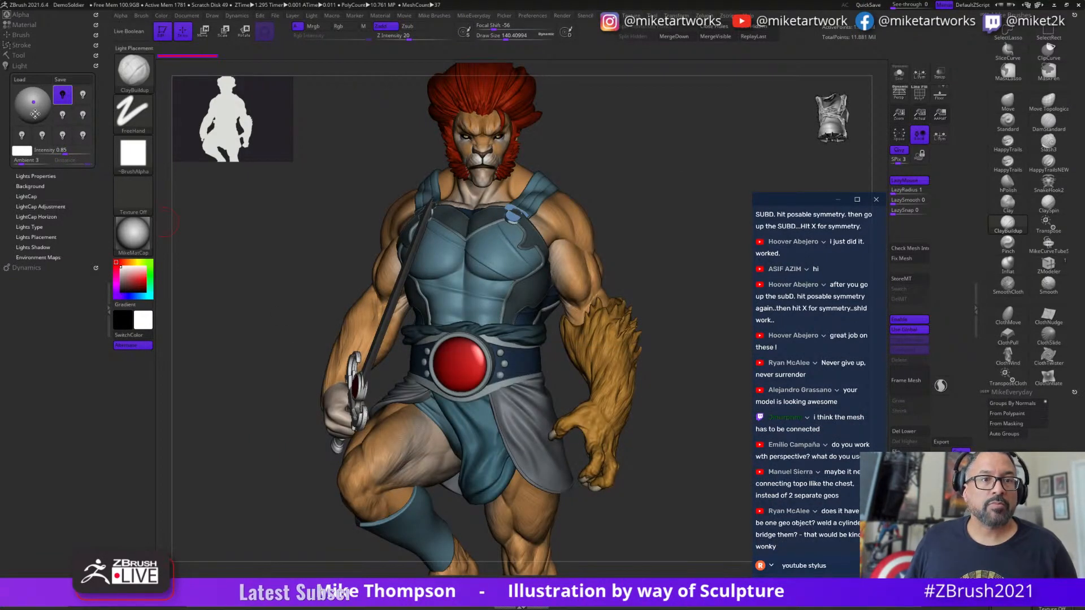
# - Reposition the main light for the MikeMatCap material and switch on a second light
pyautogui.moveTo(36, 114); pyautogui.dragTo(30, 103)
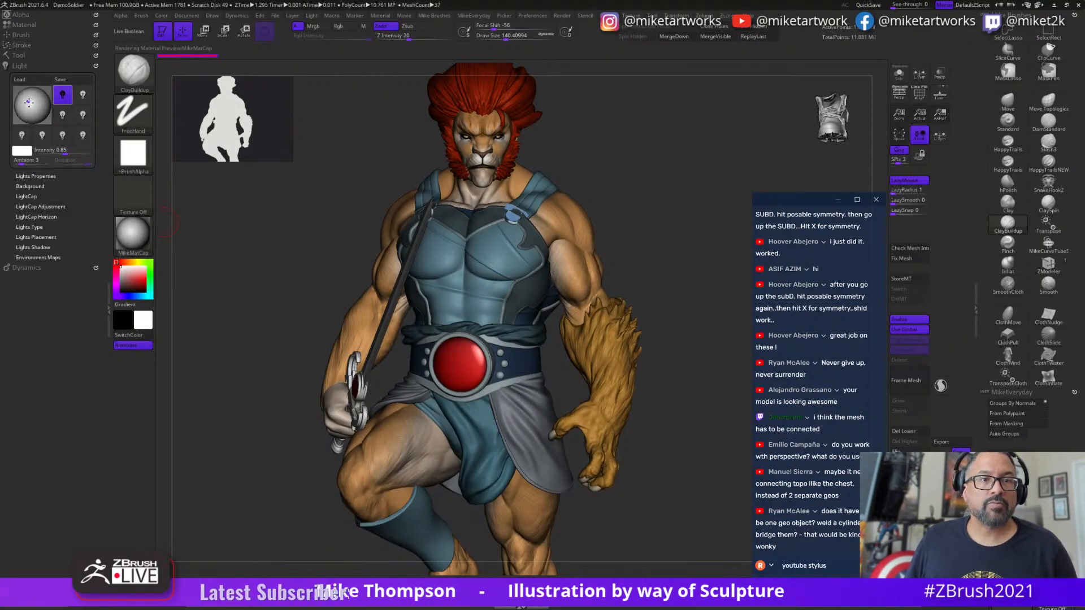
pyautogui.click(83, 95)
pyautogui.click(85, 96)
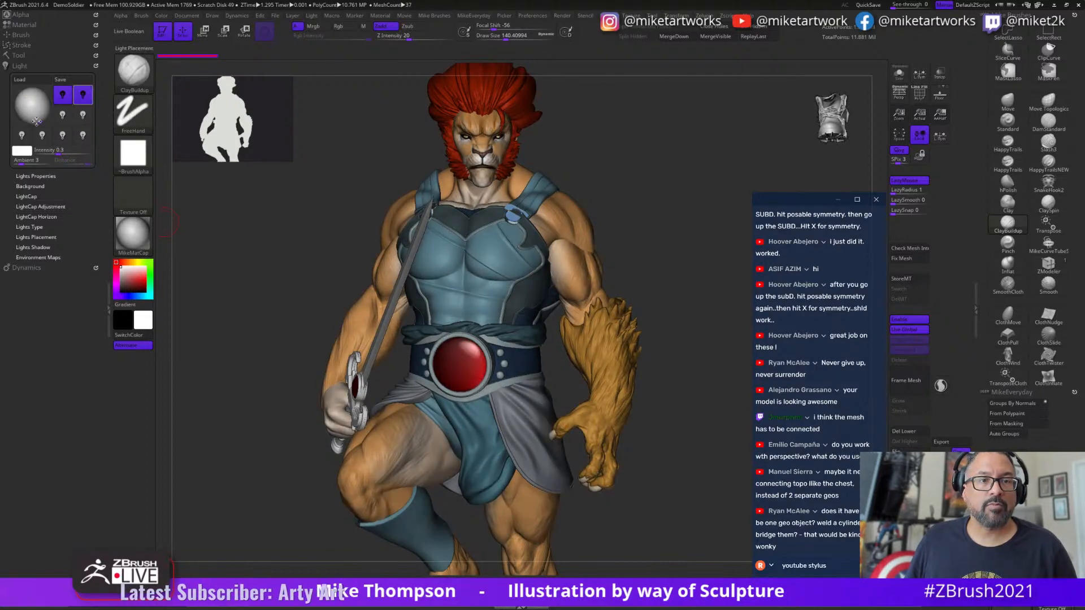
# - Adjust the light direction and raise the light intensity to about 1.55
pyautogui.moveTo(39, 106); pyautogui.dragTo(45, 103)
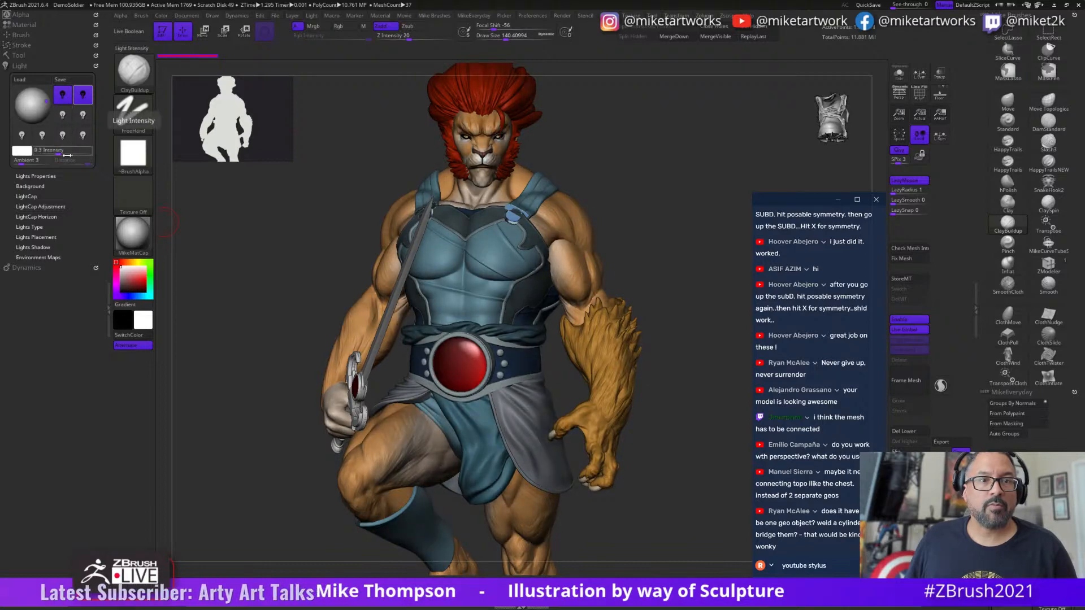
pyautogui.moveTo(61, 152); pyautogui.dragTo(74, 153)
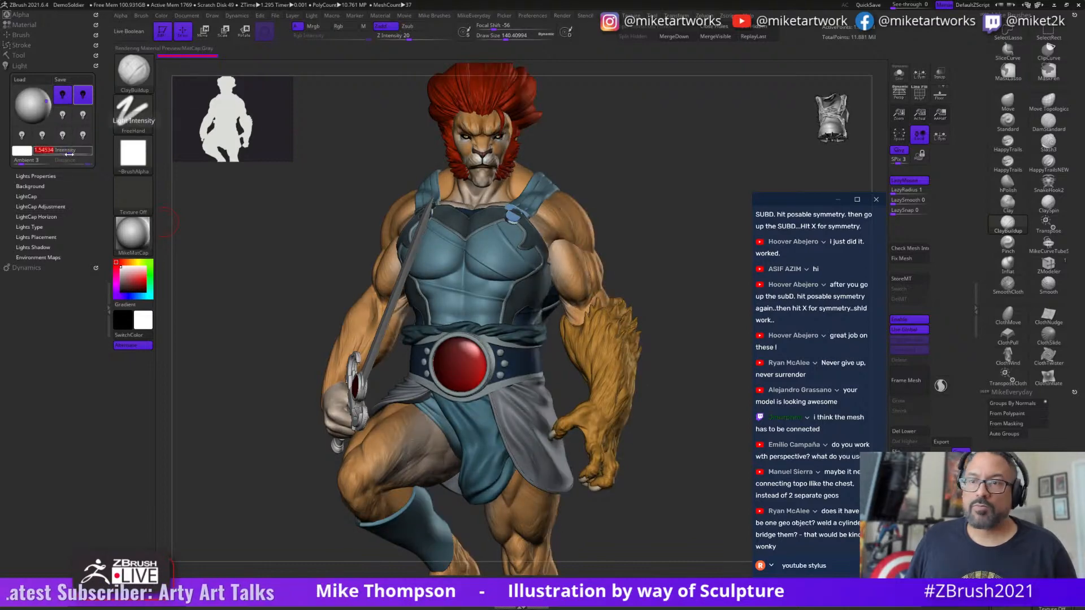
pyautogui.moveTo(635, 516); pyautogui.dragTo(632, 540)
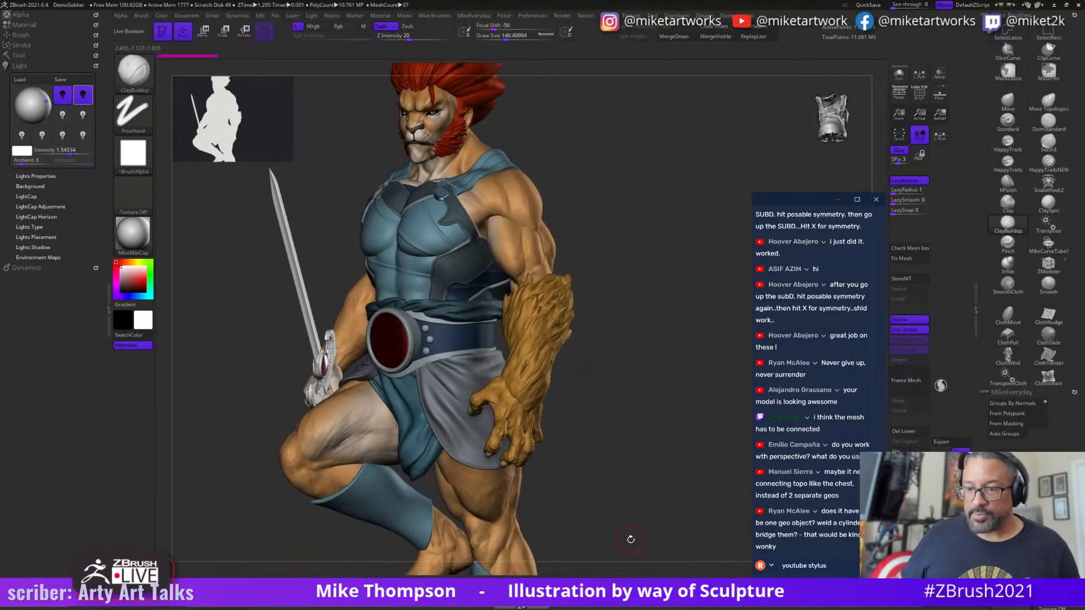
# - Try to draw a MikeCurveTube stroke across the wrist of the clawed hand with the draw size at about 27
pyautogui.moveTo(578, 437); pyautogui.dragTo(632, 376)
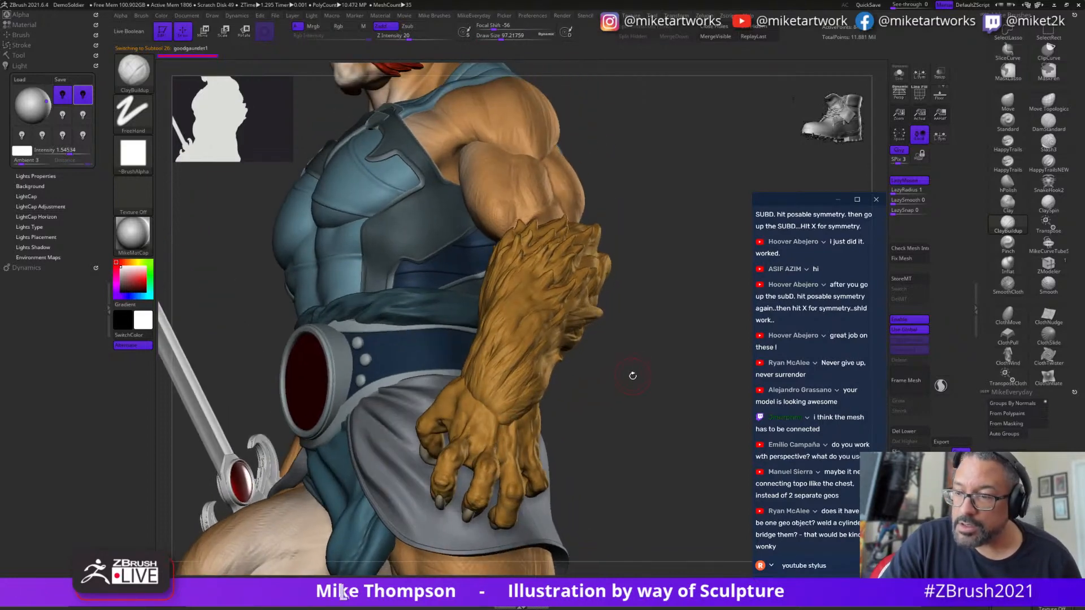
pyautogui.click(1048, 244)
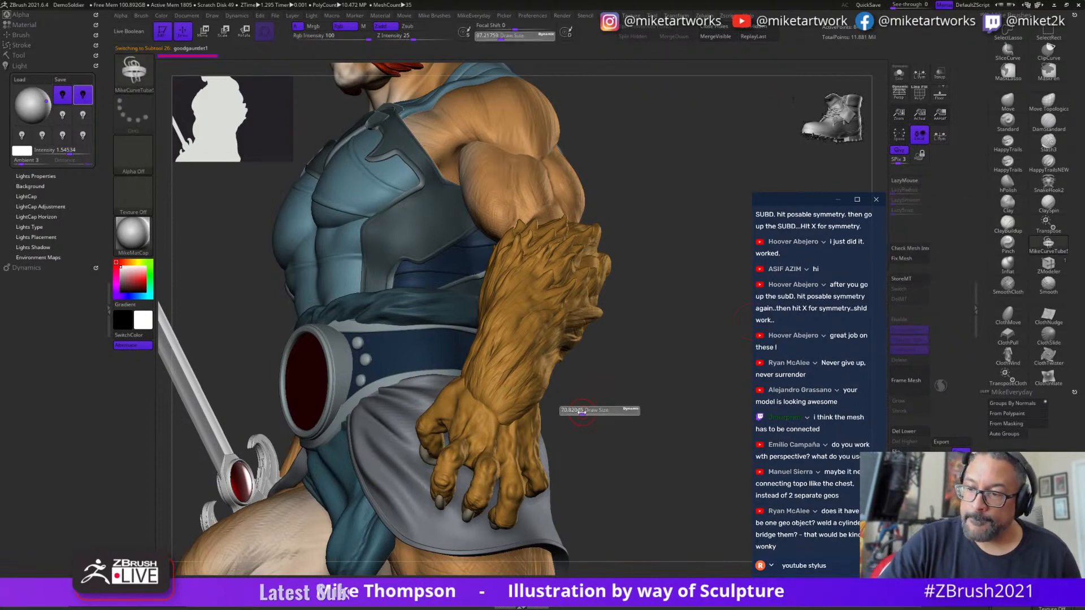
pyautogui.moveTo(586, 387); pyautogui.dragTo(512, 432)
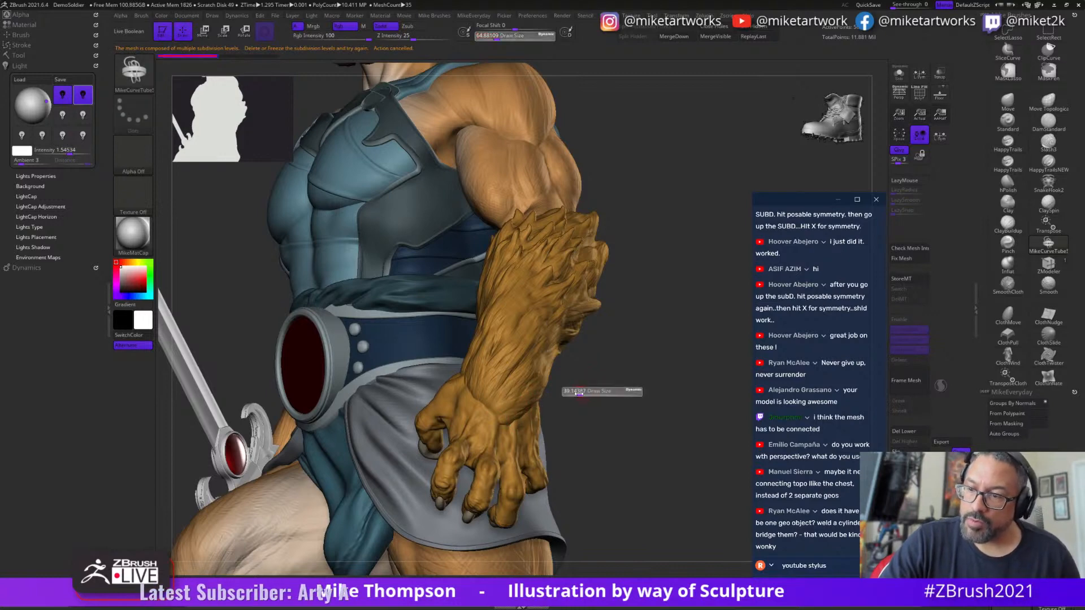
pyautogui.moveTo(578, 391); pyautogui.dragTo(571, 391)
pyautogui.moveTo(571, 391); pyautogui.dragTo(550, 392)
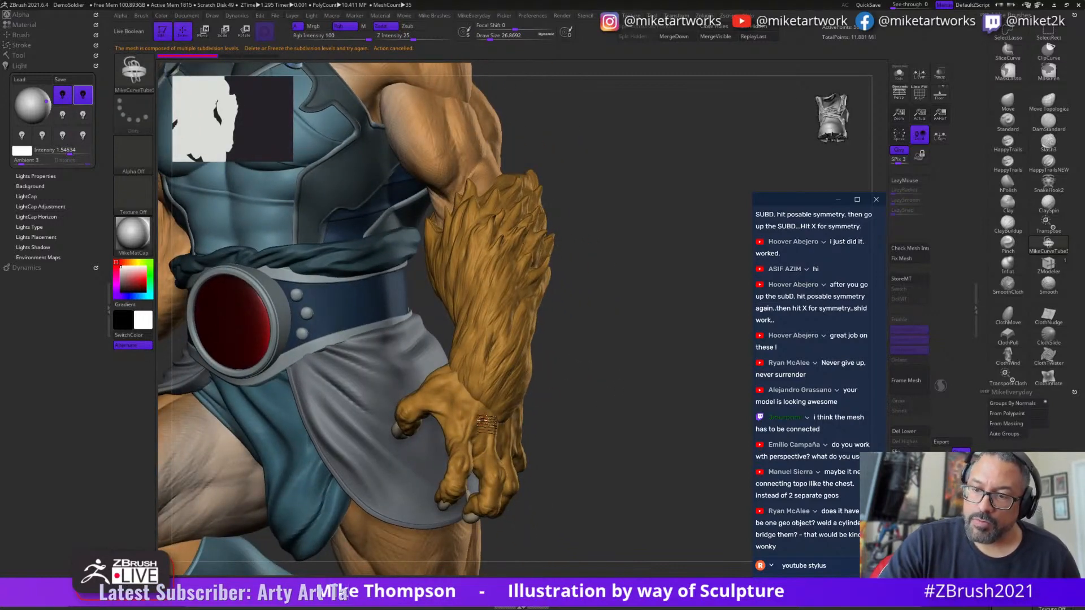
# - Select the furry gauntlet subtool and try again to draw a curve tube where the fur meets the hand
pyautogui.press('space')
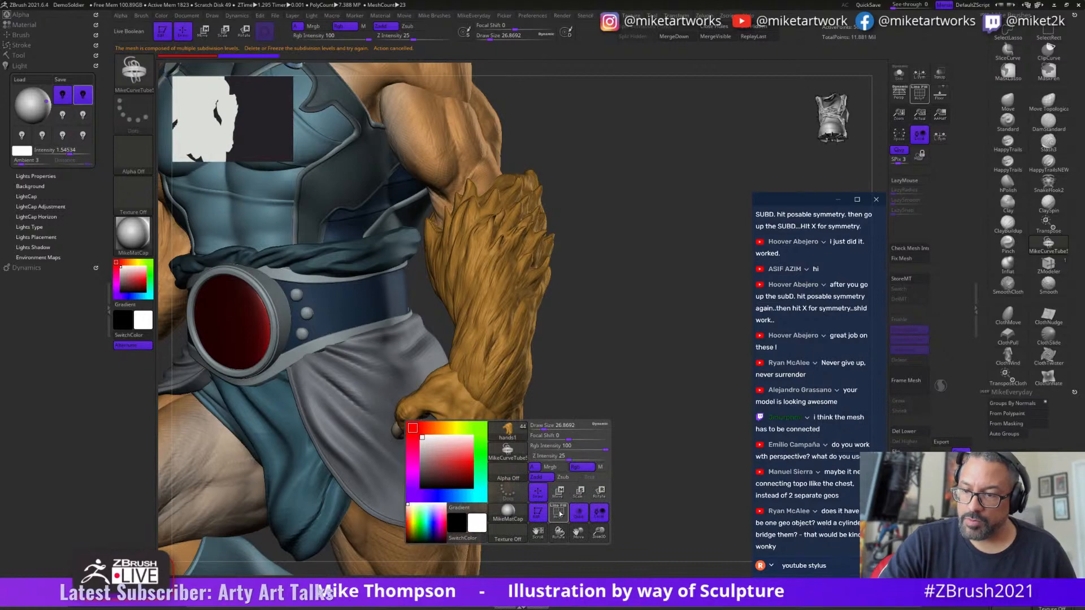
pyautogui.keyDown('alt'); pyautogui.click(505, 392); pyautogui.keyUp('alt')
pyautogui.press('space')
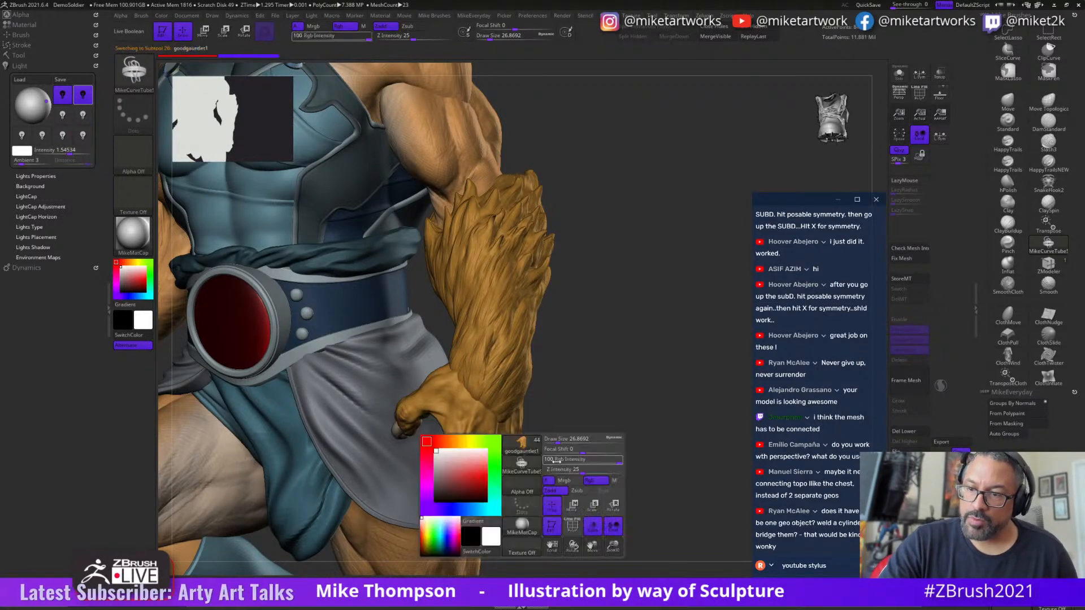
pyautogui.click(573, 526)
pyautogui.click(573, 529)
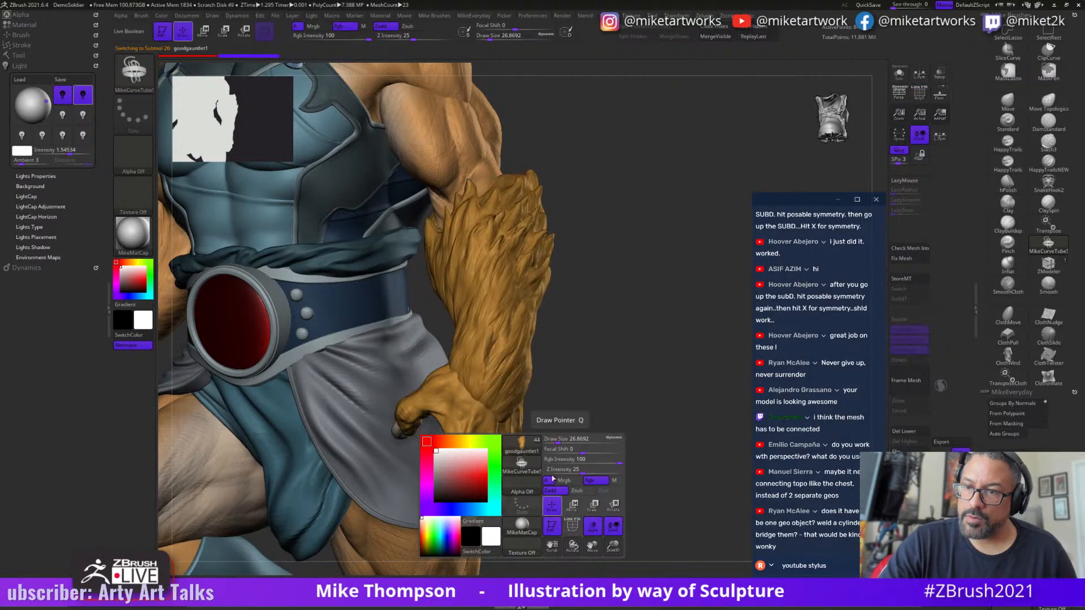
pyautogui.moveTo(585, 377); pyautogui.dragTo(587, 418)
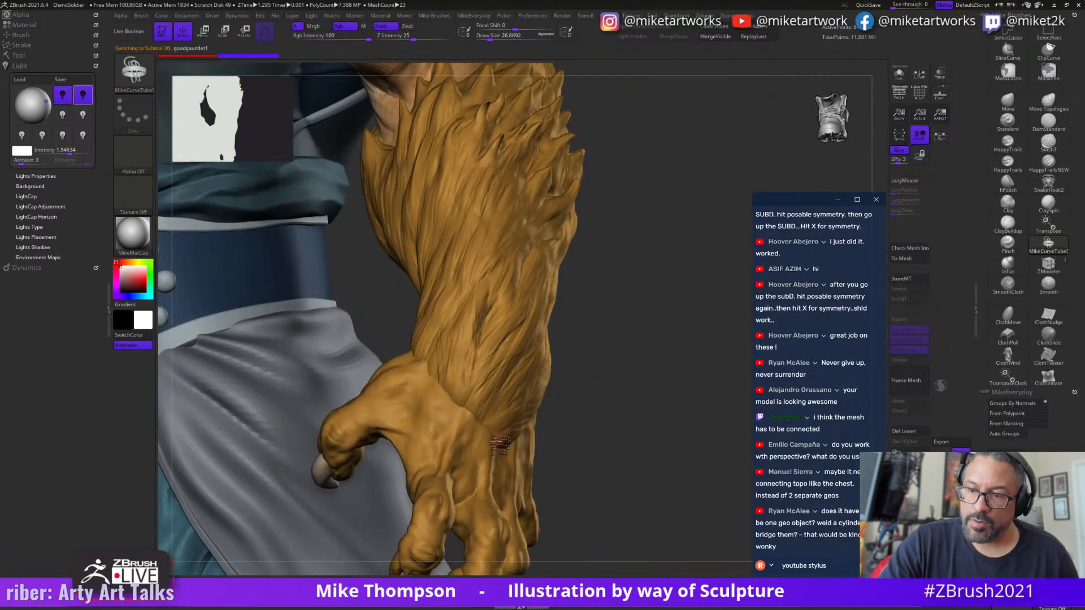
pyautogui.moveTo(548, 382); pyautogui.dragTo(556, 375)
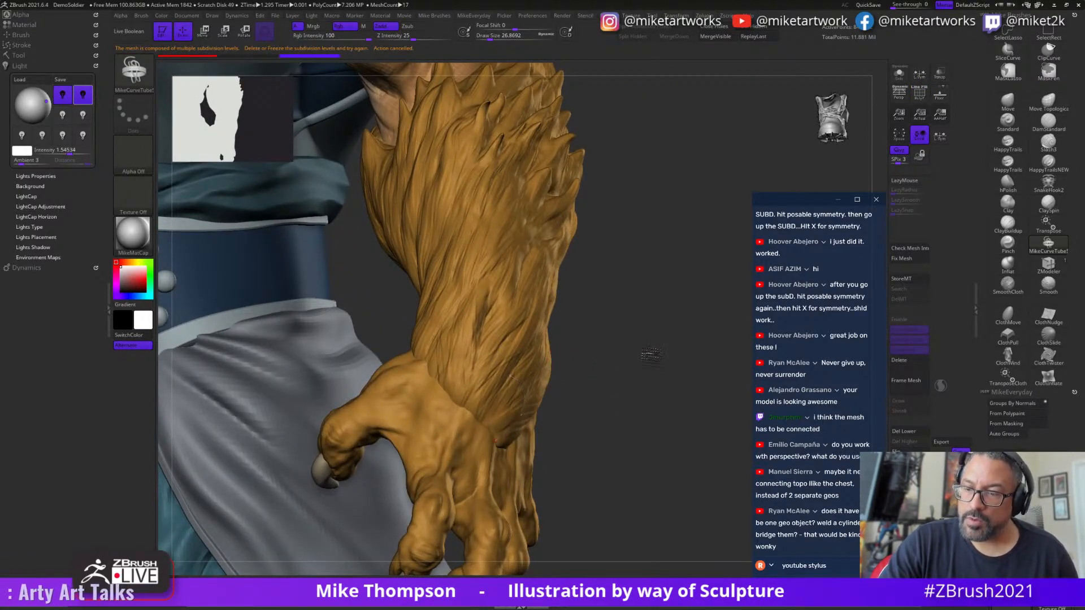
pyautogui.moveTo(650, 354)
pyautogui.mouseDown()
pyautogui.moveTo(618, 370)
pyautogui.moveTo(681, 335)
pyautogui.mouseUp()
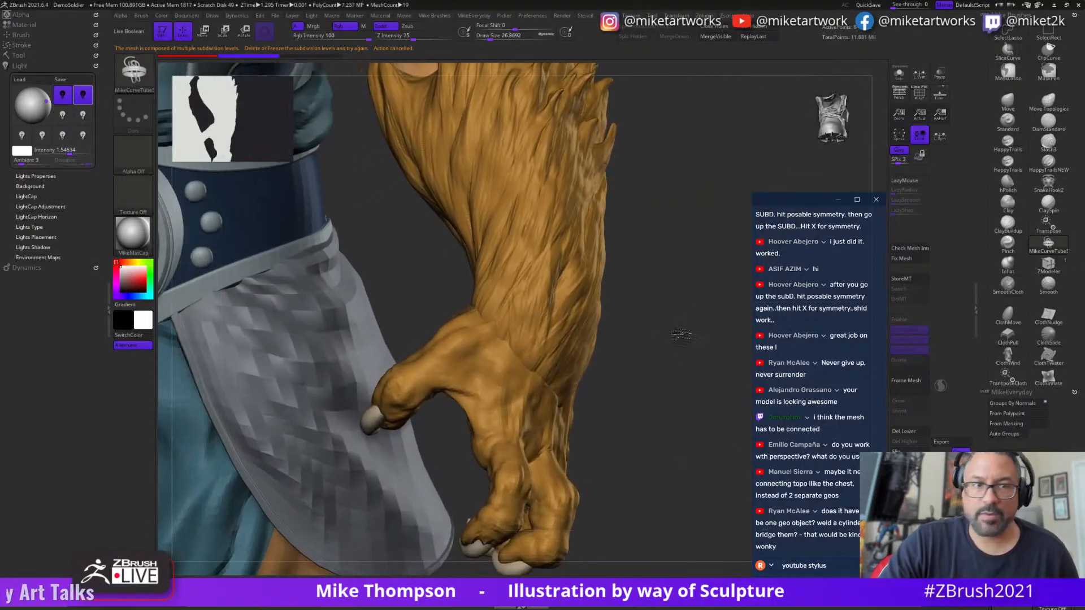
# - Append a Sphere3D to the subtool list
pyautogui.click(18, 55)
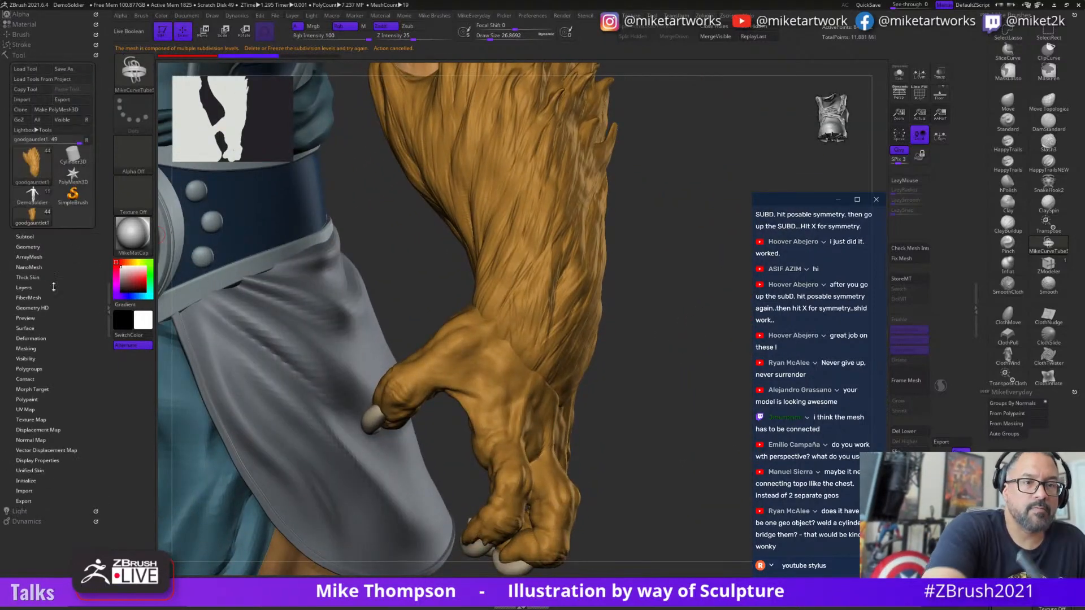
pyautogui.click(28, 236)
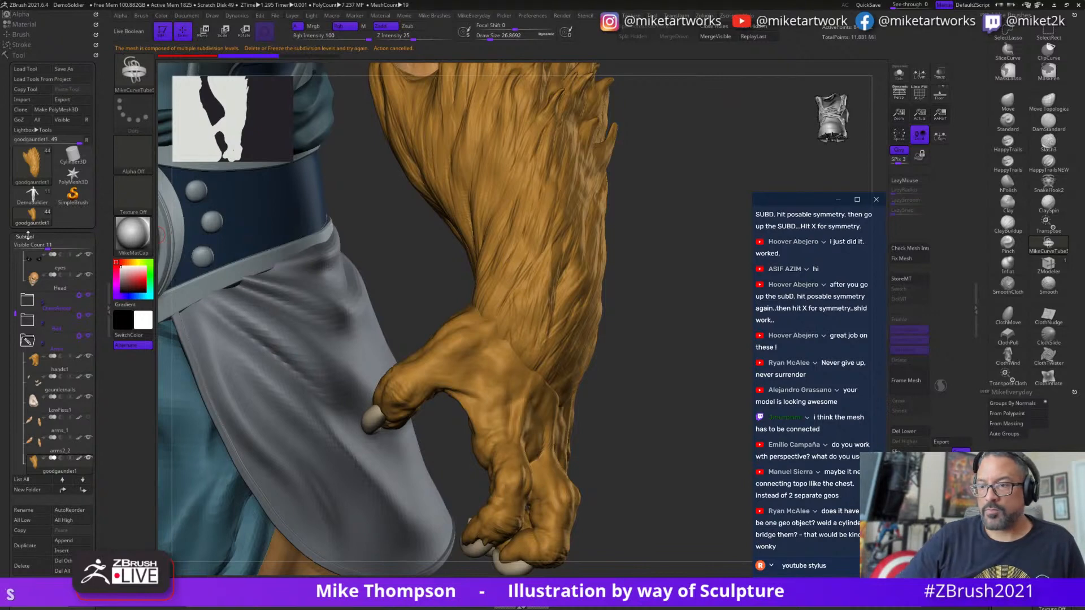
pyautogui.moveTo(644, 444); pyautogui.dragTo(642, 447)
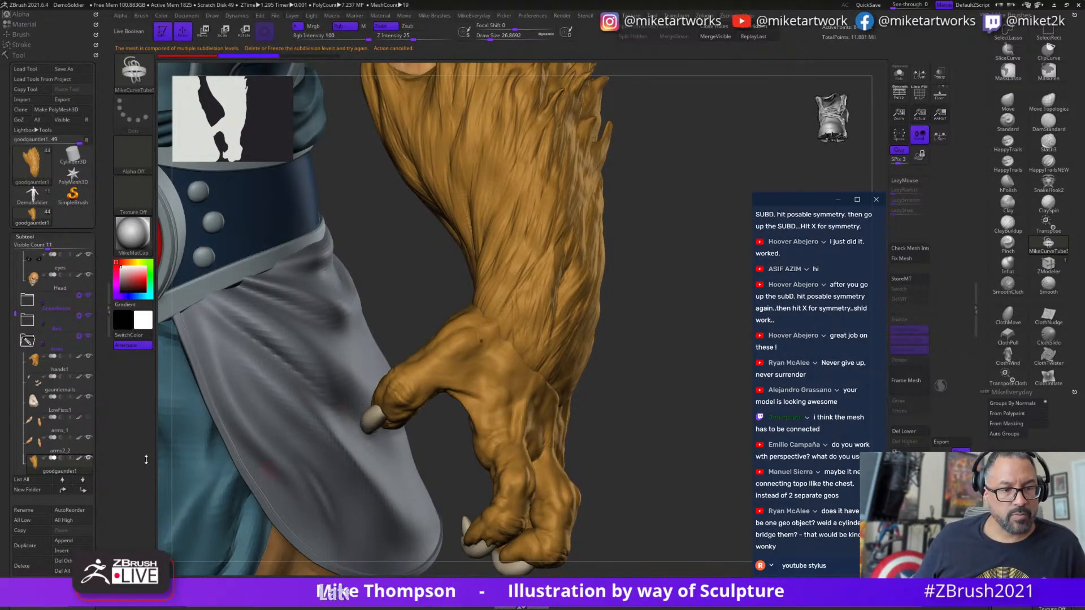
pyautogui.moveTo(14, 315); pyautogui.dragTo(13, 336)
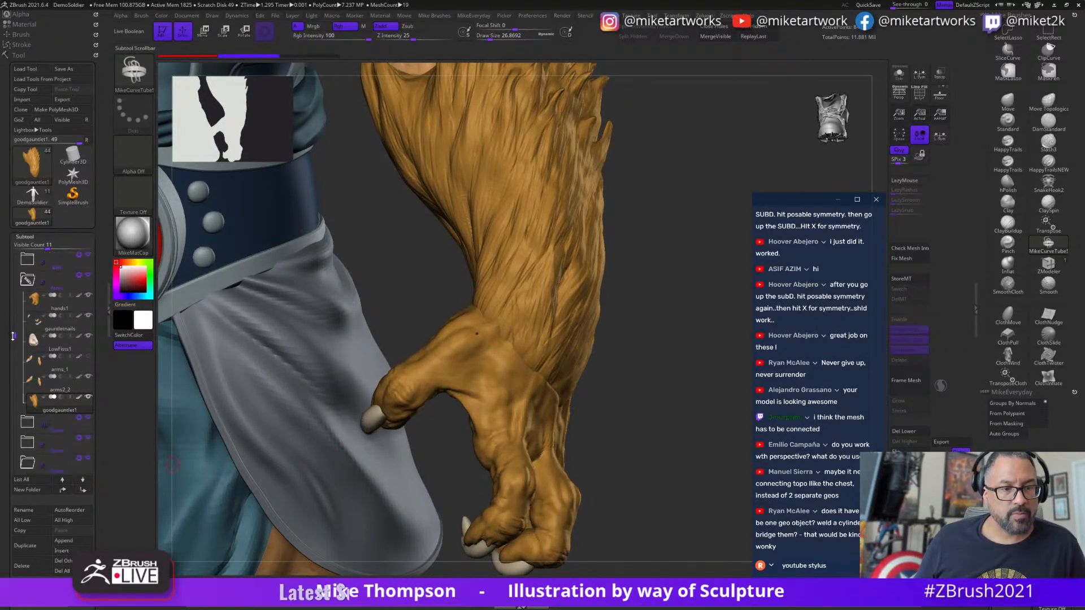
pyautogui.click(70, 541)
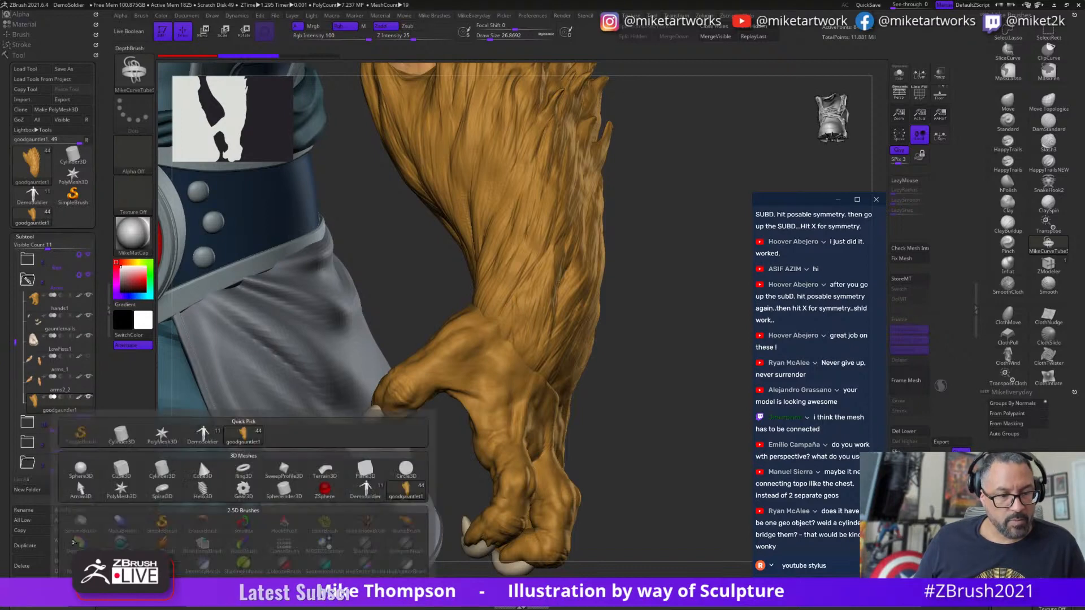
pyautogui.click(139, 467)
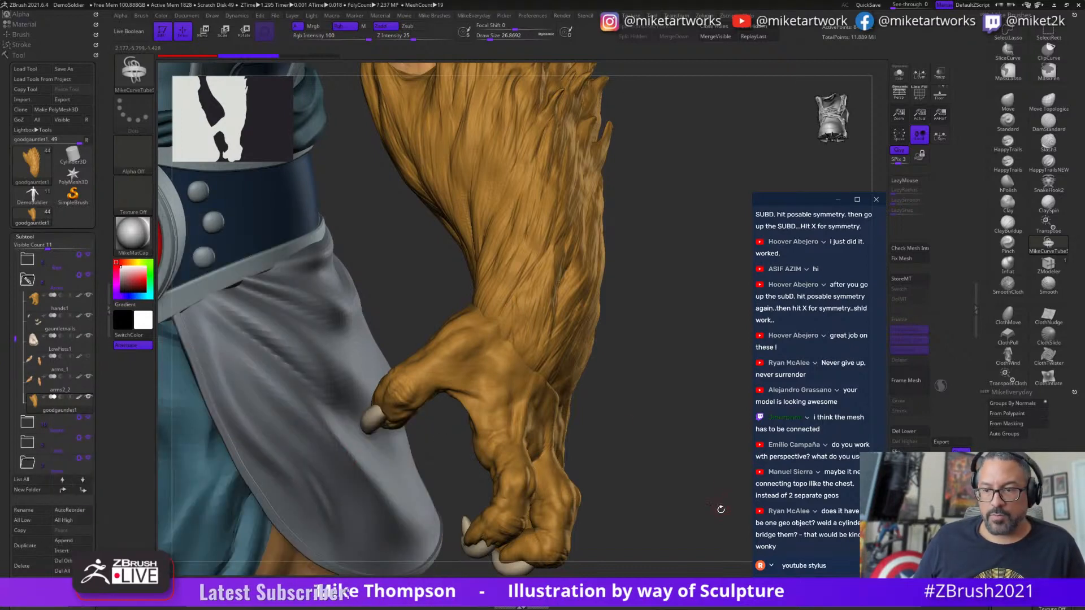
# - Select the new sphere, move it beside the clawed hand and scale it down to a small ball
pyautogui.keyDown('alt'); pyautogui.moveTo(652, 513); pyautogui.dragTo(562, 238); pyautogui.keyUp('alt')
pyautogui.moveTo(571, 480); pyautogui.dragTo(444, 421)
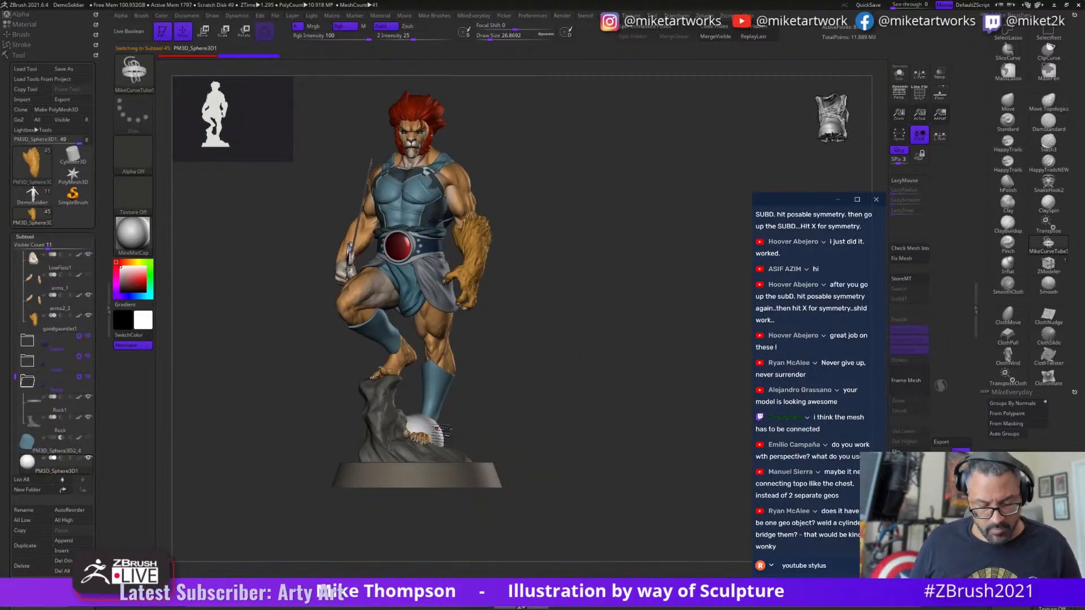
pyautogui.press('w')
pyautogui.moveTo(446, 473); pyautogui.dragTo(543, 318)
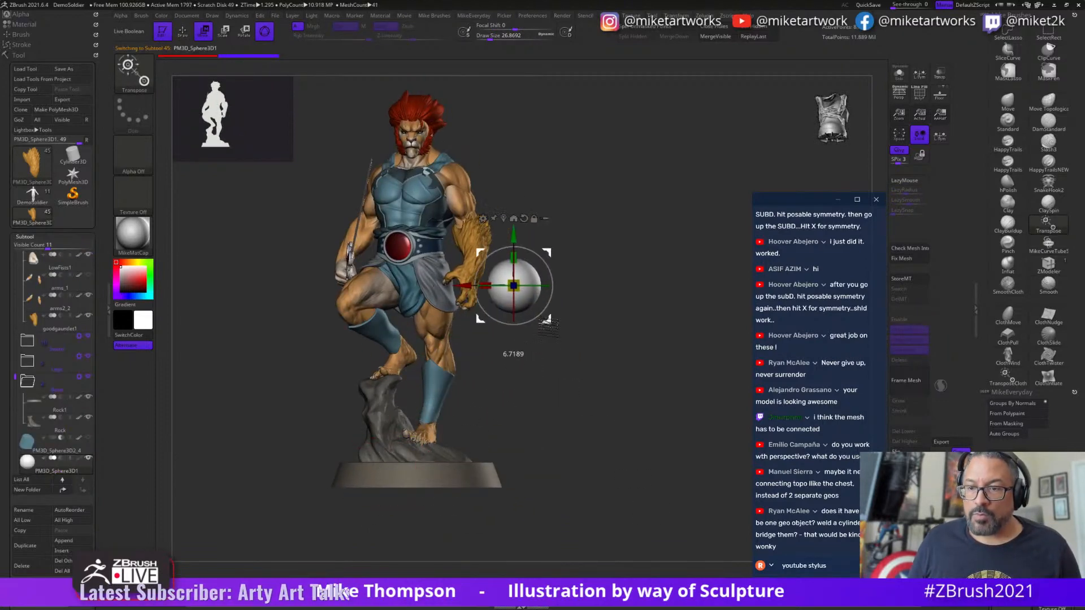
pyautogui.keyDown('alt'); pyautogui.moveTo(557, 169); pyautogui.dragTo(405, 346); pyautogui.keyUp('alt')
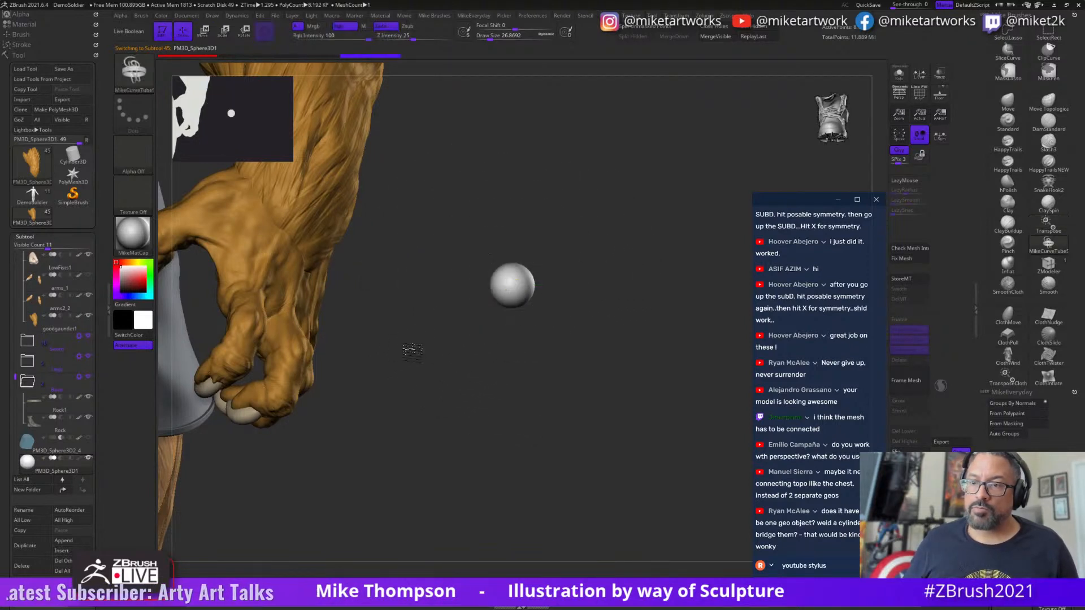
# - Shape the sphere into a pointed teardrop spike by stretching it vertically and pulling its unmasked upper end upward
pyautogui.moveTo(513, 256)
pyautogui.mouseDown()
pyautogui.moveTo(512, 223)
pyautogui.moveTo(513, 236)
pyautogui.mouseUp()
pyautogui.press('q')
pyautogui.moveTo(583, 323); pyautogui.dragTo(621, 338)
pyautogui.keyDown('ctrl'); pyautogui.moveTo(469, 202); pyautogui.dragTo(572, 289); pyautogui.keyUp('ctrl')
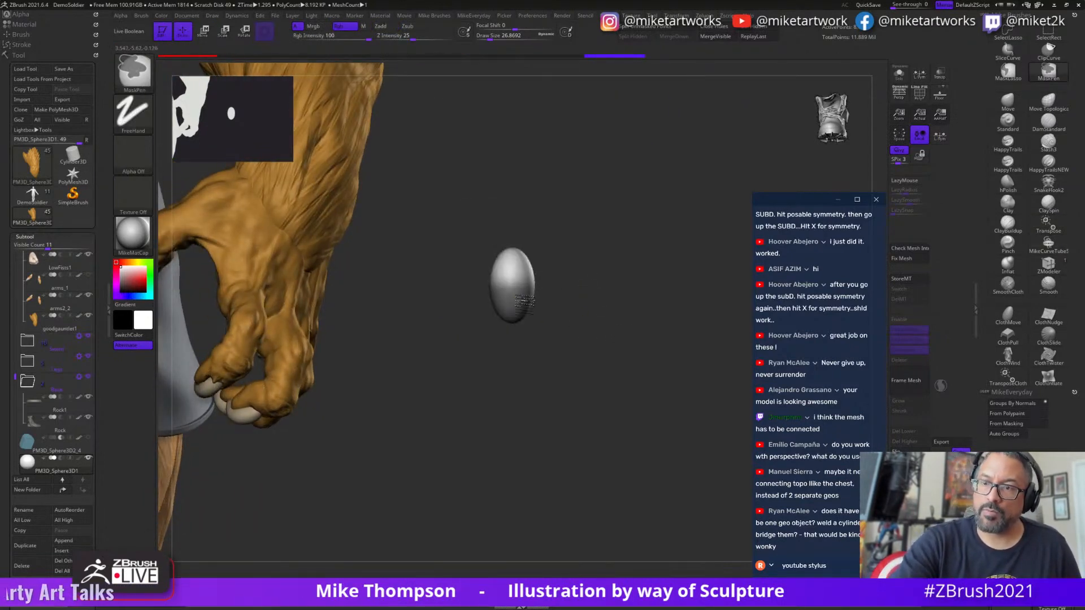
pyautogui.press('w')
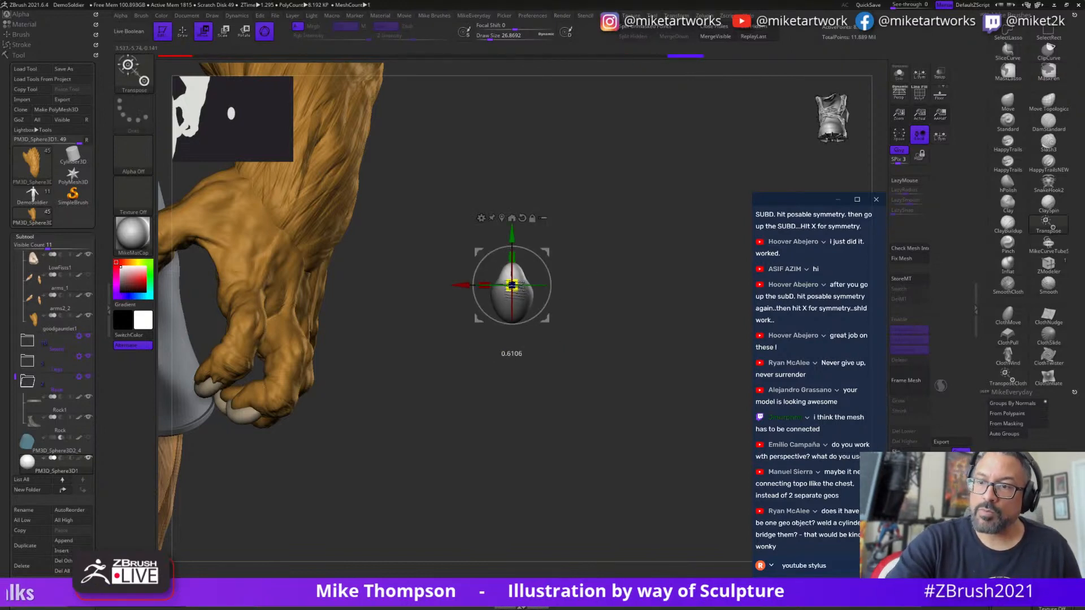
pyautogui.moveTo(512, 286); pyautogui.dragTo(514, 182)
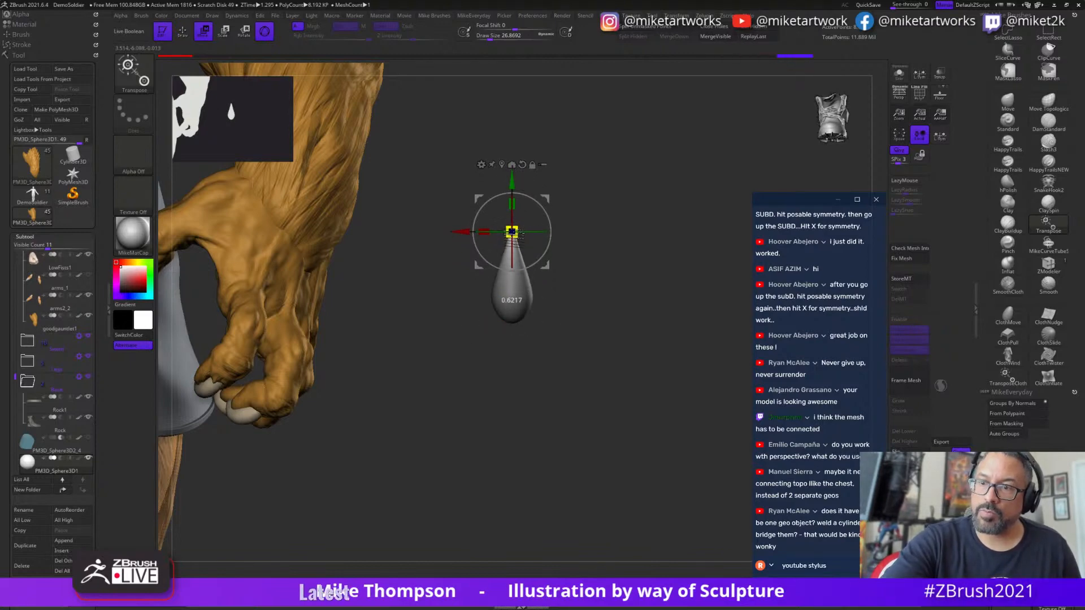
pyautogui.press('q')
pyautogui.moveTo(621, 329)
pyautogui.mouseDown()
pyautogui.moveTo(588, 332)
pyautogui.moveTo(621, 348)
pyautogui.moveTo(601, 380)
pyautogui.moveTo(575, 388)
pyautogui.moveTo(601, 382)
pyautogui.moveTo(595, 392)
pyautogui.mouseUp()
# - Scale the spike down and position it on the back of the wrist at the lower edge of the fur
pyautogui.press('w')
pyautogui.keyDown('alt'); pyautogui.click(511, 391); pyautogui.keyUp('alt')
pyautogui.moveTo(650, 363); pyautogui.dragTo(256, 354)
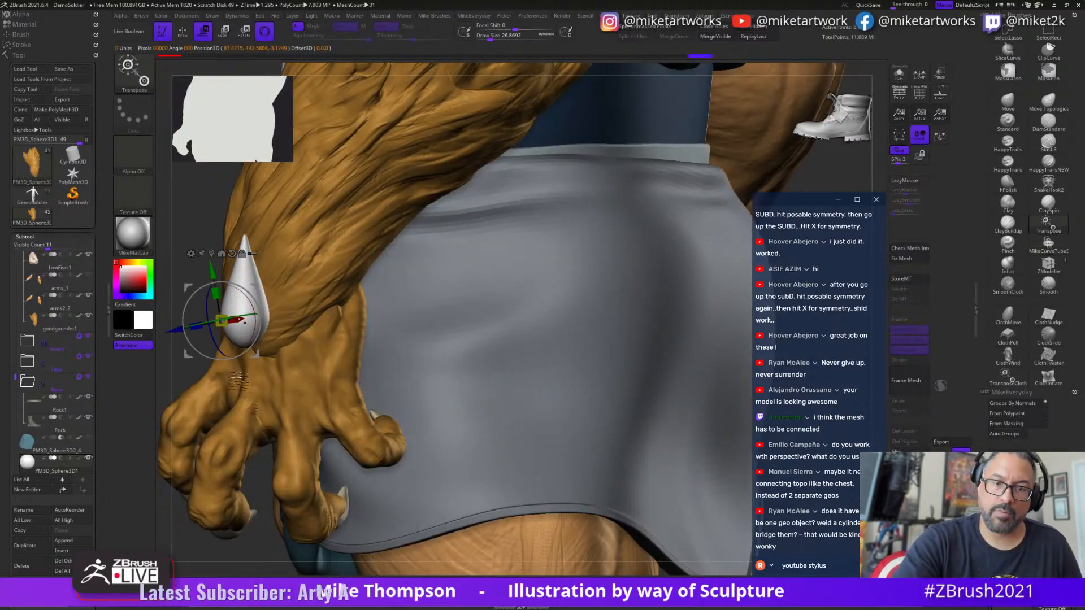
pyautogui.moveTo(362, 353); pyautogui.dragTo(664, 414)
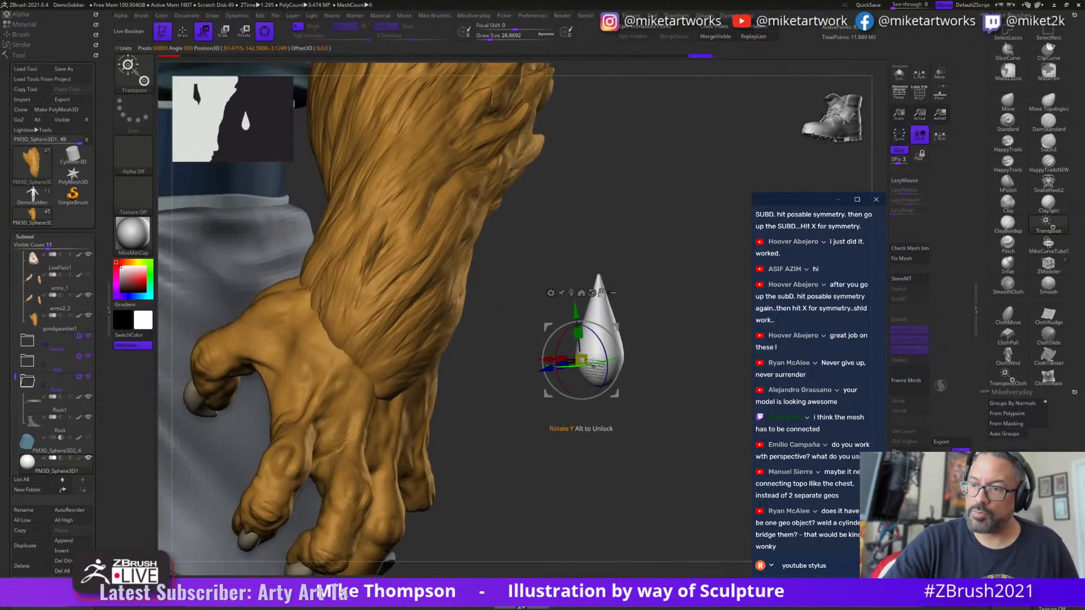
pyautogui.moveTo(581, 359); pyautogui.dragTo(409, 411)
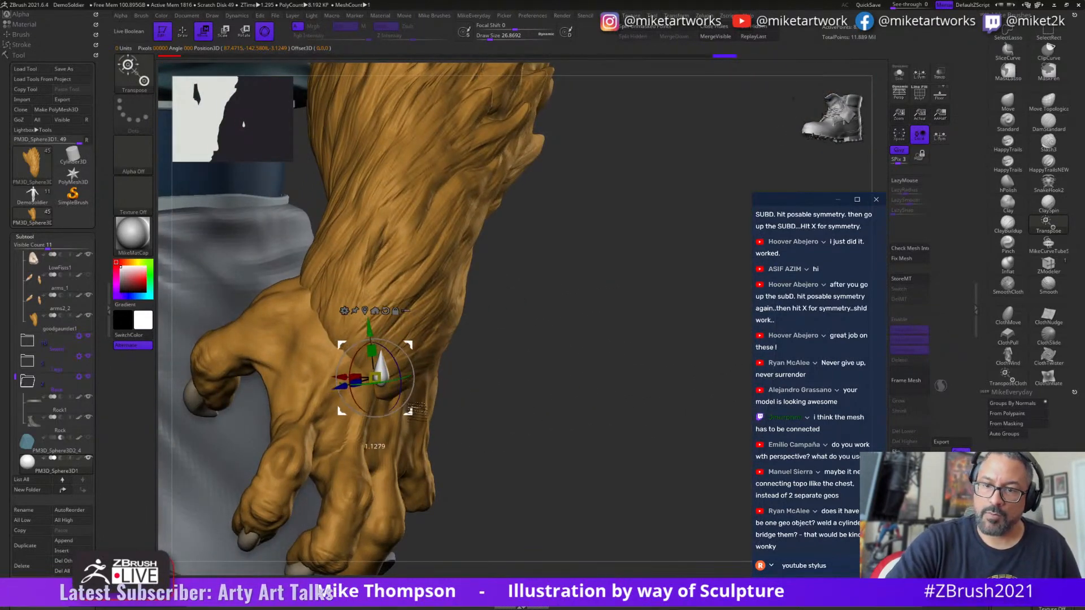
pyautogui.moveTo(545, 390); pyautogui.dragTo(421, 410)
pyautogui.moveTo(428, 404); pyautogui.dragTo(642, 460)
pyautogui.moveTo(580, 449); pyautogui.dragTo(494, 438)
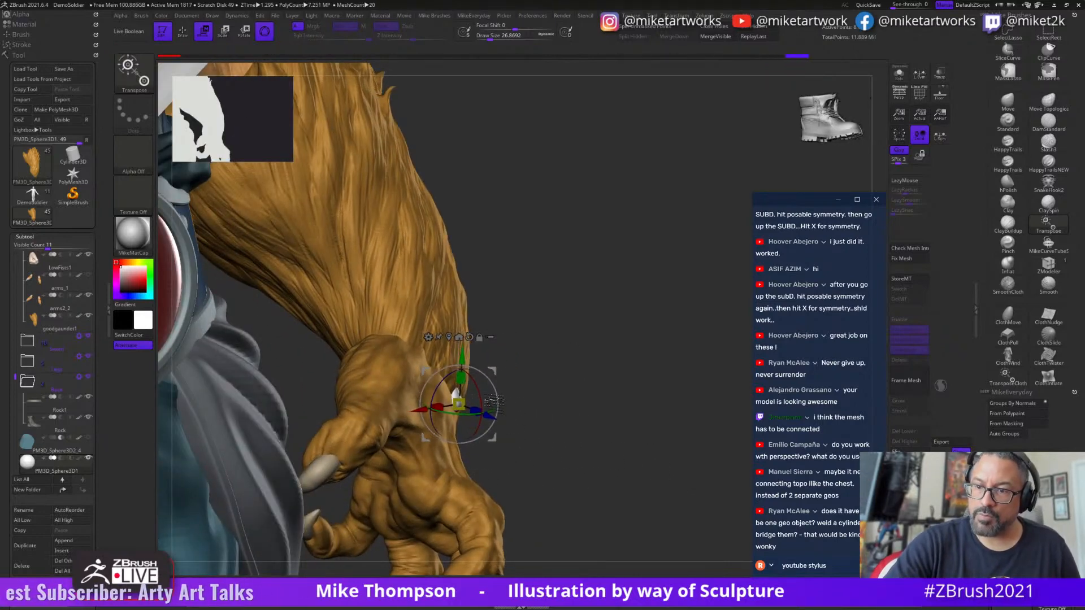
pyautogui.moveTo(598, 412)
pyautogui.mouseDown()
pyautogui.moveTo(638, 380)
pyautogui.moveTo(647, 390)
pyautogui.moveTo(646, 414)
pyautogui.moveTo(639, 381)
pyautogui.moveTo(491, 382)
pyautogui.moveTo(506, 397)
pyautogui.mouseUp()
# - Duplicate the spike three times around the wrist, angling and sizing each copy to follow the fur's lower edge
pyautogui.press('q')
pyautogui.press('w')
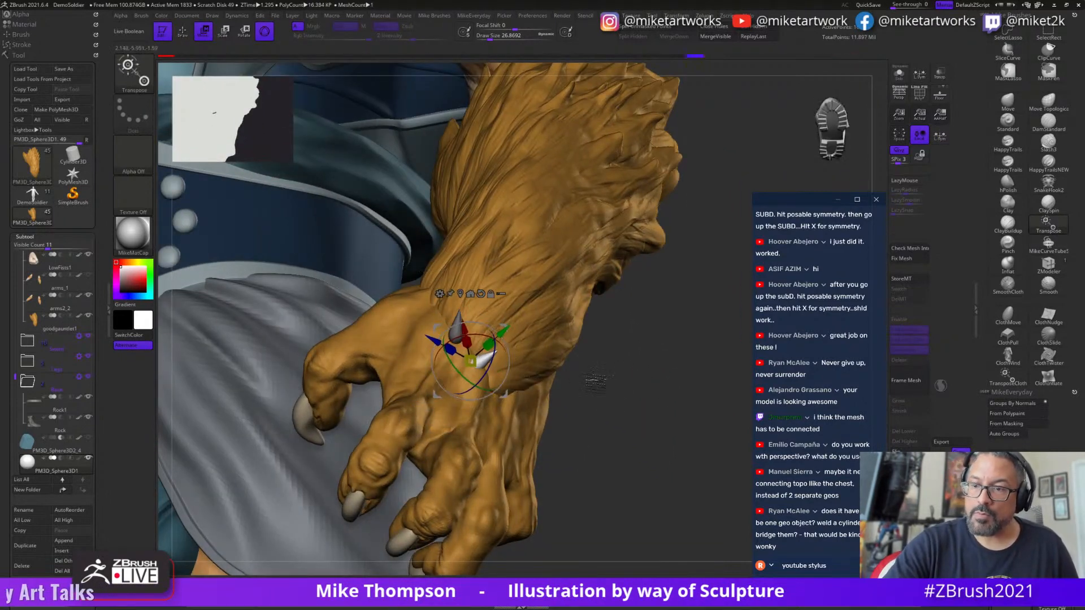
pyautogui.moveTo(596, 382); pyautogui.dragTo(505, 395)
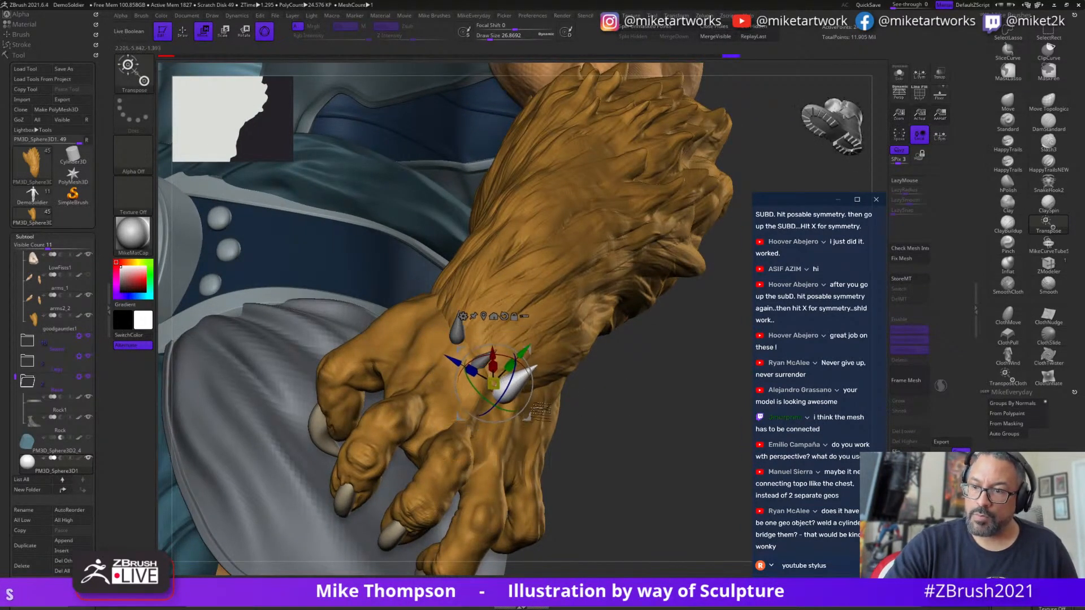
pyautogui.moveTo(695, 402); pyautogui.dragTo(531, 408)
pyautogui.moveTo(649, 392); pyautogui.dragTo(541, 413)
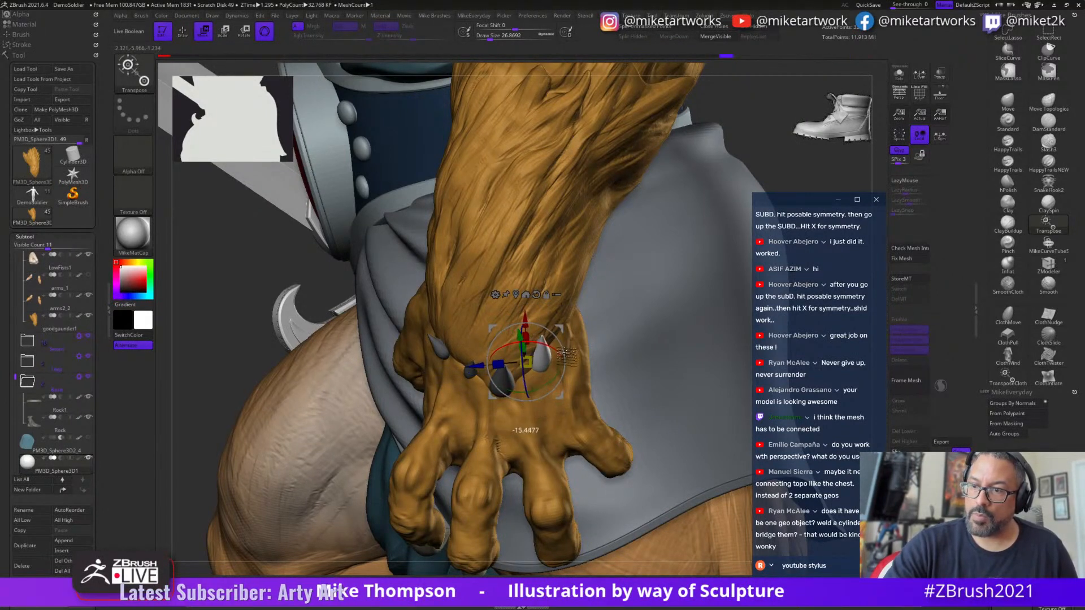
# - Bend the unmasked wrist spike into a curved claw with the Move brush, enlarging the draw size to suit
pyautogui.press('q')
pyautogui.moveTo(258, 346)
pyautogui.mouseDown()
pyautogui.moveTo(656, 371)
pyautogui.moveTo(686, 386)
pyautogui.moveTo(654, 390)
pyautogui.mouseUp()
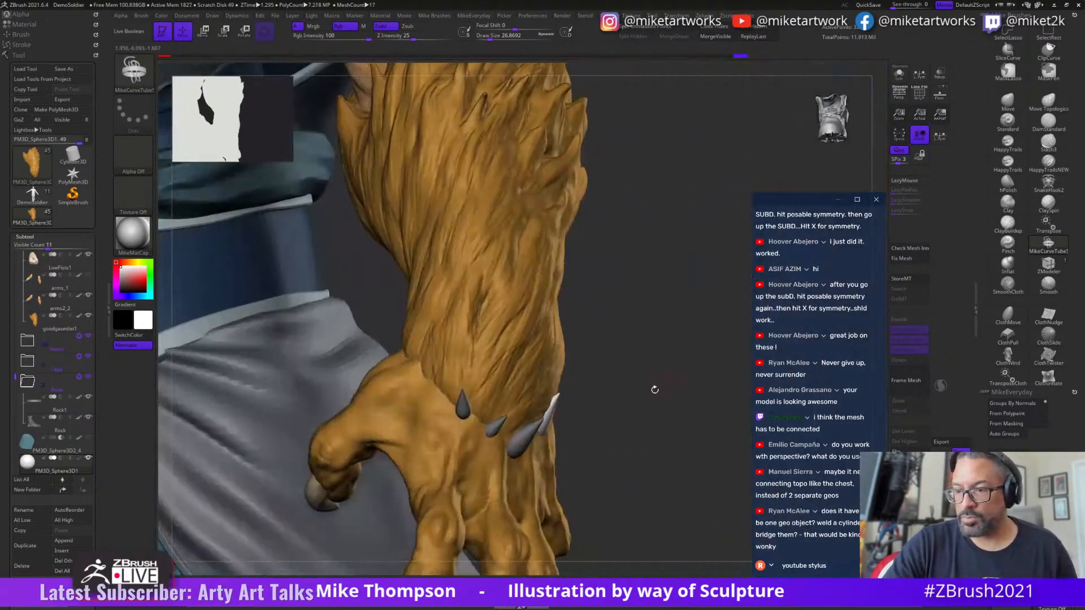
pyautogui.press('b')
pyautogui.press('m')
pyautogui.press('v')
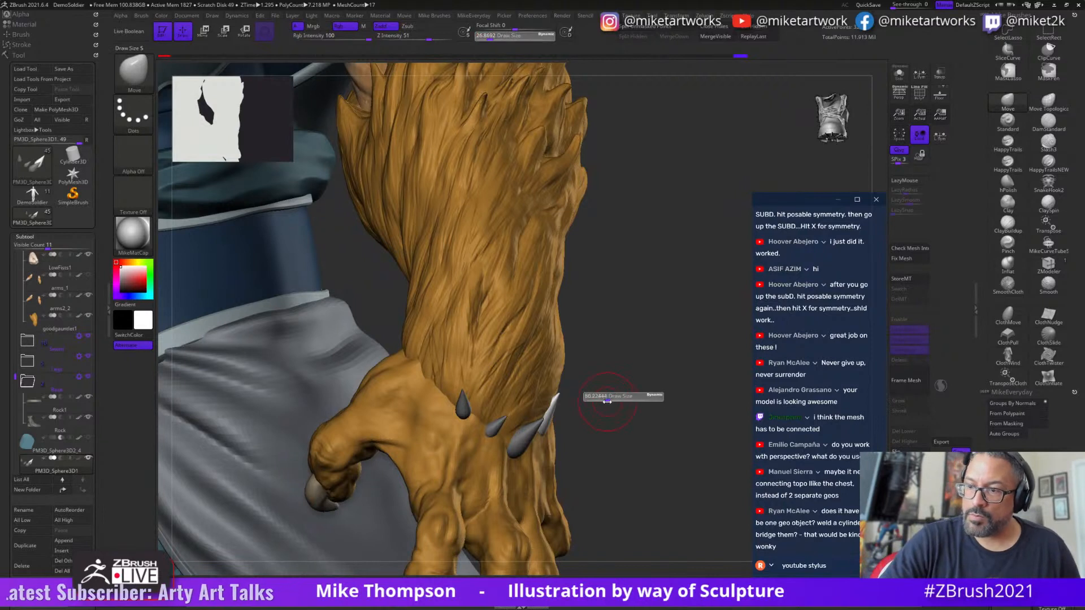
pyautogui.moveTo(550, 421)
pyautogui.mouseDown()
pyautogui.moveTo(558, 393)
pyautogui.moveTo(554, 412)
pyautogui.mouseUp()
pyautogui.moveTo(554, 415); pyautogui.dragTo(507, 395, button='right')
pyautogui.moveTo(561, 434); pyautogui.dragTo(543, 425)
pyautogui.moveTo(671, 390); pyautogui.dragTo(557, 432, button='right')
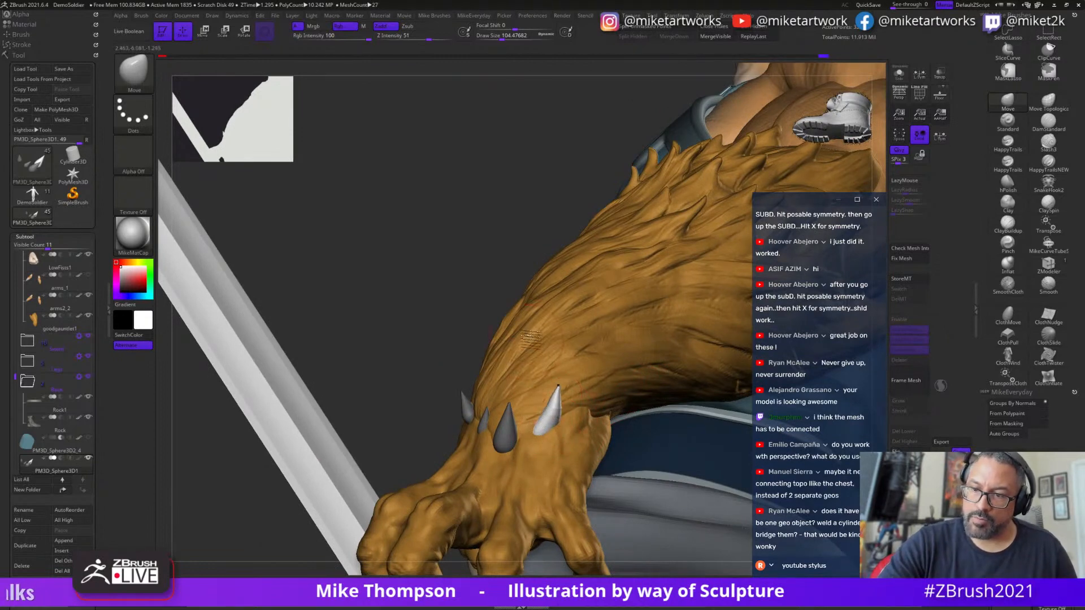
# - Clear the mask from the wrist spikes and build up rough ridges on the two larger ones with ClayBuildup at draw size 28.75
pyautogui.moveTo(499, 278); pyautogui.dragTo(616, 305)
pyautogui.keyDown('ctrl'); pyautogui.moveTo(667, 390); pyautogui.dragTo(684, 459); pyautogui.keyUp('ctrl')
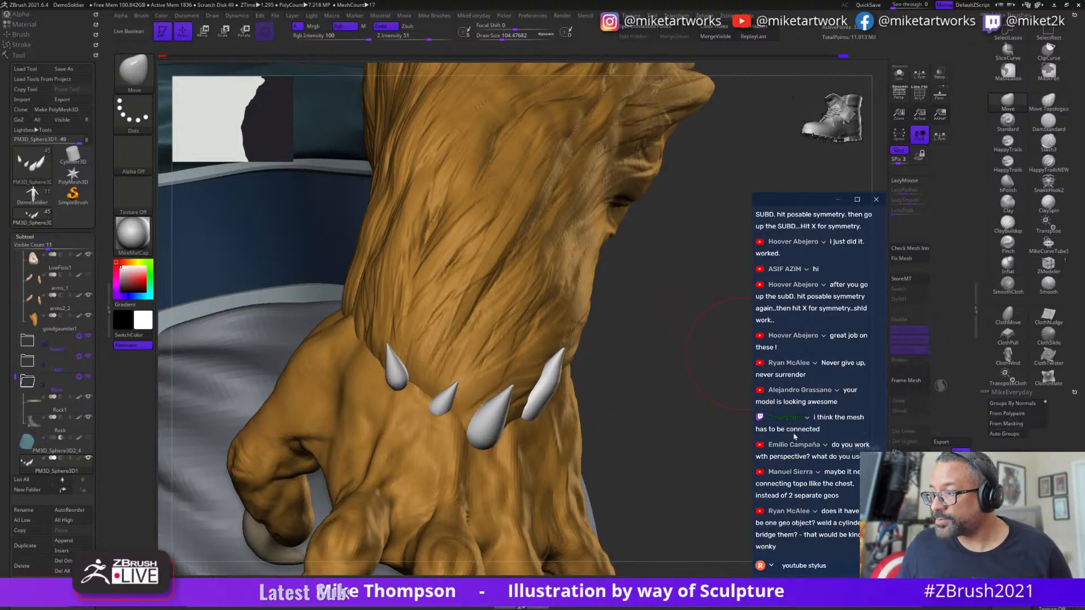
pyautogui.press('w')
pyautogui.moveTo(651, 413); pyautogui.dragTo(623, 417)
pyautogui.press('q')
pyautogui.press('s')
pyautogui.click(1007, 224)
pyautogui.press('s')
pyautogui.moveTo(633, 368); pyautogui.dragTo(621, 351)
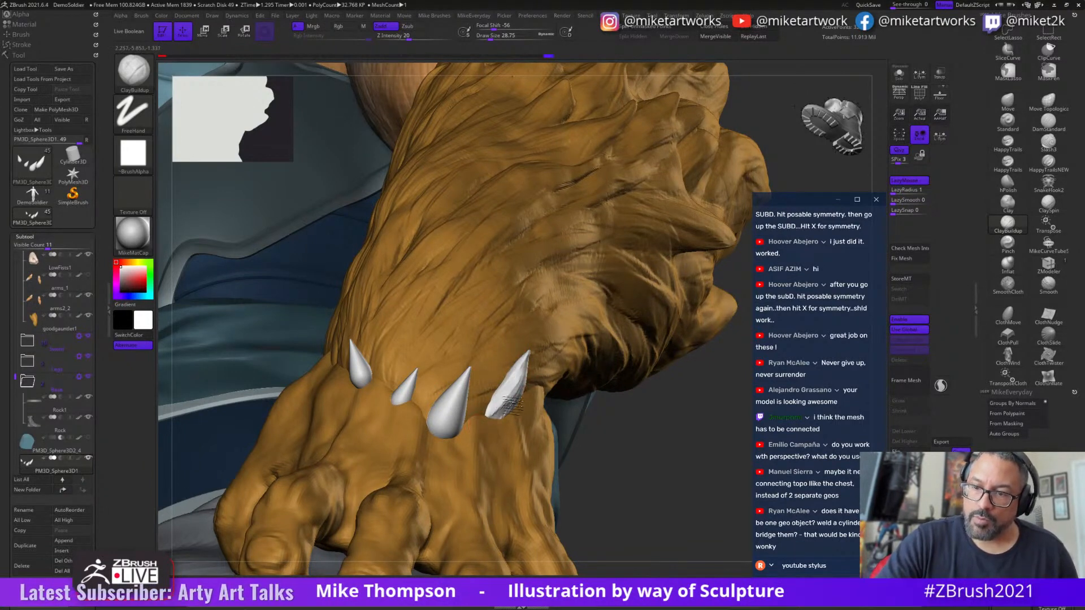
pyautogui.moveTo(512, 405)
pyautogui.mouseDown()
pyautogui.moveTo(499, 408)
pyautogui.moveTo(528, 371)
pyautogui.mouseUp()
pyautogui.moveTo(640, 405)
pyautogui.mouseDown()
pyautogui.moveTo(647, 428)
pyautogui.moveTo(633, 406)
pyautogui.mouseUp()
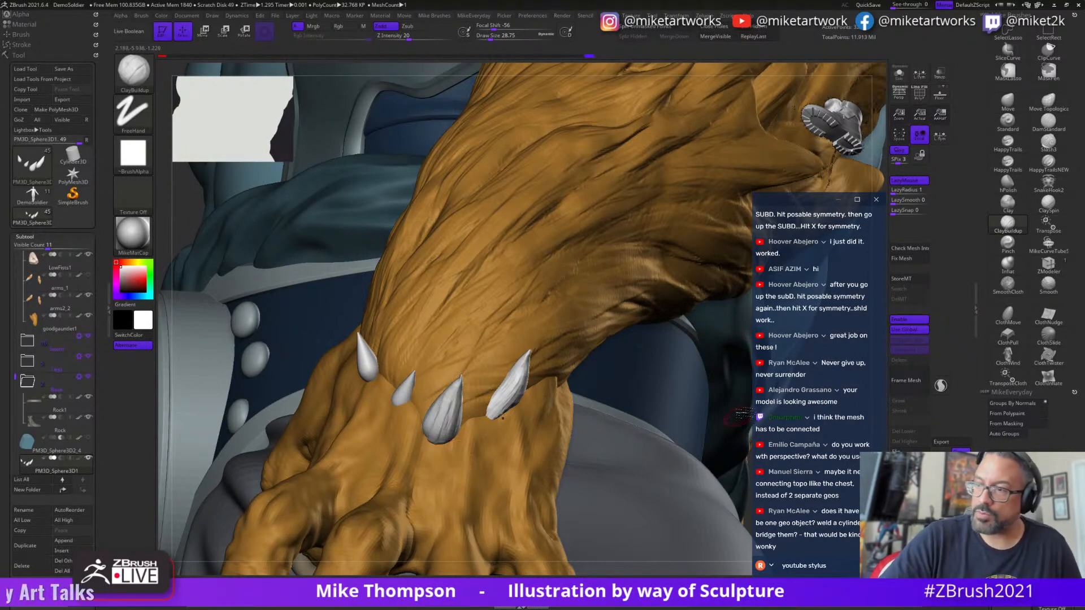
# - Curl the large middle spike into an S-shaped horn with the SnakeHook2 brush, reducing the draw size from about 108 to about 54
pyautogui.moveTo(883, 168)
pyautogui.mouseDown()
pyautogui.moveTo(678, 300)
pyautogui.moveTo(570, 380)
pyautogui.moveTo(565, 399)
pyautogui.moveTo(550, 374)
pyautogui.mouseUp()
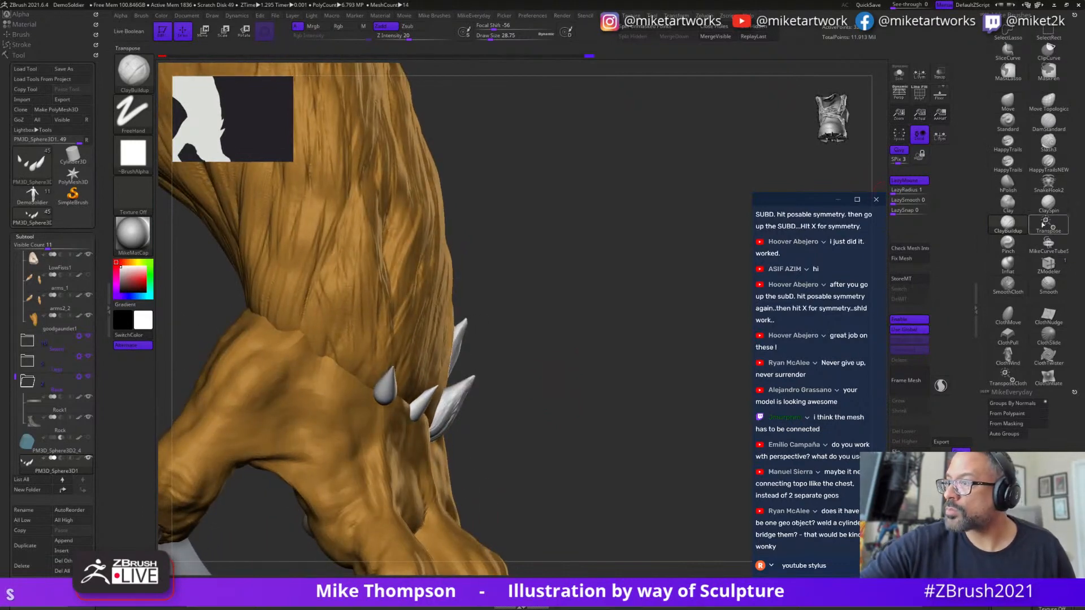
pyautogui.click(1049, 184)
pyautogui.press('s')
pyautogui.moveTo(544, 382); pyautogui.dragTo(545, 382)
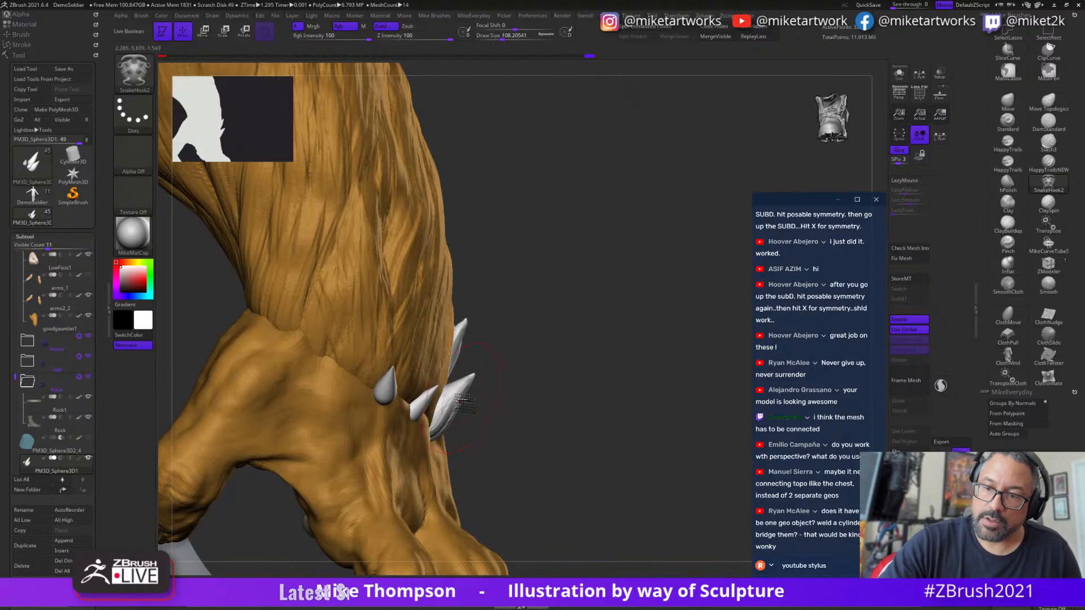
pyautogui.moveTo(464, 402); pyautogui.dragTo(475, 371)
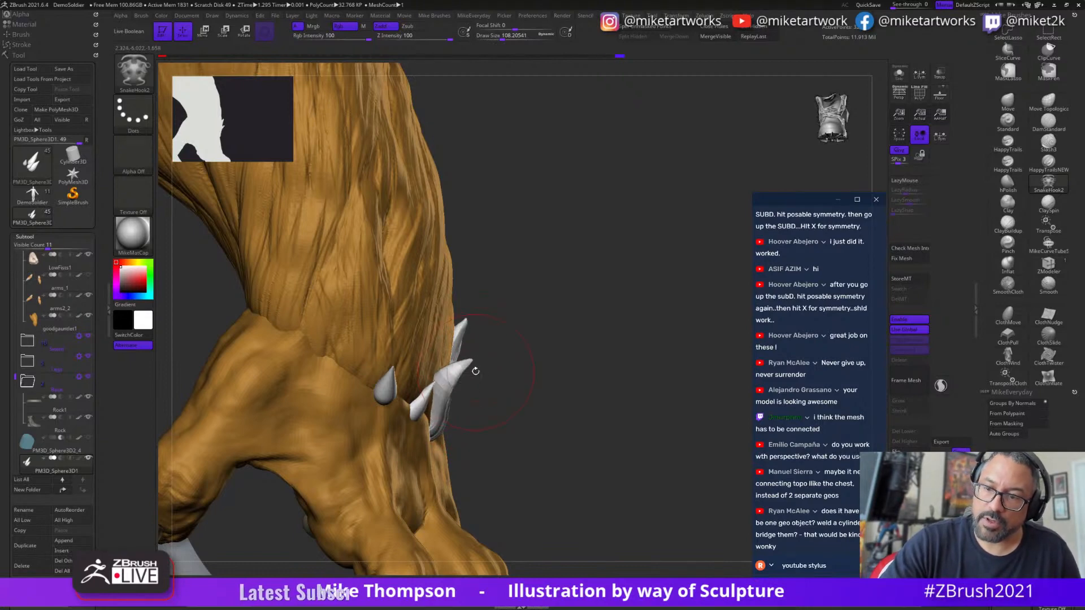
pyautogui.moveTo(581, 370); pyautogui.dragTo(639, 377)
pyautogui.press('s')
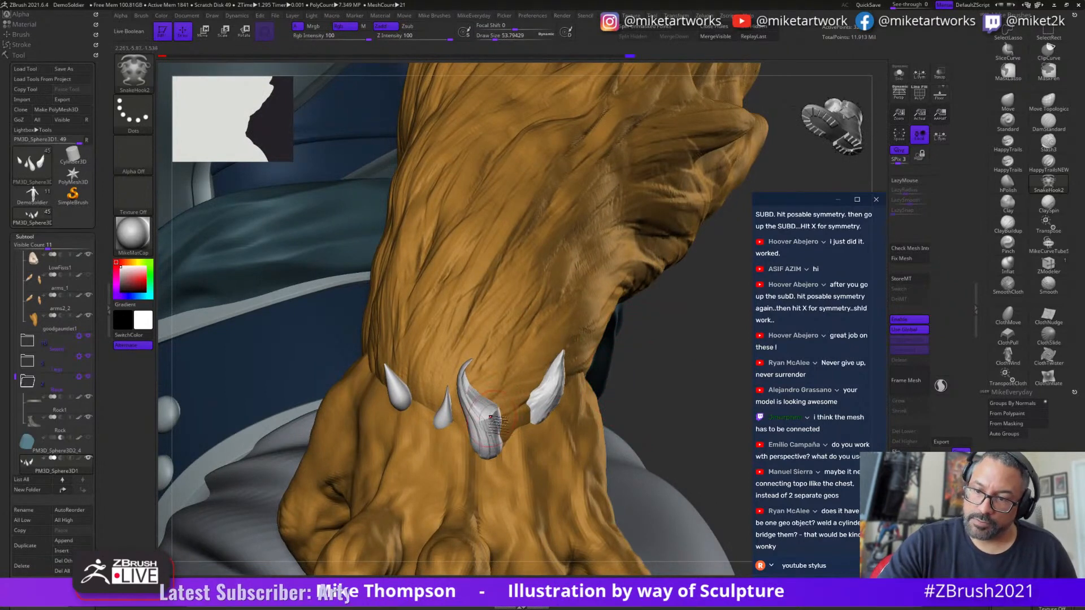
pyautogui.moveTo(478, 424); pyautogui.dragTo(480, 432)
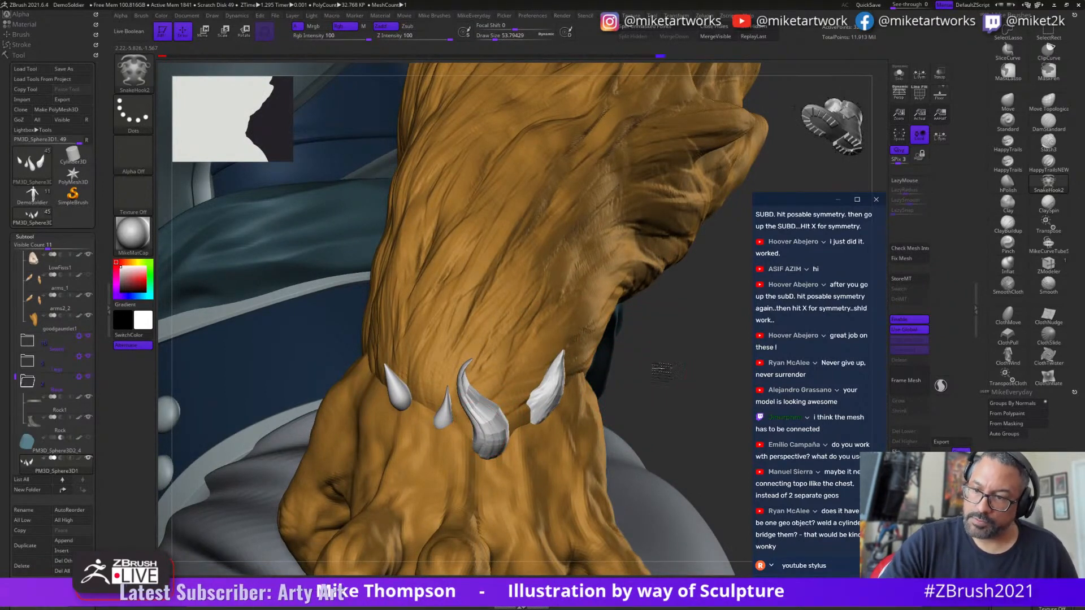
# - Pull a second prong from the ridged spike farthest from the thumb with SnakeHook2 at draw size about 37, using Sculptris Pro and smoothing
pyautogui.moveTo(664, 370); pyautogui.dragTo(654, 297)
pyautogui.press('[')
pyautogui.press('[')
pyautogui.press('[')
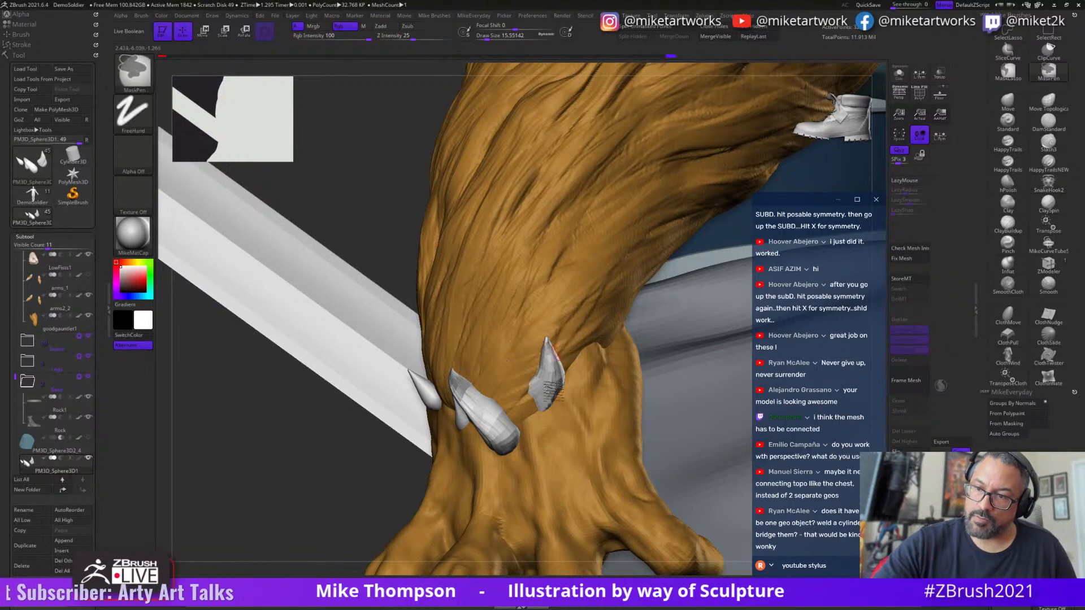
pyautogui.moveTo(535, 384); pyautogui.dragTo(667, 369)
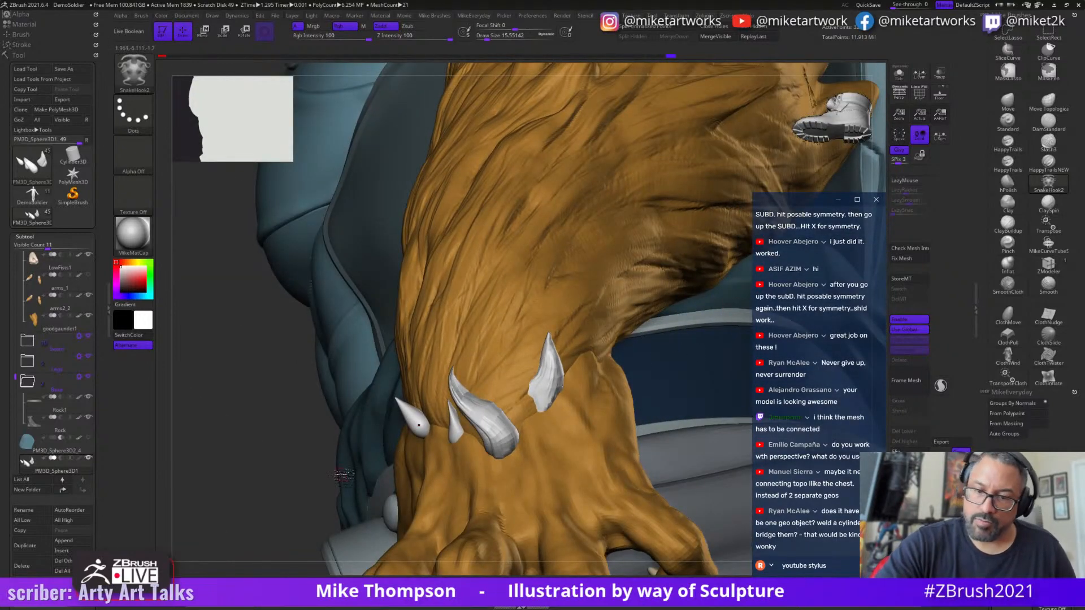
pyautogui.press(']')
pyautogui.press(']')
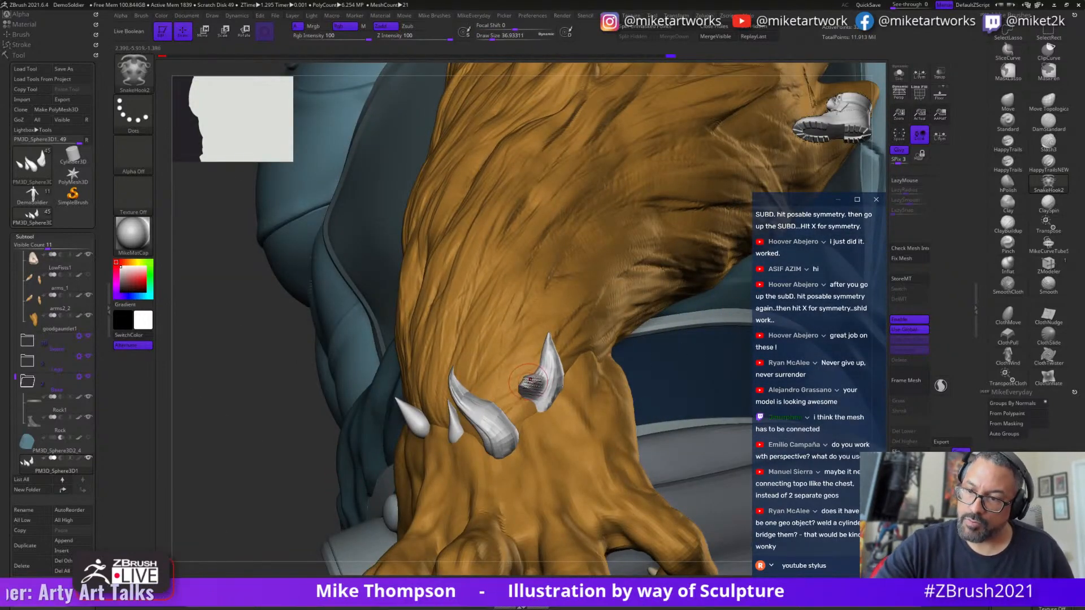
pyautogui.moveTo(551, 357); pyautogui.dragTo(641, 346)
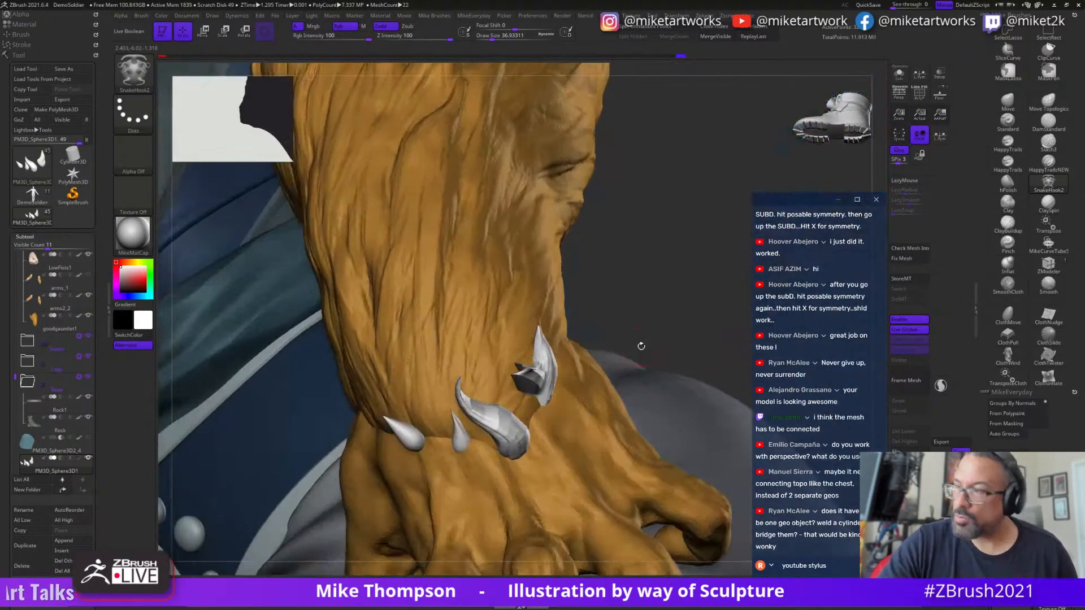
pyautogui.press('shift')
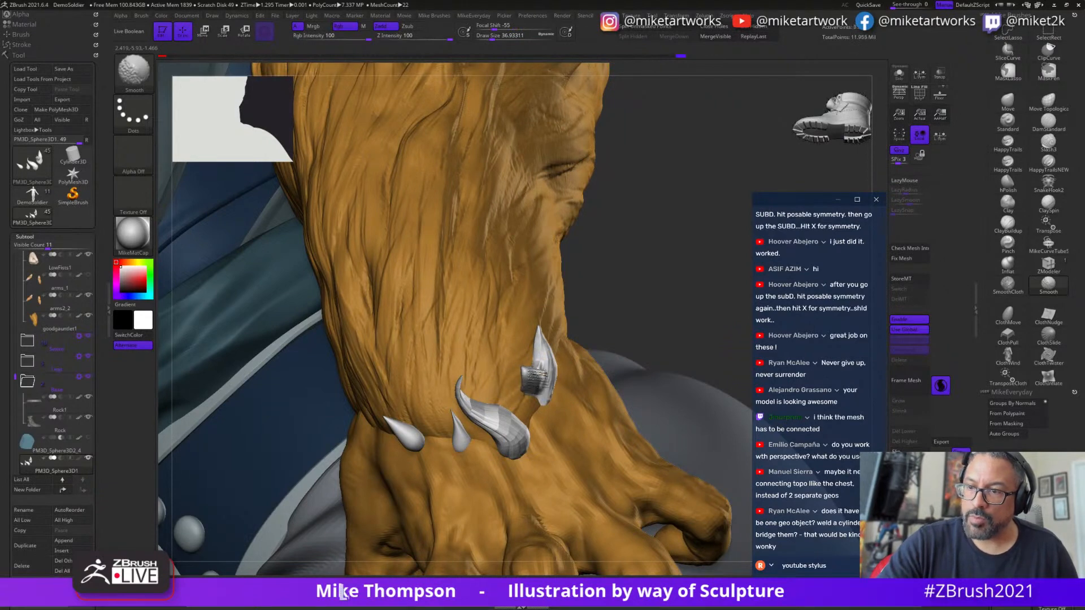
pyautogui.keyDown('shift'); pyautogui.moveTo(536, 379); pyautogui.dragTo(538, 377); pyautogui.keyUp('shift')
pyautogui.moveTo(650, 238)
pyautogui.mouseDown()
pyautogui.moveTo(600, 255)
pyautogui.moveTo(651, 285)
pyautogui.mouseUp()
pyautogui.moveTo(600, 327); pyautogui.dragTo(516, 382)
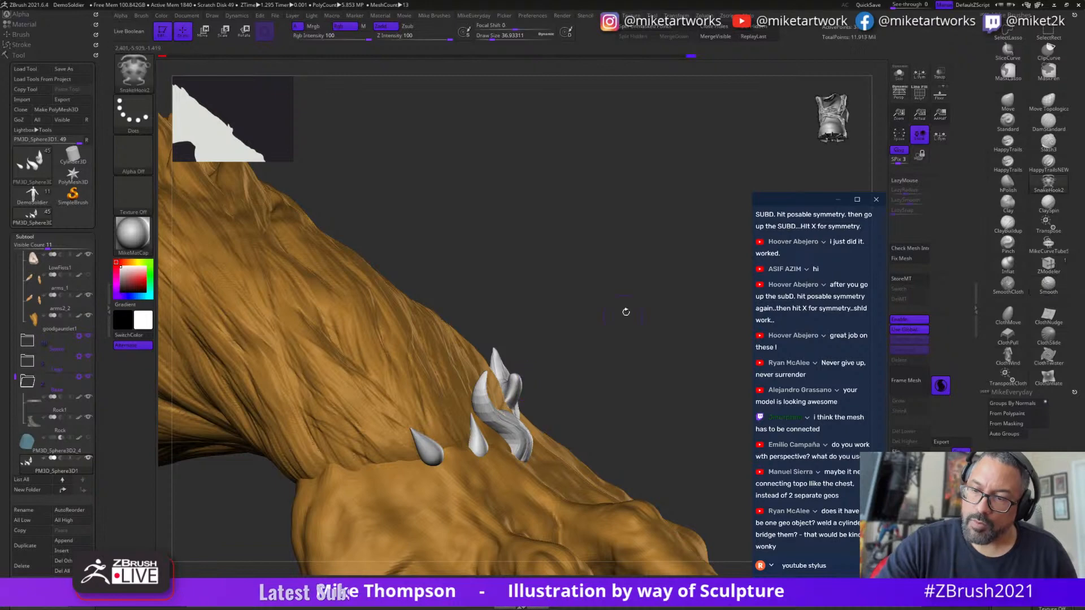
# - Smooth the faceted body and tip of the large curled spike at draw size about 33
pyautogui.moveTo(626, 312); pyautogui.dragTo(535, 355)
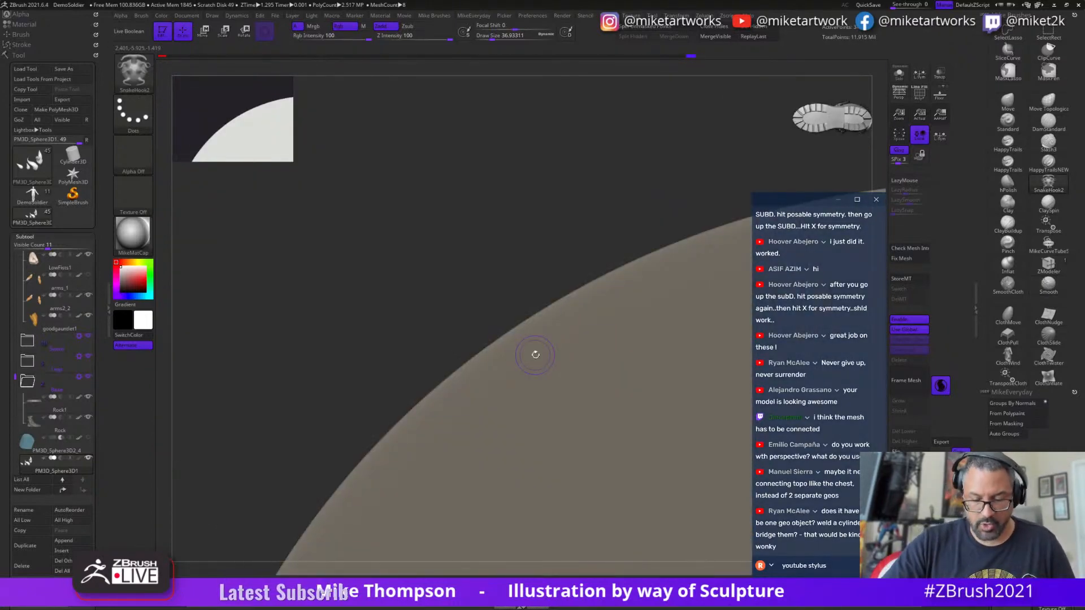
pyautogui.press('f')
pyautogui.moveTo(313, 364); pyautogui.dragTo(330, 510)
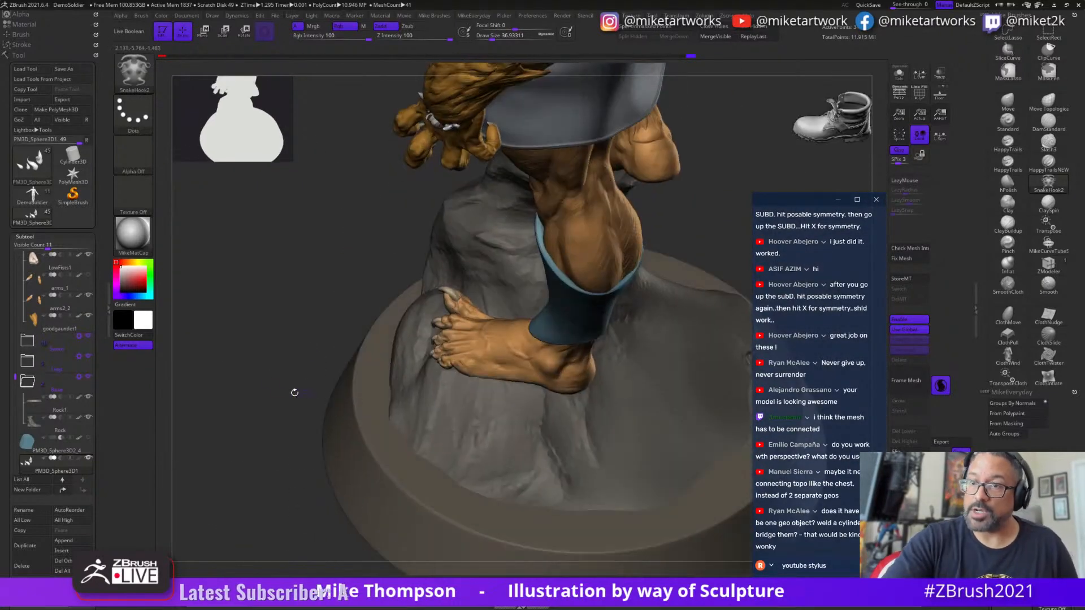
pyautogui.moveTo(294, 392); pyautogui.dragTo(642, 421)
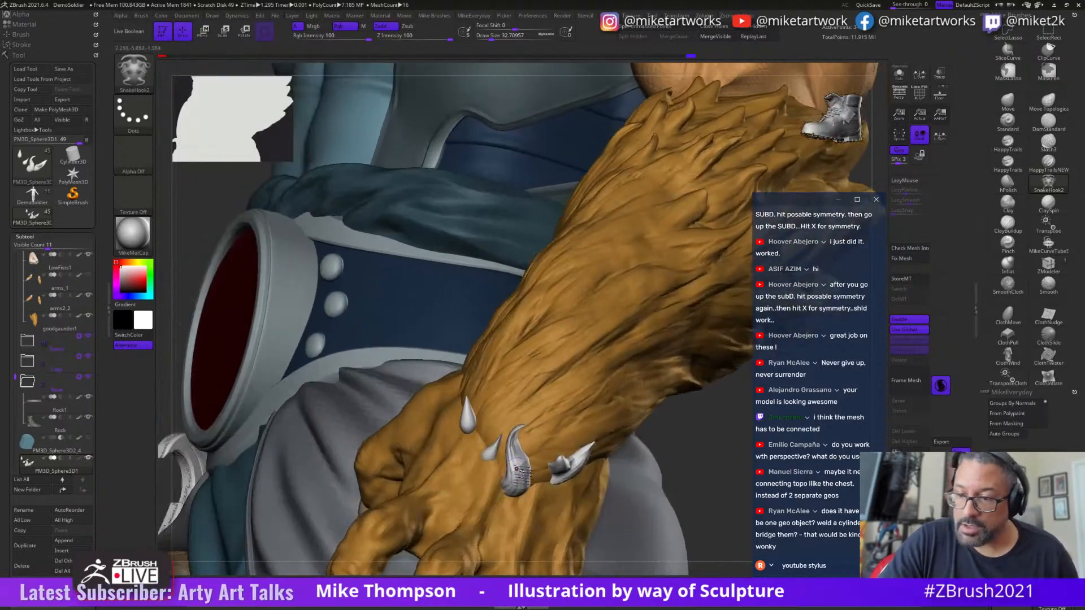
pyautogui.moveTo(518, 469)
pyautogui.keyDown('shift'); pyautogui.mouseDown()
pyautogui.moveTo(517, 444)
pyautogui.moveTo(537, 505)
pyautogui.mouseUp(); pyautogui.keyUp('shift')
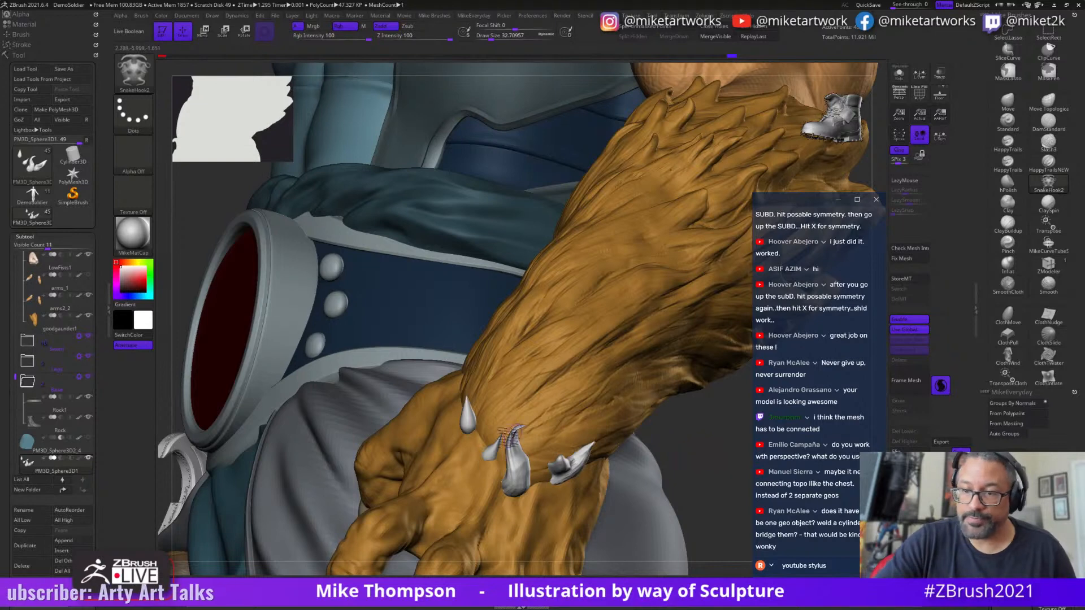
pyautogui.moveTo(512, 437)
pyautogui.keyDown('shift'); pyautogui.mouseDown()
pyautogui.moveTo(516, 452)
pyautogui.moveTo(513, 438)
pyautogui.mouseUp(); pyautogui.keyUp('shift')
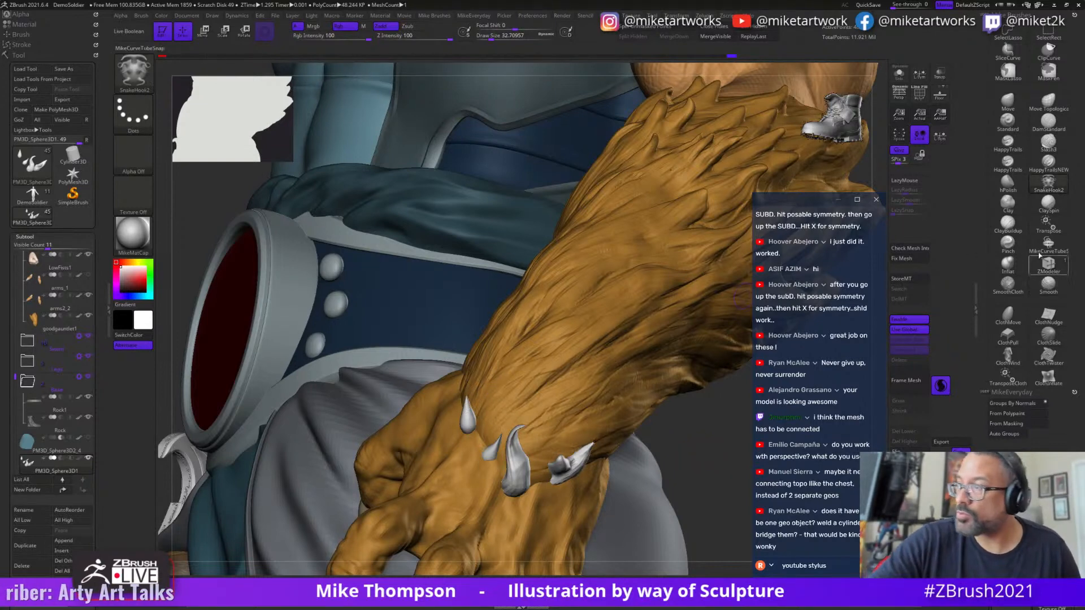
pyautogui.click(1048, 190)
pyautogui.moveTo(167, 398); pyautogui.dragTo(167, 383)
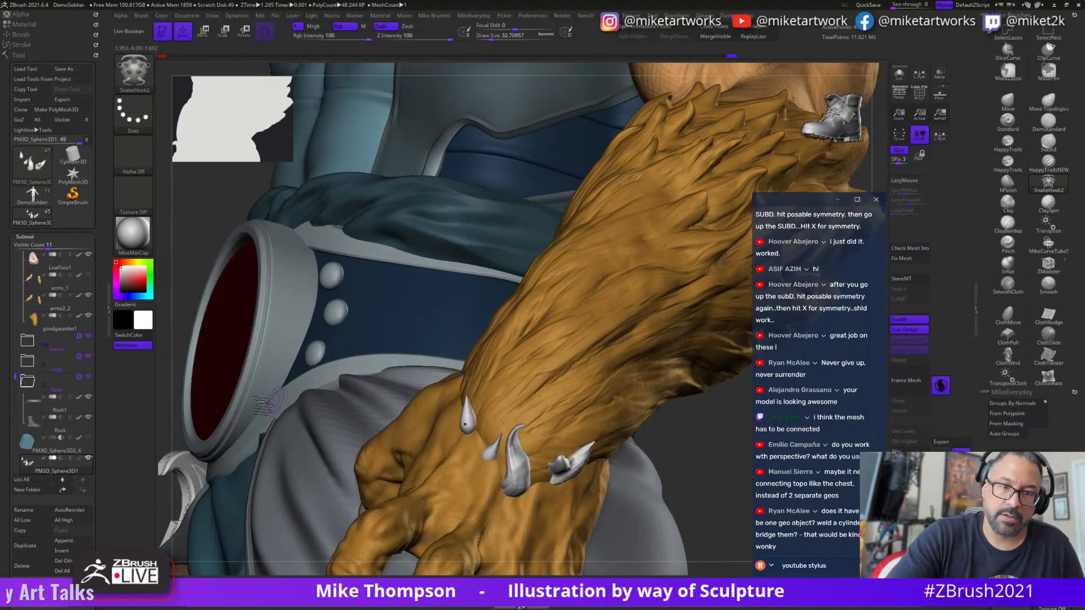
pyautogui.press('s')
pyautogui.moveTo(180, 324); pyautogui.dragTo(173, 324)
pyautogui.moveTo(732, 451); pyautogui.dragTo(497, 438)
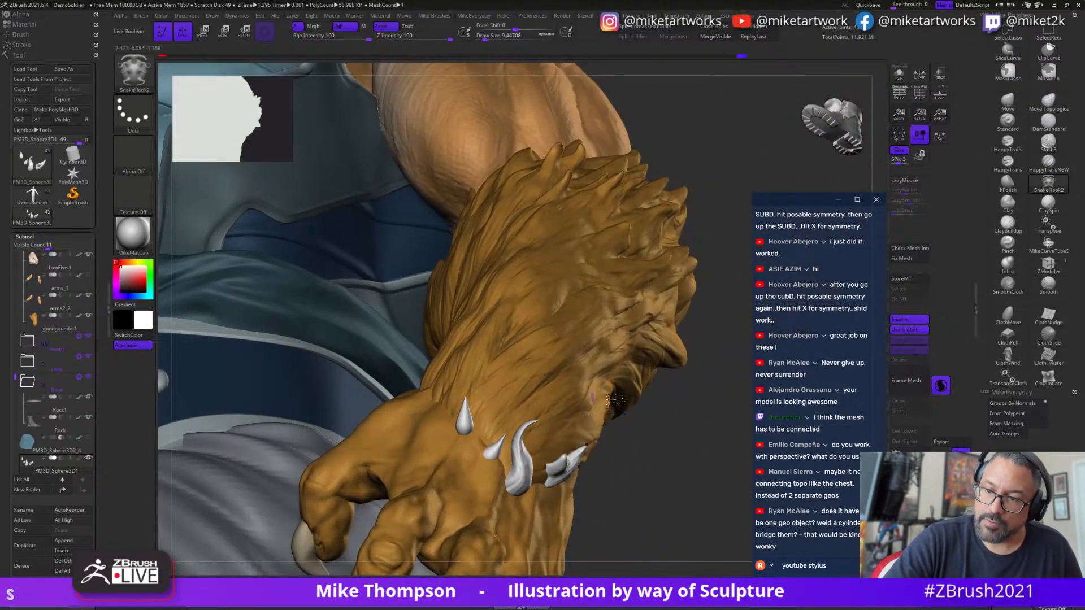
pyautogui.hotkey('ctrl', 'z')
# - Mask the other spikes and pull a second prong from the spike nearest the thumb with SnakeHook2 at draw size about 39
pyautogui.press('s')
pyautogui.moveTo(676, 447); pyautogui.dragTo(683, 447)
pyautogui.press('ctrl')
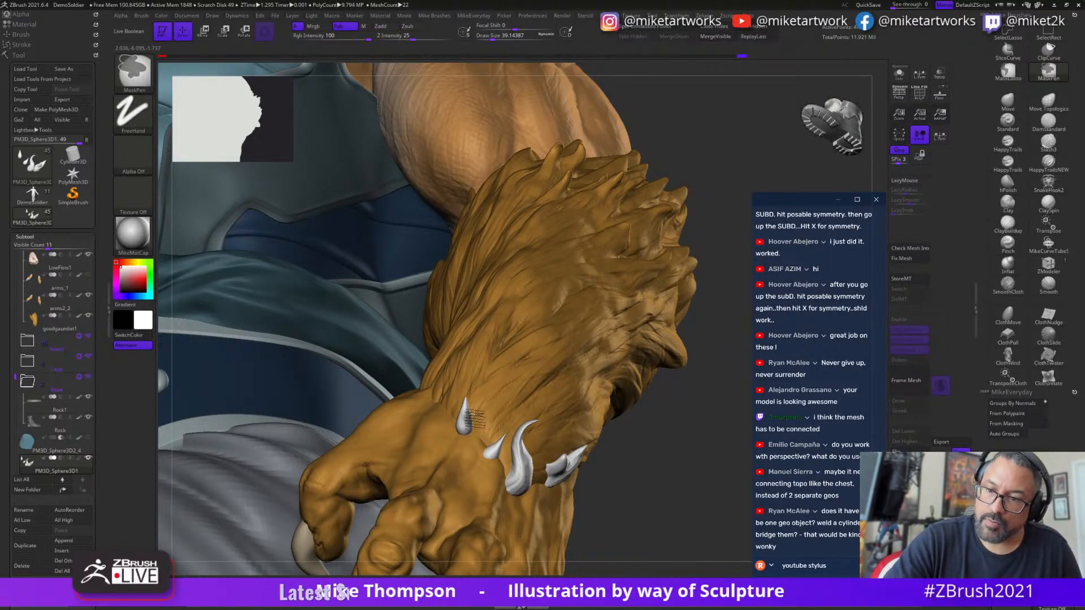
pyautogui.moveTo(679, 460); pyautogui.dragTo(467, 421)
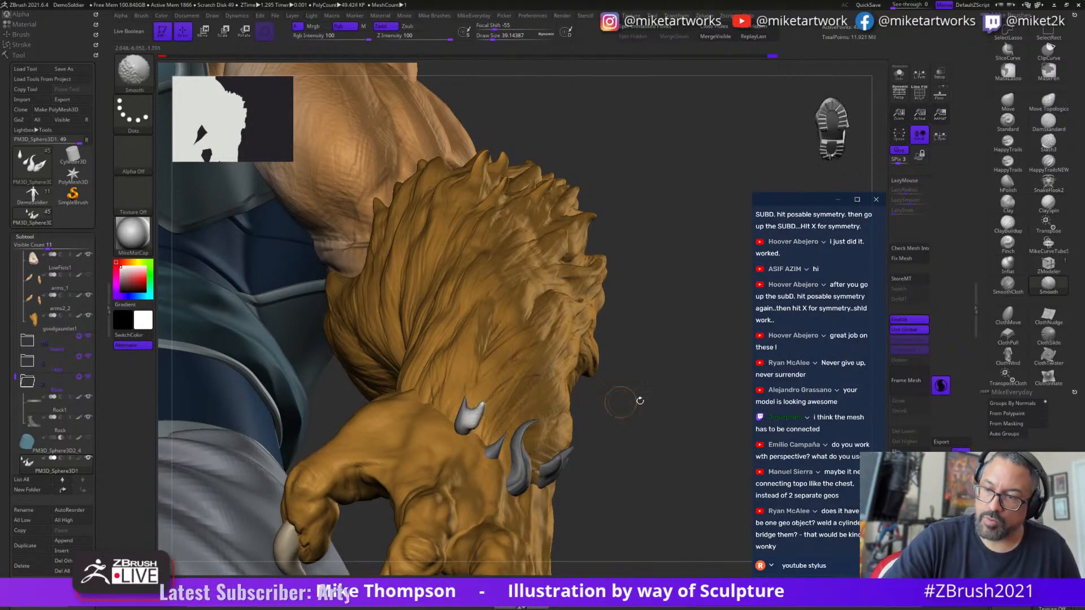
# - Refine the curves of the wrist spikes and their prongs with the Move brush, raising the draw size from about 77 to about 116
pyautogui.click(1007, 105)
pyautogui.moveTo(656, 439); pyautogui.dragTo(703, 317)
pyautogui.press('s')
pyautogui.moveTo(702, 272); pyautogui.dragTo(708, 273)
pyautogui.moveTo(707, 266)
pyautogui.mouseDown()
pyautogui.moveTo(692, 192)
pyautogui.moveTo(650, 136)
pyautogui.mouseUp()
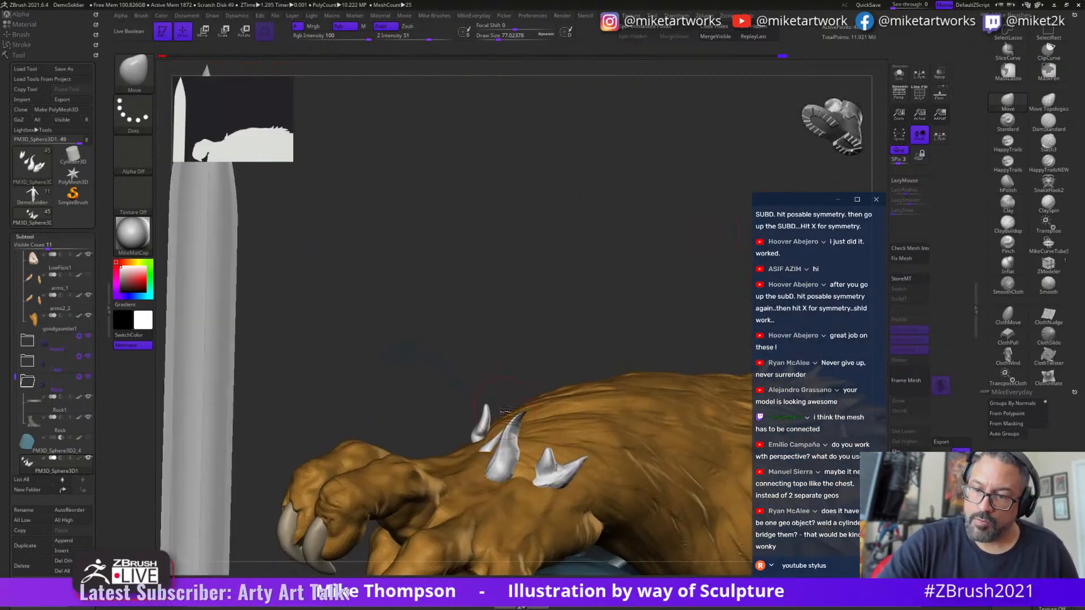
pyautogui.press('s')
pyautogui.moveTo(498, 382)
pyautogui.mouseDown()
pyautogui.moveTo(593, 389)
pyautogui.moveTo(571, 384)
pyautogui.mouseUp()
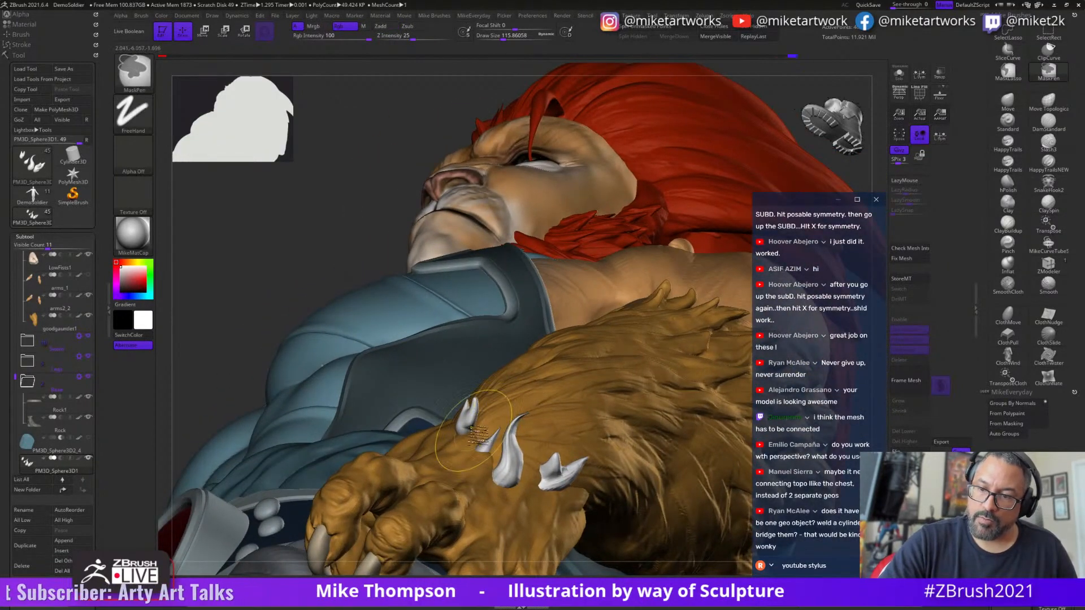
# - Mask every wrist spike except the forked one nearest the thumb, temporarily isolating the spikes from the rest of the figure
pyautogui.keyDown('ctrl'); pyautogui.moveTo(343, 230); pyautogui.dragTo(354, 270); pyautogui.keyUp('ctrl')
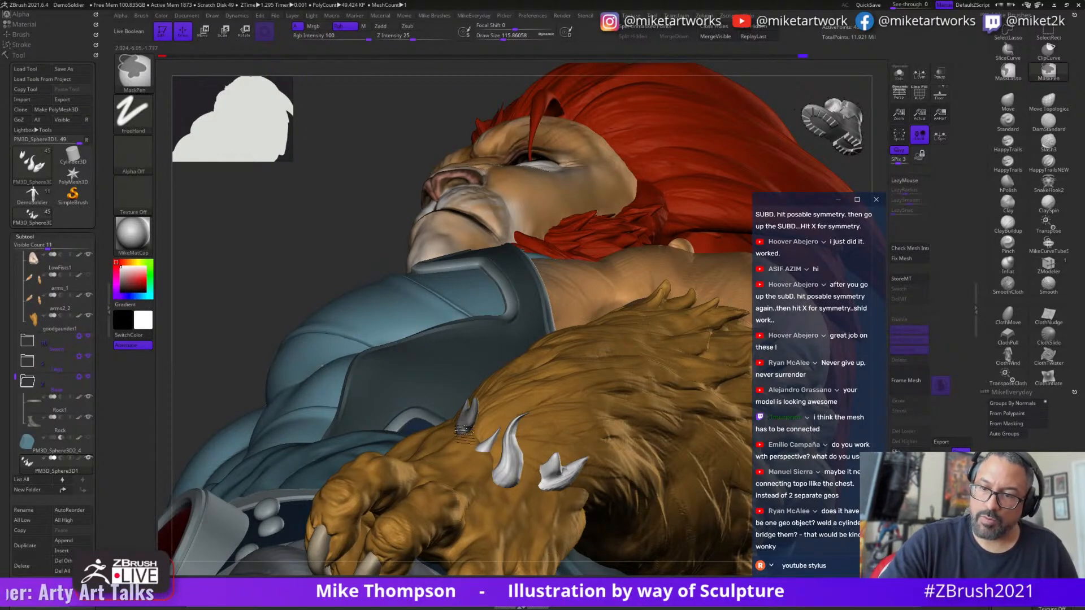
pyautogui.keyDown('ctrl'); pyautogui.moveTo(368, 212); pyautogui.dragTo(379, 226); pyautogui.keyUp('ctrl')
pyautogui.moveTo(374, 226); pyautogui.dragTo(416, 266)
pyautogui.click(899, 74)
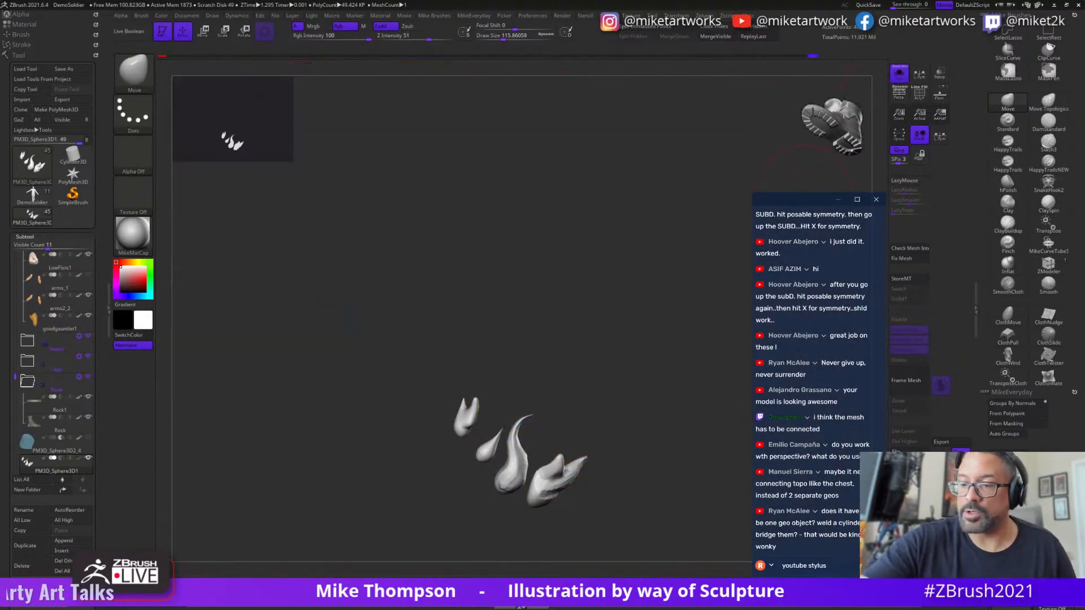
pyautogui.moveTo(669, 403); pyautogui.dragTo(584, 374)
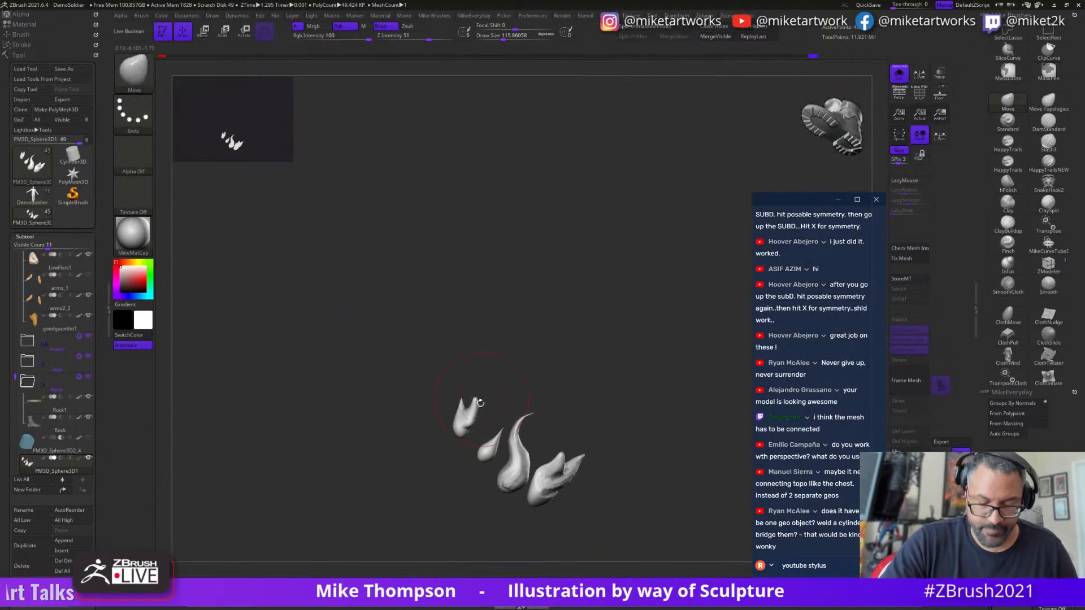
pyautogui.press('w')
pyautogui.keyDown('ctrl'); pyautogui.click(468, 427); pyautogui.keyUp('ctrl')
pyautogui.keyDown('shift'); pyautogui.moveTo(601, 375); pyautogui.dragTo(606, 370); pyautogui.keyUp('shift')
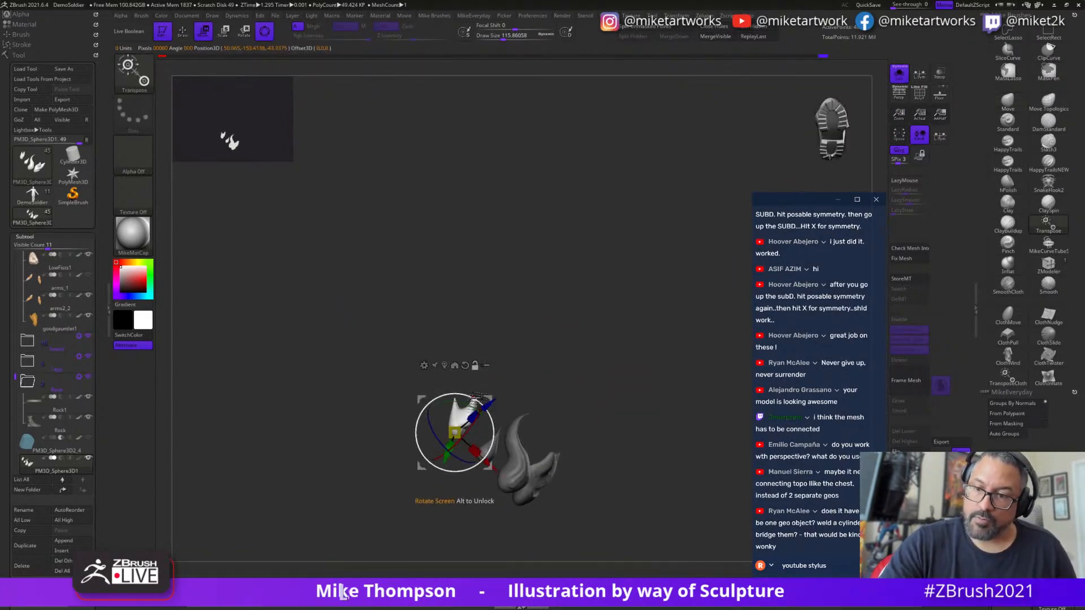
pyautogui.press('q')
pyautogui.moveTo(660, 353); pyautogui.dragTo(604, 342)
pyautogui.click(899, 74)
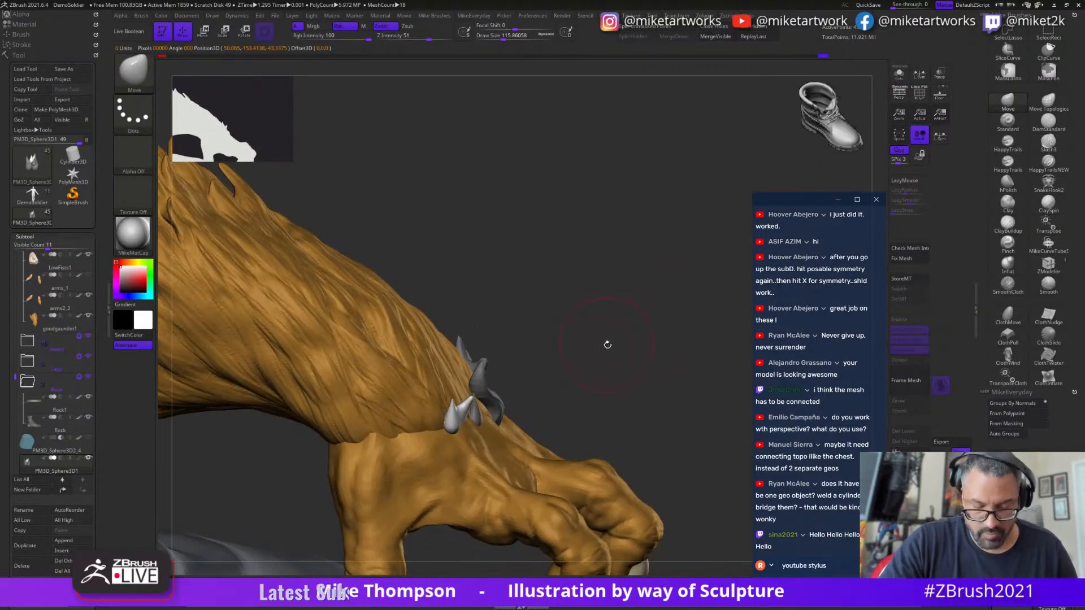
# - Enlarge the unmasked forked spike and reposition it against the fur's lower edge
pyautogui.press('w')
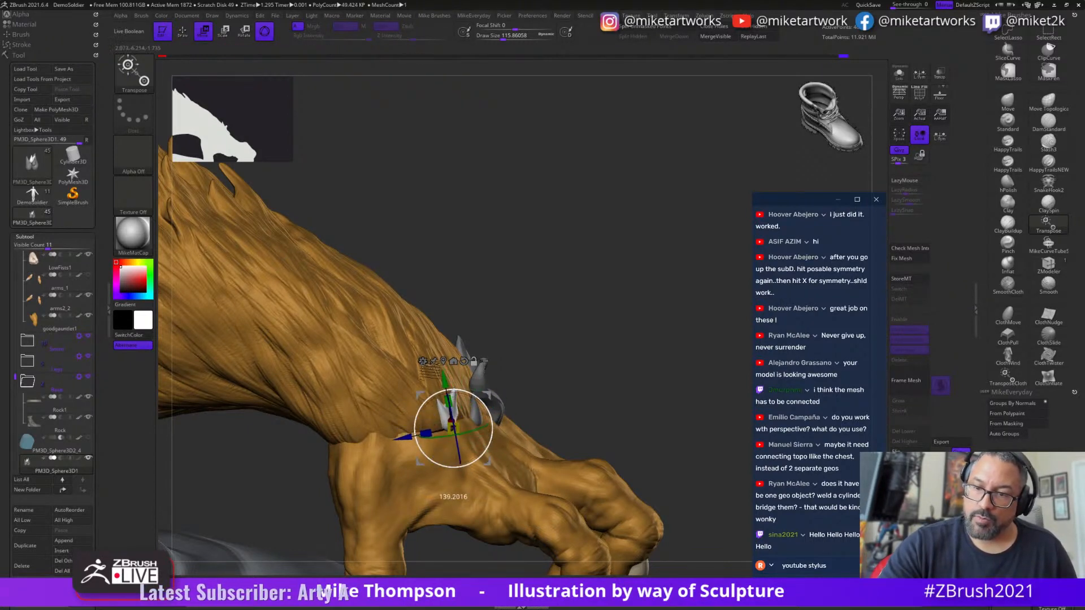
pyautogui.moveTo(609, 305)
pyautogui.mouseDown()
pyautogui.moveTo(621, 316)
pyautogui.moveTo(614, 295)
pyautogui.moveTo(595, 335)
pyautogui.moveTo(615, 354)
pyautogui.moveTo(644, 333)
pyautogui.mouseUp()
pyautogui.press('q')
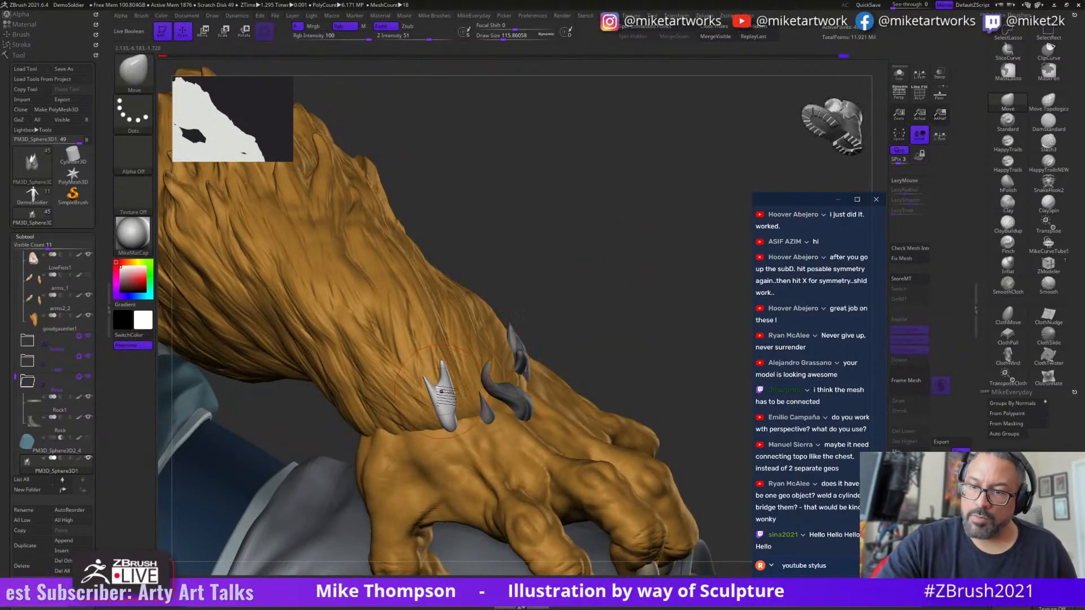
# - Bend the unmasked forked spike into a longer, curved claw shape with the Move brush
pyautogui.moveTo(602, 298)
pyautogui.mouseDown()
pyautogui.moveTo(582, 308)
pyautogui.moveTo(650, 294)
pyautogui.mouseUp()
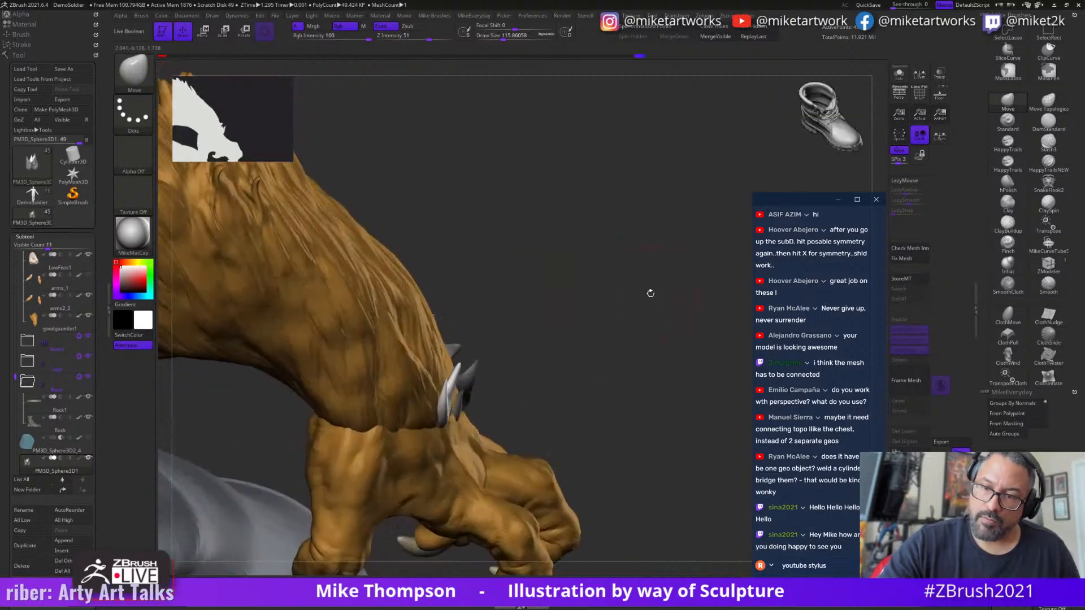
pyautogui.moveTo(587, 311)
pyautogui.mouseDown()
pyautogui.moveTo(522, 318)
pyautogui.moveTo(603, 308)
pyautogui.moveTo(605, 319)
pyautogui.mouseUp()
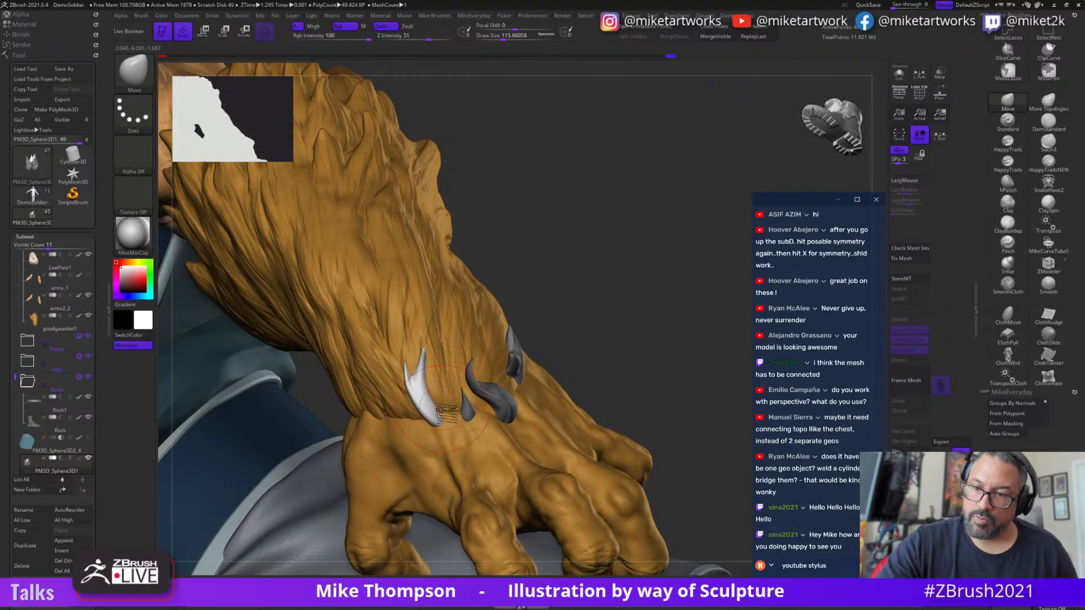
pyautogui.moveTo(617, 309)
pyautogui.mouseDown()
pyautogui.moveTo(593, 311)
pyautogui.moveTo(617, 295)
pyautogui.mouseUp()
pyautogui.press('w')
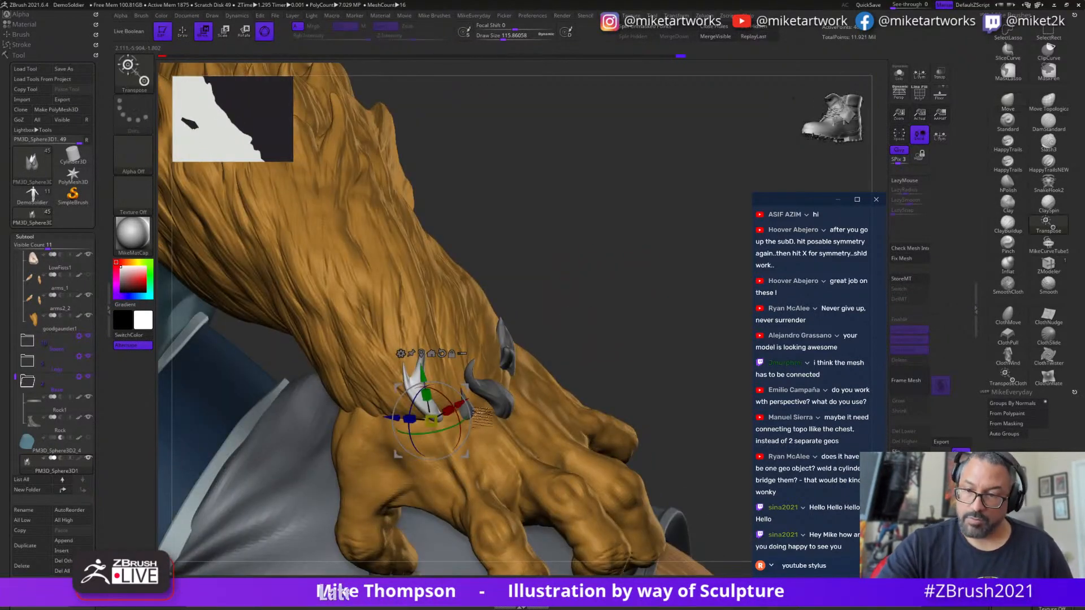
# - Mask every wrist spike except the small straight one and reshape it with the Move brush at a draw size of about 68
pyautogui.keyDown('ctrl'); pyautogui.click(468, 411); pyautogui.keyUp('ctrl')
pyautogui.press('q')
pyautogui.moveTo(585, 325)
pyautogui.mouseDown()
pyautogui.moveTo(600, 325)
pyautogui.moveTo(470, 388)
pyautogui.moveTo(618, 307)
pyautogui.mouseUp()
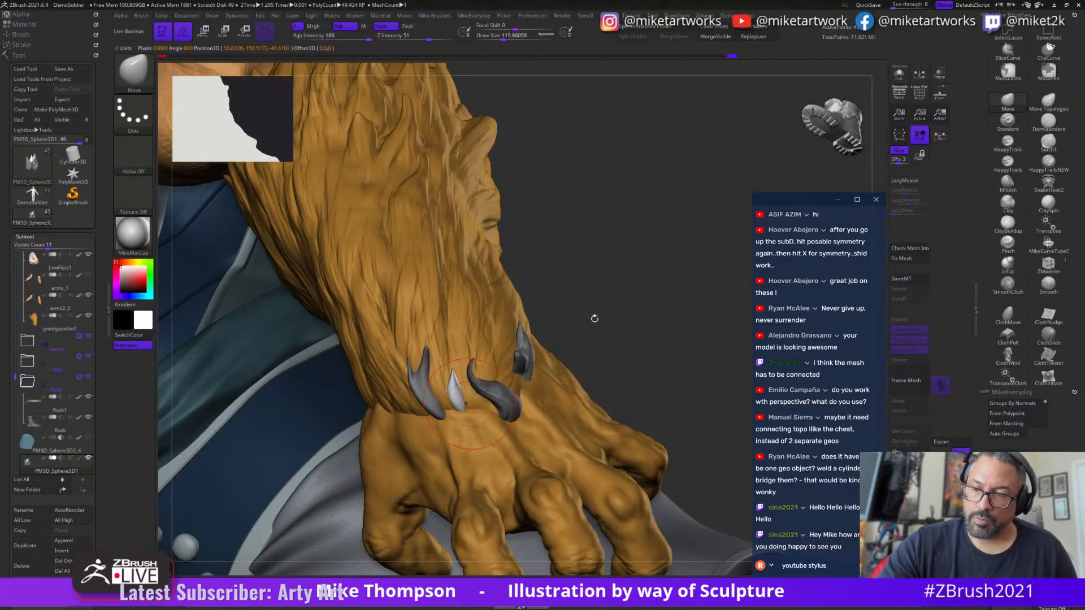
pyautogui.moveTo(594, 319)
pyautogui.mouseDown()
pyautogui.moveTo(639, 313)
pyautogui.moveTo(464, 407)
pyautogui.mouseUp()
pyautogui.press('s')
pyautogui.moveTo(536, 352); pyautogui.dragTo(530, 352)
pyautogui.moveTo(465, 394); pyautogui.dragTo(466, 396)
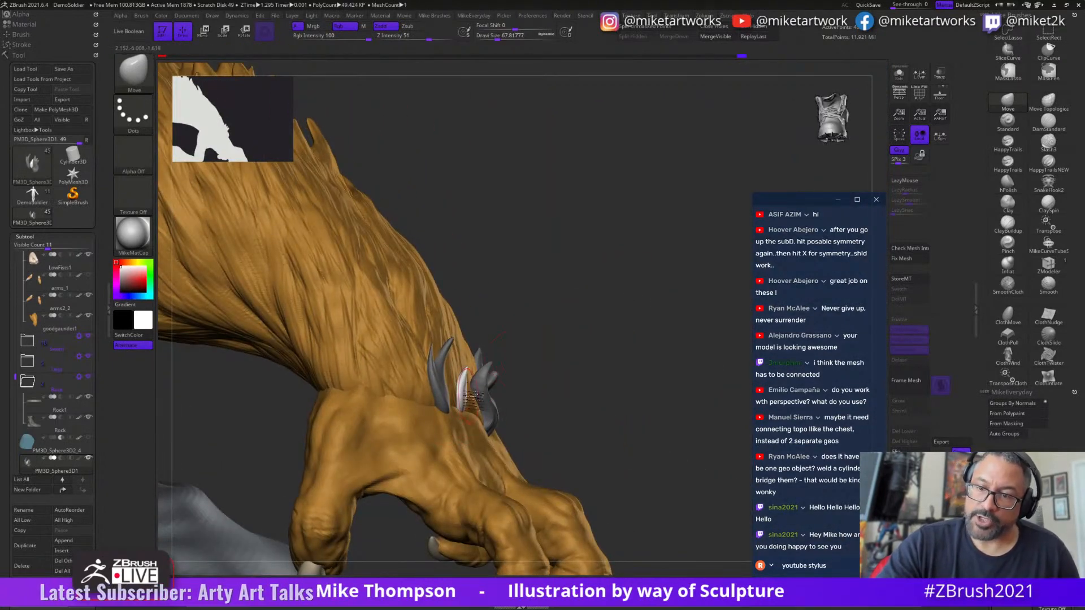
# - Clear the mask from the spikes and build up the small spike with ClayBuildup at a draw size of about 23
pyautogui.moveTo(636, 327)
pyautogui.mouseDown()
pyautogui.moveTo(606, 332)
pyautogui.moveTo(683, 309)
pyautogui.moveTo(670, 302)
pyautogui.moveTo(682, 246)
pyautogui.moveTo(627, 311)
pyautogui.moveTo(627, 360)
pyautogui.moveTo(649, 363)
pyautogui.moveTo(672, 343)
pyautogui.mouseUp()
pyautogui.press('s')
pyautogui.click(614, 360)
pyautogui.press('w')
pyautogui.press('q')
pyautogui.click(1008, 225)
pyautogui.press('s')
pyautogui.press('s')
pyautogui.moveTo(671, 343); pyautogui.dragTo(679, 333)
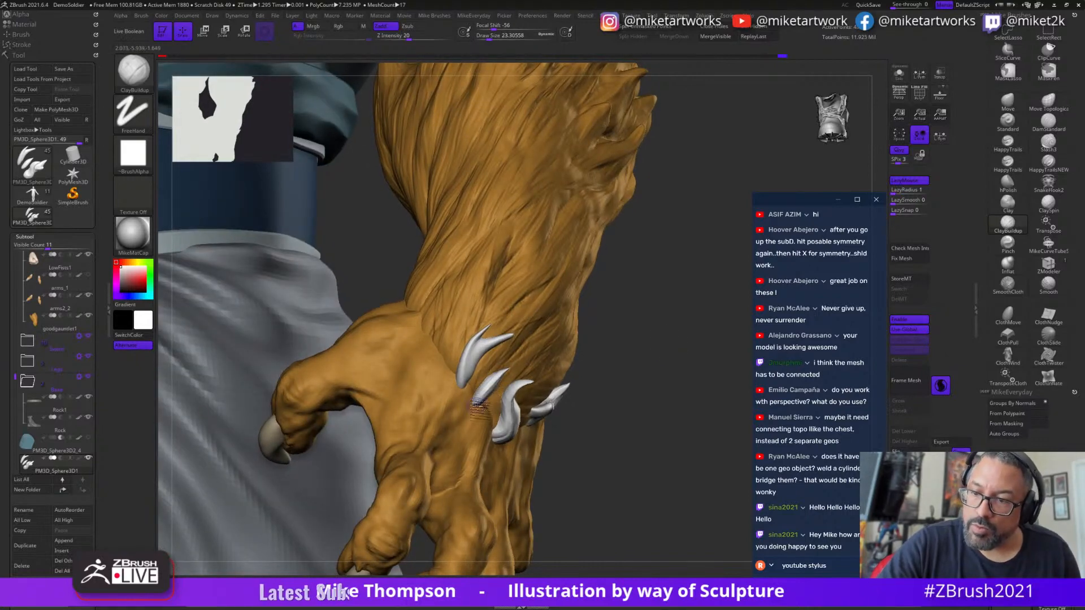
pyautogui.moveTo(477, 402); pyautogui.dragTo(489, 385)
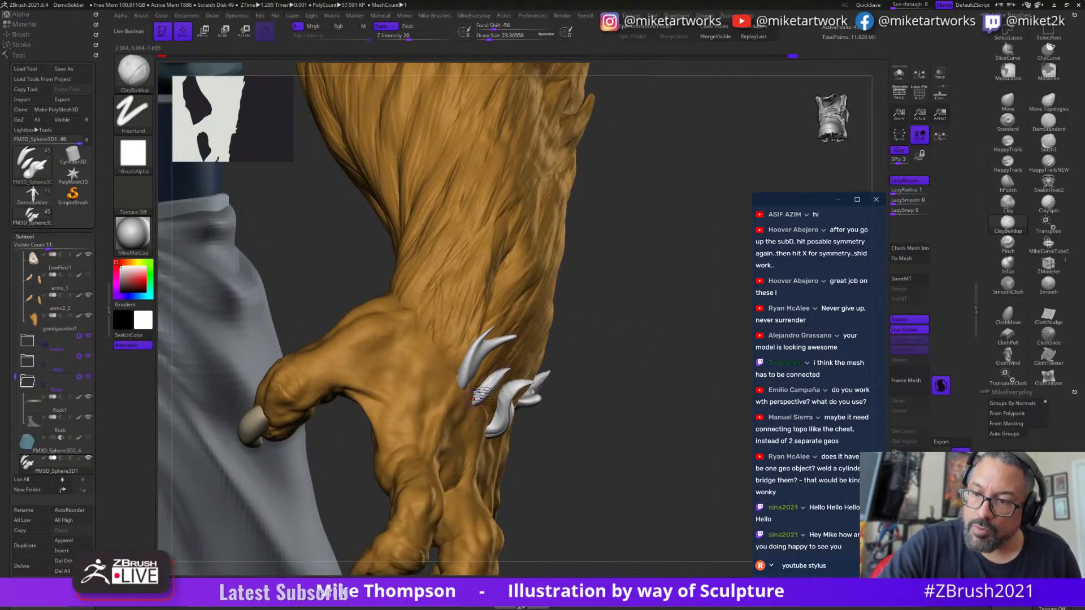
# - Isolate the wrist spikes and build up the prongs of the forked spike nearest the thumb with ClayBuildup
pyautogui.click(899, 74)
pyautogui.moveTo(603, 362)
pyautogui.mouseDown()
pyautogui.moveTo(603, 378)
pyautogui.moveTo(598, 347)
pyautogui.moveTo(549, 299)
pyautogui.moveTo(474, 367)
pyautogui.mouseUp()
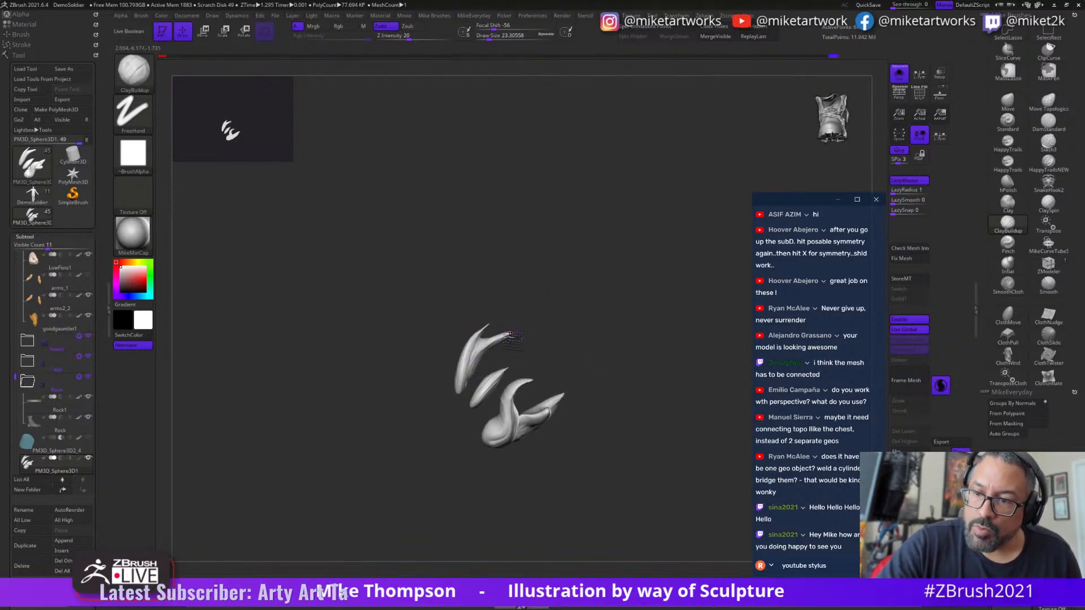
pyautogui.moveTo(527, 337)
pyautogui.mouseDown()
pyautogui.moveTo(534, 291)
pyautogui.moveTo(592, 366)
pyautogui.moveTo(637, 310)
pyautogui.moveTo(528, 336)
pyautogui.moveTo(507, 364)
pyautogui.mouseUp()
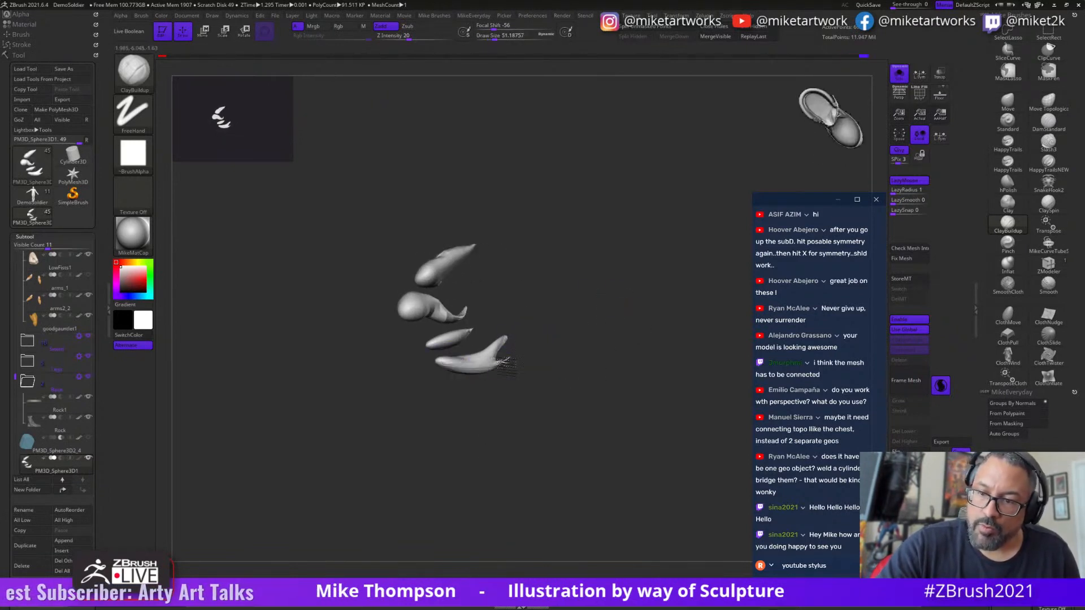
# - Undo the last ClayBuildup strokes and smooth the tips of the forked spike nearest the thumb
pyautogui.hotkey('ctrl', 'z')
pyautogui.moveTo(598, 327)
pyautogui.mouseDown()
pyautogui.moveTo(628, 274)
pyautogui.moveTo(659, 256)
pyautogui.moveTo(649, 244)
pyautogui.mouseUp()
pyautogui.moveTo(477, 318)
pyautogui.mouseDown()
pyautogui.moveTo(471, 337)
pyautogui.moveTo(496, 290)
pyautogui.mouseUp()
pyautogui.press('s')
pyautogui.hotkey('ctrl', 'z')
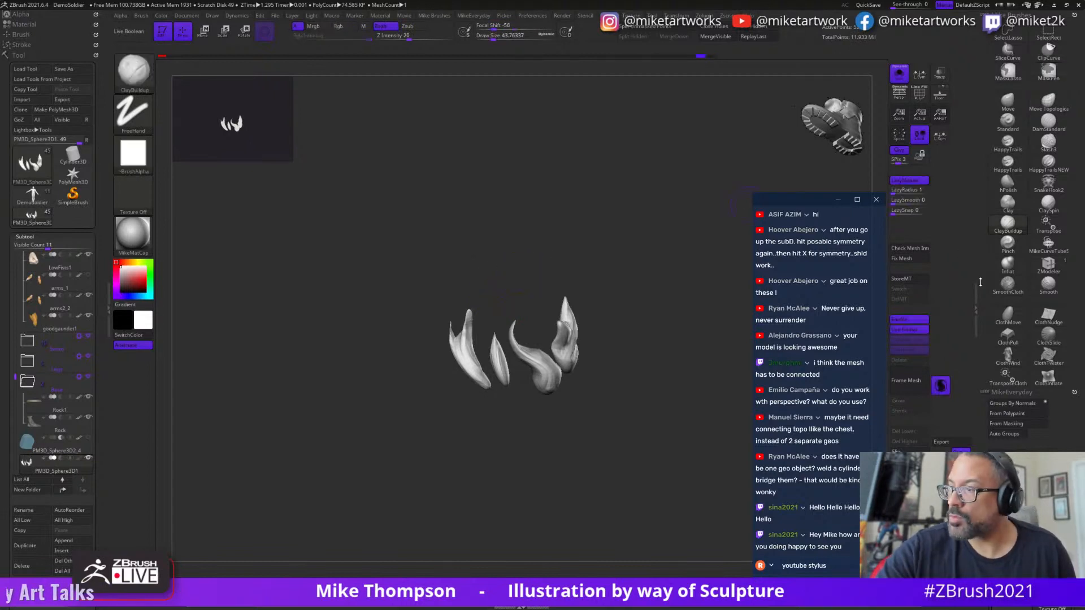
pyautogui.hotkey('ctrl', 'z')
pyautogui.press('s')
pyautogui.moveTo(487, 296); pyautogui.dragTo(474, 328)
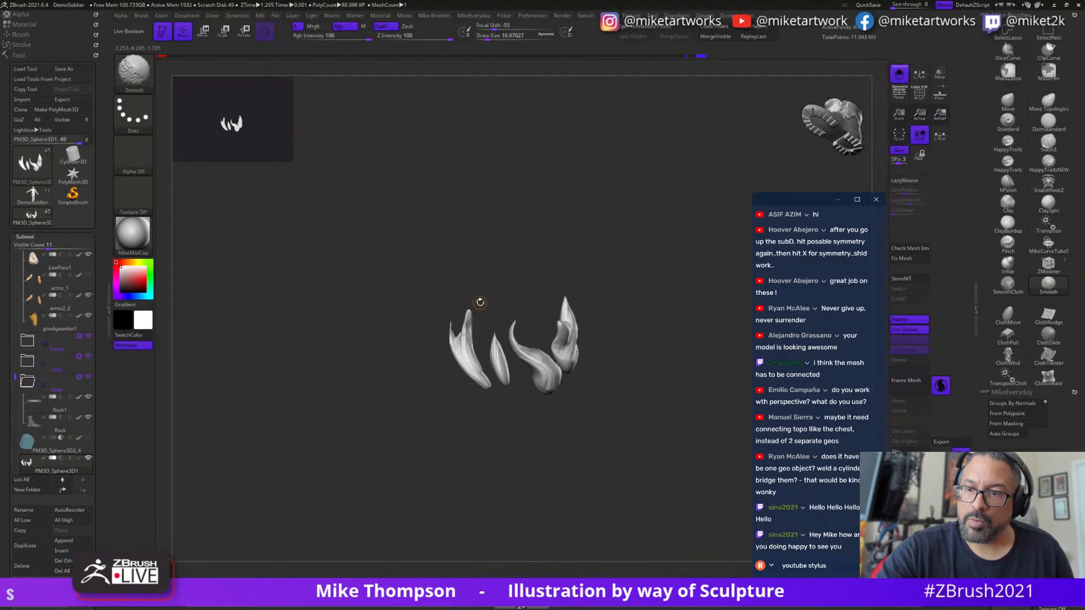
# - Sharpen the tips of the thumb-side forked spike with the Pinch brush at a draw size of about 37
pyautogui.moveTo(594, 254)
pyautogui.mouseDown()
pyautogui.moveTo(625, 256)
pyautogui.moveTo(612, 243)
pyautogui.moveTo(600, 252)
pyautogui.moveTo(568, 242)
pyautogui.mouseUp()
pyautogui.click(992, 248)
pyautogui.press('s')
pyautogui.moveTo(485, 286); pyautogui.dragTo(491, 286)
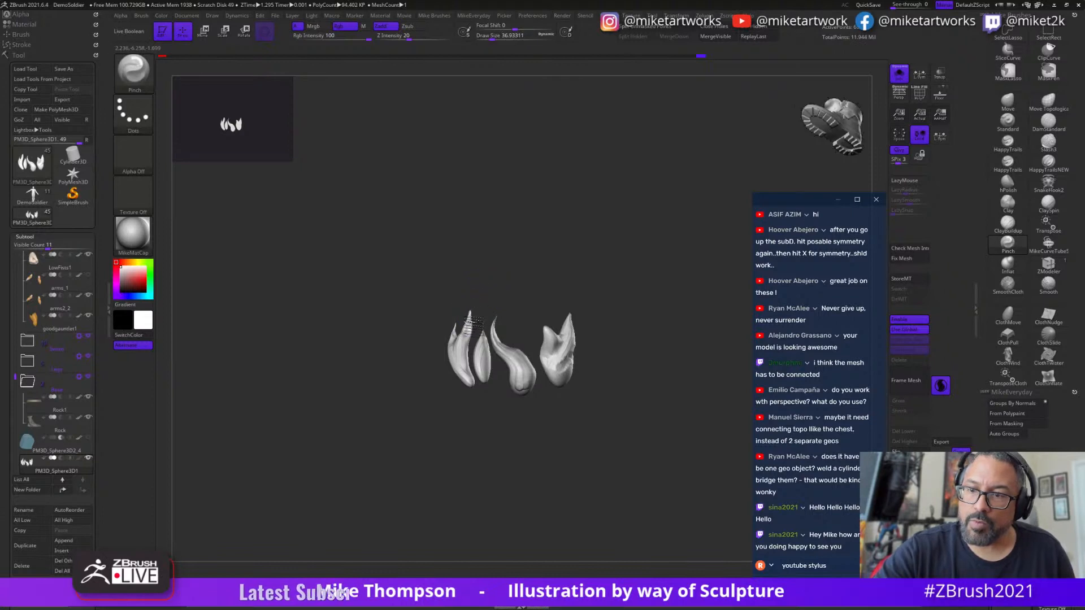
# - Thicken the body and rounded base of the large curved spike with ClayBuildup strokes from several sides
pyautogui.moveTo(536, 278); pyautogui.dragTo(670, 287)
pyautogui.moveTo(670, 287)
pyautogui.keyDown('alt'); pyautogui.mouseDown()
pyautogui.moveTo(615, 324)
pyautogui.moveTo(599, 319)
pyautogui.mouseUp(); pyautogui.keyUp('alt')
pyautogui.click(1007, 226)
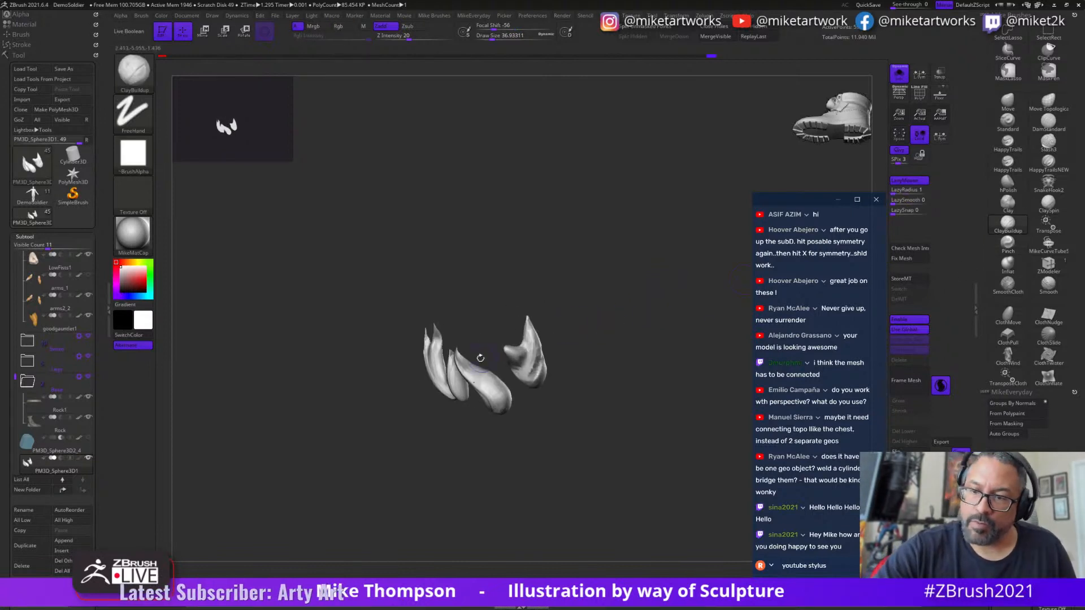
pyautogui.moveTo(479, 357)
pyautogui.mouseDown()
pyautogui.moveTo(493, 385)
pyautogui.moveTo(471, 371)
pyautogui.moveTo(485, 381)
pyautogui.mouseUp()
pyautogui.moveTo(622, 358); pyautogui.dragTo(586, 335)
pyautogui.moveTo(493, 380); pyautogui.dragTo(502, 414)
pyautogui.moveTo(588, 315); pyautogui.dragTo(581, 298)
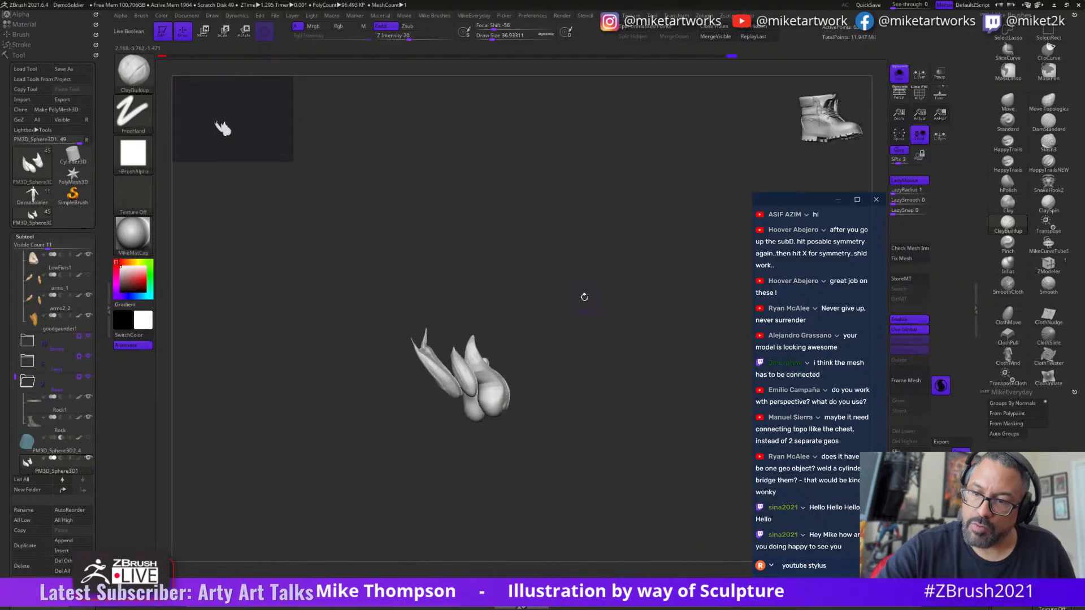
pyautogui.moveTo(498, 375); pyautogui.dragTo(499, 390)
pyautogui.moveTo(630, 298)
pyautogui.mouseDown()
pyautogui.moveTo(632, 289)
pyautogui.moveTo(599, 300)
pyautogui.mouseUp()
pyautogui.moveTo(504, 380); pyautogui.dragTo(501, 412)
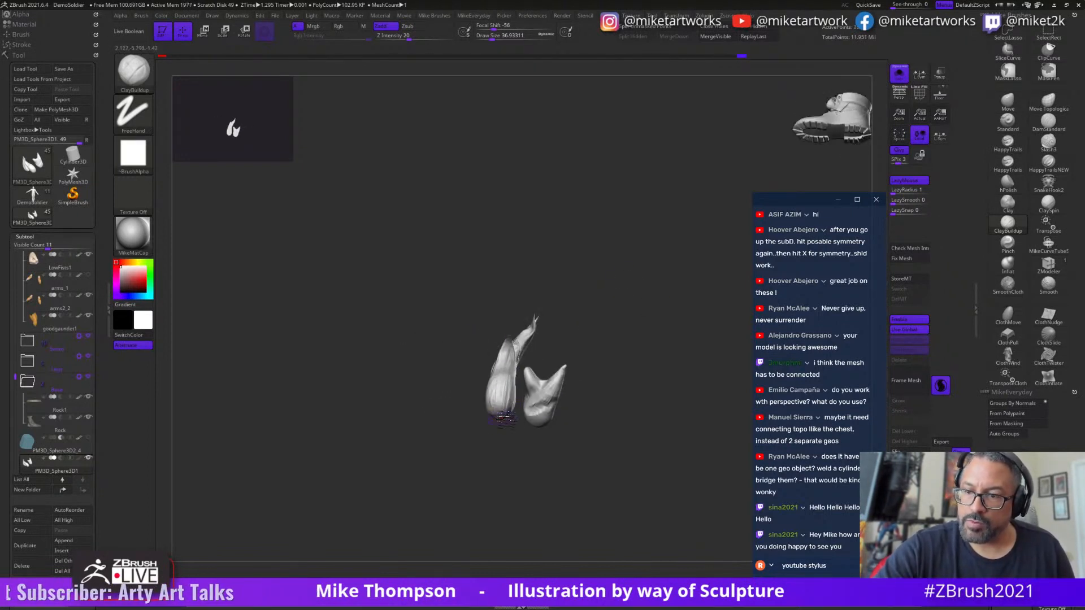
# - Build up the base and prongs of the forked spike farthest from the thumb with ClayBuildup
pyautogui.moveTo(594, 324); pyautogui.dragTo(625, 303)
pyautogui.moveTo(556, 369); pyautogui.dragTo(541, 383)
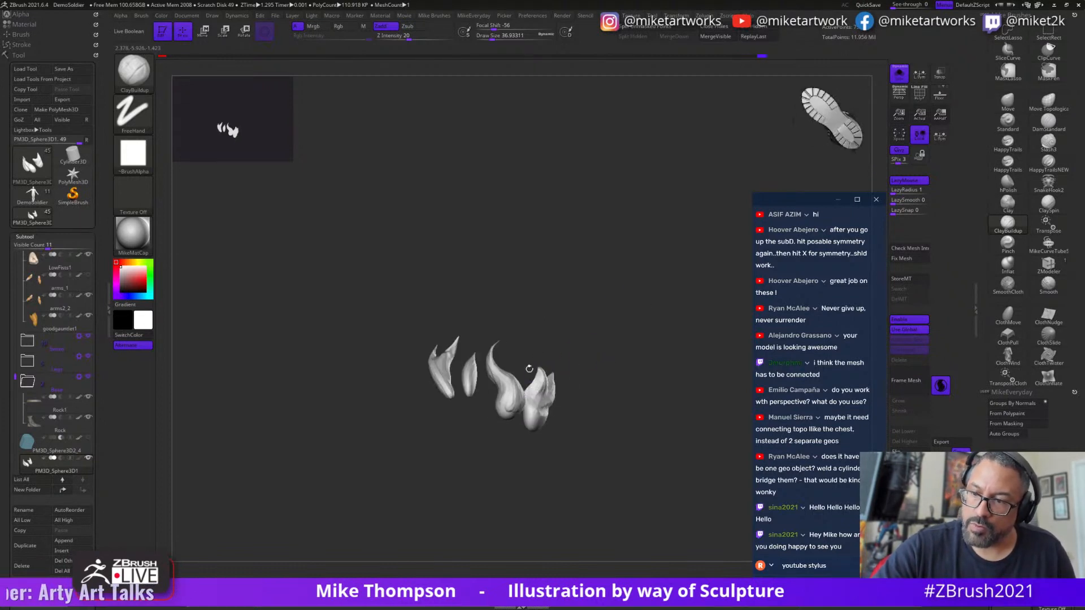
pyautogui.moveTo(625, 327); pyautogui.dragTo(613, 356)
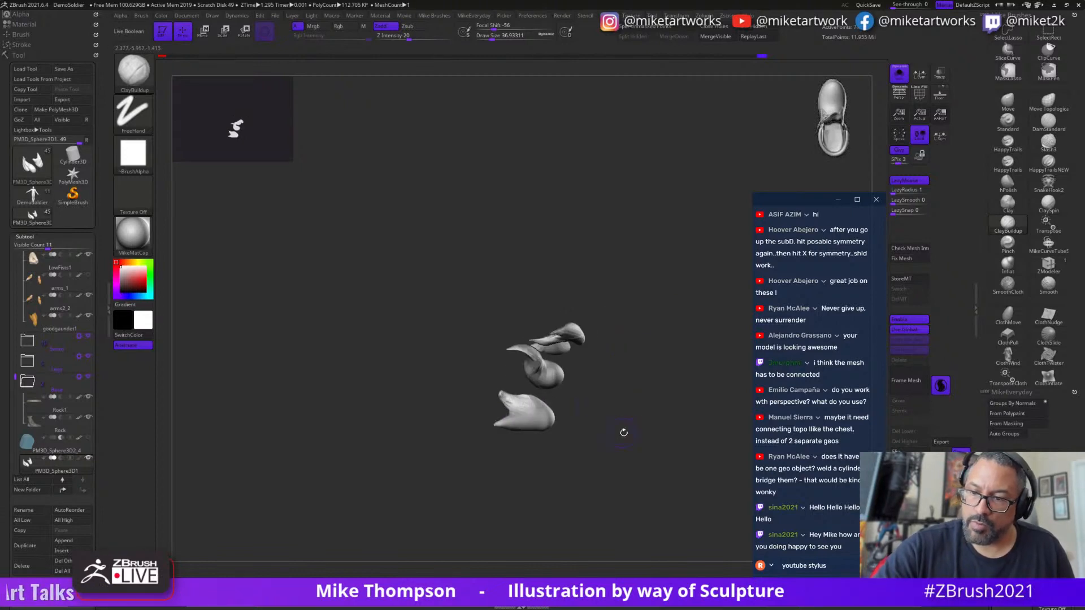
pyautogui.moveTo(624, 432); pyautogui.dragTo(596, 350)
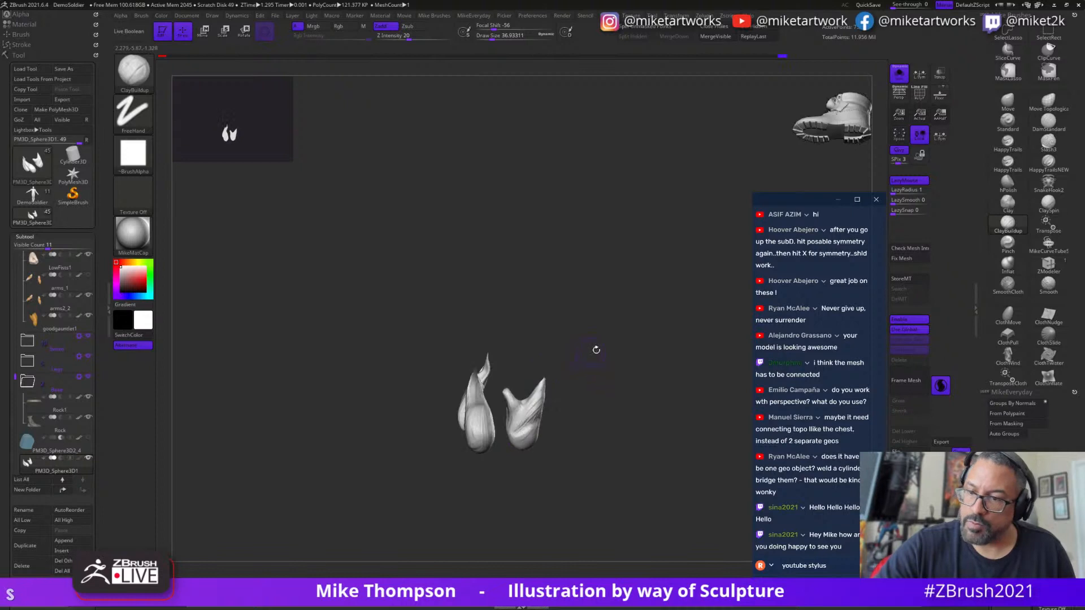
# - Swell the short prong of the farthest forked spike with Inflat, and lengthen it with the Move brush at a draw size of about 71
pyautogui.click(1009, 264)
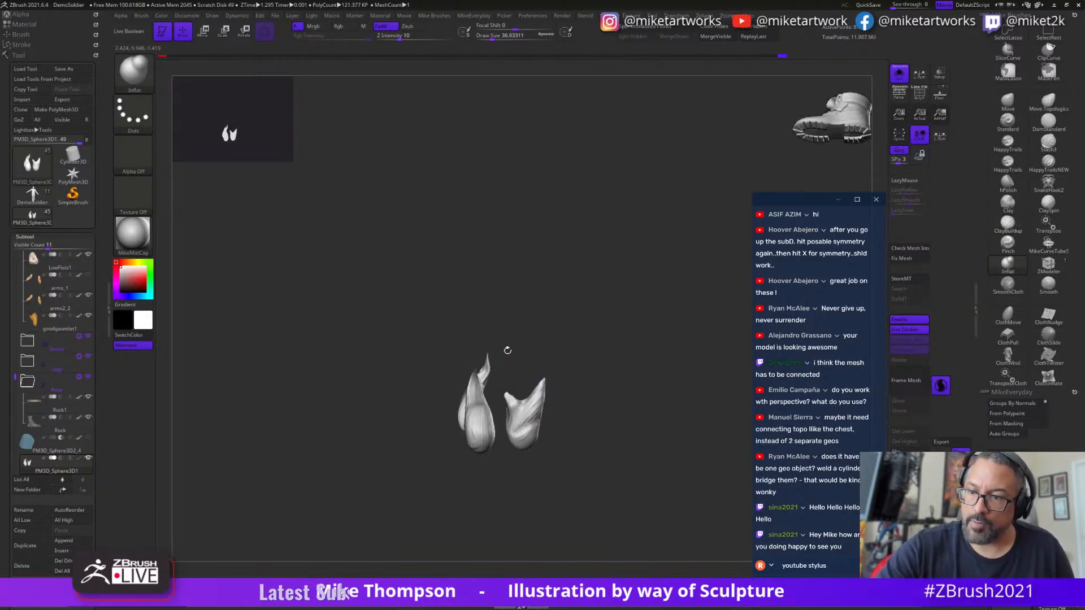
pyautogui.moveTo(506, 386)
pyautogui.mouseDown()
pyautogui.moveTo(603, 259)
pyautogui.moveTo(507, 383)
pyautogui.mouseUp()
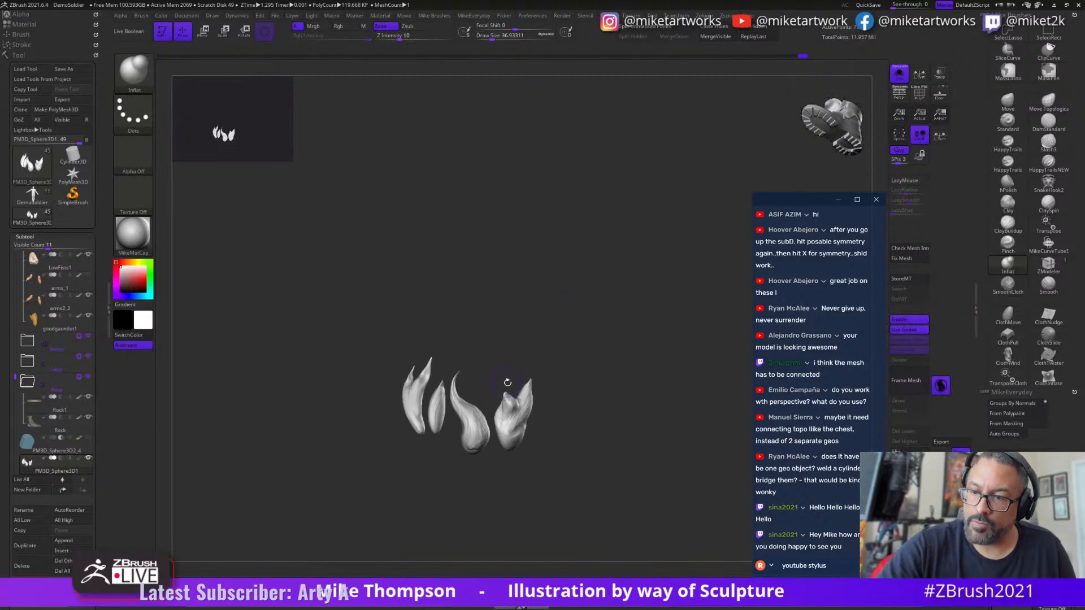
pyautogui.press('s')
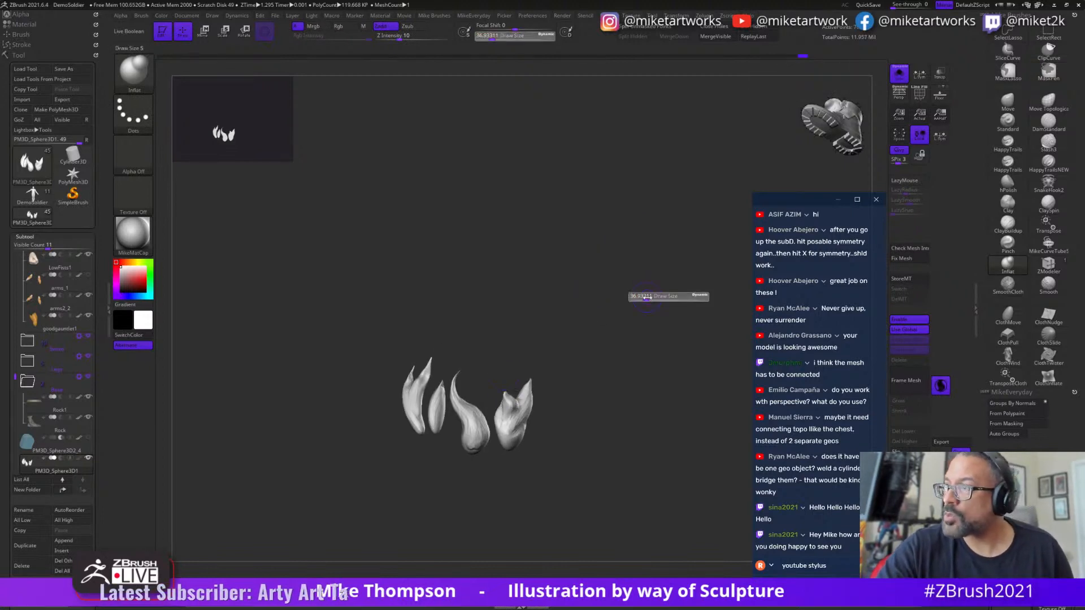
pyautogui.moveTo(643, 296); pyautogui.dragTo(650, 297)
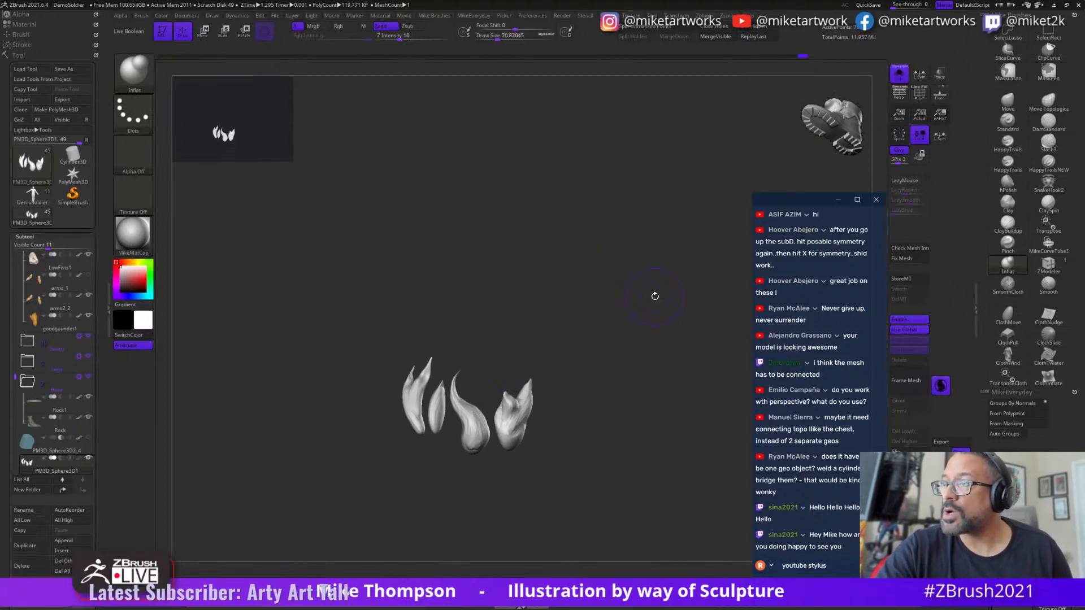
pyautogui.click(1011, 99)
pyautogui.moveTo(508, 390); pyautogui.dragTo(509, 394)
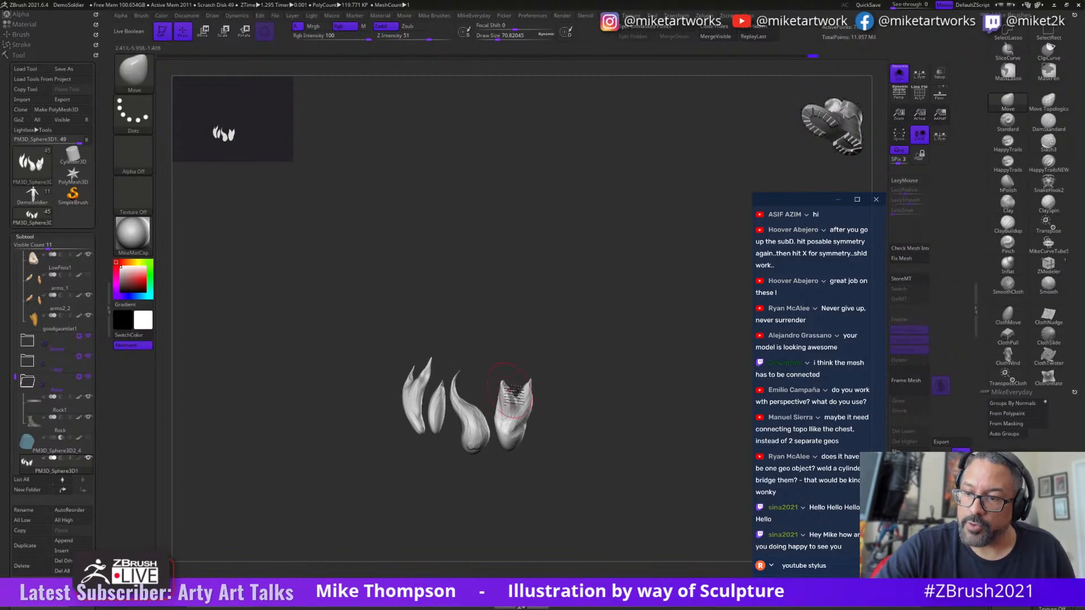
pyautogui.moveTo(608, 327); pyautogui.dragTo(630, 325)
# - Show the whole figure again and fill the wrist spikes with the gauntlet's golden-brown colour
pyautogui.click(894, 76)
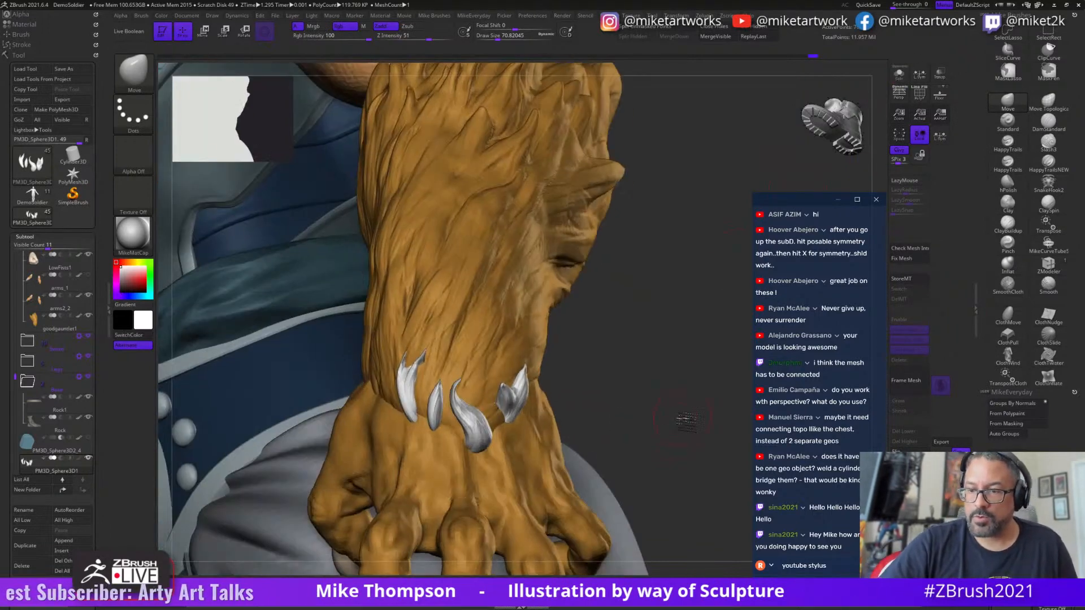
pyautogui.press('space')
pyautogui.click(569, 452)
pyautogui.moveTo(570, 452); pyautogui.dragTo(497, 362)
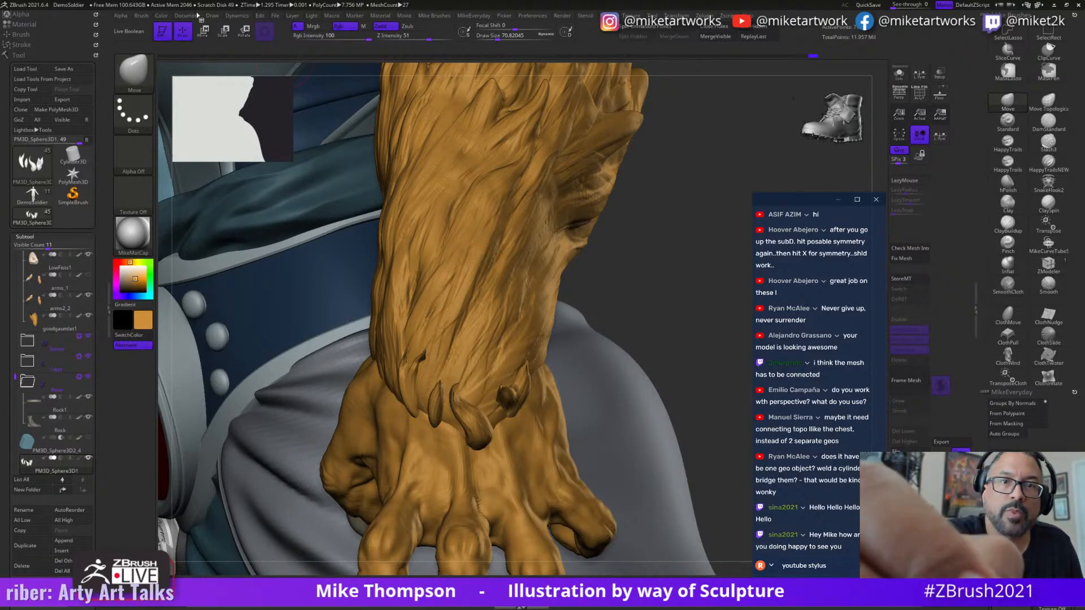
pyautogui.click(162, 15)
pyautogui.moveTo(678, 330); pyautogui.dragTo(457, 371)
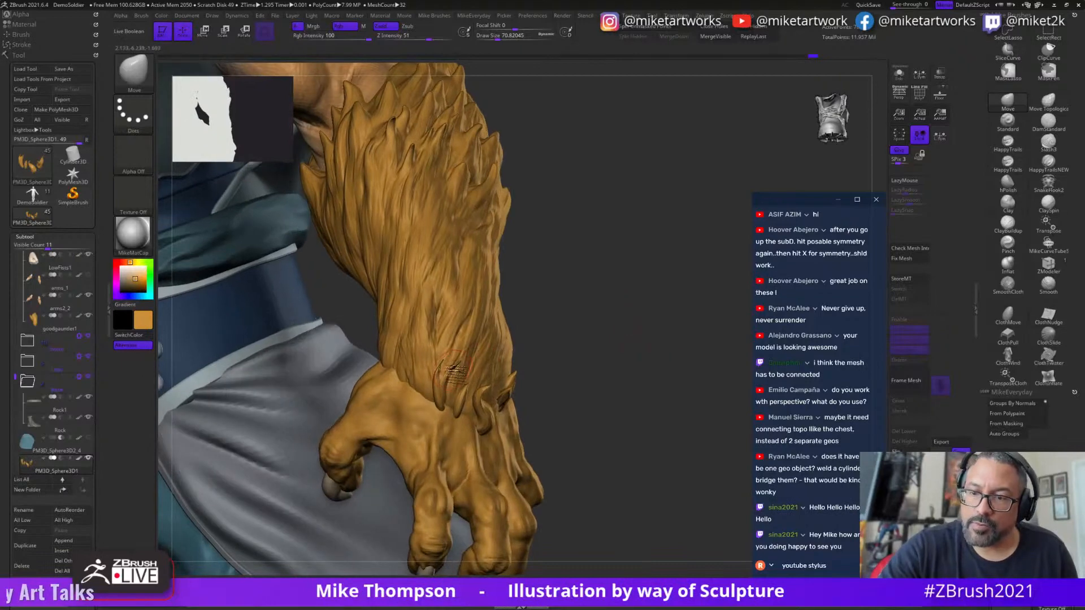
# - Swell the coloured wrist spikes with the Inflat brush at a draw size of about 71
pyautogui.click(1008, 264)
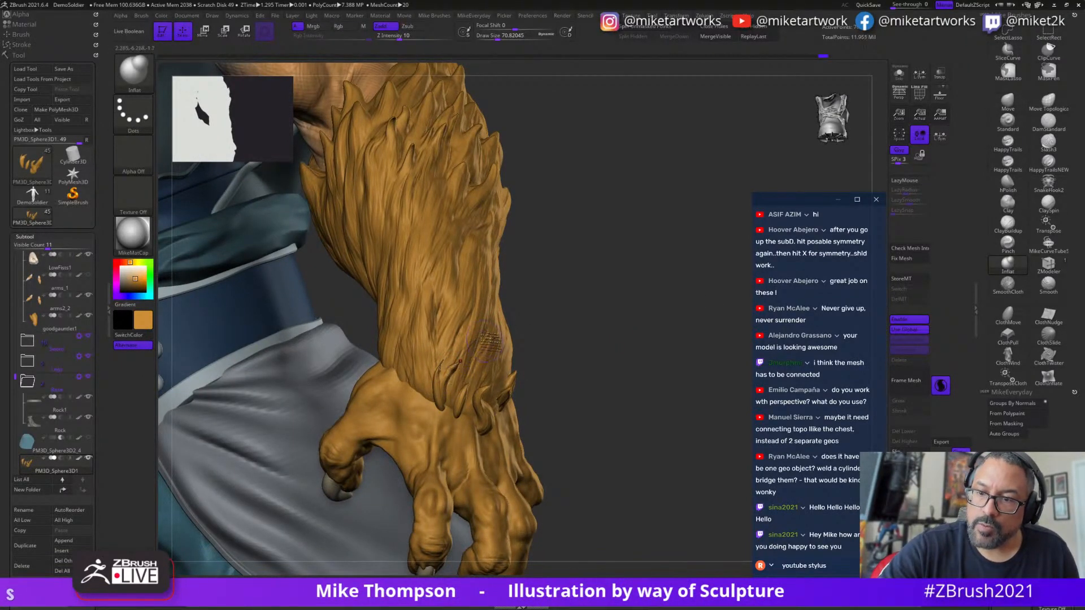
pyautogui.moveTo(490, 340); pyautogui.dragTo(447, 367)
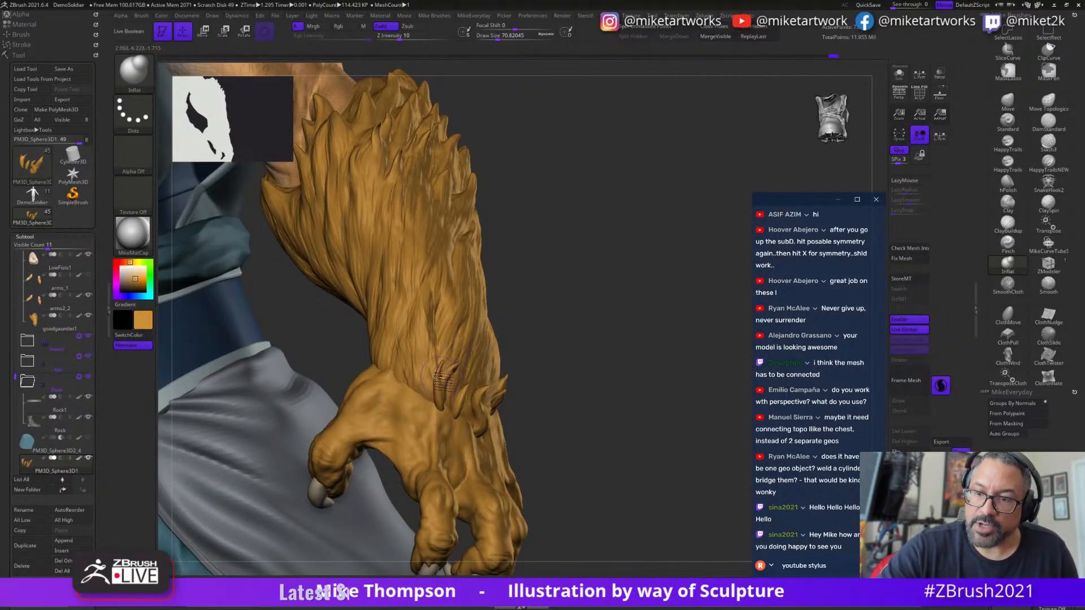
pyautogui.moveTo(601, 309); pyautogui.dragTo(512, 367)
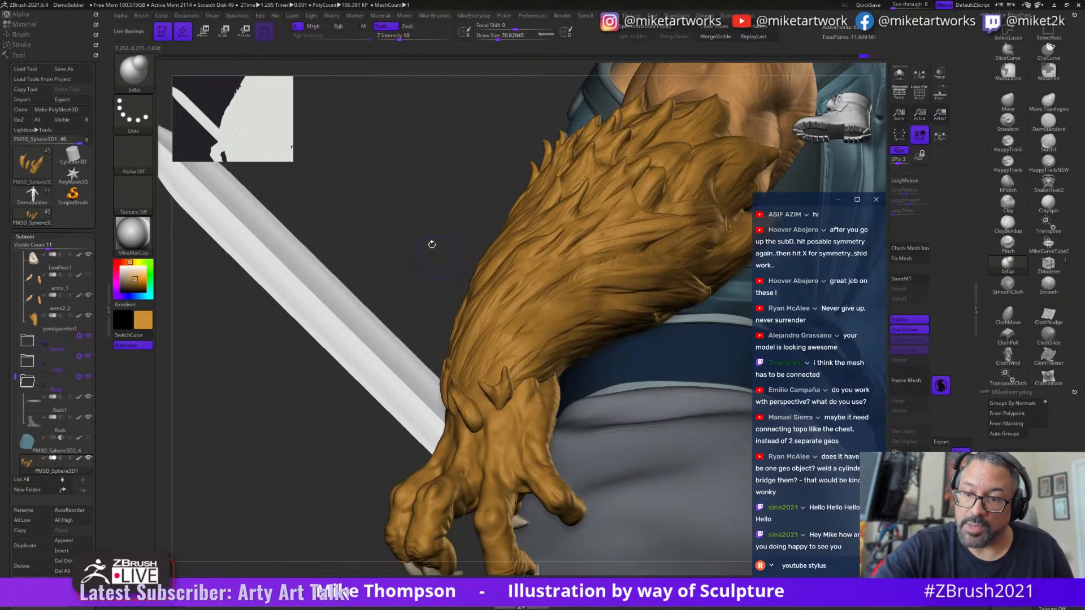
# - Reshape the curved and forked wrist spikes against the back of the hand with the Move brush at a draw size of about 62
pyautogui.moveTo(432, 244)
pyautogui.mouseDown()
pyautogui.moveTo(591, 351)
pyautogui.moveTo(463, 432)
pyautogui.moveTo(482, 415)
pyautogui.mouseUp()
pyautogui.press('b')
pyautogui.press('m')
pyautogui.press('v')
pyautogui.press('s')
pyautogui.press('s')
pyautogui.moveTo(530, 382); pyautogui.dragTo(513, 381)
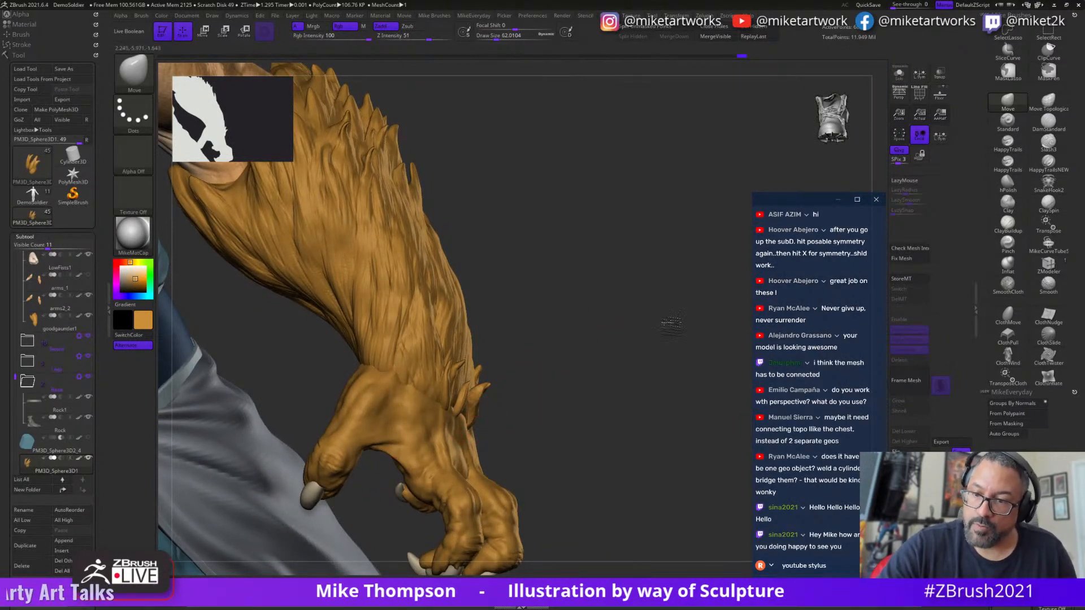
pyautogui.moveTo(672, 322); pyautogui.dragTo(503, 413)
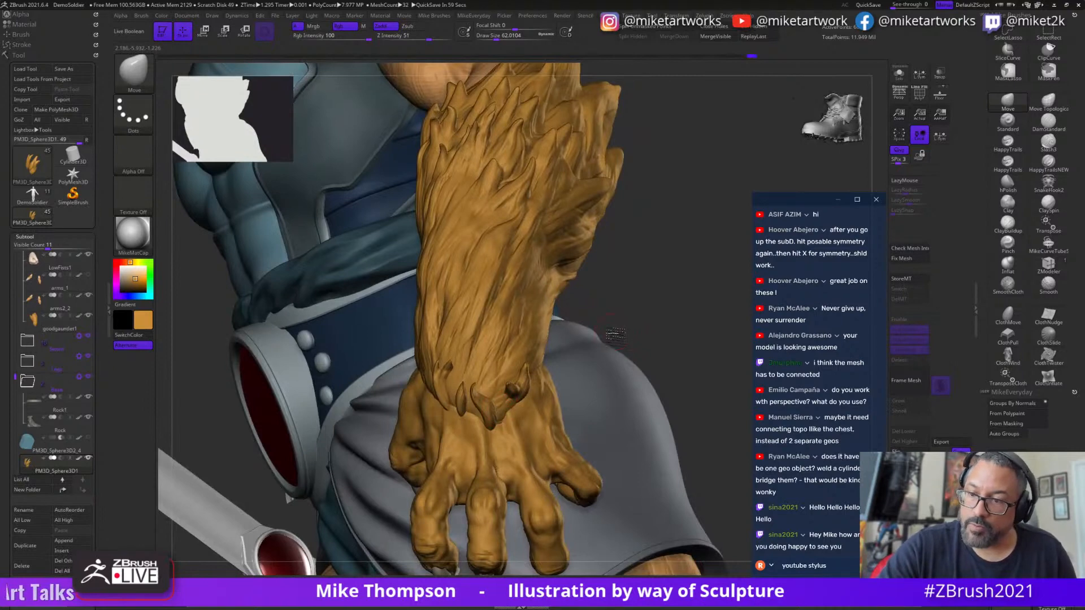
pyautogui.moveTo(616, 333); pyautogui.dragTo(502, 415)
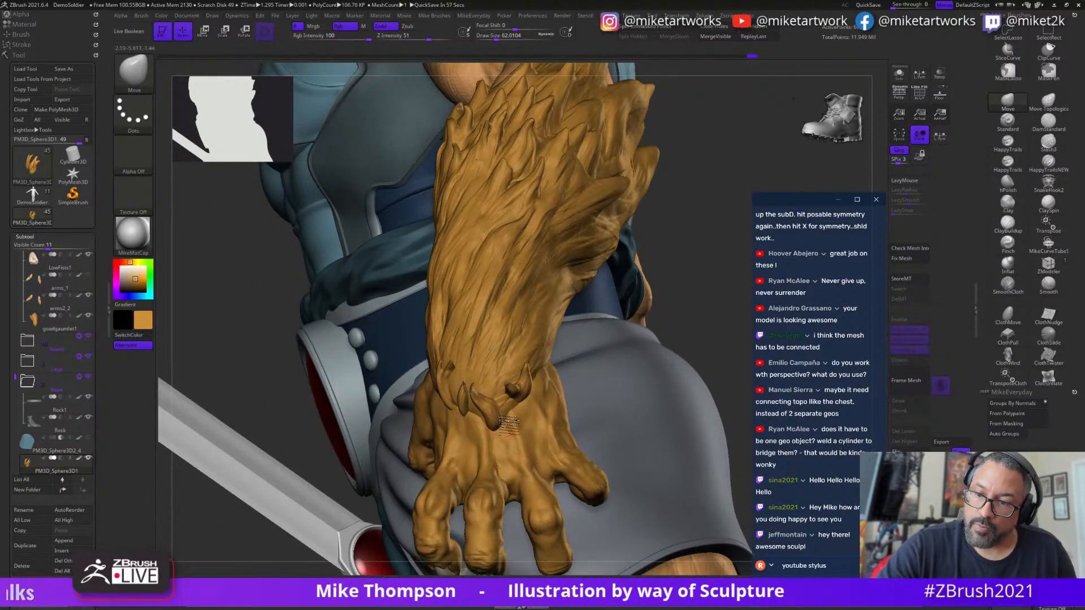
# - Fine-tune the spikes' bends around the wrist with the Move brush, using draw sizes of about 41 and 120
pyautogui.moveTo(671, 293)
pyautogui.mouseDown()
pyautogui.moveTo(683, 279)
pyautogui.moveTo(610, 330)
pyautogui.mouseUp()
pyautogui.press('s')
pyautogui.press('s')
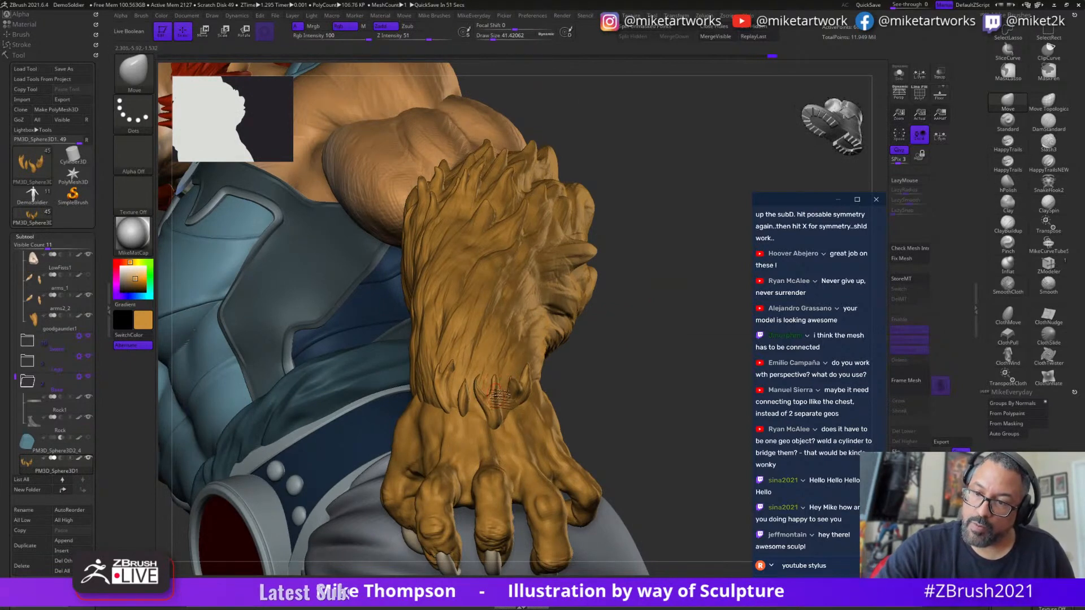
pyautogui.moveTo(676, 299)
pyautogui.mouseDown()
pyautogui.moveTo(699, 320)
pyautogui.moveTo(671, 368)
pyautogui.moveTo(693, 359)
pyautogui.moveTo(684, 375)
pyautogui.moveTo(690, 365)
pyautogui.moveTo(630, 422)
pyautogui.moveTo(607, 416)
pyautogui.mouseUp()
pyautogui.press('s')
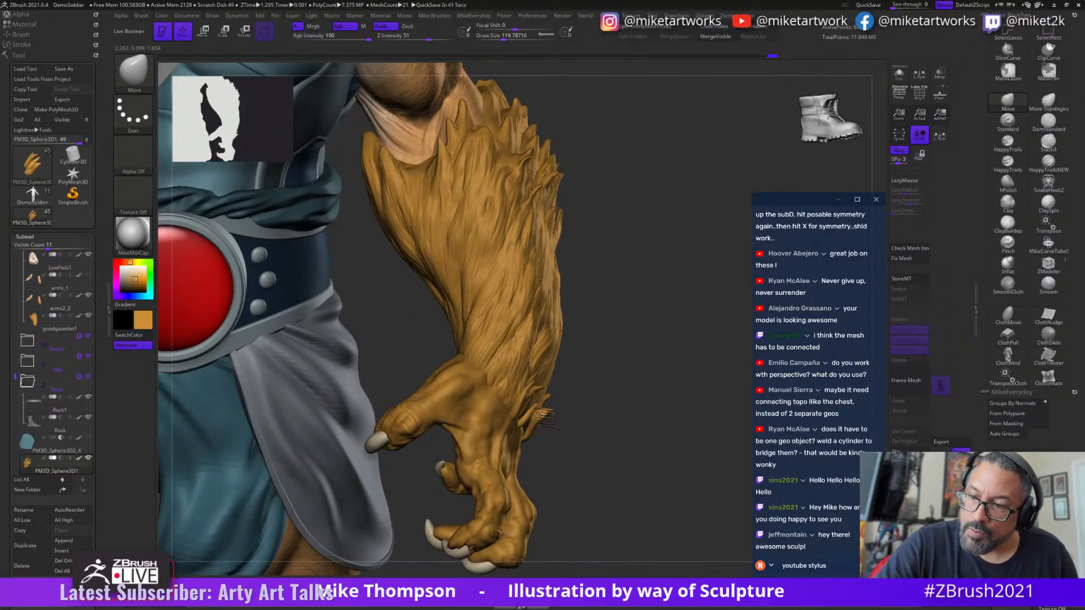
pyautogui.moveTo(694, 345)
pyautogui.mouseDown()
pyautogui.moveTo(650, 357)
pyautogui.moveTo(675, 348)
pyautogui.mouseUp()
# - Smooth the spikes along the wrist's outer side with the Smooth brush at a draw size of about 74
pyautogui.press('shift')
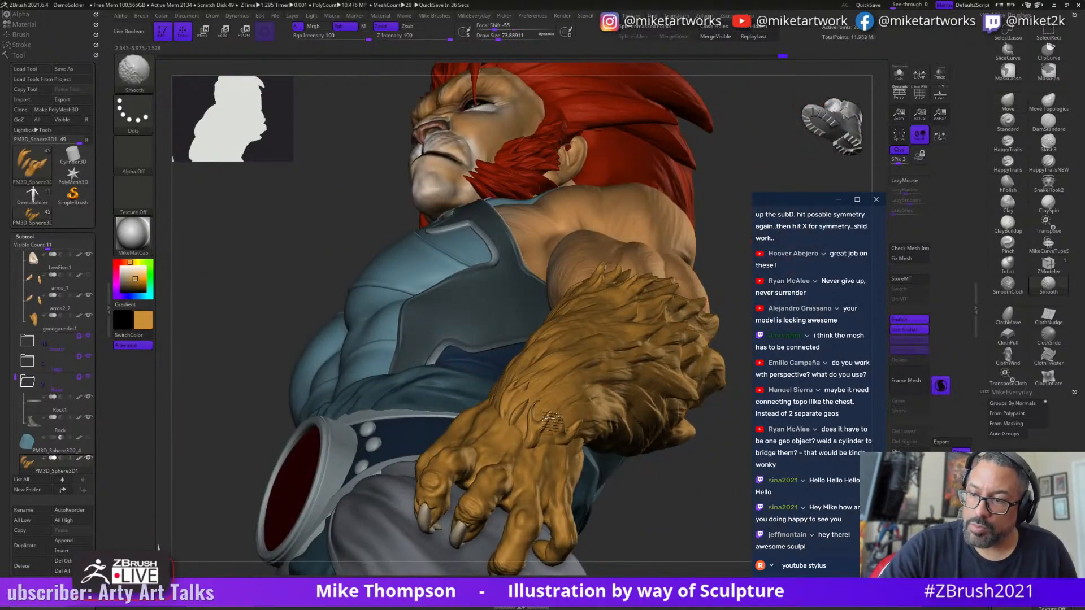
pyautogui.keyDown('shift'); pyautogui.moveTo(557, 412); pyautogui.dragTo(549, 436); pyautogui.keyUp('shift')
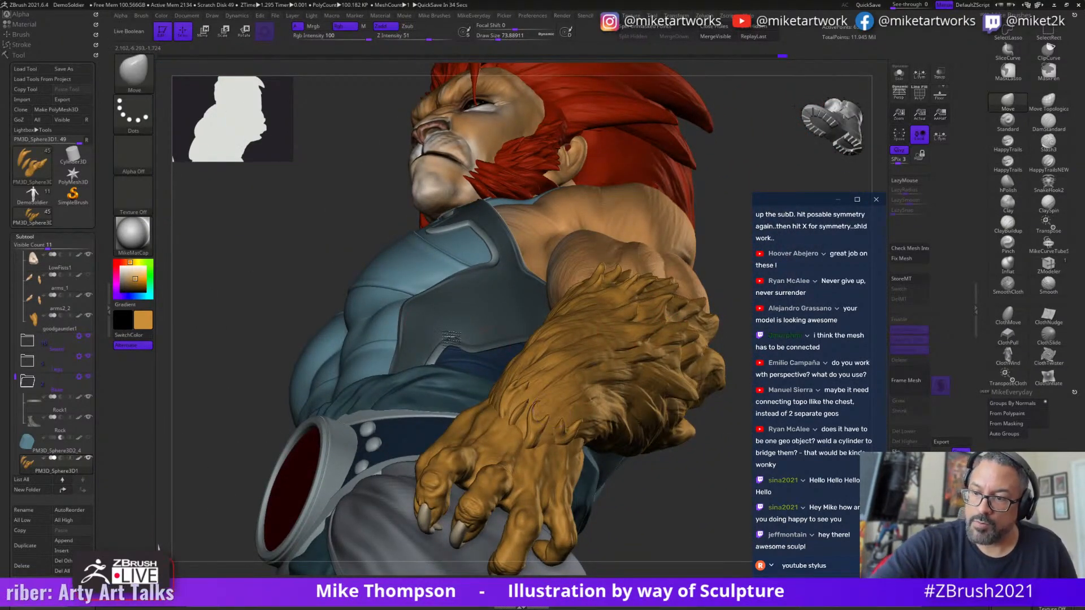
pyautogui.moveTo(643, 490); pyautogui.dragTo(700, 477)
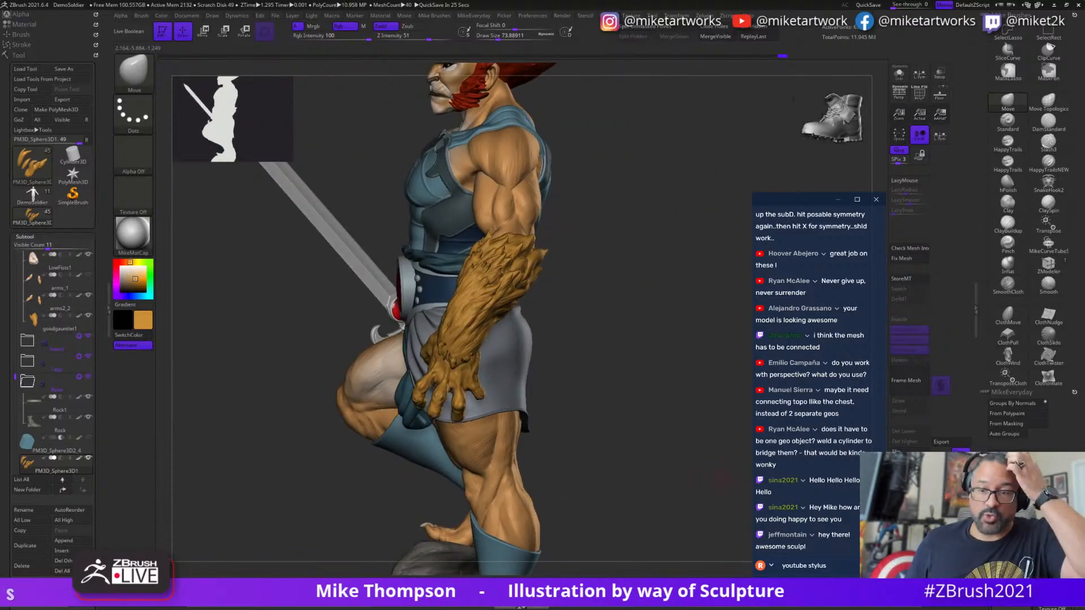
pyautogui.moveTo(33, 458)
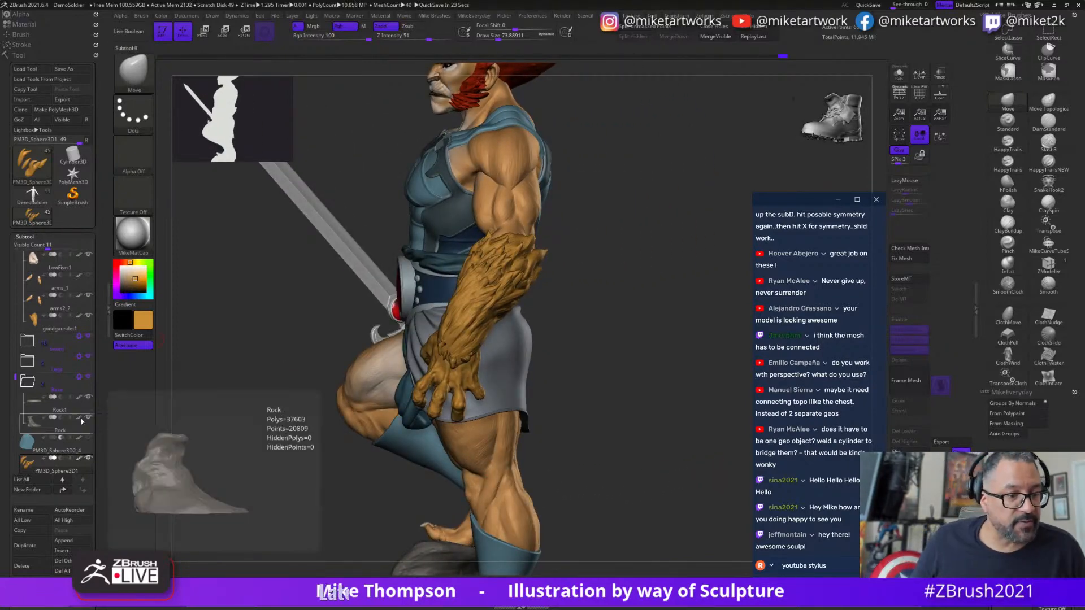
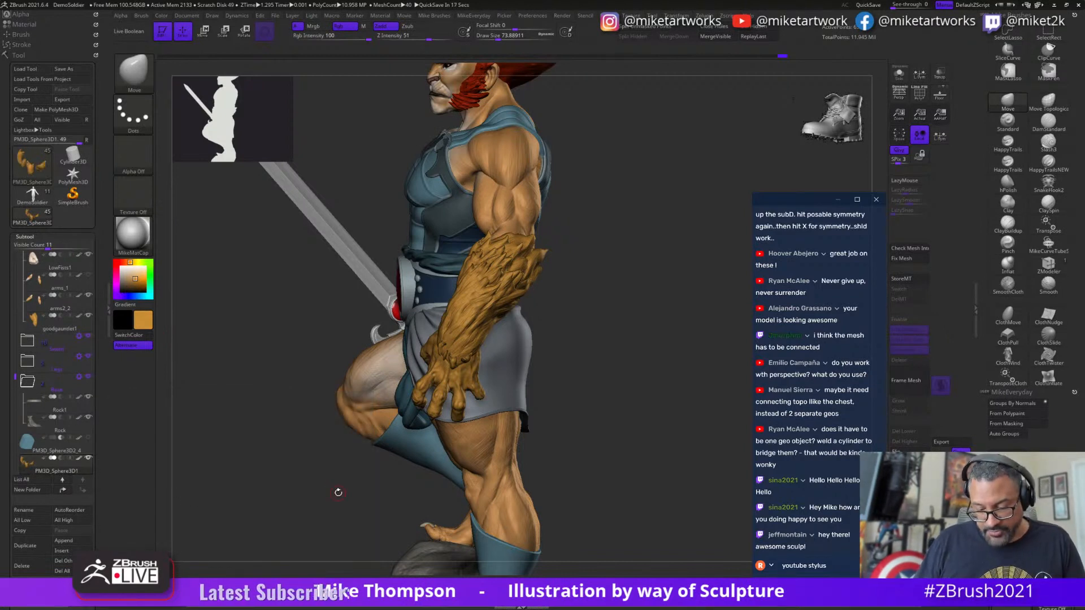
# - Rename the spikes subtool as Fur Tufts and move it directly below the goodgauntlet1 subtool in the list
pyautogui.press('t')
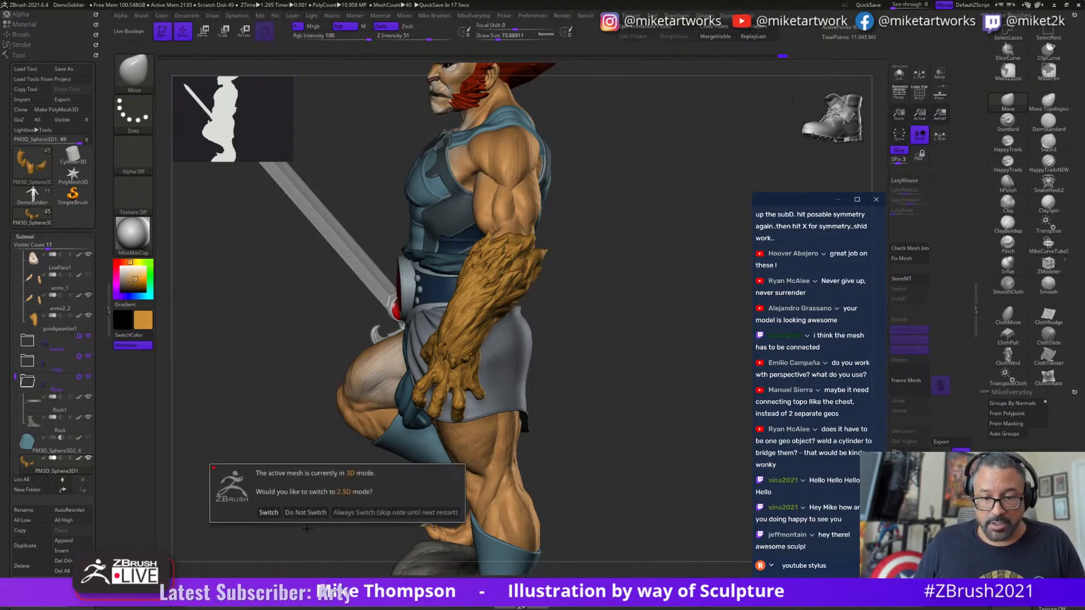
pyautogui.click(306, 512)
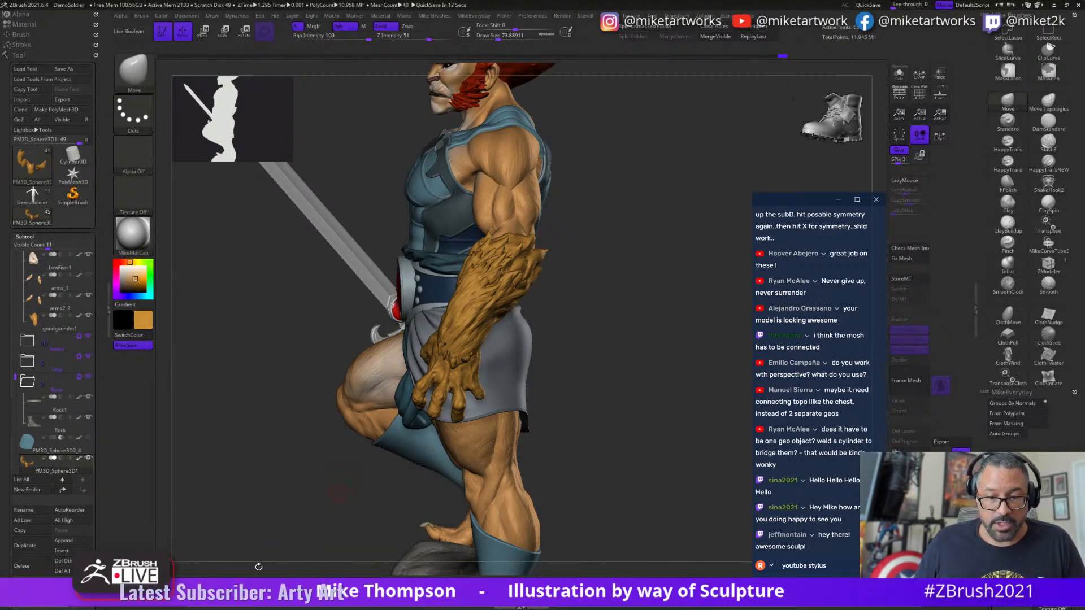
pyautogui.click(35, 511)
pyautogui.press('shift')
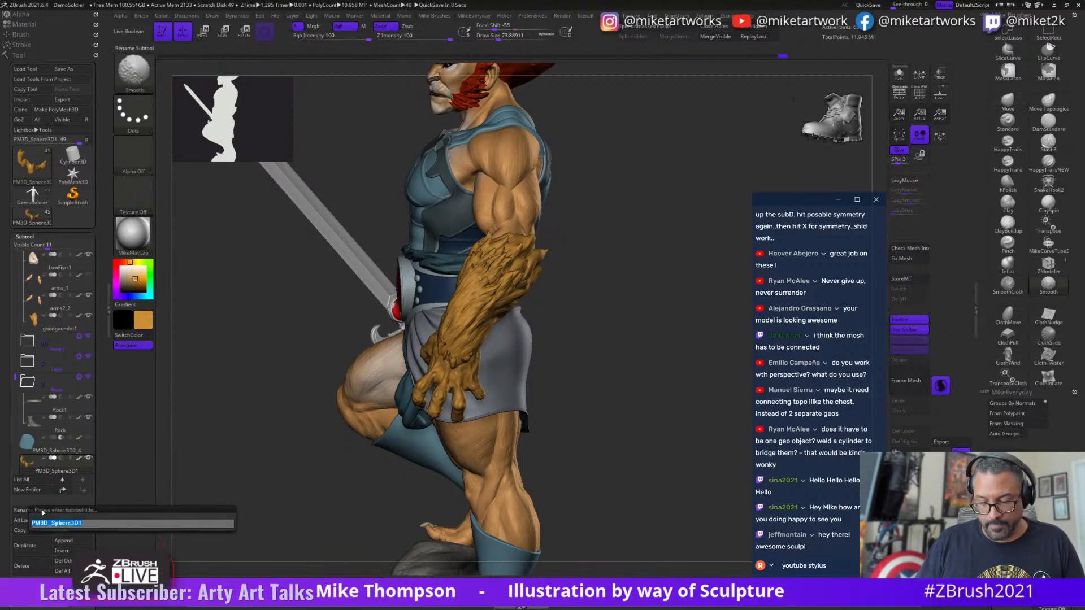
pyautogui.write('Fur T')
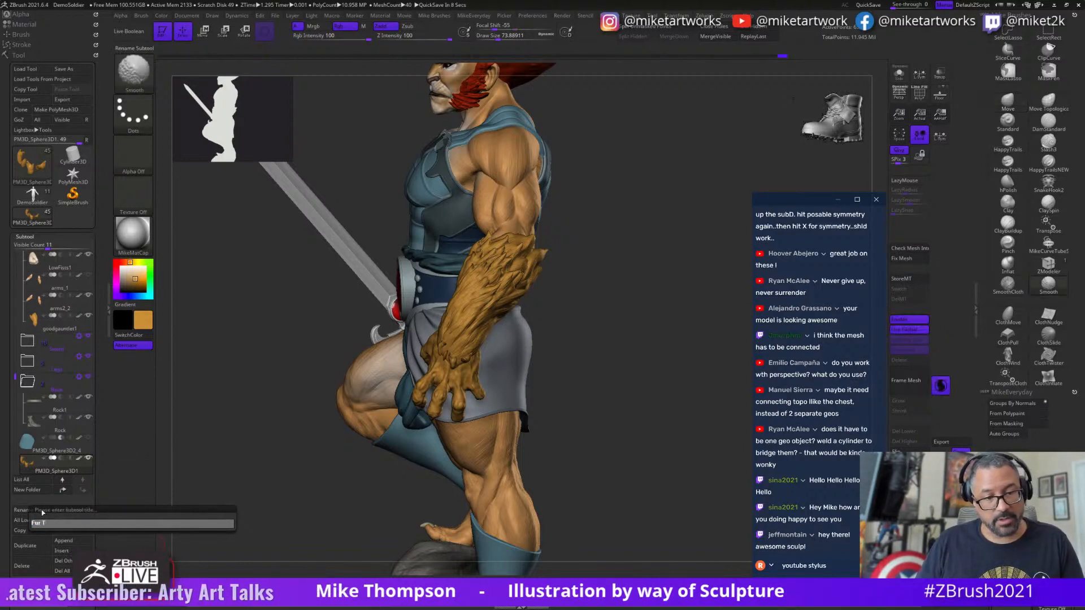
pyautogui.write('ufts')
pyautogui.press('Return')
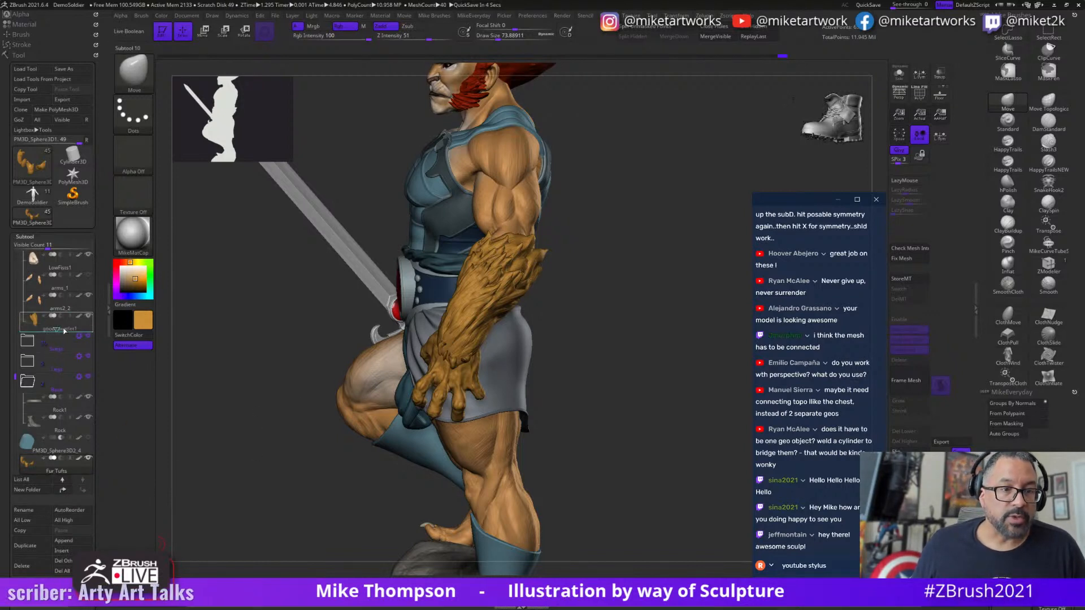
pyautogui.moveTo(65, 332); pyautogui.dragTo(63, 334)
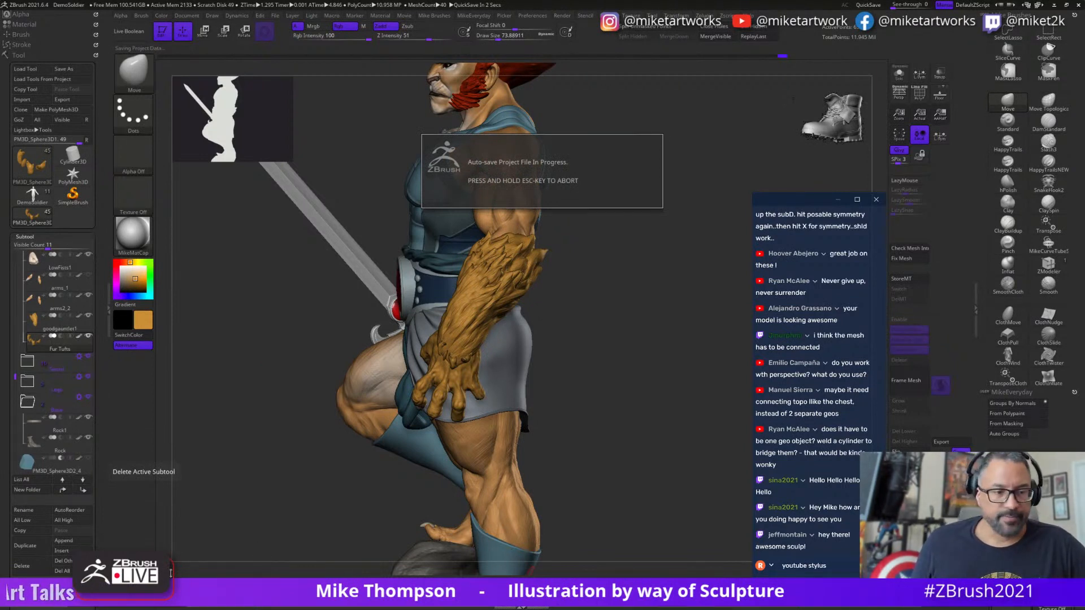
# - Duplicate the Fur Tufts subtool, replace the copy's mesh with a quick Z-axis cylinder, and ghost the other subtools
pyautogui.click(25, 545)
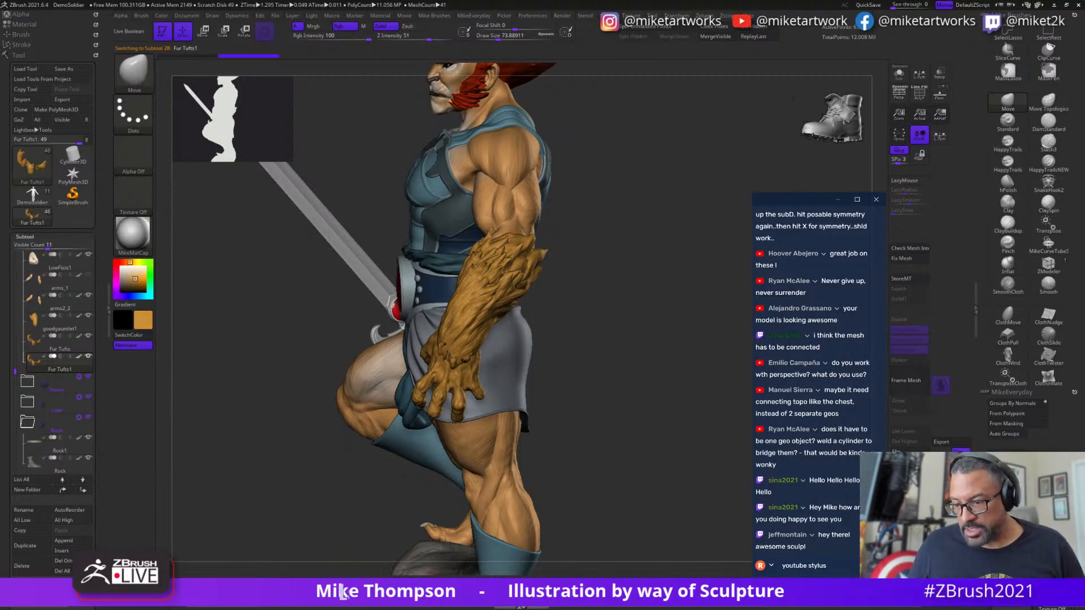
pyautogui.moveTo(616, 460)
pyautogui.keyDown('alt'); pyautogui.mouseDown()
pyautogui.moveTo(581, 443)
pyautogui.moveTo(629, 445)
pyautogui.mouseUp(); pyautogui.keyUp('alt')
pyautogui.keyDown('alt'); pyautogui.moveTo(557, 490); pyautogui.dragTo(608, 509); pyautogui.keyUp('alt')
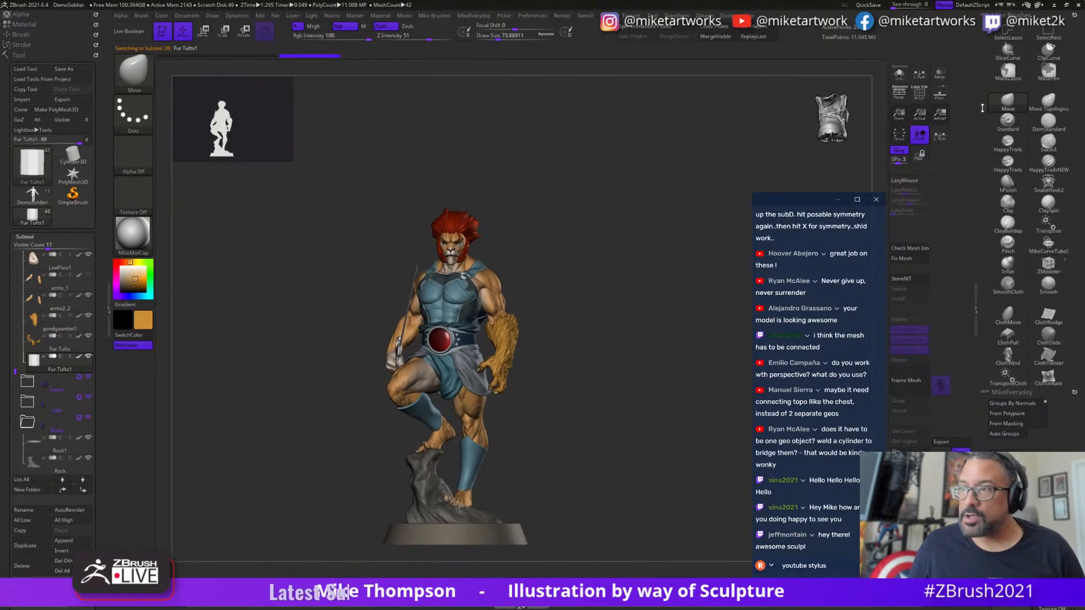
pyautogui.click(940, 74)
pyautogui.moveTo(554, 489); pyautogui.dragTo(582, 384)
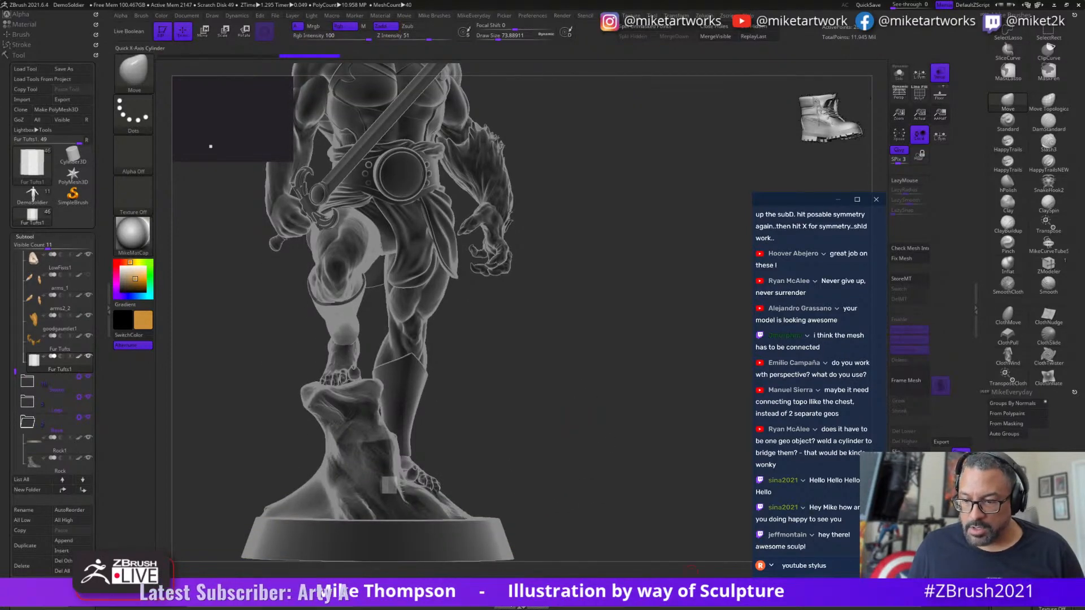
pyautogui.click(495, 590)
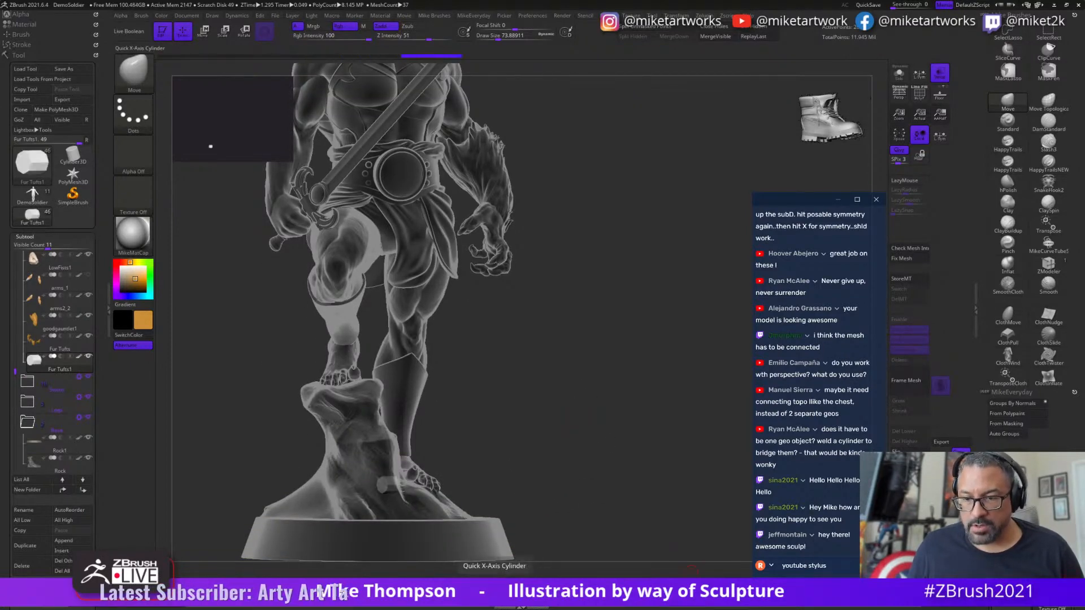
pyautogui.click(547, 590)
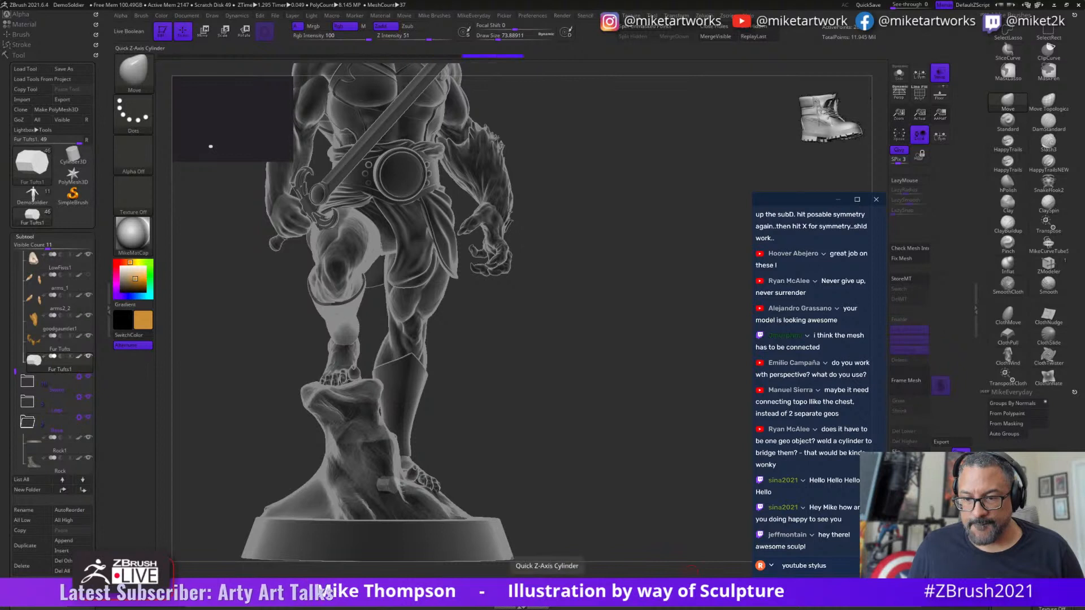
# - Centre the transform gizmo on the cylinder and move the cylinder up to the back of the clawed hand
pyautogui.press('w')
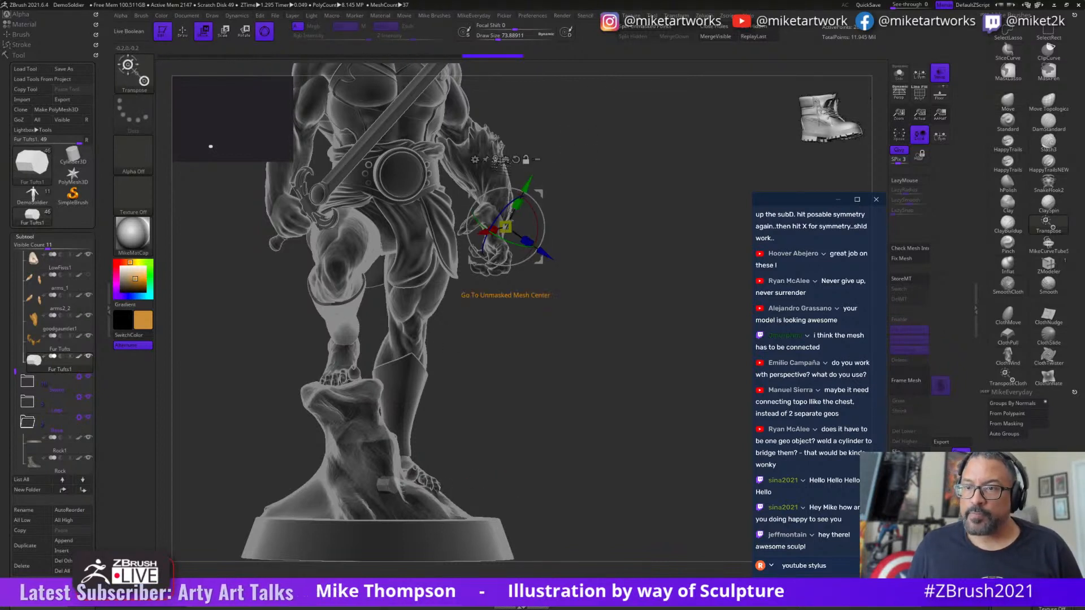
pyautogui.click(495, 160)
pyautogui.keyDown('alt'); pyautogui.click(399, 418); pyautogui.keyUp('alt')
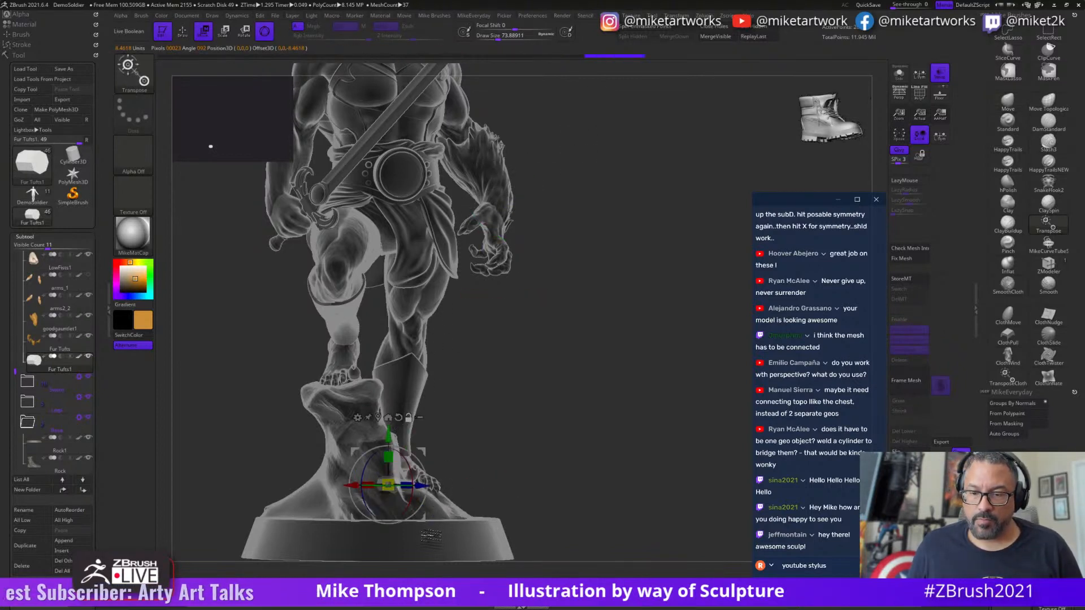
pyautogui.moveTo(424, 451); pyautogui.dragTo(583, 156)
pyautogui.keyDown('alt'); pyautogui.moveTo(603, 304); pyautogui.dragTo(666, 480); pyautogui.keyUp('alt')
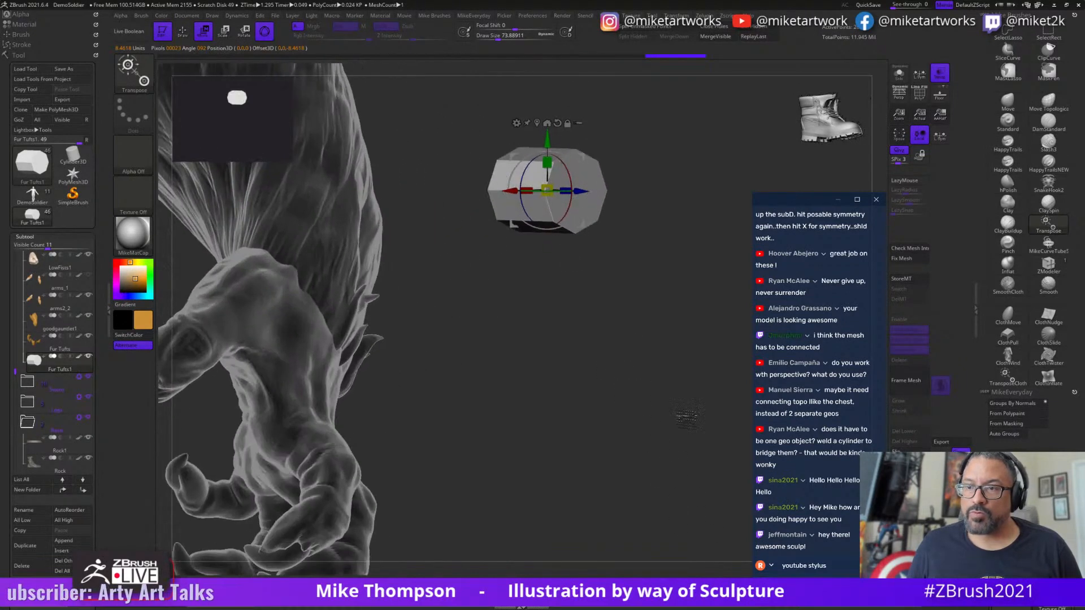
pyautogui.moveTo(686, 414); pyautogui.dragTo(632, 437)
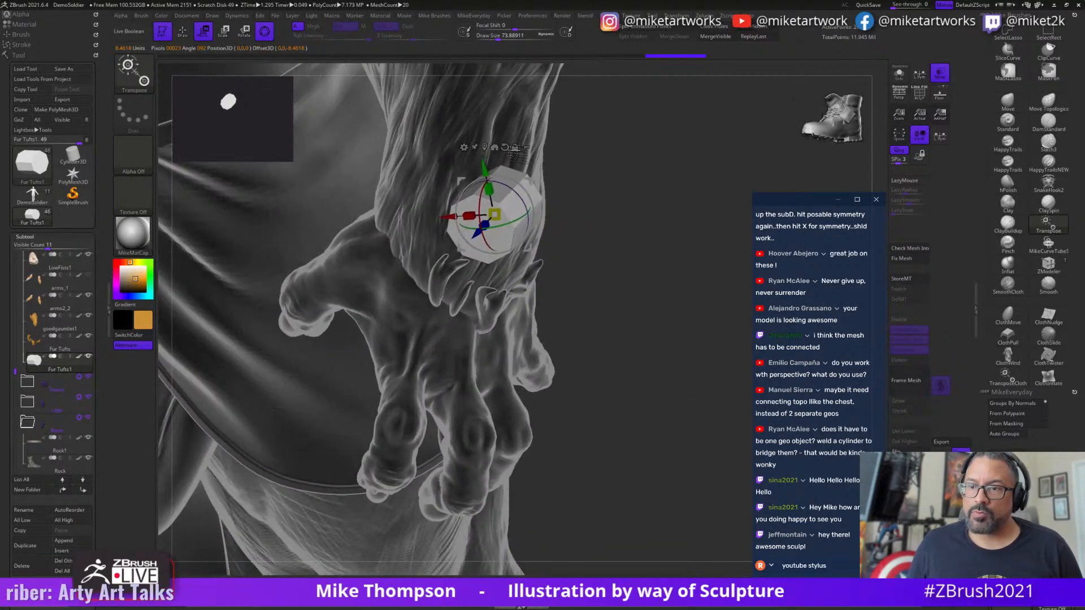
pyautogui.moveTo(512, 224); pyautogui.dragTo(558, 240)
pyautogui.moveTo(683, 299); pyautogui.dragTo(521, 346)
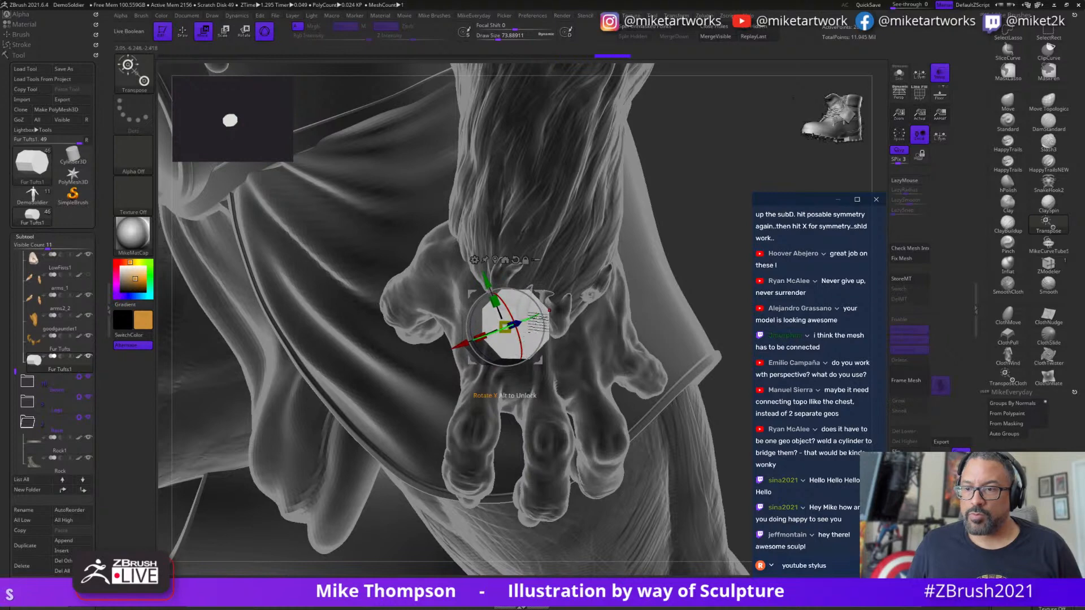
# - Rotate and shrink the cylinder, seating it as a small stud on the back of the hand above the first finger
pyautogui.moveTo(706, 270); pyautogui.dragTo(657, 429)
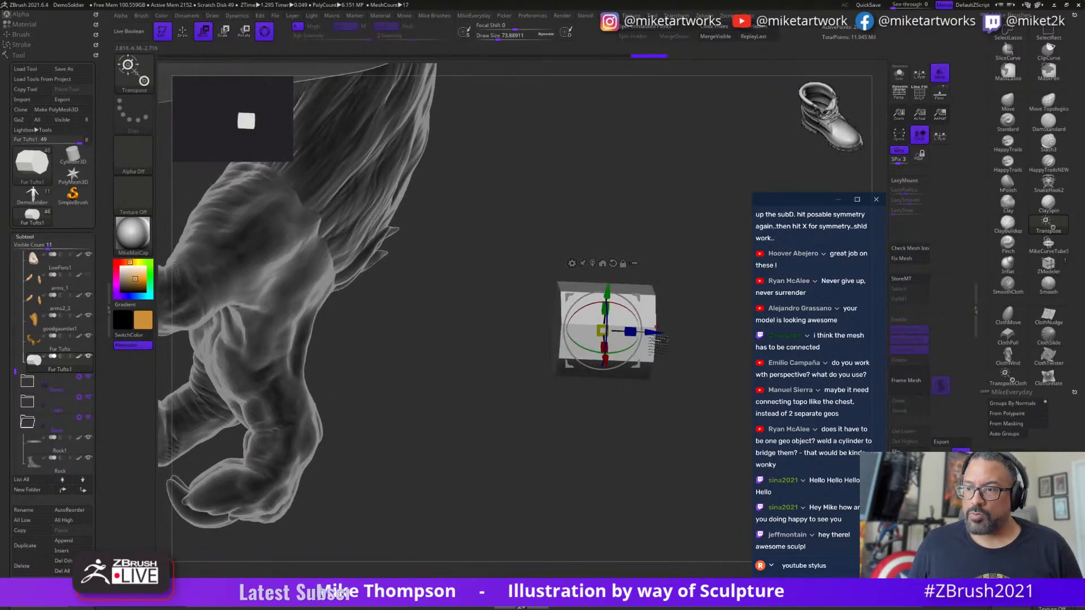
pyautogui.moveTo(658, 337); pyautogui.dragTo(340, 361)
pyautogui.moveTo(557, 433); pyautogui.dragTo(334, 338)
pyautogui.moveTo(664, 244); pyautogui.dragTo(371, 397)
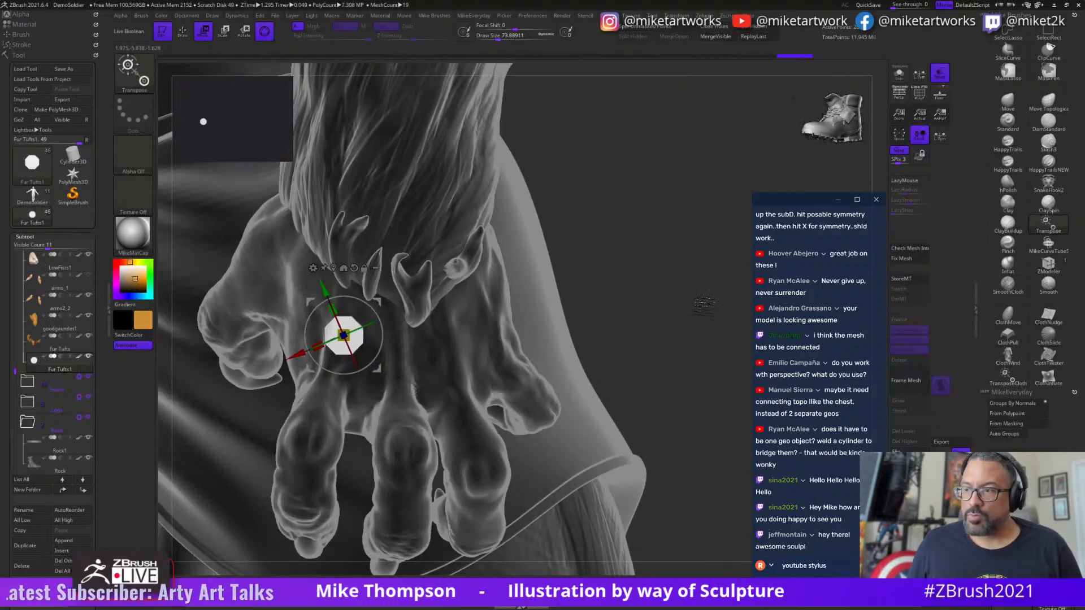
pyautogui.moveTo(703, 302); pyautogui.dragTo(681, 297)
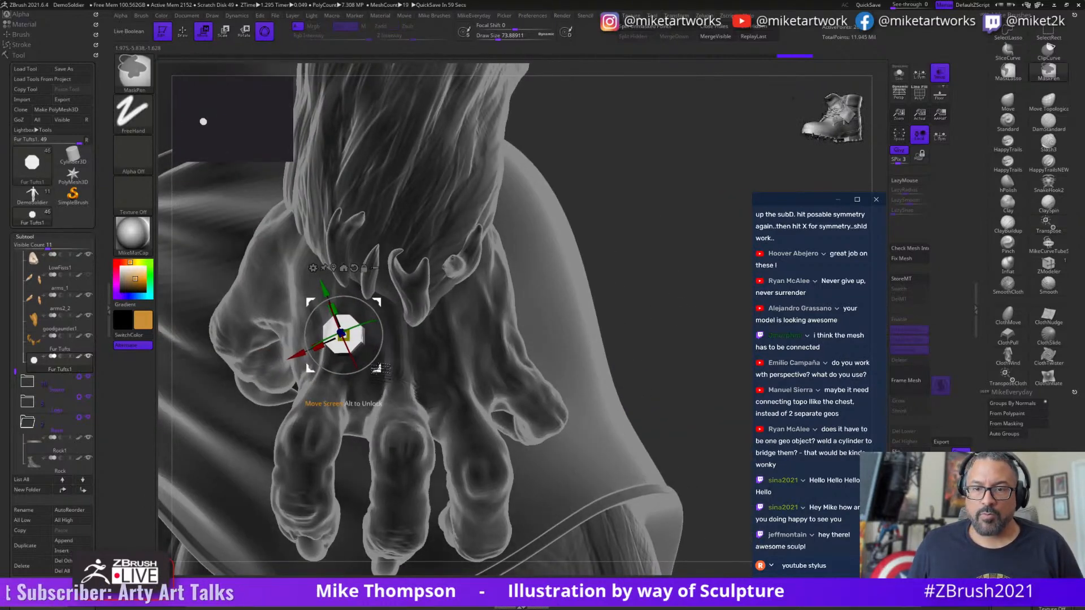
pyautogui.moveTo(643, 266); pyautogui.dragTo(471, 348)
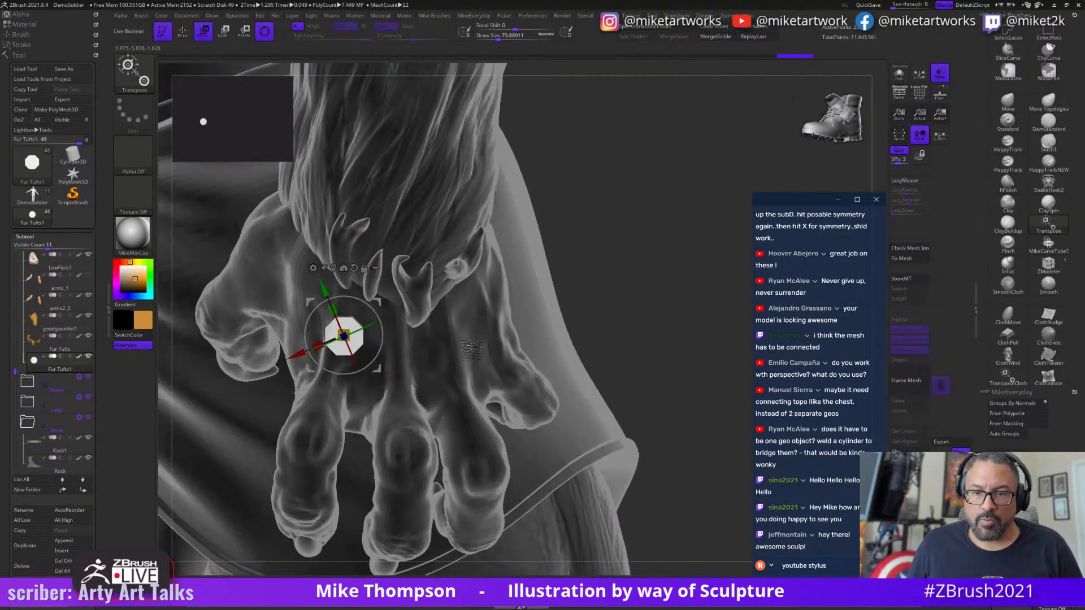
# - Copy the stud across to the back of the hand above the middle finger and rotate it to follow the surface
pyautogui.keyDown('ctrl'); pyautogui.moveTo(378, 368); pyautogui.dragTo(442, 386); pyautogui.keyUp('ctrl')
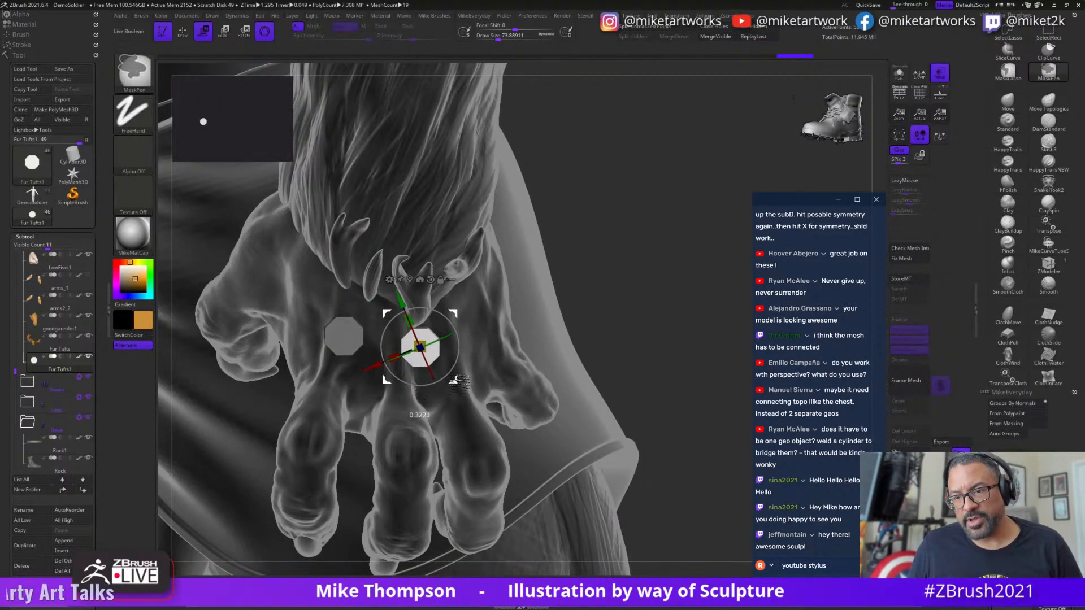
pyautogui.keyDown('ctrl'); pyautogui.moveTo(451, 381); pyautogui.dragTo(453, 381); pyautogui.keyUp('ctrl')
pyautogui.moveTo(661, 230)
pyautogui.mouseDown()
pyautogui.moveTo(659, 202)
pyautogui.moveTo(689, 158)
pyautogui.moveTo(633, 218)
pyautogui.mouseUp()
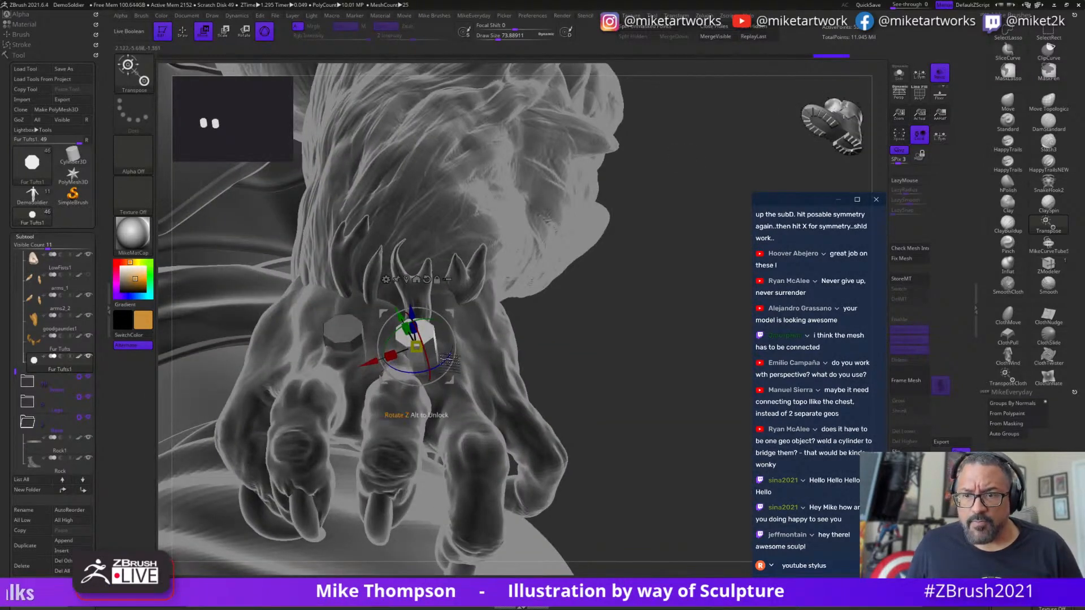
pyautogui.hotkey('ctrl', 'z')
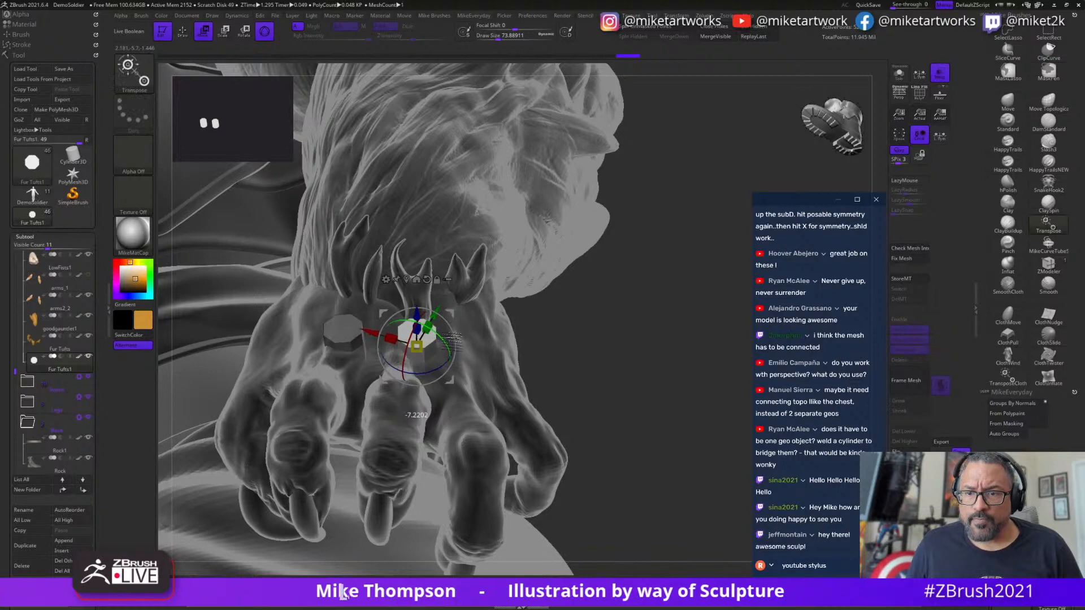
pyautogui.moveTo(653, 362); pyautogui.dragTo(480, 387)
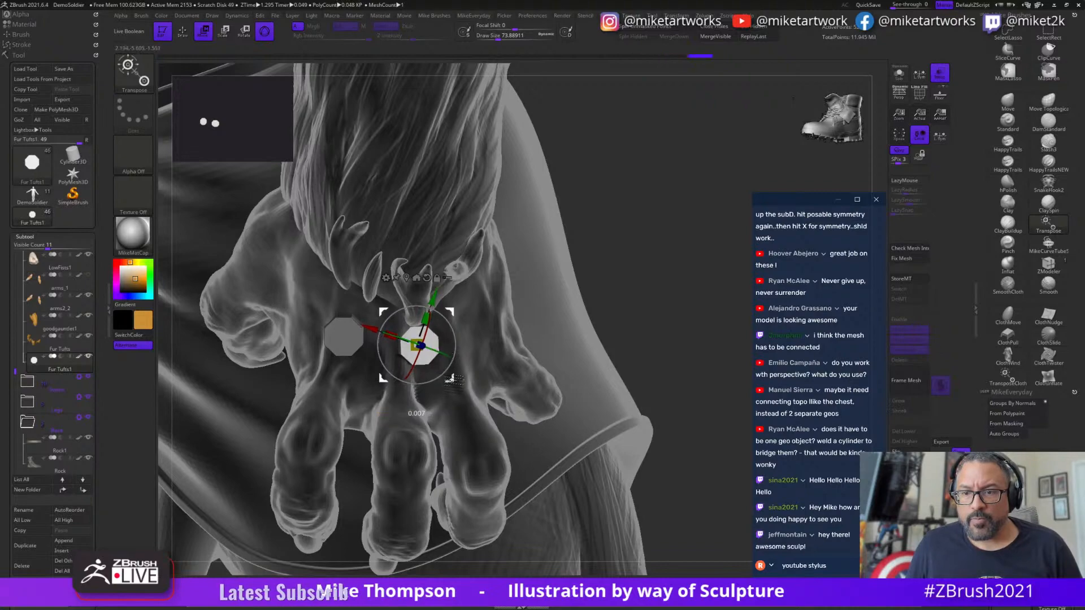
pyautogui.moveTo(615, 221); pyautogui.dragTo(459, 419)
# - Copy a third stud above the next finger, then rotate and shift it to sit against the hand
pyautogui.keyDown('ctrl'); pyautogui.moveTo(413, 346); pyautogui.dragTo(459, 340); pyautogui.keyUp('ctrl')
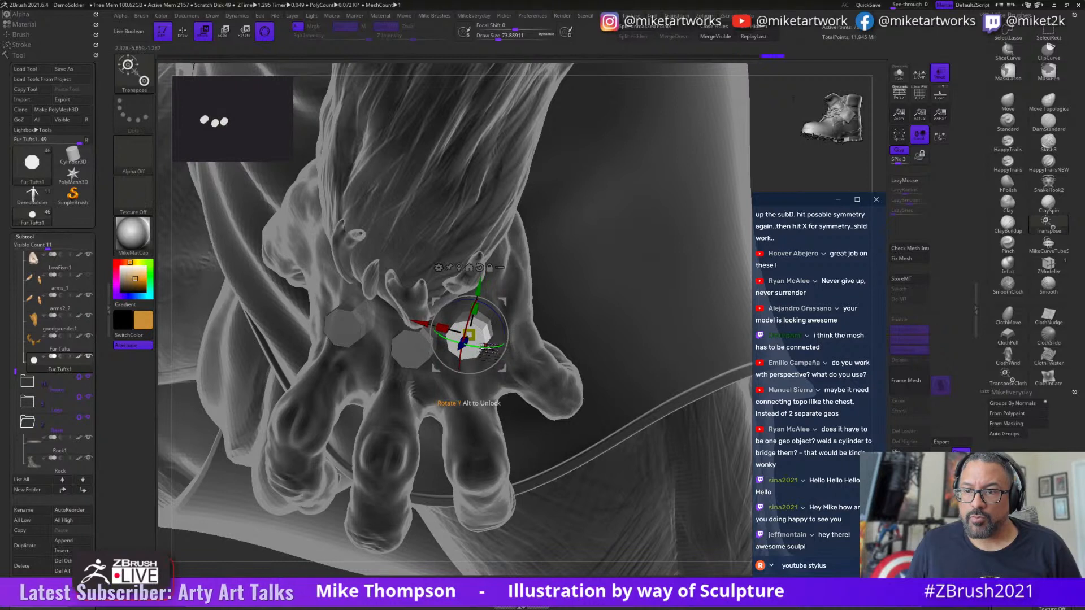
pyautogui.moveTo(470, 355); pyautogui.dragTo(486, 343)
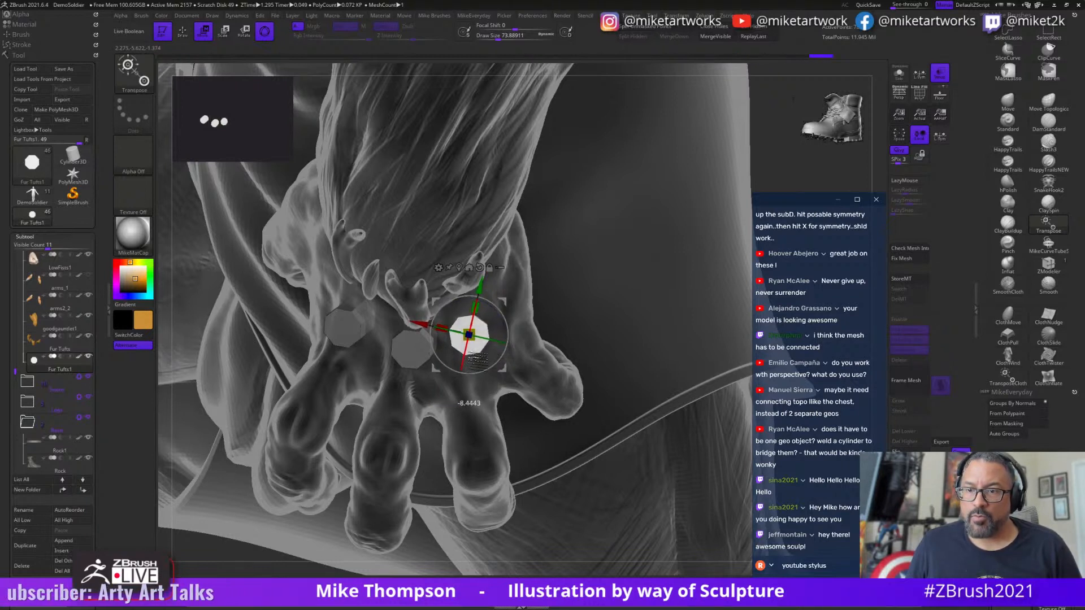
pyautogui.moveTo(502, 368); pyautogui.dragTo(514, 360)
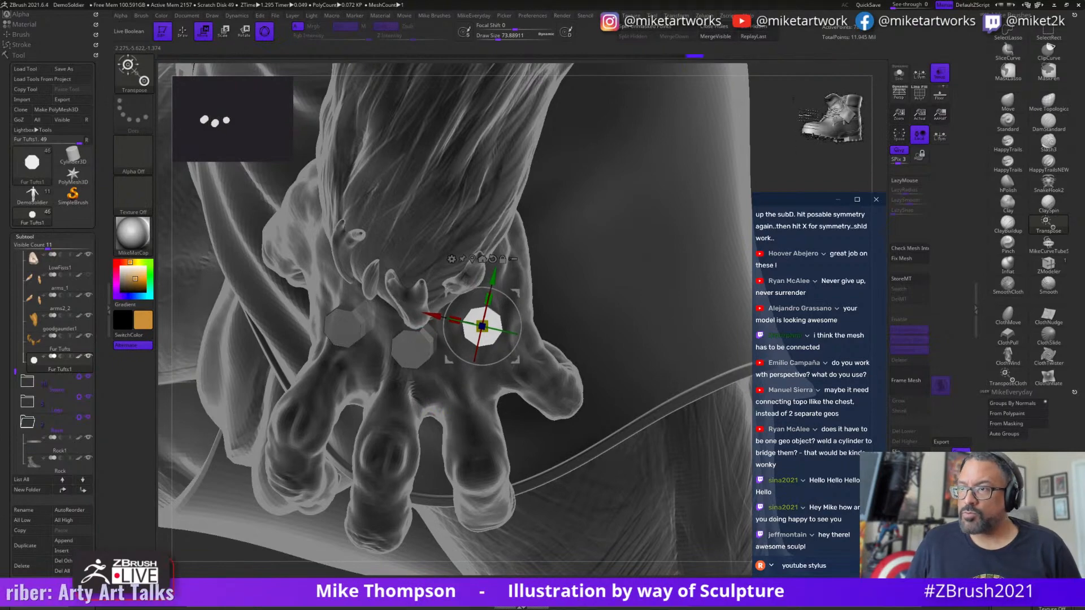
pyautogui.moveTo(780, 139); pyautogui.dragTo(655, 291)
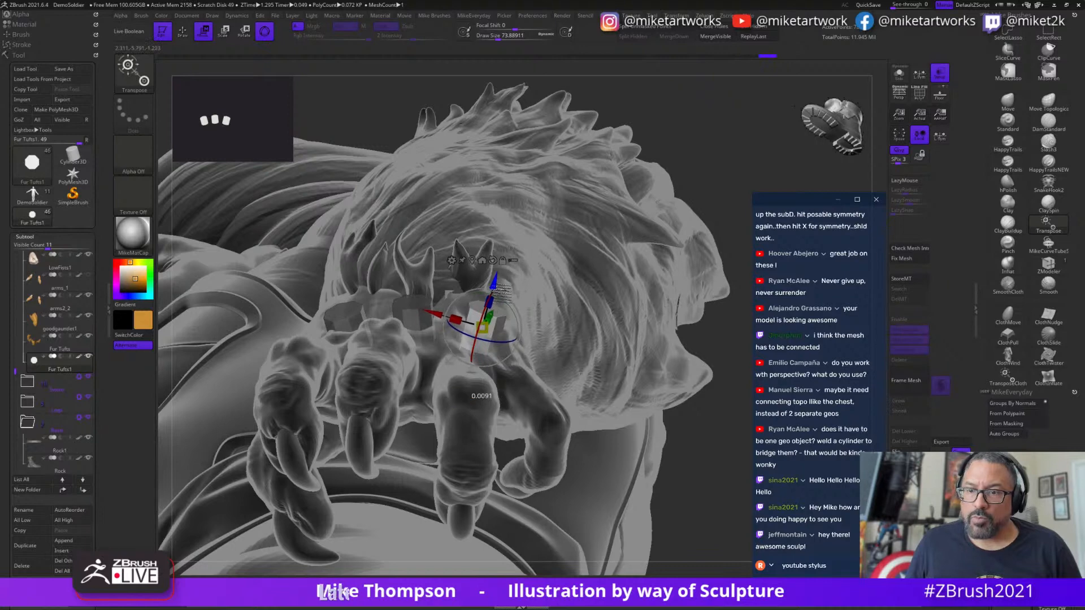
# - Turn off the ghosted display, refine the third stud's angle and placement on the hand, and return to the Move brush
pyautogui.click(941, 78)
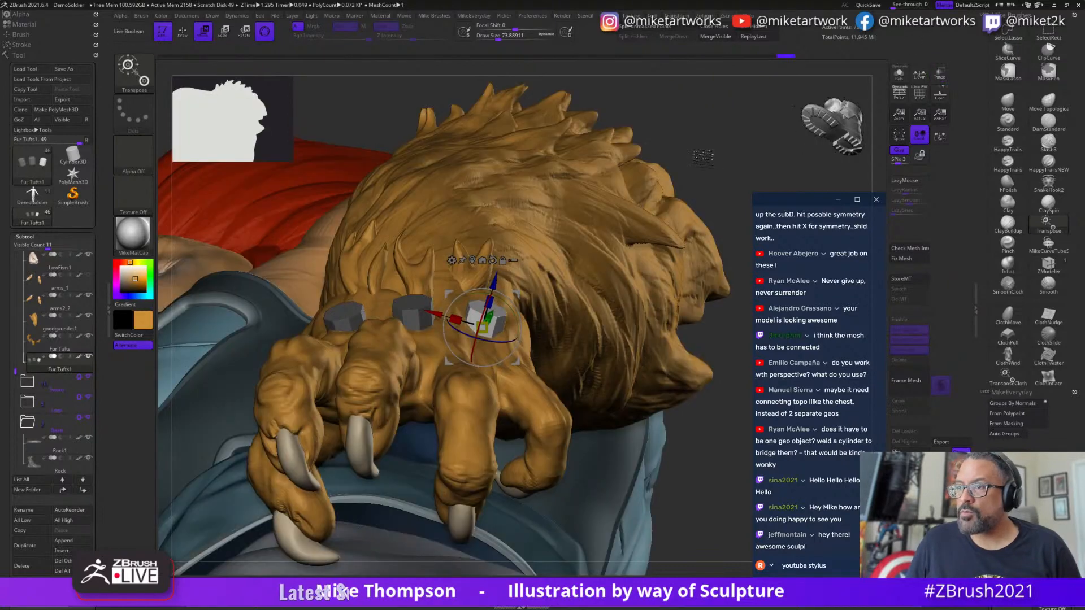
pyautogui.moveTo(725, 149); pyautogui.dragTo(681, 301)
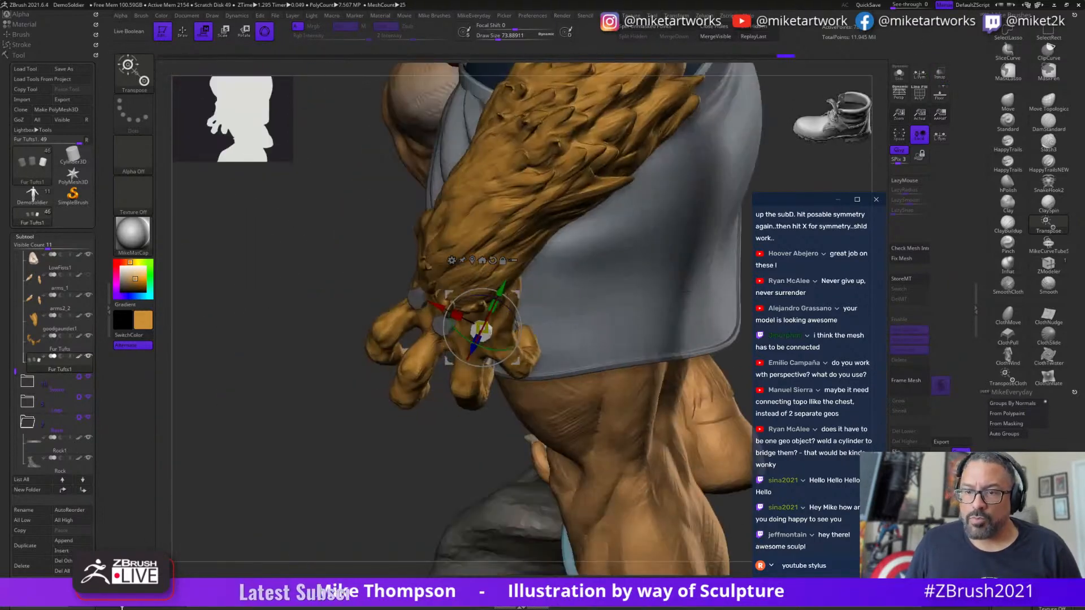
pyautogui.moveTo(376, 512); pyautogui.dragTo(520, 320)
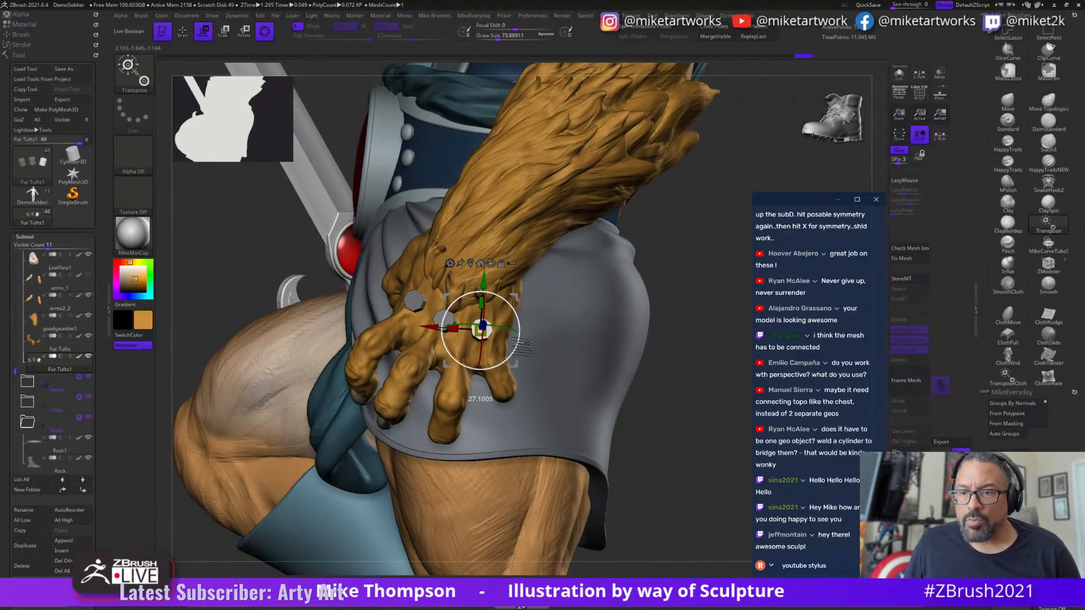
pyautogui.moveTo(650, 467); pyautogui.dragTo(513, 377)
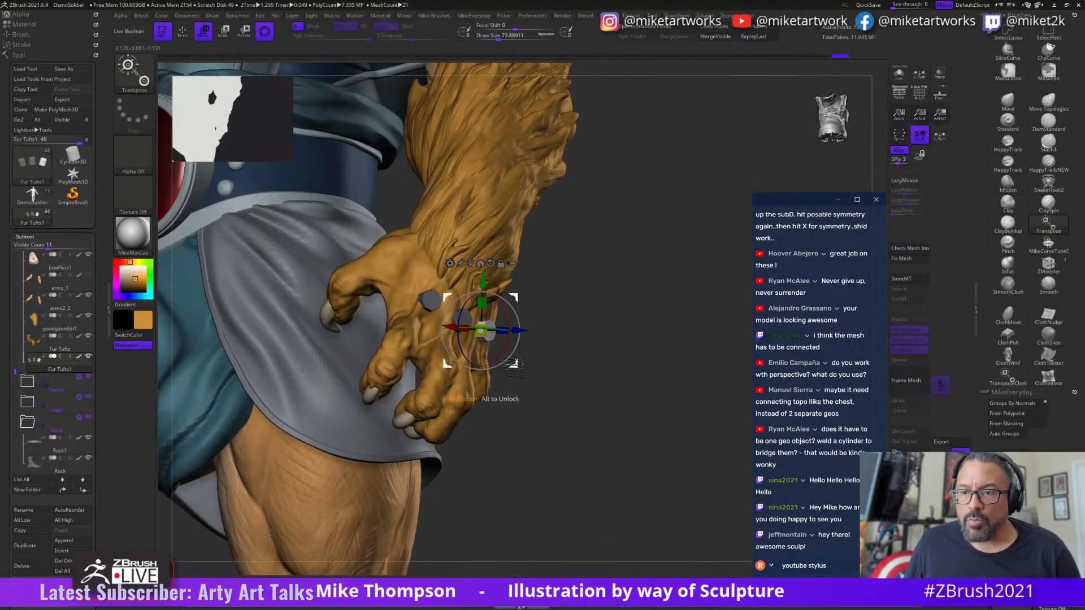
pyautogui.moveTo(581, 370); pyautogui.dragTo(678, 450)
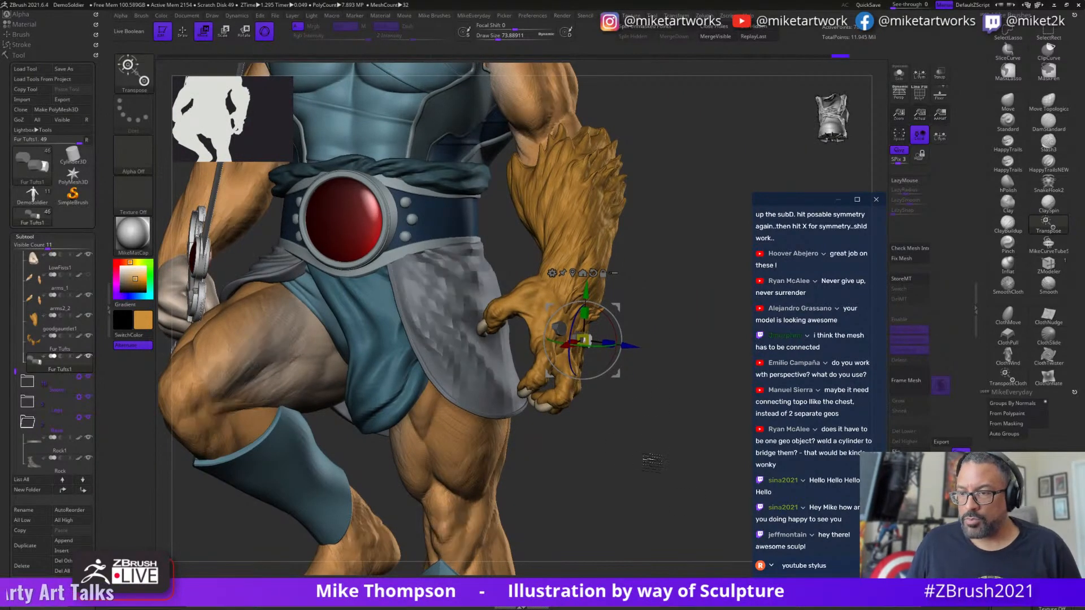
pyautogui.moveTo(678, 450)
pyautogui.keyDown('alt'); pyautogui.mouseDown()
pyautogui.moveTo(678, 418)
pyautogui.moveTo(674, 472)
pyautogui.mouseUp(); pyautogui.keyUp('alt')
pyautogui.press('q')
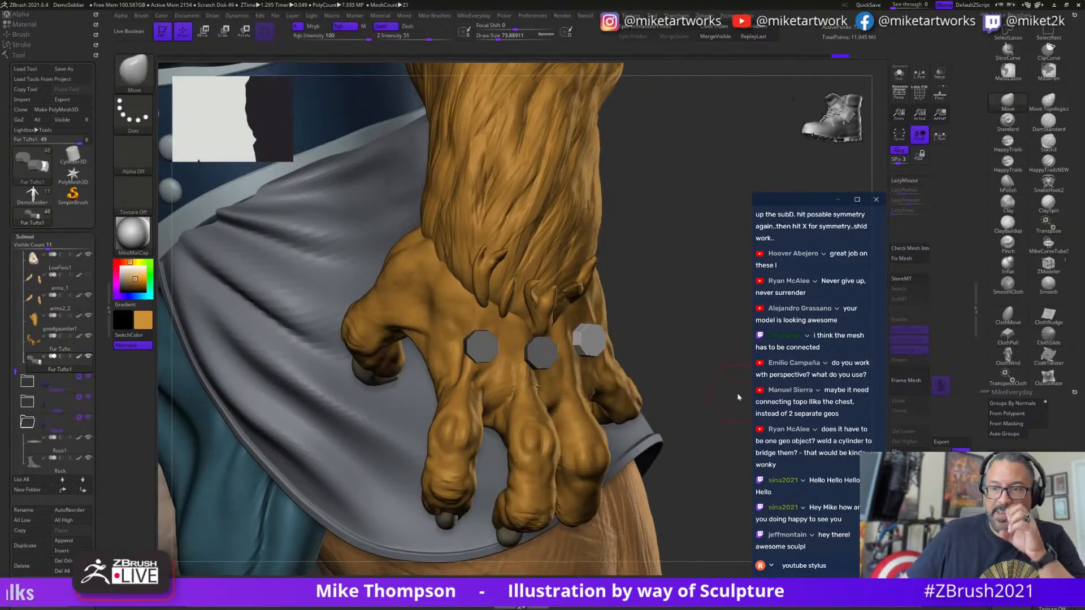
# - Isolate the studs and move the arms_1 subtool out of the gauntlet's folder, placing it after PM3D_Sphere3D2_4
pyautogui.moveTo(738, 397); pyautogui.dragTo(676, 328)
pyautogui.click(899, 73)
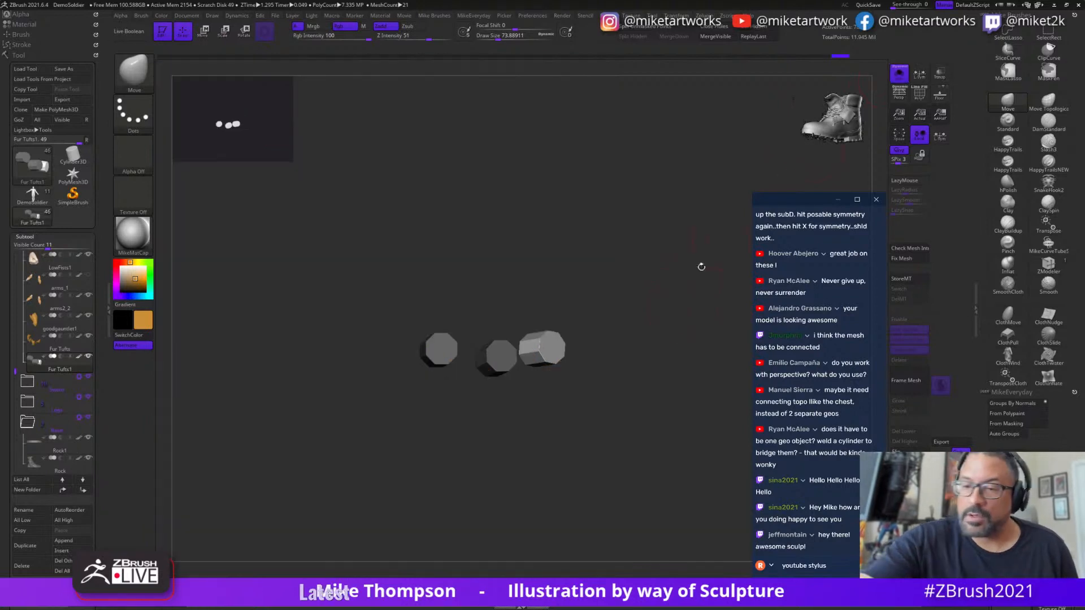
pyautogui.moveTo(700, 264)
pyautogui.keyDown('alt'); pyautogui.mouseDown()
pyautogui.moveTo(639, 417)
pyautogui.moveTo(675, 412)
pyautogui.moveTo(662, 363)
pyautogui.moveTo(659, 417)
pyautogui.moveTo(663, 368)
pyautogui.moveTo(677, 387)
pyautogui.mouseUp(); pyautogui.keyUp('alt')
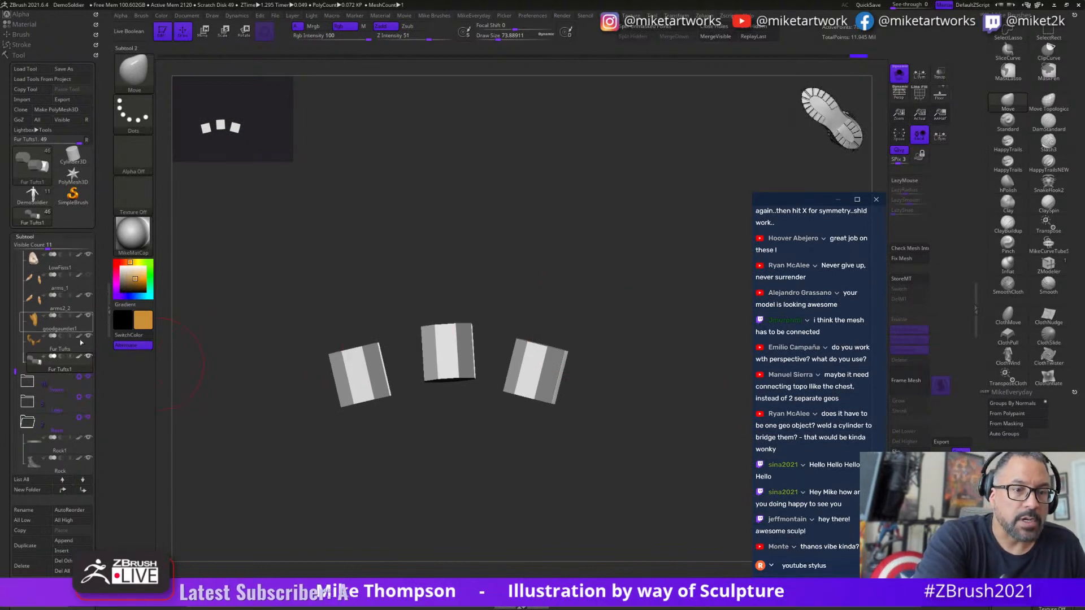
pyautogui.press('shift')
pyautogui.moveTo(23, 366)
pyautogui.mouseDown()
pyautogui.moveTo(19, 280)
pyautogui.moveTo(21, 305)
pyautogui.mouseUp()
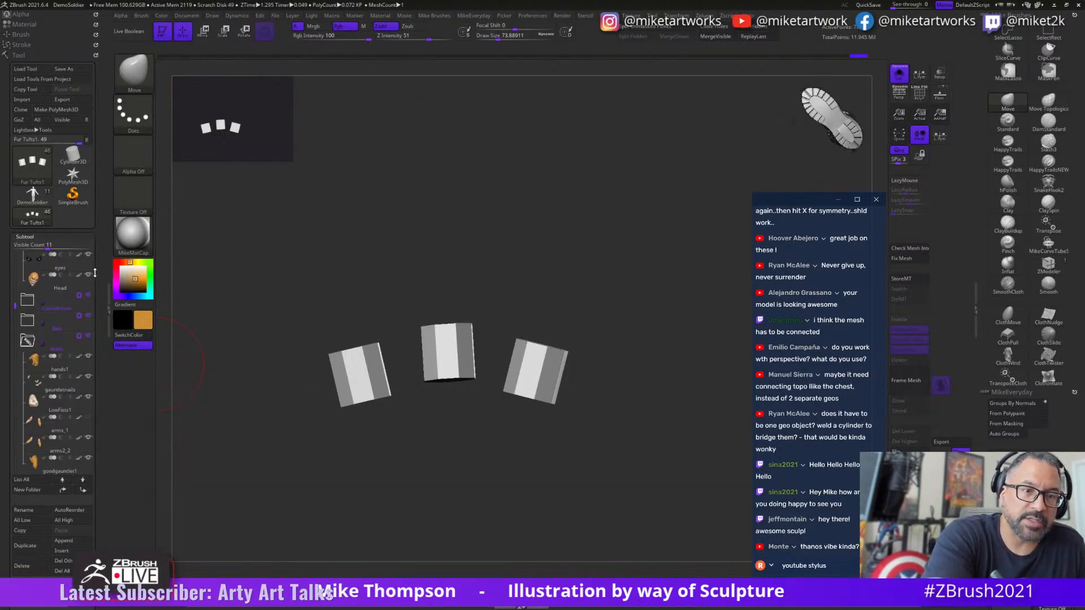
pyautogui.moveTo(16, 305)
pyautogui.mouseDown()
pyautogui.moveTo(15, 264)
pyautogui.moveTo(16, 317)
pyautogui.mouseUp()
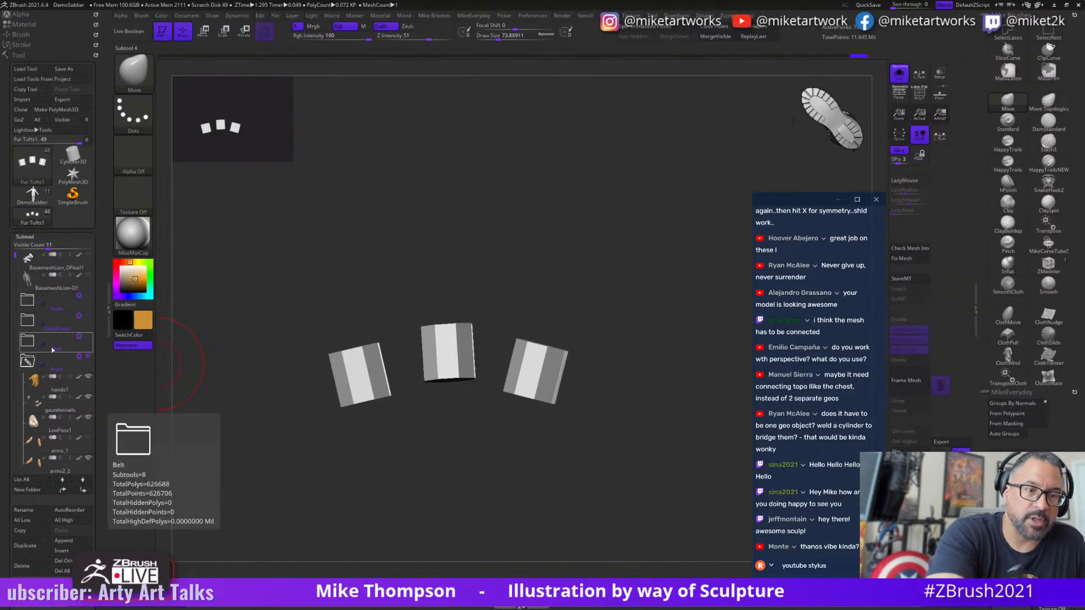
pyautogui.moveTo(15, 254); pyautogui.dragTo(15, 346)
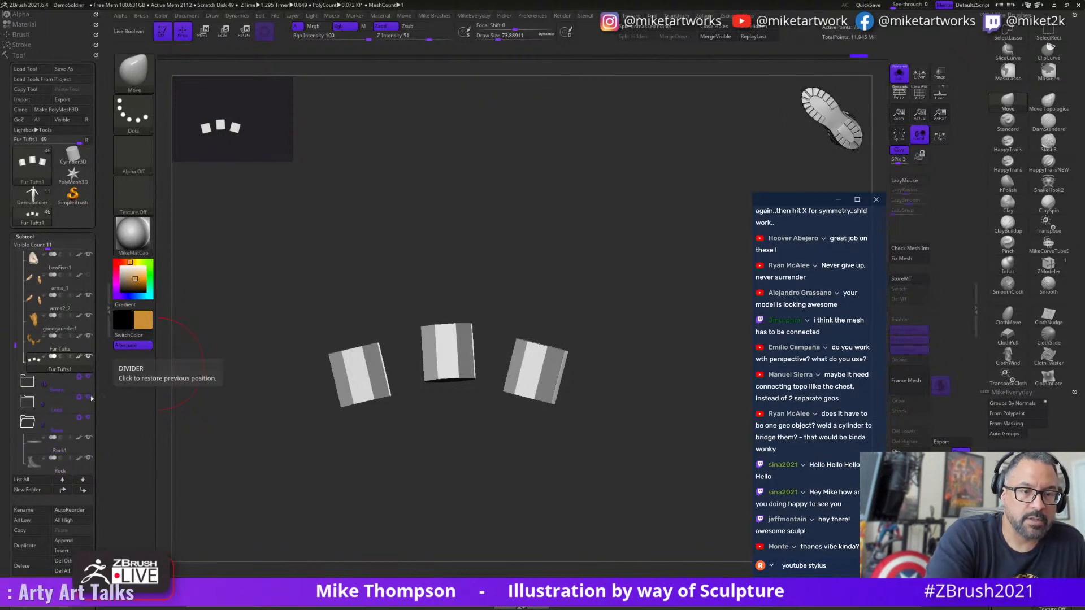
pyautogui.moveTo(90, 418)
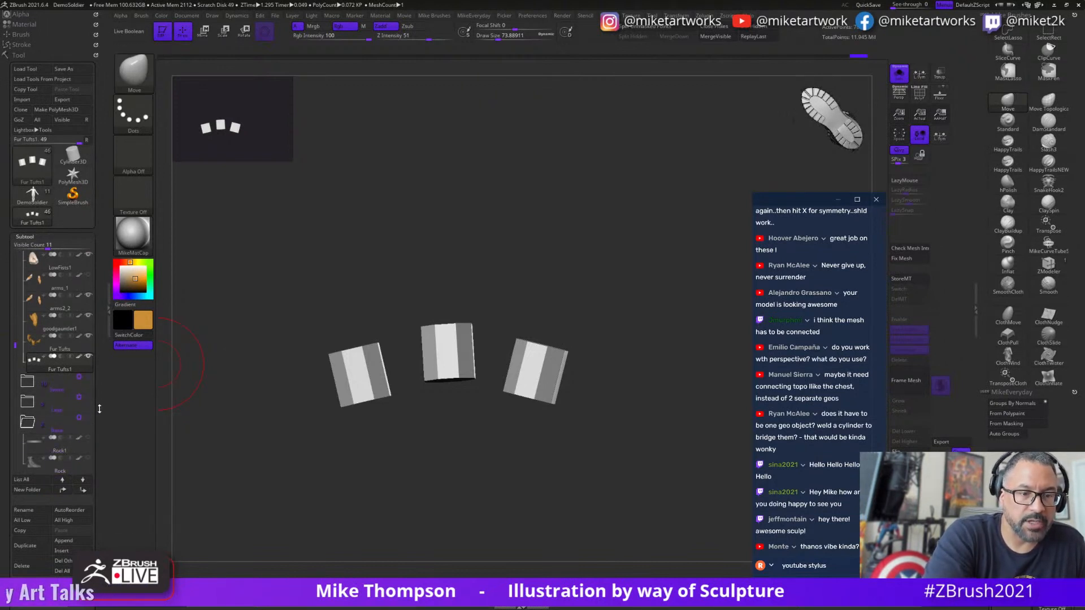
pyautogui.moveTo(22, 341); pyautogui.dragTo(9, 286)
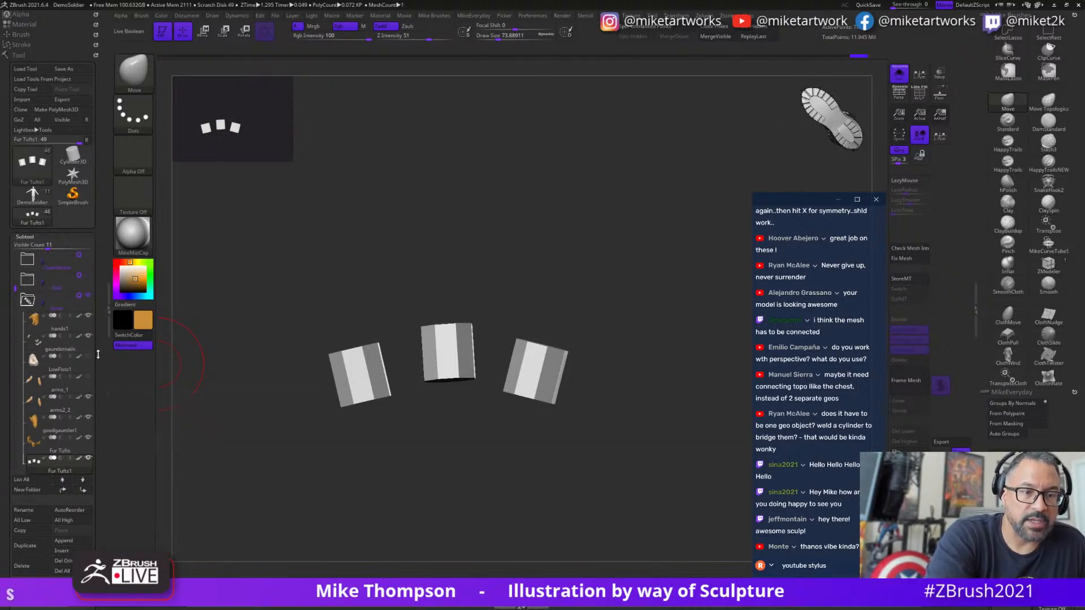
pyautogui.click(91, 397)
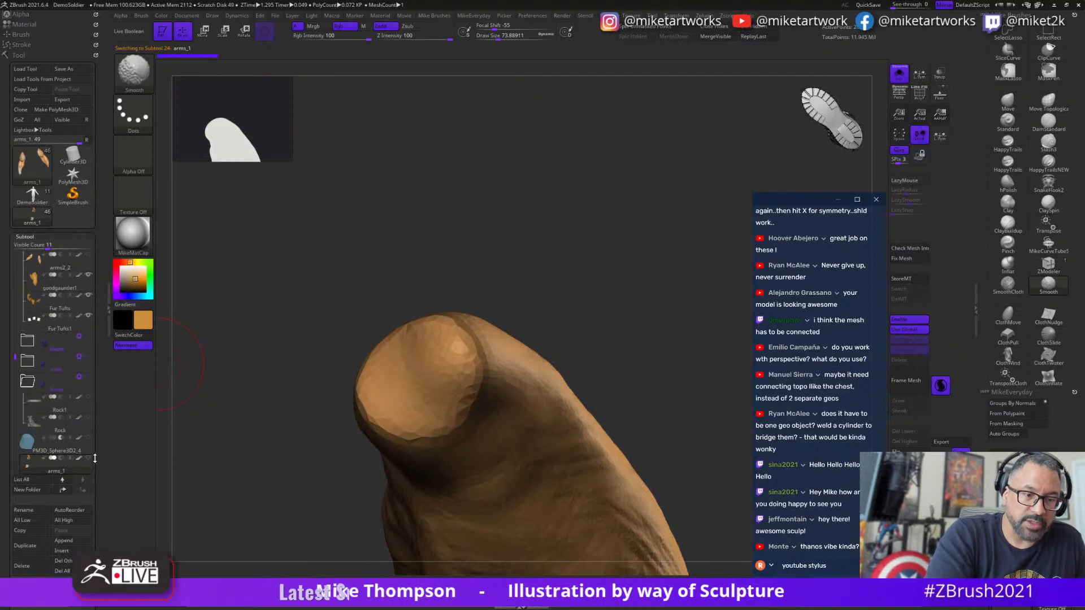
# - Select the Fur Tufts subtool, show the full gauntlet again, split the tufts into auto polygroups, and turn on the polygroup display
pyautogui.click(87, 303)
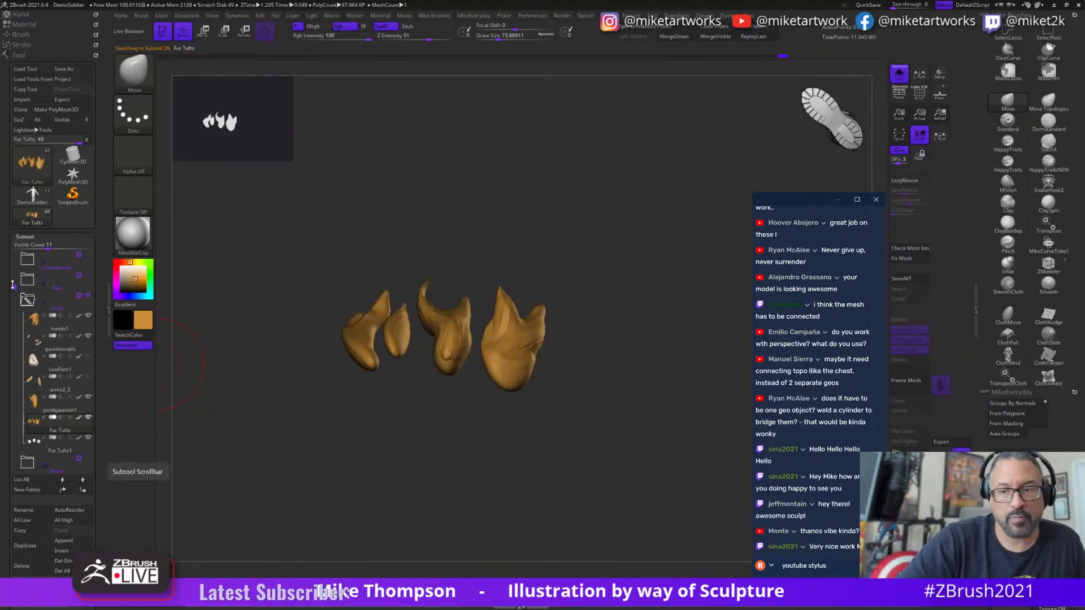
pyautogui.click(899, 74)
pyautogui.keyDown('alt'); pyautogui.moveTo(683, 288); pyautogui.dragTo(698, 492); pyautogui.keyUp('alt')
pyautogui.moveTo(610, 368); pyautogui.dragTo(622, 370)
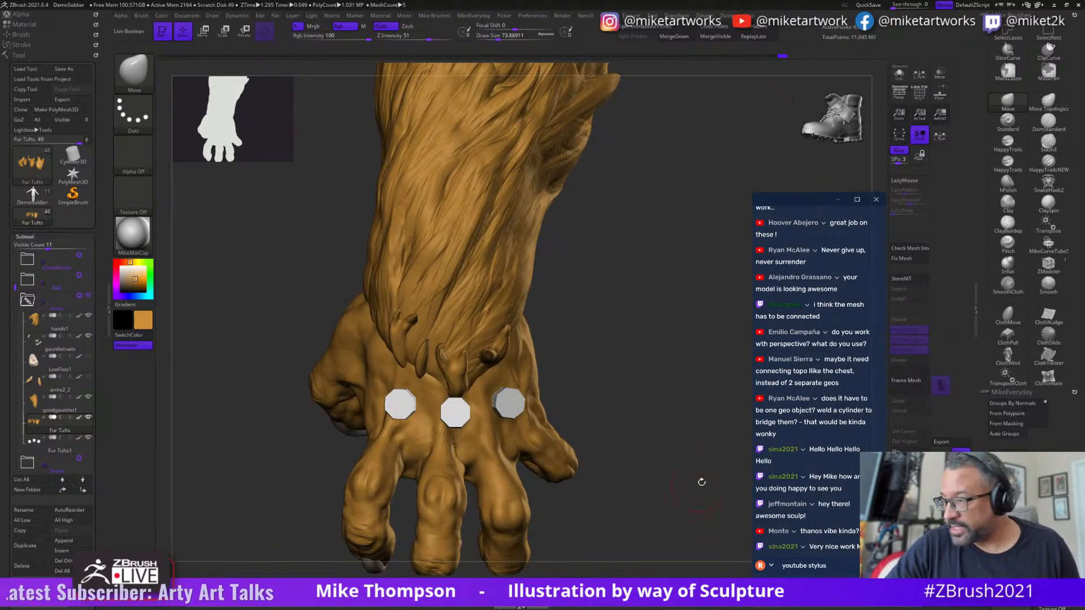
pyautogui.click(1020, 435)
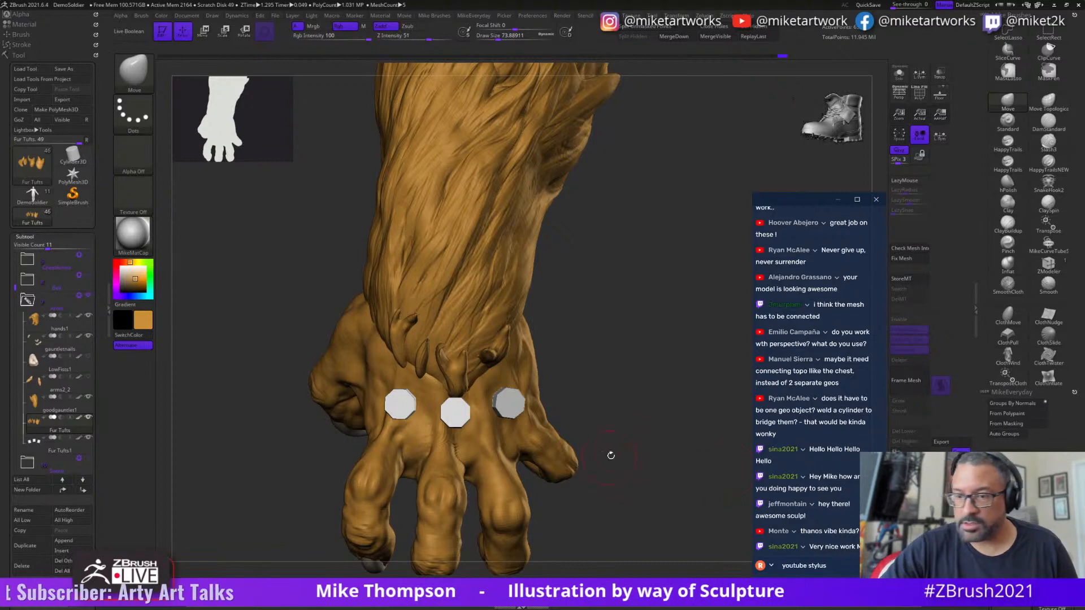
pyautogui.moveTo(610, 455); pyautogui.dragTo(638, 438)
pyautogui.press('space')
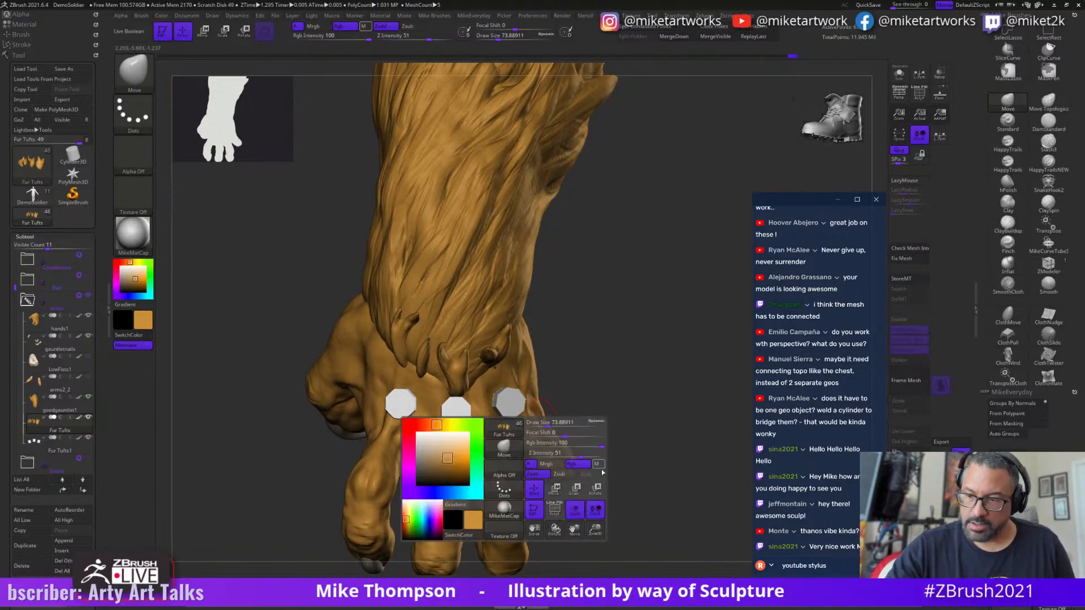
pyautogui.click(555, 511)
pyautogui.hotkey('ctrl', 'z')
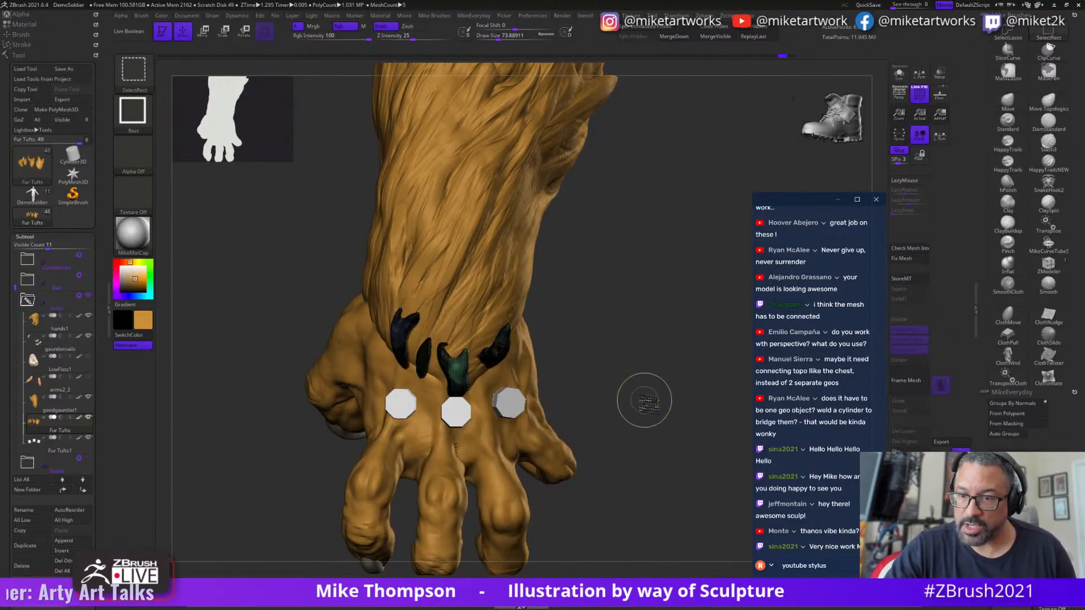
# - Select the studs subtool and assign each stud its own polygroup with Auto Groups
pyautogui.moveTo(644, 400); pyautogui.dragTo(662, 397)
pyautogui.keyDown('alt'); pyautogui.click(512, 402); pyautogui.keyUp('alt')
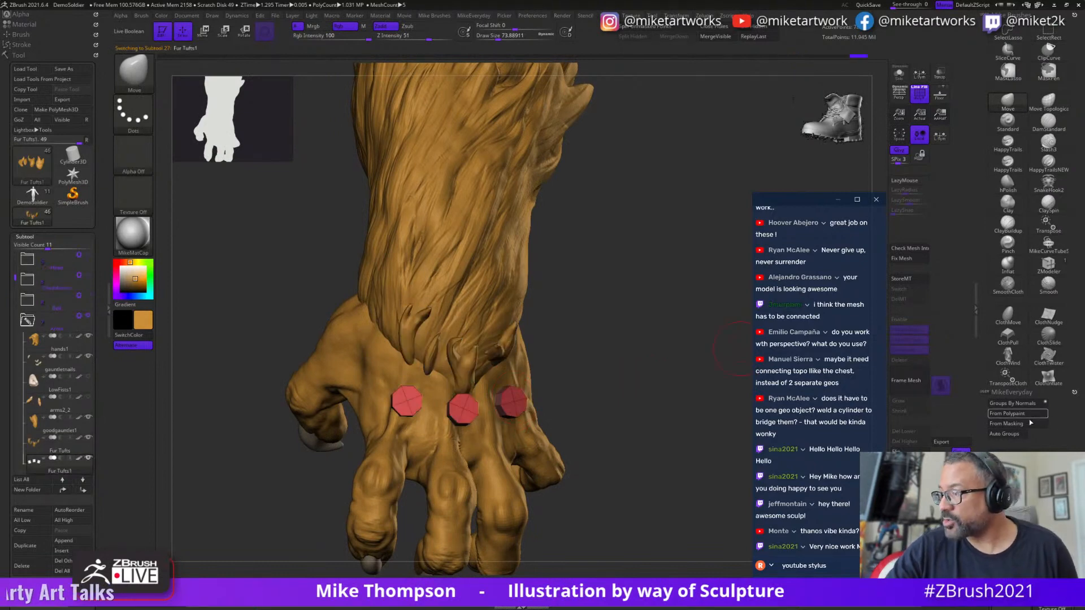
pyautogui.click(1012, 434)
pyautogui.moveTo(666, 423); pyautogui.dragTo(675, 392)
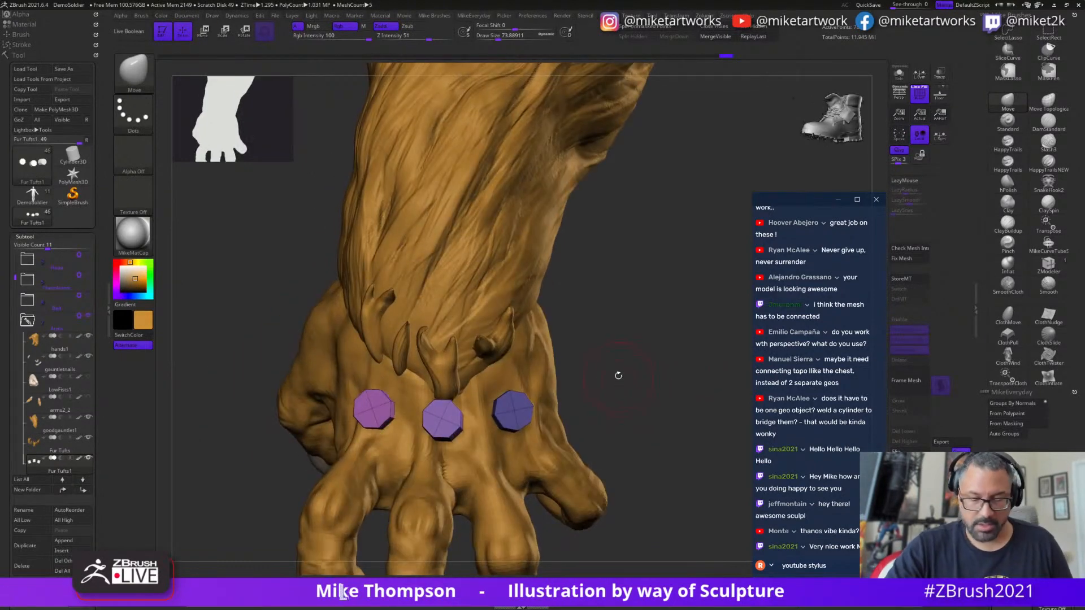
# - Mask all but the third stud and adjust its angle and placement to follow the back of the hand
pyautogui.keyDown('ctrl'); pyautogui.click(514, 410); pyautogui.keyUp('ctrl')
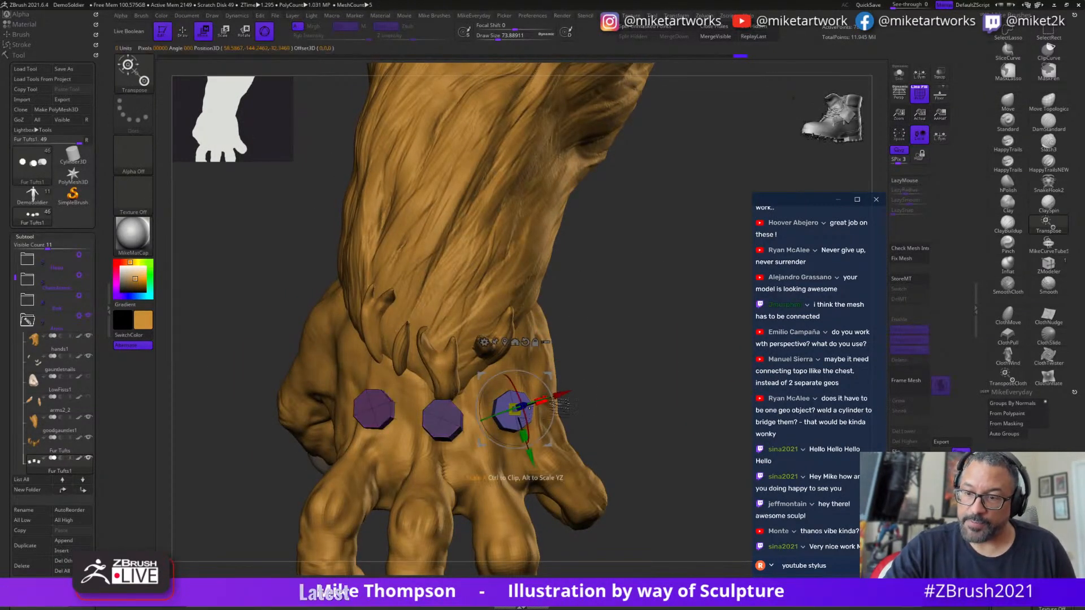
pyautogui.moveTo(666, 390); pyautogui.dragTo(658, 331)
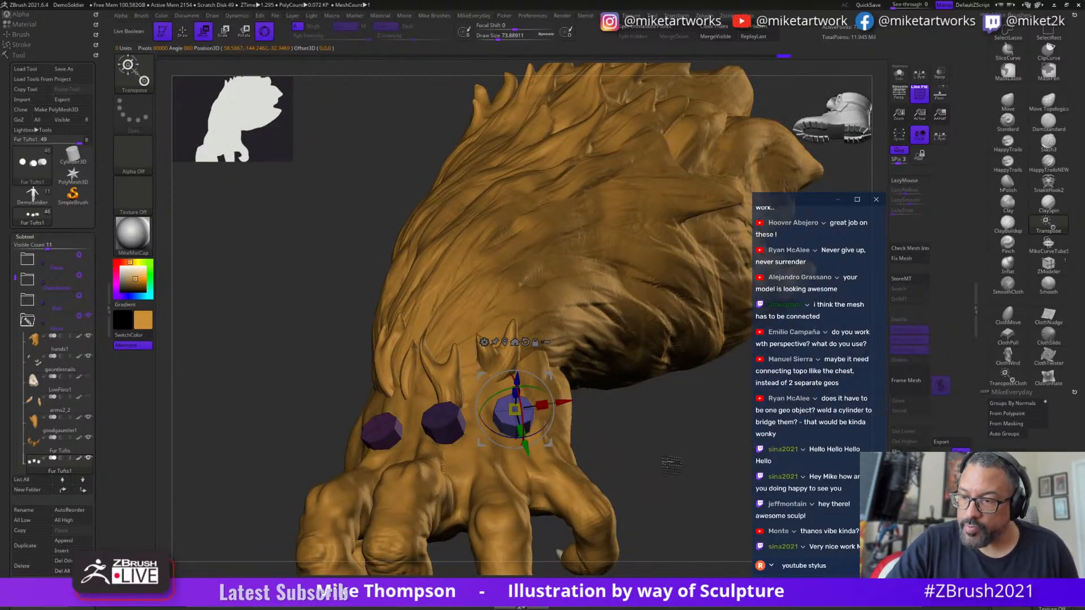
pyautogui.moveTo(671, 463); pyautogui.dragTo(678, 412)
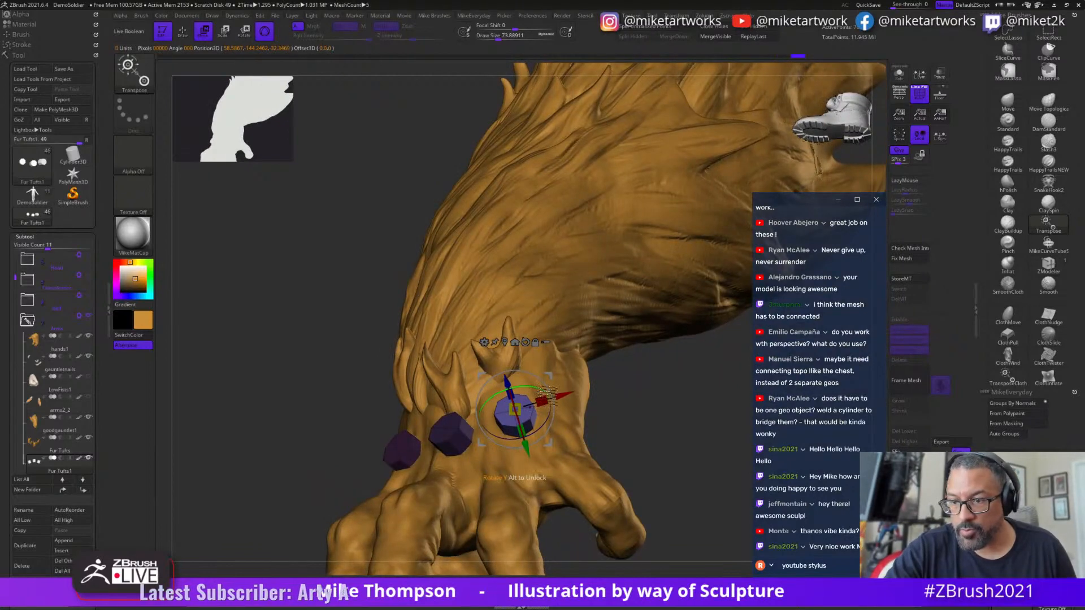
pyautogui.moveTo(545, 391); pyautogui.dragTo(671, 403)
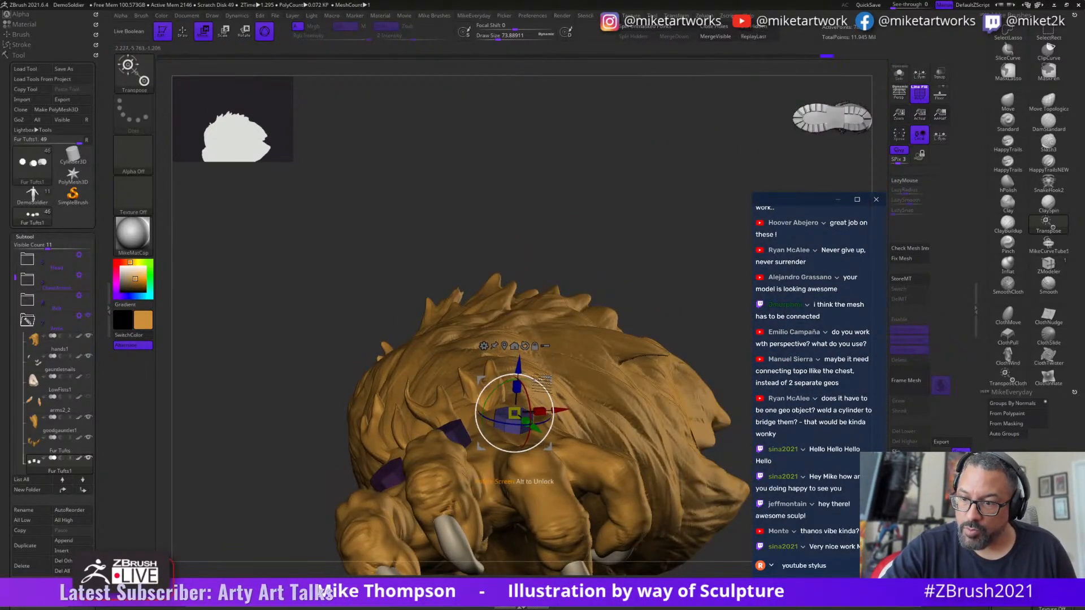
pyautogui.moveTo(663, 254); pyautogui.dragTo(703, 366)
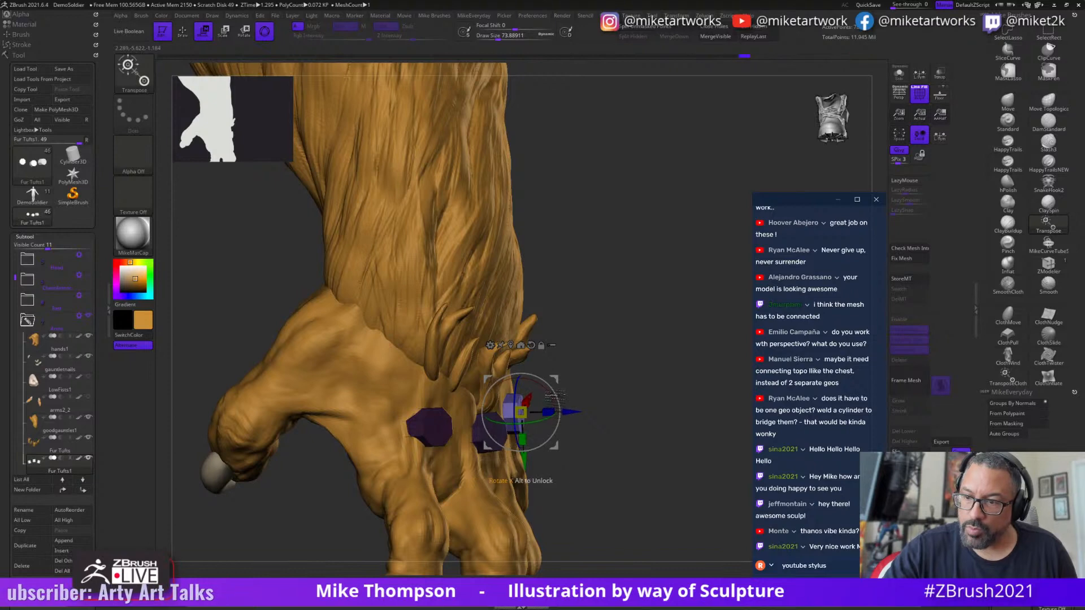
pyautogui.moveTo(551, 398); pyautogui.dragTo(641, 383)
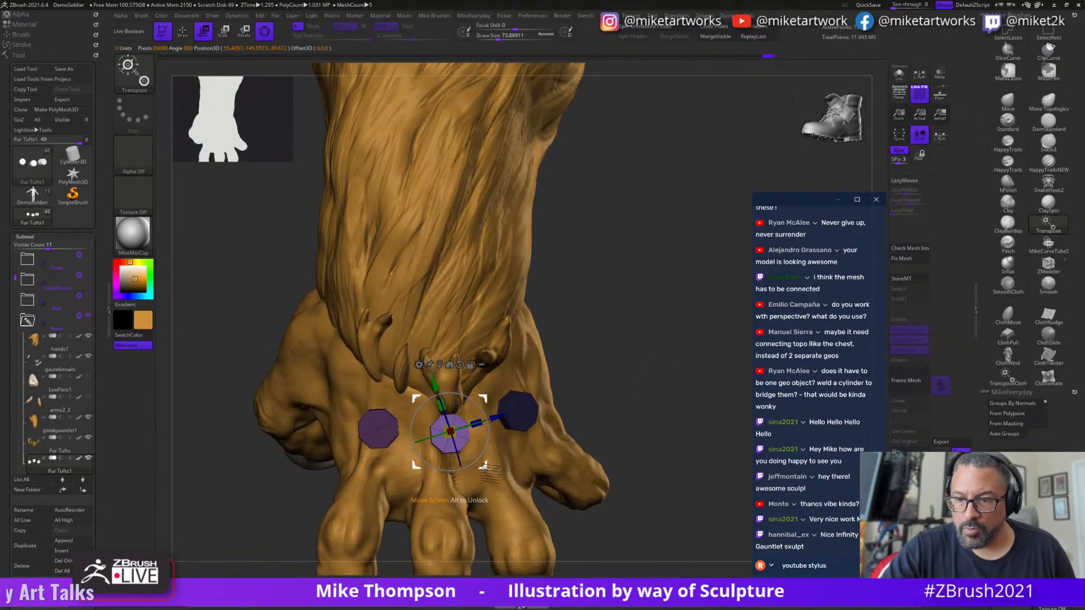
# - Reposition the middle stud so it sits against the back of the hand, and return to the Move brush
pyautogui.moveTo(490, 466); pyautogui.dragTo(646, 354)
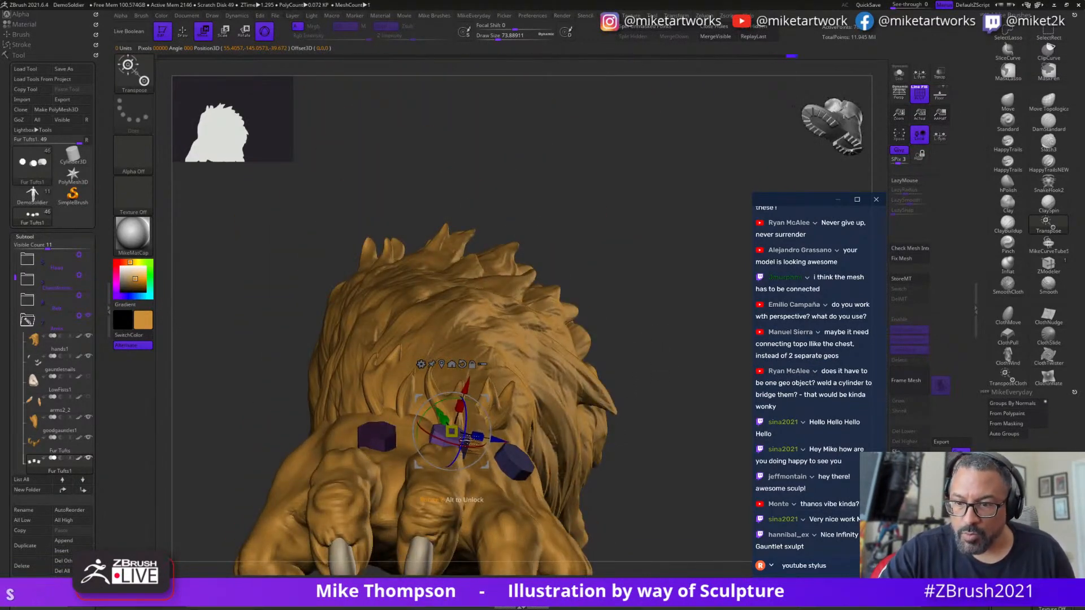
pyautogui.moveTo(660, 318); pyautogui.dragTo(604, 371)
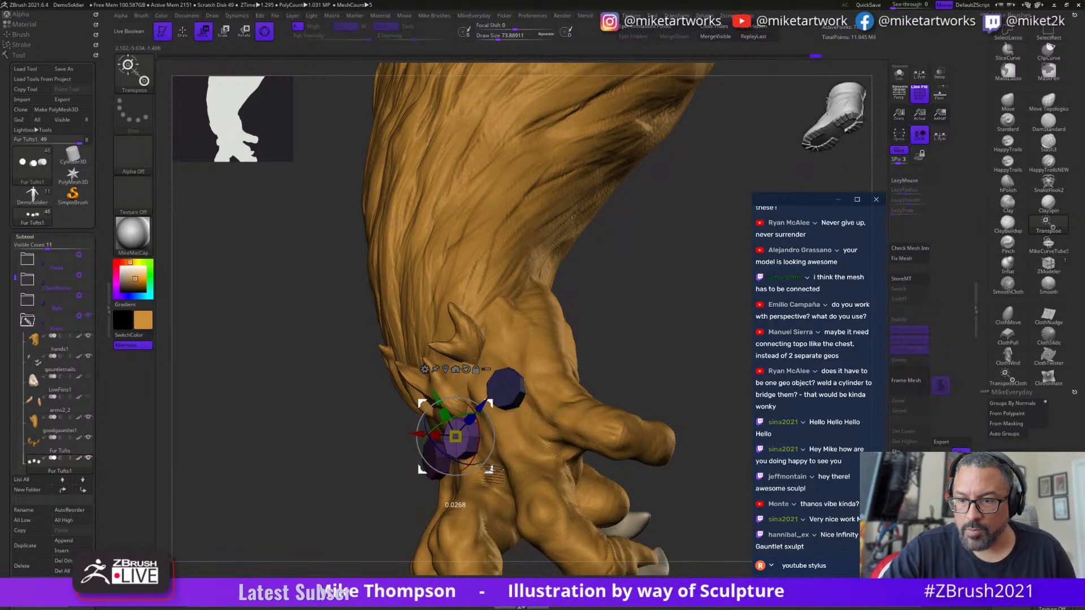
pyautogui.moveTo(640, 356); pyautogui.dragTo(669, 423)
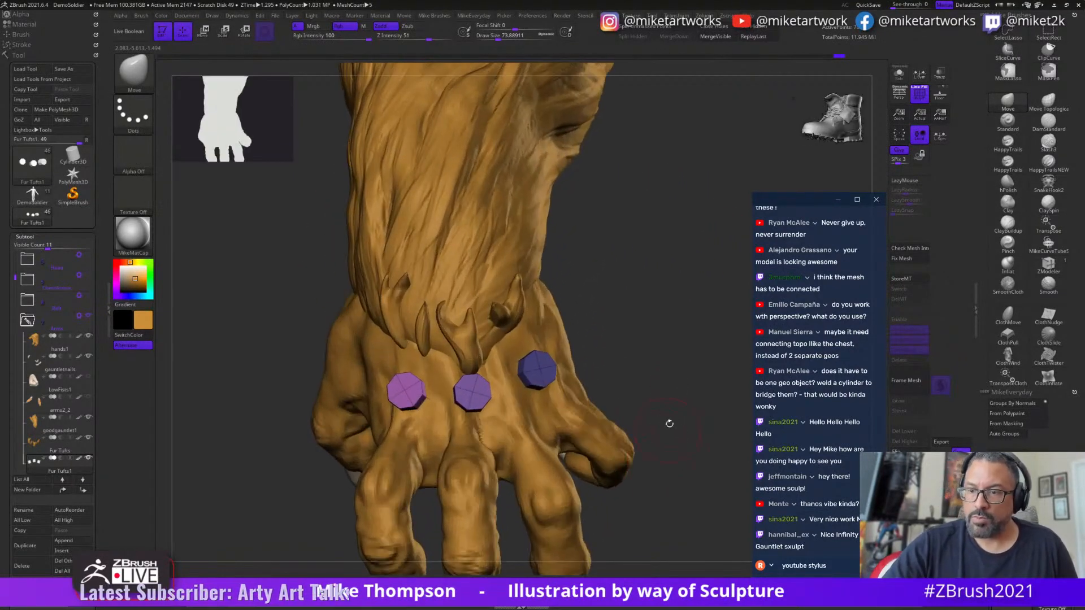
# - Isolate the studs, choose MaskLasso for masking, and turn the third stud's outer cap into a separate polygroup
pyautogui.moveTo(651, 357)
pyautogui.keyDown('alt'); pyautogui.mouseDown()
pyautogui.moveTo(600, 374)
pyautogui.moveTo(628, 412)
pyautogui.moveTo(643, 335)
pyautogui.moveTo(651, 351)
pyautogui.mouseUp(); pyautogui.keyUp('alt')
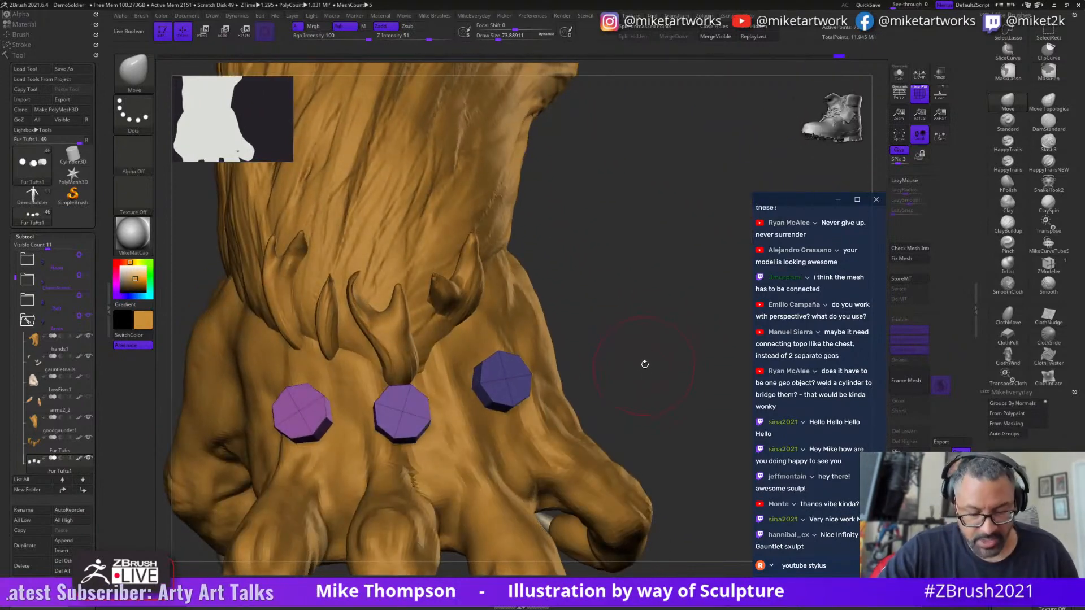
pyautogui.moveTo(647, 364)
pyautogui.mouseDown()
pyautogui.moveTo(669, 351)
pyautogui.moveTo(650, 338)
pyautogui.moveTo(685, 311)
pyautogui.moveTo(692, 326)
pyautogui.moveTo(680, 342)
pyautogui.mouseUp()
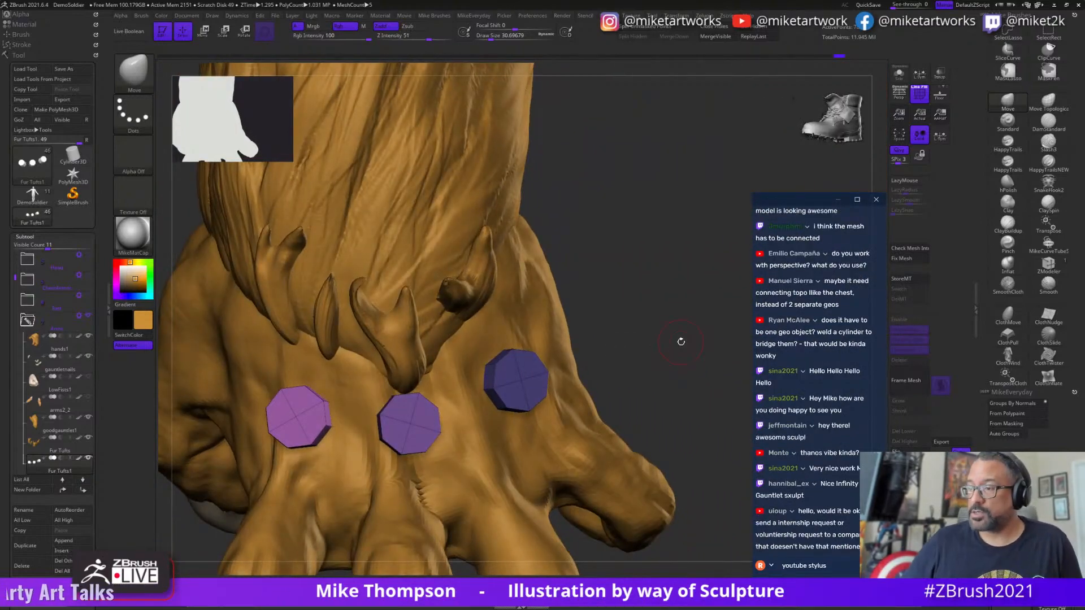
pyautogui.click(897, 74)
pyautogui.moveTo(598, 445); pyautogui.dragTo(654, 422)
pyautogui.moveTo(577, 351); pyautogui.dragTo(658, 323)
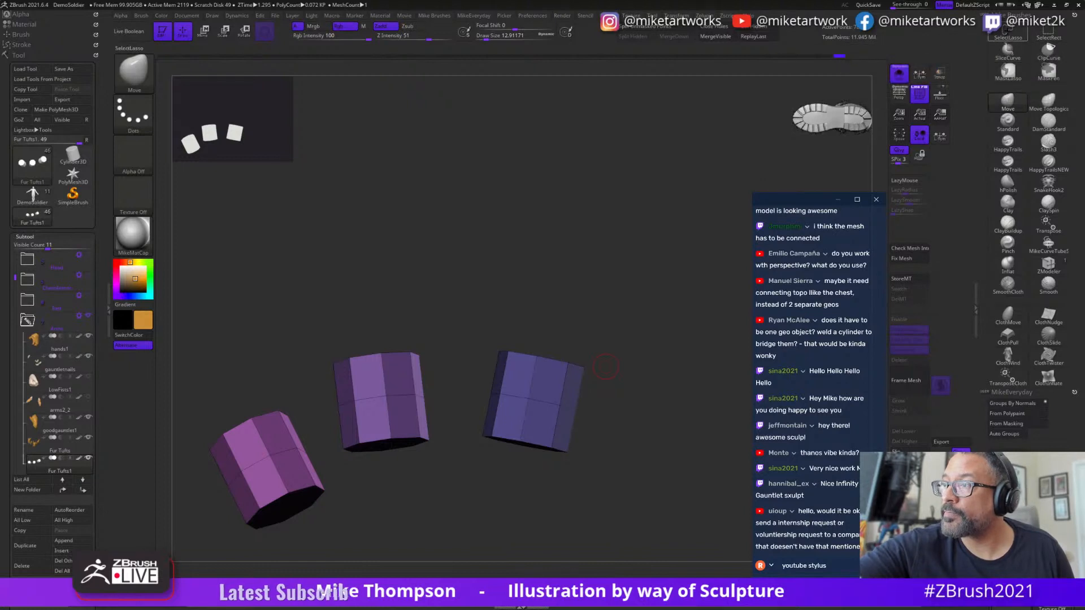
pyautogui.click(1009, 34)
pyautogui.click(1005, 49)
pyautogui.moveTo(627, 348); pyautogui.dragTo(627, 353)
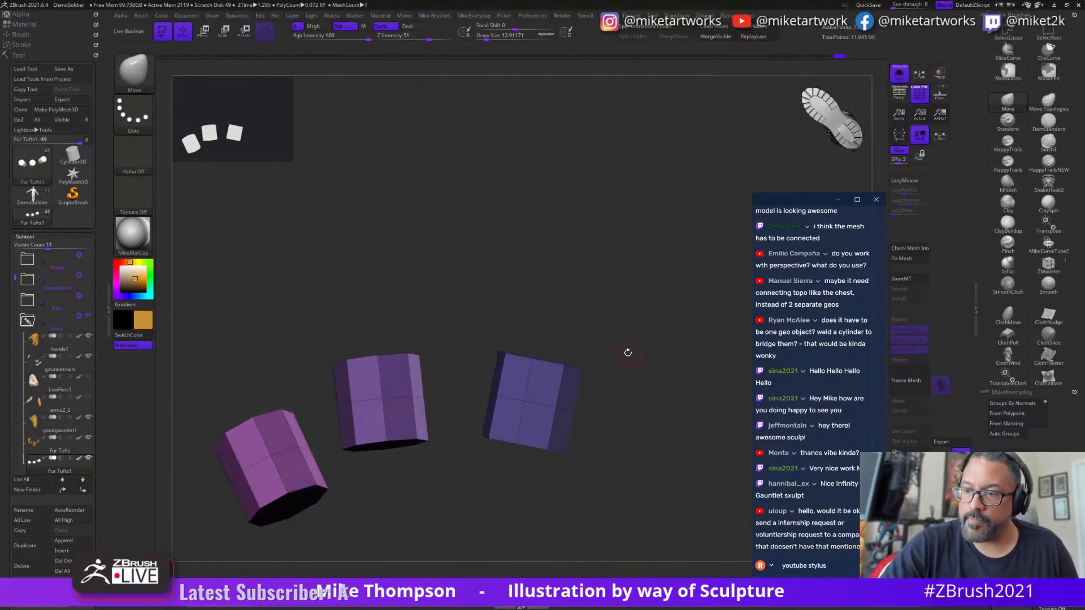
pyautogui.keyDown('ctrl'); pyautogui.moveTo(623, 390); pyautogui.dragTo(468, 342); pyautogui.keyUp('ctrl')
pyautogui.moveTo(644, 316)
pyautogui.mouseDown()
pyautogui.moveTo(669, 389)
pyautogui.moveTo(673, 375)
pyautogui.moveTo(653, 382)
pyautogui.moveTo(669, 363)
pyautogui.mouseUp()
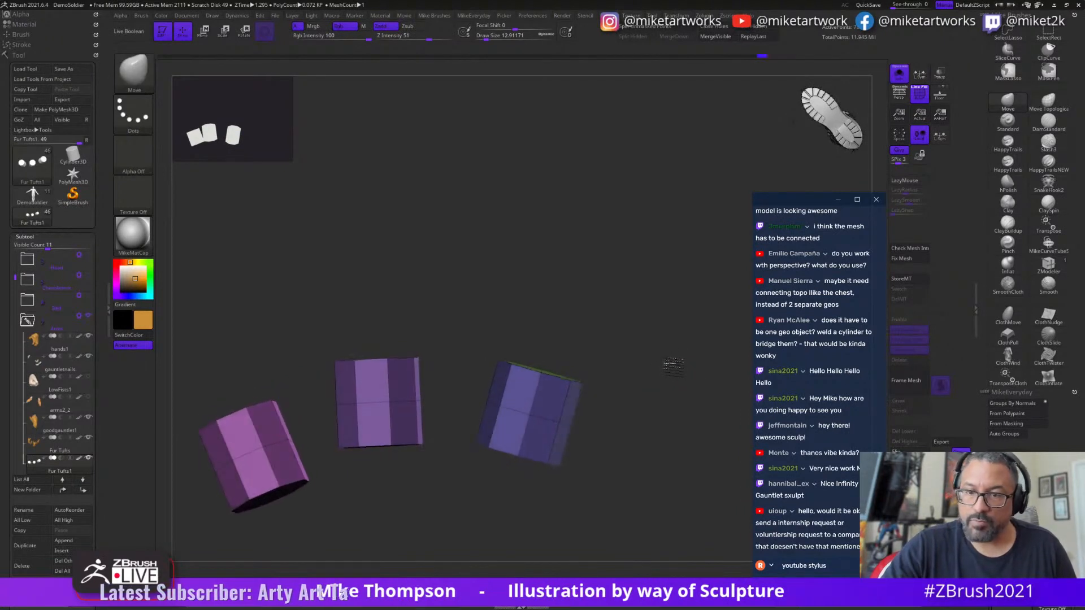
# - Lasso-mask the outer ends of the middle and first studs and make each cap a separate polygroup
pyautogui.moveTo(429, 375)
pyautogui.keyDown('ctrl'); pyautogui.mouseDown()
pyautogui.moveTo(418, 308)
pyautogui.moveTo(301, 375)
pyautogui.mouseUp(); pyautogui.keyUp('ctrl')
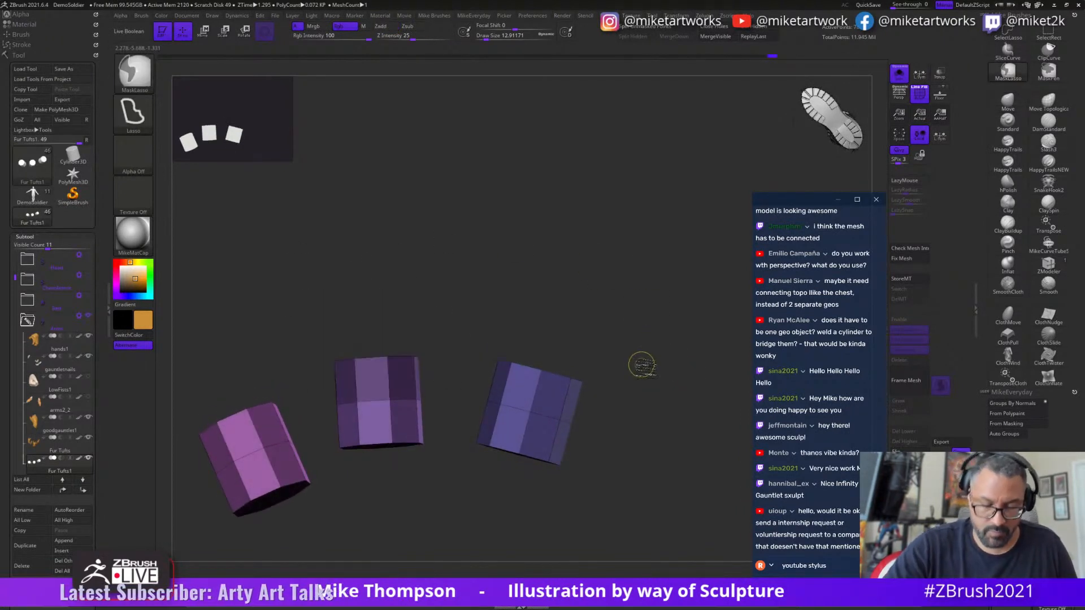
pyautogui.moveTo(642, 365)
pyautogui.keyDown('ctrl'); pyautogui.mouseDown()
pyautogui.moveTo(629, 373)
pyautogui.moveTo(688, 380)
pyautogui.moveTo(659, 376)
pyautogui.moveTo(611, 435)
pyautogui.mouseUp(); pyautogui.keyUp('ctrl')
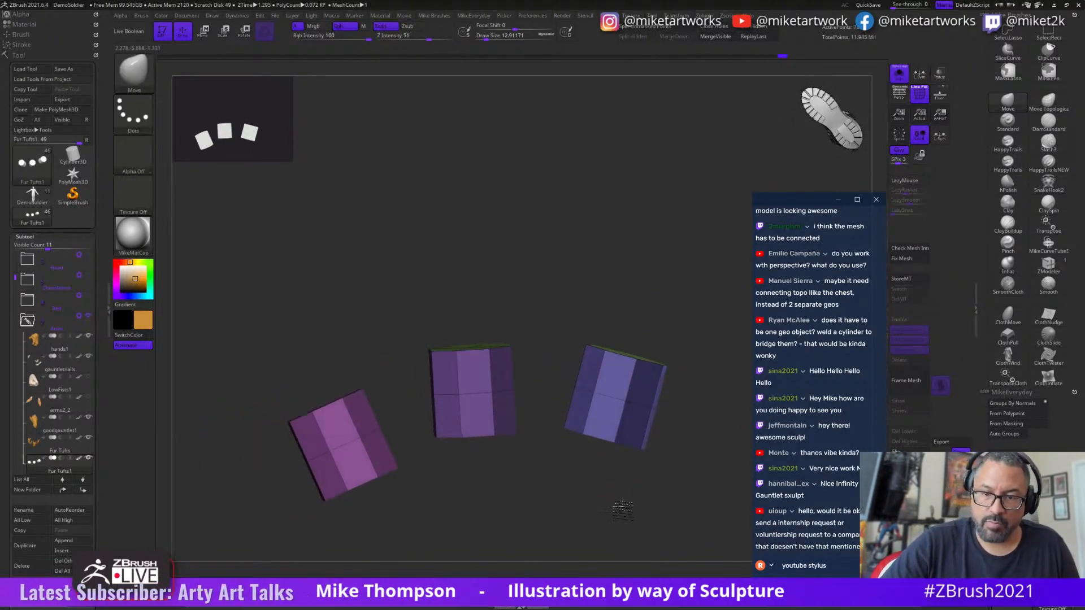
pyautogui.moveTo(396, 378)
pyautogui.keyDown('ctrl'); pyautogui.mouseDown()
pyautogui.moveTo(362, 364)
pyautogui.moveTo(266, 446)
pyautogui.moveTo(367, 449)
pyautogui.mouseUp(); pyautogui.keyUp('ctrl')
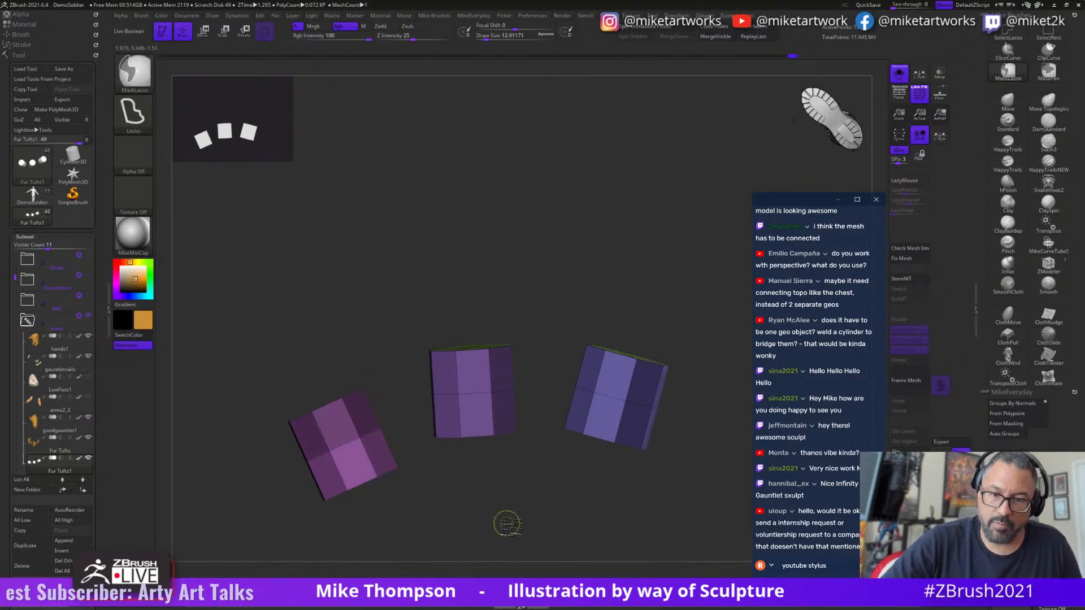
pyautogui.moveTo(501, 526)
pyautogui.mouseDown()
pyautogui.moveTo(504, 511)
pyautogui.moveTo(537, 535)
pyautogui.moveTo(535, 505)
pyautogui.moveTo(552, 480)
pyautogui.mouseUp()
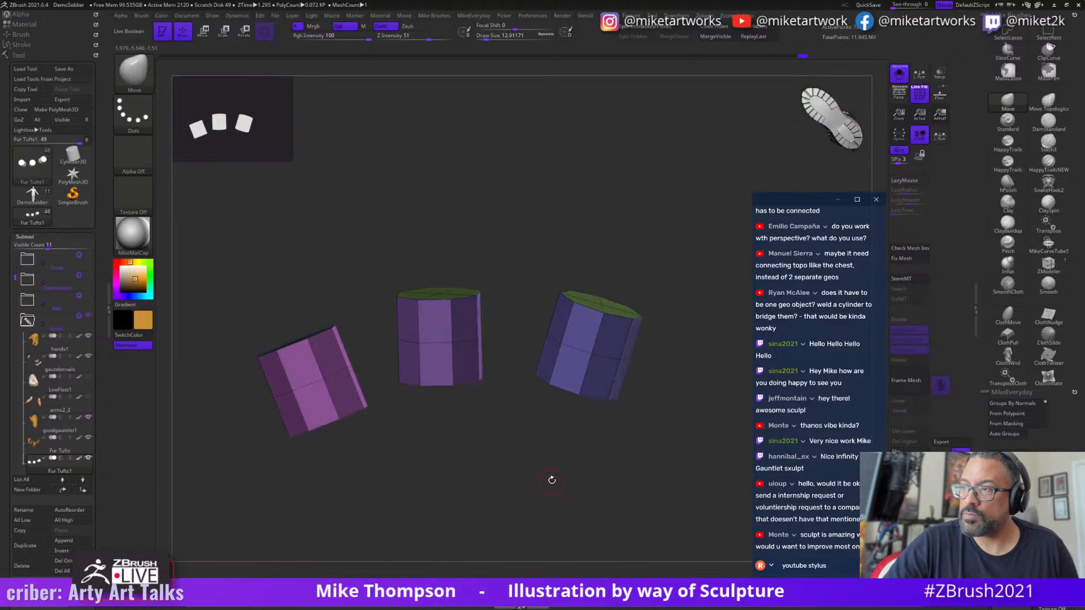
# - Keep the studs isolated with their outer caps facing the view and switch to the ZModeler brush
pyautogui.click(899, 76)
pyautogui.click(898, 75)
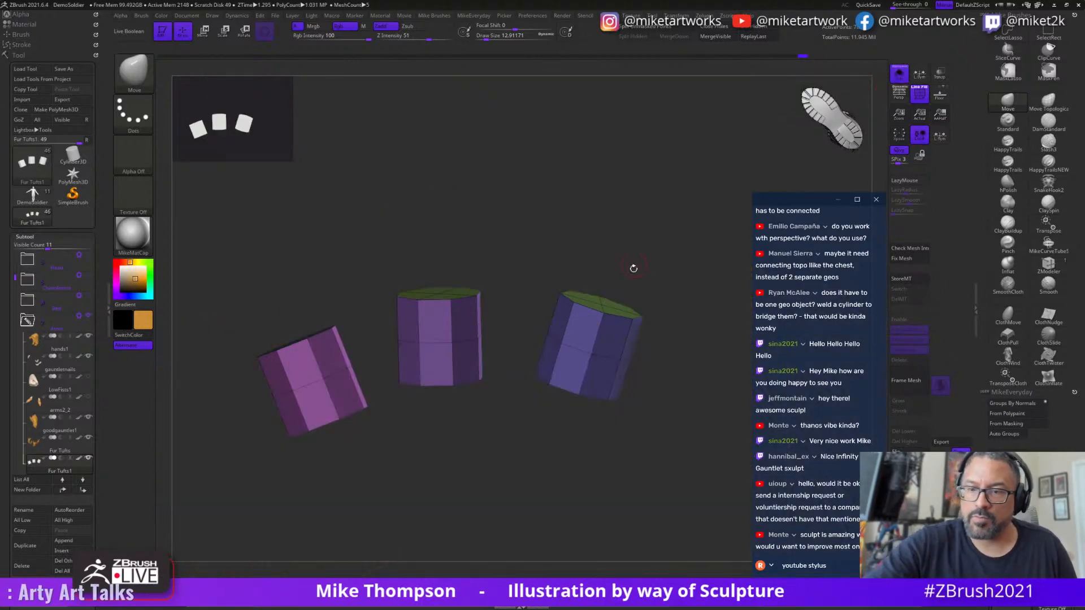
pyautogui.moveTo(634, 268); pyautogui.dragTo(675, 497)
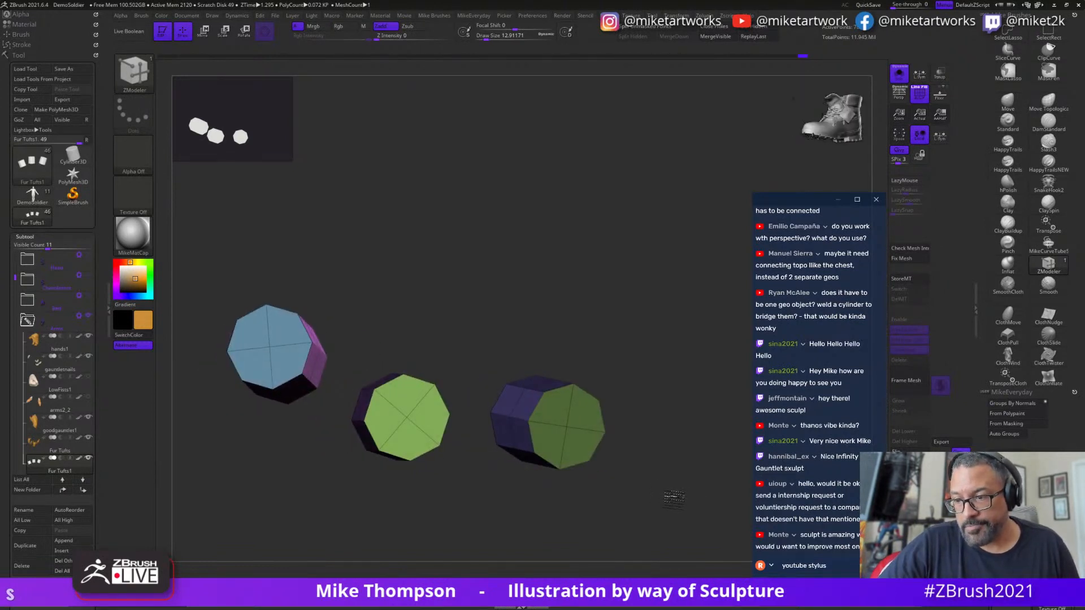
# - Lasso-mask the half of each of the three studs farther from its outer cap, one stud at a time
pyautogui.moveTo(672, 497); pyautogui.dragTo(695, 465)
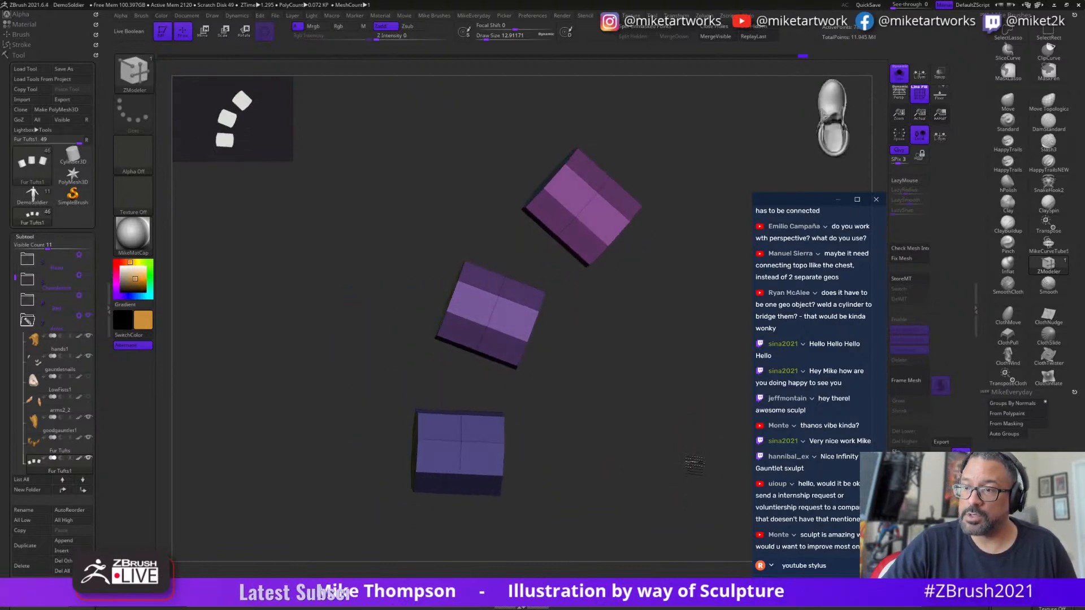
pyautogui.keyDown('ctrl'); pyautogui.moveTo(583, 245); pyautogui.dragTo(655, 266); pyautogui.keyUp('ctrl')
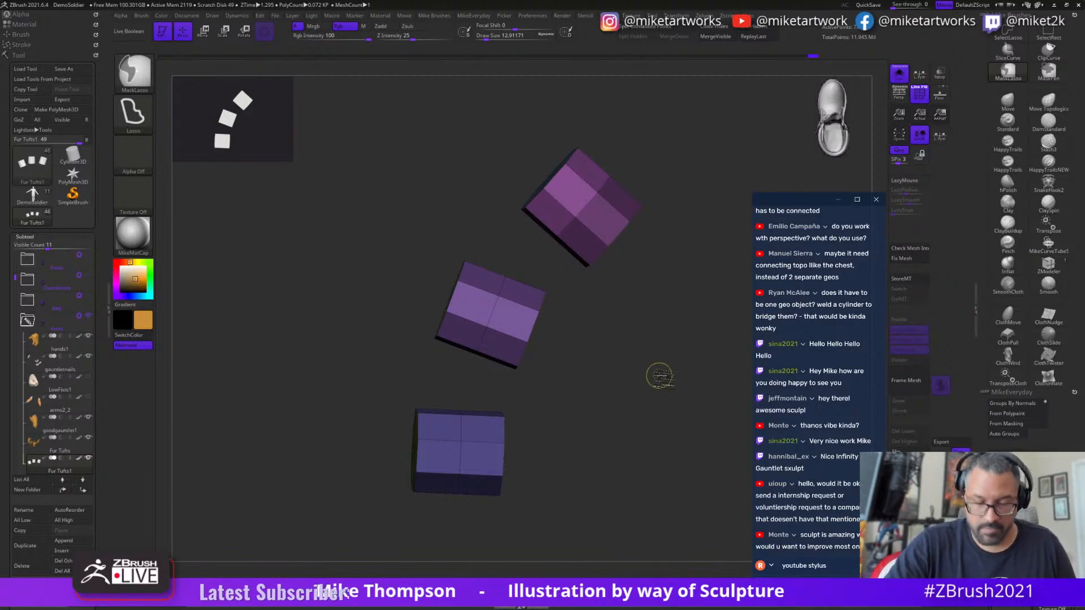
pyautogui.keyDown('ctrl'); pyautogui.moveTo(660, 376); pyautogui.dragTo(663, 359); pyautogui.keyUp('ctrl')
pyautogui.moveTo(547, 283)
pyautogui.keyDown('ctrl'); pyautogui.mouseDown()
pyautogui.moveTo(509, 395)
pyautogui.moveTo(629, 411)
pyautogui.mouseUp(); pyautogui.keyUp('ctrl')
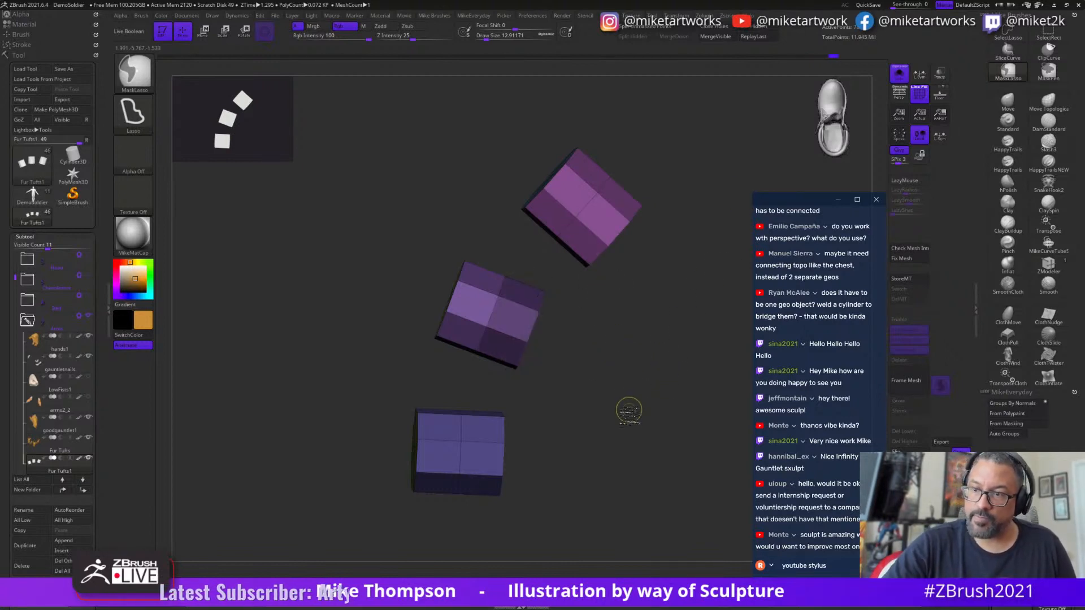
pyautogui.keyDown('ctrl'); pyautogui.click(621, 414); pyautogui.keyUp('ctrl')
pyautogui.moveTo(496, 399)
pyautogui.keyDown('ctrl'); pyautogui.mouseDown()
pyautogui.moveTo(508, 540)
pyautogui.moveTo(605, 440)
pyautogui.moveTo(618, 459)
pyautogui.moveTo(645, 460)
pyautogui.moveTo(616, 454)
pyautogui.mouseUp(); pyautogui.keyUp('ctrl')
pyautogui.keyDown('ctrl'); pyautogui.click(608, 457); pyautogui.keyUp('ctrl')
# - Switch to the ZModeler brush with a draw size of about 6.58 and set the QMesh polygon target to Polygroup All
pyautogui.press('b')
pyautogui.press('z')
pyautogui.press('m')
pyautogui.press('s')
pyautogui.moveTo(619, 456)
pyautogui.keyDown('alt'); pyautogui.mouseDown()
pyautogui.moveTo(630, 472)
pyautogui.moveTo(626, 357)
pyautogui.moveTo(591, 381)
pyautogui.mouseUp(); pyautogui.keyUp('alt')
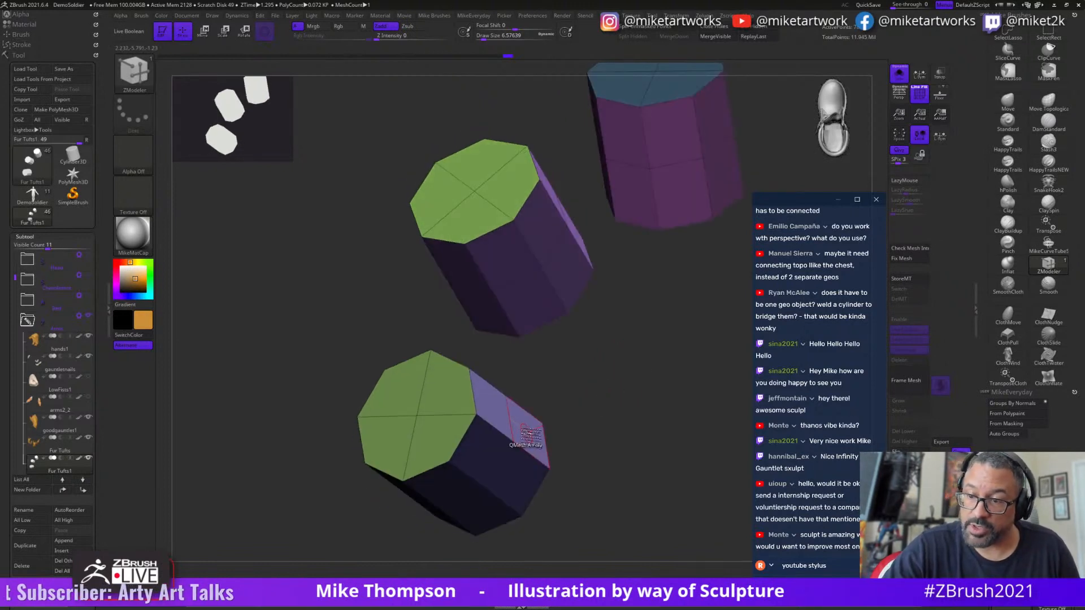
pyautogui.press('space')
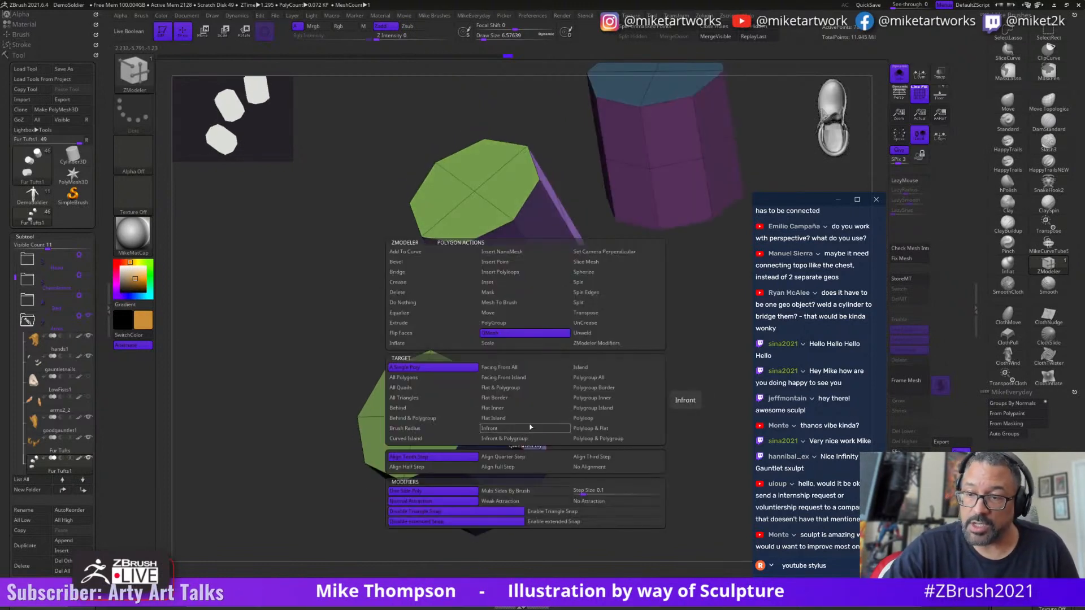
pyautogui.click(603, 376)
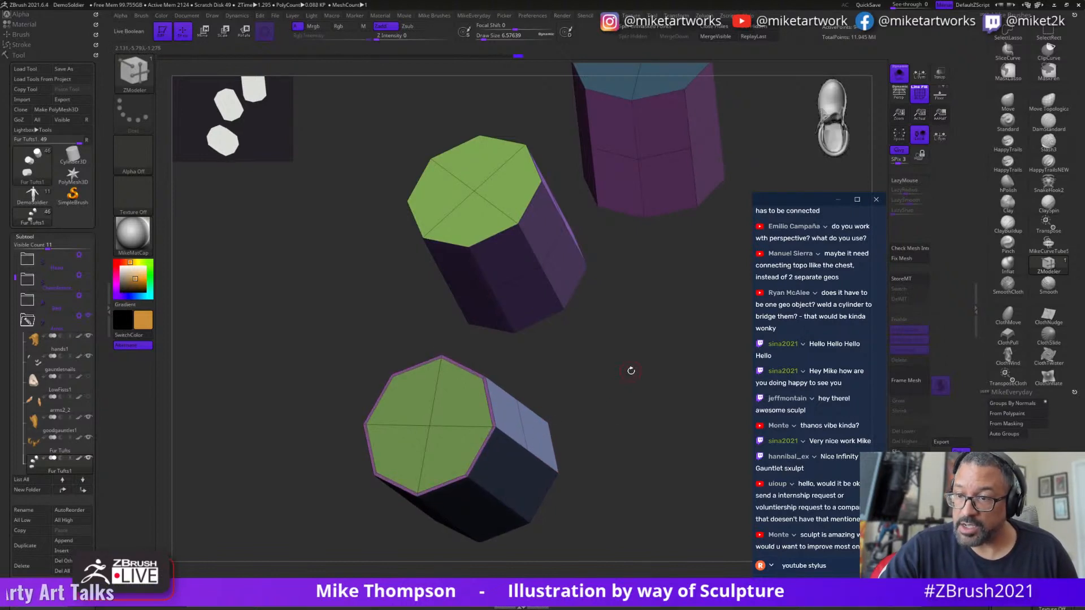
# - Insert a narrow edge loop just behind the outer caps of the middle and third studs
pyautogui.moveTo(632, 371); pyautogui.dragTo(603, 397)
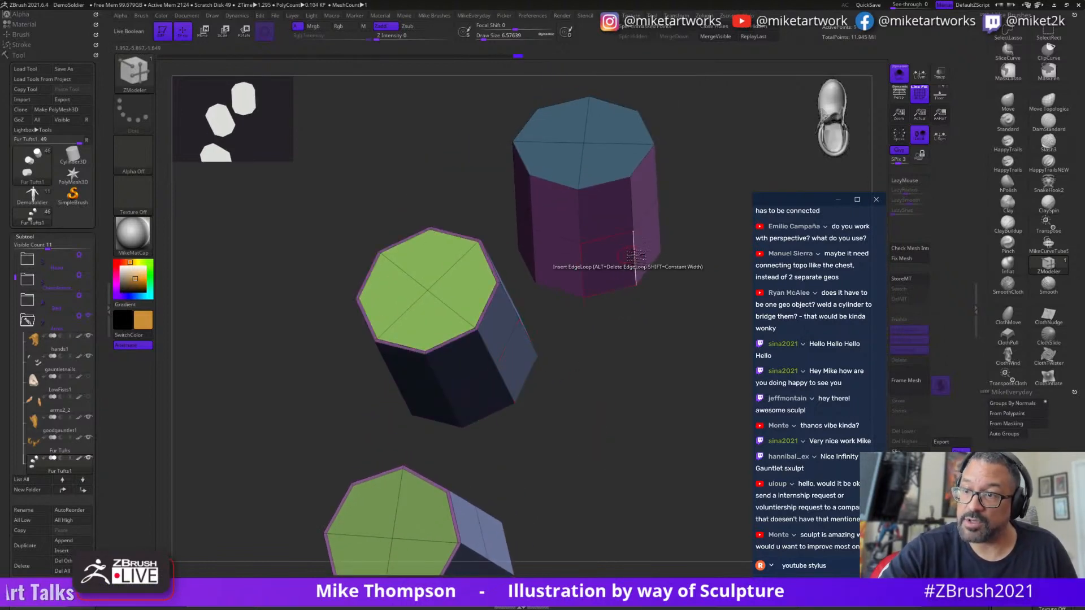
pyautogui.click(618, 263)
pyautogui.moveTo(678, 351); pyautogui.dragTo(575, 356)
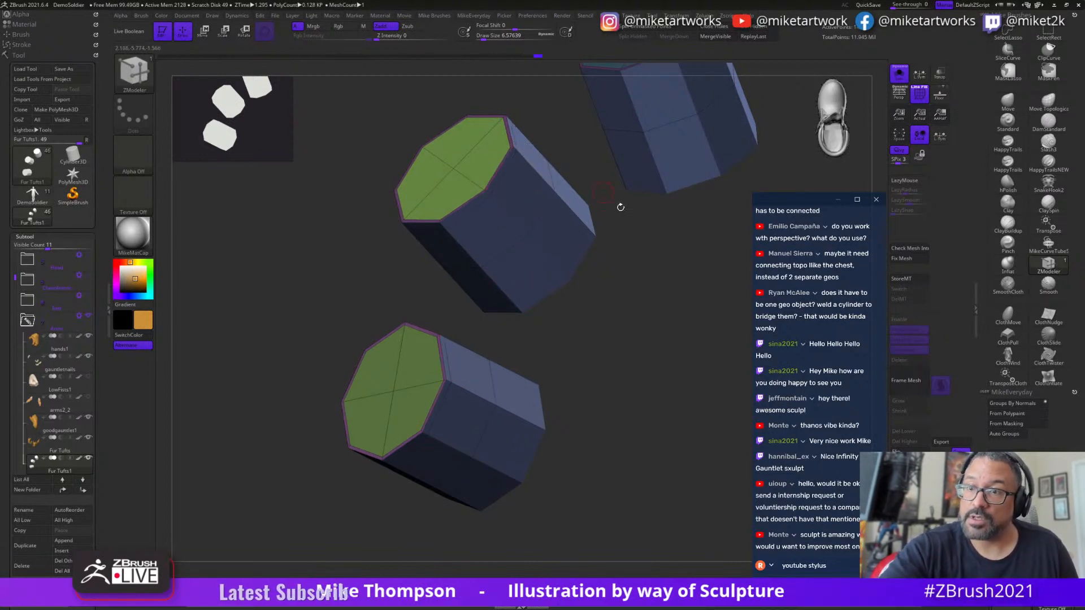
pyautogui.moveTo(621, 207); pyautogui.dragTo(599, 452)
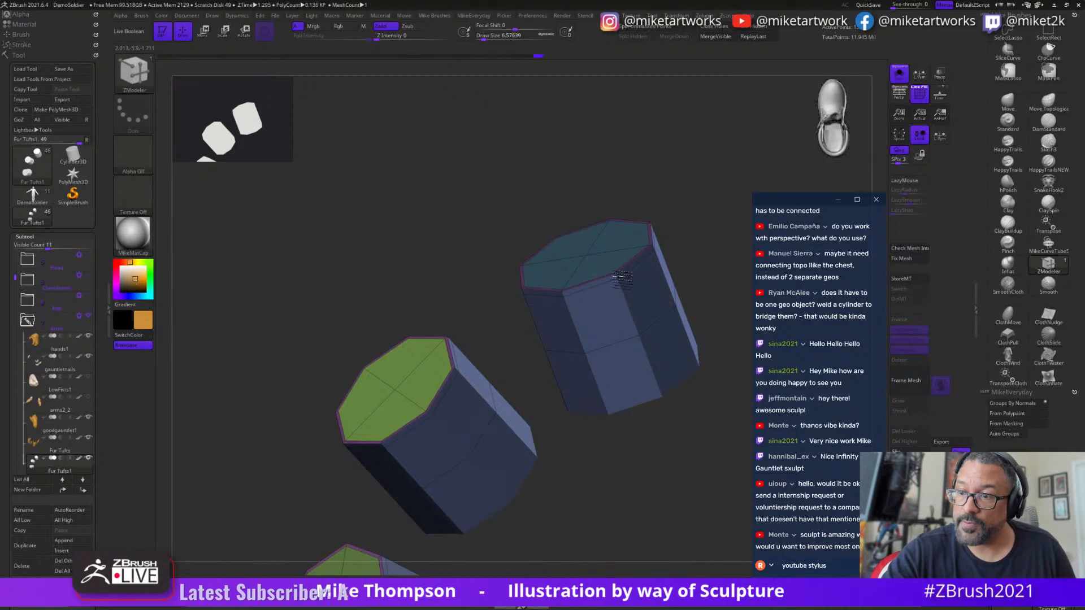
pyautogui.moveTo(557, 510); pyautogui.dragTo(497, 282)
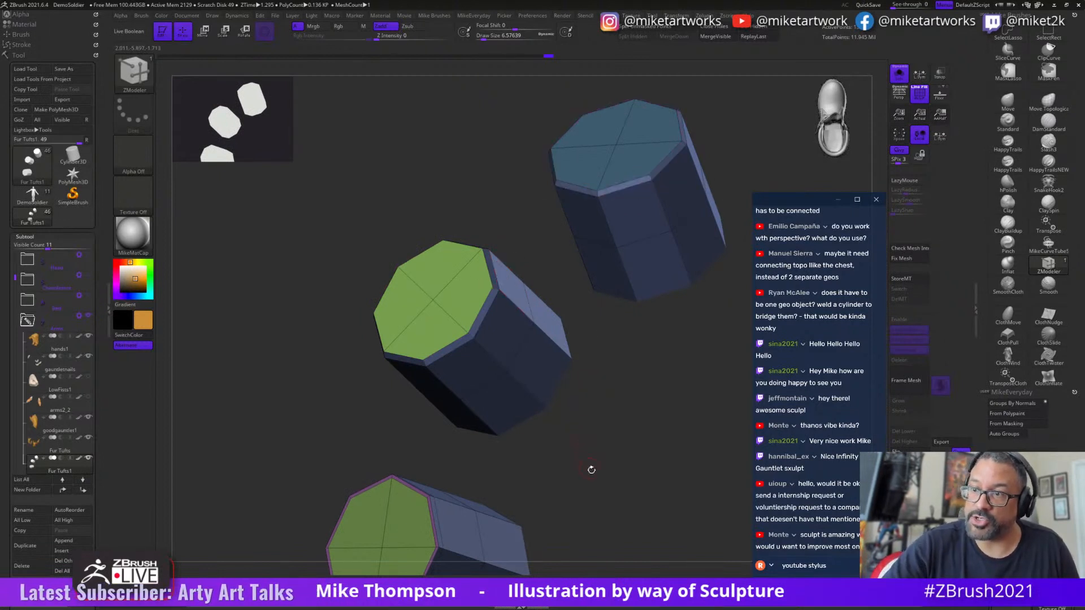
pyautogui.keyDown('alt'); pyautogui.moveTo(589, 468); pyautogui.dragTo(562, 453); pyautogui.keyUp('alt')
pyautogui.click(463, 408)
# - Set the polygon action to Inset with the Polygroup All target and inset the first stud's cap by a narrow margin
pyautogui.press('space')
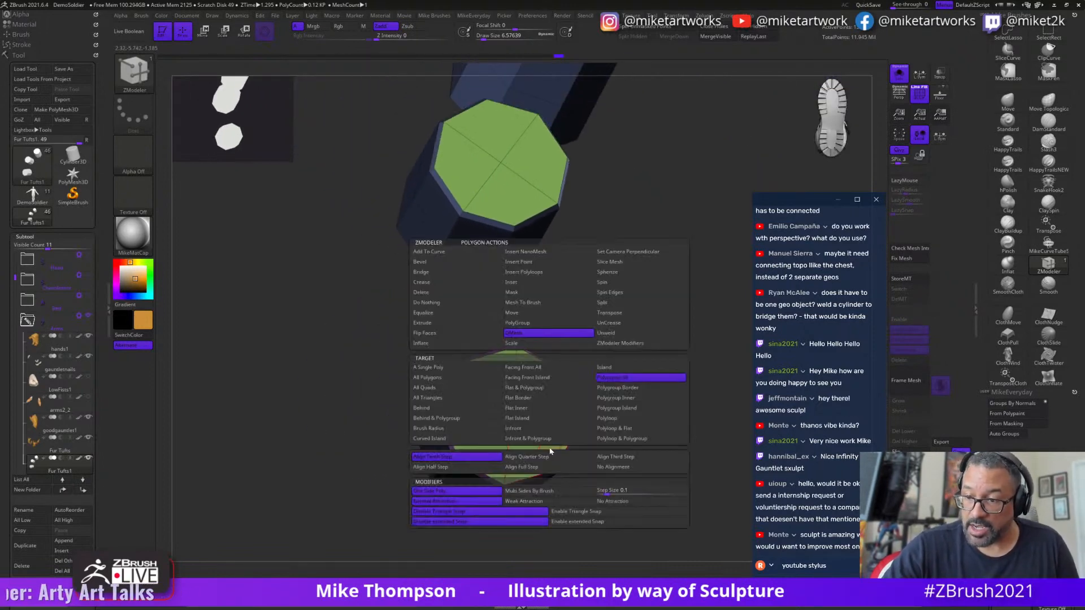
pyautogui.click(525, 283)
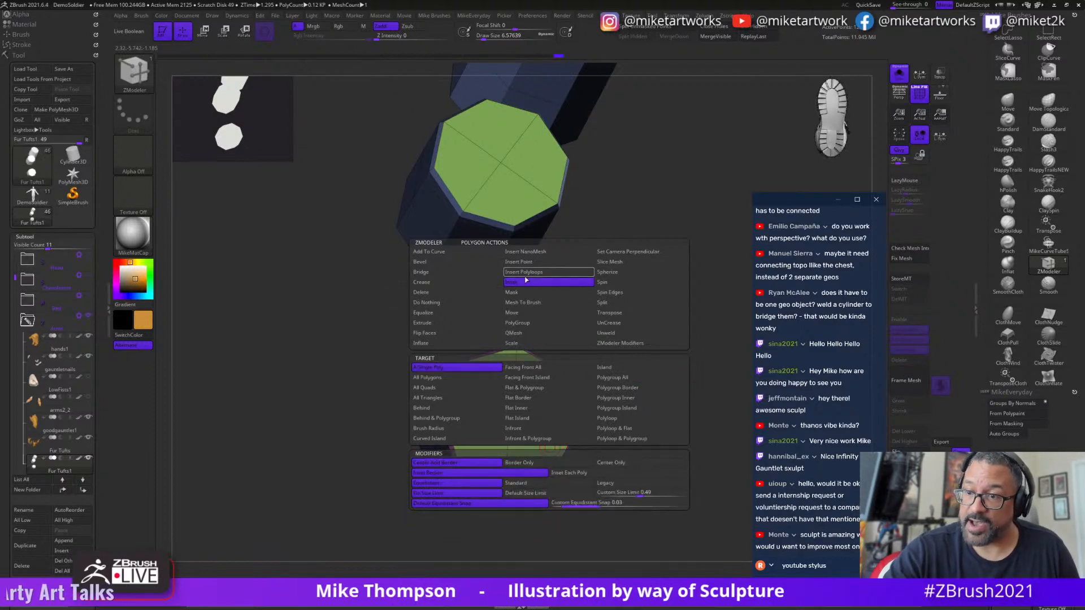
pyautogui.click(625, 379)
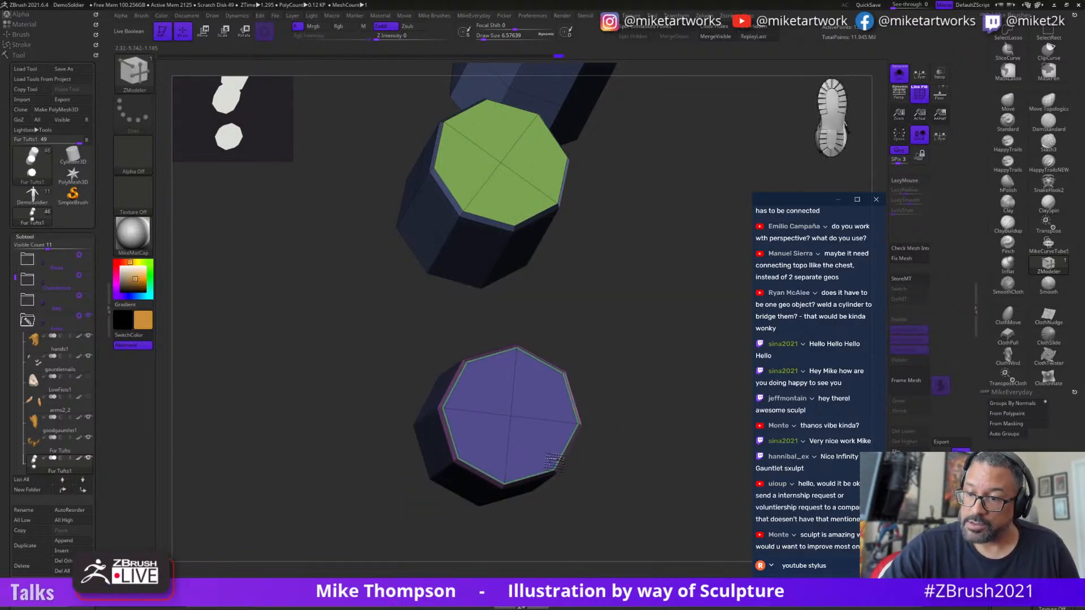
pyautogui.hotkey('ctrl', 'z')
pyautogui.keyDown('alt'); pyautogui.moveTo(638, 341); pyautogui.dragTo(633, 356); pyautogui.keyUp('alt')
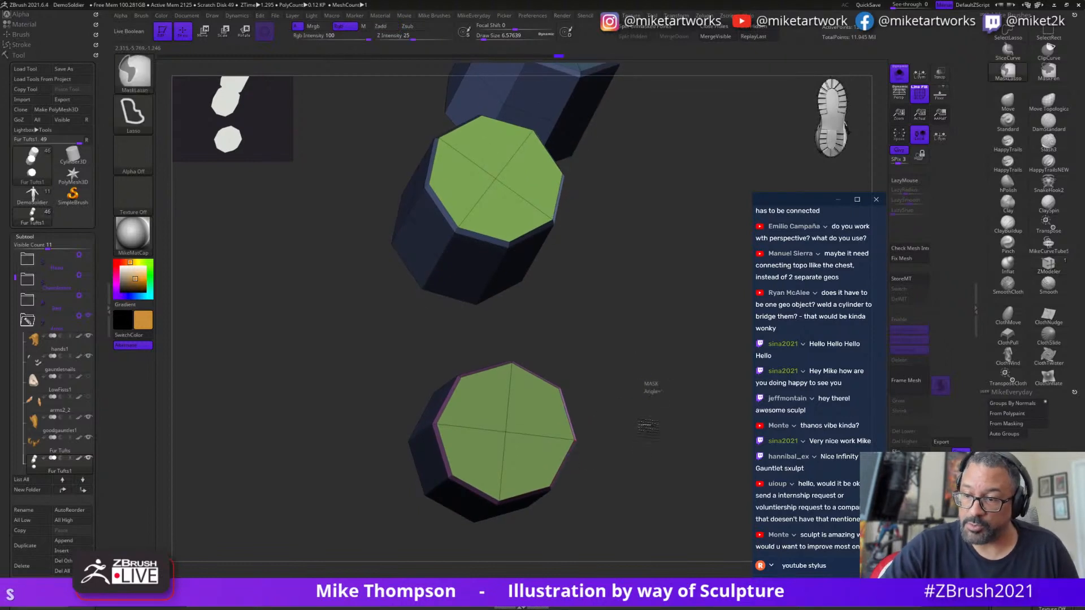
pyautogui.moveTo(546, 473); pyautogui.dragTo(545, 477)
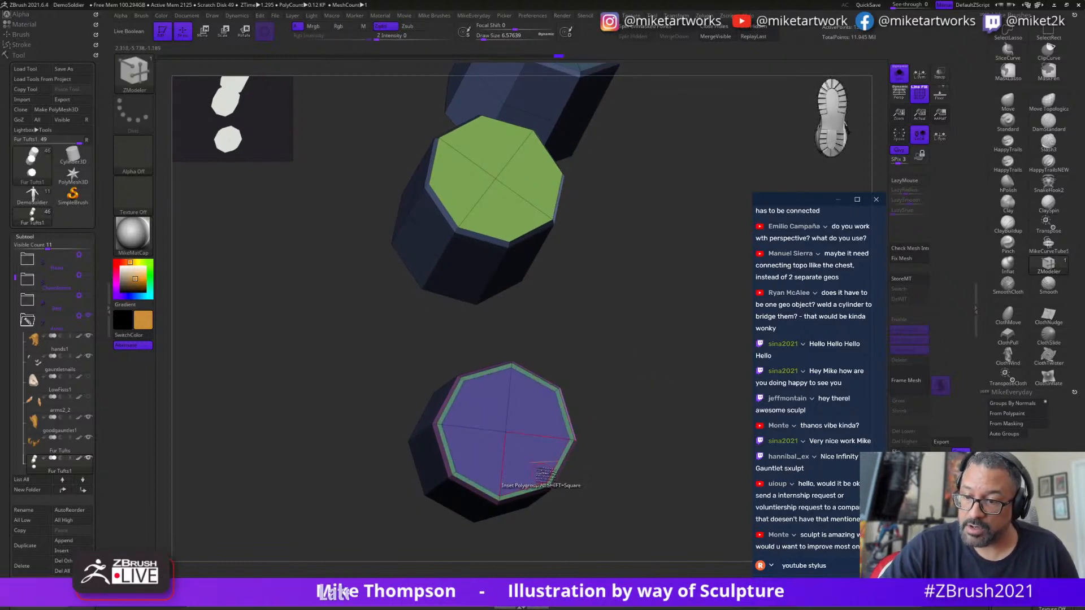
# - Inset the outer caps of the middle and third studs by a similarly narrow margin
pyautogui.moveTo(669, 374); pyautogui.dragTo(642, 446)
pyautogui.moveTo(523, 358); pyautogui.dragTo(516, 356)
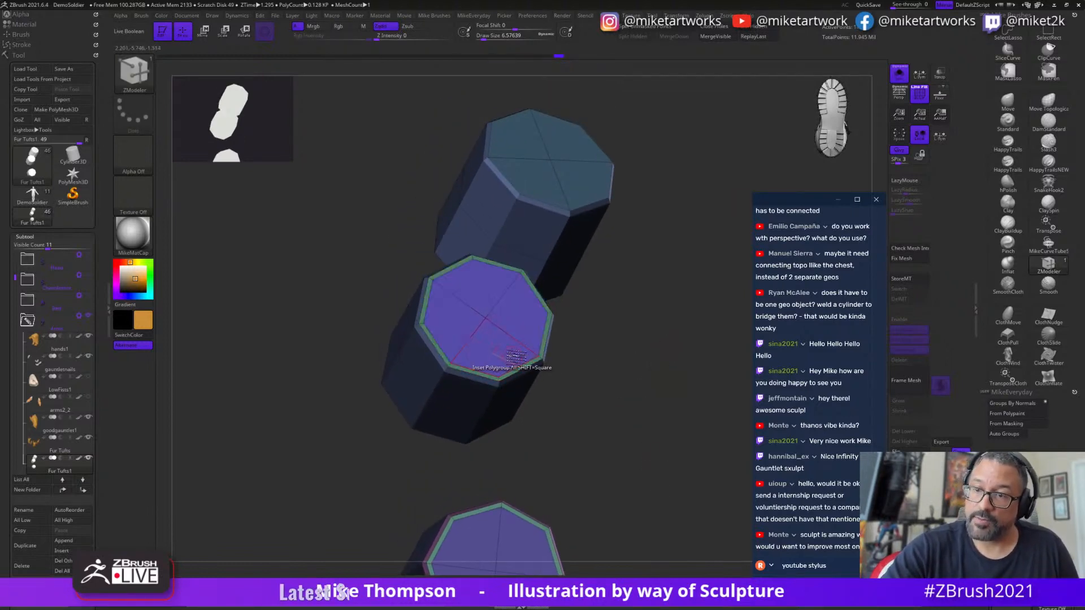
pyautogui.moveTo(586, 187); pyautogui.dragTo(588, 190)
pyautogui.moveTo(695, 332); pyautogui.dragTo(677, 389)
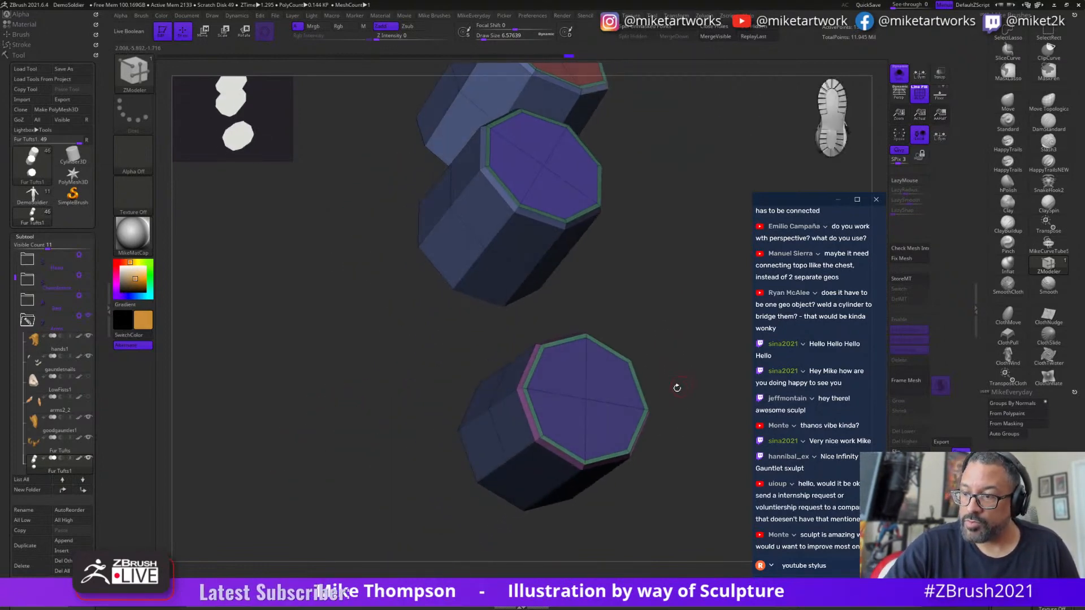
# - Inset the caps of all three studs a second time to add another thin ring inside each rim
pyautogui.press('space')
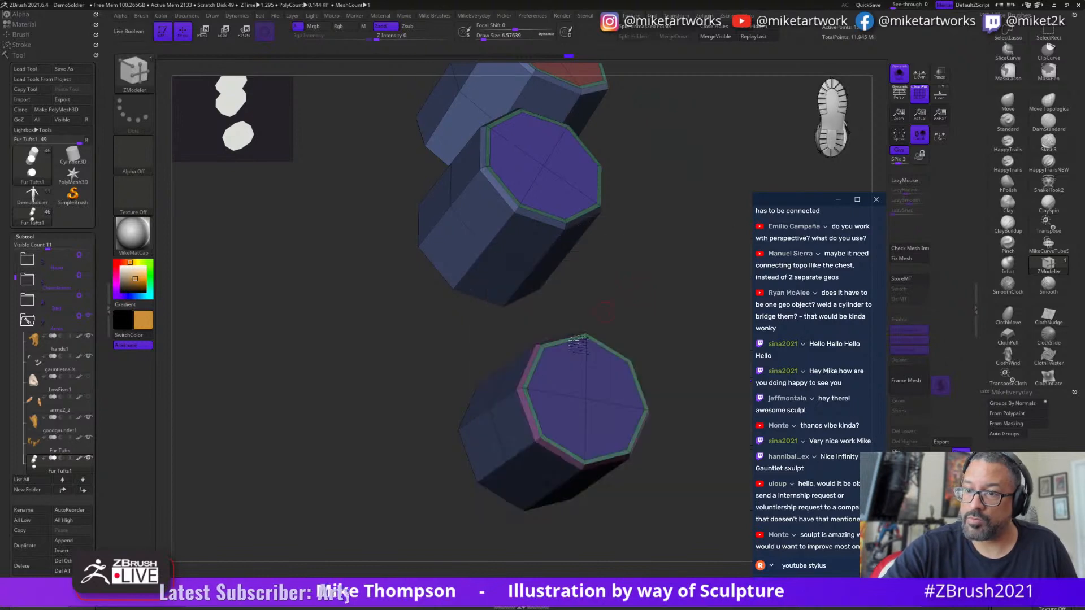
pyautogui.keyDown('alt'); pyautogui.moveTo(402, 526); pyautogui.dragTo(309, 488); pyautogui.keyUp('alt')
pyautogui.moveTo(596, 398); pyautogui.dragTo(656, 404)
pyautogui.click(524, 448)
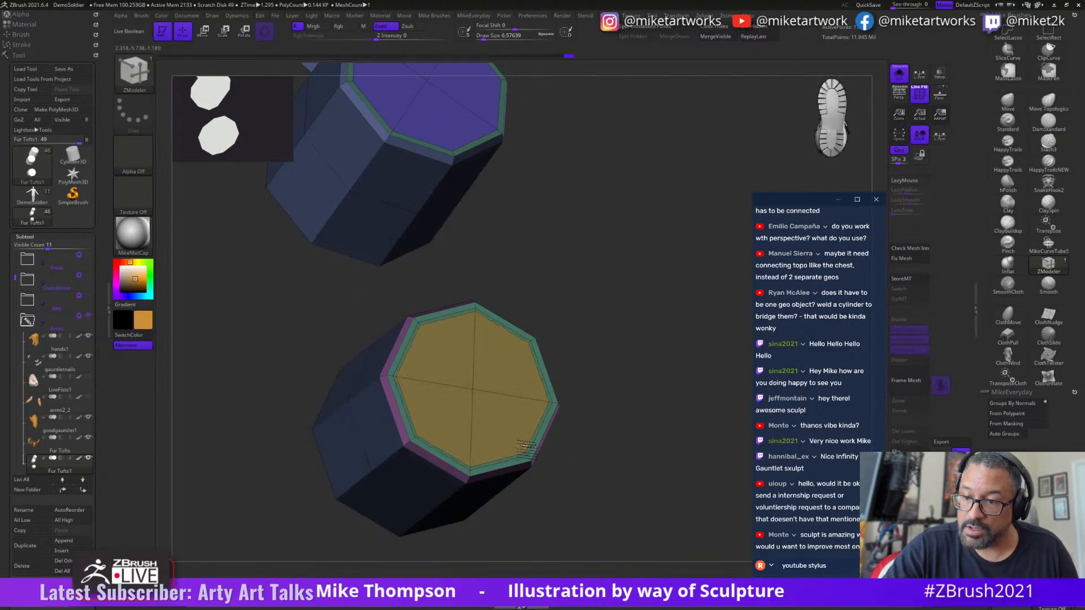
pyautogui.keyDown('alt'); pyautogui.moveTo(603, 278); pyautogui.dragTo(642, 484); pyautogui.keyUp('alt')
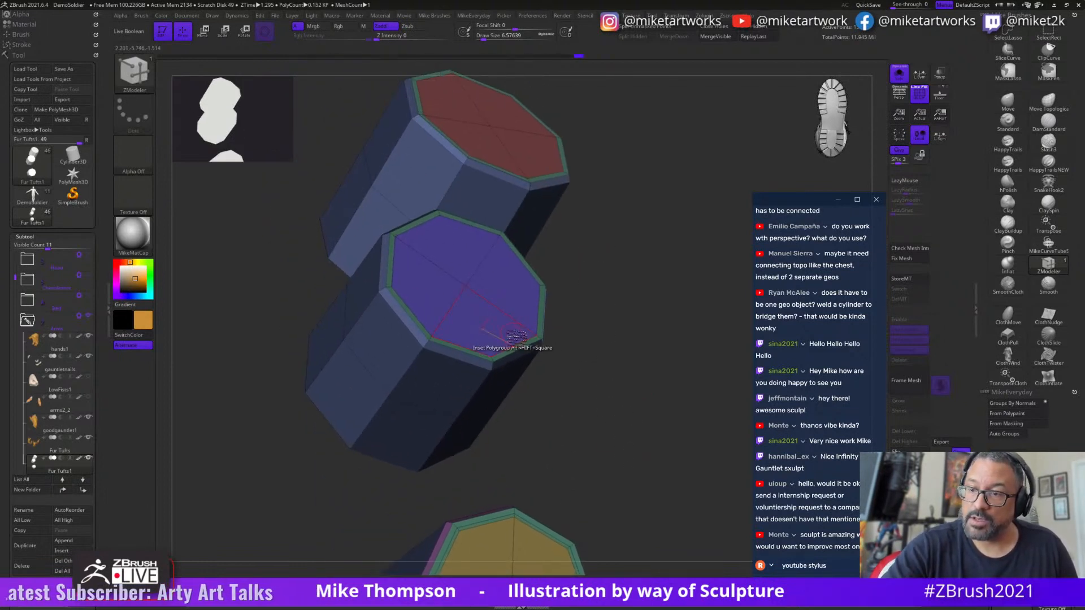
pyautogui.click(515, 331)
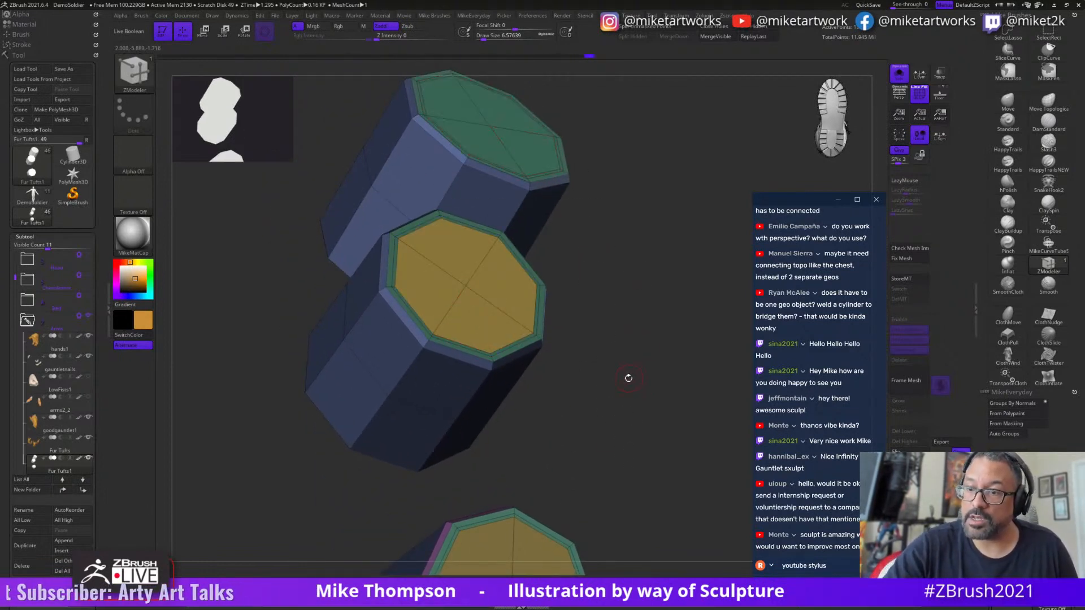
# - Change the polygon action to Extrude with the Polygroup All target and push the first stud's inner cap inward into a shallow recess
pyautogui.keyDown('alt'); pyautogui.moveTo(636, 435); pyautogui.dragTo(681, 274); pyautogui.keyUp('alt')
pyautogui.press('space')
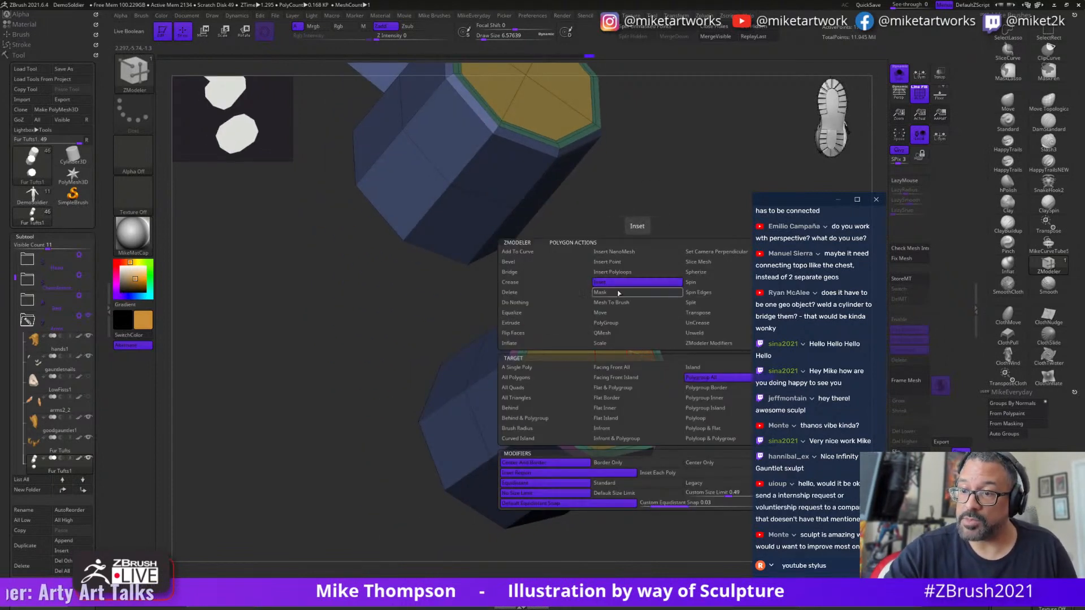
pyautogui.click(523, 324)
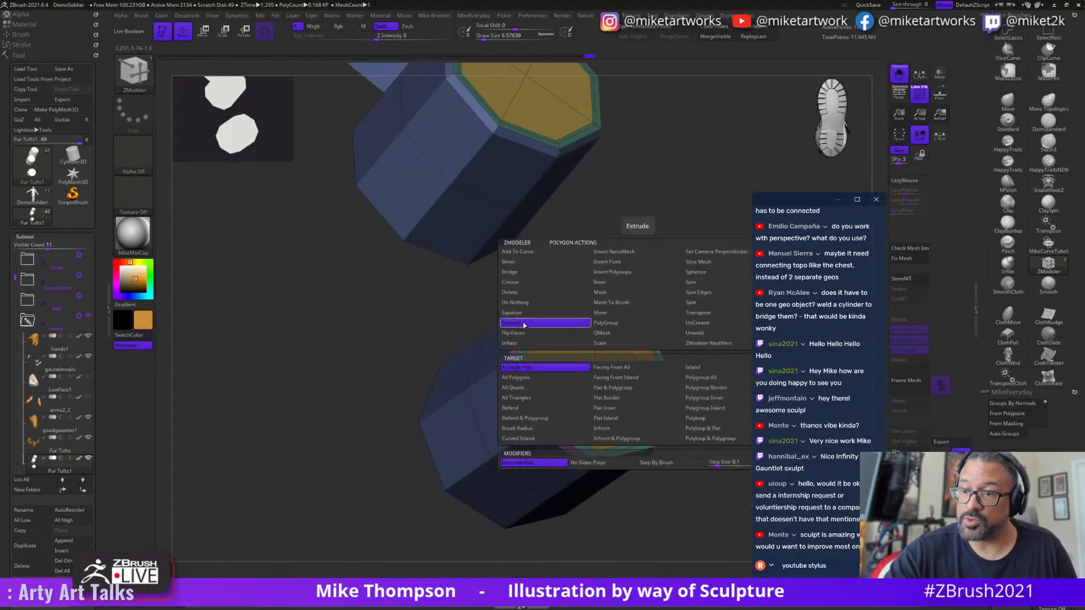
pyautogui.click(716, 389)
pyautogui.moveTo(705, 371); pyautogui.dragTo(678, 431)
pyautogui.moveTo(704, 304); pyautogui.dragTo(698, 318)
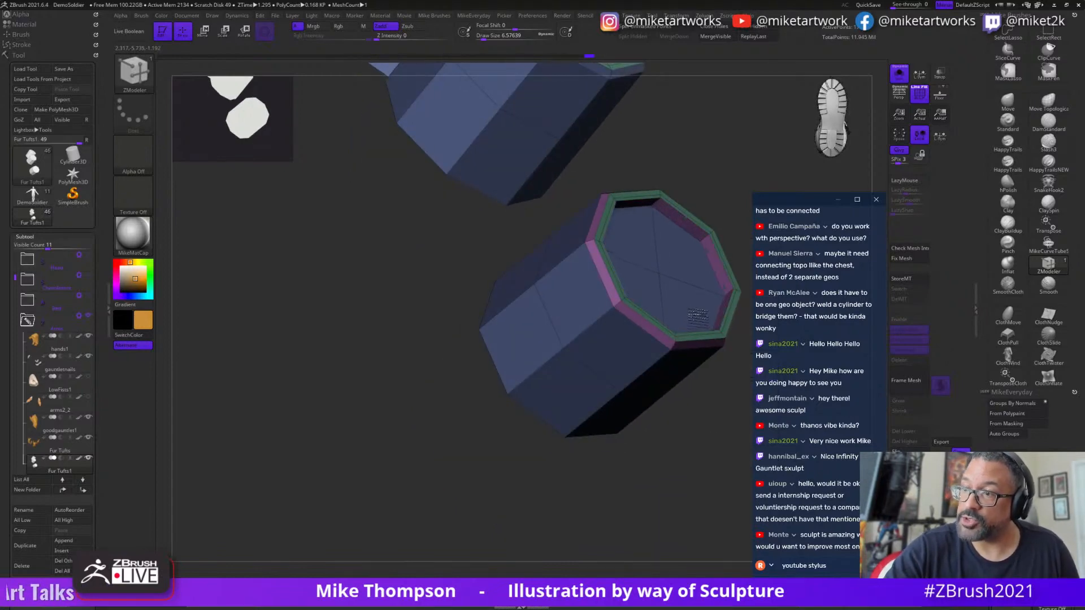
# - Extrude the inner caps of the middle and third studs inward to form matching recesses
pyautogui.keyDown('alt'); pyautogui.moveTo(727, 221); pyautogui.dragTo(620, 402); pyautogui.keyUp('alt')
pyautogui.moveTo(627, 312); pyautogui.dragTo(683, 549)
pyautogui.moveTo(559, 402); pyautogui.dragTo(570, 357)
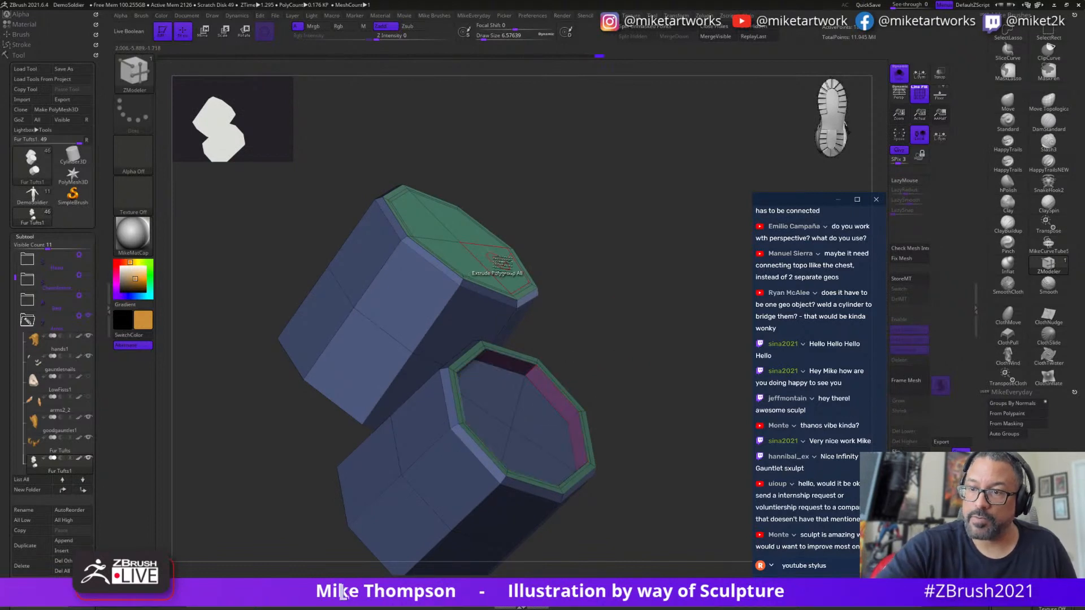
pyautogui.moveTo(502, 263); pyautogui.dragTo(511, 226)
# - Set the edge action Slide to the EdgeLoop Complete target for the rims of the recessed studs
pyautogui.keyDown('alt'); pyautogui.moveTo(646, 407); pyautogui.dragTo(688, 390); pyautogui.keyUp('alt')
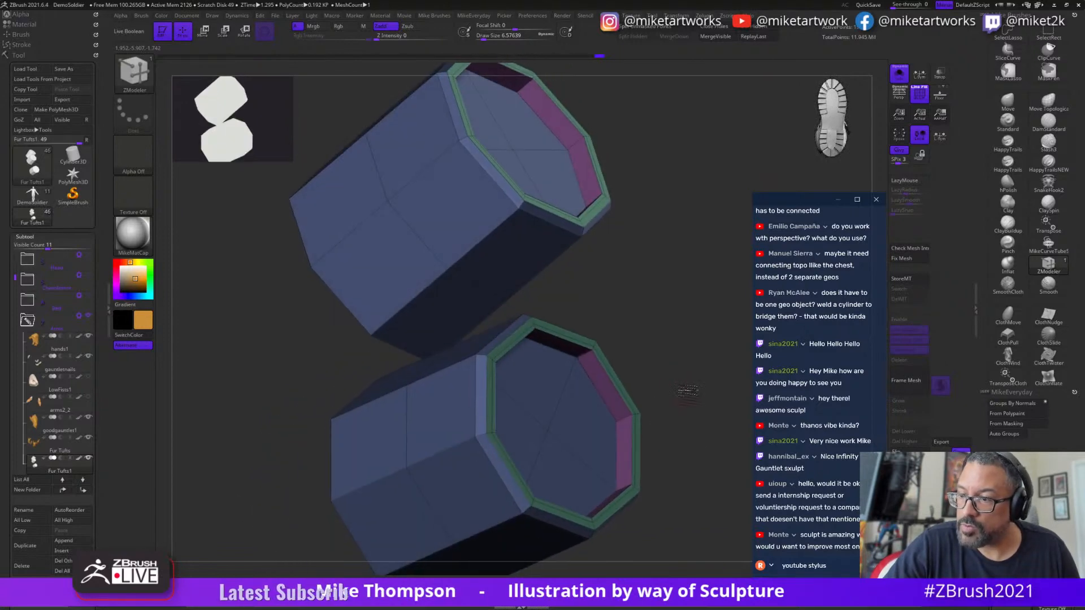
pyautogui.press('space')
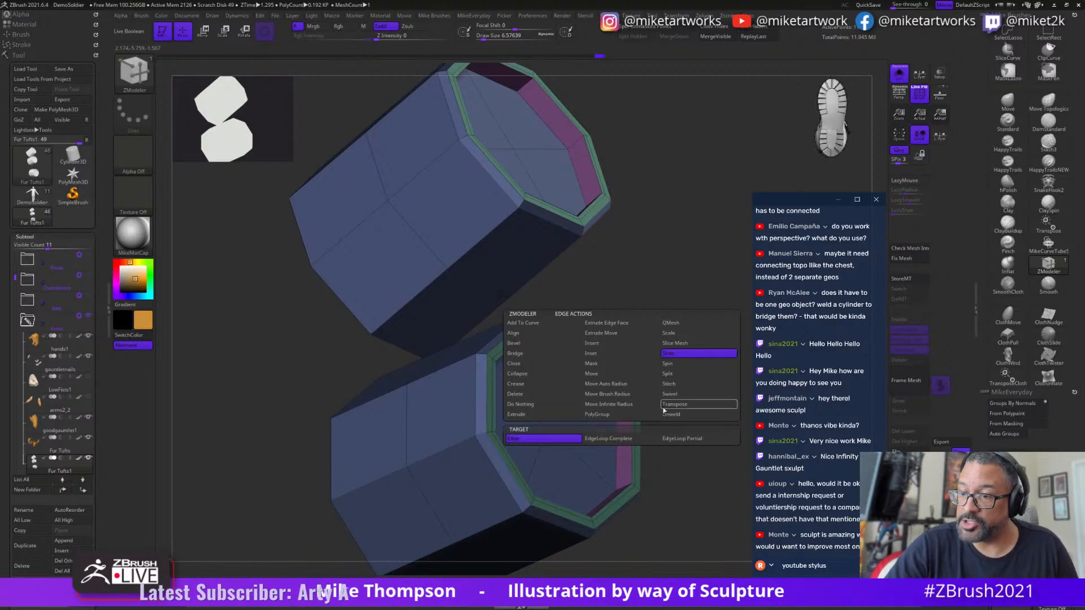
pyautogui.moveTo(665, 375); pyautogui.dragTo(677, 373)
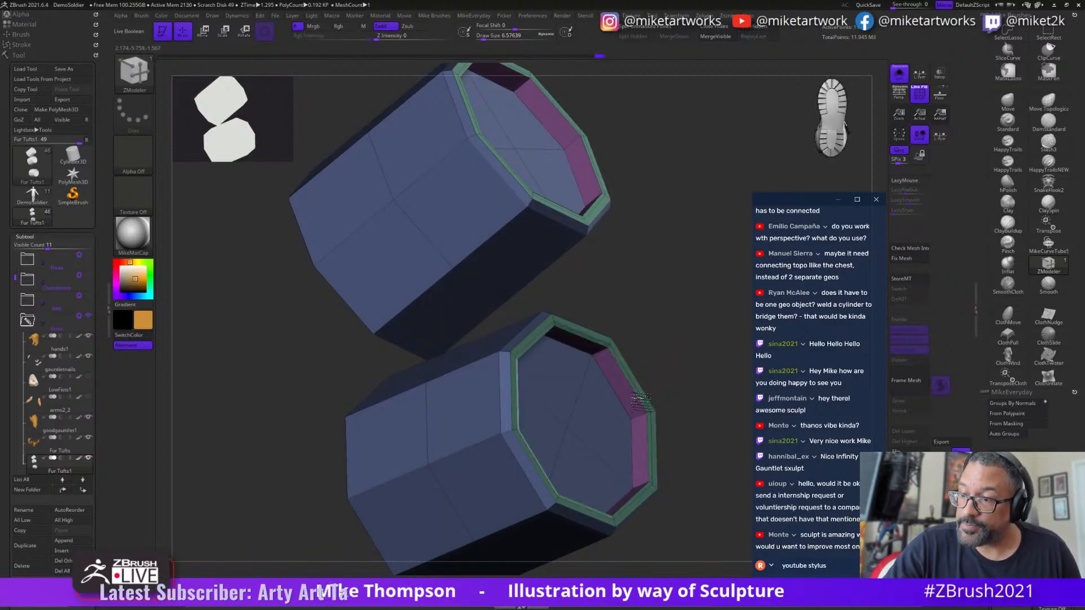
pyautogui.moveTo(640, 396); pyautogui.dragTo(573, 350, button='right')
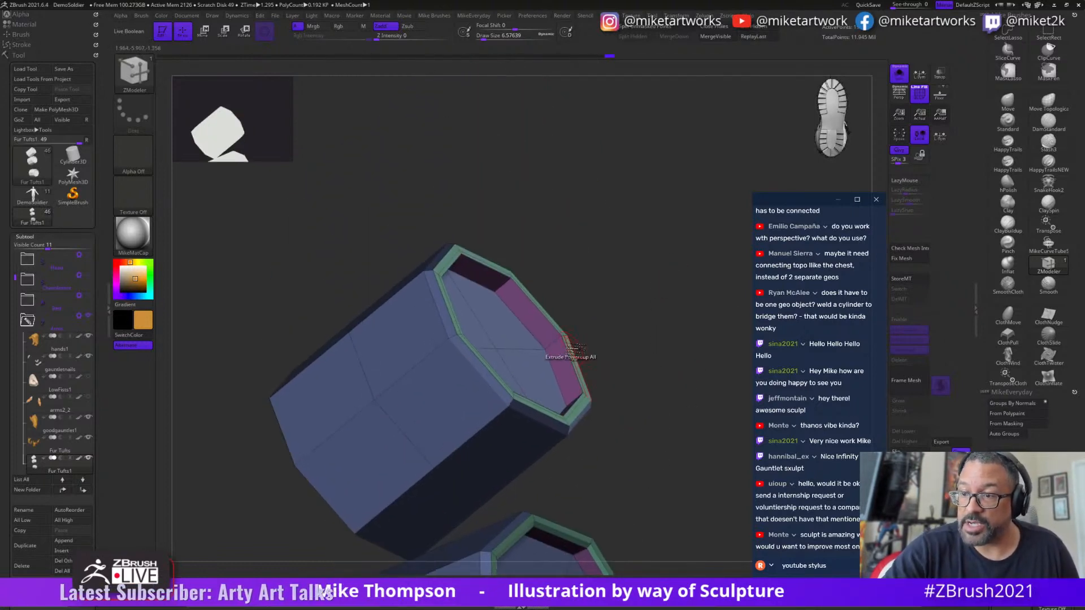
pyautogui.keyDown('alt'); pyautogui.moveTo(646, 453); pyautogui.dragTo(643, 383, button='right'); pyautogui.keyUp('alt')
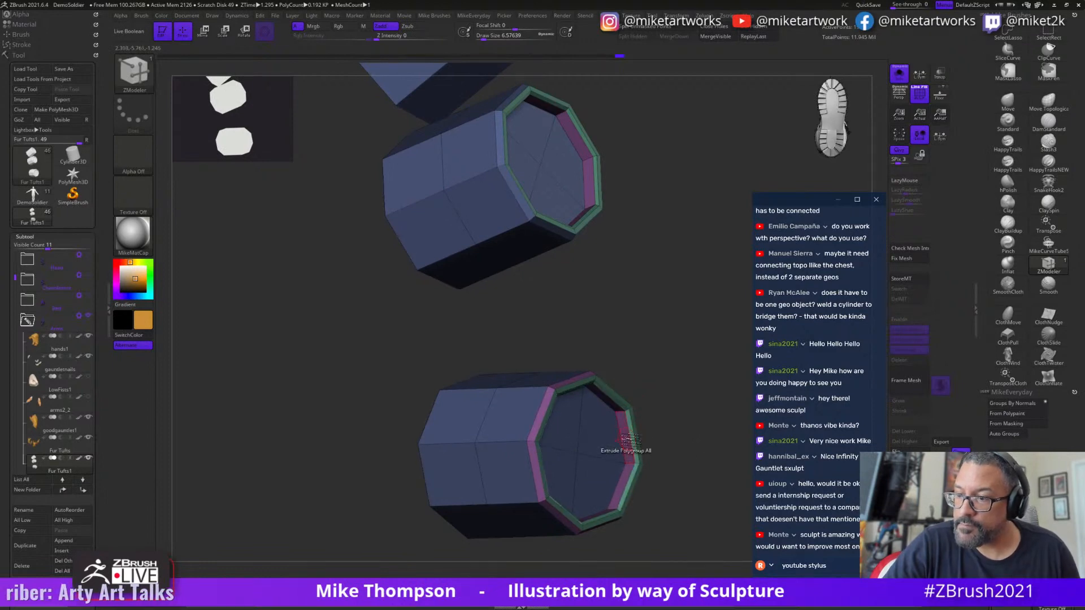
pyautogui.moveTo(627, 439); pyautogui.dragTo(661, 436, button='right')
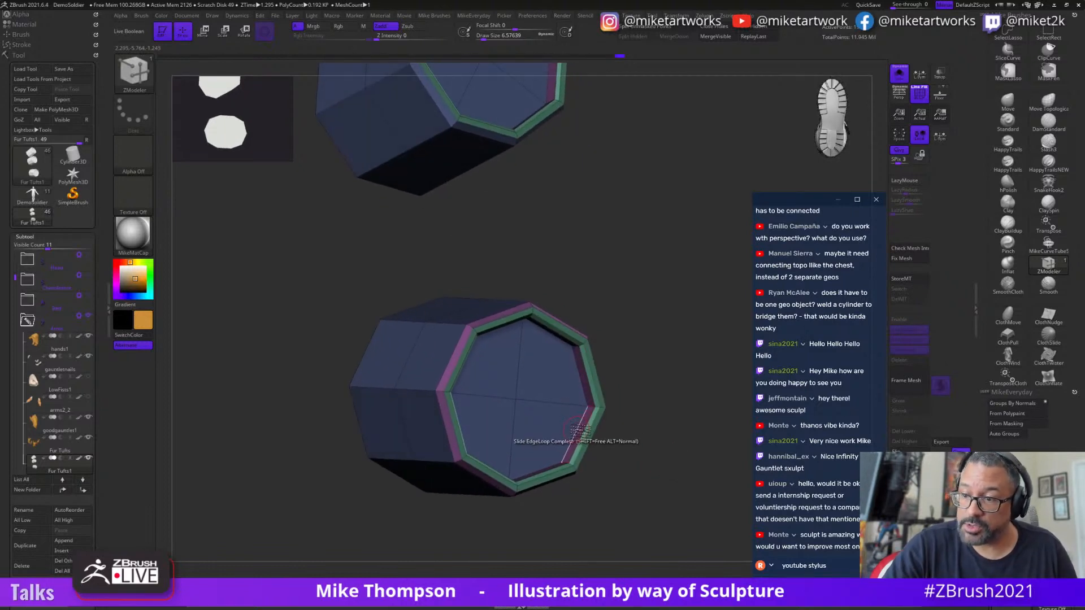
# - Change the edge action to Crease with the EdgeLoop Complete target and crease an edge loop on the first stud's rim
pyautogui.press('space')
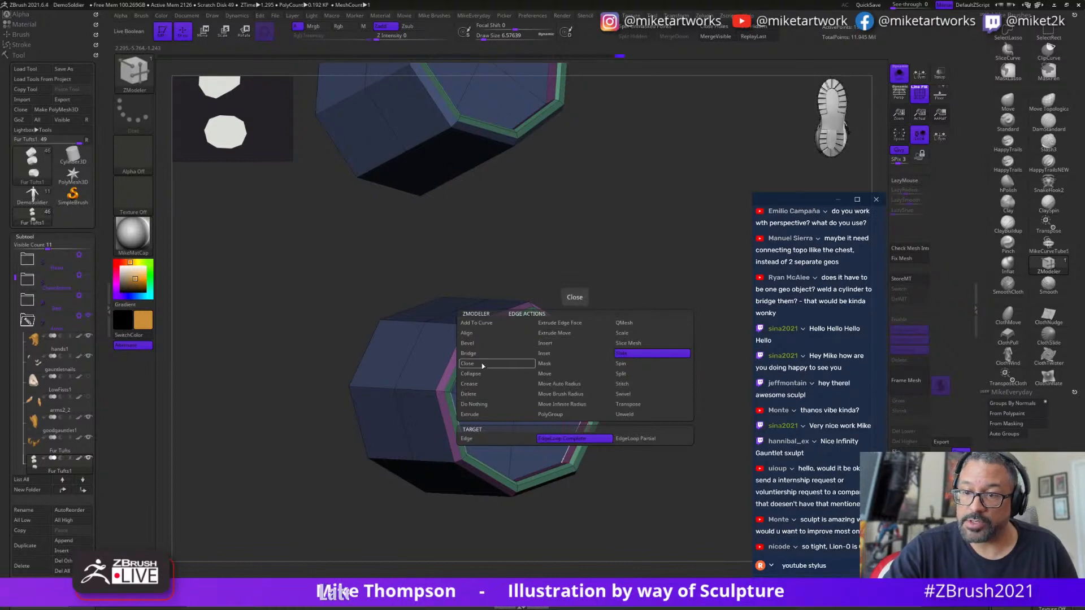
pyautogui.click(483, 384)
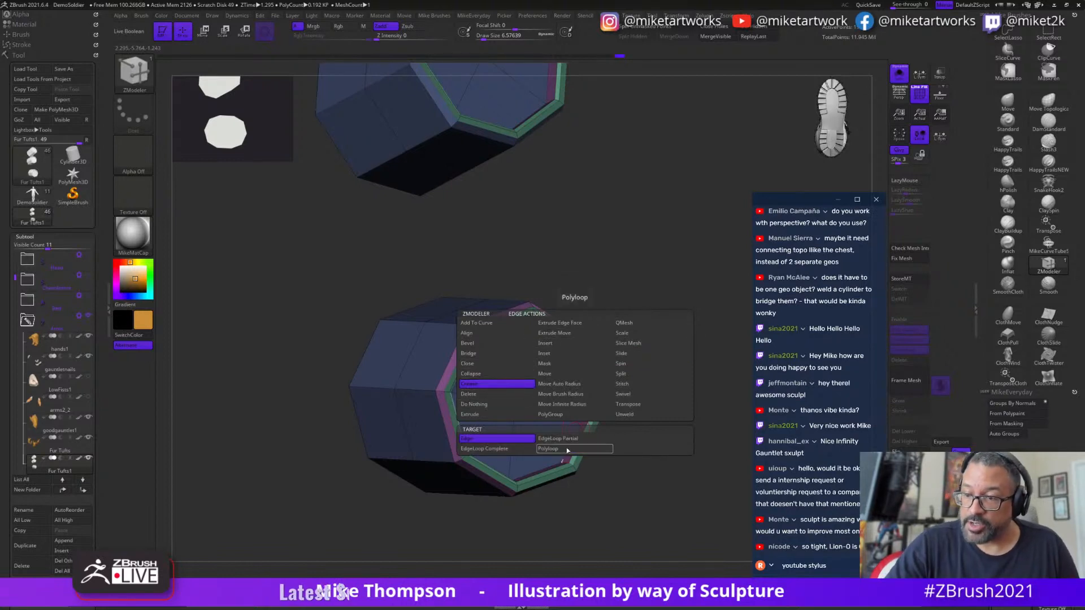
pyautogui.click(484, 448)
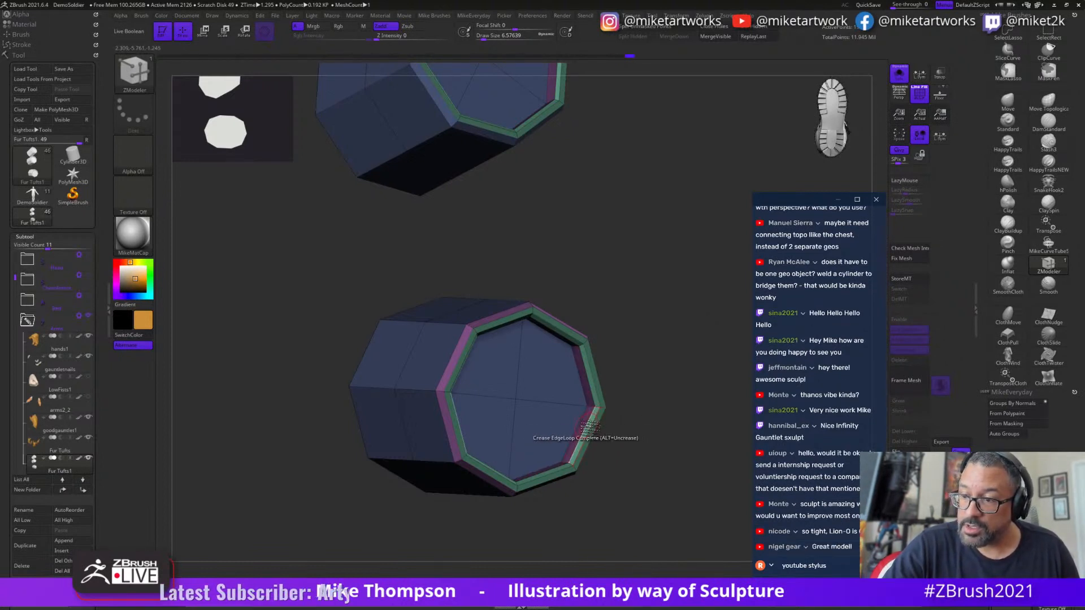
pyautogui.click(588, 426)
pyautogui.moveTo(619, 421); pyautogui.dragTo(650, 389)
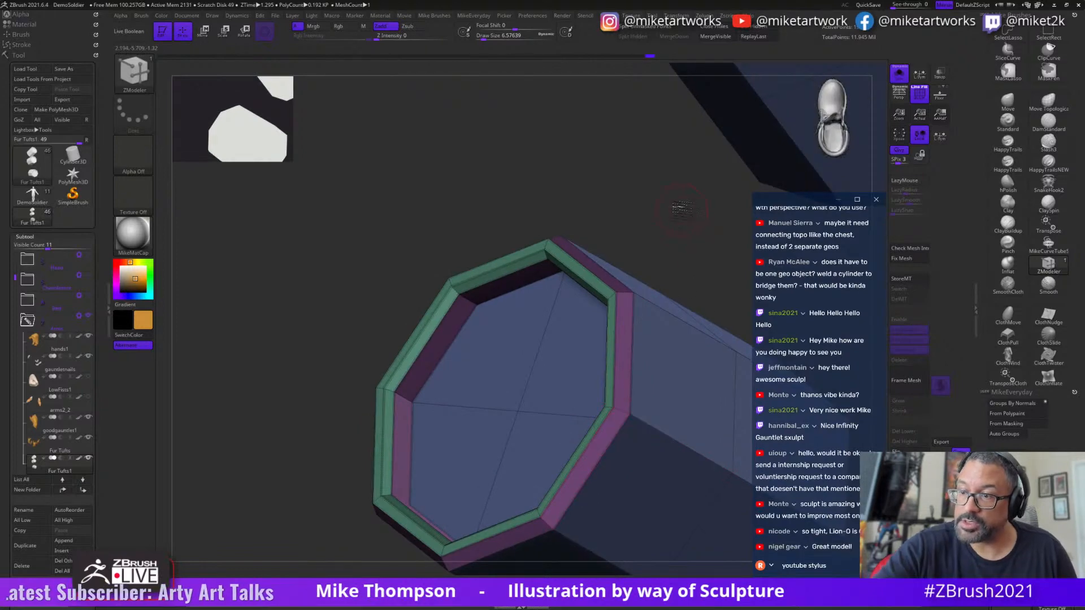
# - Crease the remaining edge loops around the studs' recessed rims with the EdgeLoop Complete target
pyautogui.moveTo(682, 209); pyautogui.dragTo(610, 344)
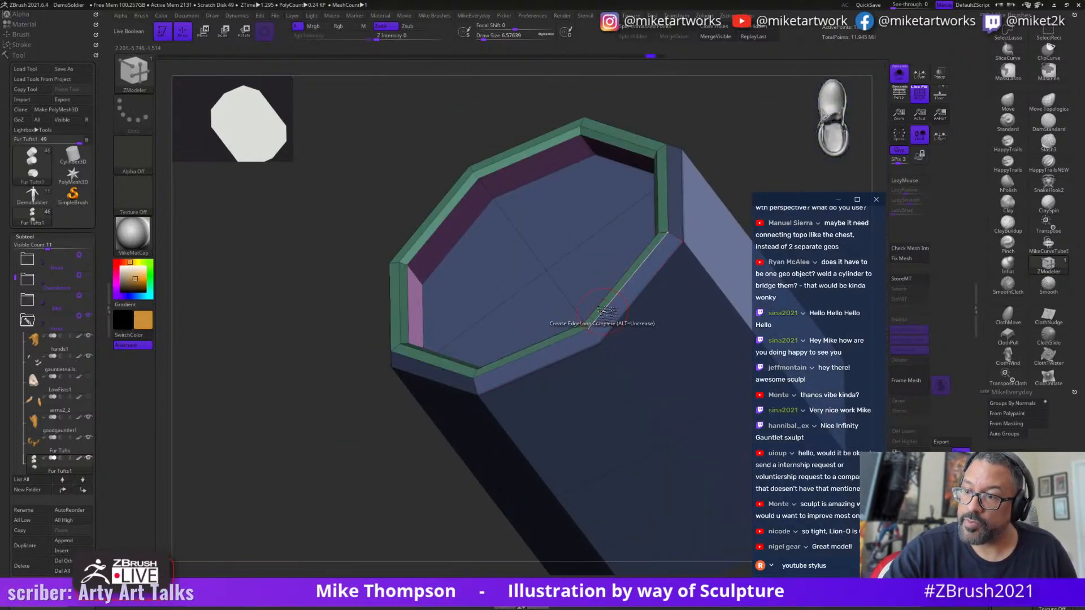
pyautogui.moveTo(339, 486); pyautogui.dragTo(428, 556)
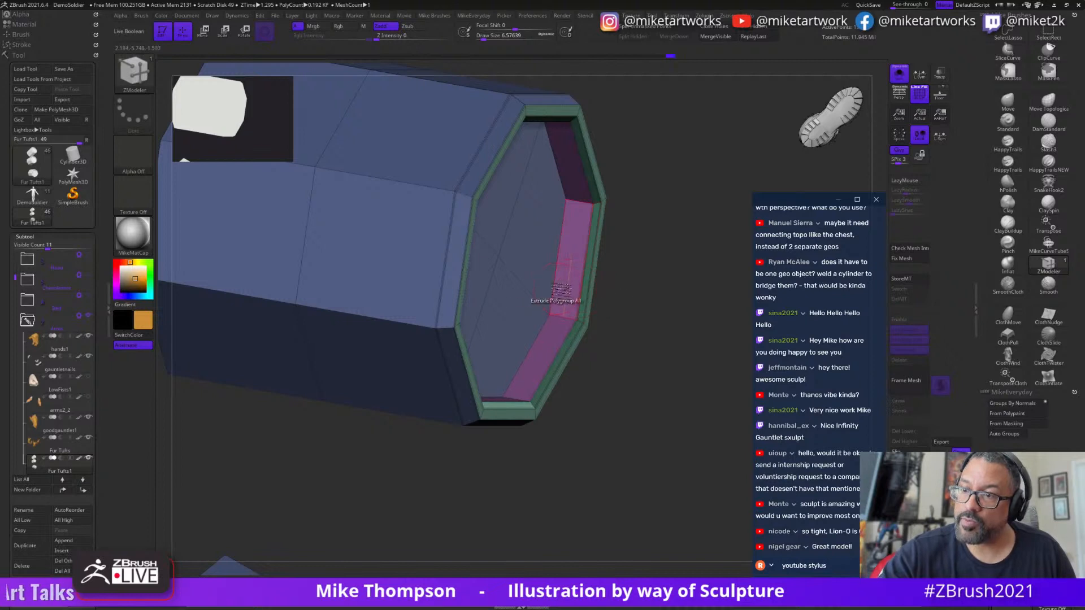
pyautogui.moveTo(647, 257); pyautogui.dragTo(508, 317)
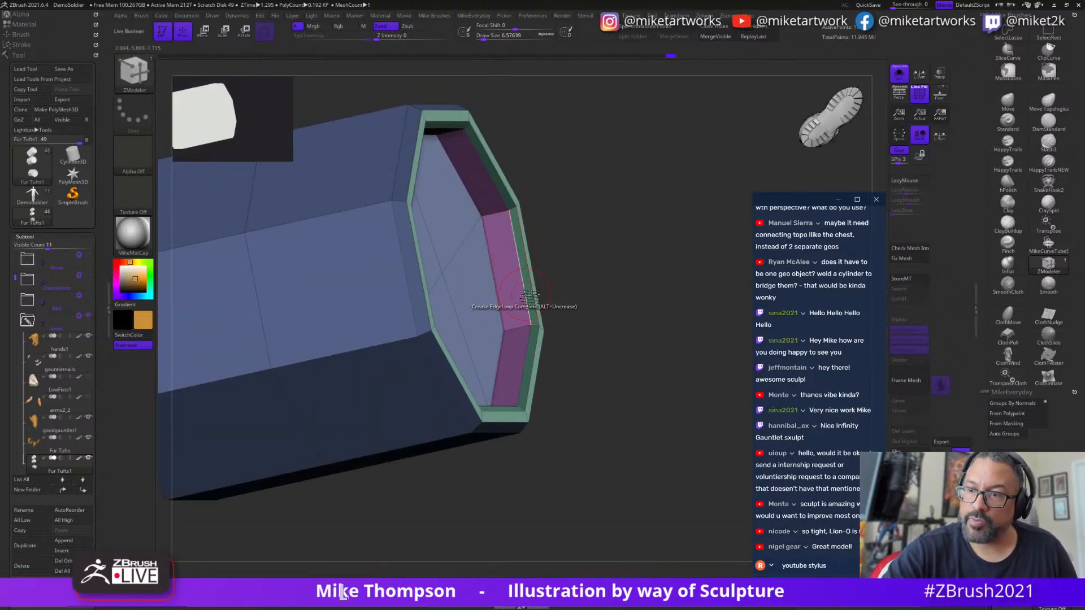
pyautogui.moveTo(674, 288); pyautogui.dragTo(539, 300)
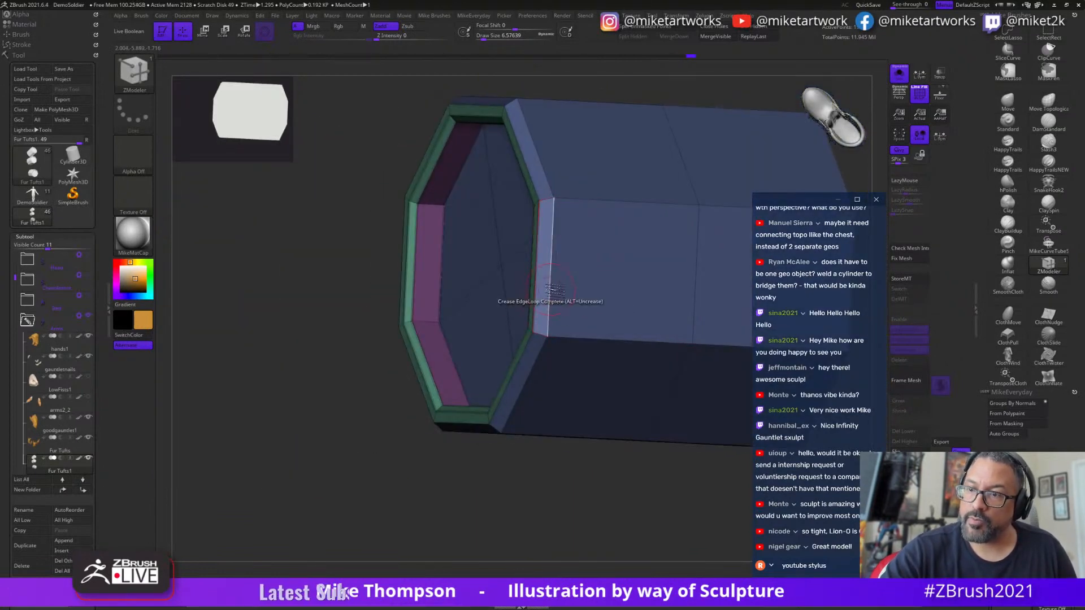
pyautogui.keyDown('alt'); pyautogui.moveTo(575, 529); pyautogui.dragTo(547, 476); pyautogui.keyUp('alt')
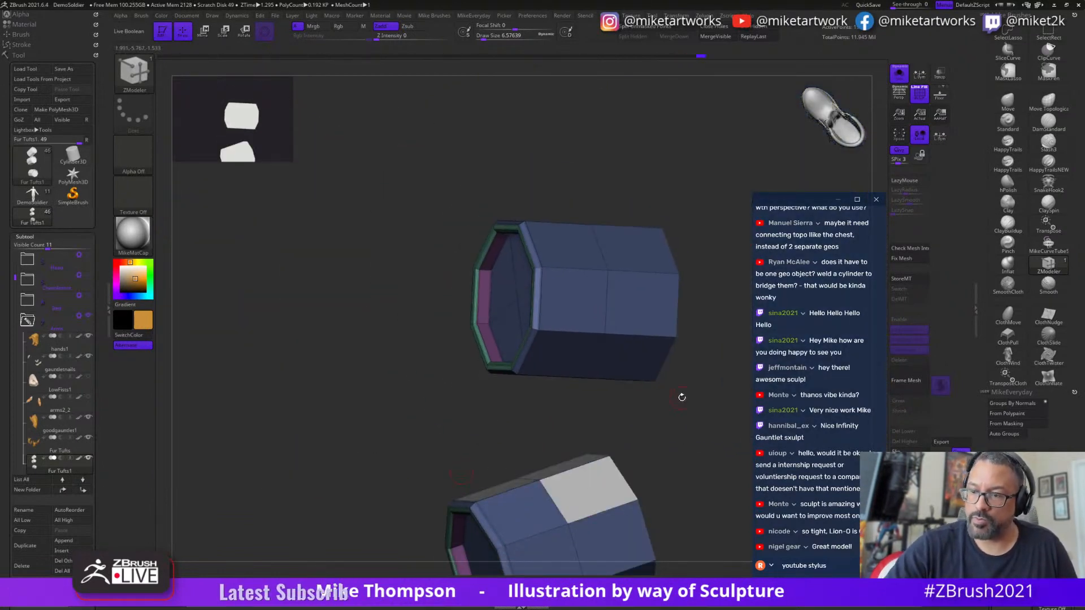
# - Crease the edge loops at the back ends of the stud cylinders
pyautogui.moveTo(682, 397); pyautogui.dragTo(503, 342)
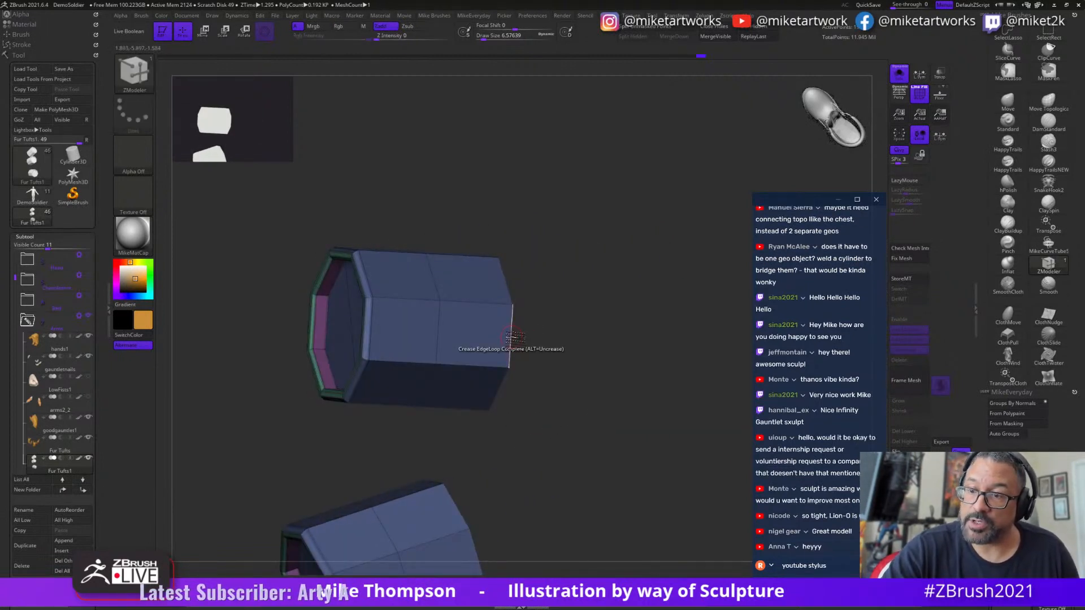
pyautogui.keyDown('alt'); pyautogui.moveTo(568, 399); pyautogui.dragTo(578, 230); pyautogui.keyUp('alt')
pyautogui.click(476, 353)
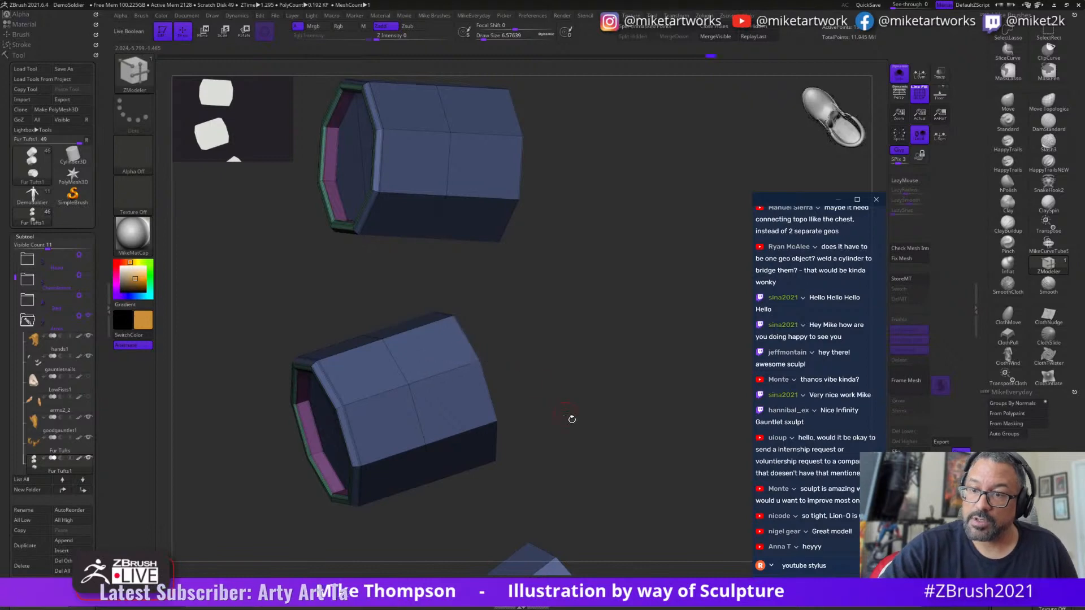
pyautogui.moveTo(572, 419); pyautogui.dragTo(560, 414)
pyautogui.moveTo(651, 516); pyautogui.dragTo(703, 530)
# - Turn on Dynamic Subdivision for the studs and hide the polyframe
pyautogui.press('d')
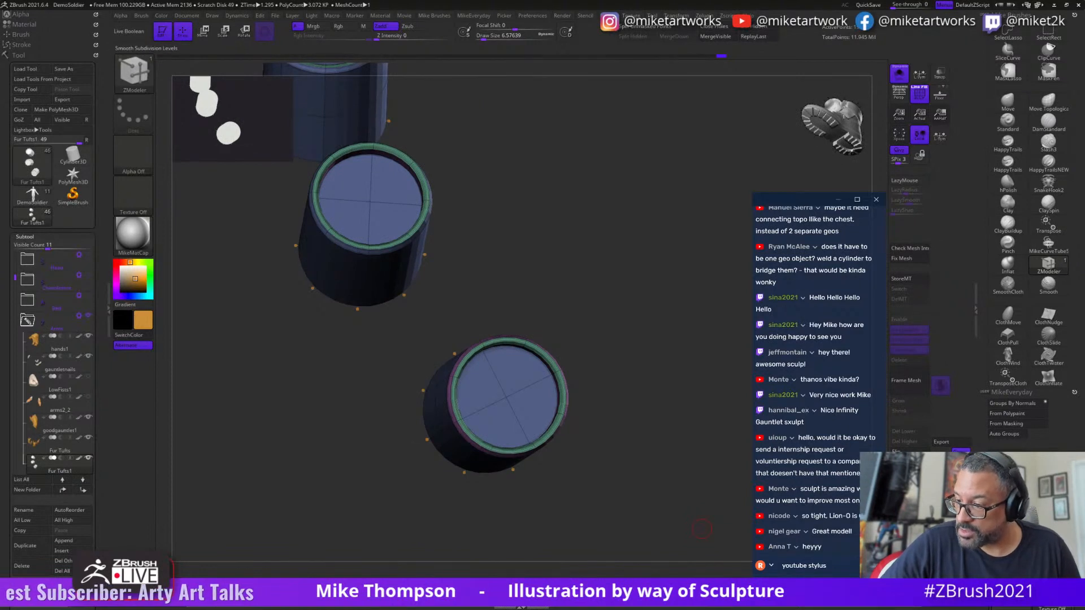
pyautogui.moveTo(673, 492)
pyautogui.mouseDown()
pyautogui.moveTo(676, 534)
pyautogui.moveTo(684, 520)
pyautogui.moveTo(677, 459)
pyautogui.moveTo(702, 508)
pyautogui.moveTo(644, 501)
pyautogui.moveTo(588, 518)
pyautogui.moveTo(650, 494)
pyautogui.moveTo(669, 458)
pyautogui.moveTo(666, 482)
pyautogui.mouseUp()
pyautogui.press('space')
pyautogui.click(688, 547)
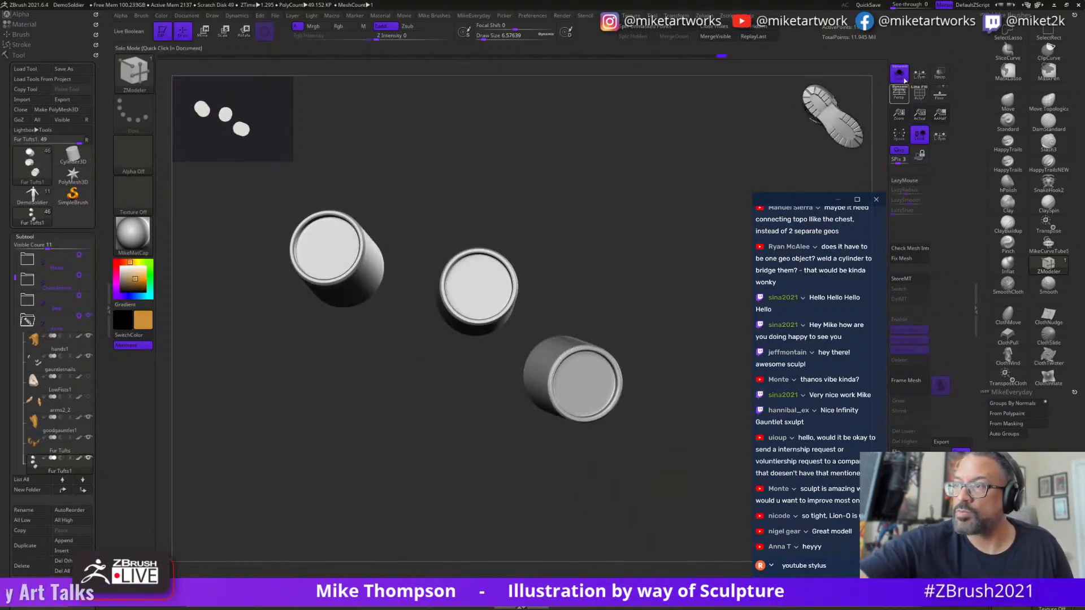
# - Inspect the smoothed studs from several angles and turn off Solo mode to show the whole gauntlet
pyautogui.moveTo(712, 324); pyautogui.dragTo(687, 450)
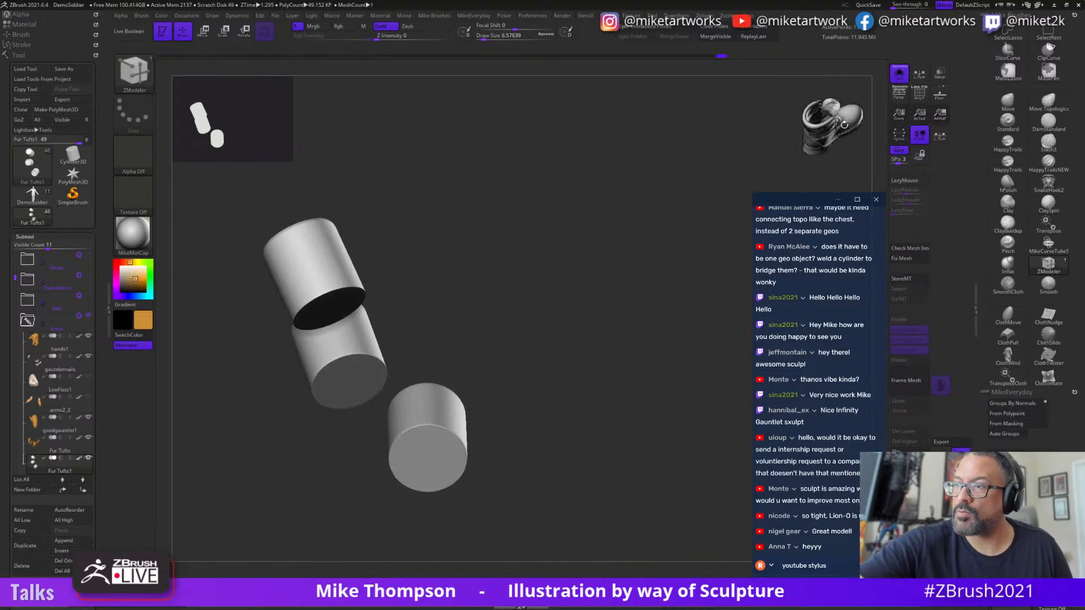
pyautogui.moveTo(844, 124); pyautogui.dragTo(823, 119)
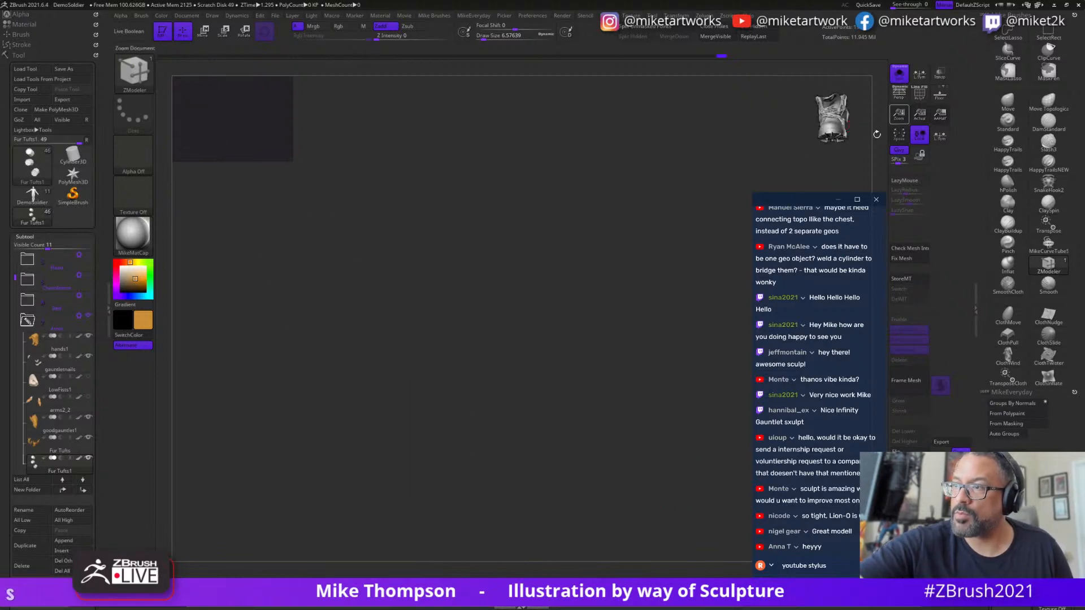
pyautogui.press('f')
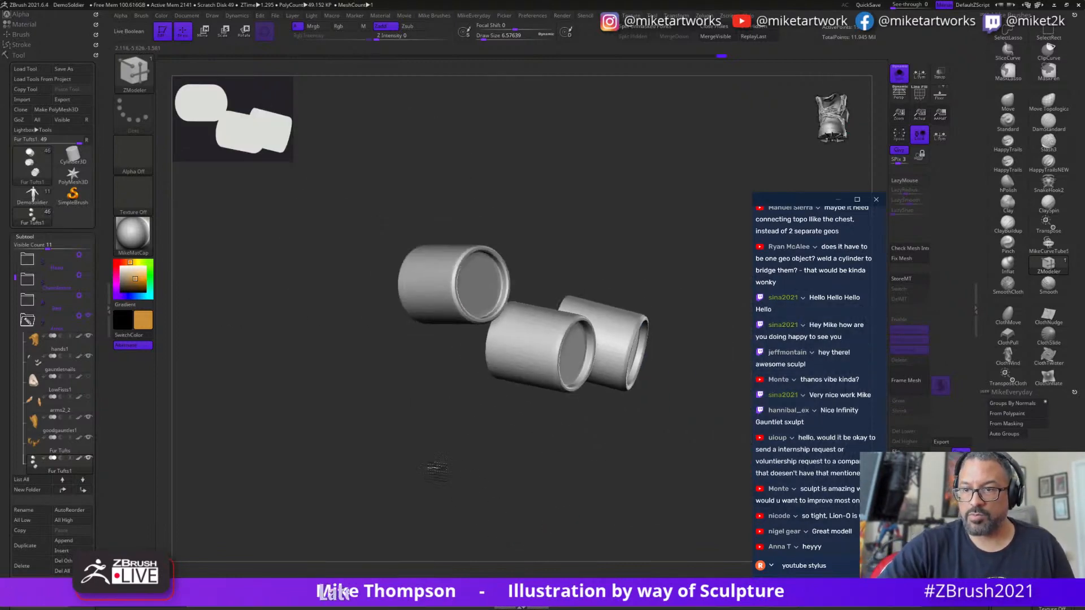
pyautogui.moveTo(529, 525); pyautogui.dragTo(603, 494)
pyautogui.click(896, 81)
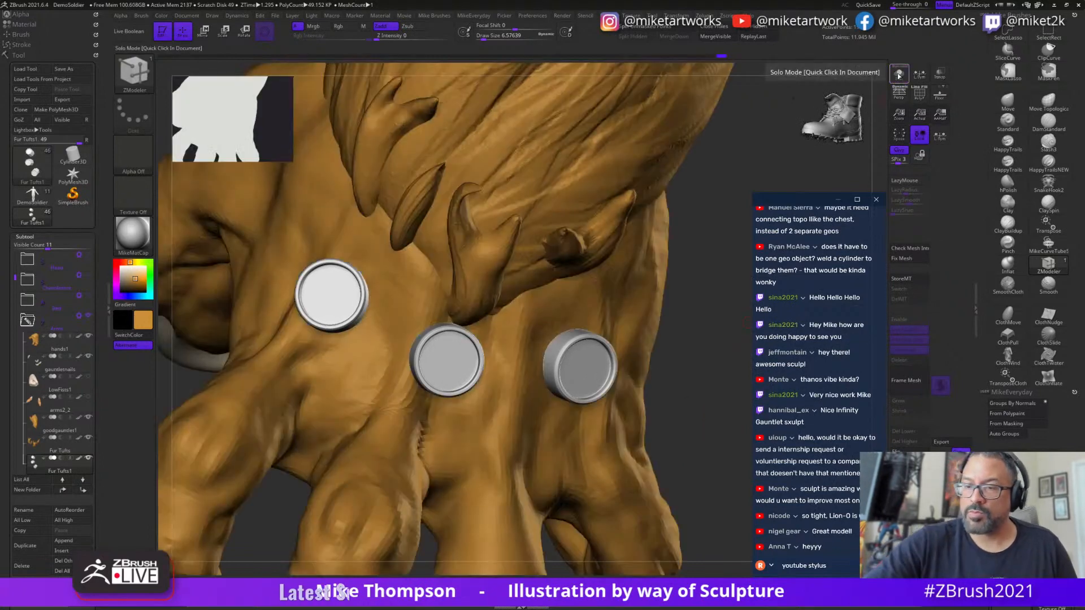
# - Isolate the third stud by masking the other two and reposition it on the back of the hand with the gizmo
pyautogui.moveTo(678, 469)
pyautogui.mouseDown()
pyautogui.moveTo(638, 449)
pyautogui.moveTo(673, 455)
pyautogui.moveTo(651, 468)
pyautogui.moveTo(675, 486)
pyautogui.moveTo(701, 418)
pyautogui.mouseUp()
pyautogui.moveTo(651, 389)
pyautogui.keyDown('ctrl'); pyautogui.mouseDown()
pyautogui.moveTo(571, 514)
pyautogui.moveTo(565, 207)
pyautogui.moveTo(582, 215)
pyautogui.mouseUp(); pyautogui.keyUp('ctrl')
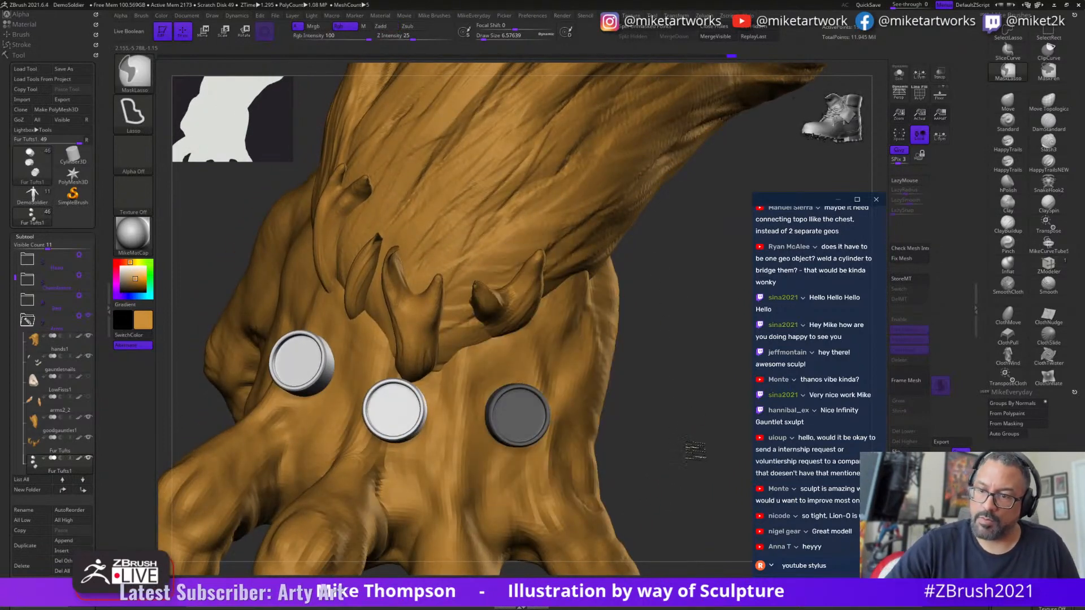
pyautogui.keyDown('ctrl'); pyautogui.click(692, 454); pyautogui.keyUp('ctrl')
pyautogui.press('w')
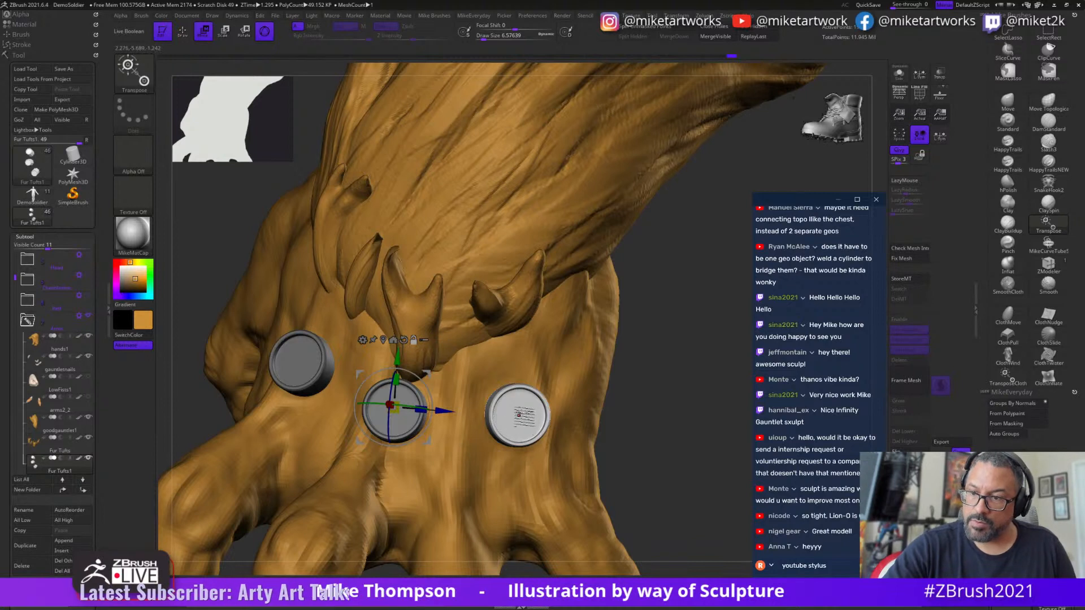
pyautogui.click(519, 416)
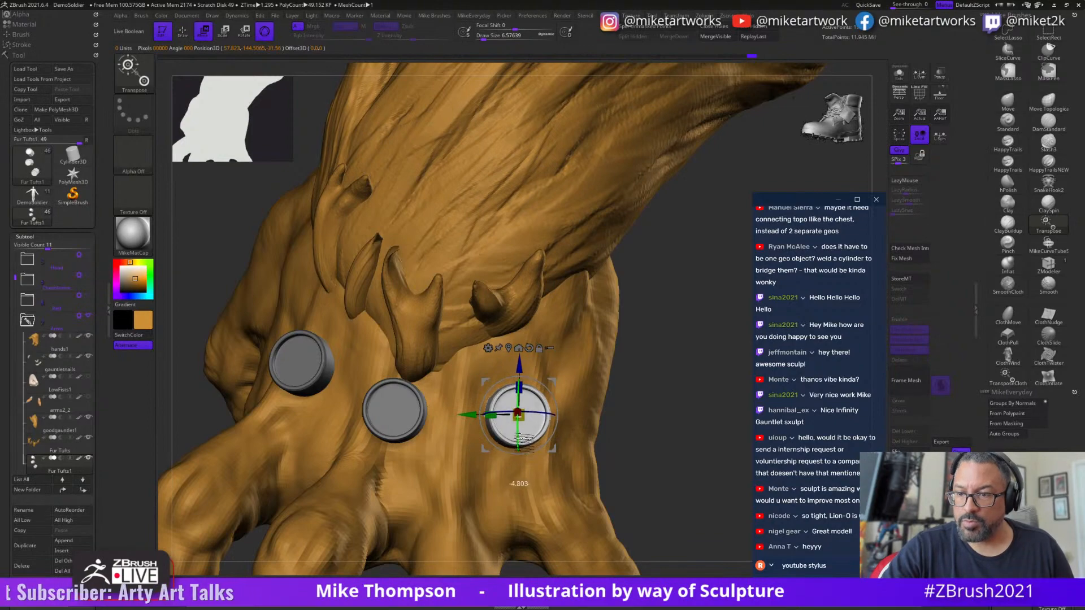
pyautogui.moveTo(686, 402); pyautogui.dragTo(546, 417)
pyautogui.moveTo(680, 399)
pyautogui.keyDown('alt'); pyautogui.mouseDown()
pyautogui.moveTo(666, 387)
pyautogui.moveTo(674, 394)
pyautogui.mouseUp(); pyautogui.keyUp('alt')
pyautogui.press('q')
pyautogui.moveTo(674, 394)
pyautogui.mouseDown()
pyautogui.moveTo(656, 400)
pyautogui.moveTo(654, 362)
pyautogui.moveTo(702, 433)
pyautogui.moveTo(687, 480)
pyautogui.moveTo(665, 461)
pyautogui.moveTo(679, 506)
pyautogui.moveTo(674, 494)
pyautogui.mouseUp()
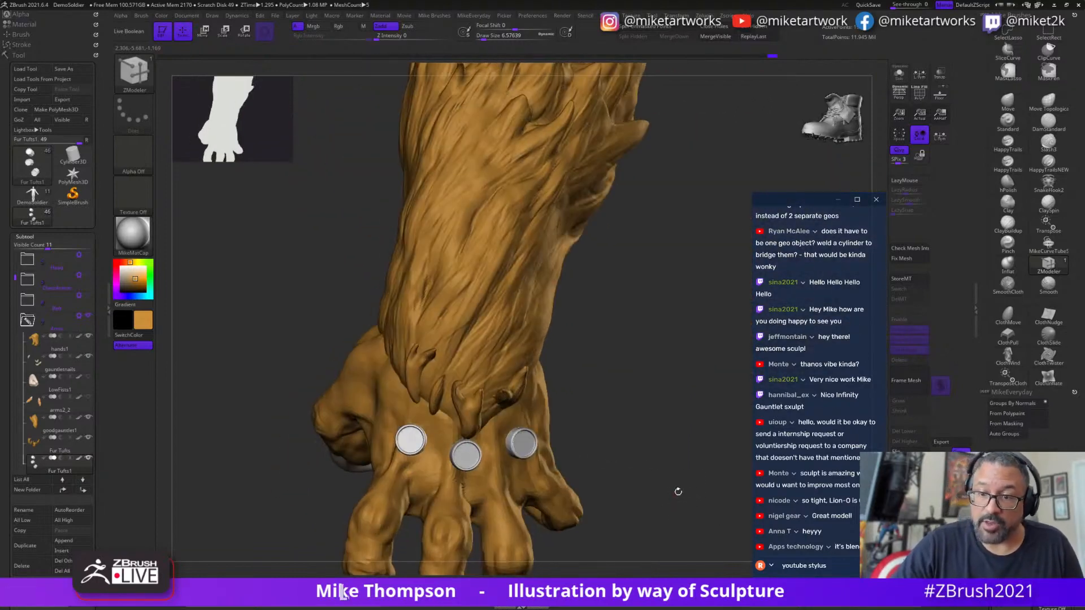
# - Isolate the first stud by masking the others and rotate it with the gizmo to sit against the hand
pyautogui.press('ctrl')
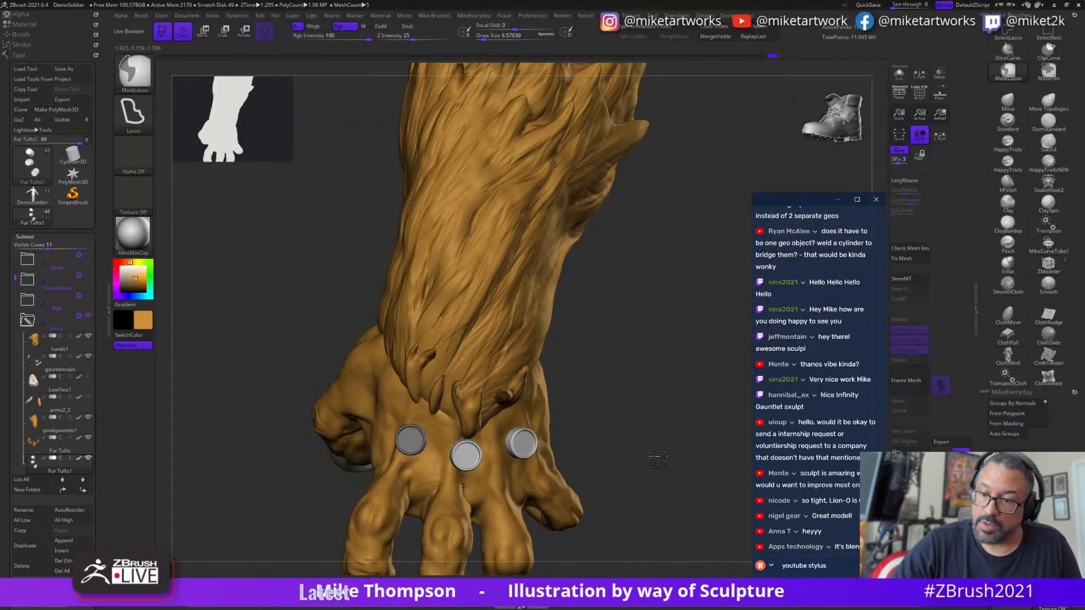
pyautogui.keyDown('ctrl'); pyautogui.click(658, 458); pyautogui.keyUp('ctrl')
pyautogui.press('w')
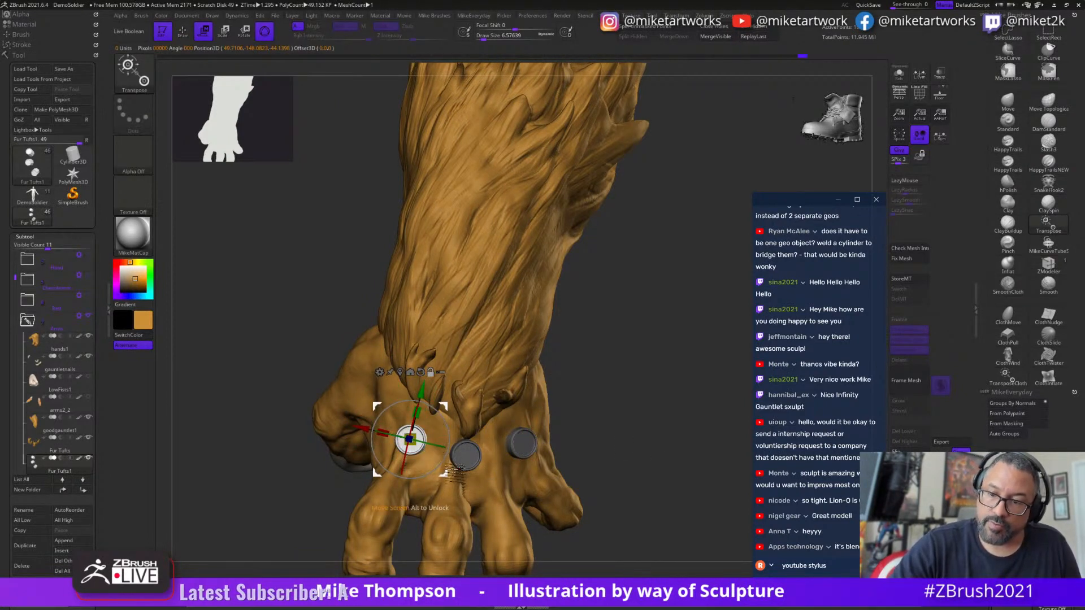
pyautogui.moveTo(626, 399)
pyautogui.mouseDown()
pyautogui.moveTo(430, 435)
pyautogui.moveTo(433, 414)
pyautogui.mouseUp()
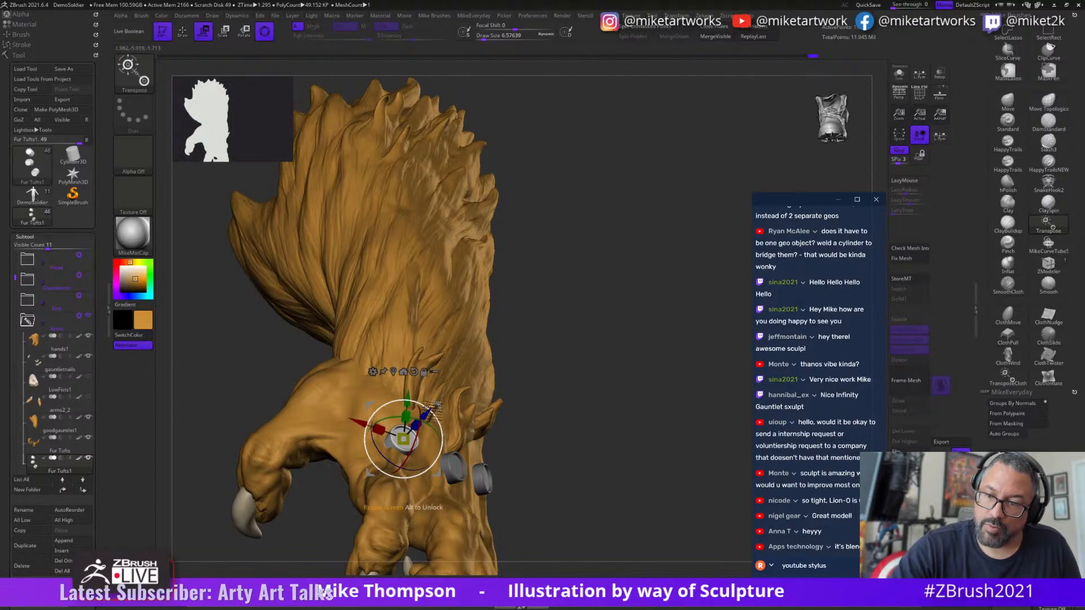
pyautogui.moveTo(520, 407)
pyautogui.mouseDown()
pyautogui.moveTo(625, 386)
pyautogui.moveTo(591, 390)
pyautogui.moveTo(607, 384)
pyautogui.moveTo(613, 348)
pyautogui.moveTo(620, 388)
pyautogui.moveTo(608, 400)
pyautogui.moveTo(633, 410)
pyautogui.moveTo(626, 416)
pyautogui.moveTo(630, 395)
pyautogui.moveTo(625, 412)
pyautogui.moveTo(605, 398)
pyautogui.moveTo(633, 391)
pyautogui.mouseUp()
pyautogui.press('q')
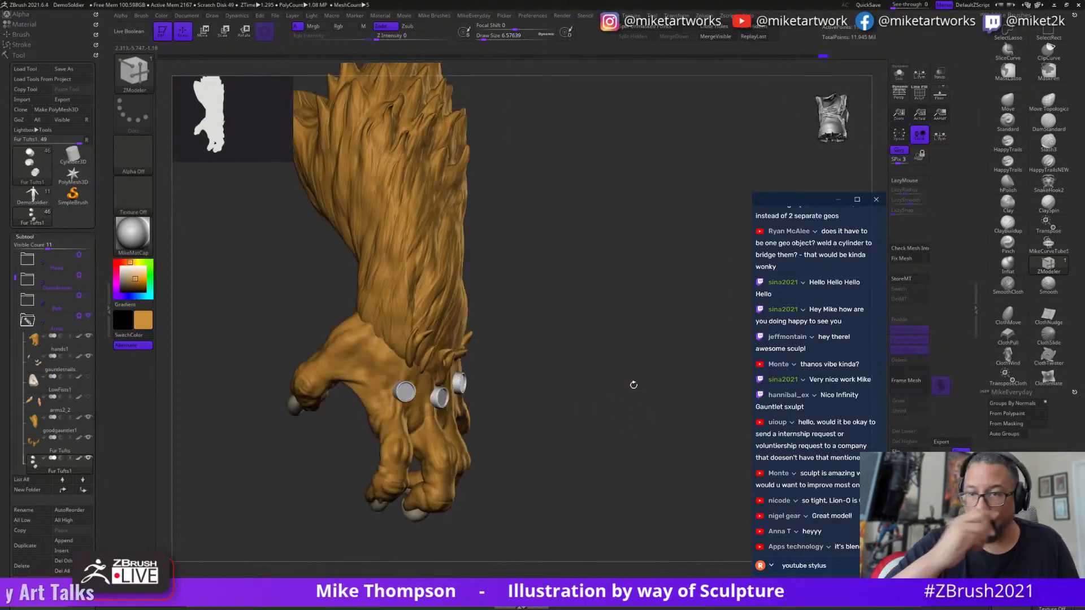
# - Pick a light tan colour (R 238, G 178, B 94) and fill the studs object with it
pyautogui.press('space')
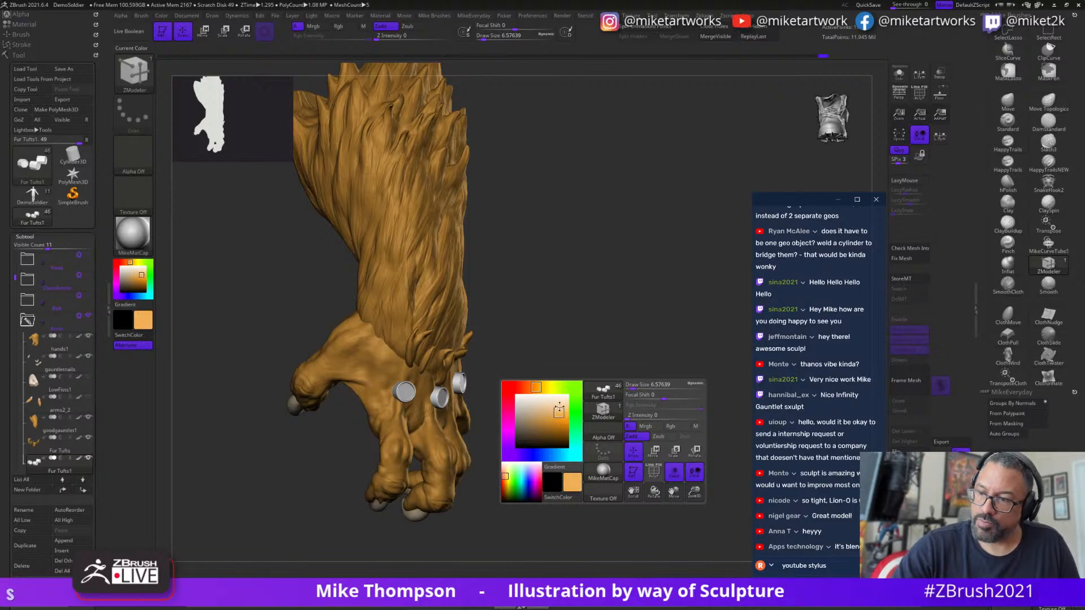
pyautogui.click(161, 15)
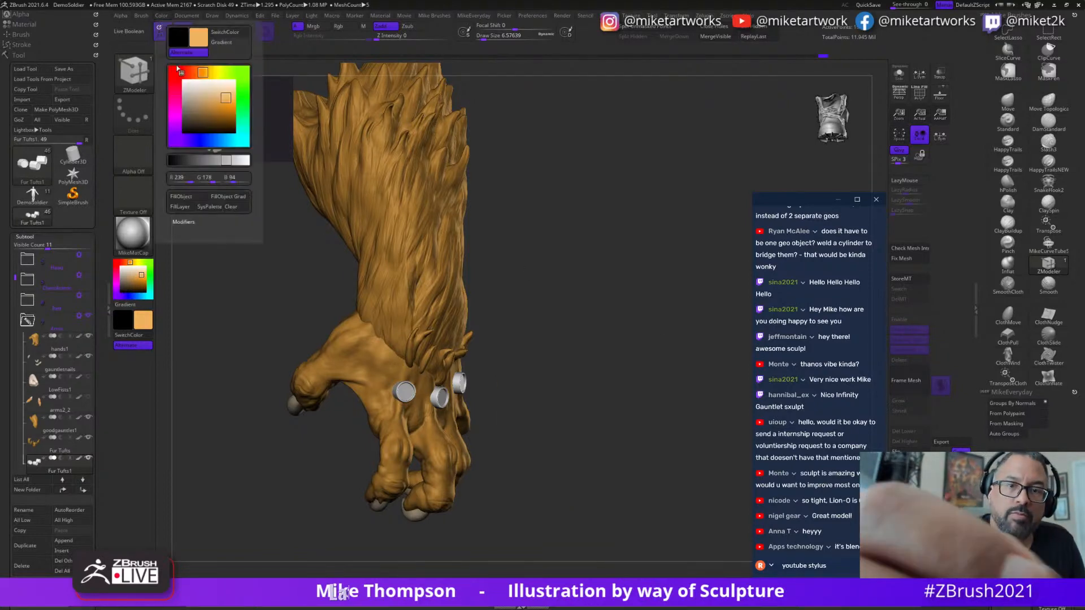
pyautogui.click(189, 199)
pyautogui.moveTo(474, 292); pyautogui.dragTo(612, 506)
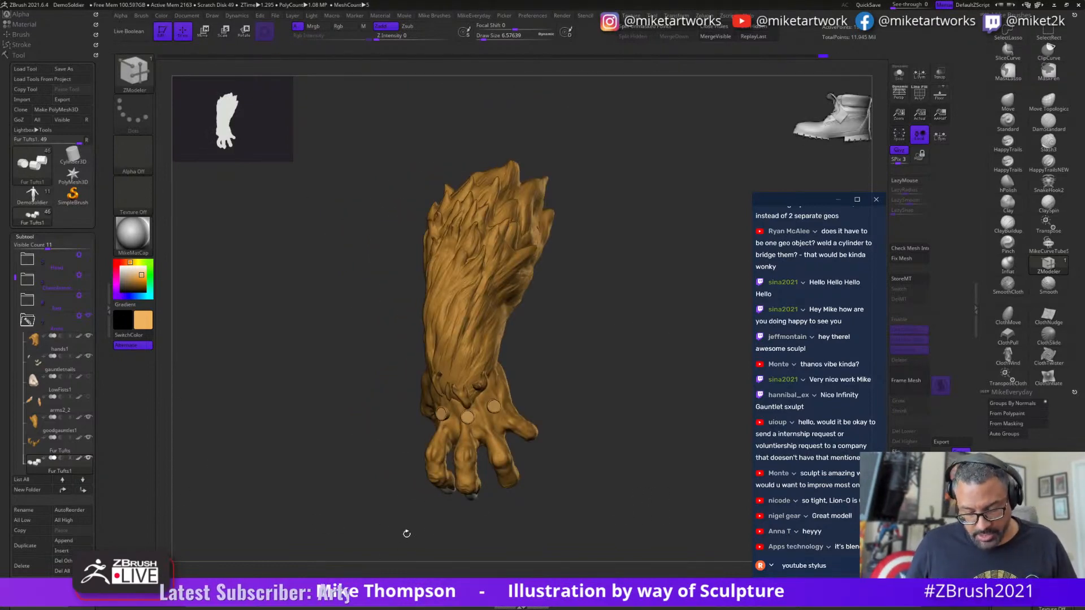
# - Load the Gems and Diamonds Cuts FH v2 insert brush from the Misc folder of the custom brushes in LightBox
pyautogui.press(',')
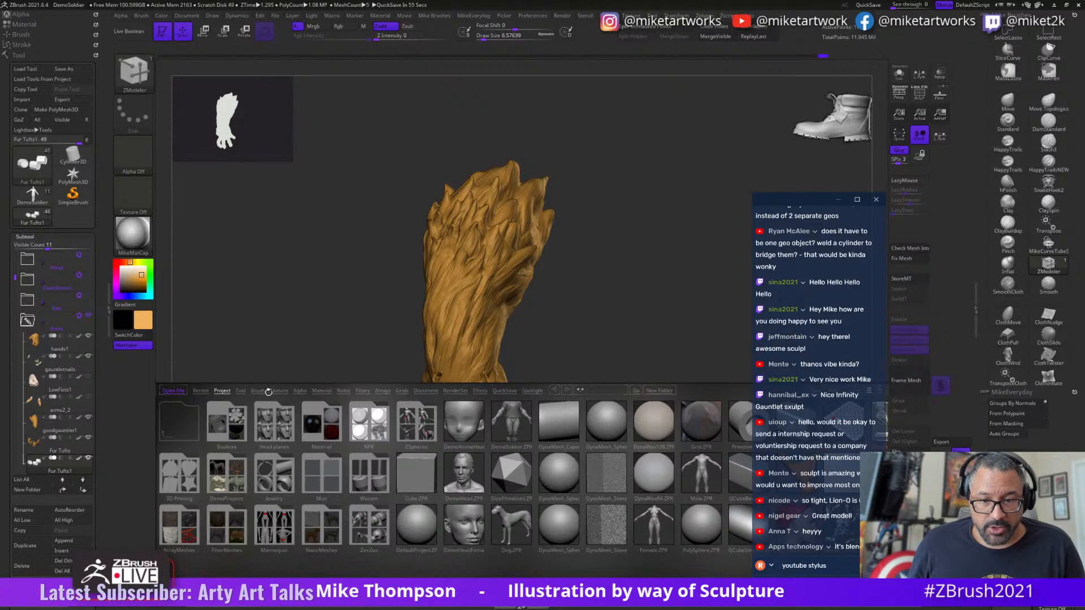
pyautogui.click(239, 391)
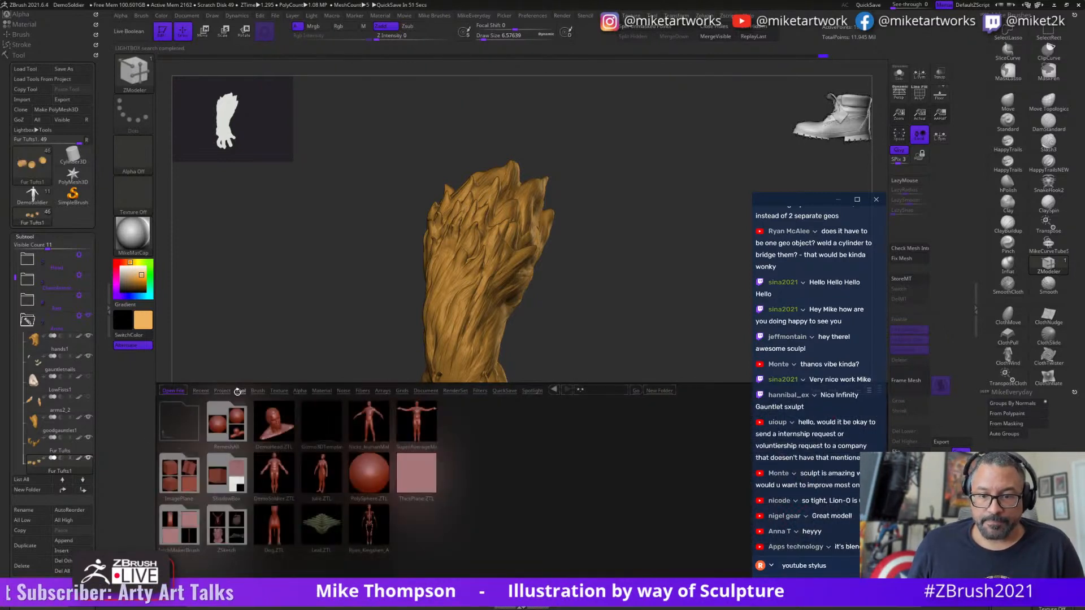
pyautogui.click(258, 391)
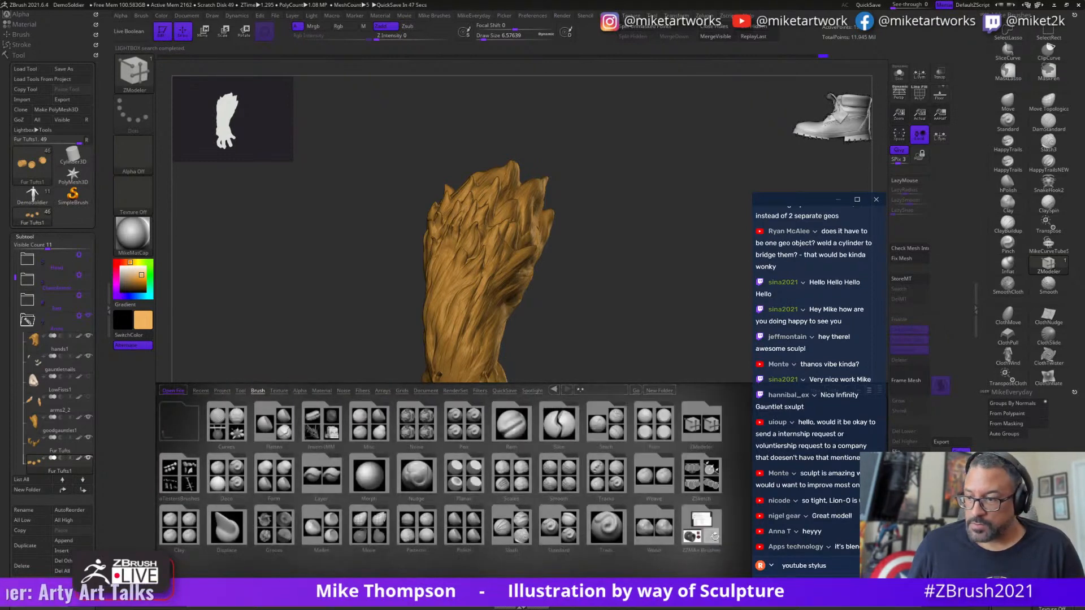
pyautogui.click(713, 535)
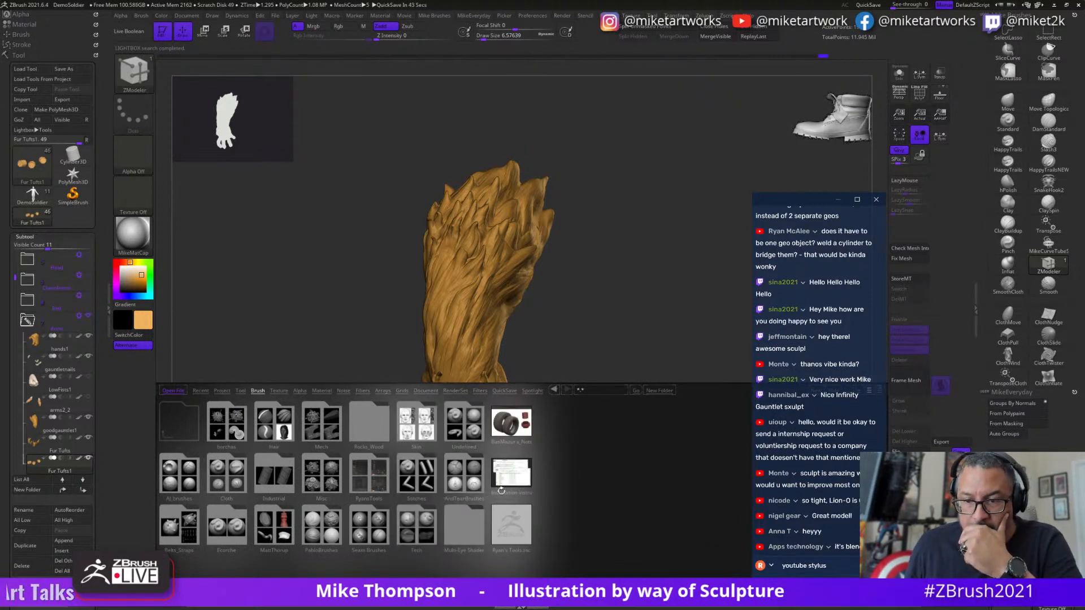
pyautogui.click(333, 479)
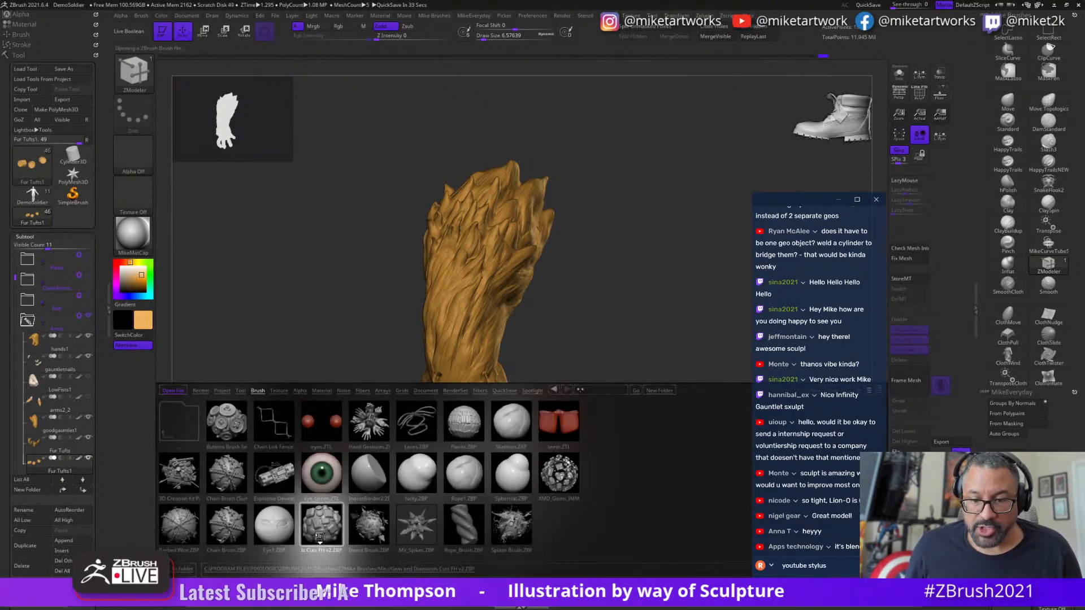
pyautogui.doubleClick(320, 533)
# - Choose the Diam Swis gem from the insert brush's meshes and frame the studs on the hand
pyautogui.moveTo(555, 448); pyautogui.dragTo(562, 482)
pyautogui.keyDown('alt'); pyautogui.moveTo(636, 378); pyautogui.dragTo(587, 442); pyautogui.keyUp('alt')
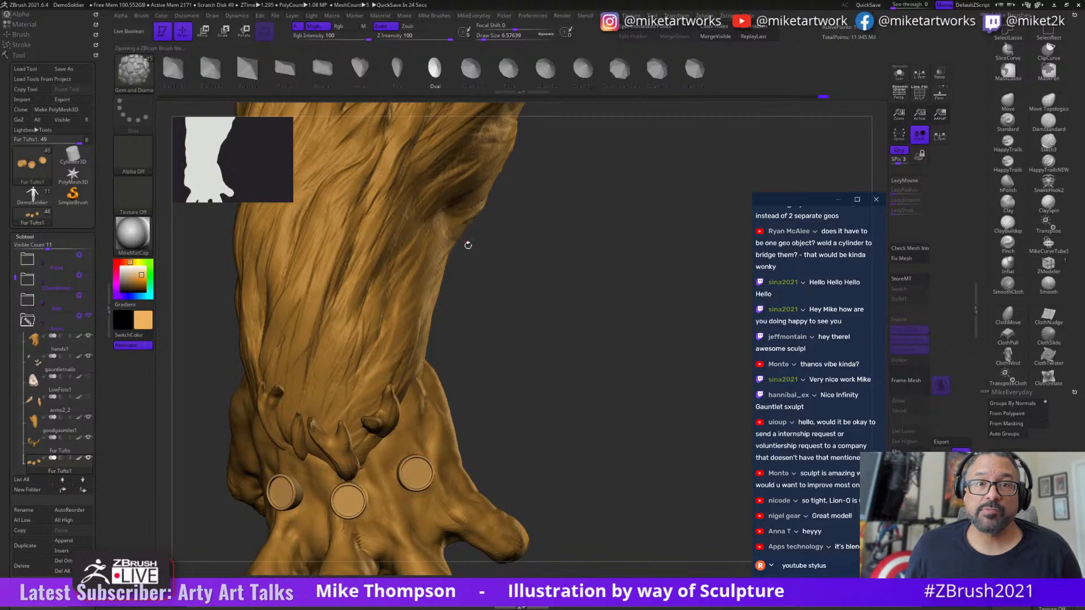
pyautogui.moveTo(468, 245)
pyautogui.mouseDown()
pyautogui.moveTo(581, 358)
pyautogui.moveTo(538, 321)
pyautogui.mouseUp()
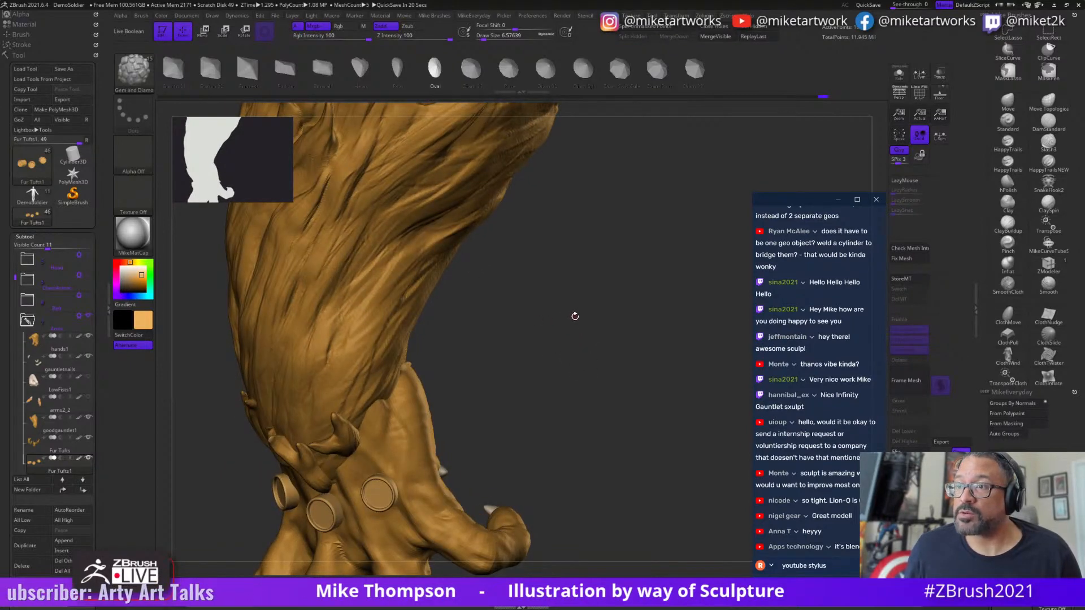
pyautogui.click(664, 76)
pyautogui.moveTo(616, 373)
pyautogui.mouseDown()
pyautogui.moveTo(638, 364)
pyautogui.moveTo(640, 375)
pyautogui.mouseUp()
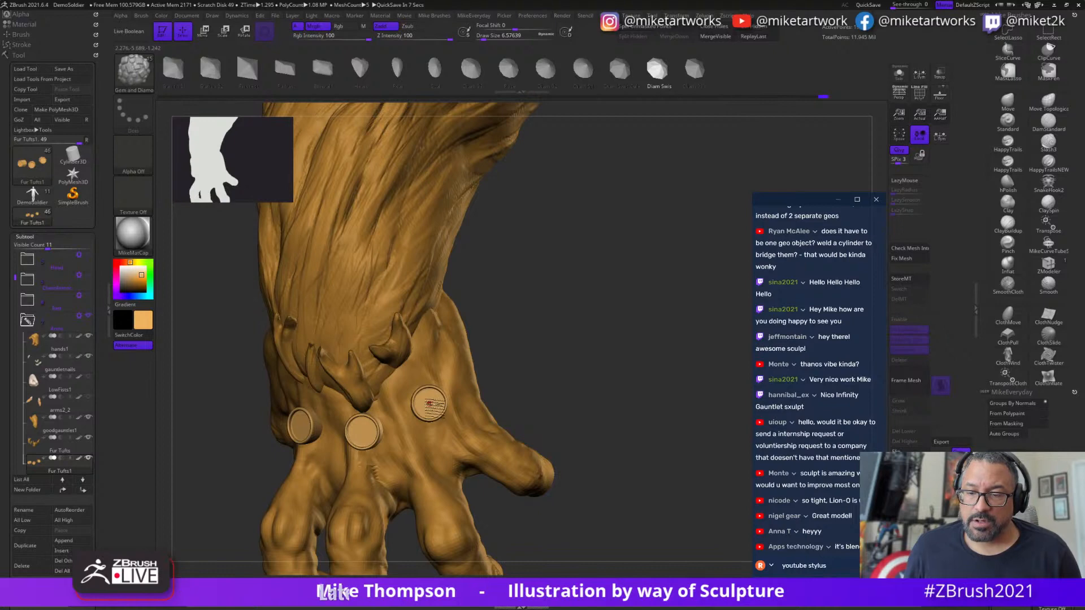
# - Try to insert the Diam Swis gem into the third stud's recessed cap
pyautogui.click(431, 401)
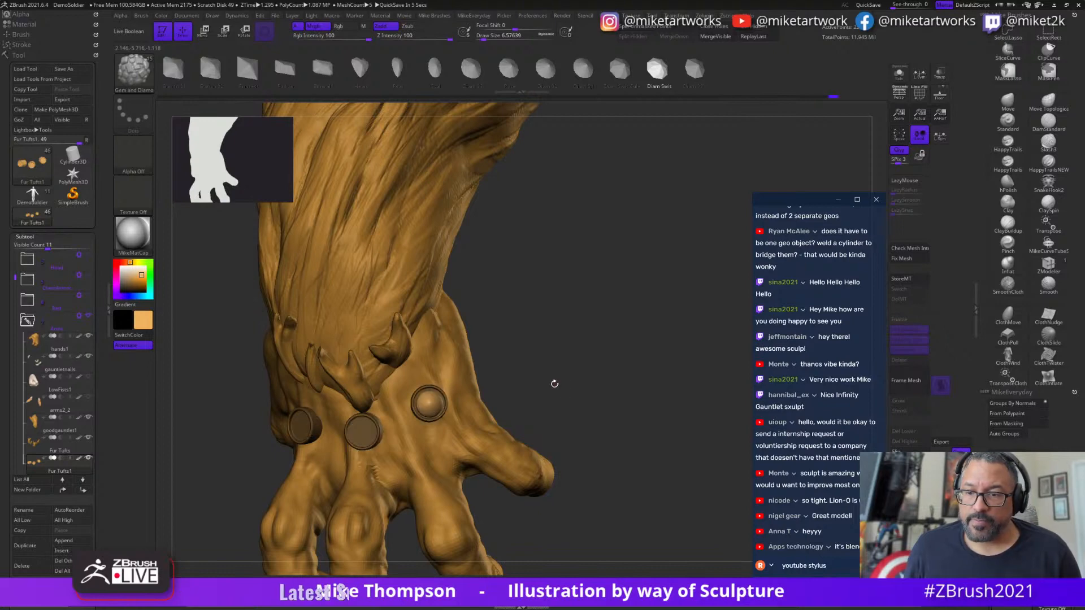
pyautogui.keyDown('ctrl'); pyautogui.click(555, 384); pyautogui.keyUp('ctrl')
pyautogui.moveTo(550, 356)
pyautogui.mouseDown()
pyautogui.moveTo(593, 356)
pyautogui.moveTo(593, 375)
pyautogui.moveTo(584, 364)
pyautogui.mouseUp()
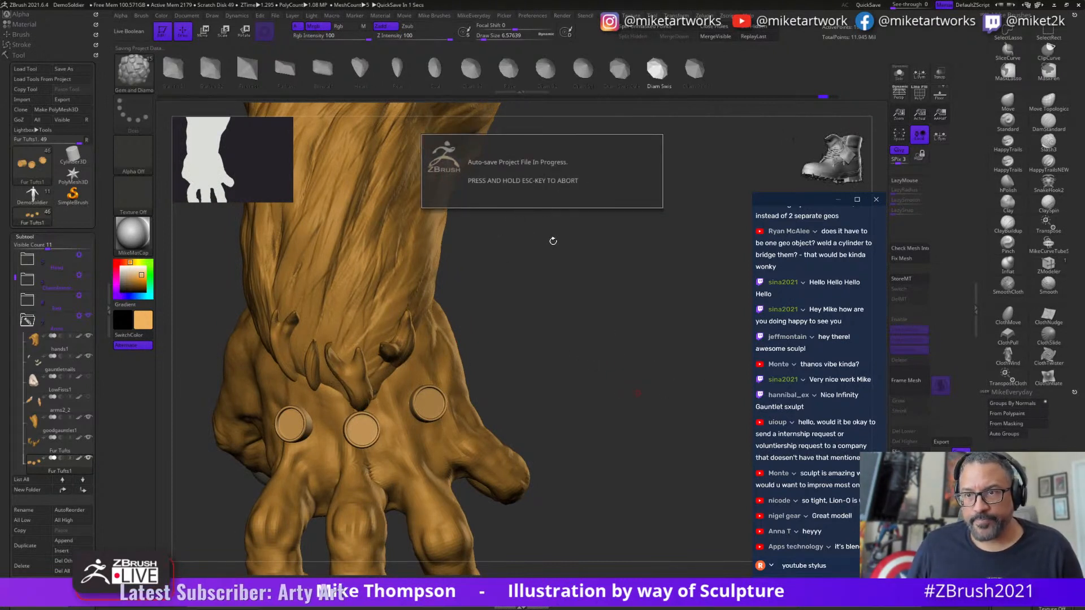
pyautogui.moveTo(638, 392); pyautogui.dragTo(553, 241)
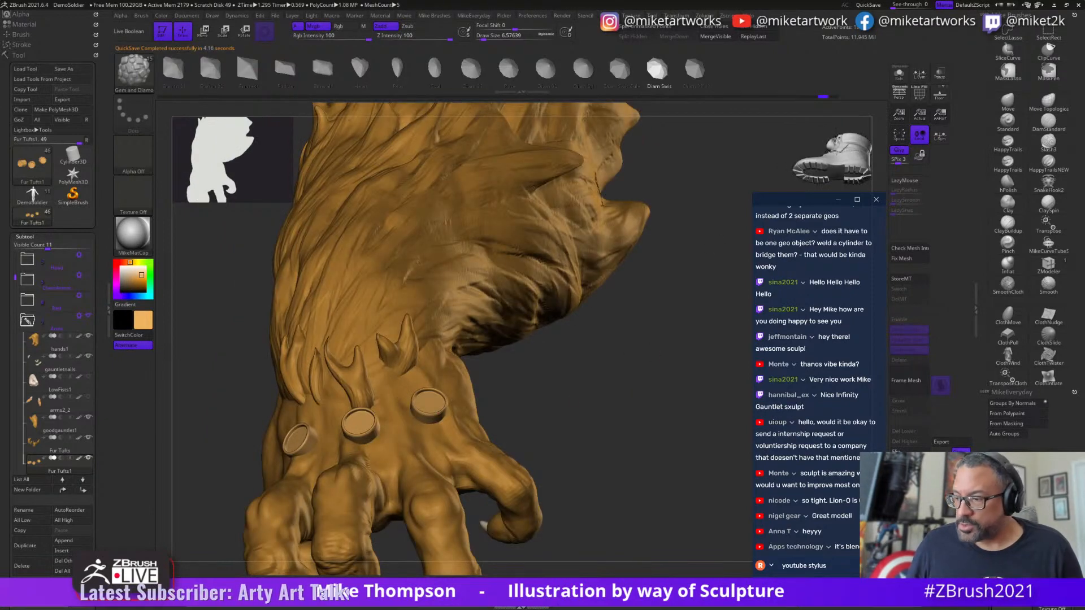
# - Face the hand-back studs and pick a dark red as the active colour for the gems
pyautogui.moveTo(521, 395); pyautogui.dragTo(605, 450)
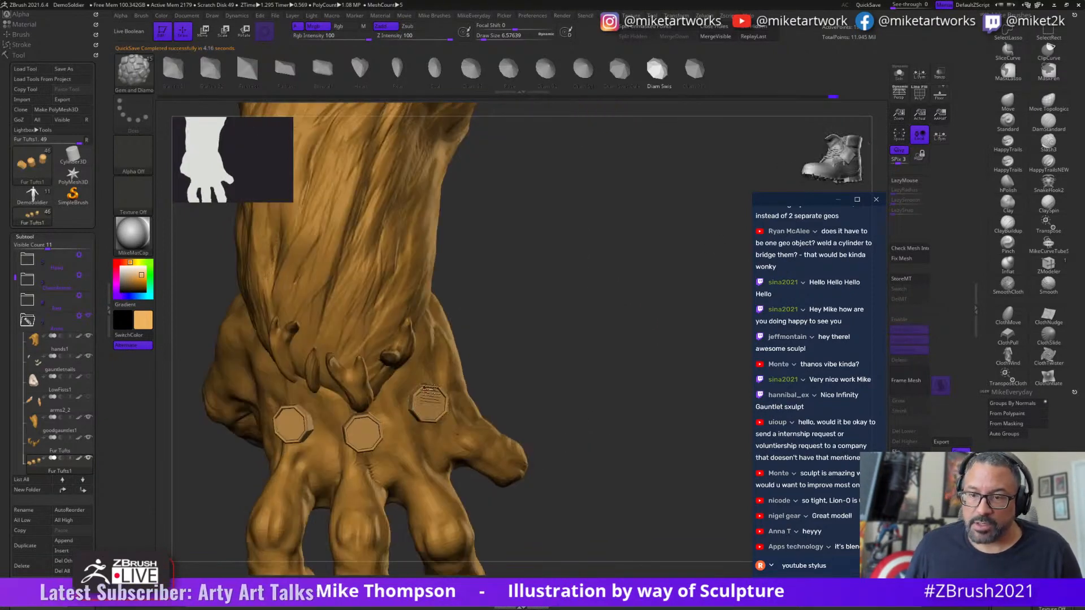
pyautogui.press('space')
pyautogui.click(514, 391)
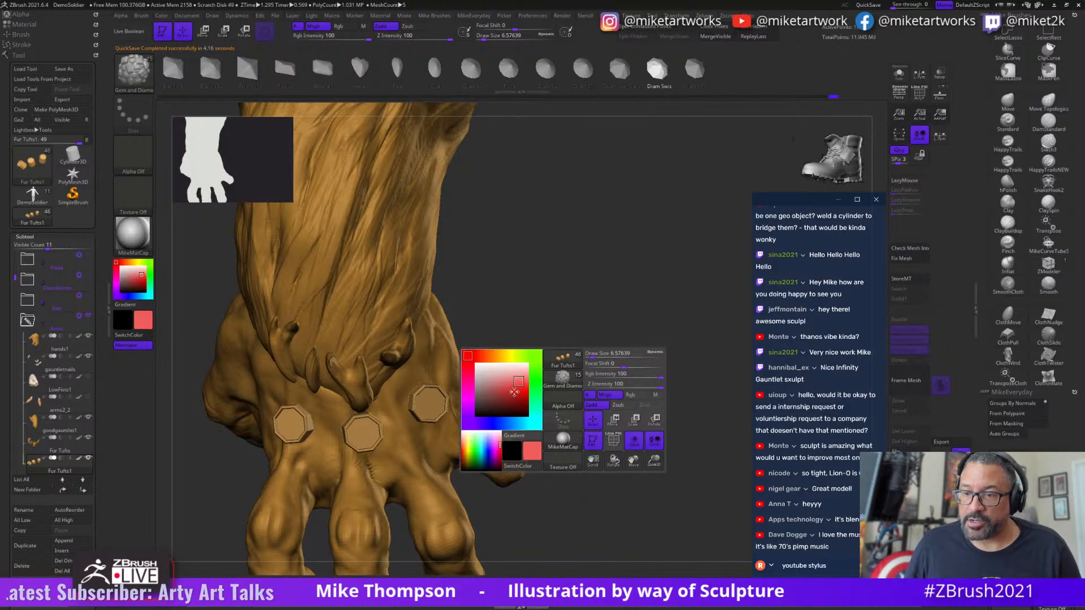
pyautogui.moveTo(514, 391); pyautogui.dragTo(526, 400)
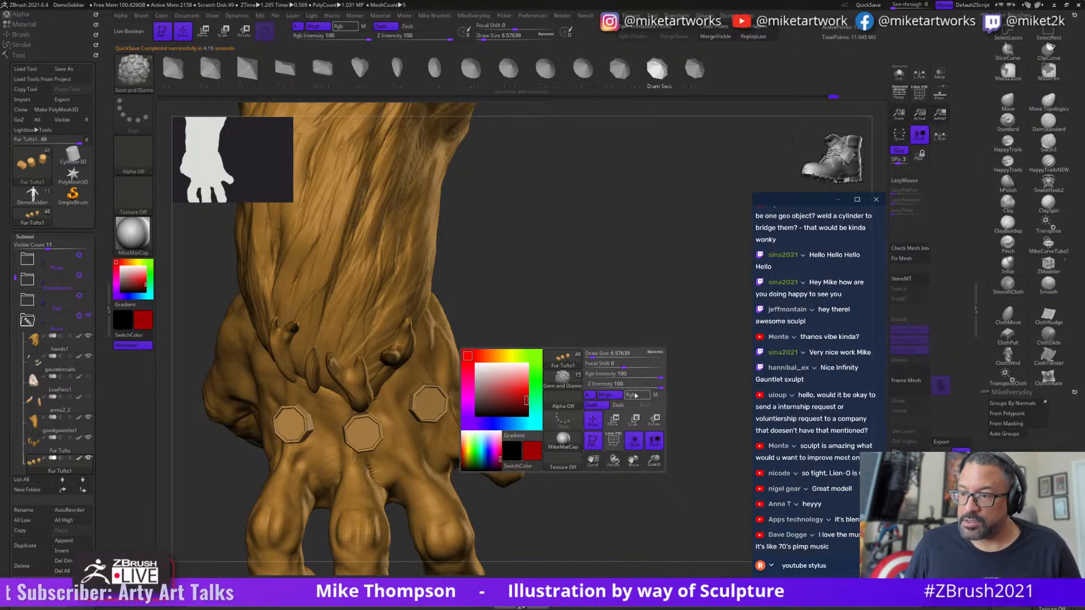
# - Try the red Diam Swis gem in the third stud's recessed cap, switch to the Diam Sph mesh, and undo the insertion
pyautogui.click(432, 404)
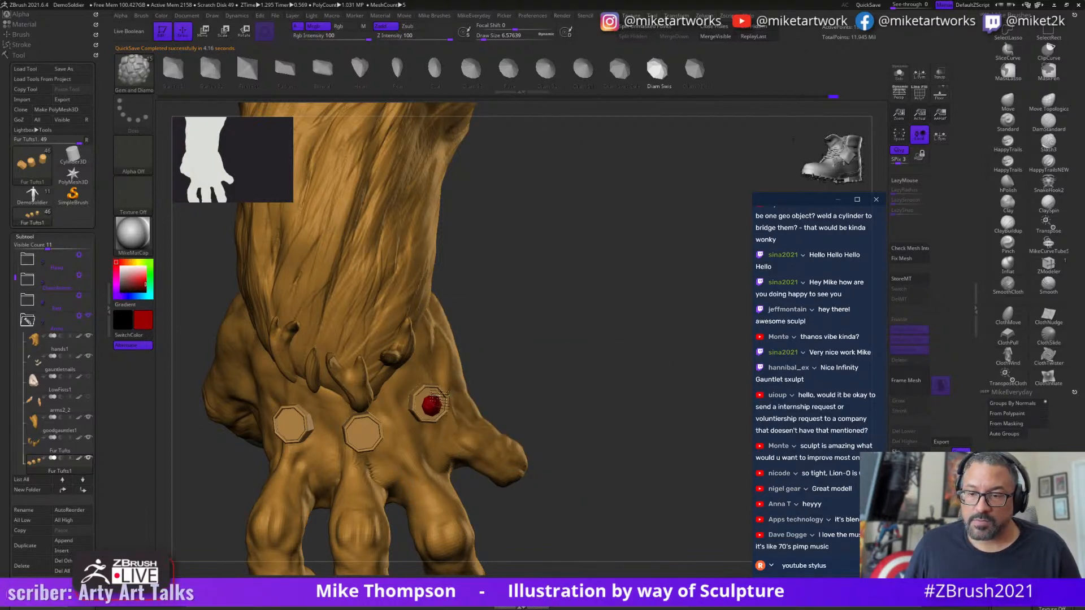
pyautogui.moveTo(440, 400); pyautogui.dragTo(445, 407)
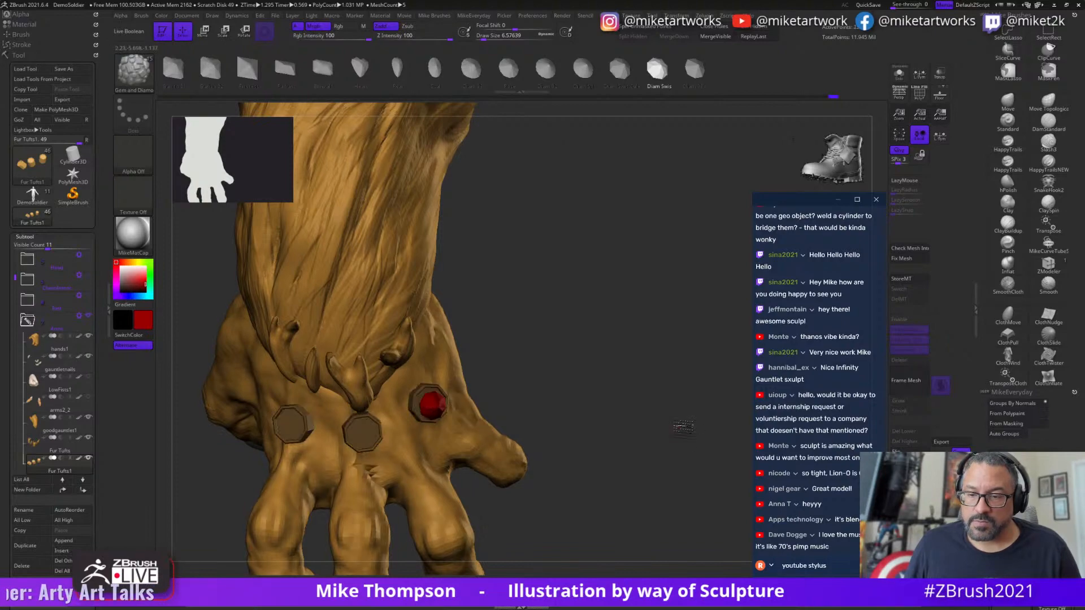
pyautogui.moveTo(683, 427)
pyautogui.mouseDown()
pyautogui.moveTo(667, 421)
pyautogui.moveTo(620, 452)
pyautogui.moveTo(568, 339)
pyautogui.mouseUp()
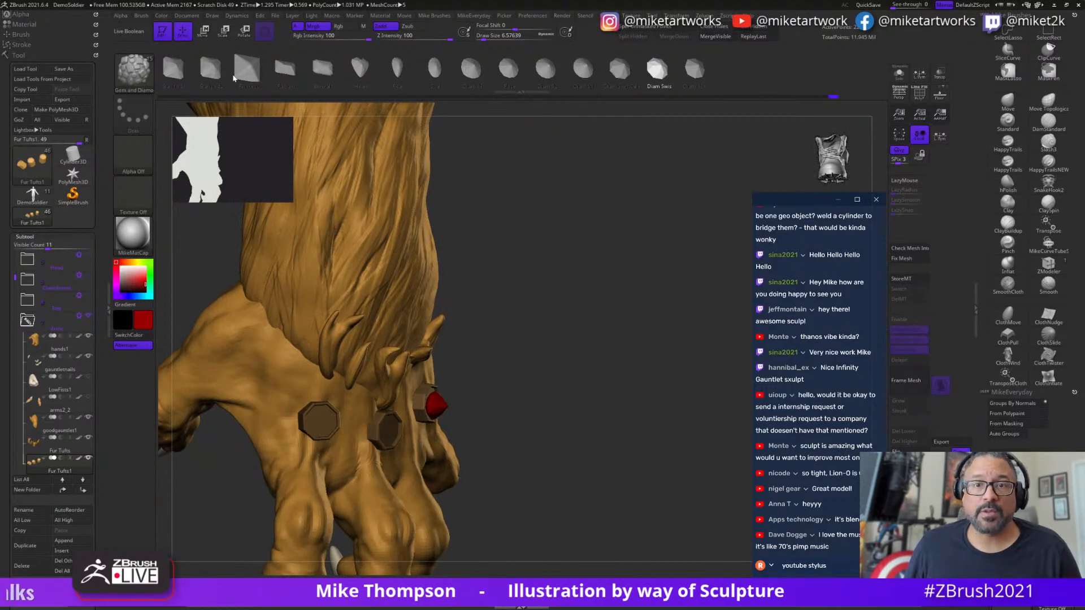
pyautogui.click(582, 68)
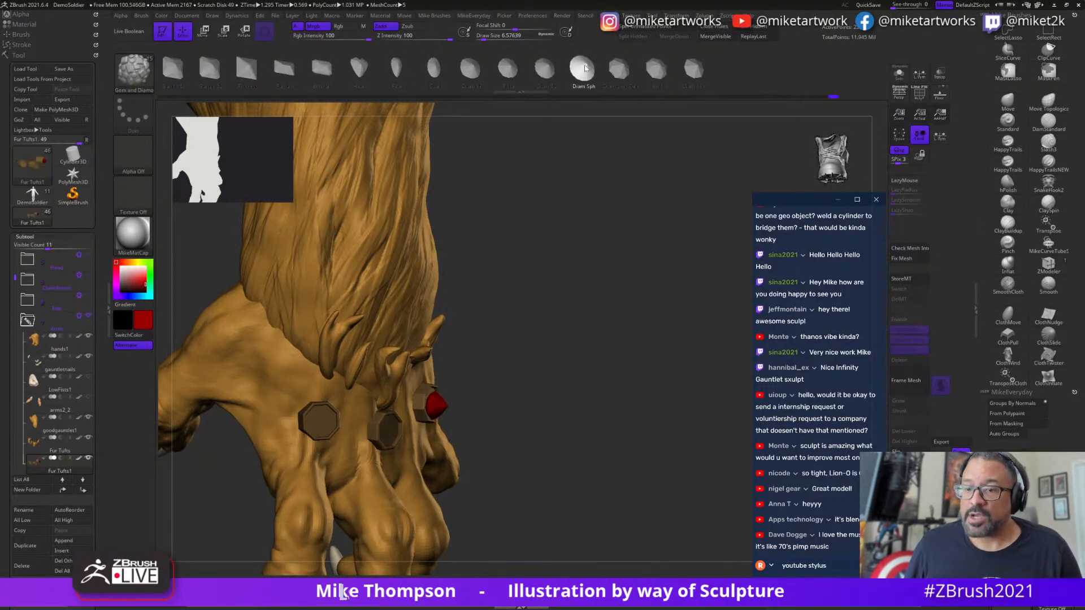
pyautogui.moveTo(566, 404)
pyautogui.mouseDown()
pyautogui.moveTo(401, 399)
pyautogui.moveTo(450, 397)
pyautogui.mouseUp()
pyautogui.hotkey('ctrl', 'z')
pyautogui.moveTo(593, 383)
pyautogui.mouseDown()
pyautogui.moveTo(584, 412)
pyautogui.moveTo(602, 410)
pyautogui.mouseUp()
# - Try the red Barion 02 gem in the third stud's recessed cap, check its fit, and undo it
pyautogui.click(210, 69)
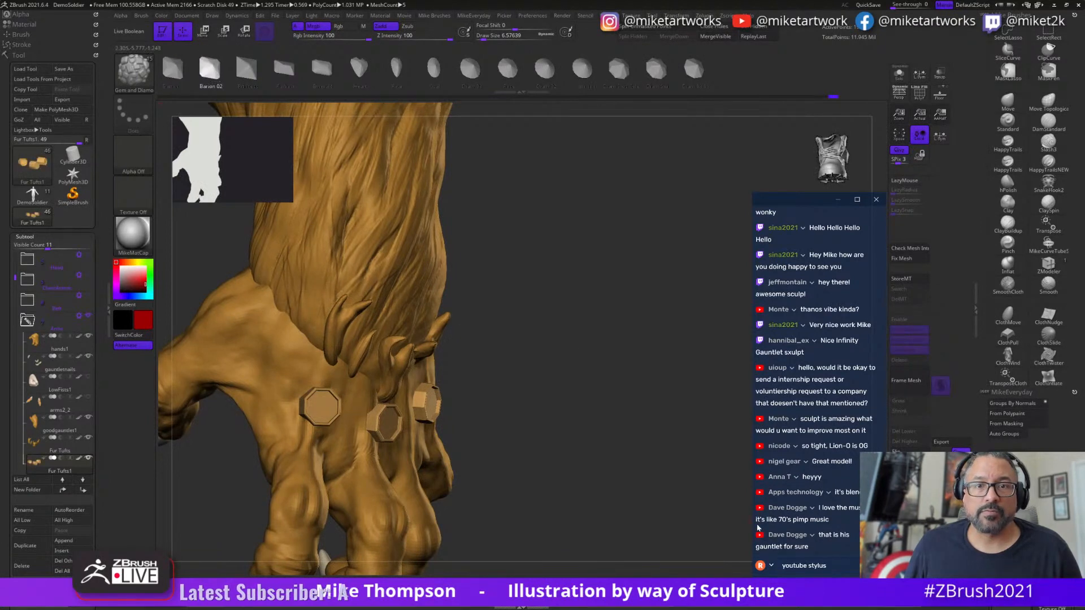
pyautogui.moveTo(726, 517); pyautogui.dragTo(497, 463)
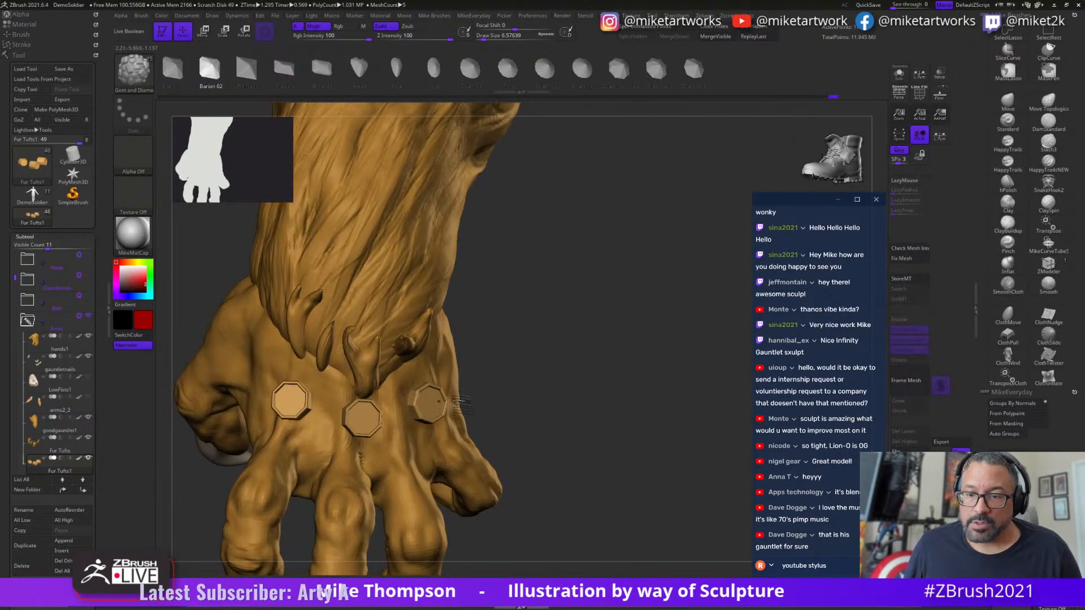
pyautogui.moveTo(460, 402)
pyautogui.mouseDown()
pyautogui.moveTo(480, 403)
pyautogui.moveTo(439, 399)
pyautogui.moveTo(448, 395)
pyautogui.mouseUp()
pyautogui.moveTo(588, 417)
pyautogui.mouseDown()
pyautogui.moveTo(503, 417)
pyautogui.moveTo(628, 428)
pyautogui.moveTo(582, 407)
pyautogui.moveTo(619, 440)
pyautogui.moveTo(605, 433)
pyautogui.mouseUp()
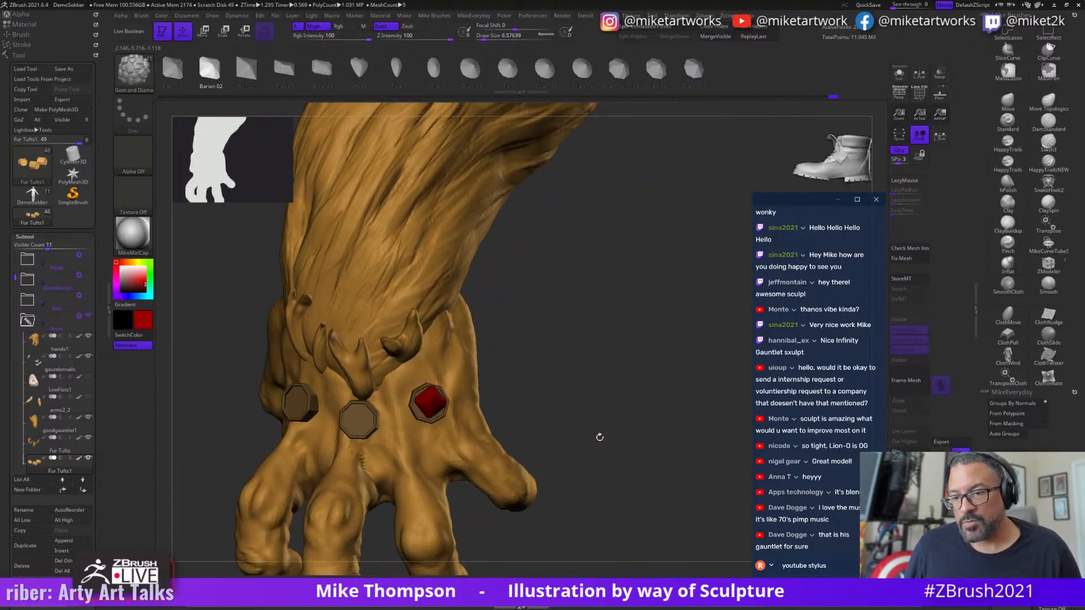
pyautogui.hotkey('ctrl', 'z')
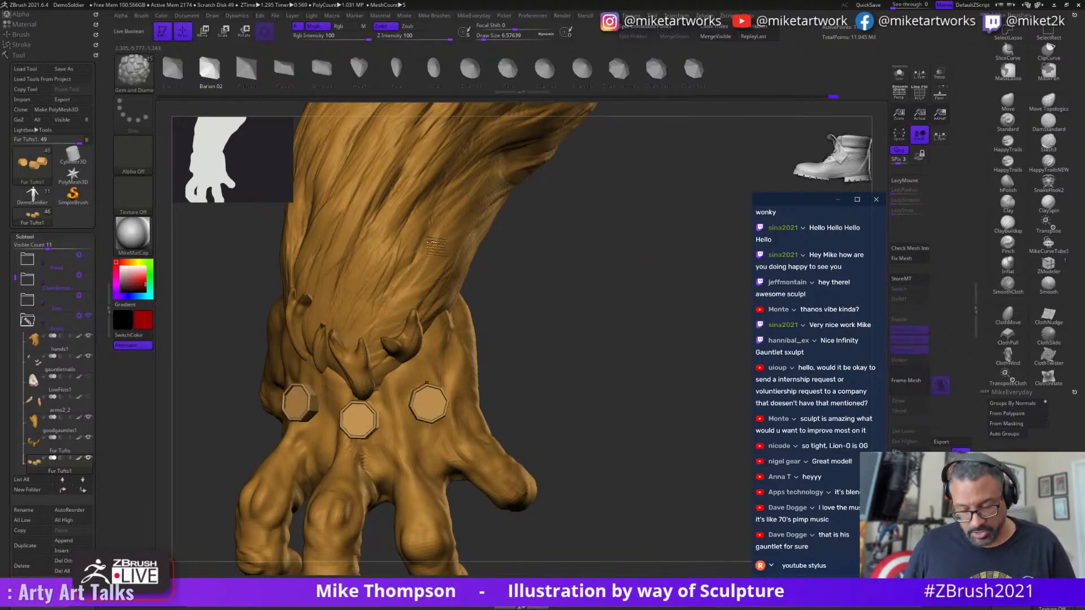
# - Load the XMD gems insert brush with its Royal mesh and try the SketchGummyShiney material
pyautogui.press(',')
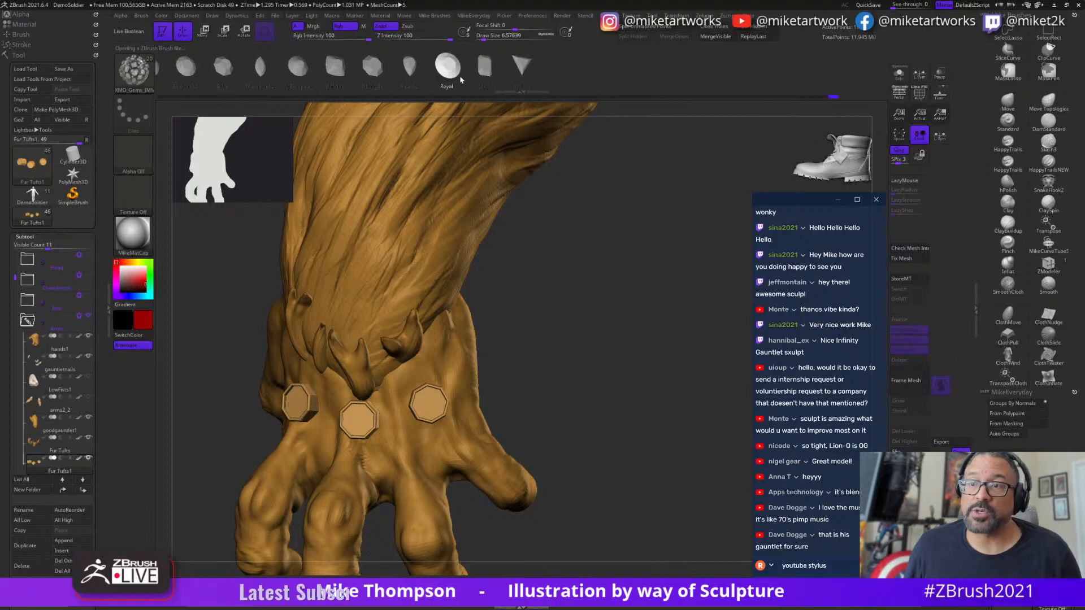
pyautogui.press('space')
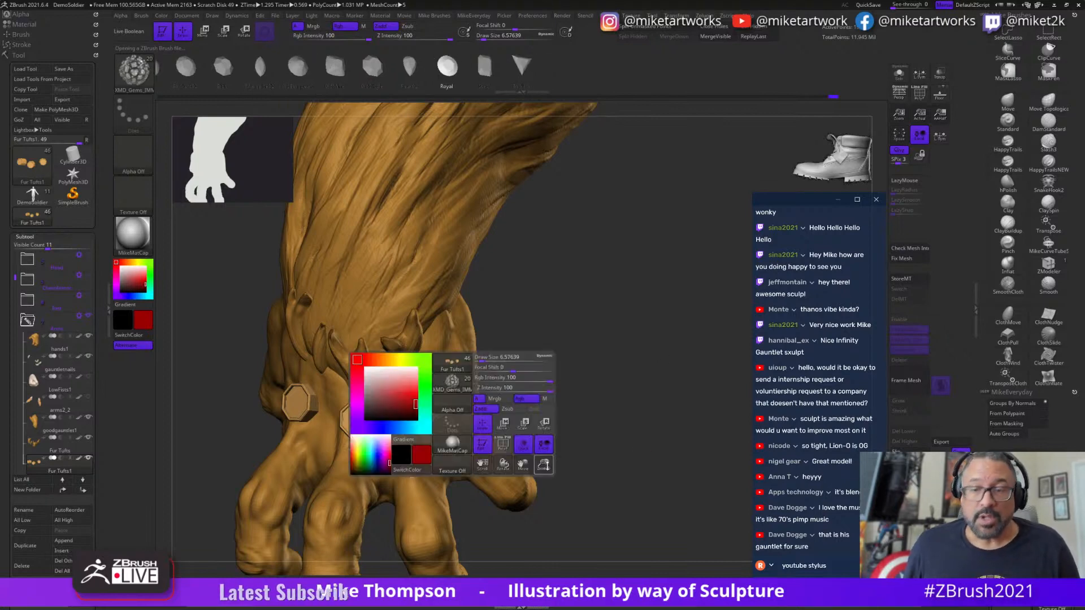
pyautogui.click(458, 448)
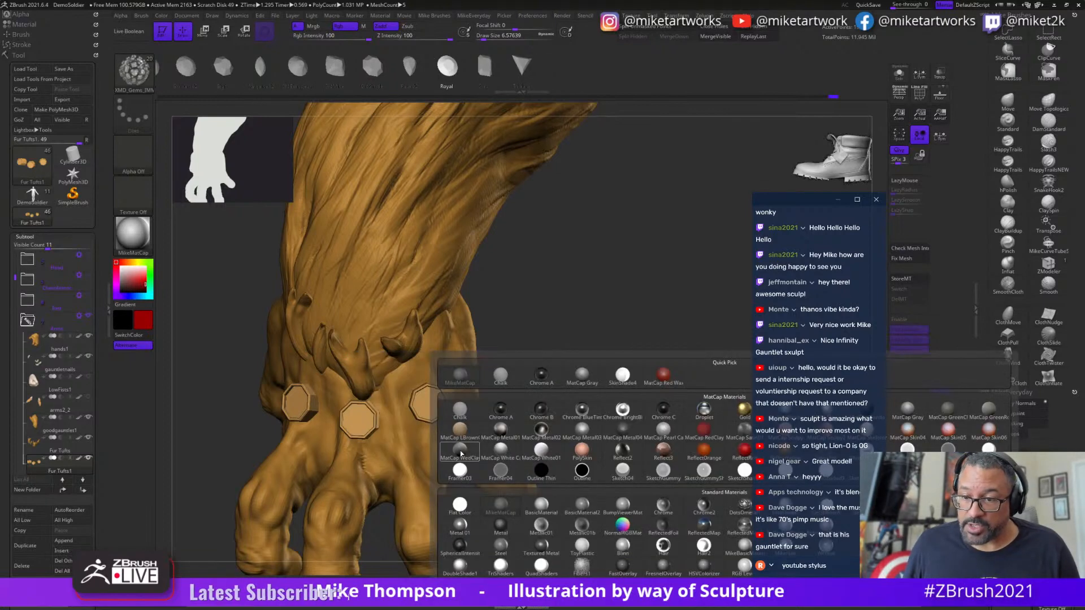
pyautogui.click(703, 472)
# - Move the chat window clear of the material library and set the active material to WetEye
pyautogui.press('space')
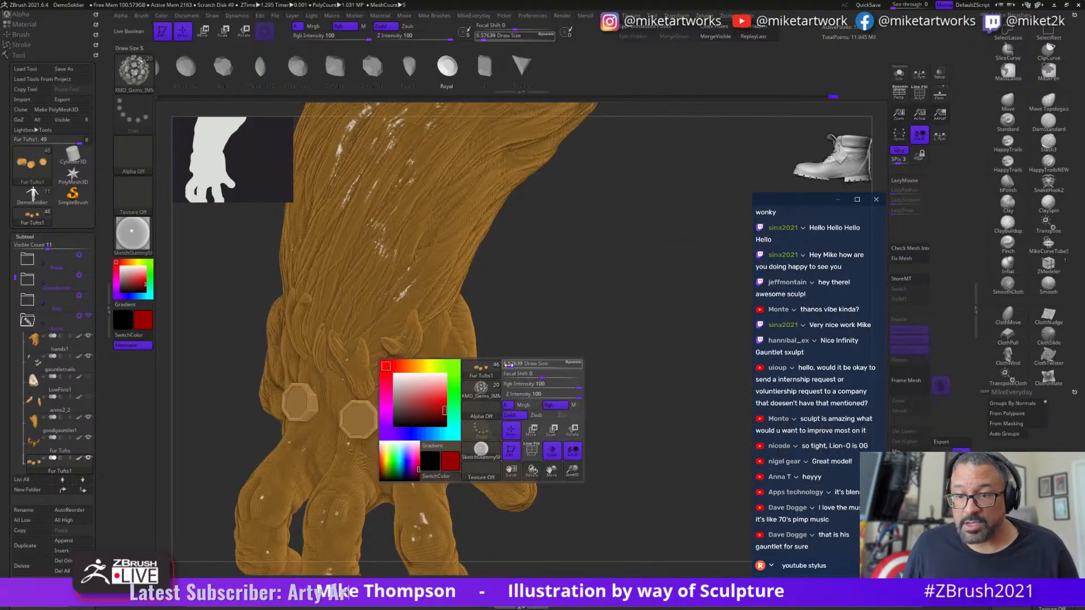
pyautogui.click(492, 458)
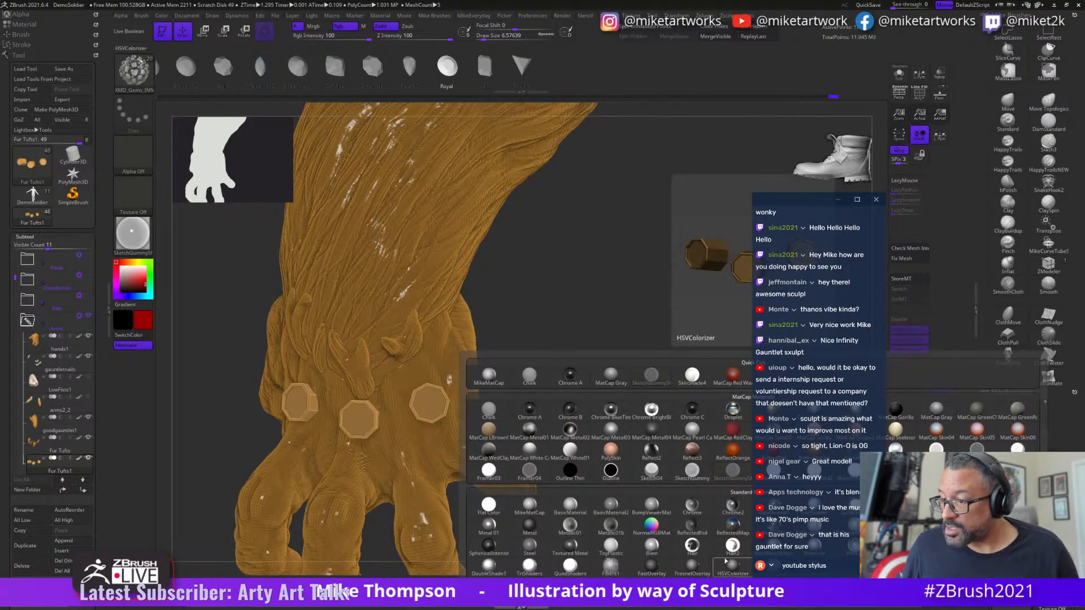
pyautogui.press('space')
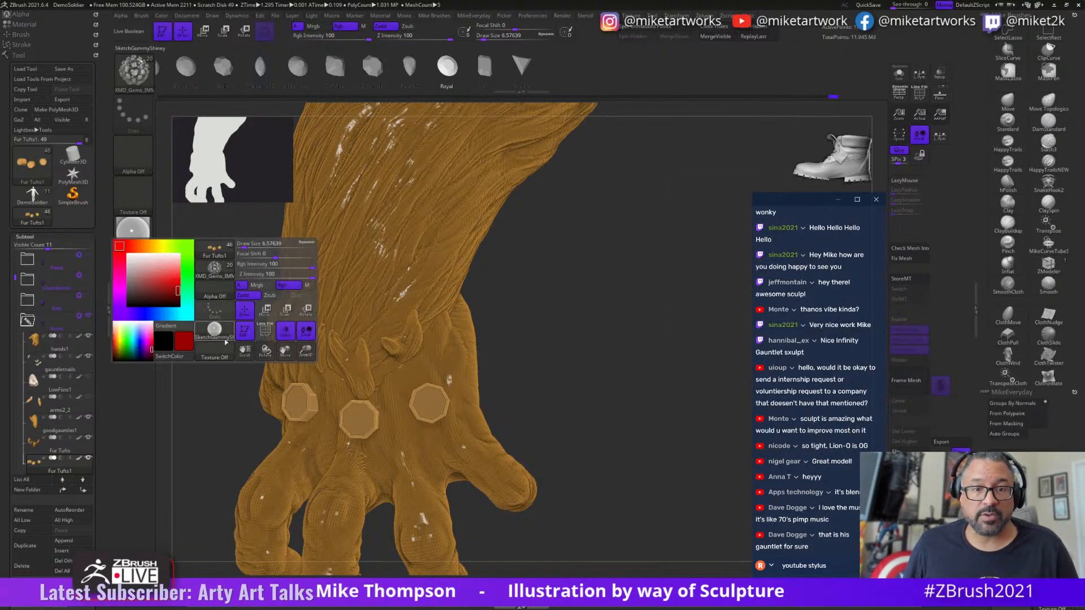
pyautogui.click(219, 337)
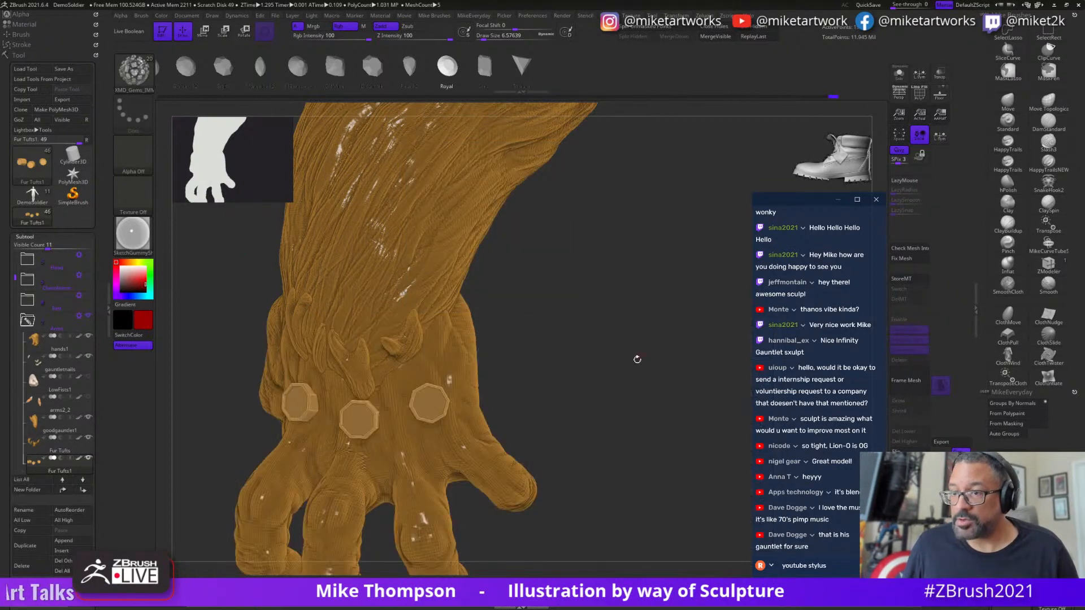
pyautogui.moveTo(607, 419)
pyautogui.mouseDown()
pyautogui.moveTo(628, 409)
pyautogui.moveTo(528, 381)
pyautogui.moveTo(582, 379)
pyautogui.moveTo(562, 392)
pyautogui.moveTo(569, 418)
pyautogui.moveTo(548, 386)
pyautogui.moveTo(553, 399)
pyautogui.moveTo(539, 405)
pyautogui.mouseUp()
pyautogui.press('space')
pyautogui.click(512, 489)
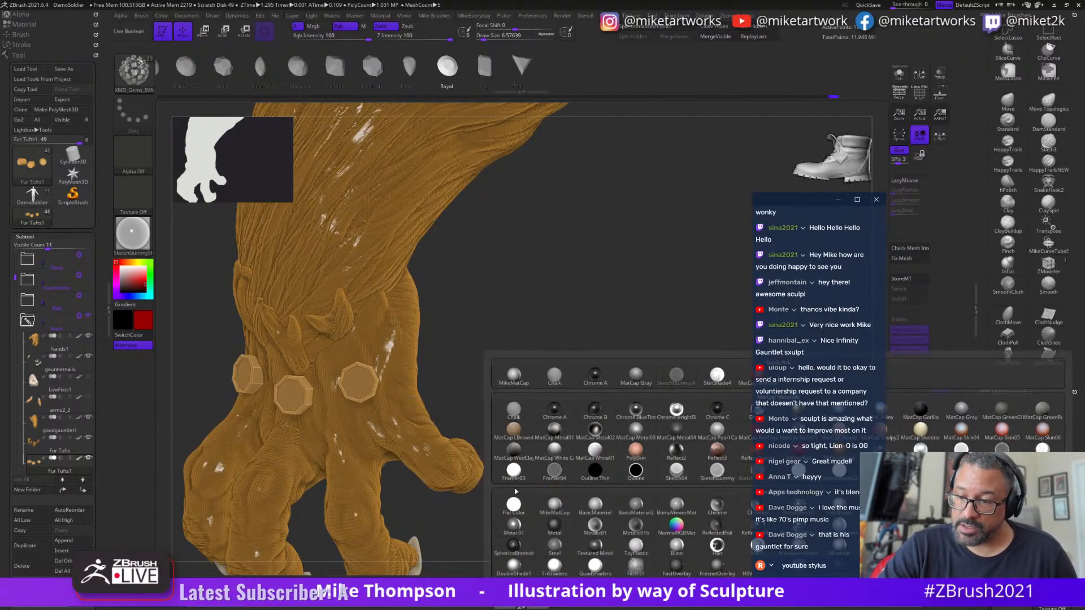
pyautogui.moveTo(624, 503)
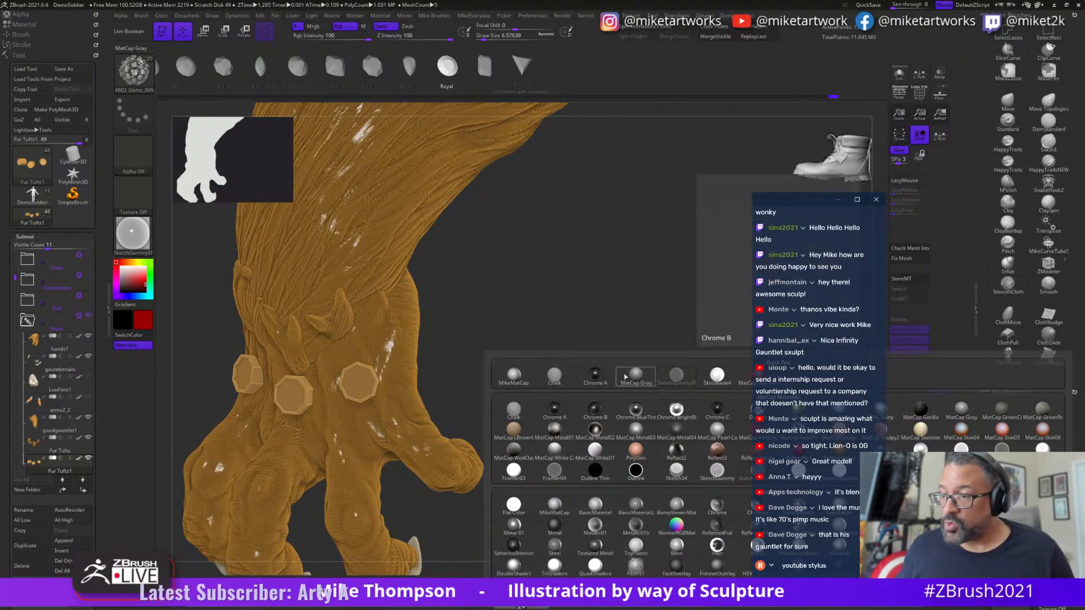
pyautogui.moveTo(793, 205); pyautogui.dragTo(769, 14)
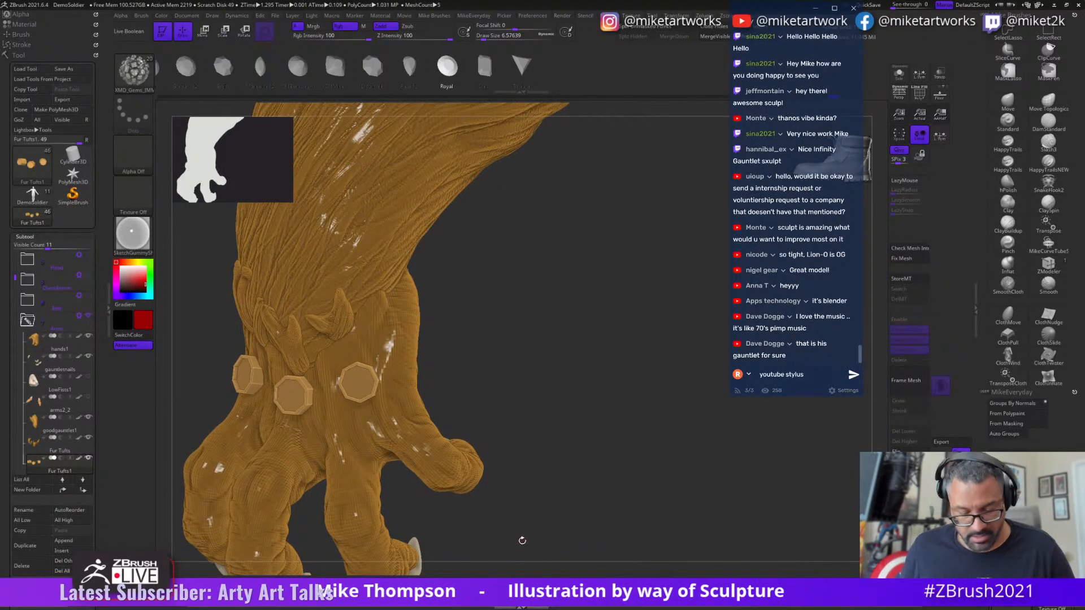
pyautogui.press('space')
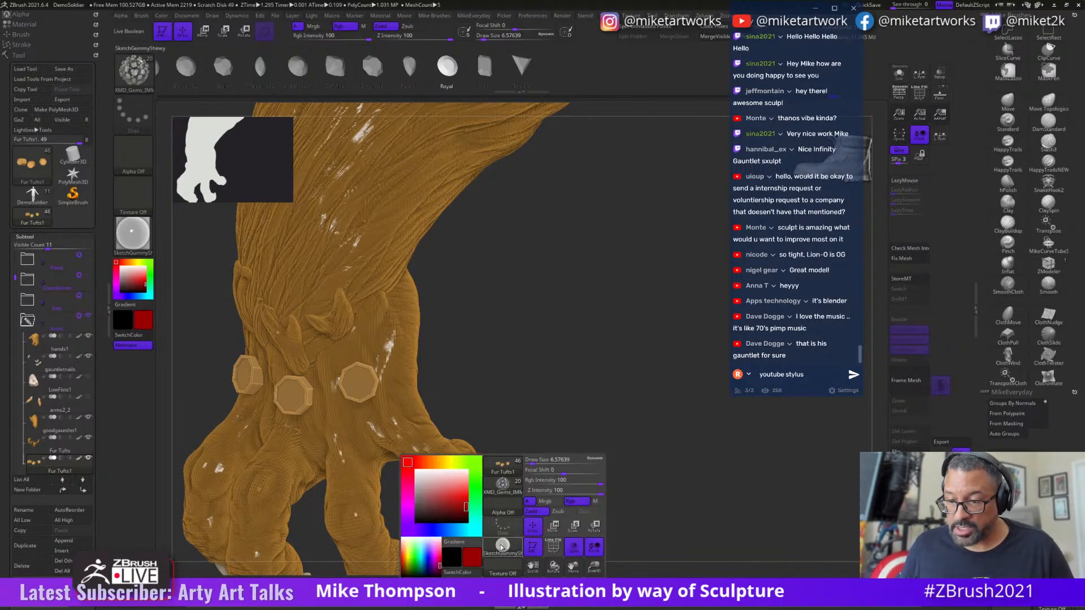
pyautogui.click(503, 545)
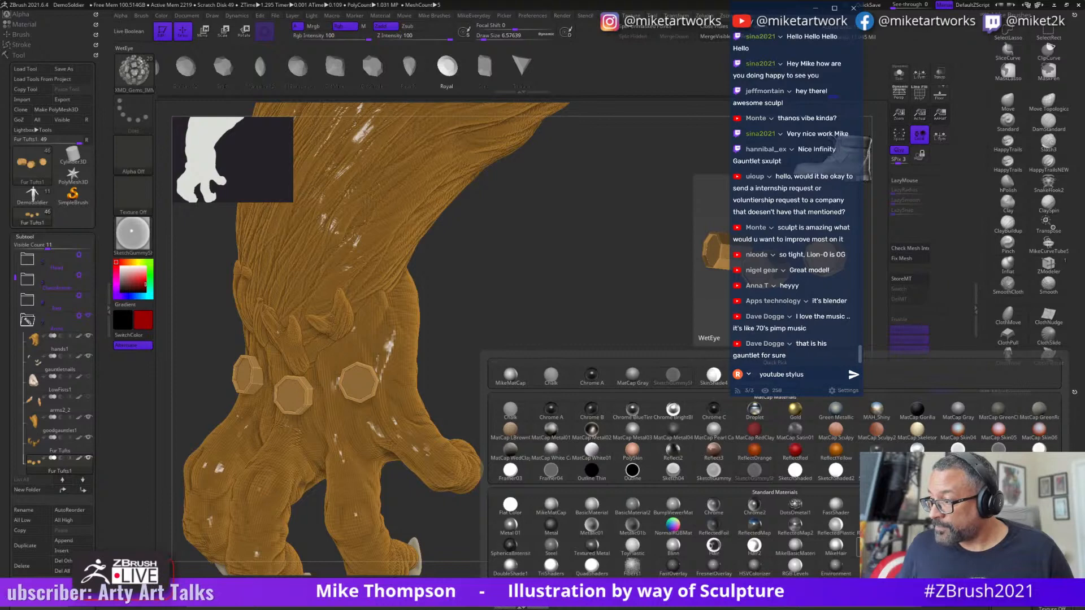
pyautogui.click(876, 547)
# - Try the Royal gem in the third stud's cap with the transform gizmo, and undo the insertion
pyautogui.moveTo(564, 478)
pyautogui.mouseDown()
pyautogui.moveTo(598, 448)
pyautogui.moveTo(504, 363)
pyautogui.moveTo(412, 339)
pyautogui.moveTo(571, 295)
pyautogui.moveTo(520, 317)
pyautogui.moveTo(566, 315)
pyautogui.moveTo(546, 351)
pyautogui.moveTo(523, 353)
pyautogui.mouseUp()
pyautogui.press('w')
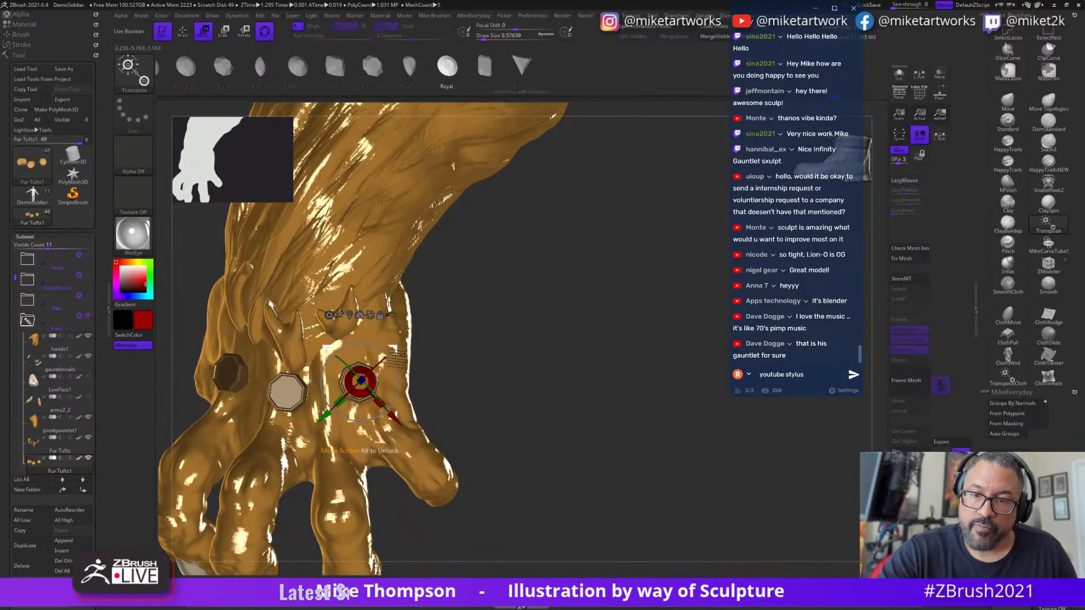
pyautogui.press('q')
pyautogui.moveTo(472, 338)
pyautogui.mouseDown()
pyautogui.moveTo(526, 288)
pyautogui.moveTo(548, 282)
pyautogui.moveTo(582, 306)
pyautogui.moveTo(569, 351)
pyautogui.moveTo(574, 344)
pyautogui.moveTo(586, 358)
pyautogui.moveTo(569, 366)
pyautogui.moveTo(572, 342)
pyautogui.mouseUp()
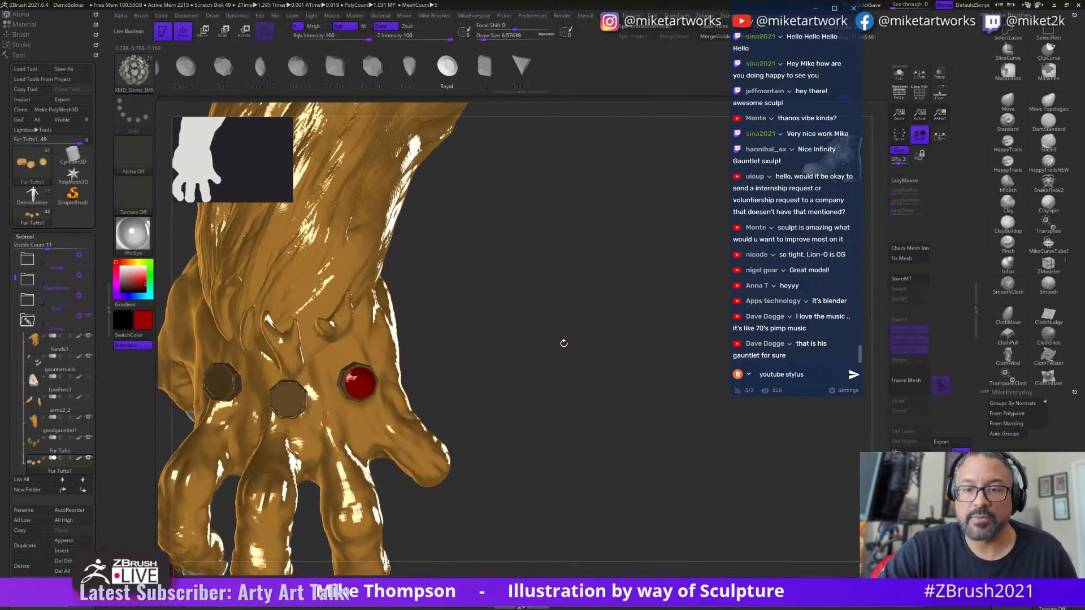
pyautogui.hotkey('ctrl', 'z')
# - Choose the Brilliant02 gem from the insert brush's meshes and insert it into the third stud's recessed cap
pyautogui.click(299, 65)
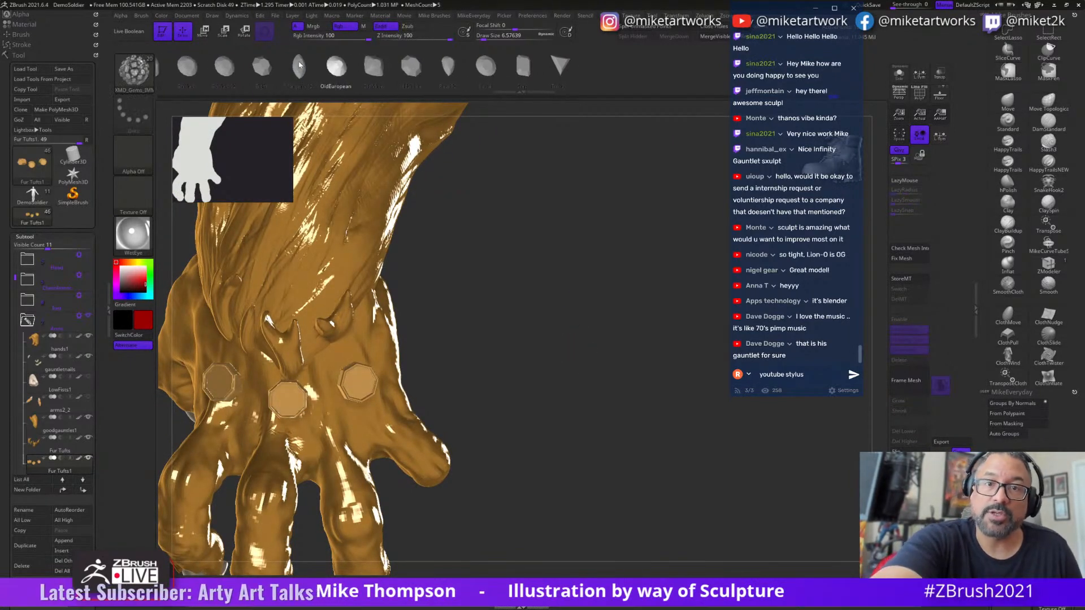
pyautogui.moveTo(362, 77); pyautogui.dragTo(430, 68)
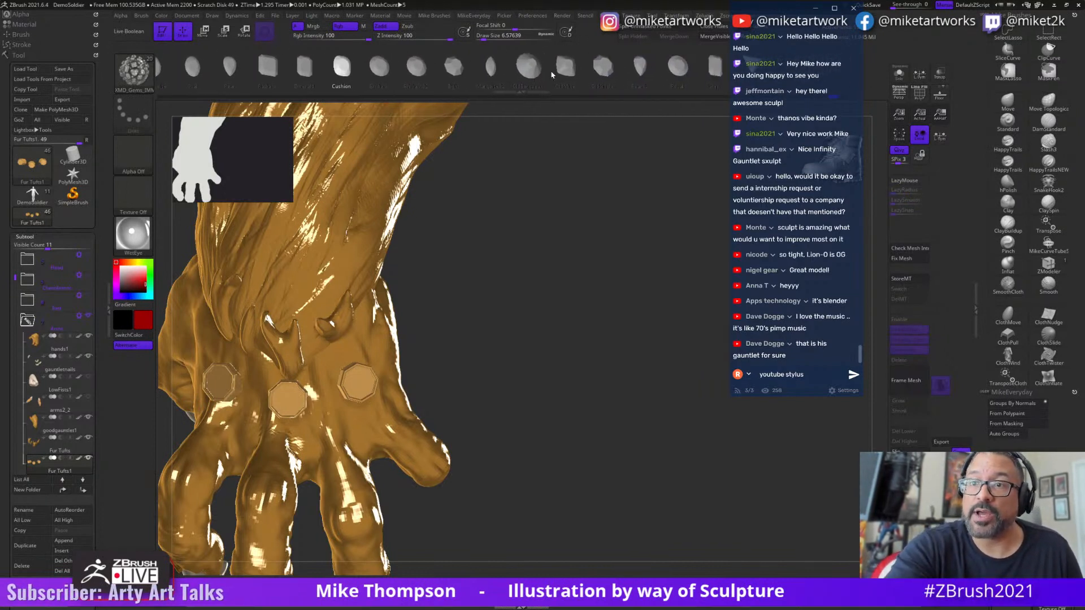
pyautogui.click(413, 67)
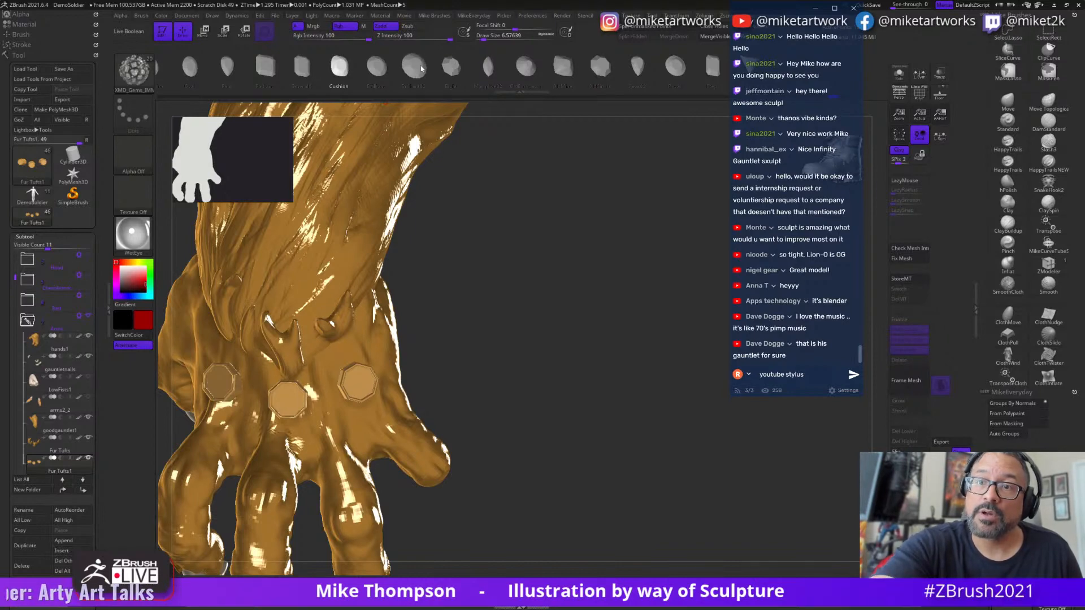
pyautogui.moveTo(452, 316); pyautogui.dragTo(461, 349)
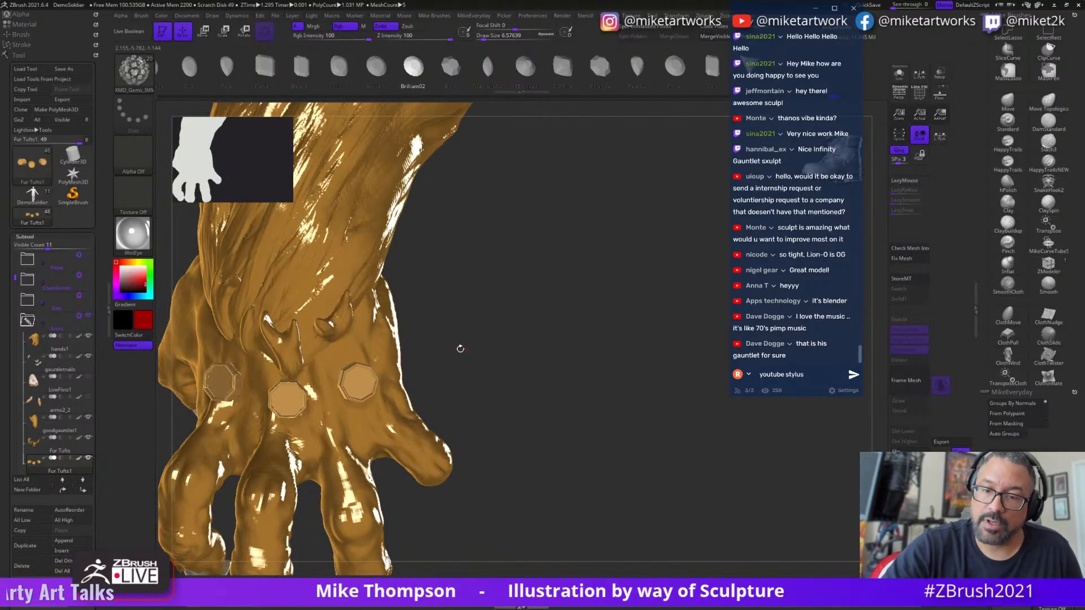
pyautogui.moveTo(361, 378); pyautogui.dragTo(377, 368)
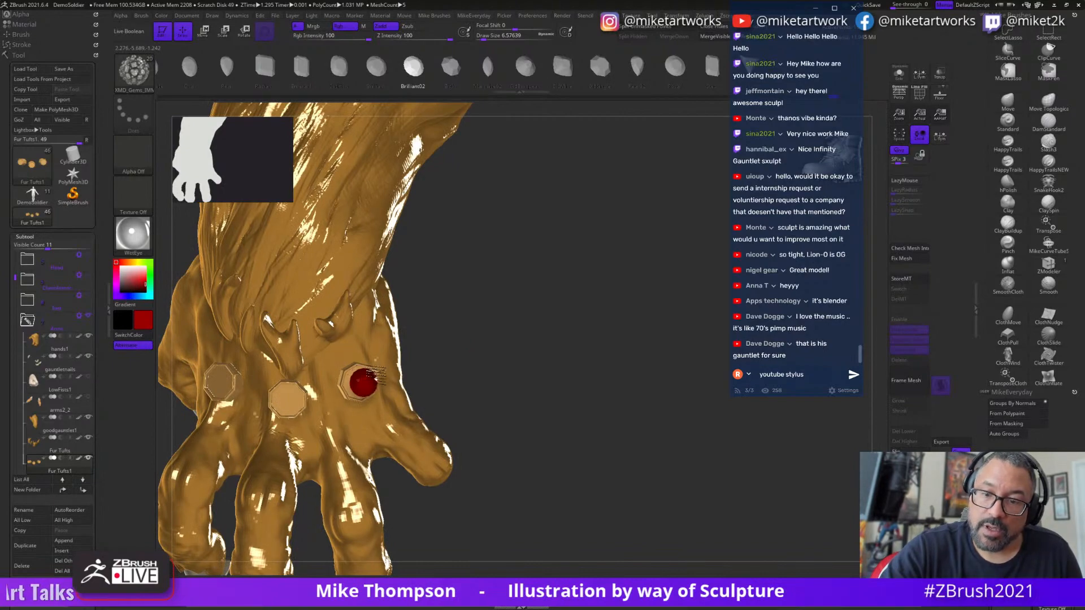
# - Adjust the red Brilliant02 gem with the transform gizmo so it sits within the third stud's cap
pyautogui.moveTo(498, 328)
pyautogui.mouseDown()
pyautogui.moveTo(511, 286)
pyautogui.moveTo(460, 265)
pyautogui.moveTo(549, 293)
pyautogui.moveTo(549, 326)
pyautogui.moveTo(514, 310)
pyautogui.moveTo(545, 324)
pyautogui.mouseUp()
pyautogui.press('w')
pyautogui.moveTo(534, 410); pyautogui.dragTo(530, 285)
pyautogui.moveTo(338, 339); pyautogui.dragTo(495, 334)
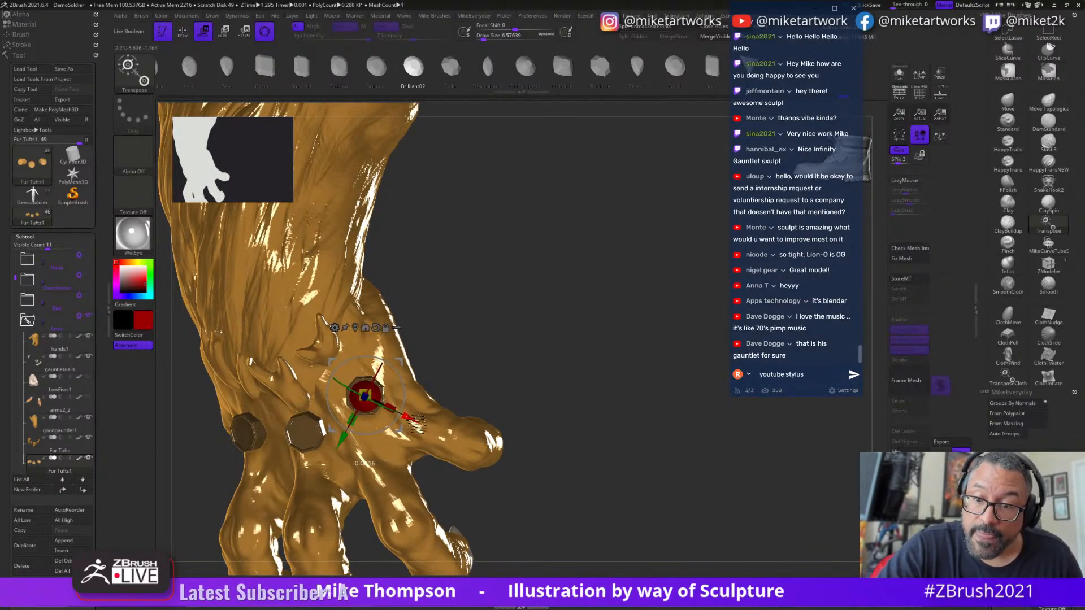
pyautogui.press('q')
pyautogui.moveTo(542, 357)
pyautogui.mouseDown()
pyautogui.moveTo(517, 286)
pyautogui.moveTo(543, 362)
pyautogui.moveTo(609, 298)
pyautogui.moveTo(612, 245)
pyautogui.mouseUp()
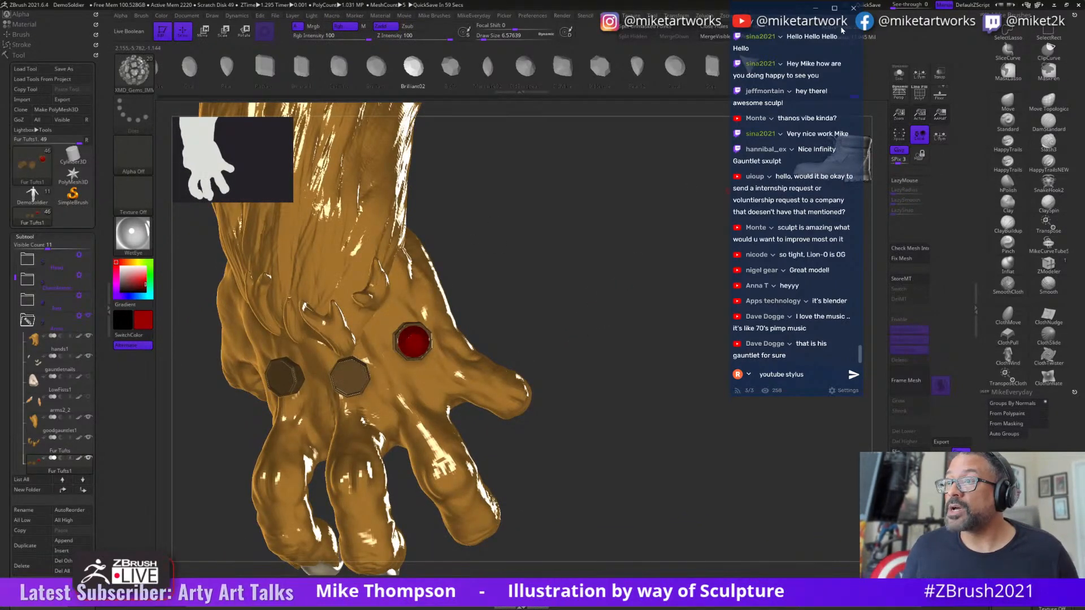
# - Move the chat window lower on the screen and try the Hair material on the gauntlet and gem
pyautogui.moveTo(841, 30); pyautogui.dragTo(834, 261)
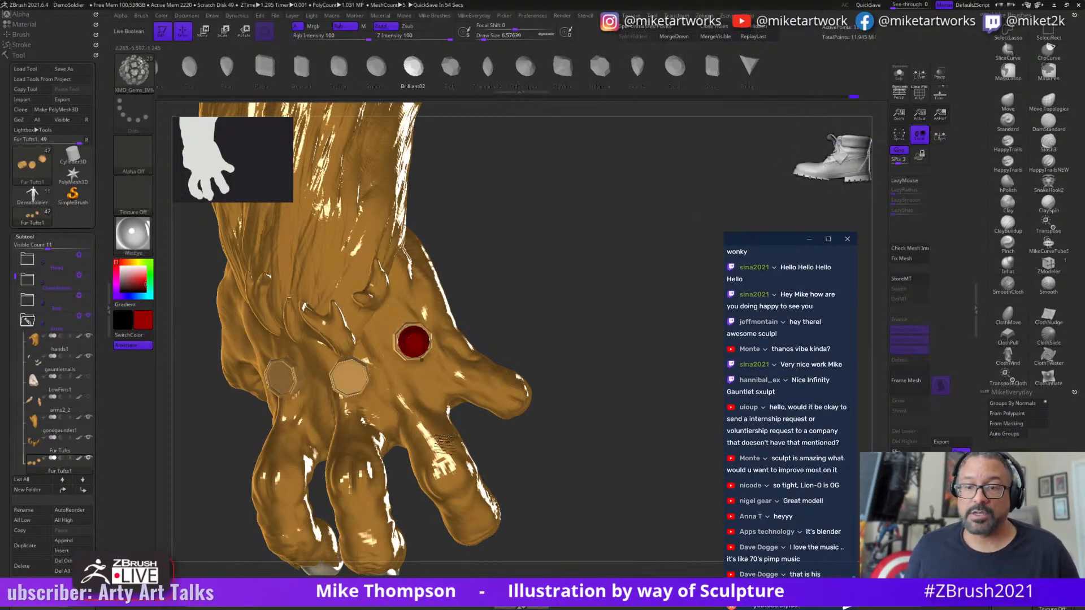
pyautogui.moveTo(655, 402); pyautogui.dragTo(555, 468)
pyautogui.press('space')
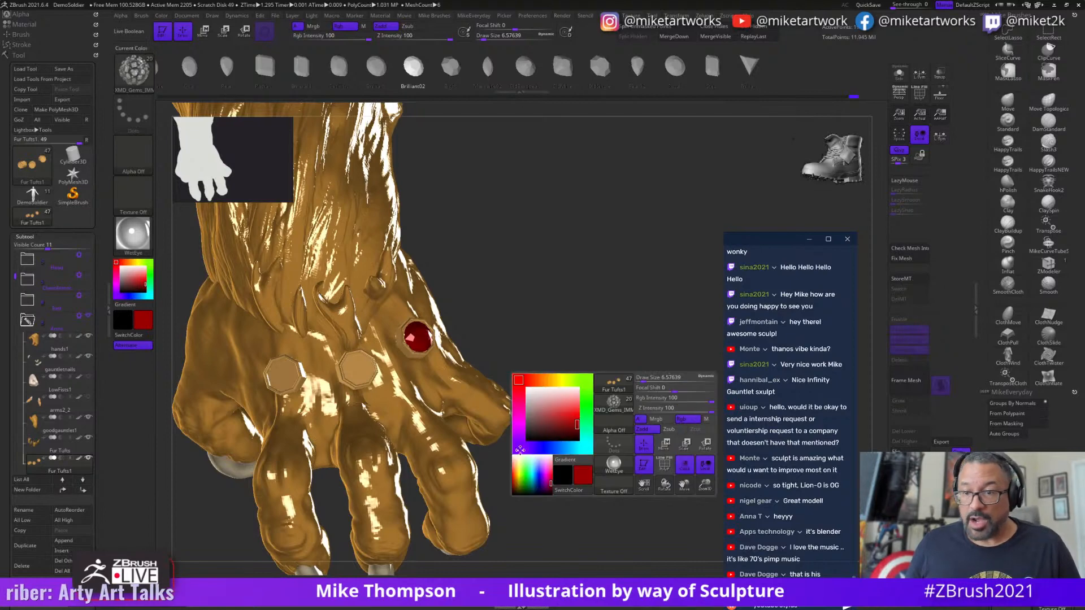
pyautogui.click(613, 464)
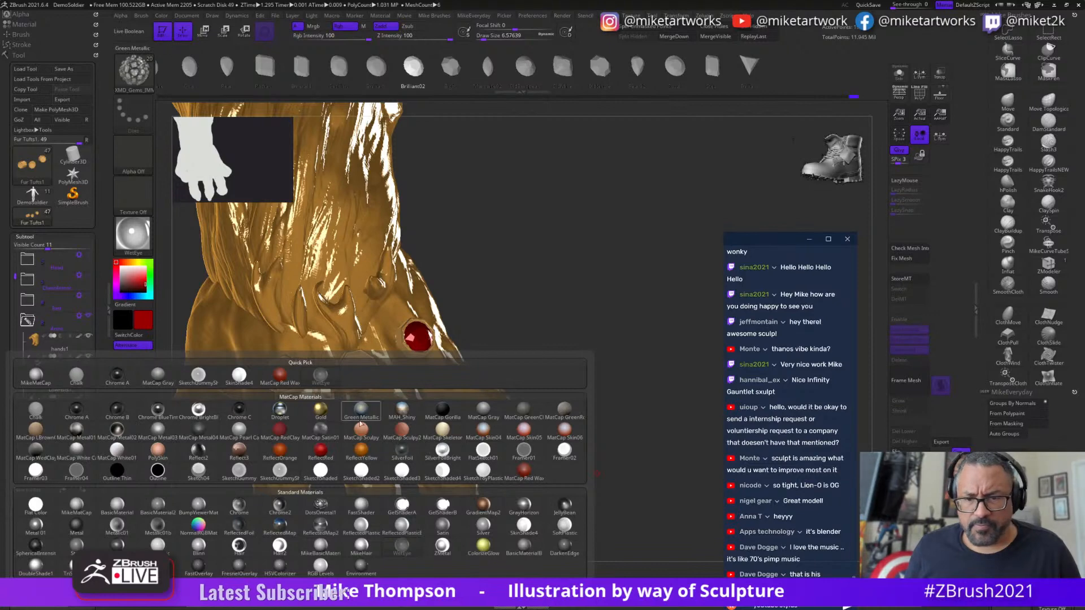
pyautogui.moveTo(414, 440)
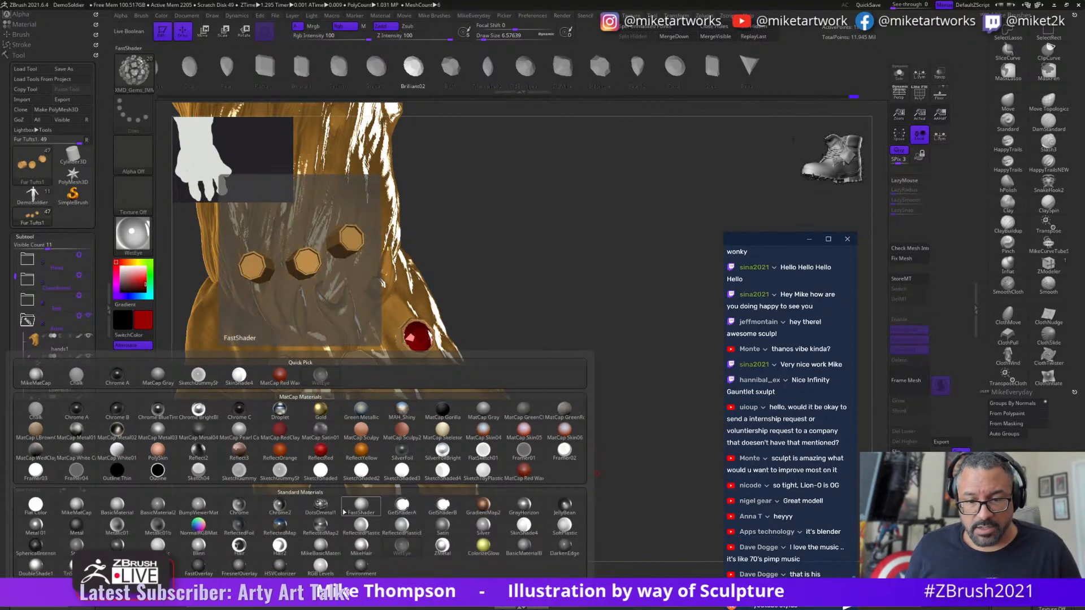
pyautogui.moveTo(329, 521)
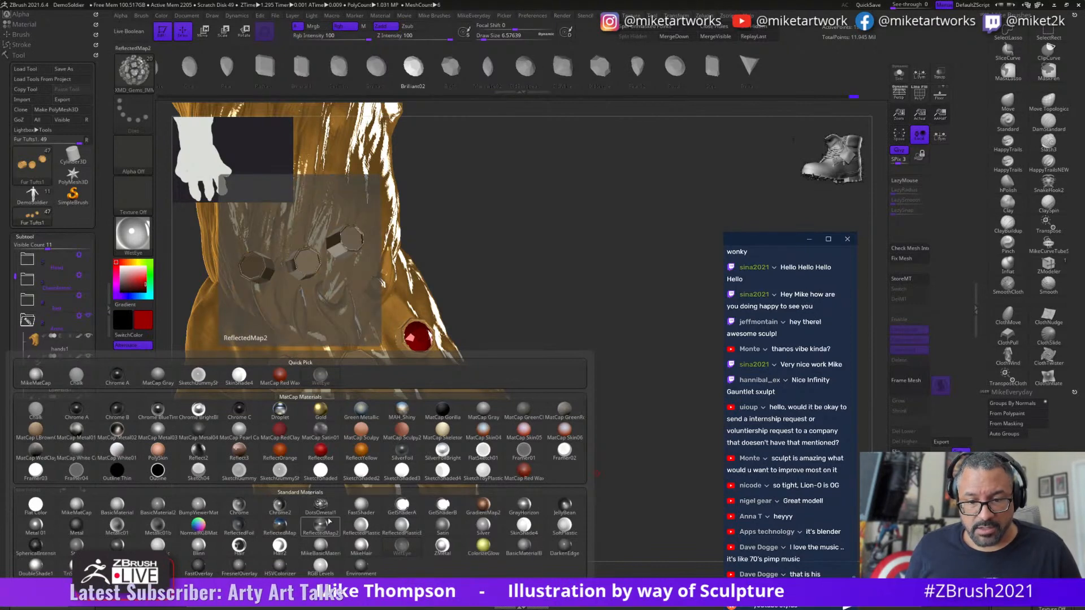
pyautogui.click(226, 551)
pyautogui.moveTo(520, 542); pyautogui.dragTo(654, 511)
# - Try the ZMetal and ToyPlastic materials on the gauntlet and gem
pyautogui.press('space')
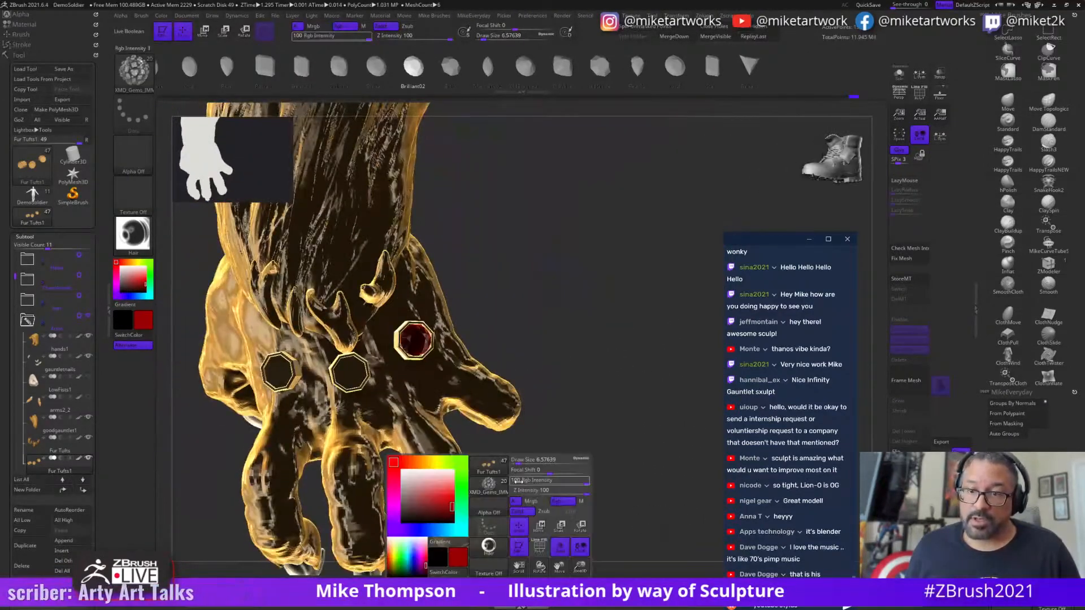
pyautogui.click(489, 546)
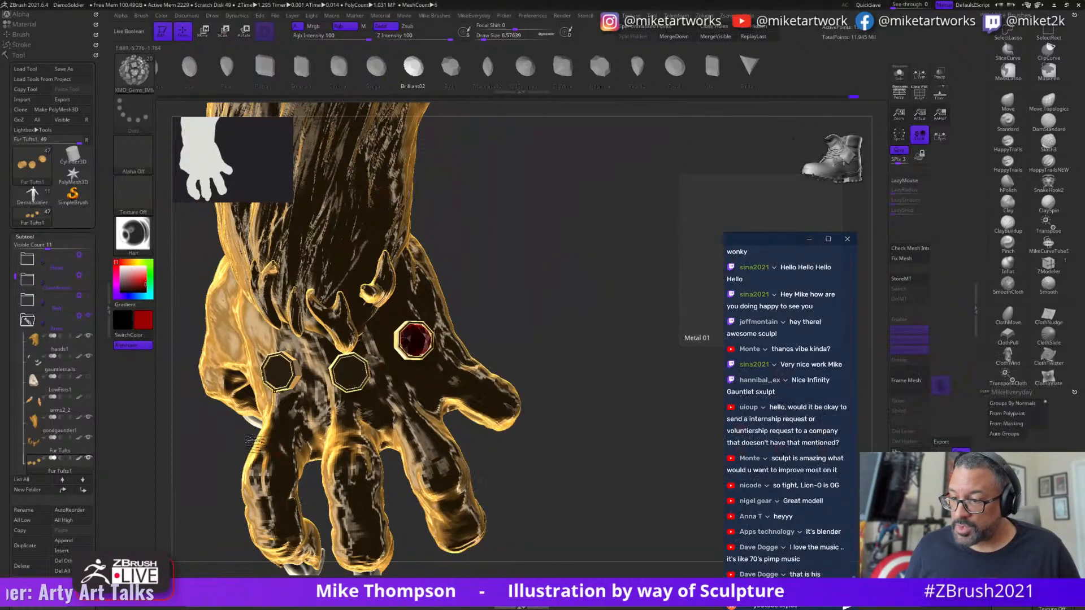
pyautogui.press('space')
pyautogui.click(147, 509)
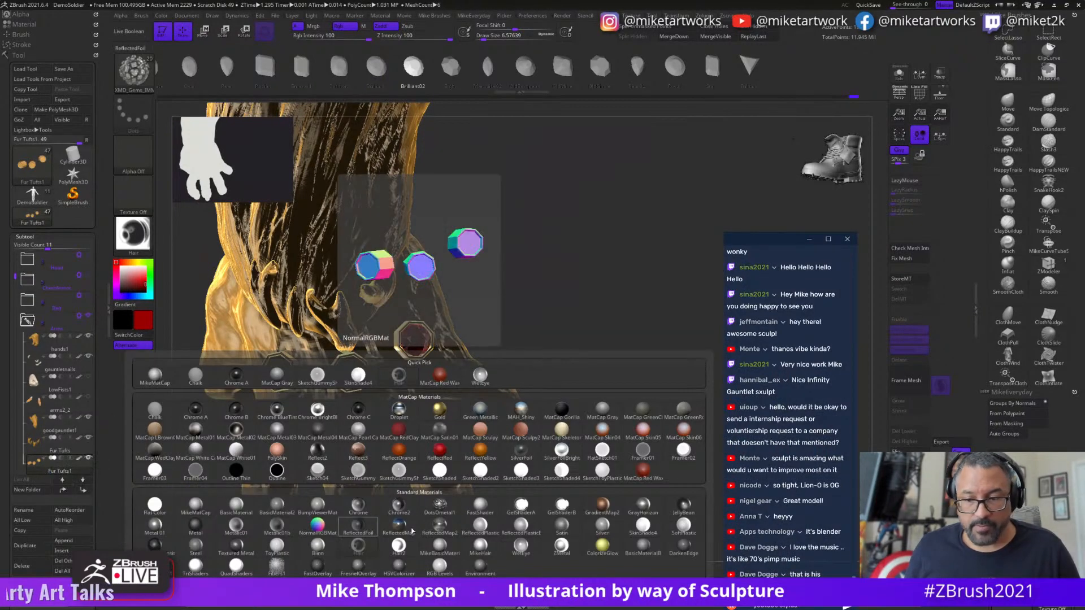
pyautogui.click(564, 547)
pyautogui.moveTo(498, 497); pyautogui.dragTo(452, 506)
pyautogui.press('space')
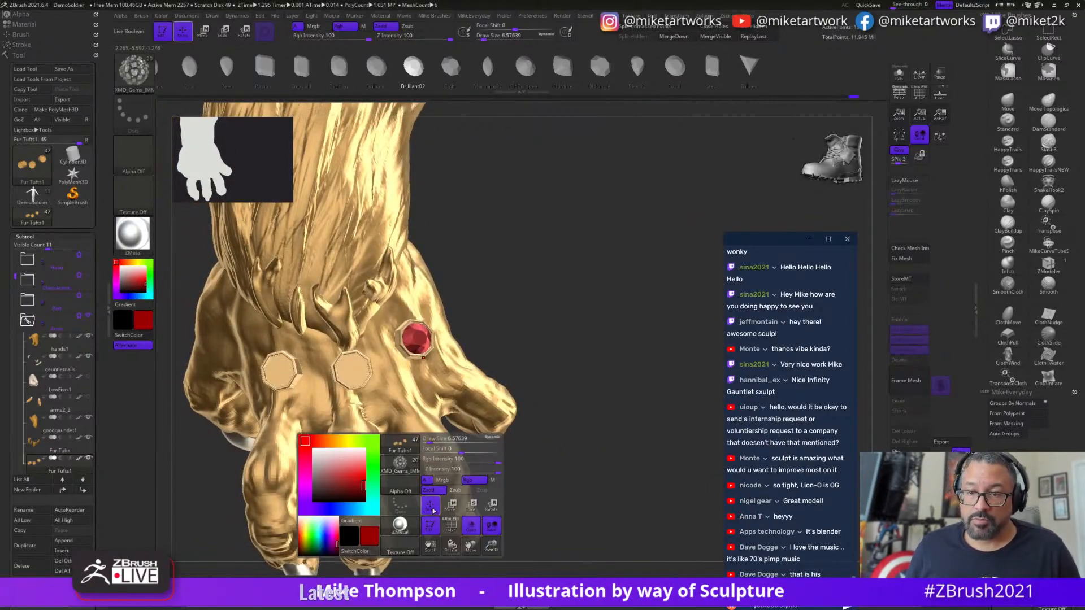
pyautogui.click(402, 527)
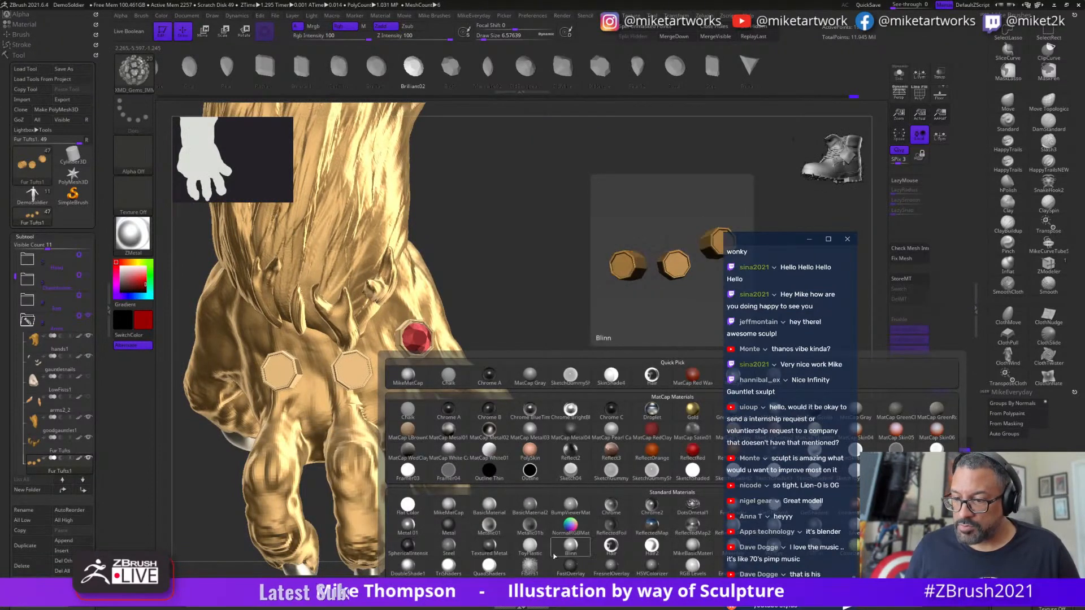
pyautogui.click(529, 546)
pyautogui.moveTo(566, 497); pyautogui.dragTo(270, 452)
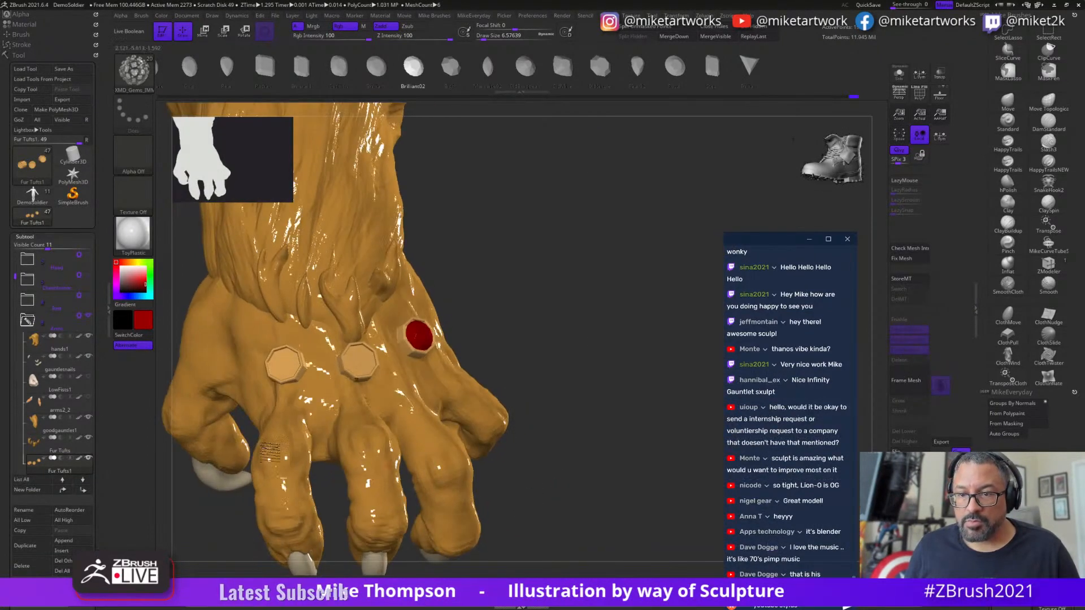
# - Set the active material to GelShaderA and enable the Mrgb channel for filling color and material together
pyautogui.press('space')
pyautogui.click(134, 527)
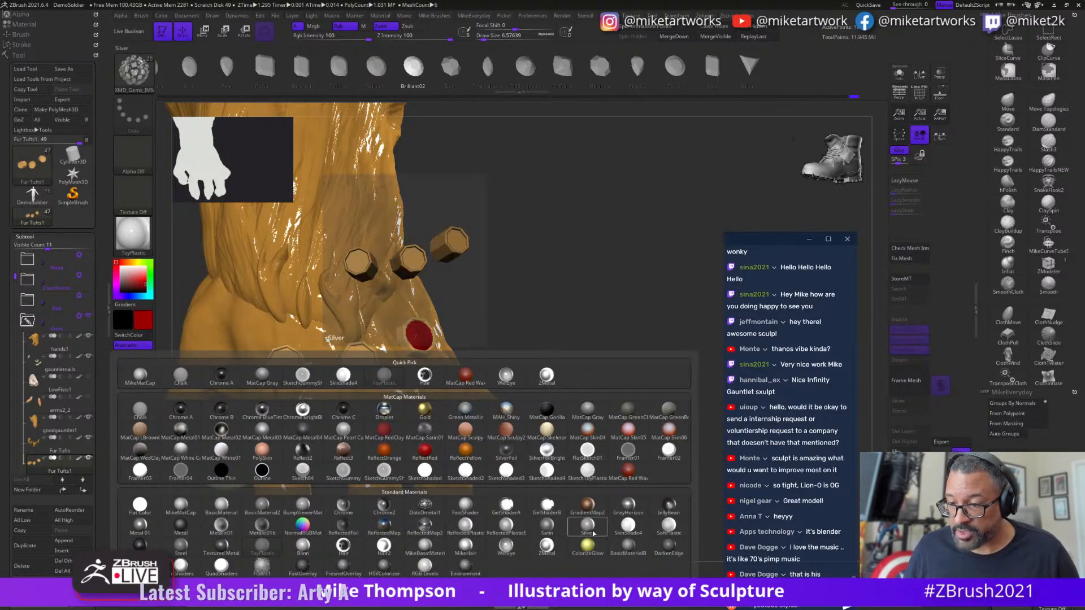
pyautogui.click(546, 501)
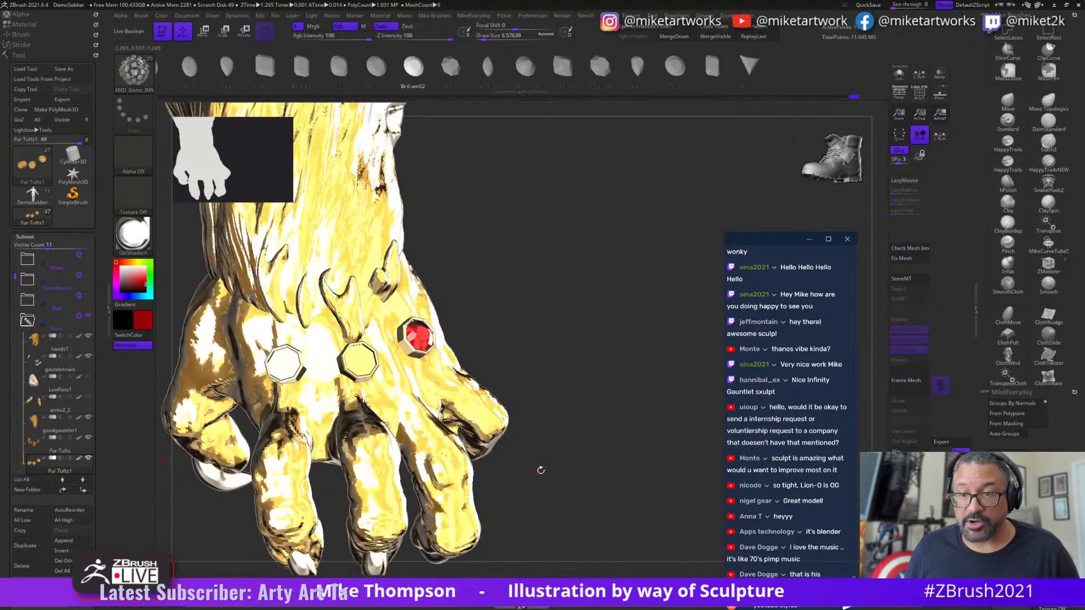
pyautogui.moveTo(546, 499); pyautogui.dragTo(602, 491)
pyautogui.press('space')
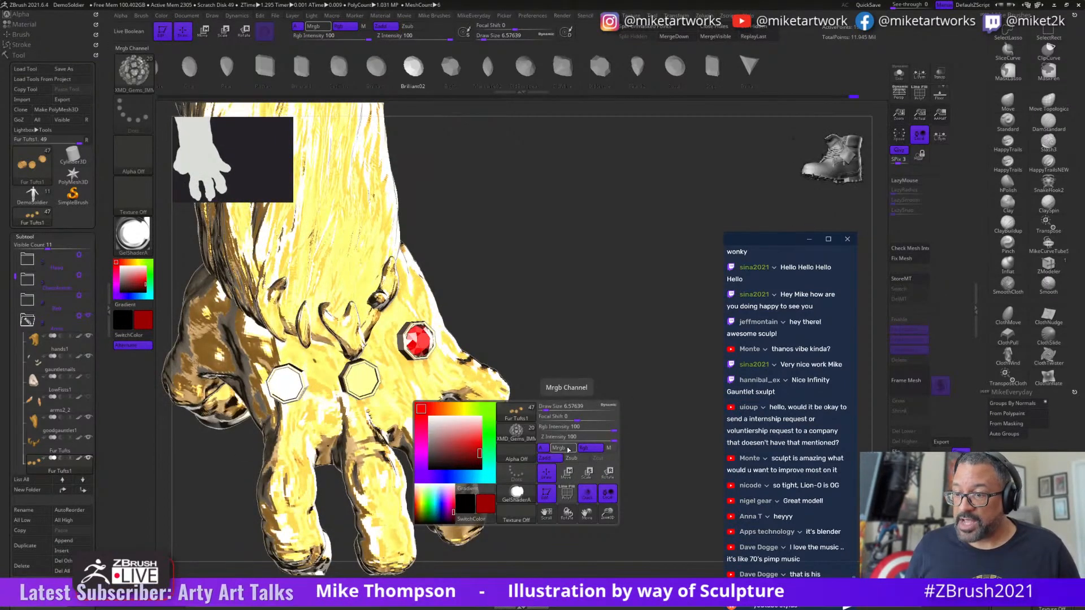
pyautogui.click(558, 448)
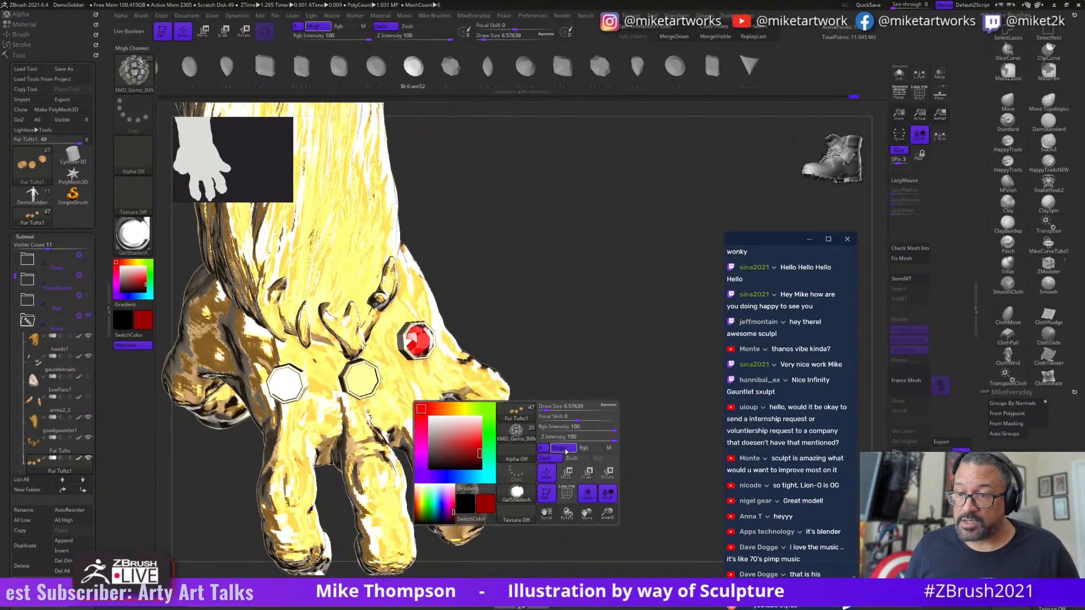
# - Try to fill the active studs subtool with the red color and GelShaderA material, and undo the fill
pyautogui.click(162, 16)
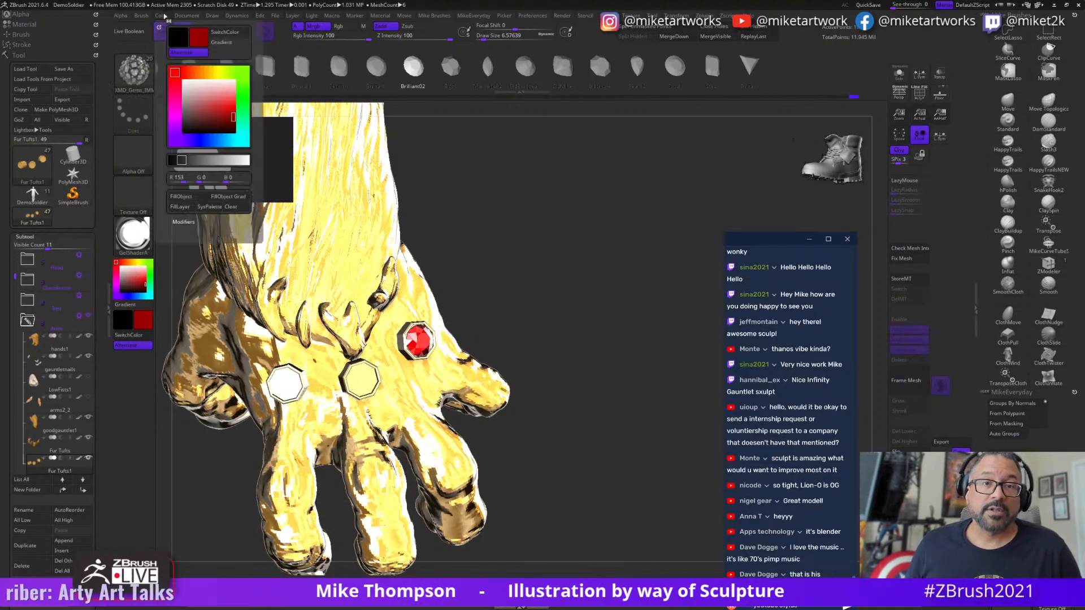
pyautogui.click(181, 196)
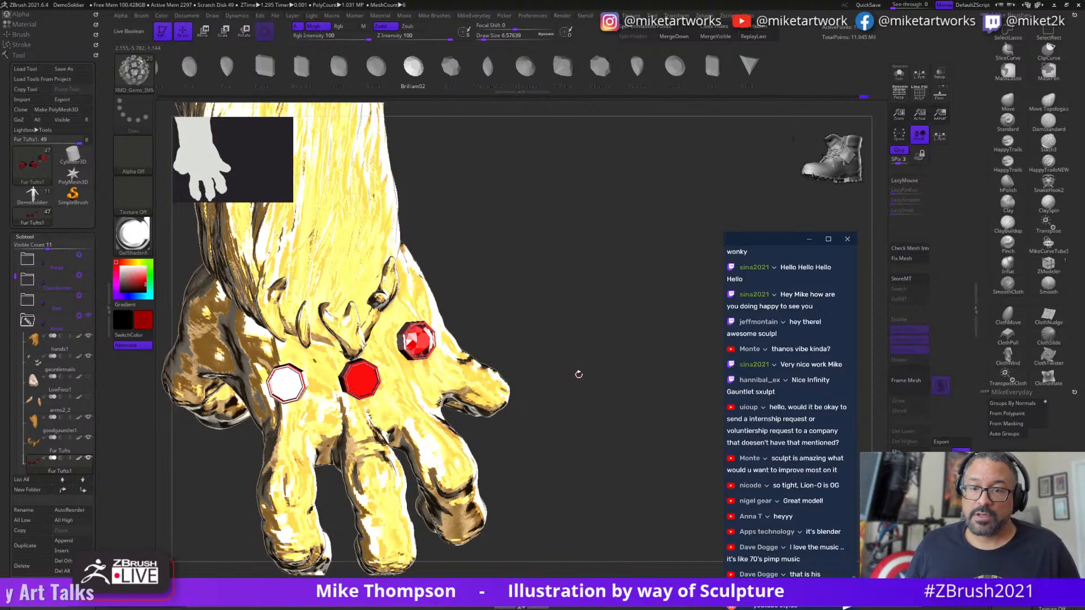
pyautogui.press('space')
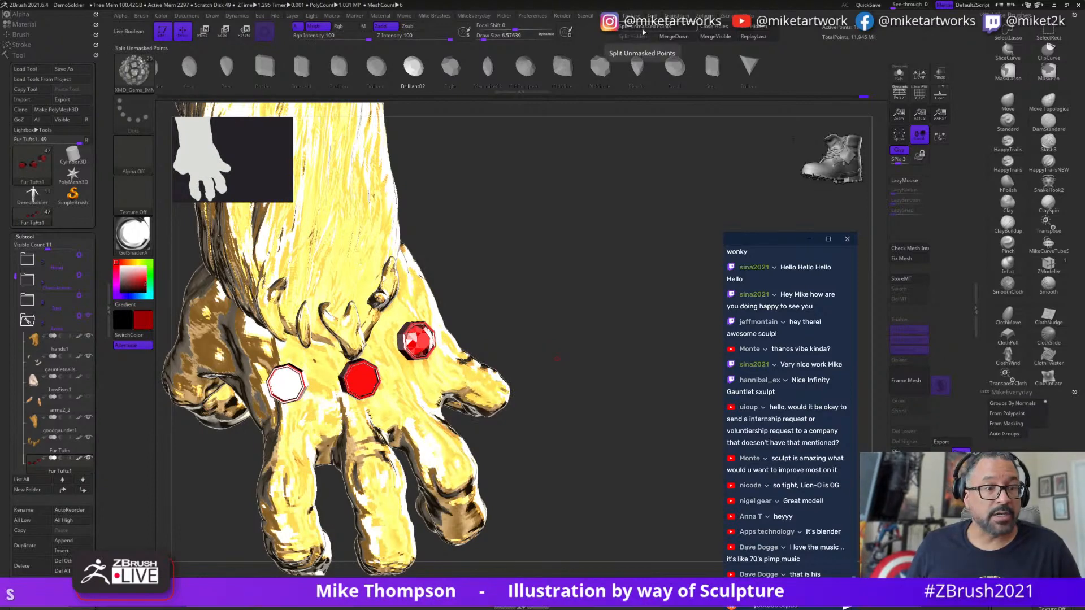
pyautogui.hotkey('ctrl', 'z')
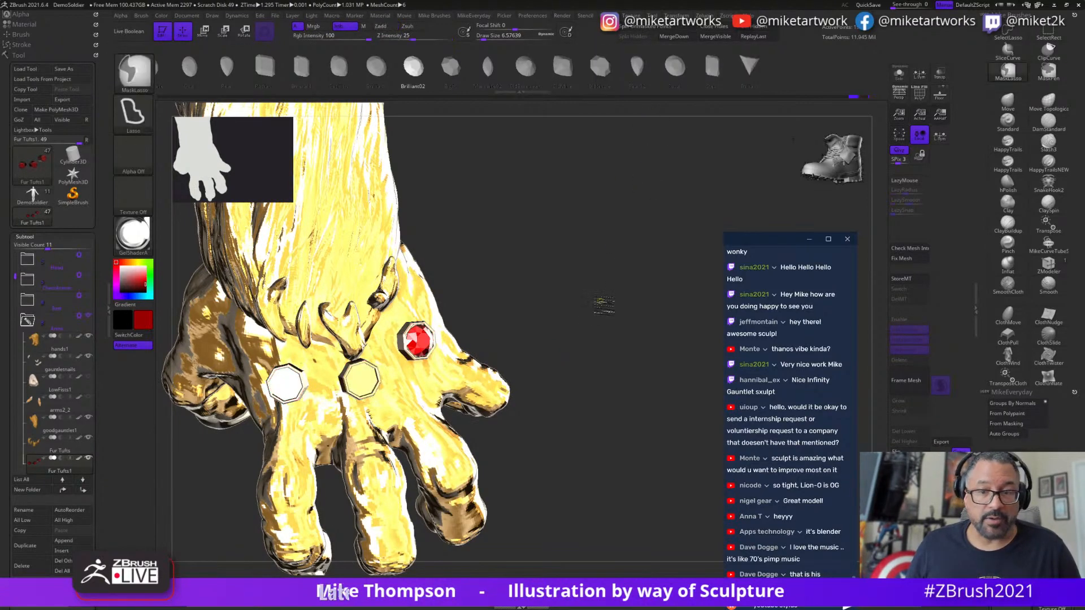
# - Turn on Solo view, make the gem's Fur Tufts2 subtool active, and fill it with the red color and GelShaderA
pyautogui.moveTo(604, 305); pyautogui.dragTo(603, 431)
pyautogui.press('space')
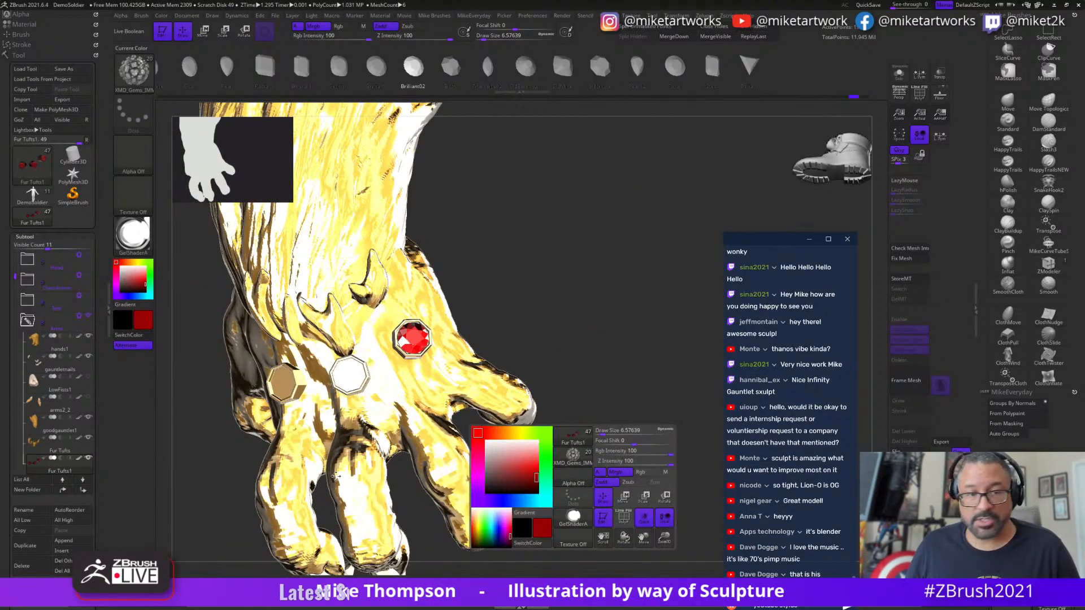
pyautogui.click(899, 74)
pyautogui.moveTo(659, 424); pyautogui.dragTo(551, 333)
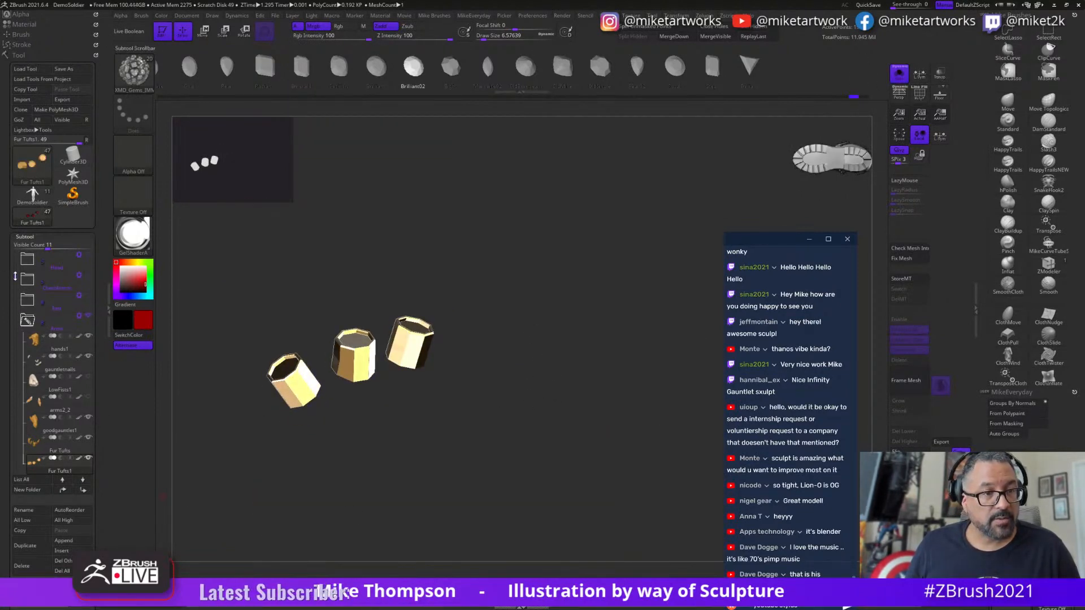
pyautogui.moveTo(15, 276); pyautogui.dragTo(16, 323)
pyautogui.click(80, 389)
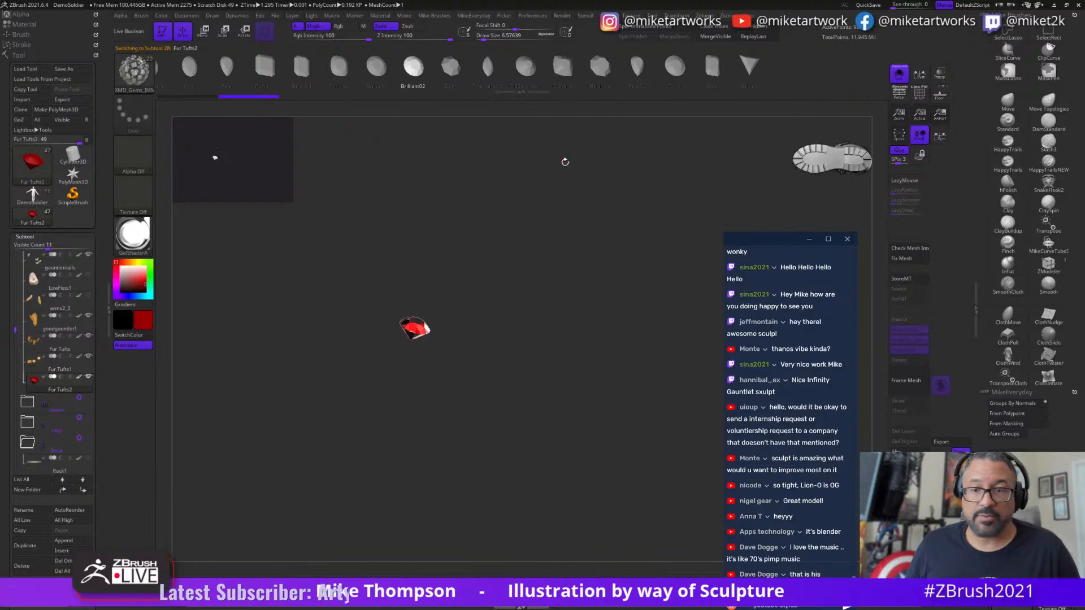
pyautogui.click(161, 16)
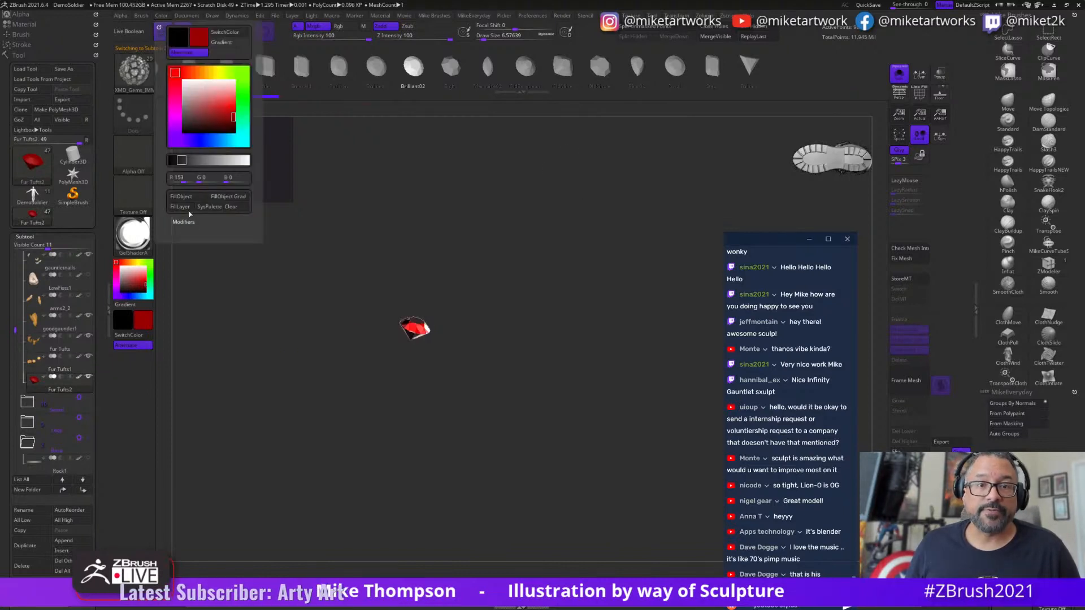
pyautogui.moveTo(564, 342); pyautogui.dragTo(550, 412)
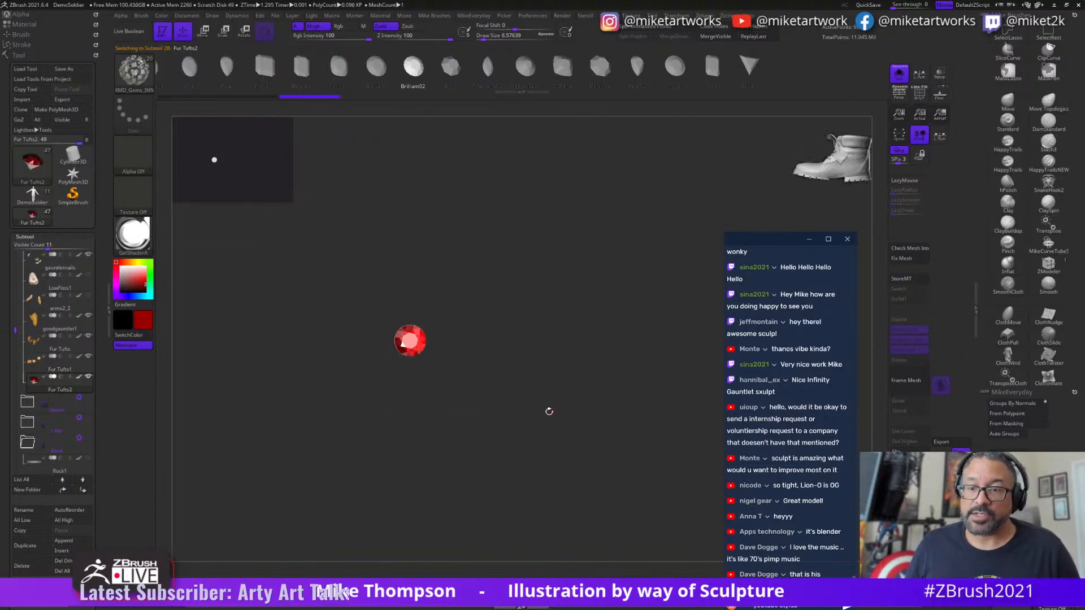
# - Set the active material back to MikeMatCap and turn off Solo view to show the whole gauntlet
pyautogui.press('space')
pyautogui.click(490, 513)
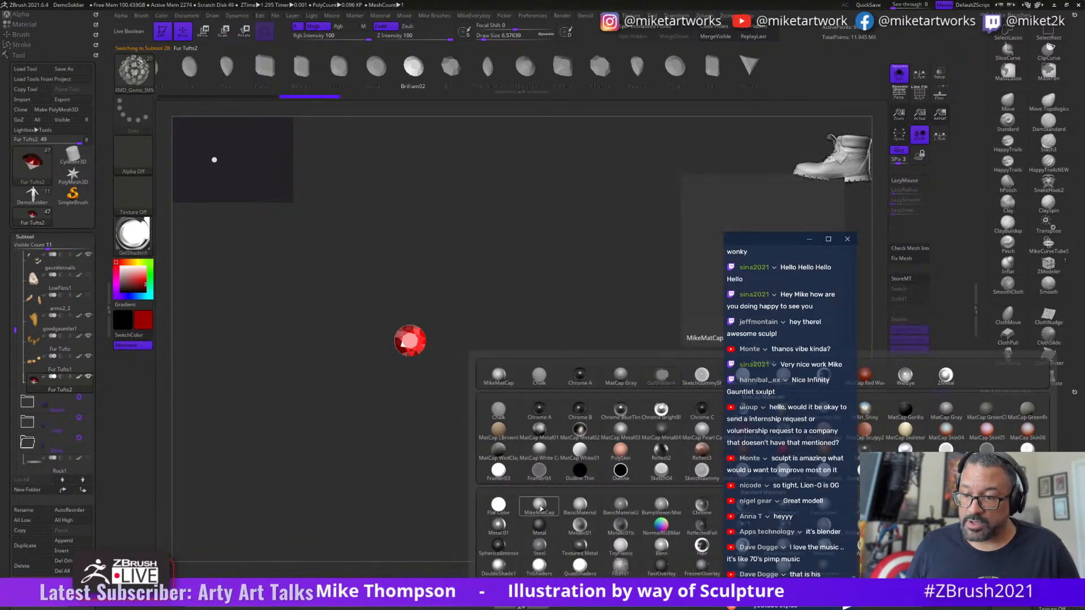
pyautogui.click(540, 509)
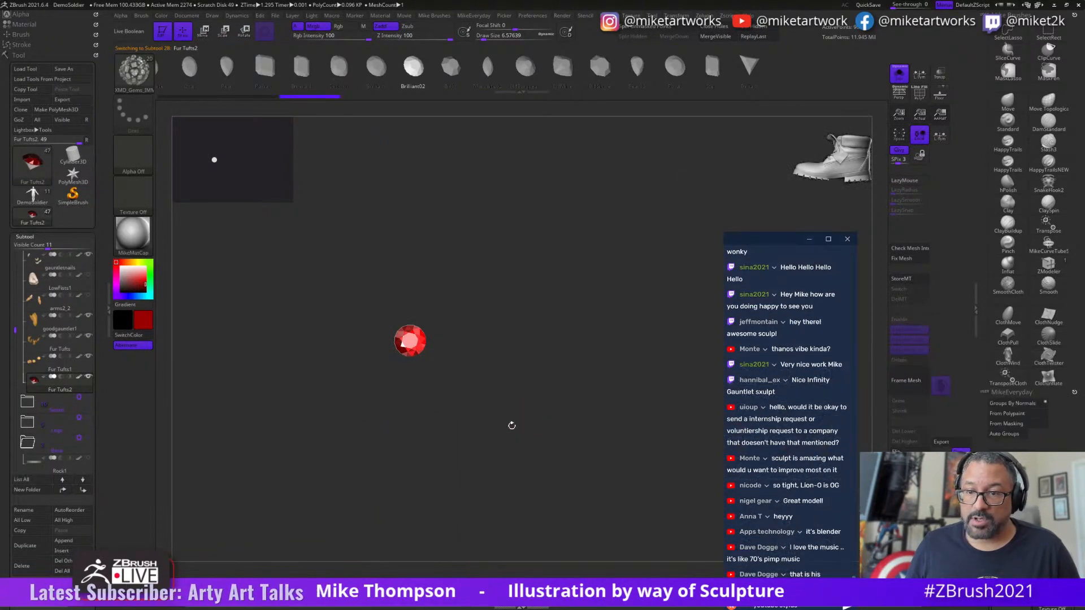
pyautogui.click(916, 78)
pyautogui.click(899, 80)
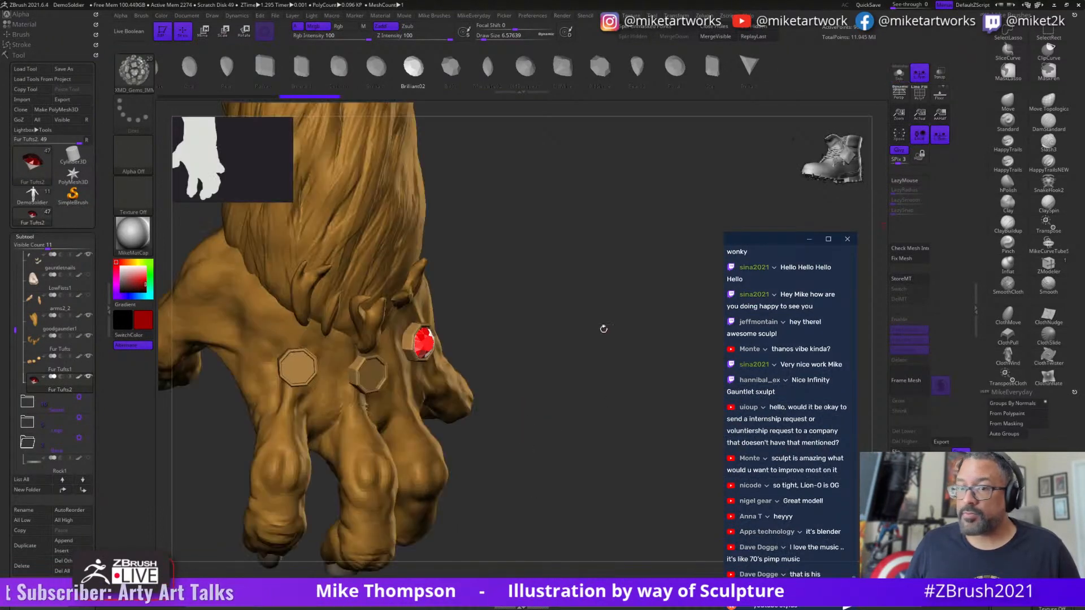
# - Duplicate the red gem from the third stud into the middle stud's cap with the transform gizmo
pyautogui.moveTo(601, 327); pyautogui.dragTo(578, 411)
pyautogui.press('w')
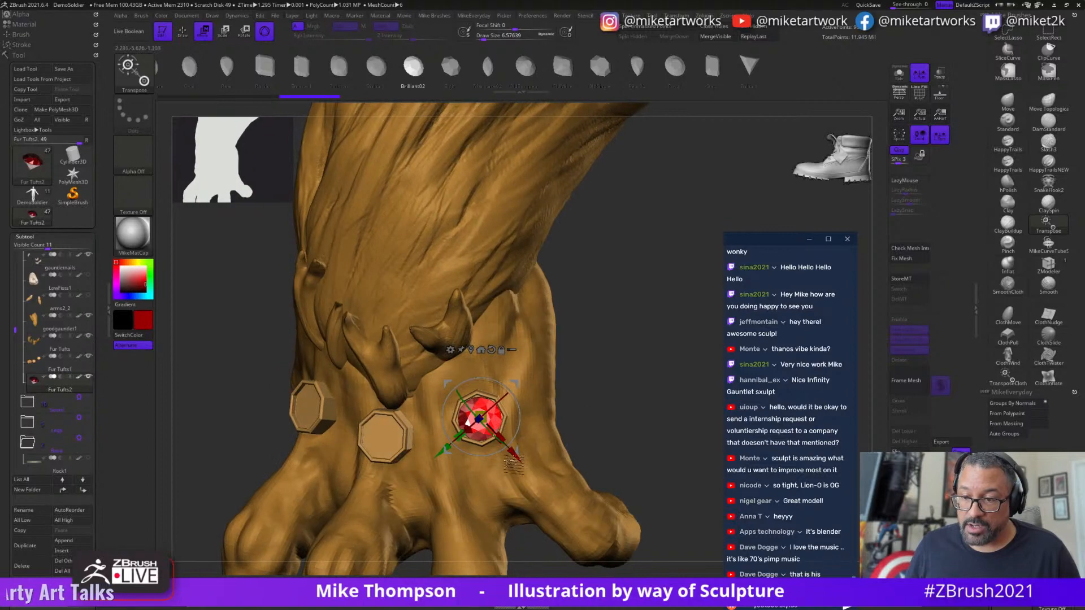
pyautogui.keyDown('ctrl'); pyautogui.moveTo(479, 419); pyautogui.dragTo(384, 440); pyautogui.keyUp('ctrl')
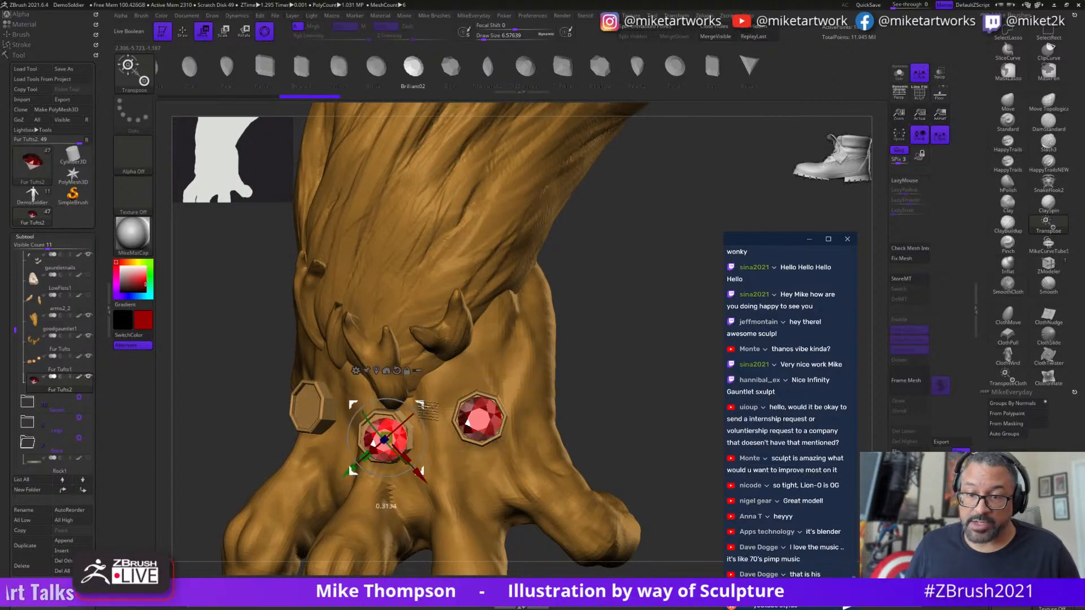
# - Rotate the copied gem about 50 degrees and shift it so it sits within the middle stud's cap
pyautogui.moveTo(672, 443); pyautogui.dragTo(543, 401)
pyautogui.moveTo(698, 208); pyautogui.dragTo(684, 235)
pyautogui.moveTo(498, 360); pyautogui.dragTo(427, 452)
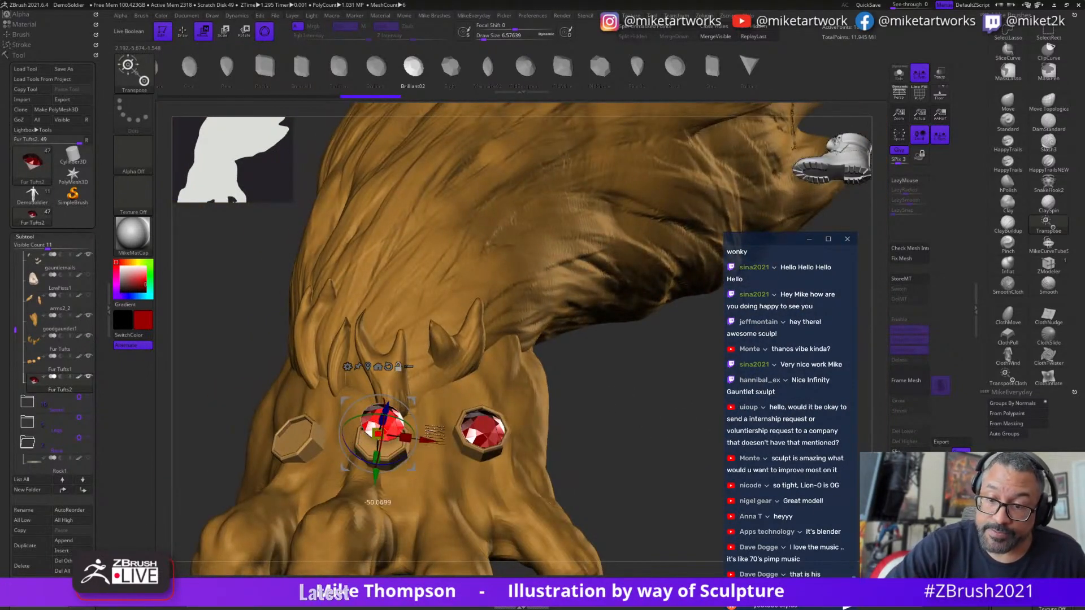
pyautogui.moveTo(636, 435); pyautogui.dragTo(572, 404)
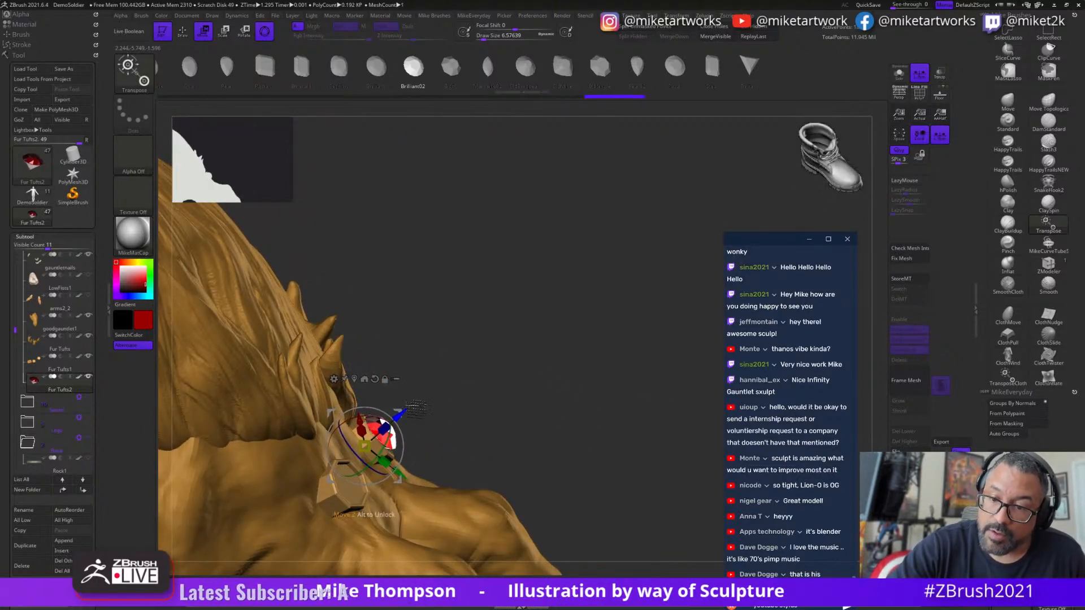
pyautogui.moveTo(415, 407); pyautogui.dragTo(516, 347)
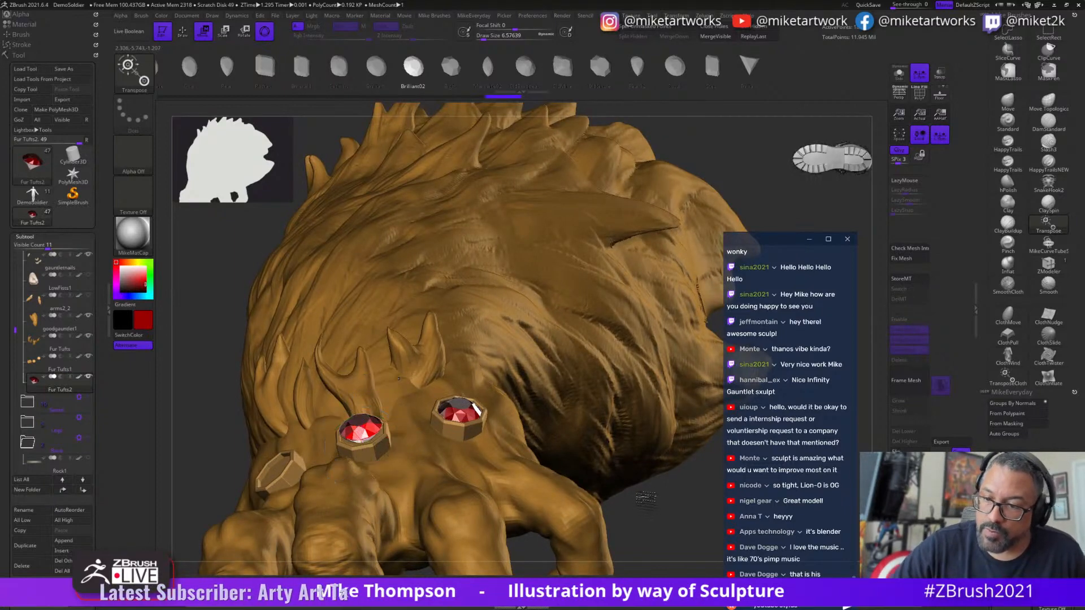
# - Hide the fur covering the hand and make the LowFists1 hand subtool active
pyautogui.moveTo(646, 497); pyautogui.dragTo(559, 405)
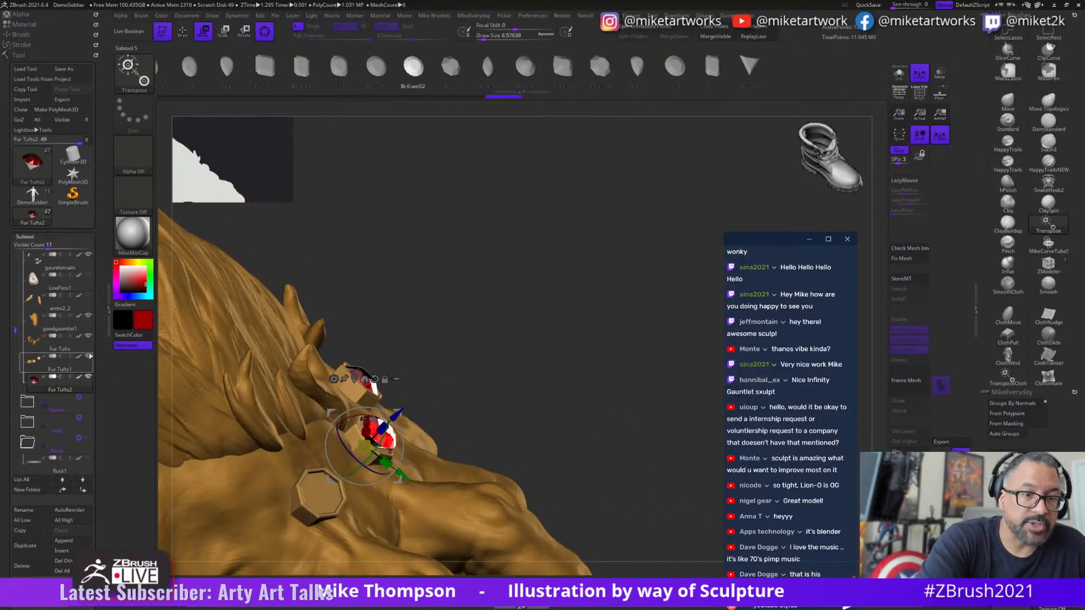
pyautogui.click(88, 336)
pyautogui.click(90, 270)
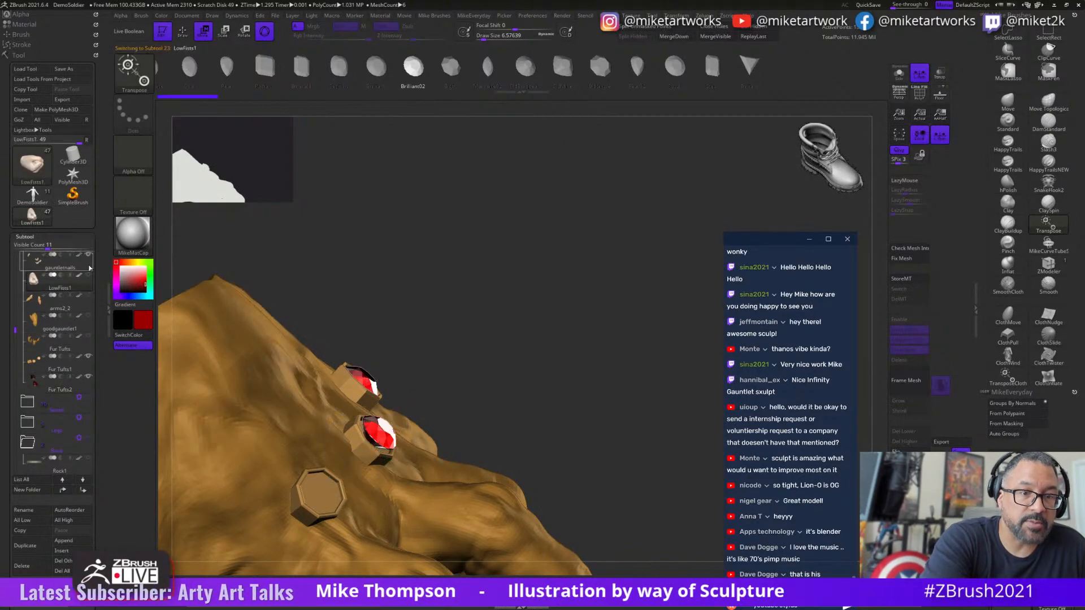
pyautogui.keyDown('alt'); pyautogui.moveTo(563, 334); pyautogui.dragTo(455, 433); pyautogui.keyUp('alt')
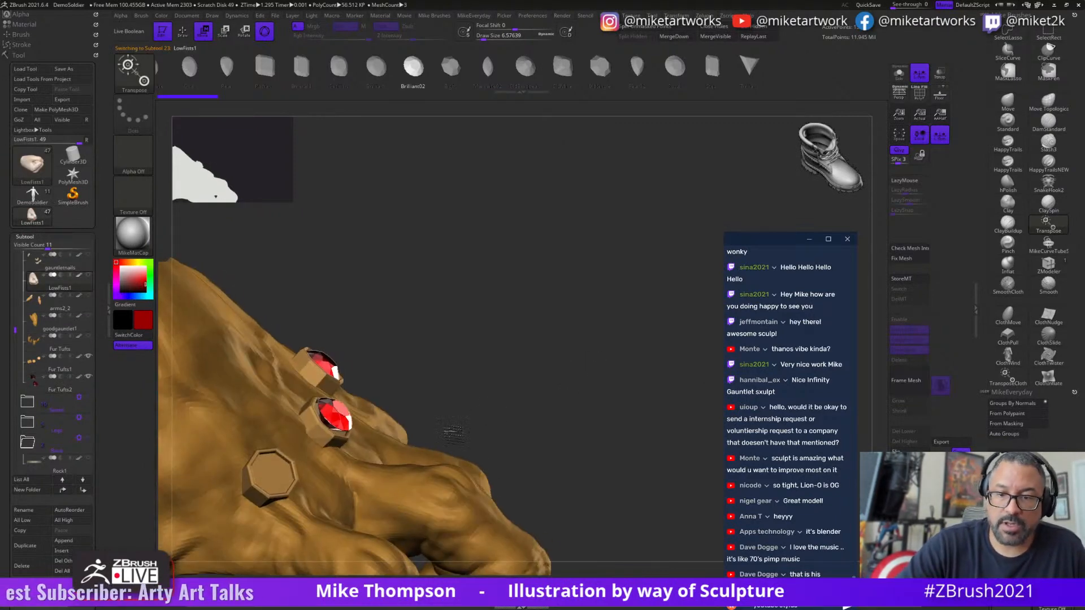
# - Hide the hands1 mesh and make the Fur Tufts2 gem subtool active
pyautogui.moveTo(14, 327); pyautogui.dragTo(18, 276)
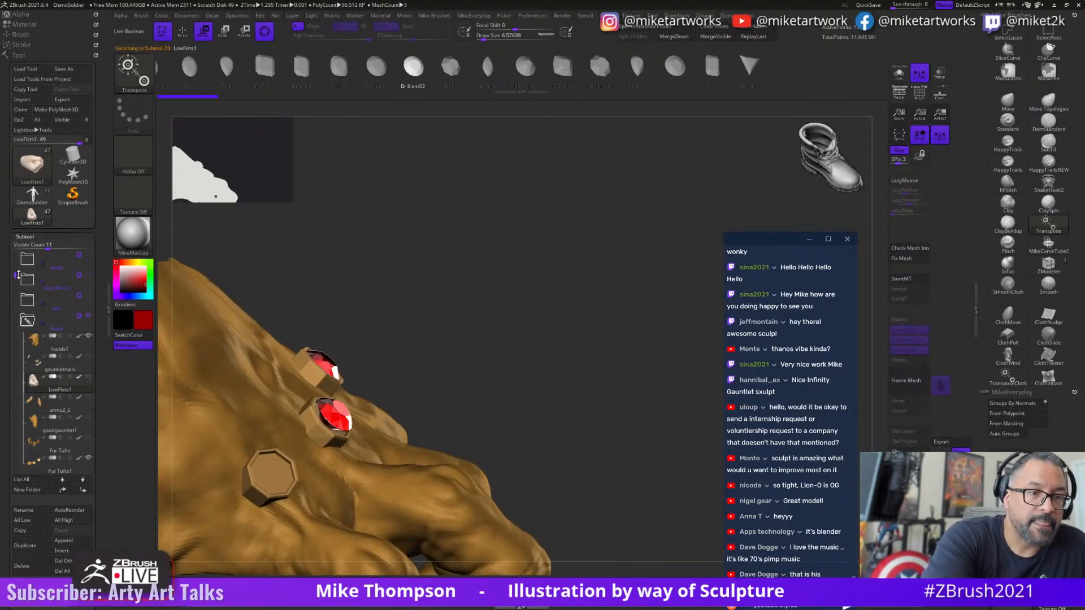
pyautogui.click(89, 335)
pyautogui.moveTo(497, 367); pyautogui.dragTo(594, 477)
pyautogui.keyDown('alt'); pyautogui.click(589, 205); pyautogui.keyUp('alt')
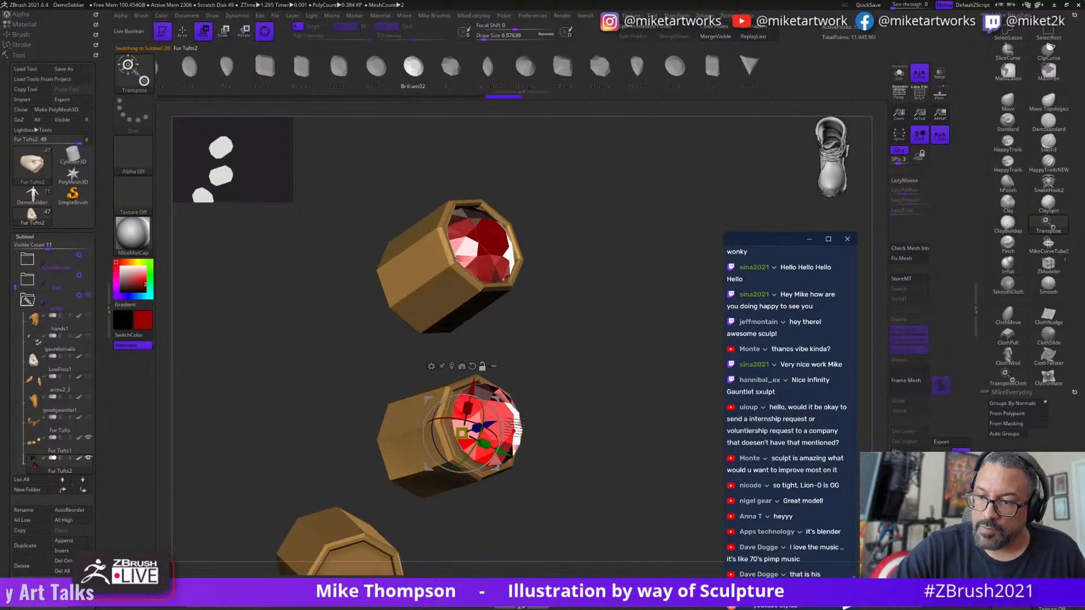
# - Duplicate the red gem with the transform gizmo and seat the copy inside the remaining empty stud's octagonal cap
pyautogui.moveTo(571, 413); pyautogui.dragTo(625, 446)
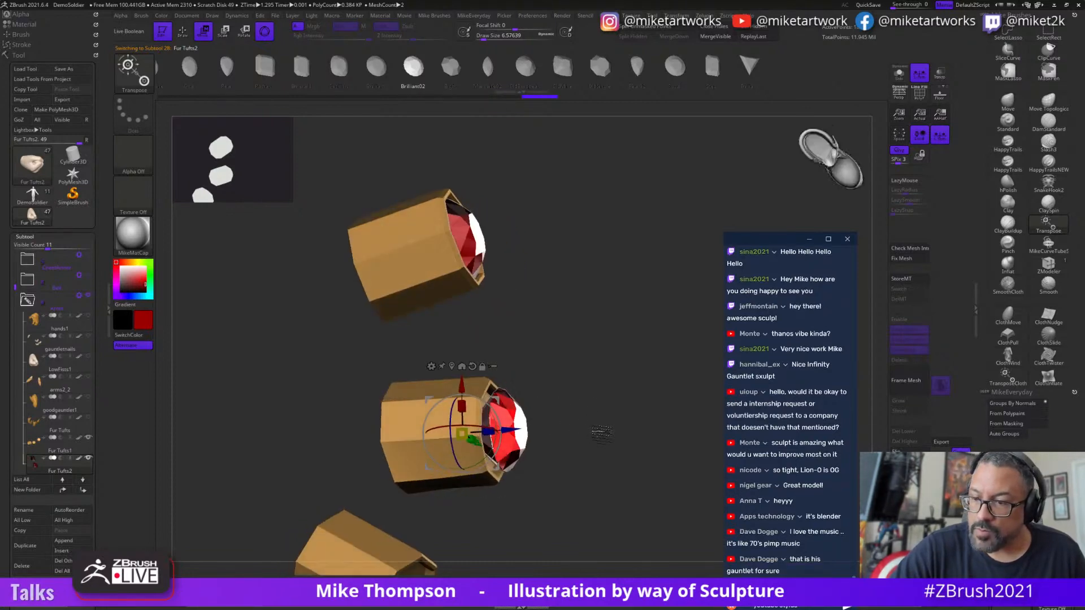
pyautogui.moveTo(510, 435); pyautogui.dragTo(549, 394)
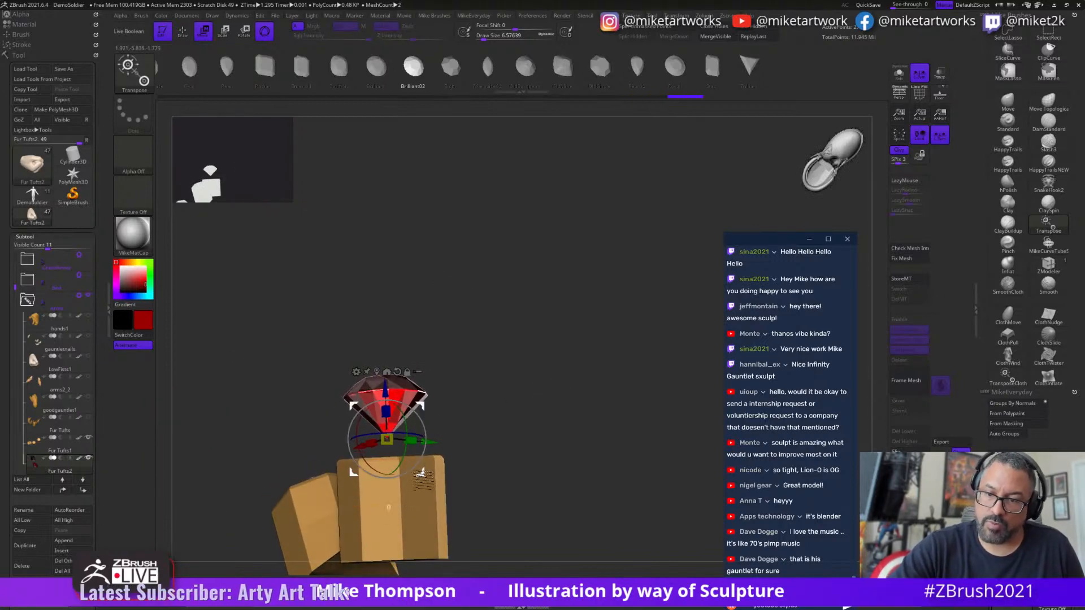
pyautogui.moveTo(425, 534)
pyautogui.mouseDown()
pyautogui.moveTo(454, 492)
pyautogui.moveTo(425, 500)
pyautogui.moveTo(413, 537)
pyautogui.mouseUp()
pyautogui.moveTo(481, 373)
pyautogui.mouseDown()
pyautogui.moveTo(526, 468)
pyautogui.moveTo(504, 456)
pyautogui.moveTo(514, 477)
pyautogui.moveTo(498, 469)
pyautogui.mouseUp()
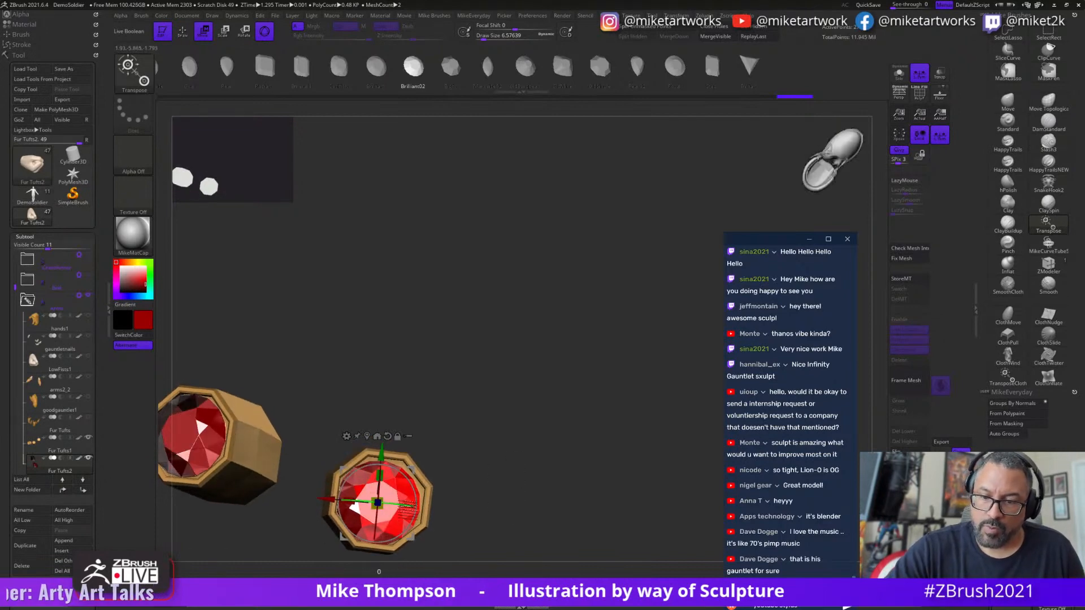
pyautogui.moveTo(412, 537)
pyautogui.mouseDown()
pyautogui.moveTo(512, 438)
pyautogui.moveTo(522, 480)
pyautogui.moveTo(618, 411)
pyautogui.moveTo(609, 431)
pyautogui.moveTo(613, 402)
pyautogui.moveTo(650, 469)
pyautogui.moveTo(632, 448)
pyautogui.moveTo(639, 474)
pyautogui.moveTo(622, 468)
pyautogui.moveTo(607, 424)
pyautogui.mouseUp()
# - Make the Fur Tufts1 studs subtool active in Draw mode and select the ZModeler brush
pyautogui.press('q')
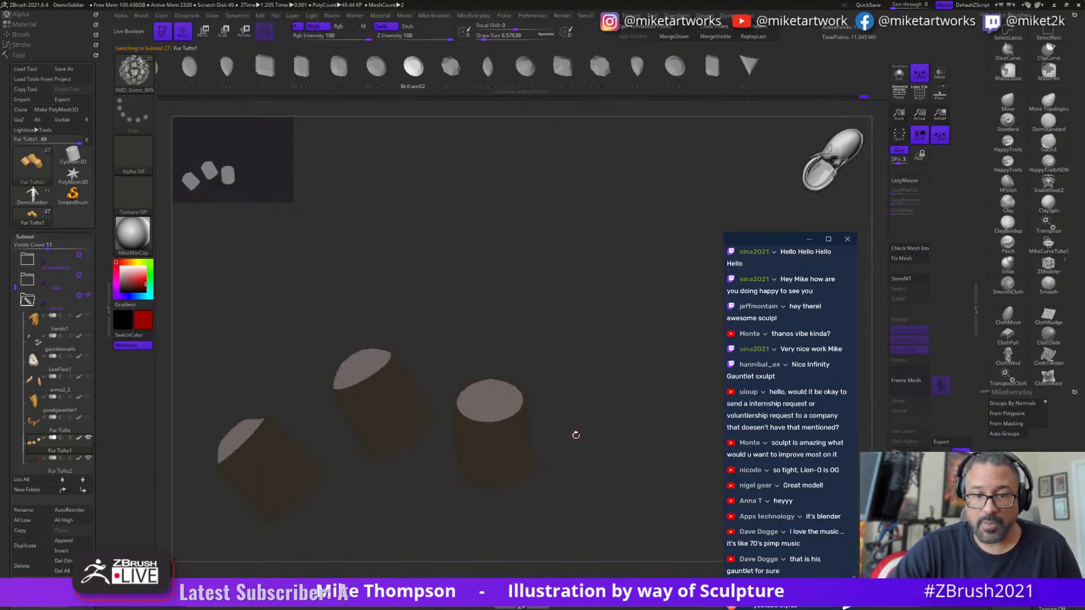
pyautogui.moveTo(568, 445); pyautogui.dragTo(622, 458)
pyautogui.press('space')
pyautogui.click(579, 524)
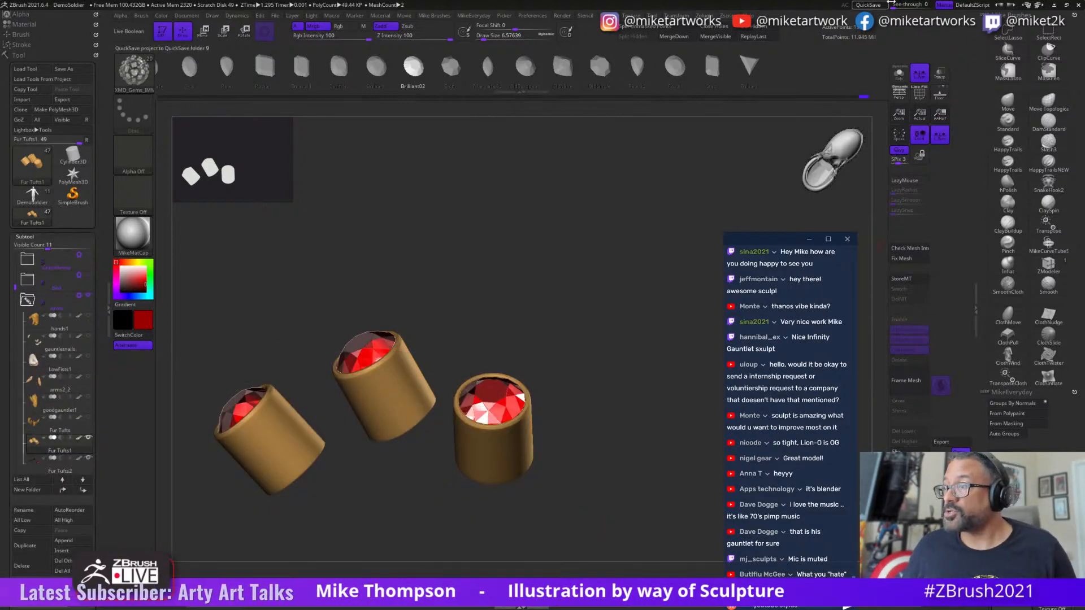
pyautogui.click(1048, 264)
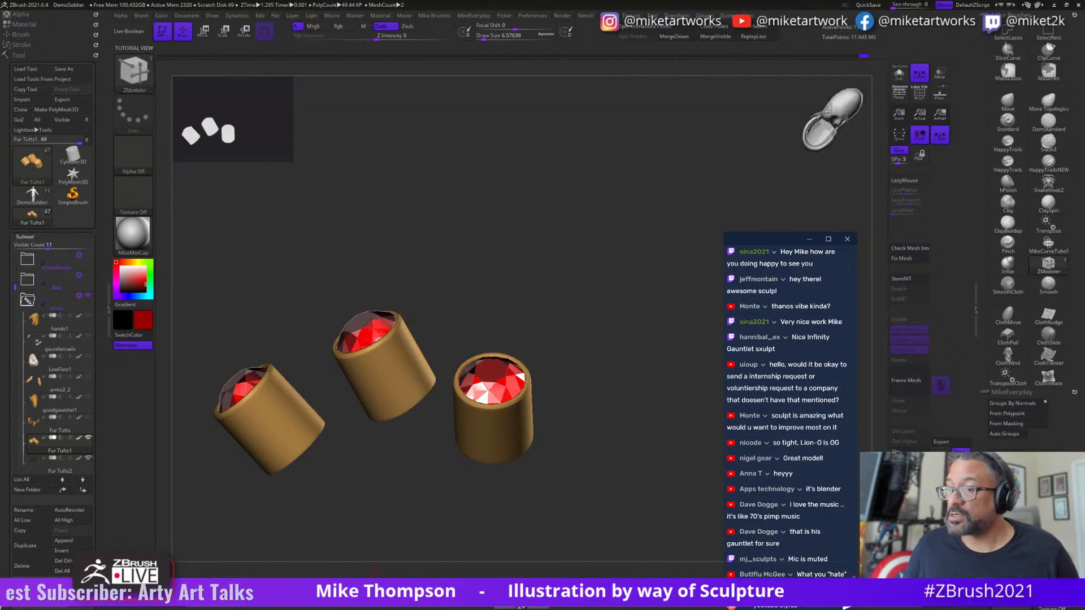
# - Display the polyframe on the studs and turn off their Dynamic Subdivision smoothing
pyautogui.moveTo(620, 501); pyautogui.dragTo(647, 525)
pyautogui.press('space')
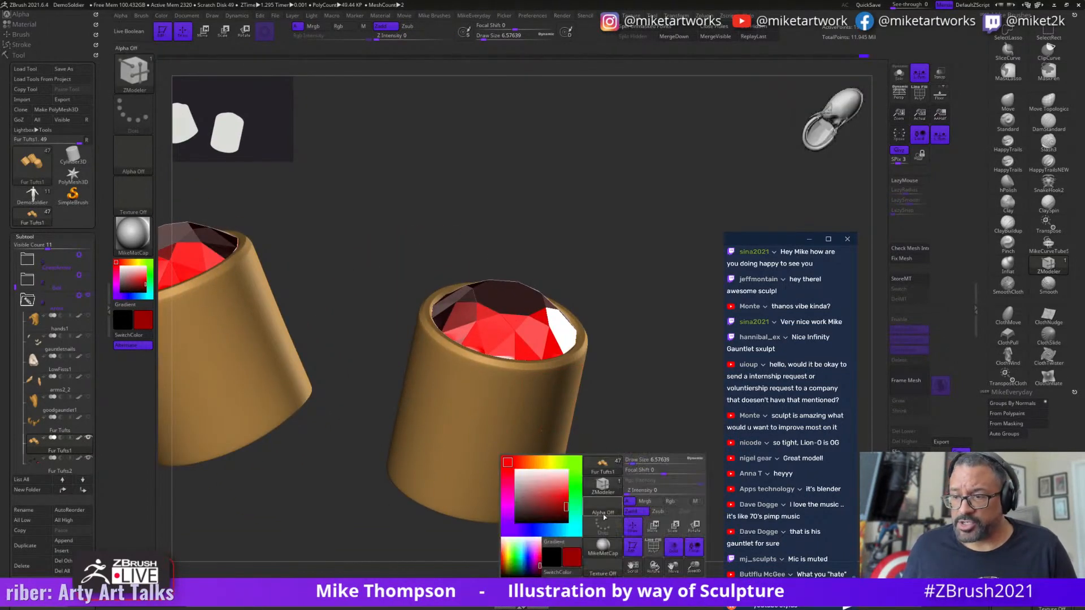
pyautogui.hotkey('shift', 'f')
pyautogui.moveTo(622, 523); pyautogui.dragTo(644, 496)
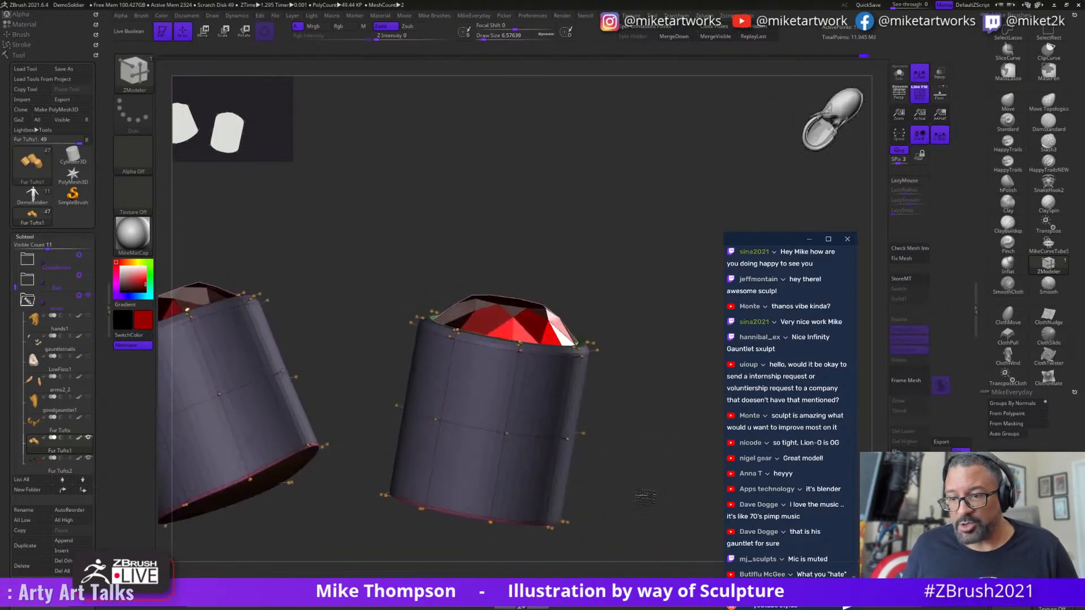
pyautogui.press('d')
pyautogui.hotkey('shift', 'd')
# - Set ZModeler's edge action to Insert and add an edge loop just below the rim of each of the three studs
pyautogui.keyDown('alt'); pyautogui.moveTo(642, 536); pyautogui.dragTo(581, 452); pyautogui.keyUp('alt')
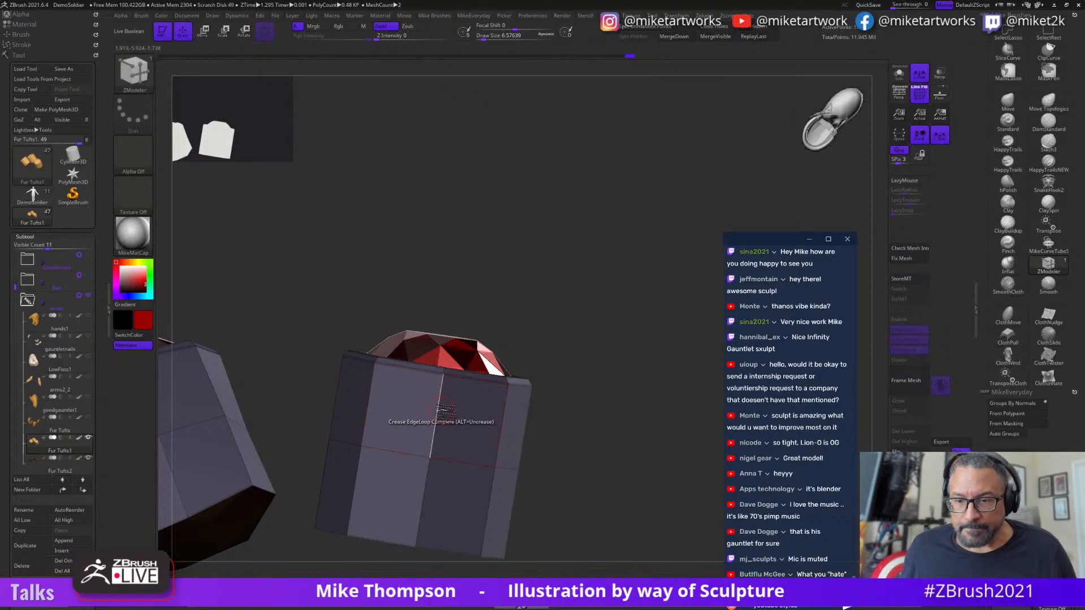
pyautogui.press('space')
pyautogui.click(417, 344)
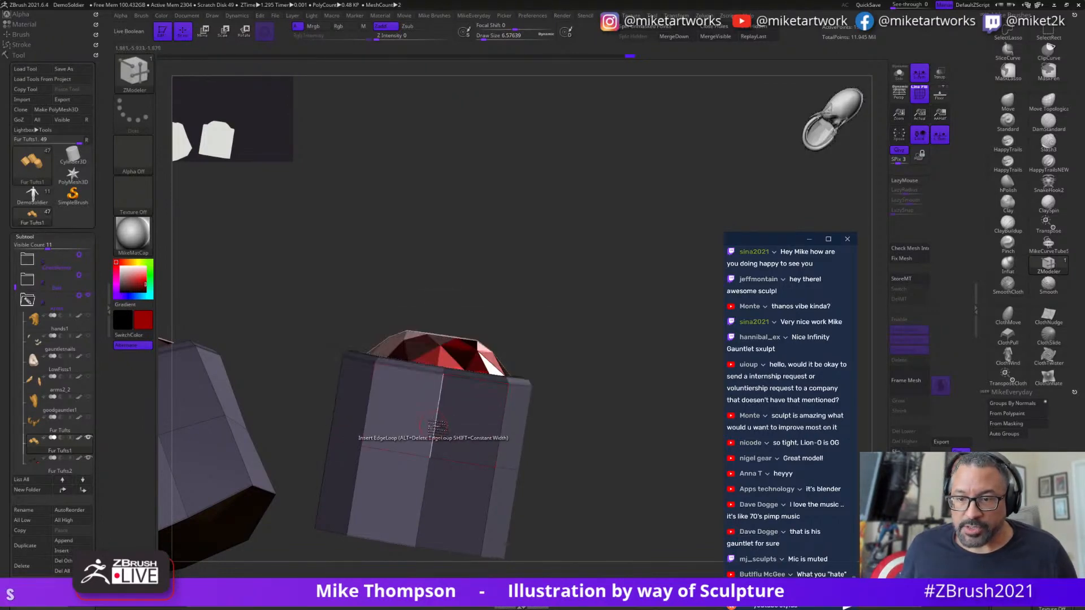
pyautogui.keyDown('alt'); pyautogui.moveTo(555, 453); pyautogui.dragTo(760, 394); pyautogui.keyUp('alt')
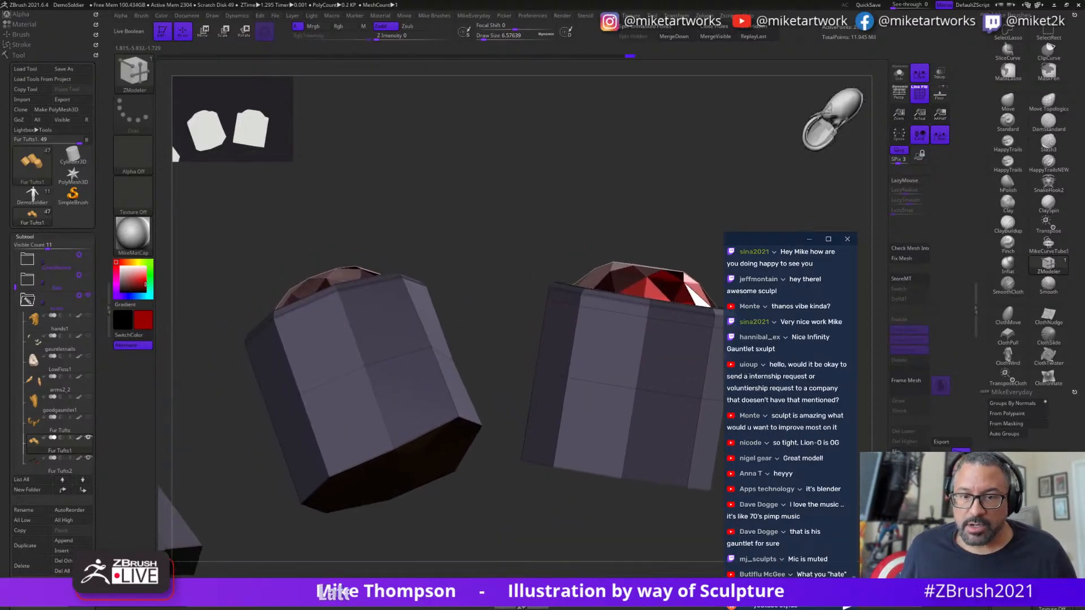
pyautogui.moveTo(474, 213); pyautogui.dragTo(447, 291)
pyautogui.keyDown('alt'); pyautogui.moveTo(540, 272); pyautogui.dragTo(565, 465); pyautogui.keyUp('alt')
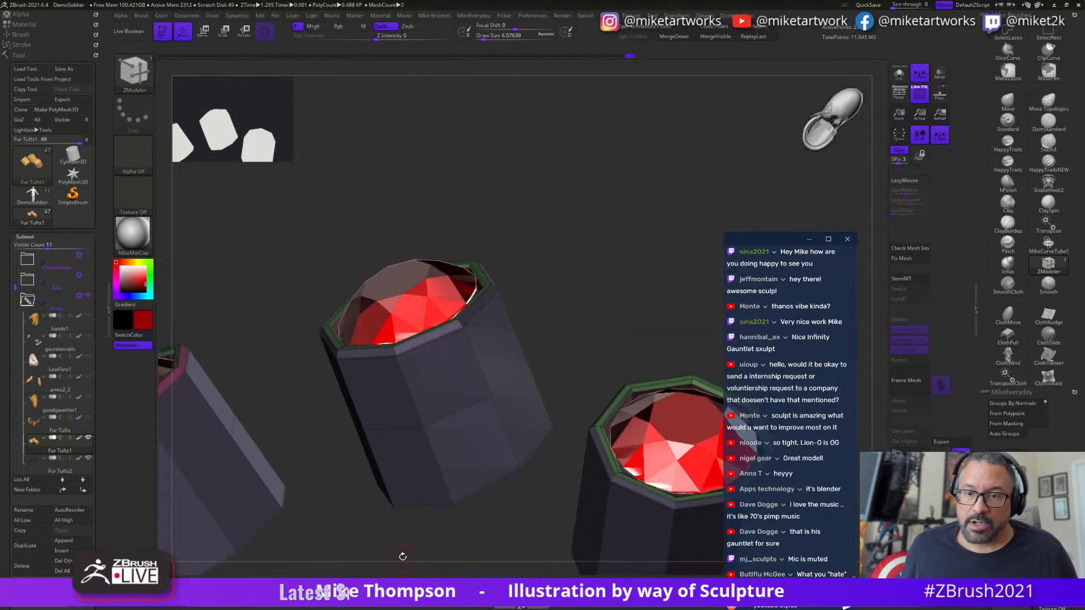
pyautogui.moveTo(402, 557); pyautogui.dragTo(421, 506)
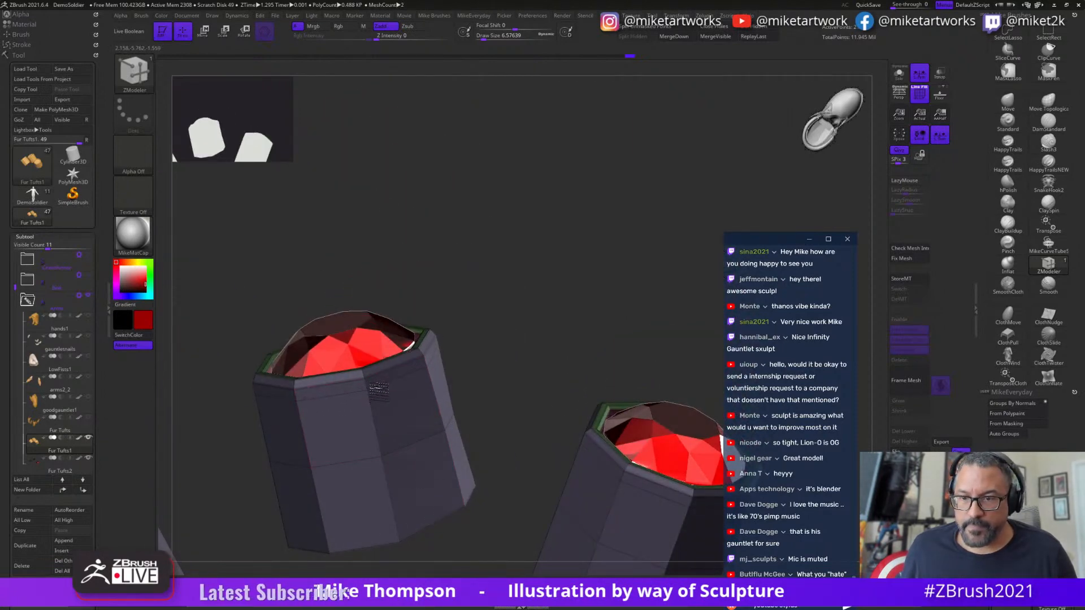
pyautogui.moveTo(458, 359); pyautogui.dragTo(536, 373)
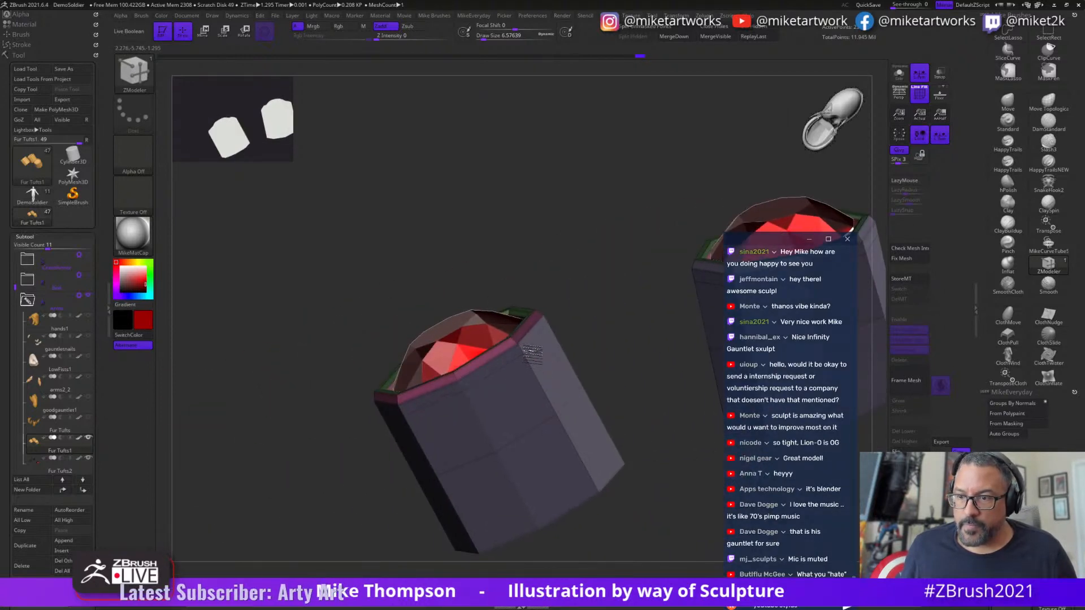
pyautogui.moveTo(620, 341); pyautogui.dragTo(512, 281)
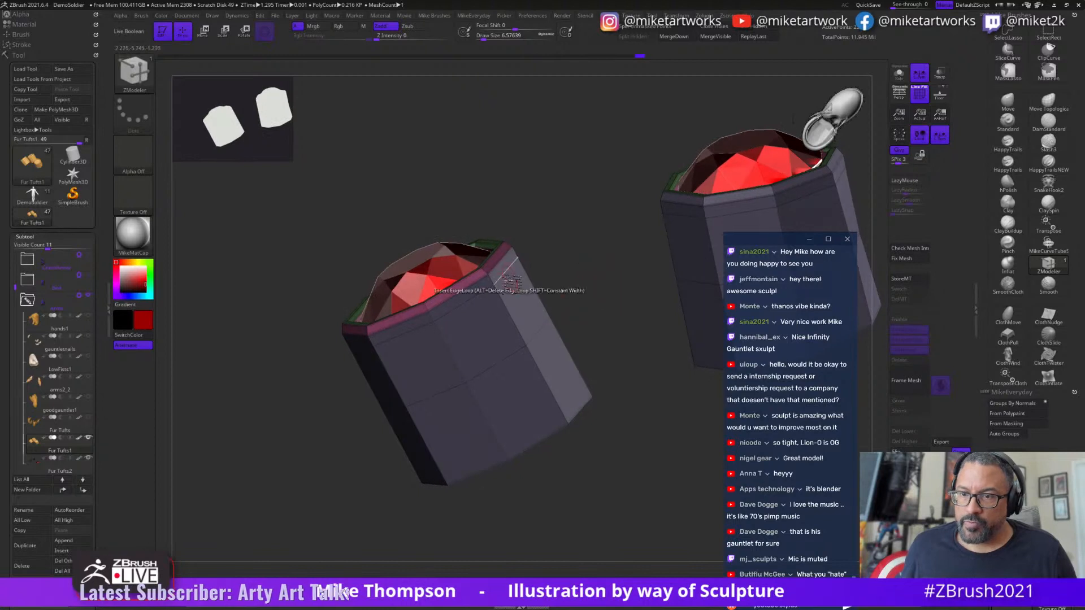
# - Set ZModeler's polygon action to PolyGroup with the Polygroup Island target and try it on the band below the outer stud's rim
pyautogui.press('space')
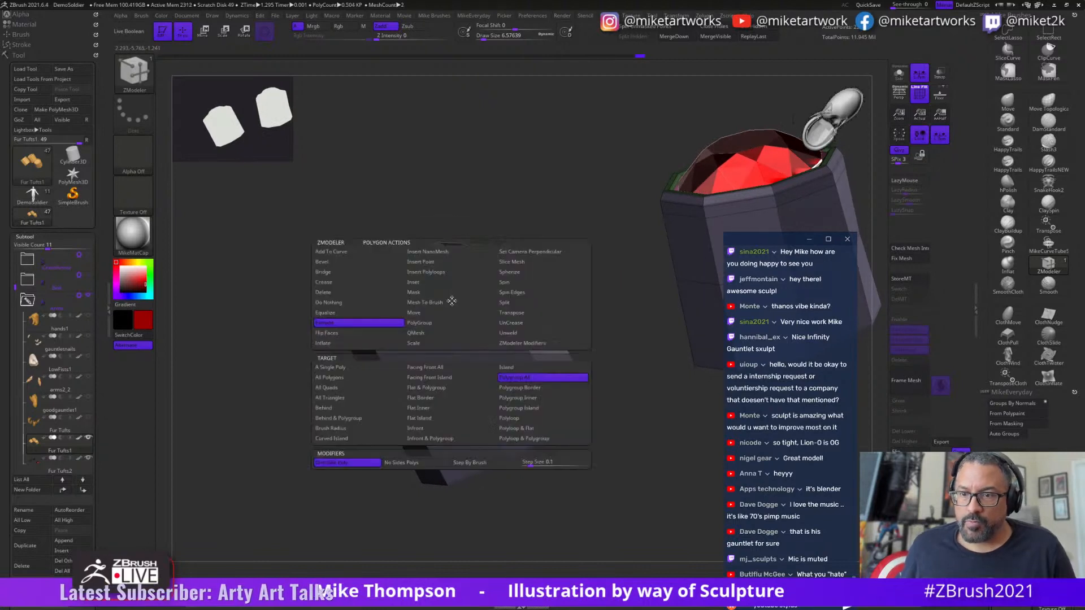
pyautogui.click(429, 323)
pyautogui.click(497, 397)
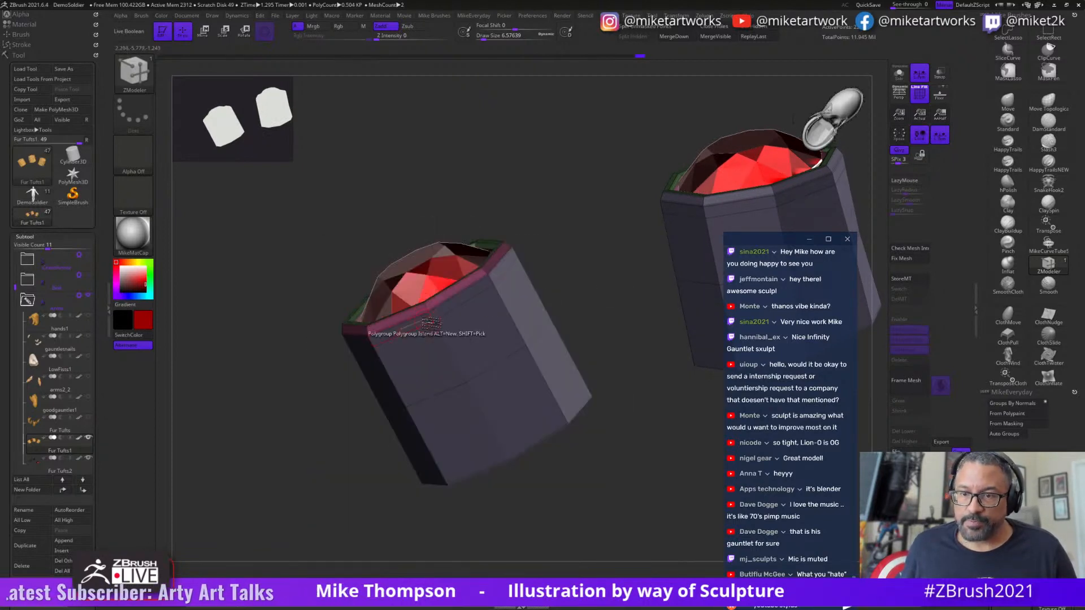
pyautogui.click(440, 312)
pyautogui.hotkey('ctrl', 'z')
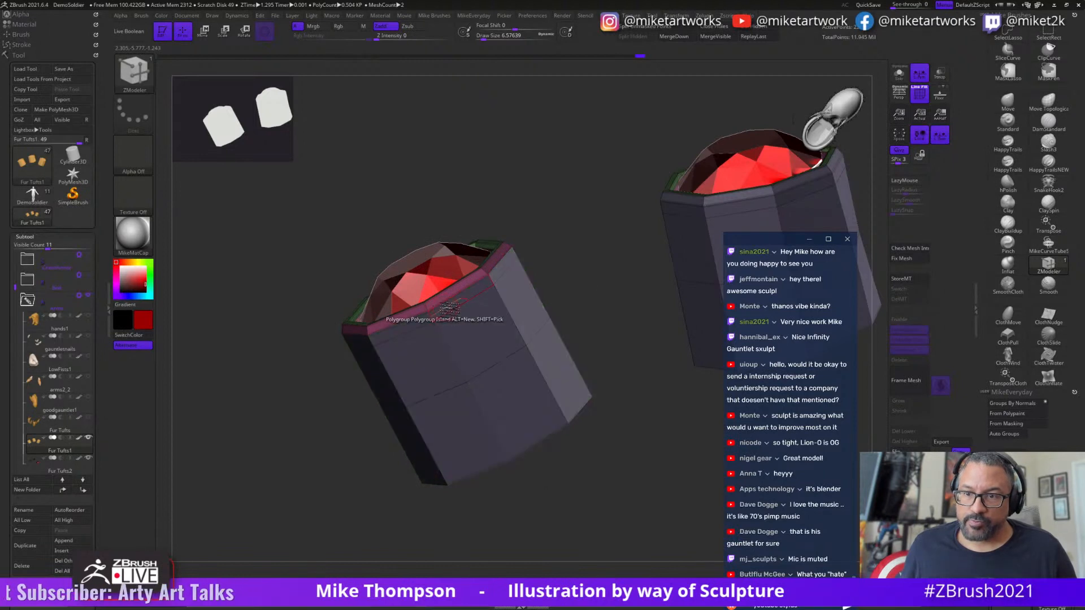
pyautogui.click(450, 311)
pyautogui.moveTo(596, 245); pyautogui.dragTo(588, 249)
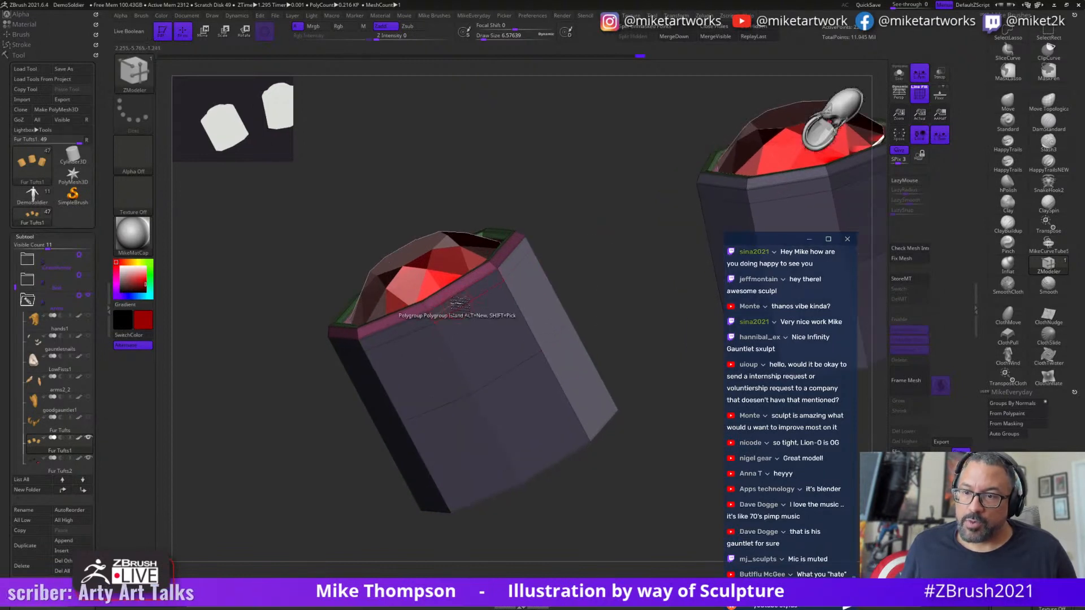
pyautogui.press('space')
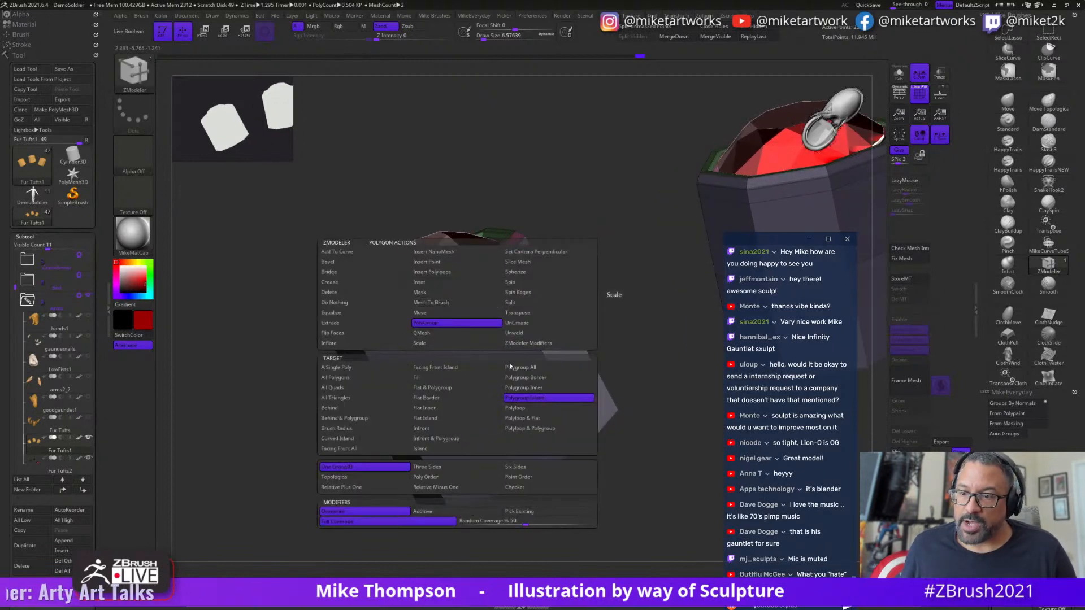
# - Assign a polygroup to the band just below the rim of each gem setting using ZModeler's PolyGroup action with the Polyloop target
pyautogui.click(520, 408)
pyautogui.click(464, 305)
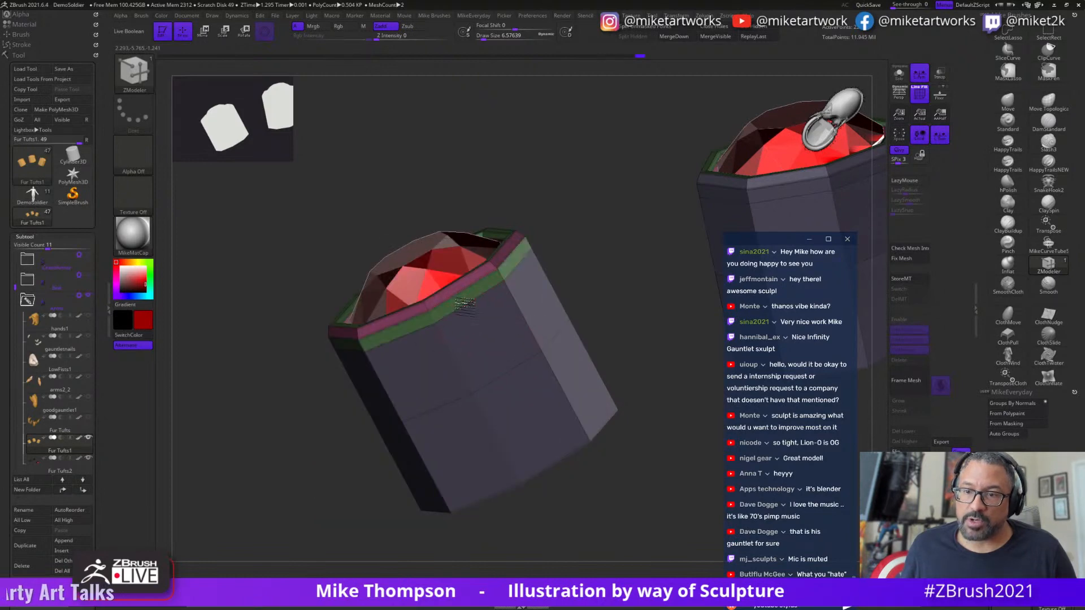
pyautogui.moveTo(616, 233); pyautogui.dragTo(230, 368)
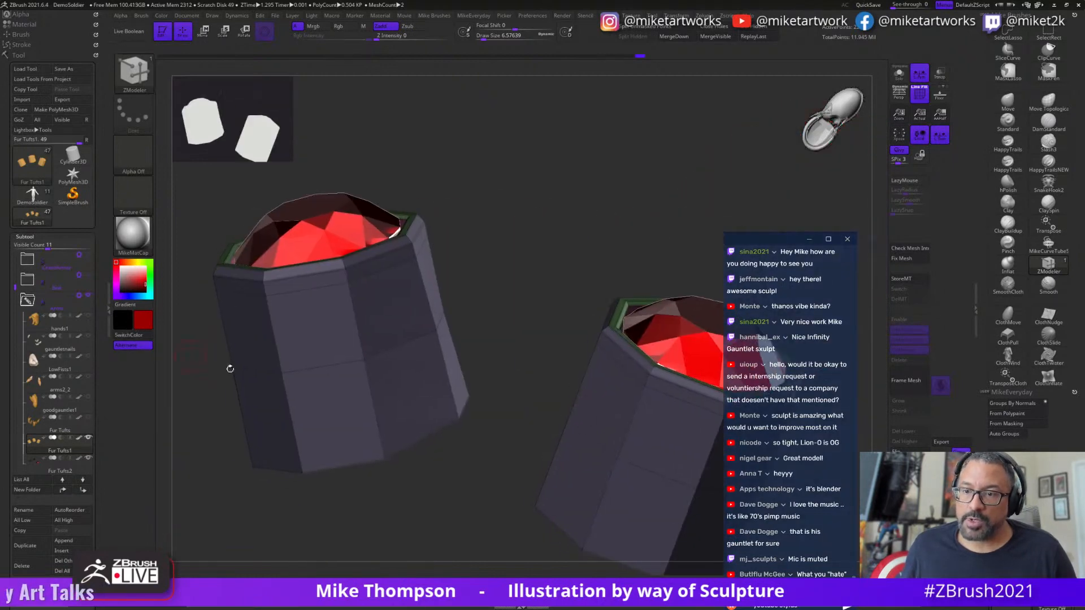
pyautogui.click(371, 270)
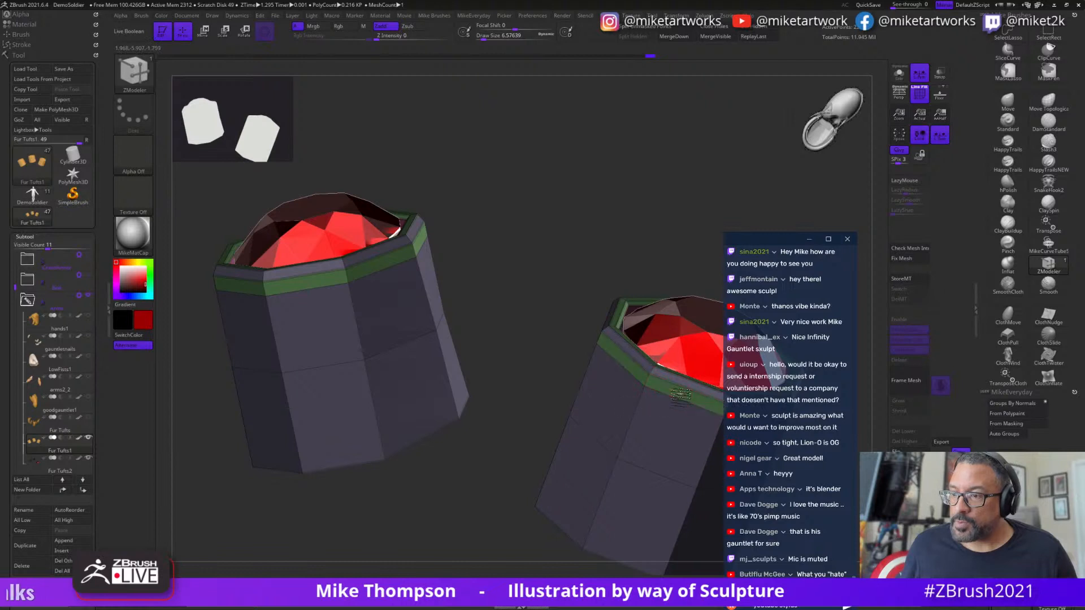
pyautogui.moveTo(569, 401); pyautogui.dragTo(537, 360)
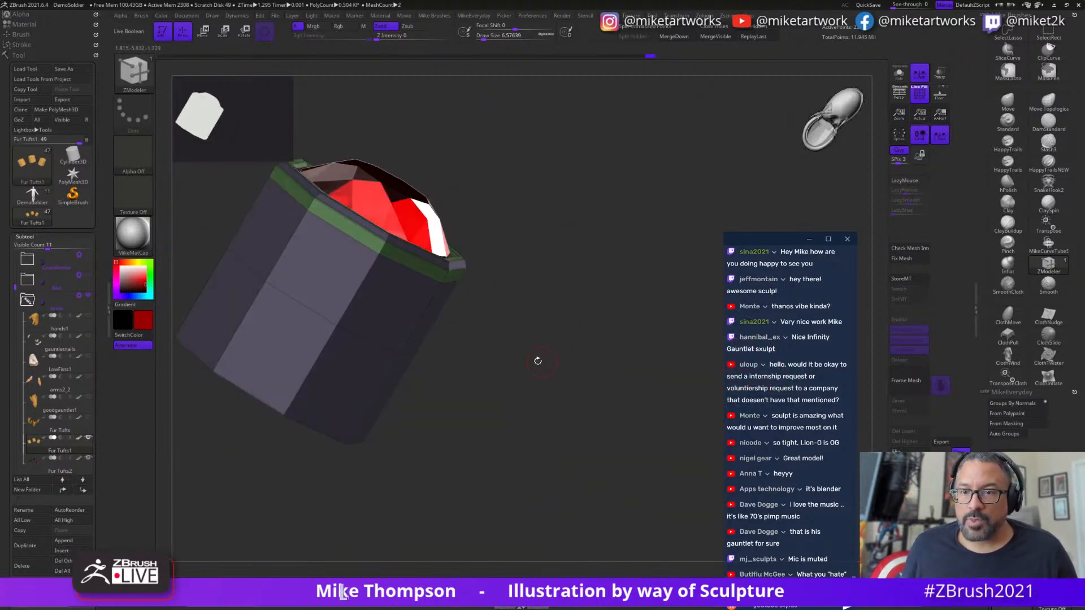
# - Switch the ZModeler polygon action to QMesh and isolate the gem settings subtool with Solo
pyautogui.press('space')
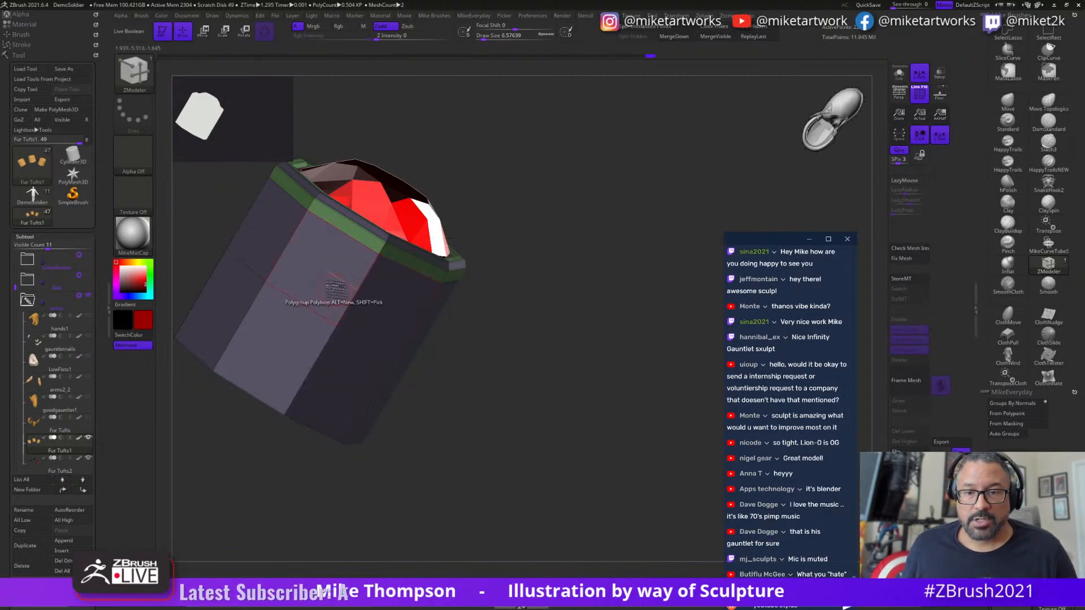
pyautogui.press('space')
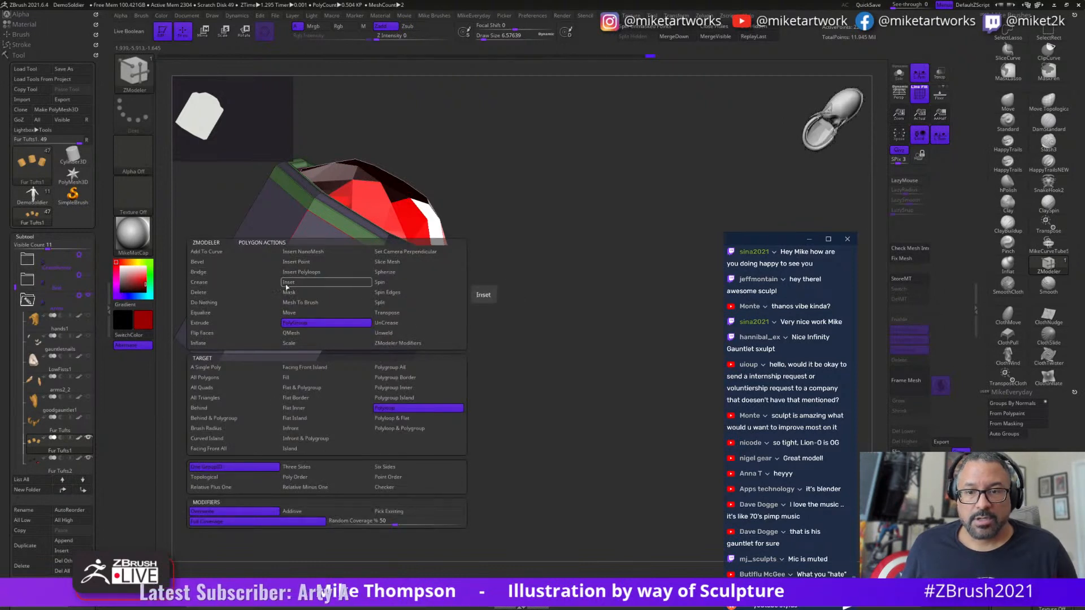
pyautogui.click(305, 333)
pyautogui.moveTo(492, 411); pyautogui.dragTo(438, 327)
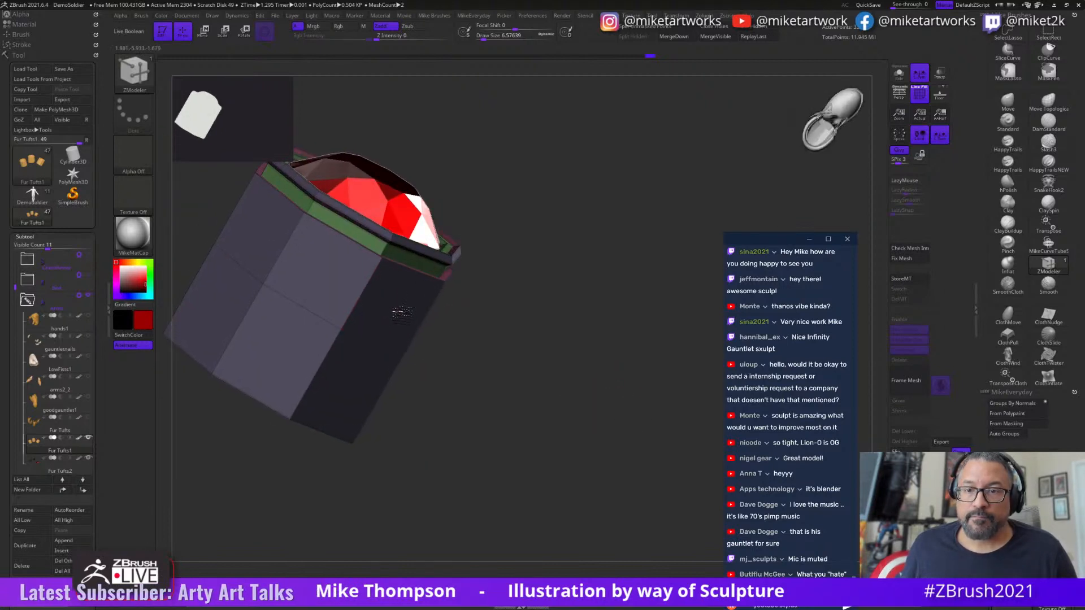
pyautogui.moveTo(524, 355); pyautogui.dragTo(611, 463)
pyautogui.click(899, 72)
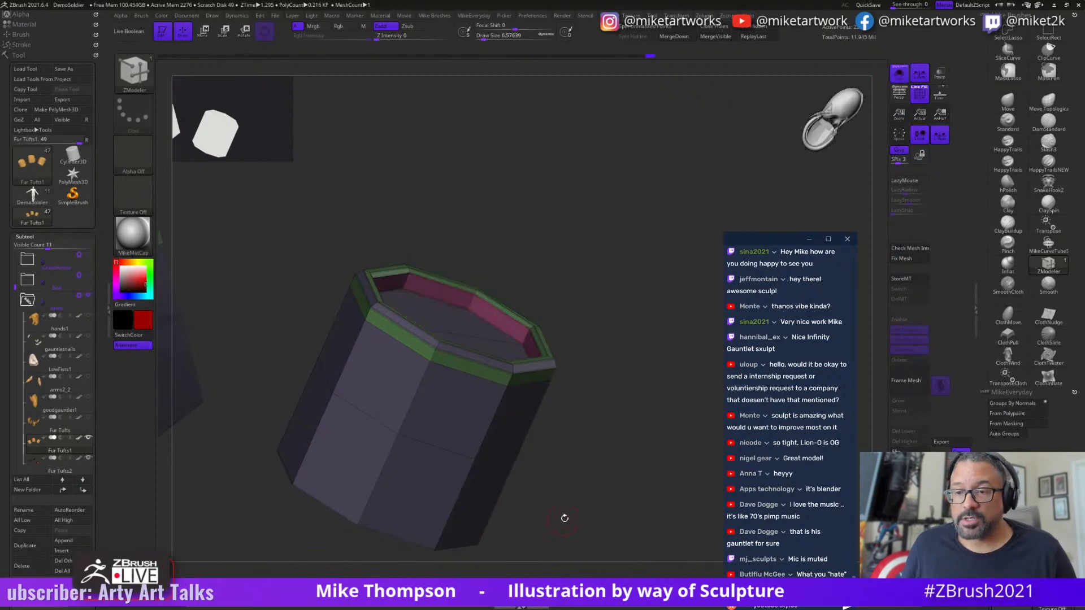
# - Delete the horizontal edge loop running around the middle of the side walls on the gem settings
pyautogui.moveTo(562, 516); pyautogui.dragTo(446, 449)
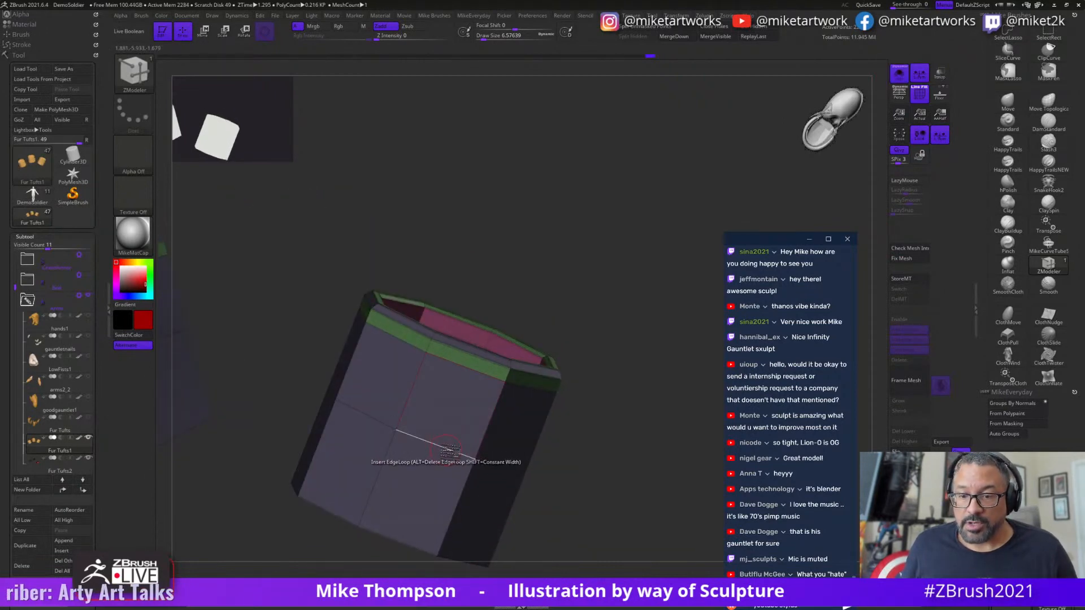
pyautogui.keyDown('alt'); pyautogui.click(448, 451); pyautogui.keyUp('alt')
pyautogui.keyDown('alt'); pyautogui.moveTo(257, 339); pyautogui.dragTo(649, 277); pyautogui.keyUp('alt')
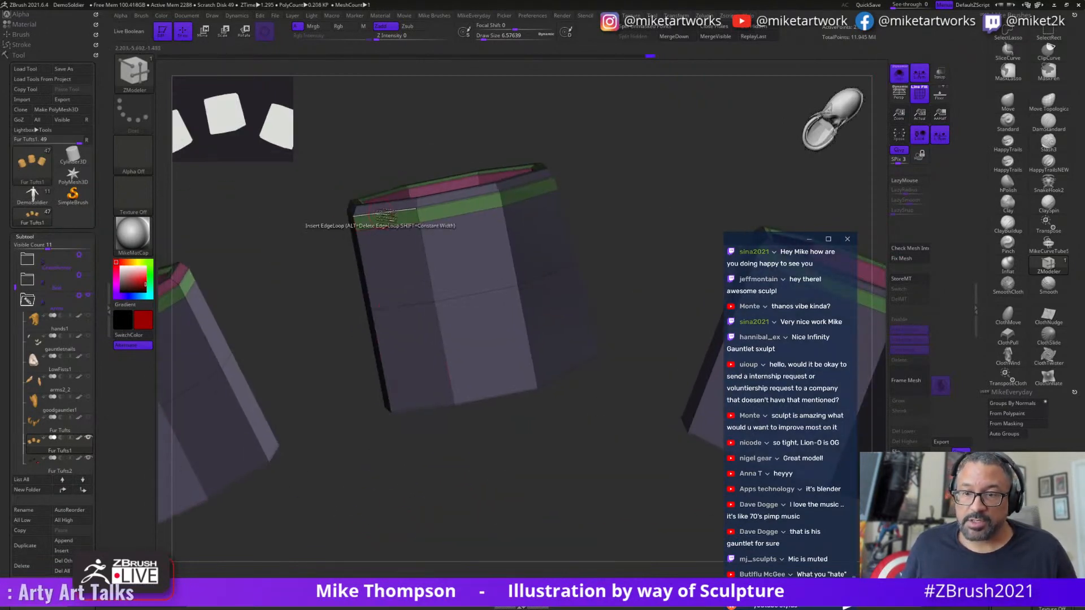
pyautogui.keyDown('alt'); pyautogui.click(212, 377); pyautogui.keyUp('alt')
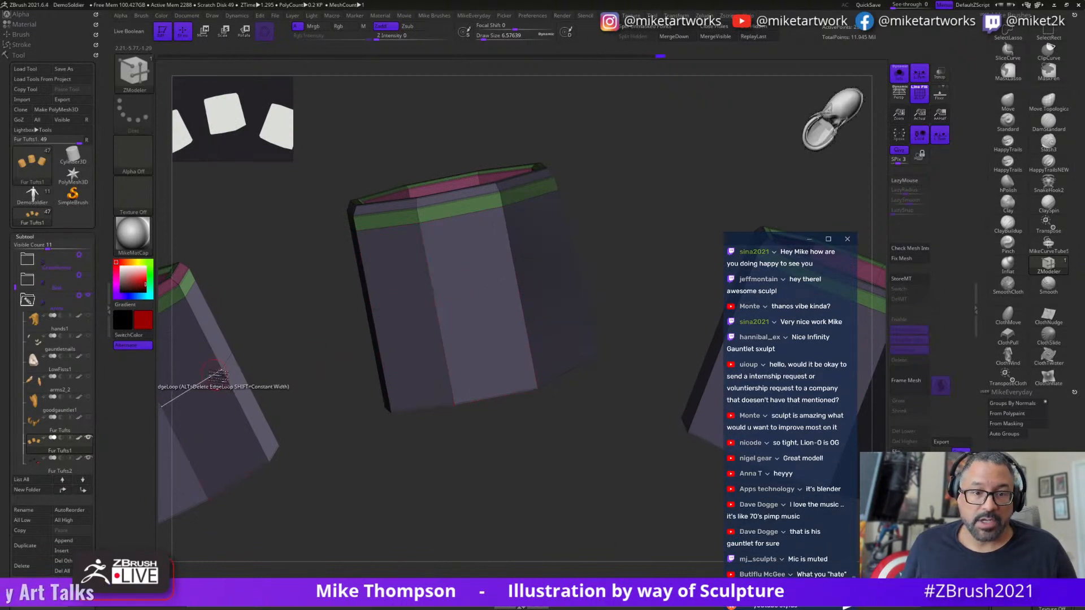
# - Assign a new shared polygroup to the side walls of all three gem settings with the PolyGroup action and Polyloop target
pyautogui.press('space')
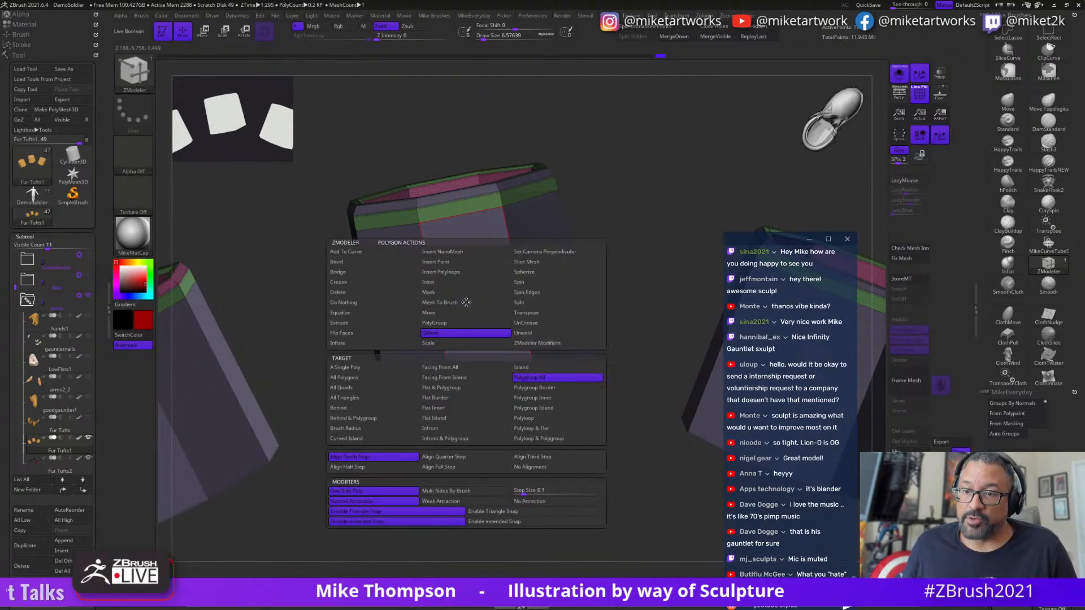
pyautogui.click(443, 327)
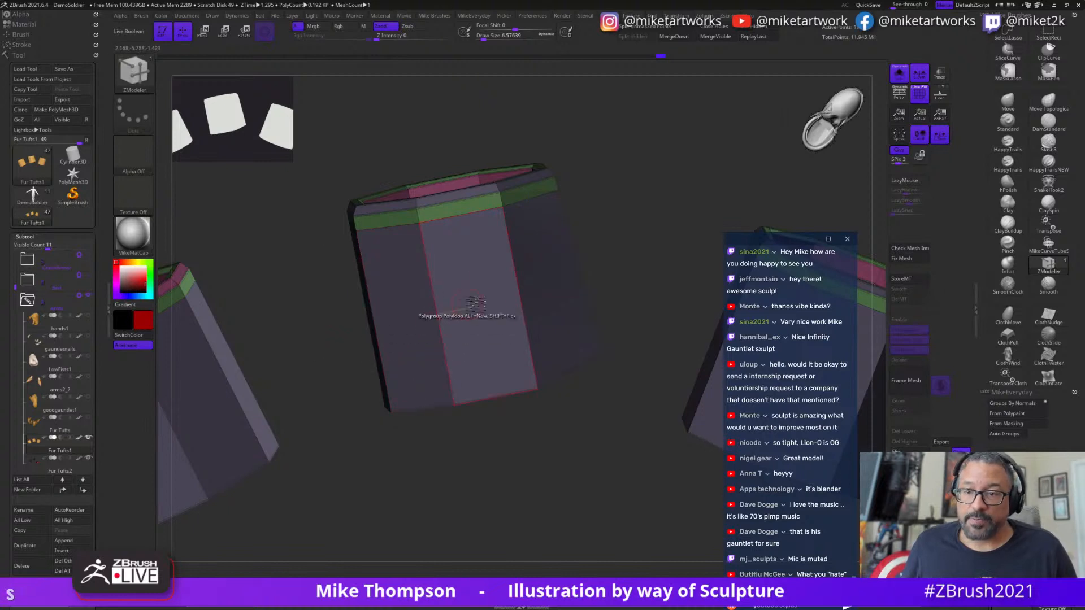
pyautogui.click(463, 304)
pyautogui.keyDown('alt'); pyautogui.click(484, 332); pyautogui.keyUp('alt')
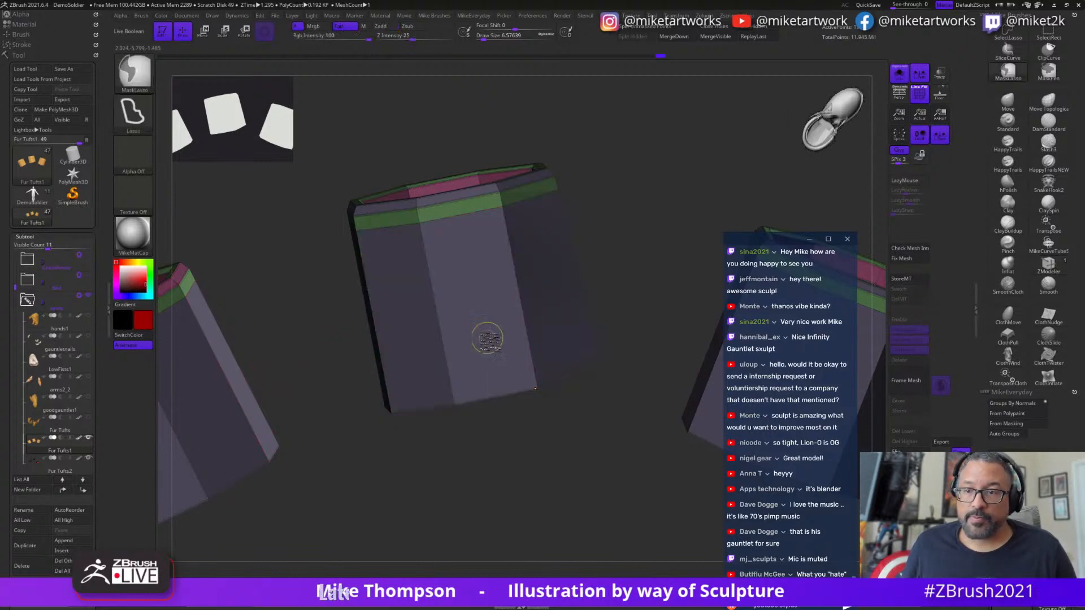
pyautogui.click(469, 316)
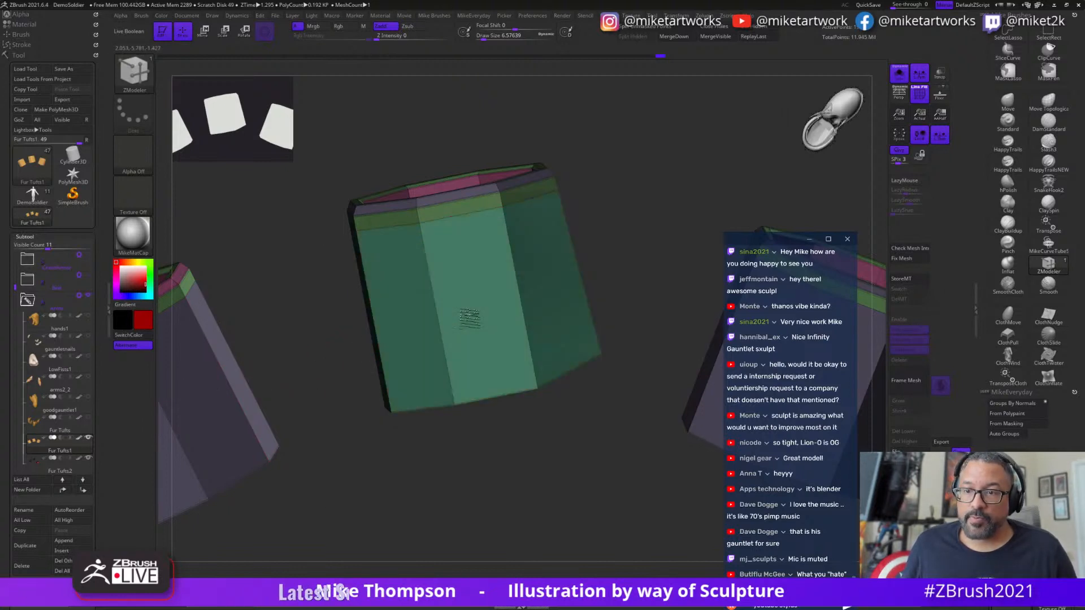
pyautogui.keyDown('alt'); pyautogui.click(469, 318); pyautogui.keyUp('alt')
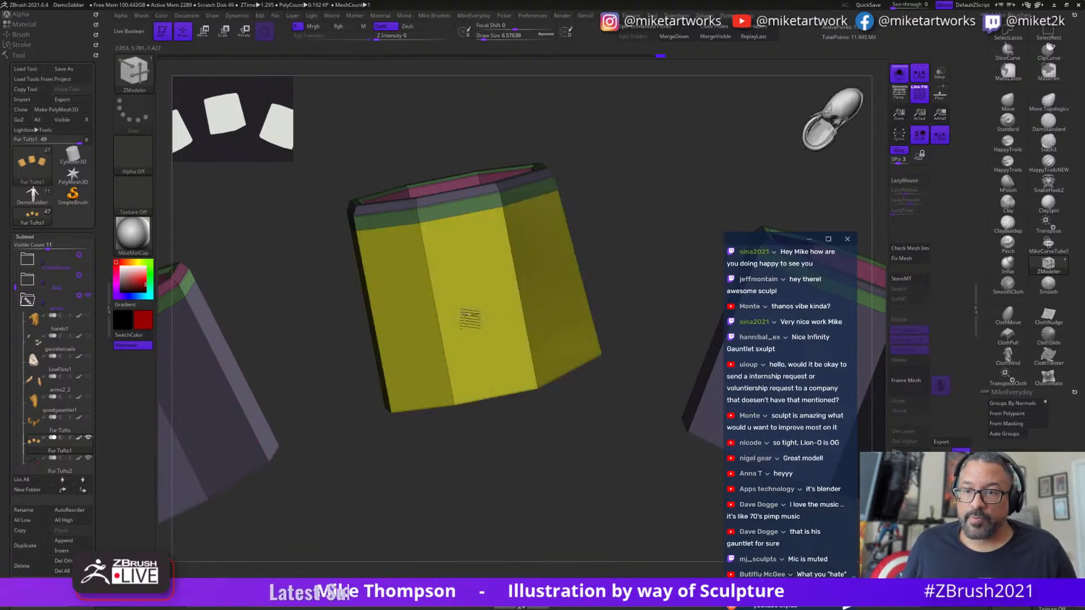
pyautogui.click(194, 415)
pyautogui.keyDown('alt'); pyautogui.moveTo(524, 491); pyautogui.dragTo(67, 381); pyautogui.keyUp('alt')
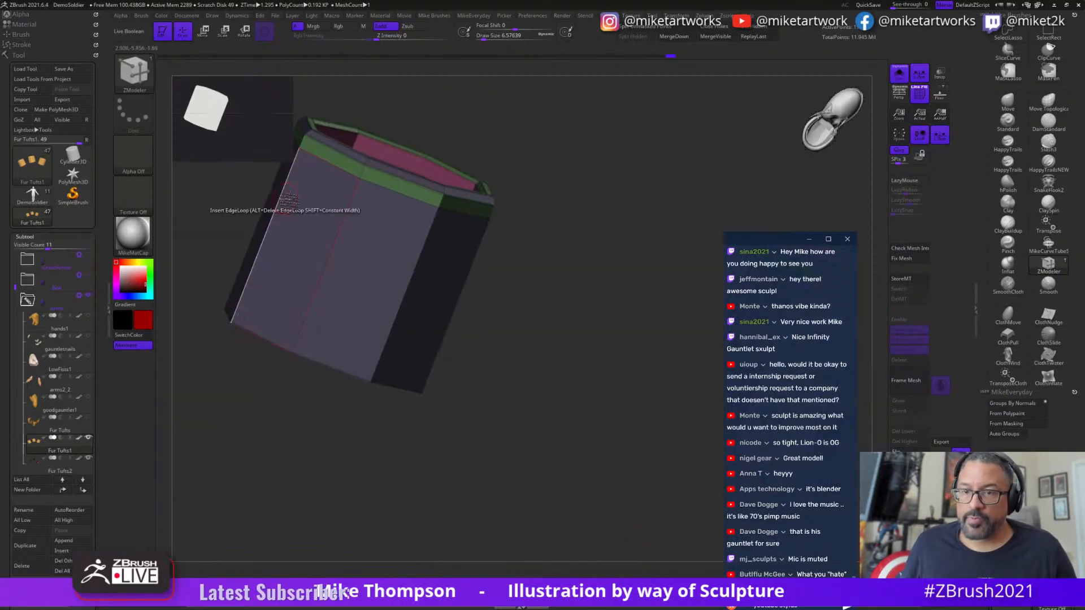
pyautogui.click(366, 260)
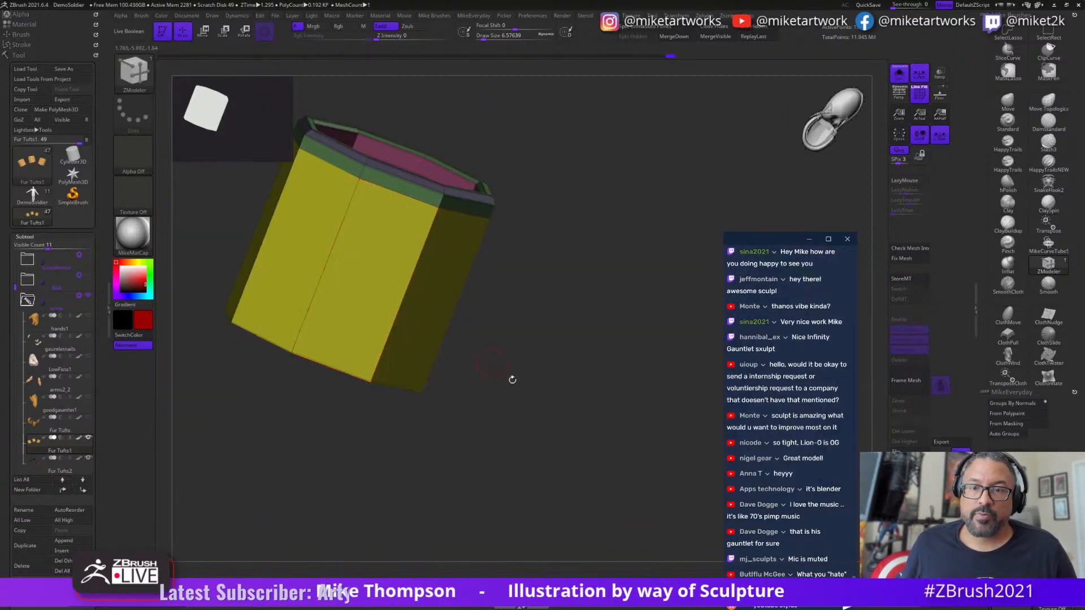
pyautogui.keyDown('alt'); pyautogui.moveTo(513, 378); pyautogui.dragTo(708, 506); pyautogui.keyUp('alt')
# - Extrude the grouped side walls of the gem settings outward with QMesh, forming a ledge below the rim band
pyautogui.press('space')
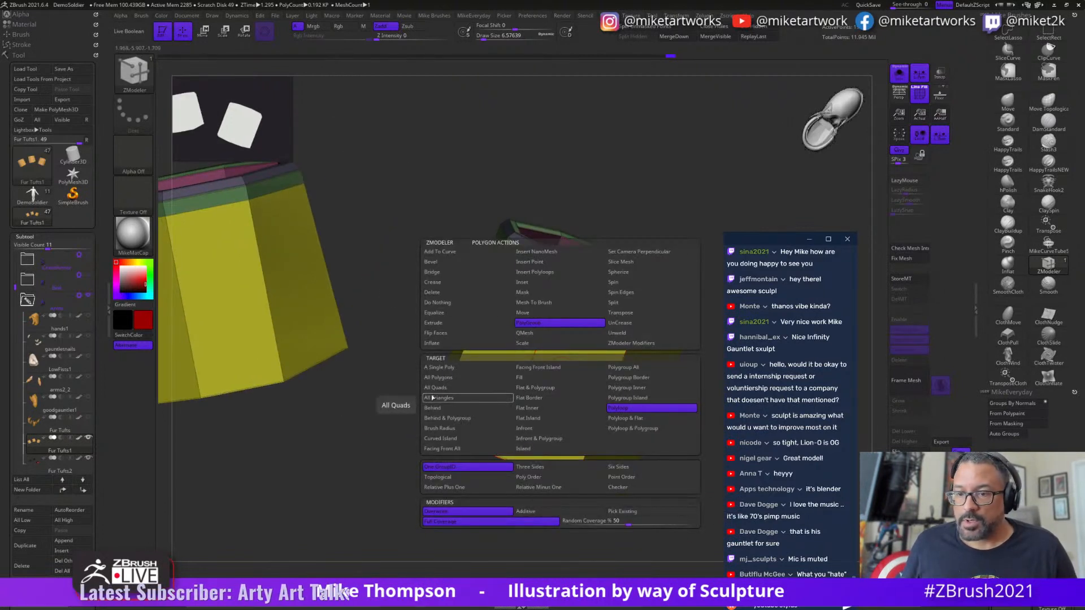
pyautogui.click(537, 334)
pyautogui.moveTo(400, 405); pyautogui.dragTo(438, 460)
pyautogui.moveTo(576, 351); pyautogui.dragTo(639, 446)
pyautogui.press('alt')
pyautogui.press('alt')
pyautogui.press('alt')
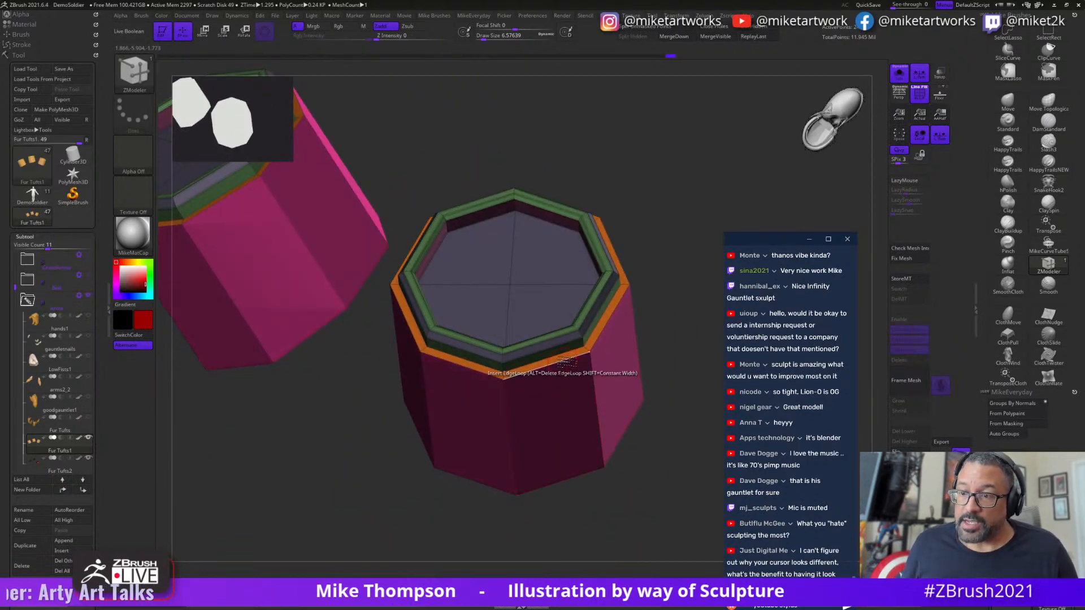
# - Bevel the complete upper outer edge loop of the extruded side walls on all three gem settings
pyautogui.press('space')
pyautogui.click(456, 343)
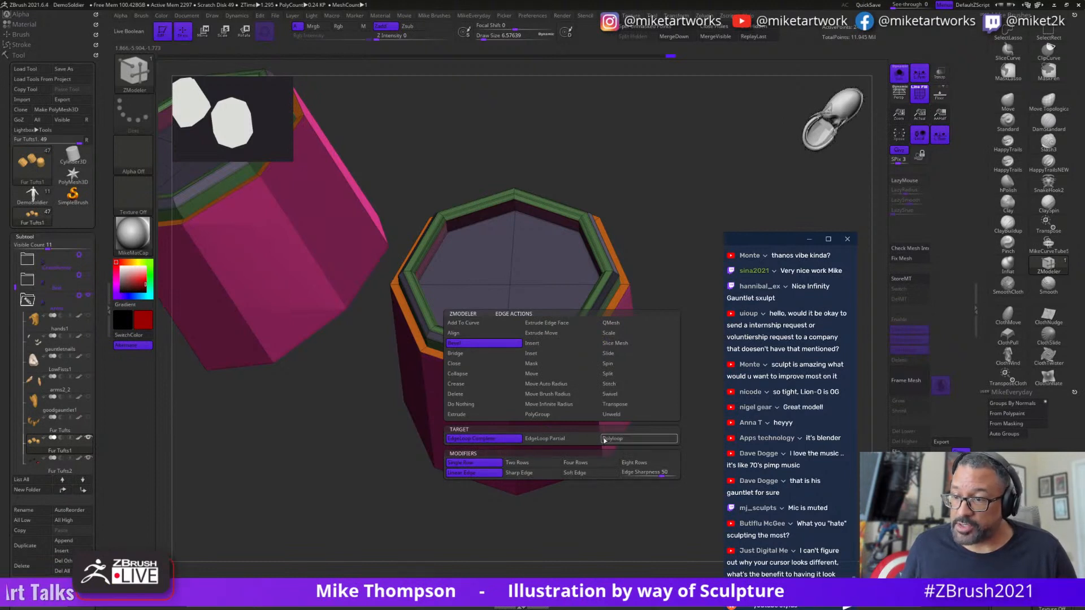
pyautogui.moveTo(650, 487); pyautogui.dragTo(660, 477)
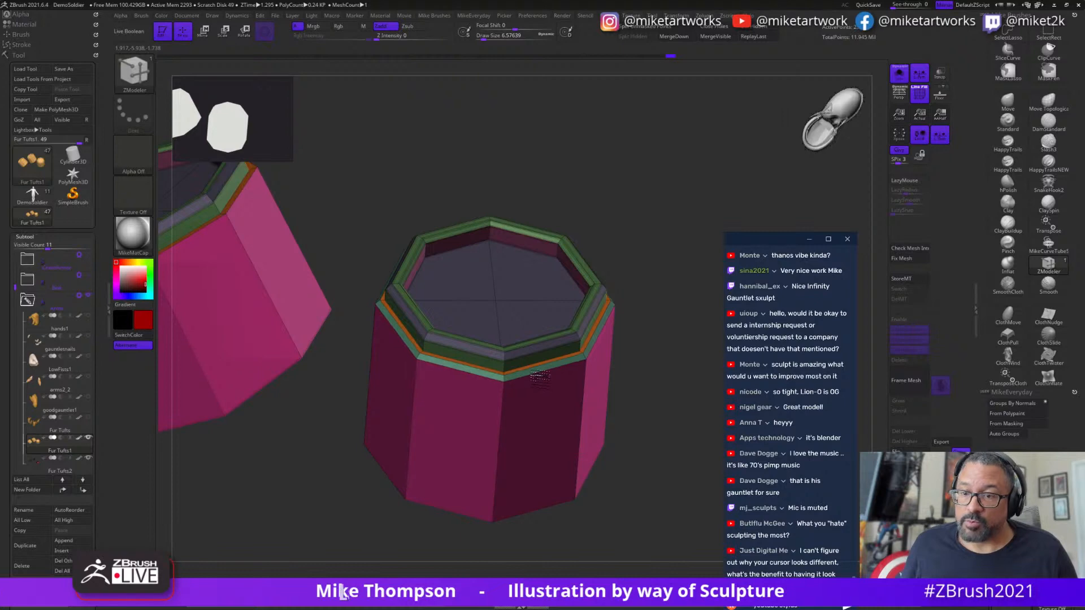
pyautogui.moveTo(364, 338); pyautogui.dragTo(673, 367)
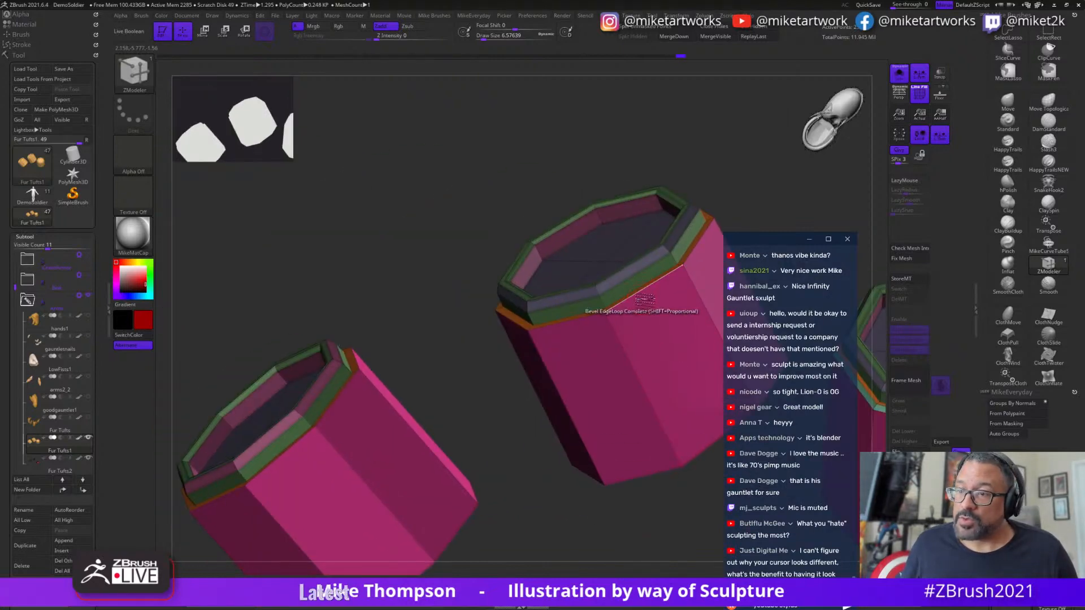
pyautogui.moveTo(640, 292); pyautogui.dragTo(626, 318)
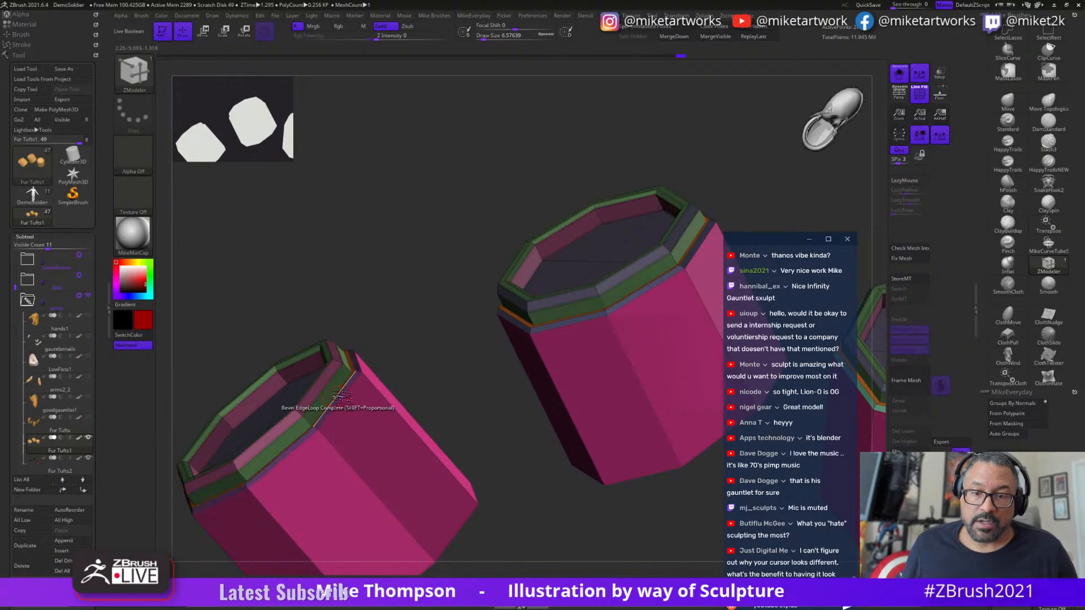
pyautogui.moveTo(394, 351); pyautogui.dragTo(467, 412)
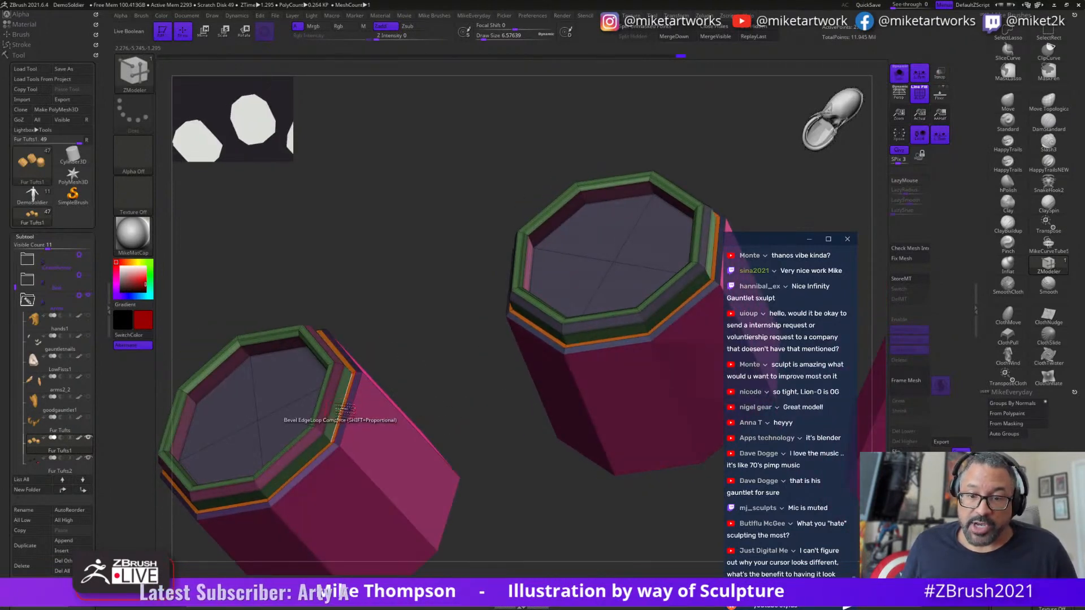
# - Set the edge action to Crease on complete edge loops and crease the bevel edges around the first two gem settings
pyautogui.press('space')
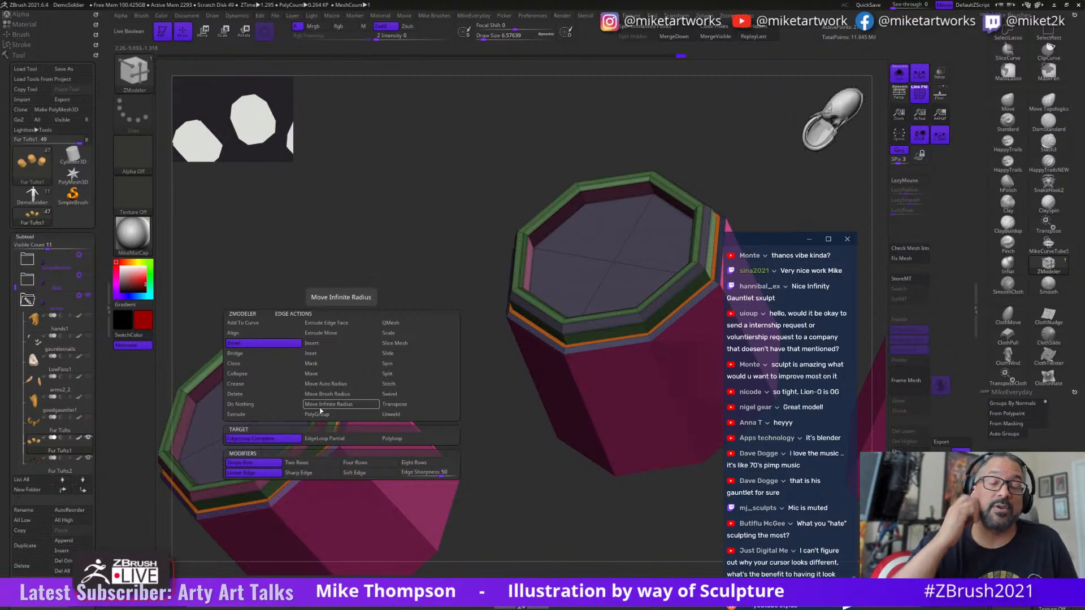
pyautogui.click(318, 414)
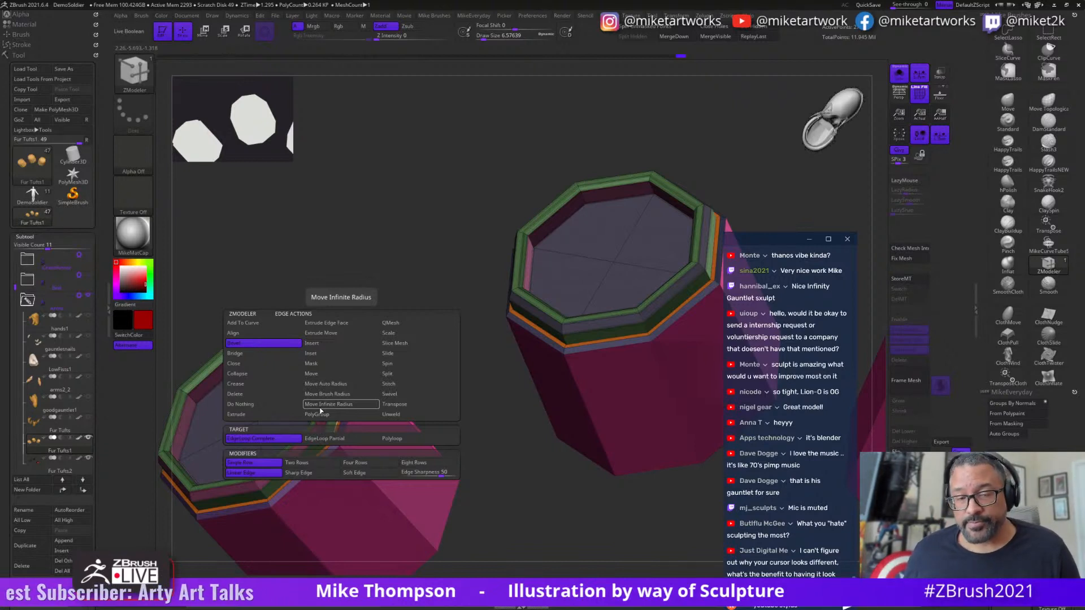
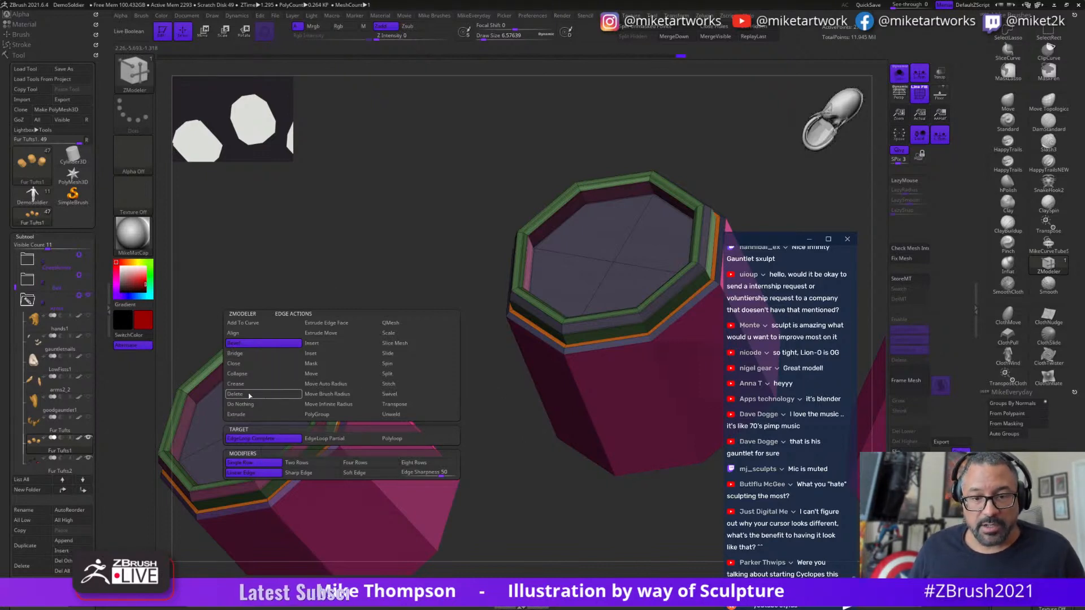
pyautogui.click(390, 322)
pyautogui.click(346, 433)
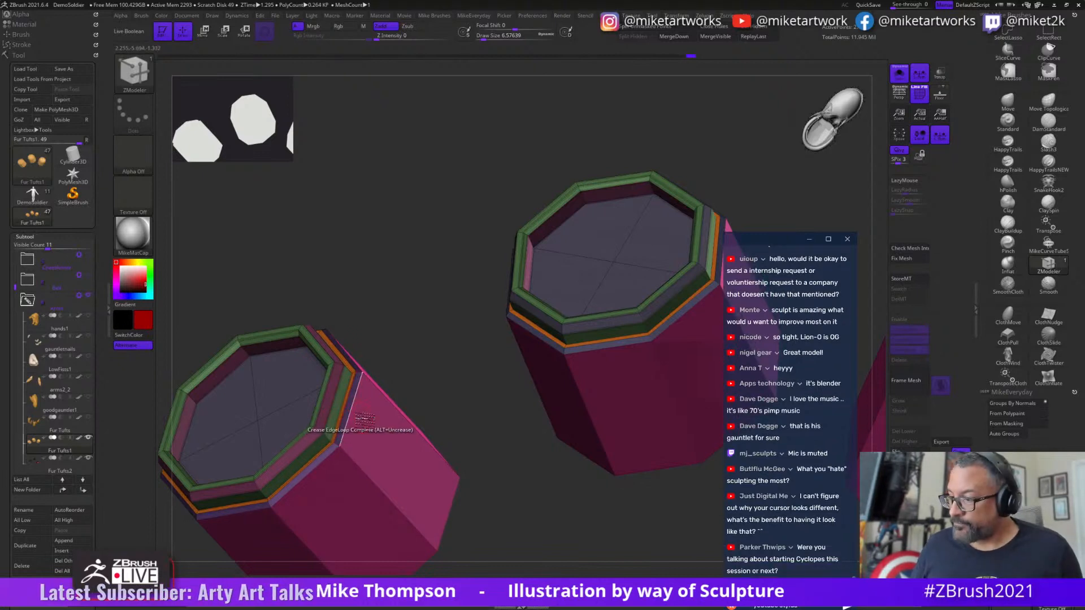
pyautogui.moveTo(477, 407); pyautogui.dragTo(520, 412)
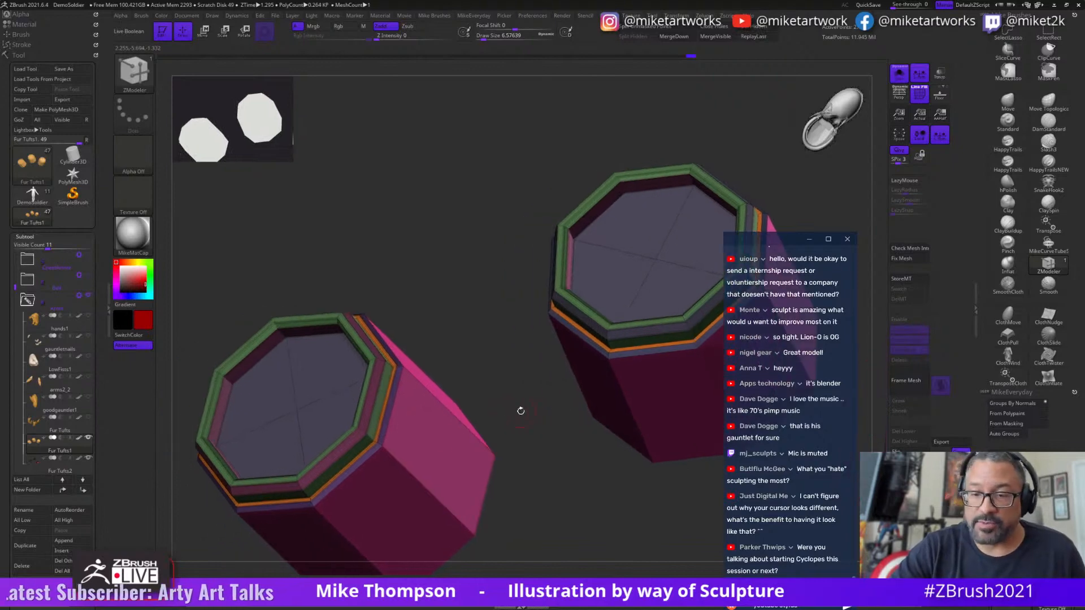
pyautogui.moveTo(589, 475); pyautogui.dragTo(521, 508)
pyautogui.moveTo(642, 351); pyautogui.dragTo(638, 364)
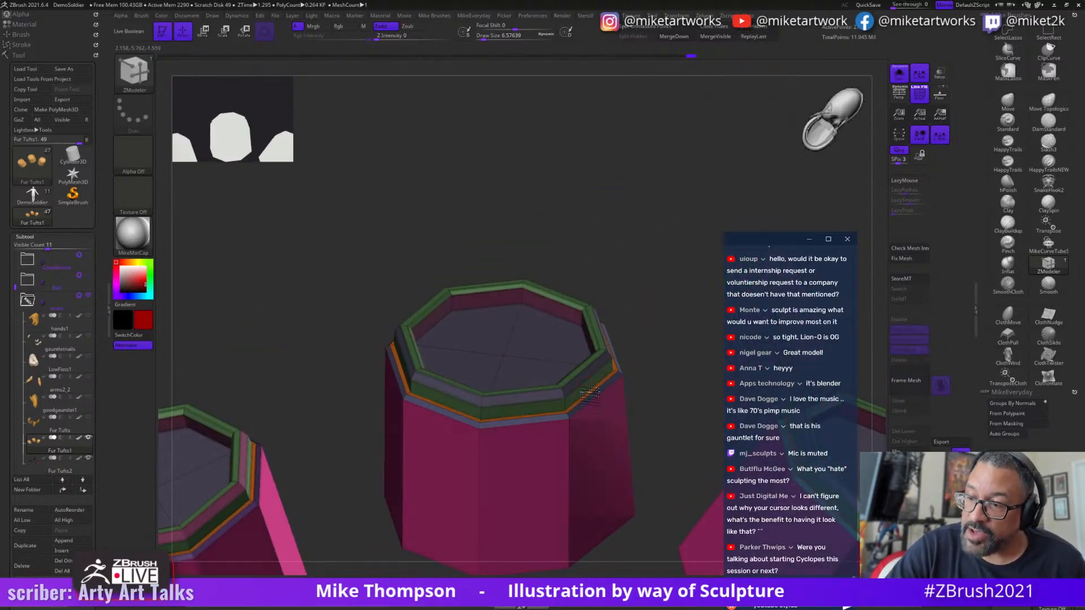
pyautogui.hotkey('ctrl', 'z')
pyautogui.hotkey('ctrl', 'shift', 'z')
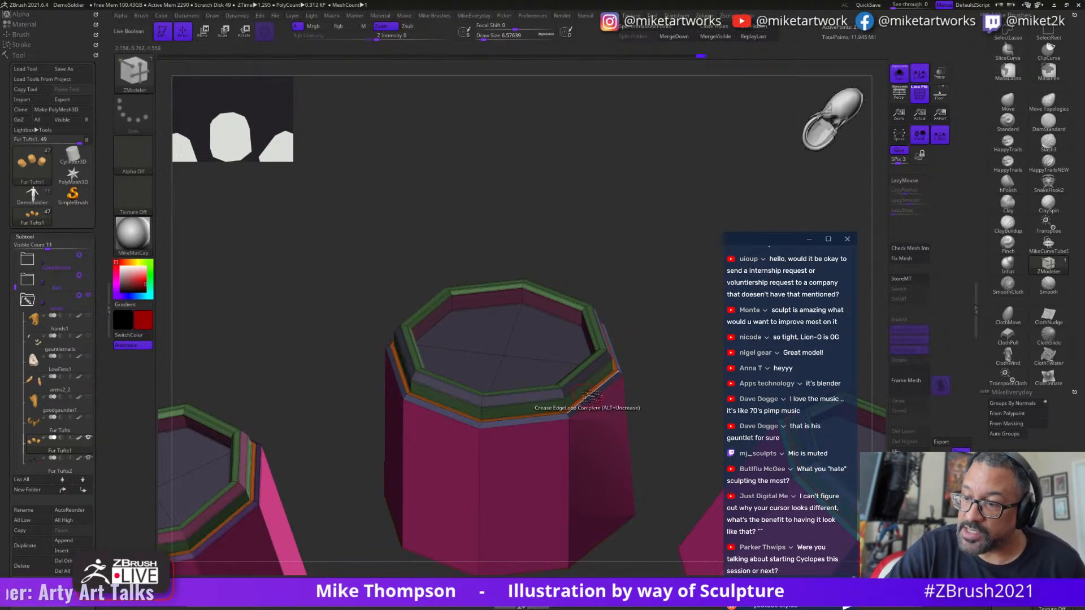
# - Crease the bevel edge loops on the remaining gem setting and turn off the polygroup colour display
pyautogui.keyDown('alt'); pyautogui.moveTo(654, 344); pyautogui.dragTo(390, 325); pyautogui.keyUp('alt')
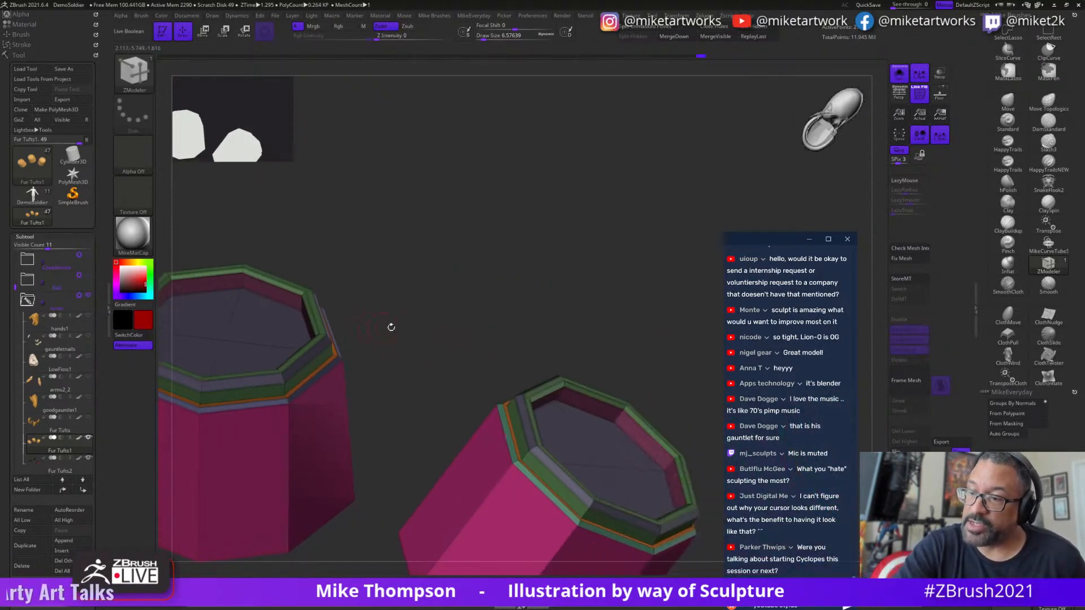
pyautogui.moveTo(624, 364); pyautogui.dragTo(507, 432)
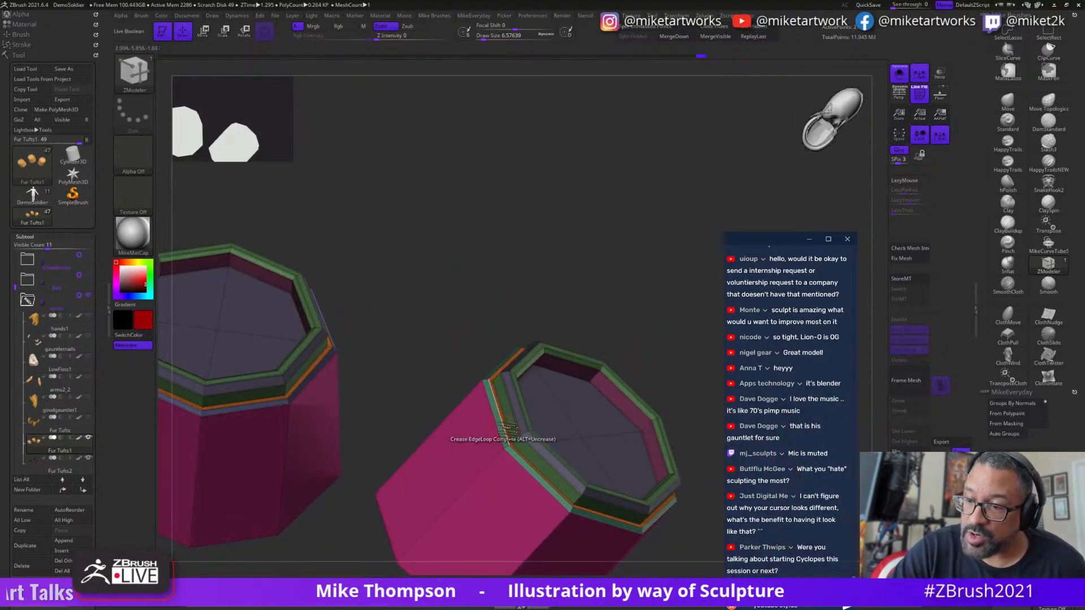
pyautogui.moveTo(497, 428); pyautogui.dragTo(642, 497)
pyautogui.press('space')
pyautogui.click(670, 544)
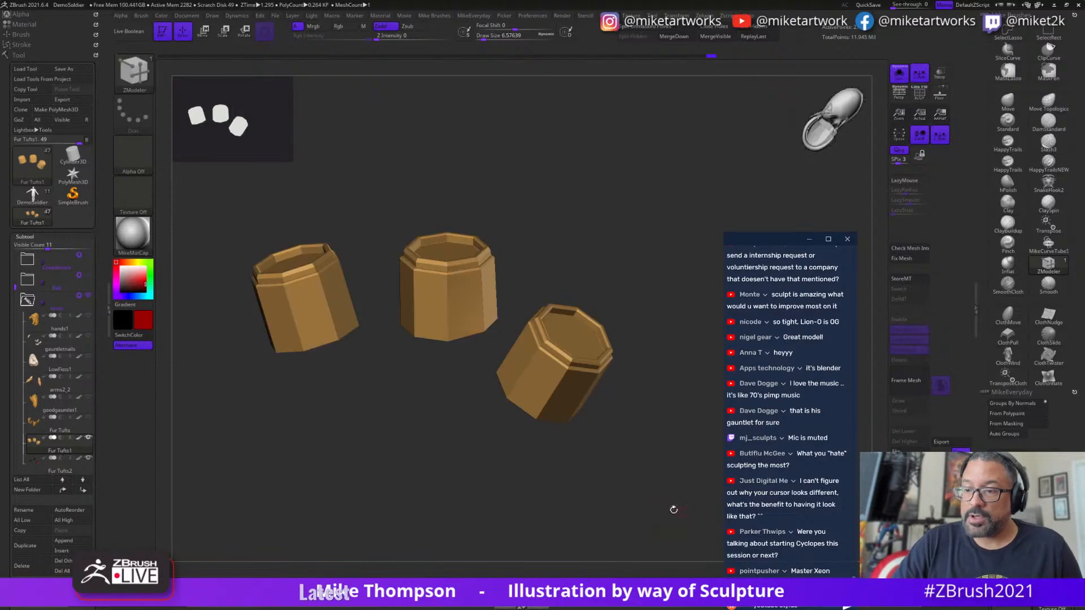
# - Turn on dynamic subdivision for the three gem settings and choose the Droplet material
pyautogui.press('d')
pyautogui.moveTo(673, 526); pyautogui.dragTo(688, 491)
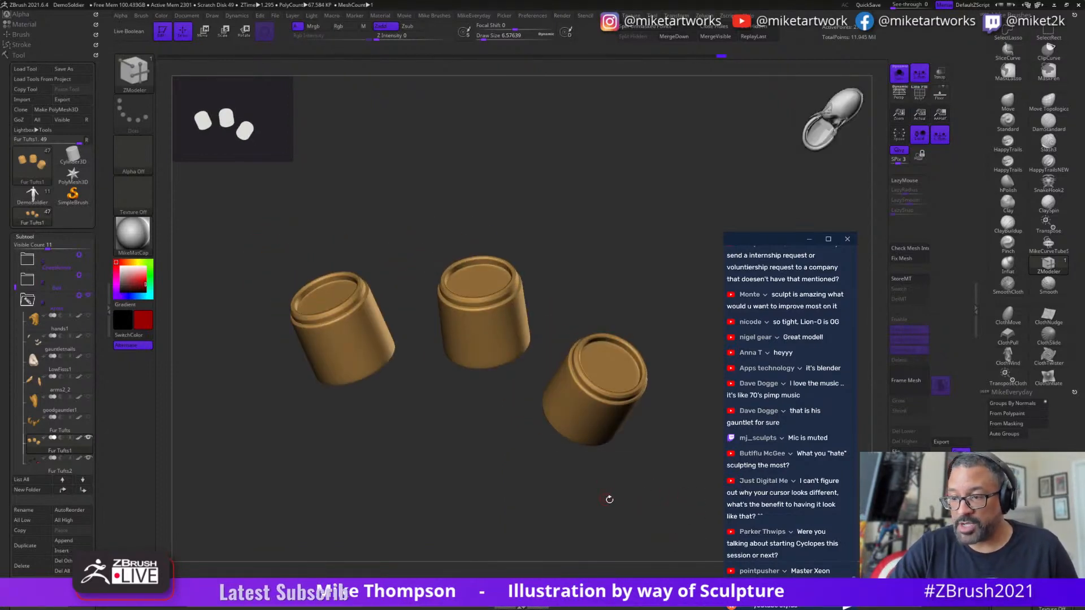
pyautogui.press('space')
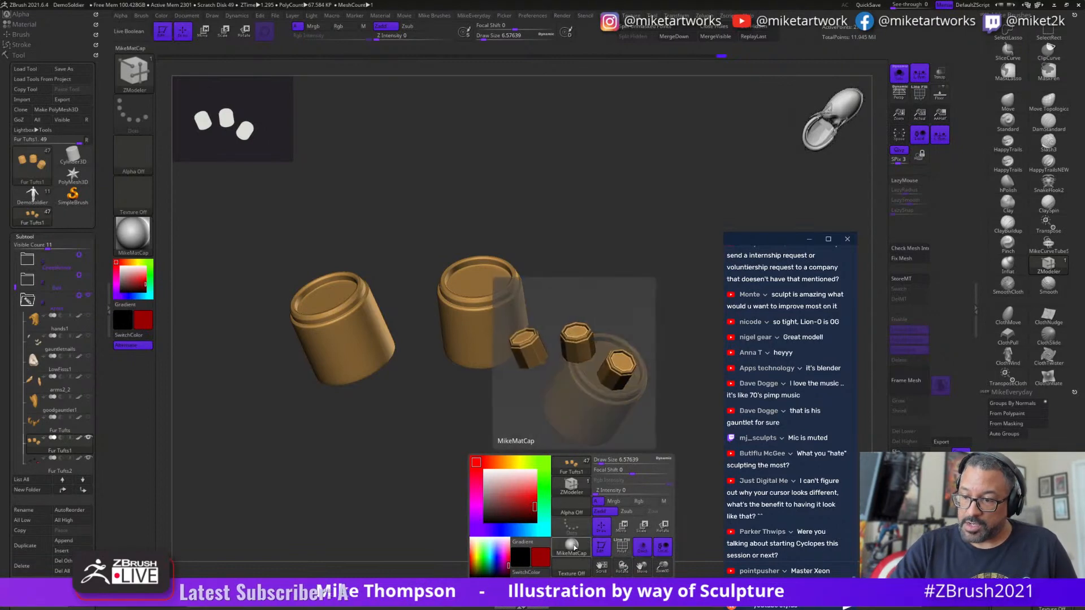
pyautogui.click(572, 545)
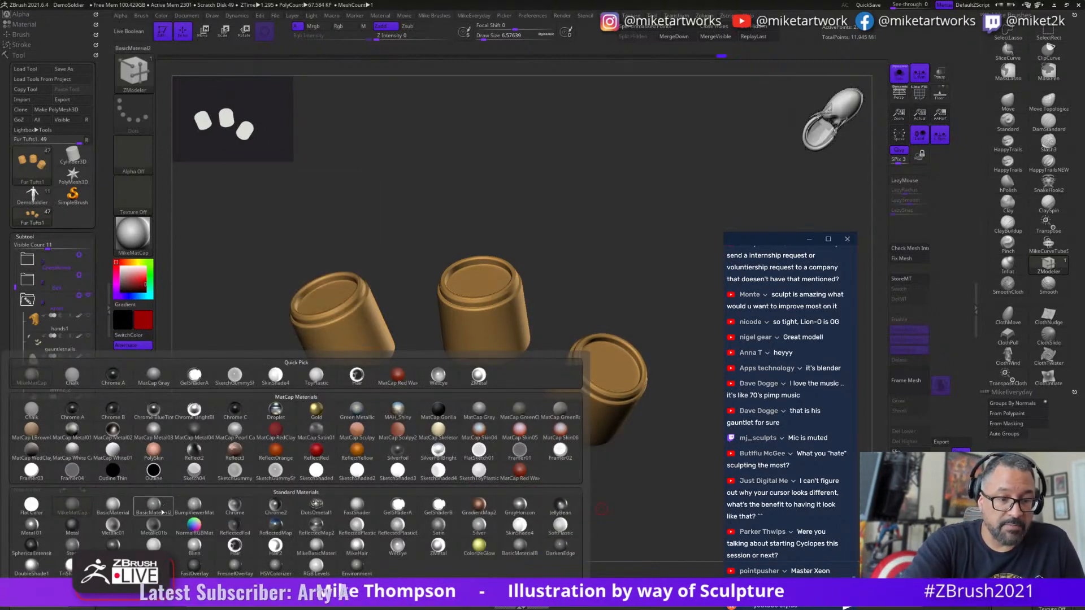
pyautogui.moveTo(415, 459)
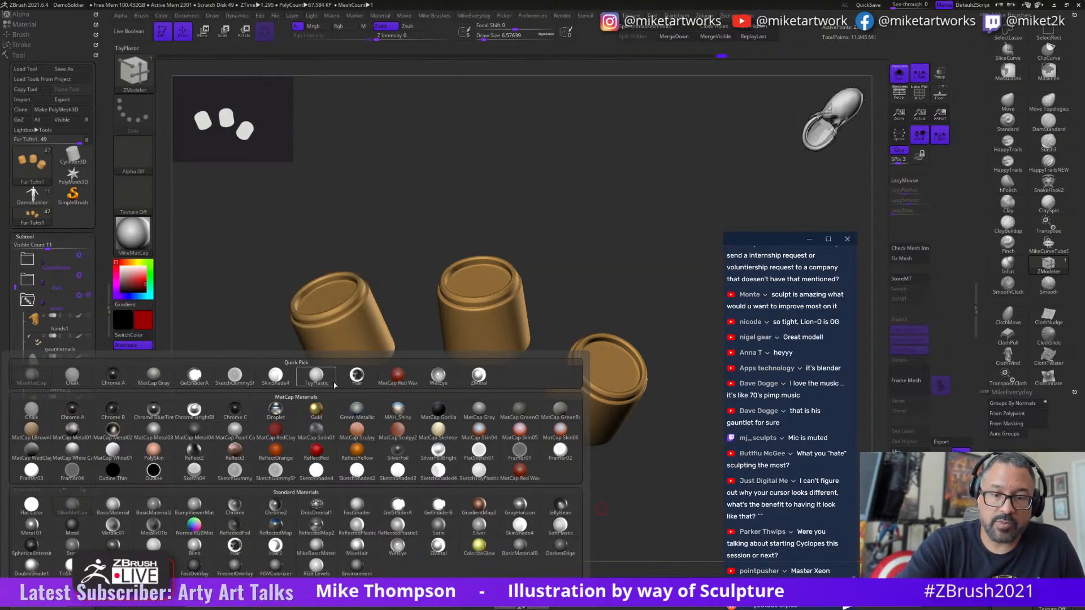
pyautogui.click(275, 409)
# - Choose a light grey with RGB values of 193, enable the Rgb channel and fill the gem settings with it
pyautogui.press('space')
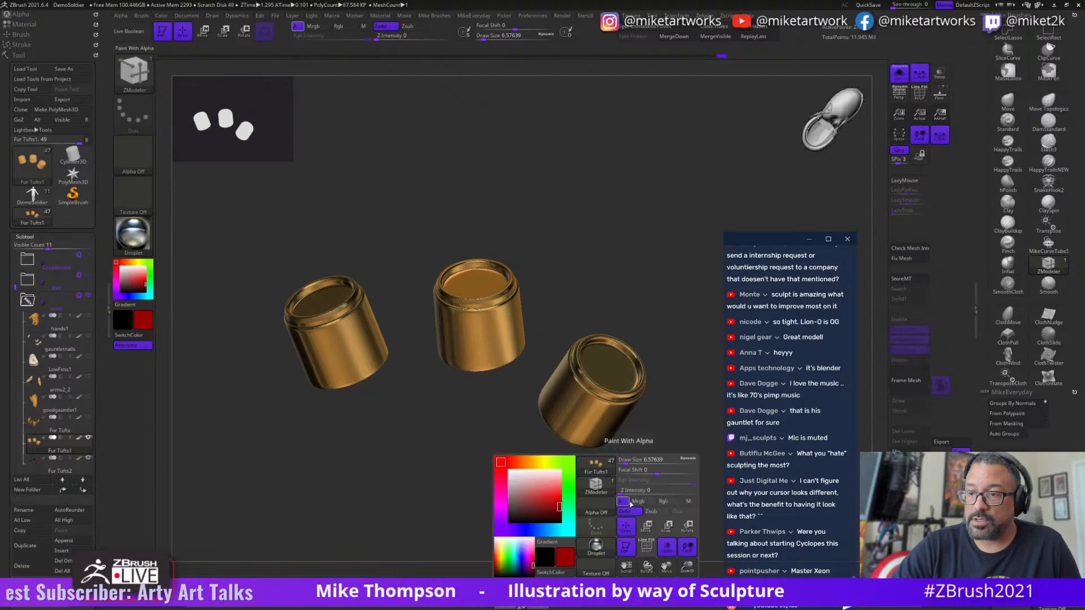
pyautogui.click(510, 482)
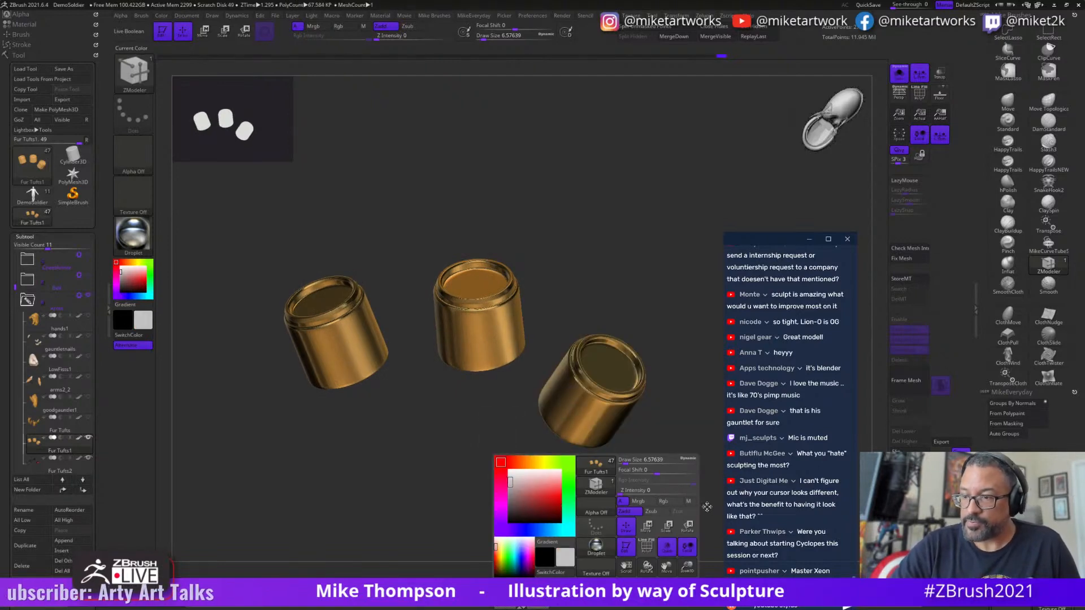
pyautogui.click(664, 502)
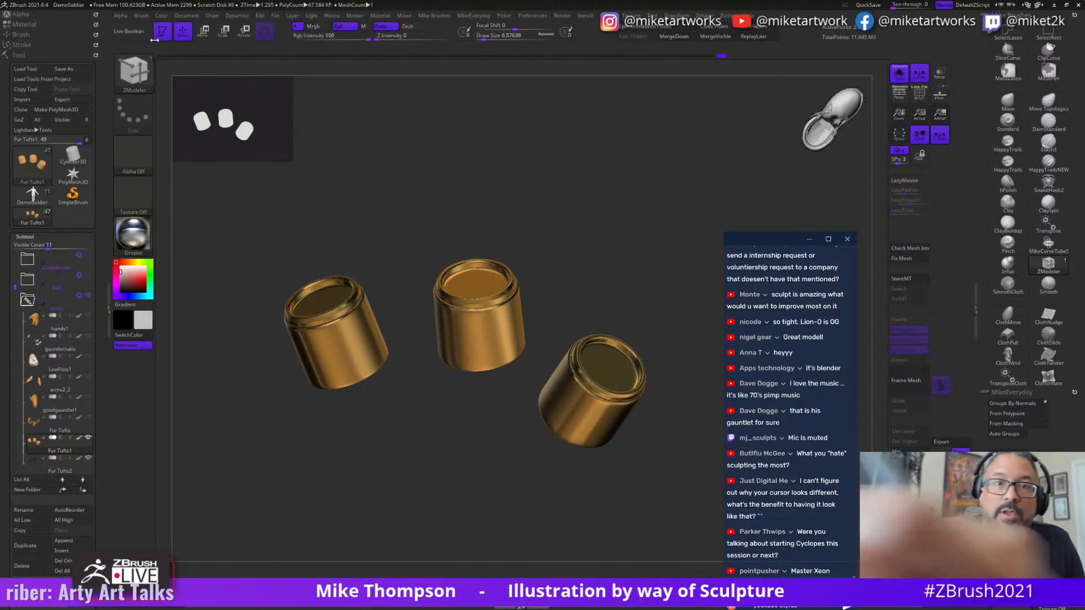
pyautogui.click(161, 16)
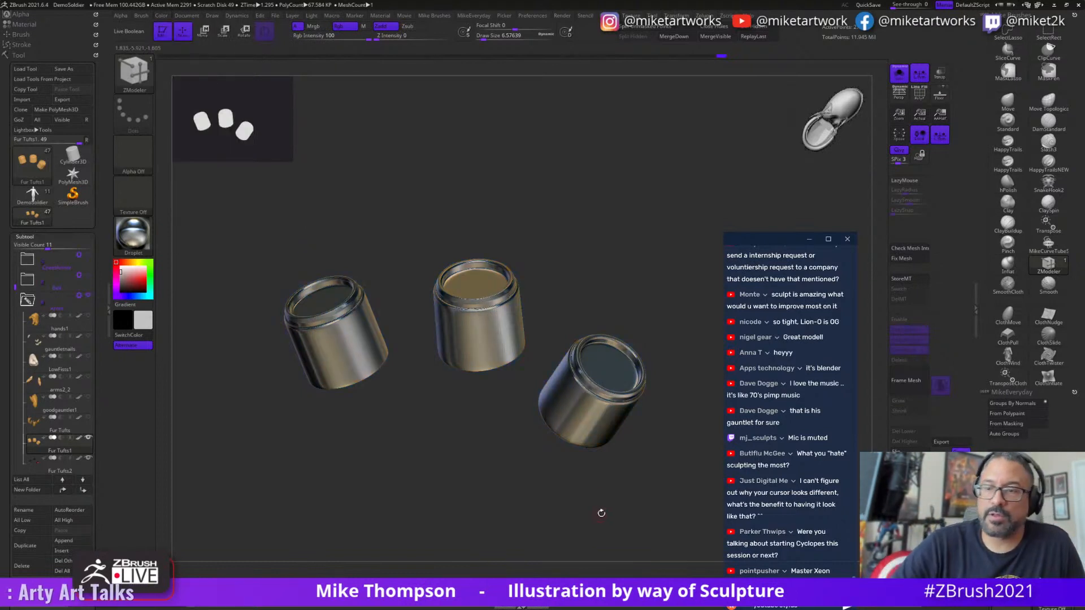
# - Fill the gem settings with the Droplet material using only the material channel, and restore MikeMatCap as the active material
pyautogui.press('space')
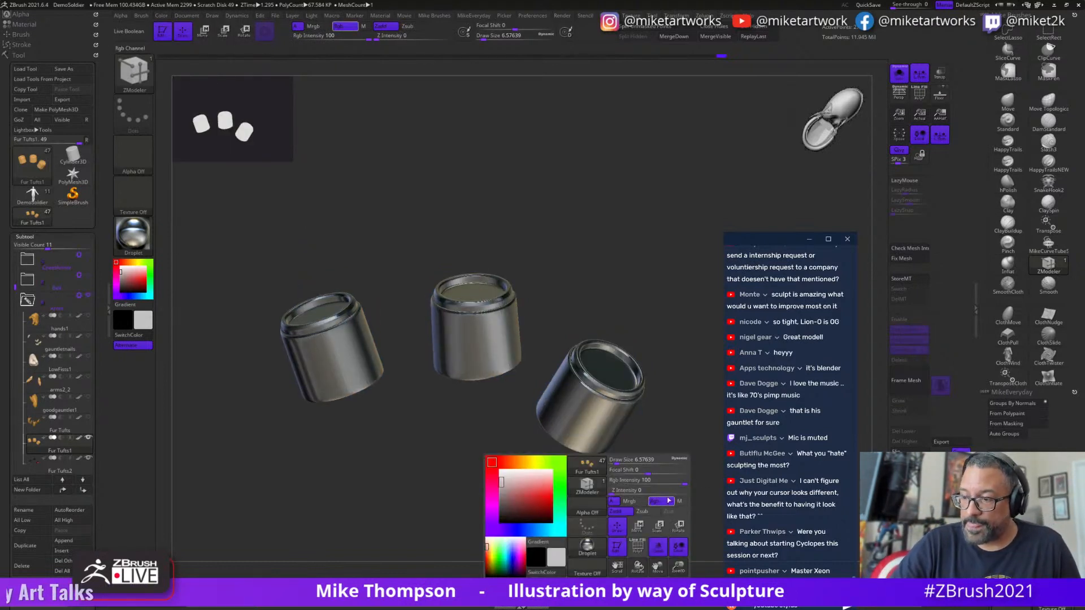
pyautogui.click(161, 15)
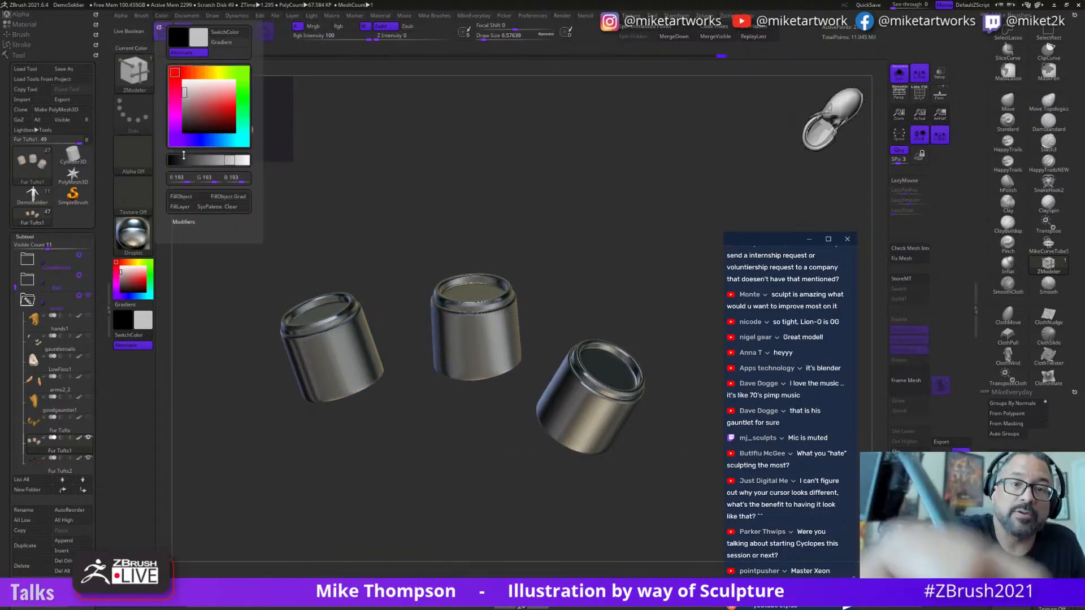
pyautogui.press('space')
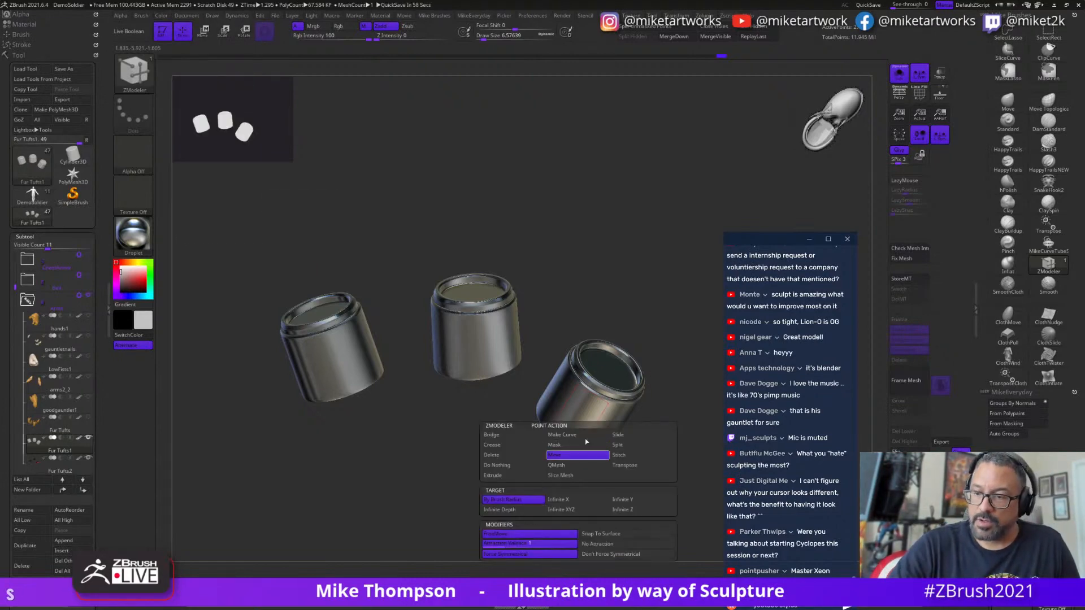
pyautogui.press('space')
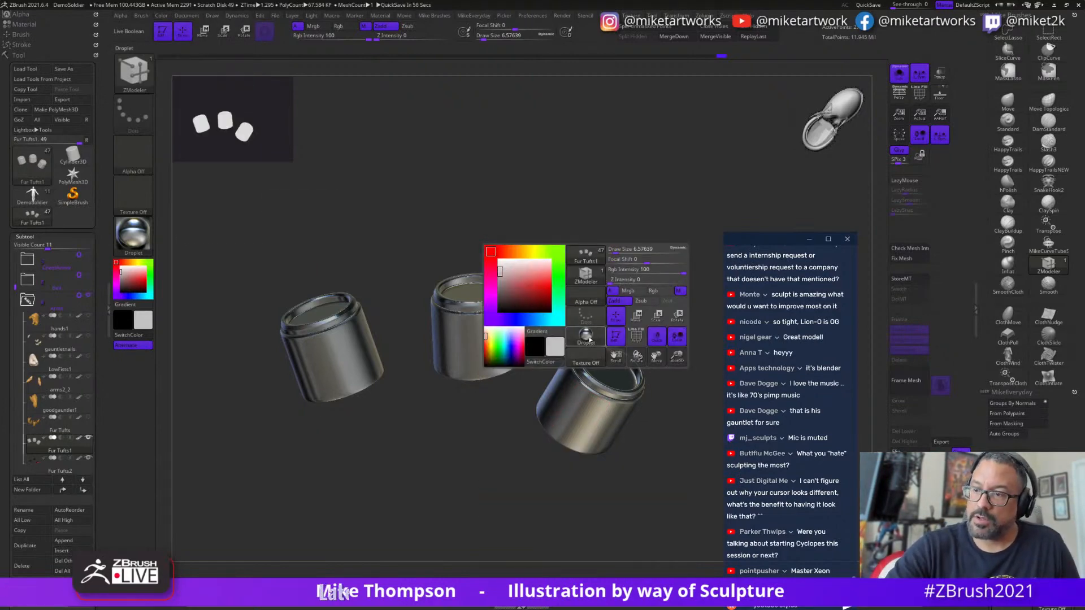
pyautogui.click(588, 338)
pyautogui.click(70, 480)
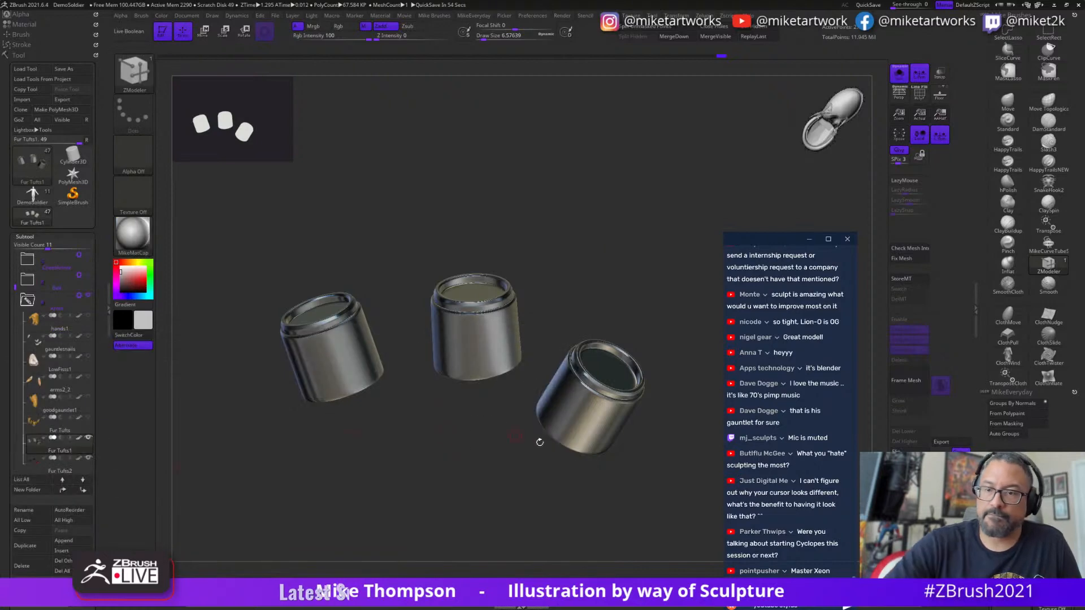
# - Leave Solo mode and show the hand, gauntlet nails, arms and fur gauntlet subtools around the gems
pyautogui.click(899, 74)
pyautogui.keyDown('alt'); pyautogui.moveTo(661, 451); pyautogui.dragTo(733, 380); pyautogui.keyUp('alt')
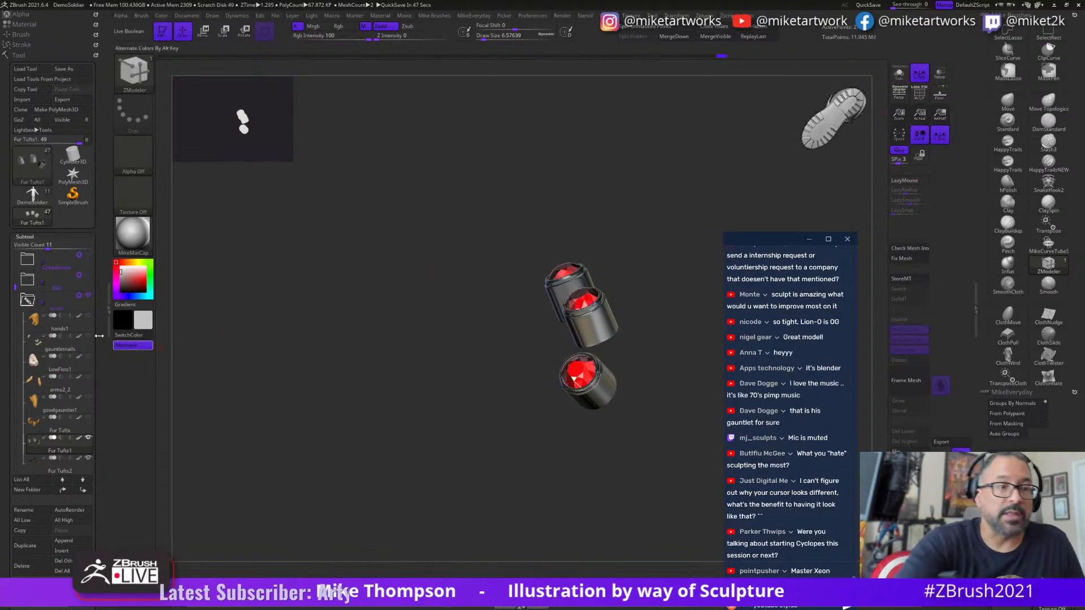
pyautogui.click(88, 316)
pyautogui.click(88, 337)
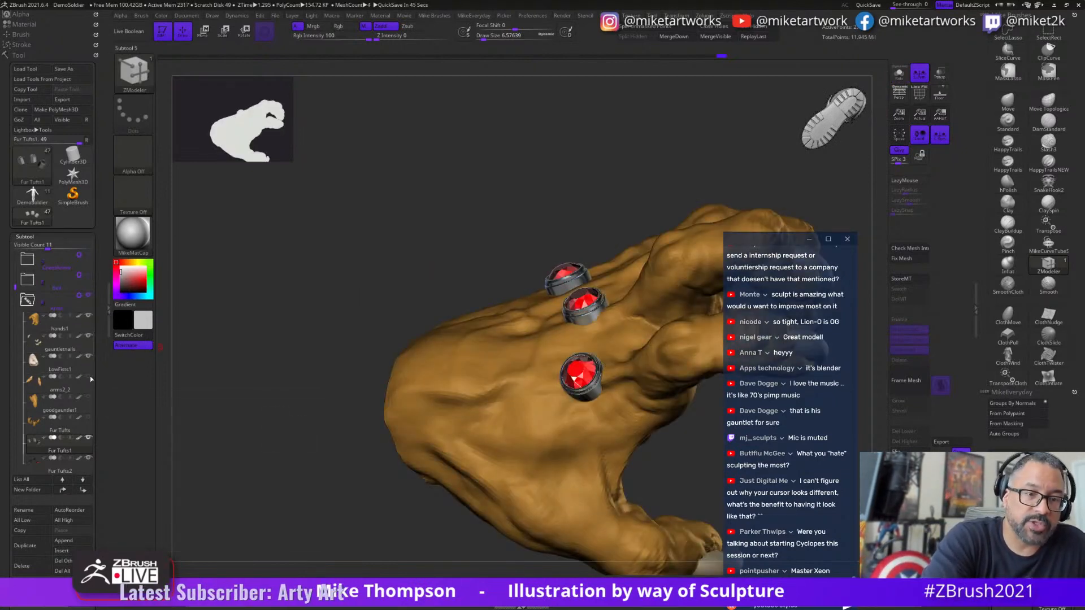
pyautogui.click(88, 378)
pyautogui.click(88, 397)
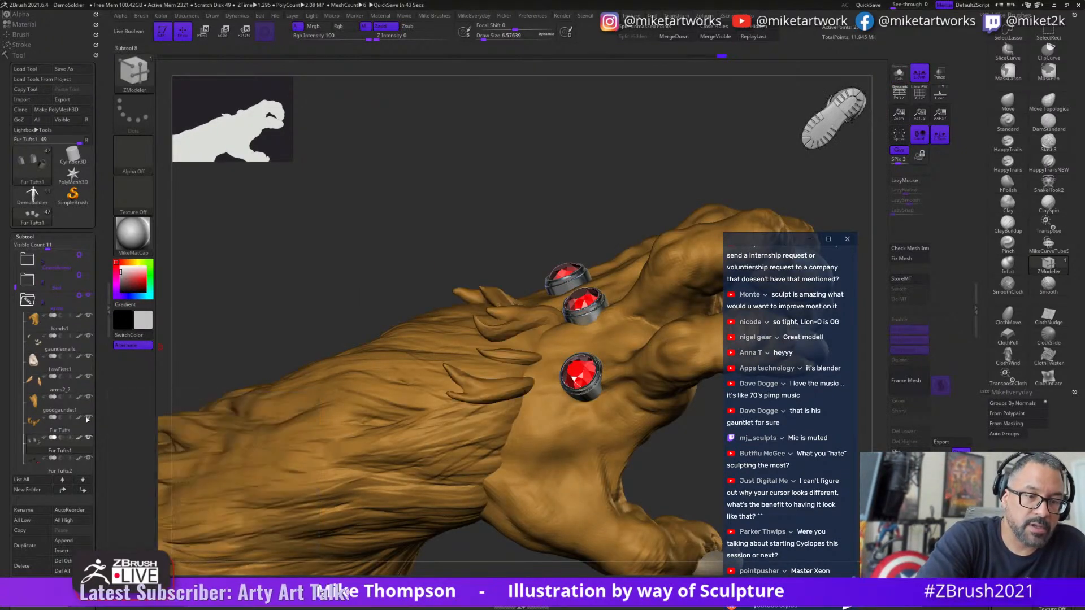
pyautogui.moveTo(485, 225); pyautogui.dragTo(690, 534)
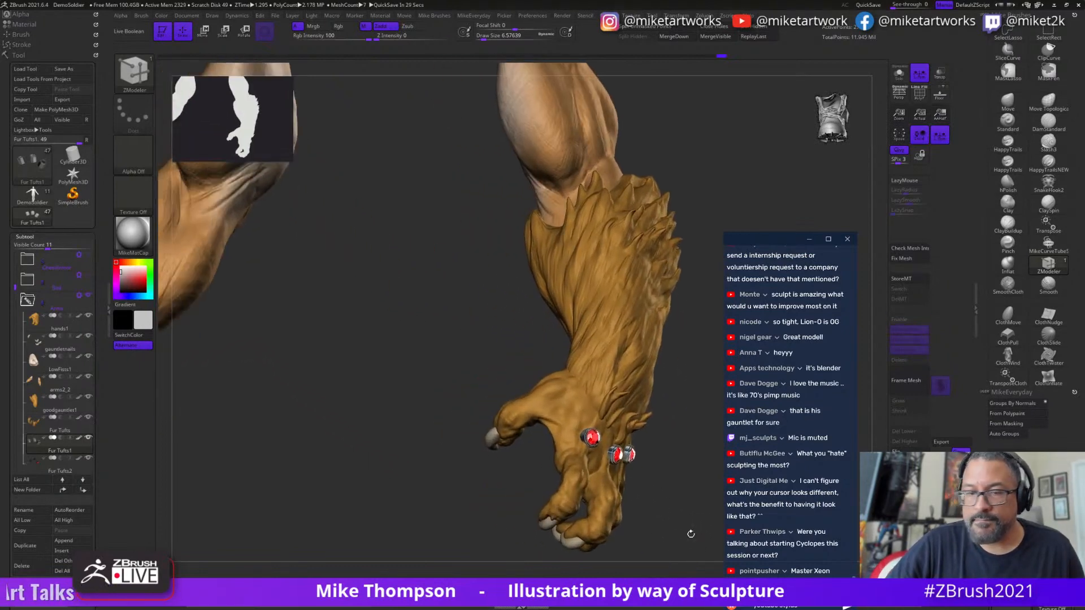
# - Show the belt and loincloth folder and collapse the arms folder, leaving the base mesh hidden
pyautogui.click(90, 277)
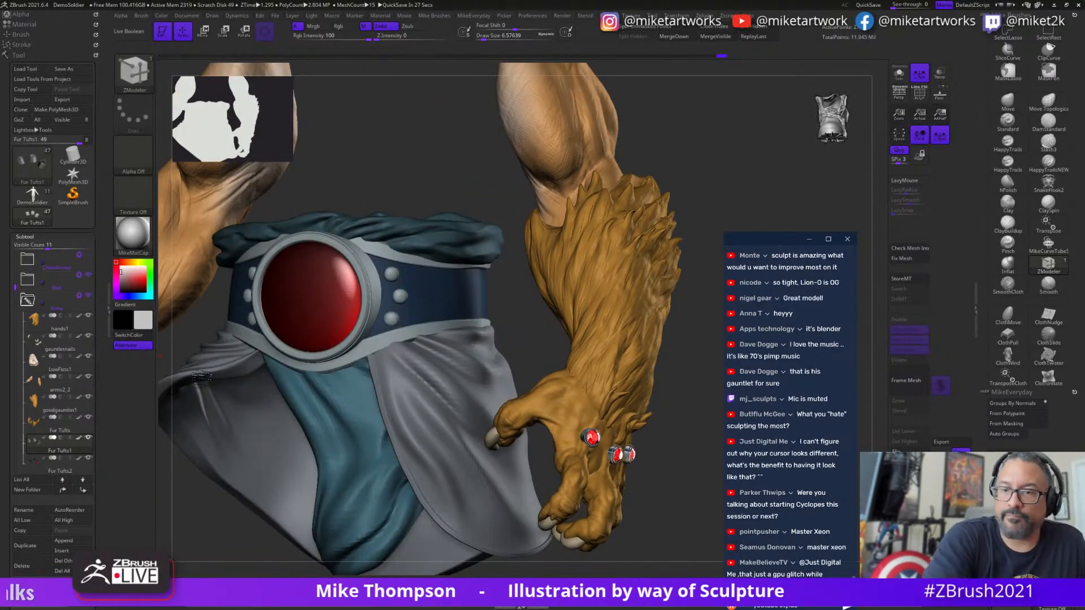
pyautogui.moveTo(666, 537); pyautogui.dragTo(637, 461)
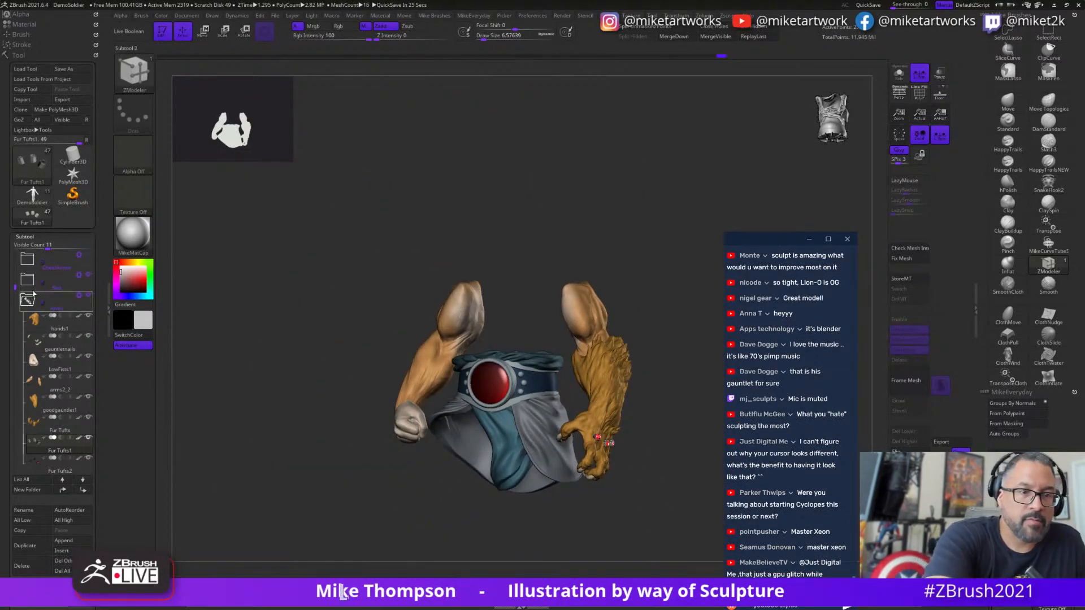
pyautogui.click(31, 296)
pyautogui.moveTo(13, 286); pyautogui.dragTo(13, 254)
pyautogui.click(88, 274)
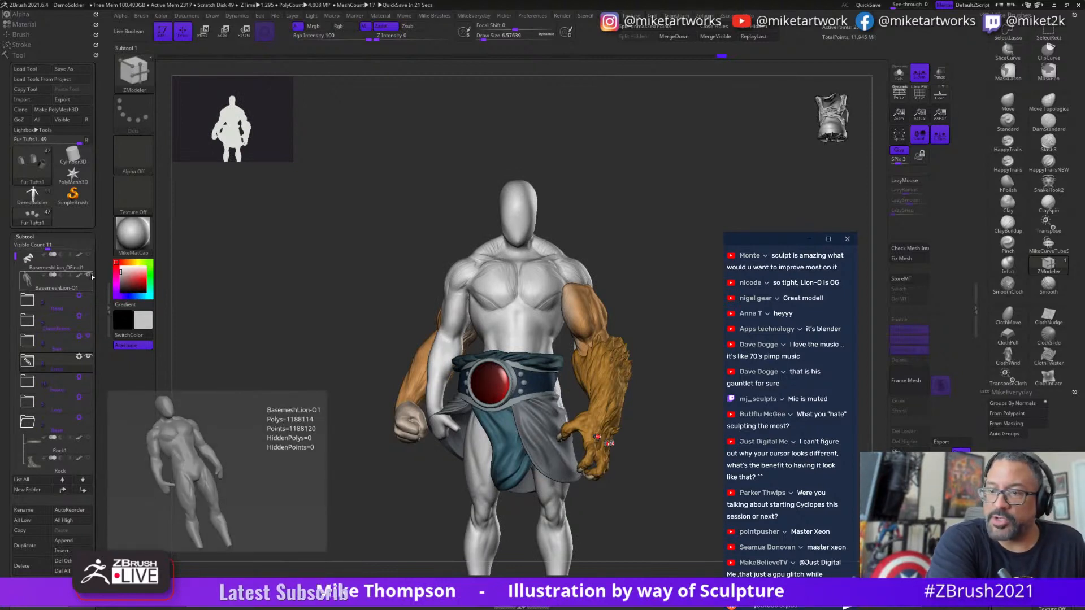
pyautogui.click(89, 275)
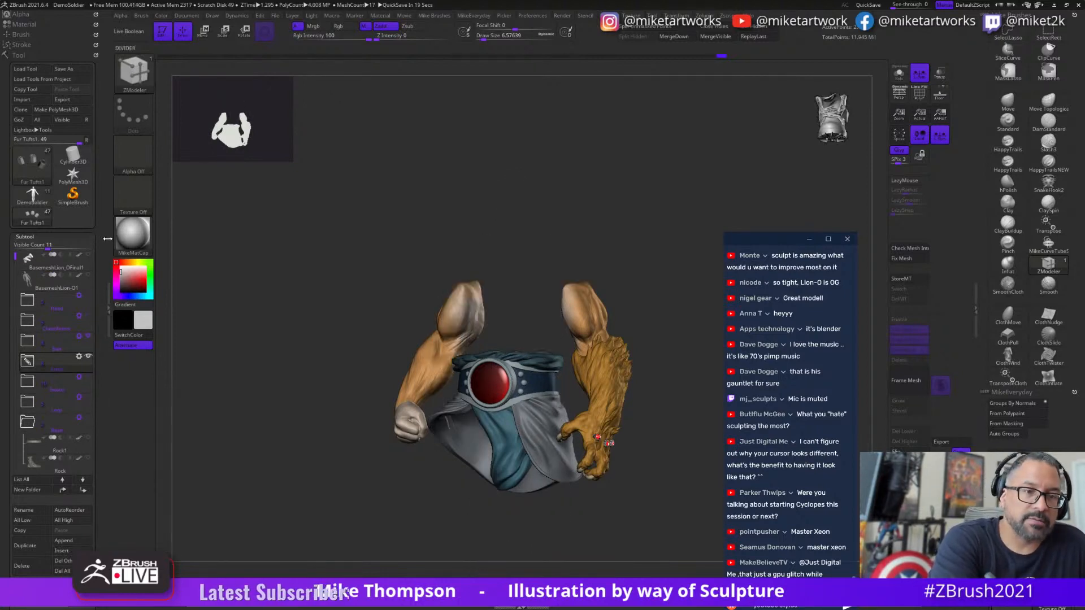
# - Show the head, legs and Sword folders of the character
pyautogui.click(88, 295)
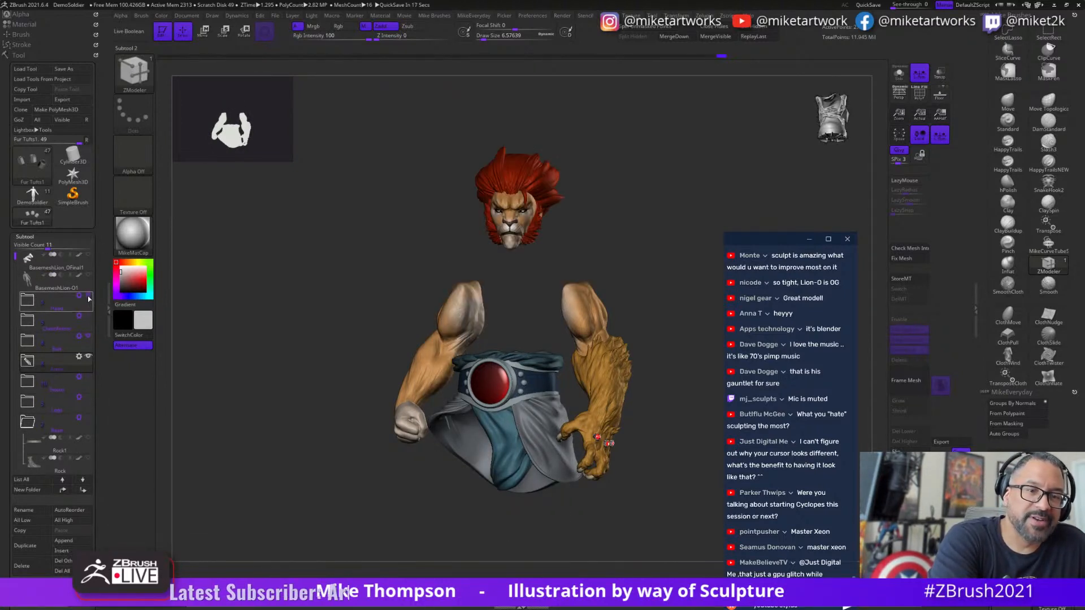
pyautogui.click(88, 402)
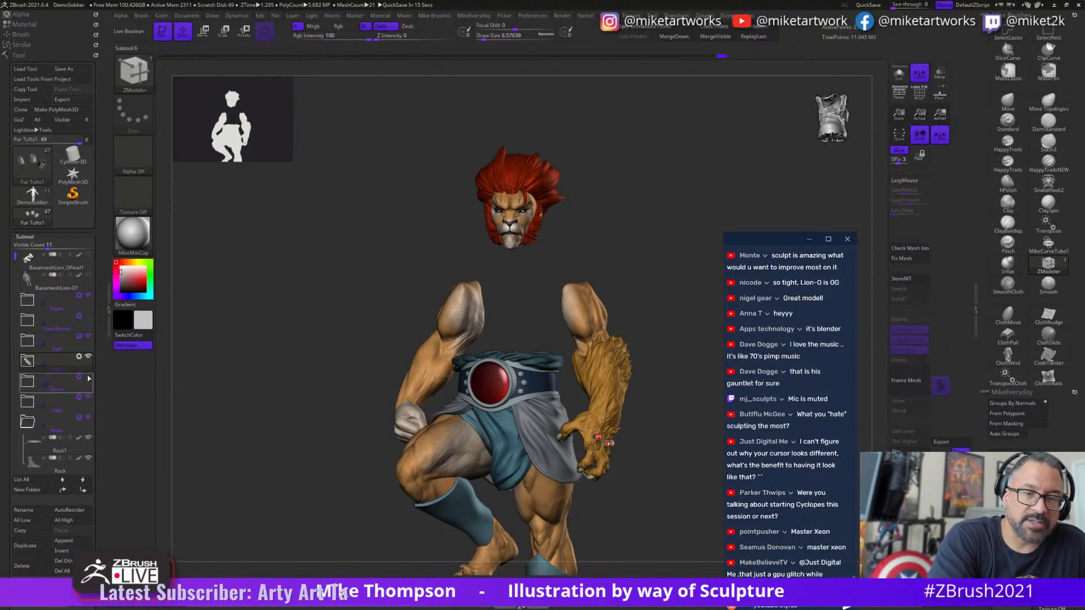
pyautogui.click(88, 378)
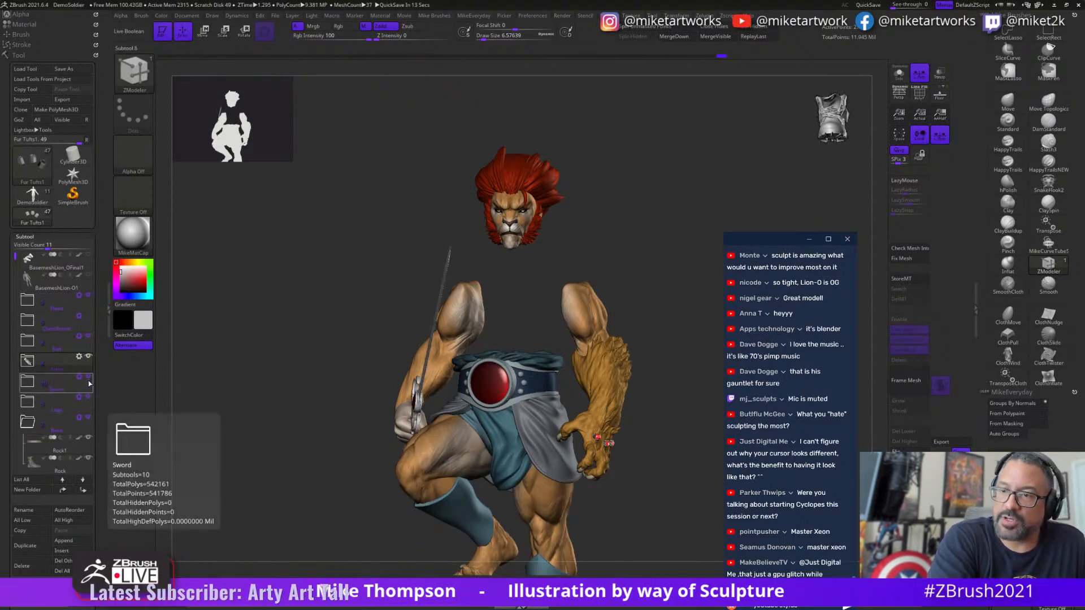
# - Expand the chest armour folder and show the torso with its armour and shirt pieces
pyautogui.click(29, 321)
pyautogui.click(89, 348)
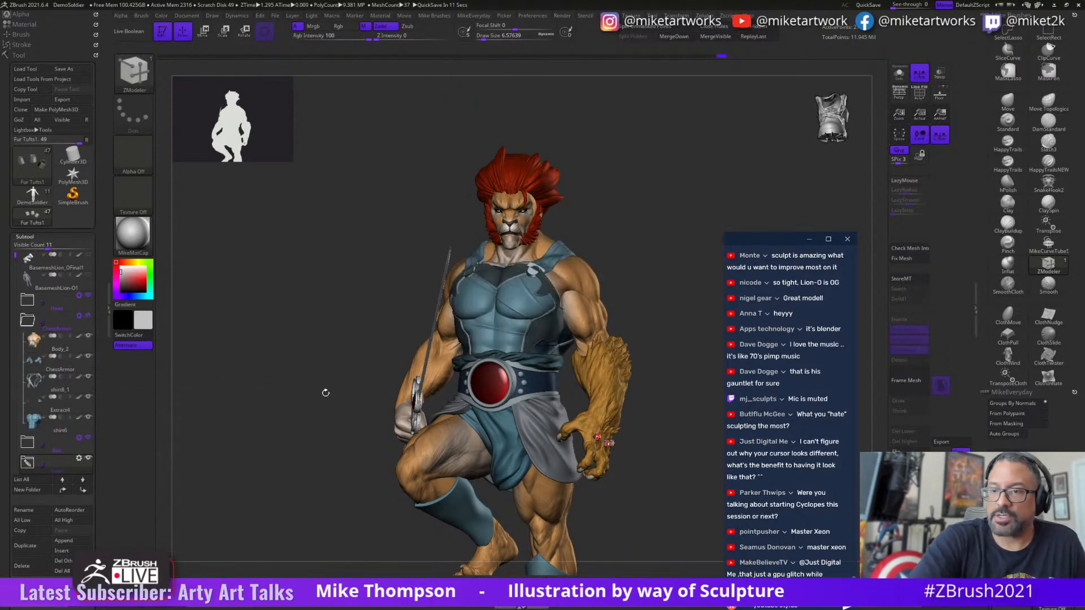
pyautogui.moveTo(650, 447); pyautogui.dragTo(677, 458)
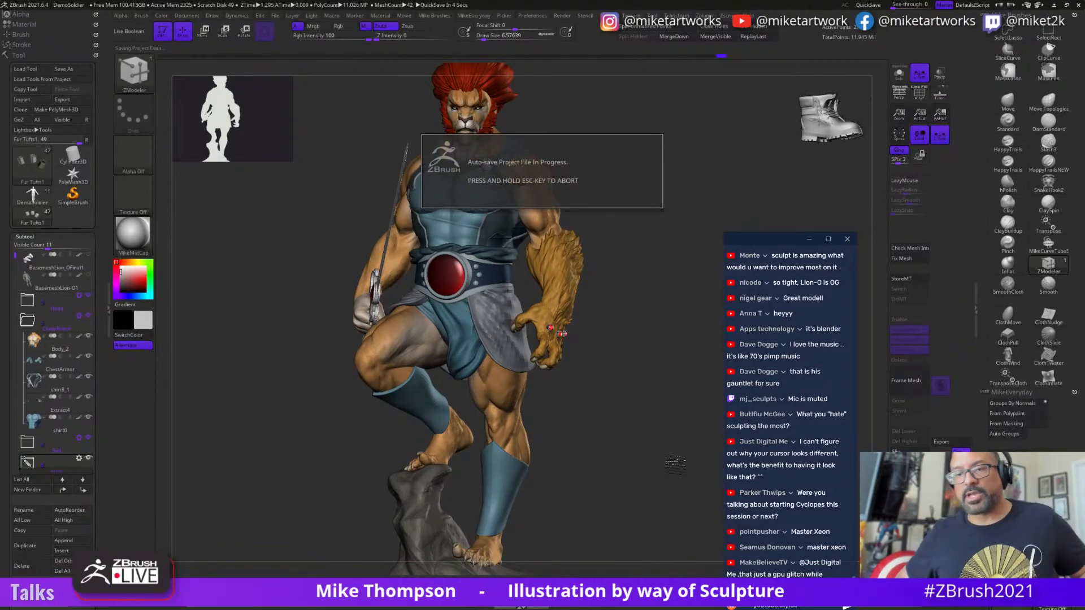
pyautogui.moveTo(626, 433); pyautogui.dragTo(636, 434)
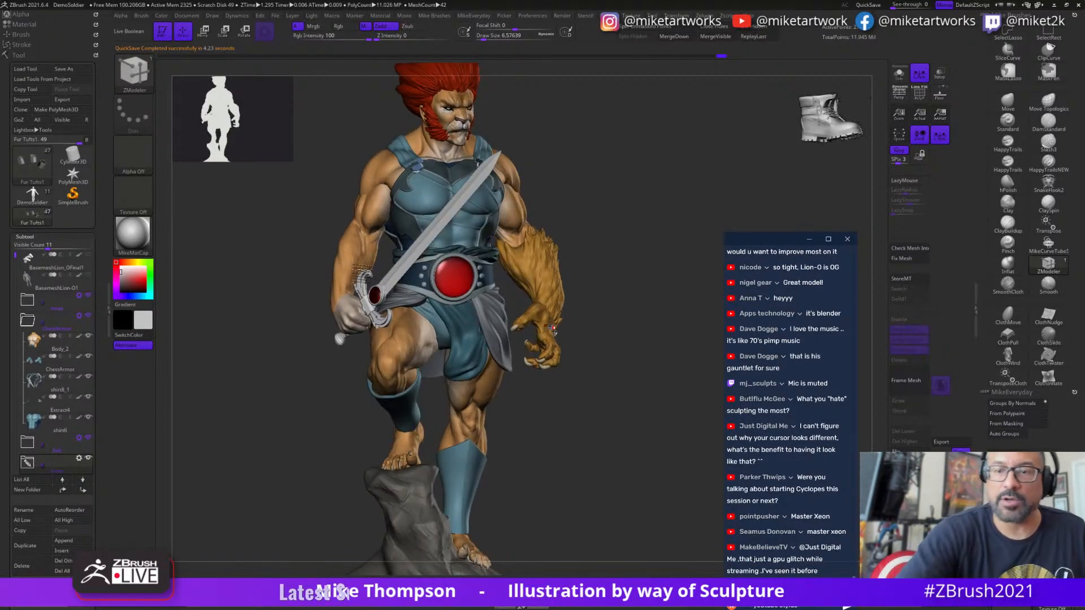
# - Make the arms2_2 subtool active, inspect it in Solo mode and bring back the full figure
pyautogui.keyDown('alt'); pyautogui.click(553, 328); pyautogui.keyUp('alt')
pyautogui.keyDown('alt'); pyautogui.moveTo(600, 386); pyautogui.dragTo(620, 433); pyautogui.keyUp('alt')
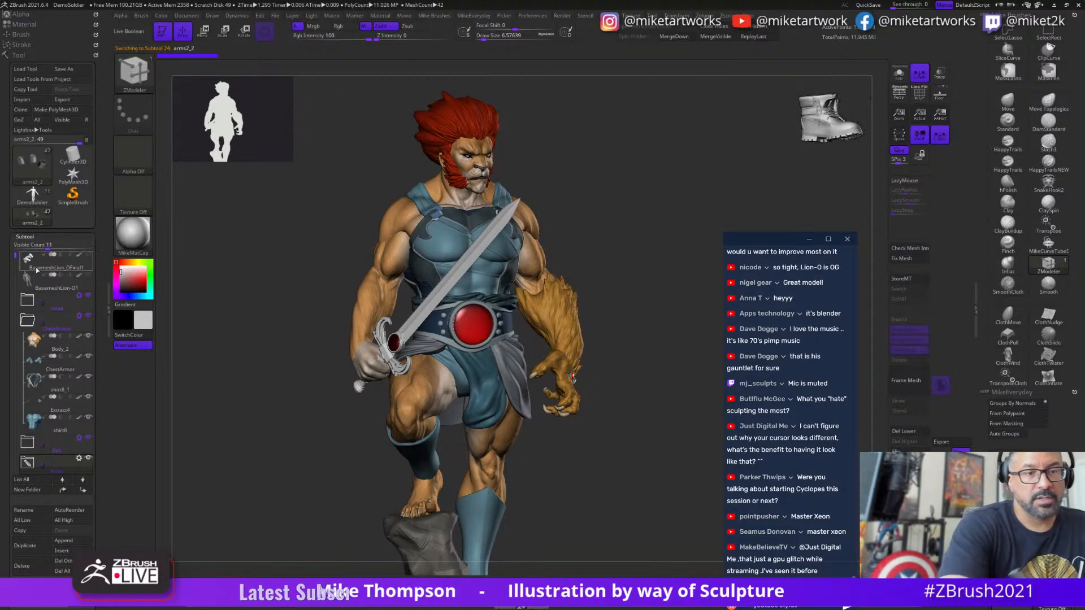
pyautogui.moveTo(618, 372); pyautogui.dragTo(572, 374)
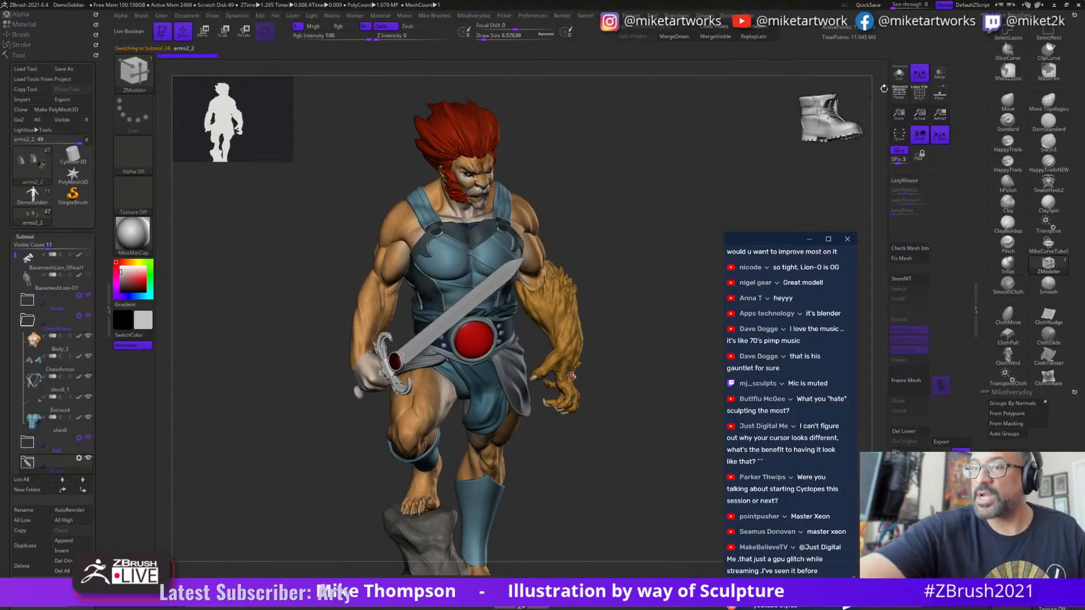
pyautogui.click(898, 74)
pyautogui.moveTo(595, 426); pyautogui.dragTo(591, 421)
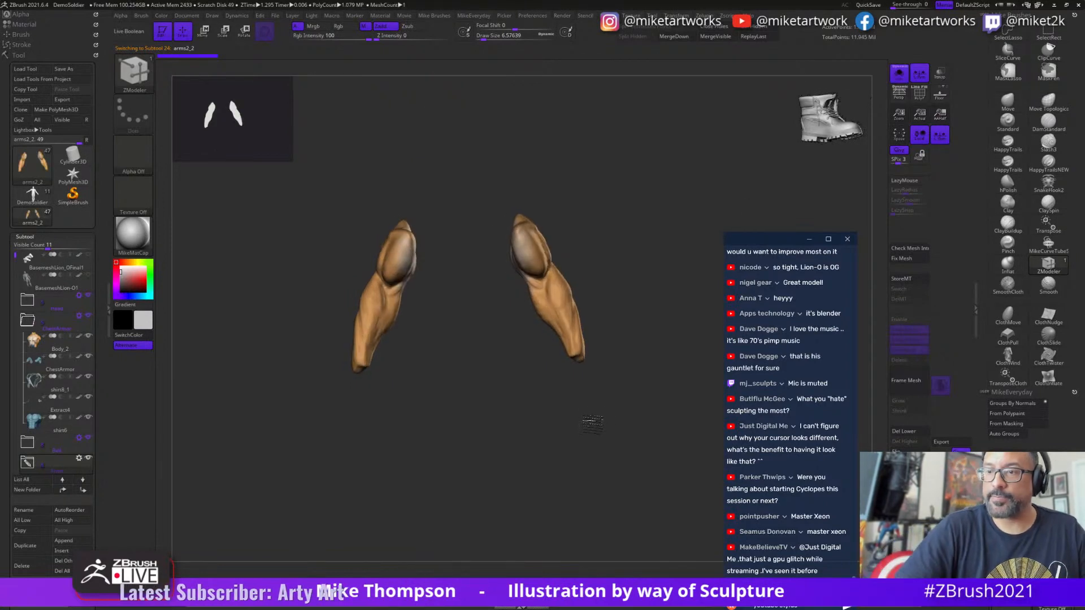
pyautogui.click(899, 74)
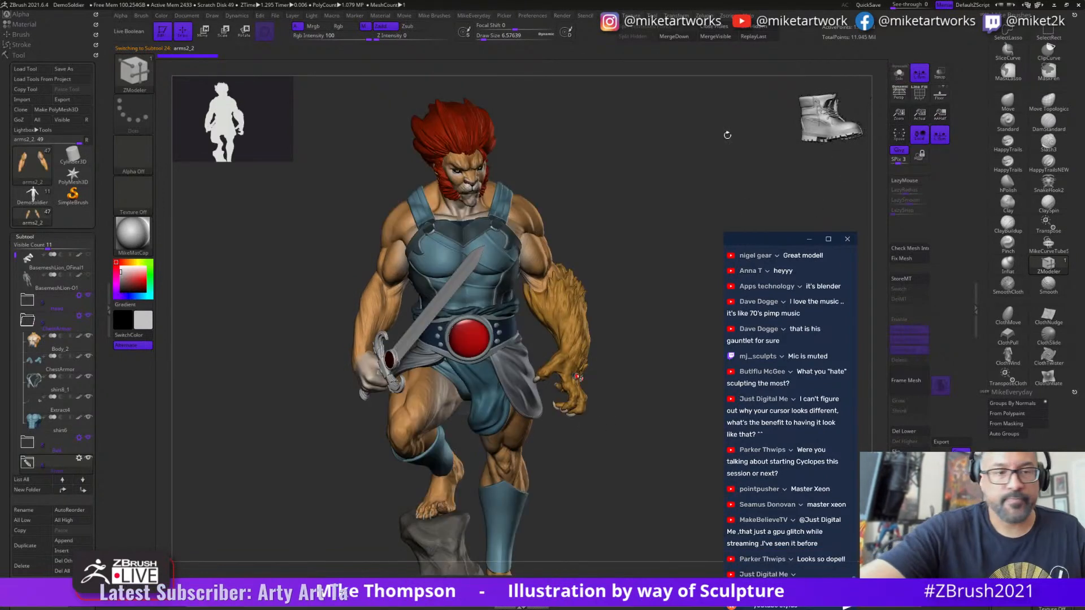
# - Hide the shirt and chest armour subtools to expose the bare torso
pyautogui.click(88, 419)
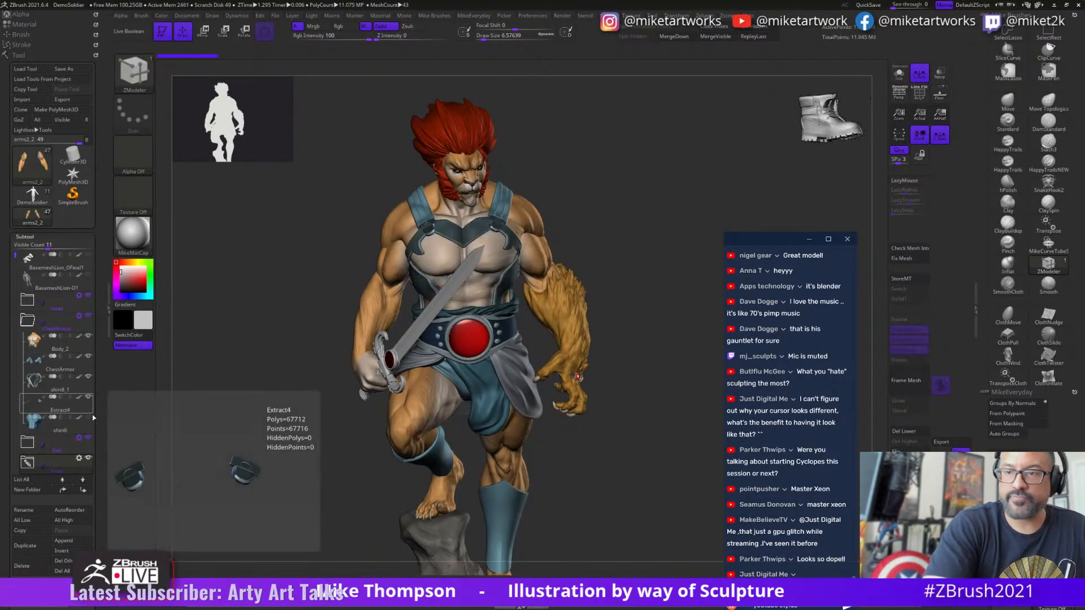
pyautogui.click(89, 376)
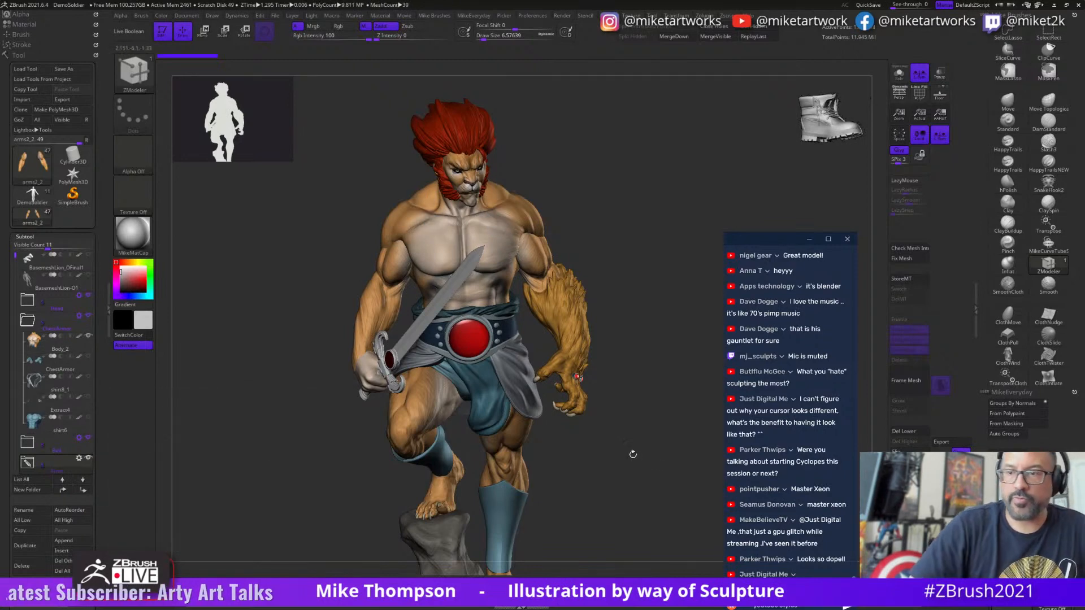
# - Sample the light cream skin tone from the chest as the current painting colour
pyautogui.moveTo(634, 453); pyautogui.dragTo(634, 458)
pyautogui.press('space')
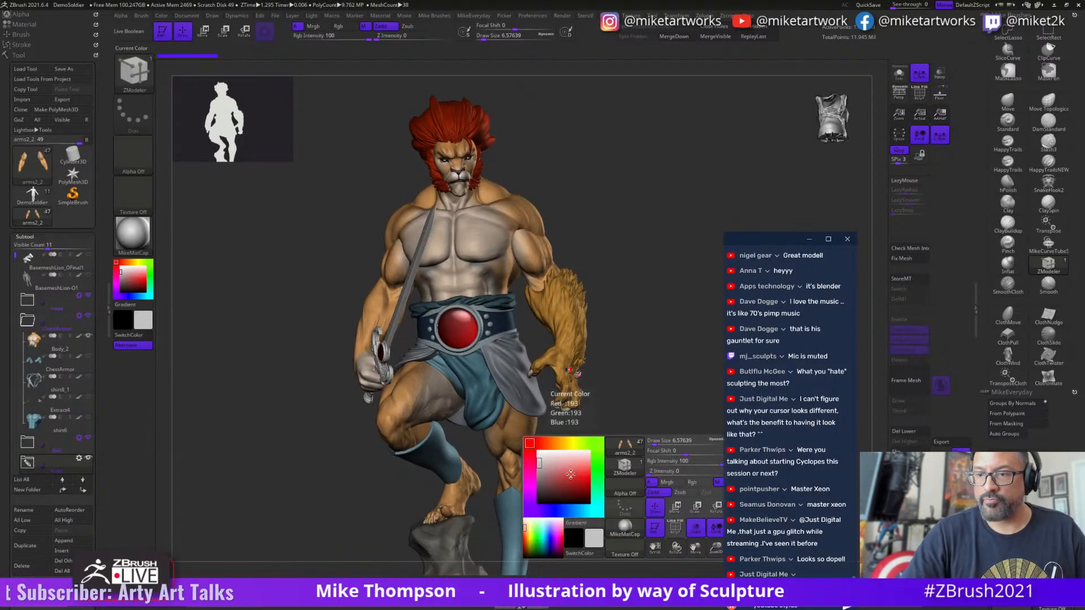
pyautogui.moveTo(562, 461); pyautogui.dragTo(472, 237)
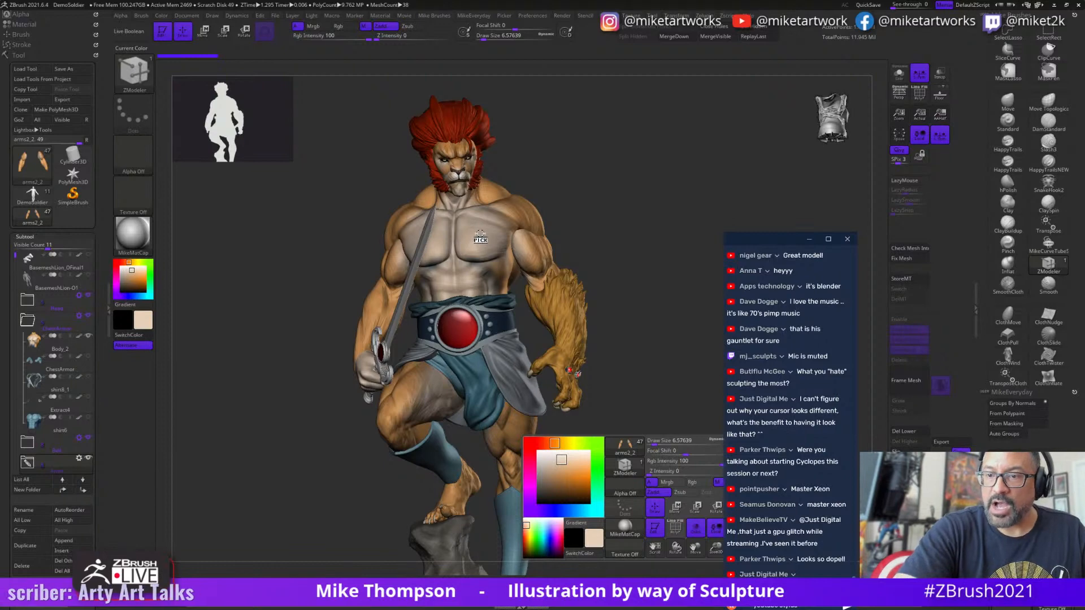
# - Make the Body_2 torso subtool active and isolate it in Solo mode
pyautogui.moveTo(650, 272); pyautogui.dragTo(648, 331)
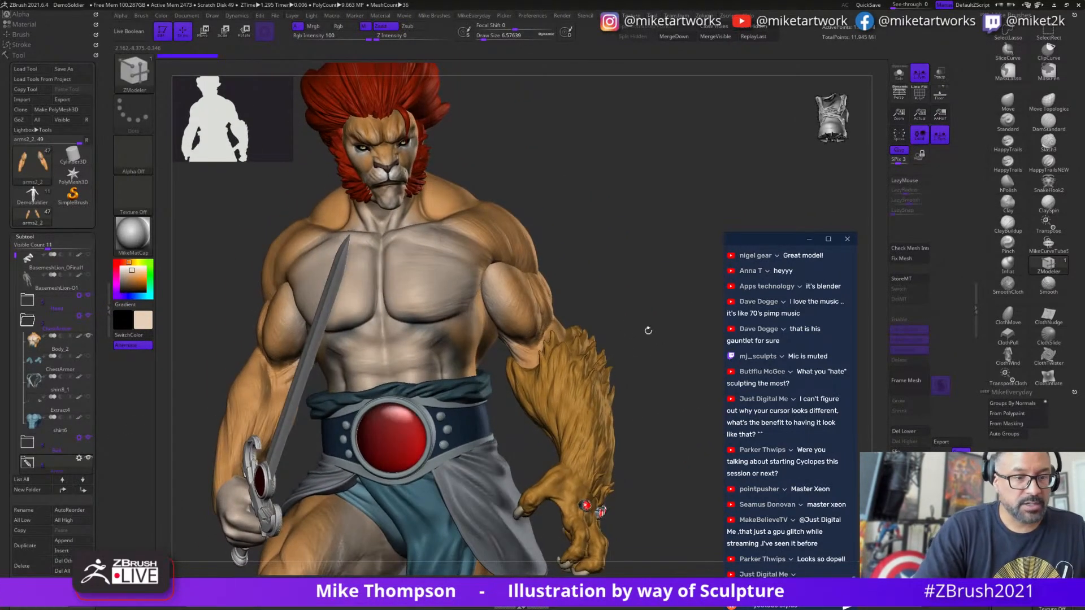
pyautogui.click(88, 417)
pyautogui.click(88, 417)
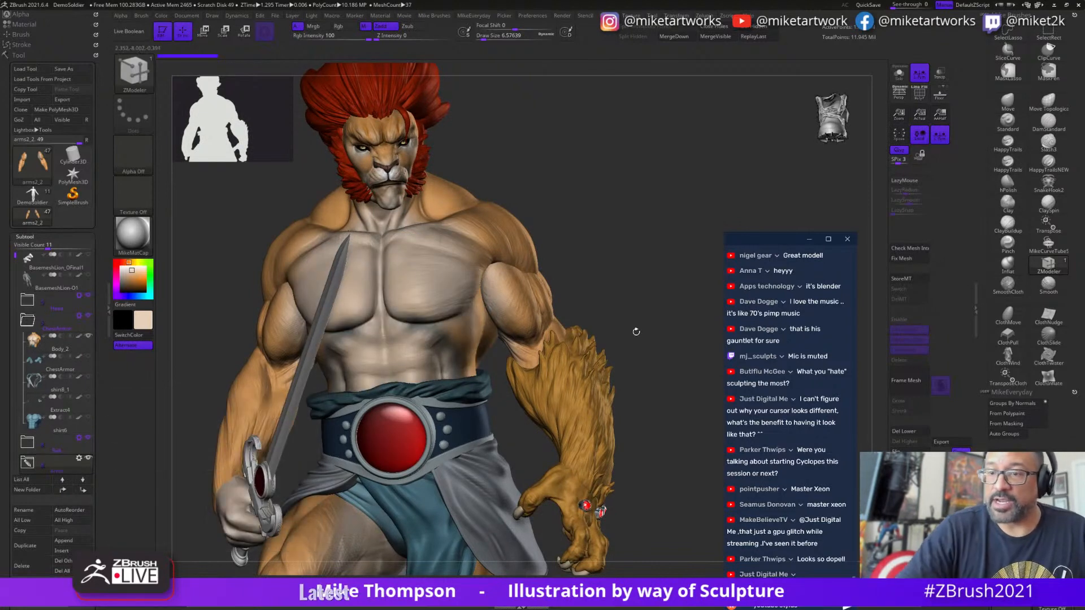
pyautogui.click(894, 73)
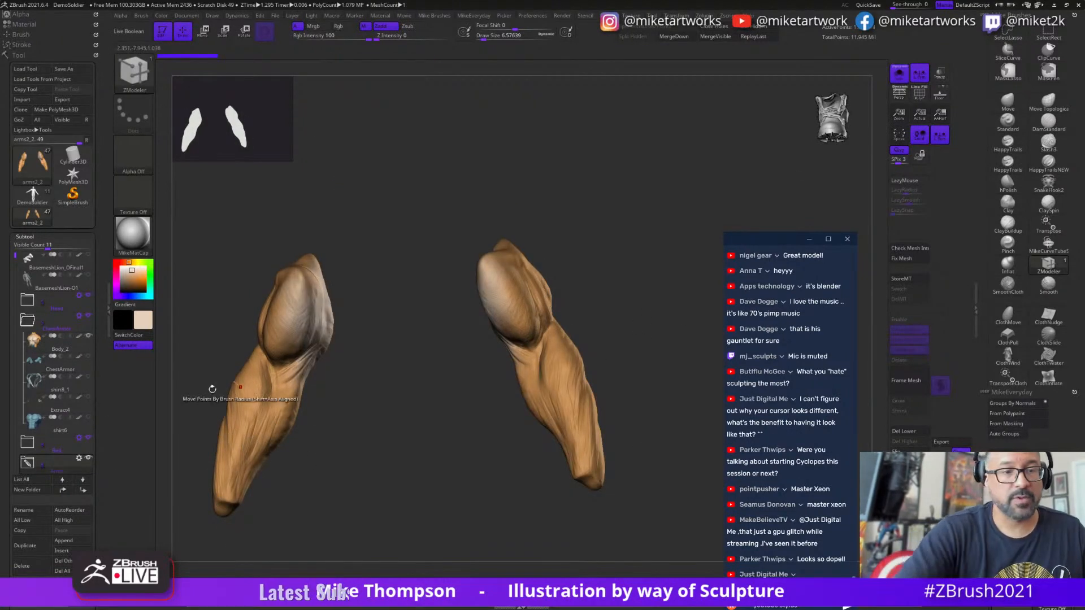
pyautogui.click(86, 352)
# - Set up the Standard brush for painting in the light cream tone, with Zadd off and a draw size of about 207
pyautogui.press('space')
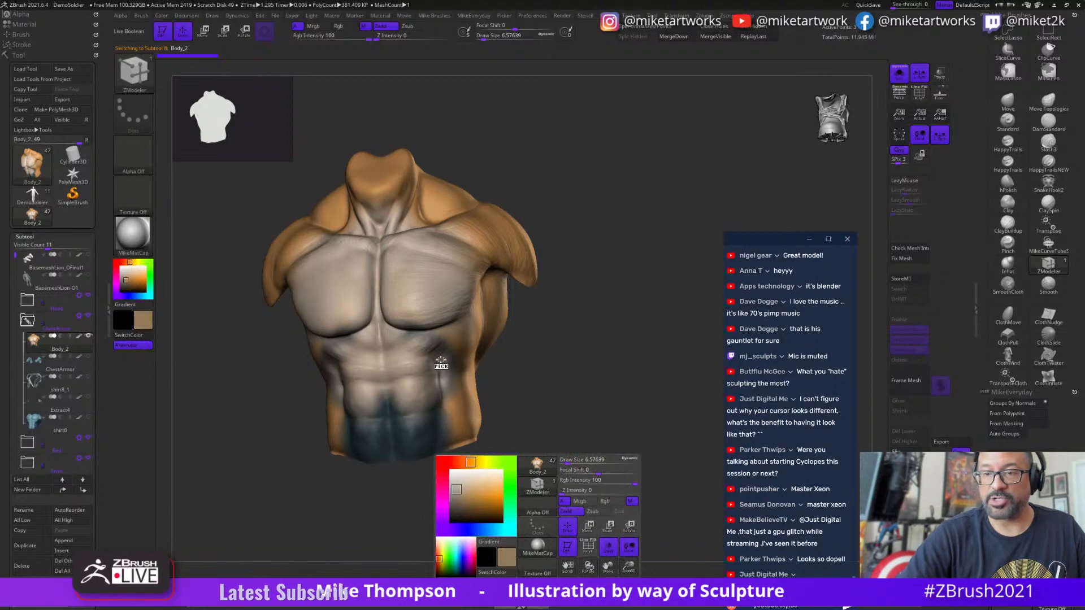
pyautogui.click(1009, 122)
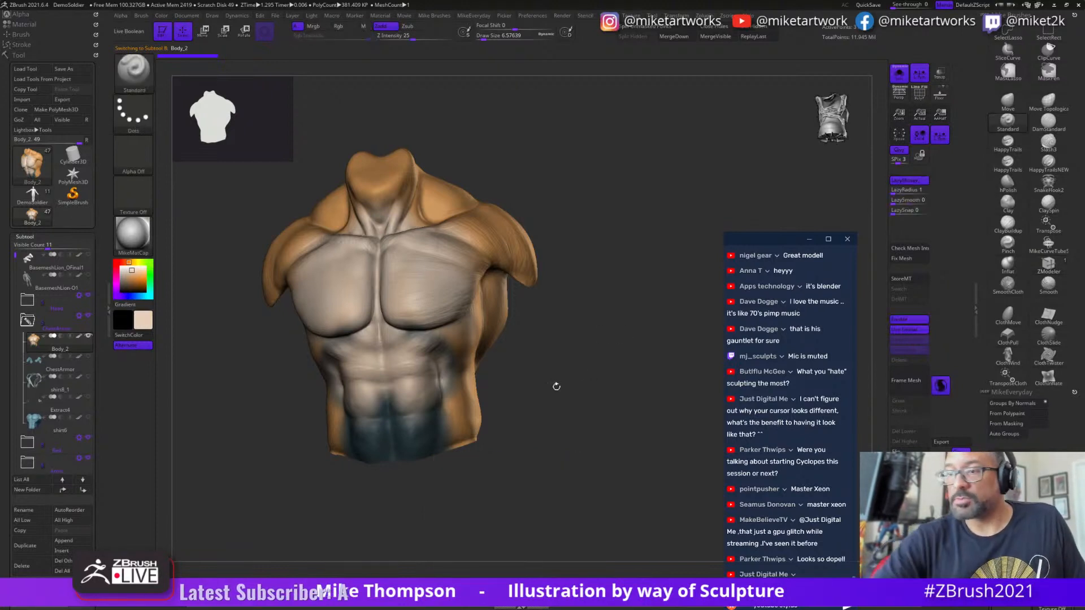
pyautogui.press('space')
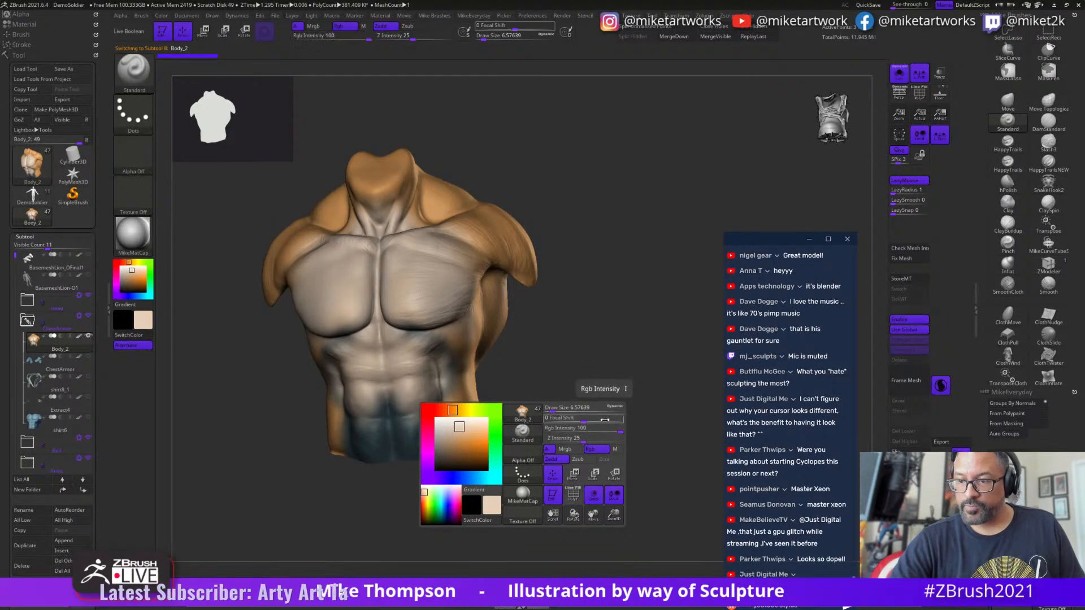
pyautogui.click(576, 460)
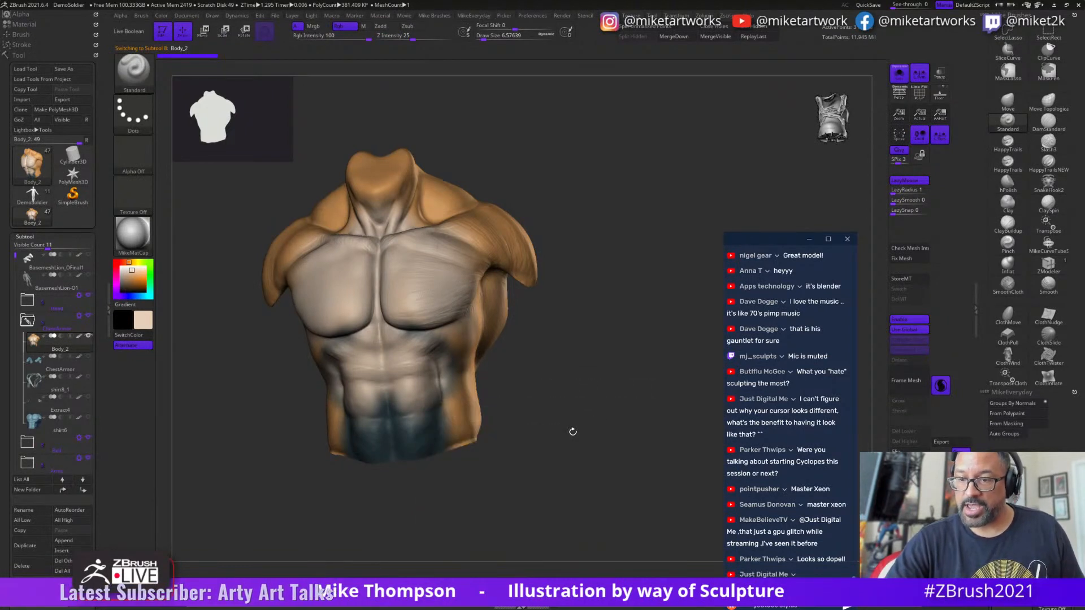
pyautogui.press('s')
pyautogui.moveTo(588, 444)
pyautogui.mouseDown()
pyautogui.moveTo(603, 445)
pyautogui.moveTo(625, 414)
pyautogui.mouseUp()
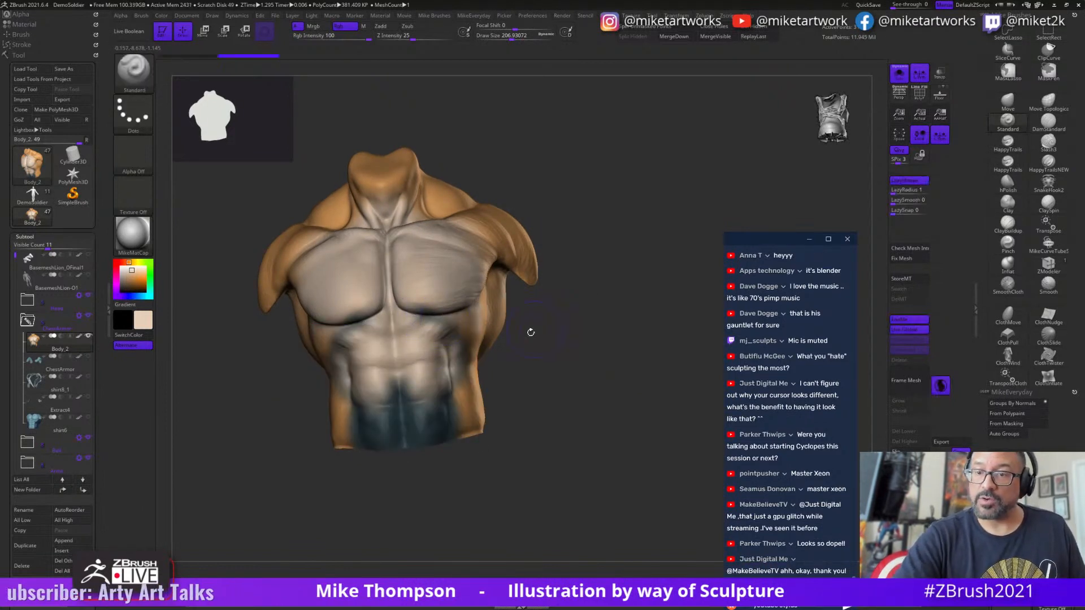
# - Paint the cream tone over the dark teal area of the lower abdomen, covering the front and both sides of the stomach
pyautogui.press('space')
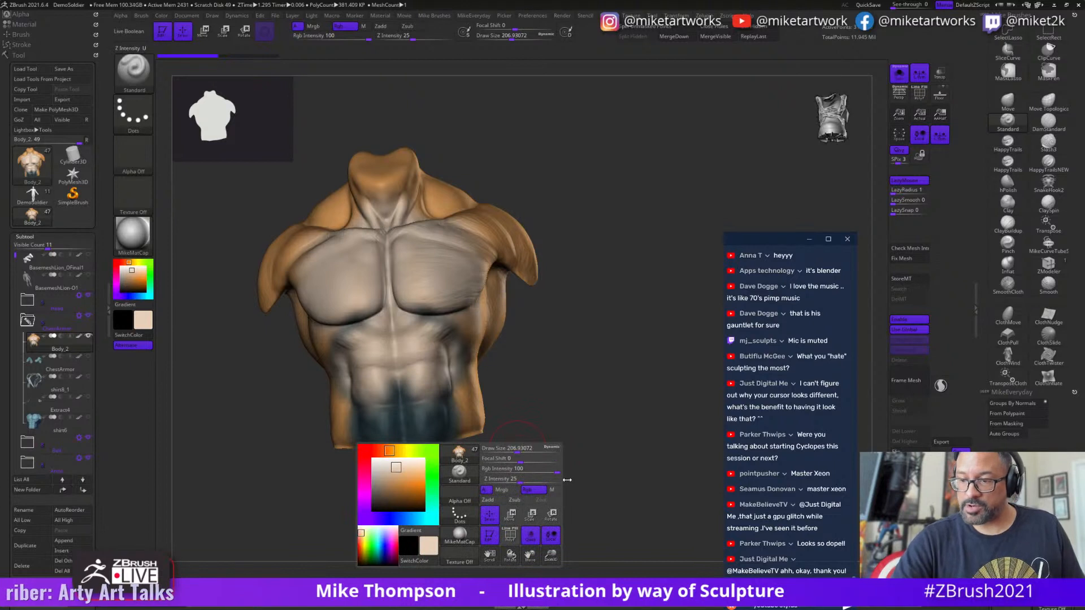
pyautogui.moveTo(565, 476); pyautogui.dragTo(590, 414)
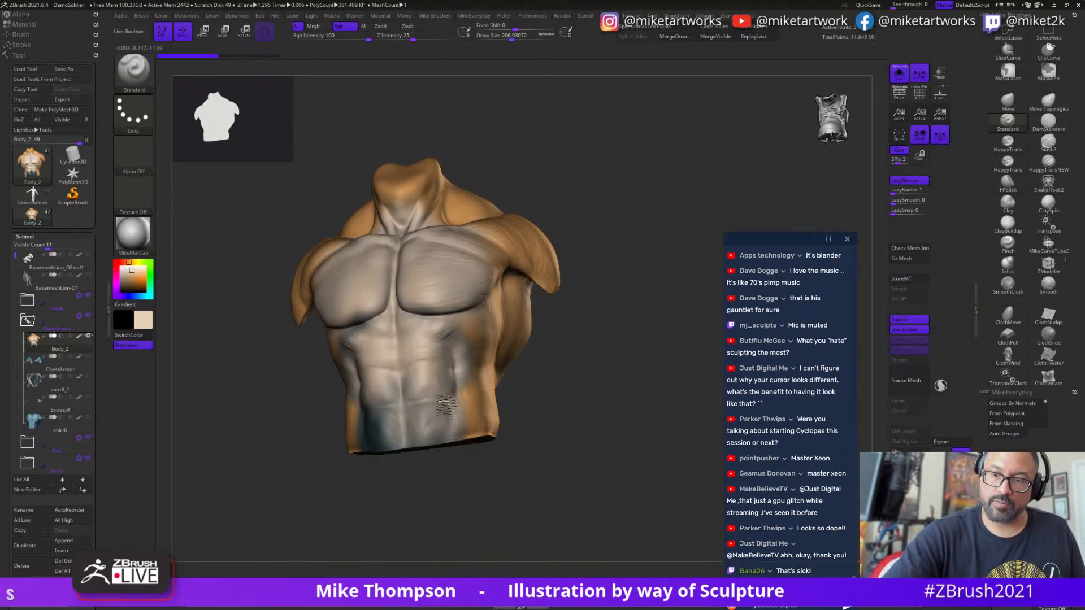
pyautogui.moveTo(459, 390); pyautogui.dragTo(414, 346, button='right')
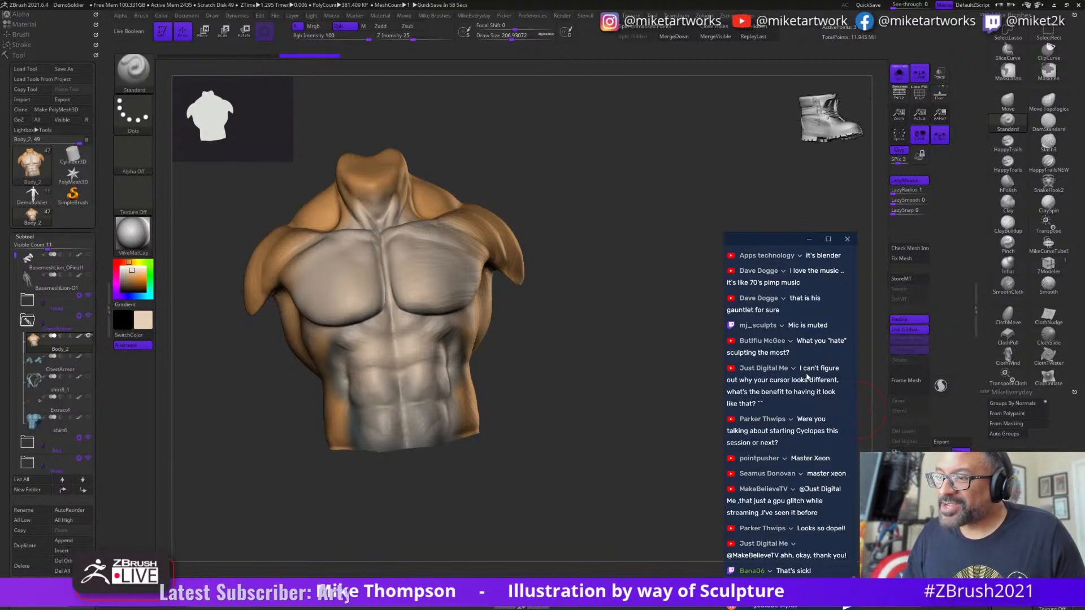
pyautogui.scroll(2, 820, 445)
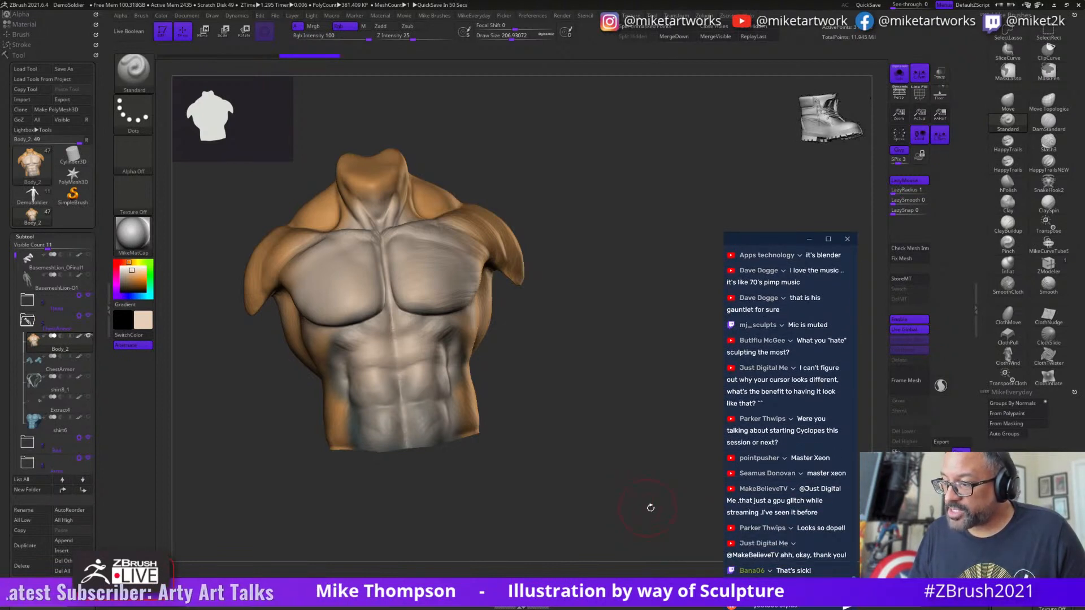
pyautogui.moveTo(672, 460); pyautogui.dragTo(498, 413)
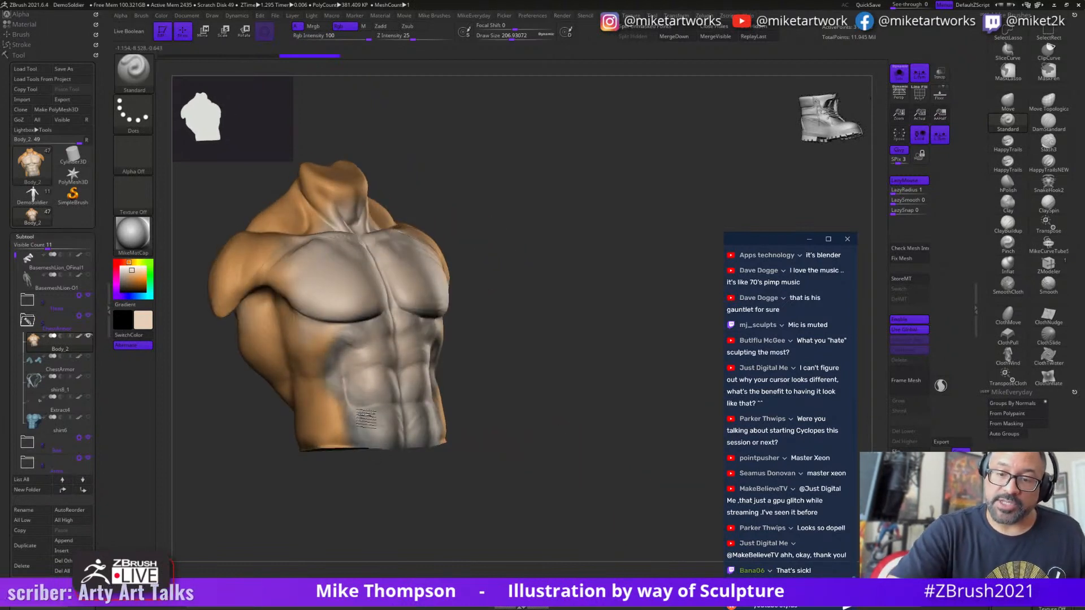
pyautogui.moveTo(339, 382); pyautogui.dragTo(361, 436)
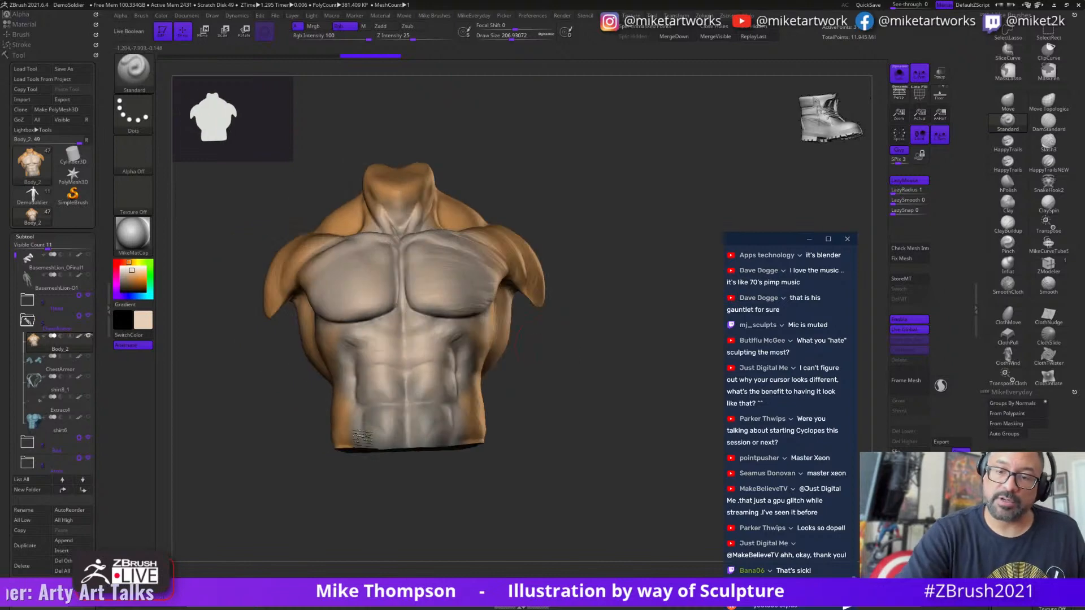
pyautogui.moveTo(560, 330); pyautogui.dragTo(602, 362)
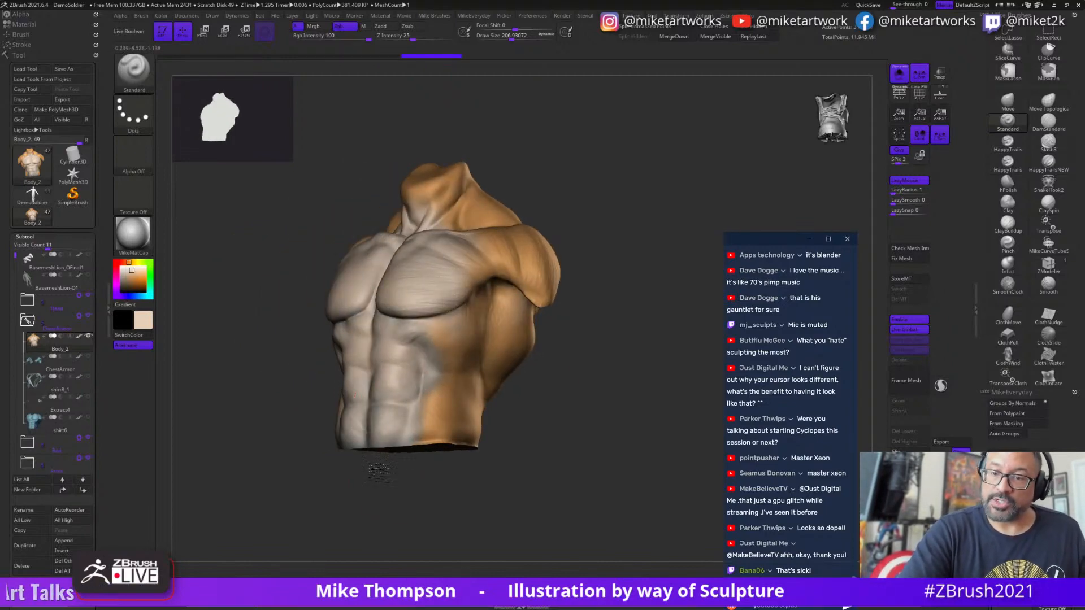
pyautogui.moveTo(379, 471); pyautogui.dragTo(624, 447)
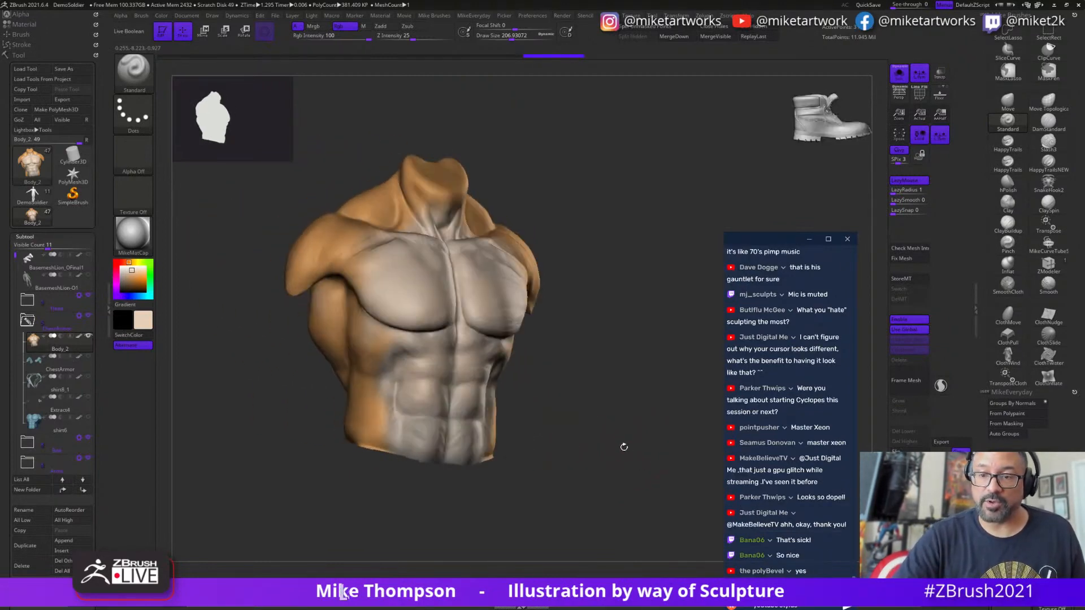
pyautogui.moveTo(482, 516); pyautogui.dragTo(520, 513)
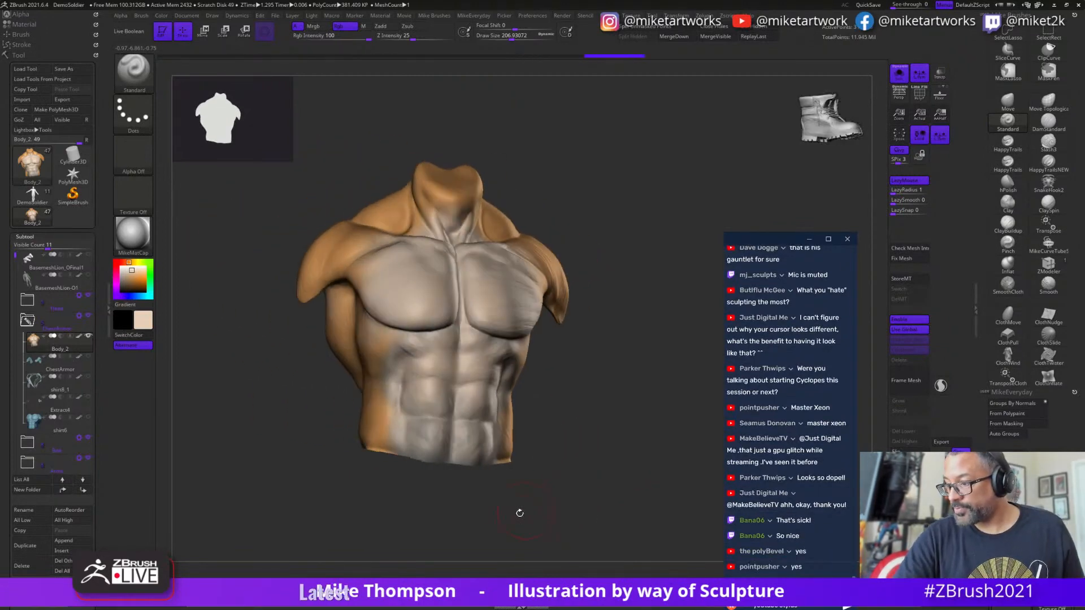
# - Sample the orange-tan skin tone and paint it along the ribs and flanks beside the cream abdomen
pyautogui.press('space')
pyautogui.click(408, 486)
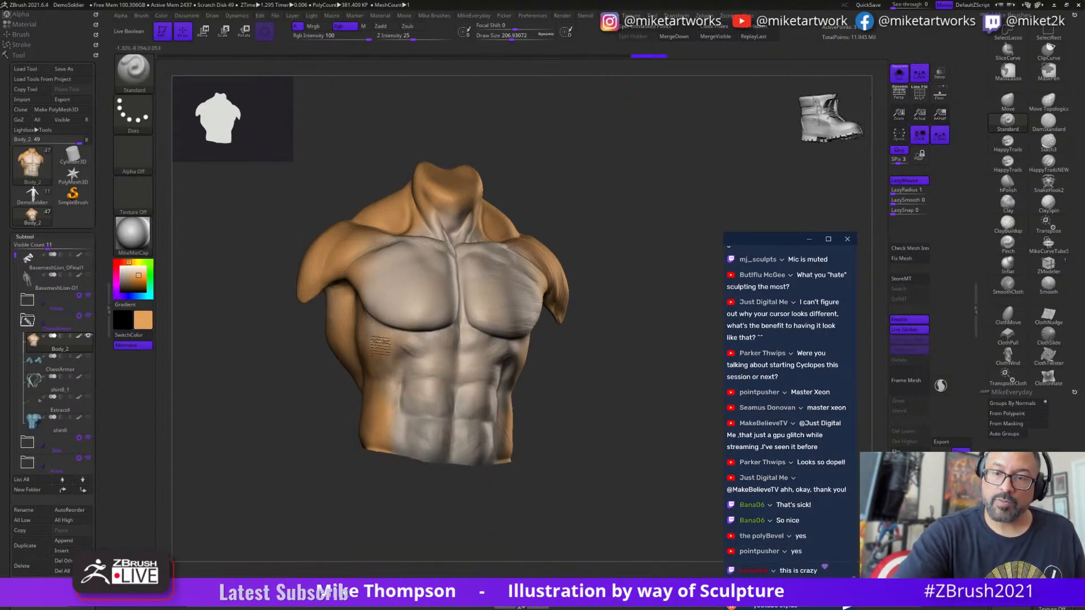
pyautogui.moveTo(618, 365); pyautogui.dragTo(610, 363)
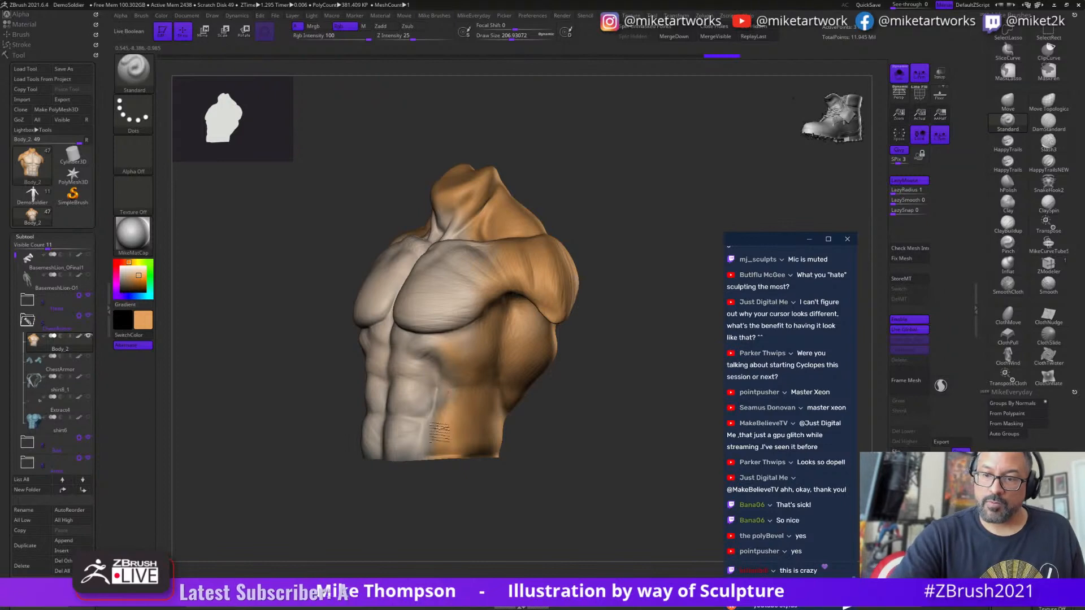
pyautogui.moveTo(526, 455); pyautogui.dragTo(586, 491)
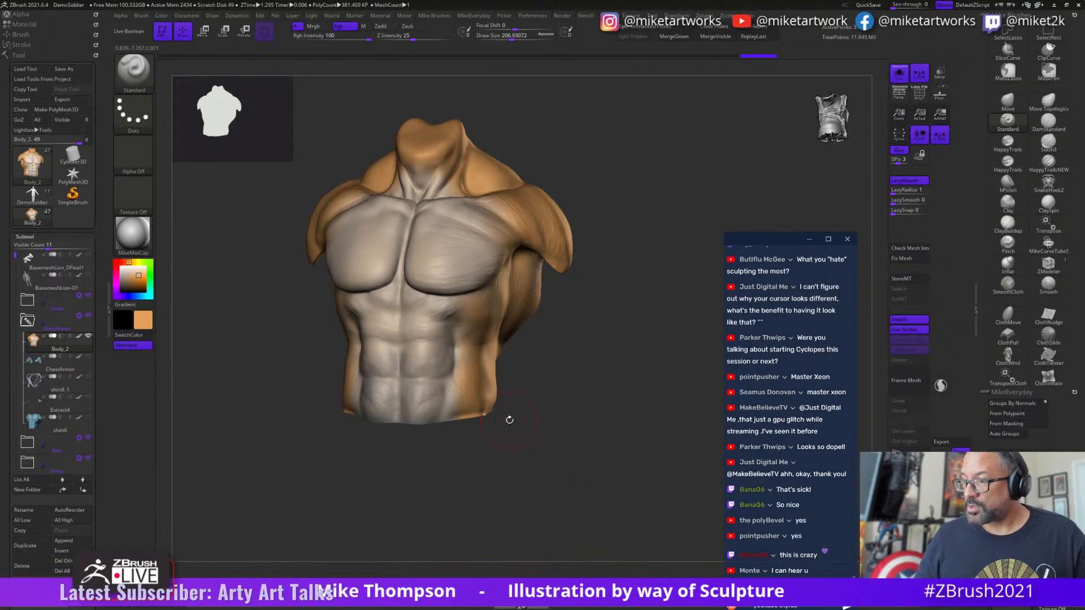
pyautogui.moveTo(574, 395); pyautogui.dragTo(476, 471)
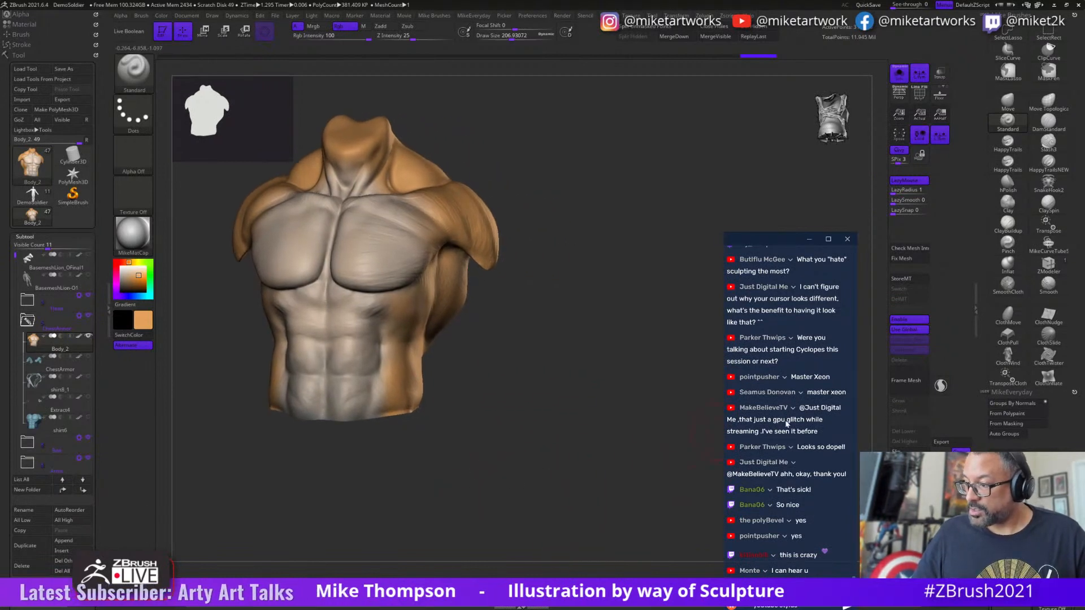
pyautogui.moveTo(480, 413); pyautogui.dragTo(655, 420)
# - Bring back the full figure, make the arms2_2 subtool active and isolate it in Solo mode
pyautogui.click(900, 73)
pyautogui.moveTo(643, 228); pyautogui.dragTo(690, 277)
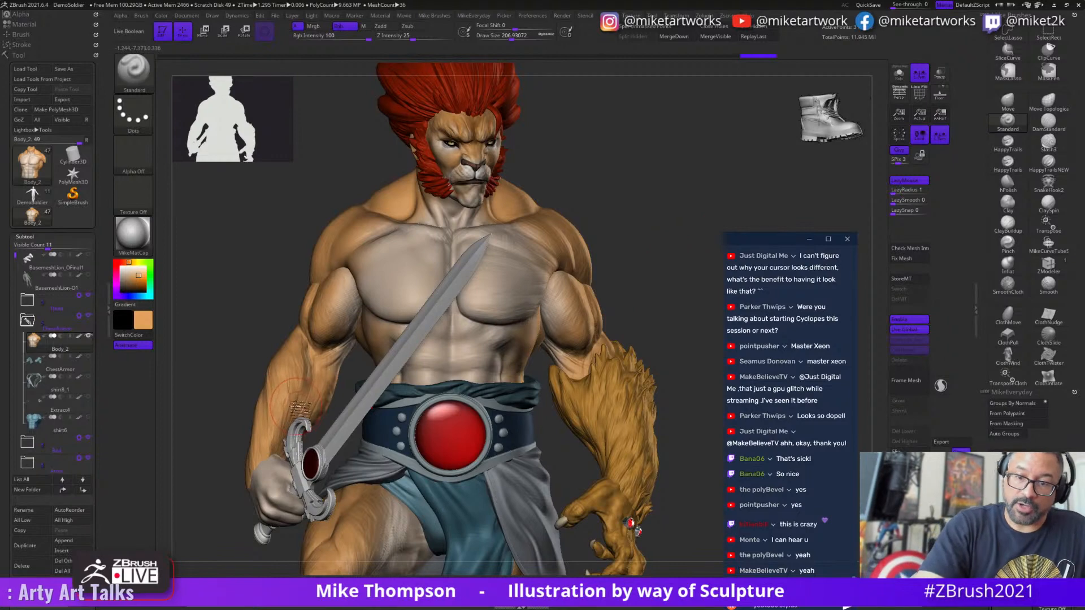
pyautogui.keyDown('alt'); pyautogui.click(304, 410); pyautogui.keyUp('alt')
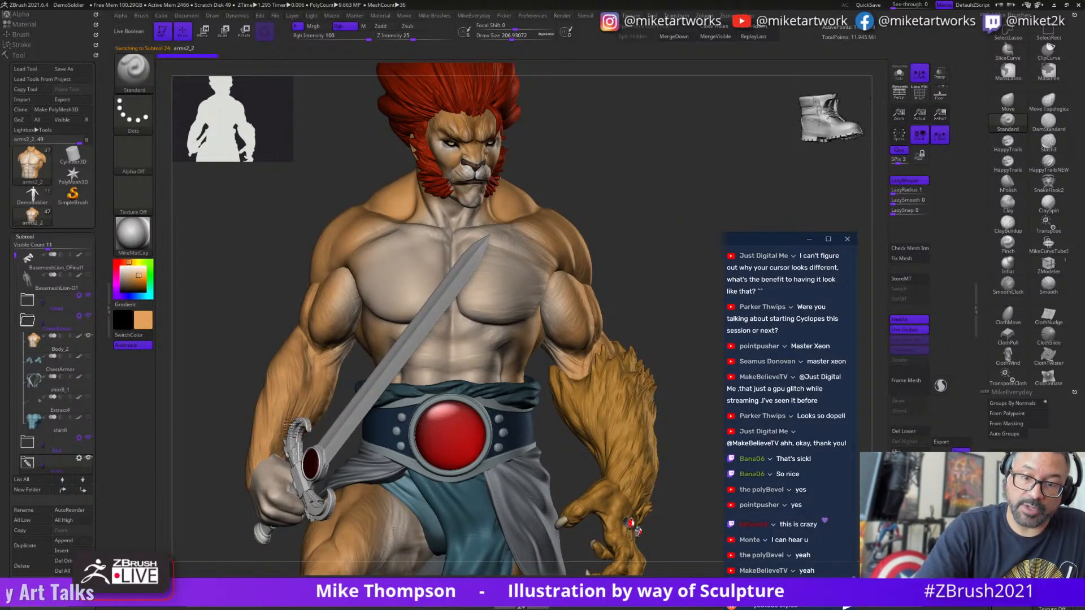
pyautogui.click(898, 74)
# - Enlarge the draw size to about 344 and paint the orange-tan skin tone over both arms
pyautogui.moveTo(439, 467); pyautogui.dragTo(641, 424)
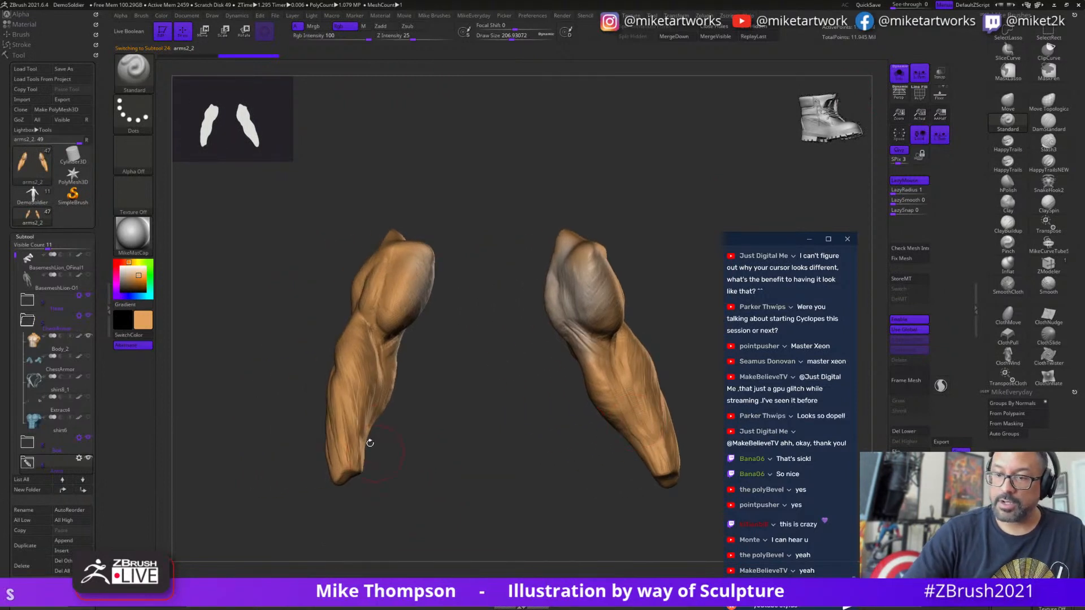
pyautogui.moveTo(421, 438); pyautogui.dragTo(424, 438)
pyautogui.moveTo(461, 436); pyautogui.dragTo(409, 431)
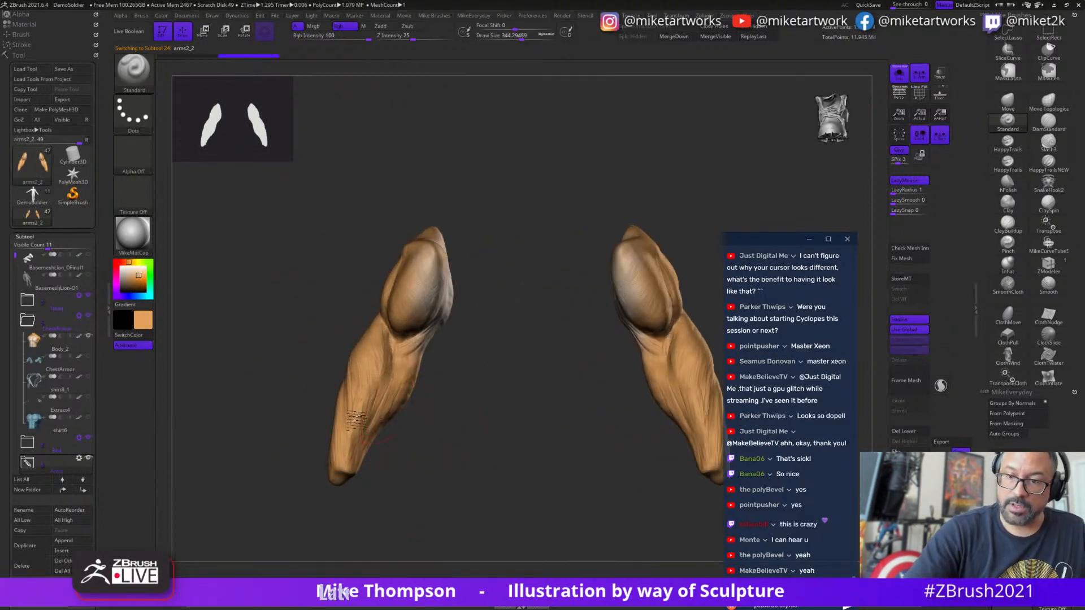
pyautogui.moveTo(473, 409); pyautogui.dragTo(494, 454)
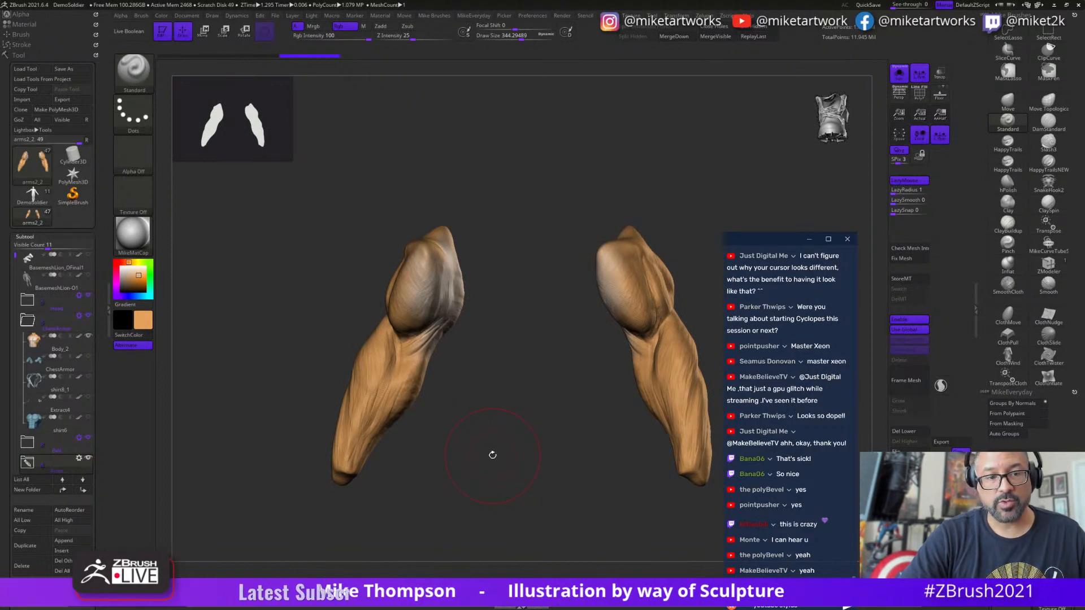
pyautogui.press('space')
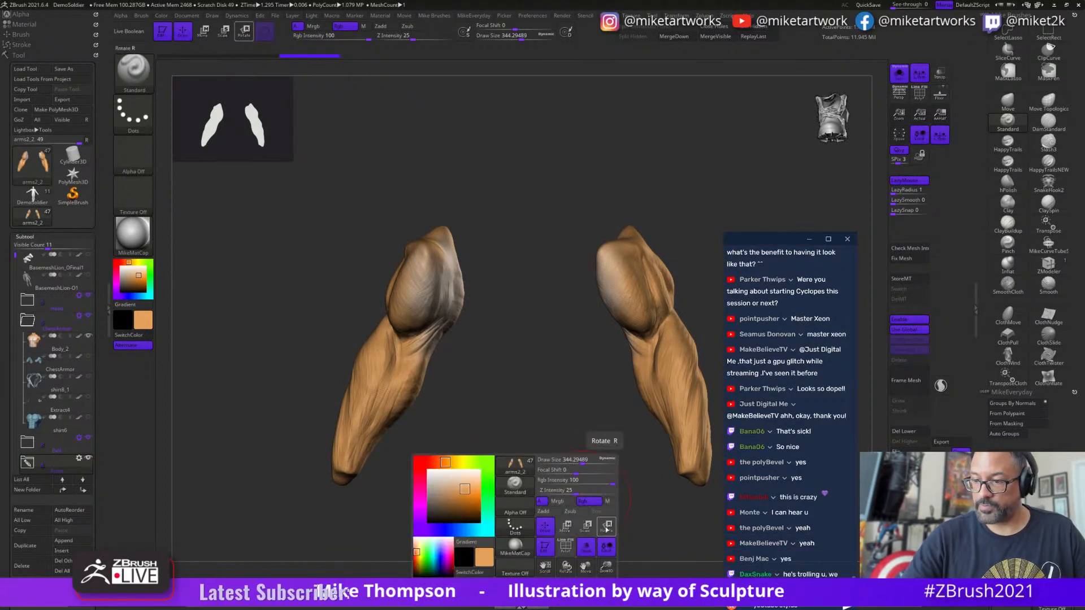
pyautogui.moveTo(606, 525)
pyautogui.mouseDown()
pyautogui.moveTo(559, 477)
pyautogui.moveTo(397, 431)
pyautogui.mouseUp()
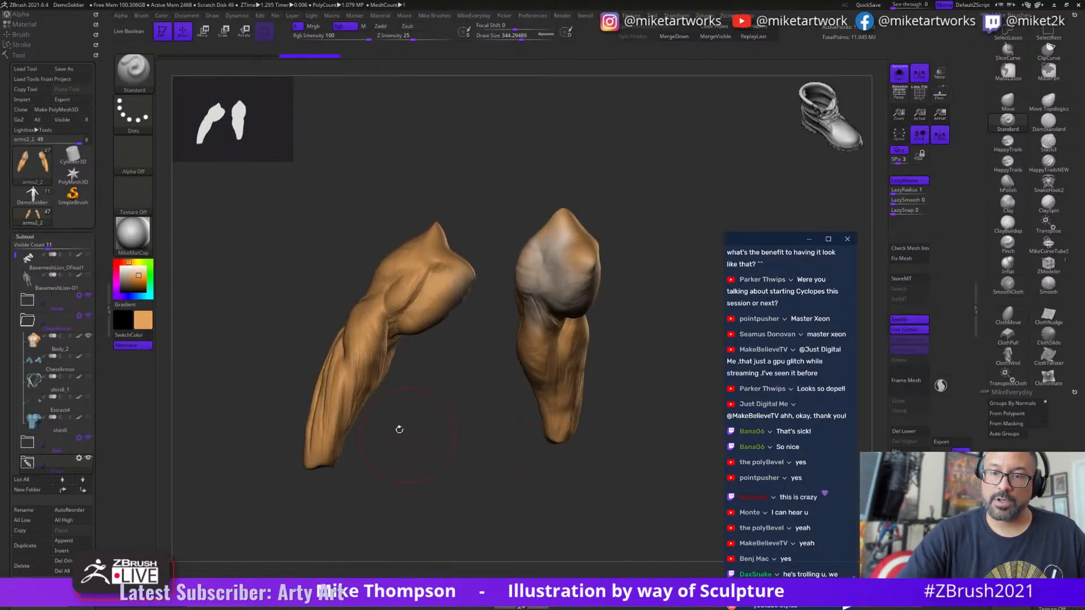
pyautogui.press('ctrl')
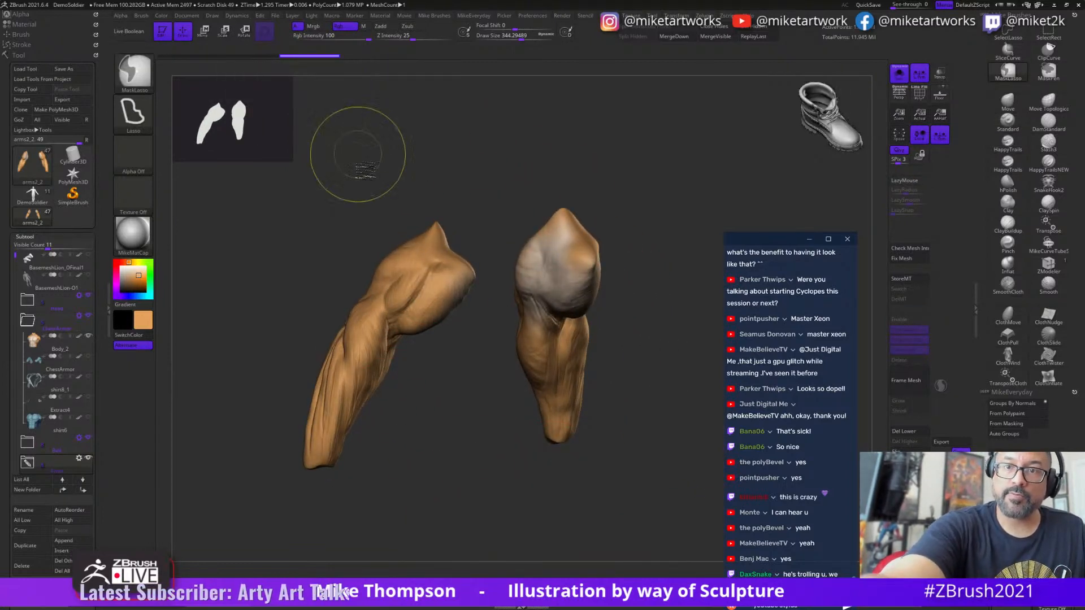
pyautogui.moveTo(357, 201)
pyautogui.mouseDown()
pyautogui.moveTo(530, 473)
pyautogui.moveTo(513, 452)
pyautogui.mouseUp()
pyautogui.press('space')
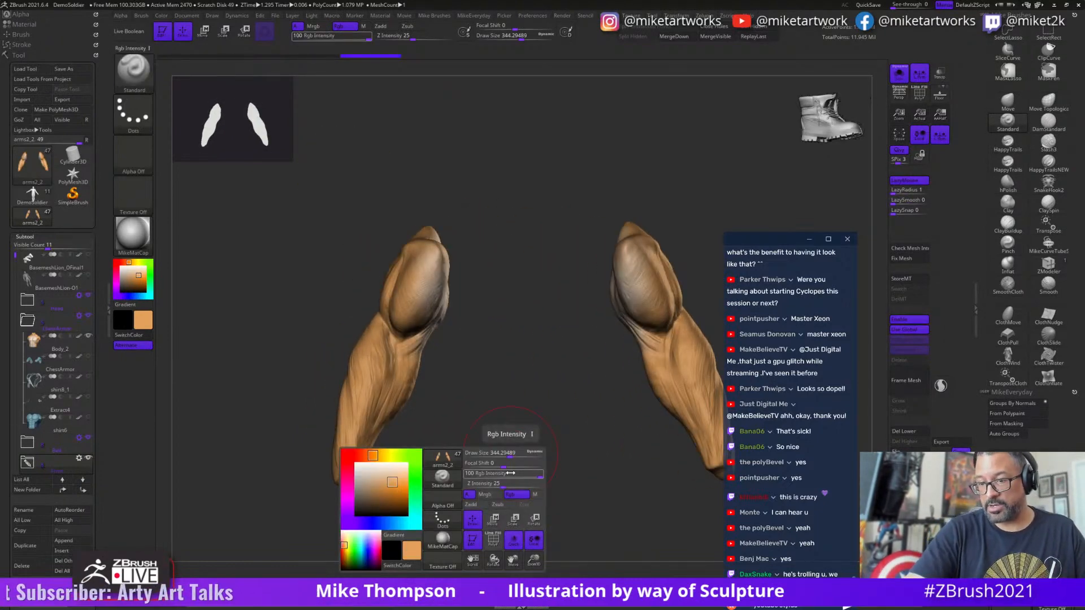
pyautogui.moveTo(501, 503); pyautogui.dragTo(515, 498)
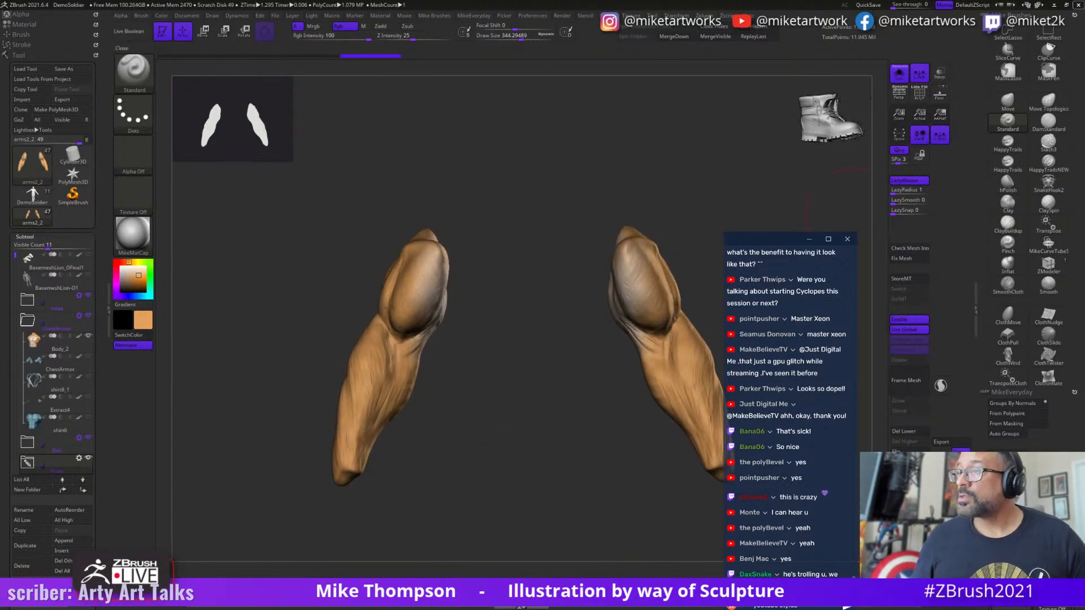
# - Switch to the HappyTrails brush and reduce the draw size to about 149
pyautogui.click(1007, 142)
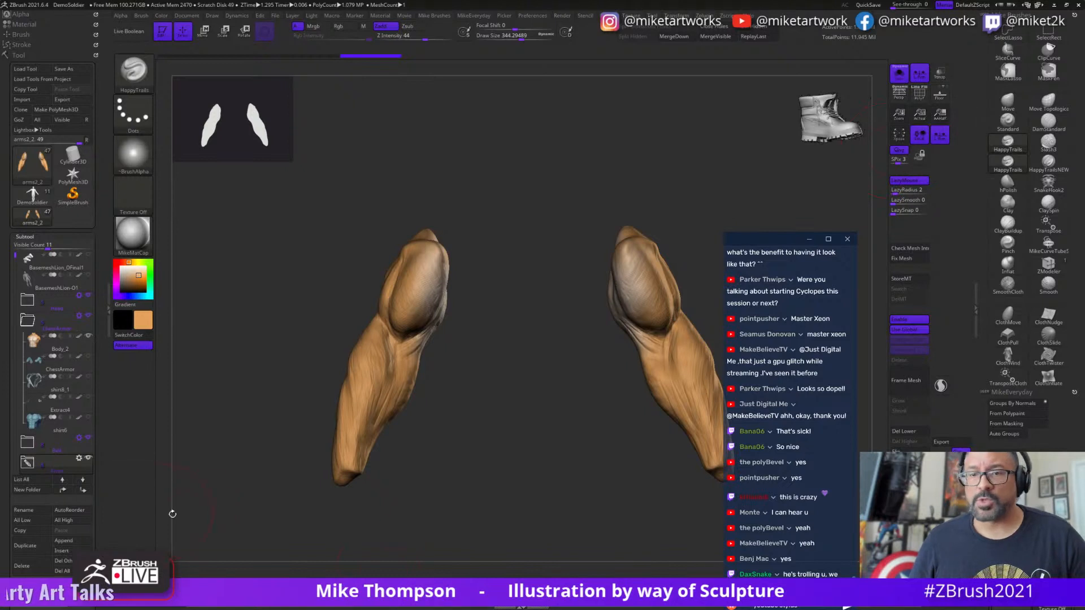
pyautogui.press('space')
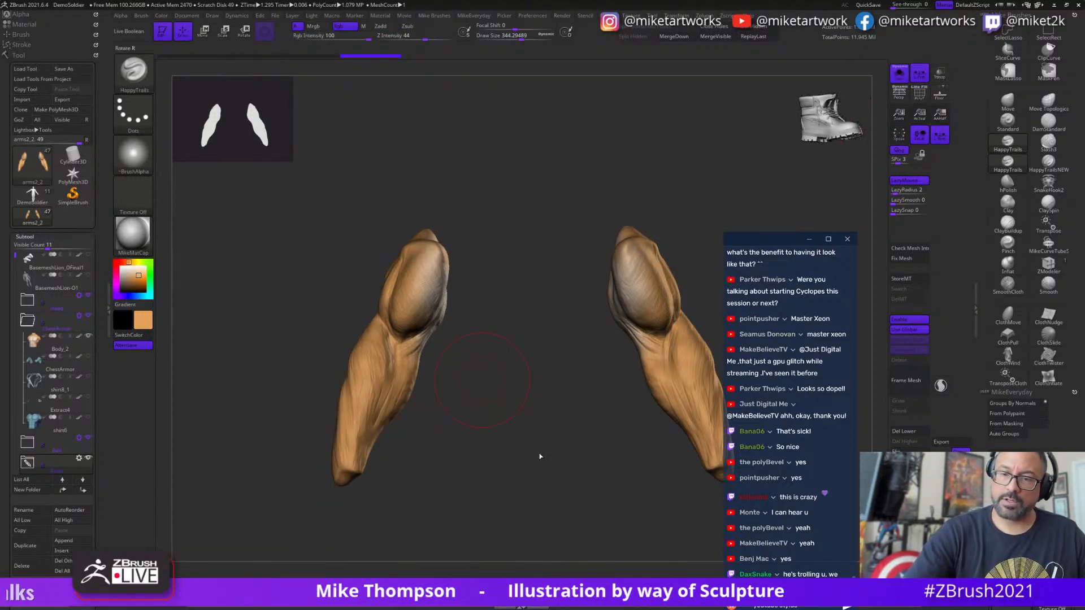
pyautogui.moveTo(540, 456); pyautogui.dragTo(371, 380)
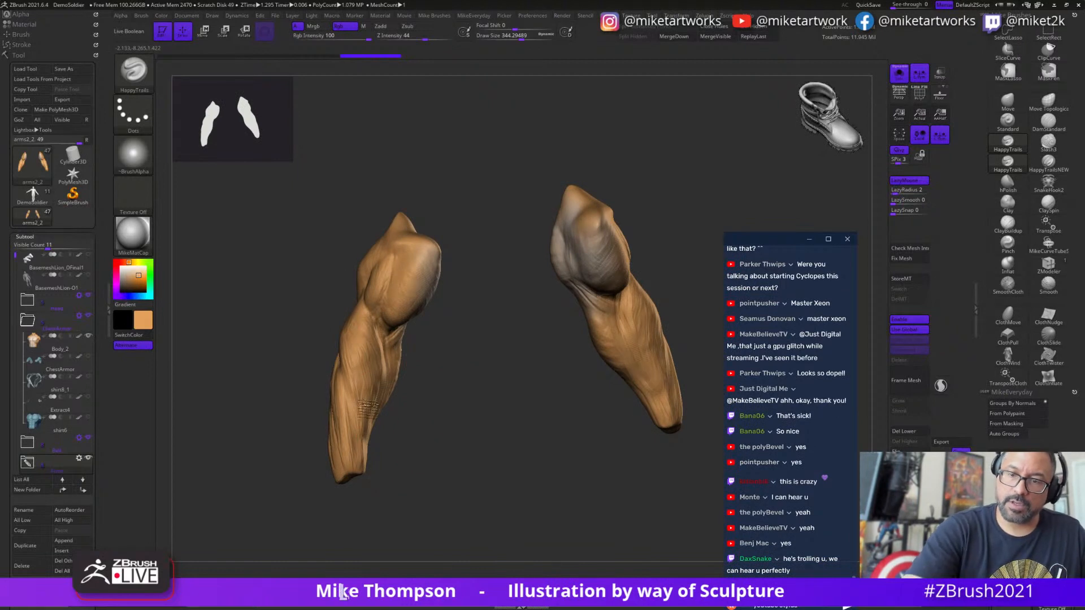
pyautogui.moveTo(342, 591)
pyautogui.mouseDown()
pyautogui.moveTo(462, 424)
pyautogui.moveTo(447, 424)
pyautogui.mouseUp()
pyautogui.press('s')
pyautogui.moveTo(470, 420); pyautogui.dragTo(457, 384)
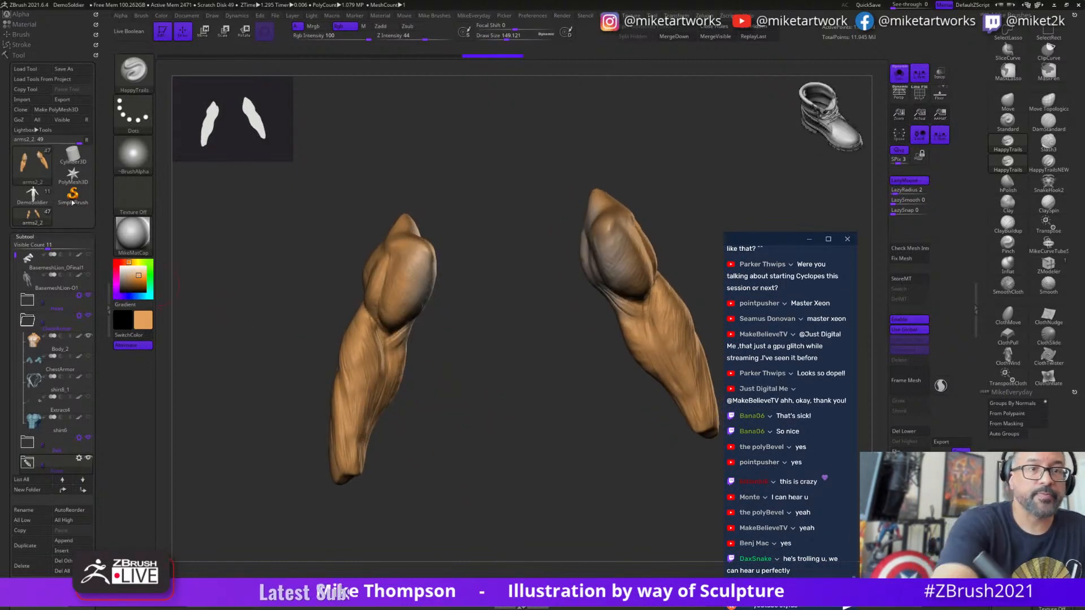
# - Load the Sphere3D tool as a test object and choose a pale beige paint colour
pyautogui.click(46, 168)
pyautogui.click(40, 204)
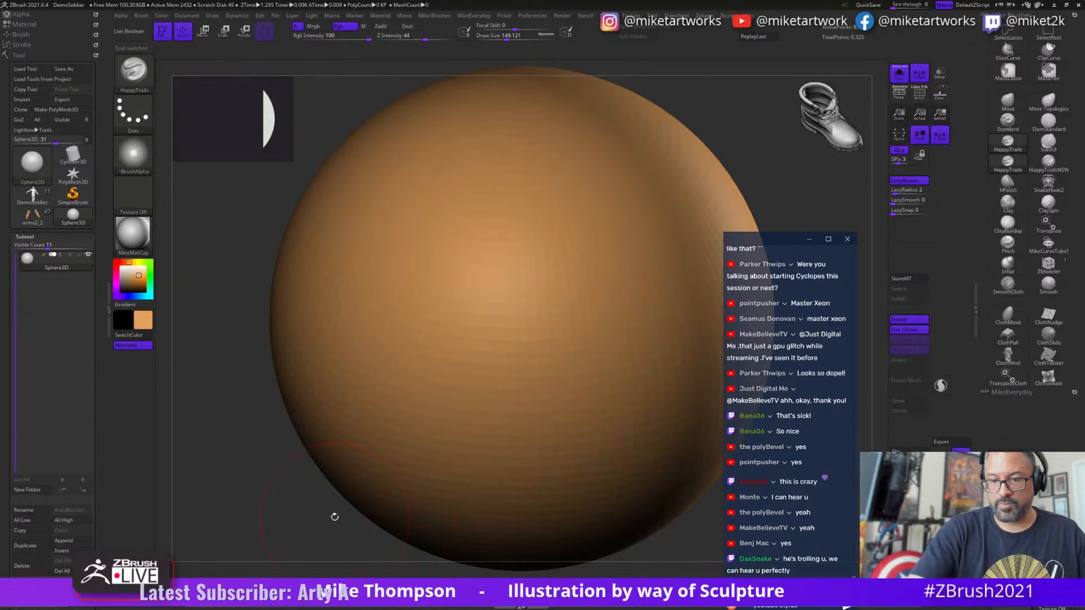
pyautogui.keyDown('alt'); pyautogui.moveTo(335, 516); pyautogui.dragTo(262, 455); pyautogui.keyUp('alt')
pyautogui.keyDown('alt'); pyautogui.moveTo(426, 464); pyautogui.dragTo(340, 528); pyautogui.keyUp('alt')
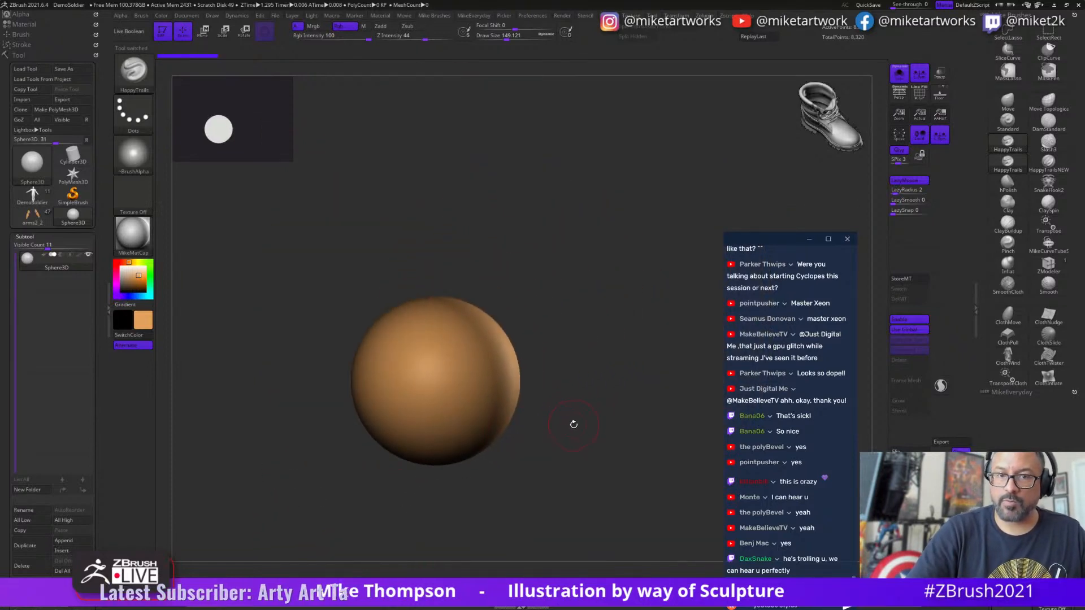
pyautogui.press('space')
pyautogui.click(438, 451)
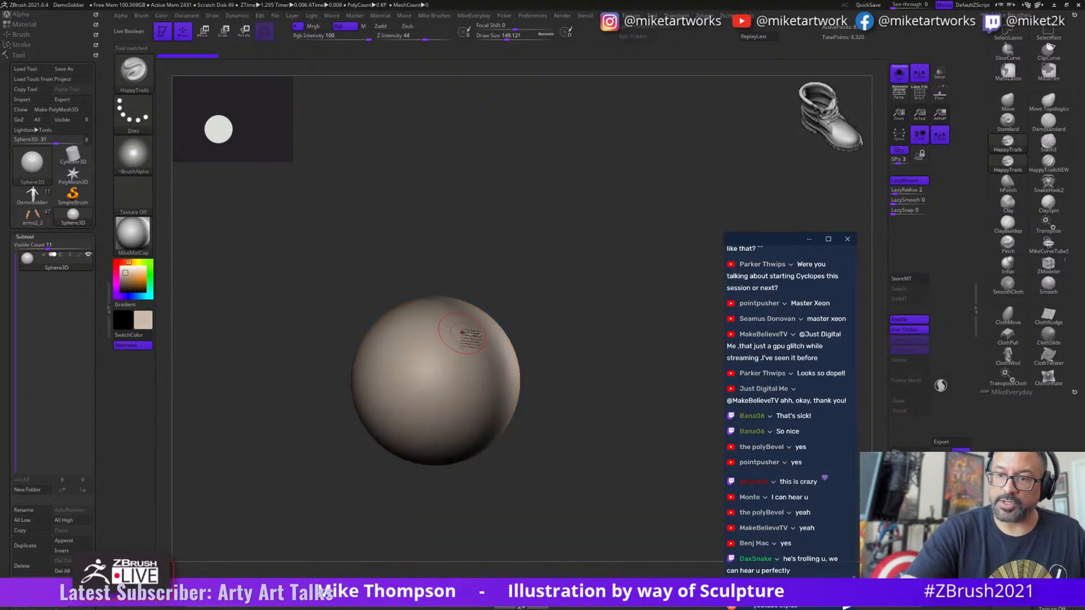
# - Enable polypaint on the test sphere and convert it to a PolyMesh3D
pyautogui.click(79, 255)
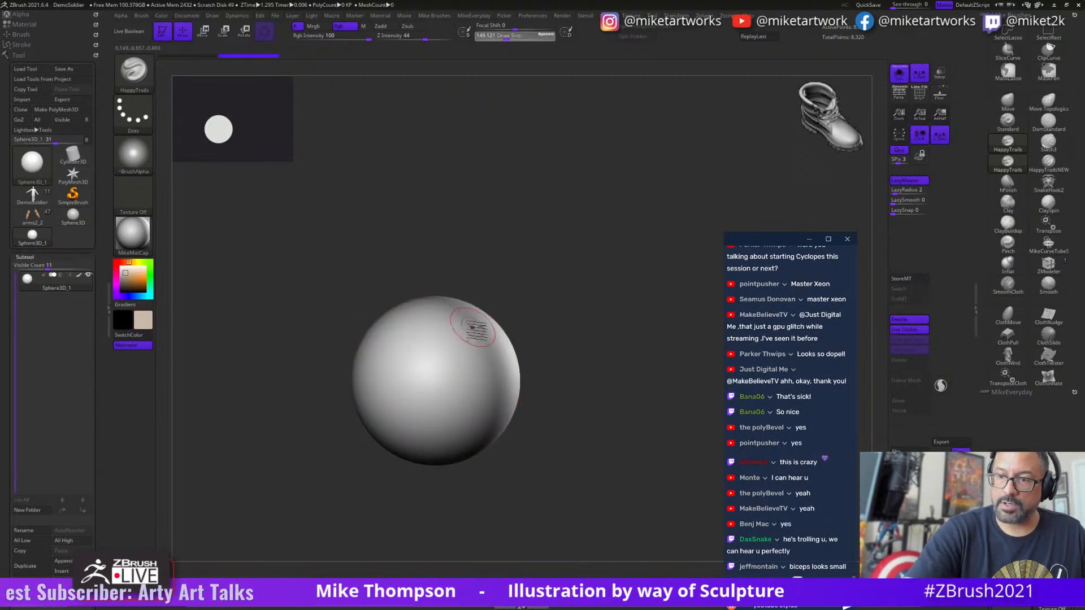
pyautogui.click(438, 428)
pyautogui.moveTo(562, 371); pyautogui.dragTo(525, 332)
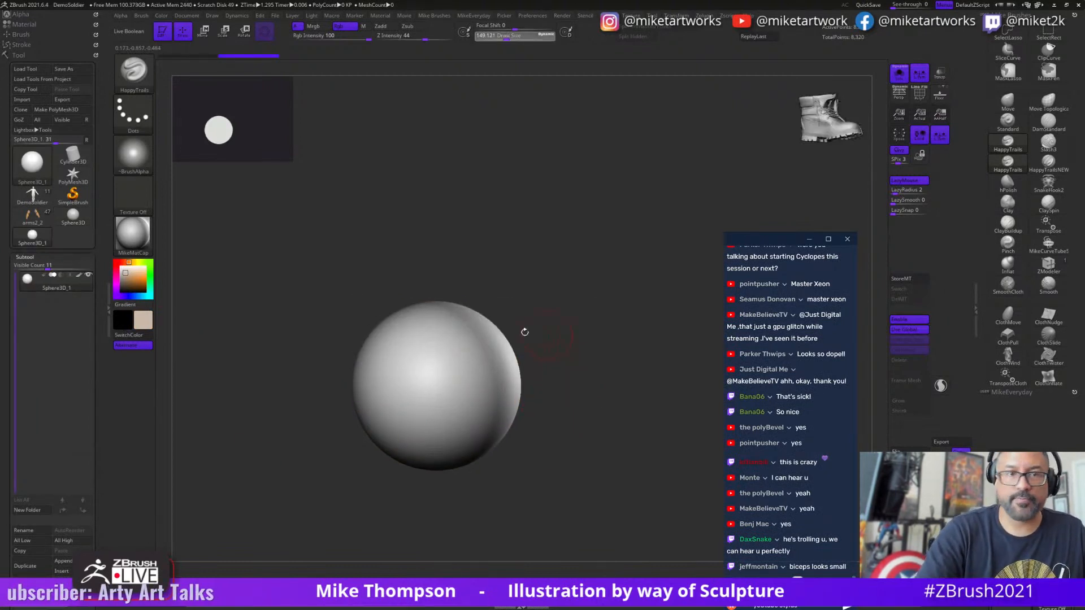
pyautogui.click(78, 111)
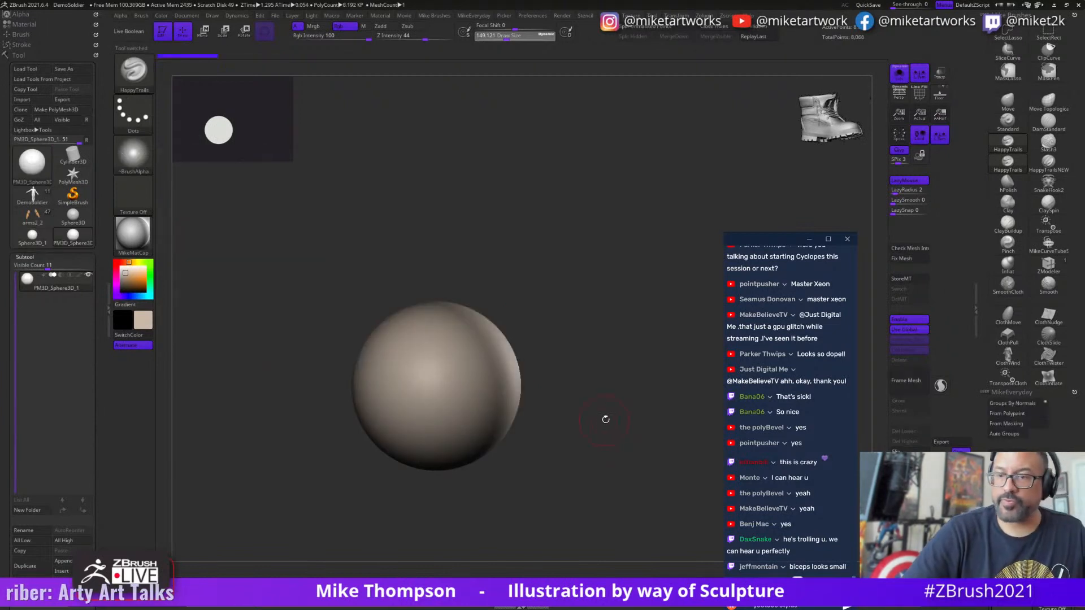
# - Paint a diagonal beige stroke across the front of the test sphere
pyautogui.moveTo(473, 337); pyautogui.dragTo(472, 356)
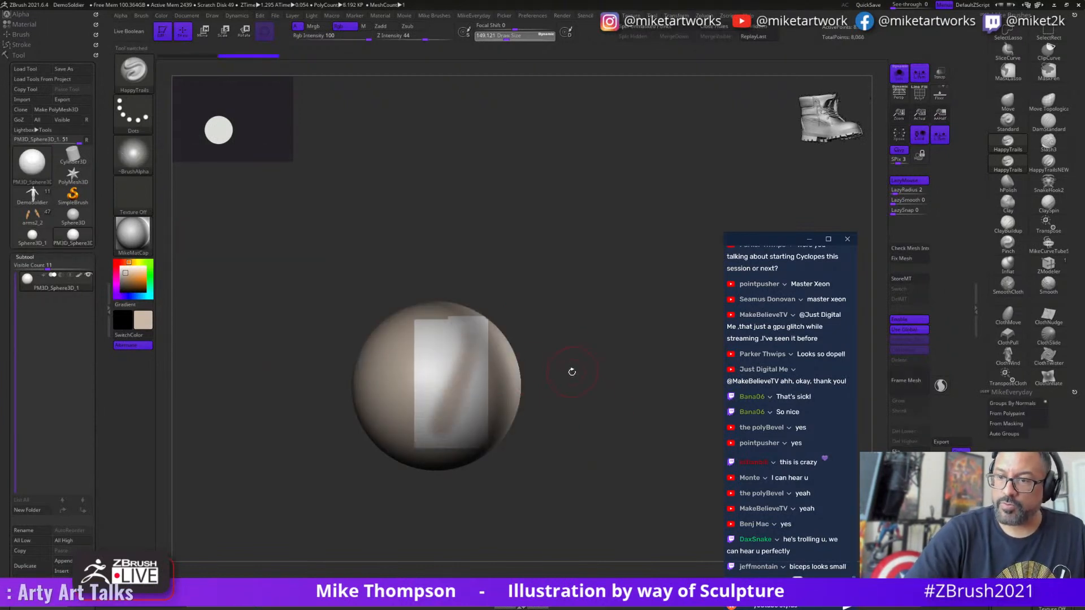
pyautogui.moveTo(572, 372); pyautogui.dragTo(494, 370)
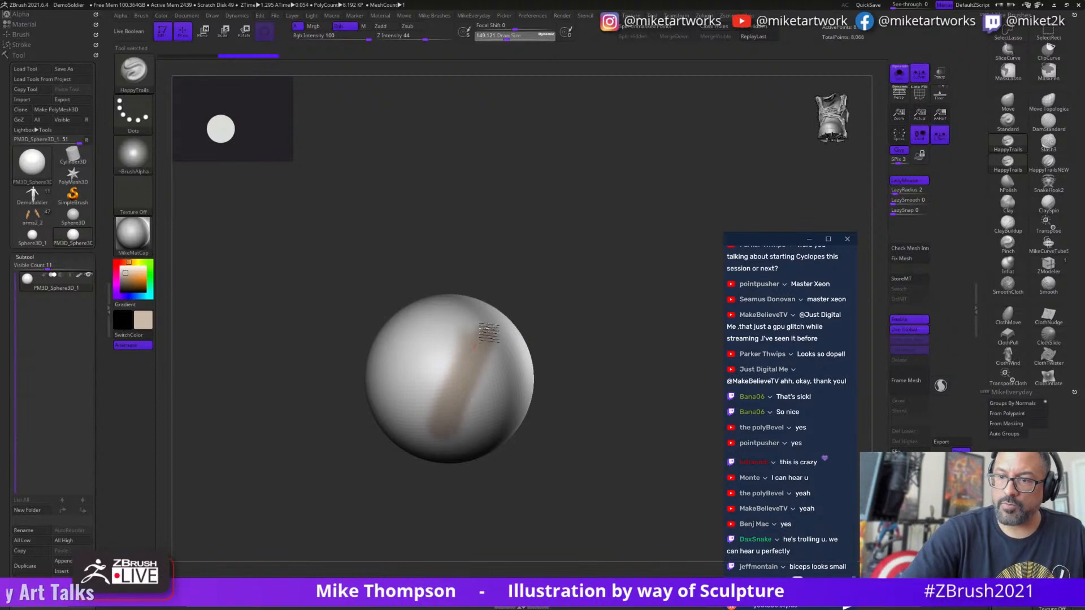
pyautogui.moveTo(489, 334); pyautogui.dragTo(440, 412)
pyautogui.moveTo(579, 420); pyautogui.dragTo(574, 426)
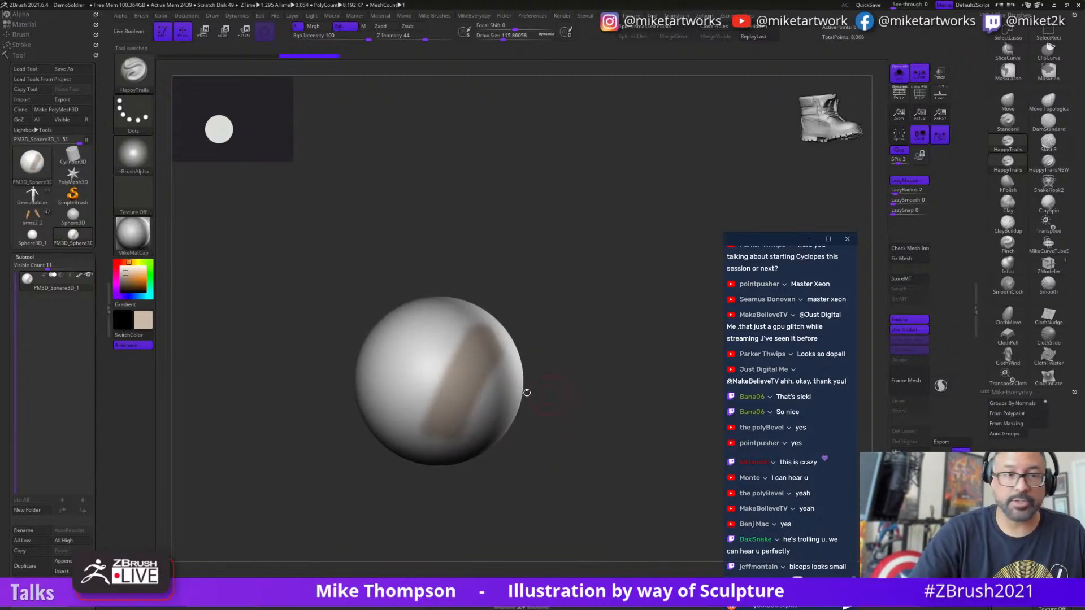
# - Return to the arms2_2 model, choose the light cream tone and enlarge the draw size to about 217
pyautogui.click(38, 217)
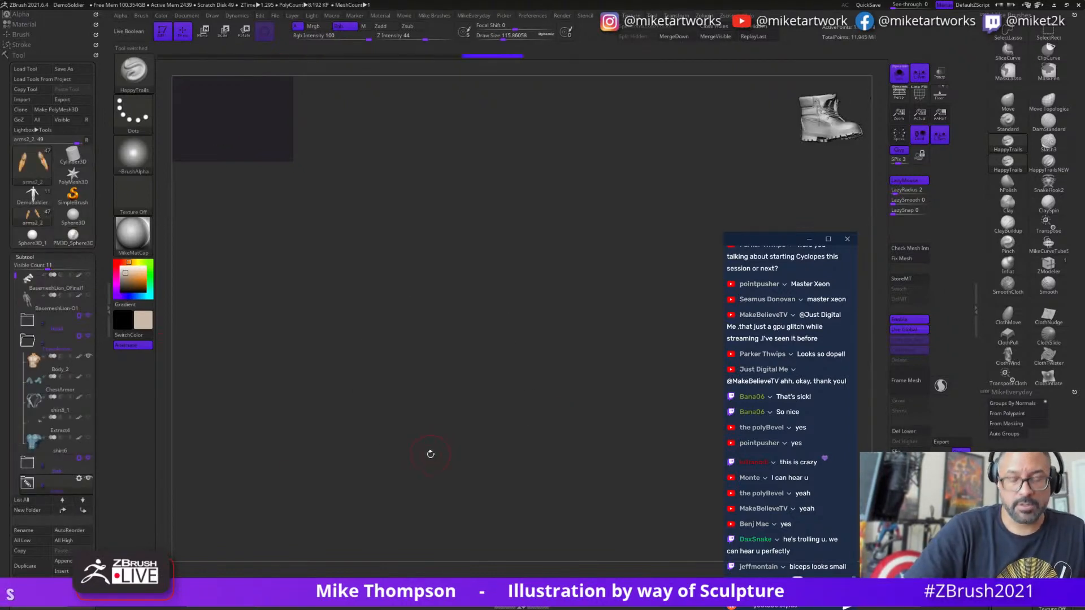
pyautogui.moveTo(435, 454); pyautogui.dragTo(419, 389)
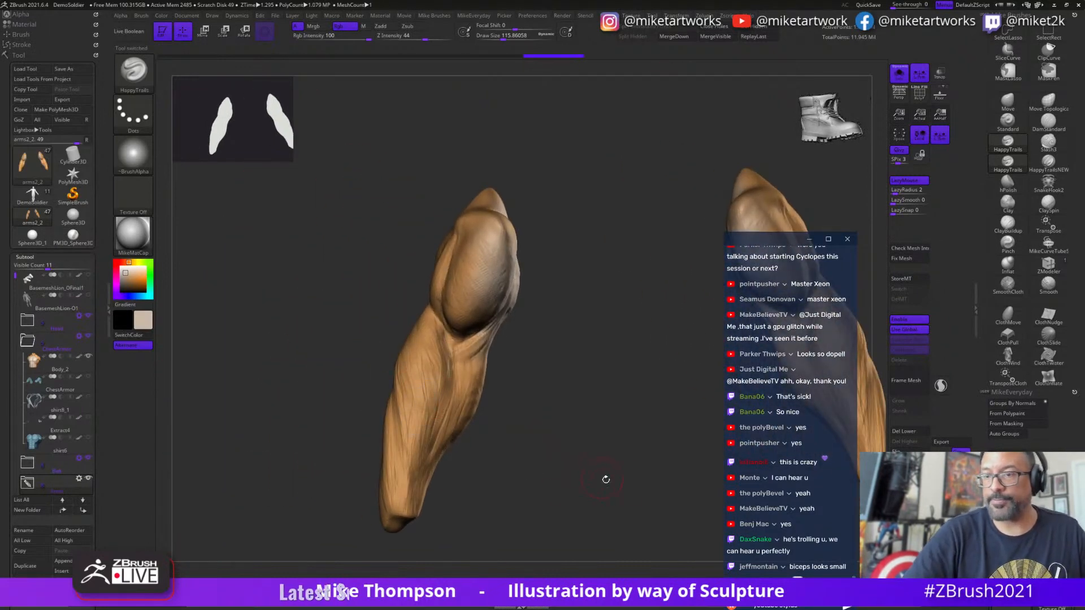
pyautogui.moveTo(606, 479); pyautogui.dragTo(582, 467)
pyautogui.press('space')
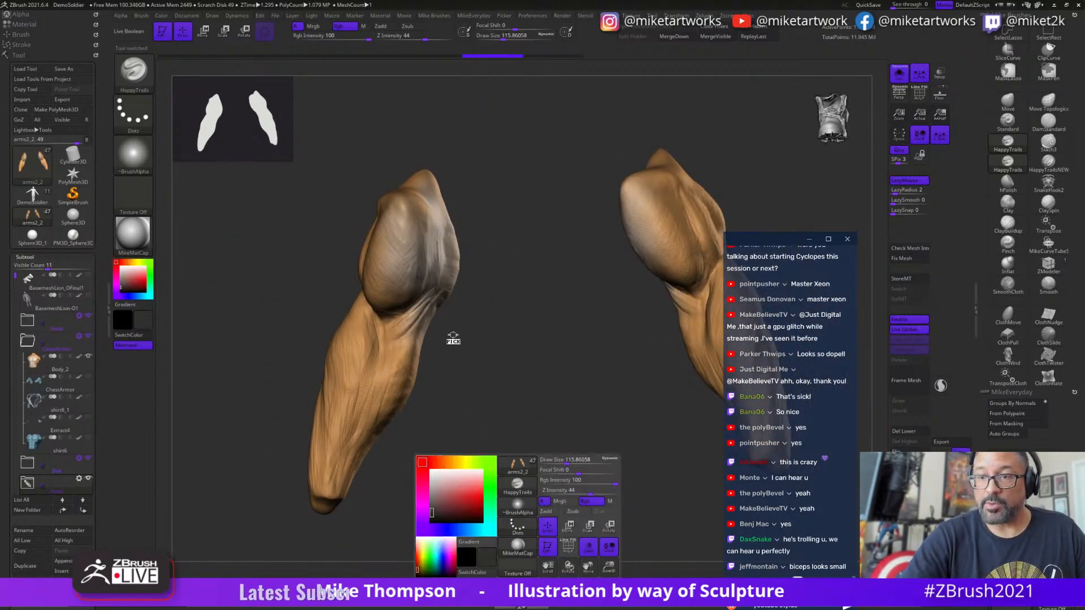
pyautogui.moveTo(453, 338); pyautogui.dragTo(441, 229)
pyautogui.press('s')
pyautogui.moveTo(486, 409); pyautogui.dragTo(496, 410)
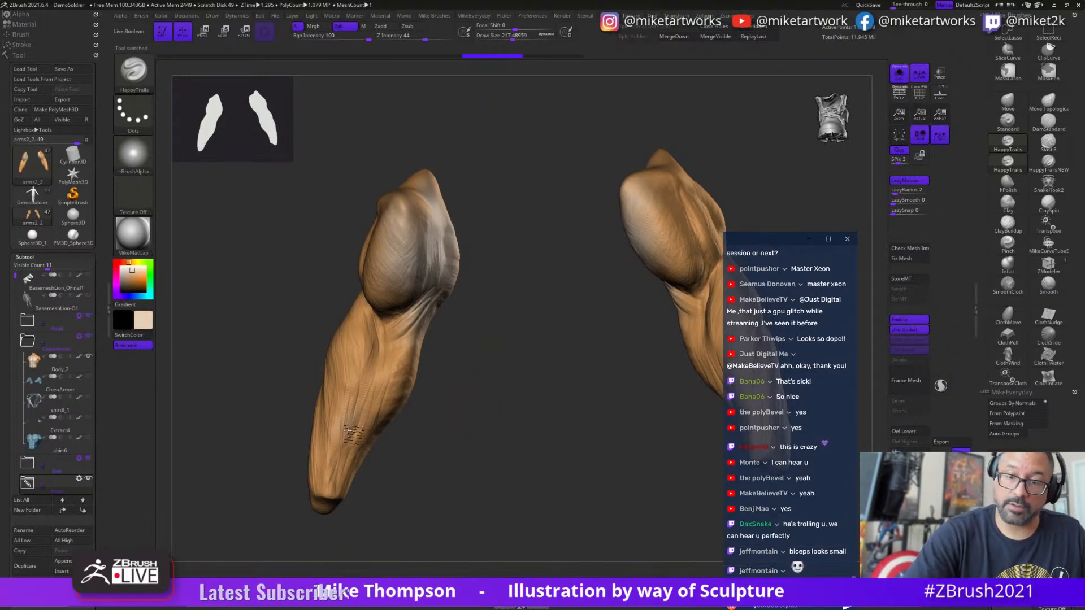
# - Paint the cream tone along the inner and front sides of the sword arm's forearm, down to the wrist
pyautogui.moveTo(353, 434); pyautogui.dragTo(332, 495)
pyautogui.moveTo(332, 402); pyautogui.dragTo(325, 497)
pyautogui.moveTo(297, 455)
pyautogui.mouseDown()
pyautogui.moveTo(369, 447)
pyautogui.moveTo(399, 484)
pyautogui.mouseUp()
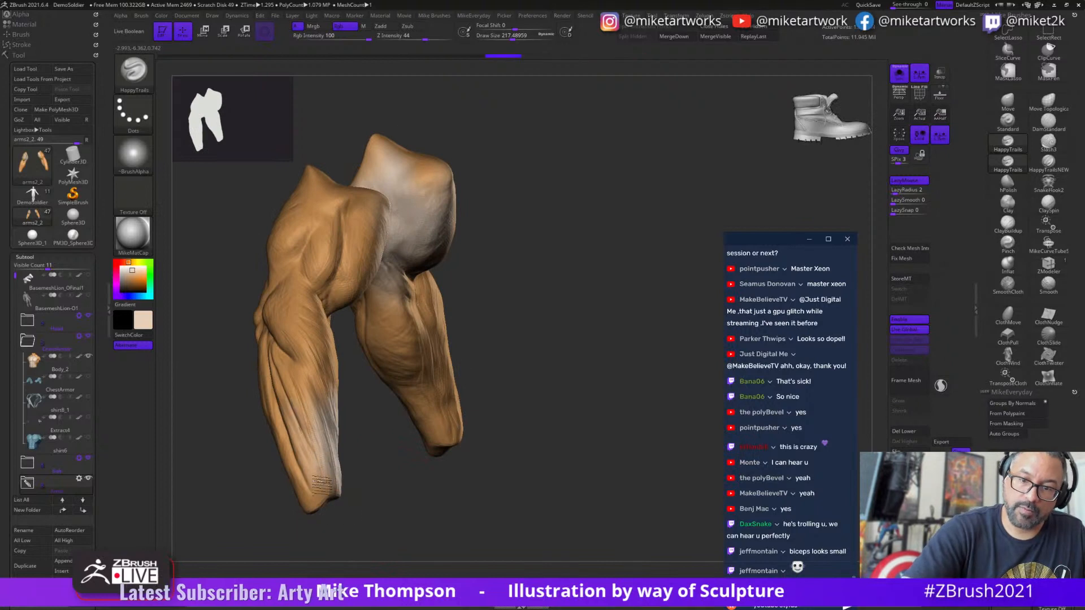
pyautogui.moveTo(308, 411); pyautogui.dragTo(318, 493)
pyautogui.moveTo(295, 425); pyautogui.dragTo(310, 497)
pyautogui.moveTo(392, 519); pyautogui.dragTo(439, 517)
pyautogui.moveTo(287, 403); pyautogui.dragTo(300, 500)
# - Continue the cream tone around the remaining sides of the same forearm and wrist
pyautogui.moveTo(446, 508)
pyautogui.mouseDown()
pyautogui.moveTo(540, 504)
pyautogui.moveTo(549, 472)
pyautogui.mouseUp()
pyautogui.moveTo(380, 411); pyautogui.dragTo(403, 497)
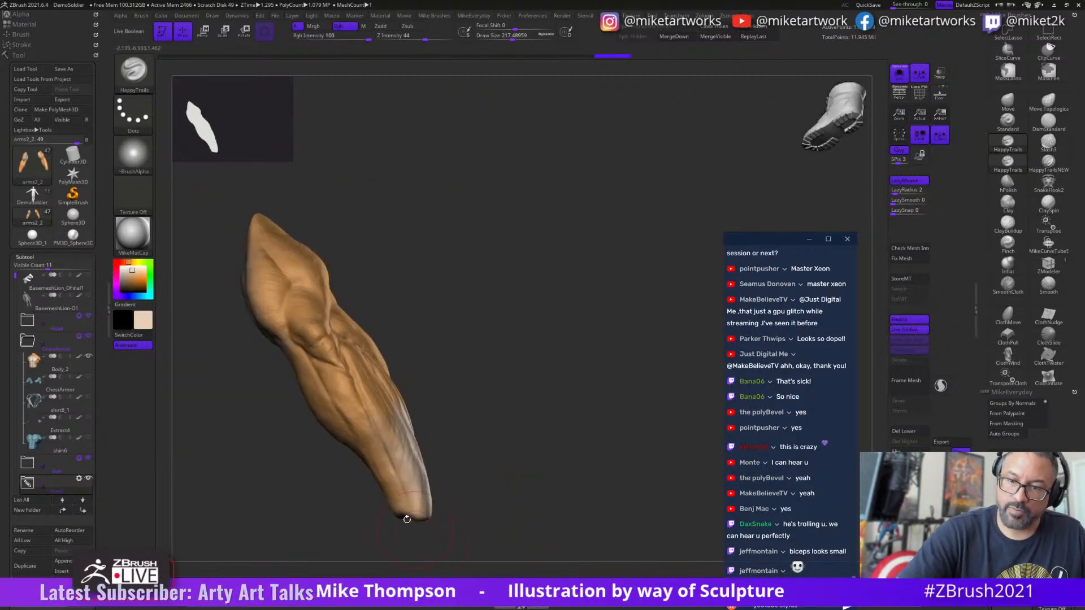
pyautogui.moveTo(390, 419); pyautogui.dragTo(408, 488)
pyautogui.moveTo(378, 441); pyautogui.dragTo(398, 504)
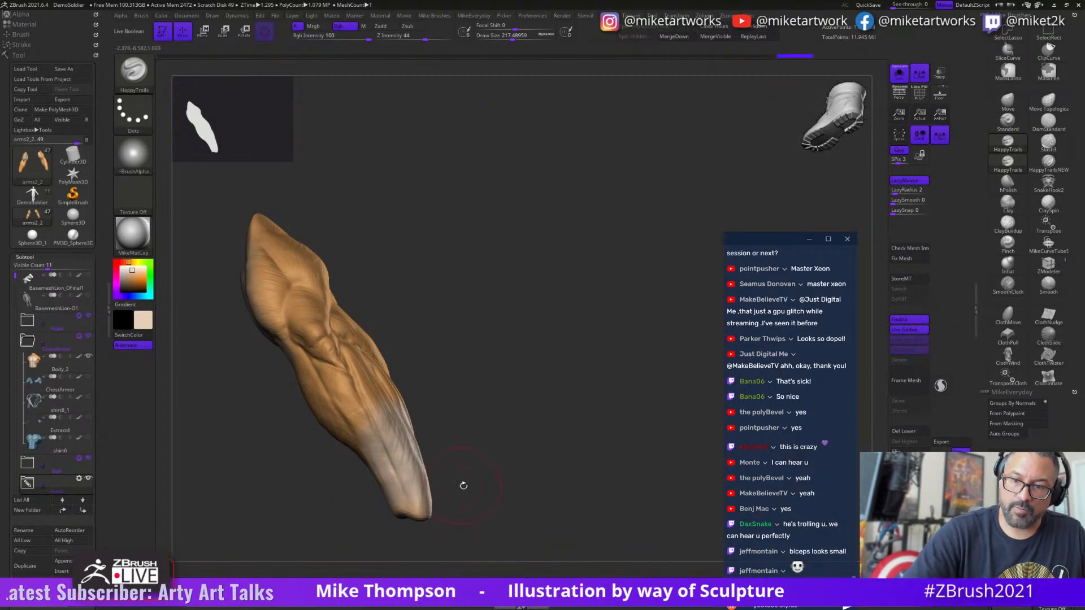
pyautogui.moveTo(463, 484); pyautogui.dragTo(434, 509)
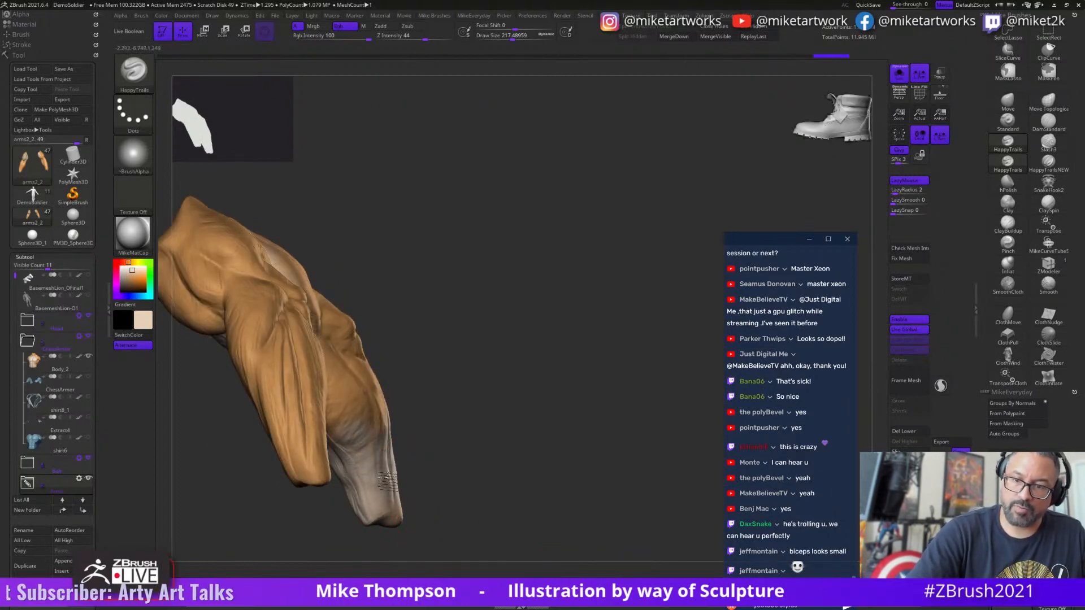
pyautogui.moveTo(388, 481); pyautogui.dragTo(649, 482)
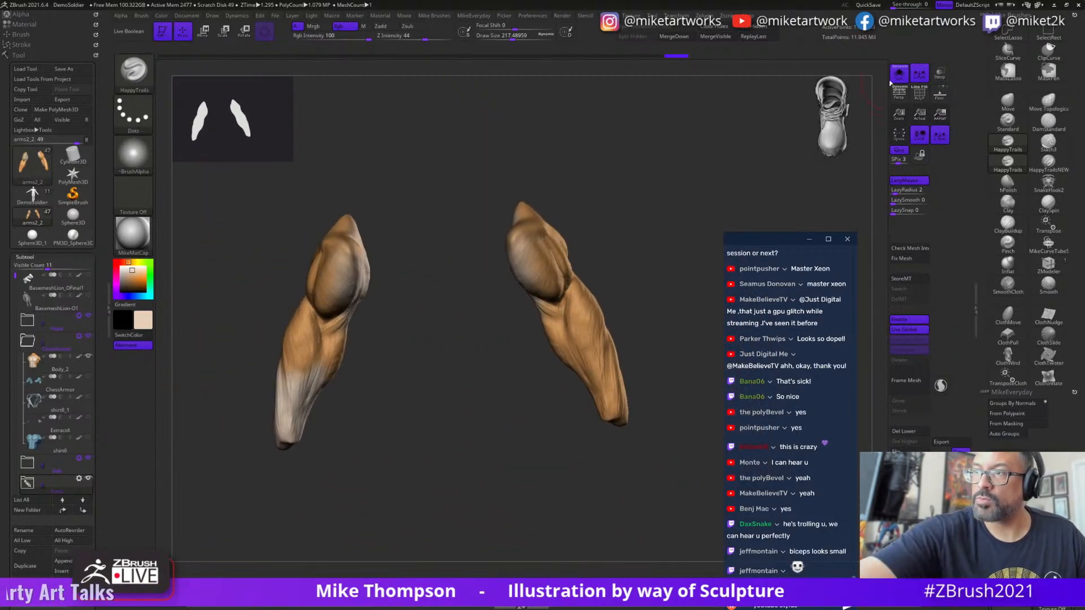
# - Leave Solo mode to bring back the full figure, and expand the arms subtool folder in place of the torso one
pyautogui.click(898, 73)
pyautogui.moveTo(660, 531); pyautogui.dragTo(591, 491)
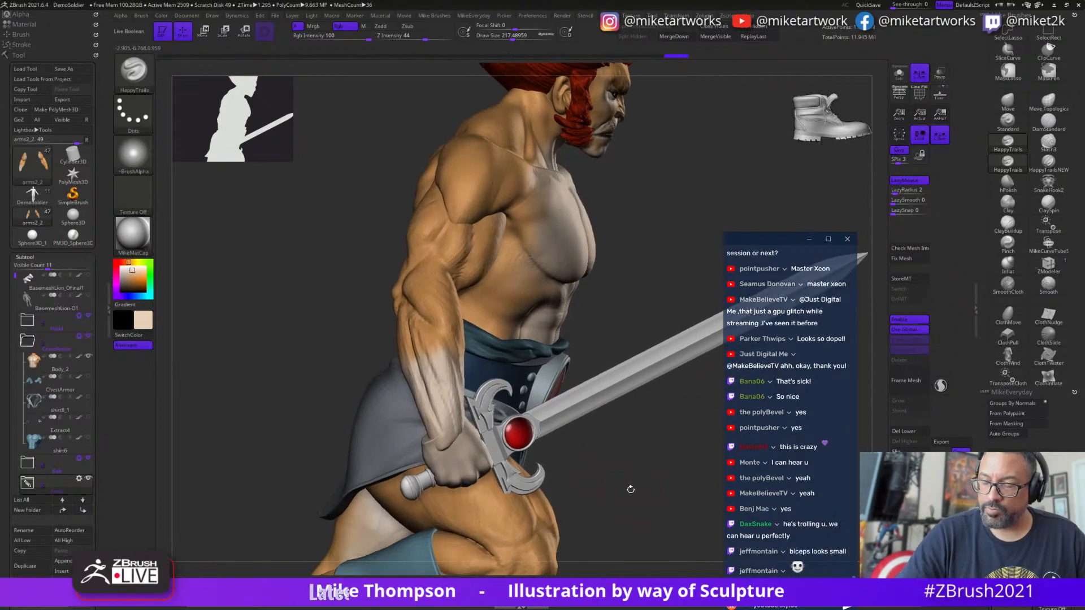
pyautogui.moveTo(631, 490)
pyautogui.mouseDown()
pyautogui.moveTo(672, 497)
pyautogui.moveTo(552, 467)
pyautogui.moveTo(787, 473)
pyautogui.moveTo(599, 468)
pyautogui.moveTo(611, 460)
pyautogui.moveTo(531, 473)
pyautogui.moveTo(649, 453)
pyautogui.moveTo(553, 461)
pyautogui.moveTo(425, 259)
pyautogui.mouseUp()
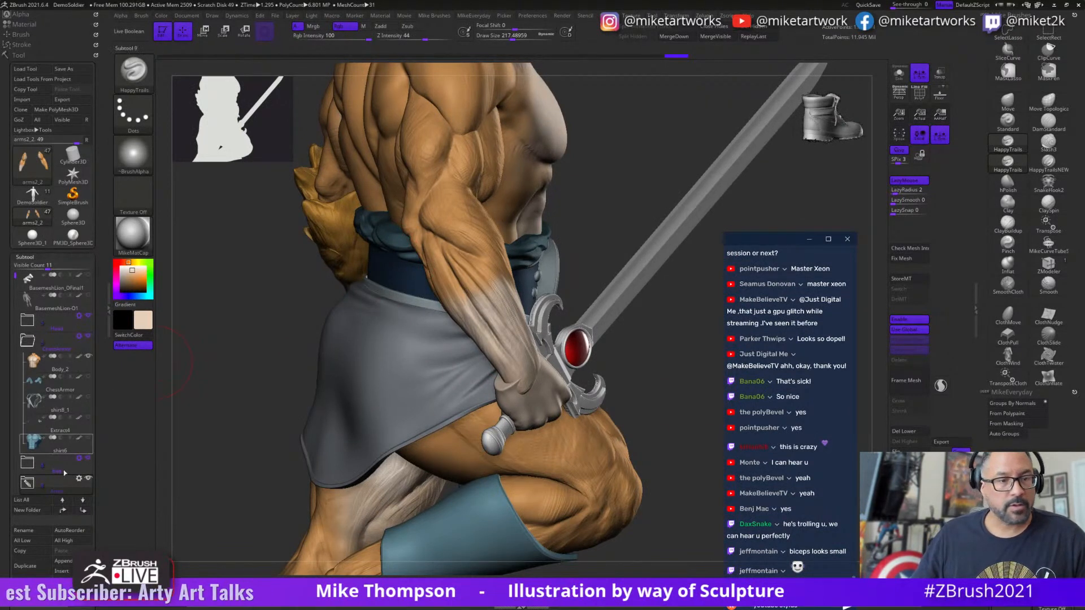
pyautogui.click(28, 341)
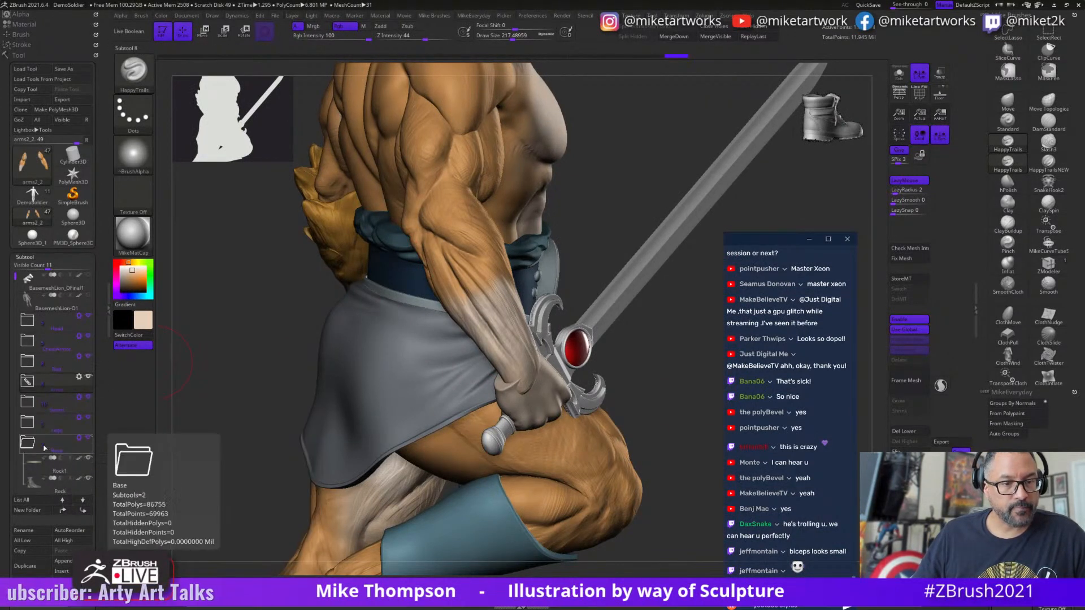
pyautogui.click(27, 381)
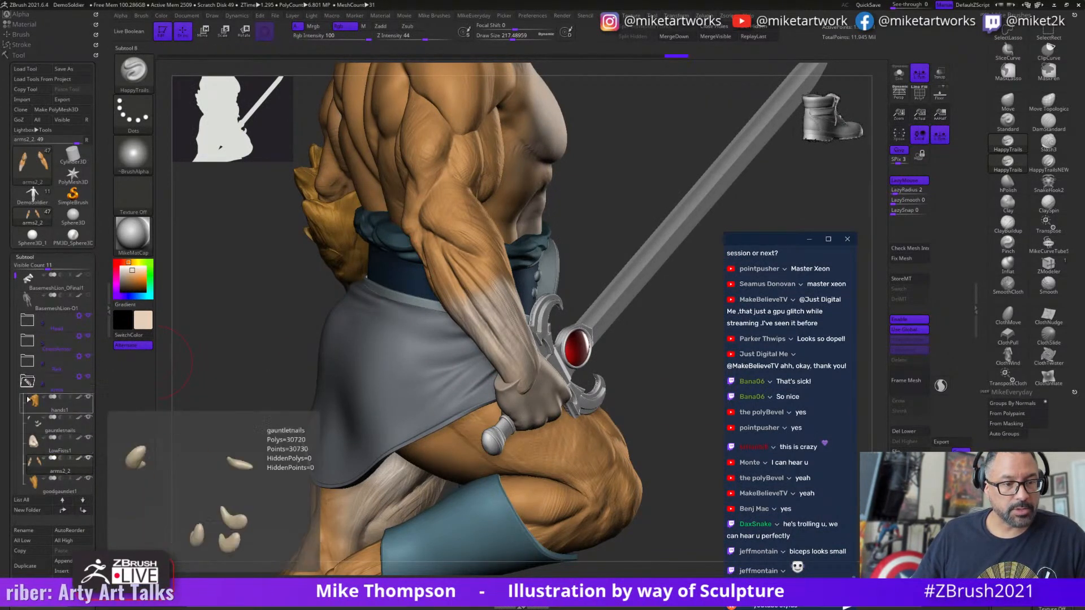
pyautogui.moveTo(13, 278); pyautogui.dragTo(15, 321)
# - Reshape the sword arm's wrist where it meets the hand, using the Move brush at a draw size of about 318
pyautogui.moveTo(644, 405); pyautogui.dragTo(605, 522)
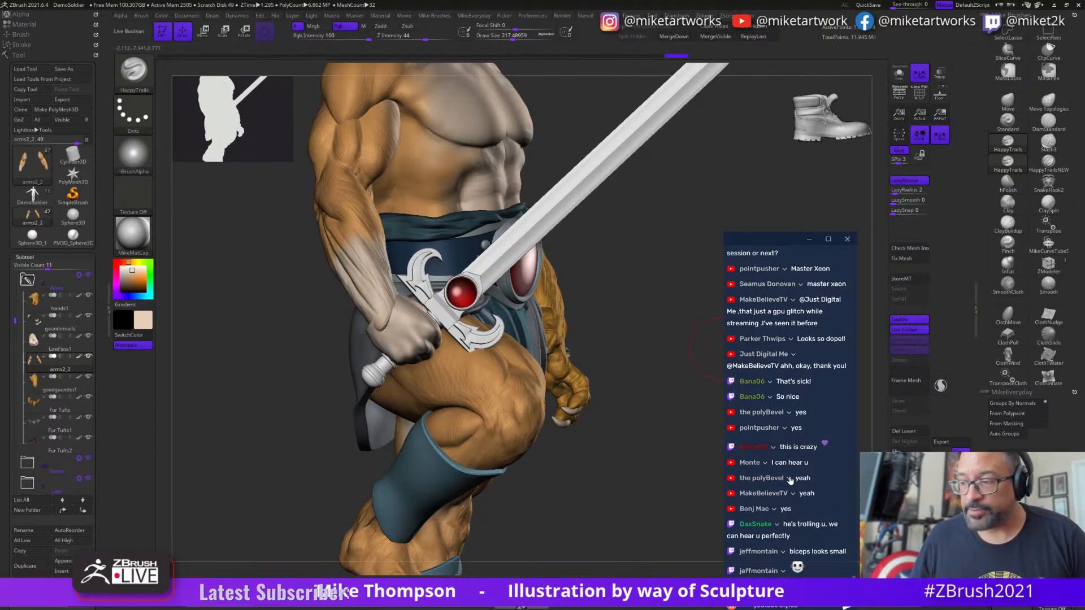
pyautogui.moveTo(790, 480)
pyautogui.mouseDown()
pyautogui.moveTo(637, 479)
pyautogui.moveTo(670, 475)
pyautogui.moveTo(653, 504)
pyautogui.mouseUp()
pyautogui.press('s')
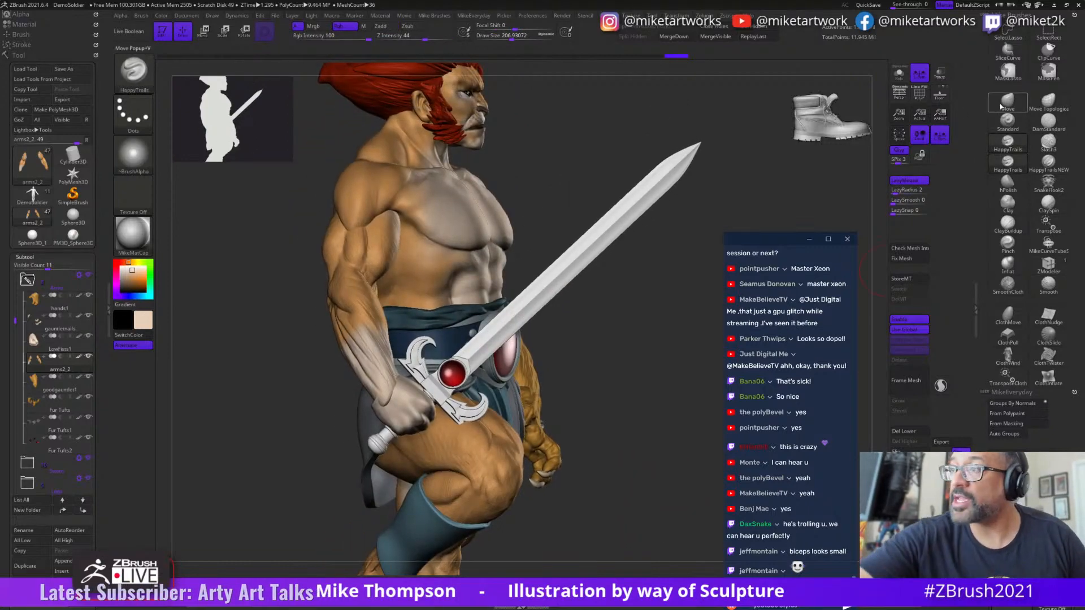
pyautogui.press('b')
pyautogui.press('m')
pyautogui.press('v')
pyautogui.press('s')
pyautogui.moveTo(611, 416); pyautogui.dragTo(610, 415)
pyautogui.moveTo(675, 411)
pyautogui.mouseDown()
pyautogui.moveTo(562, 414)
pyautogui.moveTo(560, 432)
pyautogui.moveTo(556, 382)
pyautogui.moveTo(479, 418)
pyautogui.mouseUp()
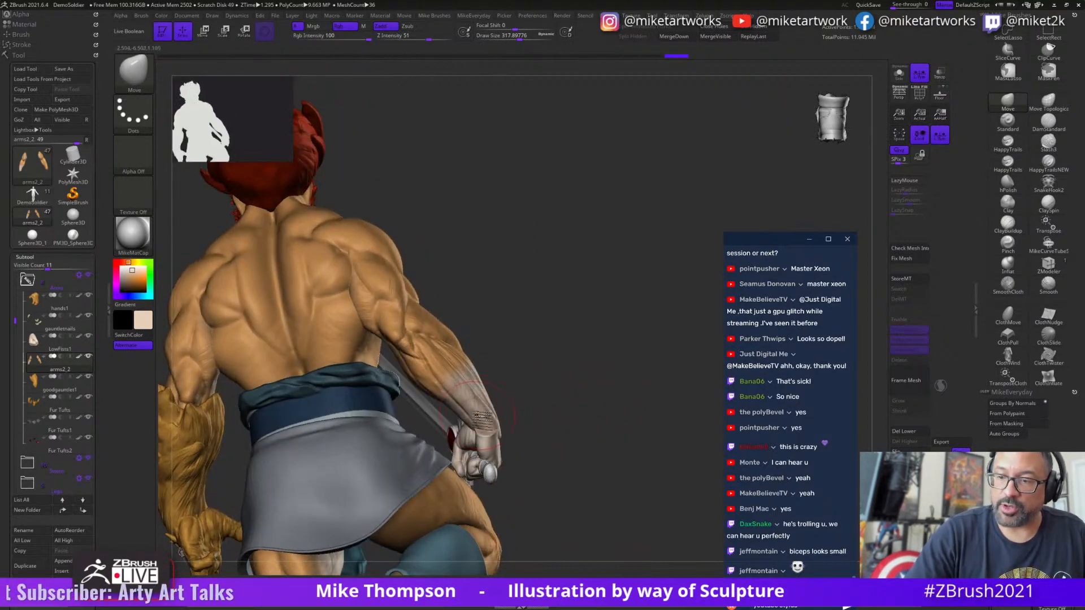
pyautogui.moveTo(561, 424); pyautogui.dragTo(508, 431)
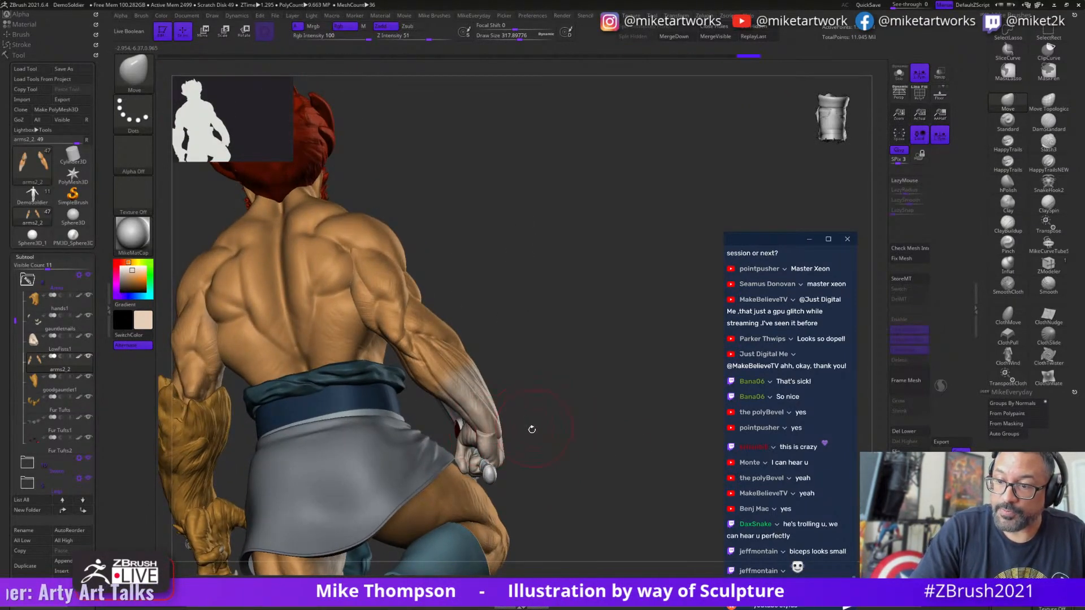
pyautogui.moveTo(606, 419); pyautogui.dragTo(504, 435)
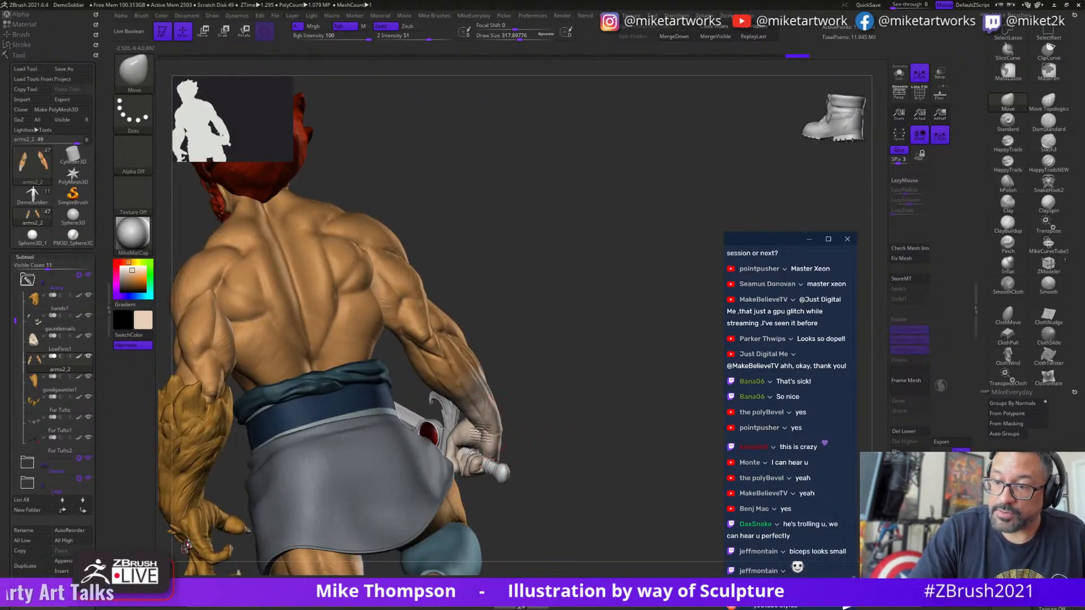
pyautogui.moveTo(667, 435); pyautogui.dragTo(562, 453)
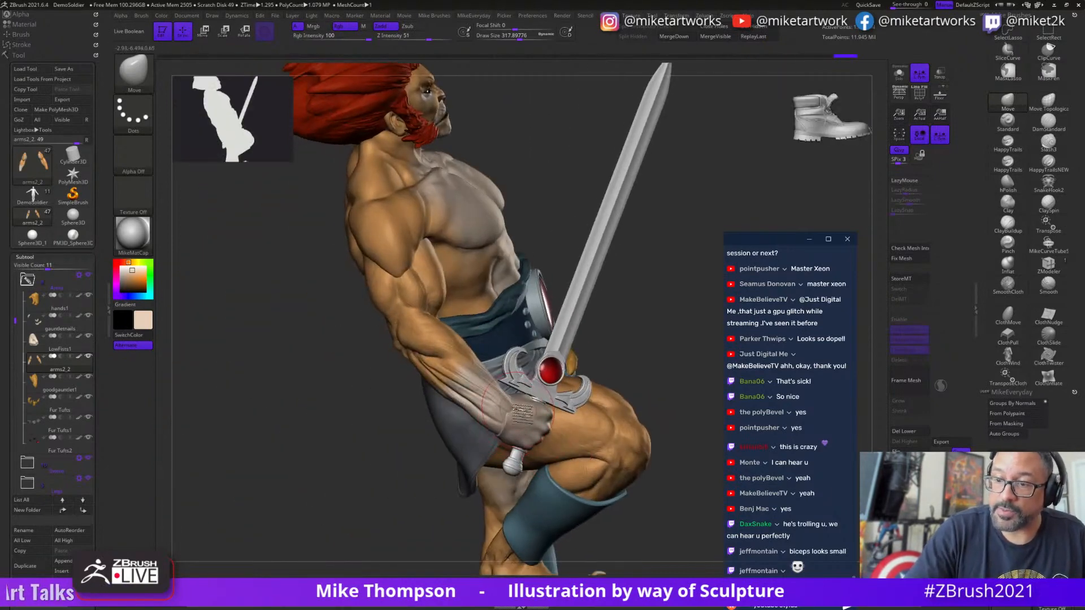
# - Examine the whole figure from the front to check how the arm colours match the torso
pyautogui.moveTo(650, 347); pyautogui.dragTo(616, 495)
pyautogui.keyDown('alt'); pyautogui.moveTo(635, 535); pyautogui.dragTo(637, 490); pyautogui.keyUp('alt')
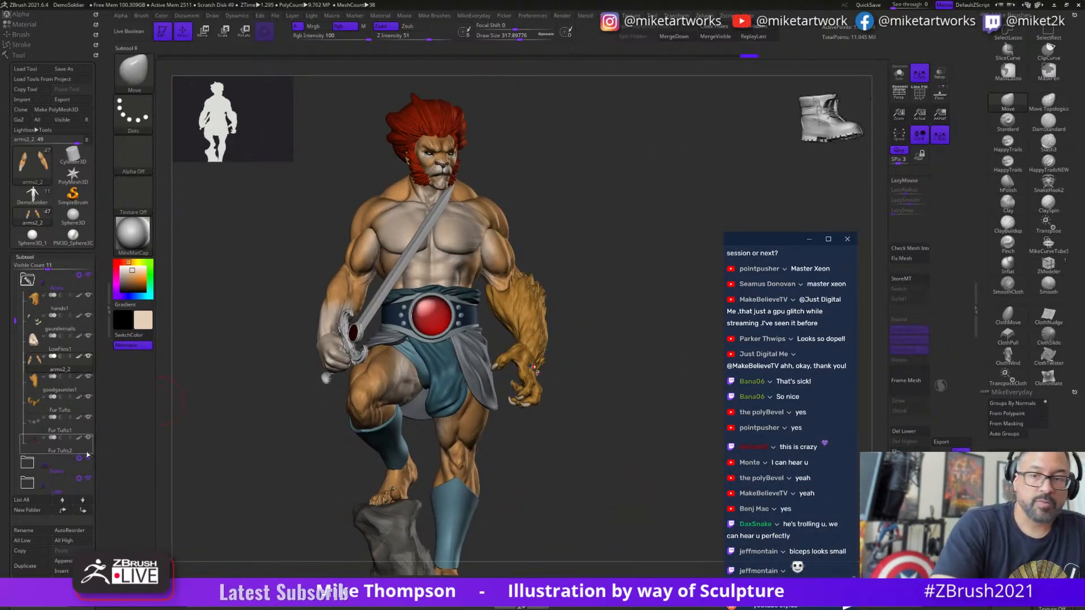
pyautogui.keyDown('alt'); pyautogui.moveTo(588, 404); pyautogui.dragTo(649, 470); pyautogui.keyUp('alt')
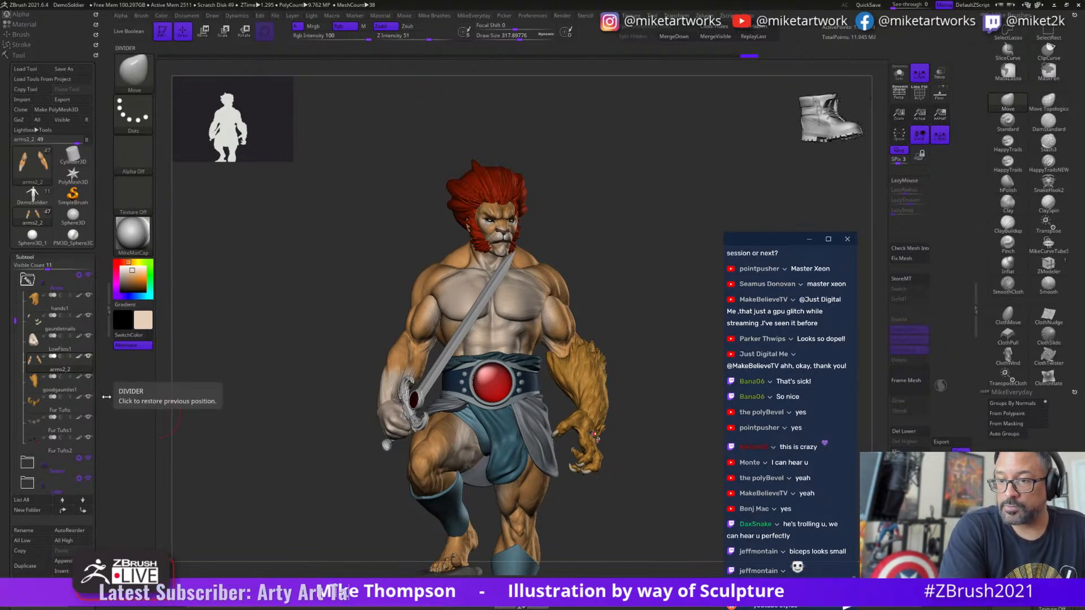
pyautogui.moveTo(627, 517); pyautogui.dragTo(680, 516)
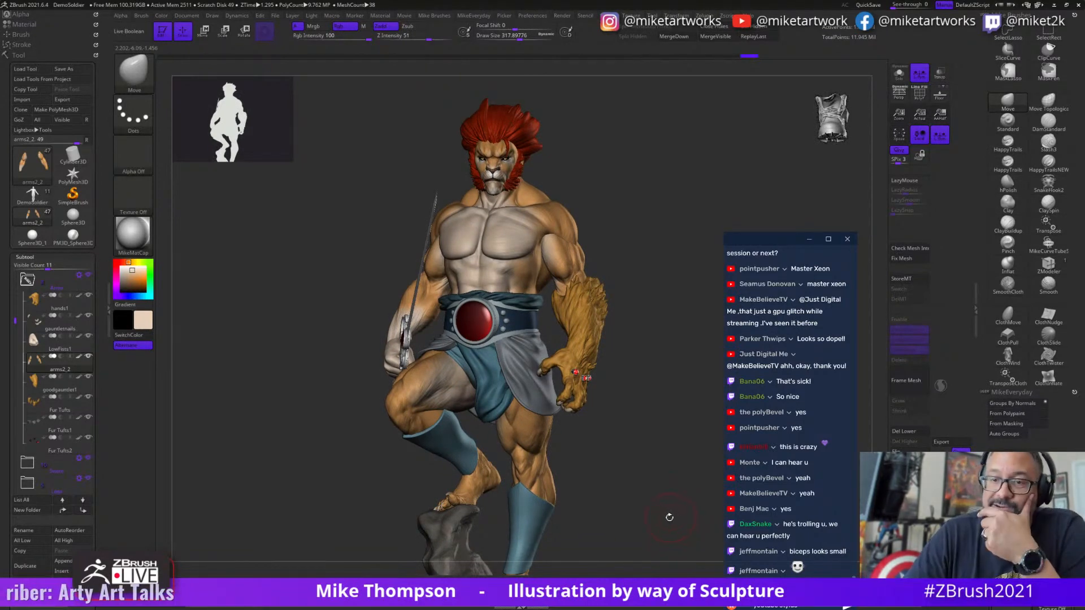
# - Place a snapshot copy of the whole figure on the canvas beside the live model
pyautogui.moveTo(666, 522)
pyautogui.mouseDown()
pyautogui.moveTo(701, 531)
pyautogui.moveTo(670, 517)
pyautogui.mouseUp()
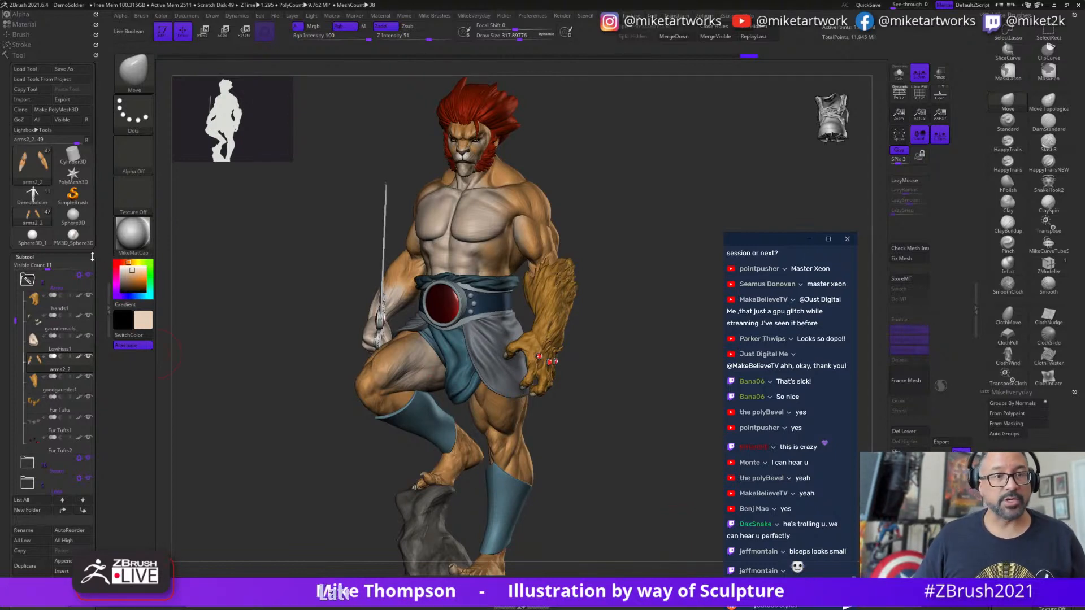
pyautogui.moveTo(631, 450)
pyautogui.keyDown('alt'); pyautogui.mouseDown()
pyautogui.moveTo(483, 442)
pyautogui.moveTo(525, 466)
pyautogui.moveTo(508, 473)
pyautogui.moveTo(499, 507)
pyautogui.moveTo(508, 483)
pyautogui.moveTo(634, 476)
pyautogui.moveTo(729, 493)
pyautogui.mouseUp(); pyautogui.keyUp('alt')
pyautogui.hotkey('shift', 's')
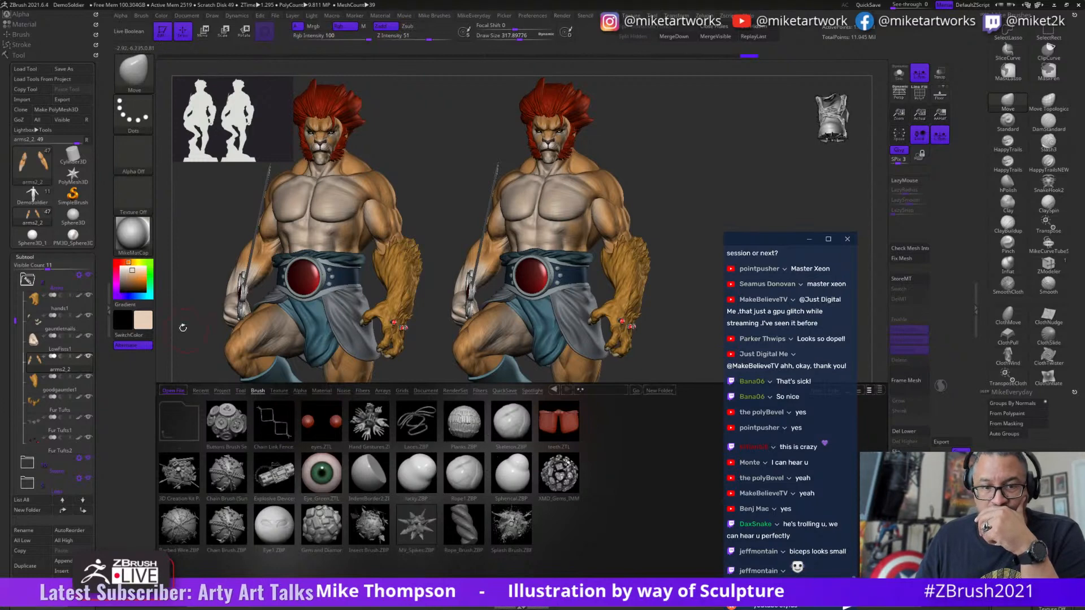
# - Save the tool as BasemeshLion_OFinal1 in the WeekOne folder, overwriting the existing file
pyautogui.click(69, 69)
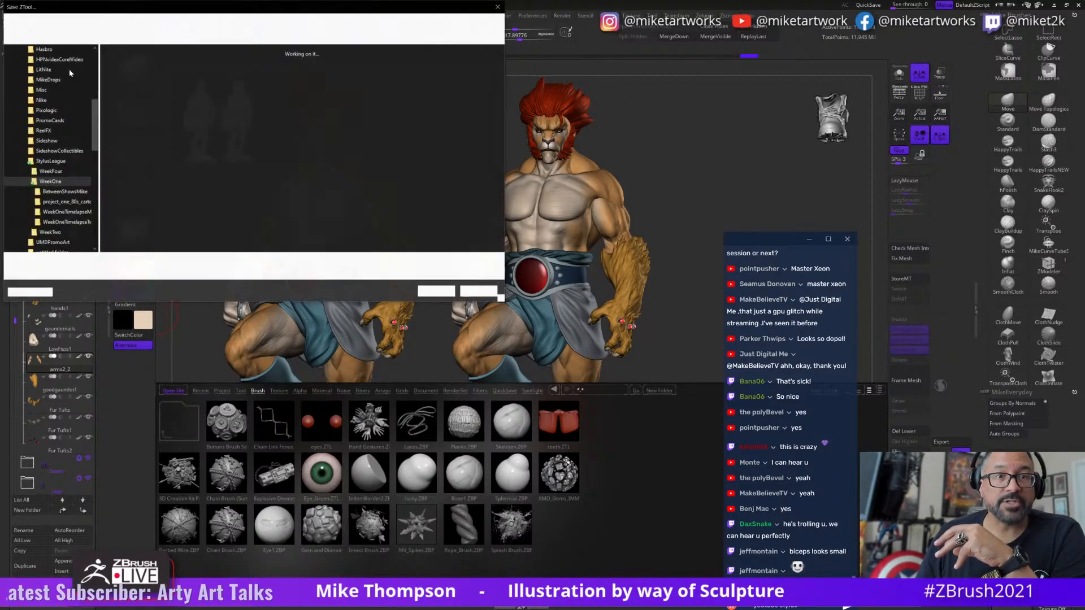
pyautogui.click(437, 291)
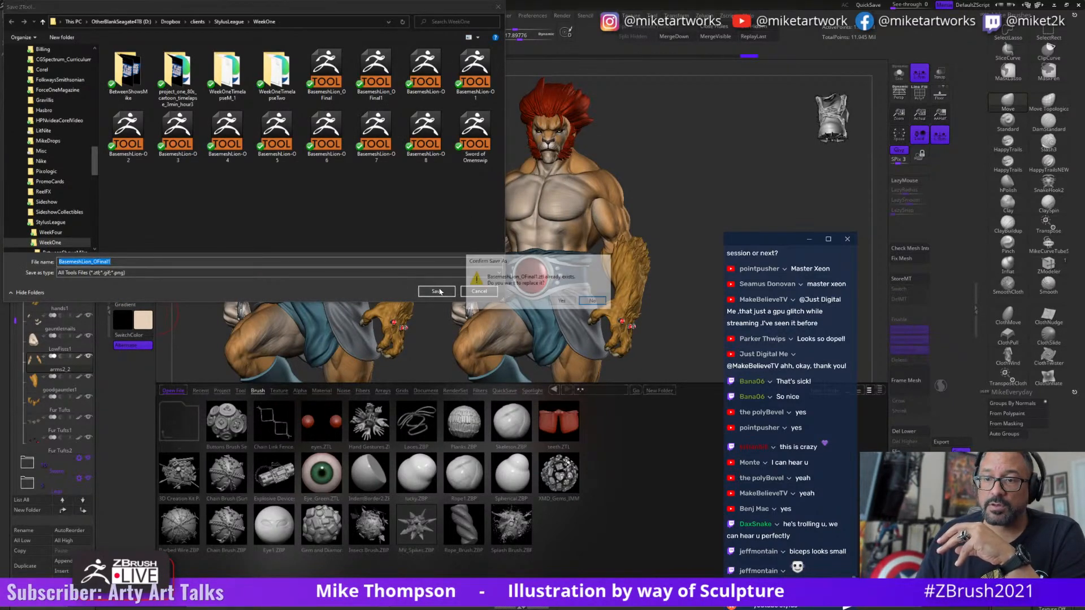
pyautogui.click(563, 302)
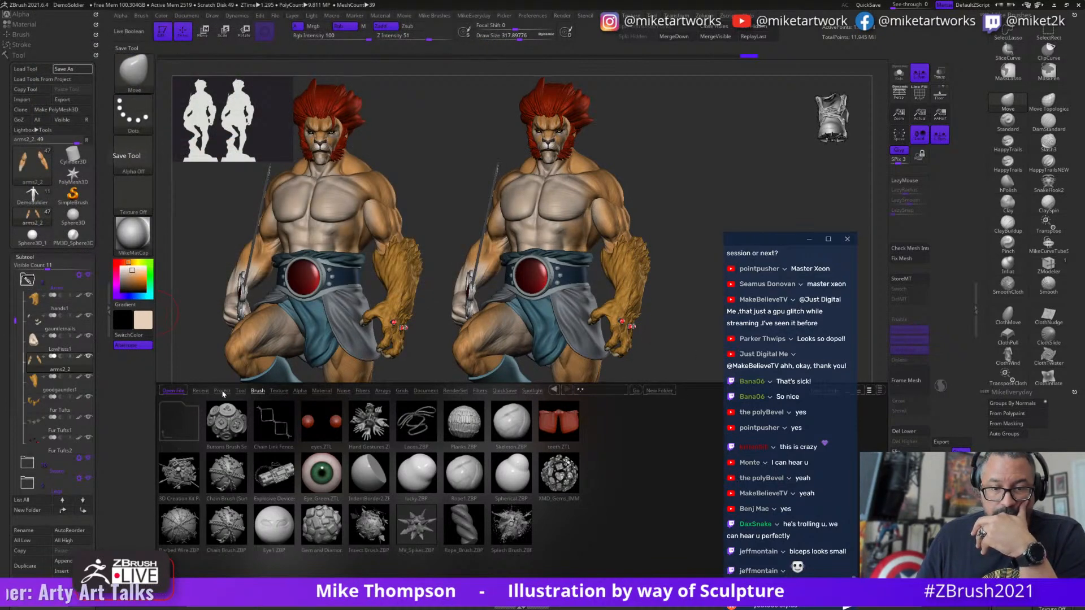
# - Browse the library's project category to the Mannequin folder and try to load Mannequin_Human_Female
pyautogui.click(240, 390)
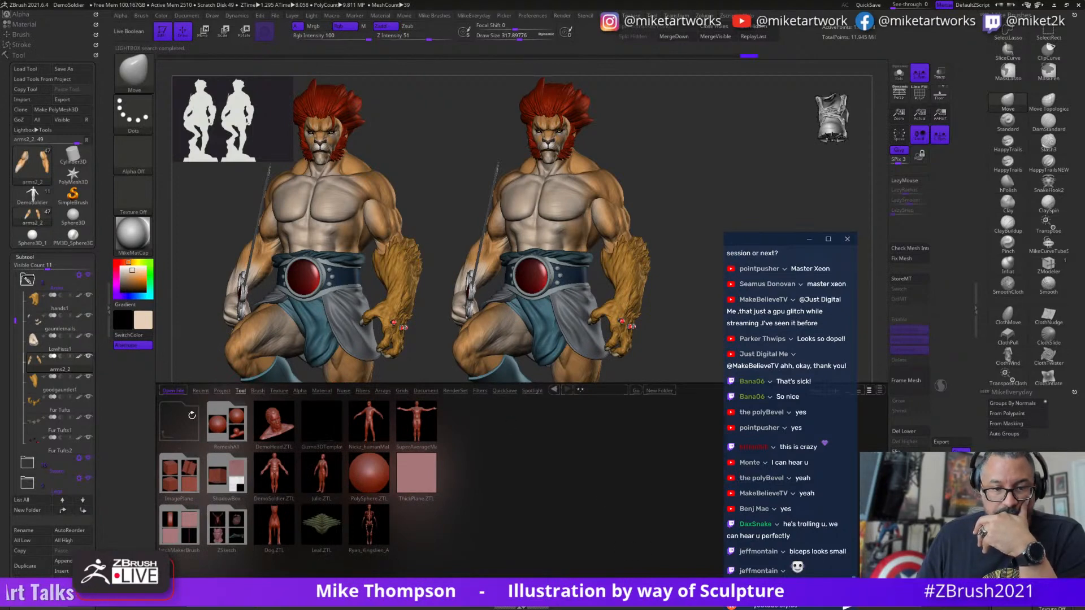
pyautogui.click(221, 391)
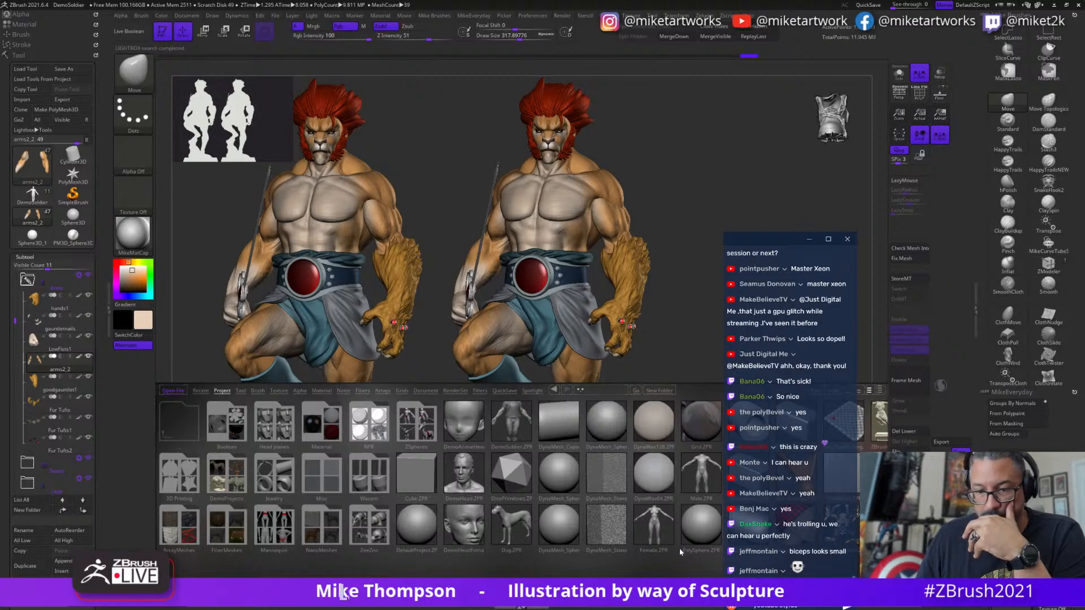
pyautogui.doubleClick(274, 531)
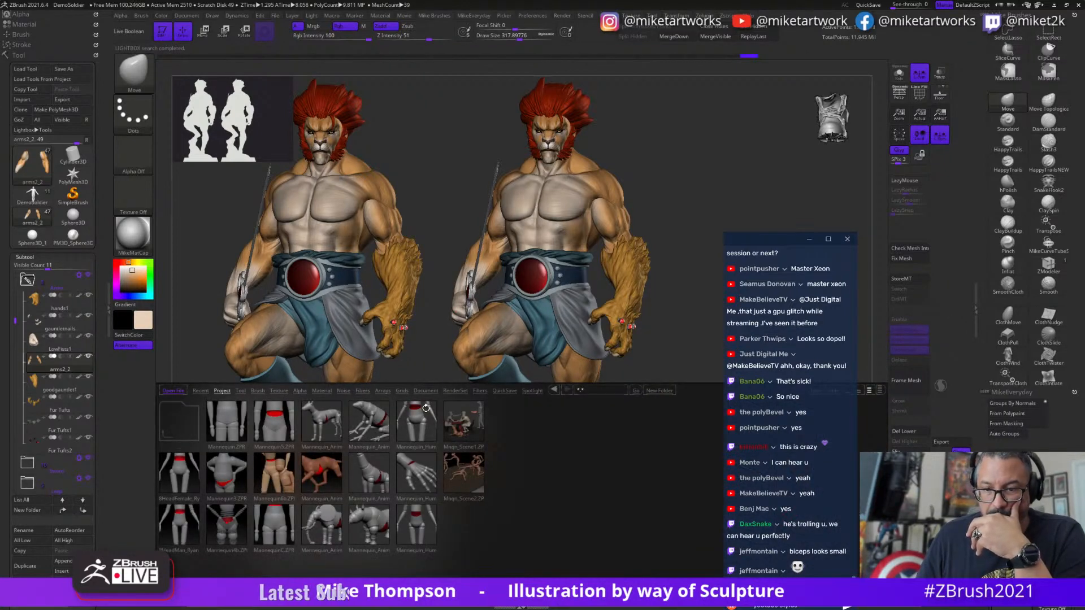
pyautogui.doubleClick(411, 424)
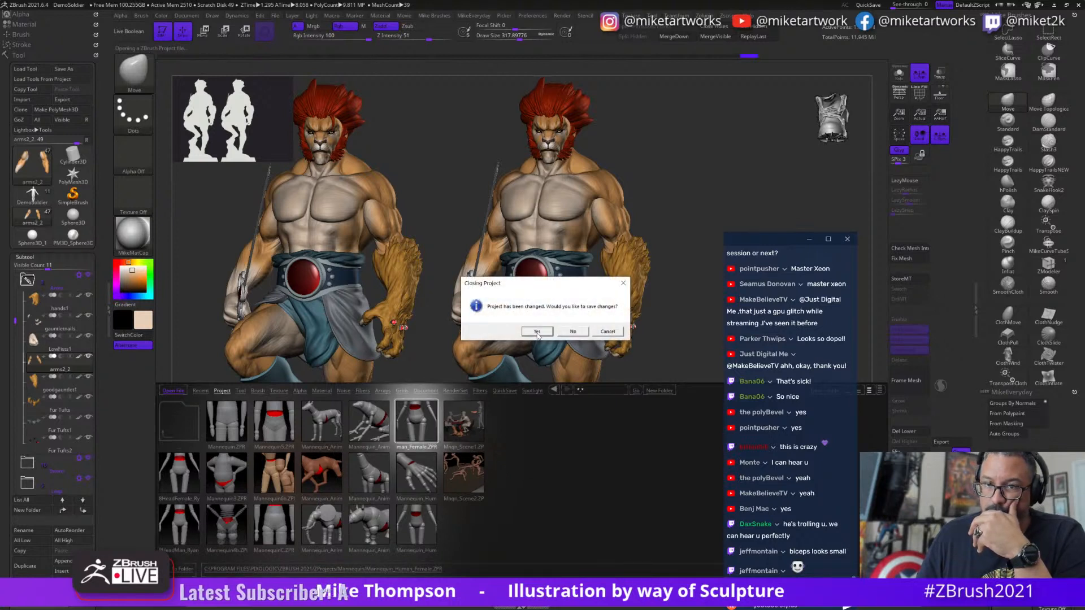
pyautogui.click(609, 334)
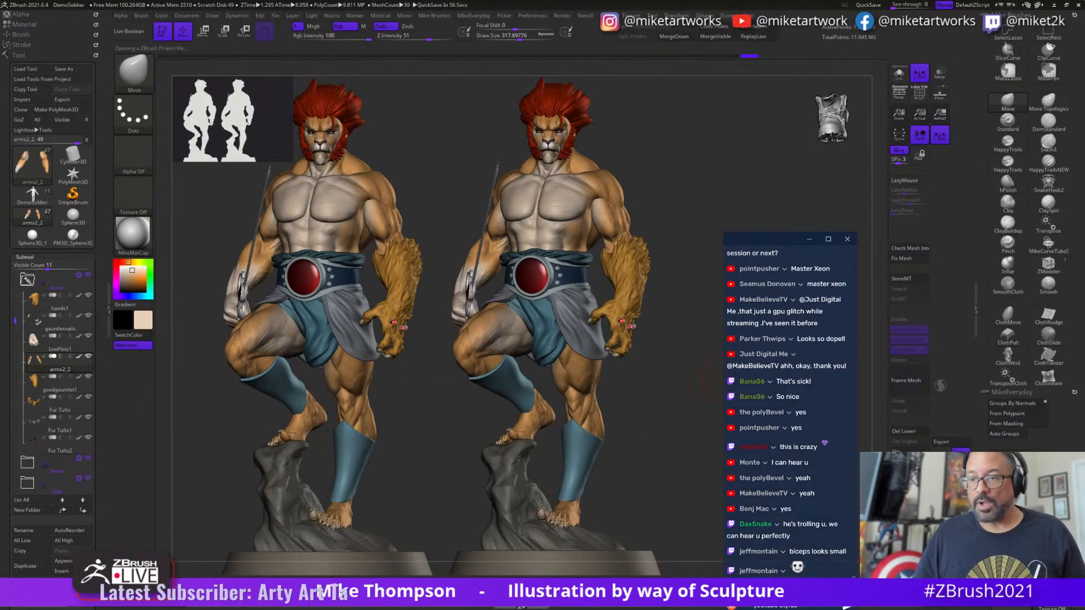
# - Clear the snapshot copy from the canvas and capture a screenshot region around the whole figure and its base
pyautogui.hotkey('ctrl', 'shift')
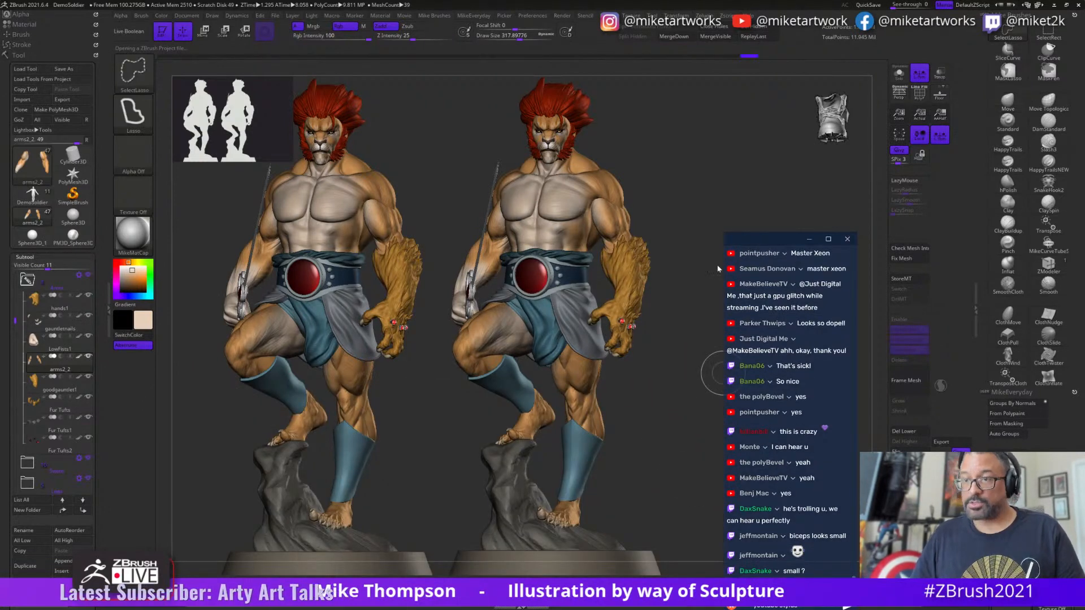
pyautogui.keyDown('ctrl'); pyautogui.keyDown('shift'); pyautogui.click(653, 255); pyautogui.keyUp('shift'); pyautogui.keyUp('ctrl')
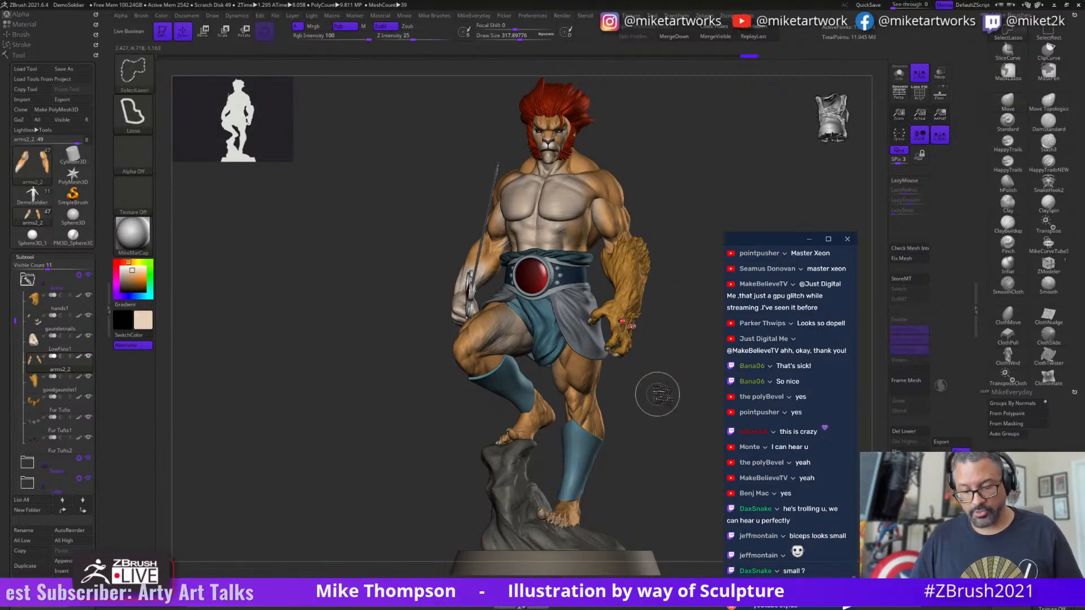
pyautogui.press('Print')
pyautogui.moveTo(370, 53); pyautogui.dragTo(703, 580)
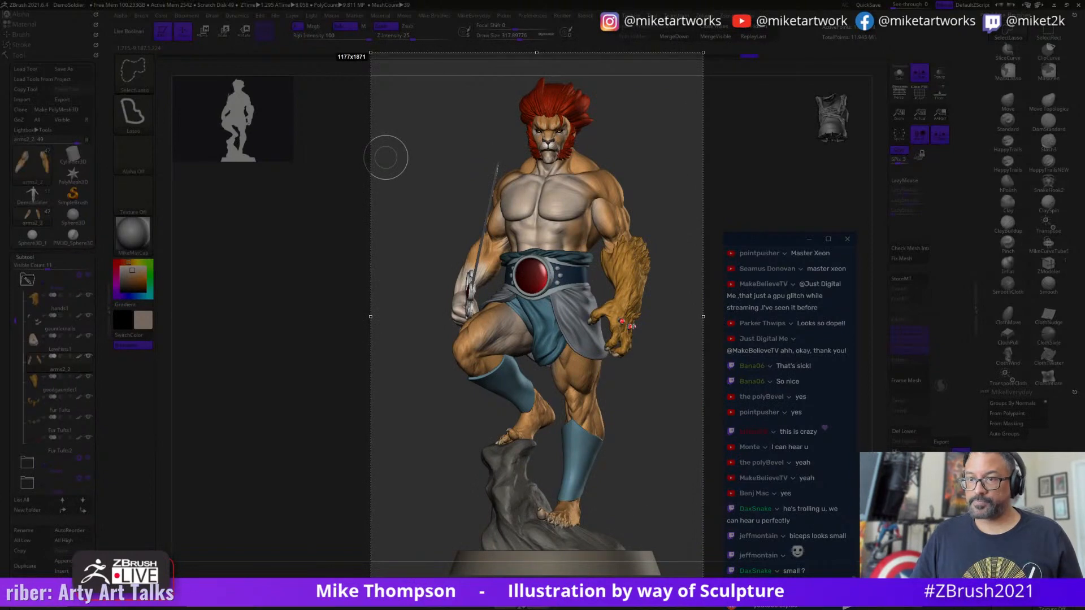
pyautogui.hotkey('ctrl', 's')
pyautogui.click(219, 160)
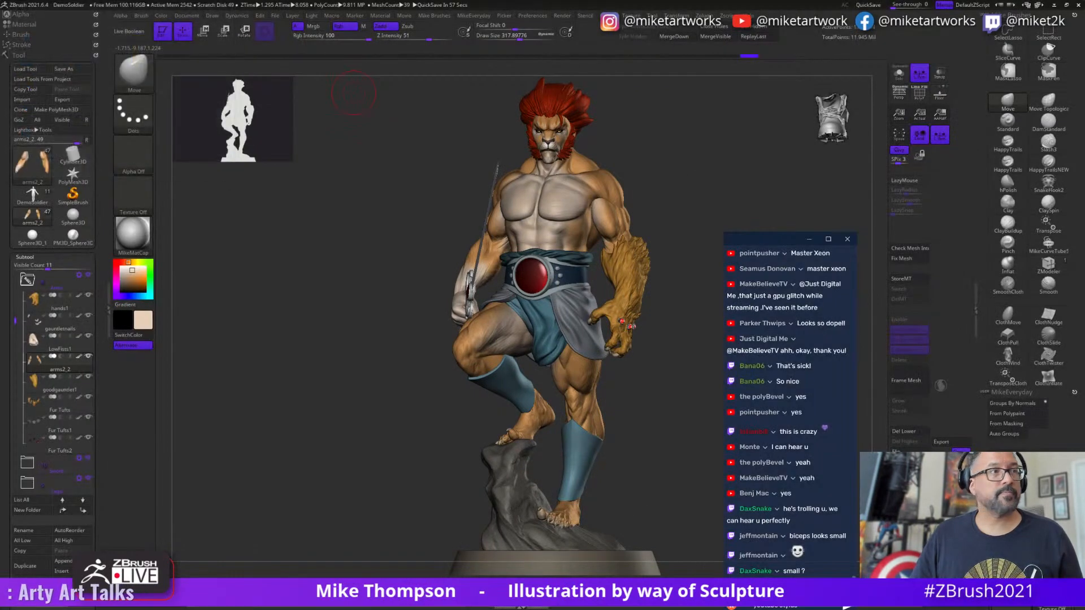
# - Switch to the PureRef board, zoom out to empty space for the figure's screenshot, and minimise ZBrush
pyautogui.hotkey('alt', 'Tab')
pyautogui.moveTo(726, 311); pyautogui.dragTo(358, 249, button='right')
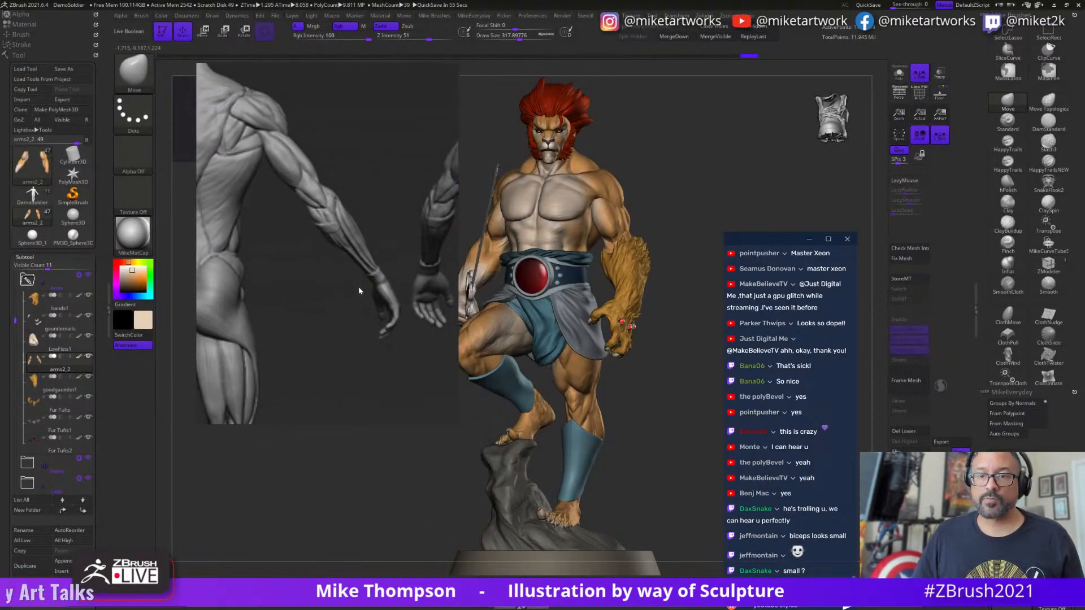
pyautogui.scroll(-9, 362, 289)
pyautogui.scroll(-4, 443, 363)
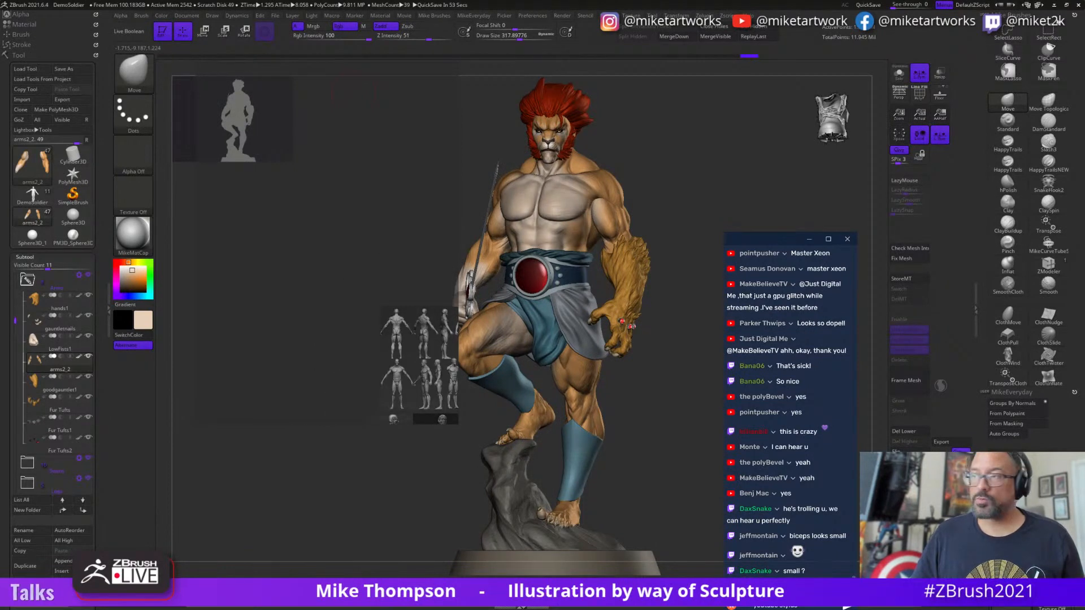
pyautogui.click(1054, 5)
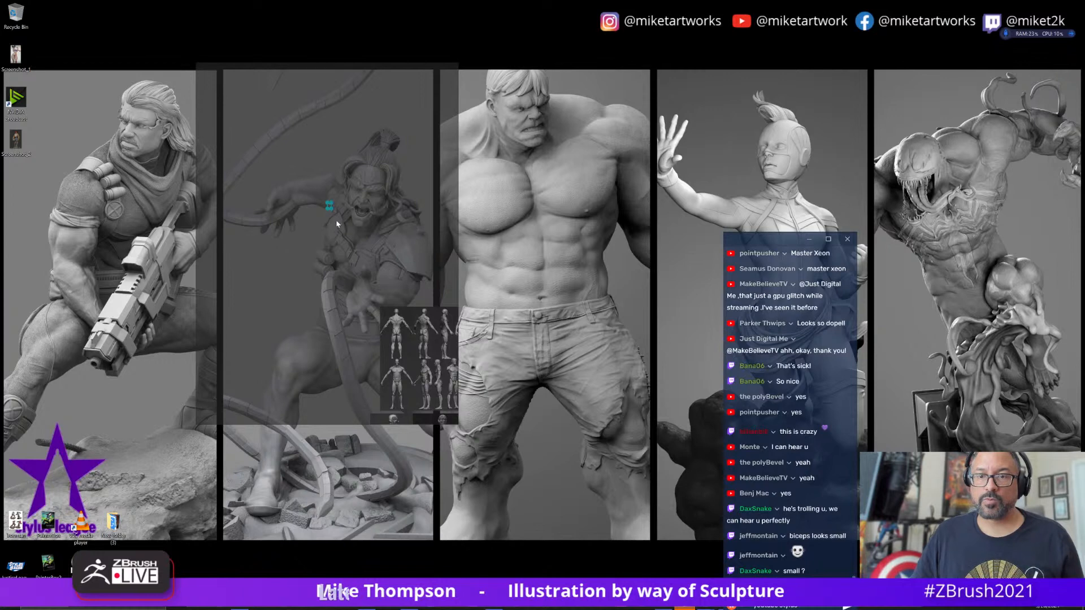
# - Enlarge the lion figure's screenshot on the PureRef board, focus on it, and narrow the window to fit it
pyautogui.moveTo(330, 207); pyautogui.dragTo(418, 346)
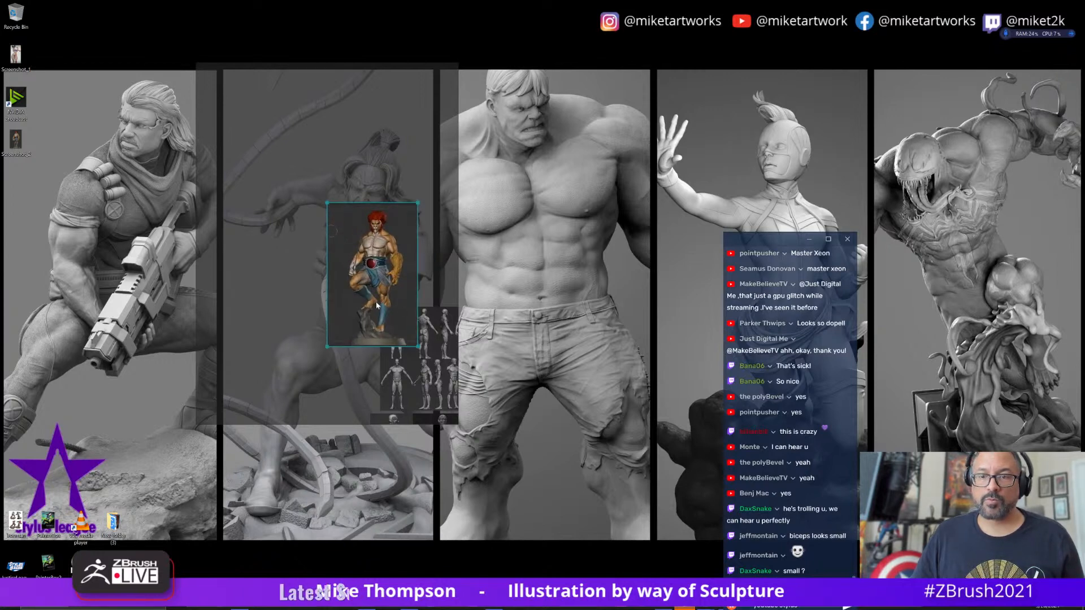
pyautogui.moveTo(377, 305); pyautogui.dragTo(346, 389)
pyautogui.doubleClick(365, 394)
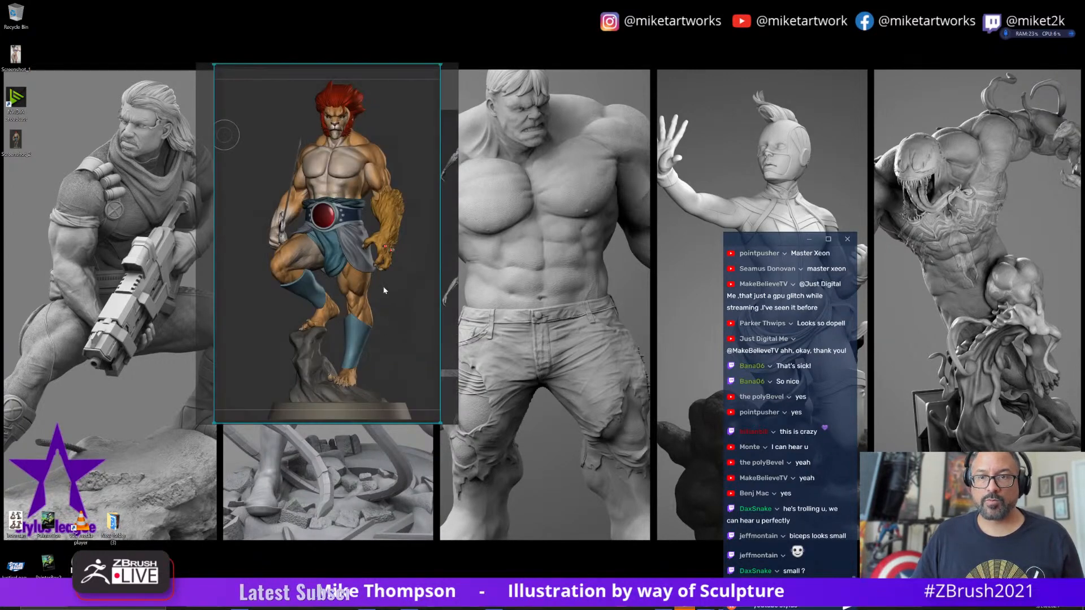
pyautogui.moveTo(402, 287); pyautogui.dragTo(325, 311, button='right')
pyautogui.moveTo(375, 305); pyautogui.dragTo(335, 300)
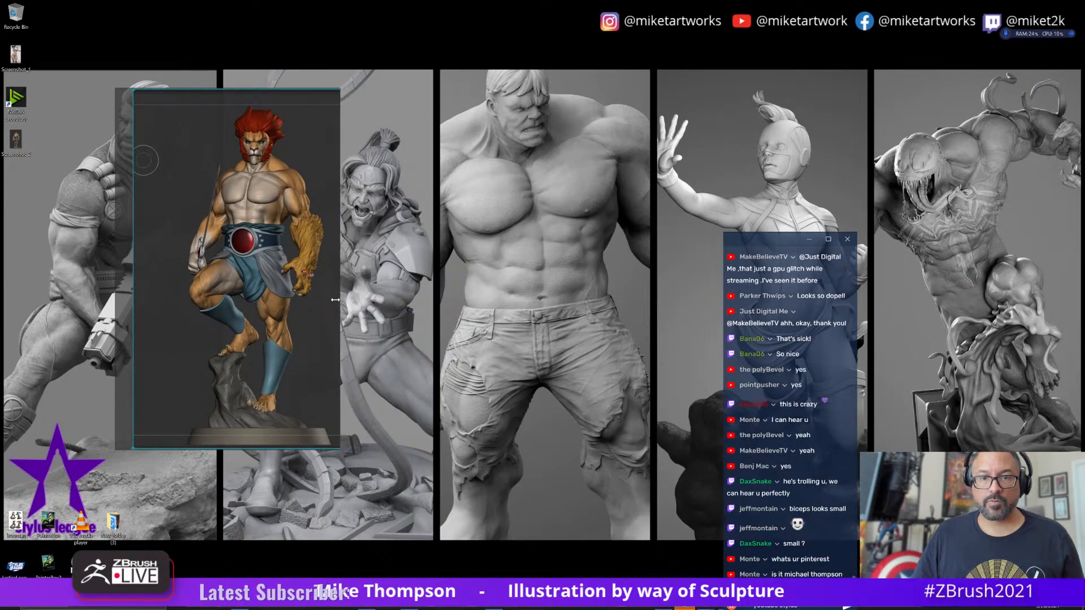
pyautogui.moveTo(115, 315); pyautogui.dragTo(151, 318)
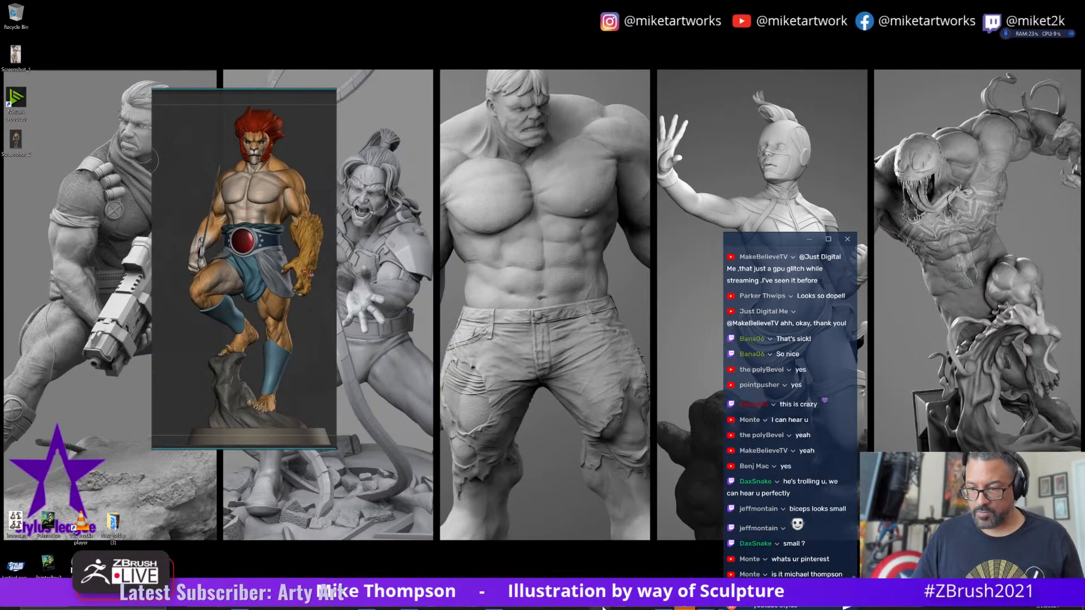
# - Switch back to ZBrush and turn the figure slightly beside the floating reference screenshot
pyautogui.hotkey('alt', 'Tab')
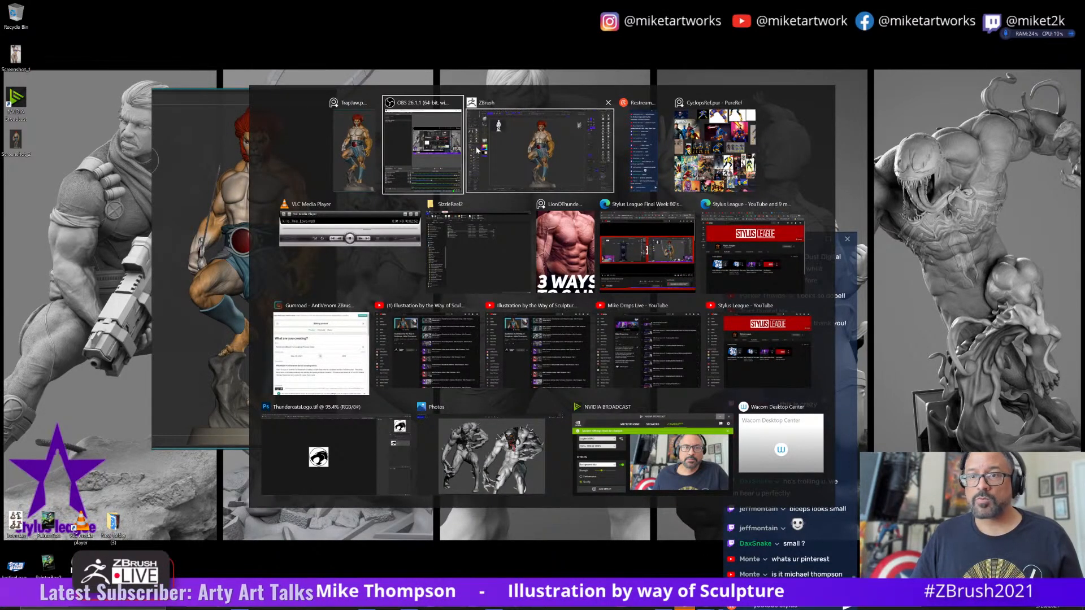
pyautogui.click(537, 148)
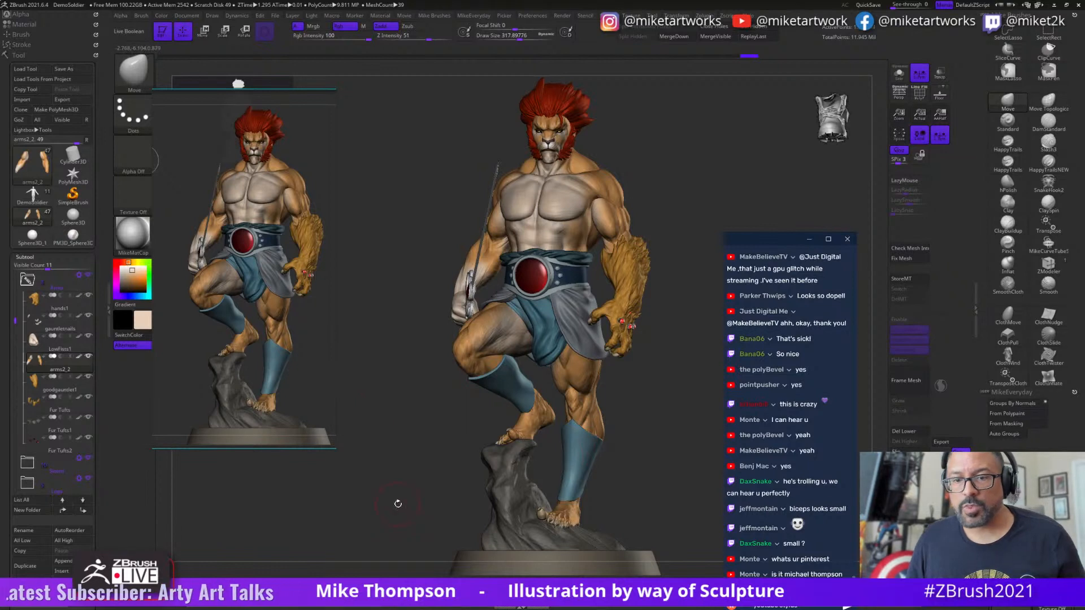
pyautogui.moveTo(368, 499); pyautogui.dragTo(357, 497)
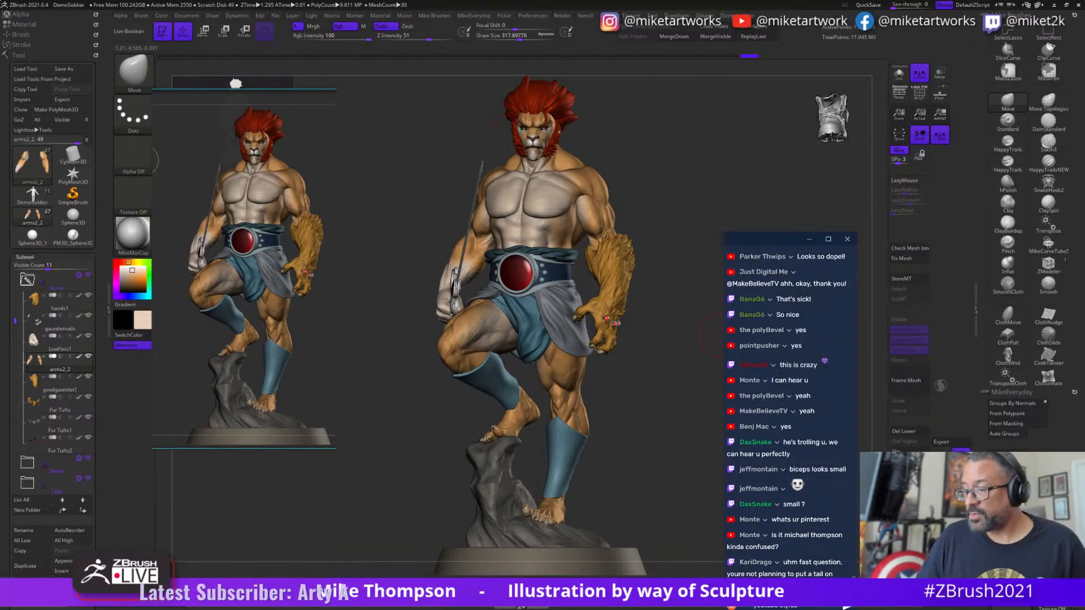
# - Send the artist's social media handle and YouTube channel link as two messages in the stream chat window
pyautogui.moveTo(778, 241); pyautogui.dragTo(736, 66)
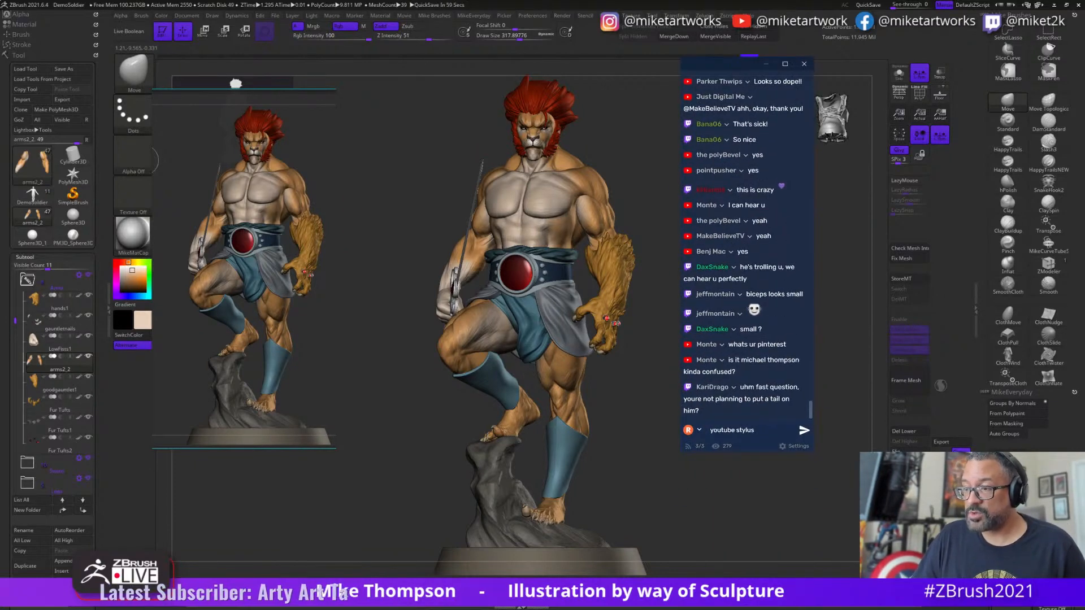
pyautogui.moveTo(757, 431); pyautogui.dragTo(694, 427)
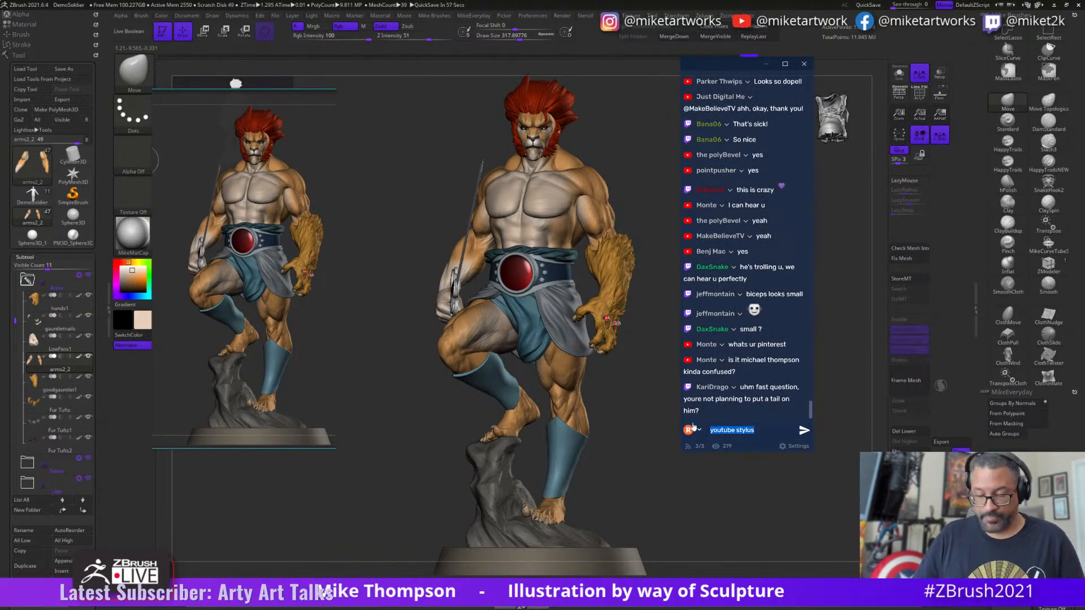
pyautogui.write('@mike')
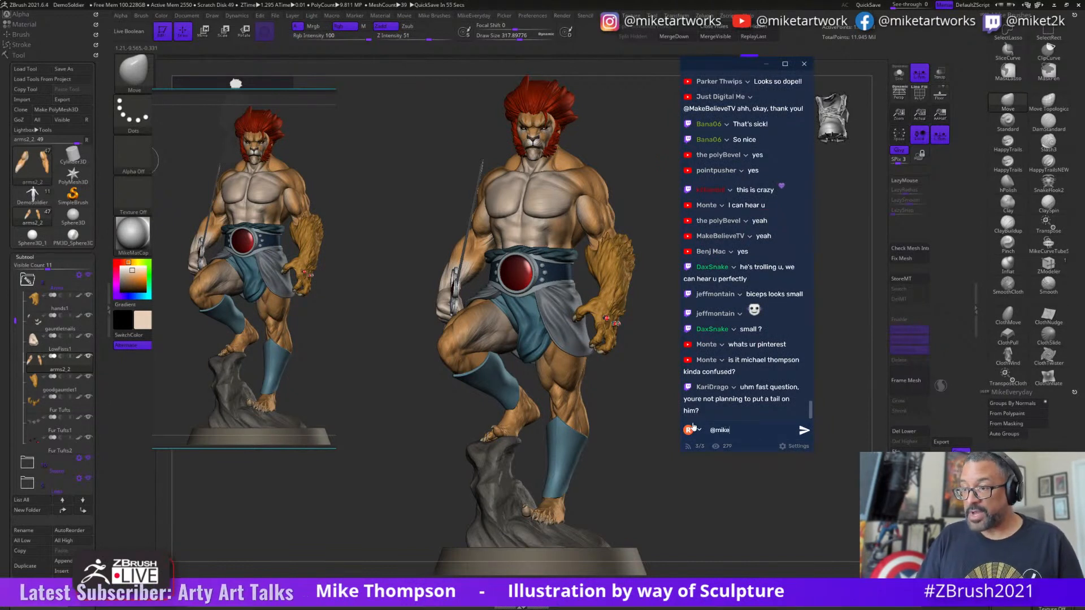
pyautogui.write('tartworks')
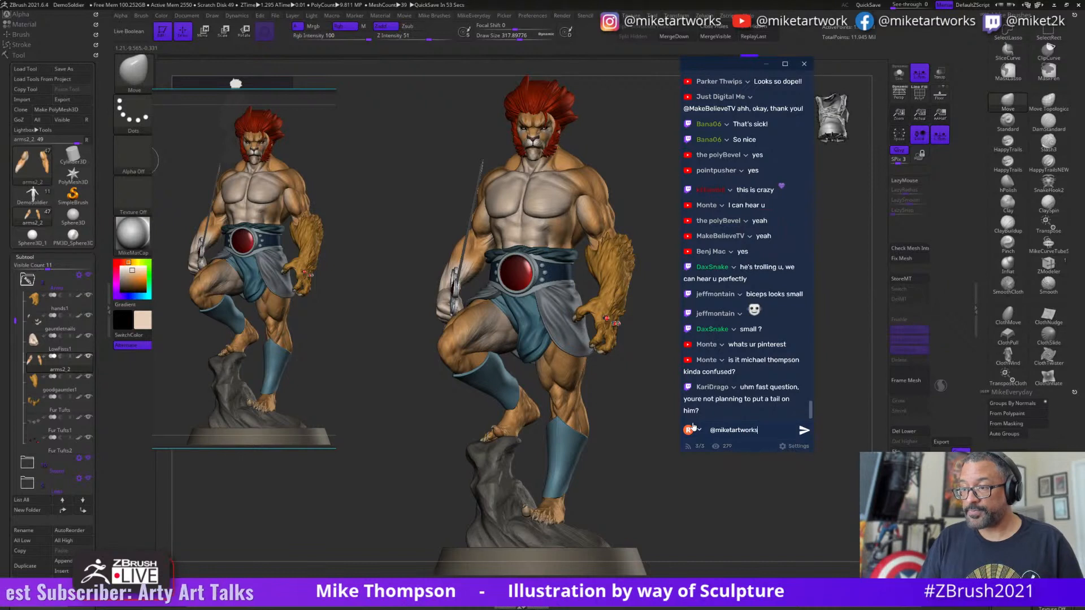
pyautogui.press('Return')
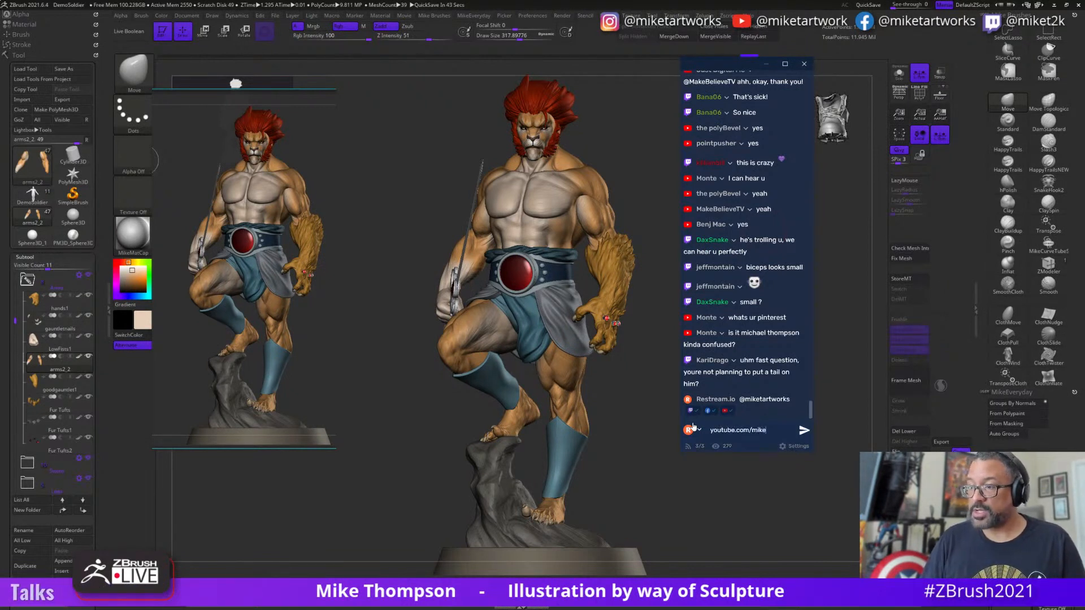
pyautogui.press('Return')
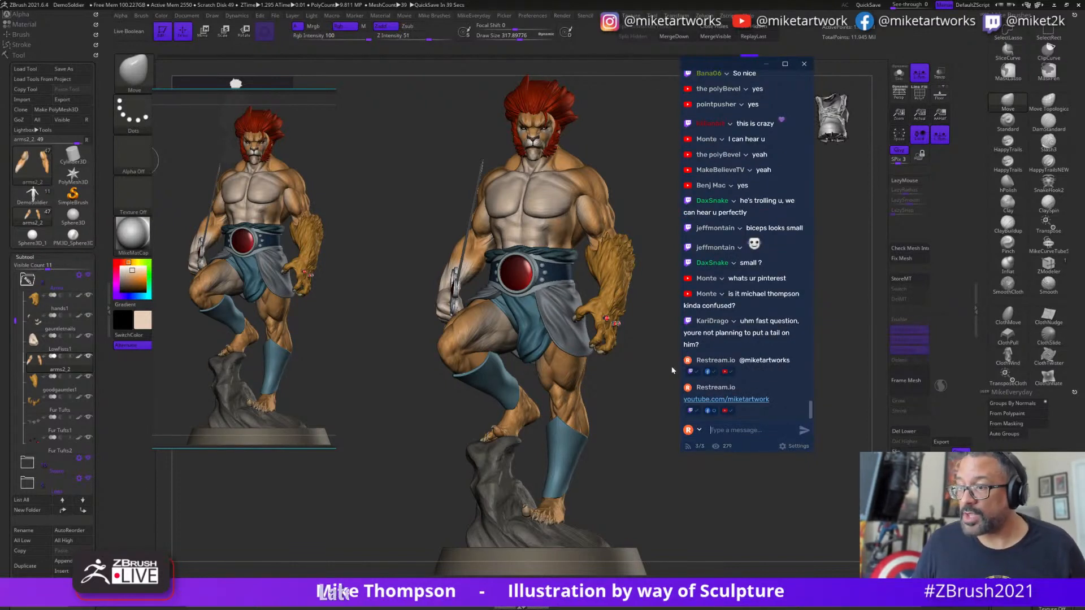
pyautogui.moveTo(732, 75); pyautogui.dragTo(768, 247)
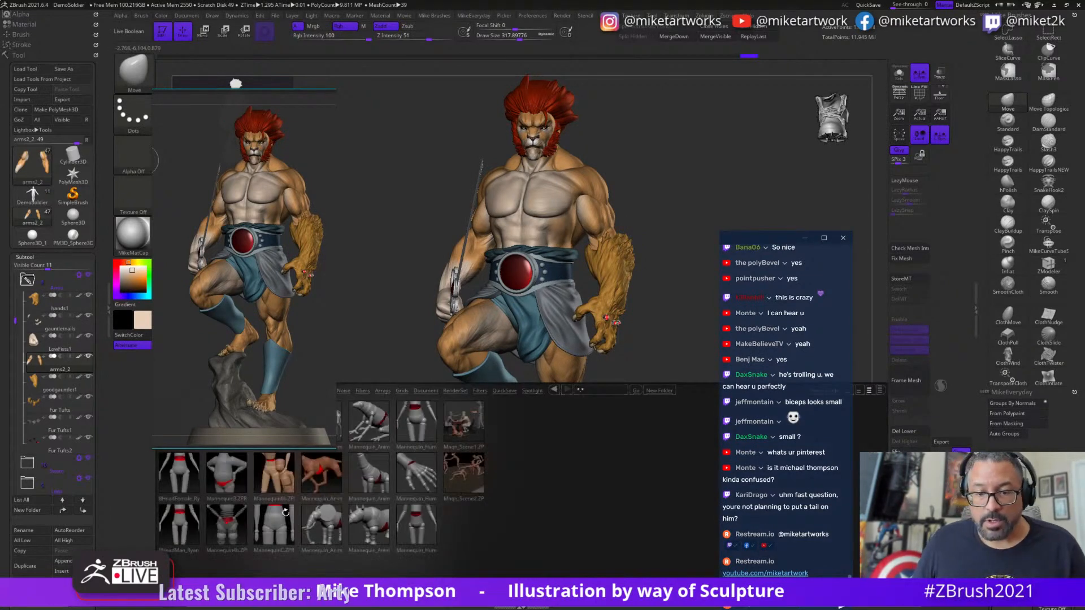
# - Load the Mannequin_Human_Female project from the library and frame the mannequin in the canvas
pyautogui.doubleClick(418, 430)
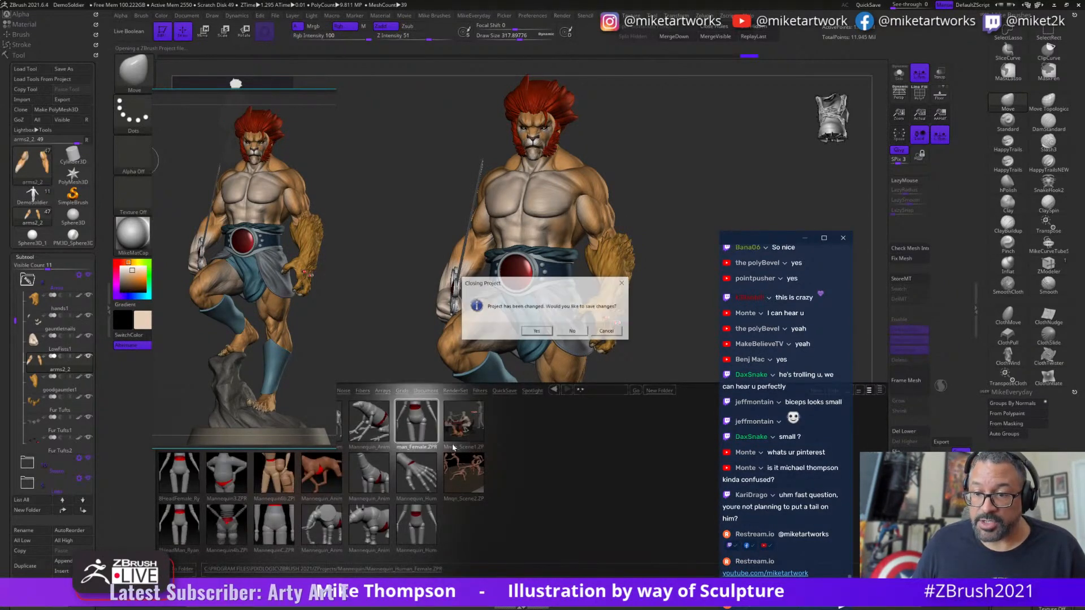
pyautogui.click(535, 332)
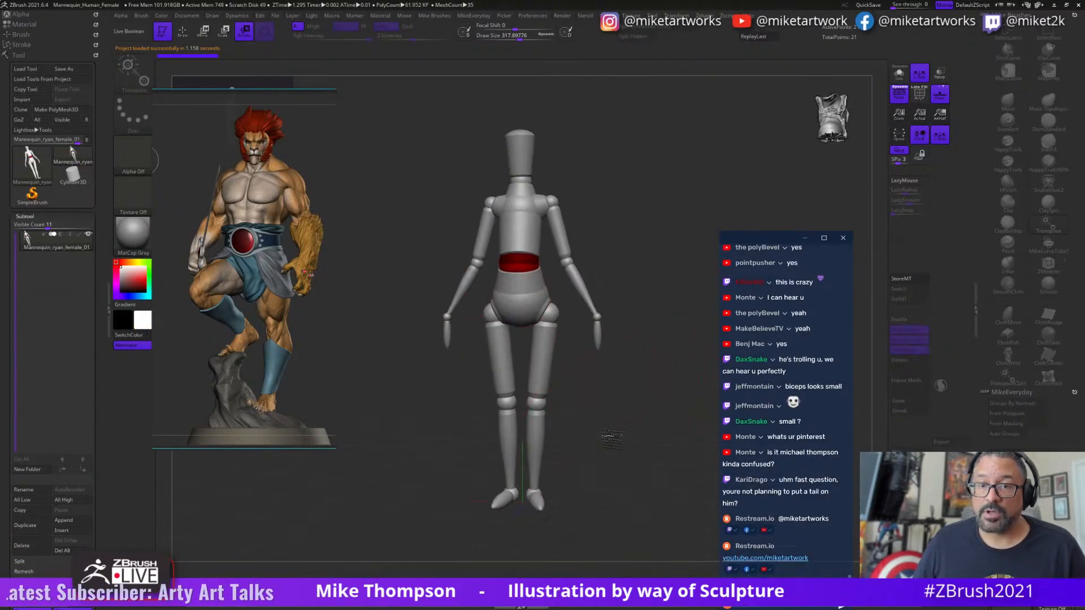
pyautogui.moveTo(607, 435); pyautogui.dragTo(610, 441)
pyautogui.press('f')
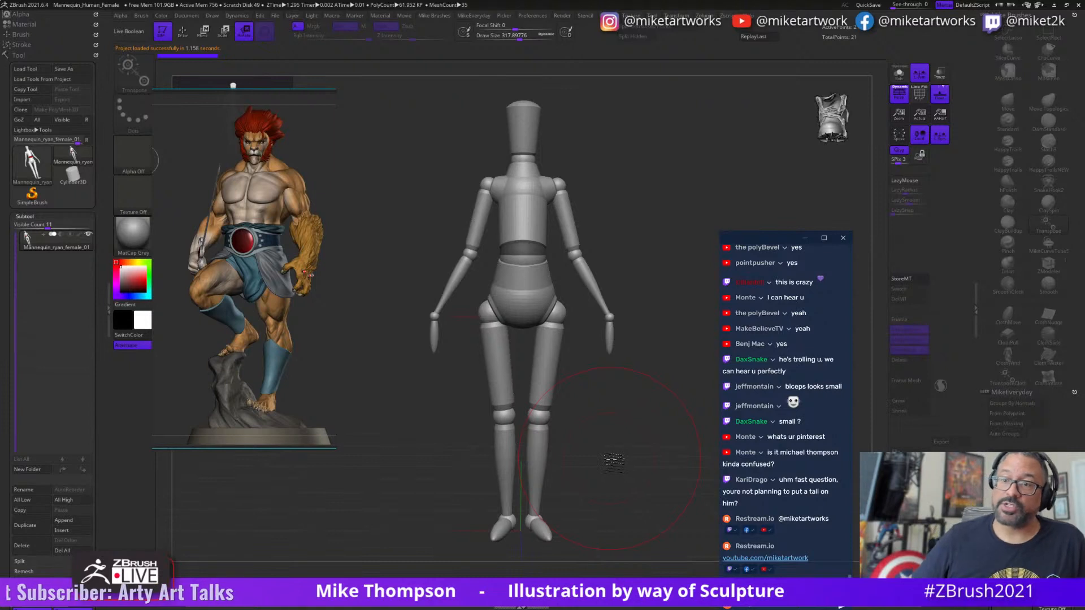
# - Set the draw size to about 132 for working on the mannequin
pyautogui.press('s')
pyautogui.moveTo(647, 210); pyautogui.dragTo(606, 217)
pyautogui.moveTo(647, 397)
pyautogui.mouseDown()
pyautogui.moveTo(660, 399)
pyautogui.moveTo(641, 401)
pyautogui.mouseUp()
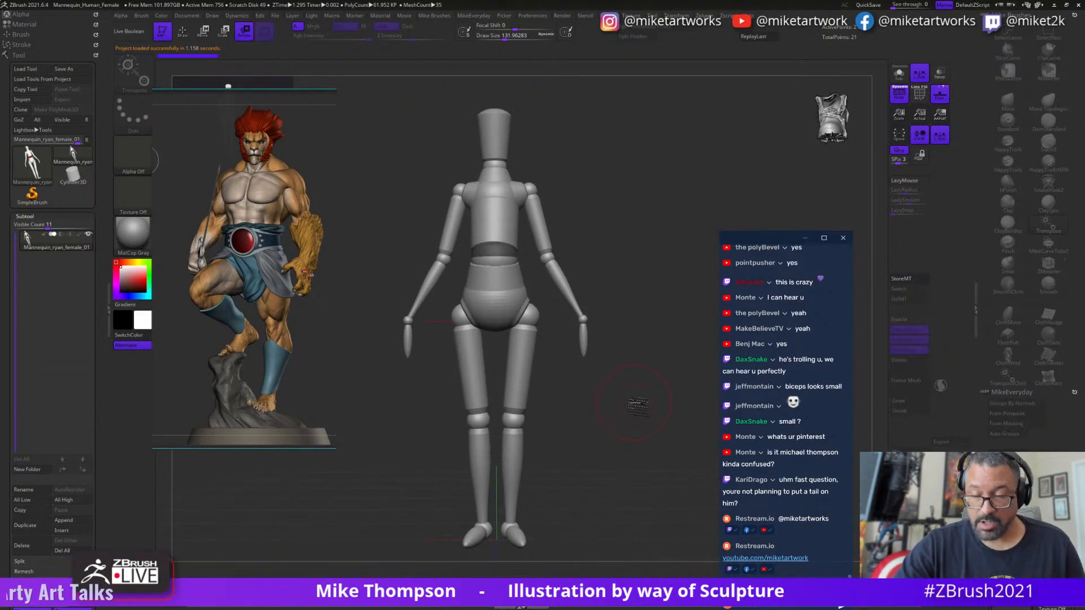
pyautogui.click(481, 297)
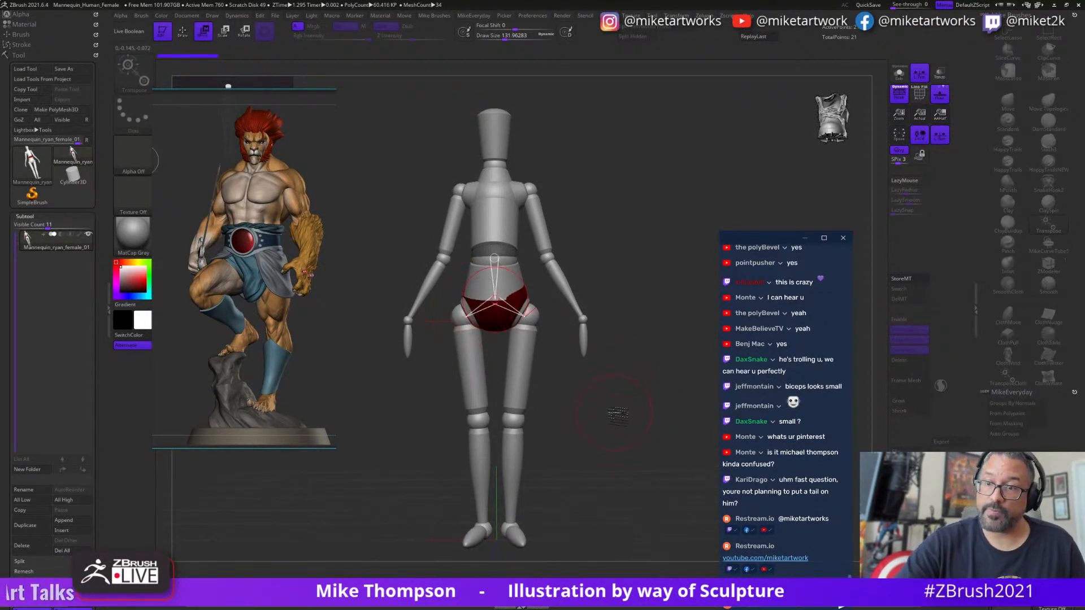
pyautogui.moveTo(618, 414); pyautogui.dragTo(613, 381)
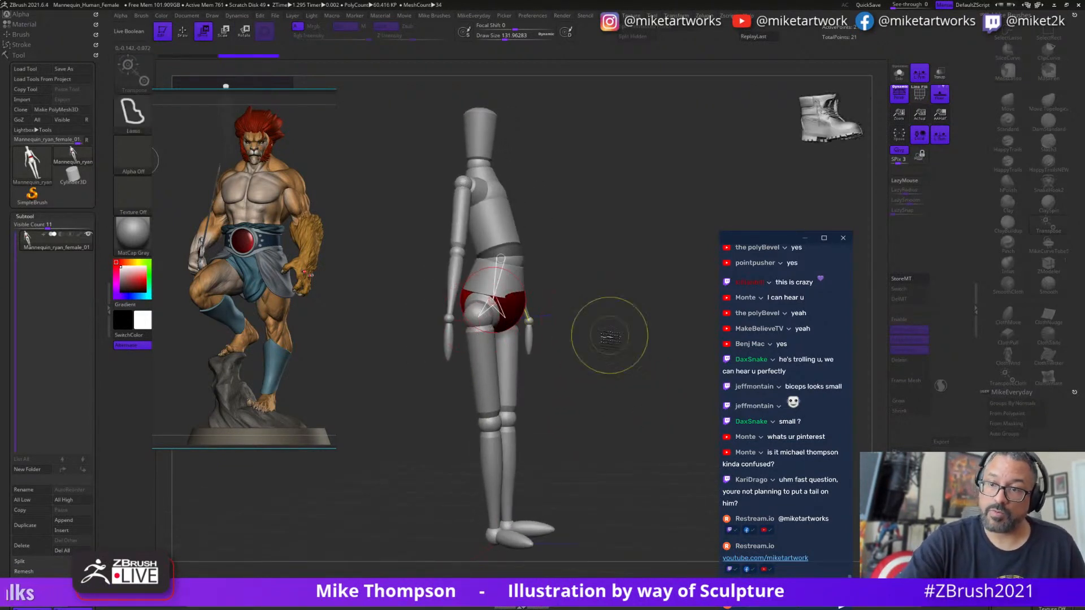
pyautogui.hotkey('ctrl', 'z')
pyautogui.moveTo(608, 338); pyautogui.dragTo(593, 339)
pyautogui.click(479, 319)
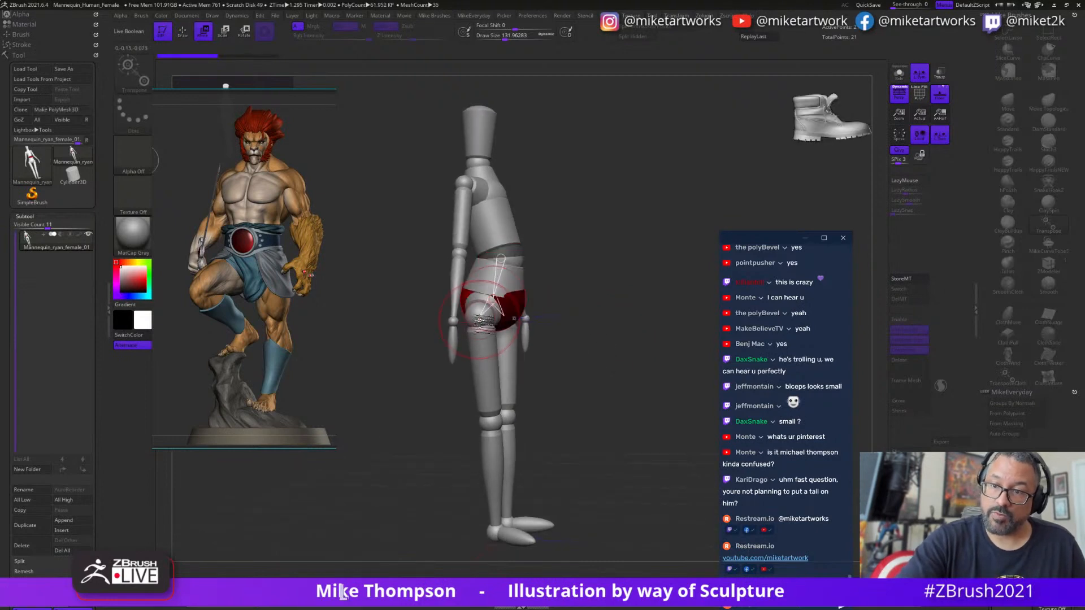
pyautogui.moveTo(604, 302); pyautogui.dragTo(616, 300)
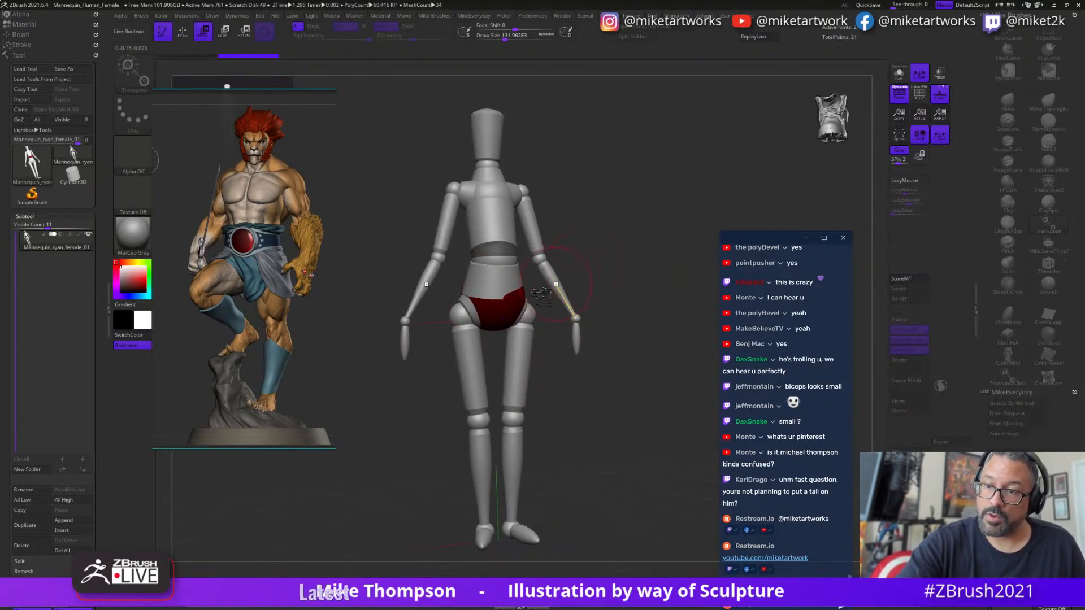
pyautogui.click(461, 321)
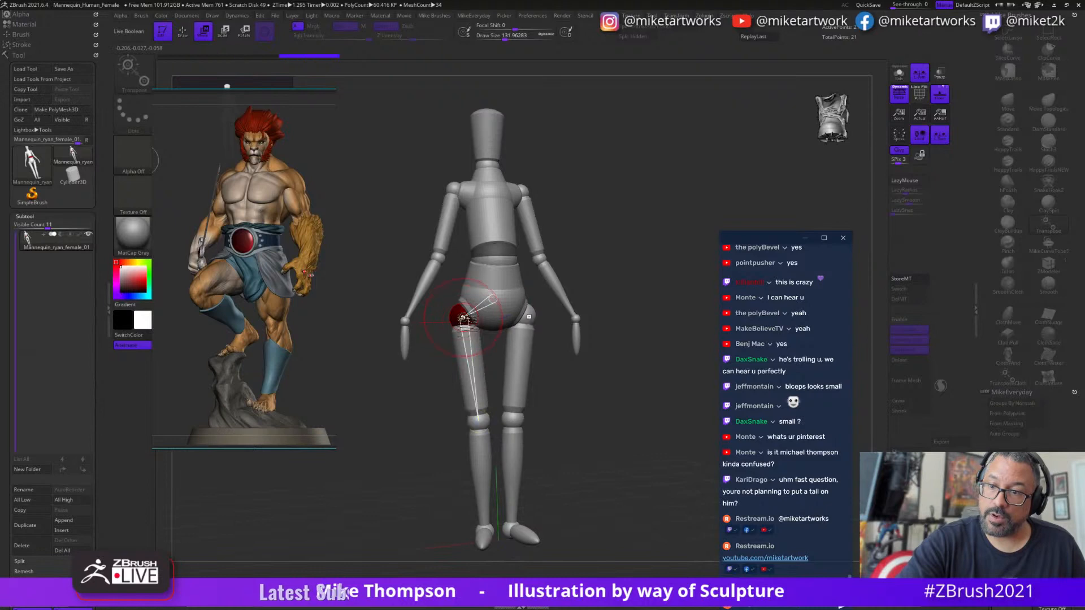
pyautogui.moveTo(588, 368); pyautogui.dragTo(637, 376)
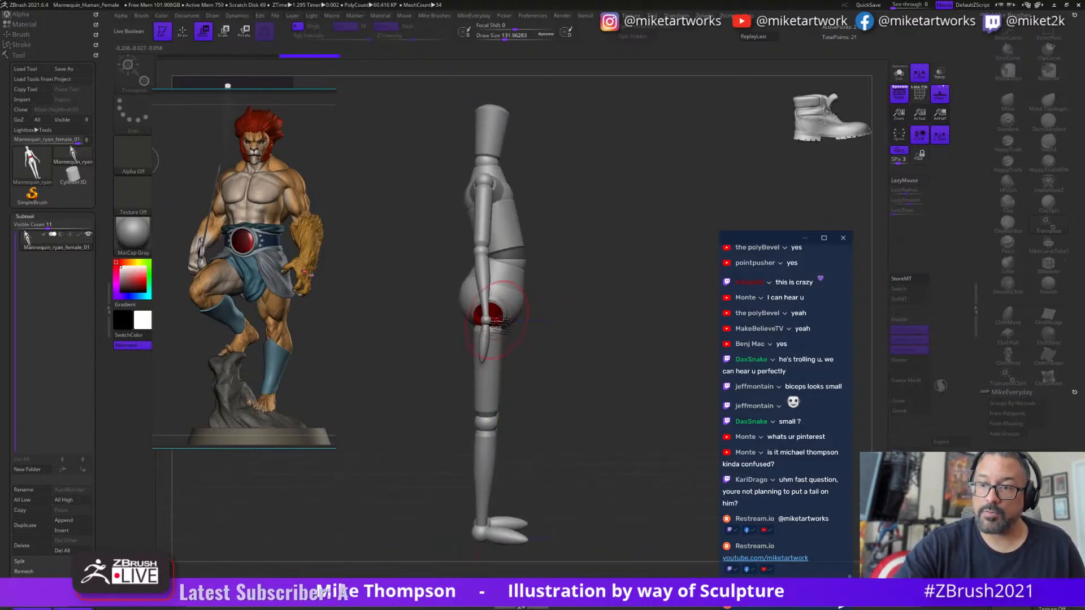
pyautogui.moveTo(487, 423); pyautogui.dragTo(501, 419)
pyautogui.hotkey('ctrl', 'z')
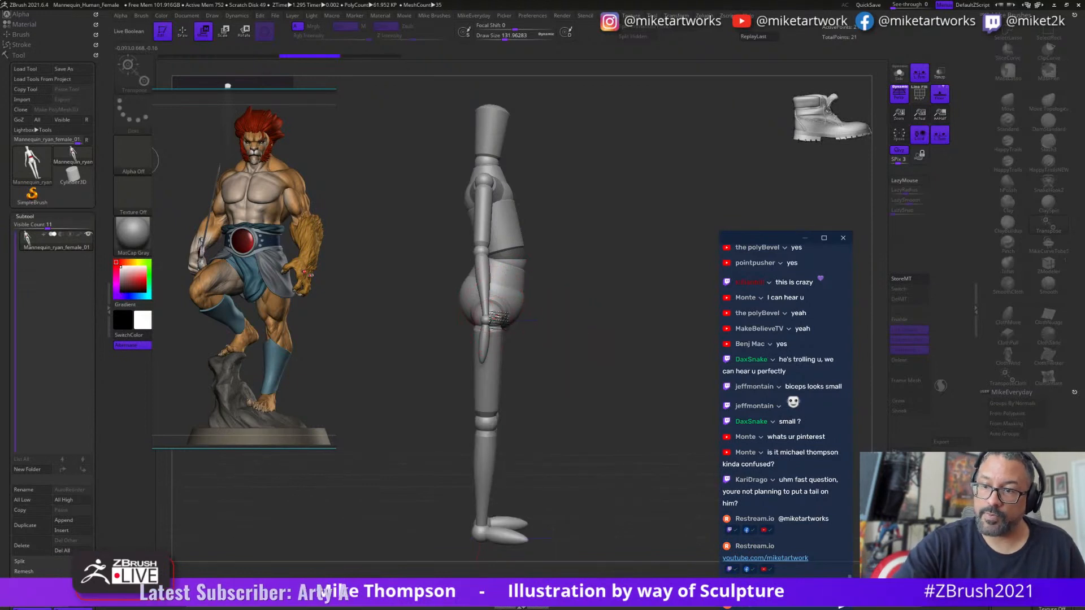
pyautogui.click(493, 316)
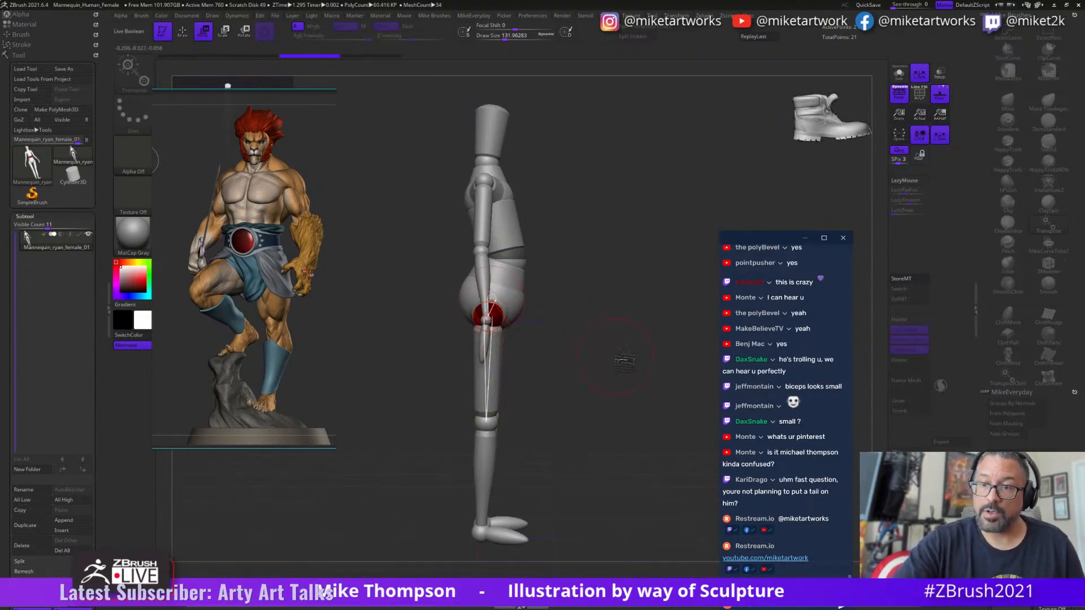
pyautogui.moveTo(554, 362)
pyautogui.mouseDown()
pyautogui.moveTo(608, 366)
pyautogui.moveTo(583, 373)
pyautogui.mouseUp()
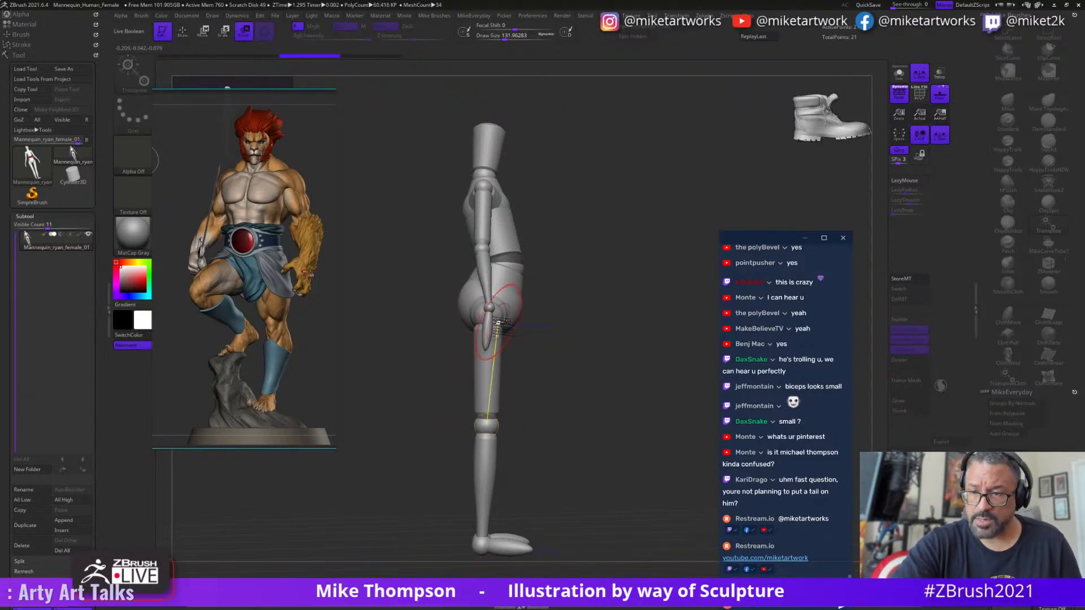
pyautogui.moveTo(497, 323); pyautogui.dragTo(513, 73)
pyautogui.hotkey('ctrl', 'z')
# - Swing the mannequin's right leg forward from the hip joint
pyautogui.moveTo(656, 300); pyautogui.dragTo(604, 328)
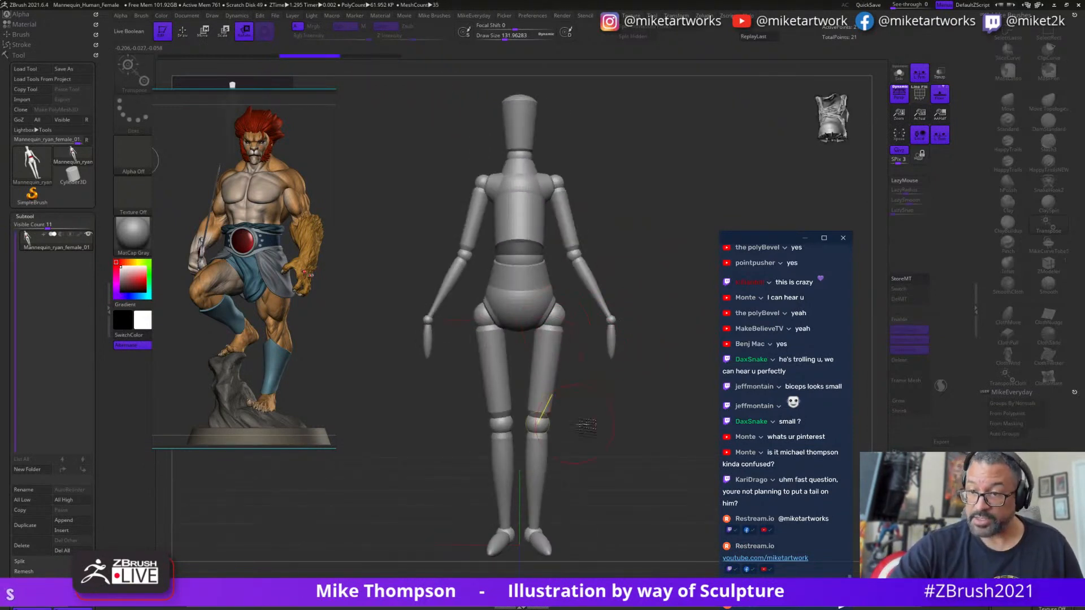
pyautogui.moveTo(587, 427); pyautogui.dragTo(641, 421)
pyautogui.moveTo(494, 321); pyautogui.dragTo(528, 21)
pyautogui.moveTo(647, 501)
pyautogui.mouseDown()
pyautogui.moveTo(565, 497)
pyautogui.moveTo(639, 491)
pyautogui.mouseUp()
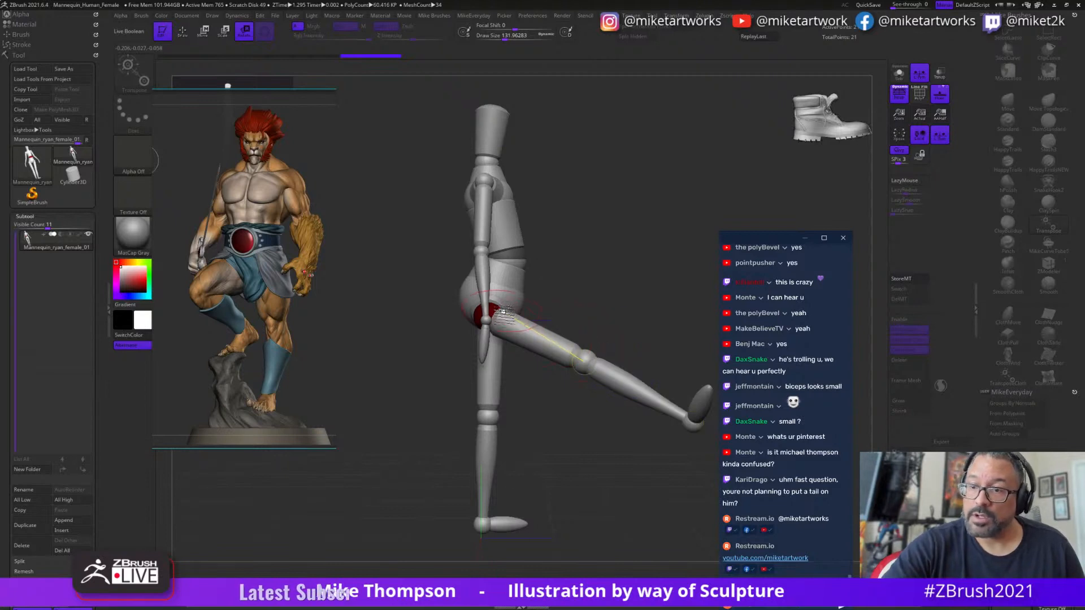
# - Turn the raised right thigh outward and bend the knee so the shin hangs straight down
pyautogui.moveTo(585, 362); pyautogui.dragTo(576, 431)
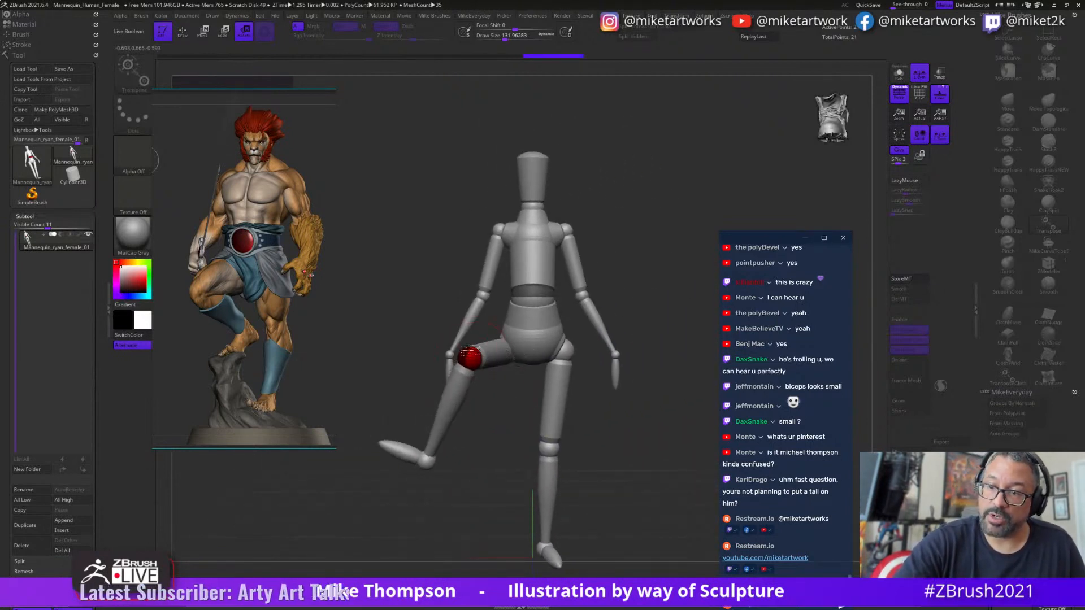
pyautogui.moveTo(469, 357); pyautogui.dragTo(476, 397)
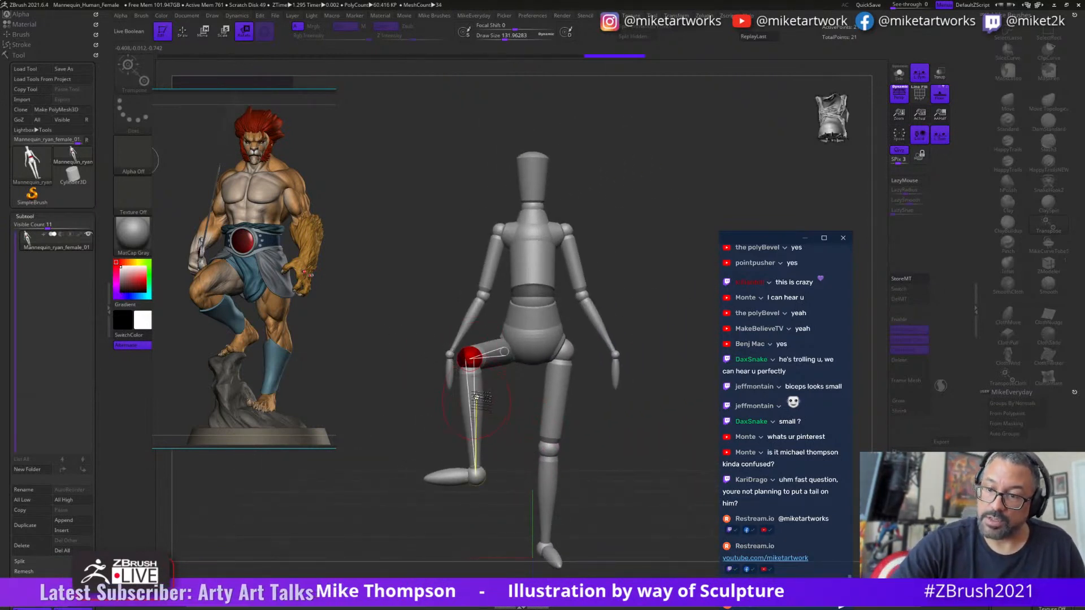
pyautogui.click(476, 476)
pyautogui.moveTo(543, 472); pyautogui.dragTo(629, 474)
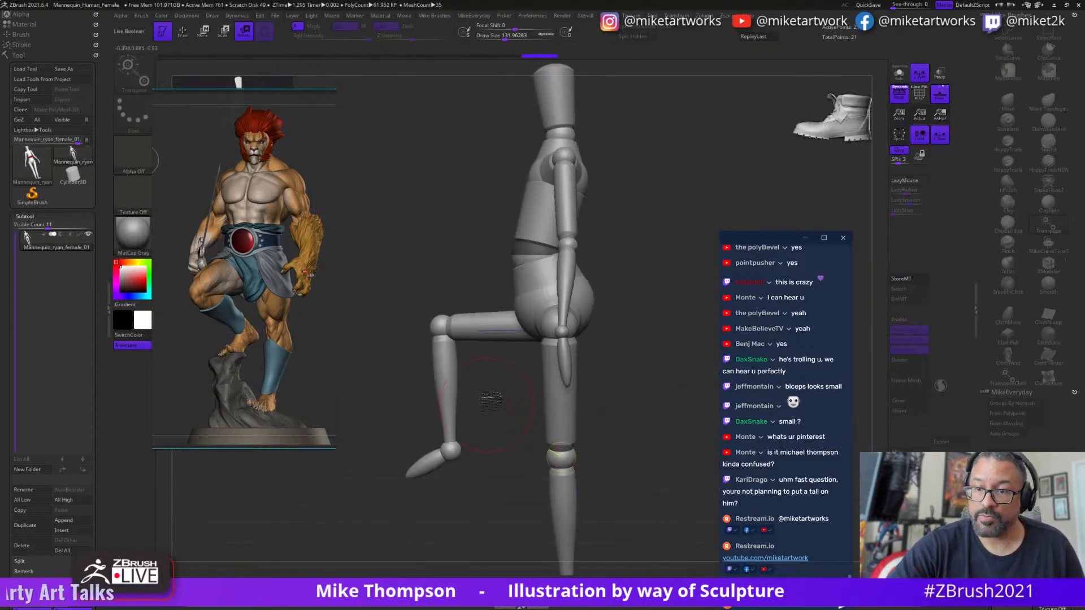
# - Fold the raised right leg's shin back beneath the thigh with the toes pointing down
pyautogui.moveTo(523, 291); pyautogui.dragTo(697, 355)
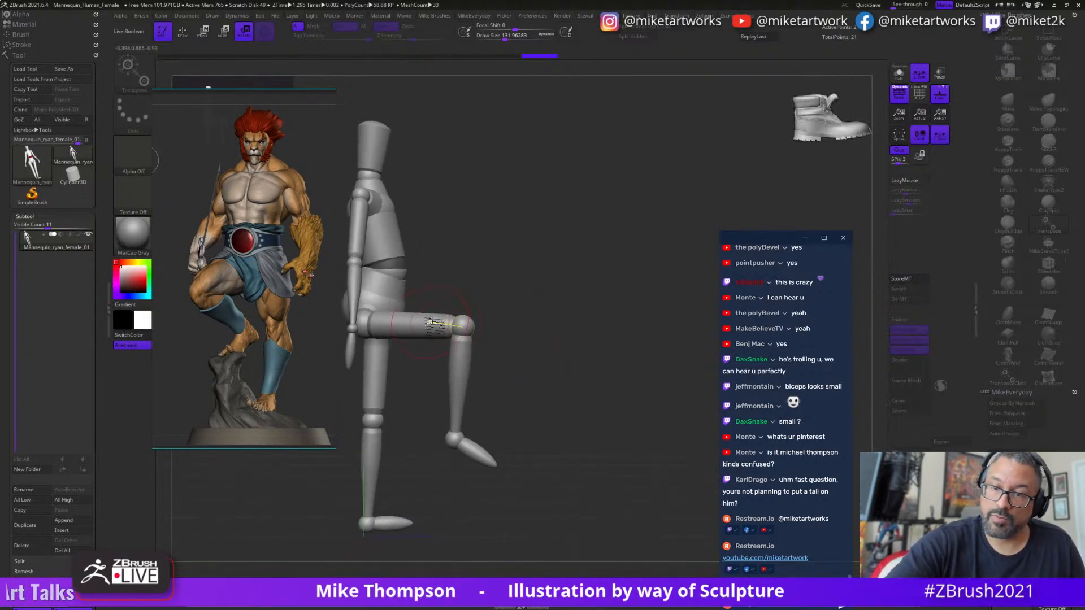
pyautogui.moveTo(431, 322); pyautogui.dragTo(421, 288)
pyautogui.moveTo(477, 350); pyautogui.dragTo(419, 346)
pyautogui.moveTo(617, 402); pyautogui.dragTo(682, 516)
pyautogui.moveTo(535, 459); pyautogui.dragTo(647, 441)
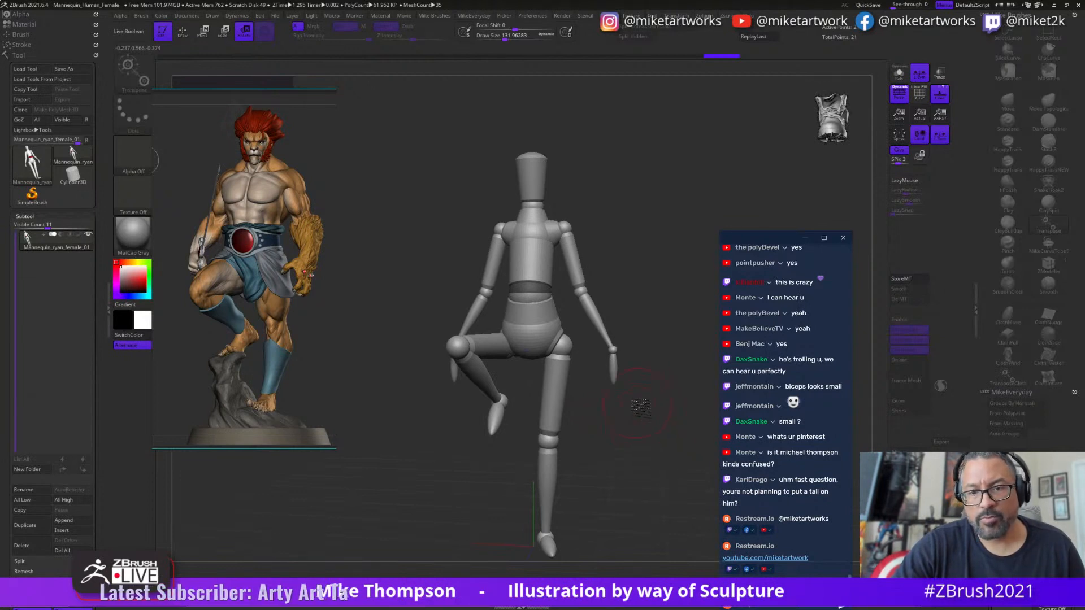
# - Turn the standing left foot outward and angle that leg's shin backward from the knee
pyautogui.moveTo(650, 429); pyautogui.dragTo(565, 508)
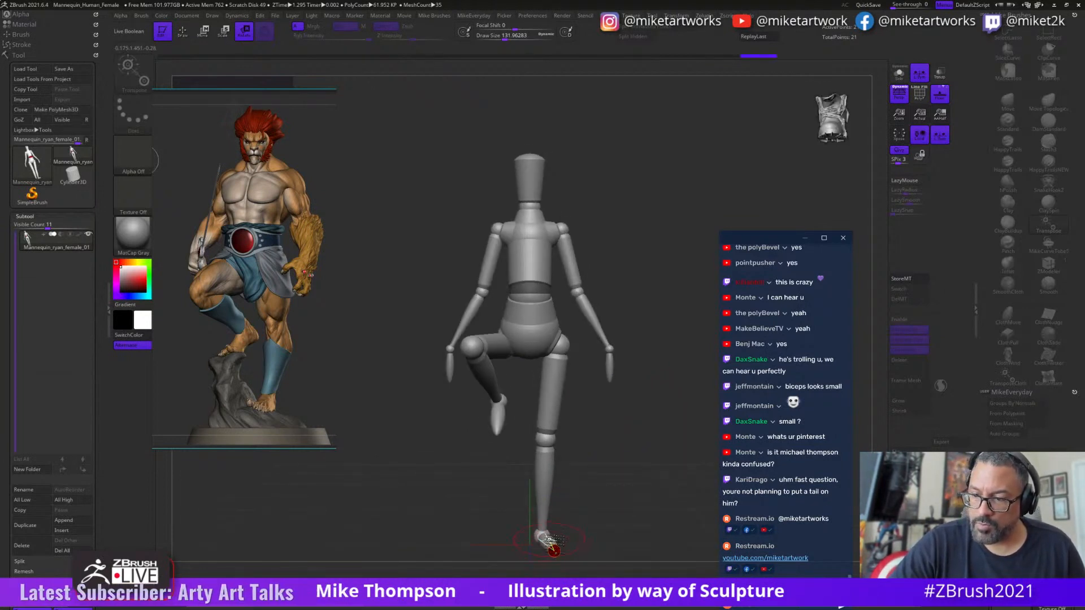
pyautogui.hotkey('ctrl', 'shift')
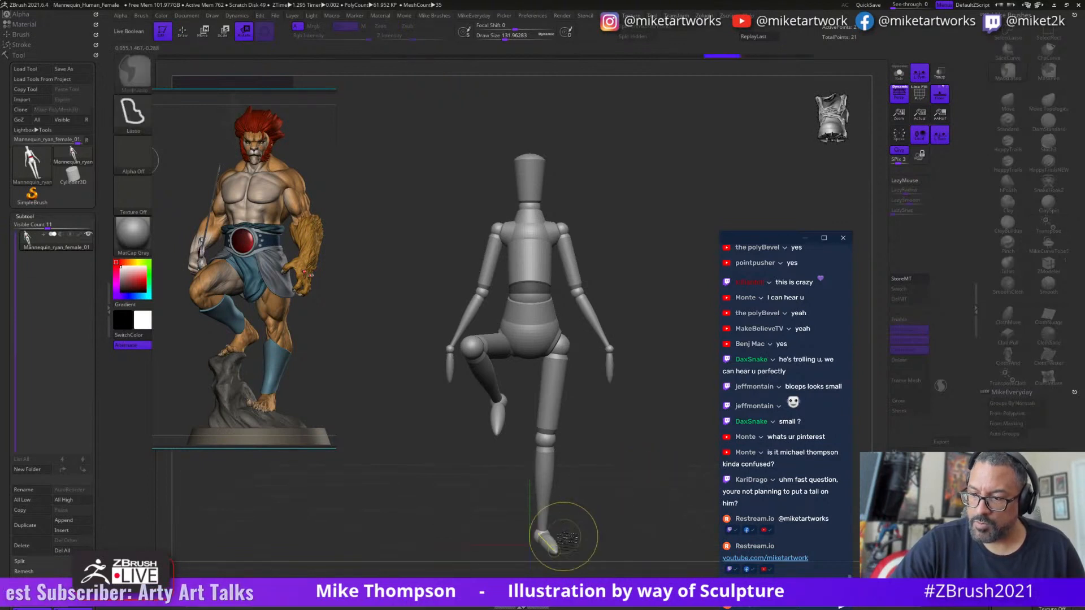
pyautogui.moveTo(555, 548); pyautogui.dragTo(530, 533)
pyautogui.moveTo(638, 498); pyautogui.dragTo(615, 514)
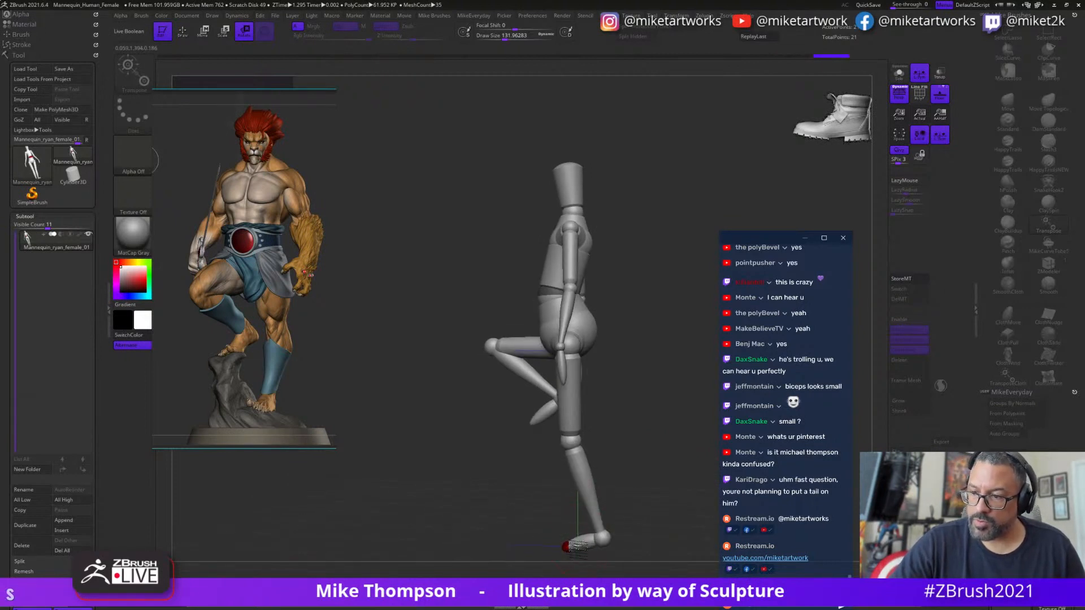
pyautogui.moveTo(659, 400)
pyautogui.mouseDown()
pyautogui.moveTo(686, 403)
pyautogui.moveTo(670, 365)
pyautogui.moveTo(694, 347)
pyautogui.moveTo(613, 342)
pyautogui.moveTo(685, 351)
pyautogui.moveTo(700, 333)
pyautogui.mouseUp()
# - Rotate the left arm at the shoulder and elbow so it hangs closer to the body with the forearm slightly forward
pyautogui.keyDown('alt'); pyautogui.moveTo(699, 333); pyautogui.dragTo(632, 360); pyautogui.keyUp('alt')
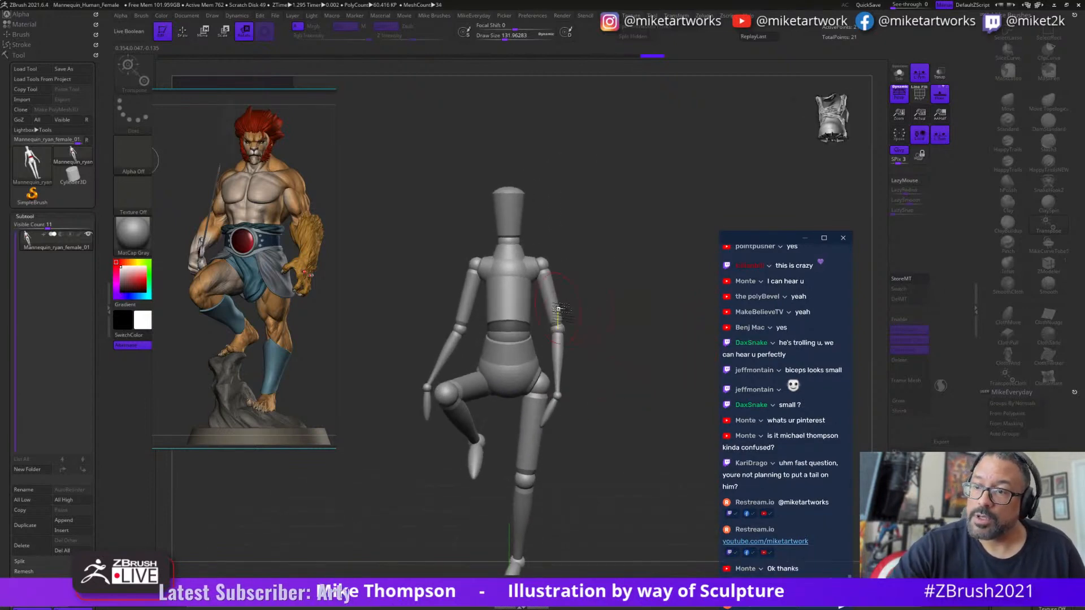
pyautogui.moveTo(557, 328); pyautogui.dragTo(571, 316)
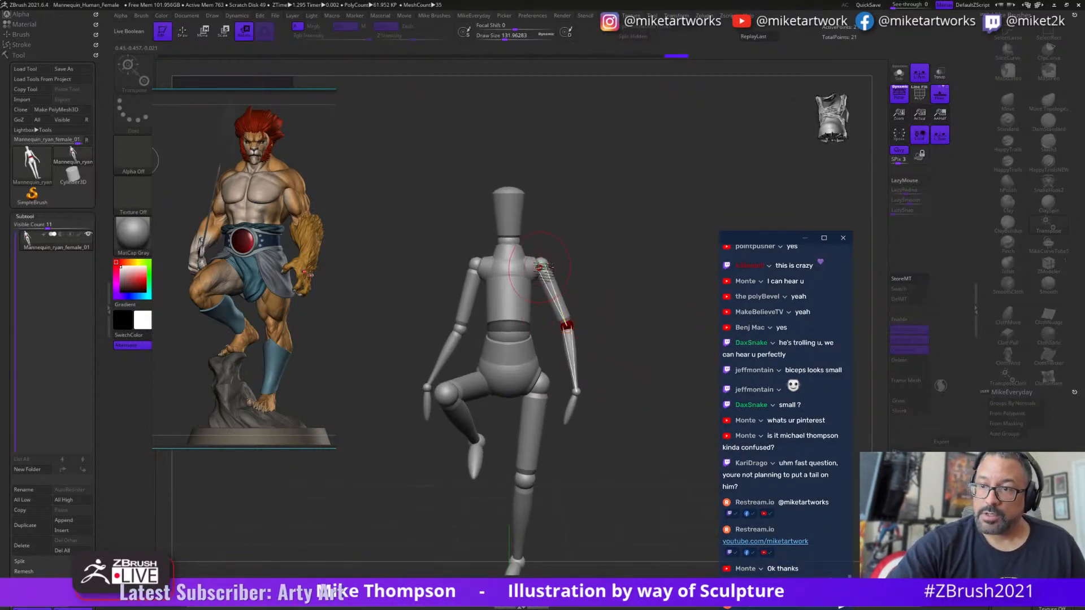
pyautogui.moveTo(539, 268); pyautogui.dragTo(544, 274)
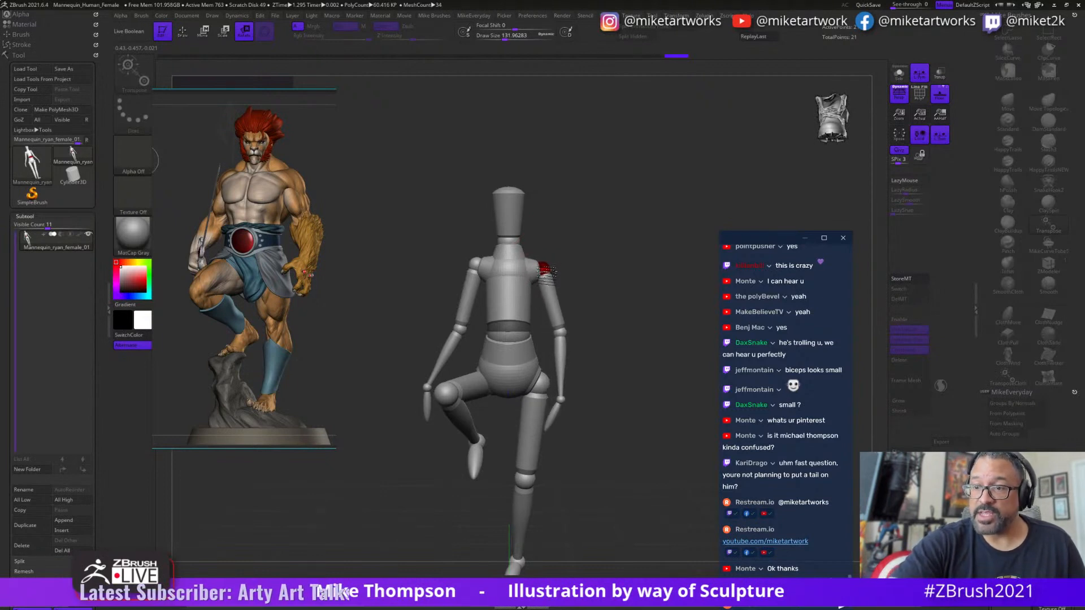
pyautogui.moveTo(598, 306); pyautogui.dragTo(636, 354)
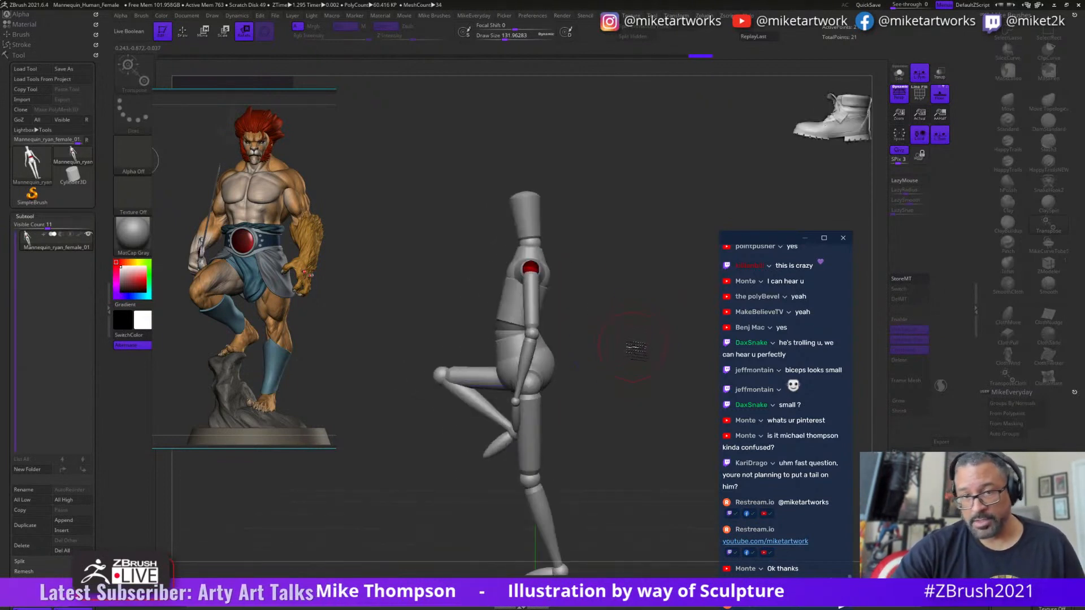
pyautogui.moveTo(592, 342); pyautogui.dragTo(672, 339)
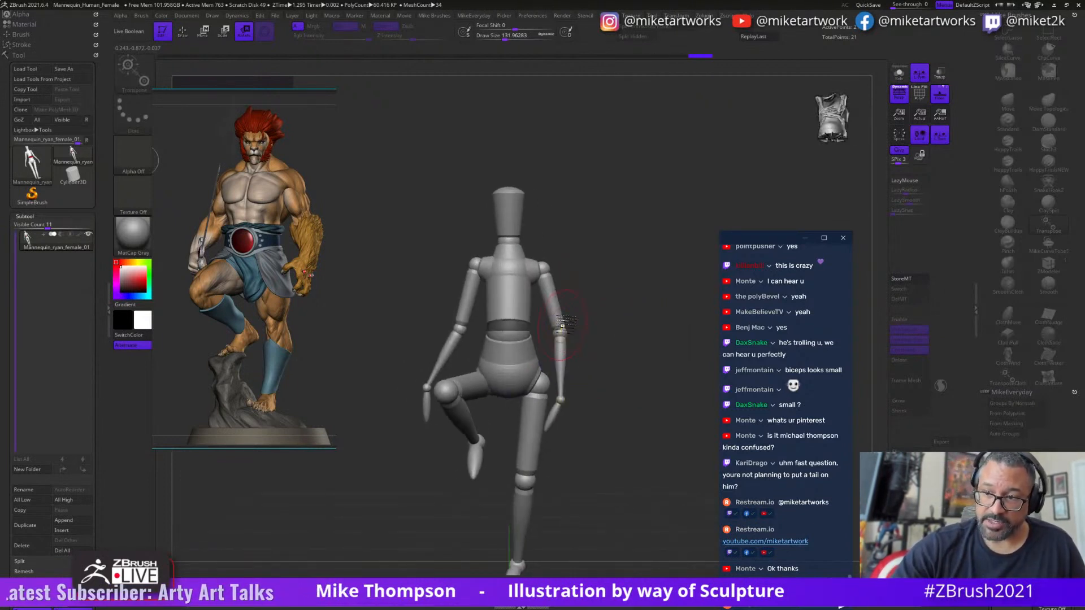
pyautogui.moveTo(562, 325); pyautogui.dragTo(564, 319)
pyautogui.moveTo(654, 369)
pyautogui.mouseDown()
pyautogui.moveTo(619, 361)
pyautogui.moveTo(637, 356)
pyautogui.mouseUp()
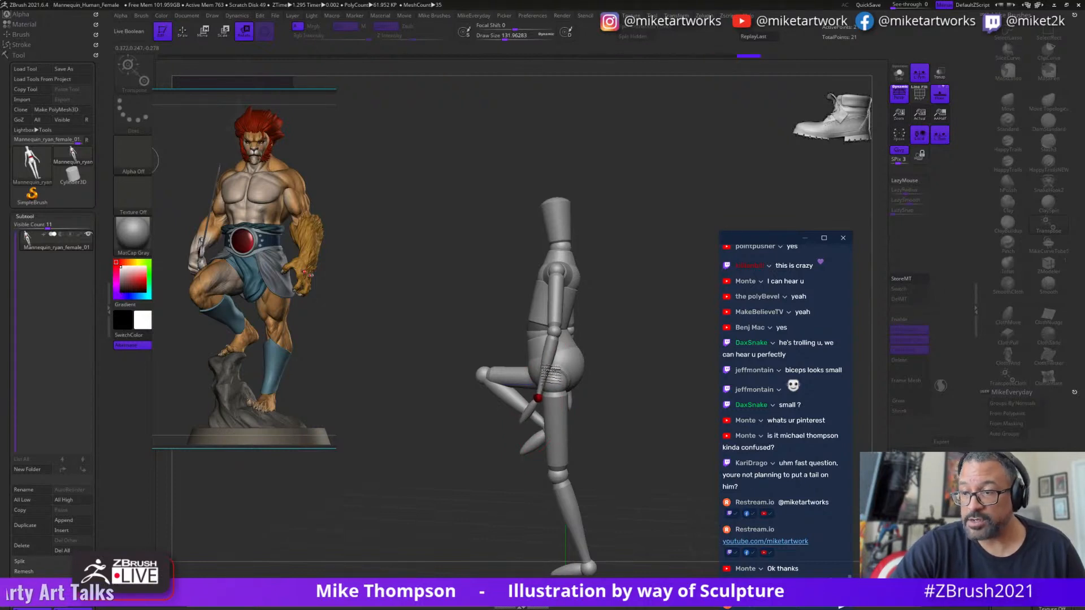
# - Tilt the mannequin's head slightly forward on the neck
pyautogui.moveTo(615, 347); pyautogui.dragTo(627, 346)
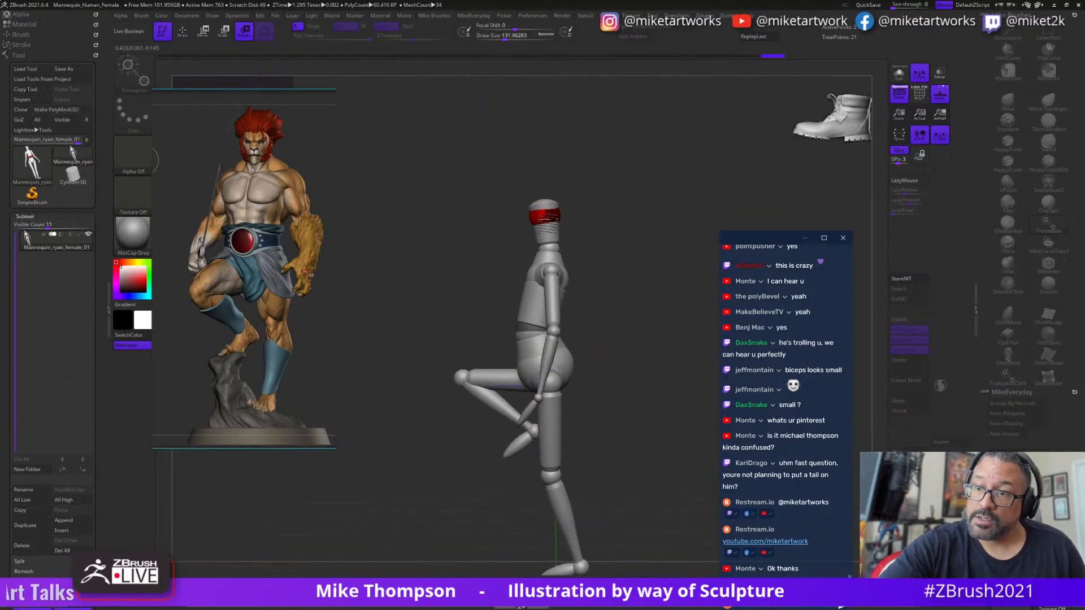
pyautogui.hotkey('ctrl', 'z')
pyautogui.moveTo(550, 224); pyautogui.dragTo(557, 236)
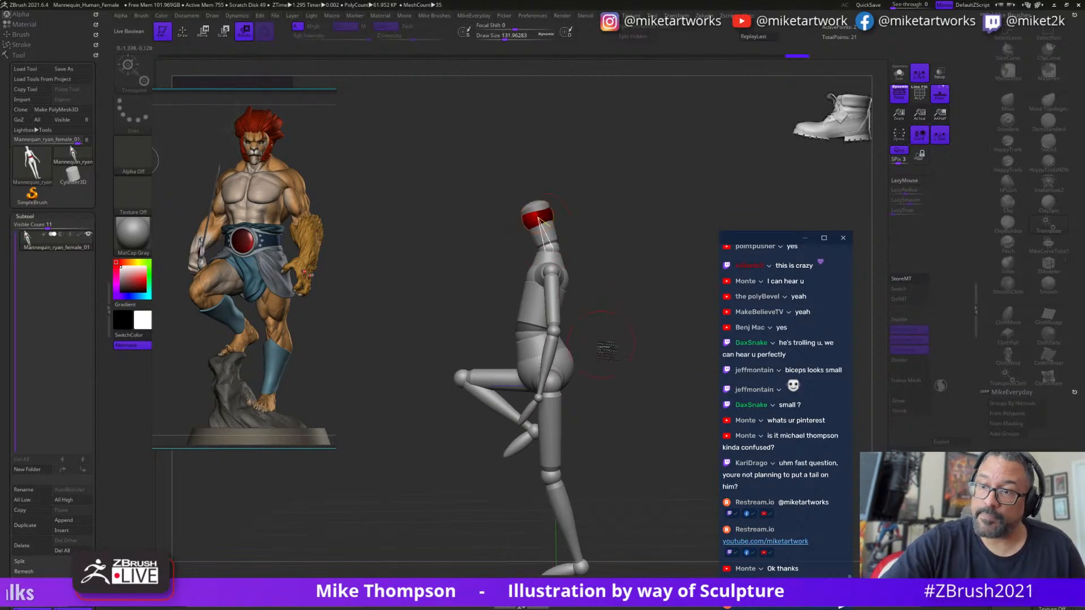
pyautogui.moveTo(605, 348); pyautogui.dragTo(671, 331)
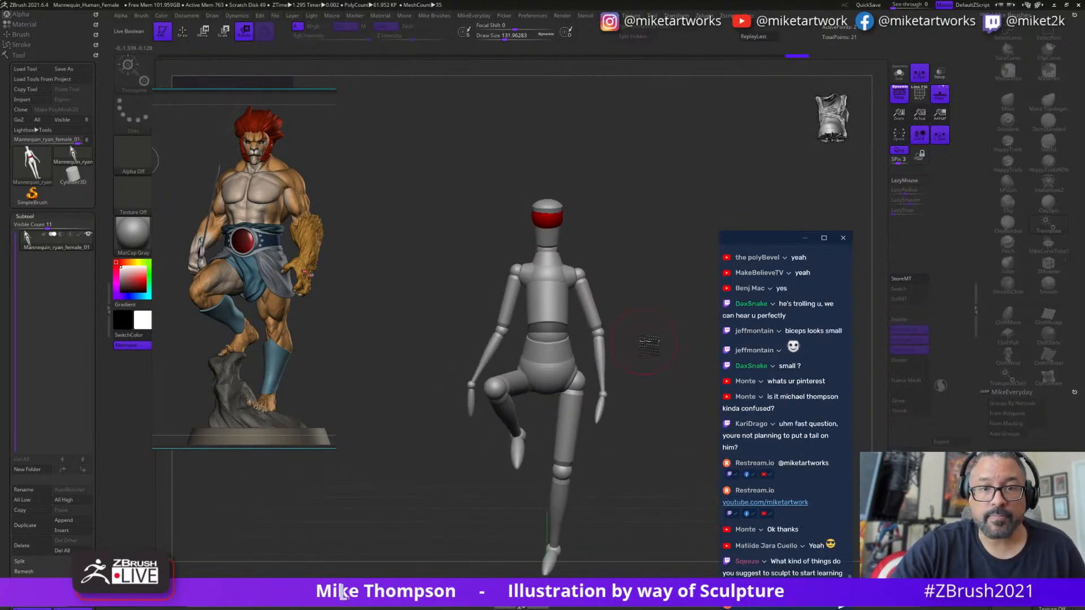
# - Bend the right arm at the elbow and swing the upper arm out to the side
pyautogui.moveTo(497, 277); pyautogui.dragTo(494, 290)
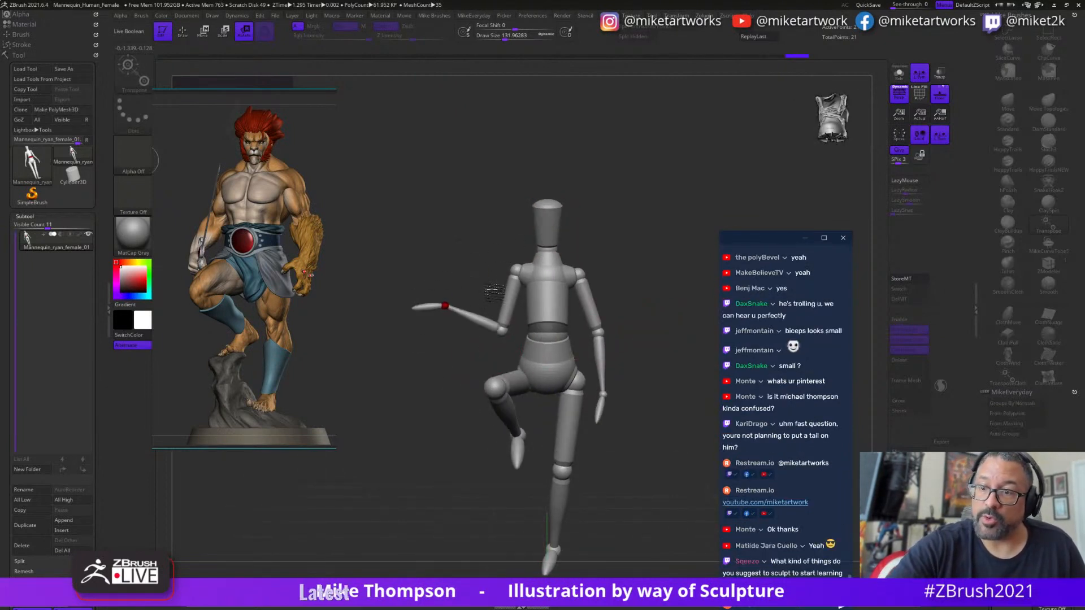
pyautogui.moveTo(627, 289); pyautogui.dragTo(629, 376)
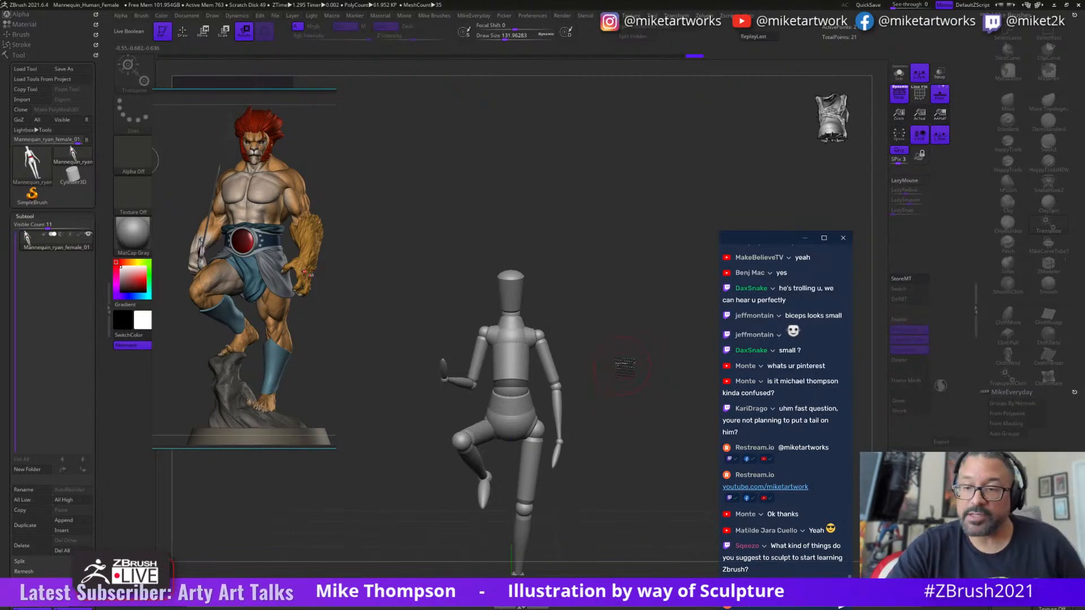
pyautogui.moveTo(478, 367); pyautogui.dragTo(441, 372)
pyautogui.moveTo(598, 352); pyautogui.dragTo(593, 407)
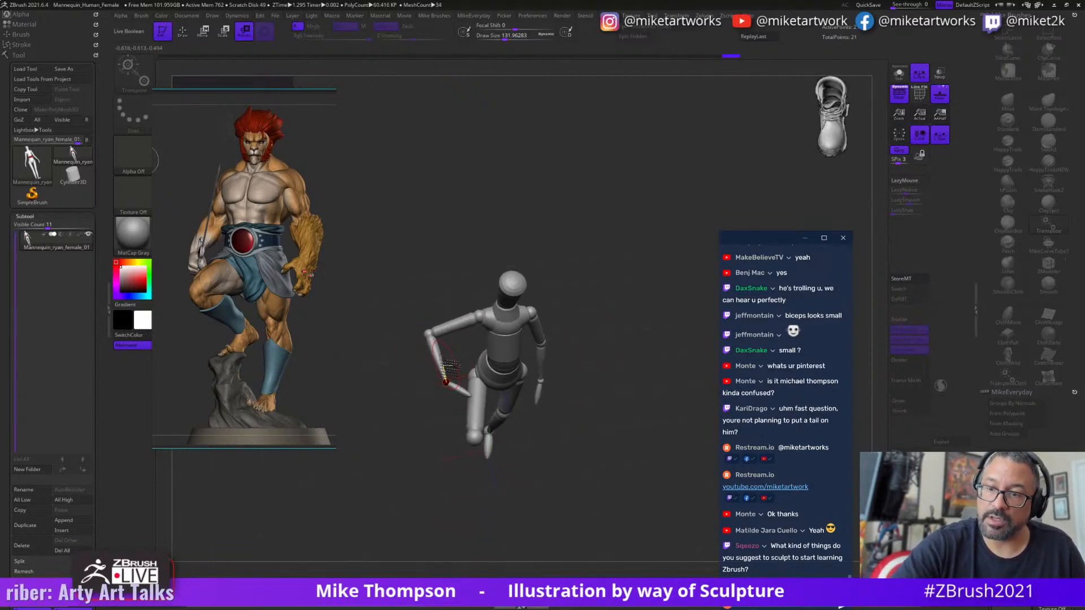
# - Fold the right forearm inward so the hand comes to the waist with the elbow pointing outward
pyautogui.moveTo(610, 332); pyautogui.dragTo(613, 351)
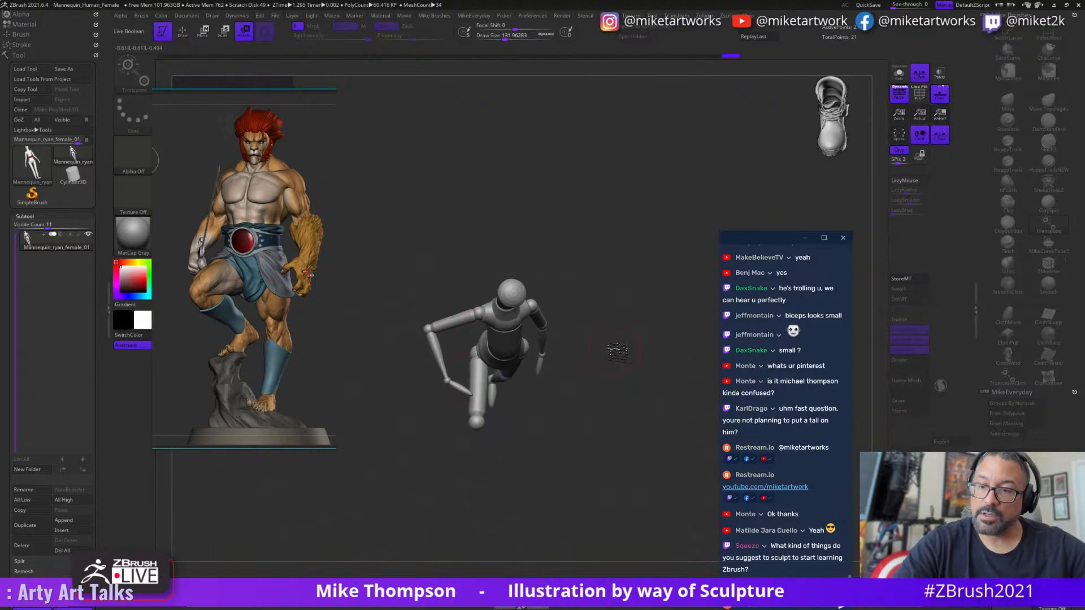
pyautogui.moveTo(447, 360); pyautogui.dragTo(466, 366)
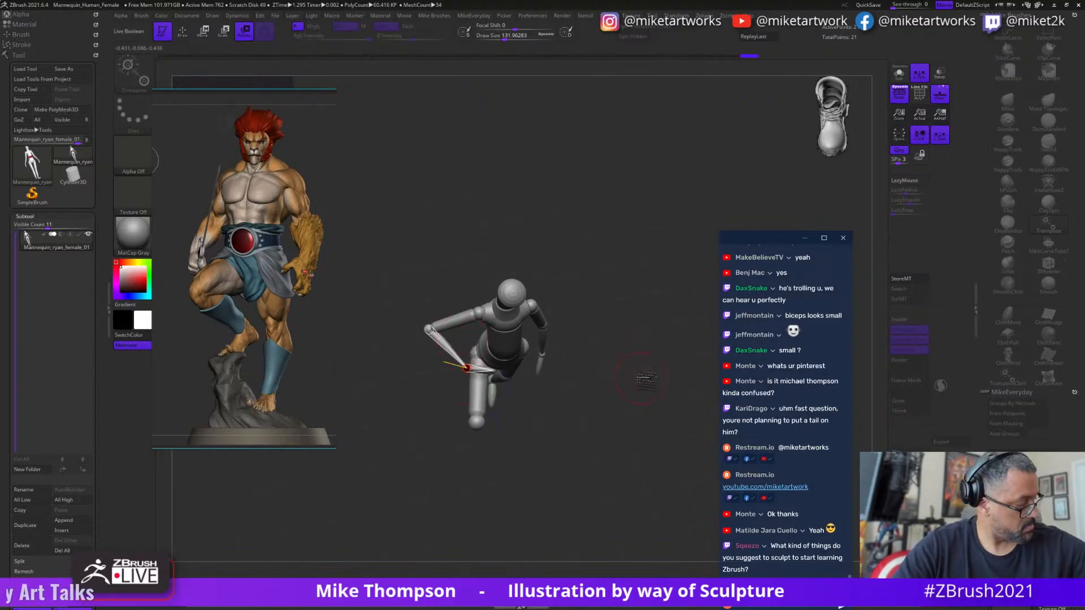
pyautogui.moveTo(641, 378); pyautogui.dragTo(648, 333)
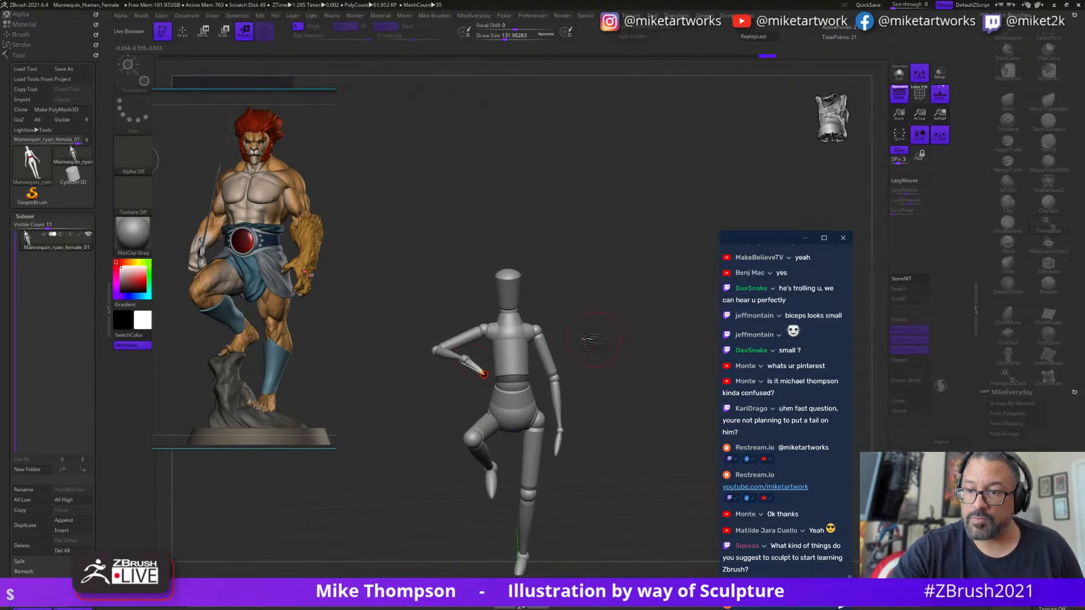
pyautogui.moveTo(660, 321)
pyautogui.mouseDown()
pyautogui.moveTo(633, 322)
pyautogui.moveTo(648, 318)
pyautogui.mouseUp()
pyautogui.moveTo(662, 369)
pyautogui.mouseDown()
pyautogui.moveTo(650, 365)
pyautogui.moveTo(679, 361)
pyautogui.moveTo(654, 362)
pyautogui.moveTo(663, 363)
pyautogui.mouseUp()
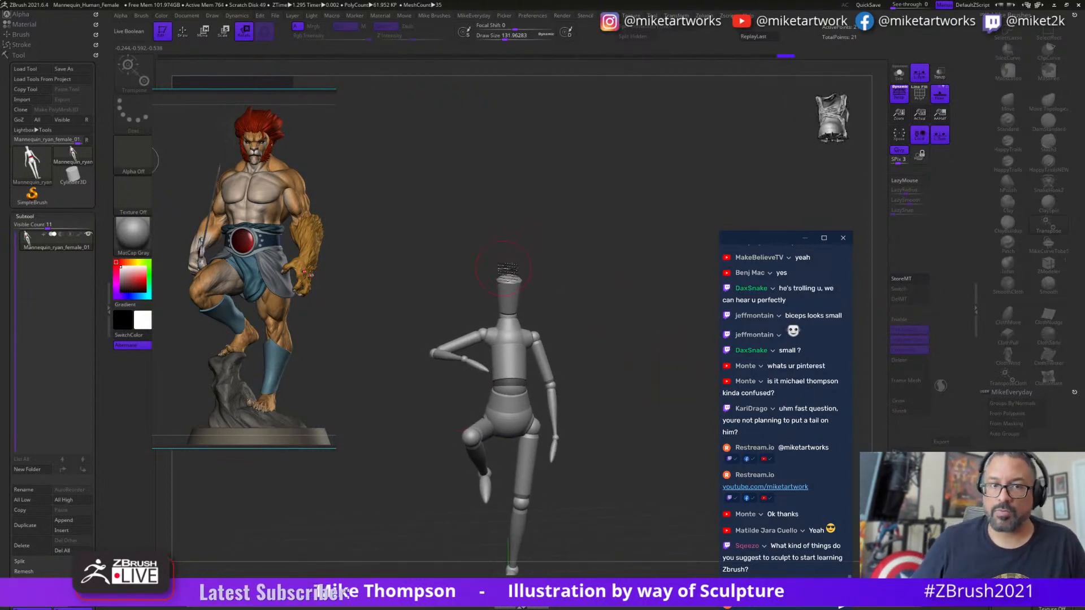
# - Switch from ZBrush to the desktop, bring up the Skillz folder window, and move the lion reference clear of it
pyautogui.moveTo(567, 465); pyautogui.dragTo(652, 412)
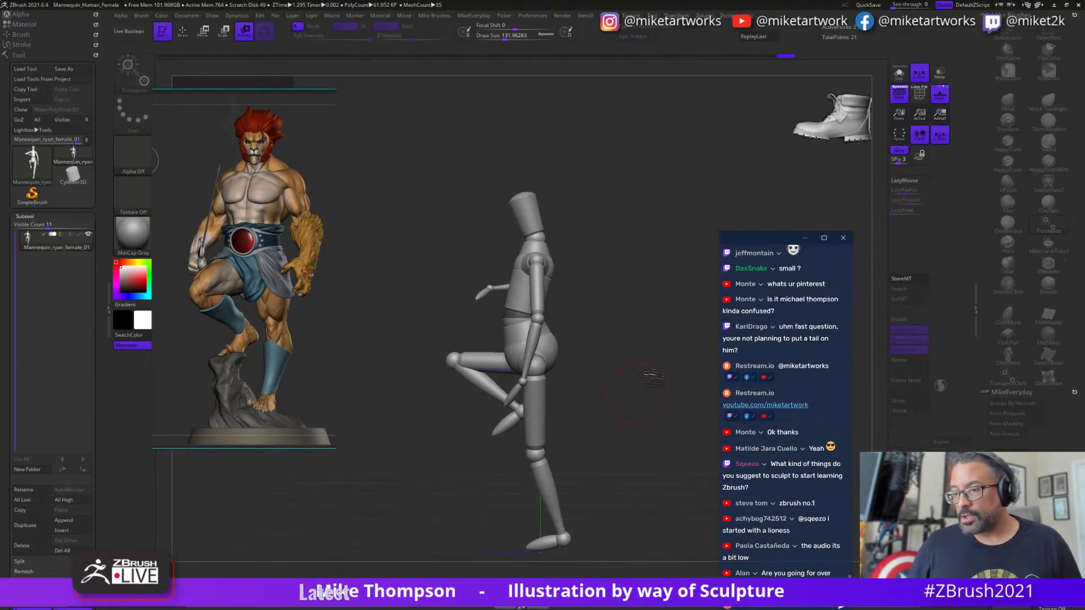
pyautogui.moveTo(645, 360); pyautogui.dragTo(647, 493)
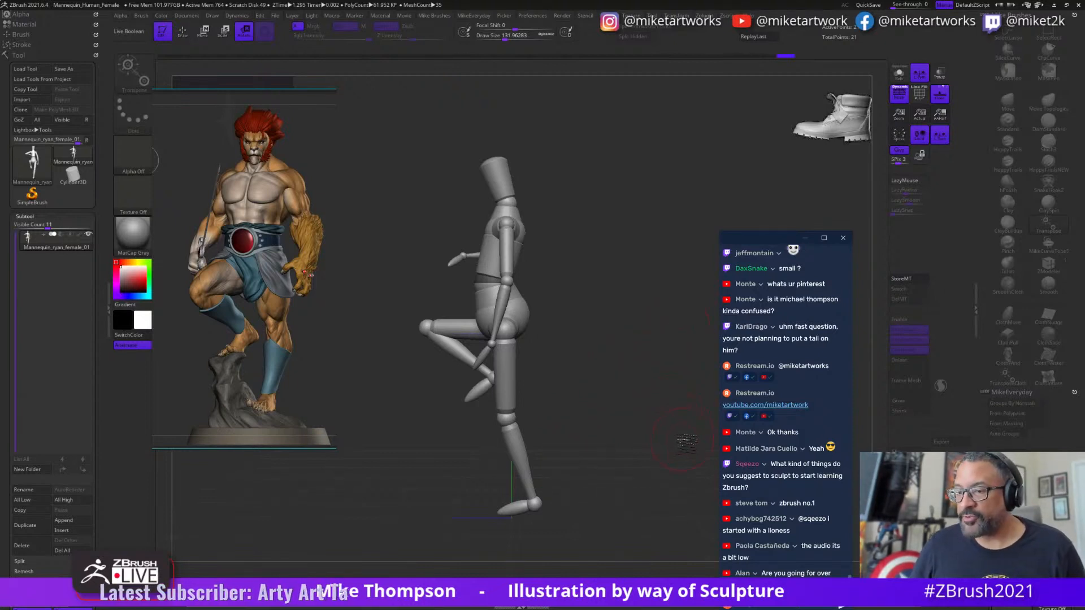
pyautogui.click(1054, 8)
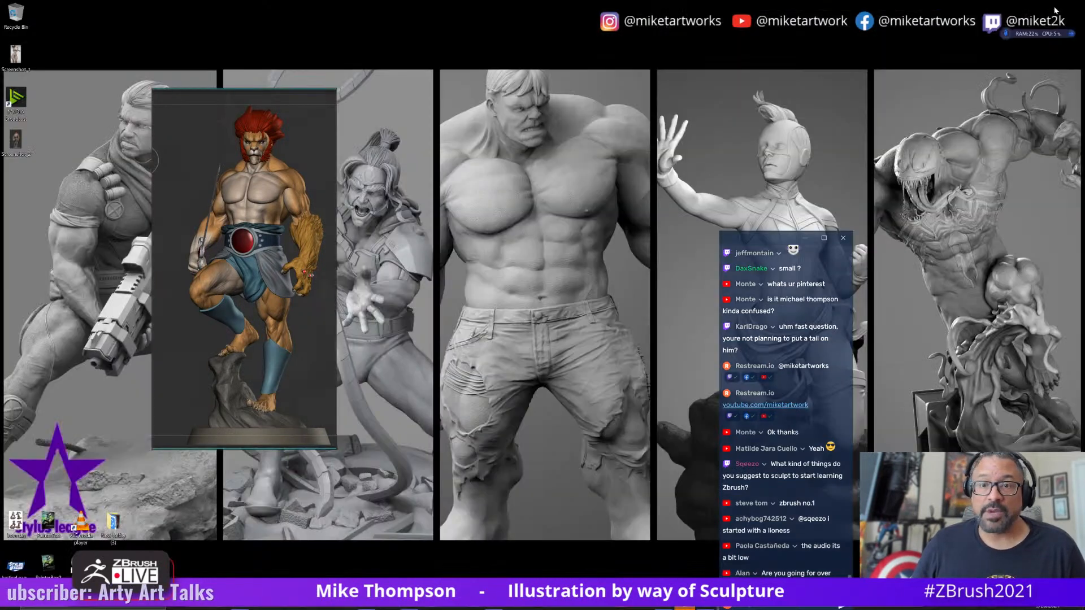
pyautogui.moveTo(223, 293); pyautogui.dragTo(232, 237)
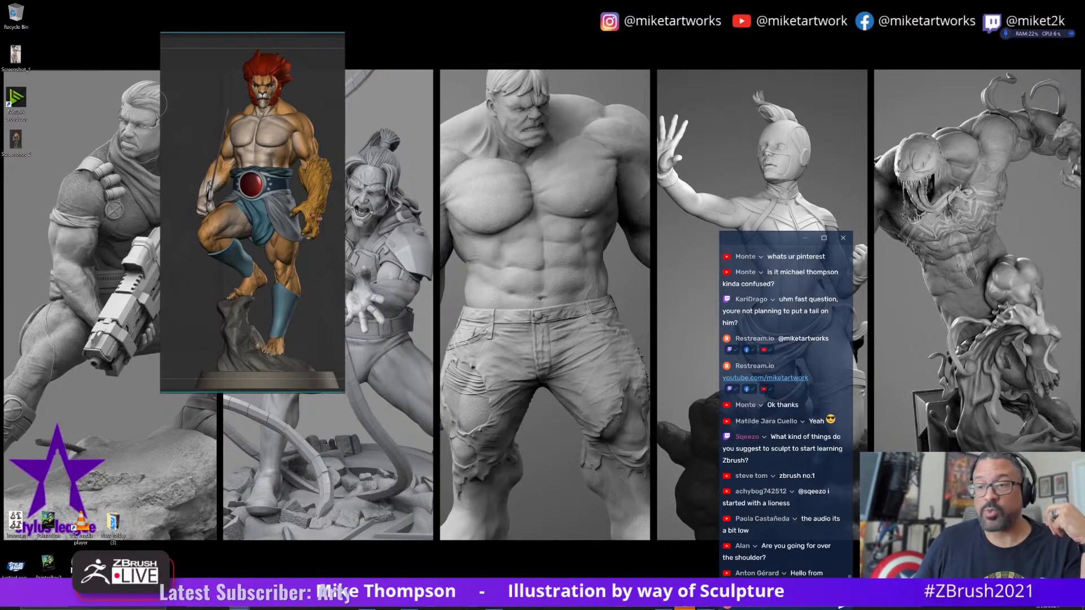
pyautogui.hotkey('alt', 'Tab')
pyautogui.moveTo(985, 222); pyautogui.dragTo(724, 299)
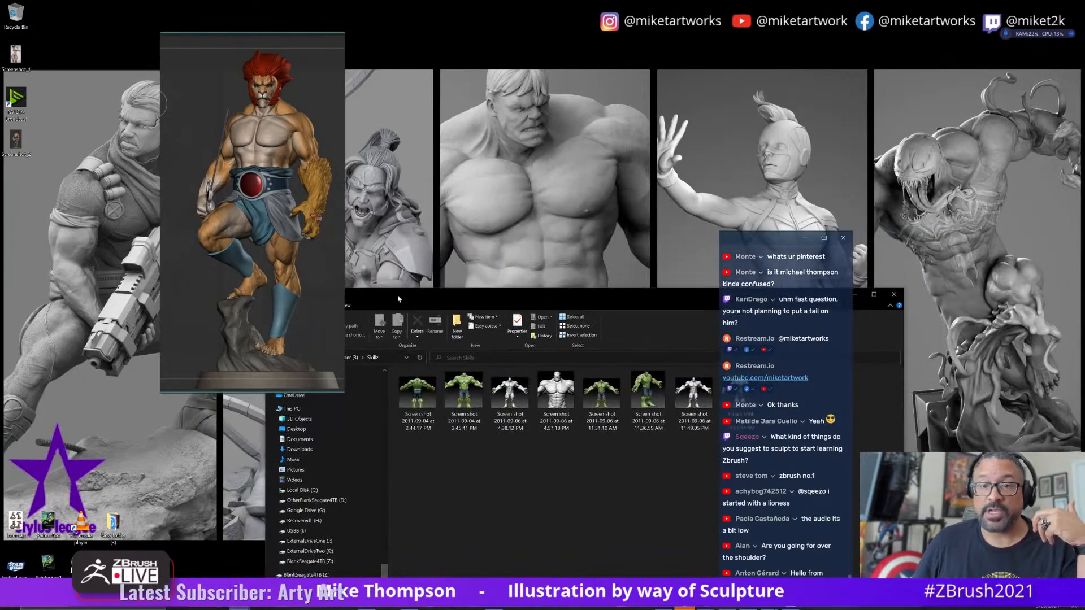
pyautogui.moveTo(266, 239); pyautogui.dragTo(136, 277)
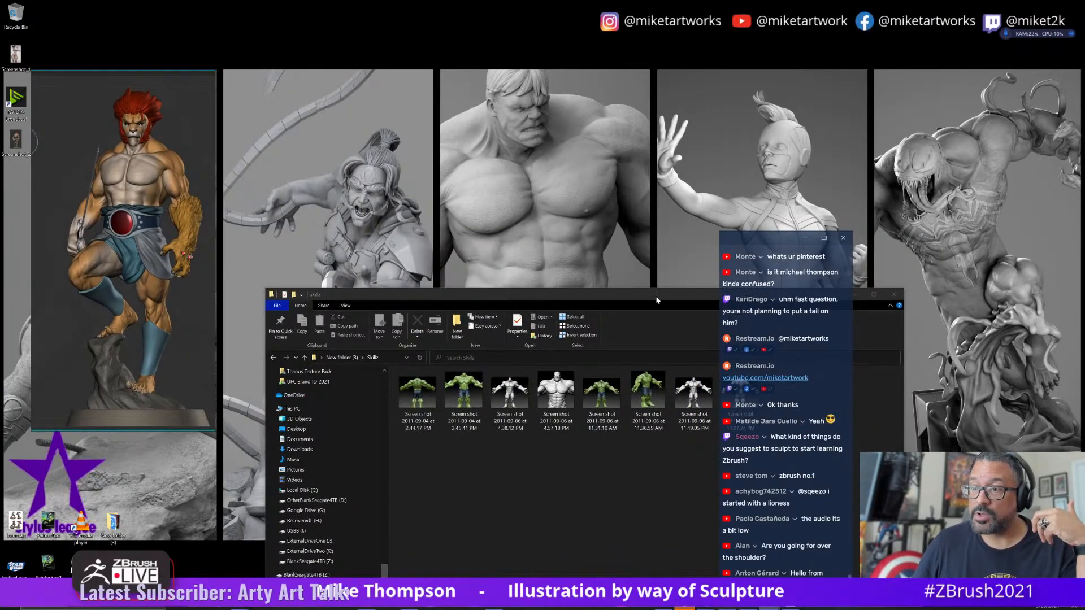
pyautogui.moveTo(622, 295); pyautogui.dragTo(522, 412)
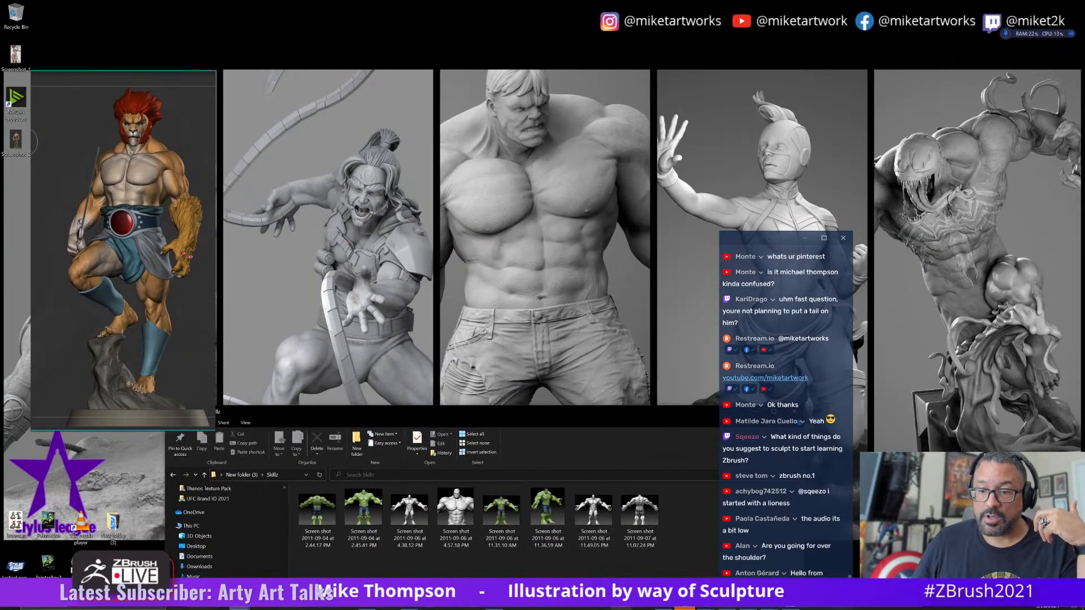
# - Open the green Hulk screenshot from 2011-09-04 at 2.45.41 PM and browse through the remaining Hulk renders to the back view
pyautogui.click(373, 518)
pyautogui.doubleClick(372, 518)
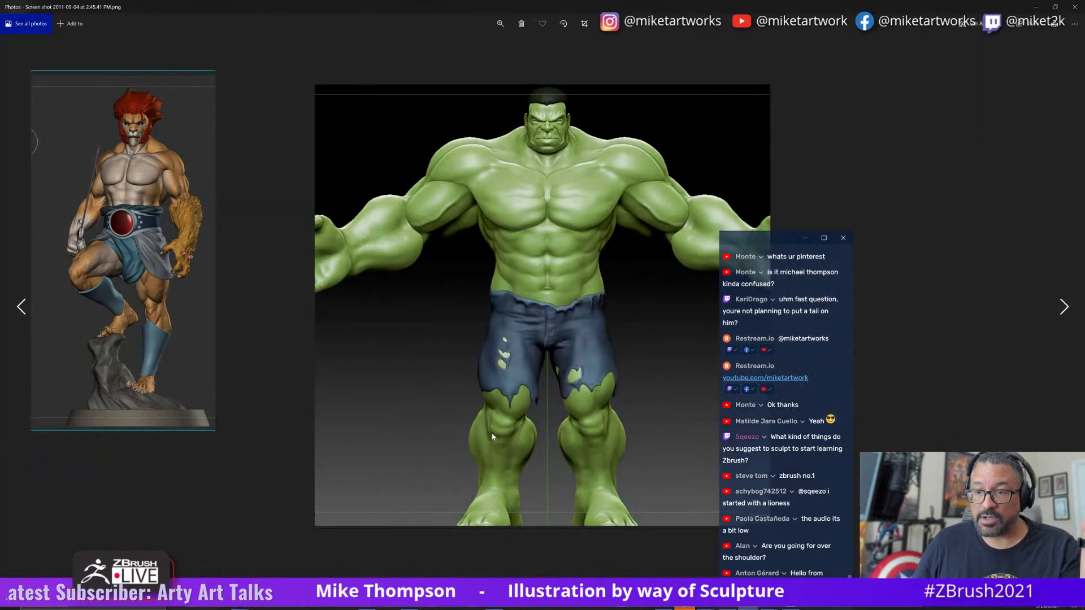
pyautogui.moveTo(772, 249); pyautogui.dragTo(918, 153)
pyautogui.click(1060, 309)
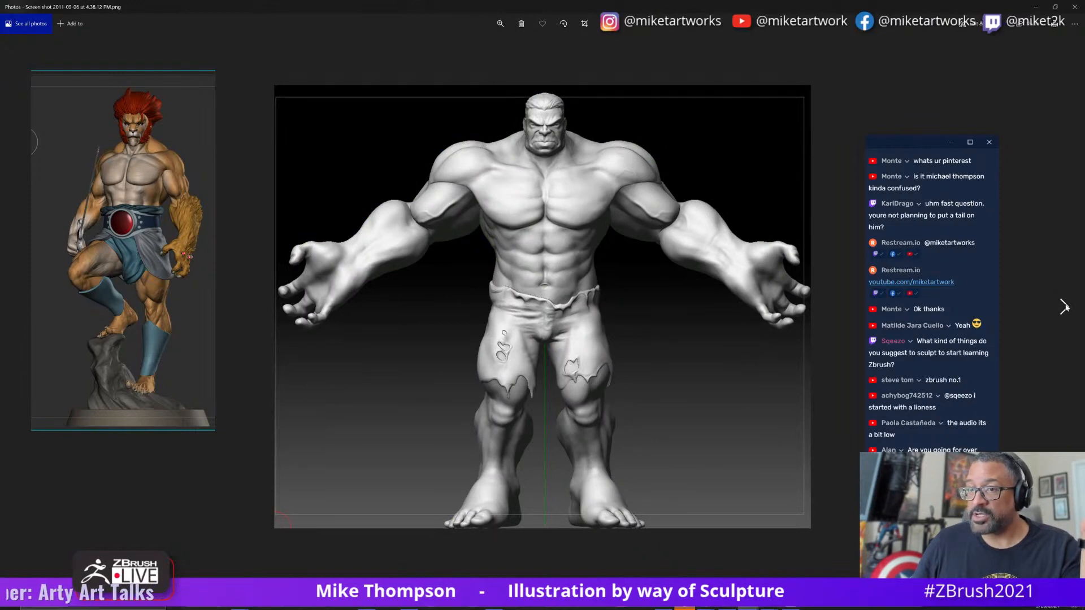
pyautogui.click(1063, 307)
pyautogui.click(1064, 307)
pyautogui.click(1063, 307)
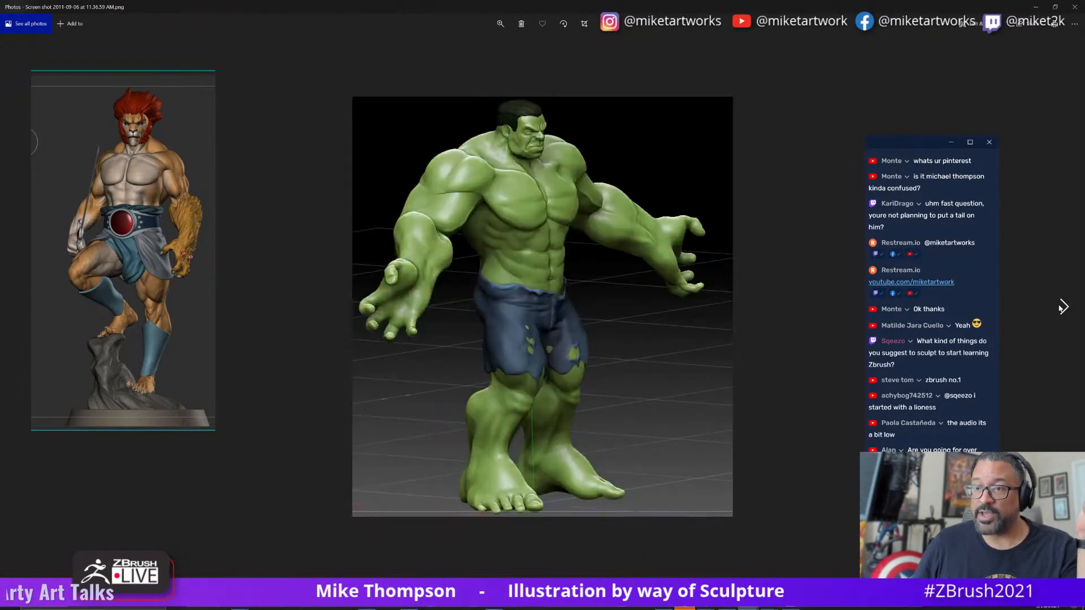
pyautogui.click(1063, 307)
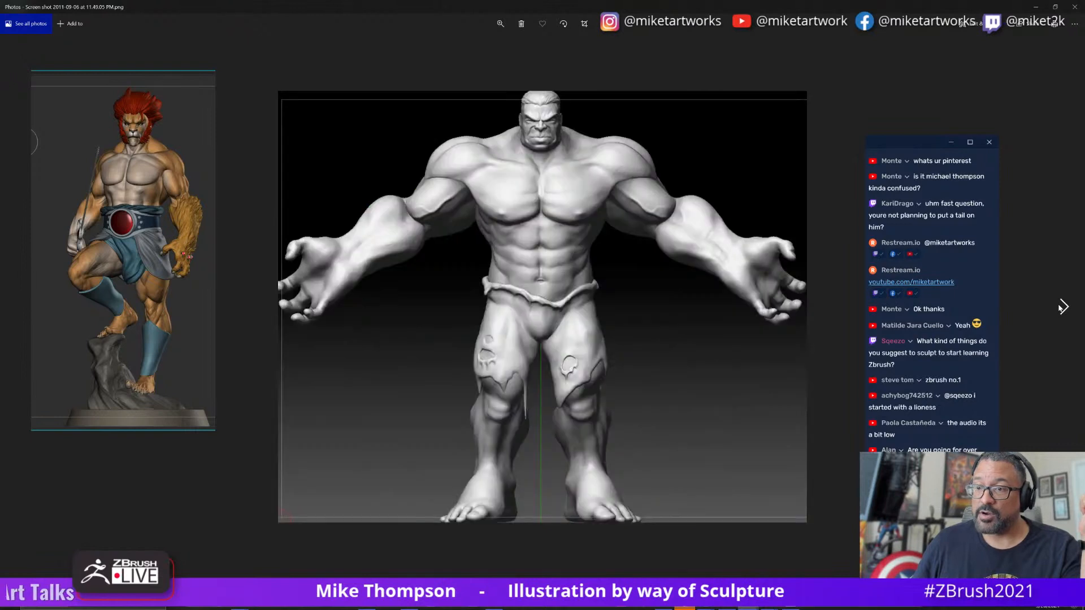
pyautogui.click(1060, 308)
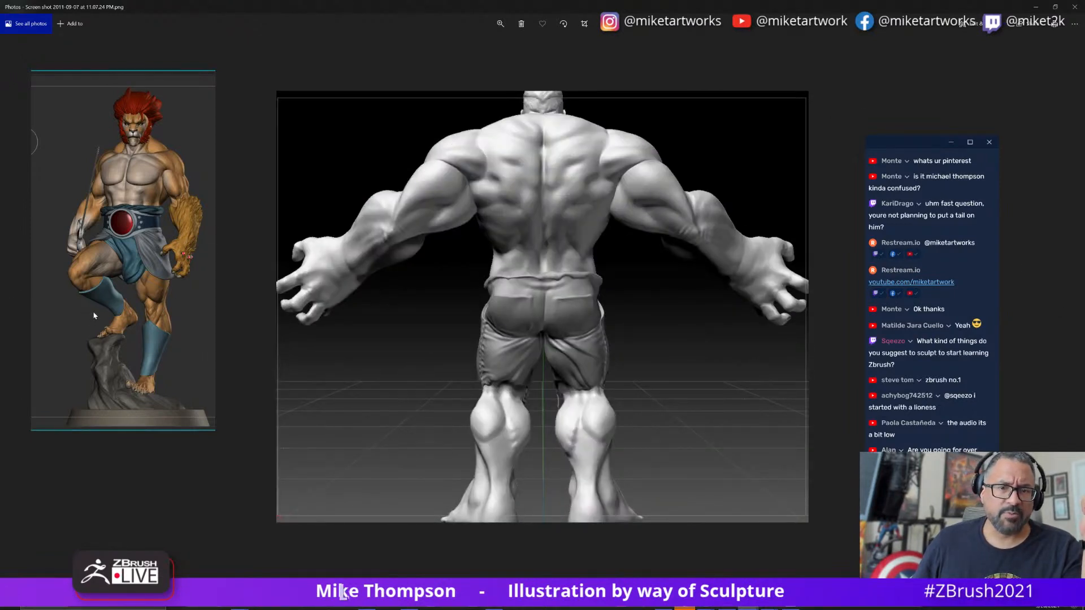
# - Review the three-quarter green Hulk screenshot once more, then close the image viewer and put the folder window away
pyautogui.moveTo(94, 316); pyautogui.dragTo(132, 408, button='right')
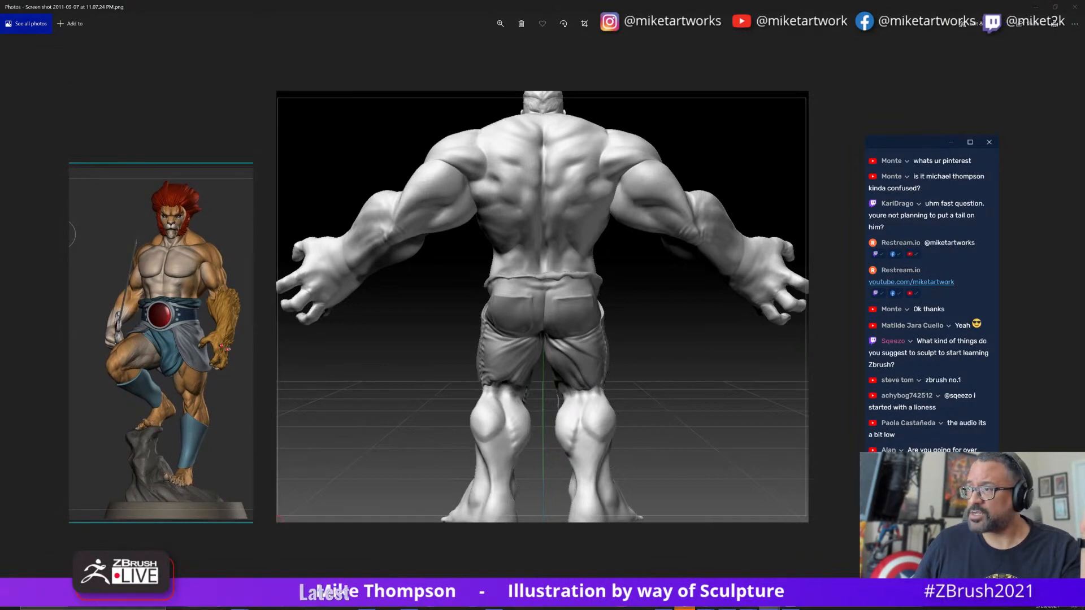
pyautogui.moveTo(920, 146); pyautogui.dragTo(876, 65)
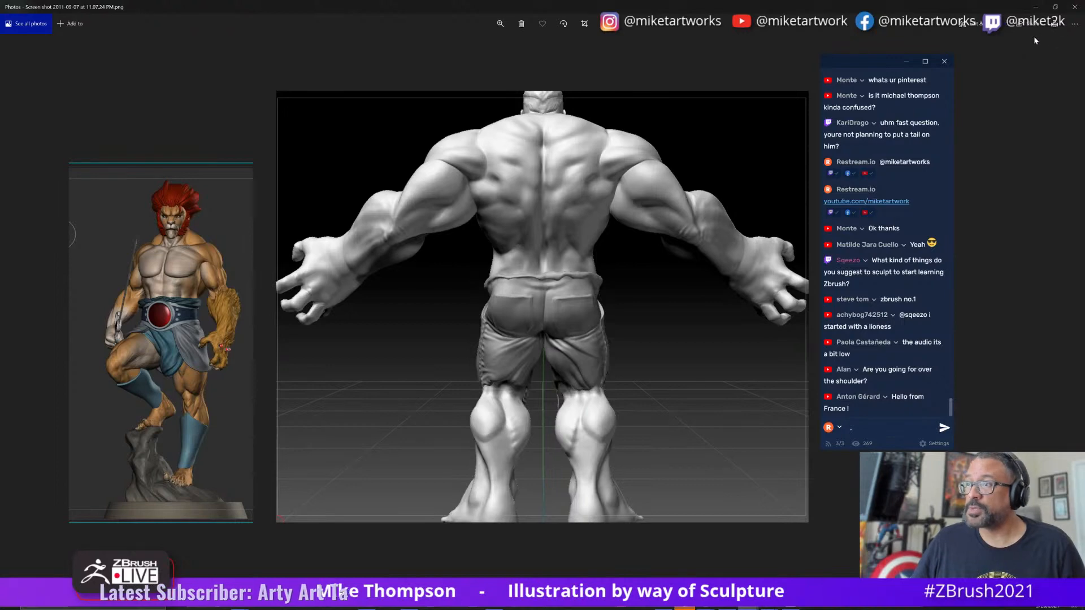
pyautogui.click(1071, 12)
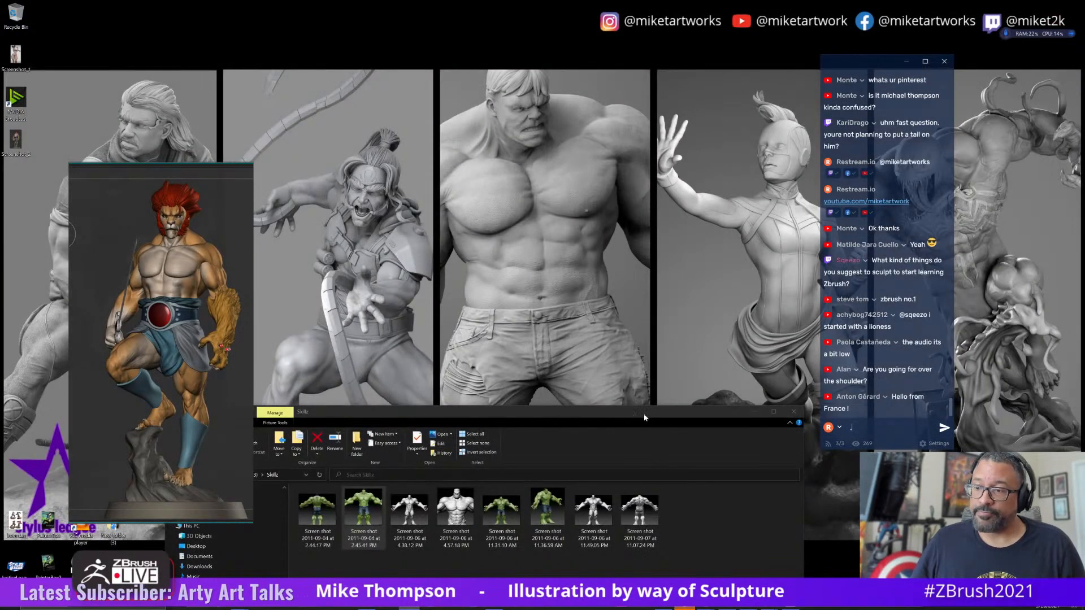
pyautogui.doubleClick(547, 525)
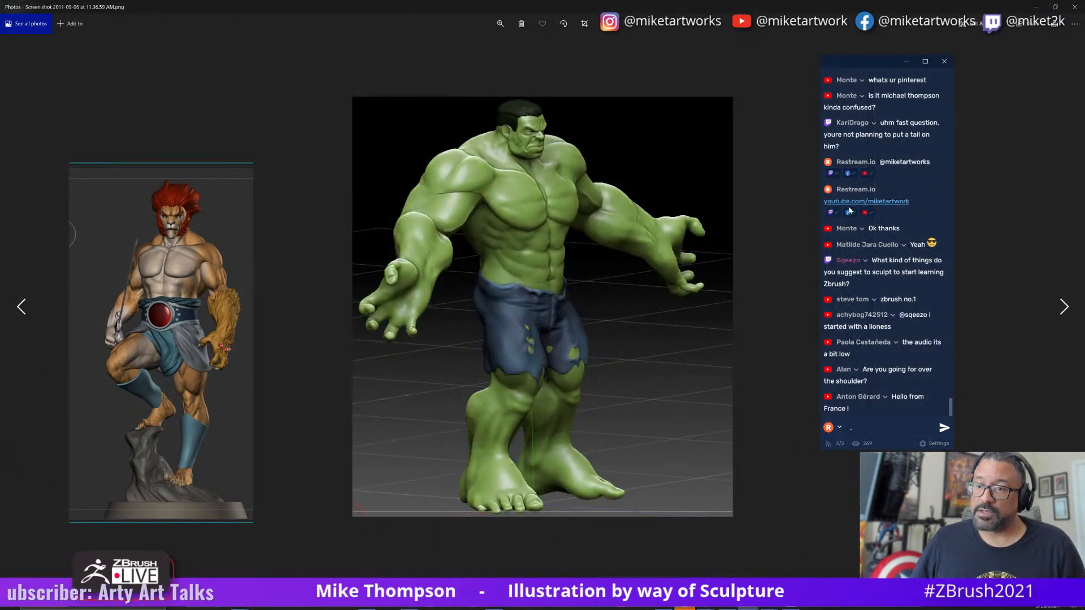
pyautogui.click(1075, 7)
pyautogui.moveTo(582, 424); pyautogui.dragTo(0, 129)
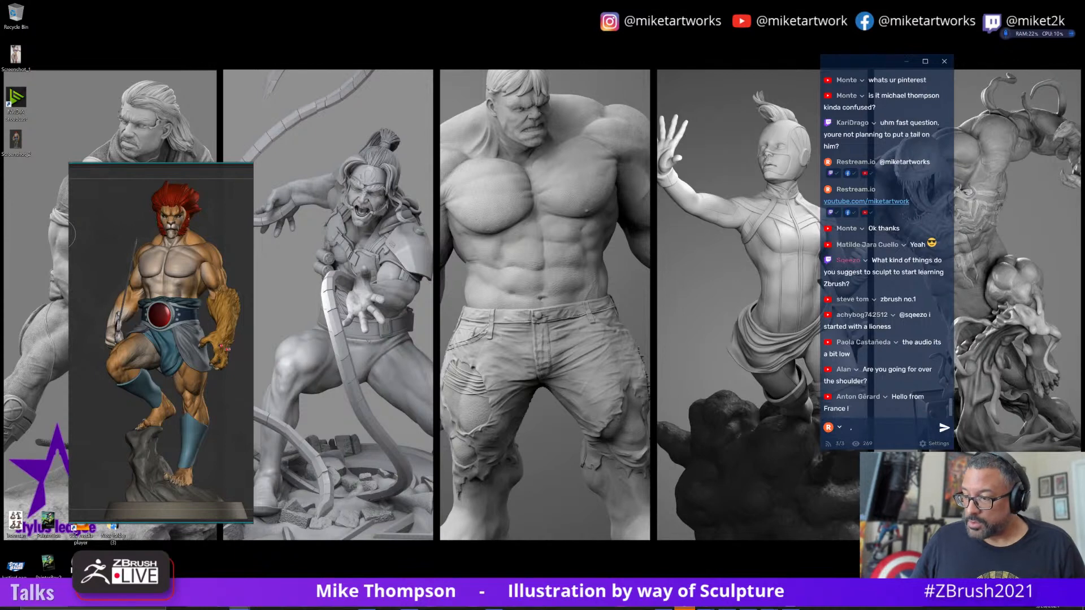
# - Switch back to ZBrush, place the lion reference beside the mannequin, and append a cube as a new subtool
pyautogui.click(794, 607)
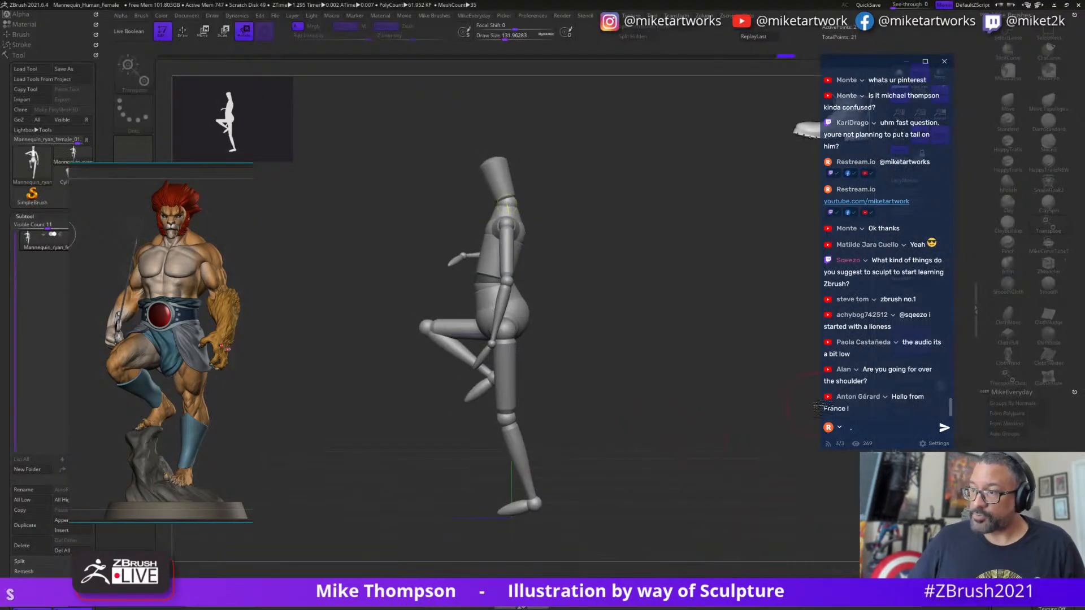
pyautogui.moveTo(650, 443); pyautogui.dragTo(724, 453)
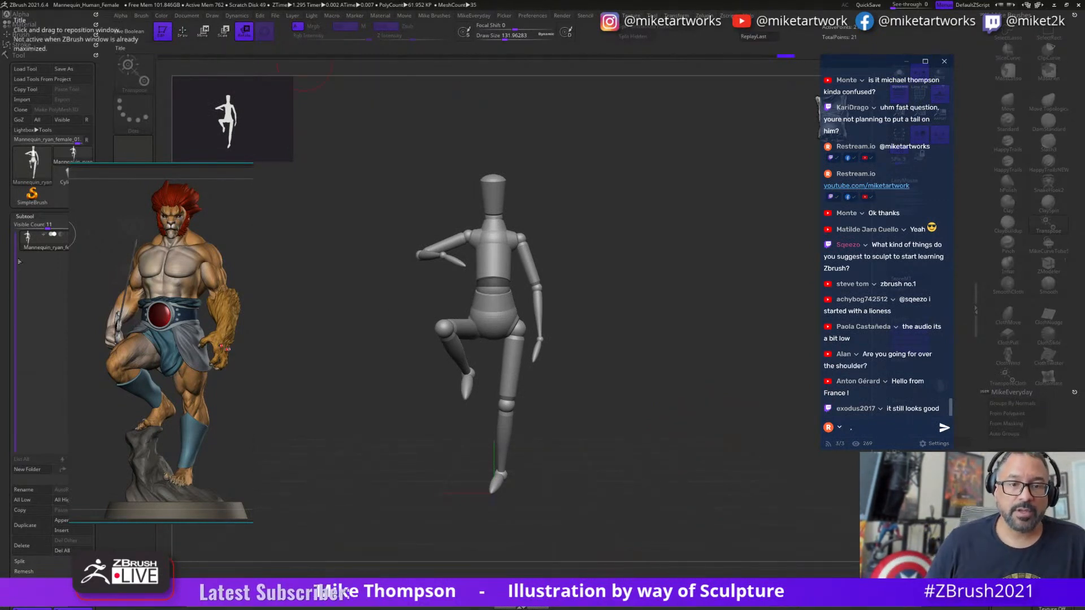
pyautogui.moveTo(136, 319); pyautogui.dragTo(321, 413)
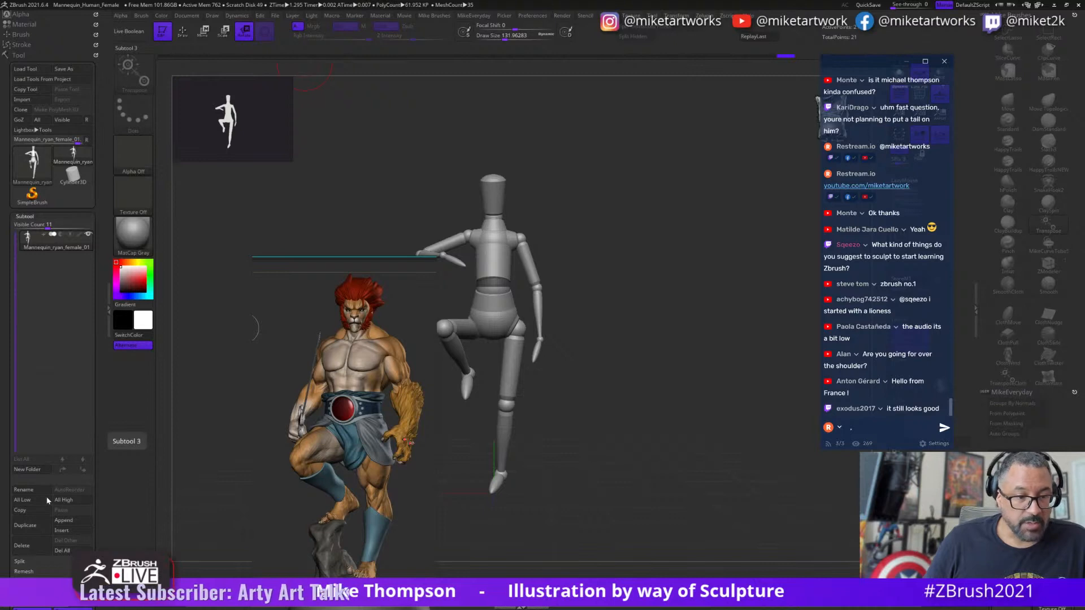
pyautogui.click(75, 524)
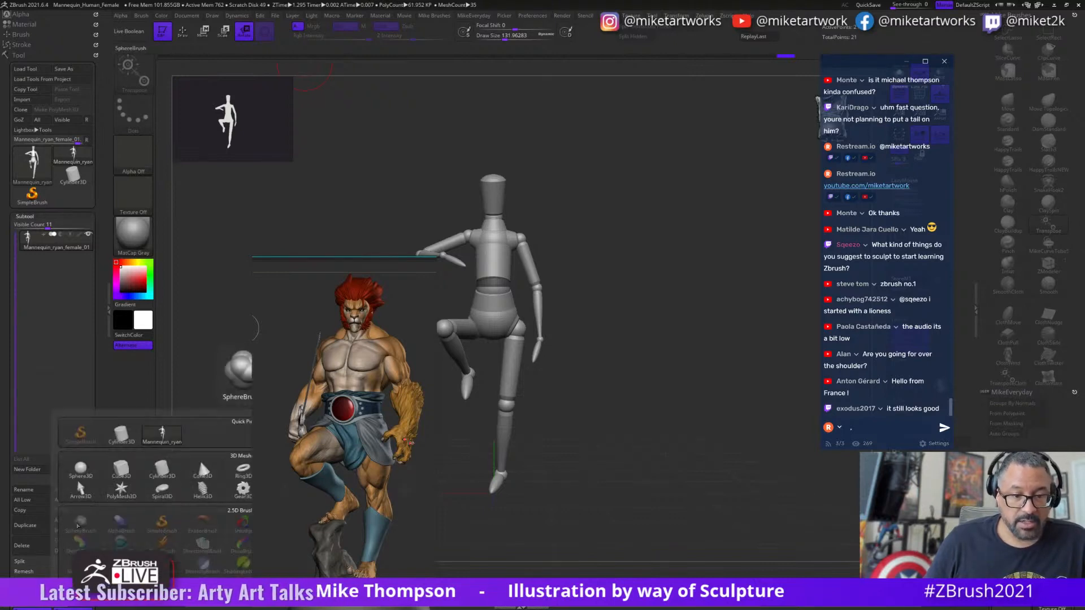
pyautogui.click(140, 476)
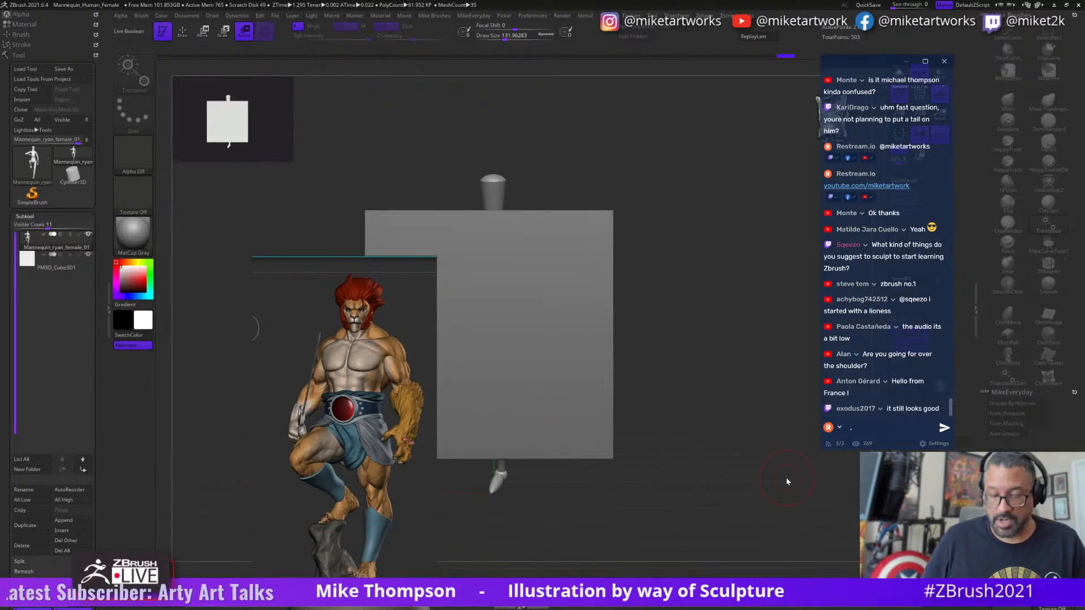
# - Shrink the cube subtool, move it in front of the mannequin, and stretch it sideways into a long thin bar
pyautogui.keyDown('alt'); pyautogui.moveTo(678, 480); pyautogui.dragTo(742, 451); pyautogui.keyUp('alt')
pyautogui.click(57, 261)
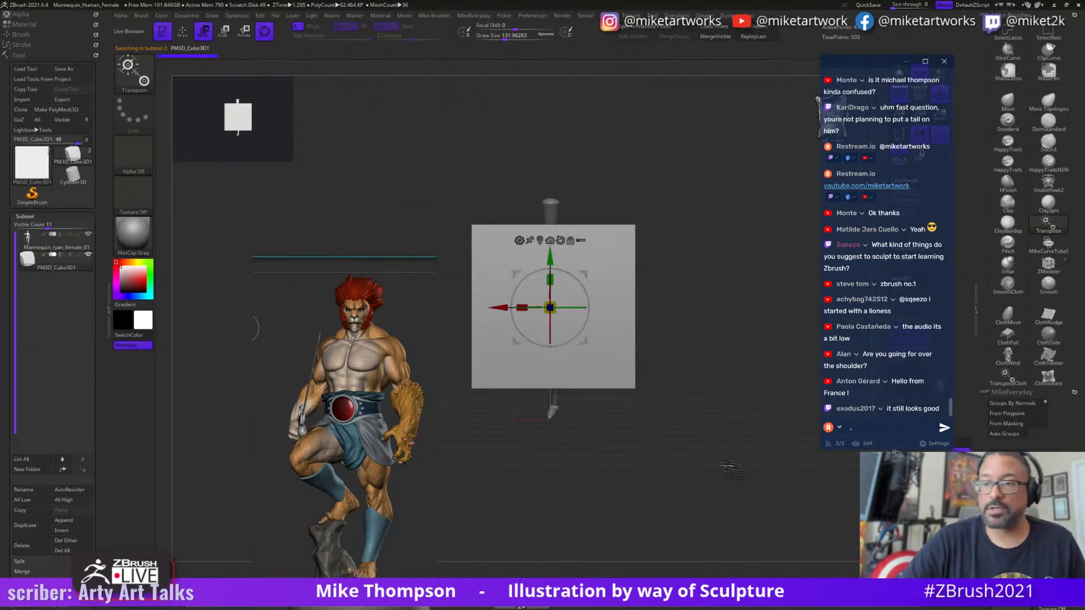
pyautogui.moveTo(551, 308); pyautogui.dragTo(515, 382)
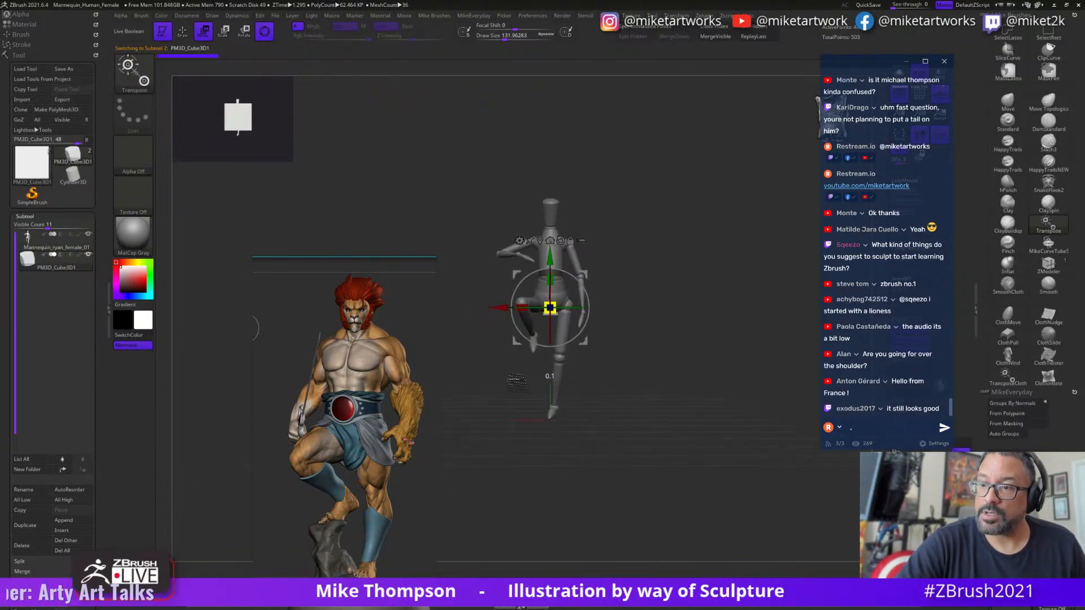
pyautogui.moveTo(701, 319); pyautogui.dragTo(499, 324)
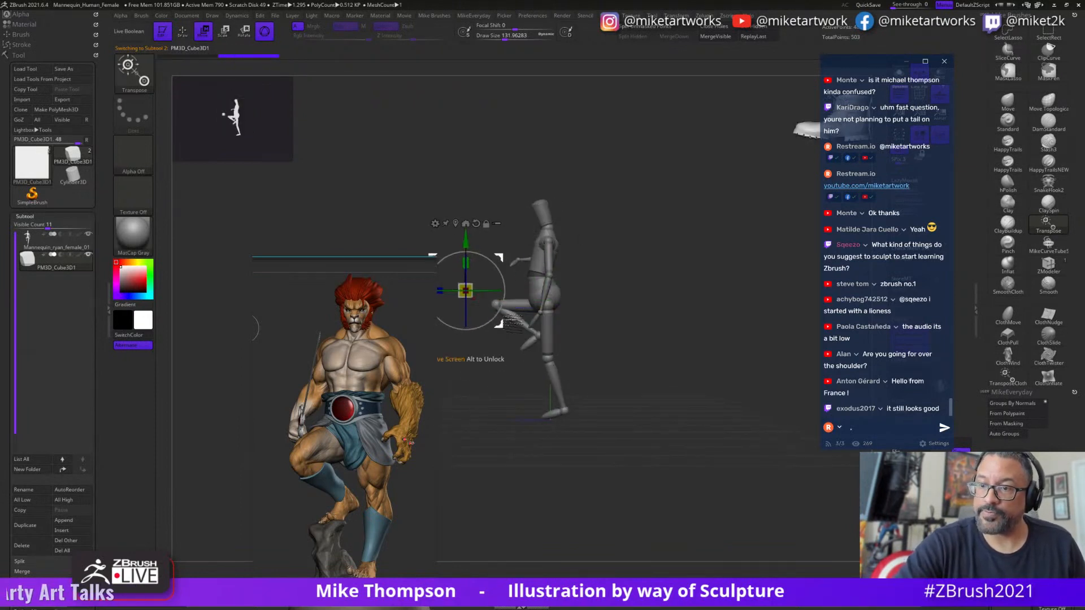
pyautogui.moveTo(565, 344); pyautogui.dragTo(633, 386)
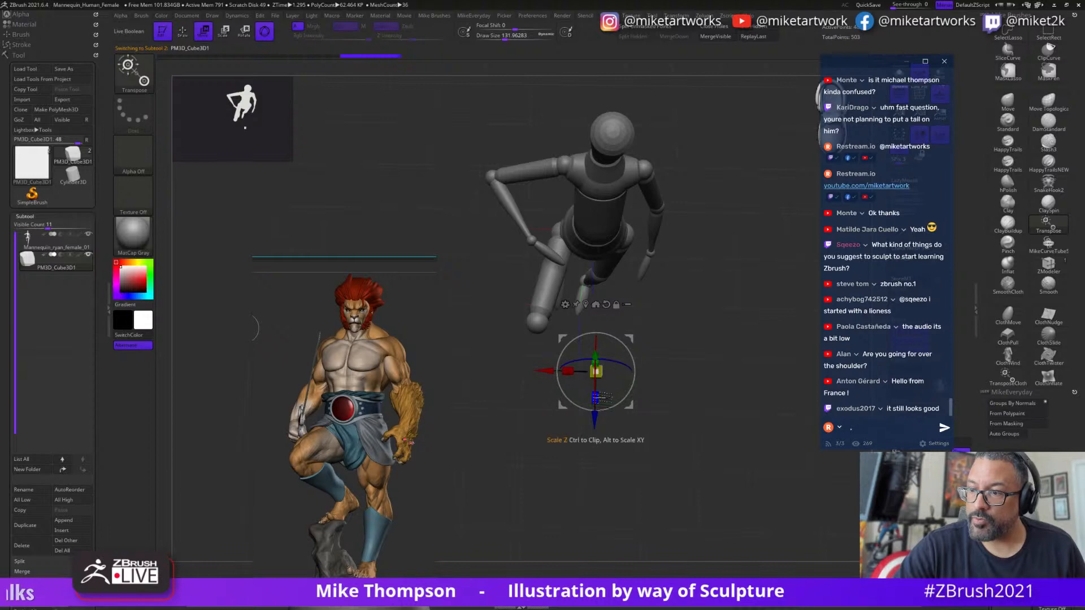
pyautogui.moveTo(604, 390); pyautogui.dragTo(657, 368)
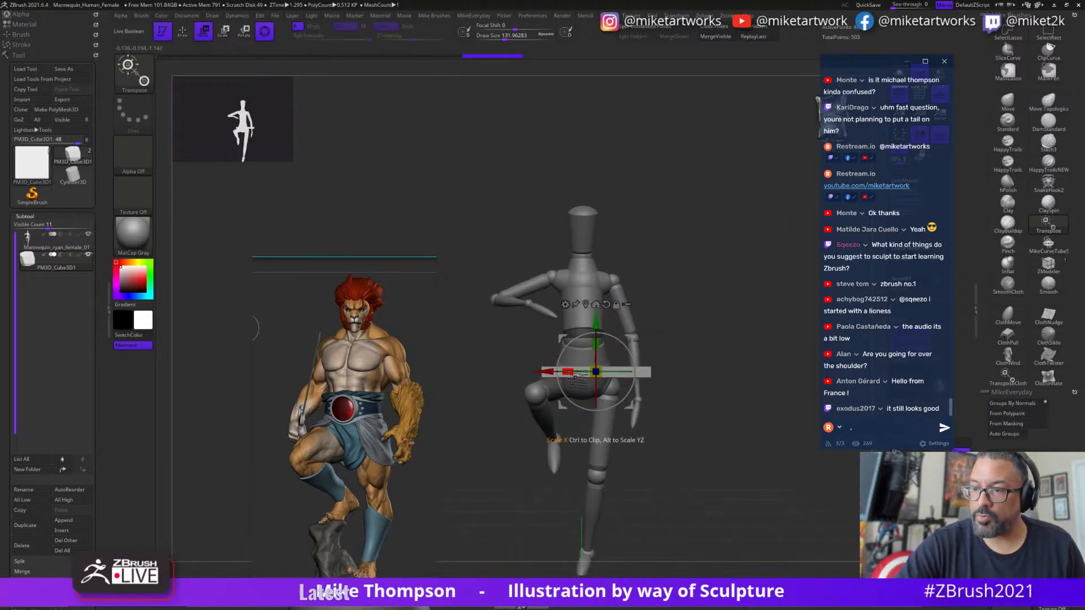
pyautogui.moveTo(545, 377); pyautogui.dragTo(549, 466)
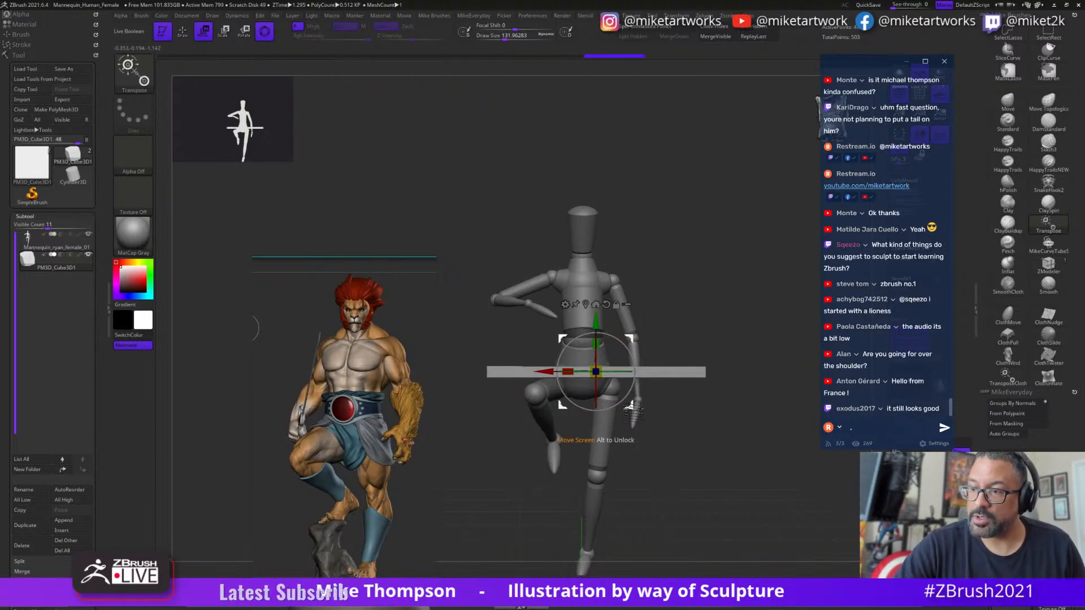
# - Move the bar up to chest height and close to the mannequin's torso, beside the bent arm's hand
pyautogui.moveTo(633, 408); pyautogui.dragTo(676, 353)
pyautogui.keyDown('alt'); pyautogui.moveTo(720, 406); pyautogui.dragTo(852, 512); pyautogui.keyUp('alt')
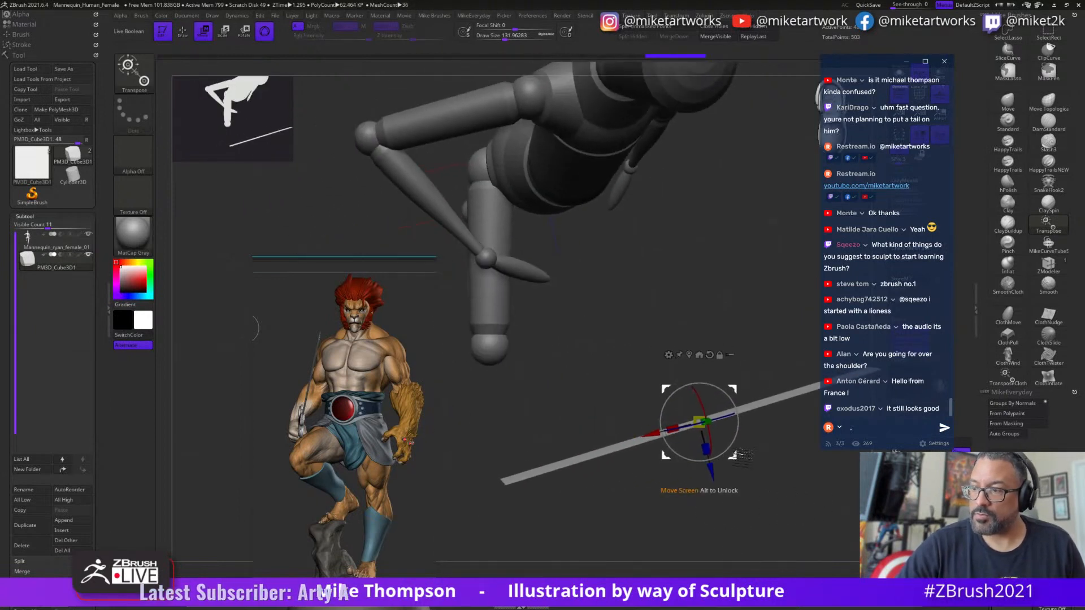
pyautogui.keyDown('shift'); pyautogui.moveTo(749, 472); pyautogui.dragTo(650, 502); pyautogui.keyUp('shift')
pyautogui.moveTo(642, 436); pyautogui.dragTo(642, 294)
pyautogui.moveTo(703, 317); pyautogui.dragTo(763, 421)
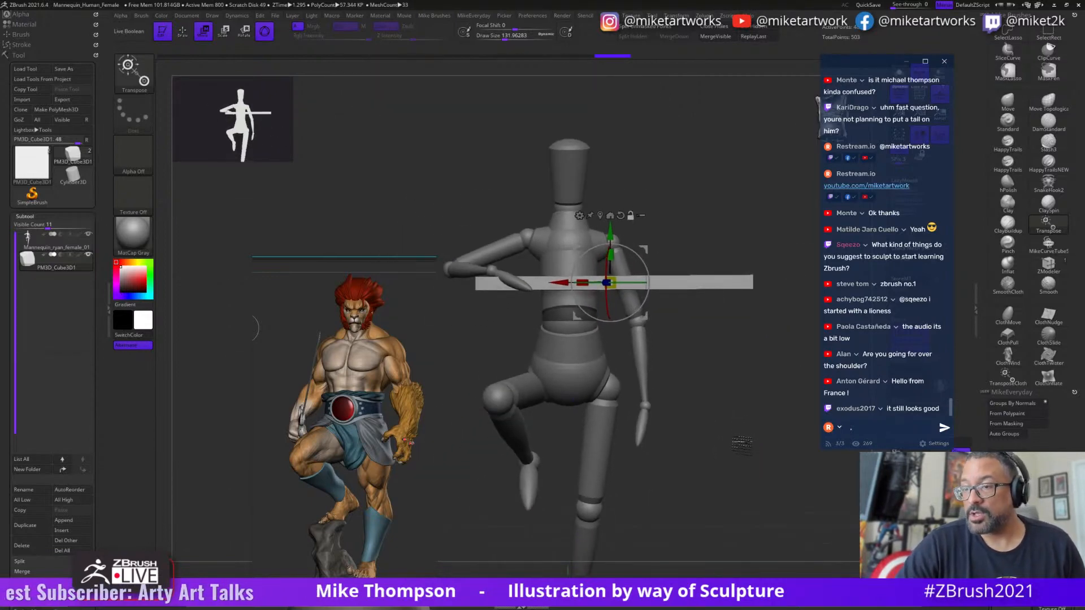
# - Rotate the bar into a diagonal across the mannequin's chest and turn its thin edge toward the front
pyautogui.moveTo(632, 318); pyautogui.dragTo(636, 276)
pyautogui.moveTo(783, 425); pyautogui.dragTo(734, 428)
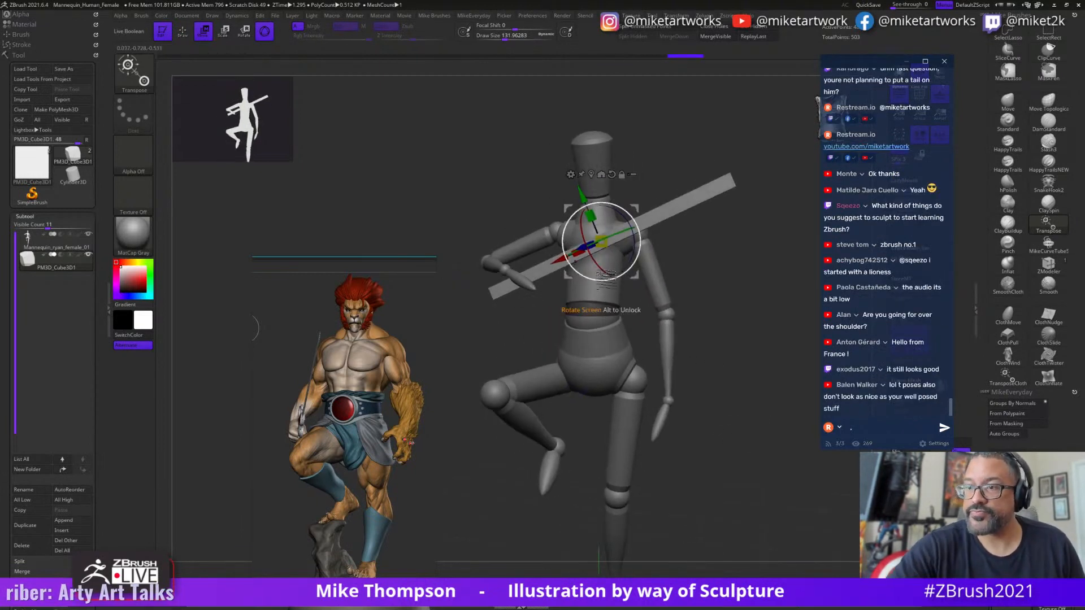
pyautogui.moveTo(587, 247); pyautogui.dragTo(635, 333)
pyautogui.moveTo(713, 437); pyautogui.dragTo(742, 438)
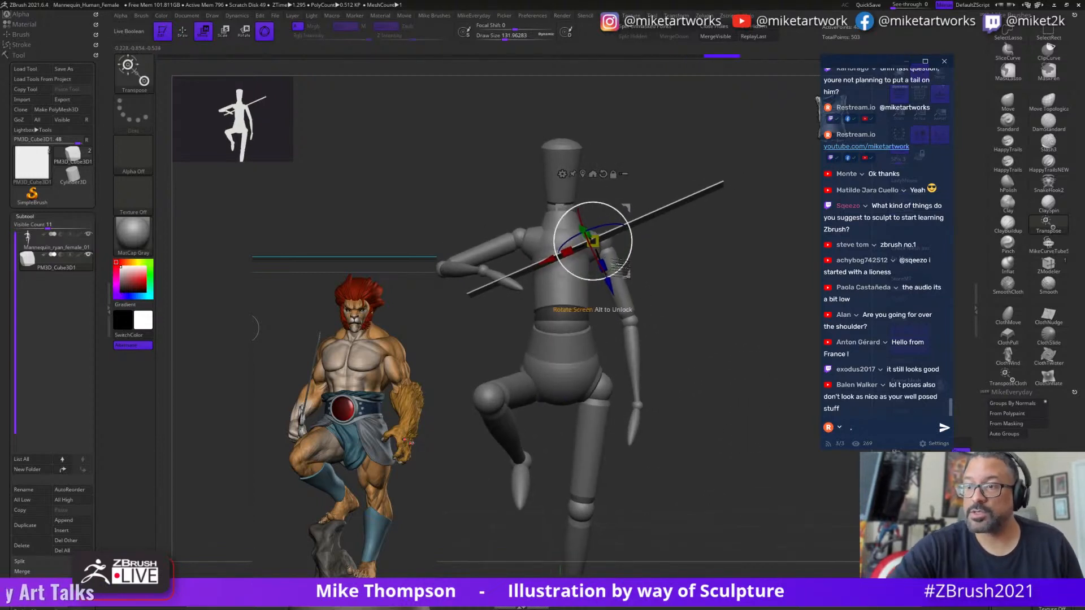
pyautogui.moveTo(604, 272); pyautogui.dragTo(612, 291)
pyautogui.moveTo(739, 399)
pyautogui.mouseDown()
pyautogui.moveTo(681, 398)
pyautogui.moveTo(747, 391)
pyautogui.mouseUp()
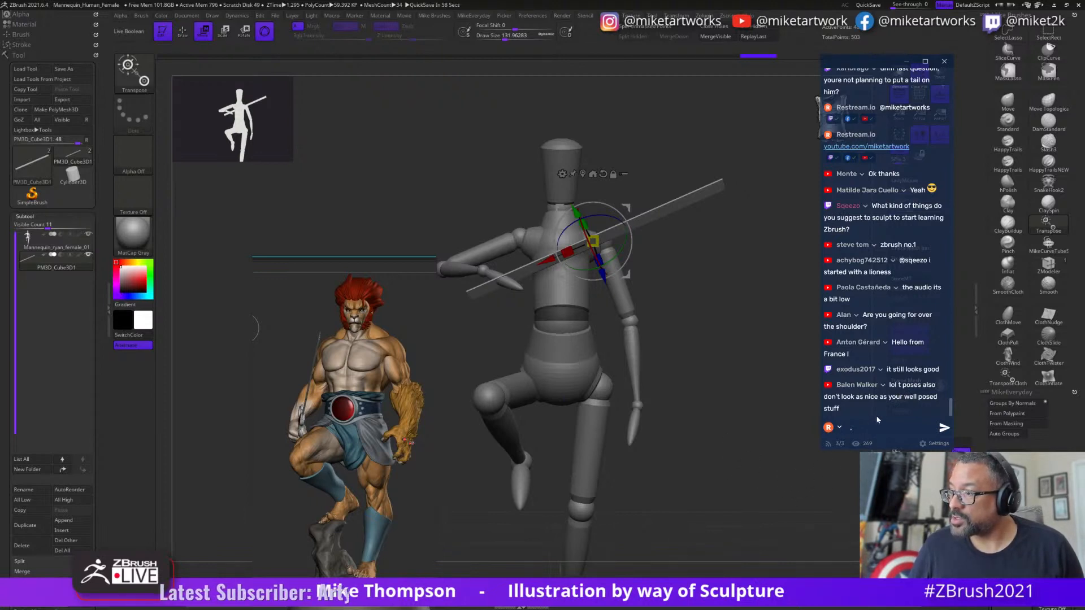
# - Load the BasemeshLion-O_Final1 tool from the WeekOne folder and show the whole lion warrior from the front
pyautogui.keyDown('alt'); pyautogui.moveTo(758, 520); pyautogui.dragTo(779, 505); pyautogui.keyUp('alt')
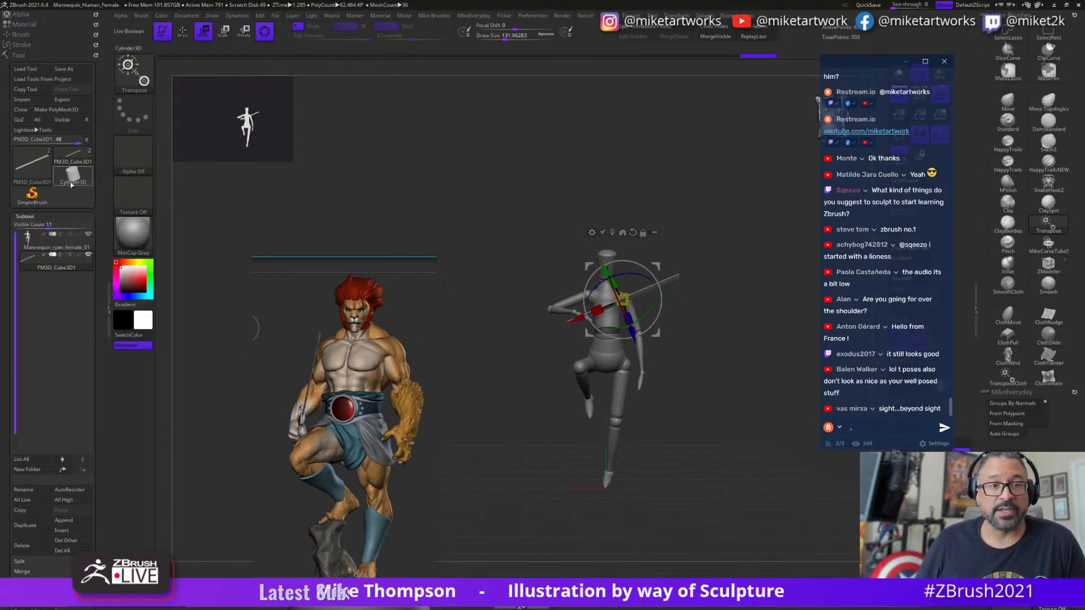
pyautogui.click(37, 72)
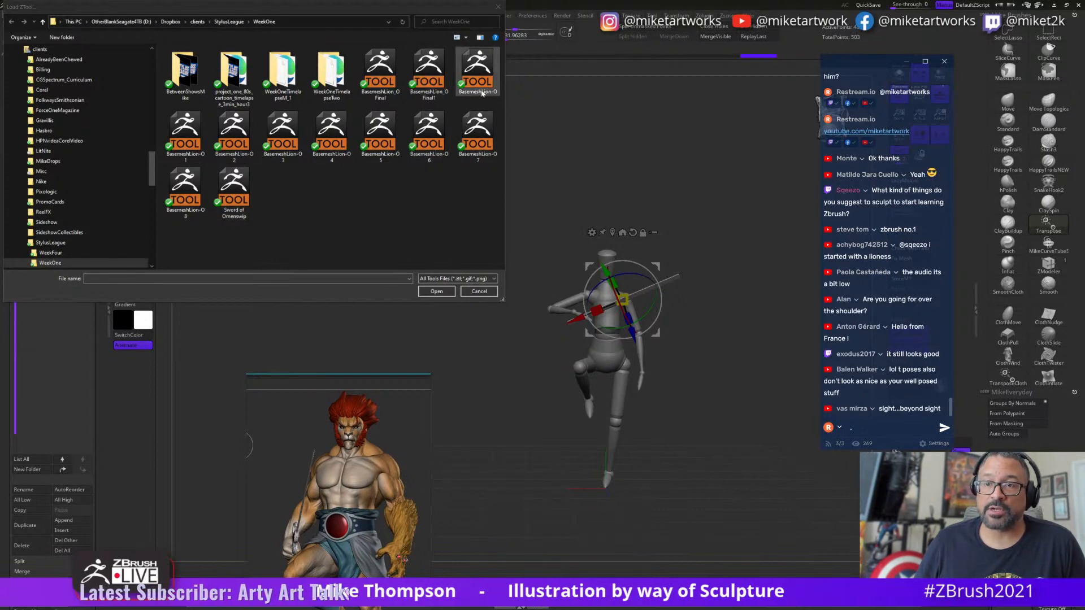
pyautogui.doubleClick(429, 76)
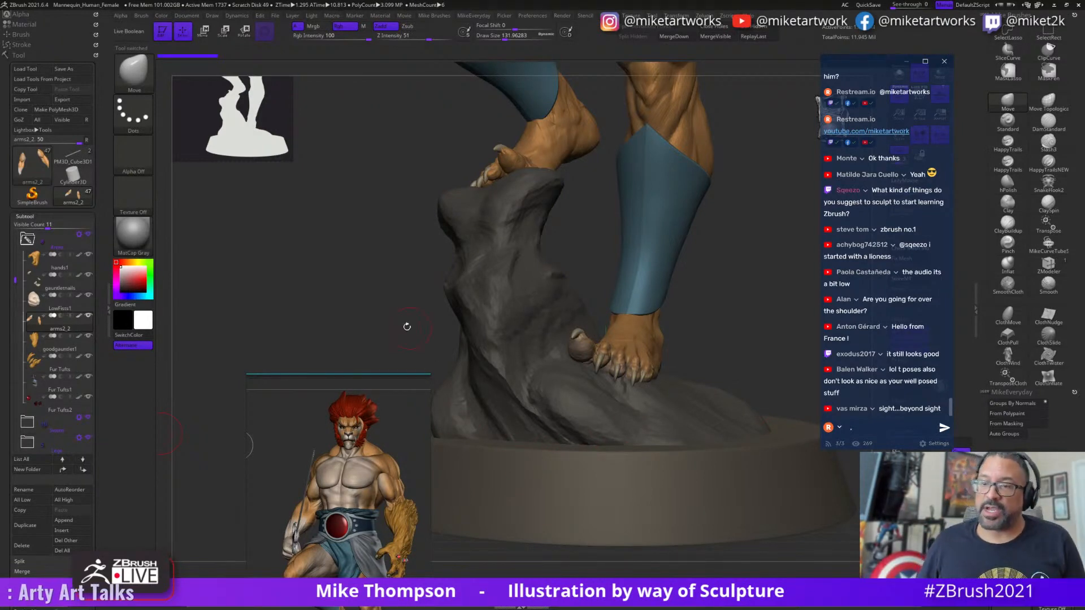
pyautogui.moveTo(406, 326)
pyautogui.mouseDown()
pyautogui.moveTo(356, 332)
pyautogui.moveTo(473, 345)
pyautogui.mouseUp()
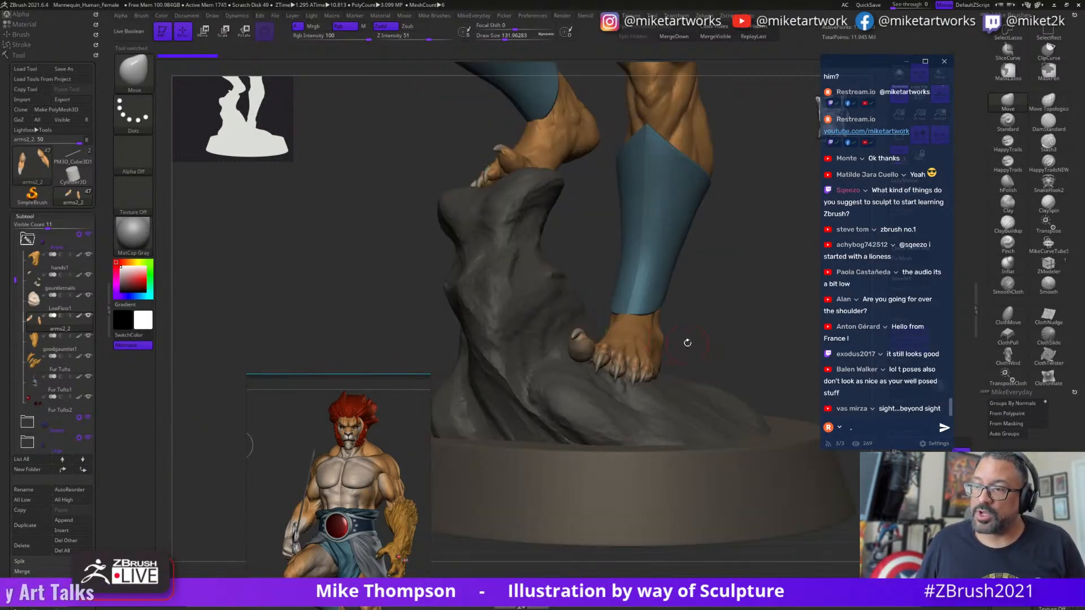
pyautogui.keyDown('alt'); pyautogui.moveTo(688, 343); pyautogui.dragTo(679, 484); pyautogui.keyUp('alt')
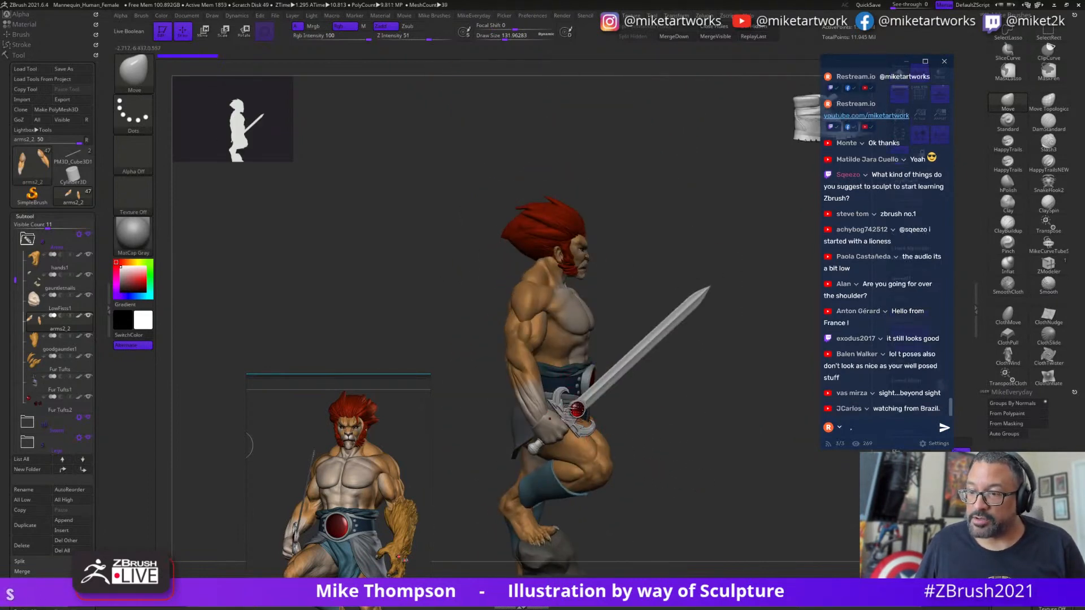
pyautogui.moveTo(691, 446); pyautogui.dragTo(599, 423)
# - Move the chat window clear of the view controls and turn off perspective for the lion warrior
pyautogui.click(32, 426)
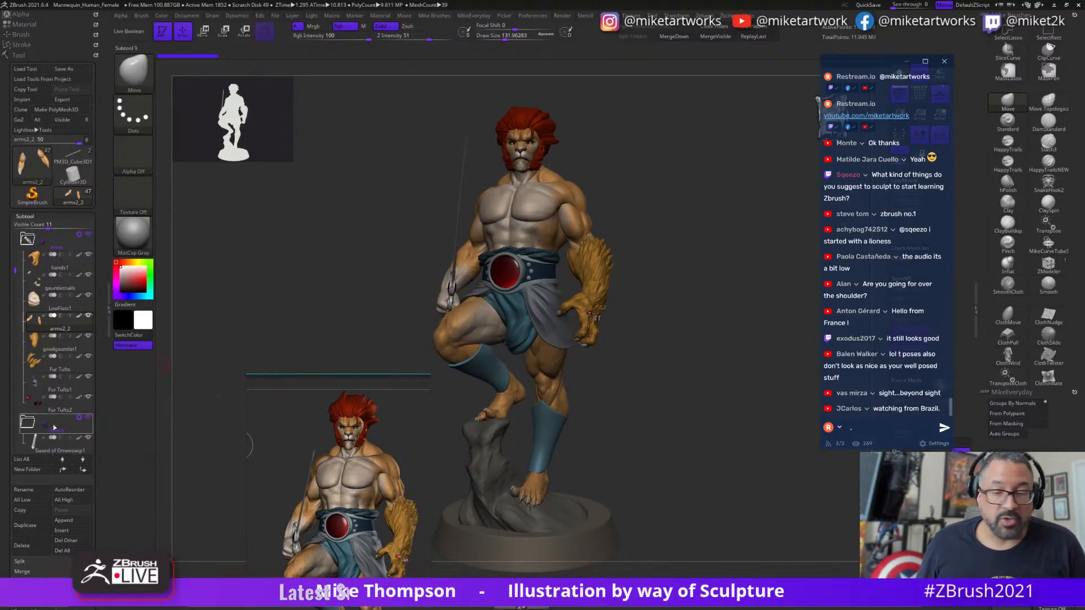
pyautogui.press('shift')
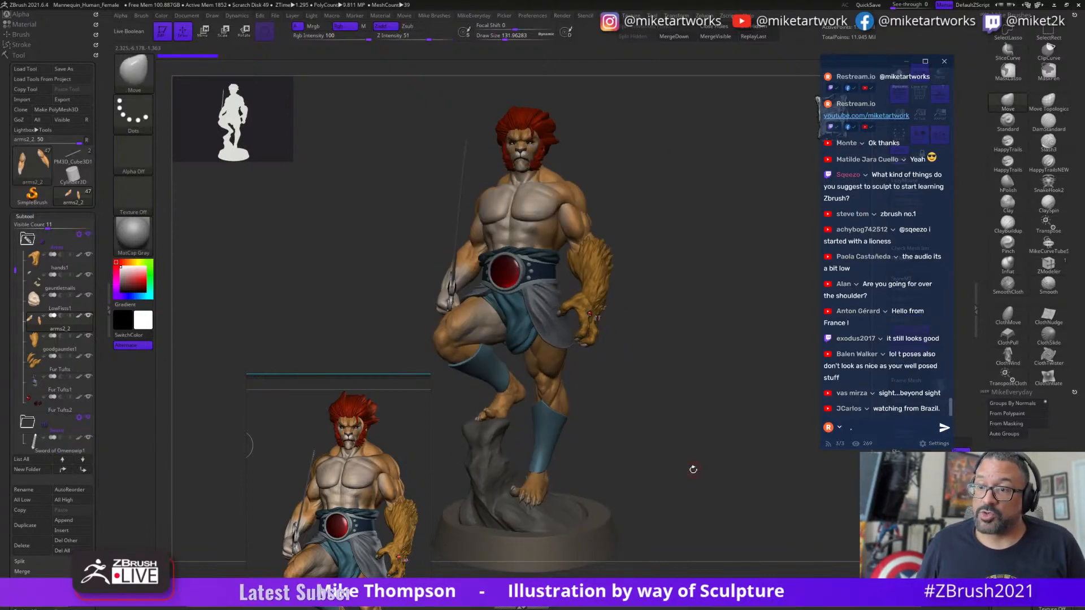
pyautogui.moveTo(693, 470); pyautogui.dragTo(701, 470)
pyautogui.moveTo(889, 60); pyautogui.dragTo(773, 179)
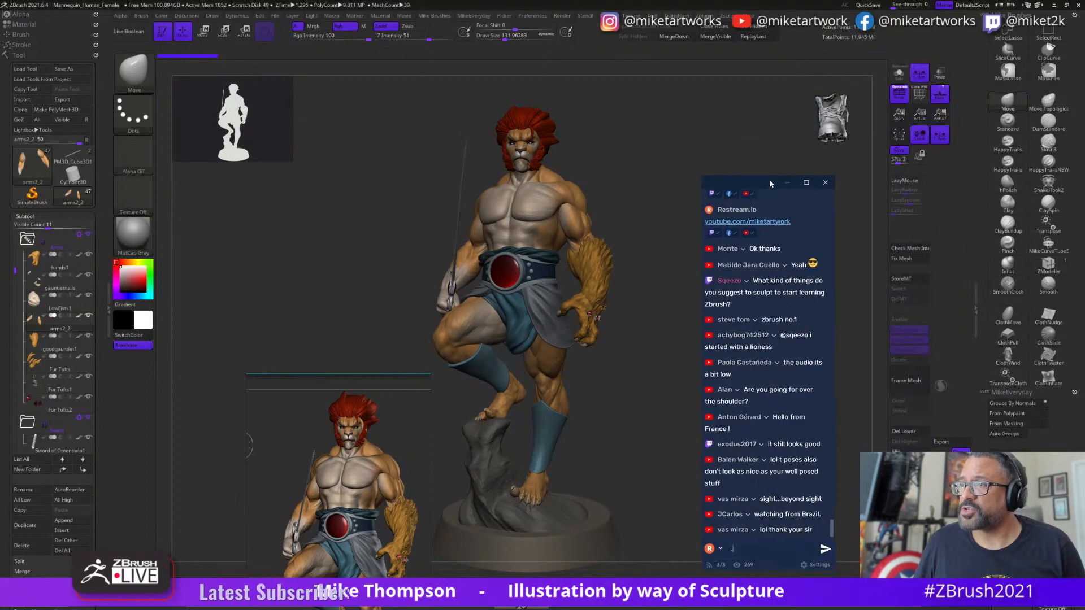
pyautogui.click(898, 97)
pyautogui.moveTo(661, 363); pyautogui.dragTo(321, 255)
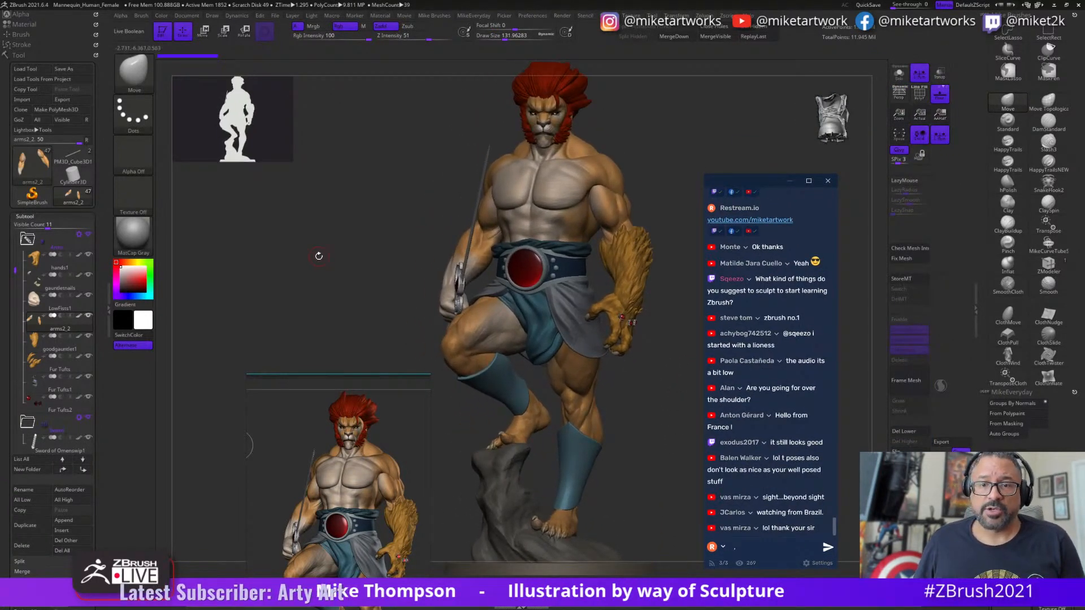
# - Apply the MikeMatCap material to the lion warrior and place the reference image back beside it
pyautogui.rightClick(318, 254)
pyautogui.click(275, 349)
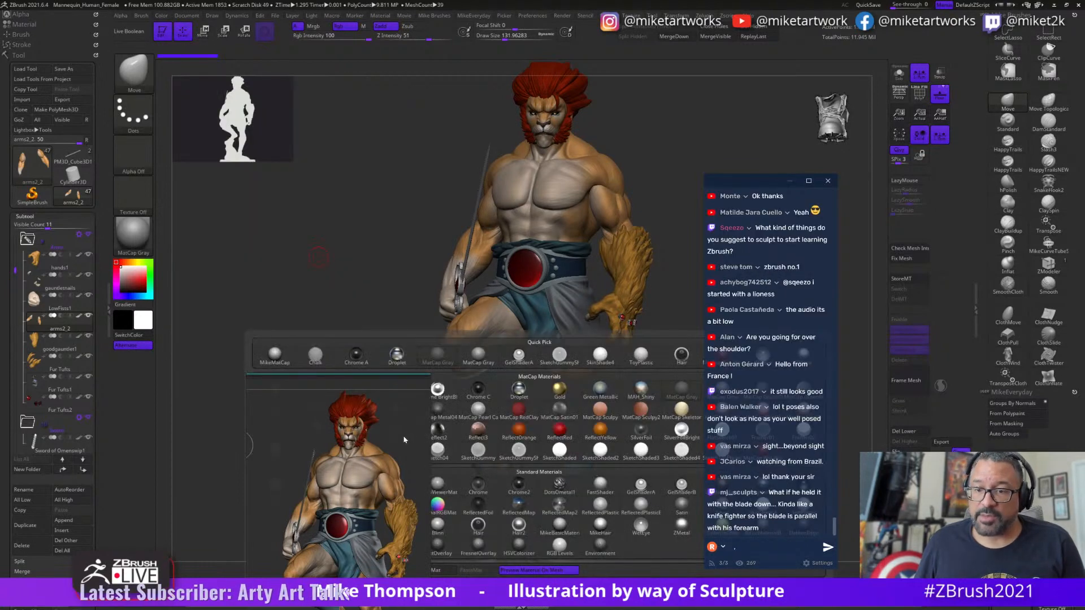
pyautogui.click(325, 484)
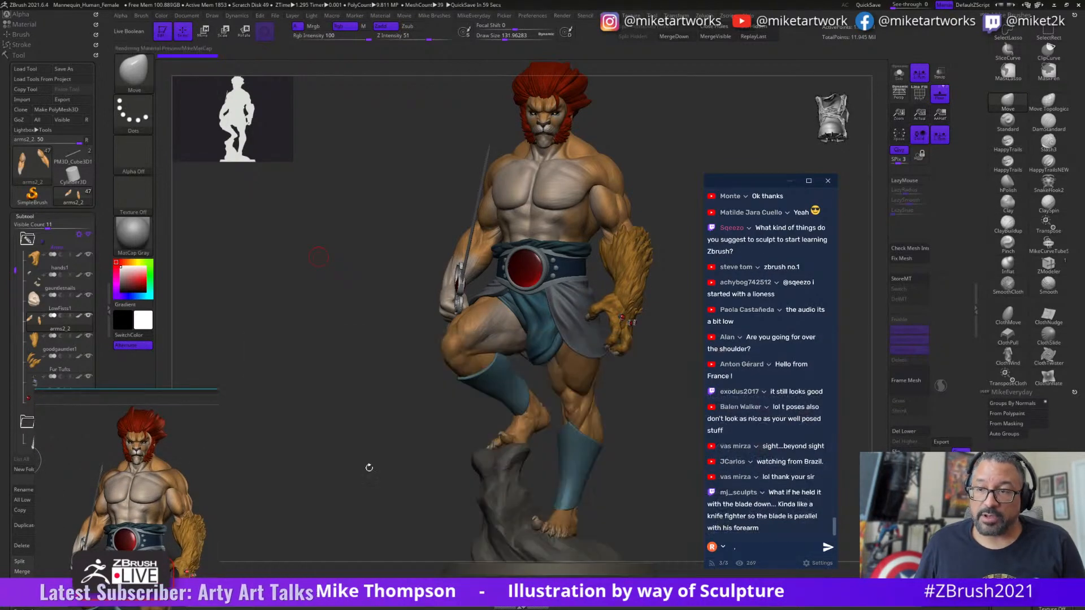
pyautogui.moveTo(170, 442); pyautogui.dragTo(267, 379)
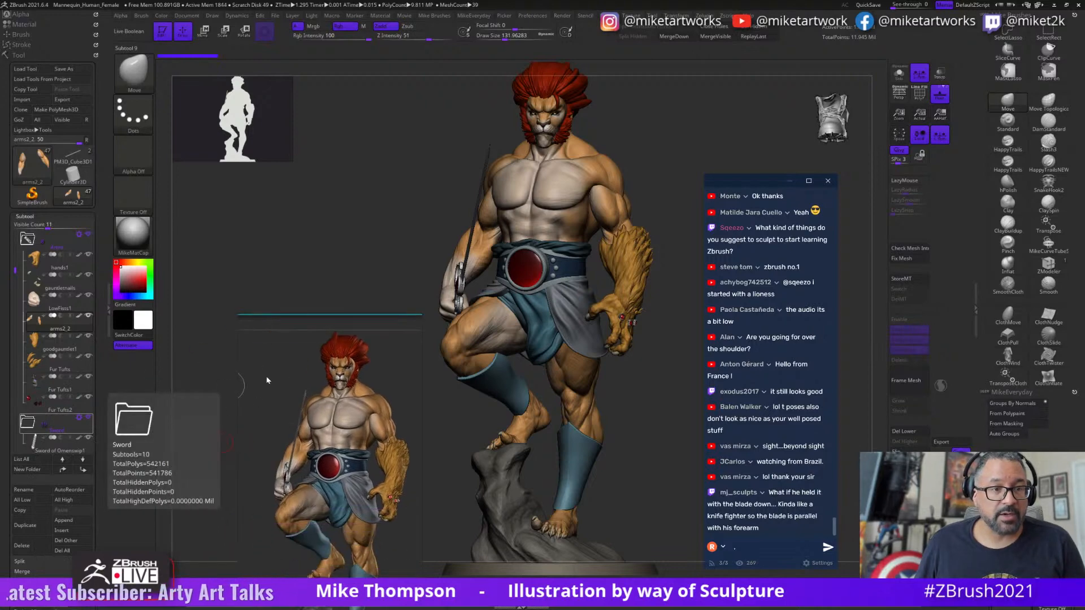
# - Collapse the Arms and Sword folders in the lion's subtool list
pyautogui.click(33, 240)
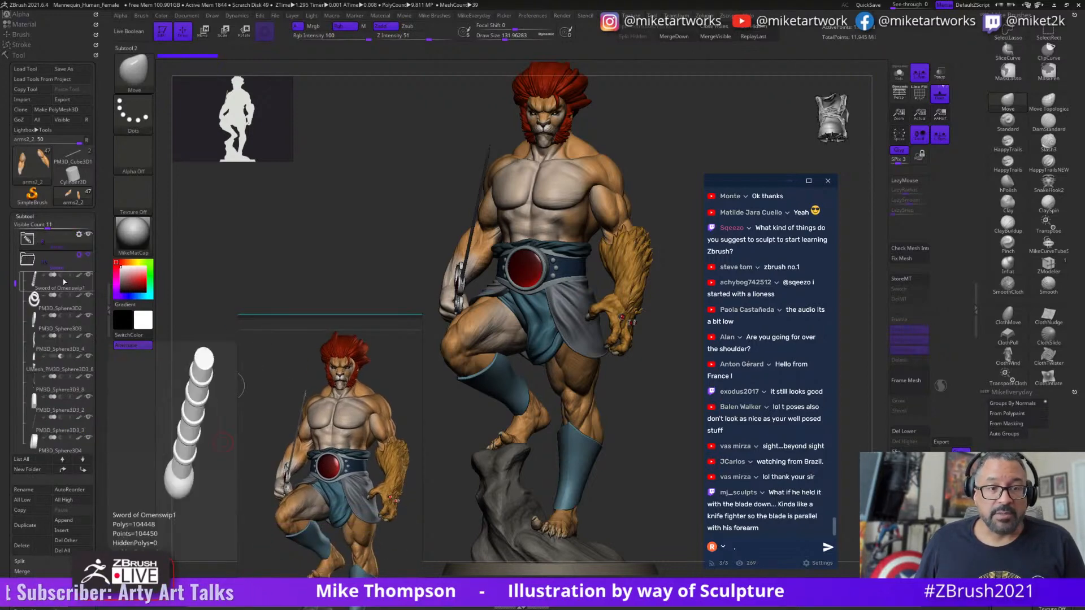
pyautogui.click(38, 368)
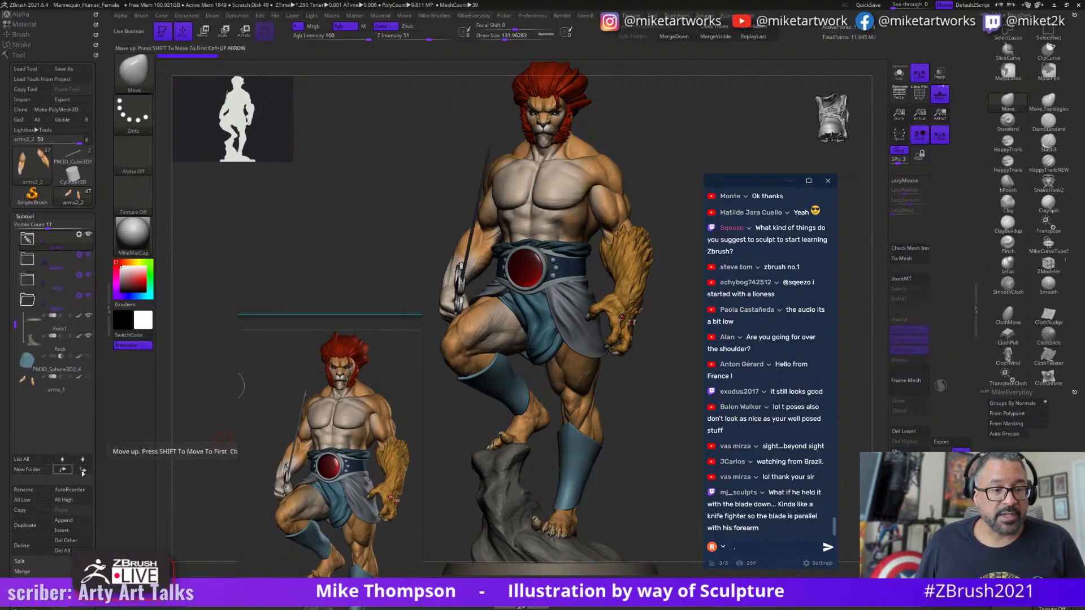
# - Switch on the second light alongside the first and adjust the light placement on the preview sphere
pyautogui.scroll(-5, 51, 486)
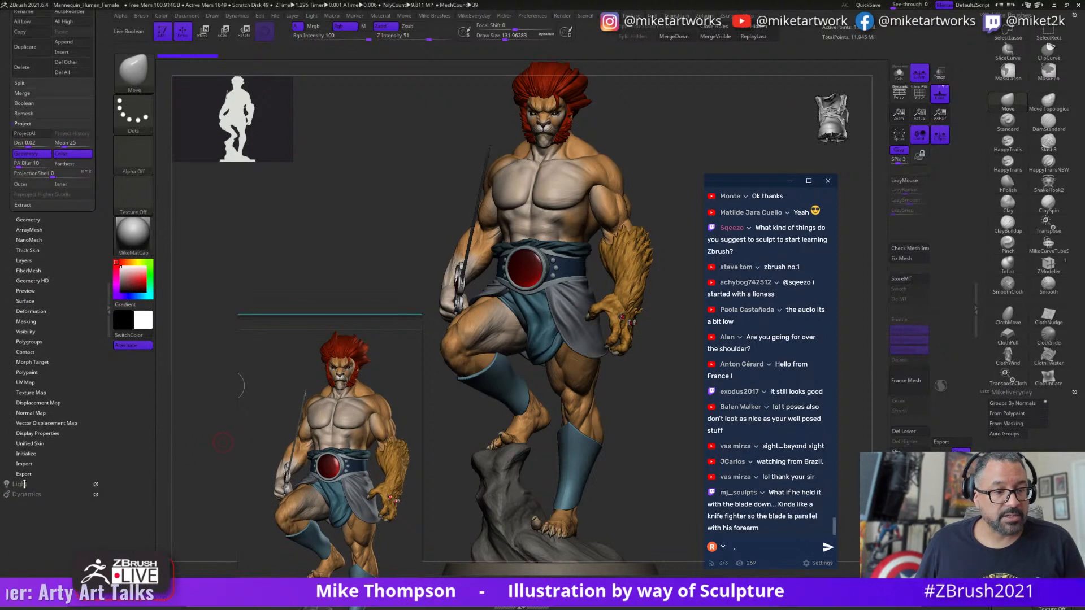
pyautogui.click(24, 484)
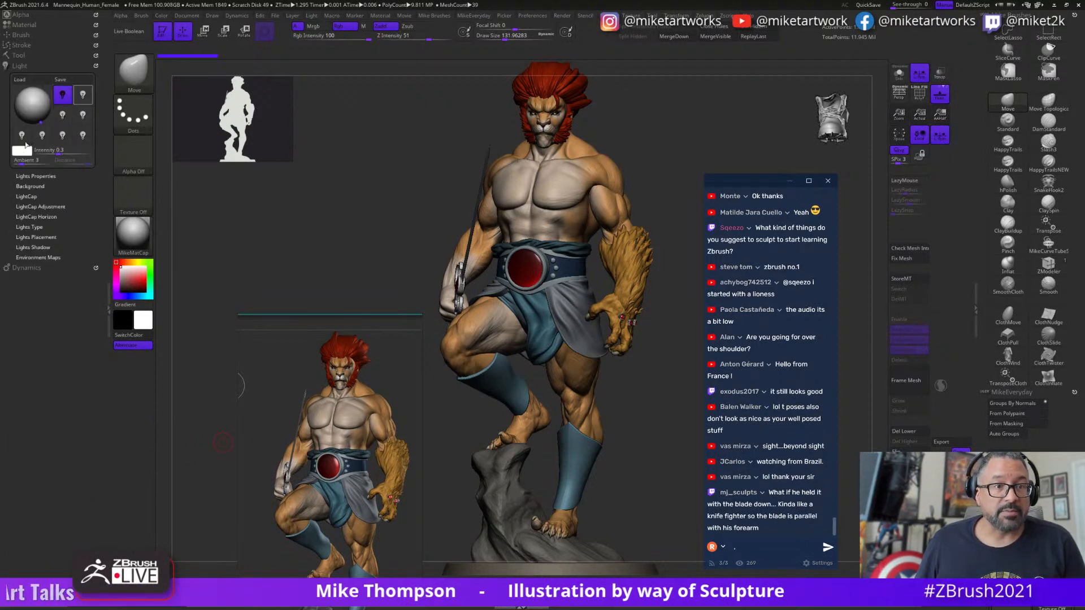
pyautogui.click(20, 68)
pyautogui.click(20, 69)
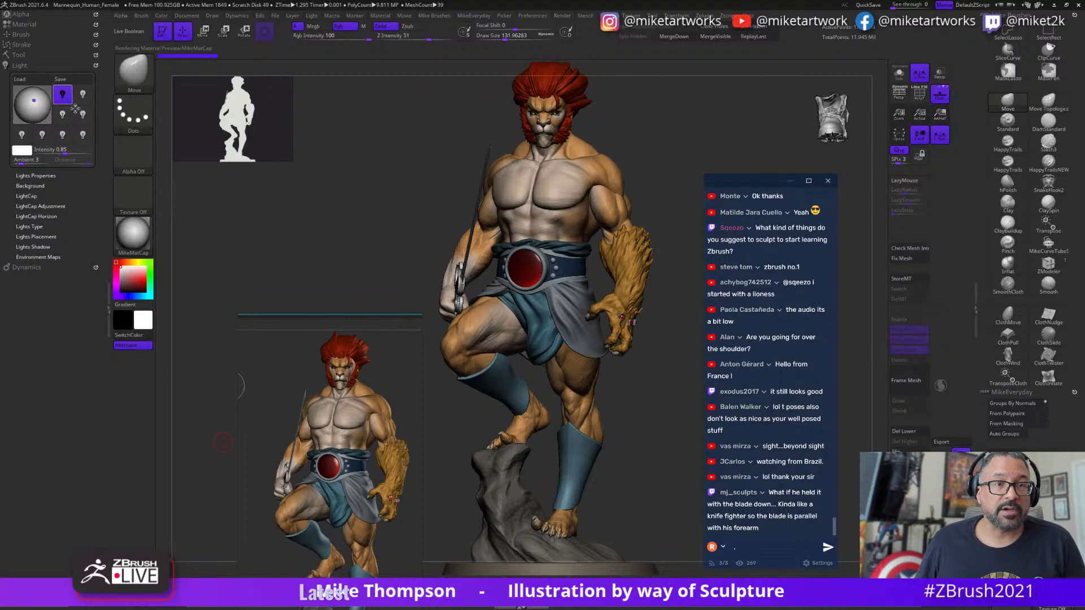
pyautogui.click(84, 100)
pyautogui.click(85, 96)
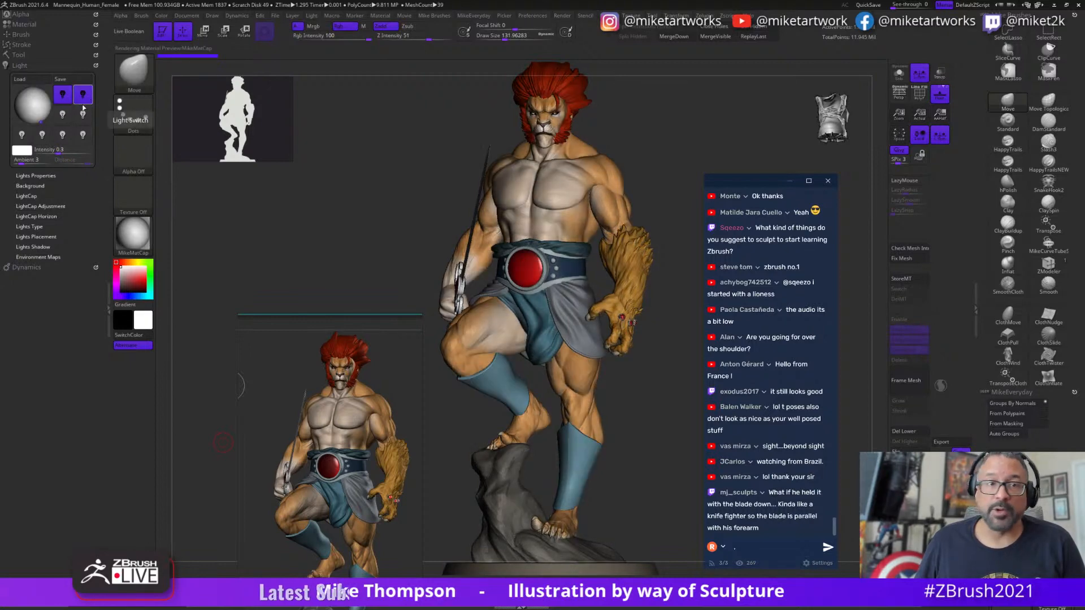
pyautogui.moveTo(38, 118); pyautogui.dragTo(45, 101)
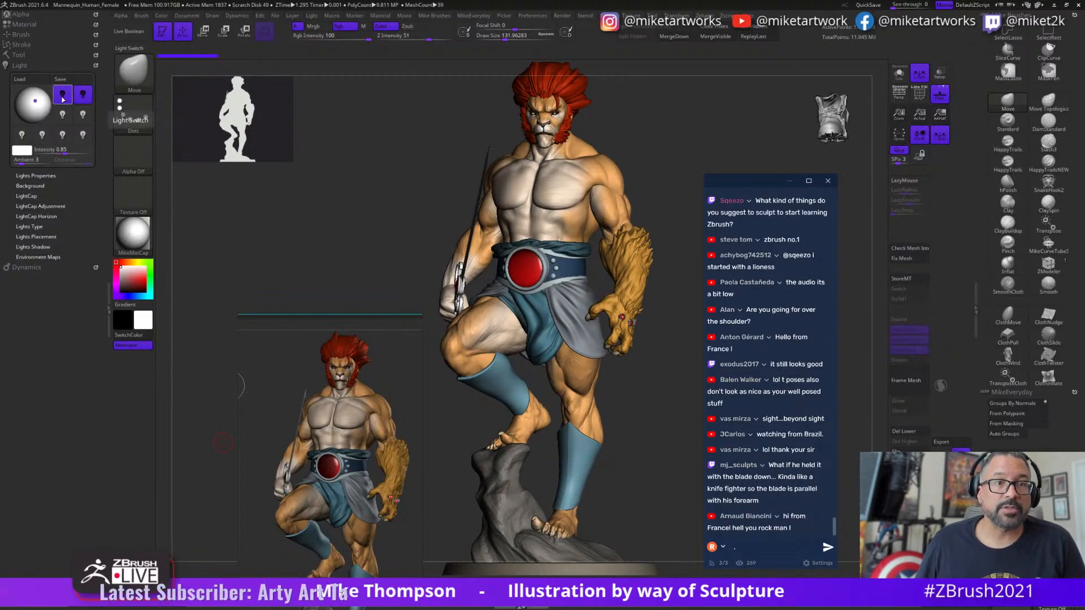
# - Isolate the second light, raise its intensity, and place it at the sphere's right edge as a rim light
pyautogui.click(84, 95)
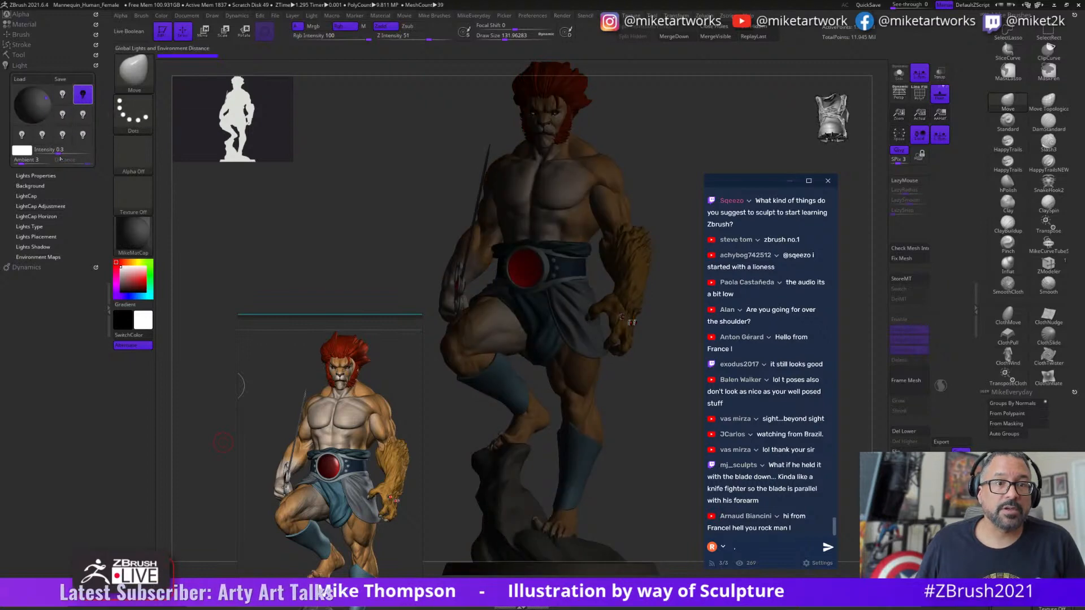
pyautogui.moveTo(76, 151)
pyautogui.mouseDown()
pyautogui.moveTo(65, 153)
pyautogui.moveTo(81, 152)
pyautogui.mouseUp()
pyautogui.click(45, 103)
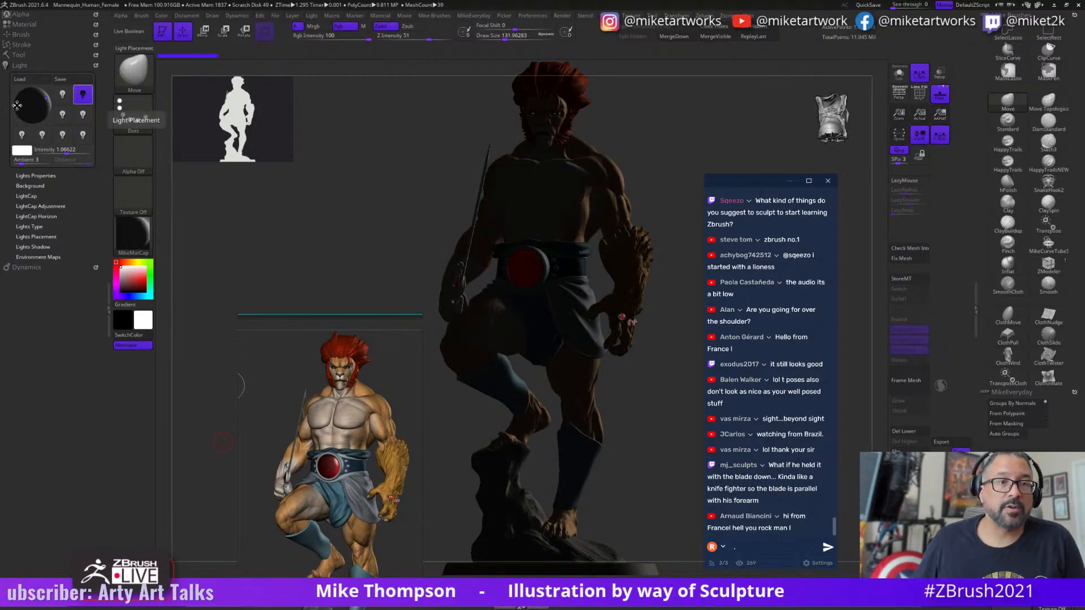
pyautogui.moveTo(47, 98); pyautogui.dragTo(47, 102)
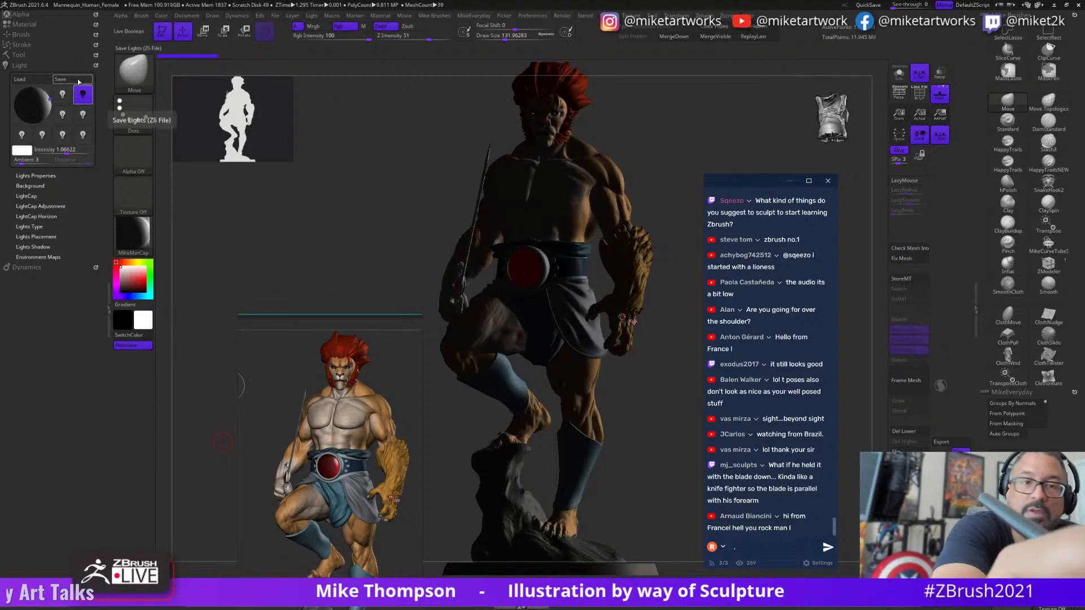
pyautogui.moveTo(56, 150); pyautogui.dragTo(71, 152)
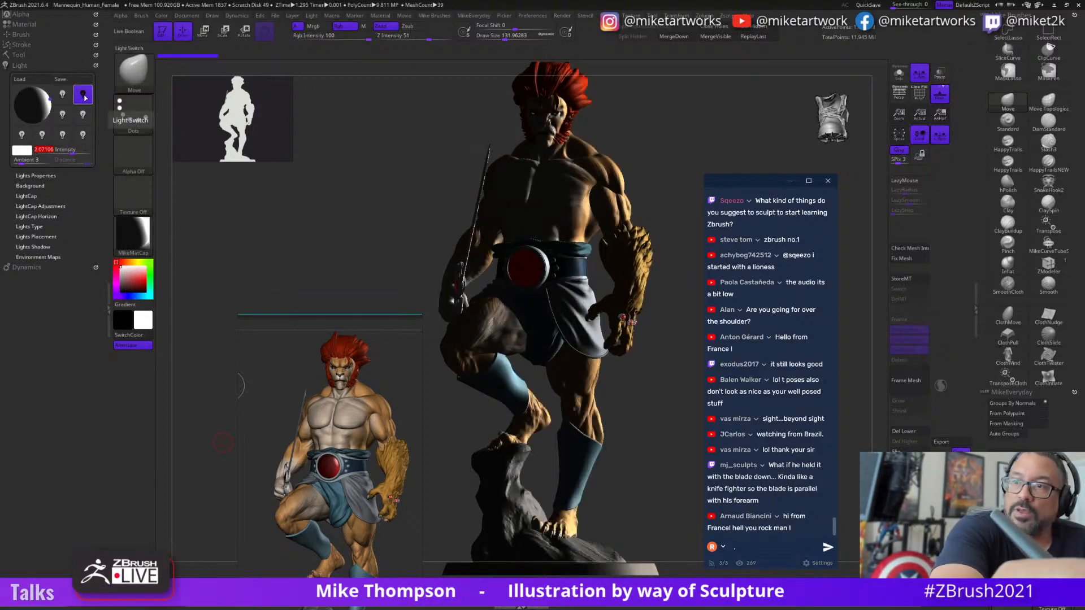
# - Turn the first light back on and place it toward the sphere's upper left
pyautogui.click(63, 96)
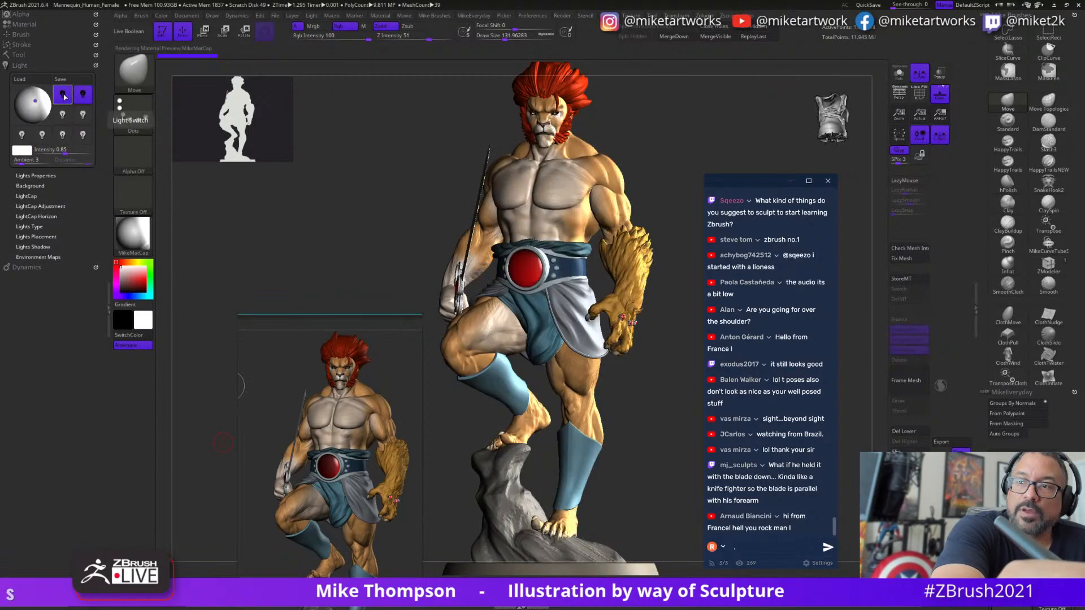
pyautogui.click(27, 100)
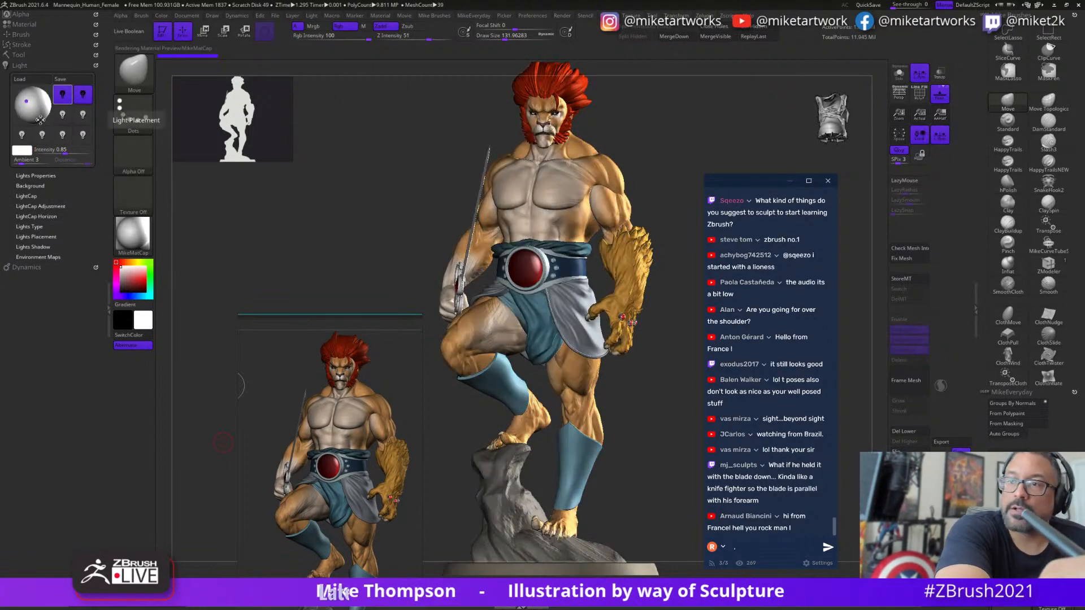
pyautogui.moveTo(660, 475); pyautogui.dragTo(653, 505)
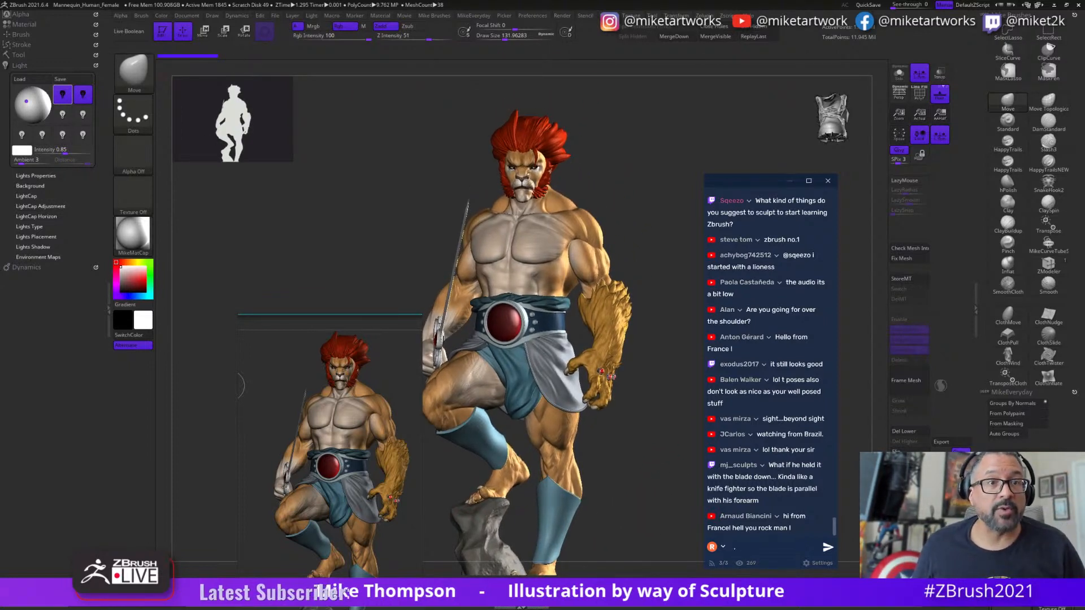
# - Switch to the mannequin tool, bring the figure into view, and clear the lion reference image away from it
pyautogui.click(19, 56)
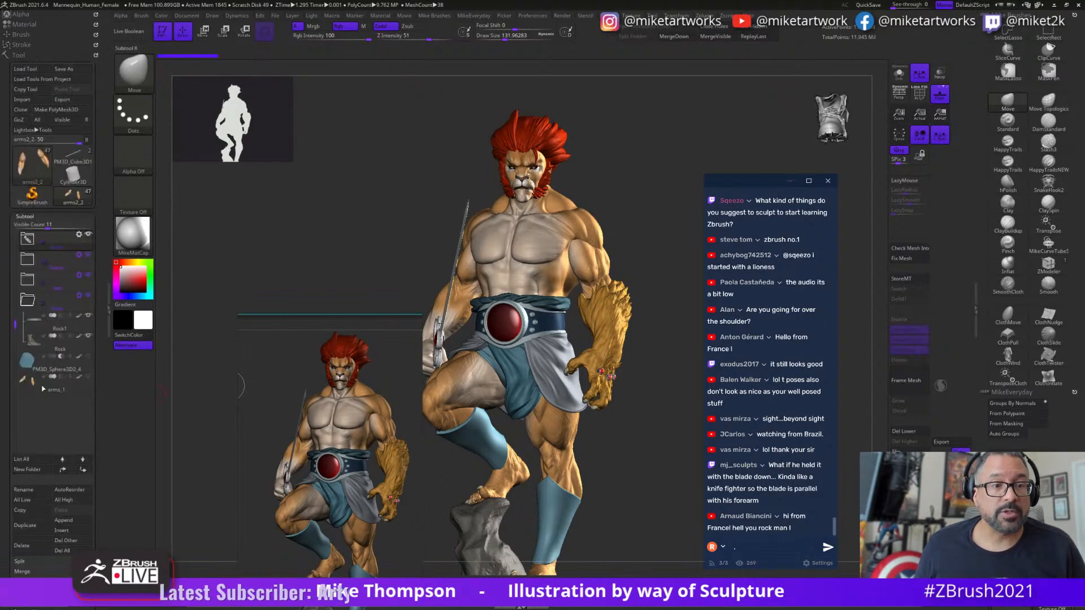
pyautogui.click(73, 159)
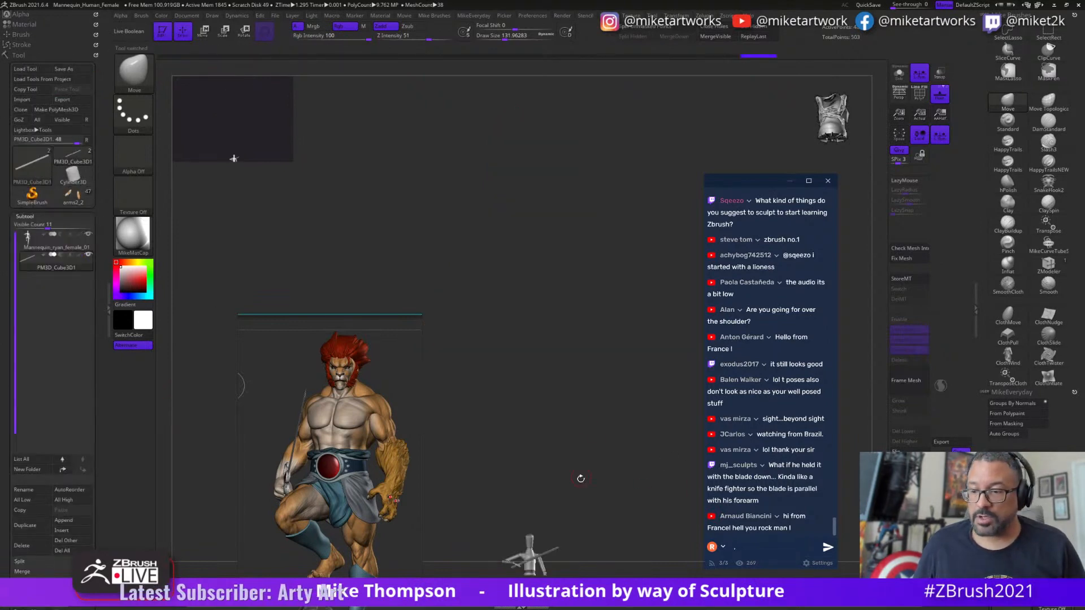
pyautogui.keyDown('alt'); pyautogui.moveTo(581, 479); pyautogui.dragTo(417, 219); pyautogui.keyUp('alt')
pyautogui.keyDown('alt'); pyautogui.moveTo(508, 294); pyautogui.dragTo(518, 401); pyautogui.keyUp('alt')
pyautogui.moveTo(316, 519); pyautogui.dragTo(308, 516)
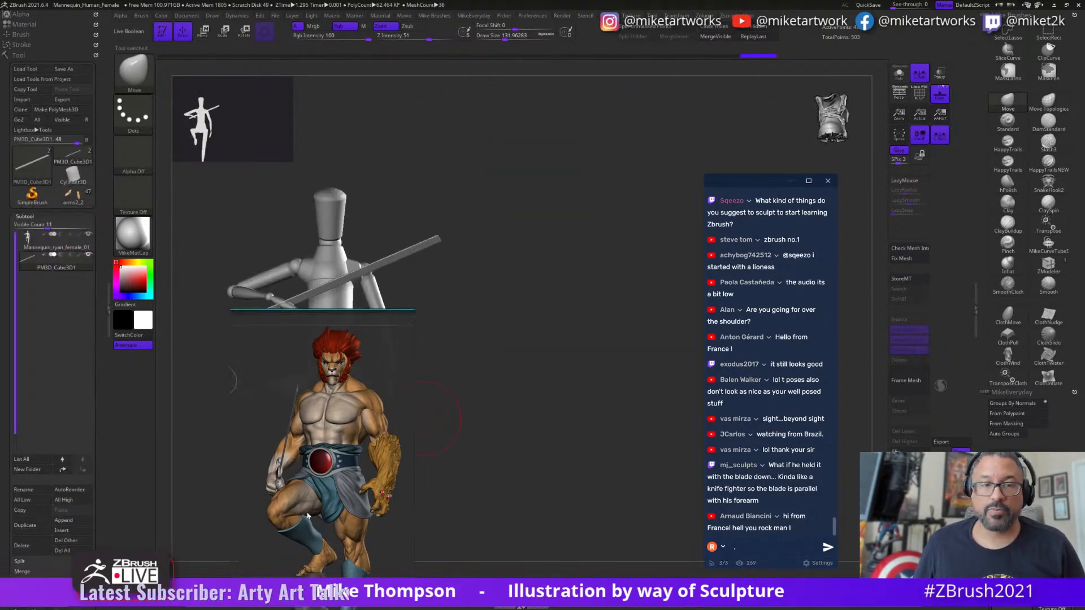
pyautogui.click(561, 441)
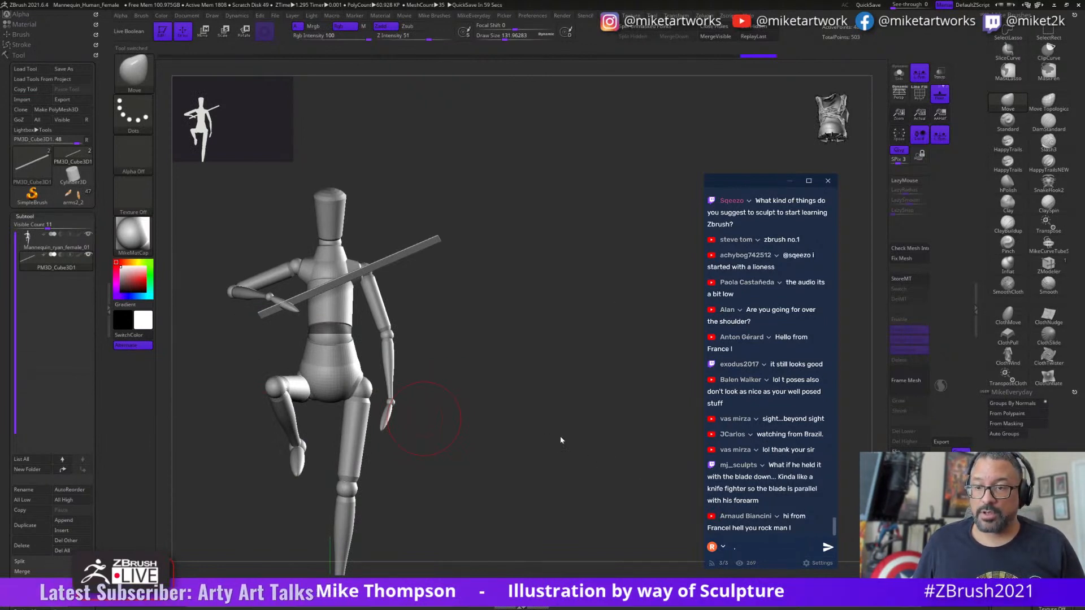
pyautogui.moveTo(561, 440); pyautogui.dragTo(507, 450)
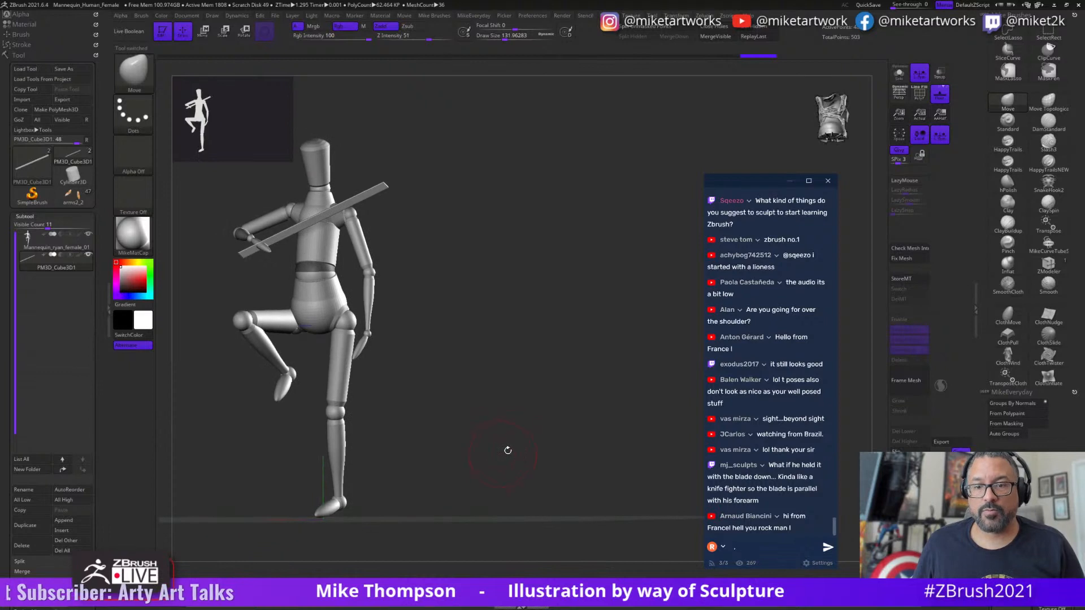
# - Frame the full mannequin with its bar and stamp a snapshot of it onto the canvas
pyautogui.keyDown('alt'); pyautogui.moveTo(460, 381); pyautogui.dragTo(454, 431); pyautogui.keyUp('alt')
pyautogui.hotkey('shift', 's')
pyautogui.keyDown('alt'); pyautogui.moveTo(429, 476); pyautogui.dragTo(637, 480); pyautogui.keyUp('alt')
# - Switch back to the lion tool, frame it at matching height beside the mannequin snapshot, and expand its Sword folder
pyautogui.click(77, 200)
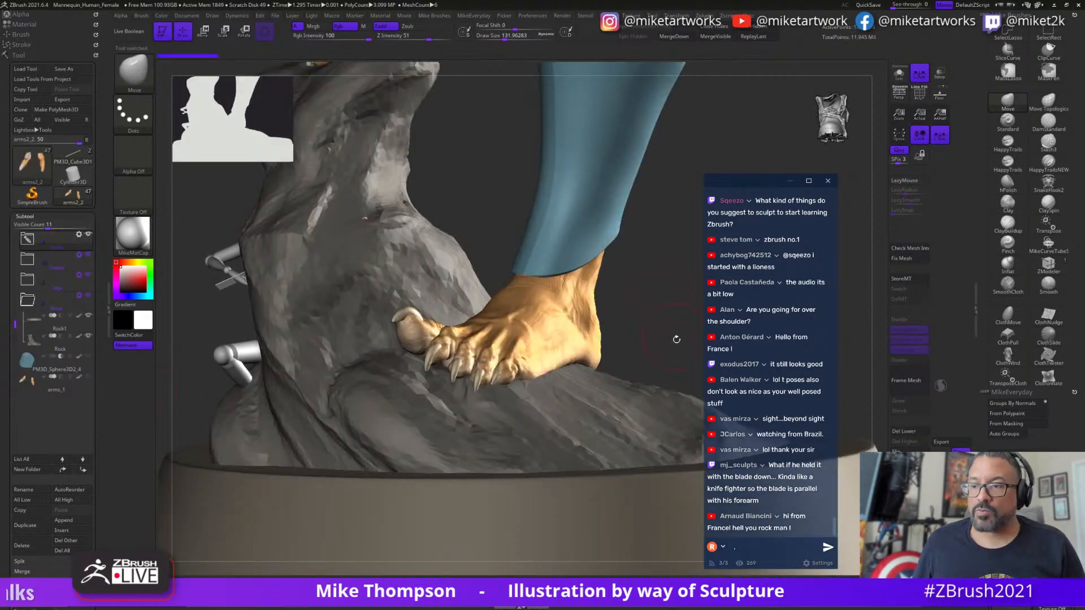
pyautogui.keyDown('alt'); pyautogui.moveTo(677, 339); pyautogui.dragTo(622, 417); pyautogui.keyUp('alt')
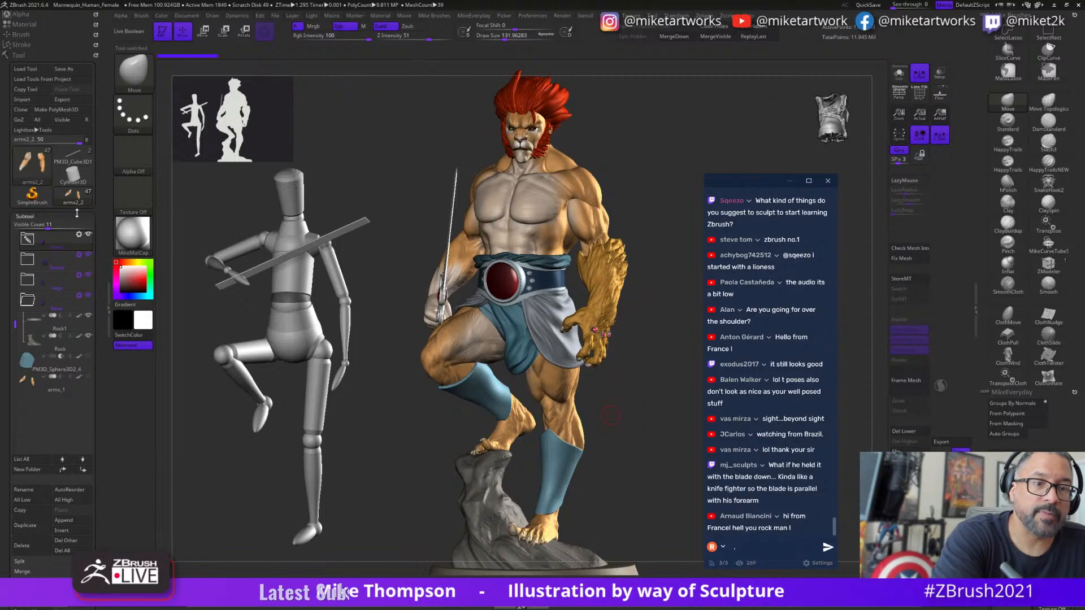
pyautogui.click(28, 260)
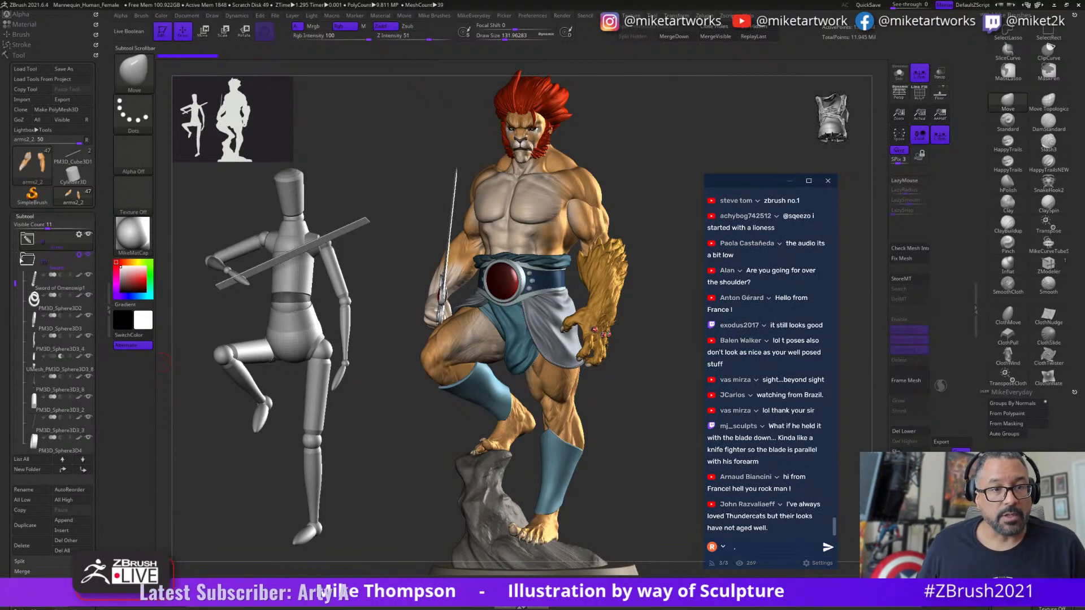
pyautogui.moveTo(28, 262)
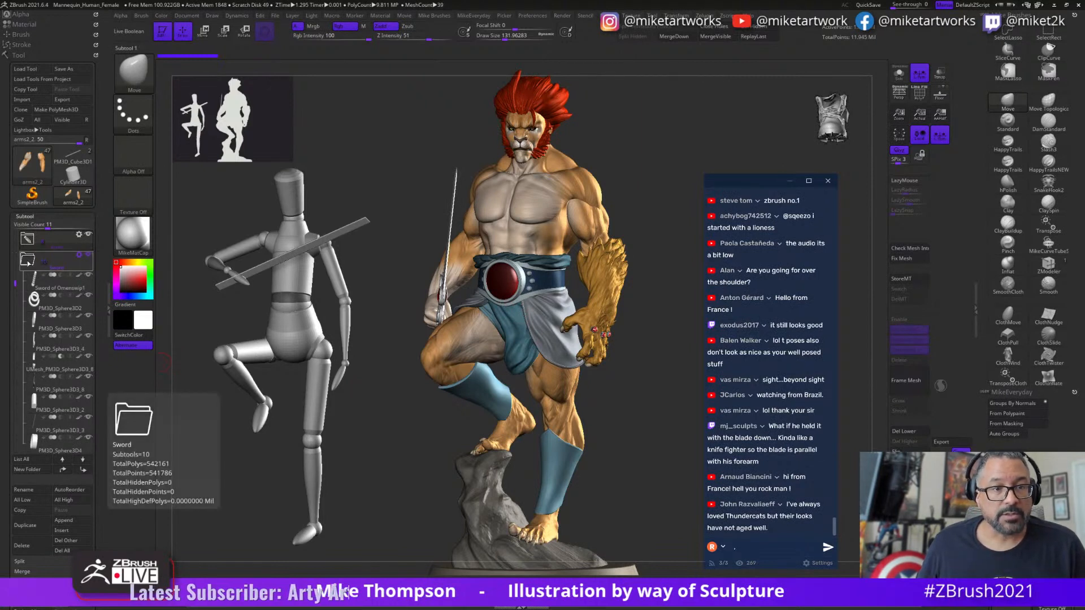
# - Hide the folders holding the lion's clawed forearm, the legs and the rock base, and collapse the expanded folders including Sword
pyautogui.click(89, 236)
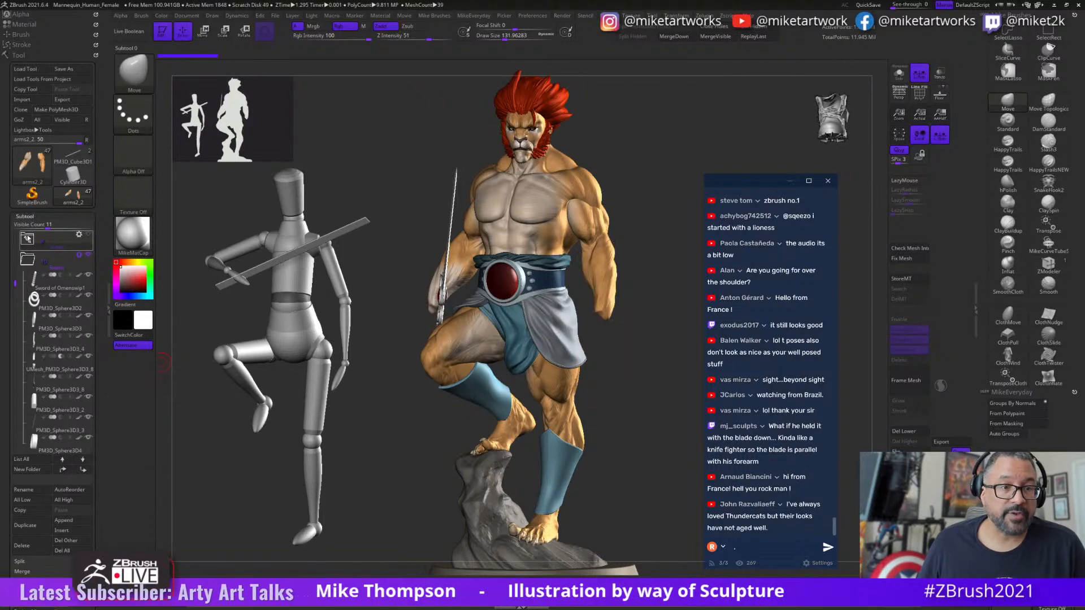
pyautogui.click(28, 238)
pyautogui.click(27, 239)
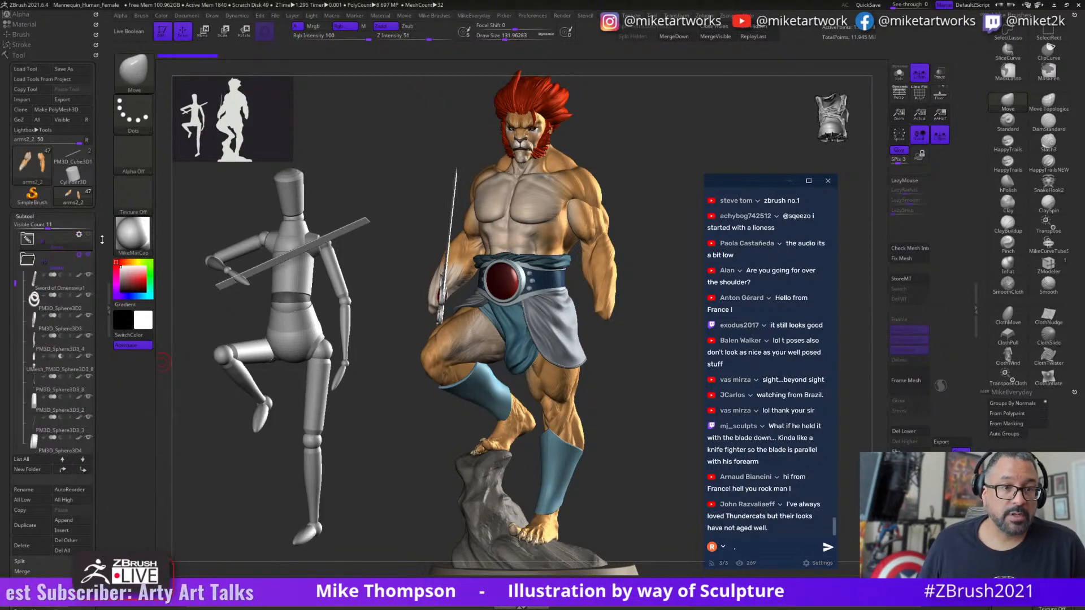
pyautogui.click(27, 260)
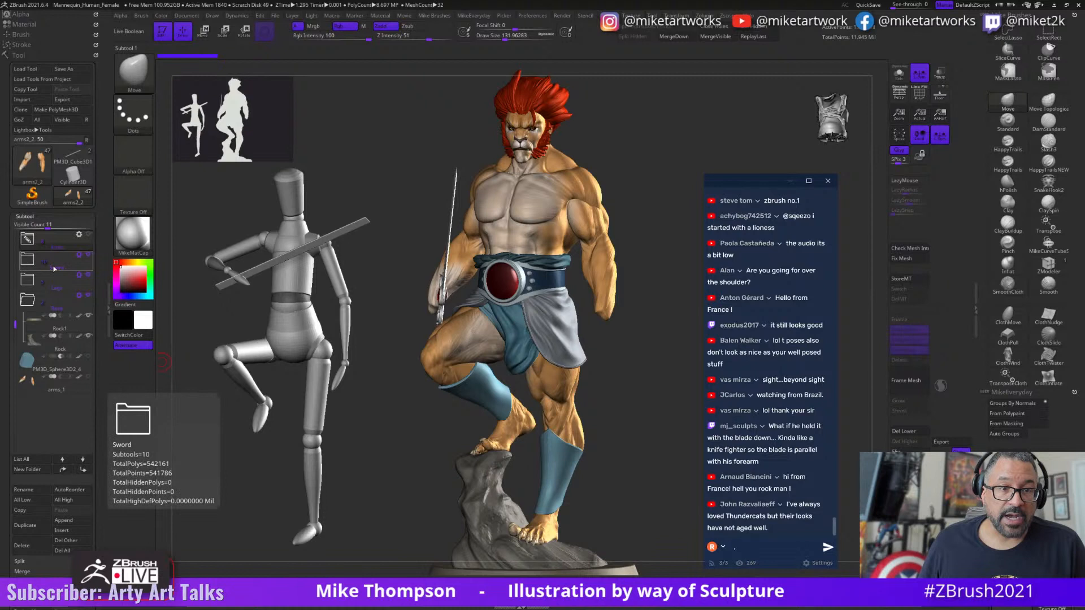
pyautogui.click(90, 276)
pyautogui.click(90, 337)
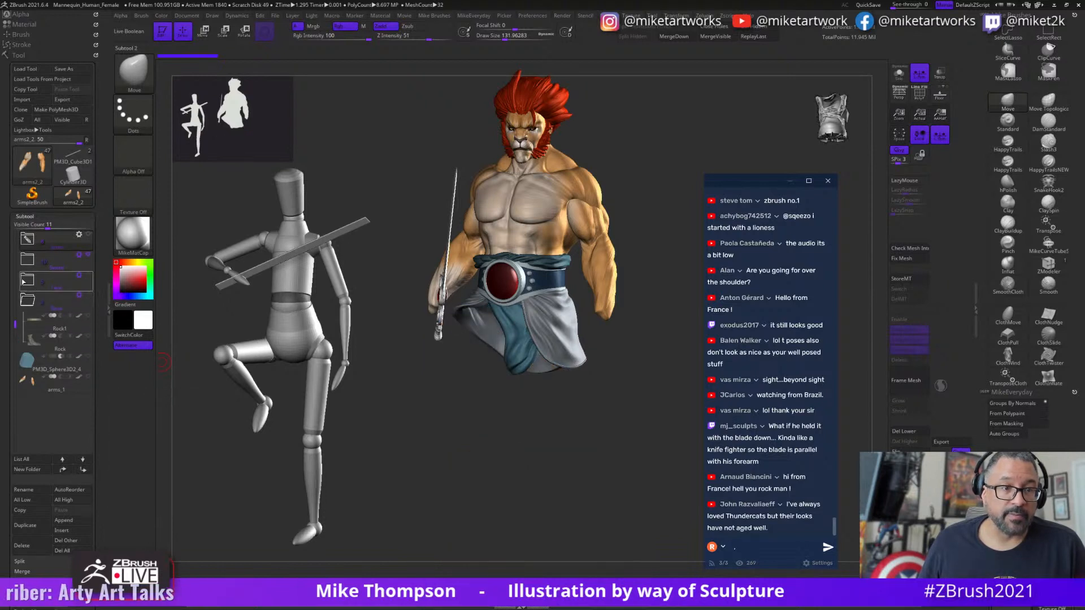
# - Hide the lion's head, body and belt-and-cloth folders so only the sword stays visible beside the mannequin snapshot
pyautogui.moveTo(18, 326); pyautogui.dragTo(9, 219)
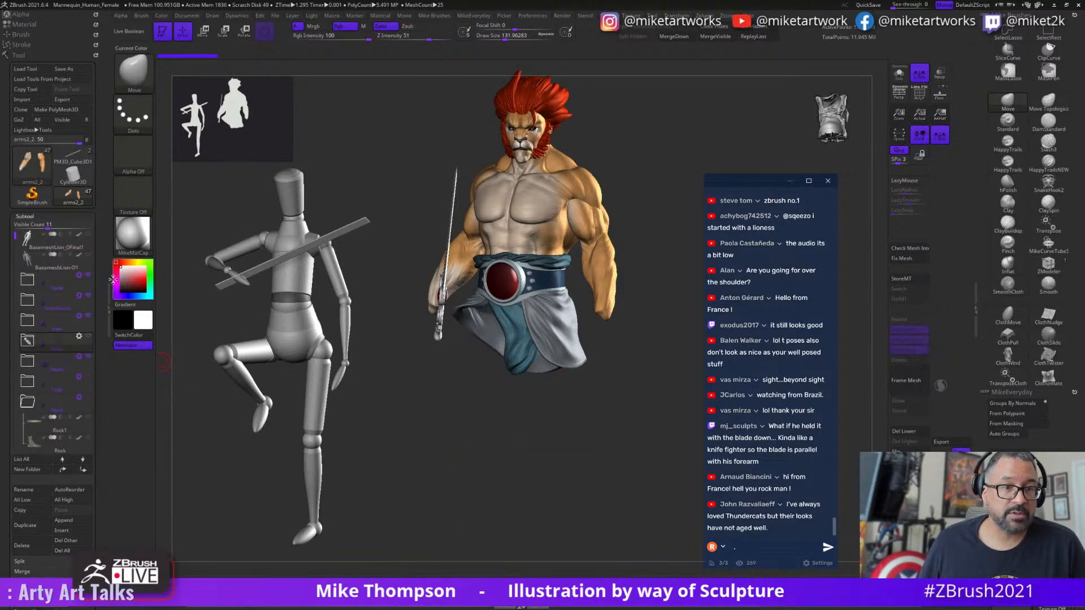
pyautogui.click(90, 278)
pyautogui.click(89, 296)
pyautogui.click(89, 316)
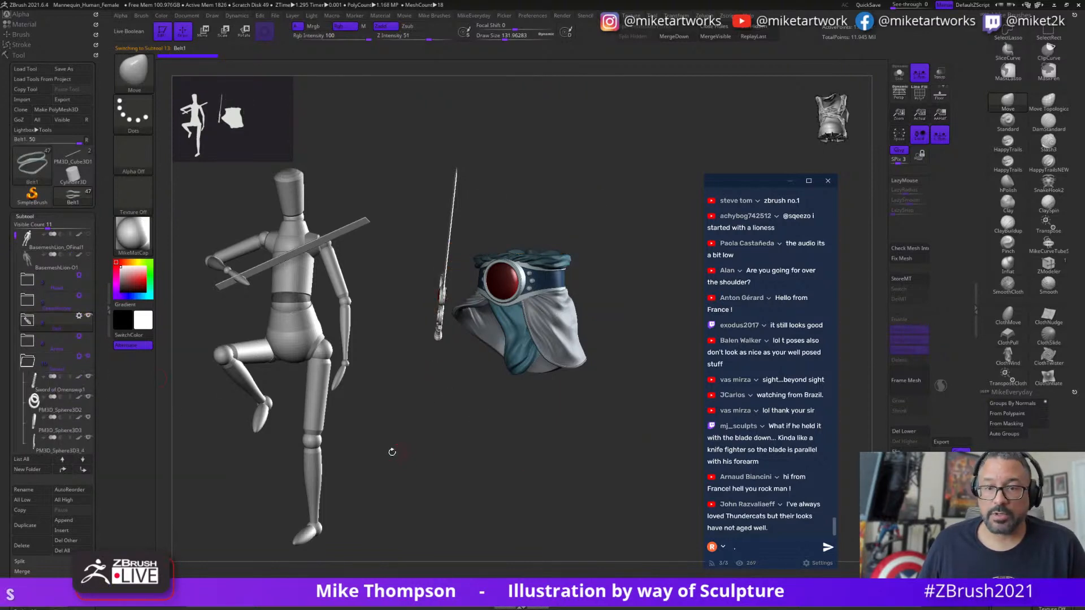
pyautogui.click(89, 316)
# - Turn the sword to show its broad side, select the red gem and frame the hilt closely
pyautogui.moveTo(547, 436); pyautogui.dragTo(507, 394)
pyautogui.keyDown('alt'); pyautogui.click(498, 406); pyautogui.keyUp('alt')
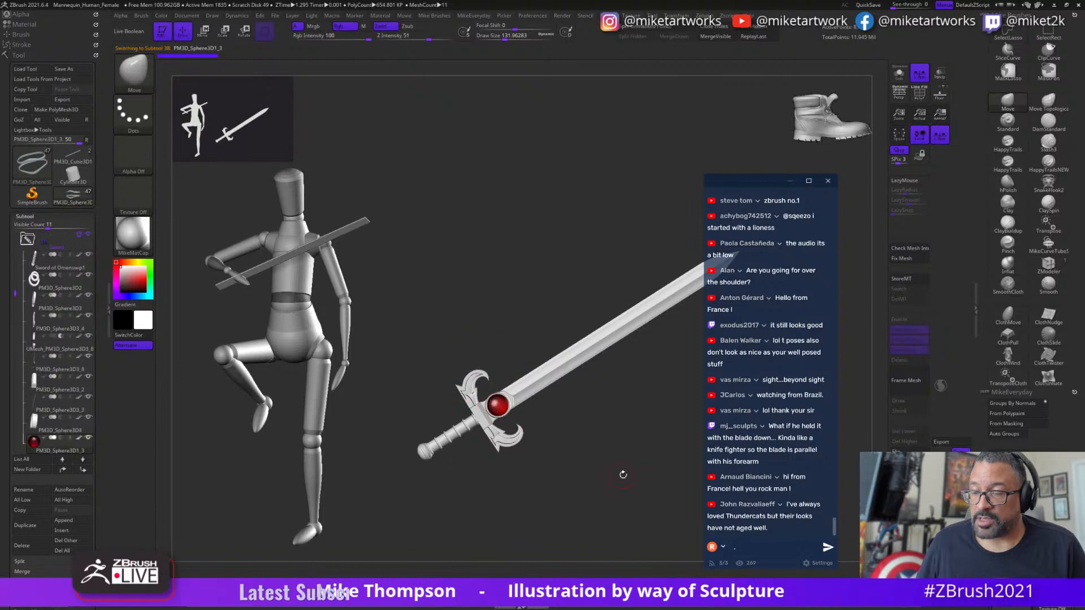
pyautogui.moveTo(622, 474); pyautogui.dragTo(509, 406)
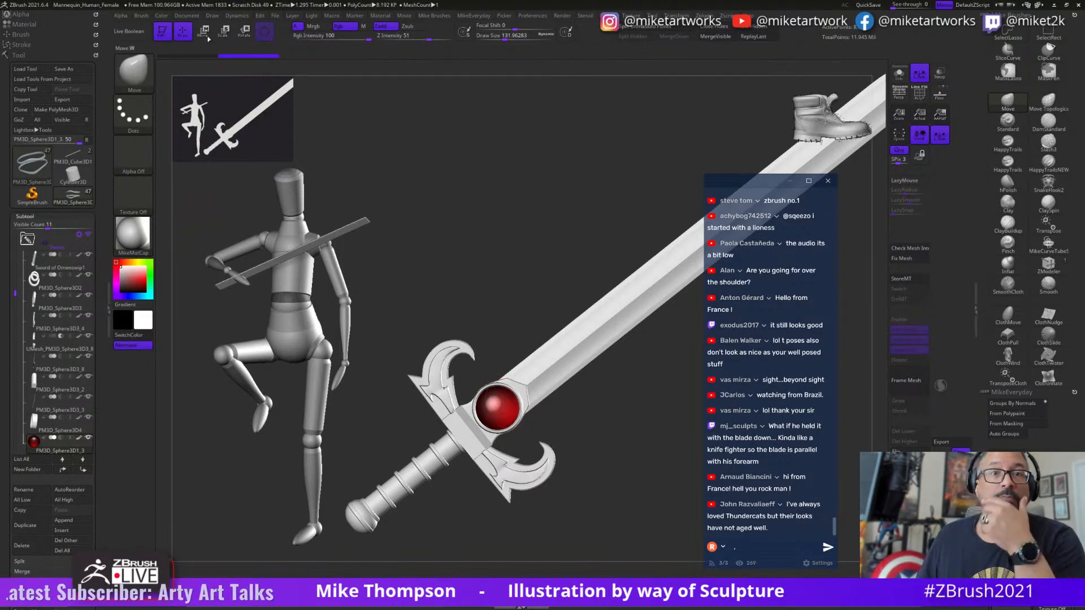
# - Import the ThundercatsLogo image from the StylusLeague folder as an alpha
pyautogui.click(125, 15)
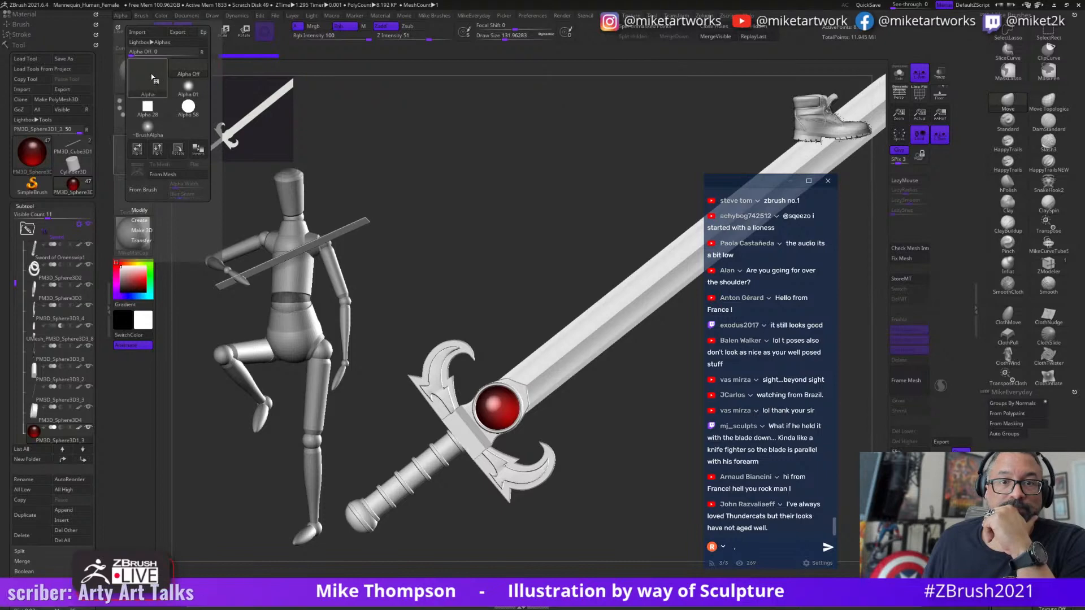
pyautogui.click(151, 77)
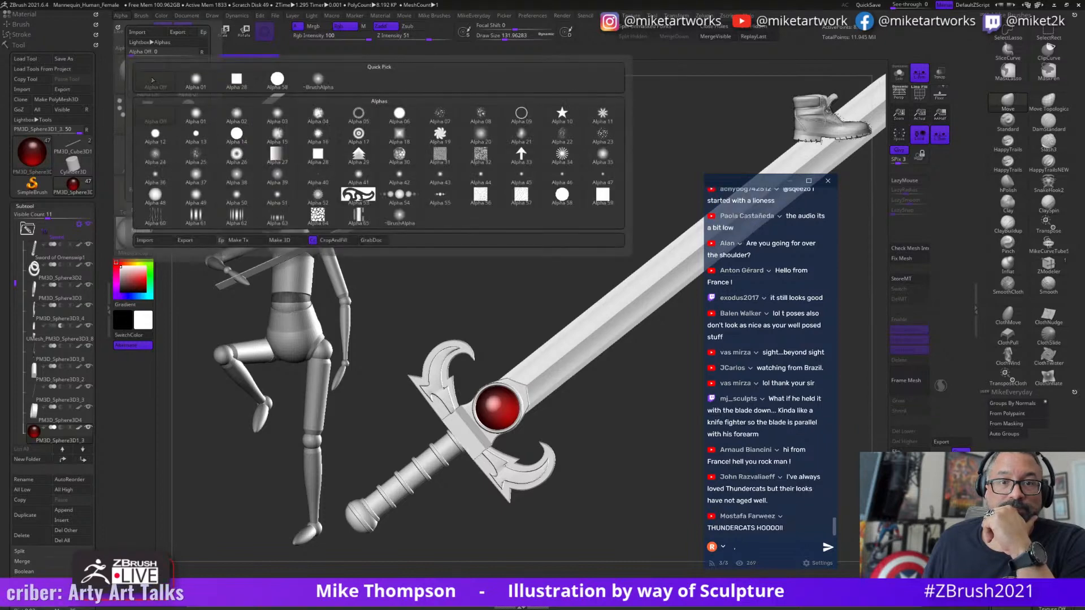
pyautogui.click(174, 241)
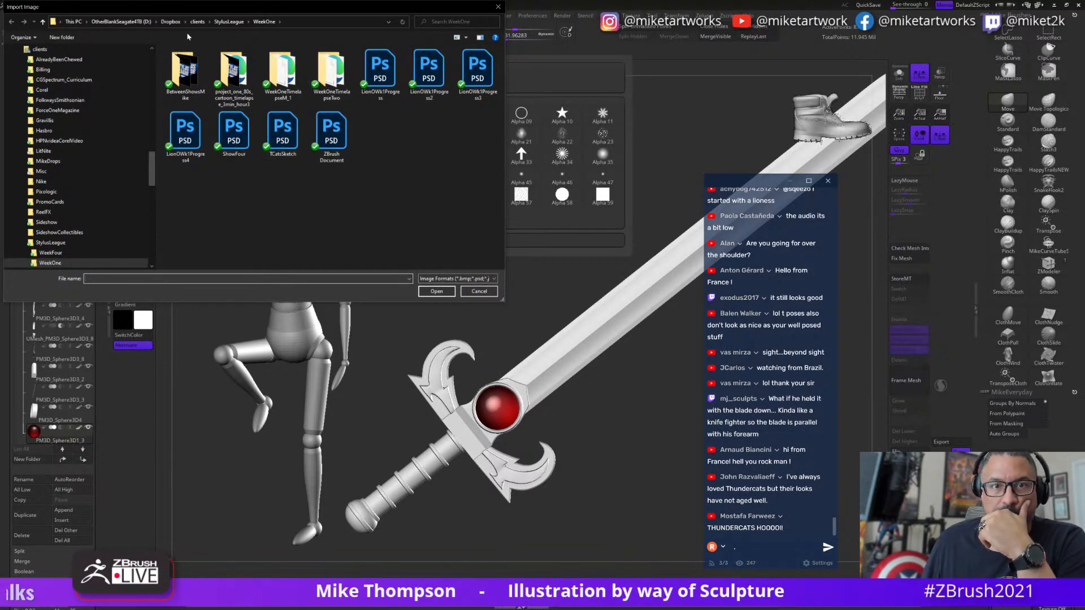
pyautogui.click(229, 21)
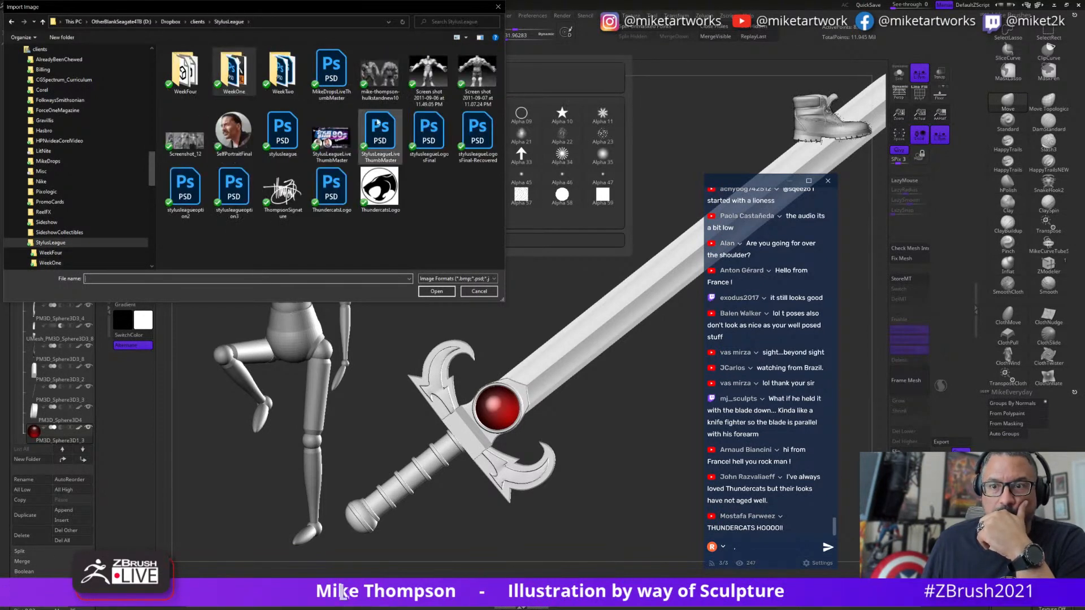
pyautogui.doubleClick(380, 187)
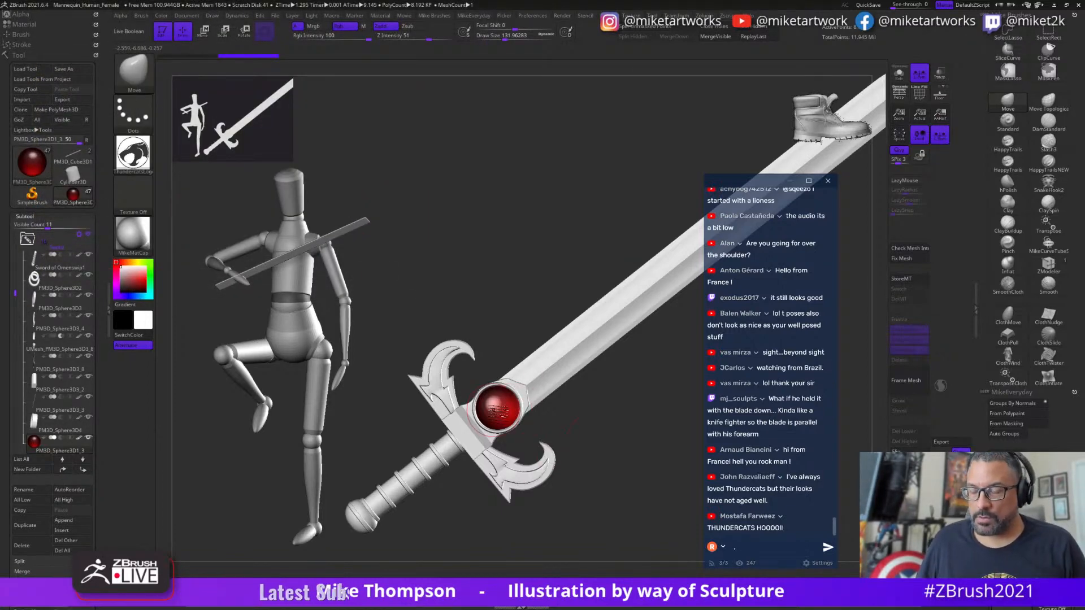
# - Frame the hilt with the blade upright and facing front, and turn on Live Boolean
pyautogui.moveTo(613, 498); pyautogui.dragTo(618, 484)
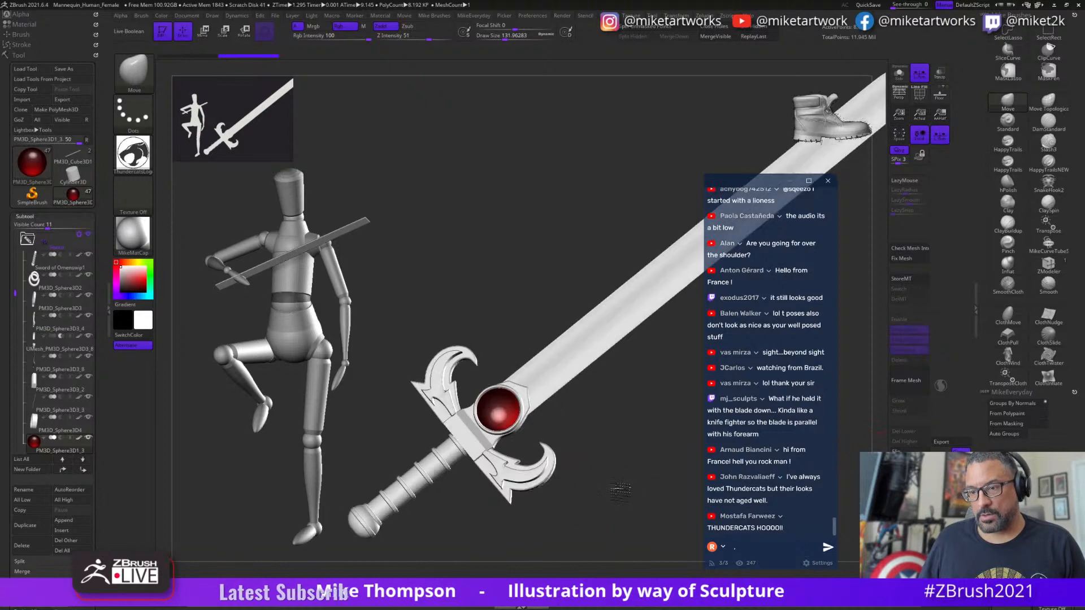
pyautogui.moveTo(678, 450)
pyautogui.keyDown('shift'); pyautogui.mouseDown()
pyautogui.moveTo(610, 516)
pyautogui.moveTo(653, 522)
pyautogui.moveTo(620, 503)
pyautogui.moveTo(617, 575)
pyautogui.mouseUp(); pyautogui.keyUp('shift')
pyautogui.keyDown('alt'); pyautogui.moveTo(576, 360); pyautogui.dragTo(577, 371); pyautogui.keyUp('alt')
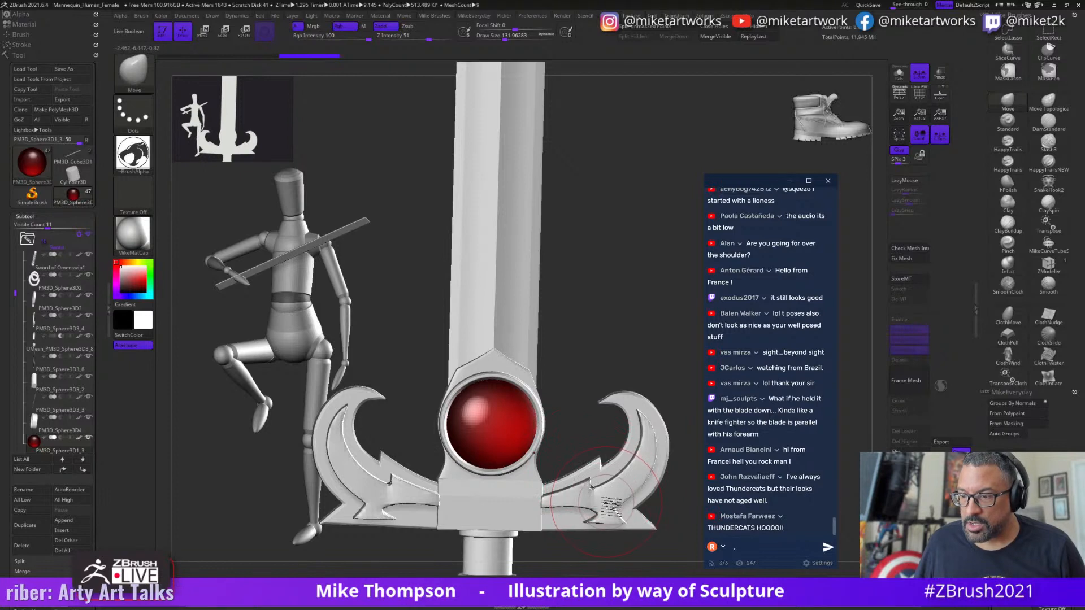
pyautogui.click(124, 32)
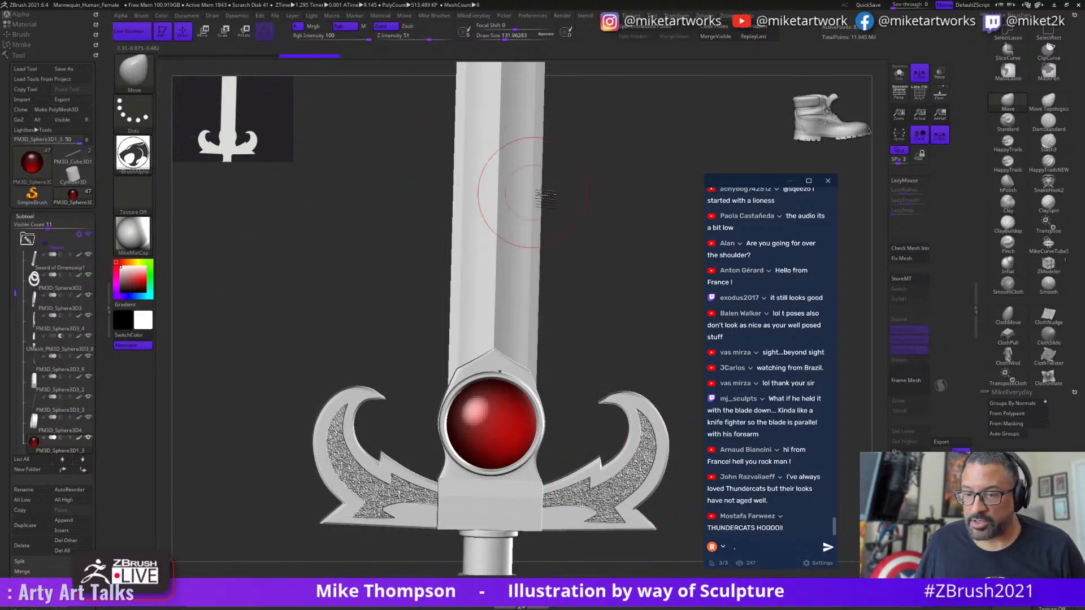
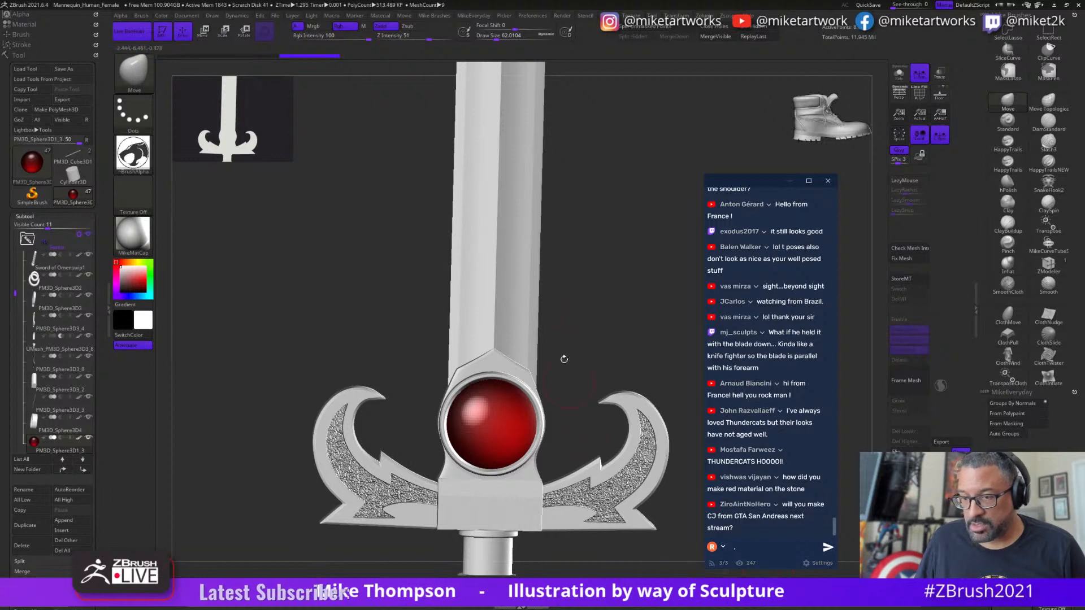
# - Subdivide the red gem and enable Thick Skin on it with a thickness of 0.0001
pyautogui.press('ctrl')
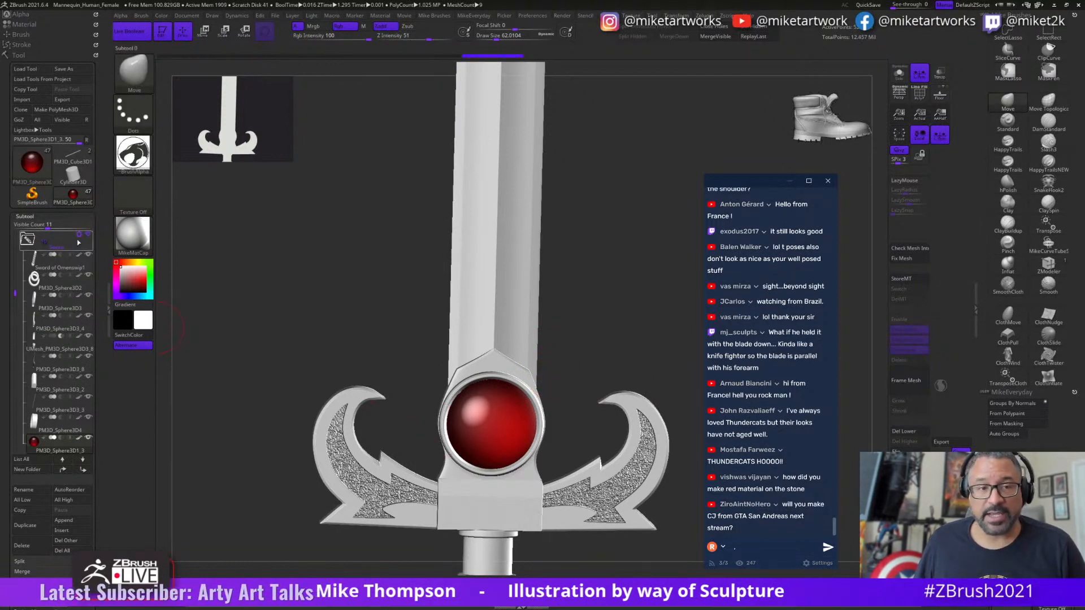
pyautogui.click(50, 279)
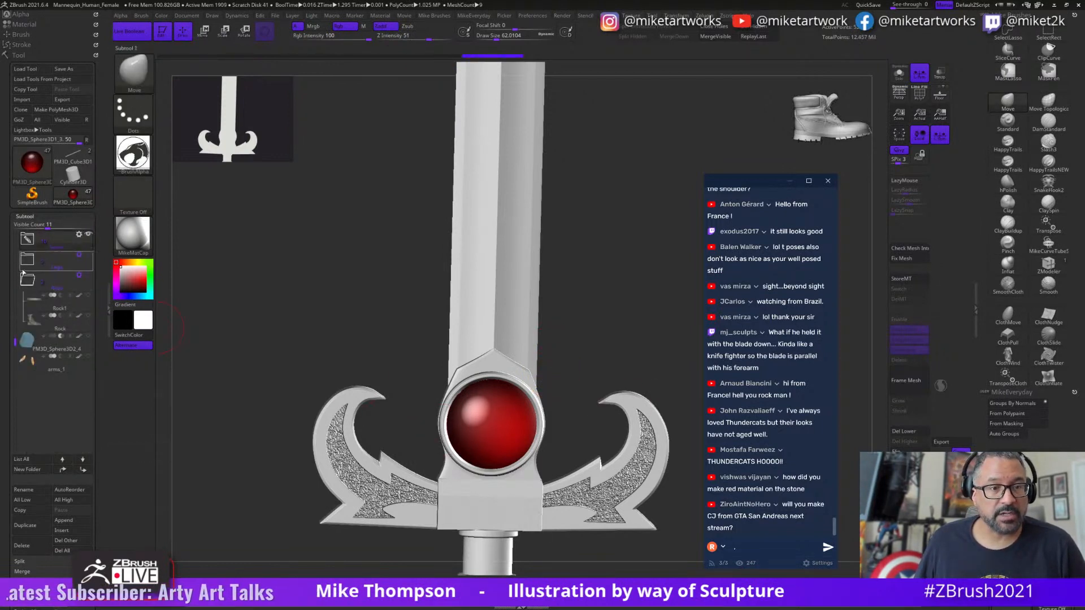
pyautogui.click(34, 219)
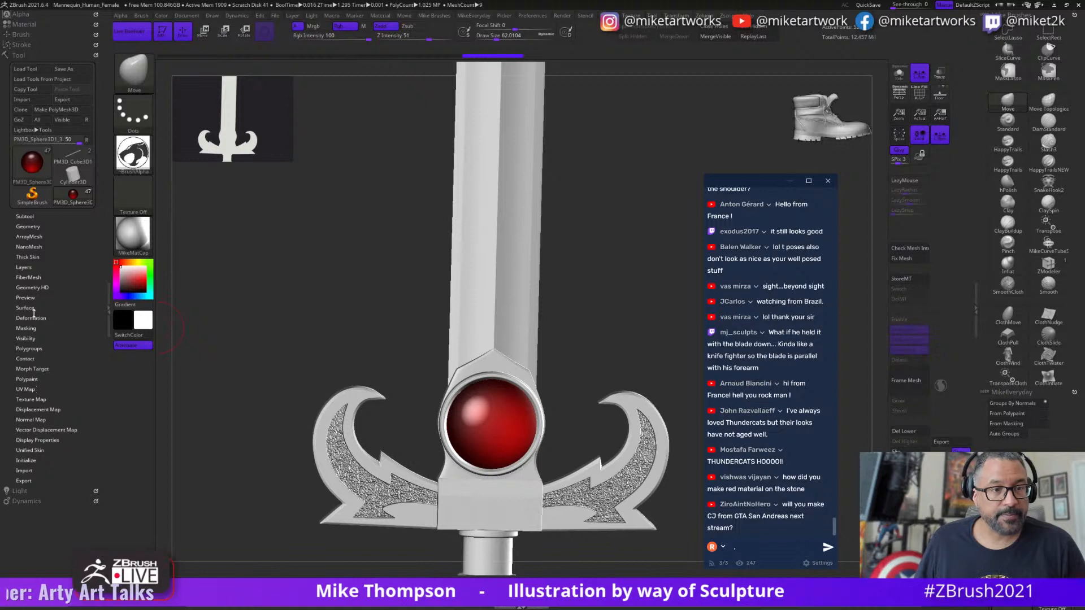
pyautogui.click(36, 257)
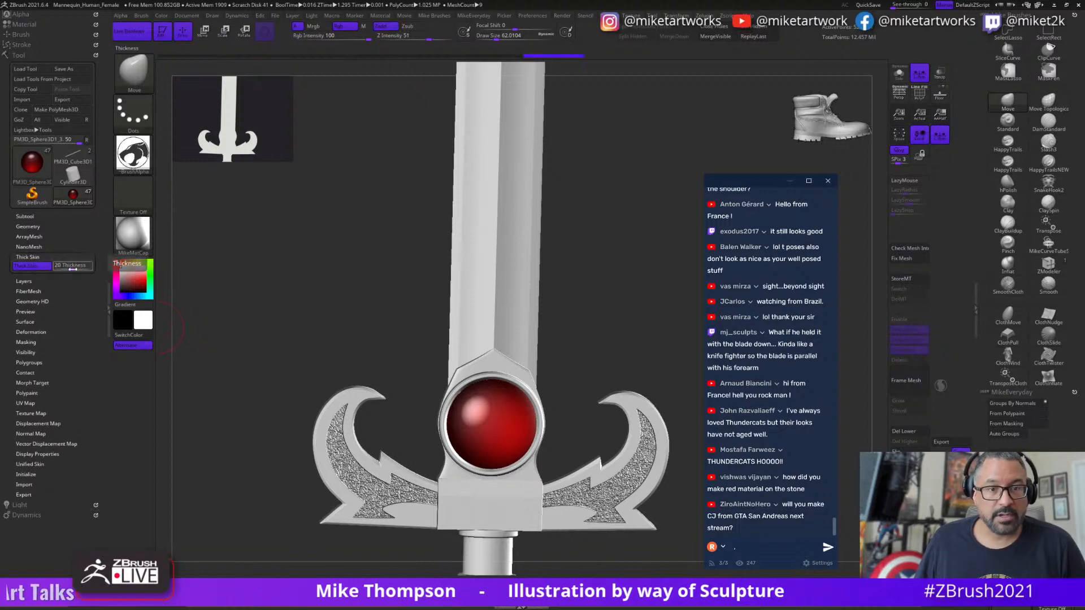
pyautogui.moveTo(73, 269); pyautogui.dragTo(60, 271)
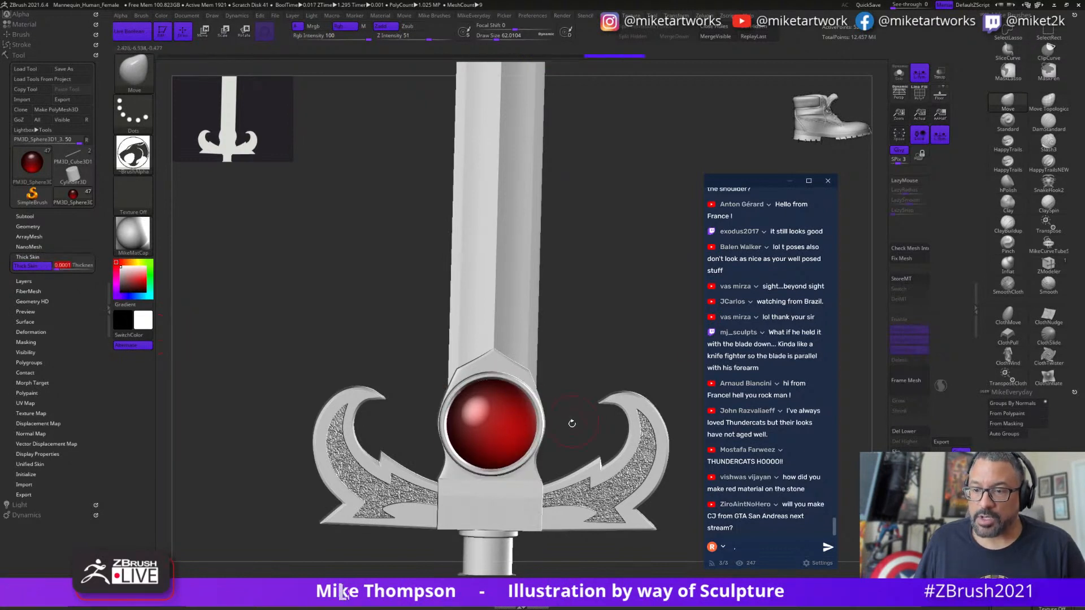
# - Set up the Standard brush with black colour, the DragRect stroke, the ThundercatsLogo alpha and Zsub
pyautogui.click(1006, 126)
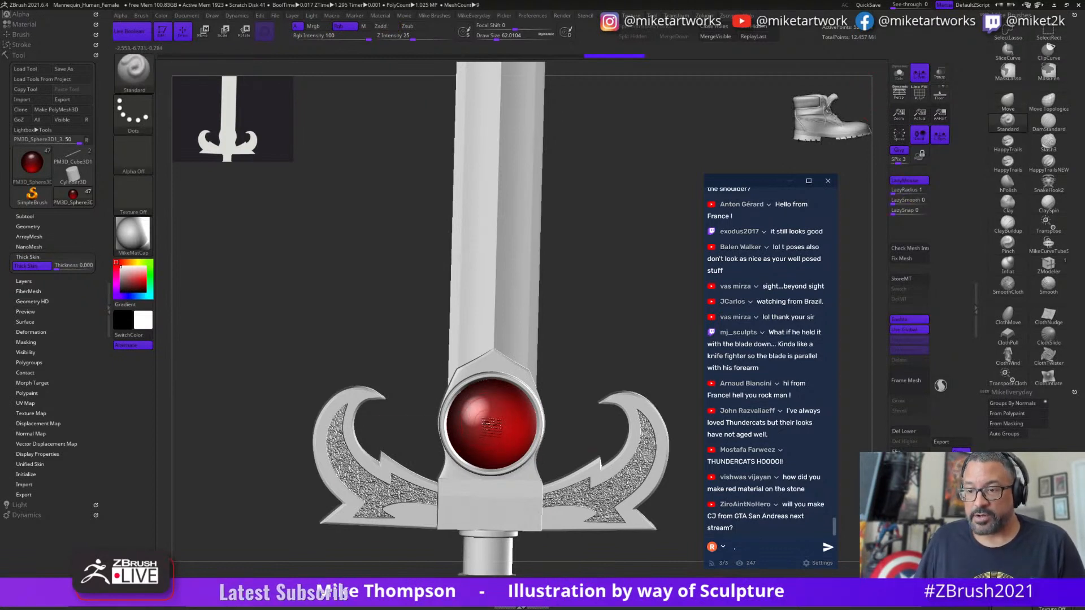
pyautogui.press('space')
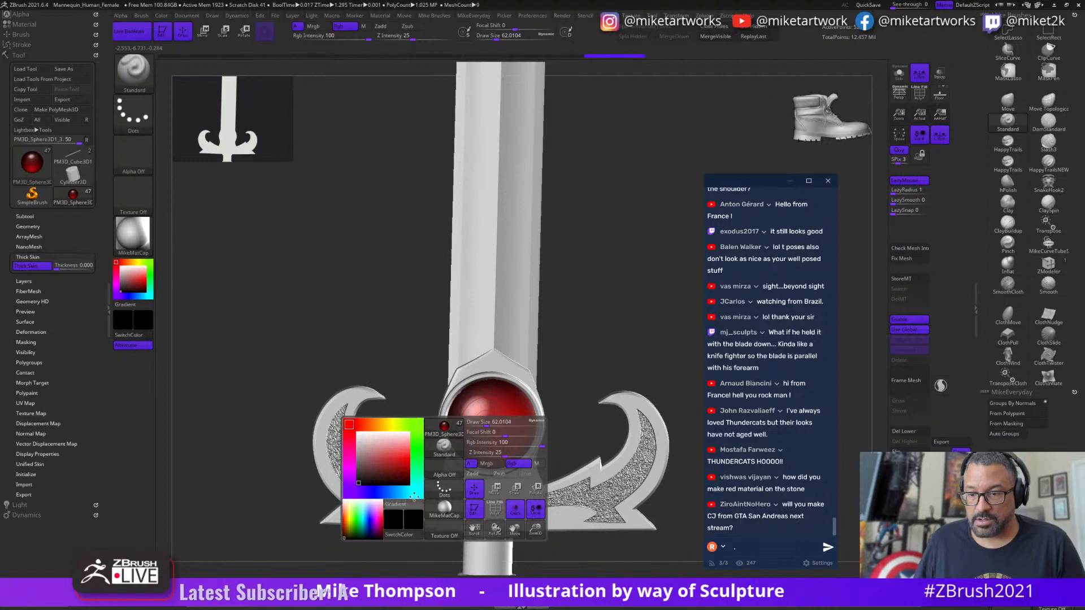
pyautogui.click(448, 487)
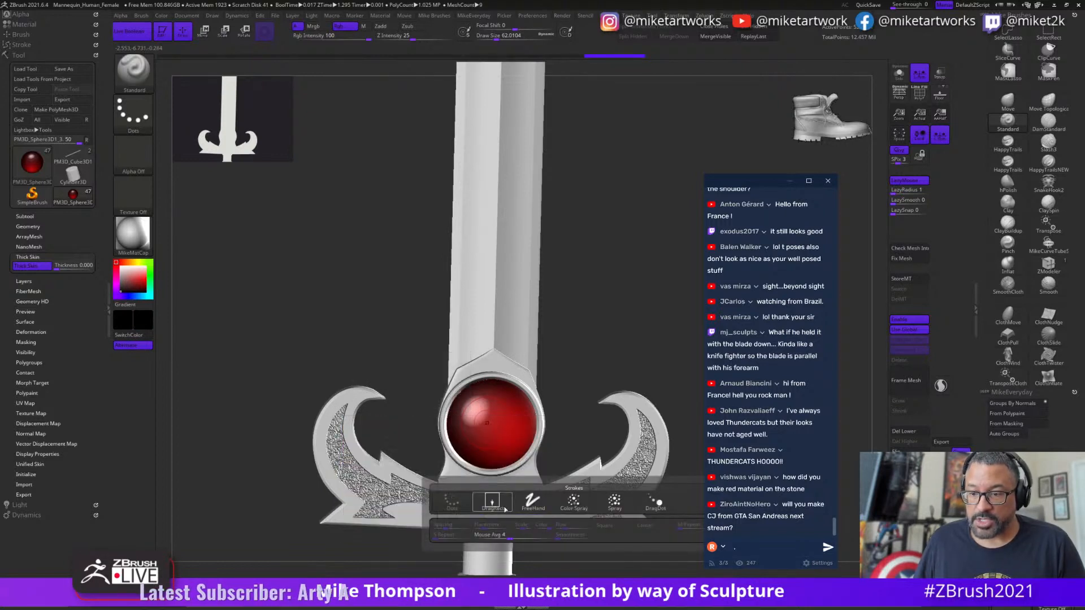
pyautogui.click(495, 501)
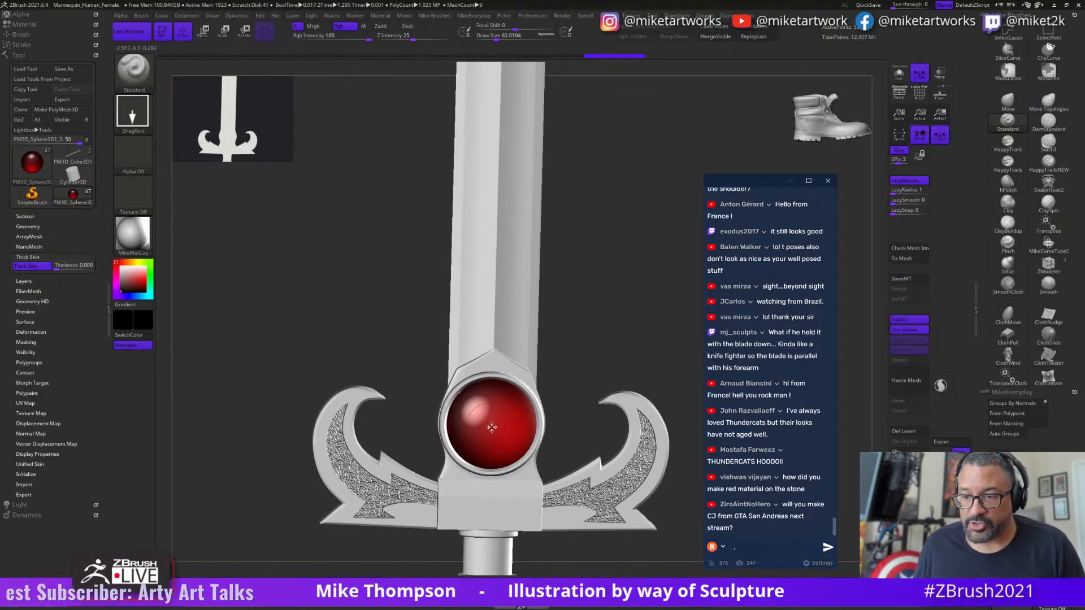
pyautogui.rightClick(480, 481)
pyautogui.click(449, 472)
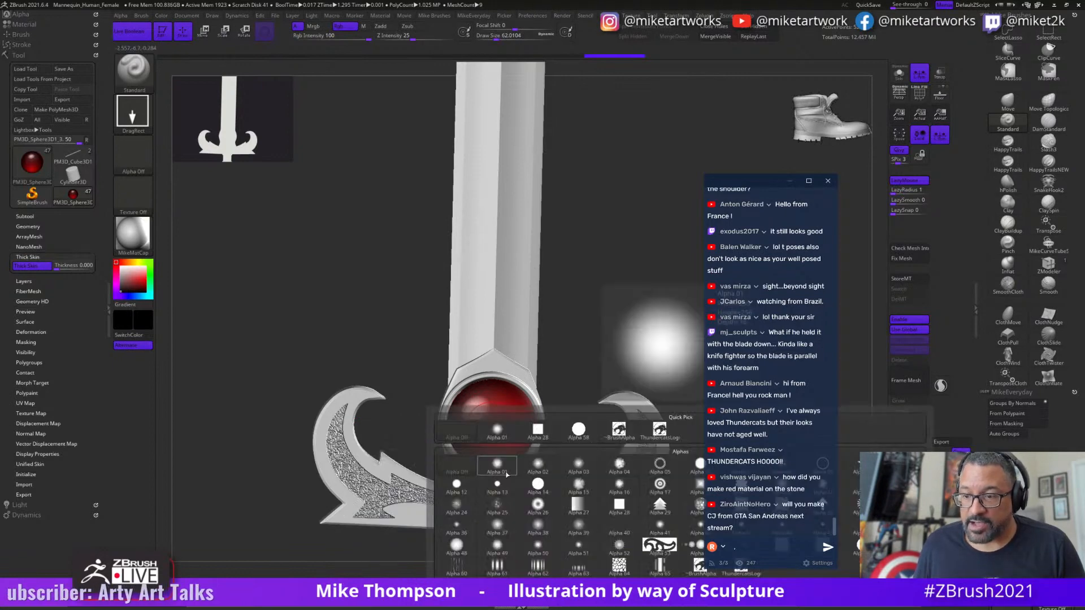
pyautogui.click(633, 438)
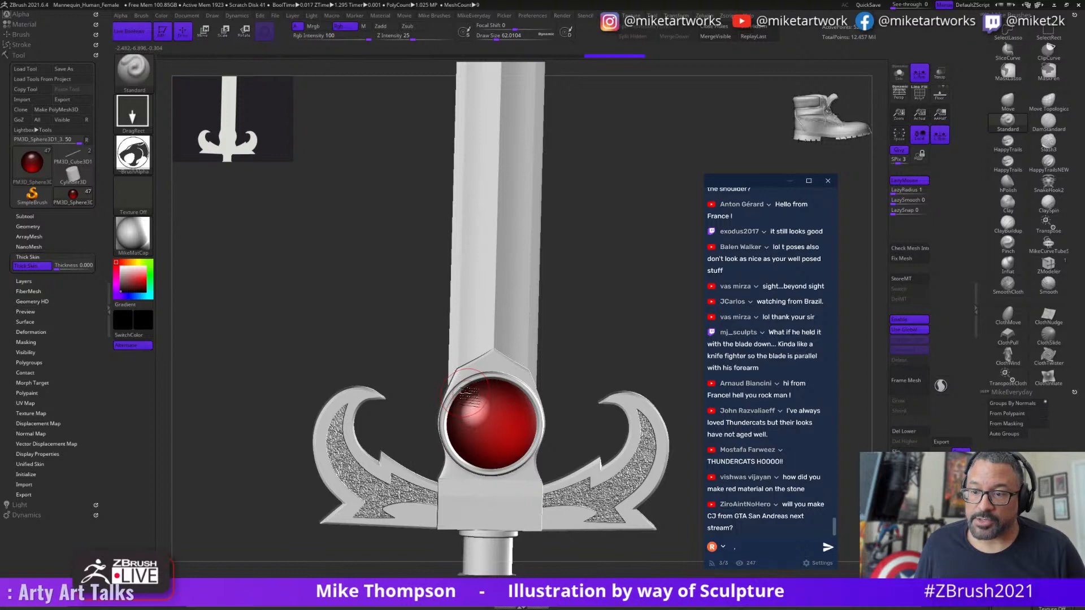
pyautogui.press('space')
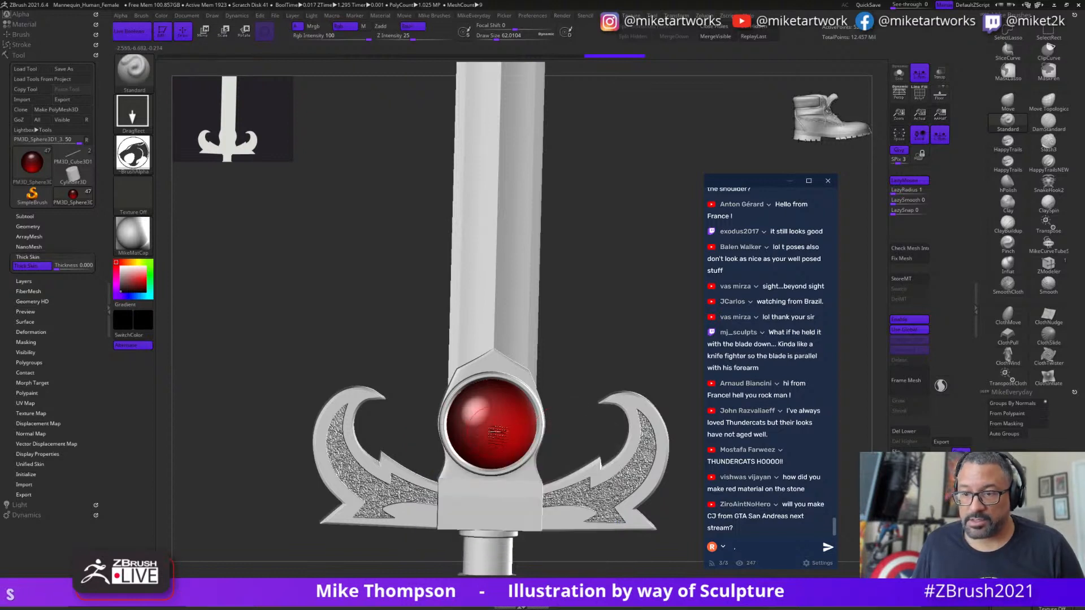
# - Try to stamp the logo alpha onto the centre of the red gem at different sizes, undoing each attempt
pyautogui.moveTo(500, 436); pyautogui.dragTo(530, 447)
pyautogui.hotkey('ctrl', 'z')
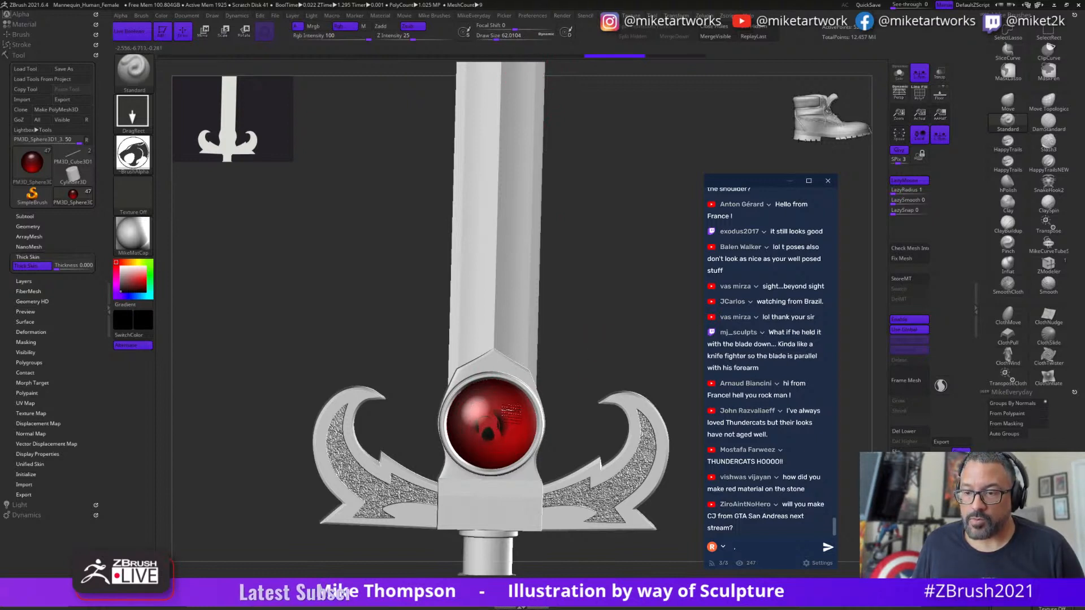
pyautogui.moveTo(511, 412); pyautogui.dragTo(479, 377)
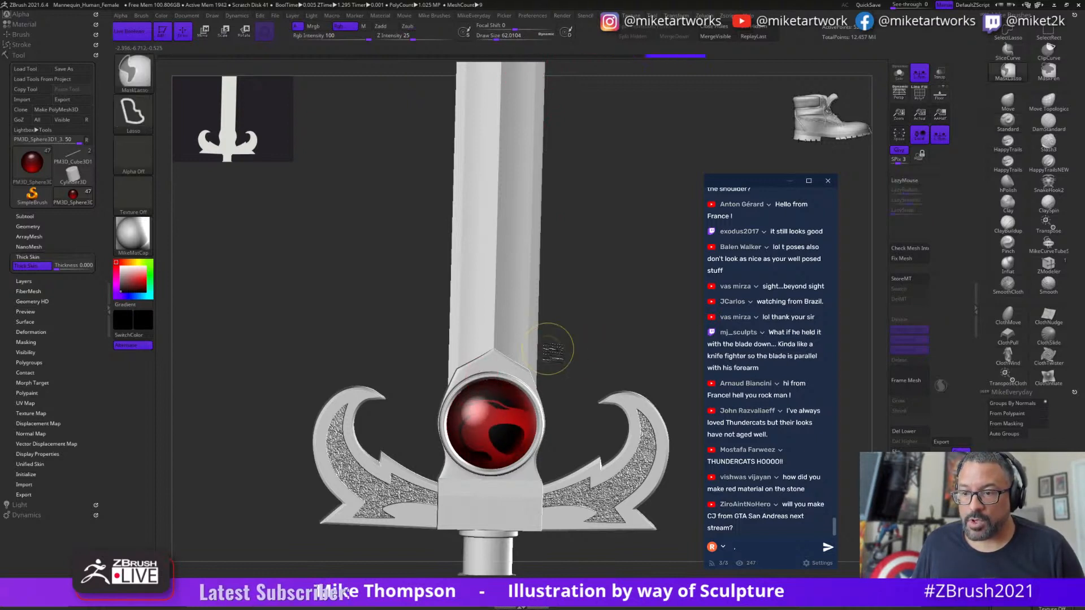
pyautogui.hotkey('ctrl', 'z')
# - Invert the ThunderCats logo alpha used by the Standard brush
pyautogui.click(25, 53)
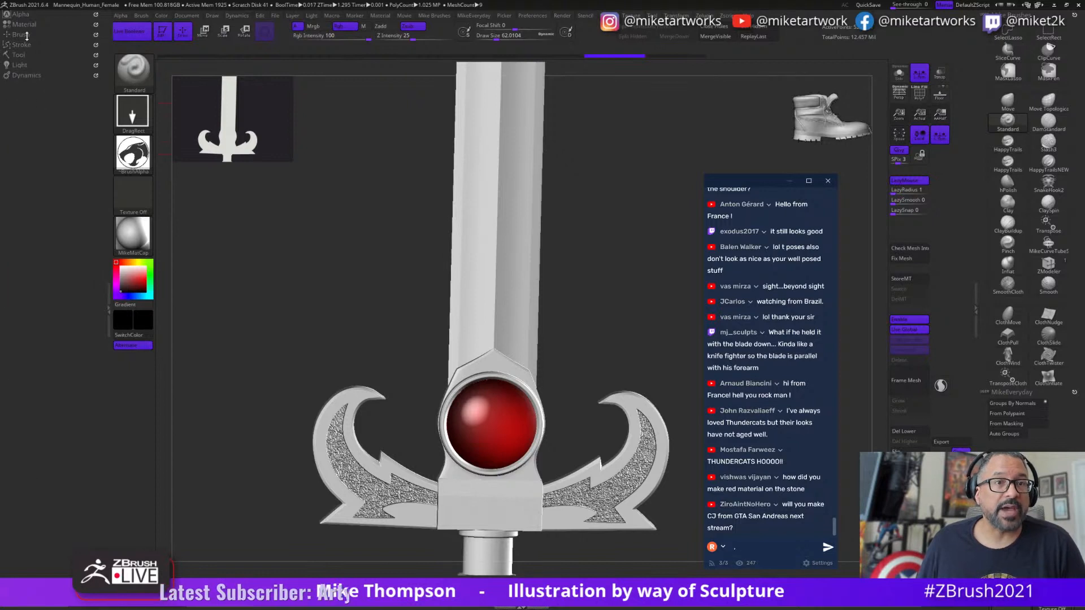
pyautogui.click(18, 14)
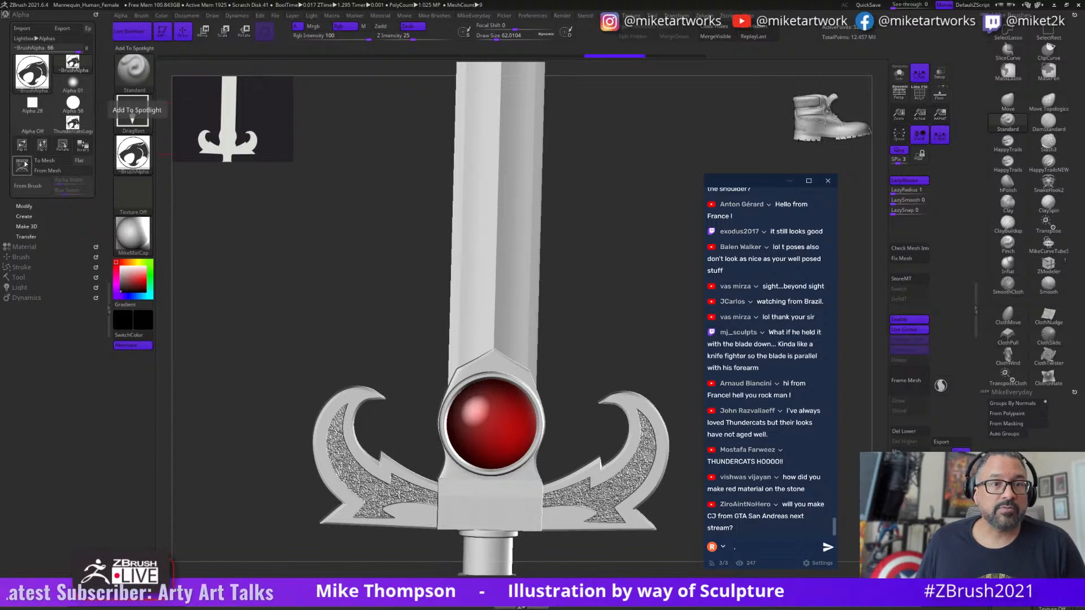
pyautogui.moveTo(83, 131)
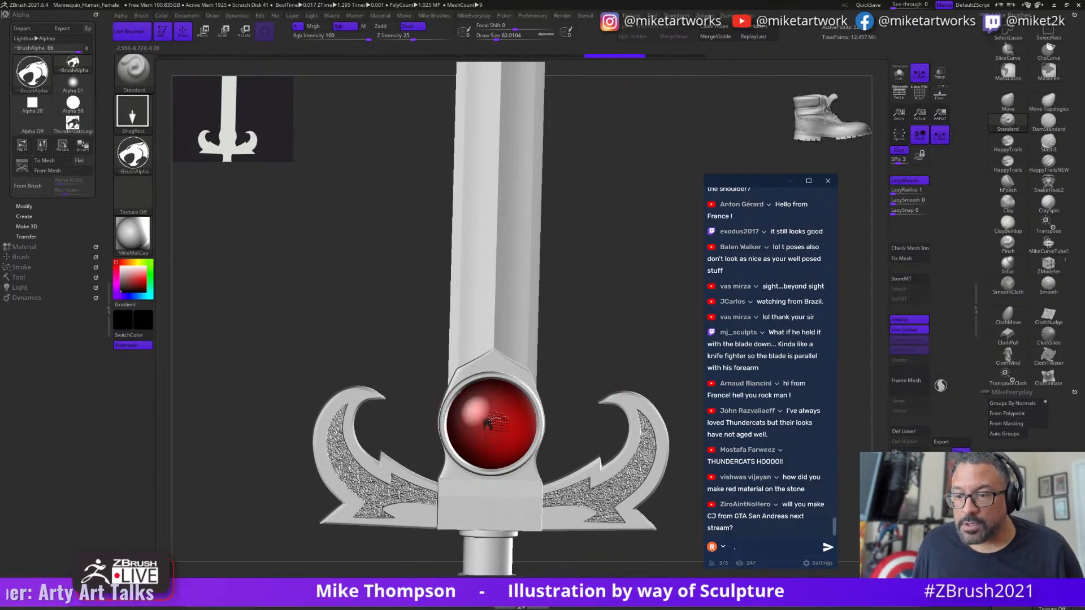
# - Try to stamp the inverted logo alpha onto the centre of the red gem
pyautogui.moveTo(491, 422); pyautogui.dragTo(494, 457)
pyautogui.hotkey('ctrl', 'z')
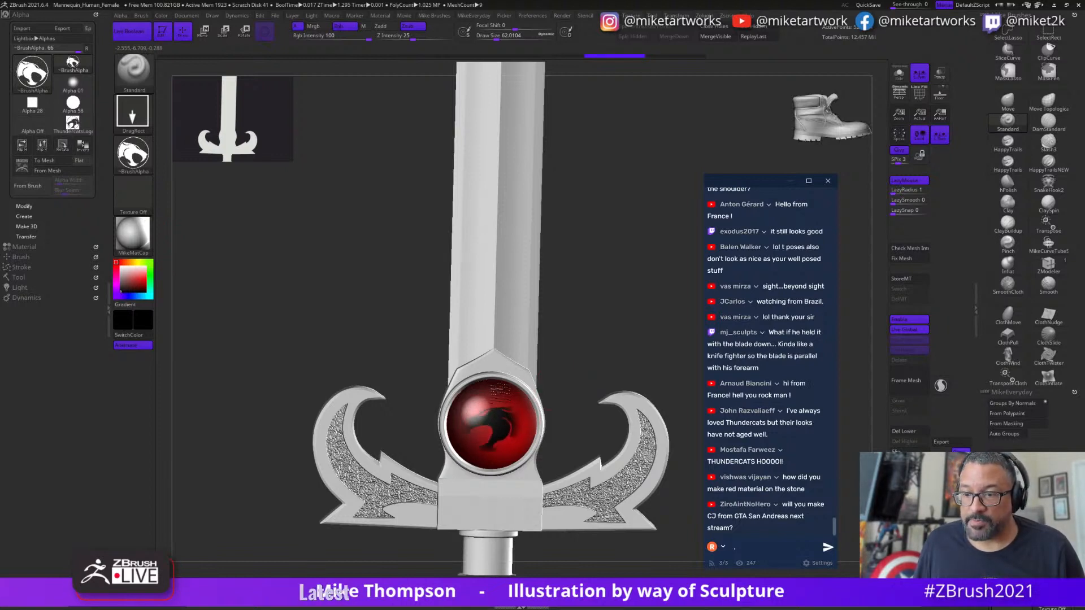
pyautogui.hotkey('ctrl', 'z')
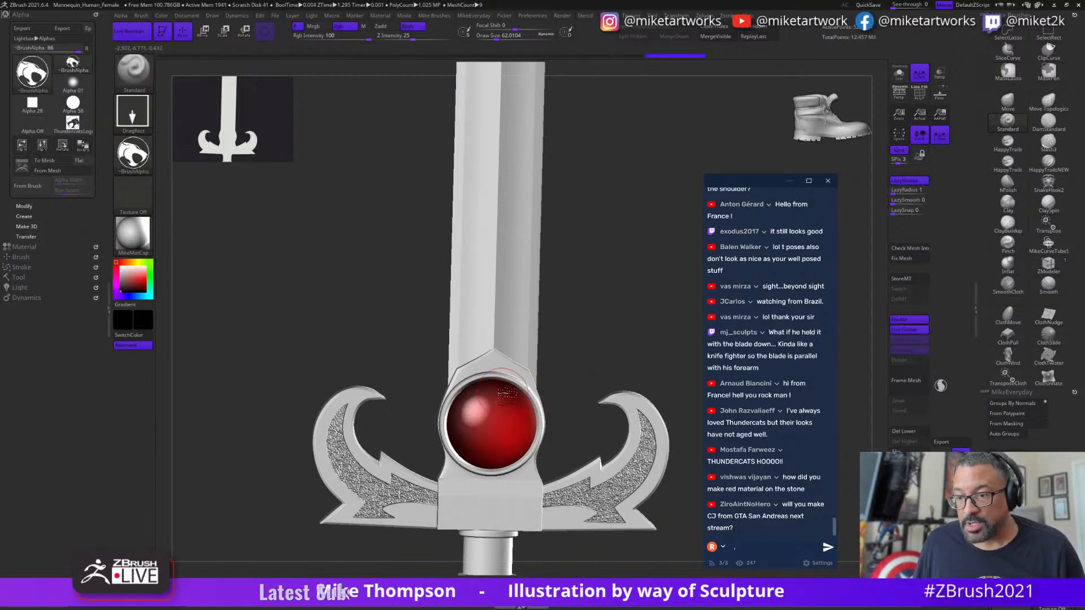
pyautogui.moveTo(610, 370)
pyautogui.mouseDown()
pyautogui.moveTo(663, 295)
pyautogui.moveTo(617, 333)
pyautogui.moveTo(611, 354)
pyautogui.moveTo(649, 511)
pyautogui.moveTo(567, 364)
pyautogui.moveTo(346, 356)
pyautogui.moveTo(351, 218)
pyautogui.moveTo(346, 317)
pyautogui.moveTo(339, 169)
pyautogui.moveTo(377, 300)
pyautogui.moveTo(366, 292)
pyautogui.moveTo(367, 283)
pyautogui.moveTo(577, 322)
pyautogui.moveTo(608, 336)
pyautogui.moveTo(598, 347)
pyautogui.mouseUp()
pyautogui.hotkey('ctrl', 'shift', 'z')
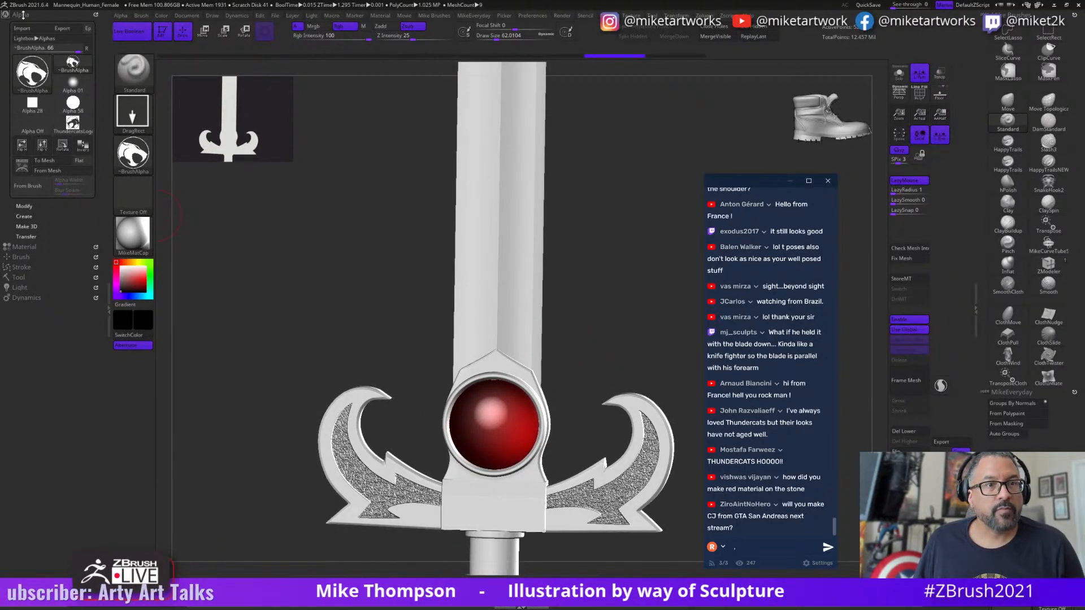
# - Expand the sword folder in the subtool list and toggle polypaint display off and back on for all subtools
pyautogui.click(21, 277)
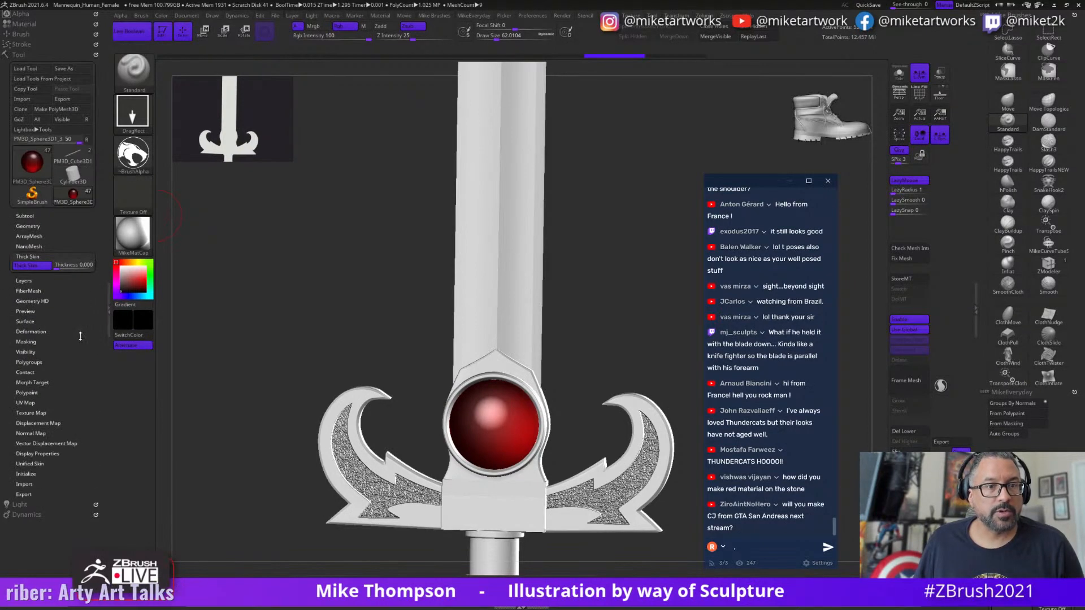
pyautogui.click(28, 216)
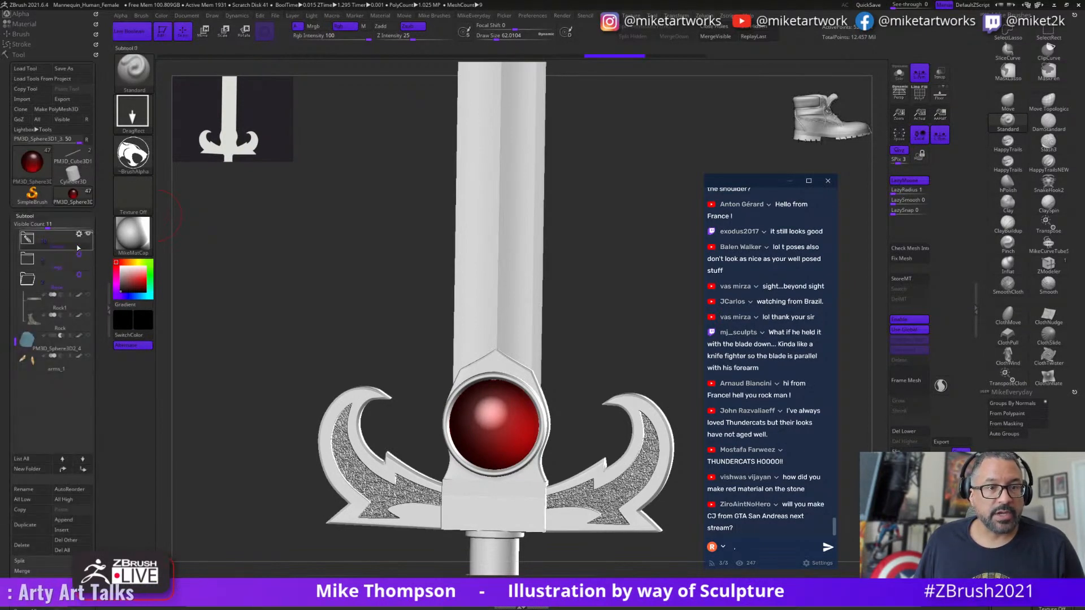
pyautogui.click(33, 238)
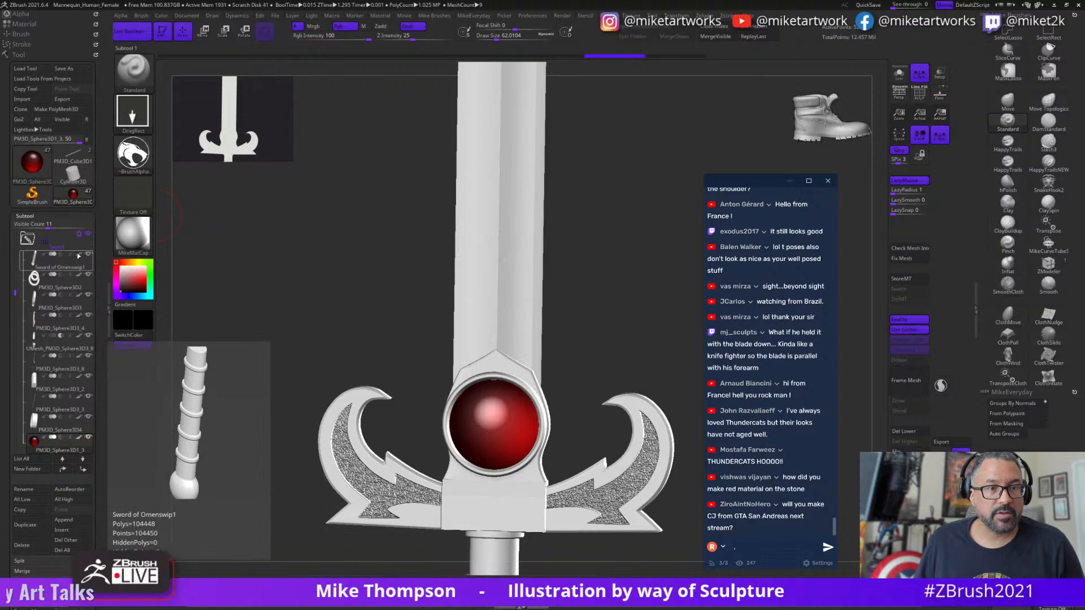
pyautogui.press('shift')
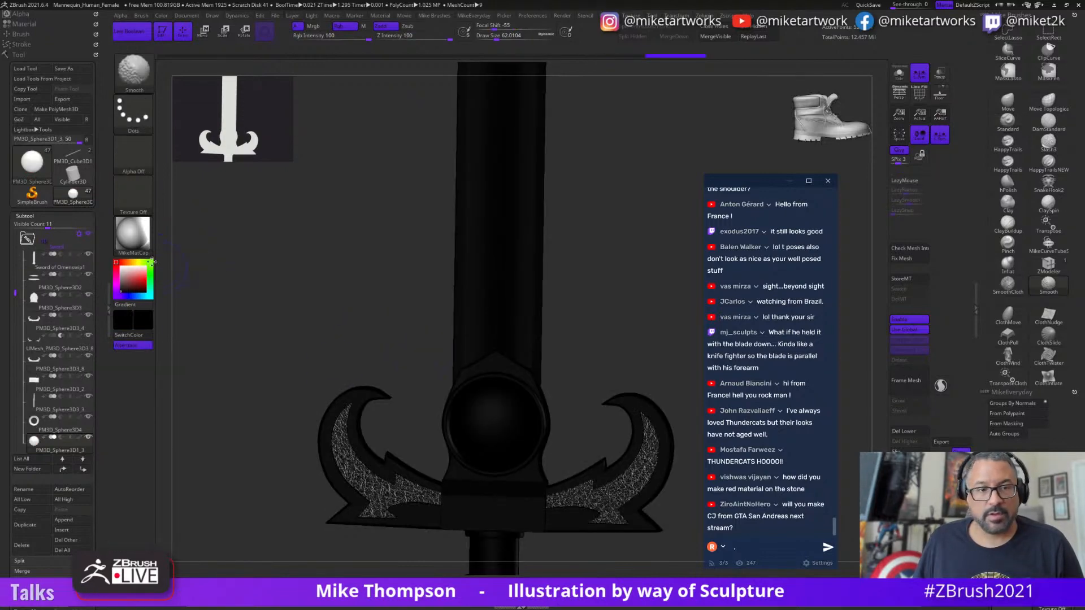
pyautogui.press('shift')
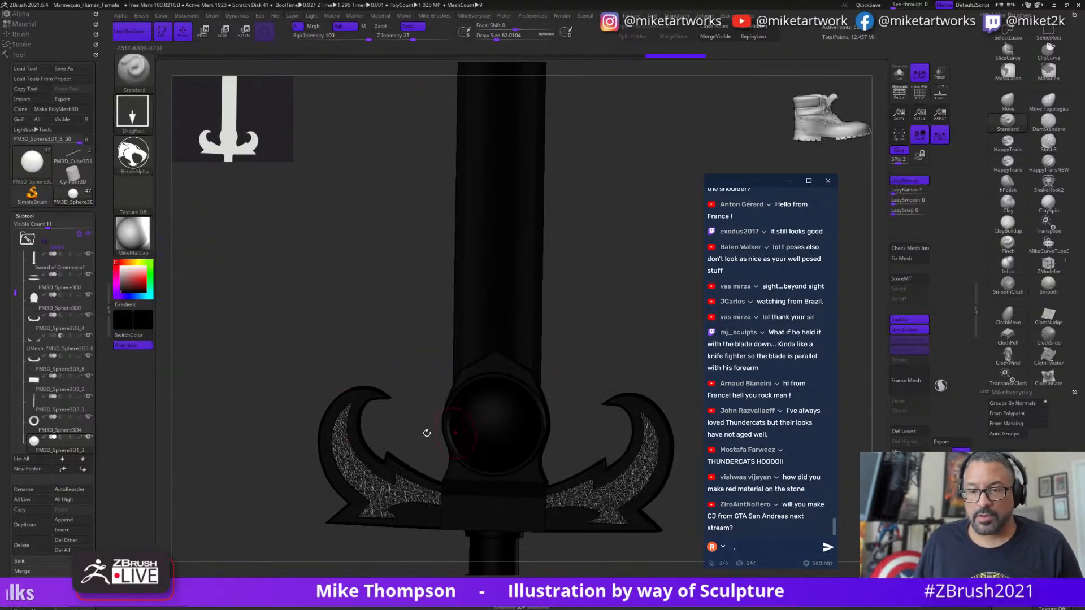
pyautogui.keyDown('shift'); pyautogui.click(79, 254); pyautogui.keyUp('shift')
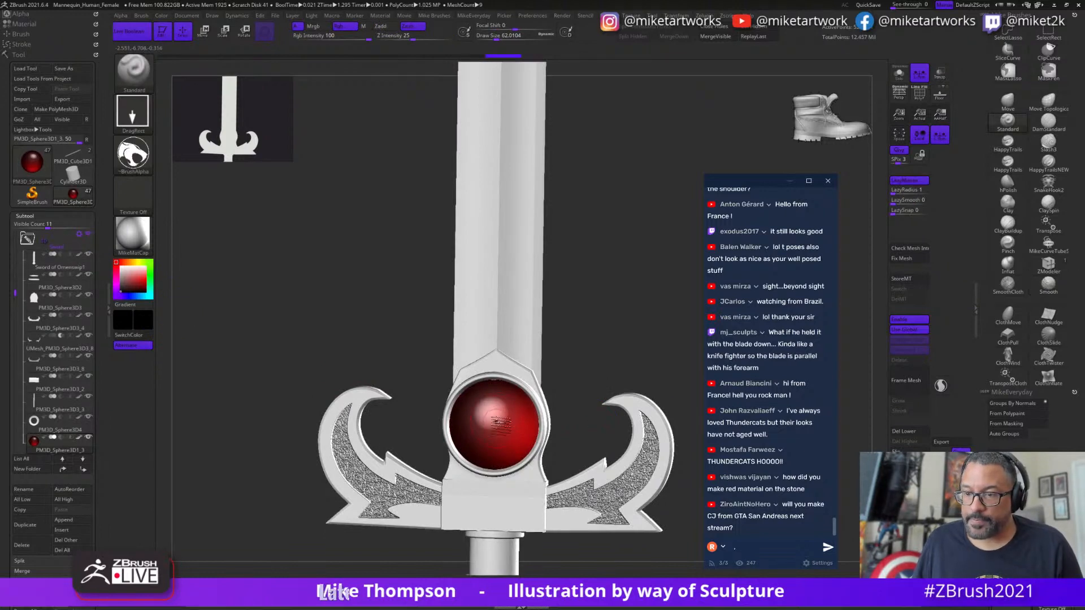
pyautogui.press('space')
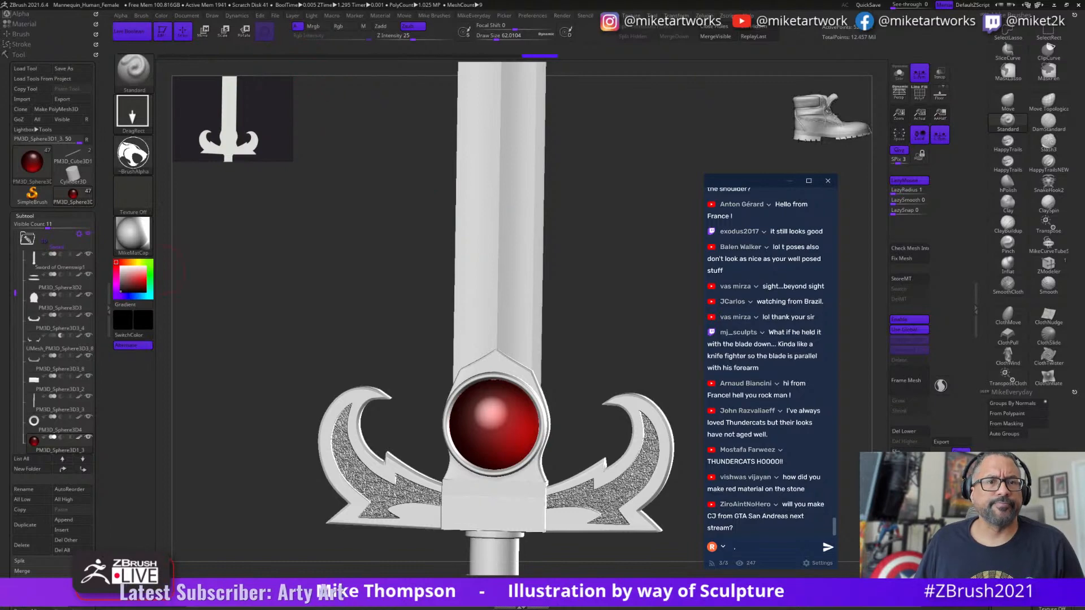
# - Switch to the Sphere3D primitive, choose to always switch to 2.5D mode, and draw a large sphere on the canvas
pyautogui.click(32, 162)
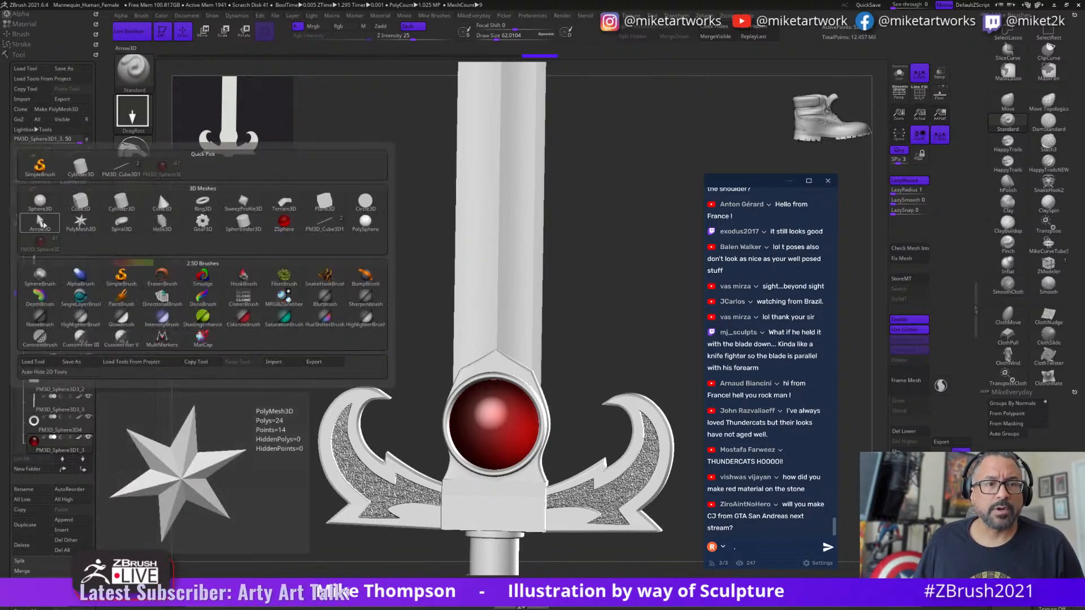
pyautogui.click(43, 203)
pyautogui.click(33, 218)
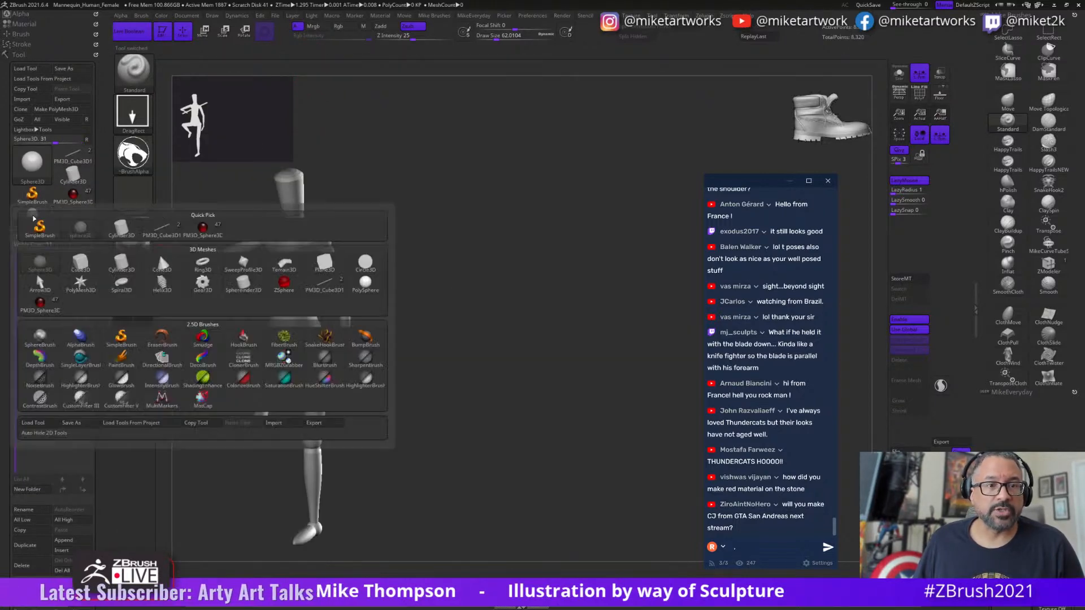
pyautogui.click(46, 264)
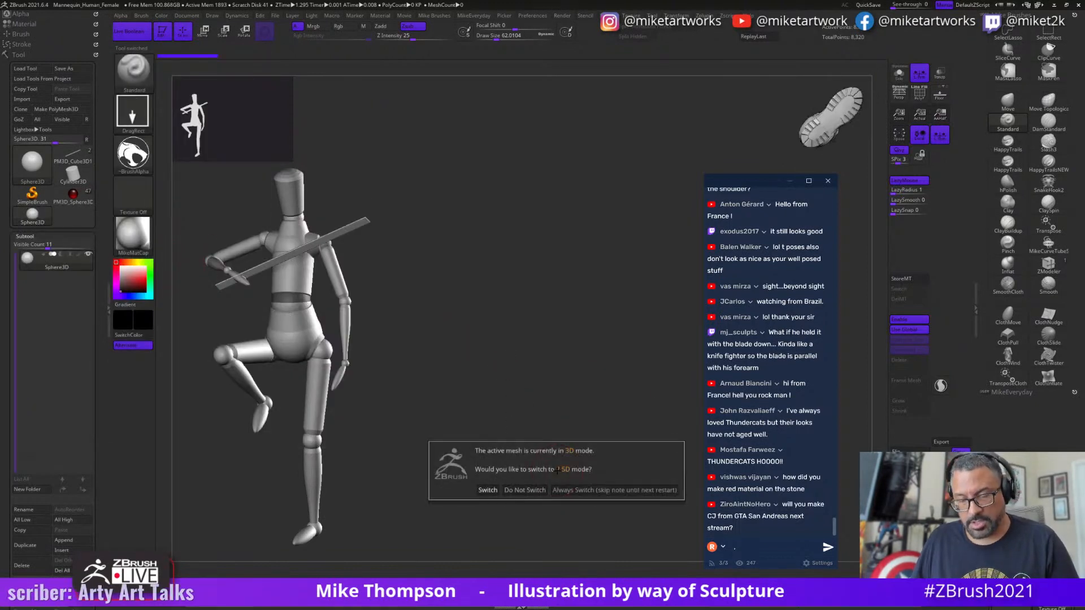
pyautogui.click(582, 490)
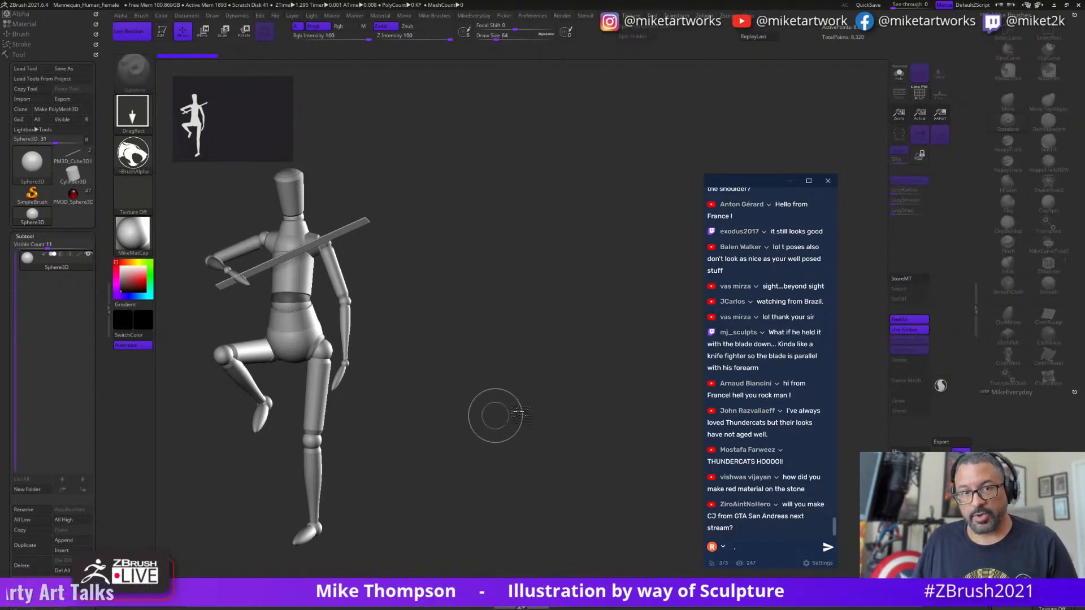
pyautogui.moveTo(491, 315); pyautogui.dragTo(557, 496)
# - Convert the large sphere primitive into a PolyMesh3D
pyautogui.press('space')
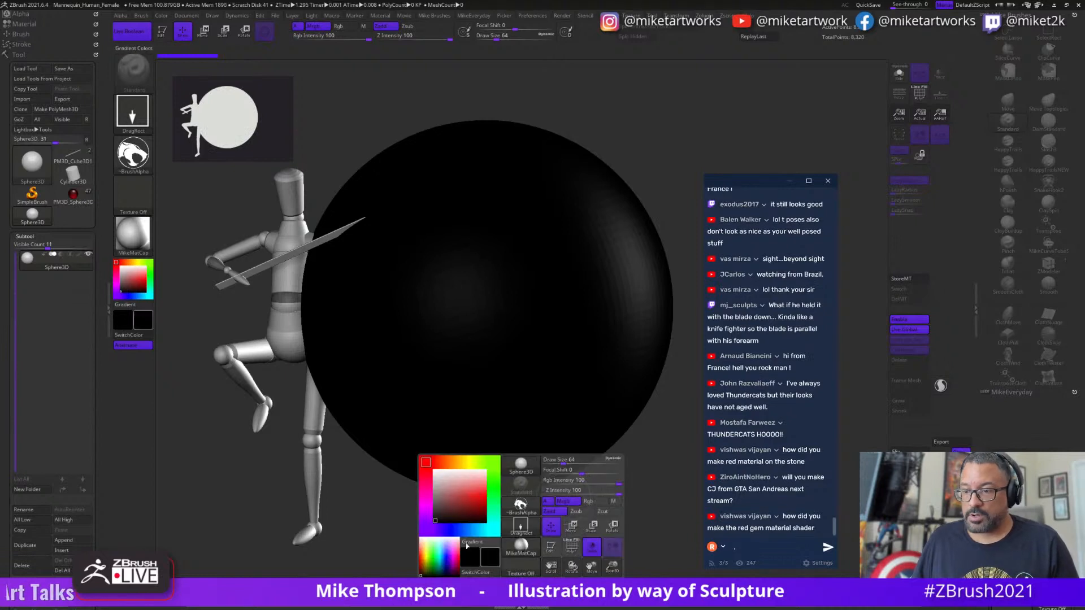
pyautogui.moveTo(416, 461); pyautogui.dragTo(421, 530)
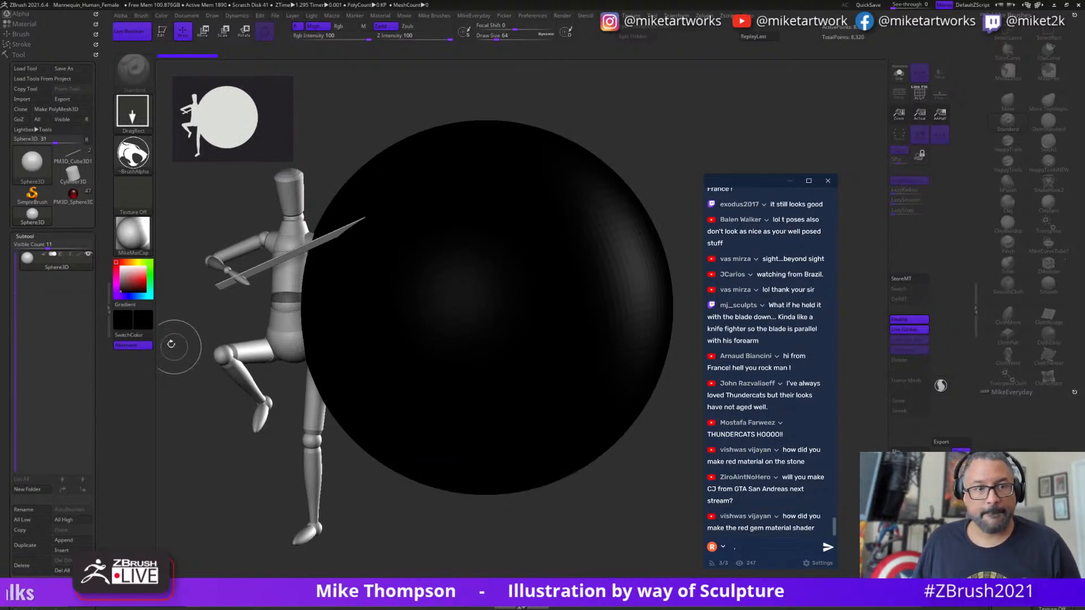
pyautogui.click(78, 258)
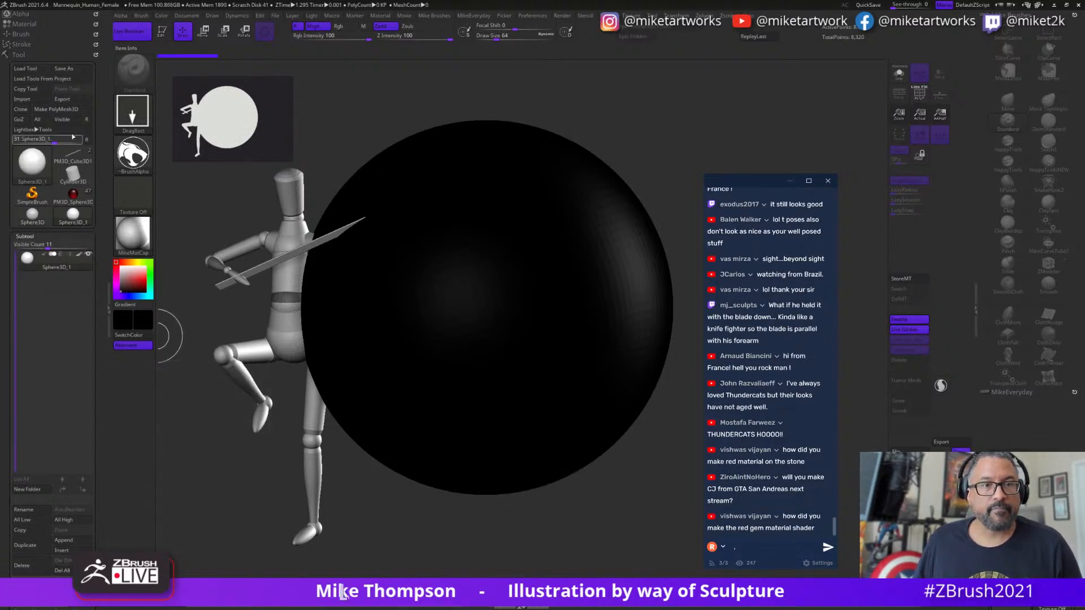
pyautogui.click(77, 109)
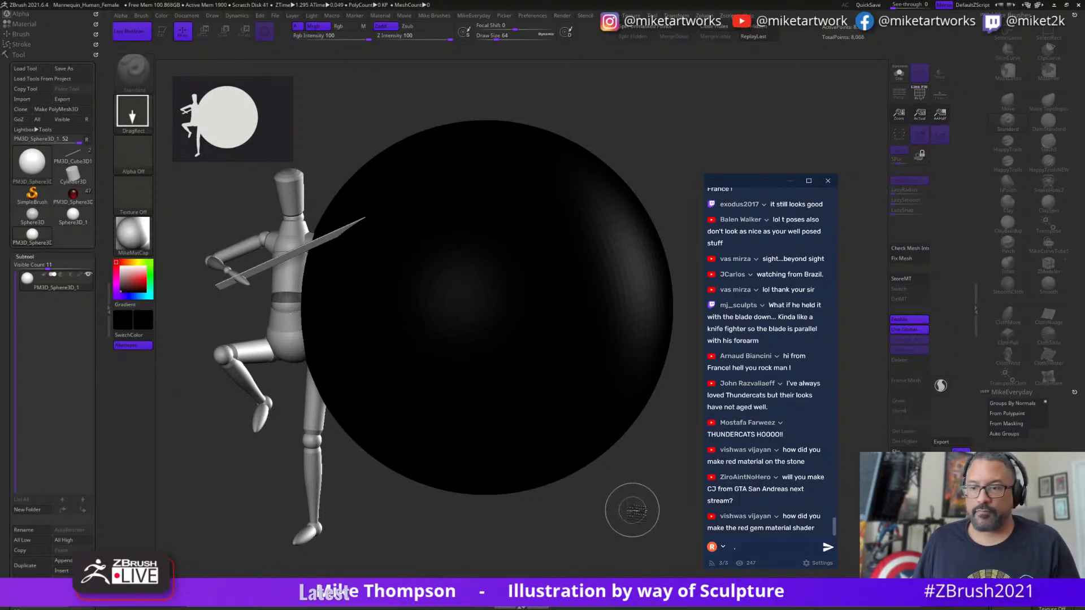
# - Set the active colour to white and try to fill the sphere with it, on the polymesh and on the original Sphere3D_1
pyautogui.press('space')
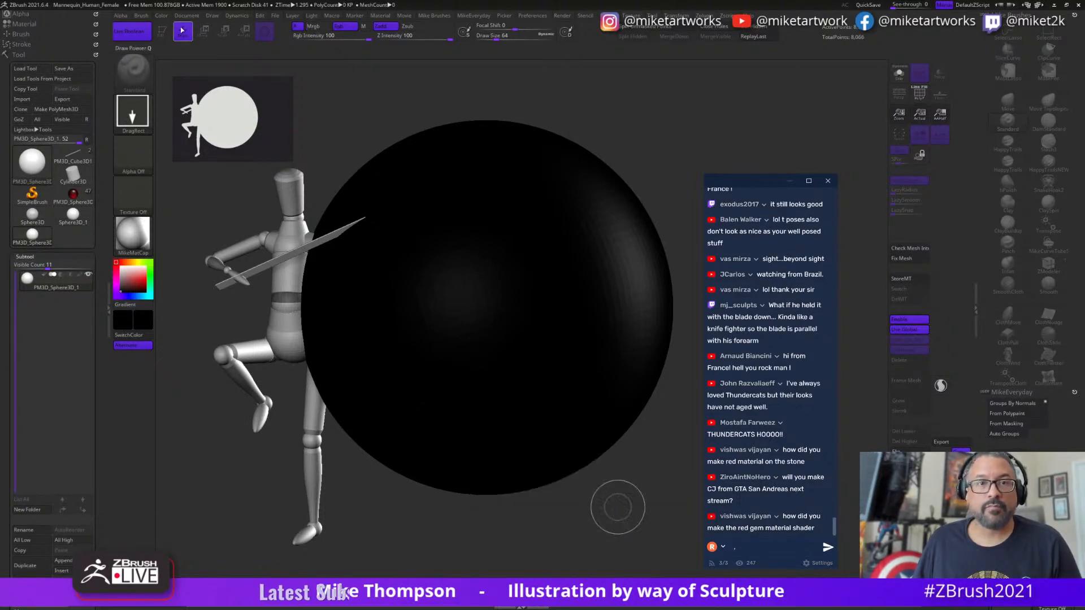
pyautogui.click(161, 16)
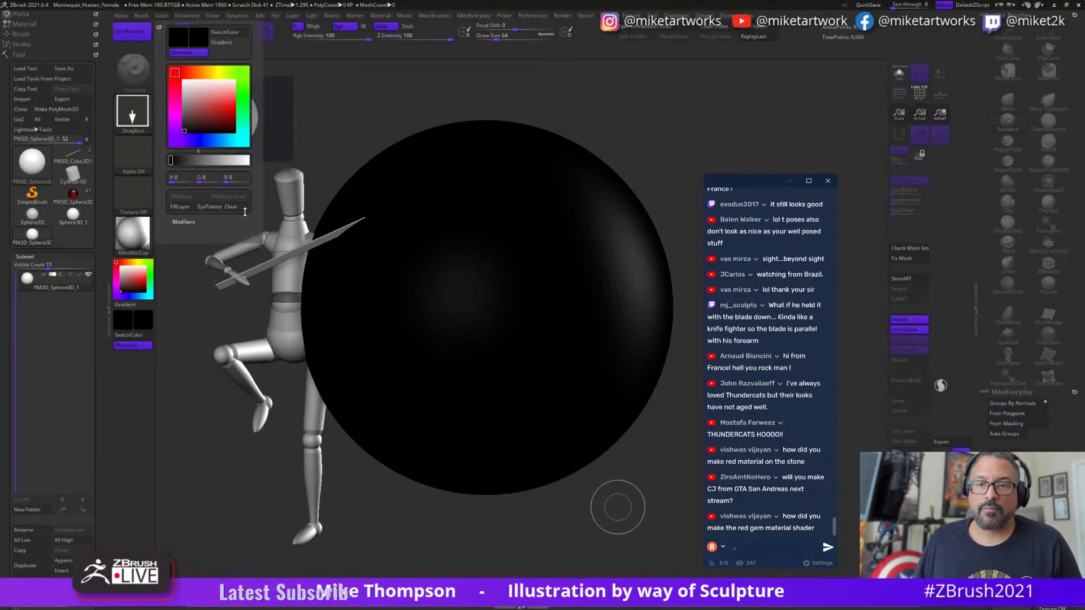
pyautogui.click(80, 266)
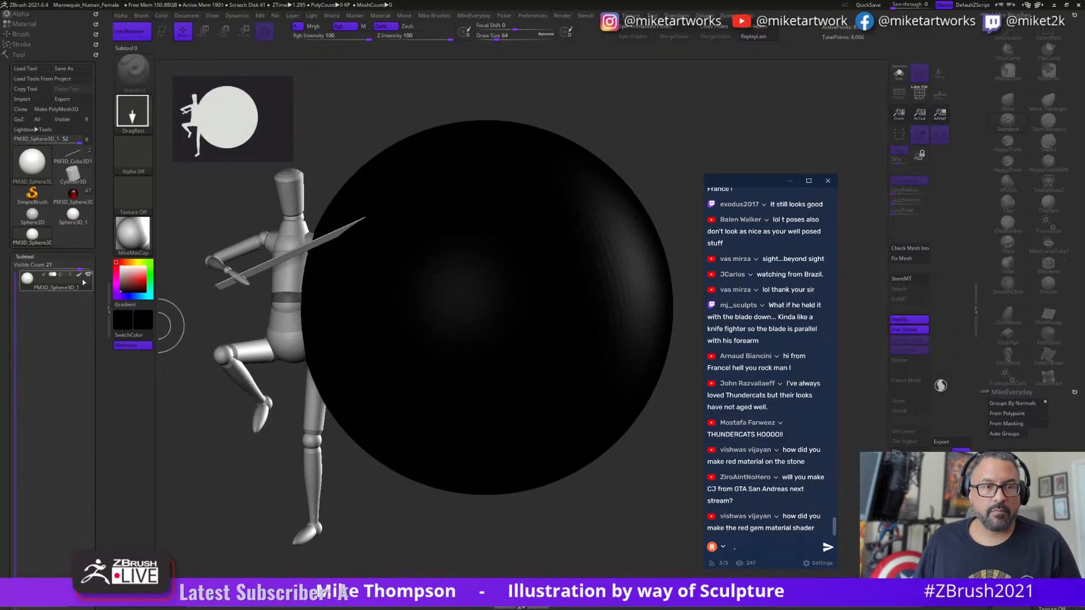
pyautogui.press('space')
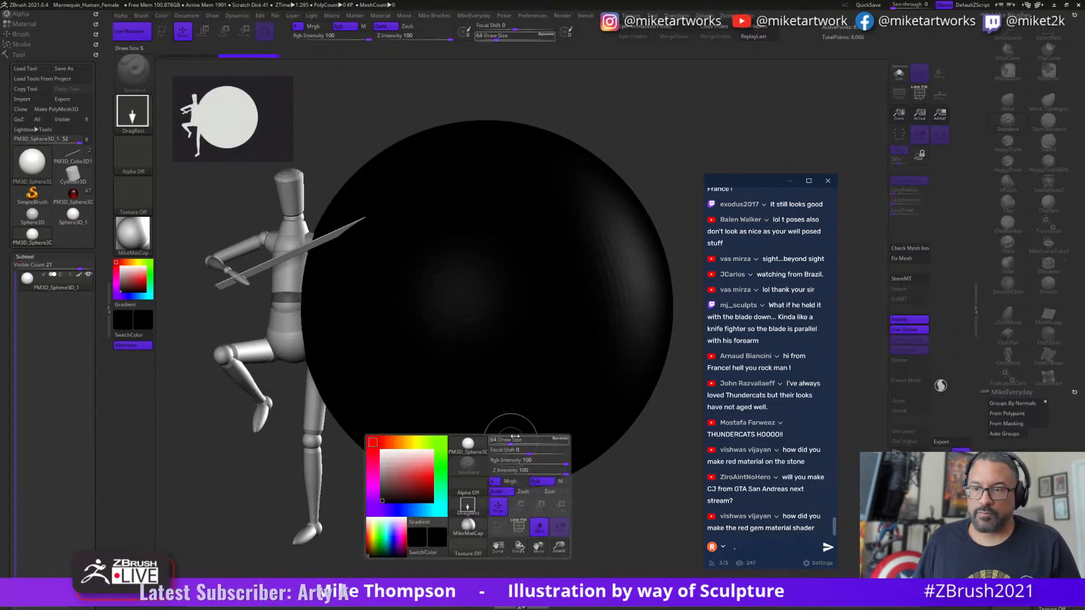
pyautogui.click(381, 450)
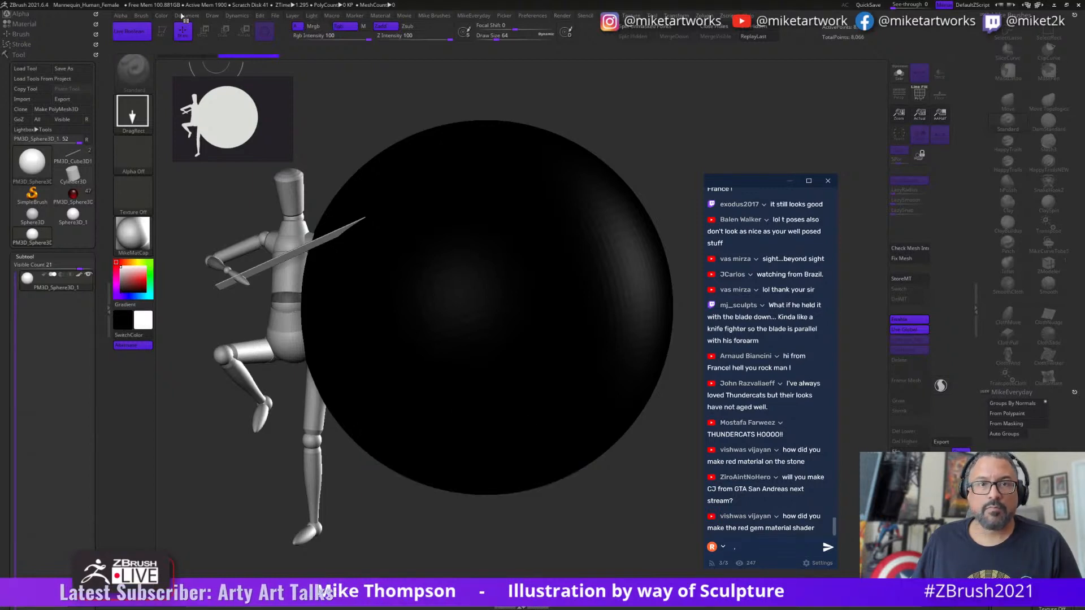
pyautogui.click(163, 17)
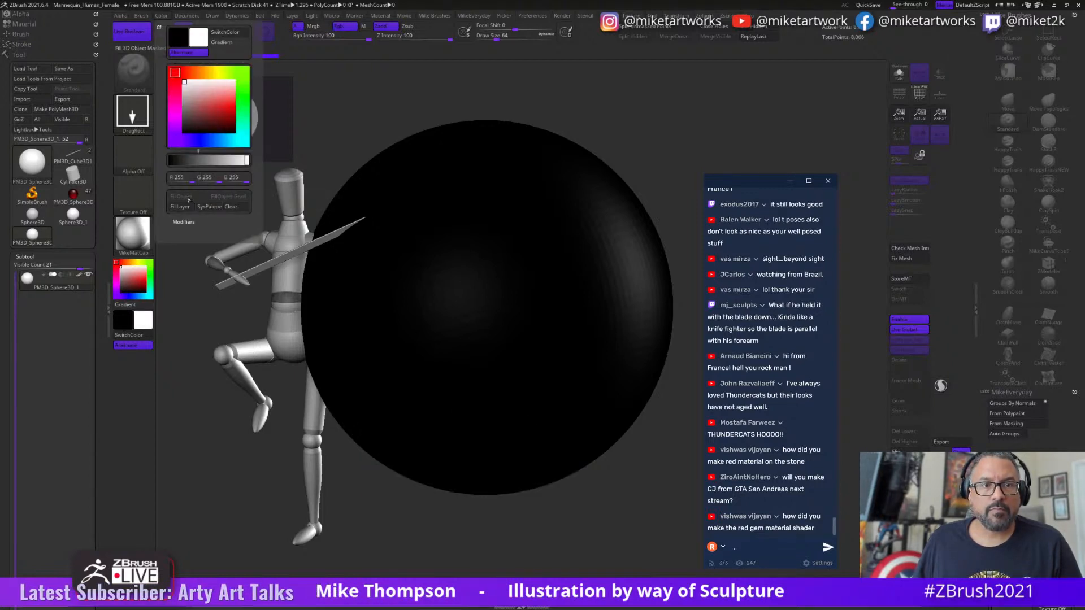
pyautogui.click(73, 218)
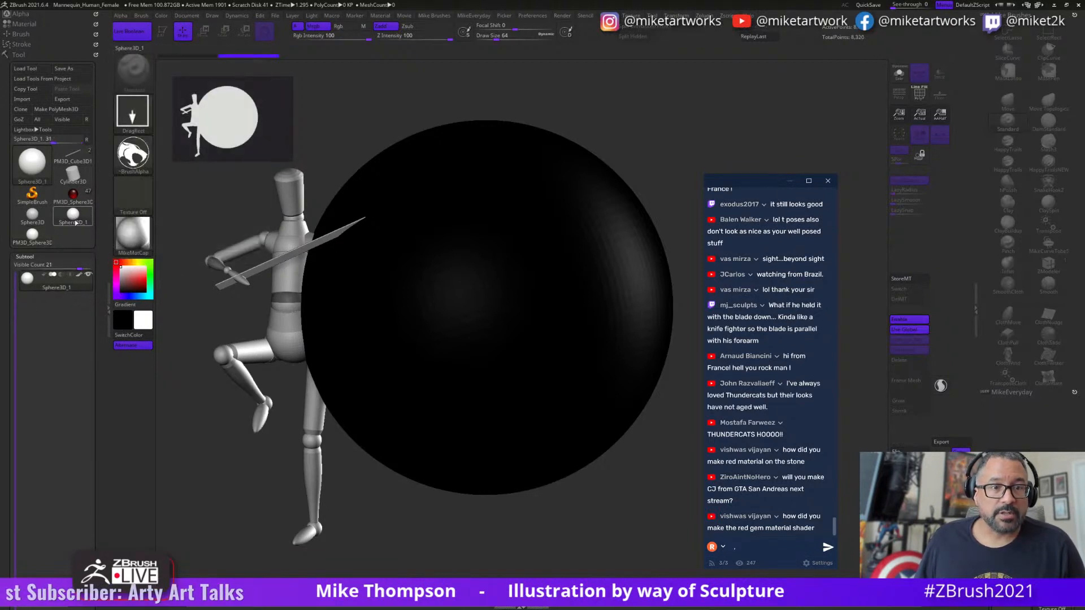
pyautogui.click(162, 17)
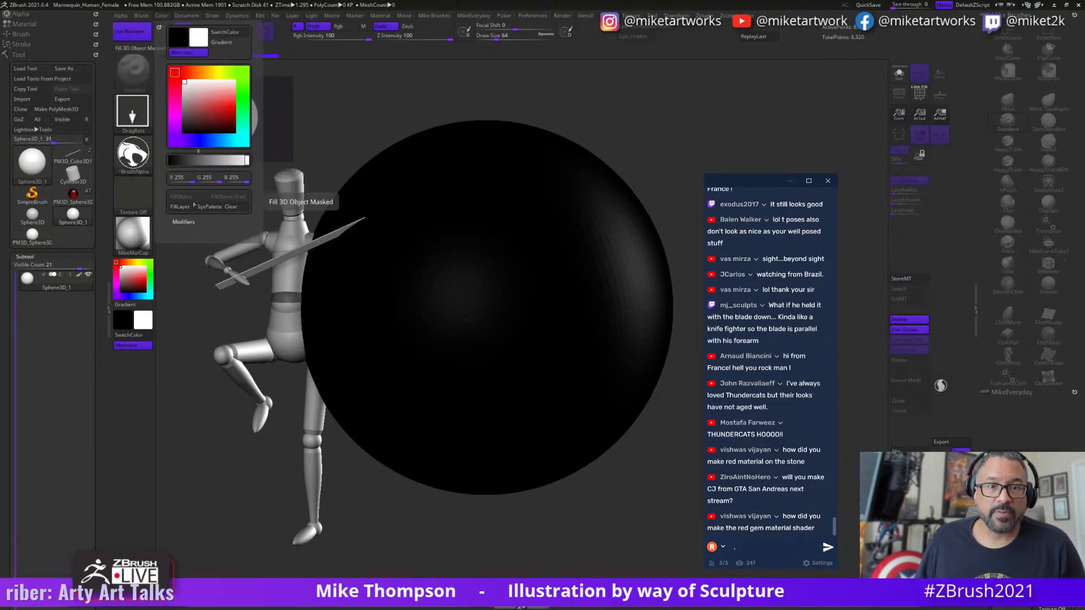
# - Clear the canvas, then place a fresh primitive sphere at its centre and put it in edit mode
pyautogui.hotkey('ctrl', 'n')
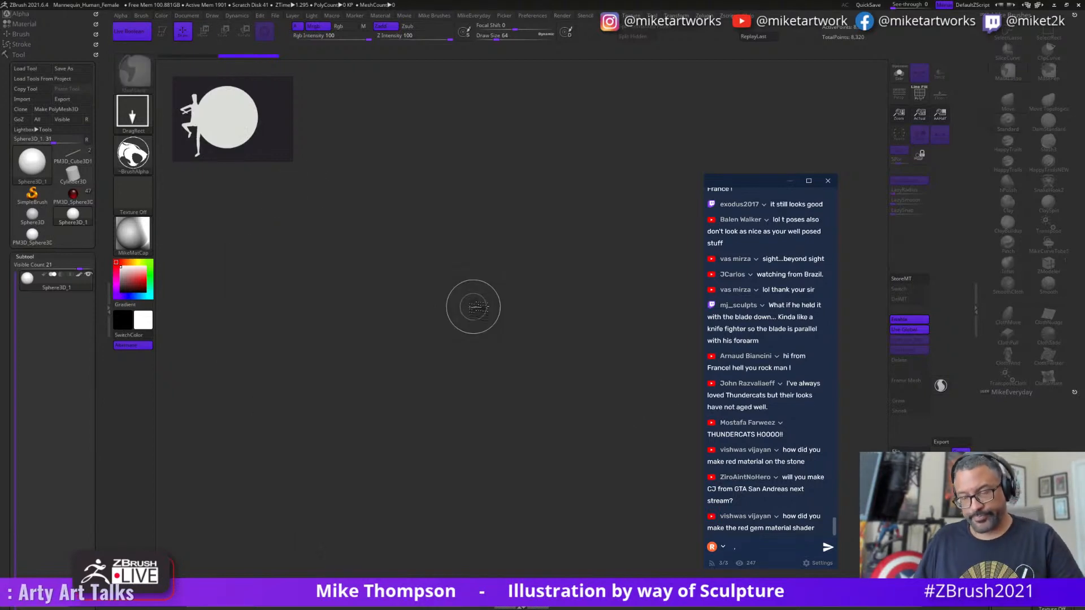
pyautogui.moveTo(478, 311); pyautogui.dragTo(597, 457)
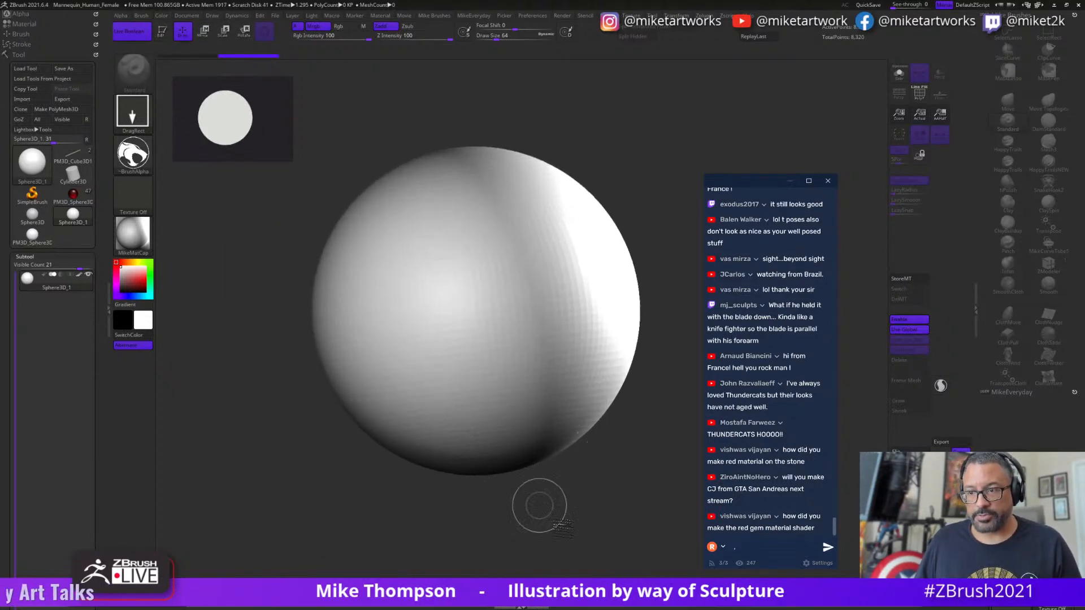
pyautogui.press('t')
pyautogui.press('f')
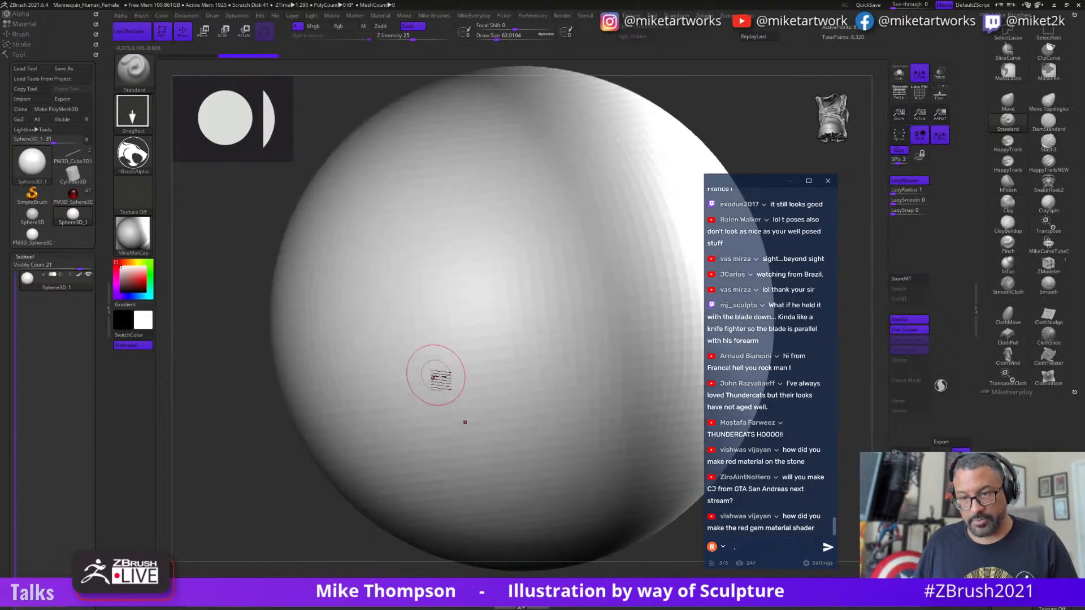
pyautogui.keyDown('alt'); pyautogui.moveTo(220, 470); pyautogui.dragTo(207, 418); pyautogui.keyUp('alt')
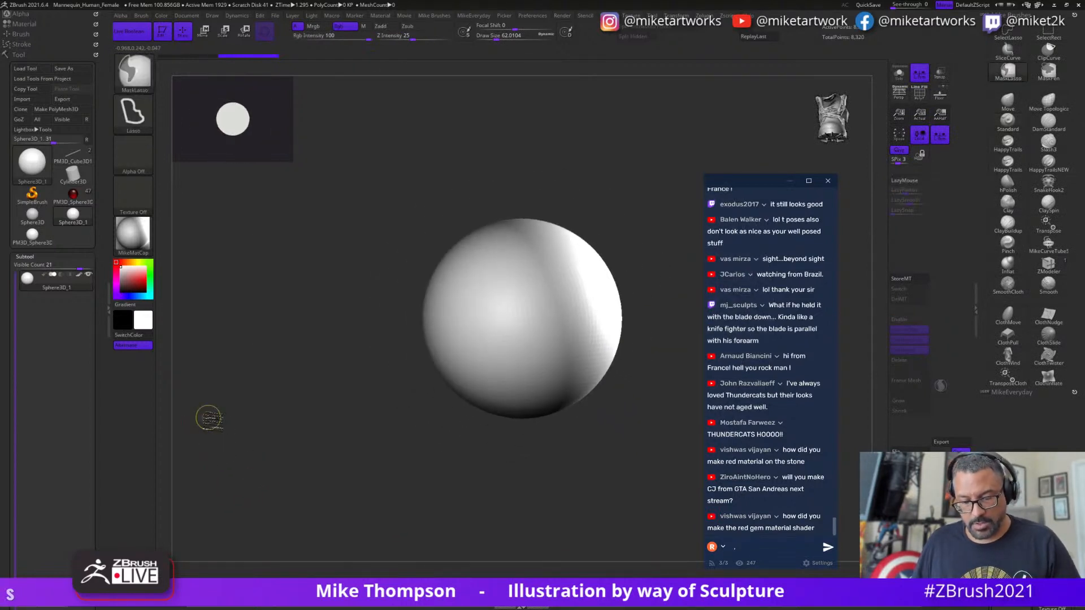
# - Subdivide the new sphere into a denser, smoother mesh
pyautogui.hotkey('ctrl', 'd')
pyautogui.moveTo(647, 508); pyautogui.dragTo(669, 497)
pyautogui.keyDown('alt'); pyautogui.moveTo(670, 497); pyautogui.dragTo(608, 402); pyautogui.keyUp('alt')
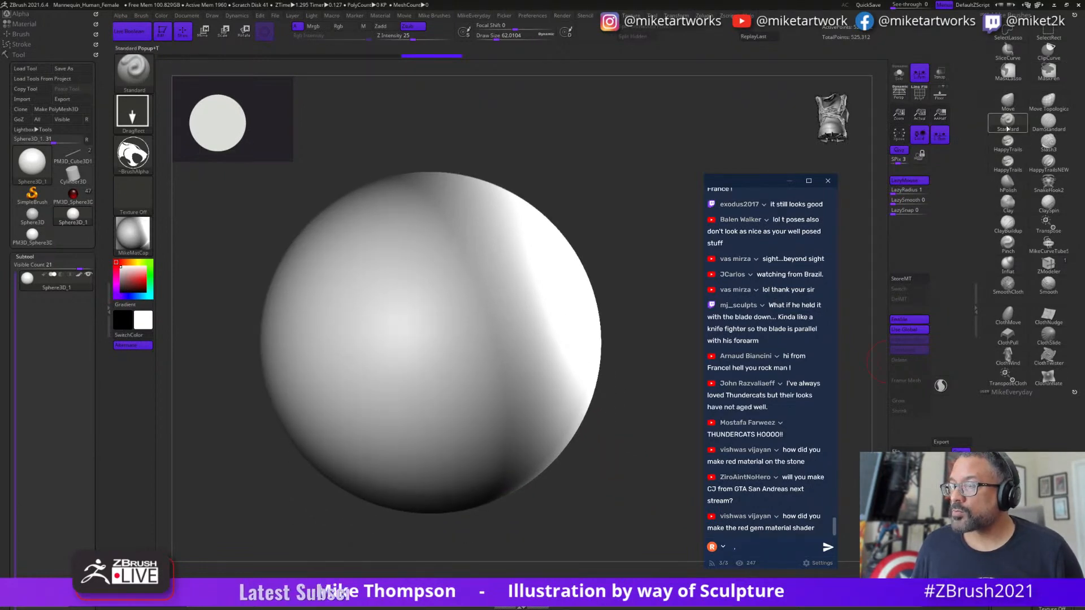
# - Set the paint colour to black with Rgb painting enabled, and convert the sphere to a PolyMesh3D
pyautogui.press('space')
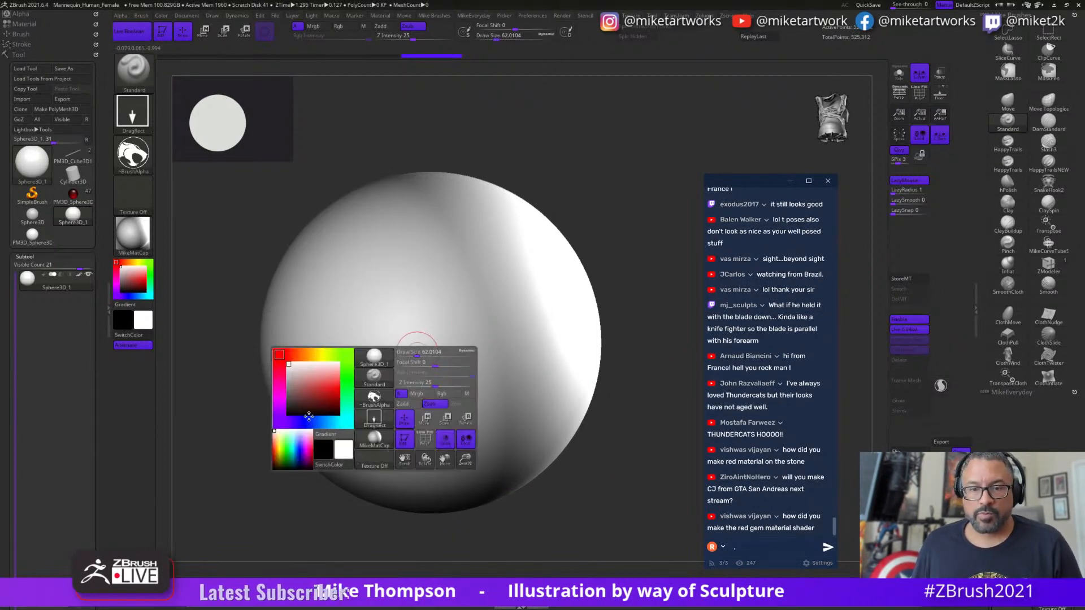
pyautogui.moveTo(246, 447); pyautogui.dragTo(278, 425)
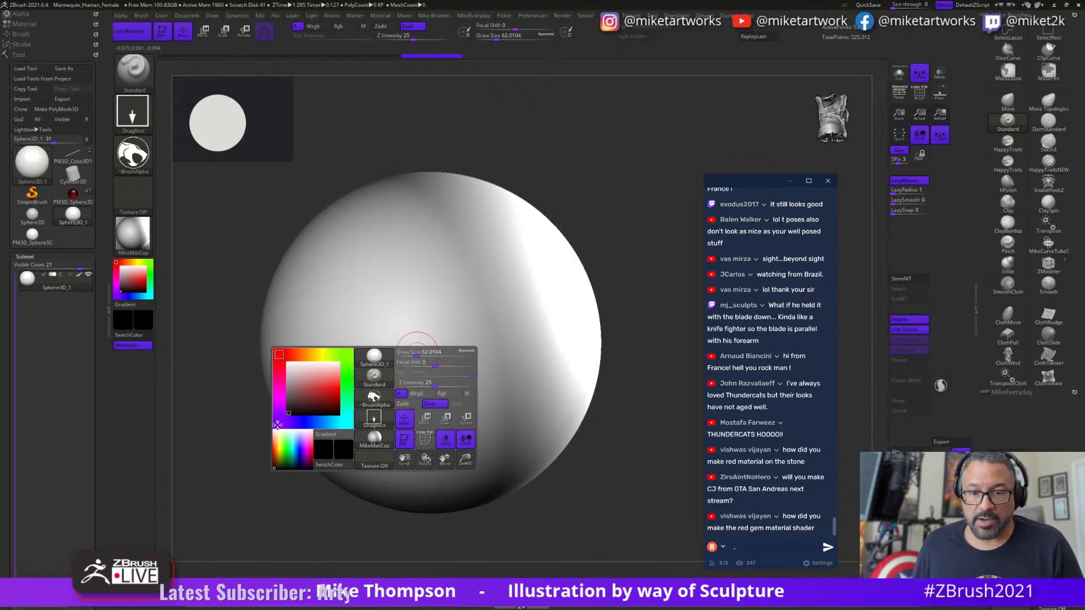
pyautogui.click(450, 393)
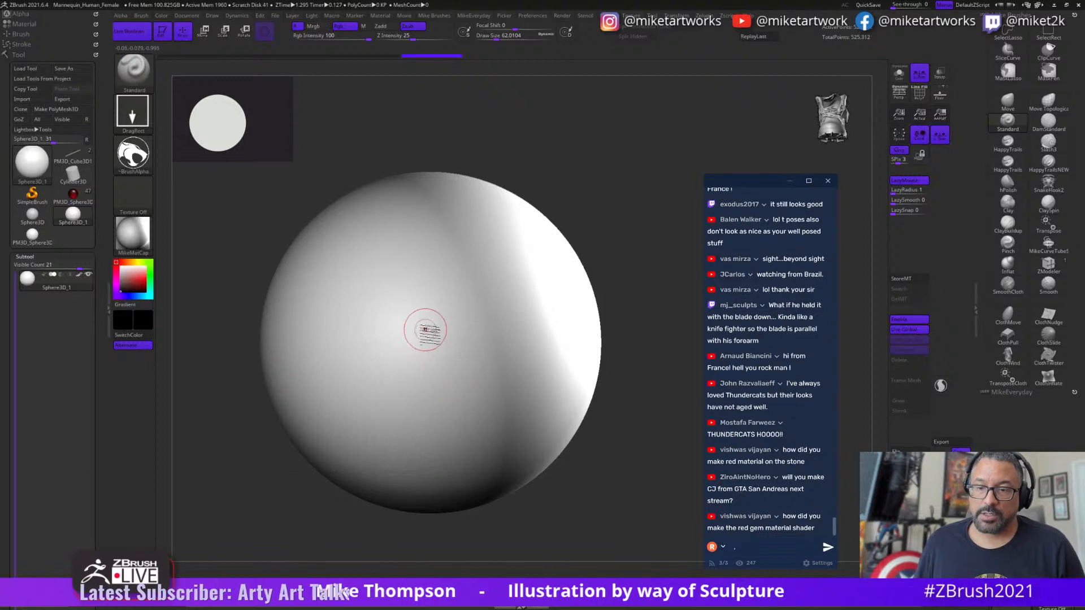
pyautogui.click(440, 342)
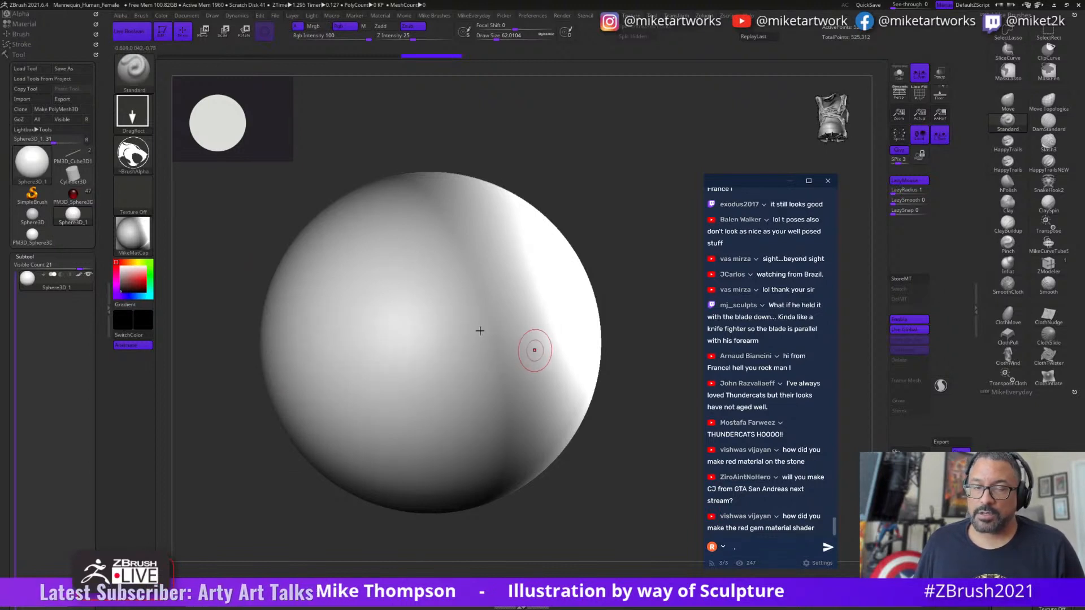
pyautogui.click(56, 109)
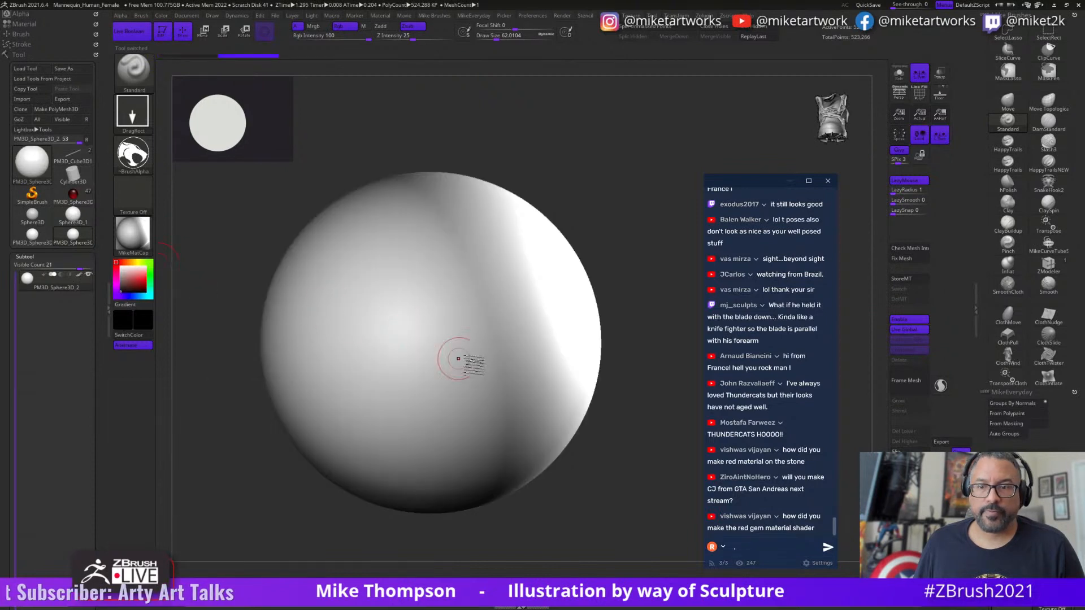
# - Set the brush's focal shift to -38 while test-stamping the panther logo alpha on the sphere's front
pyautogui.moveTo(421, 338); pyautogui.dragTo(650, 516)
pyautogui.hotkey('ctrl', 'z')
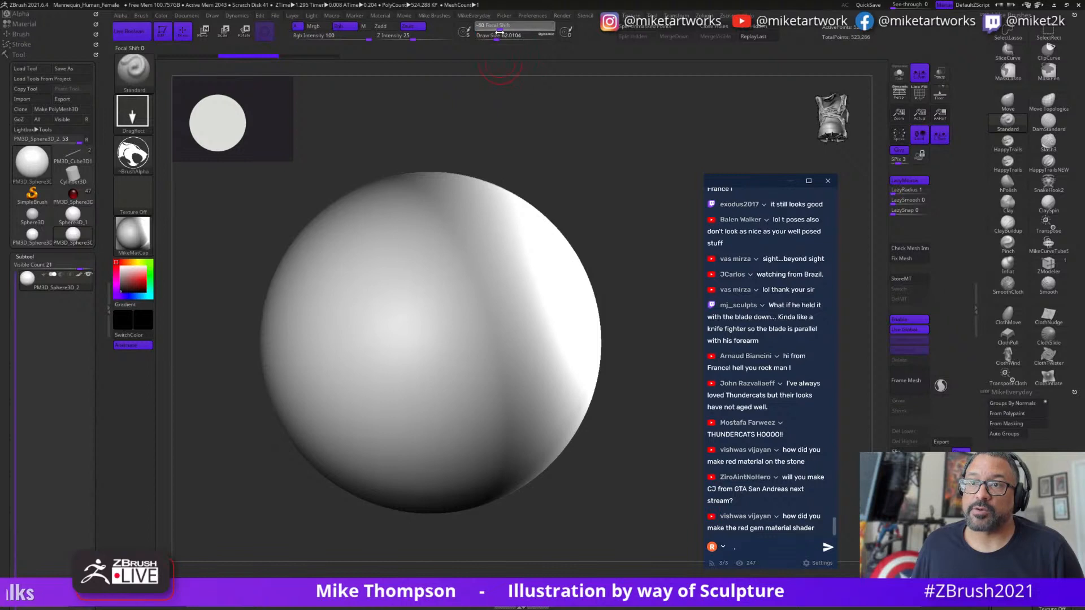
pyautogui.moveTo(429, 339); pyautogui.dragTo(469, 200)
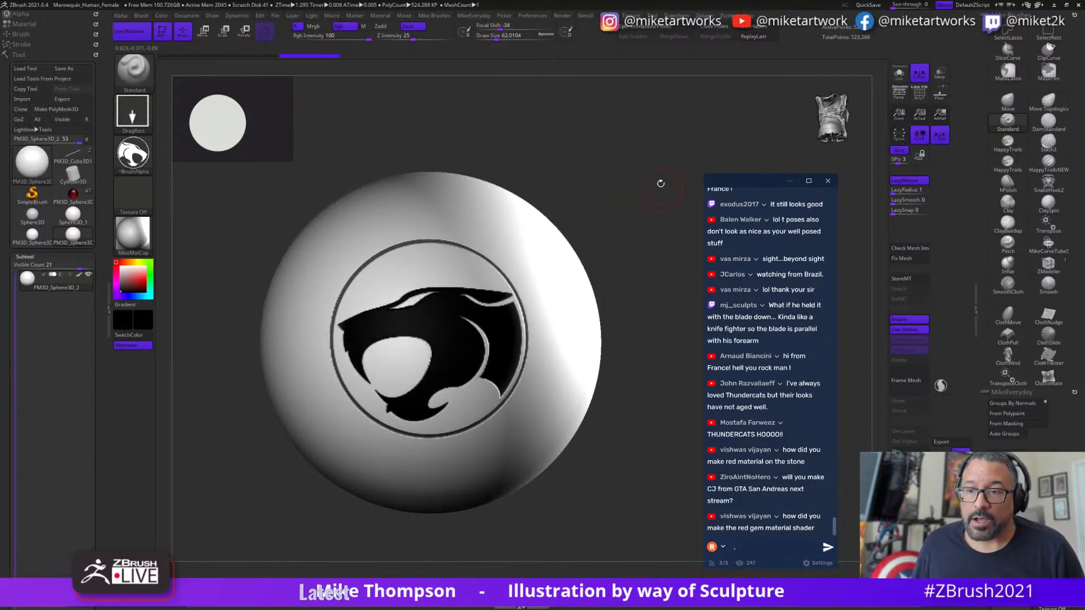
pyautogui.moveTo(661, 184)
pyautogui.mouseDown()
pyautogui.moveTo(605, 176)
pyautogui.moveTo(664, 183)
pyautogui.mouseUp()
pyautogui.keyDown('alt'); pyautogui.moveTo(603, 209); pyautogui.dragTo(639, 237); pyautogui.keyUp('alt')
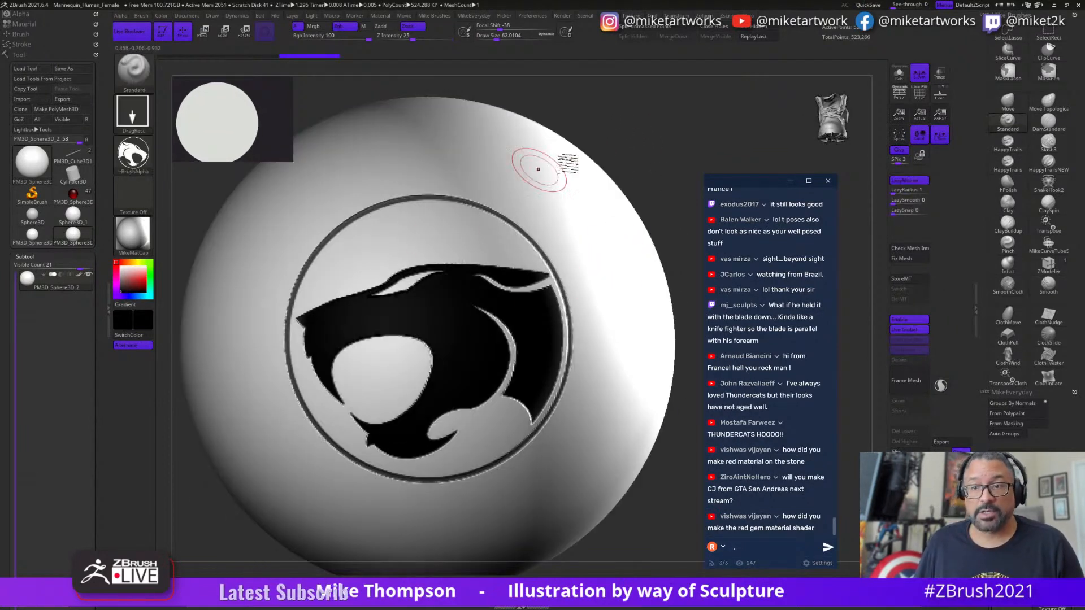
# - Subdivide the polymesh sphere further and stamp the black panther logo on the middle of its front
pyautogui.moveTo(612, 129)
pyautogui.keyDown('alt'); pyautogui.mouseDown()
pyautogui.moveTo(596, 118)
pyautogui.moveTo(613, 160)
pyautogui.moveTo(622, 151)
pyautogui.mouseUp(); pyautogui.keyUp('alt')
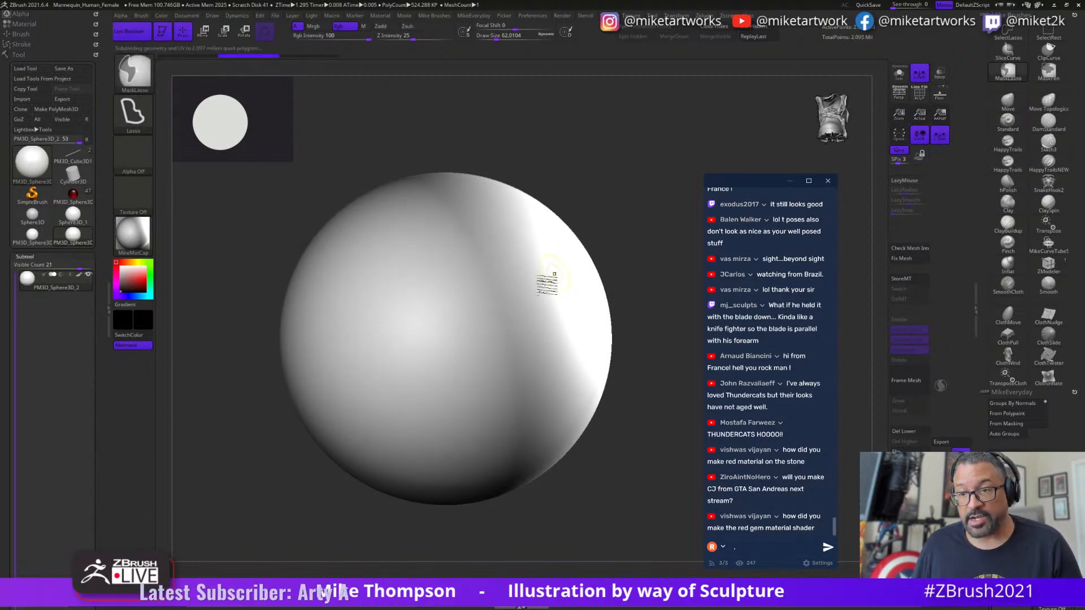
pyautogui.moveTo(449, 332)
pyautogui.mouseDown()
pyautogui.moveTo(489, 249)
pyautogui.moveTo(488, 190)
pyautogui.mouseUp()
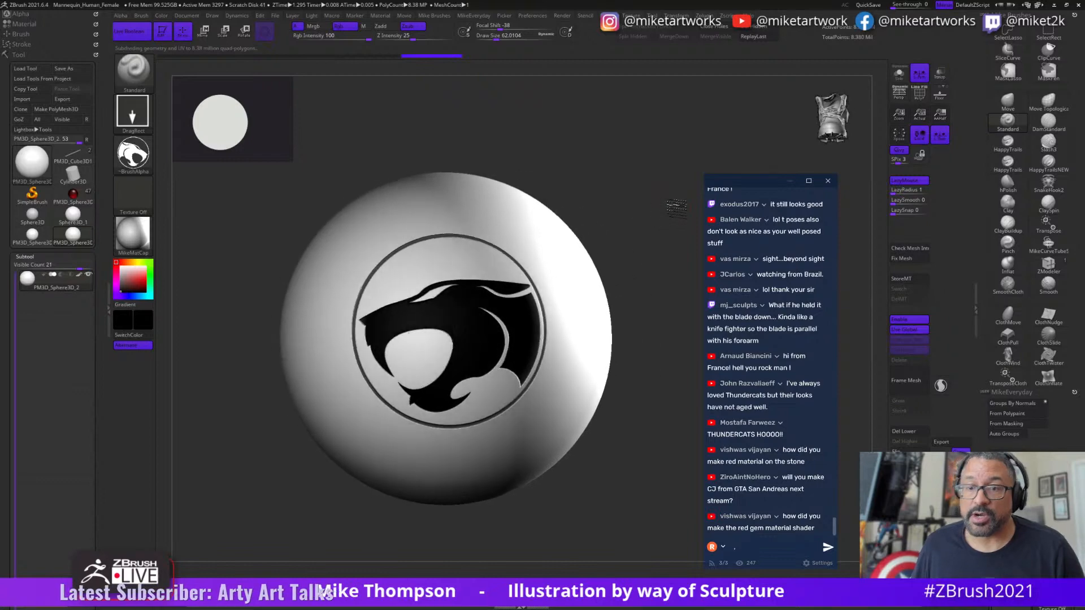
pyautogui.moveTo(611, 504); pyautogui.dragTo(430, 407)
# - Switch back to the sword model and isolate the red gem in Solo mode
pyautogui.click(72, 194)
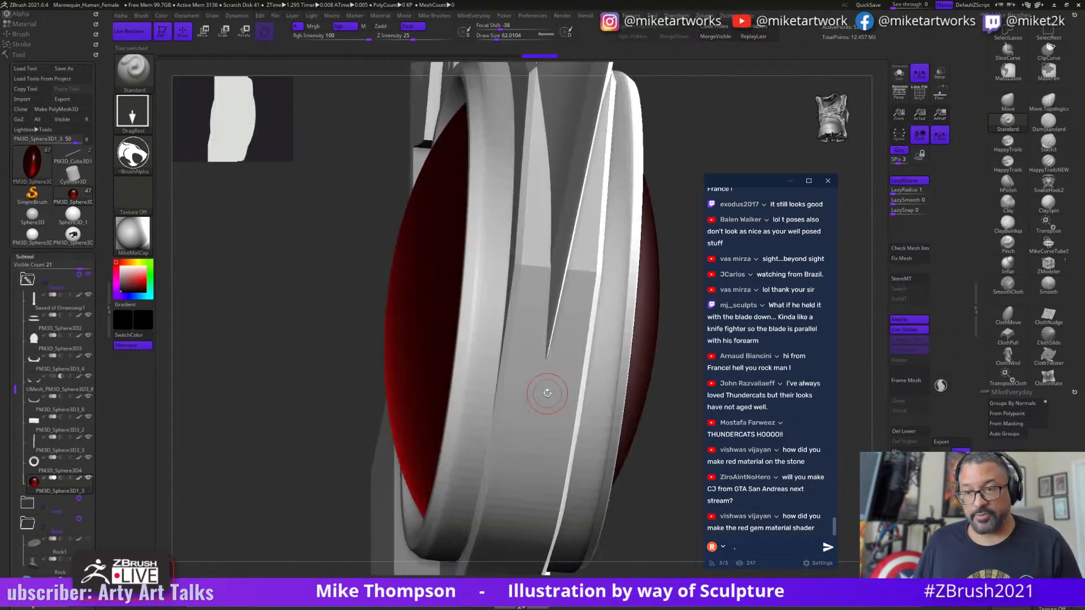
pyautogui.moveTo(705, 530); pyautogui.dragTo(602, 575)
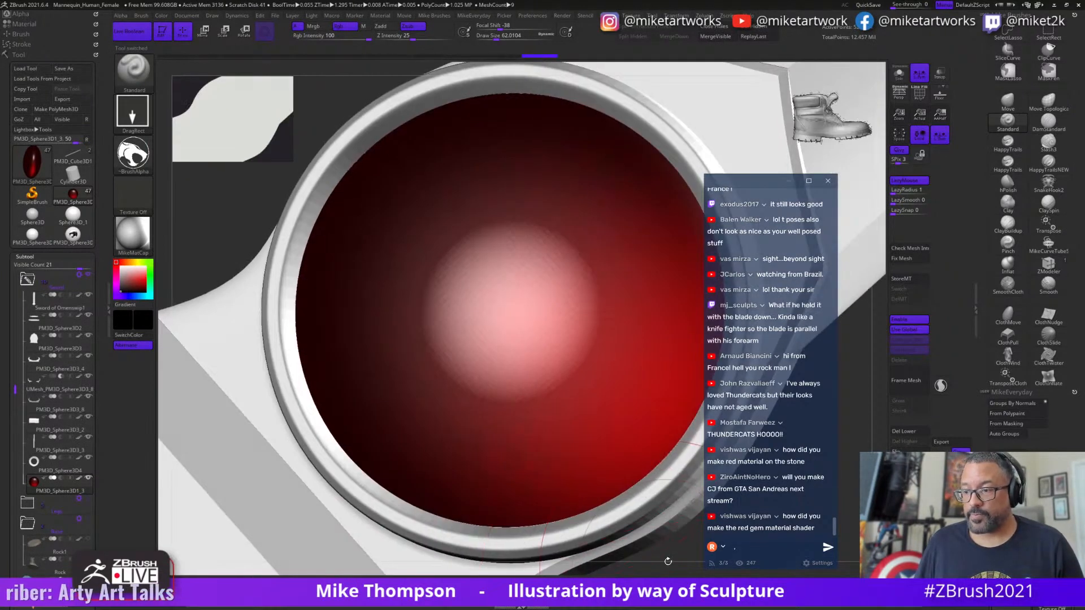
pyautogui.keyDown('alt'); pyautogui.moveTo(668, 561); pyautogui.dragTo(662, 519); pyautogui.keyUp('alt')
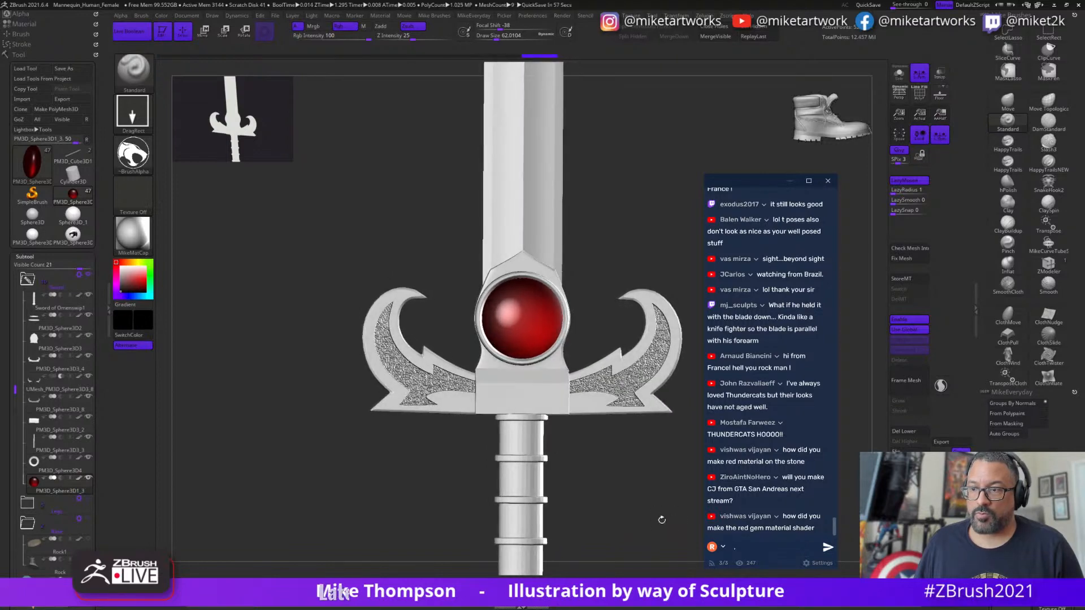
pyautogui.click(900, 74)
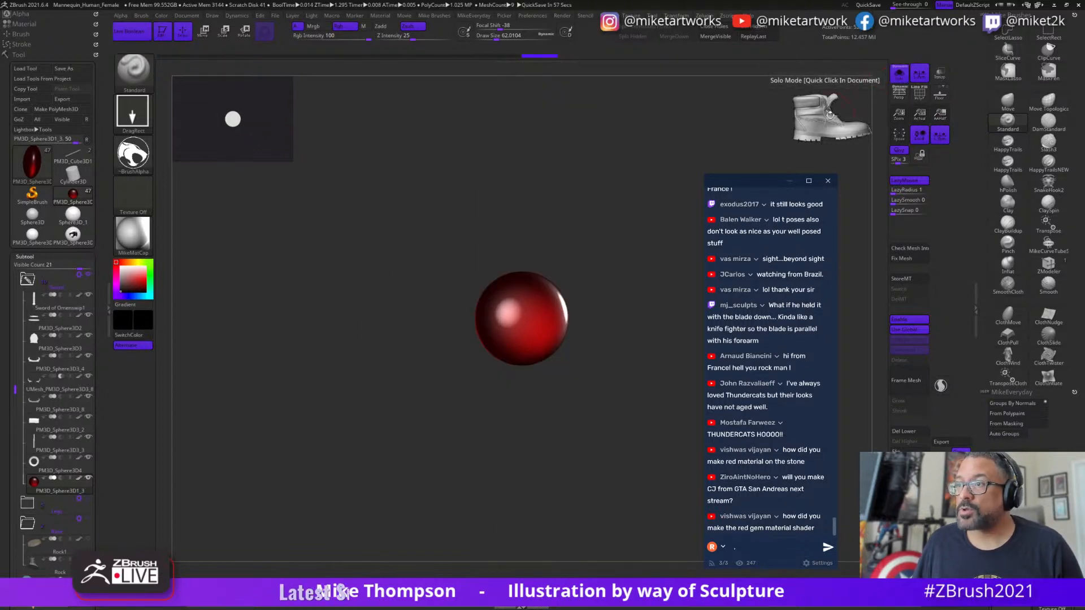
# - Stamp the black panther logo large across the gem's face and show the whole sword again
pyautogui.keyDown('alt'); pyautogui.moveTo(594, 405); pyautogui.dragTo(520, 565); pyautogui.keyUp('alt')
pyautogui.moveTo(479, 390); pyautogui.dragTo(485, 395)
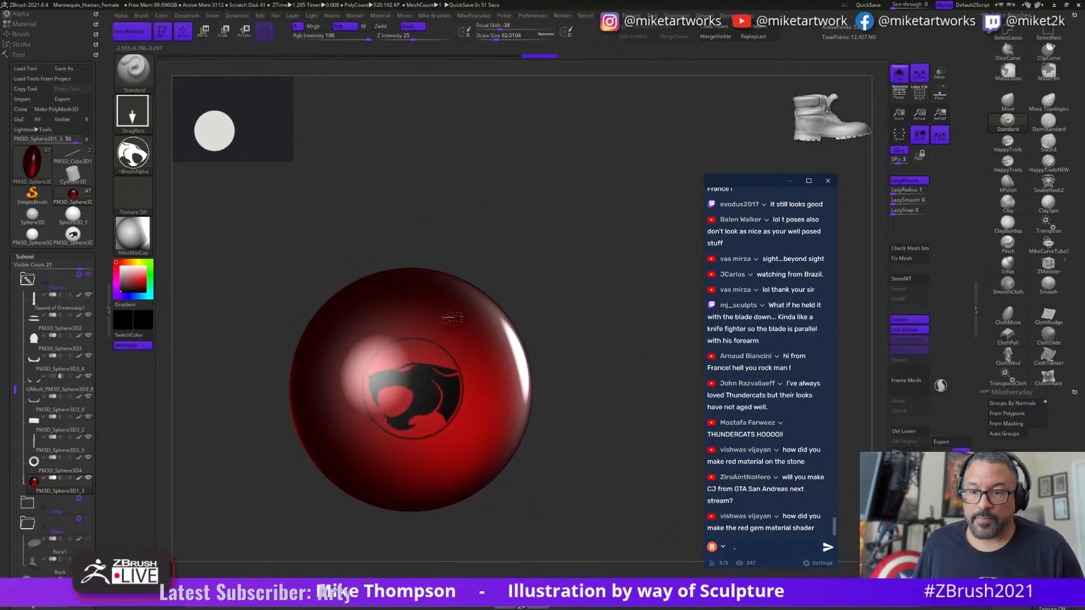
pyautogui.moveTo(452, 318); pyautogui.dragTo(493, 246)
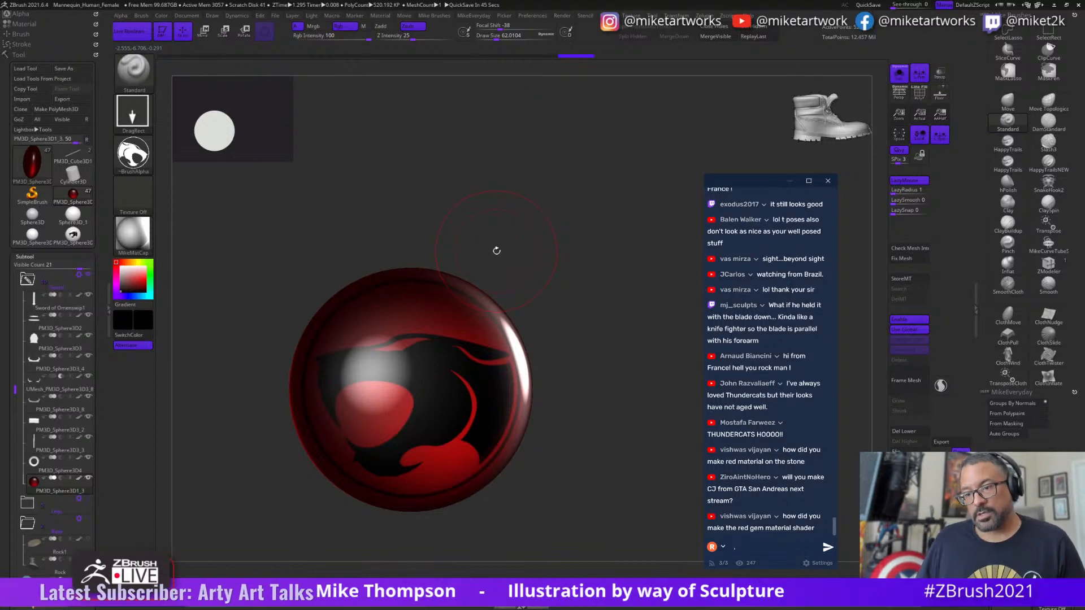
pyautogui.click(900, 79)
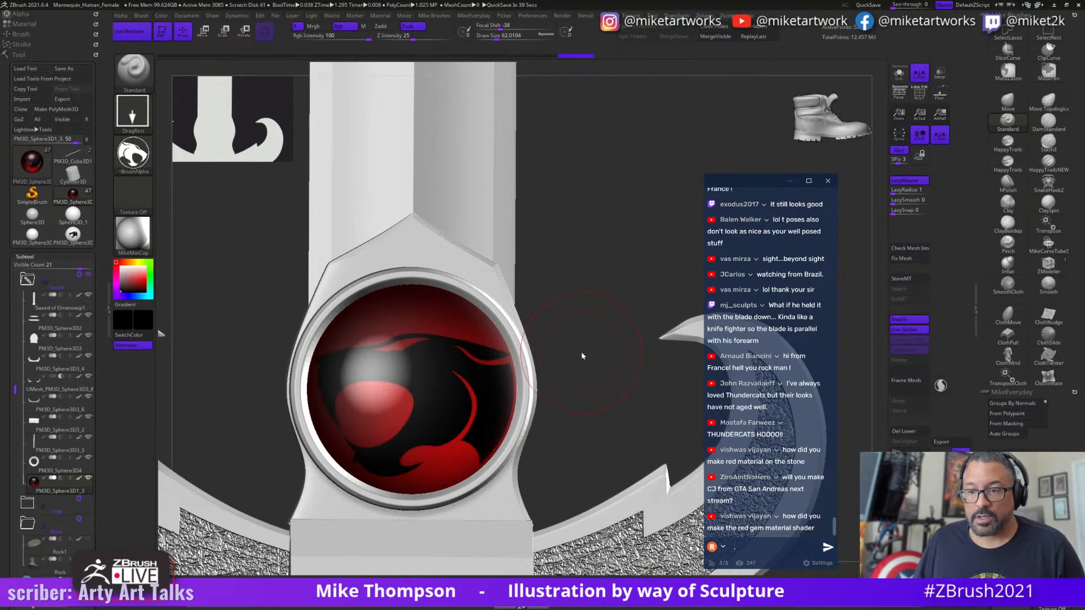
# - Try stamping the black panther logo unmirrored on the opposite face of the sword's gem
pyautogui.moveTo(584, 357); pyautogui.dragTo(624, 391)
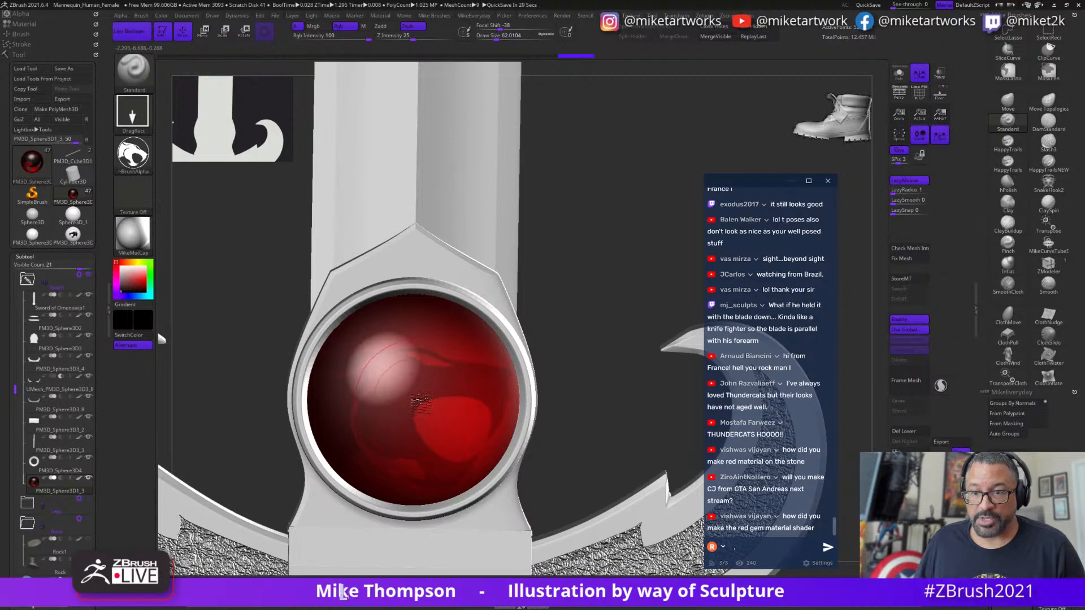
pyautogui.moveTo(432, 386)
pyautogui.mouseDown()
pyautogui.moveTo(439, 314)
pyautogui.moveTo(468, 257)
pyautogui.mouseUp()
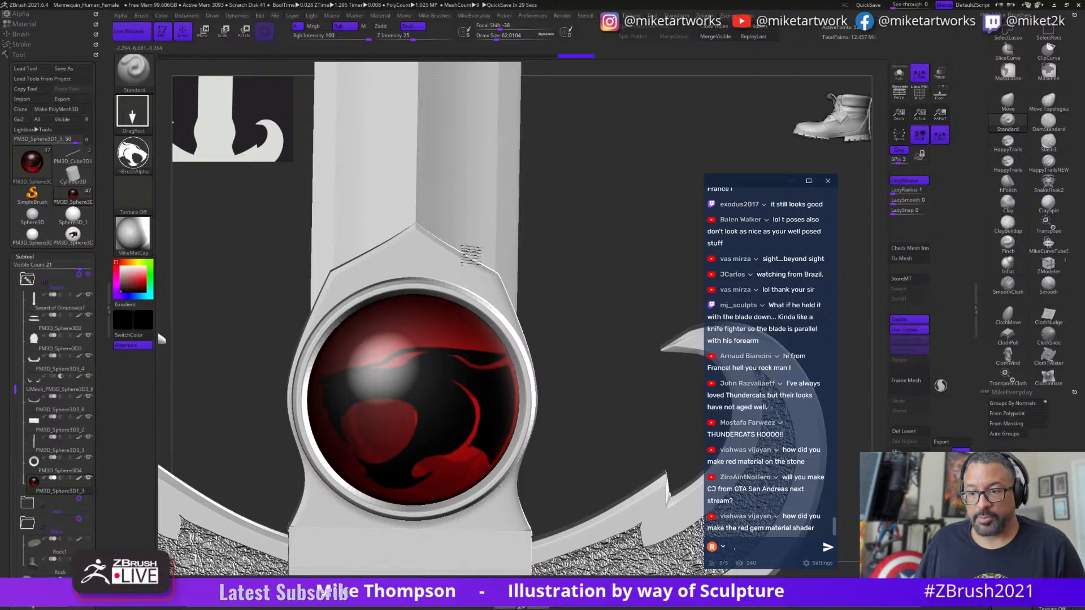
pyautogui.moveTo(584, 258)
pyautogui.keyDown('alt'); pyautogui.mouseDown()
pyautogui.moveTo(584, 278)
pyautogui.moveTo(675, 281)
pyautogui.moveTo(613, 310)
pyautogui.moveTo(566, 294)
pyautogui.moveTo(618, 317)
pyautogui.moveTo(570, 315)
pyautogui.moveTo(537, 511)
pyautogui.moveTo(637, 501)
pyautogui.moveTo(627, 535)
pyautogui.moveTo(642, 513)
pyautogui.mouseUp(); pyautogui.keyUp('alt')
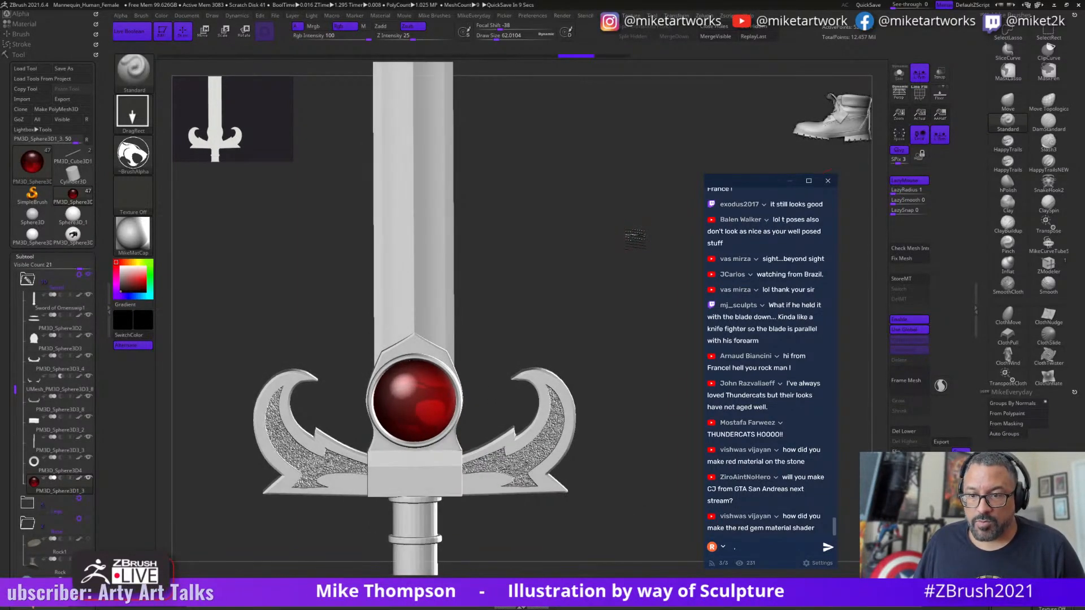
pyautogui.keyDown('alt'); pyautogui.moveTo(635, 238); pyautogui.dragTo(631, 311); pyautogui.keyUp('alt')
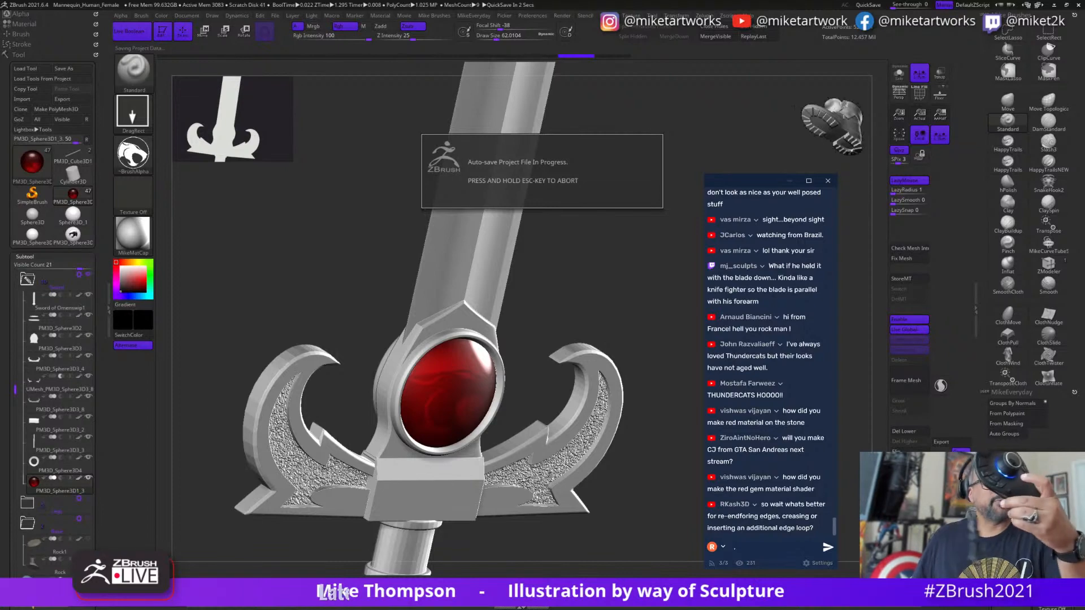
pyautogui.moveTo(641, 238)
pyautogui.mouseDown()
pyautogui.moveTo(571, 256)
pyautogui.moveTo(617, 247)
pyautogui.moveTo(610, 220)
pyautogui.moveTo(612, 277)
pyautogui.moveTo(617, 262)
pyautogui.mouseUp()
pyautogui.moveTo(618, 248); pyautogui.dragTo(620, 248)
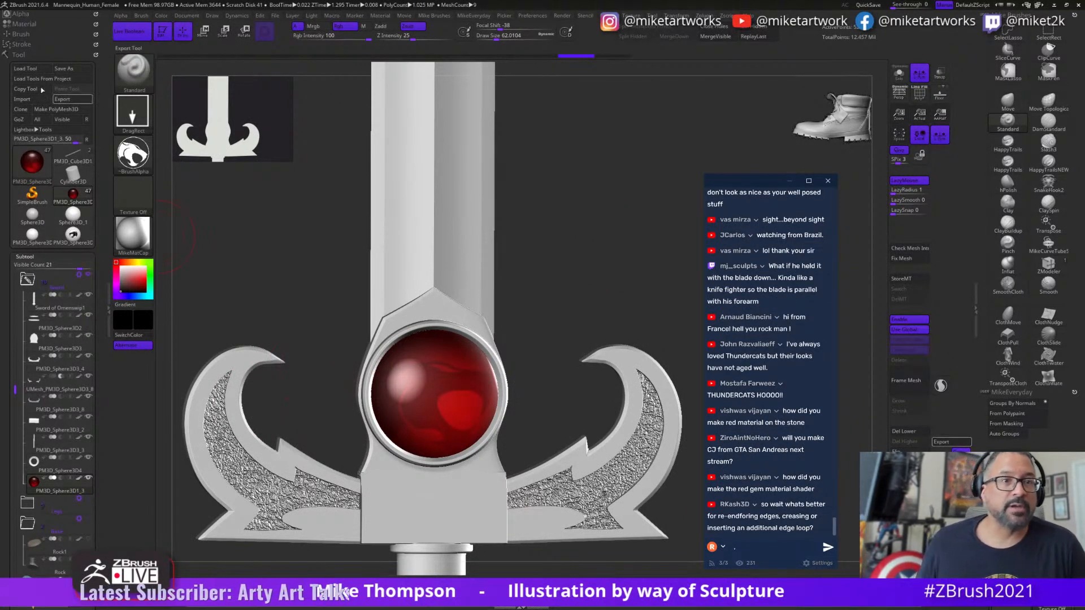
# - Mirror the panther logo alpha horizontally and stamp it in black, centred on the gem's opposite face
pyautogui.click(19, 55)
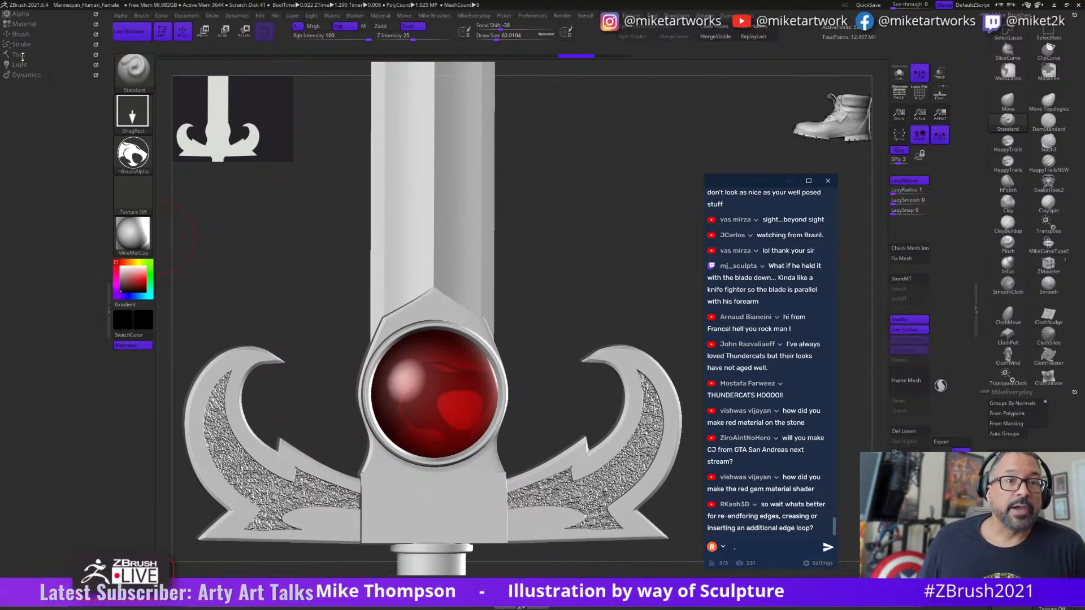
pyautogui.click(24, 15)
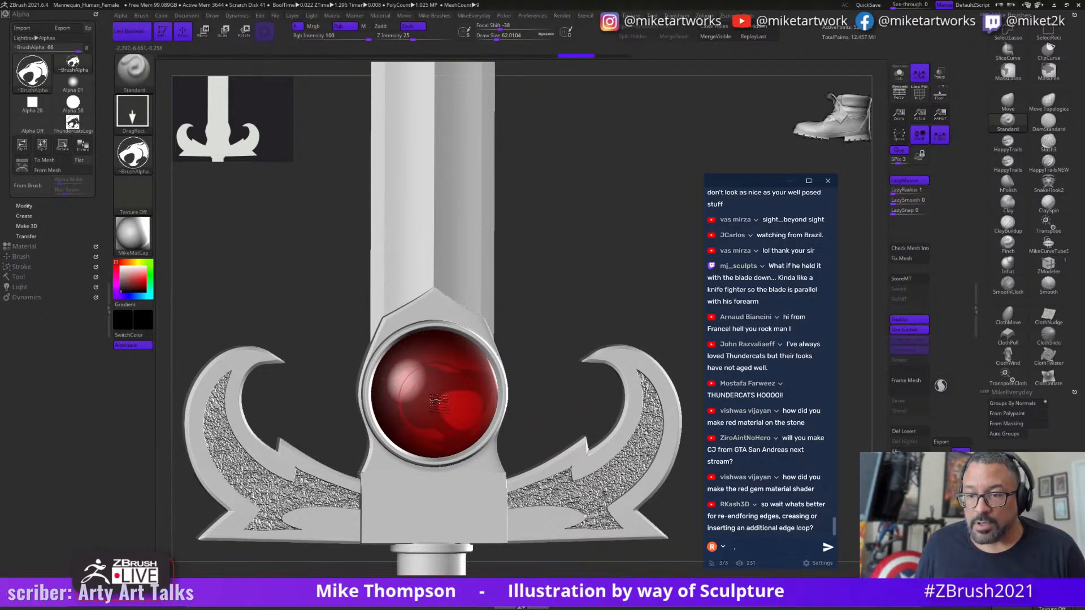
pyautogui.moveTo(436, 400); pyautogui.dragTo(392, 314)
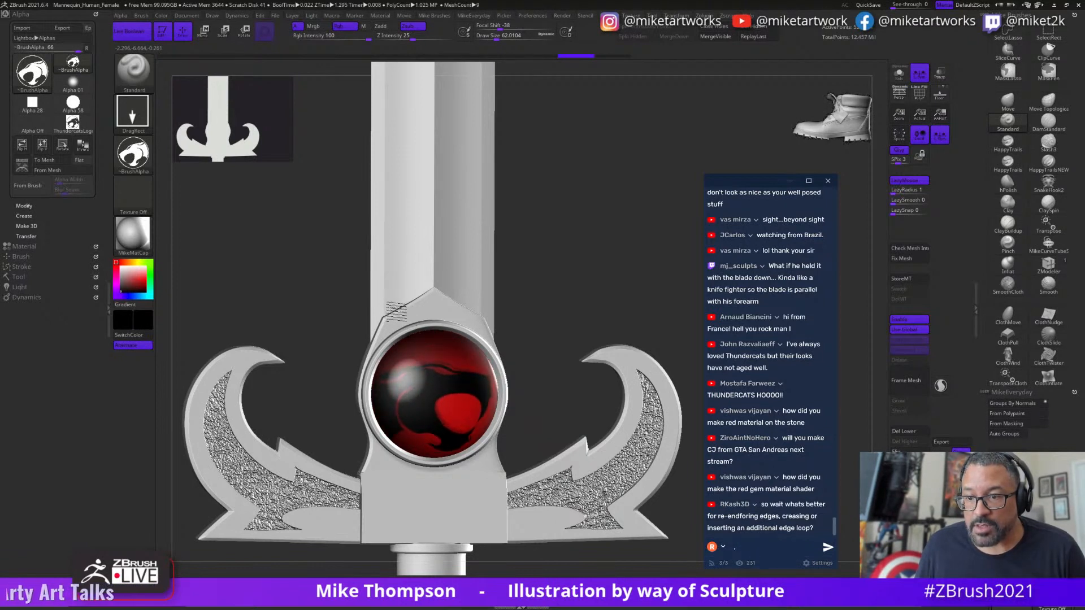
pyautogui.hotkey('ctrl', 'z')
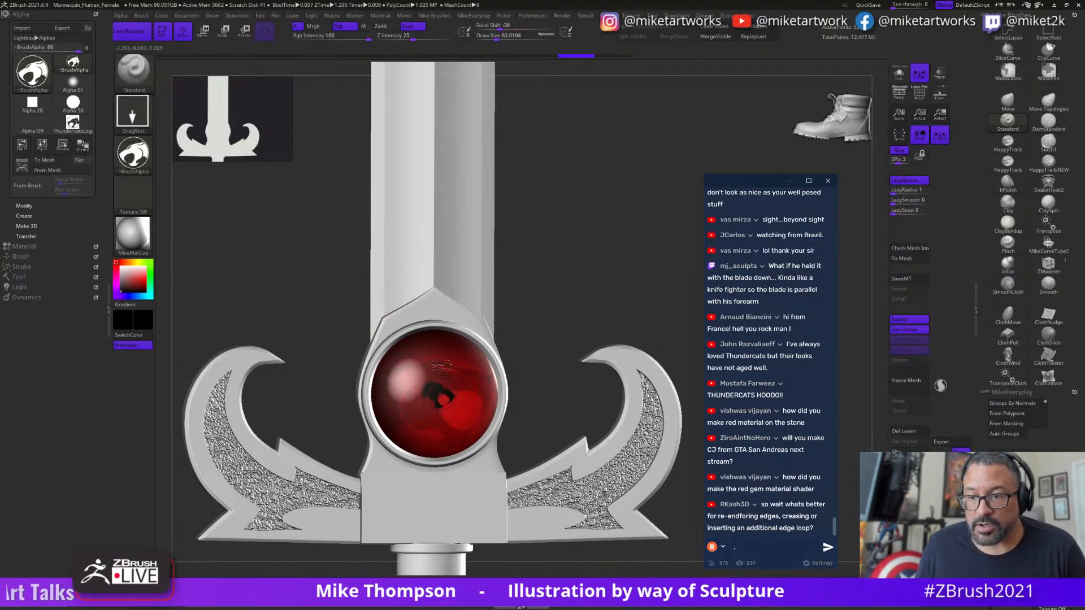
pyautogui.moveTo(444, 368); pyautogui.dragTo(409, 314)
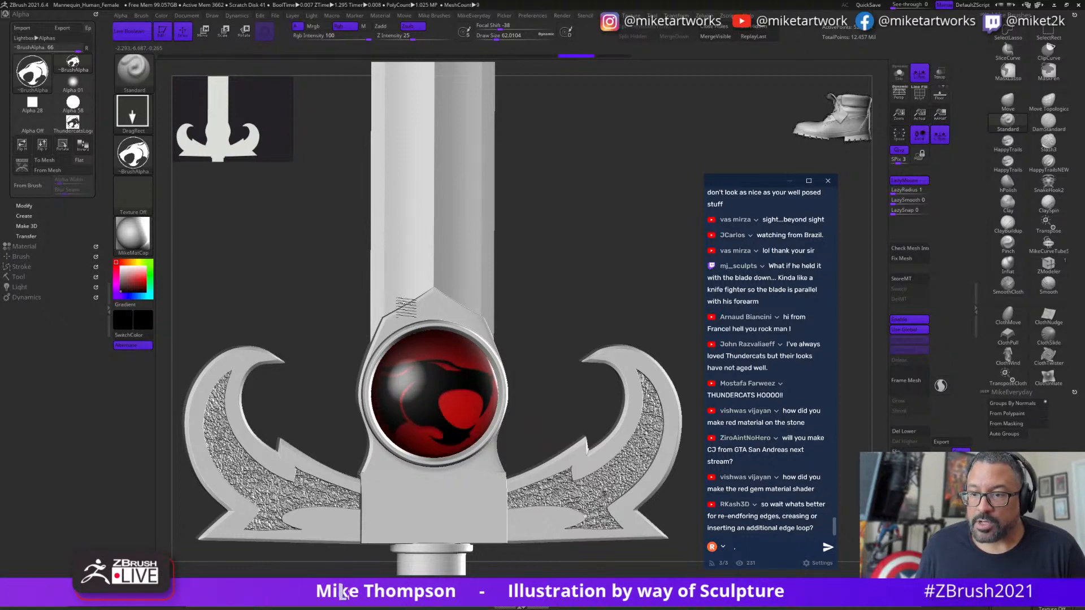
# - Check the finished gem on the full sword and collapse the sword's folder in the subtool list
pyautogui.keyDown('alt'); pyautogui.moveTo(604, 254); pyautogui.dragTo(499, 158); pyautogui.keyUp('alt')
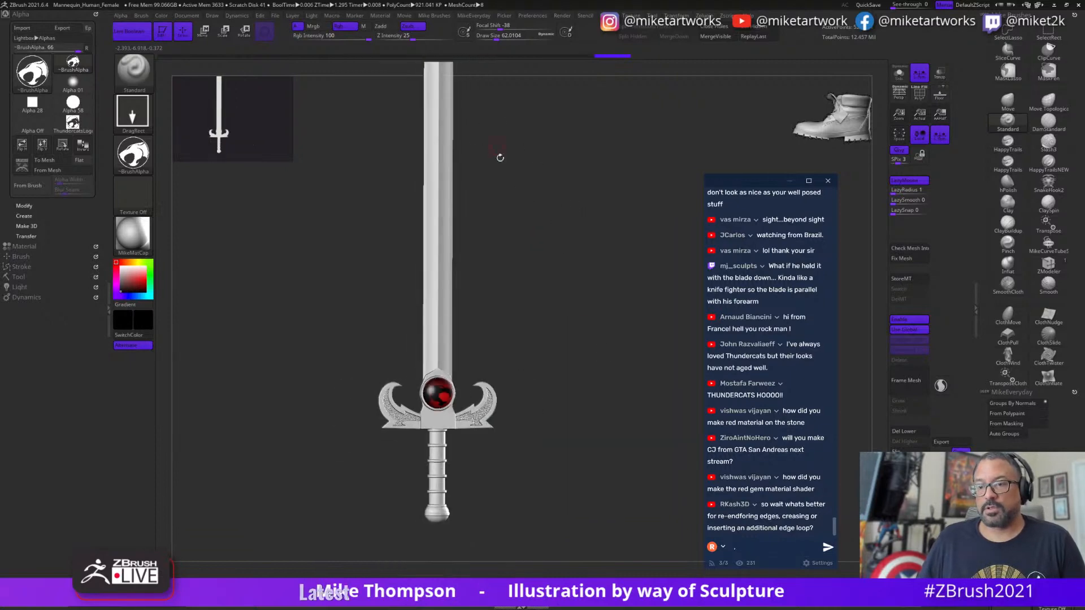
pyautogui.moveTo(531, 452); pyautogui.dragTo(595, 465)
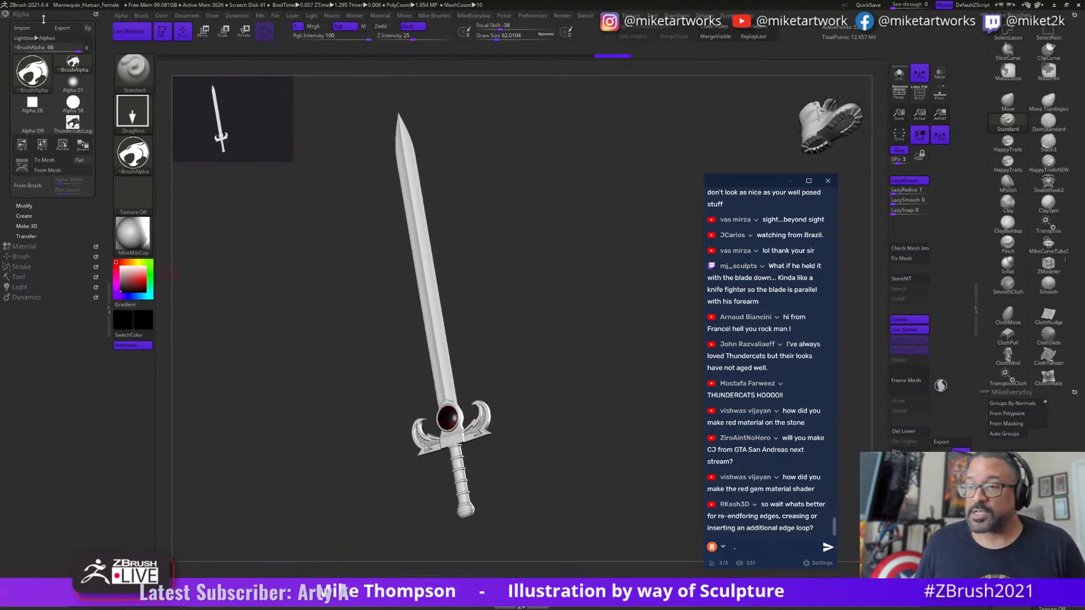
pyautogui.click(25, 276)
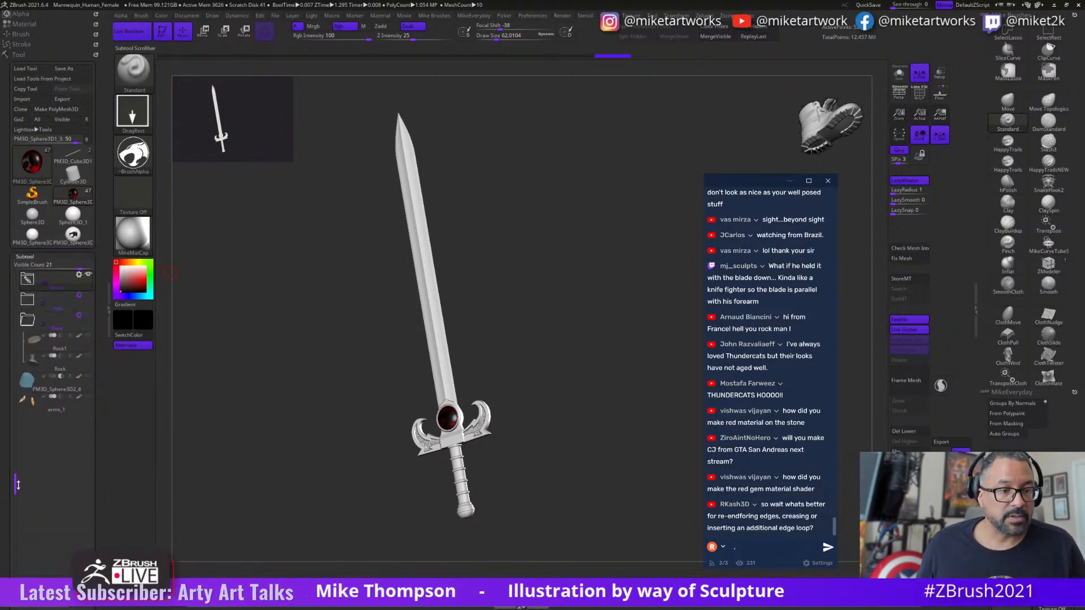
# - Show the belt and loincloth folder beside the sword and make the belt buckle's red gem the active subtool
pyautogui.moveTo(14, 488); pyautogui.dragTo(30, 330)
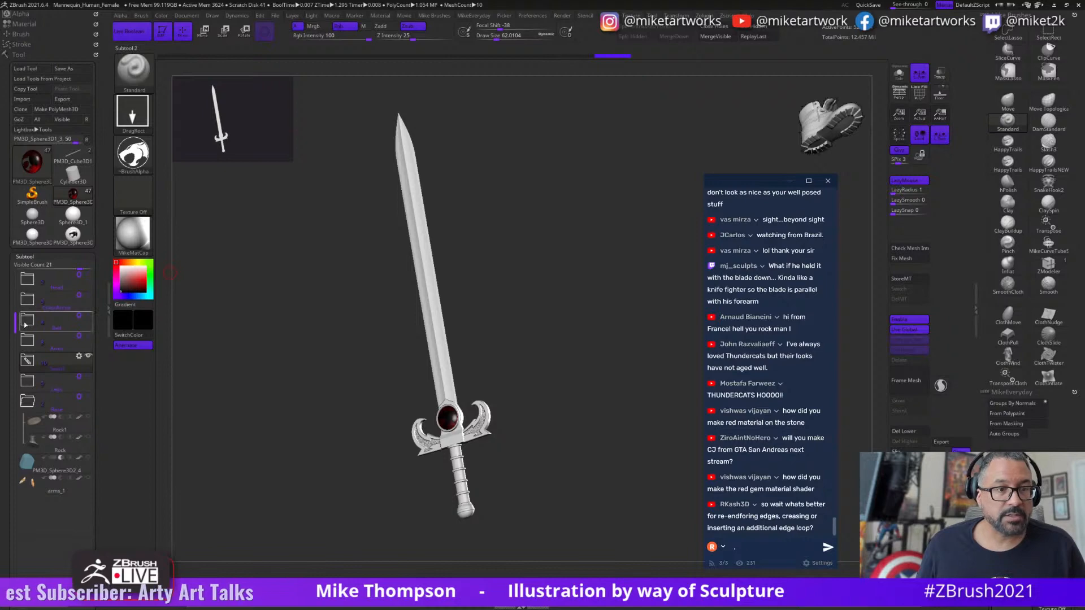
pyautogui.click(88, 318)
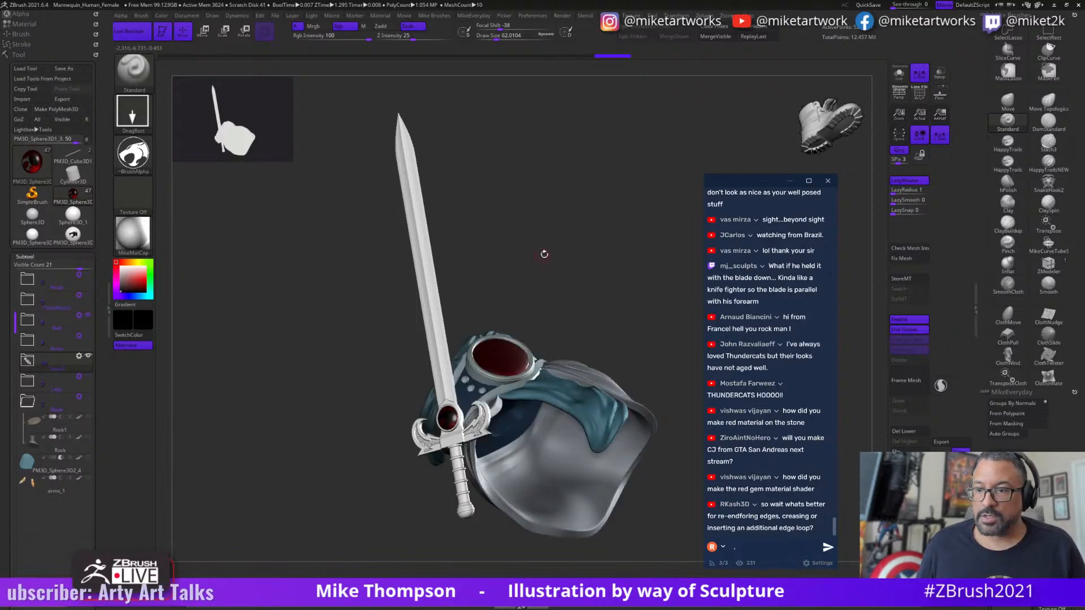
pyautogui.moveTo(274, 339); pyautogui.dragTo(211, 479)
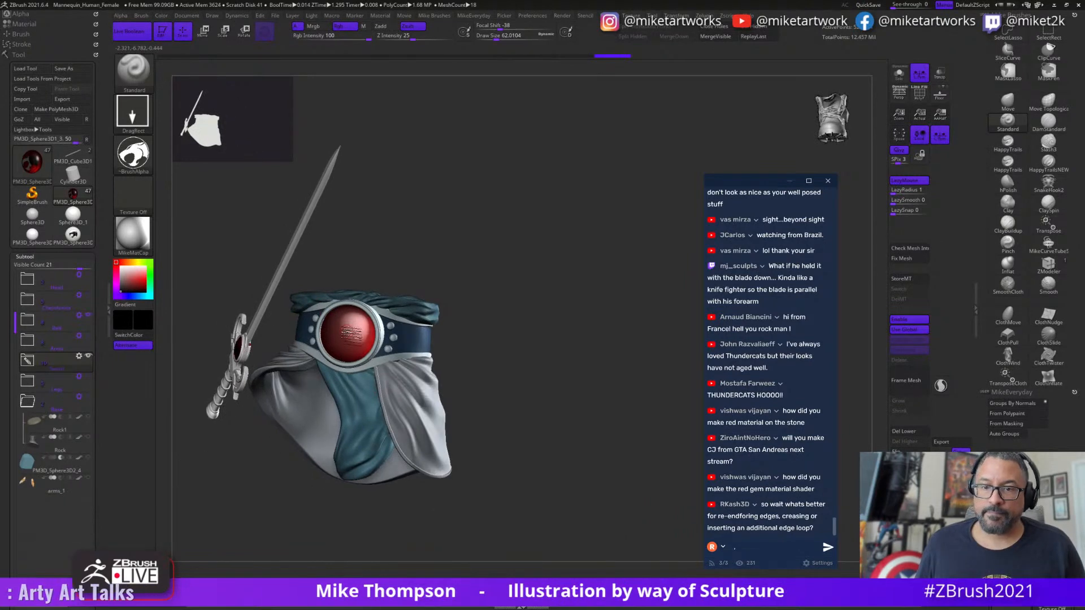
pyautogui.keyDown('alt'); pyautogui.click(350, 332); pyautogui.keyUp('alt')
pyautogui.keyDown('alt'); pyautogui.moveTo(511, 390); pyautogui.dragTo(554, 440); pyautogui.keyUp('alt')
pyautogui.moveTo(516, 117); pyautogui.dragTo(563, 150)
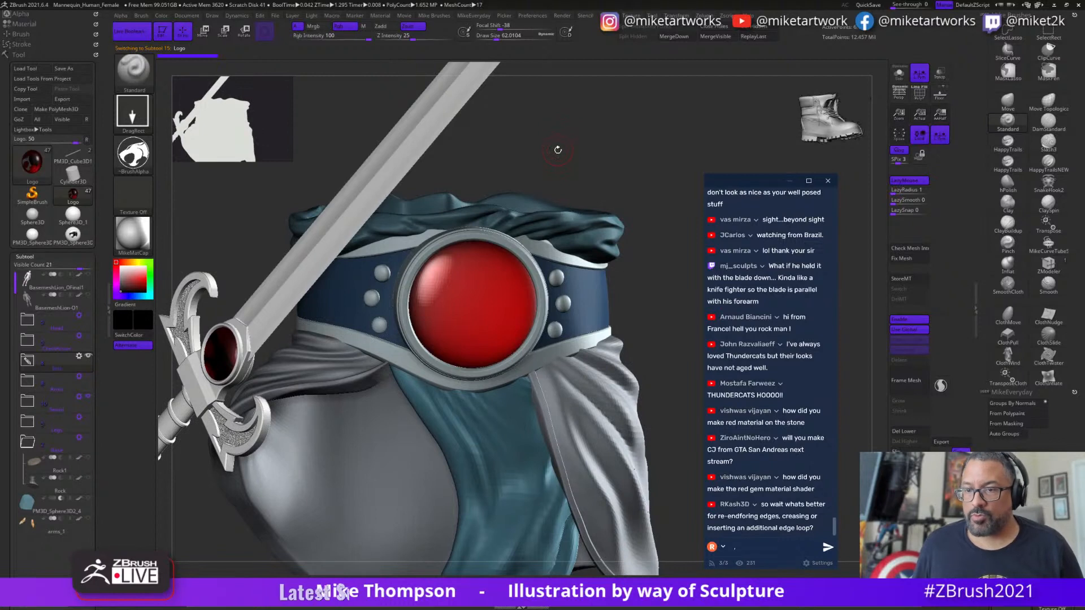
# - Subdivide the belt buckle's red gem one more level
pyautogui.press('ctrl')
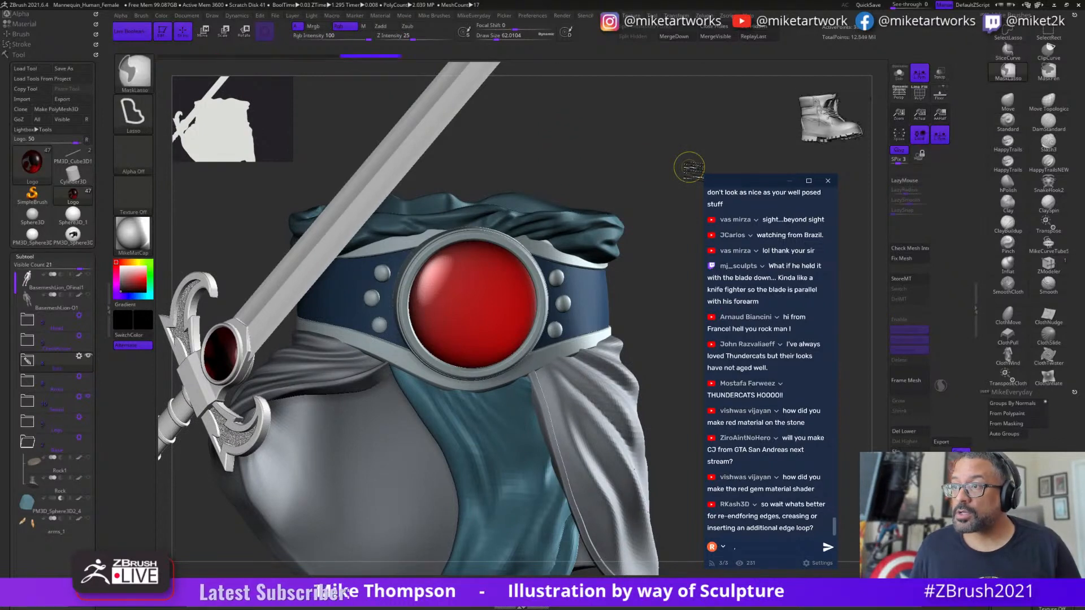
pyautogui.hotkey('ctrl', 'd')
pyautogui.moveTo(648, 194); pyautogui.dragTo(647, 211)
pyautogui.moveTo(640, 148); pyautogui.dragTo(637, 143)
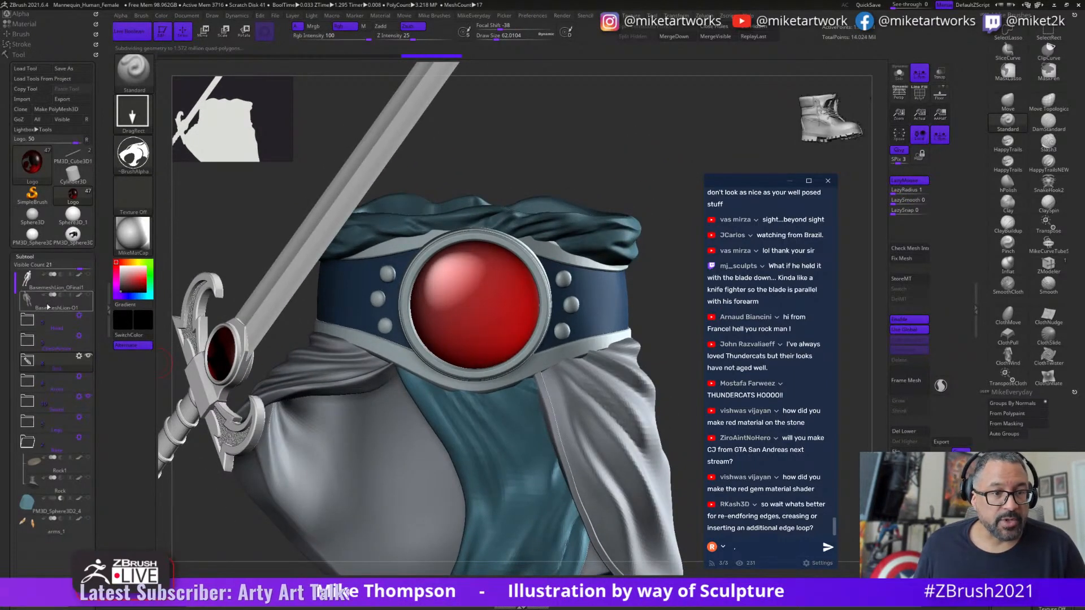
# - Turn on Thick Skin for the belt gem with a thickness of 0.055 and undo the small test stamp
pyautogui.click(25, 257)
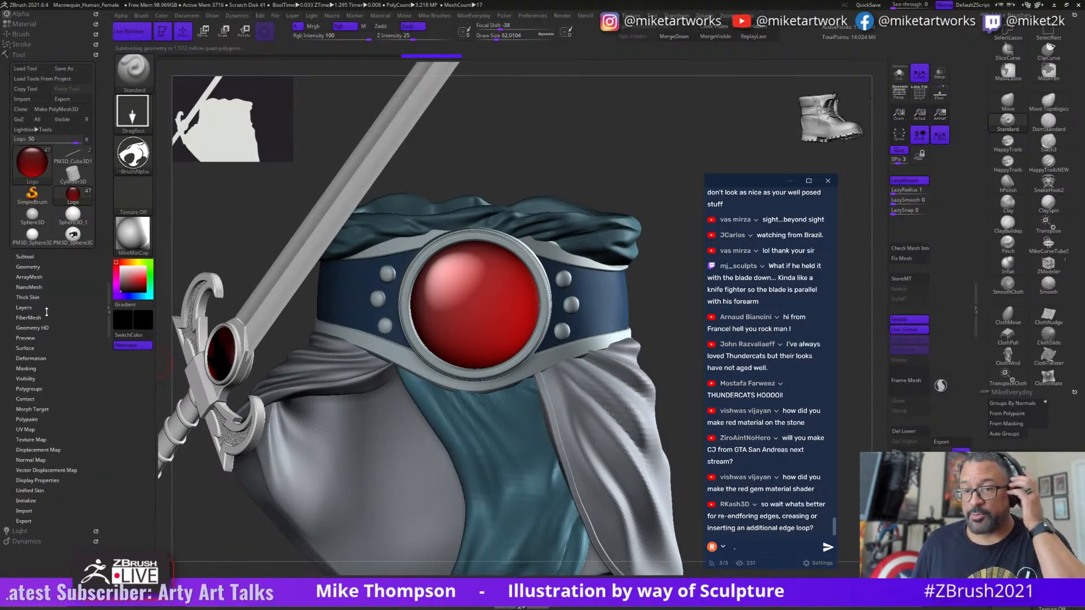
pyautogui.click(29, 298)
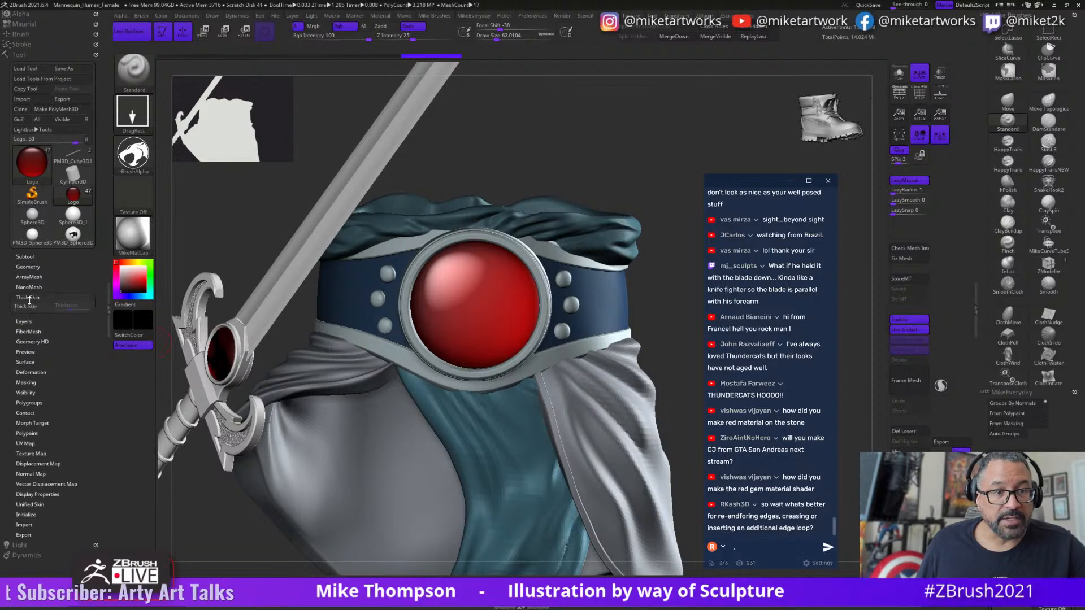
pyautogui.click(33, 307)
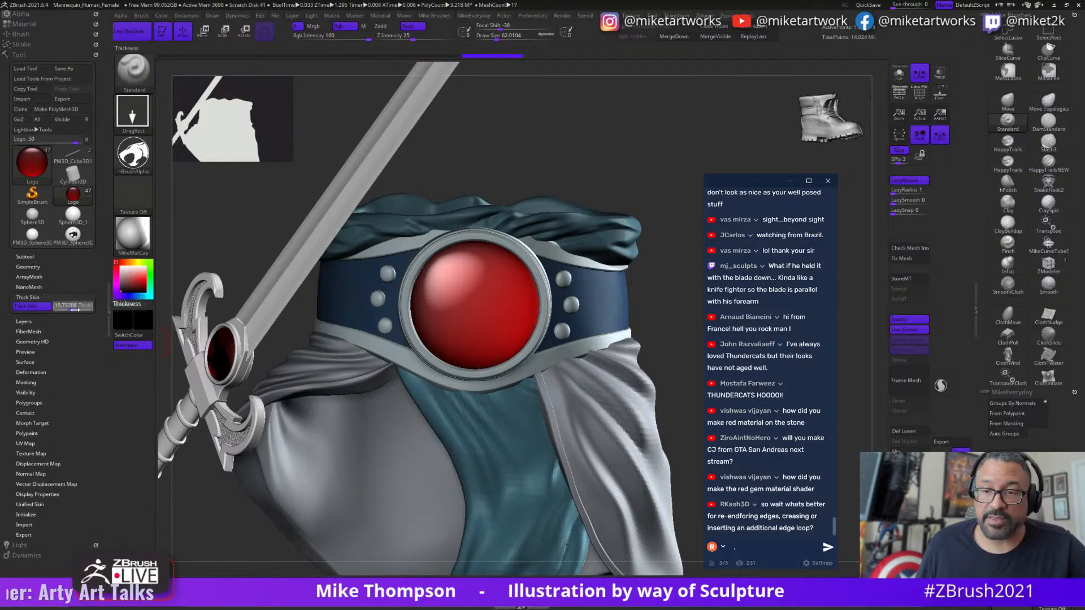
pyautogui.click(68, 308)
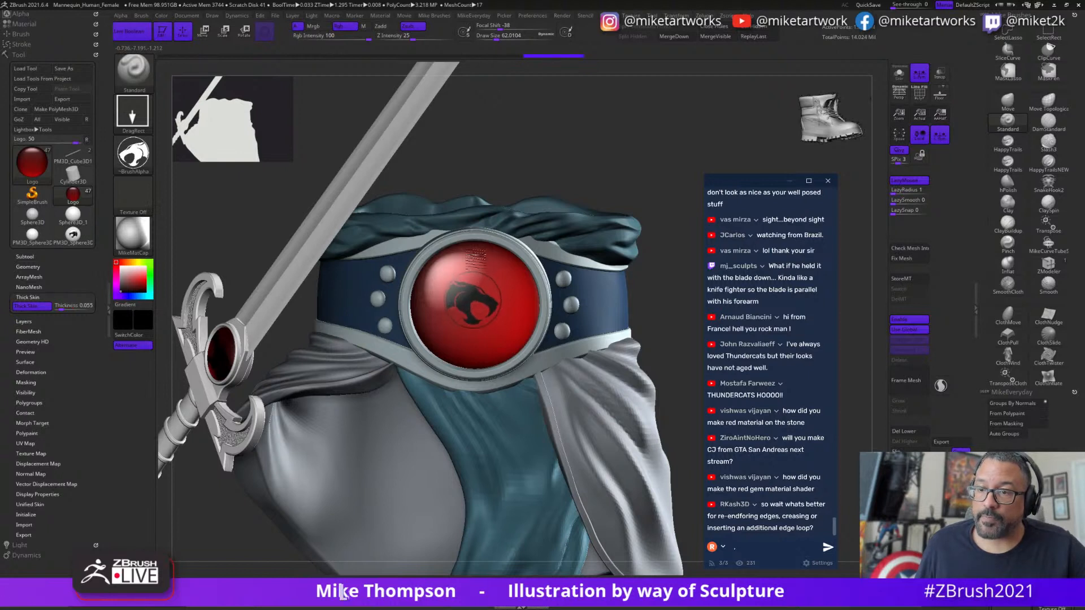
pyautogui.hotkey('ctrl', 'z')
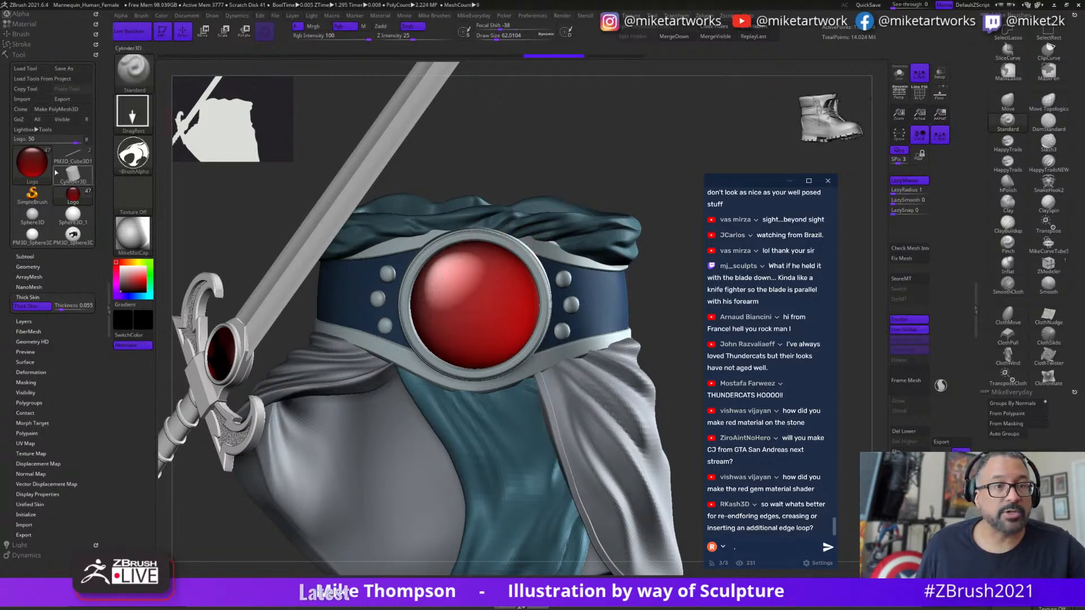
# - Mirror the panther logo alpha horizontally and stamp it in black across the belt gem, undoing the off-centre attempts
pyautogui.click(21, 12)
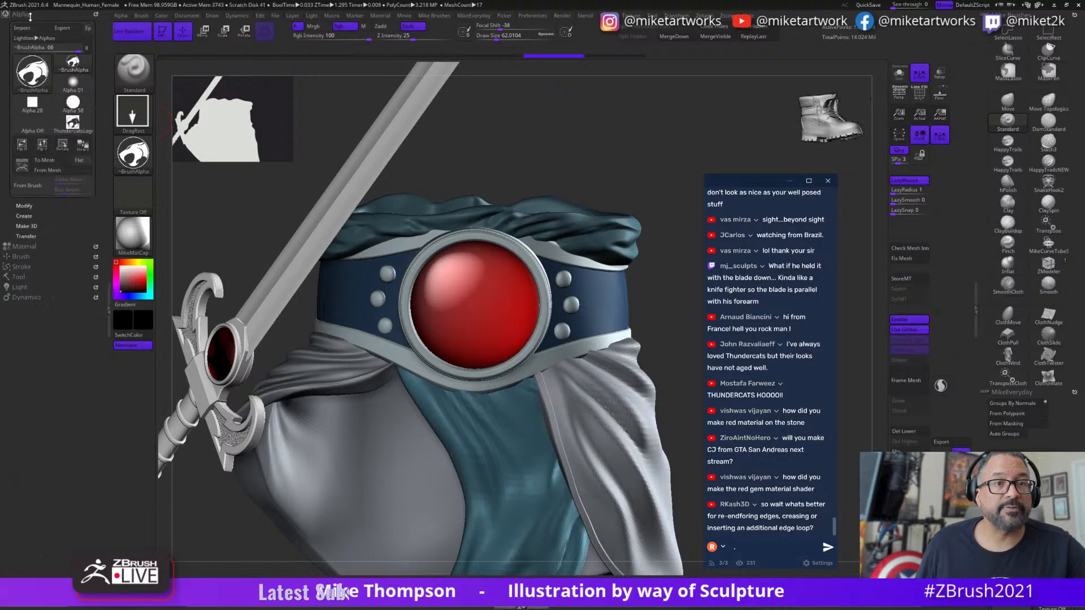
pyautogui.click(22, 145)
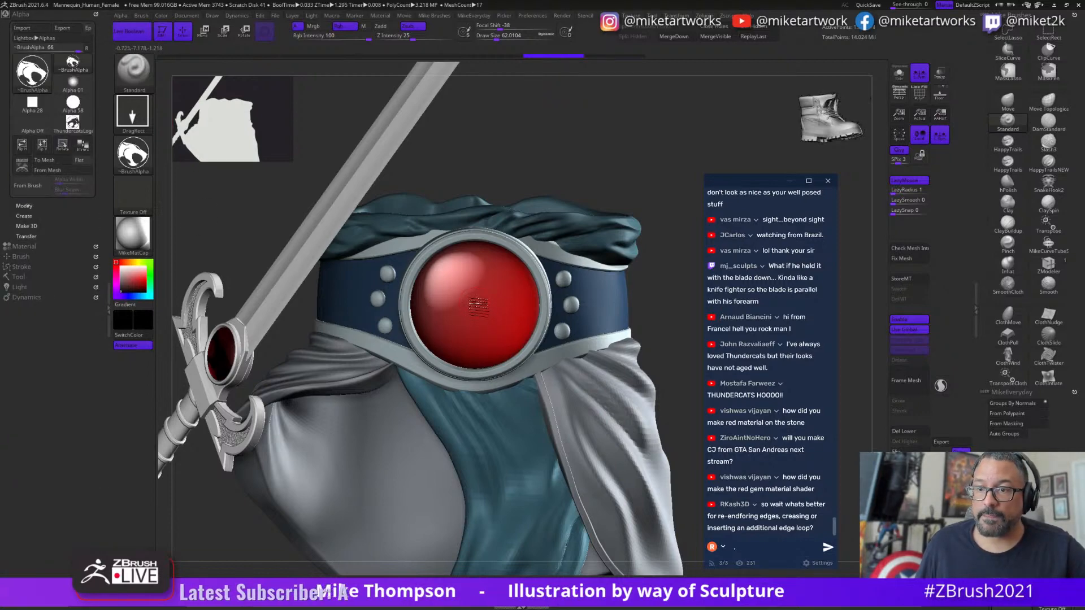
pyautogui.moveTo(477, 307); pyautogui.dragTo(510, 216)
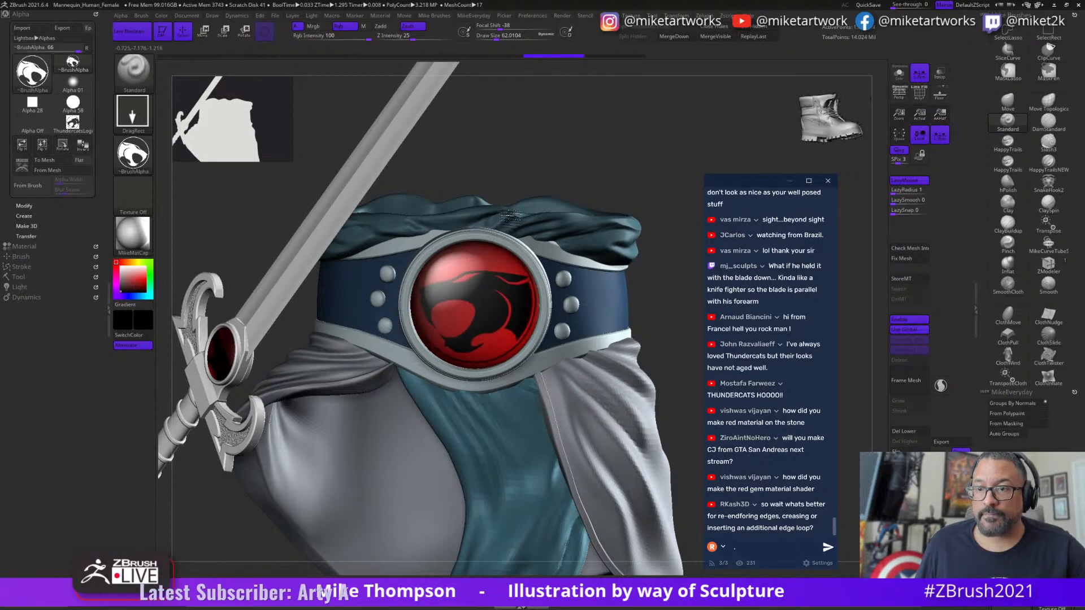
pyautogui.hotkey('ctrl', 'z')
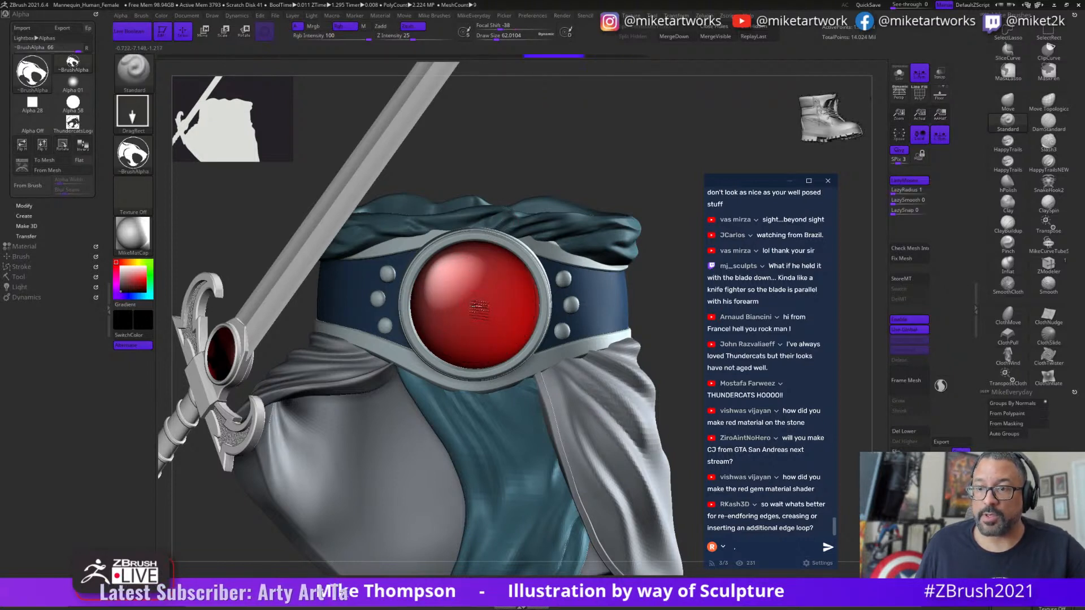
pyautogui.moveTo(478, 308); pyautogui.dragTo(505, 211)
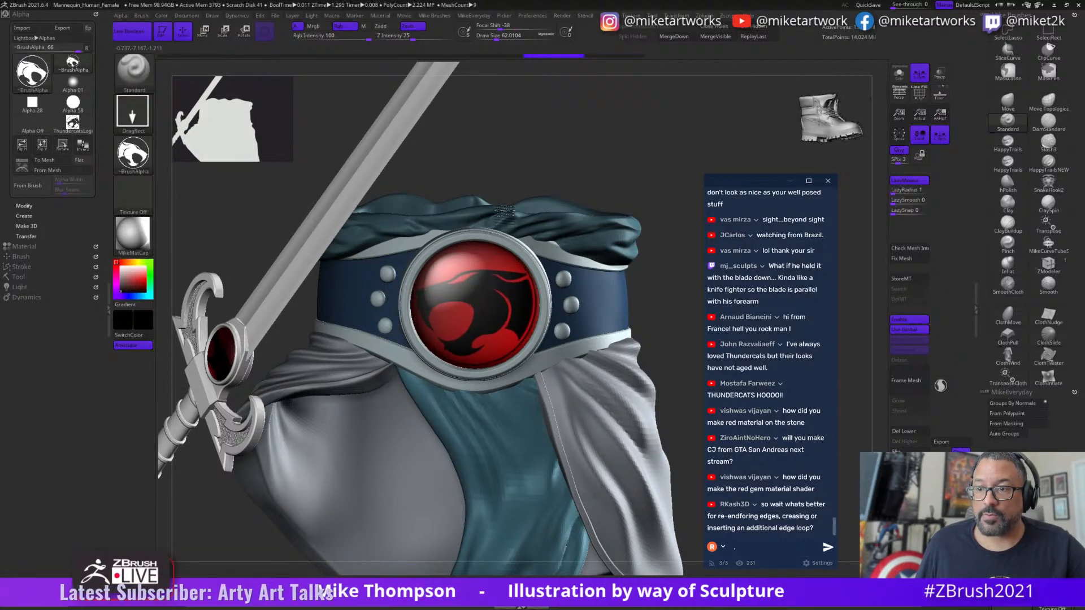
pyautogui.hotkey('ctrl', 'z')
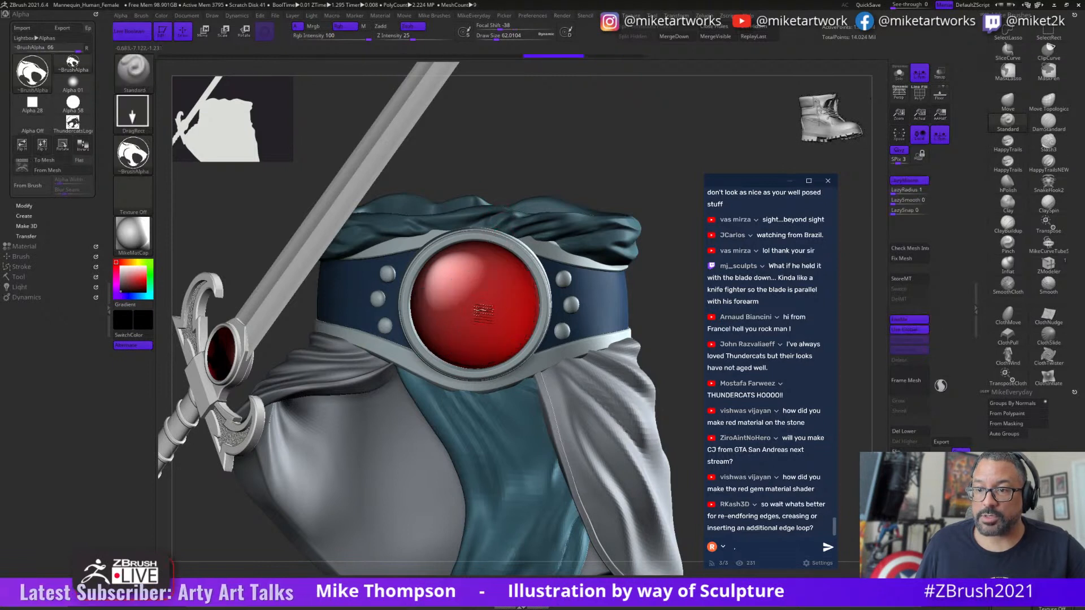
pyautogui.moveTo(484, 311); pyautogui.dragTo(504, 217)
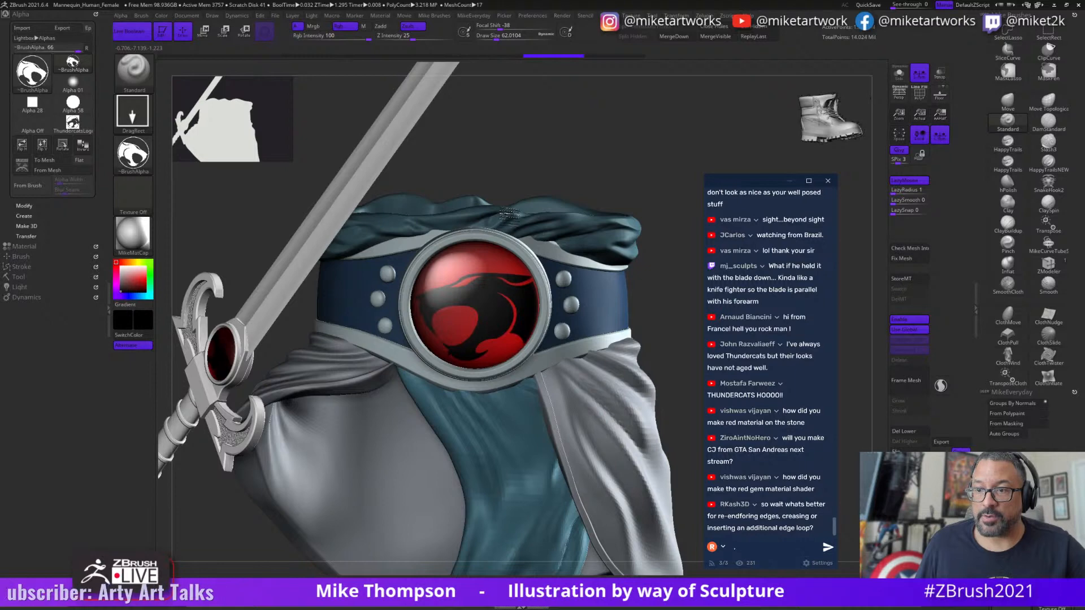
# - Show the figure's head, torso, arms and legs folders together with the sword and belt
pyautogui.moveTo(627, 169); pyautogui.dragTo(629, 230)
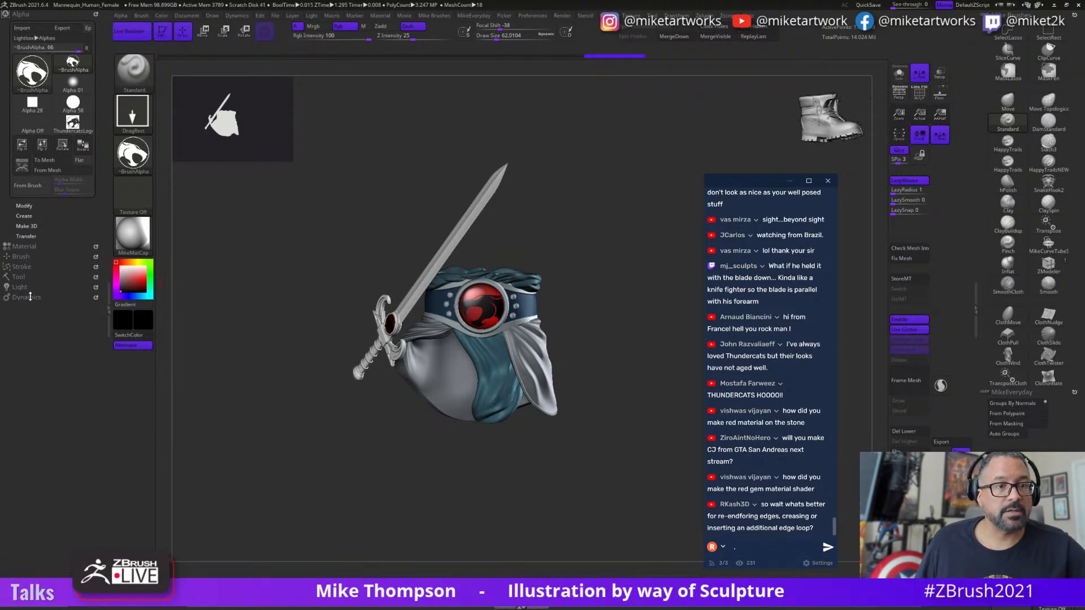
pyautogui.click(23, 277)
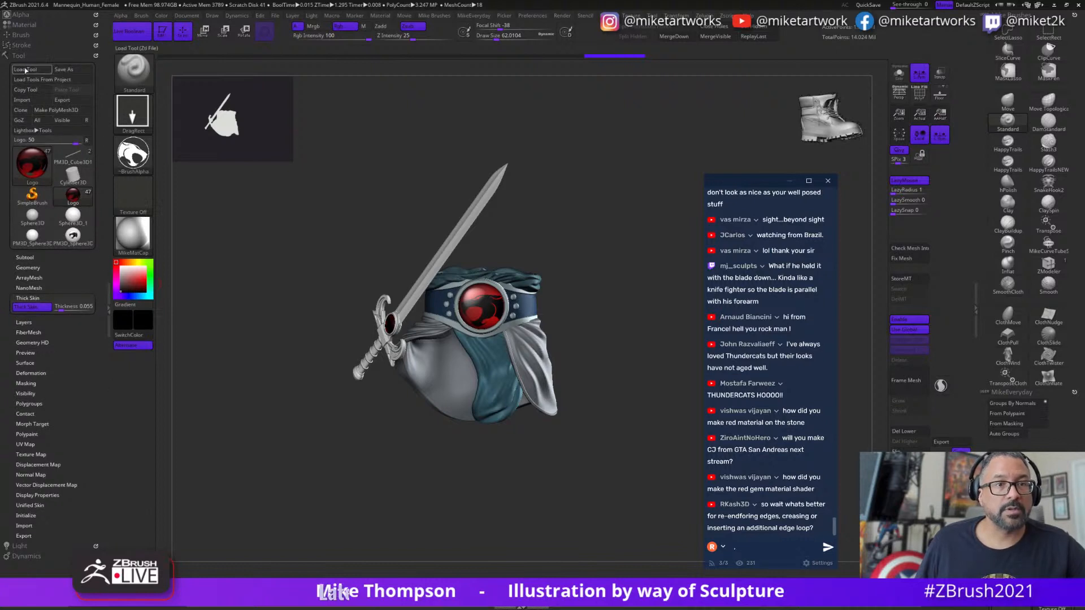
pyautogui.click(26, 257)
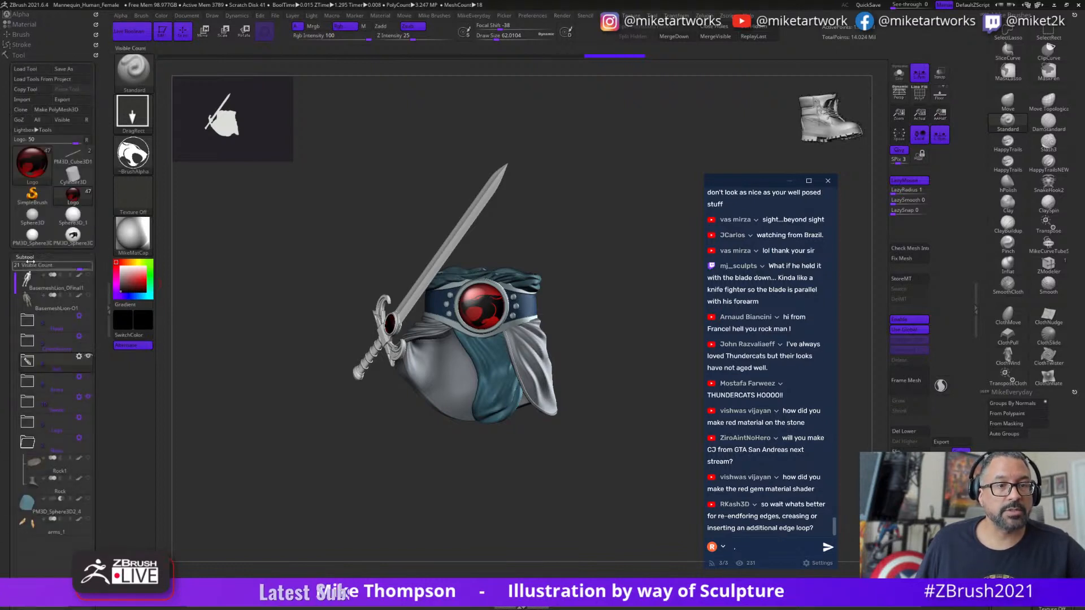
pyautogui.click(90, 318)
pyautogui.click(88, 356)
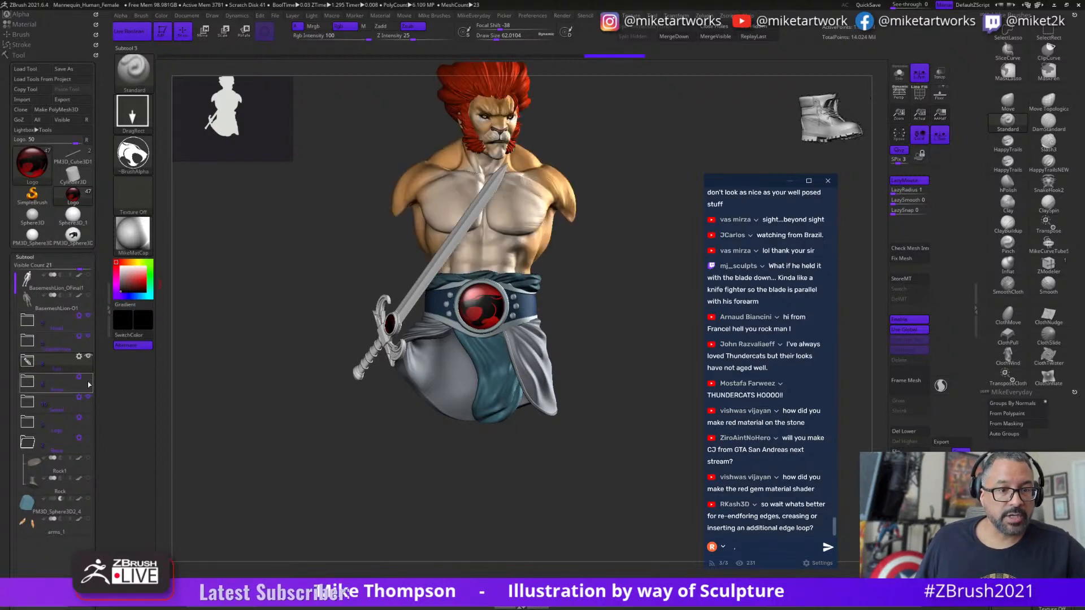
pyautogui.click(89, 377)
pyautogui.click(88, 418)
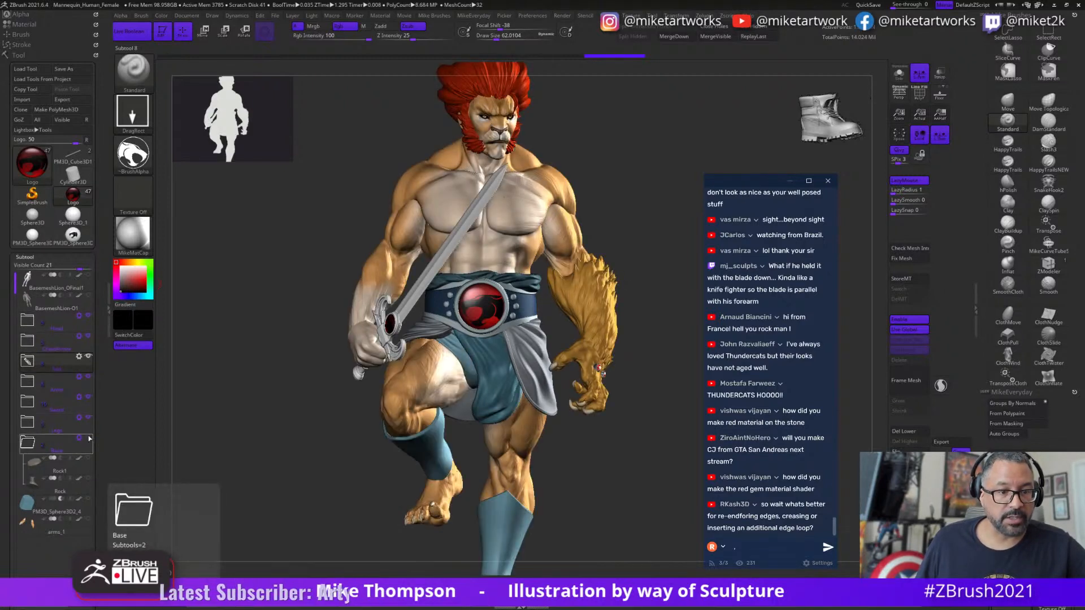
# - Try restamping the black panther logo on the belt gem from a straight front view of the figure
pyautogui.moveTo(509, 497); pyautogui.dragTo(589, 418)
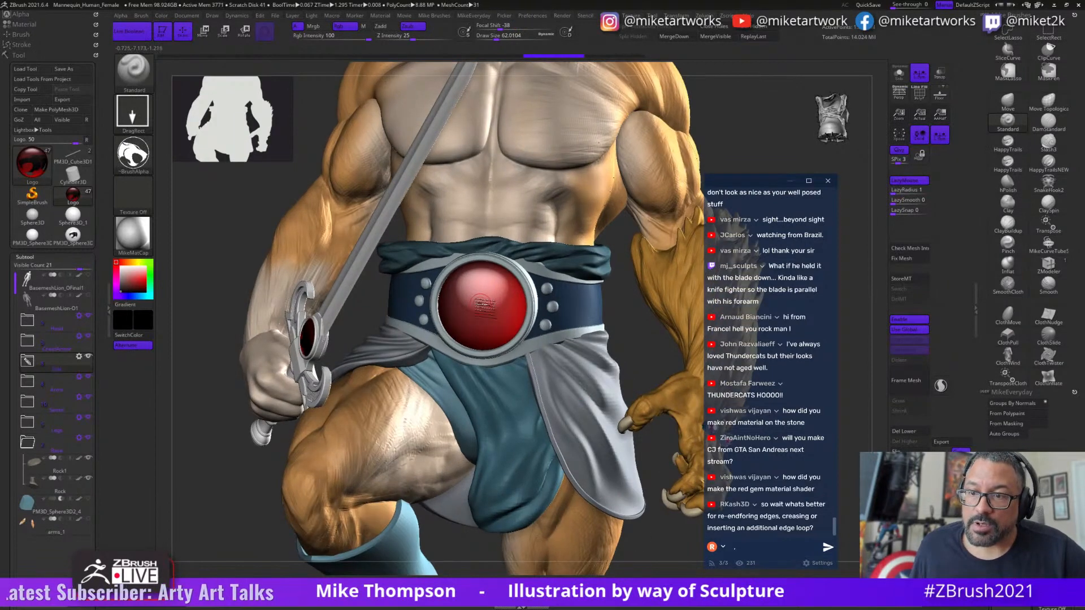
pyautogui.moveTo(490, 299); pyautogui.dragTo(507, 230)
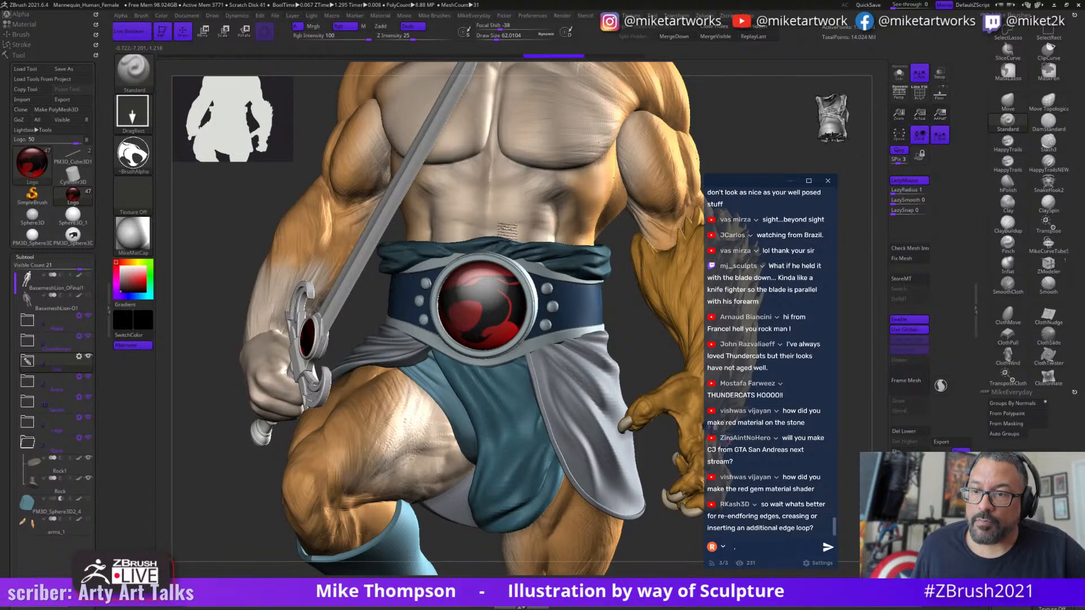
pyautogui.hotkey('ctrl', 'z')
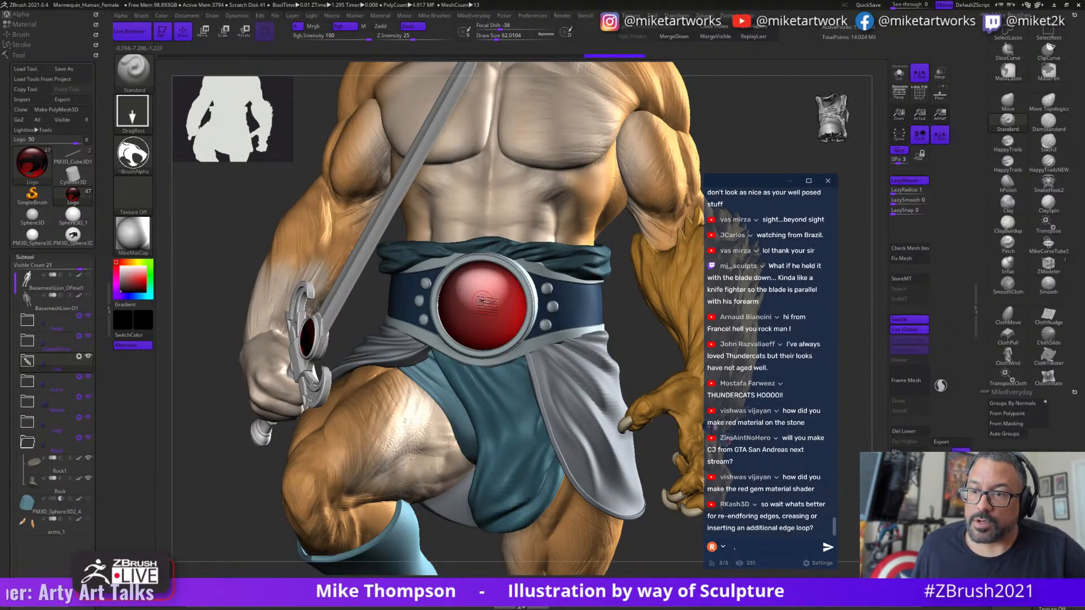
pyautogui.moveTo(485, 302); pyautogui.dragTo(501, 231)
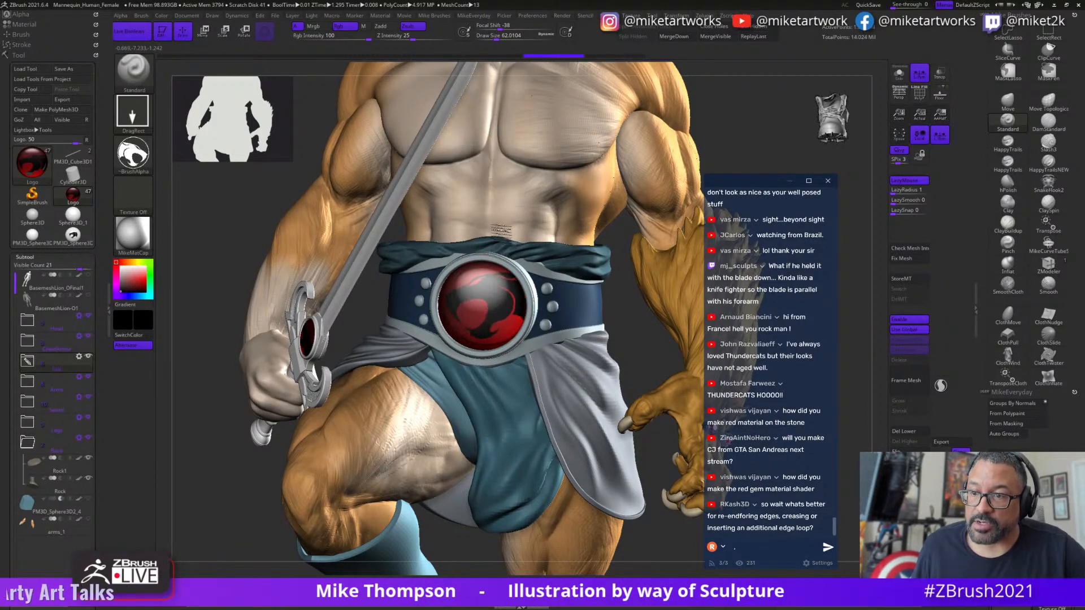
pyautogui.hotkey('ctrl', 'z')
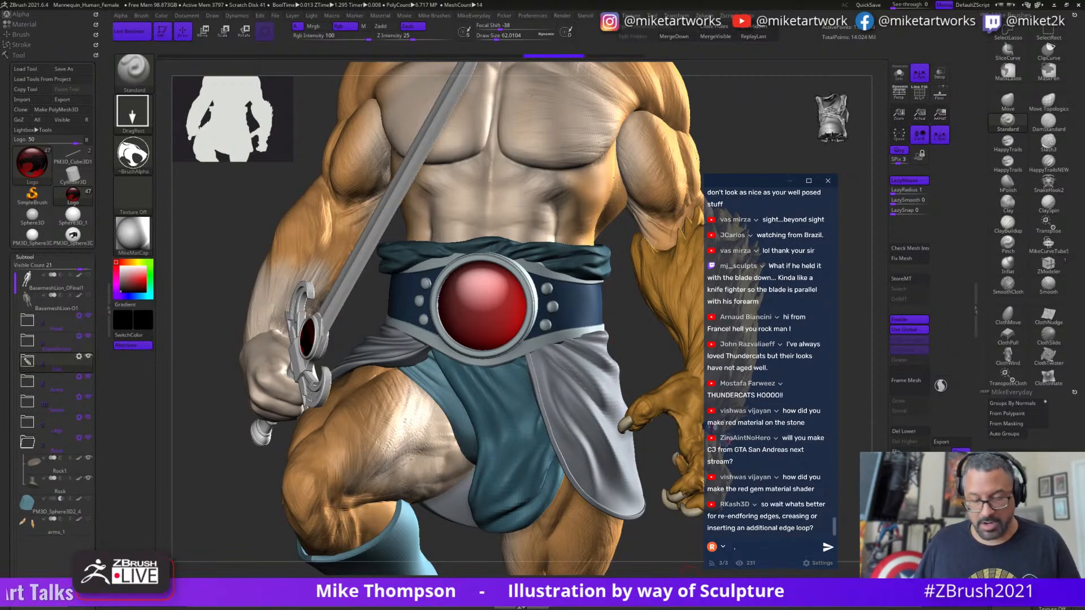
# - Switch to ThundercatsLogo.tif in Photoshop and choose the Elliptical Marquee tool
pyautogui.press('super')
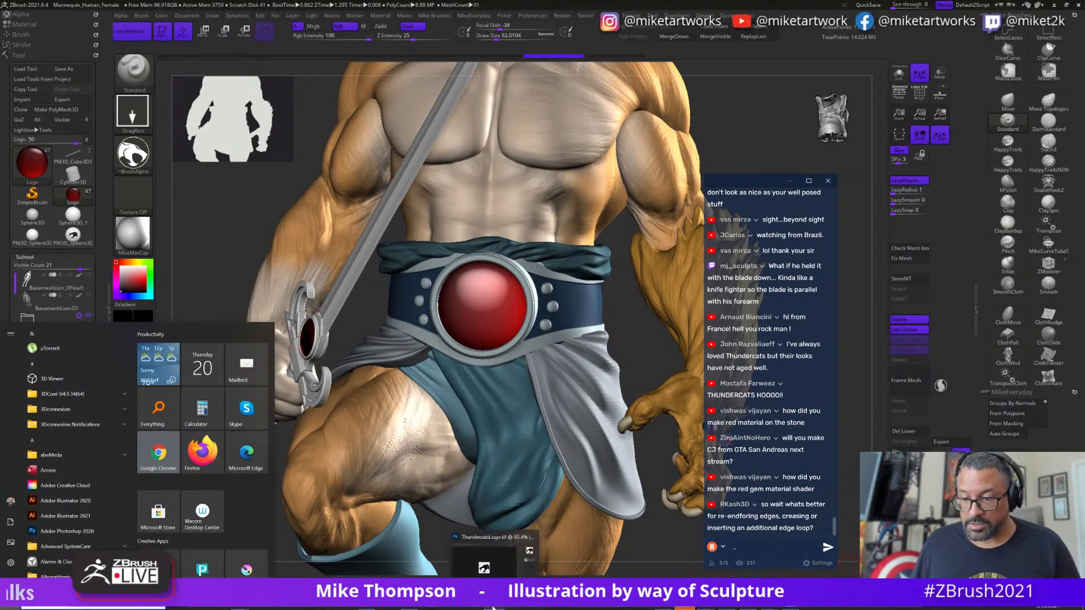
pyautogui.click(494, 546)
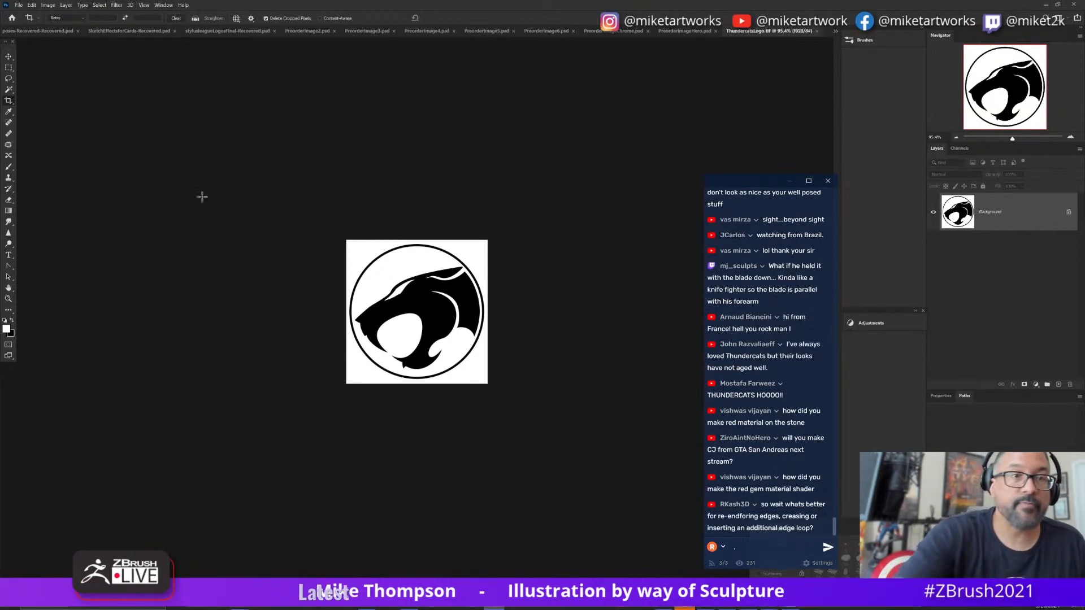
pyautogui.click(10, 67)
pyautogui.click(56, 76)
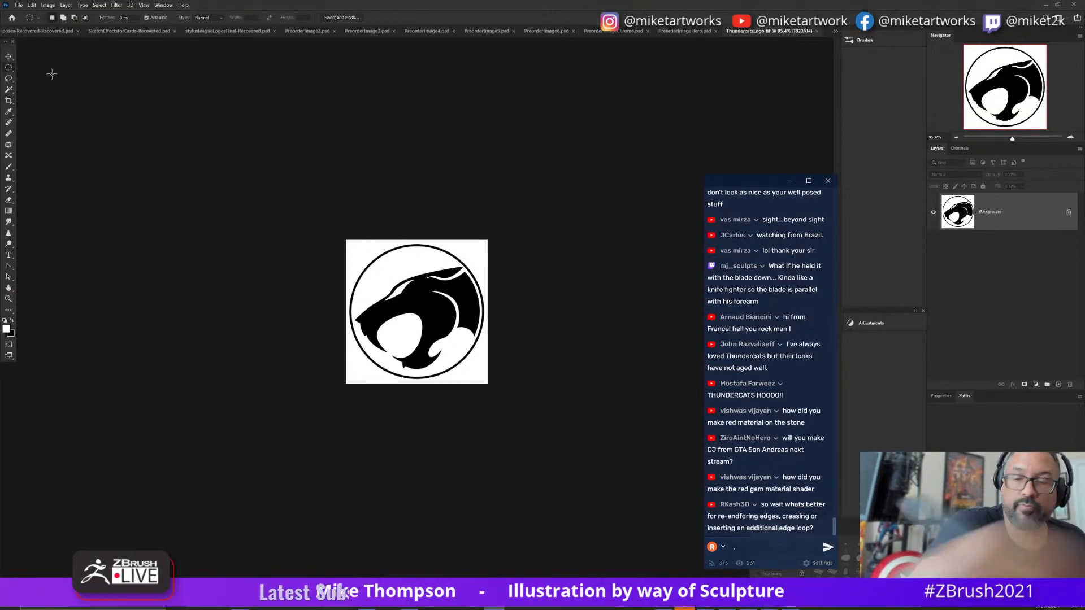
# - Try to draw a circular selection from the logo's centre to match the ring around the panther
pyautogui.keyDown('ctrl'); pyautogui.keyDown('shift'); pyautogui.moveTo(469, 264); pyautogui.dragTo(430, 306); pyautogui.keyUp('shift'); pyautogui.keyUp('ctrl')
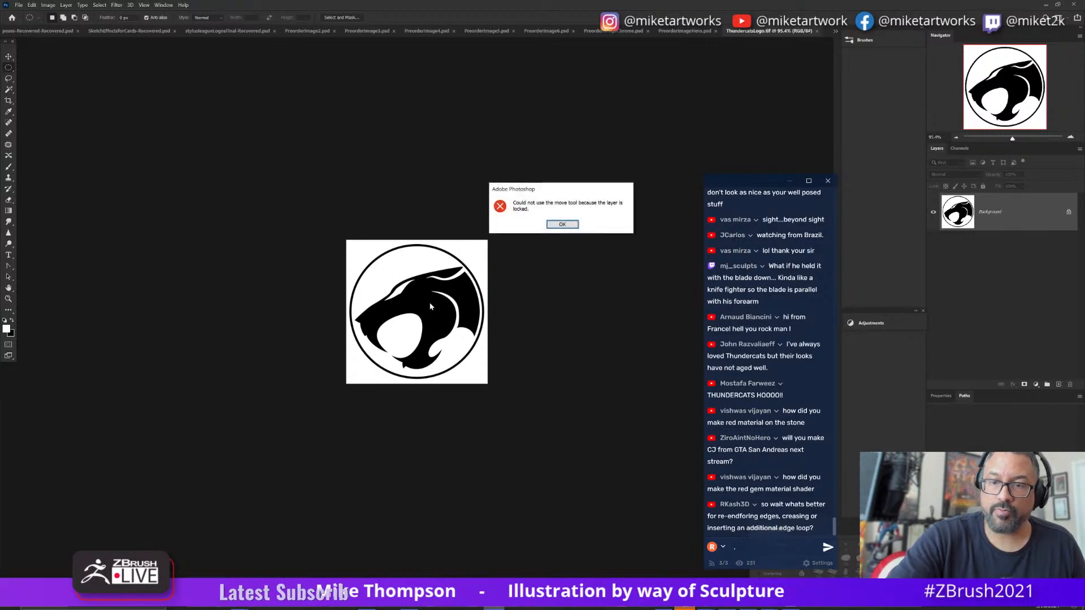
pyautogui.press('Return')
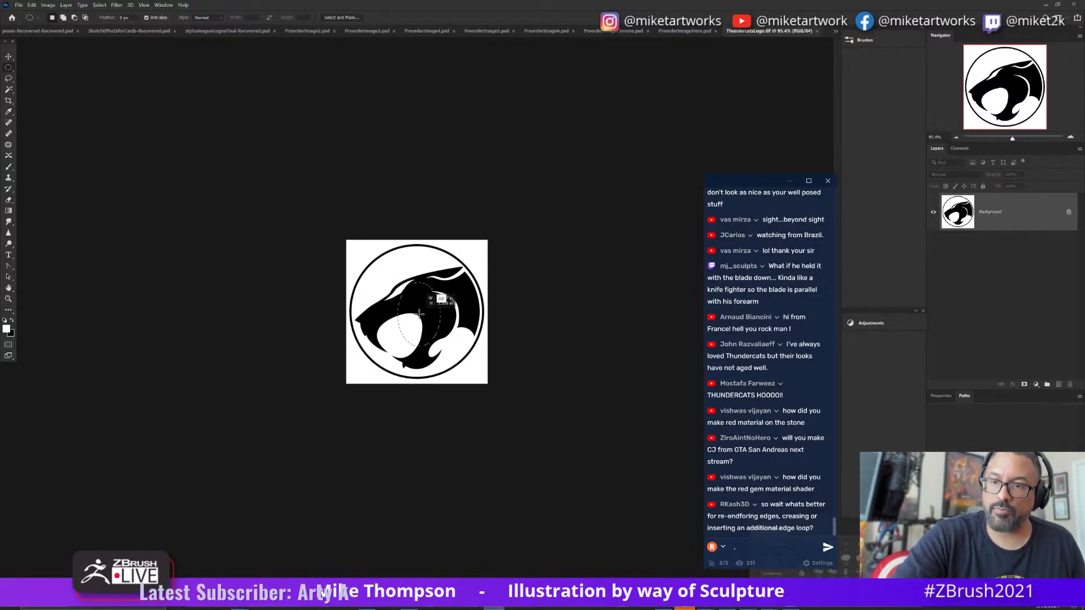
pyautogui.keyDown('alt'); pyautogui.keyDown('shift'); pyautogui.moveTo(418, 313); pyautogui.dragTo(486, 235); pyautogui.keyUp('shift'); pyautogui.keyUp('alt')
pyautogui.hotkey('ctrl', 'd')
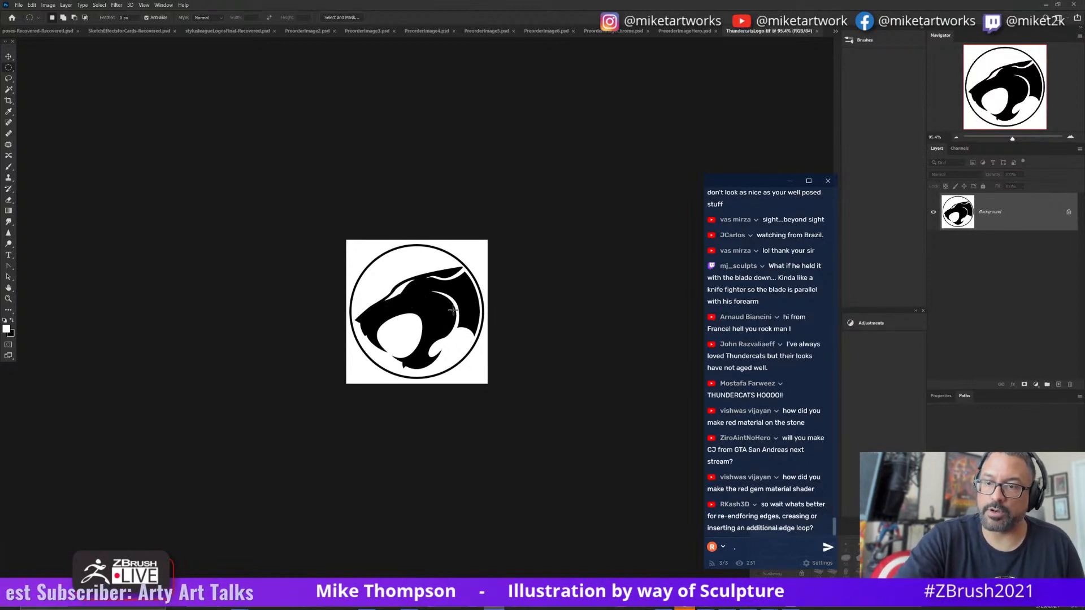
pyautogui.keyDown('ctrl'); pyautogui.click(466, 247); pyautogui.keyUp('ctrl')
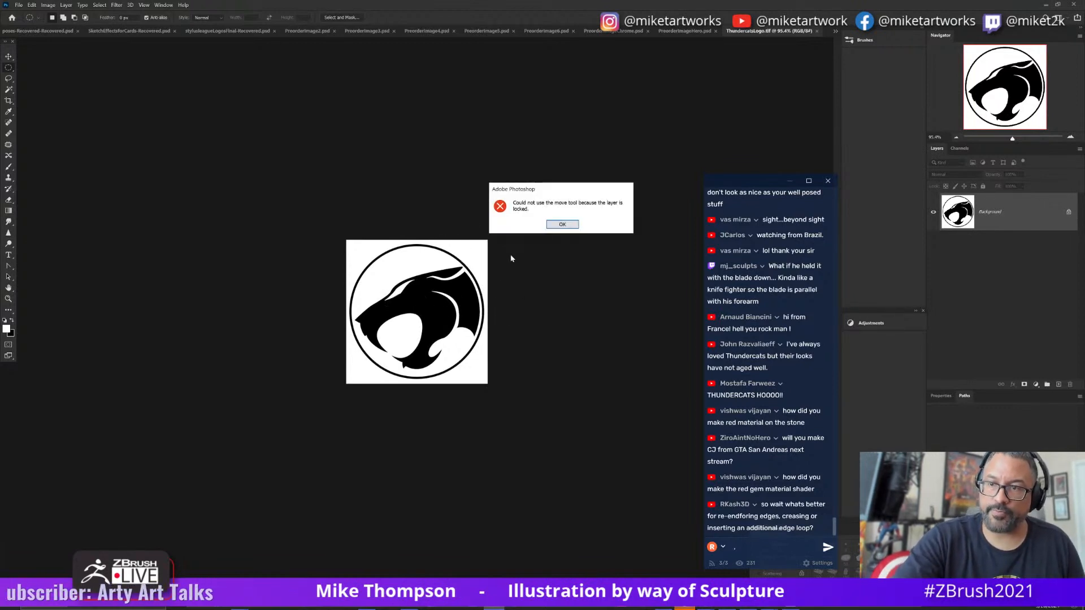
pyautogui.click(563, 226)
pyautogui.keyDown('ctrl'); pyautogui.keyDown('shift'); pyautogui.moveTo(424, 301); pyautogui.dragTo(425, 309); pyautogui.keyUp('shift'); pyautogui.keyUp('ctrl')
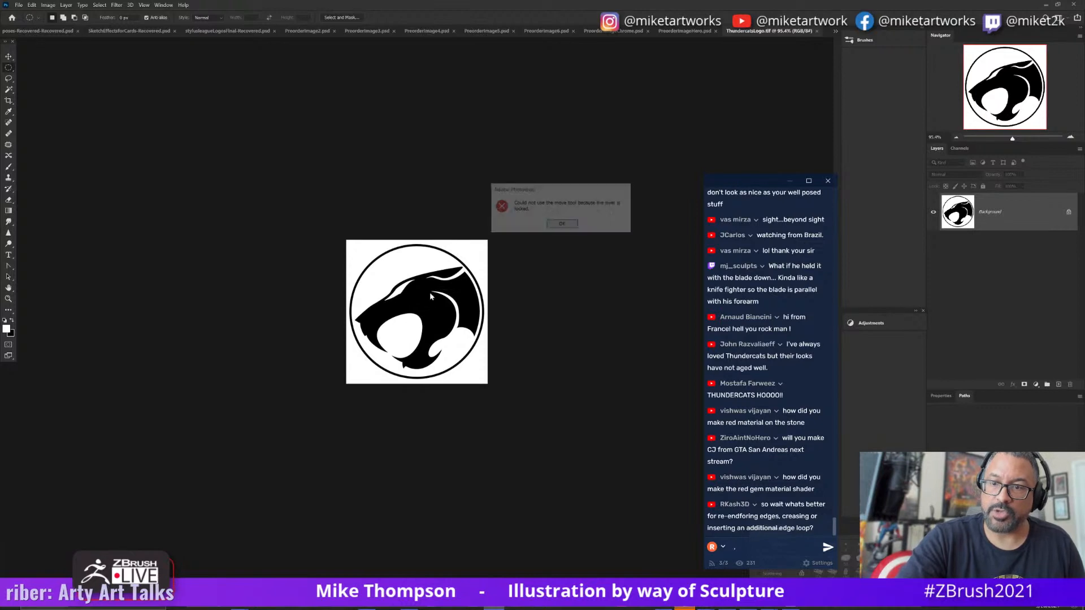
pyautogui.click(563, 225)
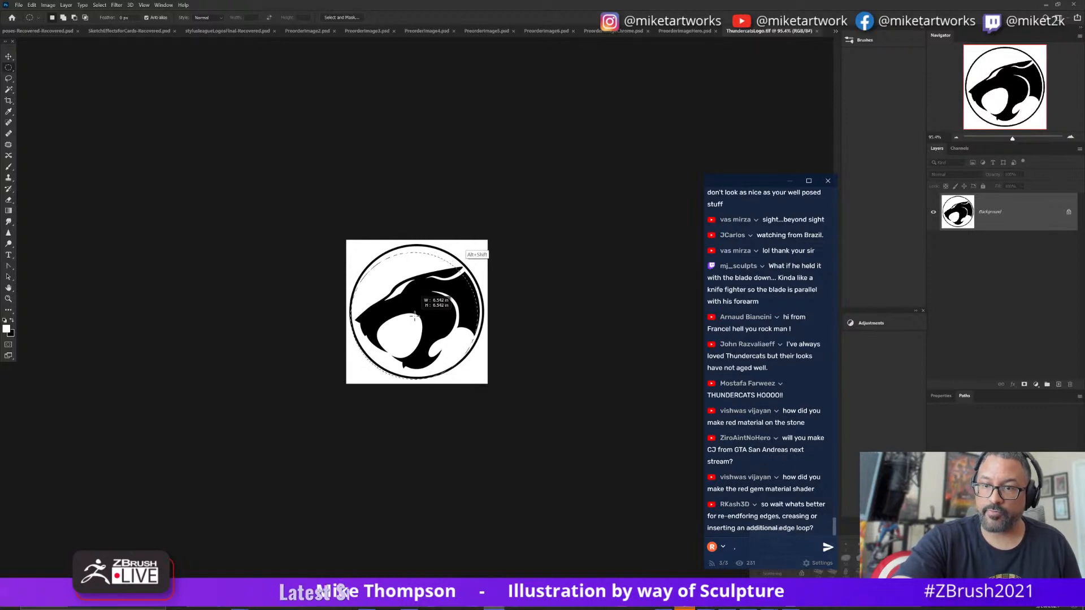
pyautogui.keyDown('alt'); pyautogui.keyDown('shift'); pyautogui.moveTo(415, 316); pyautogui.dragTo(476, 256); pyautogui.keyUp('shift'); pyautogui.keyUp('alt')
pyautogui.click(488, 258)
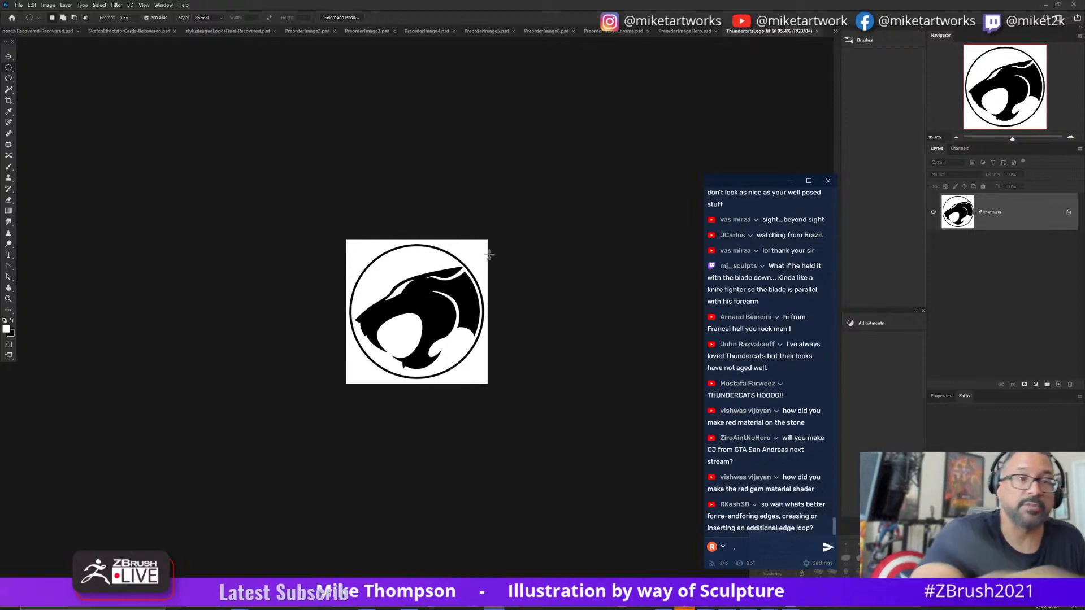
# - Paint out the right-hand part of the ring around the panther in white with the Hard Round brush
pyautogui.click(9, 78)
pyautogui.keyDown('alt'); pyautogui.click(458, 264); pyautogui.keyUp('alt')
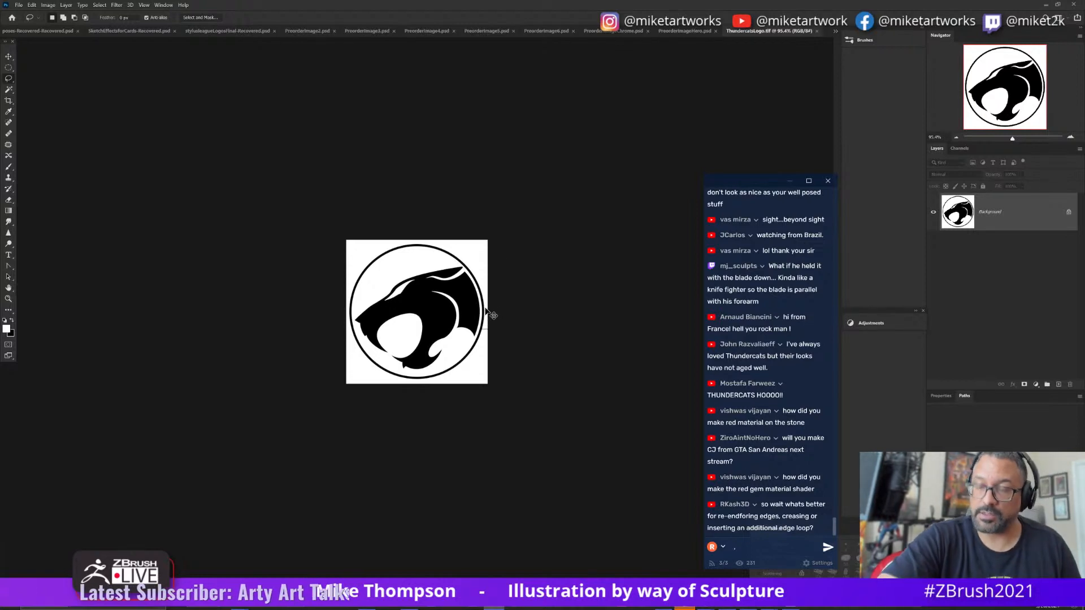
pyautogui.hotkey('ctrl', '1')
pyautogui.press('b')
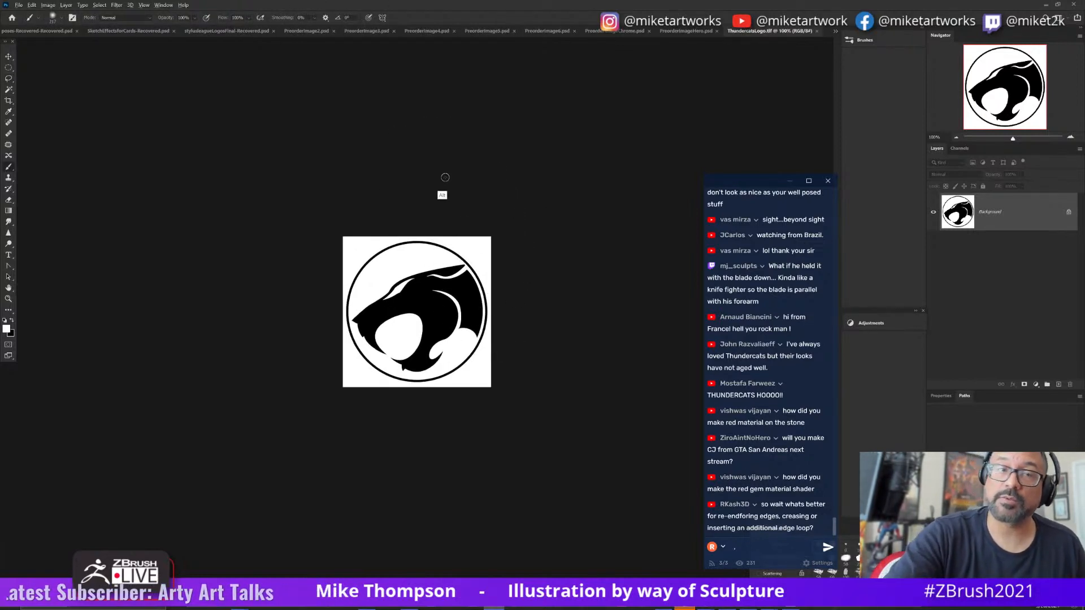
pyautogui.click(54, 17)
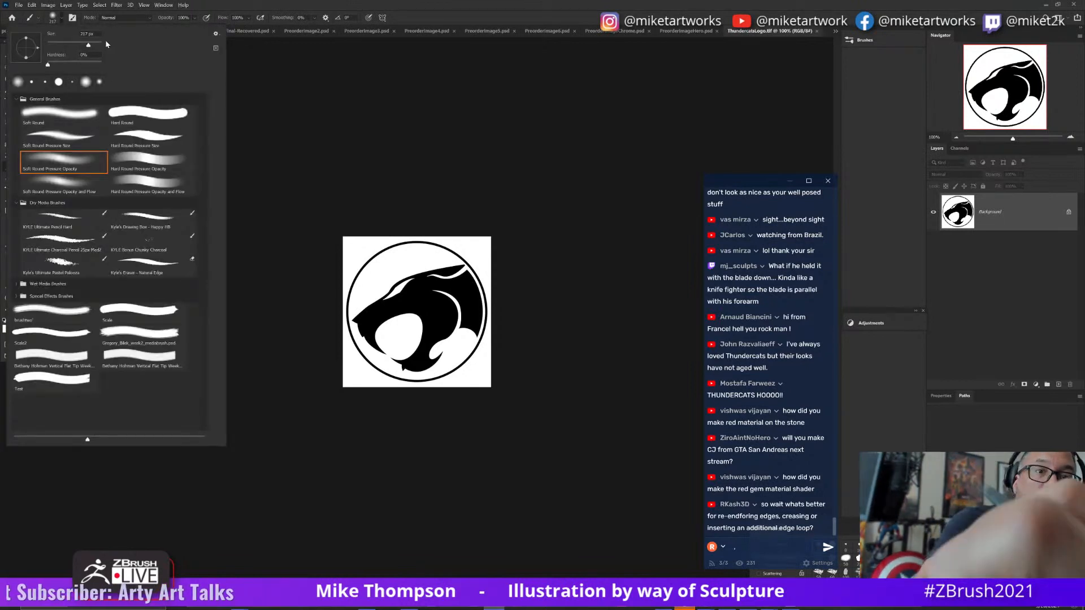
pyautogui.click(148, 114)
pyautogui.click(467, 225)
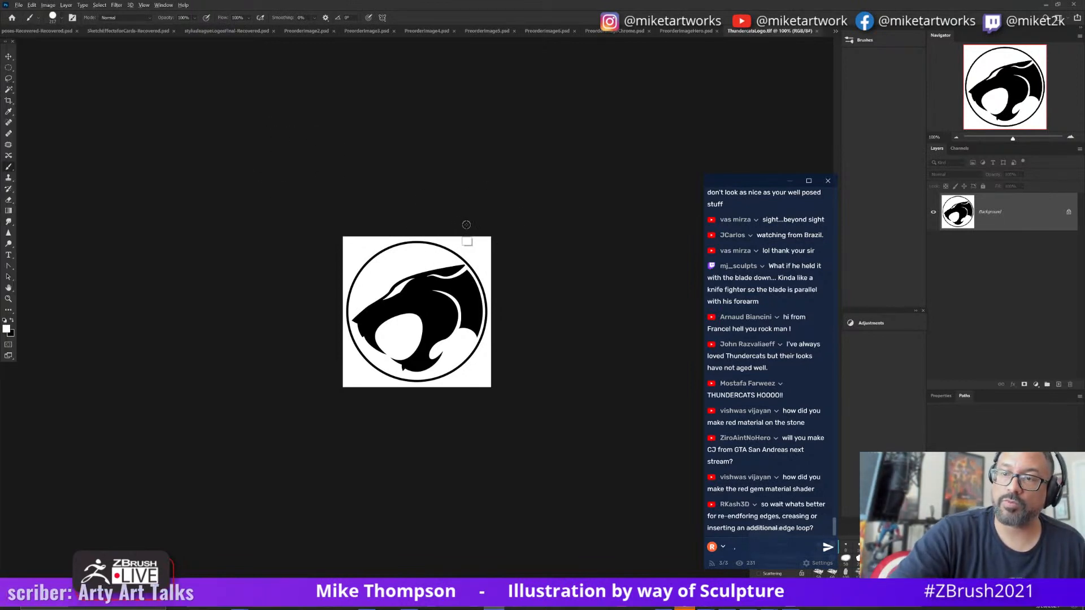
pyautogui.click(62, 19)
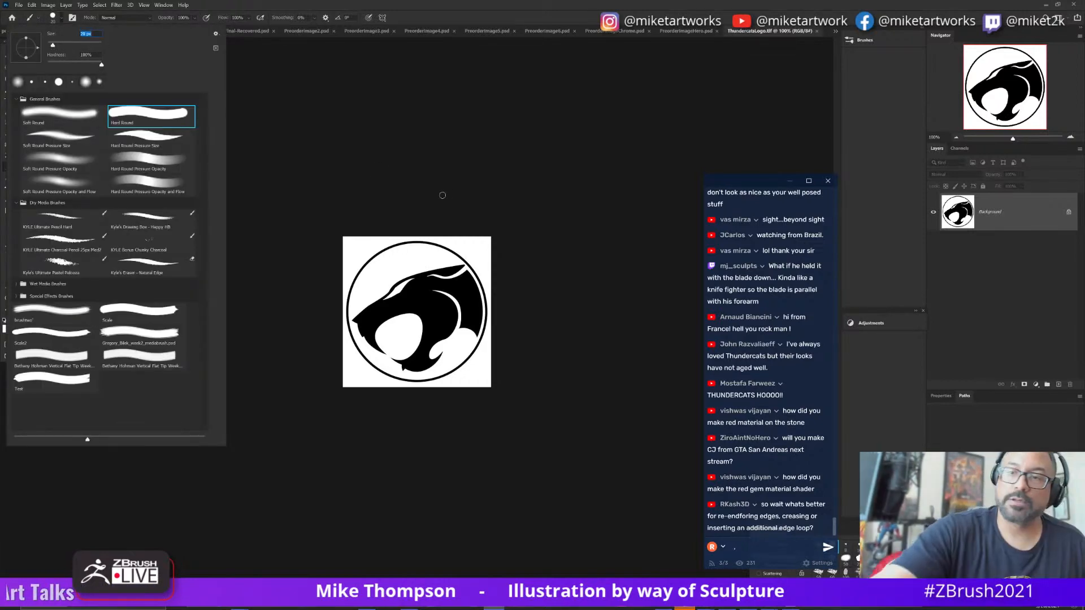
pyautogui.click(437, 236)
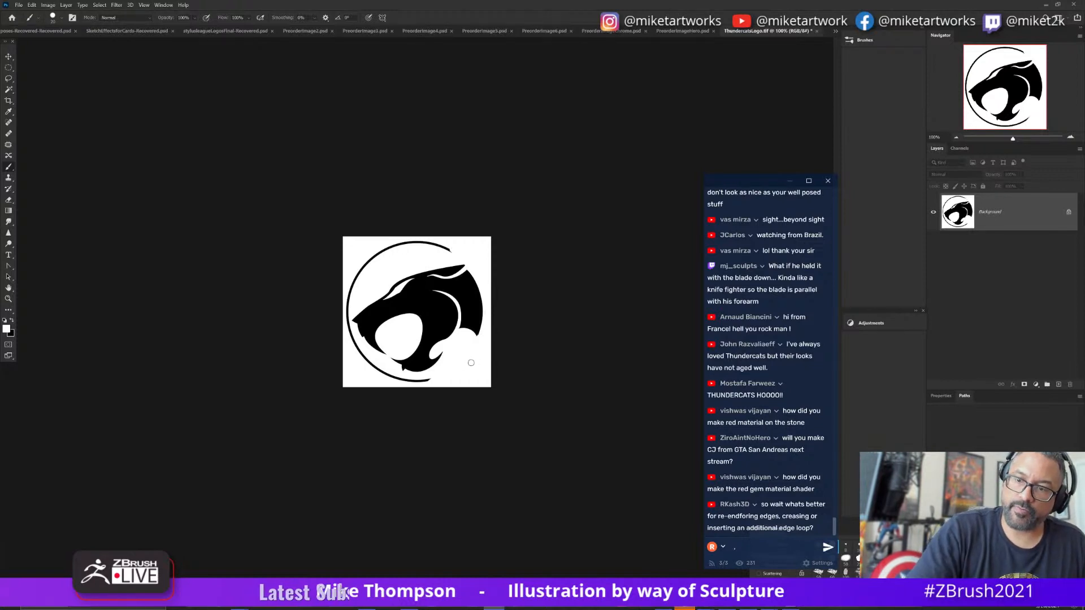
# - Lasso the remaining left part of the ring around the panther, fill it with white and deselect
pyautogui.click(9, 79)
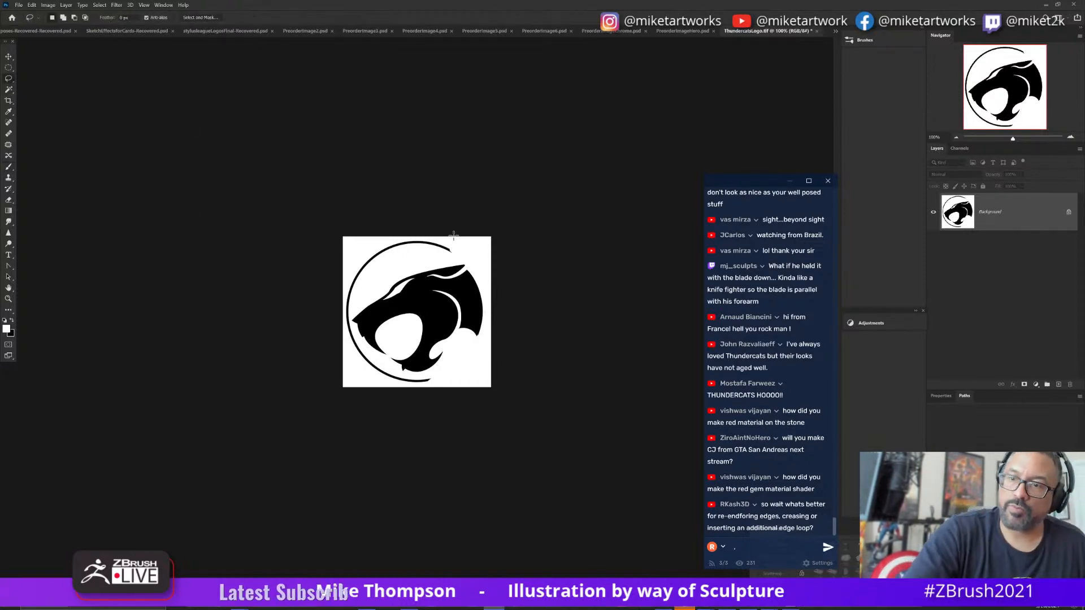
pyautogui.moveTo(454, 234)
pyautogui.mouseDown()
pyautogui.moveTo(348, 296)
pyautogui.moveTo(316, 302)
pyautogui.mouseUp()
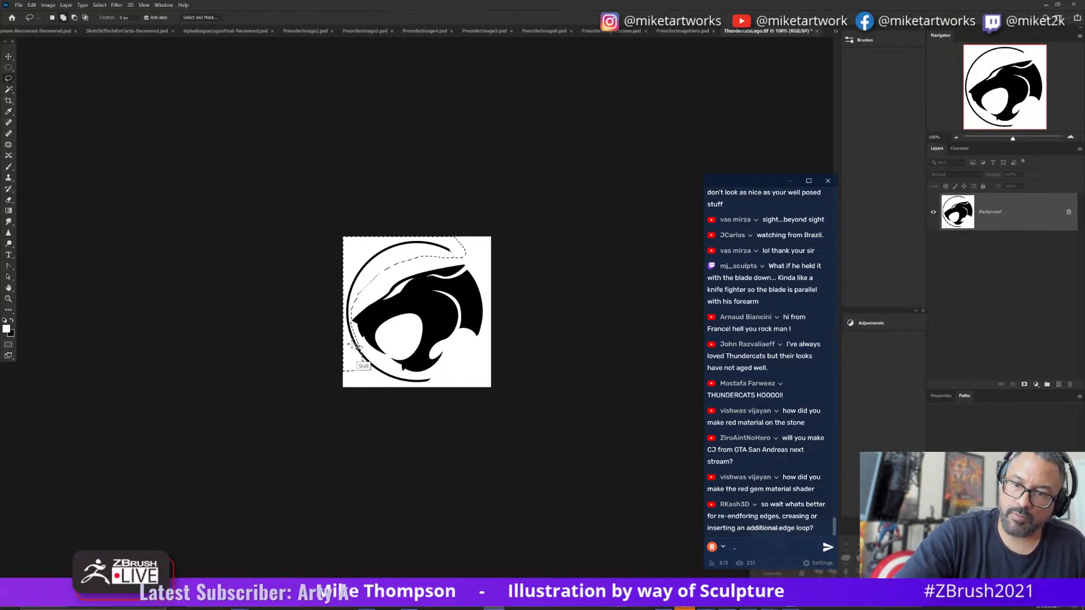
pyautogui.moveTo(352, 343)
pyautogui.keyDown('shift'); pyautogui.mouseDown()
pyautogui.moveTo(407, 379)
pyautogui.moveTo(339, 351)
pyautogui.mouseUp(); pyautogui.keyUp('shift')
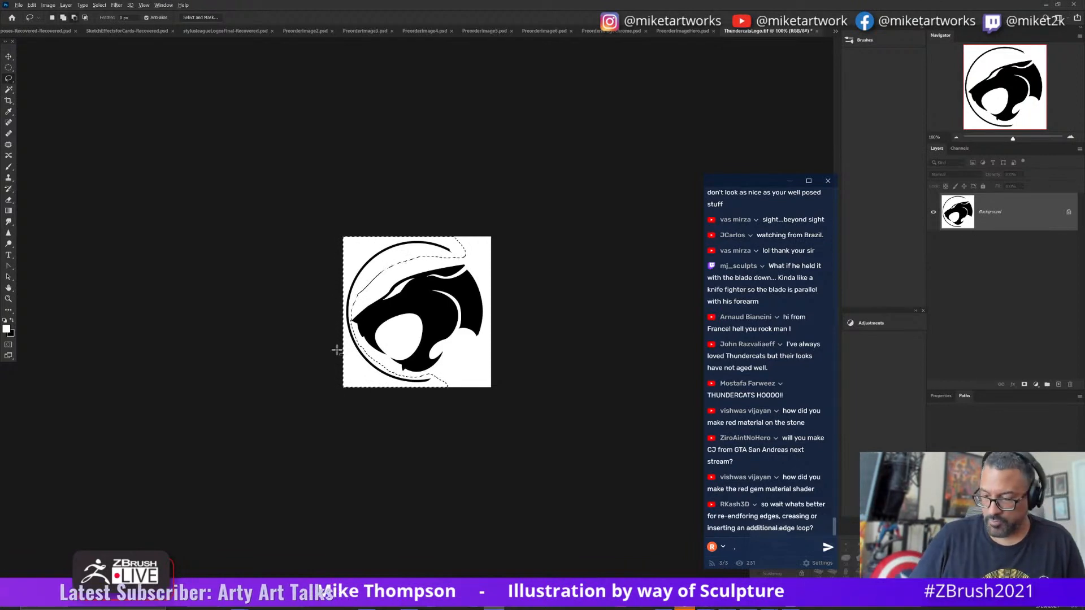
pyautogui.hotkey('alt', 'BackSpace')
pyautogui.hotkey('ctrl', 'd')
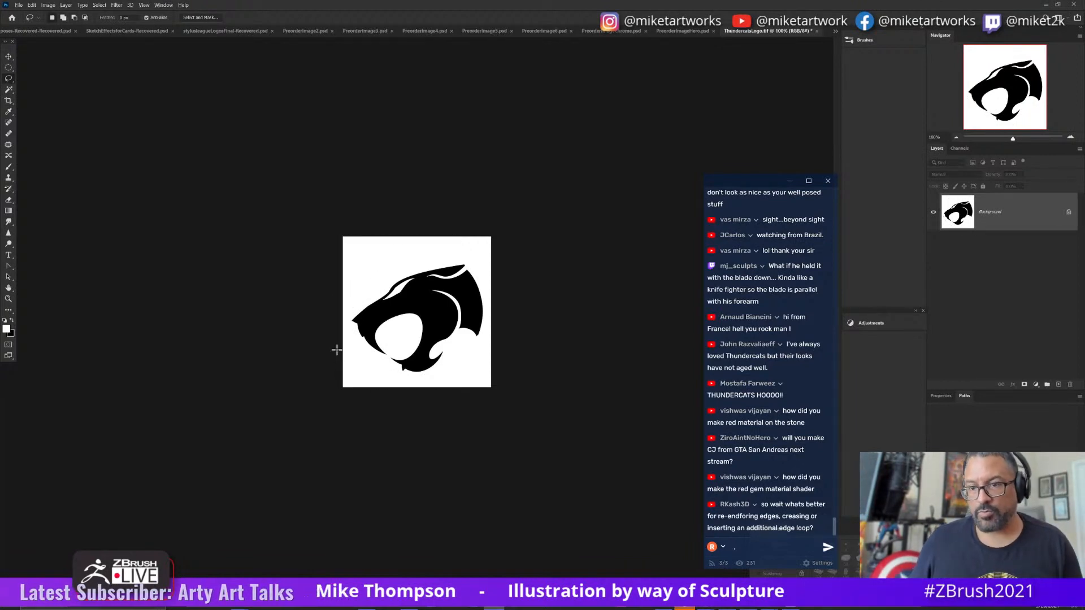
# - Save the ringless logo on the computer as a TIFF named ThundercatsLogo2 with LZW compression
pyautogui.click(19, 4)
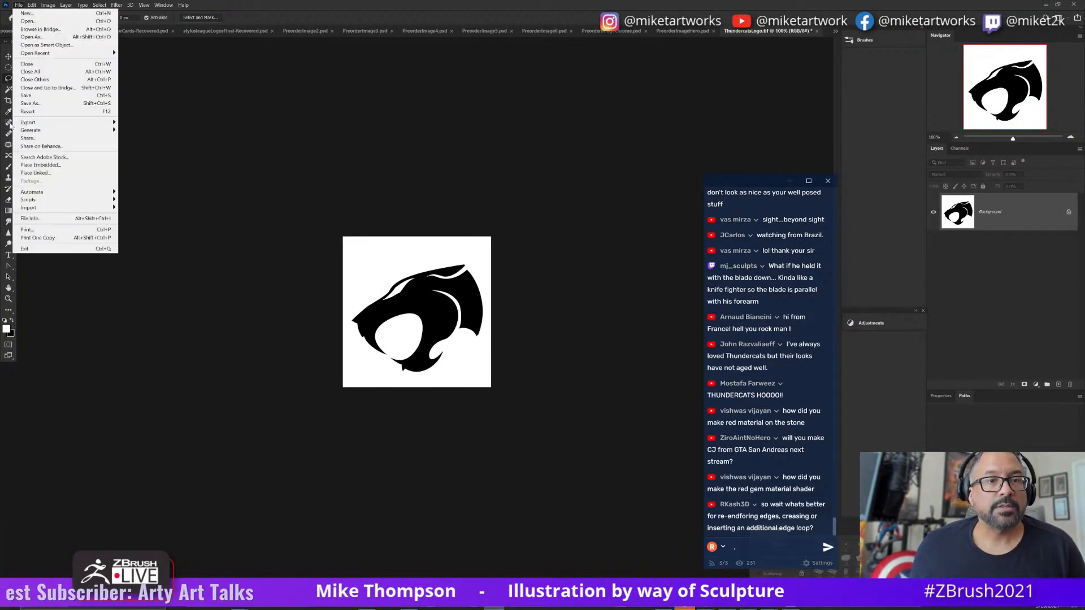
pyautogui.click(31, 103)
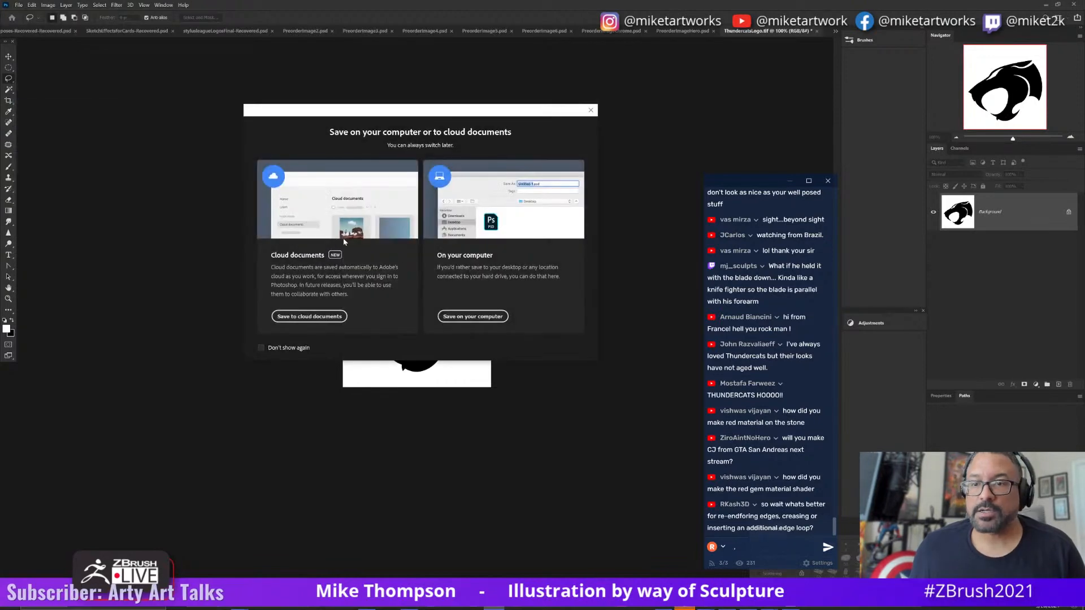
pyautogui.click(475, 316)
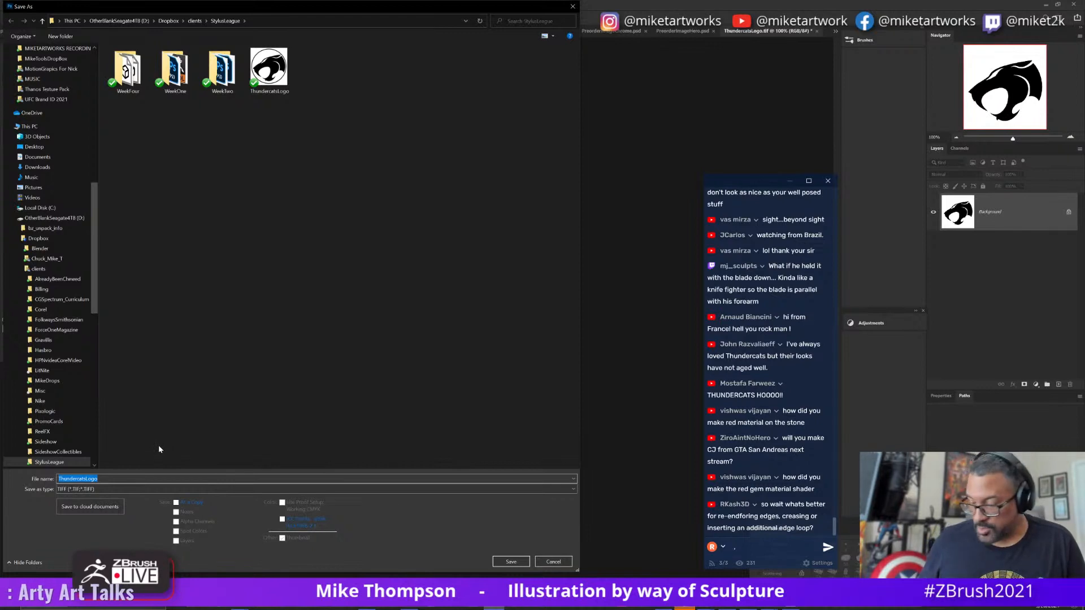
pyautogui.press('End')
pyautogui.write('2')
pyautogui.press('Return')
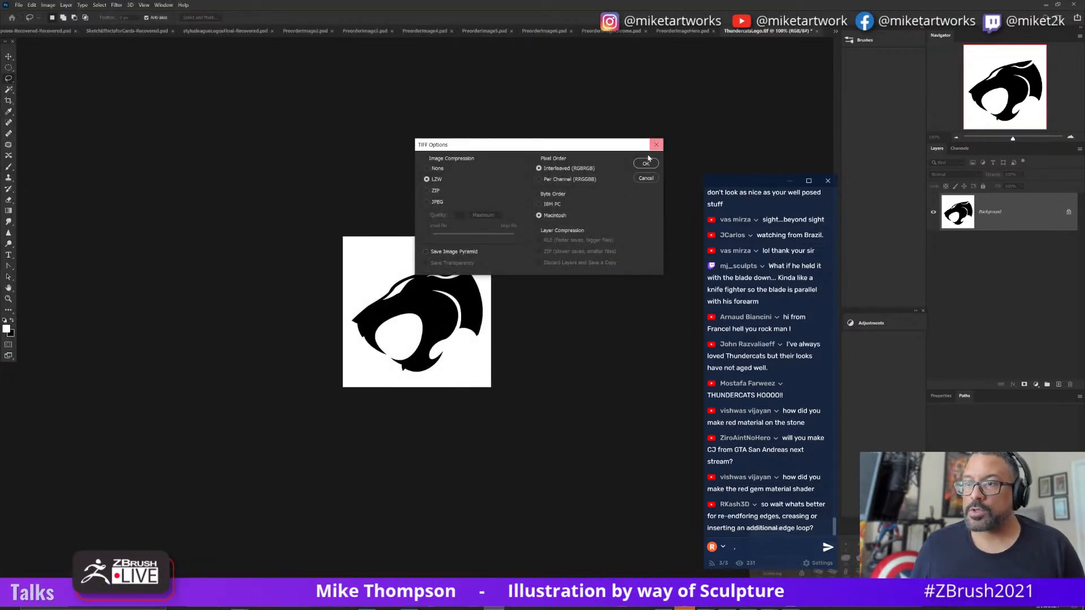
pyautogui.click(646, 164)
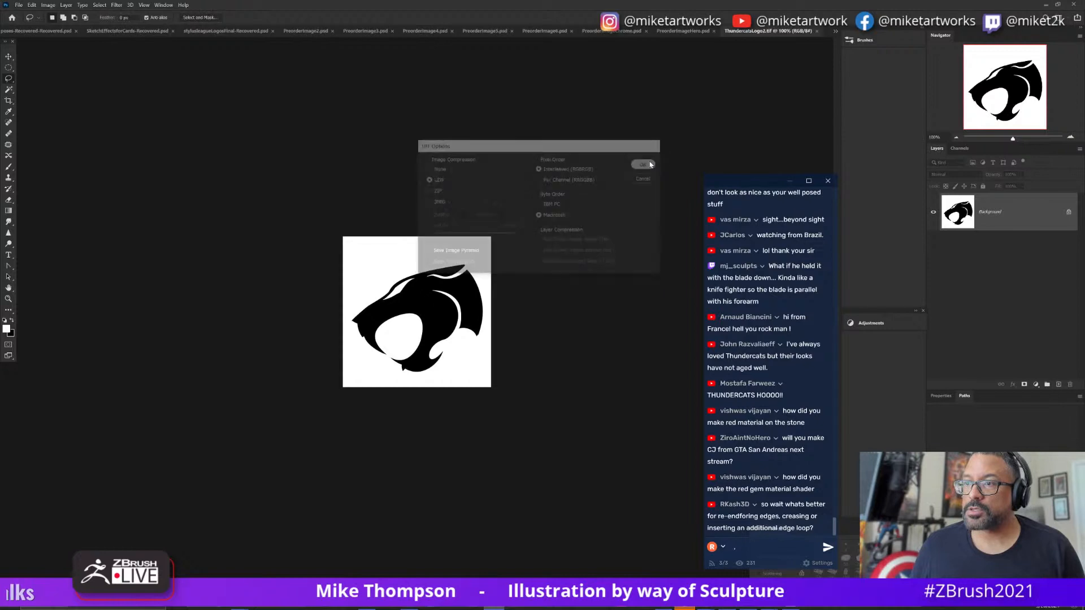
# - Switch back to ZBrush and import ThundercatsLogo2 from the StylusLeague folder as an alpha
pyautogui.click(1047, 6)
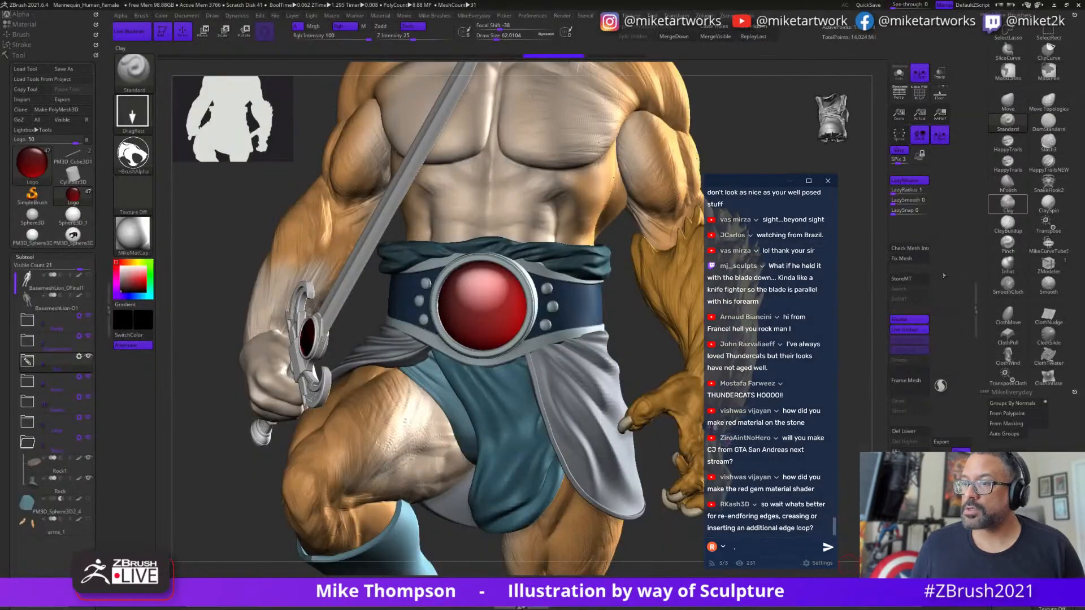
pyautogui.click(19, 16)
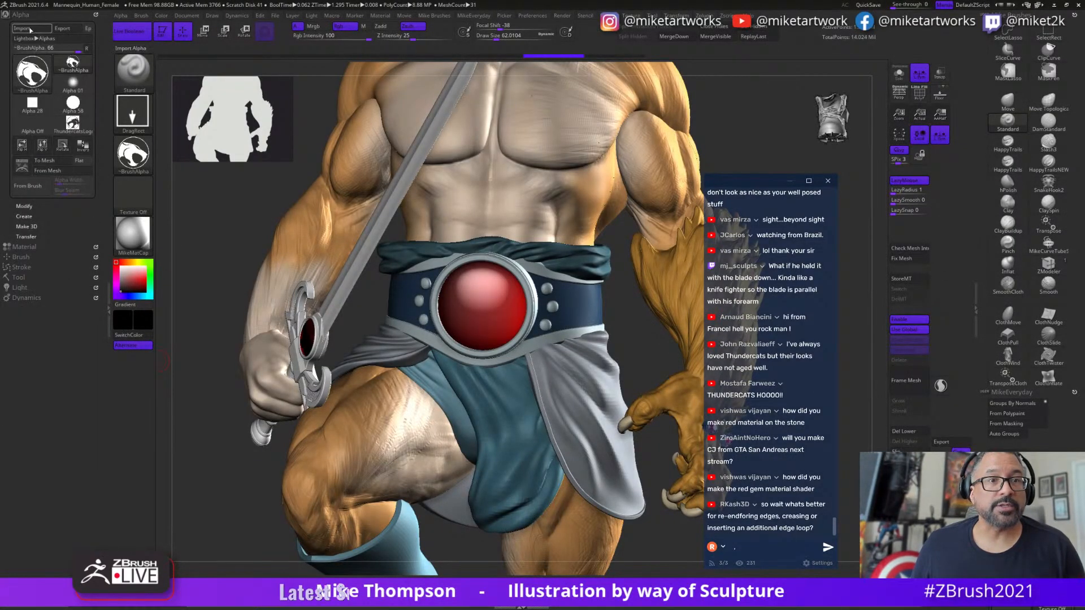
pyautogui.click(34, 28)
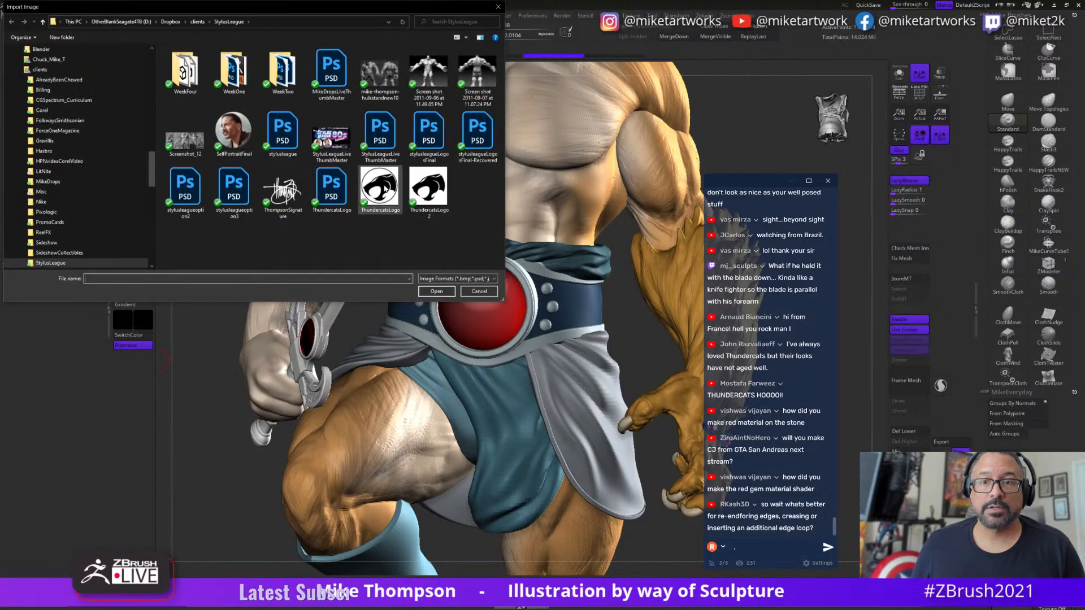
pyautogui.doubleClick(442, 192)
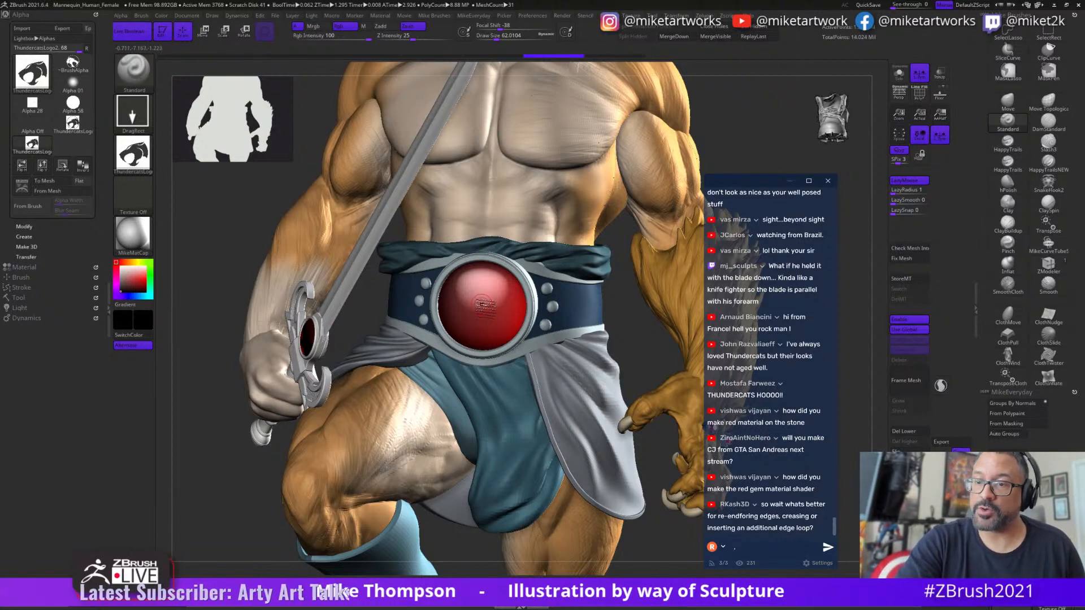
# - Undo a trial stamp on the belt gem, and mirror the imported logo alpha horizontally and invert it
pyautogui.moveTo(480, 304); pyautogui.dragTo(501, 298)
pyautogui.hotkey('ctrl', 'z')
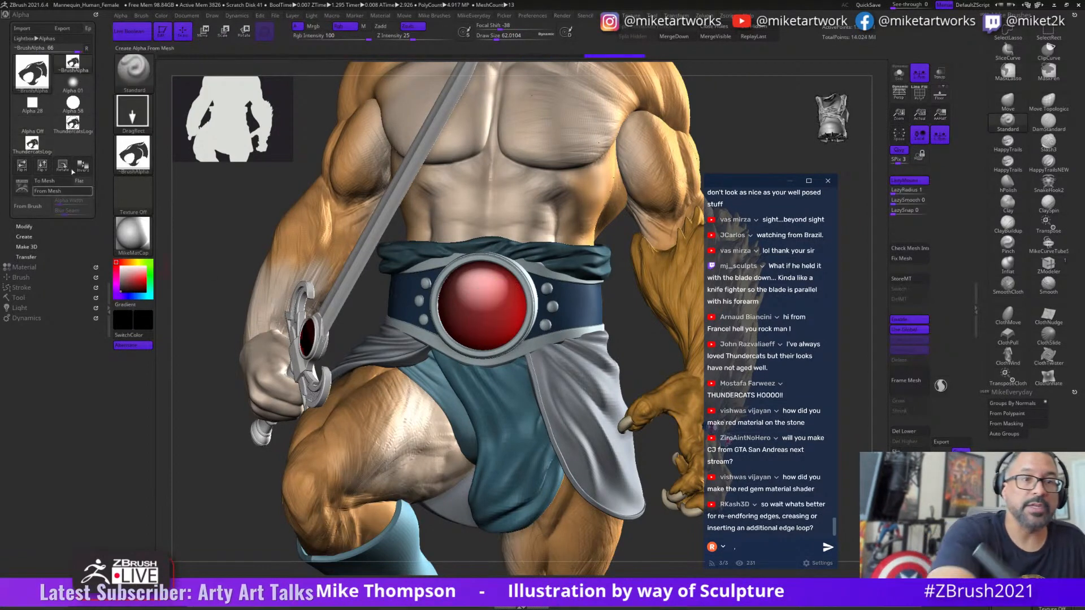
pyautogui.click(23, 165)
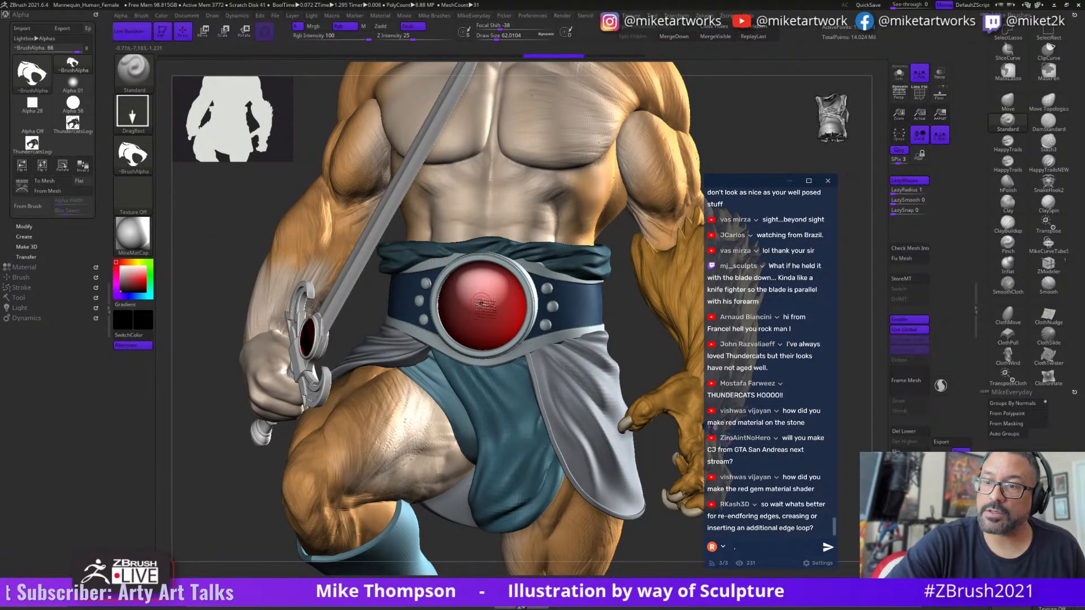
# - Stamp the ringless panther logo in black across the red belt gem, undoing the badly placed attempts
pyautogui.moveTo(485, 305); pyautogui.dragTo(519, 266)
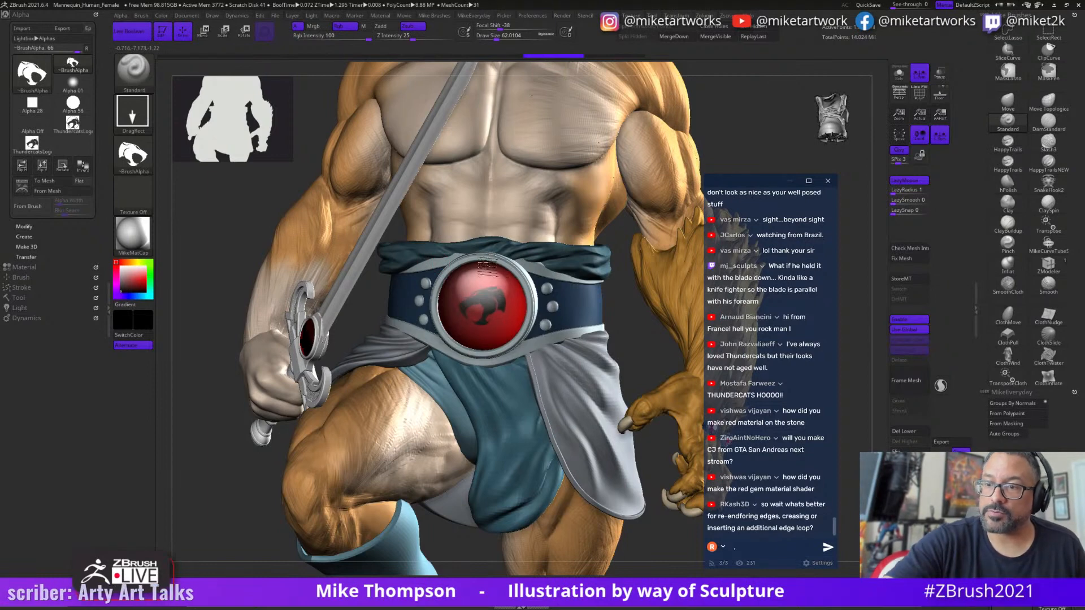
pyautogui.hotkey('ctrl', 'z')
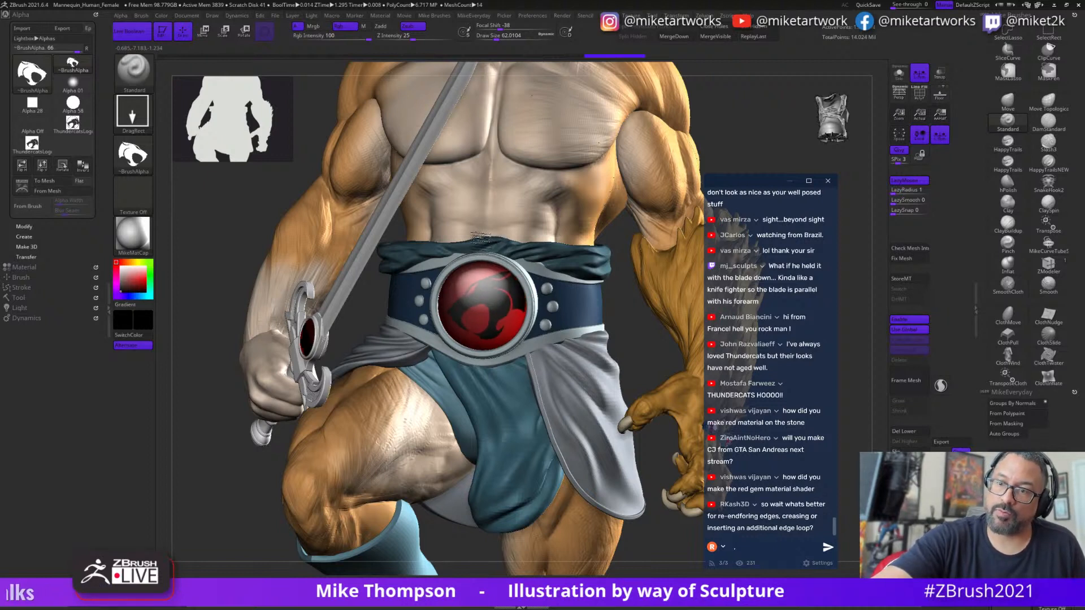
pyautogui.hotkey('ctrl', 'z')
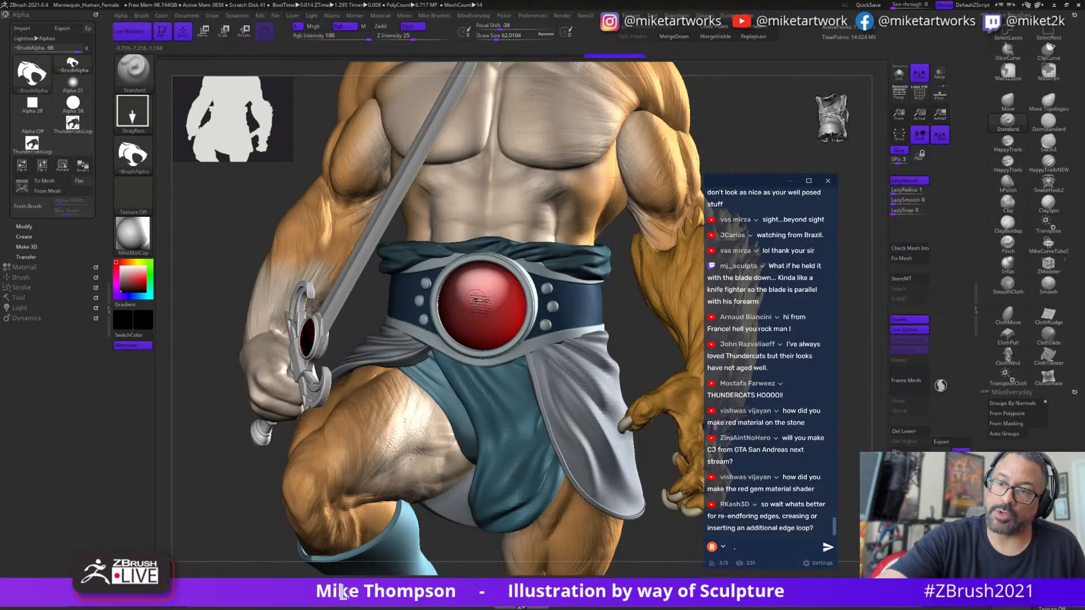
pyautogui.hotkey('ctrl', 'z')
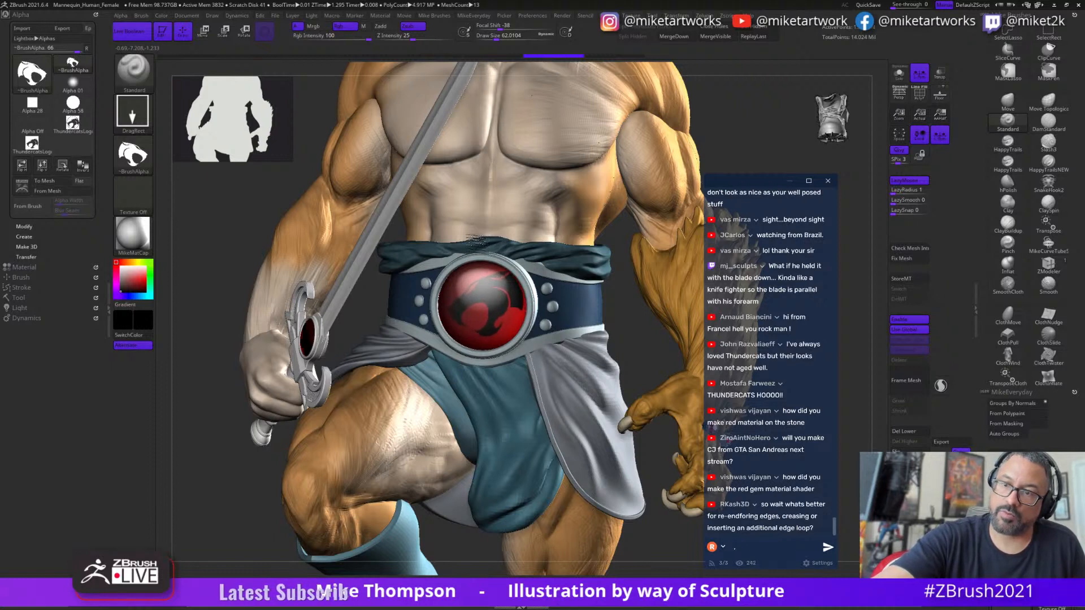
pyautogui.hotkey('ctrl', 'shift', 'z')
pyautogui.hotkey('ctrl', 'z')
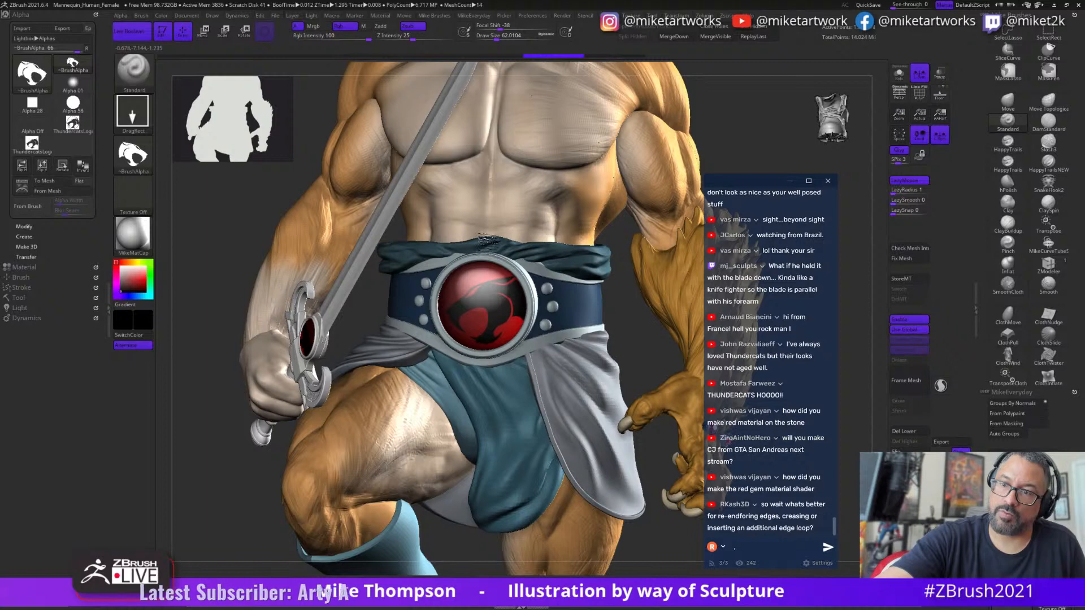
pyautogui.hotkey('ctrl', 'shift', 'z')
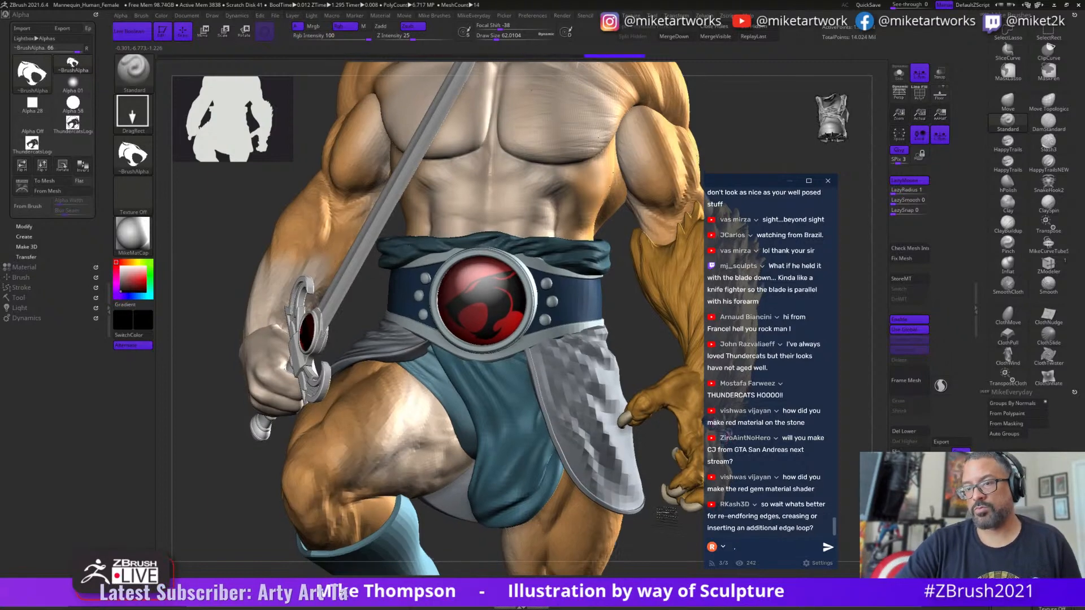
pyautogui.keyDown('alt'); pyautogui.moveTo(667, 515); pyautogui.dragTo(672, 552); pyautogui.keyUp('alt')
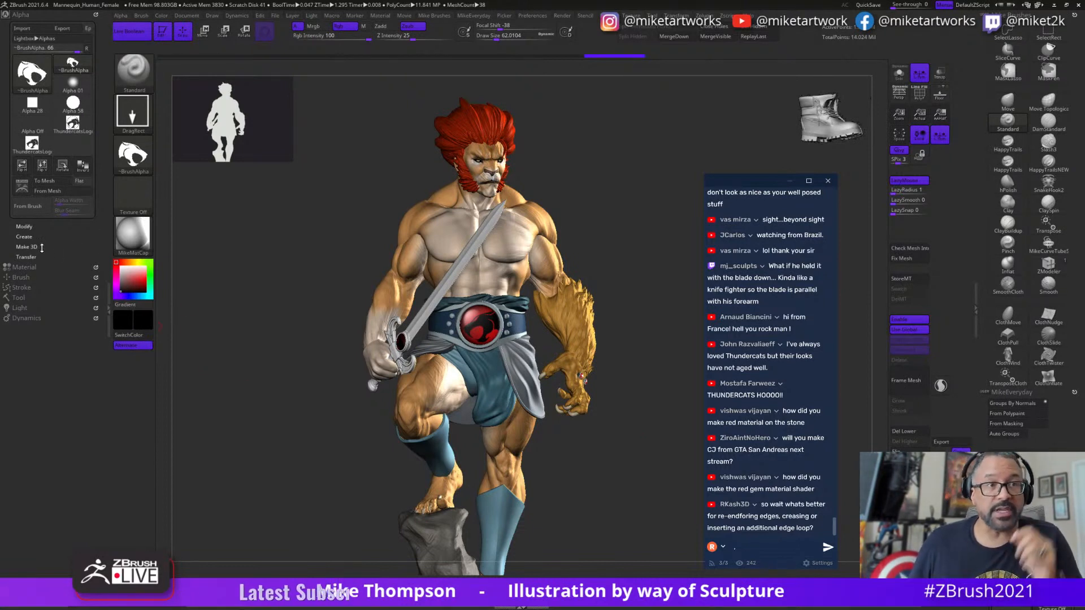
# - Hide the head, chest armor, belt, arms, legs and rock subtool folders, leaving only the sword displayed
pyautogui.click(23, 297)
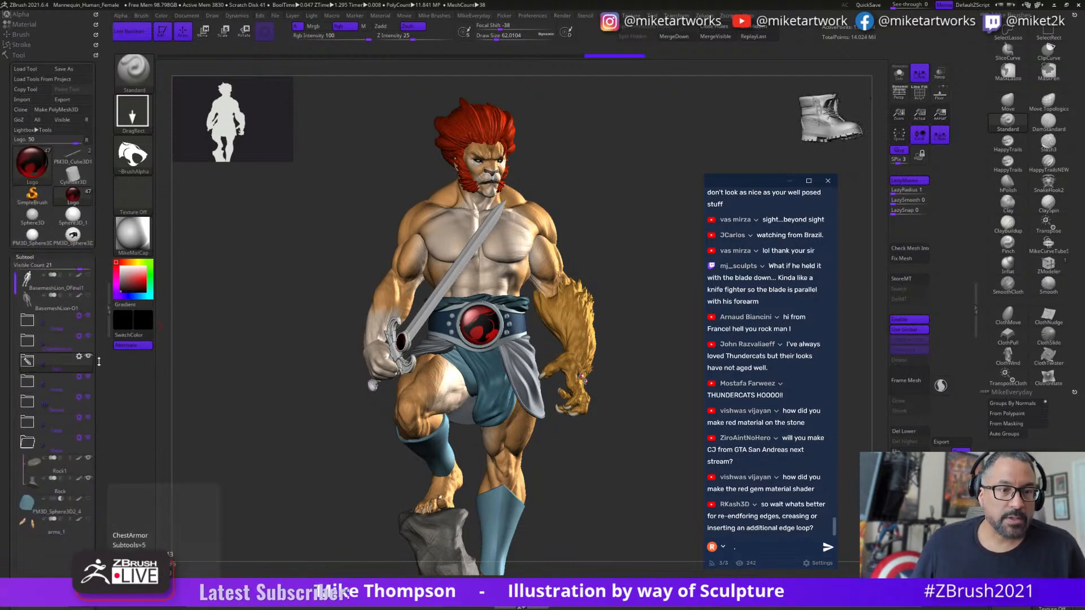
pyautogui.click(90, 318)
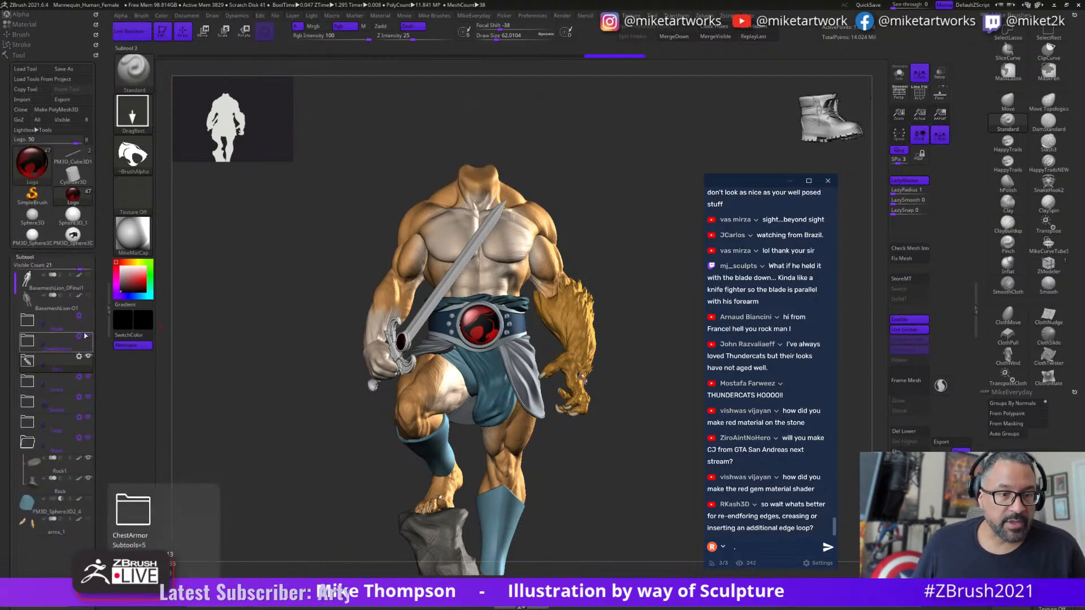
pyautogui.click(89, 337)
pyautogui.click(88, 357)
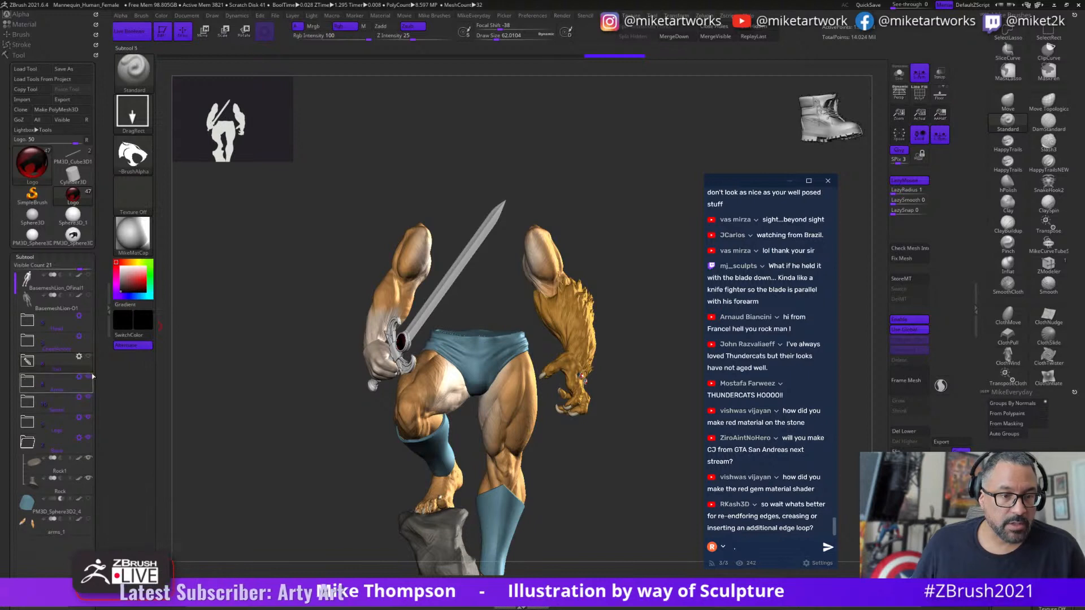
pyautogui.click(89, 375)
pyautogui.click(88, 418)
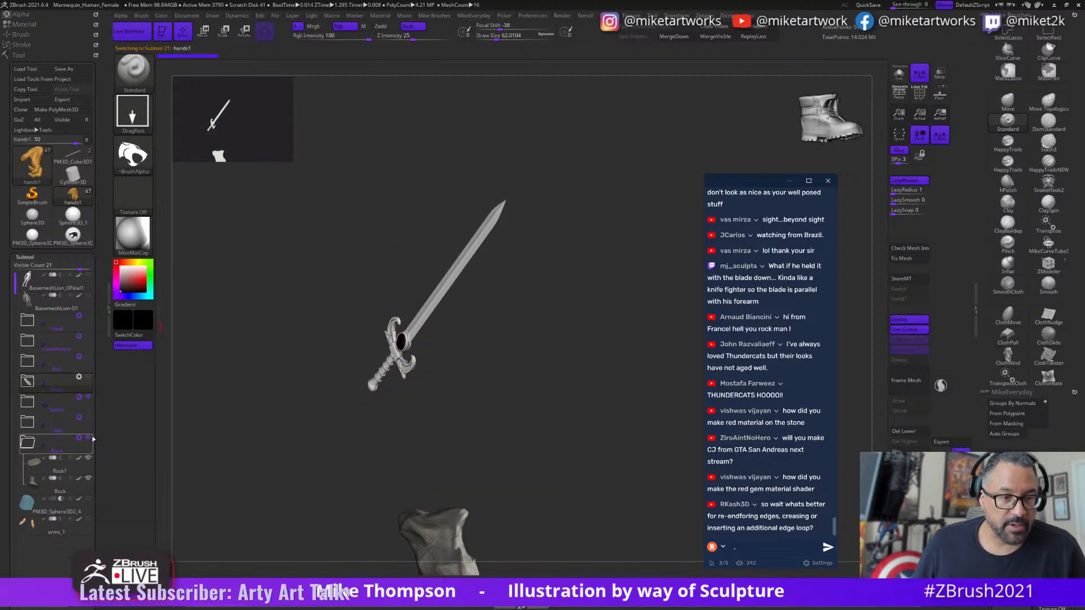
pyautogui.click(88, 438)
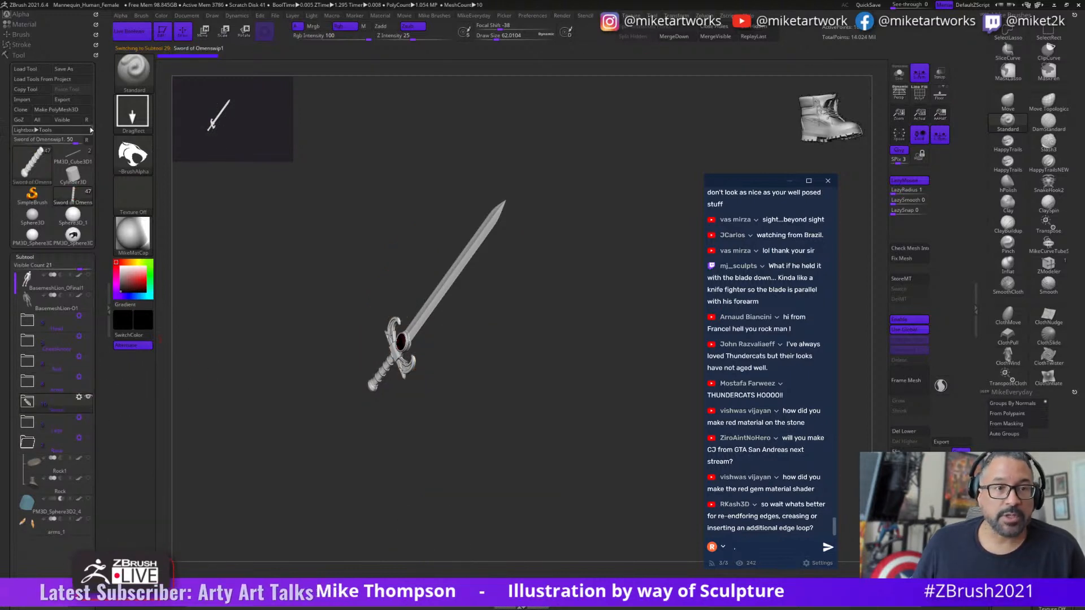
# - Try merging the visible sword pieces into a separate tool, inspect it, and return to the original multi-part tool
pyautogui.click(725, 40)
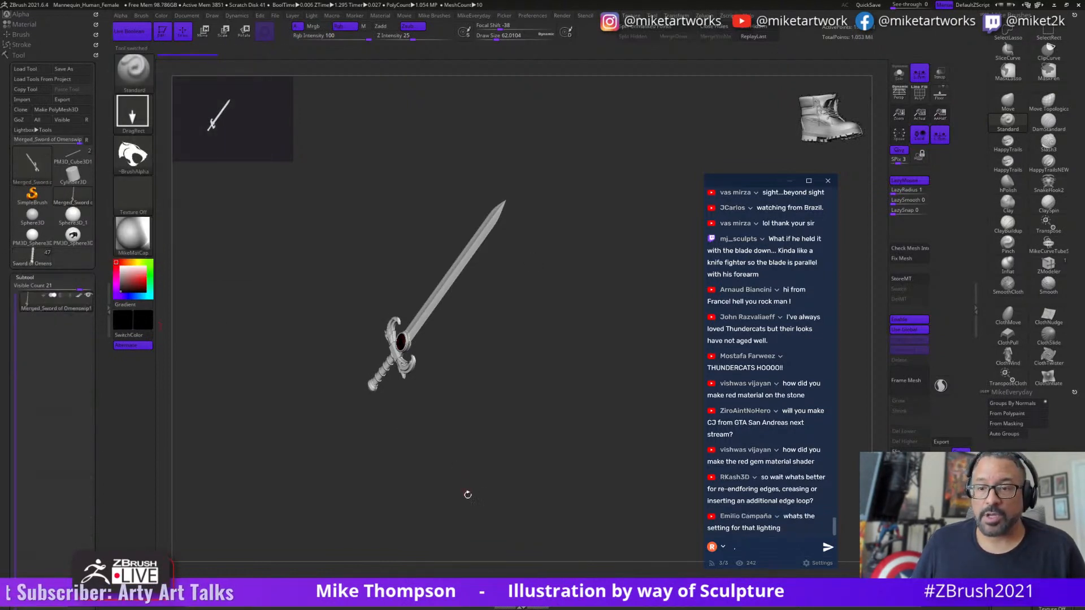
pyautogui.moveTo(468, 494); pyautogui.dragTo(386, 524)
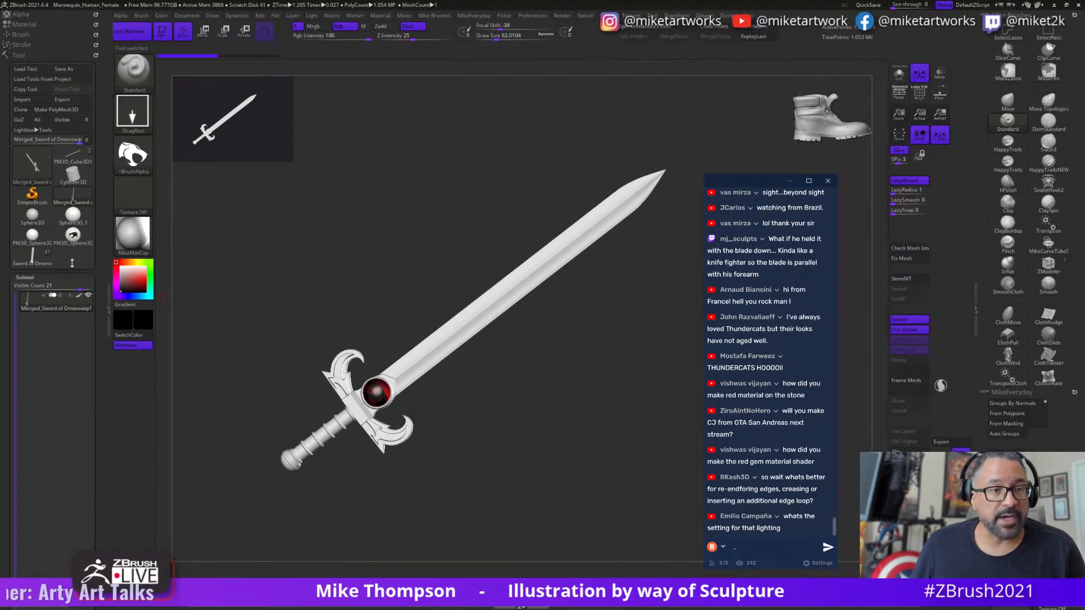
pyautogui.click(32, 260)
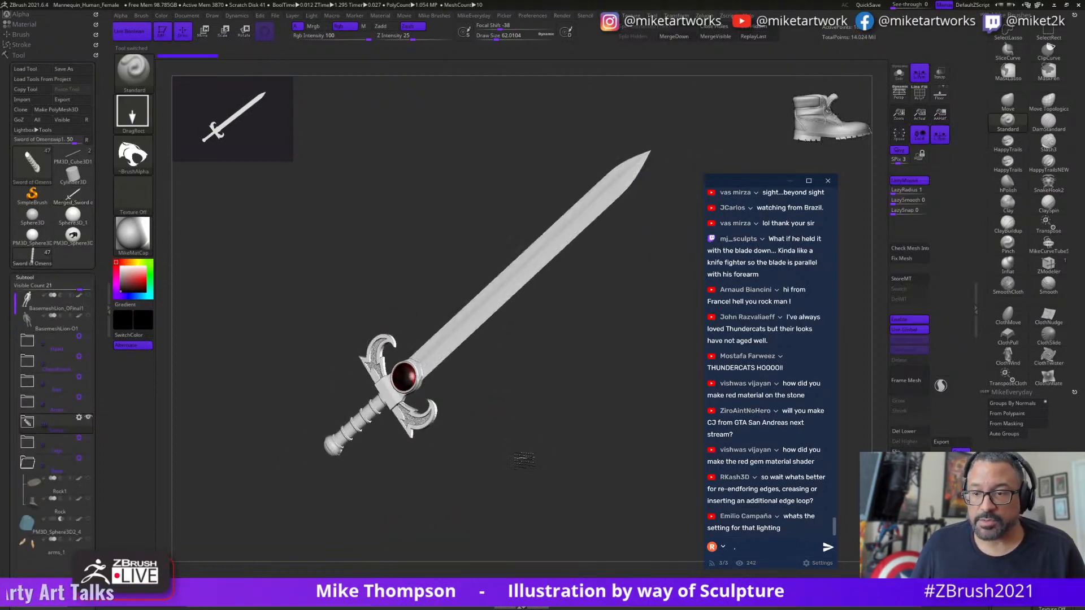
pyautogui.moveTo(533, 462); pyautogui.dragTo(505, 442)
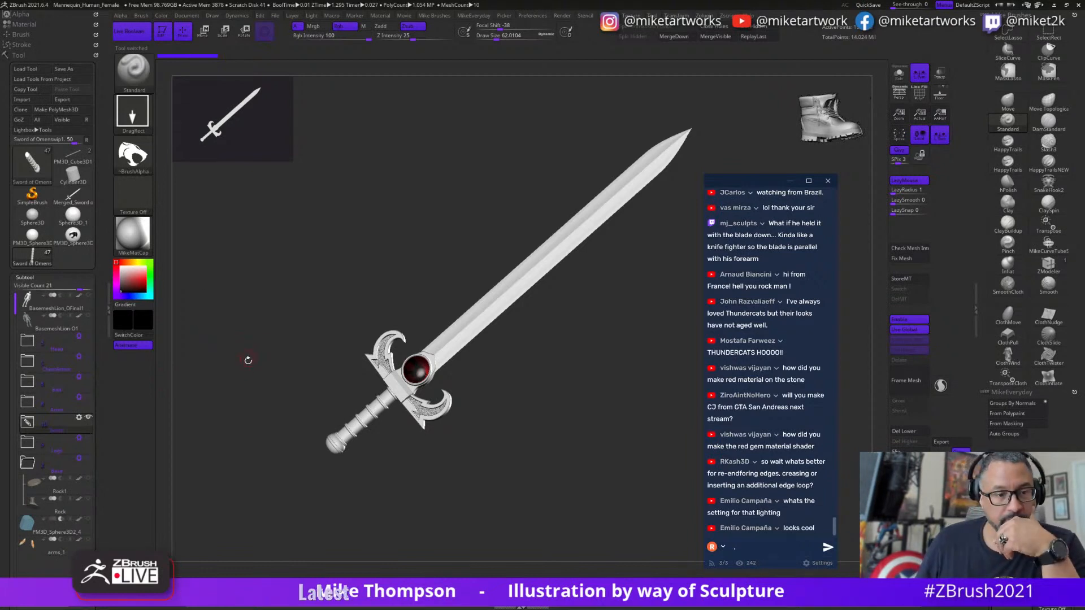
# - Expand the sword folder, hide the red gem subtool, and collapse the folder again
pyautogui.click(27, 423)
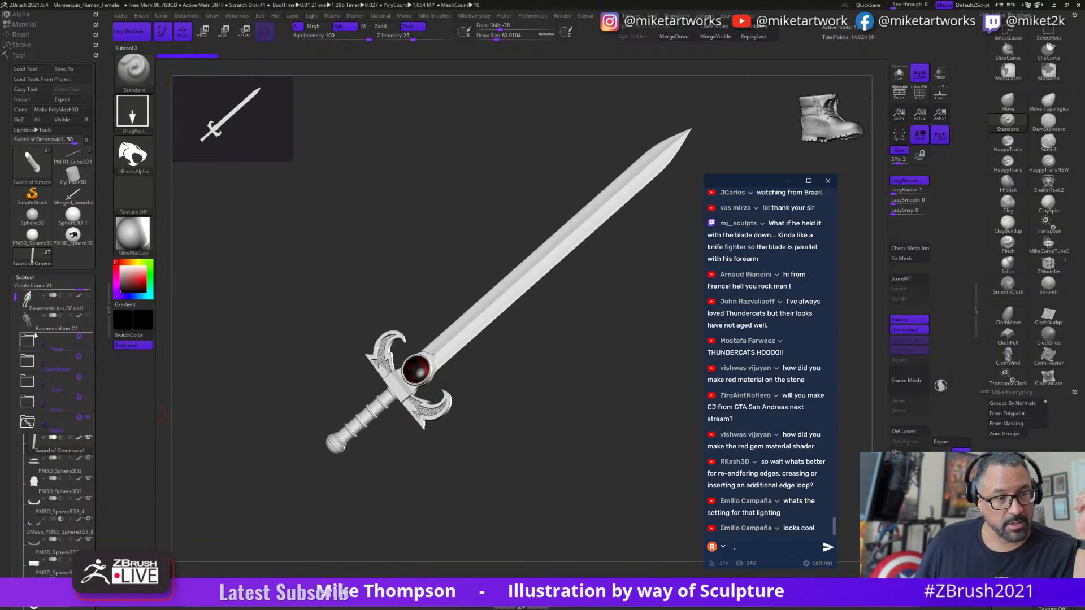
pyautogui.moveTo(14, 299); pyautogui.dragTo(15, 420)
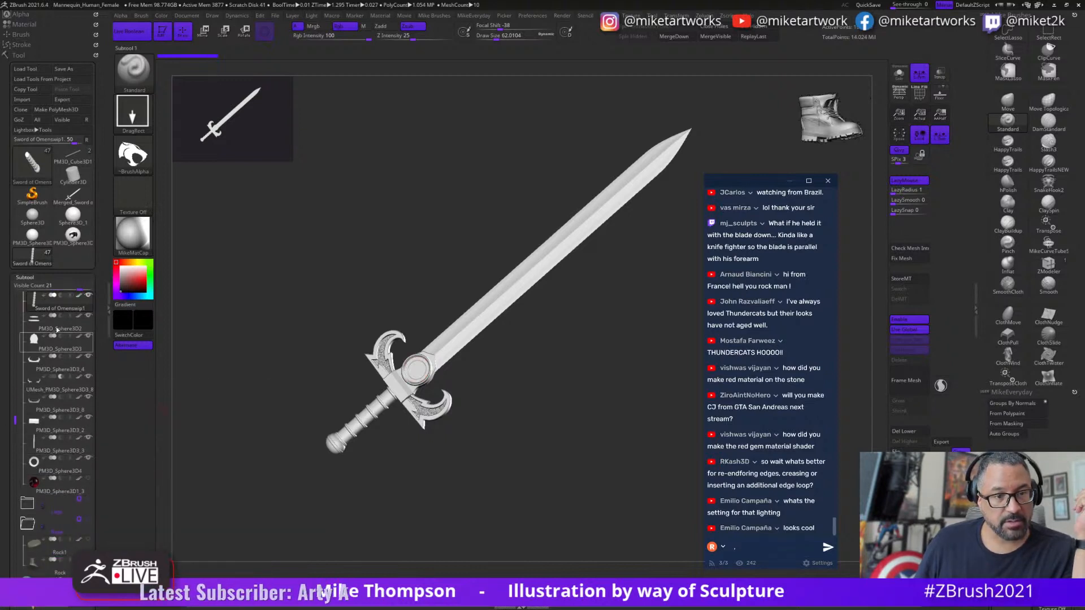
pyautogui.click(52, 338)
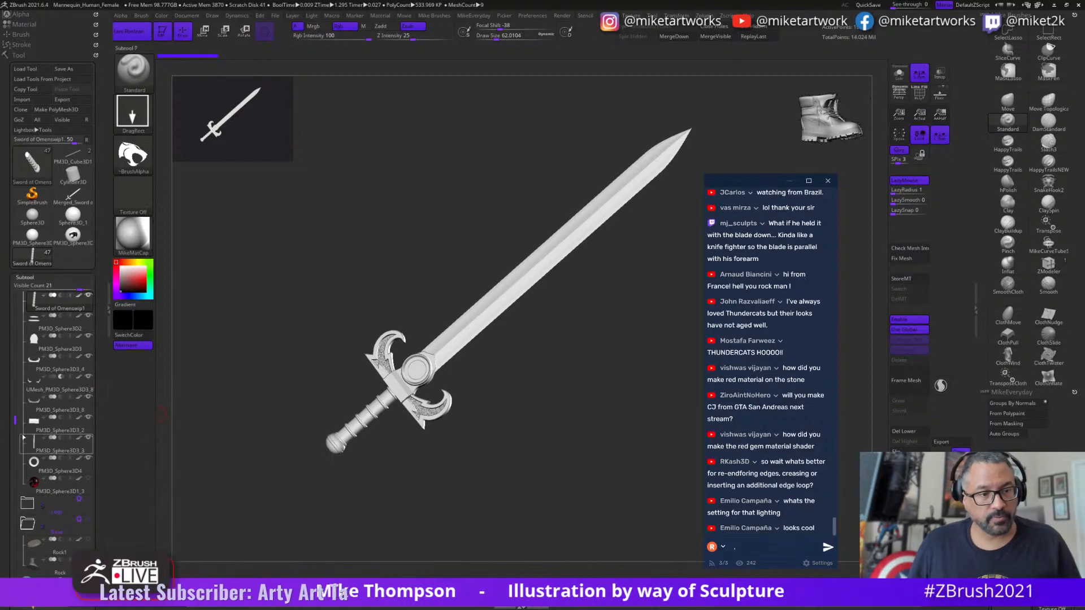
pyautogui.moveTo(25, 420); pyautogui.dragTo(26, 363)
pyautogui.click(27, 341)
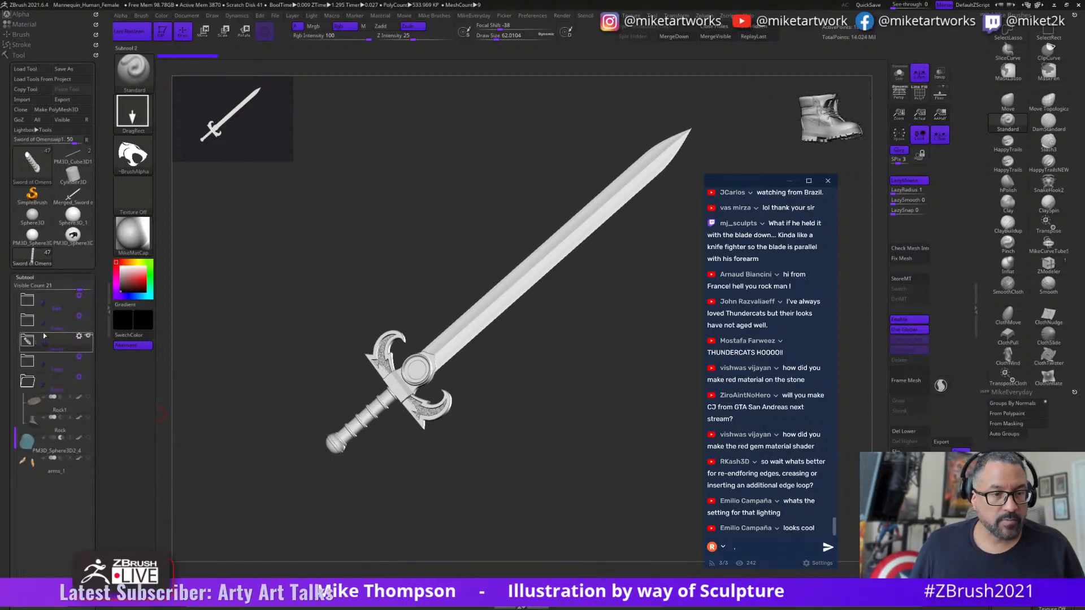
# - Make a Boolean mesh from the visible sword parts and switch to the resulting tool
pyautogui.moveTo(101, 463); pyautogui.dragTo(136, 355)
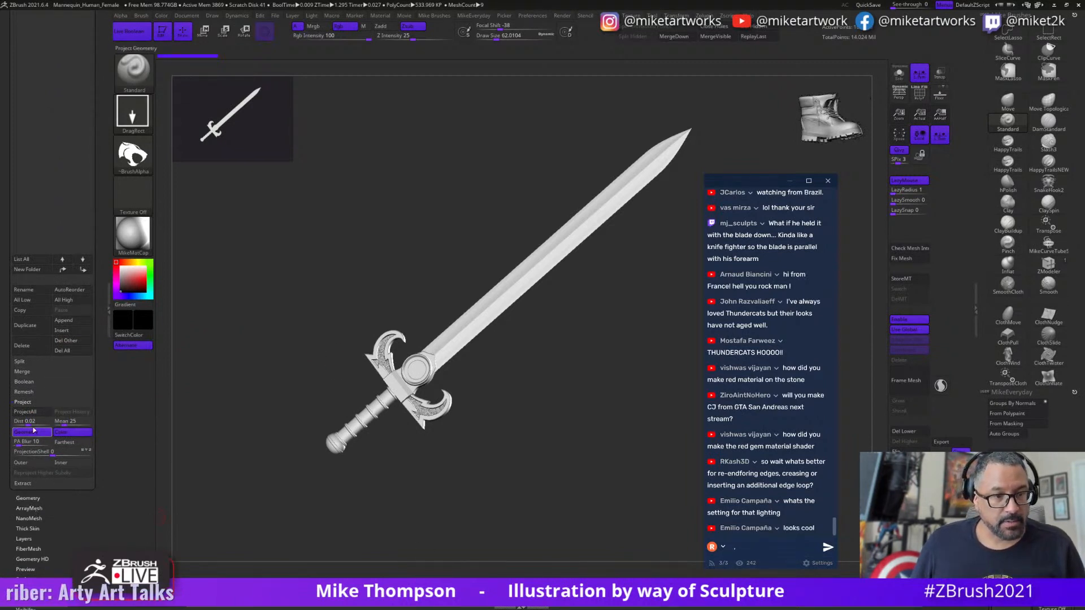
pyautogui.click(25, 382)
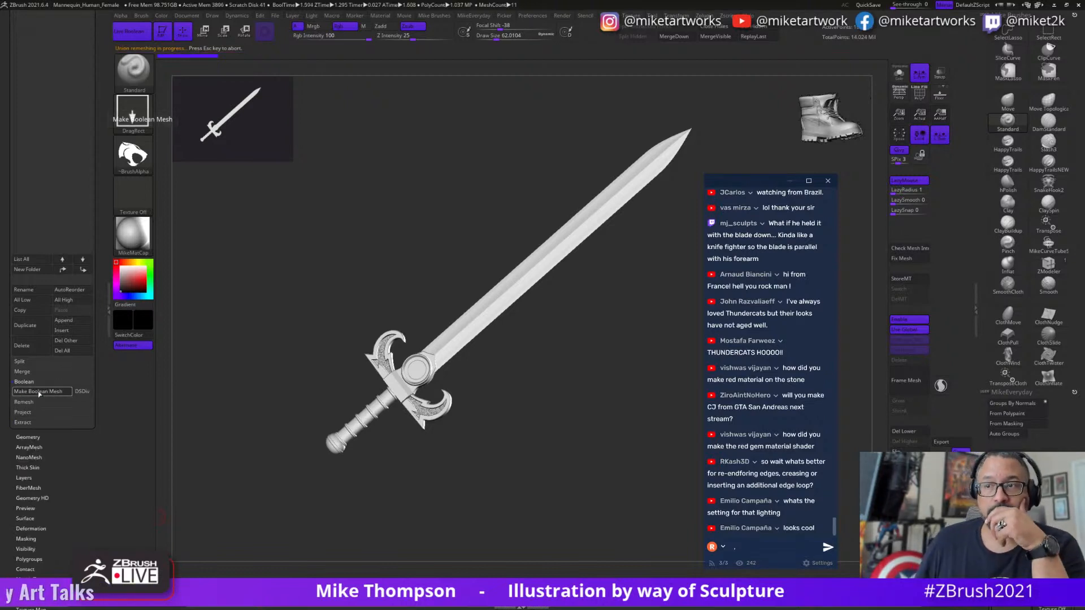
pyautogui.moveTo(112, 243); pyautogui.dragTo(112, 485)
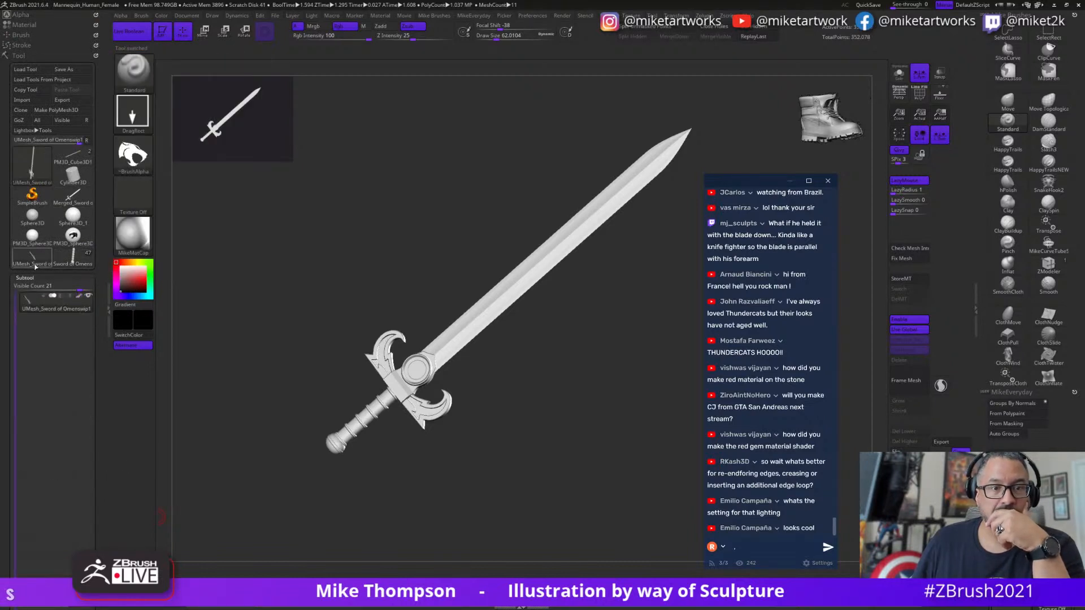
pyautogui.moveTo(35, 266)
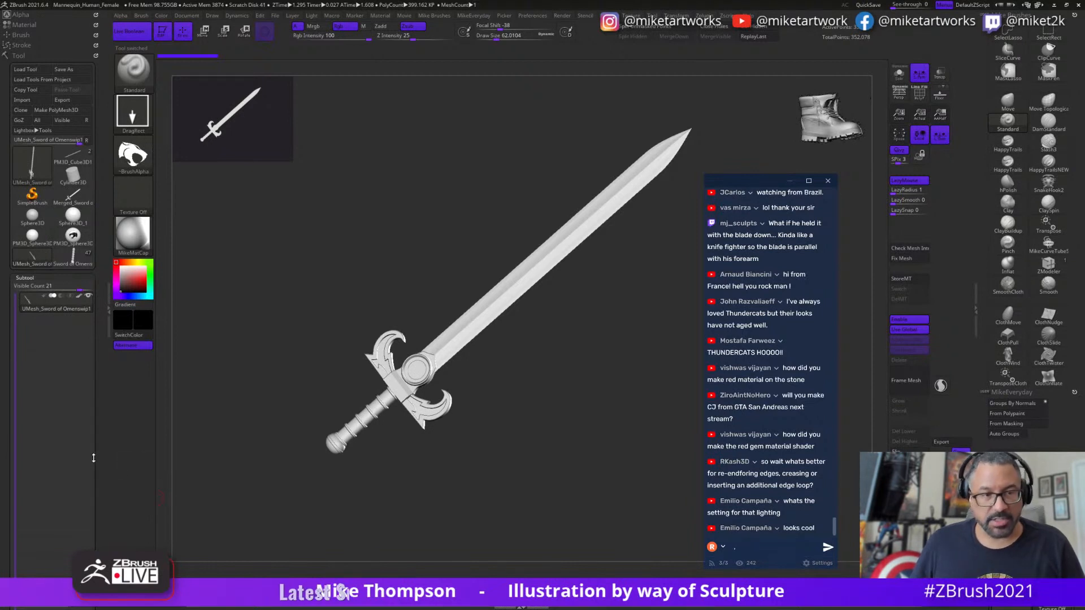
# - Rename the Boolean sword subtool as MergedSword
pyautogui.moveTo(83, 531); pyautogui.dragTo(126, 435)
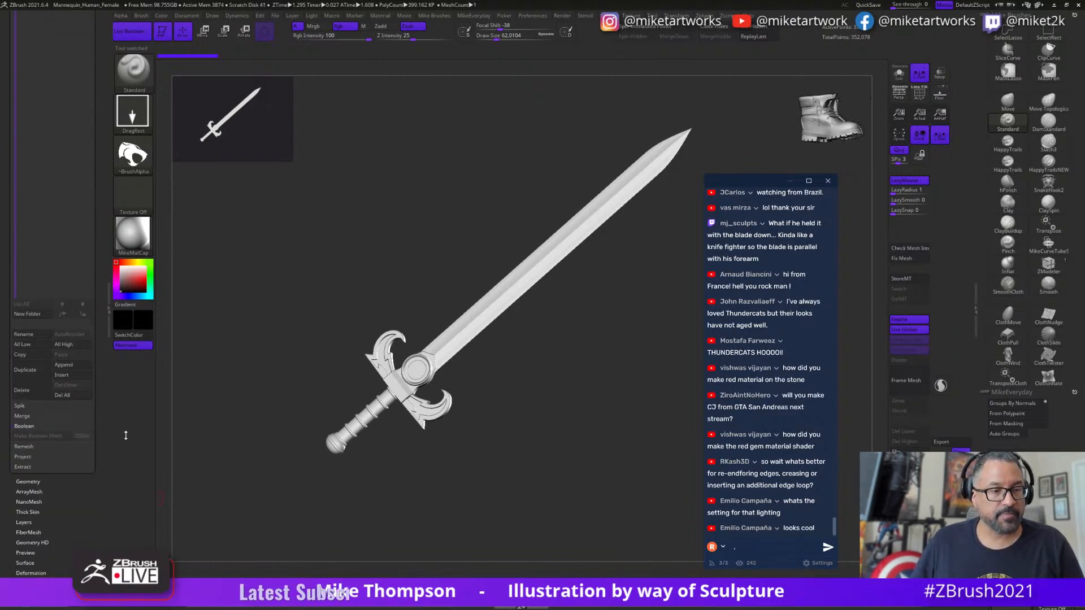
pyautogui.click(38, 337)
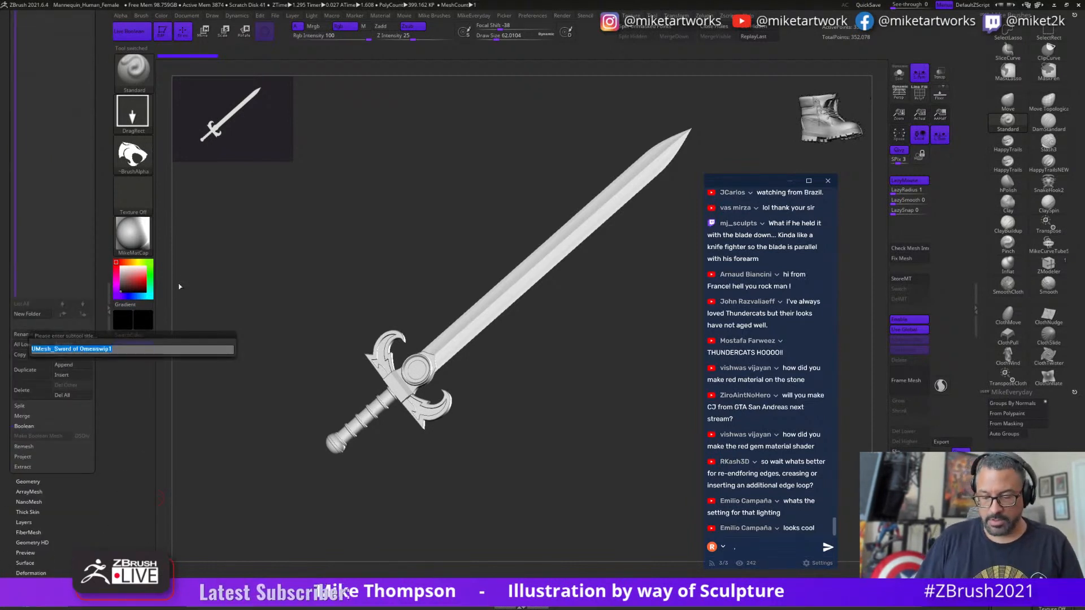
pyautogui.write('Merge')
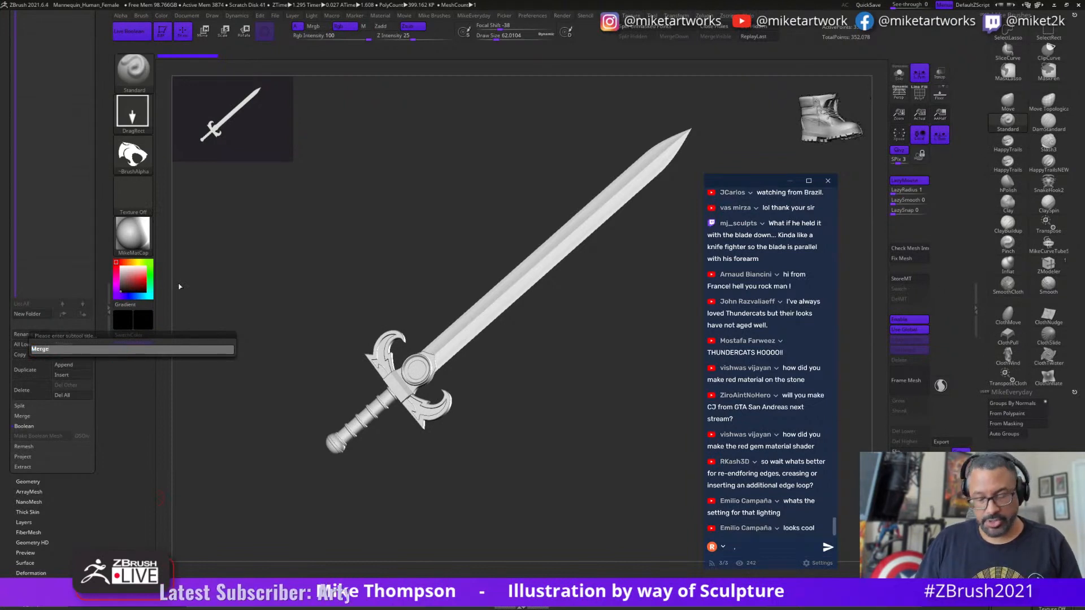
pyautogui.write('dSwo')
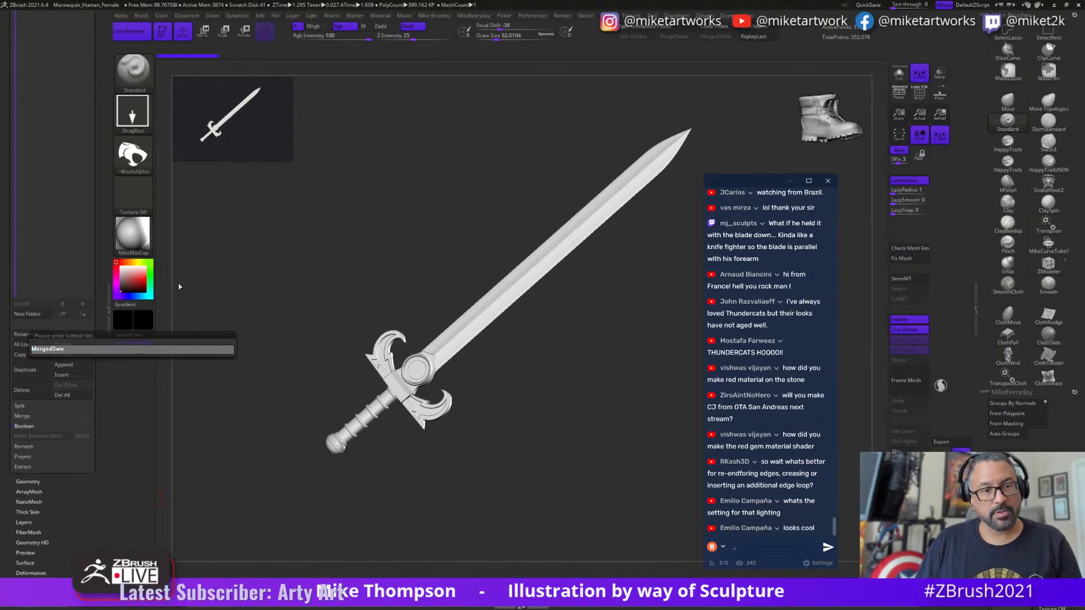
pyautogui.write('rd')
pyautogui.press('Return')
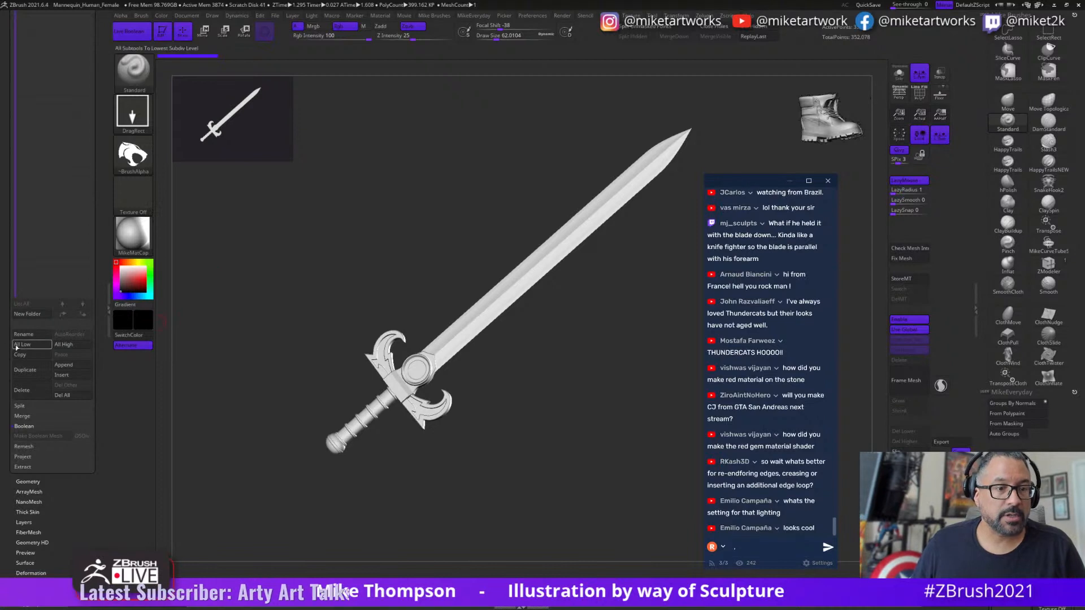
# - Return to the full figure tool, show the arms folder, and insert MergedSword below the arms2_2 subtool
pyautogui.moveTo(102, 62); pyautogui.dragTo(133, 451)
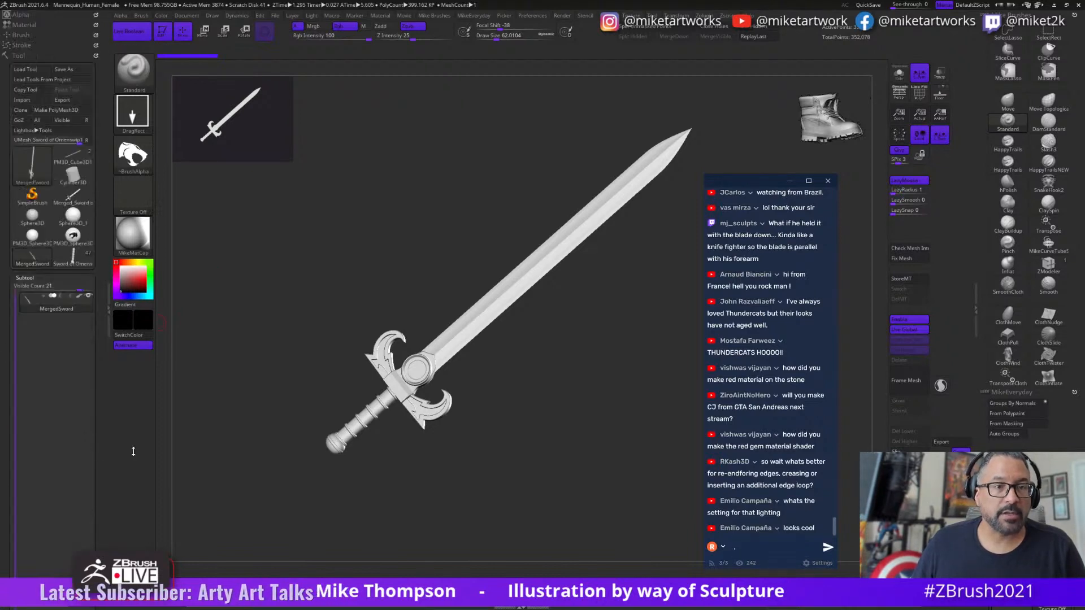
pyautogui.click(73, 257)
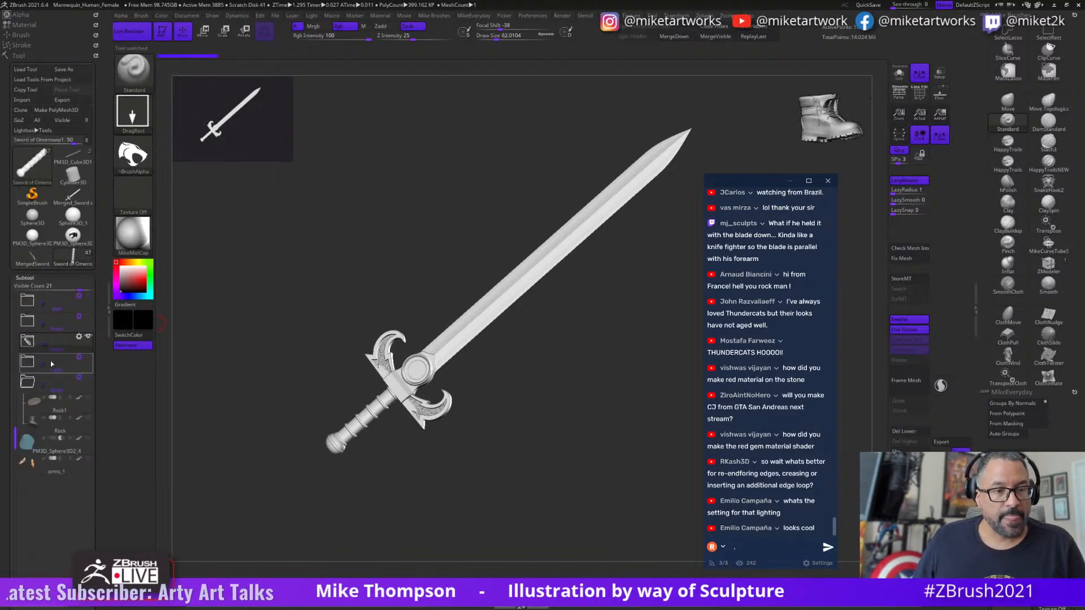
pyautogui.click(28, 322)
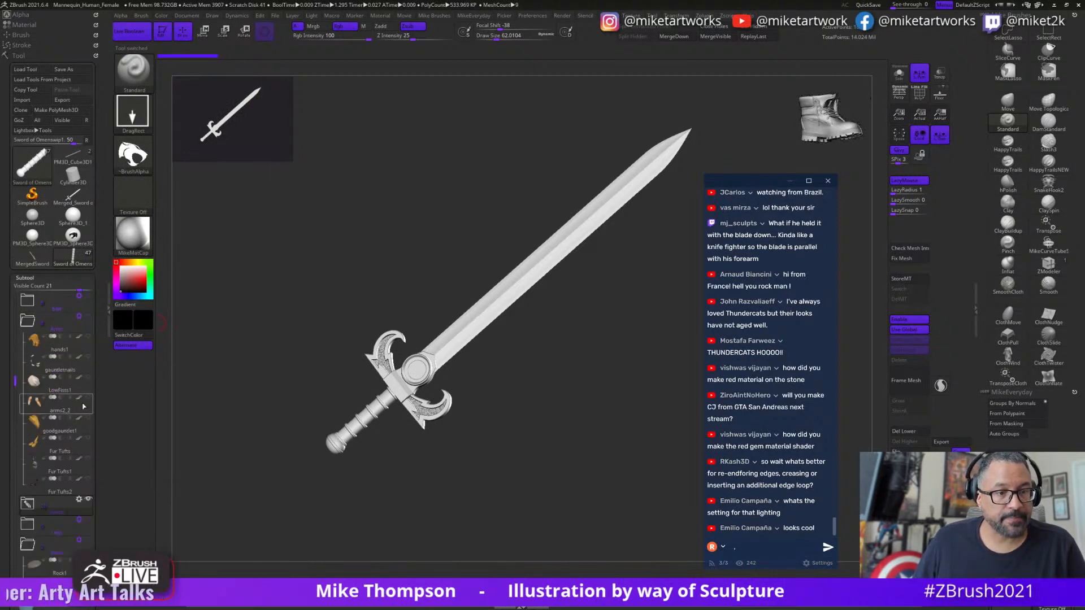
pyautogui.click(92, 315)
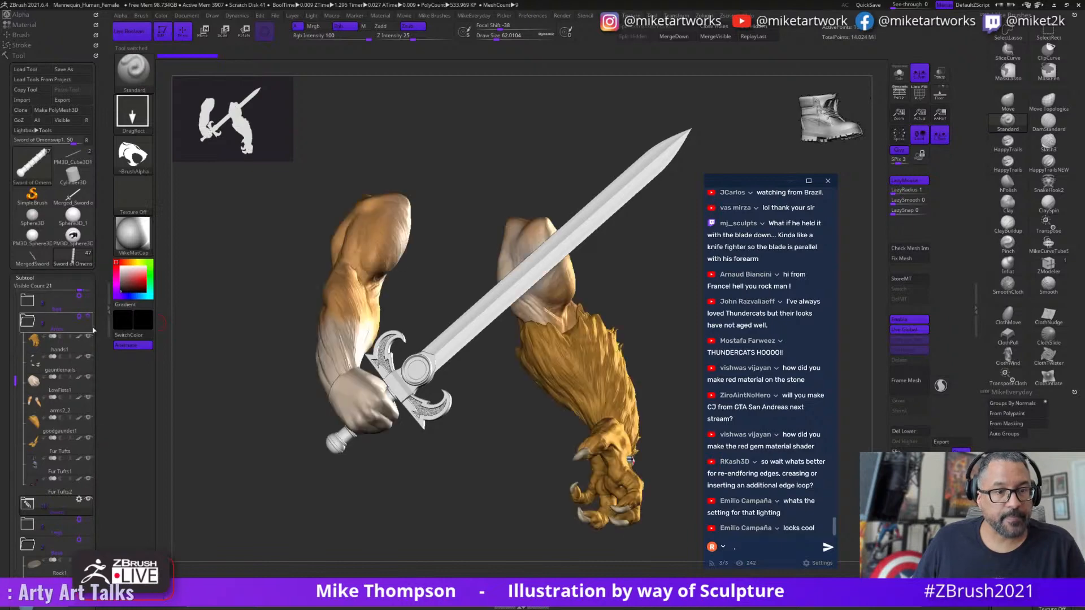
pyautogui.click(80, 406)
pyautogui.moveTo(100, 486); pyautogui.dragTo(130, 399)
pyautogui.click(73, 417)
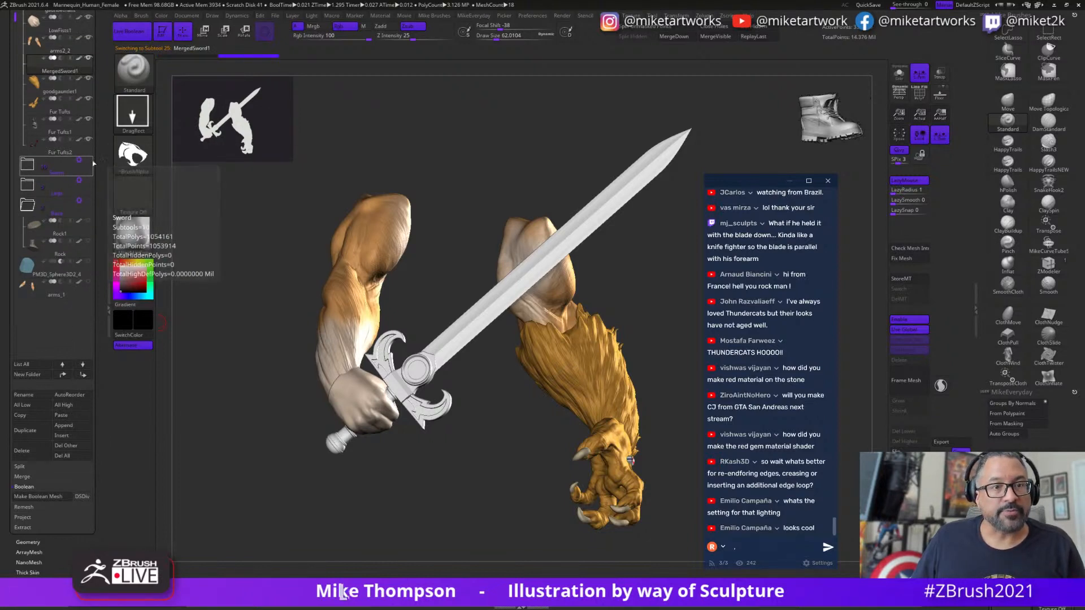
# - Select the red gem subtool inside the sword folder and rename it Eye
pyautogui.click(28, 168)
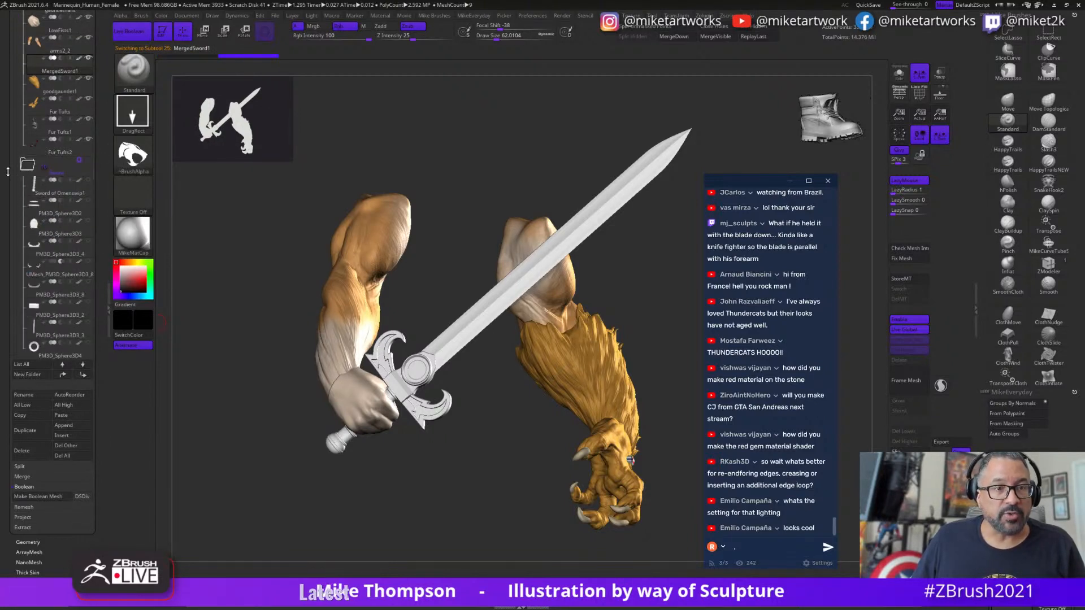
pyautogui.moveTo(13, 109); pyautogui.dragTo(14, 139)
pyautogui.moveTo(69, 131)
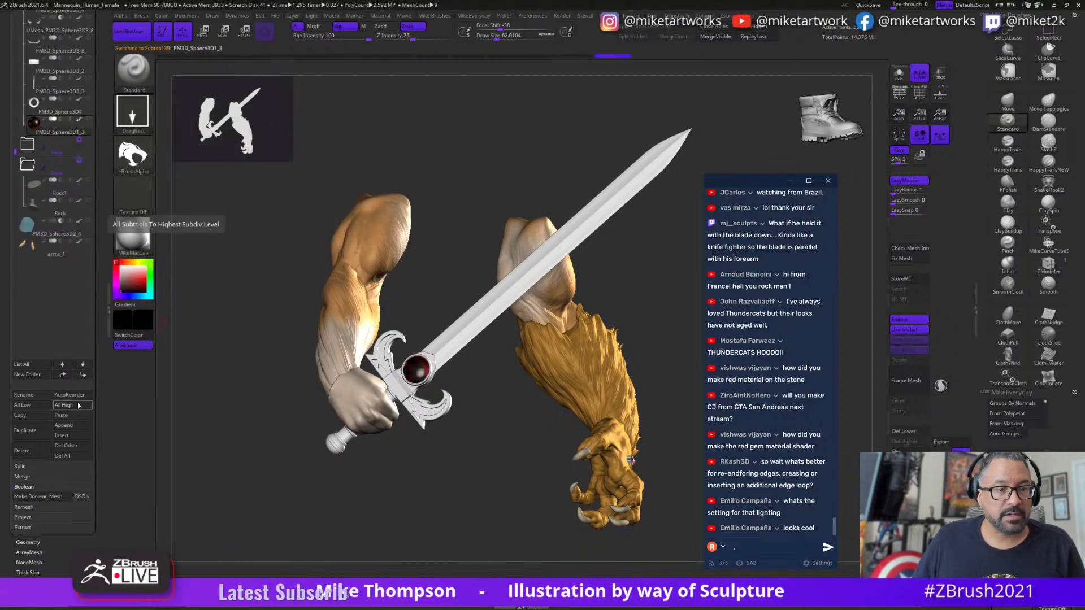
pyautogui.click(34, 395)
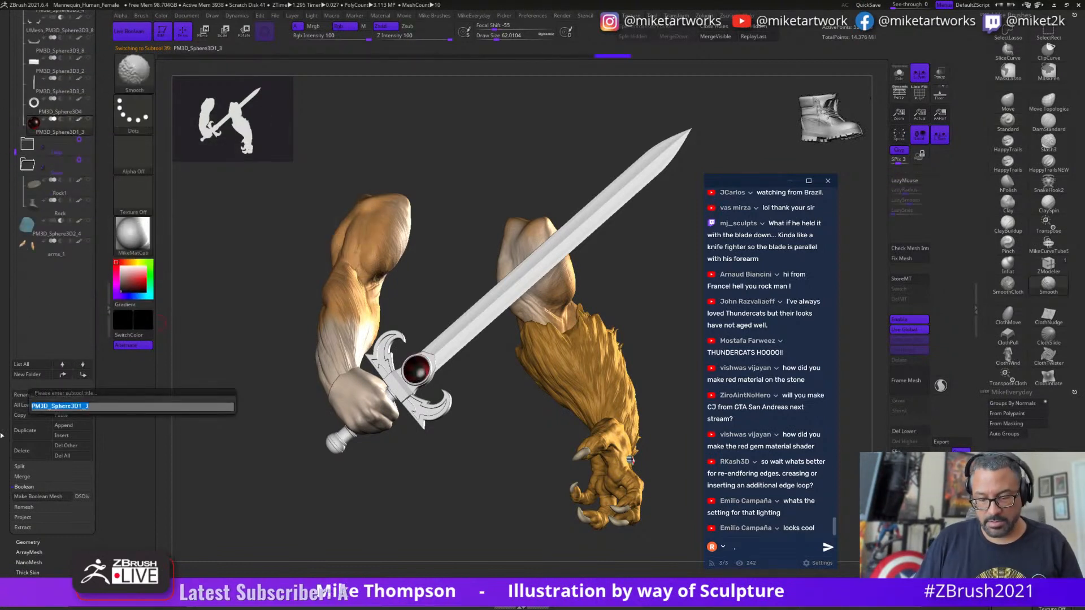
pyautogui.write('Eye')
pyautogui.press('Return')
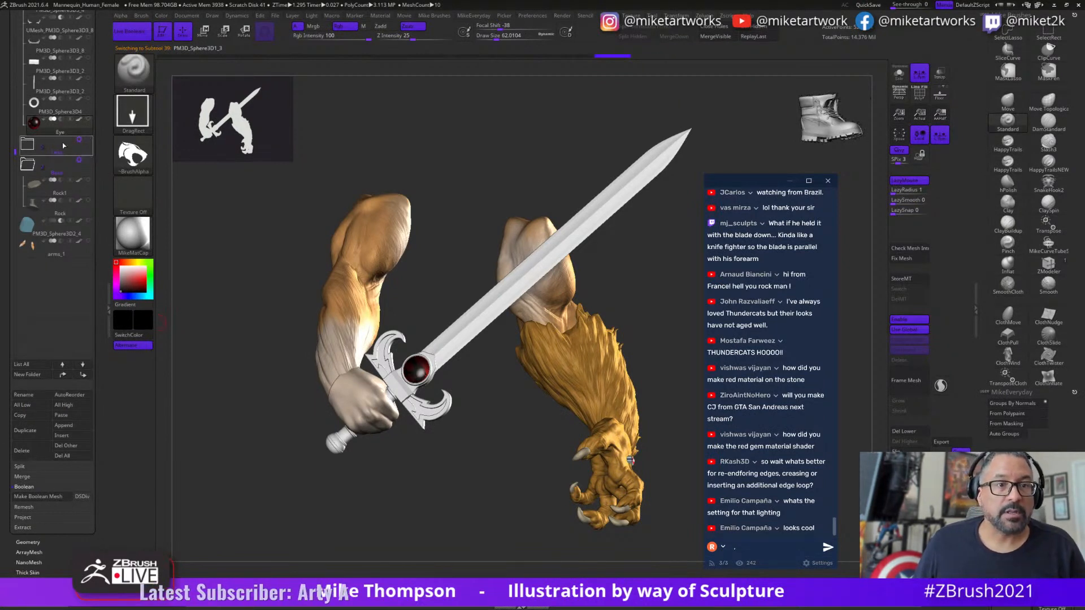
# - Duplicate the Eye subtool, move the copy into the arms folder directly below the merged sword, and collapse the sword folder
pyautogui.click(42, 435)
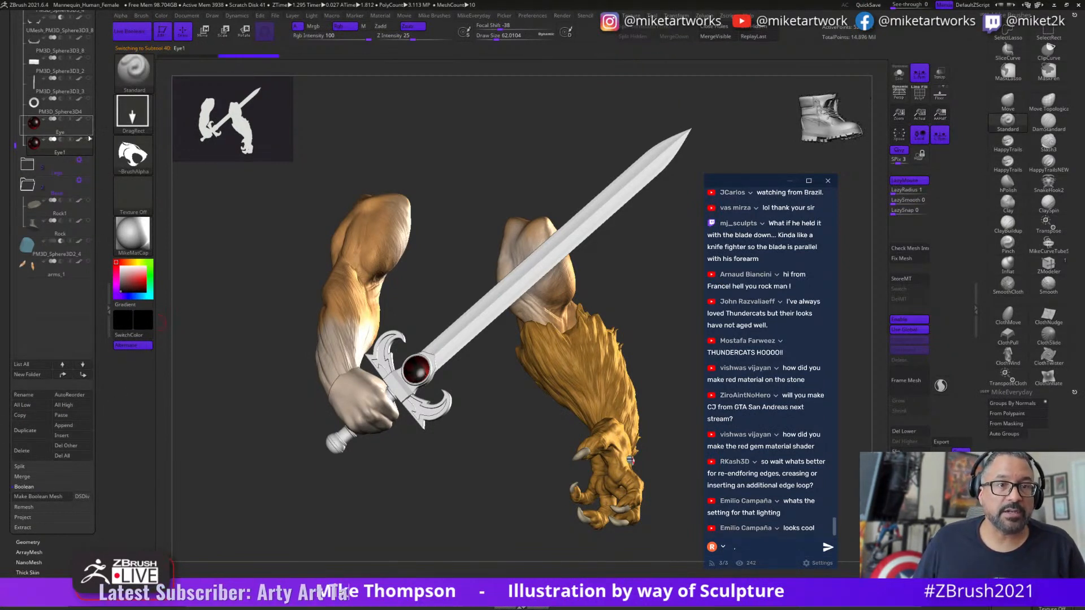
pyautogui.moveTo(18, 148); pyautogui.dragTo(4, 32)
pyautogui.moveTo(75, 314); pyautogui.dragTo(79, 35)
pyautogui.moveTo(16, 20); pyautogui.dragTo(12, 3)
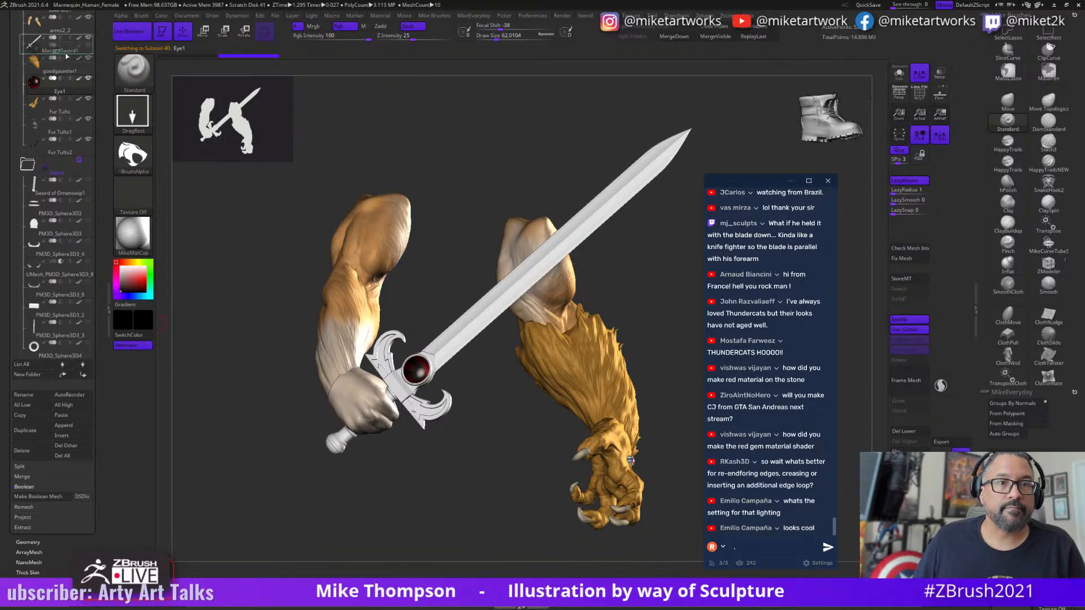
pyautogui.moveTo(66, 56); pyautogui.dragTo(67, 55)
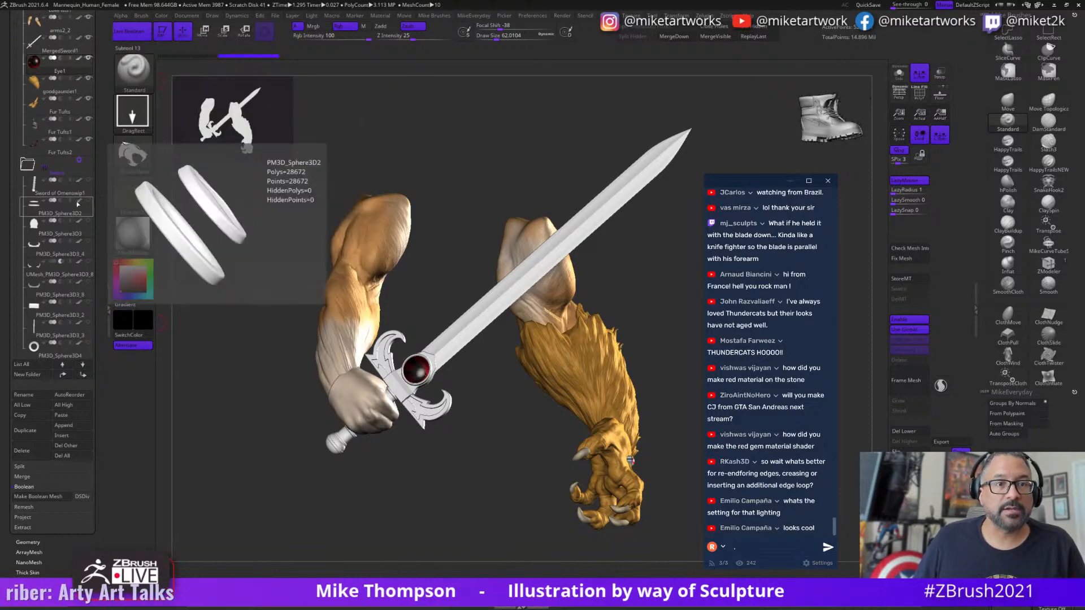
pyautogui.click(37, 167)
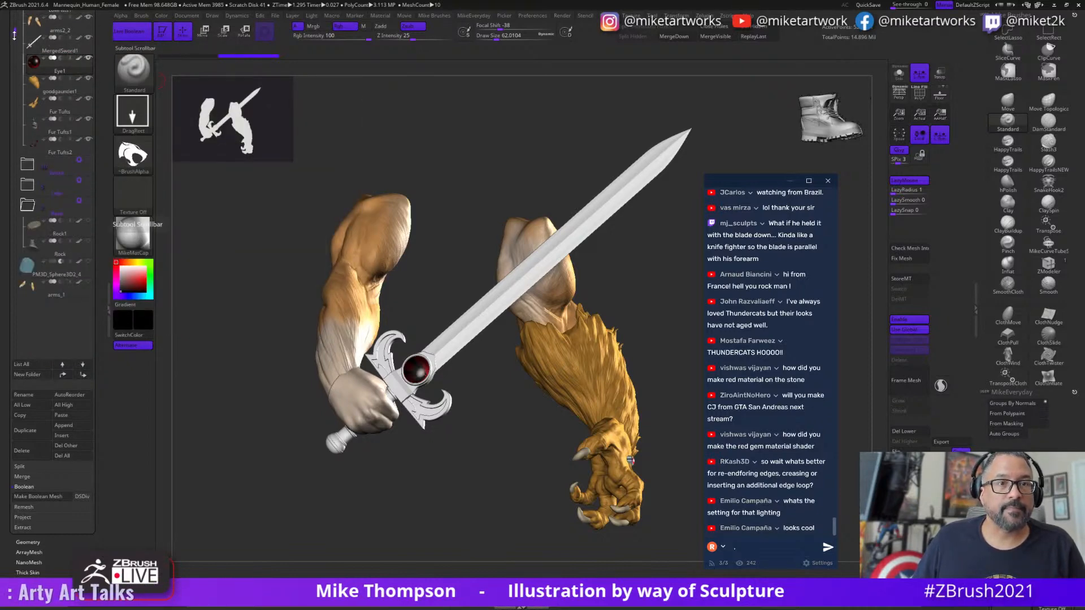
# - Hide the hands1 subtool in the arms folder and make MergedSword1 the active subtool
pyautogui.moveTo(14, 34); pyautogui.dragTo(4, 3)
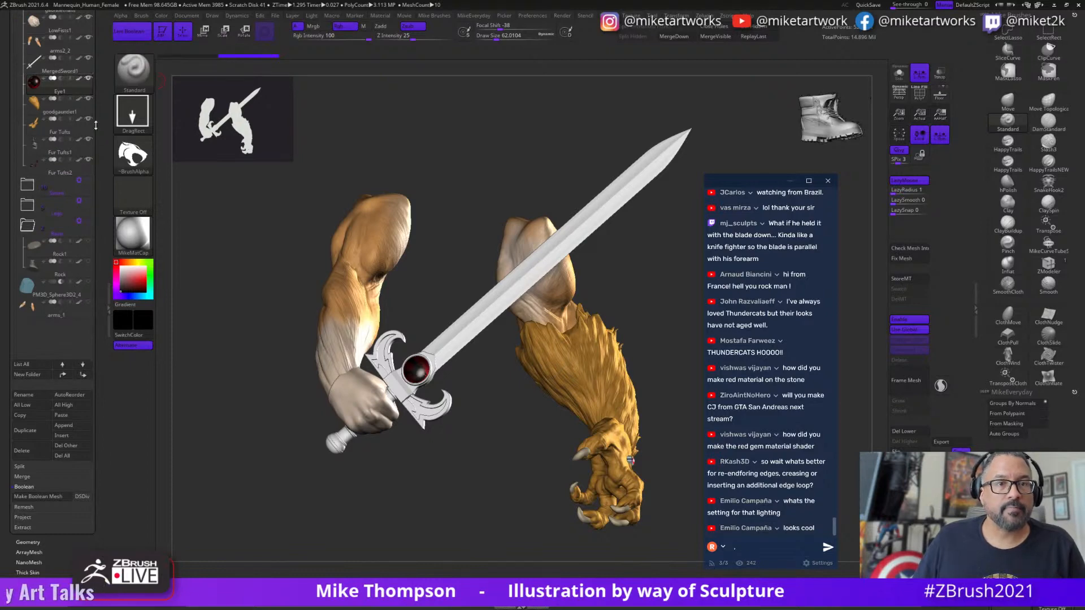
pyautogui.moveTo(96, 125); pyautogui.dragTo(107, 281)
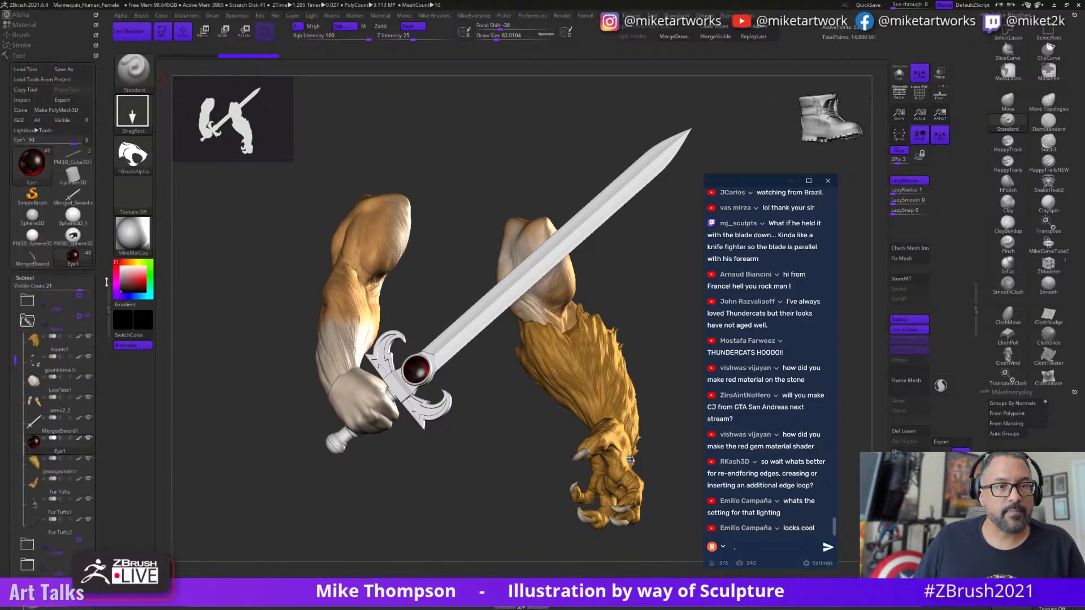
pyautogui.click(89, 338)
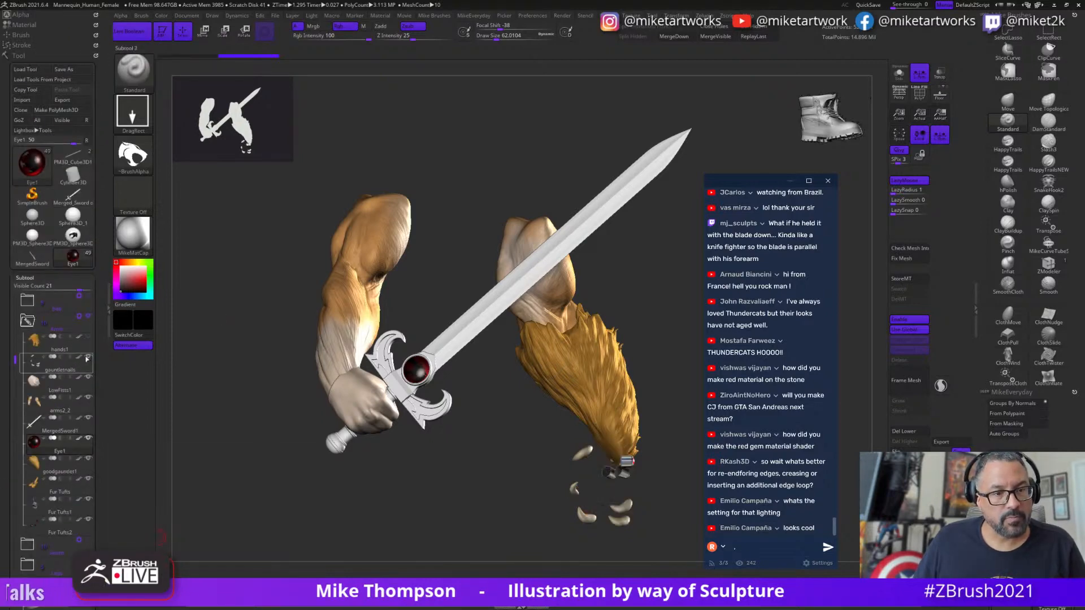
pyautogui.click(83, 430)
pyautogui.moveTo(464, 497); pyautogui.dragTo(466, 521)
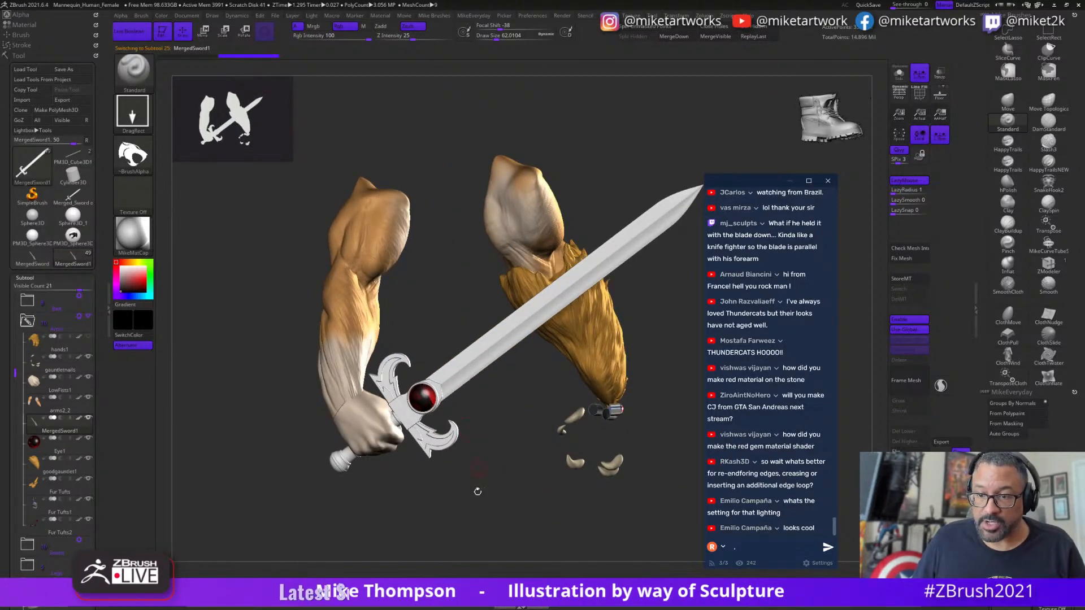
# - Try the ZMetal standard material as a metallic look for the sword
pyautogui.press('space')
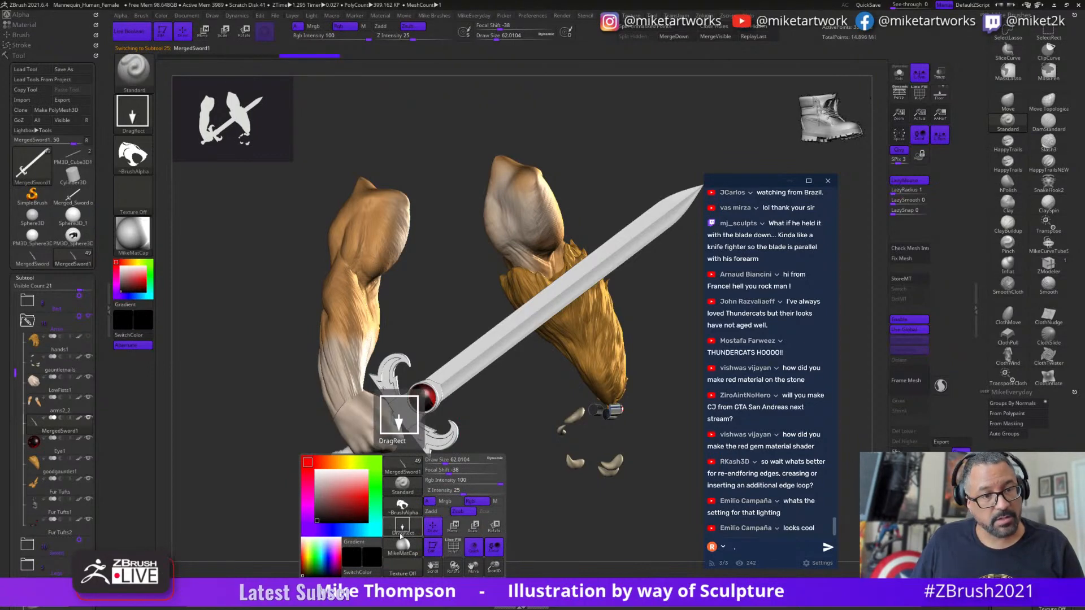
pyautogui.click(408, 556)
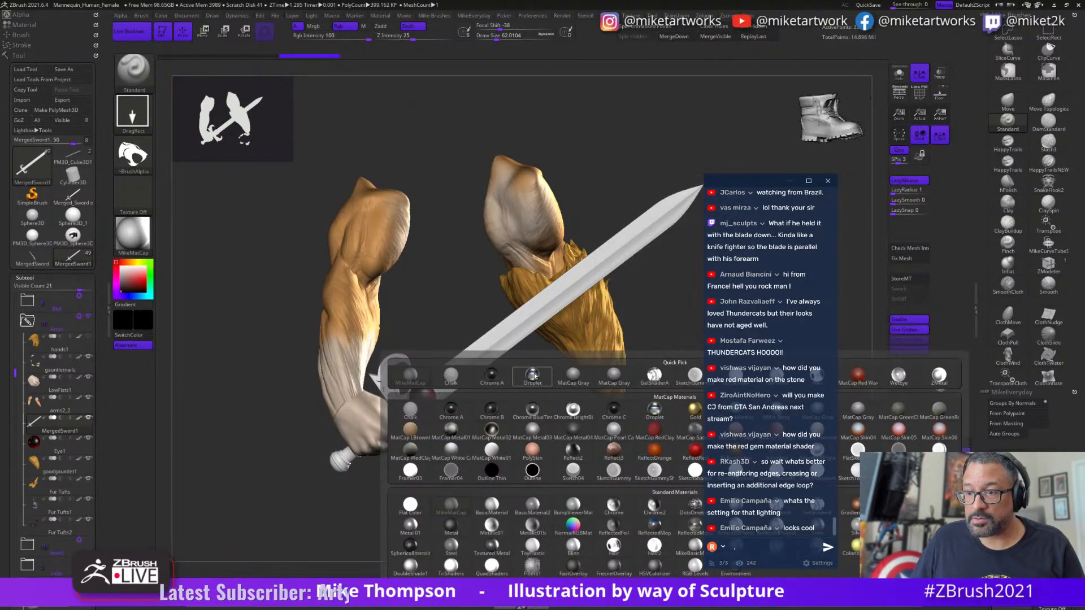
pyautogui.moveTo(780, 187); pyautogui.dragTo(885, 174)
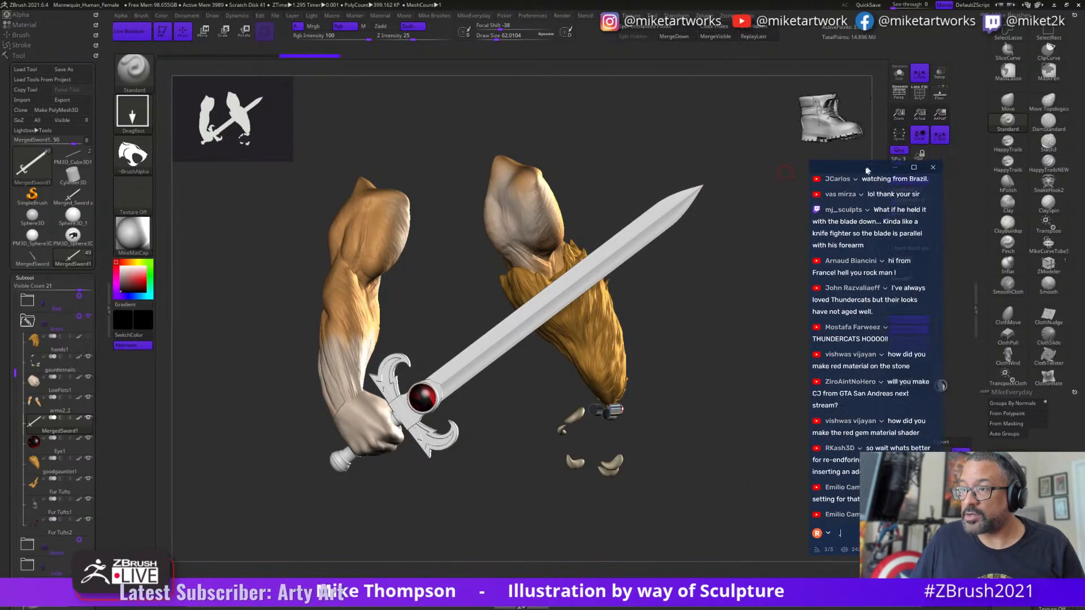
pyautogui.moveTo(378, 509); pyautogui.dragTo(395, 506)
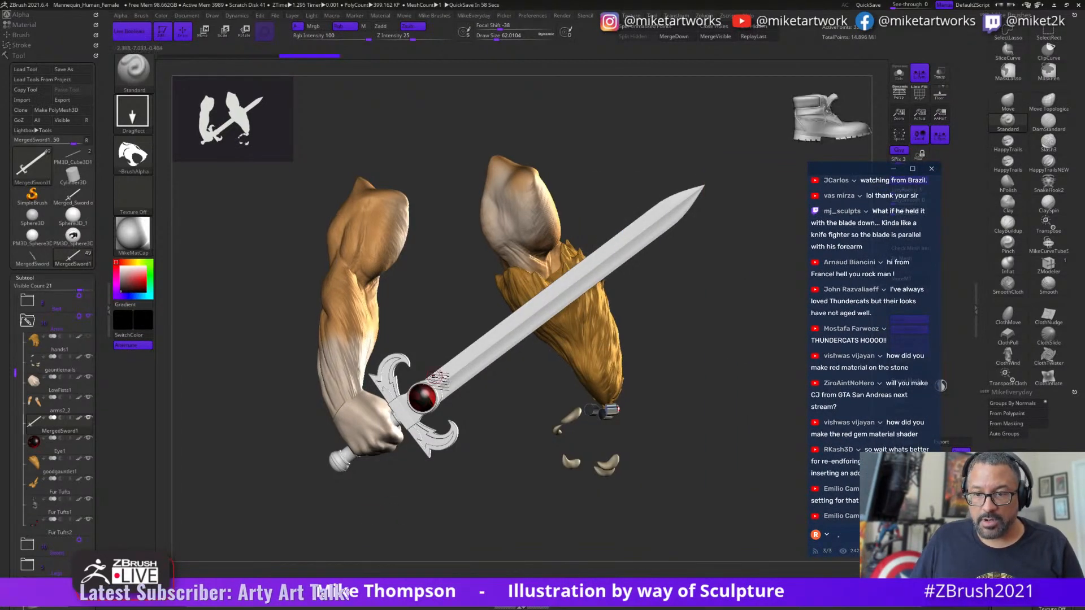
pyautogui.rightClick(452, 431)
pyautogui.click(419, 473)
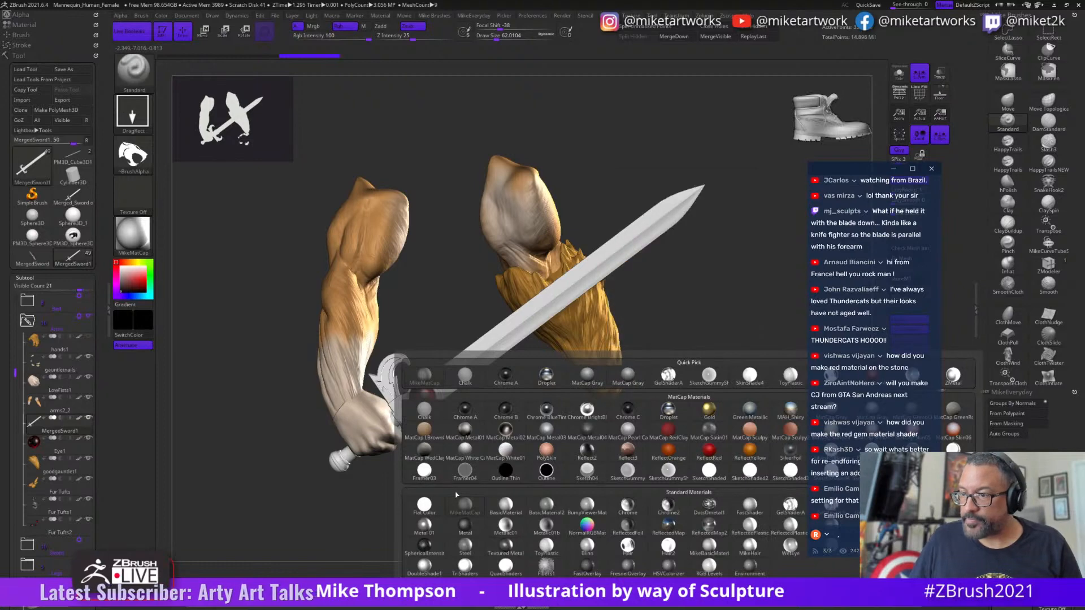
pyautogui.rightClick(183, 515)
pyautogui.click(143, 542)
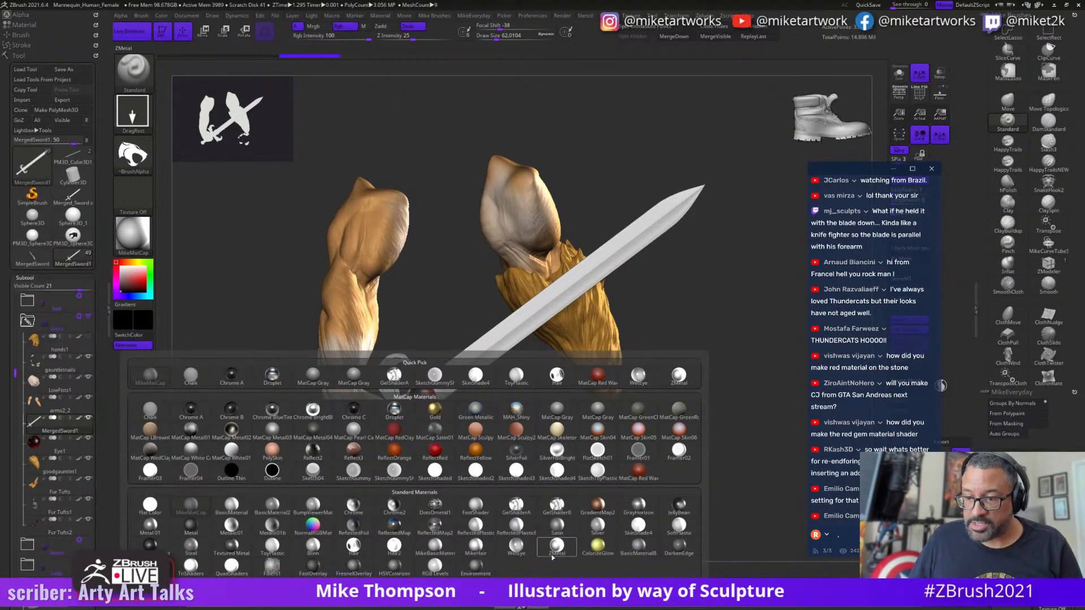
pyautogui.click(551, 547)
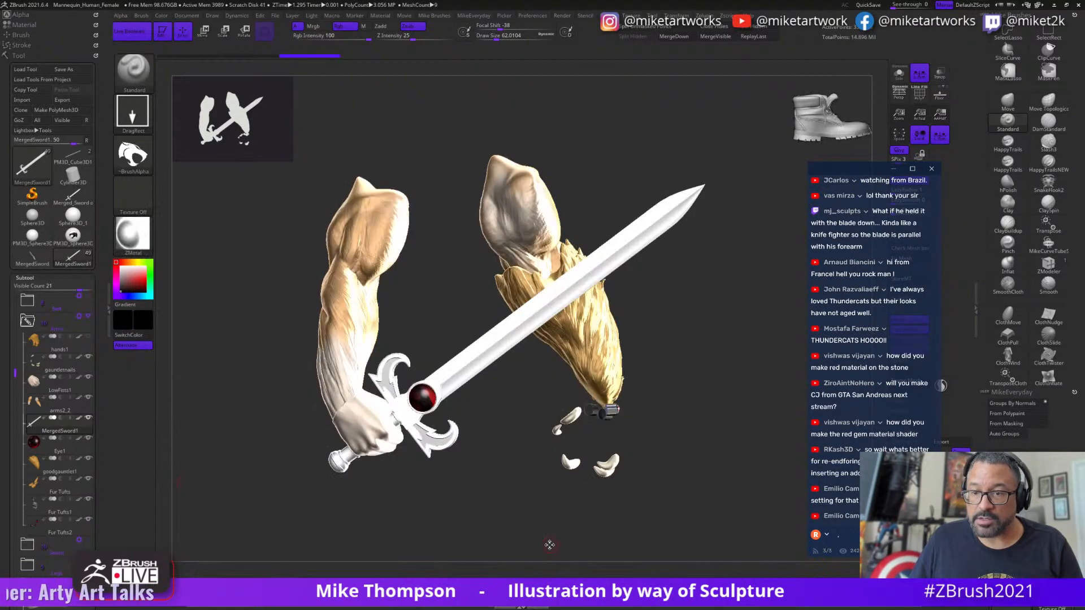
# - Try the ReflectOrange MatCap material on the sword in place of ZMetal
pyautogui.press('space')
pyautogui.click(352, 547)
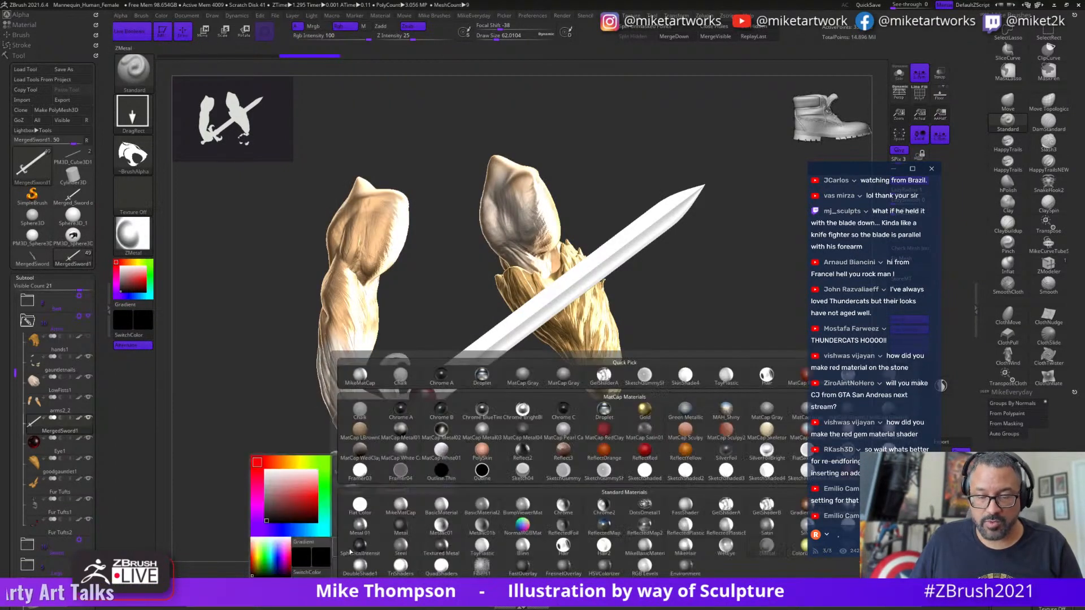
pyautogui.press(',')
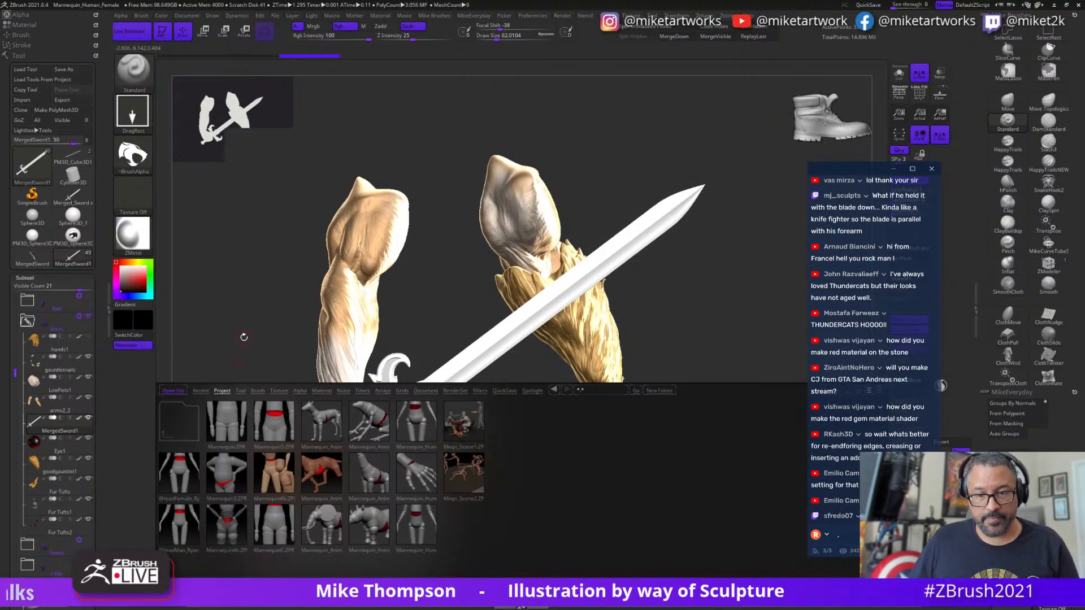
pyautogui.press(',')
pyautogui.press('space')
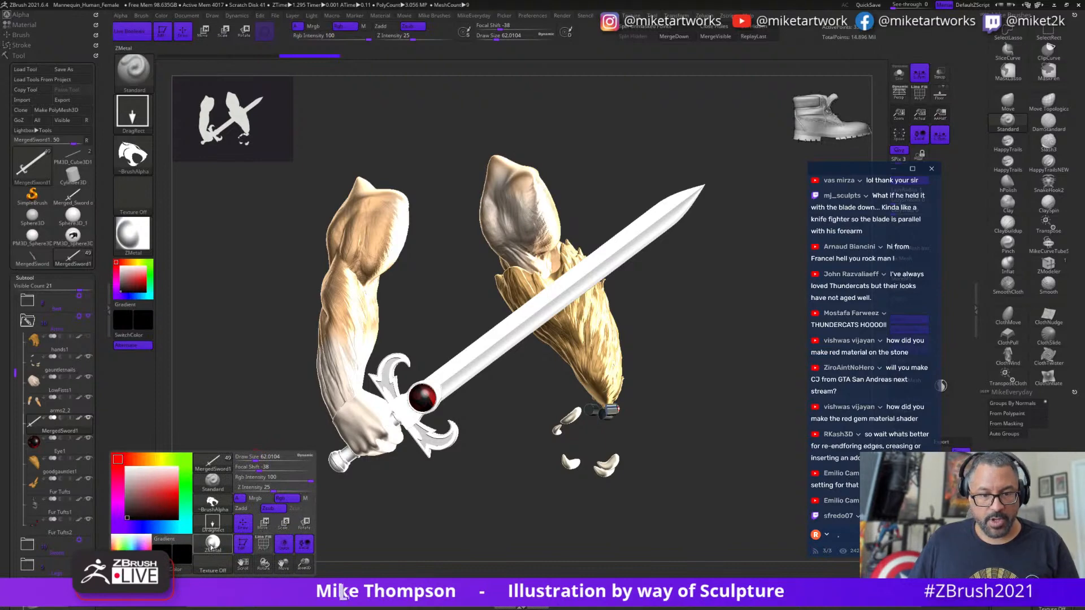
pyautogui.click(213, 545)
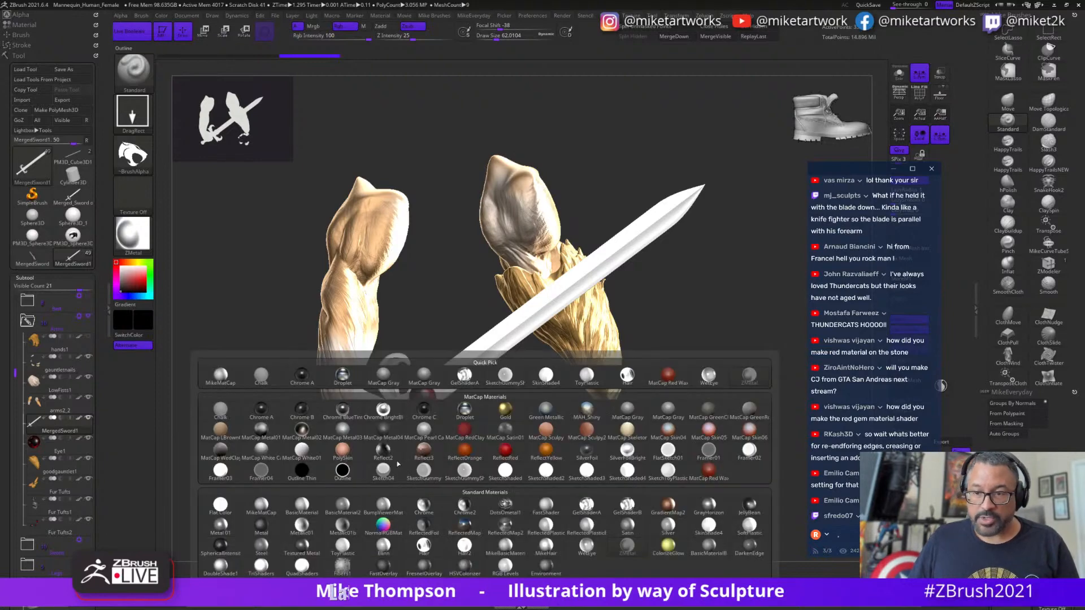
pyautogui.click(462, 458)
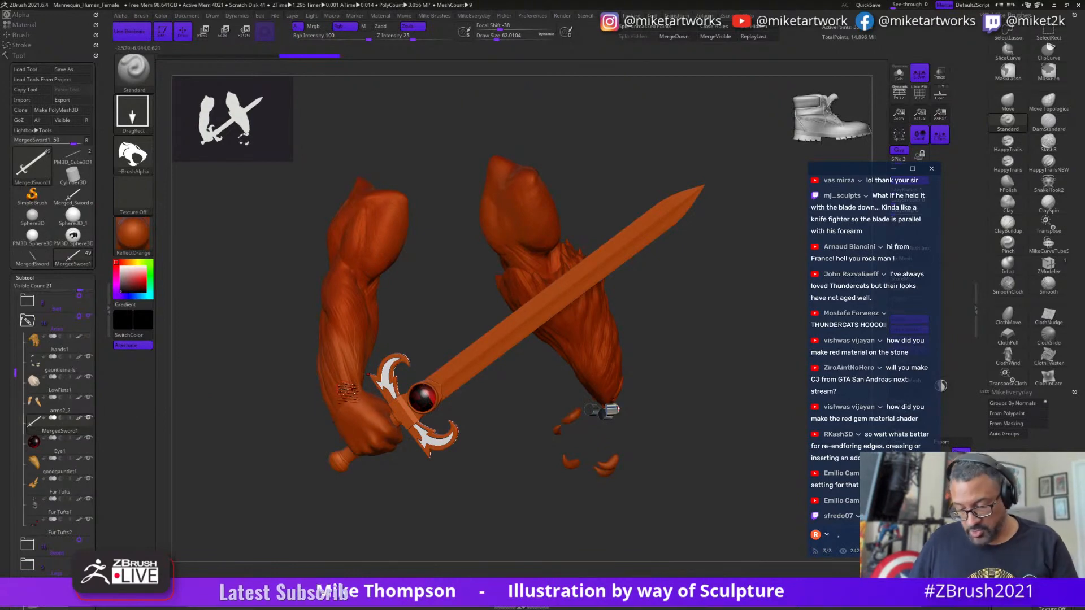
# - Browse the LightBox material folders and load the toms metal material from the Metals folder
pyautogui.press(',')
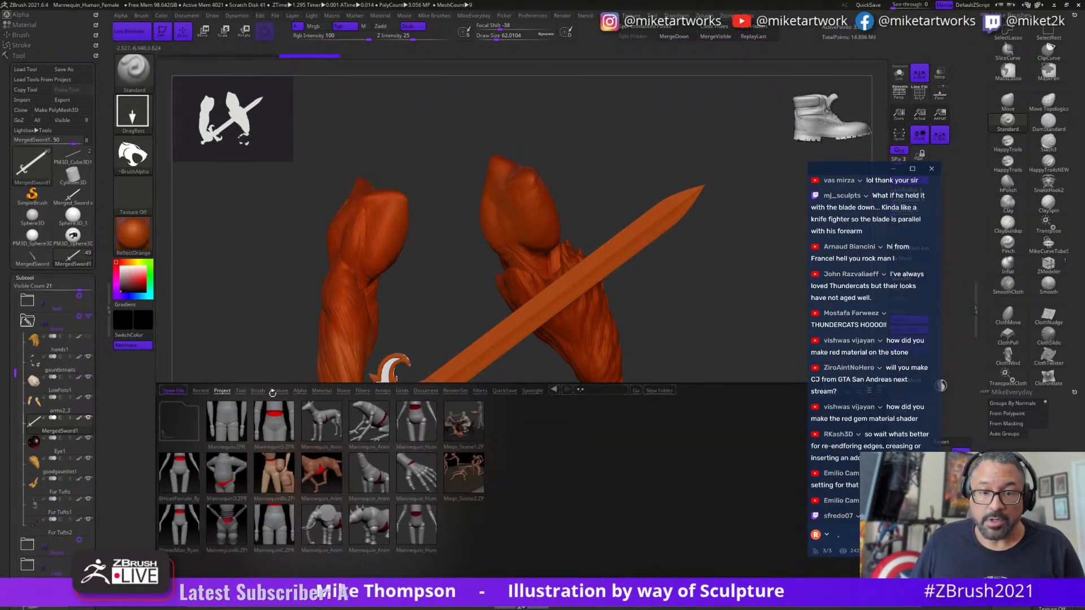
pyautogui.click(322, 391)
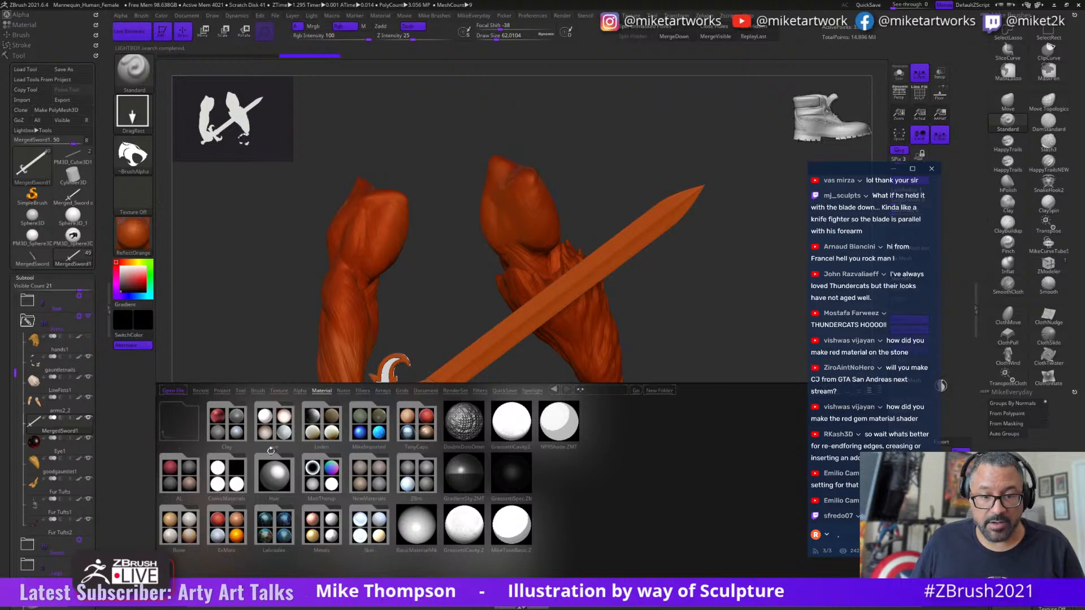
pyautogui.click(407, 427)
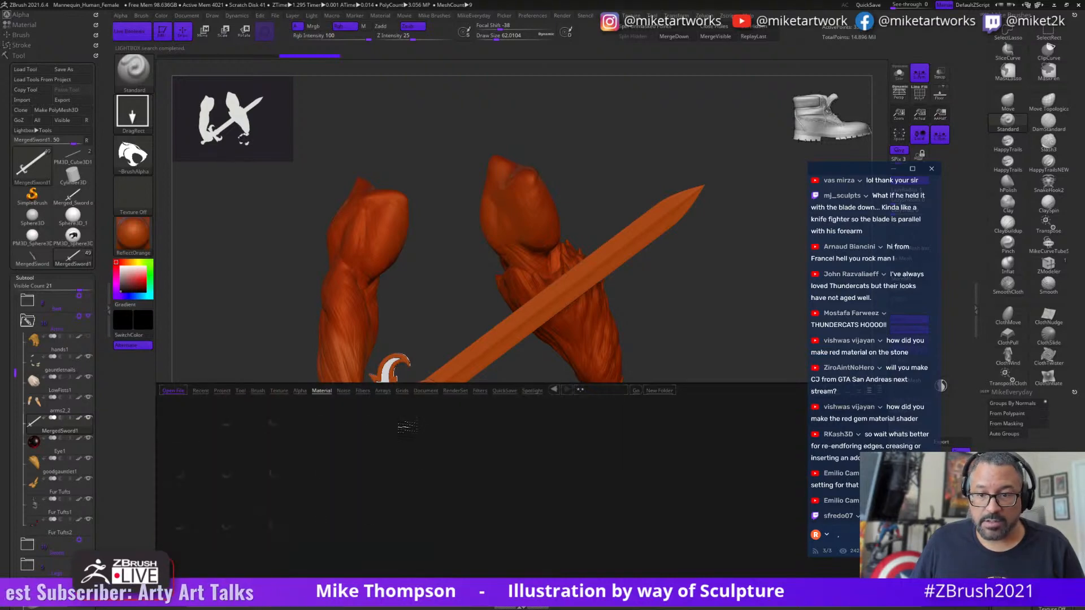
pyautogui.moveTo(596, 516)
pyautogui.mouseDown()
pyautogui.moveTo(422, 520)
pyautogui.moveTo(593, 516)
pyautogui.mouseUp()
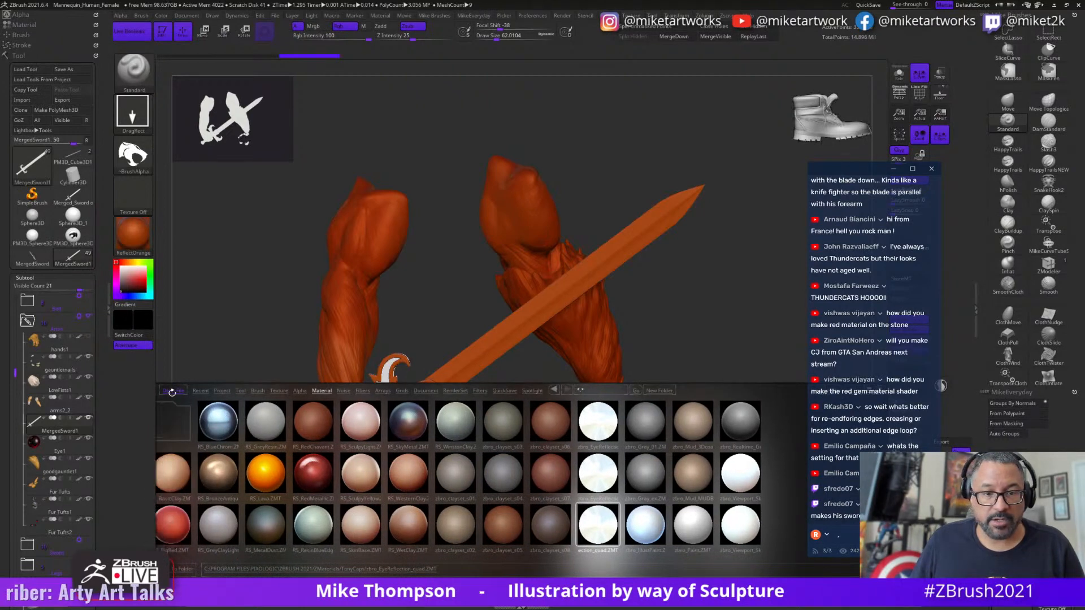
pyautogui.click(179, 424)
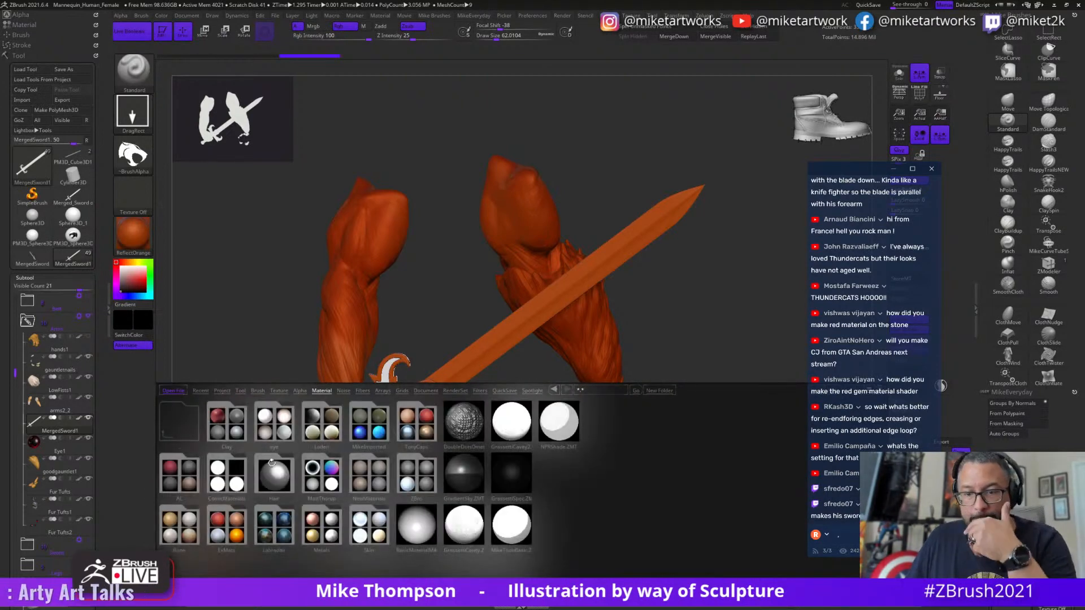
pyautogui.click(323, 532)
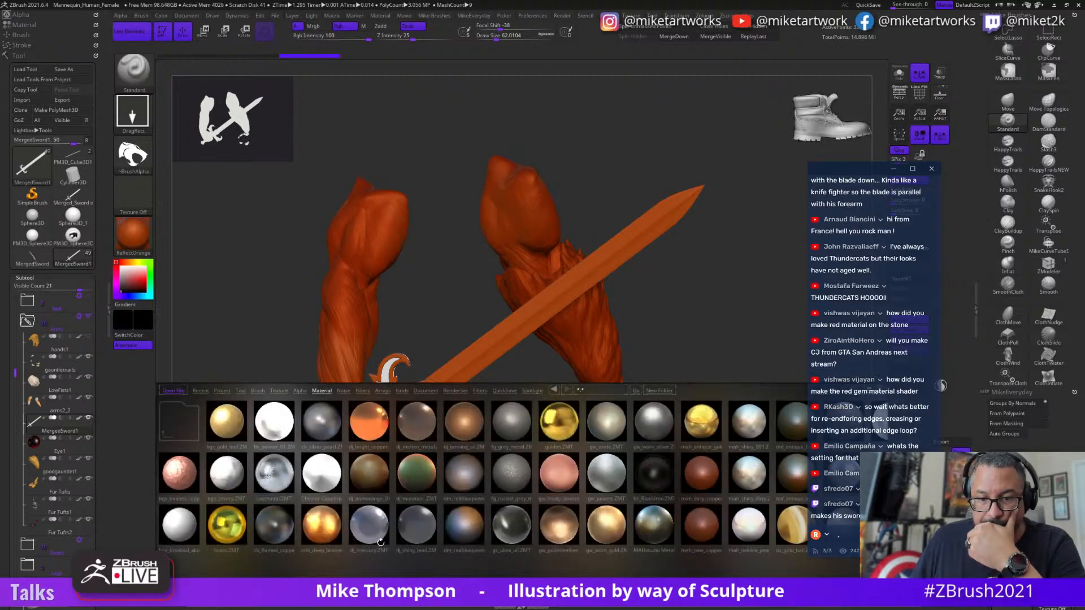
pyautogui.moveTo(442, 531); pyautogui.dragTo(352, 514)
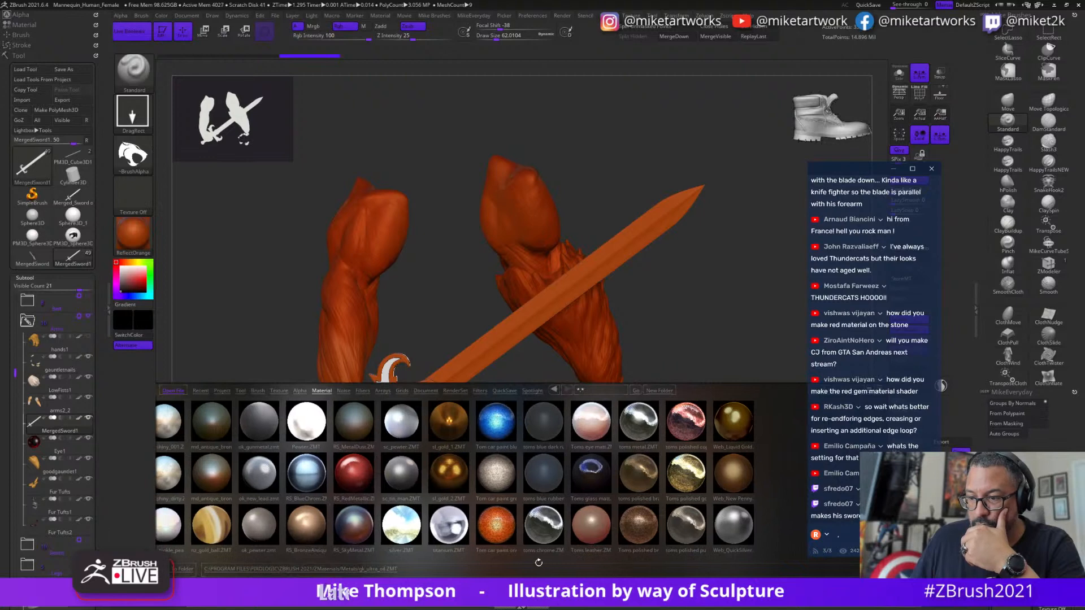
pyautogui.doubleClick(644, 423)
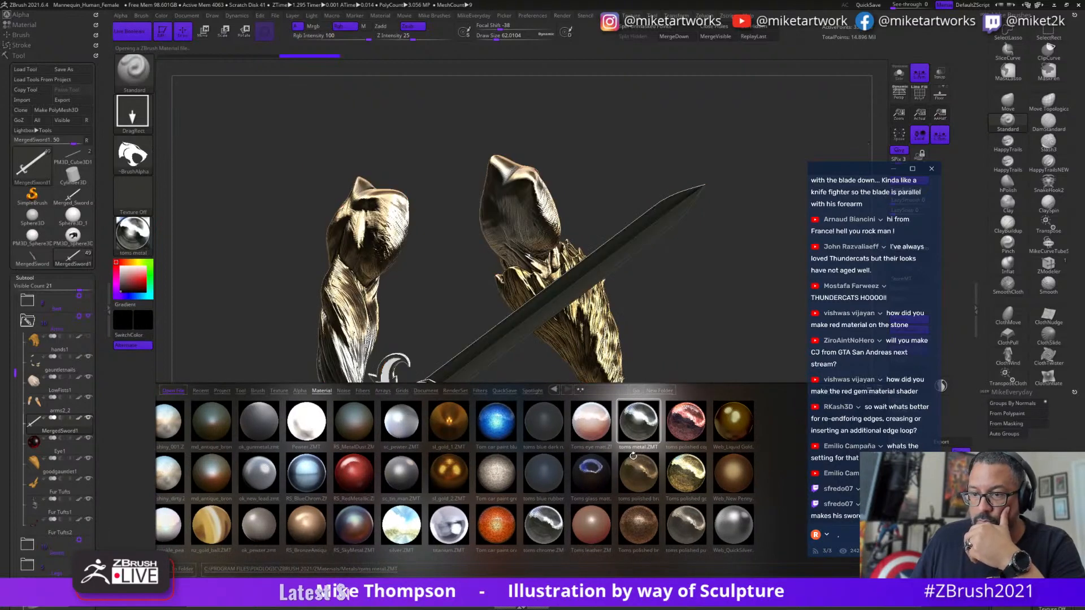
# - Close LightBox, limit painting to the material channel, and fill MergedSword1 with the toms metal material
pyautogui.moveTo(672, 319); pyautogui.dragTo(648, 323)
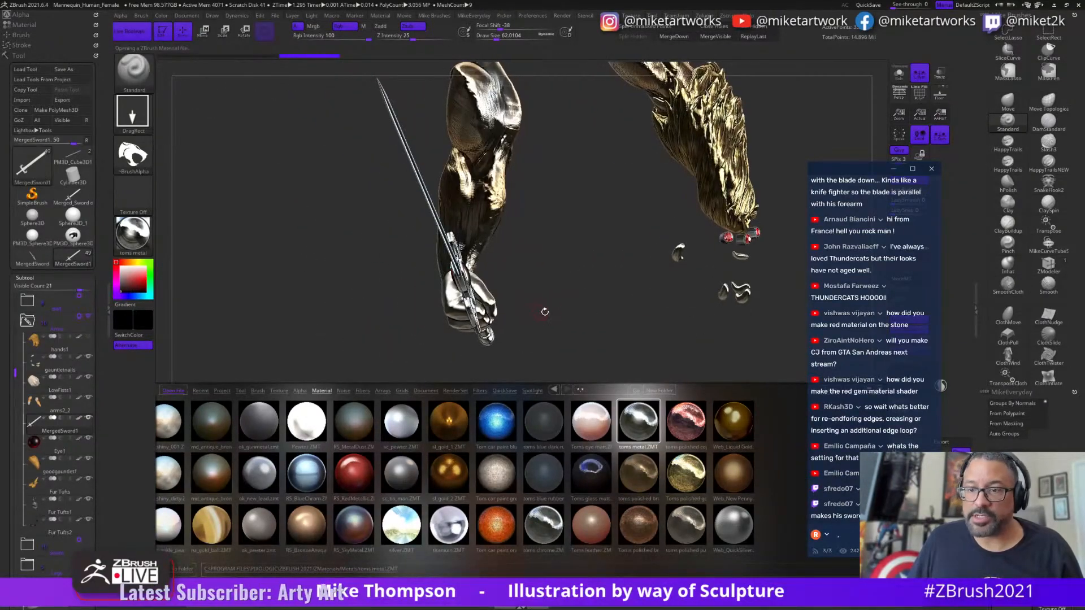
pyautogui.moveTo(544, 312); pyautogui.dragTo(544, 459)
pyautogui.press(',')
pyautogui.press('space')
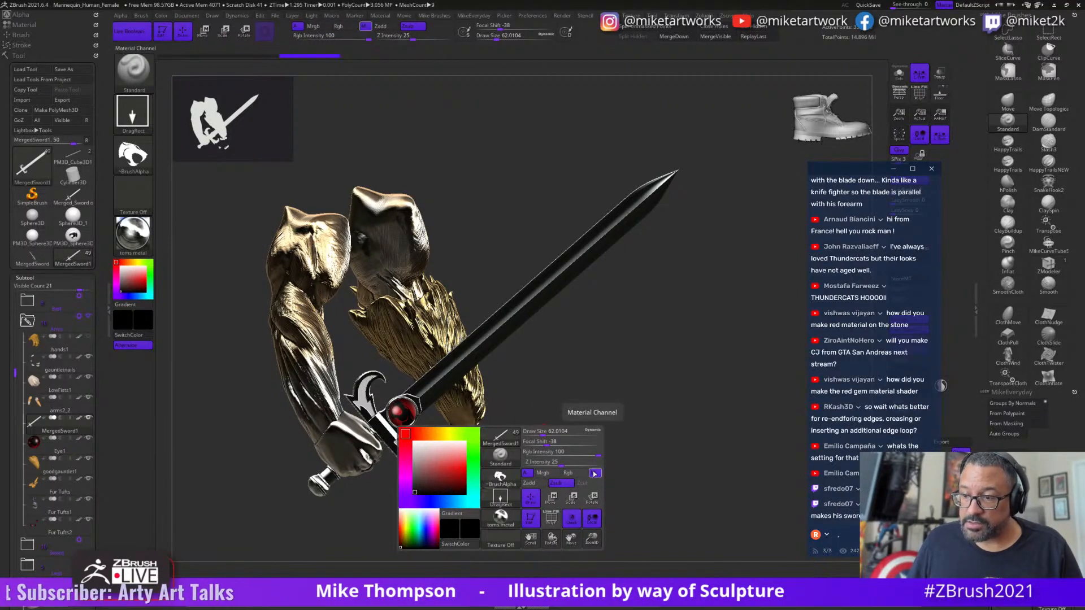
pyautogui.click(597, 474)
pyautogui.click(162, 17)
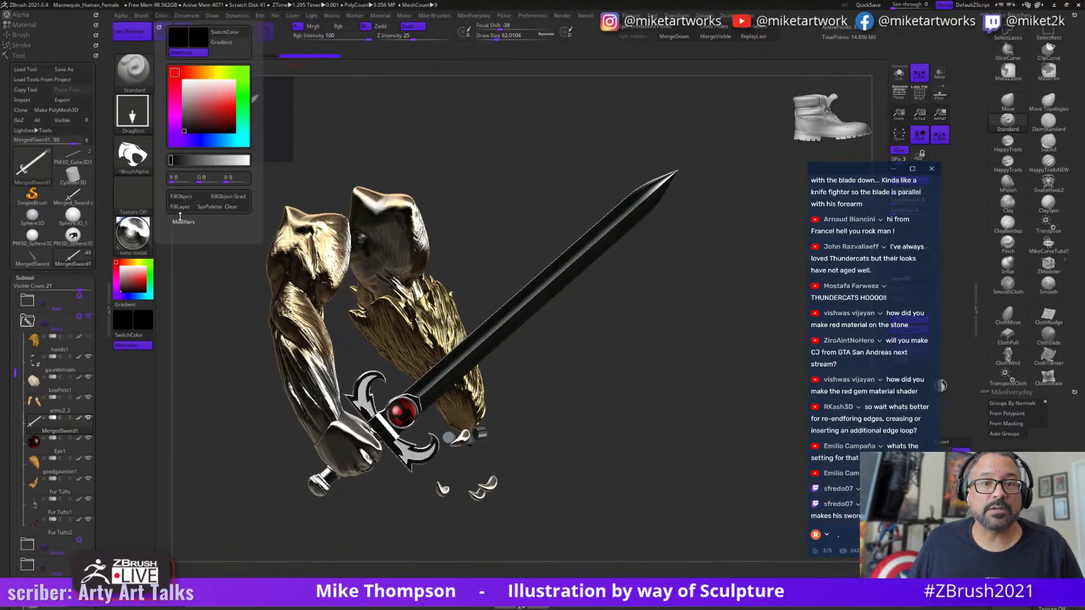
# - Switch the active material back to MikeMatCap and show the hands1 subtool again
pyautogui.press('space')
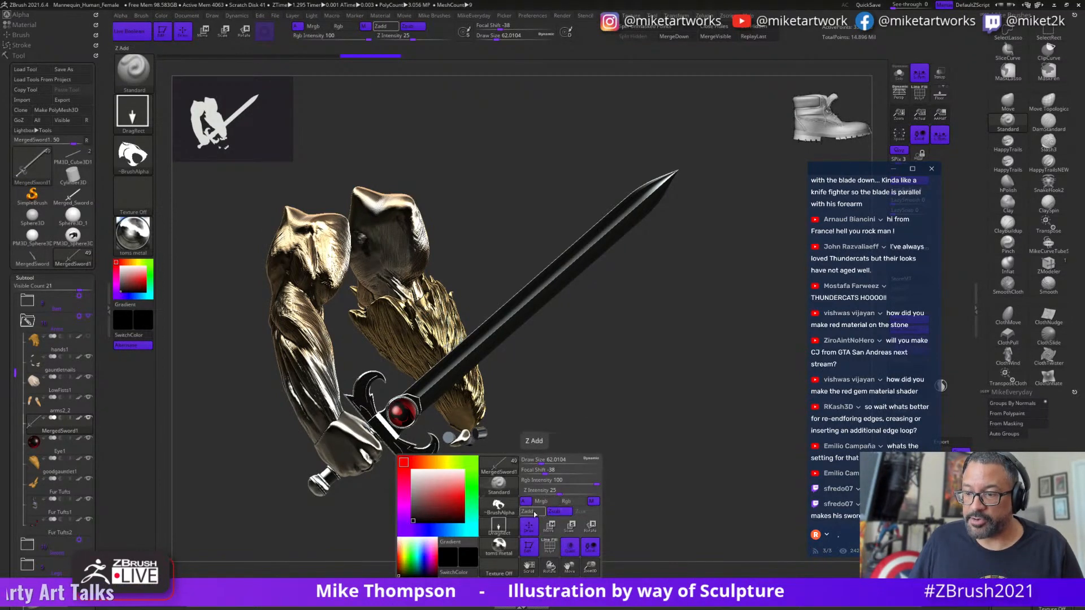
pyautogui.click(499, 547)
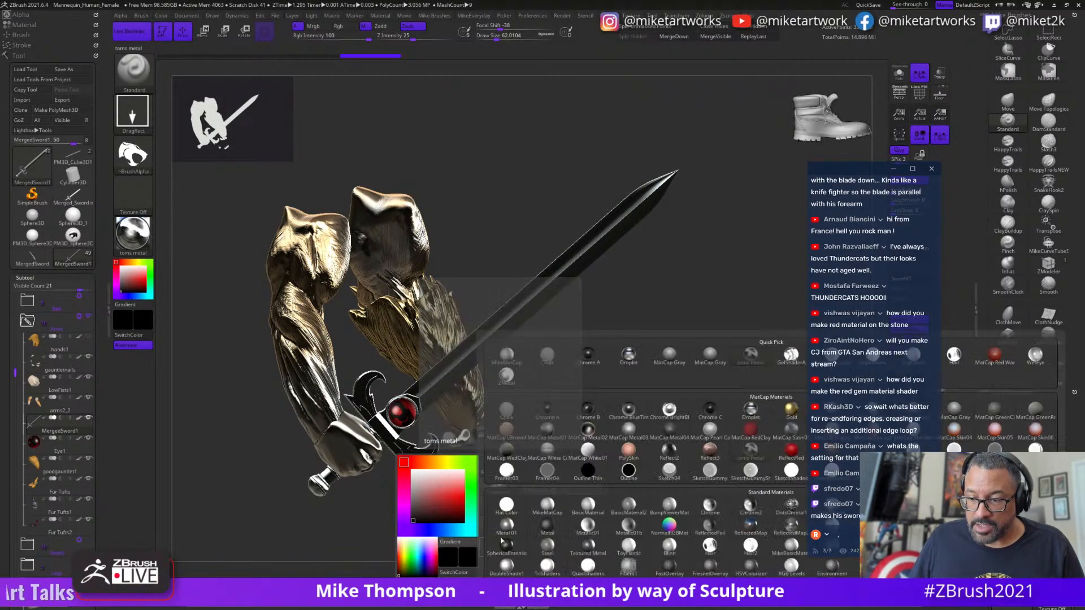
pyautogui.click(553, 507)
pyautogui.moveTo(601, 429)
pyautogui.mouseDown()
pyautogui.moveTo(480, 433)
pyautogui.moveTo(628, 432)
pyautogui.moveTo(565, 432)
pyautogui.moveTo(607, 428)
pyautogui.moveTo(580, 425)
pyautogui.moveTo(594, 421)
pyautogui.moveTo(654, 450)
pyautogui.moveTo(596, 421)
pyautogui.mouseUp()
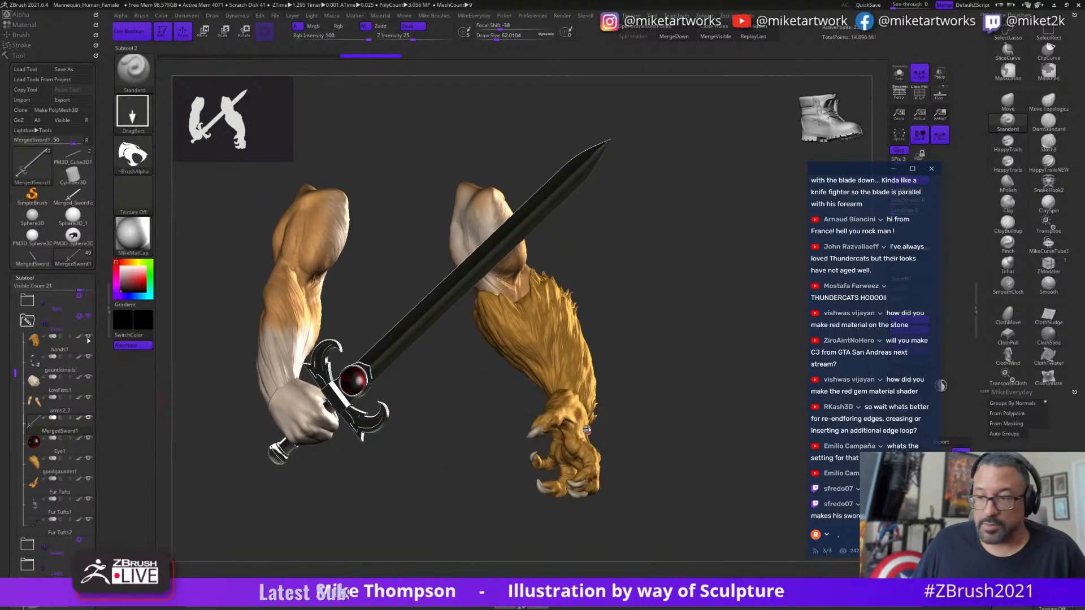
# - Merge MergedSword1 down with the Eye1 gem subtool and inspect the combined sword from other angles
pyautogui.moveTo(670, 432); pyautogui.dragTo(472, 449)
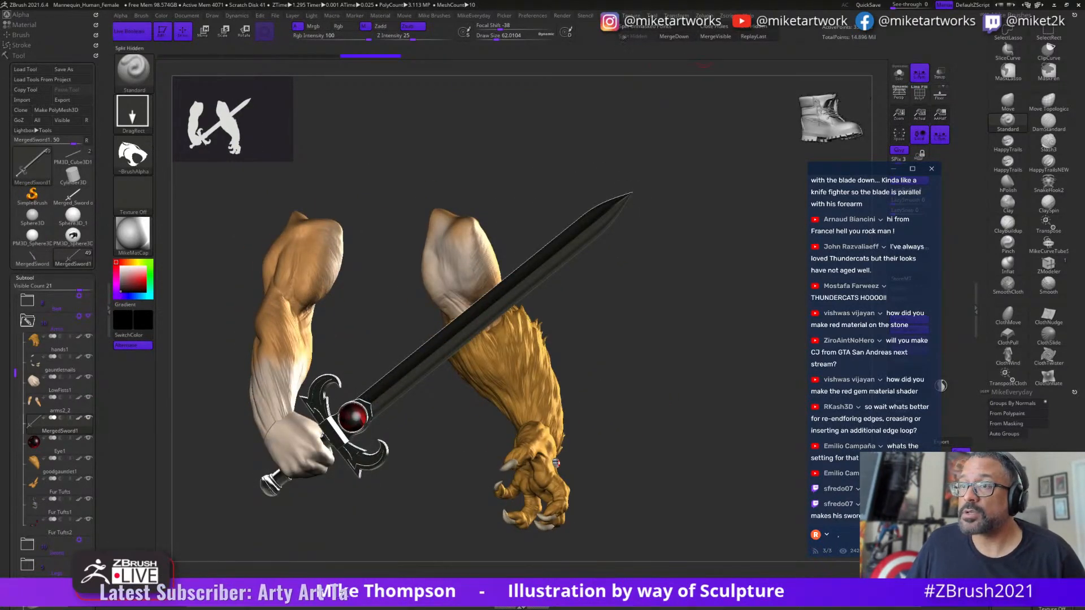
pyautogui.click(674, 36)
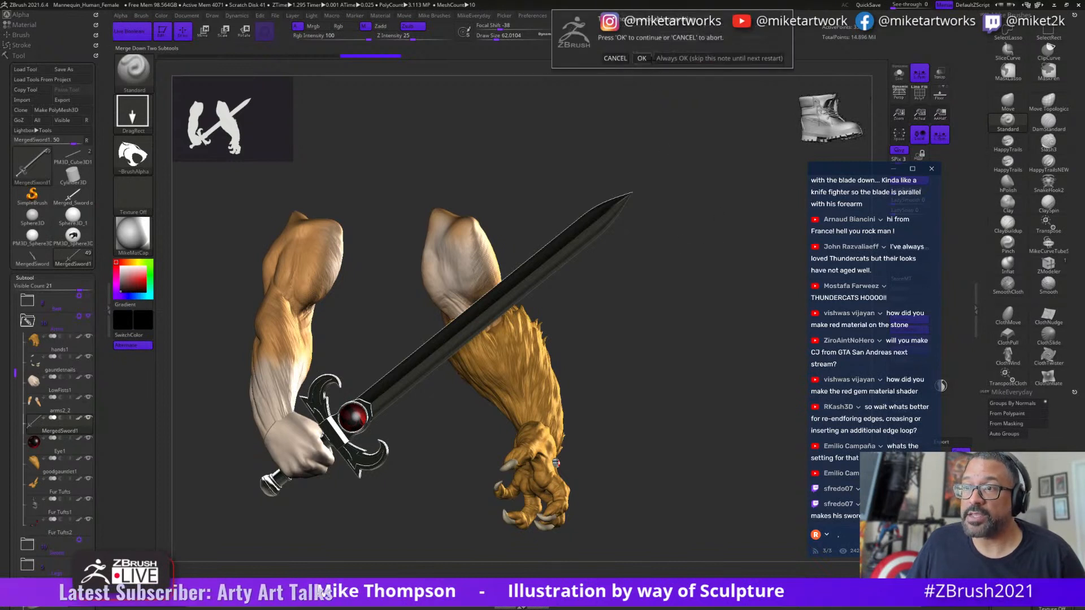
pyautogui.press('Return')
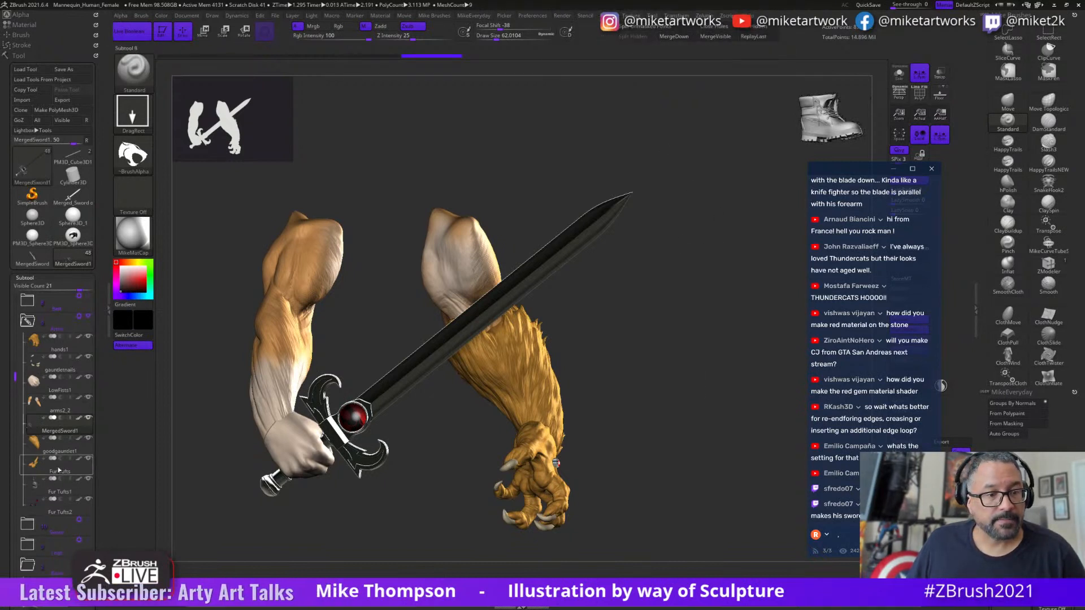
pyautogui.moveTo(591, 422); pyautogui.dragTo(448, 469)
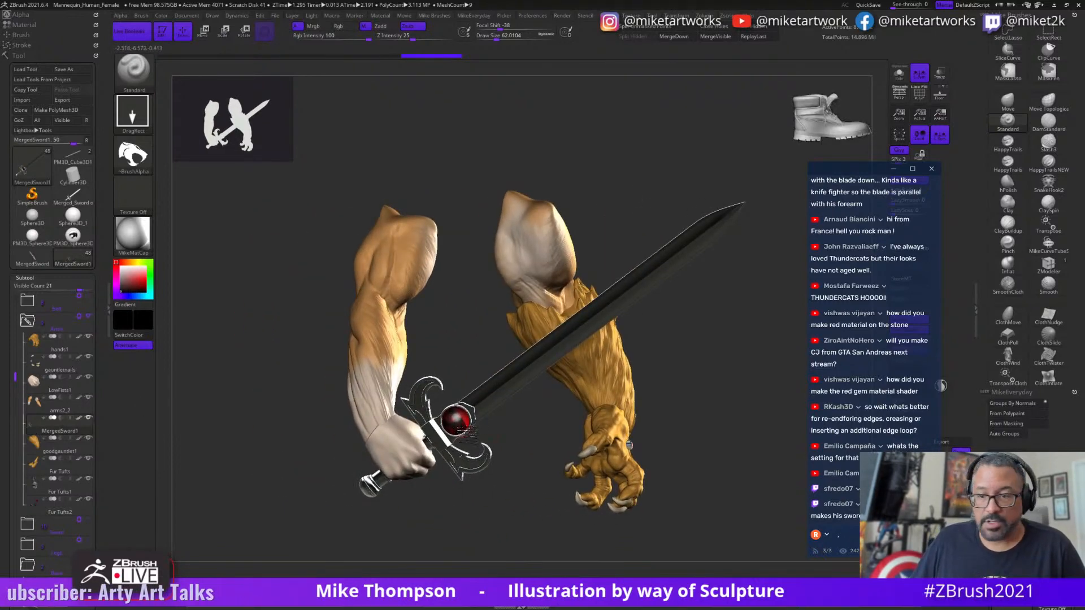
pyautogui.moveTo(679, 528); pyautogui.dragTo(717, 486)
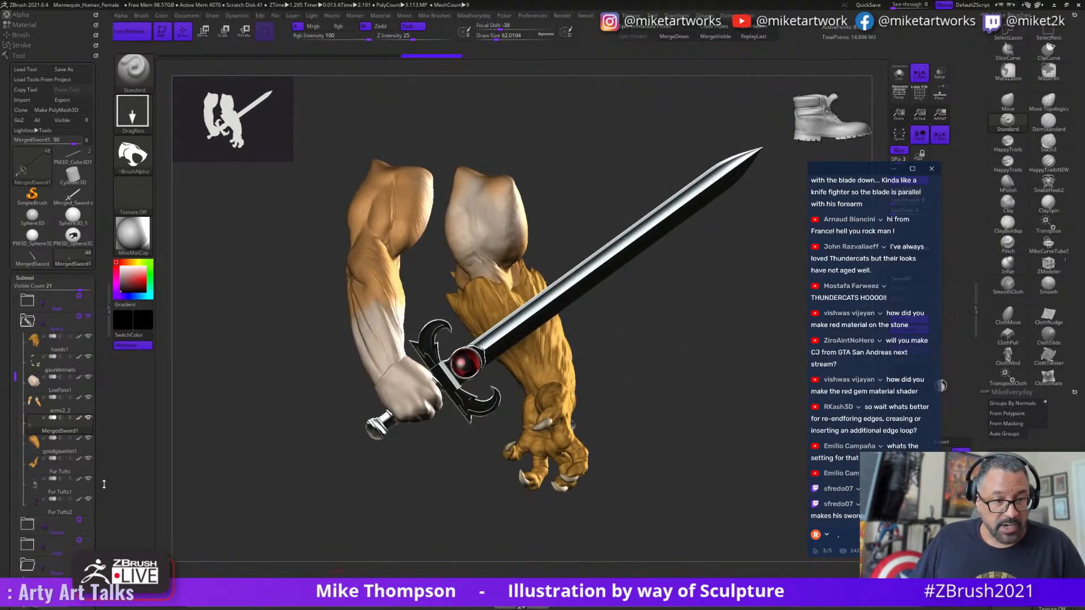
# - Duplicate the MergedSword1 subtool, hide the copy, and make the original MergedSword1 active
pyautogui.scroll(-3, 79, 489)
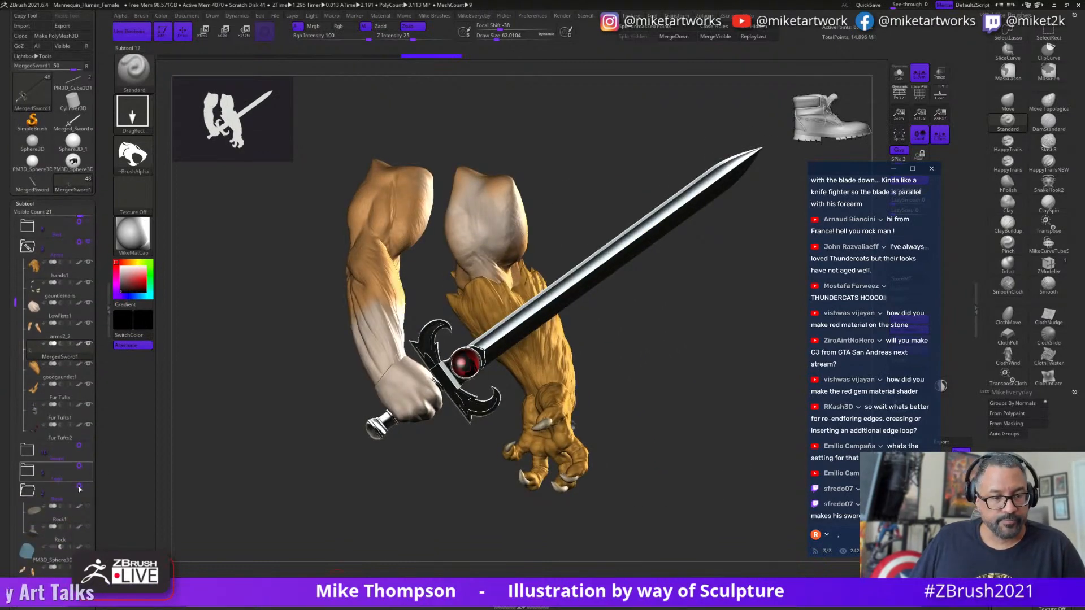
pyautogui.scroll(-10, 105, 447)
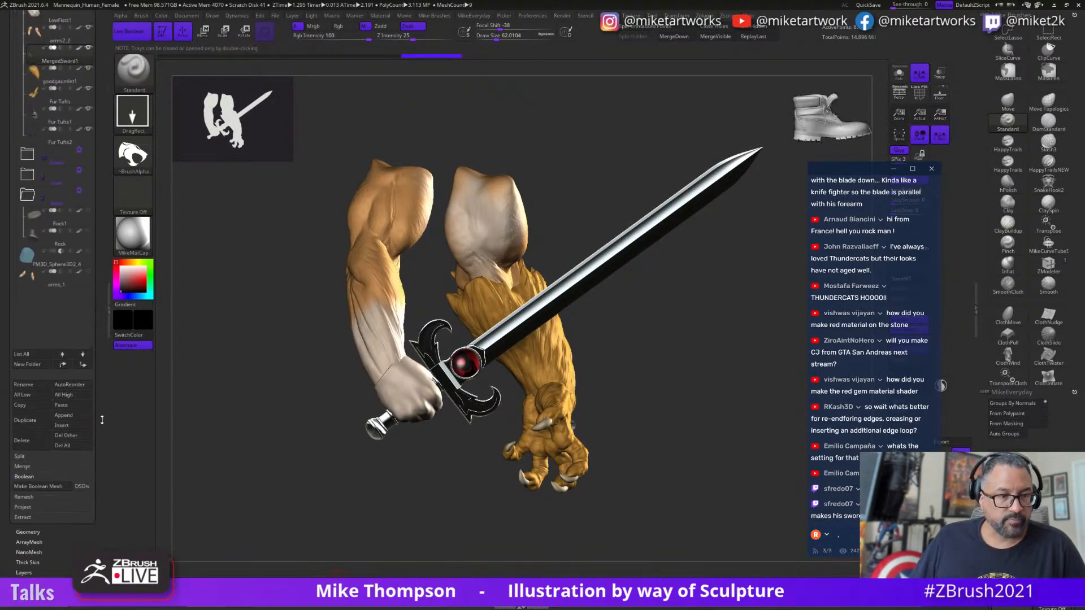
pyautogui.click(27, 421)
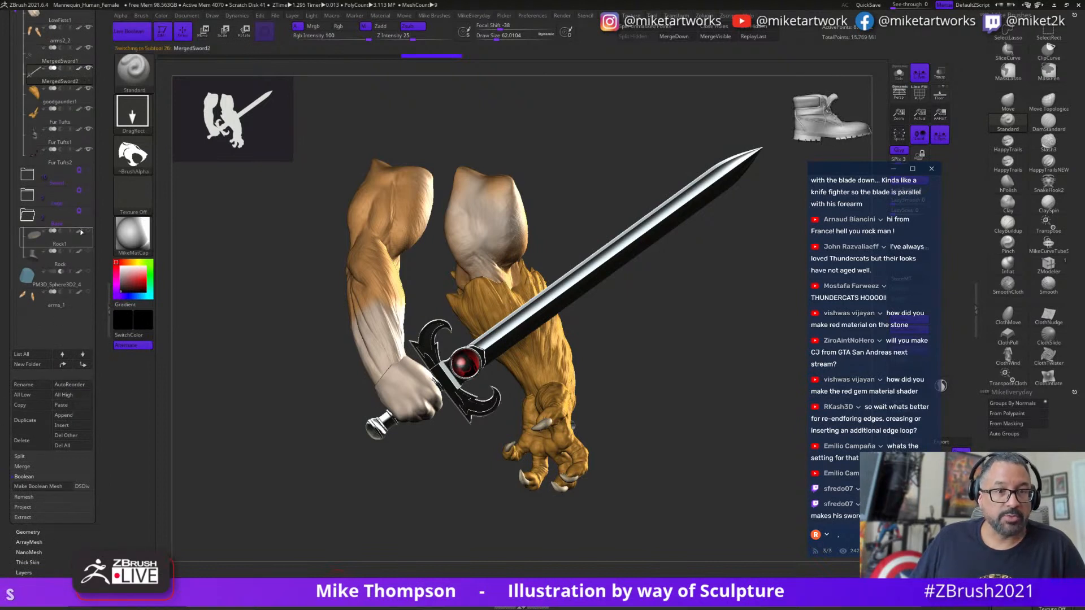
pyautogui.scroll(12, 100, 218)
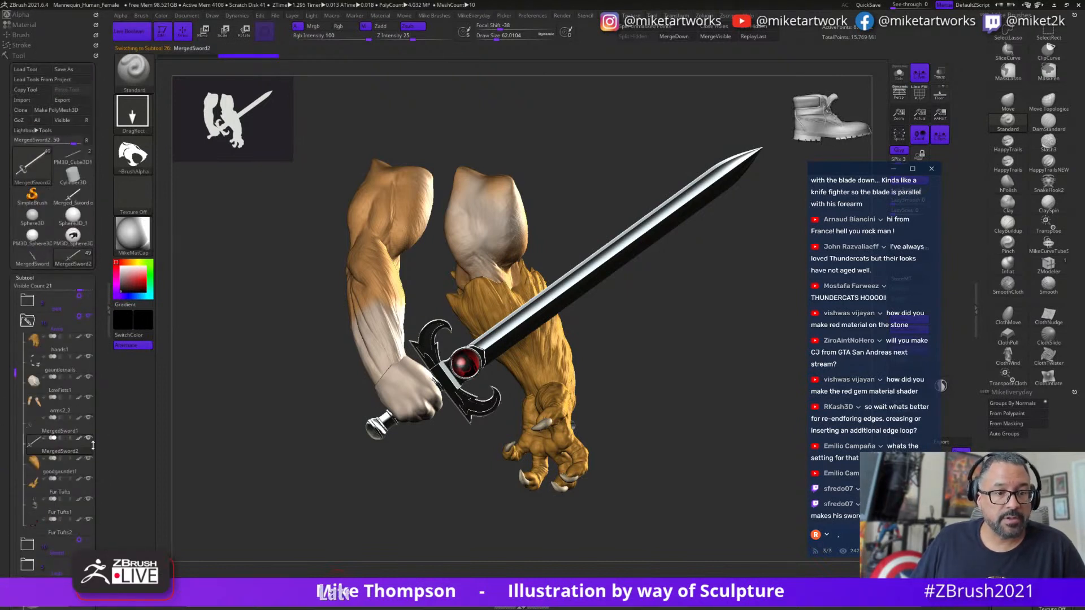
pyautogui.moveTo(90, 419)
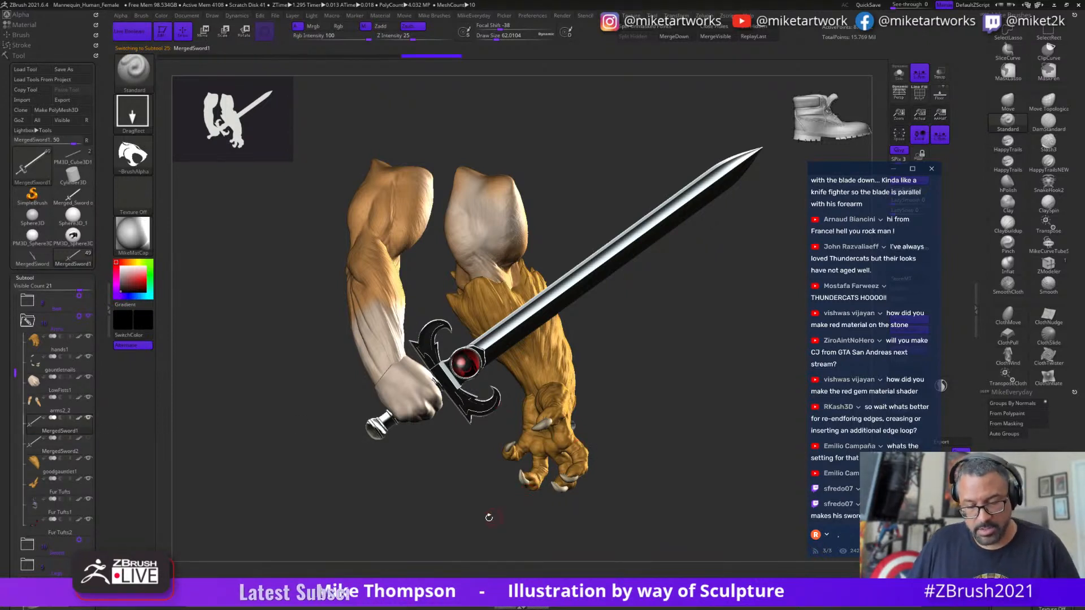
# - Set the gizmo's pivot at the sword's hilt, swing the blade around to the opposite side, and move the sword clear of the fist
pyautogui.press('w')
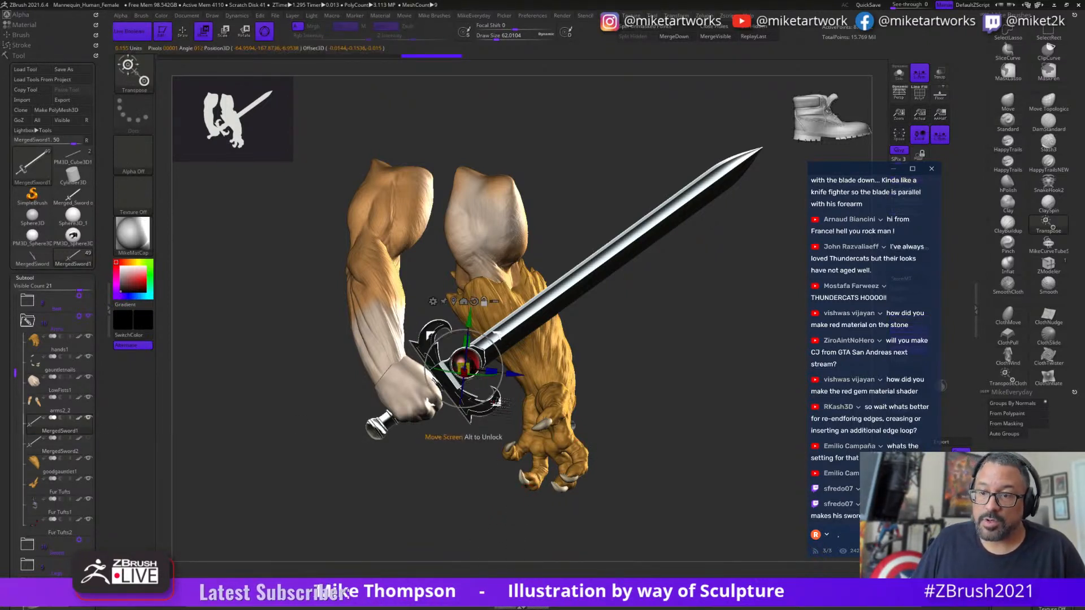
pyautogui.keyDown('alt'); pyautogui.moveTo(498, 401); pyautogui.dragTo(473, 417); pyautogui.keyUp('alt')
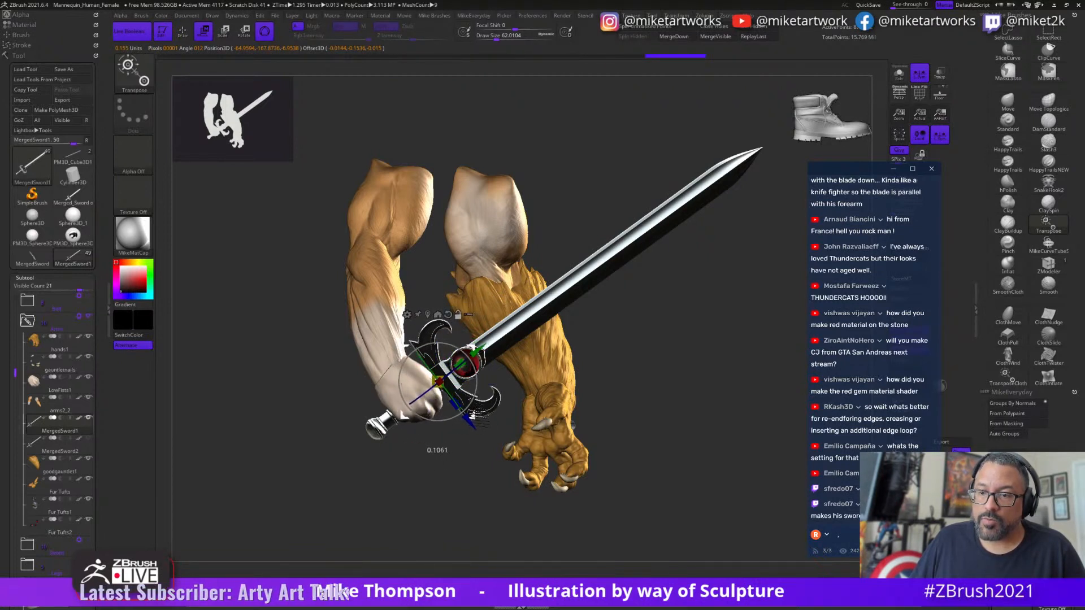
pyautogui.moveTo(477, 378); pyautogui.dragTo(434, 344)
pyautogui.moveTo(706, 398); pyautogui.dragTo(662, 402)
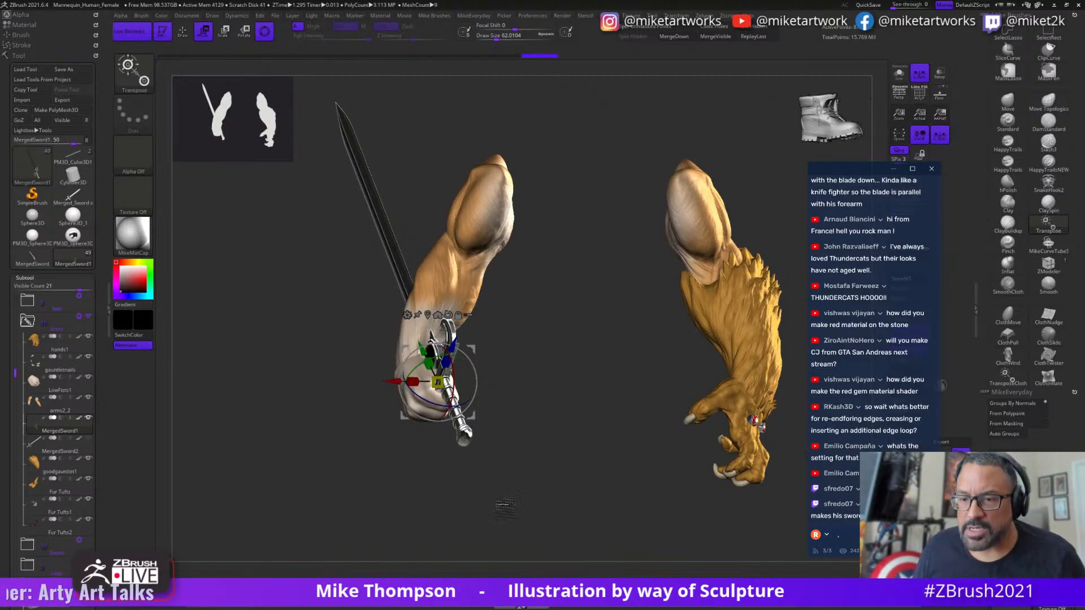
pyautogui.moveTo(504, 507)
pyautogui.mouseDown()
pyautogui.moveTo(531, 472)
pyautogui.moveTo(505, 514)
pyautogui.mouseUp()
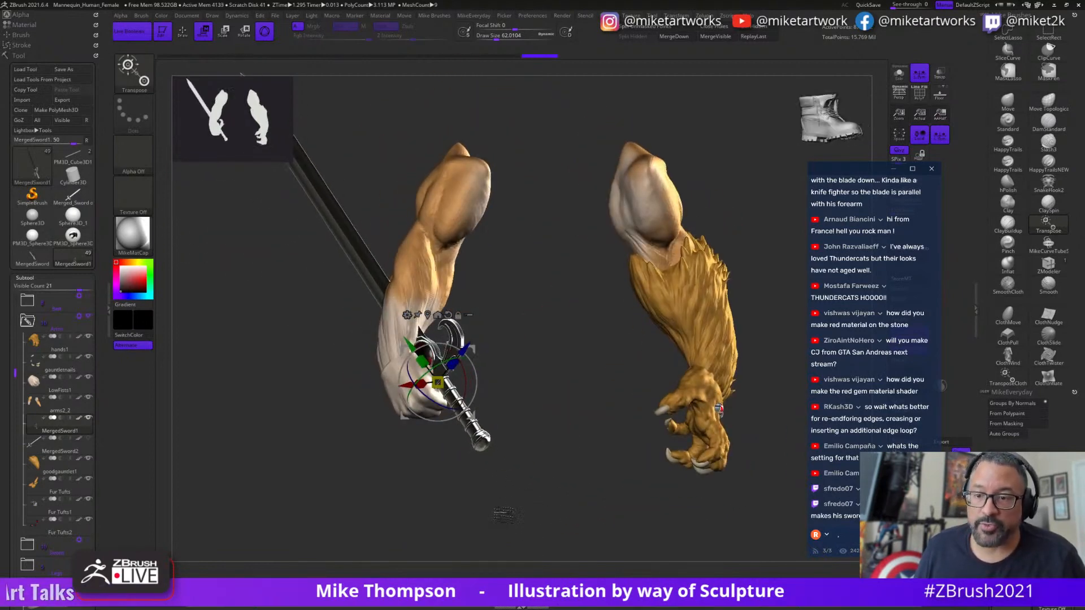
pyautogui.moveTo(473, 349); pyautogui.dragTo(428, 386)
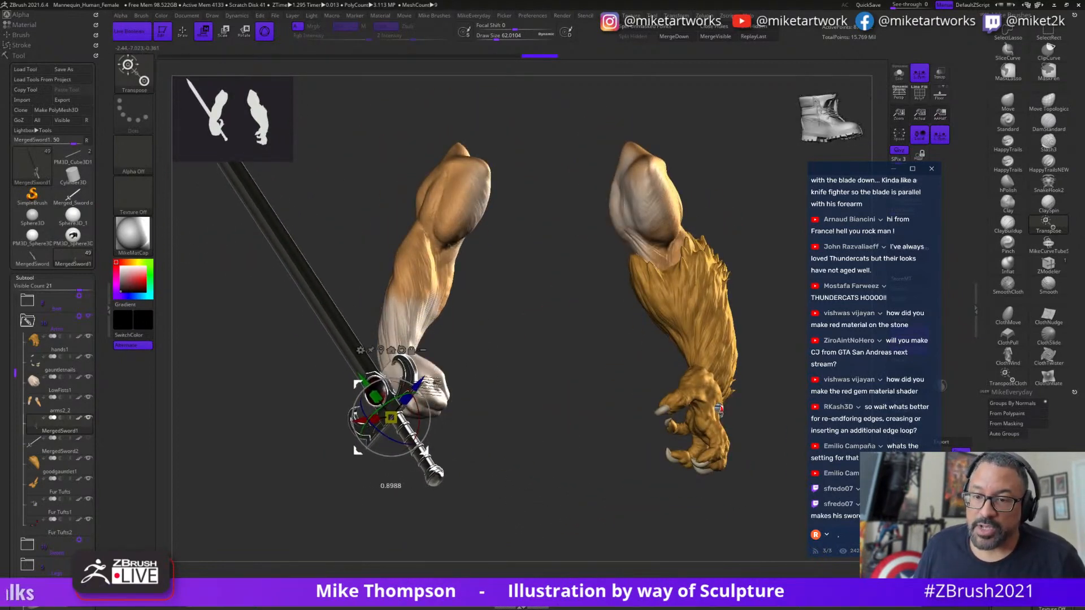
pyautogui.moveTo(512, 469); pyautogui.dragTo(569, 481)
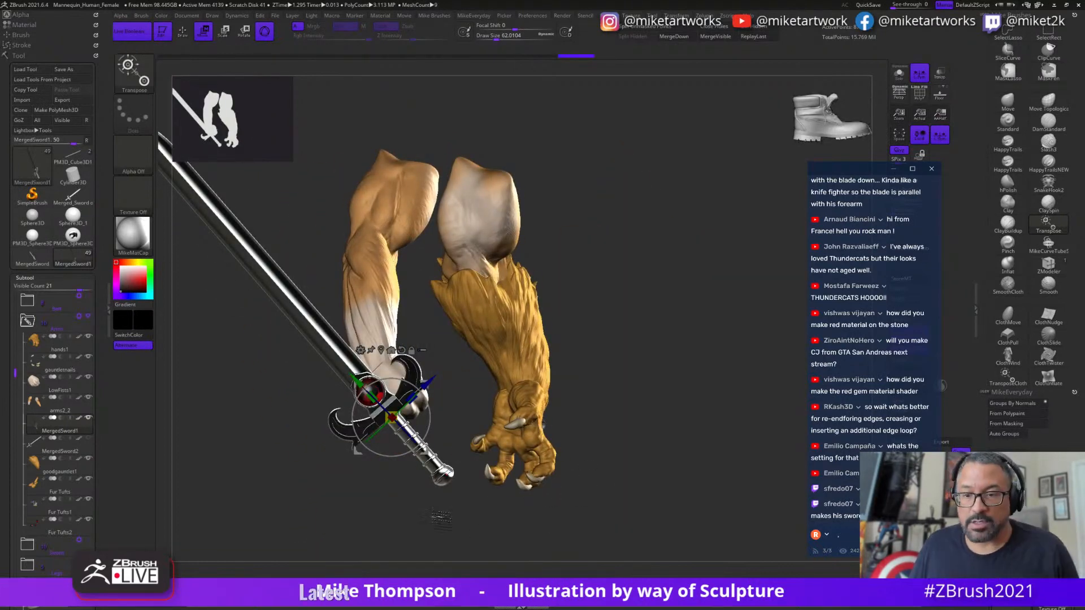
pyautogui.moveTo(441, 517); pyautogui.dragTo(509, 436)
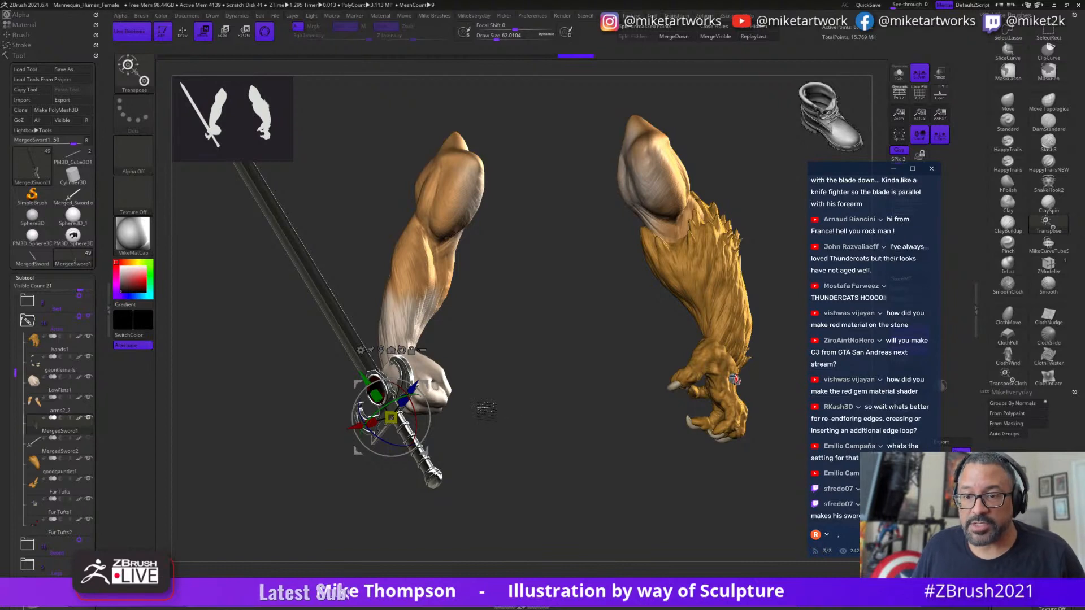
# - Isolate the LowFists1 subtool, place the gizmo's pivot at the fist's wrist end, and show the other subtools again
pyautogui.press('q')
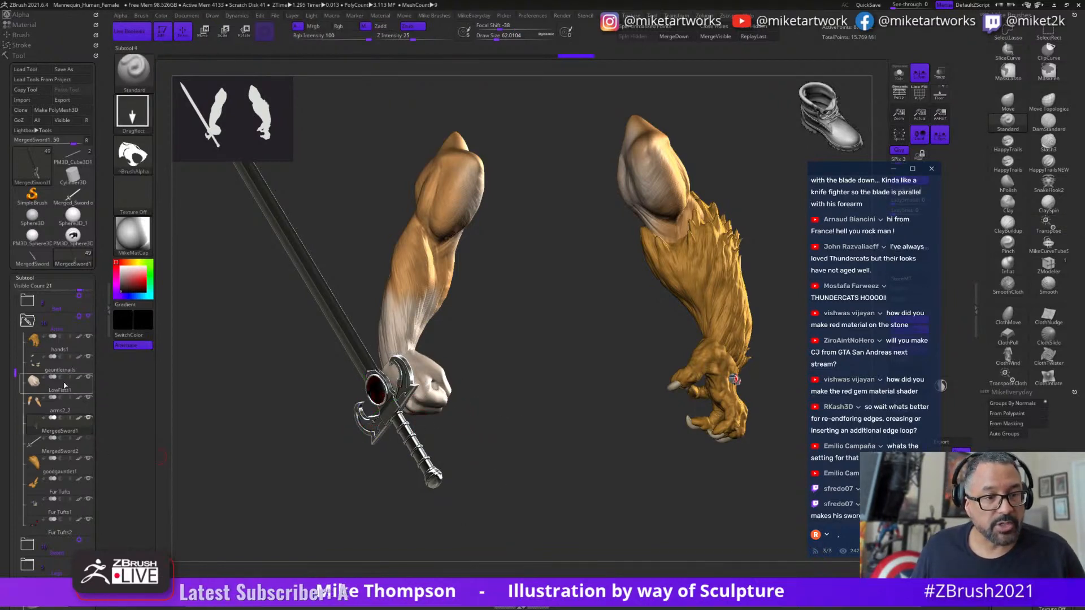
pyautogui.press('w')
pyautogui.moveTo(498, 511); pyautogui.dragTo(808, 311)
pyautogui.click(907, 77)
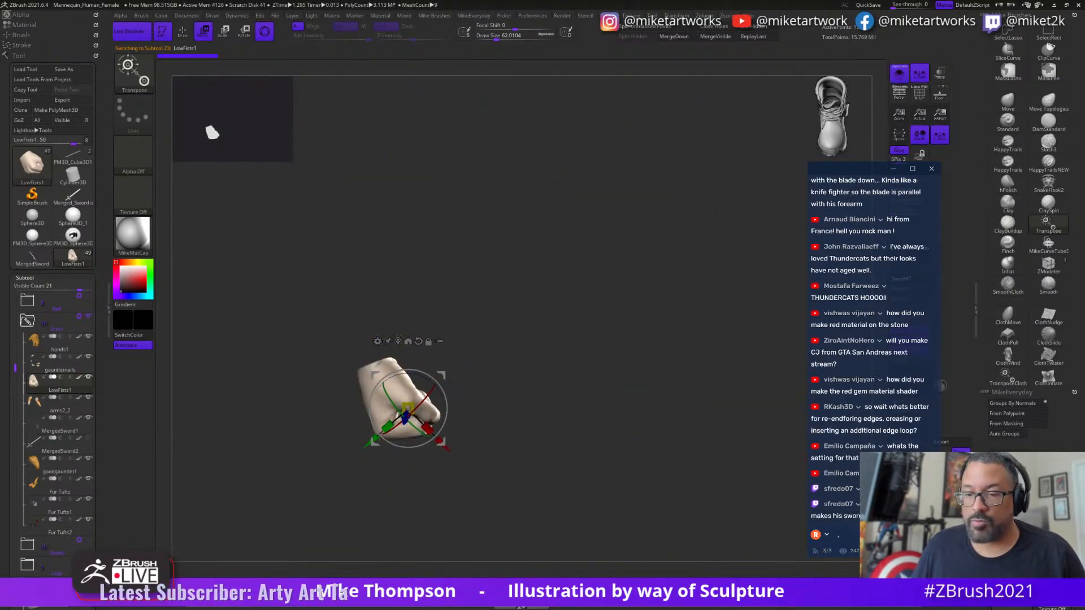
pyautogui.moveTo(740, 192); pyautogui.dragTo(734, 305)
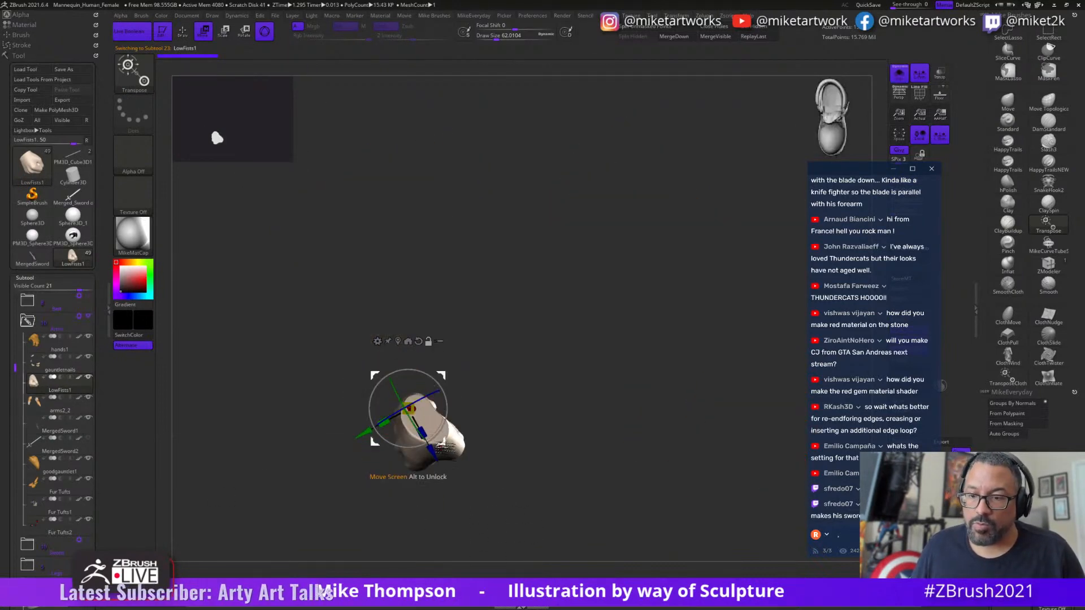
pyautogui.keyDown('alt'); pyautogui.moveTo(438, 443); pyautogui.dragTo(586, 348); pyautogui.keyUp('alt')
pyautogui.keyDown('alt'); pyautogui.click(427, 417); pyautogui.keyUp('alt')
pyautogui.moveTo(556, 534)
pyautogui.mouseDown()
pyautogui.moveTo(560, 455)
pyautogui.moveTo(537, 476)
pyautogui.moveTo(557, 528)
pyautogui.moveTo(593, 517)
pyautogui.mouseUp()
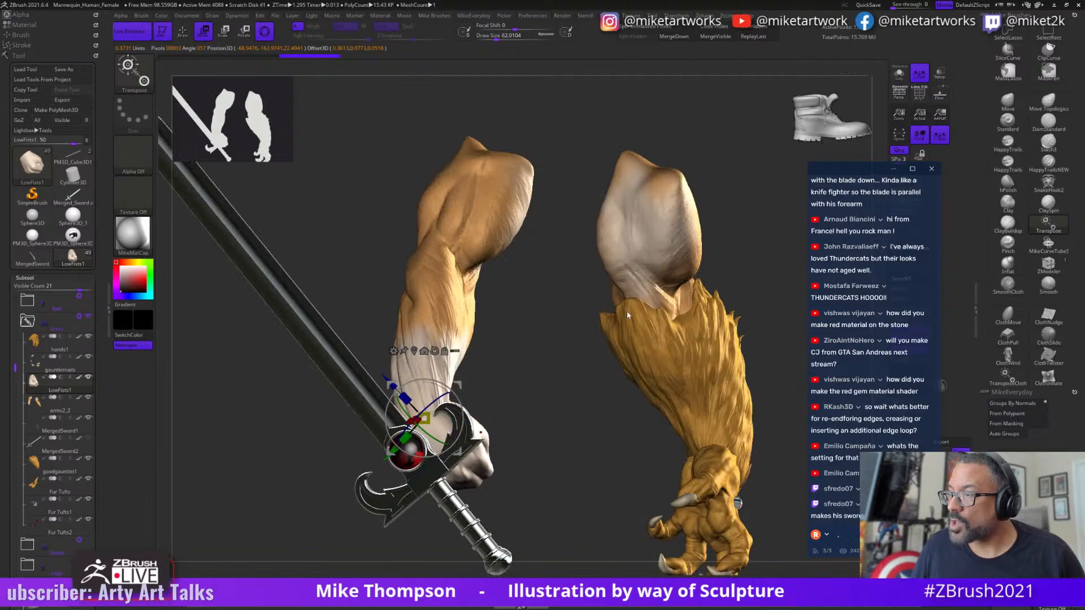
pyautogui.keyDown('alt'); pyautogui.moveTo(739, 237); pyautogui.dragTo(668, 174); pyautogui.keyUp('alt')
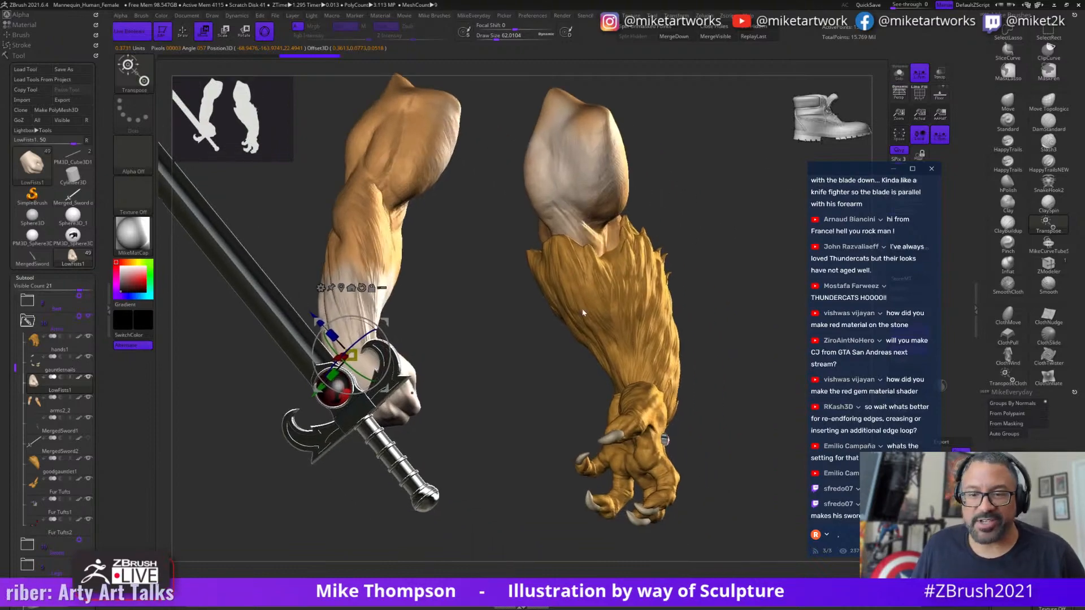
# - Rotate the LowFists1 fist around the wrist to angle it for a reversed sword grip
pyautogui.moveTo(460, 449); pyautogui.dragTo(394, 397)
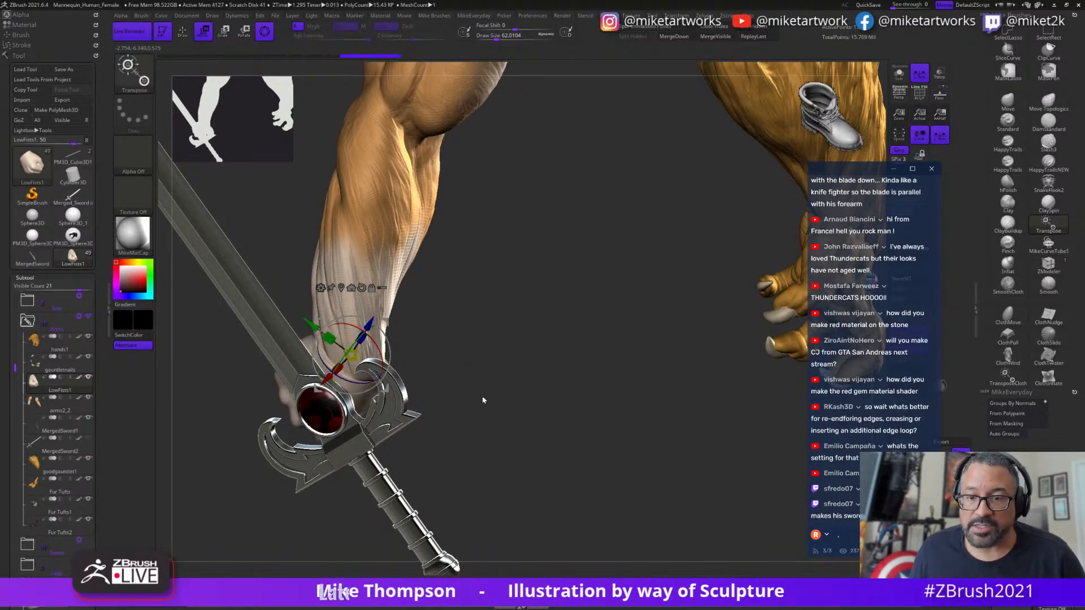
pyautogui.moveTo(484, 400); pyautogui.dragTo(448, 383)
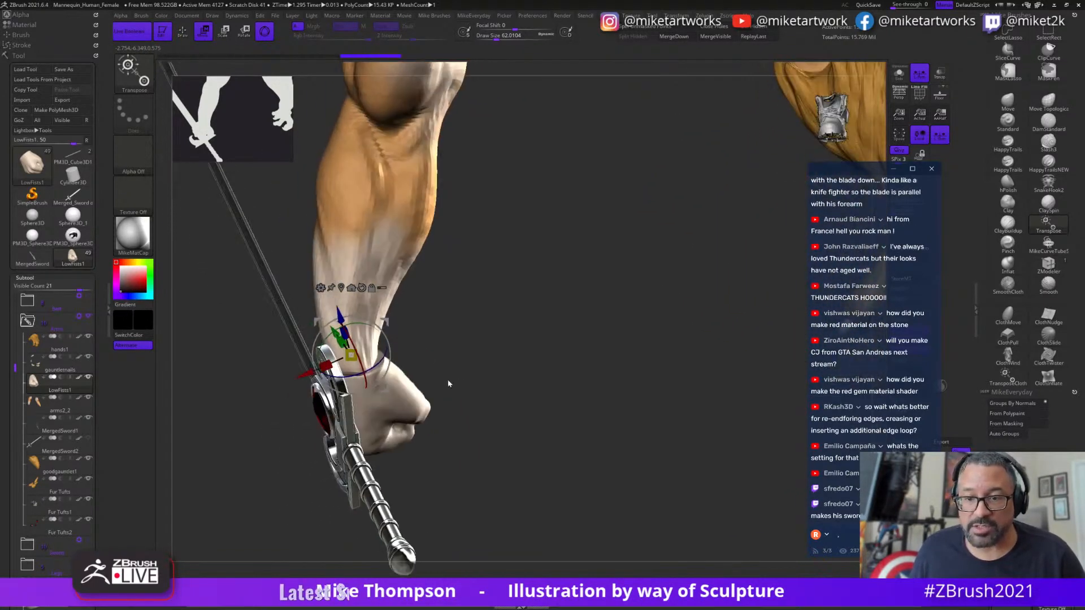
pyautogui.moveTo(374, 368); pyautogui.dragTo(357, 383)
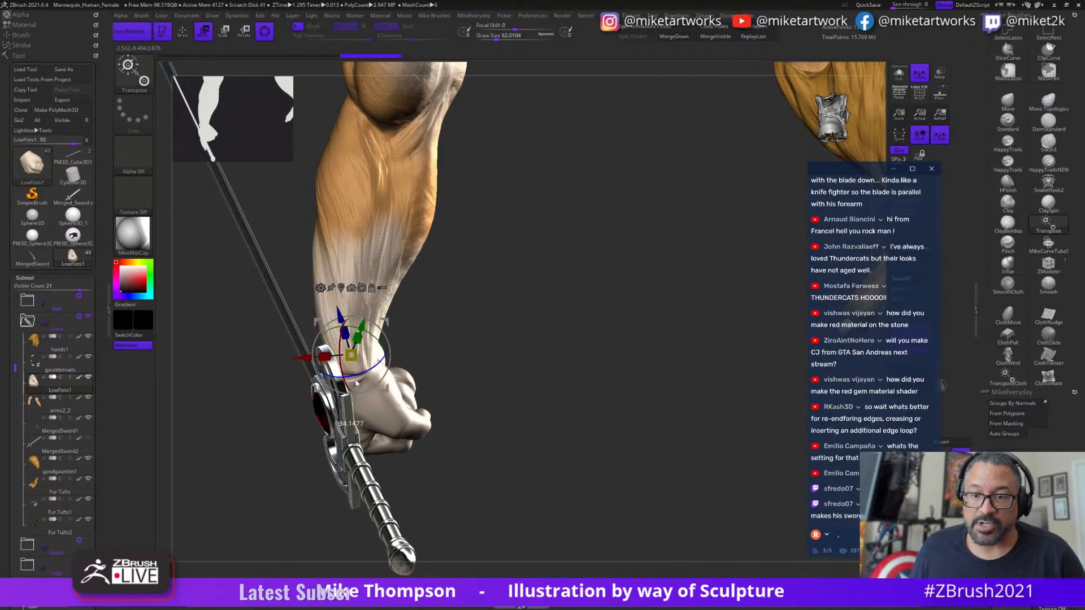
pyautogui.moveTo(531, 484); pyautogui.dragTo(576, 488)
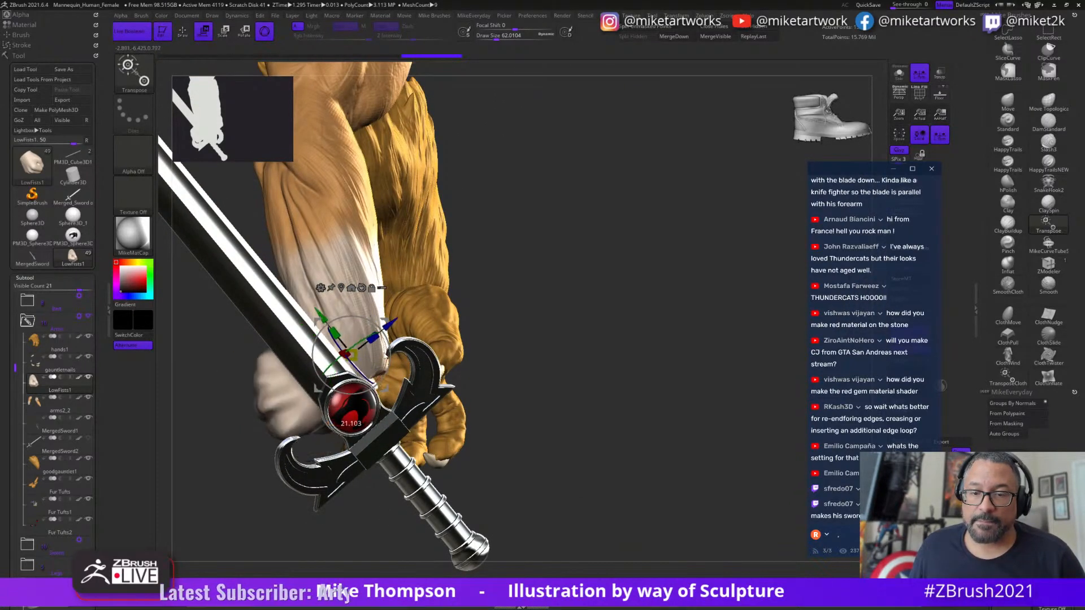
pyautogui.moveTo(498, 362); pyautogui.dragTo(631, 411)
# - Make MergedSword1 active and rotate and move it towards the fist so the handle lines up with the grip
pyautogui.press('q')
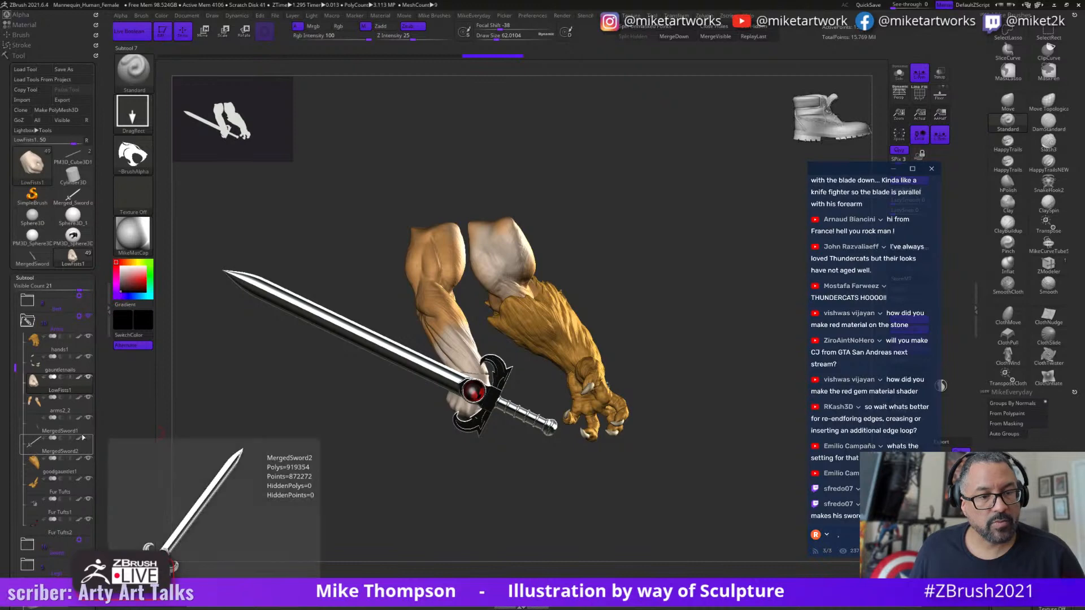
pyautogui.click(62, 426)
pyautogui.moveTo(582, 503); pyautogui.dragTo(505, 424)
pyautogui.press('w')
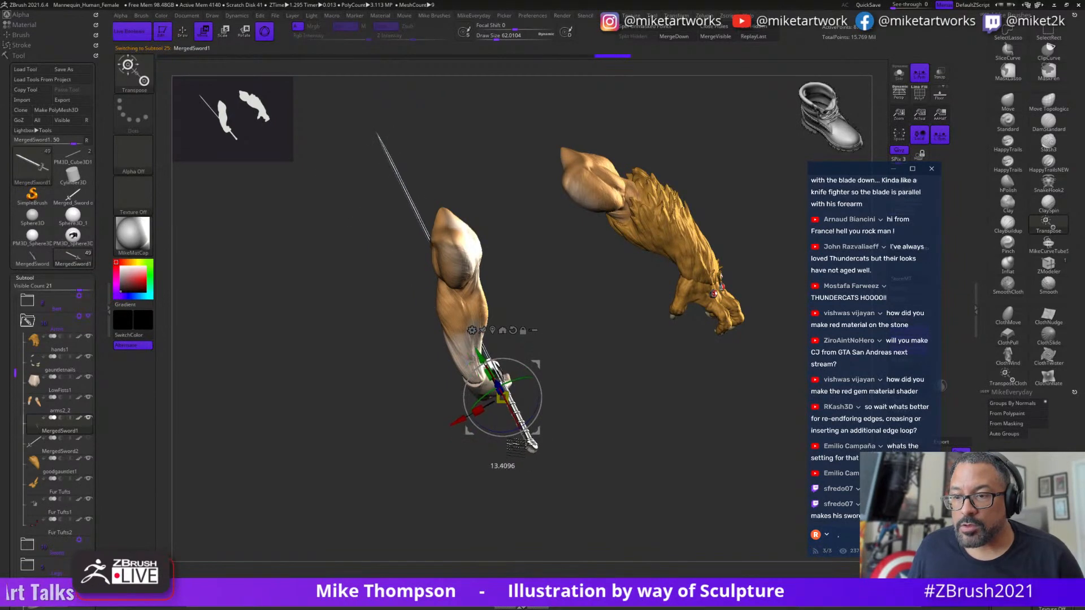
pyautogui.moveTo(600, 526); pyautogui.dragTo(543, 373)
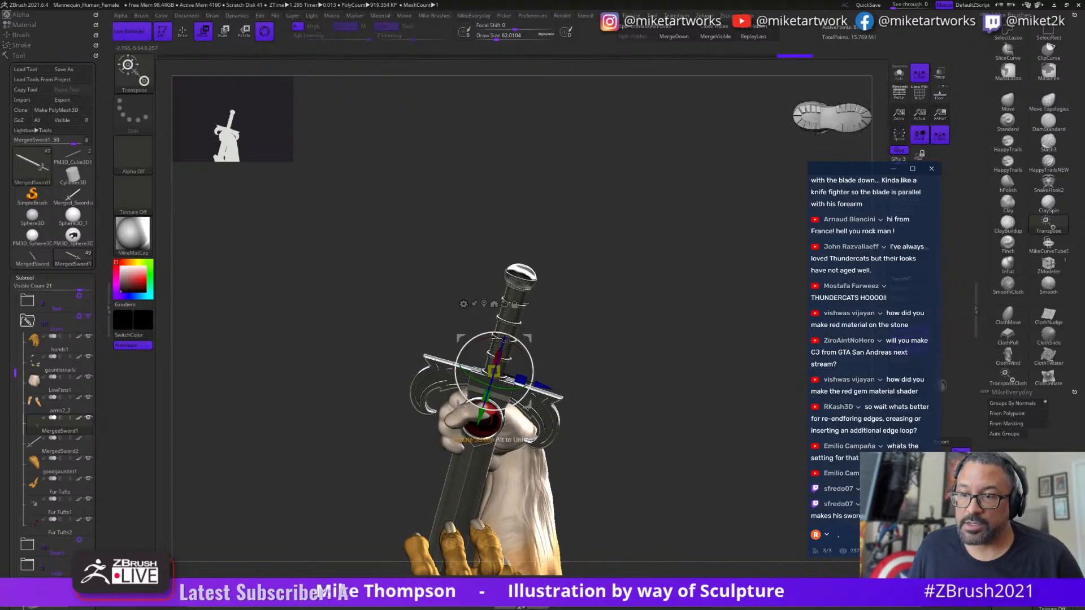
pyautogui.moveTo(653, 374)
pyautogui.mouseDown()
pyautogui.moveTo(650, 333)
pyautogui.moveTo(648, 357)
pyautogui.mouseUp()
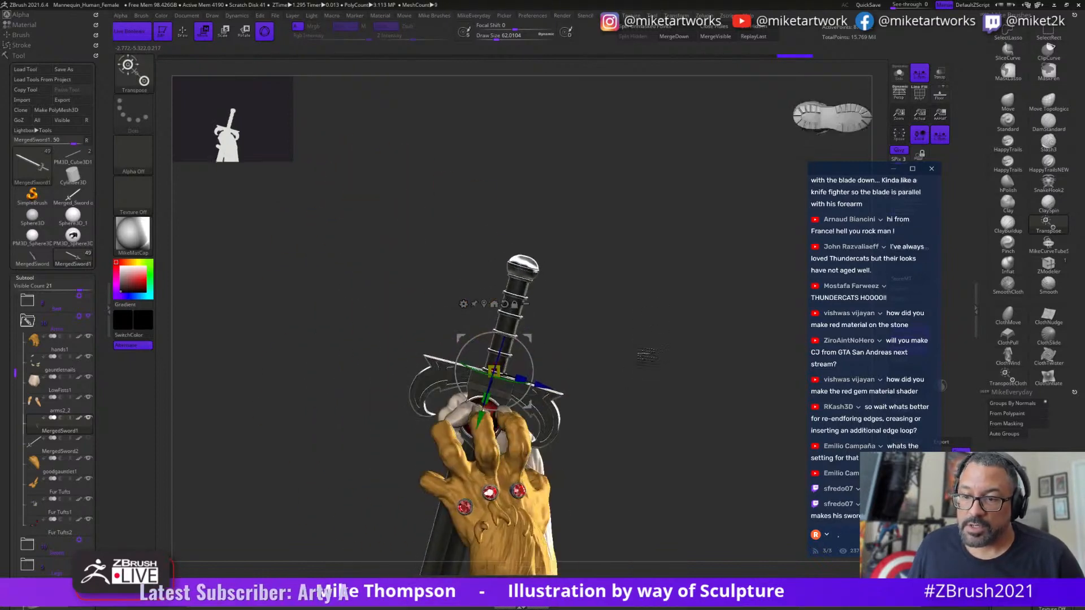
pyautogui.moveTo(738, 397); pyautogui.dragTo(569, 446)
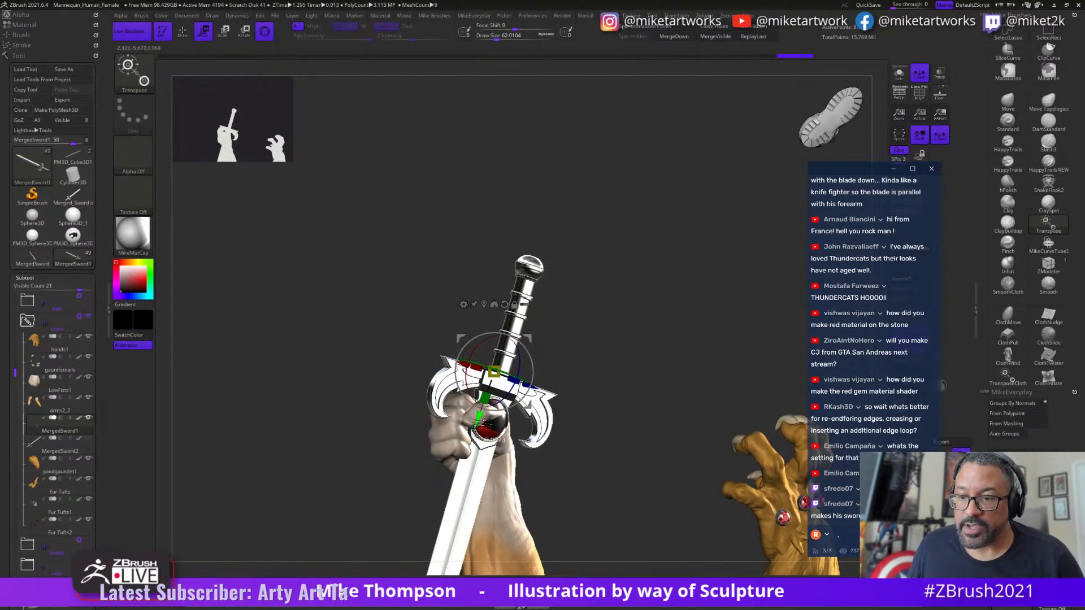
# - Slide the sword's handle through the fist with the guard and blade on the forearm side, adjusting its tilt and depth
pyautogui.moveTo(478, 419); pyautogui.dragTo(431, 507)
pyautogui.moveTo(533, 434); pyautogui.dragTo(739, 393)
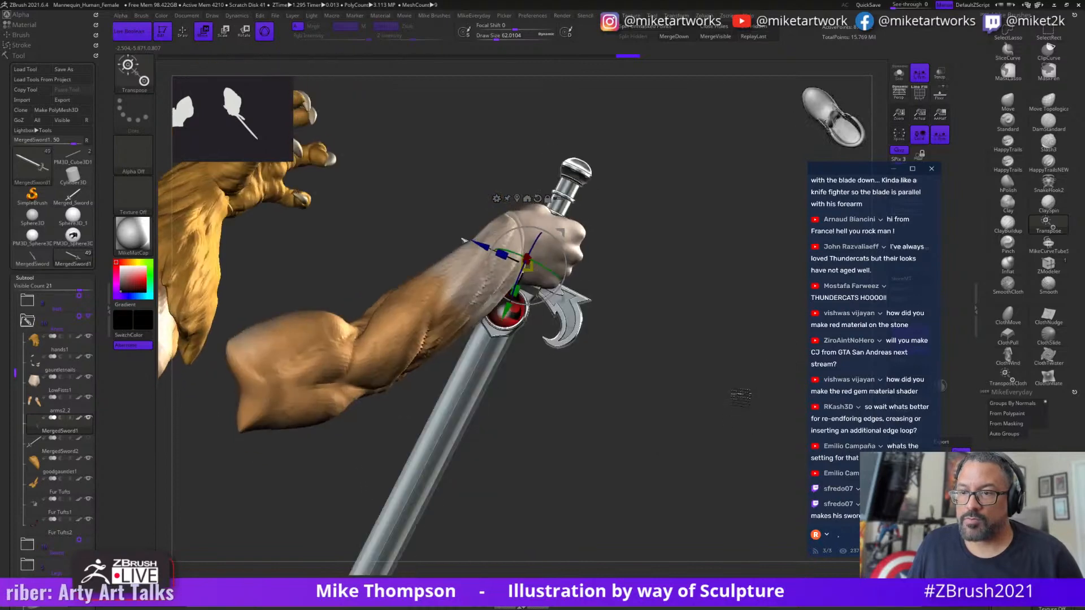
pyautogui.moveTo(557, 292); pyautogui.dragTo(551, 298)
pyautogui.moveTo(740, 390); pyautogui.dragTo(671, 269)
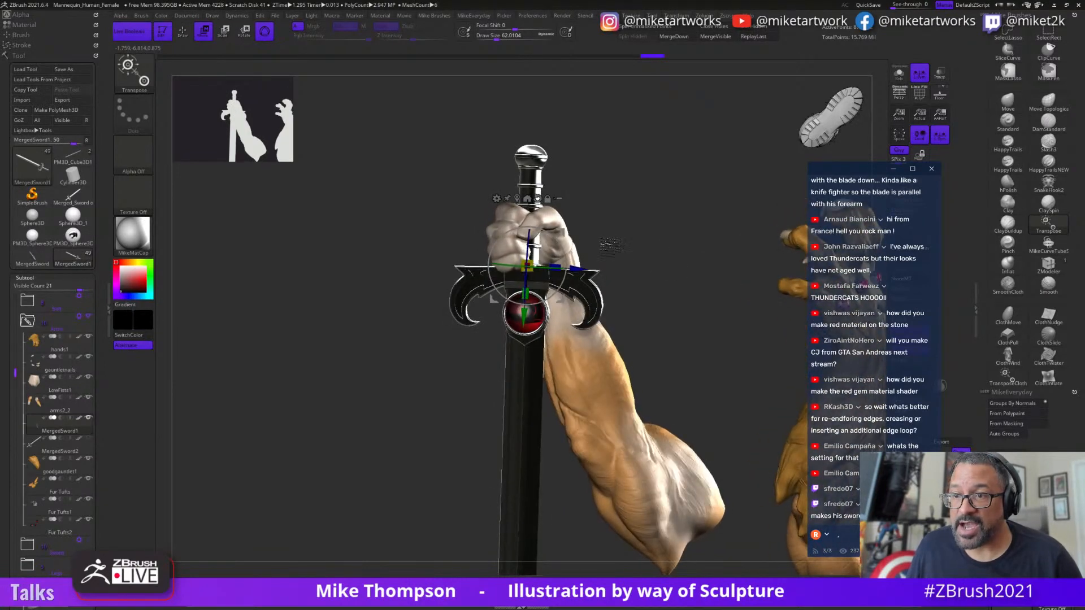
pyautogui.moveTo(548, 302)
pyautogui.mouseDown()
pyautogui.moveTo(557, 310)
pyautogui.moveTo(555, 299)
pyautogui.mouseUp()
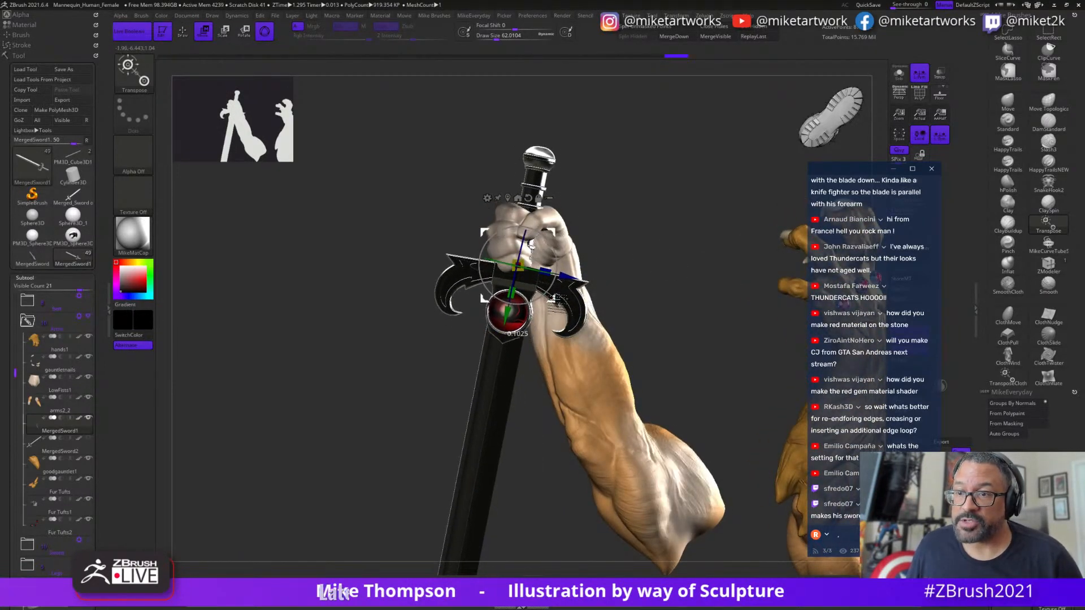
pyautogui.moveTo(504, 332); pyautogui.dragTo(501, 349)
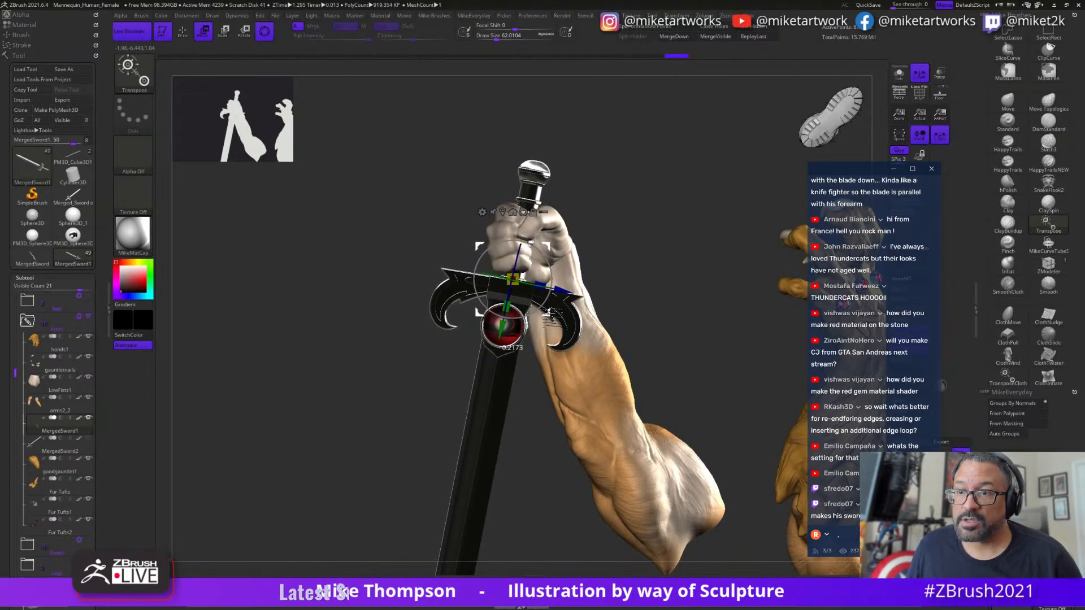
# - Set the gizmo's pivot on the sword's handle inside the fist and fine-tune the sword's rotation in the grip
pyautogui.moveTo(643, 276); pyautogui.dragTo(555, 293)
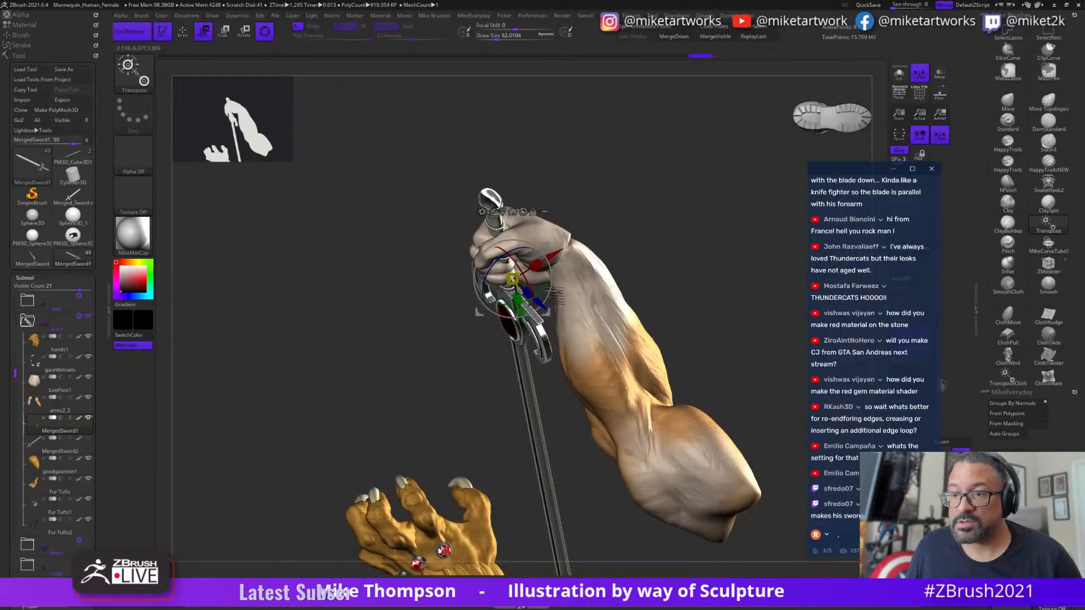
pyautogui.moveTo(605, 357); pyautogui.dragTo(560, 247)
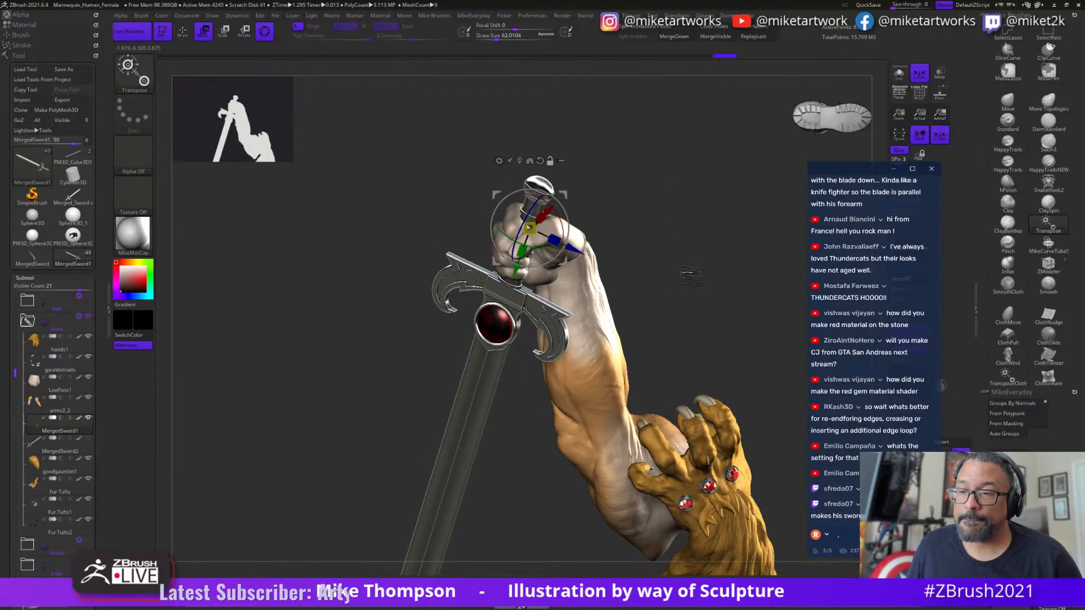
pyautogui.moveTo(690, 275); pyautogui.dragTo(540, 281)
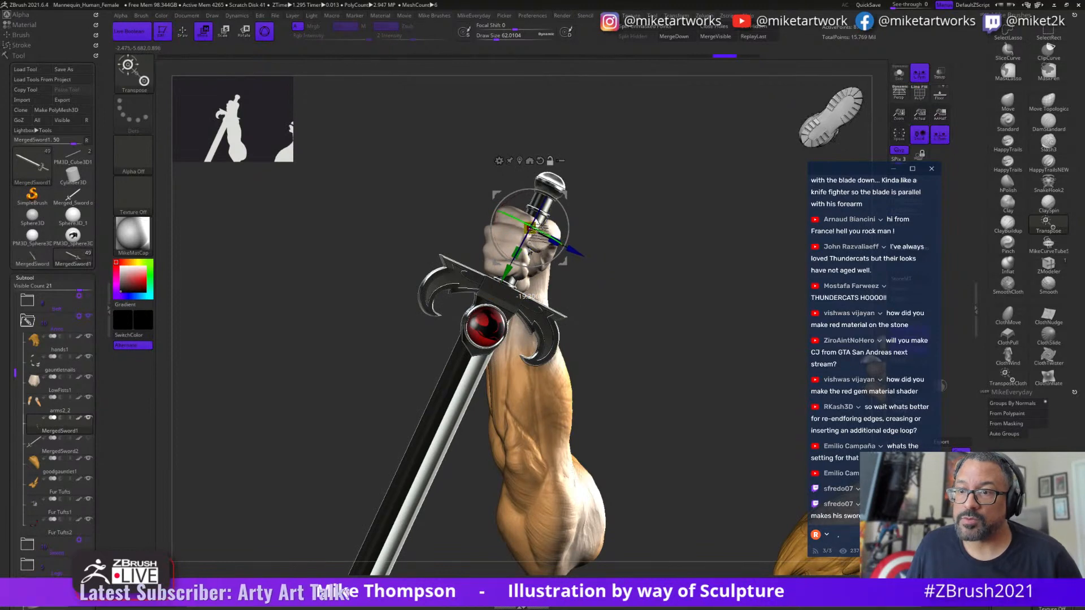
pyautogui.moveTo(654, 336); pyautogui.dragTo(559, 346)
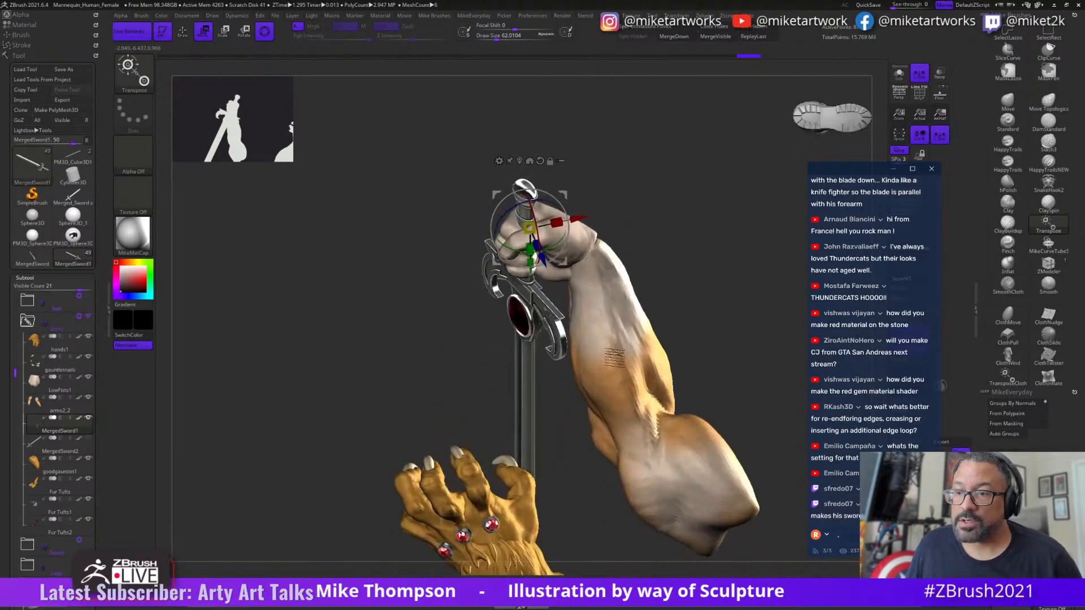
pyautogui.moveTo(543, 250)
pyautogui.mouseDown()
pyautogui.moveTo(570, 255)
pyautogui.moveTo(545, 255)
pyautogui.mouseUp()
pyautogui.moveTo(599, 333); pyautogui.dragTo(687, 339)
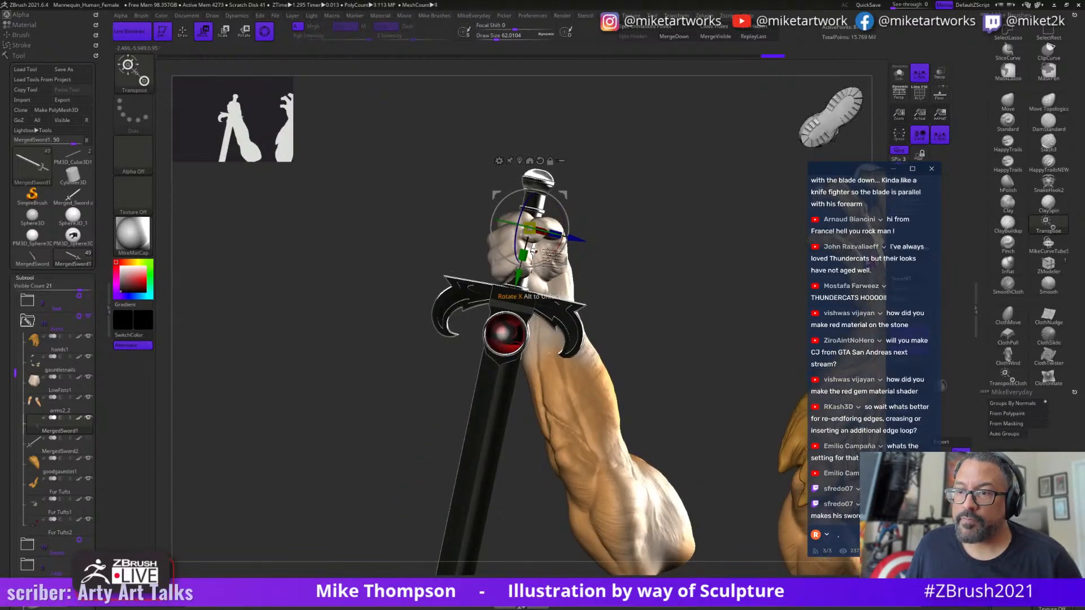
# - Rotate the sword about 12 degrees in the fist so the blade follows the forearm, and check the grip from several angles
pyautogui.moveTo(551, 257); pyautogui.dragTo(552, 244)
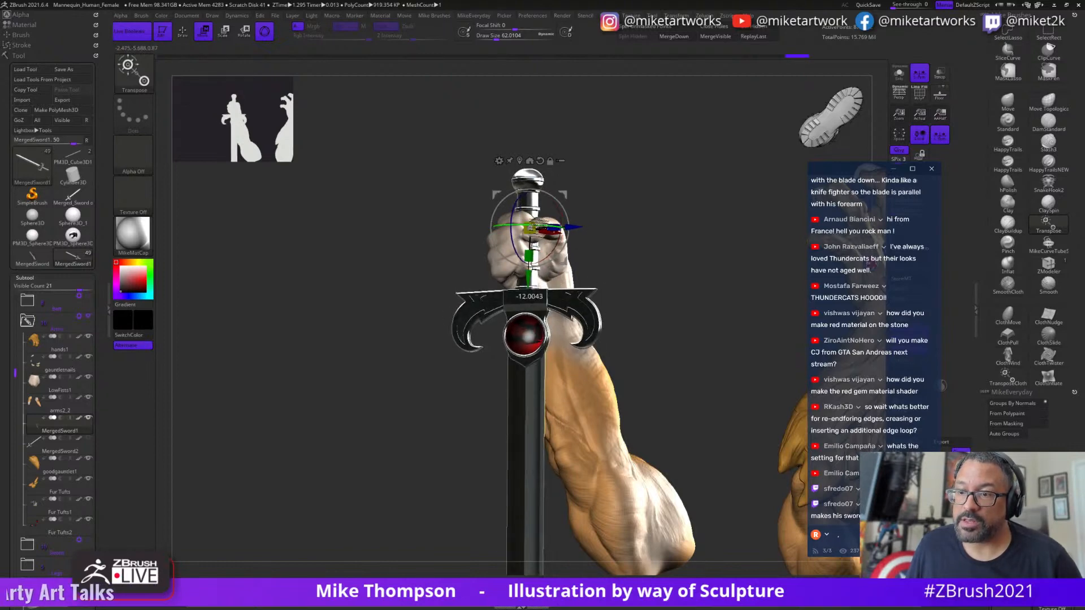
pyautogui.moveTo(638, 247); pyautogui.dragTo(480, 419)
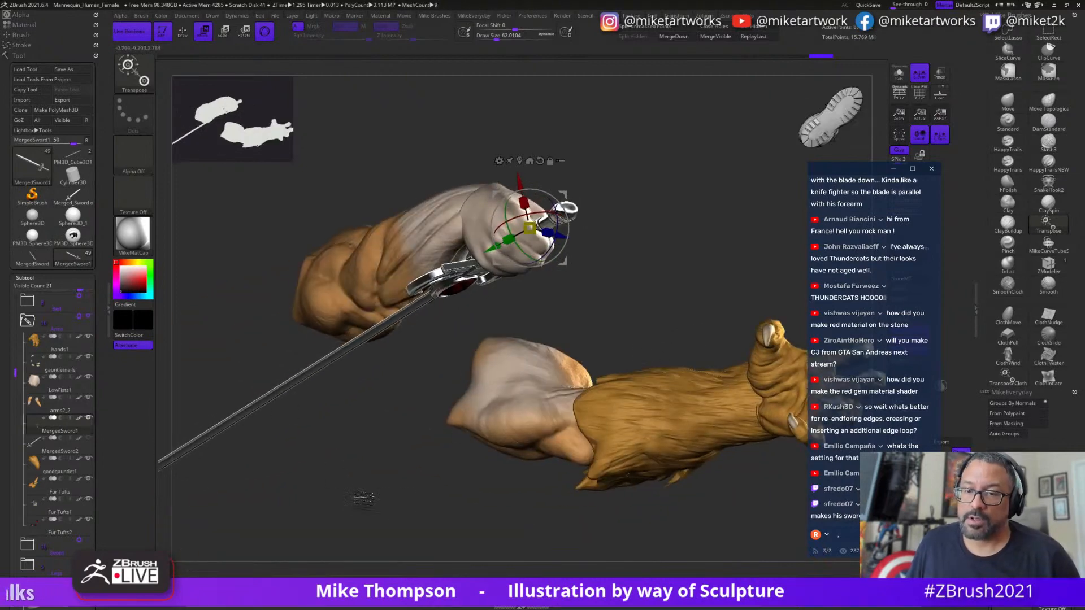
pyautogui.moveTo(364, 497); pyautogui.dragTo(472, 545)
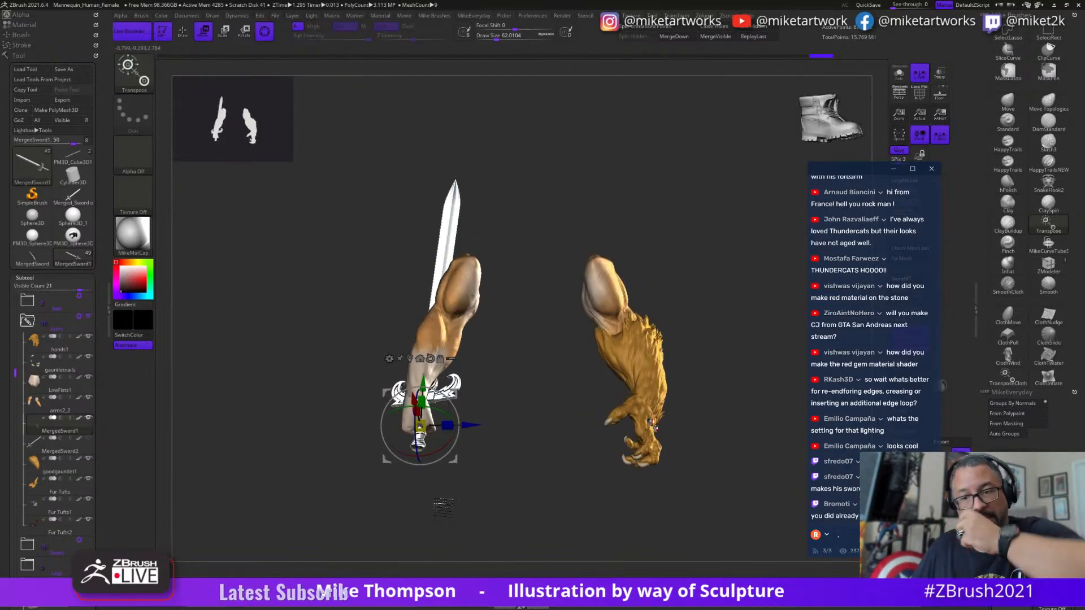
pyautogui.moveTo(480, 516); pyautogui.dragTo(497, 532)
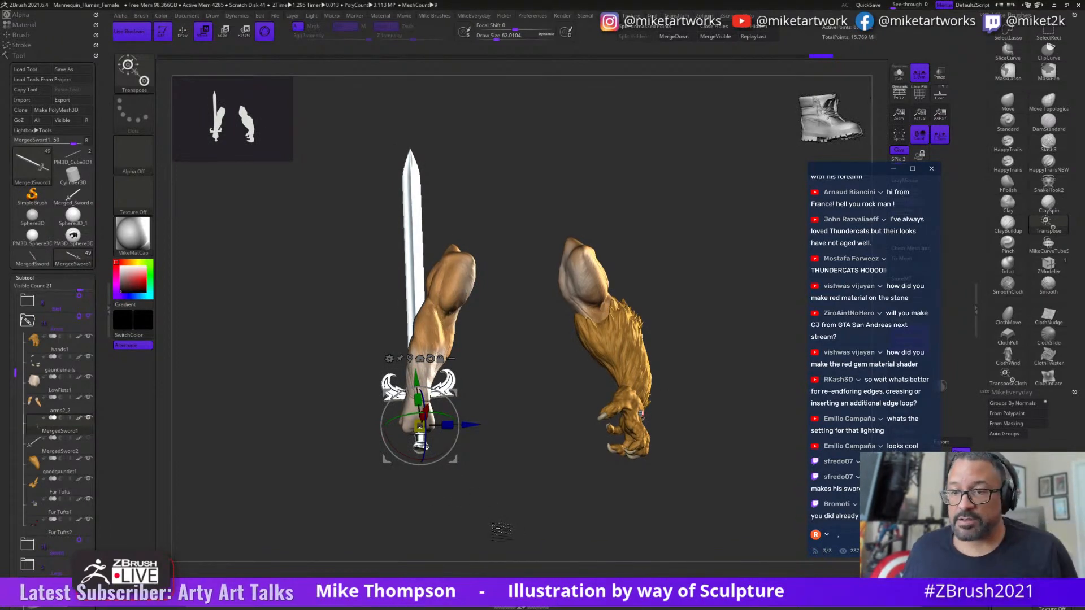
pyautogui.moveTo(477, 514); pyautogui.dragTo(595, 486)
# - Make the arms2_2 arms active, duplicate them, and hide the duplicate as a backup
pyautogui.keyDown('alt'); pyautogui.click(461, 263); pyautogui.keyUp('alt')
pyautogui.press('q')
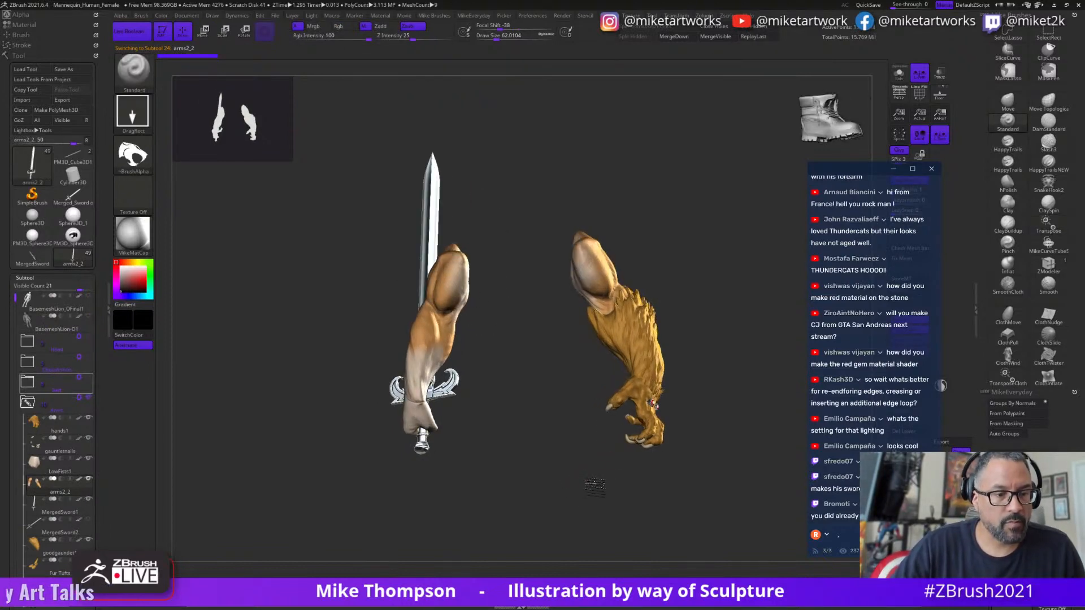
pyautogui.scroll(-5, 110, 436)
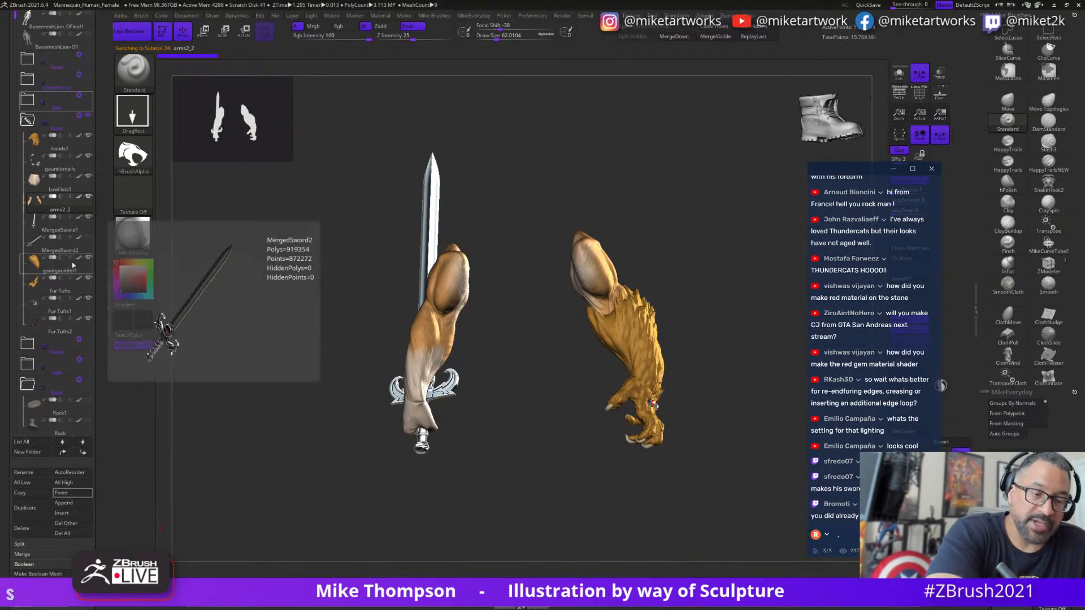
pyautogui.scroll(-1, 98, 469)
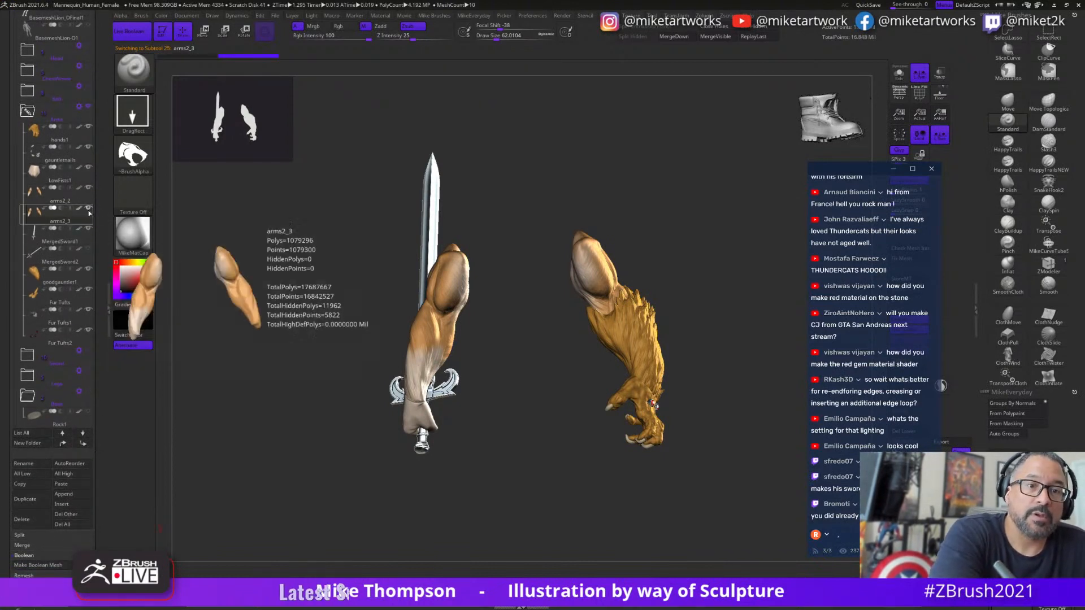
# - Mask the furred arm of arms2_2, isolate the arms, and activate the transform gizmo on the sword arm
pyautogui.moveTo(552, 473)
pyautogui.mouseDown()
pyautogui.moveTo(544, 506)
pyautogui.moveTo(562, 502)
pyautogui.moveTo(566, 482)
pyautogui.mouseUp()
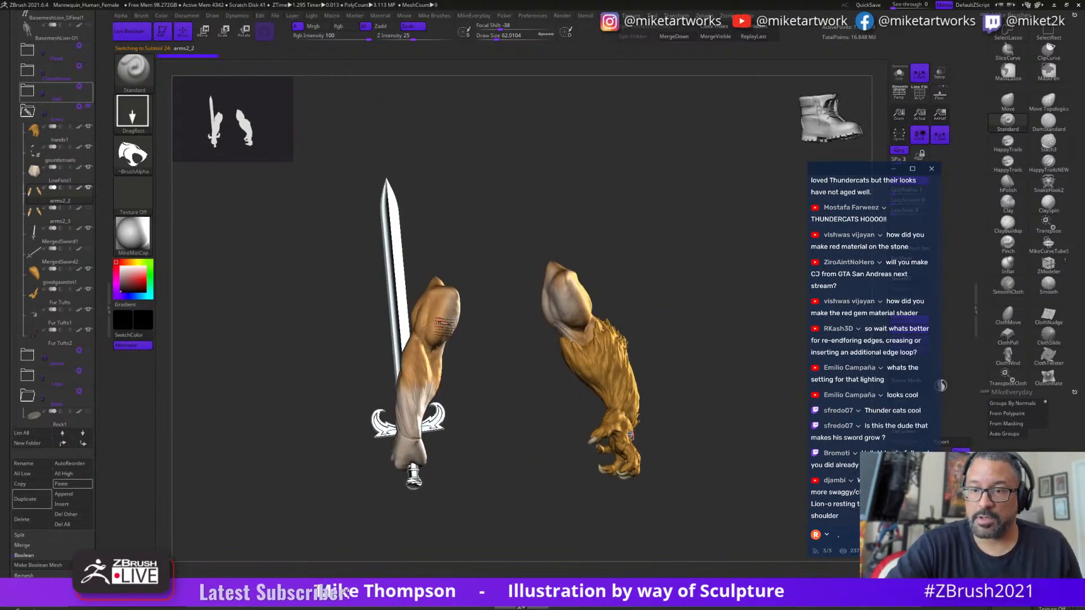
pyautogui.moveTo(600, 247)
pyautogui.keyDown('ctrl'); pyautogui.mouseDown()
pyautogui.moveTo(505, 333)
pyautogui.moveTo(721, 358)
pyautogui.moveTo(695, 248)
pyautogui.mouseUp(); pyautogui.keyUp('ctrl')
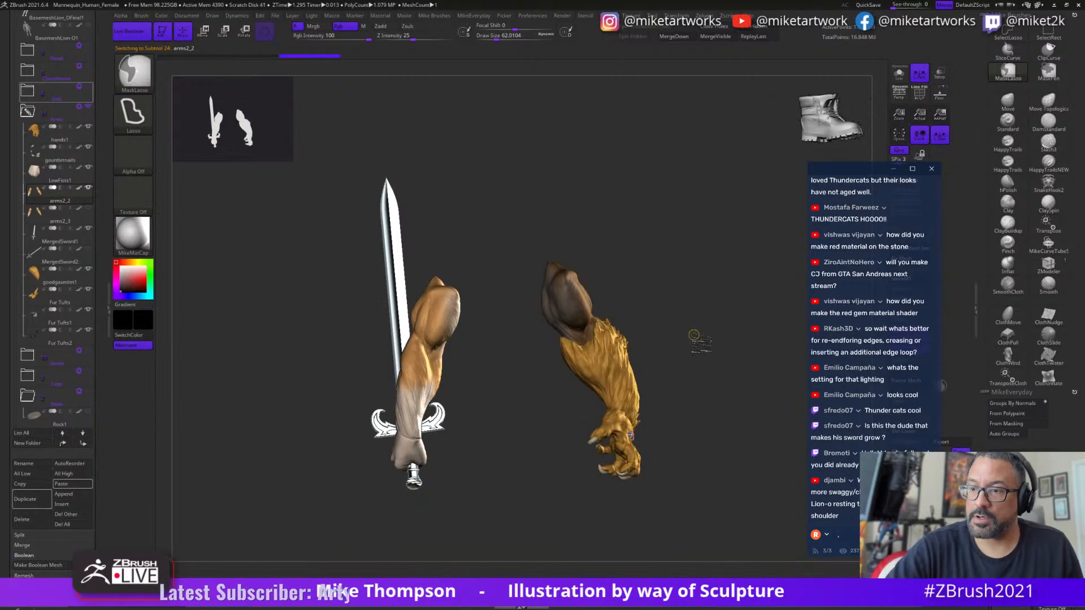
pyautogui.moveTo(698, 342)
pyautogui.mouseDown()
pyautogui.moveTo(697, 358)
pyautogui.moveTo(668, 350)
pyautogui.mouseUp()
pyautogui.moveTo(499, 370)
pyautogui.mouseDown()
pyautogui.moveTo(538, 417)
pyautogui.moveTo(508, 365)
pyautogui.mouseUp()
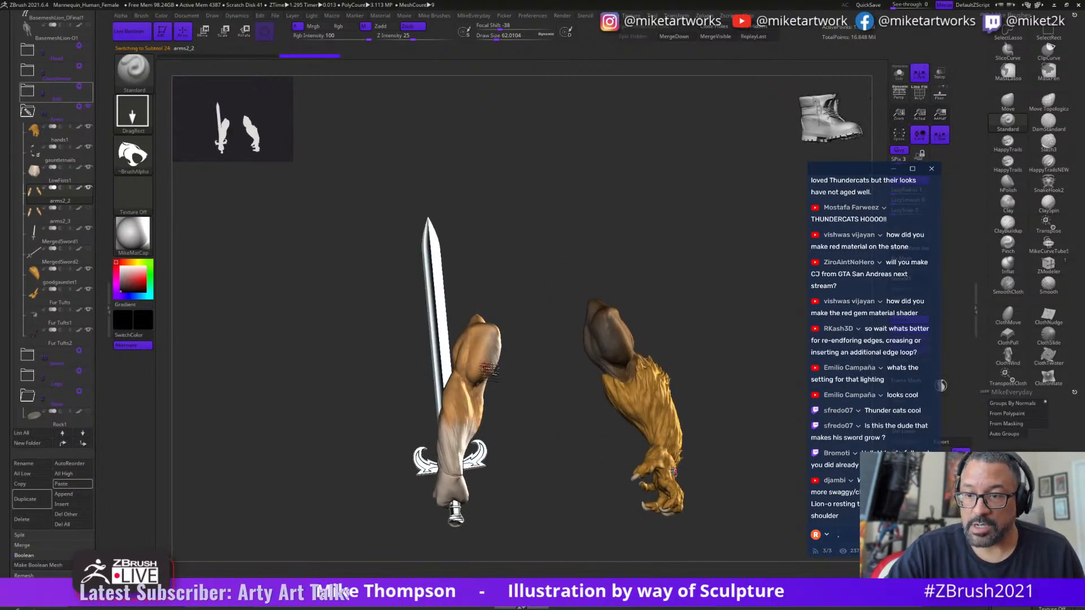
pyautogui.click(899, 72)
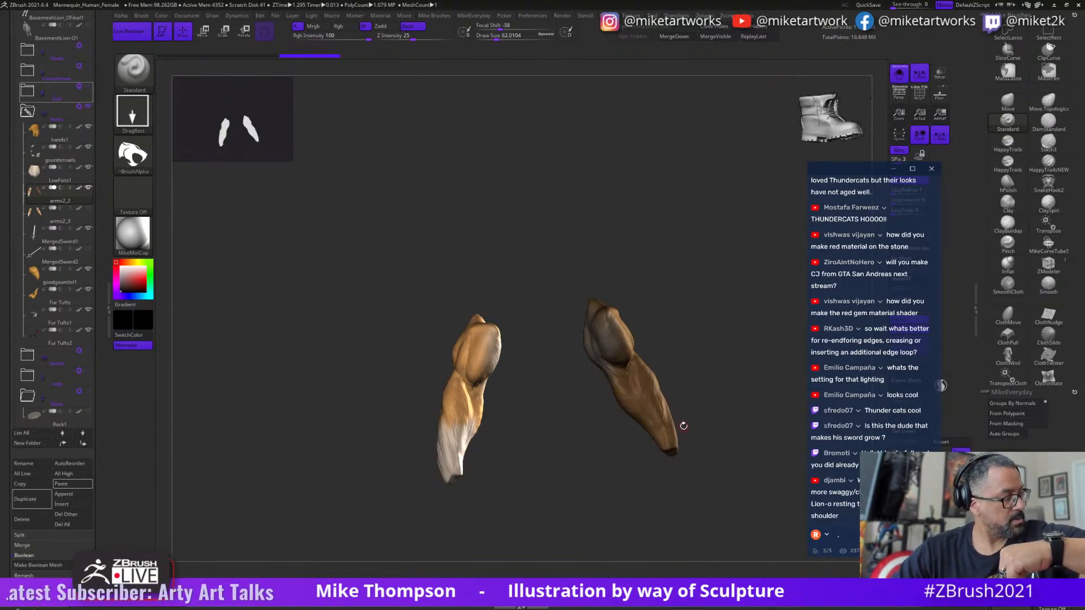
pyautogui.moveTo(567, 488); pyautogui.dragTo(593, 478)
pyautogui.press('w')
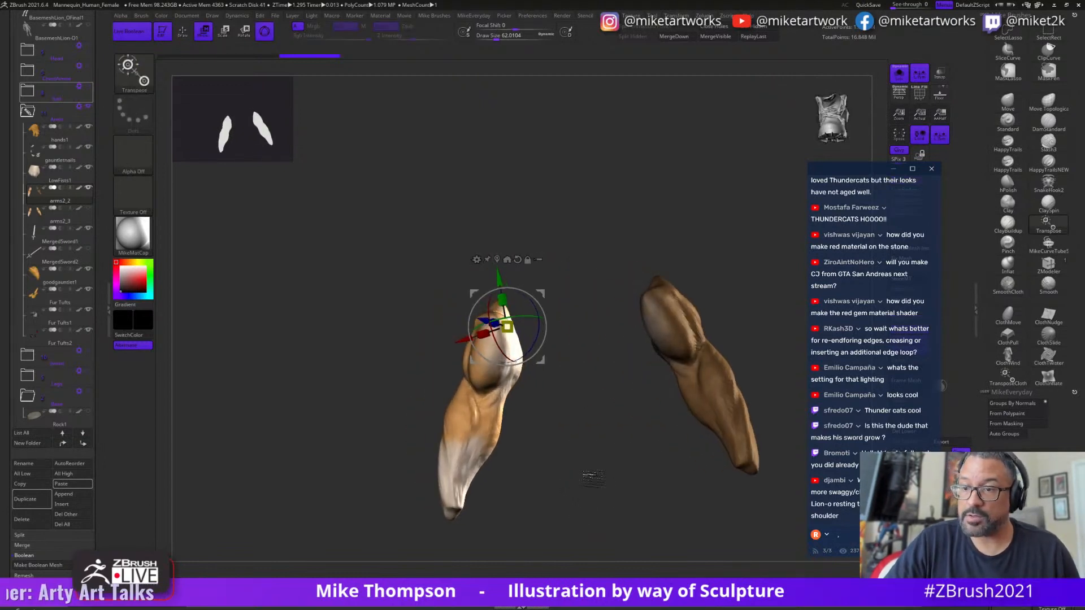
pyautogui.click(895, 82)
pyautogui.click(895, 82)
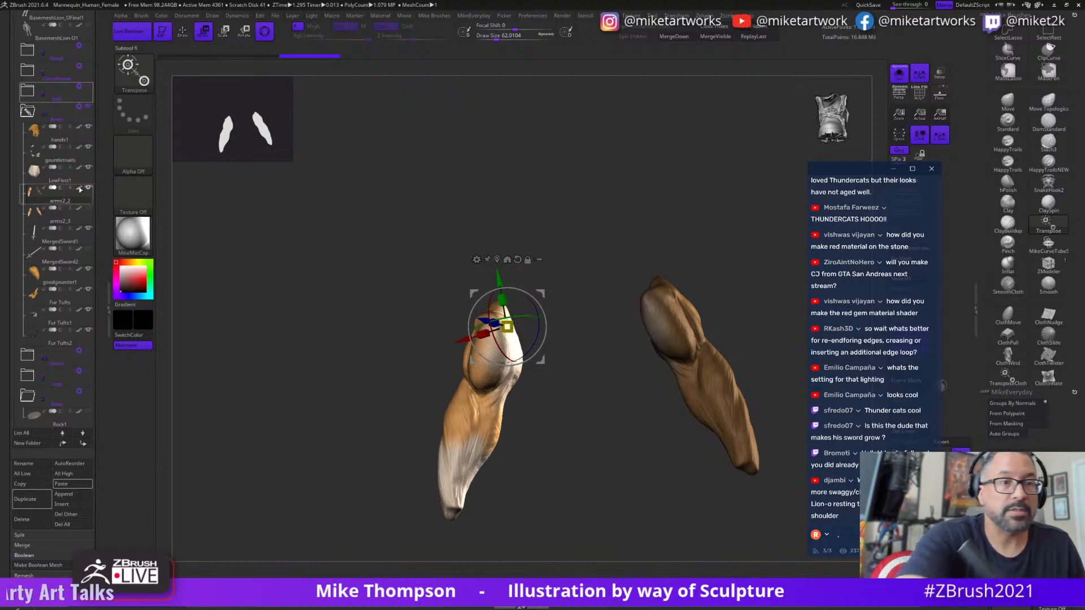
# - Collapse the Arms folder, expand the folder containing Body_2, and display the torso together with the arms and sword
pyautogui.click(27, 111)
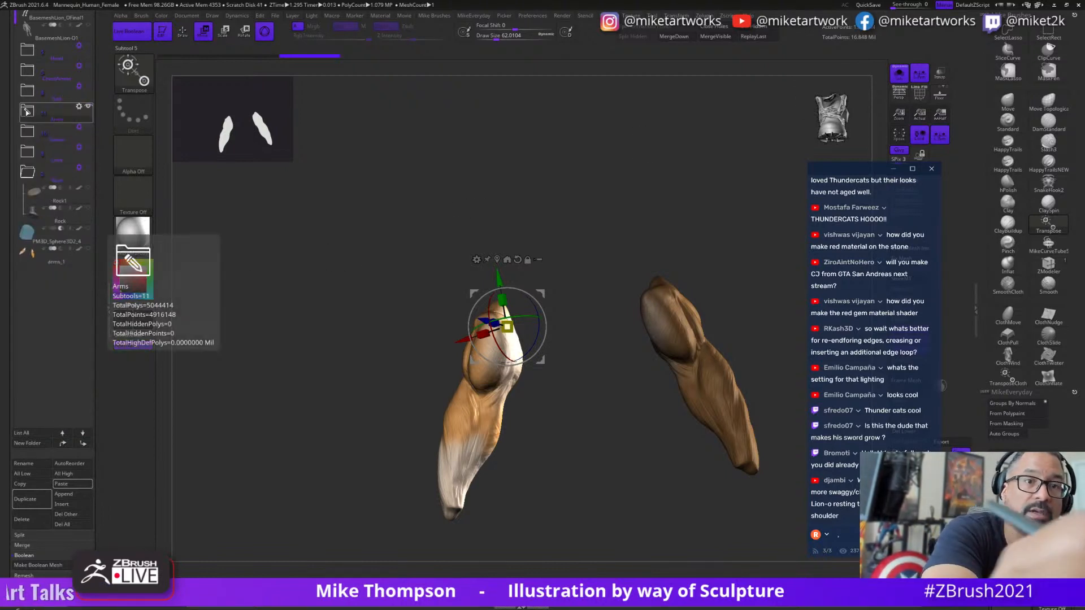
pyautogui.click(41, 68)
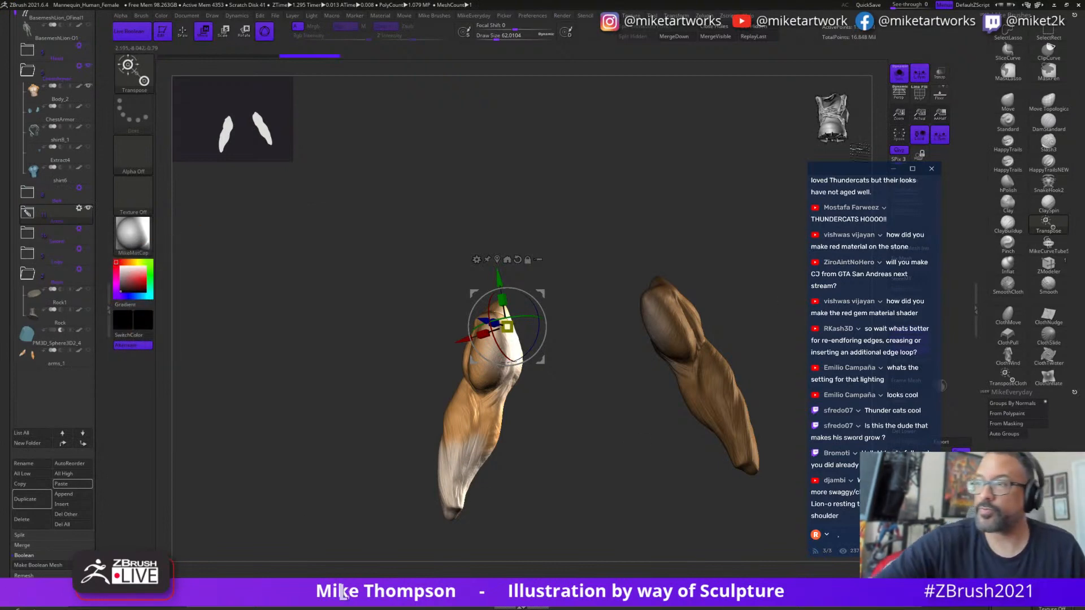
pyautogui.click(901, 81)
pyautogui.moveTo(667, 368); pyautogui.dragTo(746, 513)
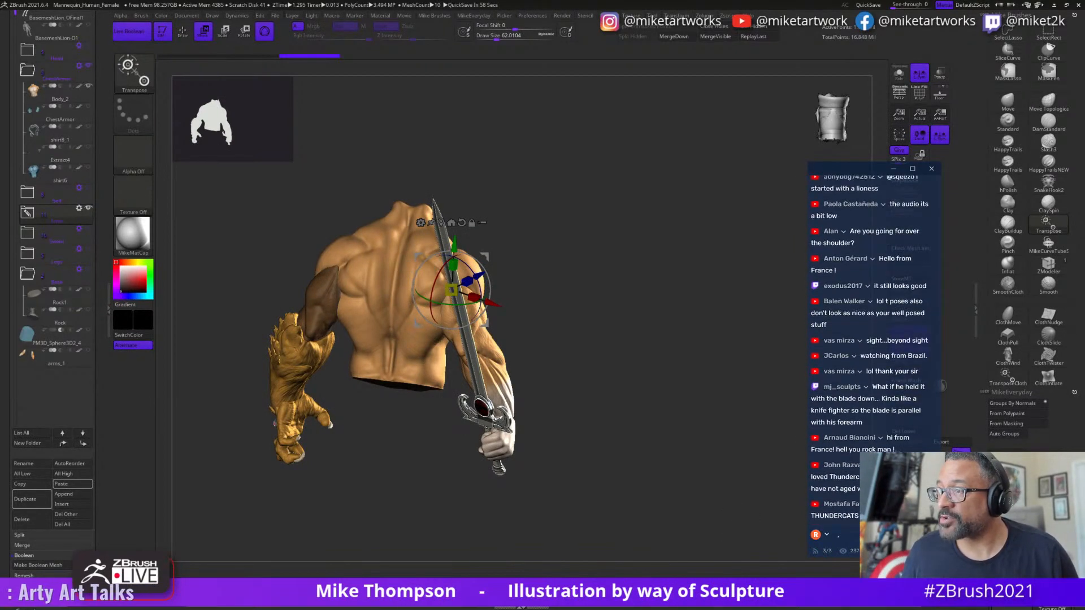
pyautogui.scroll(1, 883, 385)
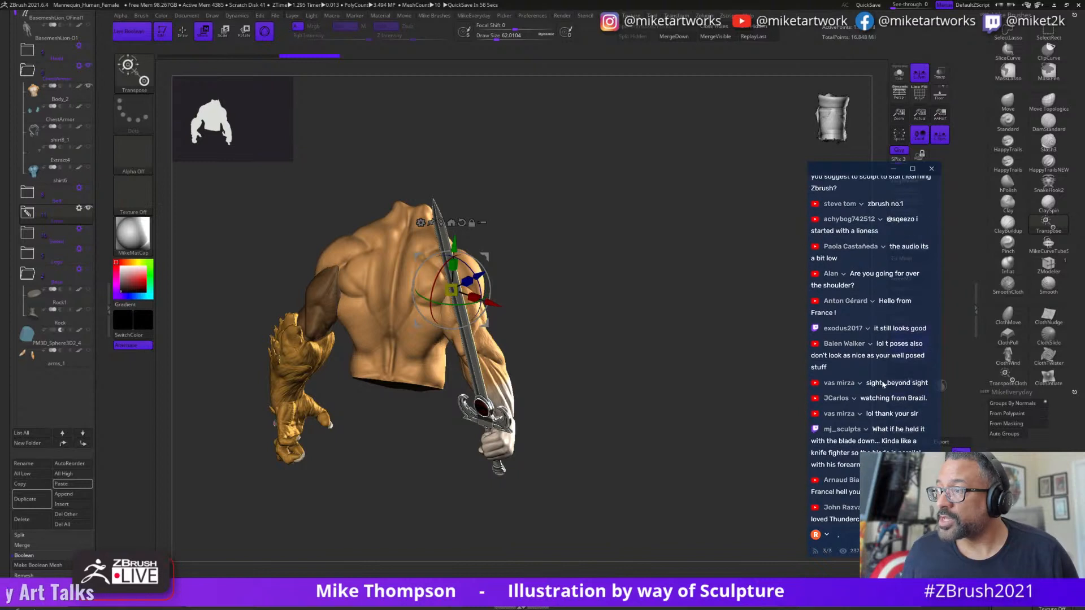
pyautogui.scroll(2, 884, 384)
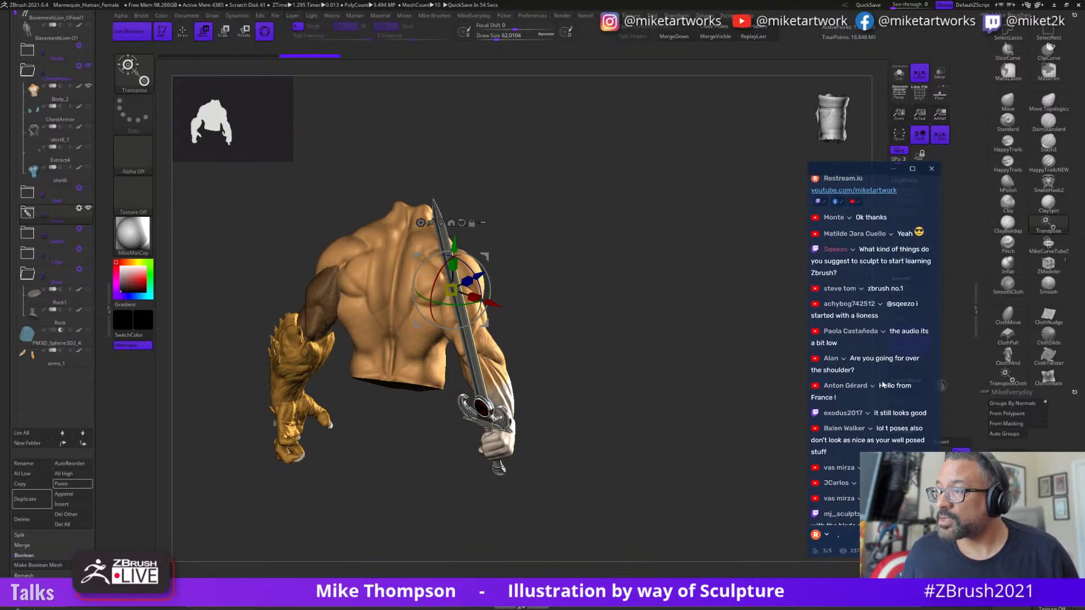
pyautogui.scroll(-6, 884, 384)
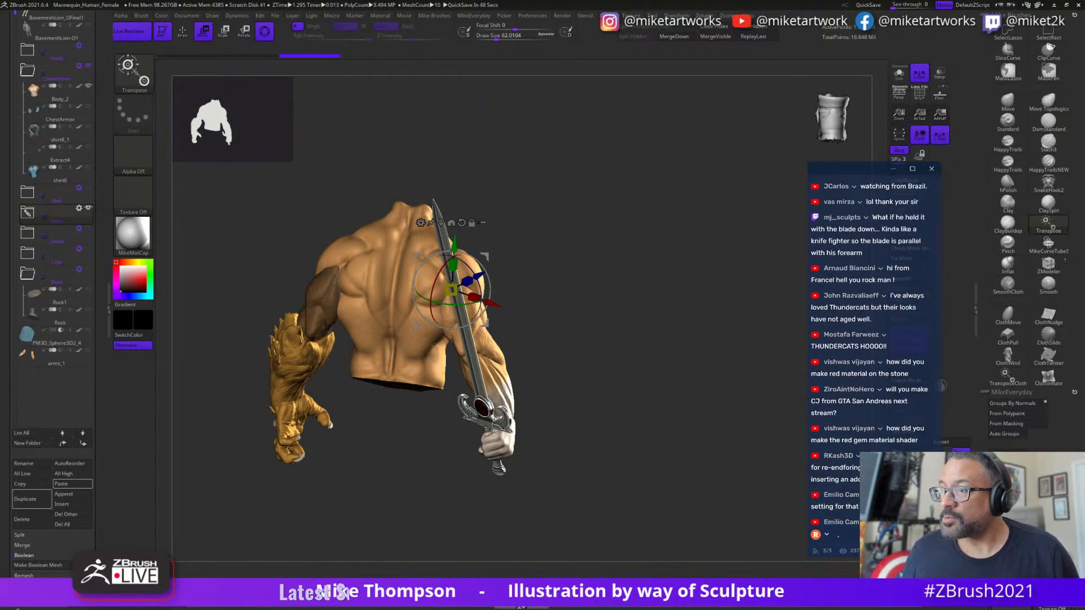
# - Make MergedSword1 active and rotate it about 6.7 degrees around the fist so the blade angles away from the back
pyautogui.moveTo(676, 452); pyautogui.dragTo(695, 415)
pyautogui.click(459, 183)
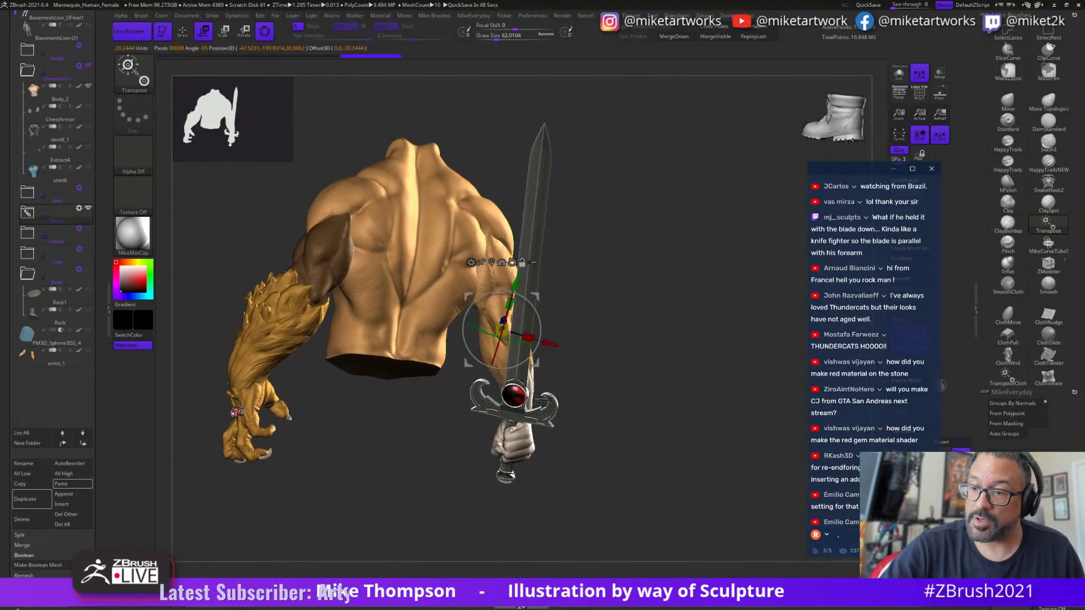
pyautogui.keyDown('alt'); pyautogui.click(540, 401); pyautogui.keyUp('alt')
pyautogui.moveTo(605, 442); pyautogui.dragTo(609, 443)
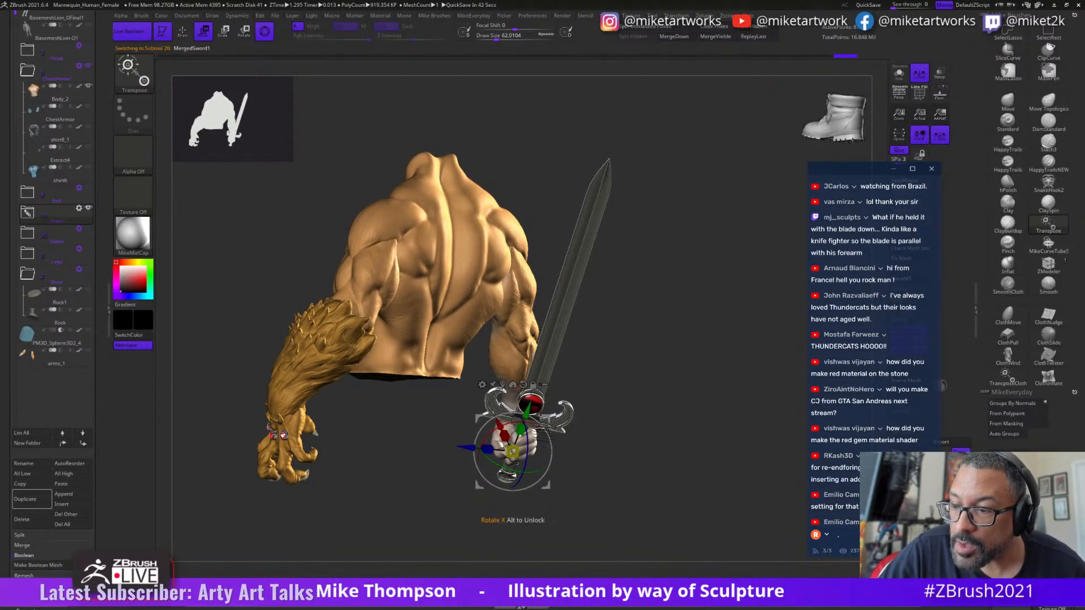
pyautogui.moveTo(500, 429); pyautogui.dragTo(506, 448)
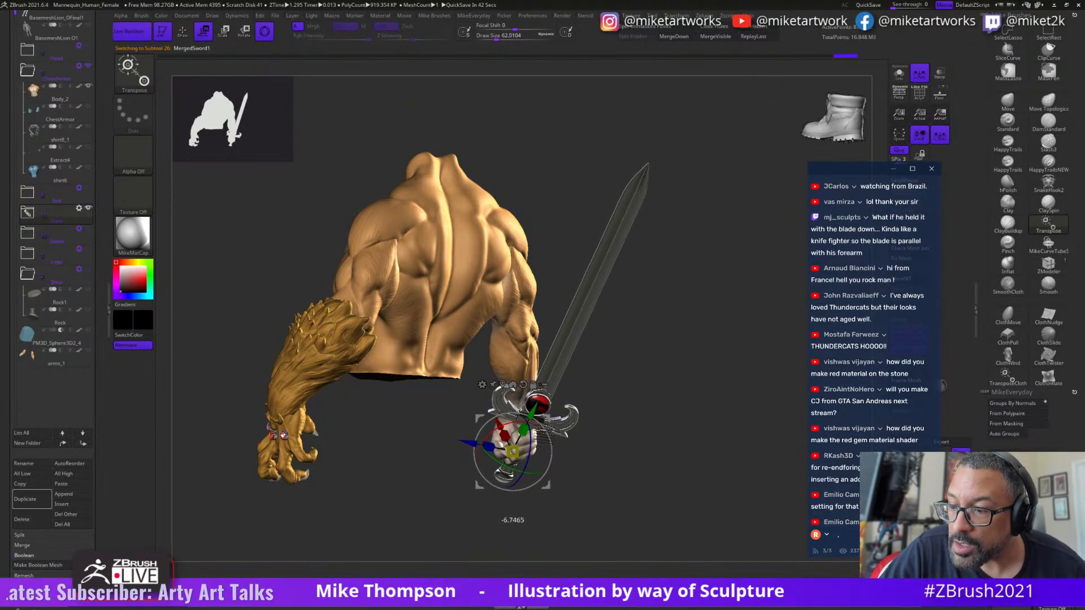
pyautogui.moveTo(622, 396); pyautogui.dragTo(573, 408)
# - Nudge the sword's position and tilt inside the fist, check it against the torso, and return to Draw mode
pyautogui.moveTo(541, 483); pyautogui.dragTo(547, 482)
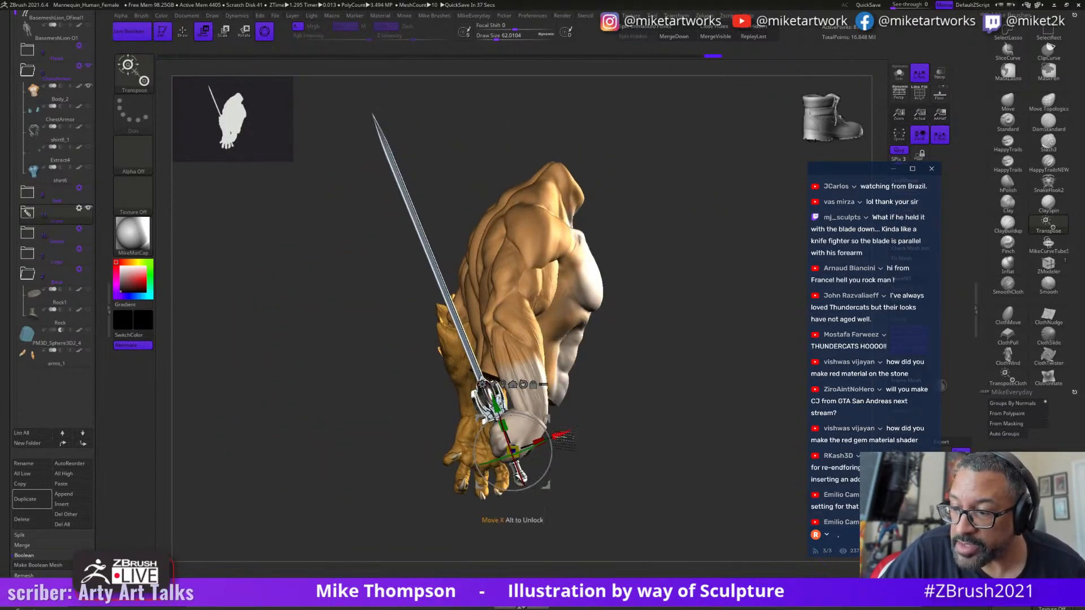
pyautogui.moveTo(563, 436); pyautogui.dragTo(564, 438)
pyautogui.moveTo(643, 402); pyautogui.dragTo(616, 428)
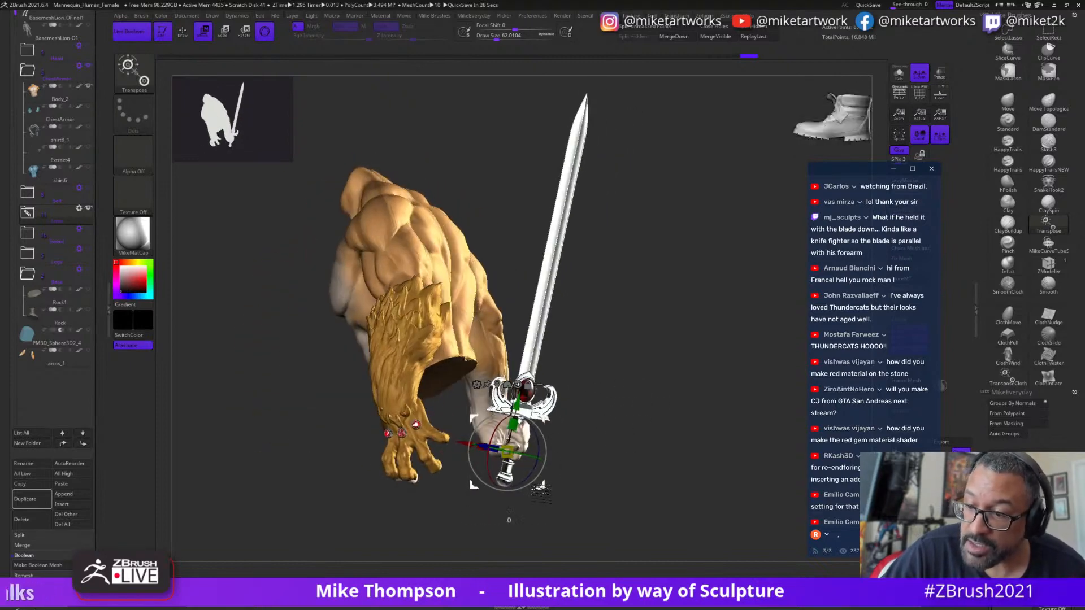
pyautogui.moveTo(543, 487); pyautogui.dragTo(539, 486)
pyautogui.moveTo(639, 405)
pyautogui.mouseDown()
pyautogui.moveTo(671, 408)
pyautogui.moveTo(594, 498)
pyautogui.moveTo(565, 505)
pyautogui.moveTo(656, 390)
pyautogui.moveTo(463, 417)
pyautogui.moveTo(461, 436)
pyautogui.moveTo(649, 443)
pyautogui.moveTo(625, 417)
pyautogui.moveTo(738, 506)
pyautogui.moveTo(695, 497)
pyautogui.moveTo(563, 519)
pyautogui.moveTo(602, 524)
pyautogui.moveTo(642, 528)
pyautogui.moveTo(676, 499)
pyautogui.moveTo(724, 491)
pyautogui.moveTo(704, 457)
pyautogui.mouseUp()
pyautogui.press('q')
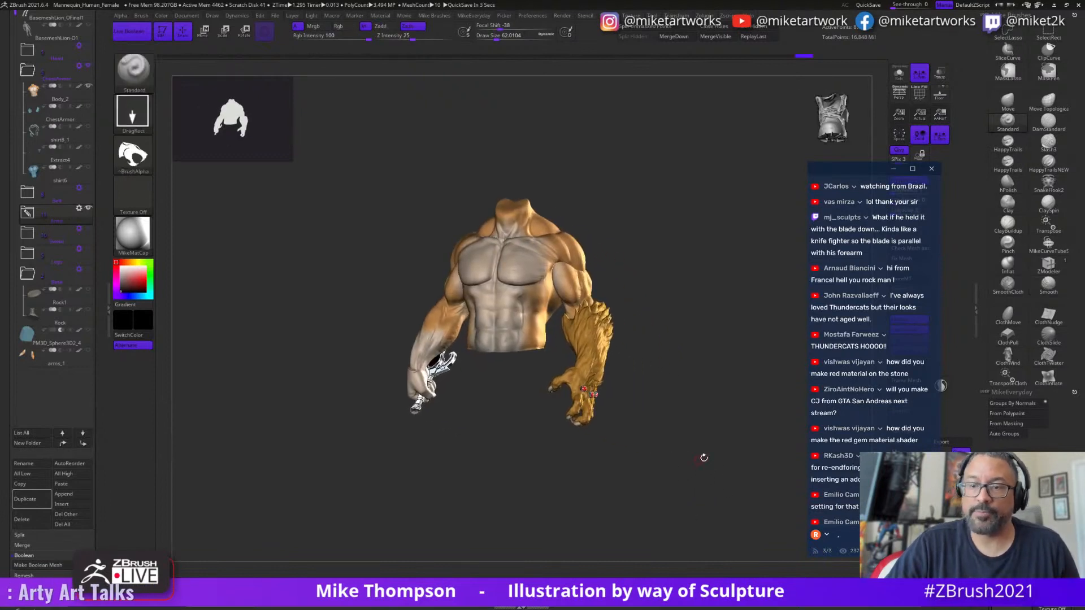
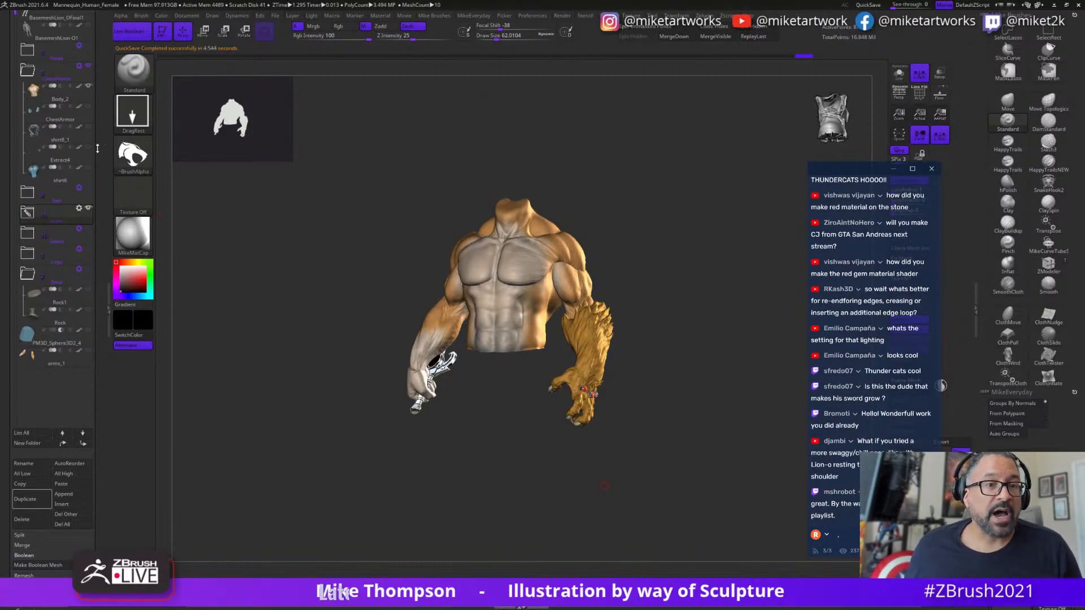
# - Open the light settings, switch off the second light, adjust the first light's placement, and switch the second light back on
pyautogui.moveTo(97, 148); pyautogui.dragTo(128, 264)
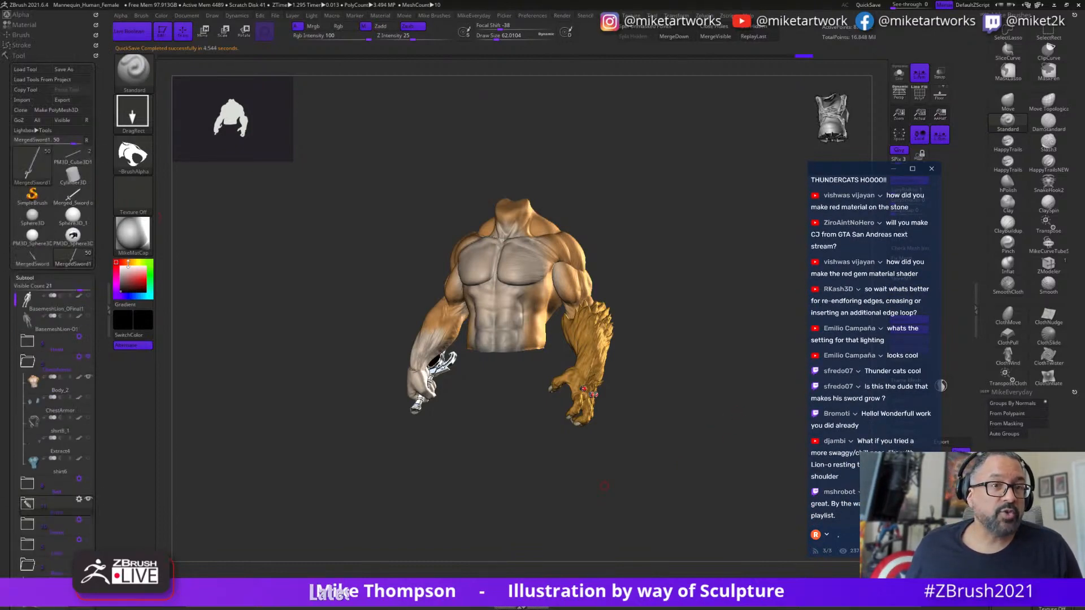
pyautogui.click(25, 278)
pyautogui.click(20, 54)
pyautogui.click(24, 66)
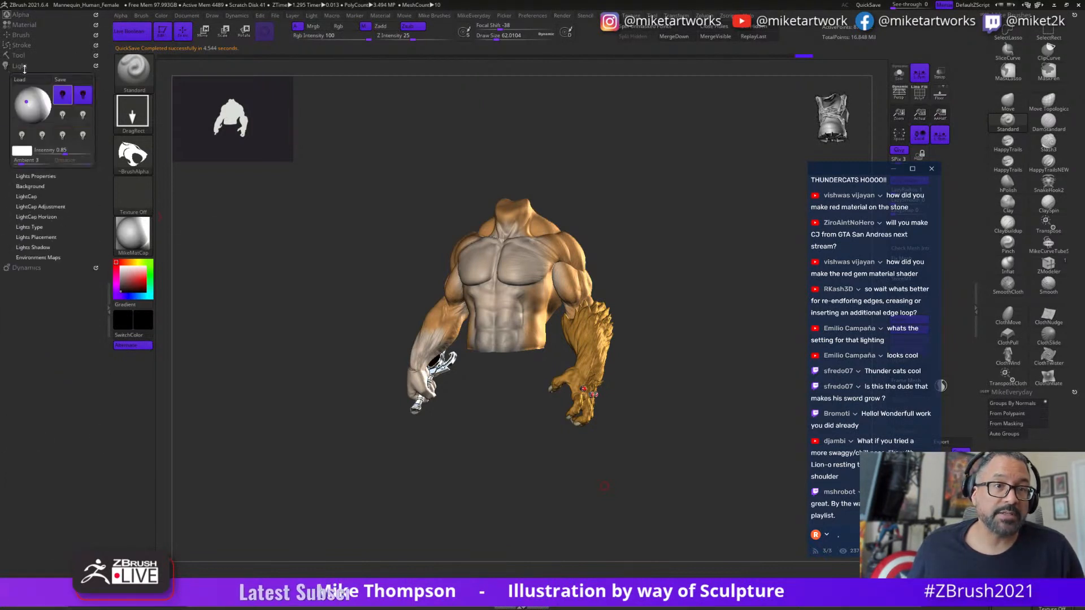
pyautogui.click(63, 94)
pyautogui.click(62, 96)
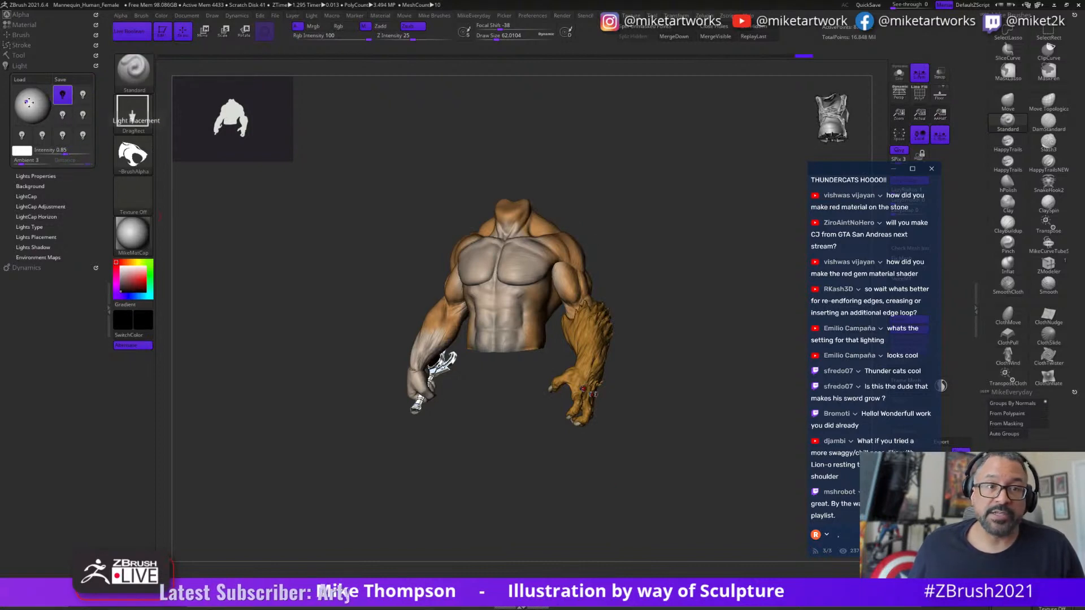
pyautogui.moveTo(29, 102); pyautogui.dragTo(28, 104)
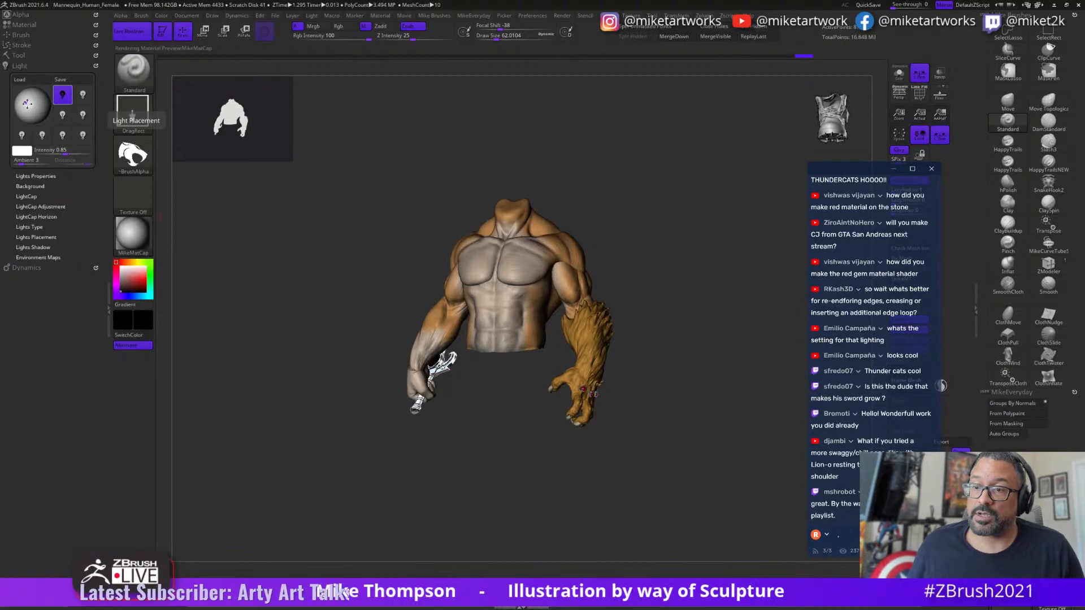
pyautogui.click(83, 96)
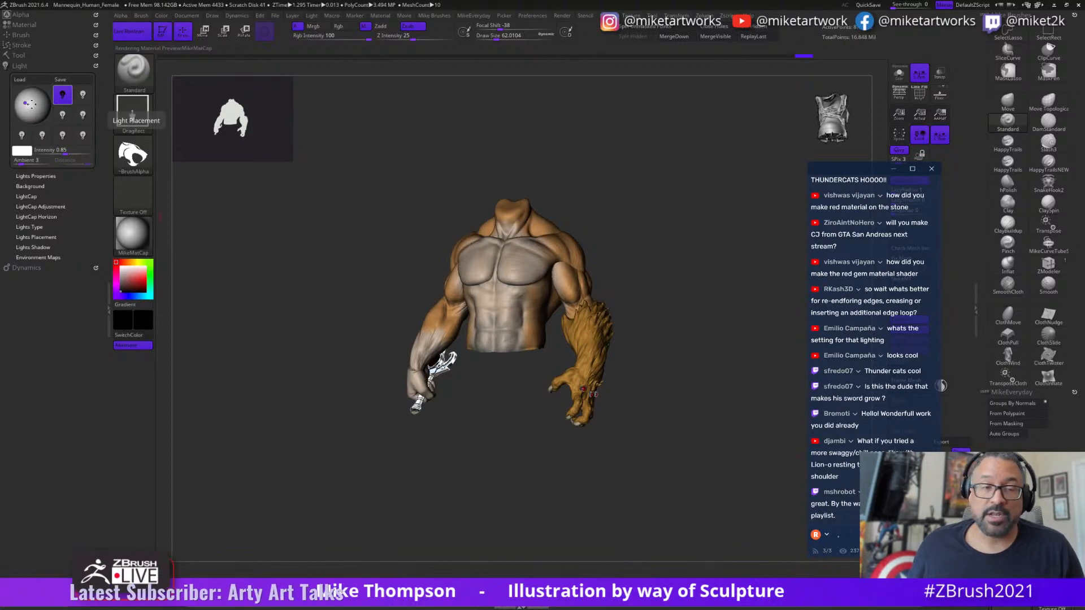
pyautogui.click(83, 96)
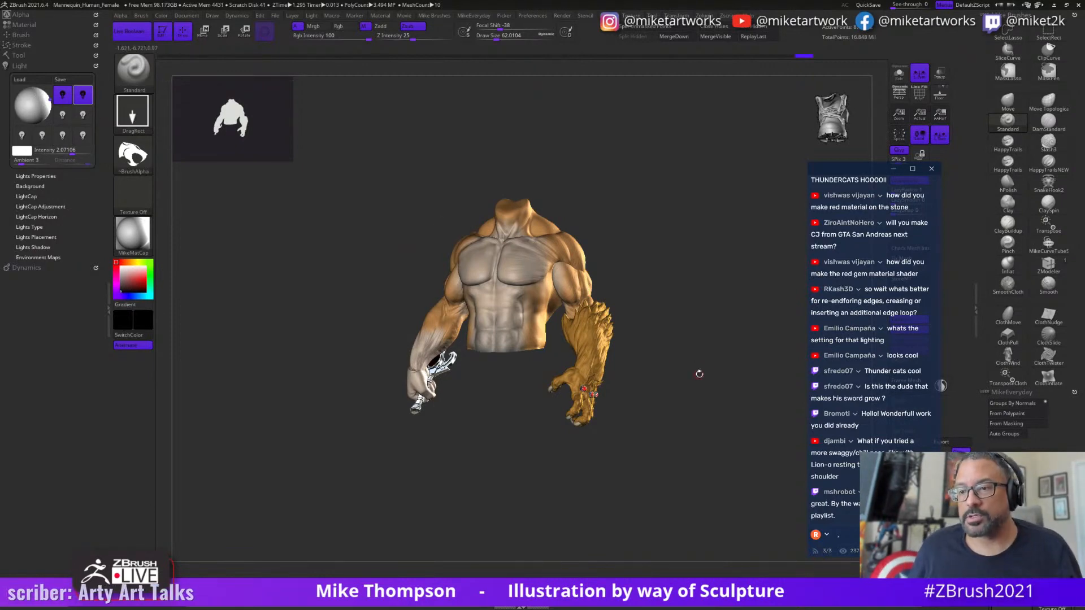
# - Examine the sword pose from behind and from the front, and bring back the tool settings
pyautogui.moveTo(699, 374); pyautogui.dragTo(608, 408)
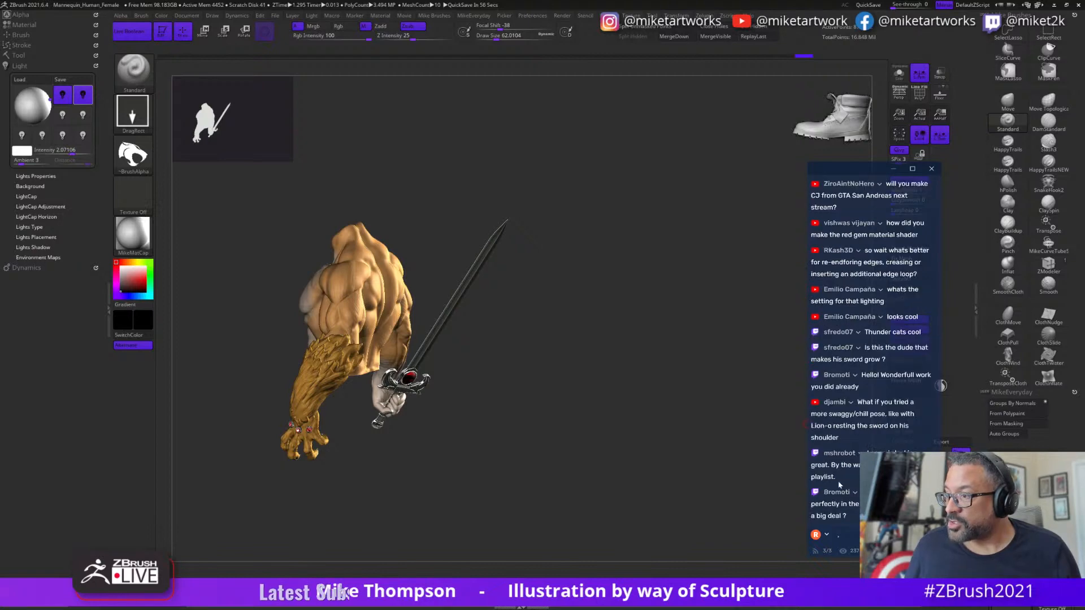
pyautogui.moveTo(629, 462); pyautogui.dragTo(654, 456)
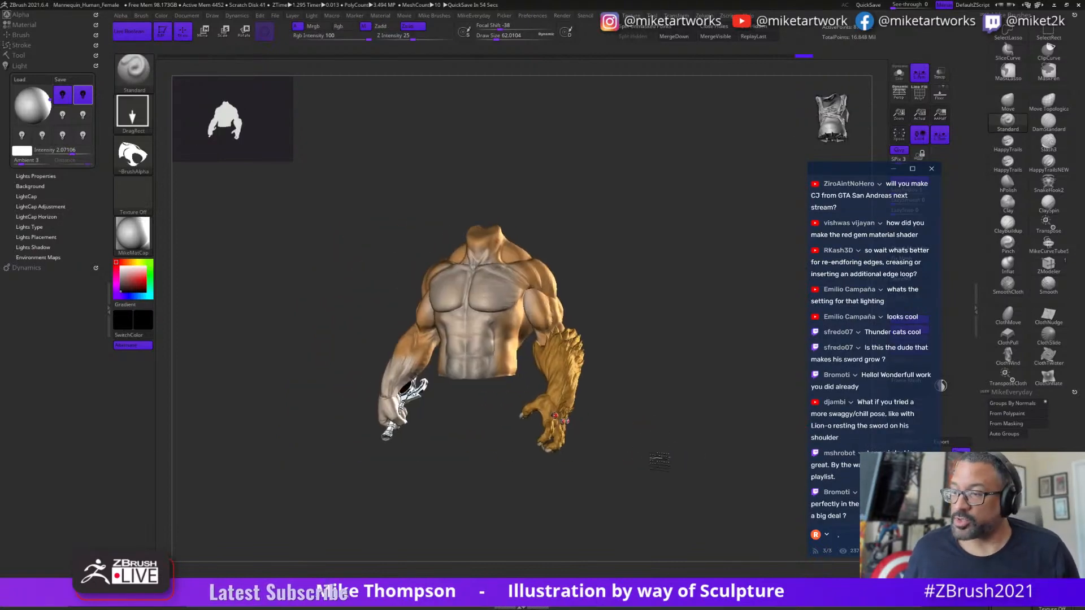
pyautogui.click(23, 54)
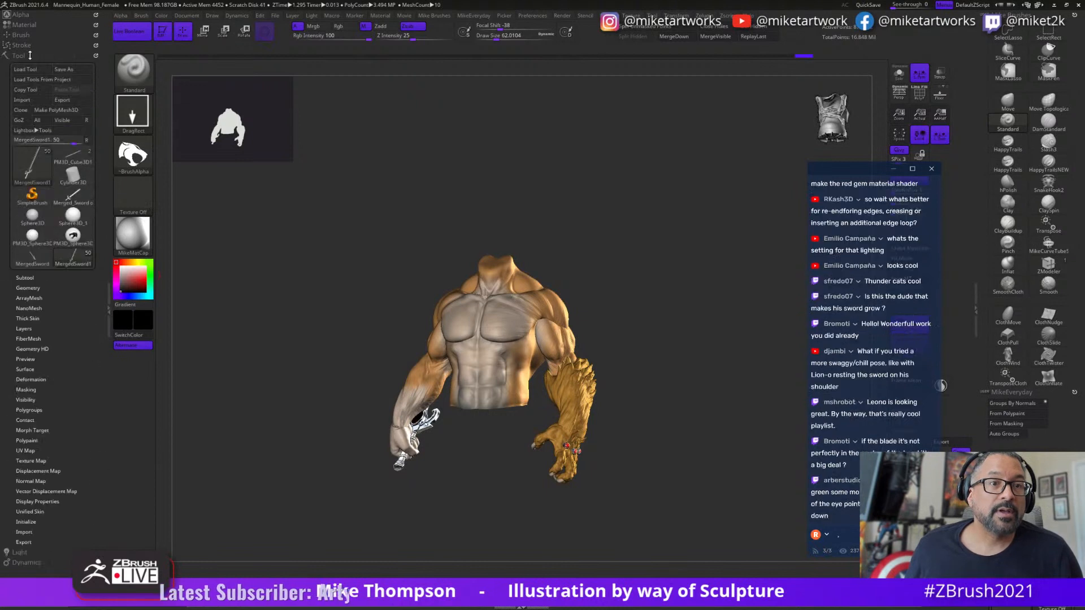
# - Turn on the visibility of the chest armor, the blue shirt and the head group alongside the torso and arms
pyautogui.click(25, 277)
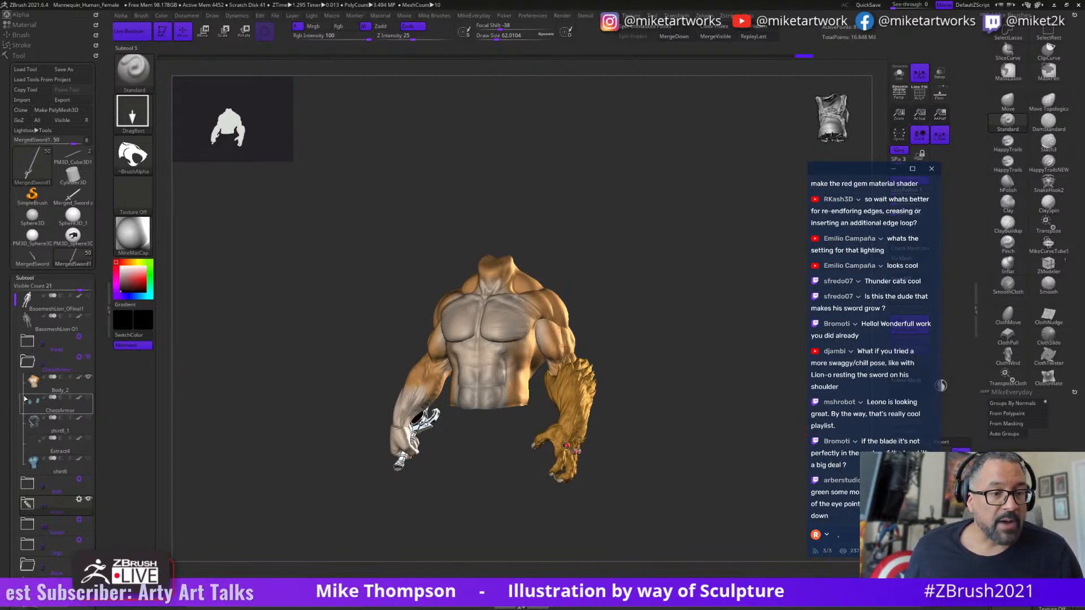
pyautogui.click(89, 398)
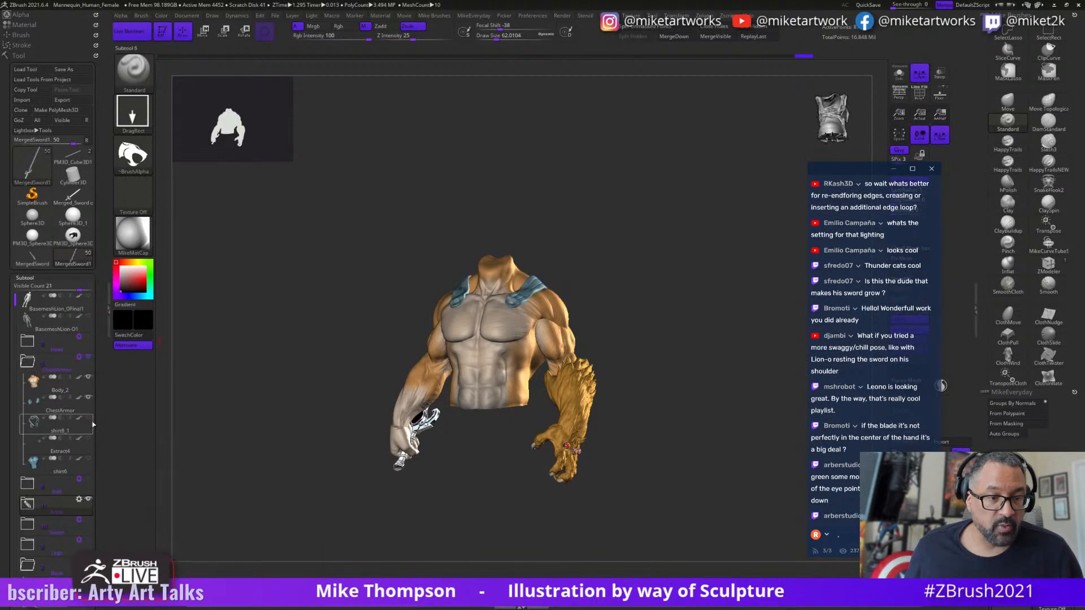
pyautogui.click(88, 458)
pyautogui.keyDown('alt'); pyautogui.moveTo(695, 540); pyautogui.dragTo(705, 491); pyautogui.keyUp('alt')
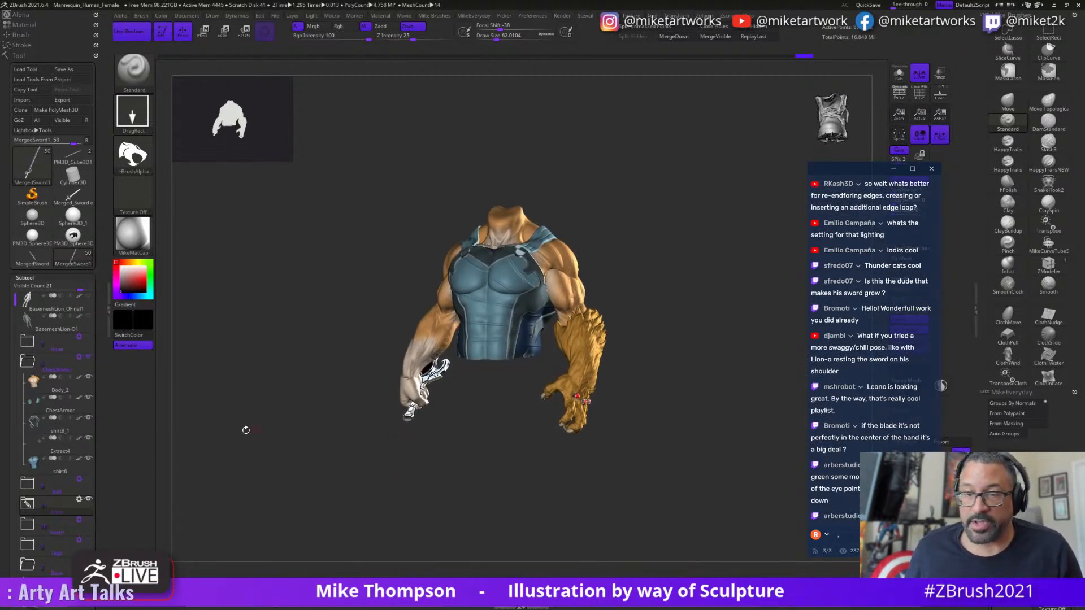
pyautogui.click(87, 342)
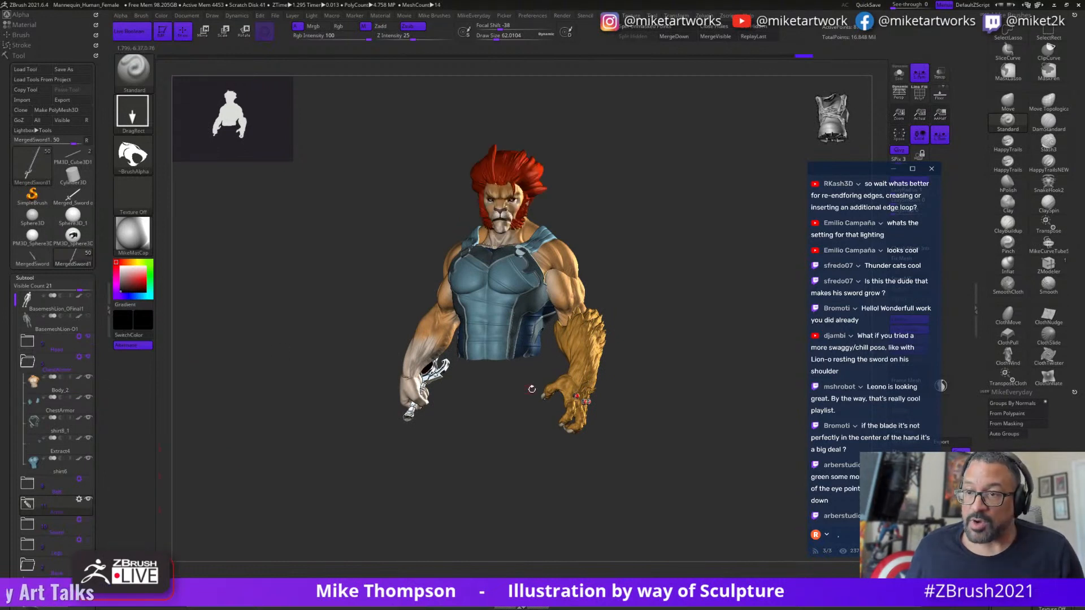
pyautogui.keyDown('alt'); pyautogui.moveTo(493, 527); pyautogui.dragTo(509, 500); pyautogui.keyUp('alt')
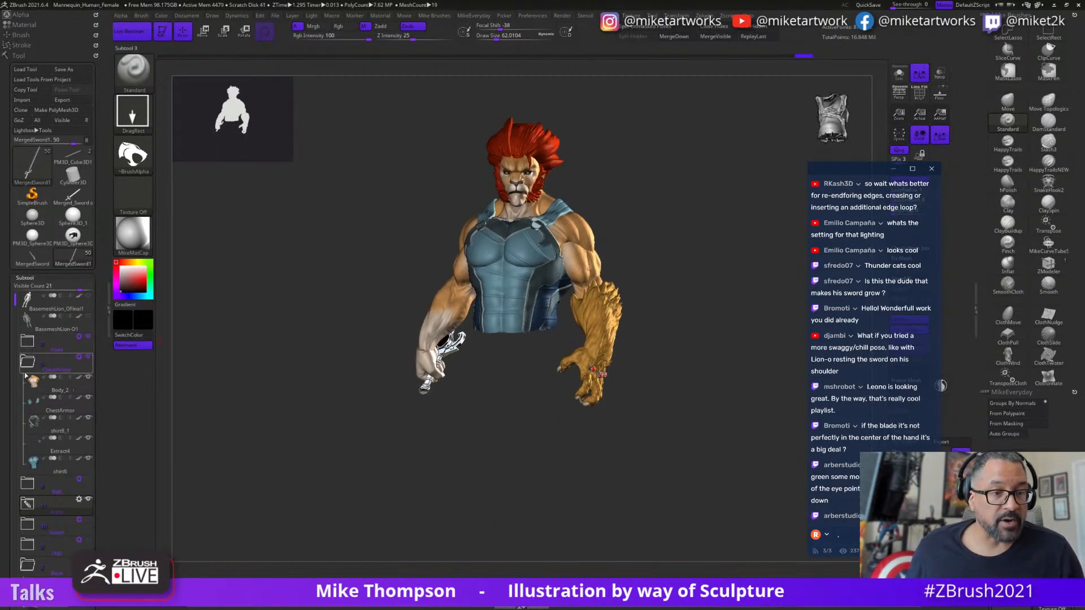
# - Show the Belt group, hide its blue hanging cloth, and collapse the group with Light1 active
pyautogui.click(27, 363)
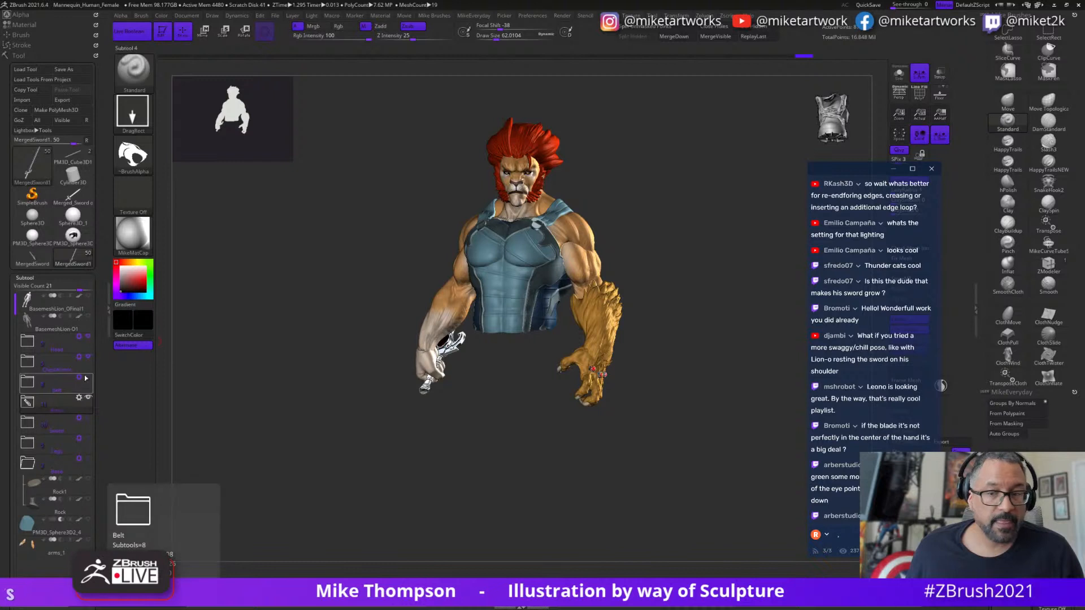
pyautogui.click(87, 378)
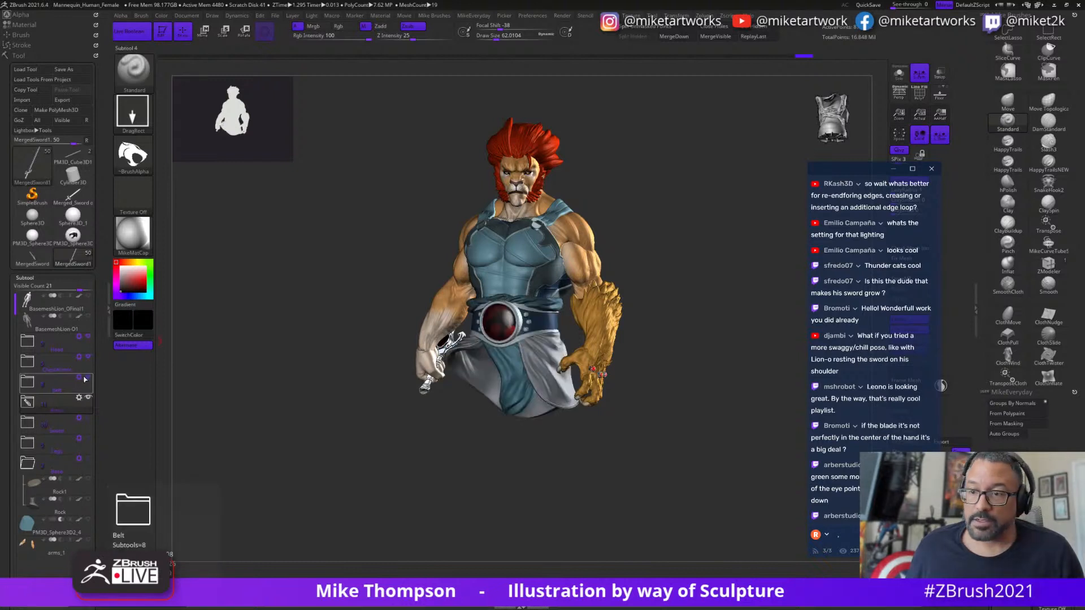
pyautogui.click(33, 383)
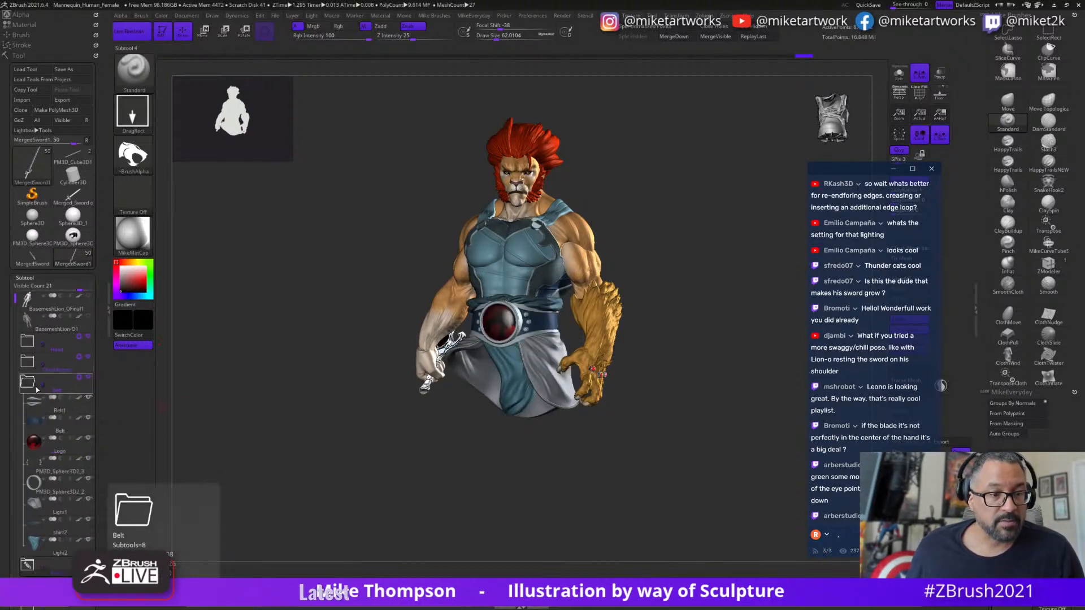
pyautogui.click(89, 519)
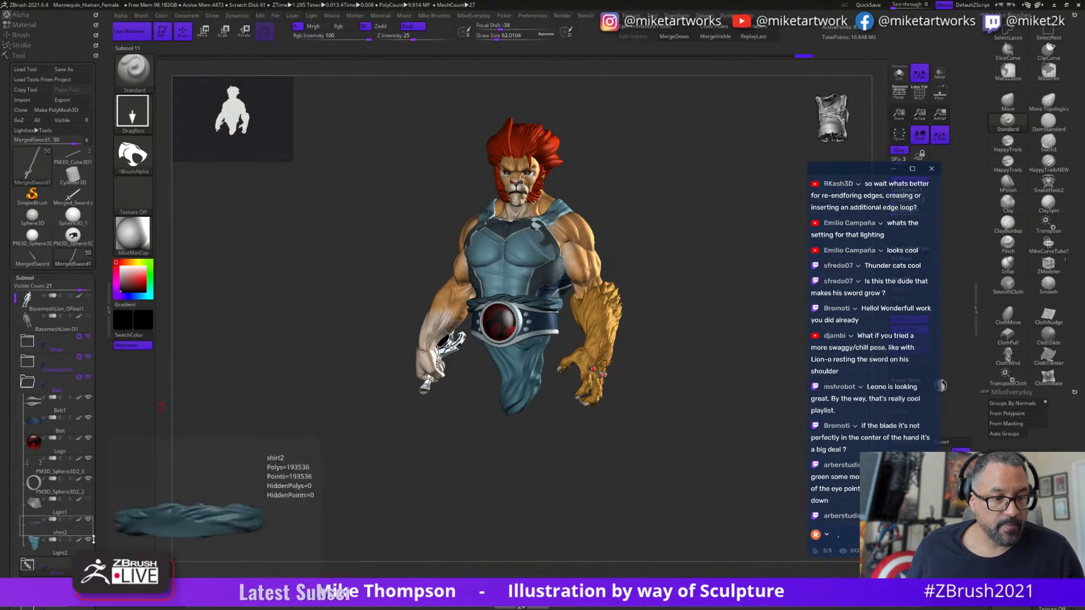
pyautogui.click(84, 509)
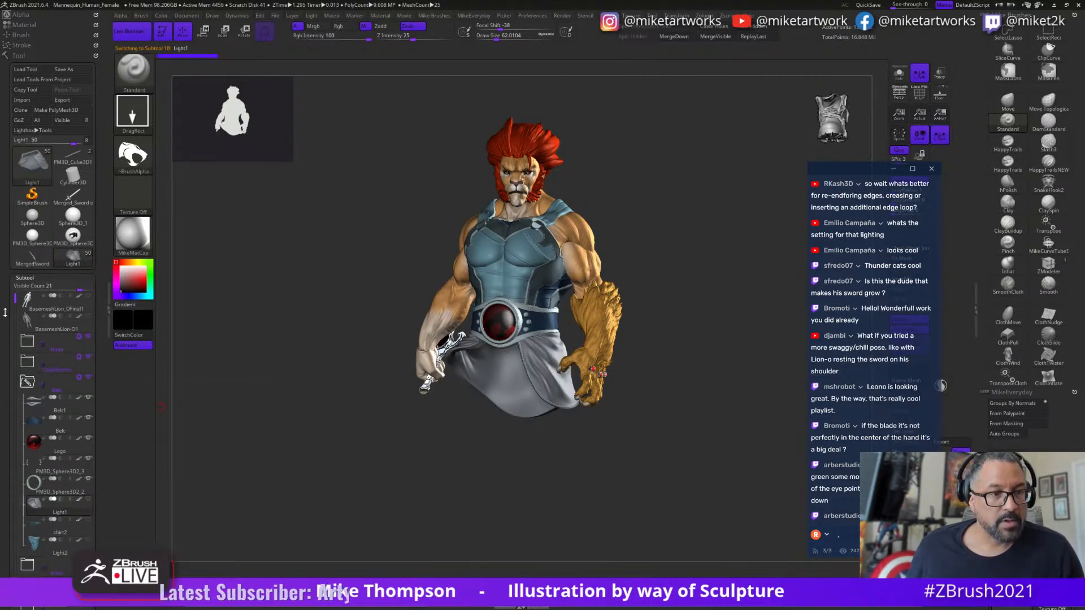
pyautogui.click(27, 382)
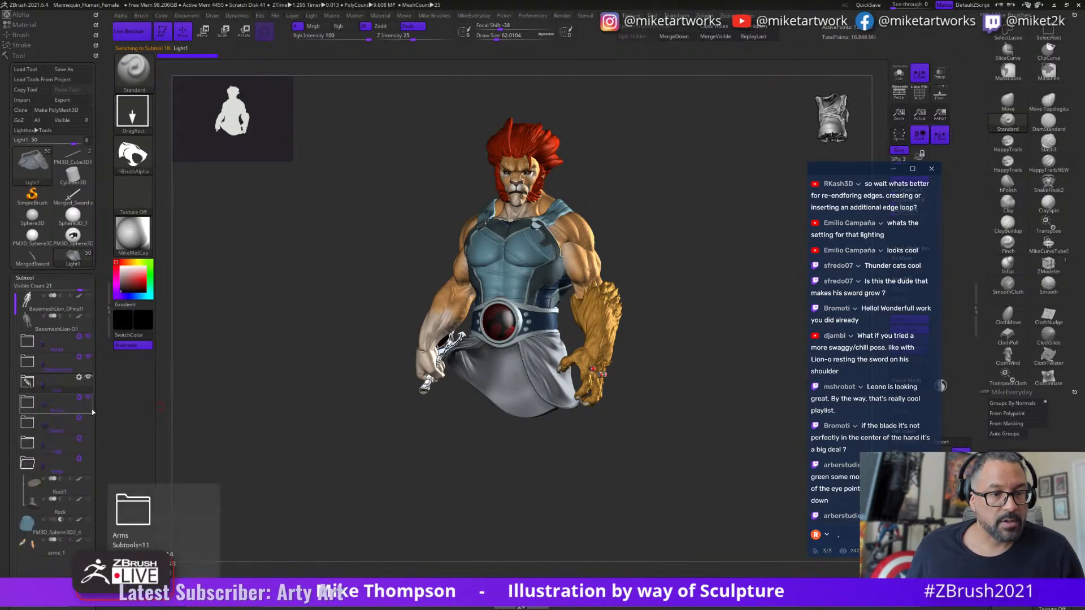
# - Show the legs and the Base group without the grey waist cloth, and make BootyShorts1 active
pyautogui.click(89, 439)
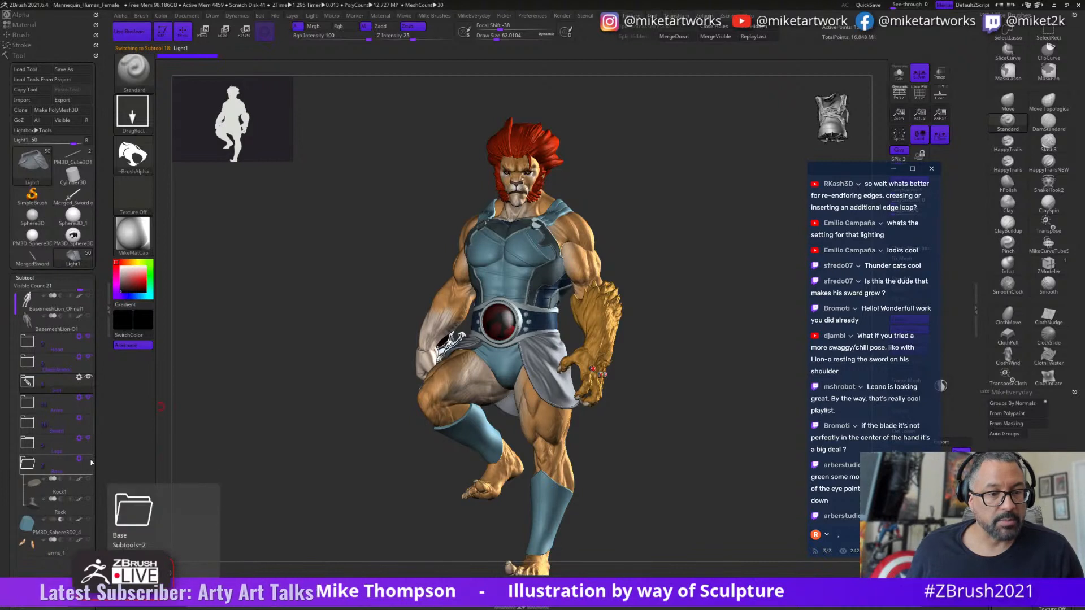
pyautogui.keyDown('alt'); pyautogui.click(499, 370); pyautogui.keyUp('alt')
pyautogui.keyDown('alt'); pyautogui.moveTo(682, 479); pyautogui.dragTo(593, 456); pyautogui.keyUp('alt')
pyautogui.click(88, 460)
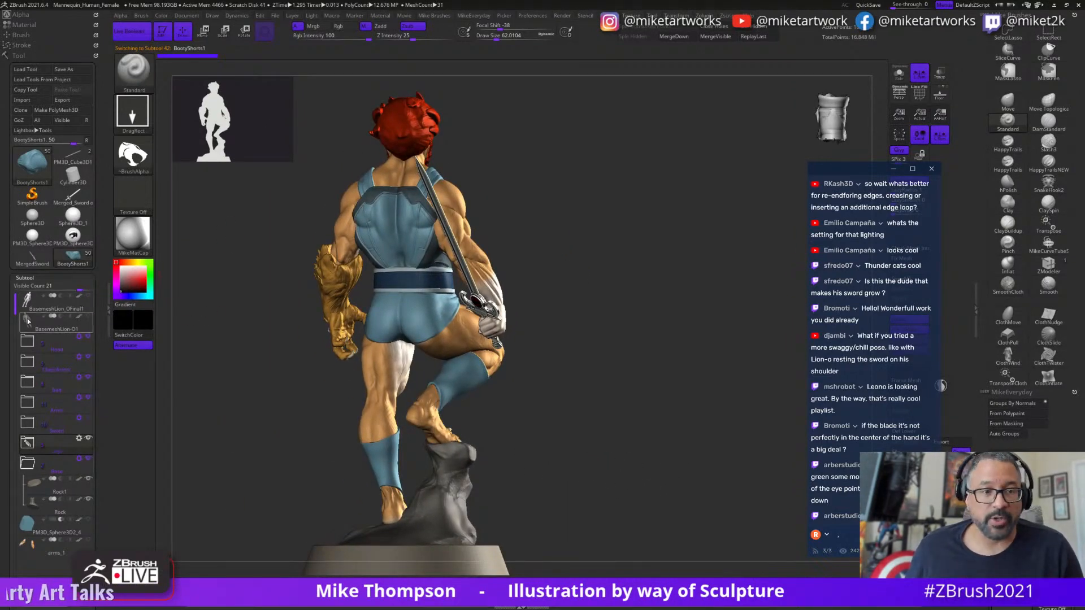
# - Open the light settings, switch off the second light, and adjust the first light's placement on the preview sphere
pyautogui.click(27, 278)
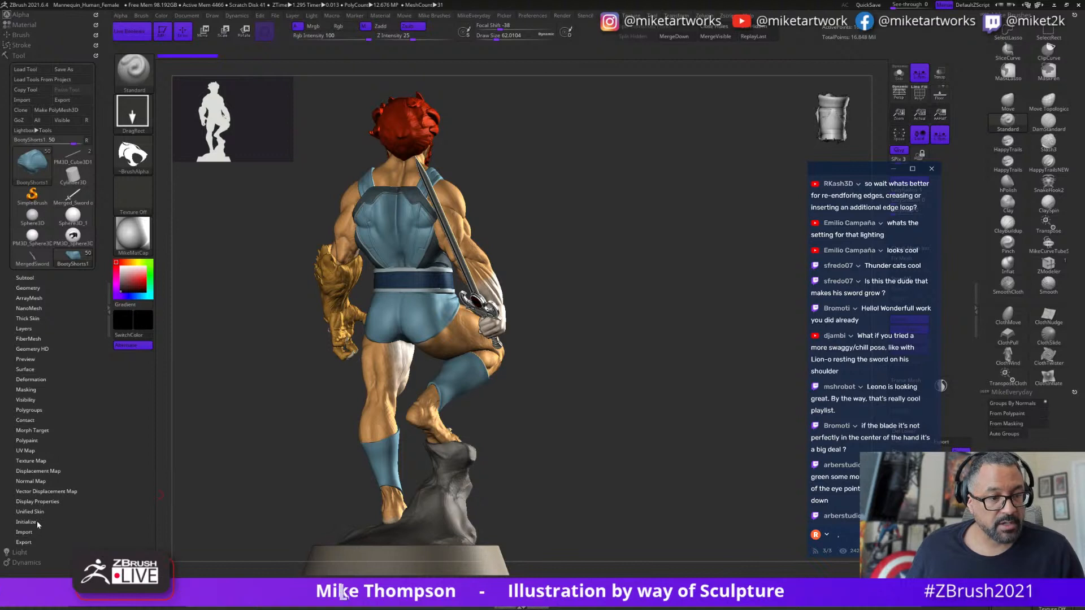
pyautogui.click(24, 278)
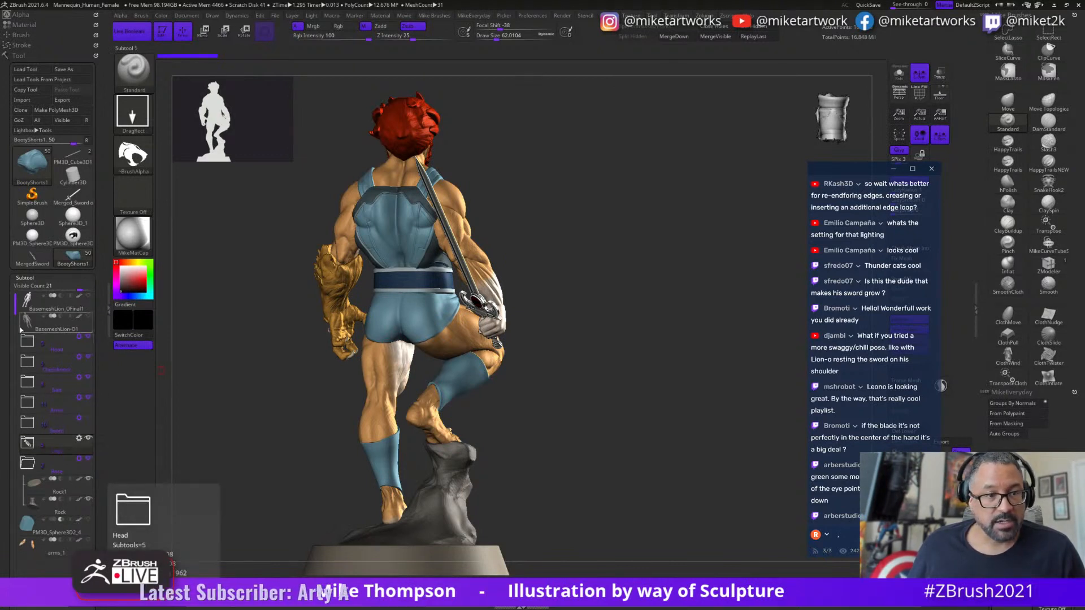
pyautogui.click(25, 277)
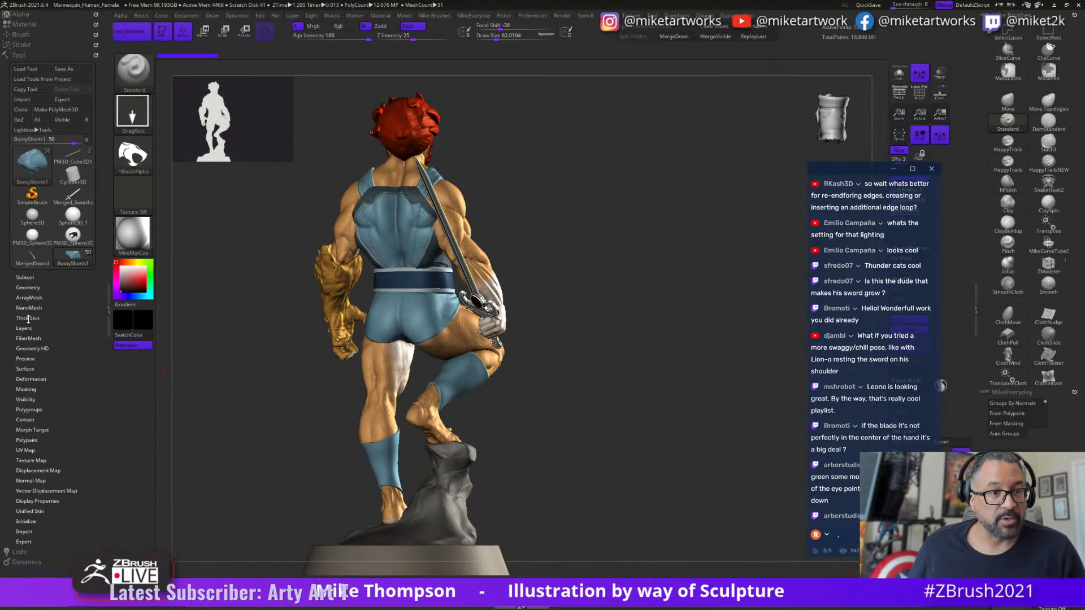
pyautogui.click(22, 552)
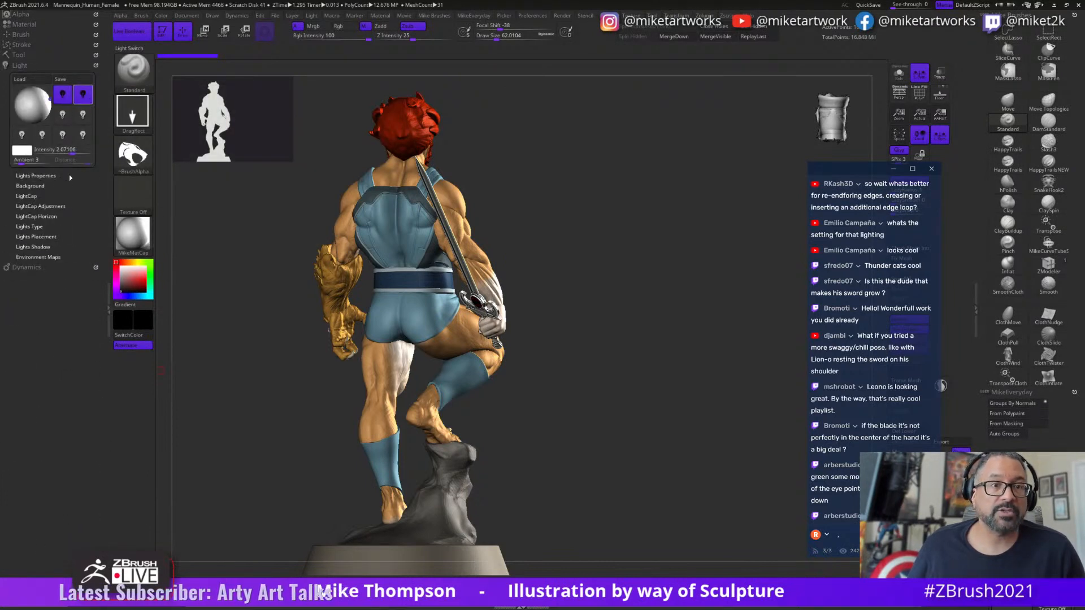
pyautogui.click(83, 95)
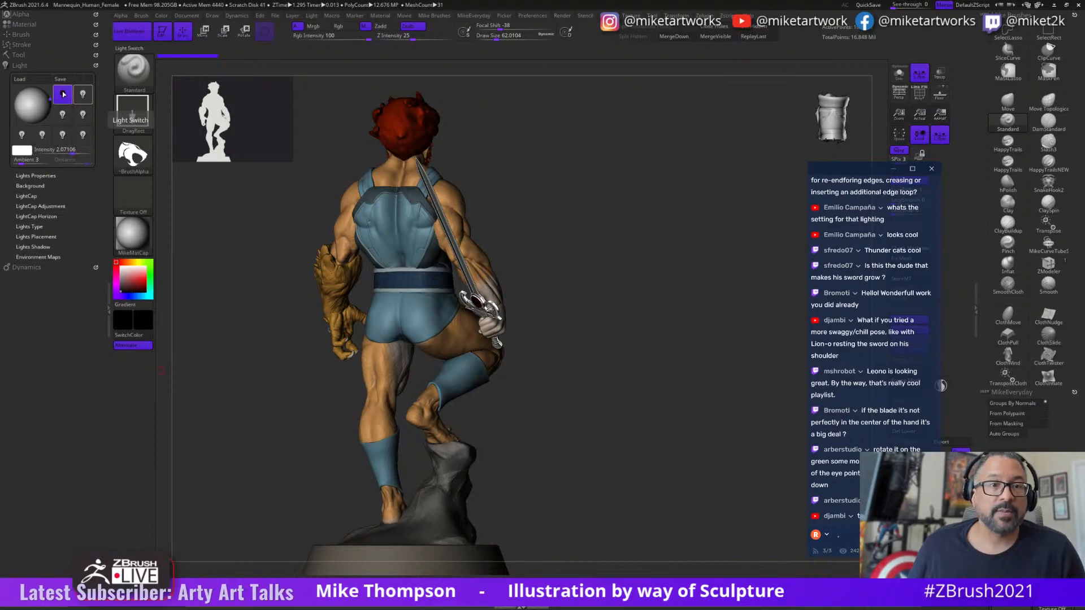
pyautogui.moveTo(34, 101); pyautogui.dragTo(32, 100)
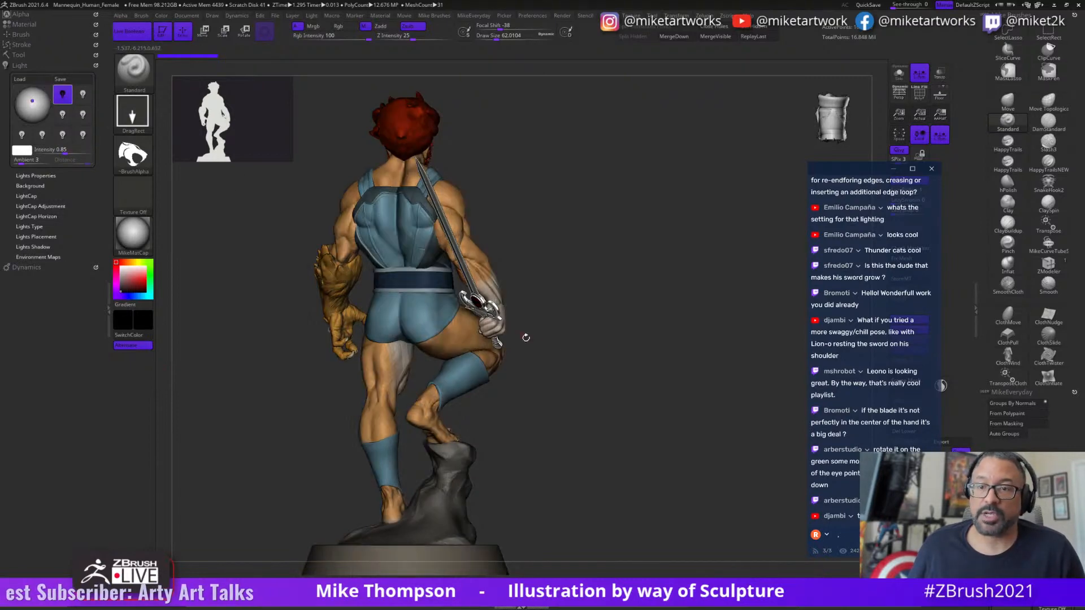
# - Make MergedSword1 active and rotate it around the fist so the blade stands steeper, closer to the back
pyautogui.moveTo(683, 496)
pyautogui.mouseDown()
pyautogui.moveTo(618, 478)
pyautogui.moveTo(667, 442)
pyautogui.moveTo(631, 457)
pyautogui.moveTo(655, 454)
pyautogui.moveTo(664, 472)
pyautogui.moveTo(633, 472)
pyautogui.moveTo(635, 492)
pyautogui.moveTo(617, 500)
pyautogui.moveTo(611, 439)
pyautogui.moveTo(567, 377)
pyautogui.mouseUp()
pyautogui.moveTo(580, 434)
pyautogui.mouseDown()
pyautogui.moveTo(642, 441)
pyautogui.moveTo(613, 472)
pyautogui.moveTo(516, 461)
pyautogui.mouseUp()
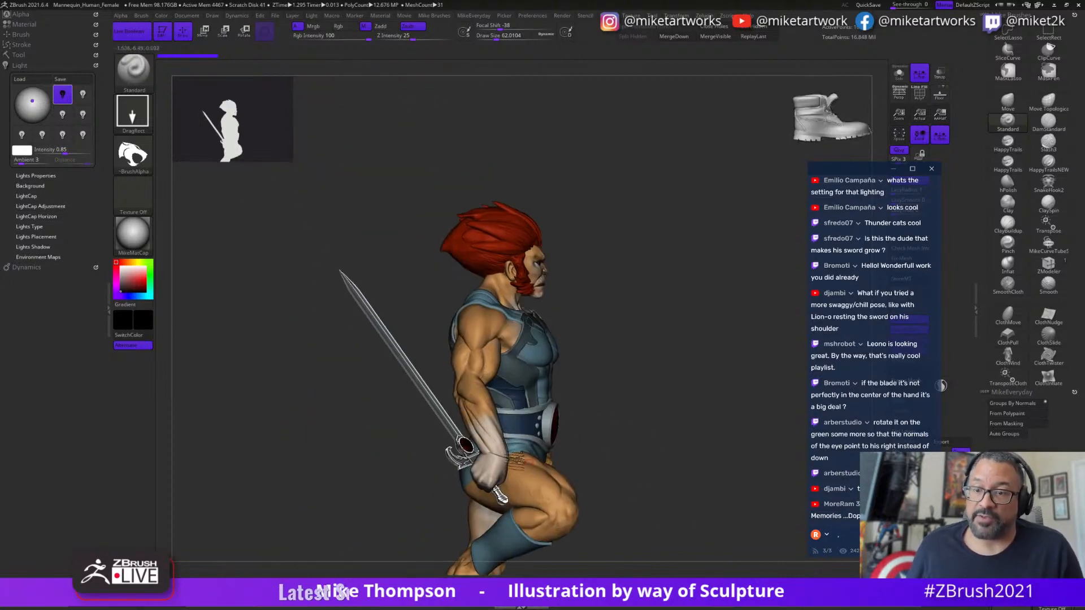
pyautogui.keyDown('alt'); pyautogui.moveTo(685, 480); pyautogui.dragTo(721, 487); pyautogui.keyUp('alt')
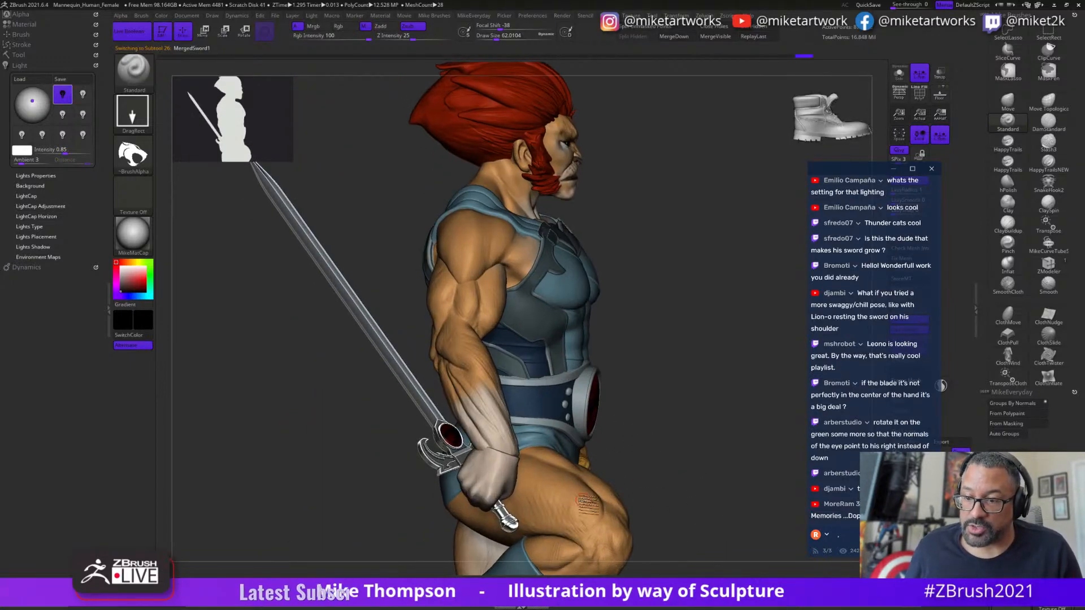
pyautogui.press('w')
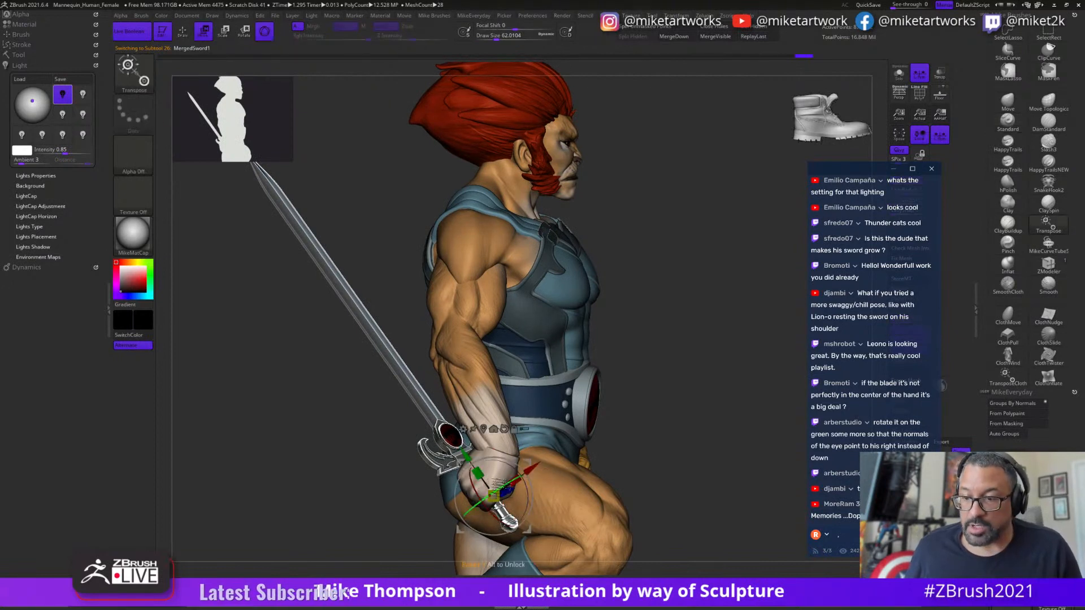
pyautogui.press('q')
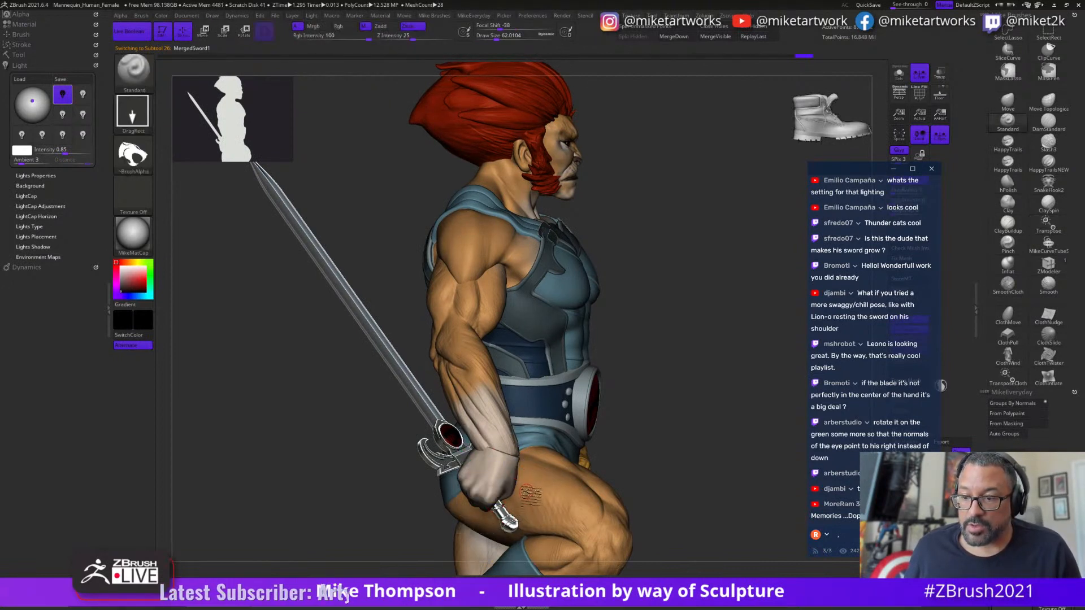
pyautogui.press('w')
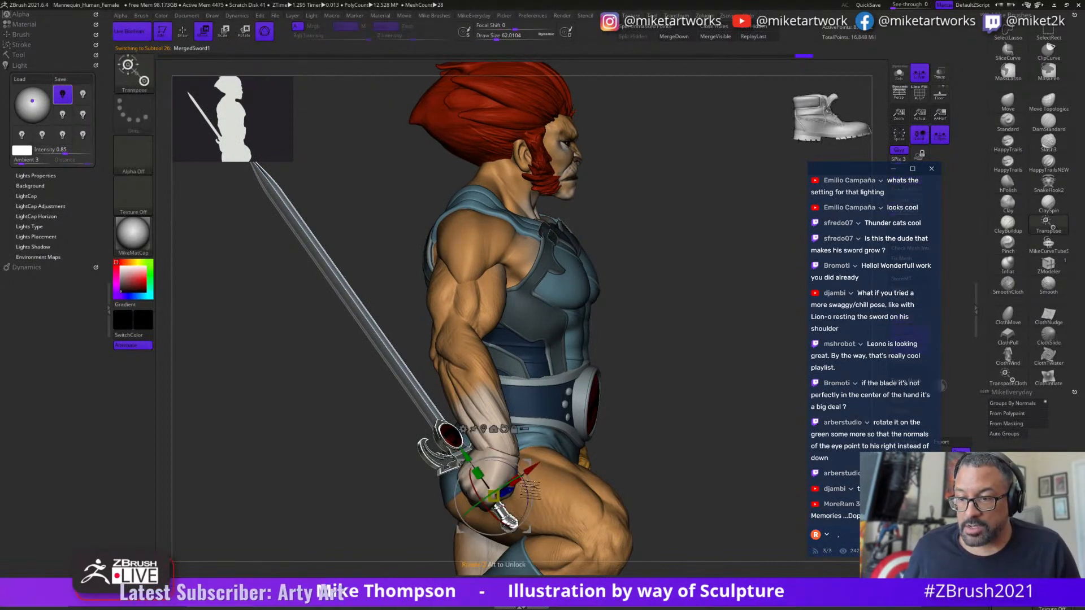
pyautogui.moveTo(530, 488); pyautogui.dragTo(535, 496)
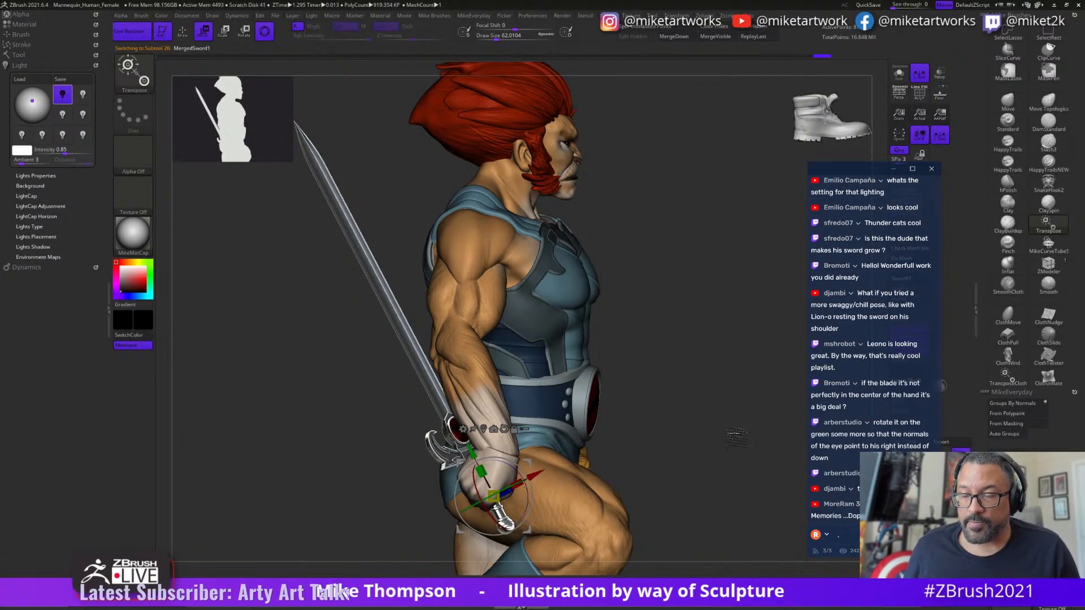
# - Twist the sword around its grip and fine-tune its tilt inside the fist from front and side views
pyautogui.moveTo(737, 438); pyautogui.dragTo(712, 448)
pyautogui.moveTo(706, 446); pyautogui.dragTo(353, 411)
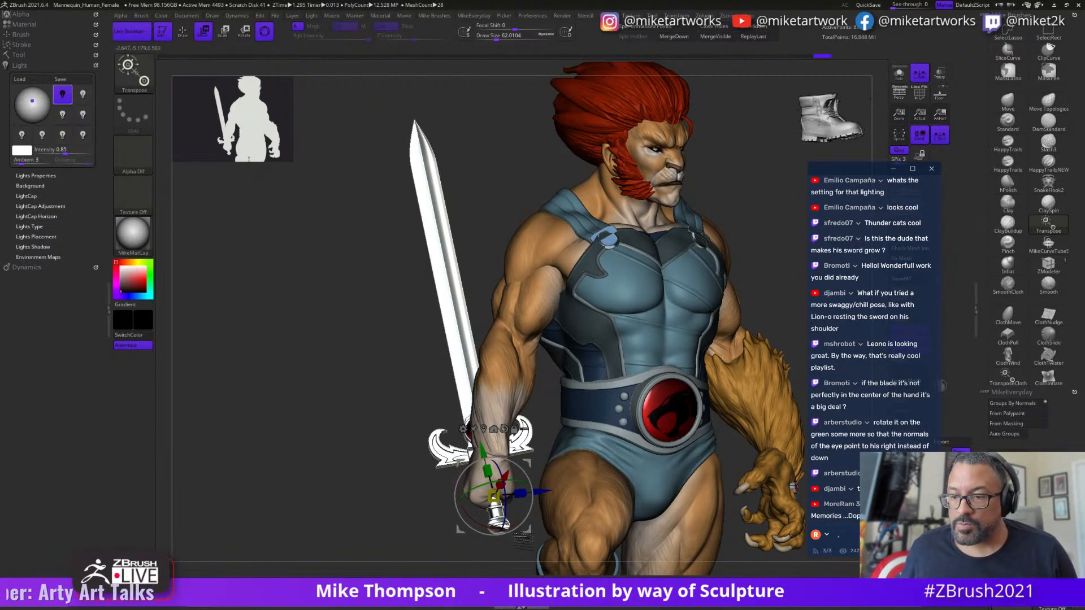
pyautogui.moveTo(499, 477)
pyautogui.mouseDown()
pyautogui.moveTo(506, 468)
pyautogui.moveTo(496, 472)
pyautogui.mouseUp()
pyautogui.moveTo(399, 527); pyautogui.dragTo(610, 522)
pyautogui.moveTo(497, 525); pyautogui.dragTo(534, 514)
pyautogui.moveTo(641, 542); pyautogui.dragTo(540, 530)
pyautogui.moveTo(677, 474); pyautogui.dragTo(446, 455)
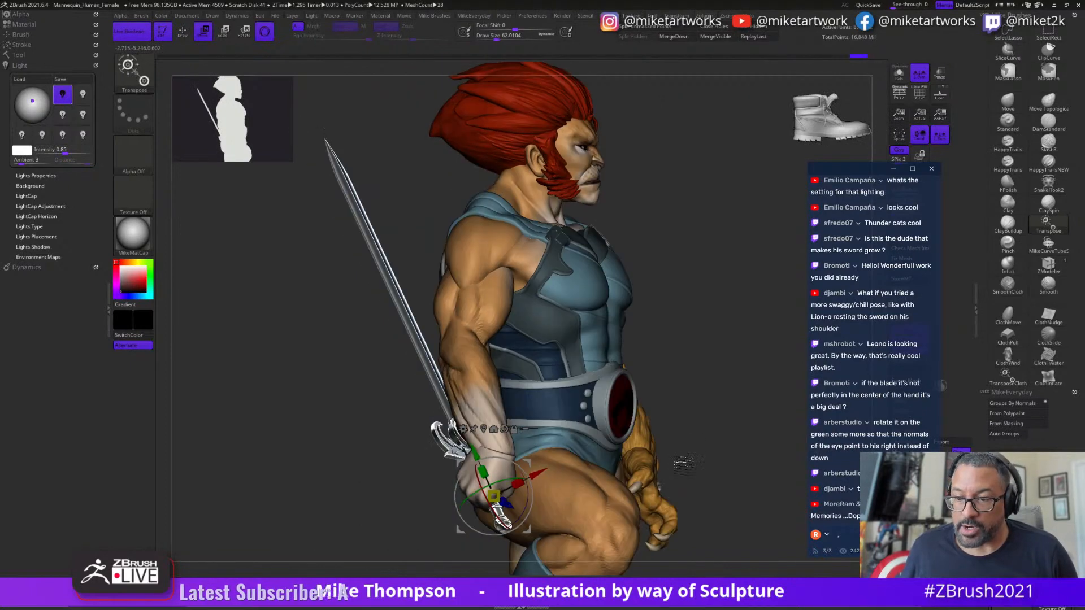
# - Make the fist holding the sword active and rotate it at the wrist to follow the sword's grip
pyautogui.press('q')
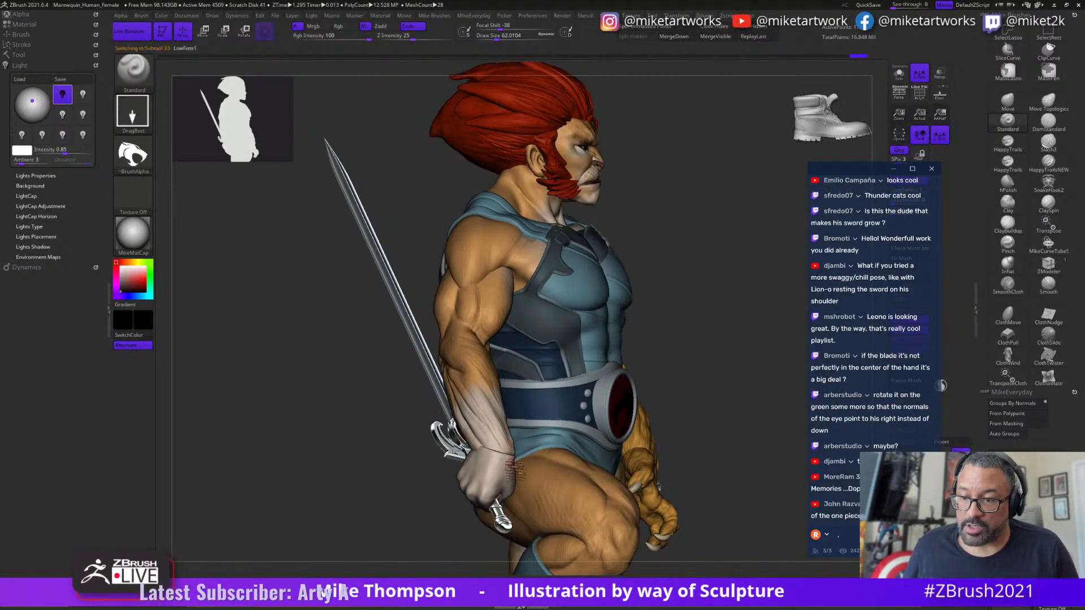
pyautogui.press('w')
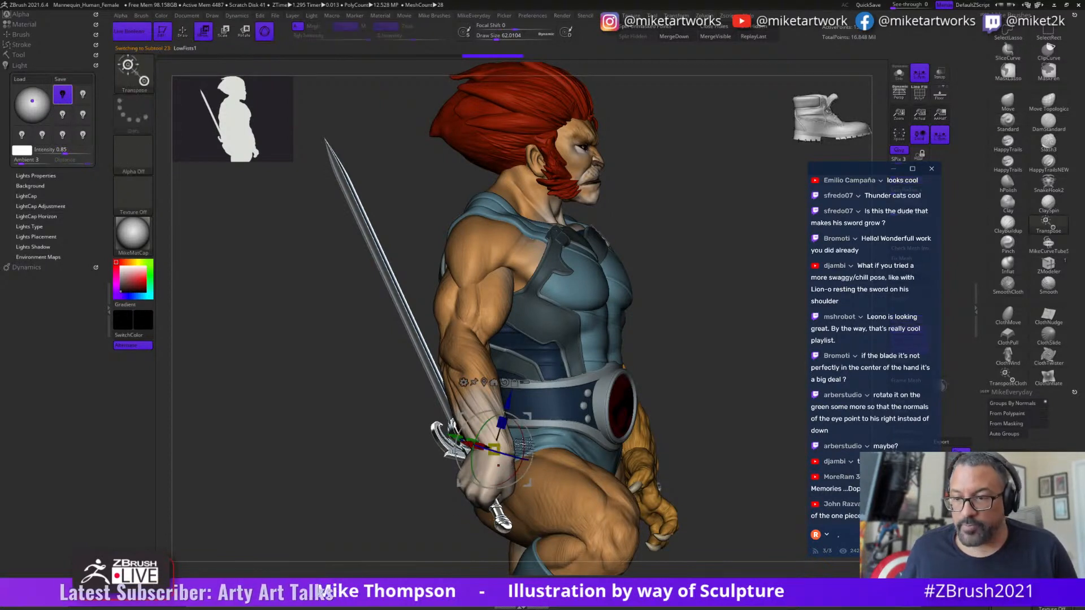
pyautogui.moveTo(520, 460)
pyautogui.mouseDown()
pyautogui.moveTo(511, 478)
pyautogui.moveTo(528, 447)
pyautogui.moveTo(528, 479)
pyautogui.mouseUp()
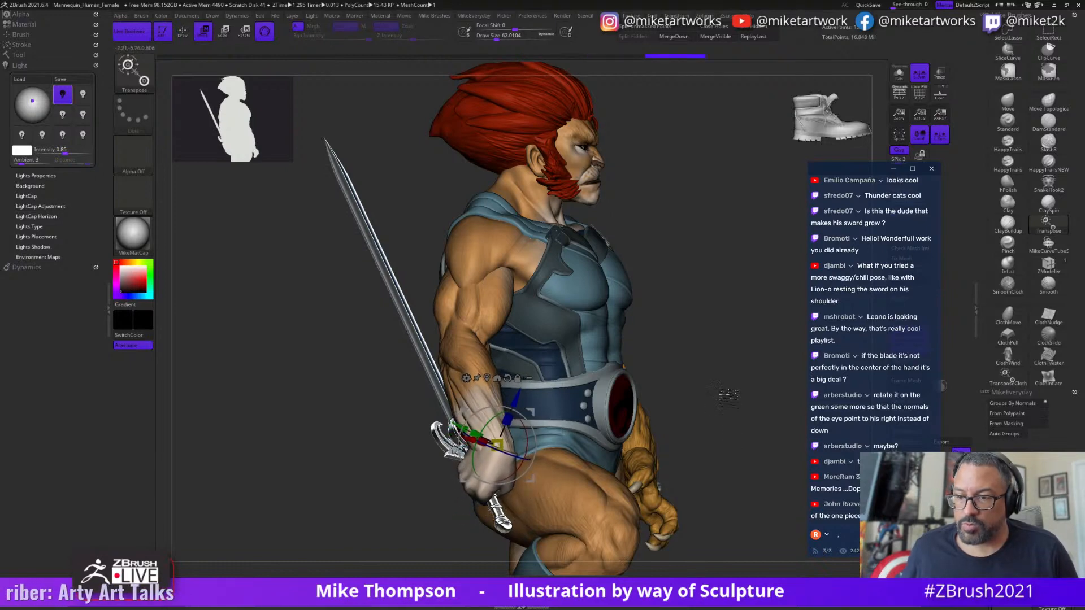
pyautogui.moveTo(729, 396); pyautogui.dragTo(524, 402)
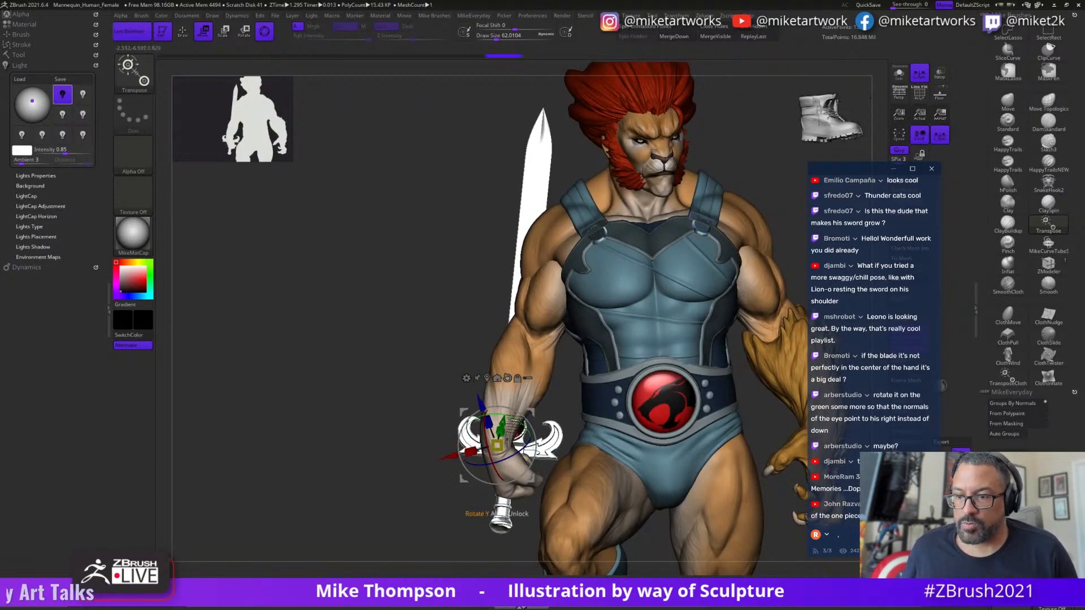
pyautogui.moveTo(396, 339); pyautogui.dragTo(328, 342)
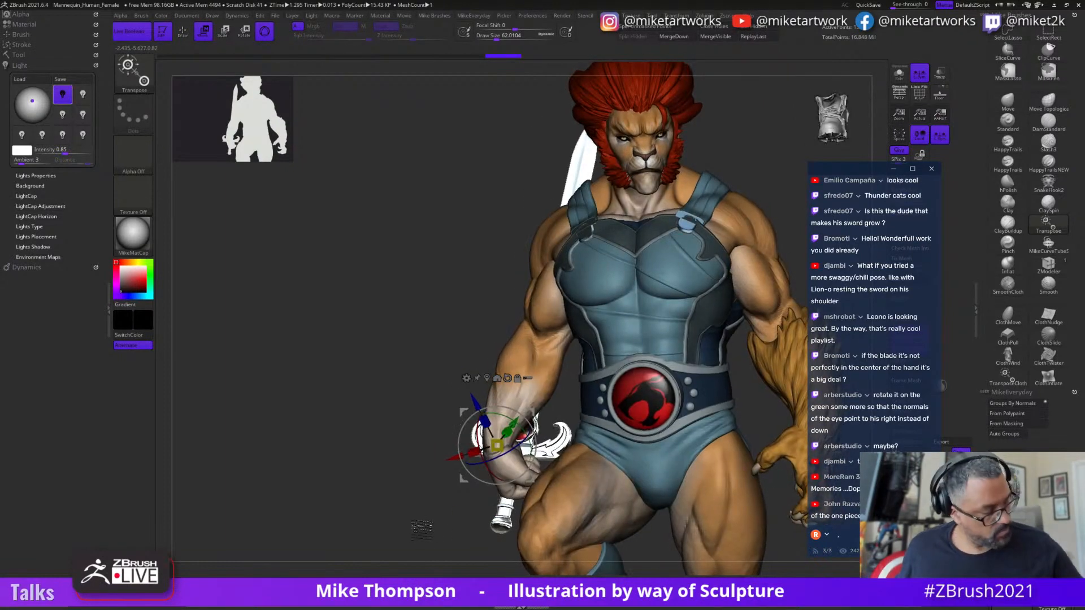
pyautogui.moveTo(424, 544); pyautogui.dragTo(480, 538)
# - Make MergedSword1 active and adjust its tilt and position within the fist from the side view
pyautogui.press('q')
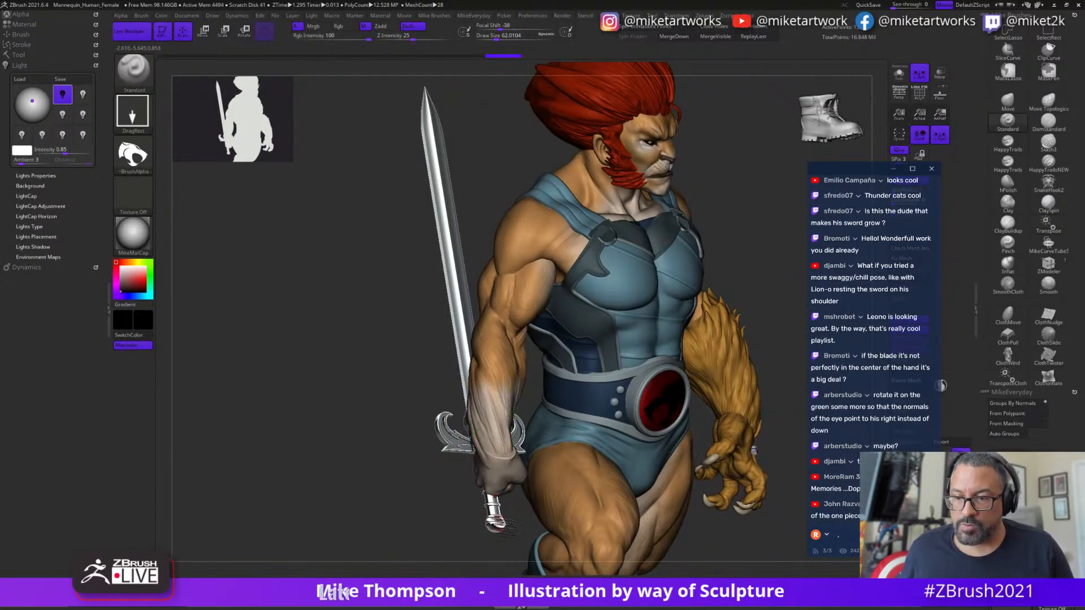
pyautogui.press('w')
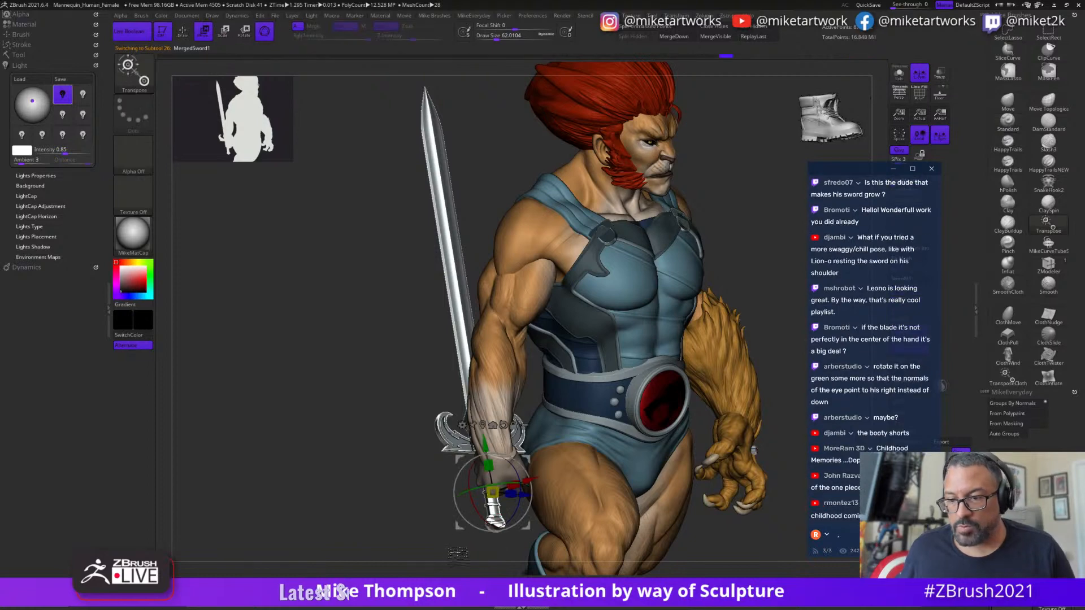
pyautogui.moveTo(453, 552); pyautogui.dragTo(394, 553)
pyautogui.moveTo(528, 527); pyautogui.dragTo(540, 533)
pyautogui.moveTo(419, 525); pyautogui.dragTo(550, 511)
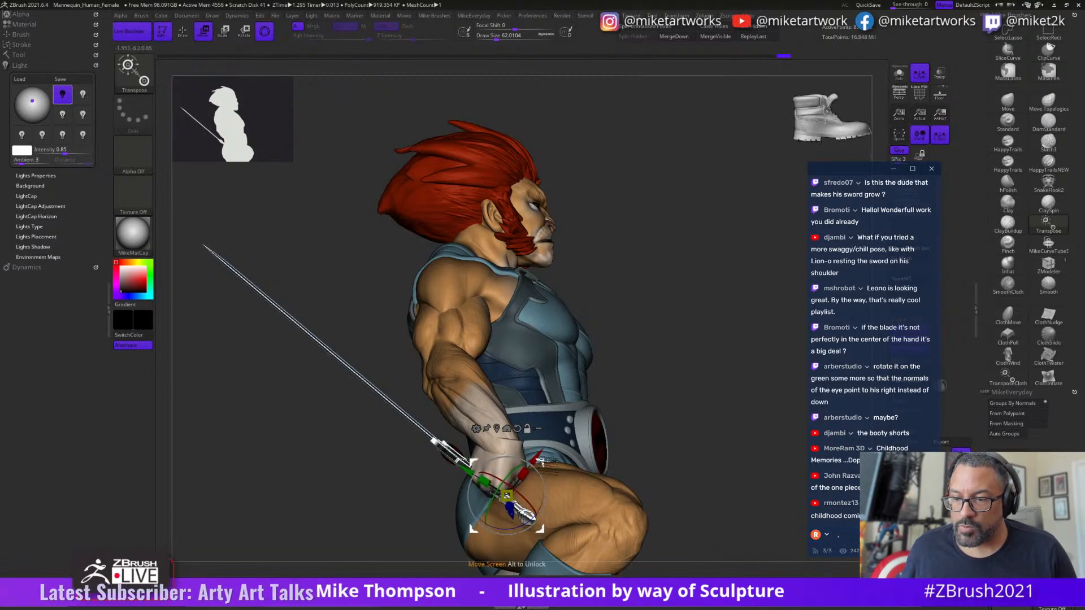
pyautogui.moveTo(541, 529); pyautogui.dragTo(550, 517)
# - Refine the sword's placement along its grip inside the fist, working from rear, overhead and front views
pyautogui.moveTo(731, 416); pyautogui.dragTo(692, 396)
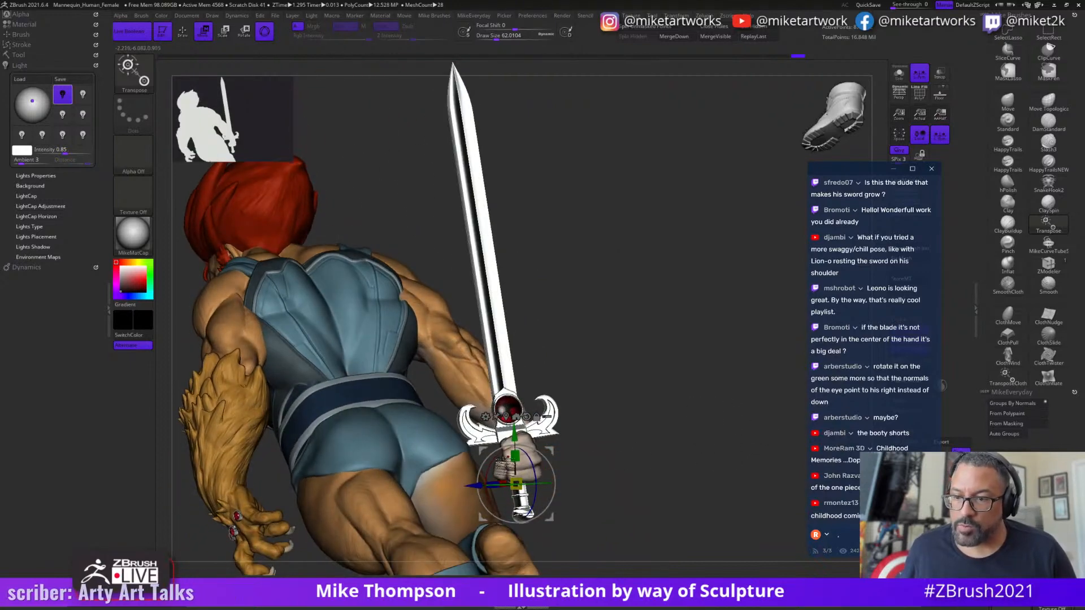
pyautogui.moveTo(529, 444); pyautogui.dragTo(513, 414)
pyautogui.moveTo(650, 472); pyautogui.dragTo(576, 348)
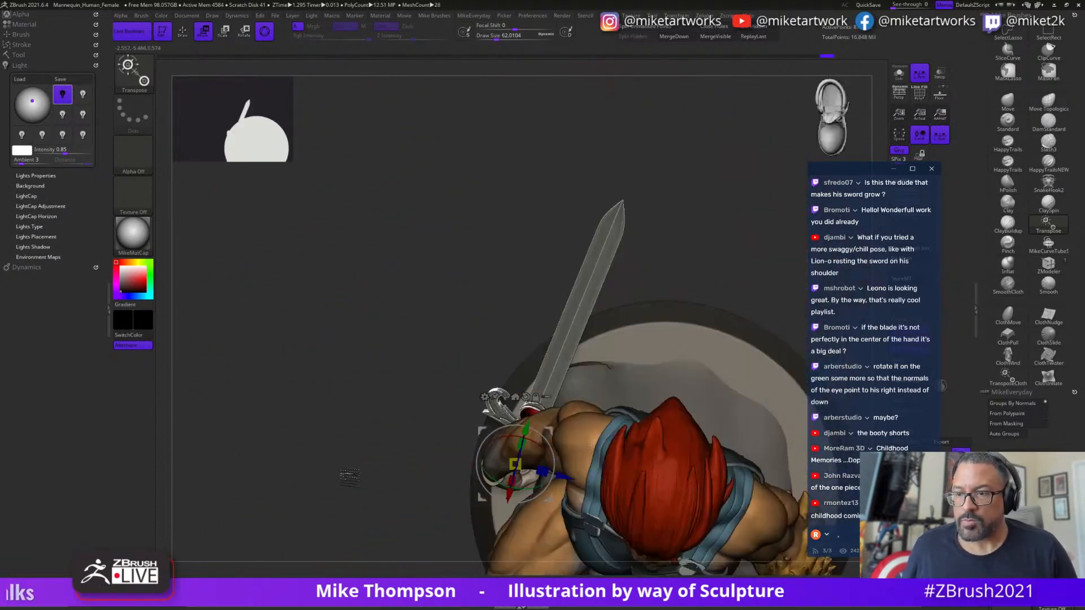
pyautogui.moveTo(350, 476); pyautogui.dragTo(221, 413)
pyautogui.moveTo(672, 514); pyautogui.dragTo(400, 438)
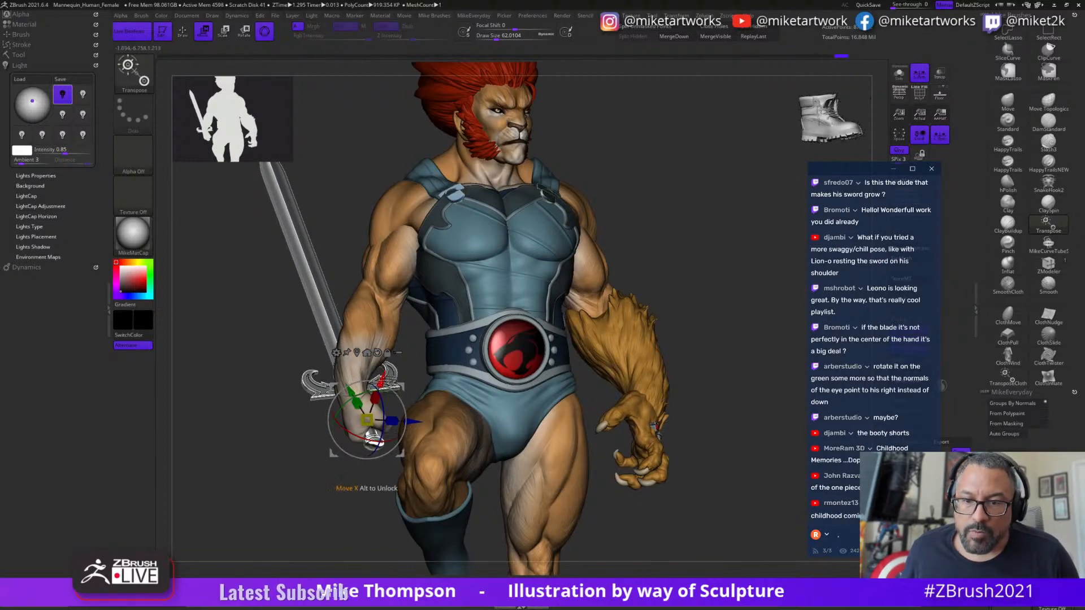
pyautogui.moveTo(367, 483); pyautogui.dragTo(367, 482)
pyautogui.moveTo(349, 534); pyautogui.dragTo(648, 512)
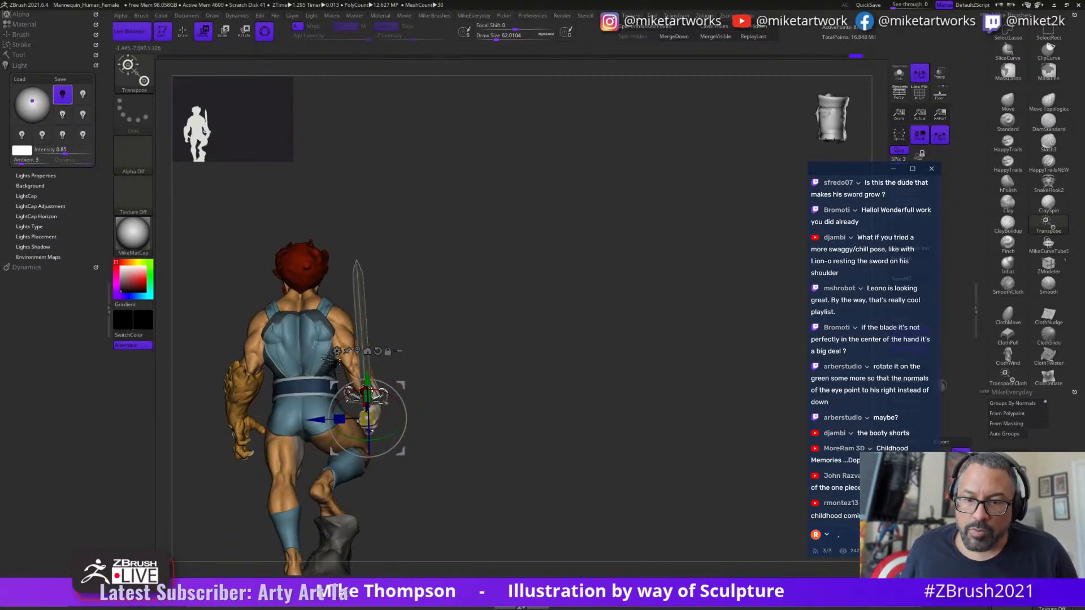
# - Adjust the sword's rotation in the fist from behind the figure and undo the last change
pyautogui.moveTo(368, 481); pyautogui.dragTo(351, 478)
pyautogui.moveTo(394, 398); pyautogui.dragTo(398, 384)
pyautogui.moveTo(633, 485)
pyautogui.mouseDown()
pyautogui.moveTo(491, 482)
pyautogui.moveTo(509, 443)
pyautogui.moveTo(479, 435)
pyautogui.moveTo(516, 441)
pyautogui.moveTo(509, 446)
pyautogui.moveTo(538, 470)
pyautogui.moveTo(629, 479)
pyautogui.moveTo(650, 452)
pyautogui.moveTo(675, 450)
pyautogui.moveTo(613, 454)
pyautogui.moveTo(659, 461)
pyautogui.moveTo(599, 503)
pyautogui.mouseUp()
pyautogui.hotkey('ctrl', 'z')
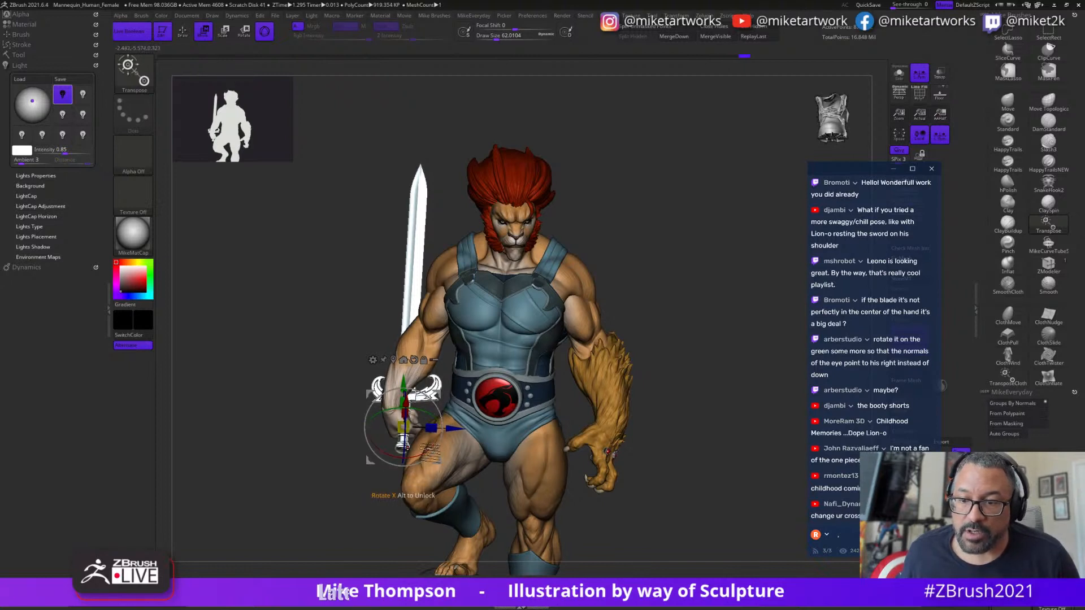
# - Rotate the sword around the fist so the blade leans farther behind the shoulder, and check it on the whole figure
pyautogui.moveTo(402, 465)
pyautogui.mouseDown()
pyautogui.moveTo(390, 466)
pyautogui.moveTo(406, 465)
pyautogui.mouseUp()
pyautogui.moveTo(588, 493); pyautogui.dragTo(693, 499)
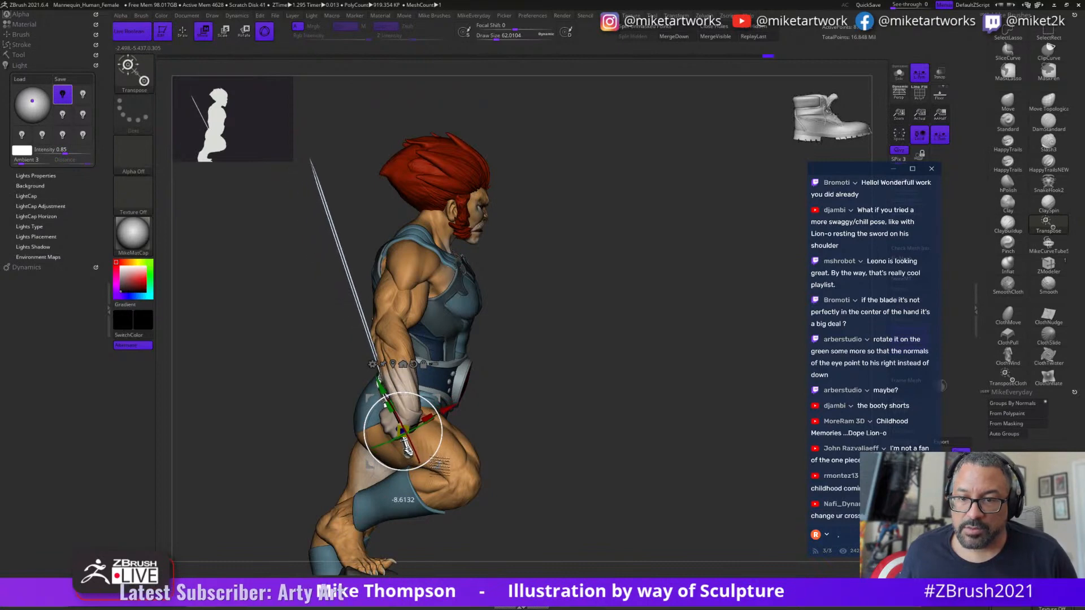
pyautogui.moveTo(439, 464); pyautogui.dragTo(340, 487)
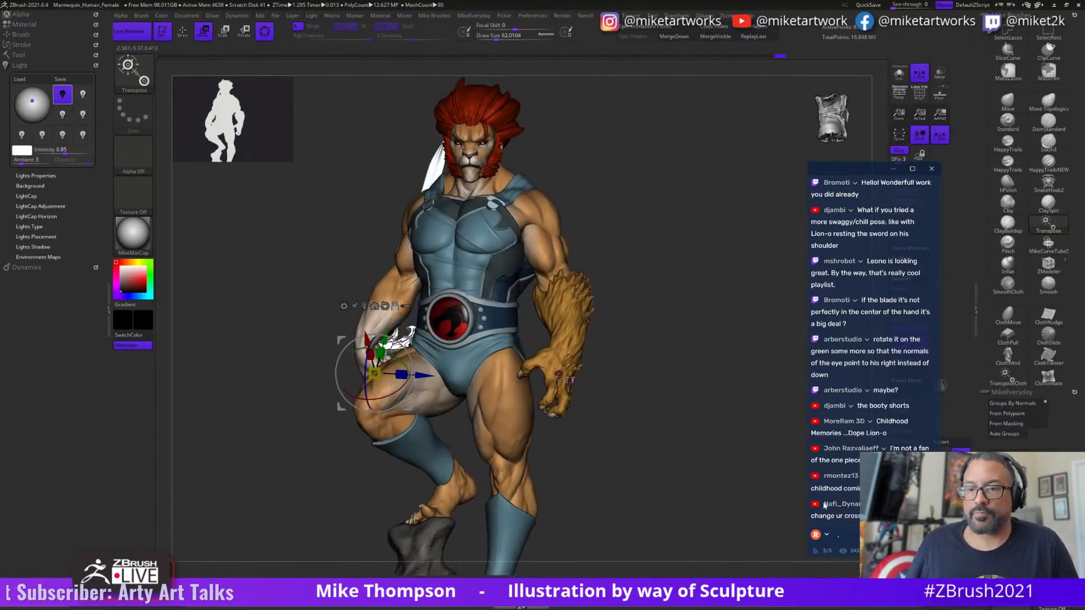
pyautogui.moveTo(728, 531); pyautogui.dragTo(579, 487)
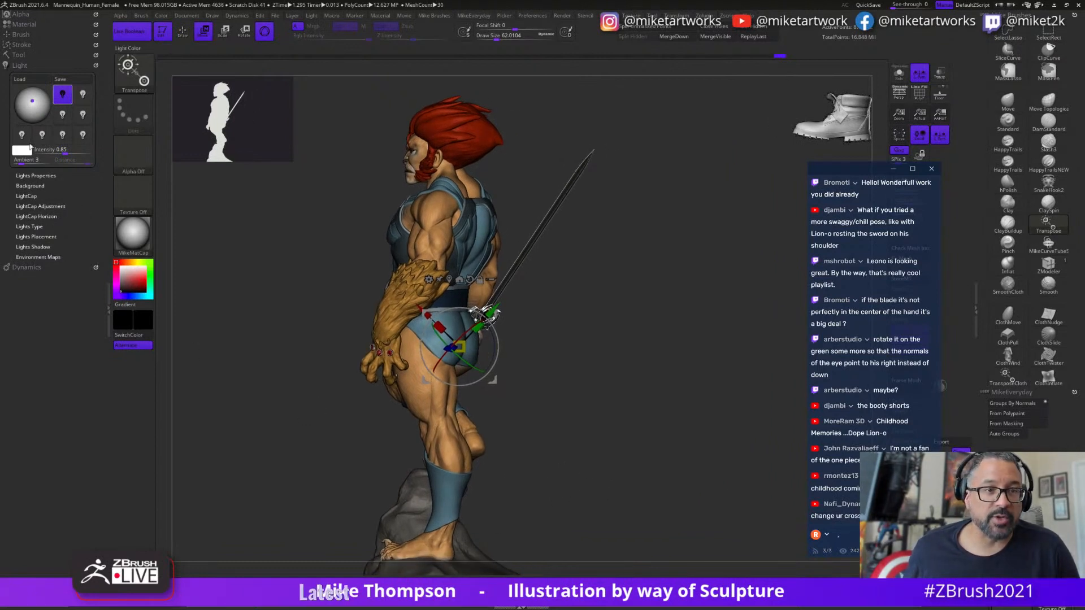
# - Find the hidden cloth pieces in the Belt folder of the subtools and show them, including Light1, around the hips
pyautogui.click(20, 65)
pyautogui.click(21, 66)
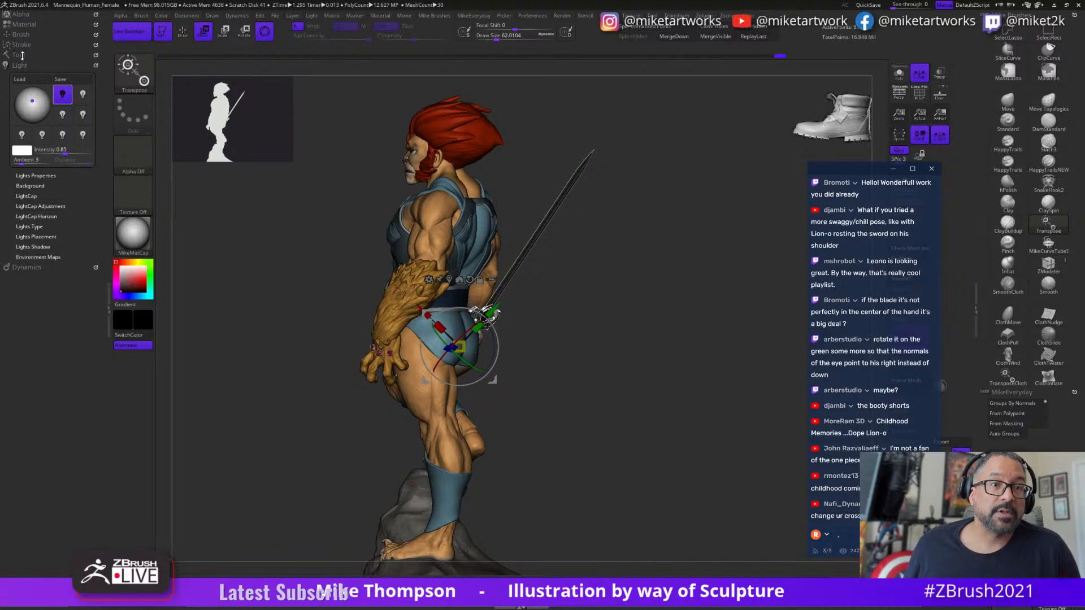
pyautogui.click(15, 56)
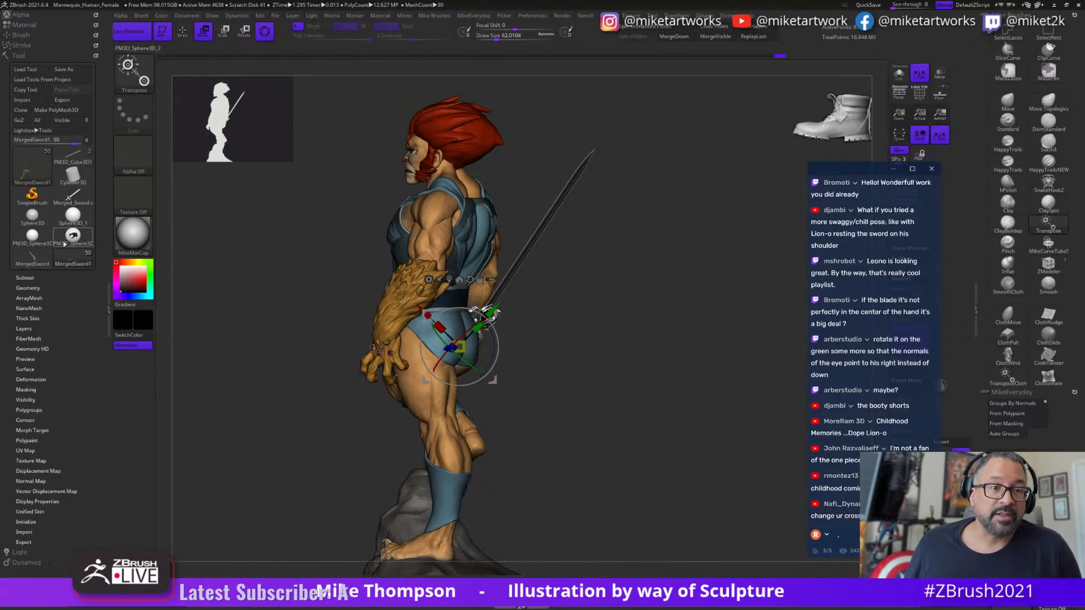
pyautogui.click(24, 278)
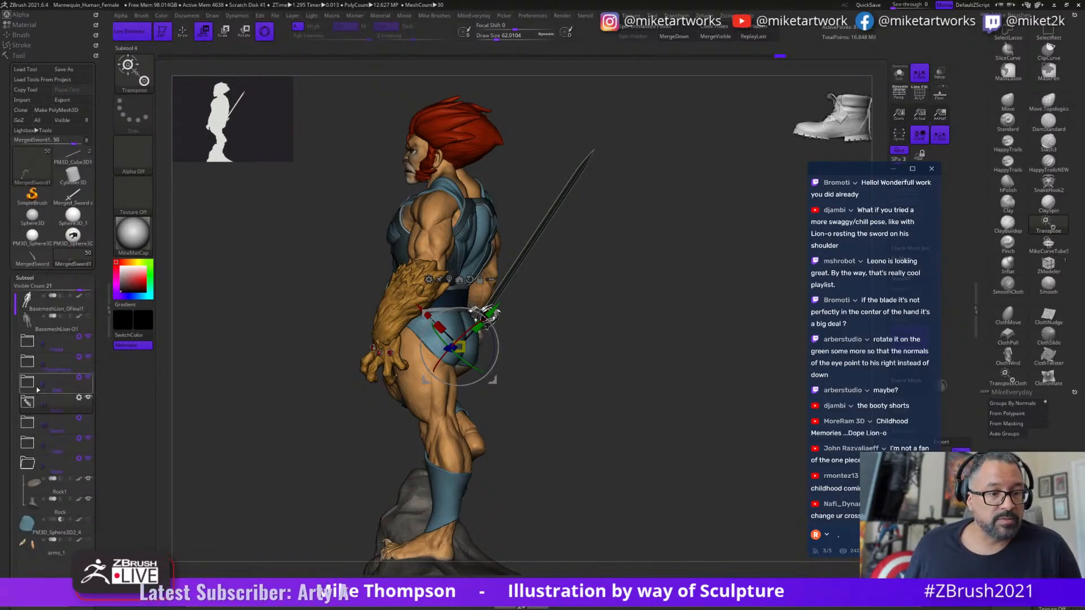
pyautogui.click(29, 444)
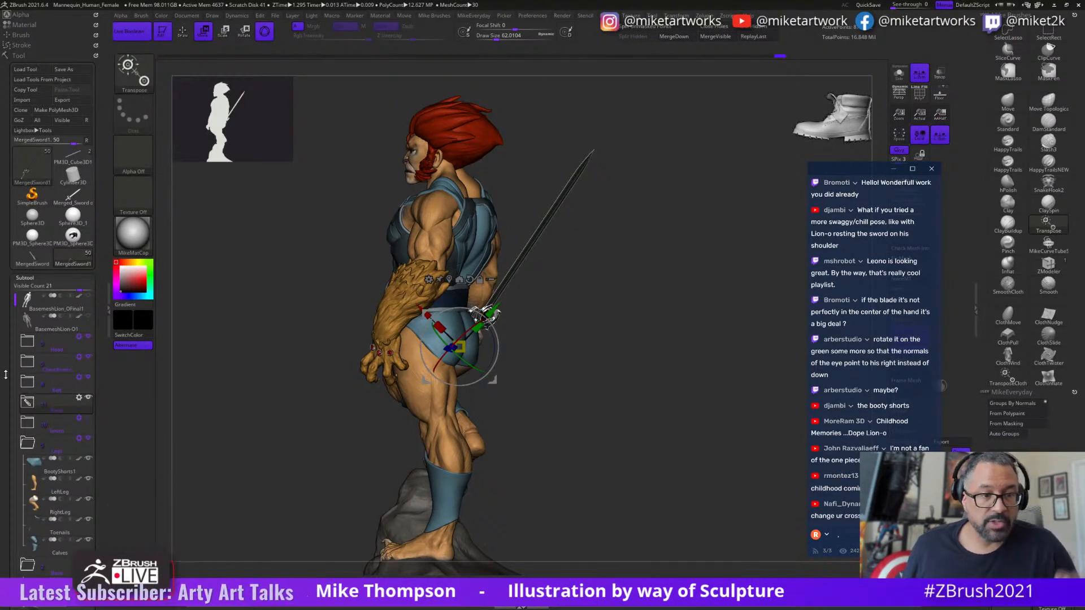
pyautogui.moveTo(17, 301); pyautogui.dragTo(20, 354)
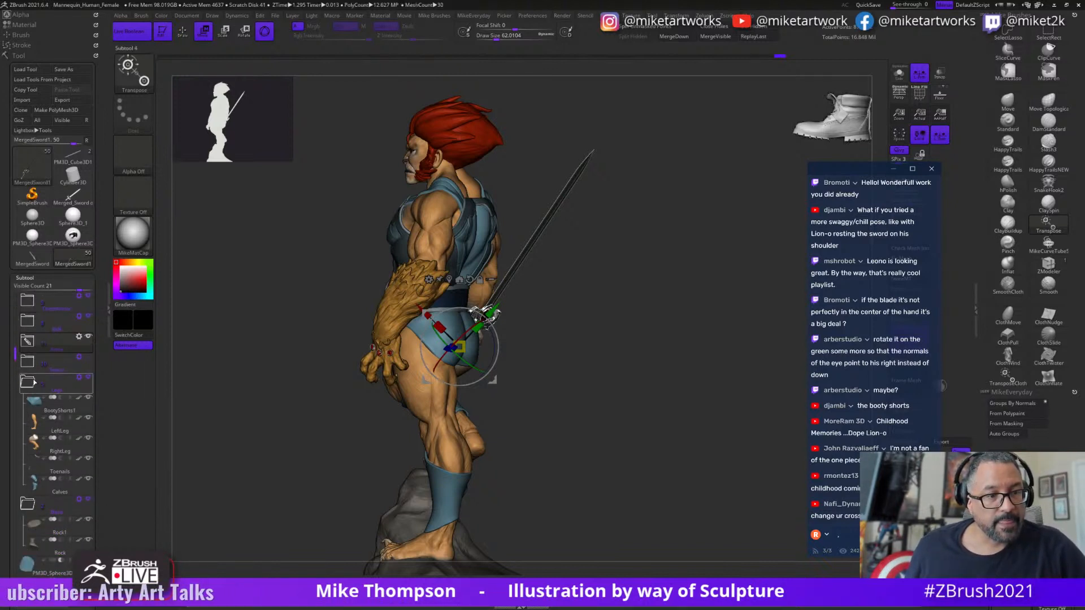
pyautogui.click(31, 383)
pyautogui.click(28, 322)
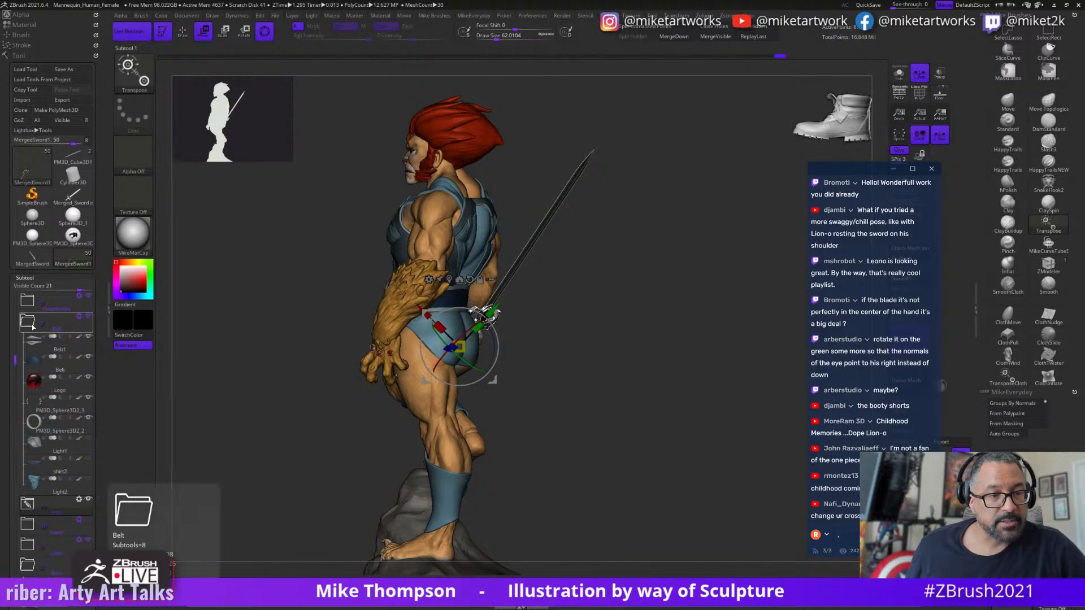
pyautogui.click(89, 445)
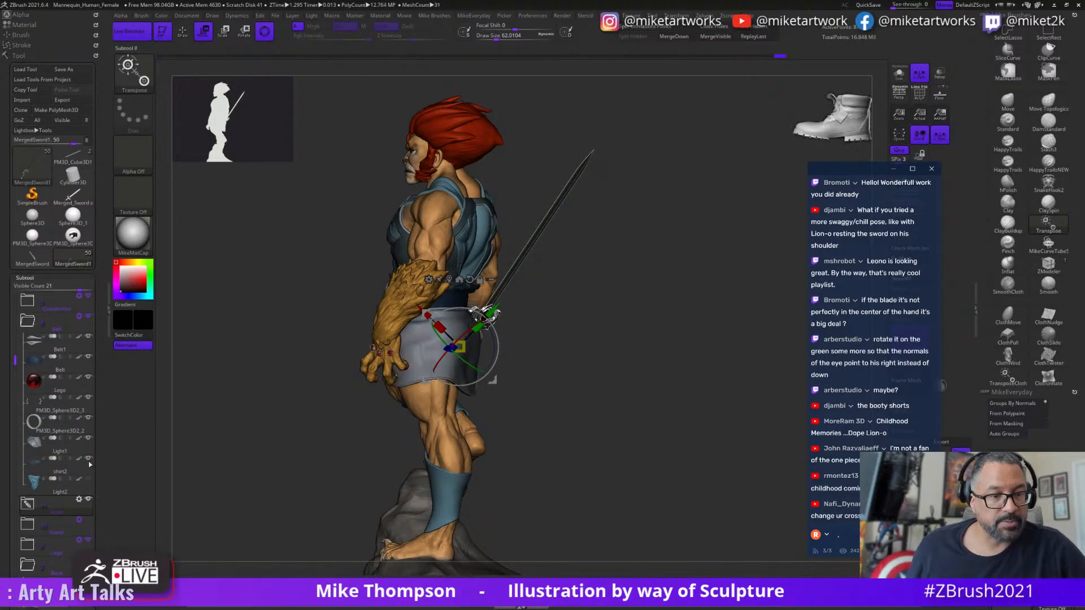
# - Hide the surrounding interface shelves, leave transform mode, and frame the full figure with its rock base
pyautogui.moveTo(545, 534); pyautogui.dragTo(600, 479)
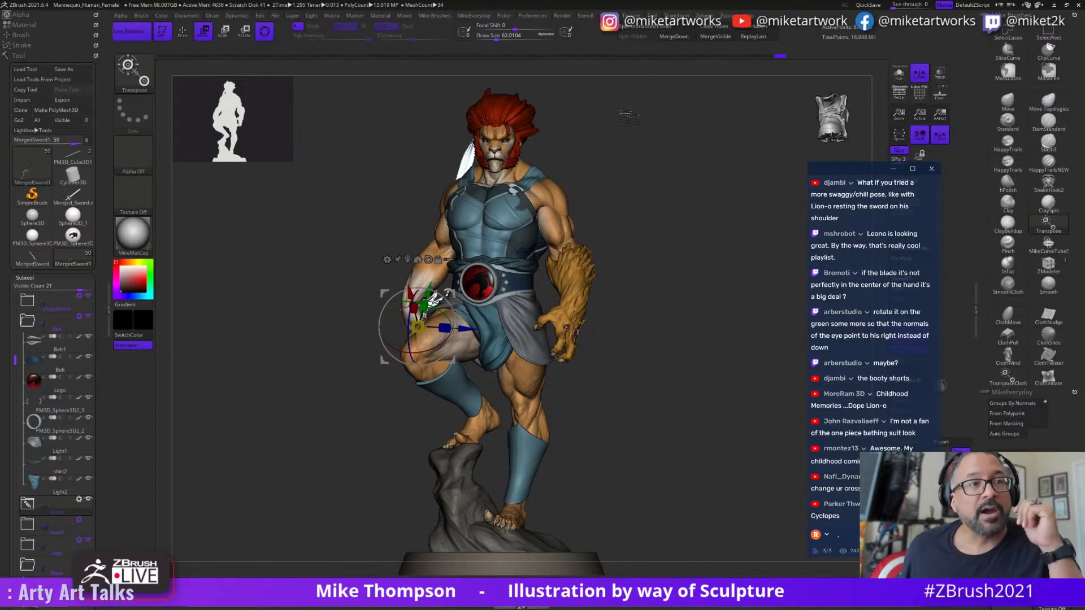
pyautogui.press('Tab')
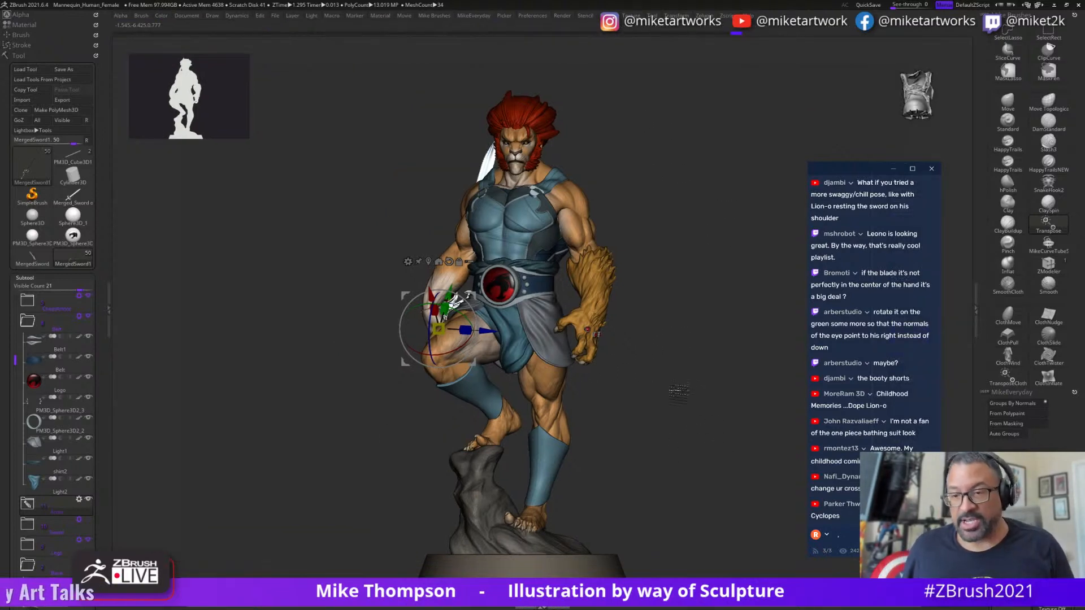
pyautogui.press('q')
pyautogui.moveTo(689, 459)
pyautogui.keyDown('alt'); pyautogui.mouseDown()
pyautogui.moveTo(491, 452)
pyautogui.moveTo(503, 450)
pyautogui.mouseUp(); pyautogui.keyUp('alt')
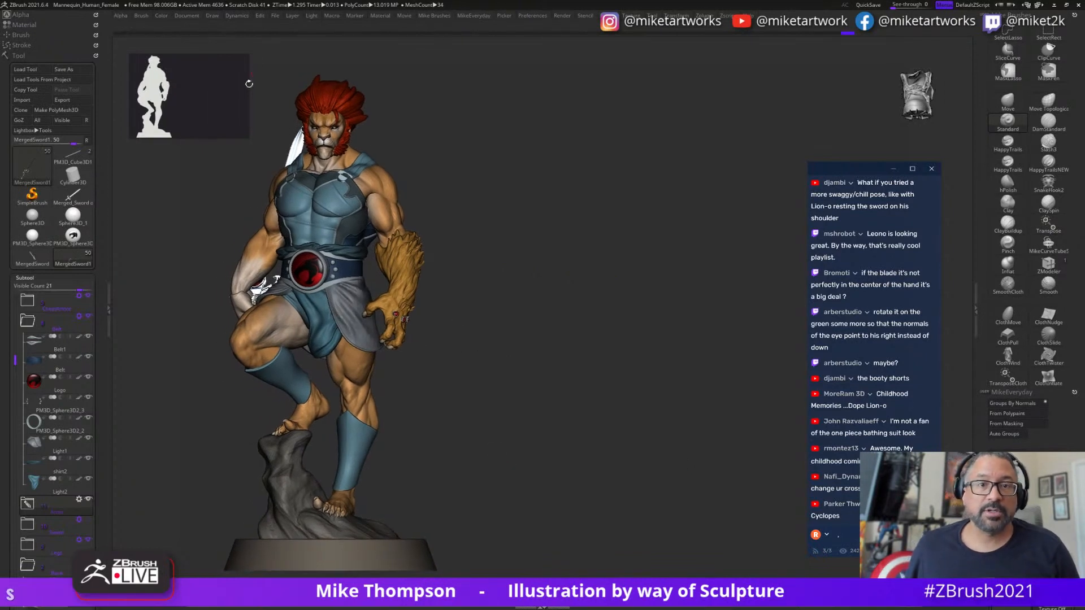
# - Collapse the subtool list, go through the BPR shadow, ambient occlusion and filter settings, and render the figure
pyautogui.click(36, 281)
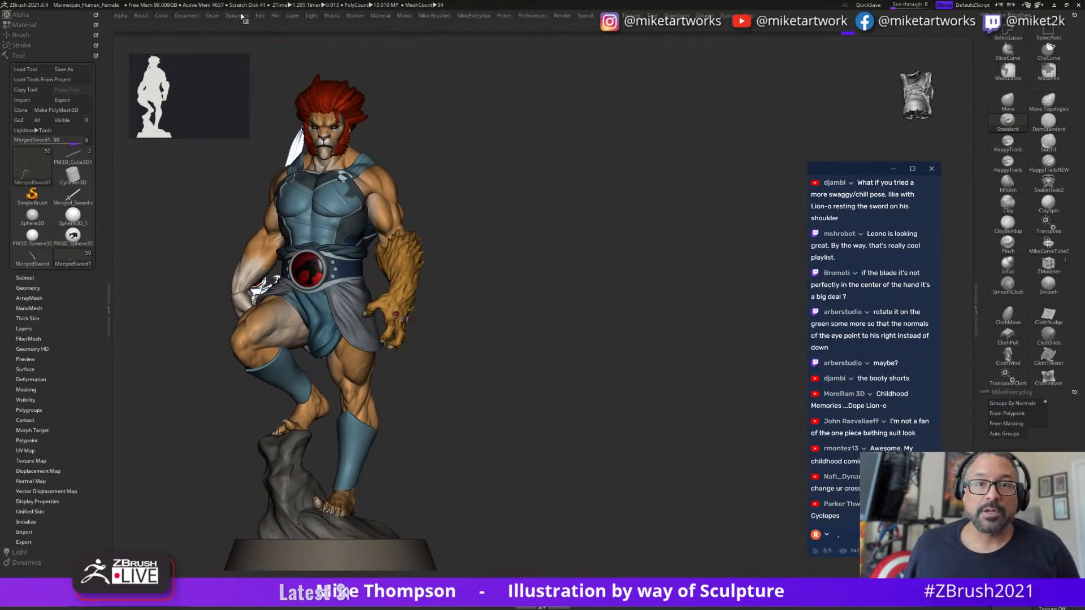
pyautogui.click(563, 17)
pyautogui.click(582, 188)
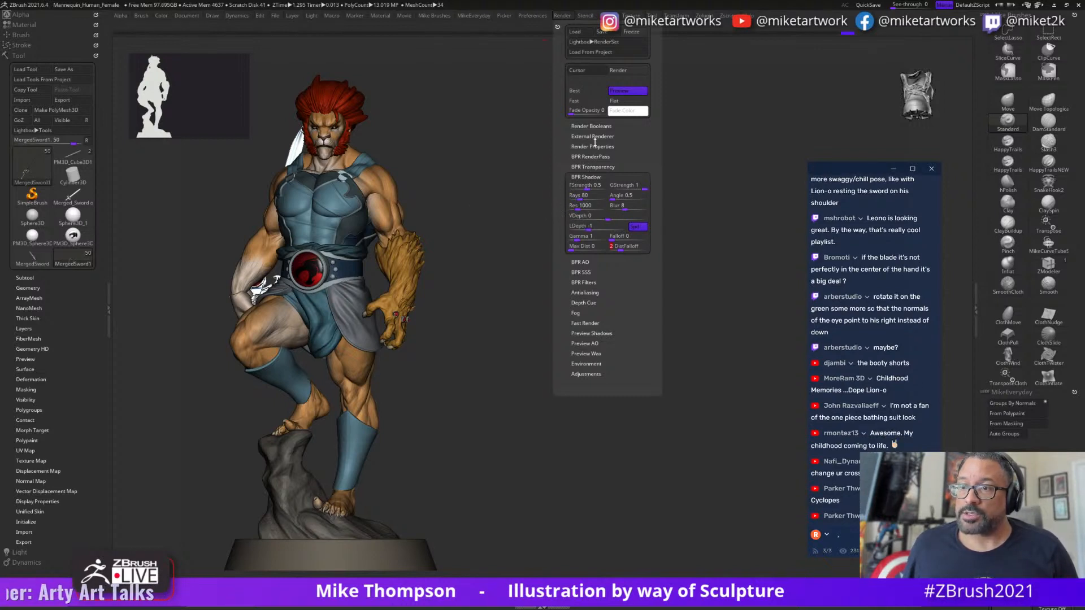
pyautogui.click(585, 263)
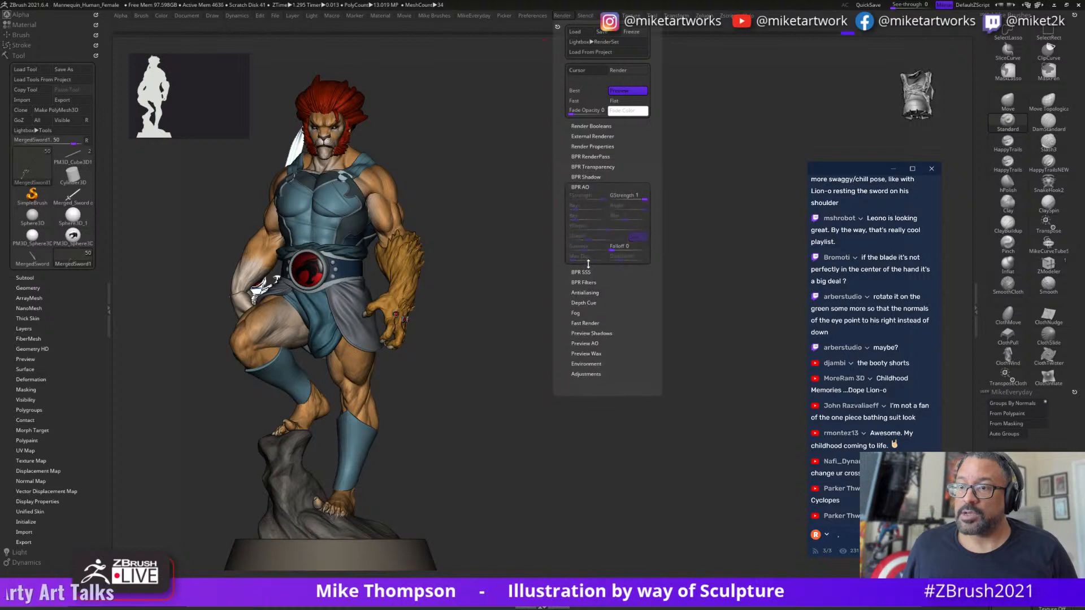
pyautogui.click(586, 281)
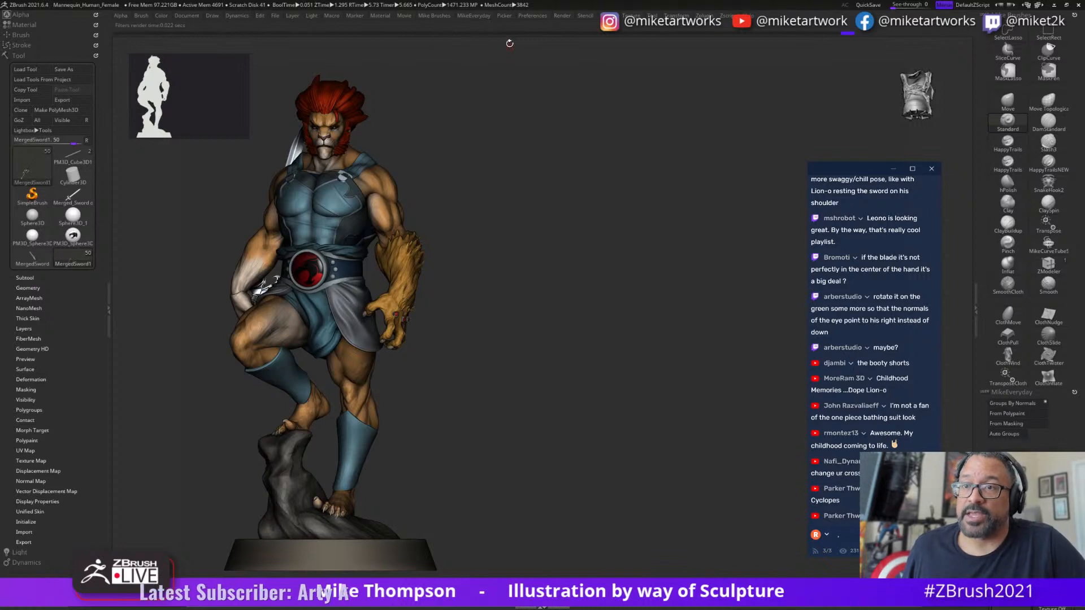
# - Compare the BPR ambient occlusion and shadow settings and adjust the shadow's distance falloff
pyautogui.click(560, 17)
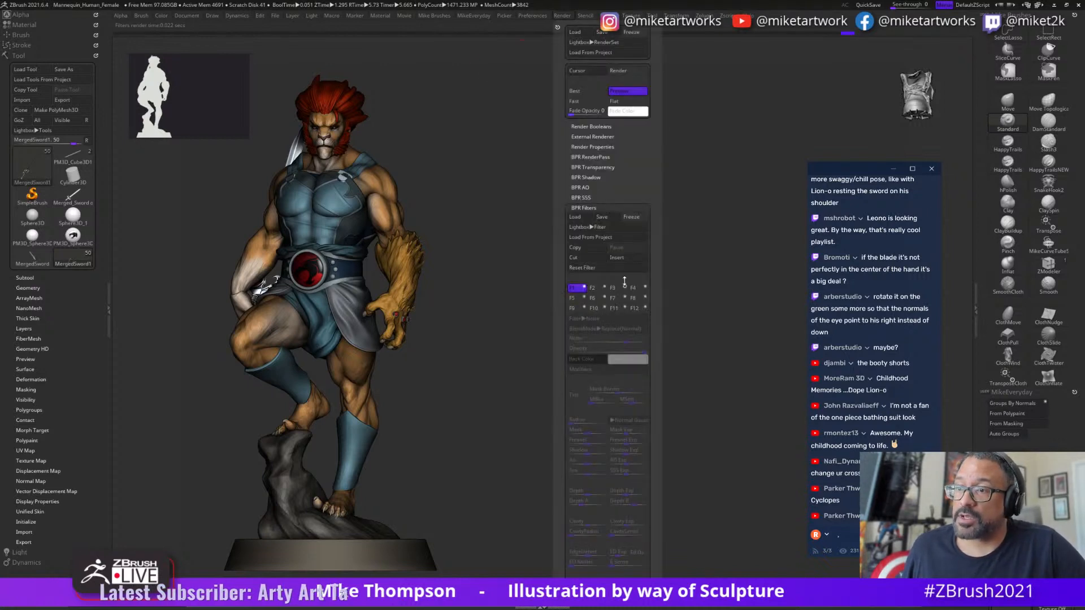
pyautogui.click(580, 188)
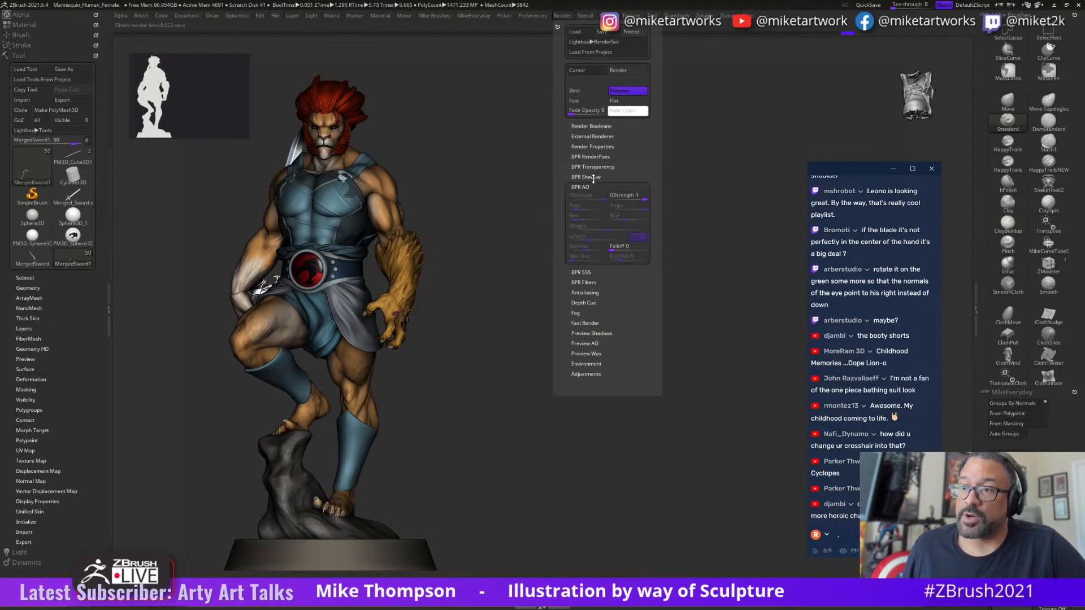
pyautogui.click(586, 177)
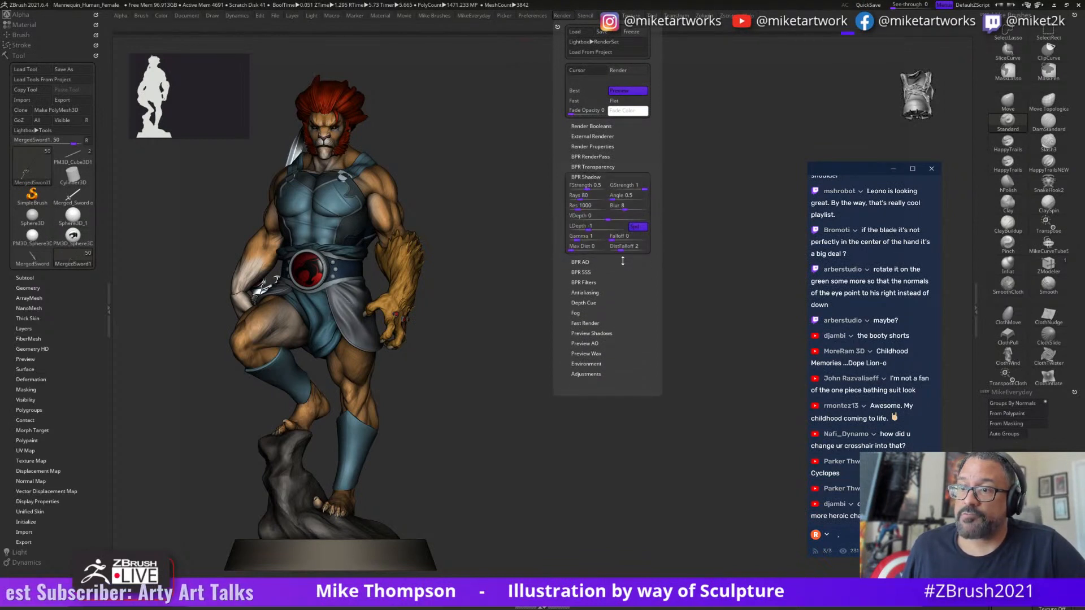
pyautogui.click(581, 261)
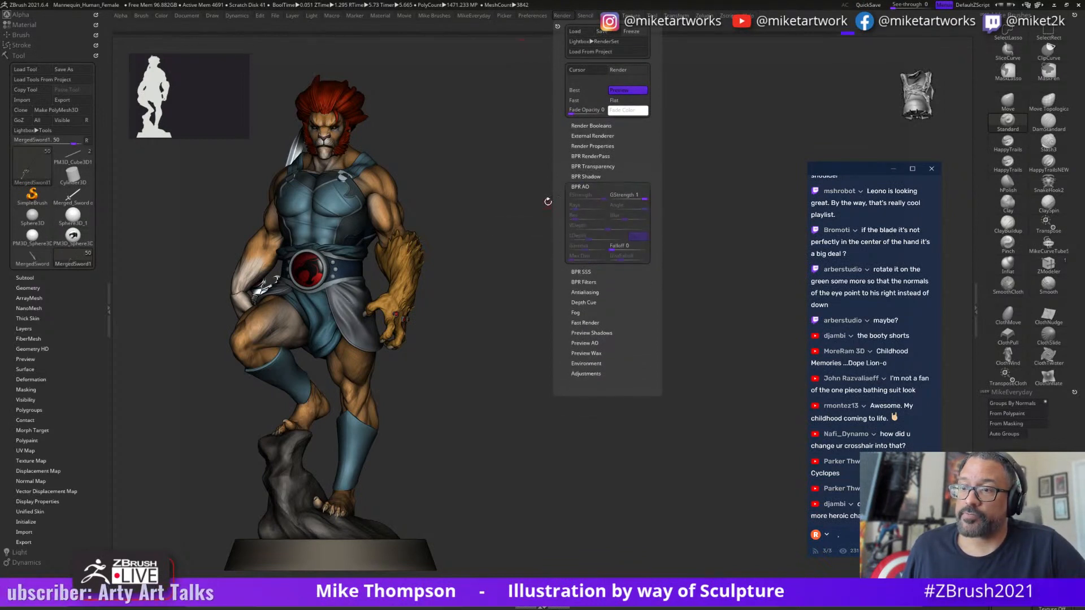
pyautogui.click(584, 177)
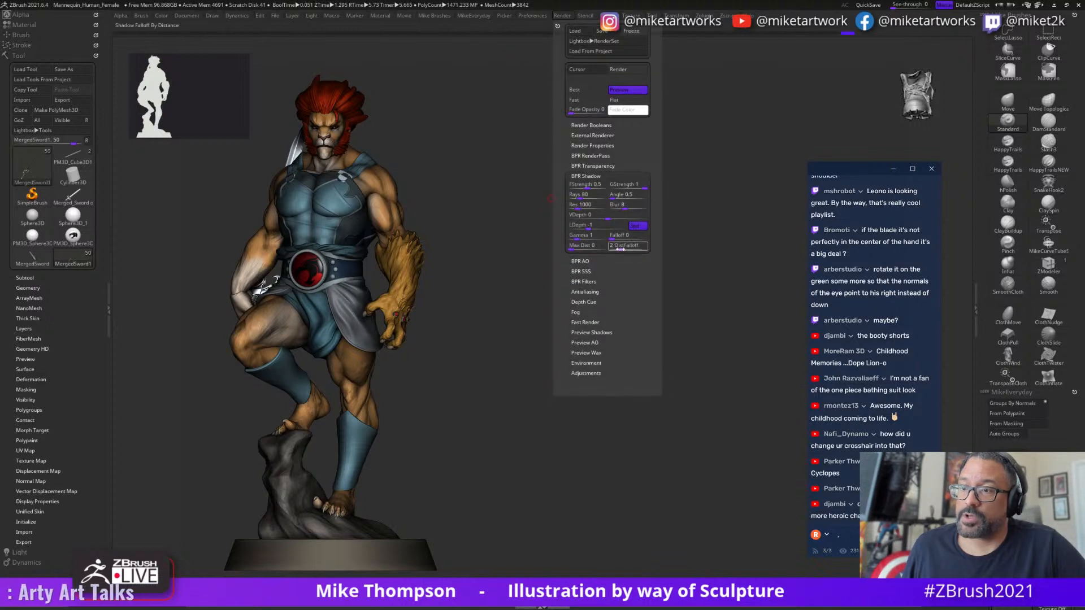
pyautogui.moveTo(623, 247); pyautogui.dragTo(597, 247)
# - Render the figure again with BPR and return to the normal working display
pyautogui.click(475, 252)
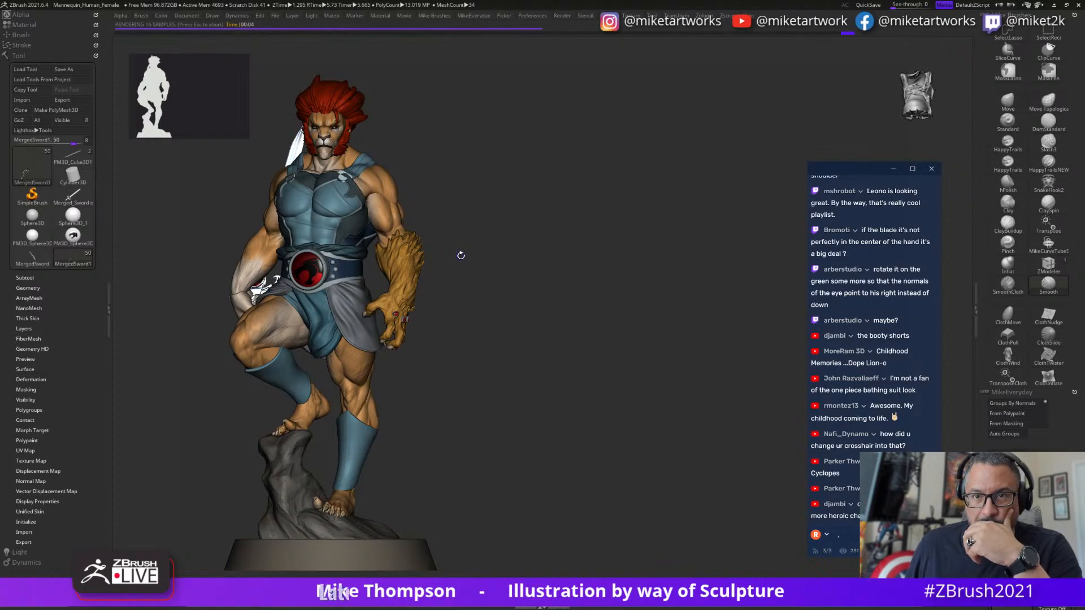
pyautogui.click(457, 289)
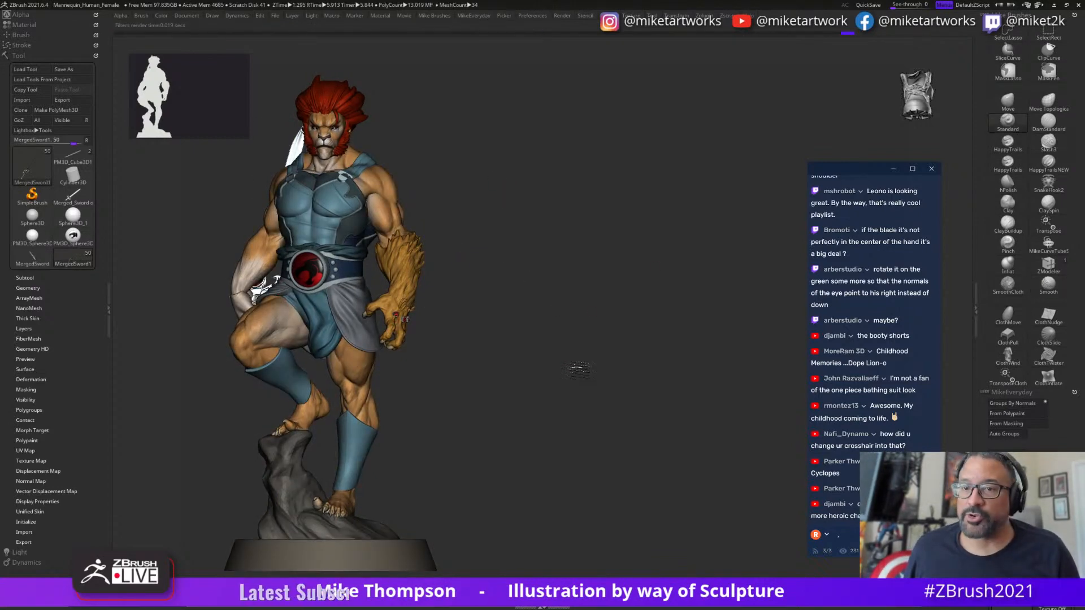
pyautogui.moveTo(578, 371); pyautogui.dragTo(543, 367)
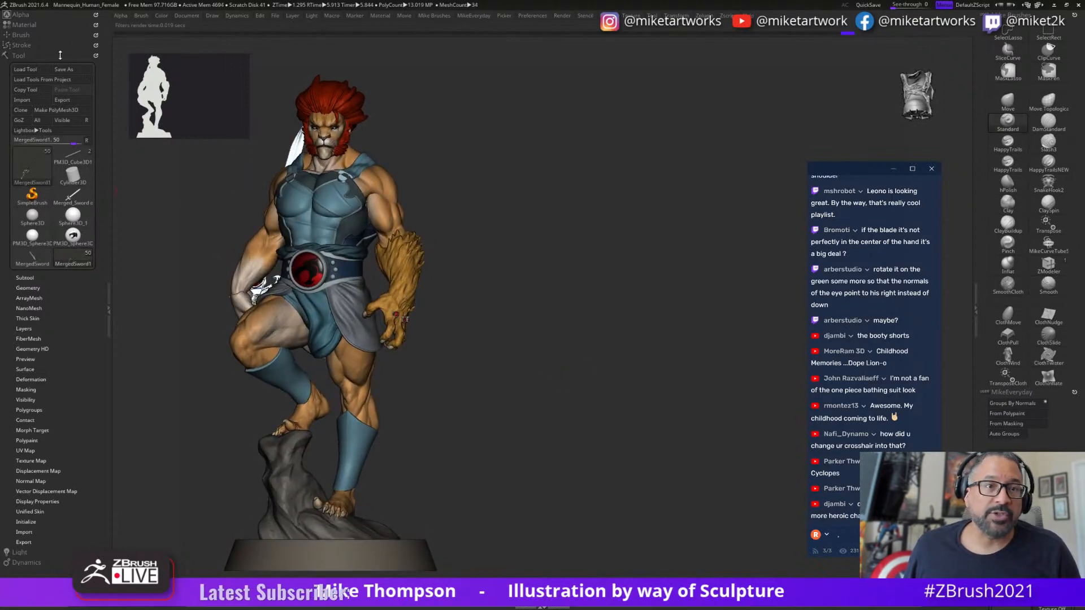
# - Save the tool as BasemeshLion_OFinal1 in the Dropbox clients/StylusLeague/WeekOne folder, replacing the existing file
pyautogui.click(72, 69)
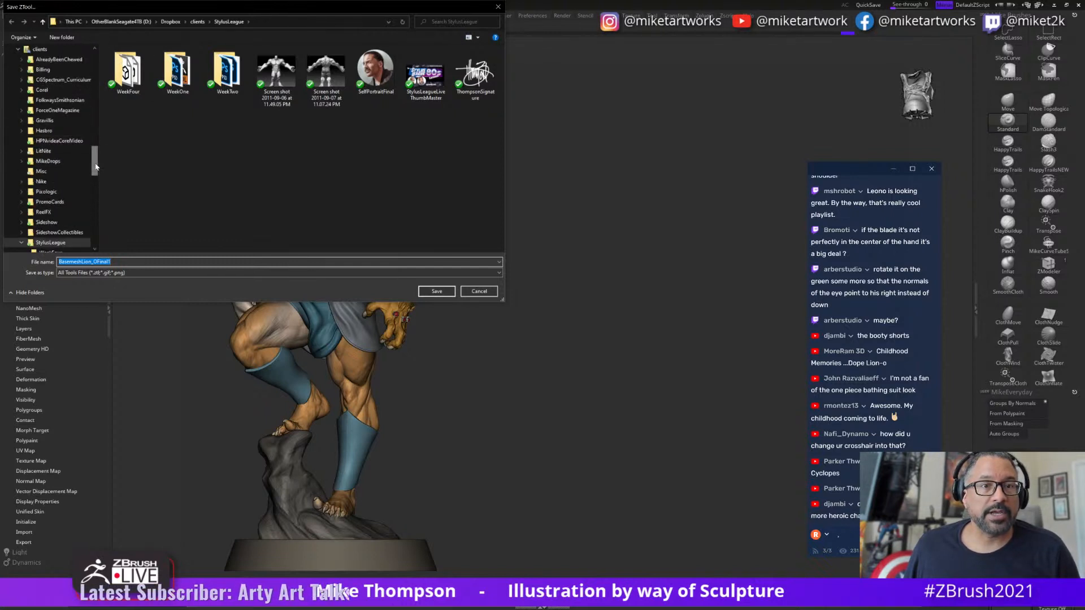
pyautogui.moveTo(94, 161); pyautogui.dragTo(103, 55)
pyautogui.scroll(-3, 72, 165)
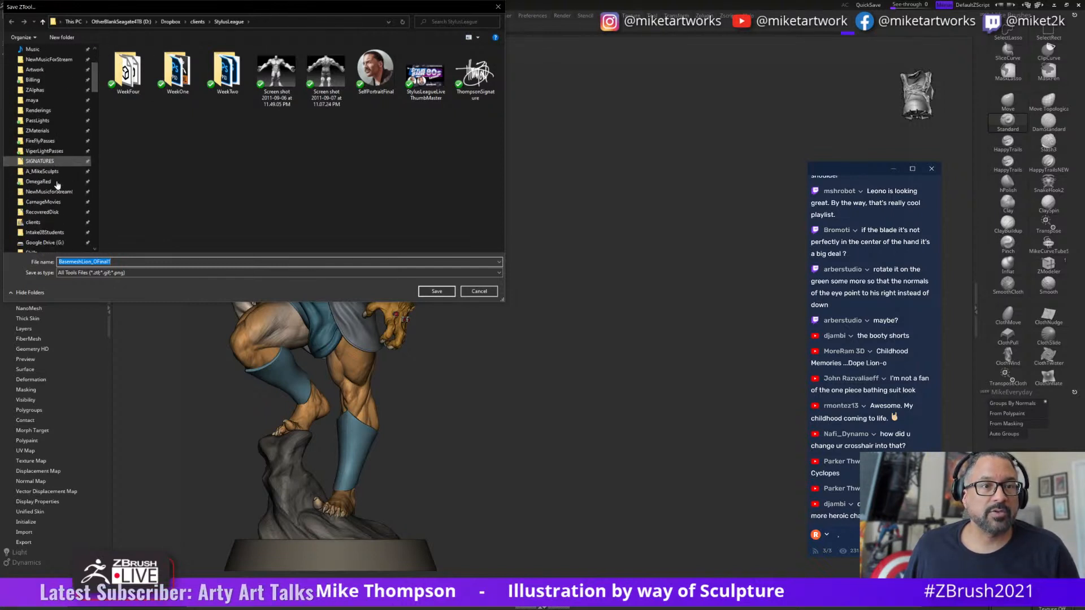
pyautogui.scroll(-5, 62, 173)
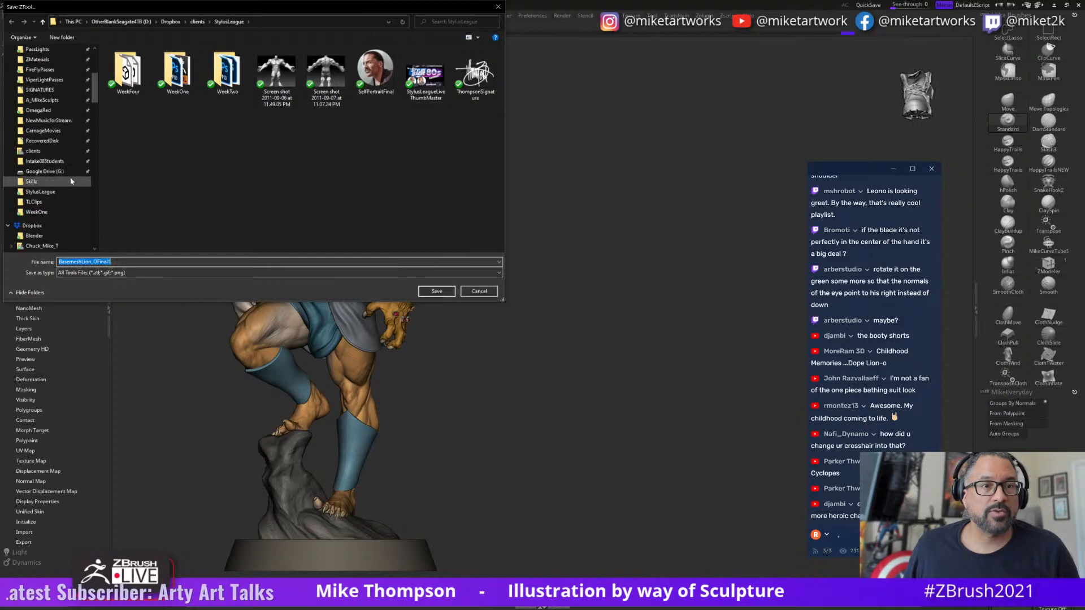
pyautogui.click(44, 155)
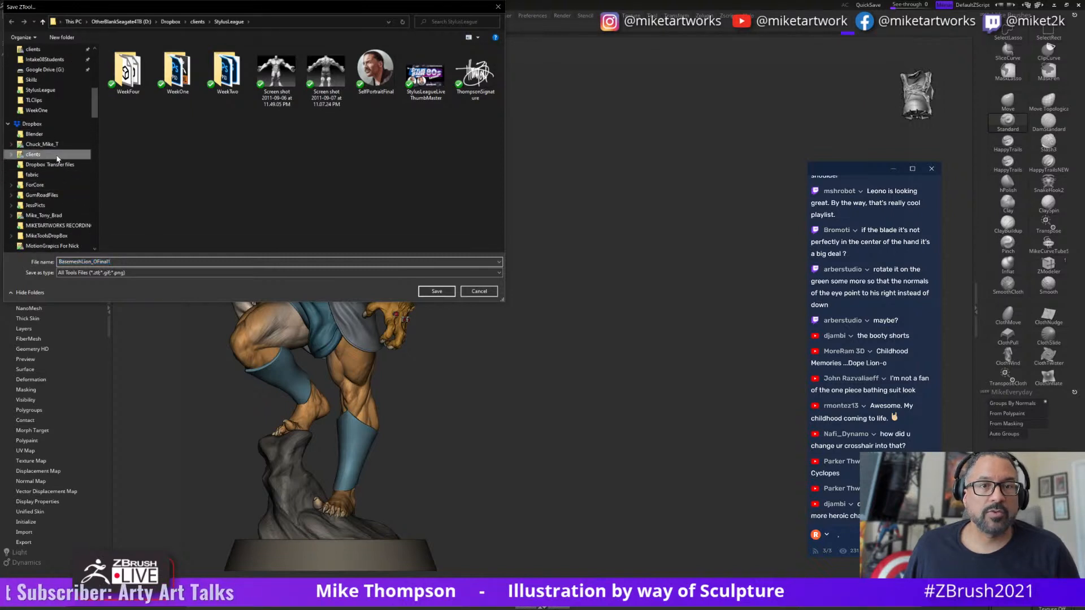
pyautogui.scroll(-2, 181, 181)
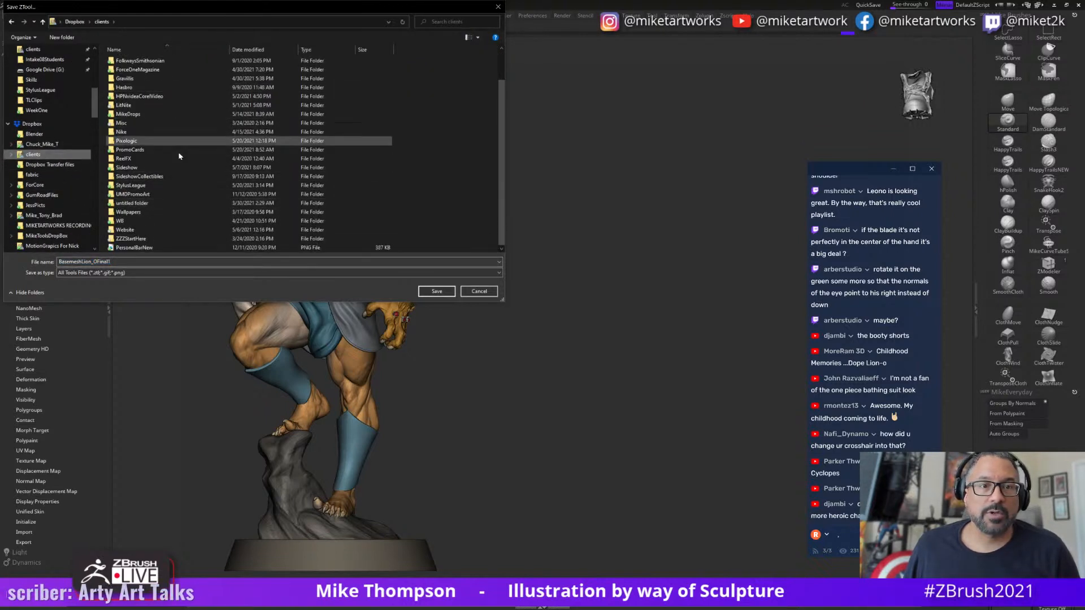
pyautogui.click(158, 187)
pyautogui.doubleClick(159, 187)
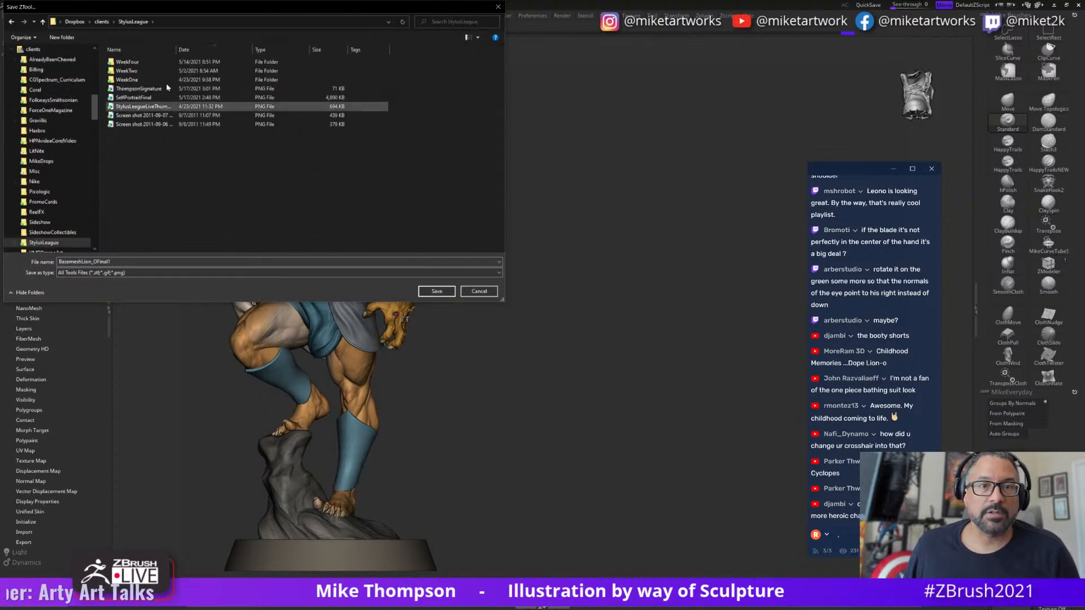
pyautogui.click(140, 81)
pyautogui.doubleClick(140, 80)
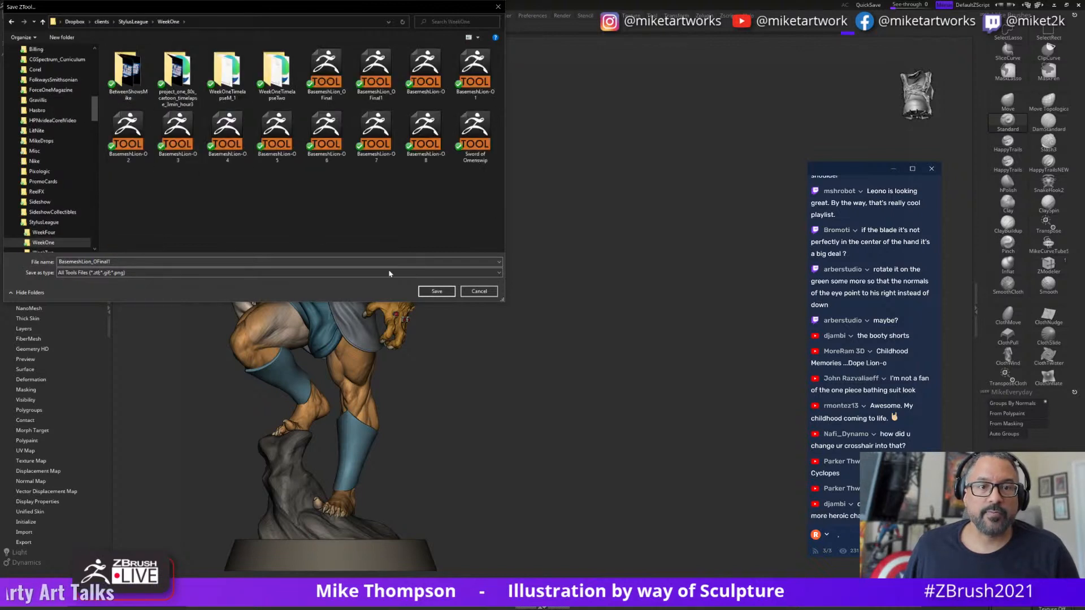
pyautogui.click(449, 292)
pyautogui.click(558, 301)
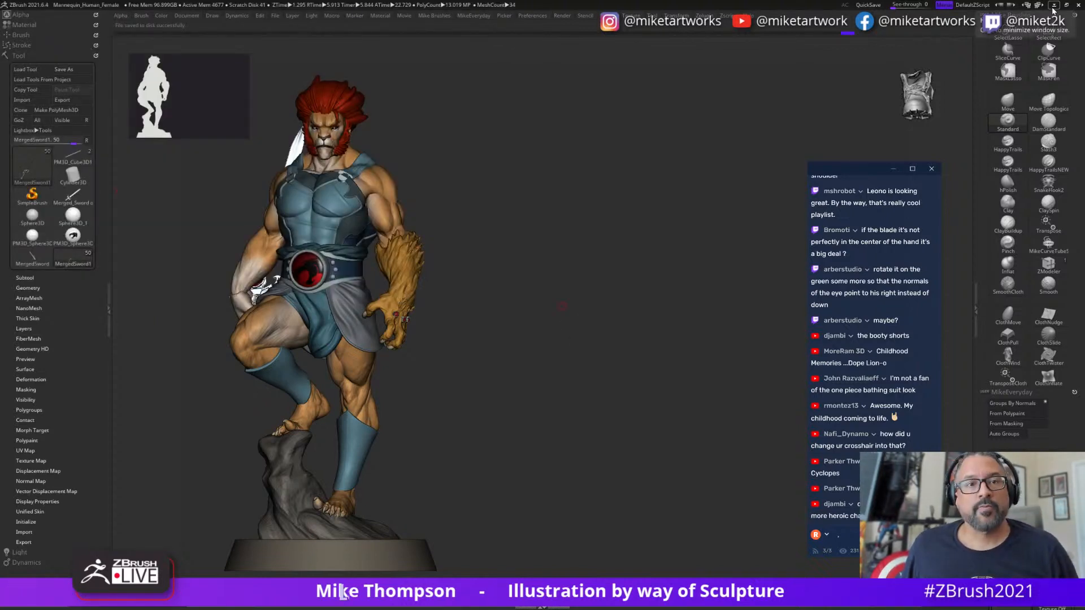
# - Quick-save the project and quit ZBrush
pyautogui.click(880, 4)
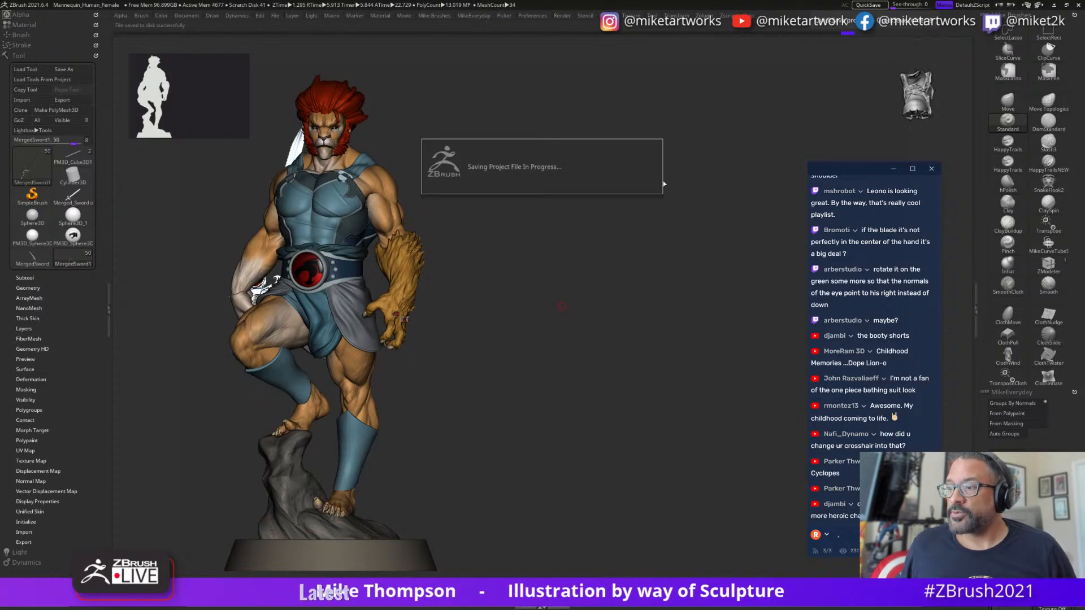
pyautogui.click(1079, 6)
pyautogui.click(559, 331)
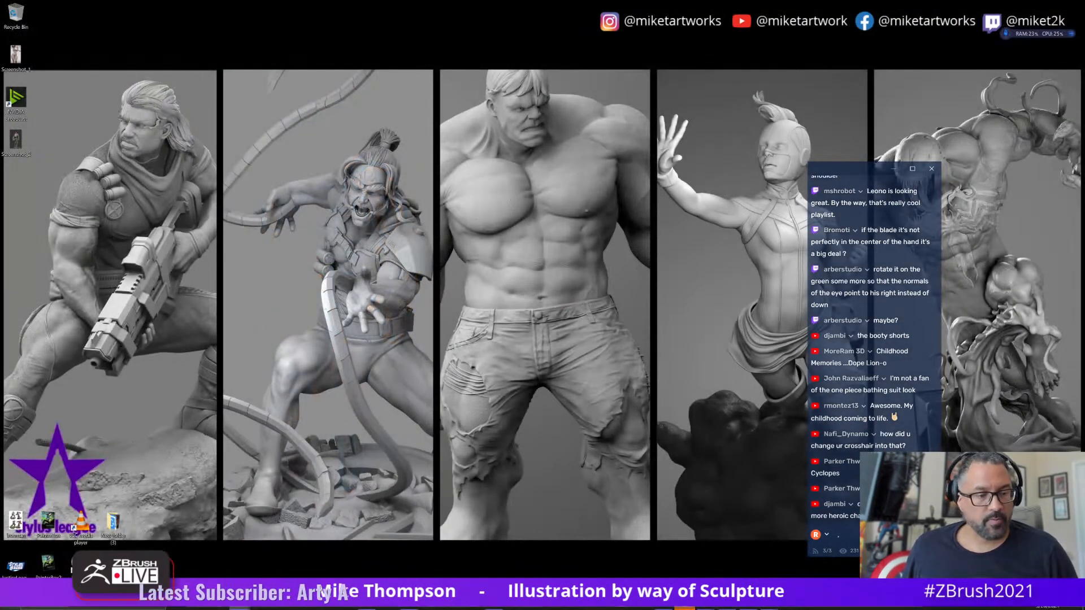
# - Relaunch ZBrush 2021, dismiss its home page, and hide Lightbox to clear the default star from the canvas
pyautogui.click(12, 607)
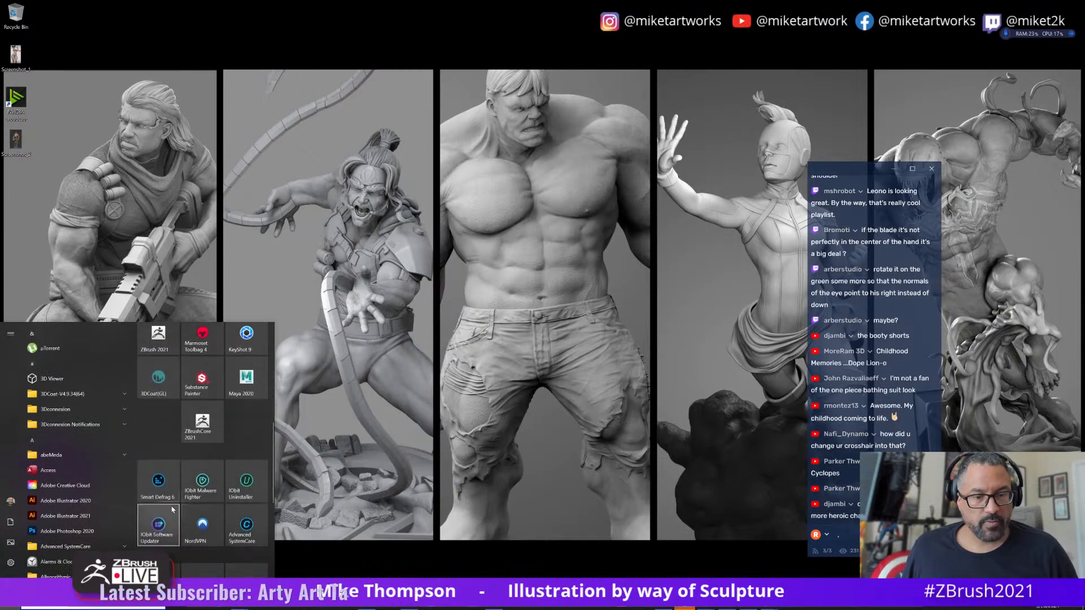
pyautogui.click(157, 334)
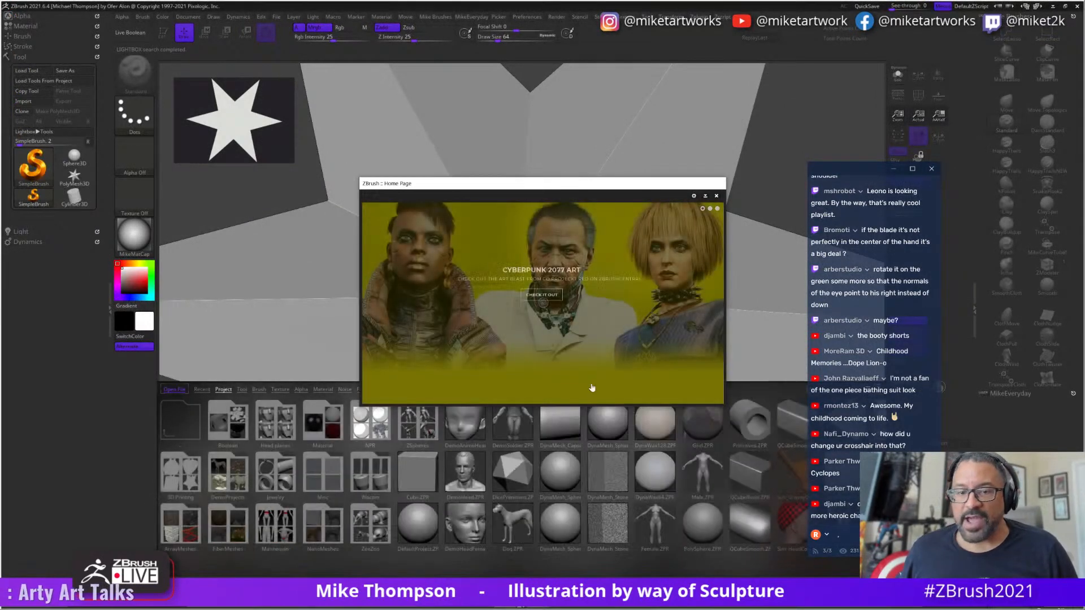
pyautogui.click(717, 197)
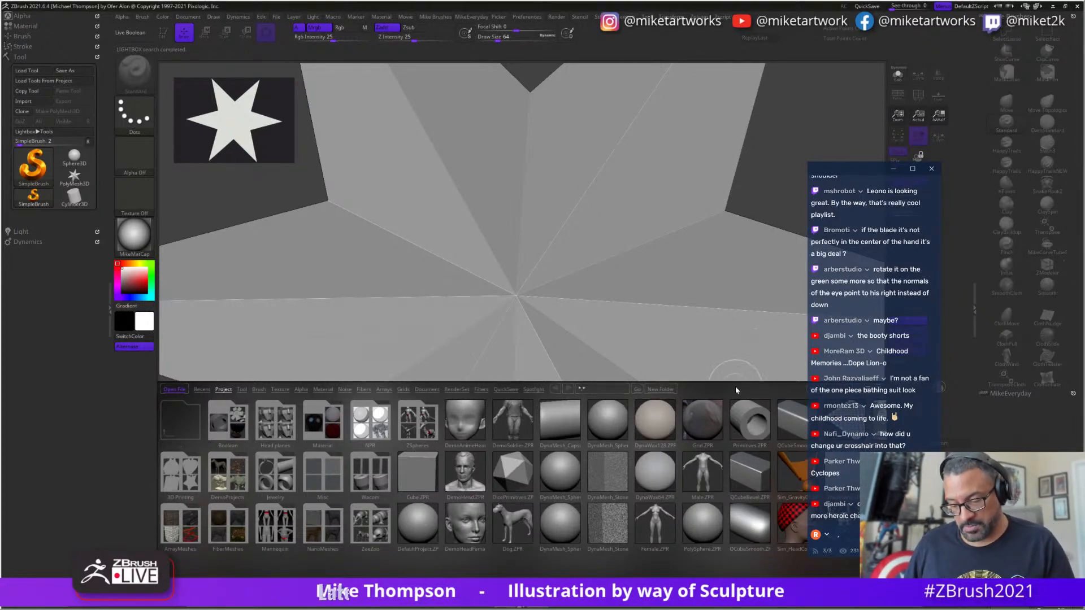
pyautogui.press(',')
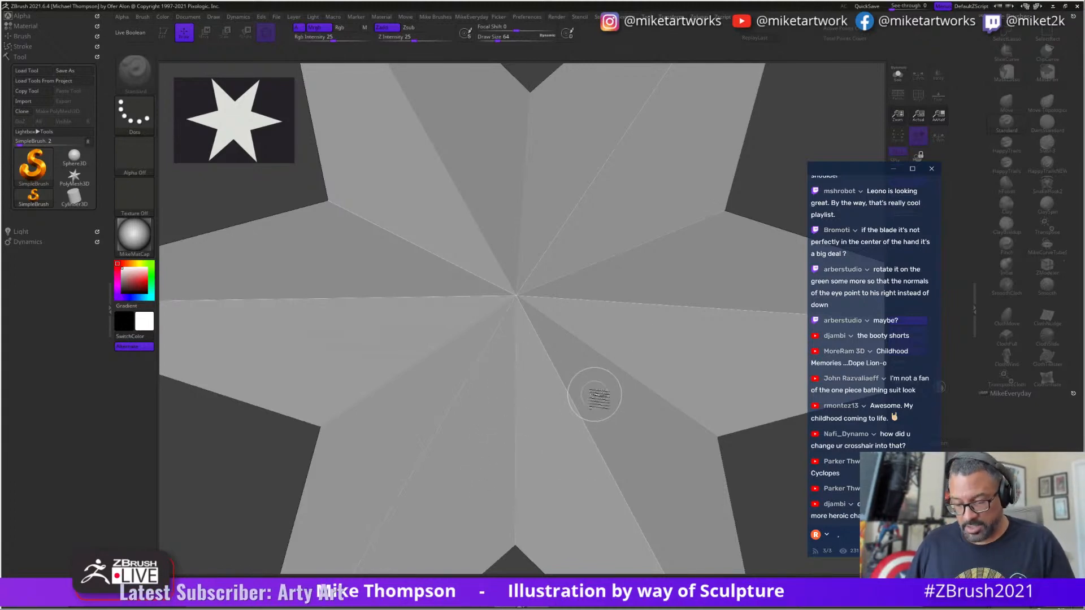
pyautogui.press(',')
pyautogui.press(',')
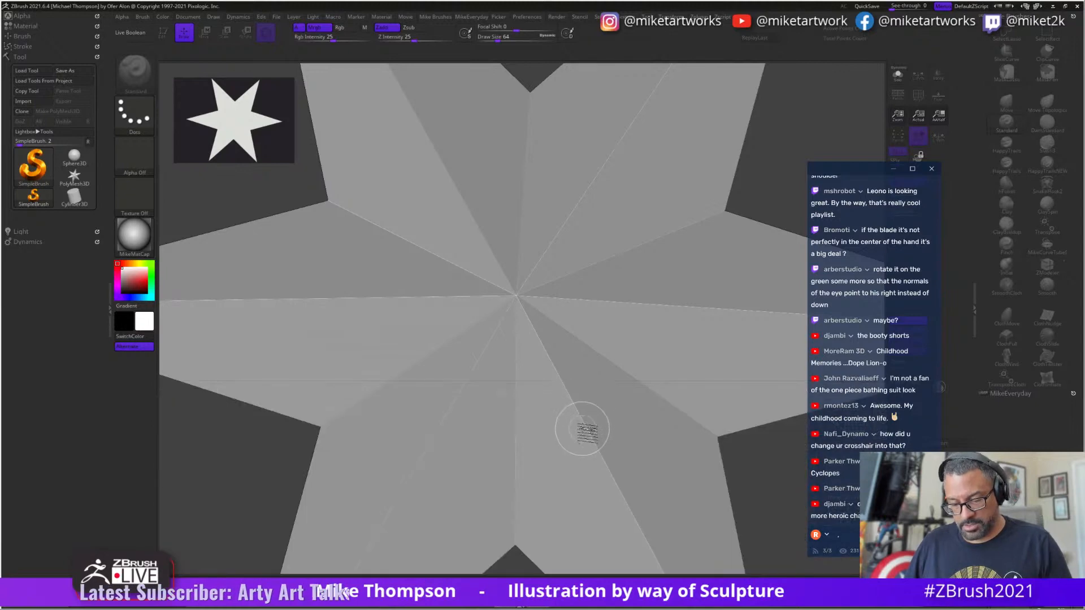
pyautogui.hotkey('ctrl', 'n')
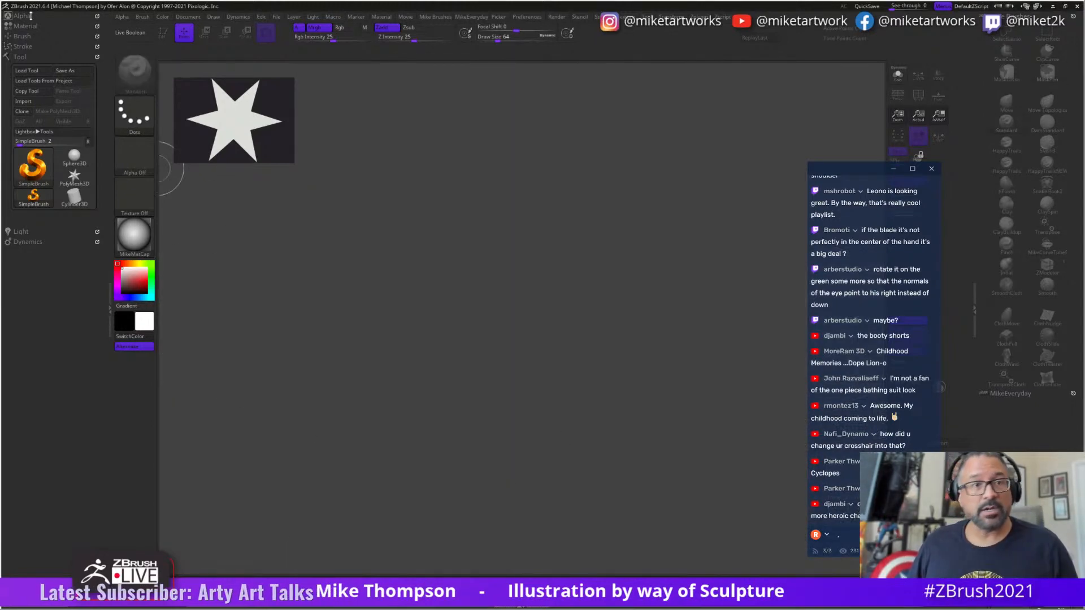
# - Load the BasemeshLion_OFinal1 tool from the WeekOne folder, place it on the canvas in Edit mode and frame the figure
pyautogui.click(29, 71)
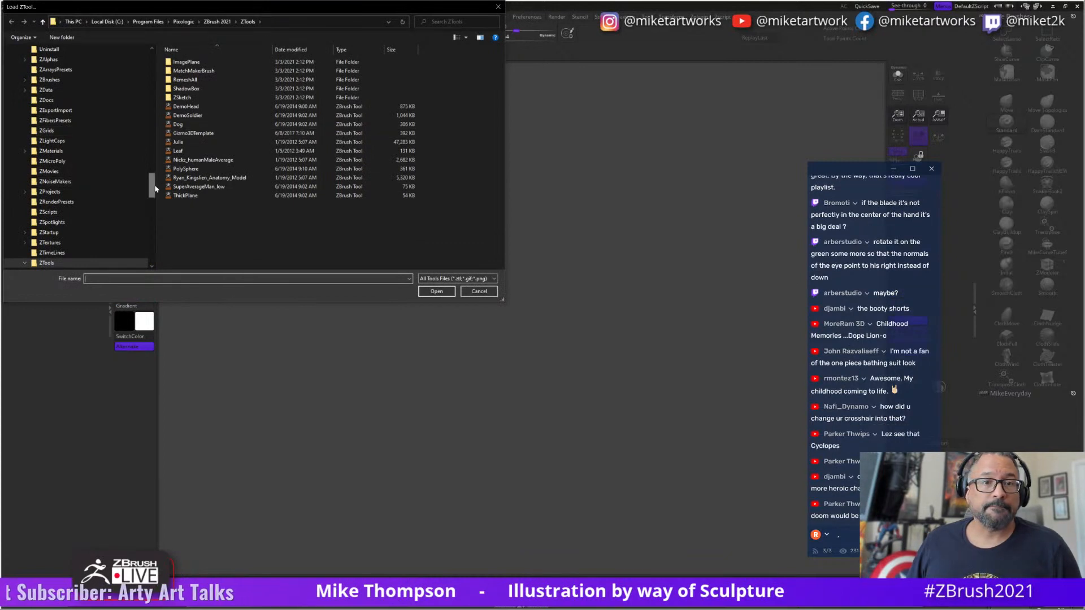
pyautogui.moveTo(152, 189); pyautogui.dragTo(169, 98)
pyautogui.scroll(3, 85, 141)
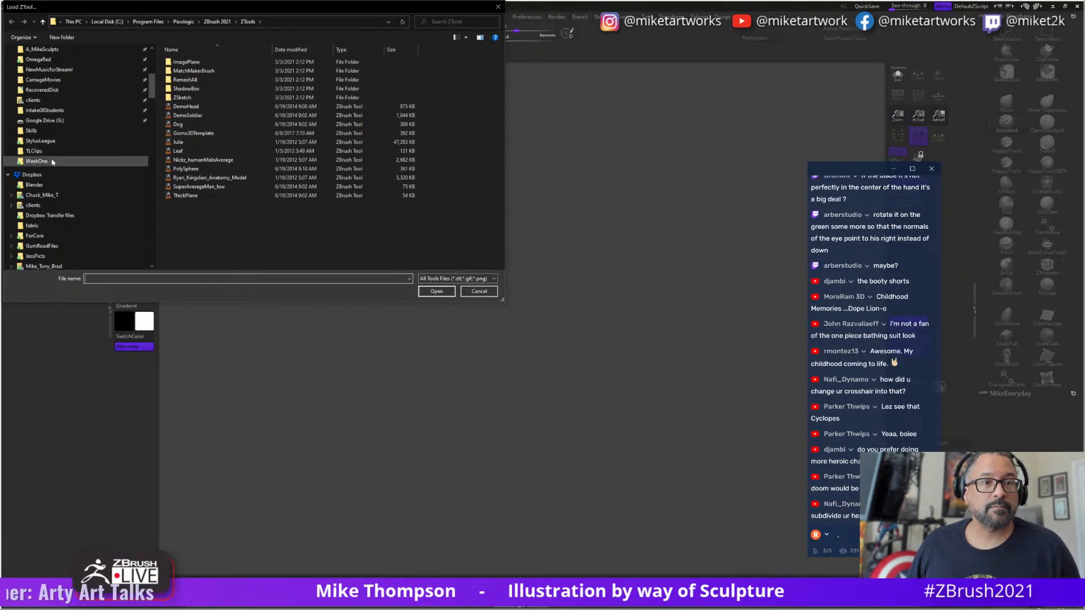
pyautogui.click(36, 161)
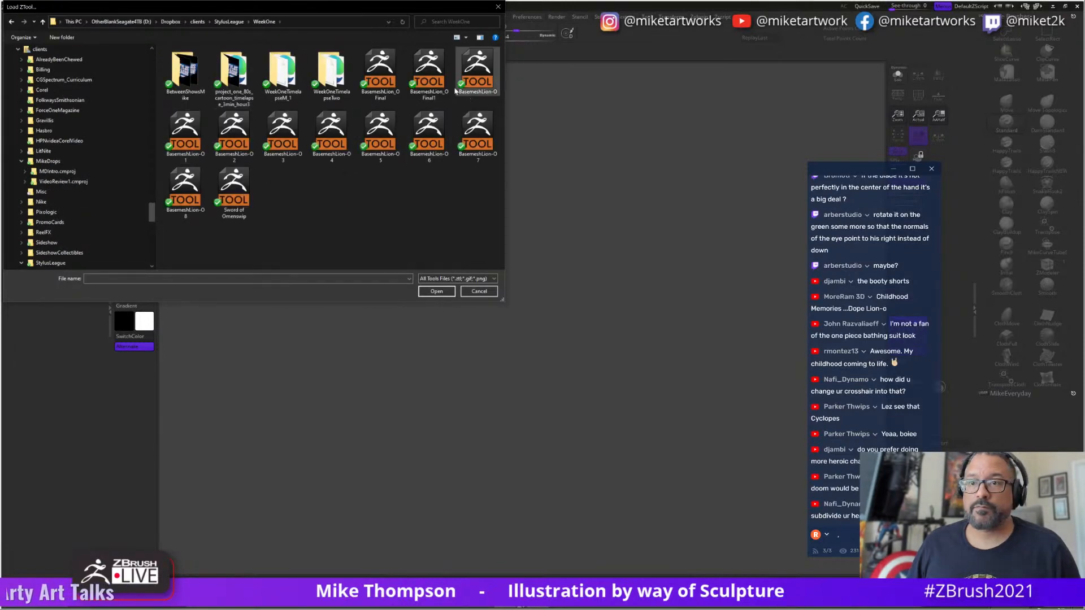
pyautogui.doubleClick(428, 71)
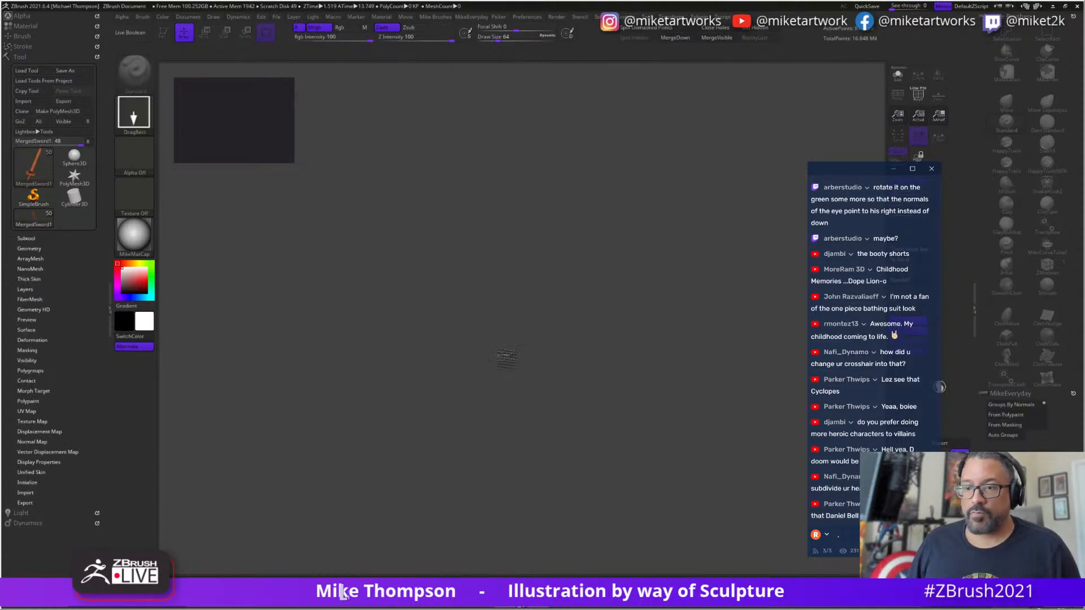
pyautogui.moveTo(506, 358)
pyautogui.mouseDown()
pyautogui.moveTo(510, 431)
pyautogui.moveTo(499, 457)
pyautogui.mouseUp()
pyautogui.press('t')
pyautogui.press('f')
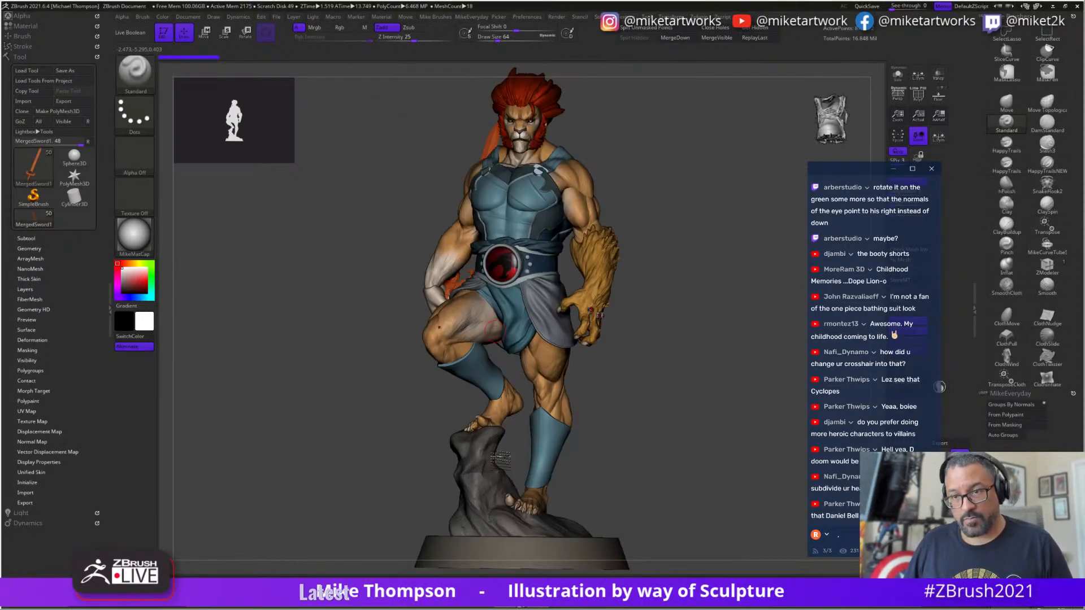
# - Inspect the figure's back and sword, and apply the ReflectOrange MatCap material to the model
pyautogui.moveTo(634, 395); pyautogui.dragTo(683, 571)
pyautogui.moveTo(671, 517)
pyautogui.mouseDown()
pyautogui.moveTo(654, 514)
pyautogui.moveTo(666, 513)
pyautogui.moveTo(684, 459)
pyautogui.moveTo(674, 457)
pyautogui.mouseUp()
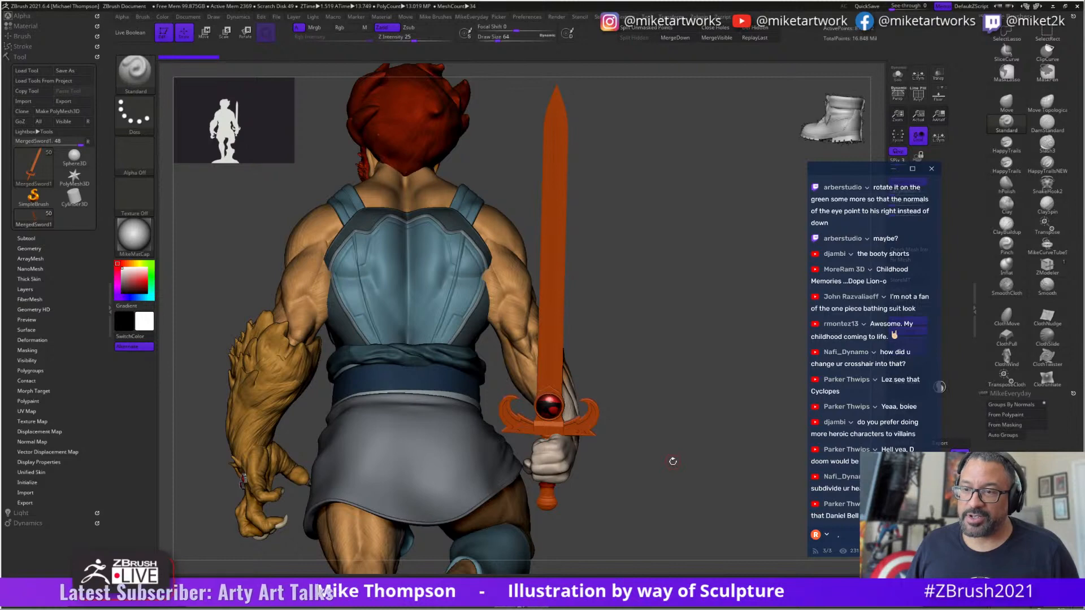
pyautogui.moveTo(673, 461)
pyautogui.mouseDown()
pyautogui.moveTo(687, 465)
pyautogui.moveTo(673, 467)
pyautogui.moveTo(681, 472)
pyautogui.moveTo(673, 449)
pyautogui.mouseUp()
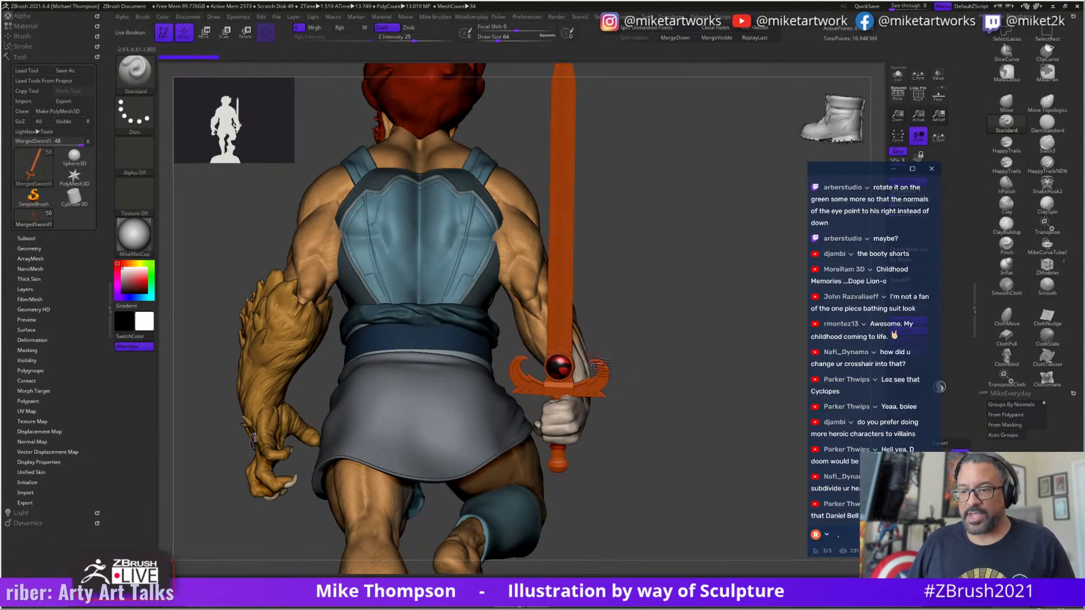
pyautogui.moveTo(621, 396); pyautogui.dragTo(651, 436)
pyautogui.press('space')
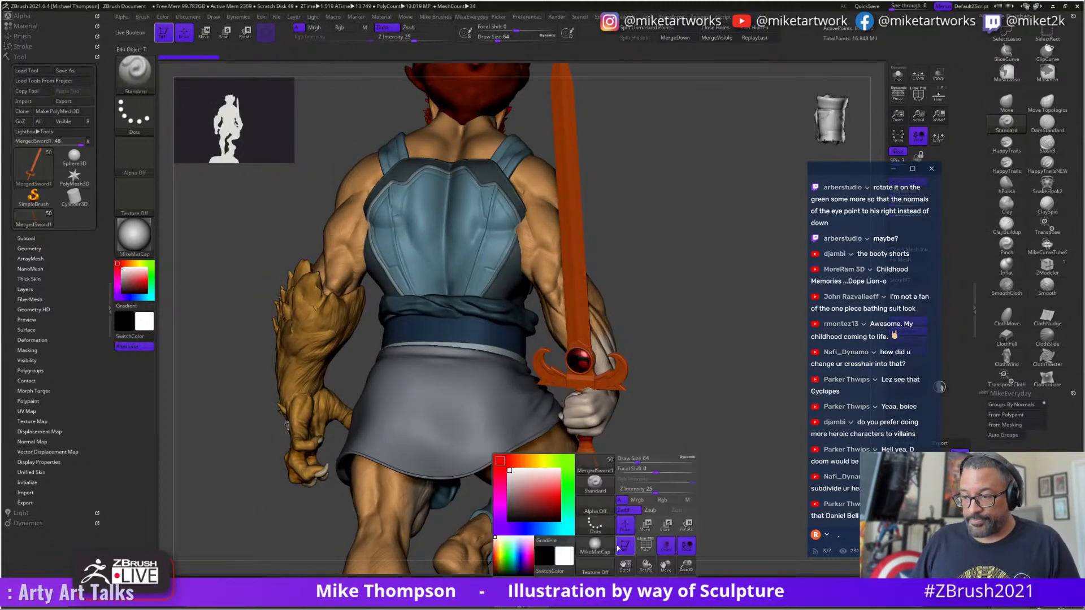
pyautogui.click(595, 546)
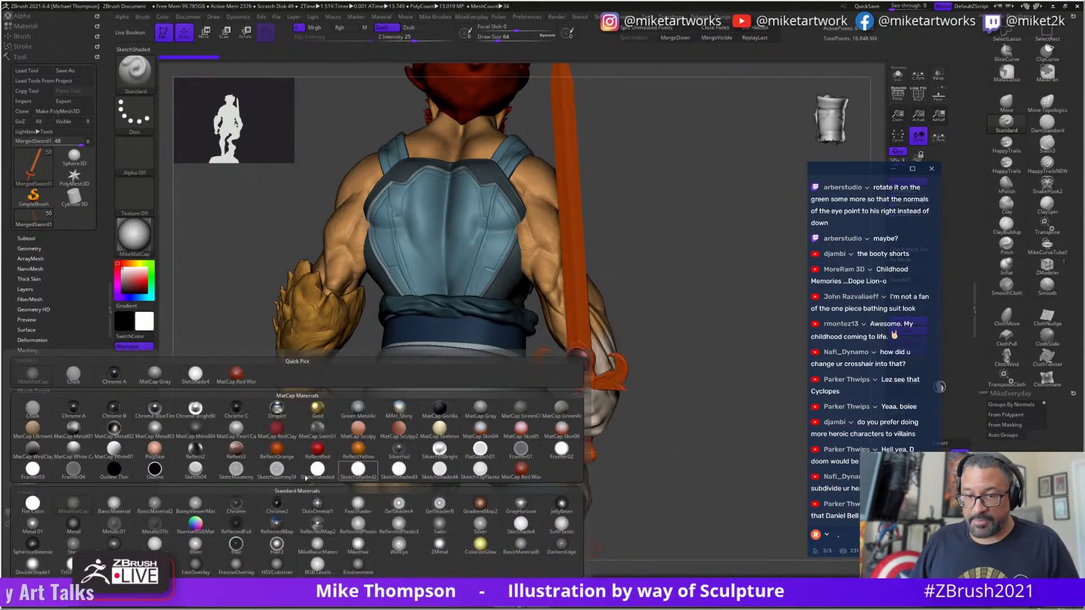
pyautogui.click(277, 447)
# - Open the material library in Lightbox to choose another material for the figure
pyautogui.keyDown('alt'); pyautogui.moveTo(722, 450); pyautogui.dragTo(688, 454); pyautogui.keyUp('alt')
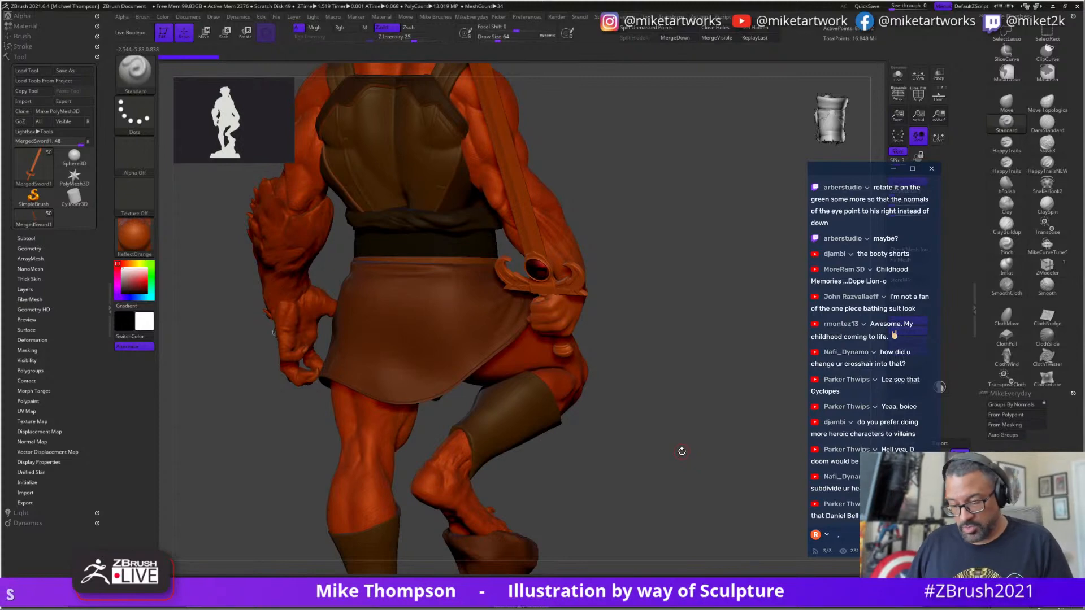
pyautogui.press(',')
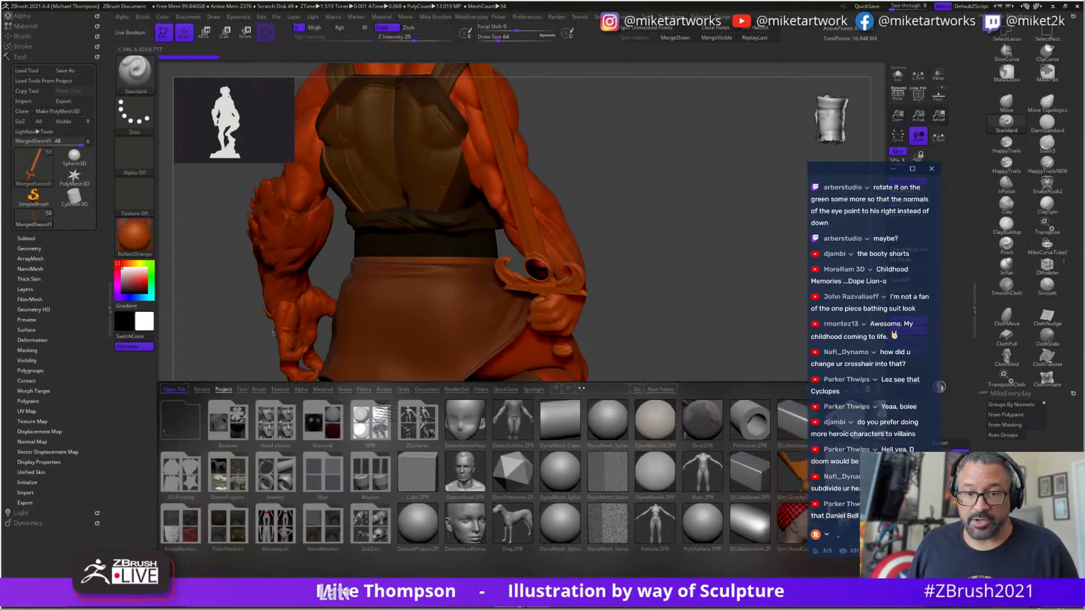
pyautogui.click(323, 389)
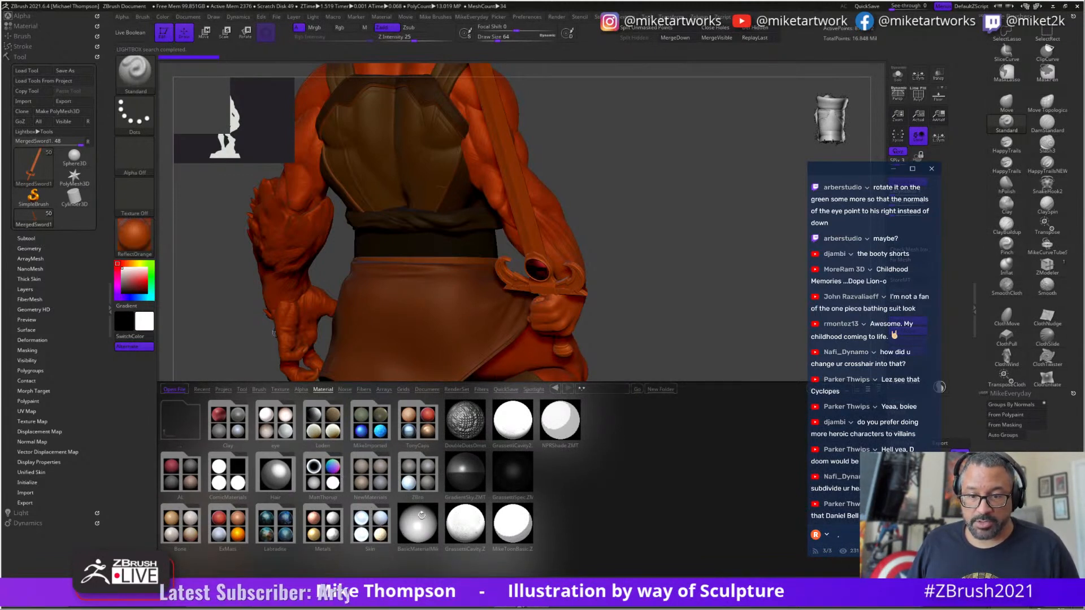
# - Open the metals material folder and load gw_worn_silver to preview it on the figure and sword from behind
pyautogui.click(330, 534)
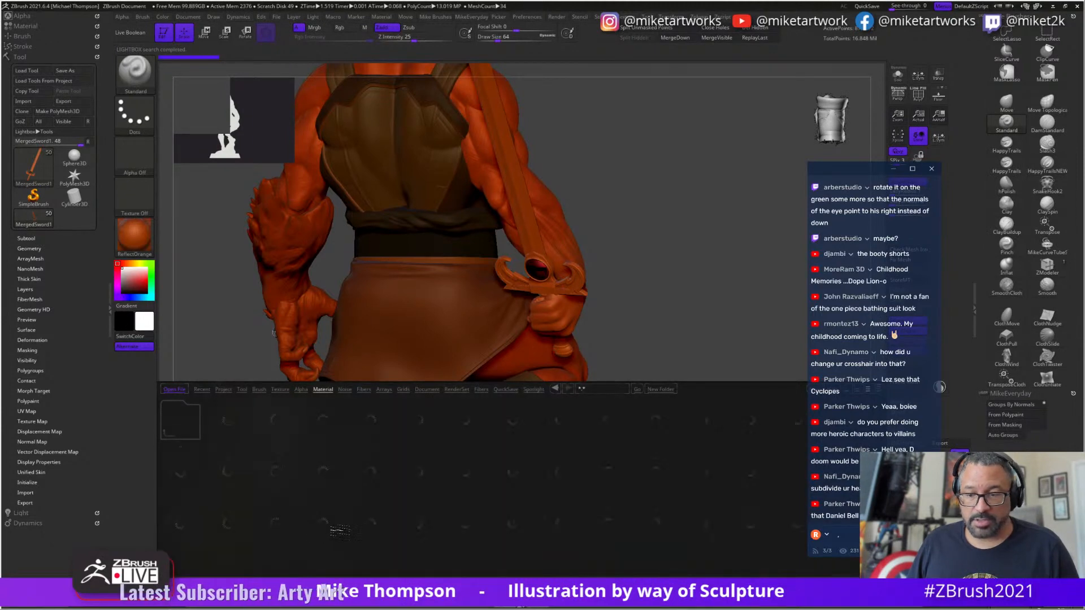
pyautogui.scroll(-5, 582, 534)
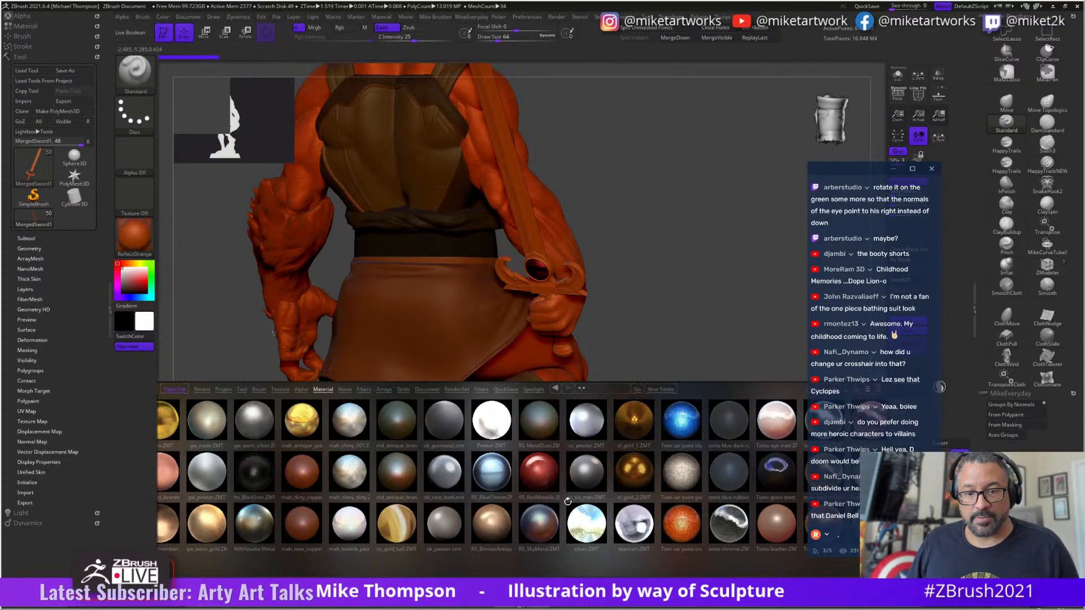
pyautogui.doubleClick(254, 421)
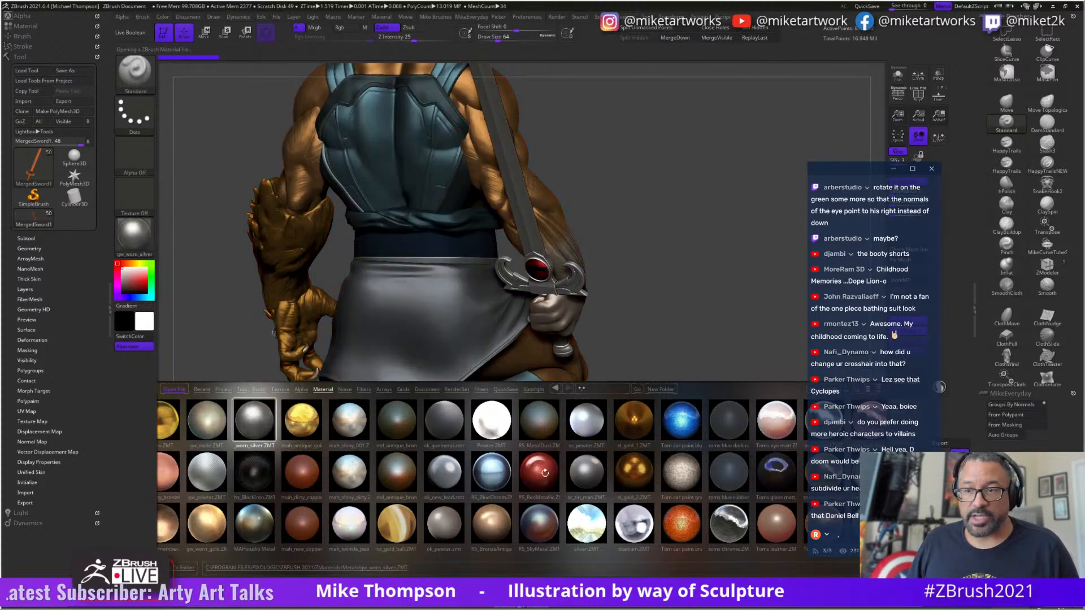
pyautogui.moveTo(687, 362); pyautogui.dragTo(699, 334)
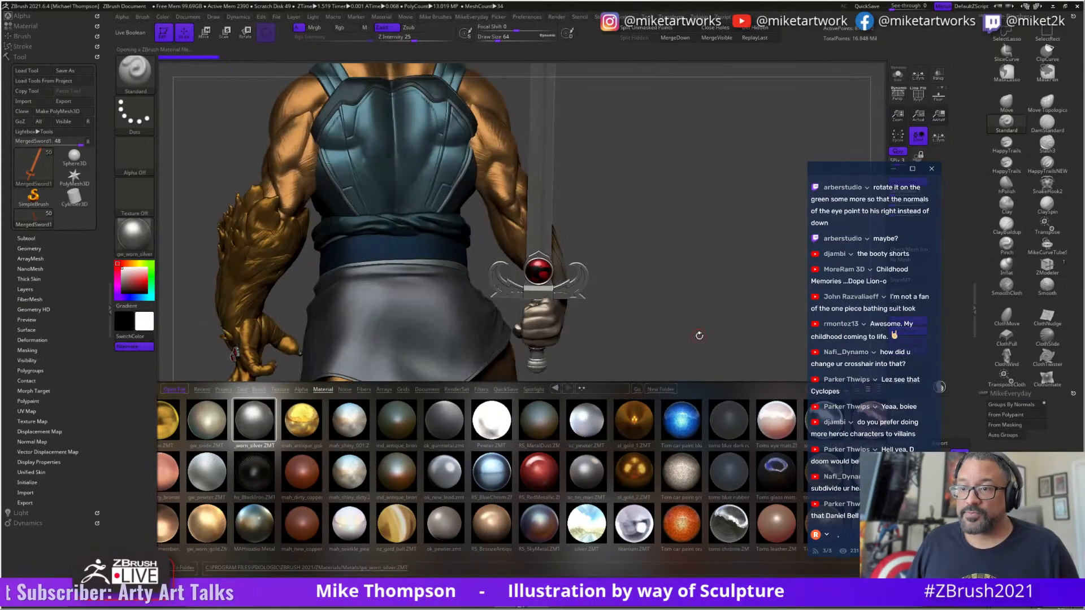
pyautogui.keyDown('alt'); pyautogui.moveTo(701, 260); pyautogui.dragTo(693, 378); pyautogui.keyUp('alt')
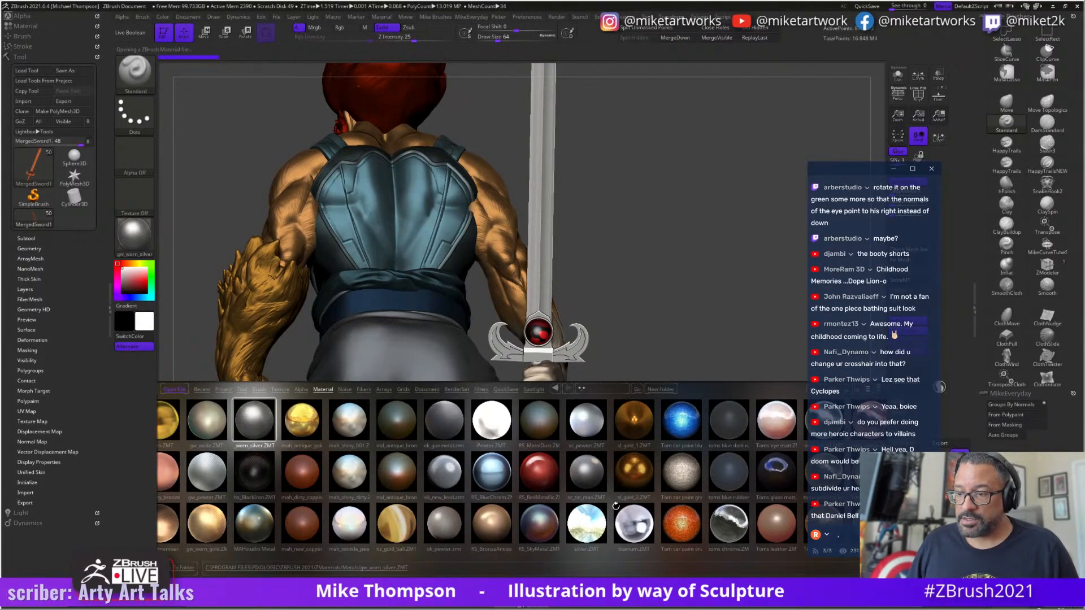
# - Try the toms chrome and titanium materials on the figure
pyautogui.doubleClick(722, 526)
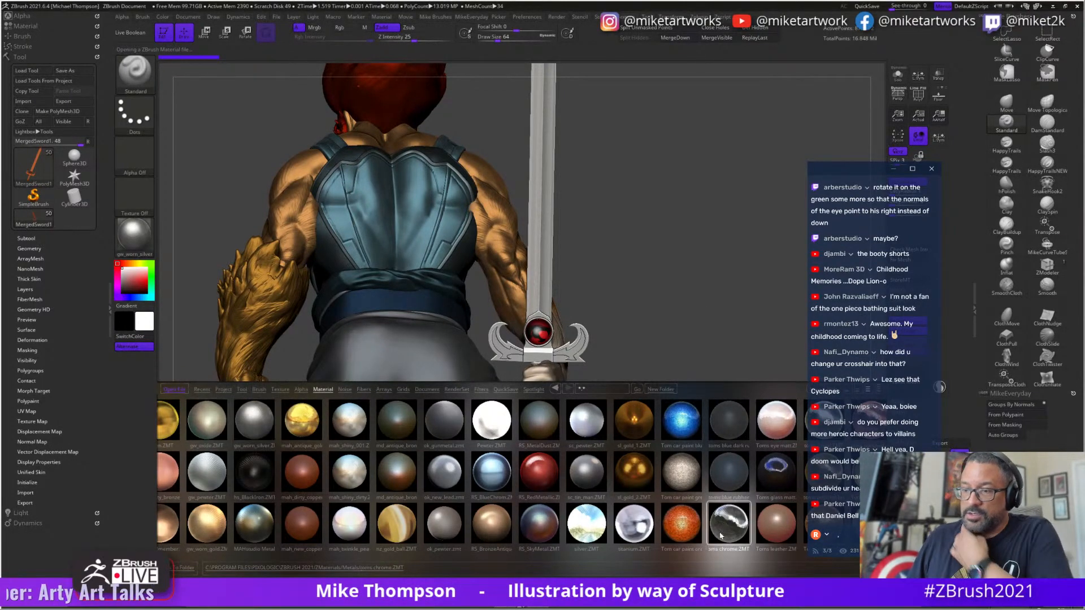
pyautogui.moveTo(735, 248); pyautogui.dragTo(785, 260)
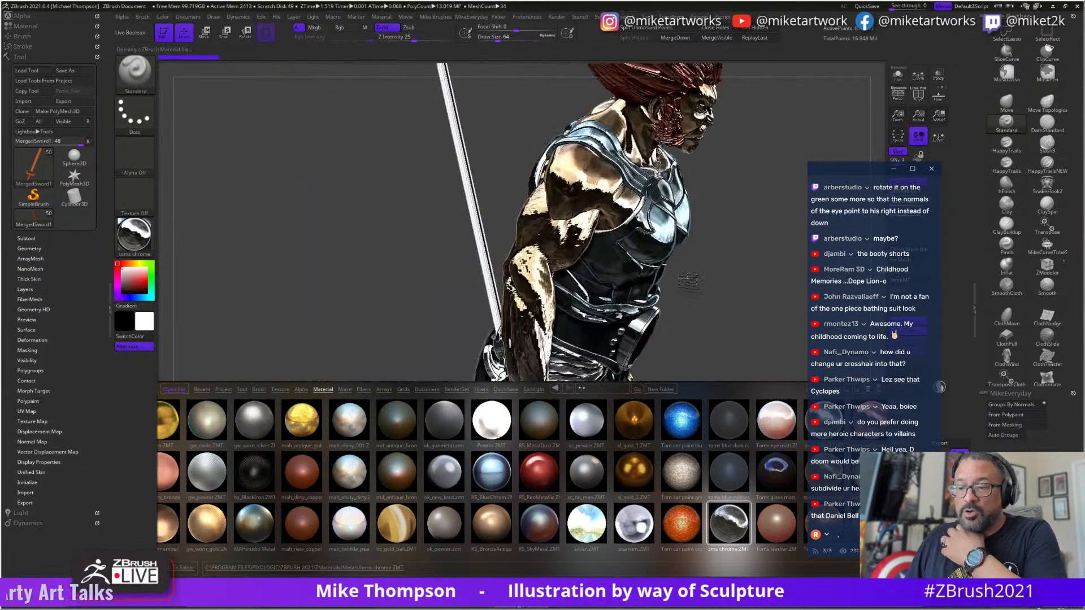
pyautogui.doubleClick(636, 523)
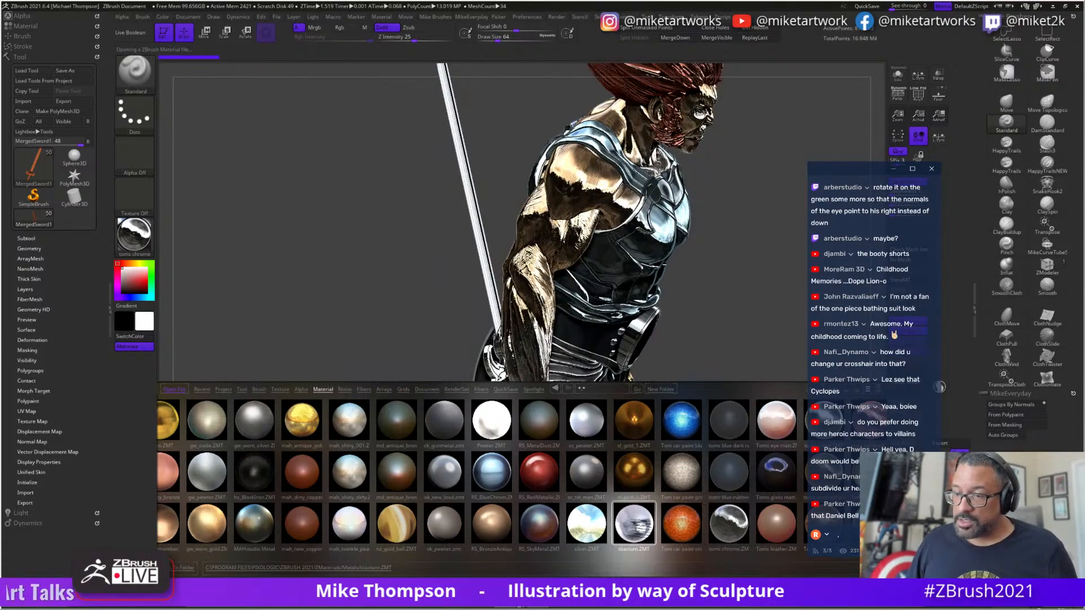
pyautogui.moveTo(677, 339); pyautogui.dragTo(672, 210)
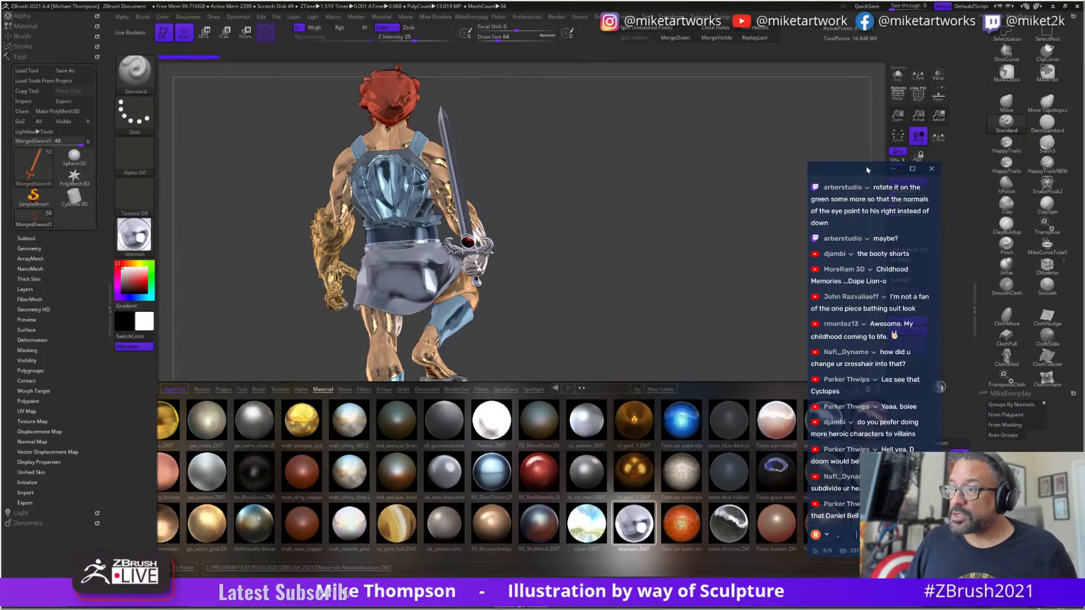
# - Load the toms metal material from the metals folder and limit painting to the material channel only
pyautogui.moveTo(867, 170); pyautogui.dragTo(843, 7)
pyautogui.click(821, 434)
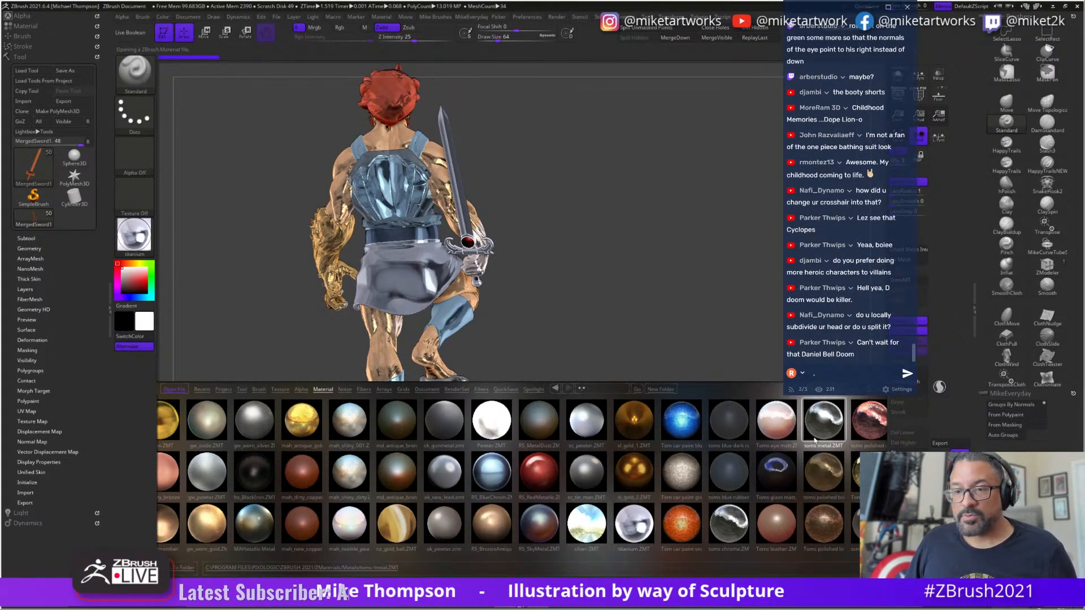
pyautogui.moveTo(644, 311); pyautogui.dragTo(627, 246)
pyautogui.press('space')
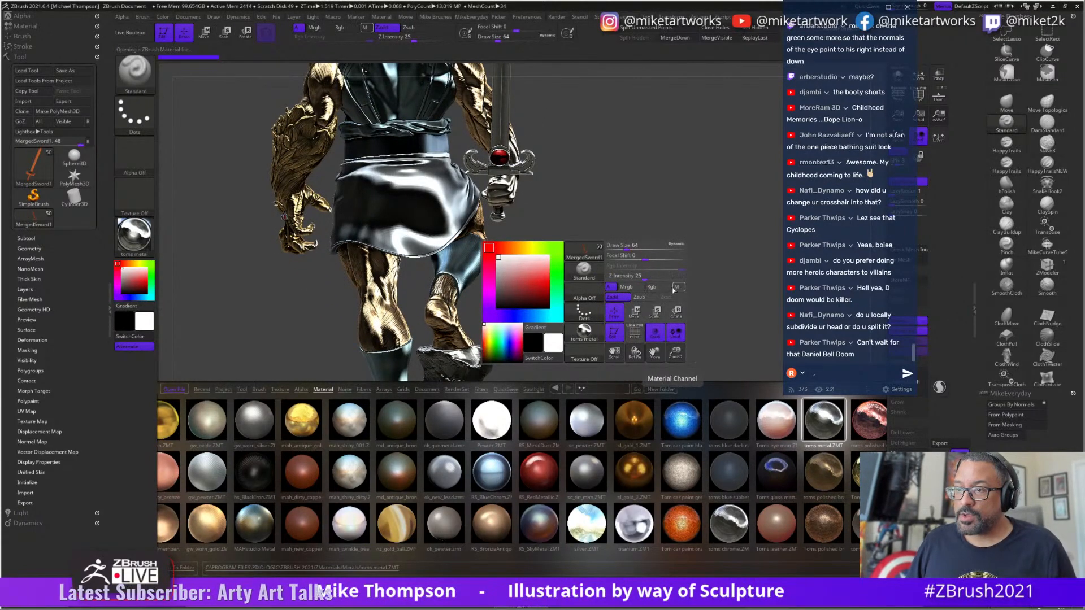
pyautogui.click(656, 288)
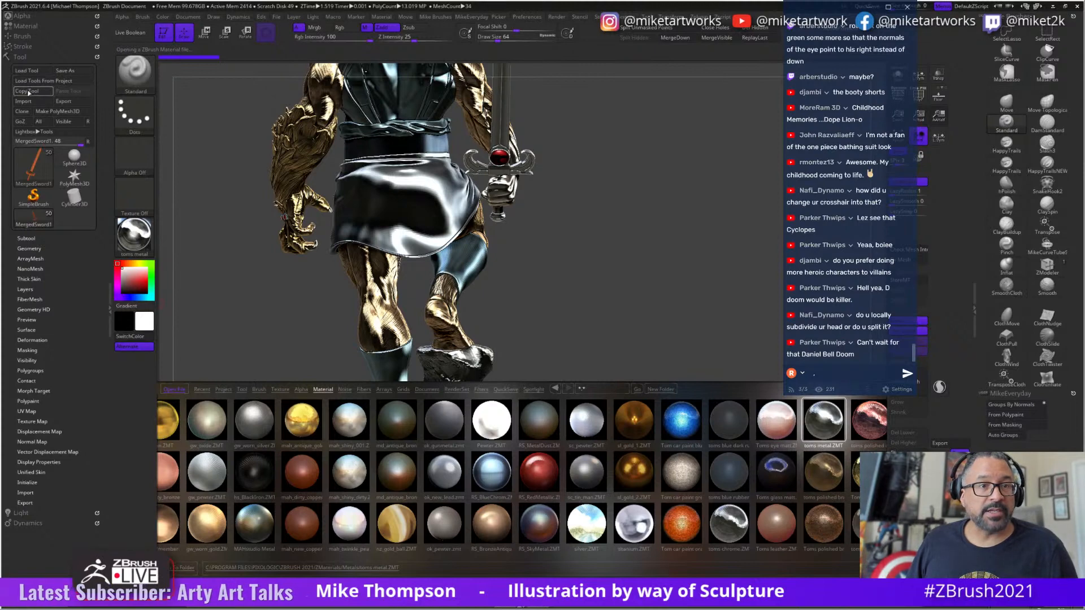
# - Collapse the Tool palette and isolate the sword in Solo mode, with the chat window moved aside
pyautogui.click(25, 56)
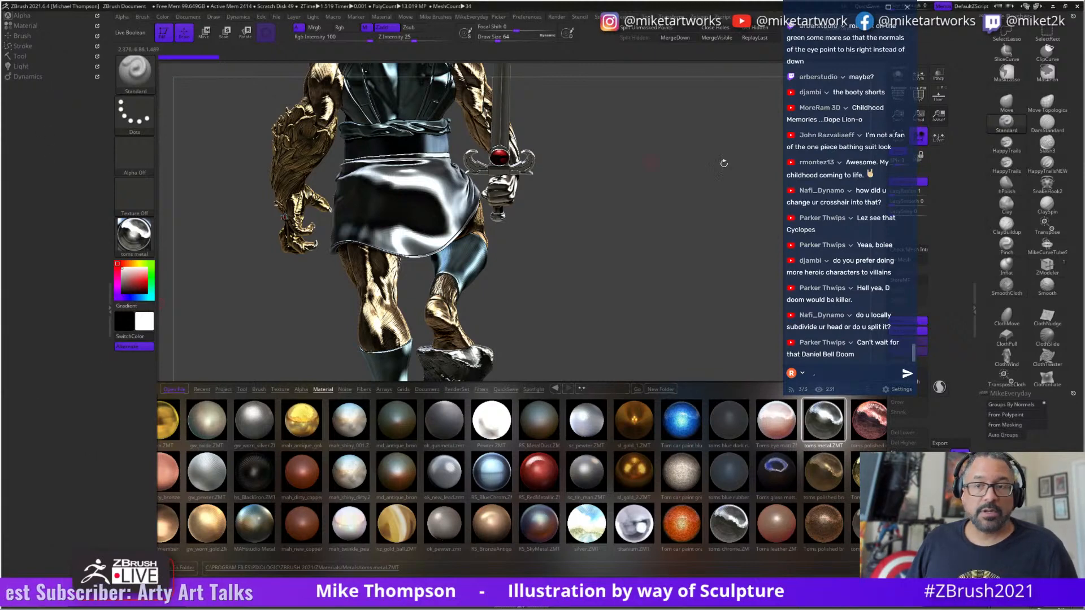
pyautogui.keyDown('alt'); pyautogui.moveTo(559, 269); pyautogui.dragTo(576, 577); pyautogui.keyUp('alt')
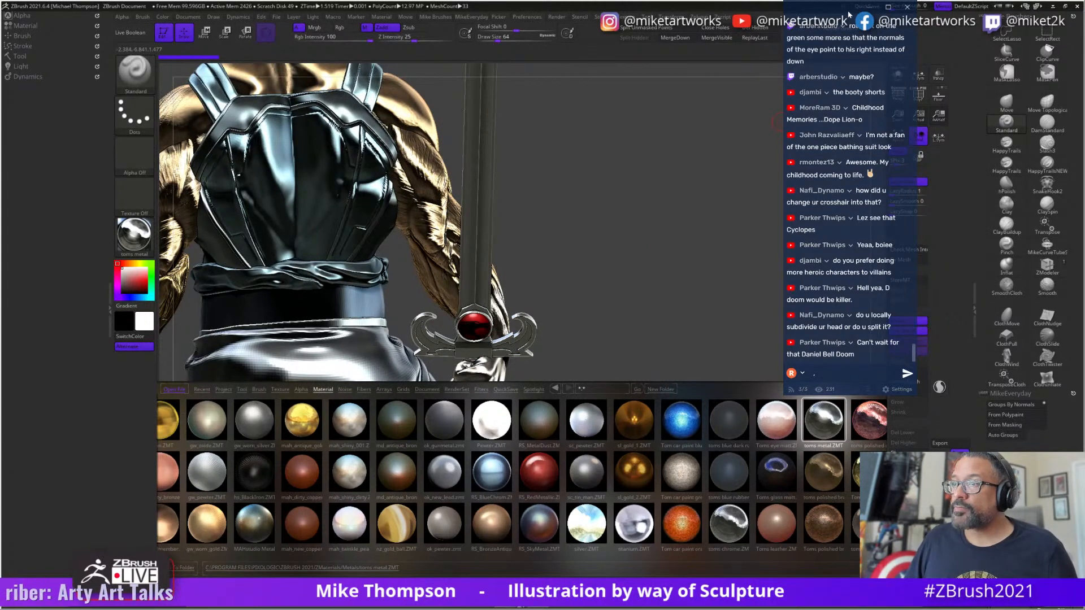
pyautogui.moveTo(848, 14); pyautogui.dragTo(781, 142)
pyautogui.click(899, 79)
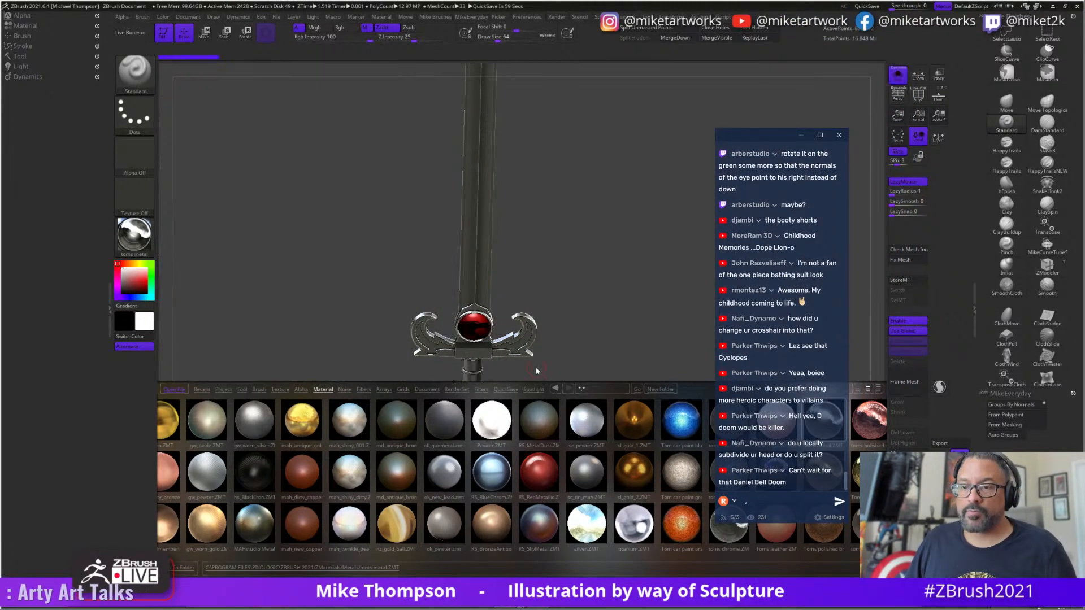
# - Hide the round gem's polygroup and fill the rest of the sword with the toms metal material
pyautogui.keyDown('ctrl'); pyautogui.keyDown('shift'); pyautogui.click(481, 326); pyautogui.keyUp('shift'); pyautogui.keyUp('ctrl')
pyautogui.press('ctrl')
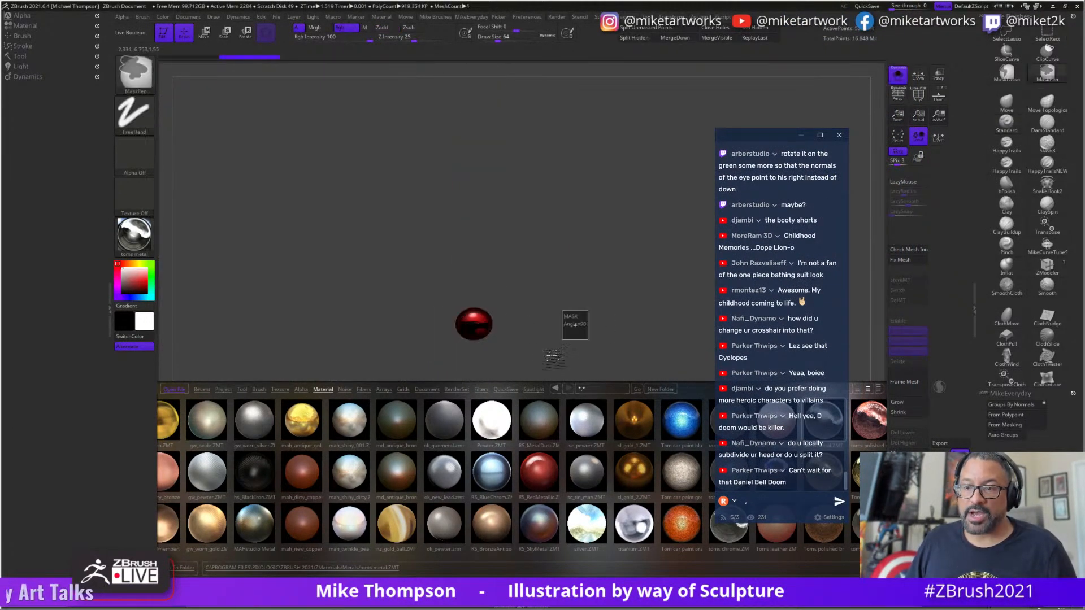
pyautogui.keyDown('ctrl'); pyautogui.keyDown('shift'); pyautogui.moveTo(622, 357); pyautogui.dragTo(582, 291); pyautogui.keyUp('shift'); pyautogui.keyUp('ctrl')
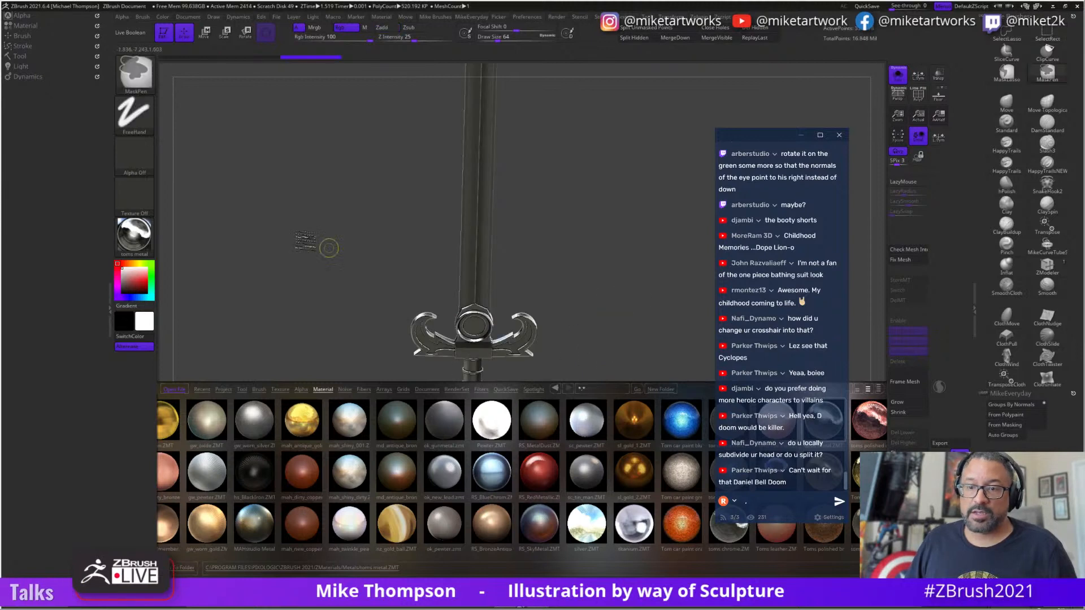
pyautogui.press('space')
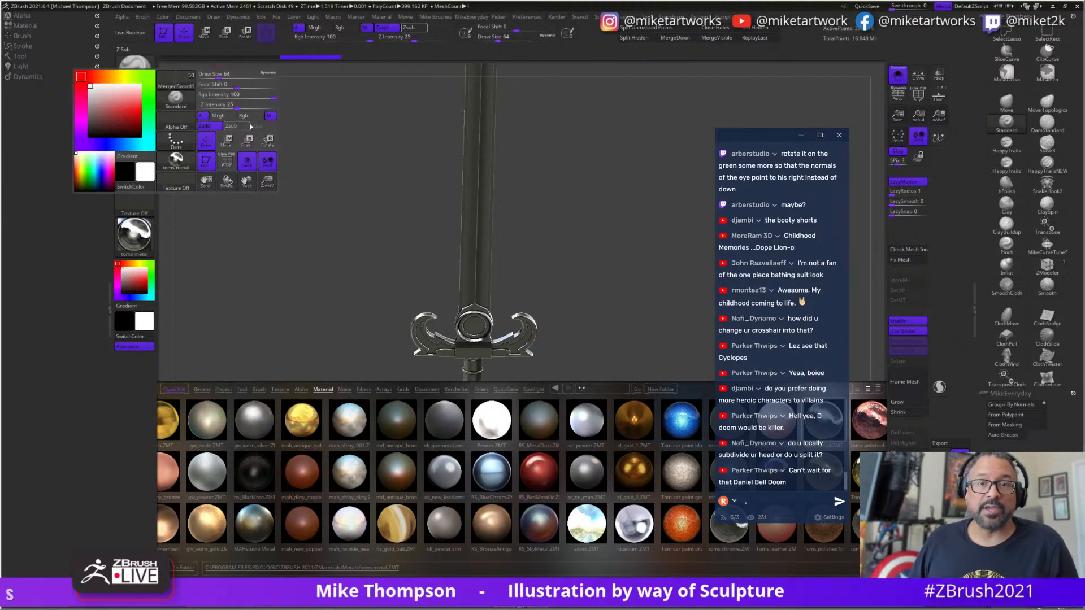
pyautogui.click(161, 16)
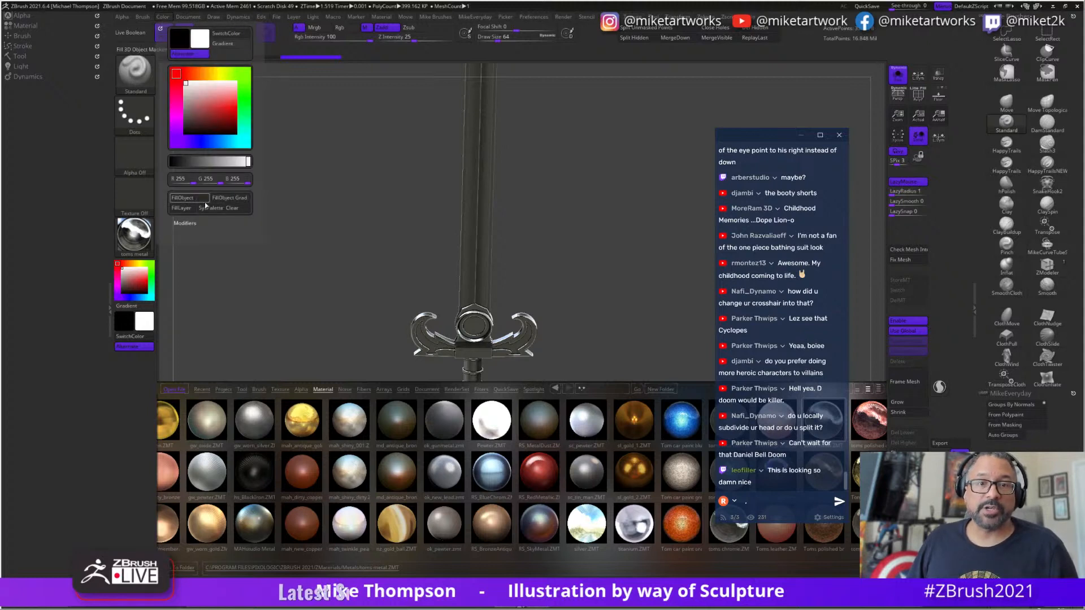
# - Select the MikeMatCap material and show the gem again for a close look at the crossguard
pyautogui.press('space')
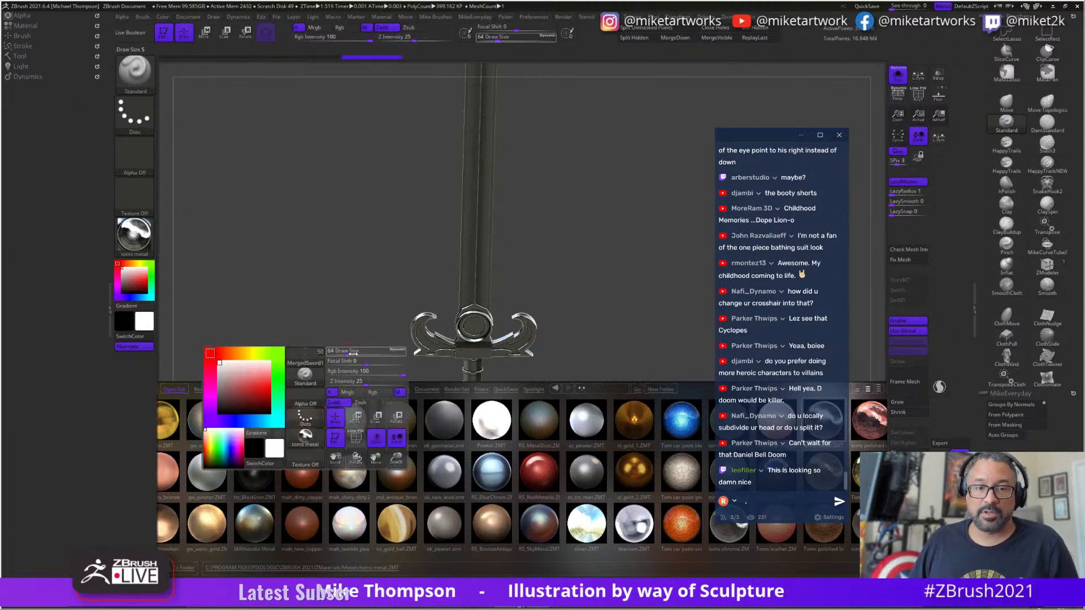
pyautogui.click(306, 442)
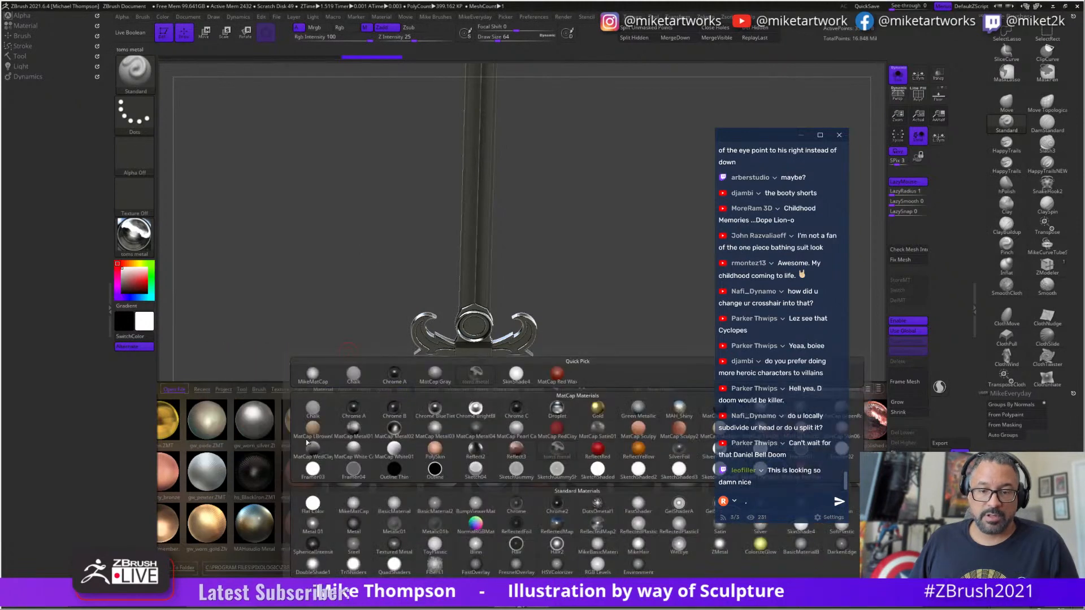
pyautogui.click(568, 405)
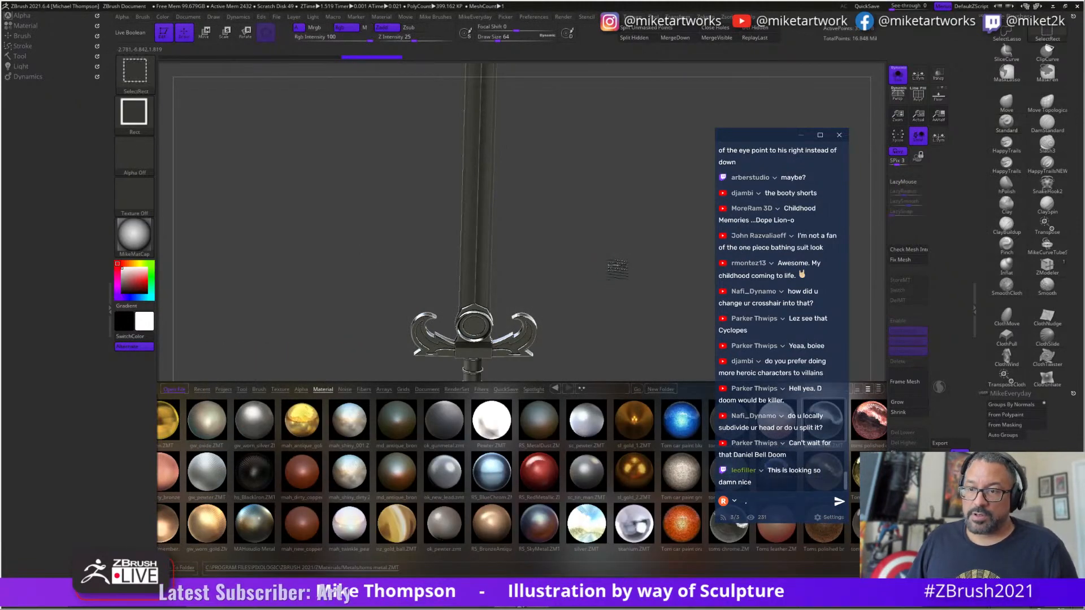
pyautogui.keyDown('alt'); pyautogui.moveTo(625, 294); pyautogui.dragTo(676, 287); pyautogui.keyUp('alt')
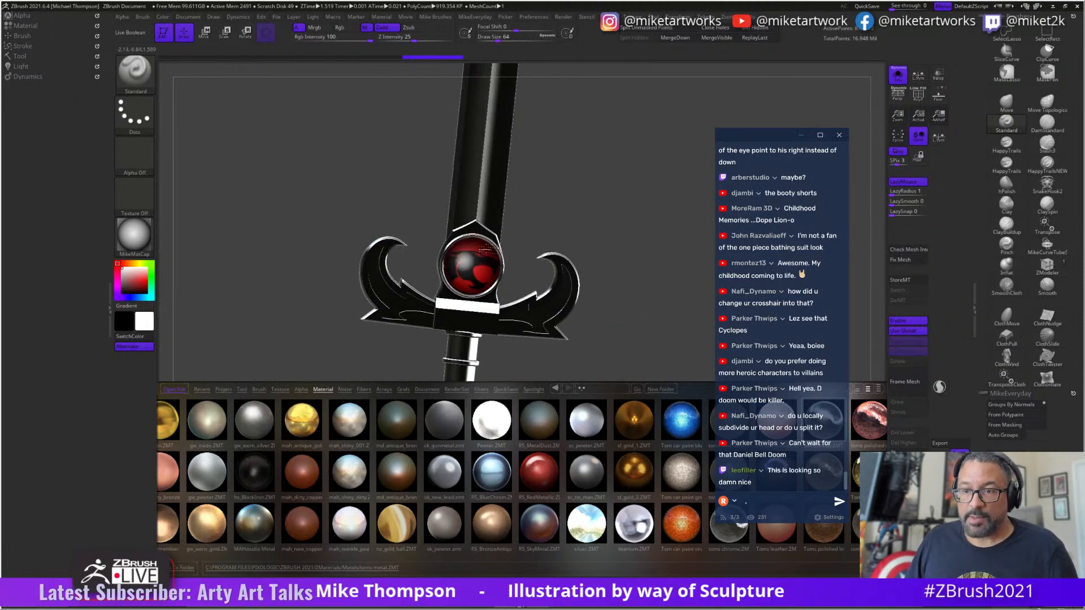
pyautogui.keyDown('alt'); pyautogui.moveTo(577, 225); pyautogui.dragTo(580, 260); pyautogui.keyUp('alt')
pyautogui.moveTo(627, 184); pyautogui.dragTo(587, 214)
# - Make Flat Color the active material
pyautogui.press('space')
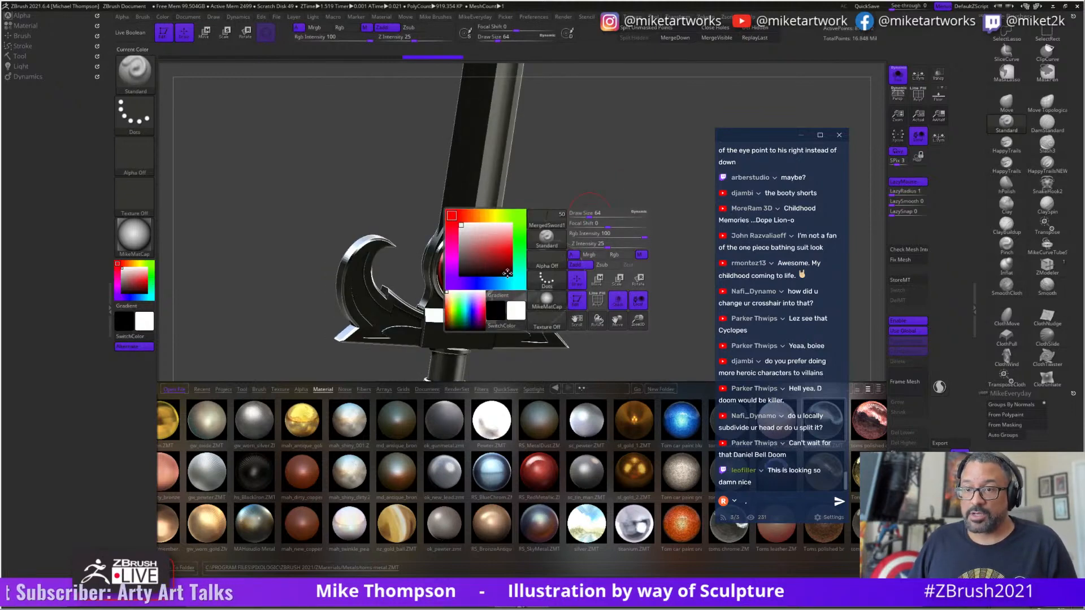
pyautogui.moveTo(604, 110); pyautogui.dragTo(596, 173)
pyautogui.press('space')
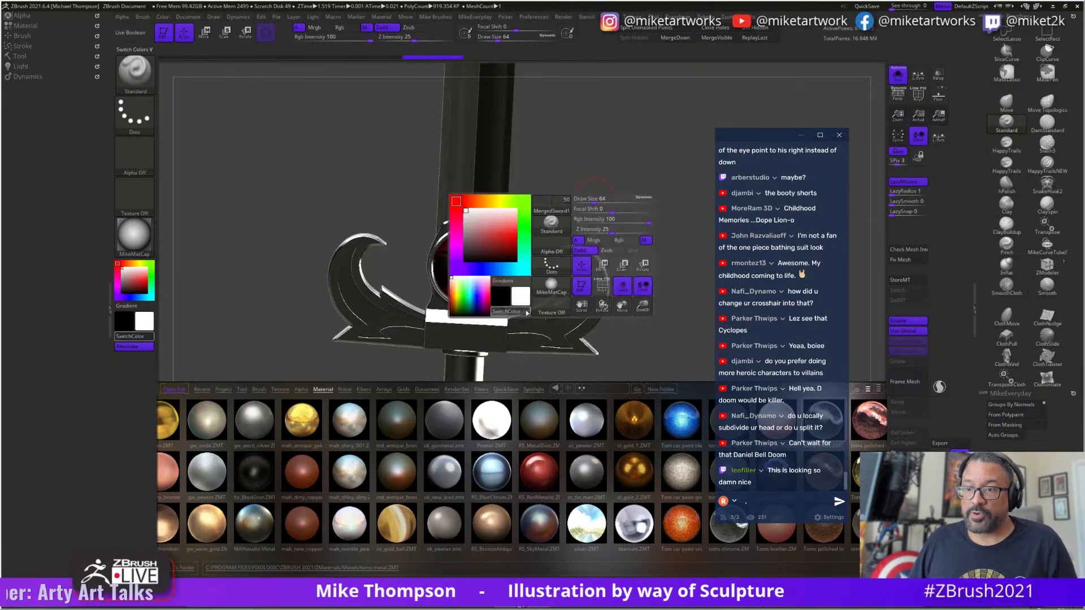
pyautogui.click(552, 287)
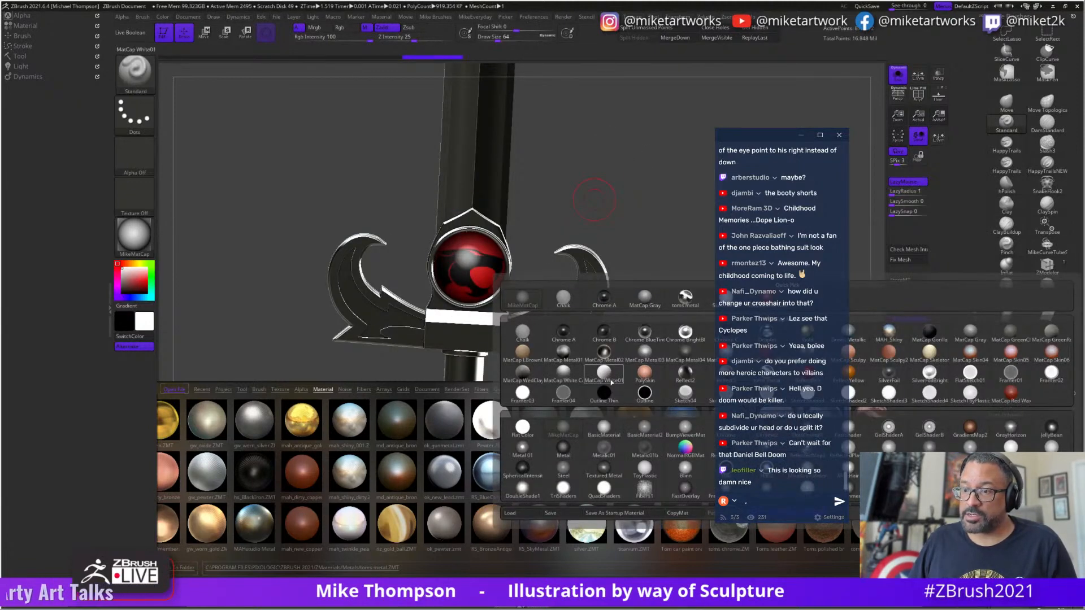
pyautogui.click(522, 429)
# - Try to fill the whole visible sword with the Flat Color material
pyautogui.press('space')
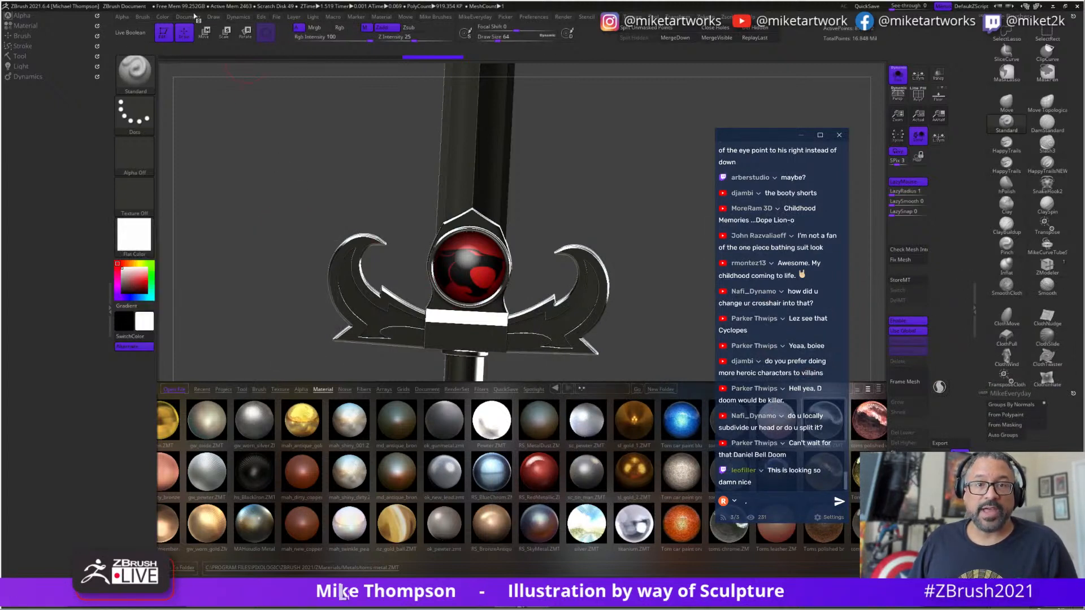
pyautogui.click(166, 17)
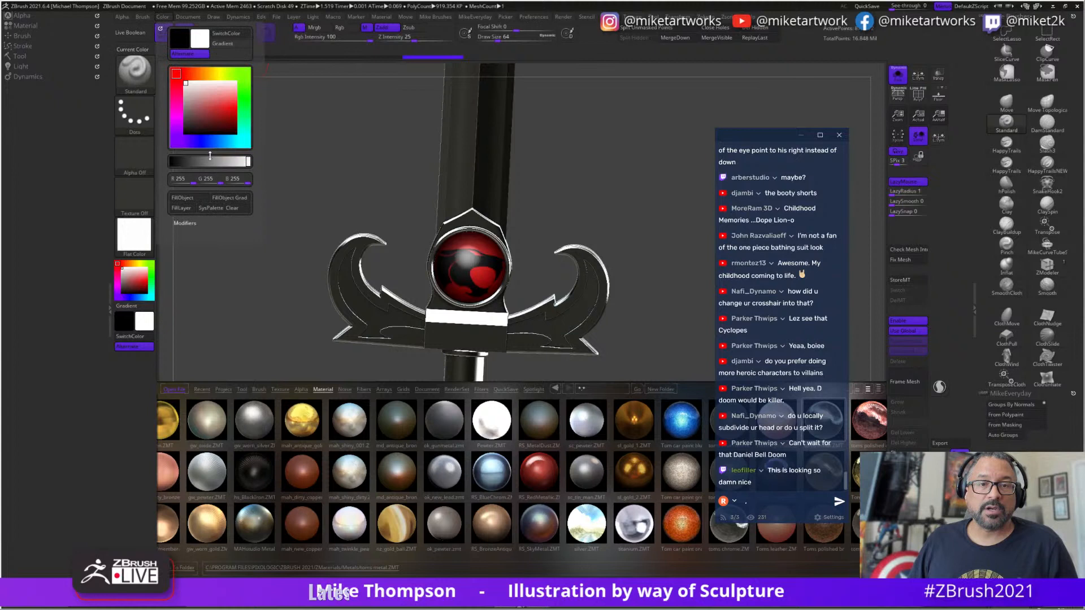
pyautogui.click(199, 200)
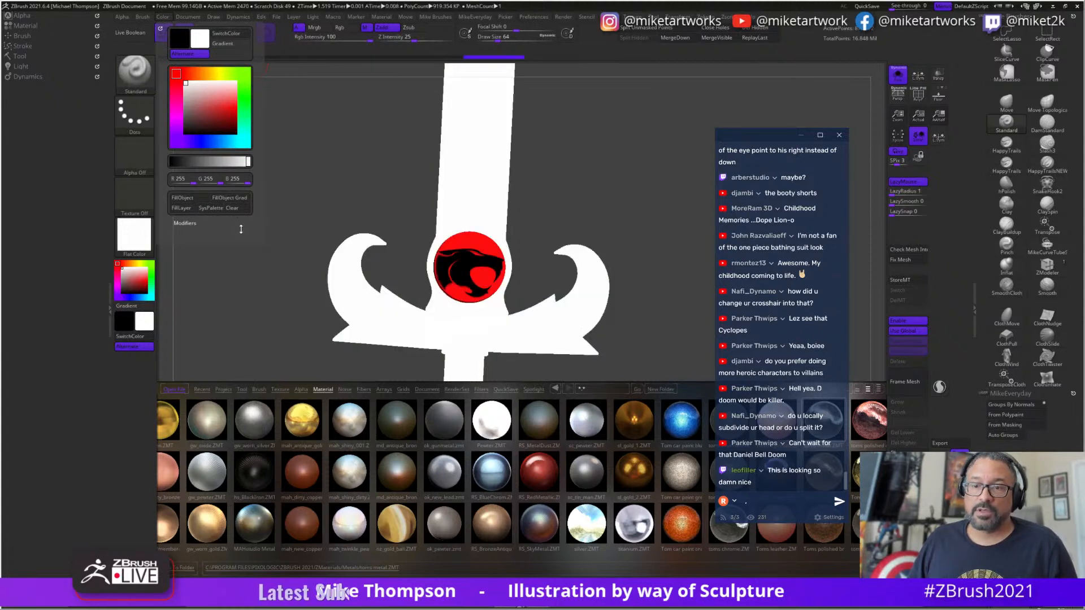
pyautogui.hotkey('ctrl', 'z')
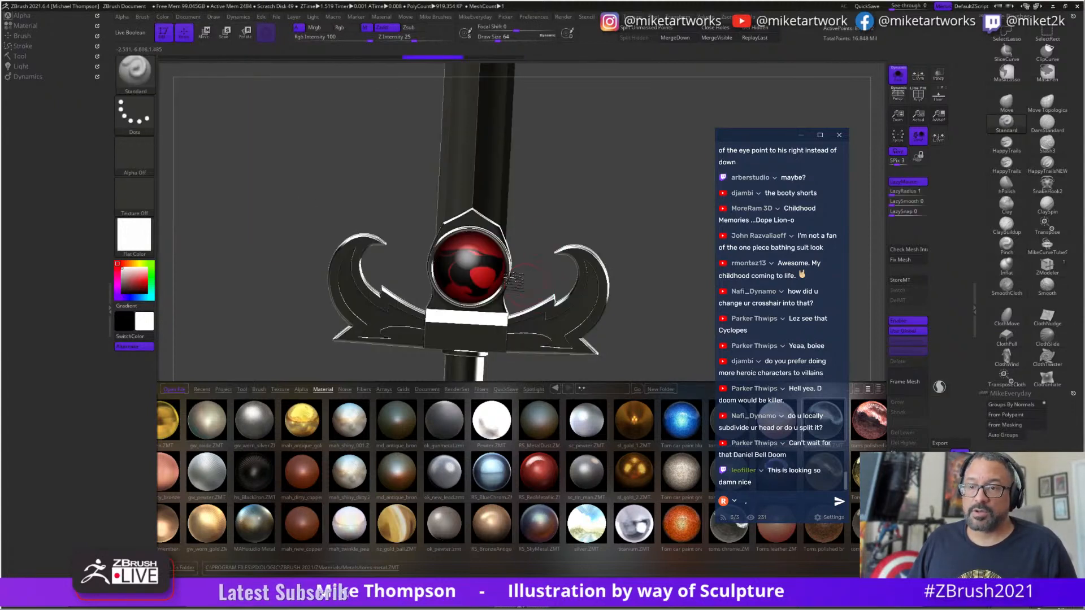
# - Isolate the gem to fill only it with the Flat Color material, and unhide the rest of the sword
pyautogui.keyDown('ctrl'); pyautogui.keyDown('shift'); pyautogui.click(477, 277); pyautogui.keyUp('shift'); pyautogui.keyUp('ctrl')
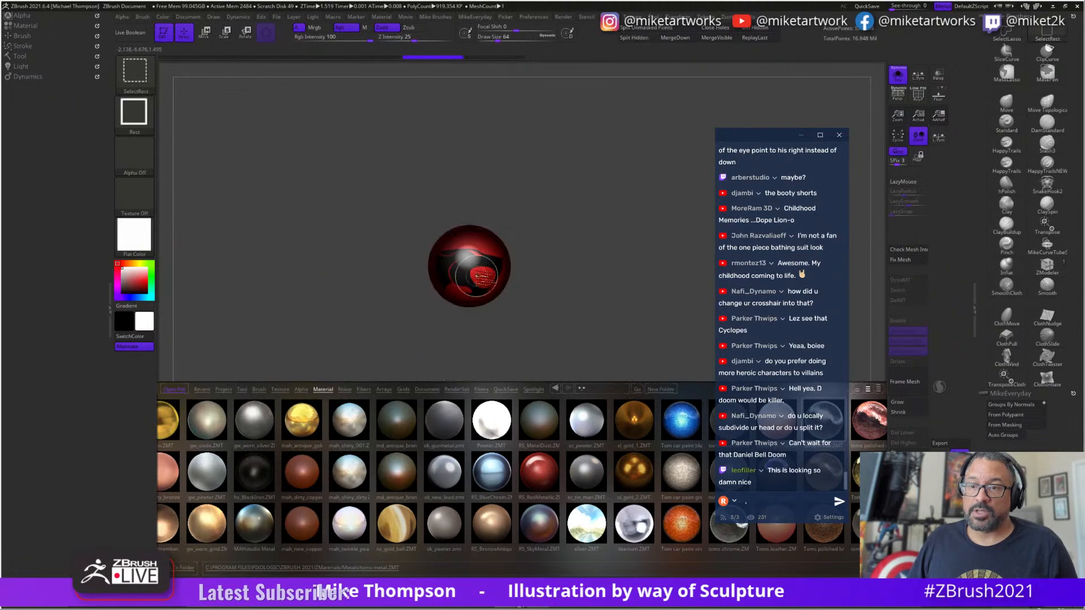
pyautogui.click(162, 17)
pyautogui.click(194, 200)
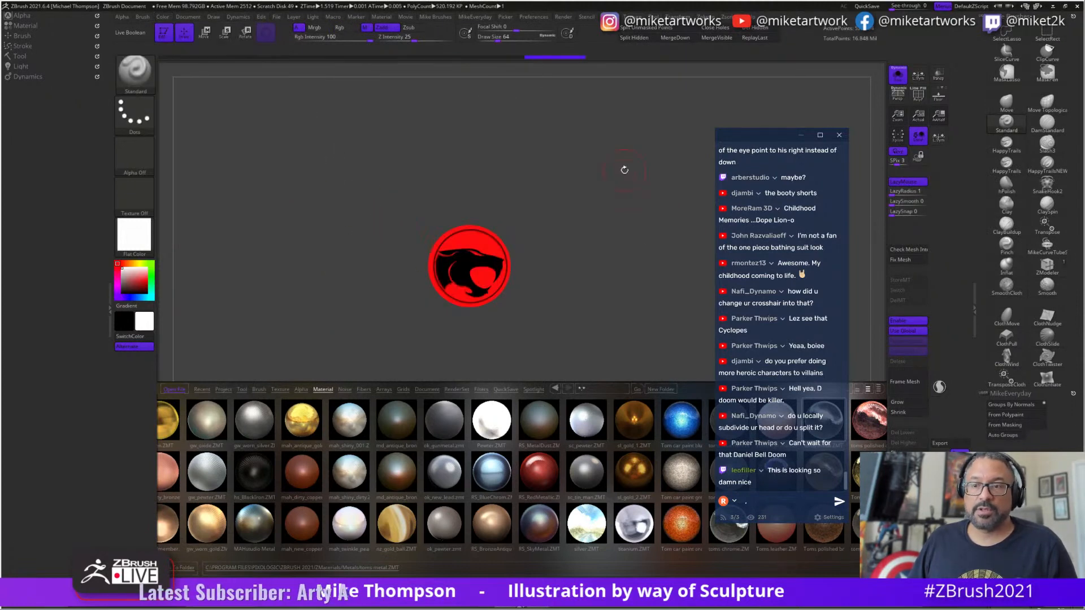
pyautogui.keyDown('ctrl'); pyautogui.keyDown('shift'); pyautogui.click(614, 264); pyautogui.keyUp('shift'); pyautogui.keyUp('ctrl')
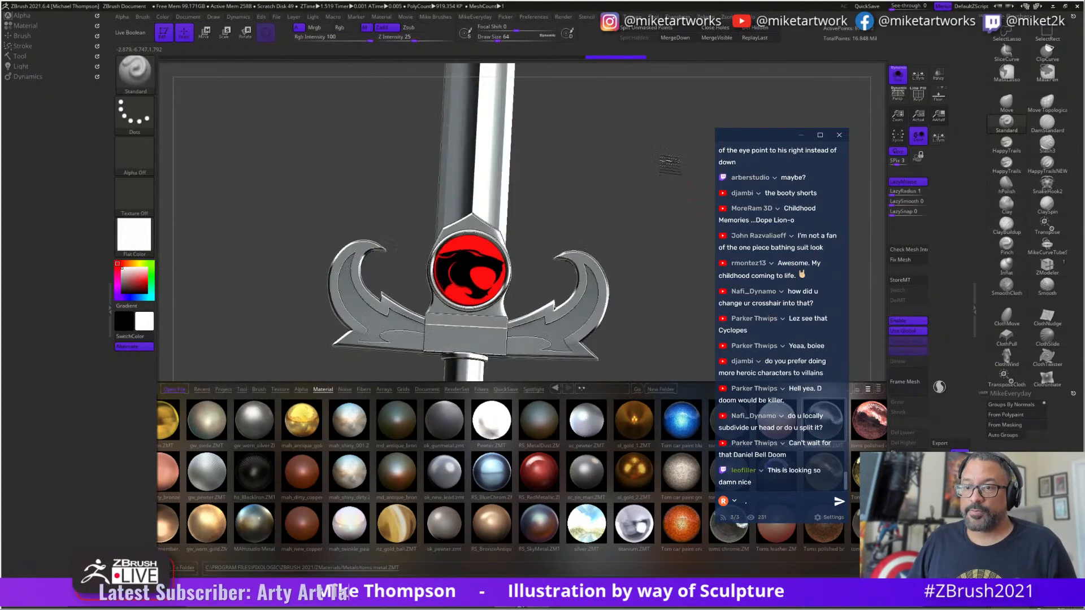
# - Change the active material to ReflectRed to preview it on the gem
pyautogui.press('space')
pyautogui.click(604, 281)
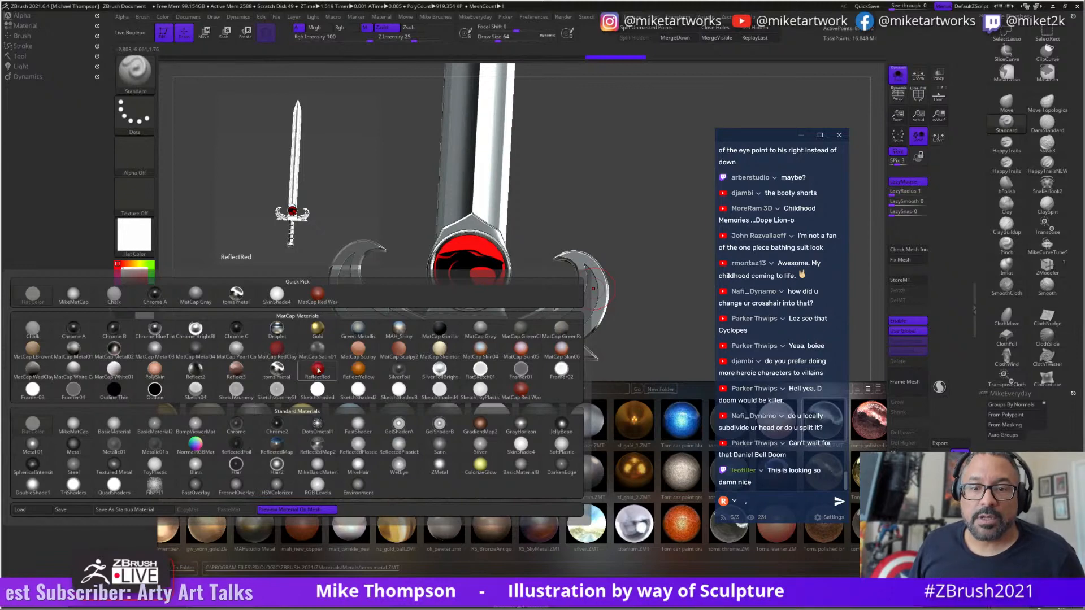
pyautogui.click(320, 368)
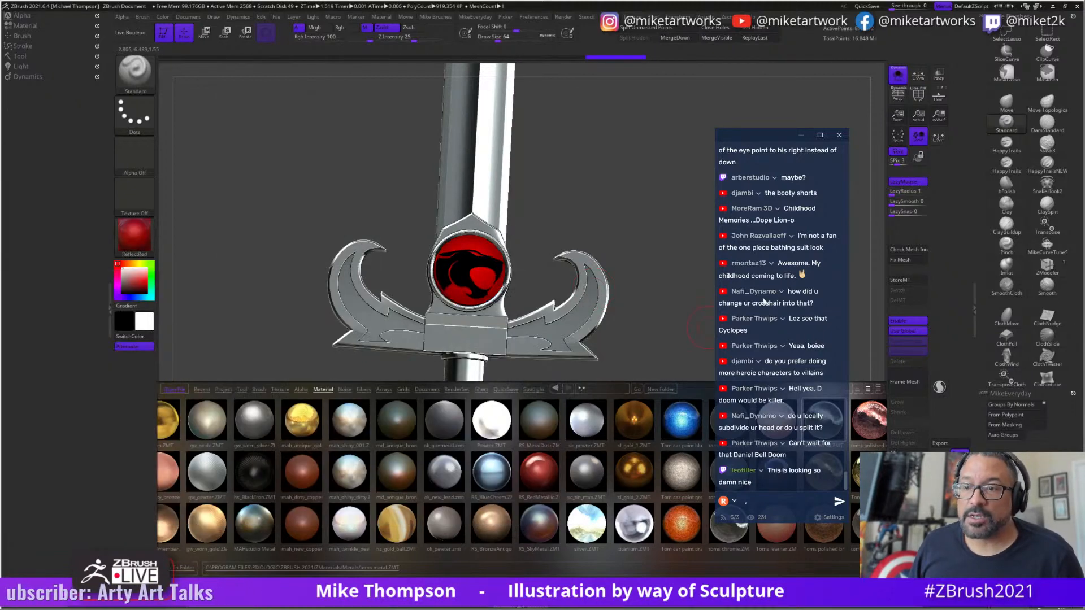
# - Change the active material to SkinShade4 to preview it on the sword's gem
pyautogui.moveTo(650, 192); pyautogui.dragTo(596, 287)
pyautogui.press('space')
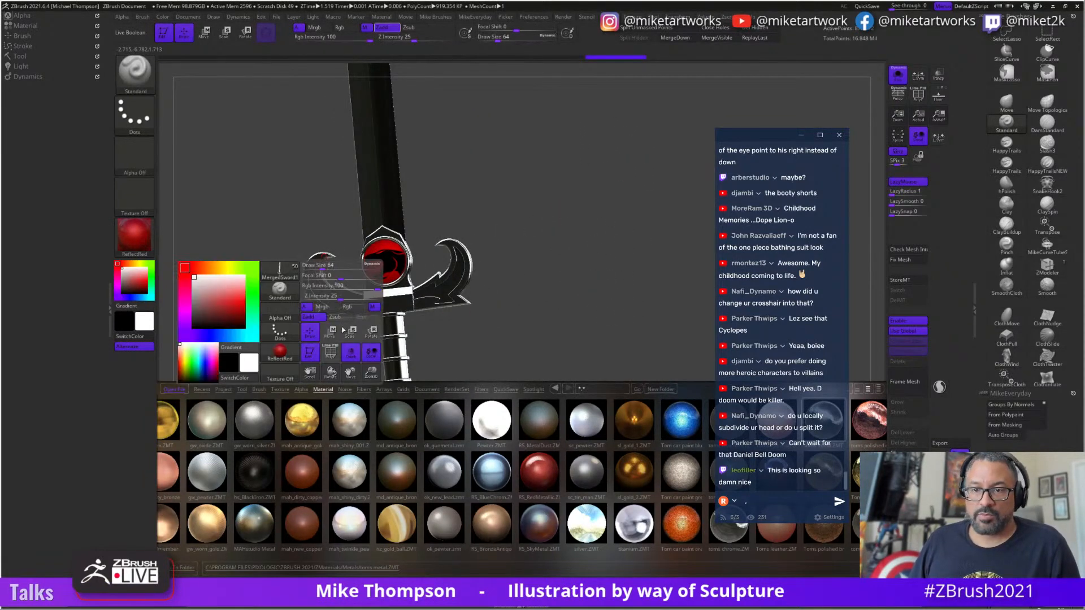
pyautogui.click(288, 355)
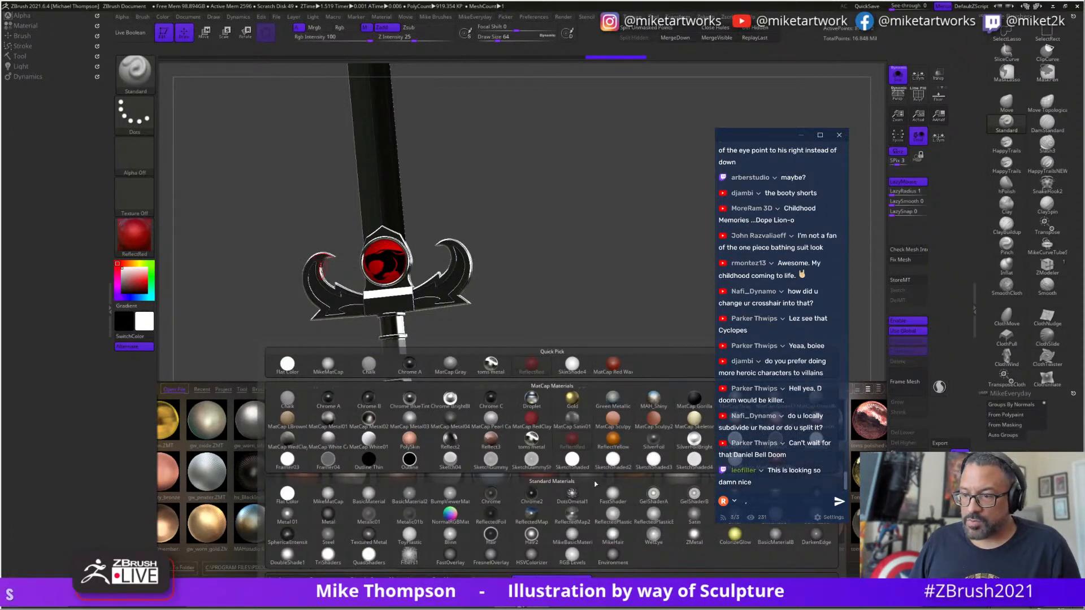
pyautogui.click(571, 363)
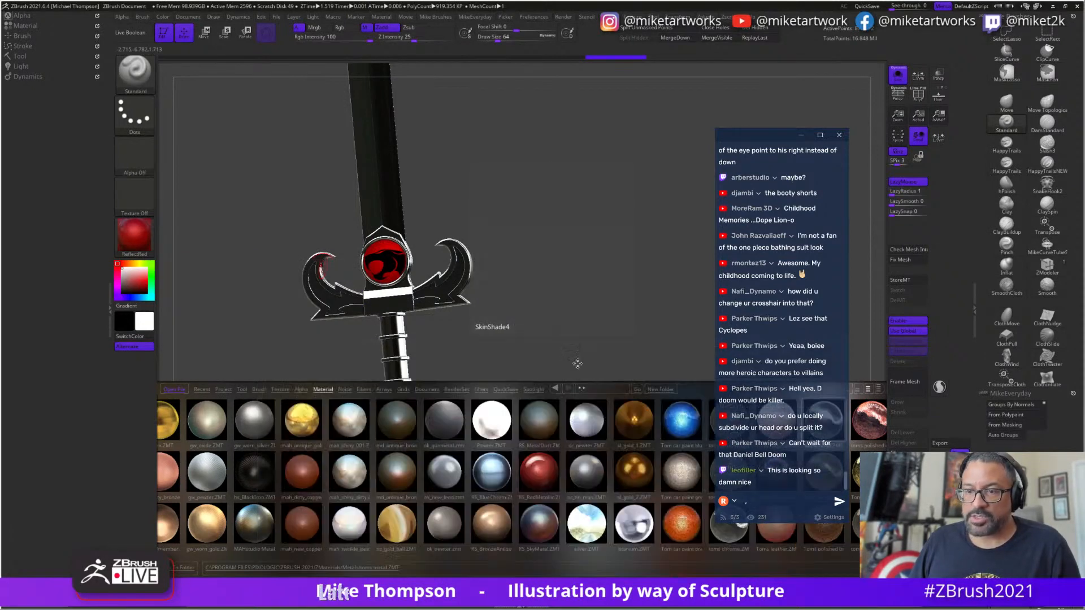
pyautogui.moveTo(576, 308); pyautogui.dragTo(472, 336)
# - Change the active material to WetEye to give the sword's gem a glossy highlight
pyautogui.press('space')
pyautogui.click(441, 425)
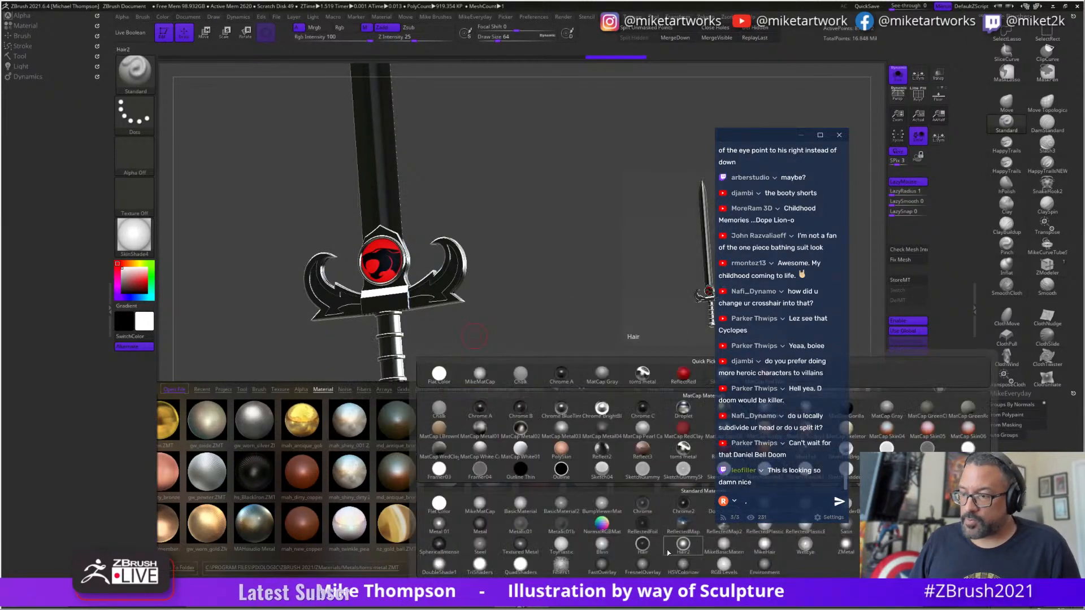
pyautogui.click(808, 547)
pyautogui.moveTo(497, 305); pyautogui.dragTo(480, 233)
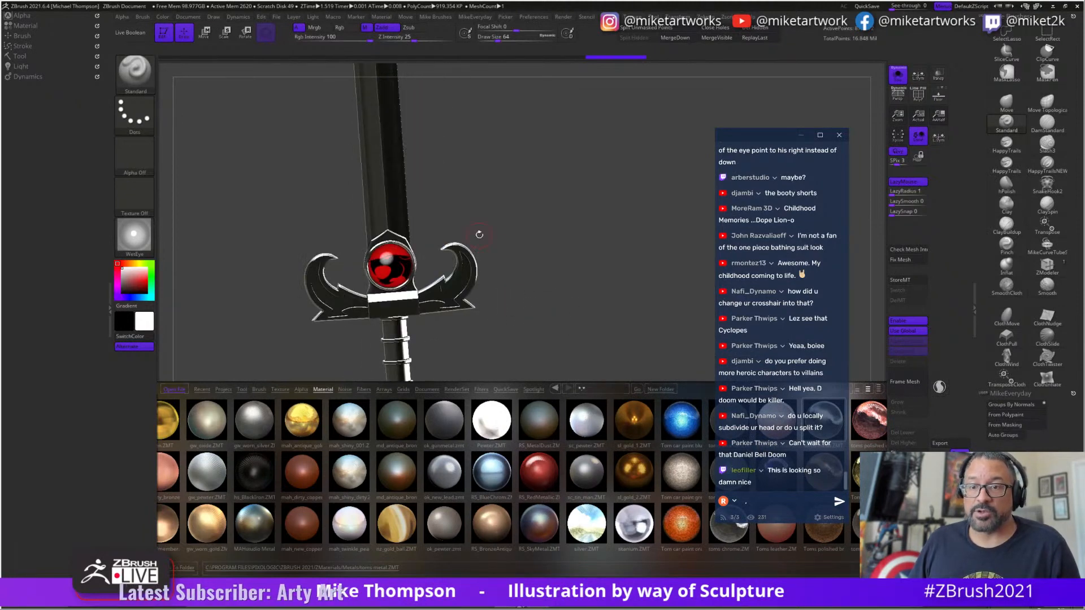
pyautogui.press('space')
pyautogui.click(162, 17)
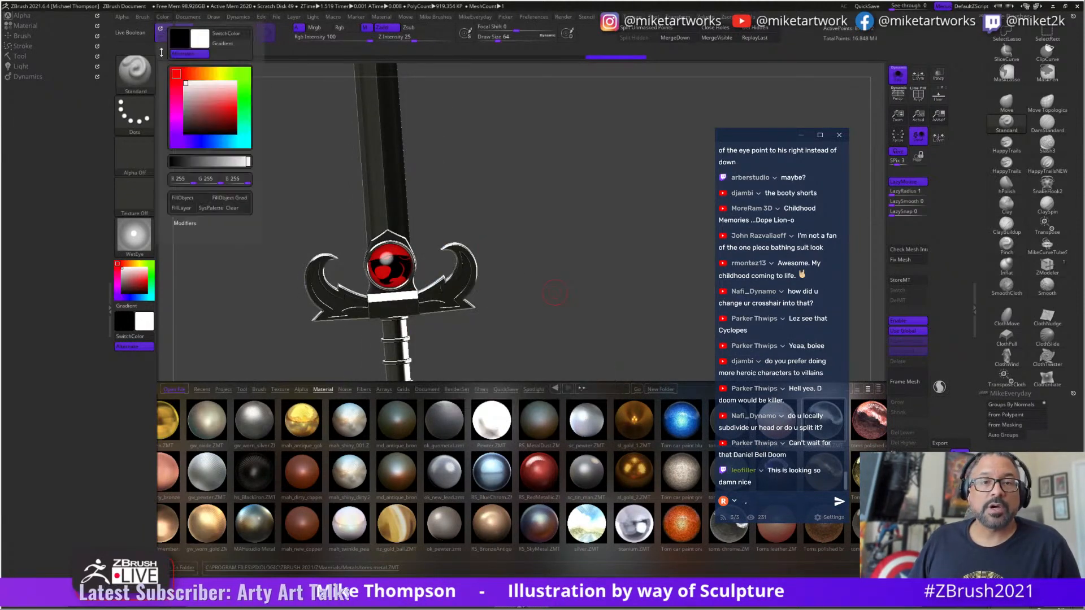
pyautogui.click(184, 200)
pyautogui.hotkey('ctrl', 'z')
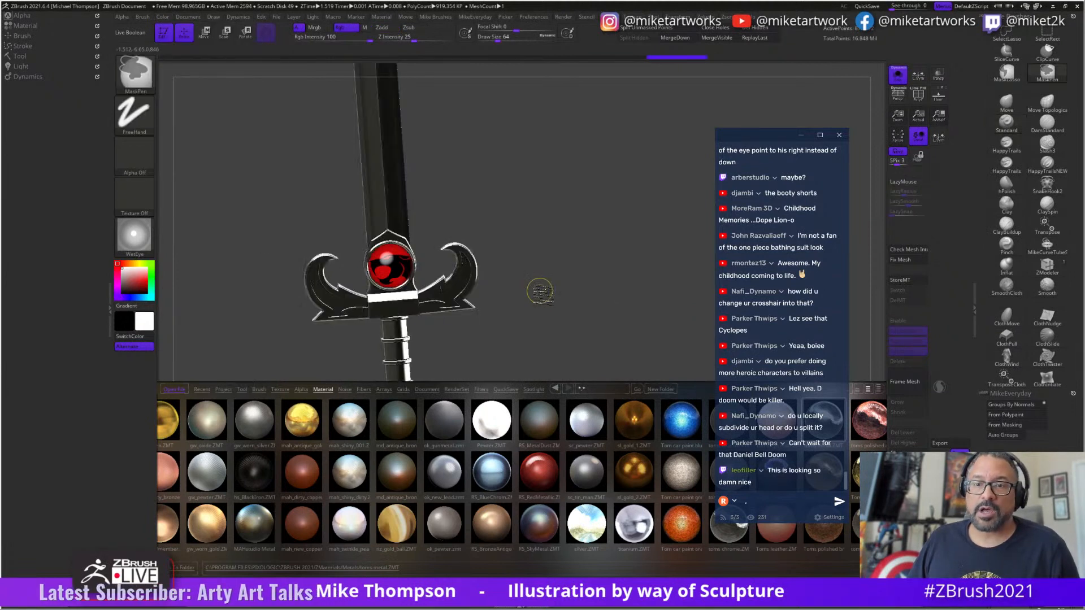
# - Isolate the gem, fill it with the WetEye material, unhide the rest of the sword and hide the material browser
pyautogui.keyDown('ctrl'); pyautogui.keyDown('shift'); pyautogui.click(391, 267); pyautogui.keyUp('shift'); pyautogui.keyUp('ctrl')
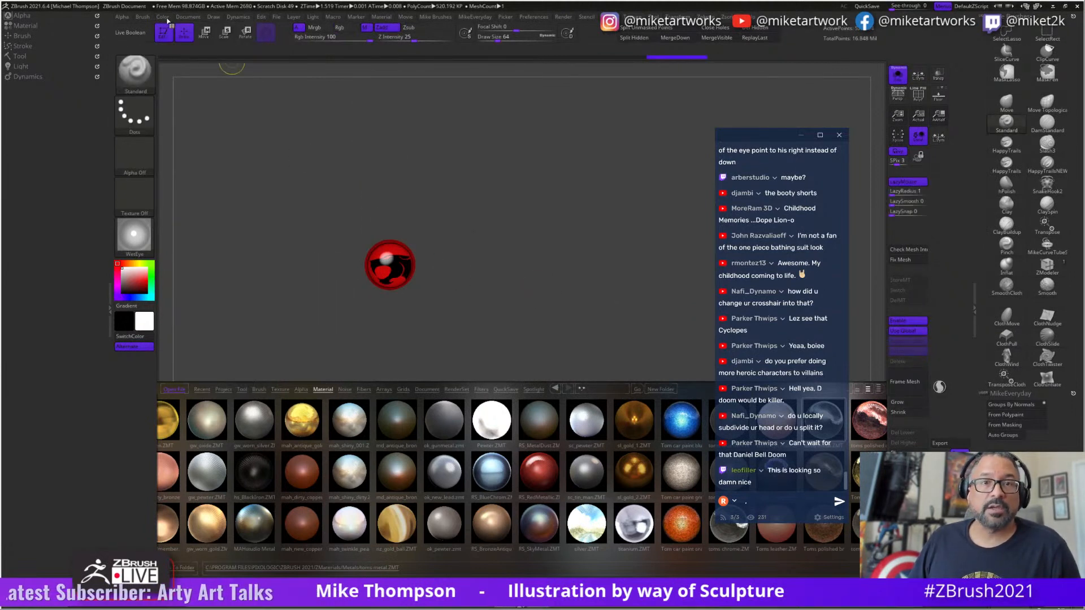
pyautogui.click(163, 17)
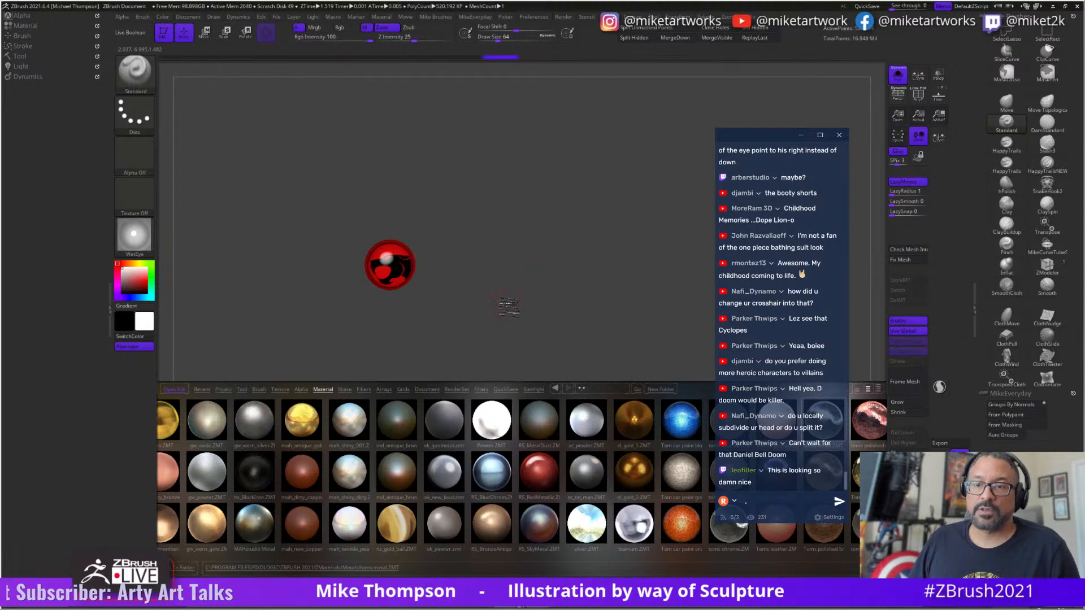
pyautogui.keyDown('ctrl'); pyautogui.keyDown('shift'); pyautogui.click(509, 307); pyautogui.keyUp('shift'); pyautogui.keyUp('ctrl')
pyautogui.moveTo(507, 303); pyautogui.dragTo(457, 294)
pyautogui.press(',')
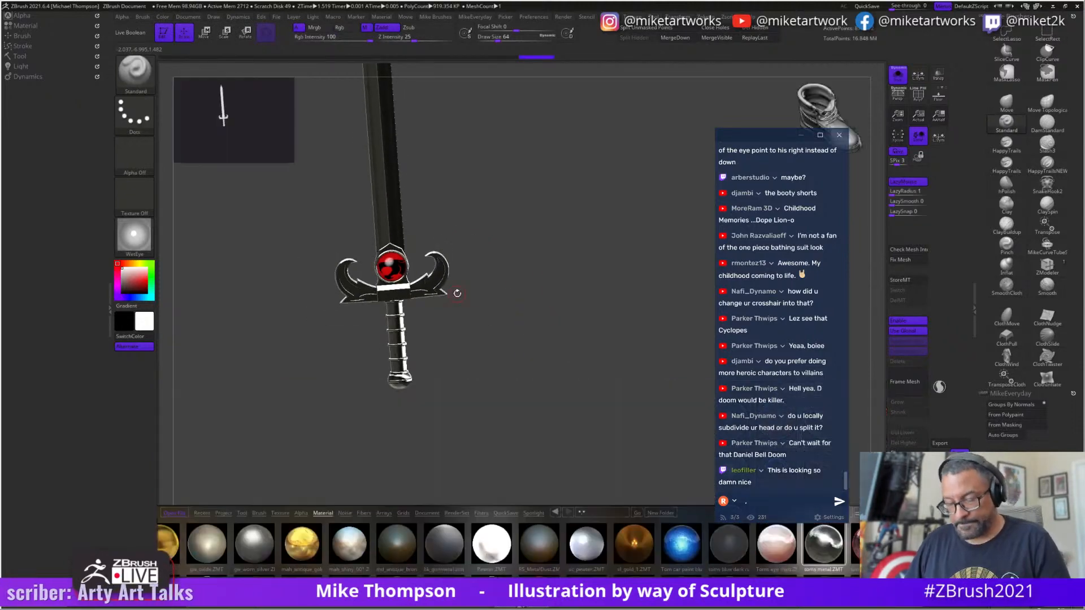
# - Make MikeMatCap the active material and check the whole sword from a turned angle
pyautogui.press('space')
pyautogui.click(310, 549)
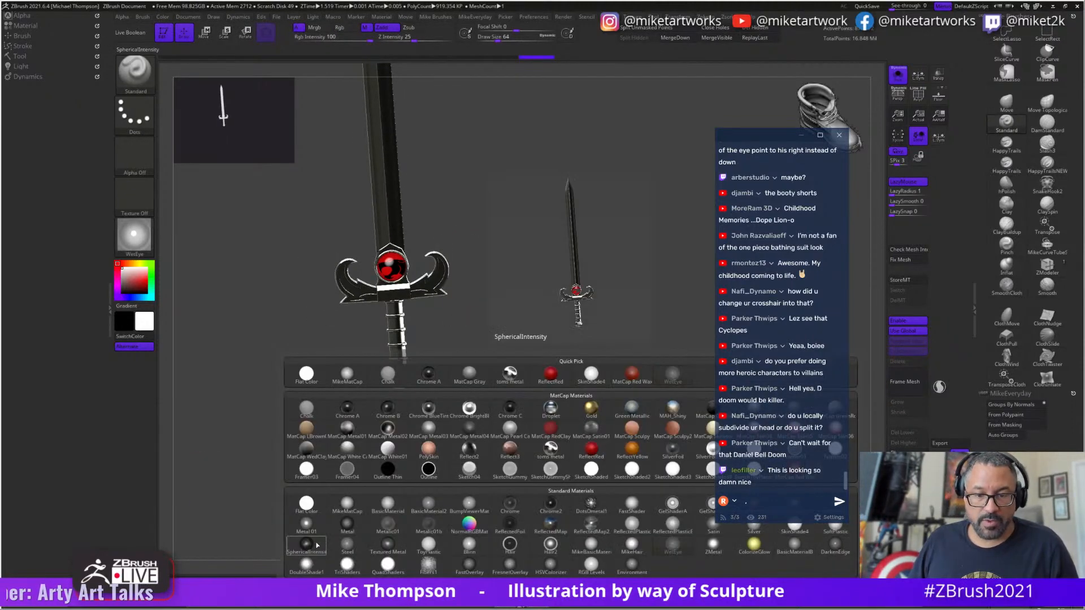
pyautogui.click(355, 504)
pyautogui.keyDown('alt'); pyautogui.moveTo(465, 395); pyautogui.dragTo(527, 360); pyautogui.keyUp('alt')
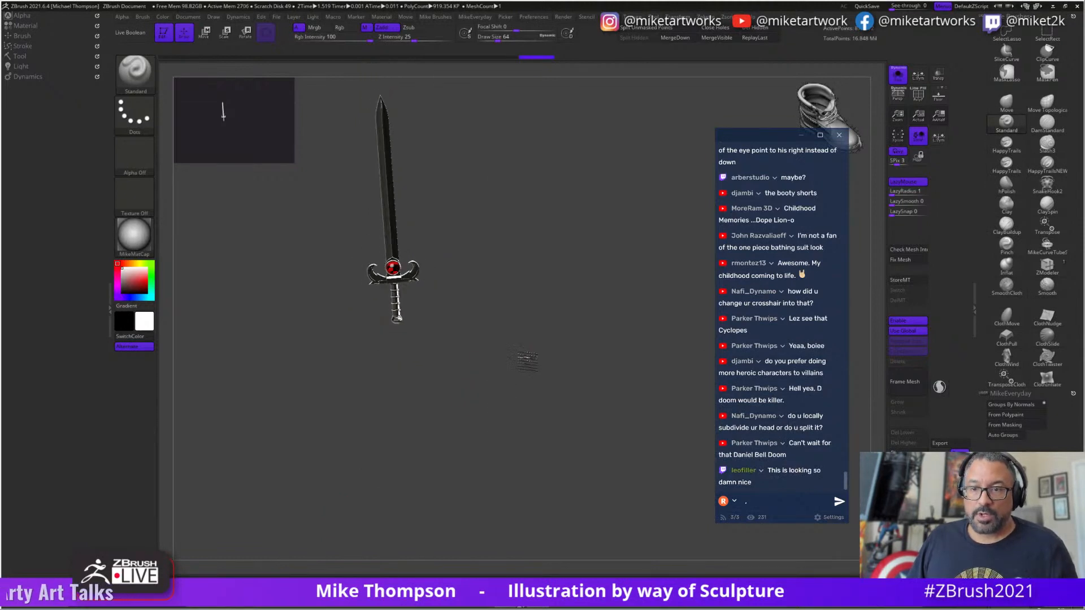
pyautogui.moveTo(607, 290); pyautogui.dragTo(509, 313)
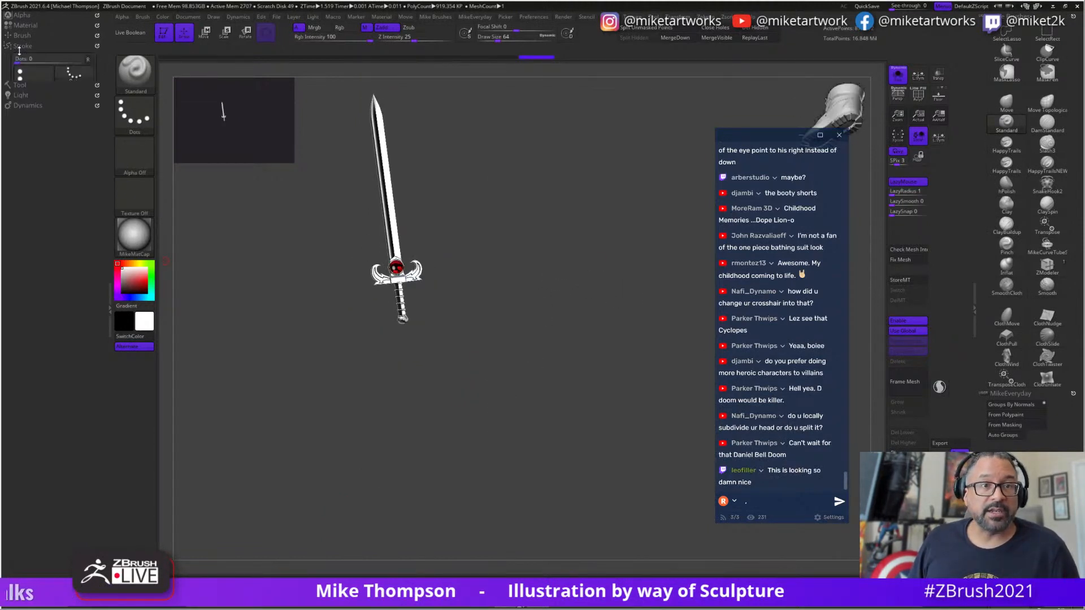
# - Collapse the Belt folder in the subtool list and turn off Solo to show the whole figure
pyautogui.click(17, 329)
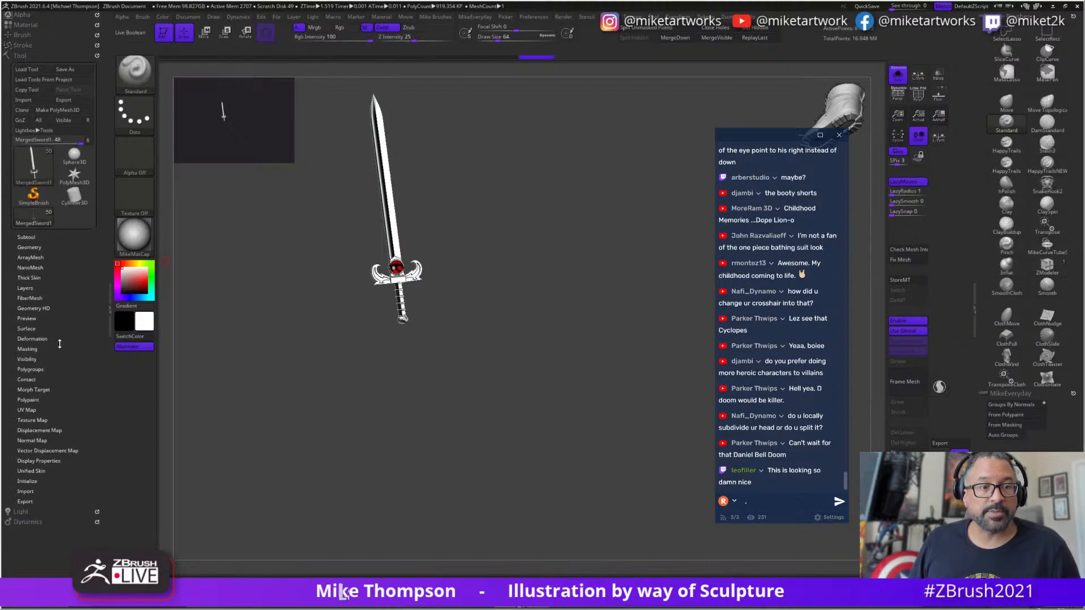
pyautogui.click(26, 238)
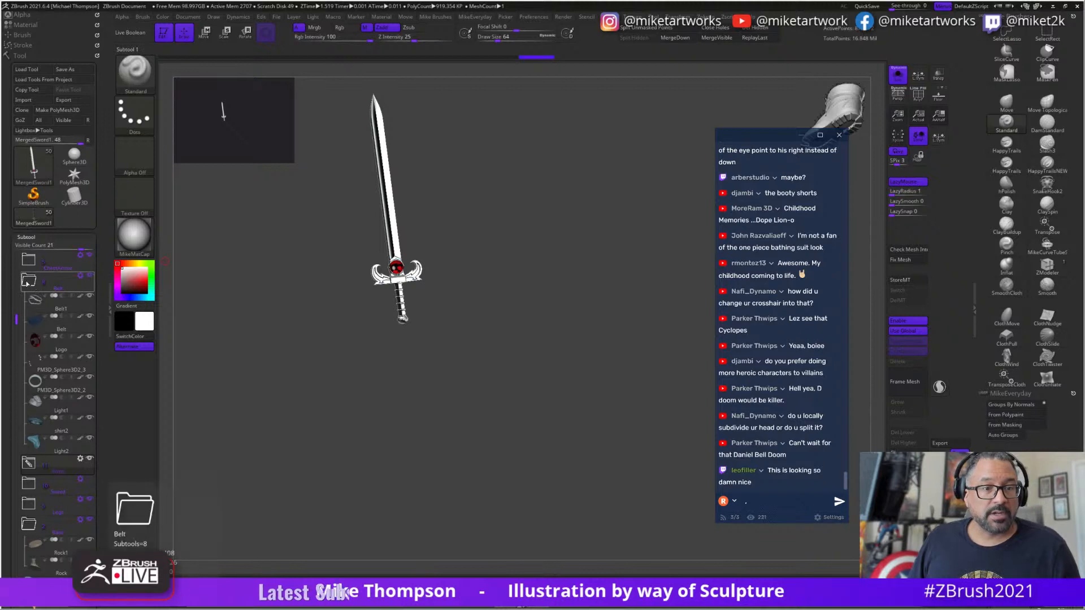
pyautogui.click(27, 282)
pyautogui.moveTo(406, 441); pyautogui.dragTo(435, 473)
pyautogui.keyDown('alt'); pyautogui.moveTo(520, 339); pyautogui.dragTo(560, 457); pyautogui.keyUp('alt')
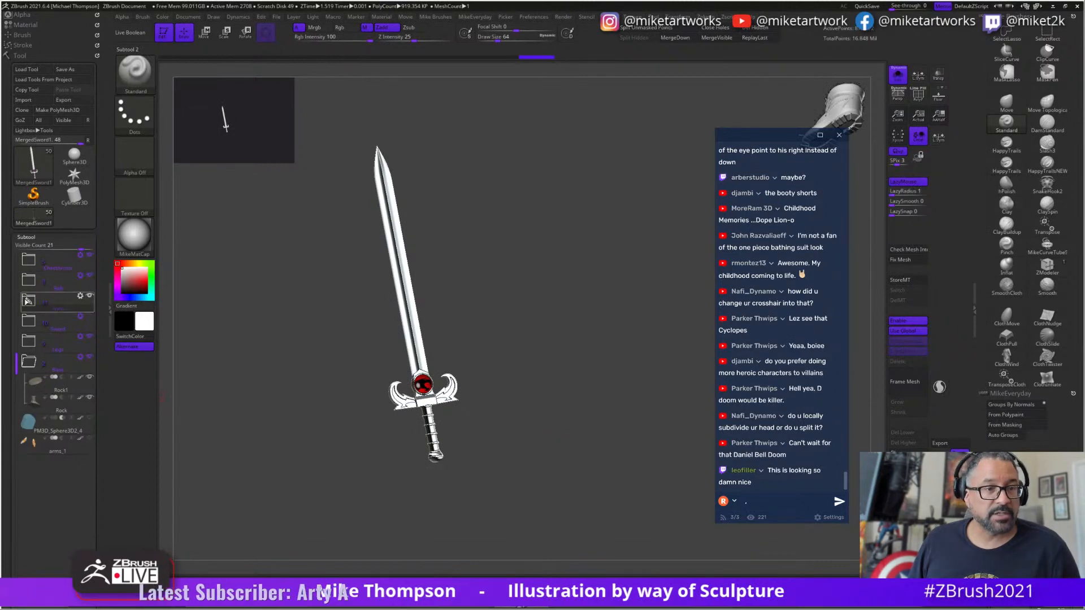
pyautogui.click(898, 77)
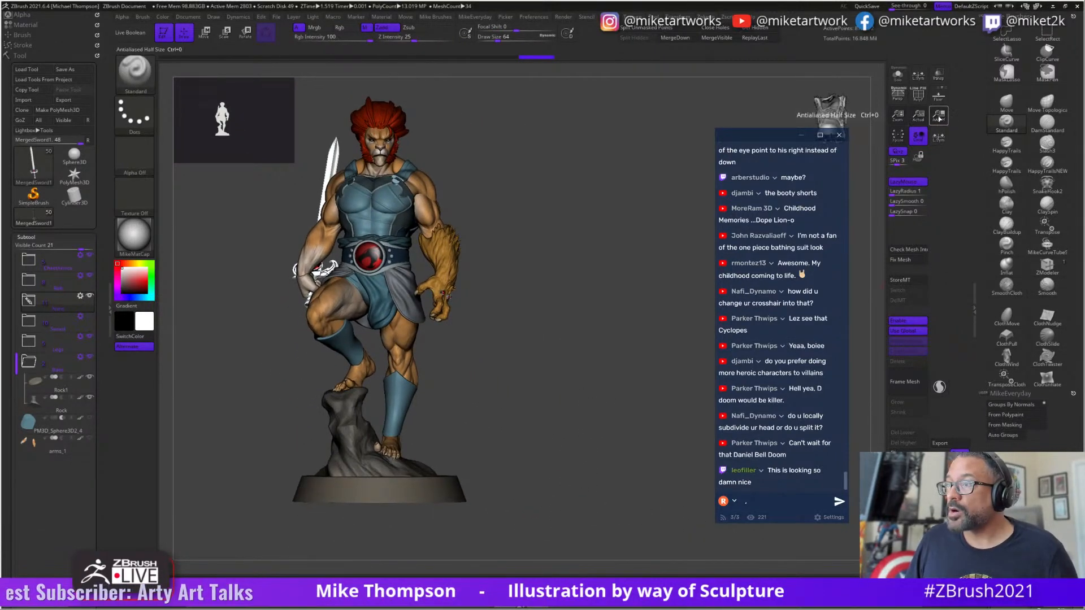
# - Reduce the document view with Antialiased Half Size, adjust its zoom, and enlarge the figure to nearly fill the canvas height
pyautogui.click(939, 117)
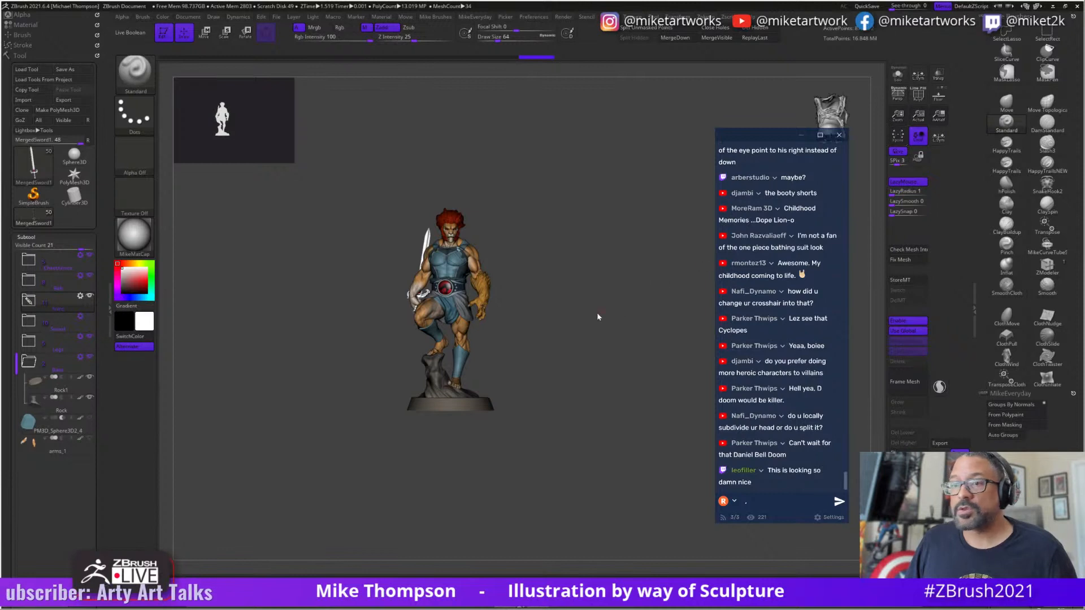
pyautogui.click(916, 119)
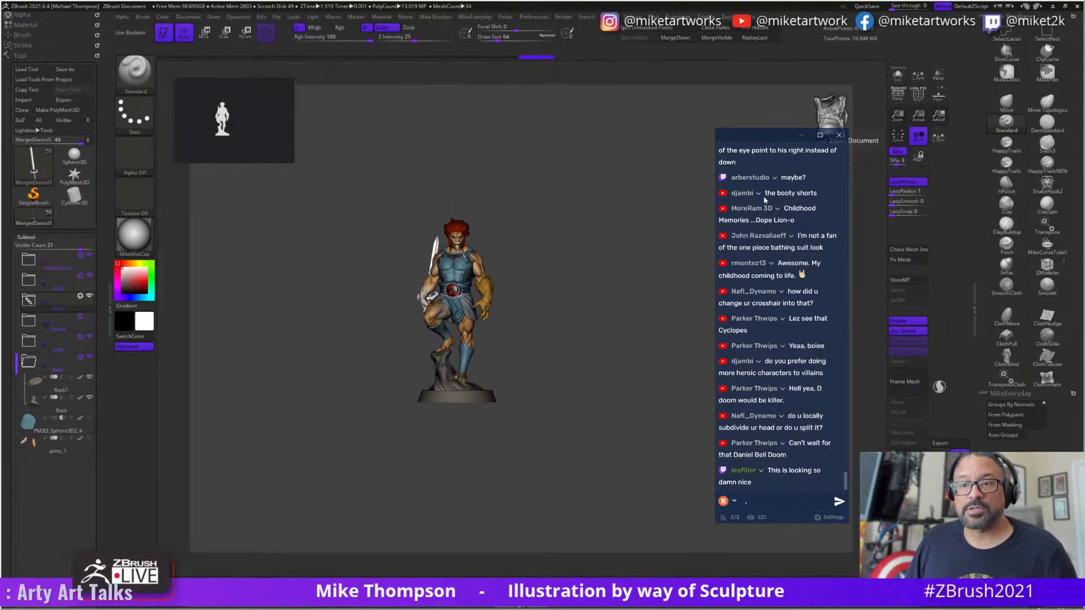
pyautogui.keyDown('alt'); pyautogui.moveTo(598, 338); pyautogui.dragTo(492, 354); pyautogui.keyUp('alt')
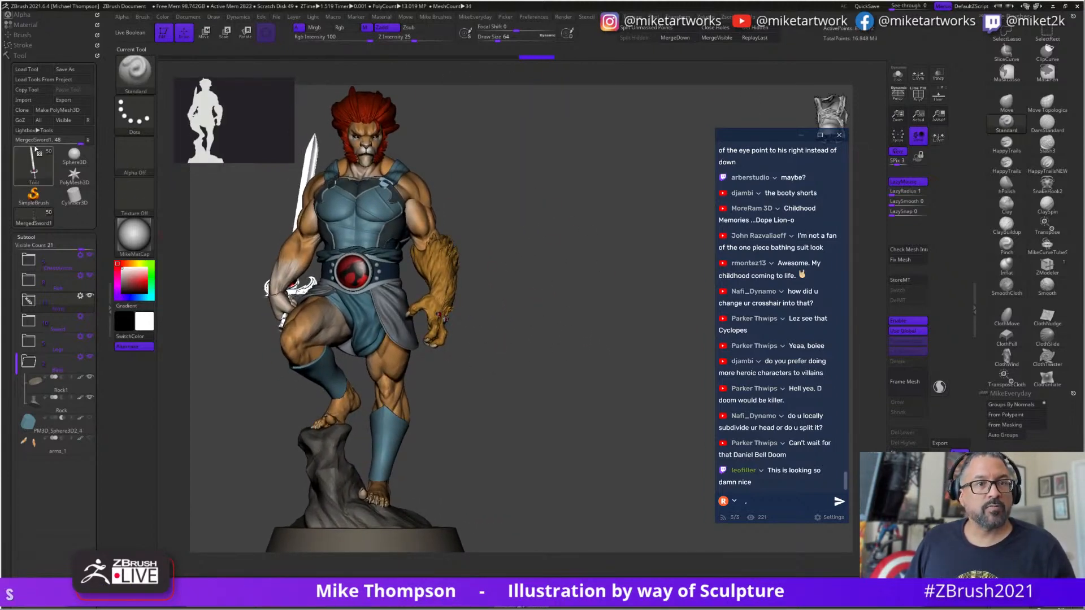
# - Open the light settings and switch on the second light alongside the main one
pyautogui.click(21, 55)
pyautogui.click(22, 66)
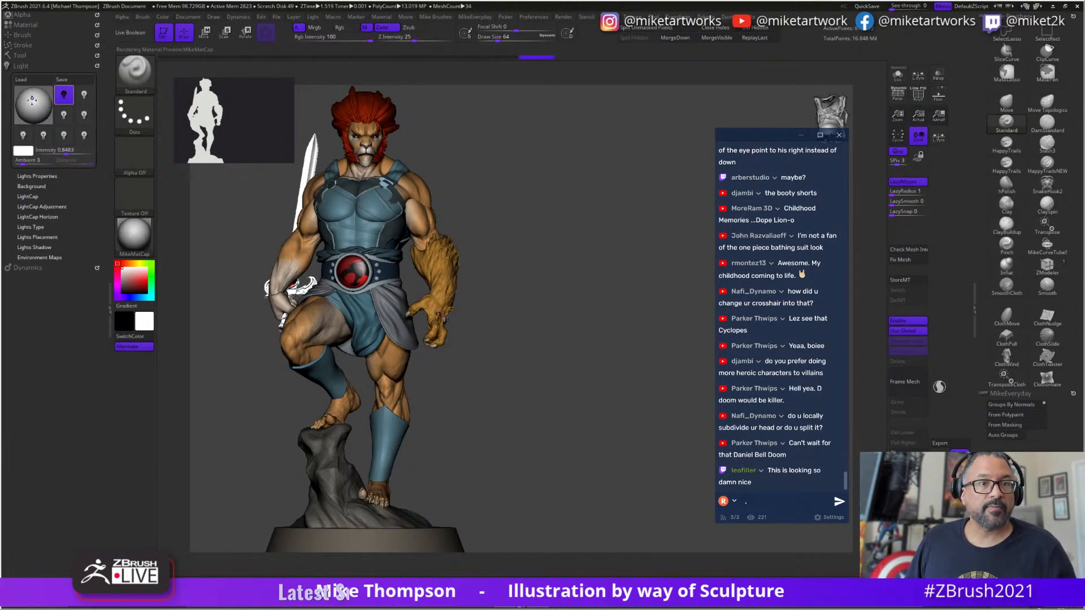
pyautogui.click(84, 95)
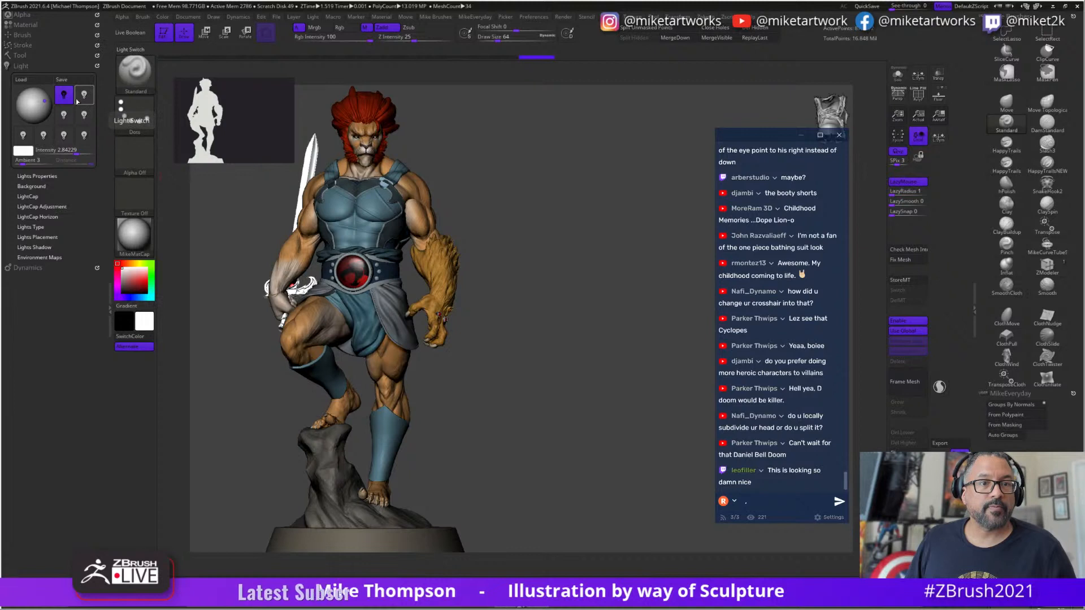
pyautogui.click(78, 102)
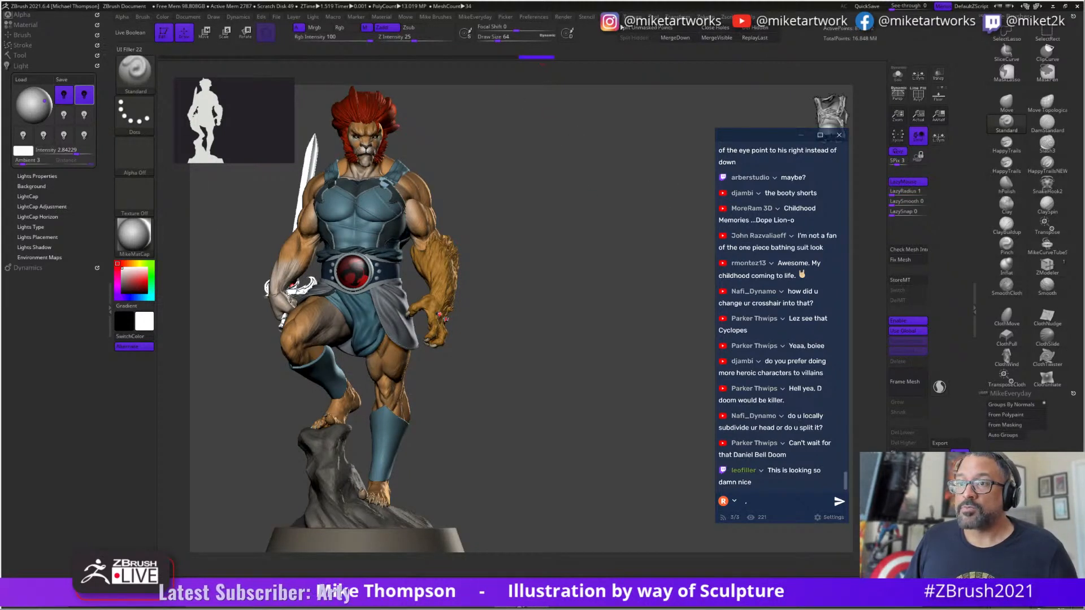
# - Set the BPR shadow to 96 rays and a blur of 6
pyautogui.click(566, 17)
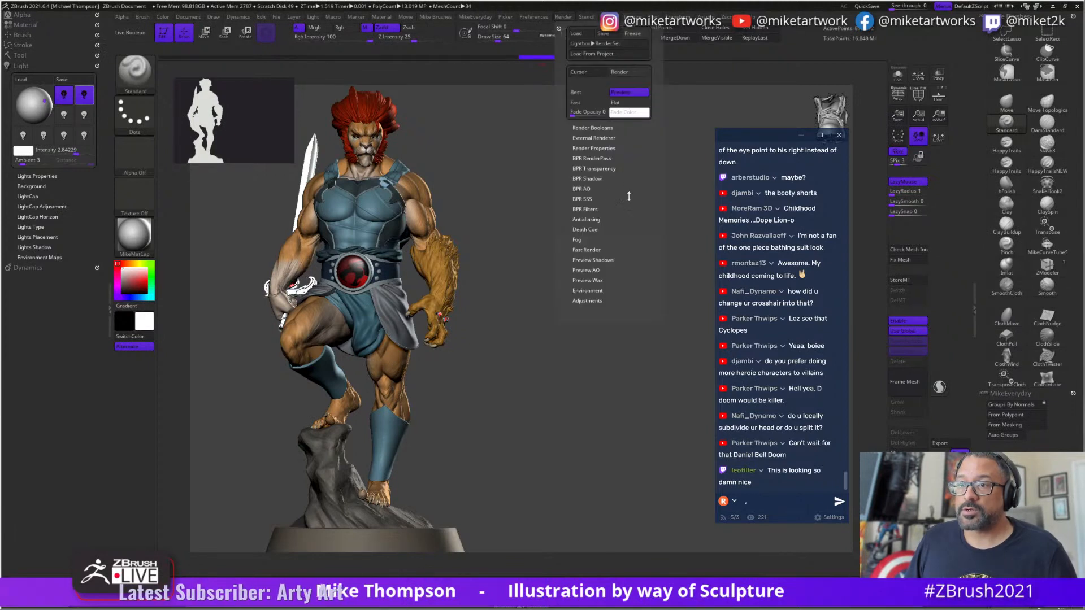
pyautogui.click(587, 178)
pyautogui.click(583, 199)
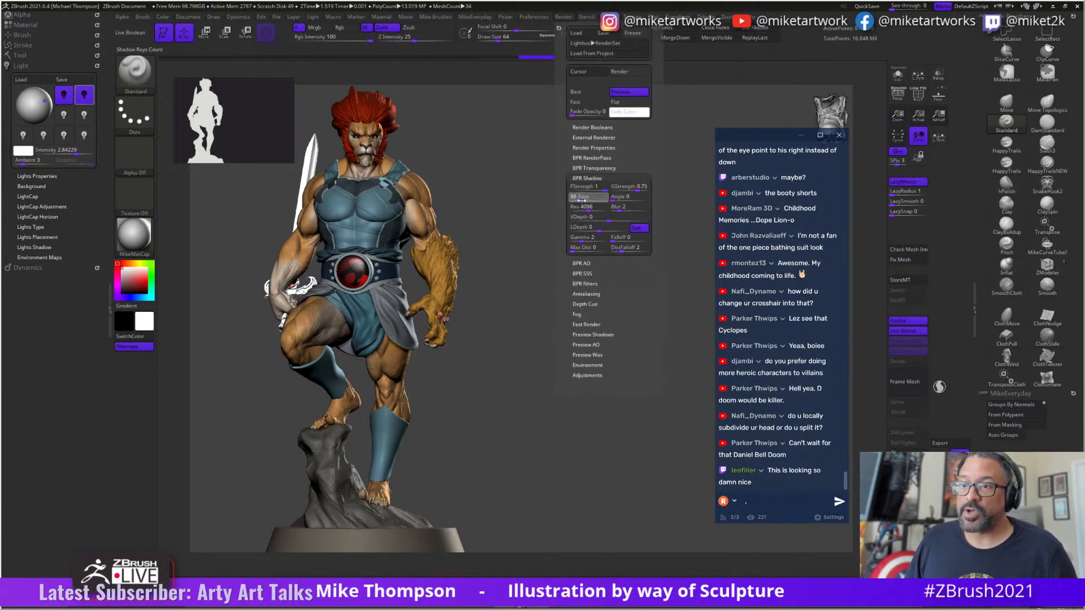
pyautogui.moveTo(619, 208); pyautogui.dragTo(623, 209)
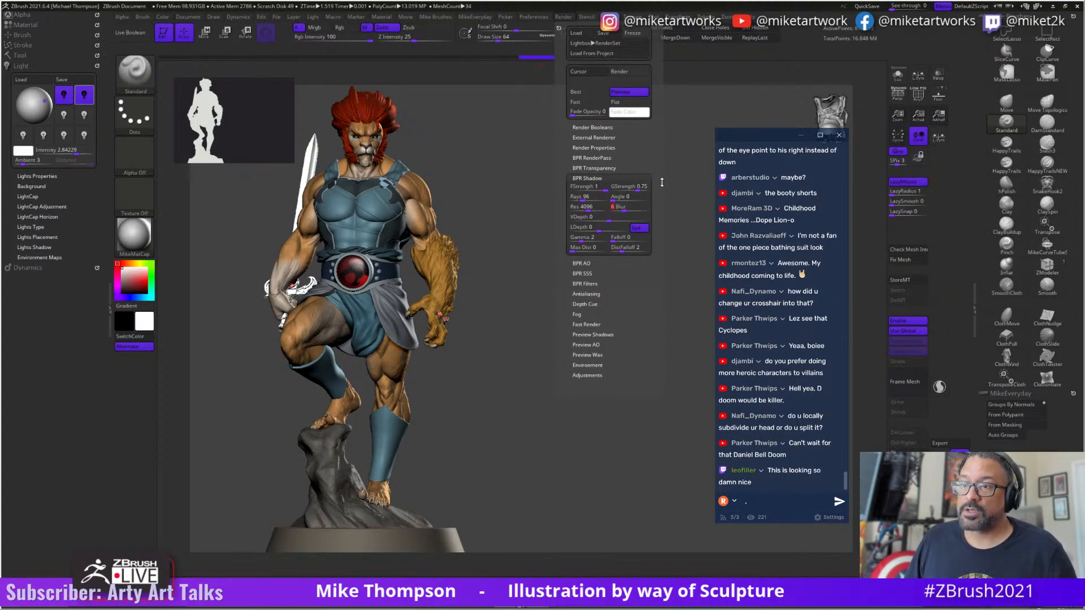
# - Check the BPR AO and BPR Filters settings, and render the figure with BPR
pyautogui.click(583, 263)
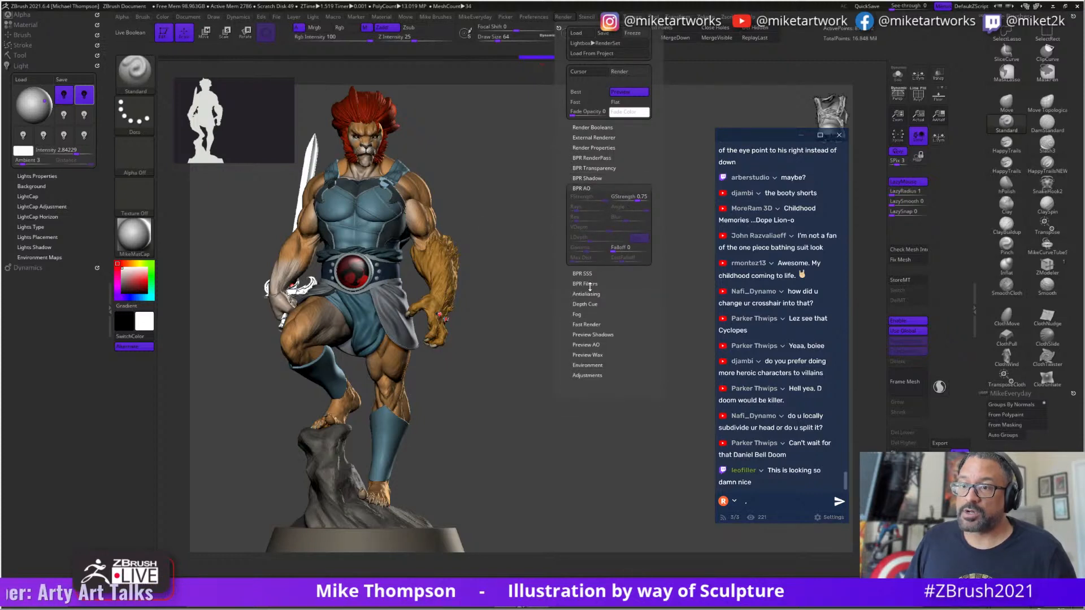
pyautogui.click(590, 282)
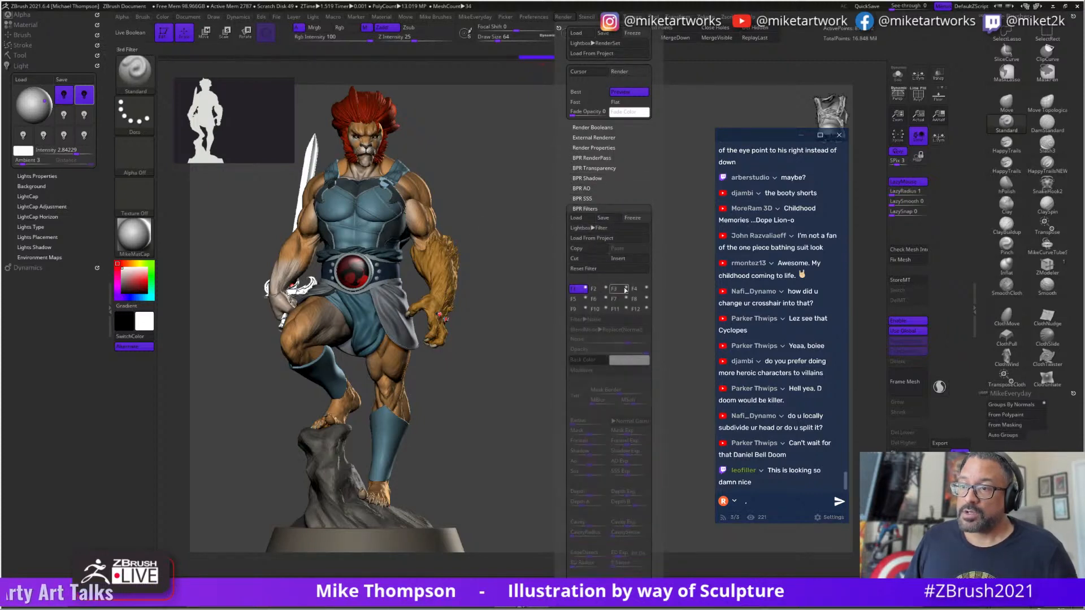
pyautogui.press('shift')
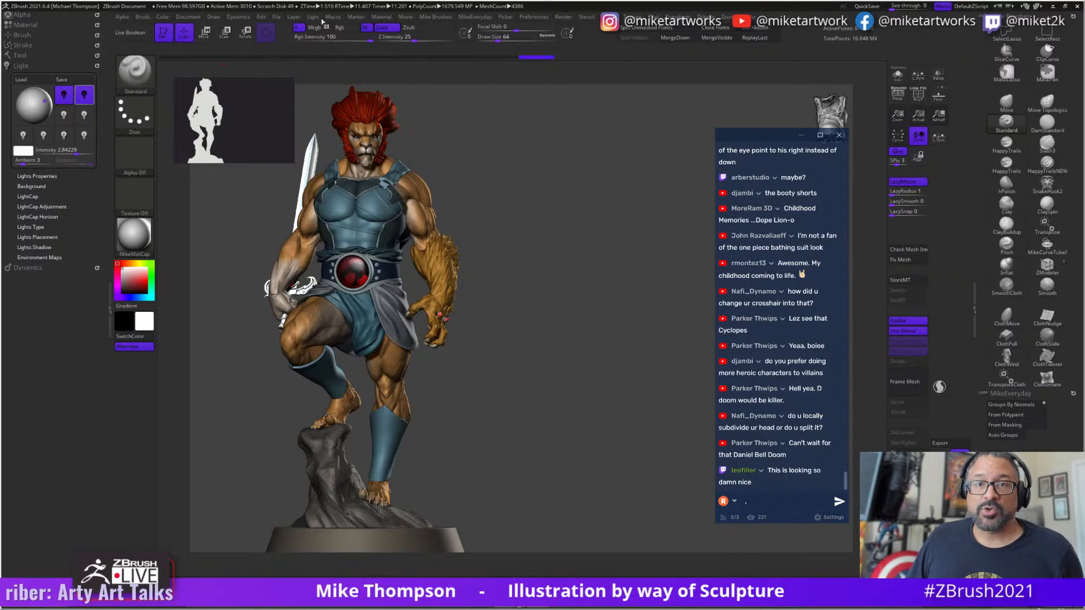
# - Dock the document layer settings, bake the rendered front view into Layer1, and create a second layer
pyautogui.click(294, 17)
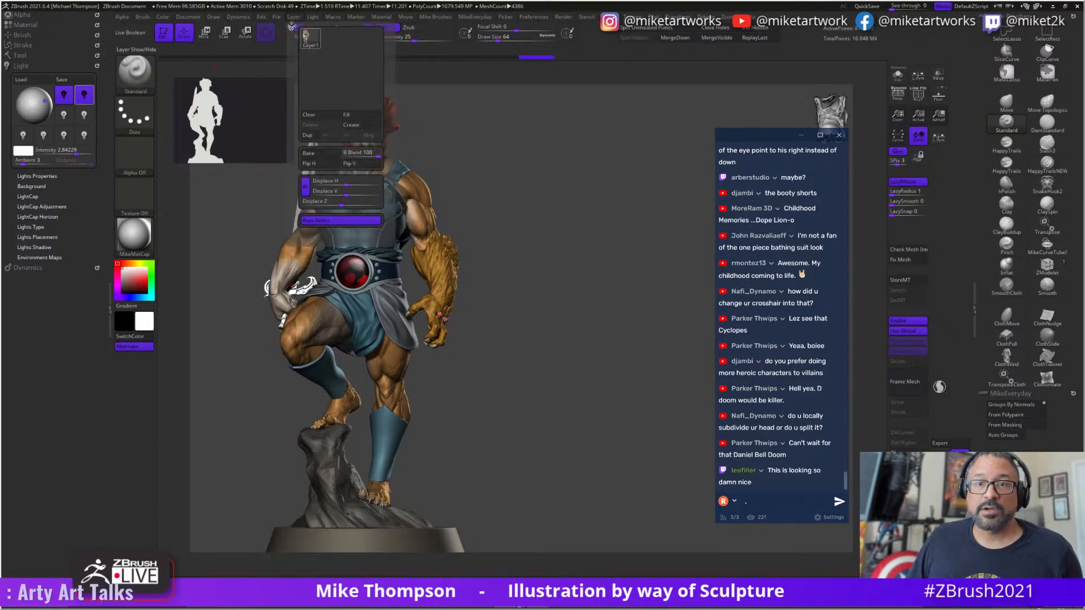
pyautogui.click(292, 28)
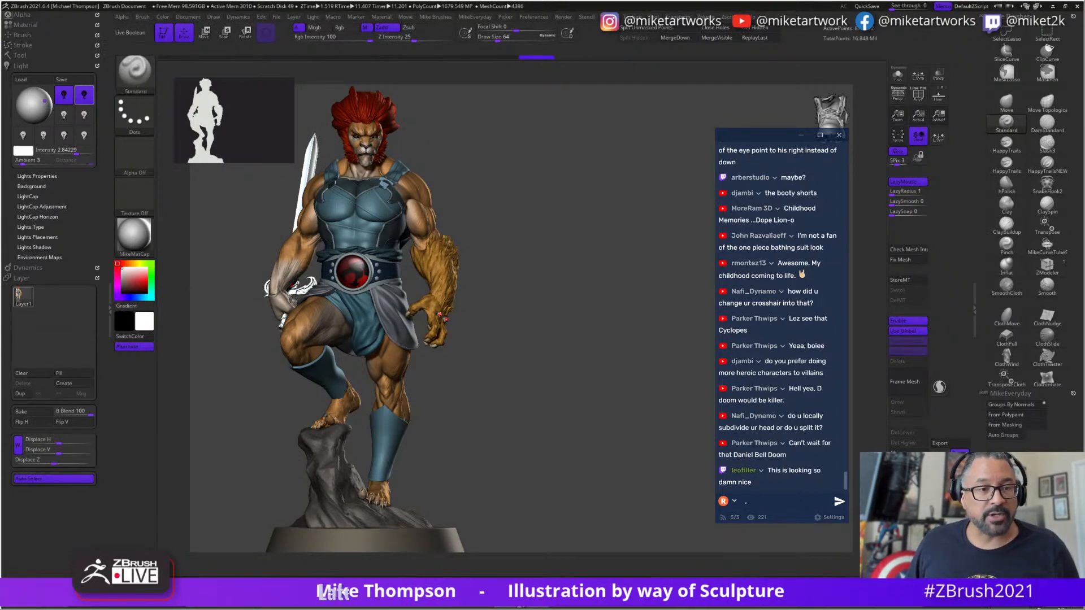
pyautogui.click(21, 412)
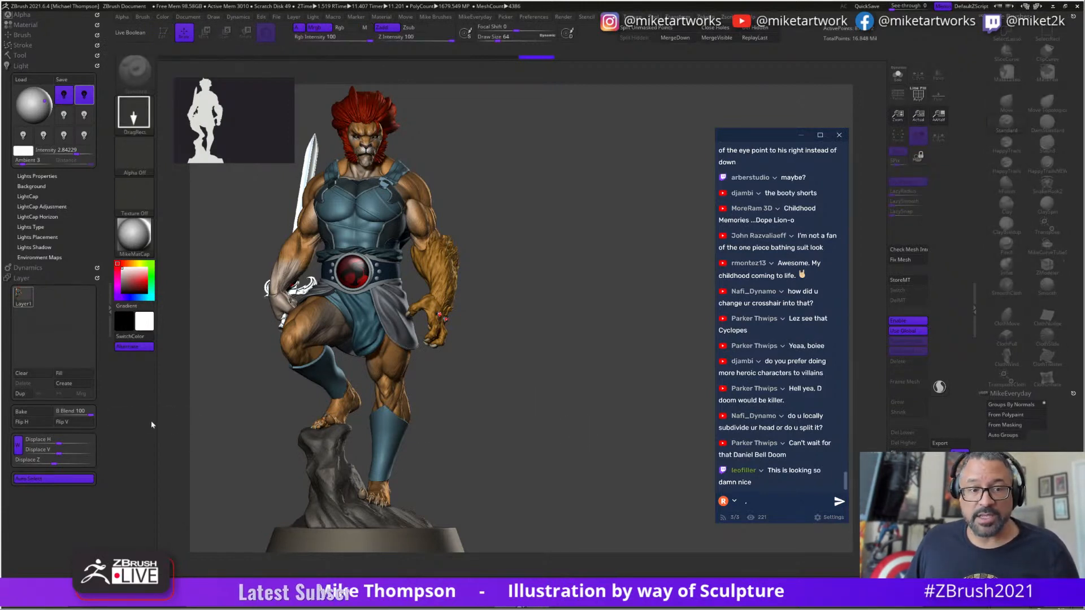
pyautogui.click(64, 386)
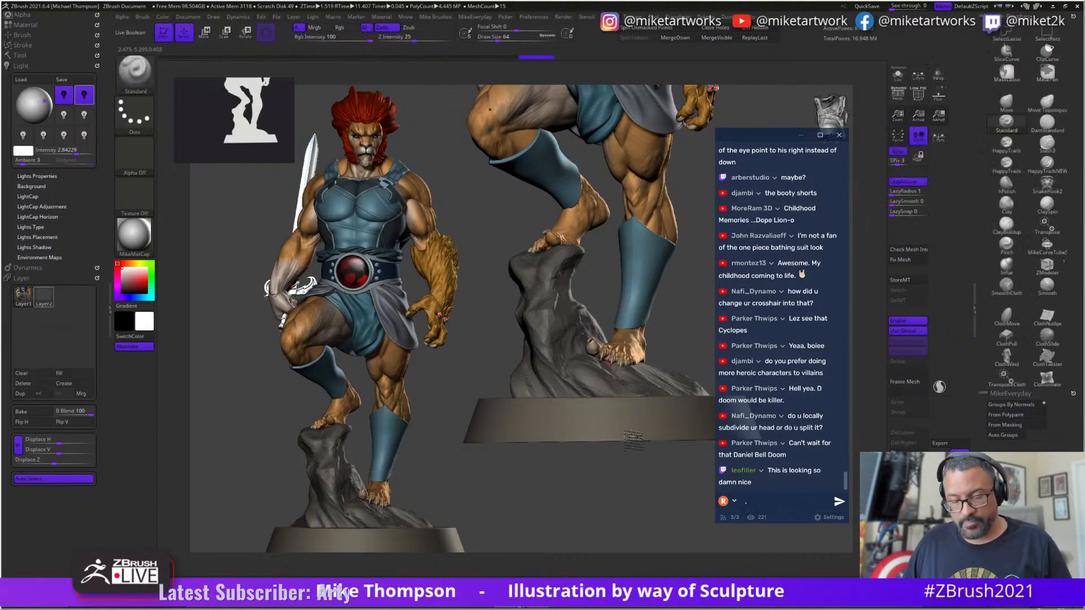
# - Frame the full figure on Layer2, turn it to a back view and place it beside the baked front view
pyautogui.press('f')
pyautogui.press('f')
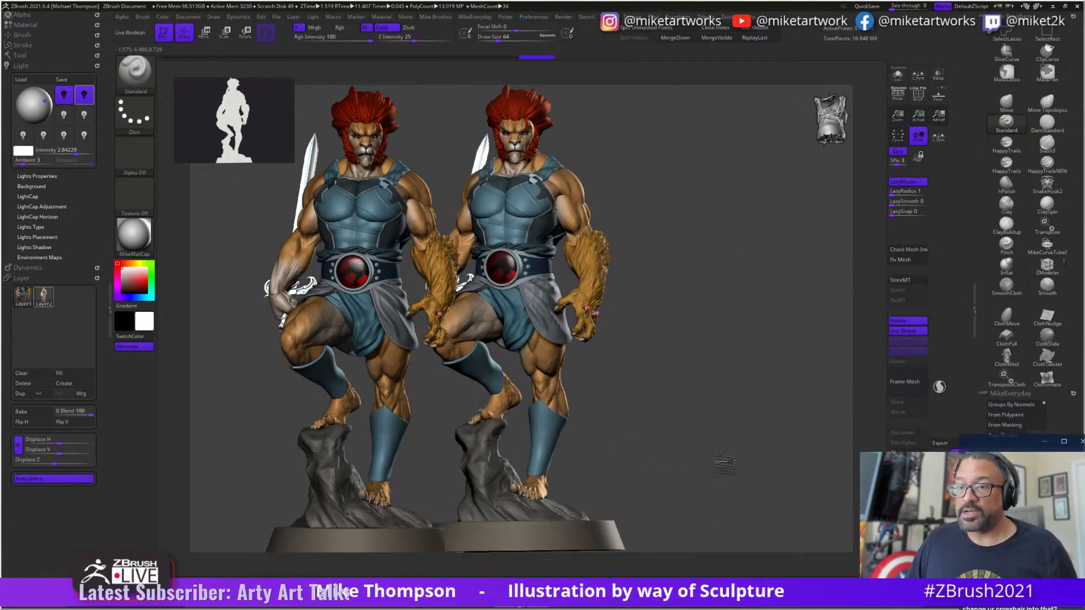
pyautogui.moveTo(725, 464); pyautogui.dragTo(724, 497)
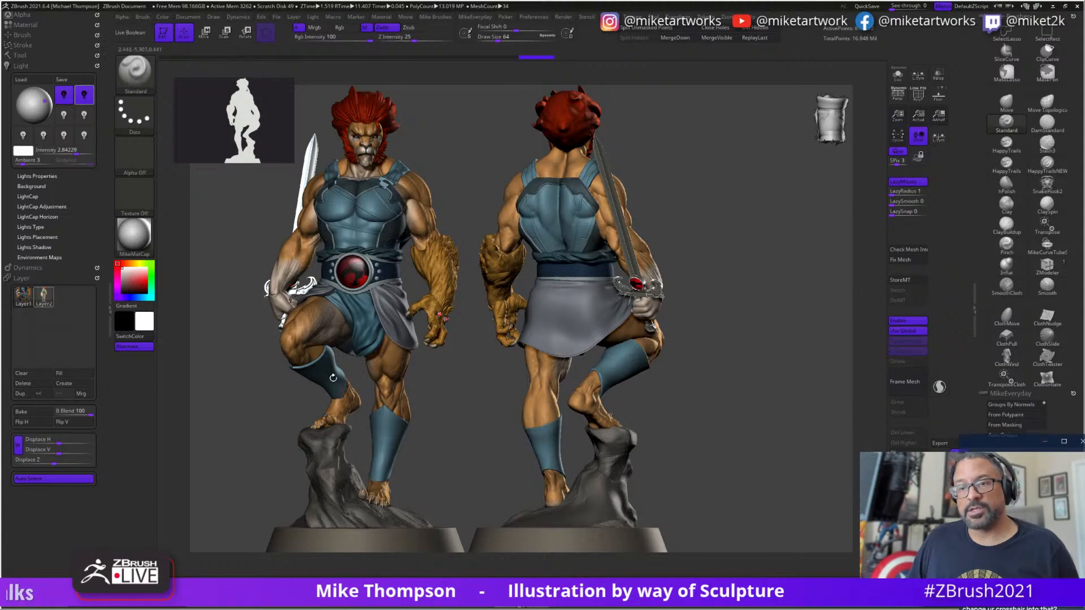
# - Render the back view on Layer2 with BPR
pyautogui.press('shift')
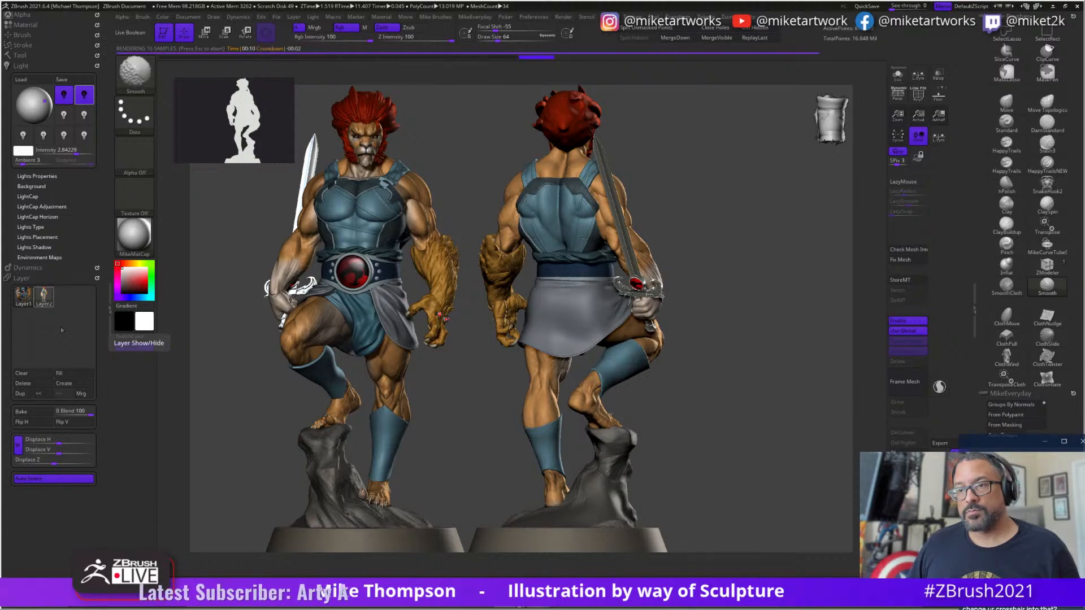
pyautogui.hotkey('ctrl', 'z')
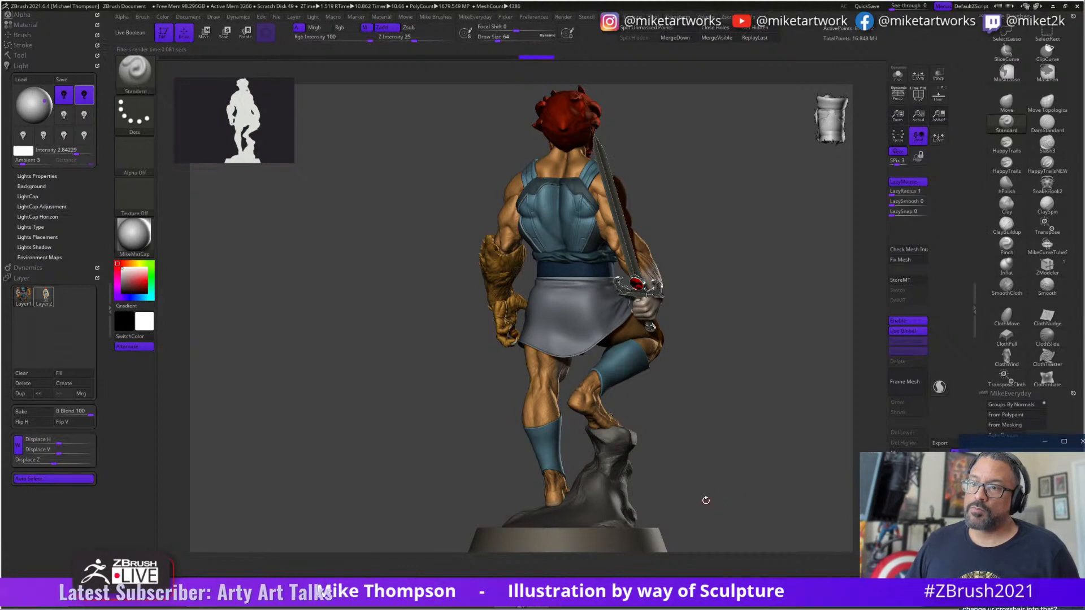
pyautogui.hotkey('ctrl', 'shift', 'z')
# - Turn the Layer2 figure to a larger three-quarter front view beside the baked full figure, with perspective enabled
pyautogui.moveTo(608, 449); pyautogui.dragTo(831, 297)
pyautogui.moveTo(792, 329); pyautogui.dragTo(839, 323)
pyautogui.moveTo(841, 263); pyautogui.dragTo(807, 264)
pyautogui.moveTo(816, 211); pyautogui.dragTo(808, 211)
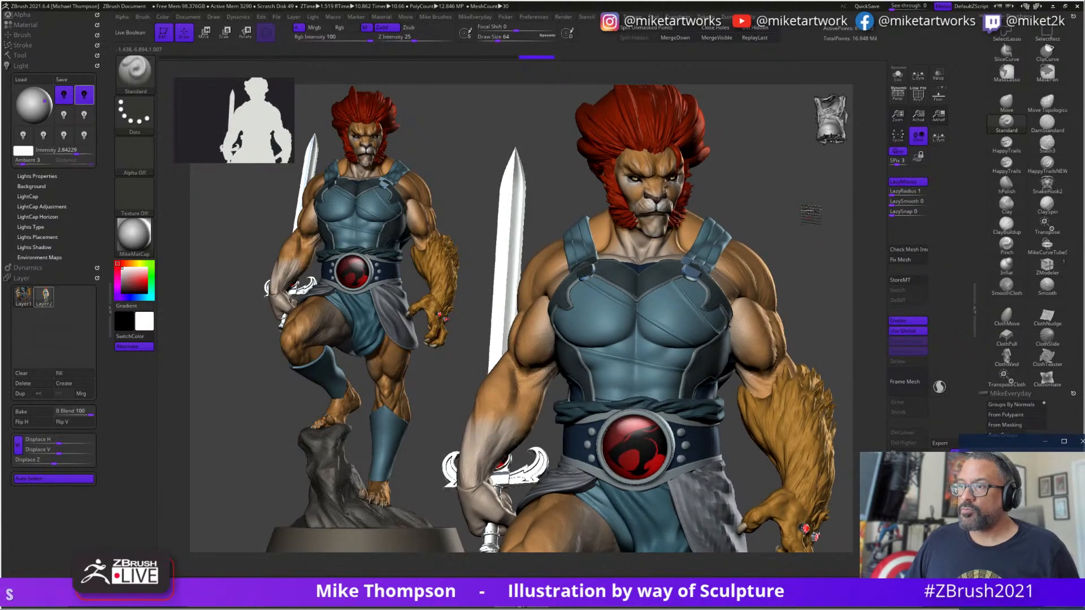
pyautogui.click(899, 97)
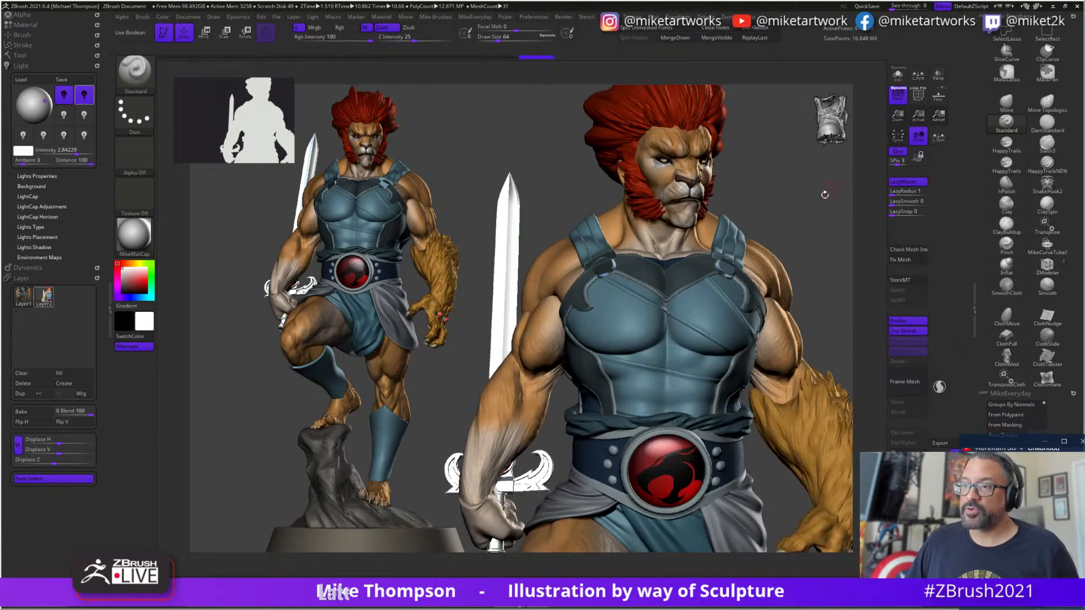
pyautogui.moveTo(802, 227); pyautogui.dragTo(824, 257)
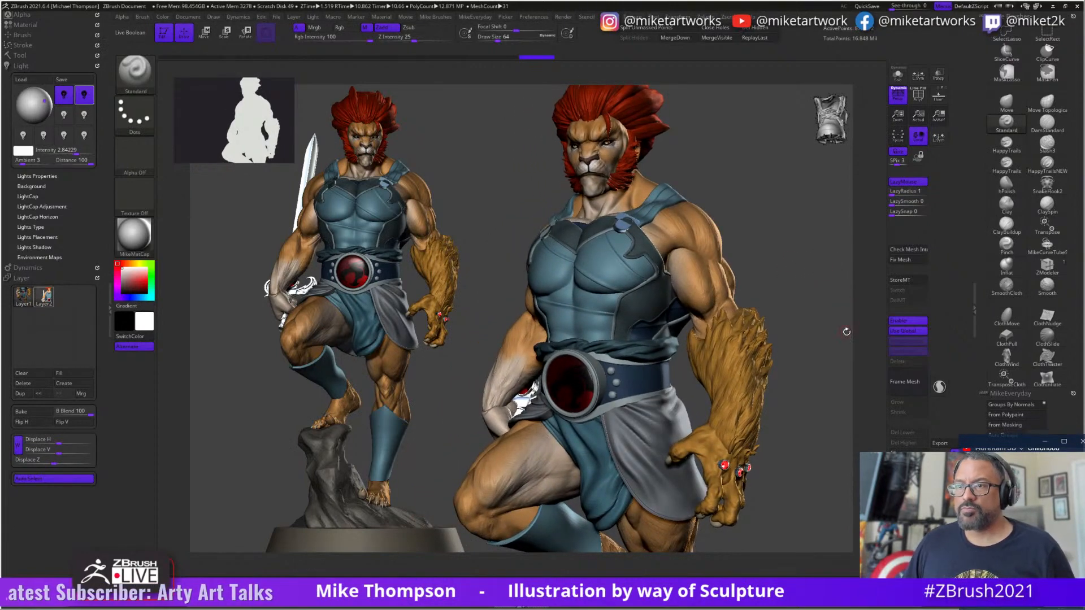
pyautogui.moveTo(837, 341); pyautogui.dragTo(830, 313)
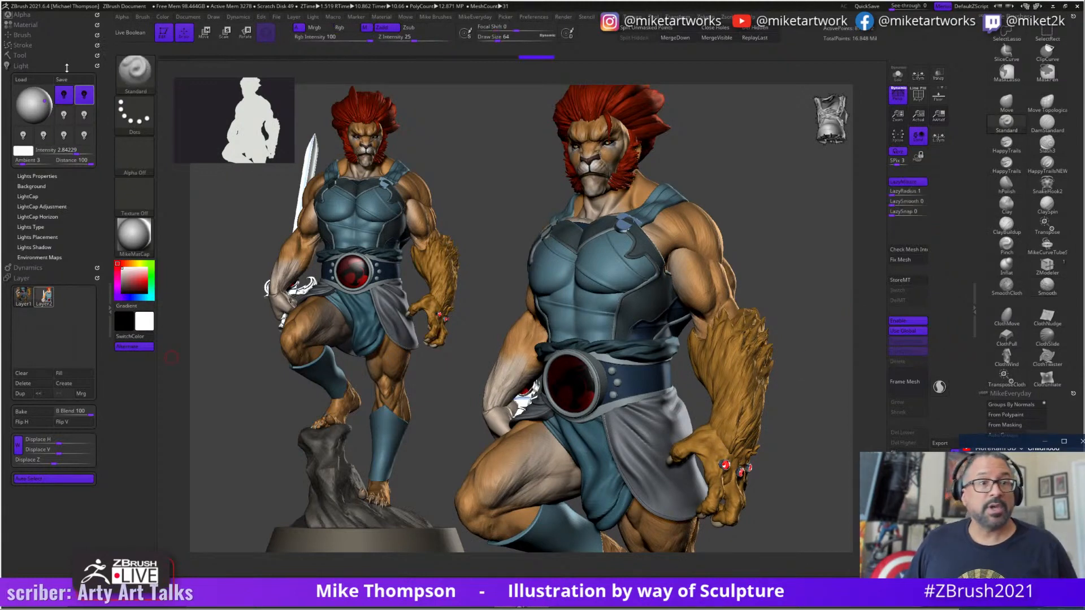
# - Select the first light and reposition it slightly left of and below the centre of the light sphere
pyautogui.click(67, 104)
pyautogui.moveTo(28, 100); pyautogui.dragTo(33, 110)
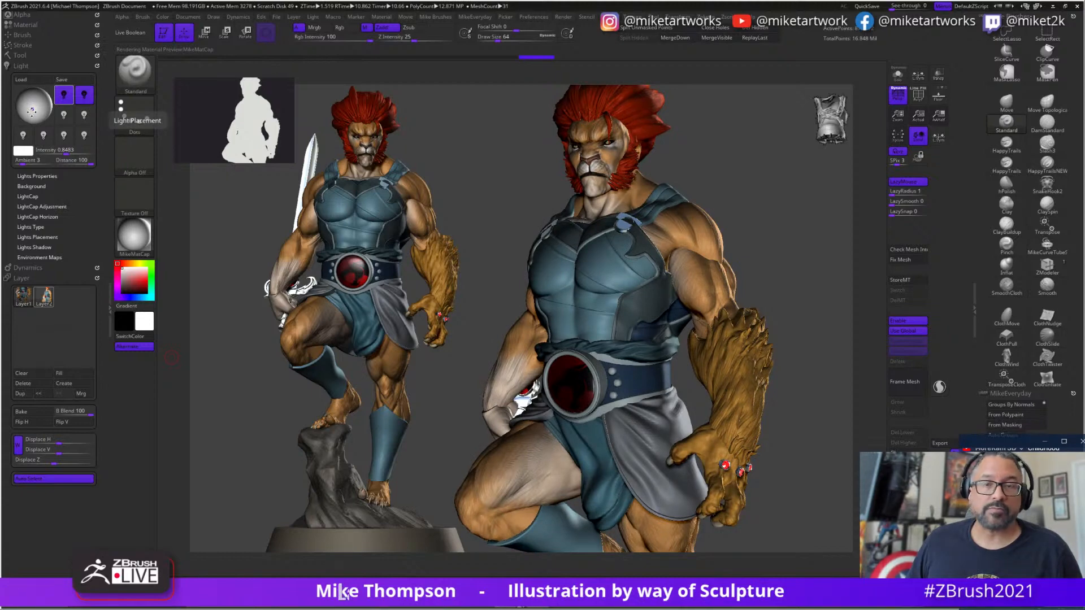
pyautogui.moveTo(33, 112); pyautogui.dragTo(30, 107)
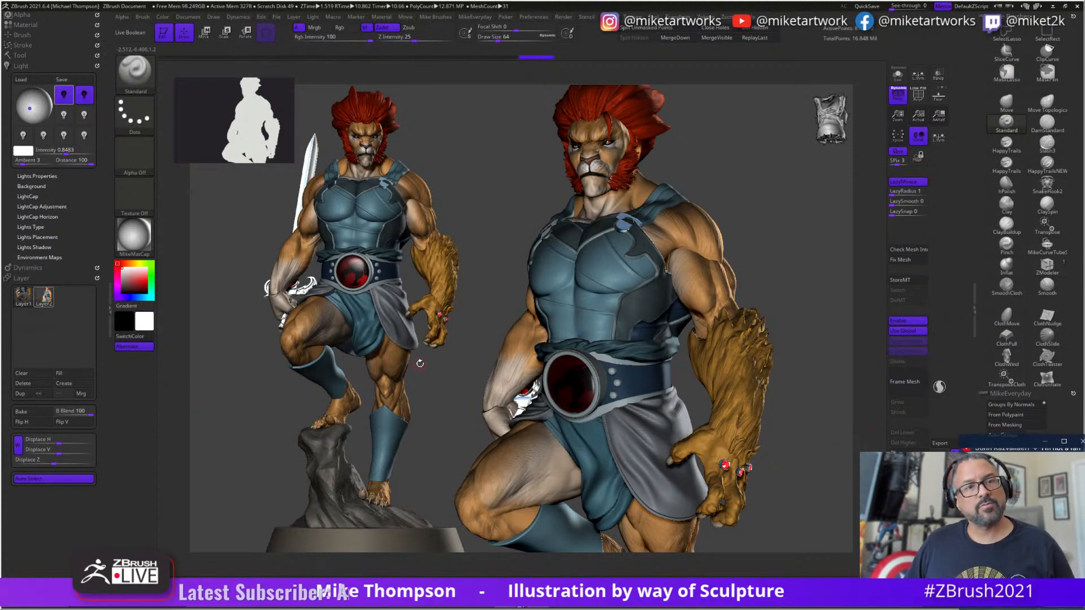
# - Render the three-quarter view with BPR and bake the shading into Layer2
pyautogui.hotkey('shift', 'r')
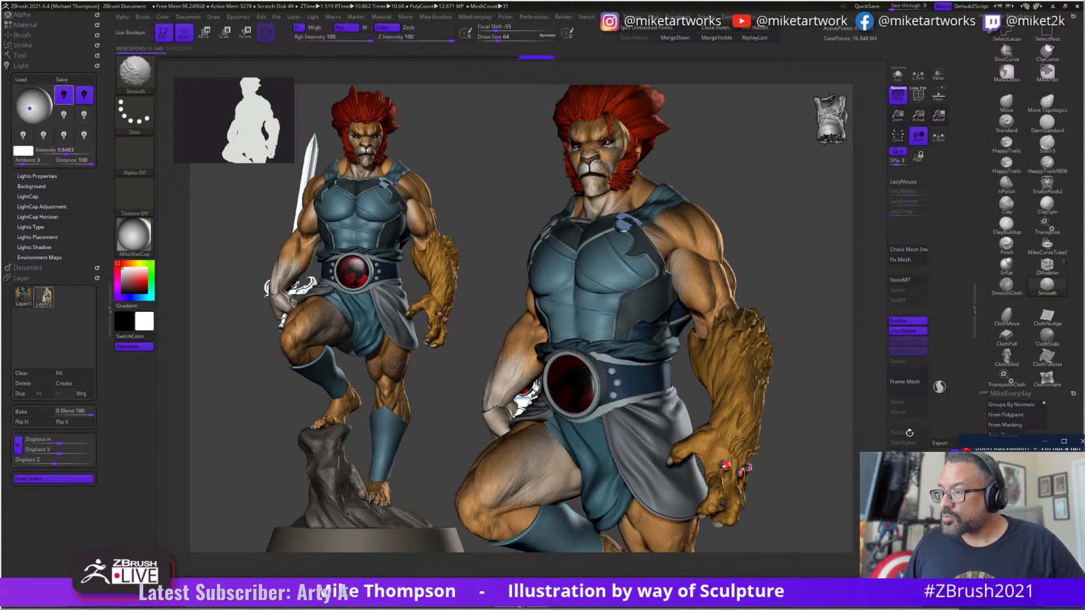
pyautogui.moveTo(997, 441); pyautogui.dragTo(811, 180)
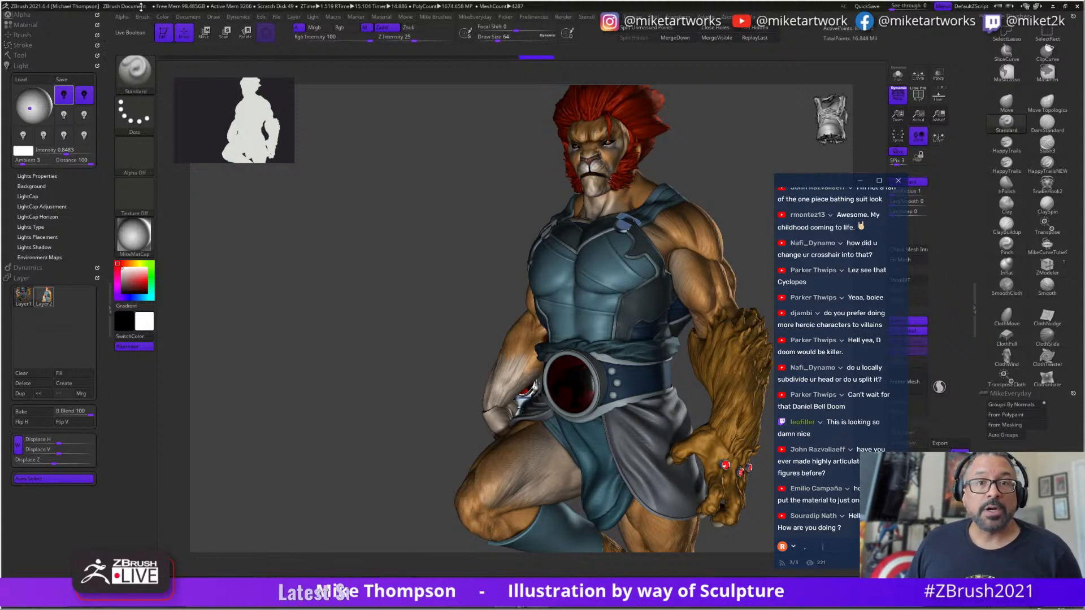
pyautogui.click(292, 17)
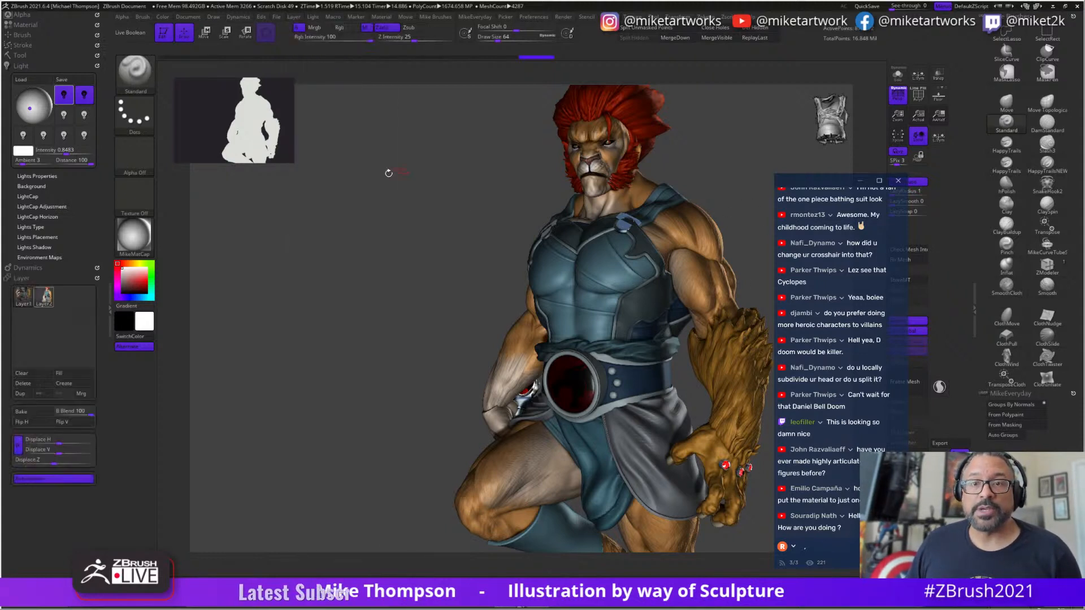
pyautogui.click(36, 413)
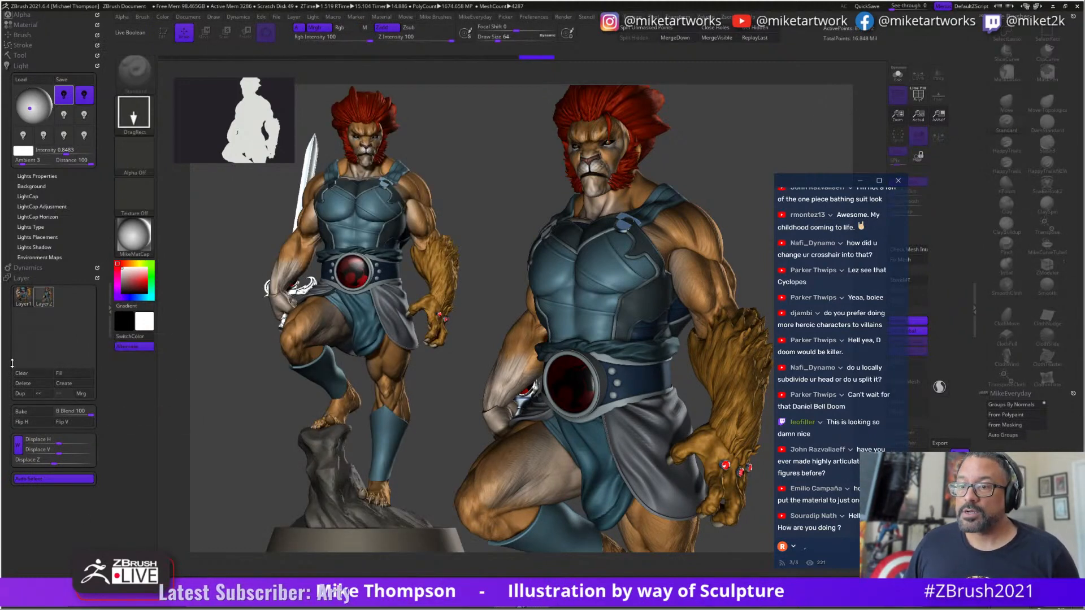
# - Undo the Layer2 bake and delete Layer2 from the document
pyautogui.hotkey('ctrl', 'z')
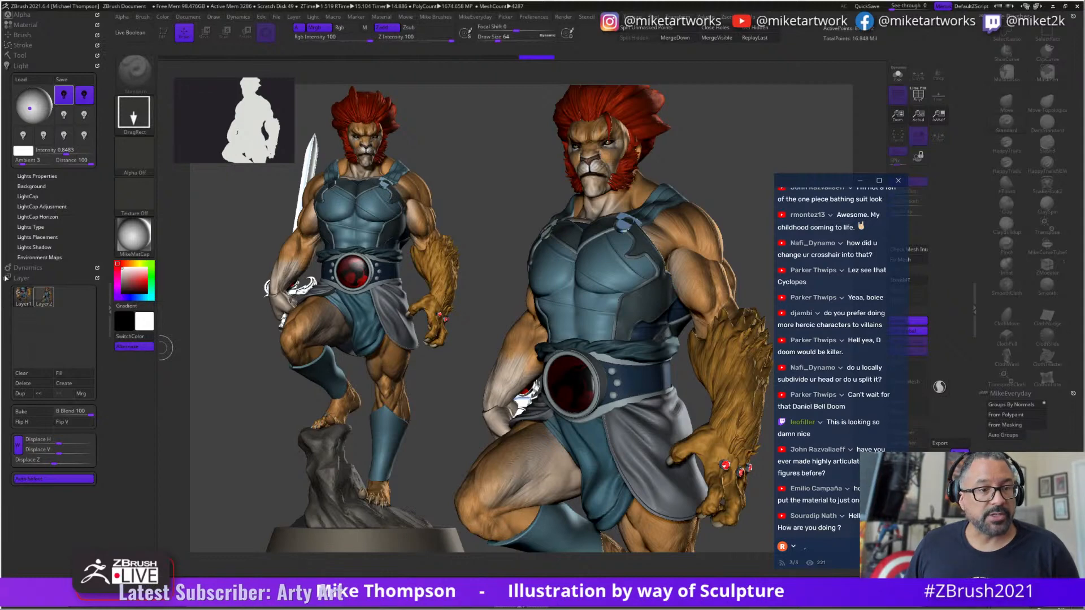
pyautogui.moveTo(490, 293)
pyautogui.mouseDown()
pyautogui.moveTo(500, 318)
pyautogui.moveTo(491, 509)
pyautogui.mouseUp()
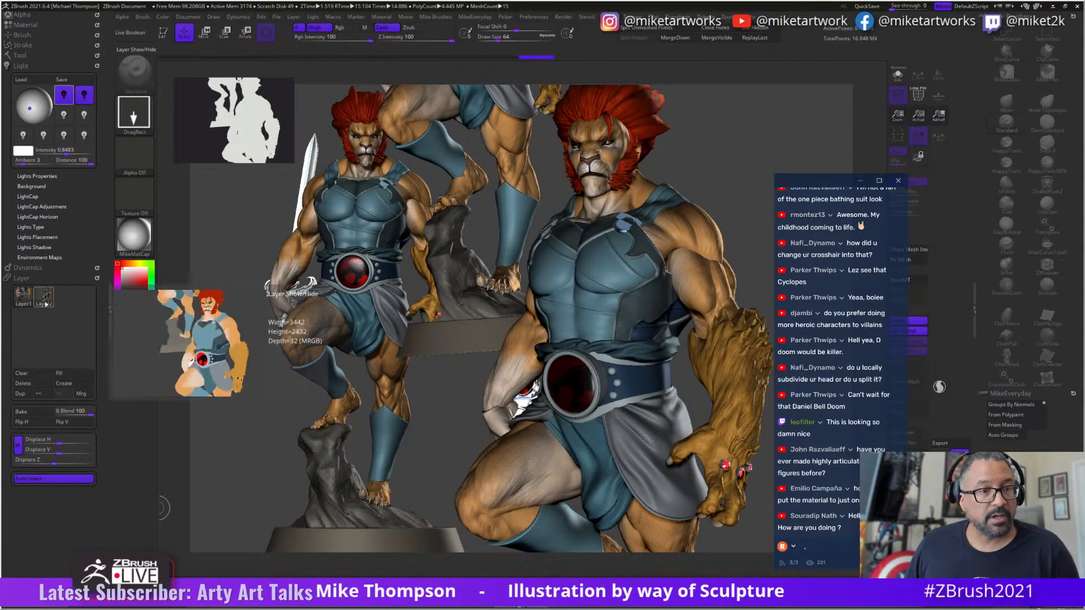
pyautogui.click(26, 383)
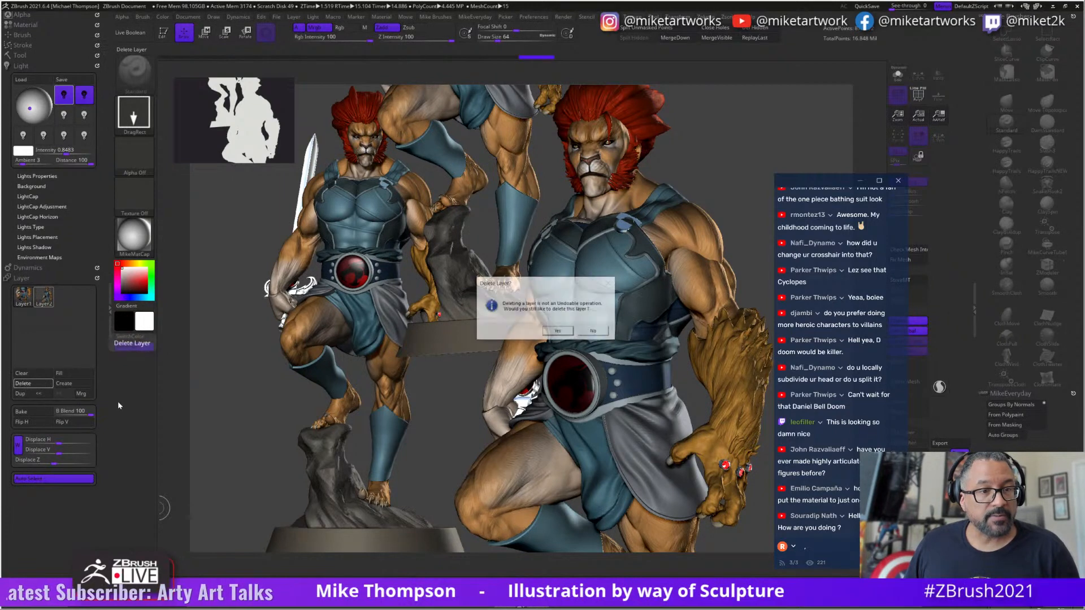
pyautogui.click(559, 332)
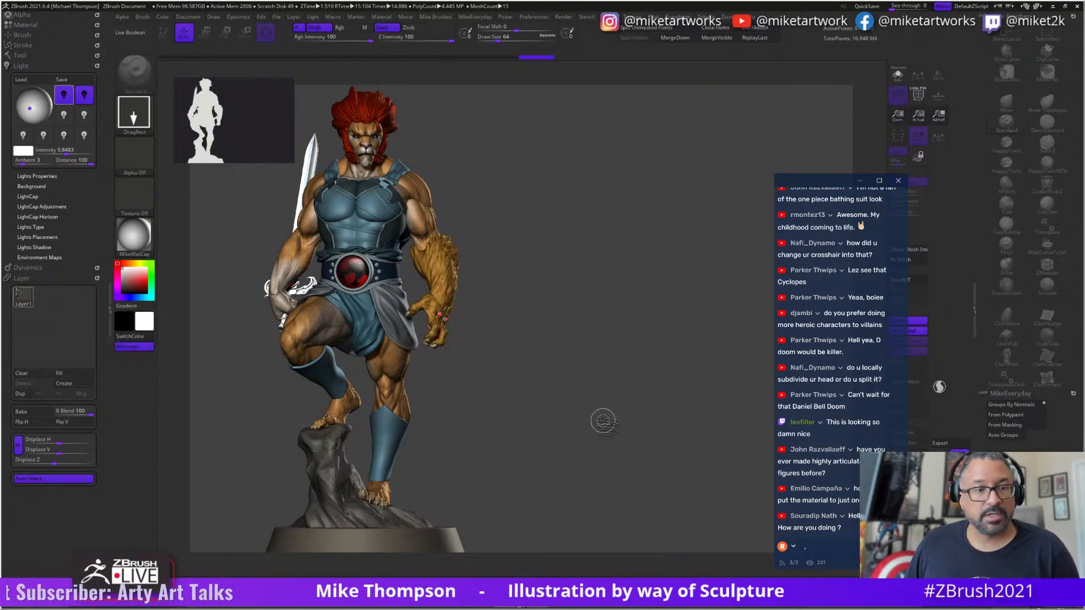
# - Create a new Layer2, draw the figure on it in Edit mode, and frame it large beside the baked front view
pyautogui.click(85, 389)
pyautogui.moveTo(565, 356); pyautogui.dragTo(624, 454)
pyautogui.press('t')
pyautogui.moveTo(716, 314); pyautogui.dragTo(791, 520)
pyautogui.keyDown('alt'); pyautogui.moveTo(436, 404); pyautogui.dragTo(334, 603); pyautogui.keyUp('alt')
pyautogui.moveTo(507, 127); pyautogui.dragTo(747, 216)
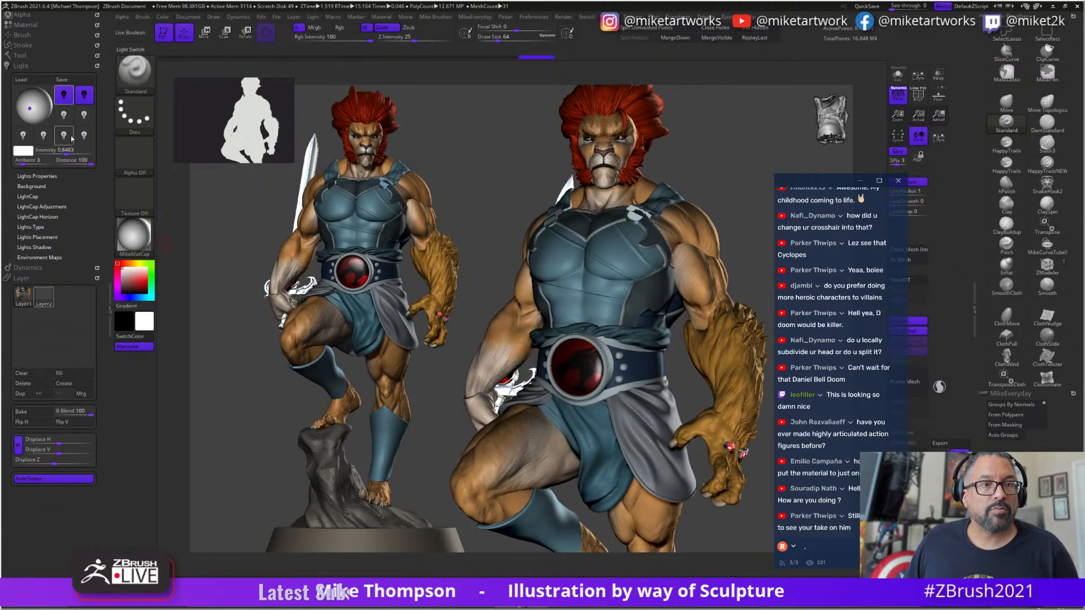
# - Move the first light close to the centre of the light sphere and set its intensity to 0.89932
pyautogui.click(32, 104)
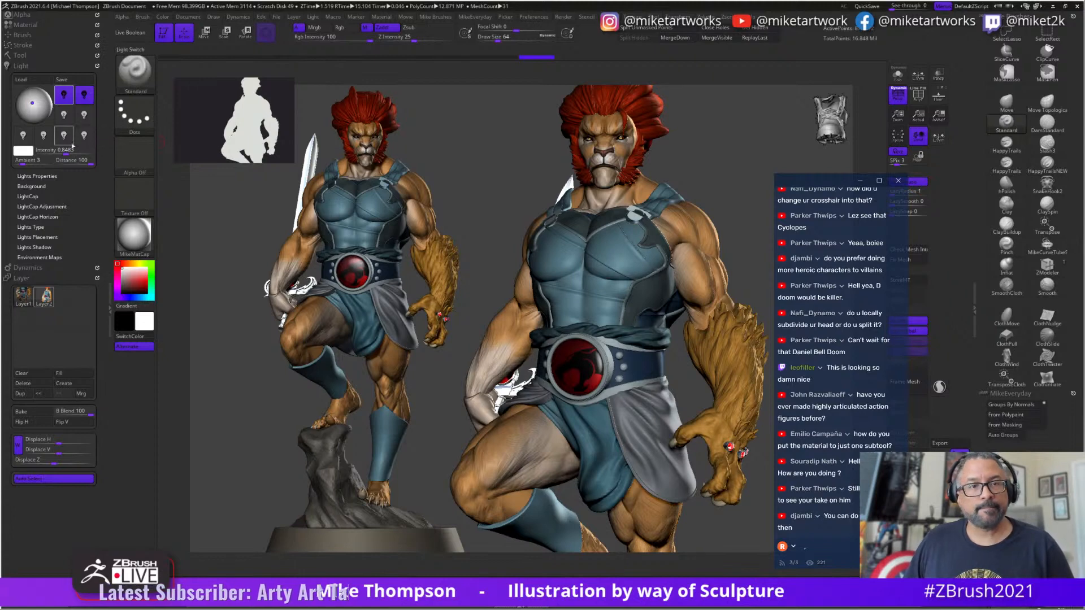
pyautogui.moveTo(62, 153); pyautogui.dragTo(64, 152)
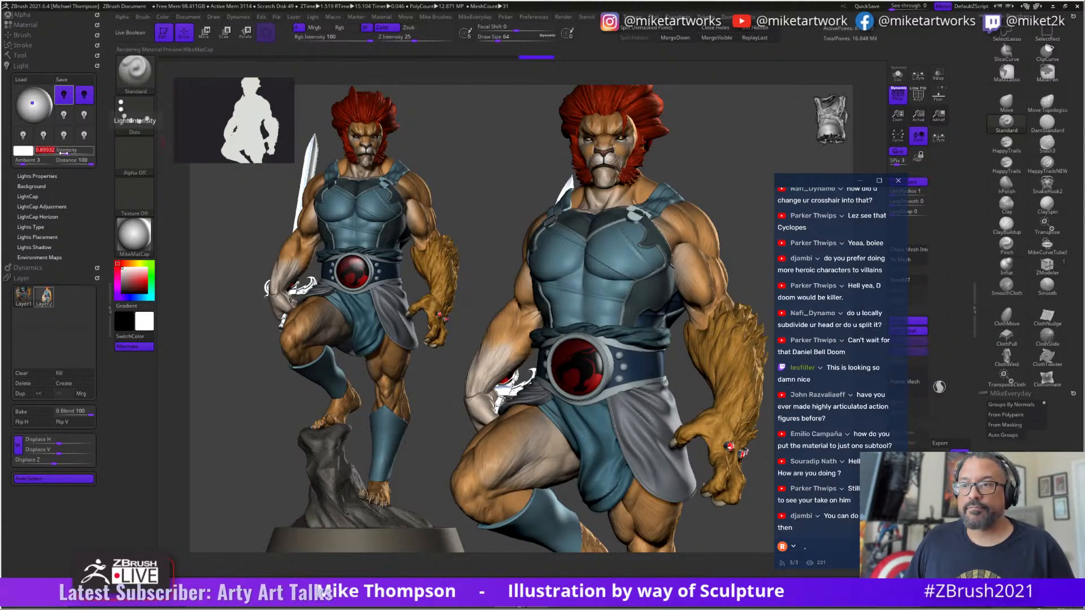
# - Render the larger front view with BPR and bake the result into Layer2
pyautogui.press('shift')
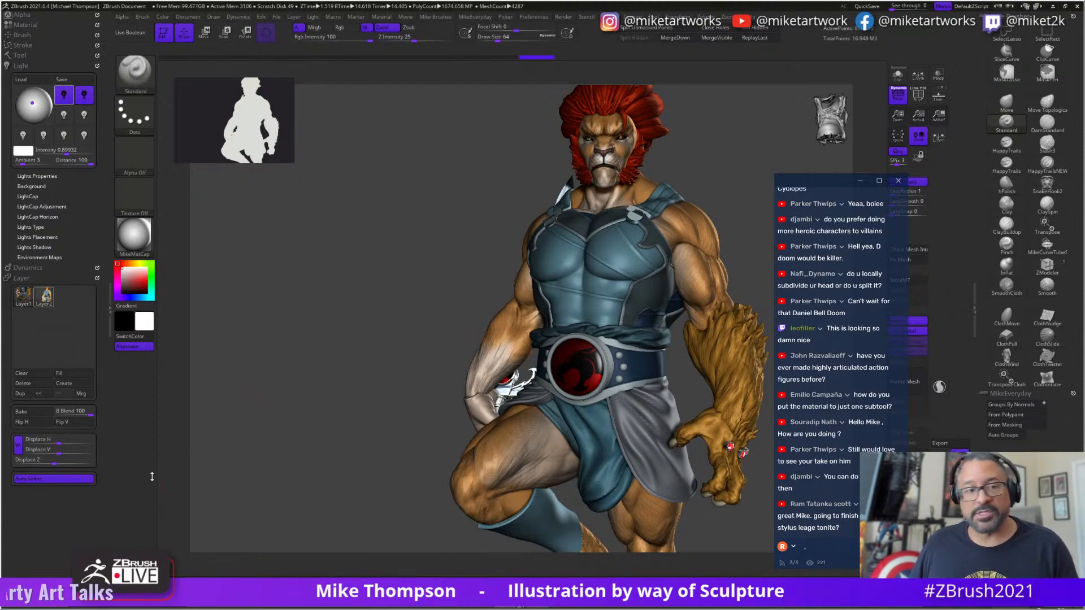
pyautogui.click(28, 416)
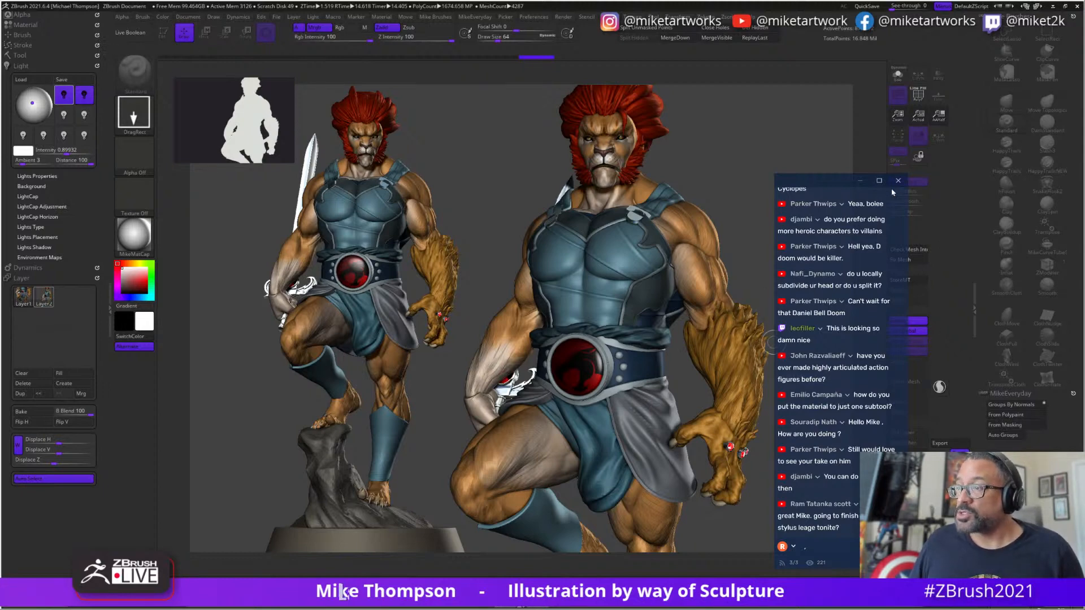
pyautogui.moveTo(822, 184); pyautogui.dragTo(816, 383)
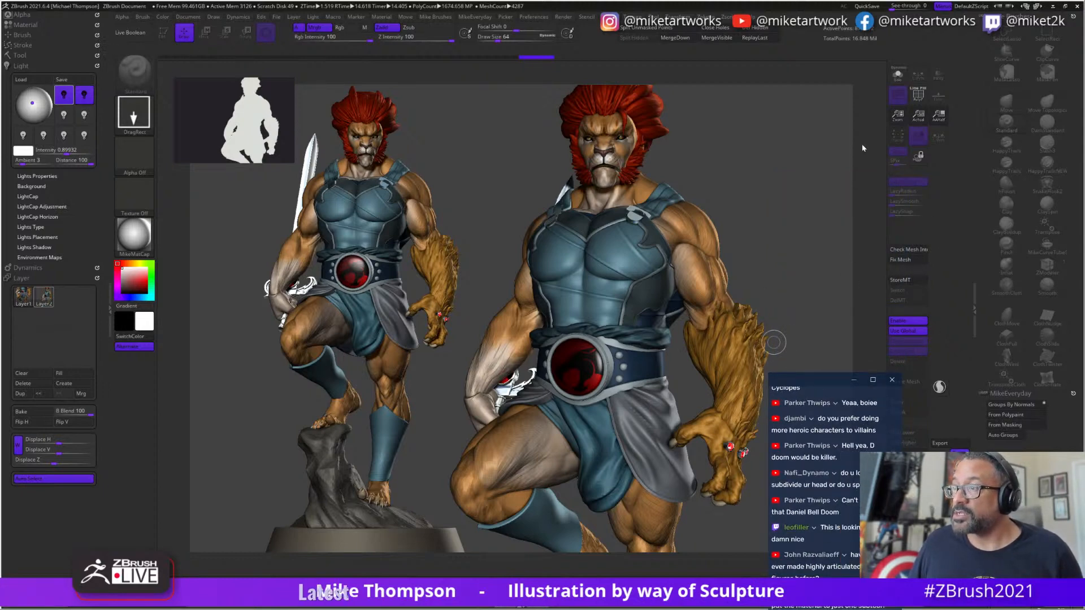
# - Export the document at actual size to the WeekOne folder as a Photoshop PSD file named LatestLionO
pyautogui.press('+')
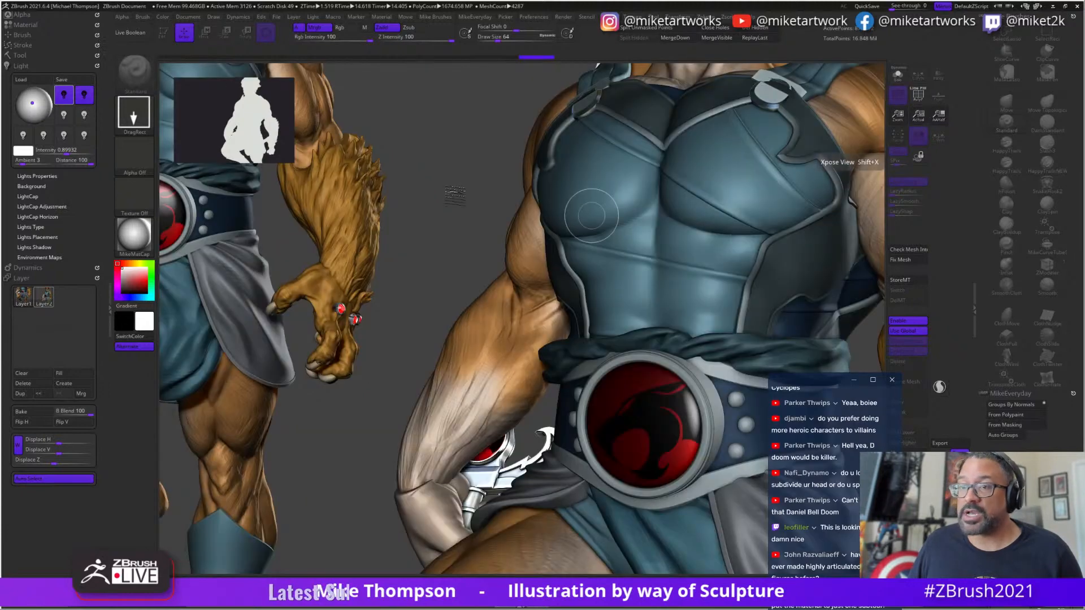
pyautogui.click(188, 16)
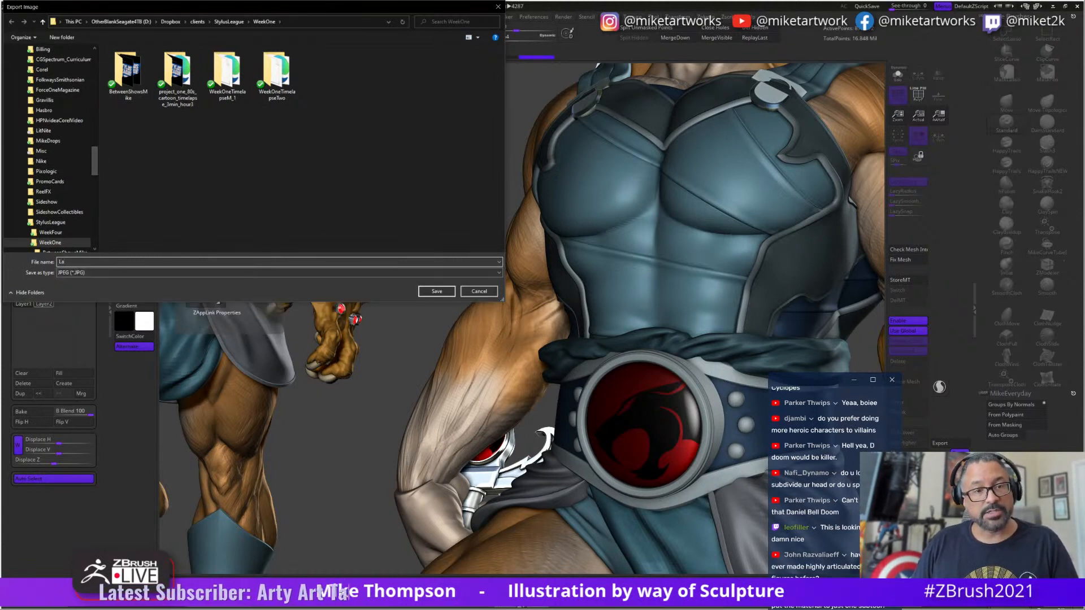
pyautogui.write('LatestL')
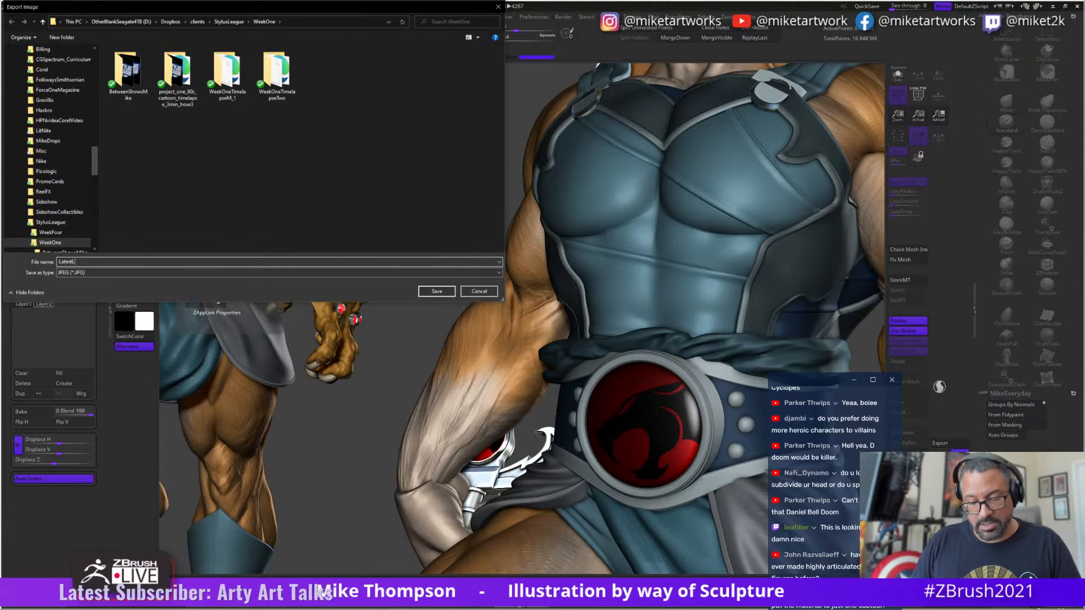
pyautogui.write('ionO')
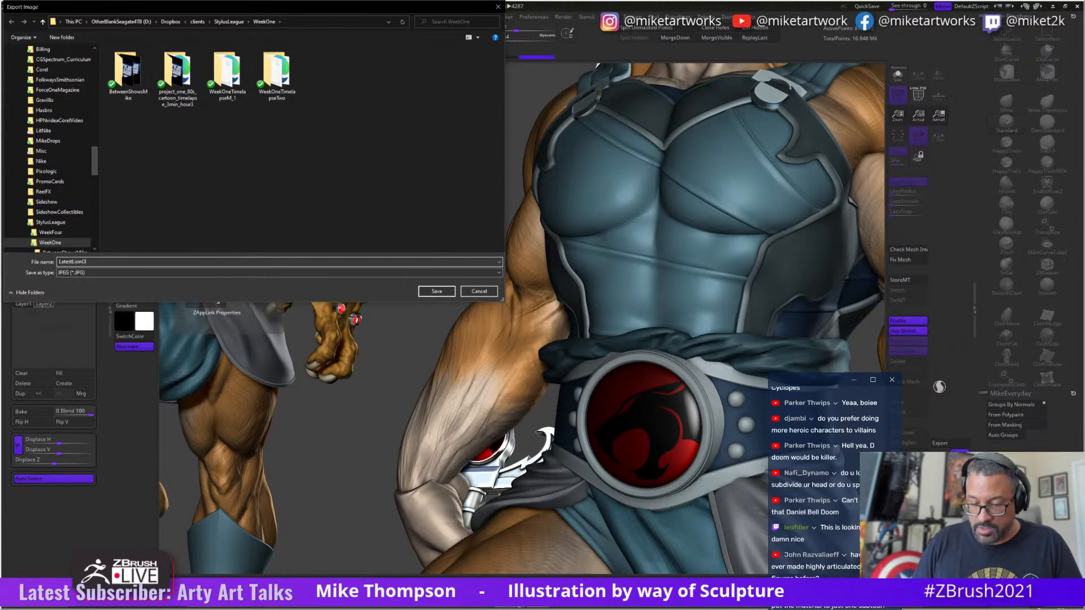
pyautogui.click(161, 273)
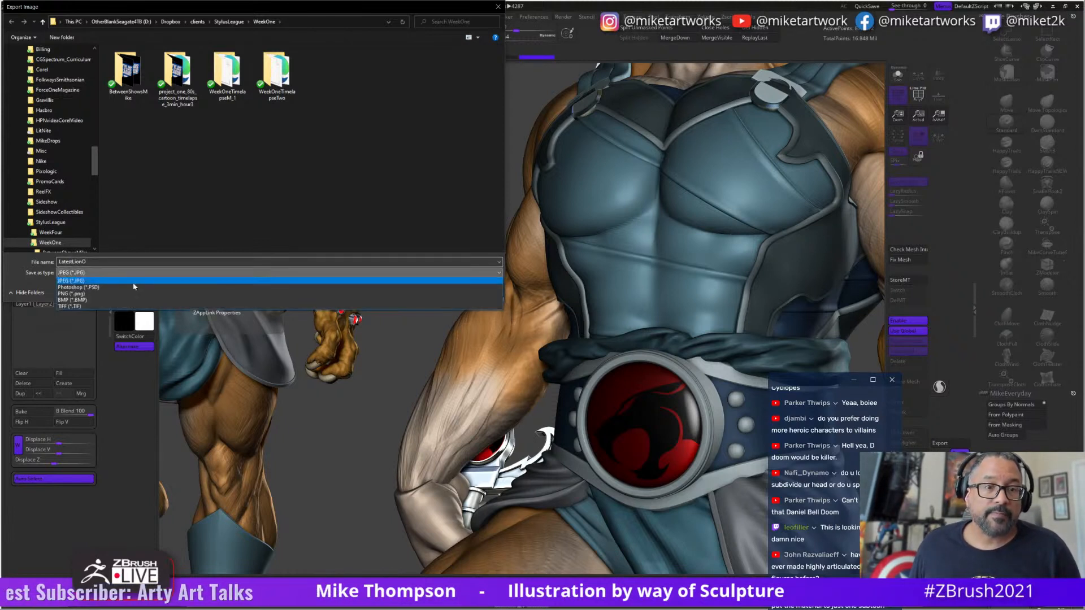
pyautogui.click(140, 290)
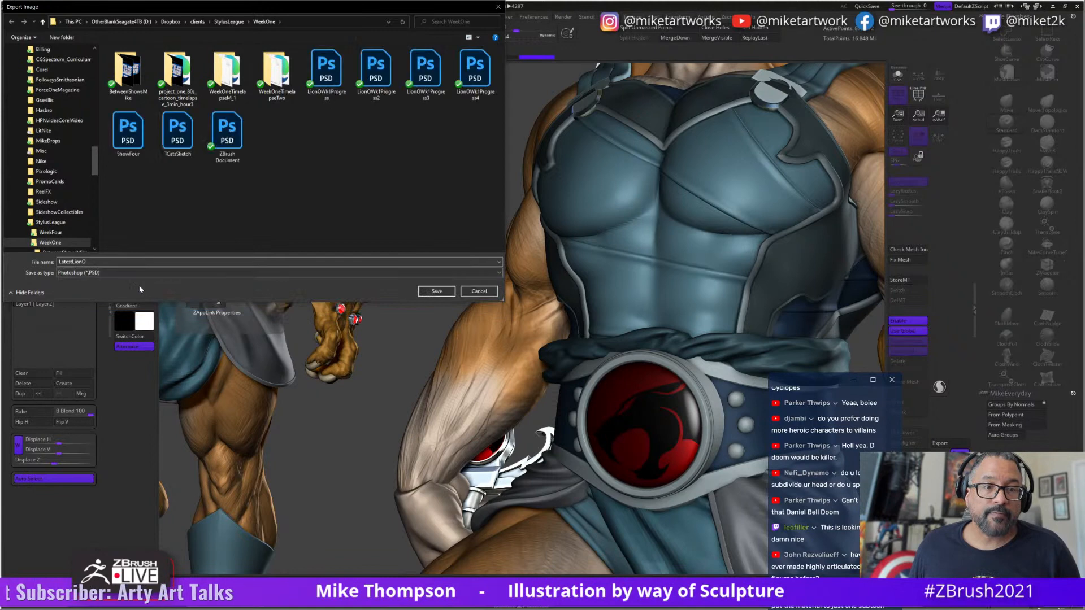
pyautogui.click(445, 292)
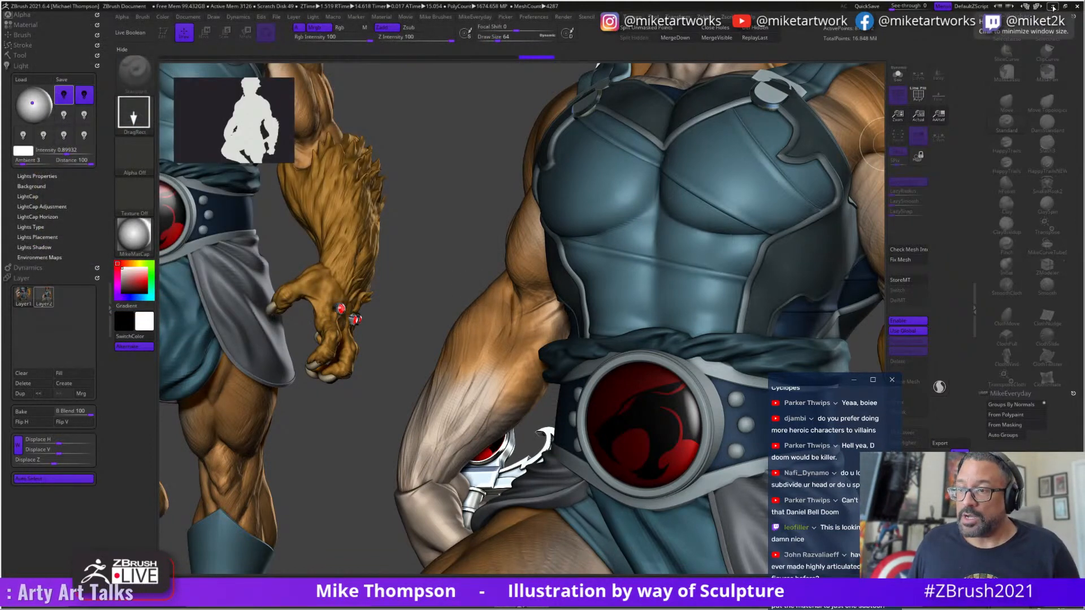
# - Set the document's background colour to bright yellow-green
pyautogui.click(941, 118)
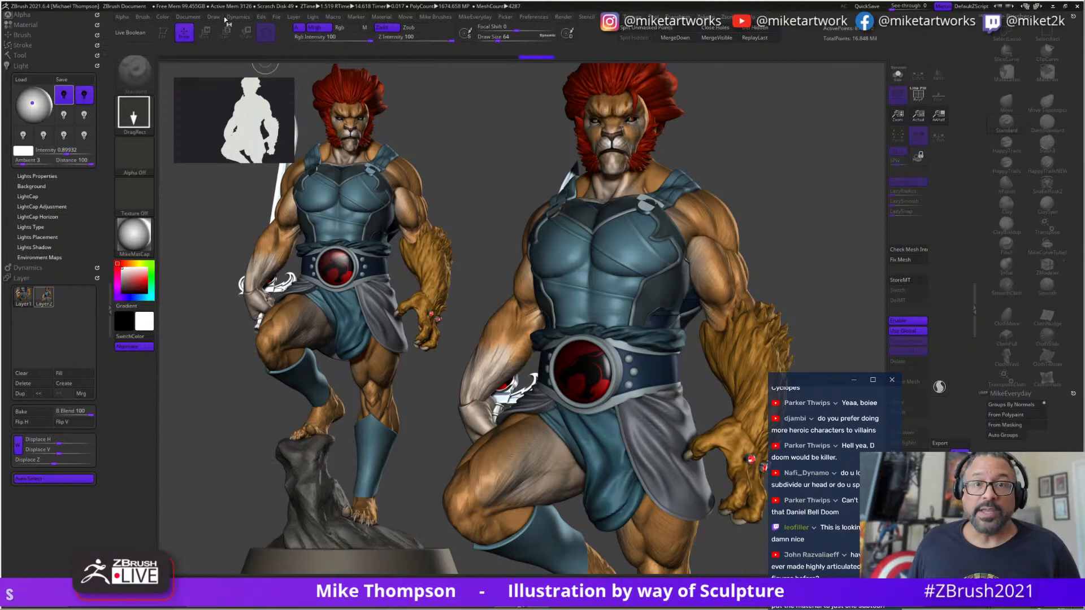
pyautogui.click(189, 17)
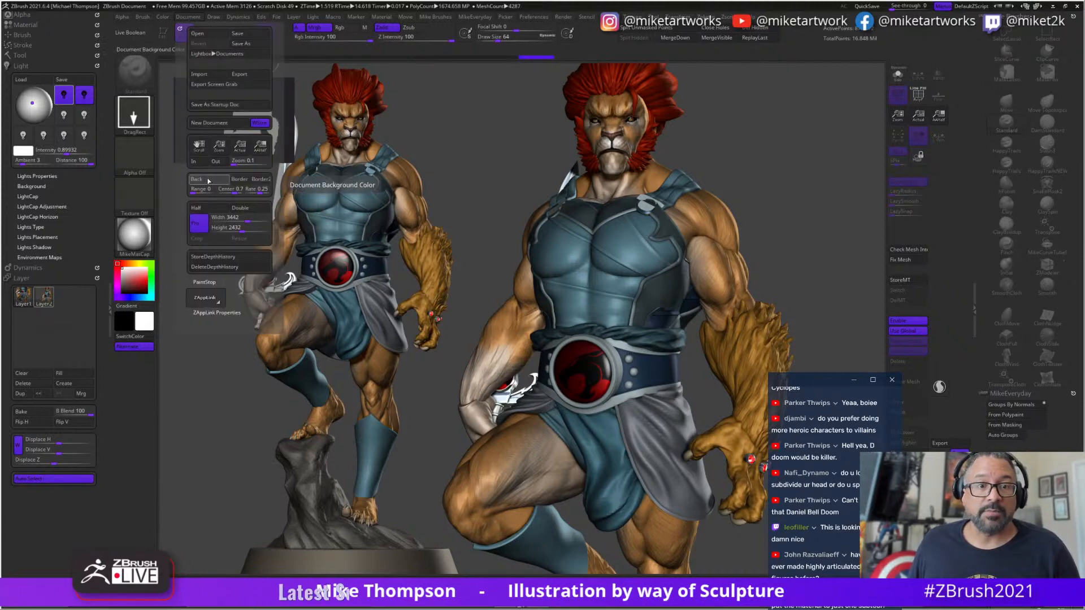
pyautogui.moveTo(208, 180)
pyautogui.mouseDown()
pyautogui.moveTo(128, 264)
pyautogui.moveTo(135, 278)
pyautogui.moveTo(144, 265)
pyautogui.mouseUp()
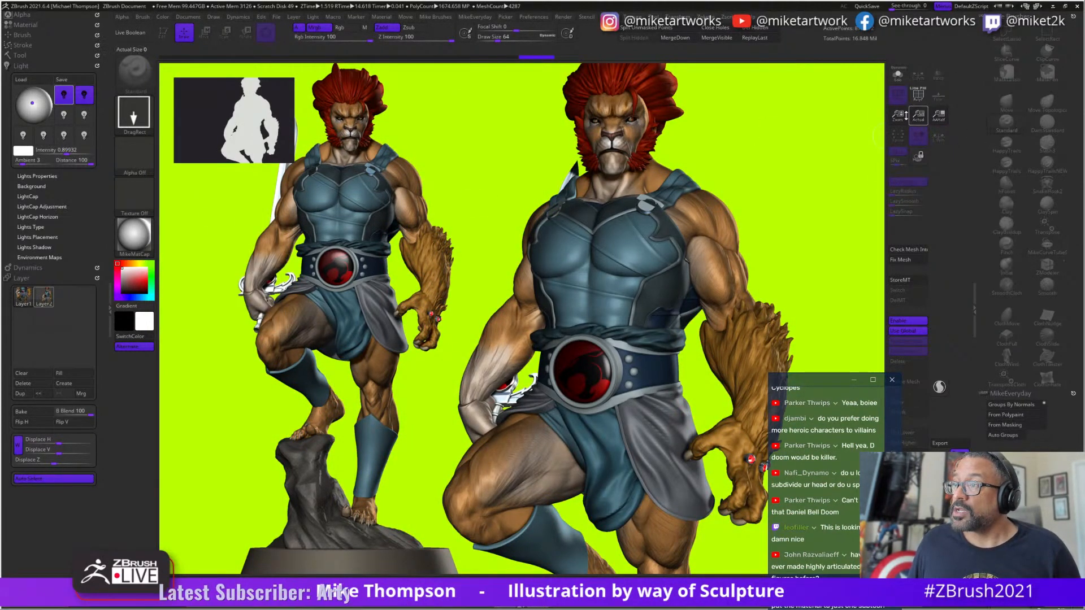
# - Export the green-background document at actual size to the WeekOne folder as a Photoshop PSD file named LatestLionOGS
pyautogui.click(918, 120)
pyautogui.click(188, 16)
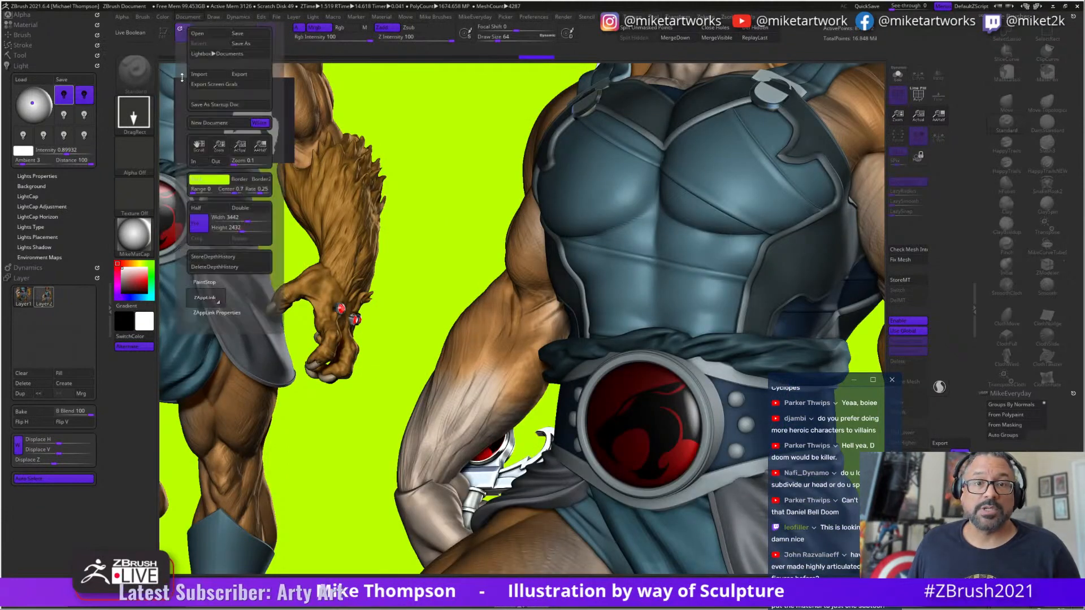
pyautogui.click(217, 188)
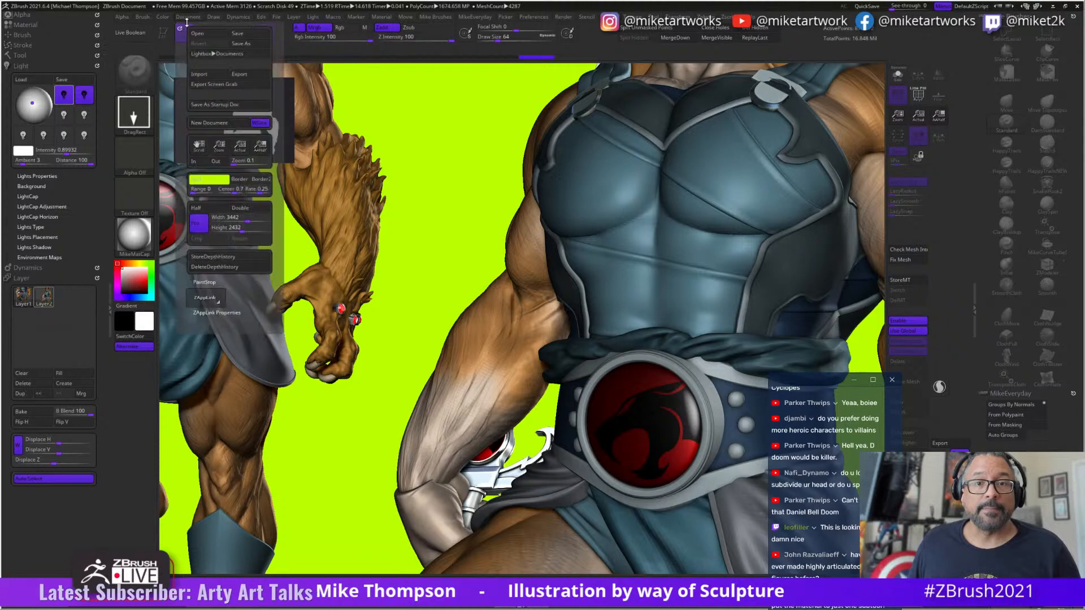
pyautogui.click(258, 84)
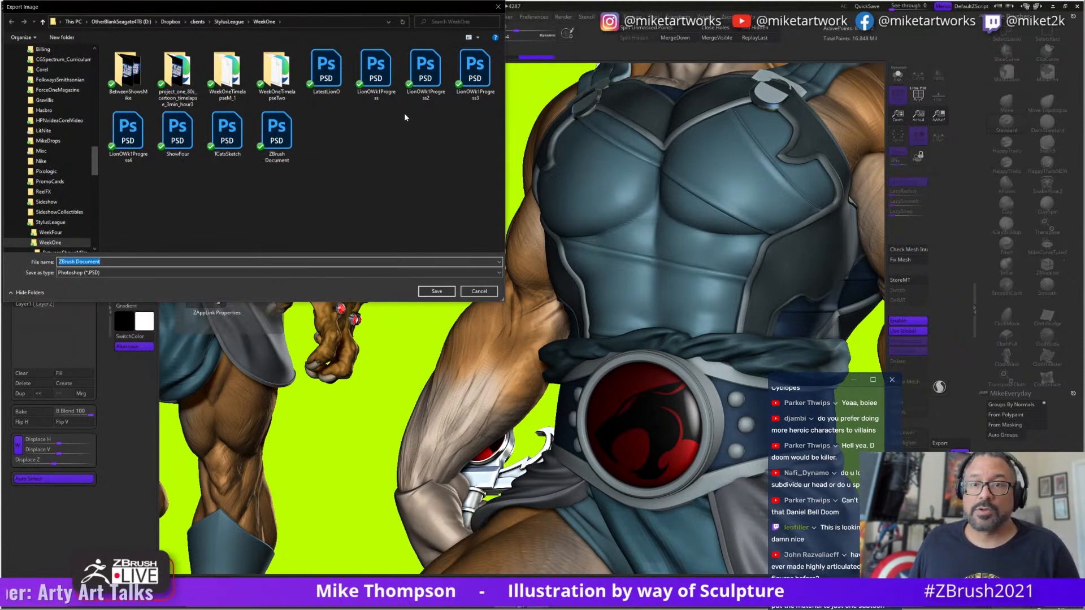
pyautogui.click(326, 71)
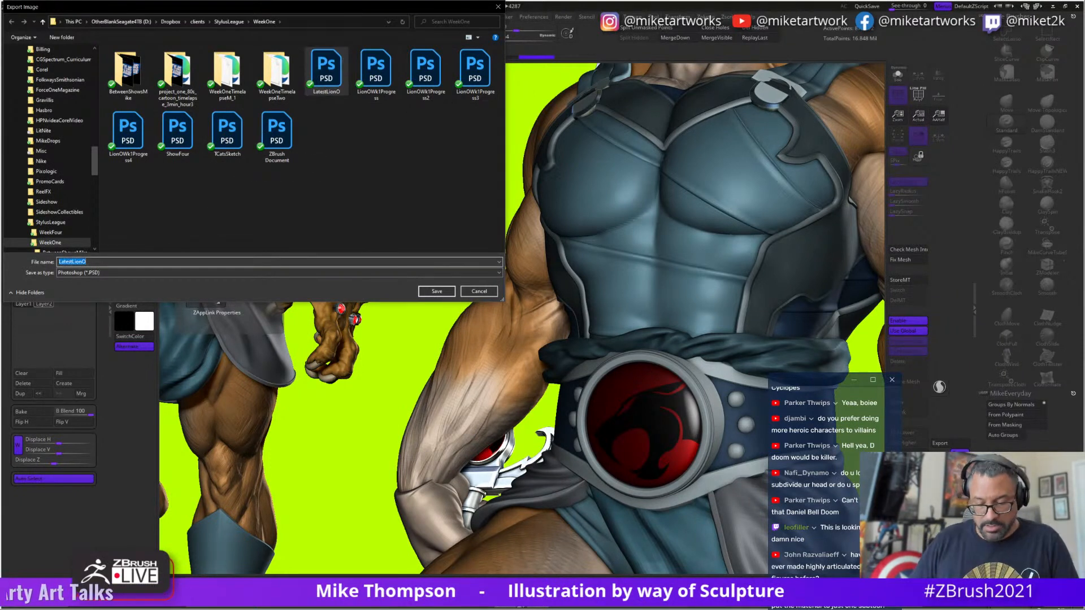
pyautogui.write('a')
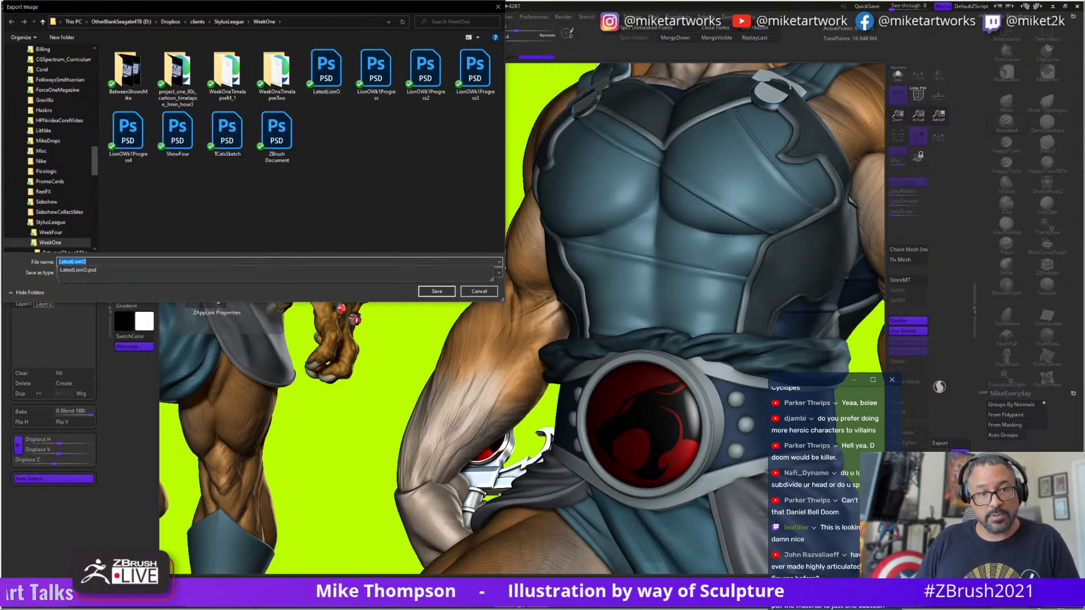
pyautogui.write('G')
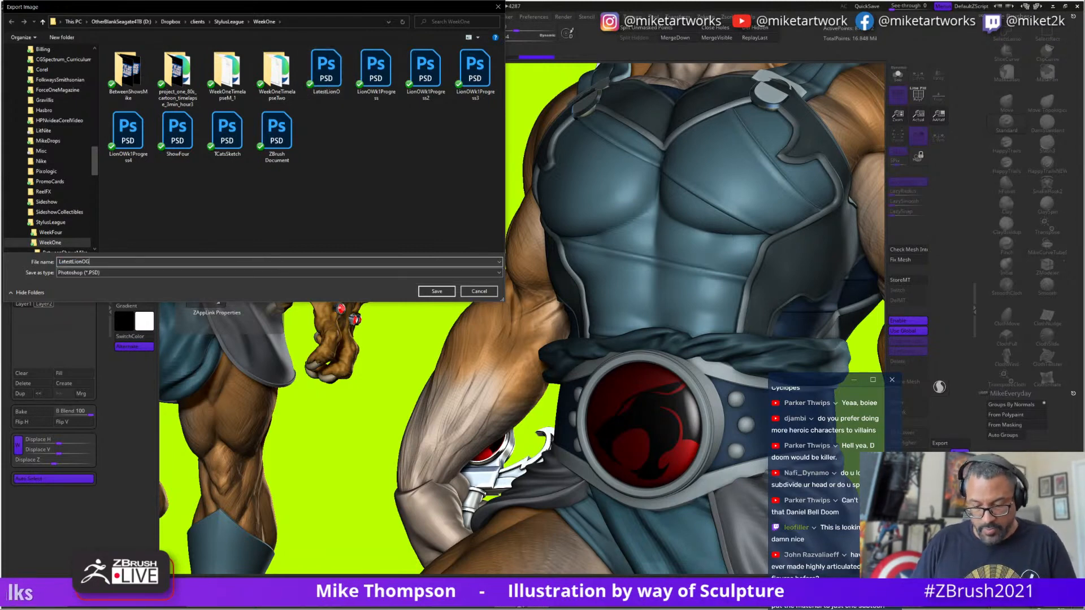
pyautogui.press('Return')
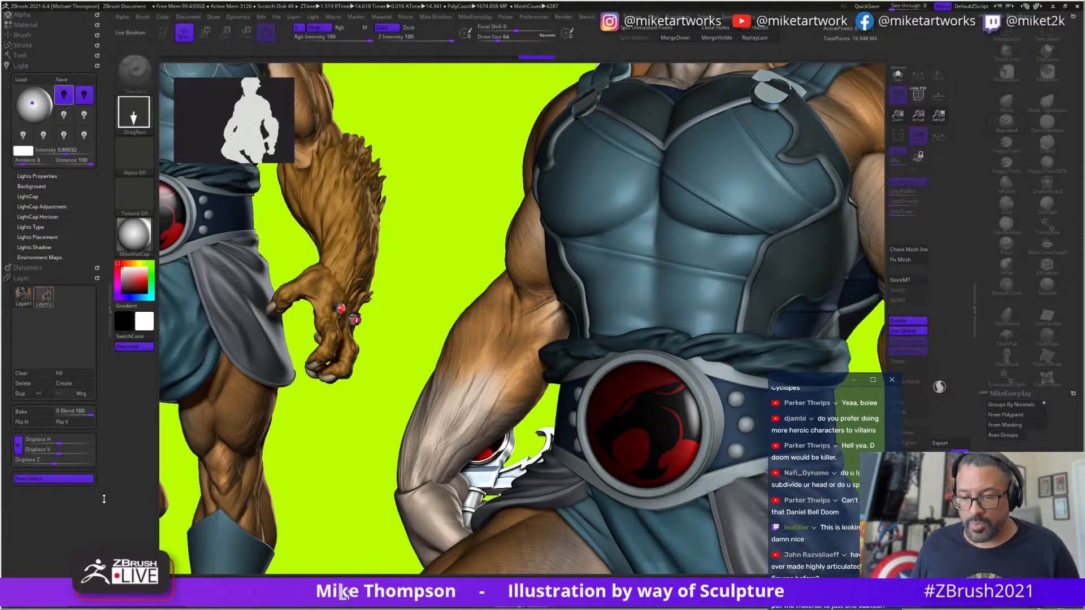
# - Switch to Photoshop and open both LatestLionO and LatestLionOGS from the WeekOne folder
pyautogui.press('super')
pyautogui.click(493, 601)
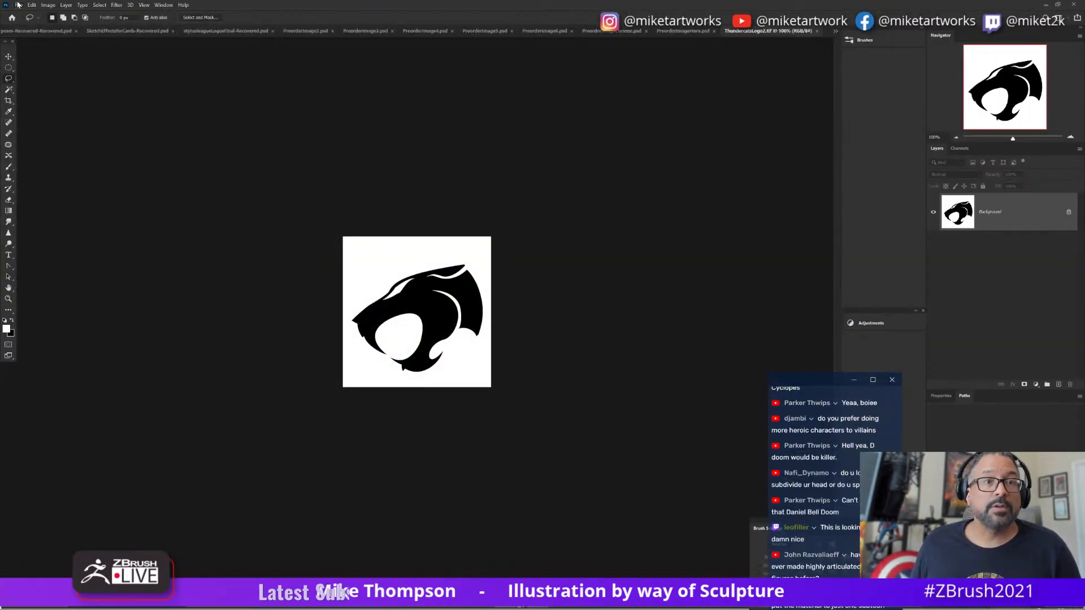
pyautogui.click(18, 5)
pyautogui.click(31, 24)
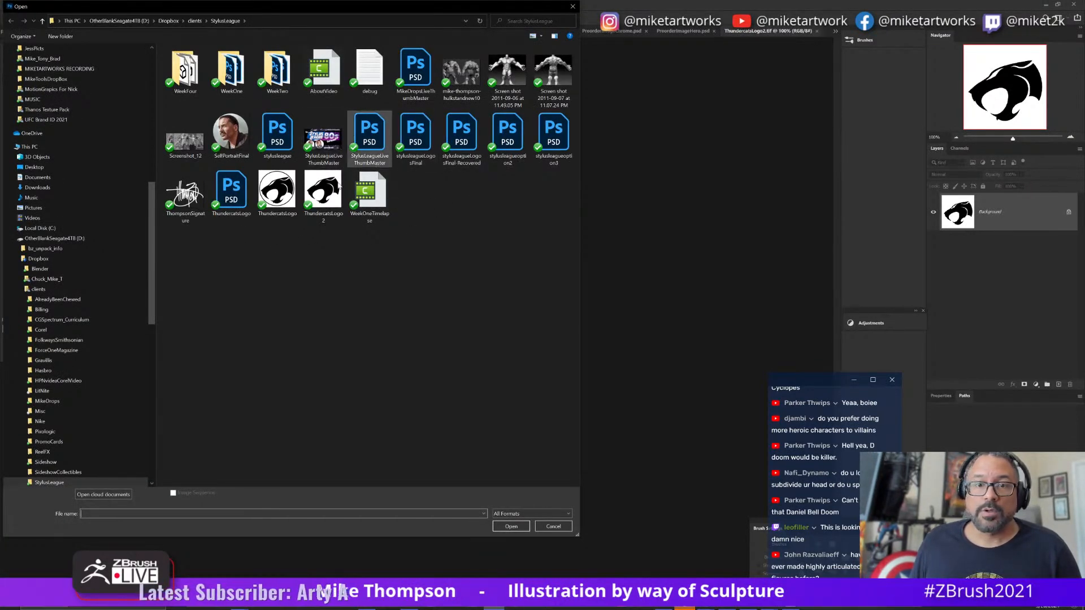
pyautogui.click(228, 76)
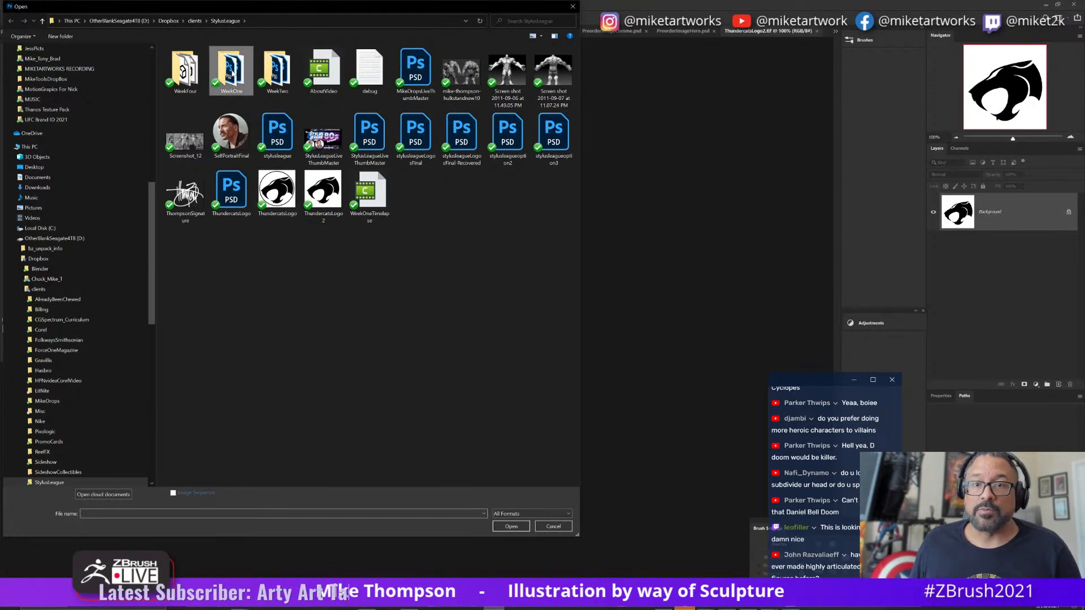
pyautogui.doubleClick(228, 76)
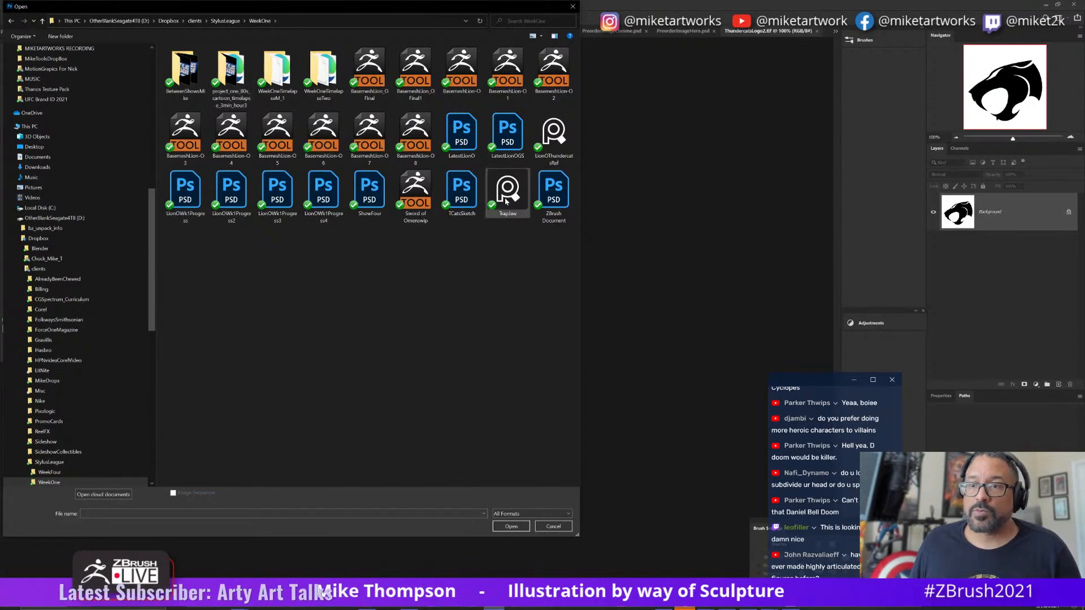
pyautogui.click(463, 146)
pyautogui.keyDown('shift'); pyautogui.click(508, 143); pyautogui.keyUp('shift')
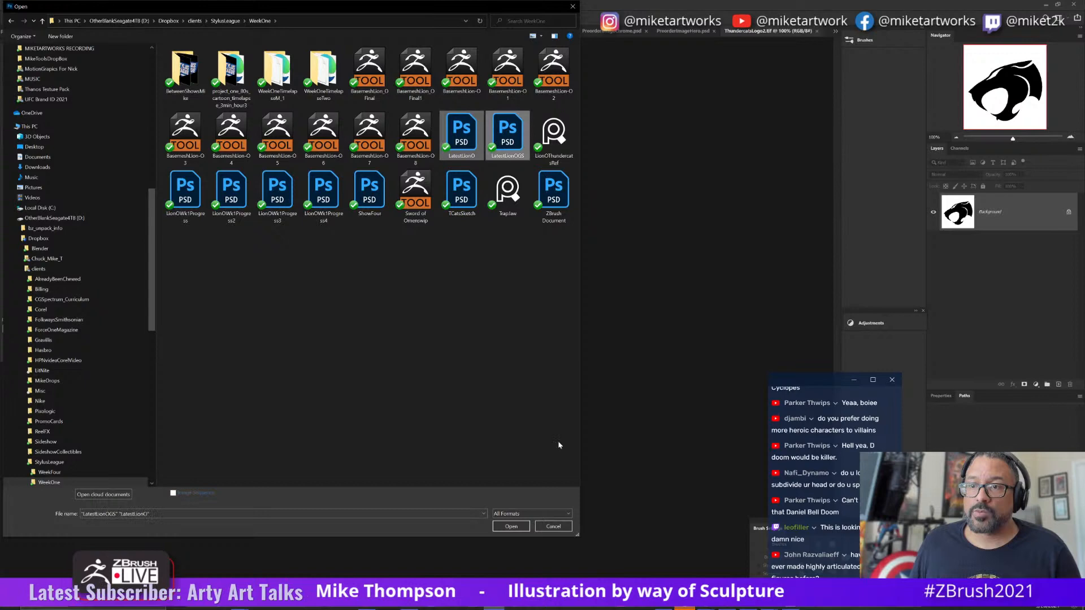
pyautogui.click(515, 528)
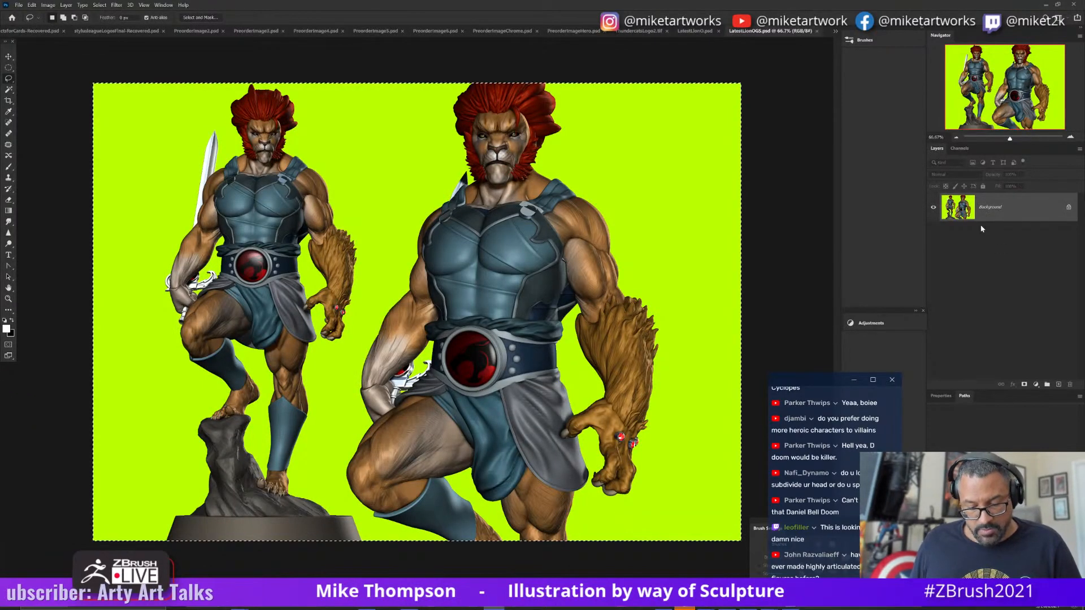
# - Copy the whole green-background image from LatestLionOGS and paste it into LatestLionO as a new layer
pyautogui.hotkey('ctrl', 'a')
pyautogui.click(694, 31)
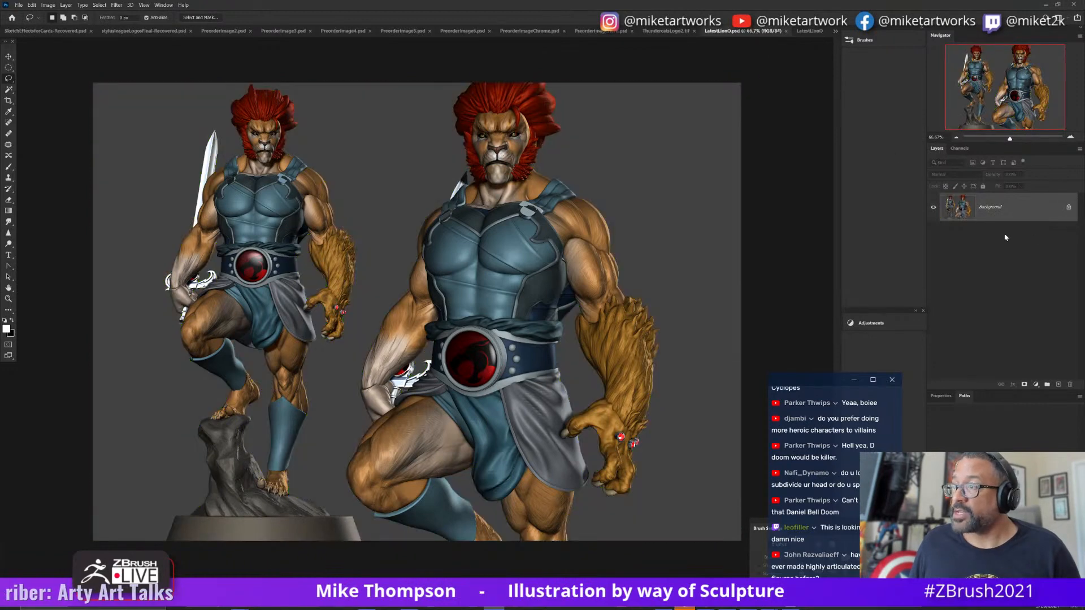
pyautogui.hotkey('ctrl', 'v')
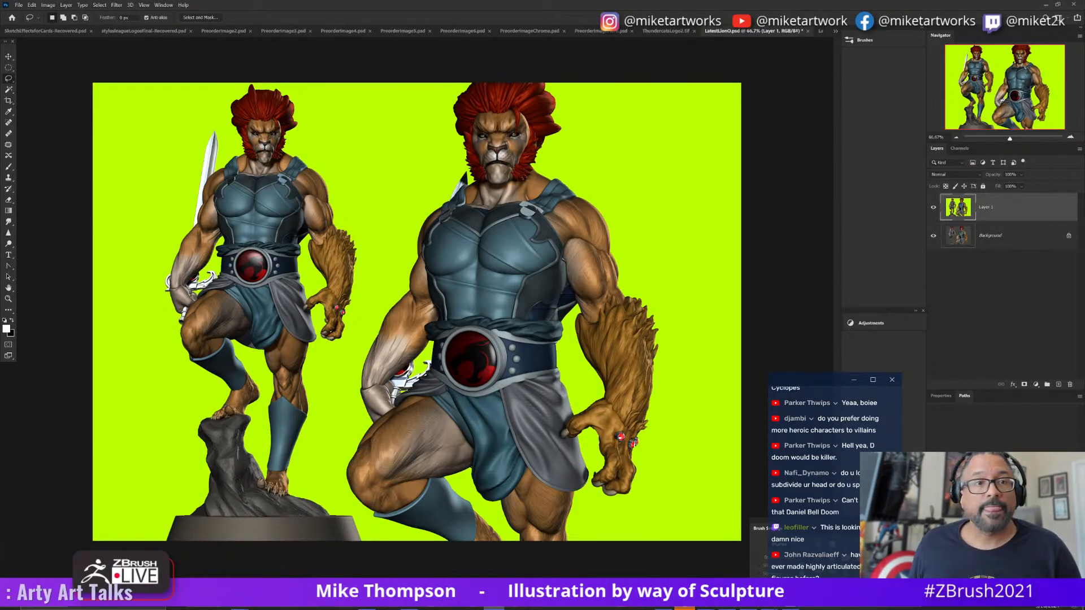
# - Select the green backdrop on the pasted layer with the Magic Wand and extend the selection to all similar pixels
pyautogui.click(8, 90)
pyautogui.click(390, 165)
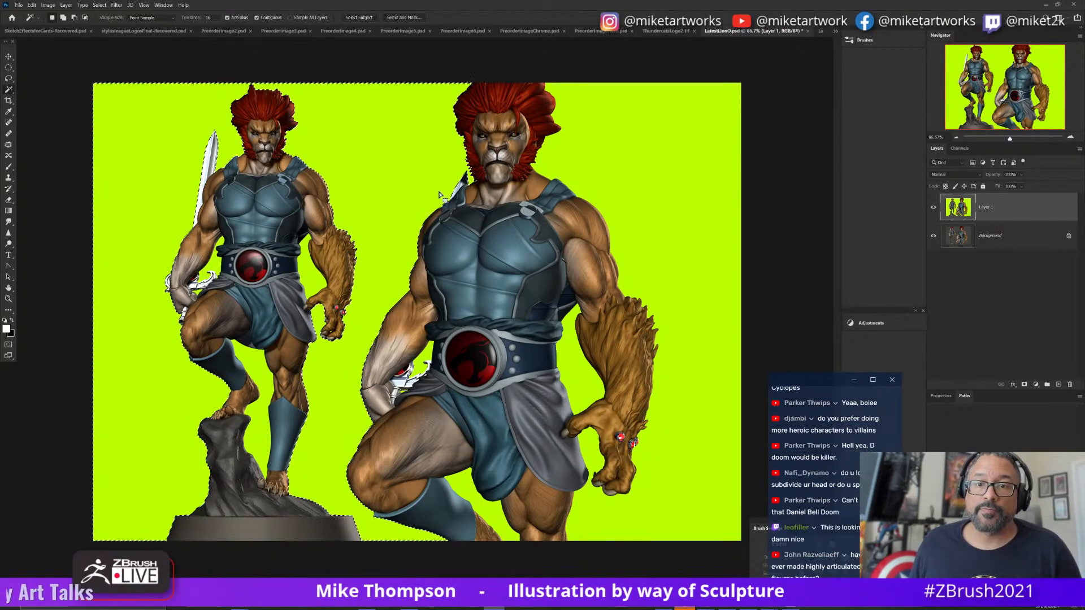
pyautogui.click(99, 4)
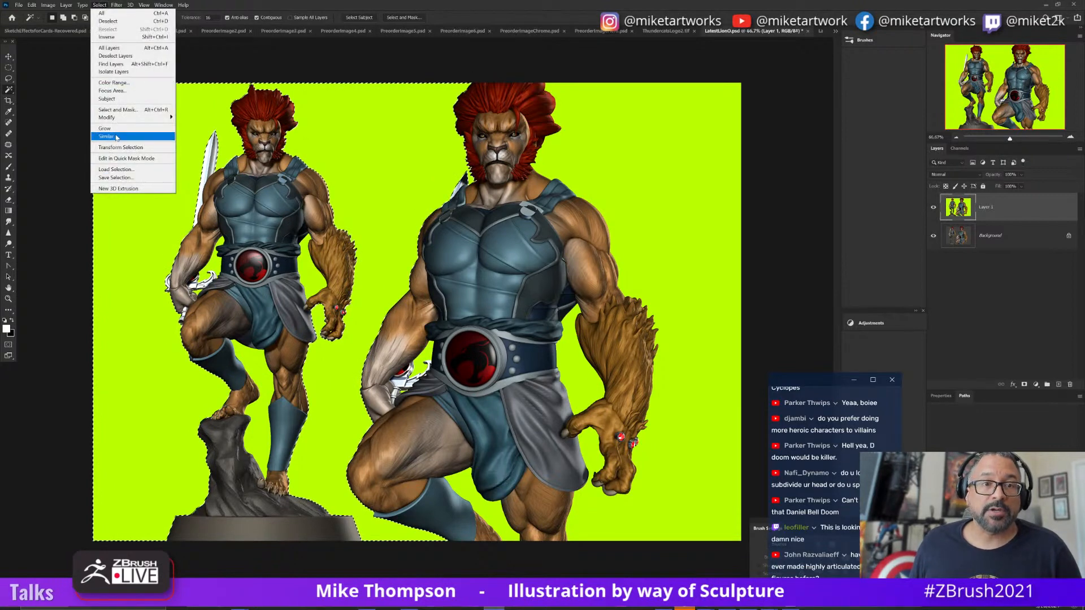
pyautogui.click(106, 137)
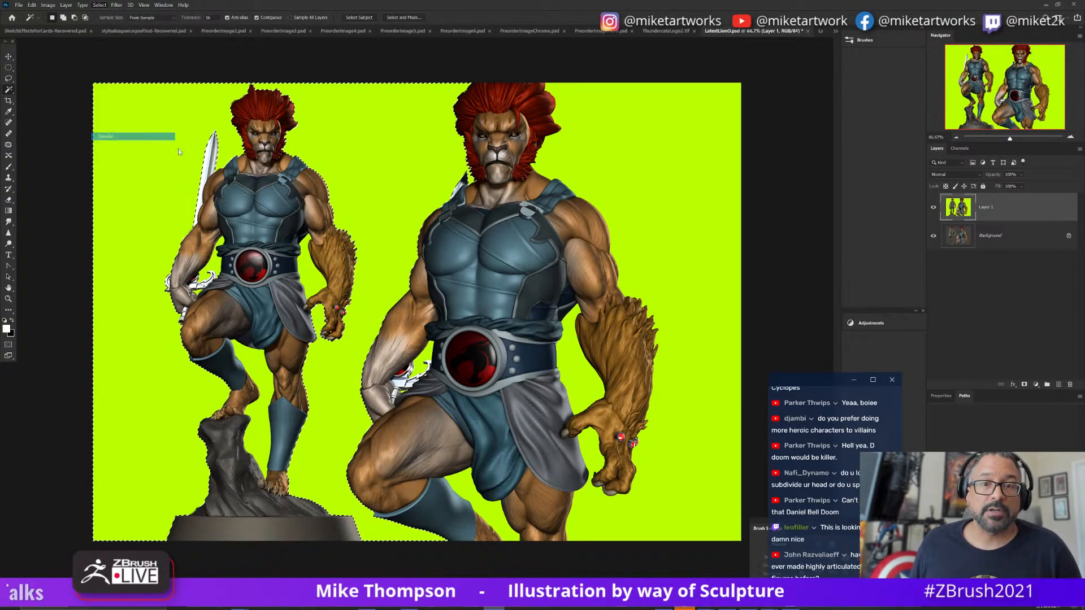
# - Hide the green layer, convert the Background into Layer 0, and mask out its grey backdrop using the selection
pyautogui.click(986, 238)
pyautogui.click(933, 207)
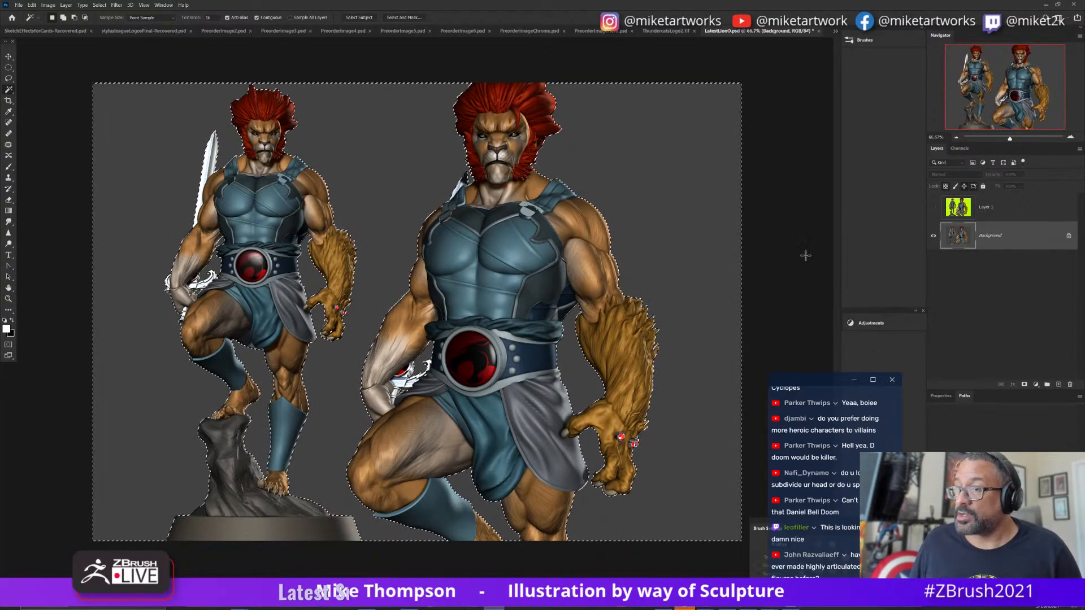
pyautogui.doubleClick(1008, 240)
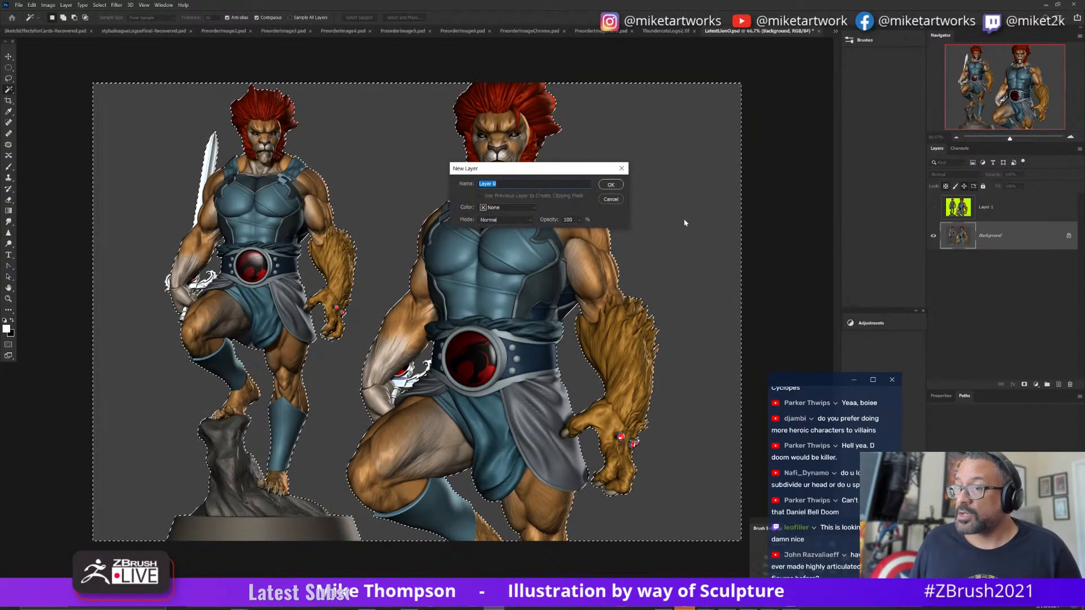
pyautogui.click(610, 185)
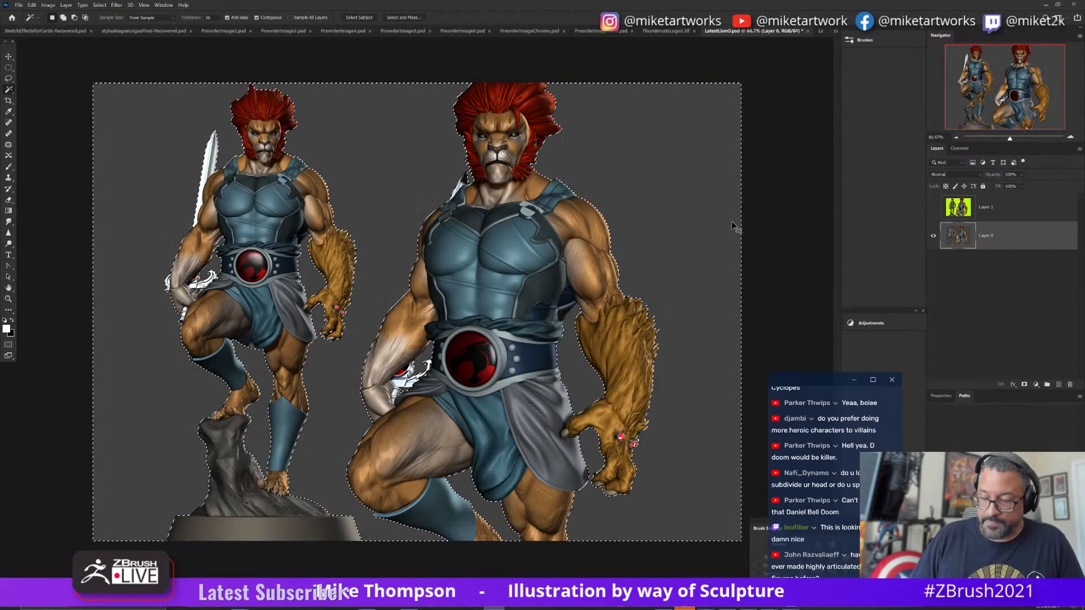
pyautogui.click(1025, 385)
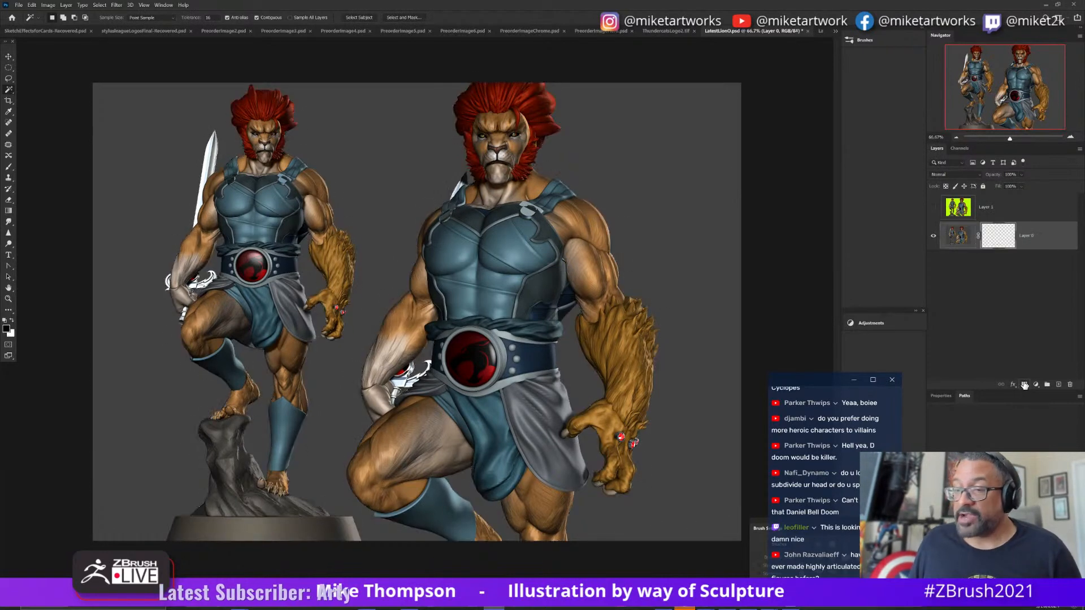
# - Add a new layer beneath the masked figures and fill it with a radial gradient from blue-grey #6a7381 at the centre to black
pyautogui.keyDown('ctrl'); pyautogui.click(1060, 385); pyautogui.keyUp('ctrl')
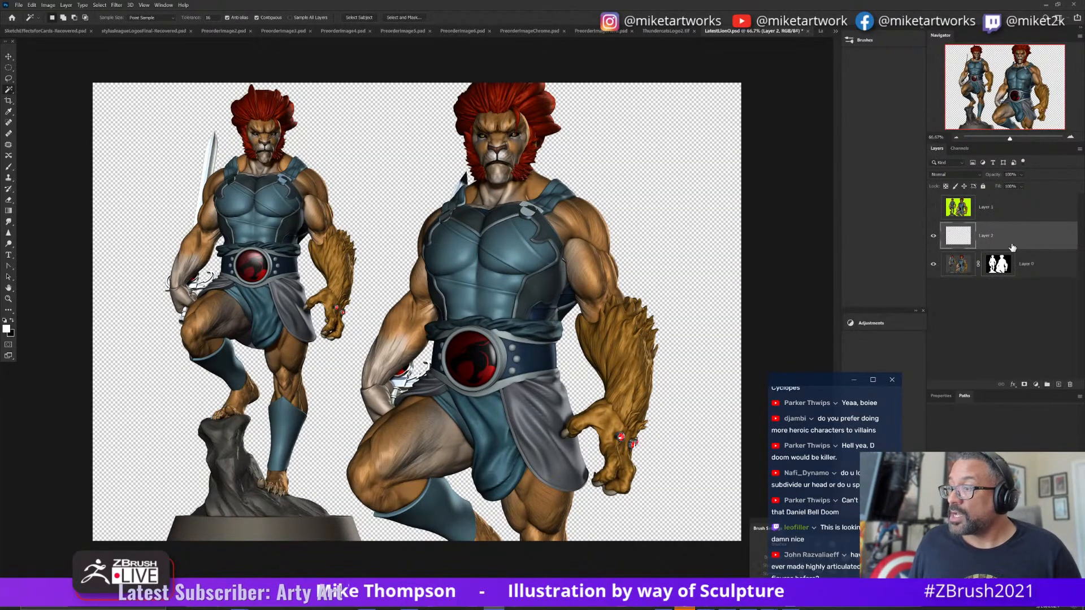
pyautogui.click(7, 330)
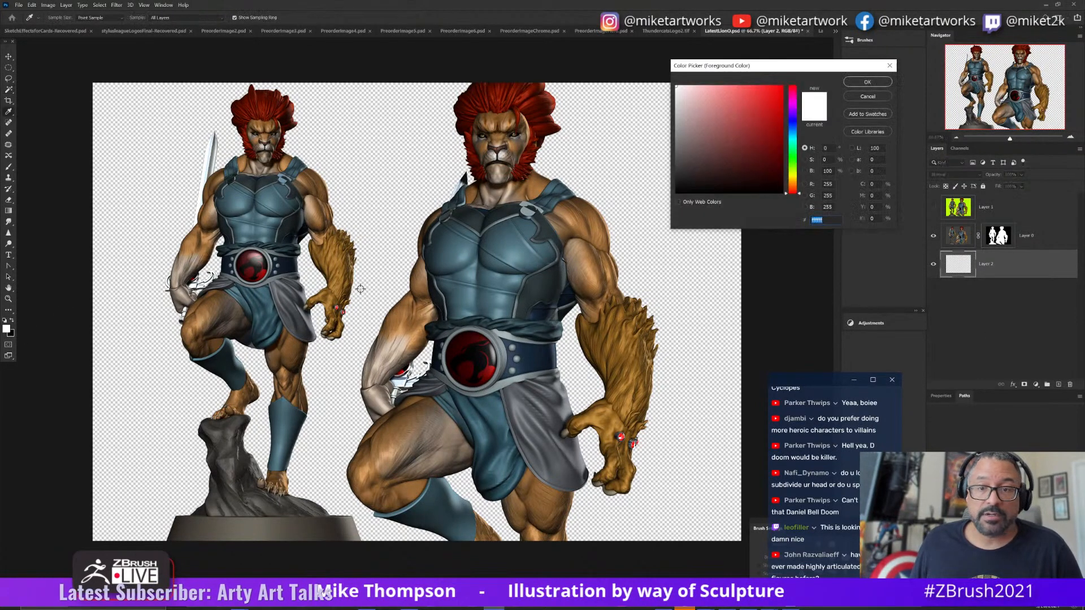
pyautogui.click(793, 123)
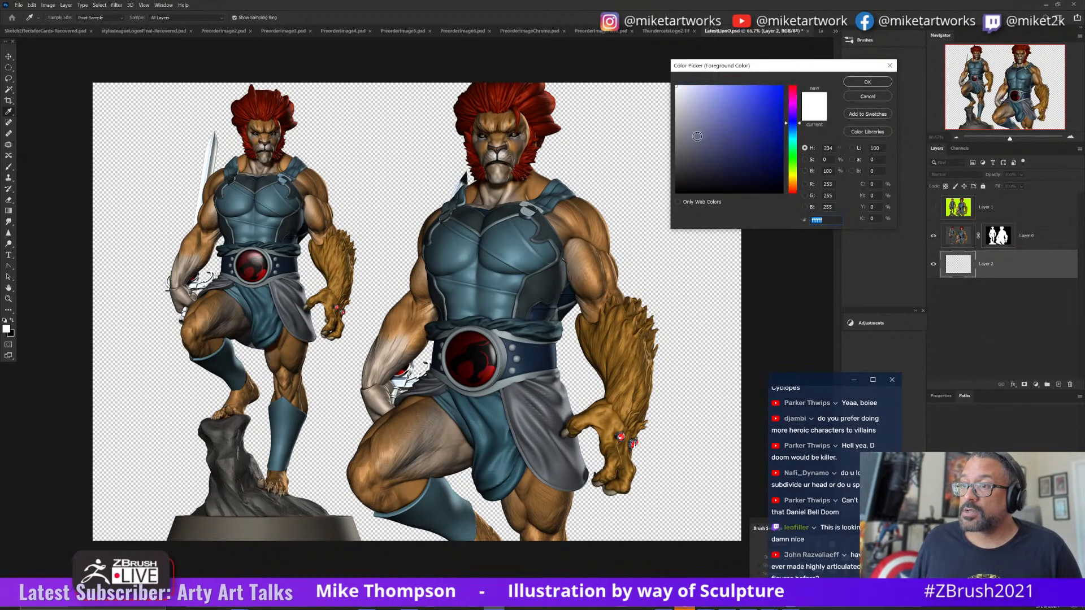
pyautogui.click(793, 129)
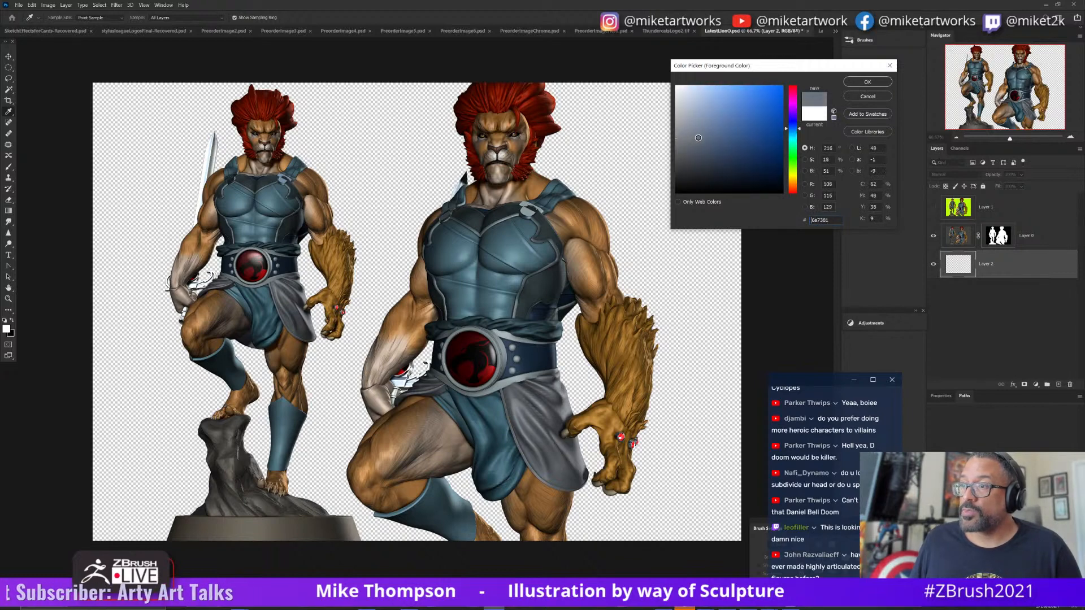
pyautogui.click(868, 83)
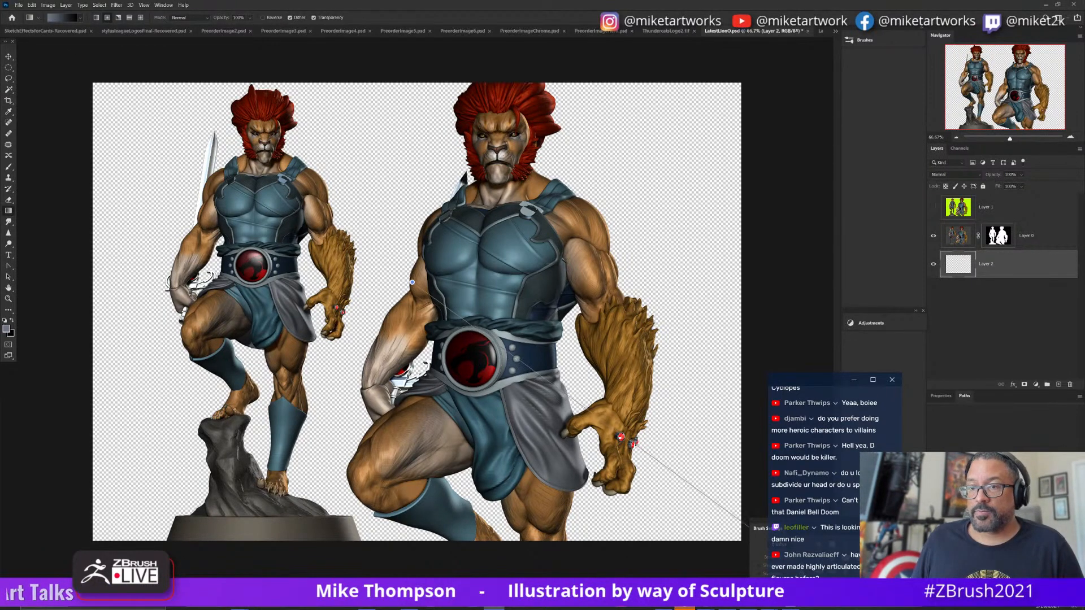
pyautogui.moveTo(743, 523); pyautogui.dragTo(743, 523)
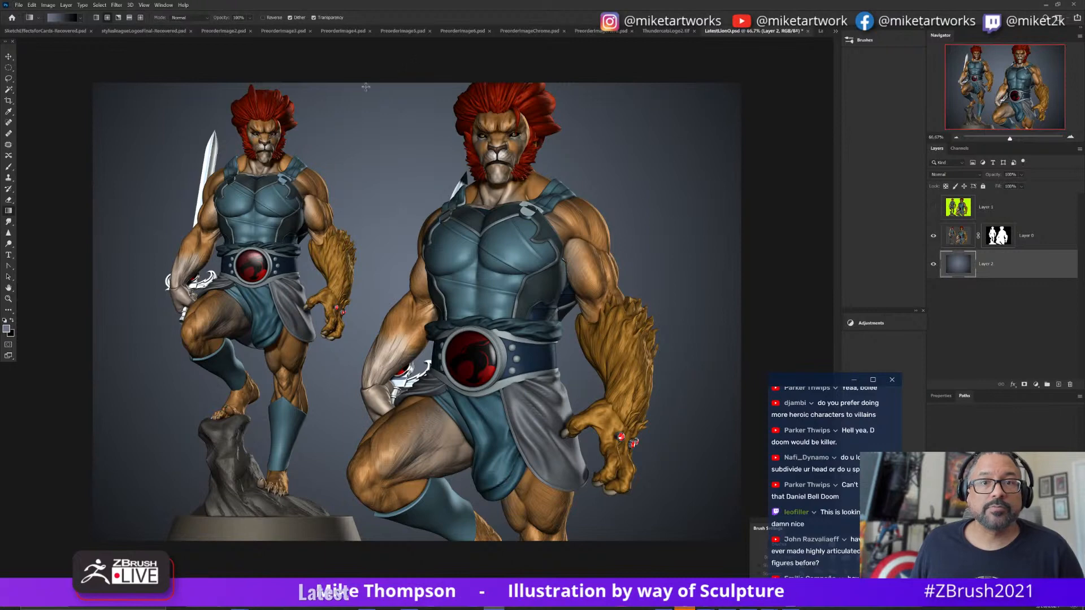
pyautogui.click(657, 32)
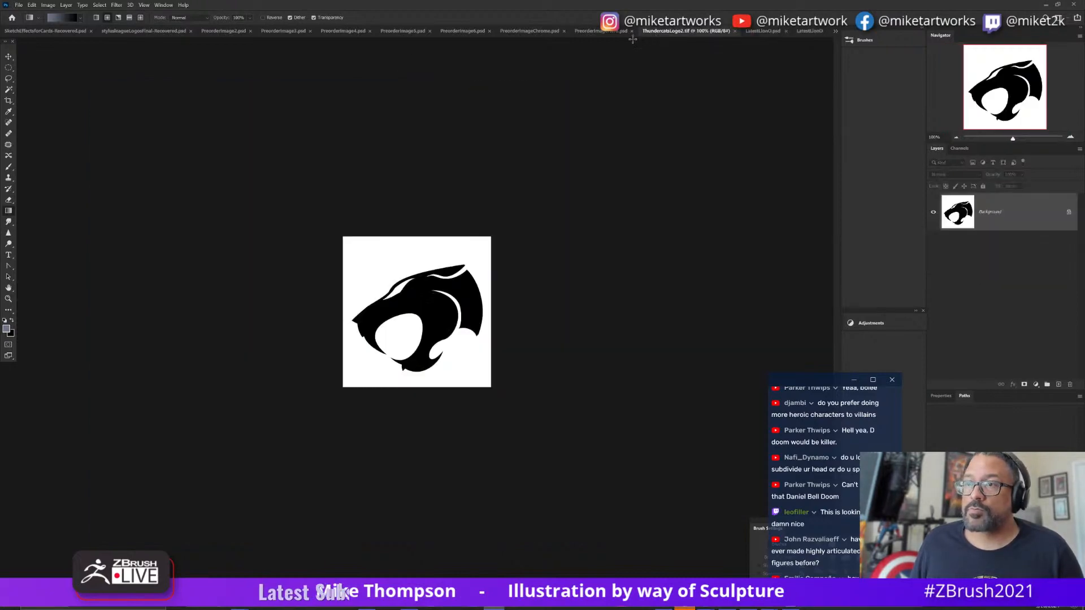
pyautogui.click(602, 32)
pyautogui.click(747, 32)
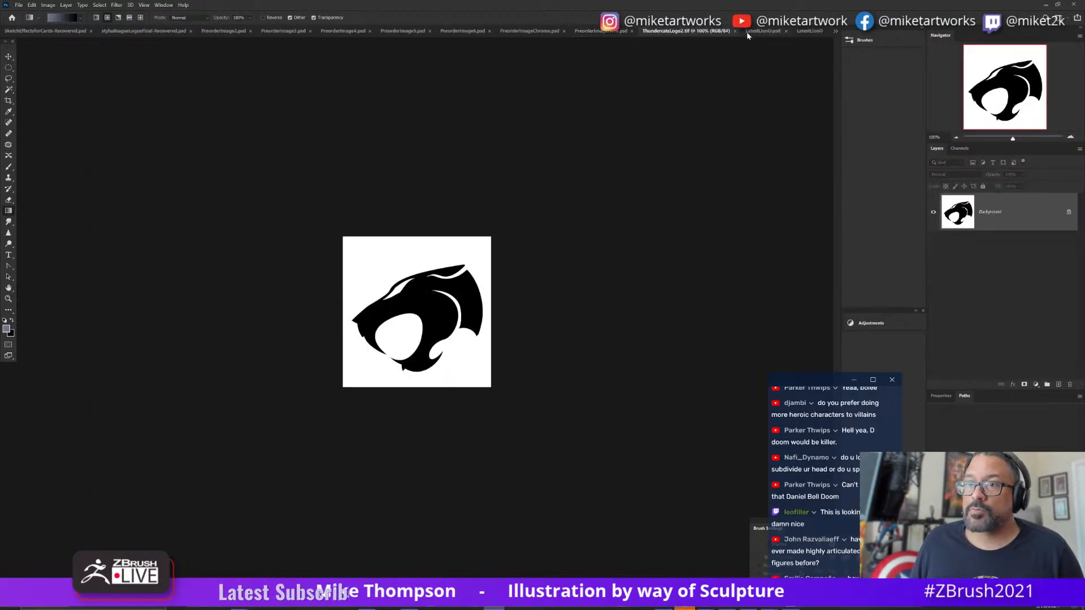
pyautogui.click(32, 6)
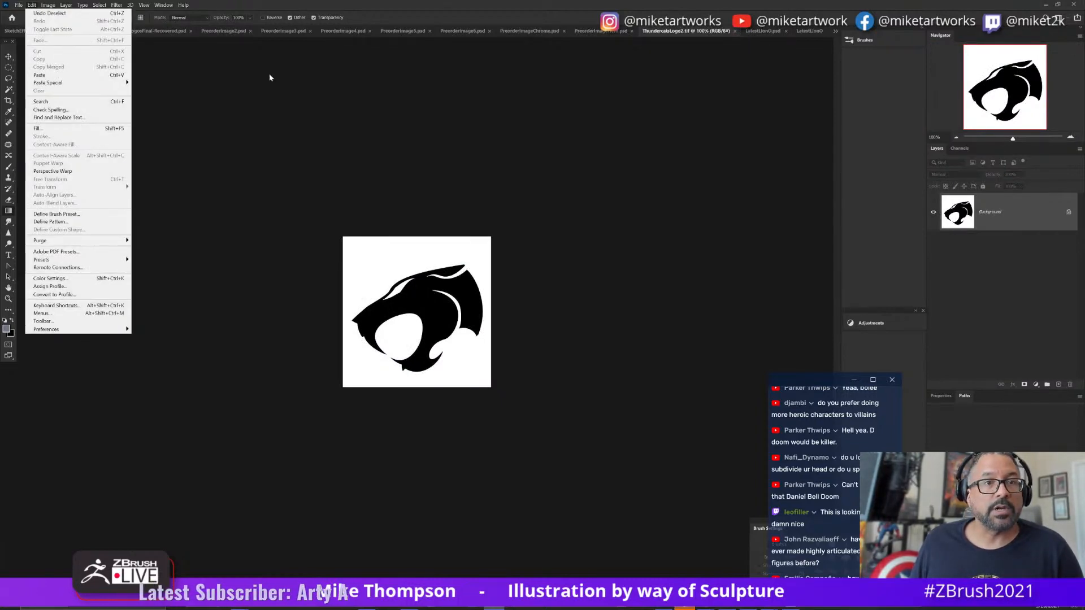
# - Close the LatestLionOGS document and return to the LatestLionO composite
pyautogui.click(811, 32)
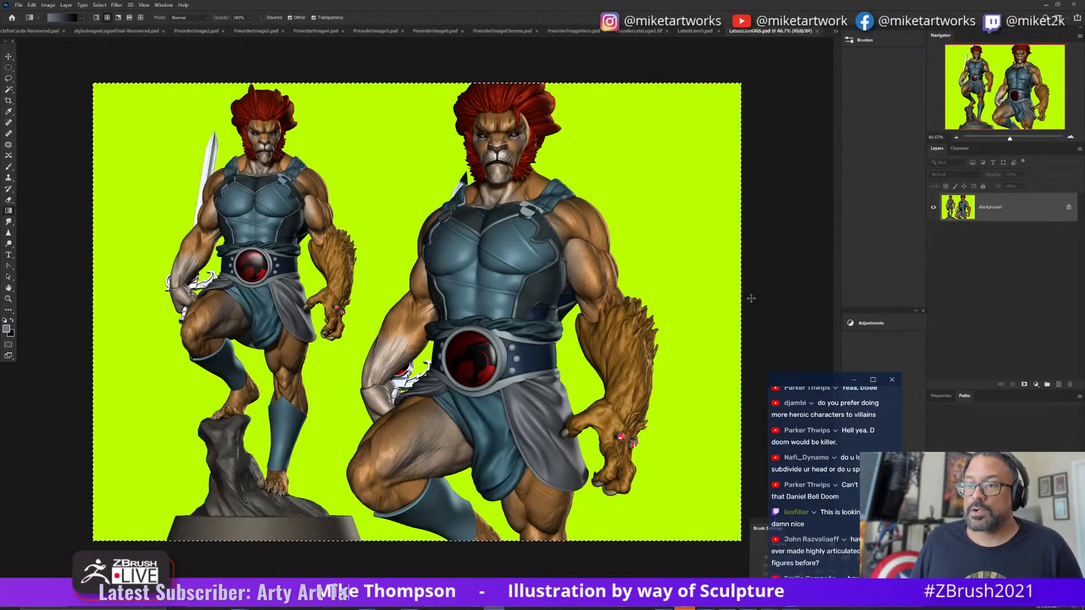
pyautogui.click(818, 31)
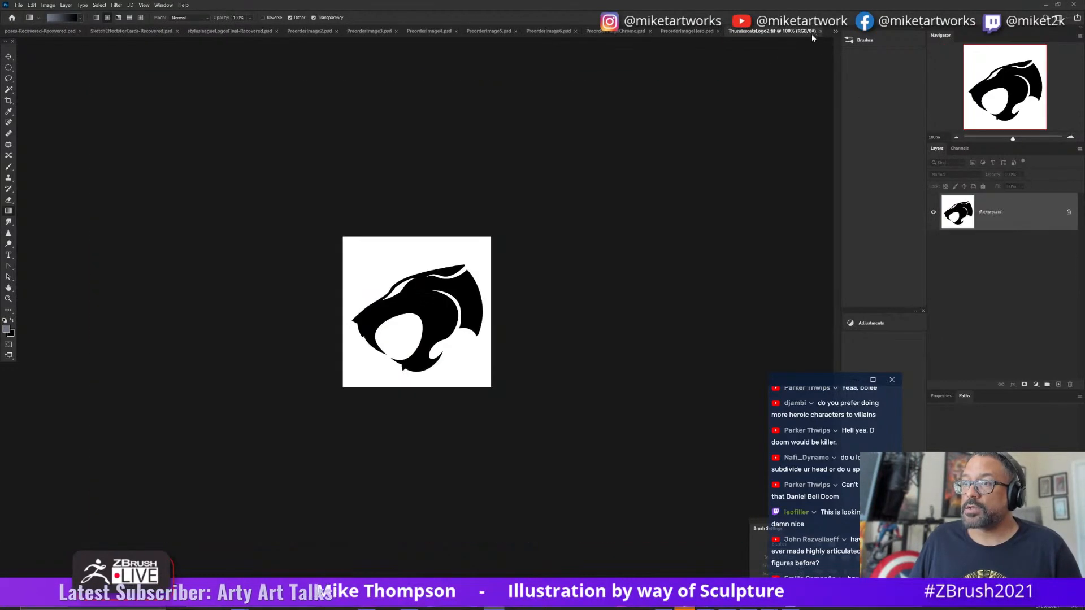
pyautogui.click(836, 31)
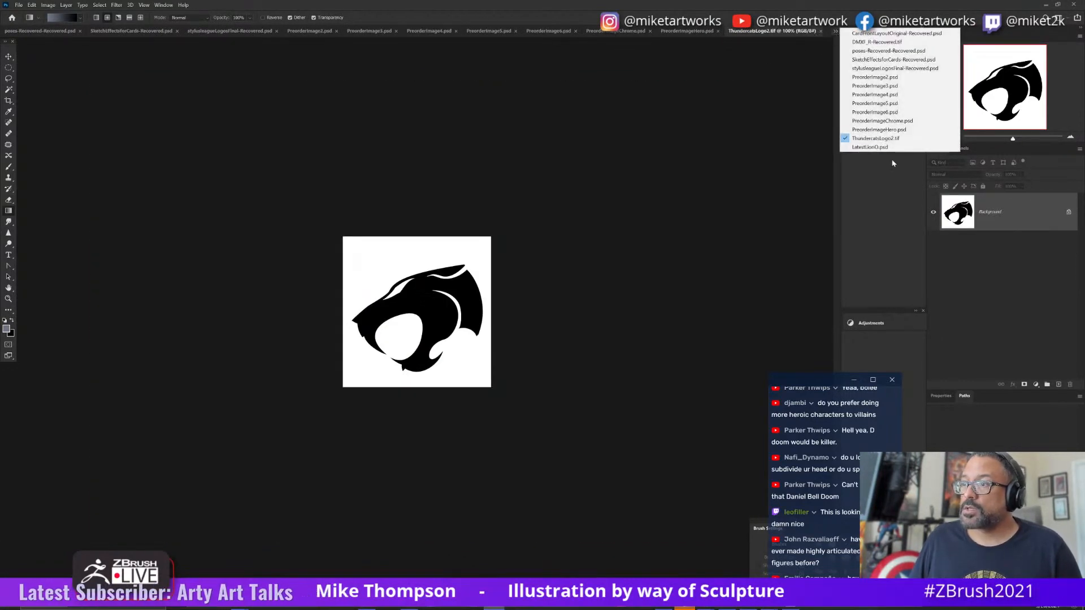
pyautogui.click(877, 147)
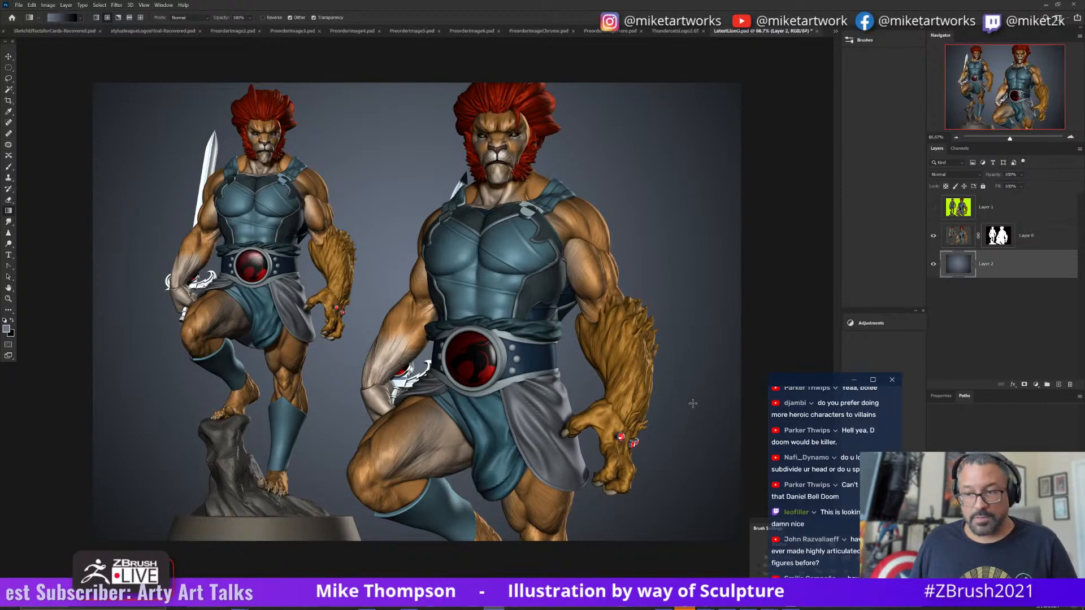
# - Crop the composite's canvas inward on both sides, tightening the backdrop around the two figures
pyautogui.click(16, 100)
pyautogui.moveTo(92, 305); pyautogui.dragTo(107, 305)
pyautogui.moveTo(728, 310); pyautogui.dragTo(708, 303)
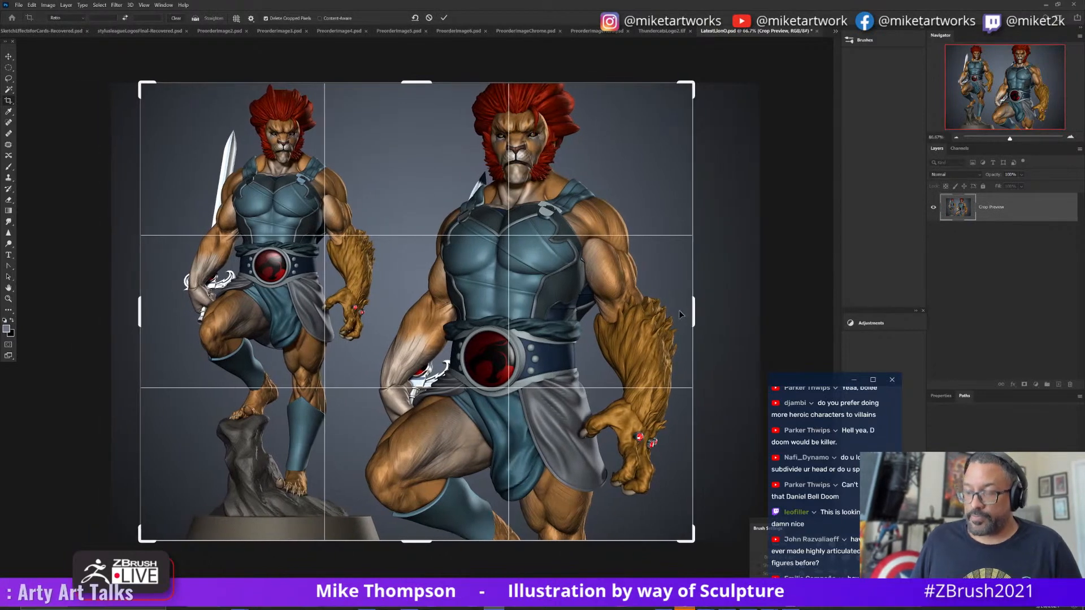
pyautogui.press('Return')
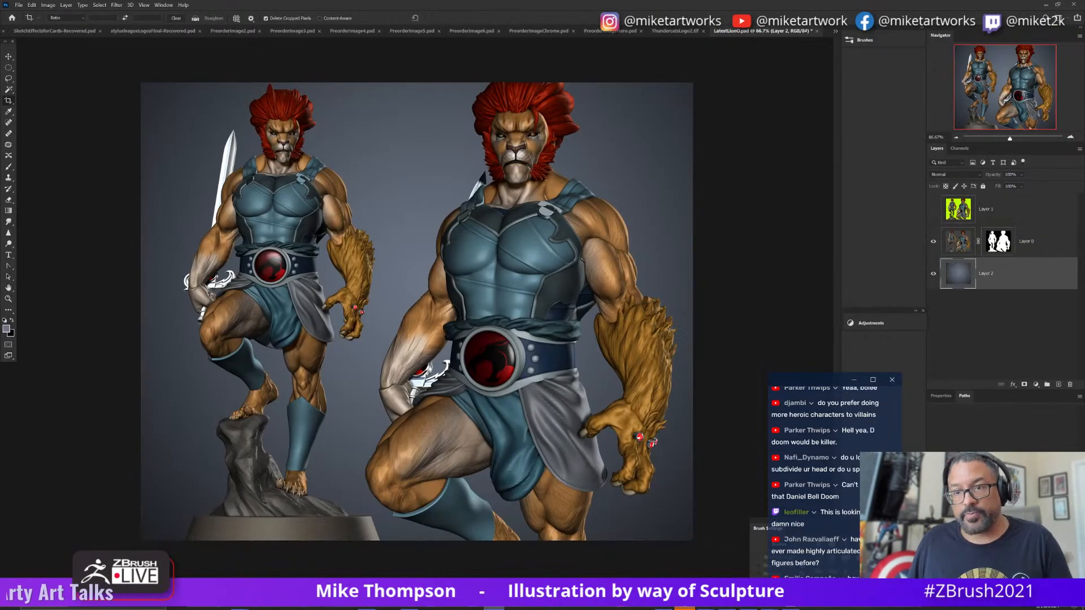
# - Save the composite on the computer as LatestLionO in Photoshop format, replacing the existing file in the WeekOne folder
pyautogui.click(19, 5)
pyautogui.click(35, 104)
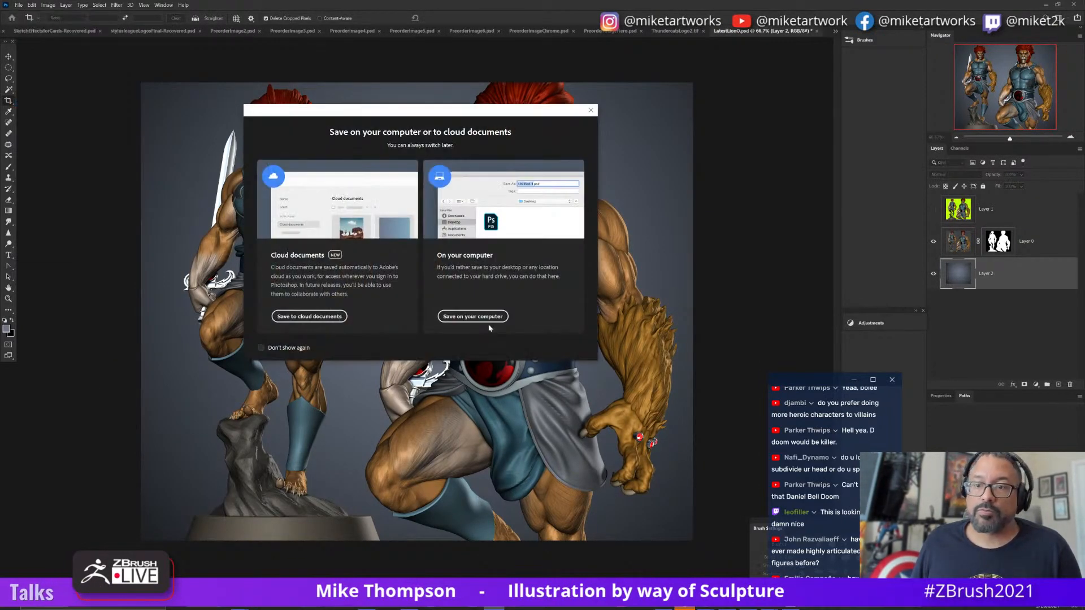
pyautogui.click(487, 320)
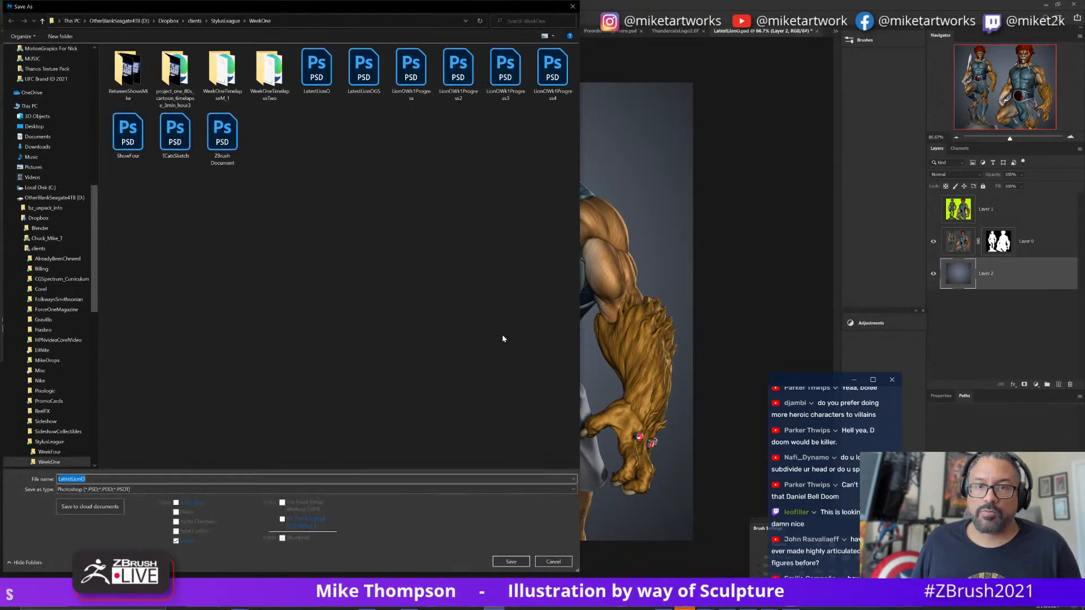
pyautogui.click(519, 562)
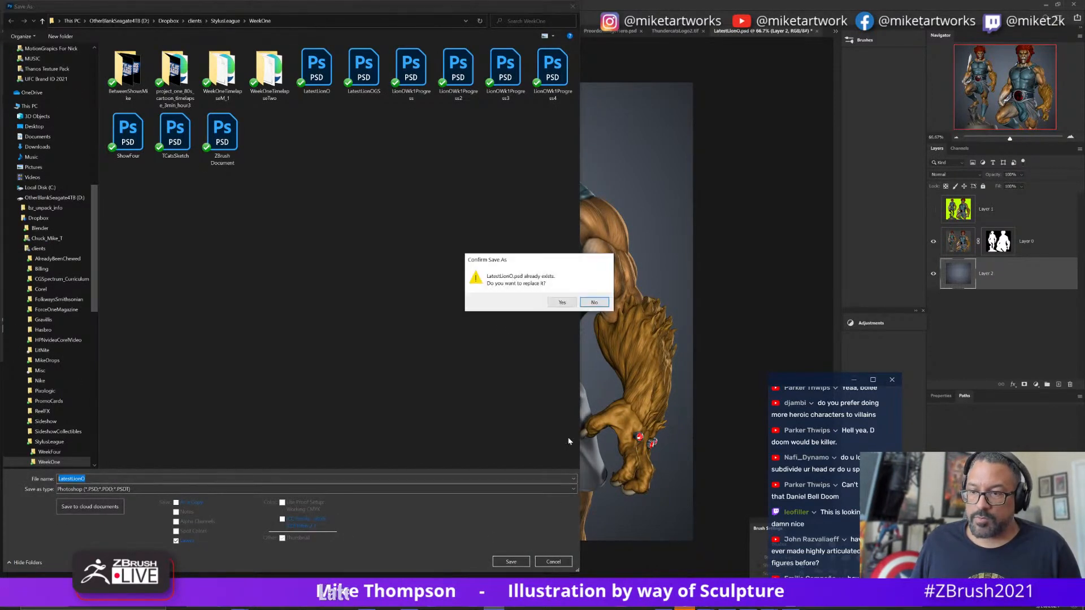
pyautogui.click(562, 303)
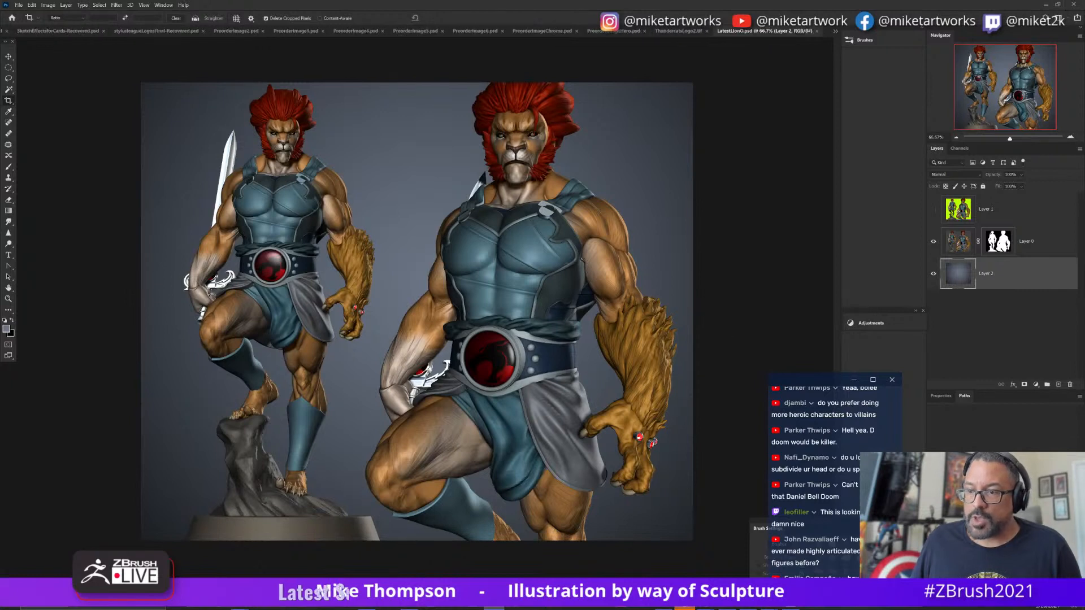
# - Switch to ZBrush and merge the second figure's document layer down into Layer1
pyautogui.moveTo(771, 608)
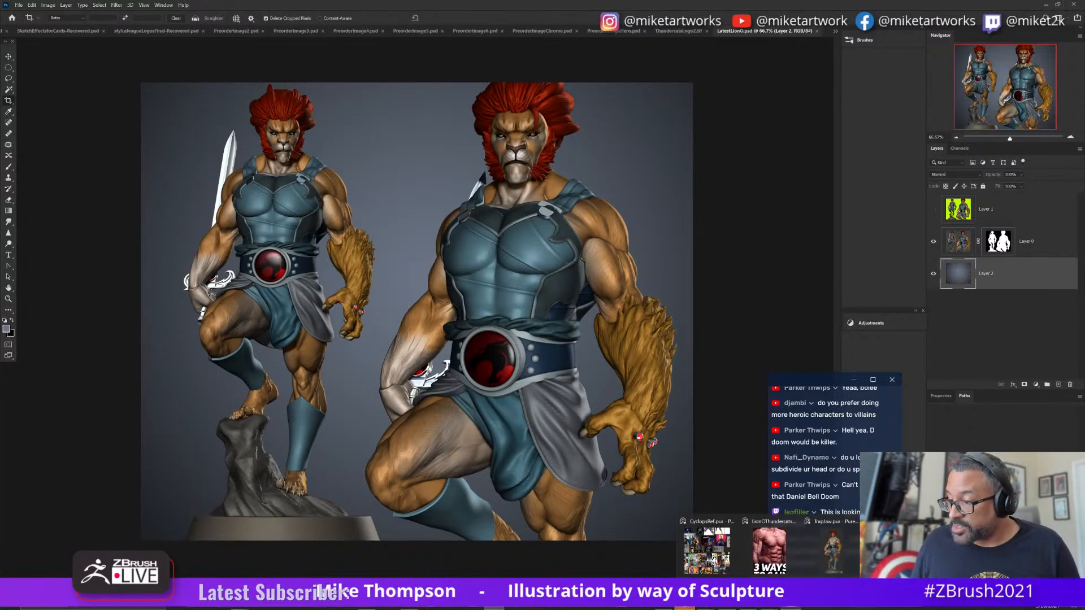
pyautogui.click(770, 551)
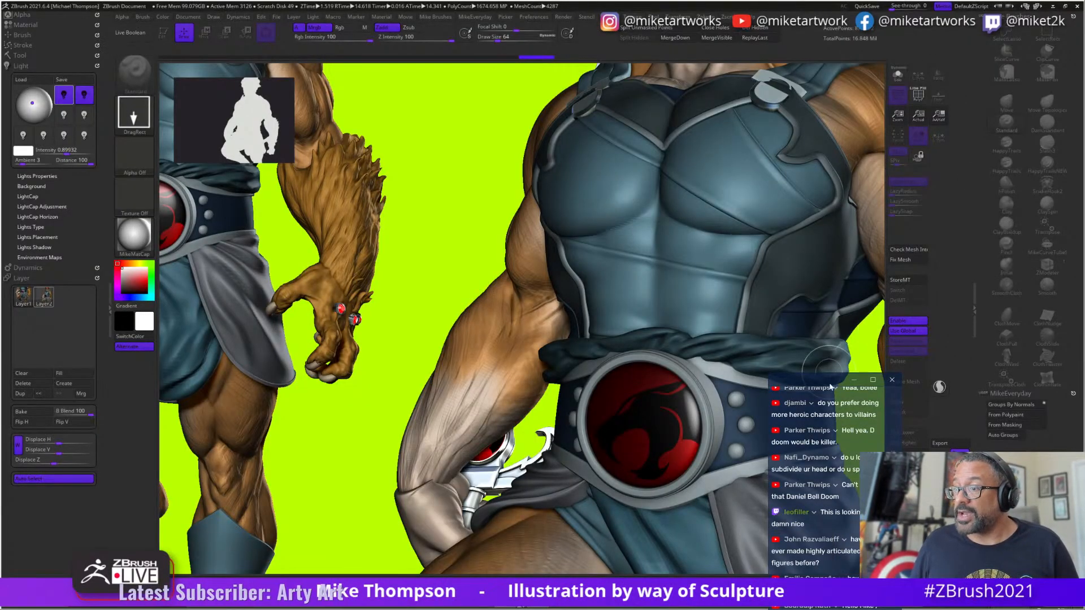
pyautogui.moveTo(828, 380); pyautogui.dragTo(802, 119)
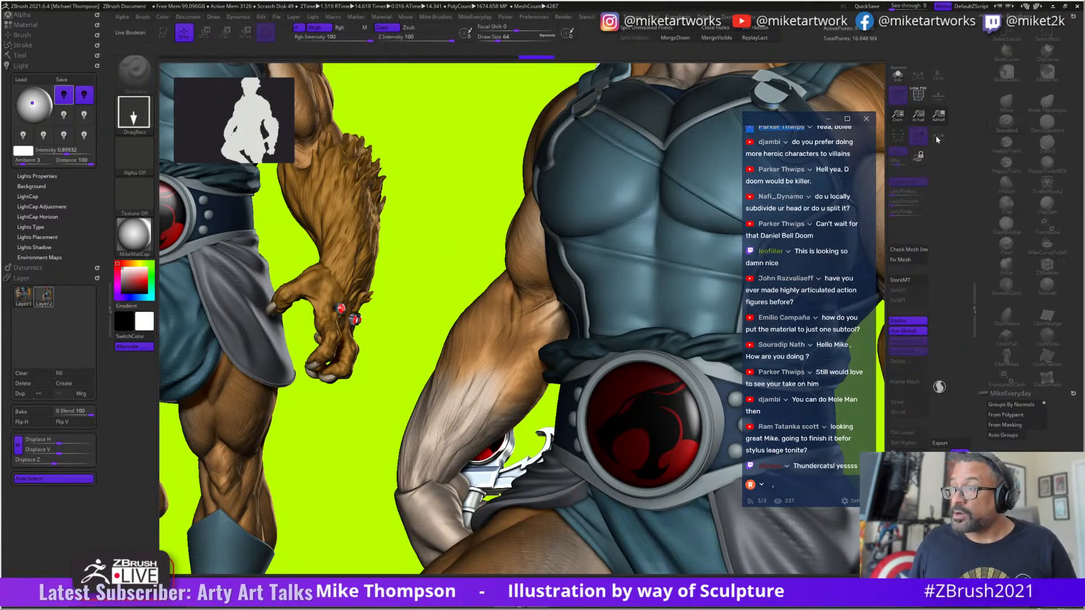
pyautogui.click(939, 116)
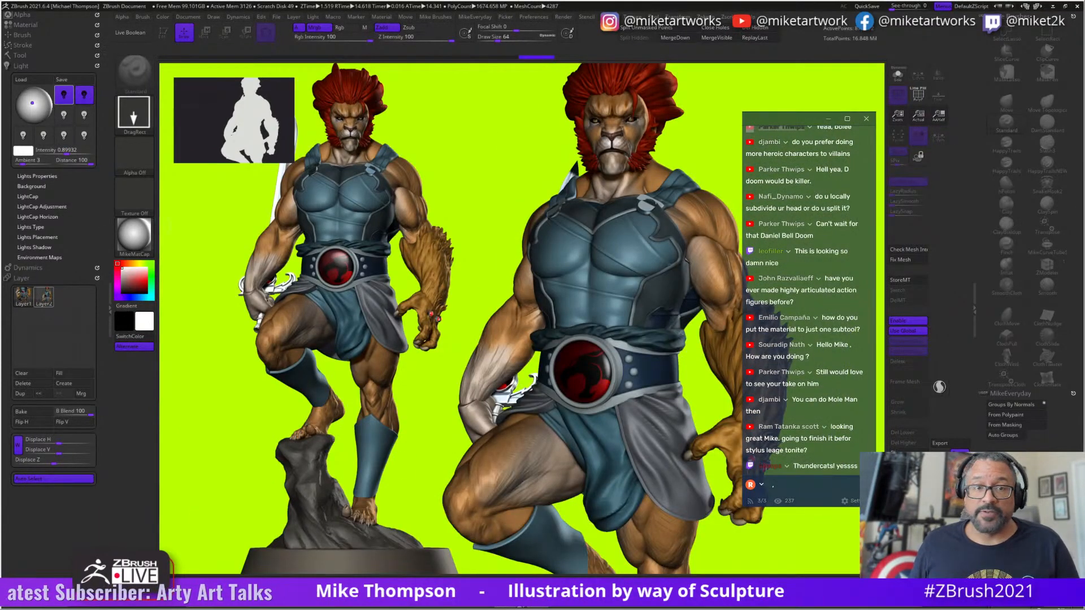
pyautogui.moveTo(792, 118); pyautogui.dragTo(785, 127)
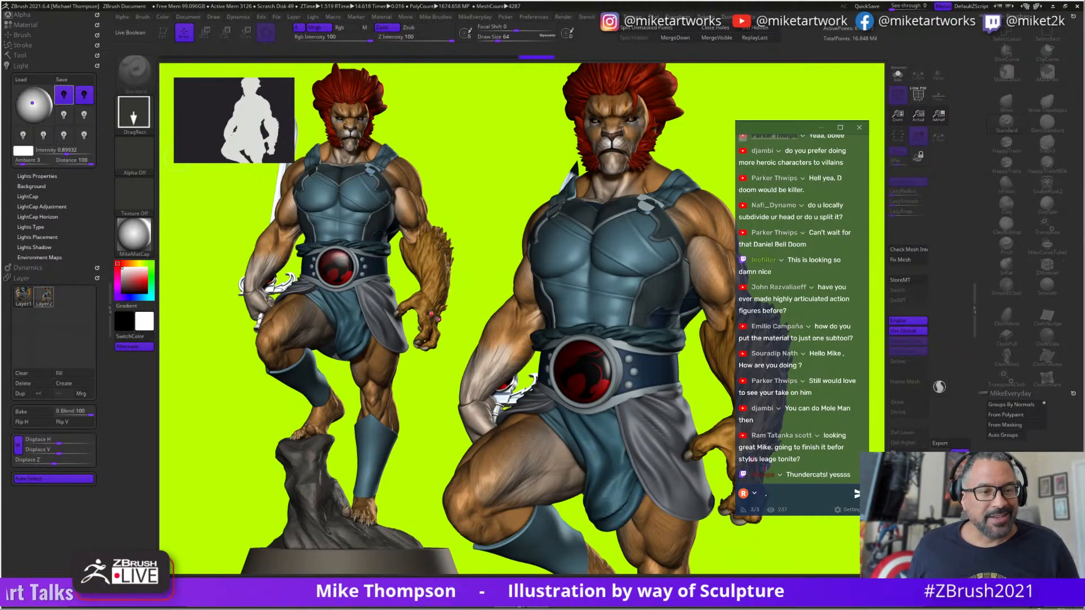
pyautogui.click(82, 394)
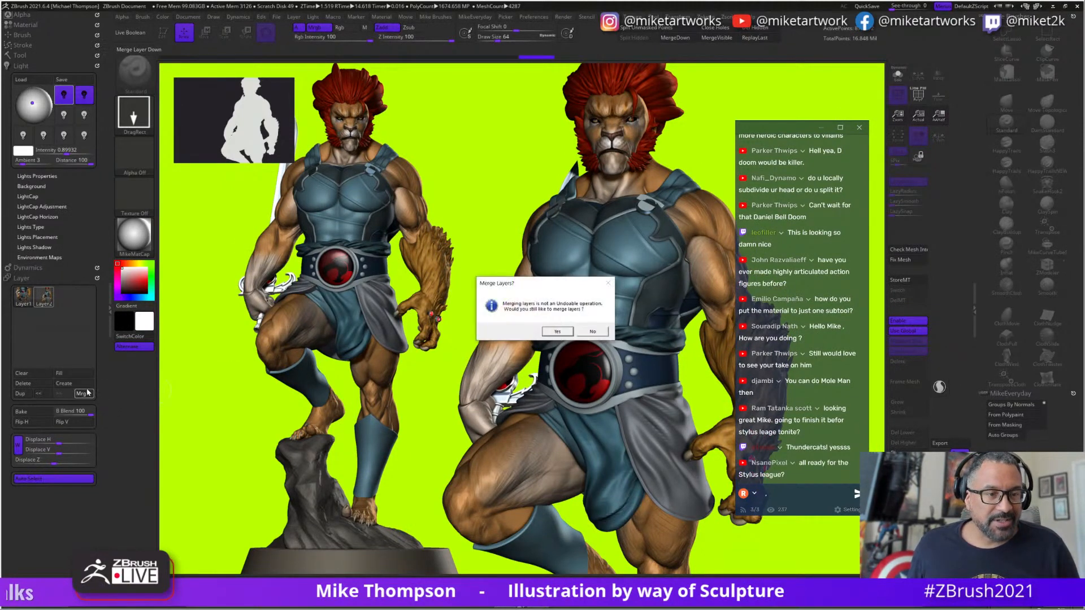
pyautogui.click(557, 331)
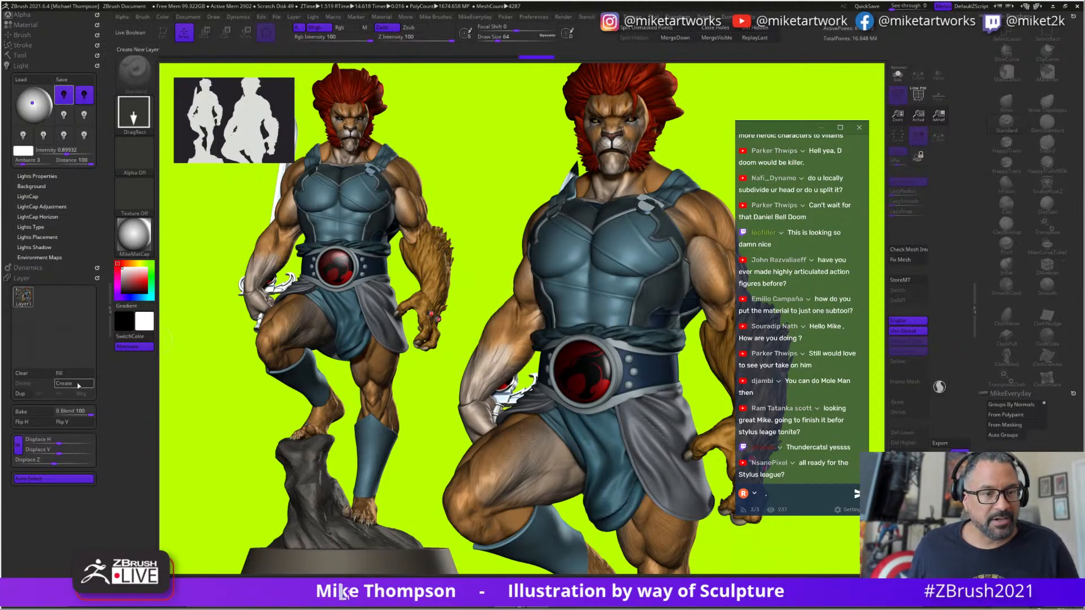
# - Clear the merged layer and change the document's background colour from green to dark grey
pyautogui.click(31, 374)
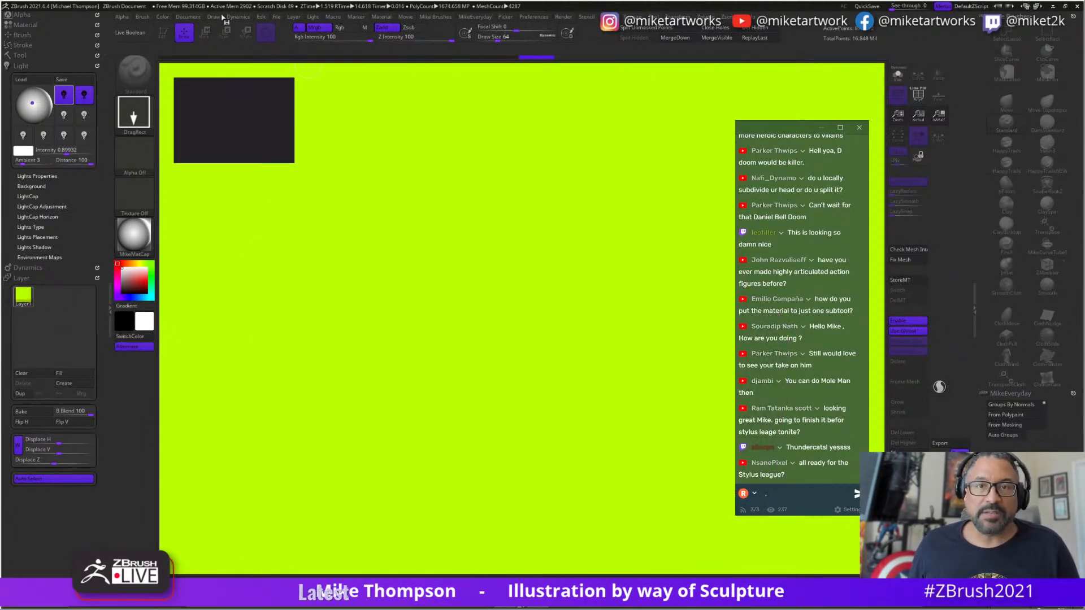
pyautogui.click(198, 21)
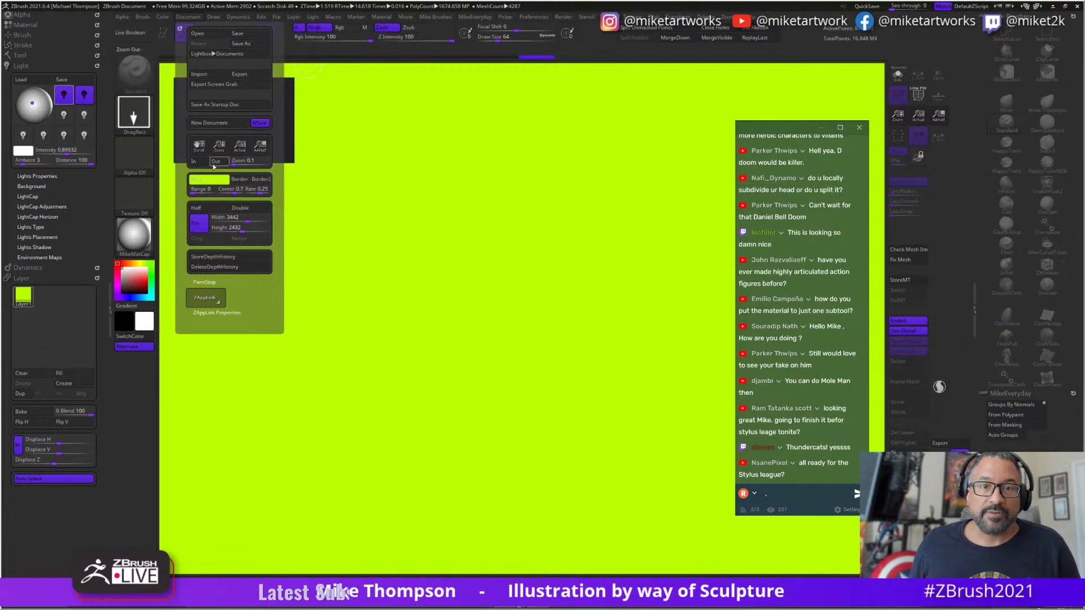
pyautogui.moveTo(211, 185); pyautogui.dragTo(239, 248)
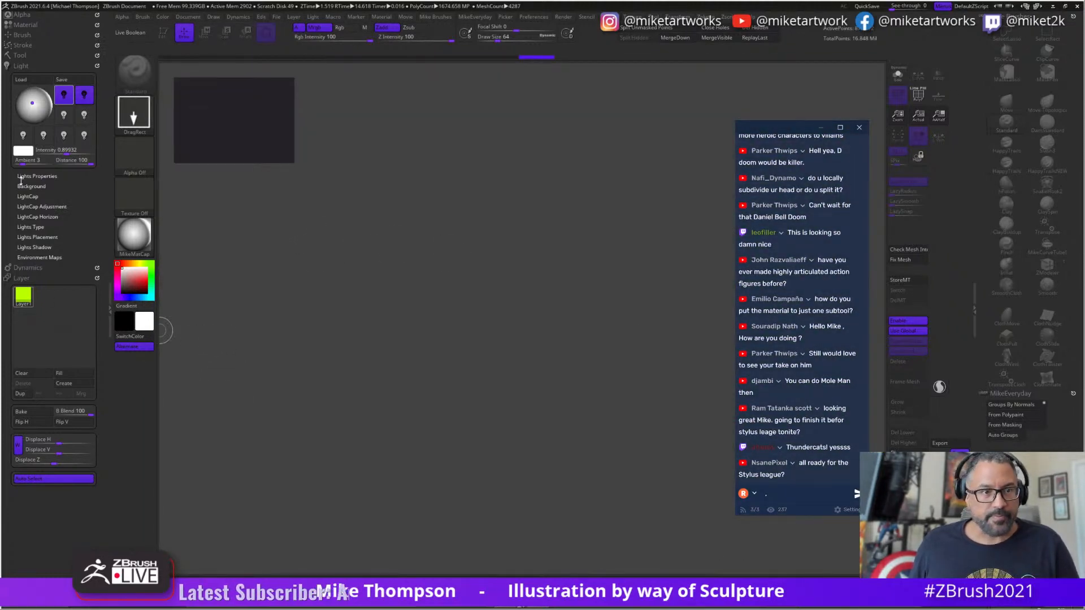
# - Load the DemoSoldier tool from LightBox and place it on the empty canvas in edit mode
pyautogui.press(',')
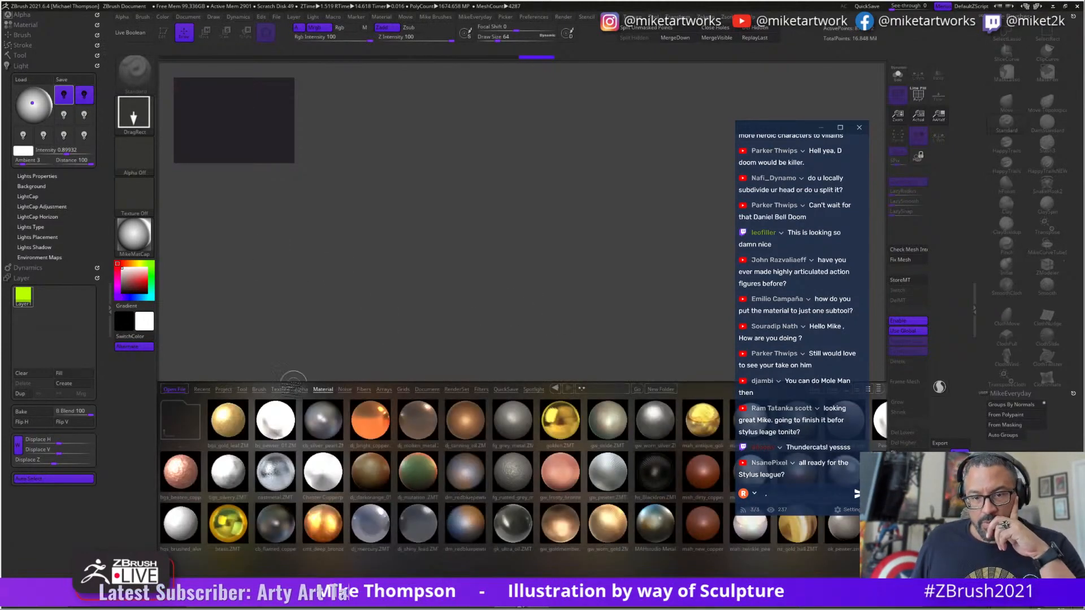
pyautogui.click(242, 389)
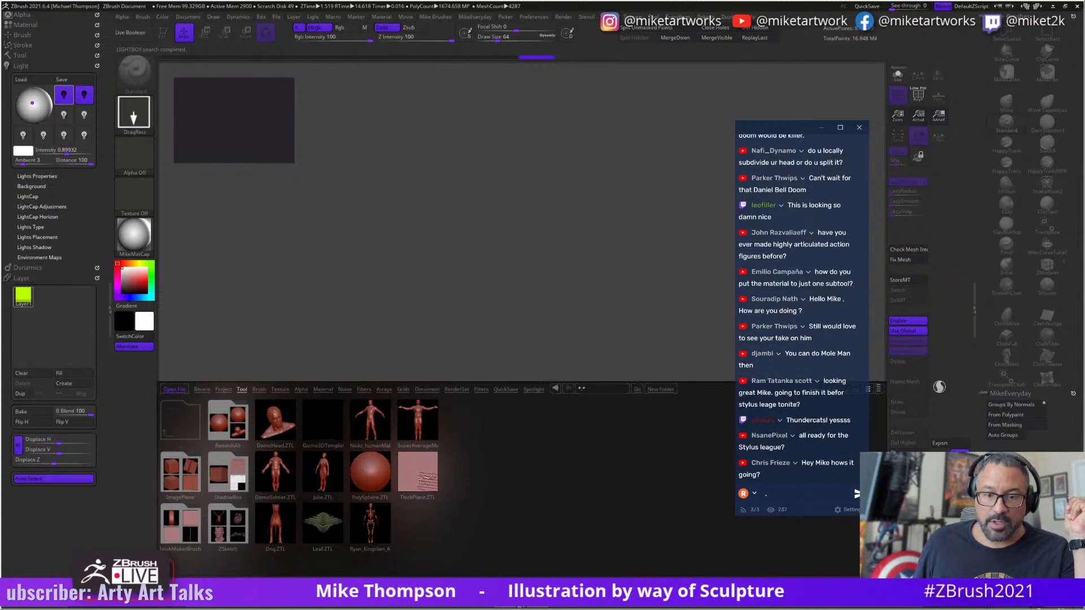
pyautogui.doubleClick(275, 475)
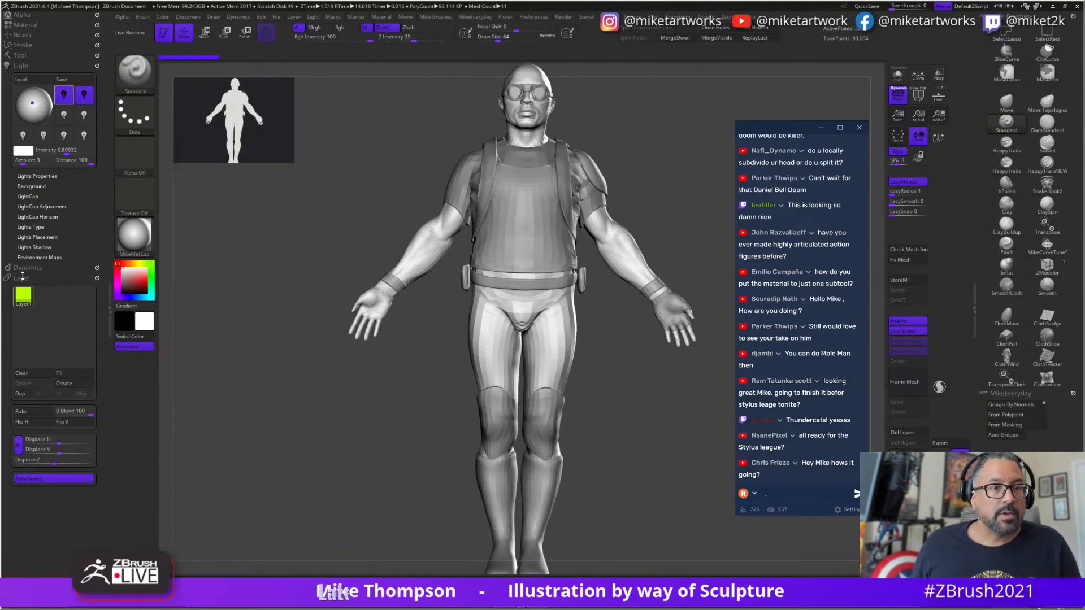
# - Switch off the second light and lower the remaining light's intensity to about 0.71
pyautogui.click(21, 277)
pyautogui.click(22, 277)
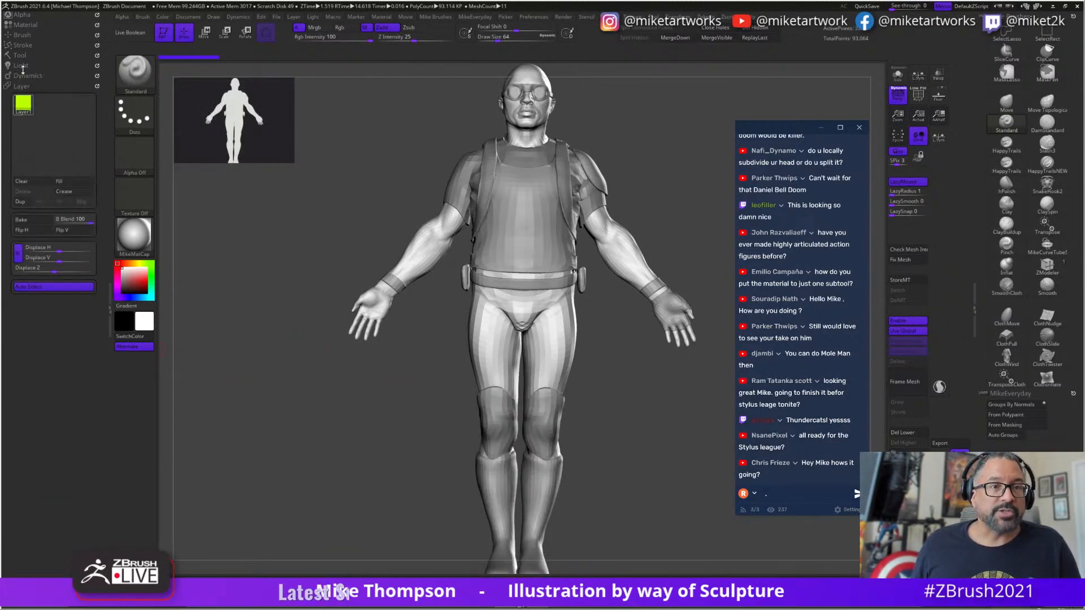
pyautogui.moveTo(25, 74); pyautogui.dragTo(26, 68)
pyautogui.click(23, 61)
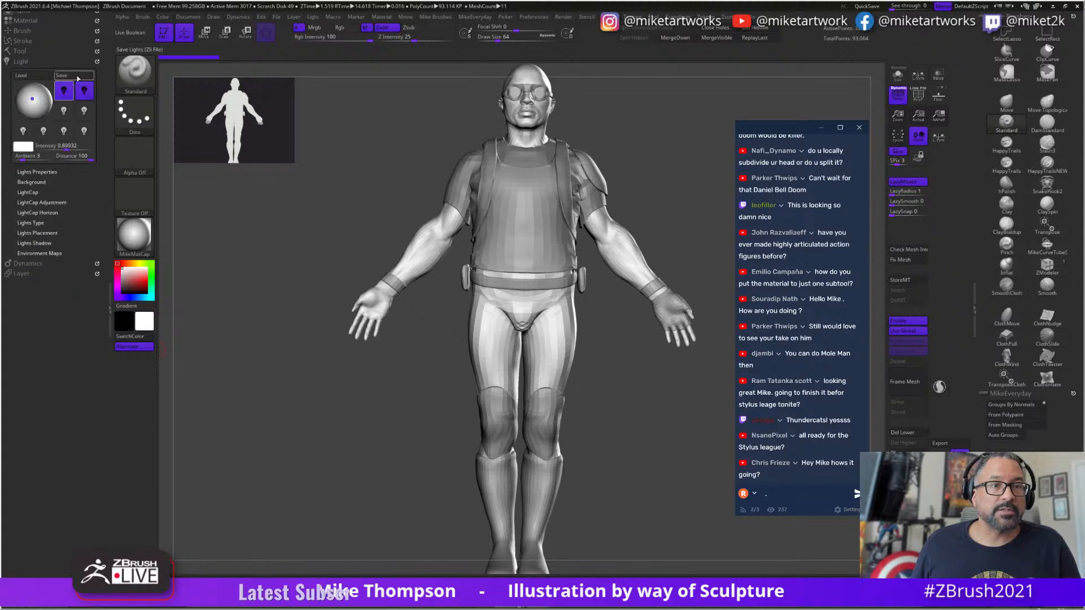
pyautogui.click(86, 94)
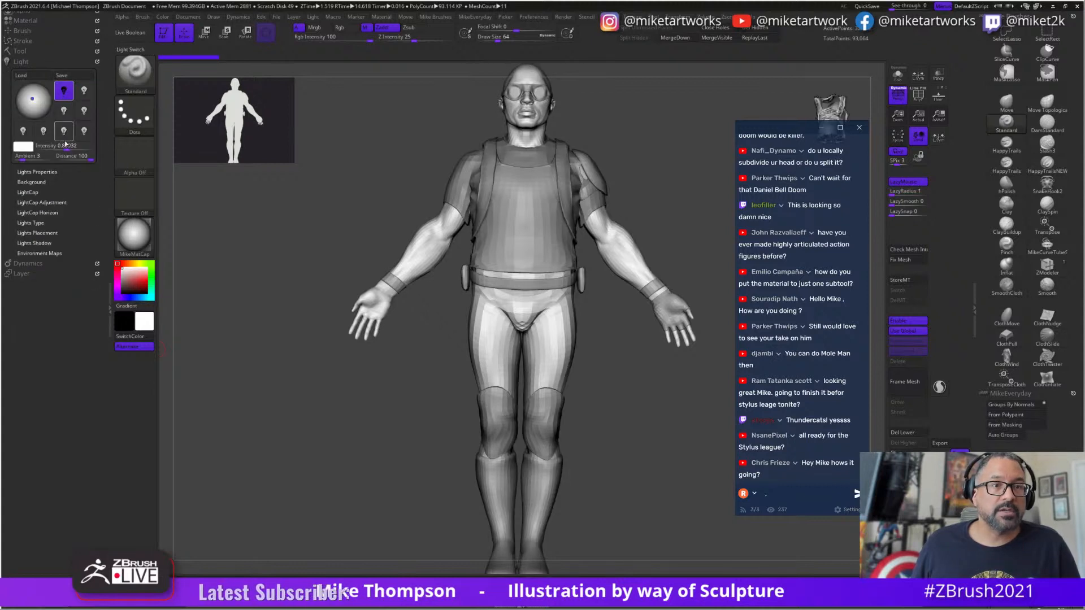
pyautogui.moveTo(66, 148); pyautogui.dragTo(55, 148)
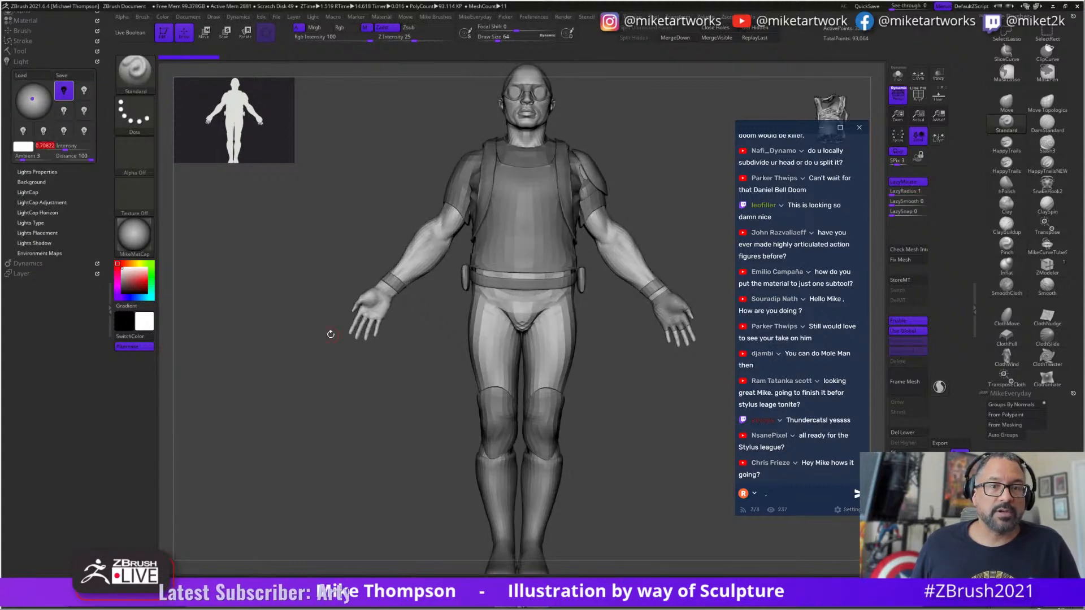
# - Solo the soldier's body and turn on PolyFrame to examine its polygroups and topology from front and back
pyautogui.moveTo(710, 477); pyautogui.dragTo(564, 225)
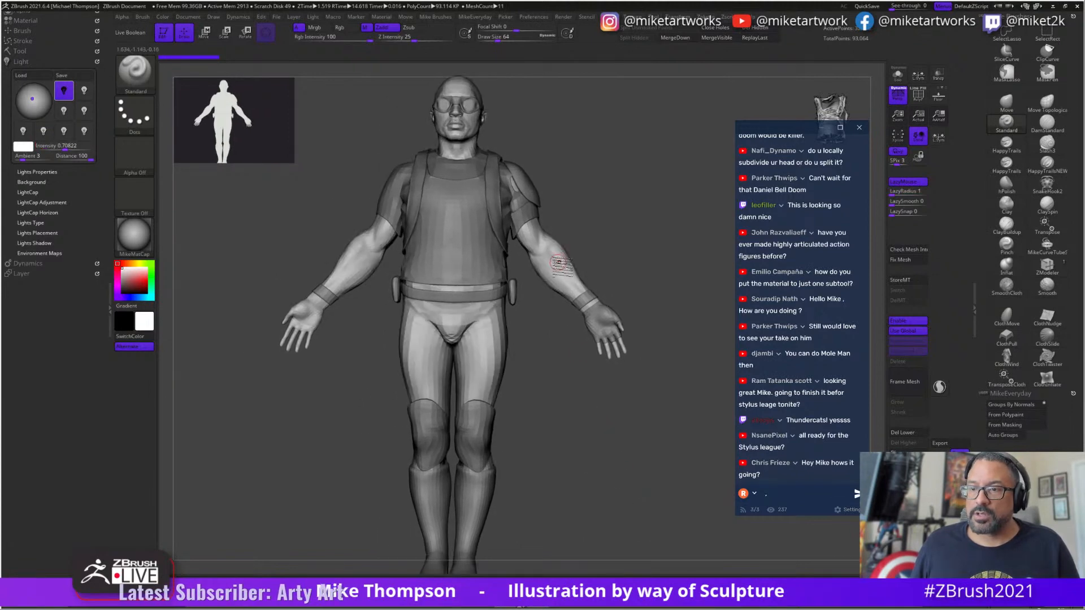
pyautogui.click(898, 75)
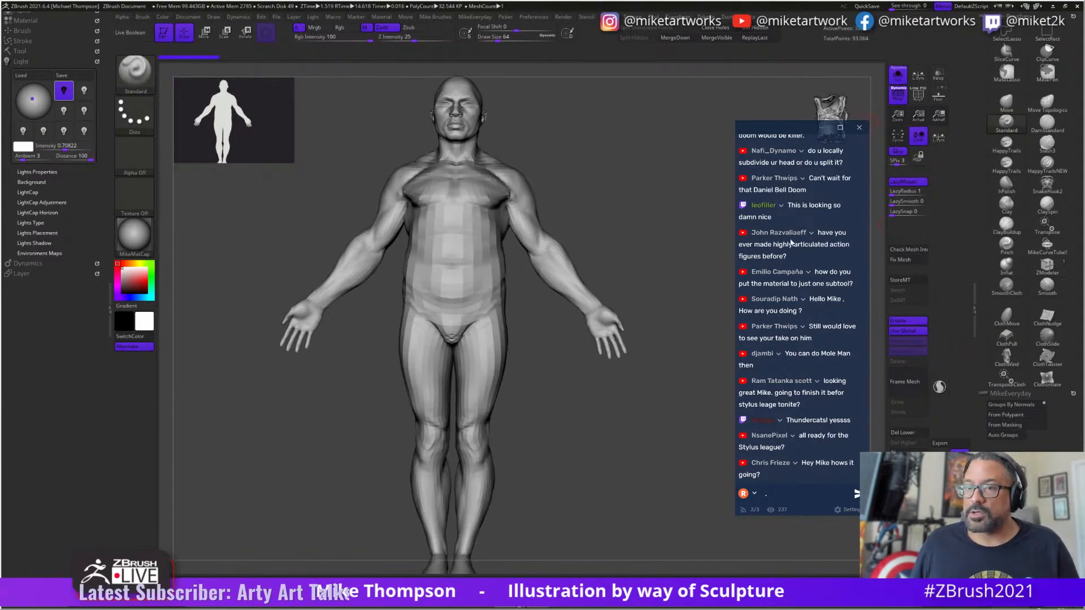
pyautogui.rightClick(519, 418)
pyautogui.hotkey('shift', 'f')
pyautogui.moveTo(678, 473); pyautogui.dragTo(611, 467)
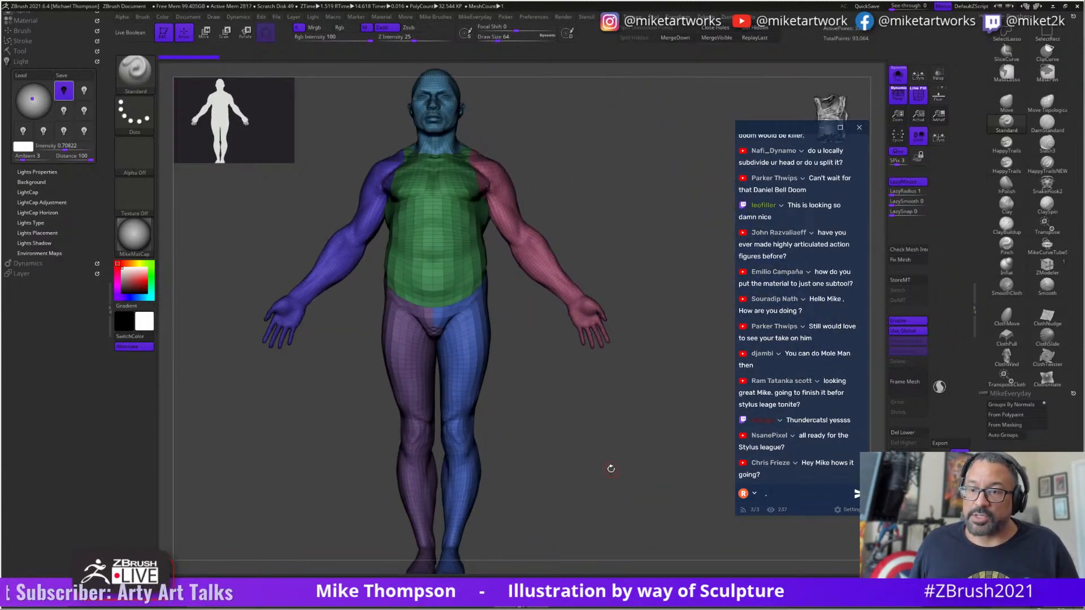
pyautogui.hotkey('shift', 'd')
pyautogui.moveTo(652, 497)
pyautogui.mouseDown()
pyautogui.moveTo(661, 528)
pyautogui.moveTo(569, 522)
pyautogui.moveTo(656, 493)
pyautogui.moveTo(324, 474)
pyautogui.mouseUp()
pyautogui.keyDown('alt'); pyautogui.moveTo(594, 456); pyautogui.dragTo(524, 483); pyautogui.keyUp('alt')
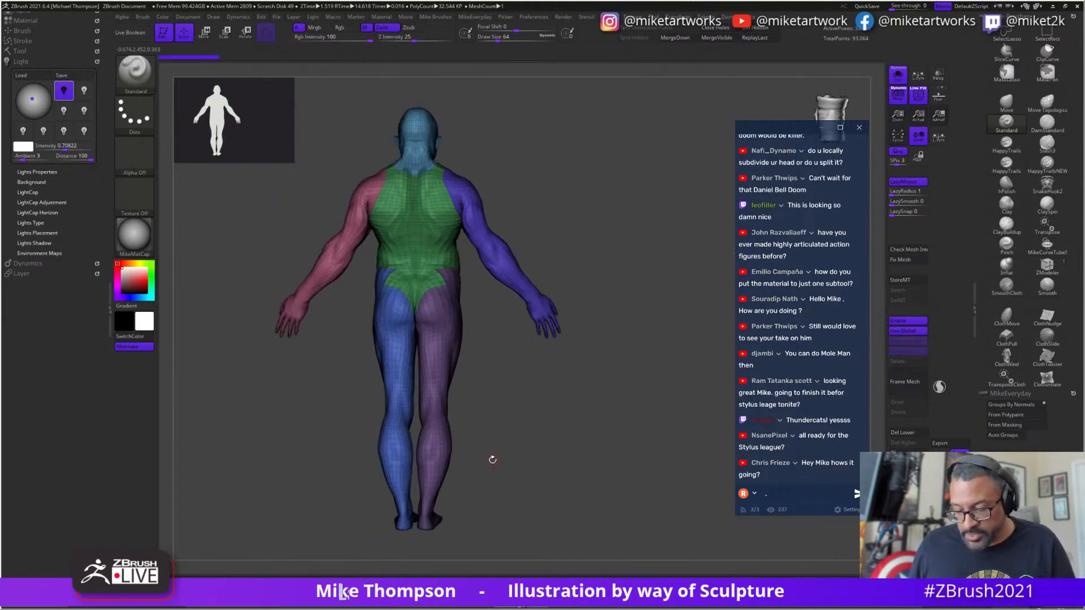
# - Load the SuperAverageMan_low tool from LightBox and show its topology from the front
pyautogui.press(',')
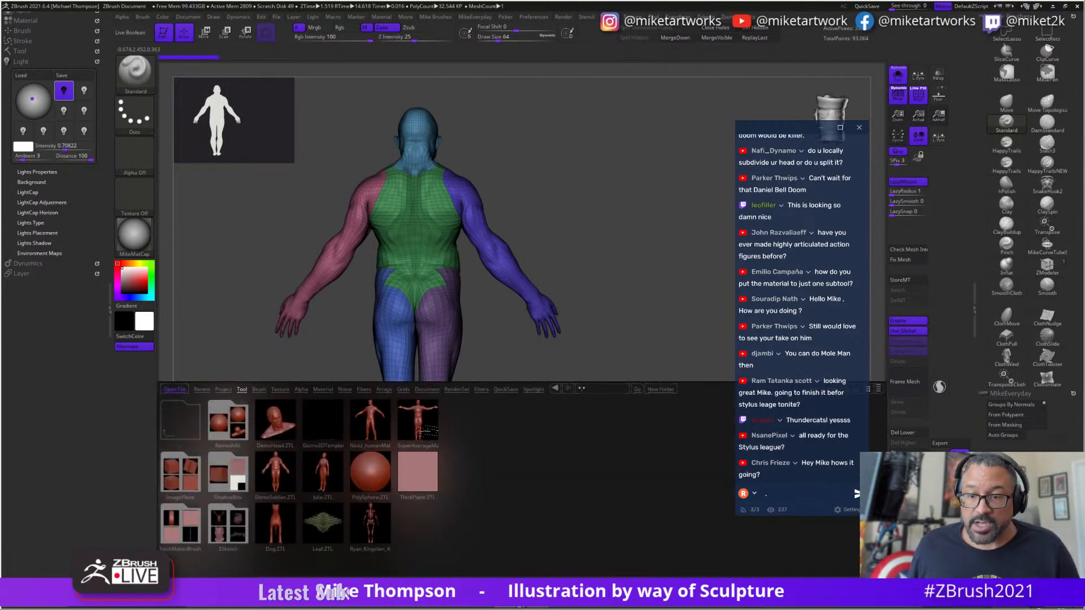
pyautogui.doubleClick(418, 420)
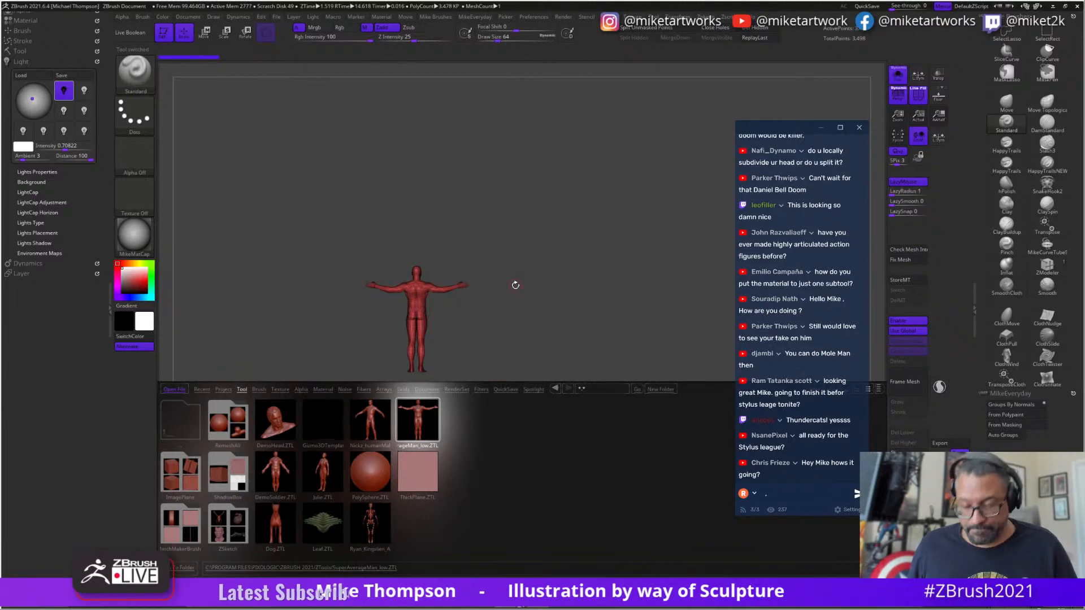
pyautogui.press('f')
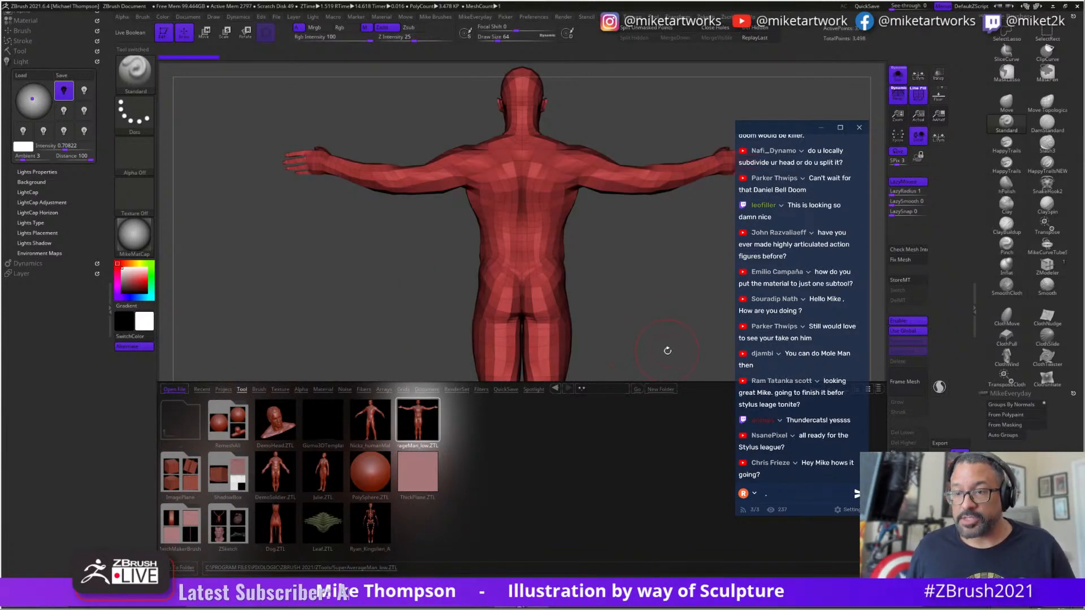
pyautogui.press(',')
pyautogui.moveTo(629, 387); pyautogui.dragTo(593, 417)
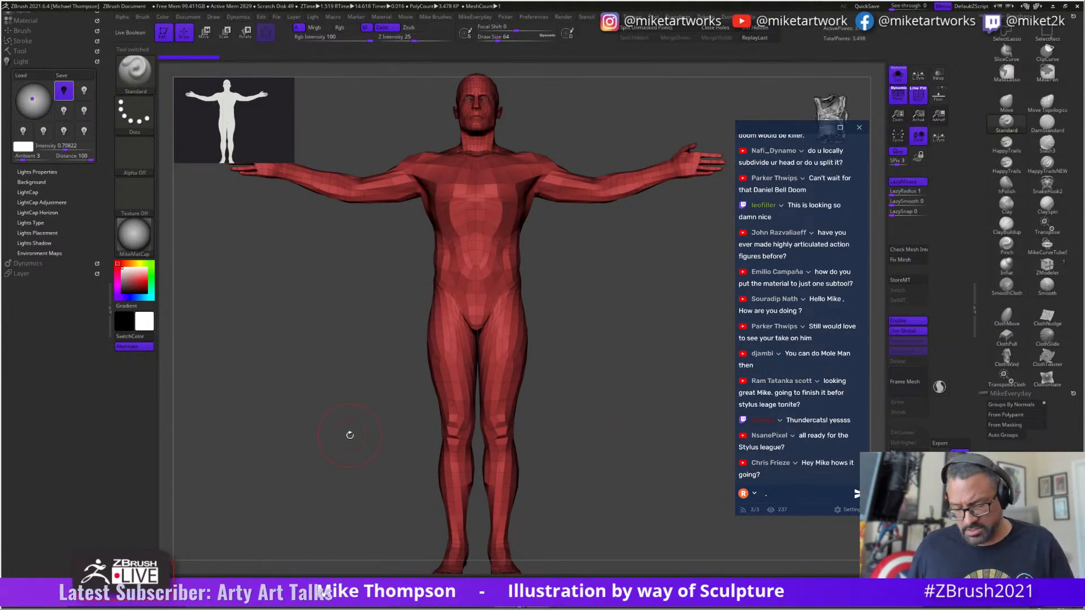
# - Load the Nickz_humanMaleAverage tool from LightBox and show the full figure with its polygroups
pyautogui.press(',')
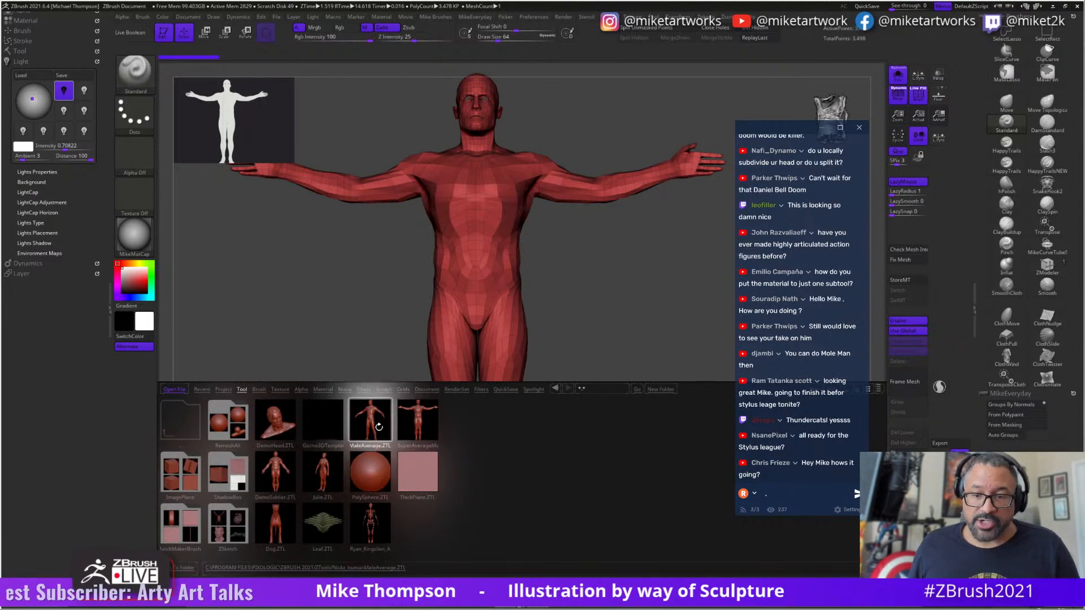
pyautogui.doubleClick(373, 435)
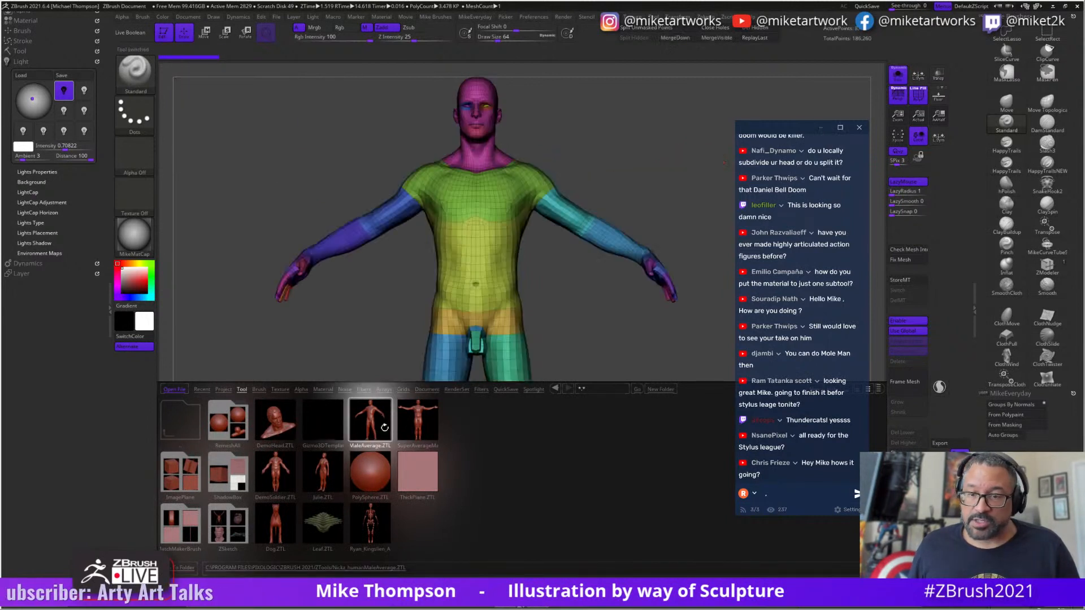
pyautogui.keyDown('alt'); pyautogui.moveTo(609, 363); pyautogui.dragTo(556, 352); pyautogui.keyUp('alt')
pyautogui.press(',')
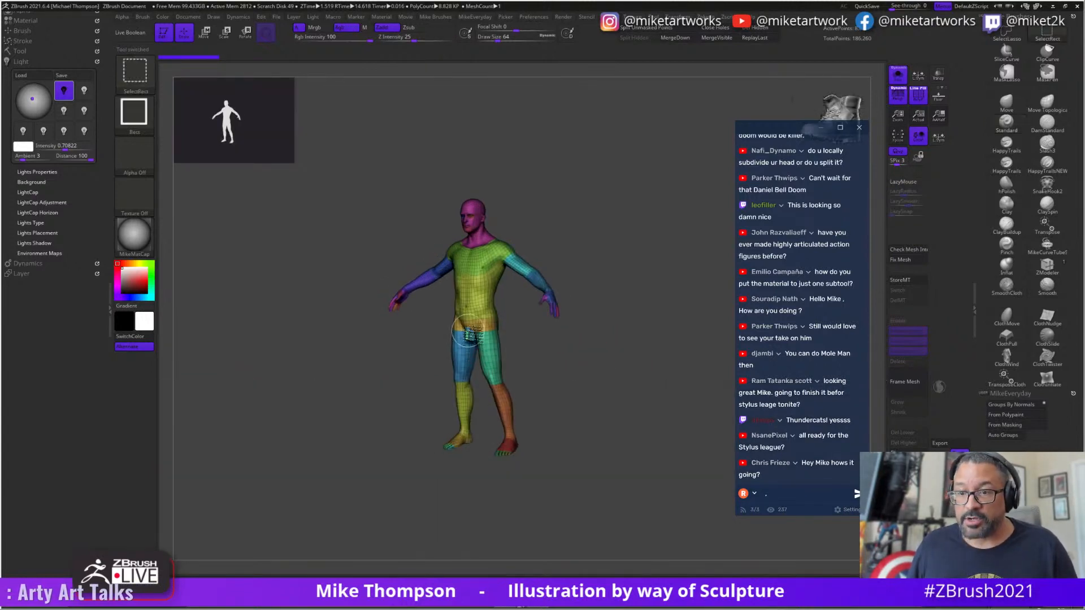
# - Hide the genital polygroup on the male average figure
pyautogui.keyDown('ctrl'); pyautogui.keyDown('shift'); pyautogui.click(468, 334); pyautogui.keyUp('shift'); pyautogui.keyUp('ctrl')
pyautogui.keyDown('ctrl'); pyautogui.keyDown('shift'); pyautogui.moveTo(477, 342); pyautogui.dragTo(490, 343); pyautogui.keyUp('shift'); pyautogui.keyUp('ctrl')
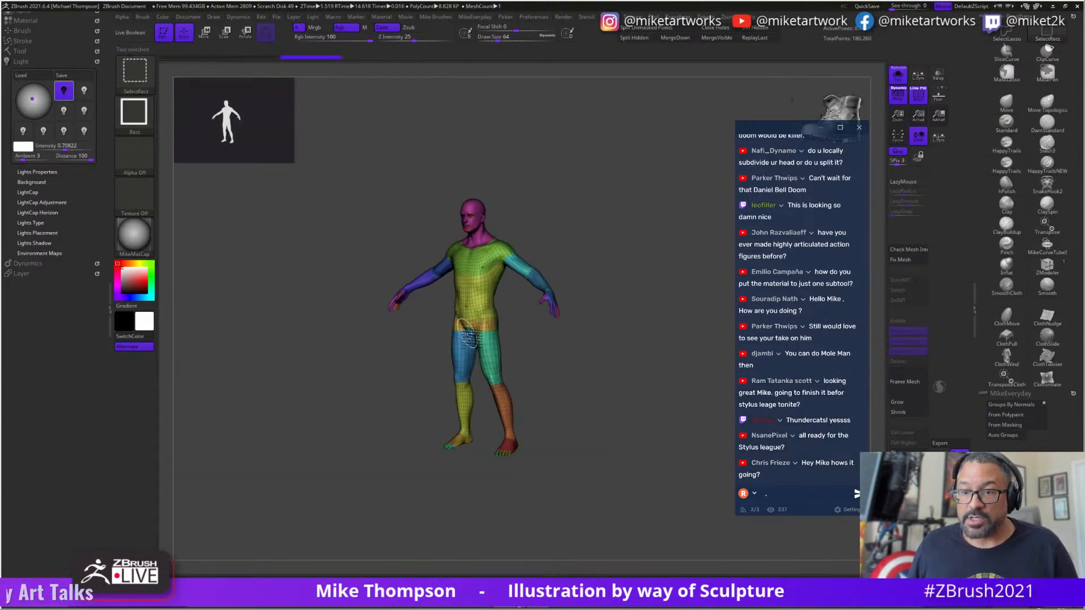
# - Try hiding the genital and upper-leg polygroups on the male average figure, restoring the whole body in front view
pyautogui.keyDown('ctrl'); pyautogui.keyDown('shift'); pyautogui.click(488, 326); pyautogui.keyUp('shift'); pyautogui.keyUp('ctrl')
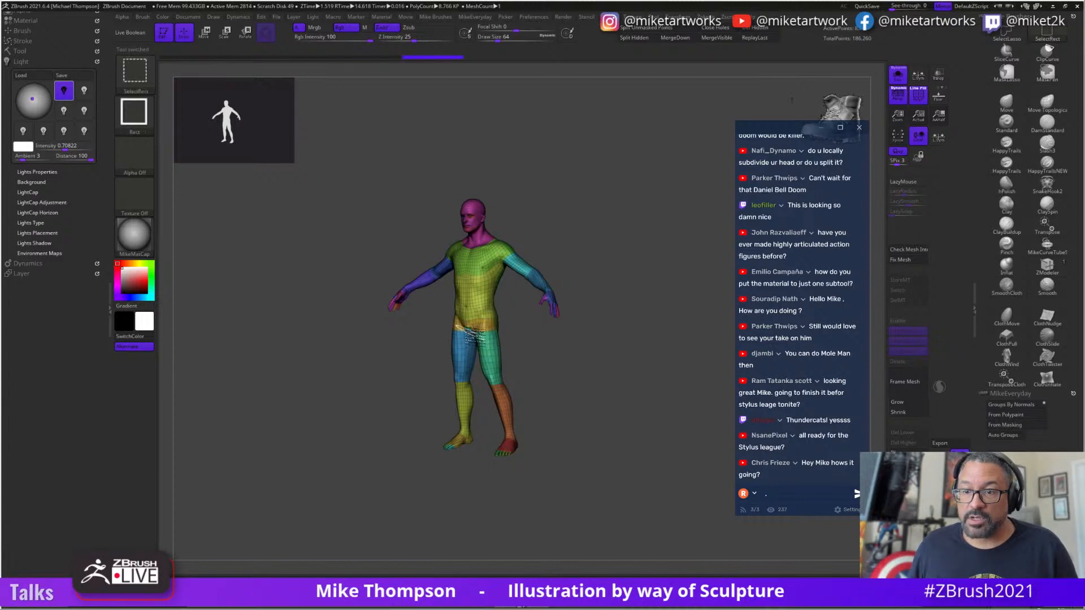
pyautogui.keyDown('ctrl'); pyautogui.keyDown('shift'); pyautogui.click(471, 335); pyautogui.keyUp('shift'); pyautogui.keyUp('ctrl')
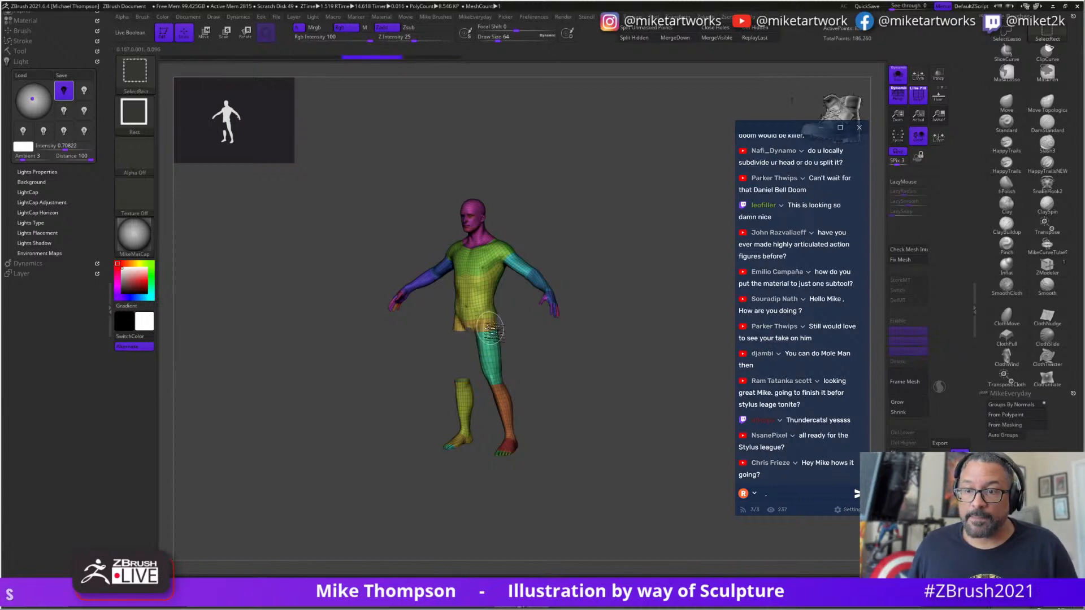
pyautogui.keyDown('ctrl'); pyautogui.keyDown('shift'); pyautogui.click(521, 342); pyautogui.keyUp('shift'); pyautogui.keyUp('ctrl')
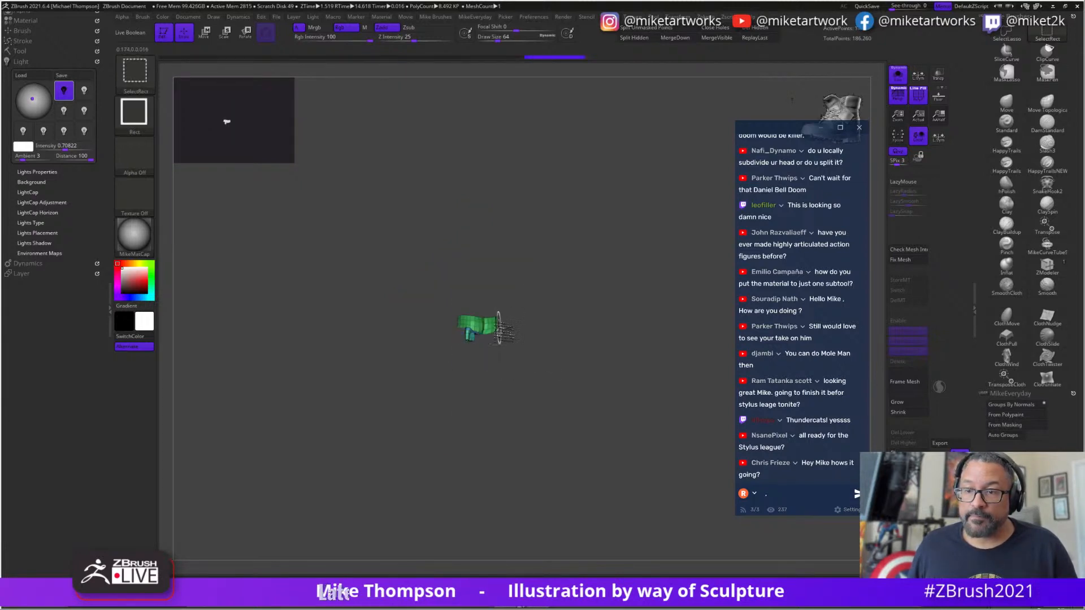
pyautogui.keyDown('ctrl'); pyautogui.keyDown('shift'); pyautogui.click(552, 387); pyautogui.keyUp('shift'); pyautogui.keyUp('ctrl')
pyautogui.moveTo(554, 390)
pyautogui.keyDown('shift'); pyautogui.mouseDown()
pyautogui.moveTo(632, 418)
pyautogui.moveTo(598, 406)
pyautogui.moveTo(571, 468)
pyautogui.mouseUp(); pyautogui.keyUp('shift')
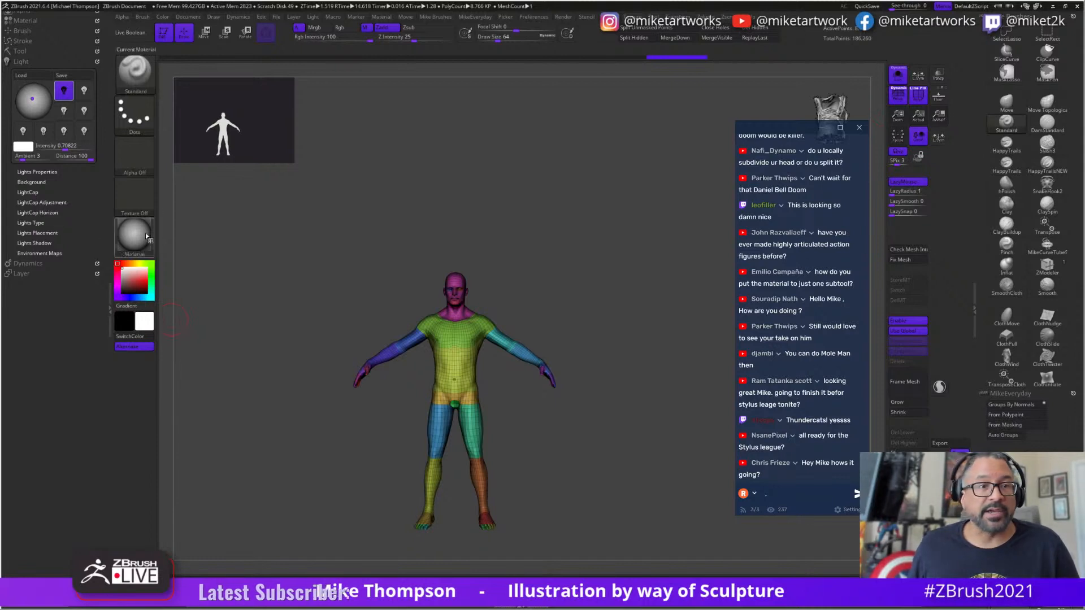
# - Undo the edits to the crotch area to bring back the male average figure's original genital geometry
pyautogui.hotkey('ctrl', 'z')
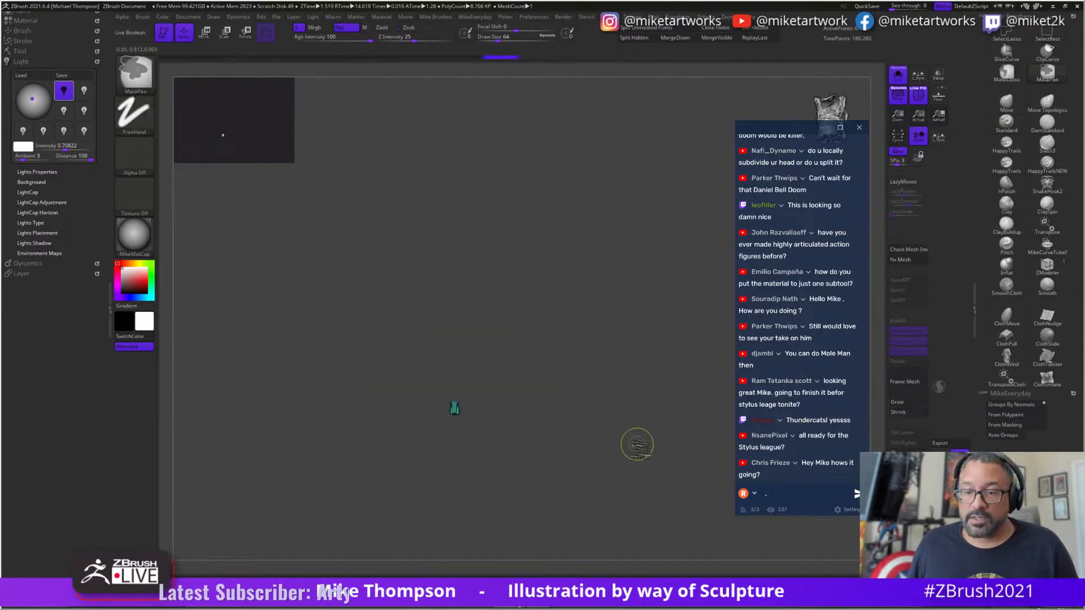
pyautogui.hotkey('ctrl', 'z')
pyautogui.keyDown('ctrl'); pyautogui.keyDown('shift'); pyautogui.click(587, 462); pyautogui.keyUp('shift'); pyautogui.keyUp('ctrl')
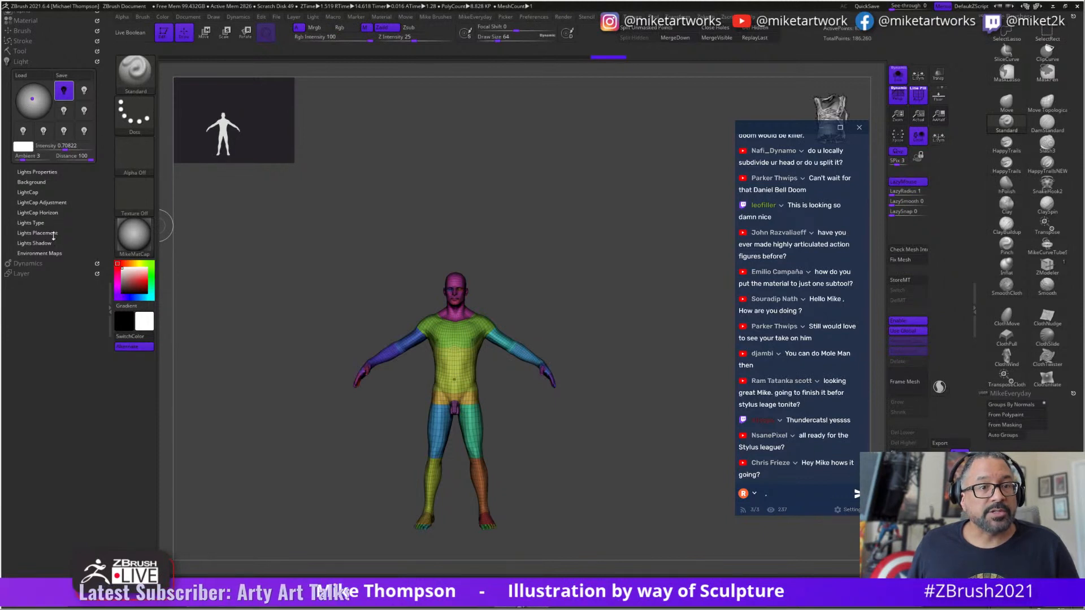
# - Bake all sculpt layers of the male average tool, including armsUp, armsToSide and mouthOpen, into the mesh
pyautogui.click(37, 274)
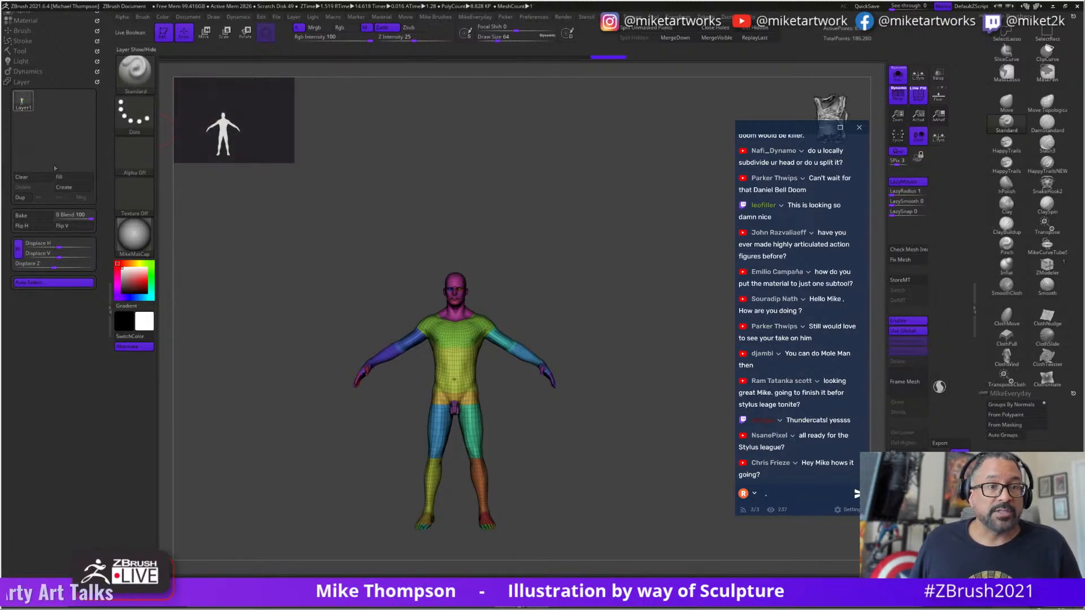
pyautogui.click(21, 82)
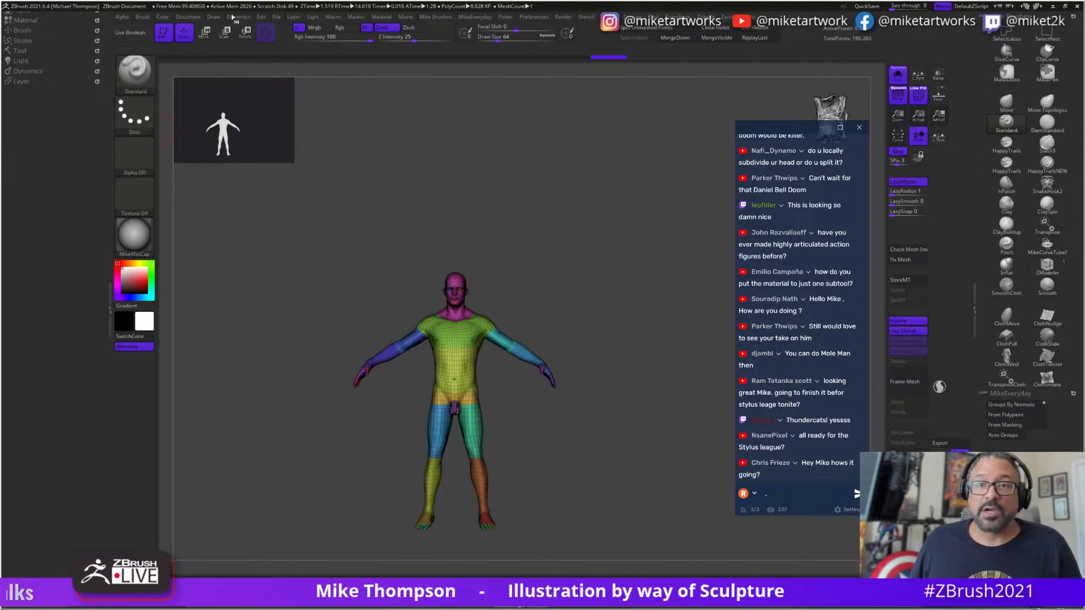
pyautogui.click(24, 51)
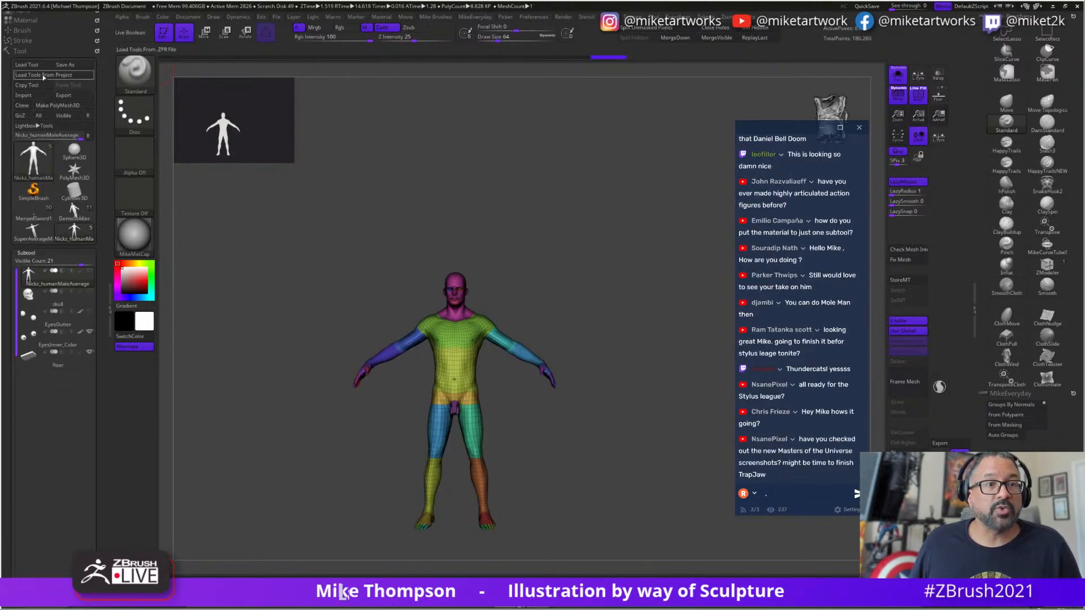
pyautogui.click(26, 253)
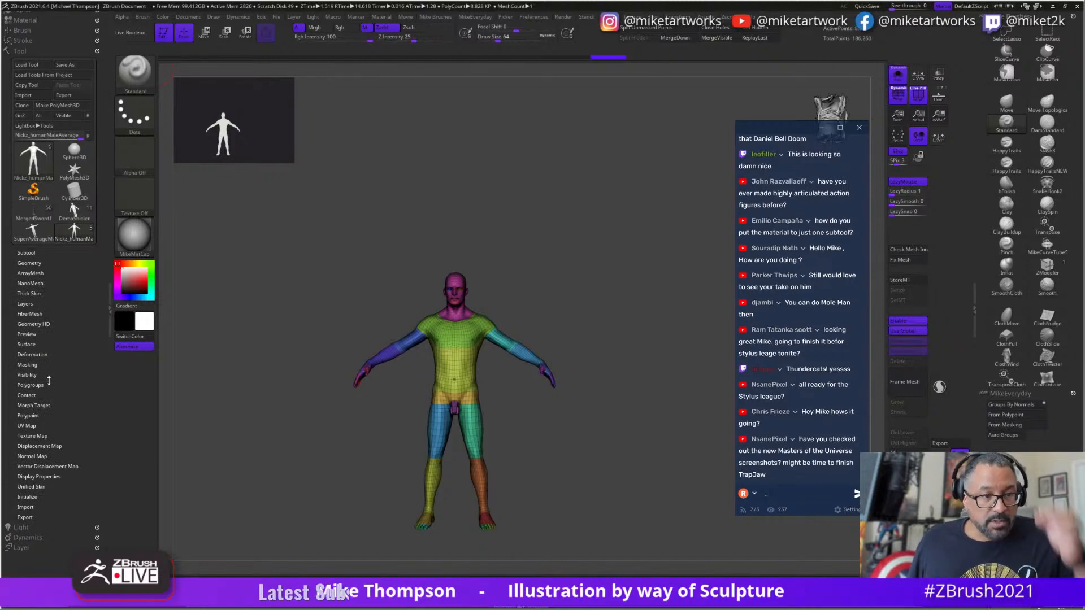
pyautogui.click(25, 304)
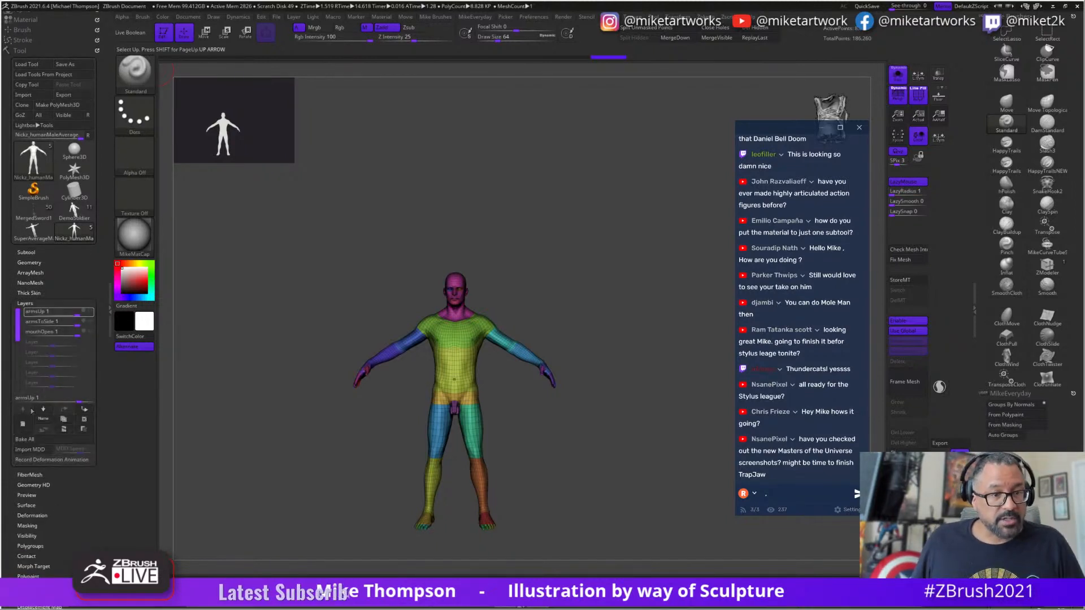
pyautogui.click(33, 439)
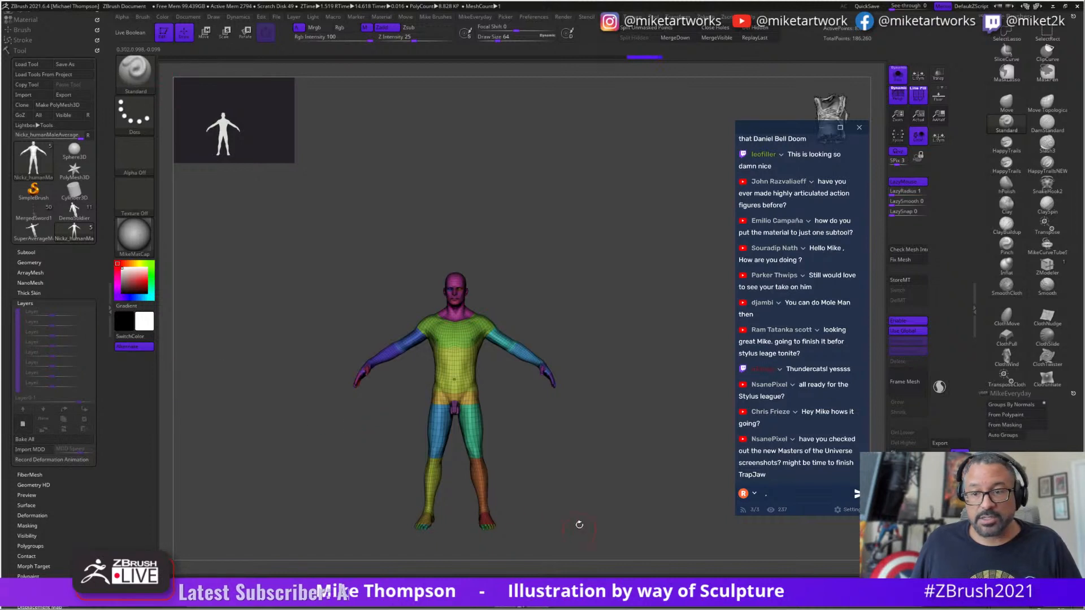
# - Isolate the genital polygroup, invert the visibility, delete the hidden geometry and close the hole in the body
pyautogui.hotkey('ctrl', 'shift')
pyautogui.keyDown('ctrl'); pyautogui.keyDown('shift'); pyautogui.click(455, 409); pyautogui.keyUp('shift'); pyautogui.keyUp('ctrl')
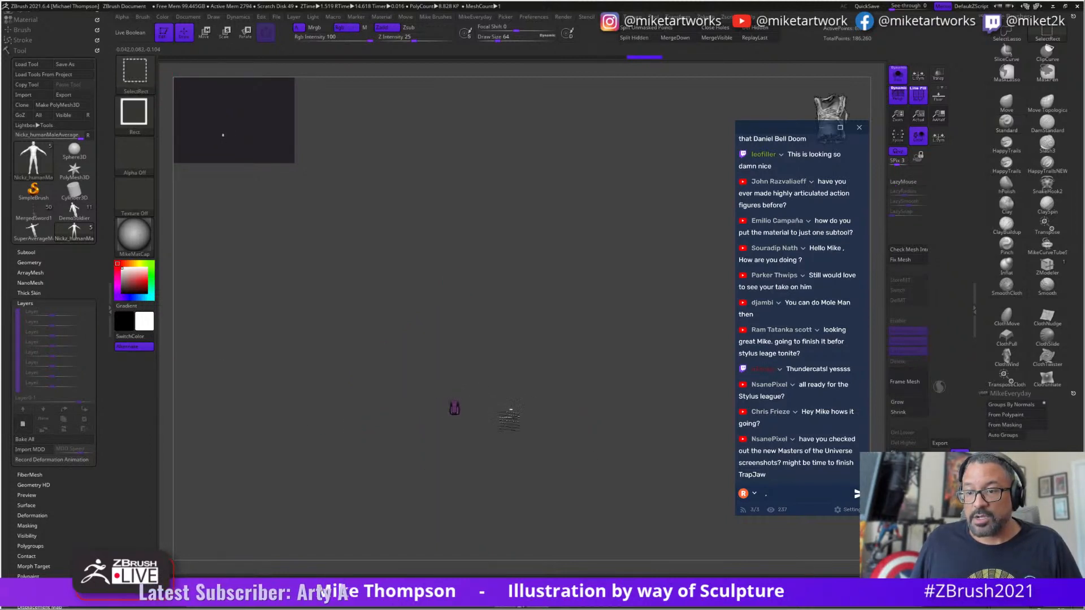
pyautogui.keyDown('ctrl'); pyautogui.keyDown('shift'); pyautogui.moveTo(506, 412); pyautogui.dragTo(516, 422); pyautogui.keyUp('shift'); pyautogui.keyUp('ctrl')
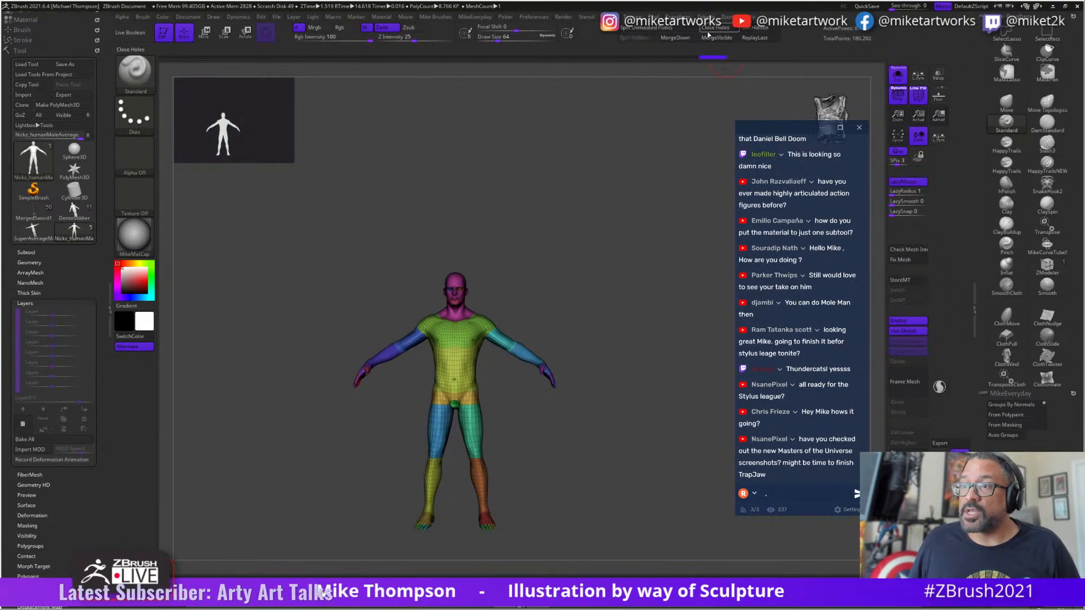
# - Turn off PolyFrame and show the male figure larger from the front in plain grey
pyautogui.moveTo(598, 432)
pyautogui.keyDown('alt'); pyautogui.mouseDown()
pyautogui.moveTo(625, 479)
pyautogui.moveTo(639, 436)
pyautogui.moveTo(573, 426)
pyautogui.moveTo(635, 428)
pyautogui.moveTo(623, 425)
pyautogui.moveTo(642, 443)
pyautogui.moveTo(615, 432)
pyautogui.moveTo(627, 497)
pyautogui.moveTo(612, 433)
pyautogui.mouseUp(); pyautogui.keyUp('alt')
pyautogui.rightClick(590, 501)
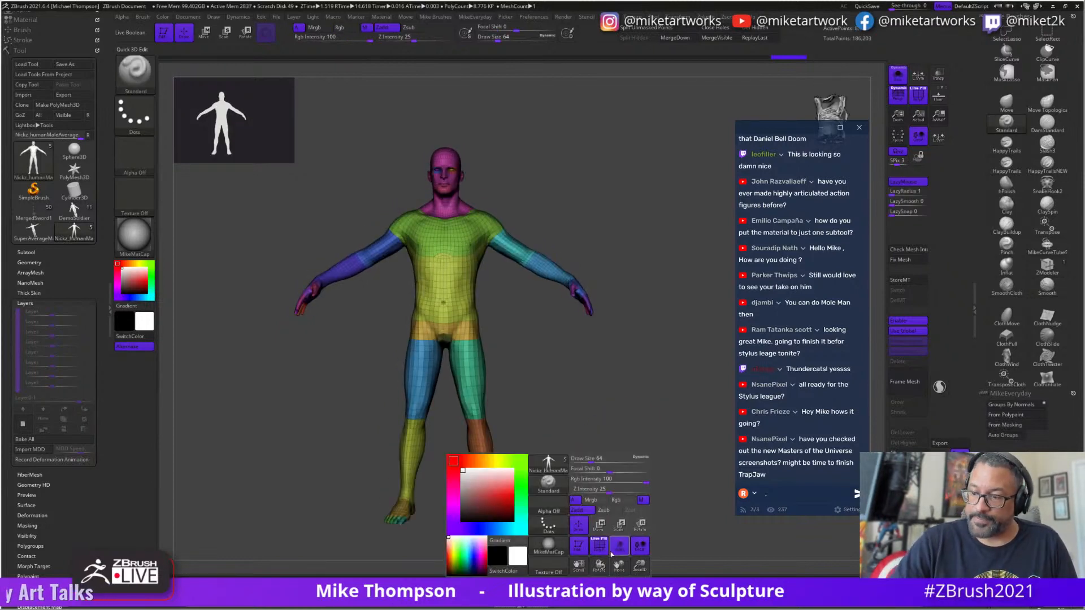
pyautogui.hotkey('shift', 'f')
pyautogui.keyDown('alt'); pyautogui.moveTo(609, 492); pyautogui.dragTo(631, 516); pyautogui.keyUp('alt')
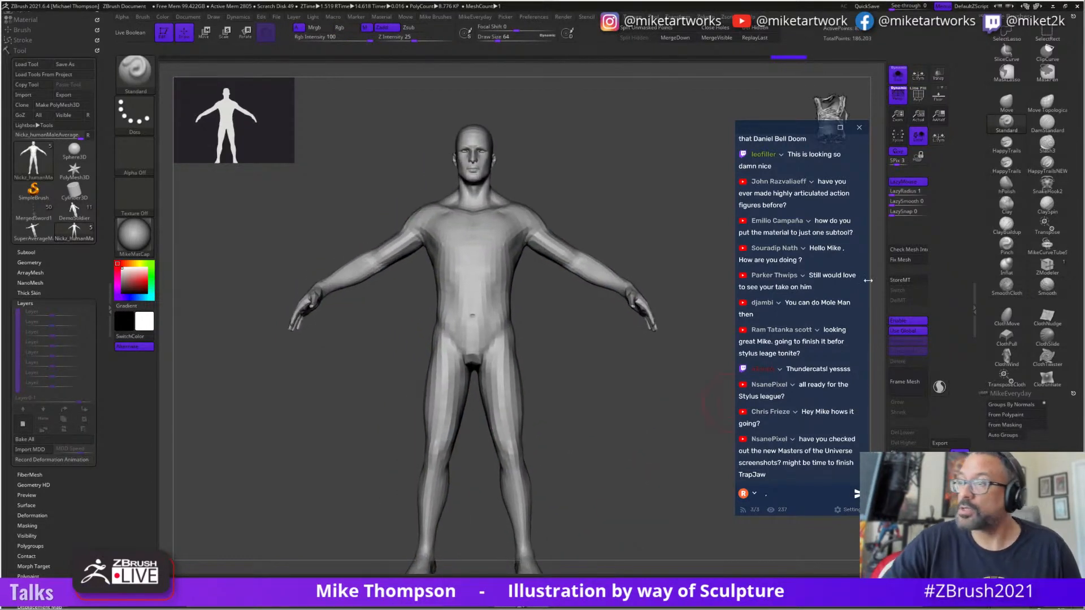
# - Narrow the sides of the male figure's torso with a large Move brush, reduce the draw size and turn to the back
pyautogui.click(1002, 104)
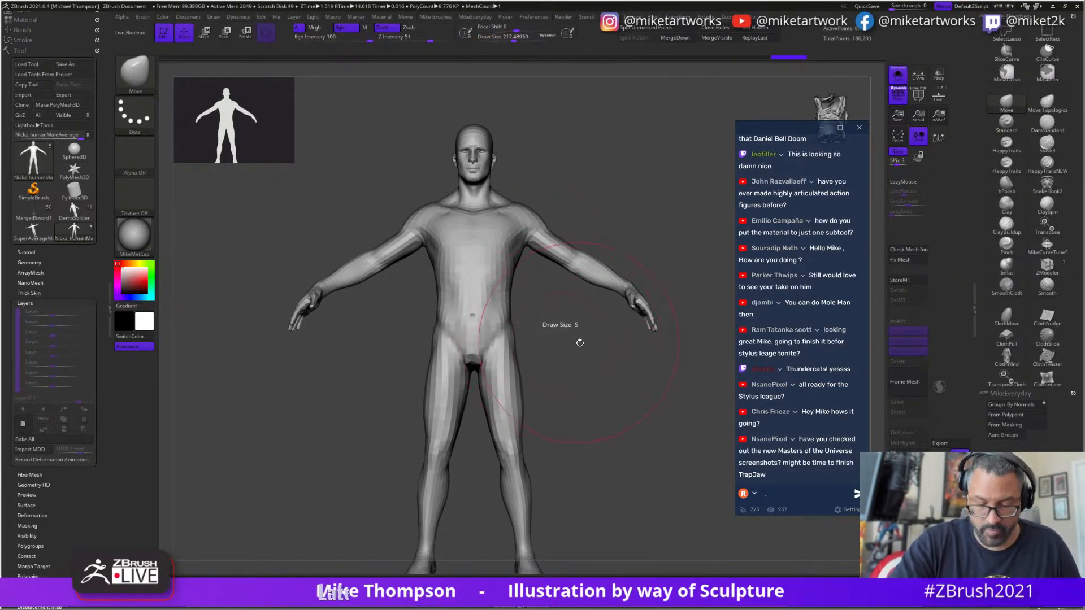
pyautogui.moveTo(580, 350); pyautogui.dragTo(577, 350)
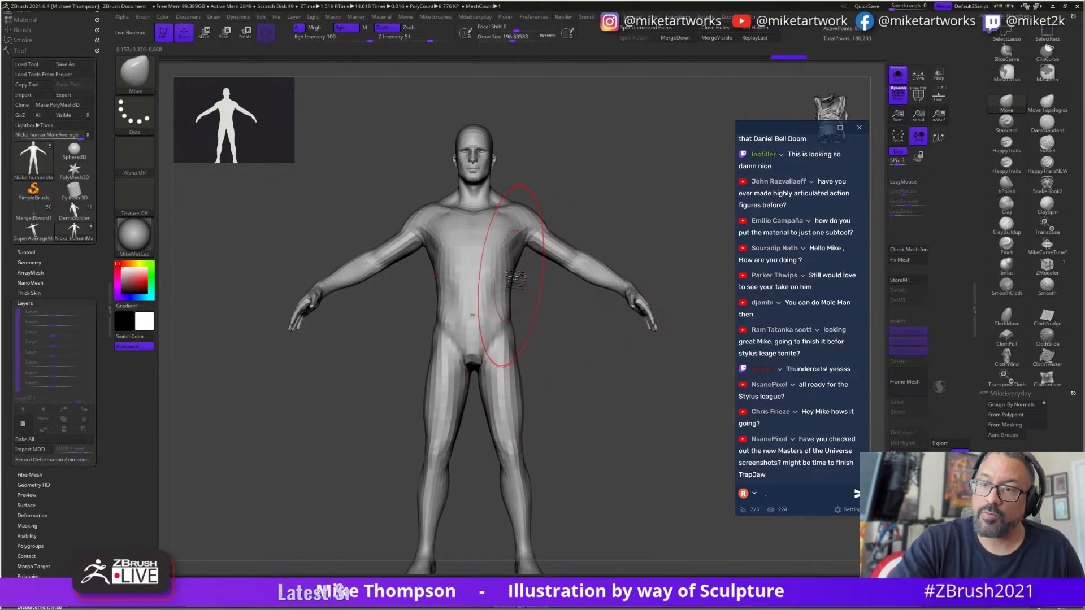
pyautogui.moveTo(512, 276); pyautogui.dragTo(507, 280)
pyautogui.press('s')
pyautogui.moveTo(586, 198)
pyautogui.mouseDown()
pyautogui.moveTo(543, 207)
pyautogui.moveTo(513, 198)
pyautogui.mouseUp()
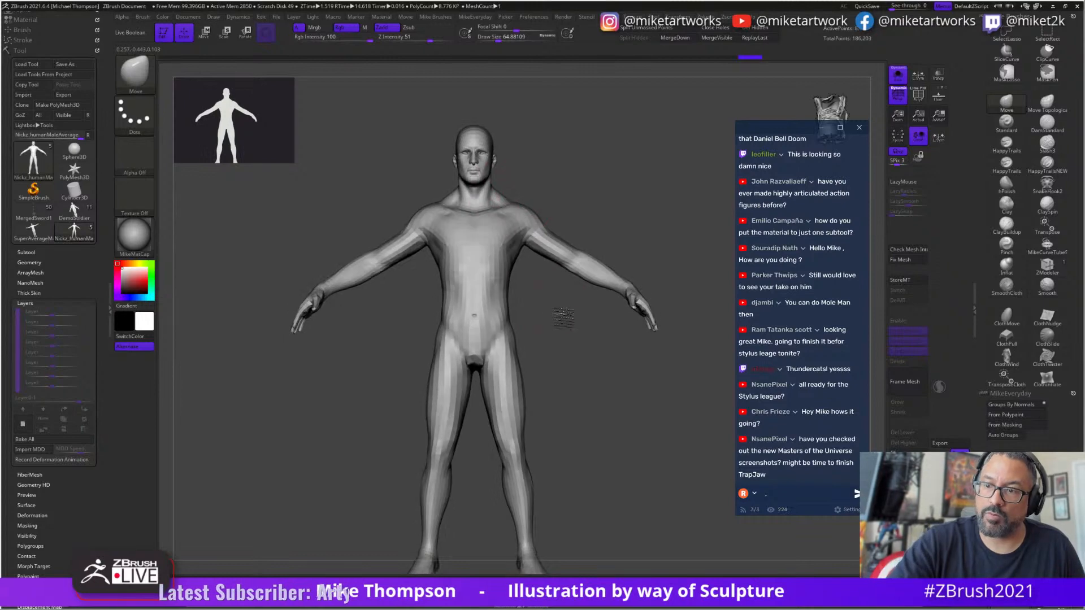
pyautogui.press('s')
pyautogui.moveTo(534, 280); pyautogui.dragTo(530, 280)
pyautogui.moveTo(644, 376)
pyautogui.mouseDown()
pyautogui.moveTo(560, 390)
pyautogui.moveTo(545, 376)
pyautogui.mouseUp()
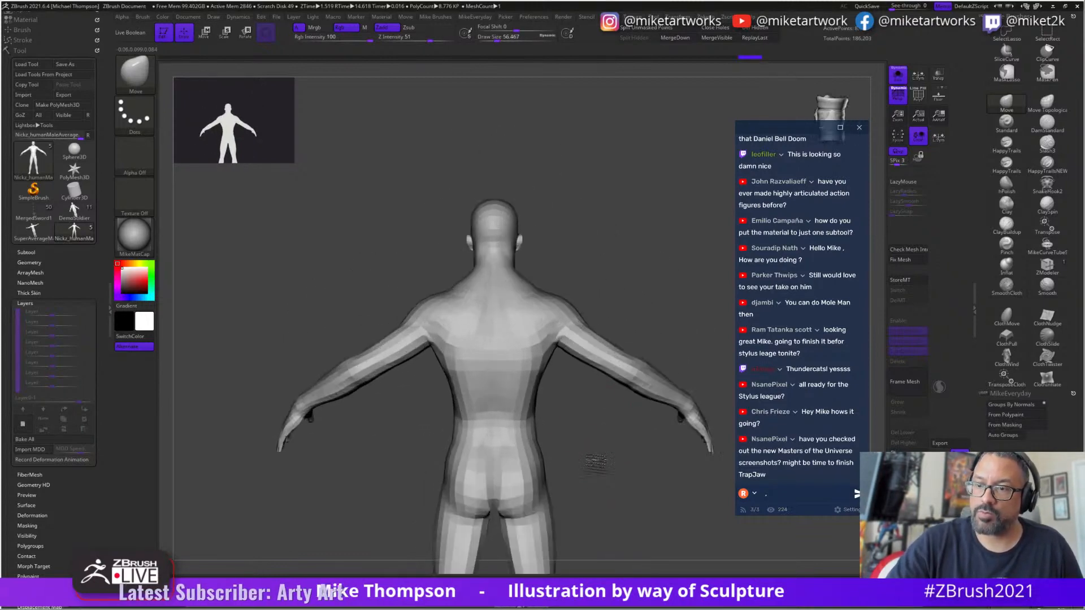
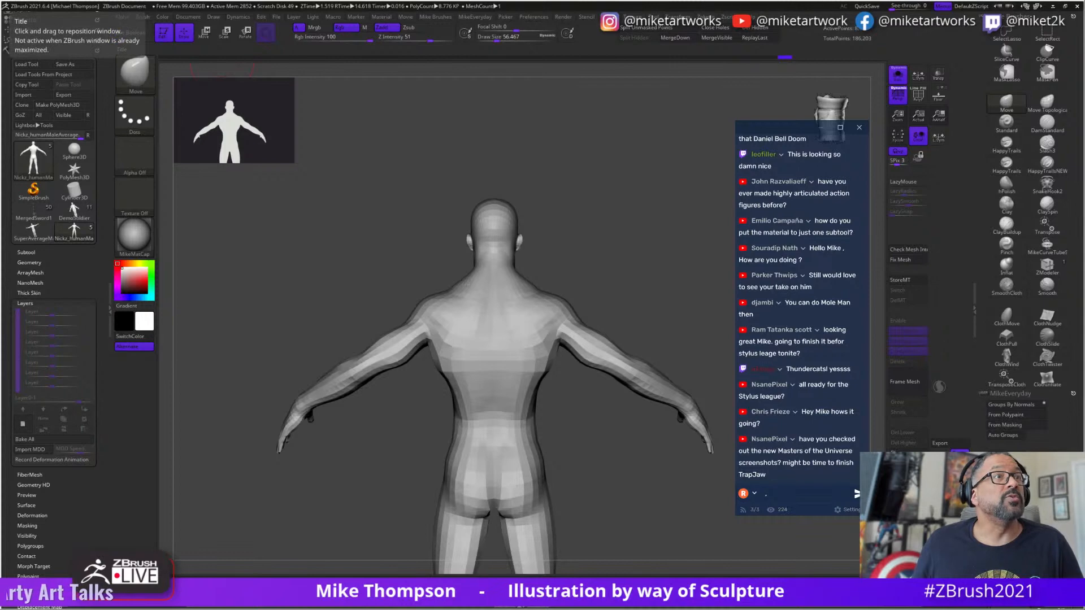
# - Switch to the web browser and show the Gumroad product page for AntiVenom ZBrush Full sculpting Process Video in an enlarged window
pyautogui.moveTo(0, 113); pyautogui.dragTo(567, 97)
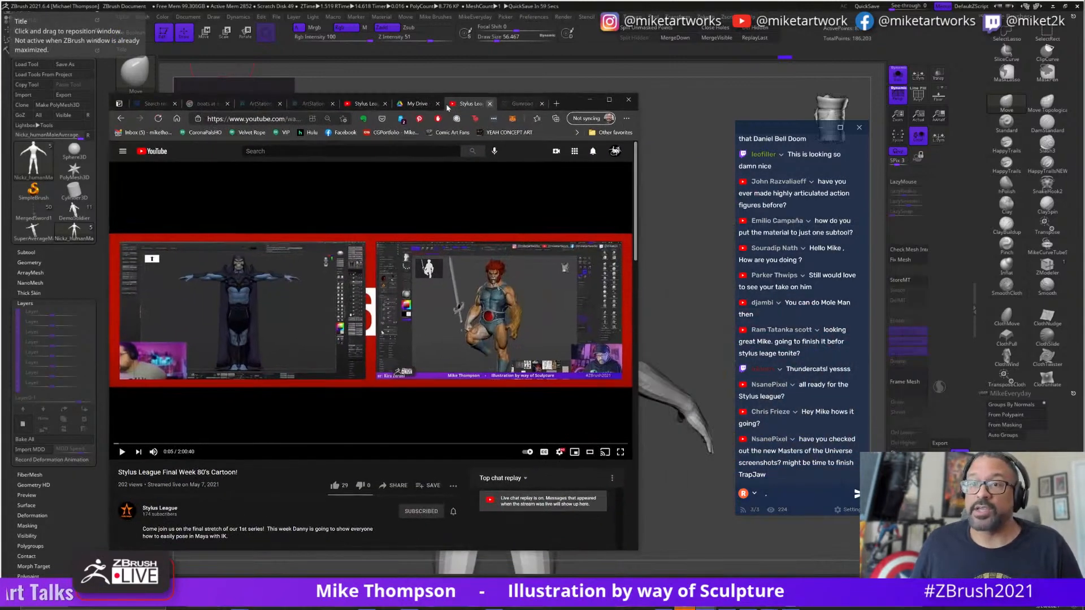
pyautogui.click(522, 104)
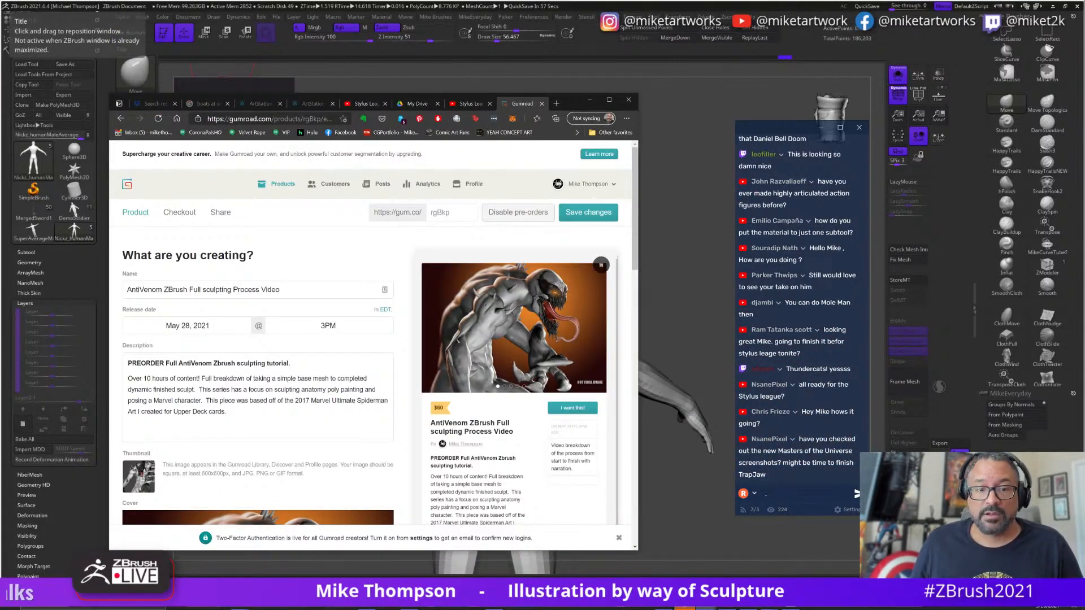
pyautogui.scroll(-6, 309, 494)
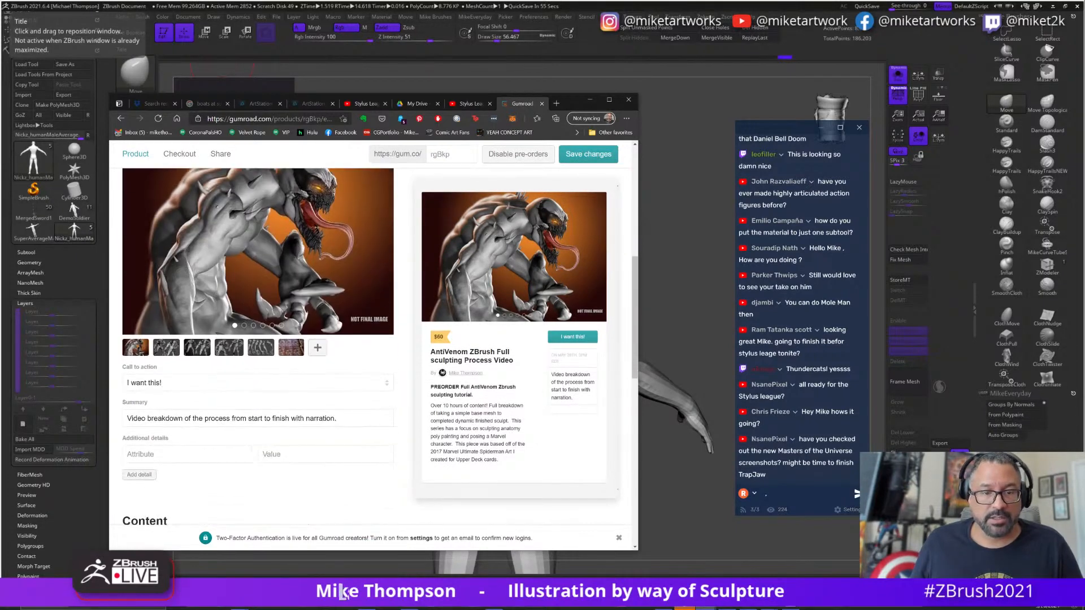
pyautogui.click(167, 345)
pyautogui.scroll(2, 324, 329)
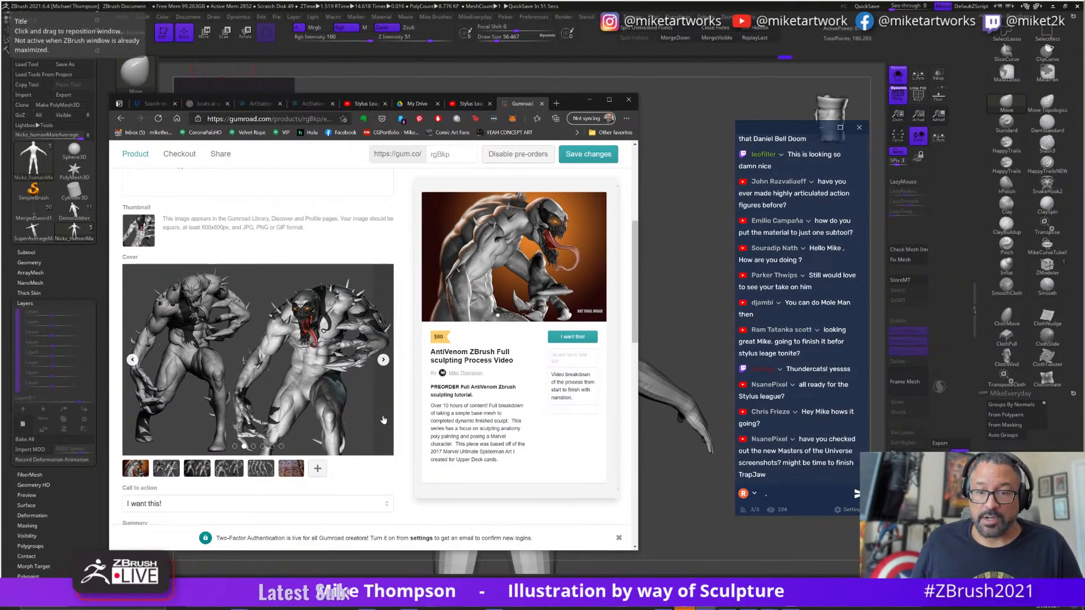
pyautogui.moveTo(639, 551); pyautogui.dragTo(921, 599)
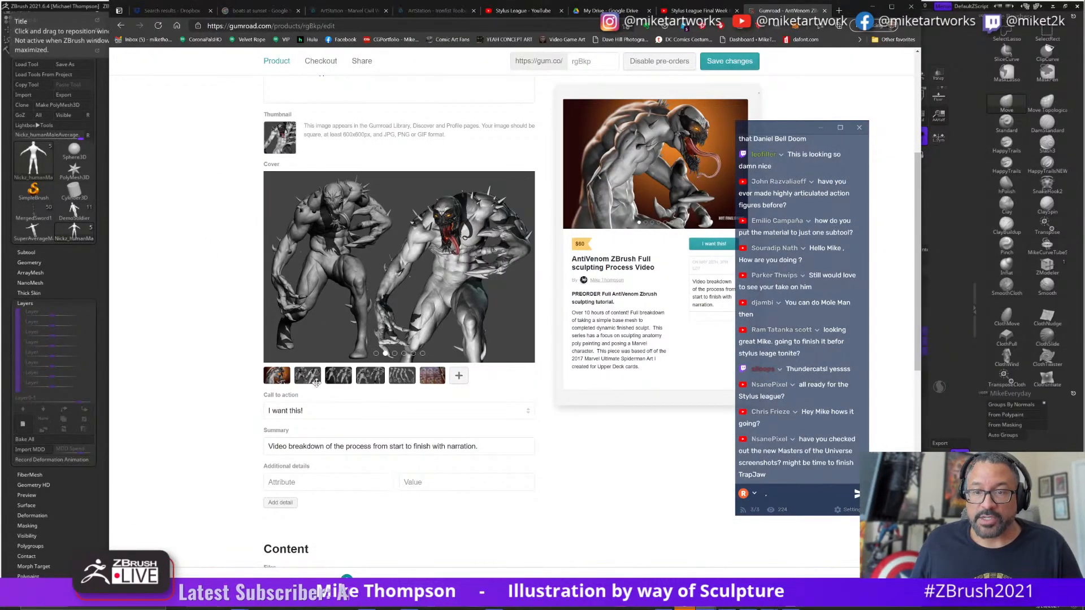
# - Go through the remaining AntiVenom cover images, return to the first one and move the browser away to reveal ZBrush
pyautogui.click(334, 377)
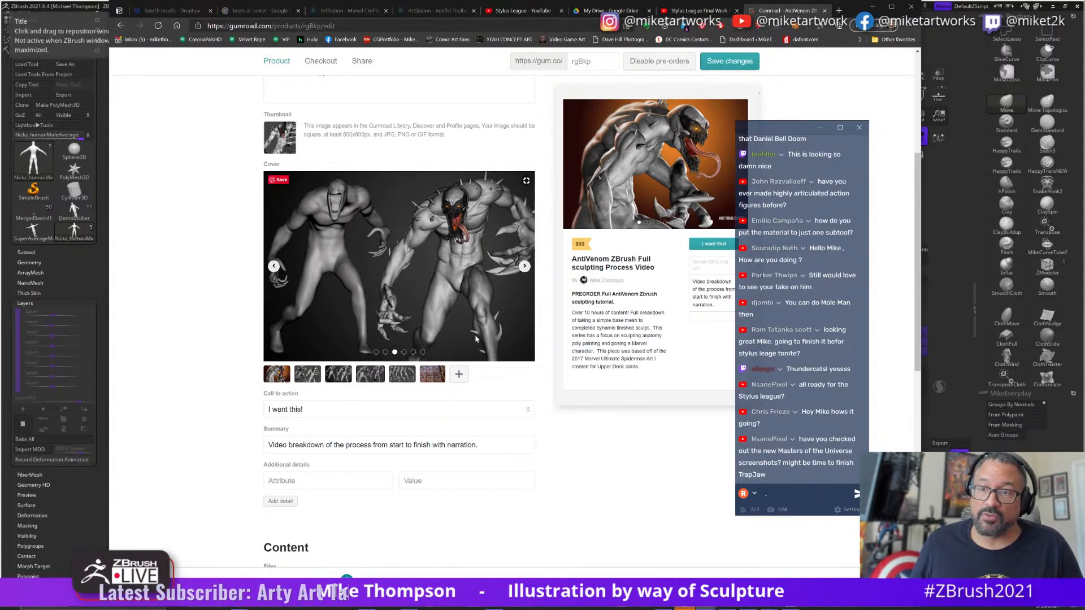
pyautogui.click(361, 377)
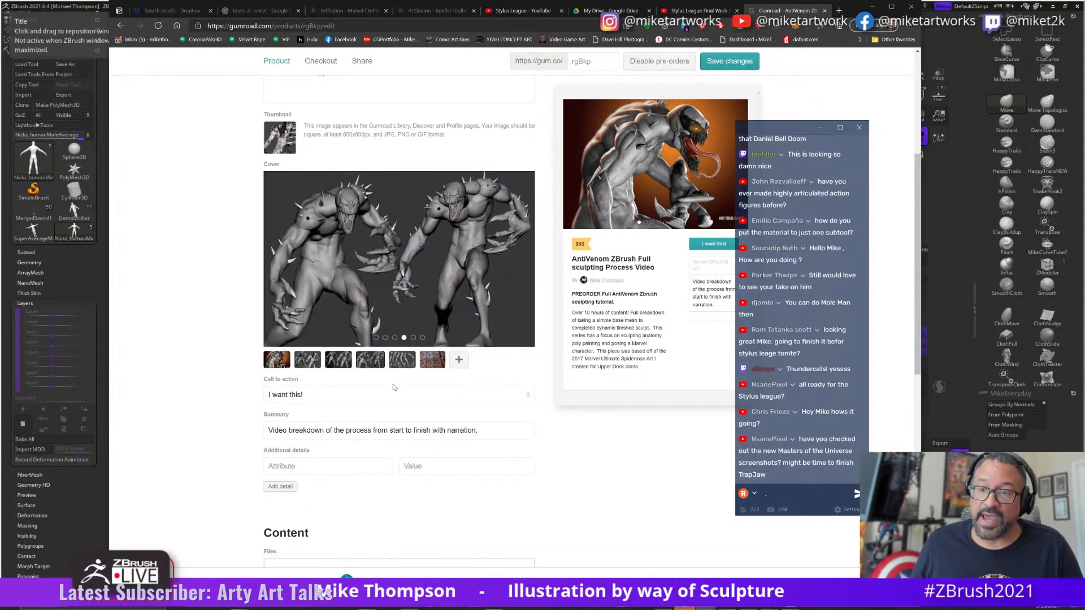
pyautogui.click(401, 361)
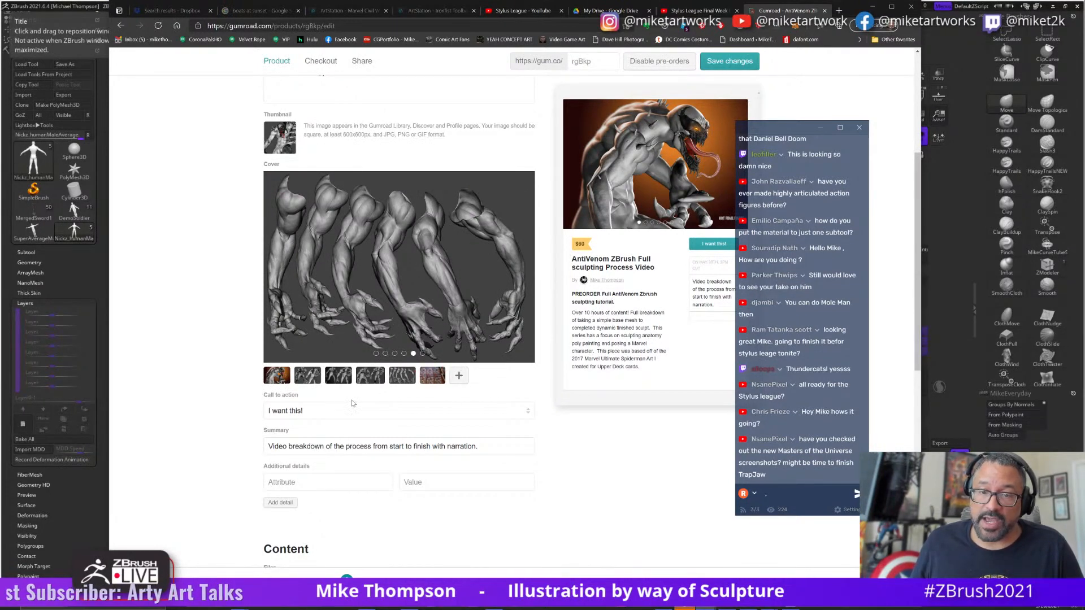
pyautogui.click(434, 376)
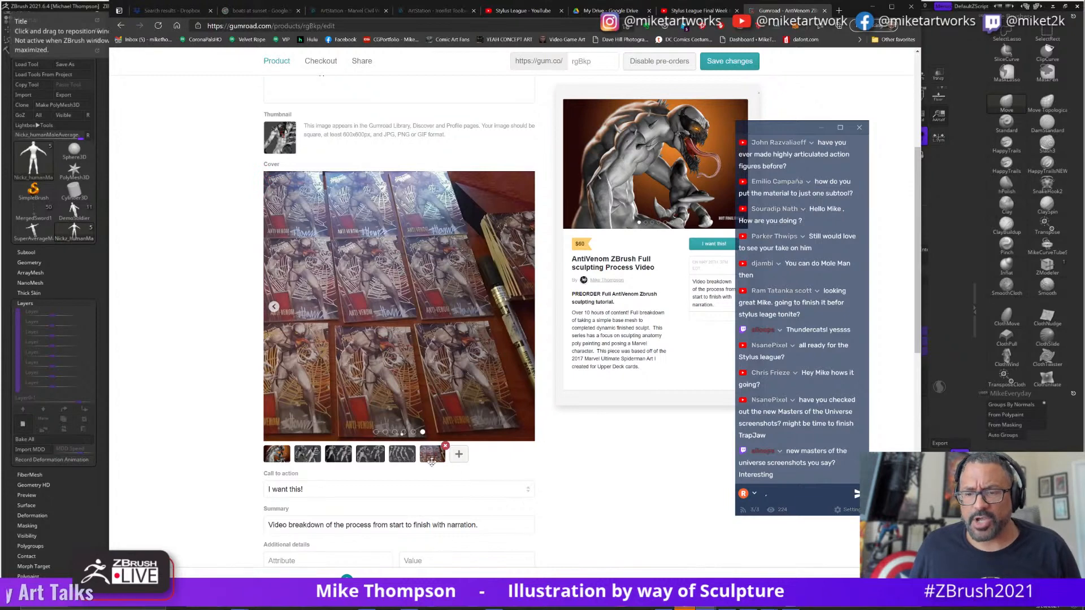
pyautogui.click(273, 459)
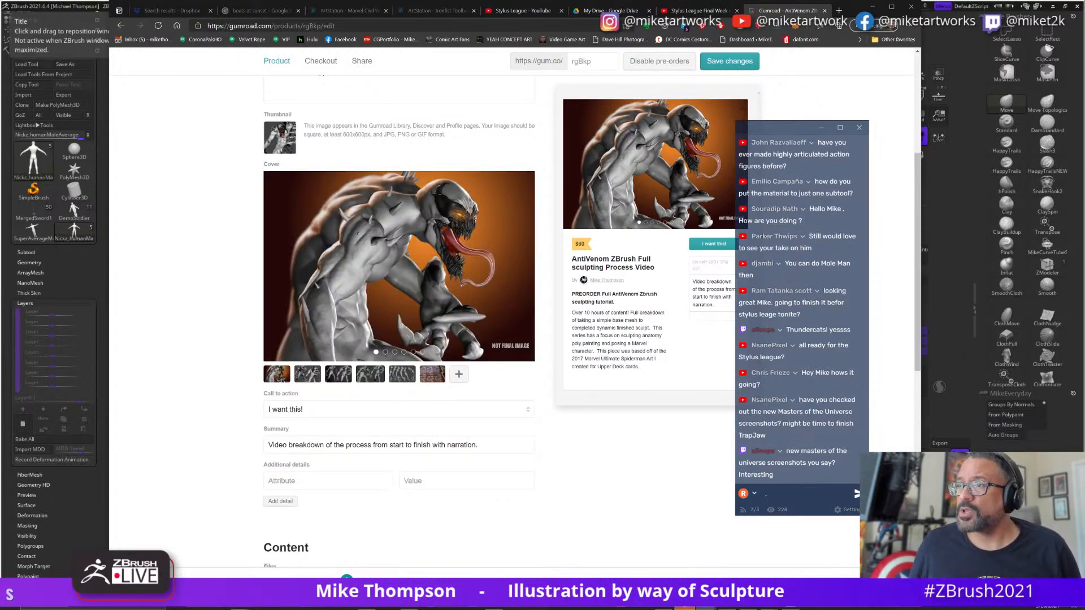
pyautogui.moveTo(855, 10); pyautogui.dragTo(0, 56)
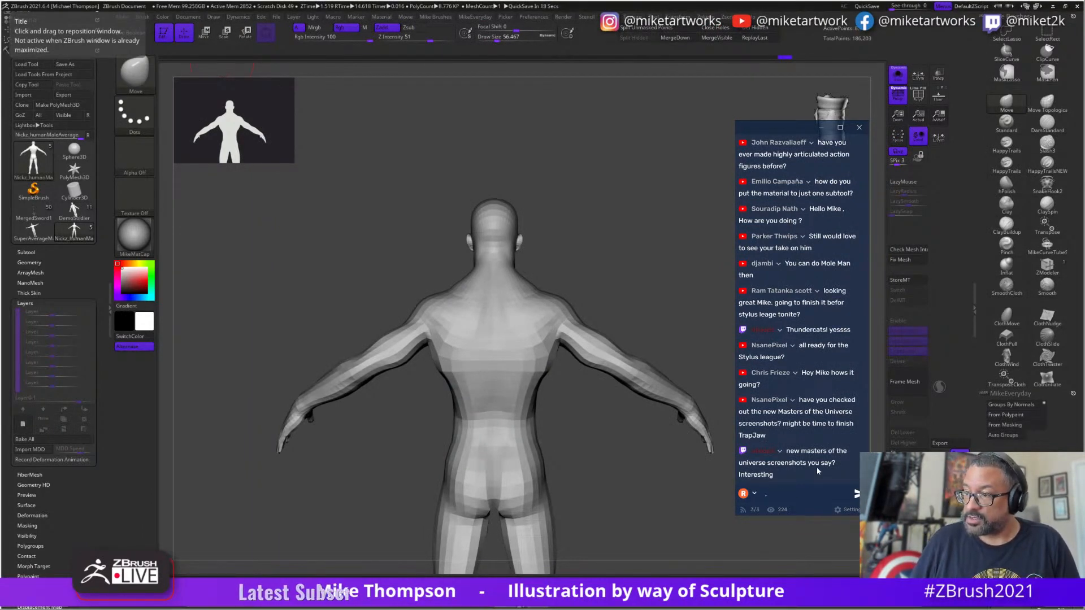
# - Post the Gumroad store link gumroad.com/miketartworks in the Restream chat
pyautogui.press('BackSpace')
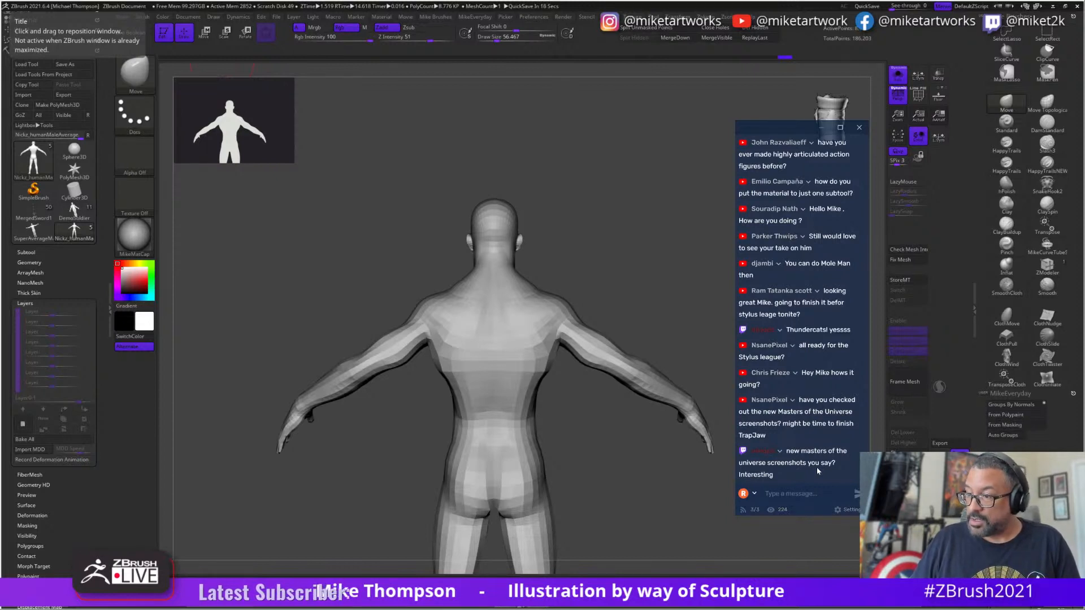
pyautogui.write('gumroad')
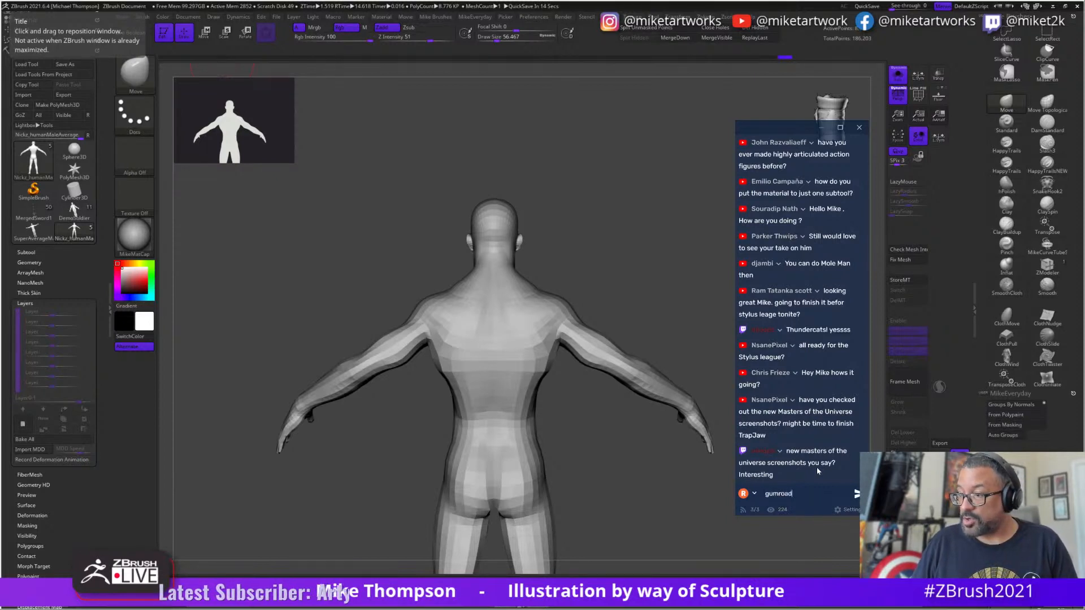
pyautogui.write('.com')
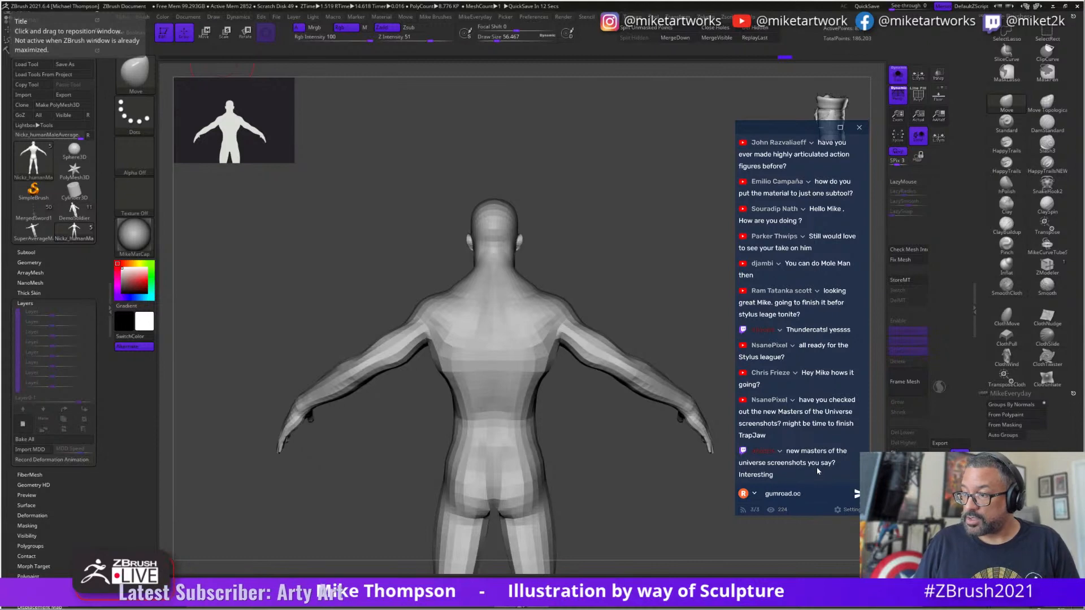
pyautogui.write('/mik')
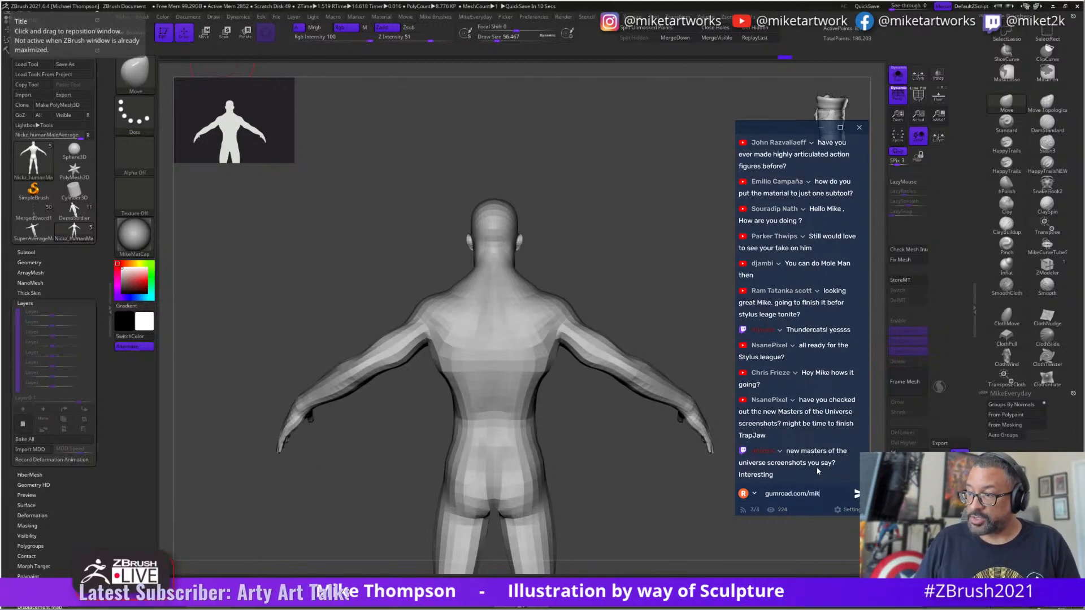
pyautogui.write('etartworks')
pyautogui.press('Return')
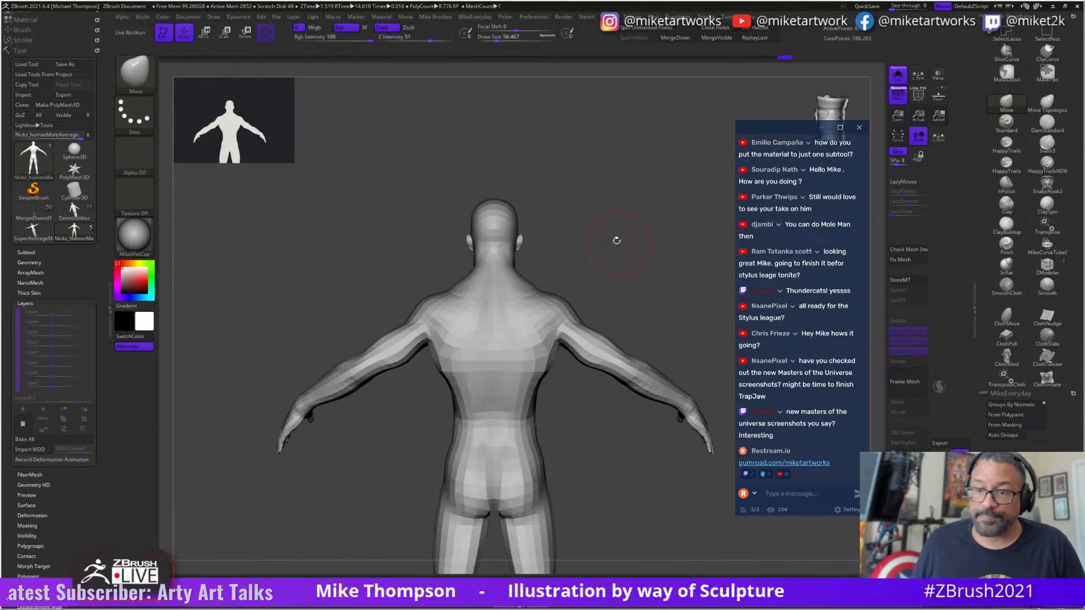
# - Enlarge the Move brush to a draw size of about 97 and turn the figure from its back to its front
pyautogui.keyDown('alt'); pyautogui.moveTo(613, 238); pyautogui.dragTo(620, 175); pyautogui.keyUp('alt')
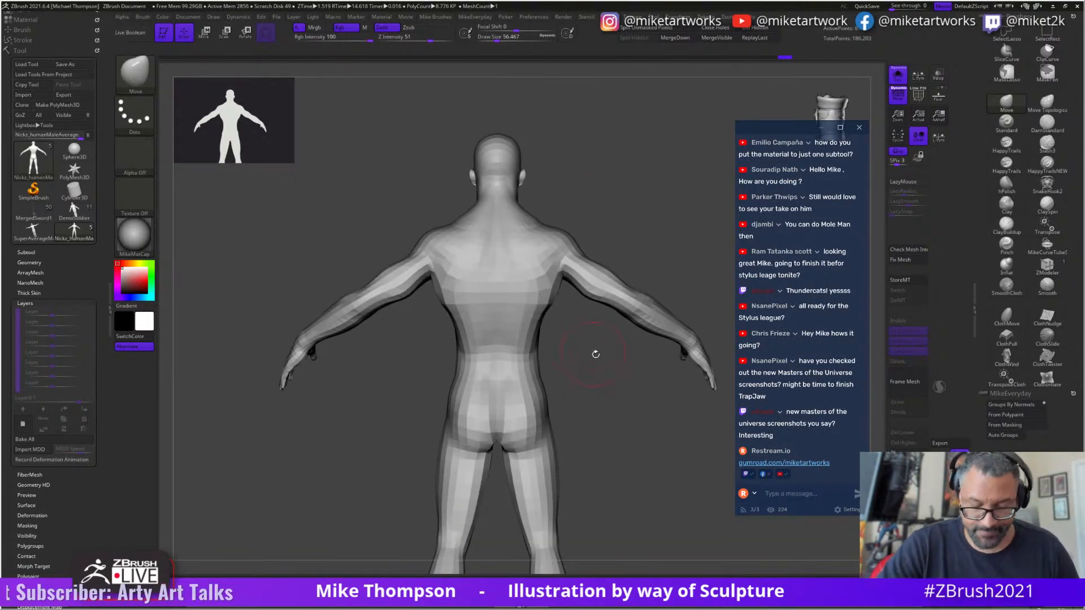
pyautogui.press('s')
pyautogui.moveTo(589, 383); pyautogui.dragTo(596, 383)
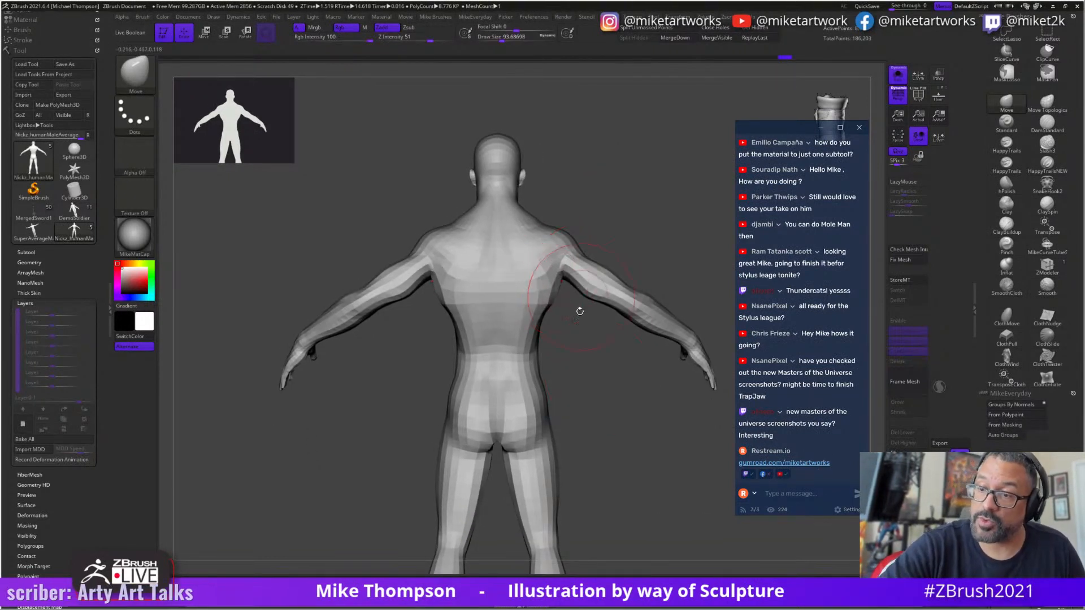
pyautogui.keyDown('alt'); pyautogui.moveTo(577, 308); pyautogui.dragTo(600, 400); pyautogui.keyUp('alt')
pyautogui.press('s')
pyautogui.moveTo(600, 401)
pyautogui.mouseDown()
pyautogui.moveTo(556, 430)
pyautogui.moveTo(650, 452)
pyautogui.moveTo(690, 489)
pyautogui.moveTo(632, 420)
pyautogui.mouseUp()
pyautogui.press('s')
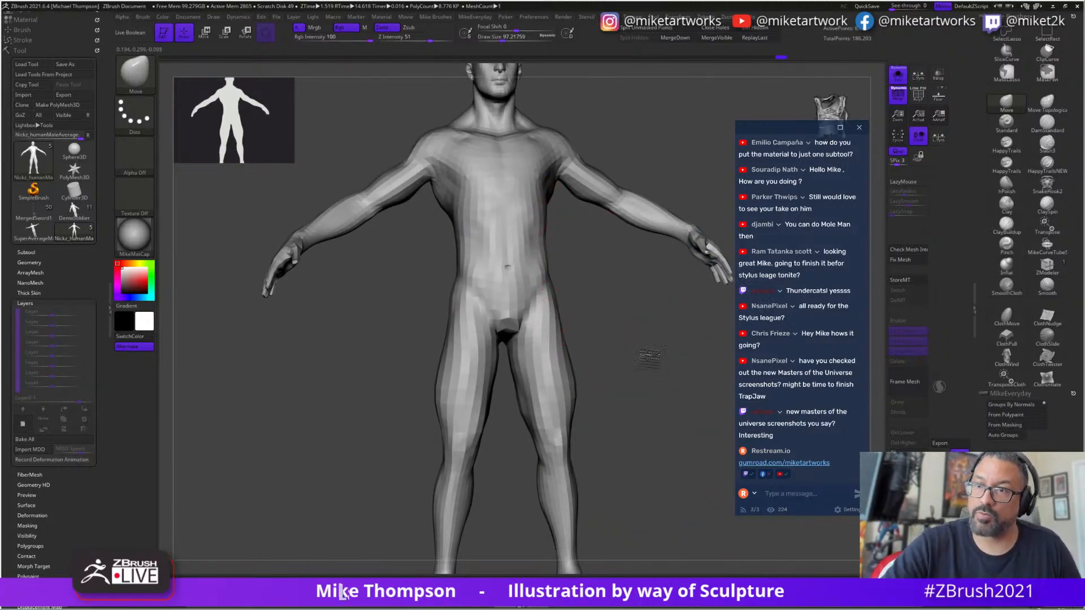
# - Turn off perspective and reshape the calves and ankles in side view with the Move brush at a draw size of about 68
pyautogui.moveTo(650, 355)
pyautogui.mouseDown()
pyautogui.moveTo(654, 392)
pyautogui.moveTo(573, 427)
pyautogui.moveTo(597, 424)
pyautogui.mouseUp()
pyautogui.press('s')
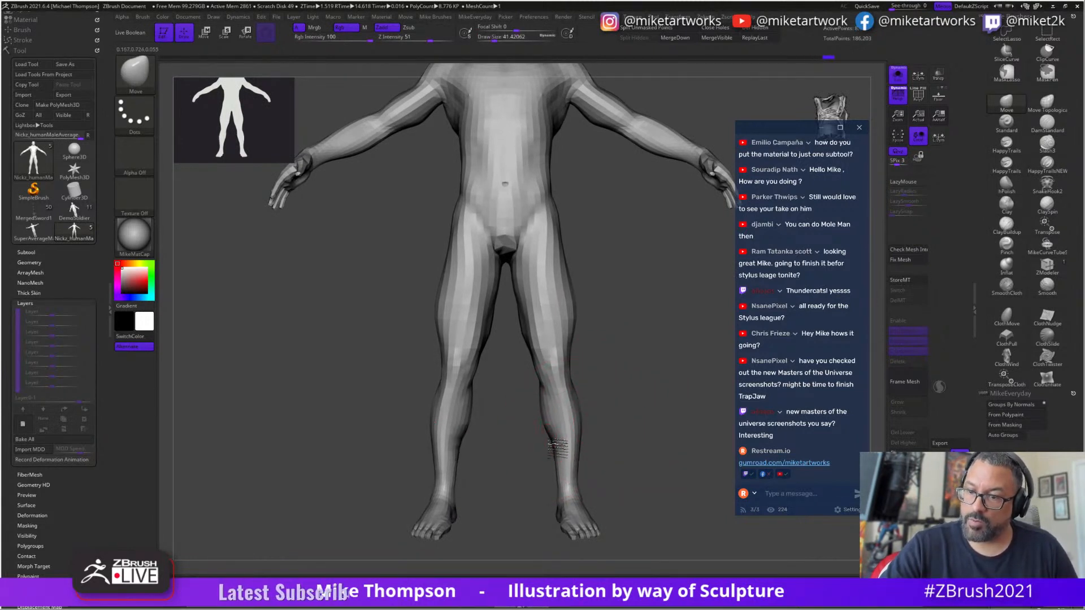
pyautogui.moveTo(585, 404)
pyautogui.mouseDown()
pyautogui.moveTo(607, 415)
pyautogui.moveTo(624, 450)
pyautogui.mouseUp()
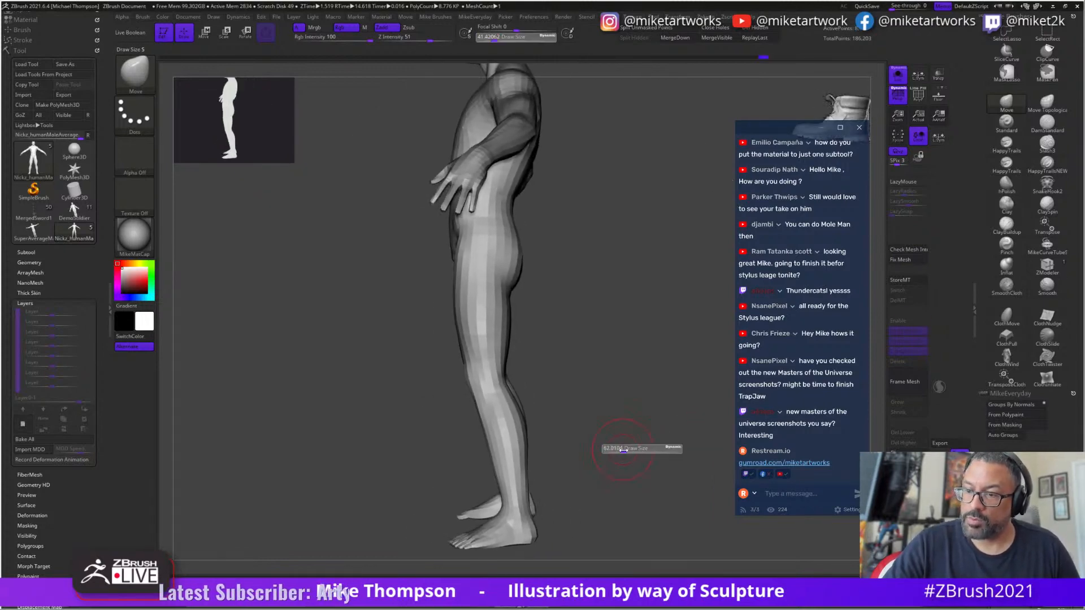
pyautogui.click(898, 94)
pyautogui.keyDown('shift'); pyautogui.moveTo(574, 391); pyautogui.dragTo(565, 420); pyautogui.keyUp('shift')
pyautogui.press('s')
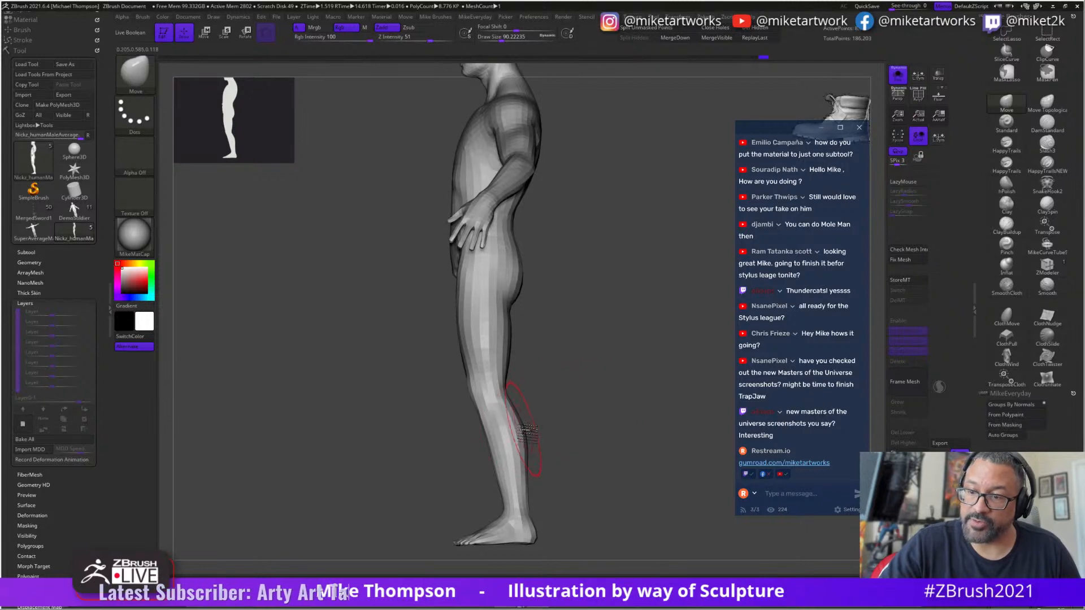
pyautogui.press('s')
pyautogui.moveTo(525, 452); pyautogui.dragTo(500, 486)
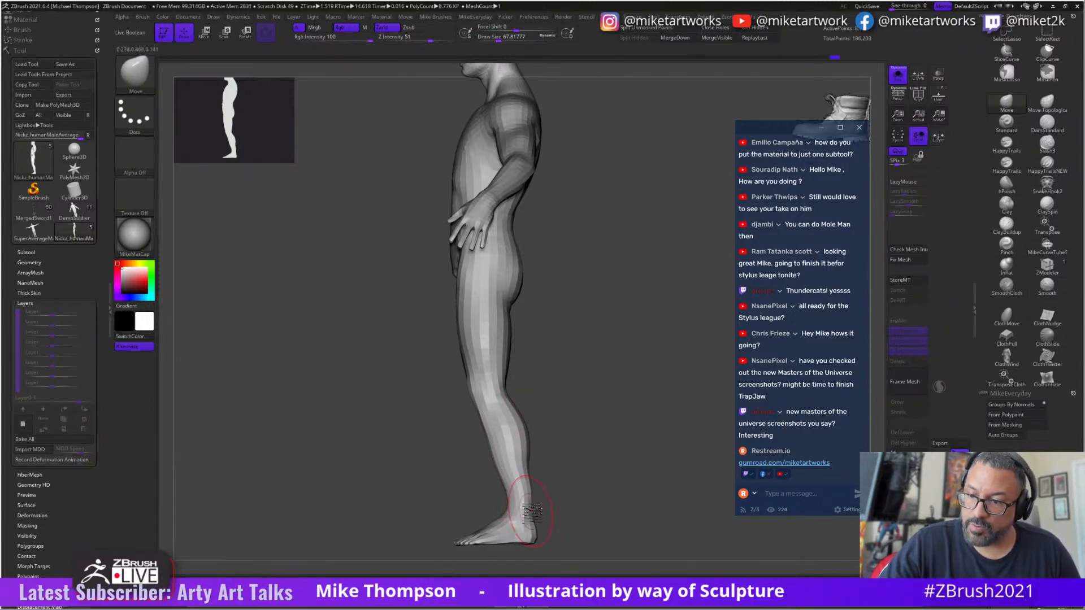
# - Enlarge the Move brush to about 101 and adjust the torso's form from the side and back
pyautogui.moveTo(543, 386)
pyautogui.mouseDown()
pyautogui.moveTo(577, 427)
pyautogui.moveTo(572, 420)
pyautogui.mouseUp()
pyautogui.press('s')
pyautogui.press('s')
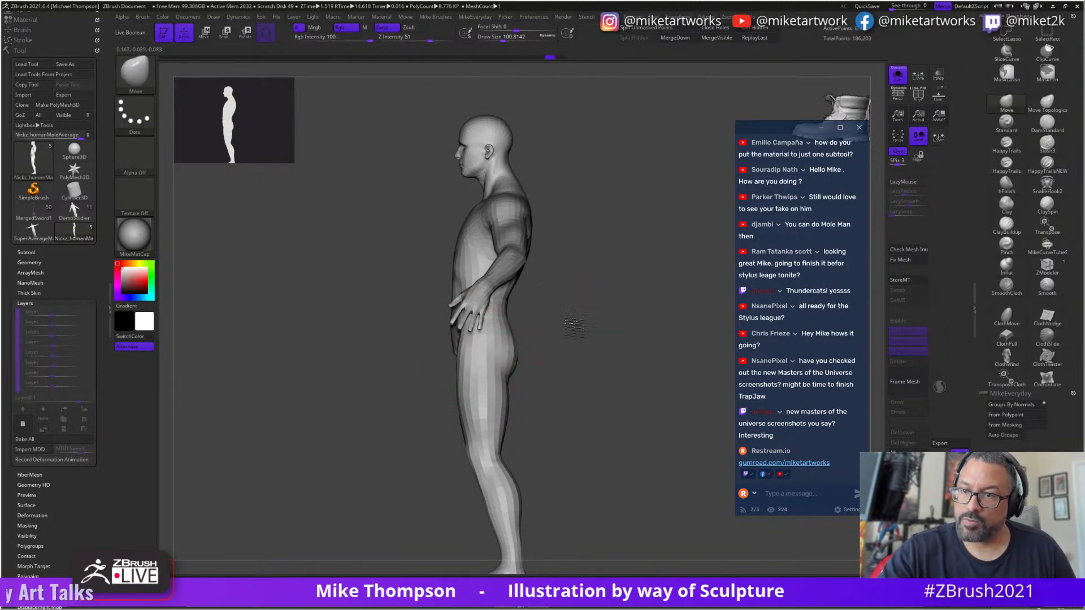
pyautogui.moveTo(574, 323); pyautogui.dragTo(640, 318)
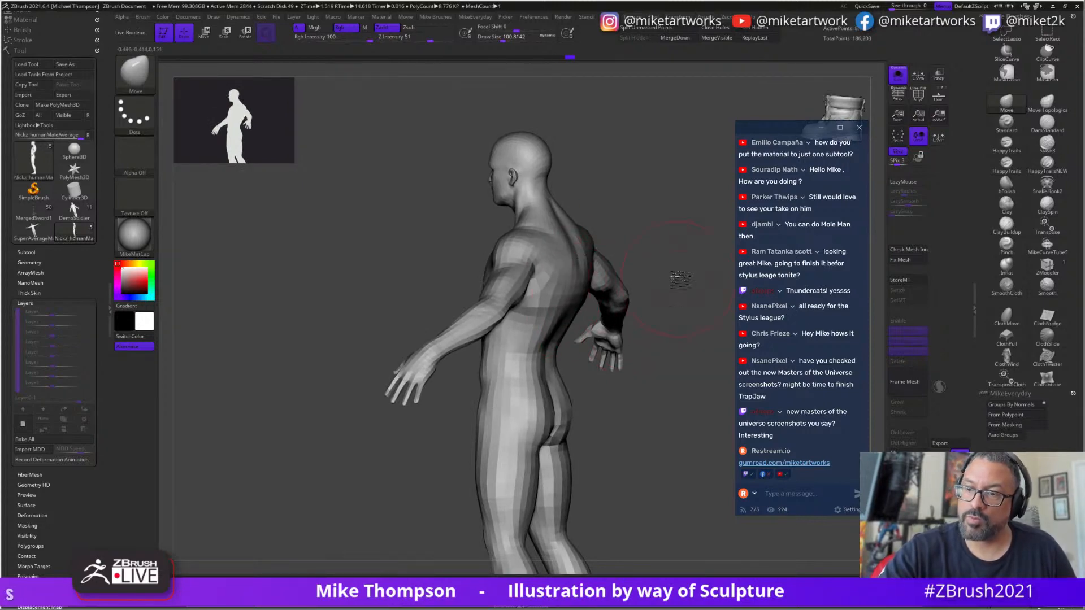
pyautogui.moveTo(680, 280); pyautogui.dragTo(596, 291)
pyautogui.moveTo(691, 251); pyautogui.dragTo(594, 279)
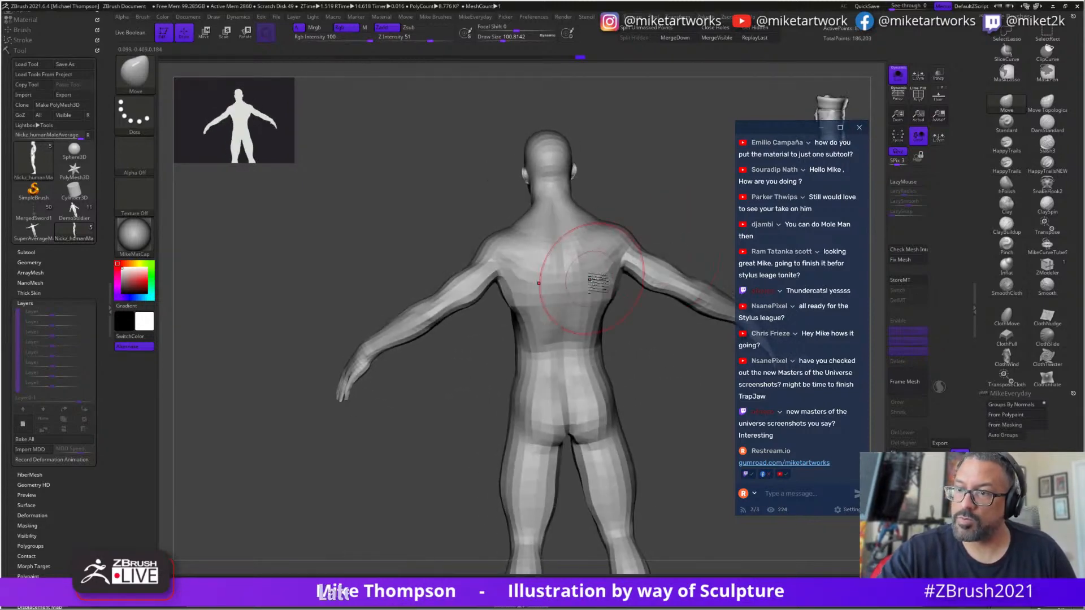
pyautogui.moveTo(653, 373); pyautogui.dragTo(585, 368)
# - Flatten the crotch and reshape the inner thighs from the front, raising the Move brush's draw size to about 54
pyautogui.keyDown('shift'); pyautogui.moveTo(522, 342); pyautogui.dragTo(498, 346); pyautogui.keyUp('shift')
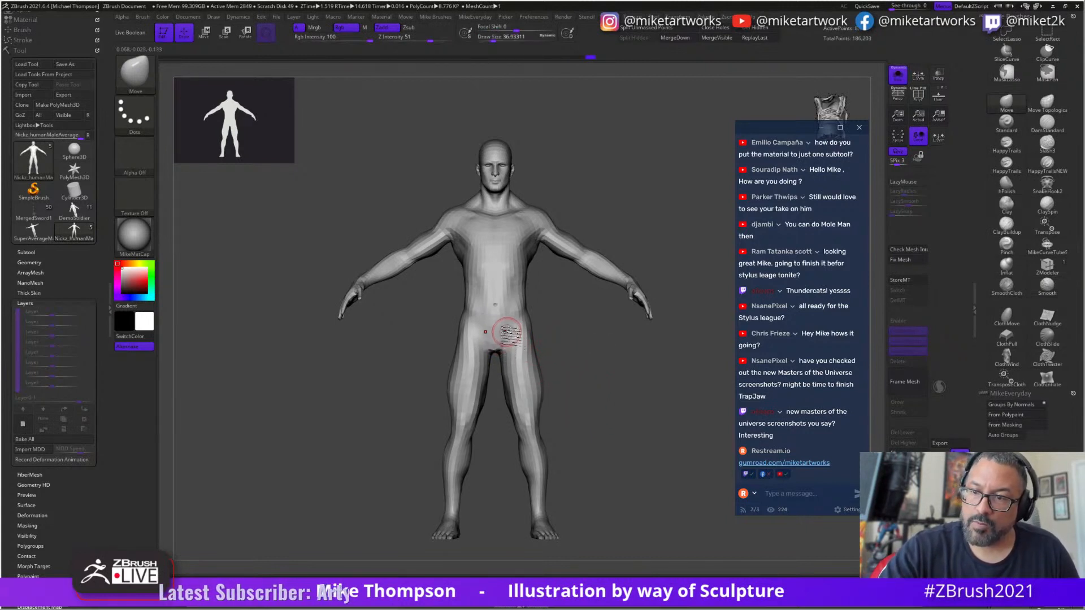
pyautogui.moveTo(577, 376)
pyautogui.keyDown('alt'); pyautogui.mouseDown()
pyautogui.moveTo(576, 391)
pyautogui.moveTo(557, 383)
pyautogui.mouseUp(); pyautogui.keyUp('alt')
pyautogui.press('s')
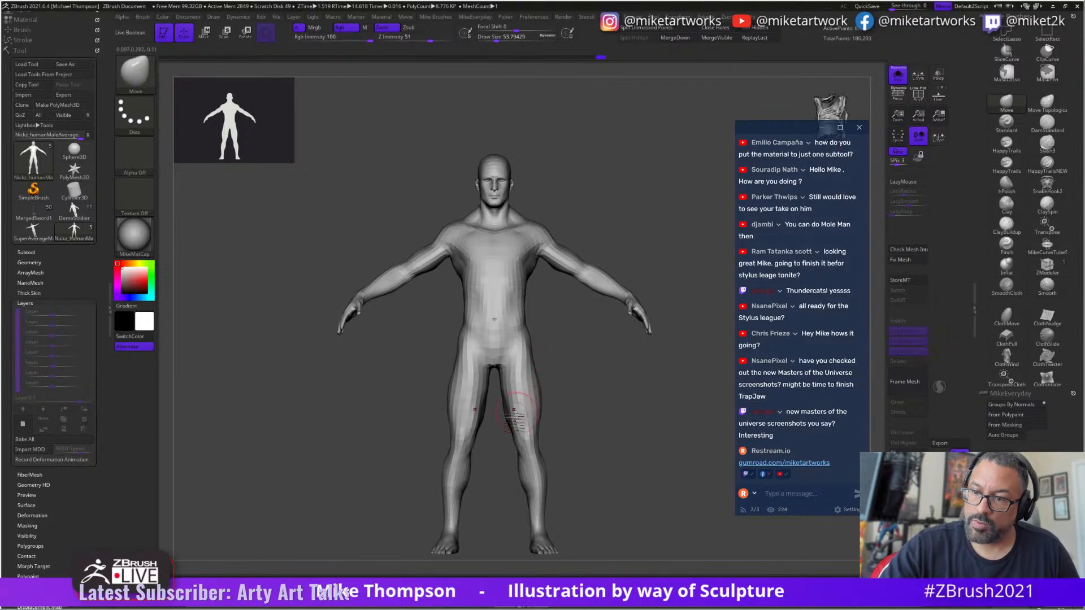
pyautogui.moveTo(511, 420); pyautogui.dragTo(515, 421)
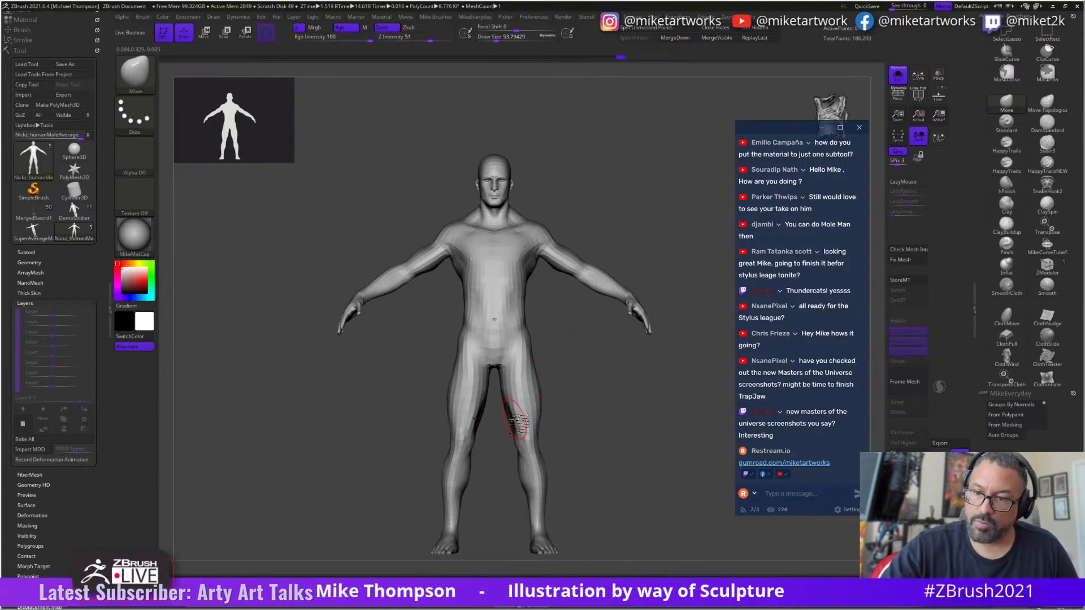
# - Reshape the chest and ribcage from the three-quarter and side views with the Move brush at a draw size of about 49
pyautogui.keyDown('alt'); pyautogui.moveTo(595, 475); pyautogui.dragTo(579, 453); pyautogui.keyUp('alt')
pyautogui.moveTo(615, 399)
pyautogui.keyDown('alt'); pyautogui.mouseDown()
pyautogui.moveTo(569, 506)
pyautogui.moveTo(588, 404)
pyautogui.mouseUp(); pyautogui.keyUp('alt')
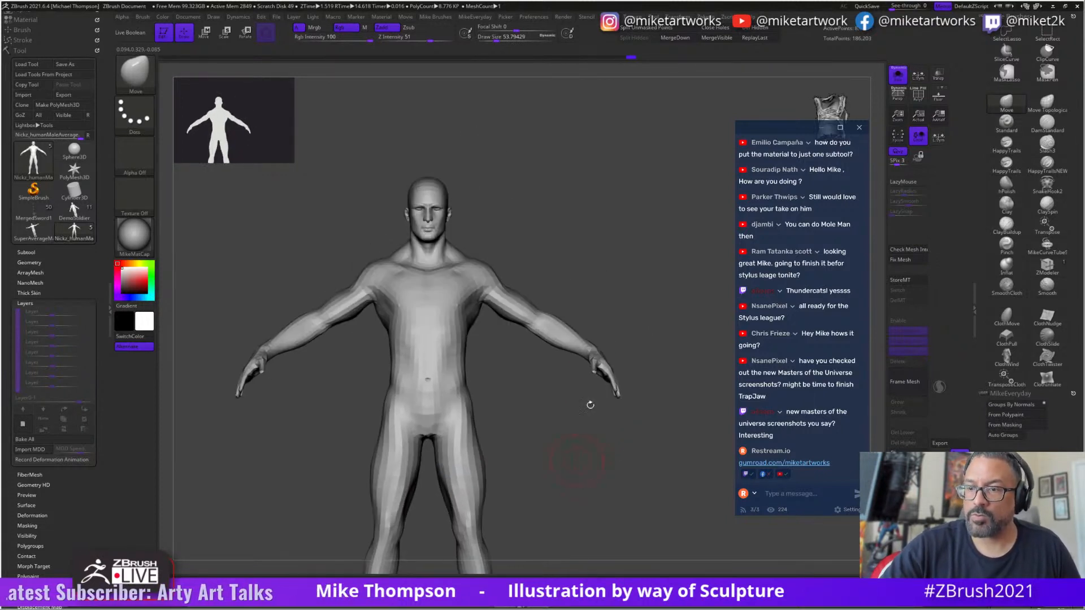
pyautogui.press('s')
pyautogui.moveTo(543, 292)
pyautogui.mouseDown()
pyautogui.moveTo(559, 291)
pyautogui.moveTo(665, 371)
pyautogui.moveTo(544, 463)
pyautogui.moveTo(545, 477)
pyautogui.moveTo(576, 447)
pyautogui.moveTo(586, 464)
pyautogui.moveTo(617, 422)
pyautogui.moveTo(592, 453)
pyautogui.moveTo(636, 438)
pyautogui.mouseUp()
pyautogui.press('s')
pyautogui.moveTo(559, 451)
pyautogui.mouseDown()
pyautogui.moveTo(523, 449)
pyautogui.moveTo(509, 429)
pyautogui.mouseUp()
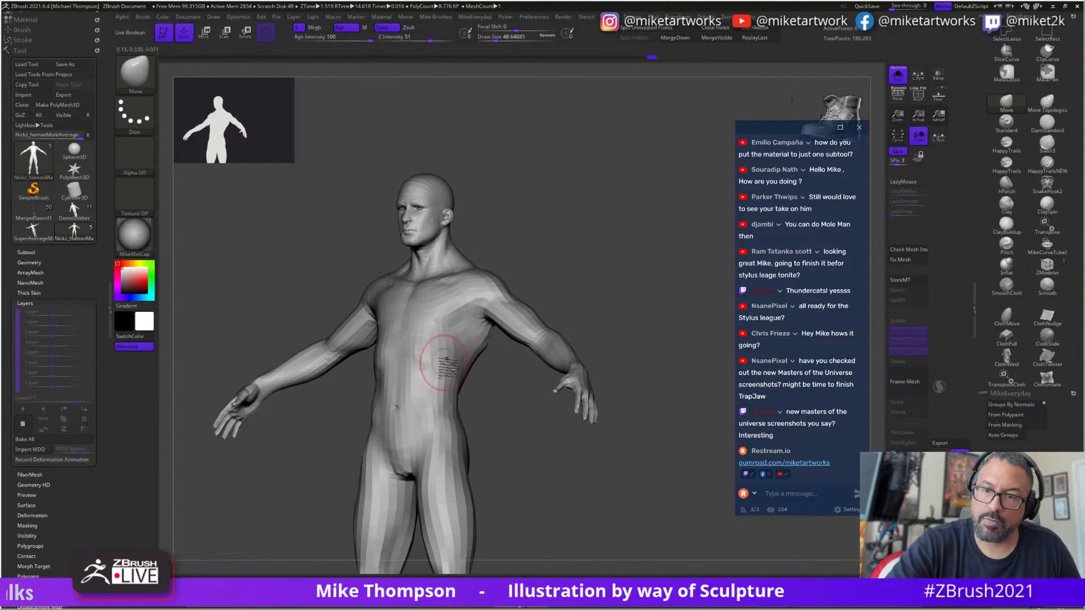
pyautogui.moveTo(442, 384); pyautogui.dragTo(521, 390, button='right')
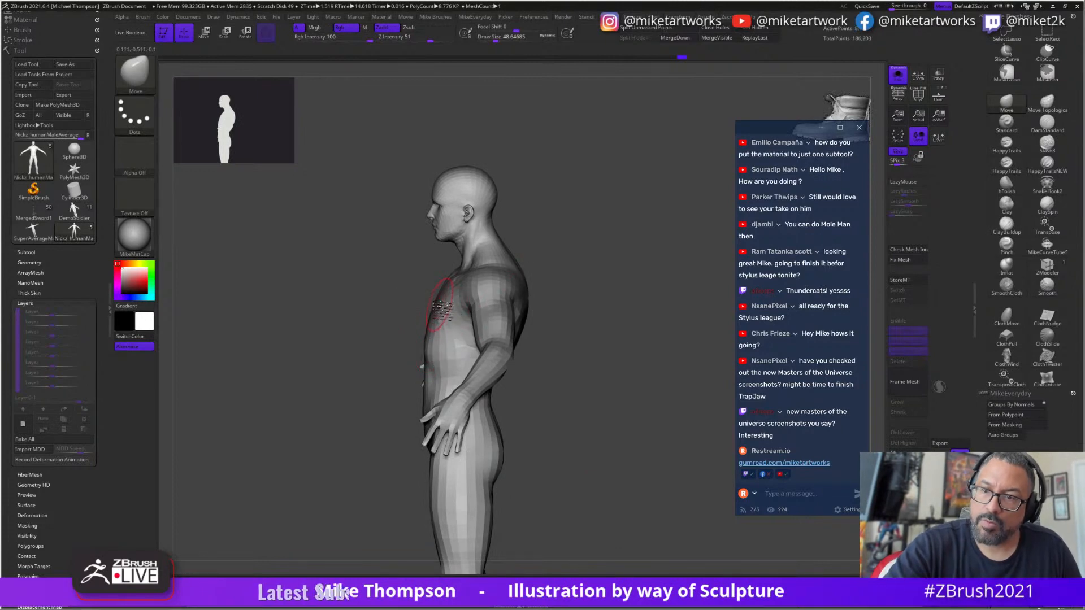
pyautogui.moveTo(499, 277); pyautogui.dragTo(525, 346, button='right')
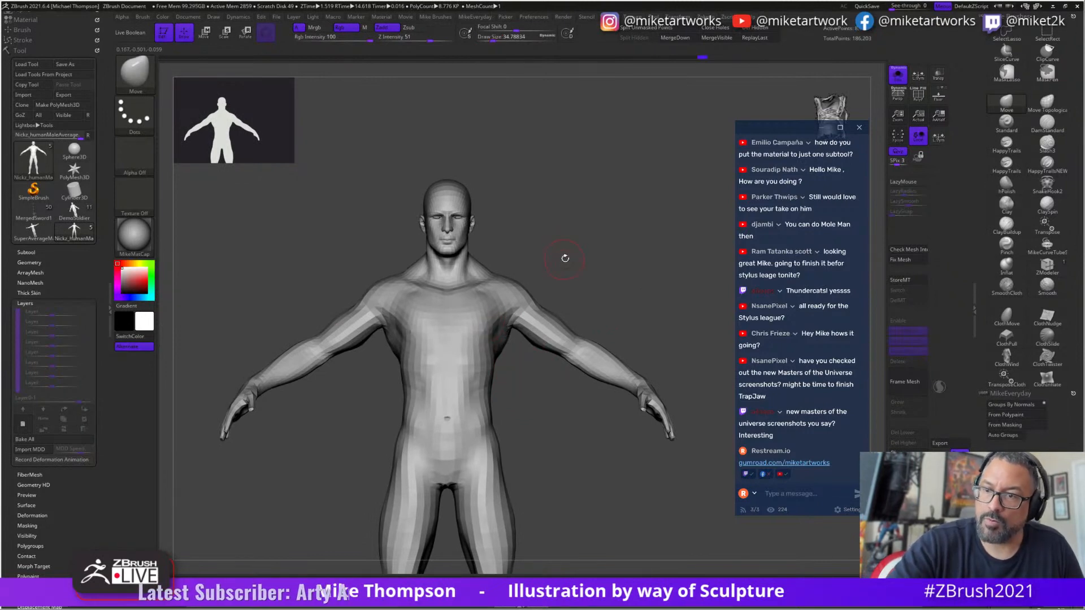
# - Adjust the collarbone and neck area with the Move brush at a draw size of about 35, ending in a straight back view
pyautogui.moveTo(565, 259); pyautogui.dragTo(477, 303, button='right')
pyautogui.moveTo(552, 231); pyautogui.dragTo(432, 298, button='right')
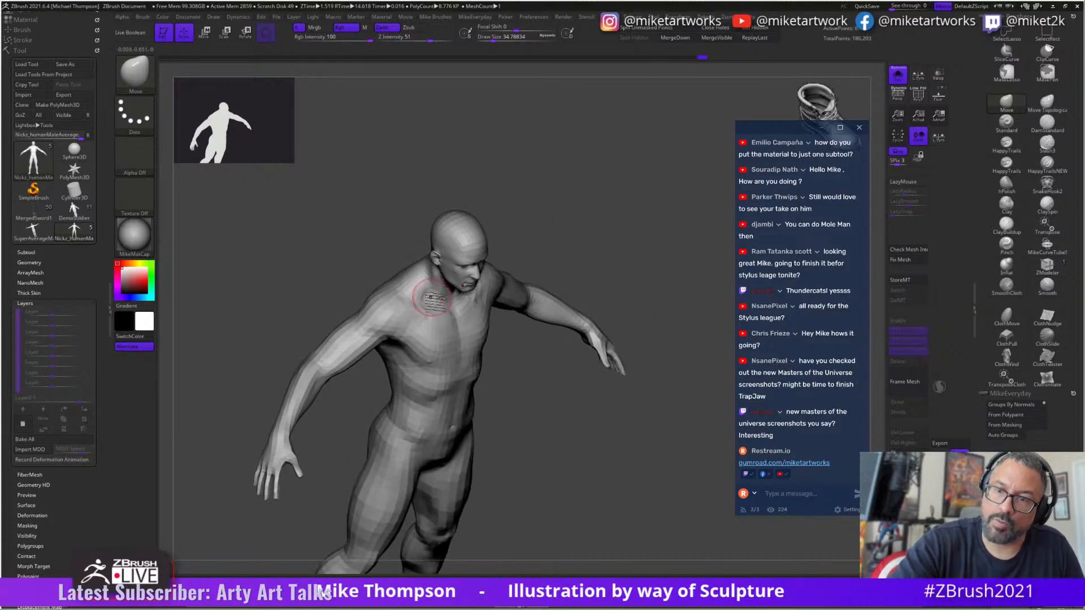
pyautogui.moveTo(592, 200); pyautogui.dragTo(572, 226)
pyautogui.moveTo(517, 247); pyautogui.dragTo(528, 221)
pyautogui.keyDown('shift'); pyautogui.moveTo(572, 253); pyautogui.dragTo(625, 242); pyautogui.keyUp('shift')
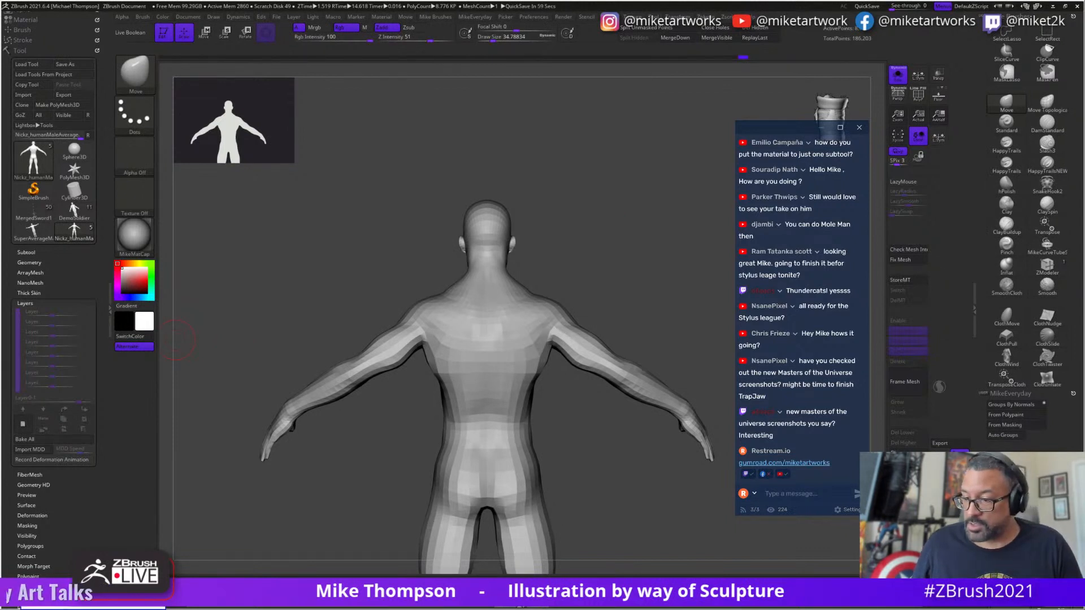
# - Switch to the PureRef board of Cyclops references, place it over the ZBrush workspace and narrow its window to uncover the figure
pyautogui.press('super')
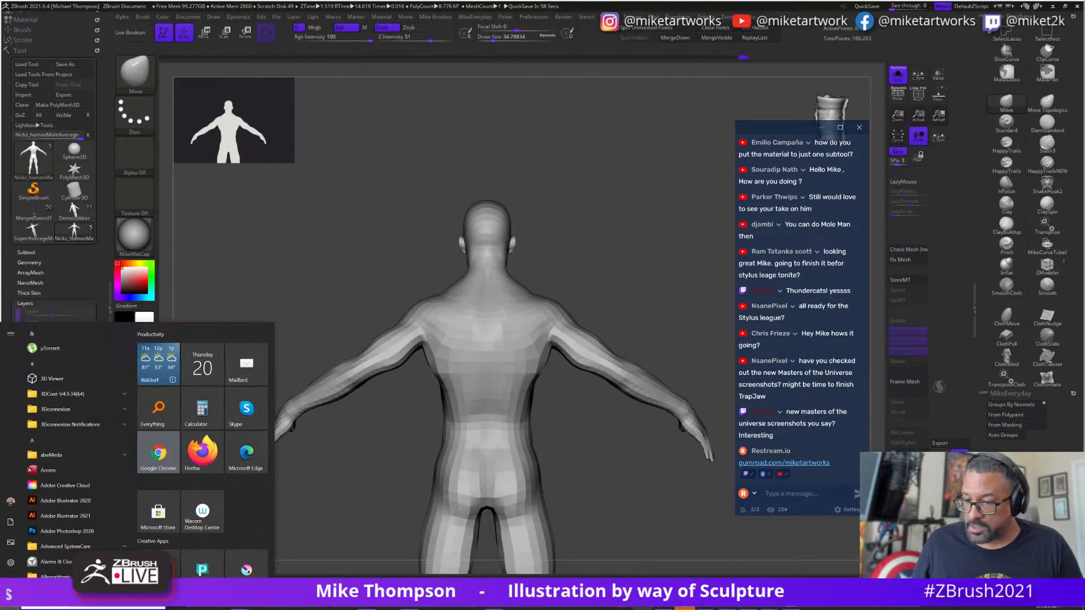
pyautogui.moveTo(770, 609)
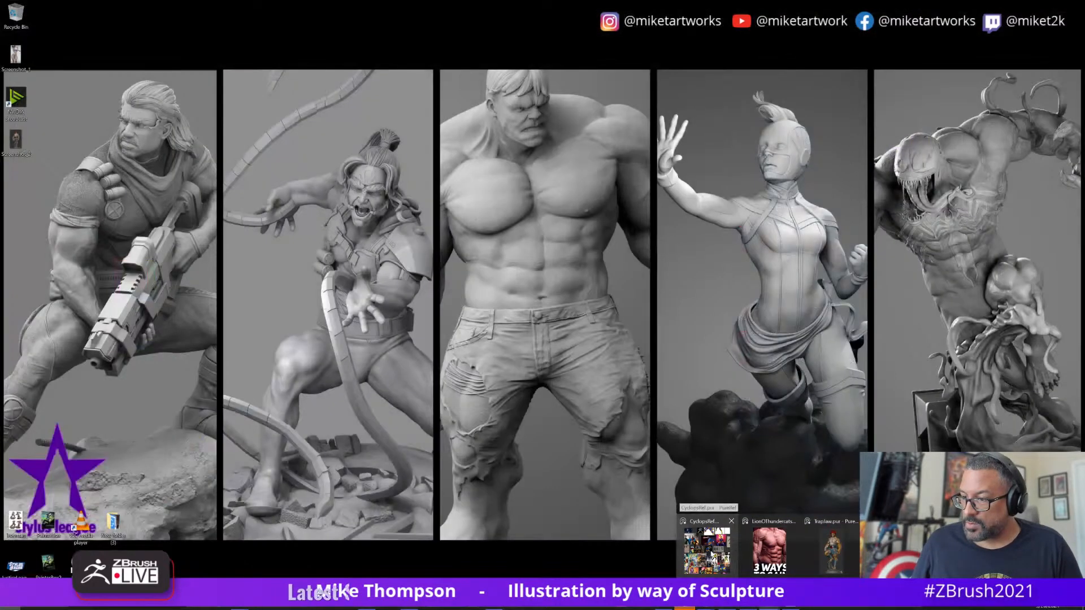
pyautogui.click(713, 551)
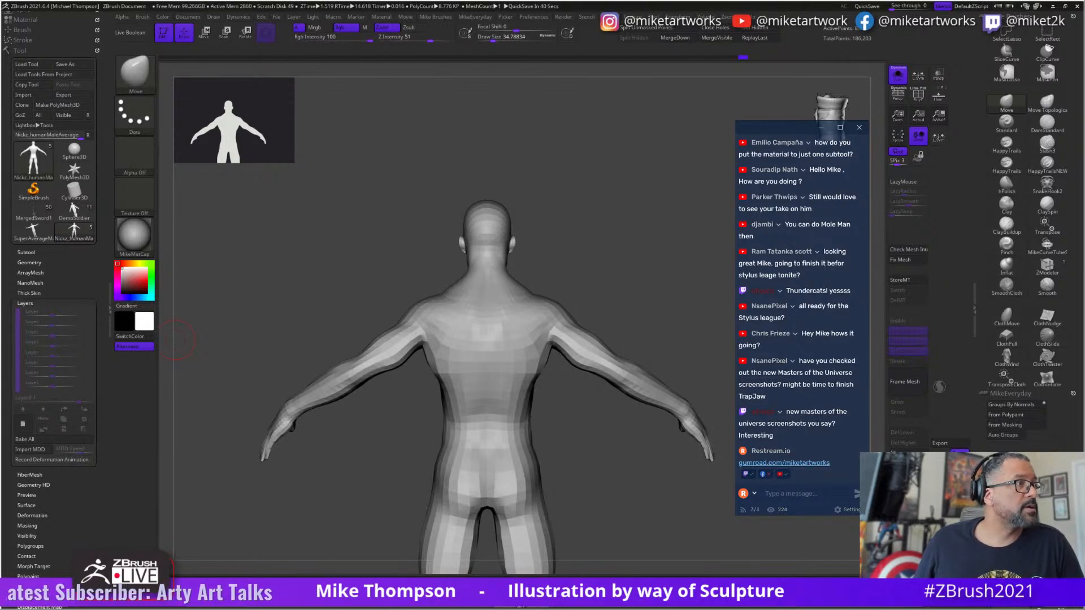
pyautogui.press('super')
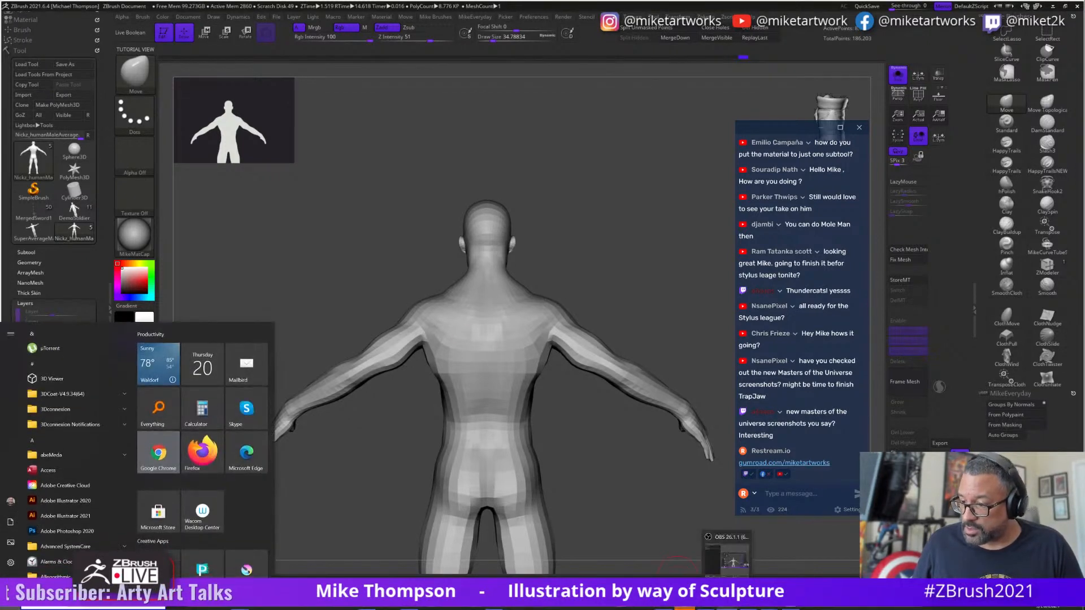
pyautogui.moveTo(770, 607)
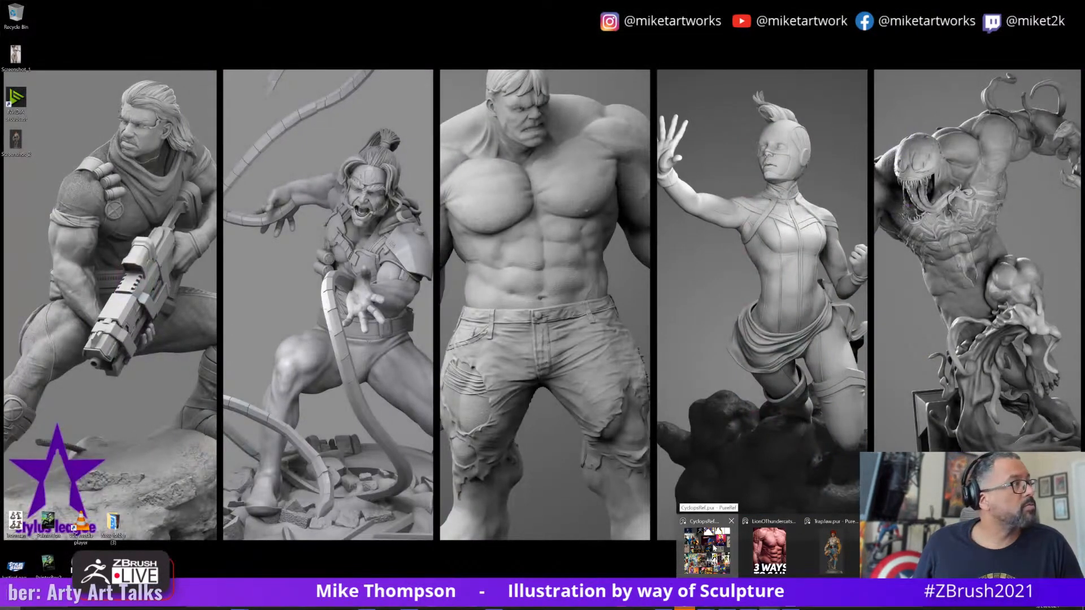
pyautogui.click(714, 548)
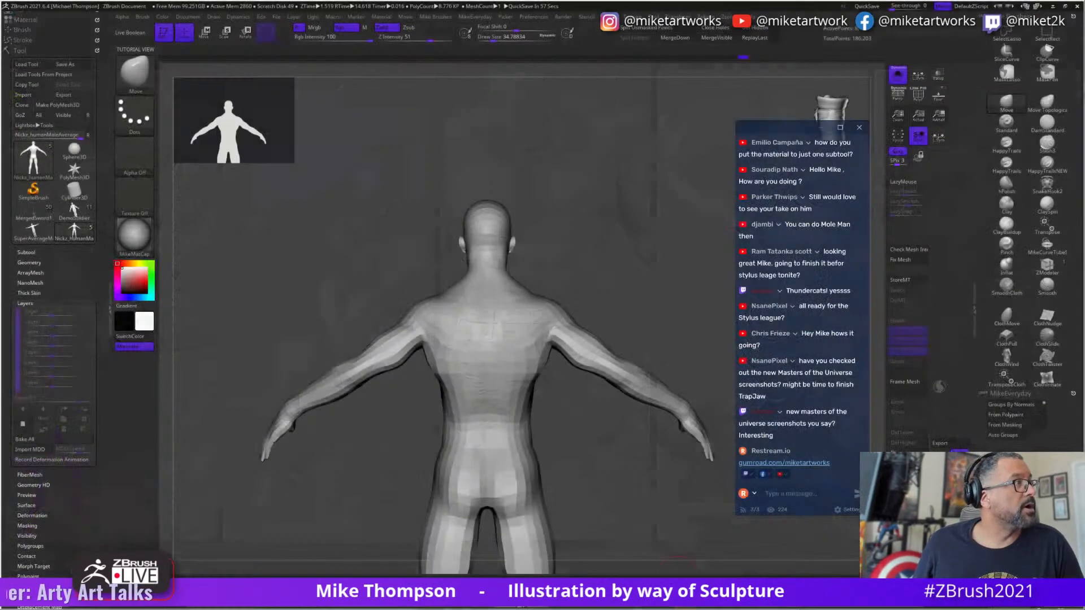
pyautogui.moveTo(1, 170); pyautogui.dragTo(247, 408, button='right')
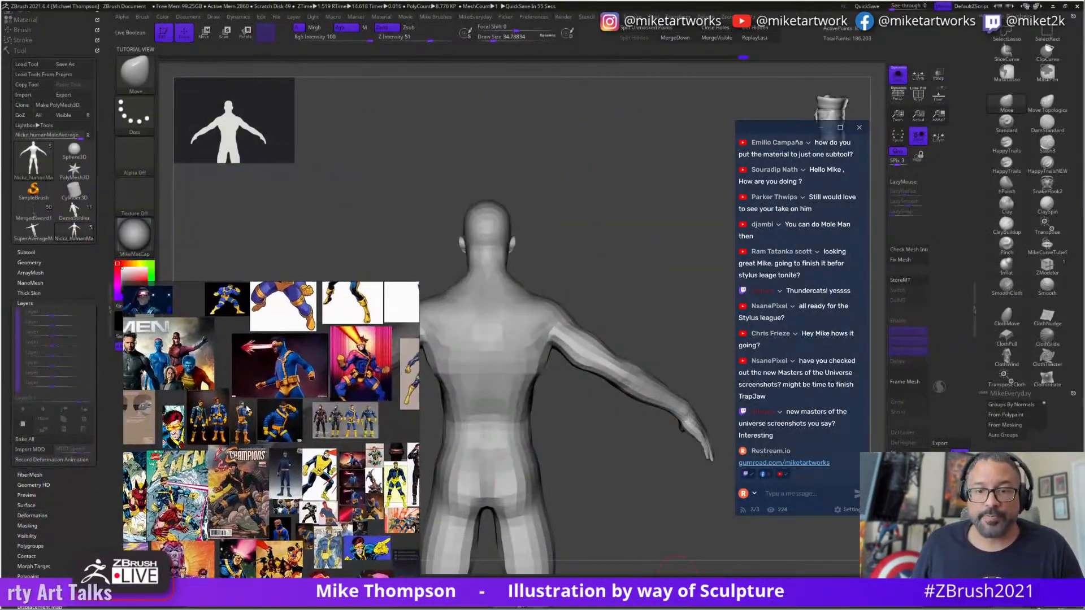
pyautogui.moveTo(415, 440); pyautogui.dragTo(312, 455)
# - Frame the Cyclops comic art and visor heads on the reference board, and enlarge the Move brush to about 80 in ZBrush
pyautogui.moveTo(244, 489); pyautogui.dragTo(311, 442, button='middle')
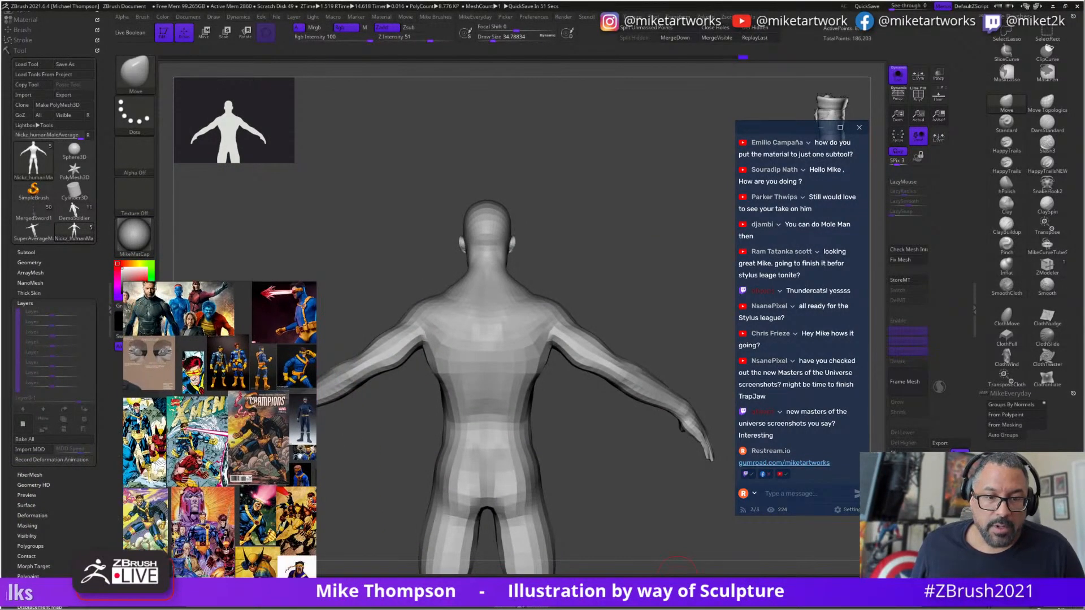
pyautogui.scroll(1, 238, 447)
pyautogui.moveTo(164, 490); pyautogui.dragTo(164, 417, button='middle')
pyautogui.scroll(1, 220, 550)
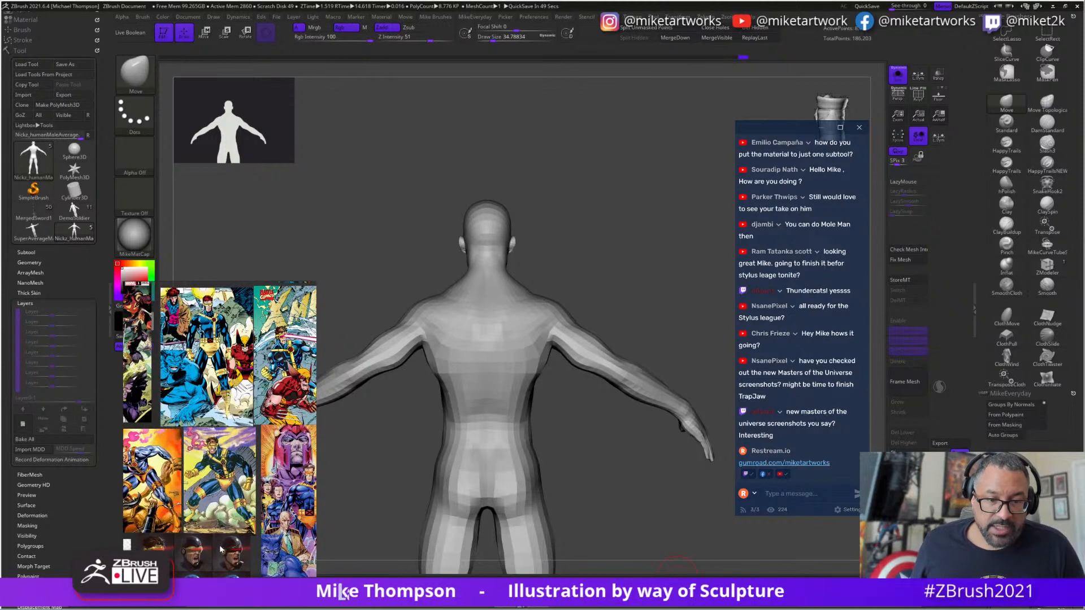
pyautogui.moveTo(181, 508); pyautogui.dragTo(201, 451, button='middle')
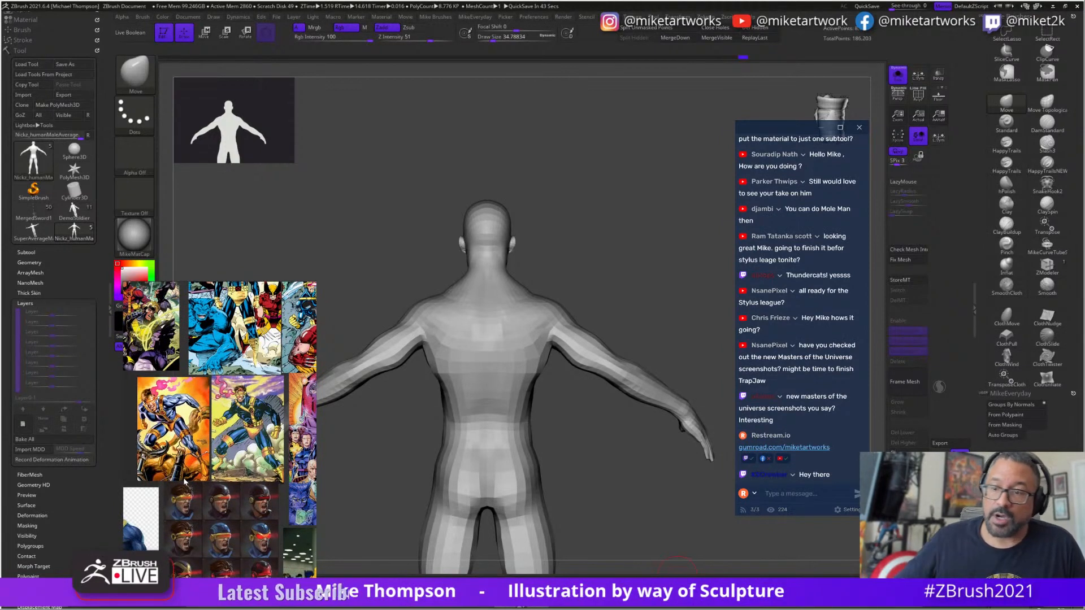
pyautogui.moveTo(625, 491); pyautogui.dragTo(662, 465)
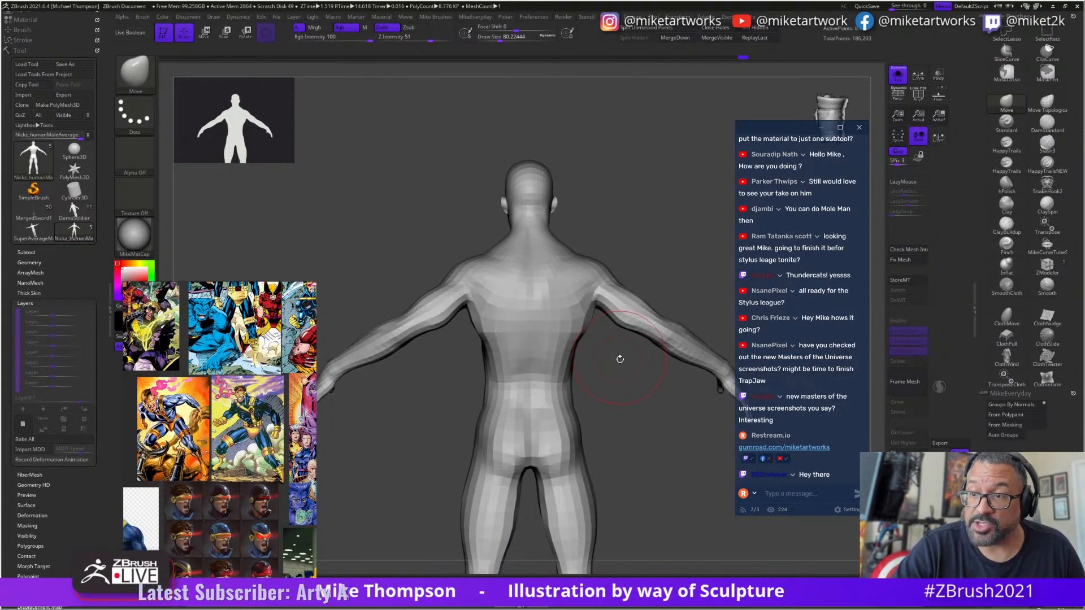
# - Refine the upper arms and shoulders from back and front views with the Move brush at a draw size of about 44
pyautogui.moveTo(620, 358)
pyautogui.mouseDown()
pyautogui.moveTo(649, 354)
pyautogui.moveTo(667, 396)
pyautogui.moveTo(593, 432)
pyautogui.mouseUp()
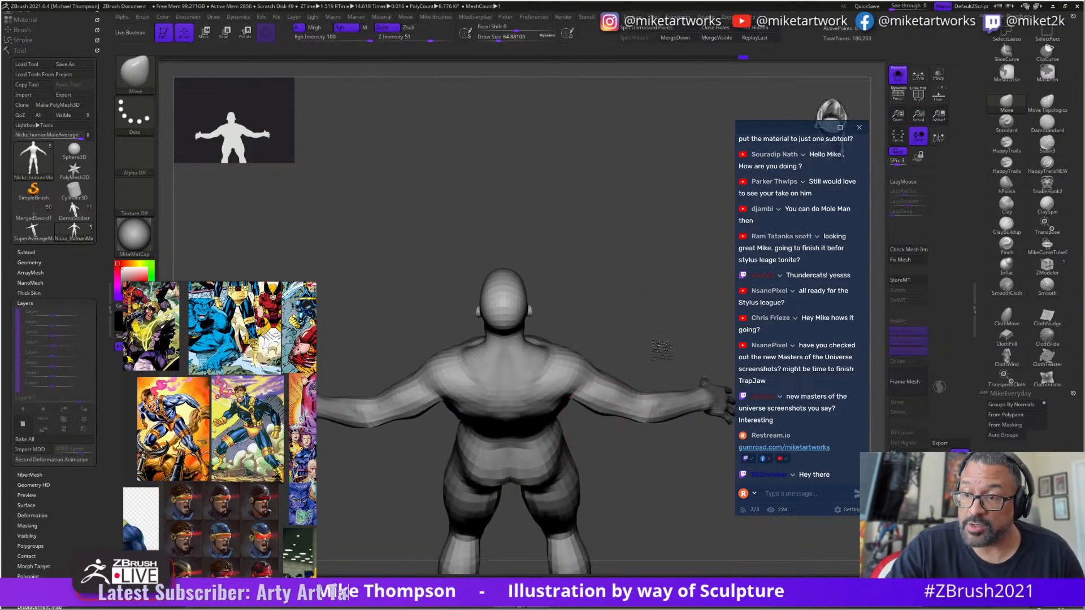
pyautogui.moveTo(661, 347)
pyautogui.mouseDown()
pyautogui.moveTo(554, 363)
pyautogui.moveTo(571, 320)
pyautogui.moveTo(610, 315)
pyautogui.moveTo(537, 377)
pyautogui.moveTo(565, 351)
pyautogui.moveTo(613, 337)
pyautogui.moveTo(628, 393)
pyautogui.moveTo(622, 333)
pyautogui.moveTo(538, 322)
pyautogui.moveTo(642, 310)
pyautogui.moveTo(631, 347)
pyautogui.moveTo(638, 316)
pyautogui.moveTo(649, 334)
pyautogui.moveTo(629, 286)
pyautogui.moveTo(610, 314)
pyautogui.moveTo(582, 305)
pyautogui.moveTo(652, 306)
pyautogui.mouseUp()
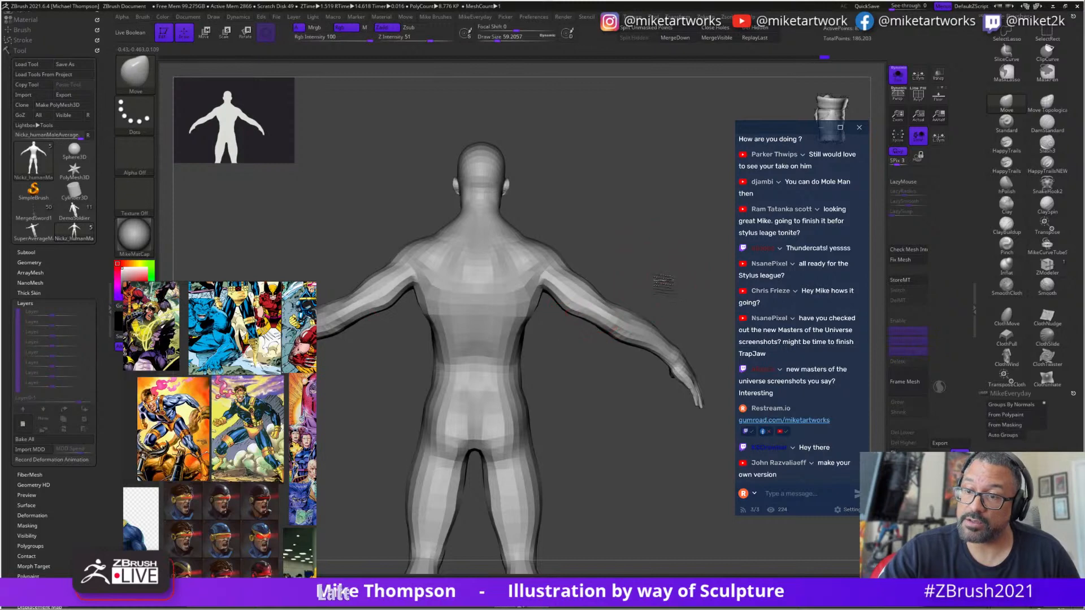
pyautogui.moveTo(664, 283); pyautogui.dragTo(578, 472)
pyautogui.press('s')
pyautogui.click(611, 352)
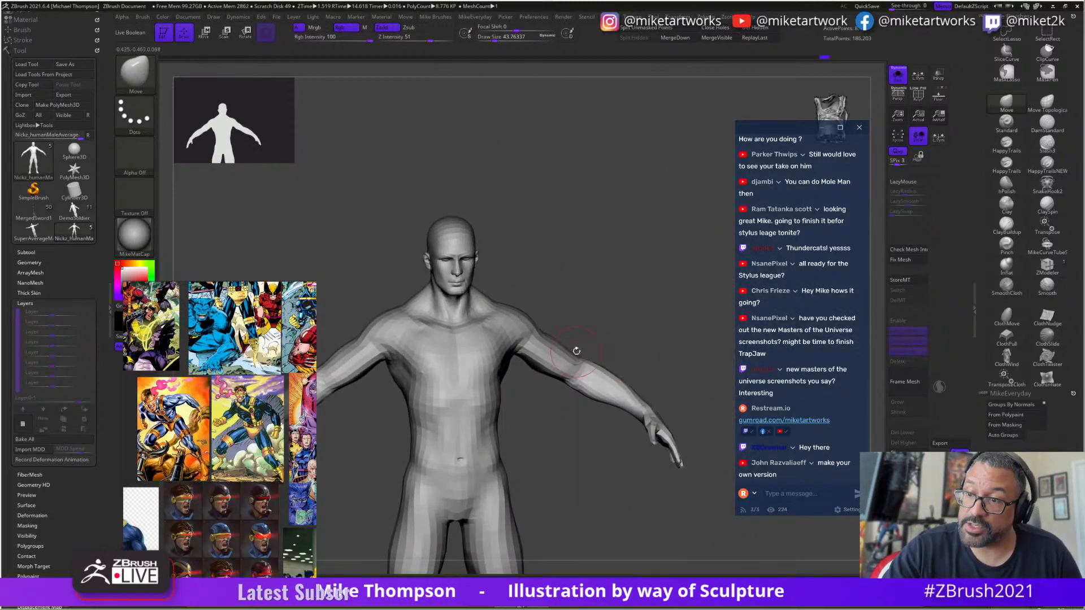
pyautogui.moveTo(588, 328); pyautogui.dragTo(606, 325)
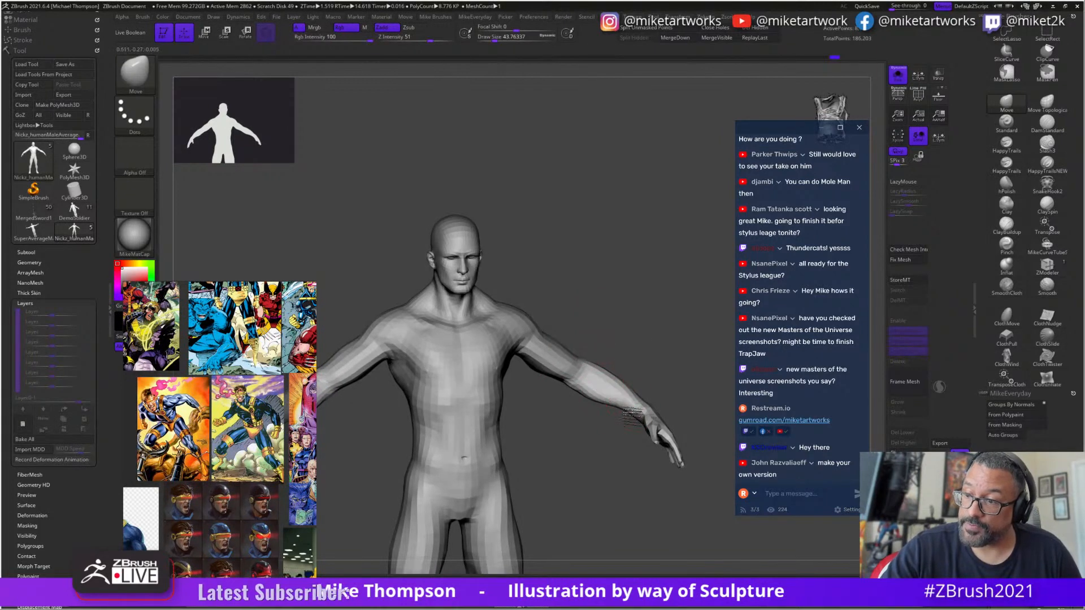
pyautogui.moveTo(668, 374); pyautogui.dragTo(587, 407)
# - Reshape the crotch and hip area from the front with the Move brush, enlarging its draw size to about 112
pyautogui.press('s')
pyautogui.click(592, 408)
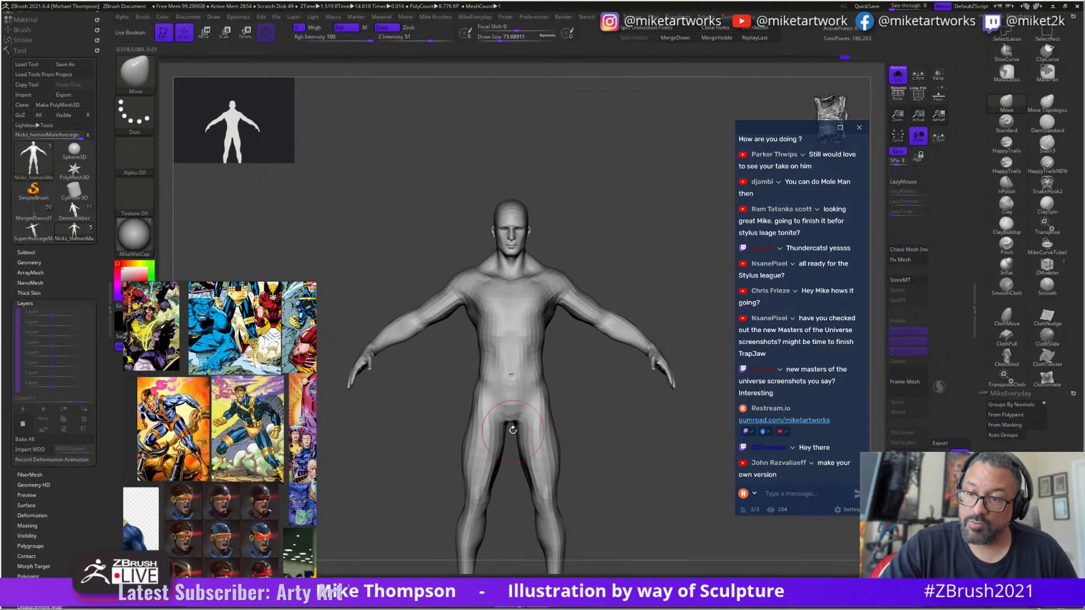
pyautogui.press('s')
pyautogui.click(570, 400)
pyautogui.moveTo(516, 417)
pyautogui.mouseDown()
pyautogui.moveTo(514, 427)
pyautogui.moveTo(523, 416)
pyautogui.mouseUp()
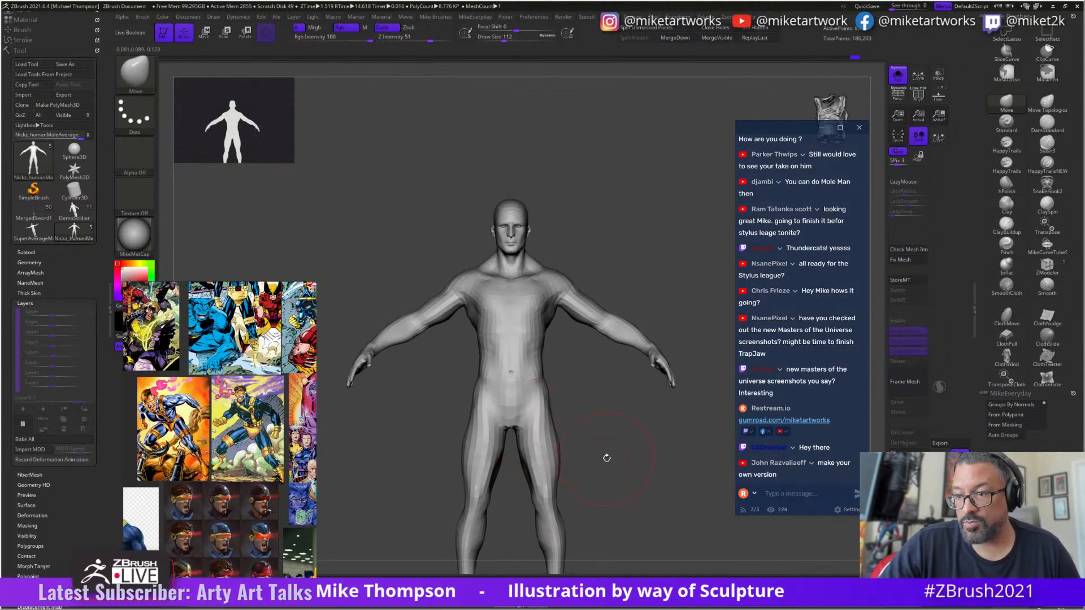
# - Adjust the torso's proportions from front and low-angle views with the Move brush at a draw size of about 71
pyautogui.keyDown('alt'); pyautogui.moveTo(605, 456); pyautogui.dragTo(606, 360); pyautogui.keyUp('alt')
pyautogui.moveTo(626, 407)
pyautogui.mouseDown()
pyautogui.moveTo(645, 388)
pyautogui.moveTo(678, 384)
pyautogui.moveTo(625, 392)
pyautogui.moveTo(632, 359)
pyautogui.moveTo(624, 359)
pyautogui.mouseUp()
pyautogui.press('s')
pyautogui.click(622, 360)
pyautogui.moveTo(517, 288); pyautogui.dragTo(516, 235)
pyautogui.moveTo(639, 215)
pyautogui.mouseDown()
pyautogui.moveTo(695, 206)
pyautogui.moveTo(693, 169)
pyautogui.mouseUp()
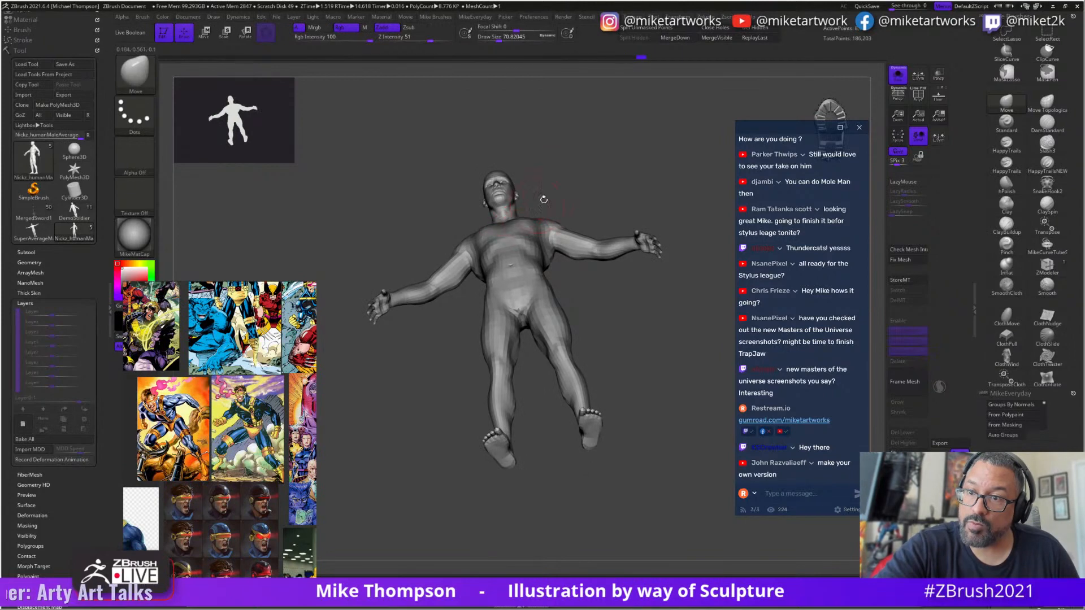
pyautogui.moveTo(544, 199)
pyautogui.mouseDown()
pyautogui.moveTo(626, 432)
pyautogui.moveTo(563, 417)
pyautogui.moveTo(557, 427)
pyautogui.moveTo(646, 271)
pyautogui.mouseUp()
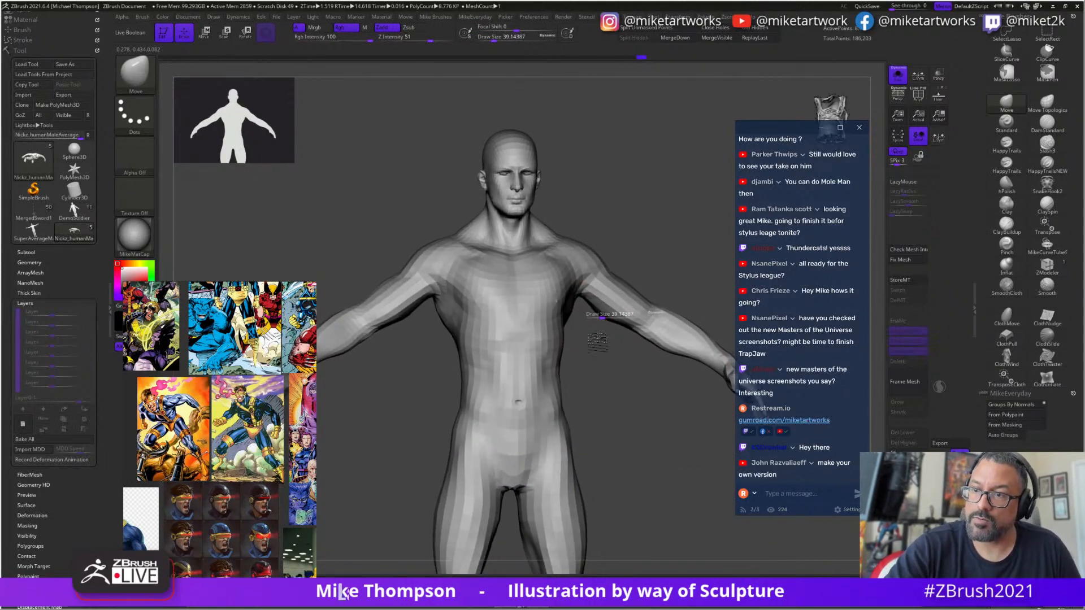
# - Refine the upper body's side contour with the Move brush at a draw size of about 39, ending in a full-figure front view
pyautogui.moveTo(606, 344); pyautogui.dragTo(610, 318)
pyautogui.moveTo(629, 381)
pyautogui.mouseDown()
pyautogui.moveTo(649, 472)
pyautogui.moveTo(625, 435)
pyautogui.moveTo(715, 455)
pyautogui.moveTo(665, 476)
pyautogui.moveTo(644, 446)
pyautogui.mouseUp()
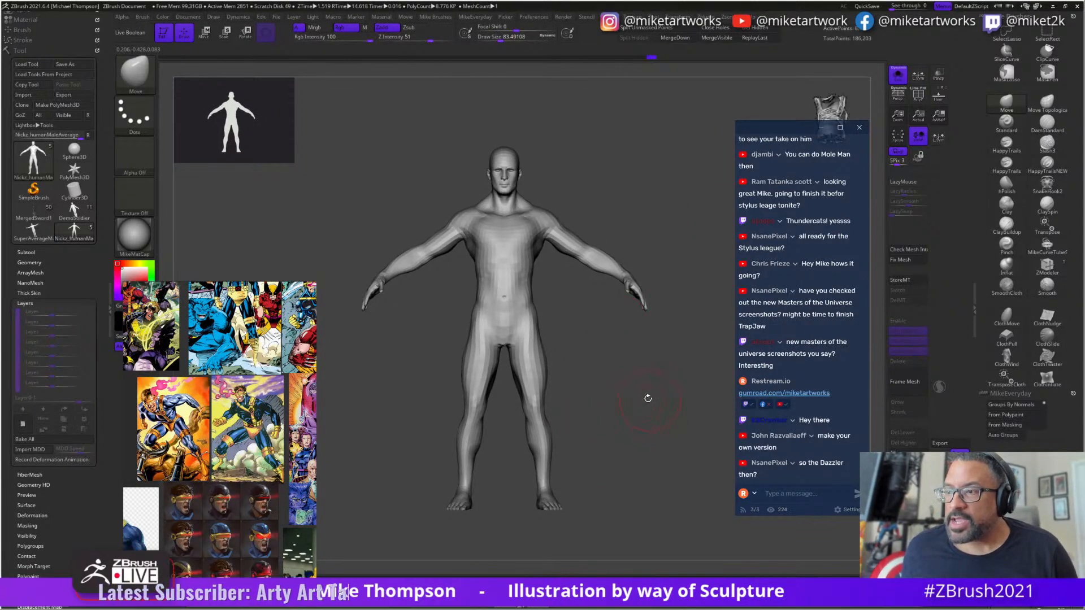
pyautogui.moveTo(646, 400)
pyautogui.mouseDown()
pyautogui.moveTo(626, 435)
pyautogui.moveTo(642, 451)
pyautogui.moveTo(641, 479)
pyautogui.mouseUp()
pyautogui.moveTo(675, 371)
pyautogui.mouseDown()
pyautogui.moveTo(662, 427)
pyautogui.moveTo(686, 317)
pyautogui.mouseUp()
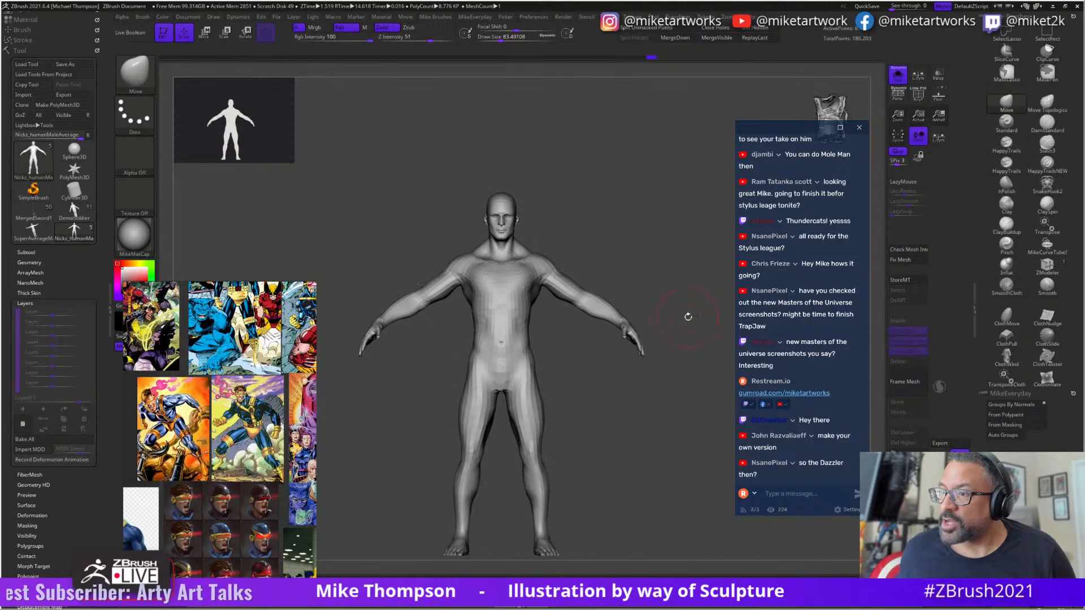
pyautogui.keyDown('alt'); pyautogui.moveTo(609, 450); pyautogui.dragTo(629, 433); pyautogui.keyUp('alt')
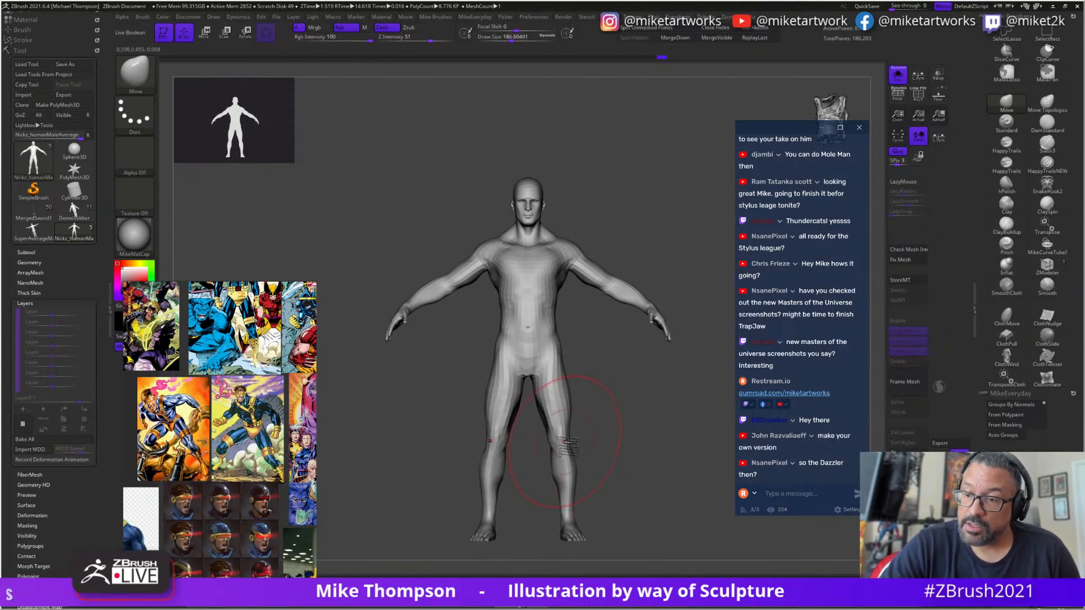
# - Reshape the legs from the front and back with the Move brush at a draw size of about 80
pyautogui.moveTo(704, 508)
pyautogui.mouseDown()
pyautogui.moveTo(729, 504)
pyautogui.moveTo(672, 497)
pyautogui.mouseUp()
pyautogui.press('s')
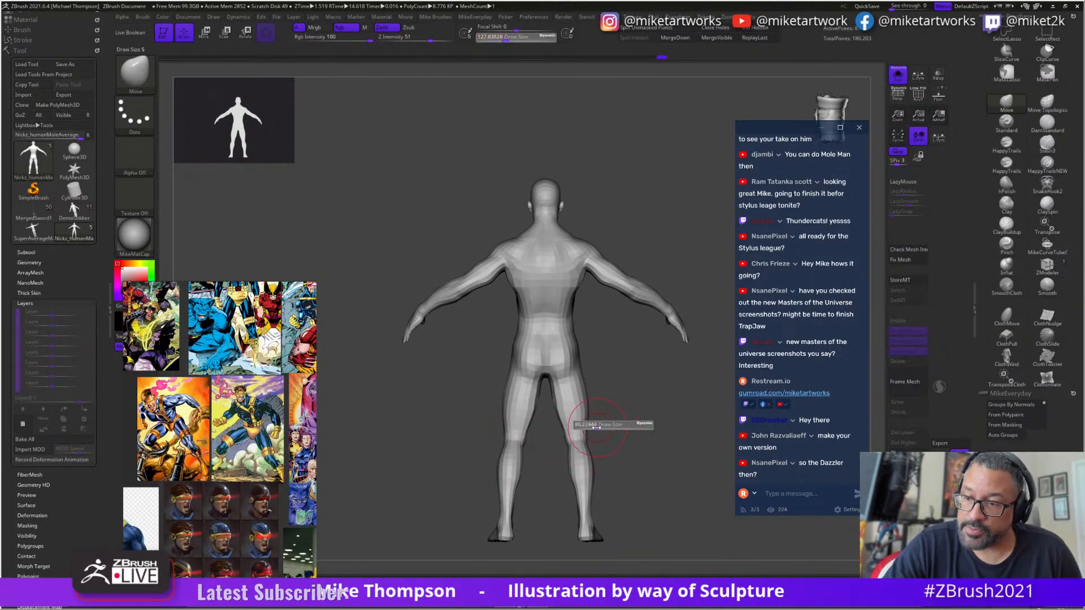
pyautogui.moveTo(582, 432)
pyautogui.mouseDown()
pyautogui.moveTo(668, 426)
pyautogui.moveTo(613, 409)
pyautogui.moveTo(679, 420)
pyautogui.moveTo(643, 418)
pyautogui.mouseUp()
# - Decline the Dynamic Subdiv option and subdivide the body mesh once instead
pyautogui.press('d')
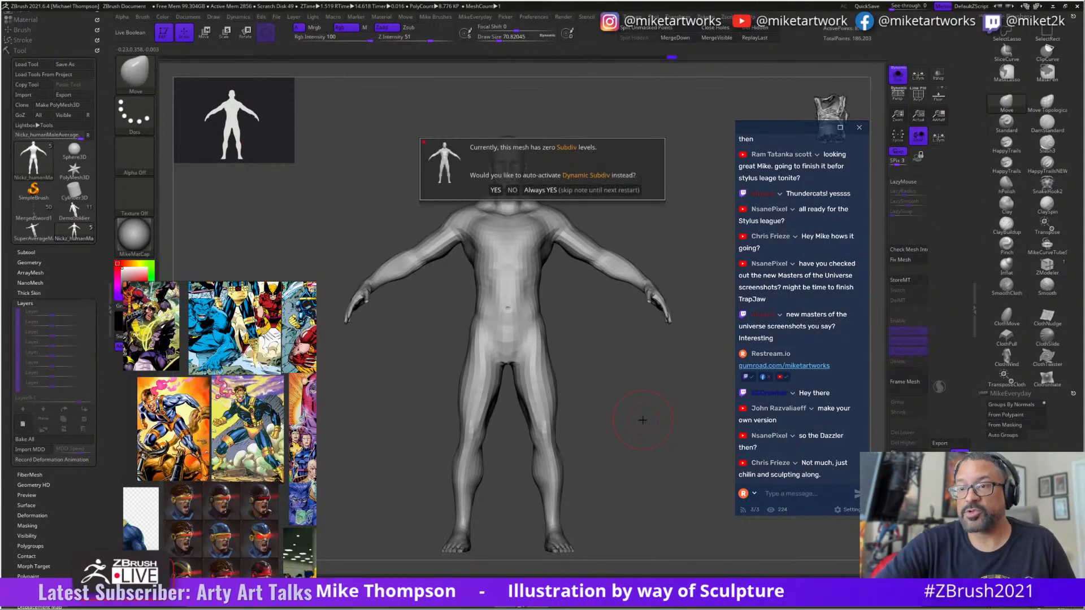
pyautogui.click(512, 190)
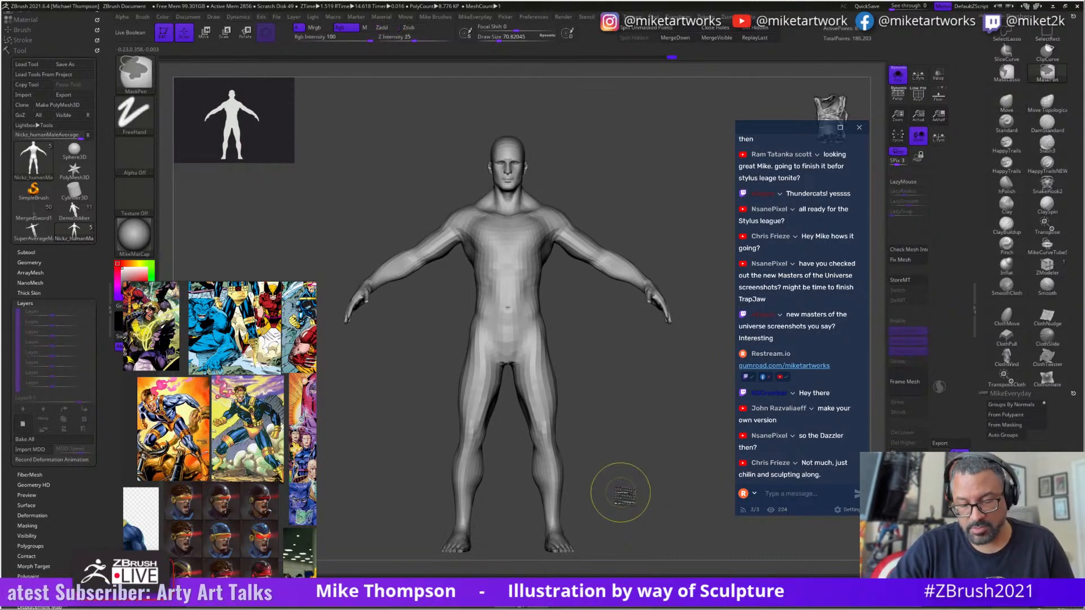
pyautogui.hotkey('ctrl', 'd')
pyautogui.keyDown('alt'); pyautogui.moveTo(633, 468); pyautogui.dragTo(630, 511); pyautogui.keyUp('alt')
# - Switch to the ClayBuildup brush at a draw size of about 46 and build up the groin and upper inner thighs
pyautogui.press('s')
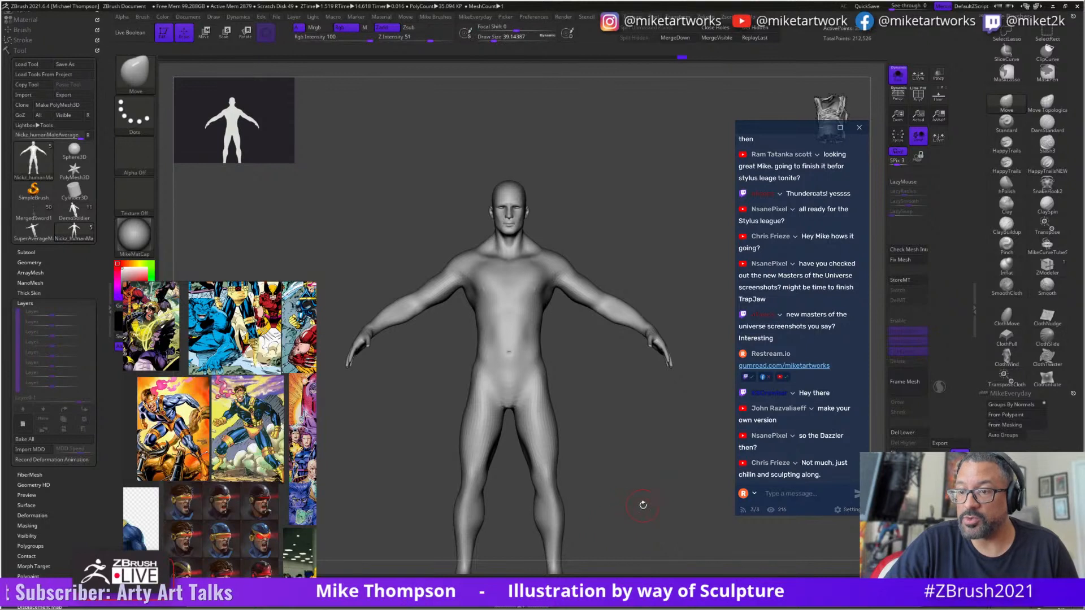
pyautogui.click(1007, 225)
pyautogui.press('s')
pyautogui.moveTo(622, 382); pyautogui.dragTo(605, 382)
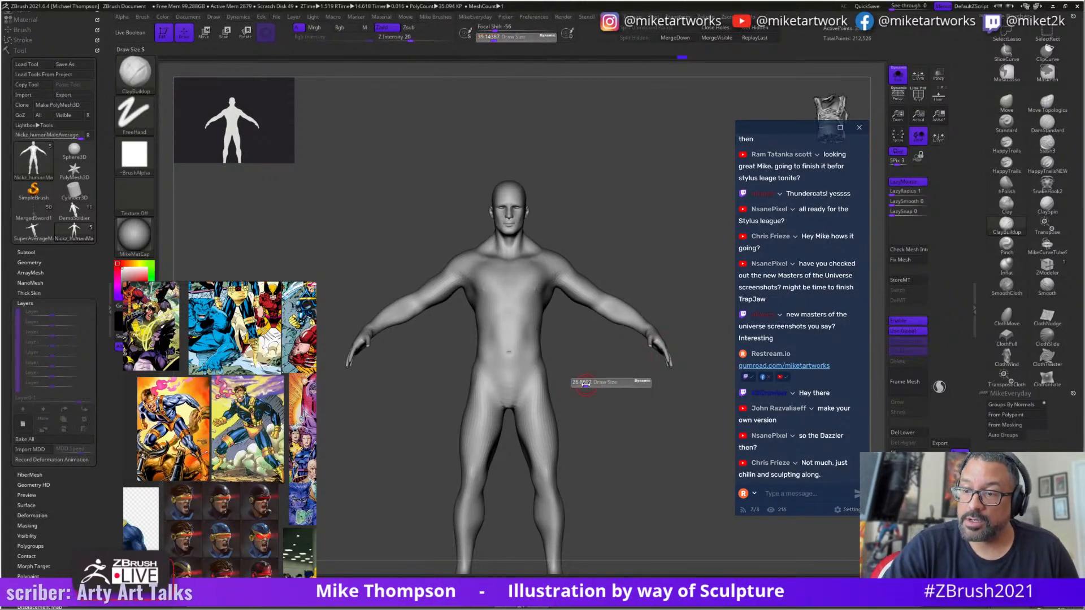
pyautogui.press(']')
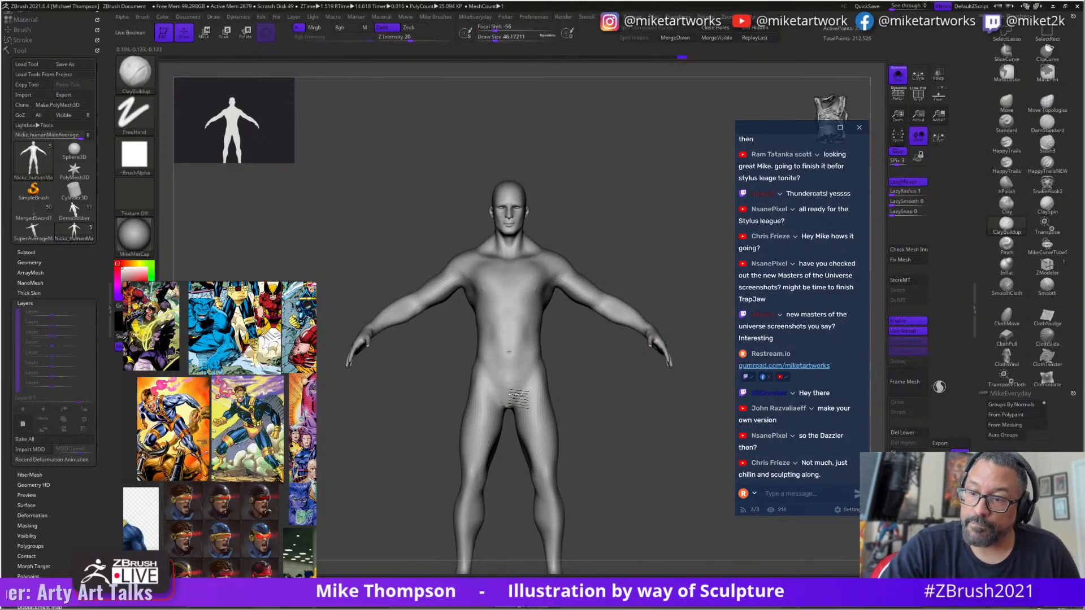
pyautogui.moveTo(525, 378)
pyautogui.mouseDown()
pyautogui.moveTo(540, 369)
pyautogui.moveTo(581, 379)
pyautogui.moveTo(579, 444)
pyautogui.moveTo(565, 399)
pyautogui.moveTo(587, 412)
pyautogui.moveTo(589, 436)
pyautogui.moveTo(612, 465)
pyautogui.moveTo(637, 443)
pyautogui.moveTo(615, 421)
pyautogui.moveTo(535, 423)
pyautogui.mouseUp()
pyautogui.press('shift')
pyautogui.moveTo(607, 430)
pyautogui.mouseDown()
pyautogui.moveTo(606, 442)
pyautogui.moveTo(588, 431)
pyautogui.moveTo(574, 448)
pyautogui.mouseUp()
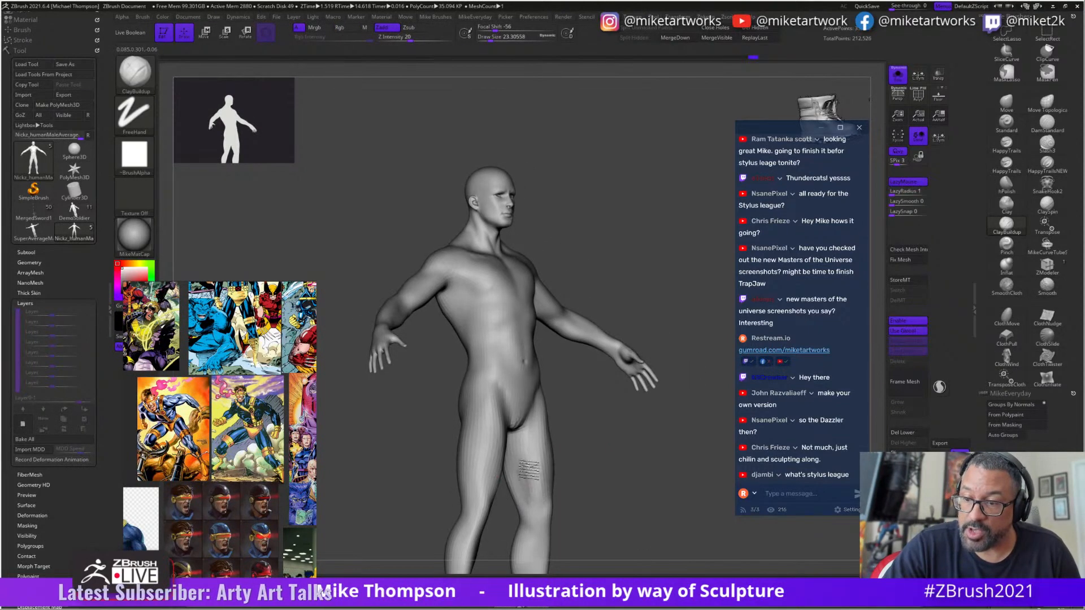
# - Build up the front thigh muscles down towards the knee with ClayBuildup at a draw size of about 41
pyautogui.press(']')
pyautogui.press(']')
pyautogui.moveTo(529, 500); pyautogui.dragTo(528, 477)
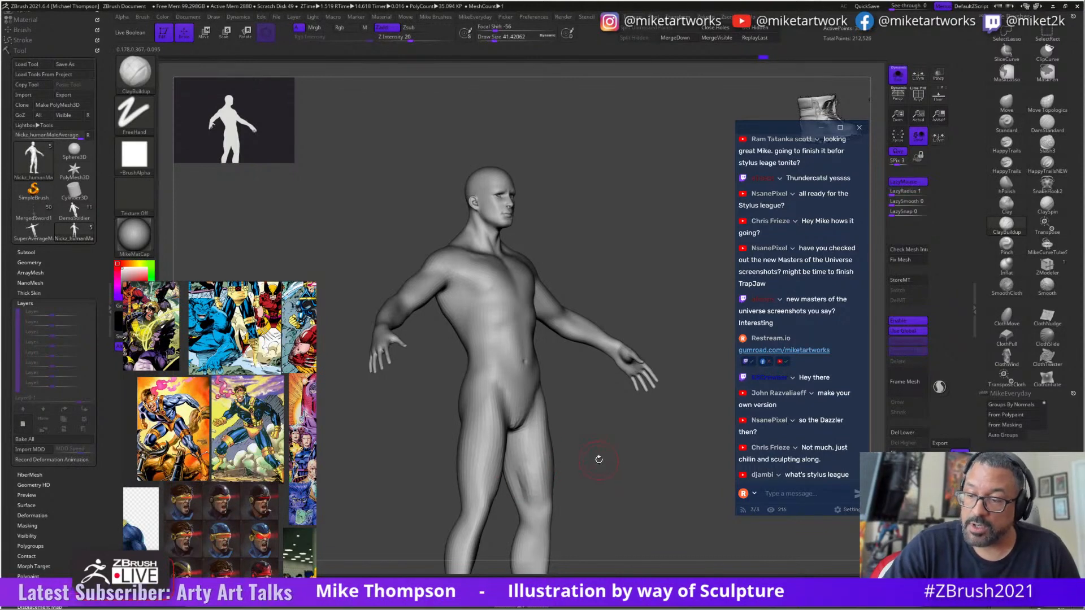
pyautogui.moveTo(598, 456); pyautogui.dragTo(573, 428)
pyautogui.moveTo(528, 474); pyautogui.dragTo(538, 504)
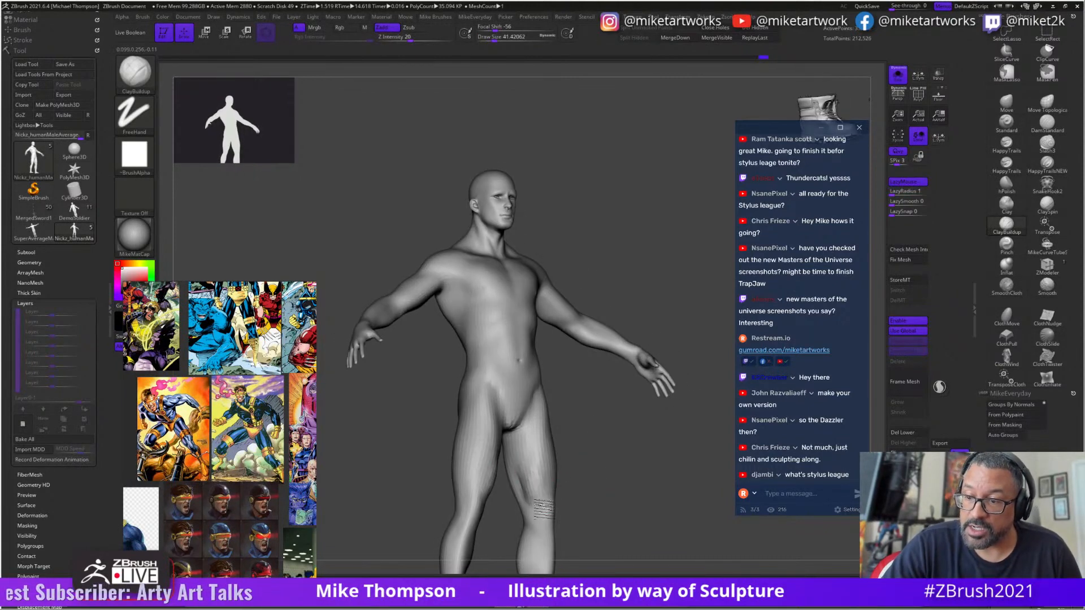
pyautogui.moveTo(568, 461)
pyautogui.mouseDown()
pyautogui.moveTo(586, 460)
pyautogui.moveTo(570, 472)
pyautogui.moveTo(598, 455)
pyautogui.moveTo(594, 434)
pyautogui.moveTo(589, 450)
pyautogui.moveTo(565, 421)
pyautogui.moveTo(595, 435)
pyautogui.moveTo(611, 426)
pyautogui.mouseUp()
# - Smooth the upper thigh forms from the front with a draw size of about 18
pyautogui.press('[')
pyautogui.press('s')
pyautogui.keyDown('shift'); pyautogui.moveTo(528, 425); pyautogui.dragTo(524, 423); pyautogui.keyUp('shift')
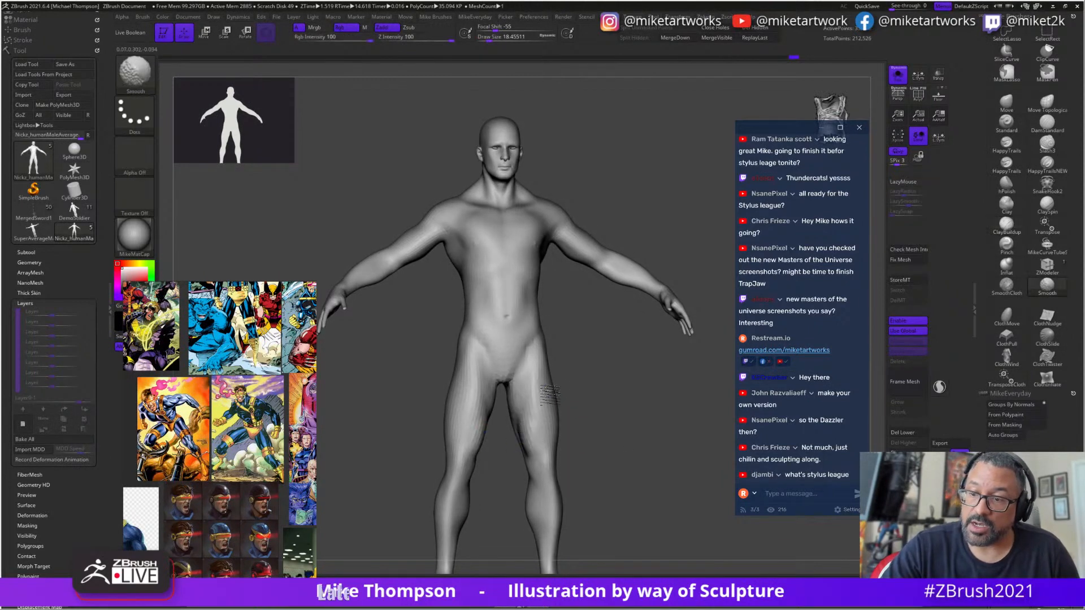
pyautogui.moveTo(614, 424)
pyautogui.mouseDown()
pyautogui.moveTo(632, 399)
pyautogui.moveTo(620, 451)
pyautogui.mouseUp()
# - Add volume to the thigh muscles from the three-quarter view with ClayBuildup at a draw size of about 29
pyautogui.press('s')
pyautogui.moveTo(622, 433)
pyautogui.mouseDown()
pyautogui.moveTo(632, 433)
pyautogui.moveTo(592, 445)
pyautogui.mouseUp()
pyautogui.moveTo(599, 422); pyautogui.dragTo(580, 424)
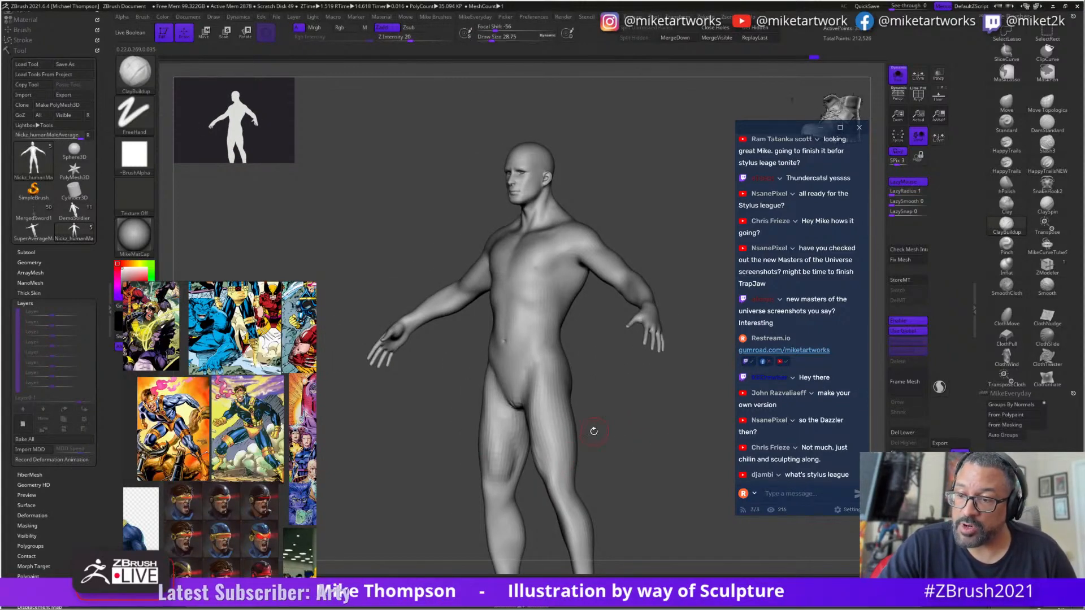
pyautogui.moveTo(563, 460)
pyautogui.mouseDown()
pyautogui.moveTo(625, 448)
pyautogui.moveTo(567, 467)
pyautogui.moveTo(610, 474)
pyautogui.moveTo(627, 452)
pyautogui.moveTo(588, 441)
pyautogui.moveTo(556, 466)
pyautogui.mouseUp()
# - Build up the knees and lower thighs with ClayBuildup at a draw size of about 31, smoothing the strokes
pyautogui.press('s')
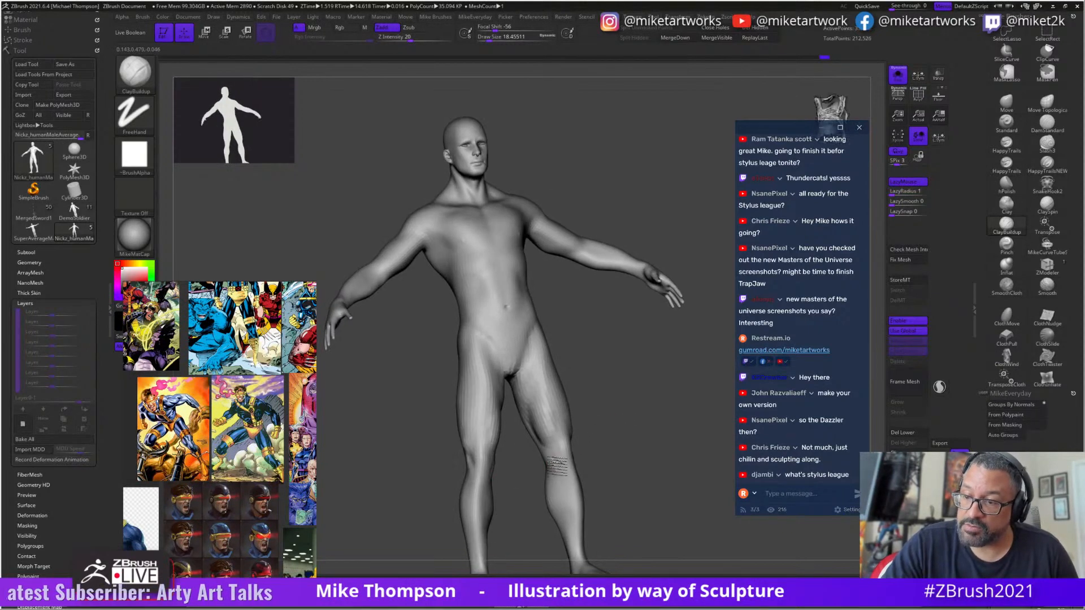
pyautogui.press('s')
pyautogui.moveTo(606, 441)
pyautogui.mouseDown()
pyautogui.moveTo(628, 441)
pyautogui.moveTo(568, 470)
pyautogui.mouseUp()
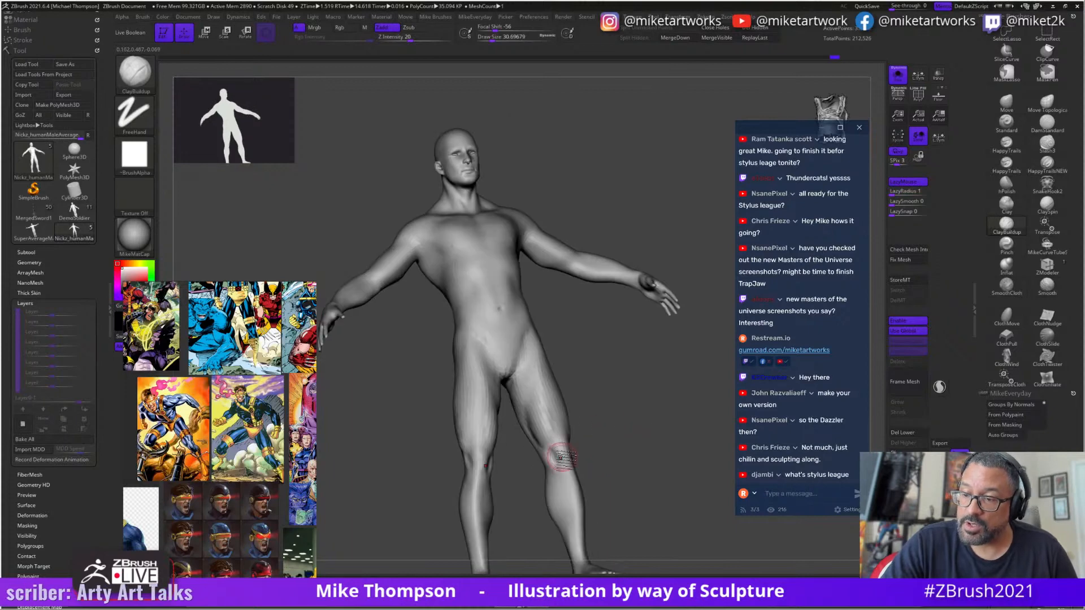
pyautogui.press('shift')
pyautogui.moveTo(620, 422)
pyautogui.keyDown('shift'); pyautogui.mouseDown()
pyautogui.moveTo(610, 439)
pyautogui.moveTo(605, 424)
pyautogui.moveTo(627, 420)
pyautogui.moveTo(612, 436)
pyautogui.moveTo(604, 430)
pyautogui.moveTo(612, 407)
pyautogui.moveTo(618, 422)
pyautogui.moveTo(552, 456)
pyautogui.moveTo(657, 434)
pyautogui.moveTo(585, 446)
pyautogui.moveTo(645, 425)
pyautogui.moveTo(526, 376)
pyautogui.moveTo(538, 418)
pyautogui.moveTo(595, 444)
pyautogui.moveTo(575, 447)
pyautogui.mouseUp(); pyautogui.keyUp('shift')
pyautogui.press('s')
pyautogui.press('s')
# - Carve the thigh, hip and lower ribcage lines with the DamStandard brush at a draw size of about 33
pyautogui.click(1047, 121)
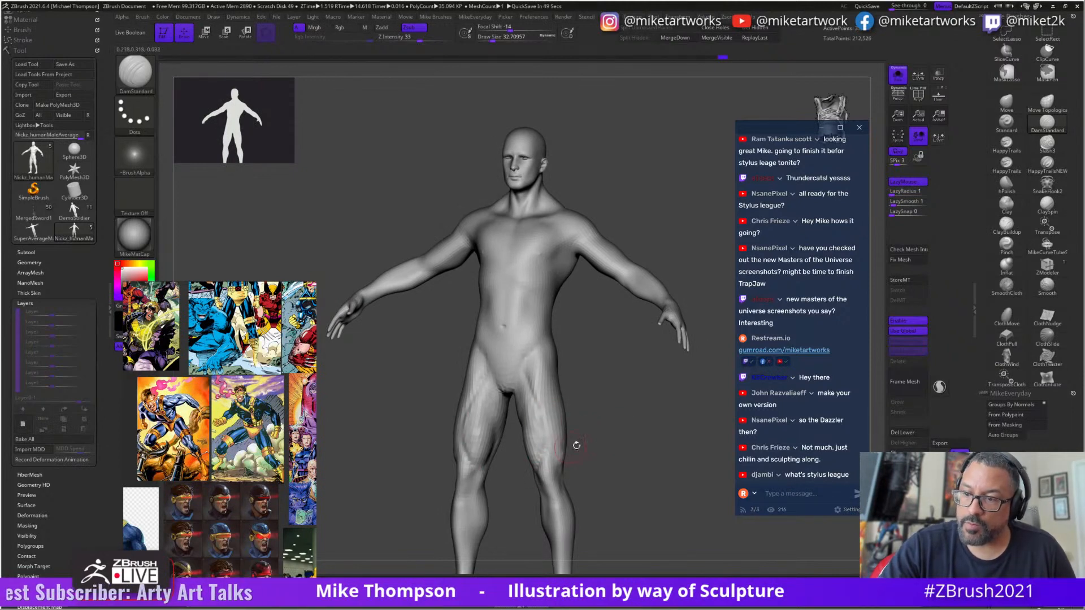
pyautogui.moveTo(605, 448); pyautogui.dragTo(593, 399)
pyautogui.moveTo(599, 446)
pyautogui.mouseDown()
pyautogui.moveTo(617, 450)
pyautogui.moveTo(625, 438)
pyautogui.moveTo(592, 380)
pyautogui.moveTo(561, 360)
pyautogui.moveTo(566, 346)
pyautogui.mouseUp()
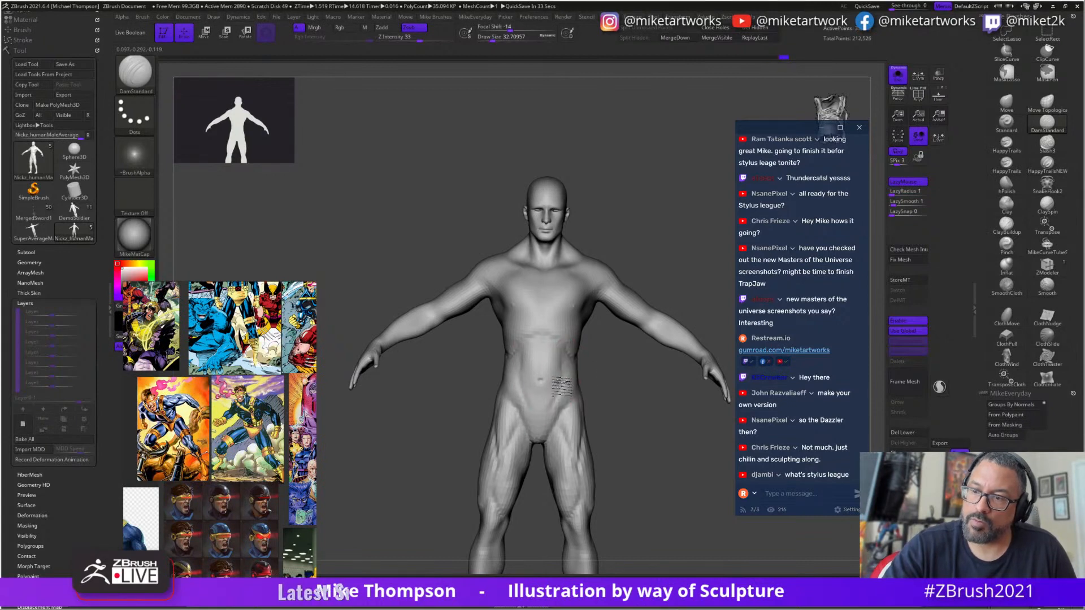
pyautogui.moveTo(602, 333); pyautogui.dragTo(565, 376)
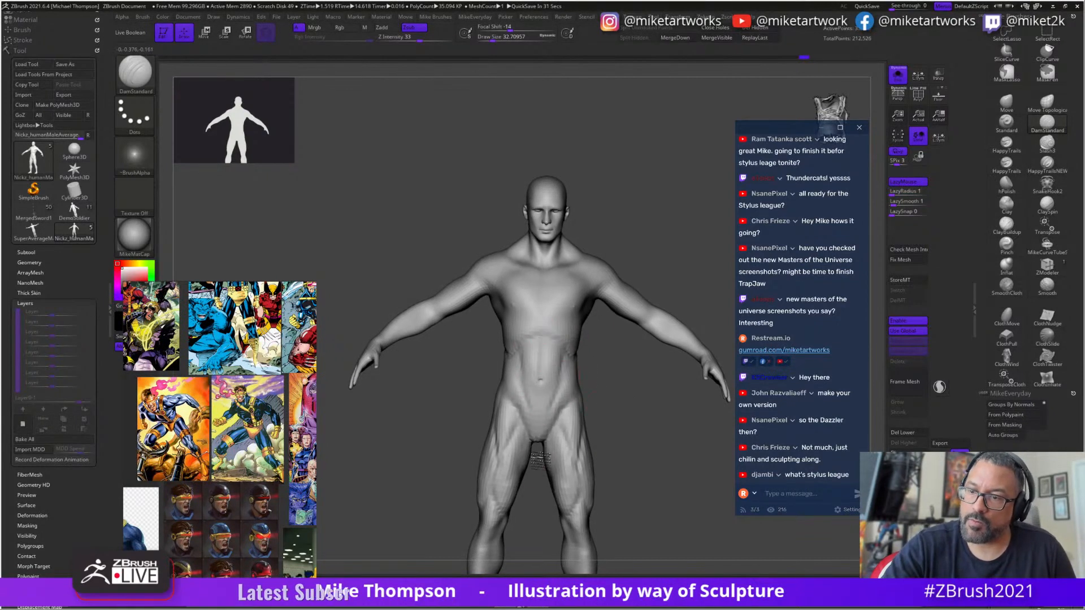
pyautogui.moveTo(615, 422); pyautogui.dragTo(514, 360)
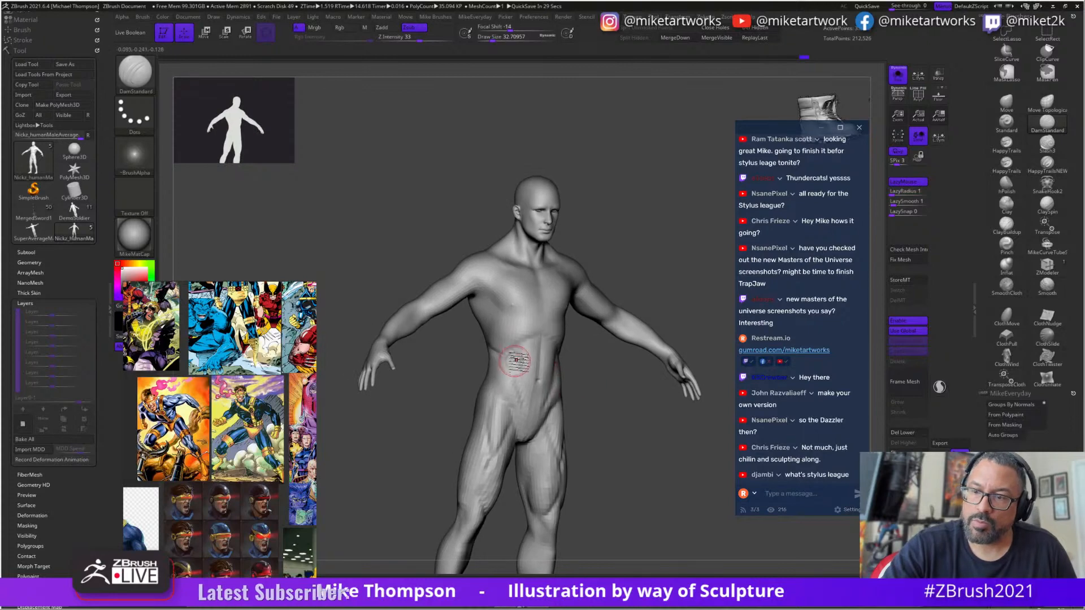
# - Smooth the hip carving and refine the abdominal muscle lines from the three-quarter view
pyautogui.moveTo(649, 456); pyautogui.dragTo(555, 406)
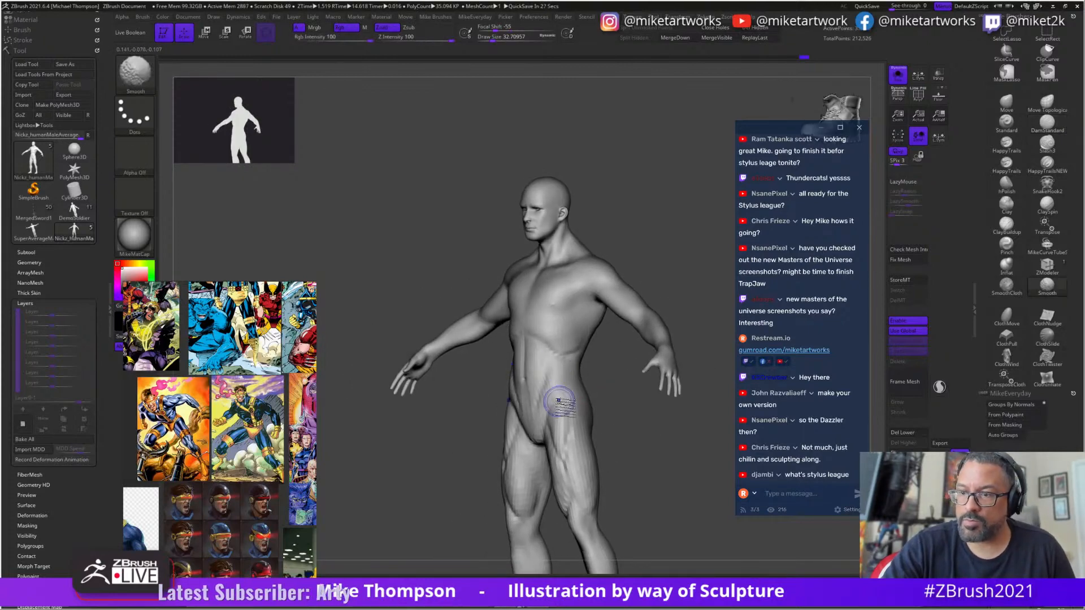
pyautogui.moveTo(627, 438)
pyautogui.mouseDown()
pyautogui.moveTo(668, 455)
pyautogui.moveTo(644, 492)
pyautogui.moveTo(639, 536)
pyautogui.moveTo(650, 486)
pyautogui.mouseUp()
pyautogui.moveTo(650, 356)
pyautogui.mouseDown()
pyautogui.moveTo(685, 321)
pyautogui.moveTo(602, 381)
pyautogui.moveTo(538, 395)
pyautogui.mouseUp()
# - Carve the armpit and pectoral creases with DamStandard at a draw size of about 22 and smooth the outer chest
pyautogui.moveTo(678, 320); pyautogui.dragTo(729, 322)
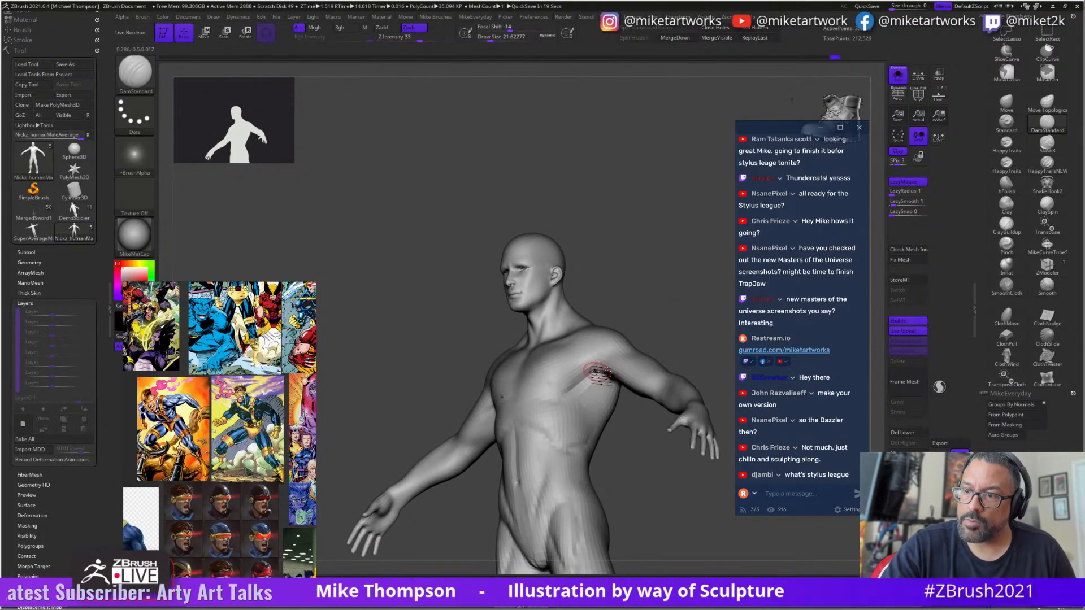
pyautogui.moveTo(593, 376); pyautogui.dragTo(604, 372)
pyautogui.moveTo(681, 319); pyautogui.dragTo(721, 322)
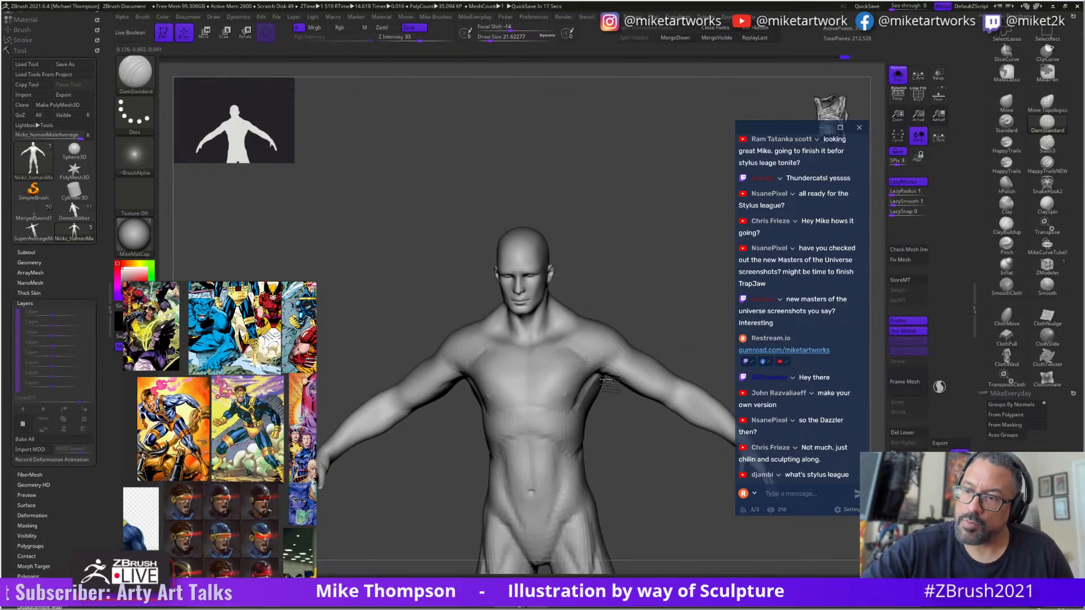
pyautogui.moveTo(631, 318); pyautogui.dragTo(638, 317)
pyautogui.keyDown('shift'); pyautogui.moveTo(585, 362); pyautogui.dragTo(575, 358); pyautogui.keyUp('shift')
pyautogui.moveTo(610, 324); pyautogui.dragTo(629, 327)
pyautogui.keyDown('shift'); pyautogui.moveTo(568, 359); pyautogui.dragTo(574, 370); pyautogui.keyUp('shift')
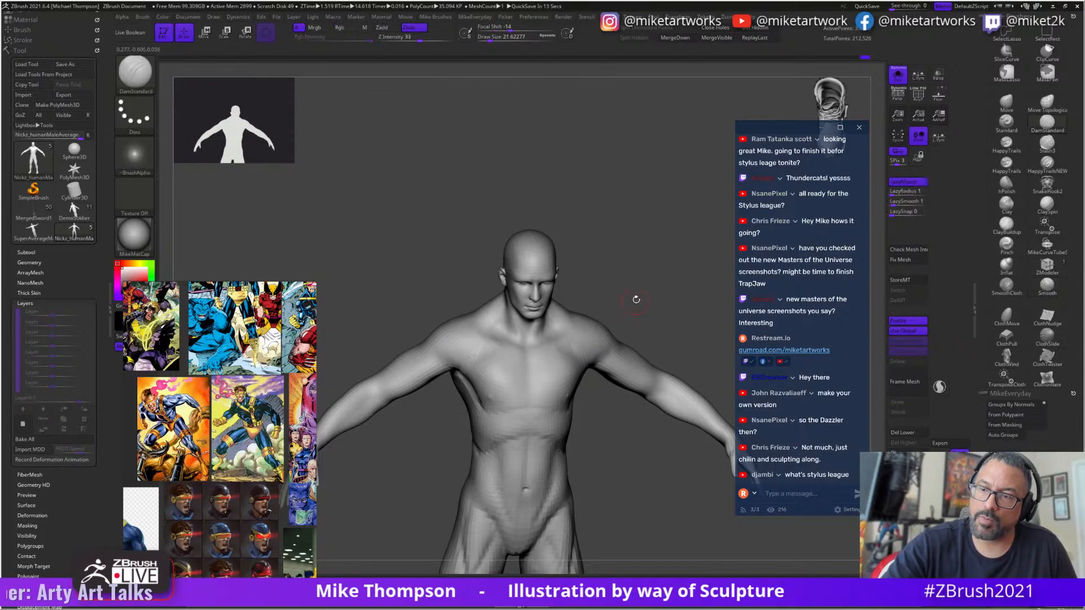
# - Define the side of the ribcage and the rear shoulder creases with DamStandard at a draw size of about 22
pyautogui.moveTo(636, 300)
pyautogui.mouseDown()
pyautogui.moveTo(599, 325)
pyautogui.moveTo(578, 362)
pyautogui.moveTo(669, 305)
pyautogui.moveTo(670, 277)
pyautogui.moveTo(662, 282)
pyautogui.mouseUp()
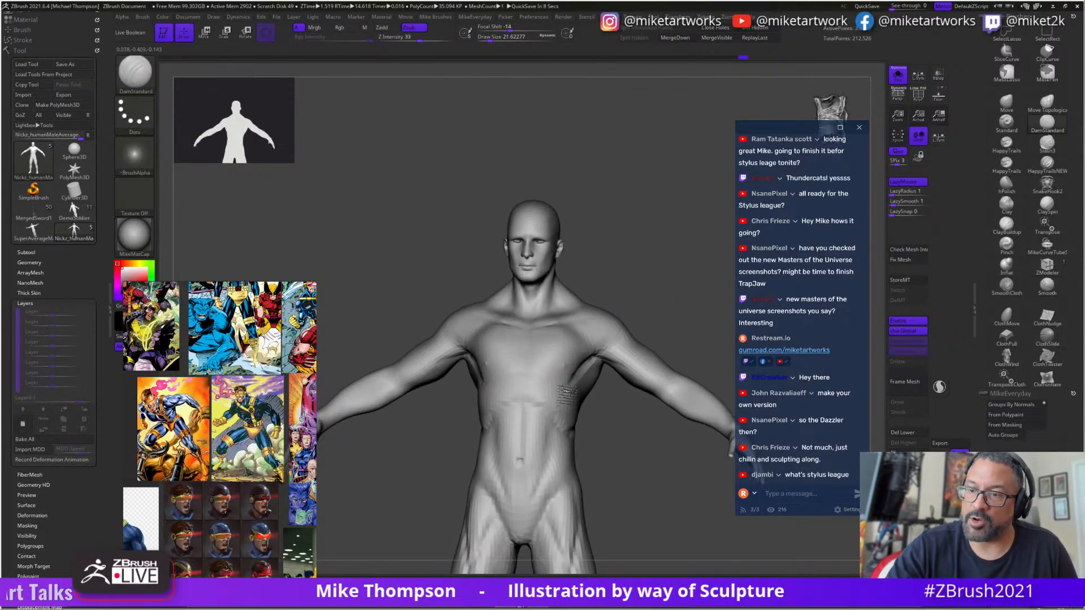
pyautogui.moveTo(598, 396); pyautogui.dragTo(598, 359)
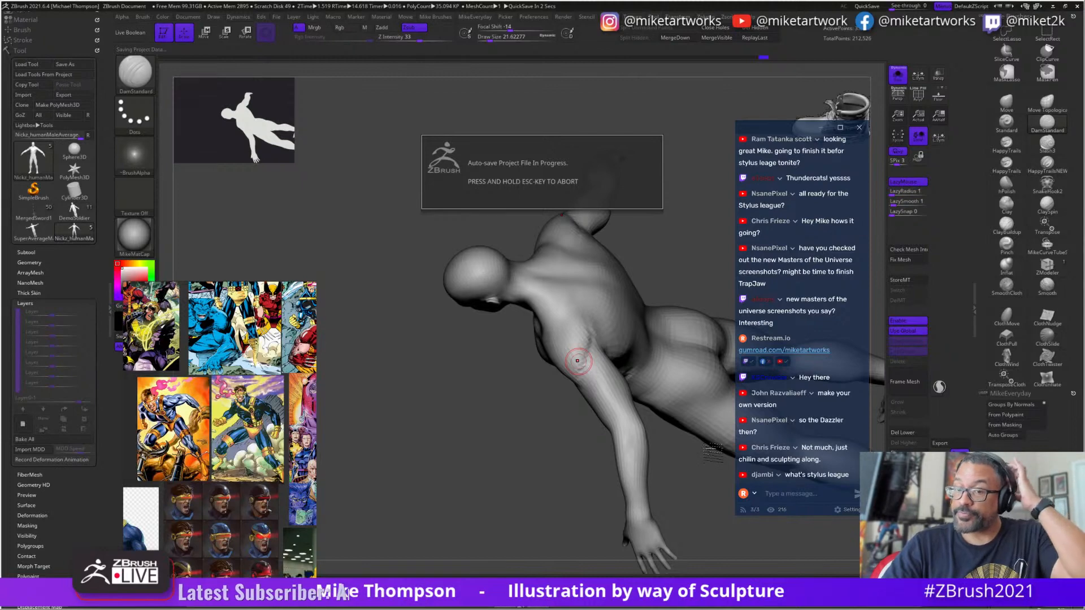
pyautogui.moveTo(577, 361)
pyautogui.mouseDown()
pyautogui.moveTo(707, 448)
pyautogui.moveTo(604, 438)
pyautogui.moveTo(564, 446)
pyautogui.moveTo(598, 416)
pyautogui.moveTo(551, 449)
pyautogui.moveTo(574, 395)
pyautogui.moveTo(591, 423)
pyautogui.moveTo(561, 450)
pyautogui.mouseUp()
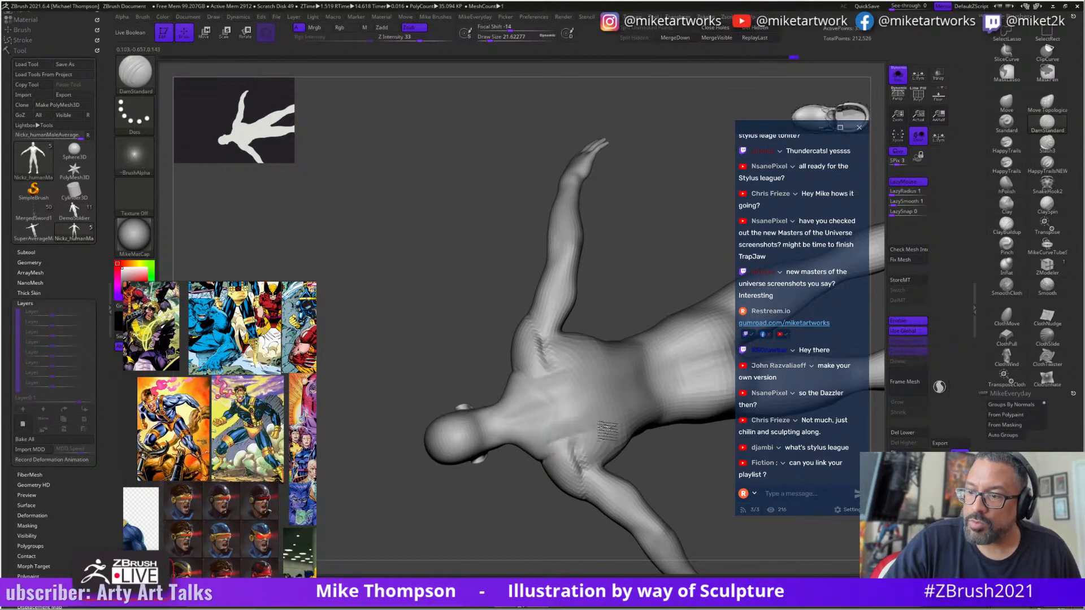
# - Carve the shoulder-blade, lat and spine lines across the back with DamStandard at a draw size of about 22 and smooth the lower back
pyautogui.moveTo(537, 545)
pyautogui.mouseDown()
pyautogui.moveTo(663, 360)
pyautogui.moveTo(642, 382)
pyautogui.moveTo(661, 295)
pyautogui.moveTo(638, 328)
pyautogui.mouseUp()
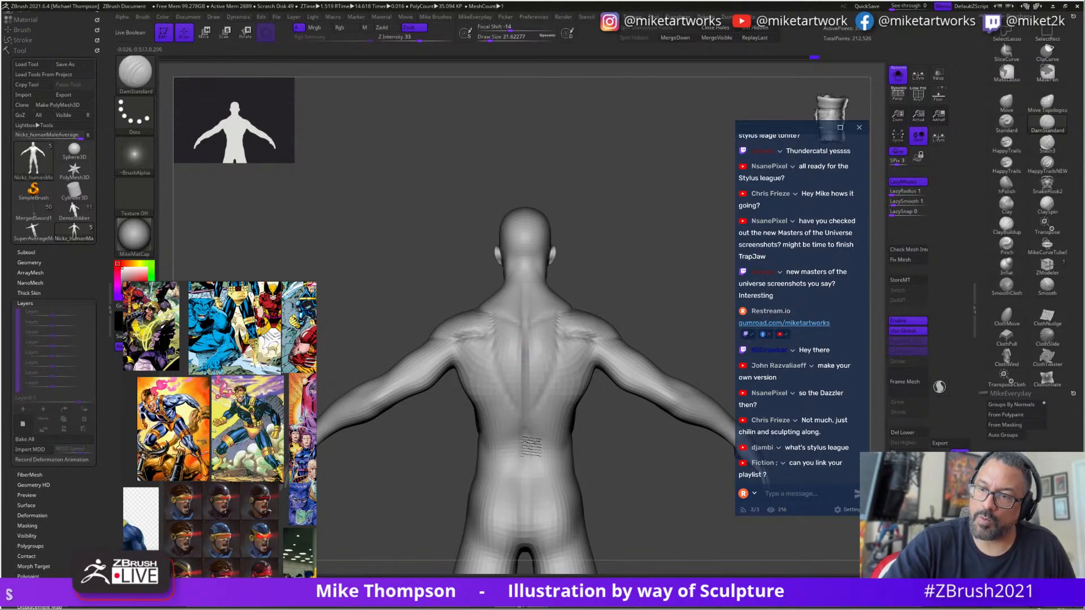
pyautogui.moveTo(609, 258); pyautogui.dragTo(552, 319)
pyautogui.moveTo(650, 293)
pyautogui.mouseDown()
pyautogui.moveTo(670, 300)
pyautogui.moveTo(633, 339)
pyautogui.moveTo(607, 412)
pyautogui.moveTo(559, 346)
pyautogui.mouseUp()
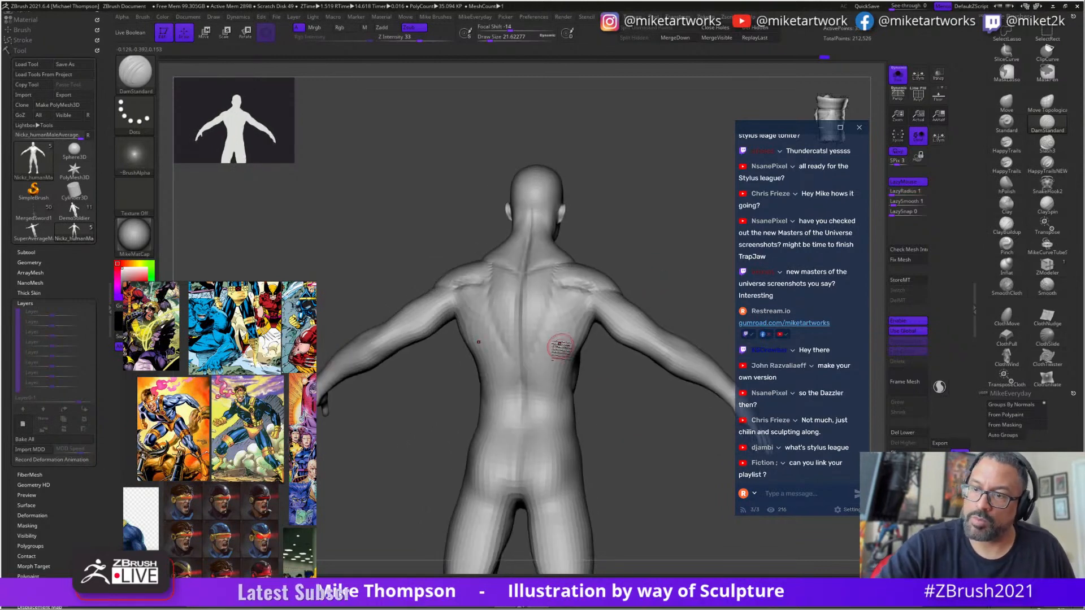
pyautogui.moveTo(603, 392); pyautogui.dragTo(563, 323)
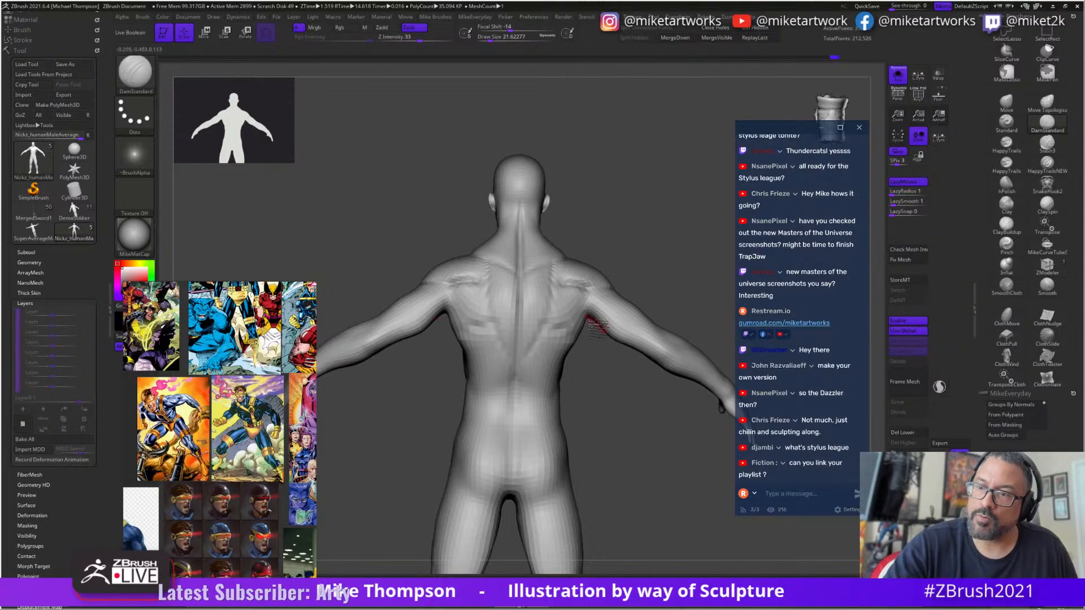
pyautogui.moveTo(616, 279)
pyautogui.mouseDown()
pyautogui.moveTo(665, 269)
pyautogui.moveTo(632, 294)
pyautogui.moveTo(640, 425)
pyautogui.moveTo(573, 398)
pyautogui.mouseUp()
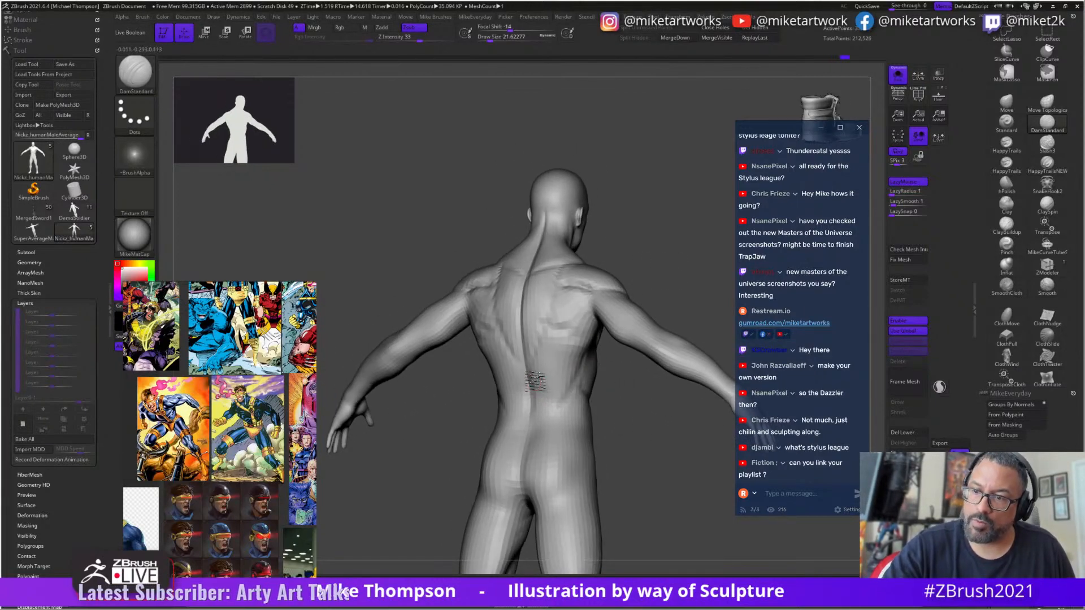
pyautogui.moveTo(599, 395)
pyautogui.keyDown('shift'); pyautogui.mouseDown()
pyautogui.moveTo(567, 415)
pyautogui.moveTo(634, 458)
pyautogui.moveTo(539, 368)
pyautogui.mouseUp(); pyautogui.keyUp('shift')
pyautogui.moveTo(621, 411)
pyautogui.mouseDown()
pyautogui.moveTo(647, 435)
pyautogui.moveTo(565, 442)
pyautogui.moveTo(548, 428)
pyautogui.mouseUp()
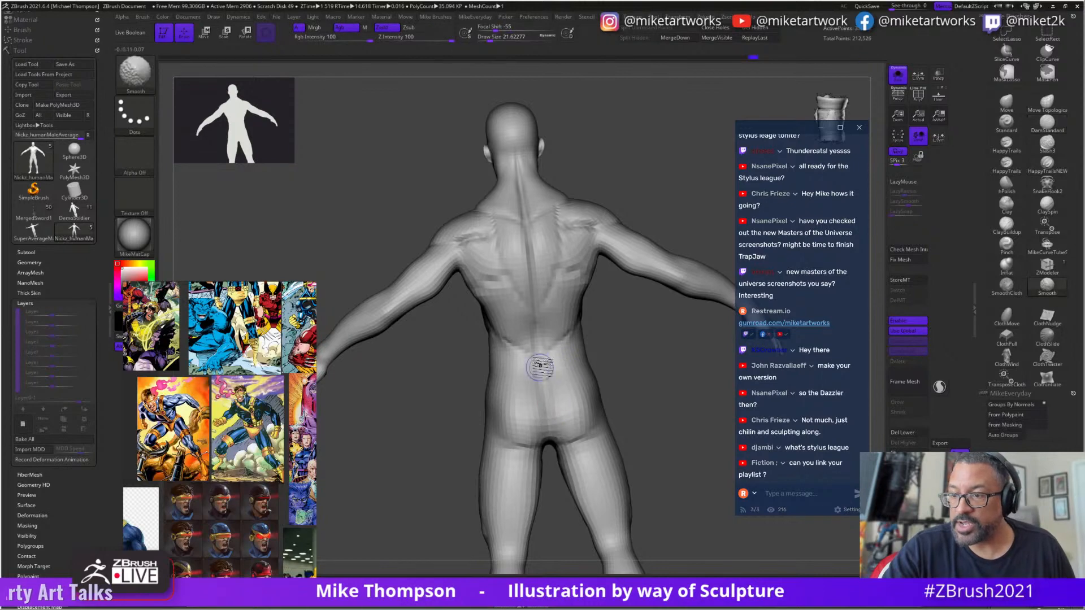
# - Refine the upper back, carve the rear upper-arm lines with DamStandard at a draw size of about 17, and soften them
pyautogui.moveTo(634, 382)
pyautogui.mouseDown()
pyautogui.moveTo(630, 395)
pyautogui.moveTo(639, 373)
pyautogui.moveTo(625, 401)
pyautogui.moveTo(564, 394)
pyautogui.moveTo(626, 396)
pyautogui.mouseUp()
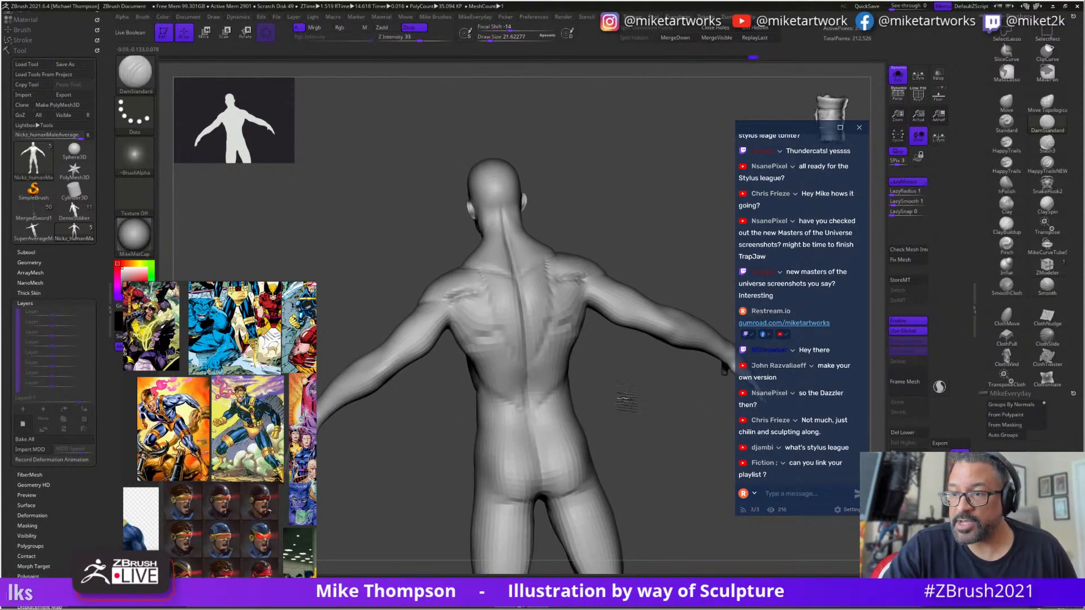
pyautogui.moveTo(650, 259)
pyautogui.keyDown('alt'); pyautogui.mouseDown()
pyautogui.moveTo(637, 342)
pyautogui.moveTo(647, 343)
pyautogui.mouseUp(); pyautogui.keyUp('alt')
pyautogui.moveTo(572, 419)
pyautogui.mouseDown()
pyautogui.moveTo(650, 322)
pyautogui.moveTo(611, 326)
pyautogui.mouseUp()
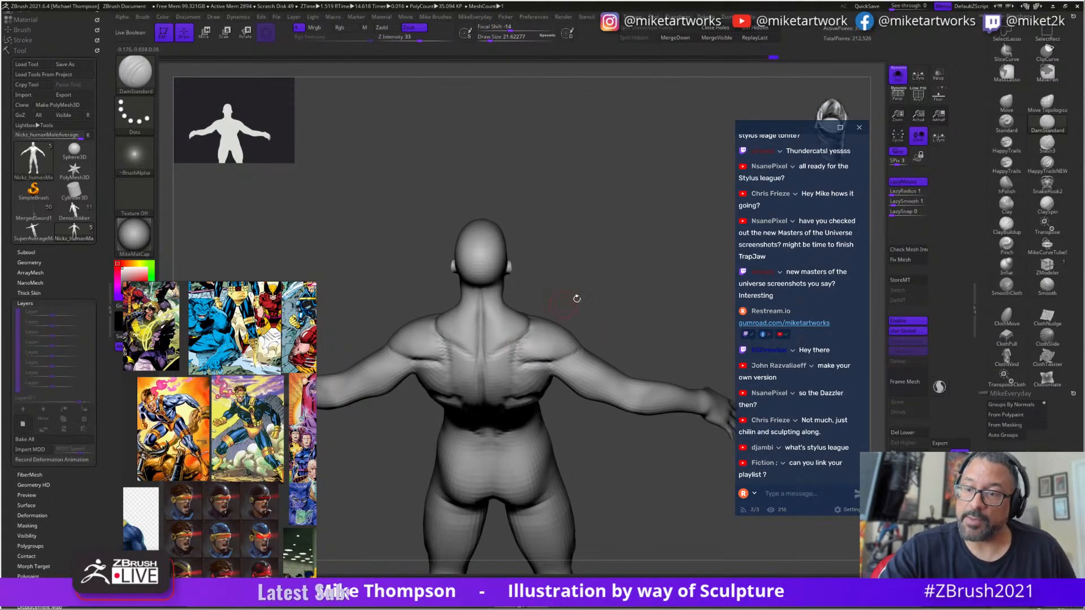
pyautogui.moveTo(576, 299)
pyautogui.mouseDown()
pyautogui.moveTo(650, 295)
pyautogui.moveTo(654, 305)
pyautogui.moveTo(625, 315)
pyautogui.moveTo(616, 332)
pyautogui.mouseUp()
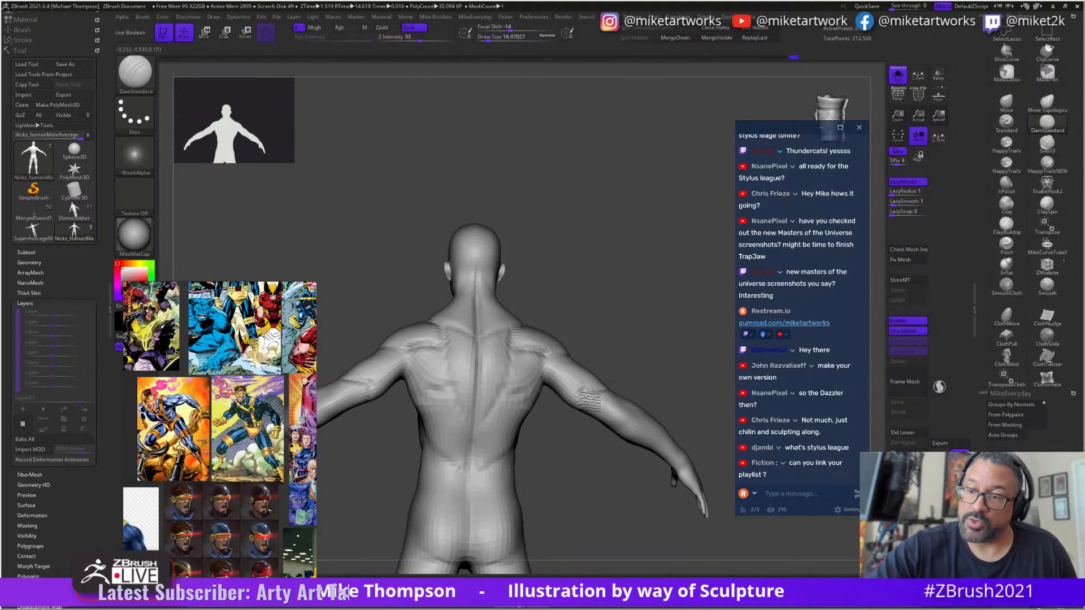
pyautogui.moveTo(666, 369); pyautogui.dragTo(670, 367)
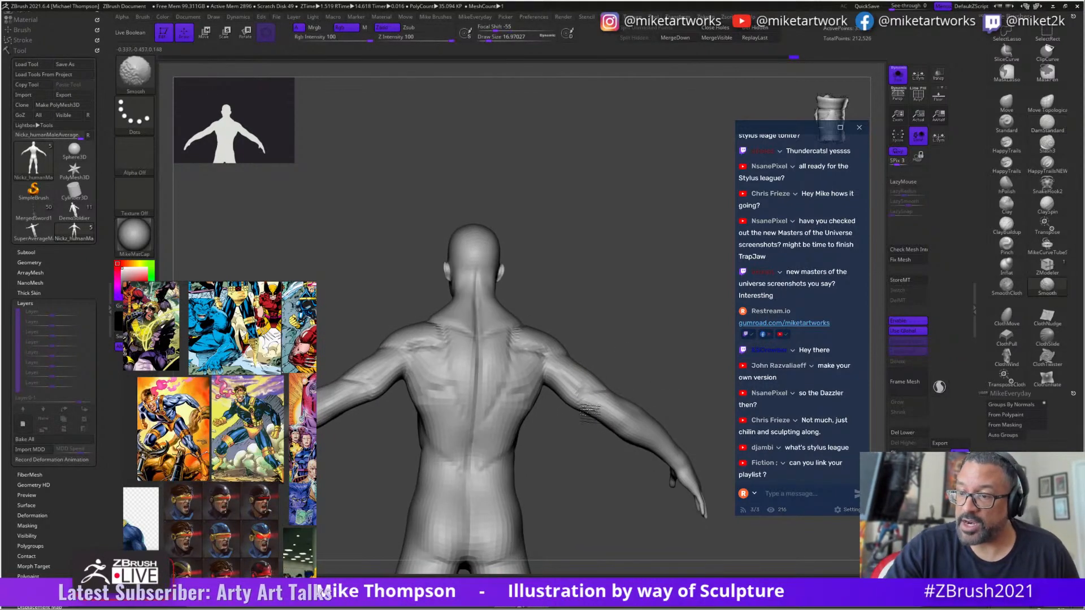
pyautogui.keyDown('shift'); pyautogui.moveTo(584, 392); pyautogui.dragTo(583, 390); pyautogui.keyUp('shift')
# - Define the lower back, waist and upper glute creases with DamStandard at a draw size of about 17
pyautogui.moveTo(664, 367)
pyautogui.mouseDown()
pyautogui.moveTo(669, 339)
pyautogui.moveTo(700, 388)
pyautogui.moveTo(625, 513)
pyautogui.moveTo(629, 489)
pyautogui.moveTo(621, 498)
pyautogui.moveTo(637, 504)
pyautogui.moveTo(650, 444)
pyautogui.moveTo(613, 495)
pyautogui.moveTo(518, 541)
pyautogui.mouseUp()
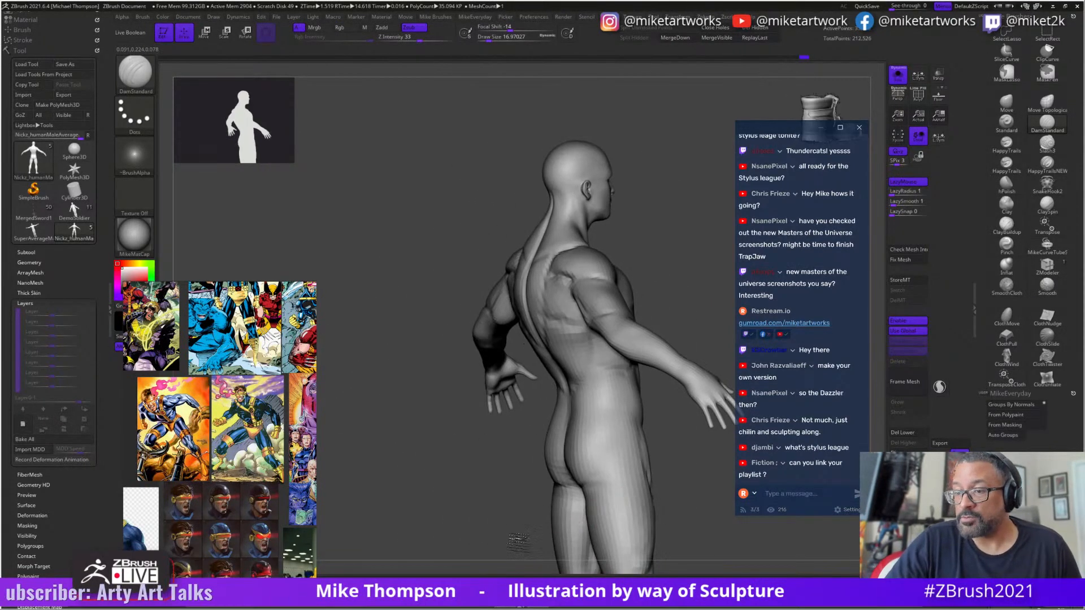
pyautogui.moveTo(690, 491)
pyautogui.mouseDown()
pyautogui.moveTo(486, 429)
pyautogui.moveTo(599, 446)
pyautogui.moveTo(562, 448)
pyautogui.mouseUp()
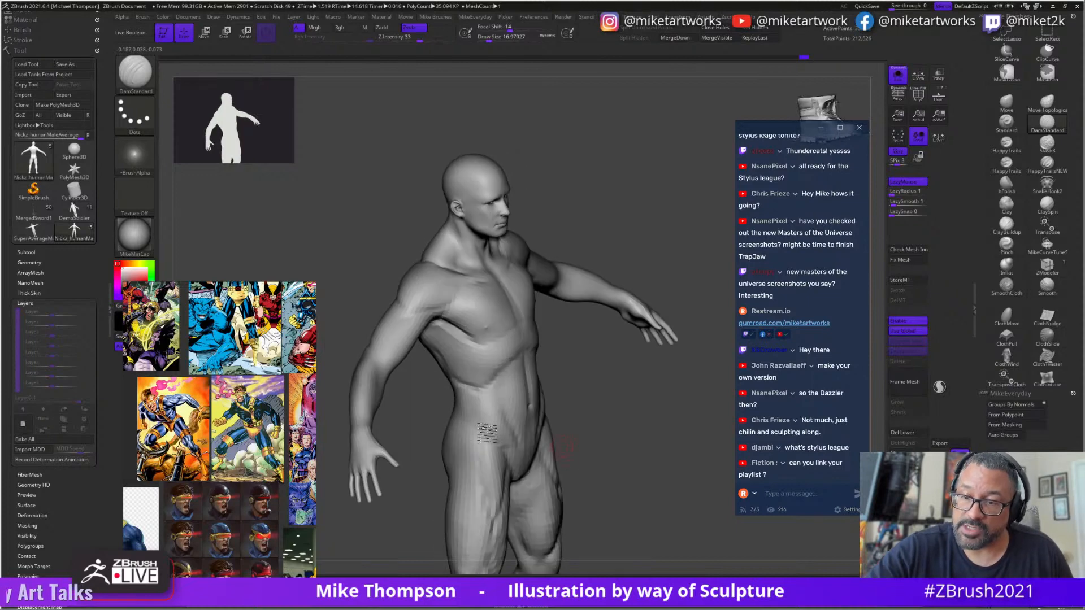
pyautogui.moveTo(593, 484)
pyautogui.mouseDown()
pyautogui.moveTo(592, 517)
pyautogui.moveTo(475, 424)
pyautogui.mouseUp()
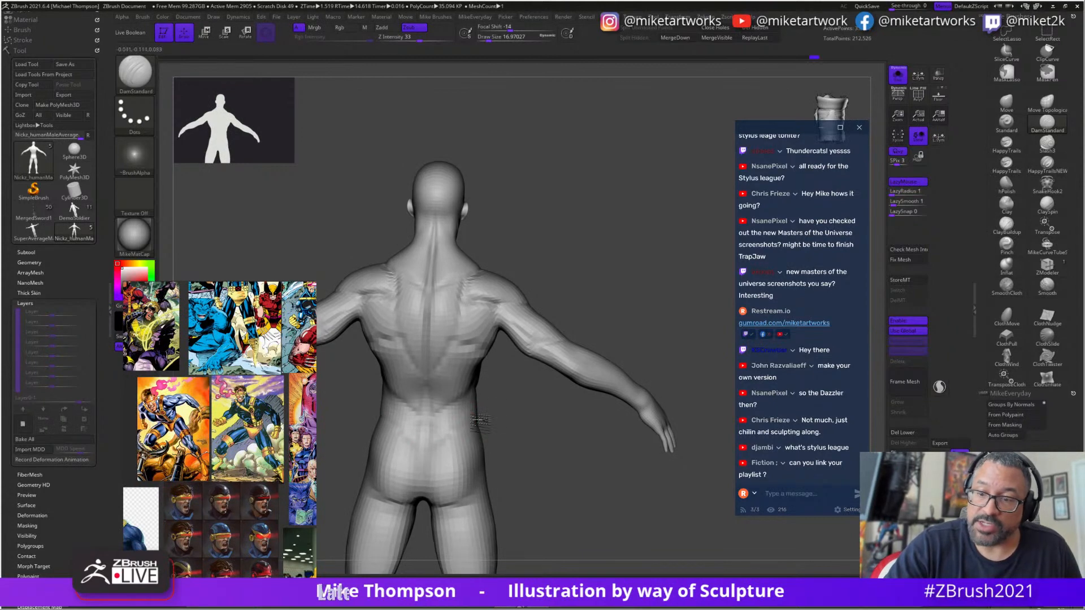
pyautogui.moveTo(516, 464)
pyautogui.mouseDown()
pyautogui.moveTo(612, 460)
pyautogui.moveTo(529, 408)
pyautogui.moveTo(561, 399)
pyautogui.moveTo(591, 407)
pyautogui.moveTo(582, 393)
pyautogui.moveTo(630, 453)
pyautogui.moveTo(601, 349)
pyautogui.moveTo(537, 305)
pyautogui.mouseUp()
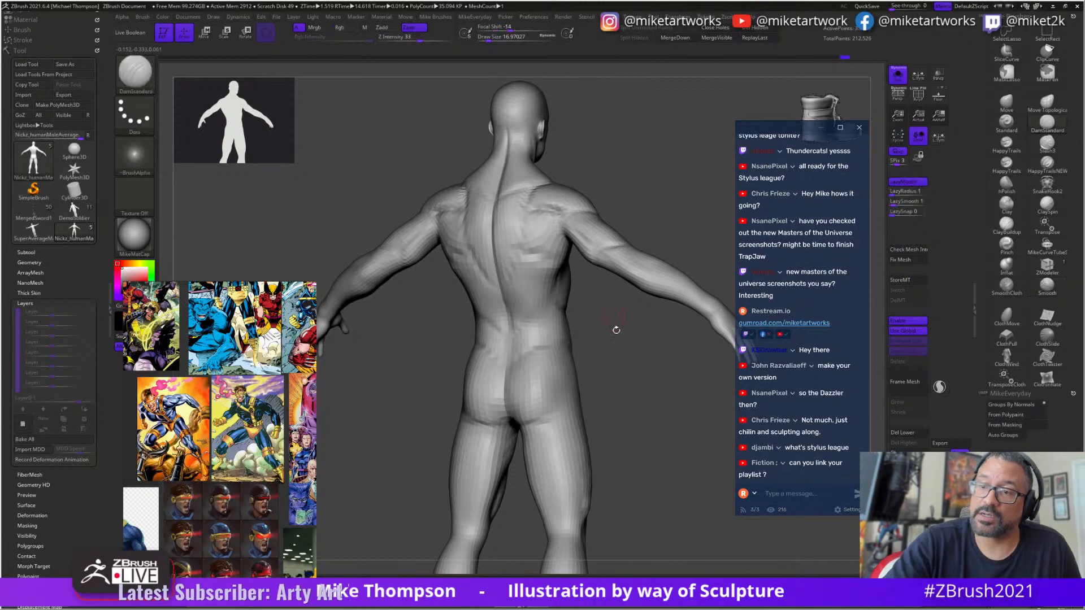
pyautogui.keyDown('shift'); pyautogui.moveTo(642, 399); pyautogui.dragTo(557, 293); pyautogui.keyUp('shift')
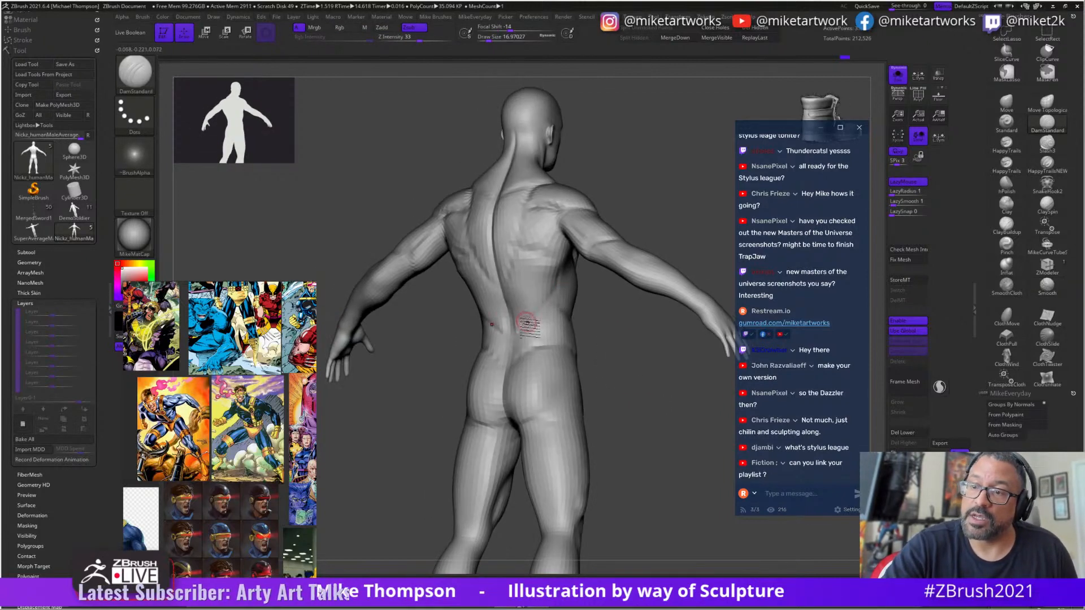
pyautogui.moveTo(644, 432)
pyautogui.keyDown('shift'); pyautogui.mouseDown()
pyautogui.moveTo(666, 448)
pyautogui.moveTo(649, 431)
pyautogui.moveTo(648, 441)
pyautogui.moveTo(639, 389)
pyautogui.moveTo(582, 393)
pyautogui.moveTo(556, 439)
pyautogui.mouseUp(); pyautogui.keyUp('shift')
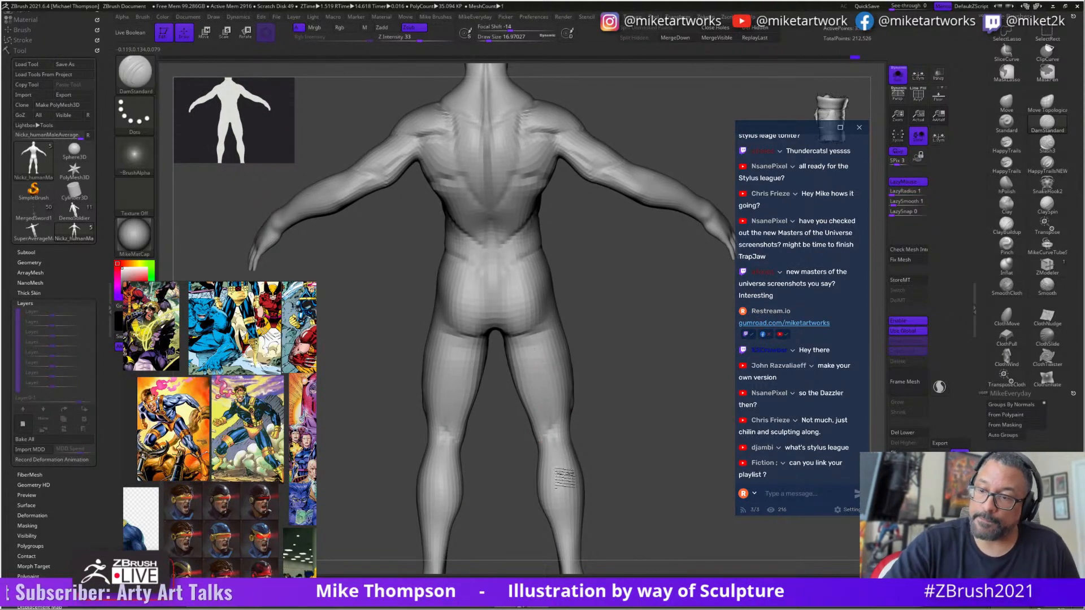
# - Carve the knee, shin and ankle lines on the lower legs with DamStandard at a draw size of about 17
pyautogui.moveTo(587, 475)
pyautogui.mouseDown()
pyautogui.moveTo(595, 538)
pyautogui.moveTo(599, 492)
pyautogui.moveTo(537, 353)
pyautogui.mouseUp()
pyautogui.moveTo(542, 390); pyautogui.dragTo(558, 380)
pyautogui.moveTo(641, 372)
pyautogui.mouseDown()
pyautogui.moveTo(554, 368)
pyautogui.moveTo(573, 362)
pyautogui.mouseUp()
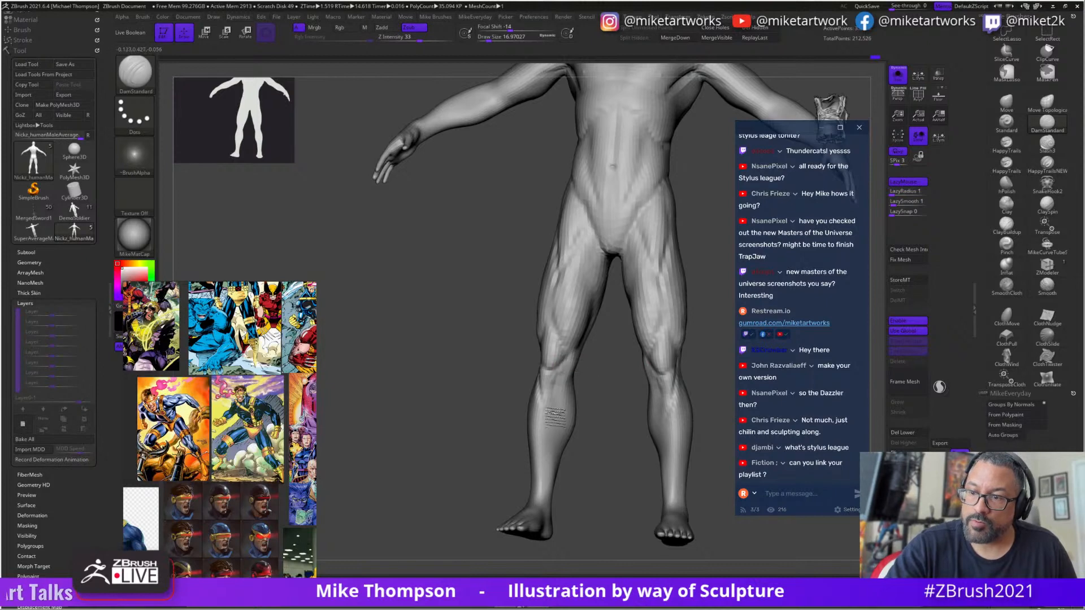
pyautogui.moveTo(602, 452); pyautogui.dragTo(553, 452)
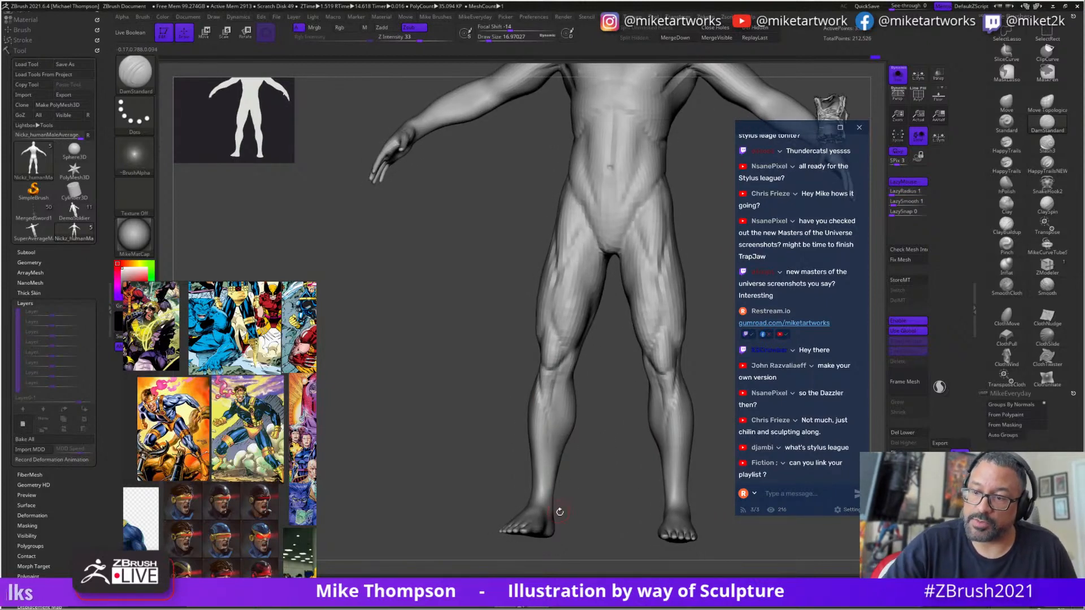
pyautogui.moveTo(560, 511); pyautogui.dragTo(541, 410)
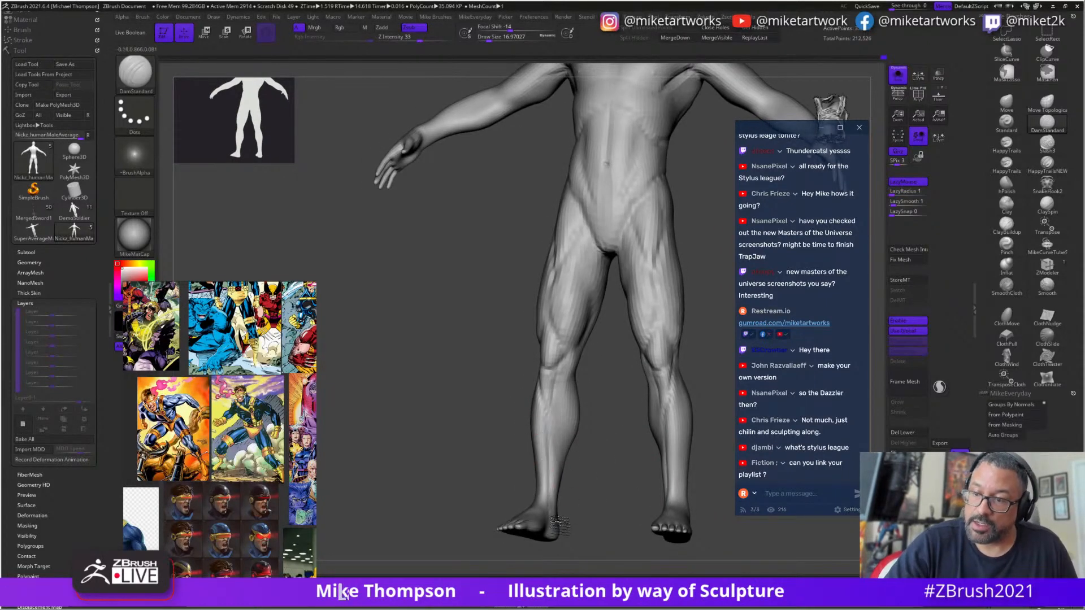
pyautogui.moveTo(560, 521)
pyautogui.mouseDown()
pyautogui.moveTo(586, 520)
pyautogui.moveTo(565, 474)
pyautogui.moveTo(675, 474)
pyautogui.mouseUp()
# - Carve the biceps and front elbow creases with DamStandard at a draw size of about 17
pyautogui.moveTo(718, 367)
pyautogui.keyDown('alt'); pyautogui.mouseDown()
pyautogui.moveTo(666, 484)
pyautogui.moveTo(634, 402)
pyautogui.moveTo(578, 494)
pyautogui.moveTo(569, 418)
pyautogui.moveTo(642, 358)
pyautogui.moveTo(594, 390)
pyautogui.moveTo(545, 400)
pyautogui.moveTo(649, 373)
pyautogui.moveTo(567, 374)
pyautogui.mouseUp(); pyautogui.keyUp('alt')
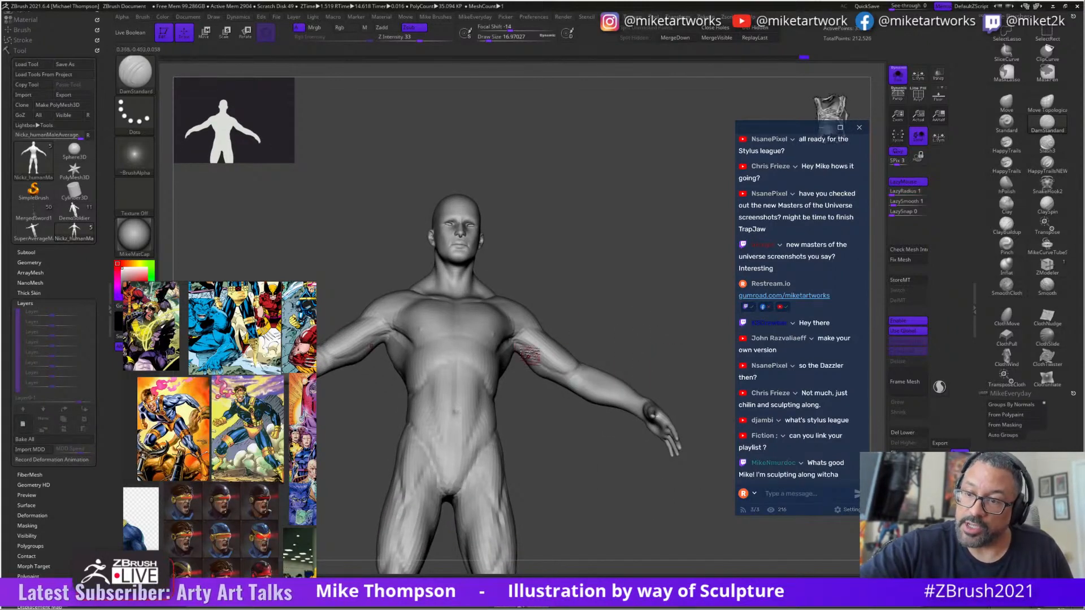
pyautogui.moveTo(659, 333); pyautogui.dragTo(590, 379)
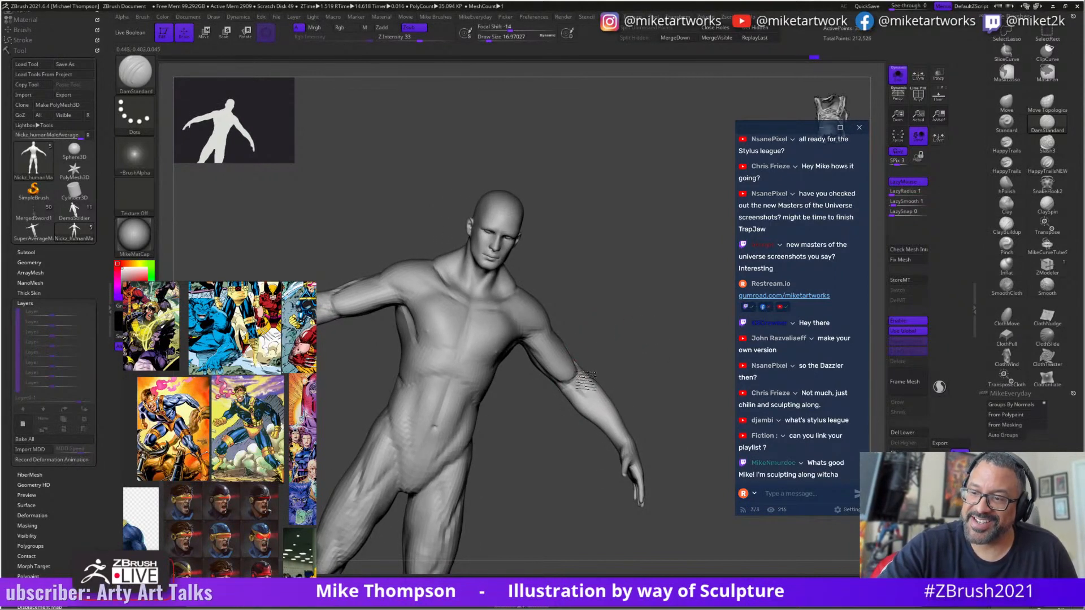
pyautogui.moveTo(659, 358); pyautogui.dragTo(575, 387)
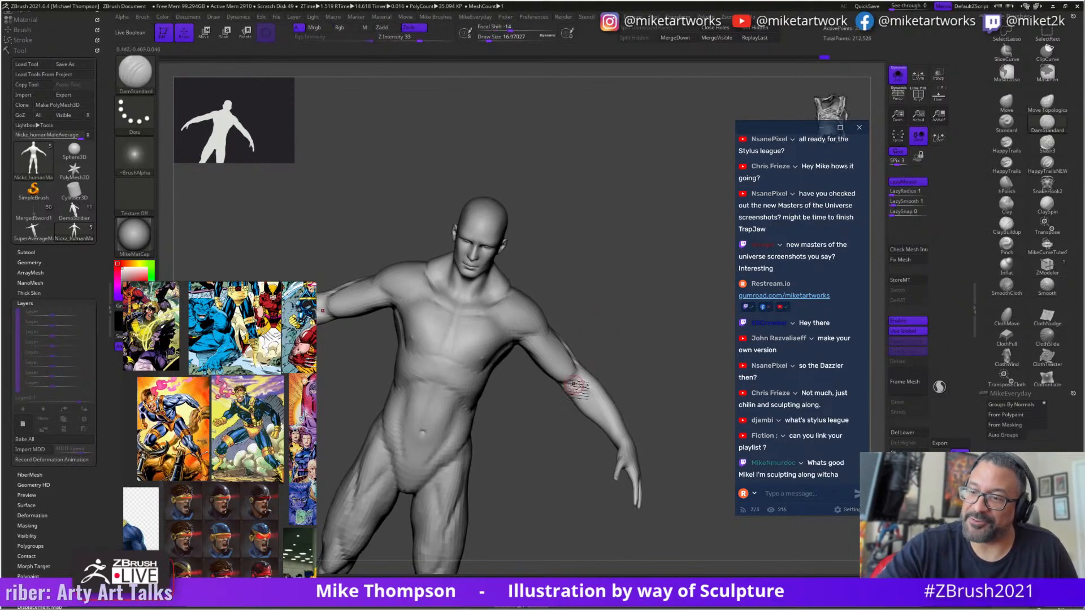
pyautogui.moveTo(645, 379); pyautogui.dragTo(582, 387)
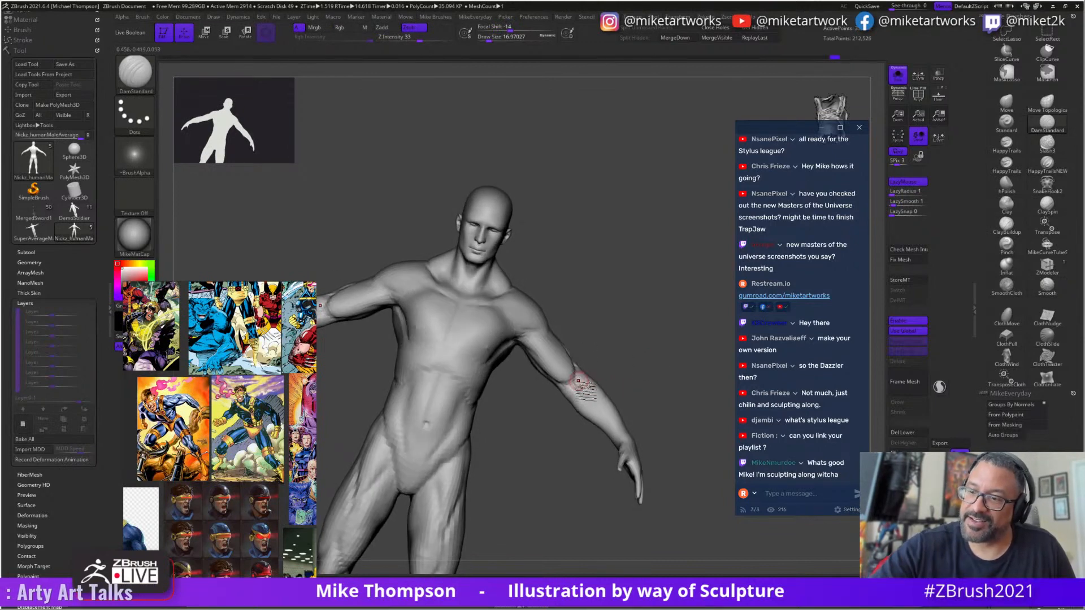
pyautogui.moveTo(671, 389)
pyautogui.mouseDown()
pyautogui.moveTo(687, 371)
pyautogui.moveTo(582, 364)
pyautogui.moveTo(598, 387)
pyautogui.moveTo(614, 365)
pyautogui.mouseUp()
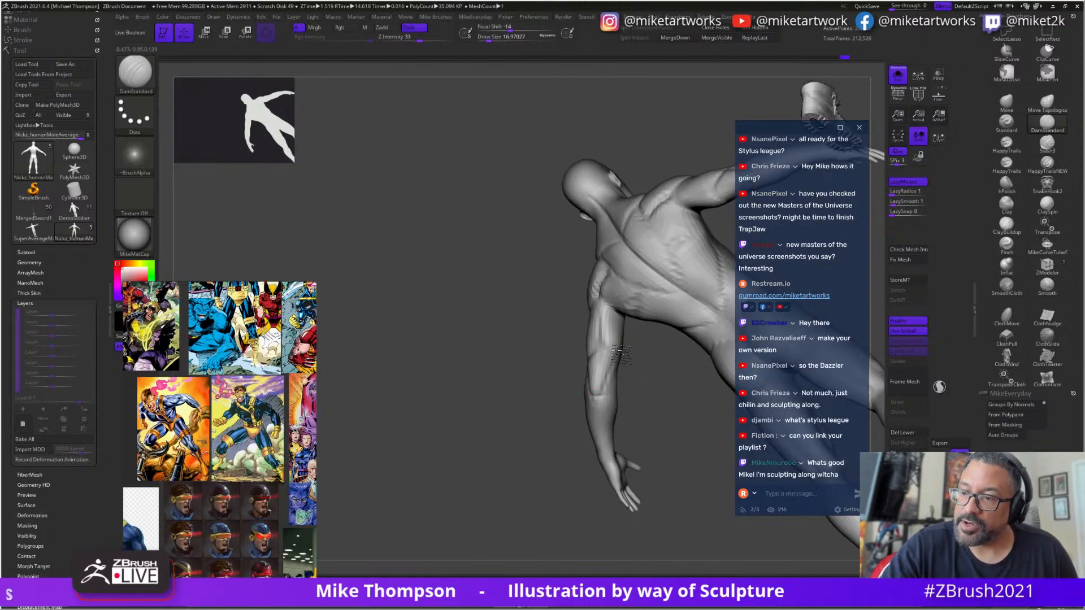
# - Define the triceps, elbow and upper forearm lines around the back and outside of the arm with DamStandard
pyautogui.moveTo(624, 439)
pyautogui.mouseDown()
pyautogui.moveTo(618, 450)
pyautogui.moveTo(608, 414)
pyautogui.mouseUp()
pyautogui.moveTo(588, 457); pyautogui.dragTo(587, 434)
pyautogui.moveTo(690, 290)
pyautogui.mouseDown()
pyautogui.moveTo(690, 312)
pyautogui.moveTo(616, 423)
pyautogui.mouseUp()
pyautogui.moveTo(621, 499)
pyautogui.mouseDown()
pyautogui.moveTo(674, 363)
pyautogui.moveTo(645, 448)
pyautogui.moveTo(609, 496)
pyautogui.moveTo(656, 421)
pyautogui.moveTo(622, 362)
pyautogui.mouseUp()
pyautogui.moveTo(457, 369)
pyautogui.mouseDown(button='right')
pyautogui.moveTo(492, 339)
pyautogui.moveTo(459, 396)
pyautogui.mouseUp(button='right')
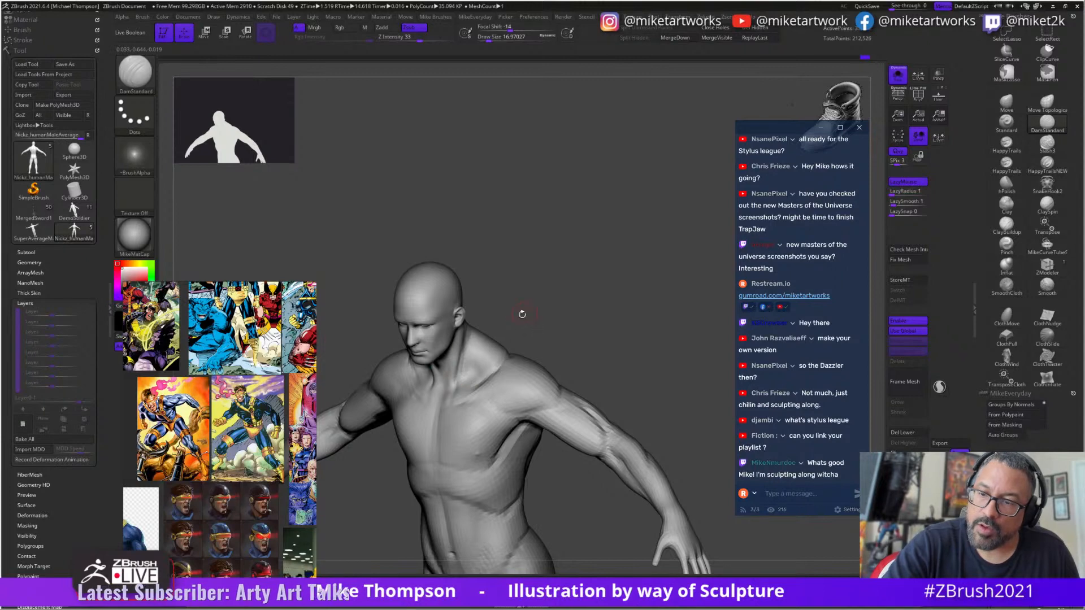
pyautogui.moveTo(520, 310)
pyautogui.mouseDown(button='right')
pyautogui.moveTo(477, 368)
pyautogui.moveTo(538, 271)
pyautogui.moveTo(576, 260)
pyautogui.moveTo(673, 290)
pyautogui.moveTo(673, 328)
pyautogui.moveTo(673, 311)
pyautogui.moveTo(648, 299)
pyautogui.moveTo(612, 397)
pyautogui.moveTo(625, 404)
pyautogui.moveTo(609, 414)
pyautogui.moveTo(622, 427)
pyautogui.mouseUp(button='right')
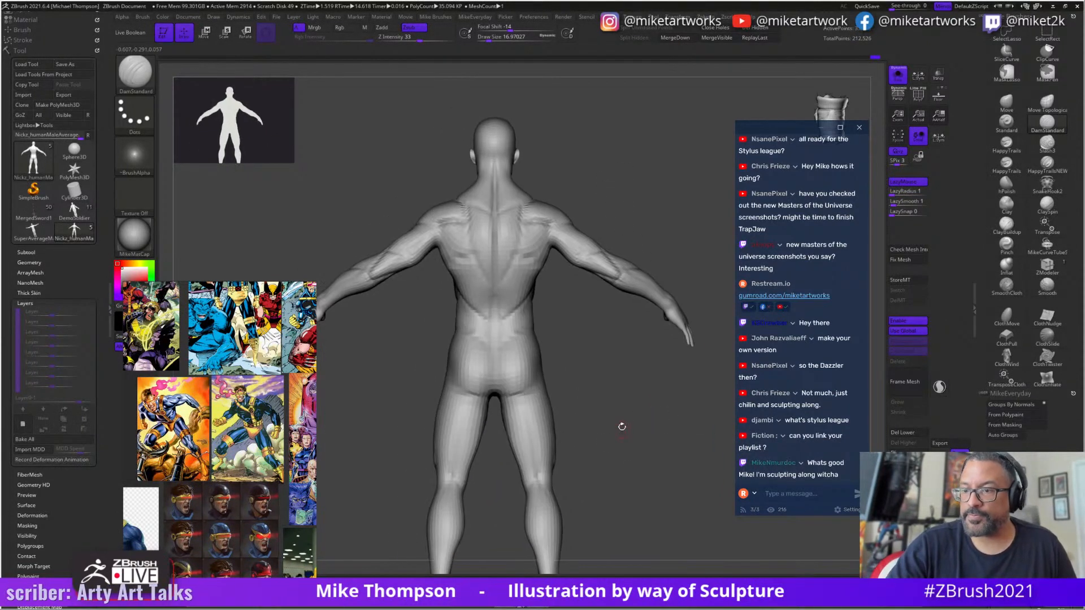
# - Adjust the leg silhouette from behind with the Move brush at a draw size of about 35, and return to DamStandard at about 22
pyautogui.click(1006, 105)
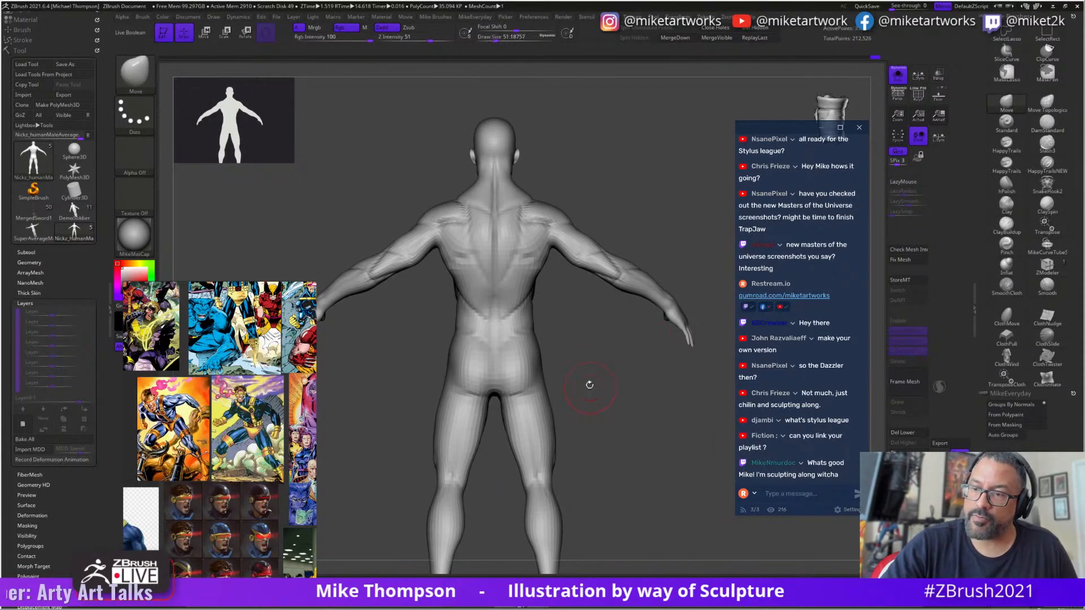
pyautogui.moveTo(566, 343)
pyautogui.mouseDown(button='right')
pyautogui.moveTo(555, 391)
pyautogui.moveTo(605, 446)
pyautogui.moveTo(649, 382)
pyautogui.mouseUp(button='right')
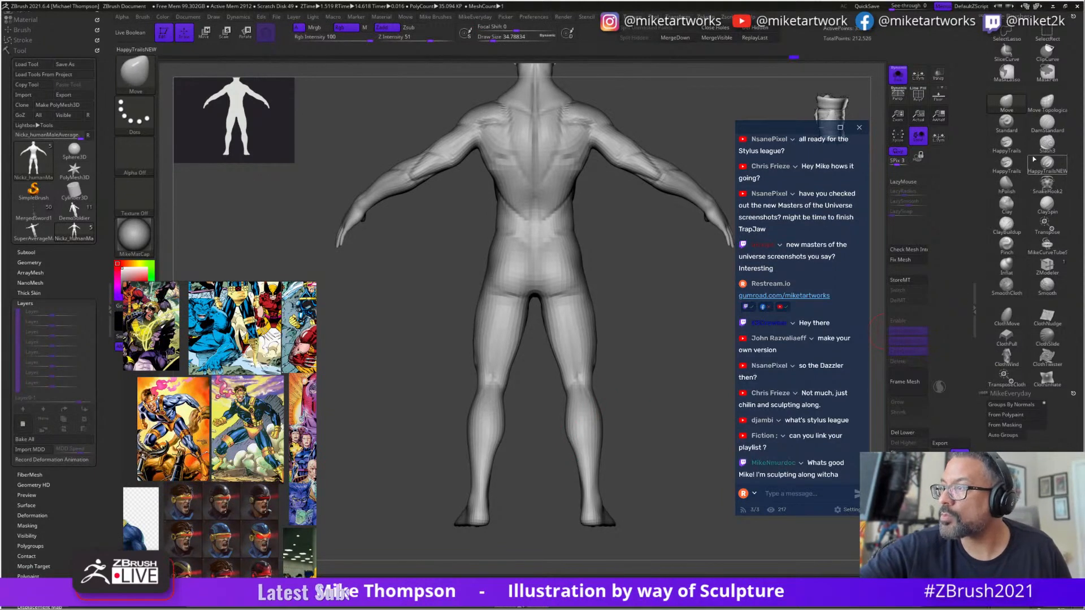
pyautogui.click(1047, 123)
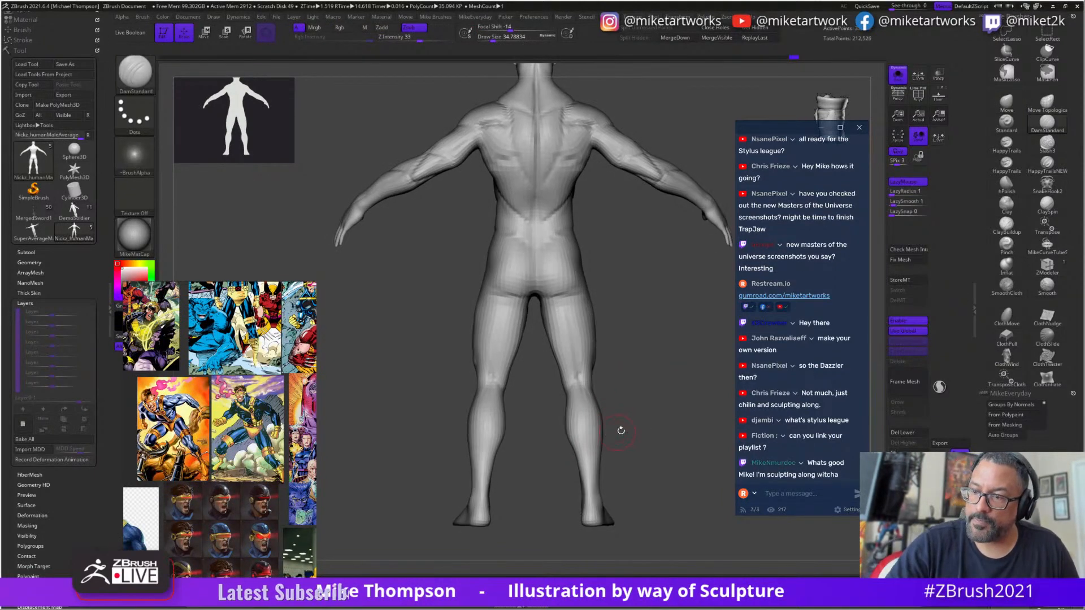
pyautogui.press('[')
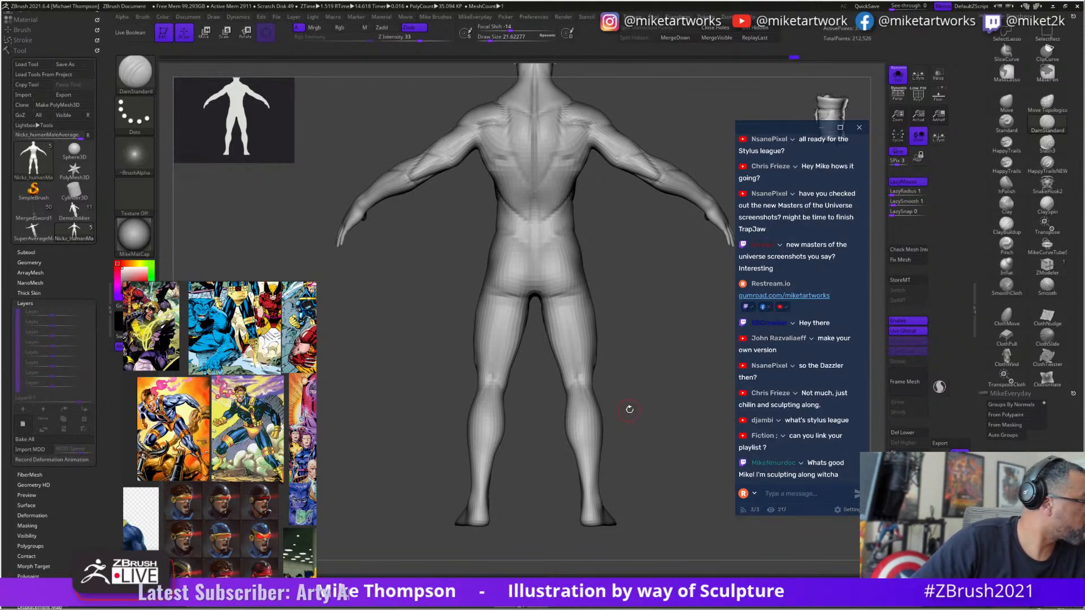
pyautogui.moveTo(636, 402)
pyautogui.mouseDown()
pyautogui.moveTo(571, 456)
pyautogui.moveTo(659, 402)
pyautogui.moveTo(582, 435)
pyautogui.moveTo(699, 388)
pyautogui.moveTo(609, 427)
pyautogui.moveTo(587, 463)
pyautogui.moveTo(605, 504)
pyautogui.moveTo(630, 495)
pyautogui.moveTo(674, 437)
pyautogui.moveTo(649, 494)
pyautogui.moveTo(659, 460)
pyautogui.moveTo(647, 537)
pyautogui.moveTo(607, 504)
pyautogui.mouseUp()
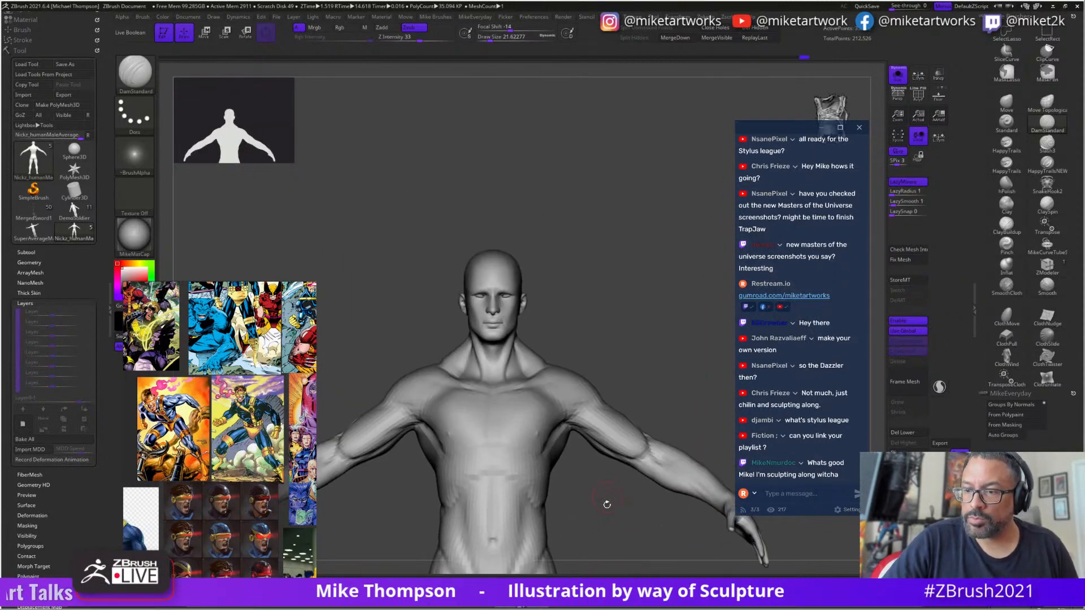
# - Build up the chest and shoulder volumes with ClayBuildup at a draw size of about 37 and smooth the strokes
pyautogui.click(1008, 224)
pyautogui.moveTo(637, 343); pyautogui.dragTo(640, 343)
pyautogui.moveTo(640, 342)
pyautogui.mouseDown()
pyautogui.moveTo(644, 361)
pyautogui.moveTo(656, 340)
pyautogui.moveTo(631, 252)
pyautogui.moveTo(647, 293)
pyautogui.mouseUp()
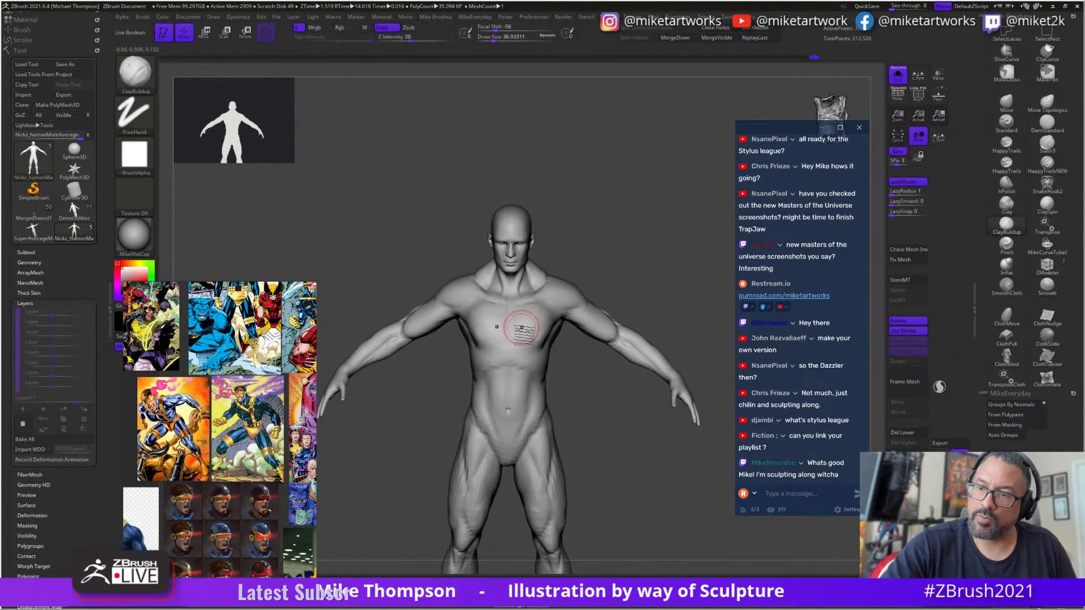
pyautogui.press('shift')
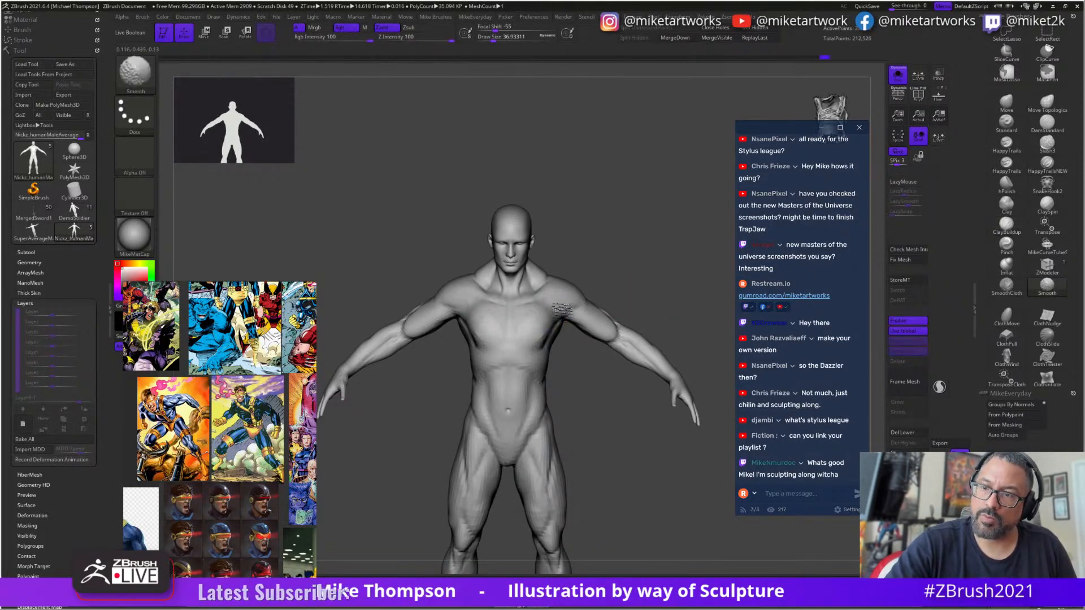
# - Define the ribcage side below the armpit with DamStandard and smooth the area at a draw size of about 25
pyautogui.moveTo(622, 443)
pyautogui.mouseDown()
pyautogui.moveTo(667, 446)
pyautogui.moveTo(613, 456)
pyautogui.moveTo(623, 444)
pyautogui.moveTo(673, 452)
pyautogui.moveTo(665, 448)
pyautogui.moveTo(629, 511)
pyautogui.moveTo(658, 455)
pyautogui.mouseUp()
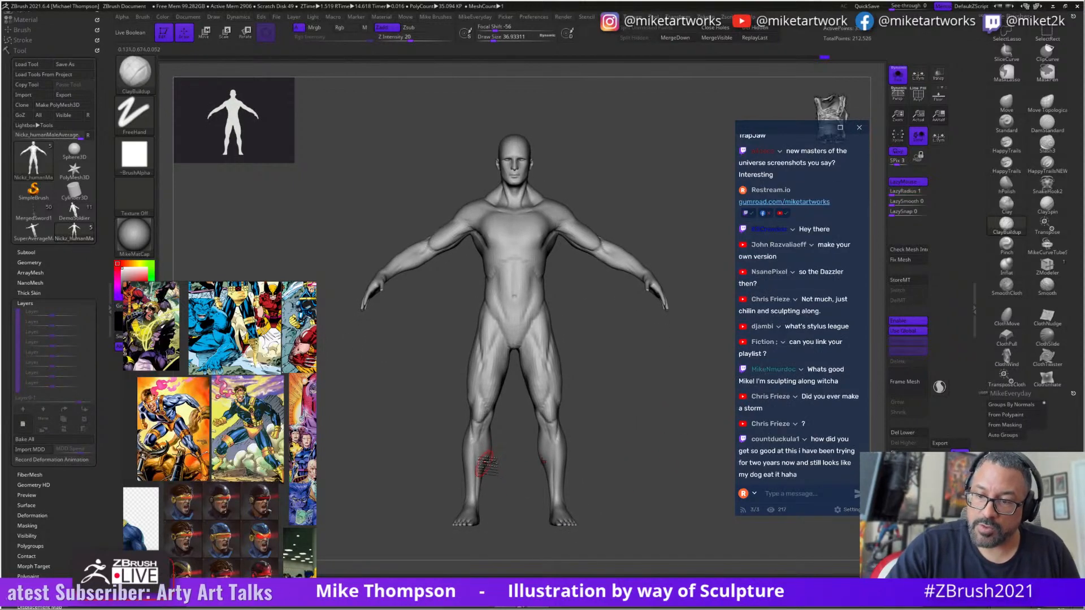
pyautogui.moveTo(601, 407); pyautogui.dragTo(548, 471)
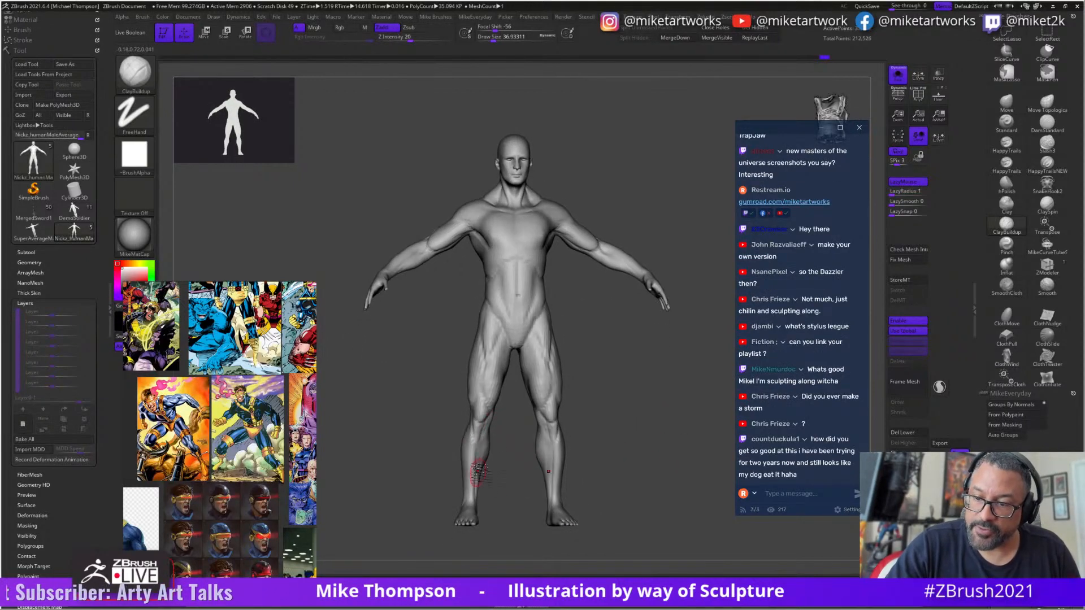
pyautogui.moveTo(614, 389)
pyautogui.mouseDown()
pyautogui.moveTo(468, 468)
pyautogui.moveTo(396, 466)
pyautogui.moveTo(494, 452)
pyautogui.mouseUp()
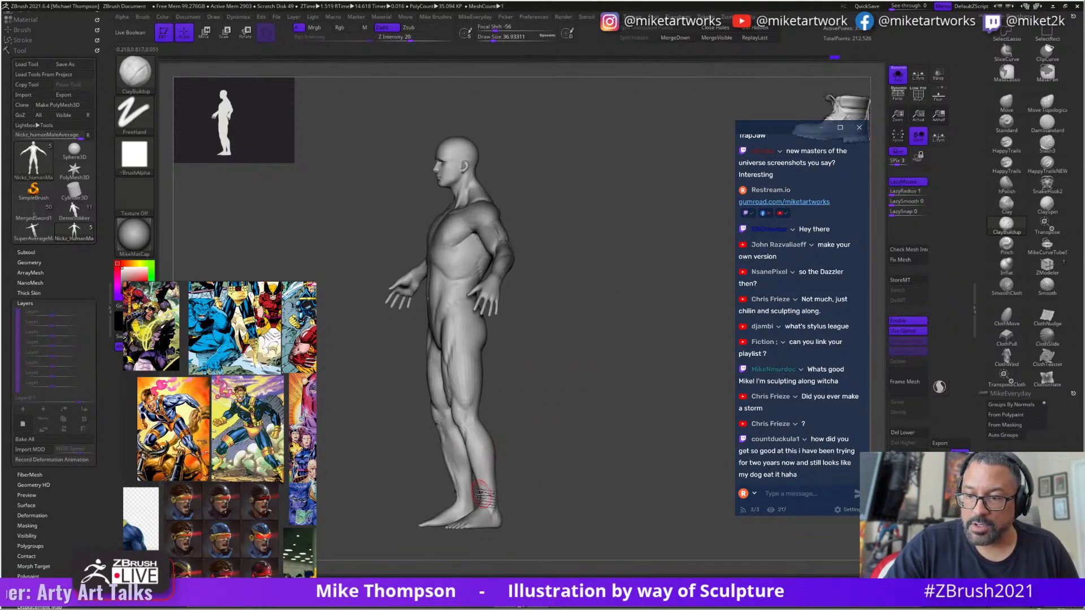
pyautogui.moveTo(593, 416)
pyautogui.mouseDown()
pyautogui.moveTo(565, 417)
pyautogui.moveTo(579, 465)
pyautogui.moveTo(622, 347)
pyautogui.moveTo(601, 333)
pyautogui.moveTo(500, 379)
pyautogui.mouseUp()
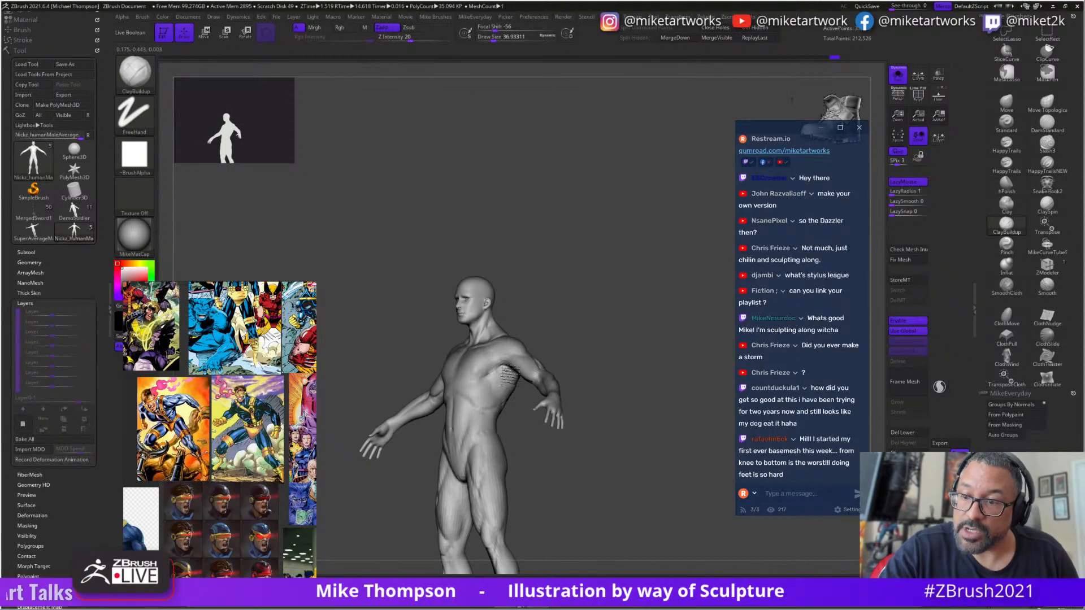
pyautogui.moveTo(571, 331)
pyautogui.mouseDown()
pyautogui.moveTo(538, 324)
pyautogui.moveTo(591, 349)
pyautogui.moveTo(582, 348)
pyautogui.moveTo(592, 322)
pyautogui.mouseUp()
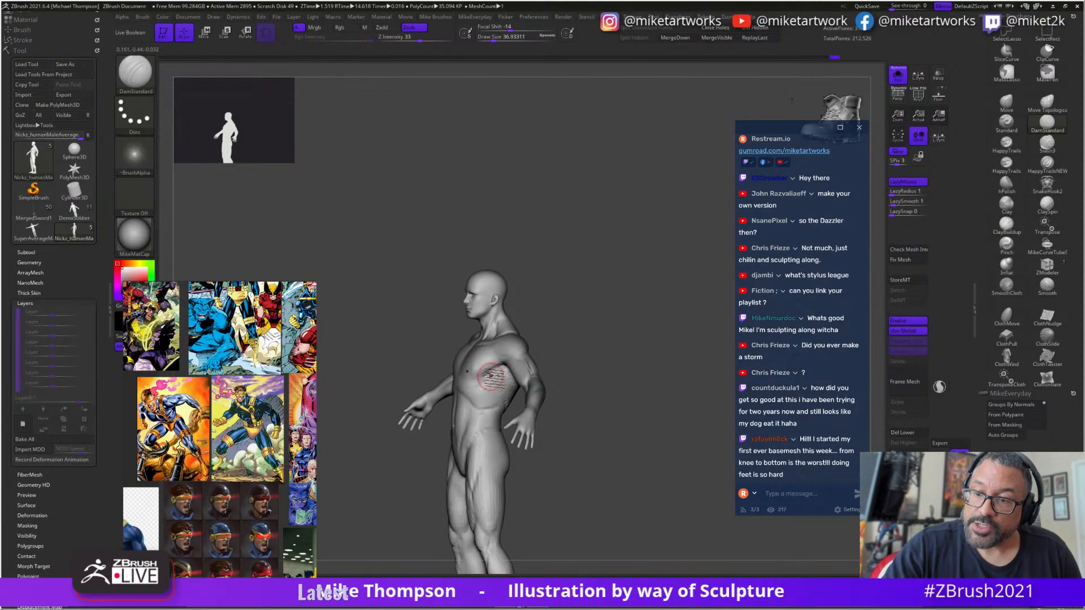
pyautogui.moveTo(511, 412)
pyautogui.mouseDown()
pyautogui.moveTo(566, 368)
pyautogui.moveTo(659, 322)
pyautogui.moveTo(643, 326)
pyautogui.mouseUp()
pyautogui.keyDown('shift'); pyautogui.moveTo(538, 371); pyautogui.dragTo(542, 363); pyautogui.keyUp('shift')
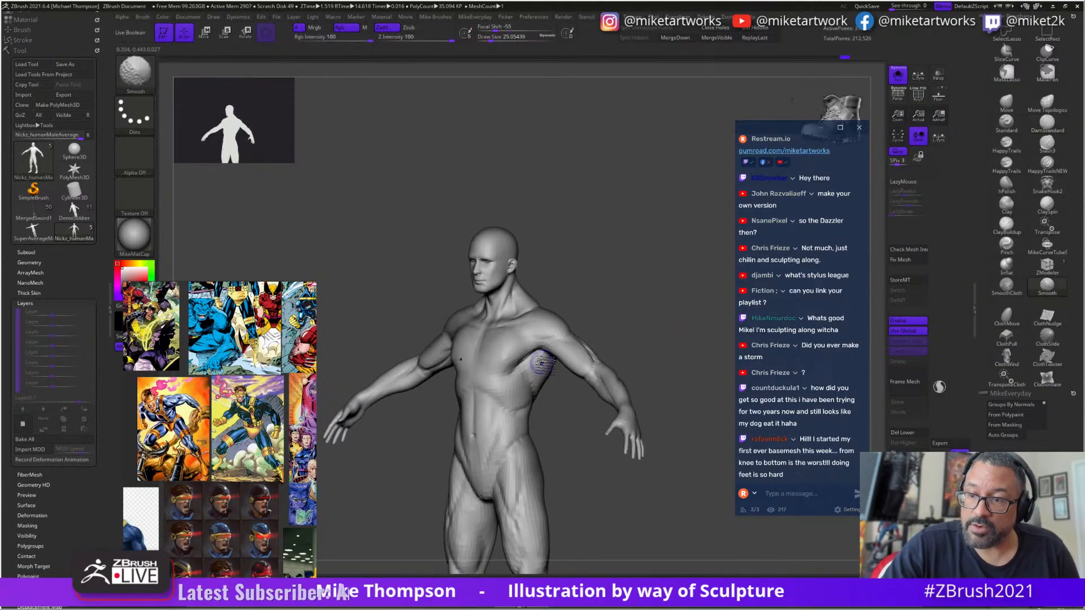
# - Build up the side of the torso along the ribs and lats with ClayBuildup at a draw size of about 25 and smooth the strokes
pyautogui.moveTo(698, 334)
pyautogui.mouseDown()
pyautogui.moveTo(655, 339)
pyautogui.moveTo(665, 339)
pyautogui.moveTo(649, 322)
pyautogui.moveTo(676, 323)
pyautogui.moveTo(529, 383)
pyautogui.mouseUp()
pyautogui.click(1006, 226)
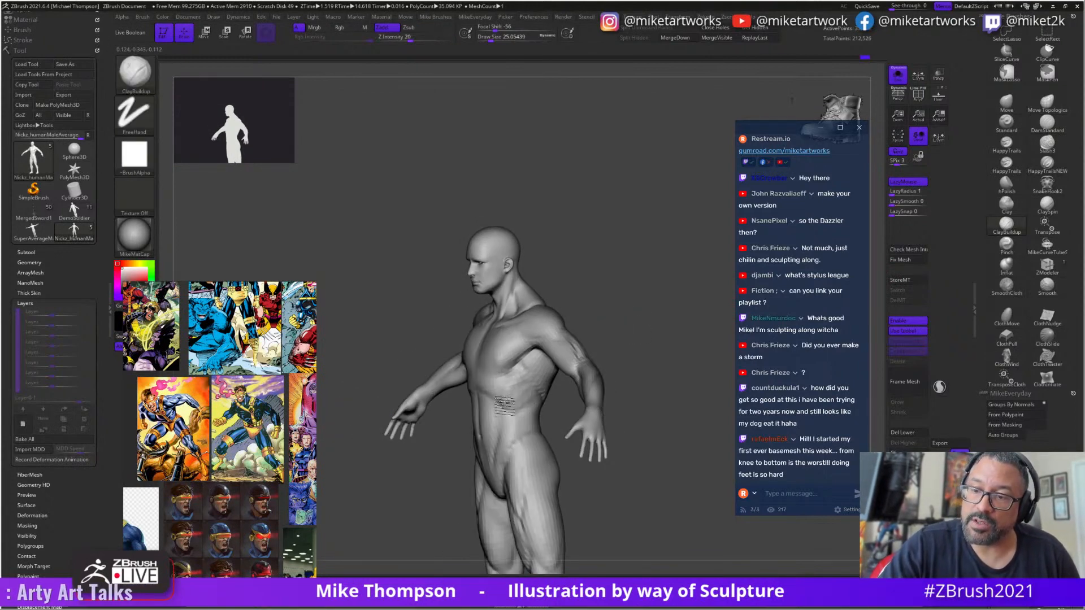
pyautogui.press('shift')
pyautogui.moveTo(640, 329)
pyautogui.mouseDown()
pyautogui.moveTo(720, 324)
pyautogui.moveTo(521, 396)
pyautogui.mouseUp()
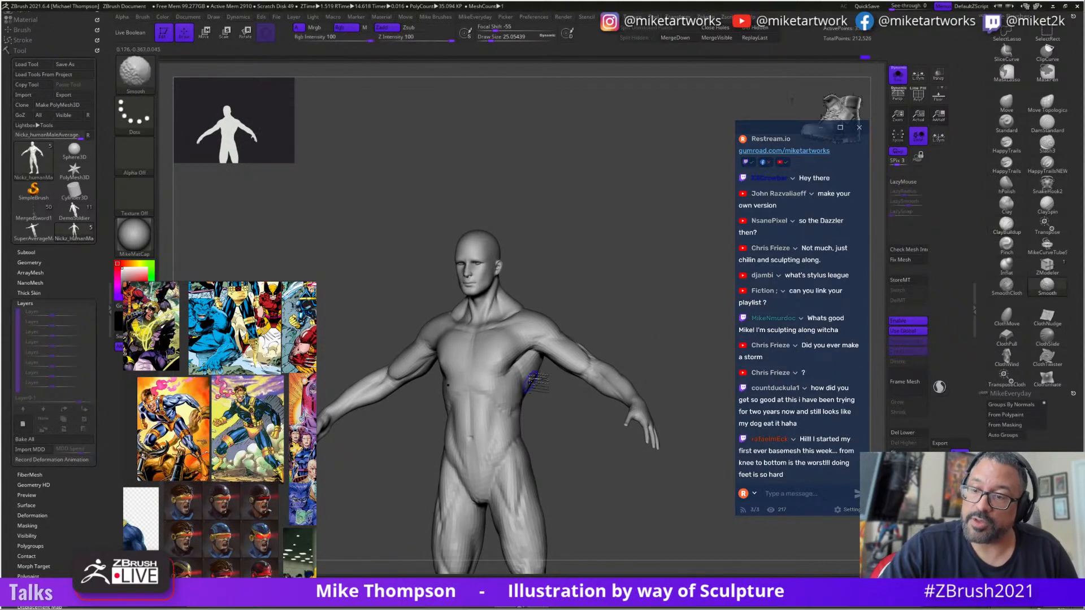
# - Add volume to the lower abdomen and hip area with ClayBuildup and smooth the strokes into the waist
pyautogui.moveTo(619, 508); pyautogui.dragTo(515, 413)
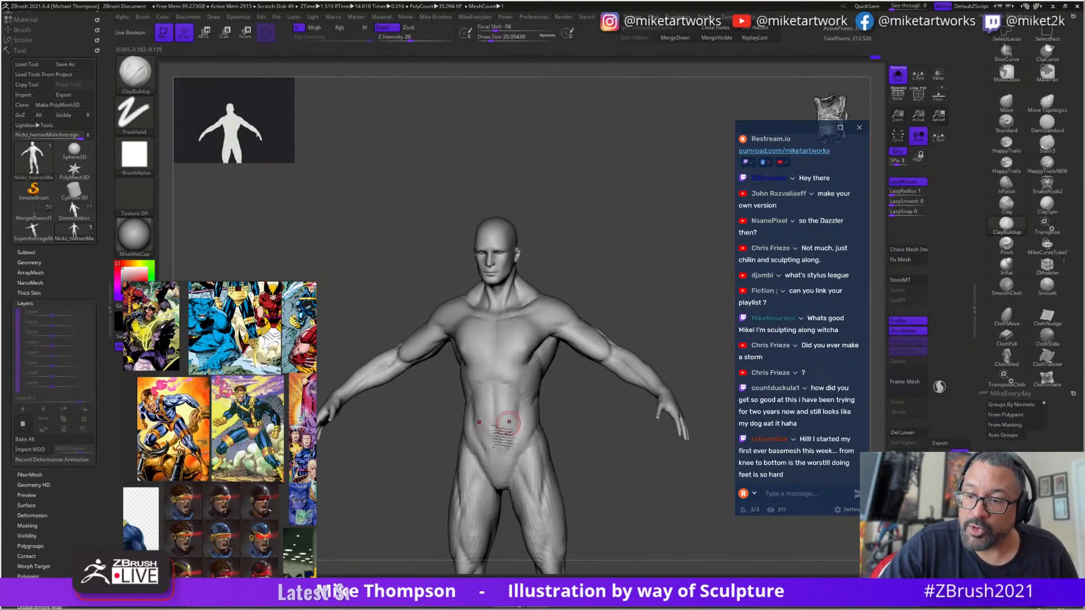
pyautogui.press('shift')
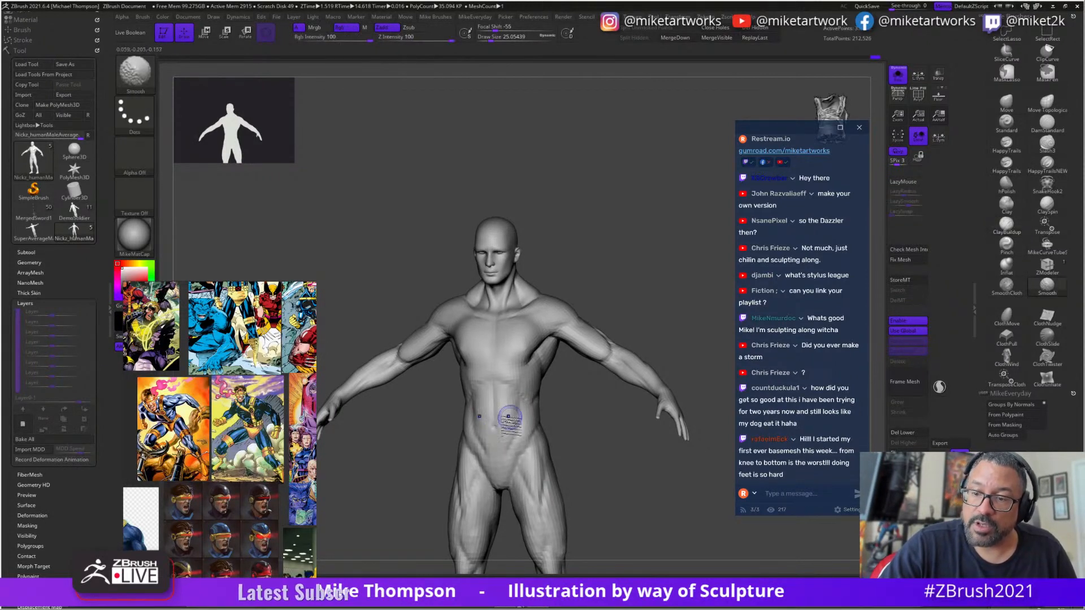
pyautogui.keyDown('shift'); pyautogui.moveTo(510, 417); pyautogui.dragTo(526, 402); pyautogui.keyUp('shift')
pyautogui.moveTo(584, 455); pyautogui.dragTo(582, 459)
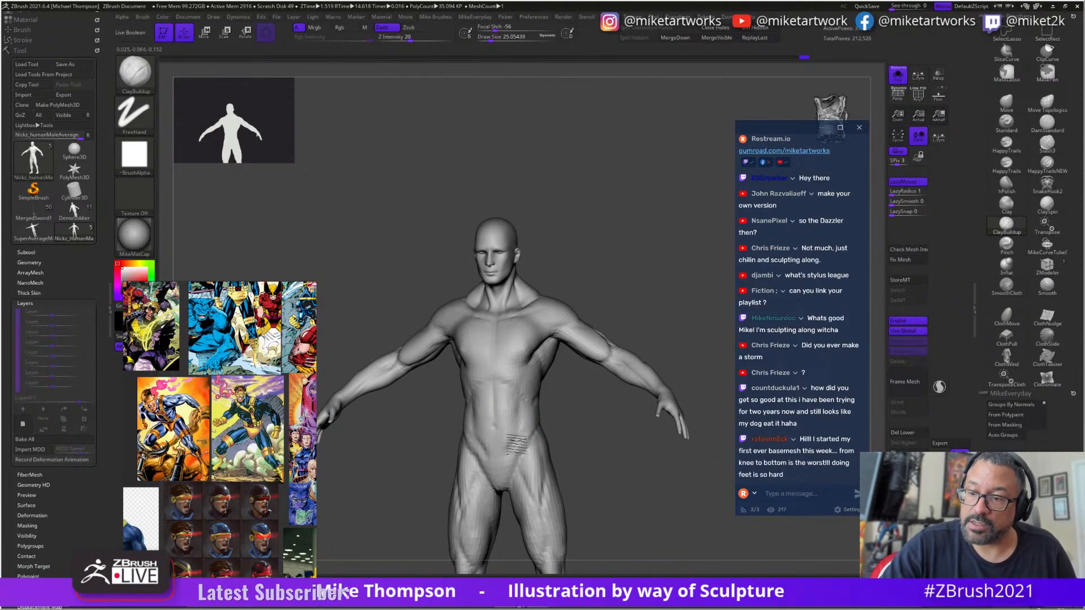
pyautogui.press('shift')
pyautogui.moveTo(581, 436)
pyautogui.mouseDown()
pyautogui.moveTo(585, 415)
pyautogui.moveTo(625, 461)
pyautogui.mouseUp()
pyautogui.moveTo(668, 516); pyautogui.dragTo(662, 489)
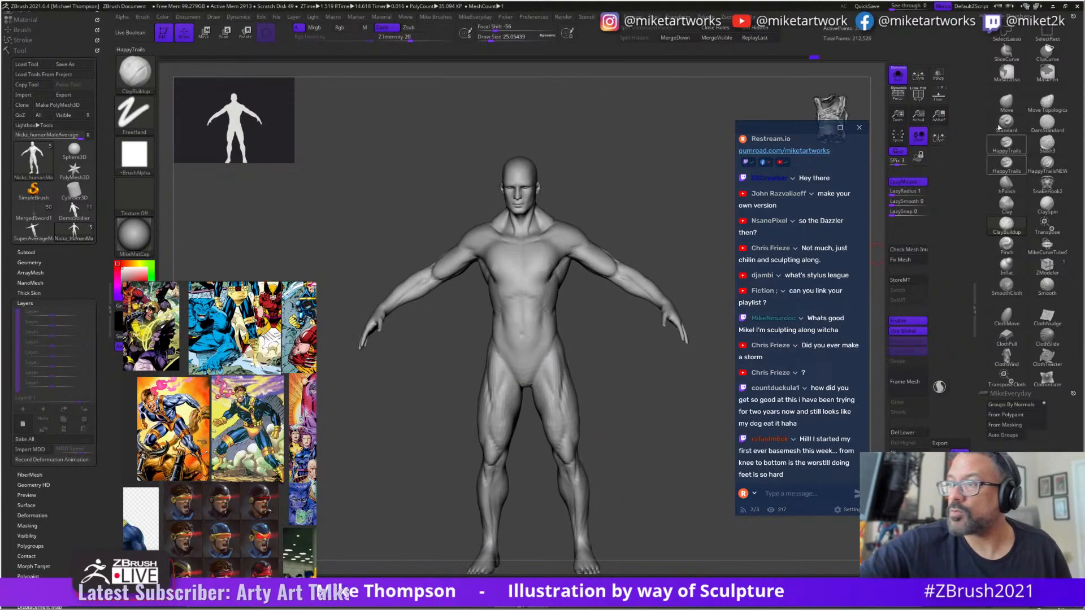
# - Adjust the shoulder, lat and torso silhouette from the front with the Move brush, using draw sizes from about 94 to 51 and ending at about 71
pyautogui.click(1006, 104)
pyautogui.press('s')
pyautogui.moveTo(649, 217)
pyautogui.mouseDown()
pyautogui.moveTo(661, 218)
pyautogui.moveTo(635, 202)
pyautogui.mouseUp()
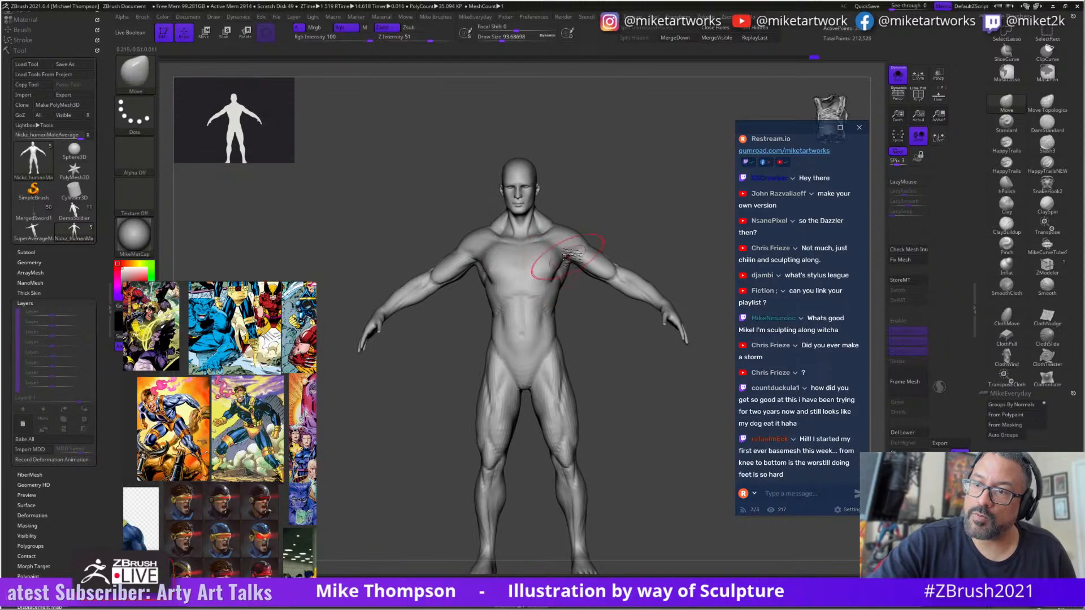
pyautogui.moveTo(629, 323)
pyautogui.mouseDown()
pyautogui.moveTo(649, 456)
pyautogui.moveTo(629, 482)
pyautogui.moveTo(637, 463)
pyautogui.mouseUp()
pyautogui.moveTo(671, 416); pyautogui.dragTo(549, 354)
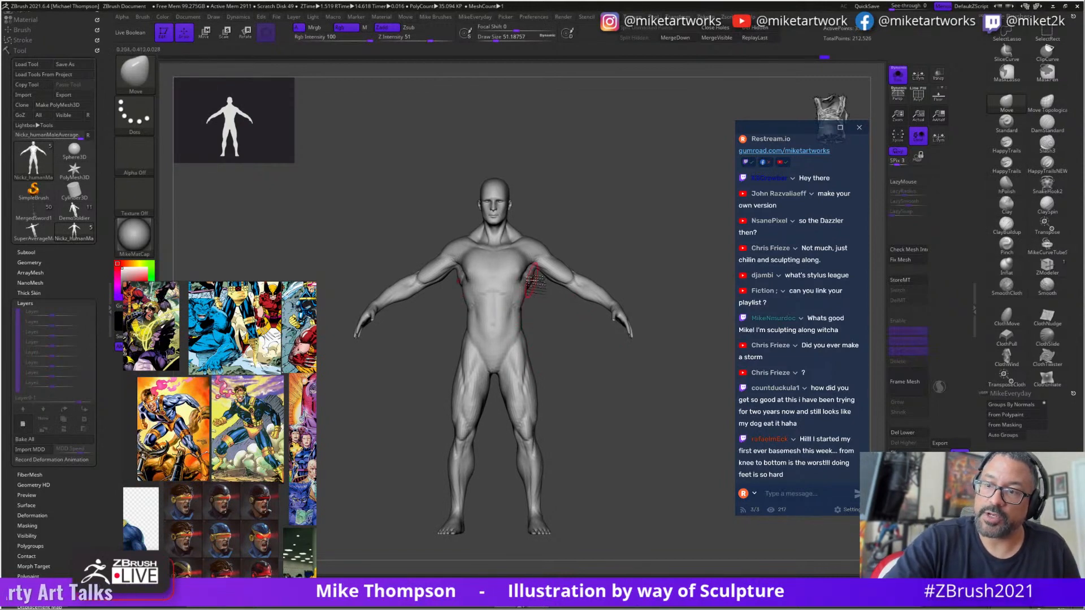
pyautogui.moveTo(646, 430)
pyautogui.mouseDown()
pyautogui.moveTo(565, 435)
pyautogui.moveTo(564, 423)
pyautogui.mouseUp()
pyautogui.press(']')
pyautogui.moveTo(650, 367)
pyautogui.mouseDown()
pyautogui.moveTo(613, 339)
pyautogui.moveTo(681, 398)
pyautogui.moveTo(701, 387)
pyautogui.mouseUp()
pyautogui.moveTo(724, 524)
pyautogui.mouseDown()
pyautogui.moveTo(652, 527)
pyautogui.moveTo(640, 517)
pyautogui.mouseUp()
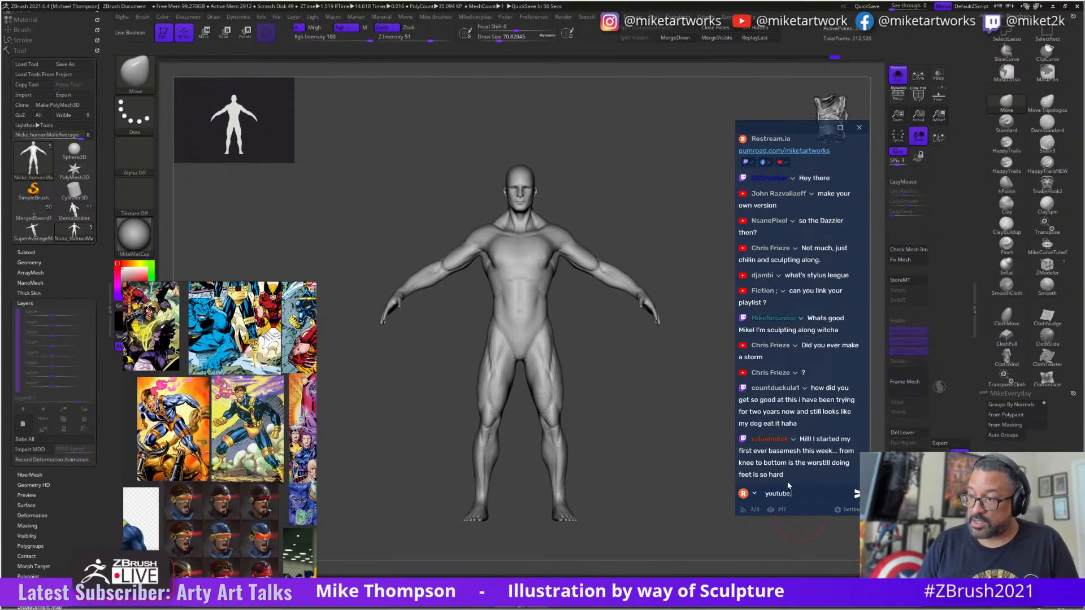
# - Post "youtube.com stylus leagur" in the stream chat, followed by the correction "league"
pyautogui.write('com s')
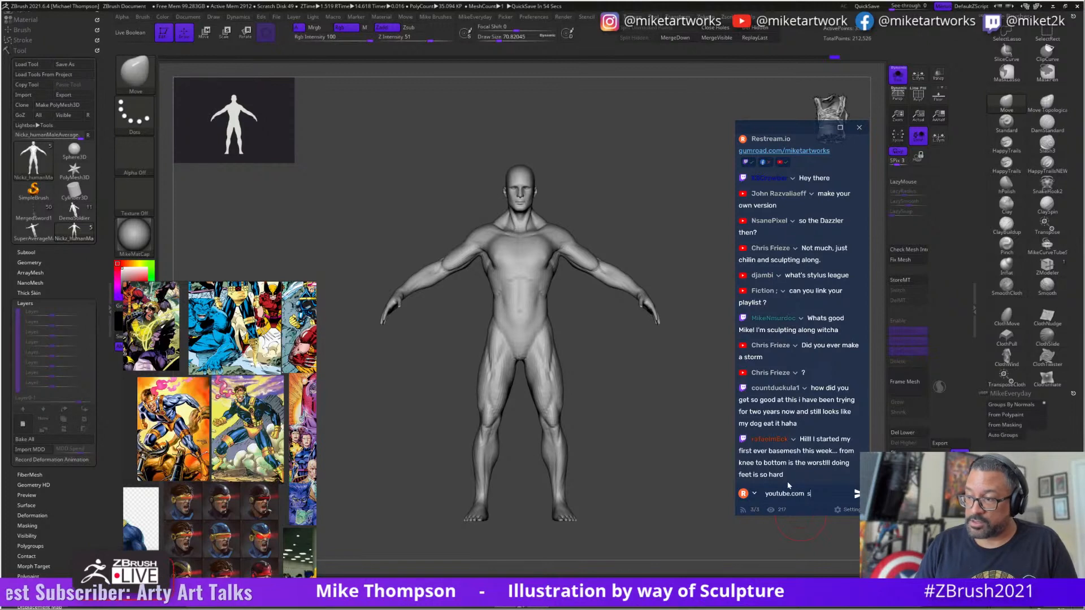
pyautogui.write('tylus')
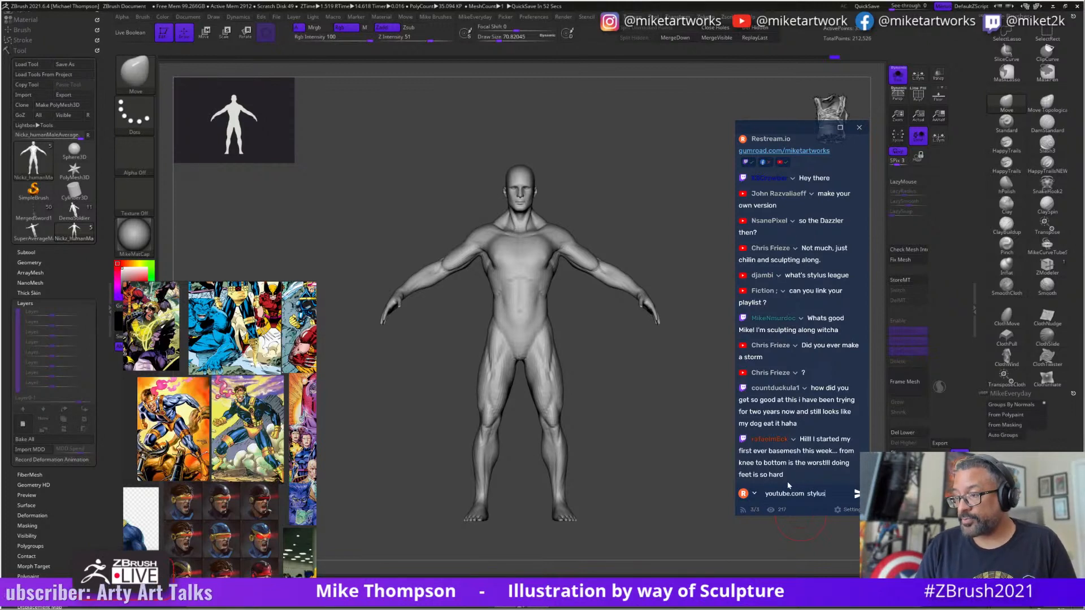
pyautogui.write(' leagur')
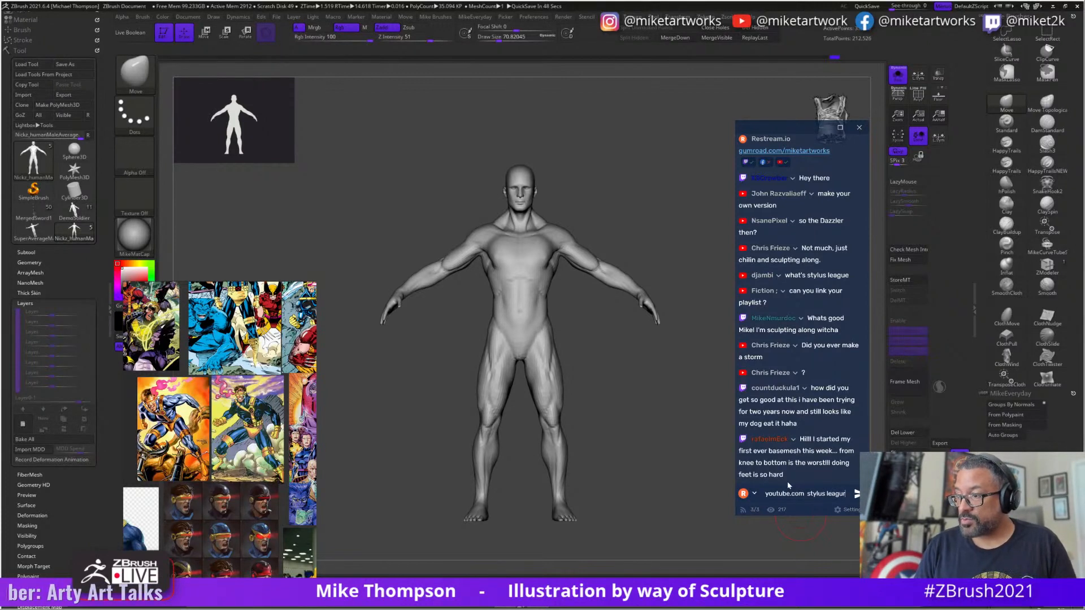
pyautogui.press('Return')
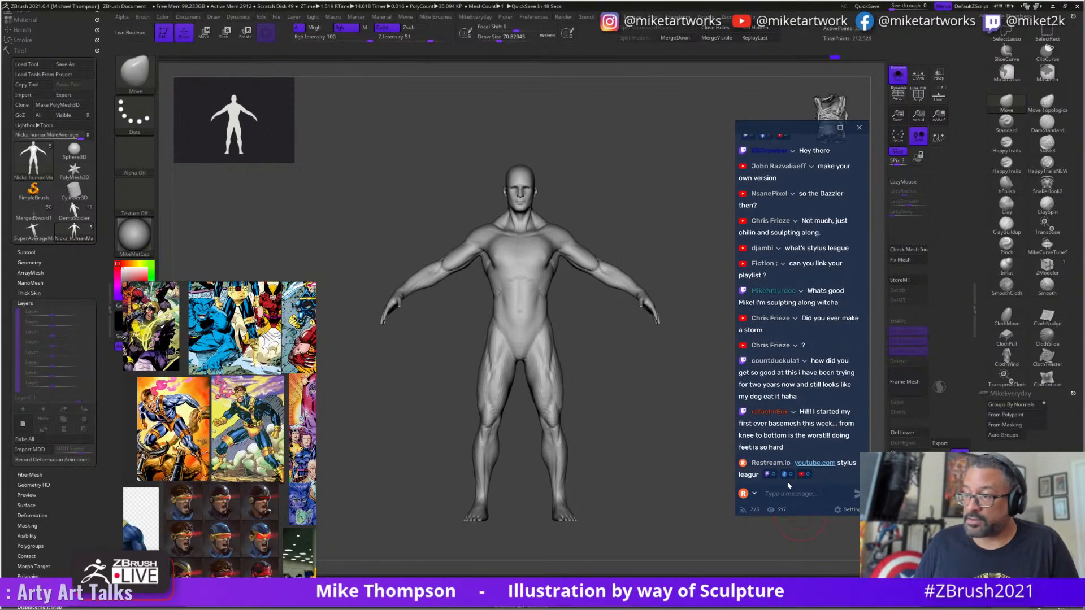
pyautogui.write('Ieague')
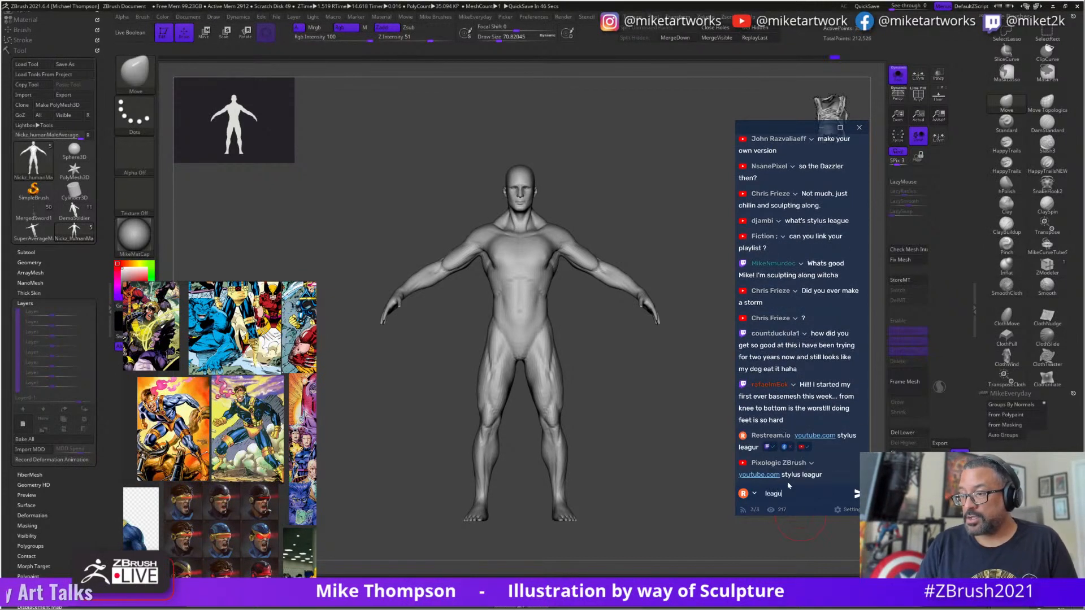
pyautogui.press('Return')
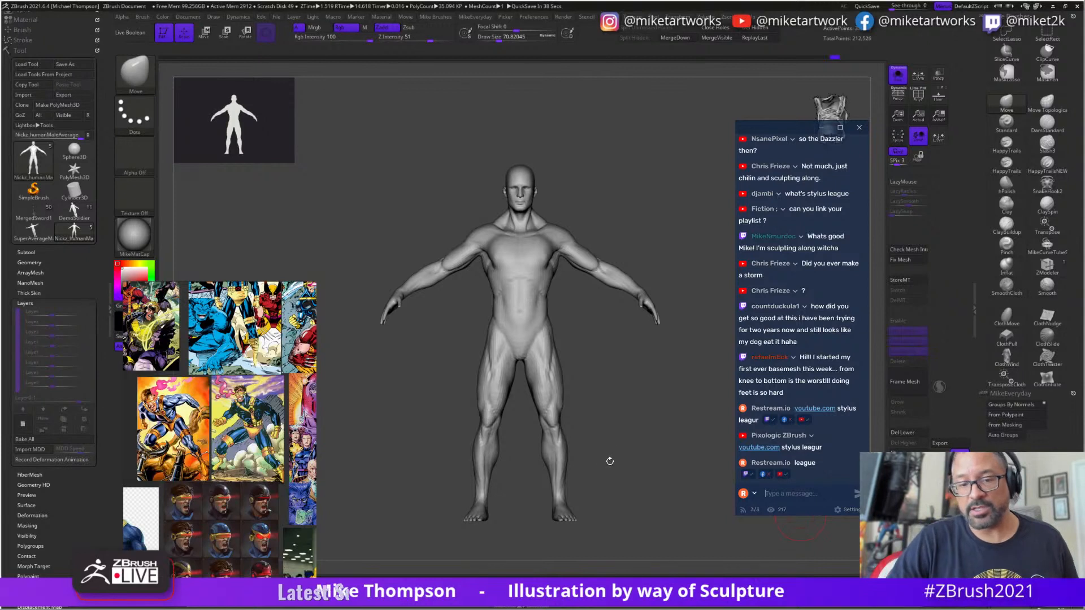
# - Enlarge the Move brush's draw size to about 128
pyautogui.write('s')
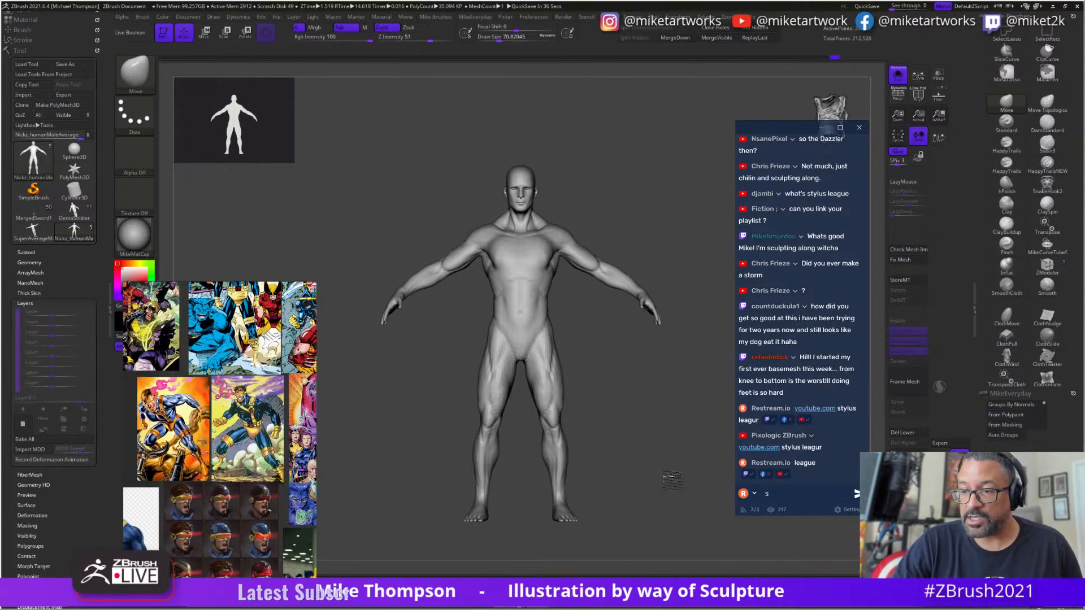
pyautogui.click(668, 476)
pyautogui.press('s')
pyautogui.moveTo(668, 476); pyautogui.dragTo(674, 476)
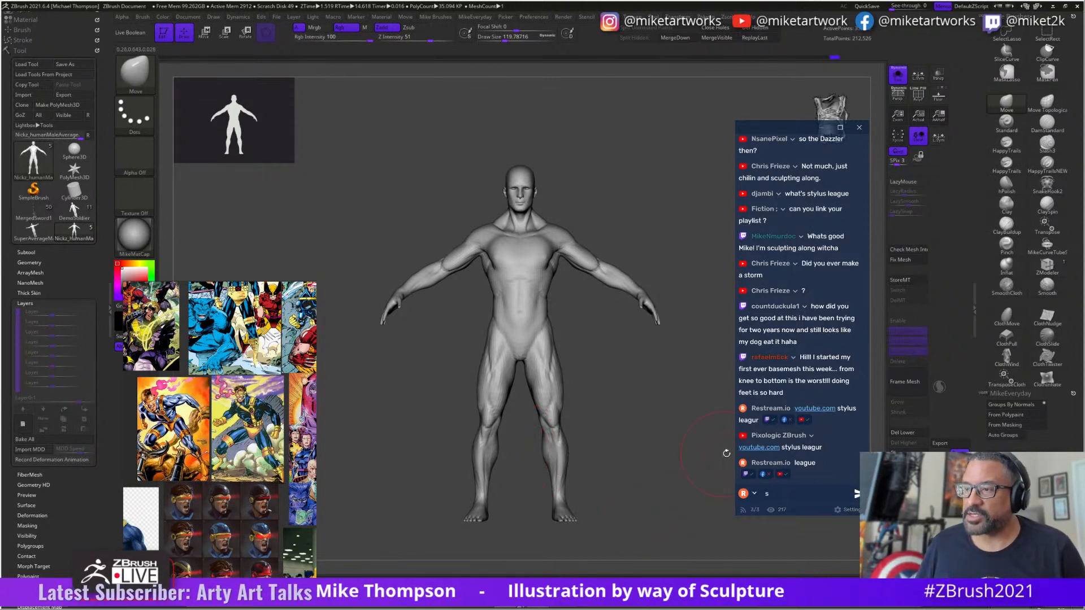
pyautogui.moveTo(672, 425)
pyautogui.mouseDown()
pyautogui.moveTo(656, 426)
pyautogui.moveTo(673, 431)
pyautogui.mouseUp()
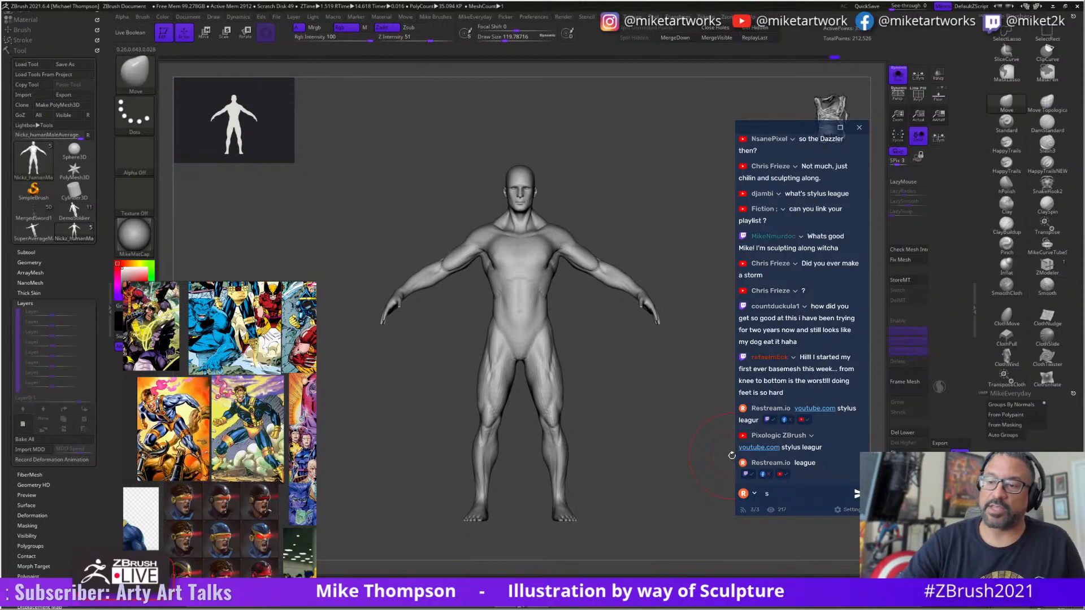
pyautogui.press('s')
pyautogui.click(612, 460)
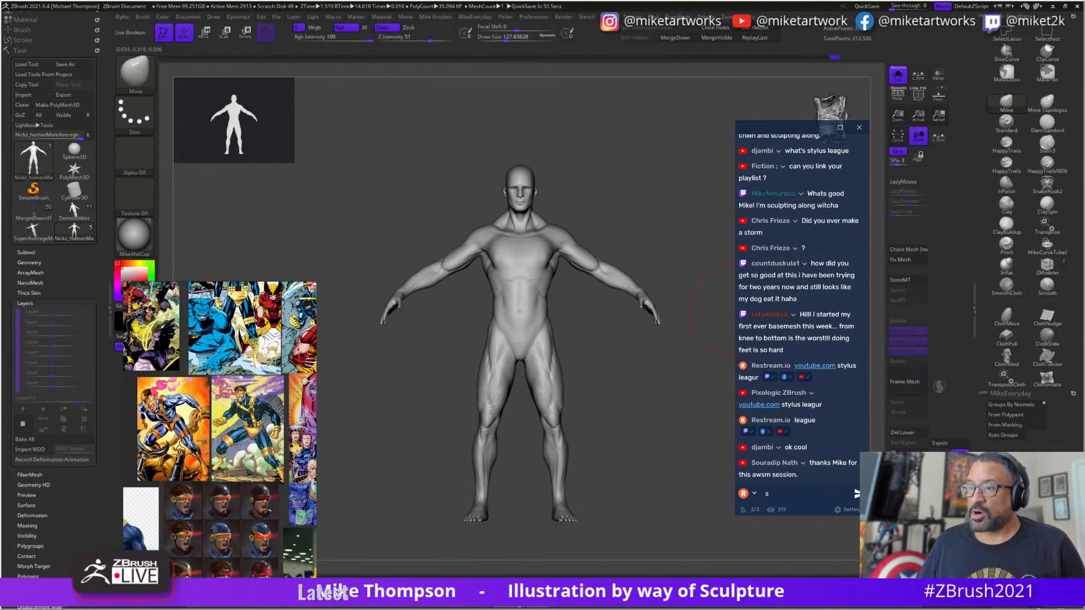
# - Look back through the earlier chat messages and switch to Photoshop to show the LatestLionO.psd illustration
pyautogui.scroll(5, 792, 395)
pyautogui.scroll(3, 792, 395)
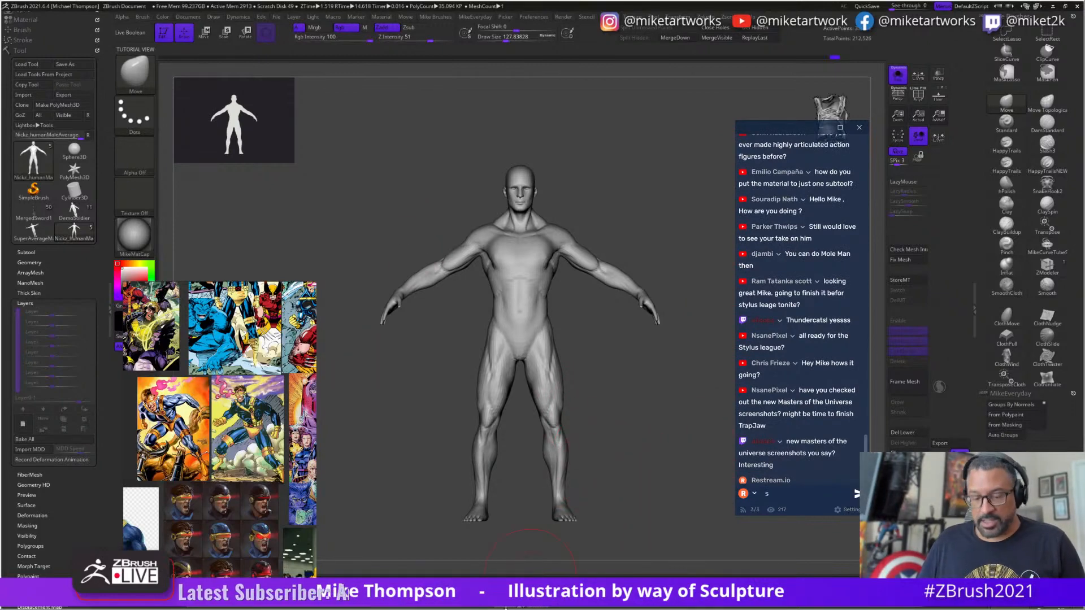
pyautogui.press('super+Tab')
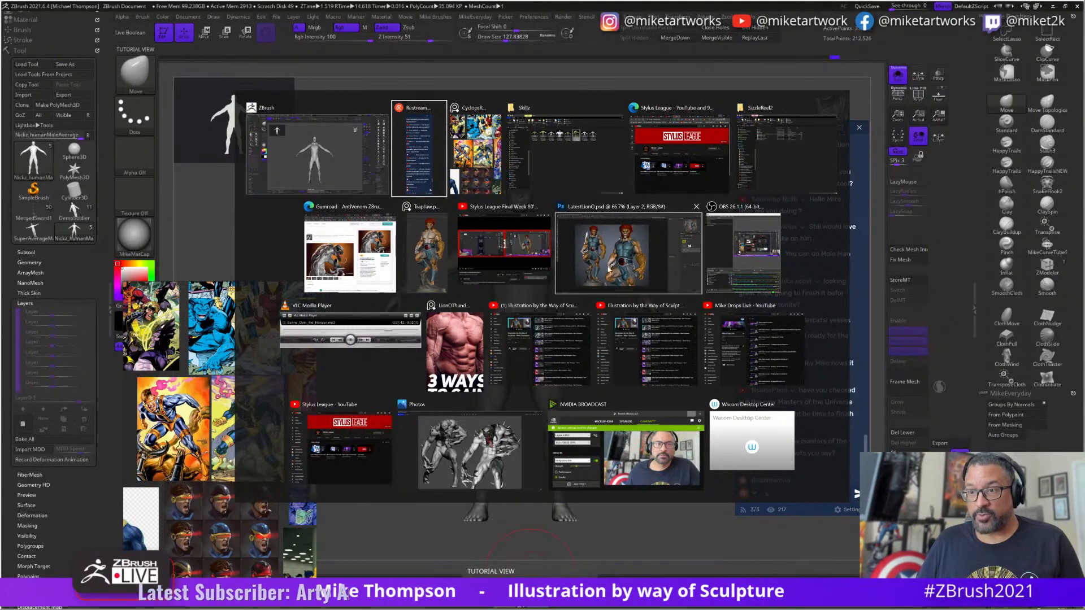
pyautogui.click(627, 253)
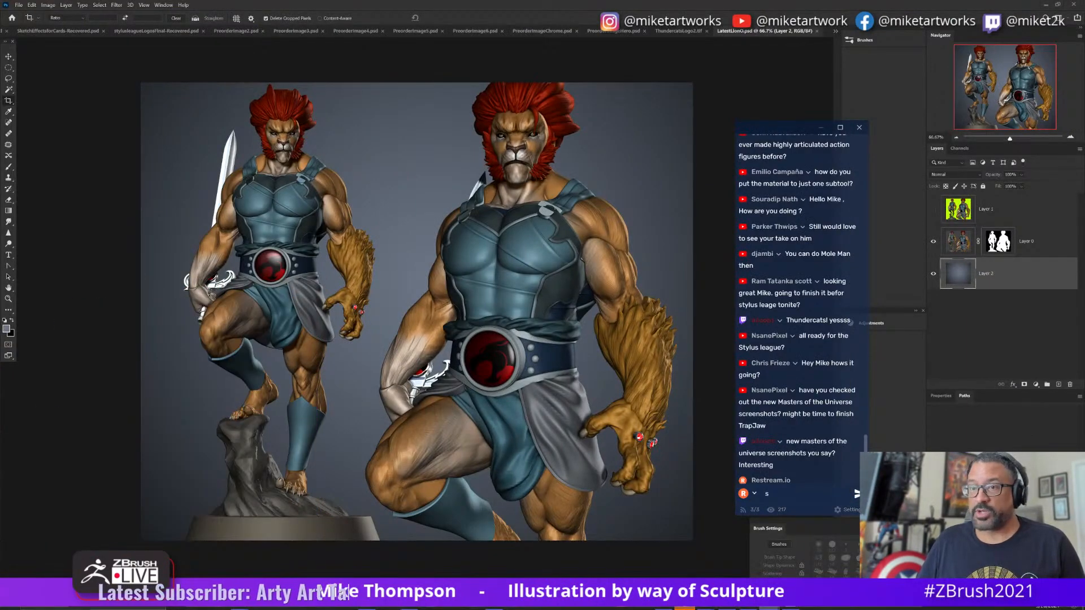